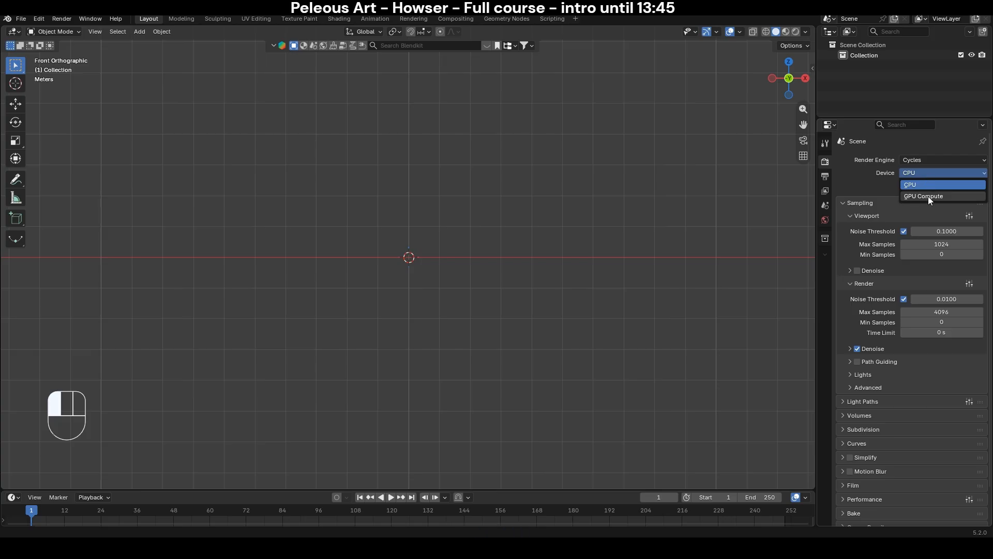
- Set the Cycles device to GPU Compute and both the viewport and render max samples to 50
{"action": "left_click", "coordinate": [931, 244]}
{"action": "type", "text": "50"}
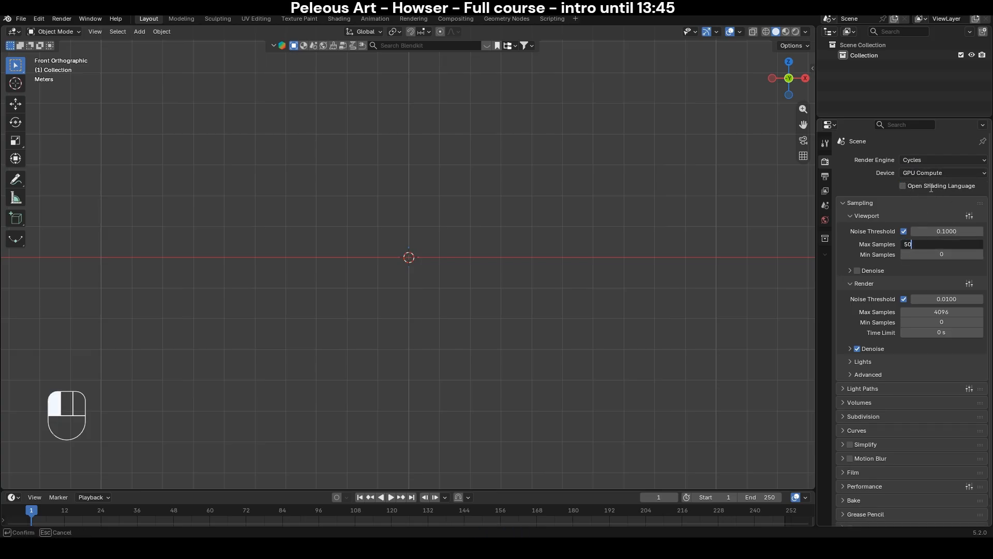
{"action": "left_click", "coordinate": [939, 310]}
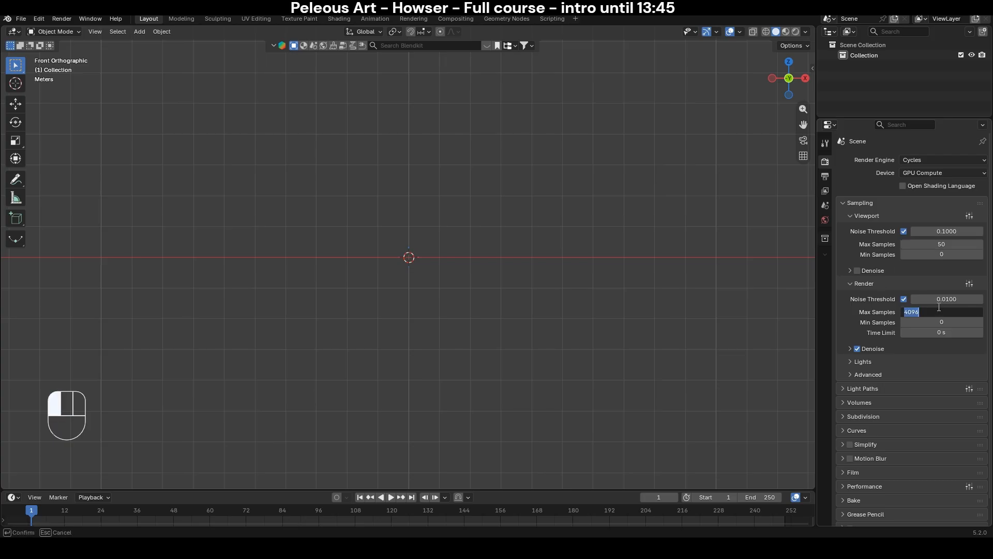
{"action": "type", "text": "50"}
{"action": "key", "text": "Return"}
- Enable viewport denoising and choose the denoiser for both the viewport and the final render
{"action": "left_click", "coordinate": [850, 270]}
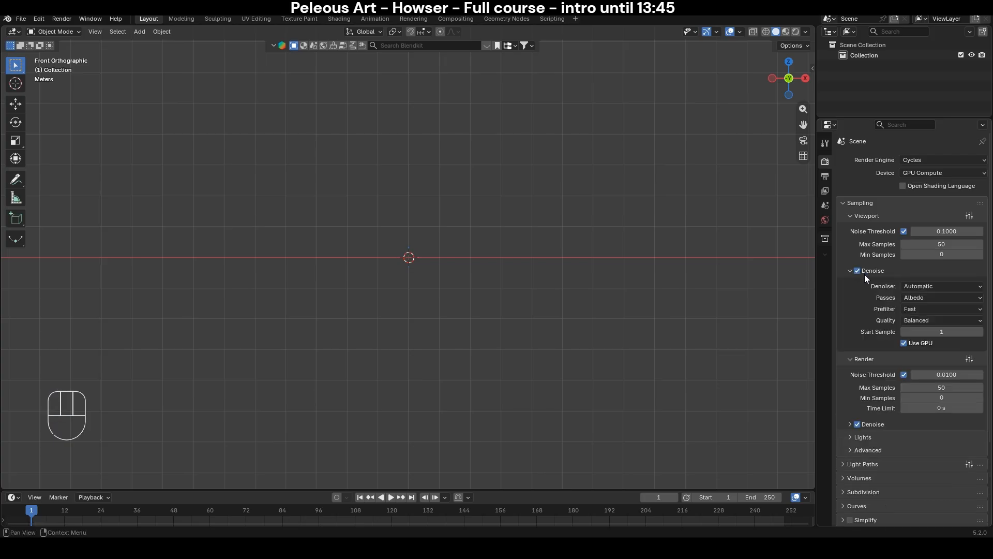
{"action": "left_click", "coordinate": [938, 284]}
{"action": "left_click", "coordinate": [932, 297]}
{"action": "left_click", "coordinate": [850, 270]}
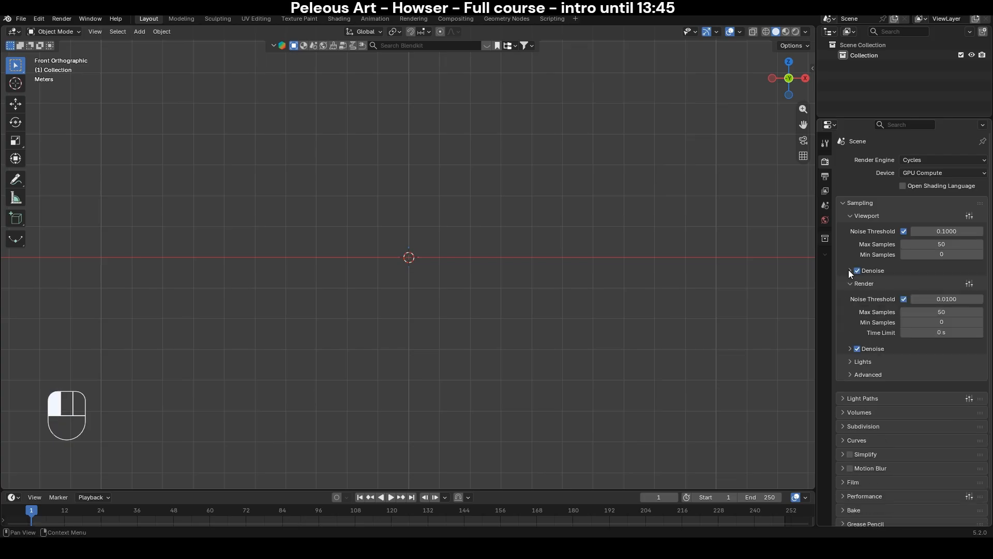
{"action": "left_click", "coordinate": [850, 348]}
{"action": "left_click", "coordinate": [939, 364]}
{"action": "left_click", "coordinate": [919, 376]}
{"action": "left_click", "coordinate": [850, 349]}
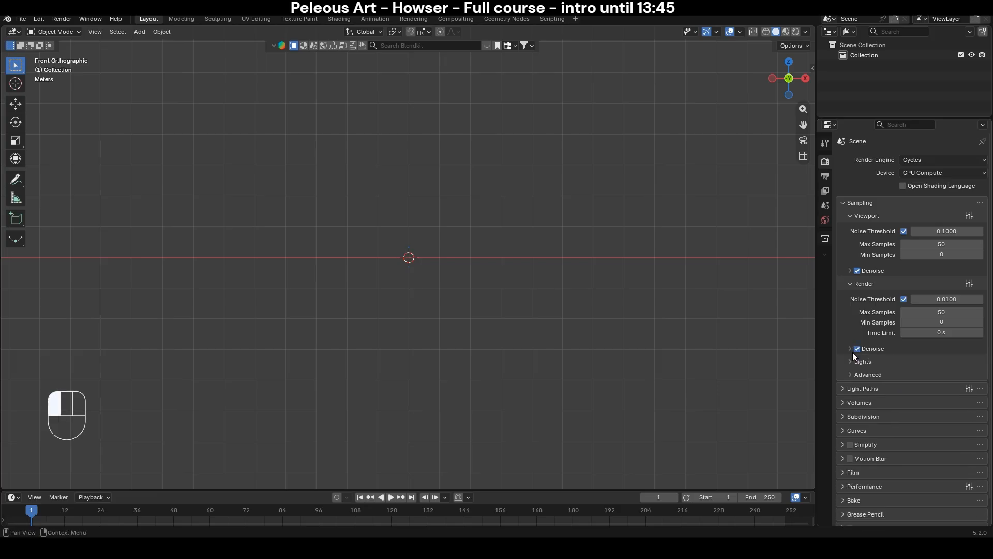
- Set the viewport shading to MatCap lighting with Random wireframe and object colors, and enable Cavity
{"action": "left_click", "coordinate": [805, 32]}
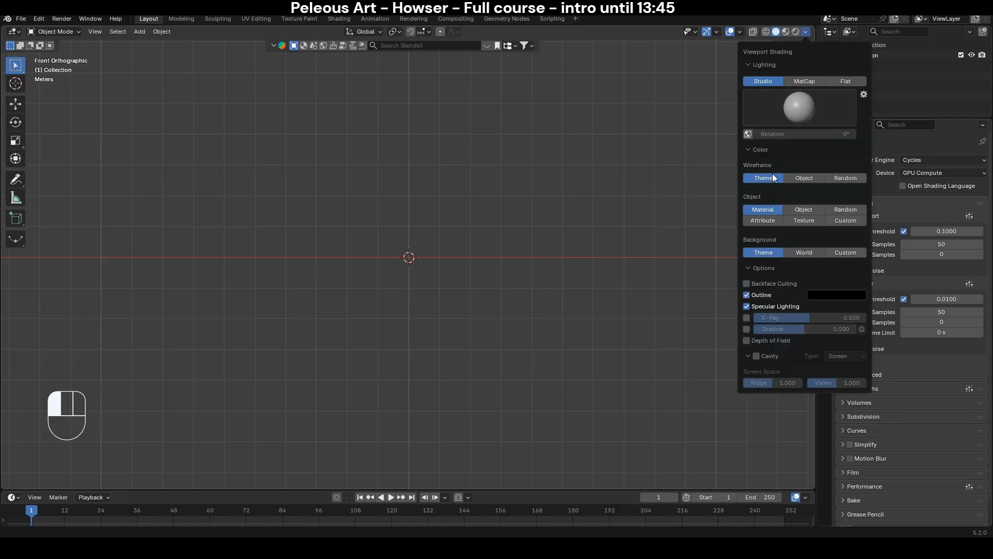
{"action": "left_click", "coordinate": [806, 82]}
{"action": "left_click", "coordinate": [843, 166]}
{"action": "left_click", "coordinate": [846, 197]}
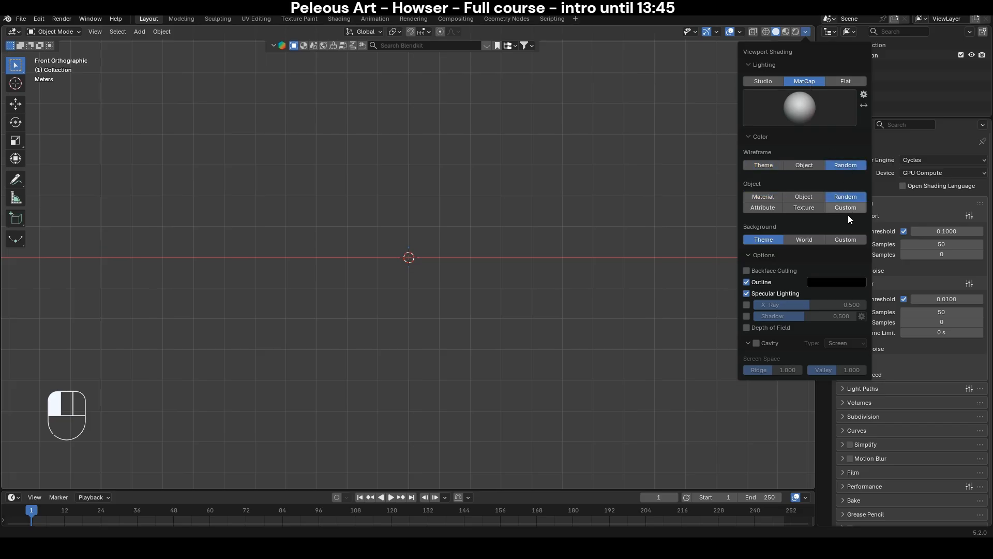
{"action": "left_click", "coordinate": [756, 343]}
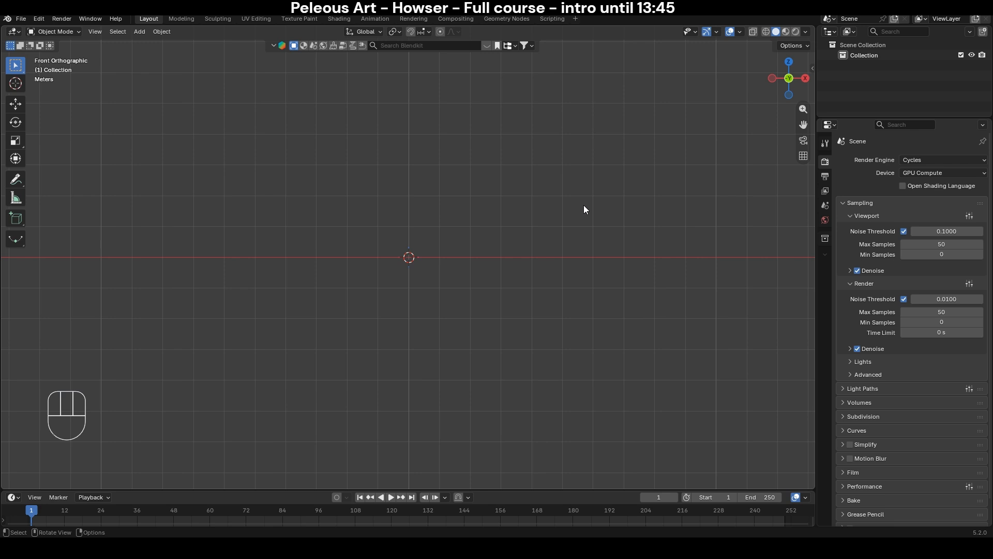
- Add a UV sphere and raise it along the Z axis above the world origin
{"action": "key", "text": "shift+a"}
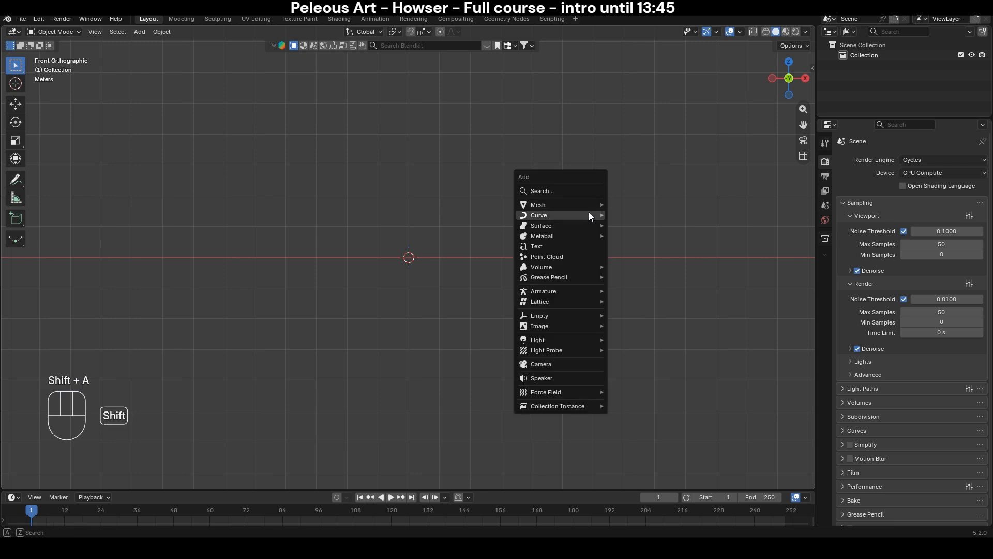
{"action": "mouse_move", "coordinate": [587, 205]}
{"action": "left_click", "coordinate": [649, 236]}
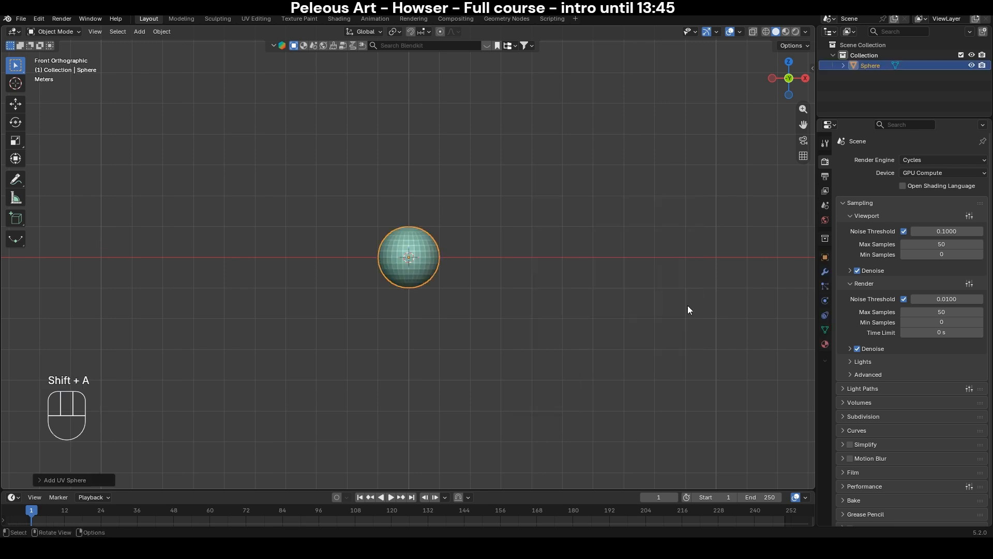
{"action": "scroll", "coordinate": [499, 356], "scroll_direction": "up", "scroll_amount": 2}
{"action": "key", "text": "g"}
{"action": "key", "text": "z"}
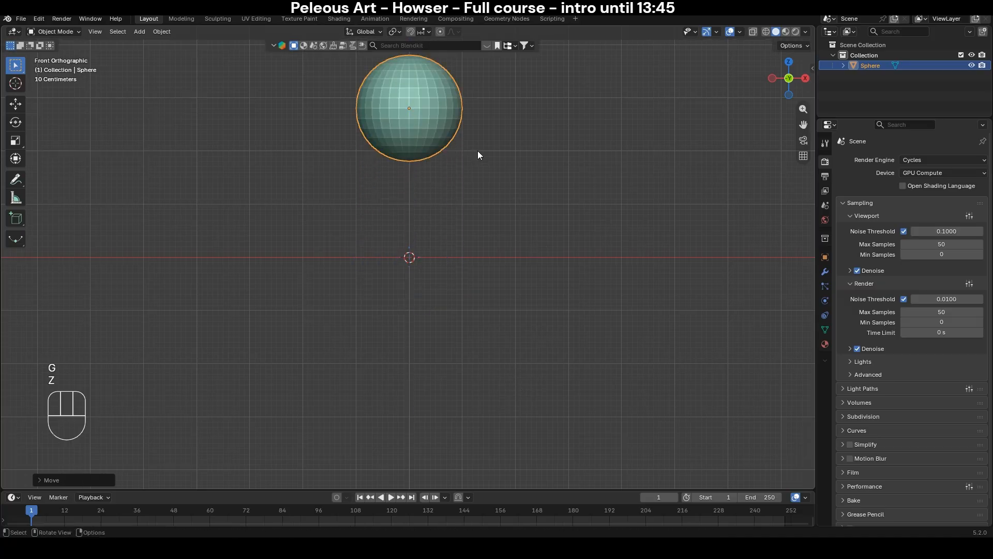
{"action": "left_click", "coordinate": [433, 129]}
{"action": "middle_click_drag", "start_coordinate": [433, 125], "coordinate": [441, 169], "text": "shift"}
{"action": "scroll", "coordinate": [488, 180], "scroll_direction": "up", "scroll_amount": 2}
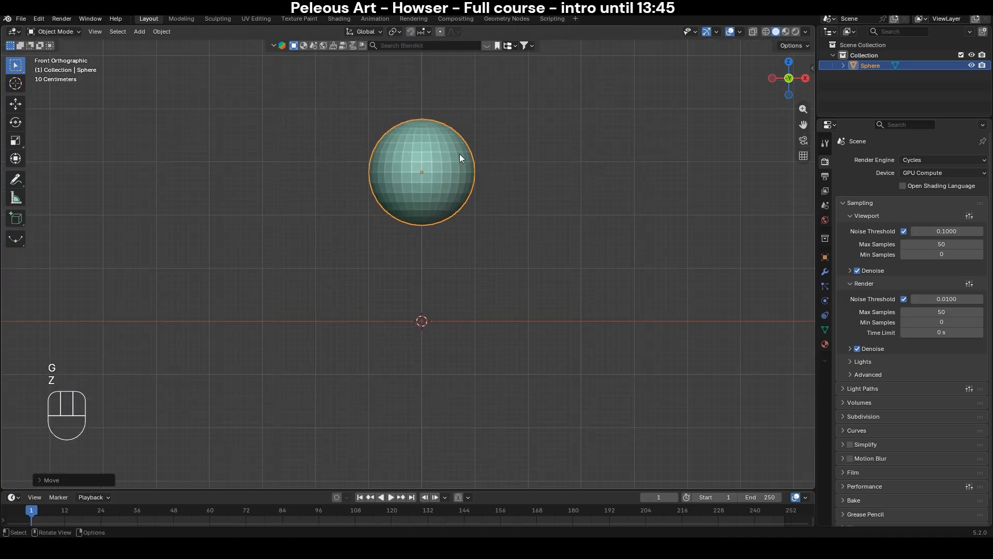
- Switch the sphere to Sculpt Mode and set up an enlarged Grab brush of about 282 px with X symmetry
{"action": "key", "text": "ctrl+Tab"}
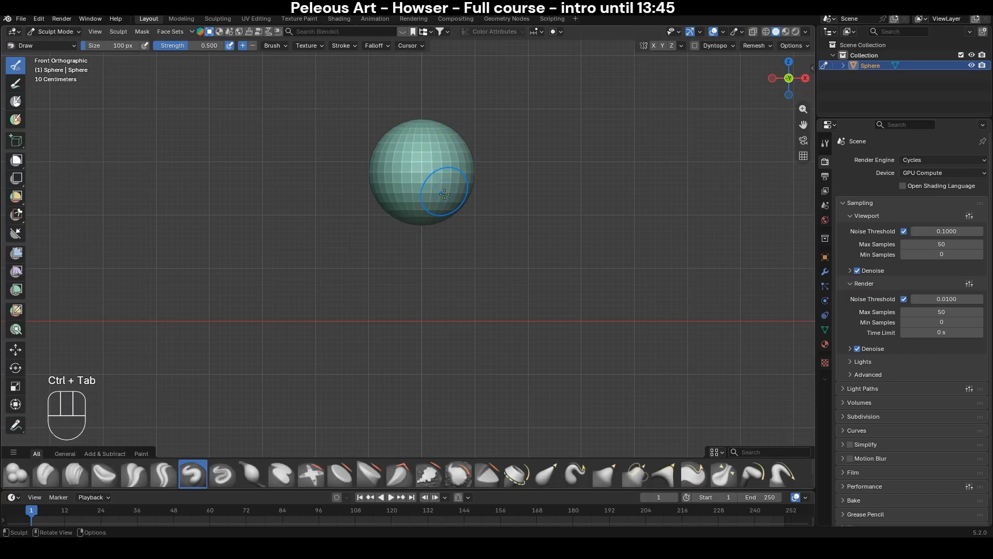
{"action": "key", "text": "g"}
{"action": "key", "text": "f"}
{"action": "left_click", "coordinate": [492, 220]}
{"action": "scroll", "coordinate": [492, 217], "scroll_direction": "up", "scroll_amount": 3}
{"action": "key", "text": "f"}
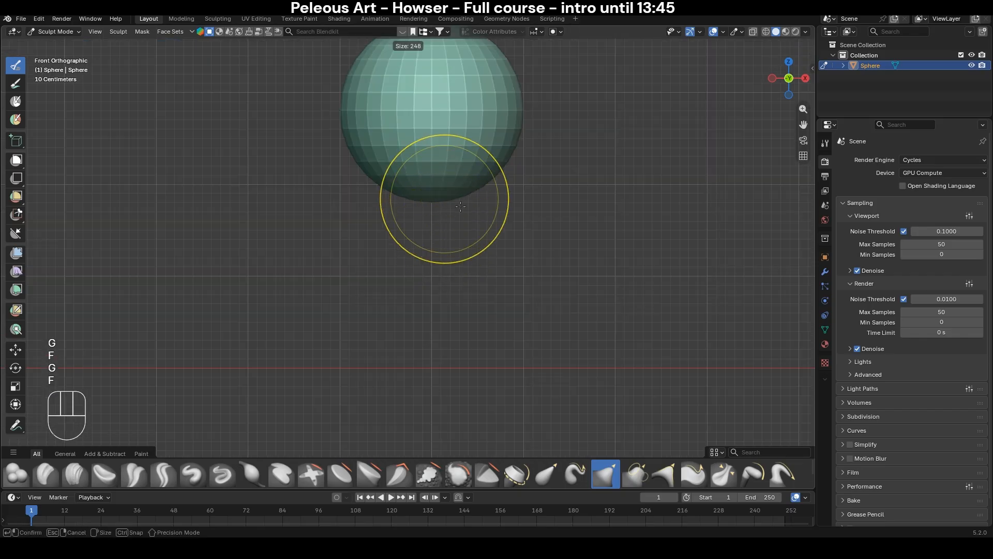
{"action": "left_click", "coordinate": [517, 200]}
{"action": "left_click", "coordinate": [653, 45]}
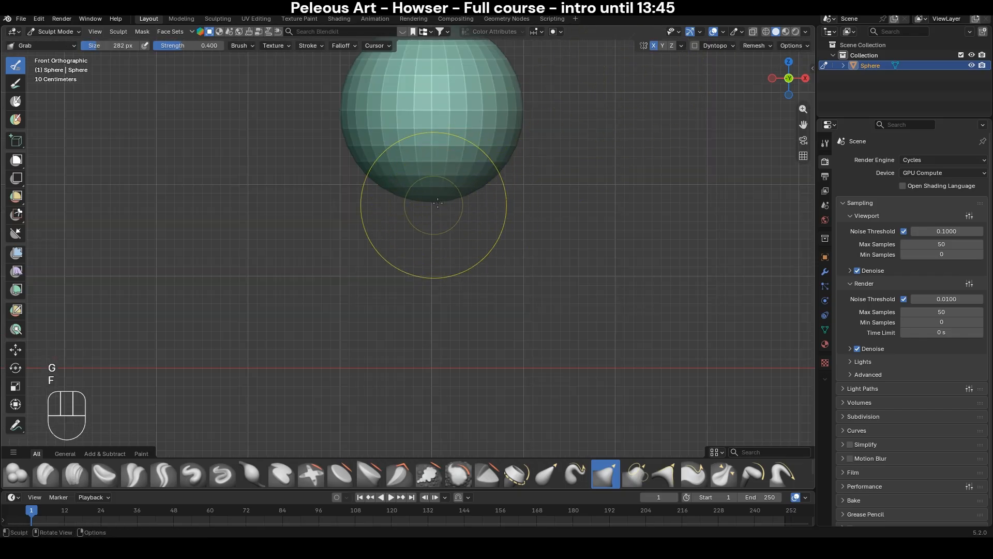
- Enlarge the Grab brush to about 452 px and pull the sphere's underside down and forward to form a chin
{"action": "key", "text": "f"}
{"action": "left_click", "coordinate": [528, 201]}
{"action": "key", "text": "f"}
{"action": "left_click", "coordinate": [572, 195]}
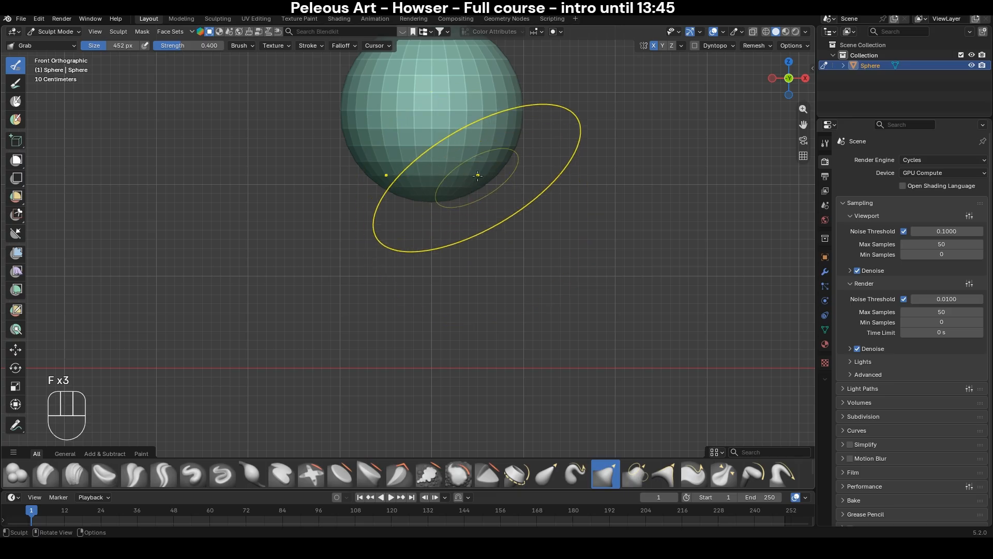
{"action": "left_click_drag", "start_coordinate": [435, 201], "coordinate": [445, 277]}
{"action": "key", "text": "KP_3"}
{"action": "middle_click_drag", "start_coordinate": [386, 160], "coordinate": [427, 203], "text": "shift"}
{"action": "scroll", "coordinate": [408, 213], "scroll_direction": "up", "scroll_amount": 1}
{"action": "scroll", "coordinate": [429, 158], "scroll_direction": "down", "scroll_amount": 1}
{"action": "middle_click_drag", "start_coordinate": [430, 158], "coordinate": [429, 202], "text": "shift"}
- Try pulling the face outward in side view with a Grab brush of about 366 px, and undo the stroke
{"action": "key", "text": "f"}
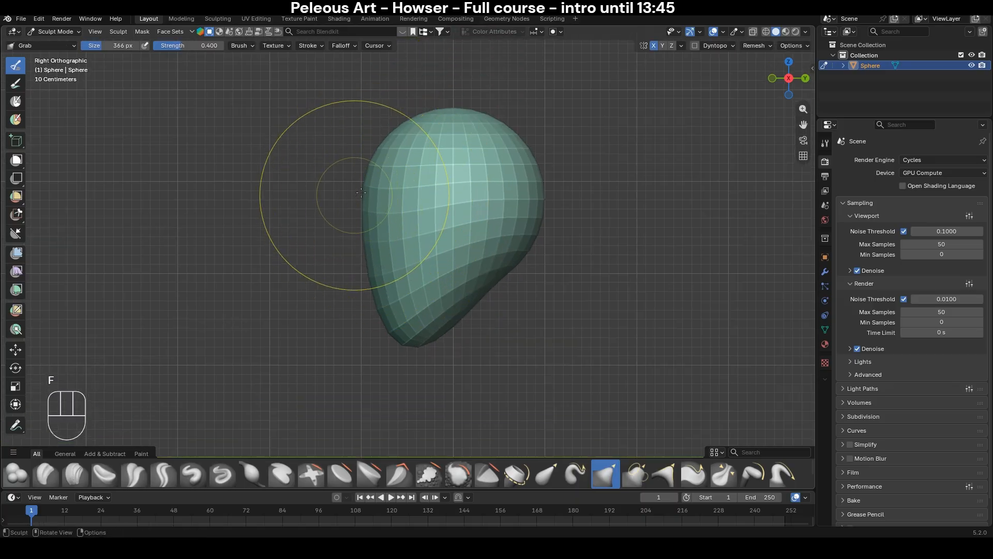
{"action": "left_click_drag", "start_coordinate": [346, 258], "coordinate": [333, 261]}
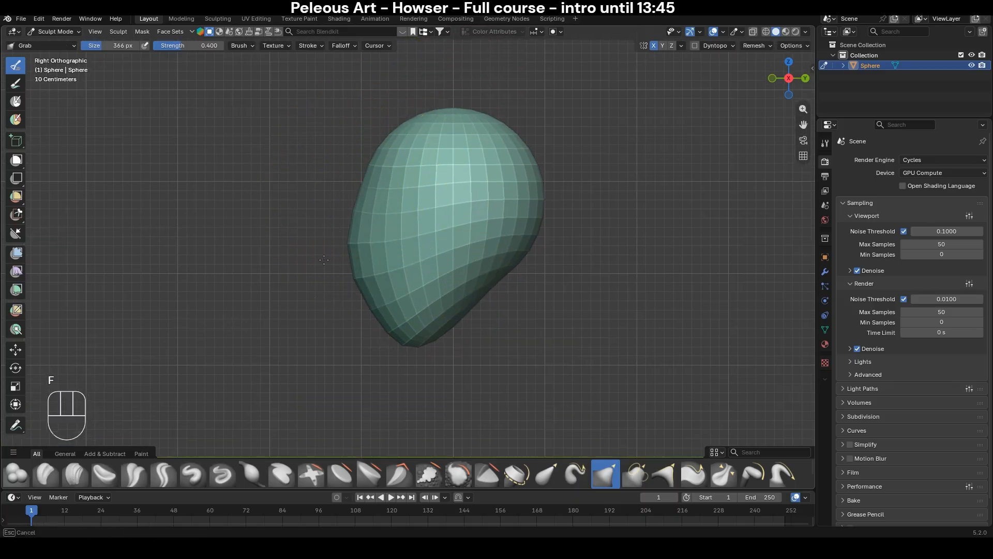
{"action": "key", "text": "ctrl+z"}
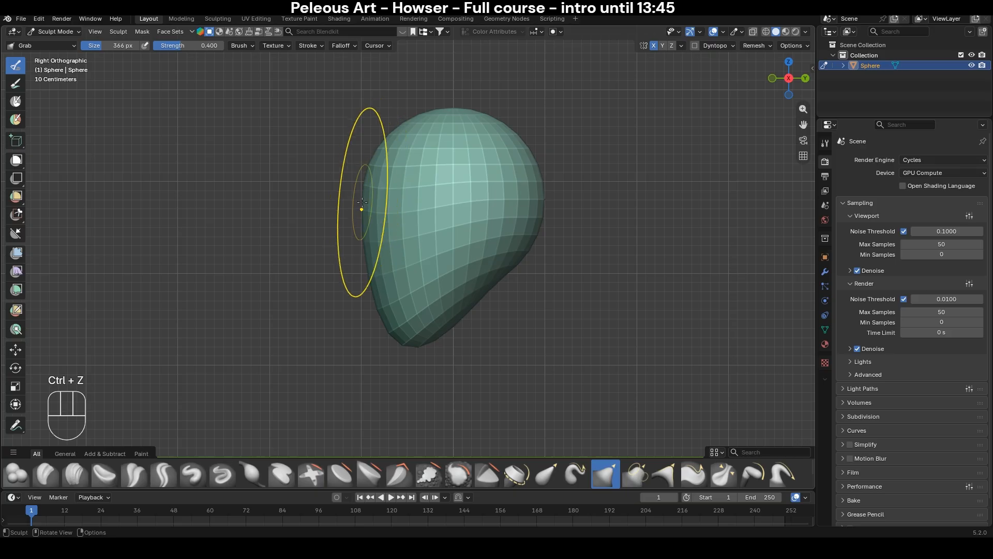
- Reduce the Grab brush to about 244 px and push the eye area of the face inward
{"action": "key", "text": "f"}
{"action": "left_click_drag", "start_coordinate": [404, 221], "coordinate": [429, 222]}
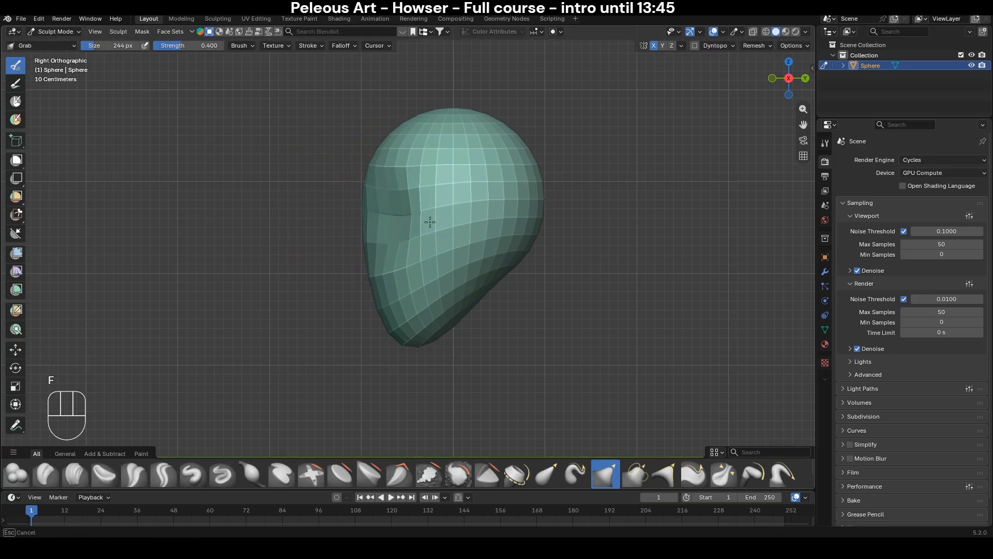
{"action": "mouse_move", "coordinate": [431, 214]}
{"action": "middle_mouse_down"}
{"action": "mouse_move", "coordinate": [466, 258]}
{"action": "mouse_move", "coordinate": [468, 222]}
{"action": "mouse_move", "coordinate": [522, 243]}
{"action": "middle_mouse_up"}
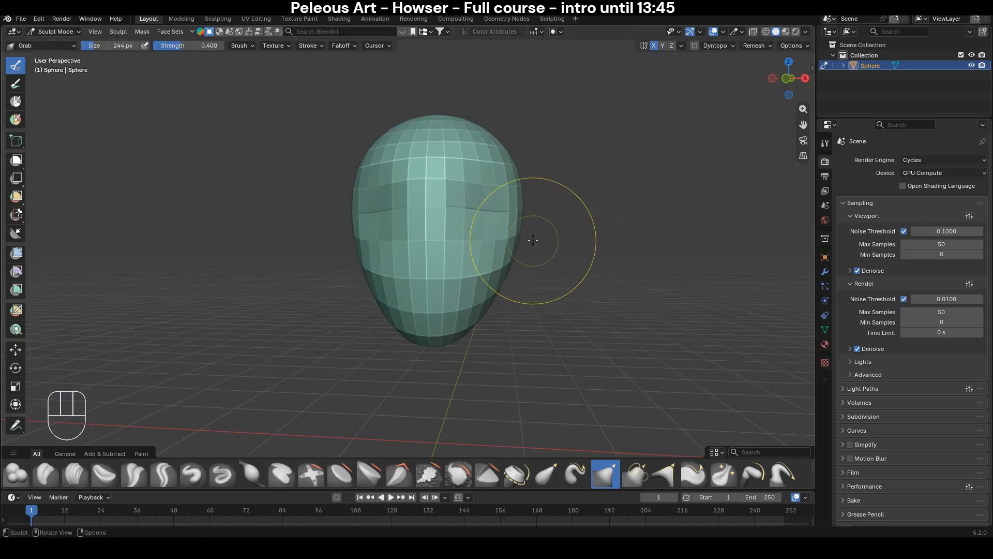
- Return the head to Object Mode in front view and deselect it
{"action": "key", "text": "KP_0"}
{"action": "key", "text": "KP_1"}
{"action": "key", "text": "ctrl+Tab"}
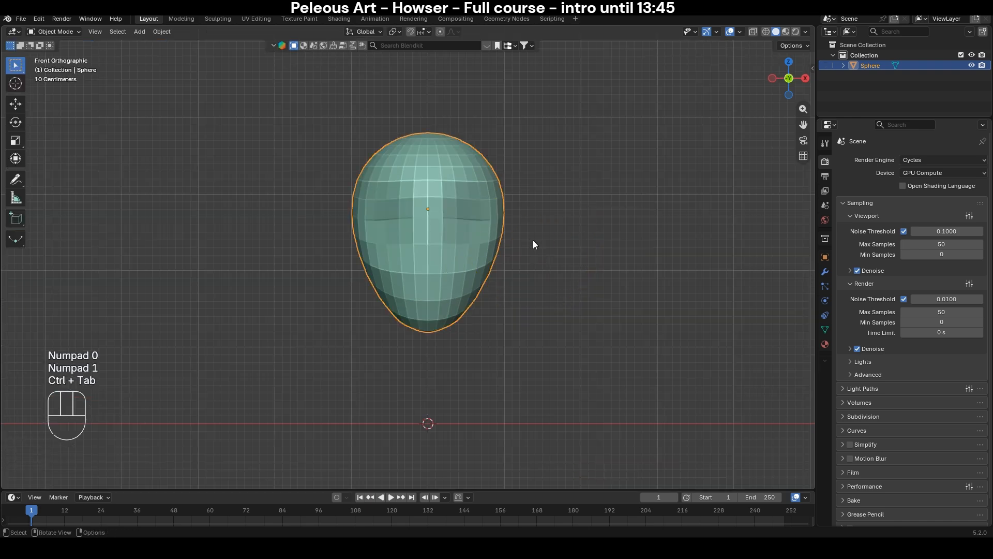
{"action": "left_click", "coordinate": [628, 232]}
- Examine the head shape from the front, back, right, left, top and bottom orthographic views
{"action": "key", "text": "KP_1"}
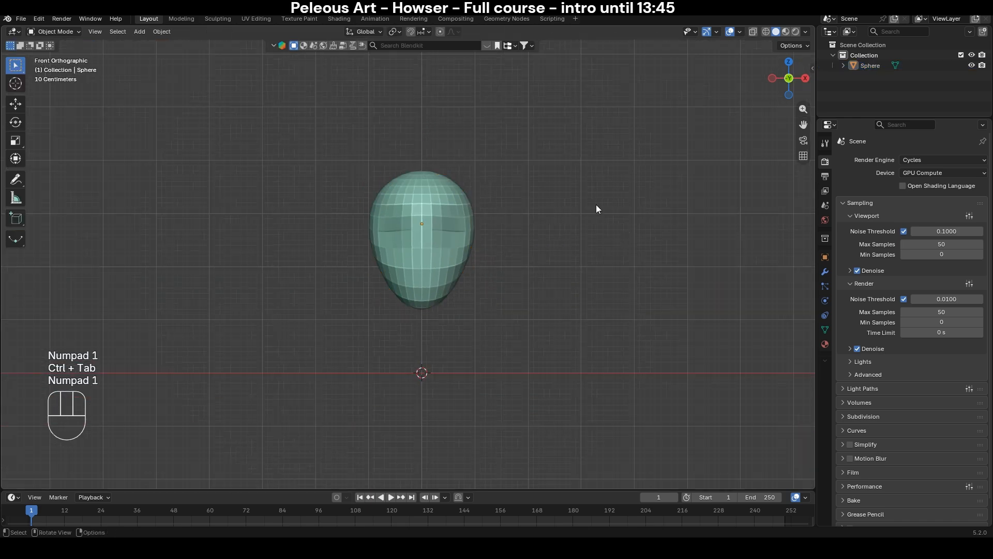
{"action": "key", "text": "ctrl+KP_1"}
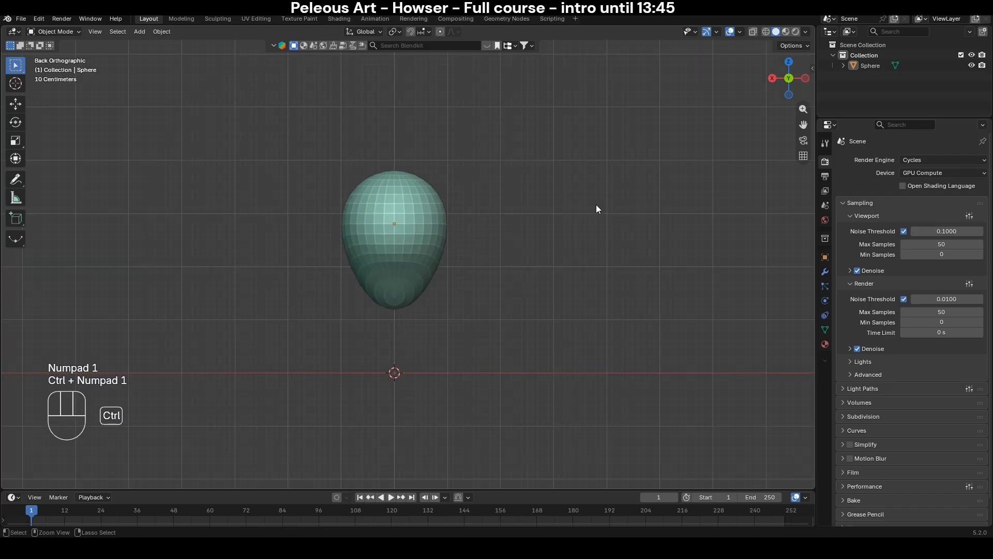
{"action": "key", "text": "1"}
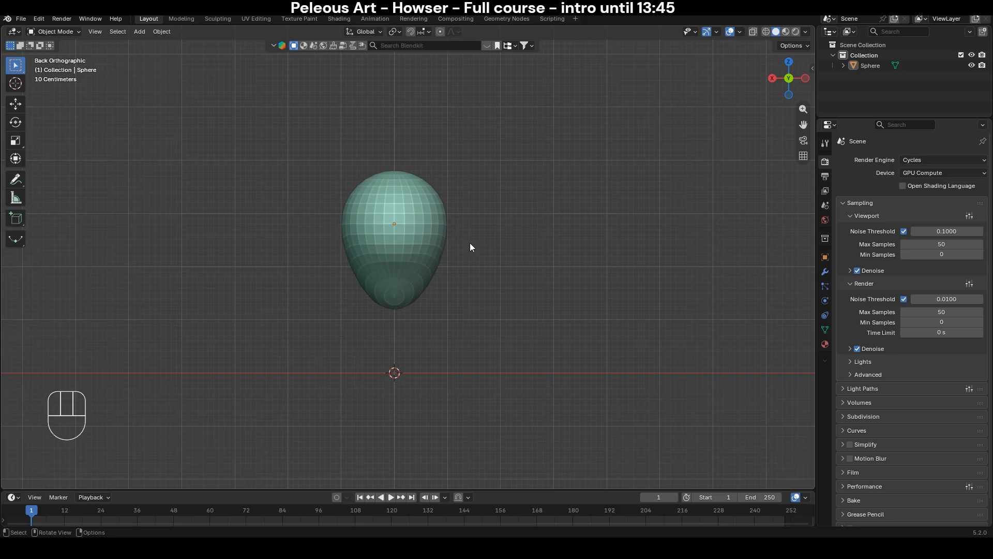
{"action": "key", "text": "KP_3"}
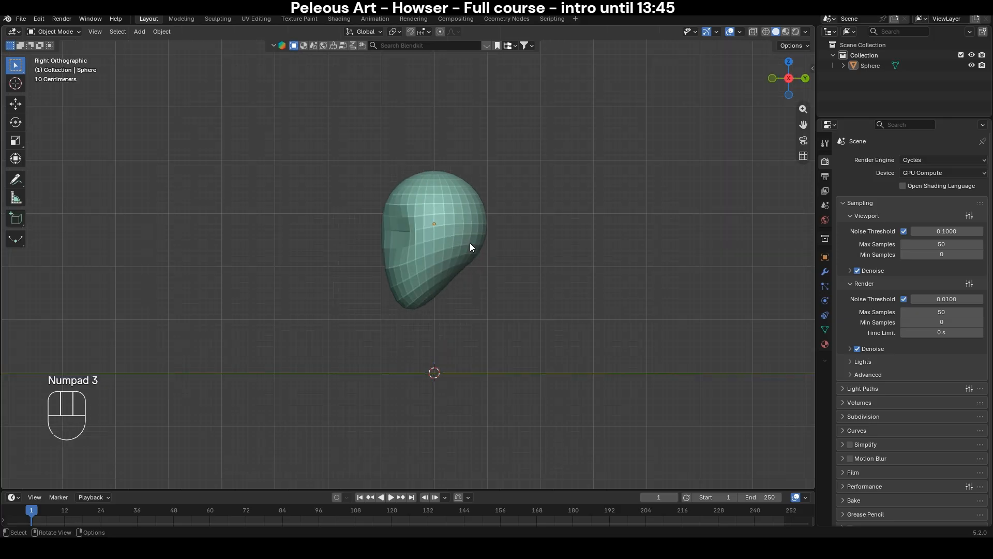
{"action": "key", "text": "ctrl+KP_3"}
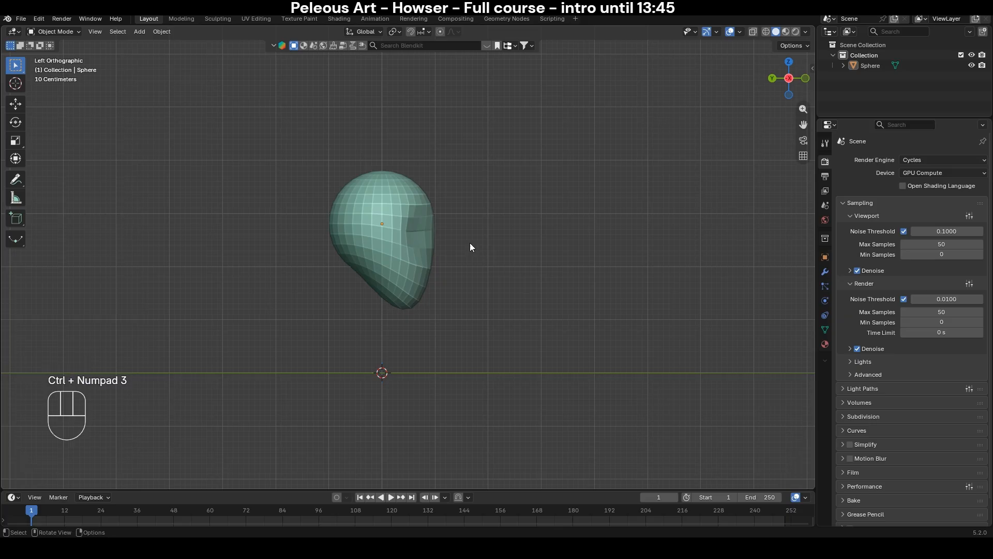
{"action": "key", "text": "KP_7"}
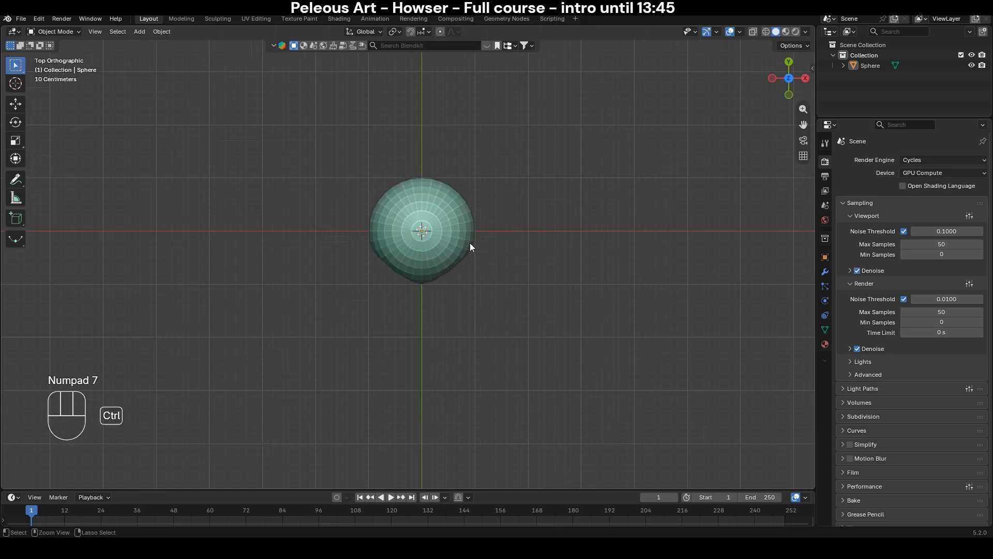
{"action": "key", "text": "ctrl+KP_7"}
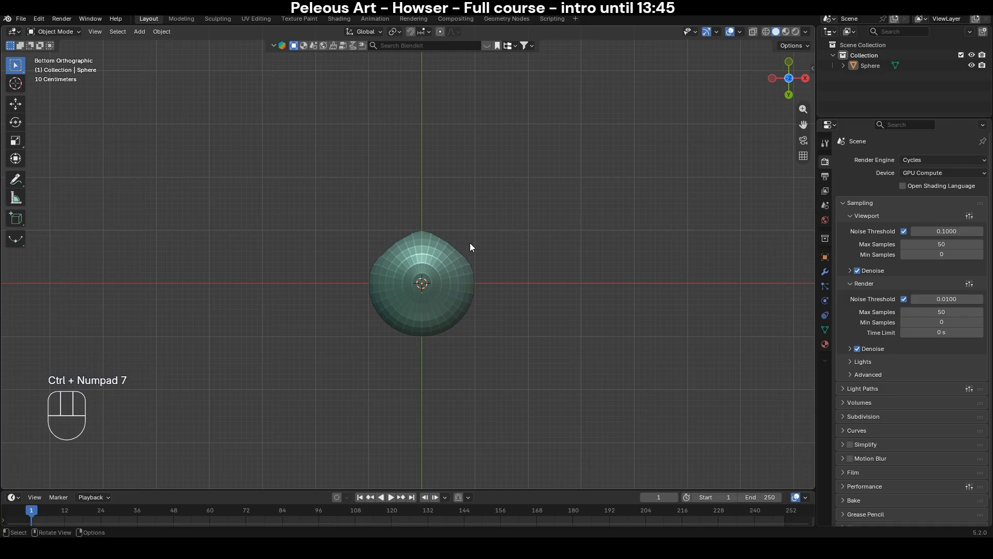
{"action": "key", "text": "KP_1"}
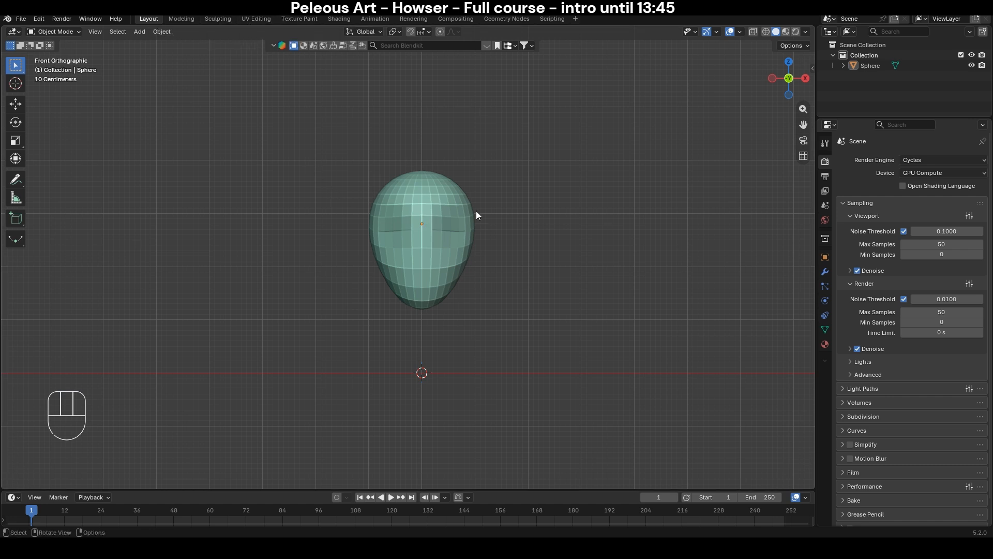
- Switch the head into Sculpt Mode and back to Object Mode
{"action": "key", "text": "ctrl+Tab"}
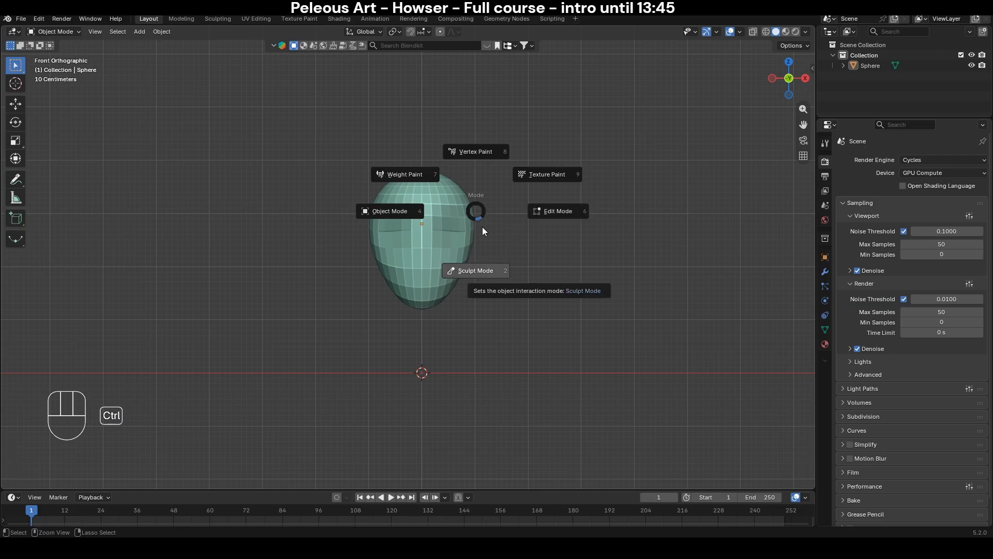
{"action": "left_click", "coordinate": [475, 254]}
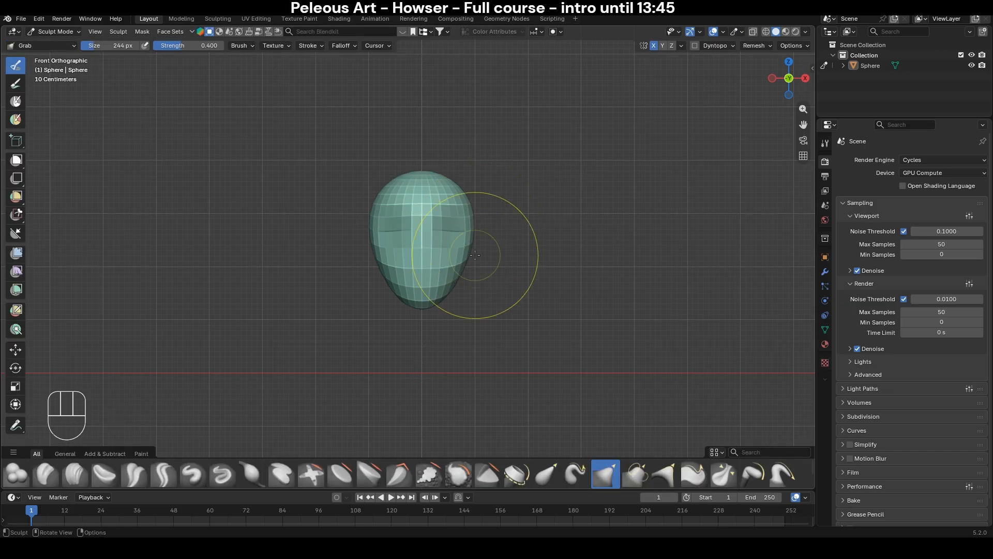
{"action": "key", "text": "ctrl+Tab"}
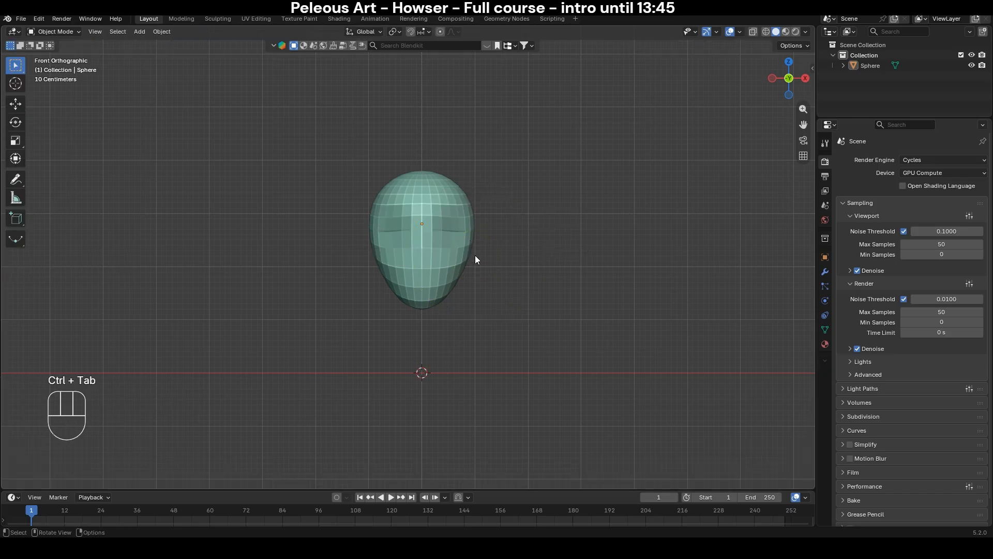
- Select the head and enter Edit Mode
{"action": "left_click", "coordinate": [436, 212]}
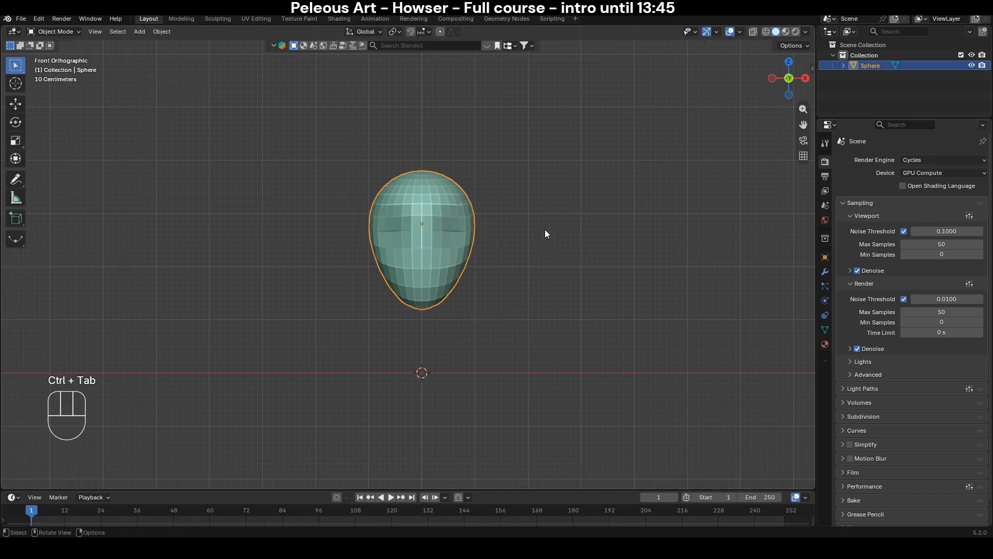
{"action": "key", "text": "Tab"}
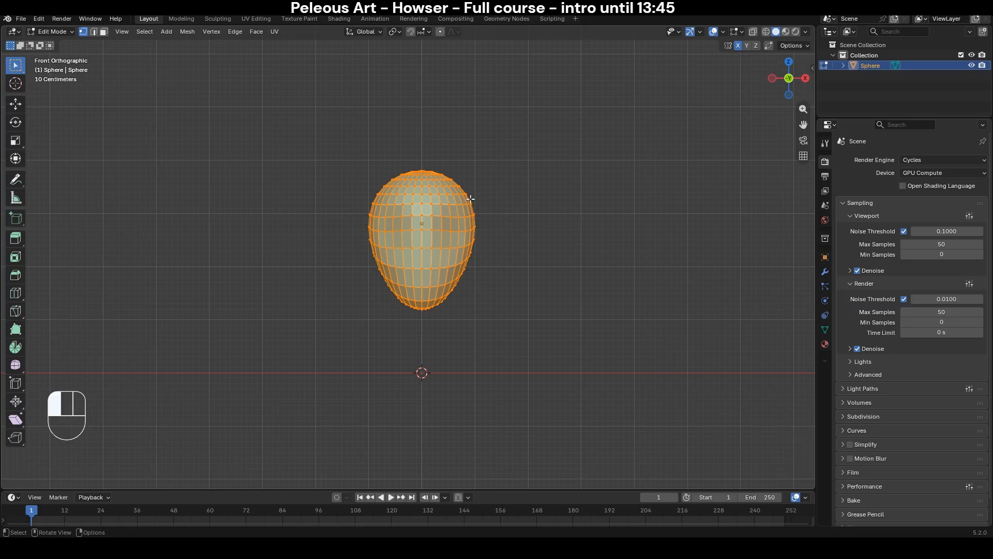
- Try pulling a vertex on the head's upper side outward with X mirroring, and undo the move
{"action": "left_click", "coordinate": [487, 208]}
{"action": "key", "text": "g"}
{"action": "left_click", "coordinate": [560, 208]}
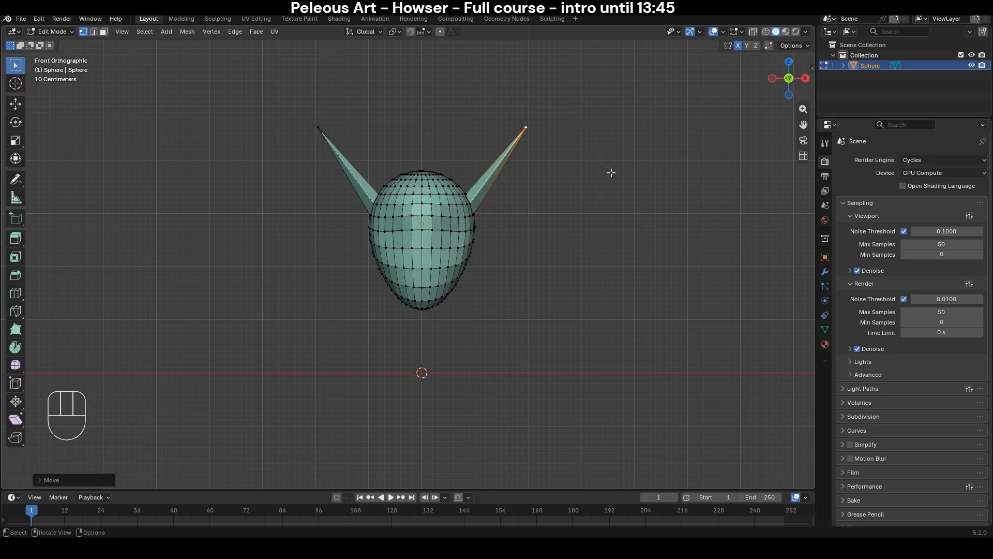
{"action": "key", "text": "ctrl+z"}
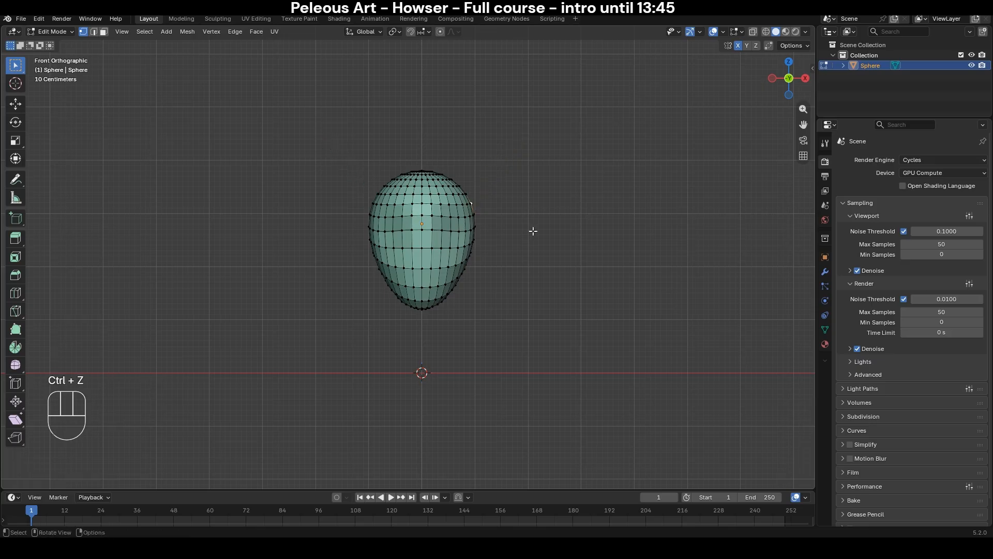
- Show the viewport sidebar with the active tool's settings, keeping the toolbar displayed
{"action": "key", "text": "n"}
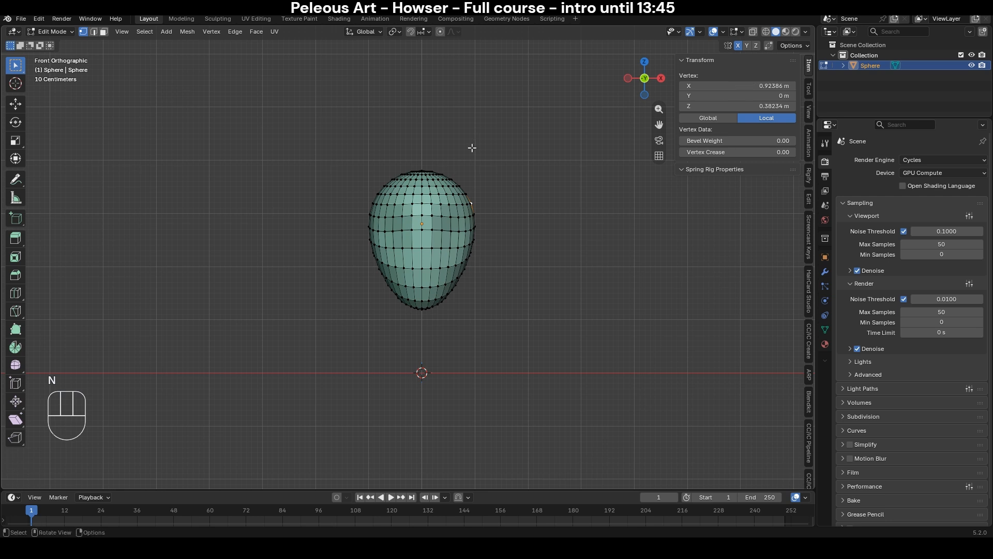
{"action": "key", "text": "t"}
{"action": "key", "text": "t"}
{"action": "key", "text": "t"}
{"action": "key", "text": "t"}
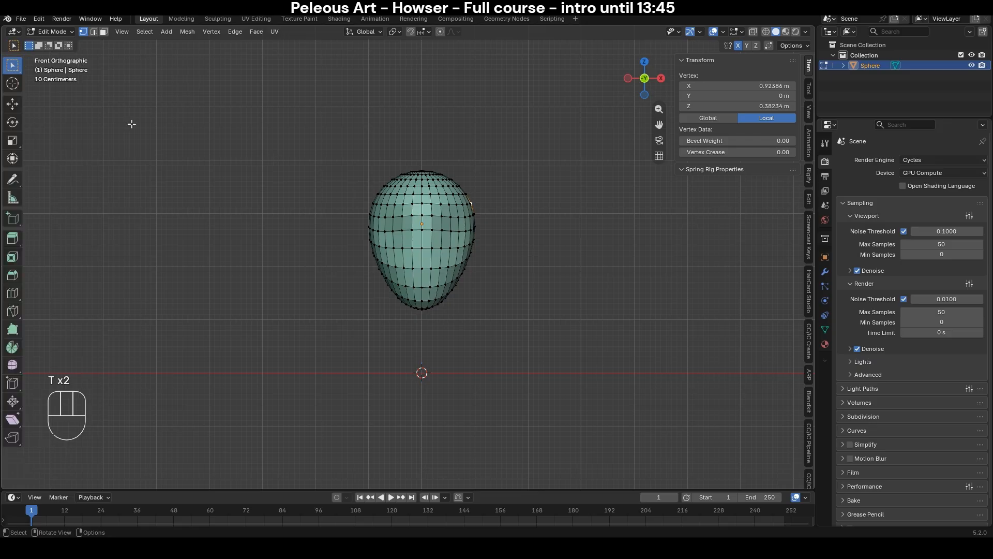
{"action": "key", "text": "n"}
{"action": "key", "text": "n"}
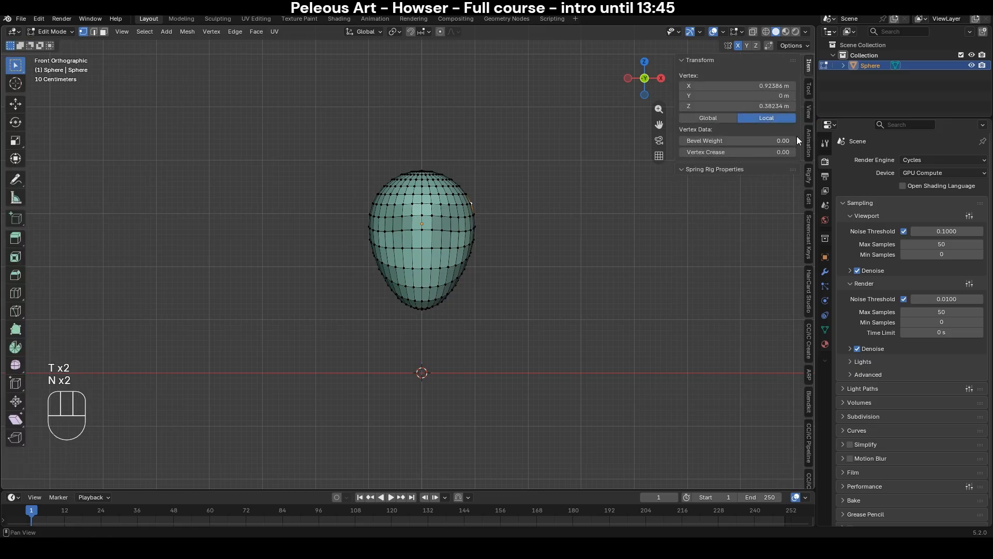
{"action": "left_click", "coordinate": [809, 89]}
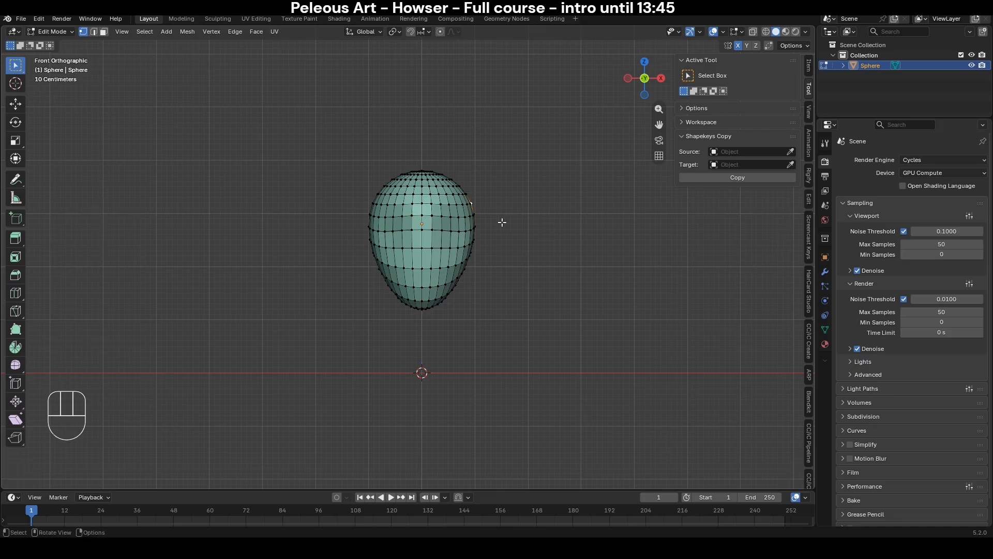
- Return the head to Object Mode and place a duplicate of it beside the original along the X axis
{"action": "key", "text": "Tab"}
{"action": "scroll", "coordinate": [495, 225], "scroll_direction": "up", "scroll_amount": 2}
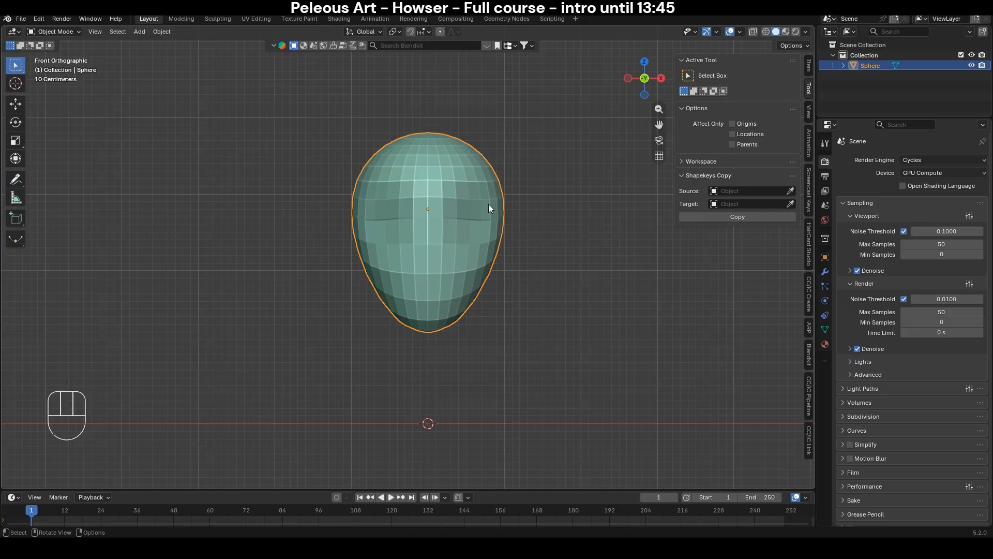
{"action": "scroll", "coordinate": [492, 305], "scroll_direction": "down", "scroll_amount": 2}
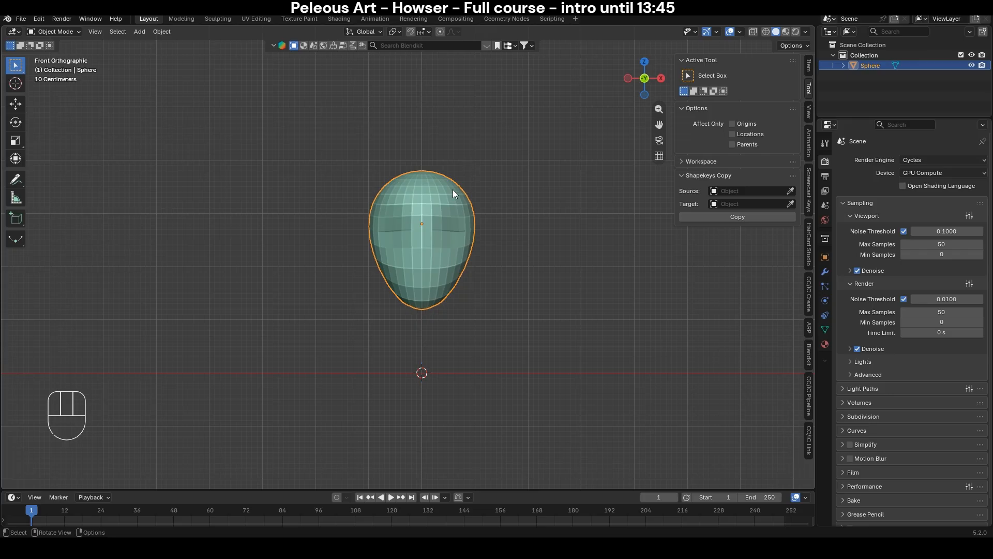
{"action": "key", "text": "shift+d"}
{"action": "key", "text": "g"}
{"action": "key", "text": "x"}
{"action": "left_click", "coordinate": [627, 257]}
{"action": "middle_click_drag", "start_coordinate": [613, 262], "coordinate": [474, 248], "text": "shift"}
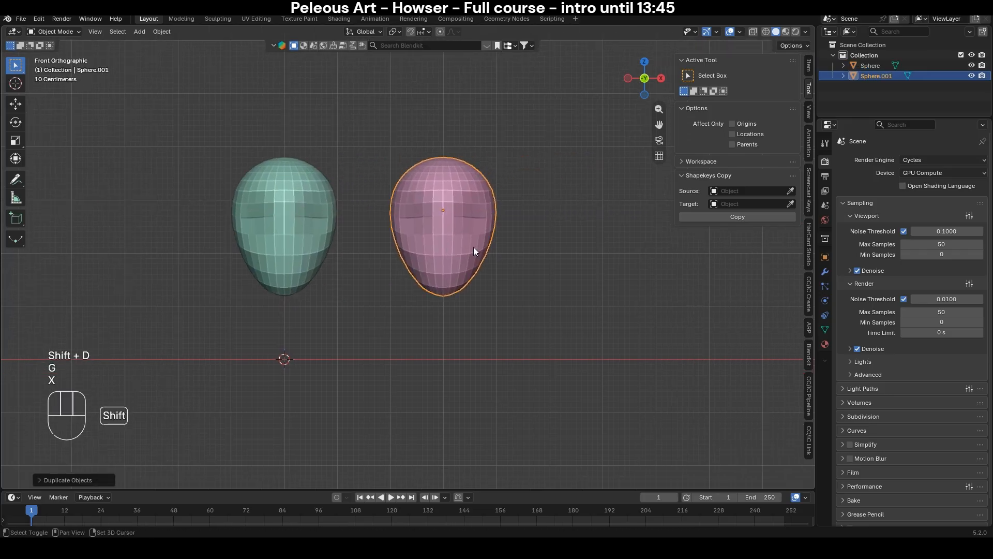
{"action": "scroll", "coordinate": [397, 225], "scroll_direction": "up", "scroll_amount": 1}
{"action": "middle_click_drag", "start_coordinate": [403, 227], "coordinate": [511, 232], "text": "shift"}
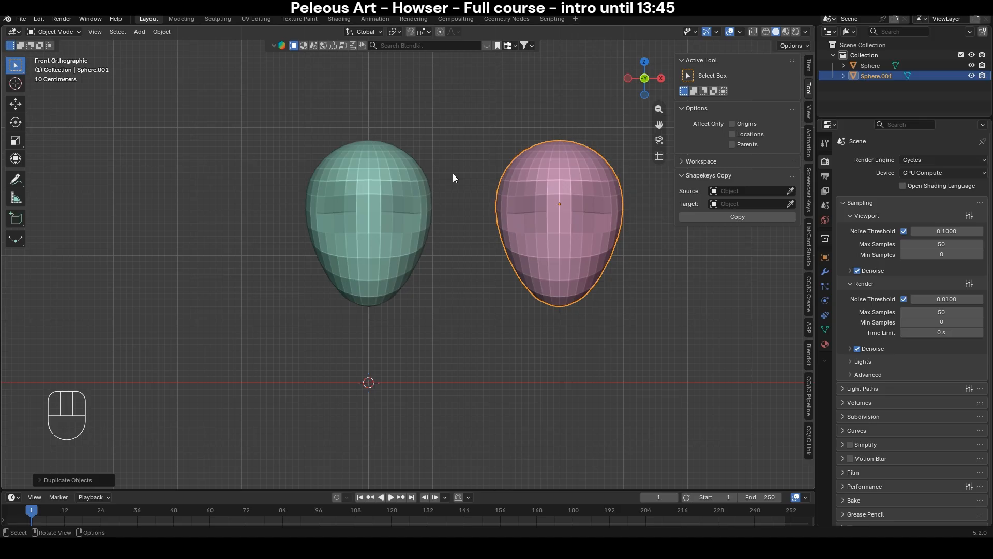
- Show the active tool settings in the Properties editor, inspect the original head up close, and reselect the duplicated head
{"action": "left_click", "coordinate": [825, 143]}
{"action": "left_click", "coordinate": [398, 216]}
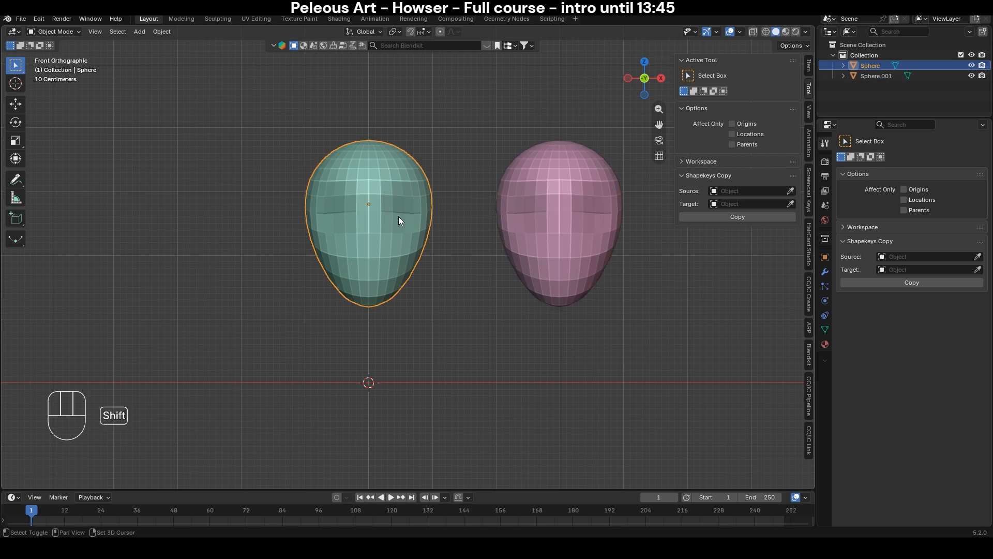
{"action": "key", "text": "KP_Decimal"}
{"action": "middle_click_drag", "start_coordinate": [344, 291], "coordinate": [397, 275], "text": "shift"}
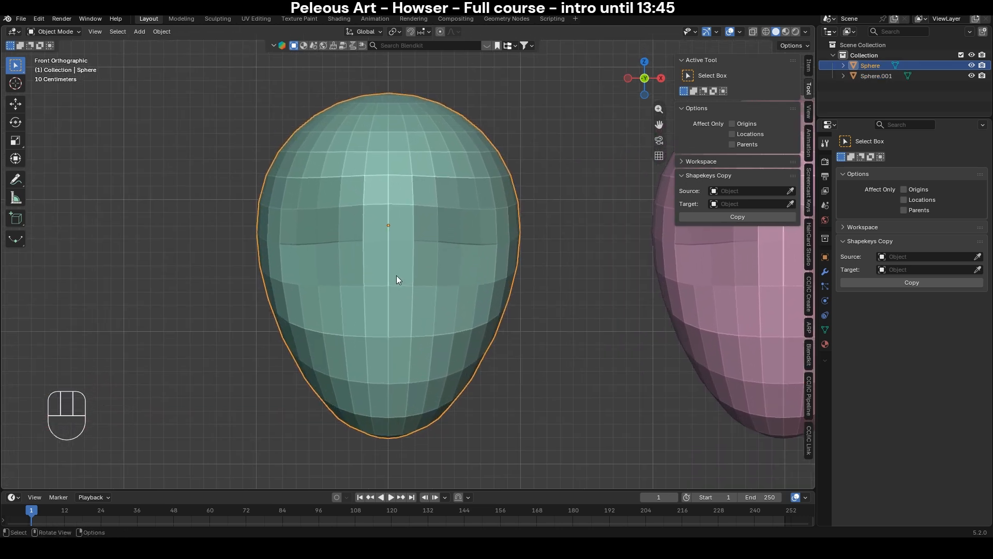
{"action": "scroll", "coordinate": [396, 275], "scroll_direction": "down", "scroll_amount": 1}
{"action": "scroll", "coordinate": [497, 283], "scroll_direction": "down", "scroll_amount": 2}
{"action": "left_click", "coordinate": [605, 259]}
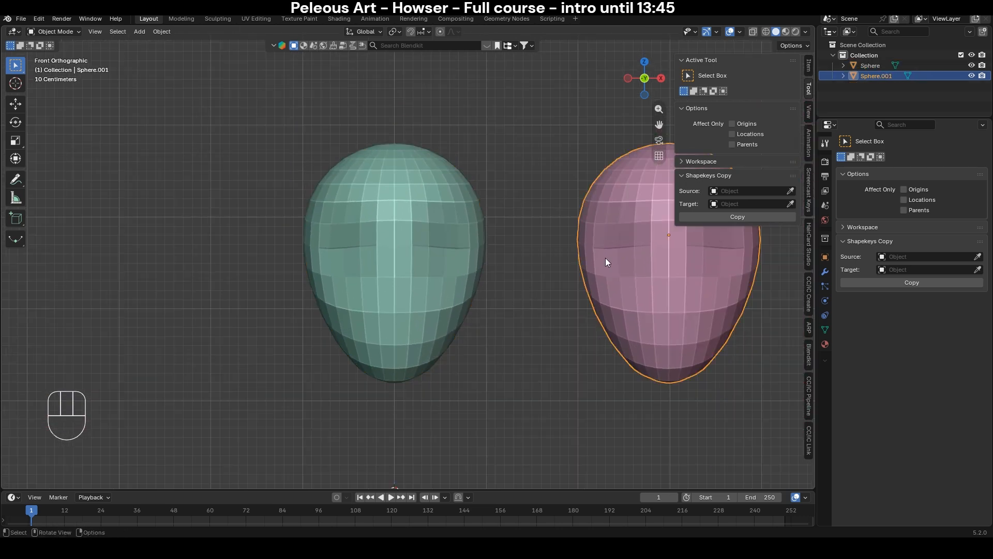
{"action": "scroll", "coordinate": [618, 283], "scroll_direction": "down", "scroll_amount": 2}
{"action": "scroll", "coordinate": [616, 259], "scroll_direction": "up", "scroll_amount": 2}
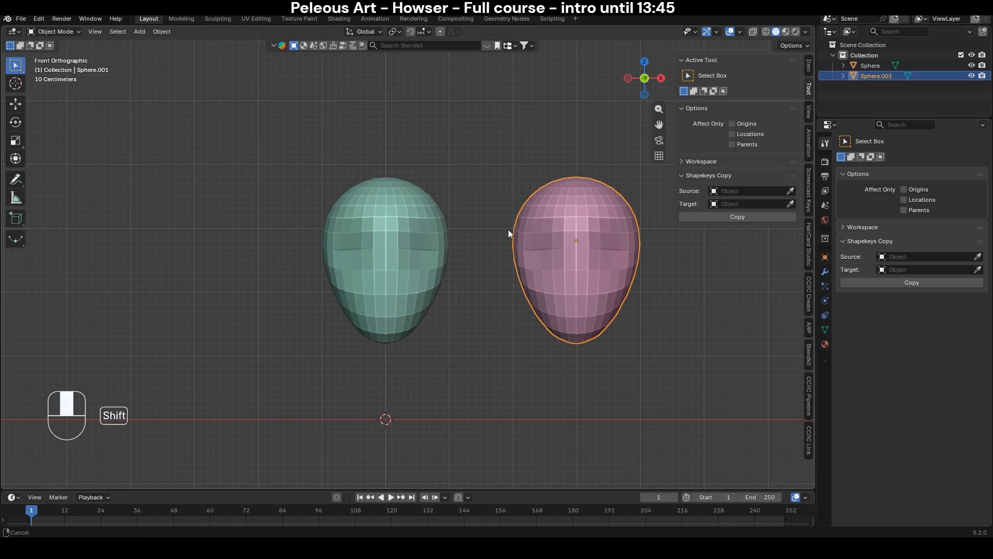
- Enter Edit Mode on the duplicated head and switch to face selection
{"action": "key", "text": "Tab"}
{"action": "key", "text": "Tab"}
{"action": "middle_click_drag", "start_coordinate": [594, 254], "coordinate": [439, 259], "text": "shift"}
{"action": "scroll", "coordinate": [440, 259], "scroll_direction": "up", "scroll_amount": 1}
{"action": "key", "text": "Tab"}
{"action": "key", "text": "3"}
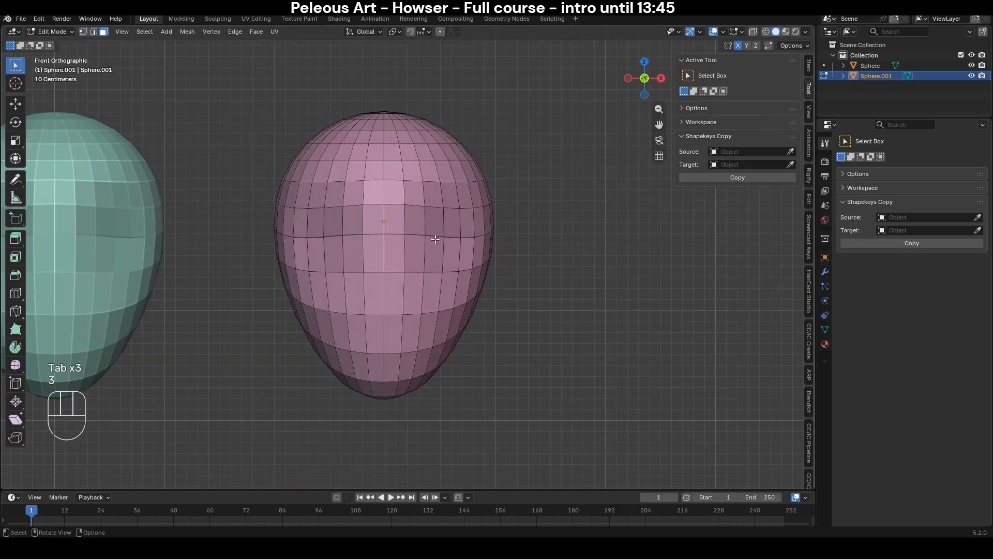
{"action": "left_click", "coordinate": [418, 193]}
{"action": "left_click", "coordinate": [465, 263], "text": "ctrl+shift"}
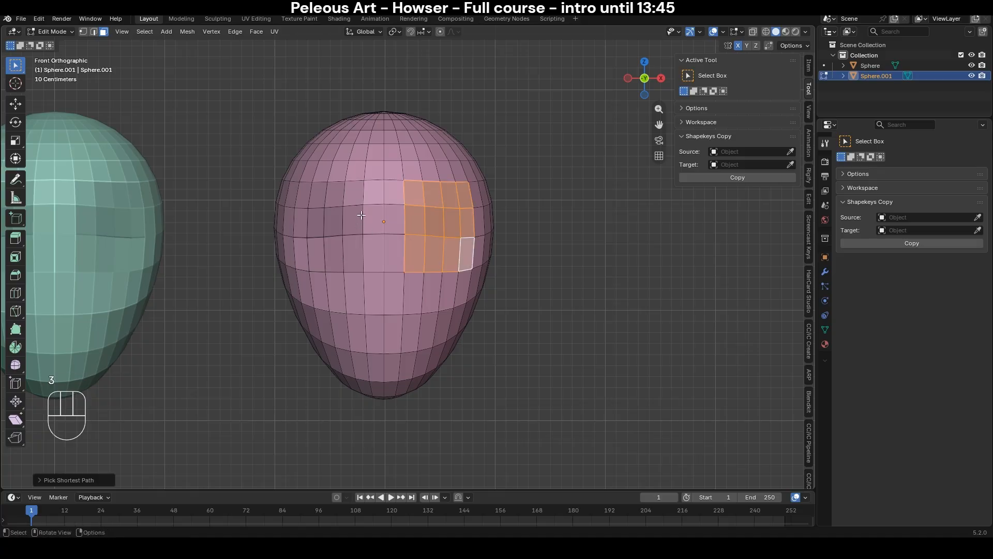
{"action": "left_click", "coordinate": [372, 199], "text": "shift"}
{"action": "left_click", "coordinate": [305, 258], "text": "ctrl+shift"}
{"action": "key", "text": "ctrl+z"}
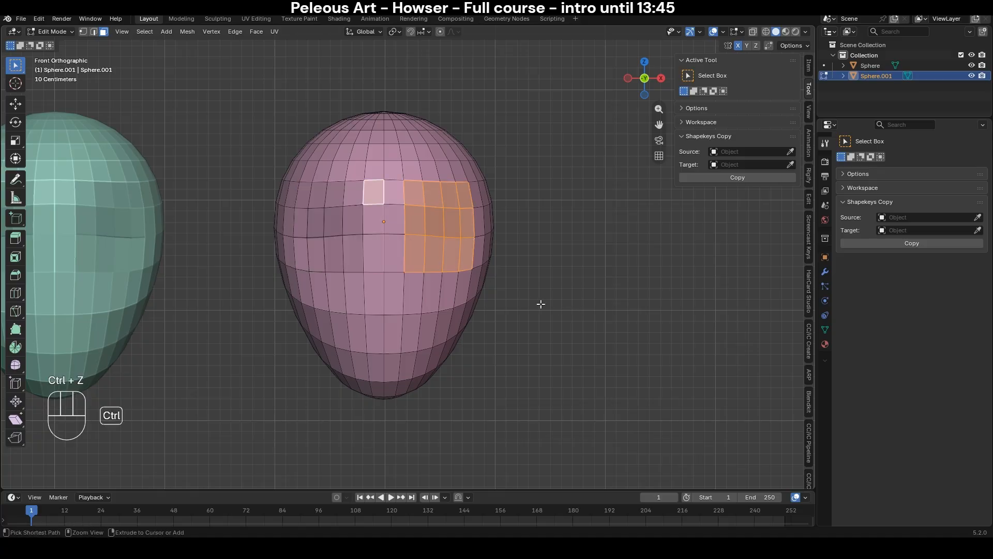
- Select a block of four by three faces over each eye area and inset both blocks
{"action": "left_click", "coordinate": [357, 200]}
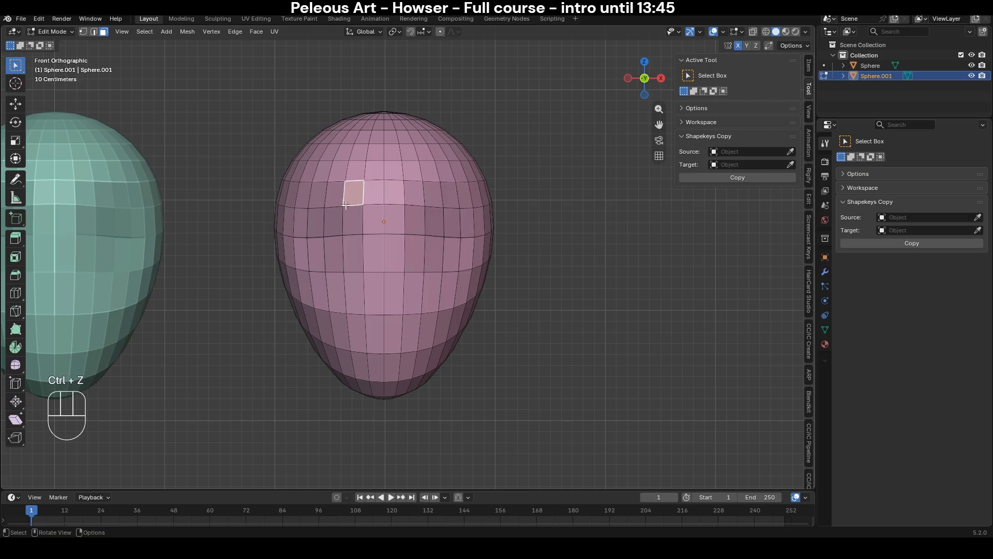
{"action": "left_click", "coordinate": [303, 253], "text": "ctrl+shift"}
{"action": "left_click", "coordinate": [422, 193], "text": "shift"}
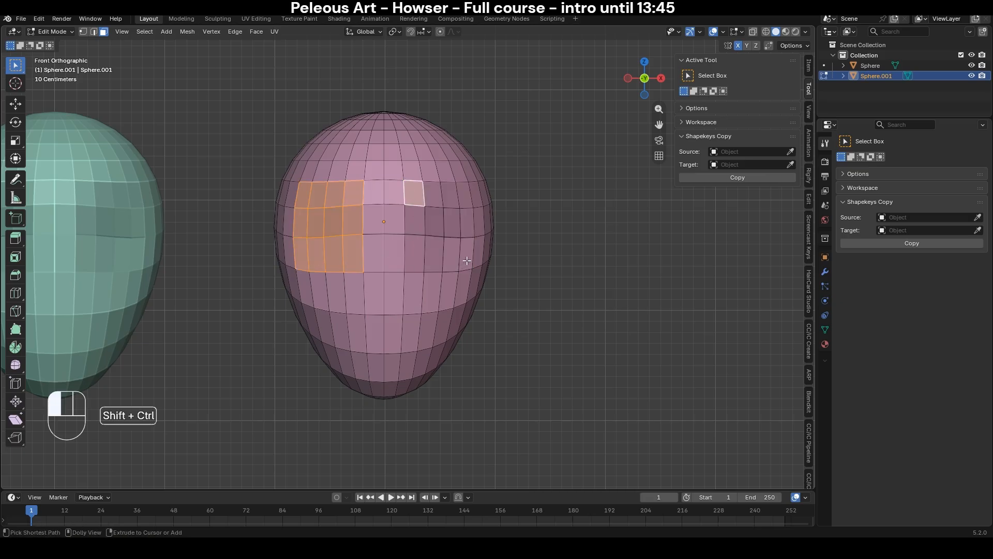
{"action": "left_click", "coordinate": [466, 254], "text": "ctrl+shift"}
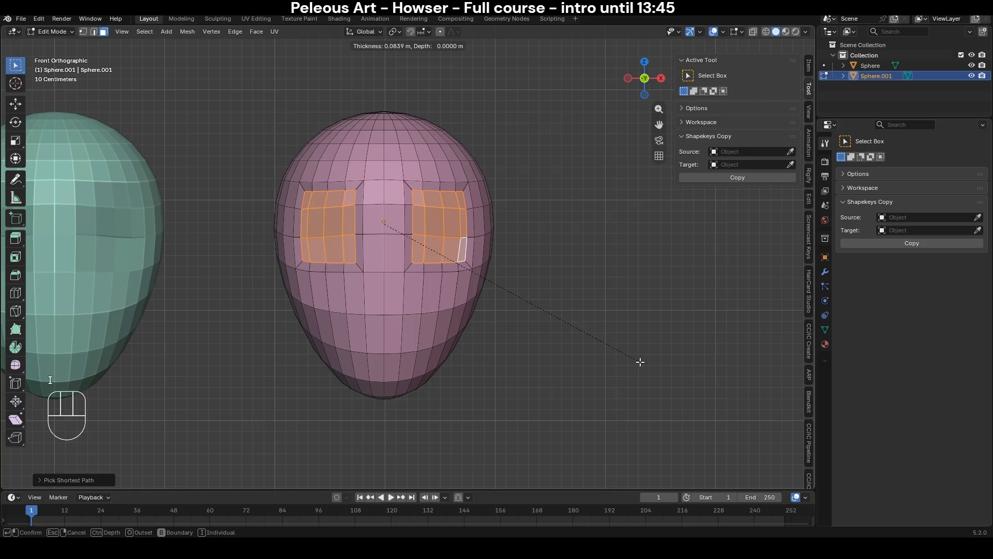
- Expand the eye selections to include their inset borders and smooth the selected vertices
{"action": "key", "text": "ctrl+KP_Add"}
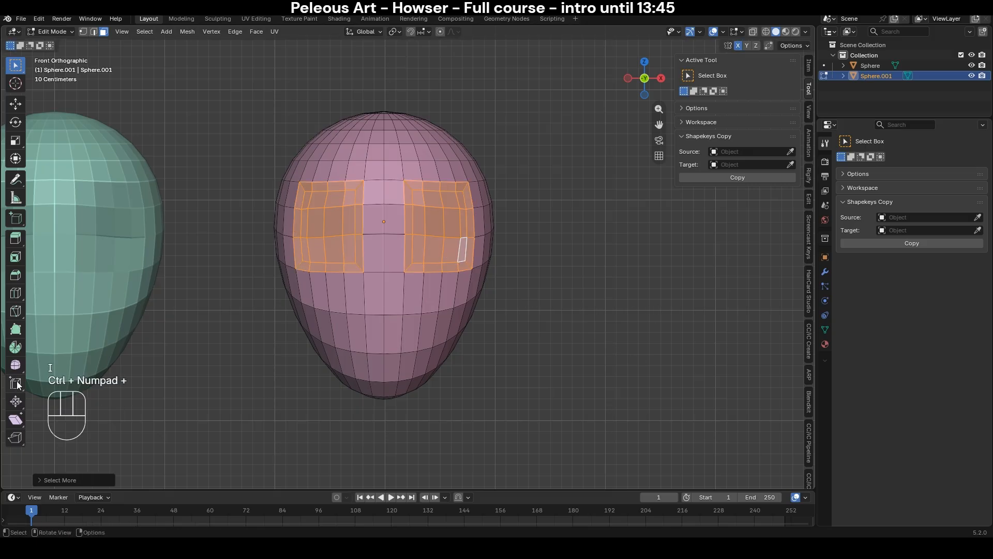
{"action": "left_click", "coordinate": [16, 365]}
{"action": "mouse_move", "coordinate": [383, 226]}
{"action": "left_mouse_down"}
{"action": "mouse_move", "coordinate": [509, 273]}
{"action": "mouse_move", "coordinate": [577, 282]}
{"action": "left_mouse_up"}
- Select the two-by-two block of central nose faces below the eyes and inset it slightly
{"action": "middle_click_drag", "start_coordinate": [415, 341], "coordinate": [448, 274], "text": "shift"}
{"action": "scroll", "coordinate": [448, 275], "scroll_direction": "up", "scroll_amount": 1}
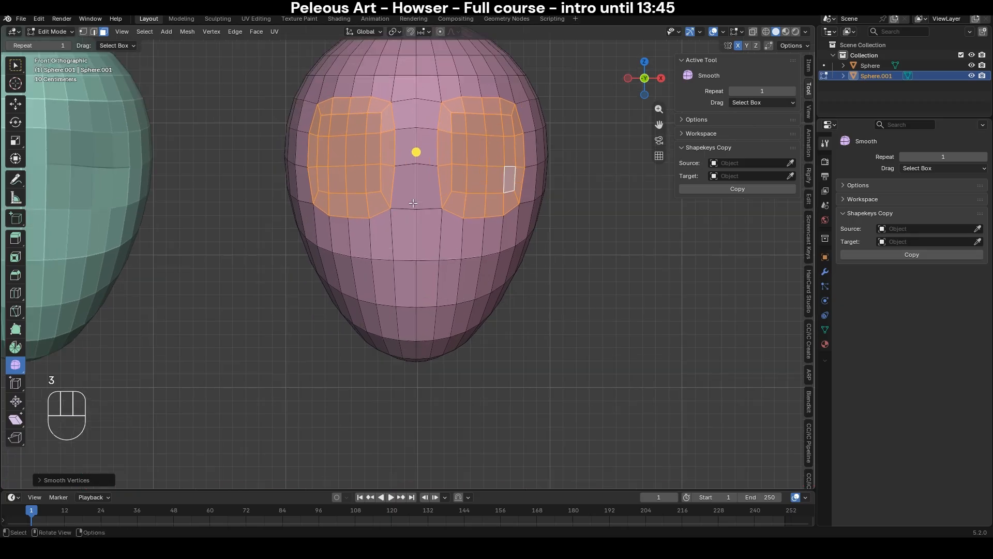
{"action": "left_click", "coordinate": [399, 235]}
{"action": "left_click", "coordinate": [419, 269], "text": "ctrl+shift"}
{"action": "key", "text": "i"}
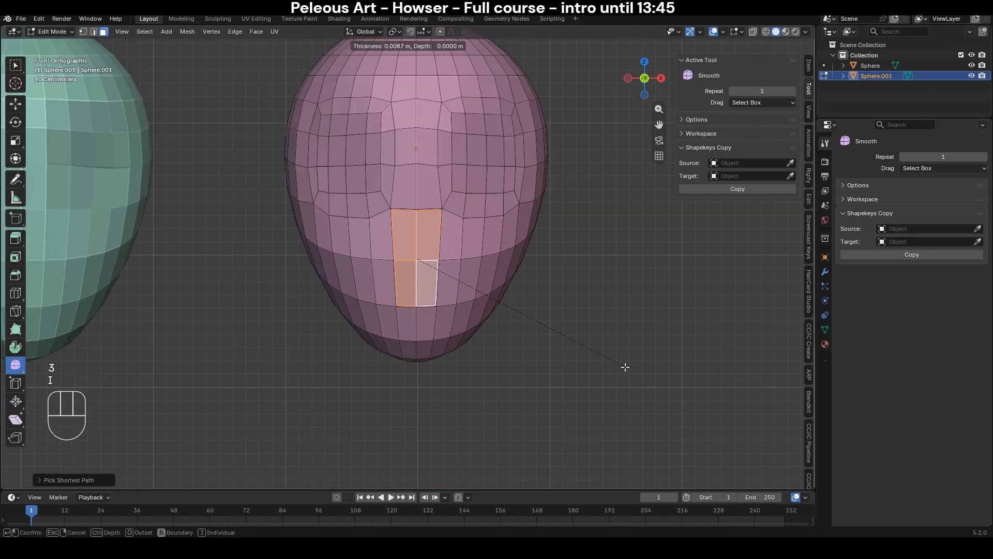
{"action": "left_click", "coordinate": [621, 367]}
{"action": "middle_click_drag", "start_coordinate": [436, 351], "coordinate": [430, 271], "text": "shift"}
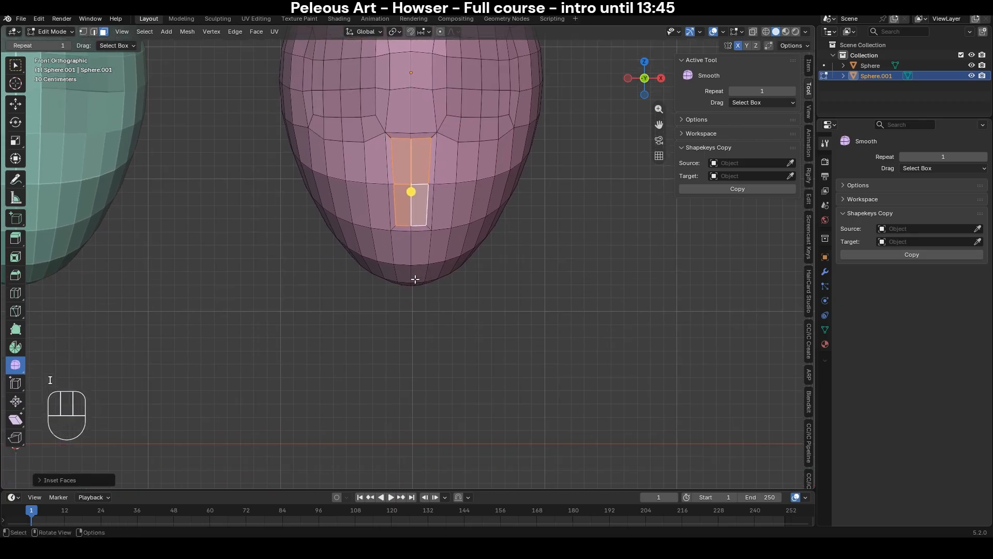
- Move the vertex at the centre of the head's underside down about 0.45 m along Z, using proportional editing with a 1.21 m size
{"action": "key", "text": "KP_1"}
{"action": "key", "text": "KP_3"}
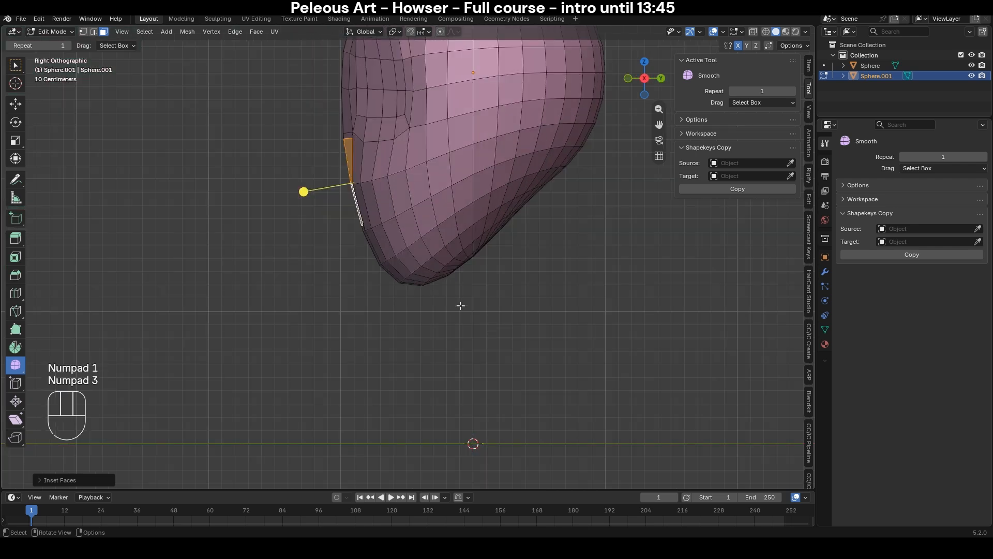
{"action": "middle_click_drag", "start_coordinate": [460, 305], "coordinate": [462, 251]}
{"action": "key", "text": "1"}
{"action": "left_click", "coordinate": [474, 249]}
{"action": "key", "text": "KP_3"}
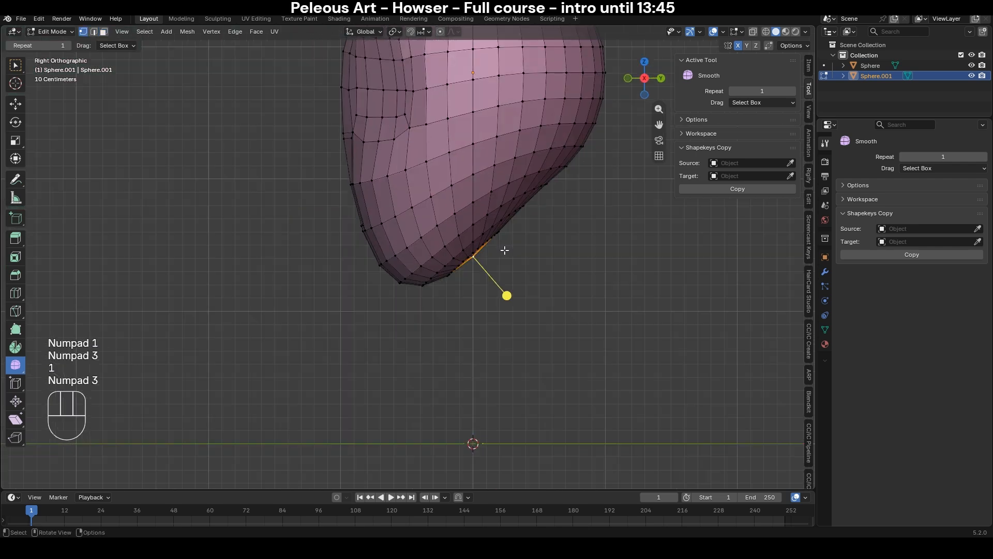
{"action": "left_click", "coordinate": [440, 31]}
{"action": "key", "text": "g"}
{"action": "key", "text": "z"}
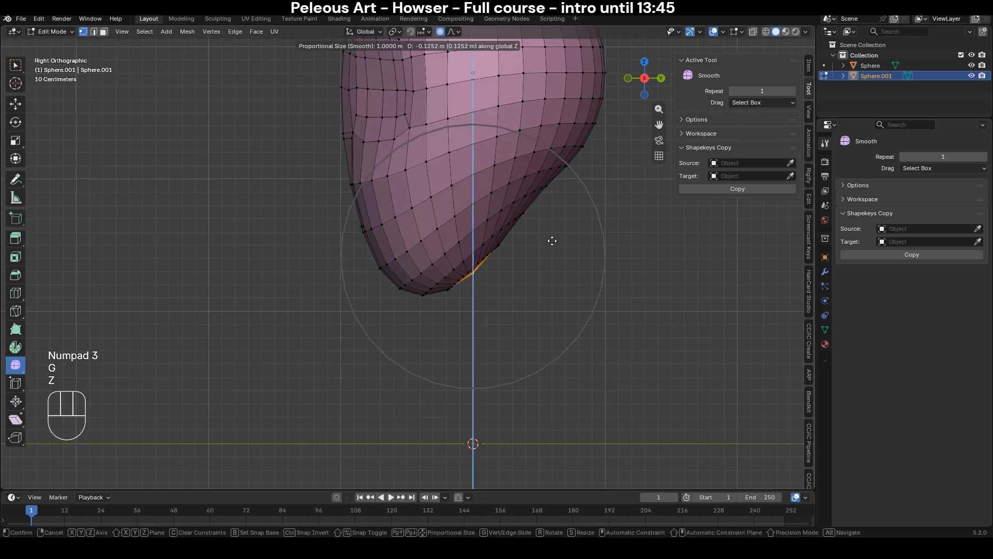
{"action": "scroll", "coordinate": [564, 284], "scroll_direction": "down", "scroll_amount": 2}
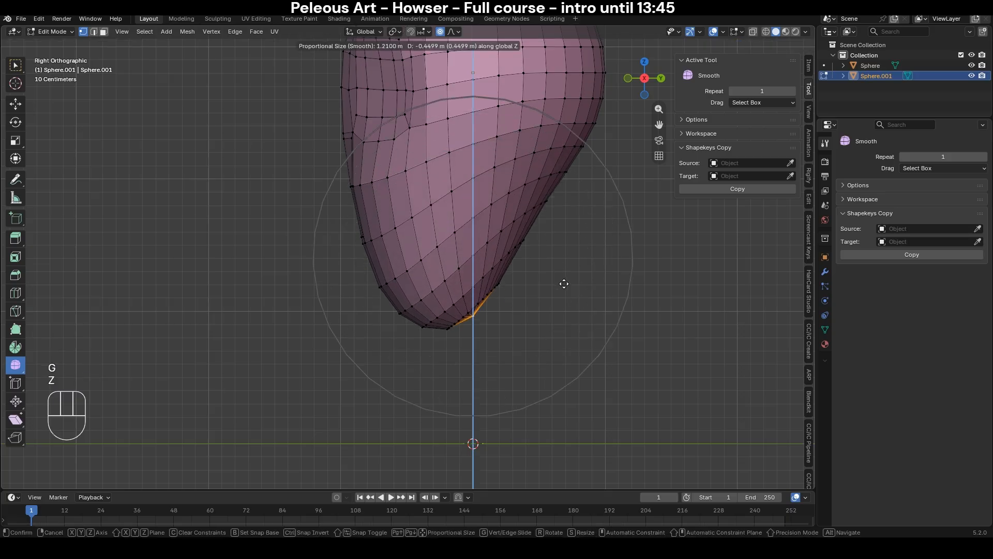
{"action": "left_click", "coordinate": [564, 284]}
- Return to the front view of the lower face with face selection active
{"action": "key", "text": "KP_1"}
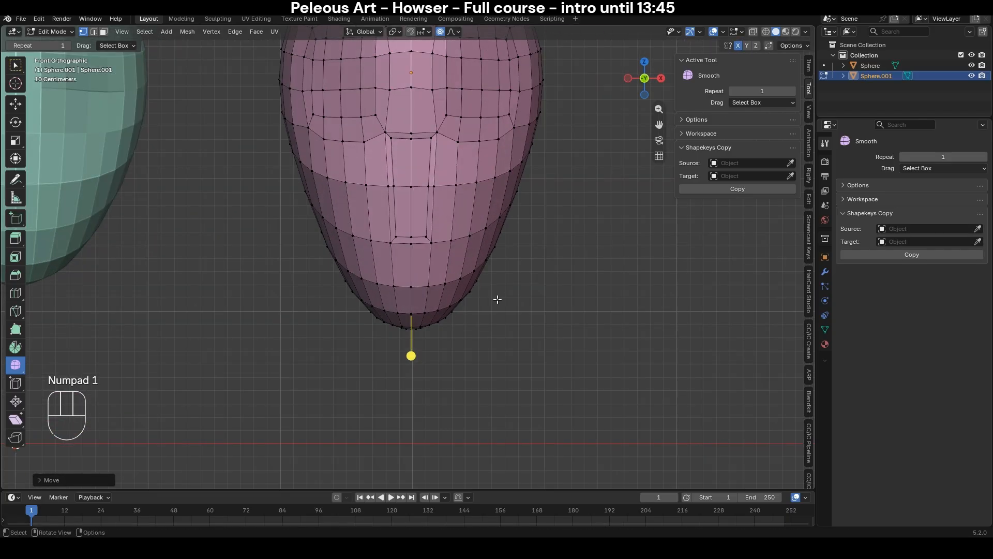
{"action": "scroll", "coordinate": [497, 300], "scroll_direction": "up", "scroll_amount": 2}
{"action": "key", "text": "3"}
{"action": "left_click", "coordinate": [463, 273]}
{"action": "left_click", "coordinate": [477, 265]}
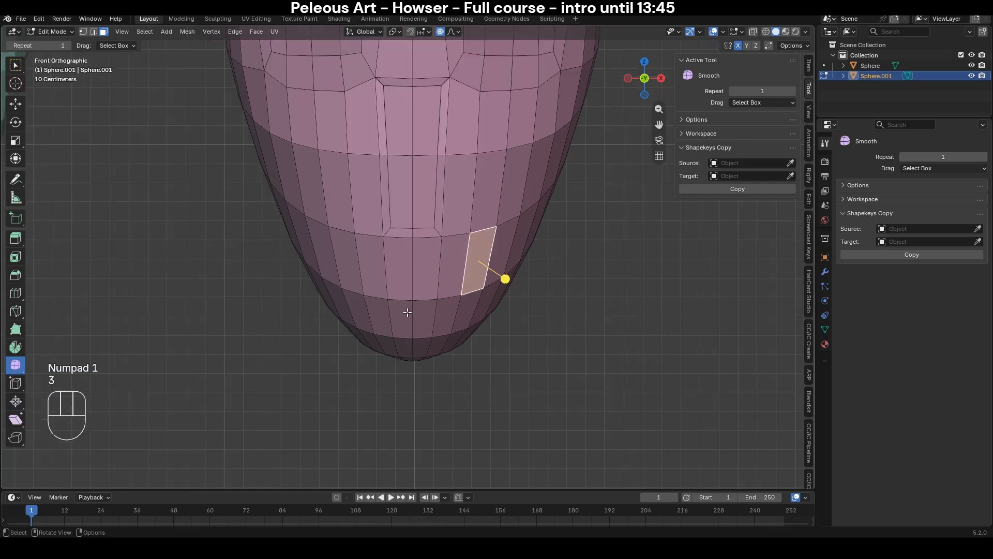
{"action": "left_click", "coordinate": [377, 321], "text": "ctrl+shift"}
{"action": "key", "text": "ctrl+z"}
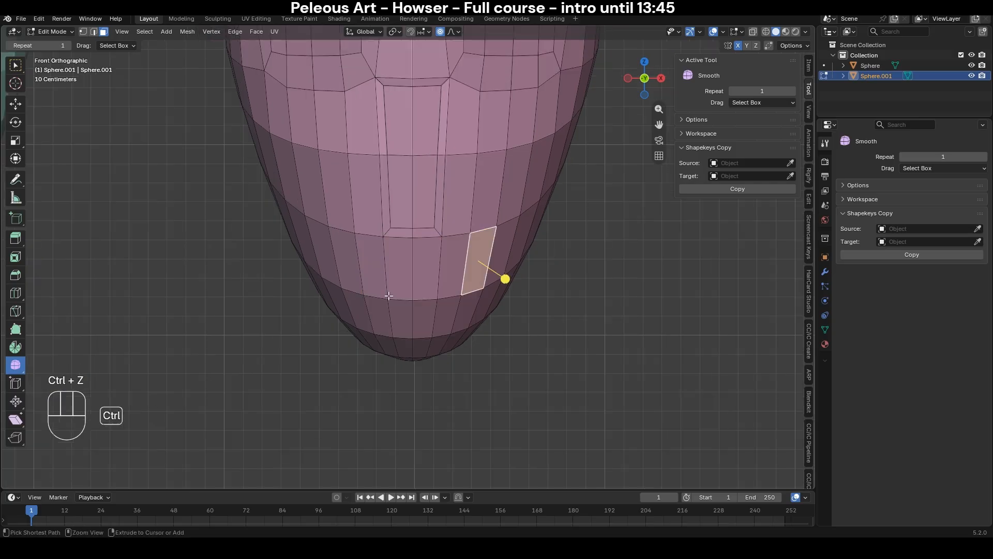
- Select the block of four by two faces in the mouth area below the nose and inset it
{"action": "left_click", "coordinate": [455, 273]}
{"action": "left_click", "coordinate": [377, 317], "text": "ctrl+shift"}
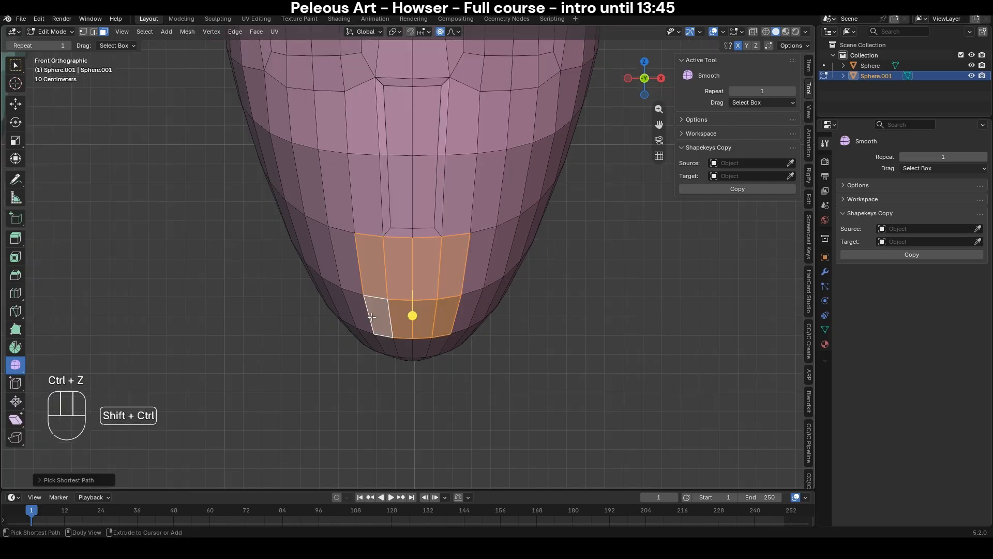
{"action": "key", "text": "i"}
{"action": "left_click", "coordinate": [660, 388]}
- Scale the inset mouth faces down along Z with a reduced proportional editing radius
{"action": "middle_click_drag", "start_coordinate": [537, 392], "coordinate": [578, 333]}
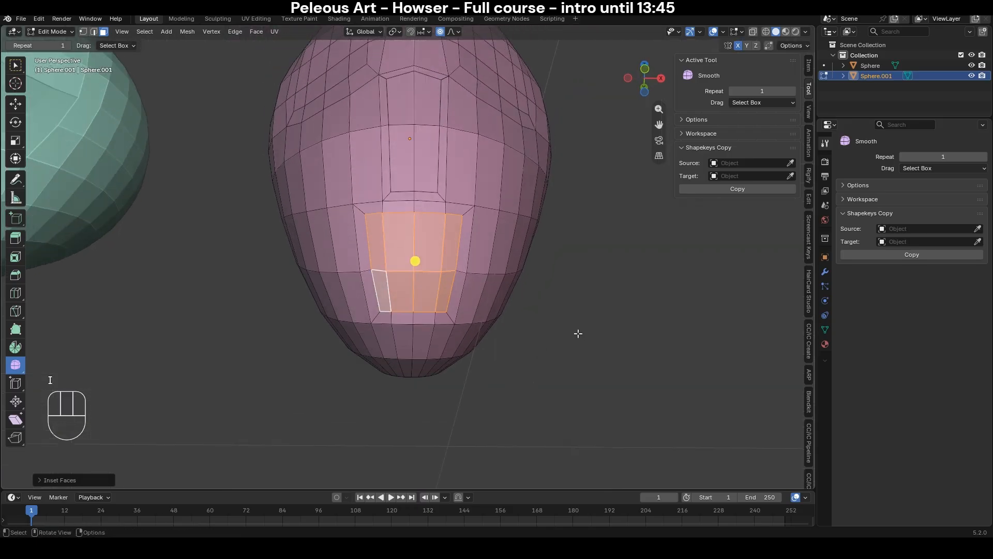
{"action": "key", "text": "s"}
{"action": "key", "text": "z"}
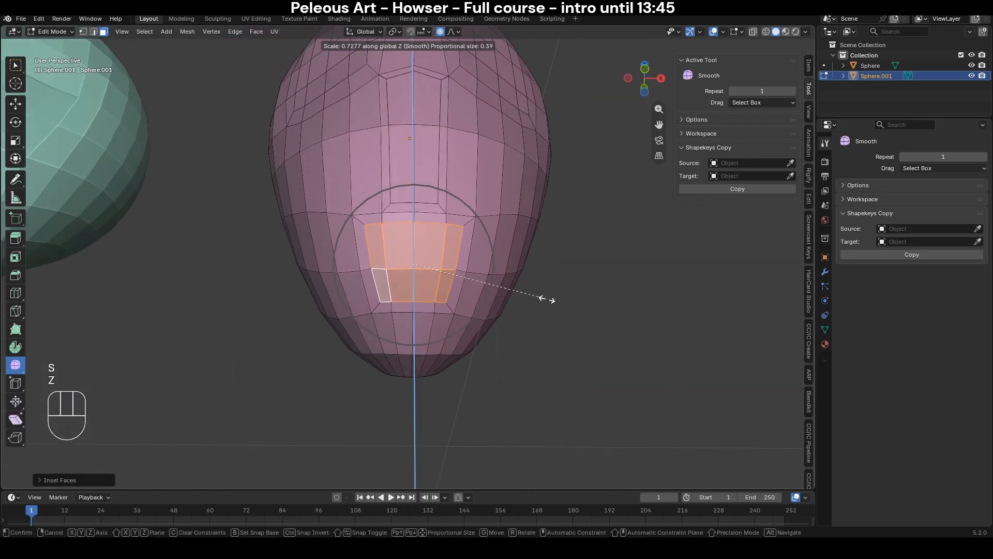
{"action": "scroll", "coordinate": [538, 292], "scroll_direction": "up", "scroll_amount": 10}
{"action": "scroll", "coordinate": [531, 289], "scroll_direction": "up", "scroll_amount": 5}
{"action": "left_click", "coordinate": [533, 289]}
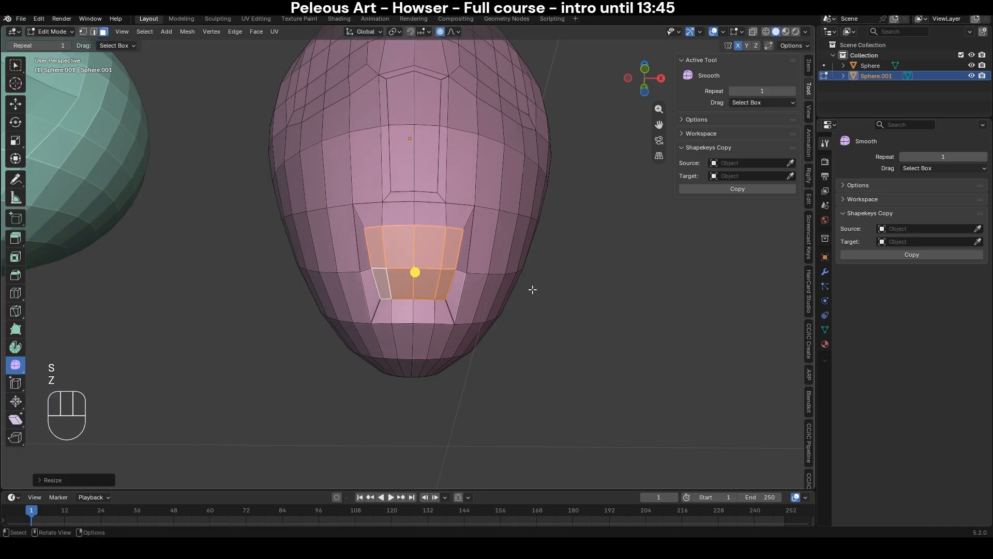
- Add an edge loop around the mouth between the inset faces and their outer border
{"action": "key", "text": "ctrl+r"}
{"action": "left_click", "coordinate": [464, 230]}
{"action": "key", "text": "2"}
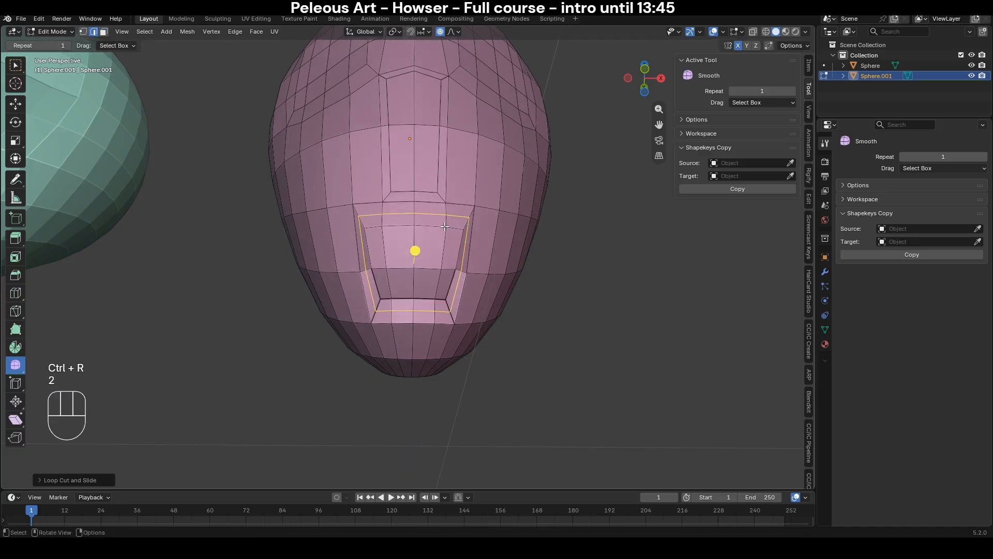
- Expand the selection over the mouth faces and surrounding loops, exclude the nose faces, smooth the area and return to Object Mode
{"action": "key", "text": "ctrl+KP_Add"}
{"action": "key", "text": "ctrl+KP_Add"}
{"action": "key", "text": "ctrl+KP_Subtract"}
{"action": "key", "text": "ctrl+KP_Subtract"}
{"action": "key", "text": "ctrl+KP_Subtract"}
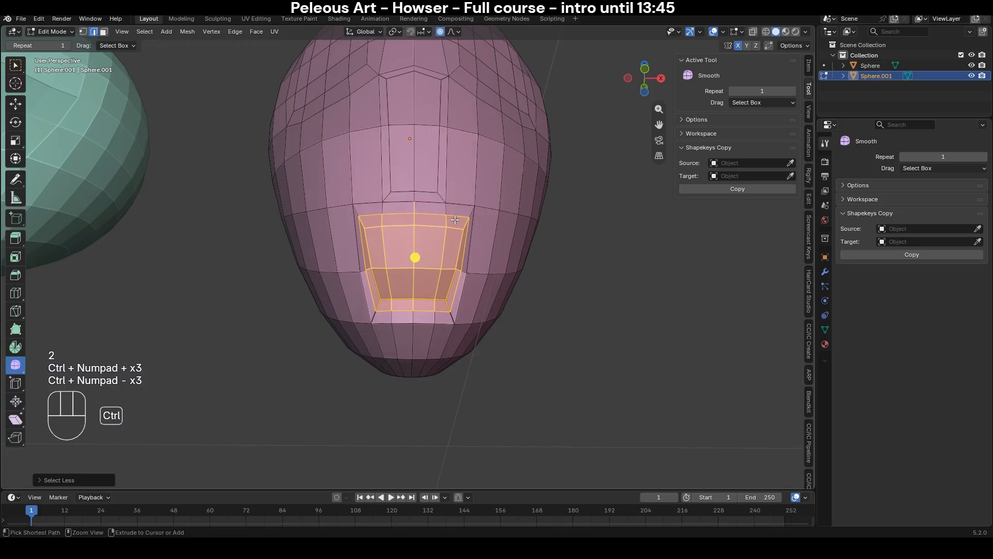
{"action": "key", "text": "ctrl+KP_Add"}
{"action": "key", "text": "3"}
{"action": "key", "text": "c"}
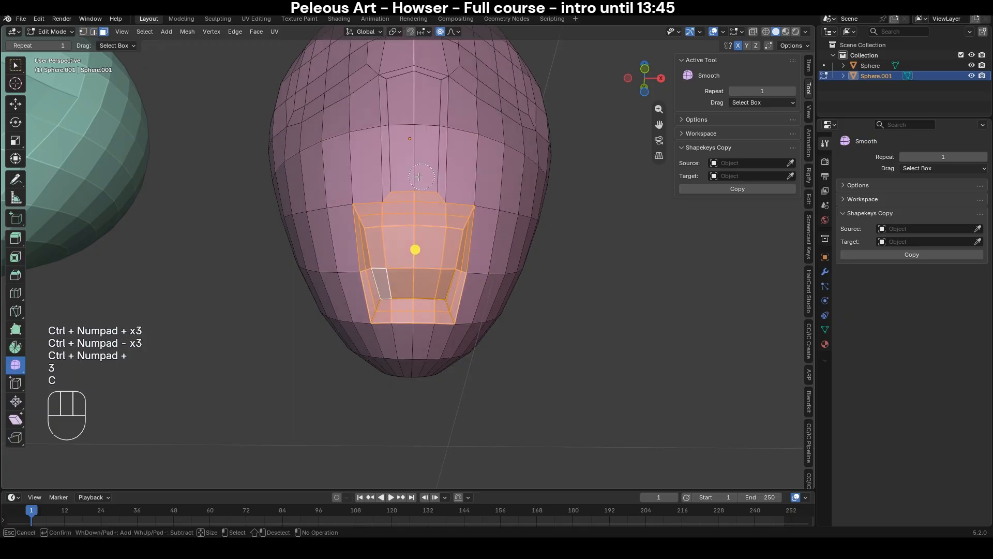
{"action": "key", "text": "KP_1"}
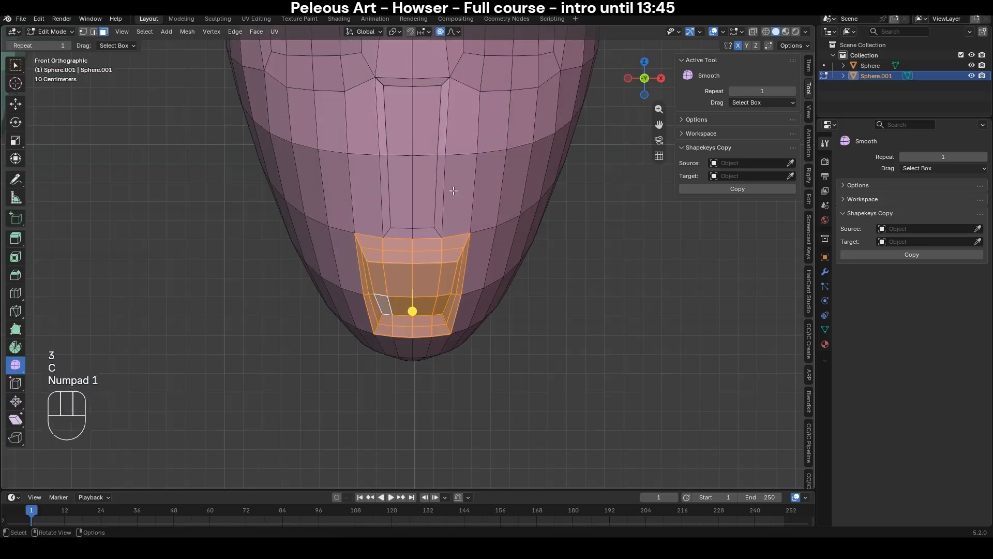
{"action": "left_click_drag", "start_coordinate": [412, 311], "coordinate": [507, 298]}
{"action": "scroll", "coordinate": [508, 298], "scroll_direction": "down", "scroll_amount": 2}
{"action": "middle_click_drag", "start_coordinate": [416, 253], "coordinate": [557, 309], "text": "shift"}
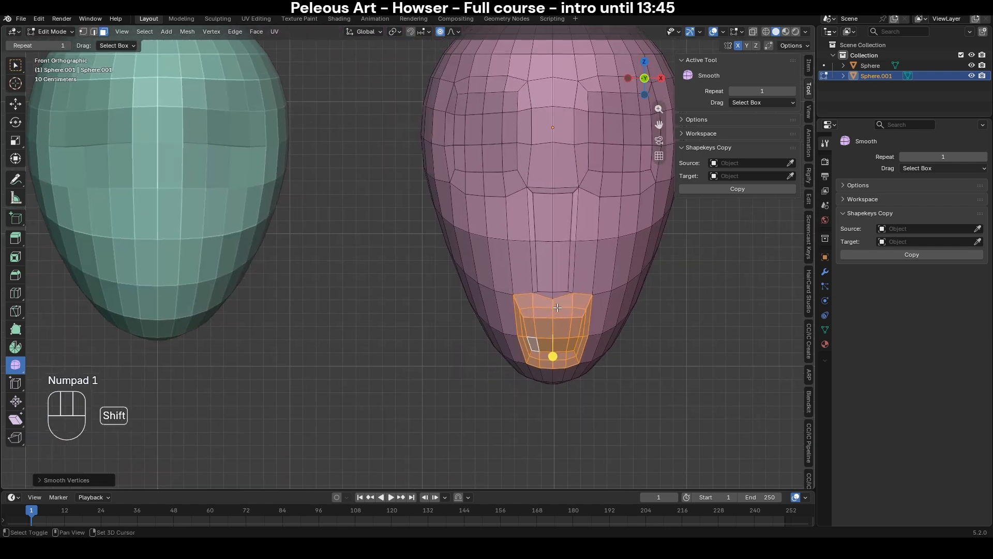
{"action": "scroll", "coordinate": [557, 308], "scroll_direction": "down", "scroll_amount": 2}
{"action": "key", "text": "Tab"}
- Duplicate the green head and move the copy along X to the side opposite the head with the mouth
{"action": "middle_click_drag", "start_coordinate": [461, 268], "coordinate": [489, 278], "text": "shift"}
{"action": "scroll", "coordinate": [489, 278], "scroll_direction": "down", "scroll_amount": 2}
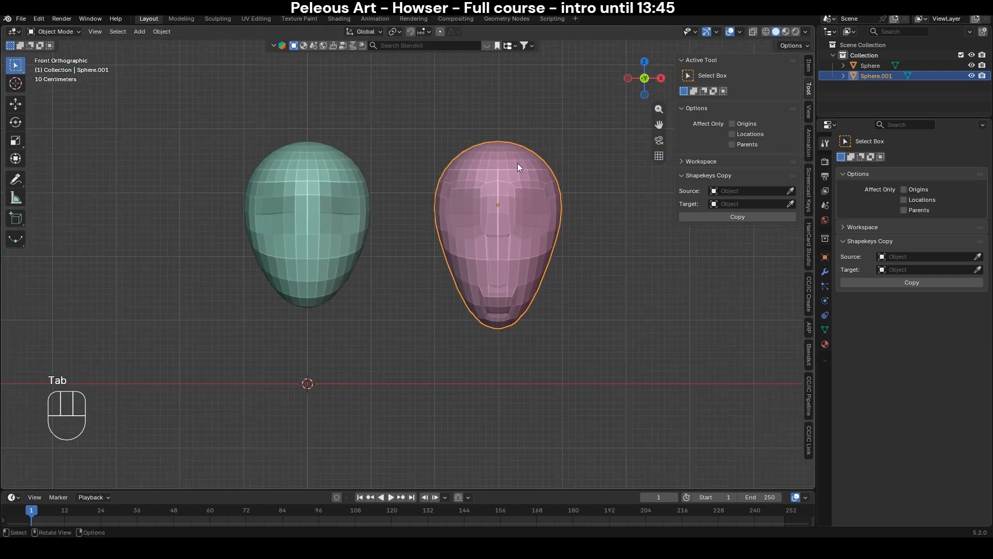
{"action": "middle_click_drag", "start_coordinate": [333, 239], "coordinate": [346, 204], "text": "shift"}
{"action": "key", "text": "shift+d"}
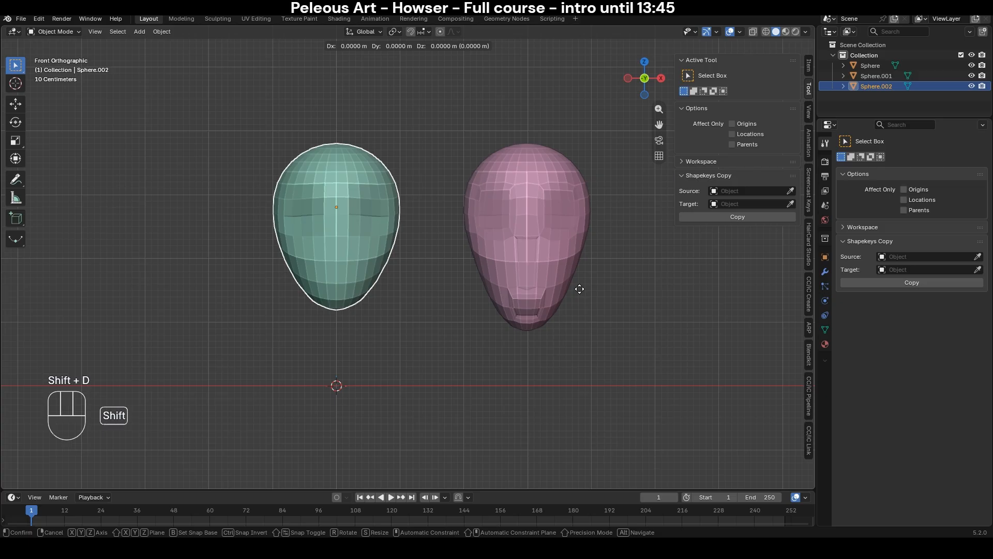
{"action": "key", "text": "g"}
{"action": "key", "text": "x"}
{"action": "left_click", "coordinate": [379, 295]}
{"action": "left_click", "coordinate": [500, 355]}
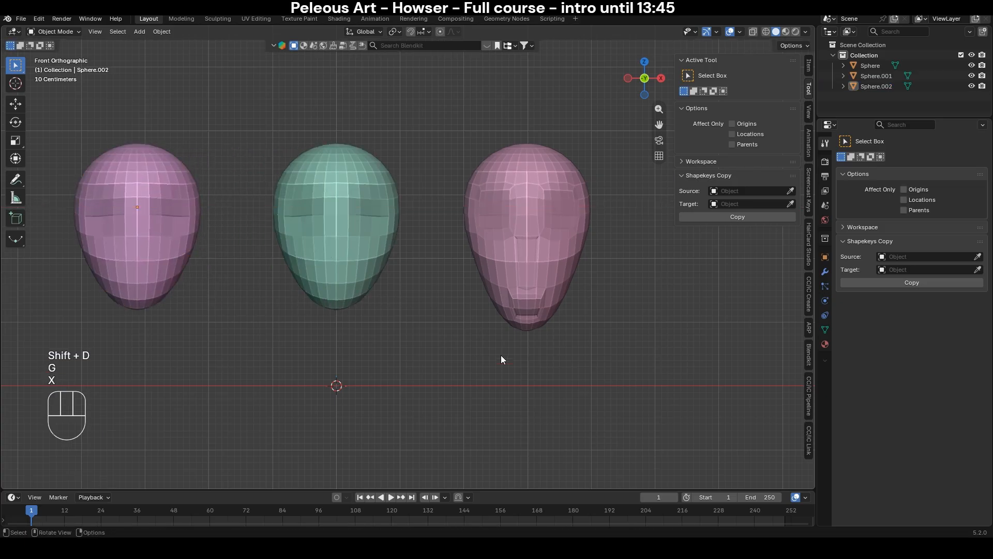
- Scale the head with the mouth down along Z and move it up along Z to line up with the other heads
{"action": "left_click", "coordinate": [544, 243]}
{"action": "key", "text": "s"}
{"action": "key", "text": "z"}
{"action": "left_click", "coordinate": [602, 348]}
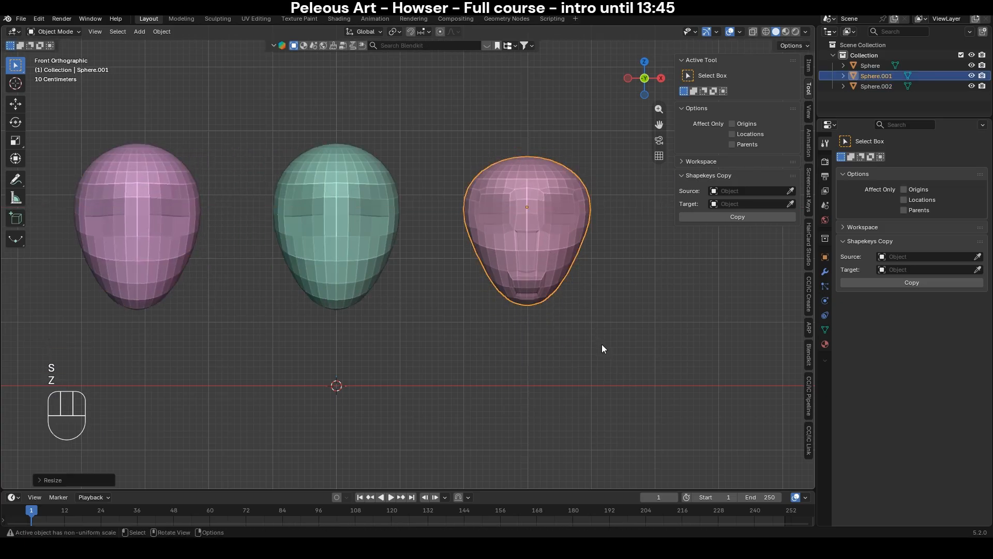
{"action": "key", "text": "g"}
{"action": "key", "text": "z"}
{"action": "left_click", "coordinate": [606, 350]}
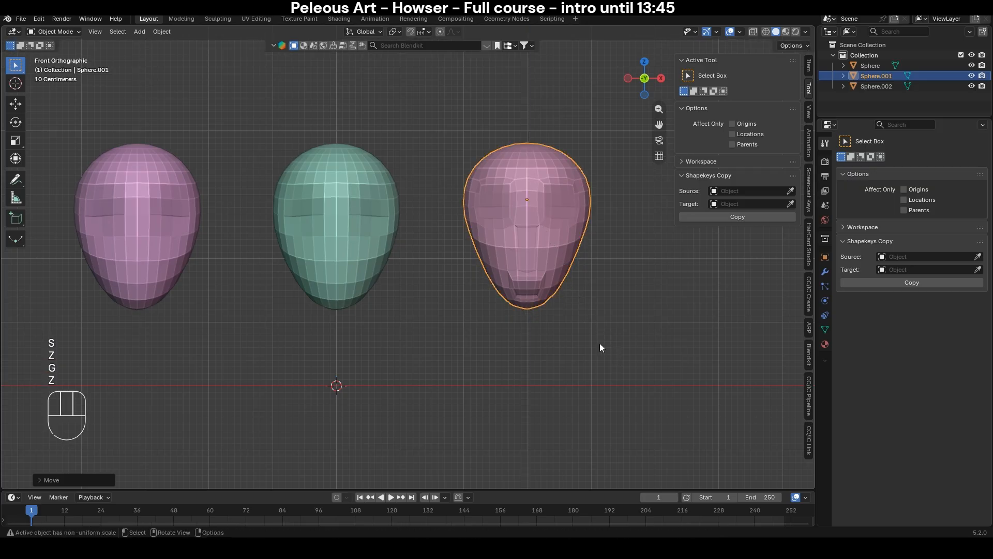
- Turn on the Statistics viewport overlay and compare the mesh counts of the individual heads
{"action": "left_click", "coordinate": [178, 222]}
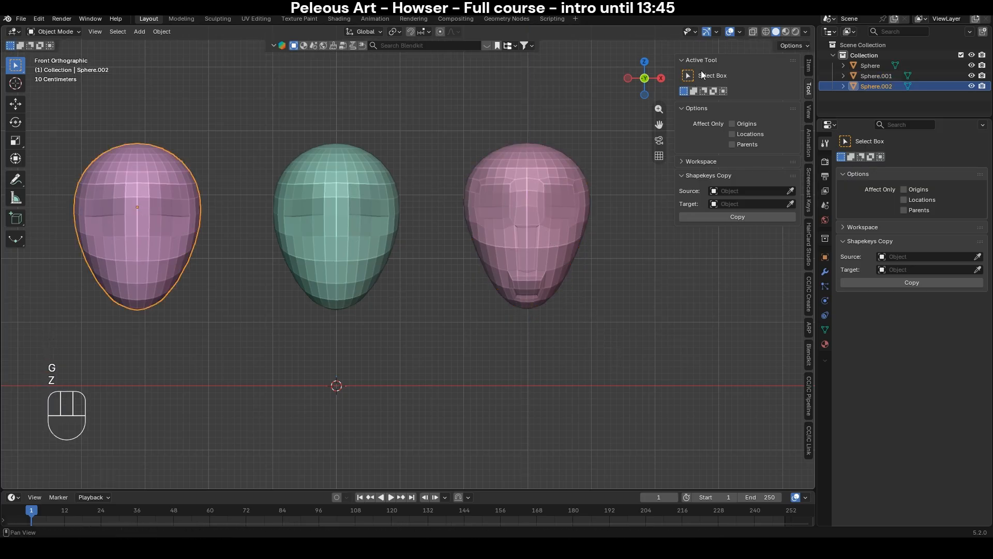
{"action": "left_click", "coordinate": [739, 32]}
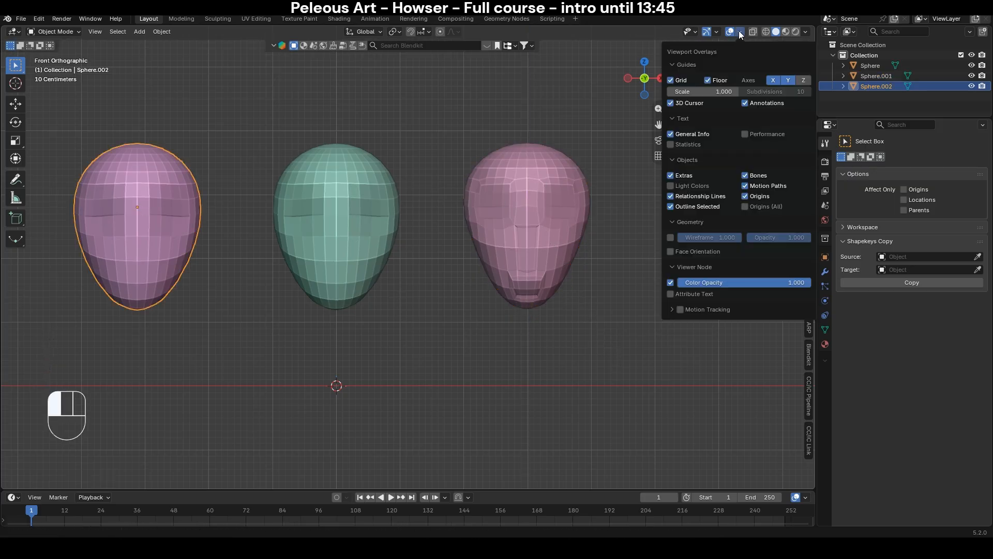
{"action": "left_click", "coordinate": [681, 143]}
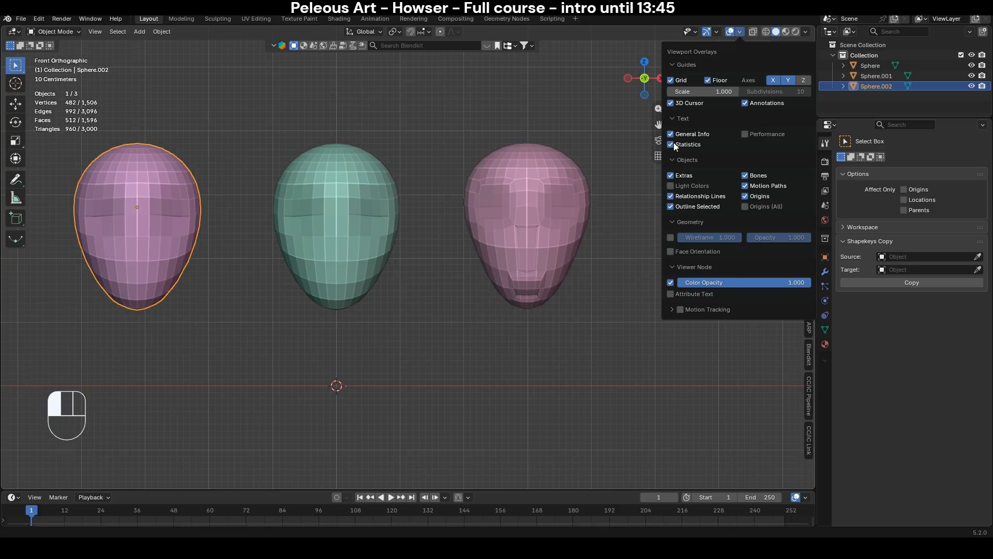
{"action": "left_click", "coordinate": [508, 201]}
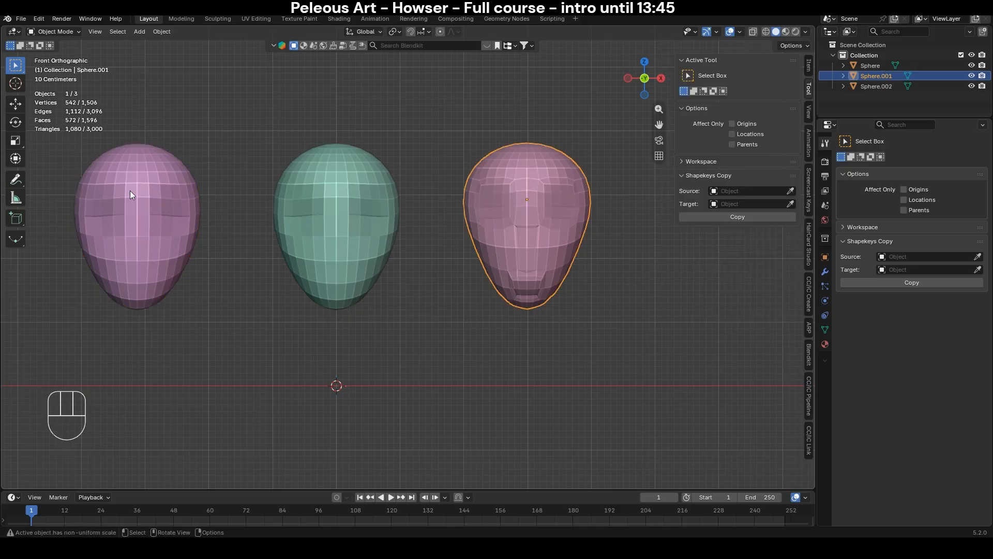
{"action": "left_click", "coordinate": [277, 207]}
{"action": "left_click", "coordinate": [135, 212]}
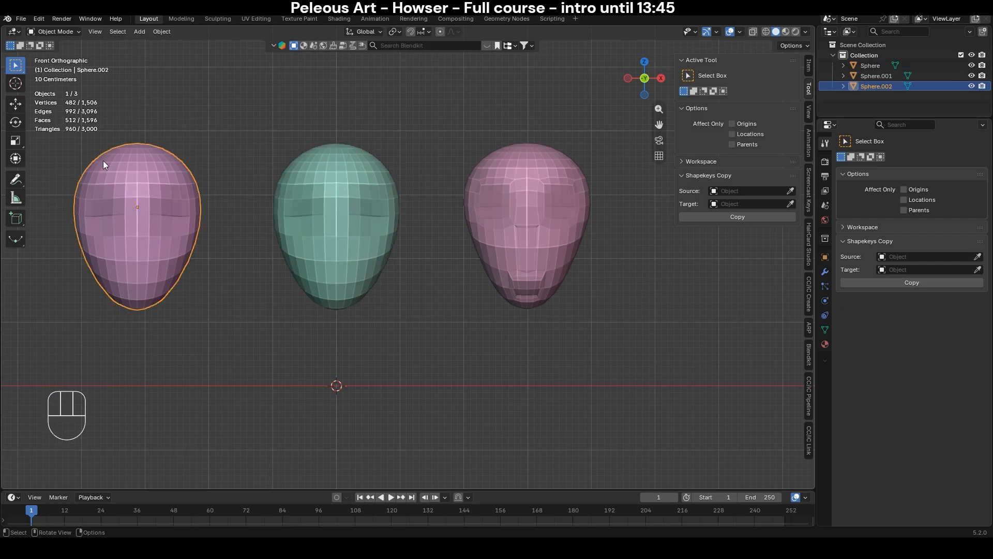
{"action": "left_click", "coordinate": [490, 402]}
- Add a level 1 Subdivision Surface modifier to the head with the mouth and to the green head
{"action": "left_click", "coordinate": [520, 301]}
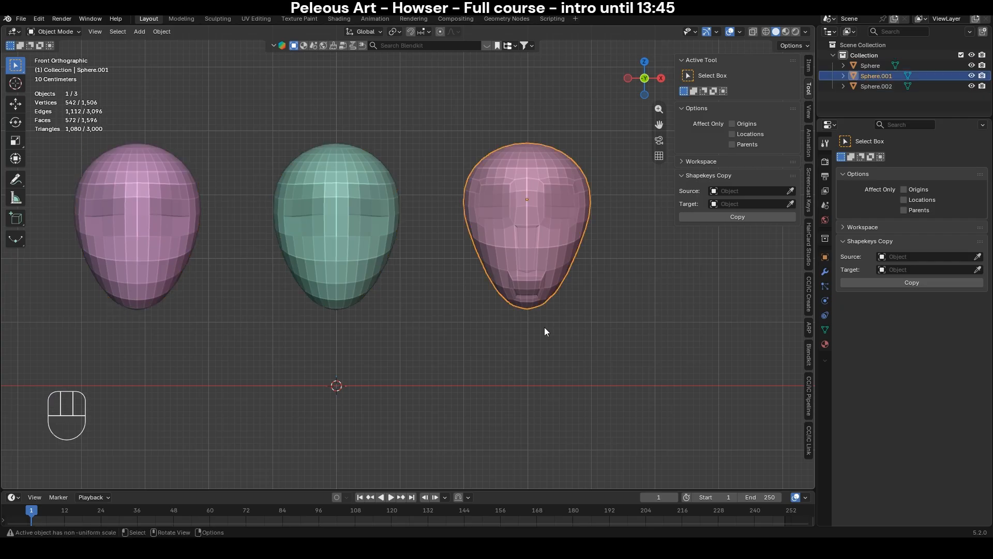
{"action": "key", "text": "ctrl+1"}
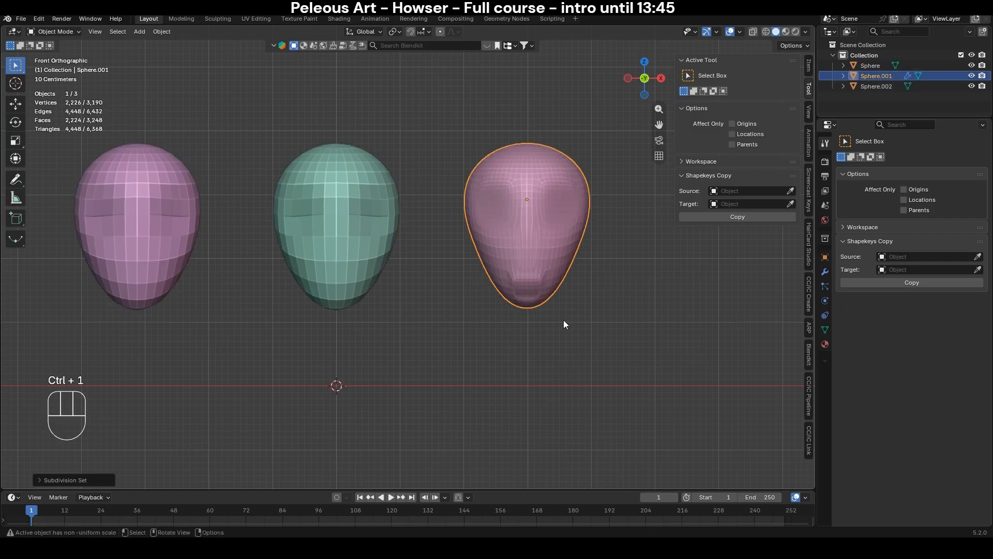
{"action": "left_click", "coordinate": [360, 295]}
{"action": "key", "text": "ctrl+1"}
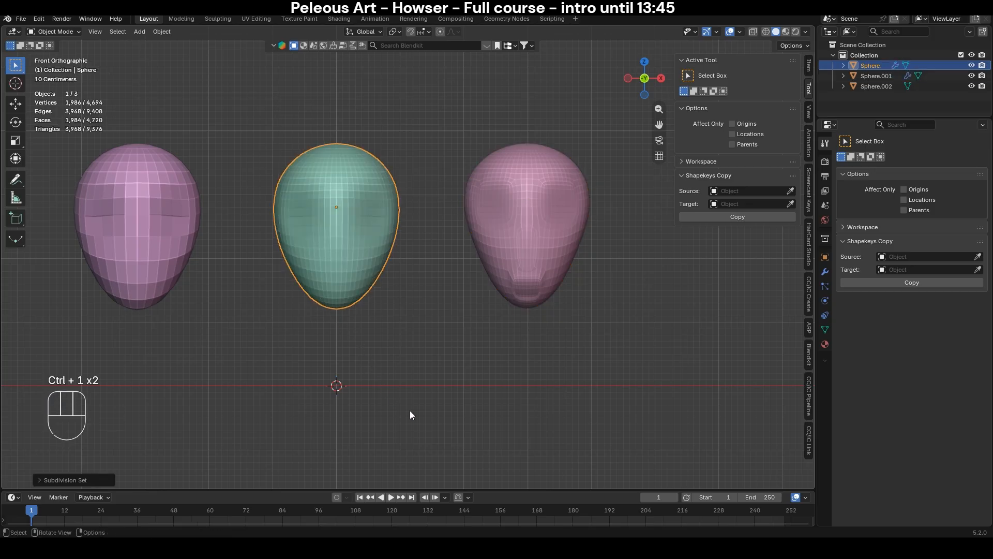
- Add a Subdivision Surface modifier to the duplicated purple head from the modifier search
{"action": "left_click", "coordinate": [823, 274]}
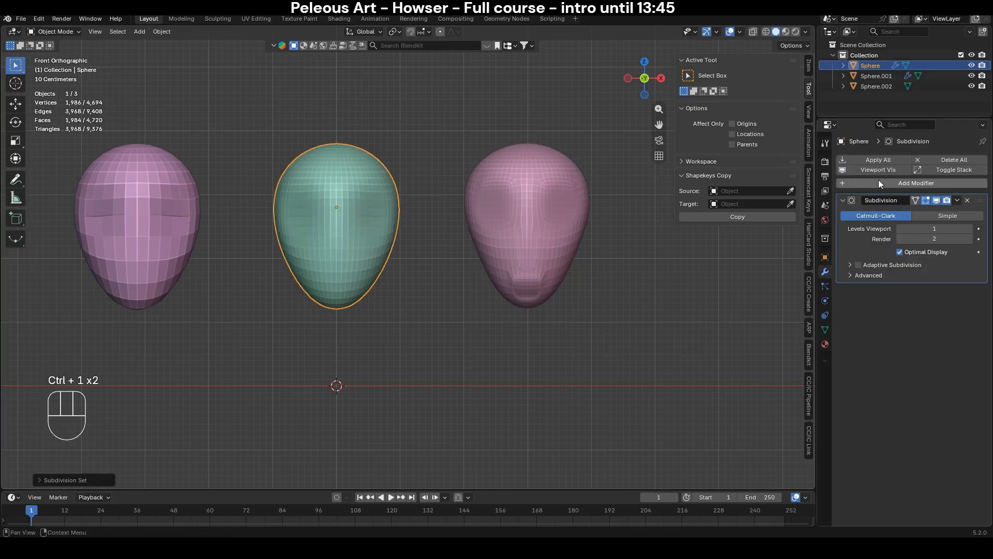
{"action": "left_click", "coordinate": [139, 207]}
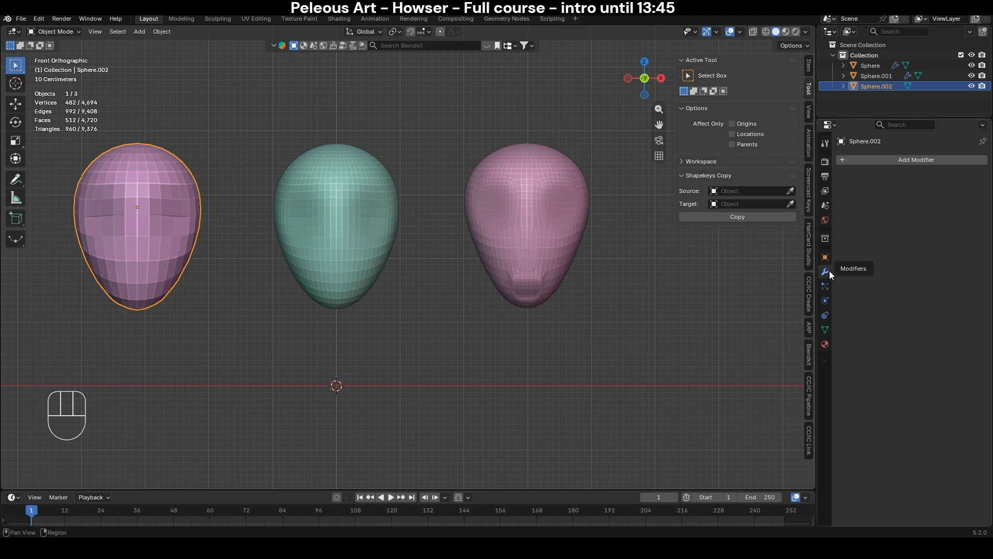
{"action": "left_click", "coordinate": [889, 160]}
{"action": "mouse_move", "coordinate": [874, 184]}
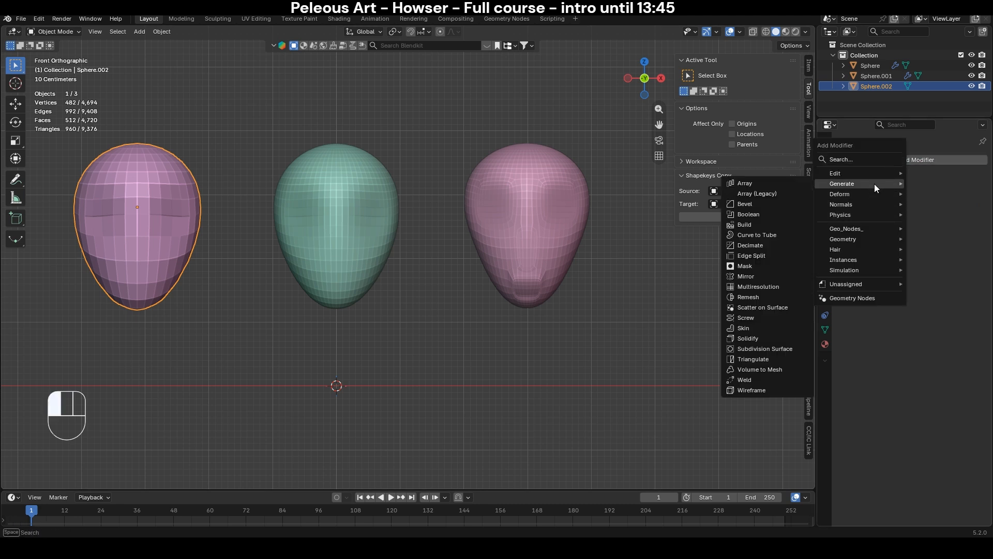
{"action": "left_click", "coordinate": [864, 160]}
{"action": "type", "text": "sub"}
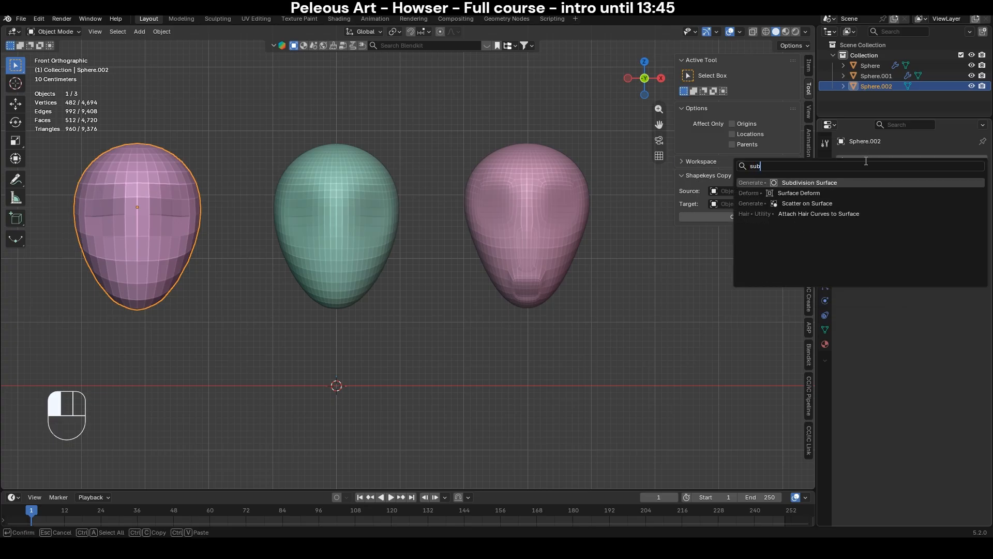
{"action": "key", "text": "Return"}
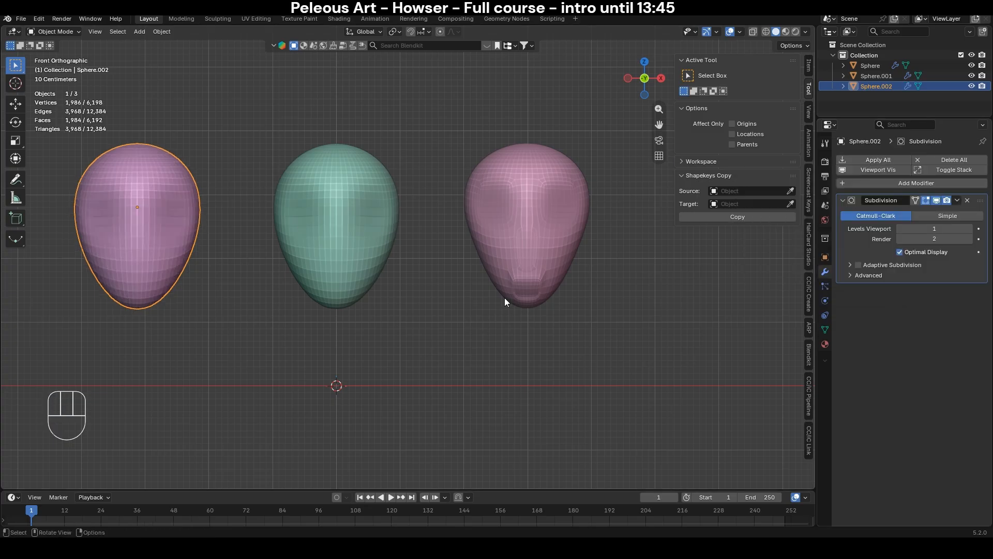
- Set the viewport subdivision level to 2 on all three heads
{"action": "left_click", "coordinate": [537, 226]}
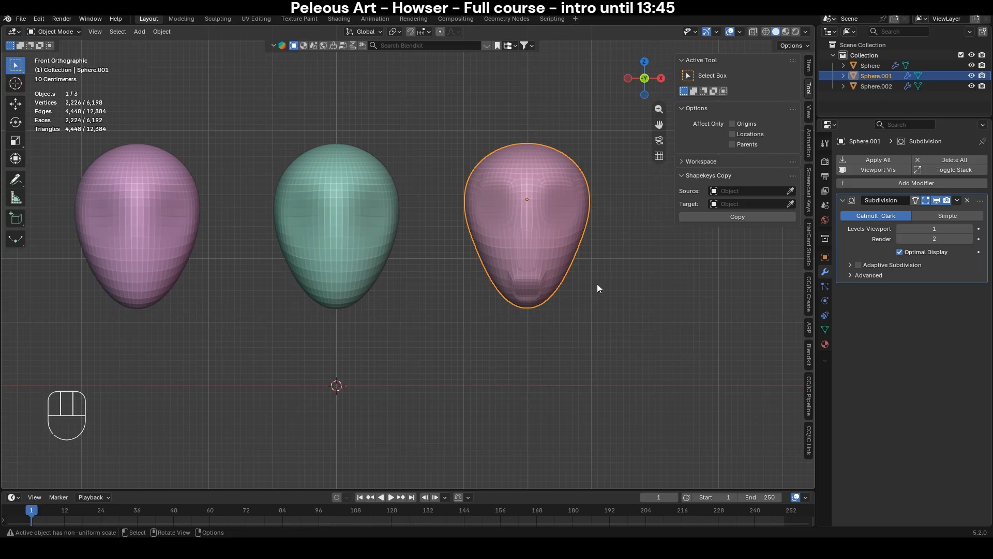
{"action": "key", "text": "ctrl+2"}
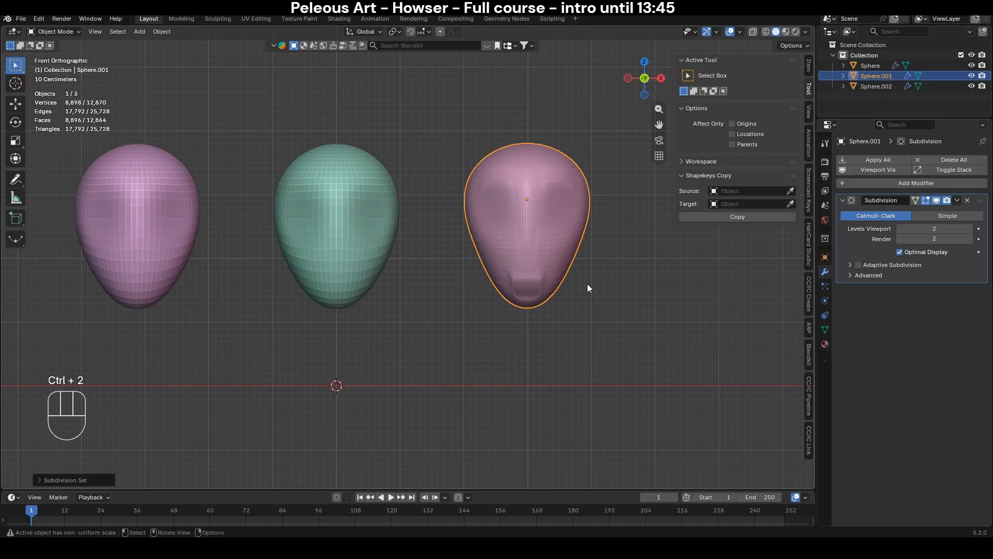
{"action": "left_click", "coordinate": [342, 218]}
{"action": "key", "text": "ctrl+2"}
{"action": "left_click", "coordinate": [200, 248]}
{"action": "key", "text": "ctrl+2"}
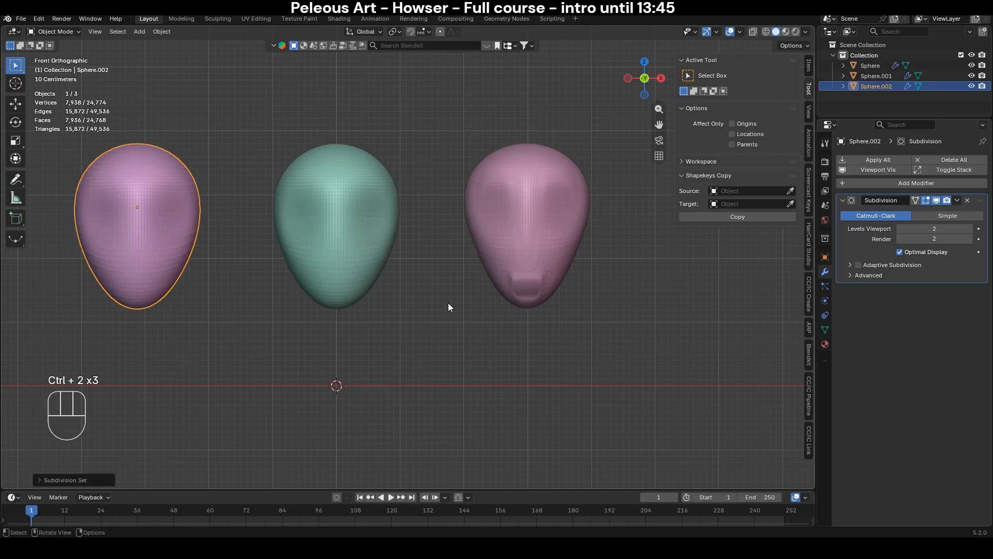
- Apply the Subdivision modifier on the green head and on the head with the mouth
{"action": "left_click", "coordinate": [365, 243]}
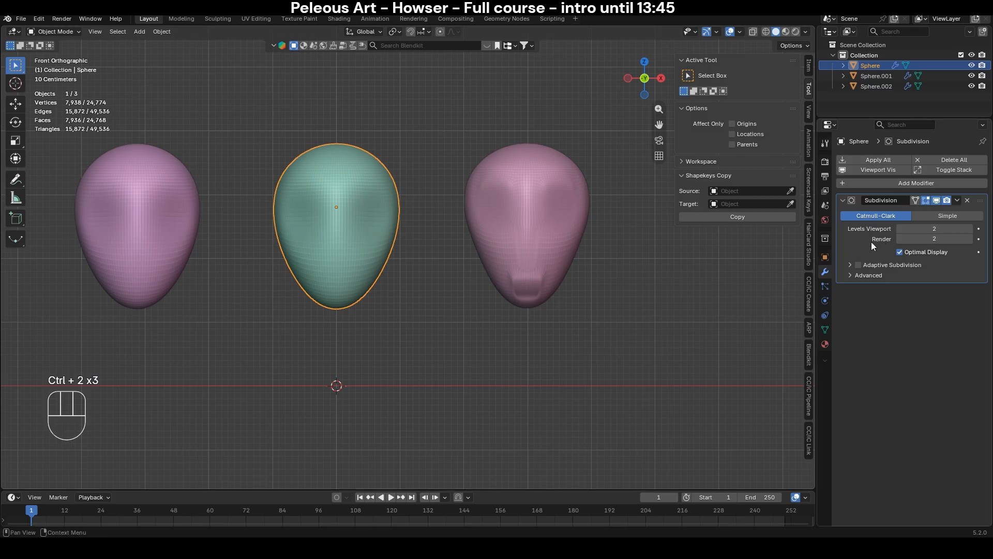
{"action": "key", "text": "ctrl+a"}
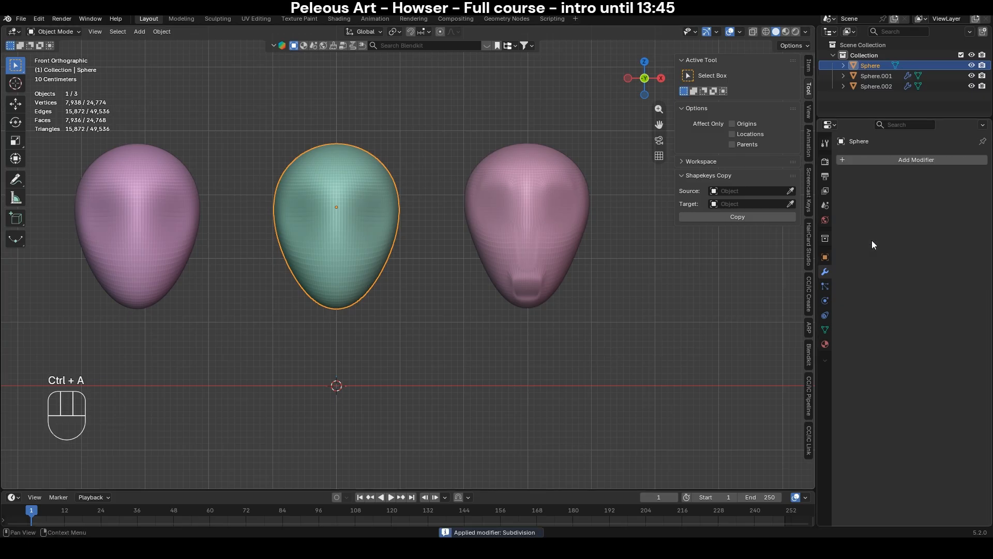
{"action": "left_click", "coordinate": [549, 216]}
{"action": "left_click", "coordinate": [957, 200]}
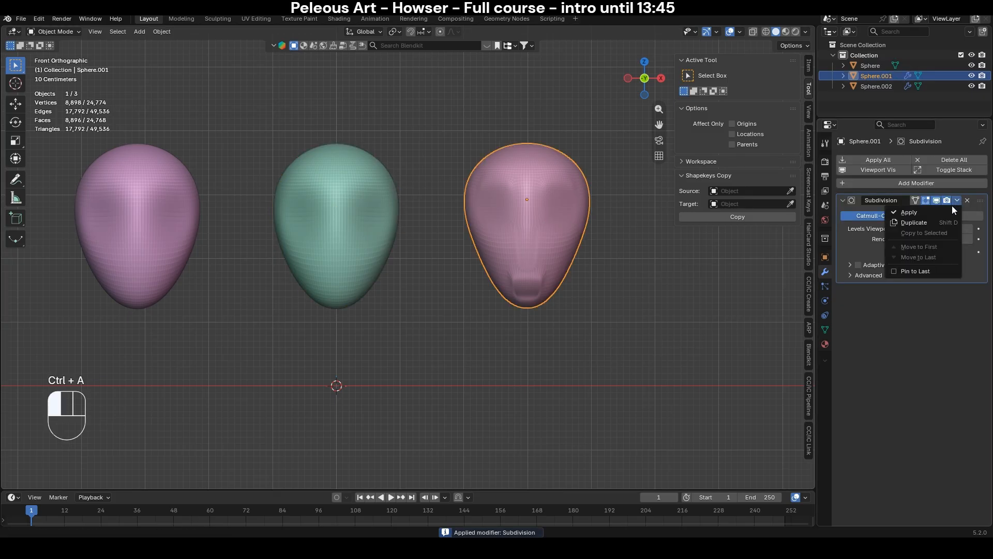
{"action": "left_click", "coordinate": [947, 213]}
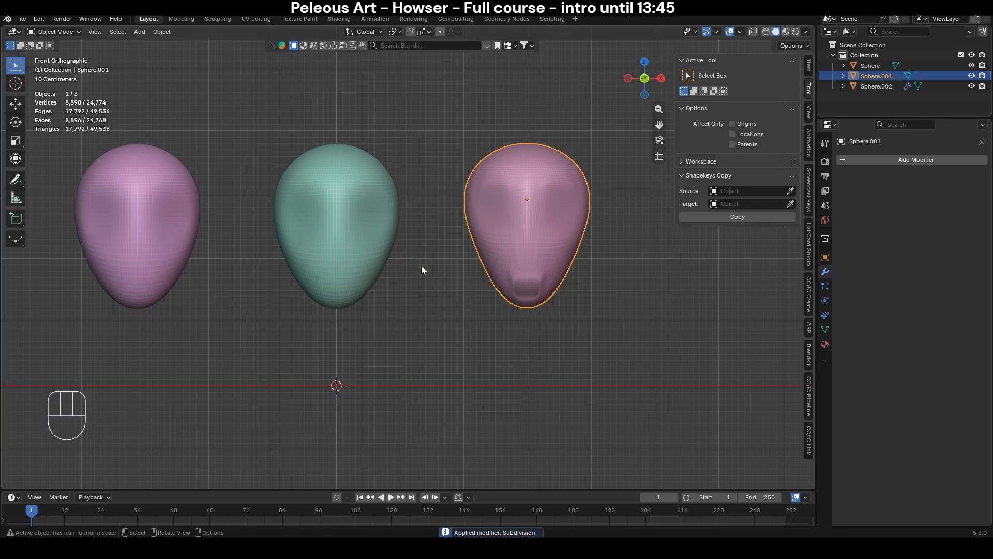
- Hide the sidebar and examine the two applied meshes in Edit Mode, comparing them with the purple head's live Subdivision modifier
{"action": "scroll", "coordinate": [425, 235], "scroll_direction": "up", "scroll_amount": 2}
{"action": "middle_click_drag", "start_coordinate": [300, 228], "coordinate": [351, 251], "text": "shift"}
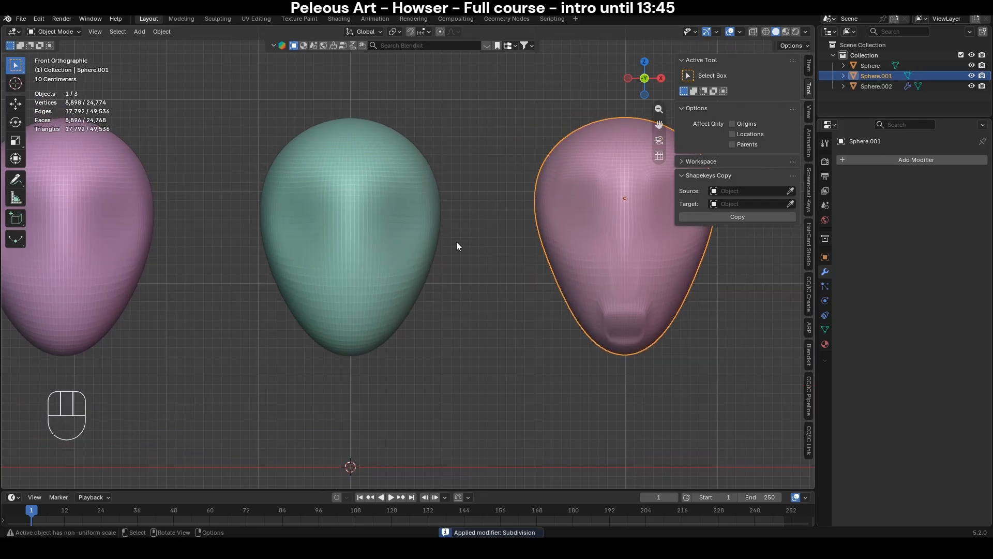
{"action": "key", "text": "n"}
{"action": "key", "text": "Tab"}
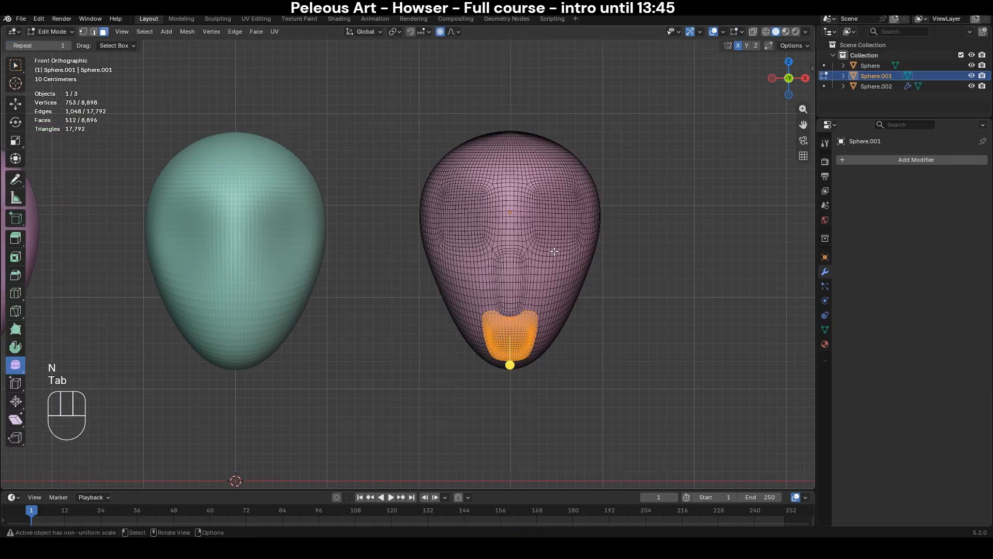
{"action": "key", "text": "Tab"}
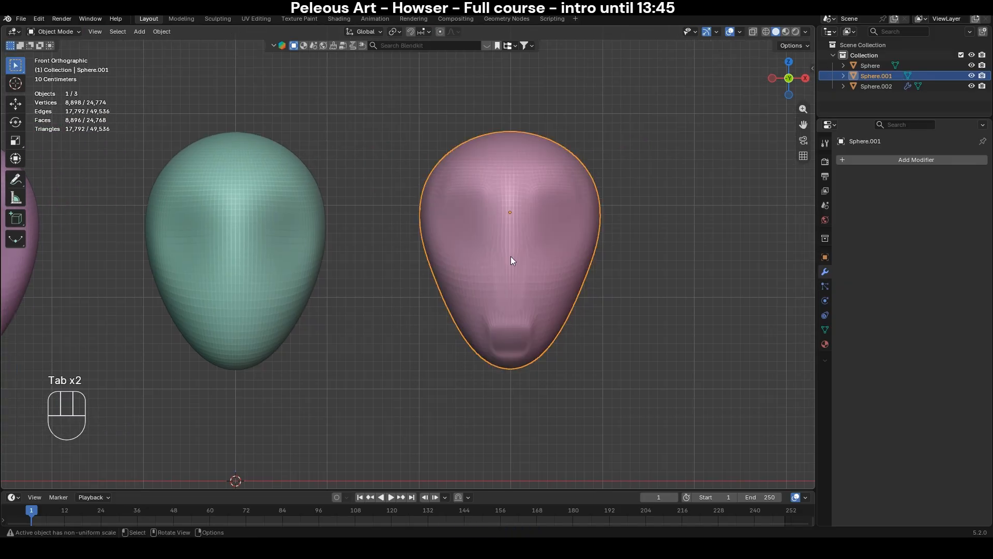
{"action": "left_click", "coordinate": [244, 223]}
{"action": "key", "text": "Tab"}
{"action": "middle_click_drag", "start_coordinate": [202, 255], "coordinate": [380, 257], "text": "shift"}
{"action": "key", "text": "Tab"}
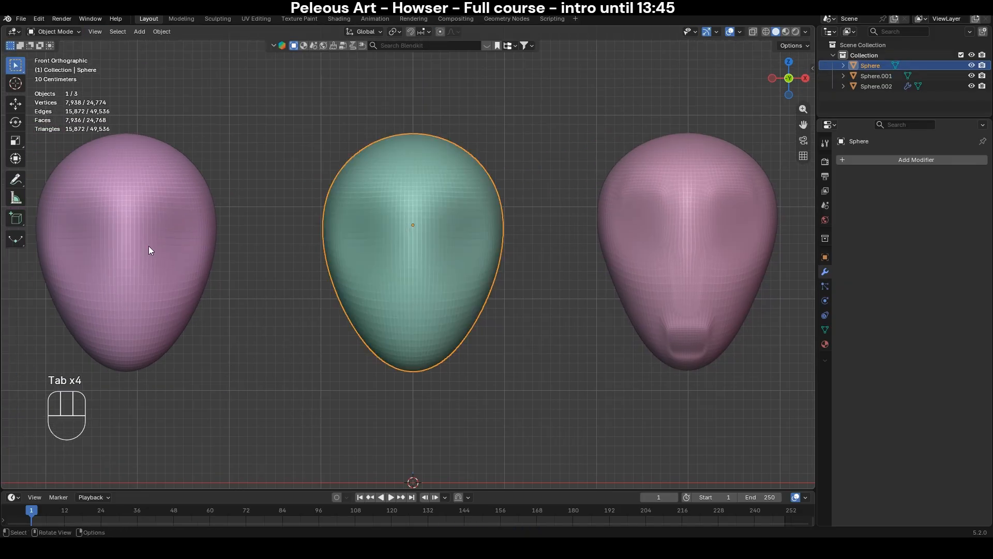
{"action": "left_click", "coordinate": [149, 250]}
{"action": "scroll", "coordinate": [222, 294], "scroll_direction": "down", "scroll_amount": 1}
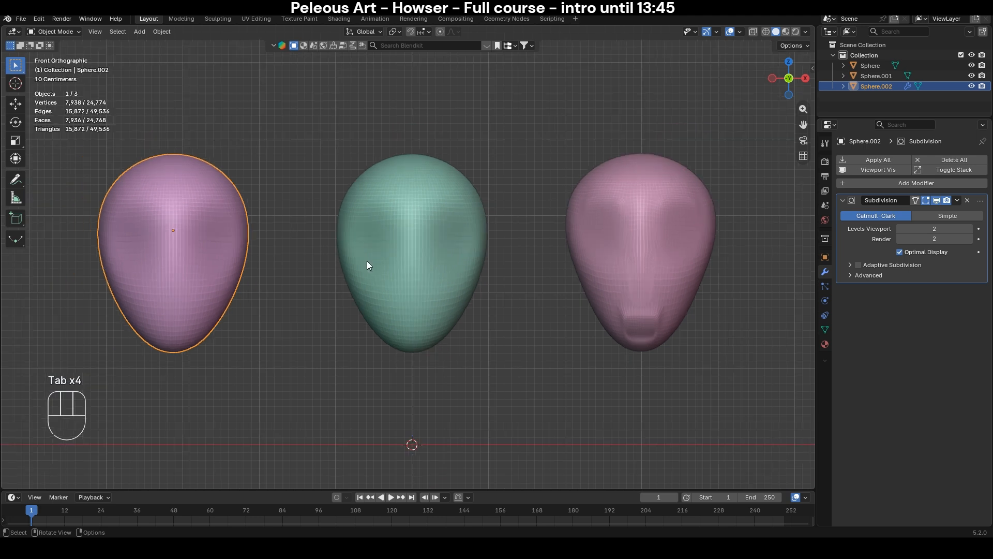
- Remove the Subdivision modifier from the purple head without a mouth and put that head into Sculpt Mode
{"action": "left_click", "coordinate": [967, 200]}
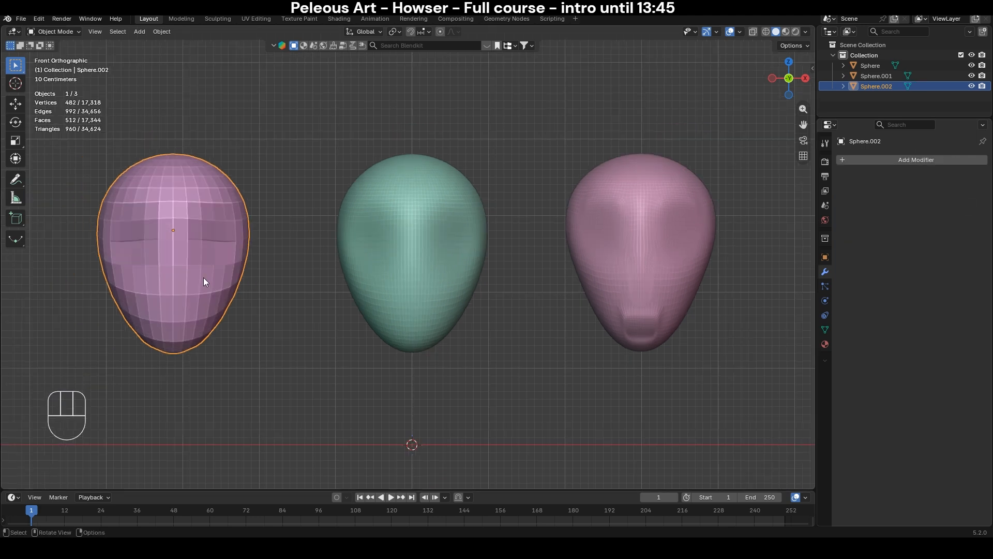
{"action": "middle_click_drag", "start_coordinate": [313, 262], "coordinate": [434, 268], "text": "shift"}
{"action": "scroll", "coordinate": [393, 265], "scroll_direction": "up", "scroll_amount": 2}
{"action": "key", "text": "ctrl+Tab"}
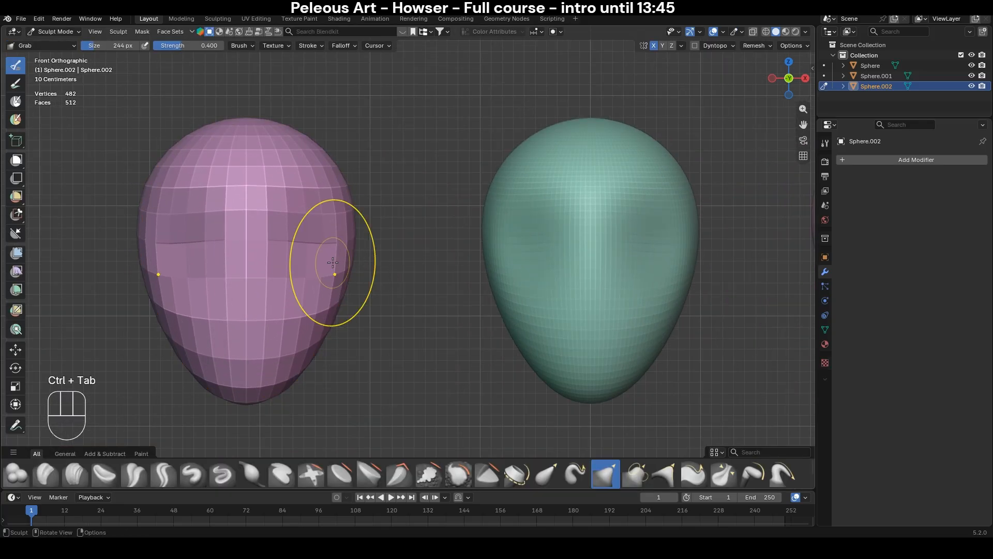
{"action": "key", "text": "ctrl+Tab"}
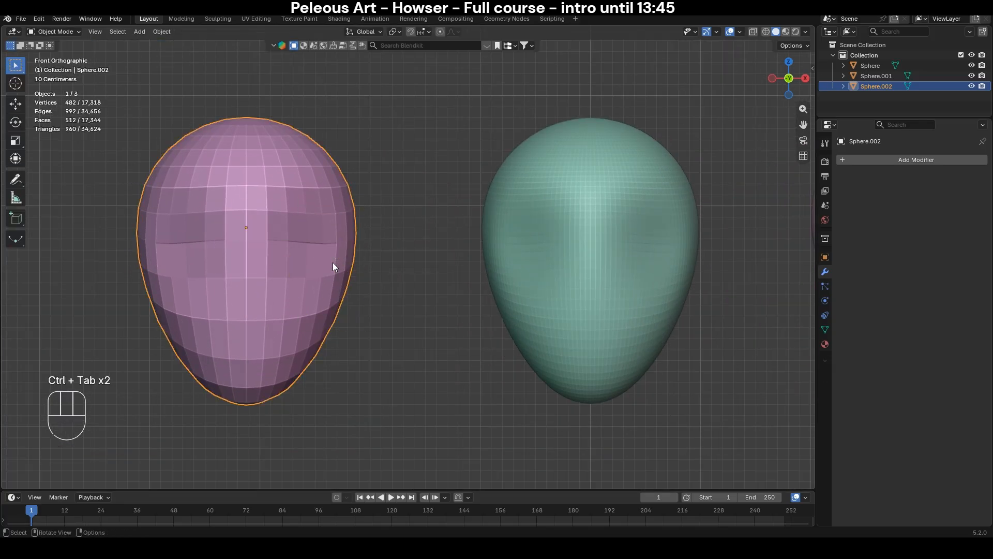
{"action": "key", "text": "ctrl+Tab"}
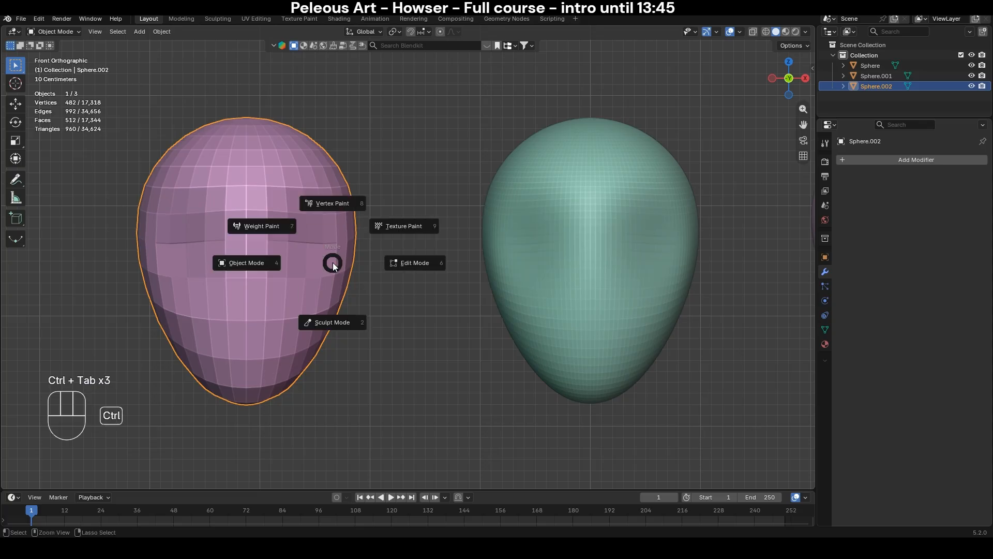
{"action": "key", "text": "2"}
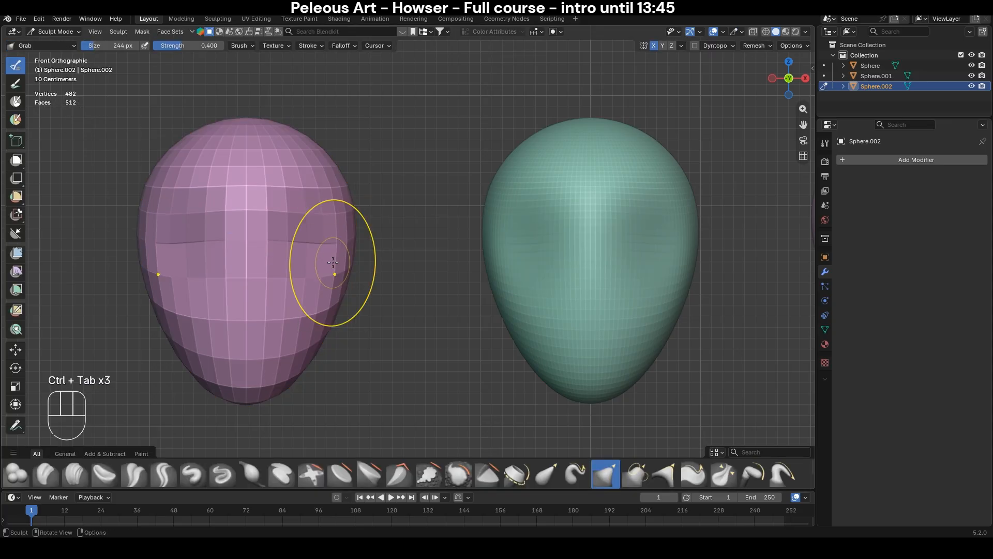
- Try pulling the eye area of the low-poly purple head with the Grab brush at 280 px, and undo it
{"action": "middle_click_drag", "start_coordinate": [296, 270], "coordinate": [417, 262], "text": "shift"}
{"action": "scroll", "coordinate": [414, 260], "scroll_direction": "up", "scroll_amount": 1}
{"action": "key", "text": "g"}
{"action": "key", "text": "f"}
{"action": "left_click", "coordinate": [429, 233]}
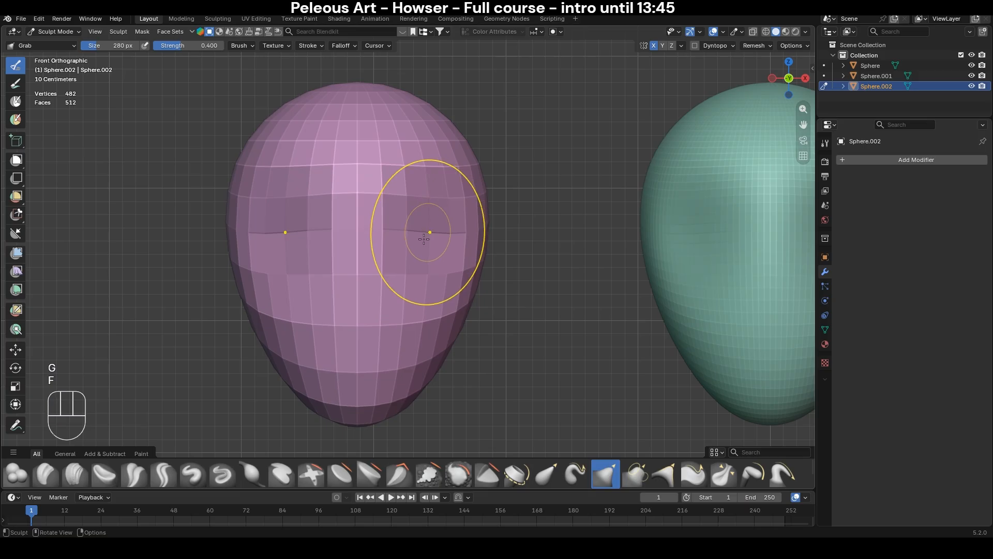
{"action": "mouse_move", "coordinate": [427, 223]}
{"action": "left_mouse_down"}
{"action": "mouse_move", "coordinate": [444, 228]}
{"action": "mouse_move", "coordinate": [430, 217]}
{"action": "left_mouse_up"}
{"action": "key", "text": "ctrl+z"}
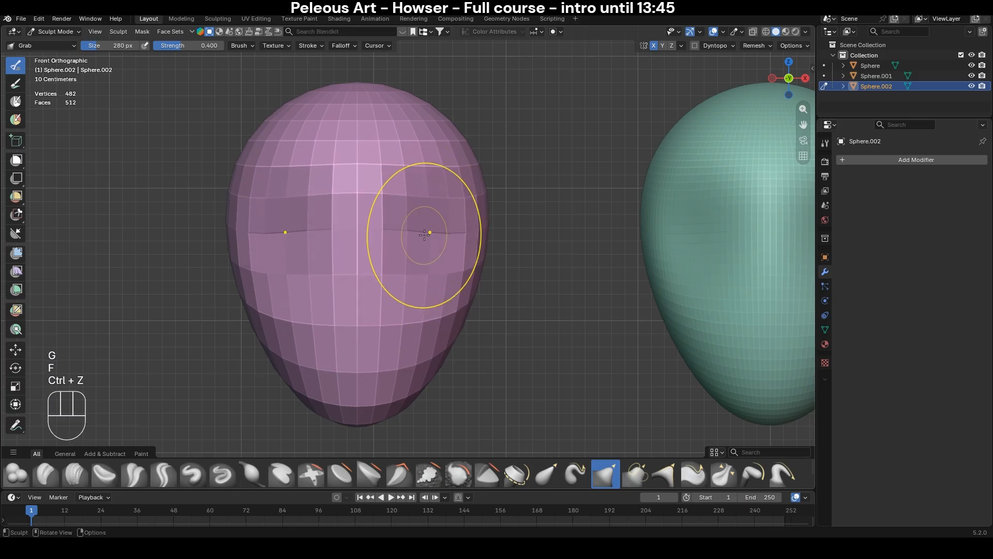
- Sculpt the brow and nose of the low-poly purple head with the Clay Strips brush at 176 px
{"action": "key", "text": "c"}
{"action": "key", "text": "f"}
{"action": "left_click", "coordinate": [395, 212]}
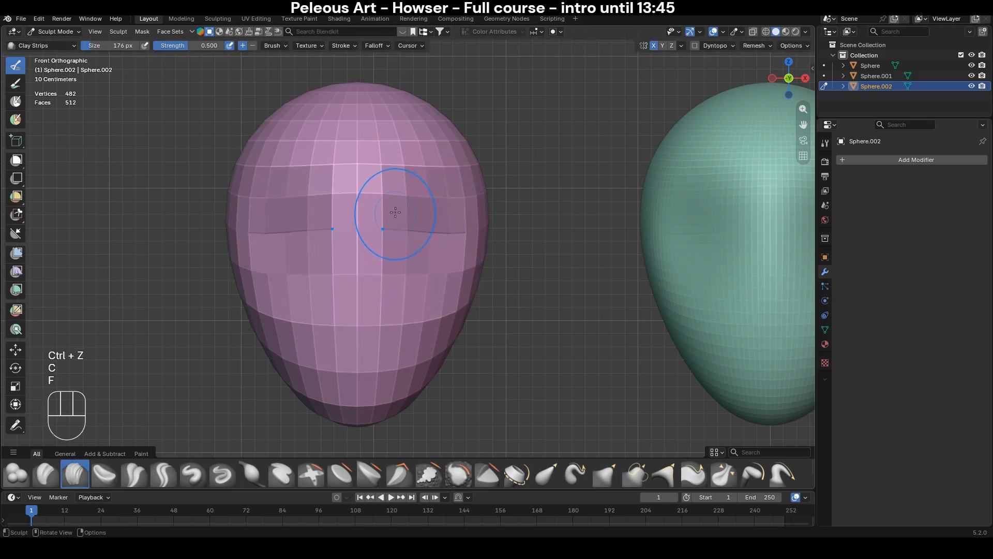
{"action": "mouse_move", "coordinate": [394, 175]}
{"action": "left_mouse_down"}
{"action": "mouse_move", "coordinate": [434, 179]}
{"action": "mouse_move", "coordinate": [383, 183]}
{"action": "left_mouse_up"}
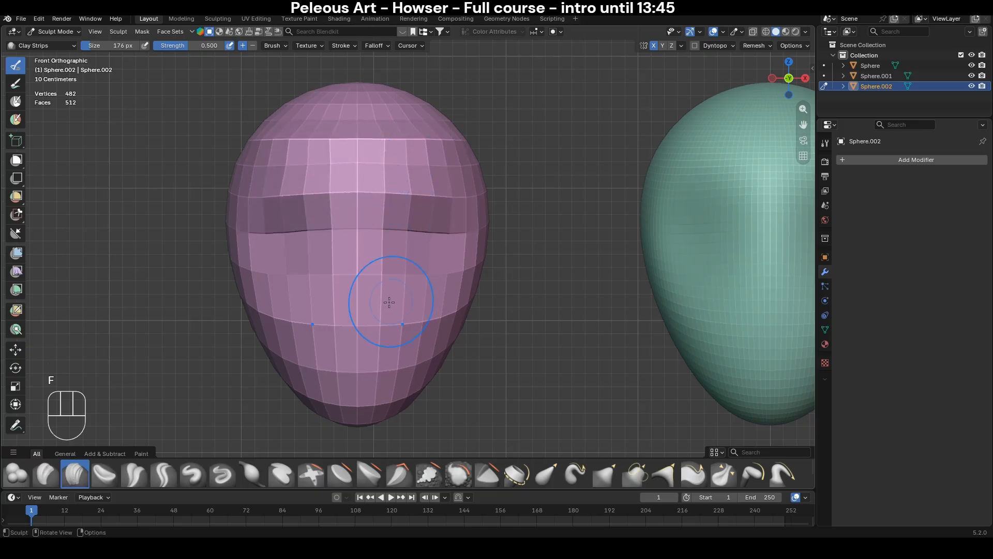
{"action": "mouse_move", "coordinate": [363, 241]}
{"action": "left_mouse_down"}
{"action": "mouse_move", "coordinate": [363, 288]}
{"action": "mouse_move", "coordinate": [370, 268]}
{"action": "left_mouse_up"}
{"action": "middle_click_drag", "start_coordinate": [373, 355], "coordinate": [394, 288], "text": "shift"}
{"action": "scroll", "coordinate": [395, 288], "scroll_direction": "up", "scroll_amount": 1}
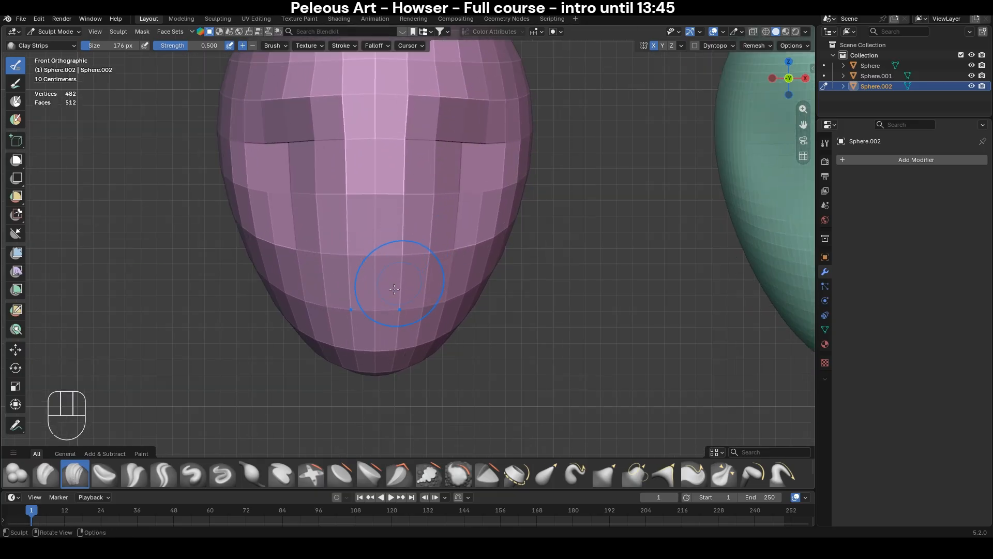
- Build up the mouth area of the low-poly purple head with the Clay Strips brush at 130 px
{"action": "key", "text": "f"}
{"action": "left_click", "coordinate": [375, 295]}
{"action": "mouse_move", "coordinate": [375, 295]}
{"action": "left_mouse_down"}
{"action": "mouse_move", "coordinate": [361, 299]}
{"action": "mouse_move", "coordinate": [417, 295]}
{"action": "left_mouse_up"}
{"action": "scroll", "coordinate": [420, 291], "scroll_direction": "down", "scroll_amount": 5}
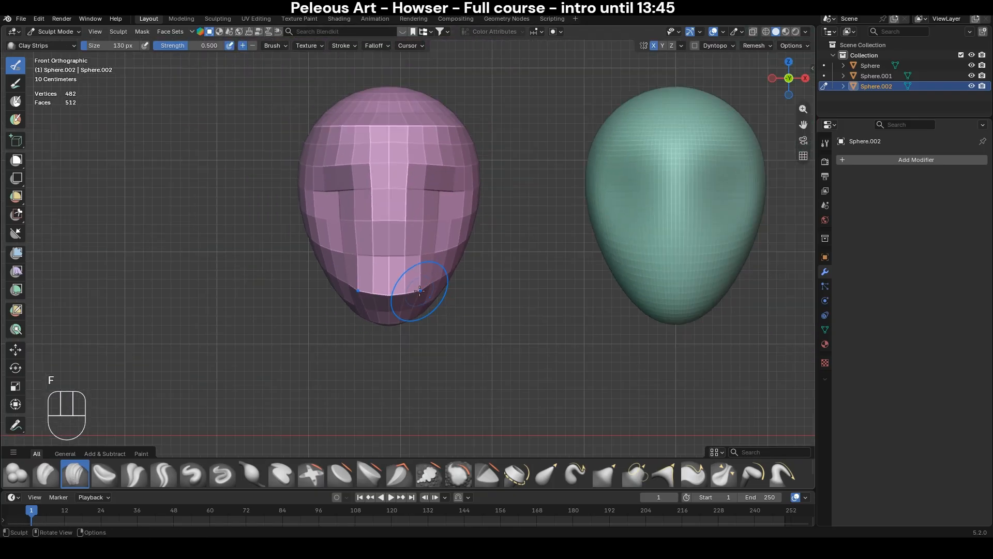
{"action": "middle_click_drag", "start_coordinate": [450, 314], "coordinate": [476, 260]}
{"action": "scroll", "coordinate": [386, 181], "scroll_direction": "up", "scroll_amount": 3}
{"action": "key", "text": "KP_1"}
- Transfer Sculpt Mode to the green head
{"action": "middle_click_drag", "start_coordinate": [670, 287], "coordinate": [432, 300], "text": "shift"}
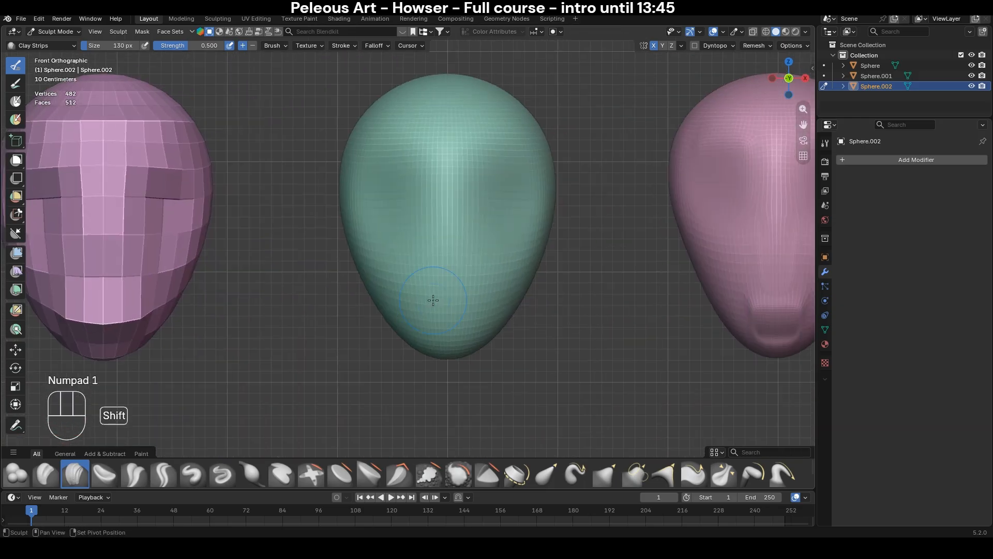
{"action": "scroll", "coordinate": [503, 279], "scroll_direction": "down", "scroll_amount": 2}
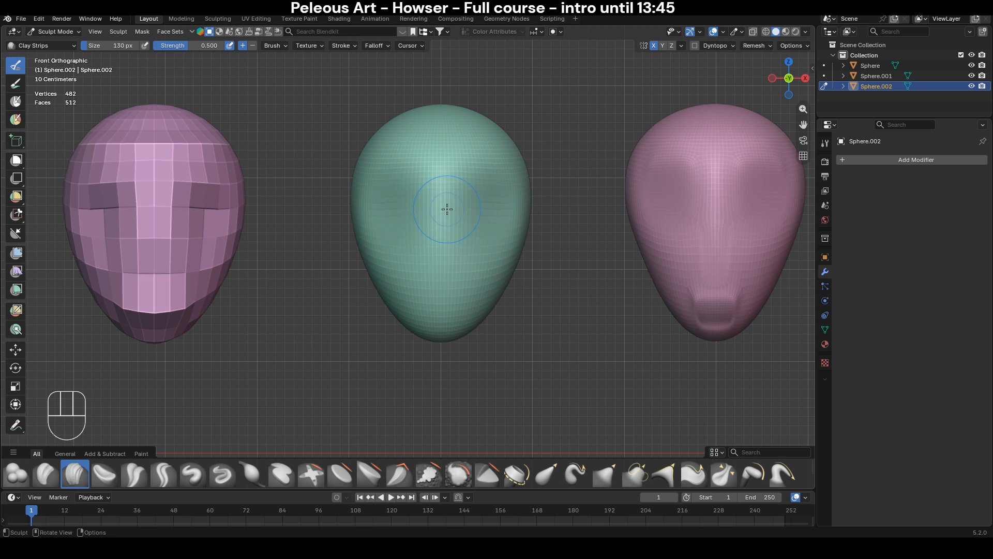
{"action": "key", "text": "alt+q"}
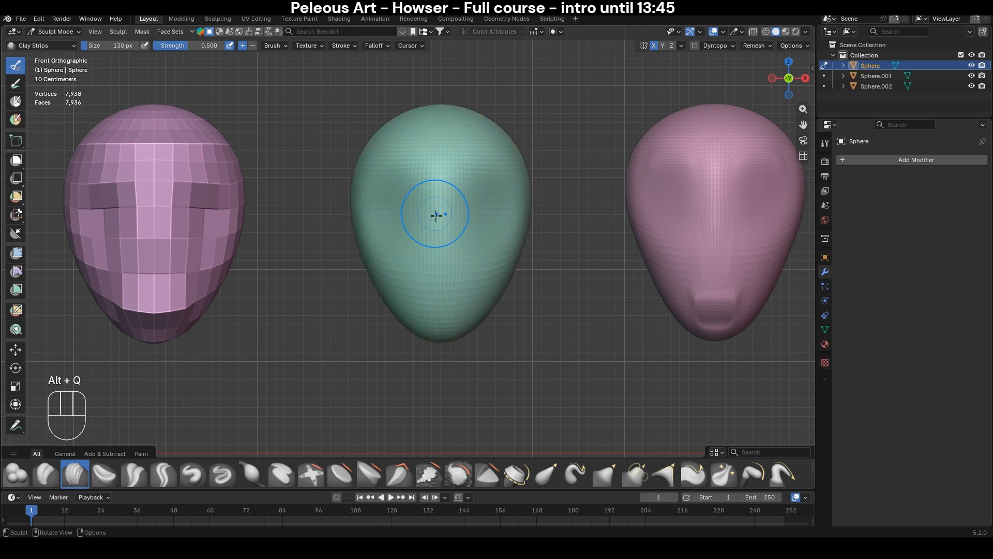
- Try raising the eye areas of the green head with the Clay Strips brush at 130 px, and undo it
{"action": "scroll", "coordinate": [506, 212], "scroll_direction": "up", "scroll_amount": 5}
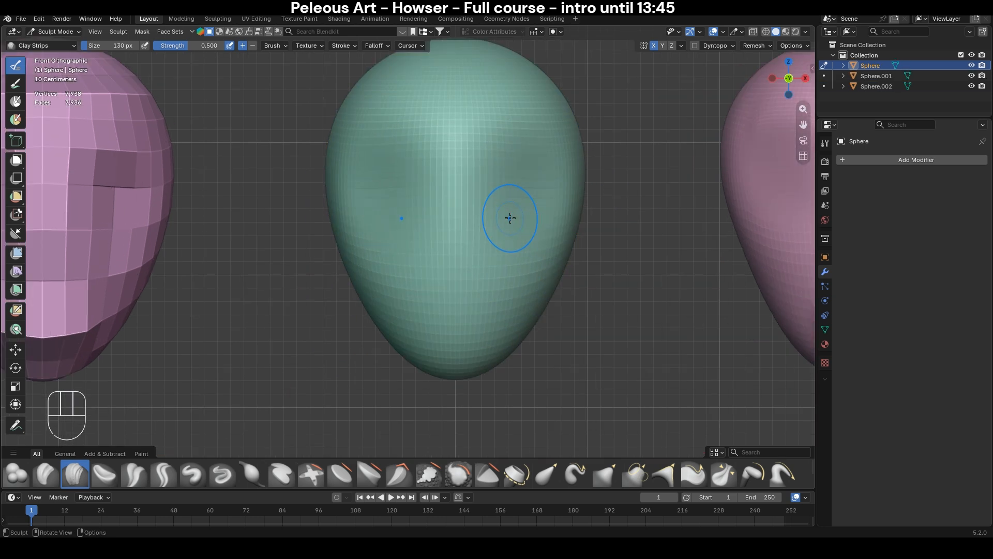
{"action": "middle_click_drag", "start_coordinate": [386, 231], "coordinate": [470, 221], "text": "shift"}
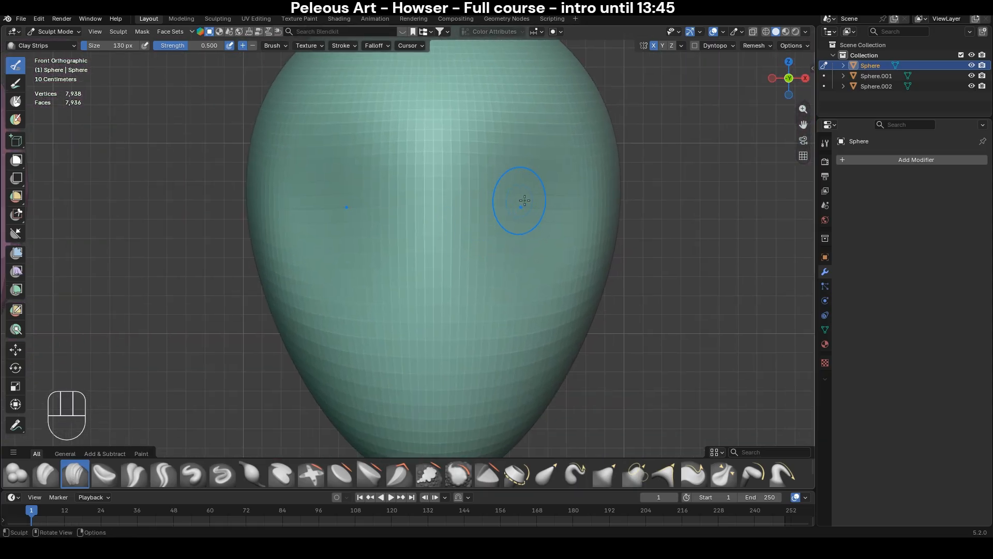
{"action": "left_click_drag", "start_coordinate": [540, 186], "coordinate": [558, 214]}
{"action": "key", "text": "z"}
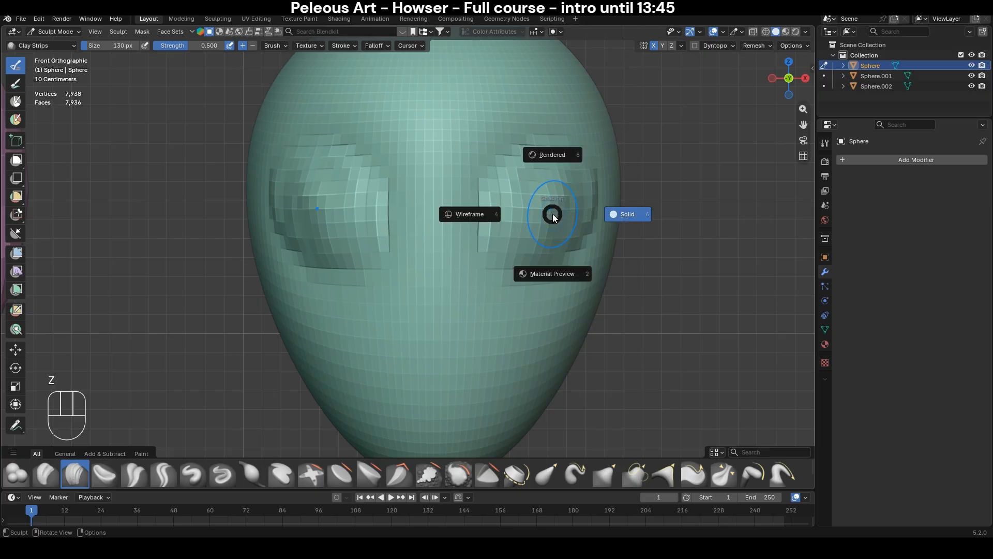
{"action": "key", "text": "ctrl+z"}
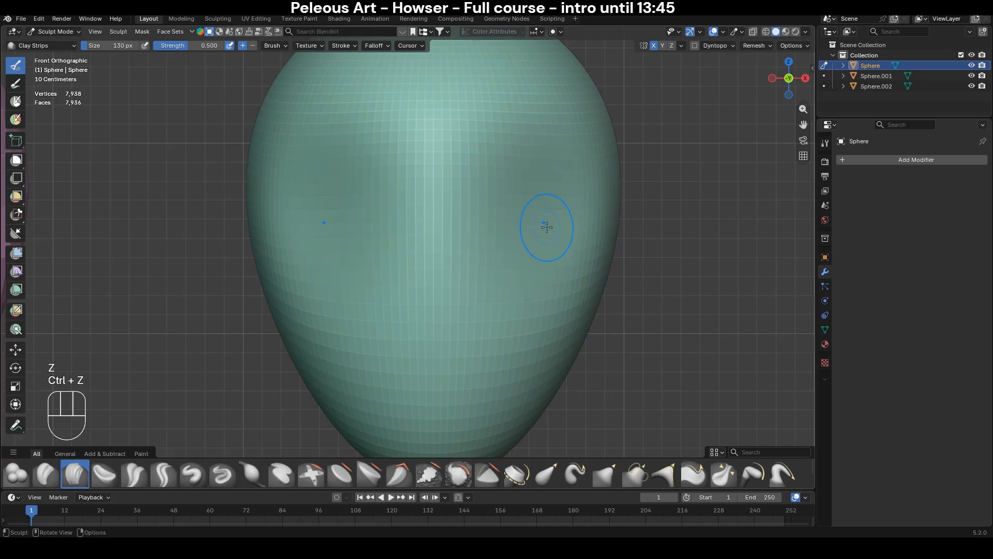
- Carve symmetrical eye sockets into the green head with inverted Clay Strips strokes at 130 px
{"action": "mouse_move", "coordinate": [538, 190]}
{"action": "left_mouse_down", "text": "ctrl"}
{"action": "mouse_move", "coordinate": [548, 217]}
{"action": "mouse_move", "coordinate": [517, 207]}
{"action": "mouse_move", "coordinate": [527, 233]}
{"action": "mouse_move", "coordinate": [509, 256]}
{"action": "mouse_move", "coordinate": [496, 243]}
{"action": "mouse_move", "coordinate": [465, 276]}
{"action": "left_mouse_up", "text": "ctrl"}
{"action": "scroll", "coordinate": [596, 276], "scroll_direction": "down", "scroll_amount": 2}
{"action": "key", "text": "ctrl+z"}
{"action": "scroll", "coordinate": [495, 251], "scroll_direction": "up", "scroll_amount": 2}
{"action": "key", "text": "ctrl+z"}
{"action": "middle_click_drag", "start_coordinate": [448, 277], "coordinate": [455, 228], "text": "shift"}
{"action": "scroll", "coordinate": [446, 241], "scroll_direction": "up", "scroll_amount": 1}
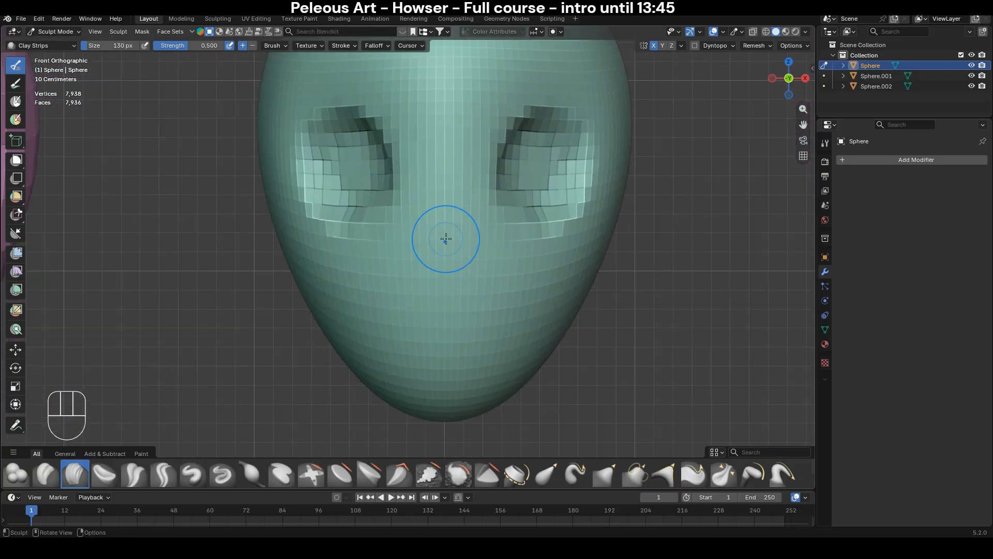
- Build up the nose tip and both lips of the green head with the Inflate/Deflate brush at 130 px
{"action": "key", "text": "i"}
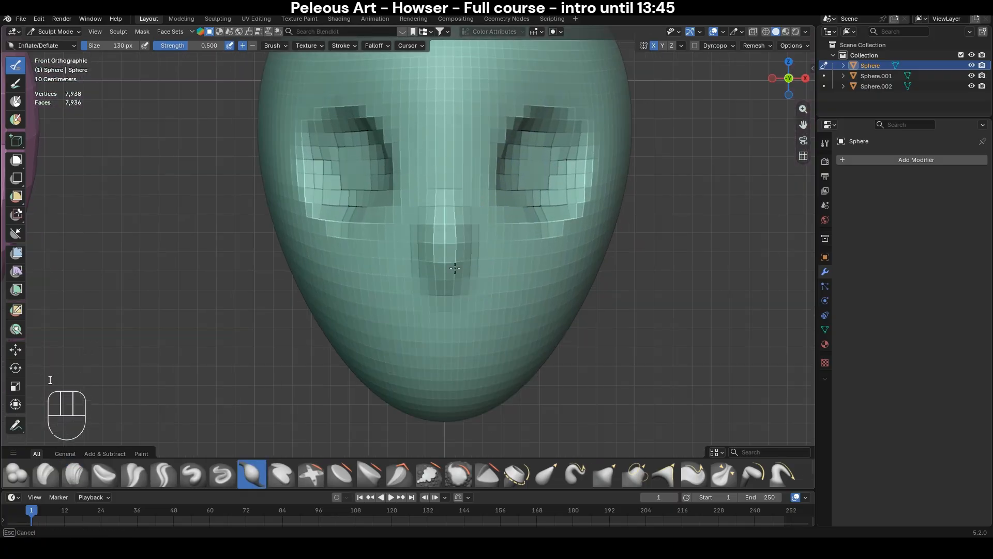
{"action": "middle_click_drag", "start_coordinate": [458, 310], "coordinate": [466, 222], "text": "shift"}
{"action": "scroll", "coordinate": [464, 238], "scroll_direction": "up", "scroll_amount": 1}
{"action": "left_click_drag", "start_coordinate": [462, 253], "coordinate": [442, 254]}
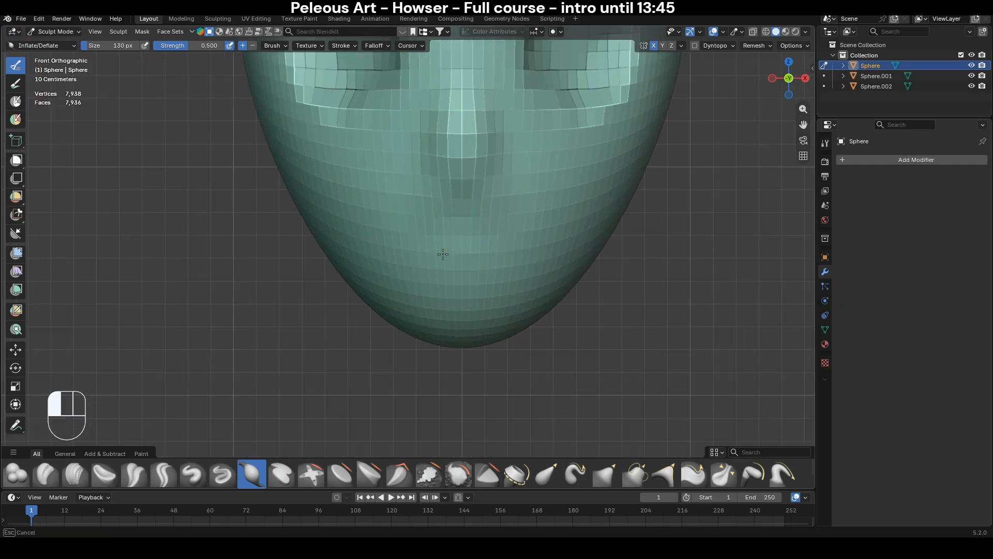
{"action": "middle_click_drag", "start_coordinate": [503, 243], "coordinate": [463, 230]}
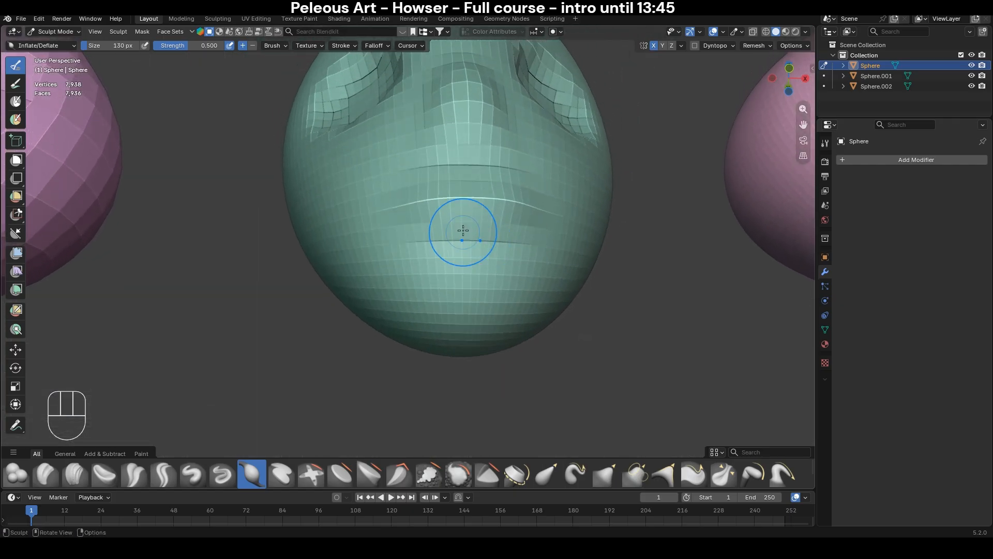
{"action": "scroll", "coordinate": [478, 241], "scroll_direction": "down", "scroll_amount": 3}
{"action": "key", "text": "KP_1"}
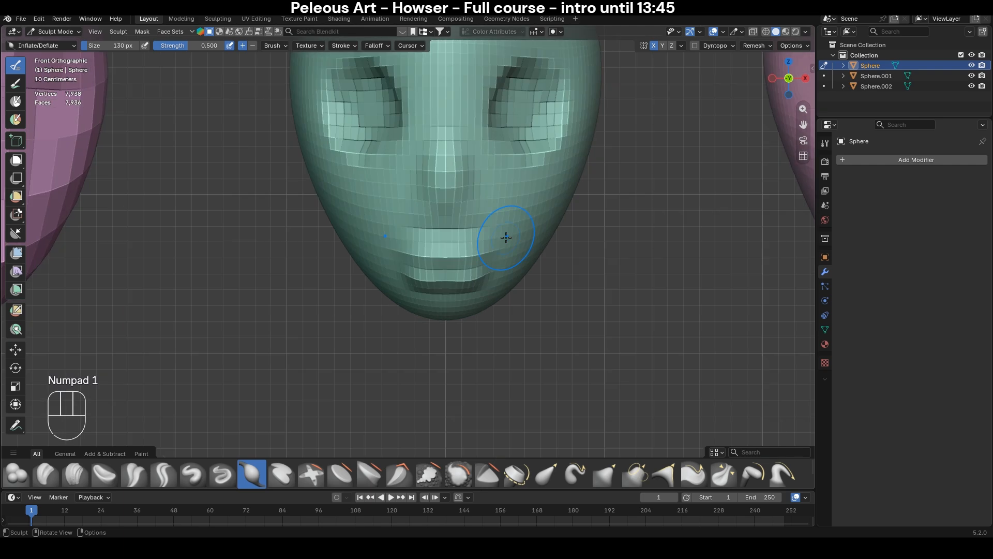
- Widen and reshape the upper lip of the green head with the Grab brush at 292 px
{"action": "scroll", "coordinate": [506, 232], "scroll_direction": "up", "scroll_amount": 5}
{"action": "key", "text": "g"}
{"action": "key", "text": "f"}
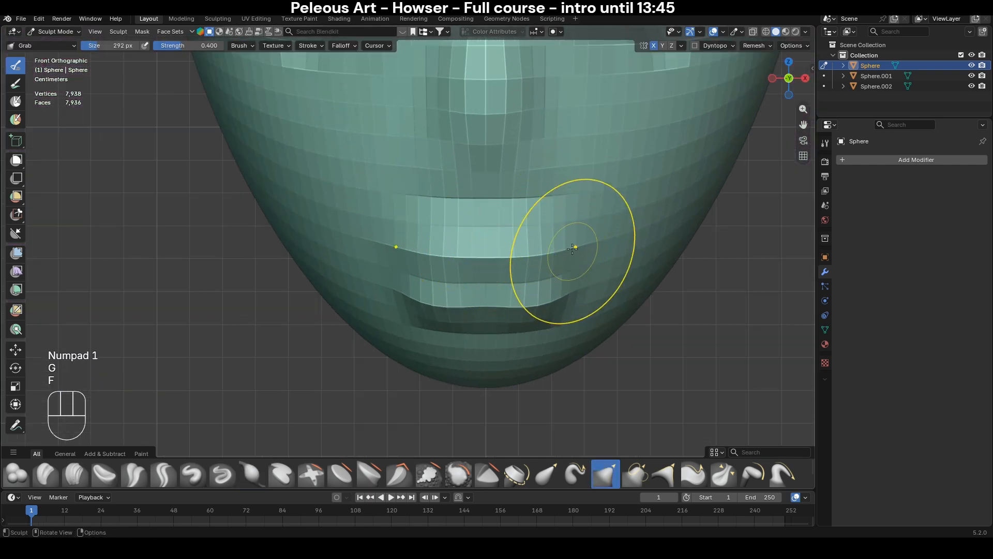
{"action": "mouse_move", "coordinate": [593, 222]}
{"action": "left_mouse_down"}
{"action": "mouse_move", "coordinate": [592, 235]}
{"action": "mouse_move", "coordinate": [554, 237]}
{"action": "left_mouse_up"}
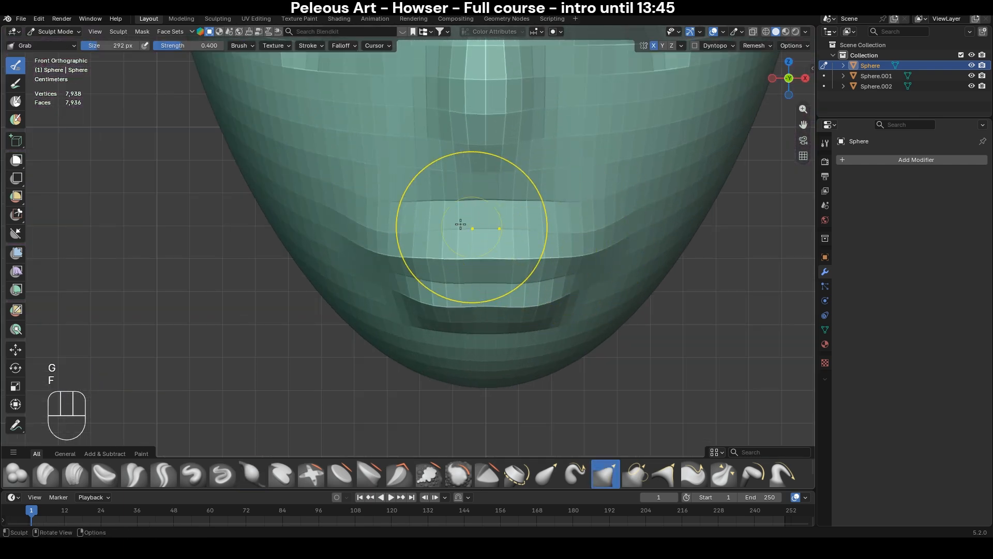
{"action": "left_click_drag", "start_coordinate": [463, 224], "coordinate": [463, 233]}
{"action": "left_click_drag", "start_coordinate": [386, 277], "coordinate": [368, 283]}
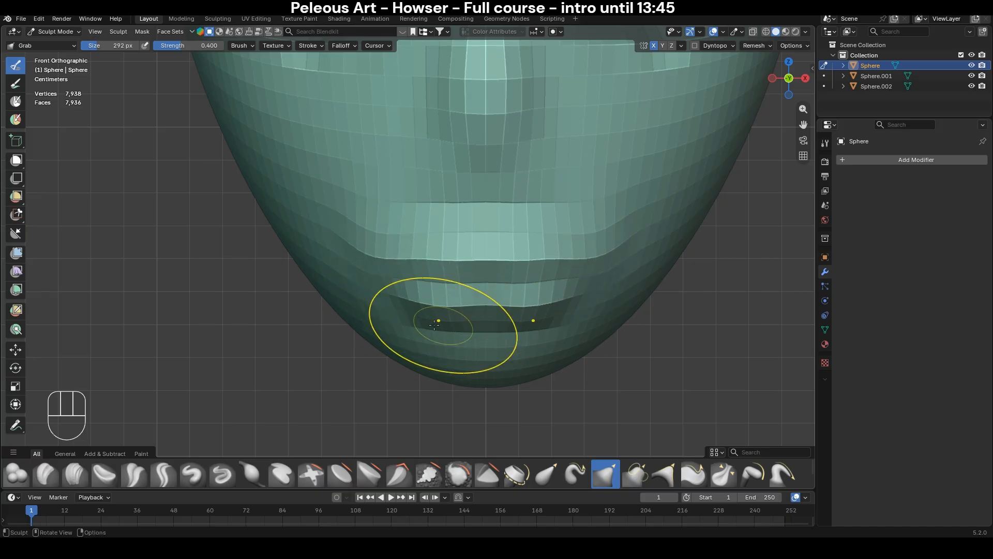
- Crease the contours around the lips of the green head with the Crease Polish brush at 186 px
{"action": "scroll", "coordinate": [395, 310], "scroll_direction": "down", "scroll_amount": 1}
{"action": "key", "text": "shift+c"}
{"action": "key", "text": "f"}
{"action": "left_click", "coordinate": [504, 211]}
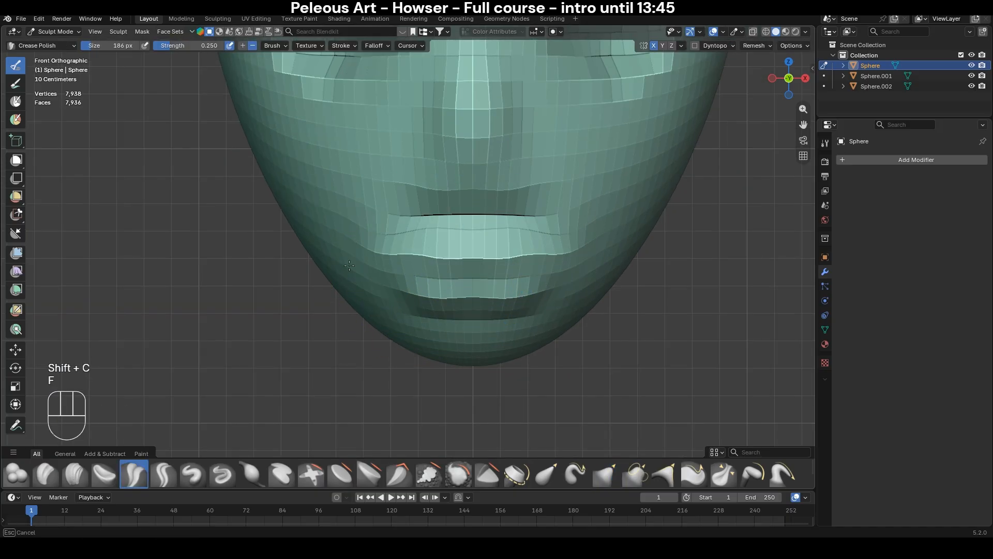
{"action": "middle_click_drag", "start_coordinate": [349, 265], "coordinate": [513, 235]}
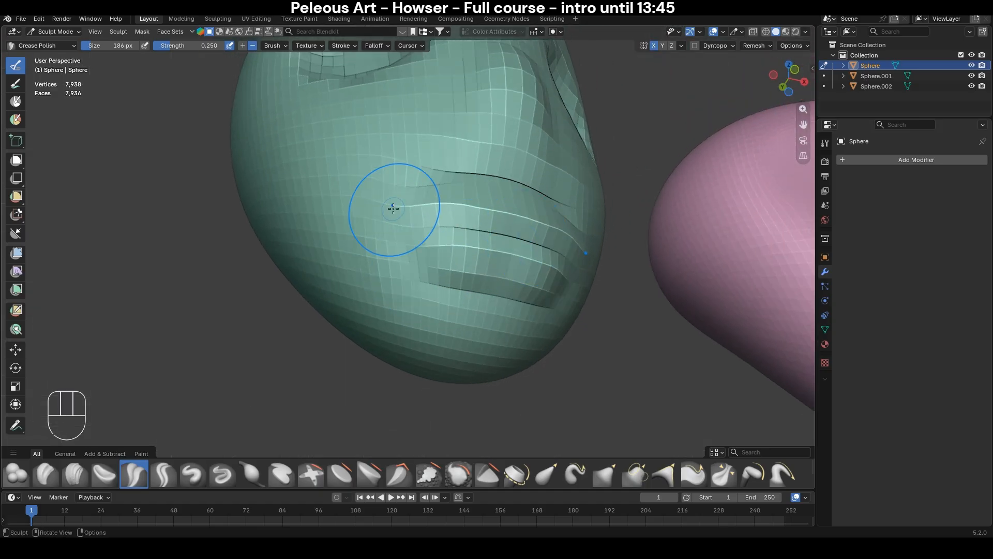
{"action": "middle_click_drag", "start_coordinate": [379, 187], "coordinate": [465, 248]}
{"action": "key", "text": "KP_1"}
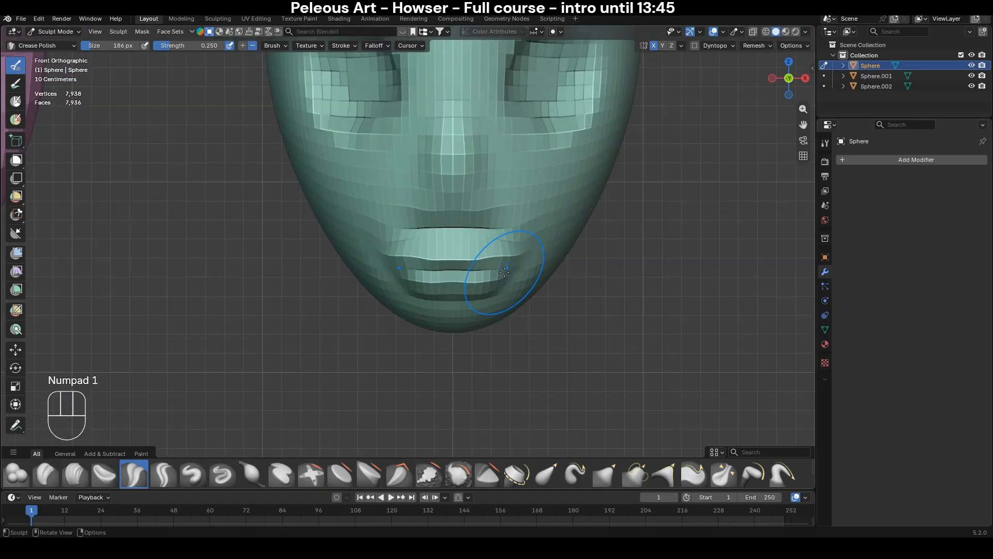
- Reshape the jaw, chin and mouth of the green head with the Grab brush at 356 px
{"action": "key", "text": "g"}
{"action": "key", "text": "f"}
{"action": "left_click", "coordinate": [552, 266]}
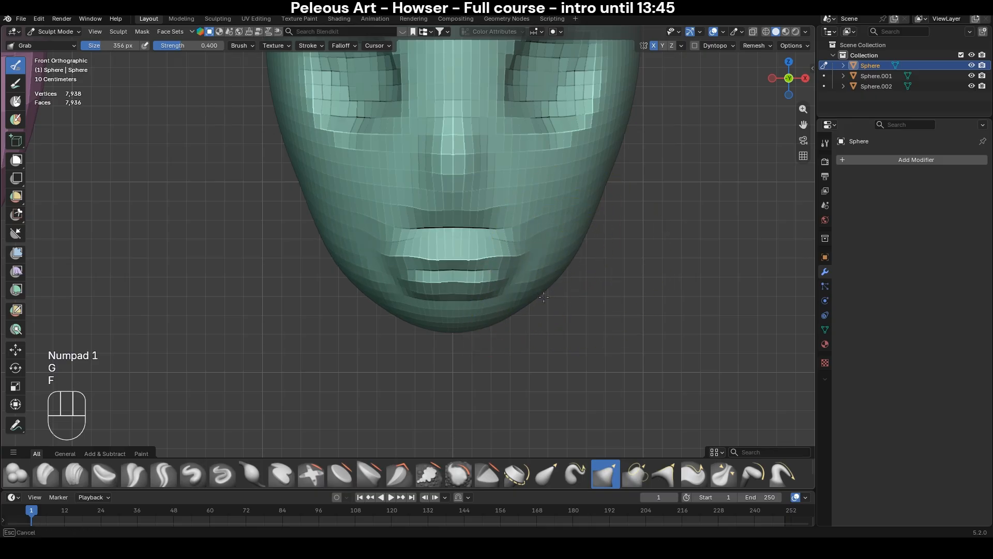
{"action": "key", "text": "ctrl+z"}
{"action": "mouse_move", "coordinate": [448, 279]}
{"action": "left_mouse_down"}
{"action": "mouse_move", "coordinate": [455, 308]}
{"action": "mouse_move", "coordinate": [459, 290]}
{"action": "mouse_move", "coordinate": [479, 279]}
{"action": "left_mouse_up"}
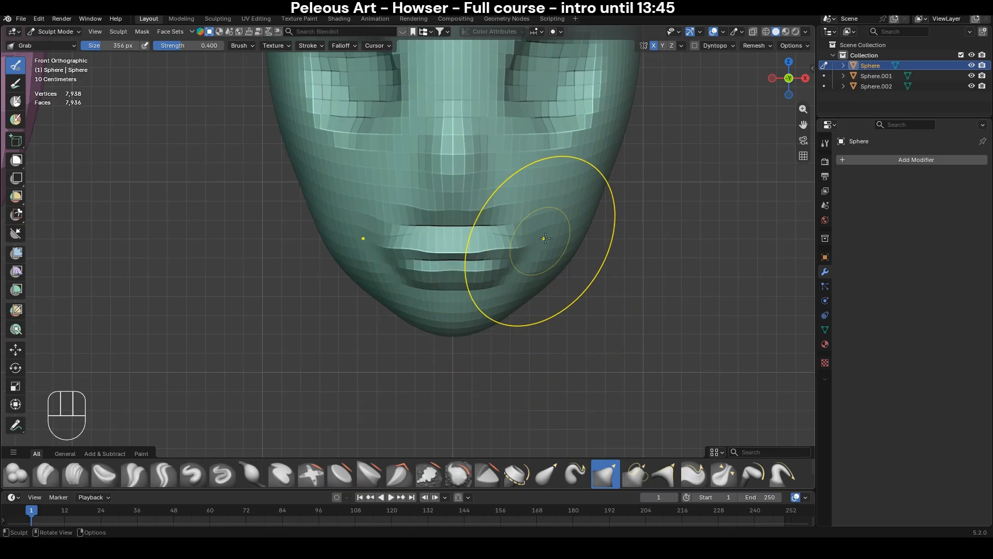
{"action": "scroll", "coordinate": [548, 235], "scroll_direction": "down", "scroll_amount": 1}
{"action": "scroll", "coordinate": [527, 259], "scroll_direction": "up", "scroll_amount": 2}
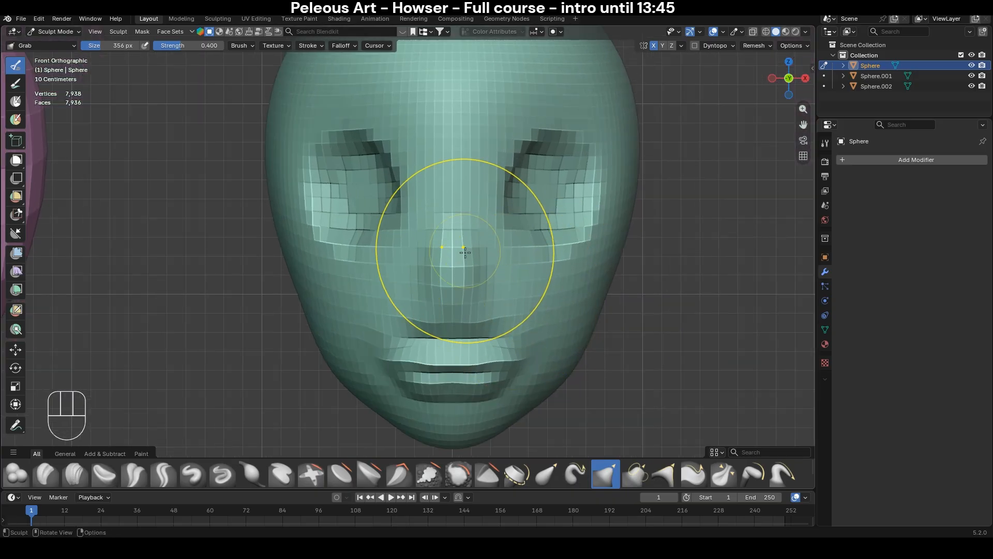
- Enlarge the nose of the green head with the Inflate/Deflate brush at 230 px
{"action": "key", "text": "i"}
{"action": "scroll", "coordinate": [450, 267], "scroll_direction": "up", "scroll_amount": 1}
{"action": "key", "text": "f"}
{"action": "left_click", "coordinate": [469, 252]}
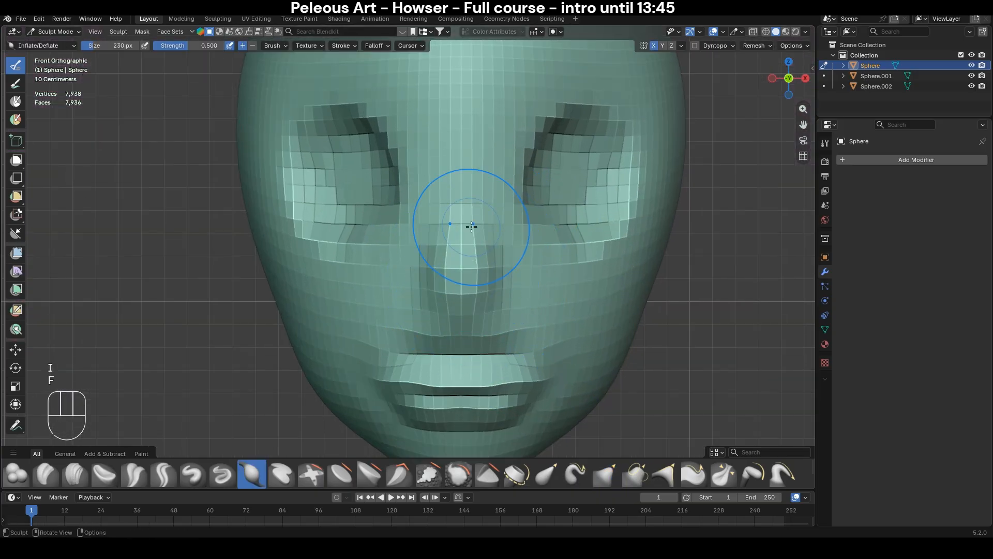
{"action": "scroll", "coordinate": [471, 226], "scroll_direction": "down", "scroll_amount": 2}
- Build up the brow ridge and forehead of the green head with the Clay Strips brush at 176 px
{"action": "key", "text": "c"}
{"action": "key", "text": "f"}
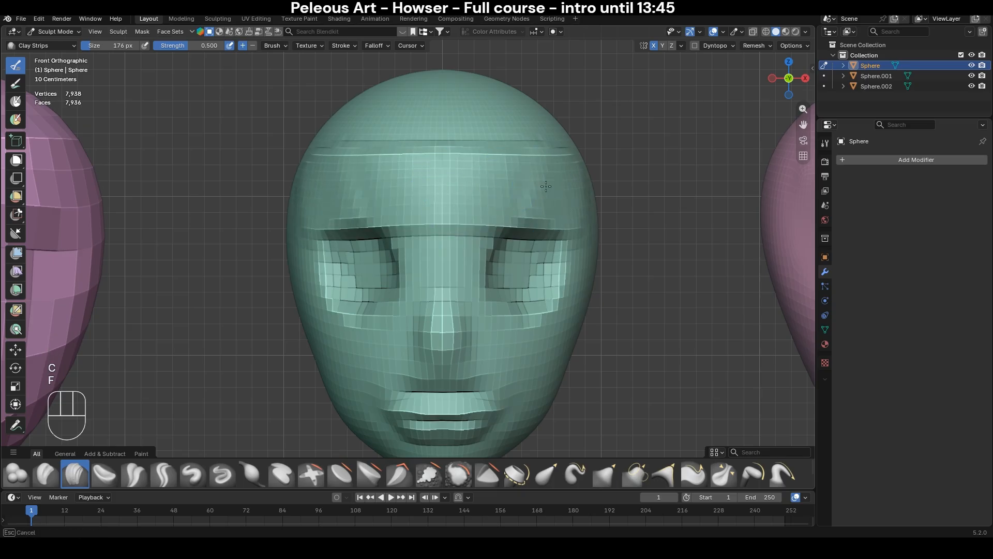
{"action": "mouse_move", "coordinate": [545, 186]}
{"action": "left_mouse_down"}
{"action": "mouse_move", "coordinate": [426, 163]}
{"action": "mouse_move", "coordinate": [598, 150]}
{"action": "left_mouse_up"}
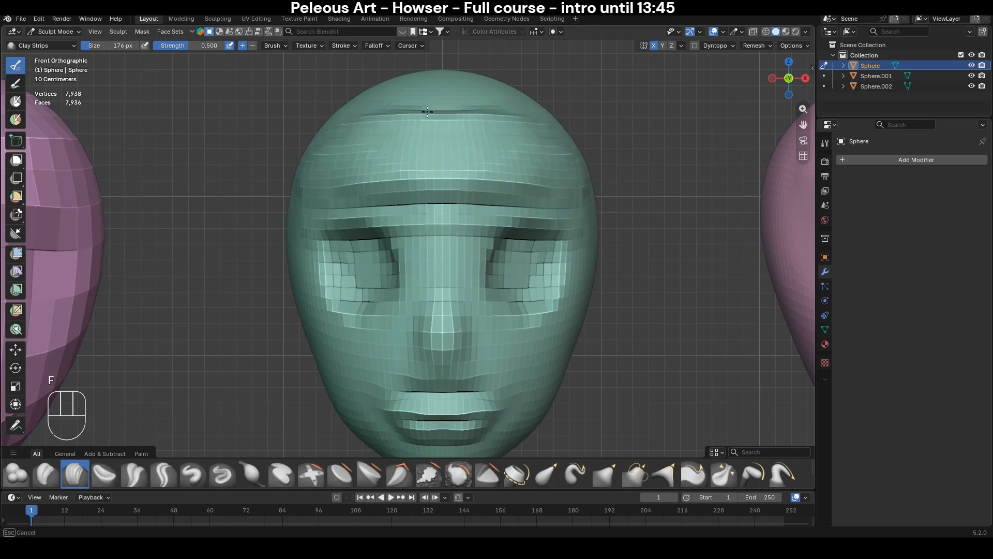
{"action": "left_click_drag", "start_coordinate": [427, 111], "coordinate": [478, 150]}
- Soften the forehead and brow of the green head with the Smooth brush at 306 px and strength 0.158
{"action": "key", "text": "s"}
{"action": "key", "text": "f"}
{"action": "left_click", "coordinate": [525, 186]}
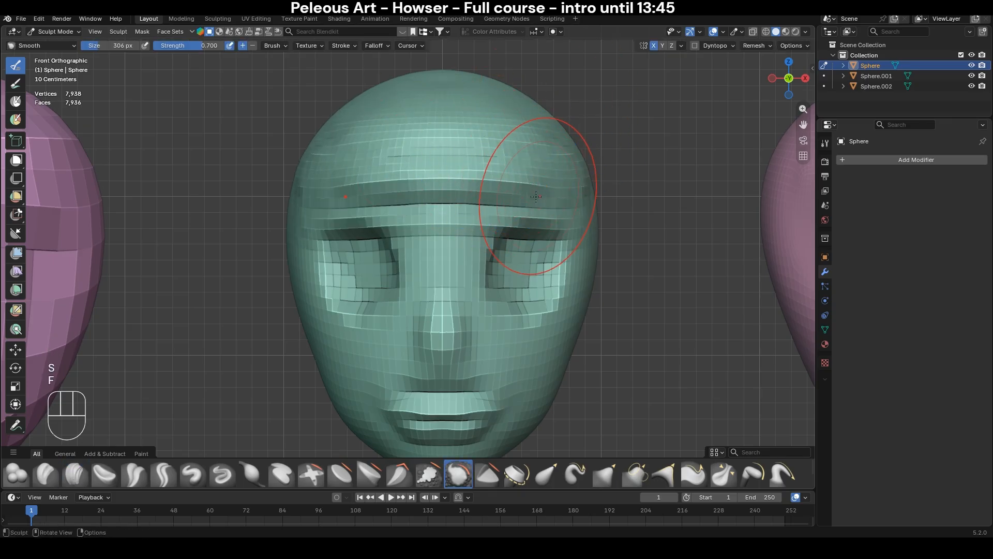
{"action": "key", "text": "shift+f"}
{"action": "left_click", "coordinate": [529, 200]}
{"action": "key", "text": "shift+f"}
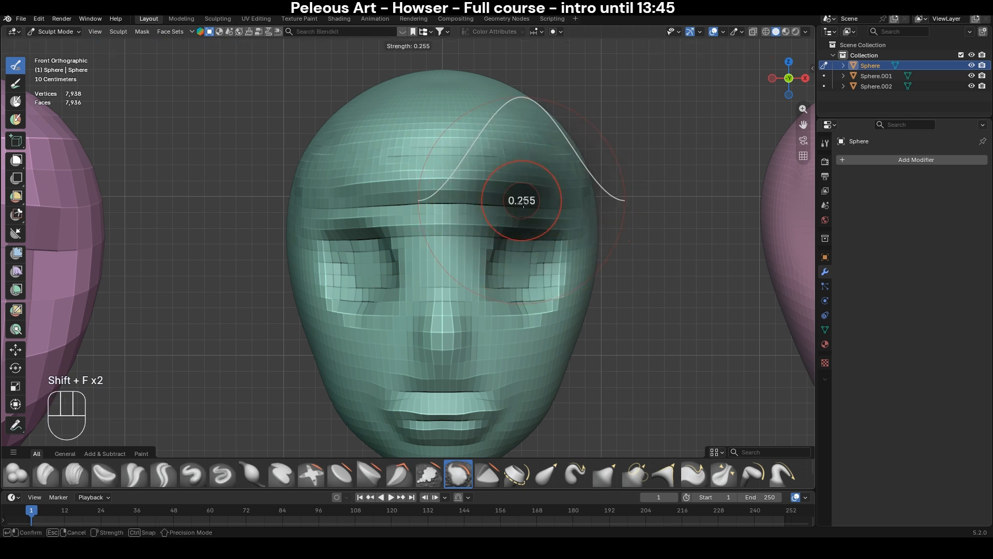
{"action": "left_click", "coordinate": [524, 201]}
{"action": "key", "text": "shift+f"}
{"action": "left_click", "coordinate": [557, 206]}
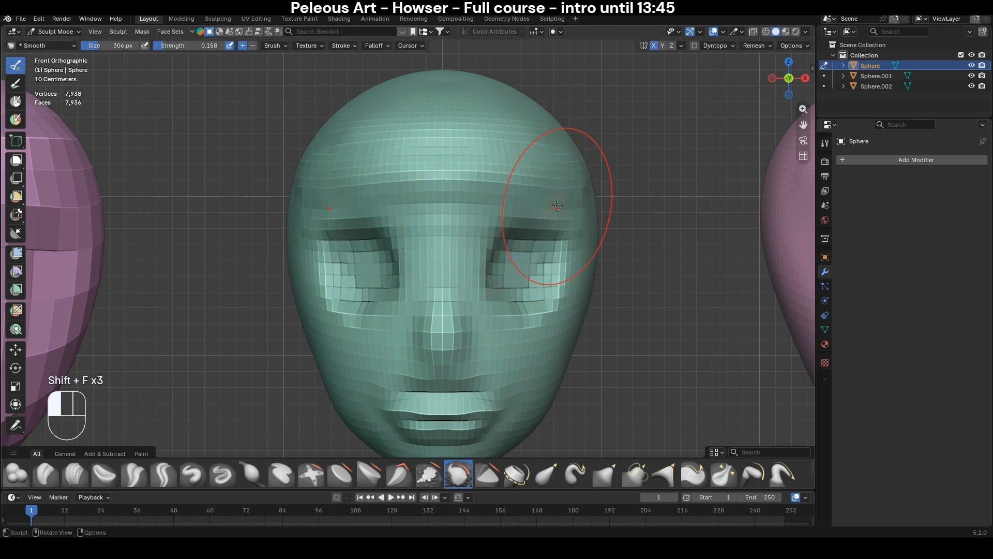
- Smooth the eye sockets and the area around the nose of the green head, and undo the smoothing stroke over the lips
{"action": "middle_click_drag", "start_coordinate": [486, 358], "coordinate": [507, 239], "text": "shift"}
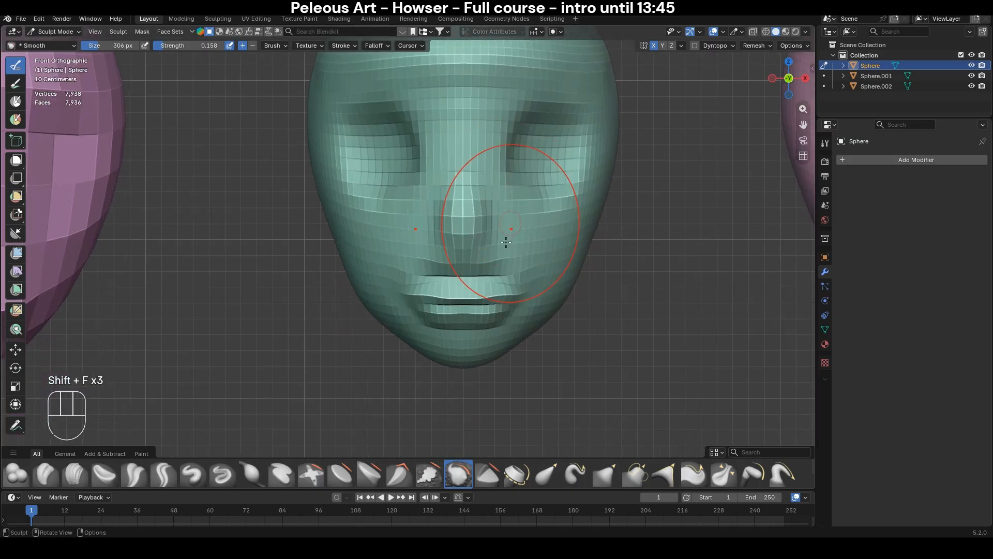
{"action": "scroll", "coordinate": [505, 237], "scroll_direction": "up", "scroll_amount": 1}
{"action": "left_click_drag", "start_coordinate": [495, 231], "coordinate": [489, 227]}
{"action": "left_click_drag", "start_coordinate": [446, 283], "coordinate": [461, 269]}
{"action": "scroll", "coordinate": [572, 262], "scroll_direction": "down", "scroll_amount": 2}
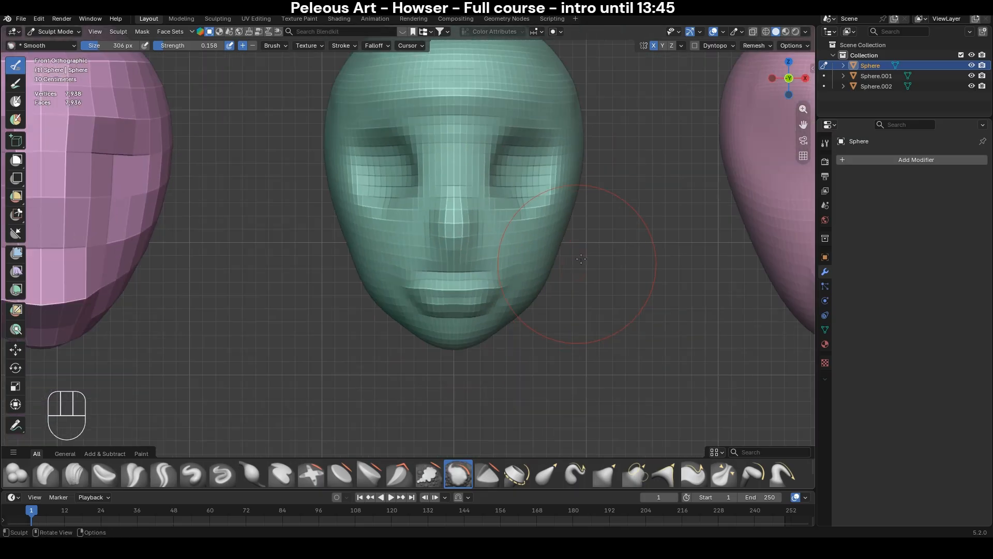
{"action": "middle_click_drag", "start_coordinate": [572, 262], "coordinate": [543, 297], "text": "shift"}
{"action": "scroll", "coordinate": [545, 286], "scroll_direction": "up", "scroll_amount": 2}
{"action": "key", "text": "ctrl+z"}
- Sharpen the upper lip contour of the green head with the Crease Polish brush at 128 px
{"action": "key", "text": "shift+c"}
{"action": "key", "text": "f"}
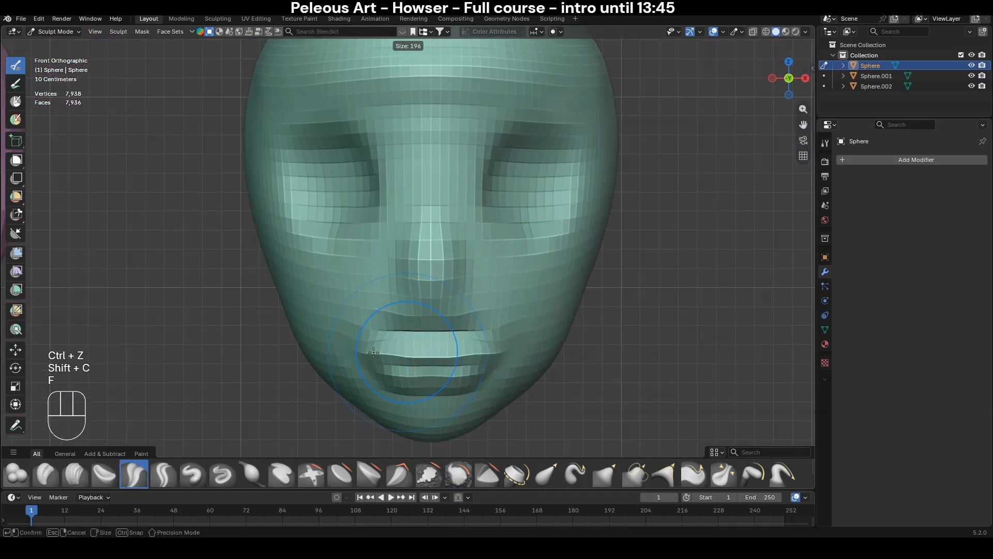
{"action": "left_click", "coordinate": [403, 350]}
{"action": "key", "text": "f"}
{"action": "left_click", "coordinate": [391, 346]}
{"action": "left_click_drag", "start_coordinate": [431, 331], "coordinate": [496, 319]}
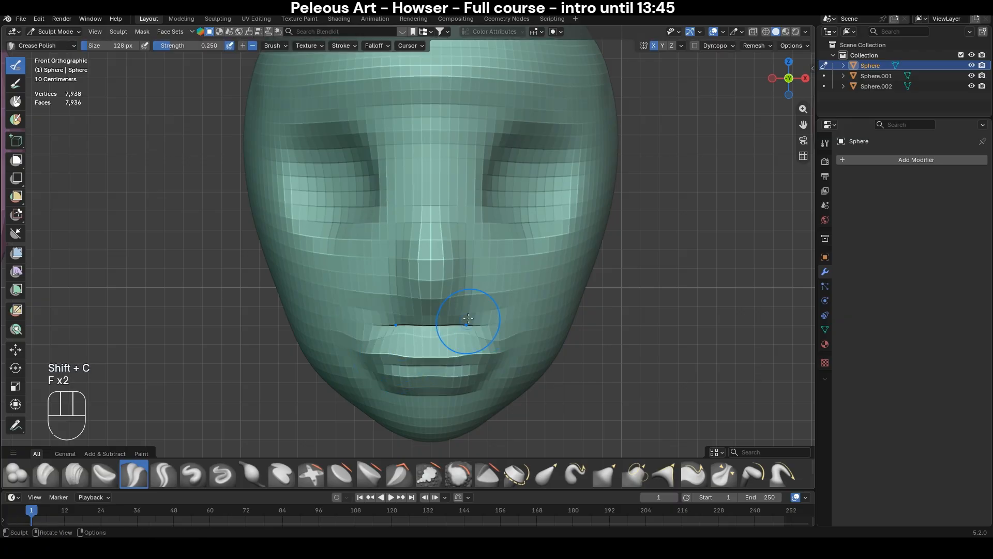
- Puff out the eyeballs within the green head's sockets with the Inflate/Deflate brush at 216 px
{"action": "scroll", "coordinate": [465, 320], "scroll_direction": "down", "scroll_amount": 2}
{"action": "middle_click_drag", "start_coordinate": [465, 290], "coordinate": [470, 323], "text": "shift"}
{"action": "key", "text": "i"}
{"action": "key", "text": "f"}
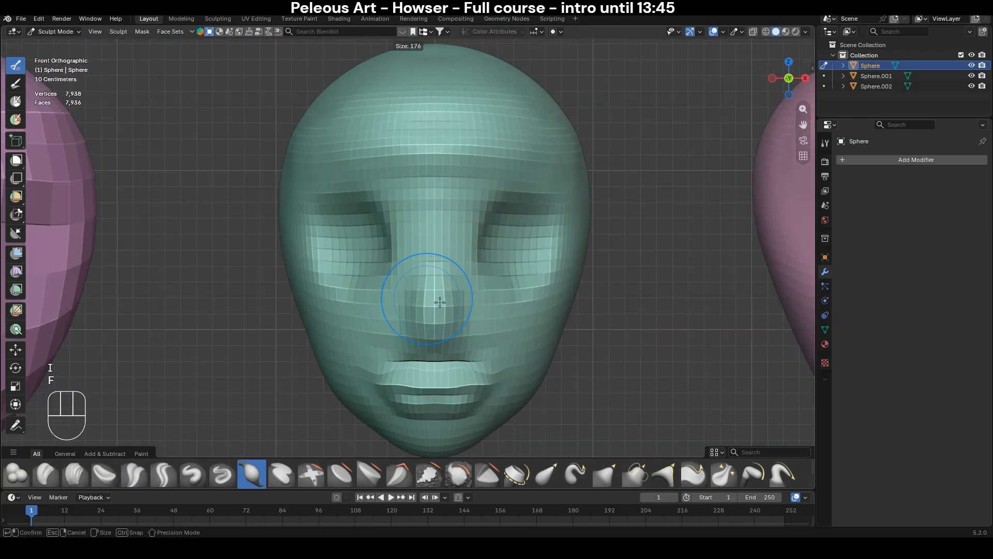
{"action": "left_click", "coordinate": [468, 292]}
{"action": "middle_click_drag", "start_coordinate": [480, 276], "coordinate": [422, 270], "text": "shift"}
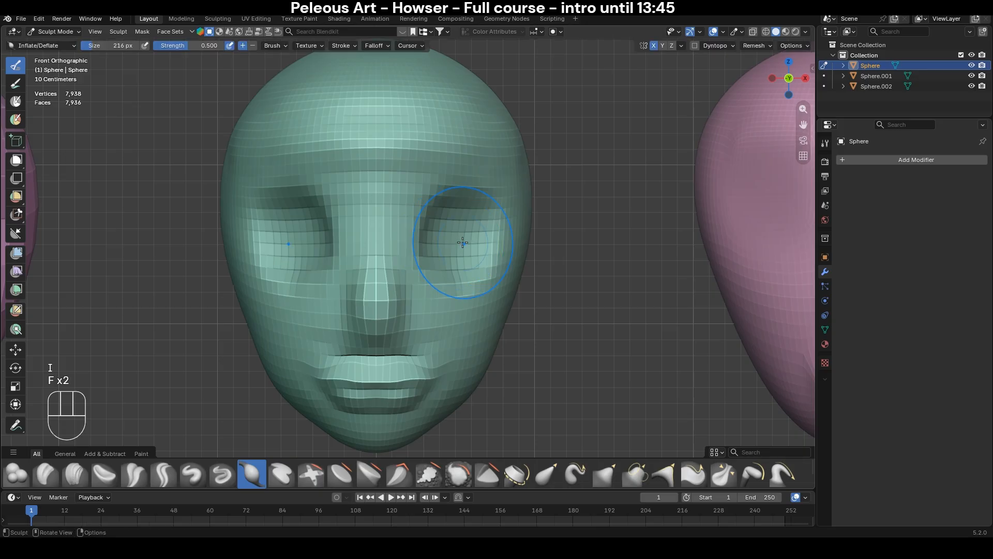
{"action": "left_click", "coordinate": [435, 248]}
- Narrow the green head's eyes by pulling the brows and lower lids together with the Grab brush at 314 px, and smooth the forehead
{"action": "key", "text": "g"}
{"action": "key", "text": "f"}
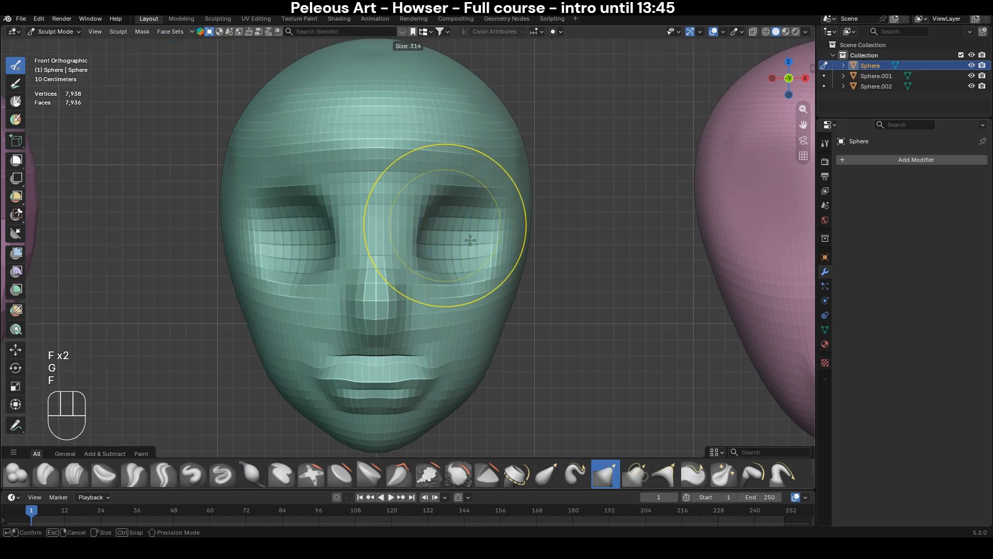
{"action": "left_click", "coordinate": [491, 199]}
{"action": "left_click_drag", "start_coordinate": [491, 199], "coordinate": [511, 234]}
{"action": "left_click_drag", "start_coordinate": [509, 186], "coordinate": [508, 208]}
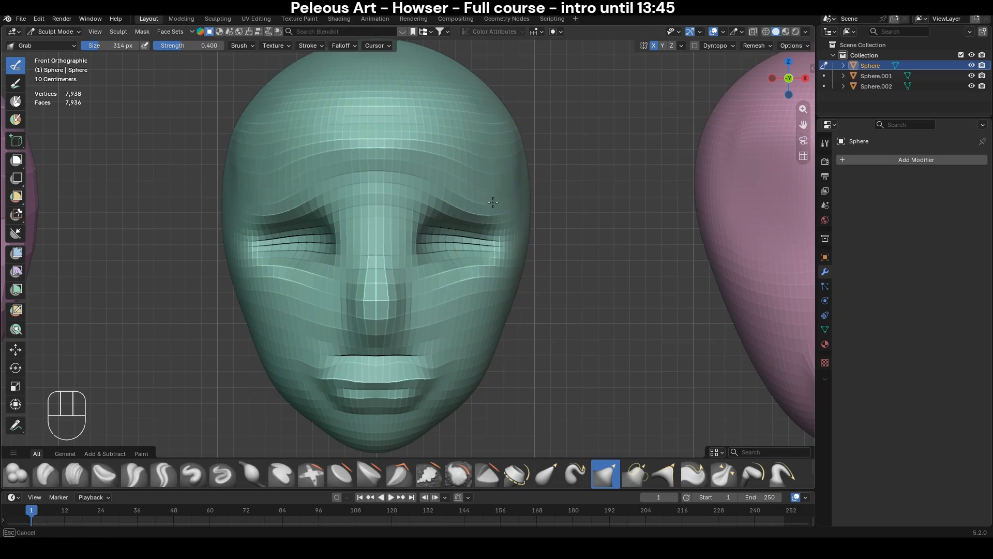
{"action": "left_click_drag", "start_coordinate": [288, 203], "coordinate": [285, 207]}
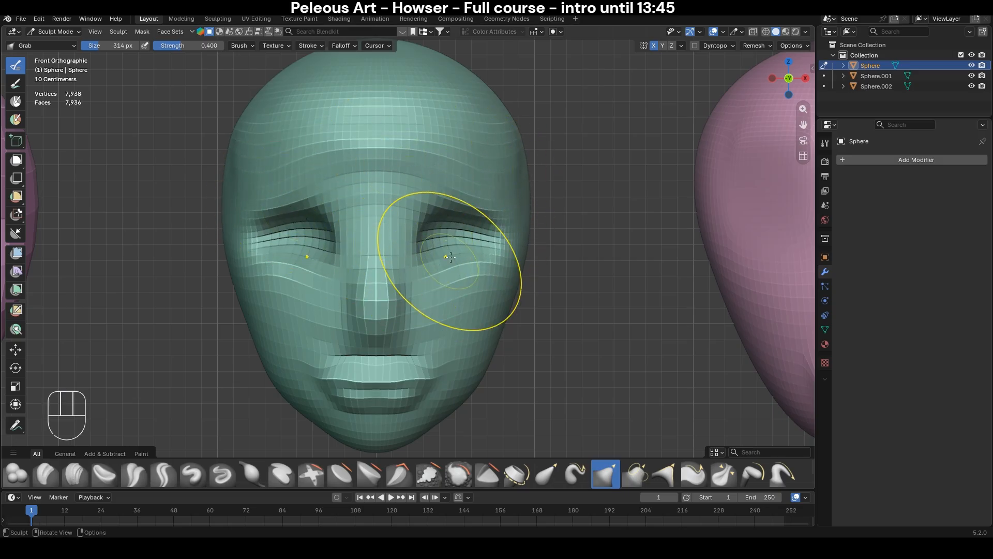
{"action": "left_click_drag", "start_coordinate": [450, 257], "coordinate": [454, 253]}
{"action": "key", "text": "s"}
{"action": "key", "text": "s"}
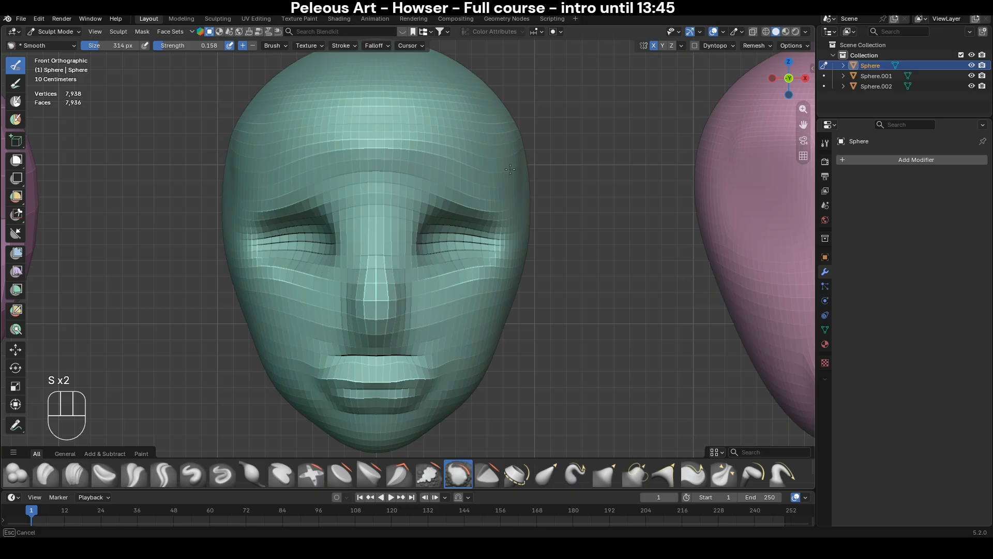
- Try switching the sculpting target between the green head and the dense pink head beside it
{"action": "scroll", "coordinate": [414, 344], "scroll_direction": "down", "scroll_amount": 2}
{"action": "middle_click_drag", "start_coordinate": [569, 316], "coordinate": [354, 277], "text": "shift"}
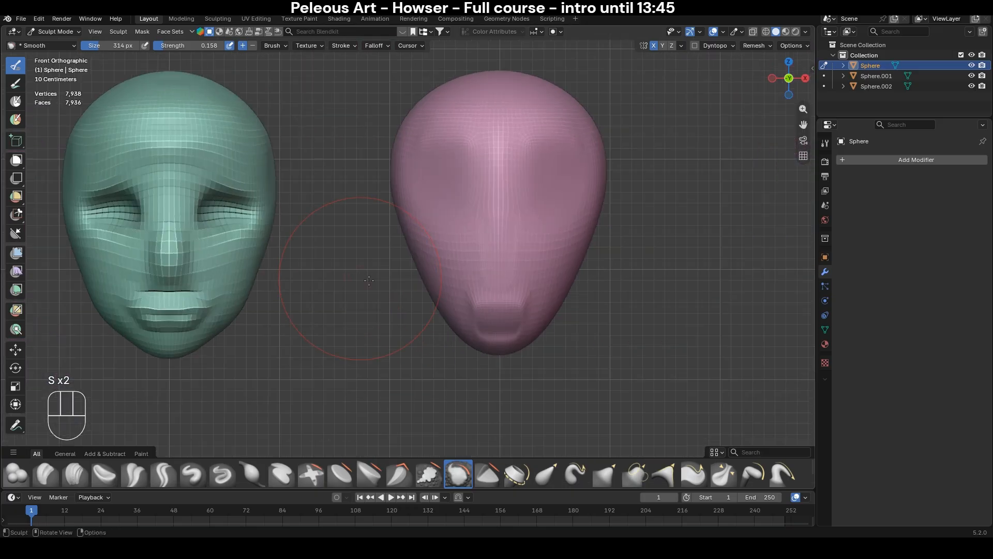
{"action": "scroll", "coordinate": [362, 272], "scroll_direction": "up", "scroll_amount": 1}
{"action": "key", "text": "alt+q"}
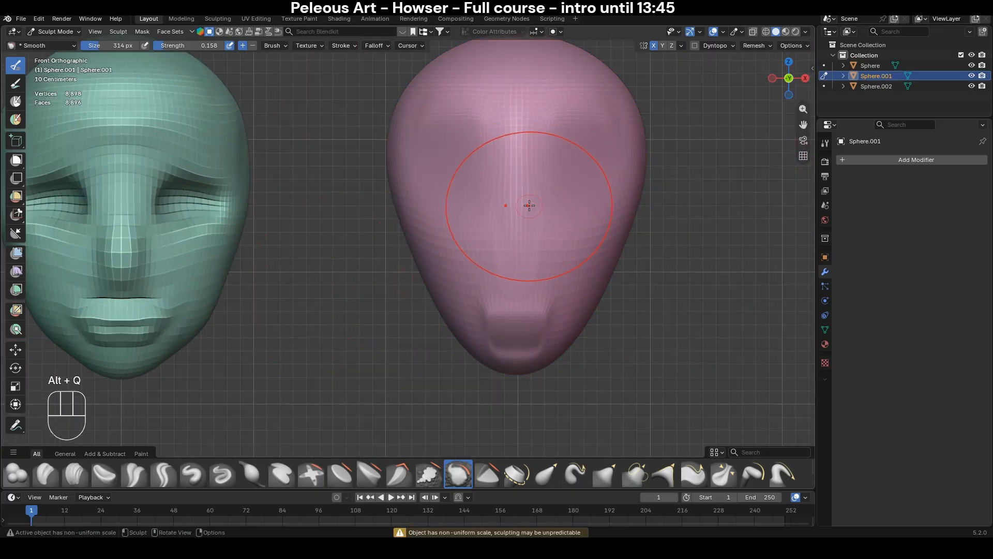
{"action": "scroll", "coordinate": [525, 195], "scroll_direction": "down", "scroll_amount": 1}
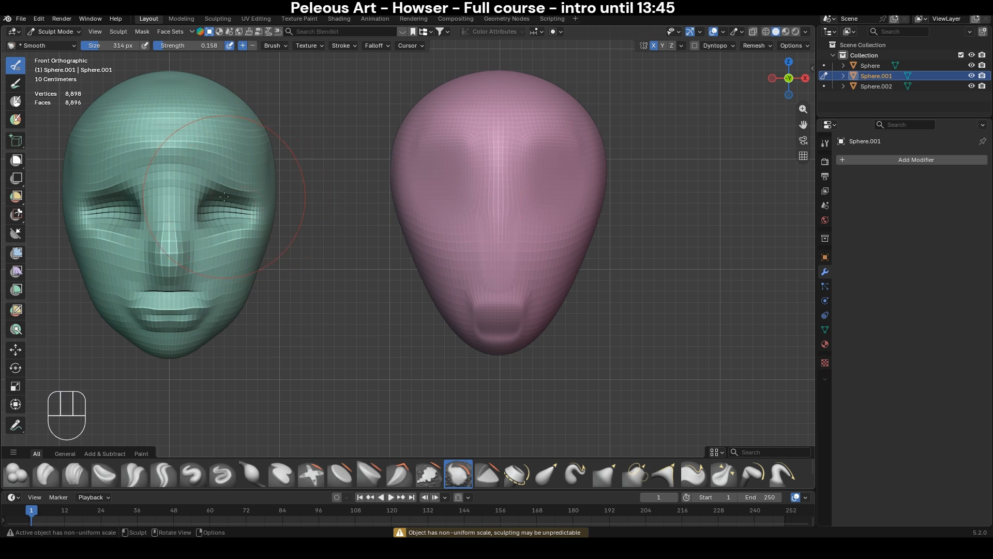
{"action": "key", "text": "alt+q"}
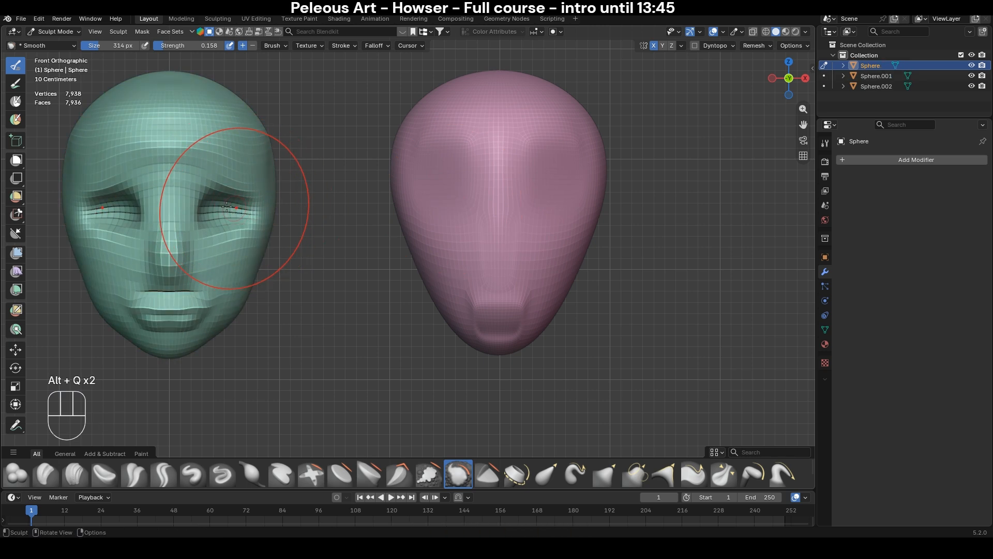
{"action": "key", "text": "alt+q"}
{"action": "scroll", "coordinate": [450, 248], "scroll_direction": "up", "scroll_amount": 1}
{"action": "key", "text": "f"}
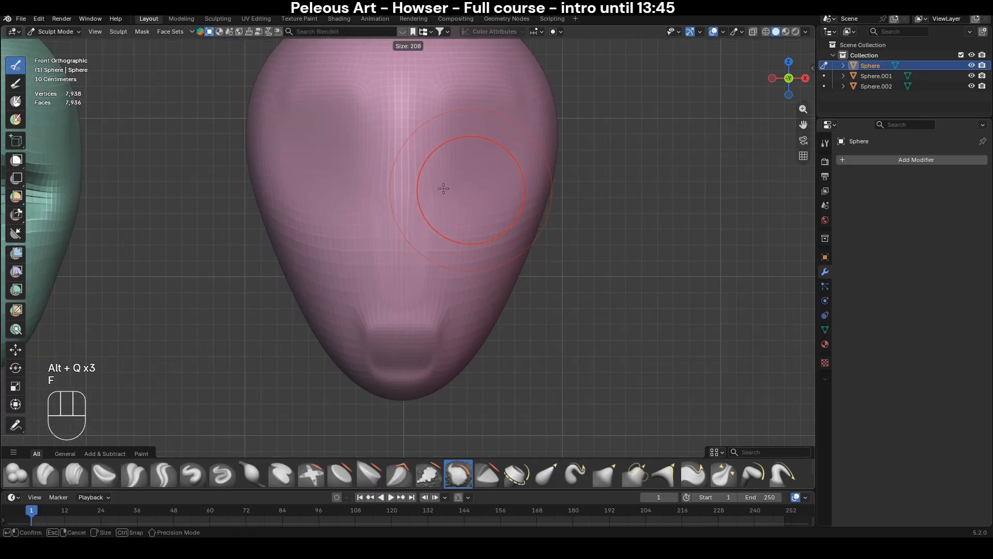
{"action": "left_click", "coordinate": [443, 188]}
{"action": "mouse_move", "coordinate": [481, 159]}
{"action": "middle_mouse_down", "text": "shift"}
{"action": "mouse_move", "coordinate": [453, 266]}
{"action": "mouse_move", "coordinate": [457, 246]}
{"action": "middle_mouse_up", "text": "shift"}
{"action": "scroll", "coordinate": [450, 267], "scroll_direction": "up", "scroll_amount": 1}
{"action": "key", "text": "f"}
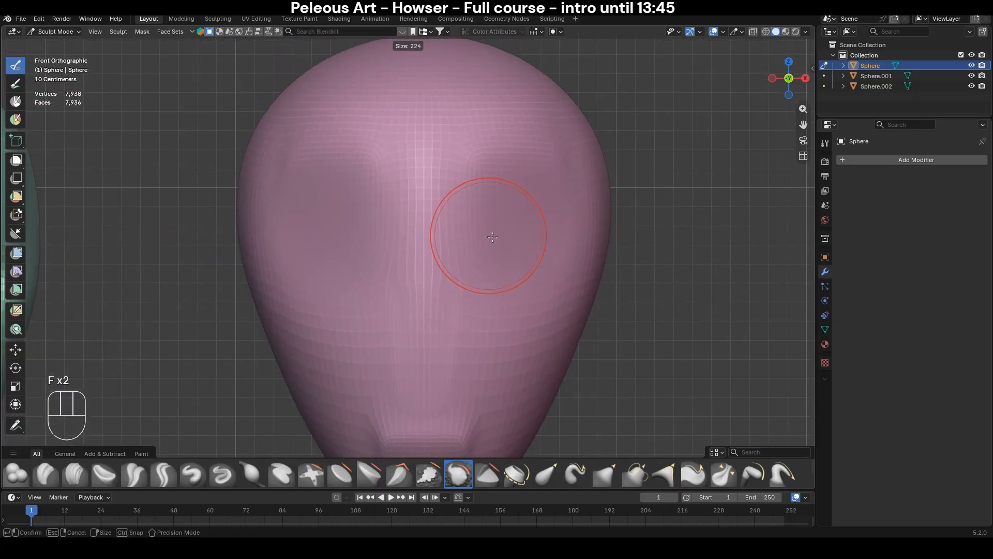
{"action": "left_click", "coordinate": [515, 232]}
- Switch sculpting to the dense pink head and carve its eye sockets with the Clay Strips brush at 176 px, strength 0.588
{"action": "key", "text": "c"}
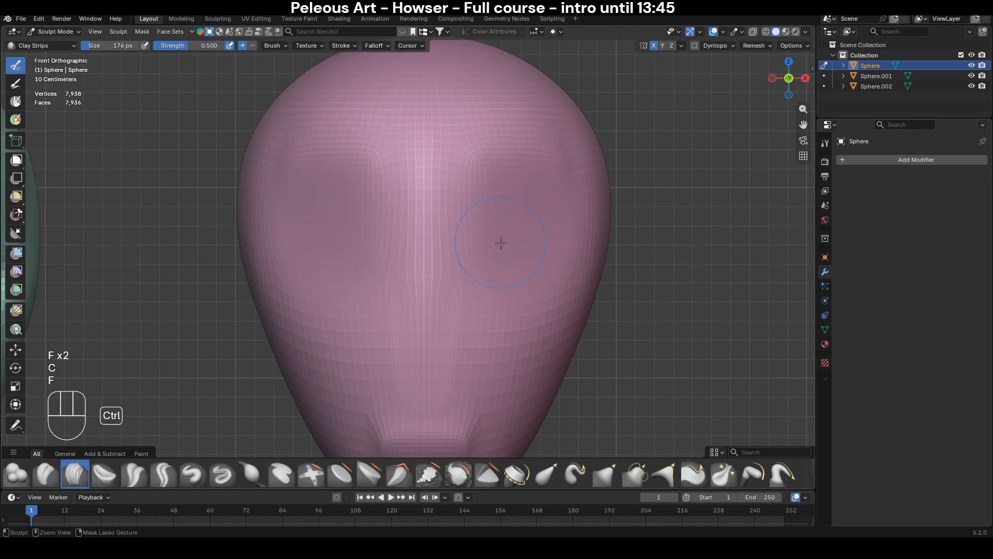
{"action": "key", "text": "shift+f"}
{"action": "left_click", "coordinate": [501, 242]}
{"action": "scroll", "coordinate": [502, 241], "scroll_direction": "down", "scroll_amount": 3}
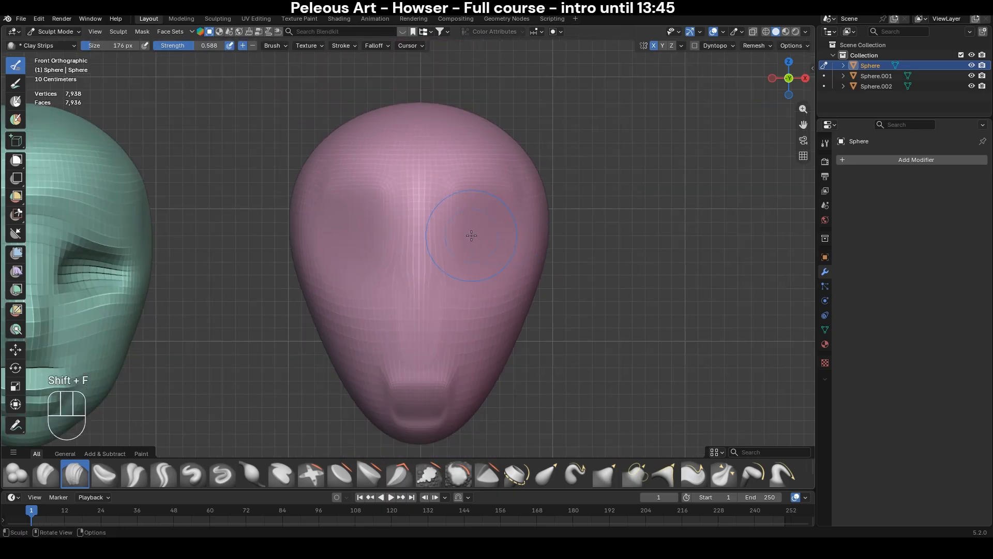
{"action": "key", "text": "alt+q"}
{"action": "scroll", "coordinate": [483, 239], "scroll_direction": "up", "scroll_amount": 2}
{"action": "left_click_drag", "start_coordinate": [496, 241], "coordinate": [511, 211], "text": "ctrl"}
- Try to carve the nose area of the pink head with the Clay Strips brush, and undo the stroke
{"action": "middle_click_drag", "start_coordinate": [471, 311], "coordinate": [470, 228], "text": "shift"}
{"action": "scroll", "coordinate": [470, 228], "scroll_direction": "up", "scroll_amount": 1}
{"action": "left_click", "coordinate": [435, 237], "text": "ctrl"}
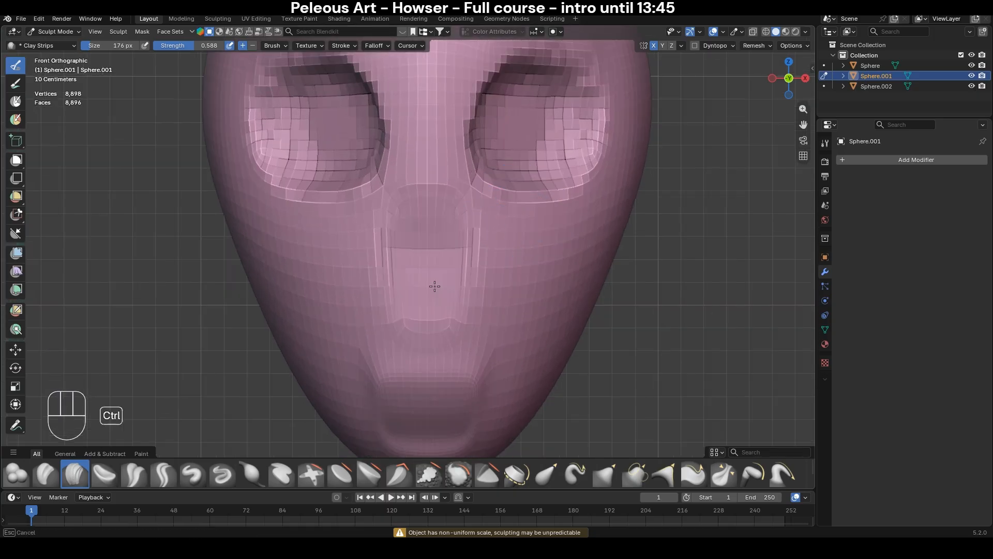
{"action": "key", "text": "ctrl+z"}
- Raise the nose and lips of the pink head with the Inflate/Deflate brush at 176 px
{"action": "key", "text": "i"}
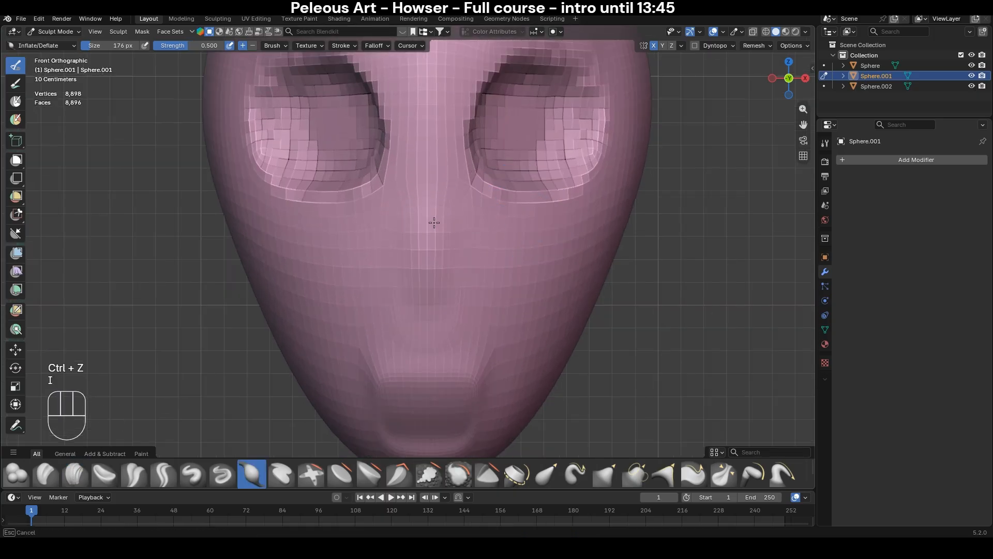
{"action": "middle_click_drag", "start_coordinate": [448, 288], "coordinate": [464, 175], "text": "shift"}
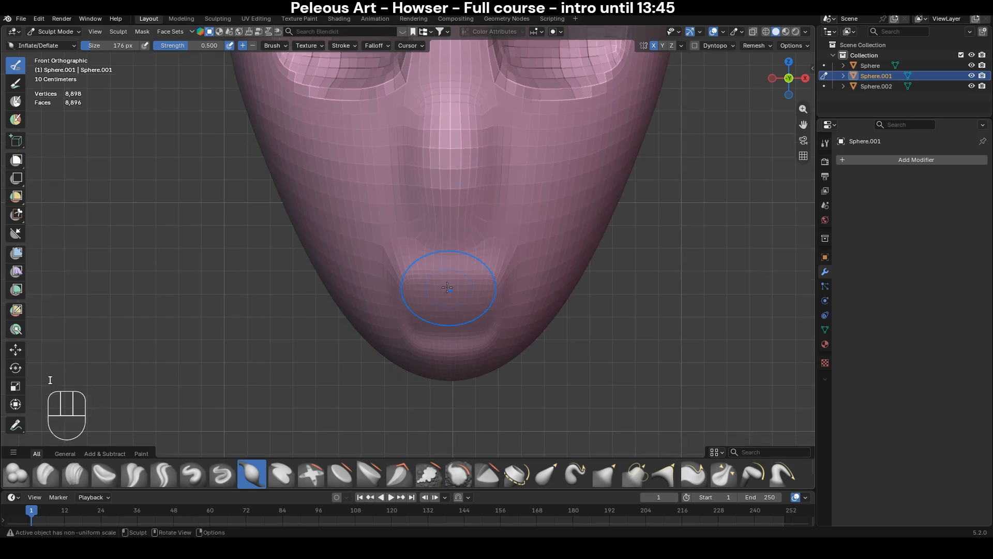
{"action": "middle_click_drag", "start_coordinate": [395, 286], "coordinate": [441, 290]}
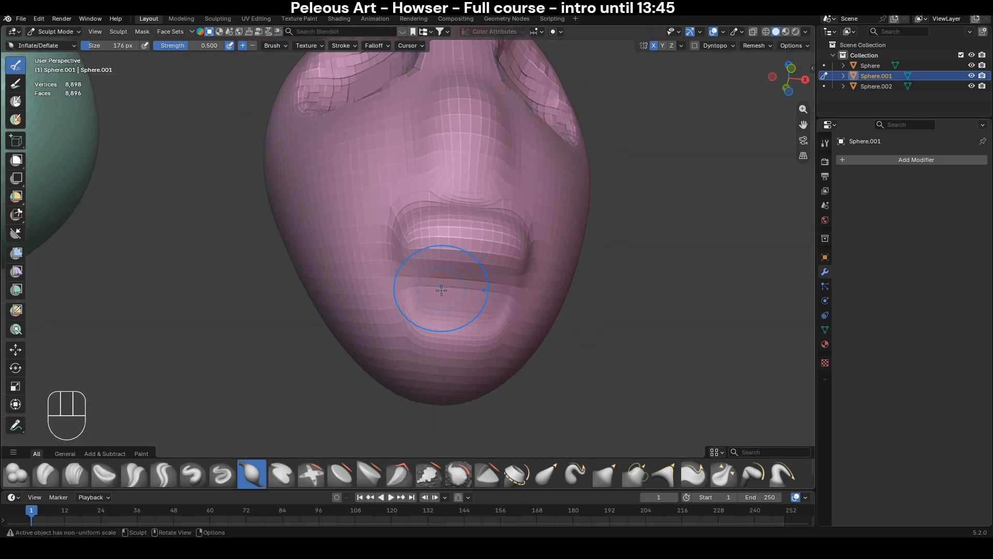
{"action": "left_click_drag", "start_coordinate": [534, 290], "coordinate": [529, 328]}
- Pull the chin of the pink head downward with the Grab brush at 278 px
{"action": "middle_click_drag", "start_coordinate": [357, 315], "coordinate": [444, 333]}
{"action": "key", "text": "g"}
{"action": "key", "text": "f"}
{"action": "left_click", "coordinate": [466, 368]}
{"action": "left_click_drag", "start_coordinate": [379, 366], "coordinate": [372, 388]}
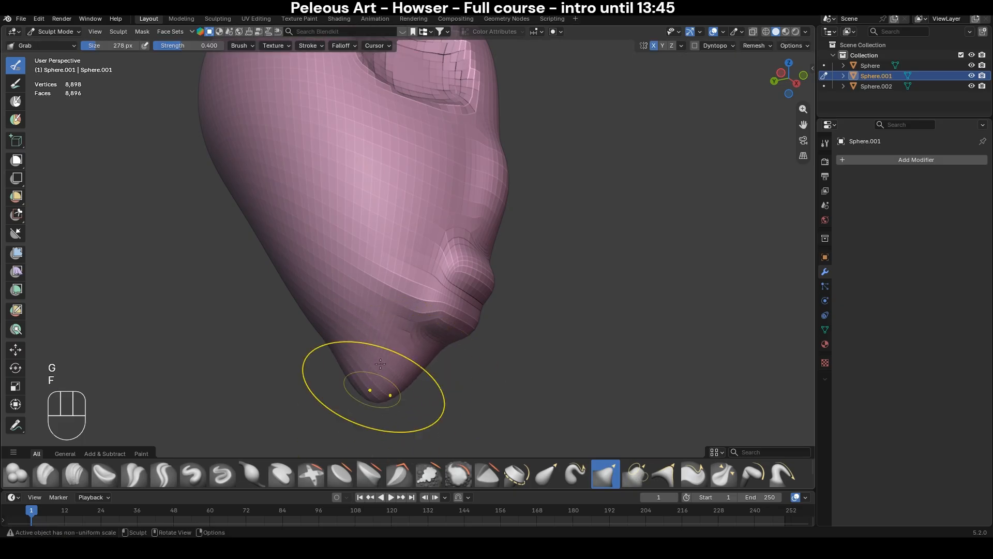
- Pull out the back of the pink head's jaw in the right side view with the Snake Hook brush at 498 px
{"action": "scroll", "coordinate": [380, 362], "scroll_direction": "down", "scroll_amount": 3}
{"action": "key", "text": "f"}
{"action": "left_click", "coordinate": [450, 281]}
{"action": "middle_click_drag", "start_coordinate": [455, 282], "coordinate": [286, 307]}
{"action": "key", "text": "KP_3"}
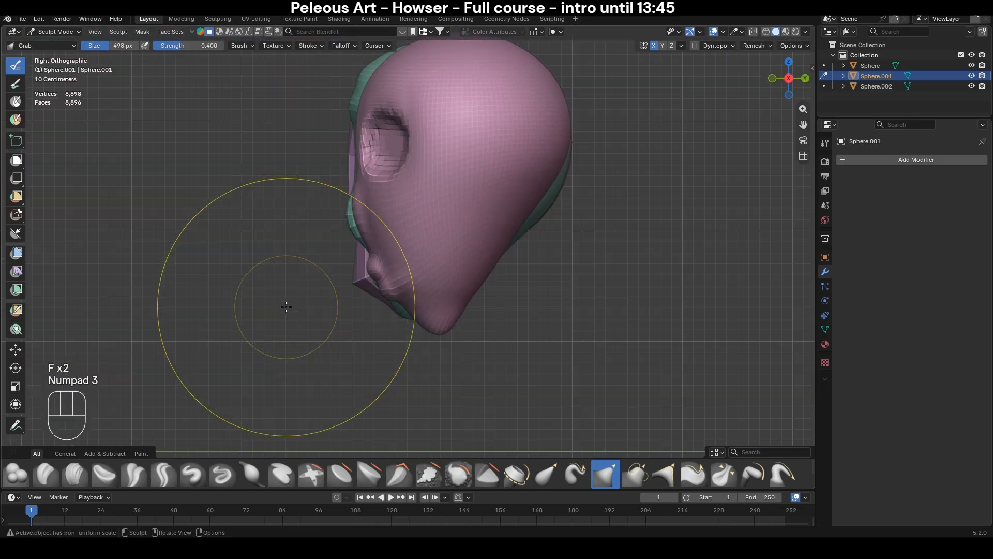
{"action": "key", "text": "k"}
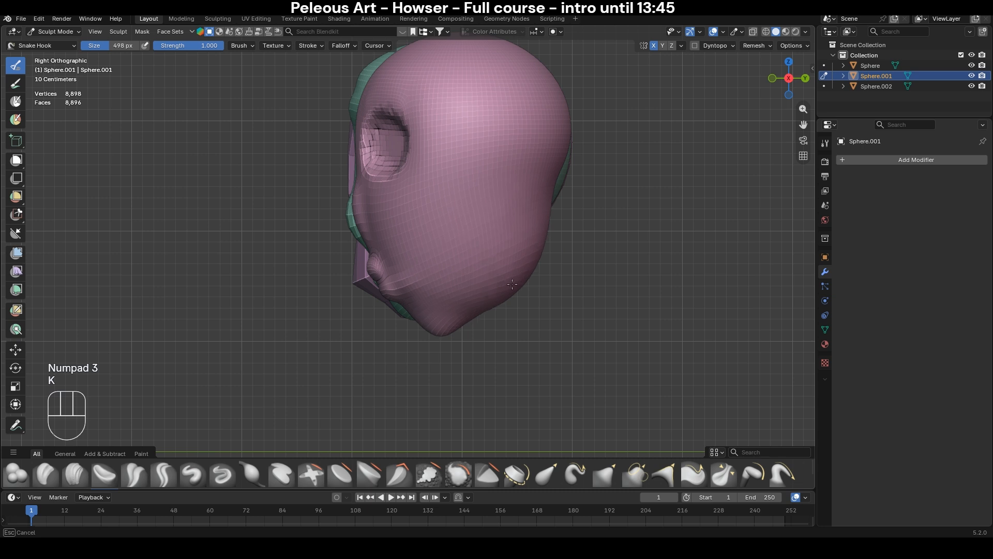
{"action": "left_click_drag", "start_coordinate": [512, 284], "coordinate": [521, 277]}
- Reshape the chin, mouth and back of the pink head with the Grab brush at 444 px, and smooth the jaw
{"action": "key", "text": "g"}
{"action": "key", "text": "f"}
{"action": "left_click", "coordinate": [450, 307]}
{"action": "mouse_move", "coordinate": [450, 322]}
{"action": "left_mouse_down"}
{"action": "mouse_move", "coordinate": [377, 290]}
{"action": "mouse_move", "coordinate": [359, 255]}
{"action": "left_mouse_up"}
{"action": "mouse_move", "coordinate": [446, 296]}
{"action": "left_mouse_down"}
{"action": "mouse_move", "coordinate": [412, 324]}
{"action": "mouse_move", "coordinate": [456, 317]}
{"action": "left_mouse_up"}
{"action": "left_click_drag", "start_coordinate": [542, 253], "coordinate": [473, 243]}
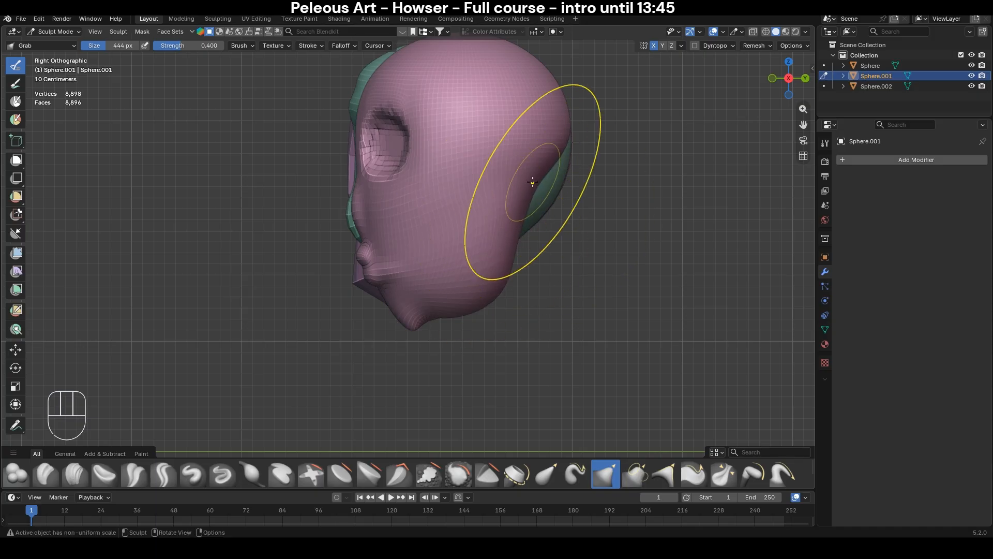
{"action": "left_click_drag", "start_coordinate": [532, 182], "coordinate": [563, 203]}
{"action": "key", "text": "s"}
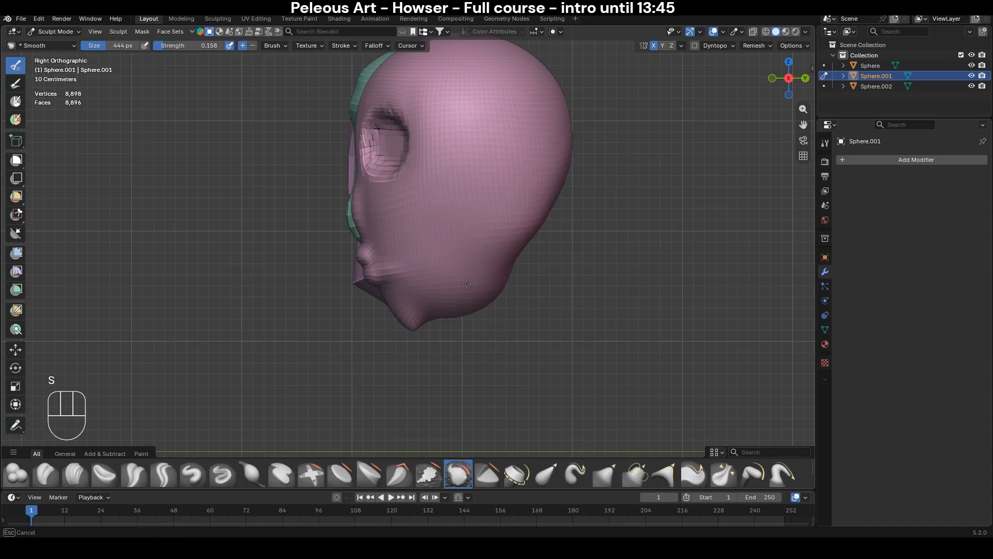
{"action": "left_click_drag", "start_coordinate": [467, 283], "coordinate": [469, 282]}
- Fill out the lower back of the pink skull and slim the underside of the jaw with the Grab brush at 508 px
{"action": "key", "text": "g"}
{"action": "key", "text": "f"}
{"action": "left_click", "coordinate": [540, 257]}
{"action": "middle_click_drag", "start_coordinate": [566, 268], "coordinate": [505, 244]}
{"action": "left_click_drag", "start_coordinate": [488, 210], "coordinate": [547, 257]}
{"action": "middle_click_drag", "start_coordinate": [548, 257], "coordinate": [518, 267]}
{"action": "key", "text": "KP_3"}
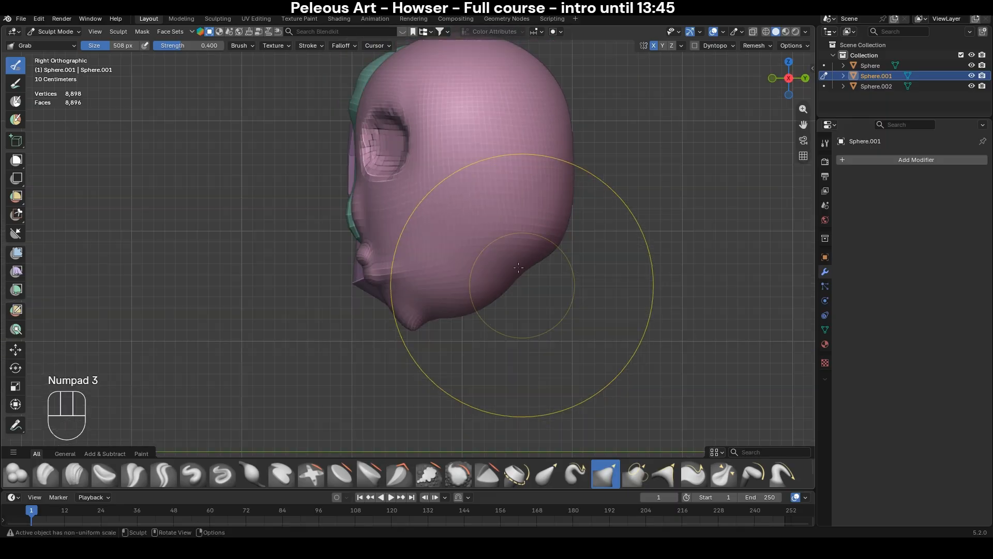
{"action": "left_click_drag", "start_coordinate": [519, 267], "coordinate": [516, 273]}
{"action": "left_click_drag", "start_coordinate": [453, 276], "coordinate": [450, 280]}
- Adjust the Smooth brush's strength and size, and soften the chin and underside of the pink head's jaw
{"action": "key", "text": "s"}
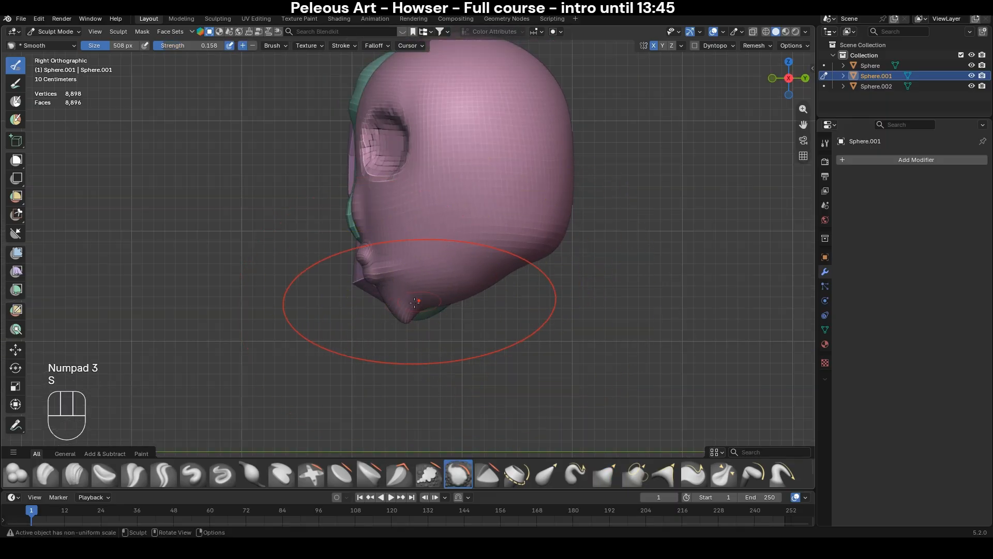
{"action": "key", "text": "shift+f"}
{"action": "left_click", "coordinate": [394, 315]}
{"action": "middle_click_drag", "start_coordinate": [396, 331], "coordinate": [445, 287]}
{"action": "key", "text": "f"}
{"action": "left_click", "coordinate": [446, 289]}
{"action": "left_click_drag", "start_coordinate": [459, 300], "coordinate": [459, 323]}
- Reshape the chin and the back of the pink head's jaw in the right side view with the Grab brush, down to 382 px
{"action": "key", "text": "KP_3"}
{"action": "key", "text": "g"}
{"action": "key", "text": "f"}
{"action": "left_click", "coordinate": [554, 319]}
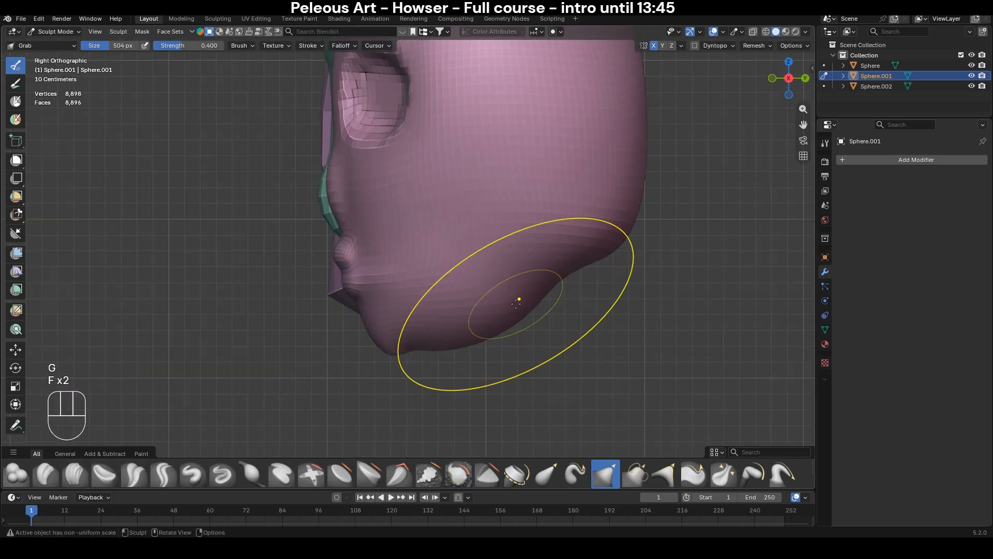
{"action": "key", "text": "f"}
{"action": "mouse_move", "coordinate": [455, 324]}
{"action": "left_mouse_down"}
{"action": "mouse_move", "coordinate": [456, 305]}
{"action": "mouse_move", "coordinate": [356, 339]}
{"action": "left_mouse_up"}
{"action": "left_click", "coordinate": [534, 326]}
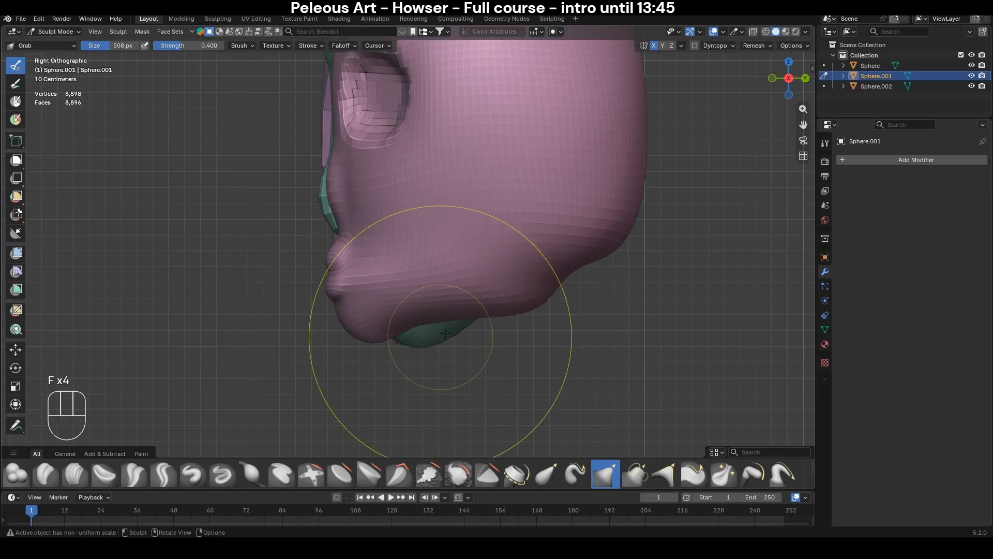
{"action": "key", "text": "f"}
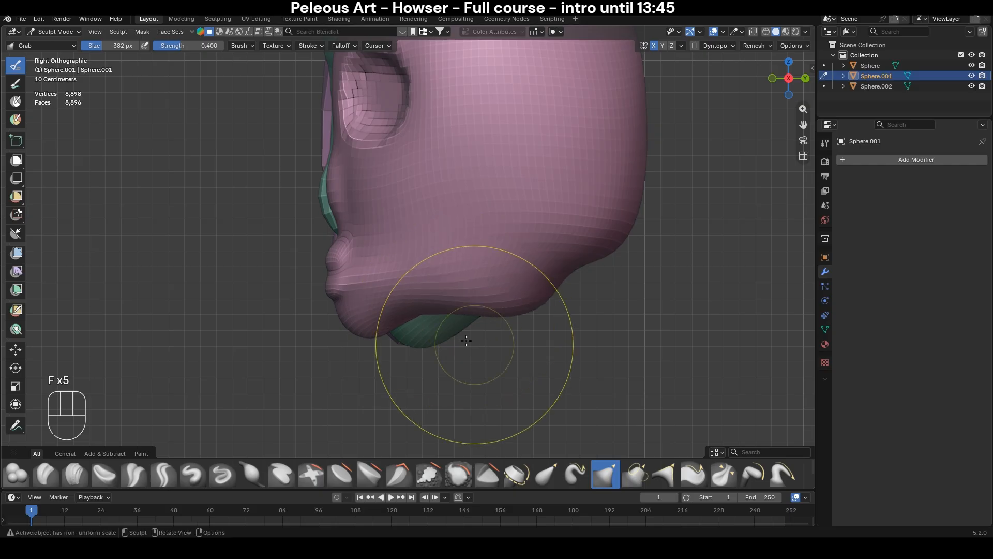
{"action": "left_click", "coordinate": [404, 309]}
- Widen the lower jaw and push in the cheeks of the pink head from the front and below with the Grab brush, up to 408 px
{"action": "middle_click_drag", "start_coordinate": [404, 309], "coordinate": [455, 332]}
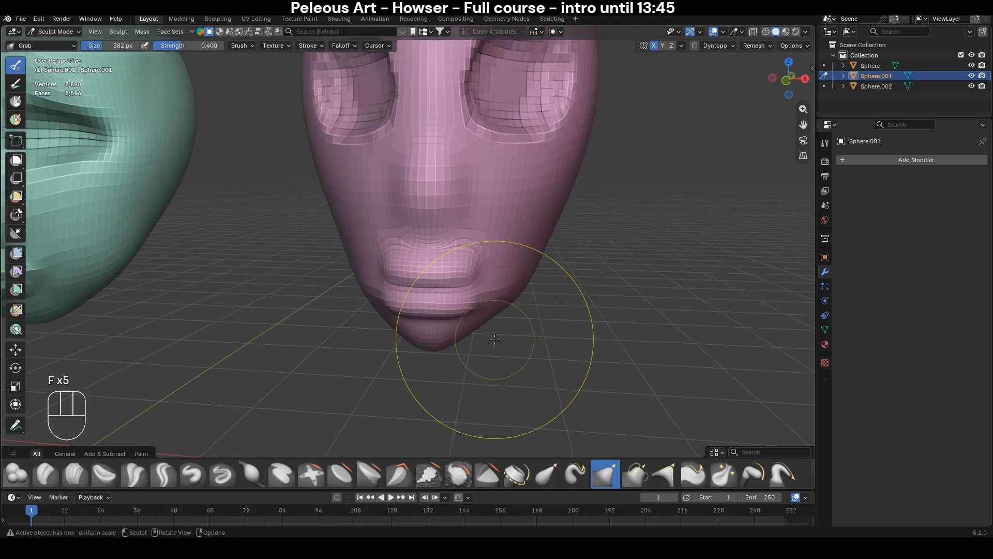
{"action": "key", "text": "KP_1"}
{"action": "left_click_drag", "start_coordinate": [592, 237], "coordinate": [545, 207]}
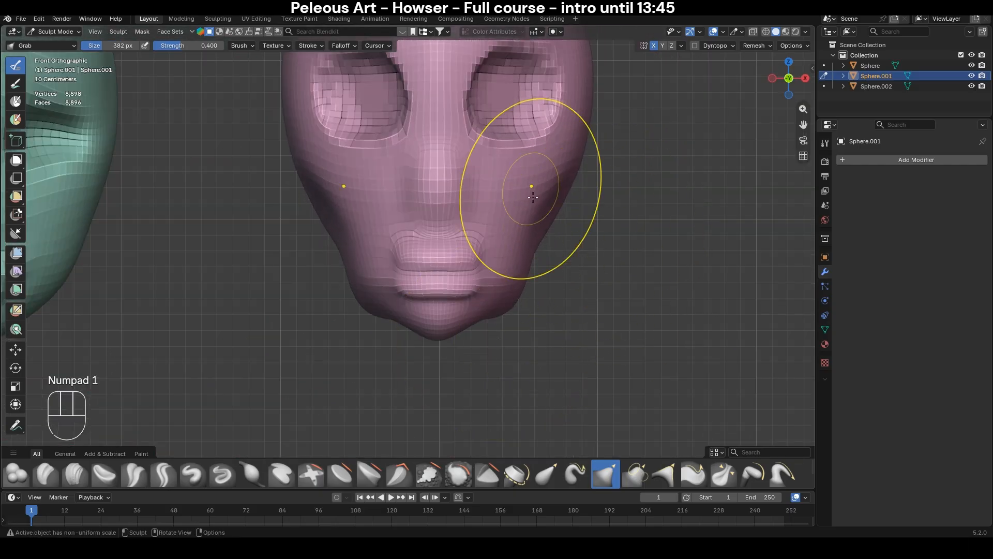
{"action": "key", "text": "g"}
{"action": "key", "text": "f"}
{"action": "left_click", "coordinate": [600, 309]}
{"action": "middle_click_drag", "start_coordinate": [595, 308], "coordinate": [569, 227]}
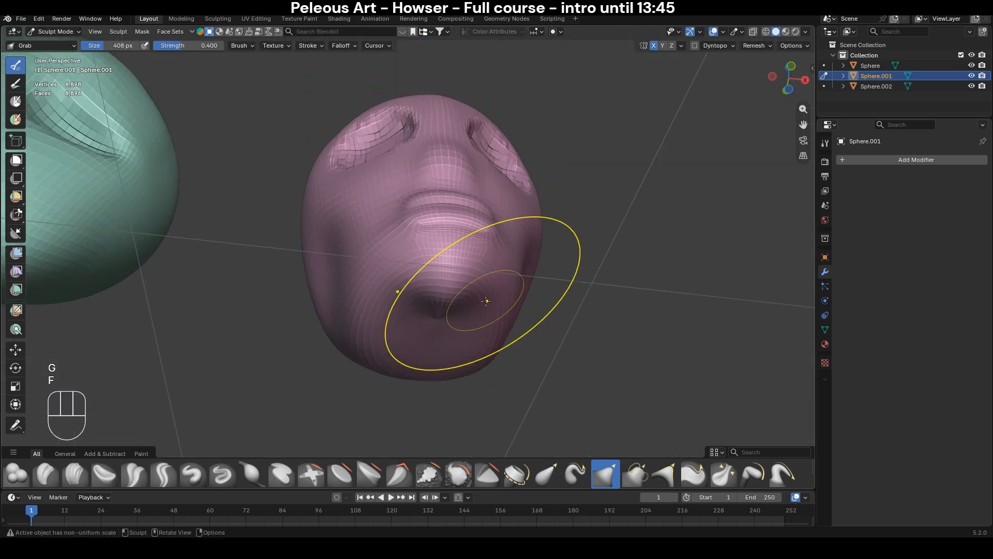
{"action": "middle_click_drag", "start_coordinate": [516, 316], "coordinate": [533, 343]}
{"action": "key", "text": "KP_1"}
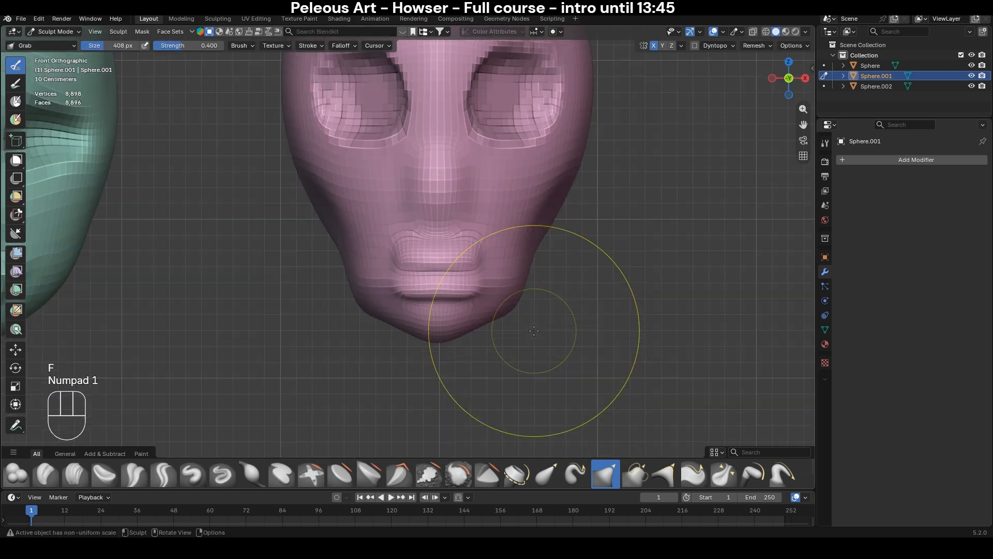
- Reshape the lips and mouth corners of the pink head in the front view with the Grab brush at 452 px and 306 px
{"action": "scroll", "coordinate": [462, 251], "scroll_direction": "up", "scroll_amount": 2}
{"action": "key", "text": "f"}
{"action": "left_click", "coordinate": [451, 300]}
{"action": "left_click_drag", "start_coordinate": [458, 257], "coordinate": [507, 275]}
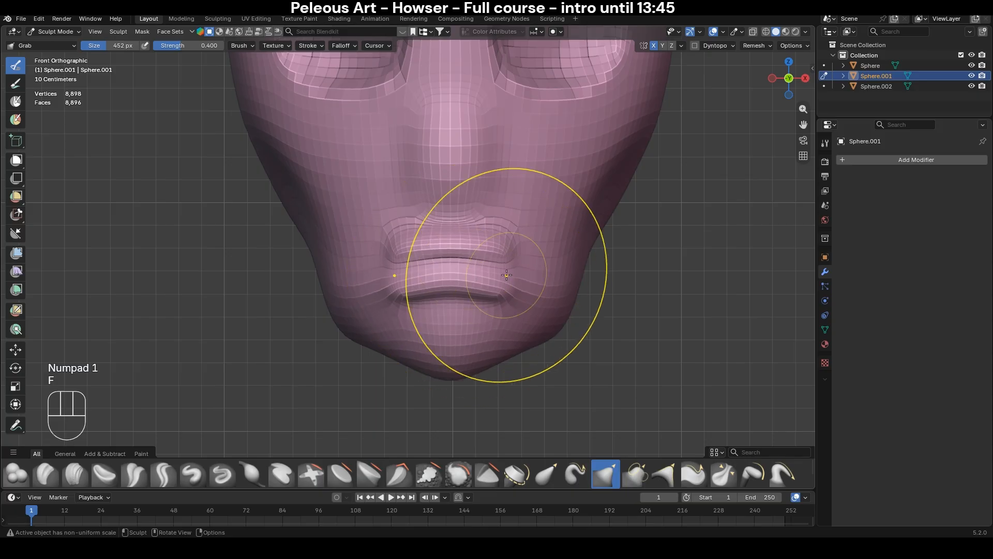
{"action": "key", "text": "f"}
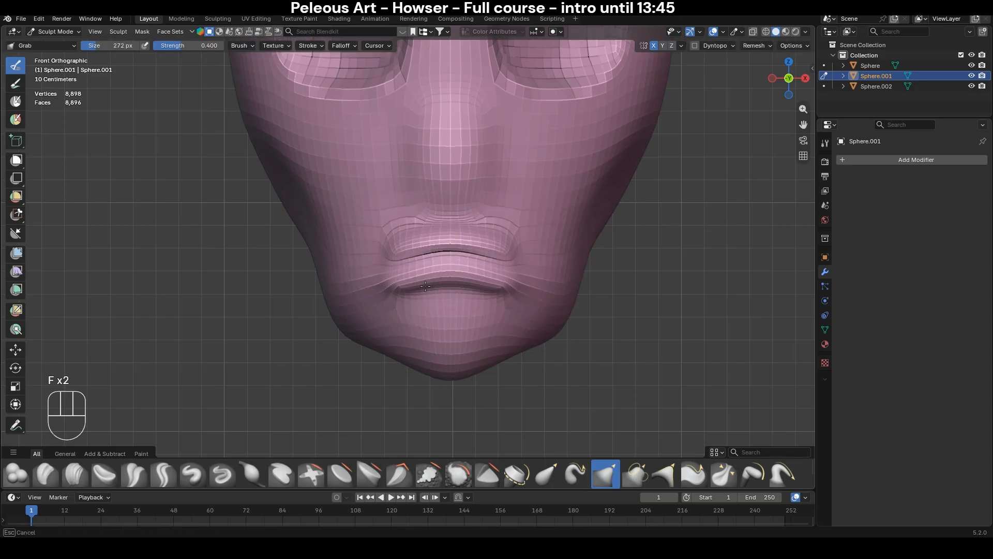
{"action": "left_click", "coordinate": [425, 286]}
{"action": "scroll", "coordinate": [425, 286], "scroll_direction": "up", "scroll_amount": 2}
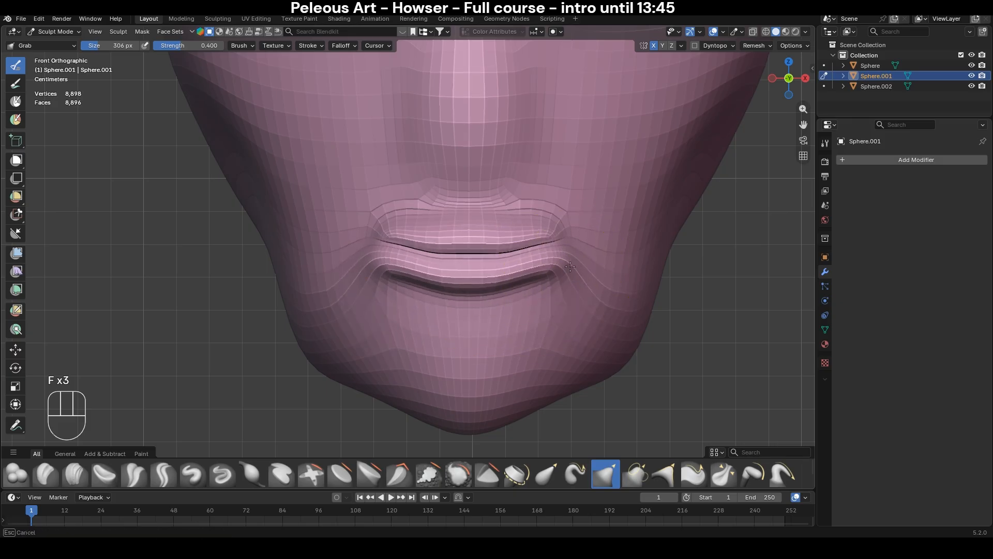
- Smooth the area around the lips at 244 px, and sharpen the lip edges with the Crease Polish brush at 128 px
{"action": "key", "text": "s"}
{"action": "key", "text": "f"}
{"action": "left_click", "coordinate": [461, 221]}
{"action": "left_click_drag", "start_coordinate": [483, 206], "coordinate": [454, 205]}
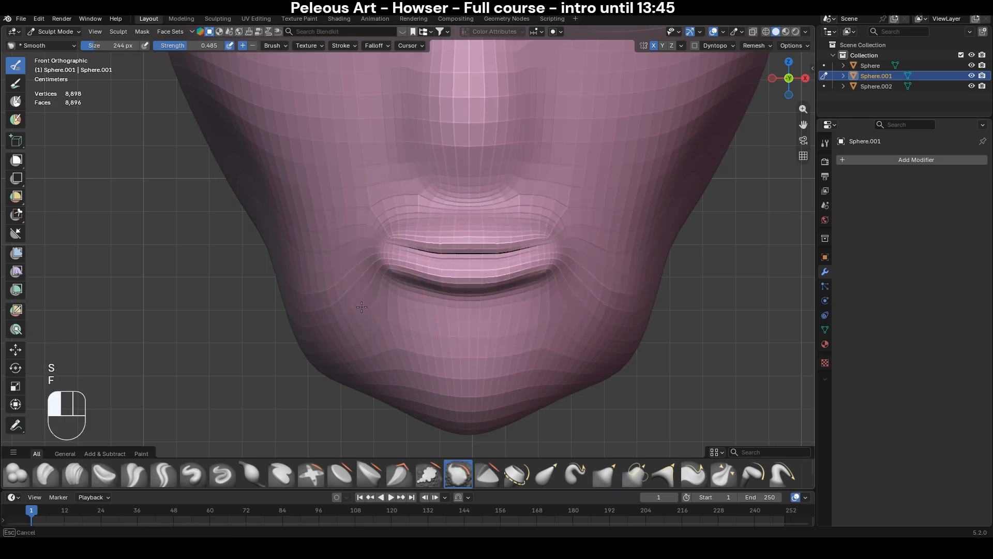
{"action": "scroll", "coordinate": [445, 288], "scroll_direction": "up", "scroll_amount": 2}
{"action": "key", "text": "shift+c"}
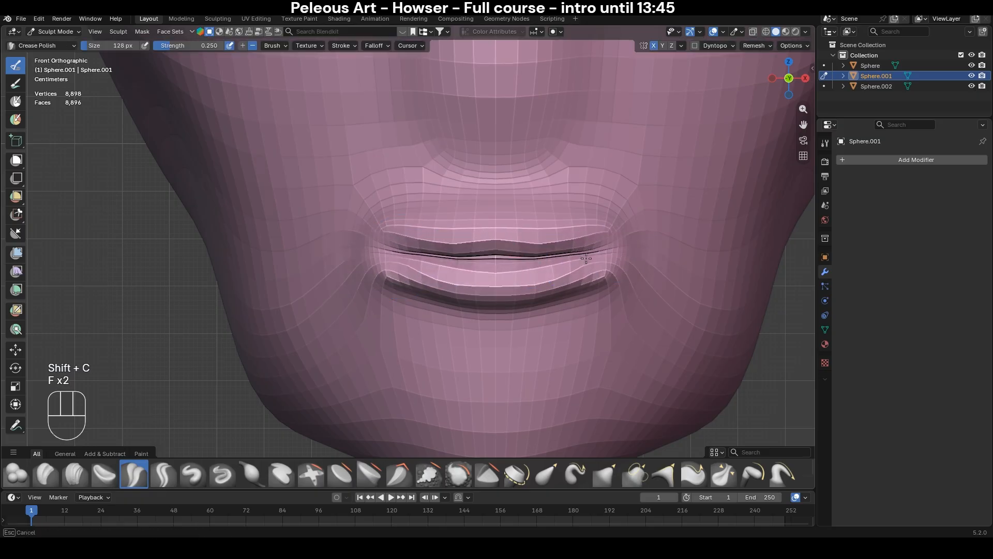
- Adjust the mouth corners and the curve of the lips with the Grab brush at 296 px
{"action": "key", "text": "g"}
{"action": "key", "text": "f"}
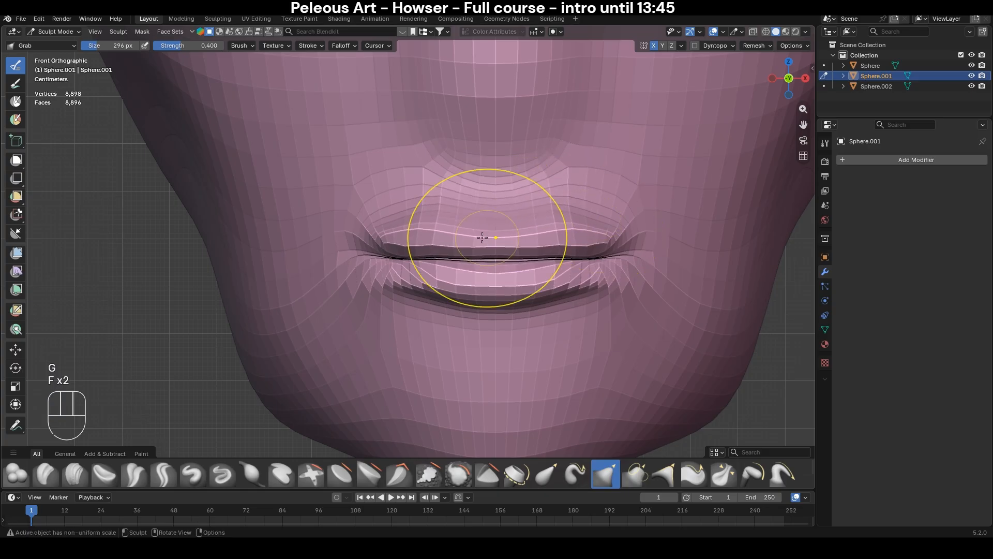
{"action": "left_click_drag", "start_coordinate": [353, 251], "coordinate": [366, 282]}
{"action": "left_click_drag", "start_coordinate": [368, 288], "coordinate": [385, 291]}
- Smooth the skin around the mouth corners and set the Smooth brush strength to 0.382
{"action": "key", "text": "s"}
{"action": "left_click_drag", "start_coordinate": [616, 257], "coordinate": [594, 320]}
{"action": "key", "text": "shift+f"}
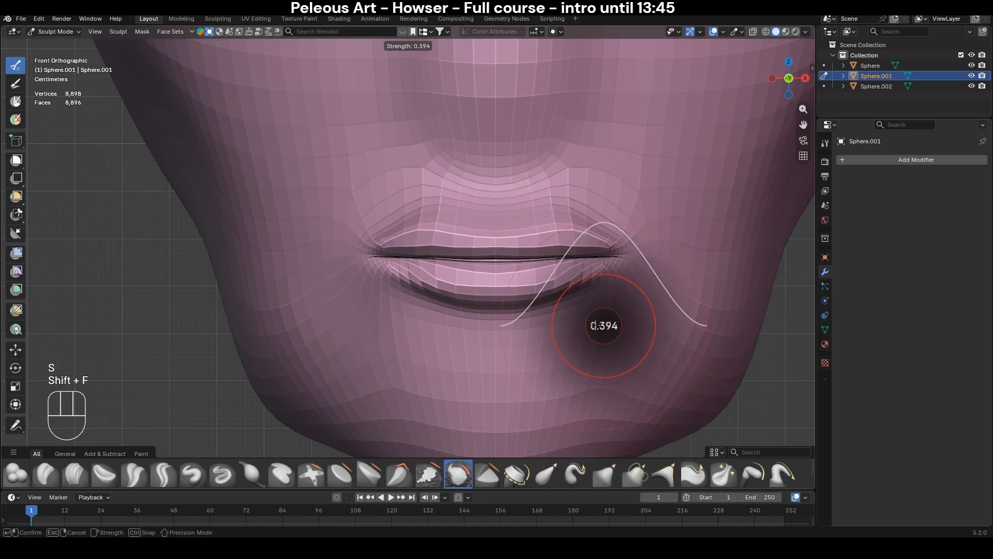
{"action": "left_click", "coordinate": [693, 327]}
- Carve the sides of the pink head's nose up to the inner eye sockets with the Crease Polish brush at 230 px
{"action": "scroll", "coordinate": [729, 331], "scroll_direction": "down", "scroll_amount": 2}
{"action": "middle_click_drag", "start_coordinate": [602, 228], "coordinate": [582, 341], "text": "shift"}
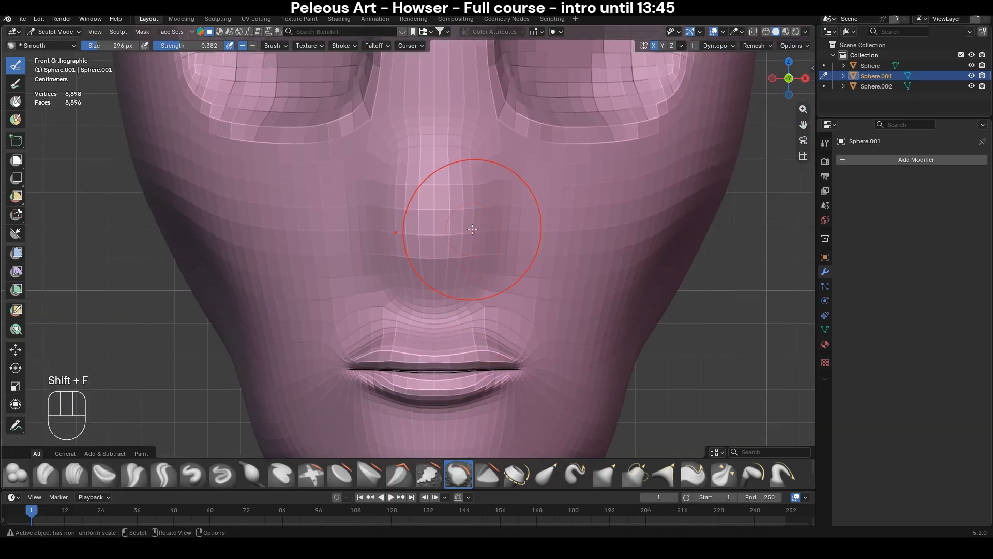
{"action": "key", "text": "shift+c"}
{"action": "key", "text": "f"}
{"action": "left_click", "coordinate": [521, 213]}
{"action": "left_click_drag", "start_coordinate": [497, 227], "coordinate": [484, 83]}
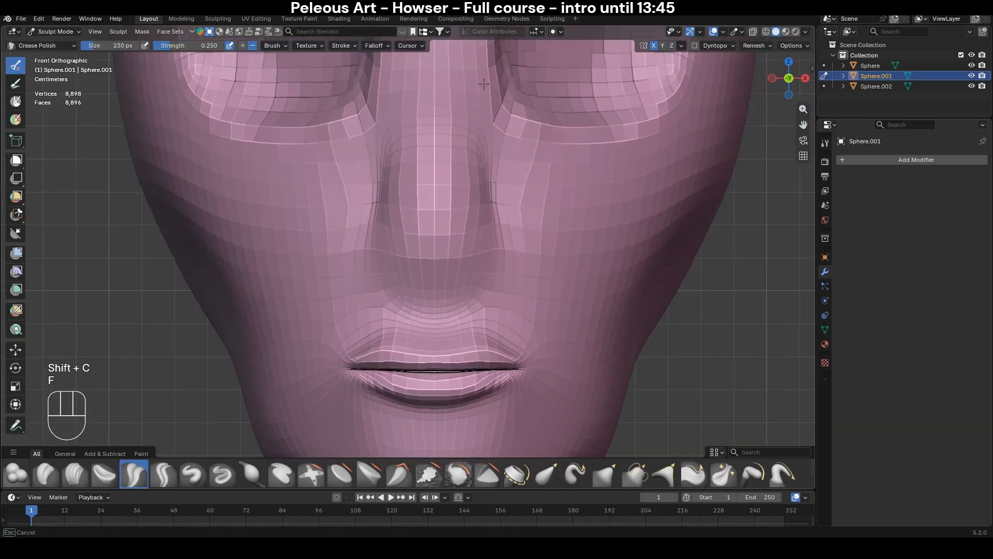
{"action": "left_click_drag", "start_coordinate": [497, 207], "coordinate": [480, 85]}
{"action": "middle_click_drag", "start_coordinate": [439, 206], "coordinate": [492, 166], "text": "shift"}
- Swell the lower part of the pink head's nose in the front view with the Inflate/Deflate brush at 300 px
{"action": "mouse_move", "coordinate": [539, 233]}
{"action": "middle_mouse_down"}
{"action": "mouse_move", "coordinate": [542, 193]}
{"action": "mouse_move", "coordinate": [523, 231]}
{"action": "middle_mouse_up"}
{"action": "scroll", "coordinate": [532, 226], "scroll_direction": "down", "scroll_amount": 2}
{"action": "key", "text": "KP_1"}
{"action": "key", "text": "i"}
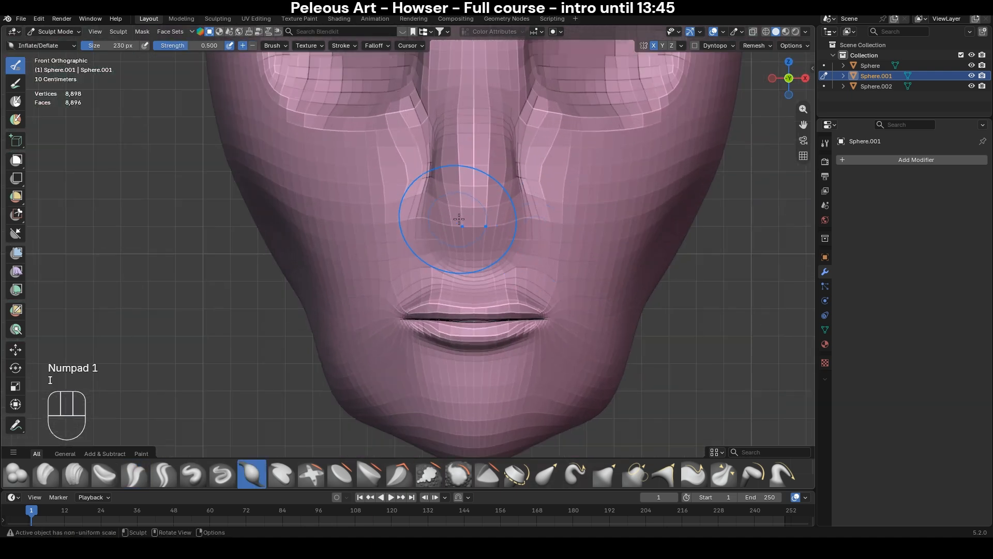
{"action": "scroll", "coordinate": [459, 219], "scroll_direction": "up", "scroll_amount": 1}
{"action": "key", "text": "f"}
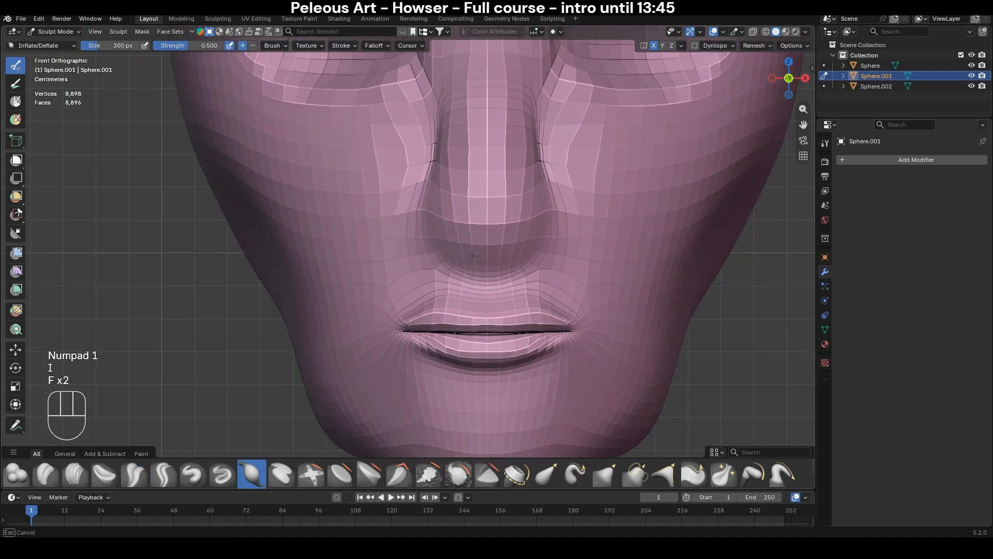
{"action": "mouse_move", "coordinate": [478, 284]}
{"action": "middle_mouse_down"}
{"action": "mouse_move", "coordinate": [494, 178]}
{"action": "mouse_move", "coordinate": [496, 213]}
{"action": "mouse_move", "coordinate": [509, 233]}
{"action": "middle_mouse_up"}
- Define the underside and wings of the nose with the Crease Polish brush at 184 px
{"action": "key", "text": "shift+c"}
{"action": "key", "text": "f"}
{"action": "left_click", "coordinate": [497, 195]}
{"action": "key", "text": "KP_1"}
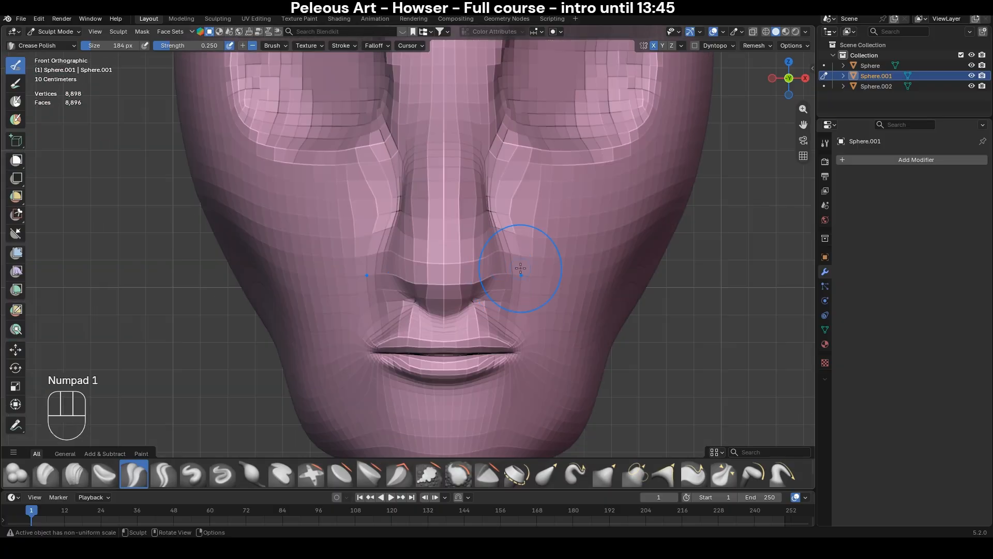
- Pull the nose tip forward in the right side view and shape the nose bridge with the Grab brush at 338 px
{"action": "key", "text": "KP_3"}
{"action": "middle_click_drag", "start_coordinate": [526, 266], "coordinate": [586, 262], "text": "shift"}
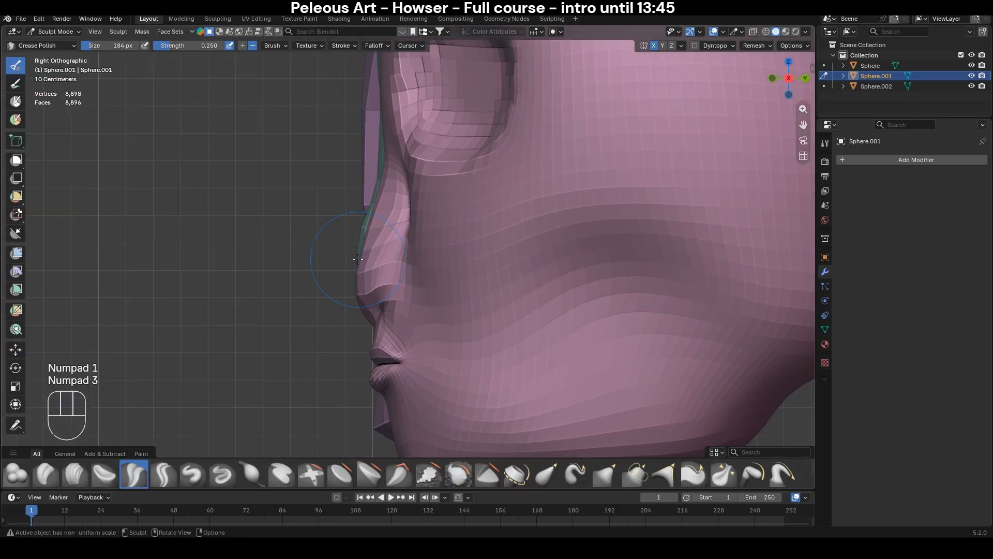
{"action": "key", "text": "k"}
{"action": "key", "text": "f"}
{"action": "key", "text": "d"}
{"action": "key", "text": "g"}
{"action": "key", "text": "f"}
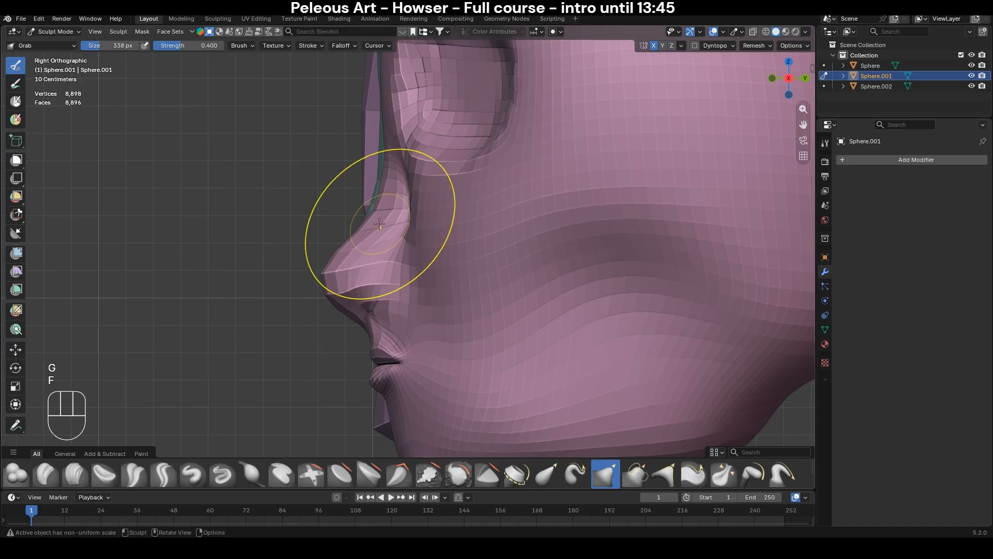
{"action": "mouse_move", "coordinate": [381, 210]}
{"action": "middle_mouse_down"}
{"action": "mouse_move", "coordinate": [337, 296]}
{"action": "mouse_move", "coordinate": [436, 271]}
{"action": "middle_mouse_up"}
- Refine the area between nose and upper lip with the Crease Polish brush at 190 px and the Grab brush at 260 px
{"action": "key", "text": "KP_1"}
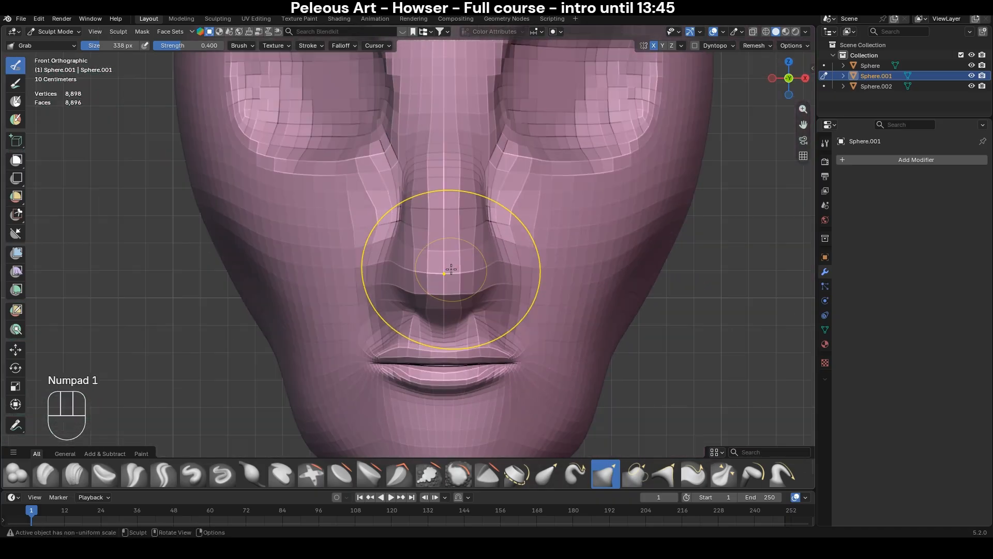
{"action": "scroll", "coordinate": [450, 279], "scroll_direction": "up", "scroll_amount": 5}
{"action": "key", "text": "shift+c"}
{"action": "key", "text": "f"}
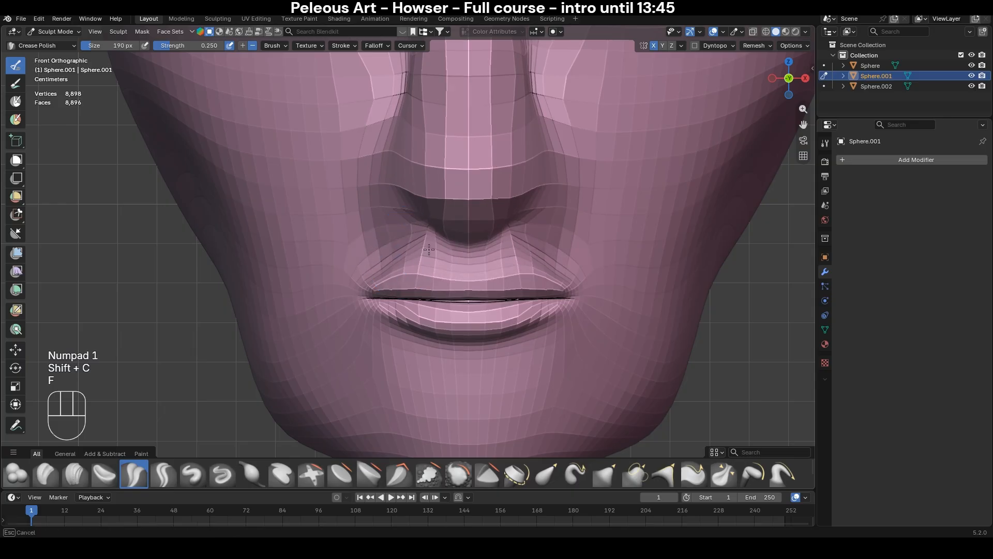
{"action": "key", "text": "g"}
{"action": "key", "text": "f"}
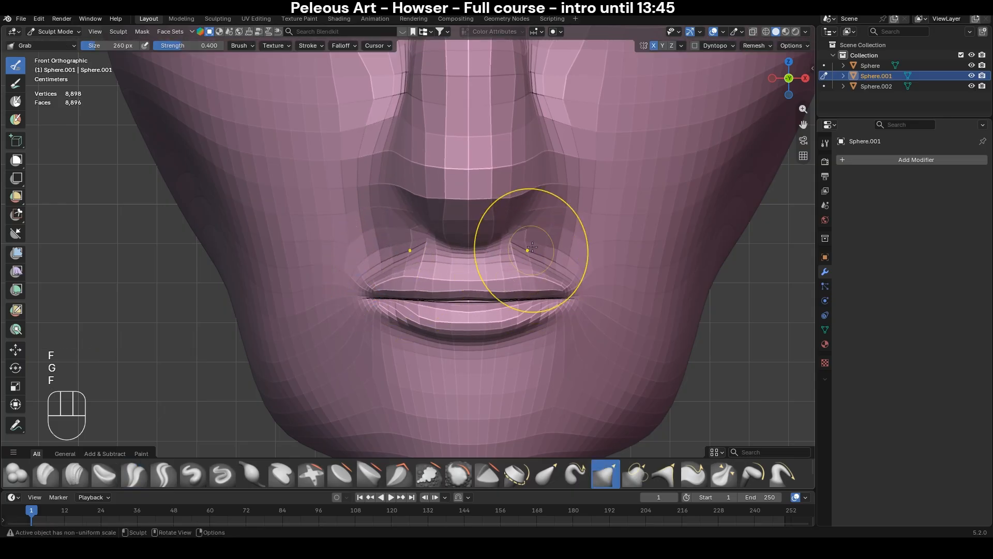
{"action": "scroll", "coordinate": [568, 240], "scroll_direction": "down", "scroll_amount": 1}
{"action": "key", "text": "s"}
- Narrow the eye sockets and reshape their outer and lower edges in the front view with the Grab brush at 394 px
{"action": "mouse_move", "coordinate": [622, 84]}
{"action": "middle_mouse_down", "text": "shift"}
{"action": "mouse_move", "coordinate": [541, 252]}
{"action": "mouse_move", "coordinate": [521, 252]}
{"action": "middle_mouse_up", "text": "shift"}
{"action": "scroll", "coordinate": [532, 241], "scroll_direction": "down", "scroll_amount": 2}
{"action": "key", "text": "g"}
{"action": "key", "text": "f"}
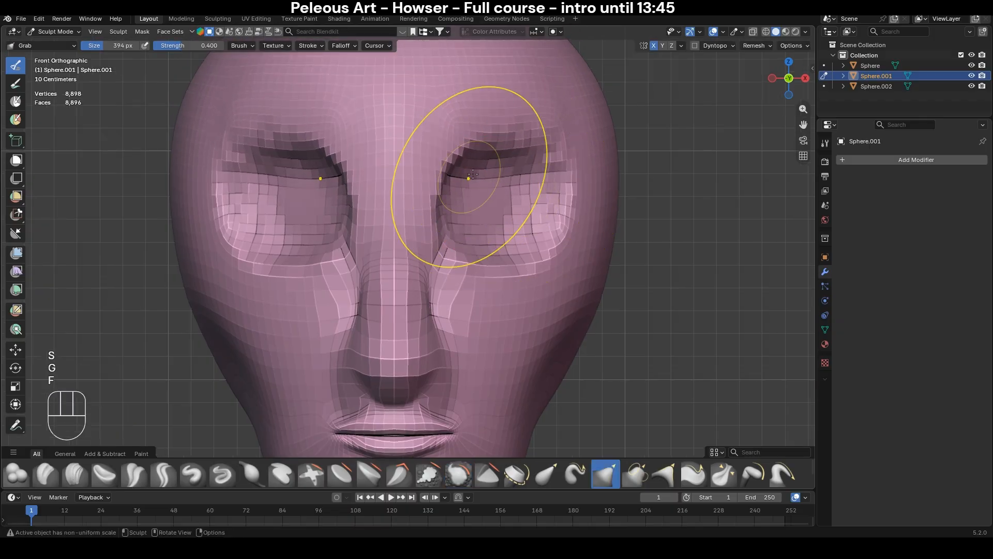
{"action": "left_click_drag", "start_coordinate": [568, 151], "coordinate": [572, 174]}
{"action": "left_click_drag", "start_coordinate": [575, 175], "coordinate": [570, 199]}
{"action": "mouse_move", "coordinate": [517, 272]}
{"action": "left_mouse_down"}
{"action": "mouse_move", "coordinate": [514, 233]}
{"action": "mouse_move", "coordinate": [573, 220]}
{"action": "left_mouse_up"}
{"action": "left_click_drag", "start_coordinate": [451, 280], "coordinate": [448, 257]}
- Build up the forehead above the eye sockets with the Clay Strips brush at 220 px
{"action": "middle_click_drag", "start_coordinate": [449, 226], "coordinate": [459, 272], "text": "shift"}
{"action": "key", "text": "f"}
{"action": "key", "text": "shift+c"}
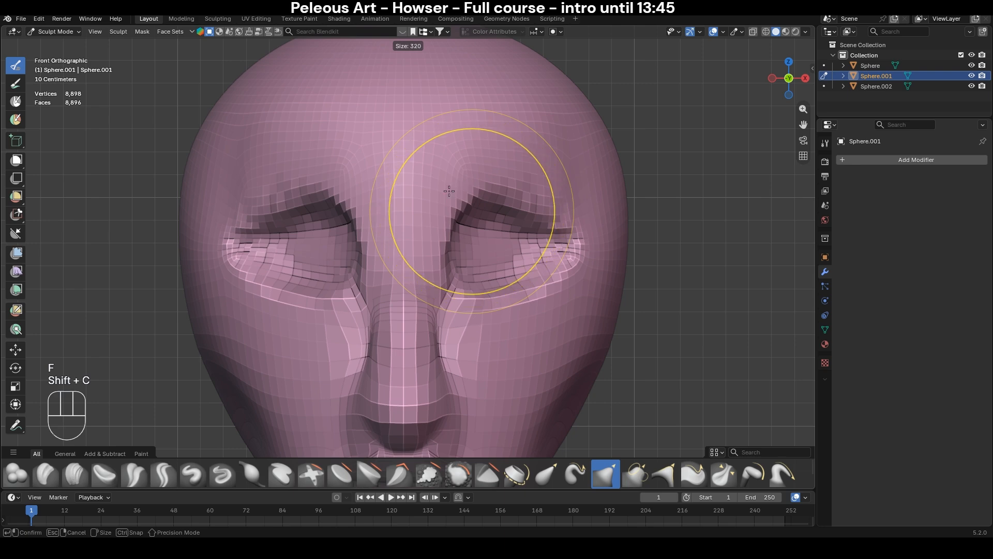
{"action": "left_click", "coordinate": [551, 210]}
{"action": "key", "text": "c"}
{"action": "key", "text": "f"}
{"action": "left_click", "coordinate": [472, 166]}
{"action": "left_click_drag", "start_coordinate": [472, 166], "coordinate": [477, 167]}
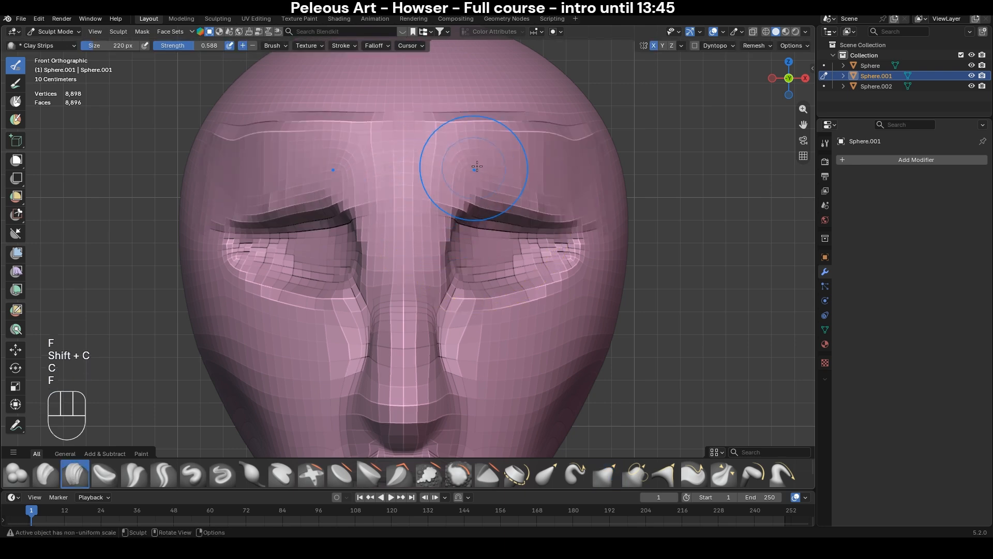
- Add more brow and forehead volume with Clay Strips at strength 0.461, and soften it with the Smooth brush at 484 px
{"action": "key", "text": "shift+f"}
{"action": "left_click", "coordinate": [448, 161]}
{"action": "key", "text": "shift+f"}
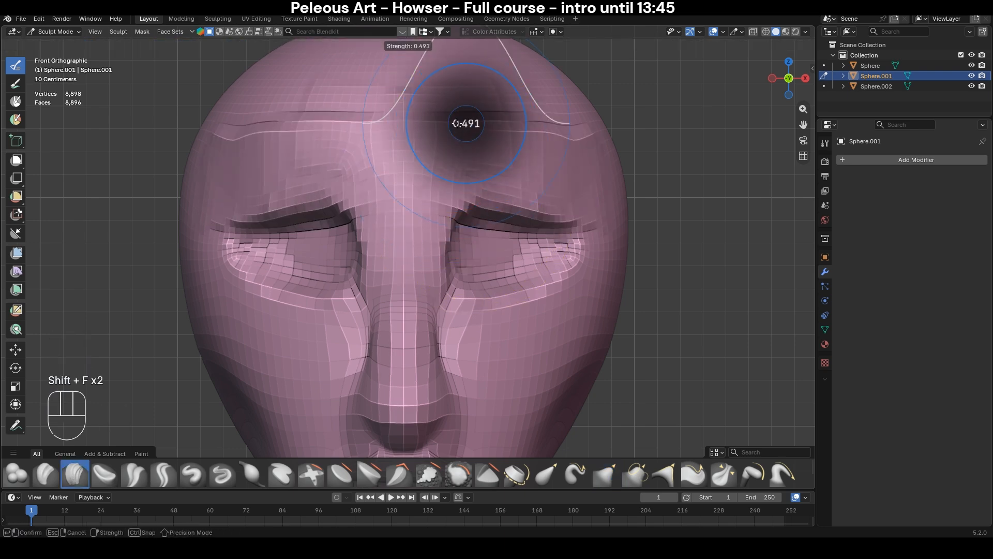
{"action": "left_click", "coordinate": [454, 123]}
{"action": "mouse_move", "coordinate": [453, 123]}
{"action": "left_mouse_down"}
{"action": "mouse_move", "coordinate": [507, 145]}
{"action": "mouse_move", "coordinate": [377, 95]}
{"action": "mouse_move", "coordinate": [466, 165]}
{"action": "mouse_move", "coordinate": [568, 141]}
{"action": "left_mouse_up"}
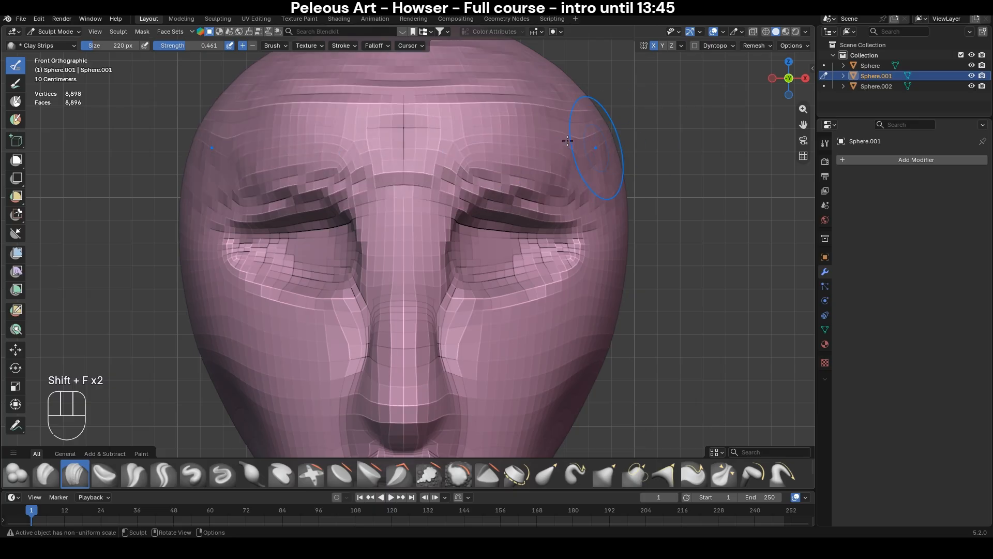
{"action": "left_click_drag", "start_coordinate": [489, 107], "coordinate": [454, 59]}
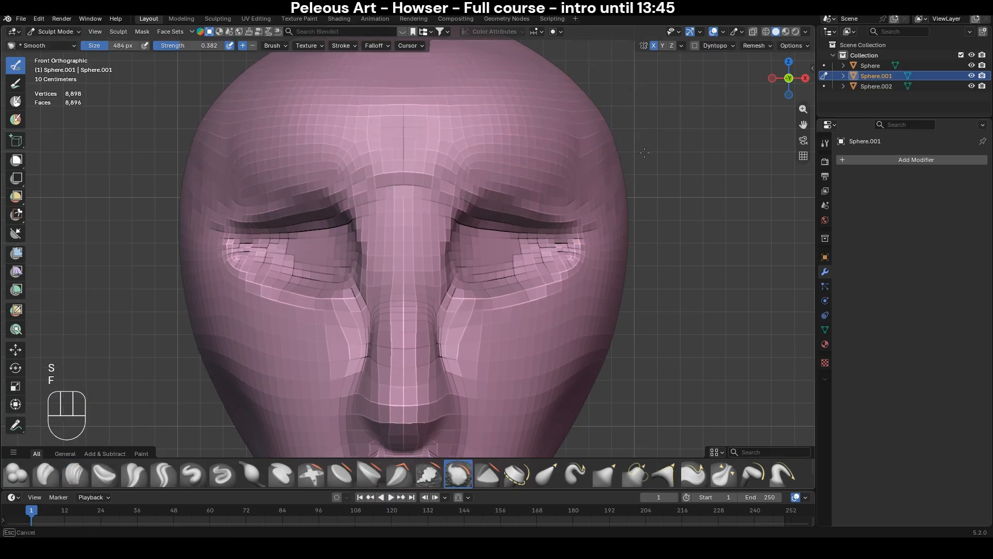
- Open up the eye sockets and arch their upper edges with the Grab brush at 414 px
{"action": "middle_click_drag", "start_coordinate": [580, 279], "coordinate": [588, 243], "text": "shift"}
{"action": "key", "text": "g"}
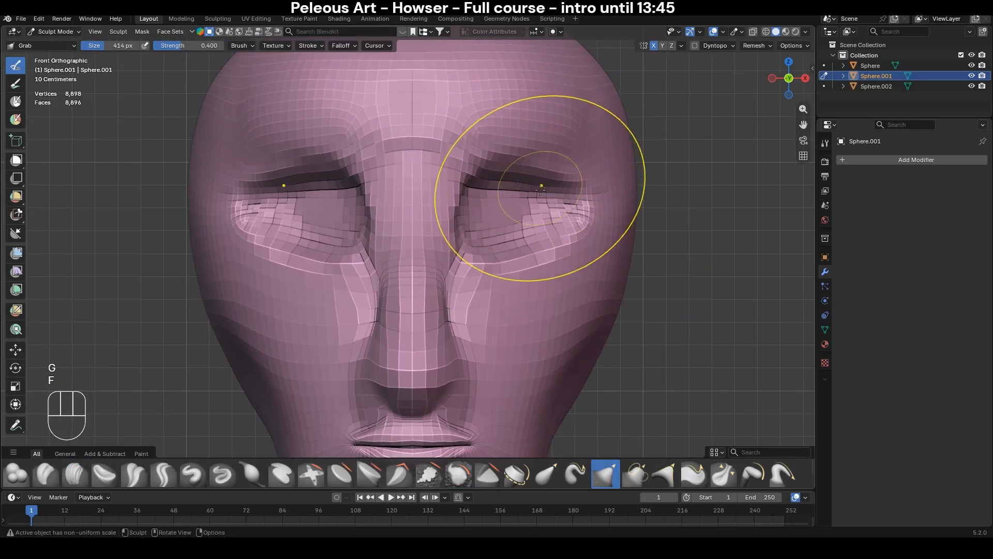
{"action": "mouse_move", "coordinate": [541, 220]}
{"action": "left_mouse_down"}
{"action": "mouse_move", "coordinate": [533, 205]}
{"action": "mouse_move", "coordinate": [515, 222]}
{"action": "left_mouse_up"}
{"action": "mouse_move", "coordinate": [568, 168]}
{"action": "left_mouse_down"}
{"action": "mouse_move", "coordinate": [579, 199]}
{"action": "mouse_move", "coordinate": [560, 218]}
{"action": "mouse_move", "coordinate": [504, 184]}
{"action": "left_mouse_up"}
{"action": "left_click_drag", "start_coordinate": [501, 243], "coordinate": [497, 255]}
{"action": "mouse_move", "coordinate": [295, 243]}
{"action": "left_mouse_down"}
{"action": "mouse_move", "coordinate": [235, 243]}
{"action": "mouse_move", "coordinate": [241, 231]}
{"action": "left_mouse_up"}
{"action": "left_click_drag", "start_coordinate": [492, 192], "coordinate": [523, 183]}
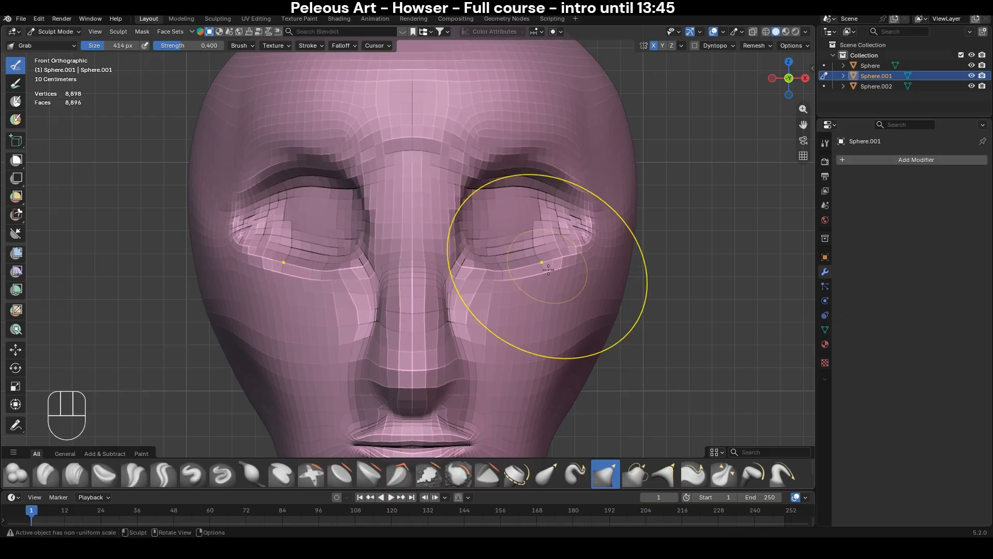
- Adjust the lower rims, outer corners and upper lids of the eye sockets with the Grab brush
{"action": "left_click_drag", "start_coordinate": [547, 263], "coordinate": [544, 229]}
{"action": "left_click_drag", "start_coordinate": [498, 263], "coordinate": [494, 246]}
{"action": "left_click_drag", "start_coordinate": [525, 207], "coordinate": [530, 220]}
{"action": "left_click_drag", "start_coordinate": [574, 224], "coordinate": [579, 212]}
{"action": "mouse_move", "coordinate": [523, 237]}
{"action": "left_mouse_down"}
{"action": "mouse_move", "coordinate": [517, 261]}
{"action": "mouse_move", "coordinate": [547, 239]}
{"action": "mouse_move", "coordinate": [517, 277]}
{"action": "left_mouse_up"}
- Smooth the brow edges, outer eye corners and lower lids of the pink head with the Smooth brush at 316 px
{"action": "key", "text": "s"}
{"action": "key", "text": "f"}
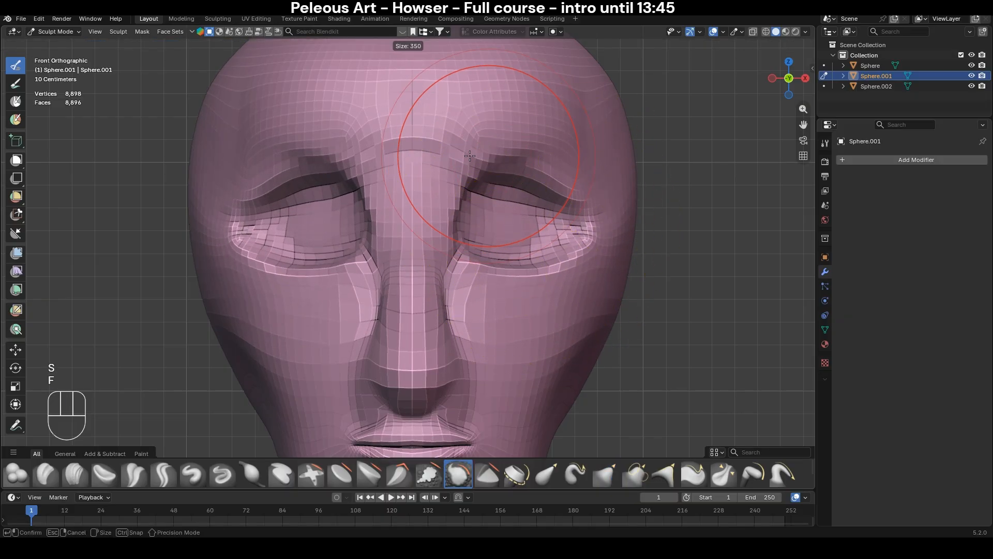
{"action": "left_click", "coordinate": [574, 160]}
{"action": "left_click_drag", "start_coordinate": [574, 168], "coordinate": [541, 175]}
{"action": "left_click_drag", "start_coordinate": [516, 286], "coordinate": [601, 240]}
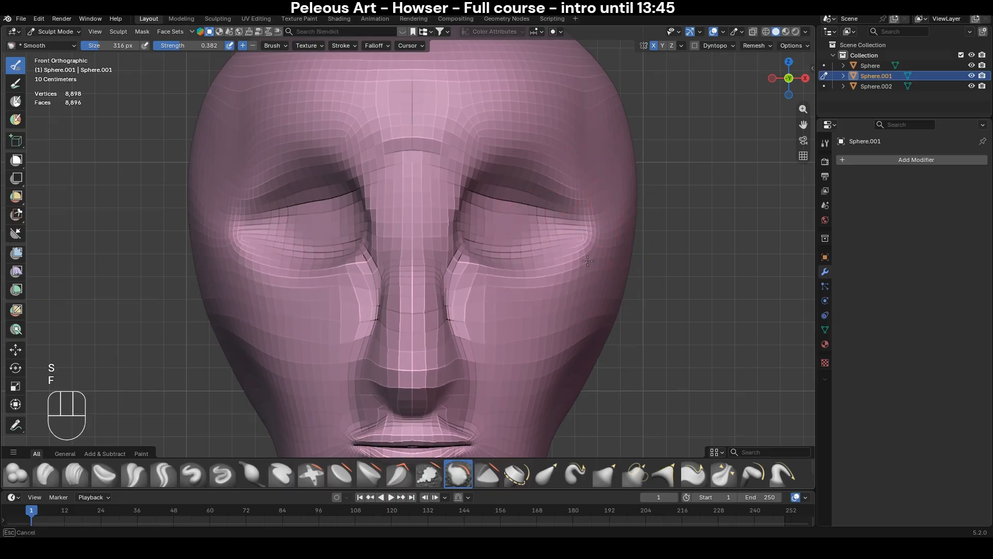
{"action": "scroll", "coordinate": [484, 297], "scroll_direction": "down", "scroll_amount": 3}
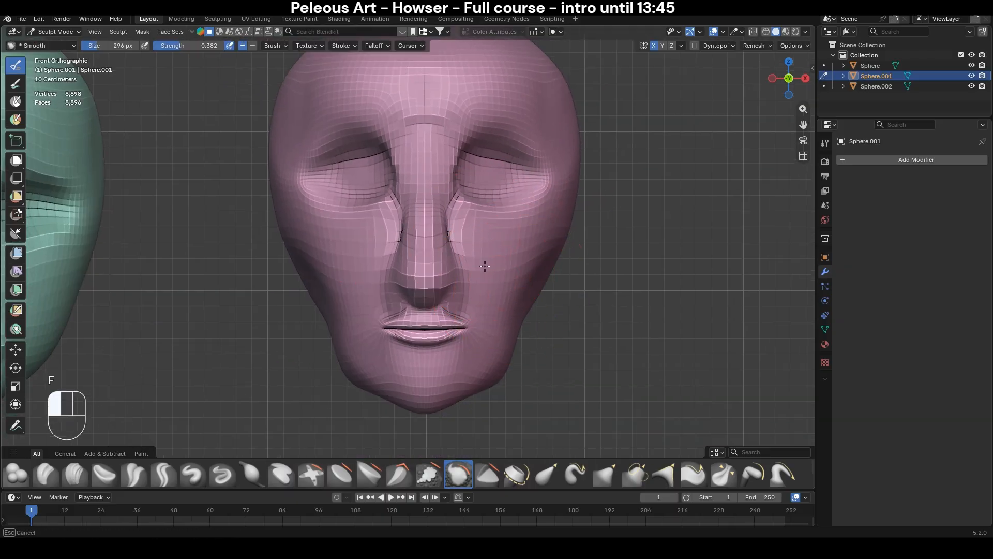
- Smooth the pink head's brow area and narrow its temples and cheeks with the Grab brush at 494 px
{"action": "left_click_drag", "start_coordinate": [479, 98], "coordinate": [402, 79]}
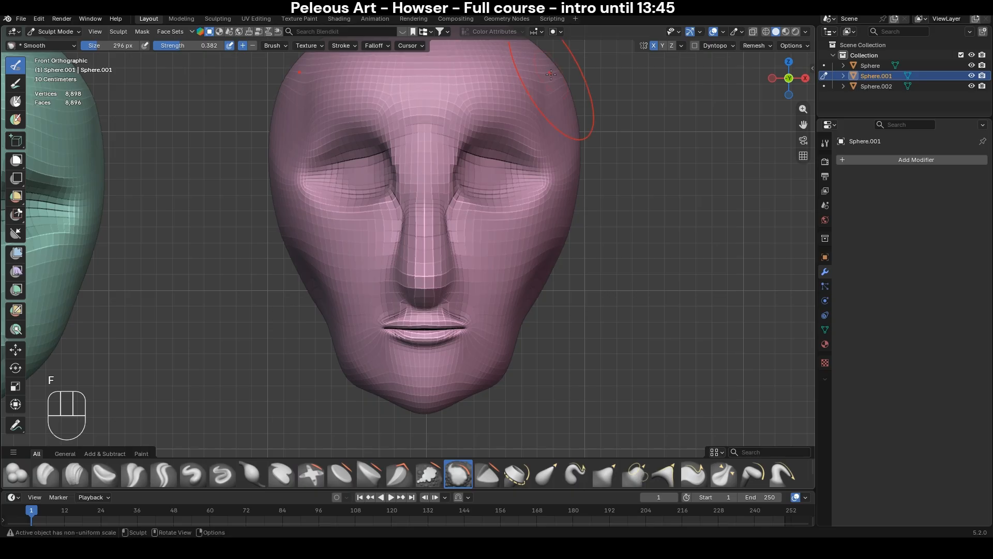
{"action": "key", "text": "g"}
{"action": "key", "text": "f"}
{"action": "left_click", "coordinate": [683, 235]}
{"action": "left_click_drag", "start_coordinate": [579, 162], "coordinate": [550, 175]}
{"action": "left_click_drag", "start_coordinate": [569, 255], "coordinate": [541, 261]}
{"action": "key", "text": "f"}
{"action": "left_click", "coordinate": [576, 178]}
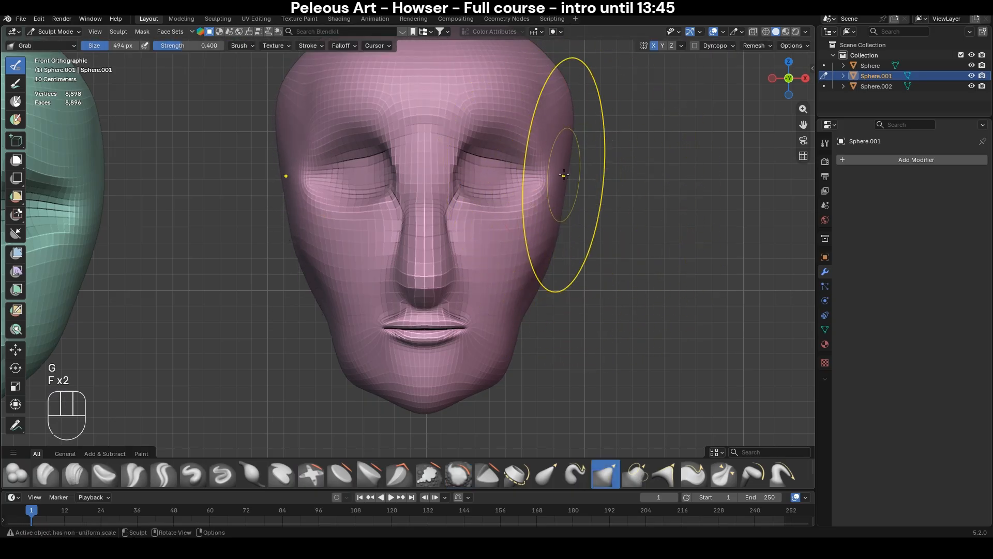
{"action": "left_click_drag", "start_coordinate": [571, 174], "coordinate": [578, 197]}
- Set the Smooth brush to 402 px, then return to Object Mode and compare the three heads from the front
{"action": "mouse_move", "coordinate": [578, 198]}
{"action": "middle_mouse_down"}
{"action": "mouse_move", "coordinate": [494, 237]}
{"action": "mouse_move", "coordinate": [590, 244]}
{"action": "middle_mouse_up"}
{"action": "scroll", "coordinate": [589, 244], "scroll_direction": "up", "scroll_amount": 2}
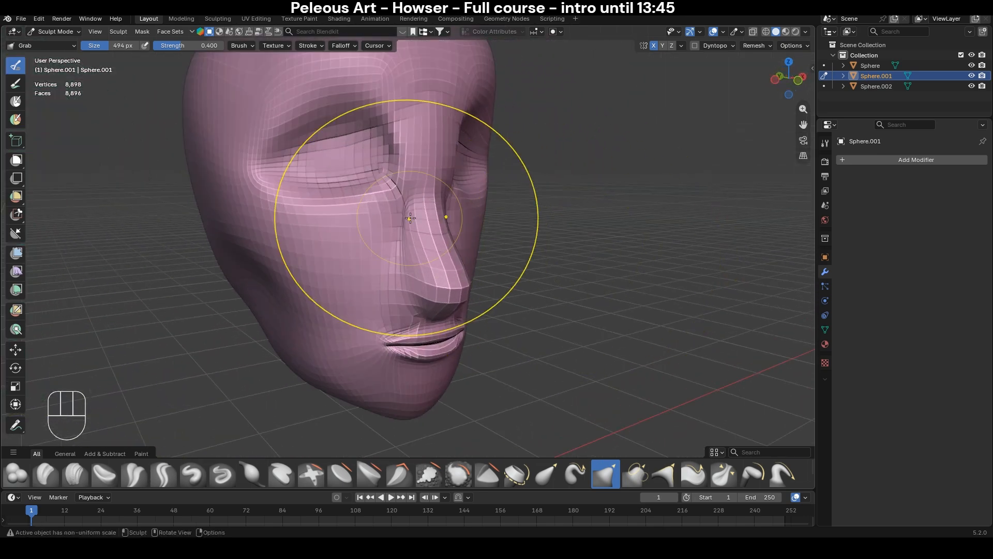
{"action": "key", "text": "s"}
{"action": "key", "text": "f"}
{"action": "left_click", "coordinate": [399, 212]}
{"action": "scroll", "coordinate": [422, 175], "scroll_direction": "down", "scroll_amount": 6}
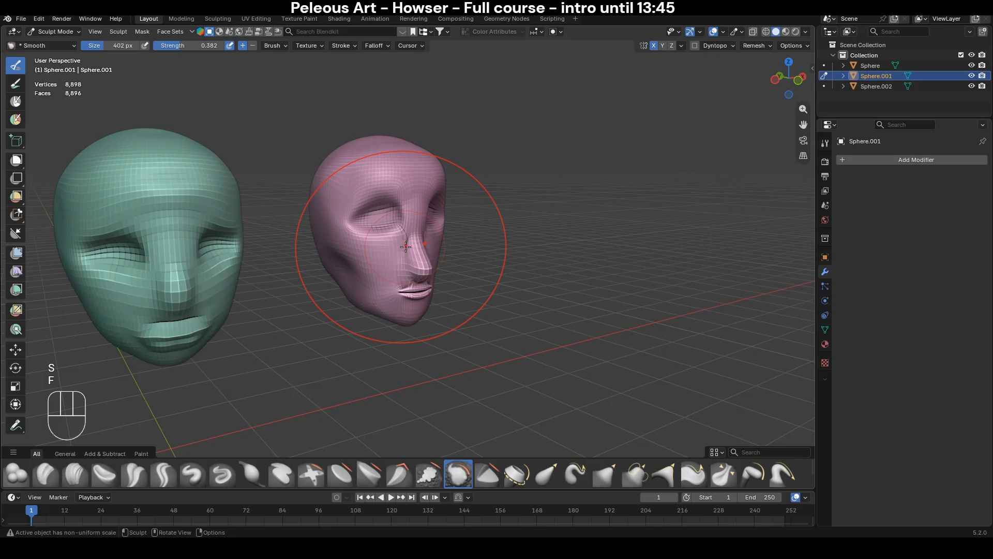
{"action": "key", "text": "KP_1"}
{"action": "middle_click_drag", "start_coordinate": [357, 259], "coordinate": [599, 257], "text": "shift"}
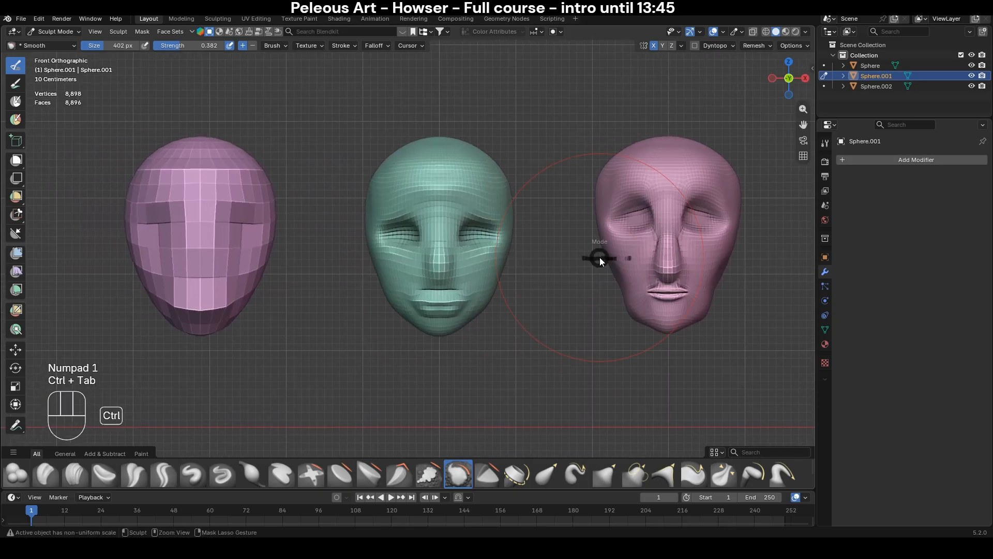
{"action": "left_click", "coordinate": [572, 257]}
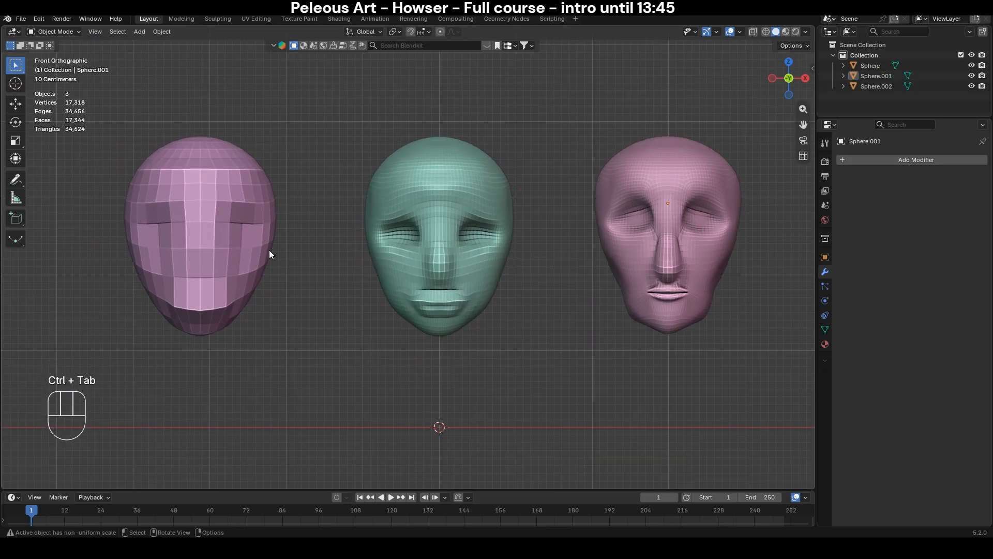
{"action": "left_click", "coordinate": [210, 216]}
{"action": "left_click", "coordinate": [467, 244]}
{"action": "left_click", "coordinate": [660, 244]}
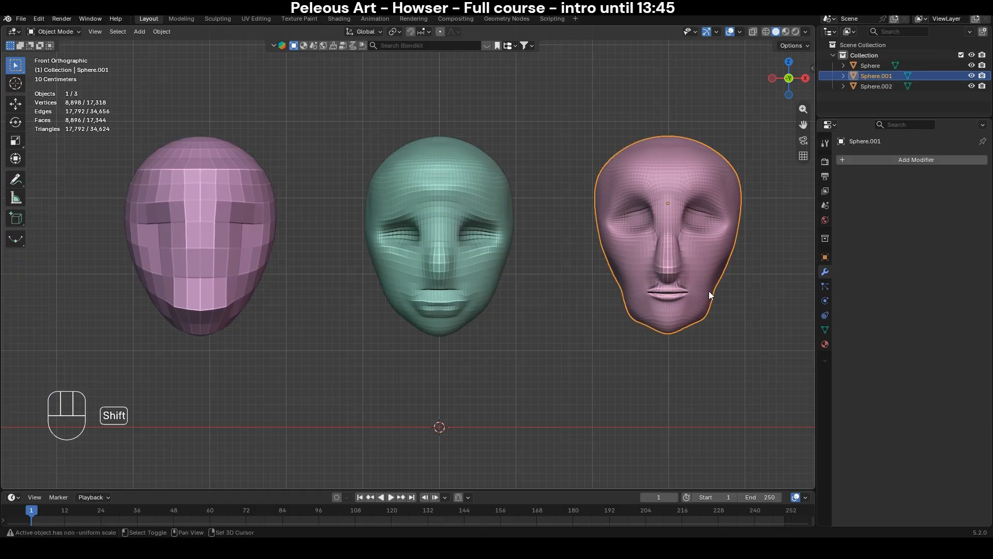
- Examine the pink head's profile in the right side view and return to the front view in Object Mode
{"action": "middle_click_drag", "start_coordinate": [709, 291], "coordinate": [497, 319], "text": "shift"}
{"action": "left_click", "coordinate": [647, 318]}
{"action": "middle_click_drag", "start_coordinate": [647, 319], "coordinate": [508, 340]}
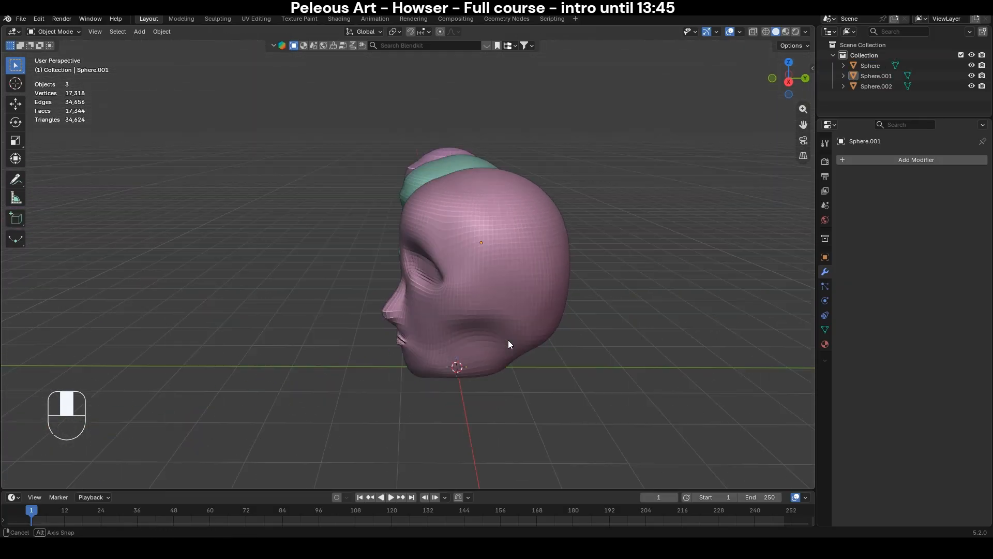
{"action": "key", "text": "KP_2"}
{"action": "key", "text": "KP_3"}
{"action": "key", "text": "ctrl+Tab"}
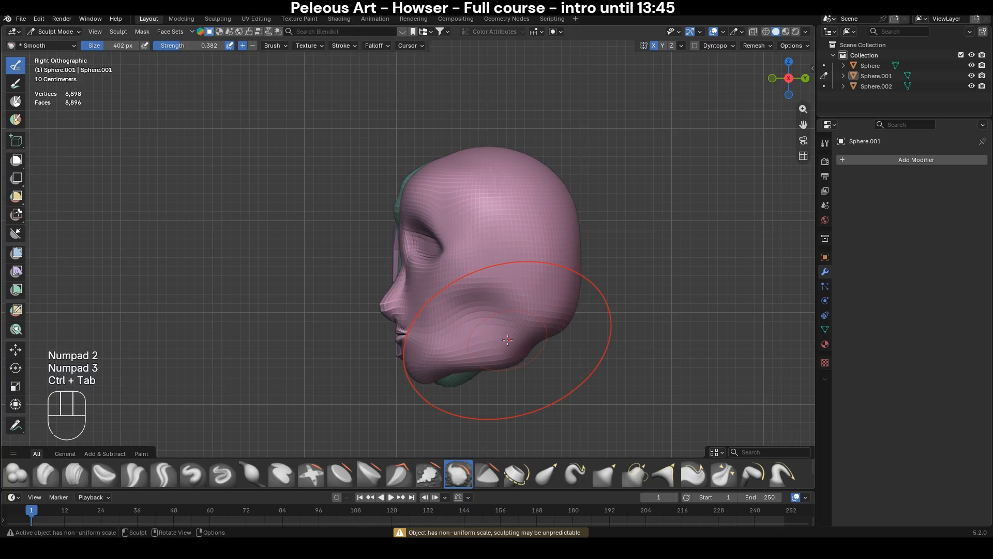
{"action": "key", "text": "KP_1"}
{"action": "key", "text": "ctrl+Tab"}
{"action": "scroll", "coordinate": [507, 340], "scroll_direction": "down", "scroll_amount": 3}
{"action": "middle_click_drag", "start_coordinate": [523, 335], "coordinate": [474, 340], "text": "shift"}
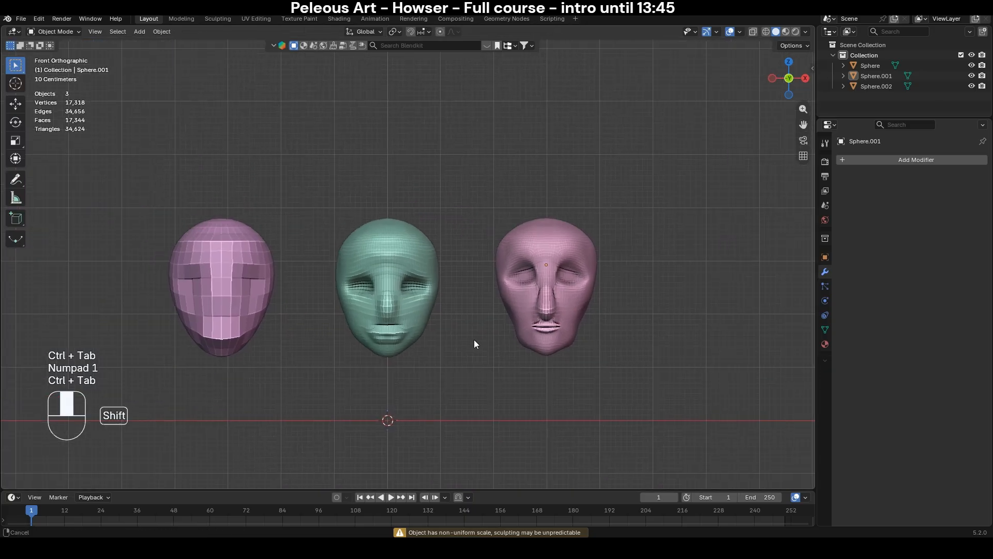
- Add a plane, rotated 90° about X, and place it above the pink head
{"action": "key", "text": "shift+a"}
{"action": "mouse_move", "coordinate": [455, 325]}
{"action": "left_click", "coordinate": [517, 323]}
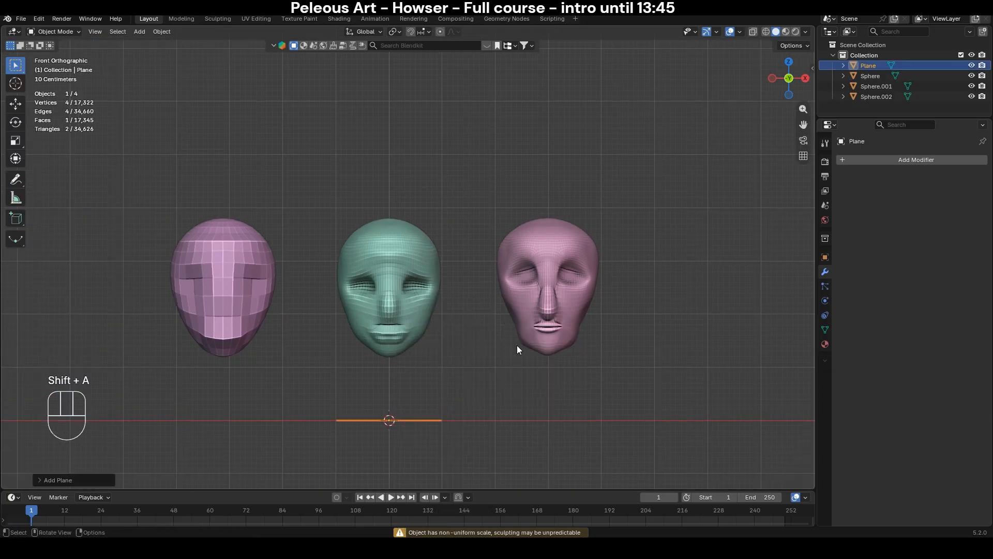
{"action": "key", "text": "r"}
{"action": "key", "text": "x"}
{"action": "key", "text": "KP_9"}
{"action": "key", "text": "KP_0"}
{"action": "key", "text": "KP_Enter"}
{"action": "key", "text": "g"}
{"action": "left_click", "coordinate": [640, 89]}
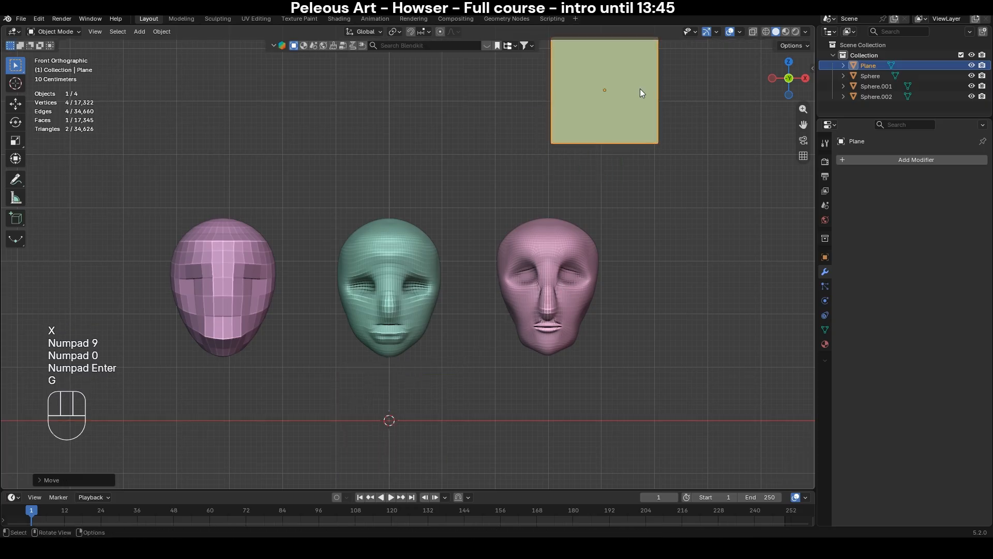
- Extrude the plane's left edge twice in Edit Mode to form a horizontal strip of three faces
{"action": "middle_click_drag", "start_coordinate": [640, 88], "coordinate": [616, 229], "text": "shift"}
{"action": "scroll", "coordinate": [616, 229], "scroll_direction": "up", "scroll_amount": 1}
{"action": "key", "text": "Tab"}
{"action": "key", "text": "2"}
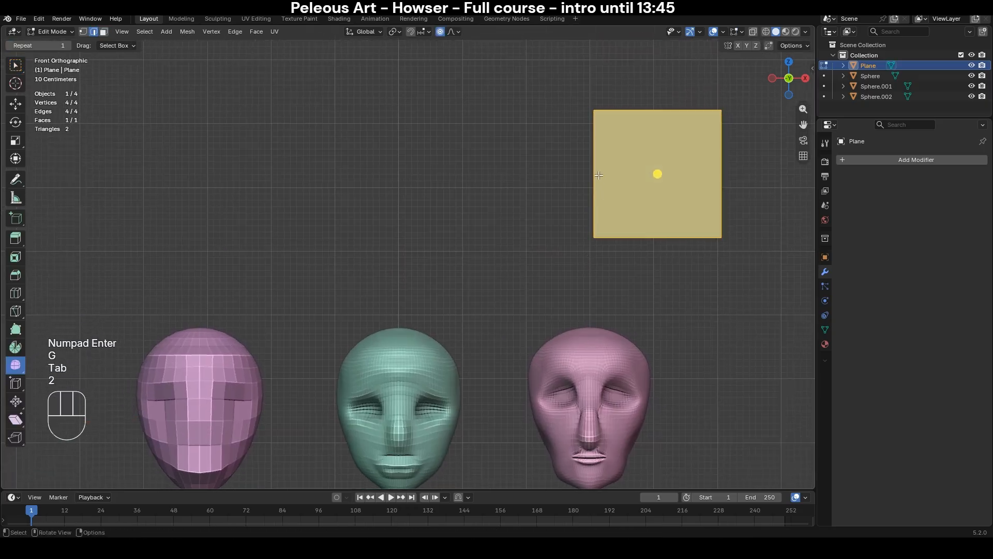
{"action": "left_click", "coordinate": [599, 176]}
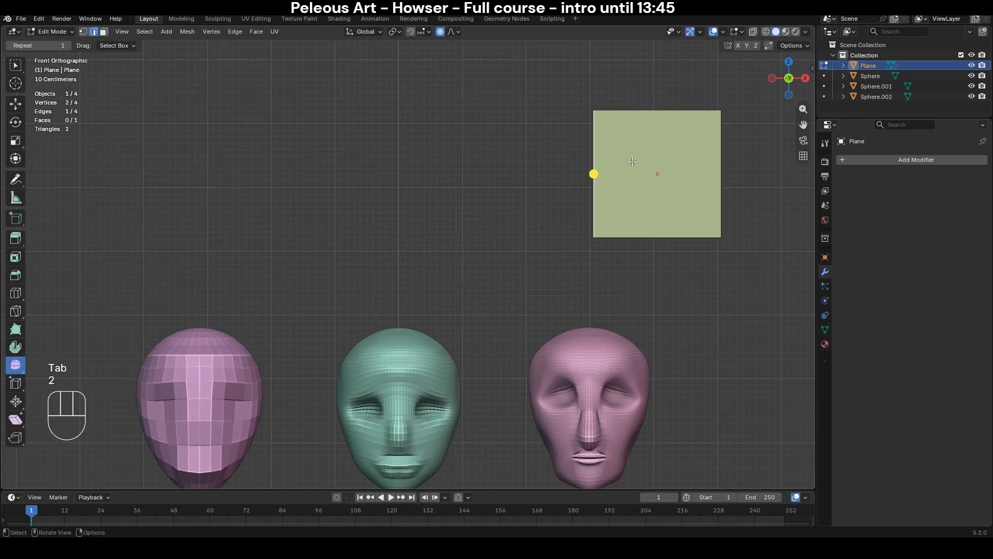
{"action": "key", "text": "Tab"}
{"action": "key", "text": "Tab"}
{"action": "key", "text": "e"}
{"action": "left_click", "coordinate": [571, 162]}
{"action": "key", "text": "e"}
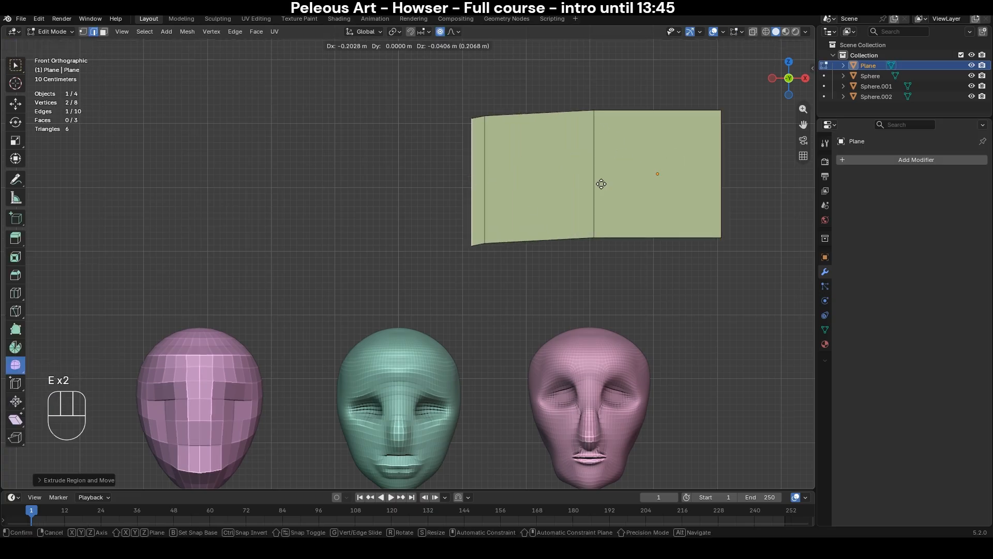
{"action": "left_click", "coordinate": [320, 180]}
- Extrude the strip's left end edge outward and rotate it diagonally to start an upward bend
{"action": "middle_click_drag", "start_coordinate": [497, 172], "coordinate": [421, 251], "text": "shift"}
{"action": "scroll", "coordinate": [422, 251], "scroll_direction": "down", "scroll_amount": 1}
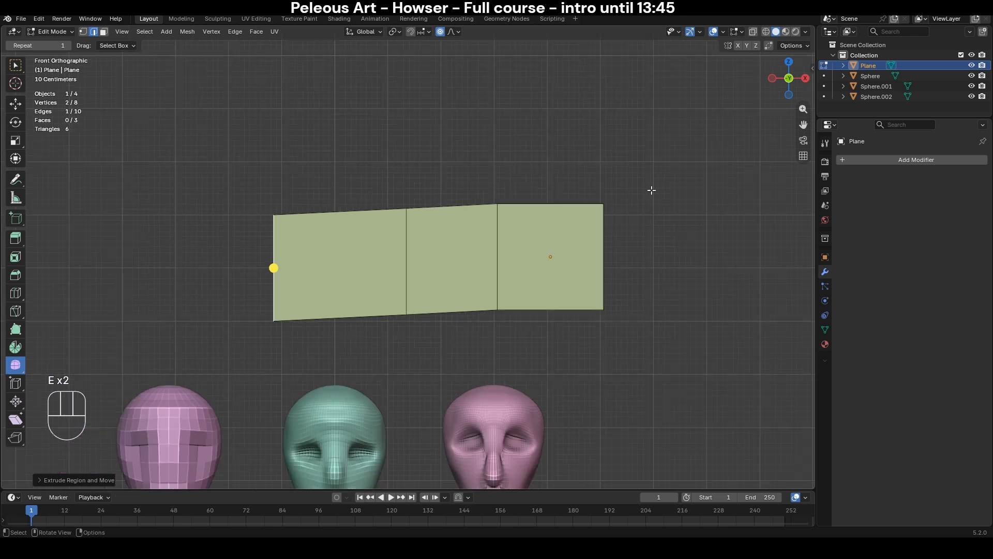
{"action": "scroll", "coordinate": [548, 235], "scroll_direction": "down", "scroll_amount": 2}
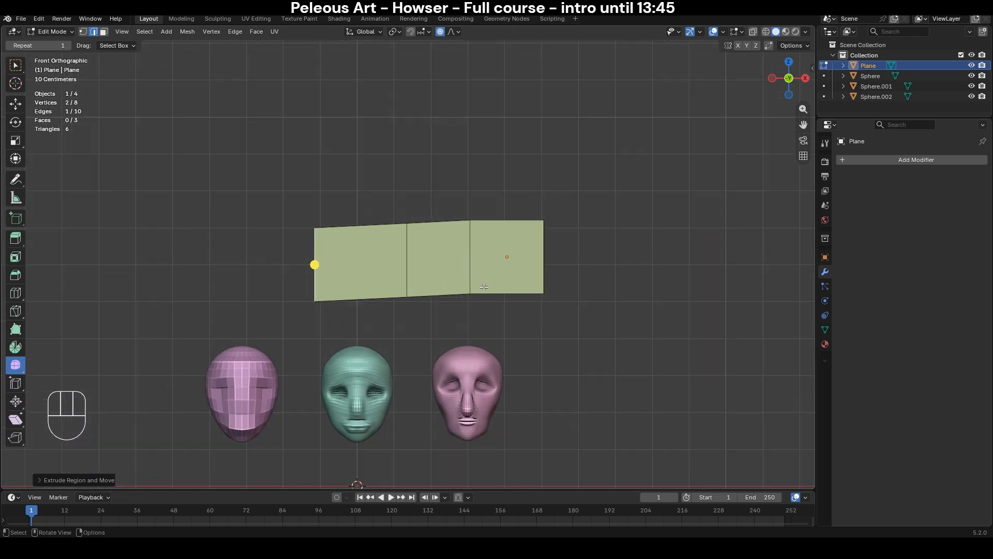
{"action": "key", "text": "e"}
{"action": "left_click", "coordinate": [432, 250]}
{"action": "key", "text": "r"}
{"action": "left_click", "coordinate": [397, 273]}
- Extrude the diagonal end edge upward and rotate and move it nearly level to form a vertical segment
{"action": "key", "text": "e"}
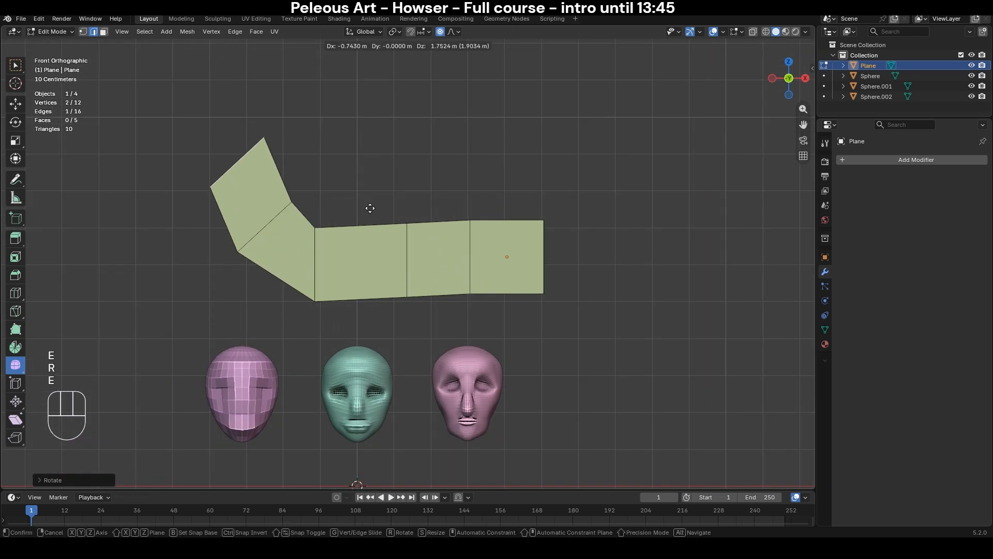
{"action": "left_click", "coordinate": [363, 183]}
{"action": "key", "text": "r"}
{"action": "left_click", "coordinate": [418, 222]}
{"action": "key", "text": "g"}
{"action": "left_click", "coordinate": [443, 204]}
{"action": "key", "text": "r"}
{"action": "left_click", "coordinate": [458, 184]}
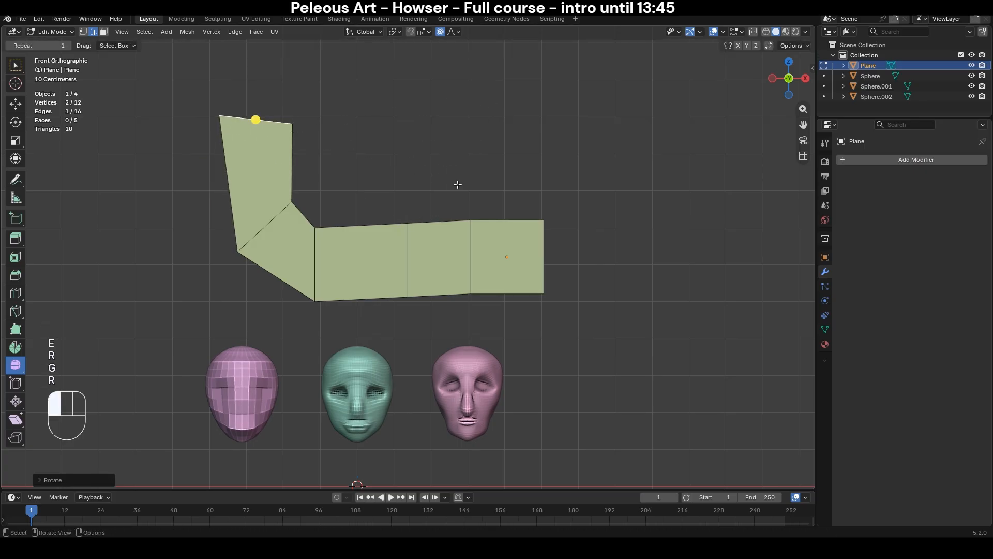
- Extrude the upper end edge back to the right and rotate it almost upright to begin closing the loop
{"action": "key", "text": "e"}
{"action": "key", "text": "r"}
{"action": "key", "text": "g"}
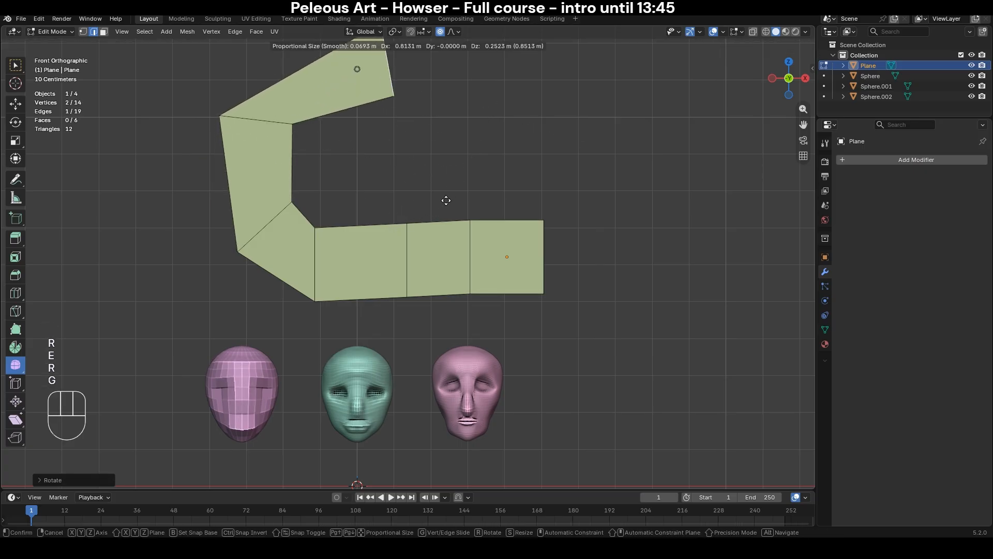
{"action": "left_click", "coordinate": [455, 197]}
- Move the strip's original right end edge inward and up, and rotate it to bend that face upward
{"action": "middle_click_drag", "start_coordinate": [317, 199], "coordinate": [341, 267], "text": "shift"}
{"action": "key", "text": "g"}
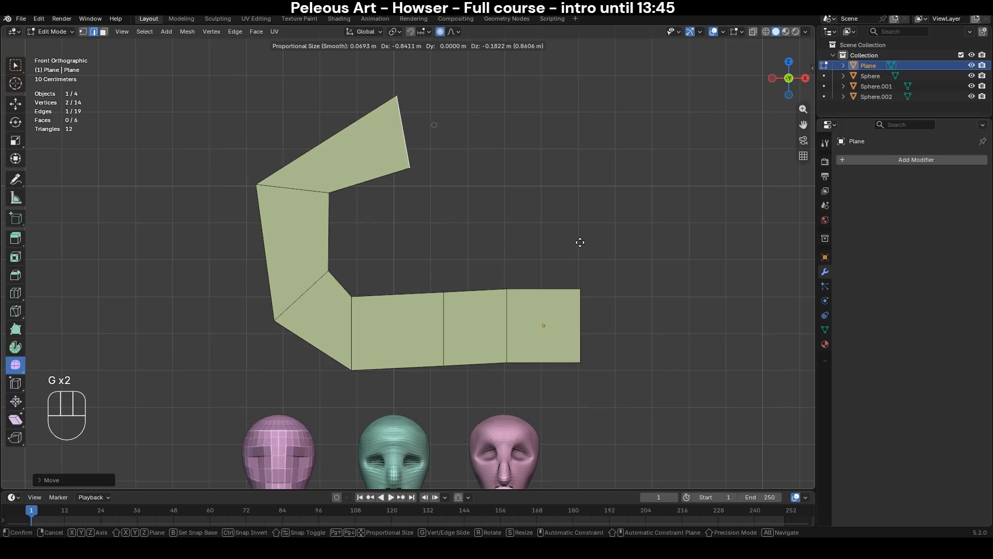
{"action": "left_click", "coordinate": [580, 242]}
{"action": "key", "text": "g"}
{"action": "key", "text": "r"}
{"action": "left_click", "coordinate": [599, 224]}
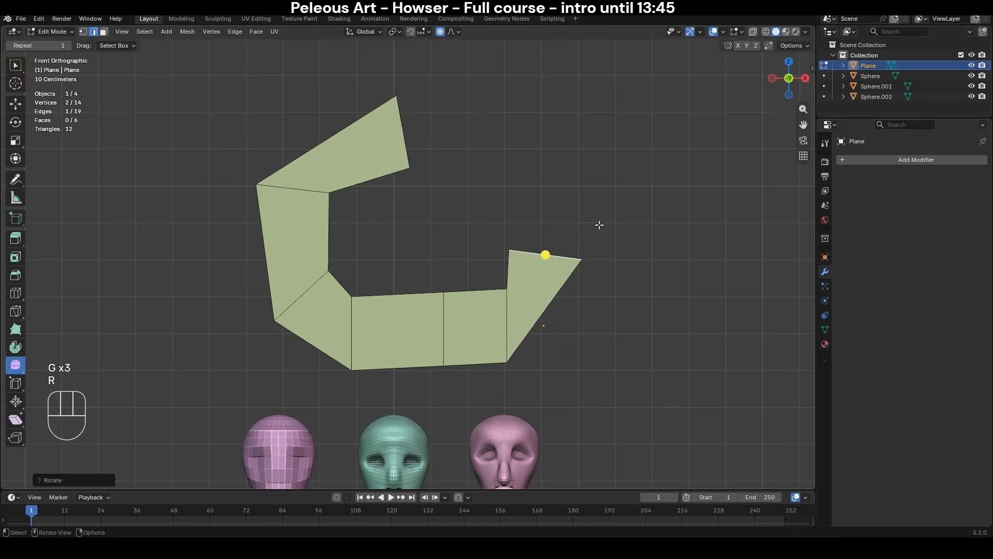
{"action": "key", "text": "g"}
{"action": "key", "text": "r"}
{"action": "left_click", "coordinate": [645, 221]}
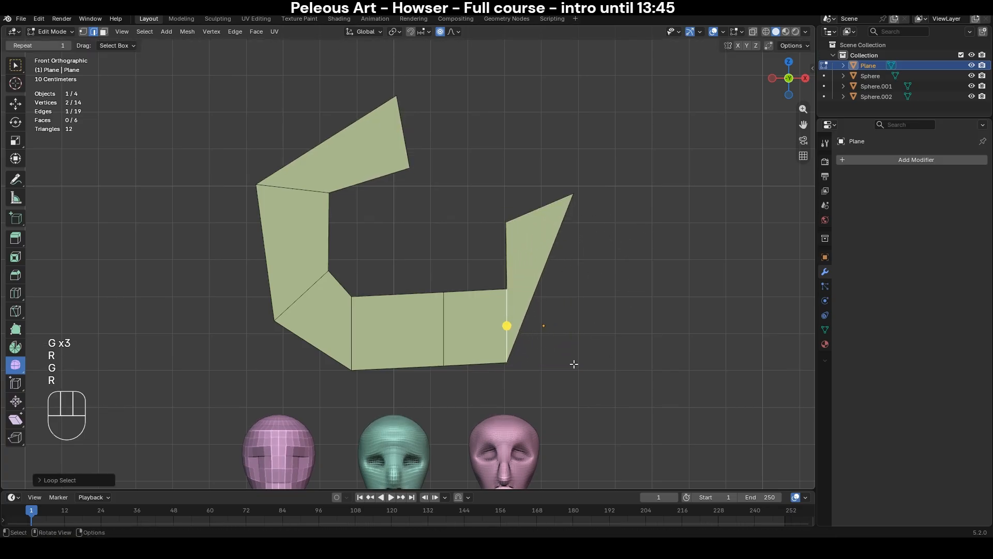
- Move and rotate the edge before the right end into a diagonal to form the lower right corner
{"action": "key", "text": "g"}
{"action": "left_click", "coordinate": [563, 336]}
{"action": "key", "text": "r"}
{"action": "left_click", "coordinate": [568, 260]}
{"action": "key", "text": "g"}
{"action": "left_click", "coordinate": [589, 311]}
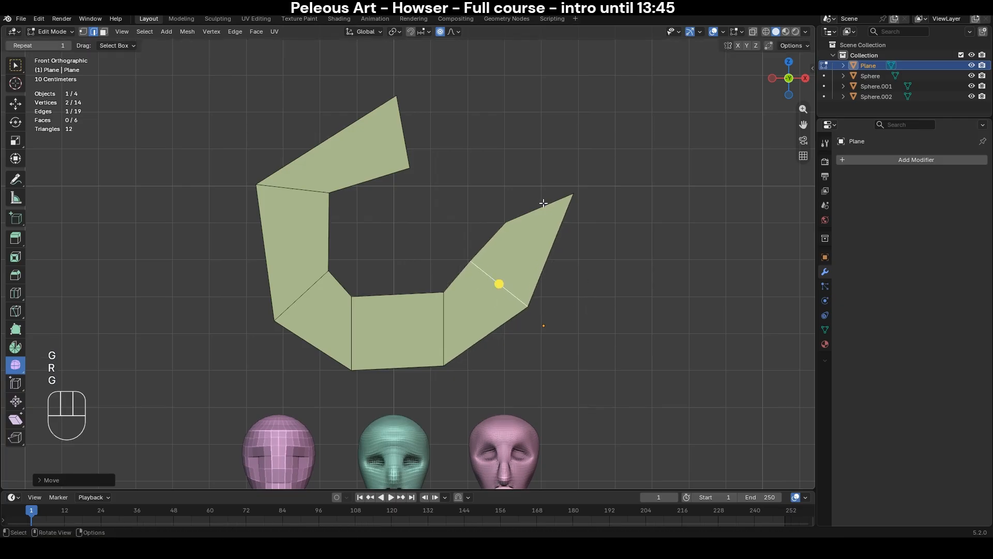
- Reposition and rotate the right end edge above the lower right corner to even out the upright face
{"action": "key", "text": "g"}
{"action": "left_click", "coordinate": [569, 295]}
{"action": "key", "text": "r"}
{"action": "left_click", "coordinate": [596, 319]}
{"action": "key", "text": "g"}
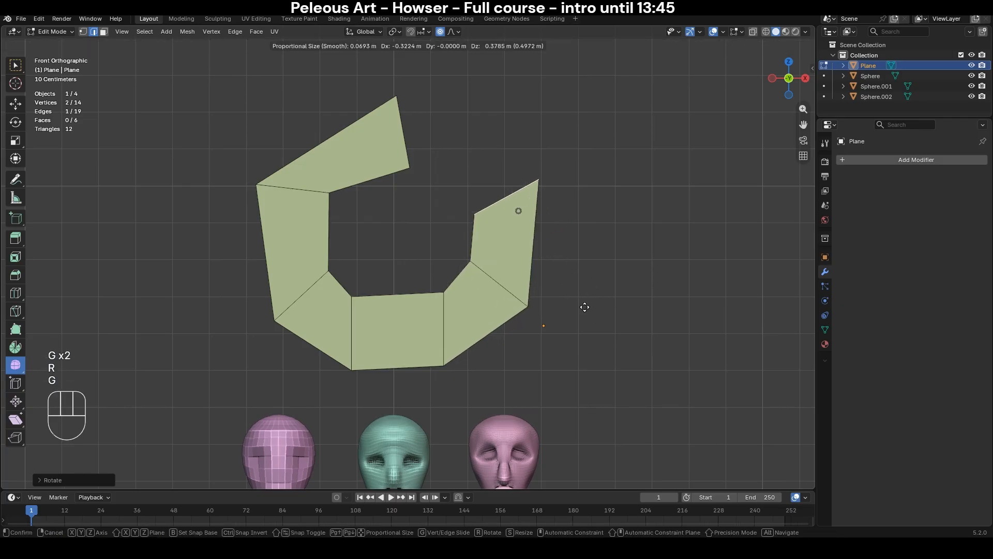
{"action": "left_click", "coordinate": [582, 304]}
- Extrude the right end edge toward the opposite end and rotate it, leaving a small gap in the ring
{"action": "middle_click_drag", "start_coordinate": [425, 255], "coordinate": [453, 287], "text": "shift"}
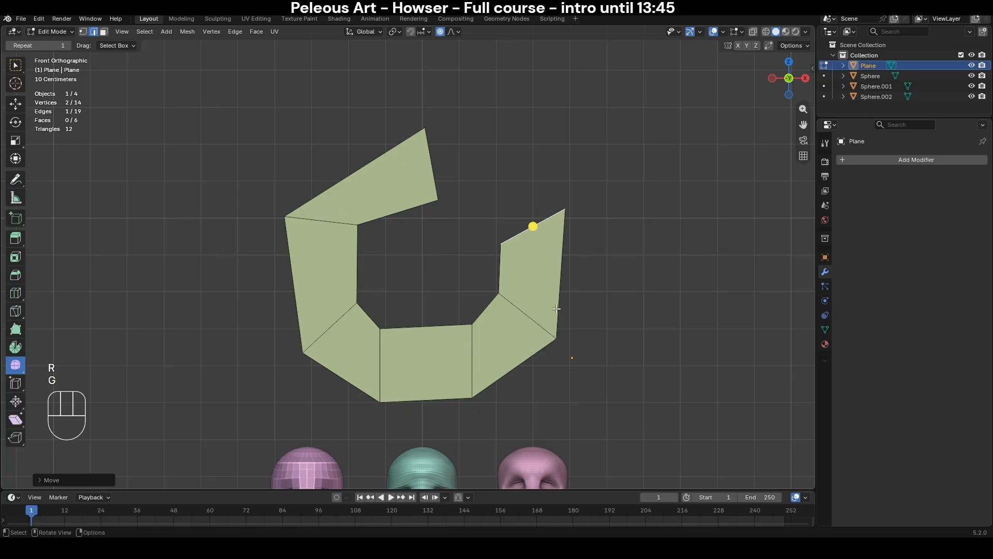
{"action": "key", "text": "e"}
{"action": "left_click", "coordinate": [523, 260]}
{"action": "key", "text": "r"}
{"action": "left_click", "coordinate": [589, 263]}
{"action": "key", "text": "g"}
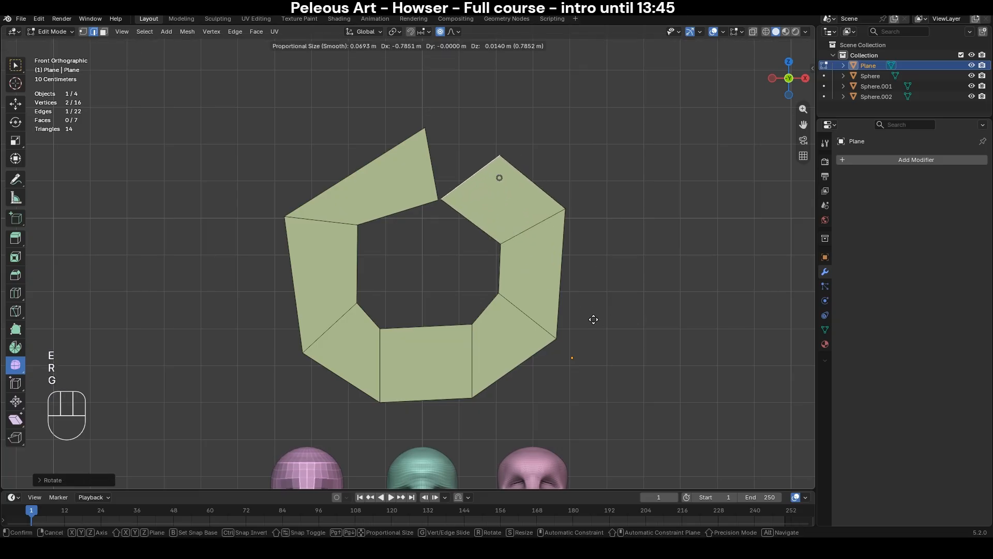
{"action": "left_click", "coordinate": [603, 326]}
- Turn on Auto Merge and move the right end's inner corner vertex close to the inner corner across the gap
{"action": "middle_click_drag", "start_coordinate": [511, 257], "coordinate": [482, 248], "text": "shift"}
{"action": "scroll", "coordinate": [455, 356], "scroll_direction": "up", "scroll_amount": 1}
{"action": "scroll", "coordinate": [483, 248], "scroll_direction": "up", "scroll_amount": 2}
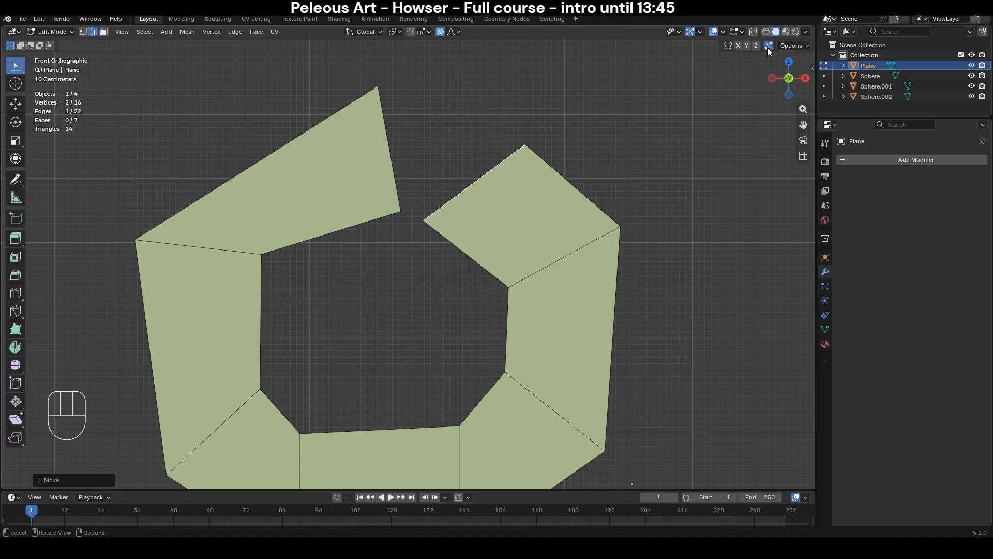
{"action": "key", "text": "1"}
{"action": "left_click", "coordinate": [424, 222]}
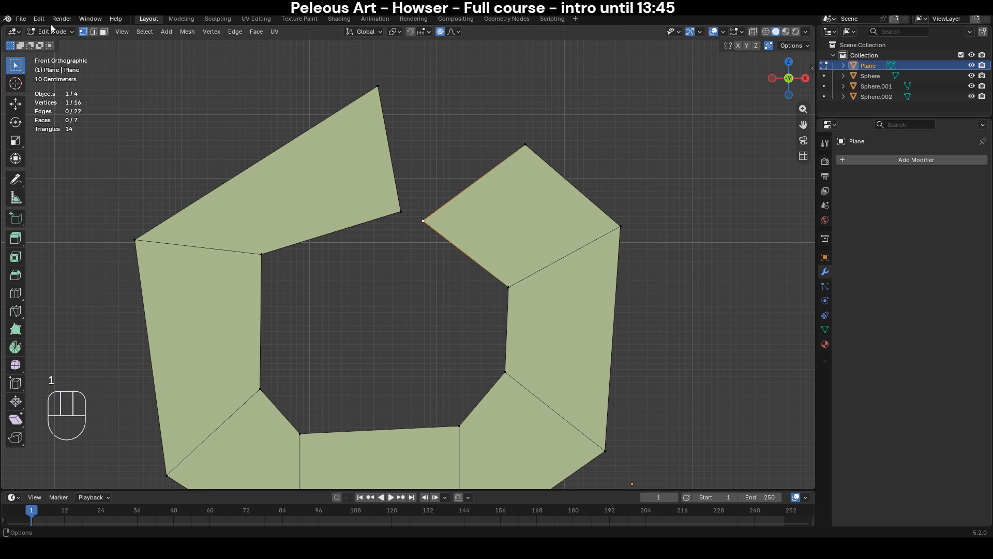
{"action": "key", "text": "g"}
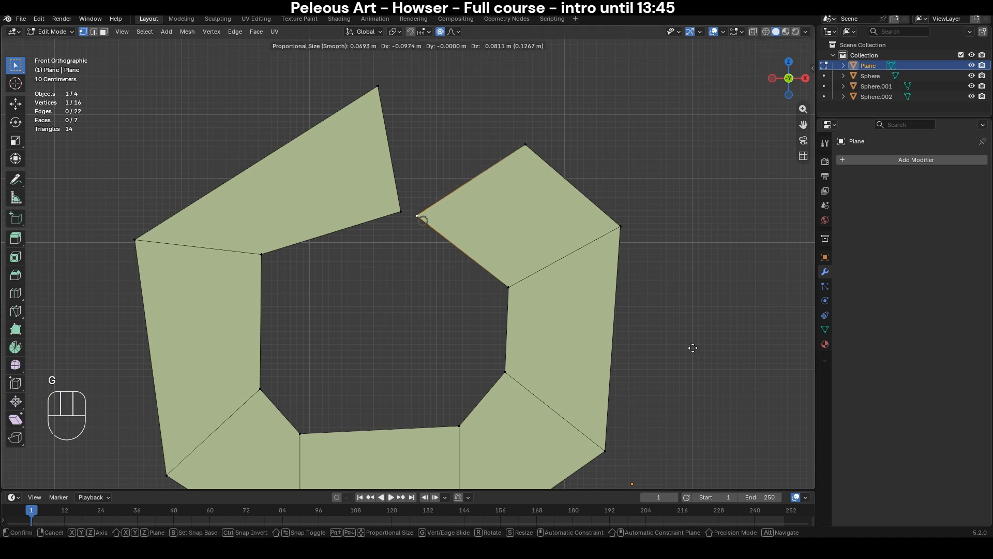
{"action": "left_click", "coordinate": [680, 357]}
- Try to place the inner vertex on the corner vertex across the gap, and undo that move
{"action": "key", "text": "g"}
{"action": "left_click", "coordinate": [698, 427]}
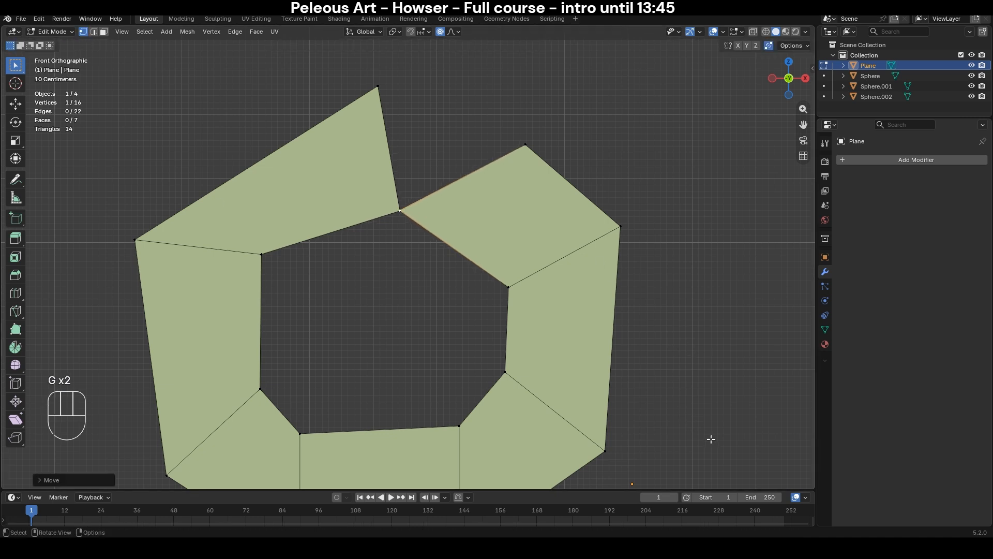
{"action": "key", "text": "ctrl+z"}
- Set the Auto Merge threshold to 0.005 m
{"action": "left_click", "coordinate": [802, 46]}
{"action": "left_click", "coordinate": [820, 157]}
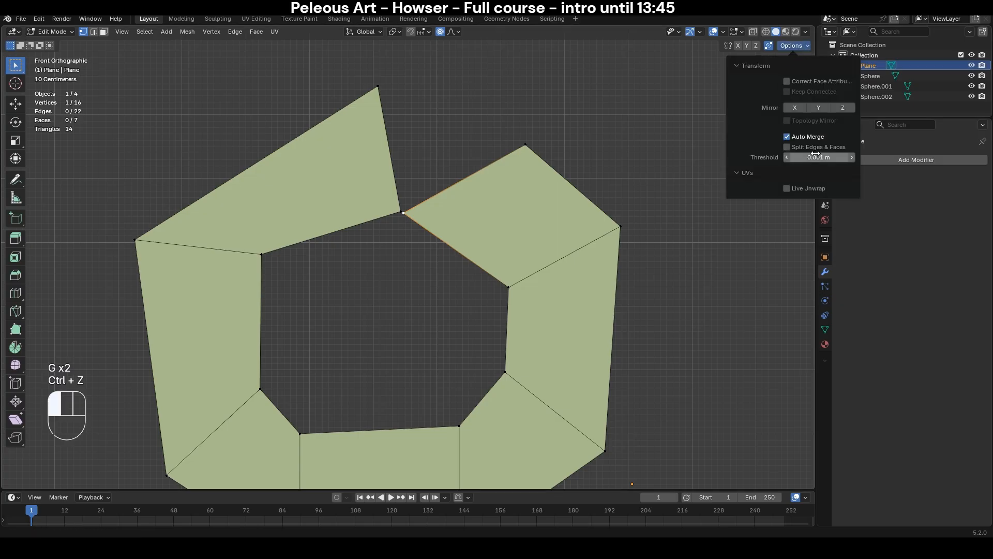
{"action": "type", "text": "0.05"}
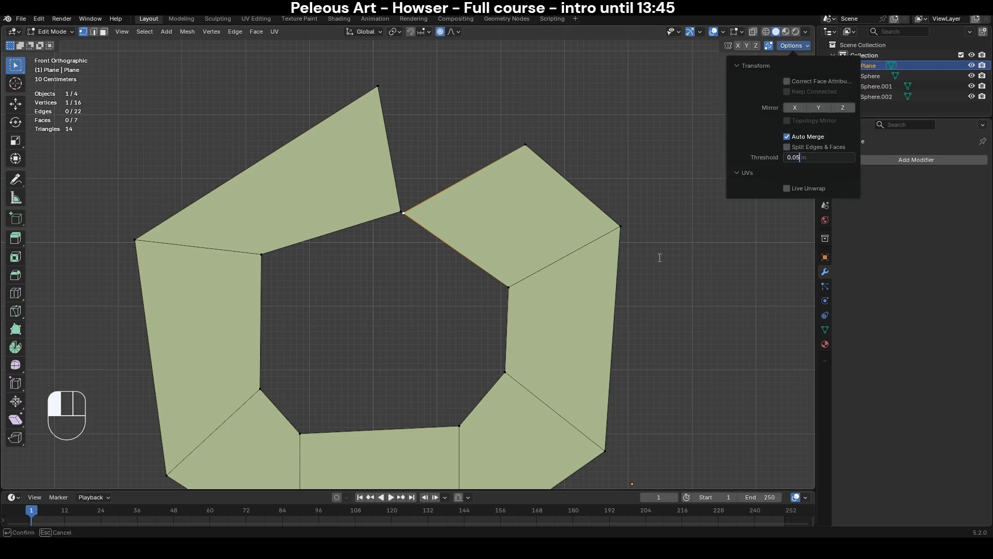
{"action": "key", "text": "Return"}
{"action": "left_click", "coordinate": [815, 158]}
{"action": "type", "text": "0.005"}
{"action": "key", "text": "Return"}
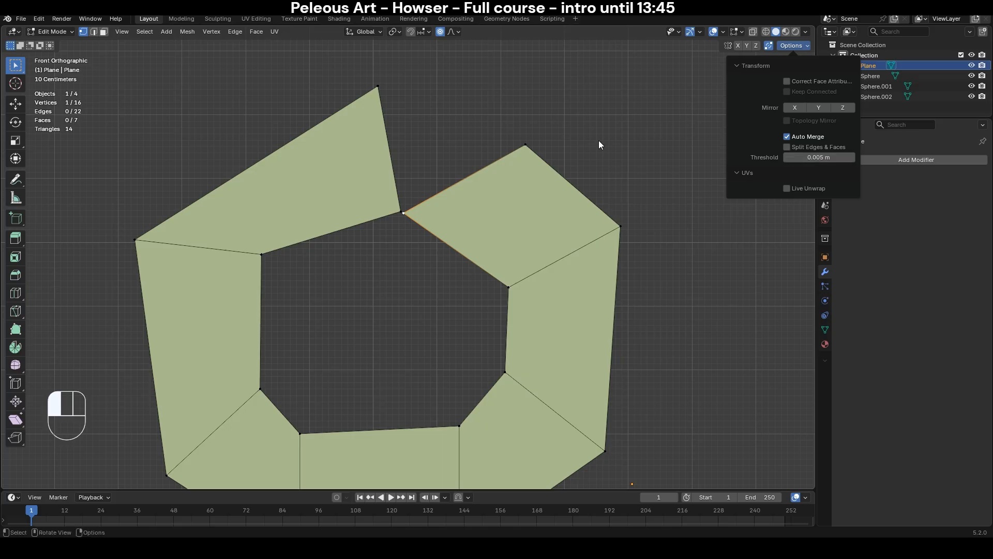
- Move the selected inner vertex onto the corner vertex across the gap with the new merge threshold
{"action": "left_click", "coordinate": [583, 249]}
{"action": "key", "text": "g"}
{"action": "left_click", "coordinate": [576, 243]}
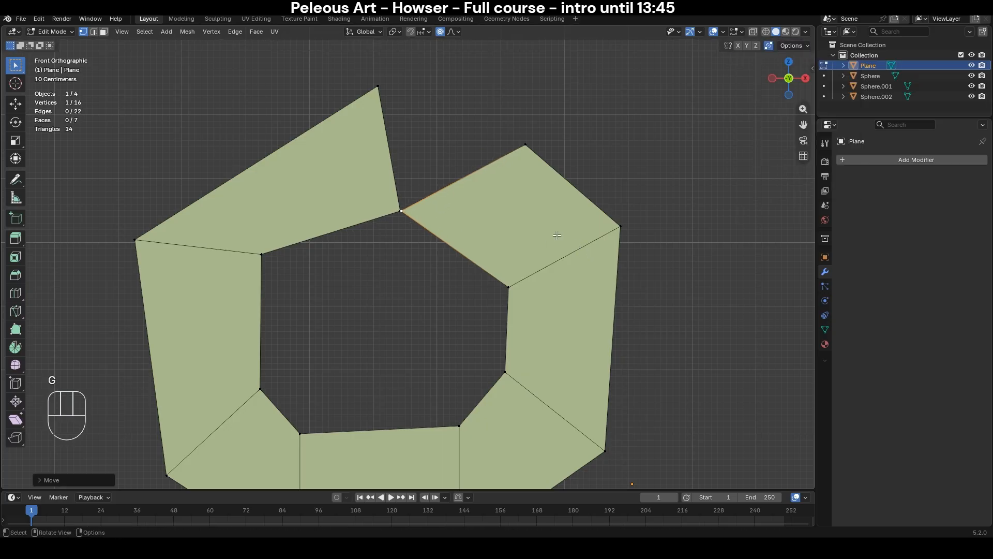
- Try moving the inner vertex again beside the corner vertex across the gap, and undo its latest moves
{"action": "key", "text": "g"}
{"action": "left_click", "coordinate": [558, 234]}
{"action": "key", "text": "ctrl+z"}
{"action": "key", "text": "ctrl+z"}
{"action": "scroll", "coordinate": [418, 150], "scroll_direction": "up", "scroll_amount": 5}
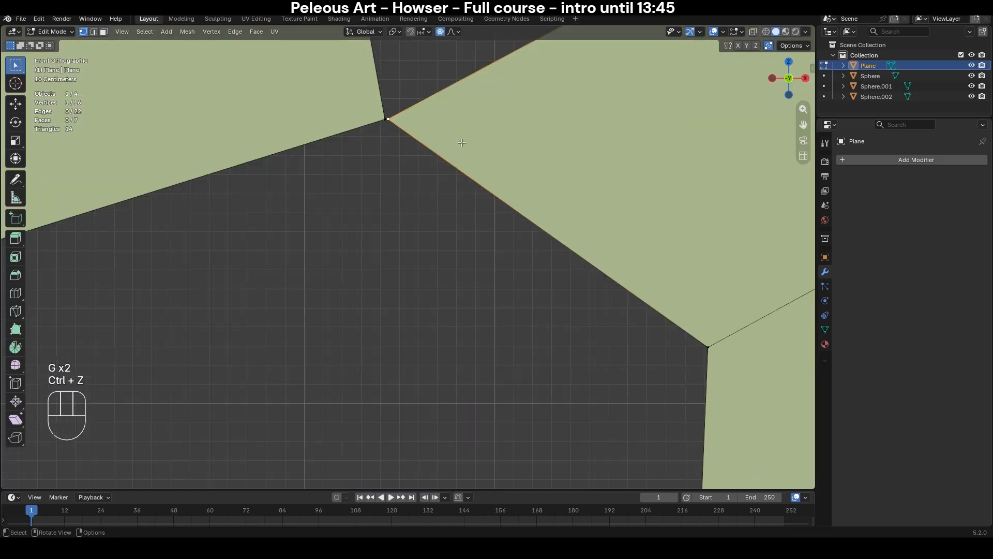
- Turn off proportional editing so that only the selected inner vertex moves
{"action": "left_click", "coordinate": [441, 32]}
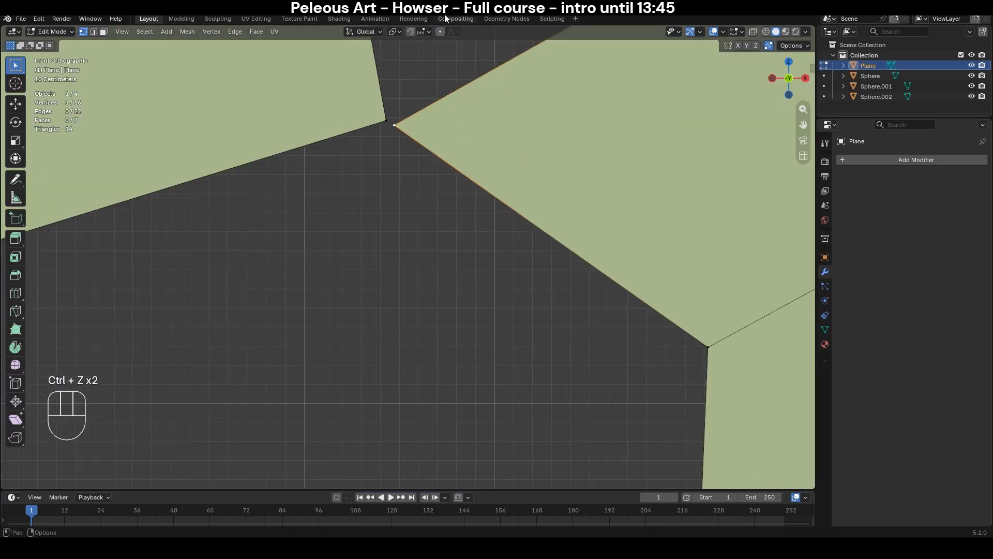
{"action": "middle_click_drag", "start_coordinate": [429, 175], "coordinate": [452, 289], "text": "shift"}
{"action": "key", "text": "o"}
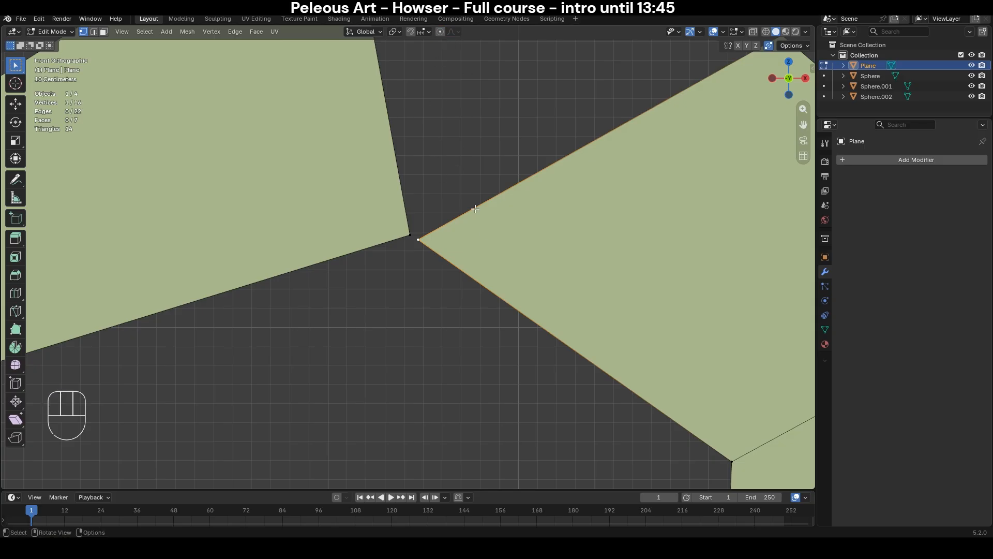
- Try moving the inner vertex with proportional editing off, and undo the move
{"action": "key", "text": "g"}
{"action": "left_click", "coordinate": [491, 237]}
{"action": "key", "text": "ctrl+z"}
{"action": "scroll", "coordinate": [542, 270], "scroll_direction": "down", "scroll_amount": 1}
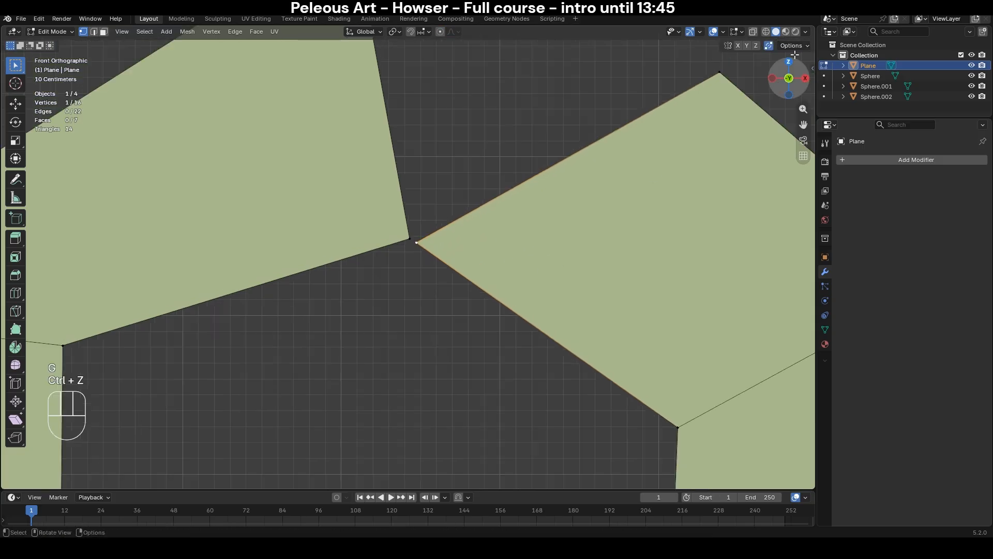
- Increase the Auto Merge threshold and merge the inner vertex onto the inner corner vertex across the gap
{"action": "left_click", "coordinate": [791, 45]}
{"action": "left_click", "coordinate": [796, 157]}
{"action": "left_click", "coordinate": [796, 157]}
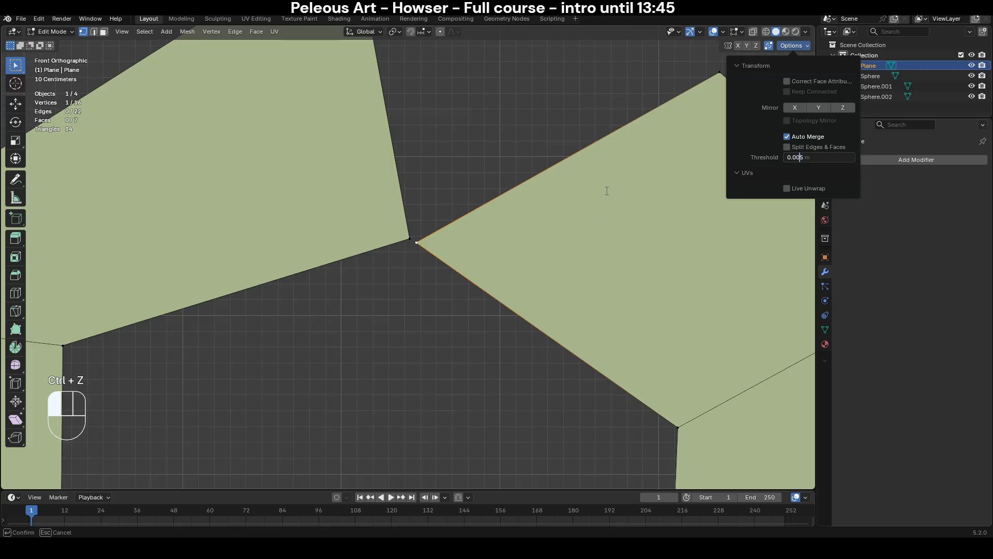
{"action": "key", "text": "BackSpace"}
{"action": "key", "text": "Return"}
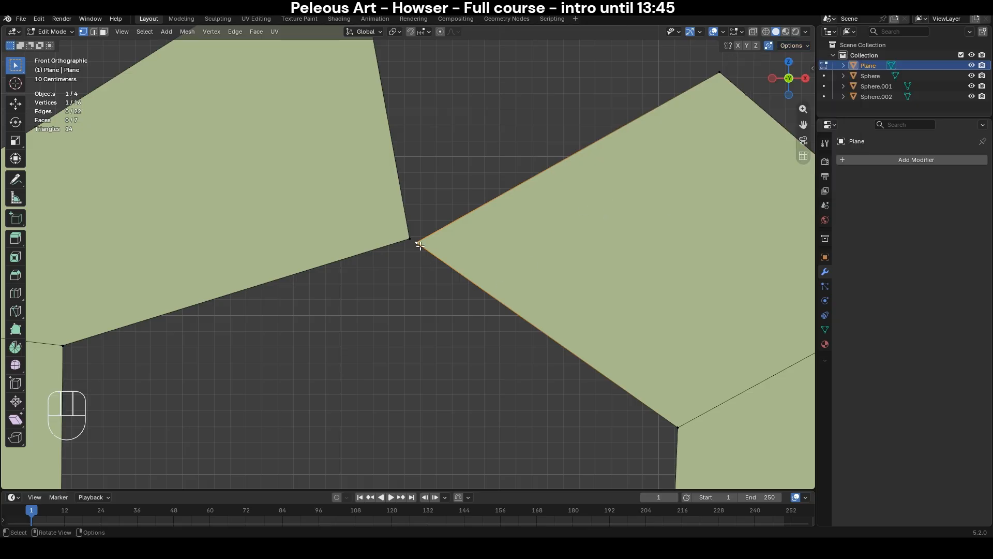
{"action": "key", "text": "g"}
{"action": "left_click", "coordinate": [469, 286]}
- Merge the right end's outer corner vertex onto the left end's outer corner, and move the merged vertex about 0.5 m right and 0.33 m down
{"action": "scroll", "coordinate": [470, 286], "scroll_direction": "down", "scroll_amount": 3}
{"action": "middle_click_drag", "start_coordinate": [445, 175], "coordinate": [438, 244], "text": "shift"}
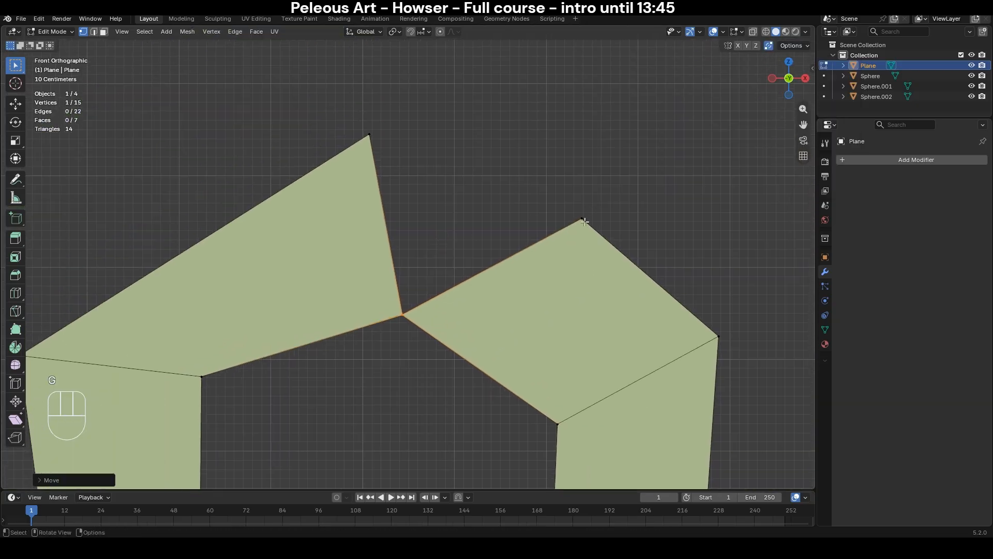
{"action": "left_click", "coordinate": [587, 223]}
{"action": "key", "text": "g"}
{"action": "left_click", "coordinate": [435, 221]}
{"action": "key", "text": "g"}
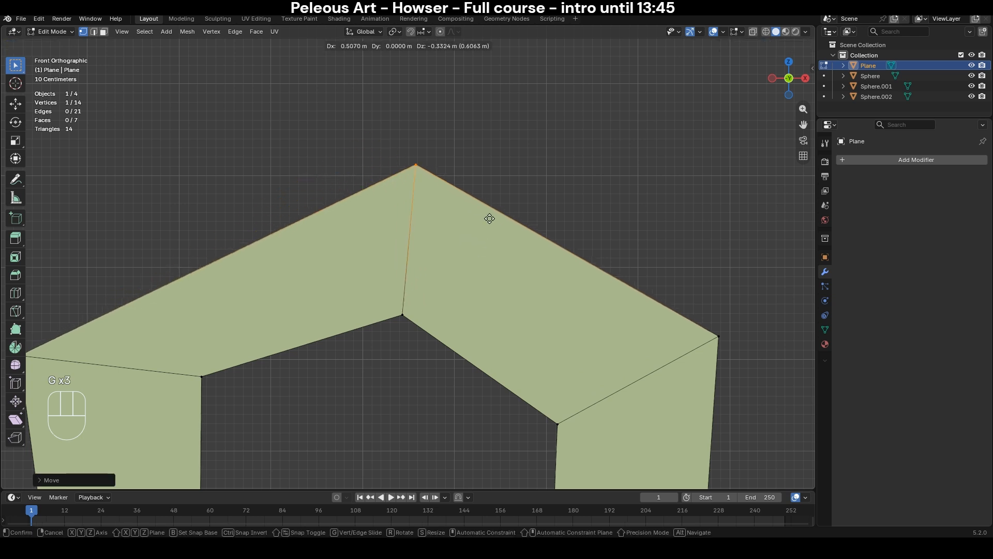
{"action": "left_click", "coordinate": [490, 217]}
- Select the seam edge at the ring's top in edge mode and bevel it into an additional face
{"action": "scroll", "coordinate": [502, 283], "scroll_direction": "down", "scroll_amount": 4}
{"action": "scroll", "coordinate": [502, 283], "scroll_direction": "down", "scroll_amount": 1}
{"action": "key", "text": "2"}
{"action": "scroll", "coordinate": [488, 289], "scroll_direction": "down", "scroll_amount": 3}
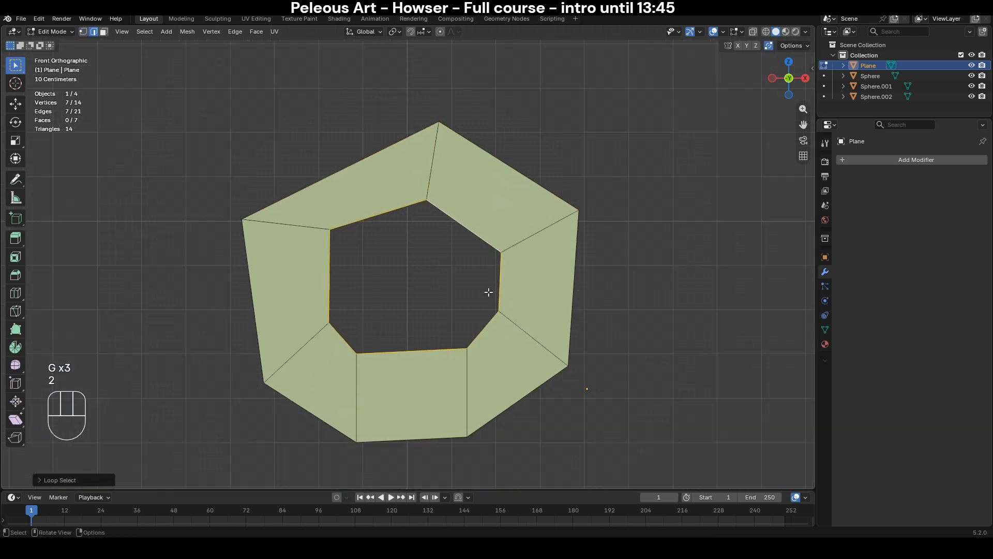
{"action": "left_click", "coordinate": [429, 175], "text": "alt"}
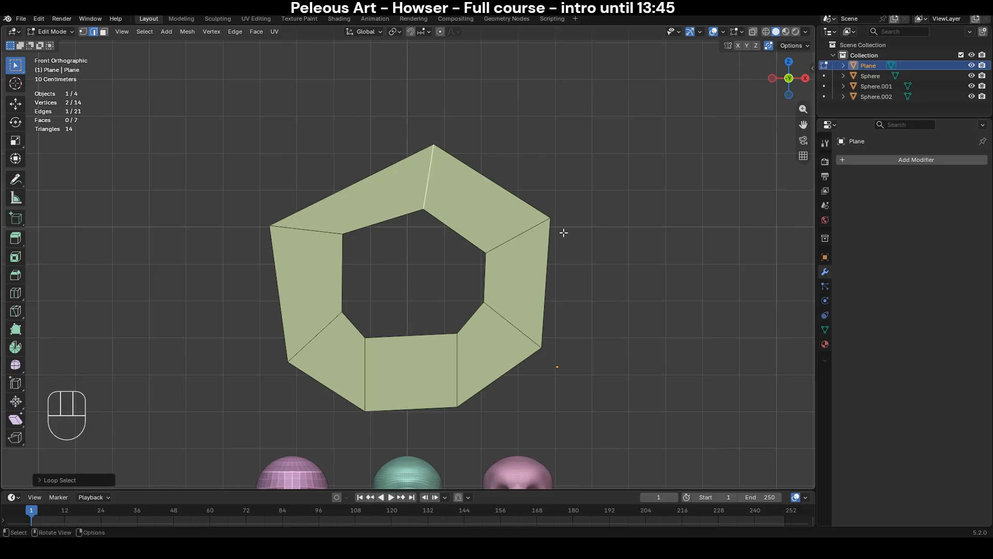
{"action": "key", "text": "ctrl+b"}
{"action": "left_click", "coordinate": [603, 252]}
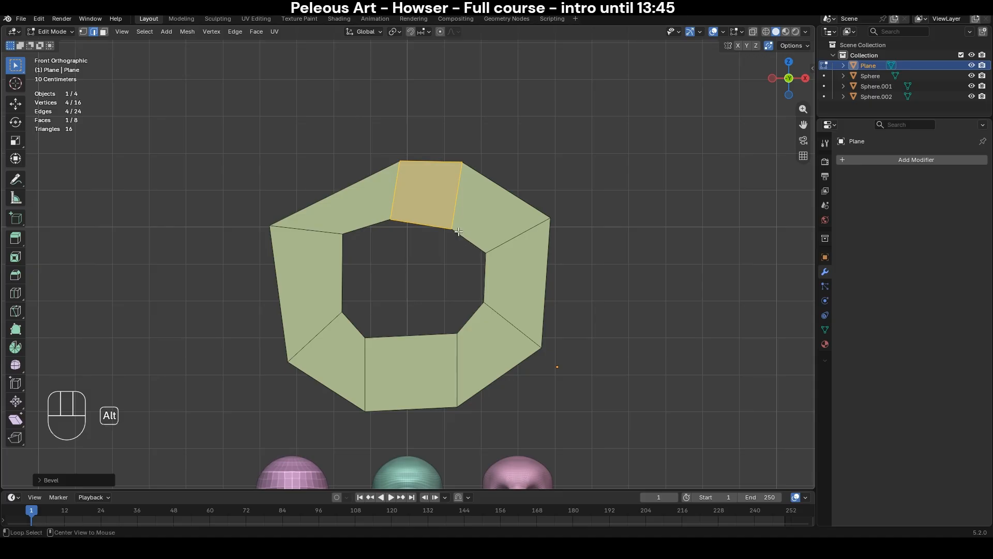
- Select the ring's inner edge loop and round it with LoopTools Circle
{"action": "left_click", "coordinate": [430, 264]}
{"action": "left_click", "coordinate": [449, 242], "text": "alt"}
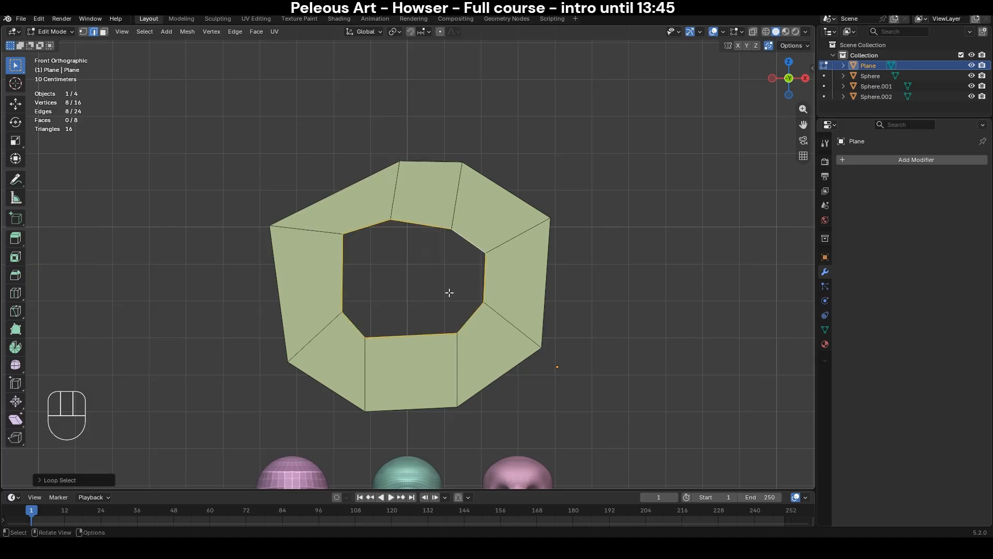
{"action": "right_click", "coordinate": [465, 243]}
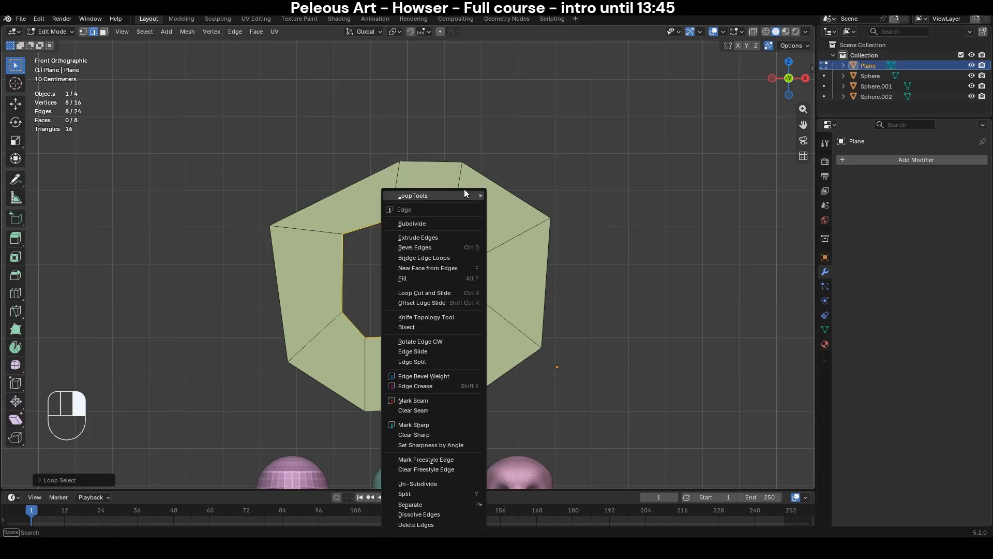
{"action": "mouse_move", "coordinate": [464, 193]}
{"action": "left_click", "coordinate": [542, 206]}
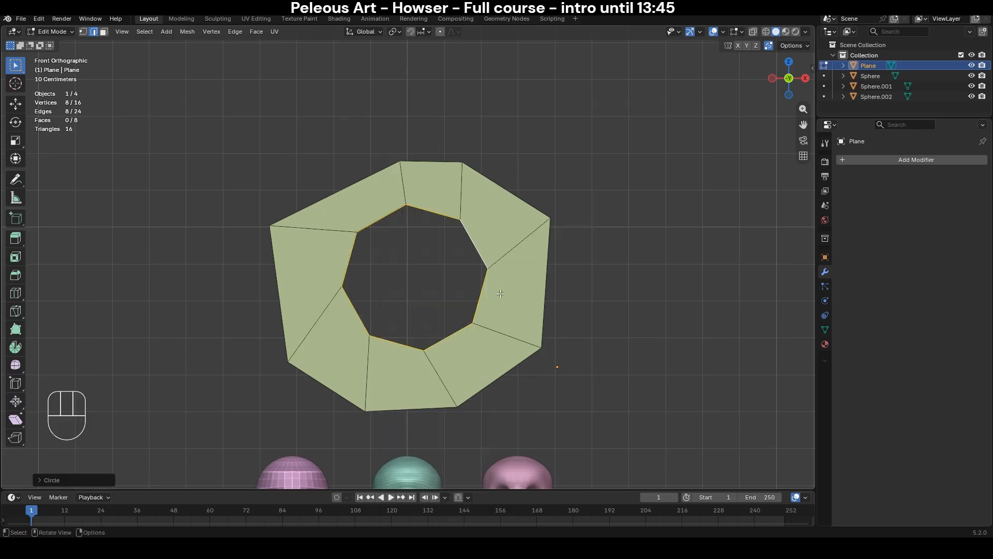
- Select the ring's outer edge loop and shape it into a regular circle with LoopTools Circle
{"action": "left_click", "coordinate": [532, 190], "text": "alt"}
{"action": "right_click", "coordinate": [520, 191]}
{"action": "mouse_move", "coordinate": [521, 191]}
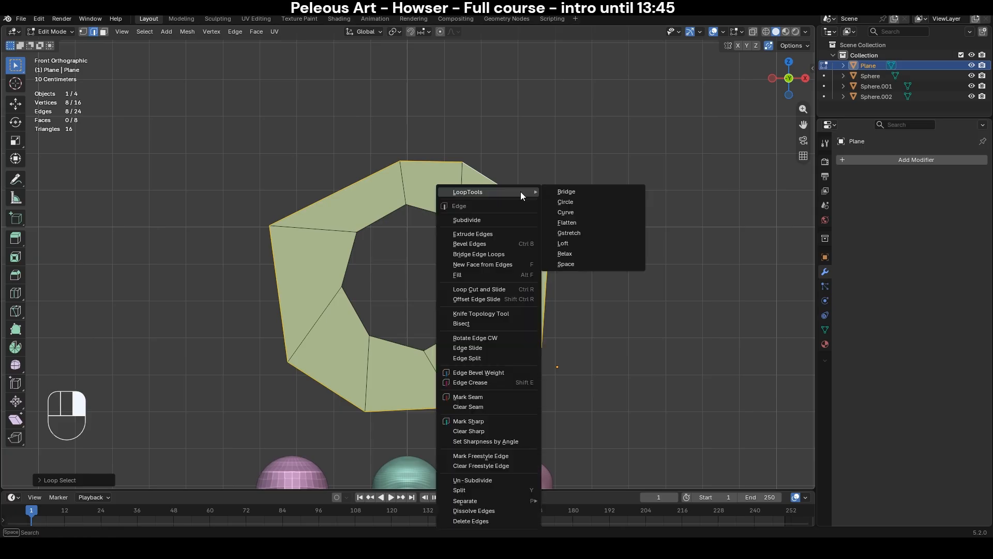
{"action": "left_click", "coordinate": [597, 202]}
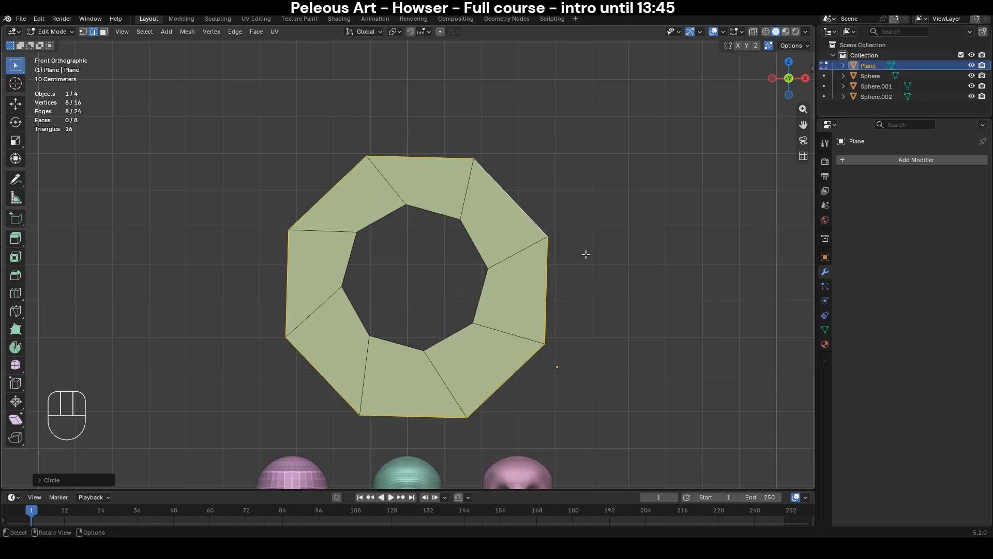
- Apply LoopTools Circle to the inner edge loop again with an angle of -16° to align it with the outer loop
{"action": "left_click", "coordinate": [464, 230], "text": "alt"}
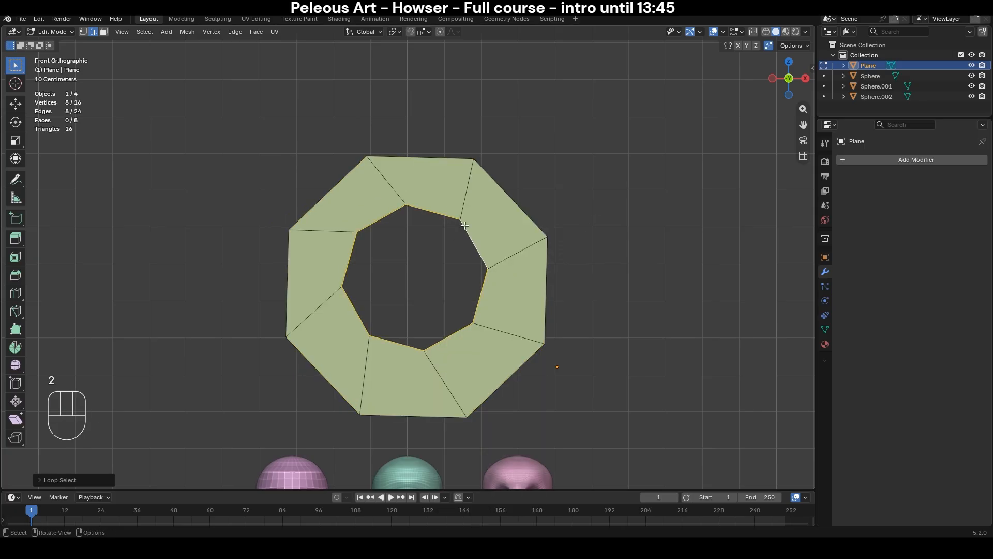
{"action": "right_click", "coordinate": [468, 197]}
{"action": "mouse_move", "coordinate": [470, 196]}
{"action": "left_click", "coordinate": [529, 206]}
{"action": "left_click", "coordinate": [66, 482]}
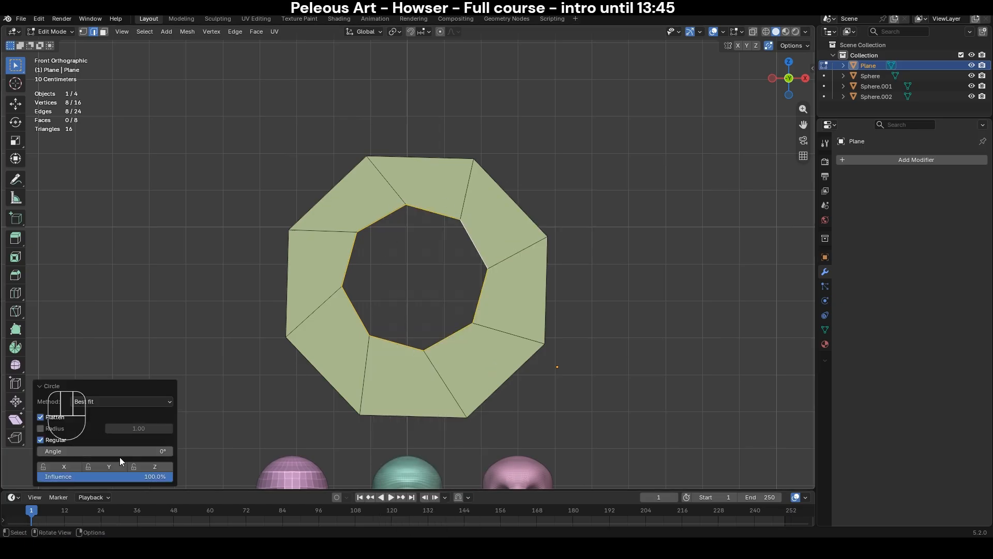
{"action": "left_click_drag", "start_coordinate": [130, 451], "coordinate": [113, 451]}
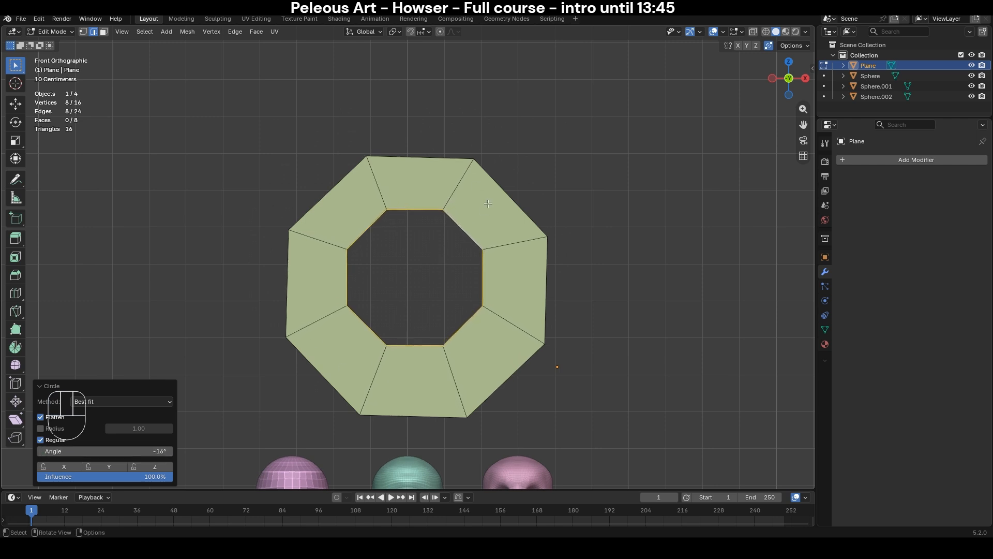
- Edge-slide the outer loop inward by a factor of 0.863 to make the ring thin, and clear the selection
{"action": "left_click", "coordinate": [509, 186], "text": "alt"}
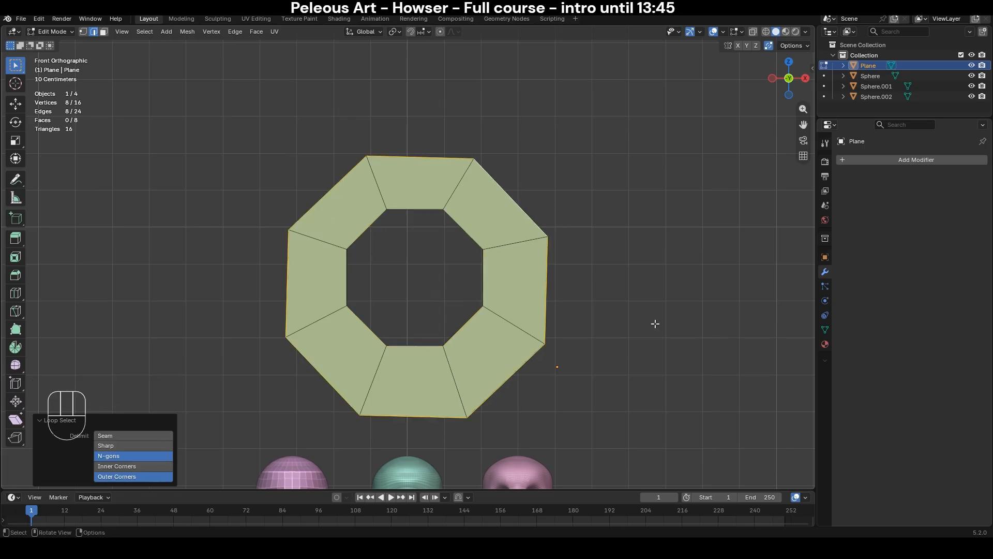
{"action": "key", "text": "g"}
{"action": "key", "text": "g"}
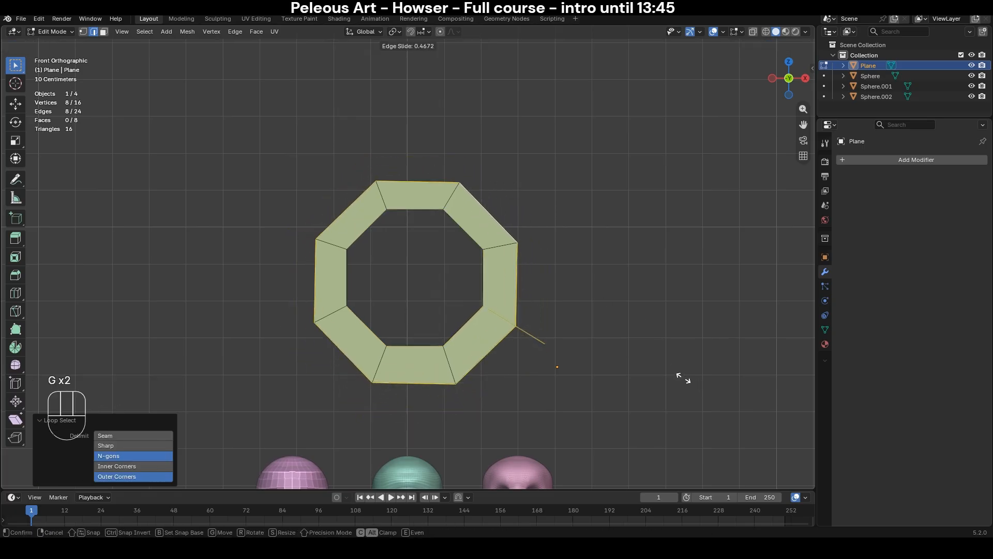
{"action": "left_click", "coordinate": [666, 372]}
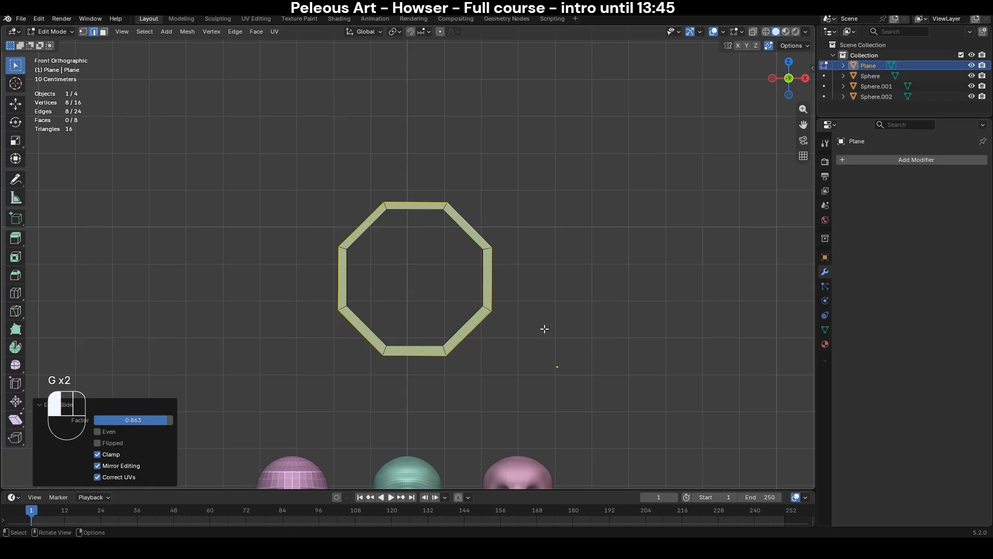
{"action": "left_click", "coordinate": [544, 329]}
{"action": "scroll", "coordinate": [544, 329], "scroll_direction": "down", "scroll_amount": 1}
{"action": "scroll", "coordinate": [389, 309], "scroll_direction": "up", "scroll_amount": 1}
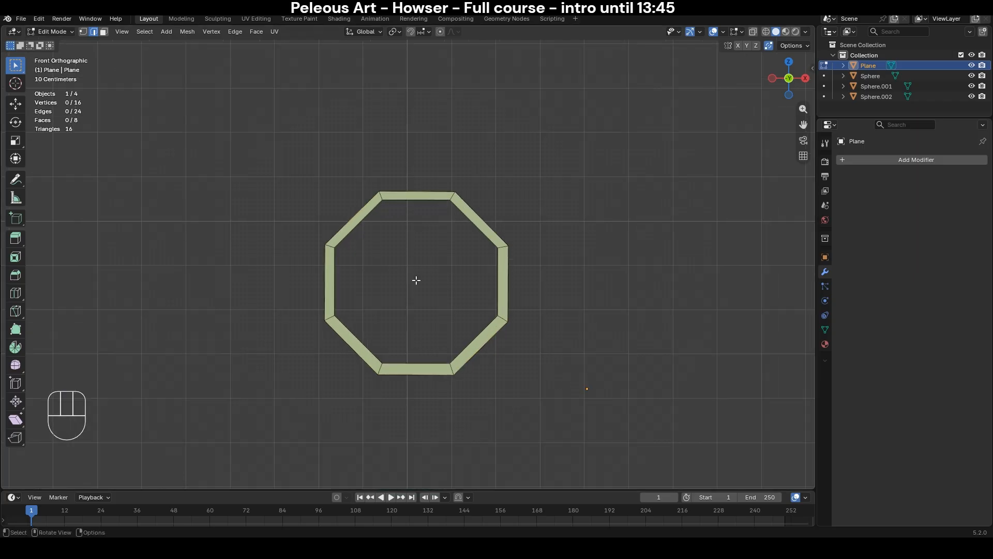
- Select the thin ring's outer edge loop and extrude it outward with a scale of 1.545
{"action": "scroll", "coordinate": [591, 383], "scroll_direction": "down", "scroll_amount": 1}
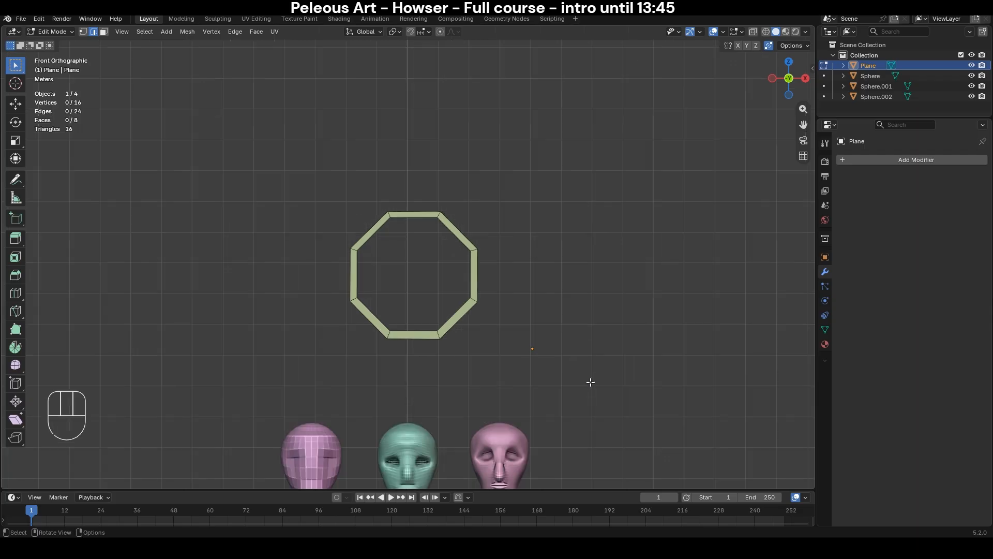
{"action": "middle_click_drag", "start_coordinate": [541, 360], "coordinate": [545, 299], "text": "shift"}
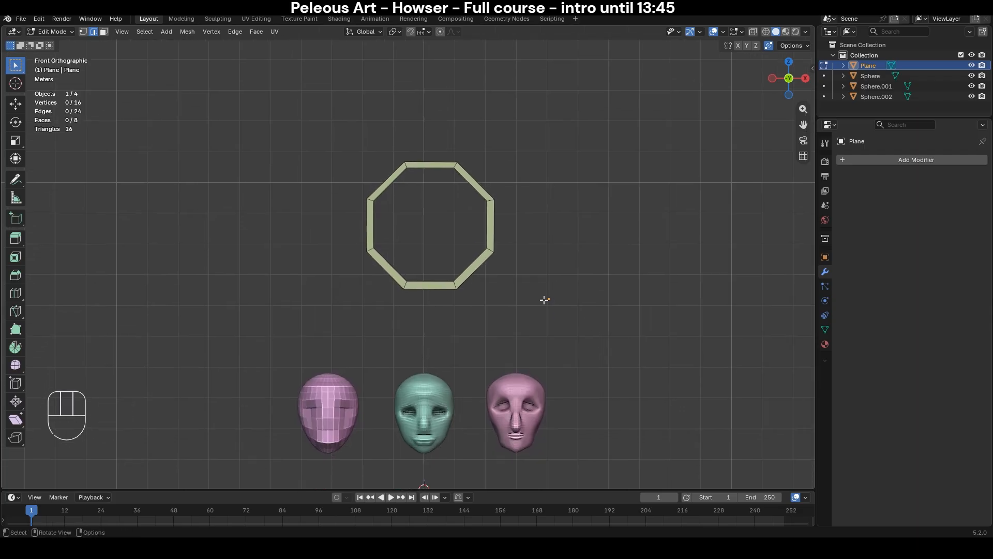
{"action": "key", "text": "Tab"}
{"action": "key", "text": "Tab"}
{"action": "left_click", "coordinate": [485, 191], "text": "alt"}
{"action": "key", "text": "e"}
{"action": "key", "text": "s"}
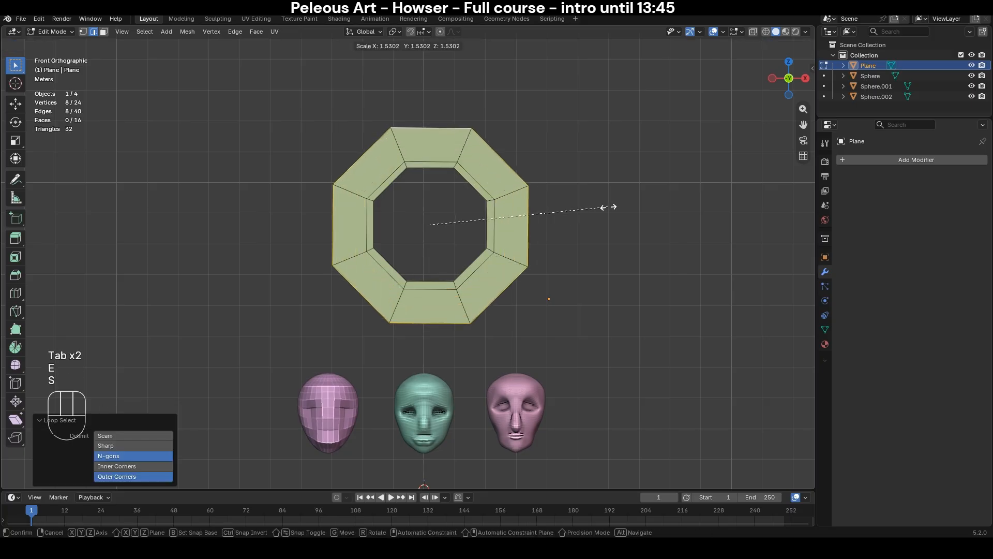
{"action": "left_click", "coordinate": [605, 205]}
{"action": "scroll", "coordinate": [520, 357], "scroll_direction": "up", "scroll_amount": 3}
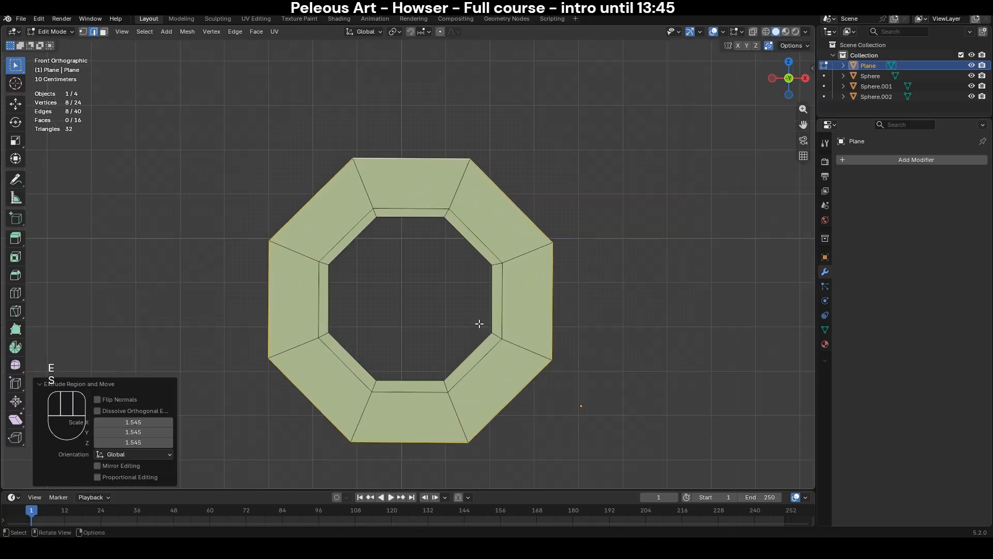
- Switch the ring to Sculpt Mode and set the Grab brush's size to 310 px
{"action": "key", "text": "ctrl+Tab"}
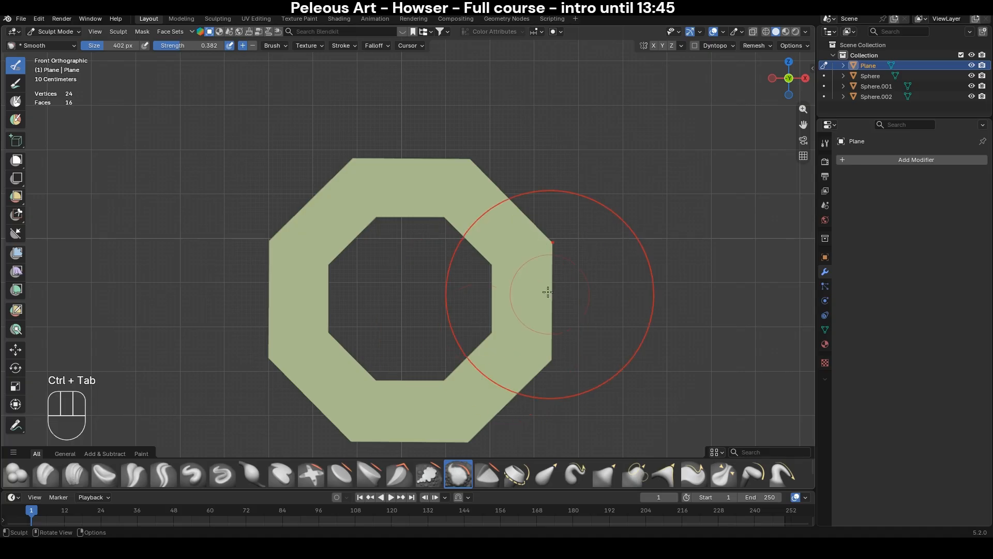
{"action": "key", "text": "g"}
{"action": "key", "text": "f"}
{"action": "left_click", "coordinate": [520, 286]}
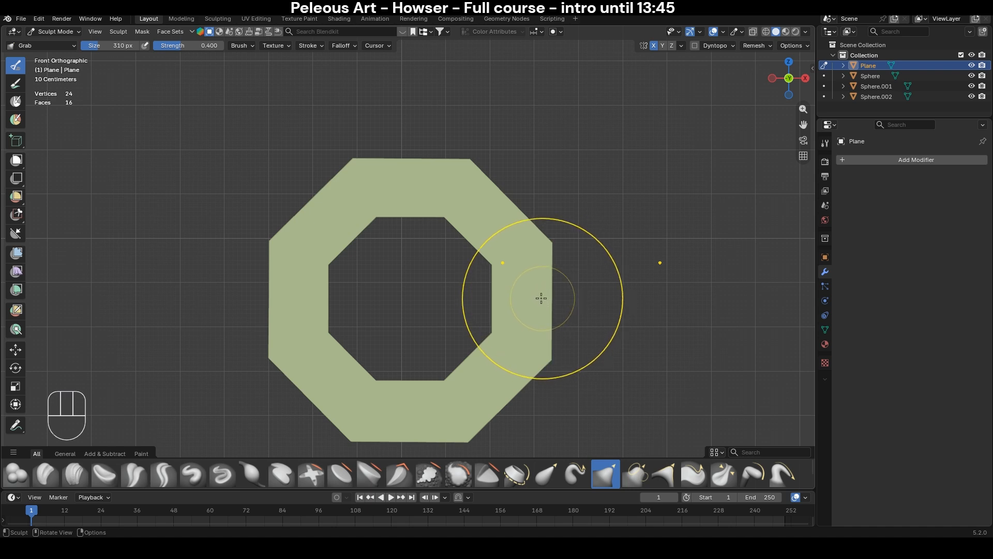
- Leave Sculpt Mode and return the ring to Object Mode
{"action": "scroll", "coordinate": [532, 295], "scroll_direction": "down", "scroll_amount": 1}
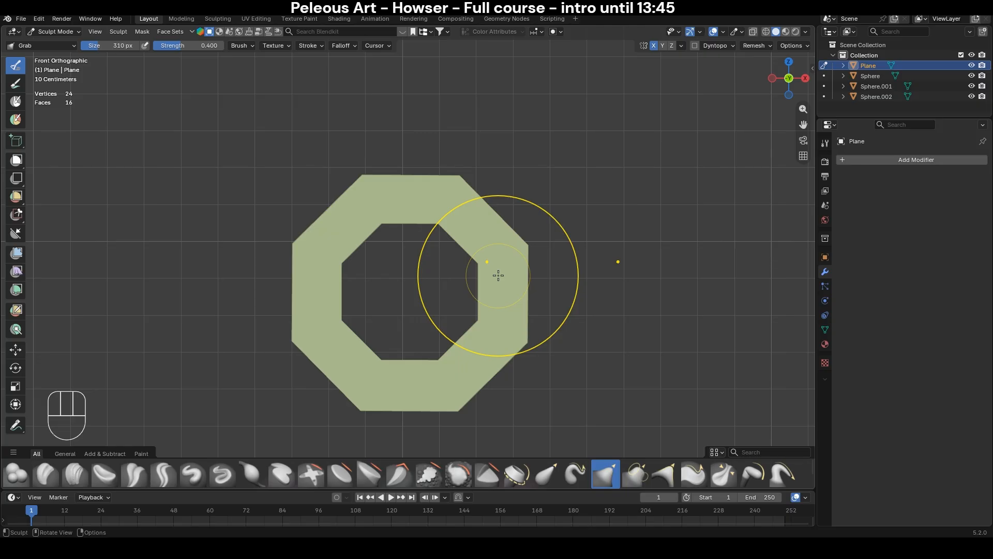
{"action": "scroll", "coordinate": [498, 275], "scroll_direction": "down", "scroll_amount": 1}
{"action": "middle_click_drag", "start_coordinate": [498, 276], "coordinate": [487, 223], "text": "shift"}
{"action": "key", "text": "ctrl+Tab"}
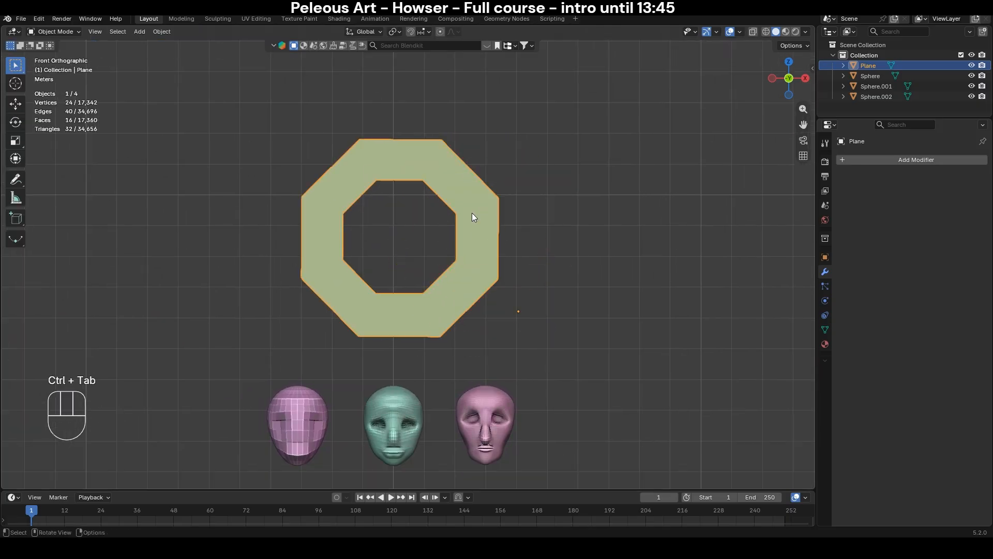
{"action": "scroll", "coordinate": [455, 274], "scroll_direction": "up", "scroll_amount": 3}
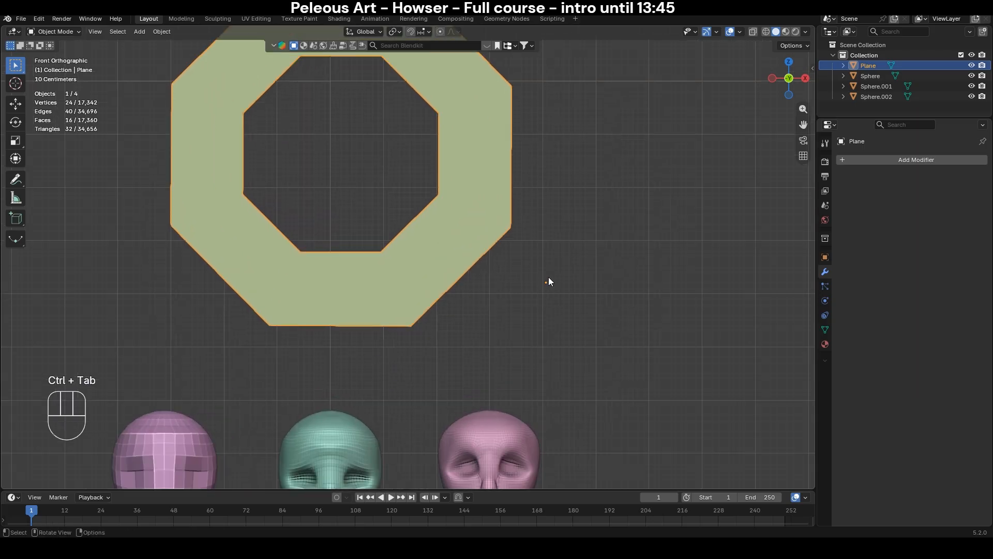
{"action": "scroll", "coordinate": [542, 278], "scroll_direction": "down", "scroll_amount": 1}
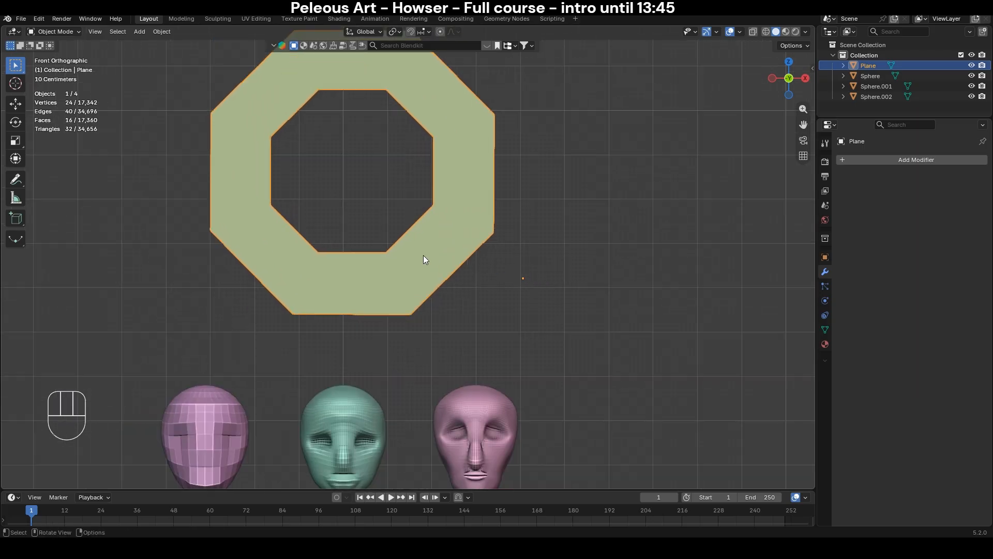
{"action": "middle_click_drag", "start_coordinate": [423, 258], "coordinate": [483, 310], "text": "shift"}
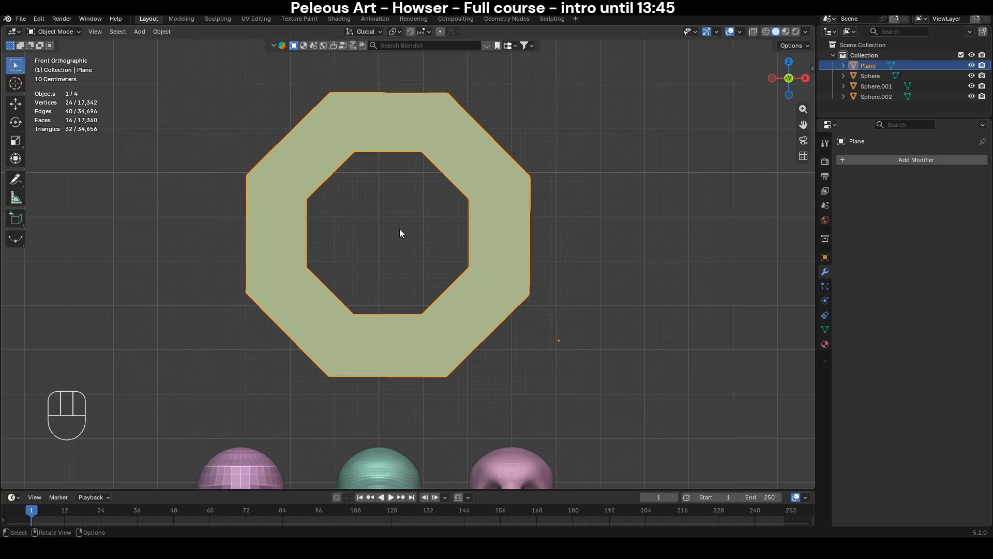
{"action": "middle_click_drag", "start_coordinate": [372, 186], "coordinate": [392, 227], "text": "shift"}
{"action": "scroll", "coordinate": [452, 242], "scroll_direction": "up", "scroll_amount": 2}
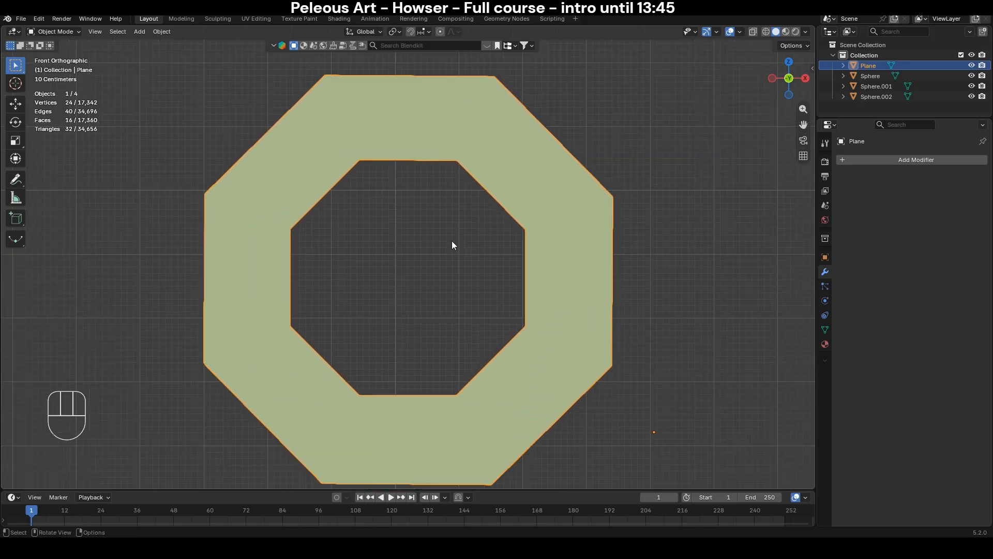
- Set the octagonal ring's origin to the 3D cursor
{"action": "right_click", "coordinate": [530, 198]}
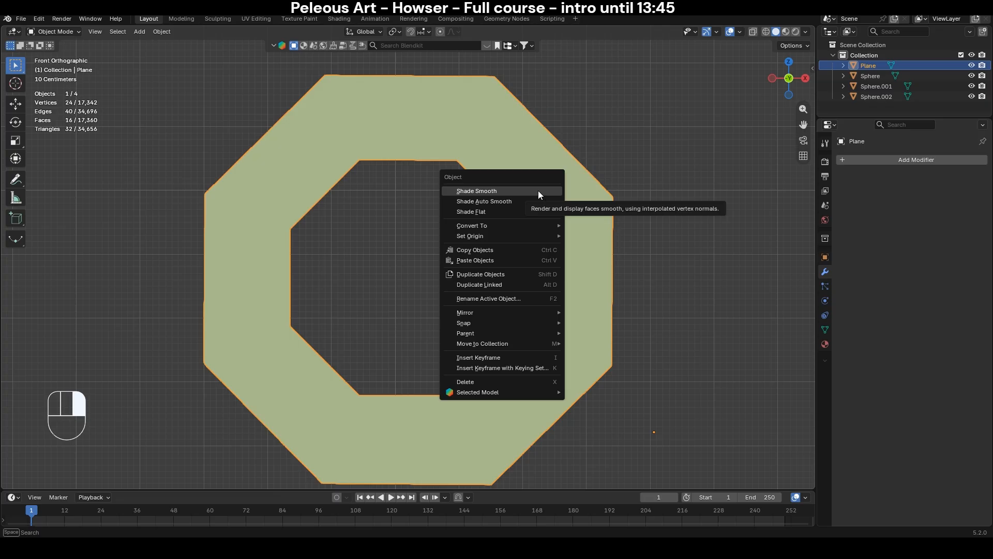
{"action": "mouse_move", "coordinate": [531, 236]}
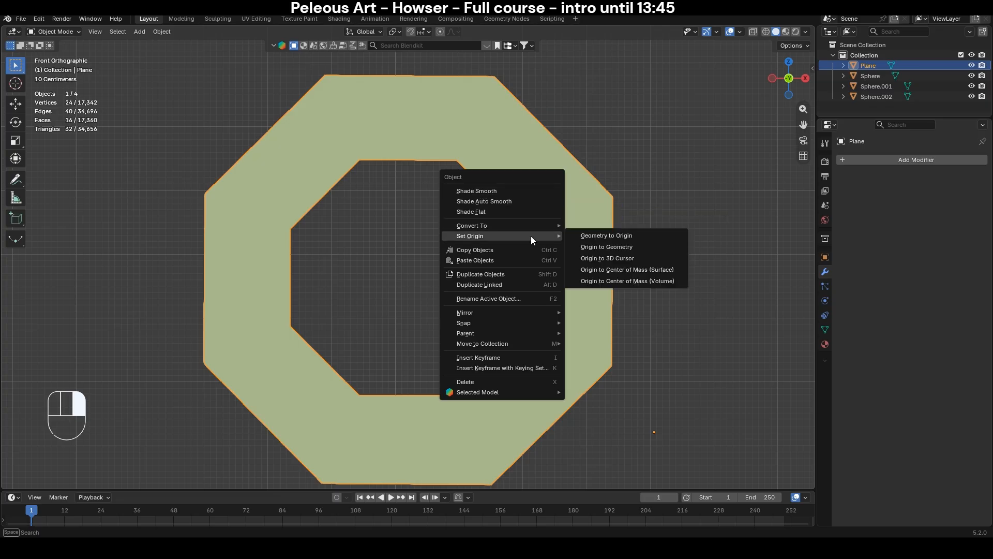
{"action": "left_click", "coordinate": [591, 258]}
{"action": "scroll", "coordinate": [592, 257], "scroll_direction": "down", "scroll_amount": 4}
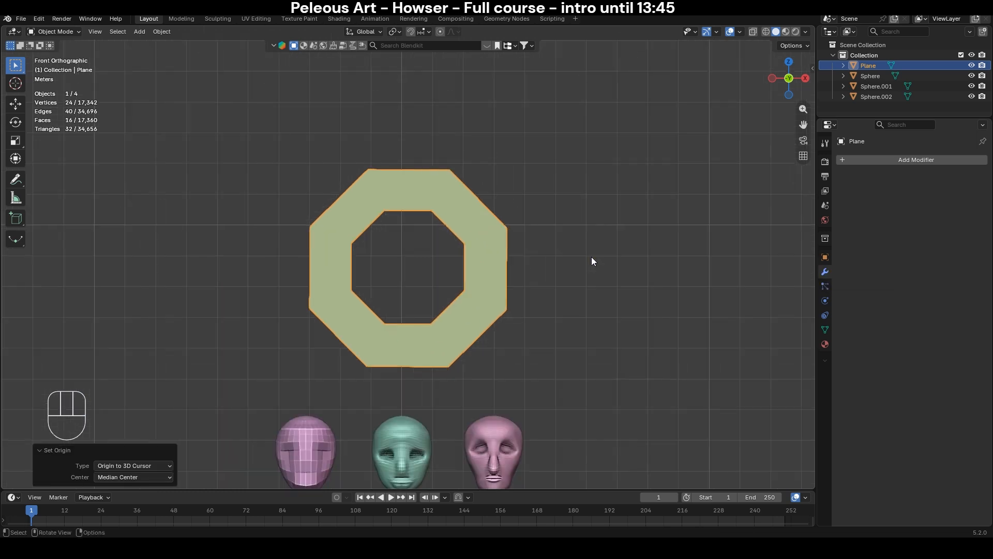
{"action": "scroll", "coordinate": [592, 257], "scroll_direction": "up", "scroll_amount": 3}
{"action": "key", "text": "shift+a"}
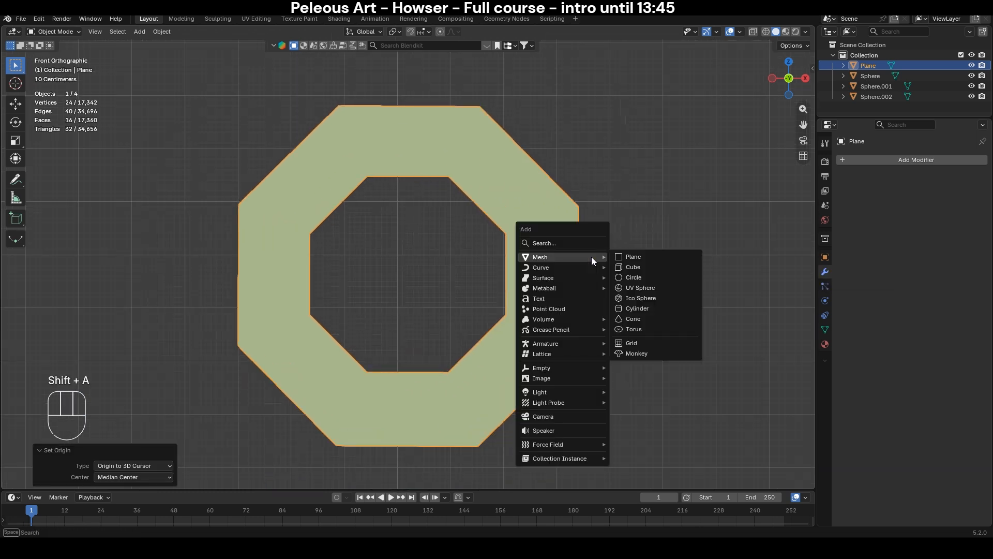
{"action": "key", "text": "Escape"}
- Set the ring's origin to its geometry so it sits at the ring's centre
{"action": "right_click", "coordinate": [549, 253]}
{"action": "mouse_move", "coordinate": [549, 252]}
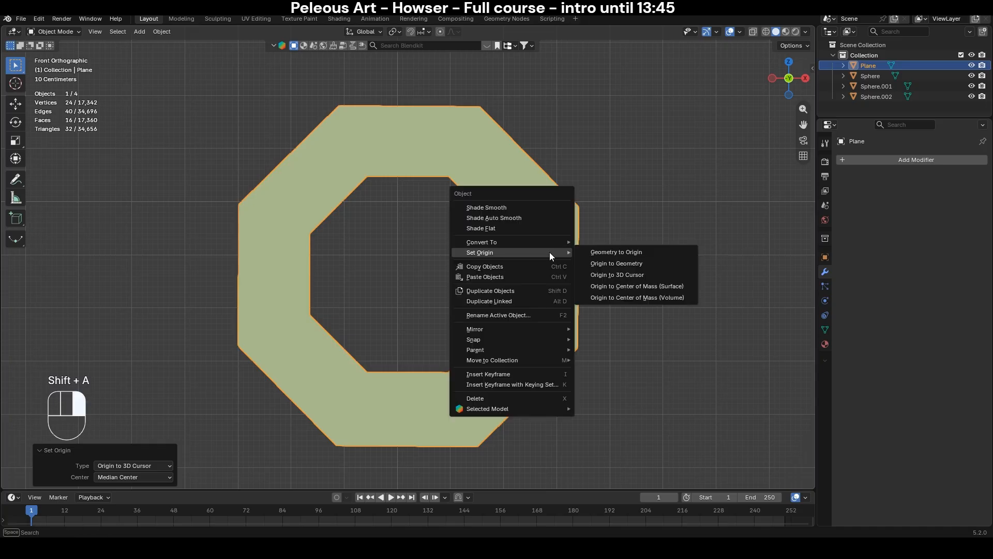
{"action": "left_click", "coordinate": [606, 264]}
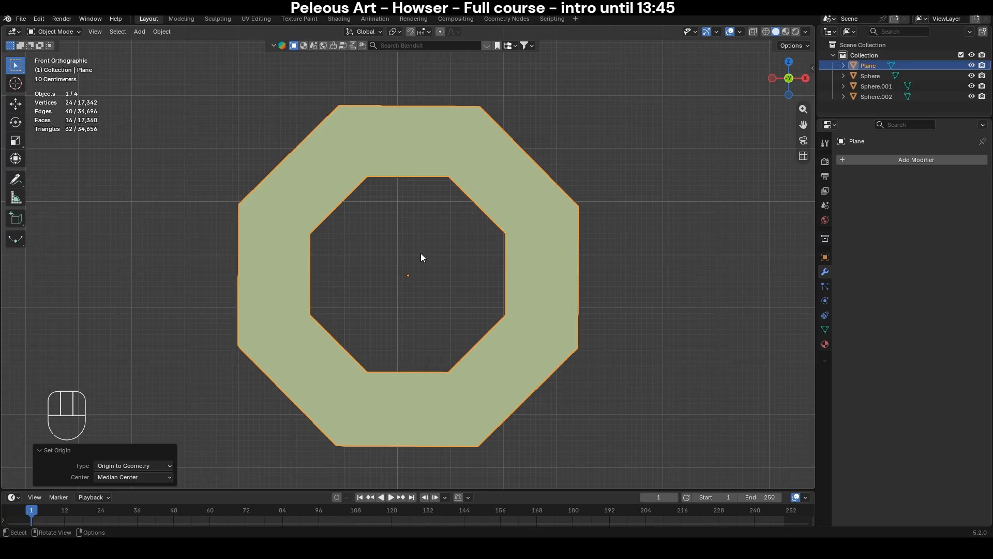
{"action": "right_click", "coordinate": [516, 217]}
{"action": "mouse_move", "coordinate": [516, 217]}
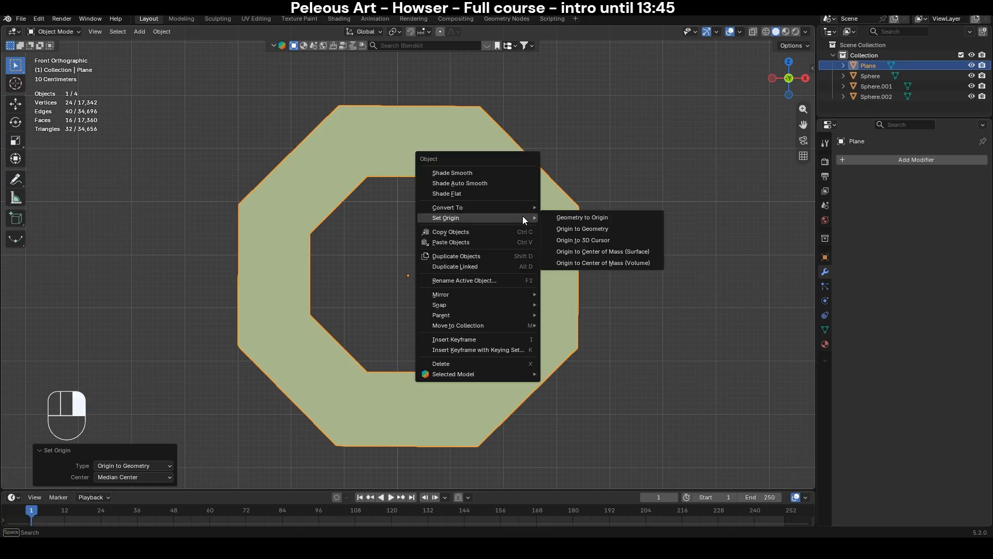
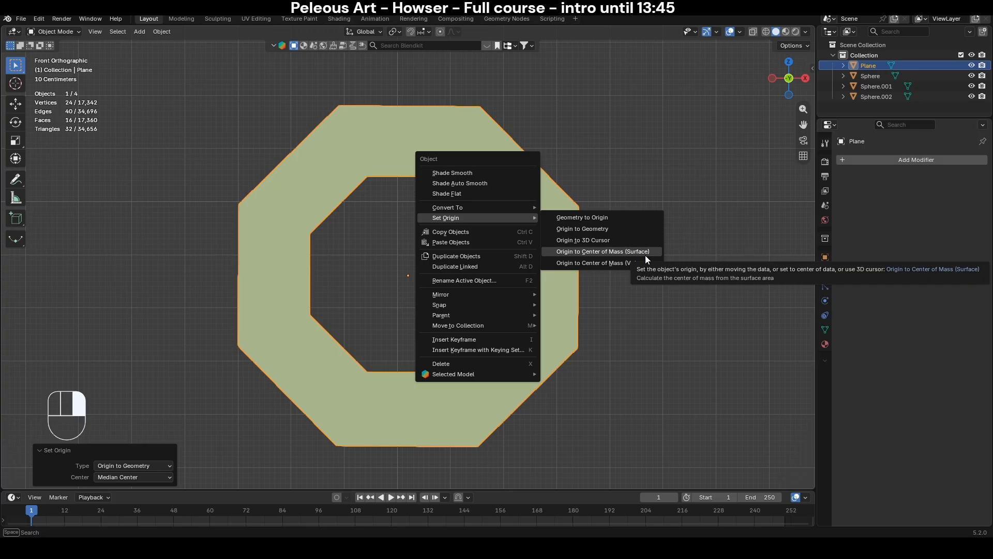
{"action": "left_click", "coordinate": [621, 228]}
{"action": "scroll", "coordinate": [519, 206], "scroll_direction": "down", "scroll_amount": 1}
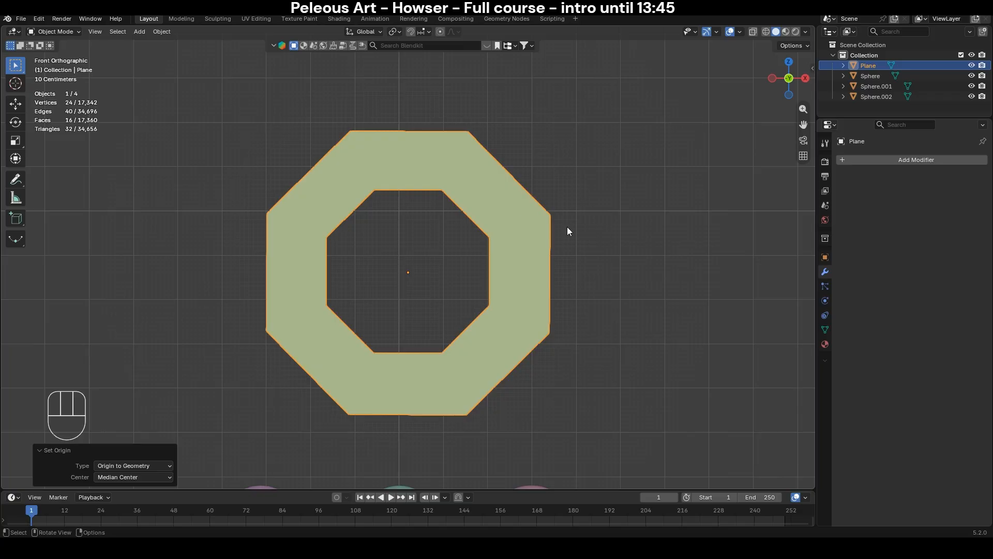
- Add a Catmull-Clark Subdivision modifier to the ring at viewport level 1
{"action": "key", "text": "ctrl+1"}
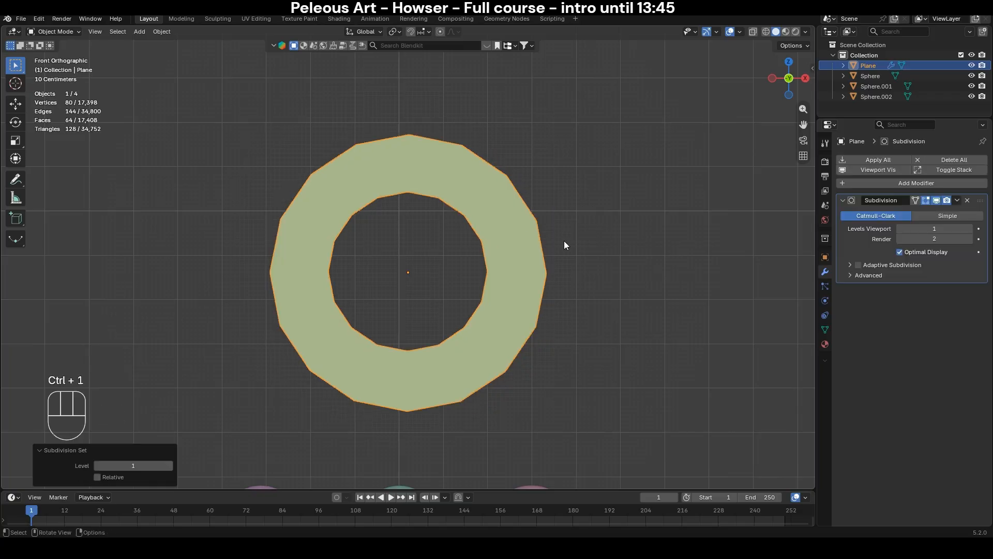
{"action": "scroll", "coordinate": [532, 210], "scroll_direction": "down", "scroll_amount": 4}
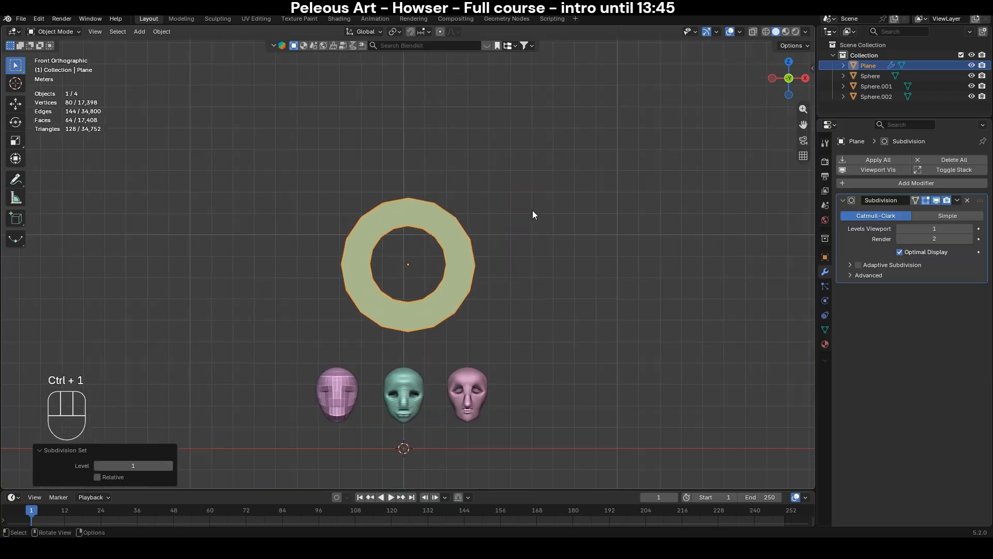
{"action": "scroll", "coordinate": [544, 353], "scroll_direction": "up", "scroll_amount": 4}
{"action": "scroll", "coordinate": [544, 356], "scroll_direction": "down", "scroll_amount": 3}
- Select the ring's outer edge loop in Edit Mode and extrude it about 2.47 m along the Y axis
{"action": "mouse_move", "coordinate": [544, 357]}
{"action": "middle_mouse_down"}
{"action": "mouse_move", "coordinate": [598, 337]}
{"action": "mouse_move", "coordinate": [551, 347]}
{"action": "middle_mouse_up"}
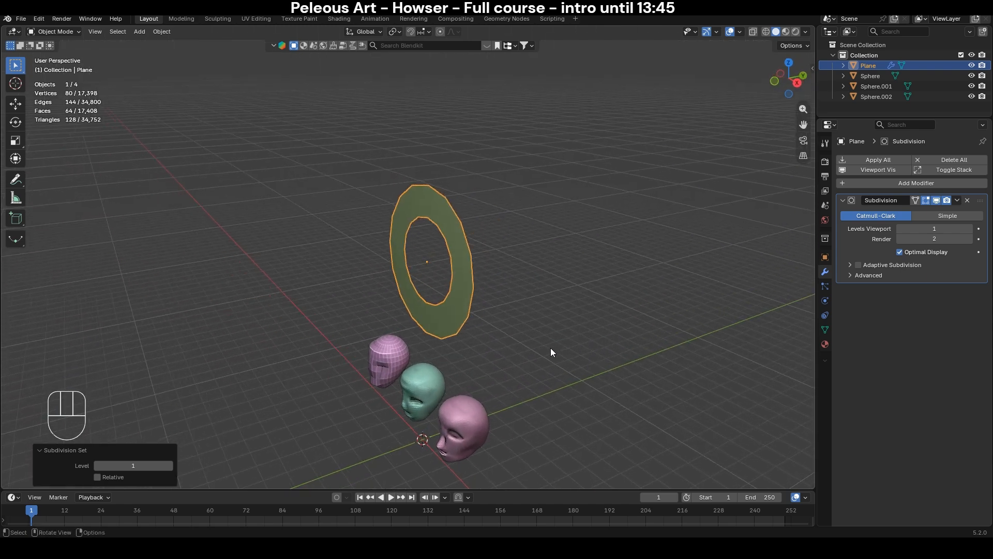
{"action": "key", "text": "Tab"}
{"action": "key", "text": "2"}
{"action": "left_click", "coordinate": [455, 189], "text": "alt"}
{"action": "key", "text": "e"}
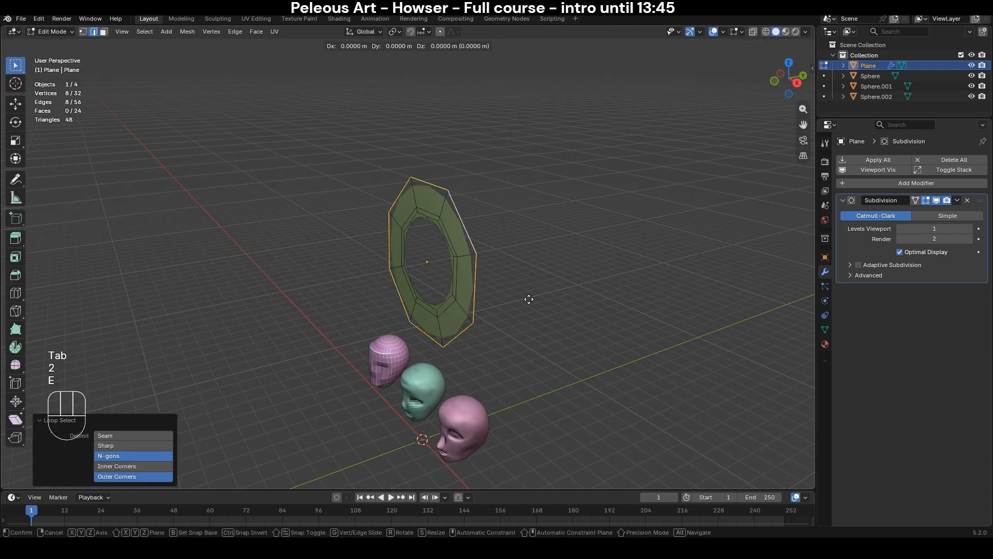
{"action": "key", "text": "y"}
{"action": "key", "text": "Escape"}
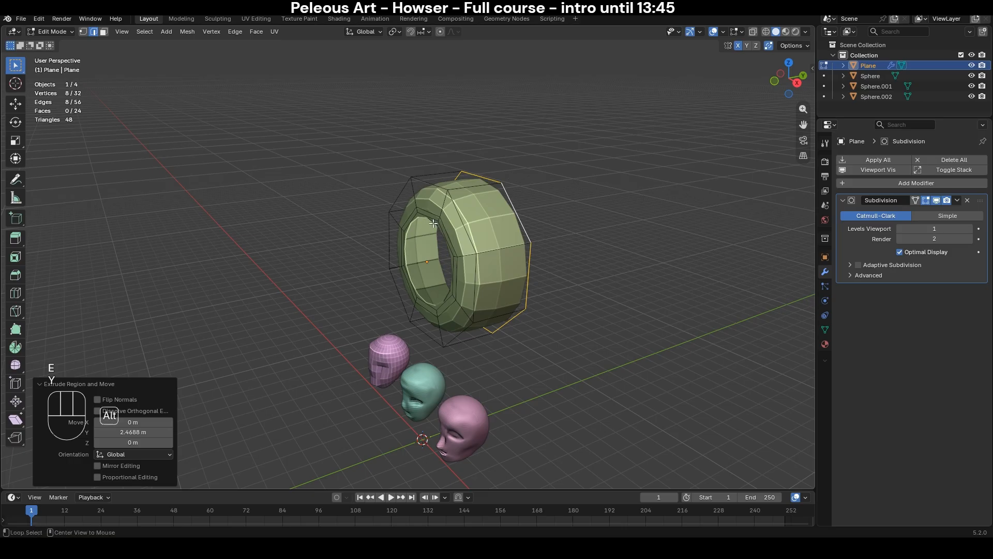
- Close the ring's hole by selecting its inner edge loop and applying Grid Fill with span 2, and return to Object Mode
{"action": "left_click", "coordinate": [423, 220], "text": "alt"}
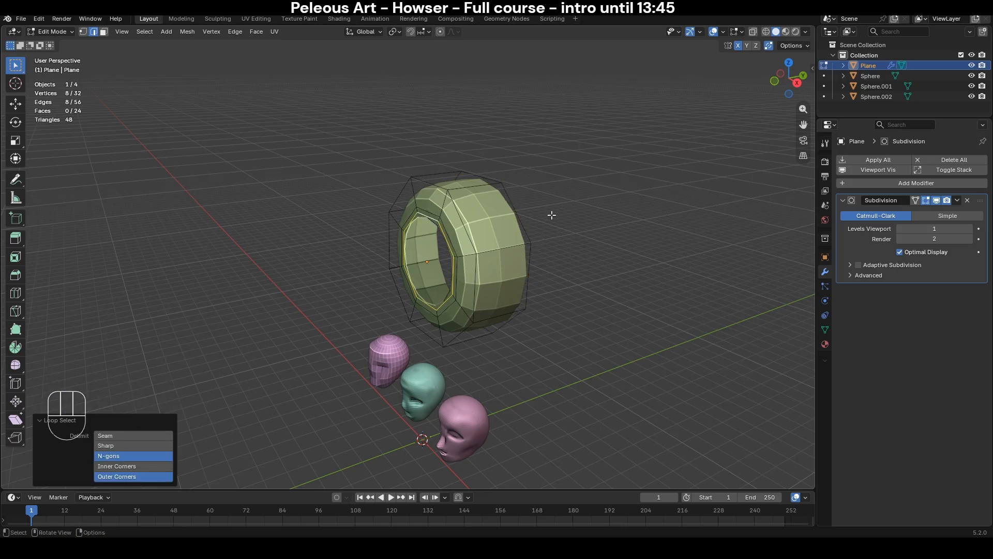
{"action": "key", "text": "F3"}
{"action": "key", "text": "Return"}
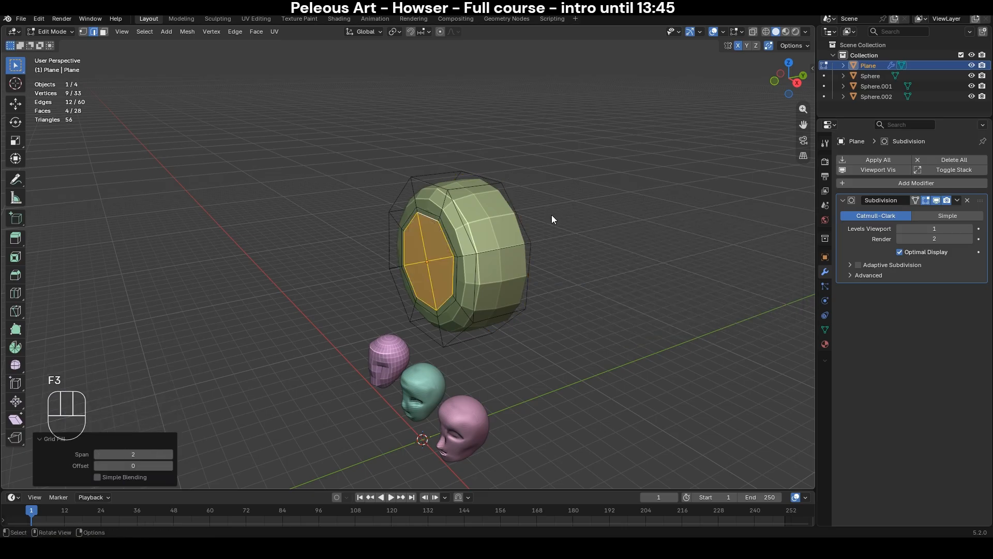
{"action": "key", "text": "Tab"}
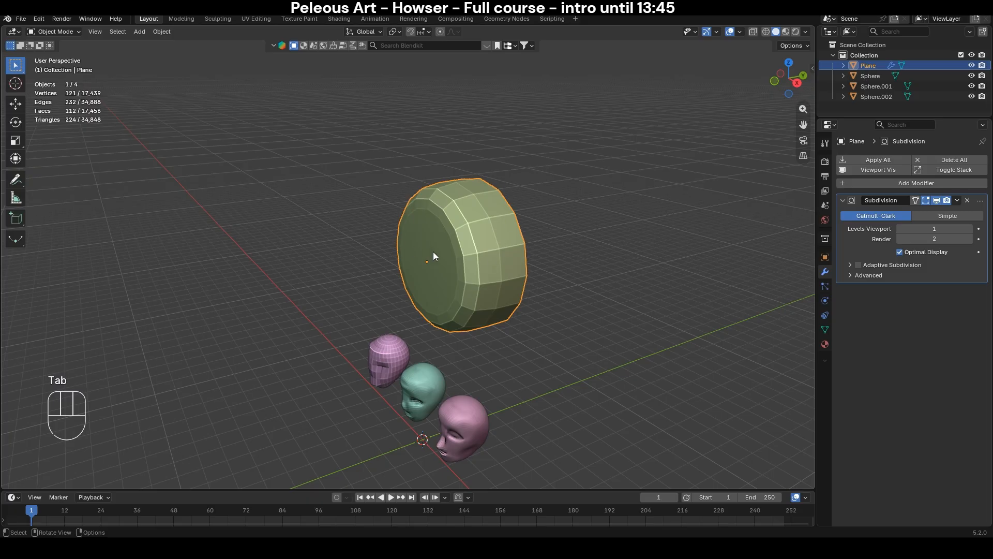
- Shade the capped ring smooth
{"action": "middle_click_drag", "start_coordinate": [414, 239], "coordinate": [454, 237]}
{"action": "right_click", "coordinate": [401, 236]}
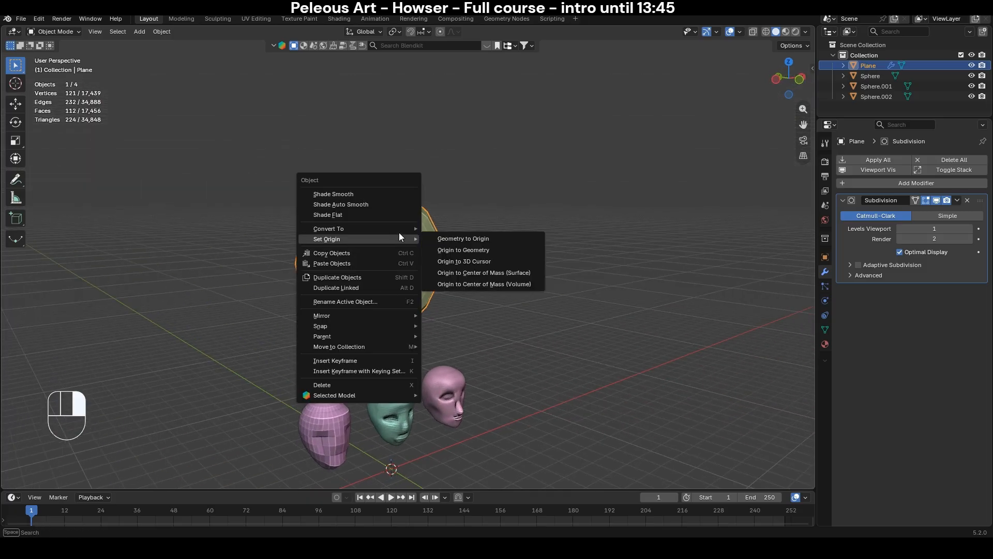
{"action": "left_click", "coordinate": [392, 195]}
- Try to rotate the capped ring 90° about the global X axis in side view
{"action": "key", "text": "KP_1"}
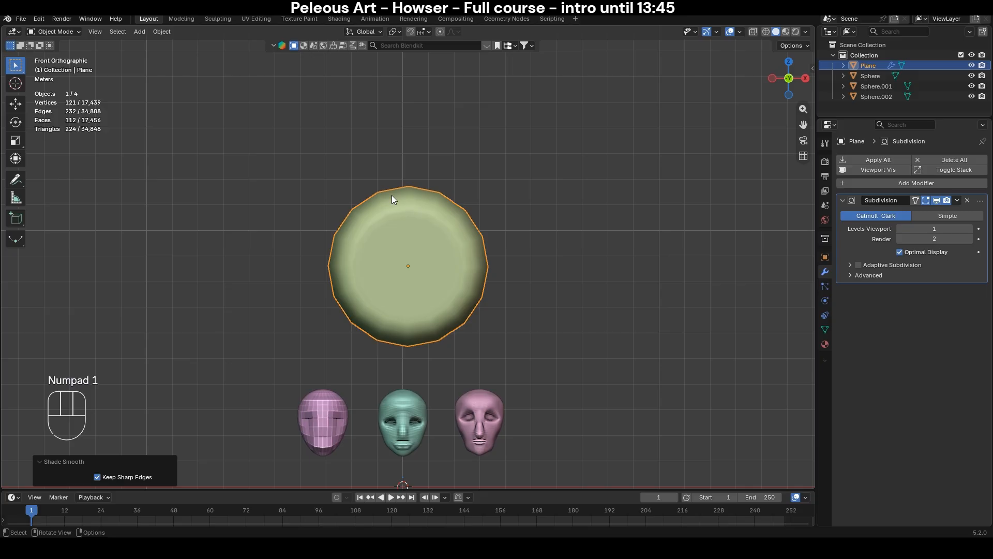
{"action": "key", "text": "KP_3"}
{"action": "key", "text": "r"}
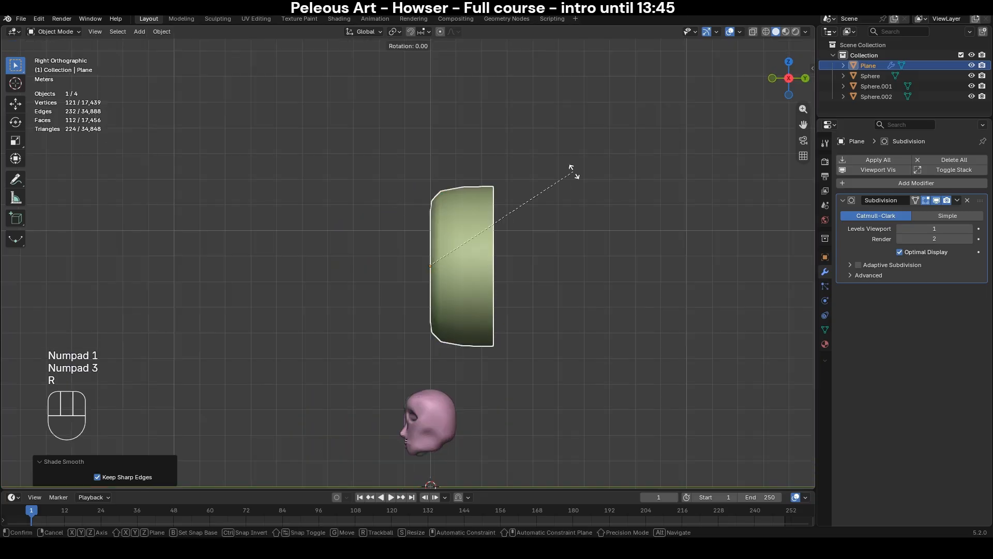
{"action": "key", "text": "x"}
{"action": "key", "text": "KP_9"}
{"action": "key", "text": "KP_0"}
{"action": "key", "text": "KP_Enter"}
{"action": "key", "text": "ctrl+z"}
- Rotate the capped ring -90° about the global X axis
{"action": "key", "text": "r"}
{"action": "key", "text": "x"}
{"action": "key", "text": "KP_Subtract"}
{"action": "key", "text": "KP_9"}
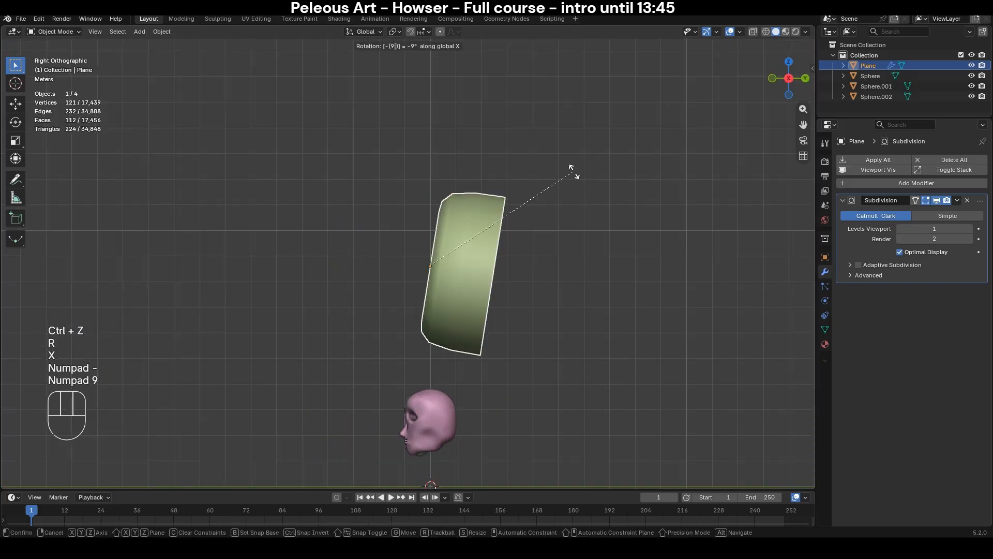
{"action": "key", "text": "KP_0"}
{"action": "key", "text": "KP_Enter"}
- Scale the rotated cap down uniformly and lower it about 4.08 m along Z towards the heads
{"action": "middle_click_drag", "start_coordinate": [417, 304], "coordinate": [567, 318]}
{"action": "scroll", "coordinate": [566, 318], "scroll_direction": "up", "scroll_amount": 1}
{"action": "key", "text": "s"}
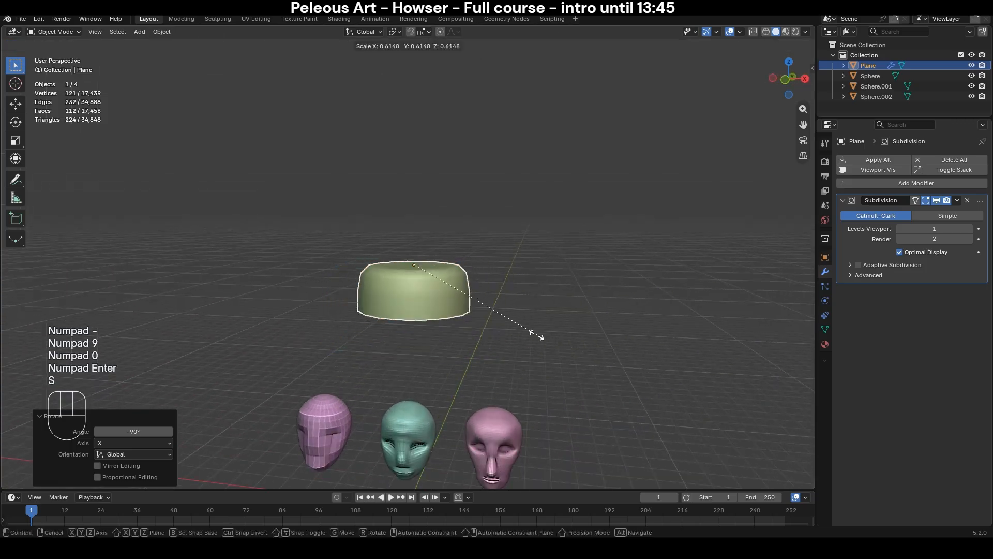
{"action": "left_click", "coordinate": [520, 267]}
{"action": "key", "text": "g"}
{"action": "key", "text": "z"}
{"action": "left_click", "coordinate": [516, 384]}
- Shrink the cap further in front view and move it about -0.17 m in X and -0.33 m in Z over the middle head
{"action": "middle_click_drag", "start_coordinate": [516, 383], "coordinate": [524, 226], "text": "shift"}
{"action": "scroll", "coordinate": [543, 293], "scroll_direction": "up", "scroll_amount": 1}
{"action": "key", "text": "KP_1"}
{"action": "scroll", "coordinate": [543, 294], "scroll_direction": "up", "scroll_amount": 2}
{"action": "scroll", "coordinate": [524, 226], "scroll_direction": "up", "scroll_amount": 1}
{"action": "scroll", "coordinate": [524, 225], "scroll_direction": "up", "scroll_amount": 1}
{"action": "key", "text": "s"}
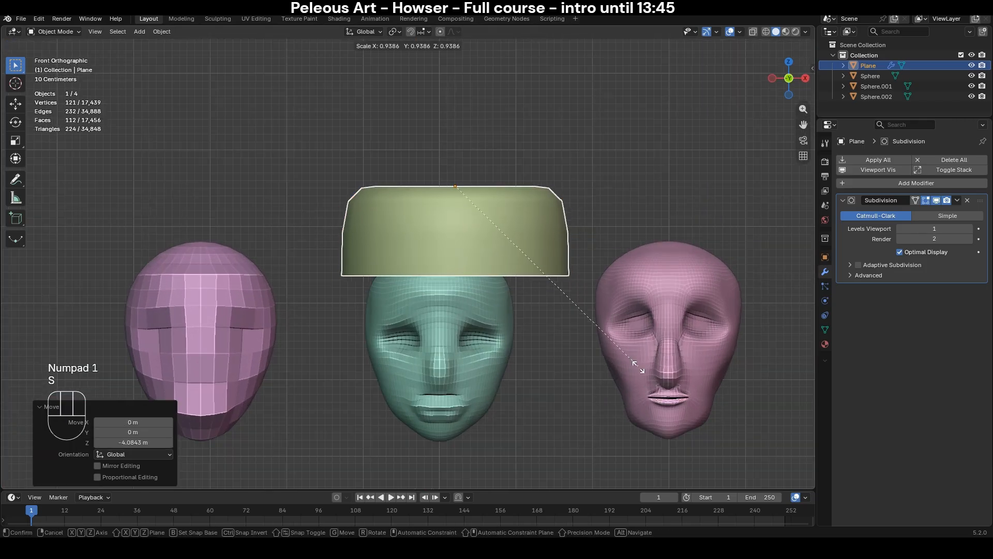
{"action": "left_click", "coordinate": [592, 339]}
{"action": "key", "text": "g"}
{"action": "left_click", "coordinate": [634, 393]}
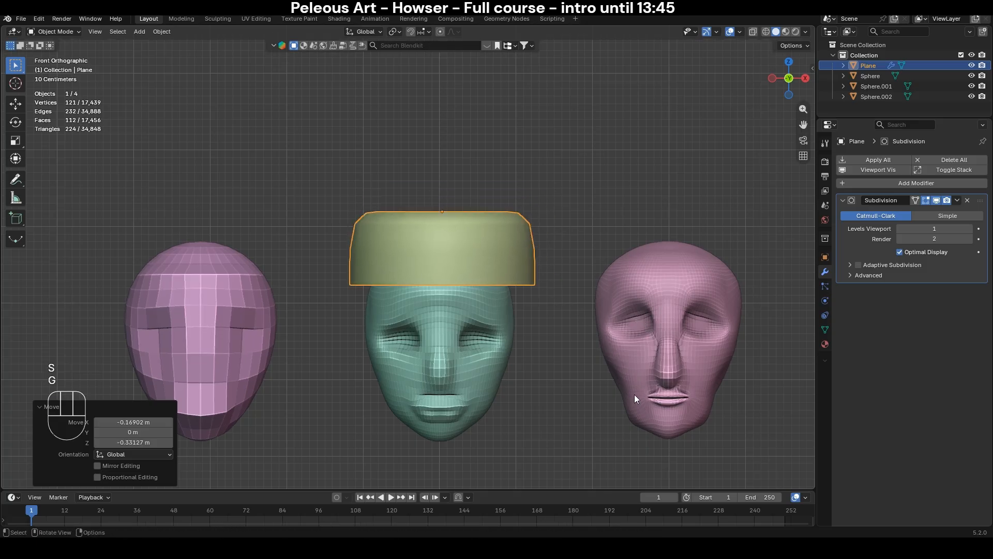
- Refine the cap's uniform scale to fit the middle head and lower it about 0.07 m along Z
{"action": "key", "text": "s"}
{"action": "left_click", "coordinate": [591, 366]}
{"action": "key", "text": "s"}
{"action": "key", "text": "g"}
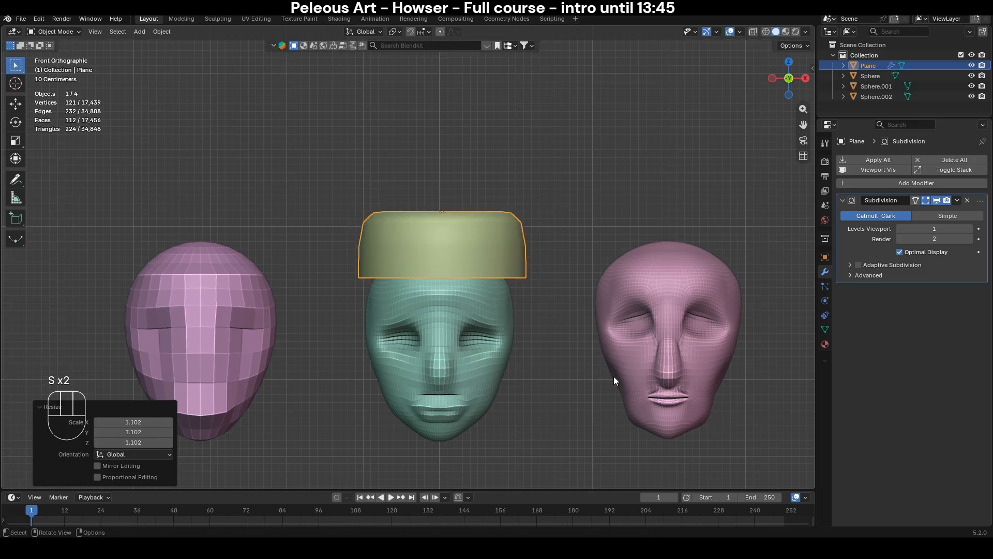
{"action": "key", "text": "z"}
{"action": "left_click", "coordinate": [613, 373]}
- Lower the cap further along Z onto the top of the middle head
{"action": "middle_click_drag", "start_coordinate": [614, 373], "coordinate": [408, 250]}
{"action": "key", "text": "g"}
{"action": "key", "text": "z"}
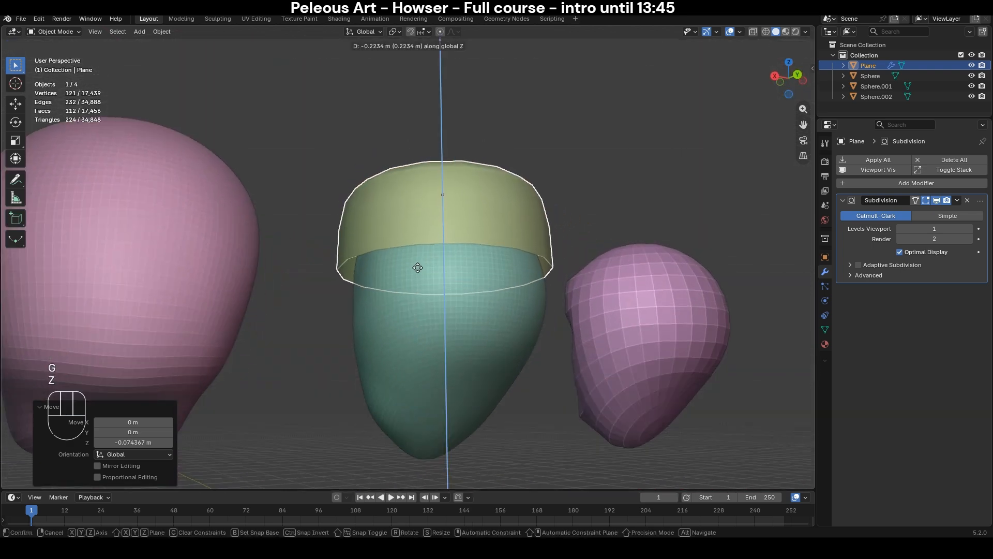
{"action": "left_click", "coordinate": [417, 272]}
- Try to move the cap along the X axis, and undo the move
{"action": "key", "text": "g"}
{"action": "key", "text": "x"}
{"action": "left_click", "coordinate": [391, 244]}
{"action": "key", "text": "ctrl+z"}
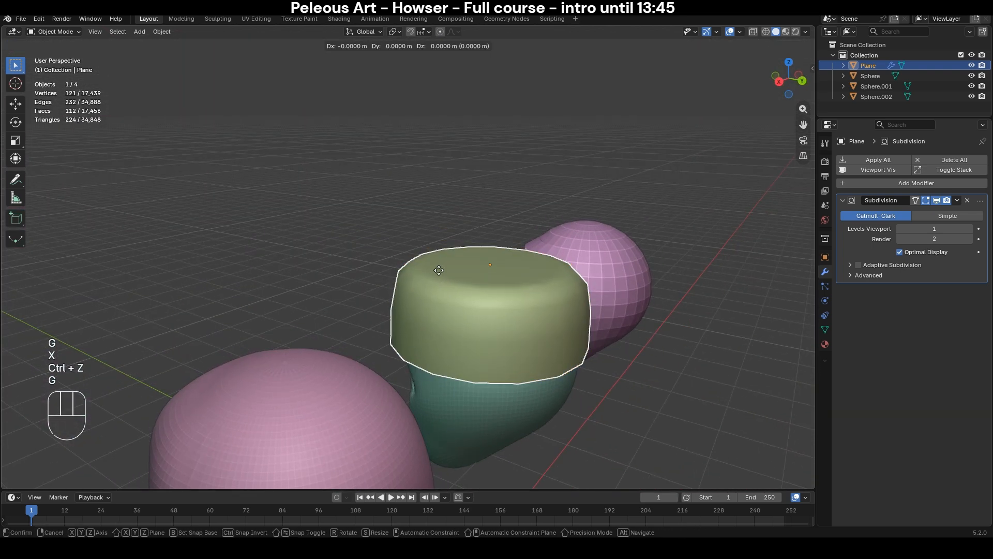
- Move the cap along the Y axis to line it up with the middle head, staying in Object Mode
{"action": "key", "text": "g"}
{"action": "key", "text": "y"}
{"action": "left_click", "coordinate": [446, 273]}
{"action": "key", "text": "KP_1"}
{"action": "key", "text": "Tab"}
{"action": "scroll", "coordinate": [445, 273], "scroll_direction": "down", "scroll_amount": 1}
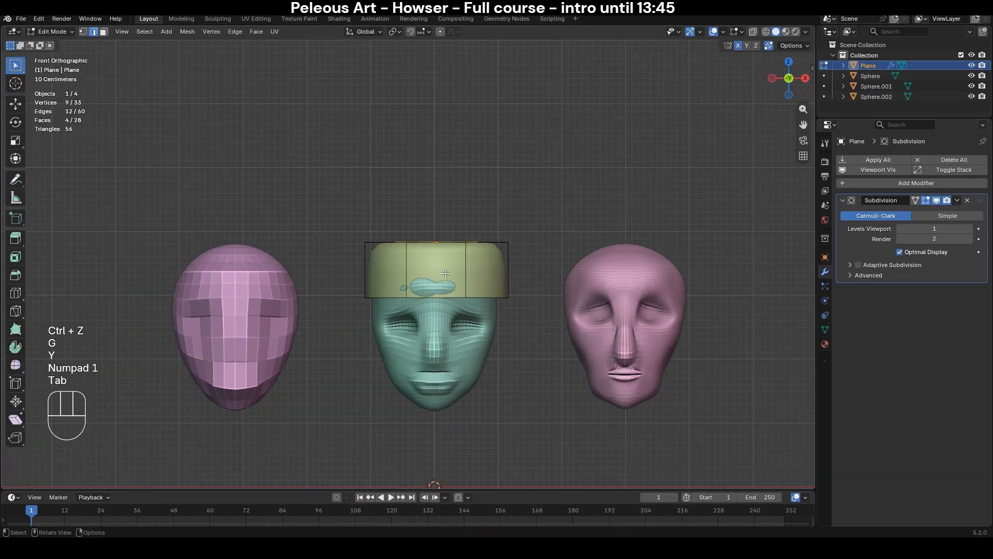
{"action": "key", "text": "Tab"}
- Select the cap and all three comparison heads and delete them from the scene
{"action": "scroll", "coordinate": [588, 217], "scroll_direction": "down", "scroll_amount": 4}
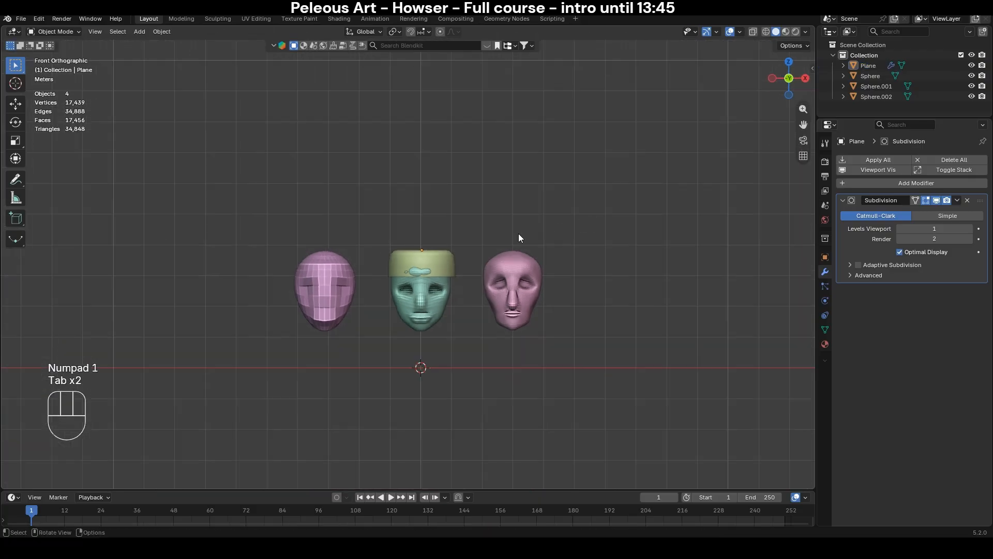
{"action": "left_click_drag", "start_coordinate": [231, 181], "coordinate": [592, 372]}
{"action": "key", "text": "x"}
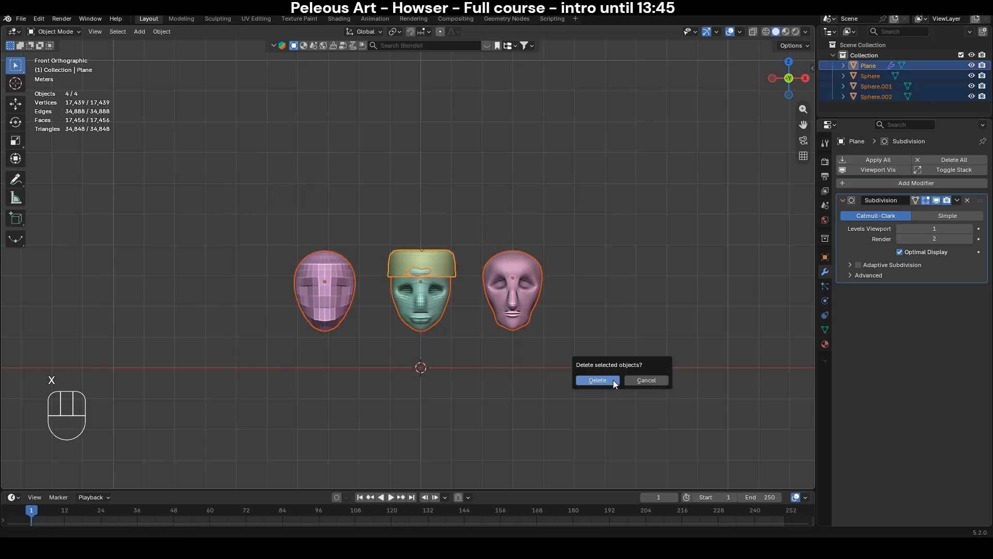
{"action": "left_click", "coordinate": [613, 380]}
- Add the Howser character sheet with front and side views as a reference image in front view
{"action": "key", "text": "shift+a"}
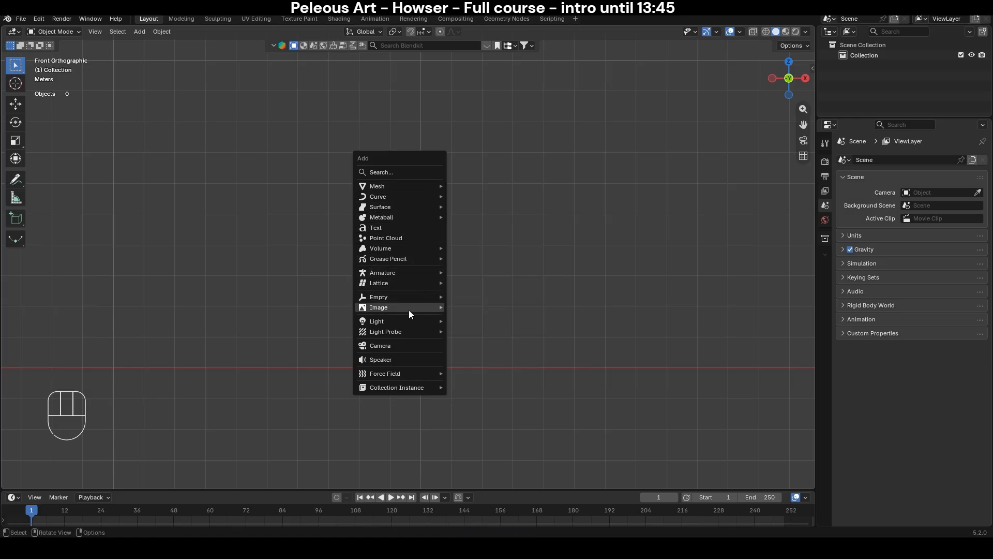
{"action": "mouse_move", "coordinate": [418, 307]}
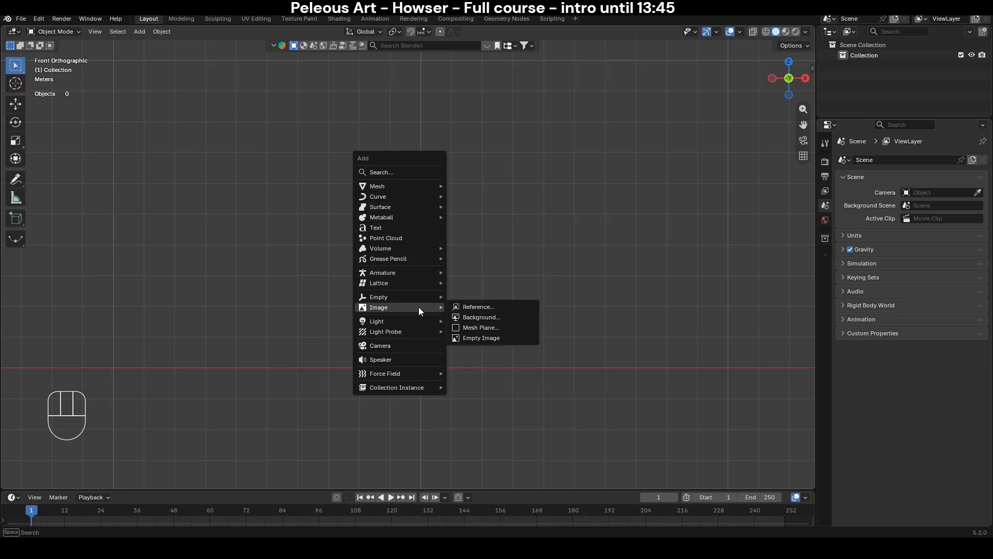
{"action": "left_click", "coordinate": [472, 308]}
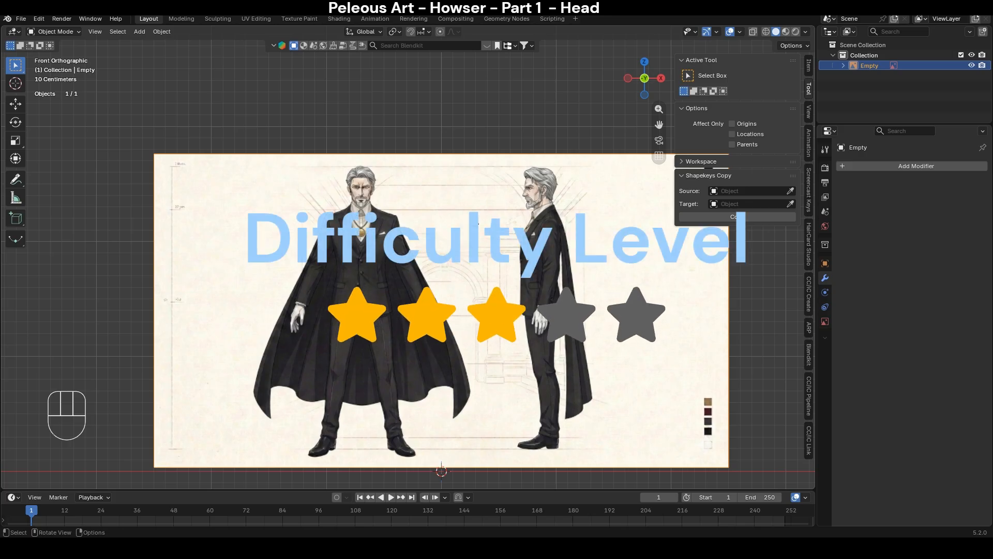
- Rename the reference image object to Ref_Front
{"action": "key", "text": "F2"}
{"action": "type", "text": "Howser_Re"}
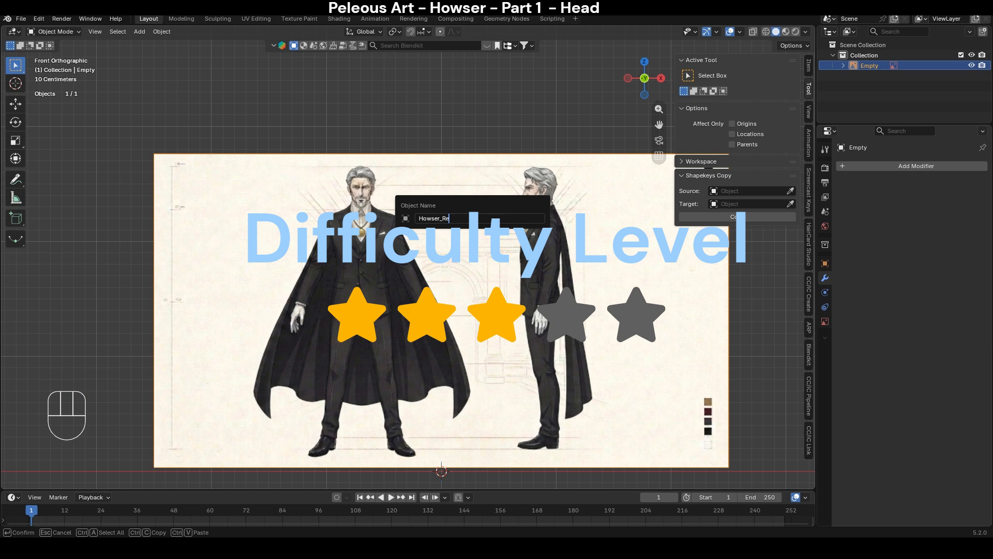
{"action": "key", "text": "ctrl+a"}
{"action": "key", "text": "BackSpace"}
{"action": "type", "text": "Ref_Front"}
{"action": "key", "text": "Return"}
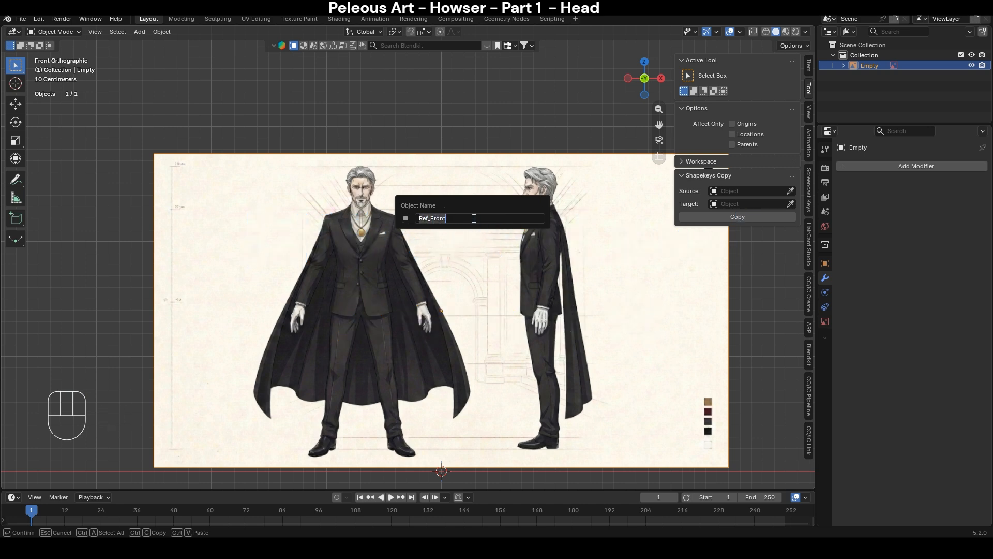
- Duplicate the Ref_Front image in place and rotate the copy 90 degrees about the Z axis
{"action": "scroll", "coordinate": [475, 223], "scroll_direction": "down", "scroll_amount": 2}
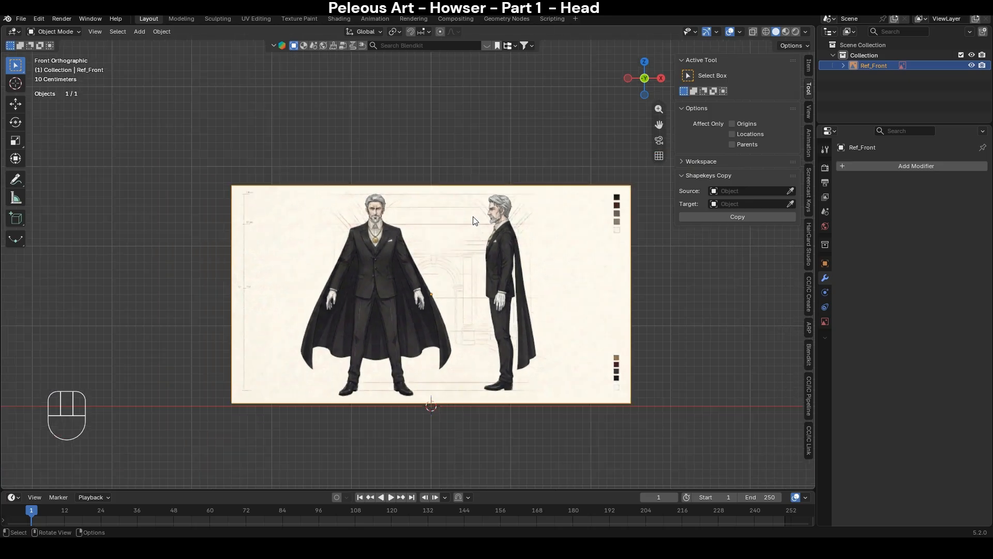
{"action": "key", "text": "shift+d"}
{"action": "key", "text": "Escape"}
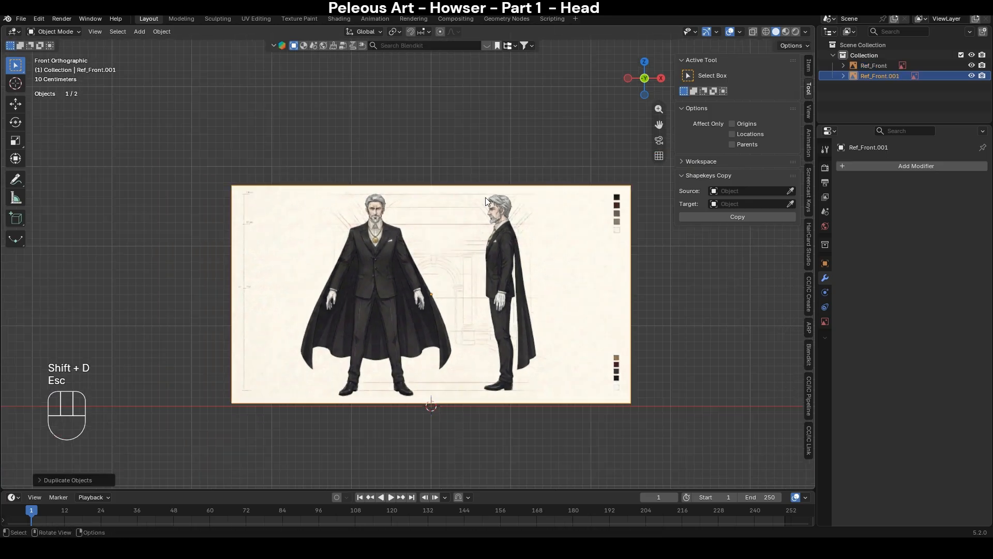
{"action": "key", "text": "r"}
{"action": "key", "text": "z"}
{"action": "key", "text": "KP_9"}
{"action": "key", "text": "KP_0"}
{"action": "key", "text": "KP_Enter"}
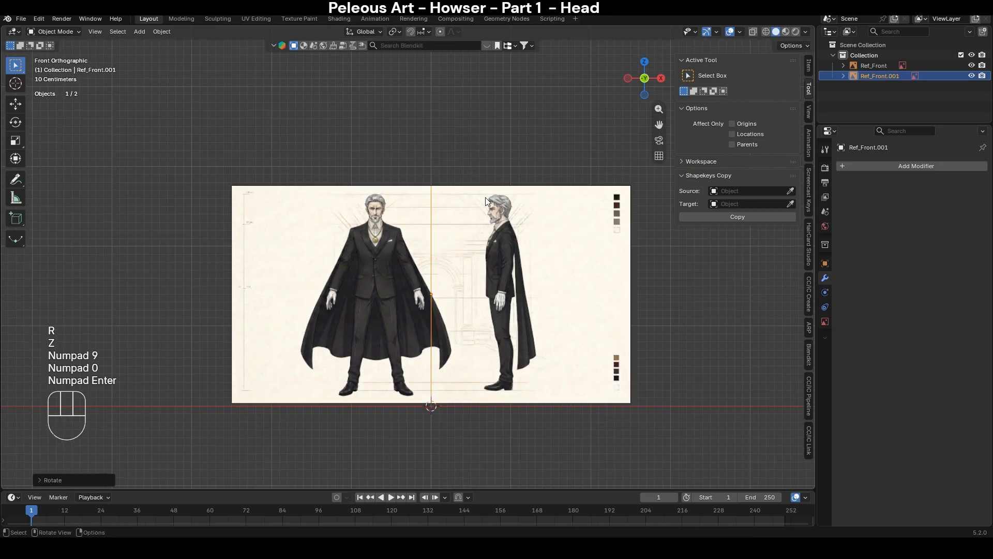
- Move the rotated reference copy -2 m along the X axis
{"action": "middle_click_drag", "start_coordinate": [629, 267], "coordinate": [576, 296]}
{"action": "key", "text": "g"}
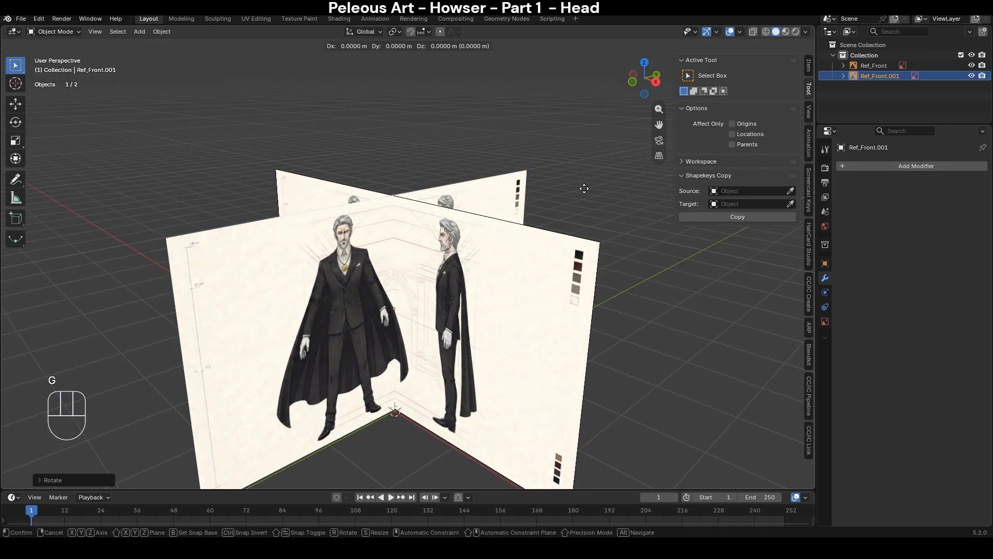
{"action": "key", "text": "x"}
{"action": "key", "text": "KP_Subtract"}
{"action": "key", "text": "KP_2"}
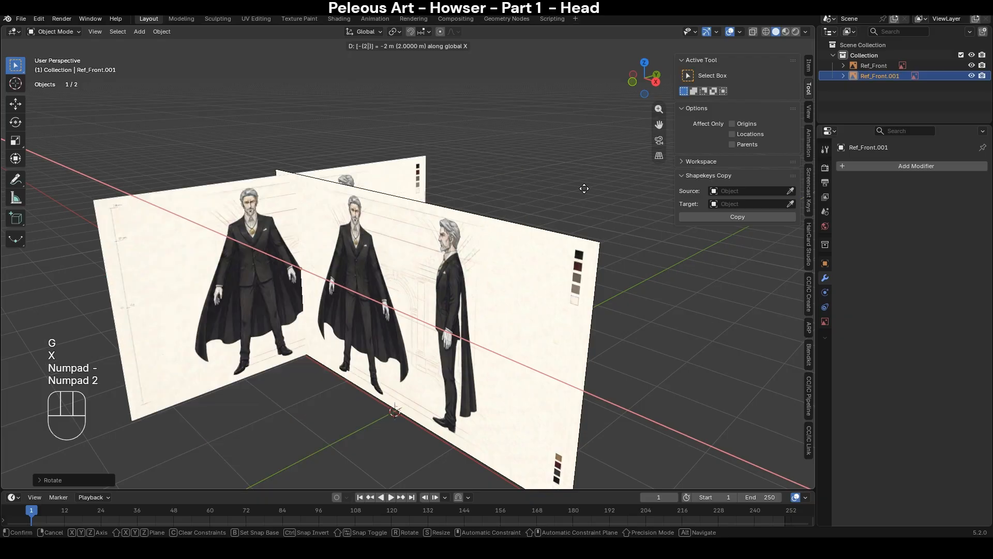
{"action": "key", "text": "KP_Enter"}
- Enable opacity for the Ref_Front image and set it to 0.5
{"action": "left_click", "coordinate": [505, 314]}
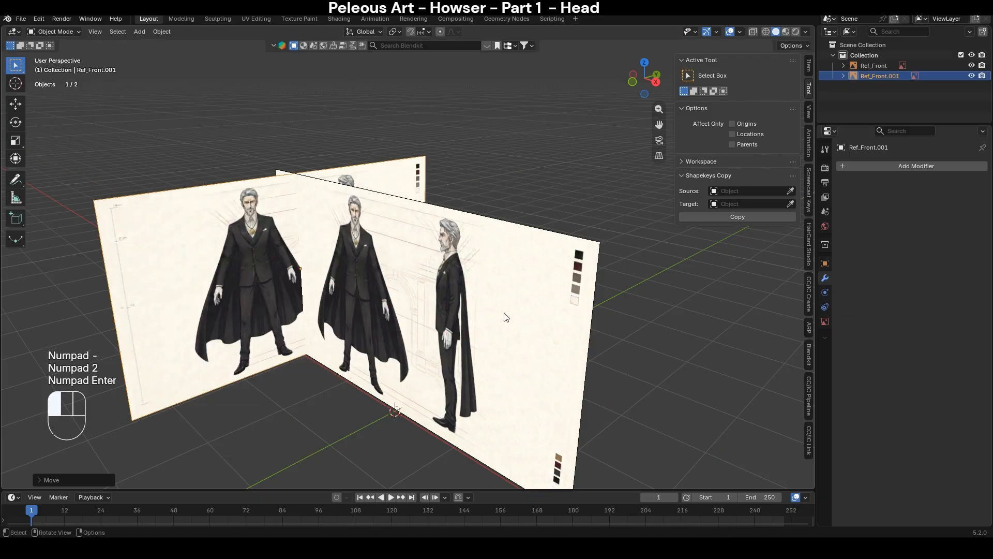
{"action": "left_click", "coordinate": [825, 321]}
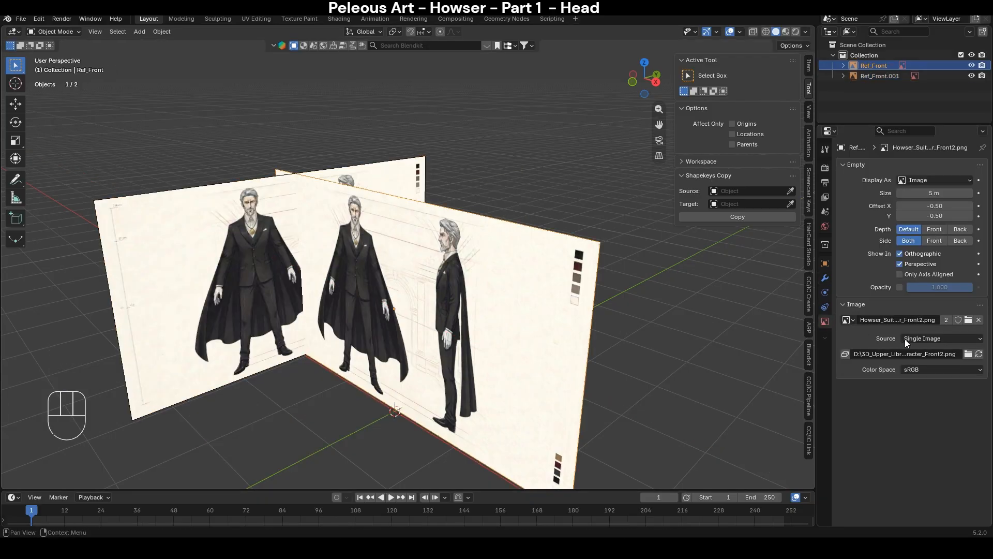
{"action": "left_click", "coordinate": [900, 287]}
{"action": "left_click", "coordinate": [939, 287]}
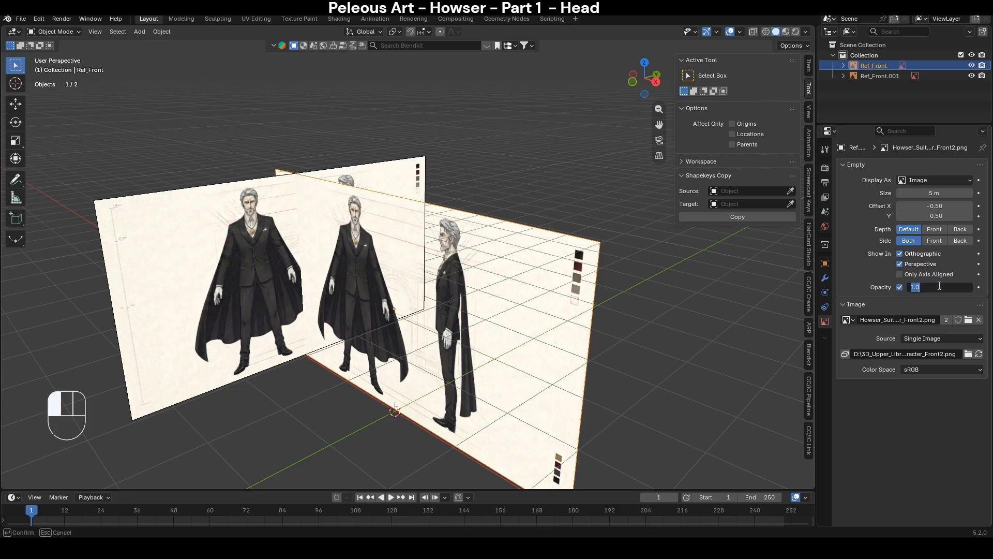
{"action": "type", "text": "0.5"}
{"action": "key", "text": "Return"}
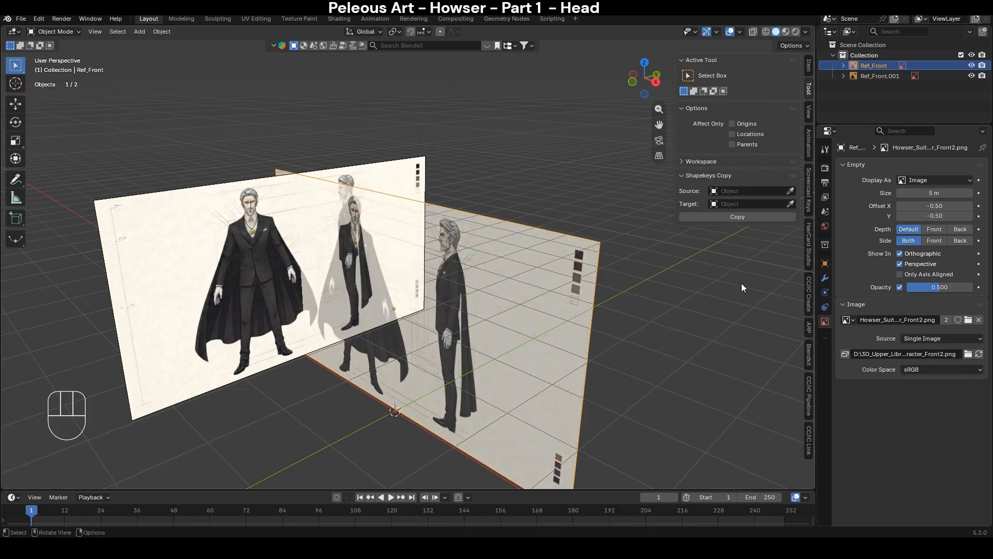
- Set the rotated reference copy's opacity to 0.5, deselect it, and turn on X-ray display
{"action": "left_click", "coordinate": [239, 230]}
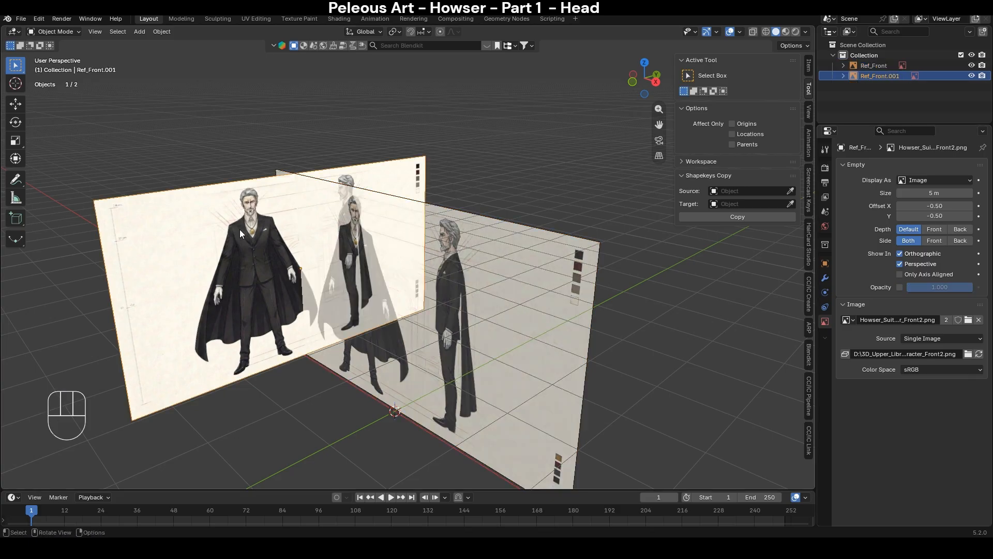
{"action": "left_click", "coordinate": [900, 288]}
{"action": "left_click", "coordinate": [939, 286]}
{"action": "type", "text": "0"}
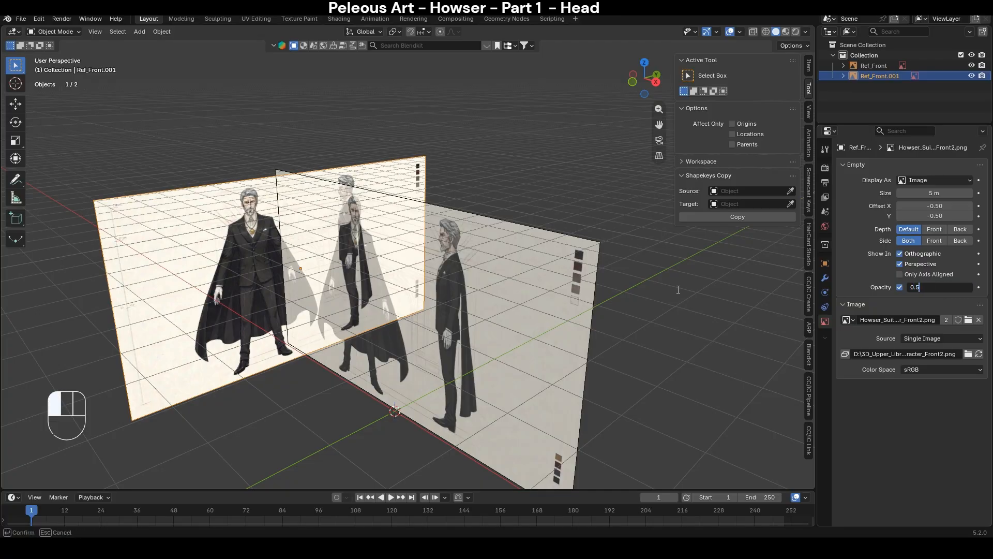
{"action": "type", "text": ".5"}
{"action": "key", "text": "Return"}
{"action": "left_click", "coordinate": [644, 356]}
{"action": "key", "text": "alt+z"}
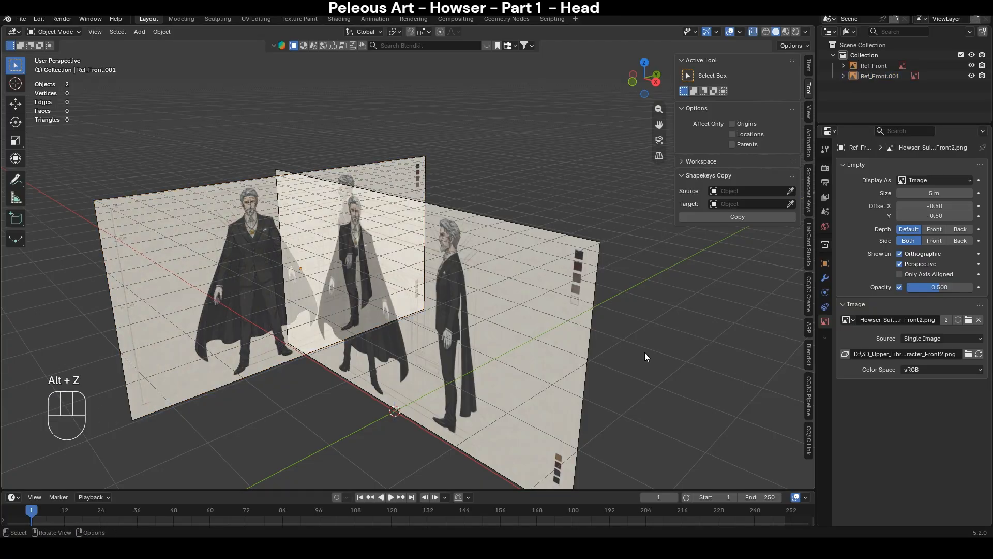
- In front view, move Ref_Front about 0.7 m along X to centre the front figure on the world origin
{"action": "key", "text": "KP_1"}
{"action": "key", "text": "n"}
{"action": "left_click", "coordinate": [475, 240]}
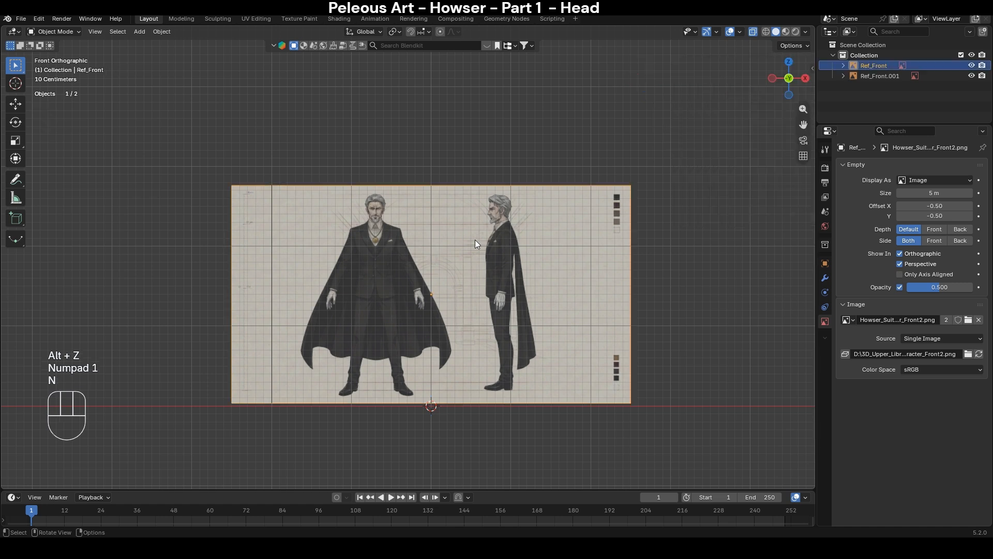
{"action": "key", "text": "g"}
{"action": "key", "text": "x"}
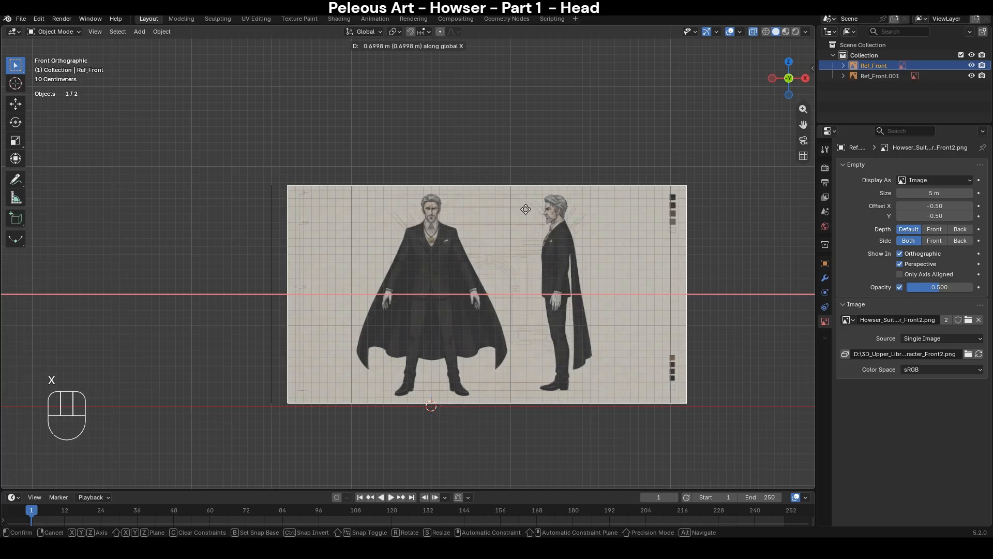
{"action": "left_click", "coordinate": [526, 209]}
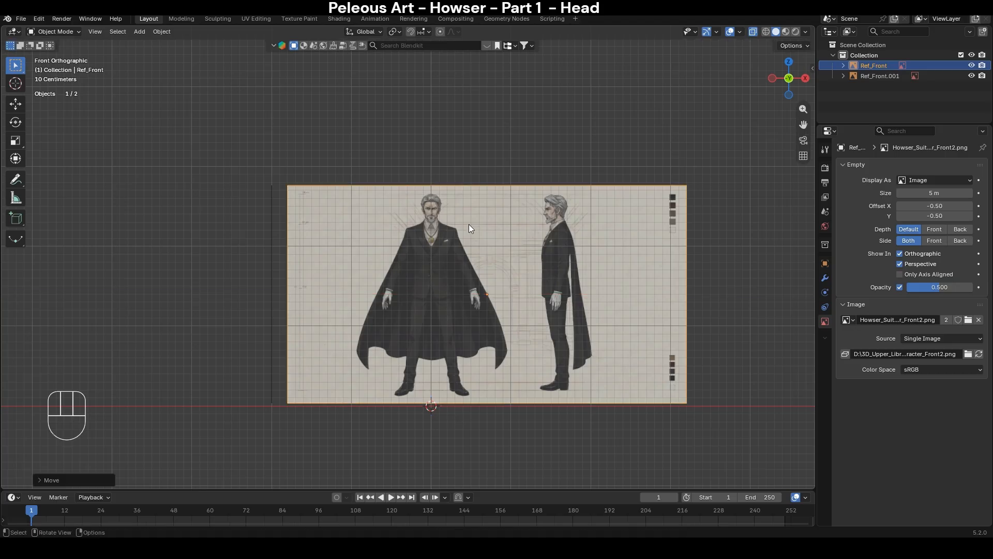
- Fine-tune Ref_Front along X so the face's midline sits on the centre line, and deselect it
{"action": "scroll", "coordinate": [469, 225], "scroll_direction": "up", "scroll_amount": 4}
{"action": "middle_click_drag", "start_coordinate": [492, 168], "coordinate": [471, 263], "text": "shift"}
{"action": "scroll", "coordinate": [508, 306], "scroll_direction": "up", "scroll_amount": 9}
{"action": "scroll", "coordinate": [519, 215], "scroll_direction": "up", "scroll_amount": 3}
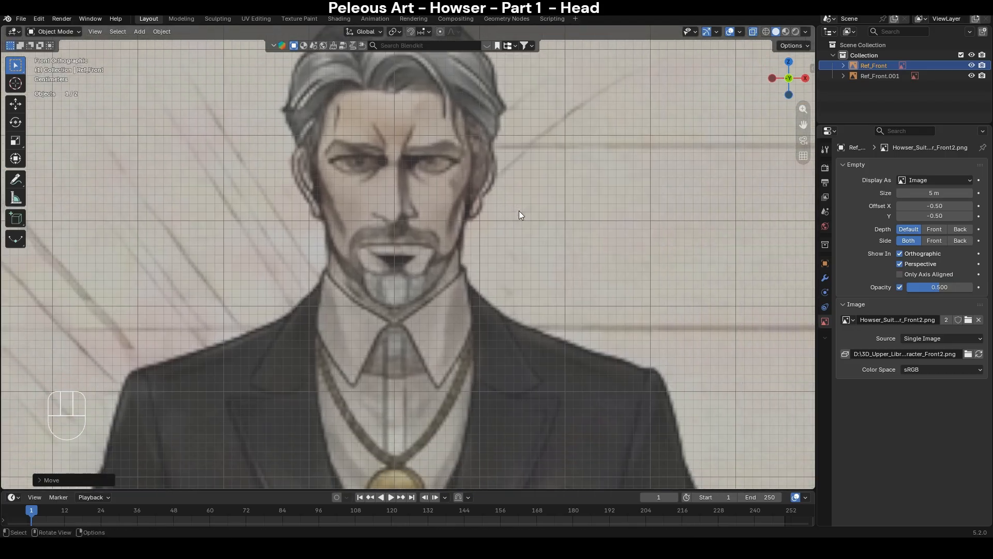
{"action": "middle_click_drag", "start_coordinate": [517, 210], "coordinate": [550, 250], "text": "shift"}
{"action": "key", "text": "g"}
{"action": "key", "text": "x"}
{"action": "left_click", "coordinate": [635, 189]}
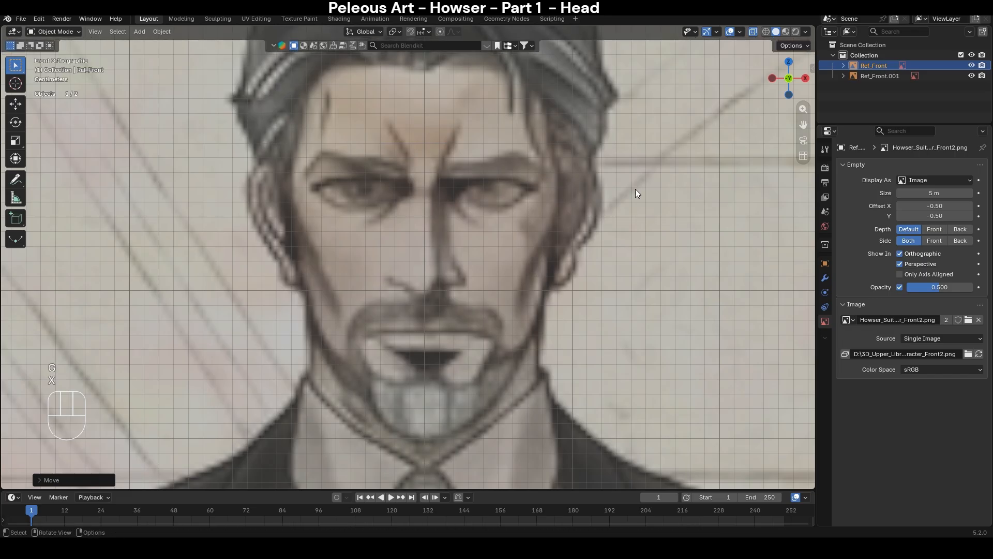
{"action": "scroll", "coordinate": [528, 333], "scroll_direction": "down", "scroll_amount": 10}
{"action": "left_click", "coordinate": [488, 171]}
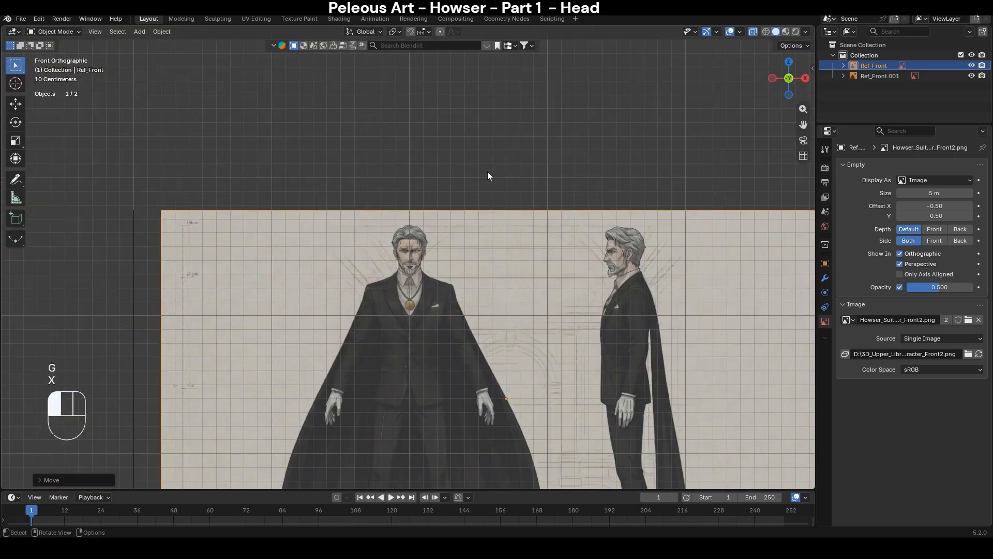
- Add a cube mesh at the world origin
{"action": "scroll", "coordinate": [460, 287], "scroll_direction": "down", "scroll_amount": 4}
{"action": "key", "text": "shift+a"}
{"action": "mouse_move", "coordinate": [461, 287]}
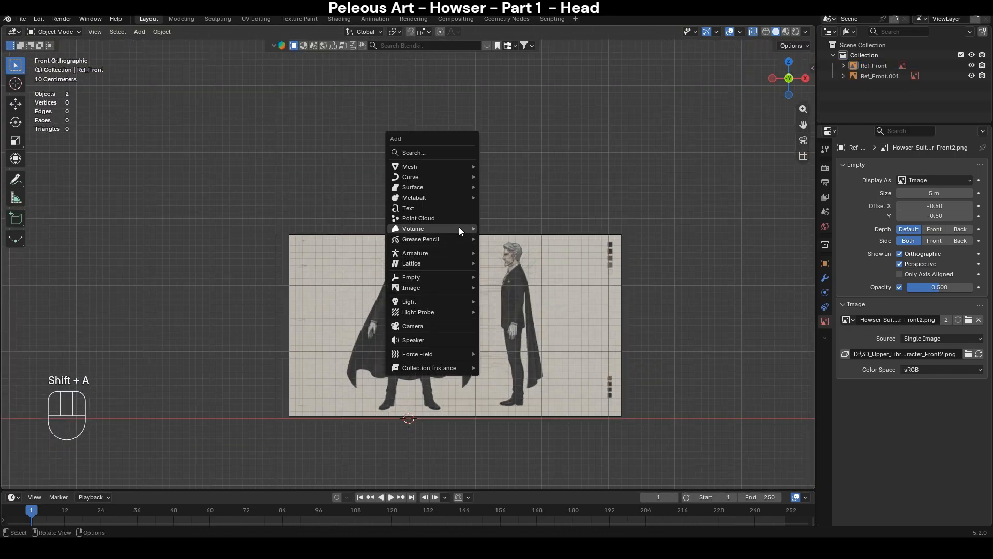
{"action": "mouse_move", "coordinate": [464, 168]}
{"action": "left_click", "coordinate": [507, 179]}
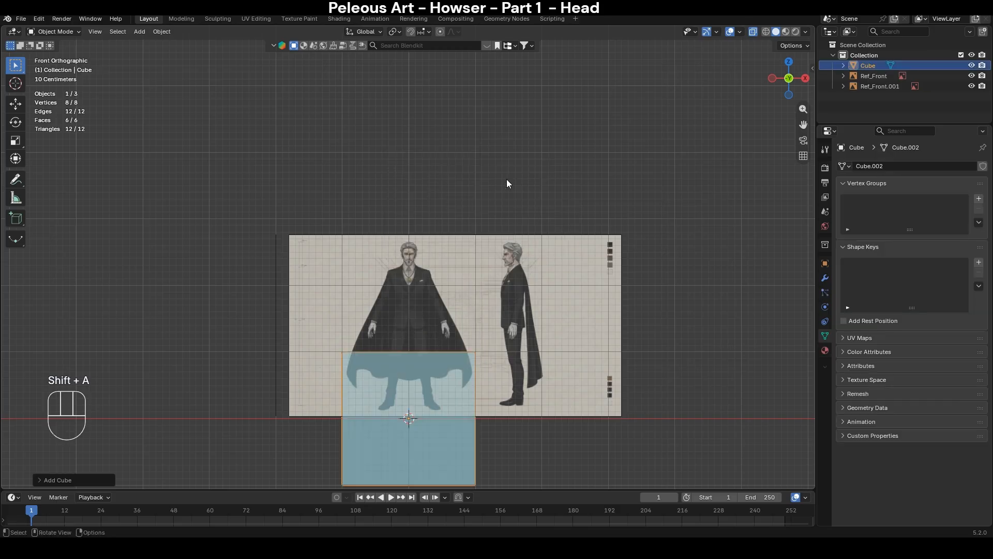
{"action": "key", "text": "g"}
{"action": "key", "text": "x"}
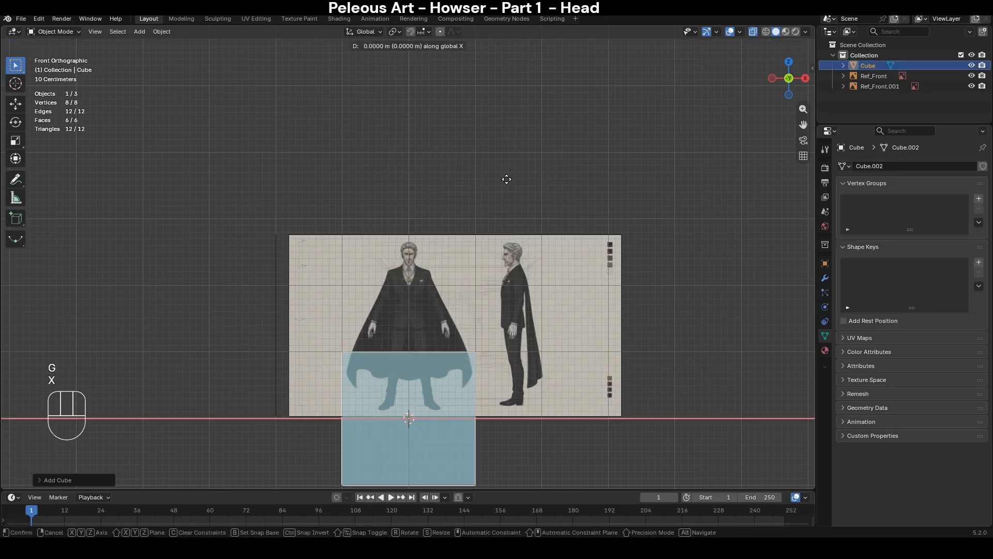
{"action": "key", "text": "KP_2"}
{"action": "key", "text": "KP_Enter"}
{"action": "key", "text": "ctrl+z"}
- Move the cube 2 m up along Z and scale it by 0.5
{"action": "key", "text": "g"}
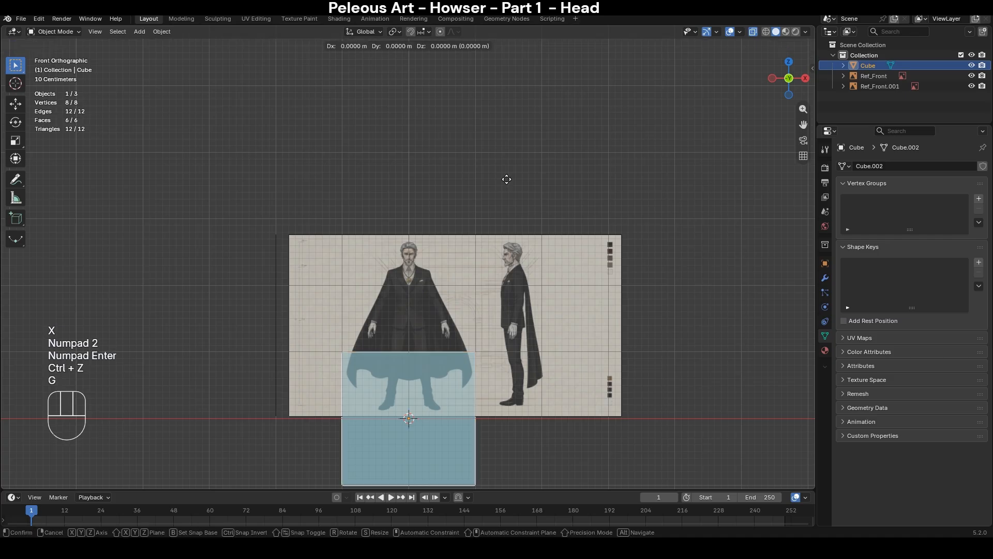
{"action": "key", "text": "z"}
{"action": "key", "text": "KP_2"}
{"action": "key", "text": "KP_Enter"}
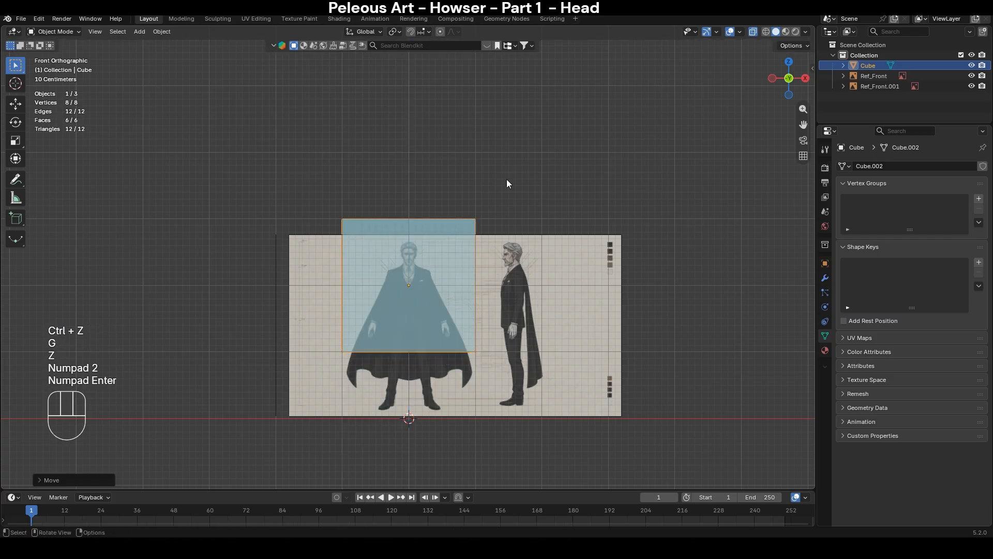
{"action": "key", "text": "s"}
{"action": "key", "text": "KP_0"}
{"action": "key", "text": "KP_Decimal"}
{"action": "key", "text": "KP_5"}
{"action": "key", "text": "KP_Enter"}
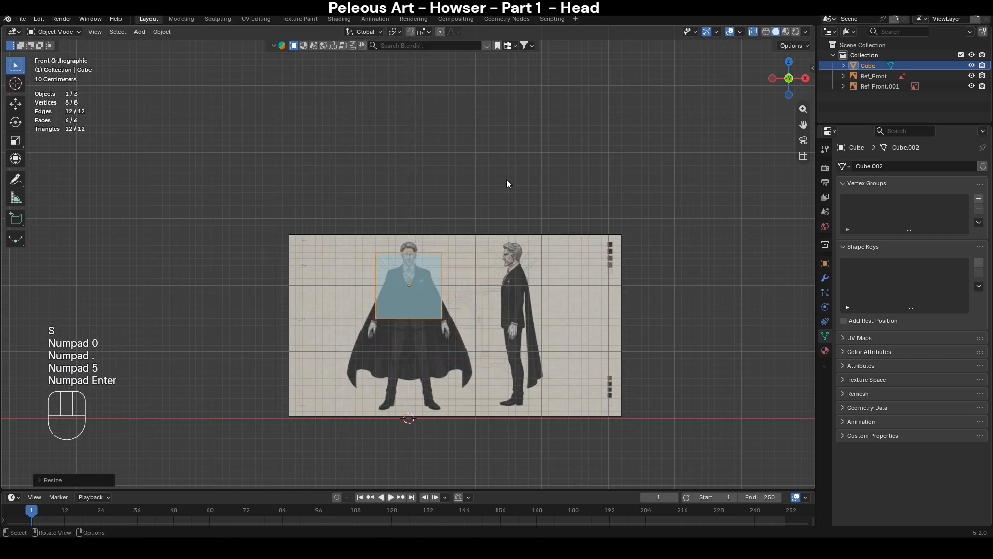
- Raise the cube about 0.44 m along Z to the face and scale it down to roughly the nose's height
{"action": "scroll", "coordinate": [487, 290], "scroll_direction": "up", "scroll_amount": 8}
{"action": "key", "text": "g"}
{"action": "key", "text": "z"}
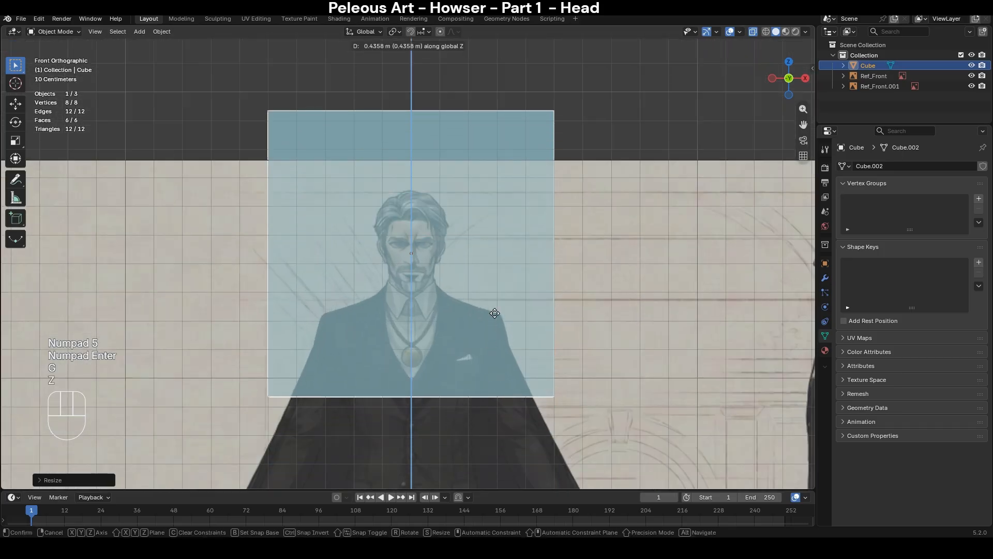
{"action": "key", "text": "s"}
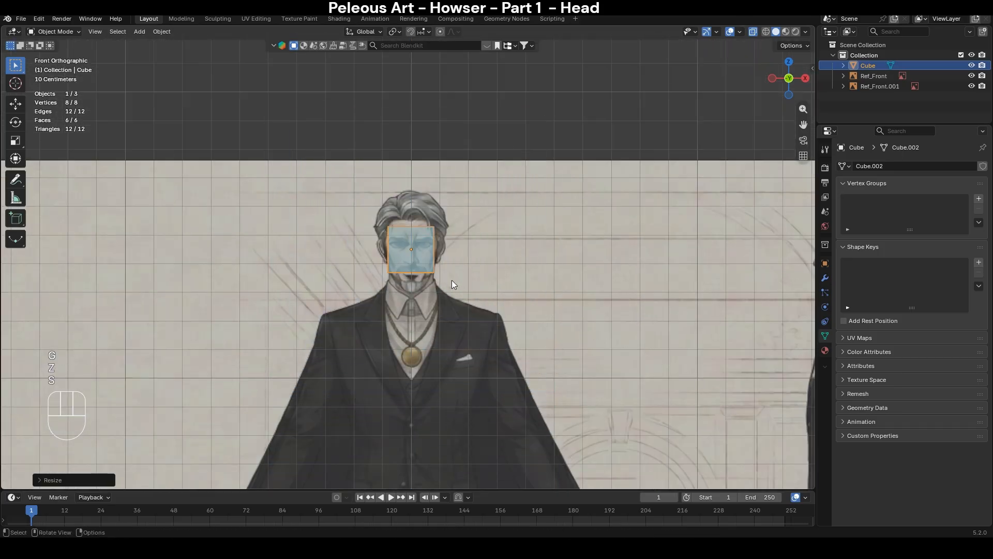
{"action": "key", "text": "s"}
{"action": "scroll", "coordinate": [453, 281], "scroll_direction": "up", "scroll_amount": 9}
{"action": "left_click", "coordinate": [521, 255]}
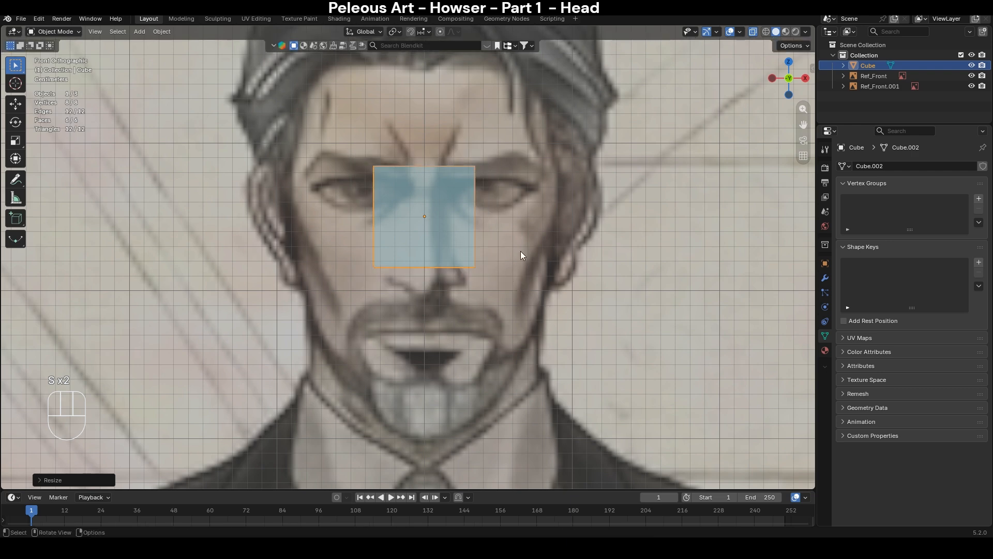
- Lower the cube about 0.08 m along Z so it sits over the mouth
{"action": "key", "text": "g"}
{"action": "key", "text": "z"}
{"action": "left_click", "coordinate": [535, 270]}
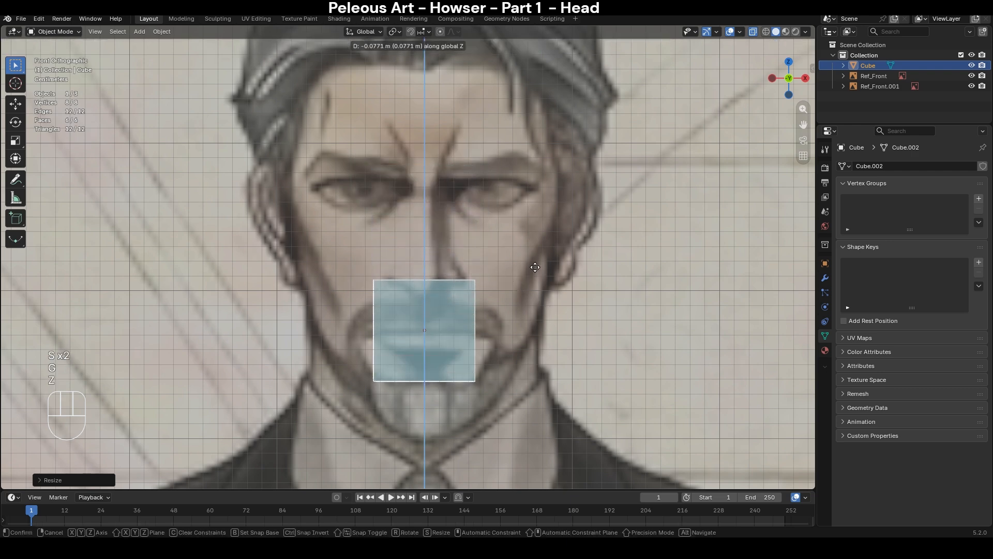
- Snap the 3D cursor to the selected cube at the mouth
{"action": "scroll", "coordinate": [476, 334], "scroll_direction": "down", "scroll_amount": 4}
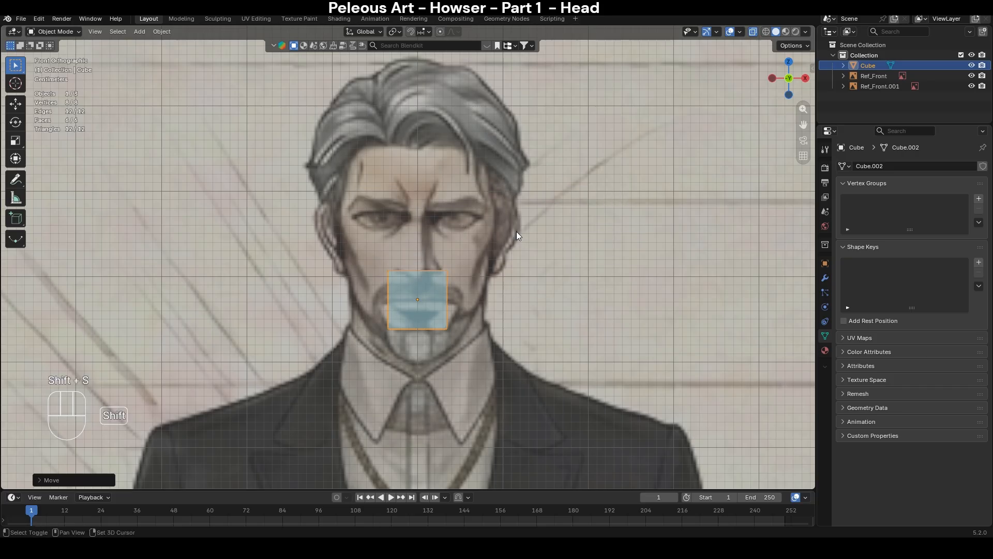
{"action": "key", "text": "shift+s"}
{"action": "key", "text": "shift+s"}
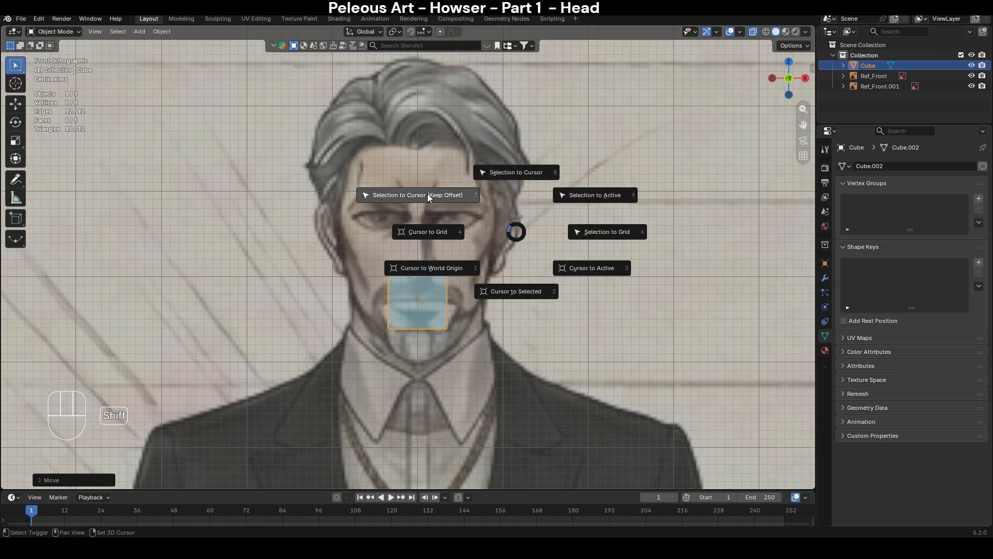
{"action": "left_click", "coordinate": [525, 292]}
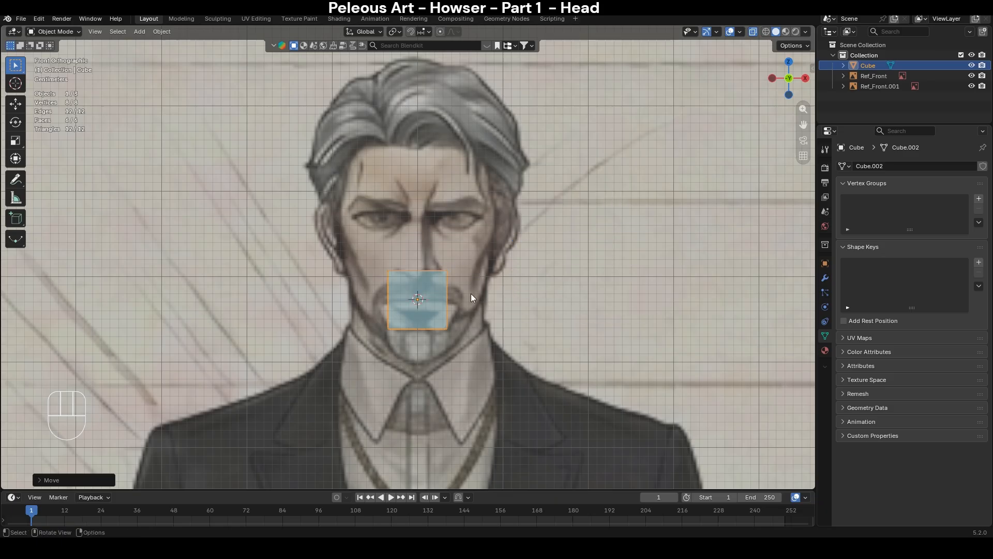
{"action": "scroll", "coordinate": [459, 294], "scroll_direction": "down", "scroll_amount": 1}
{"action": "key", "text": "g"}
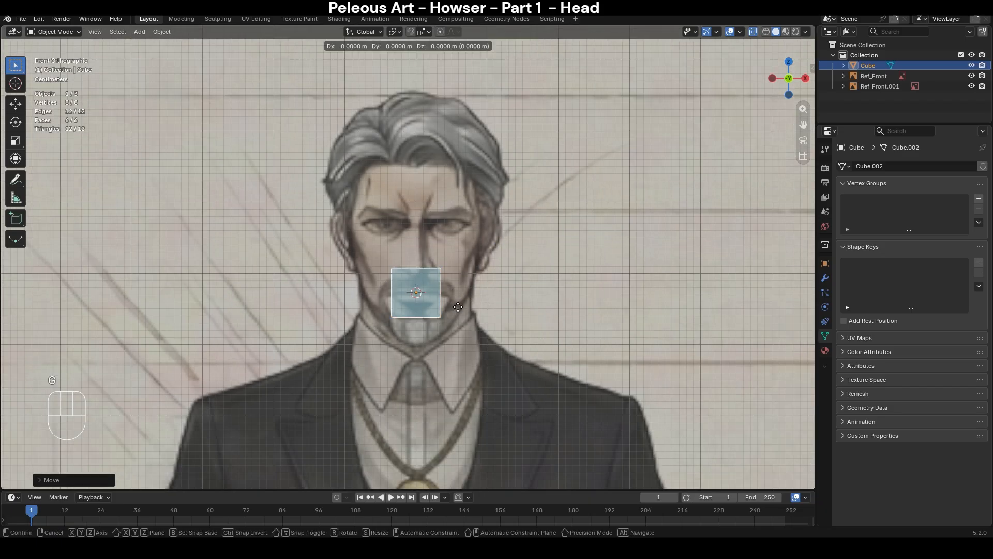
{"action": "left_click", "coordinate": [666, 261], "text": "ctrl"}
{"action": "key", "text": "ctrl+z"}
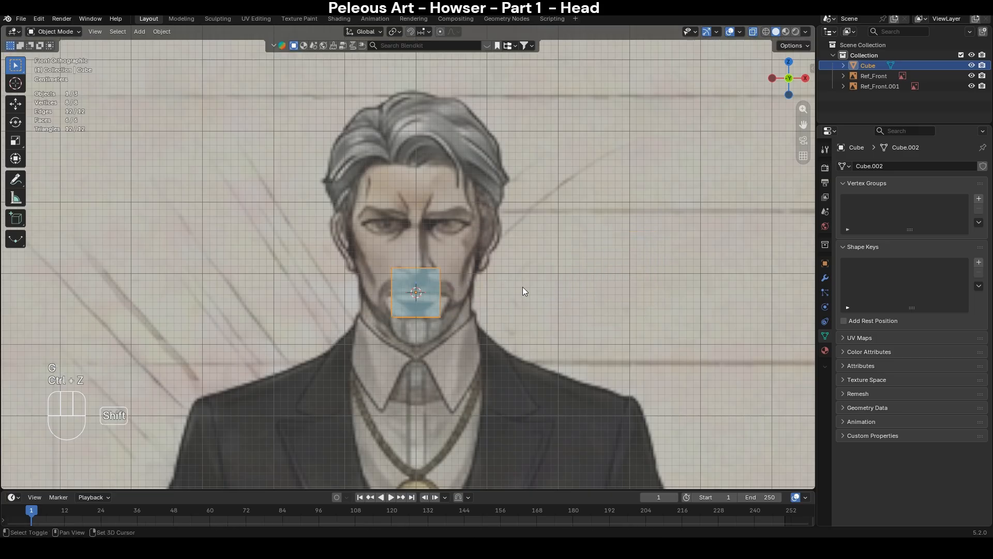
- Add a mesh circle with 8 vertices at the 3D cursor
{"action": "key", "text": "shift+a"}
{"action": "mouse_move", "coordinate": [522, 288]}
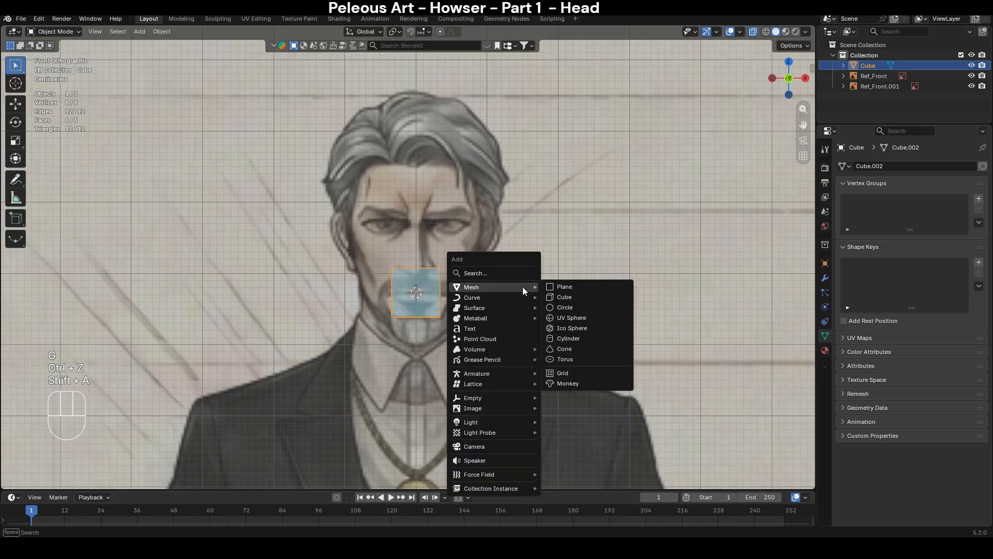
{"action": "left_click", "coordinate": [558, 306]}
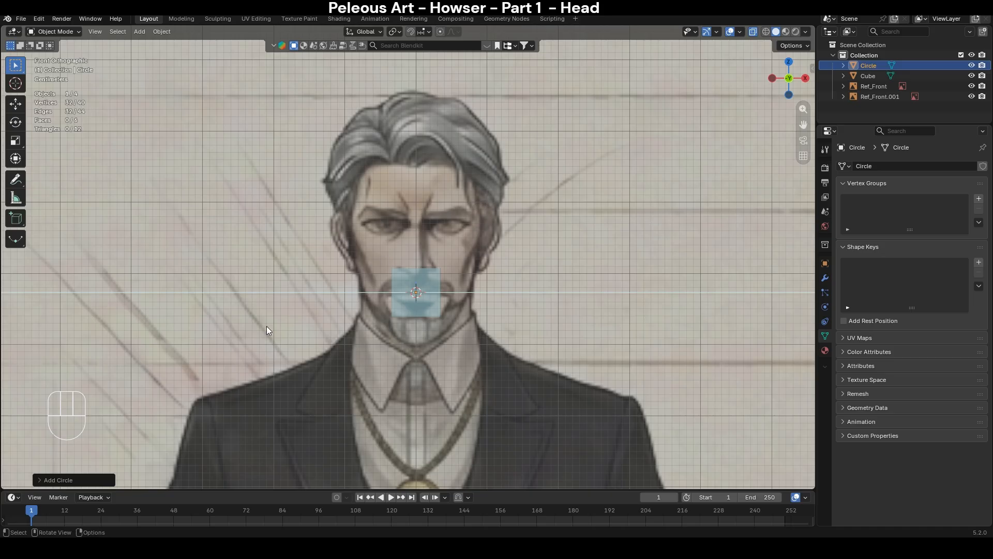
{"action": "left_click", "coordinate": [85, 480]}
{"action": "left_click", "coordinate": [133, 367]}
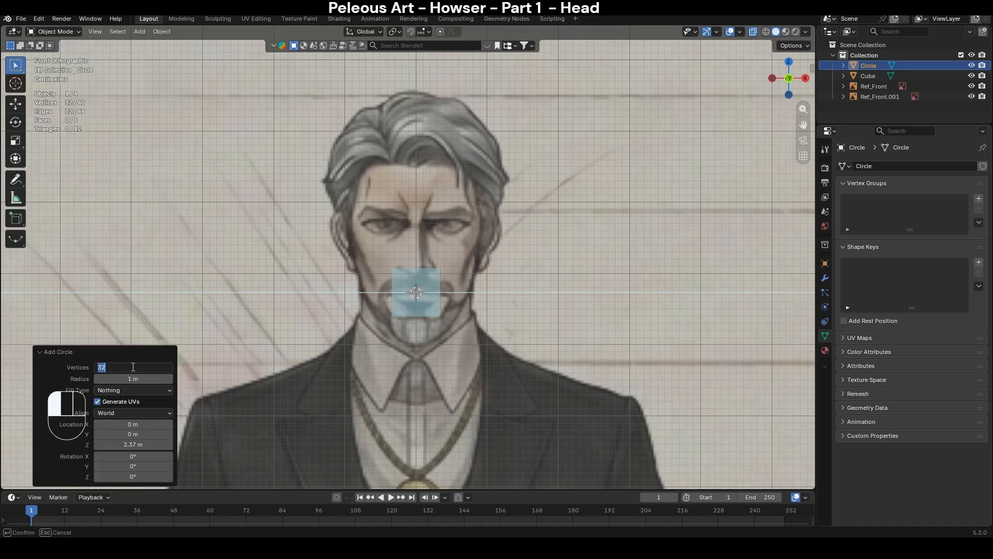
{"action": "type", "text": "8"}
{"action": "key", "text": "Return"}
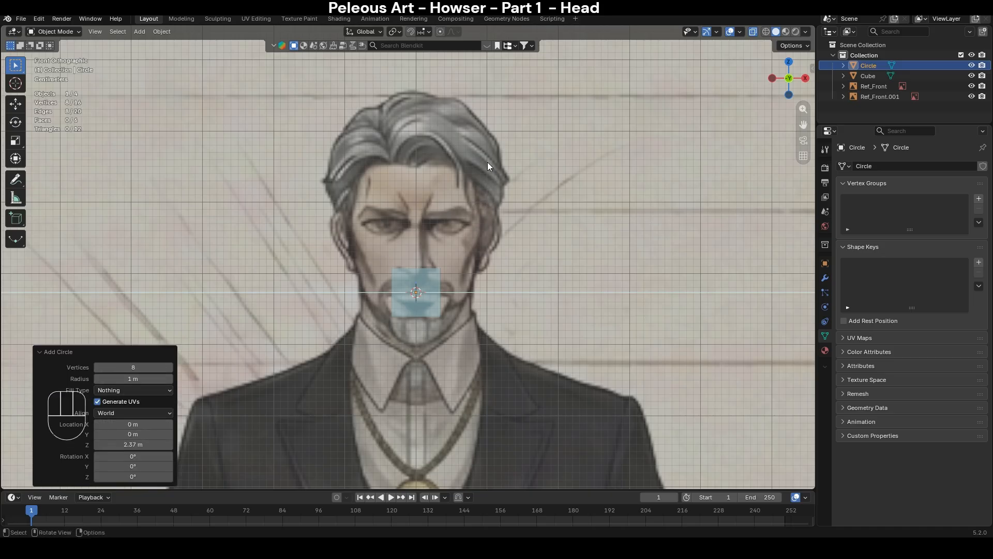
- Rotate the circle 90° about the X axis so it faces the front view
{"action": "left_click", "coordinate": [498, 292]}
{"action": "left_click", "coordinate": [514, 294]}
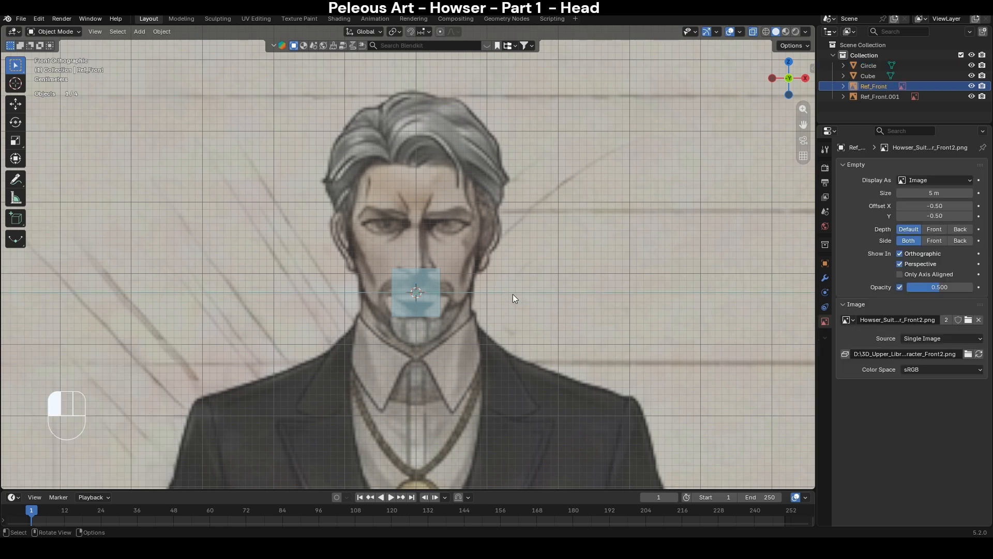
{"action": "key", "text": "r"}
{"action": "key", "text": "x"}
{"action": "key", "text": "KP_9"}
{"action": "key", "text": "KP_0"}
{"action": "key", "text": "KP_Enter"}
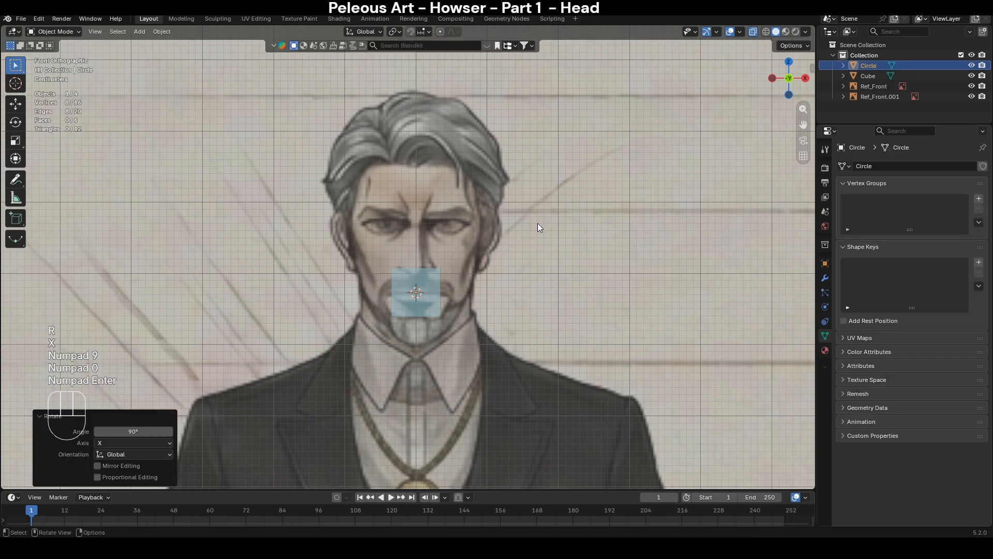
- Scale the circle by 0.5 and again by about 0.09 so it surrounds the mouth in the front reference
{"action": "key", "text": "s"}
{"action": "key", "text": "KP_0"}
{"action": "key", "text": "KP_Decimal"}
{"action": "key", "text": "KP_5"}
{"action": "key", "text": "KP_Enter"}
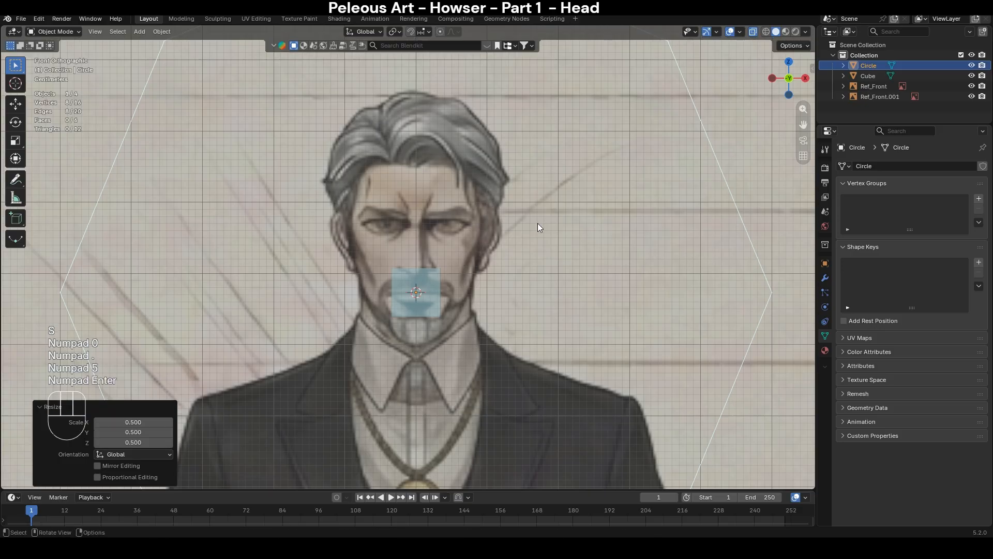
{"action": "key", "text": "s"}
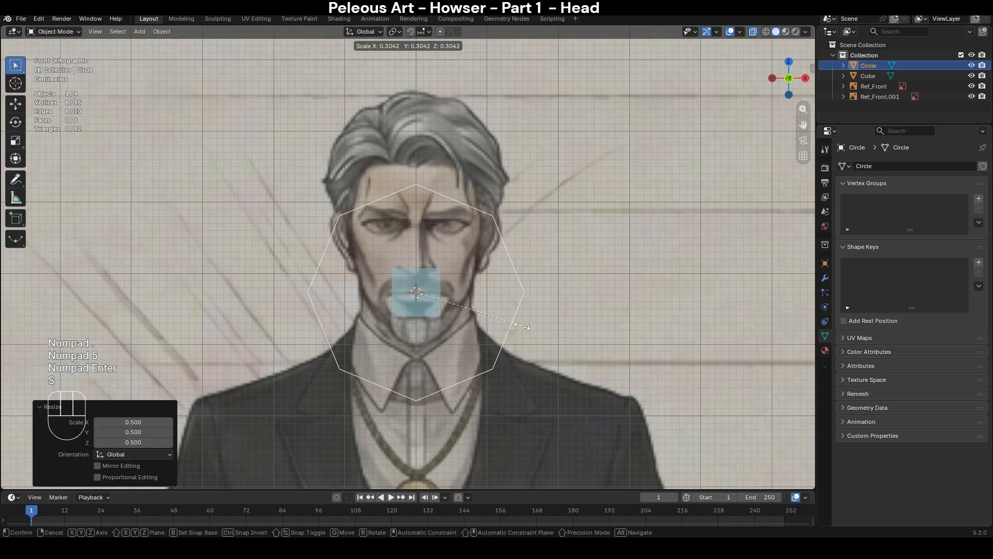
{"action": "left_click", "coordinate": [457, 344]}
{"action": "scroll", "coordinate": [464, 333], "scroll_direction": "up", "scroll_amount": 5}
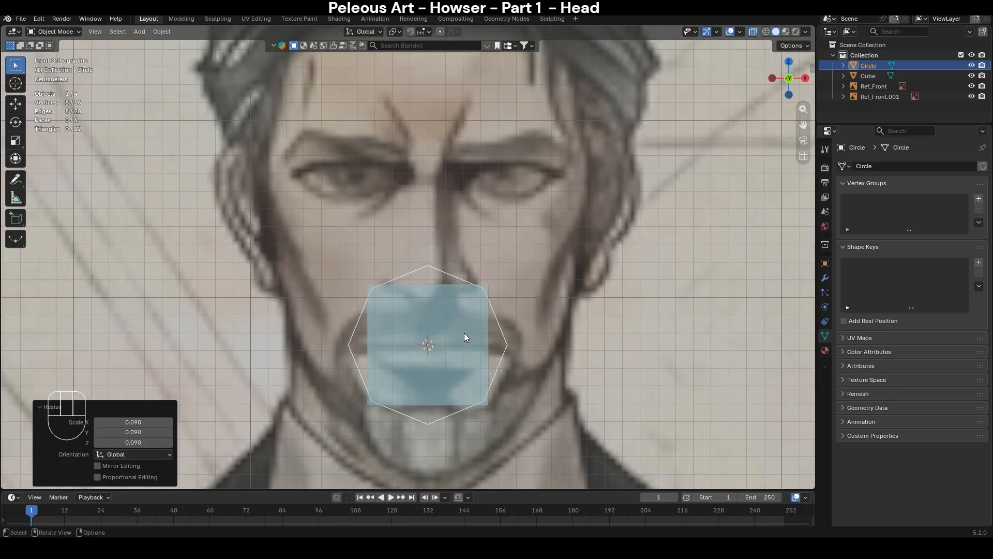
- Delete the cube over the mouth
{"action": "left_click", "coordinate": [464, 332]}
{"action": "key", "text": "Delete"}
{"action": "left_click", "coordinate": [473, 282]}
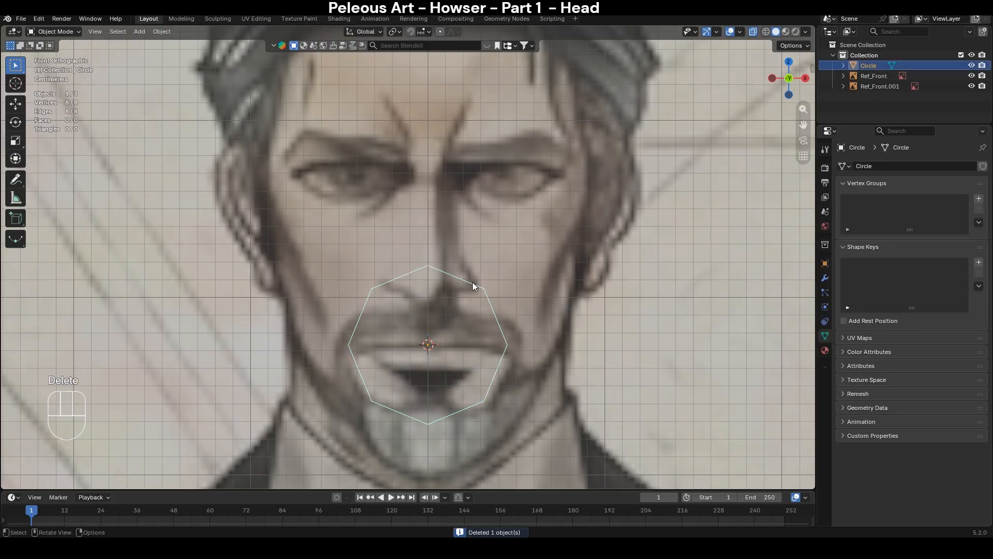
- Scale the circle at the mouth by 0.48
{"action": "scroll", "coordinate": [473, 281], "scroll_direction": "down", "scroll_amount": 2}
{"action": "scroll", "coordinate": [570, 285], "scroll_direction": "down", "scroll_amount": 1}
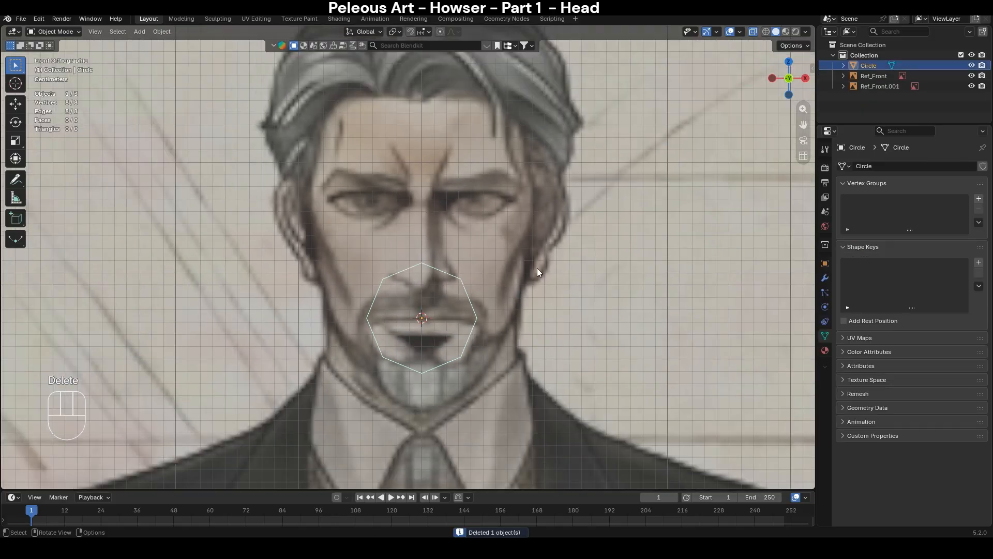
{"action": "left_click", "coordinate": [873, 76]}
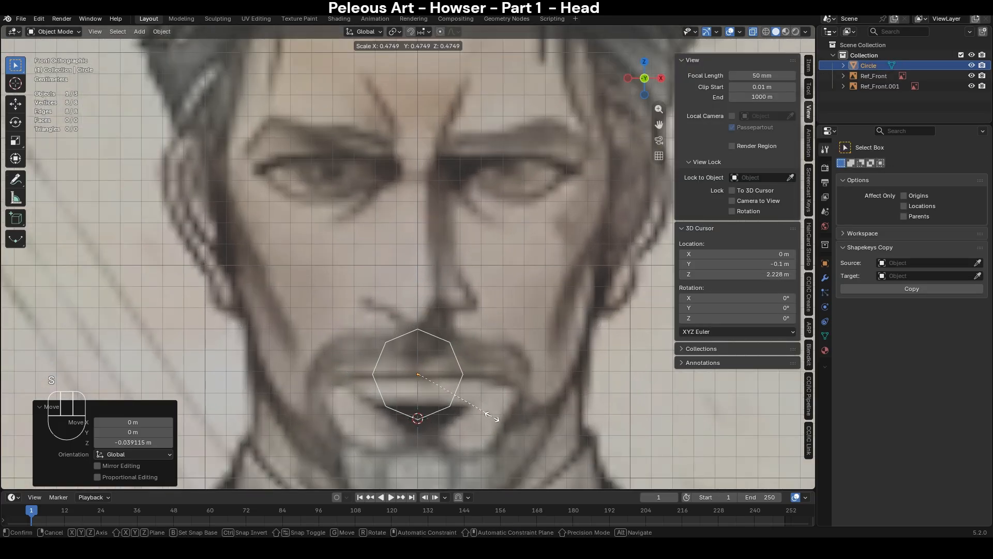
{"action": "left_click", "coordinate": [493, 415]}
{"action": "scroll", "coordinate": [415, 252], "scroll_direction": "down", "scroll_amount": 2}
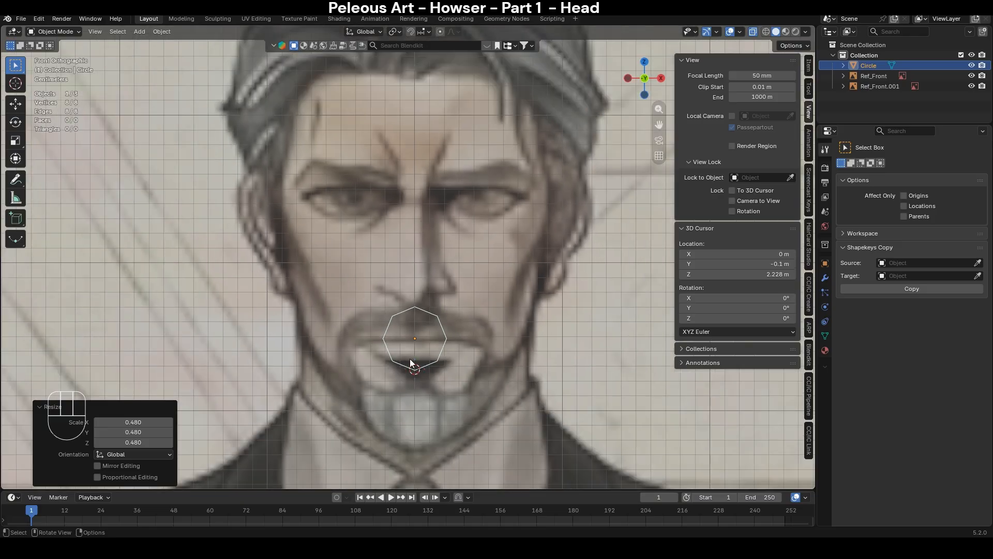
- Duplicate the mouth circle onto the eye on the +X side, offset about 0.045 m in X and 0.095 m in Z
{"action": "key", "text": "shift+d"}
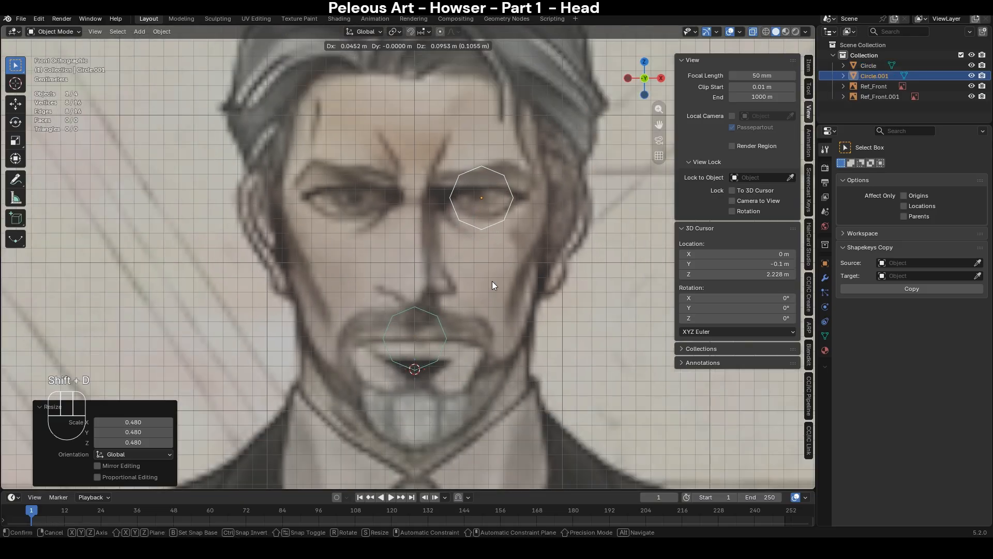
{"action": "left_click", "coordinate": [496, 285]}
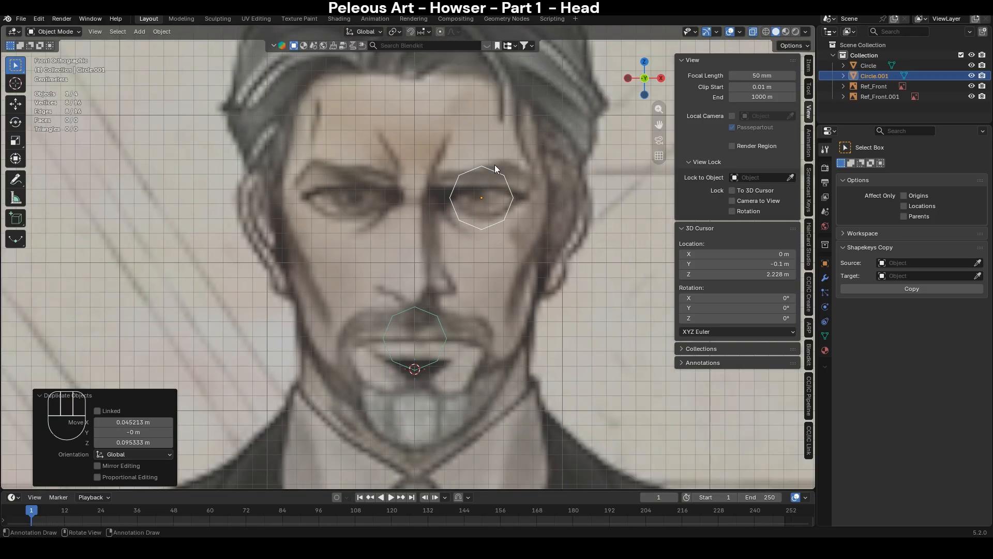
{"action": "scroll", "coordinate": [505, 306], "scroll_direction": "down", "scroll_amount": 1}
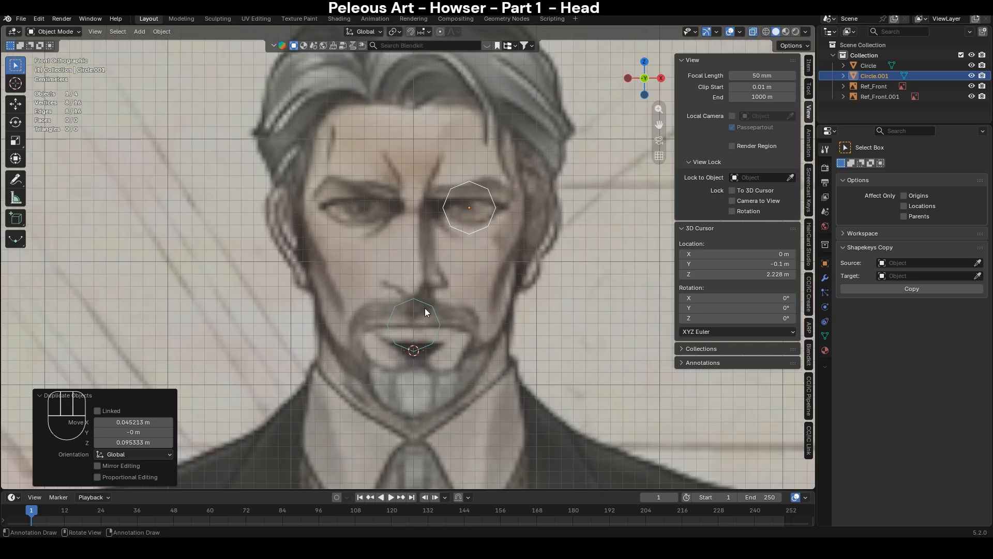
- Rename the Ref_Front reference image as Ref_side
{"action": "left_click", "coordinate": [424, 308]}
{"action": "scroll", "coordinate": [523, 350], "scroll_direction": "down", "scroll_amount": 5}
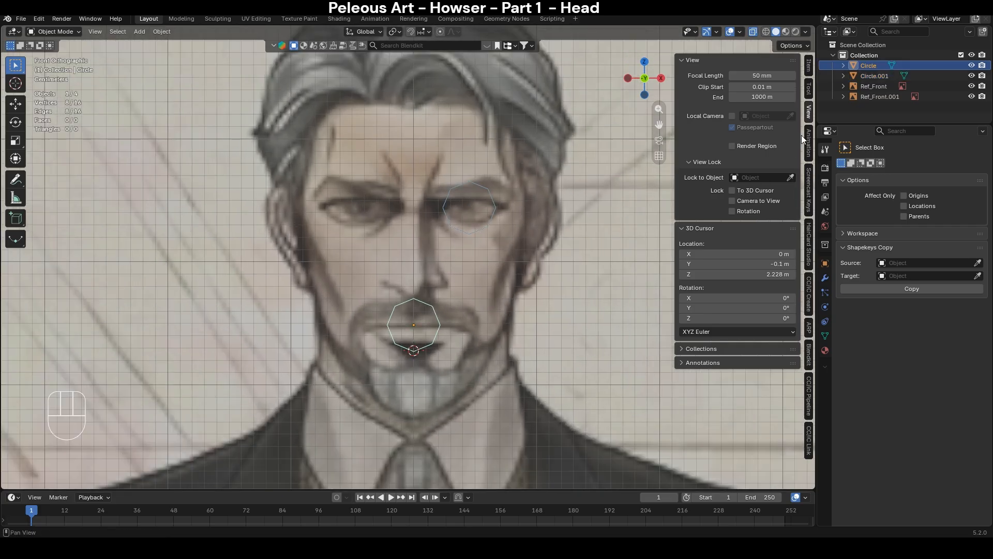
{"action": "left_click", "coordinate": [874, 86]}
{"action": "scroll", "coordinate": [427, 315], "scroll_direction": "down", "scroll_amount": 6}
{"action": "middle_click_drag", "start_coordinate": [432, 318], "coordinate": [465, 336]}
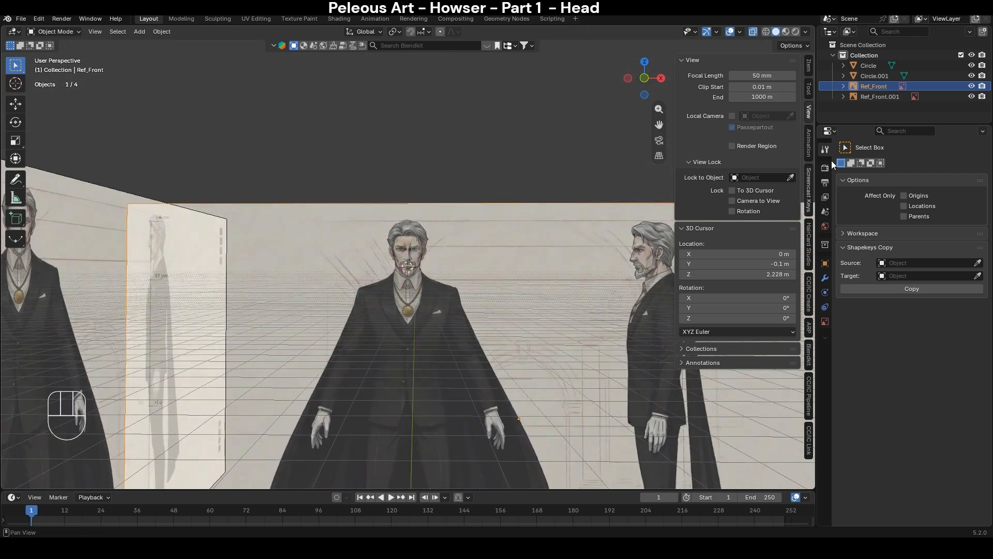
{"action": "key", "text": "F2"}
{"action": "left_click", "coordinate": [445, 217]}
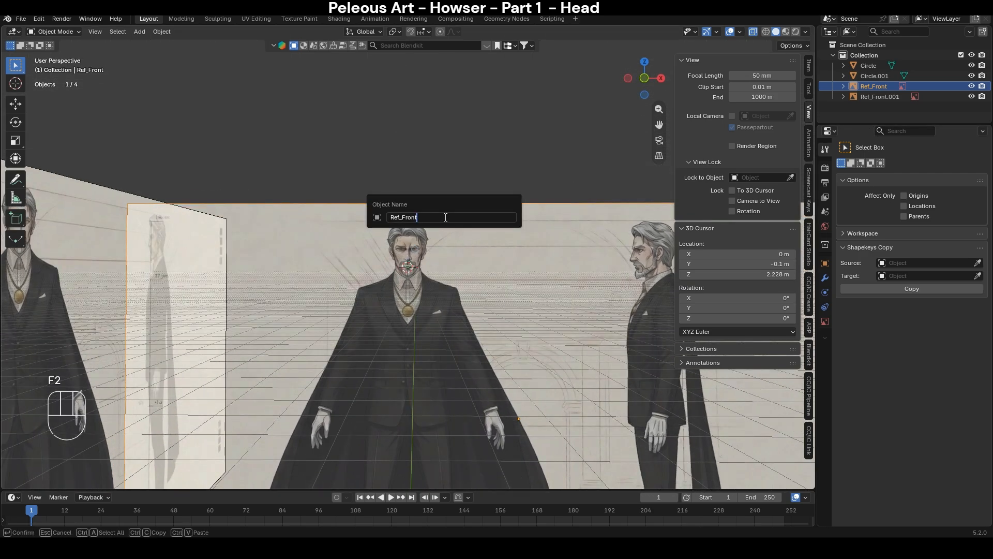
{"action": "key", "text": "BackSpace"}
{"action": "key", "text": "BackSpace"}
{"action": "key", "text": "BackSpace"}
{"action": "key", "text": "BackSpace"}
{"action": "key", "text": "BackSpace"}
{"action": "type", "text": "side"}
{"action": "key", "text": "Return"}
- Identify the front-facing reference image, currently named Ref_side, and rename it as Pic_Ref_front
{"action": "scroll", "coordinate": [512, 268], "scroll_direction": "down", "scroll_amount": 2}
{"action": "middle_click_drag", "start_coordinate": [512, 268], "coordinate": [420, 312]}
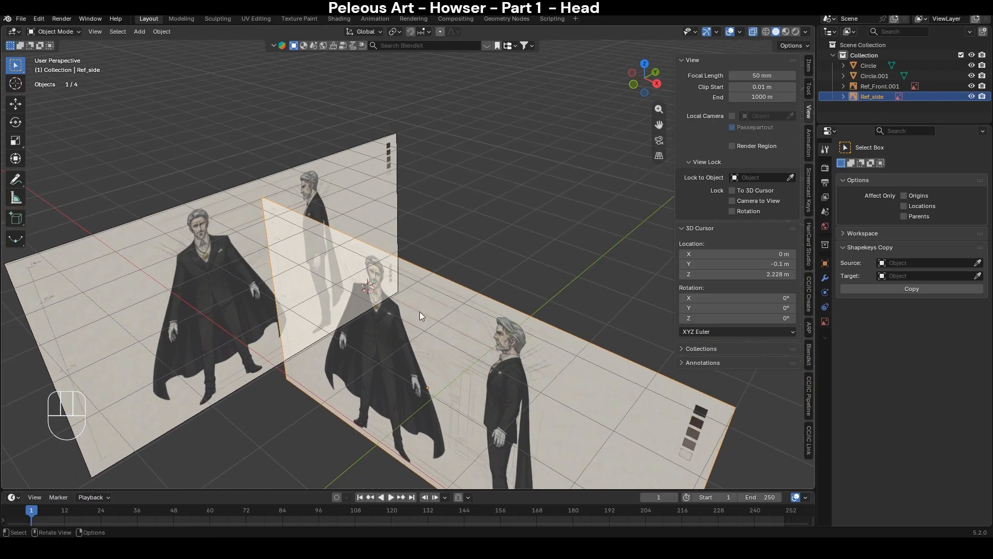
{"action": "left_click", "coordinate": [228, 293]}
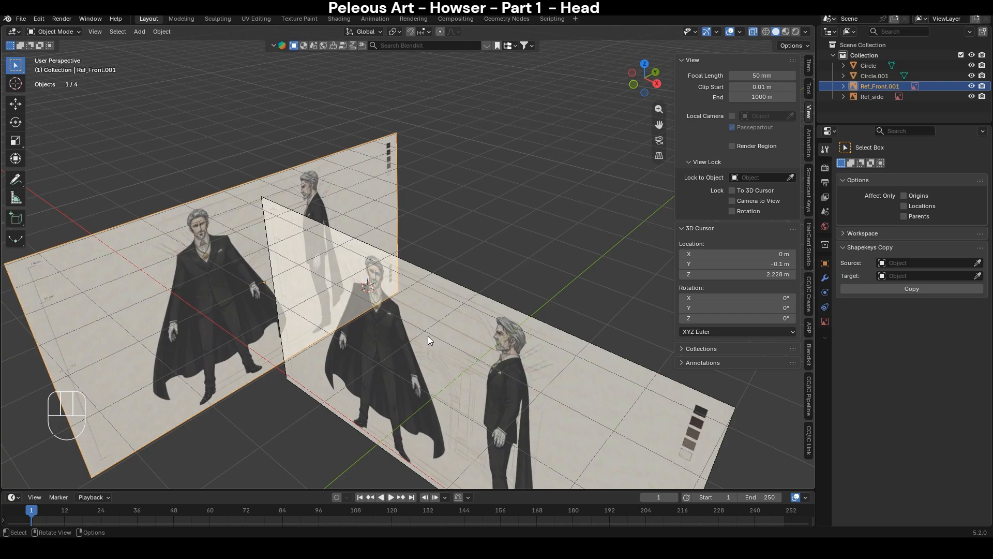
{"action": "left_click", "coordinate": [441, 340]}
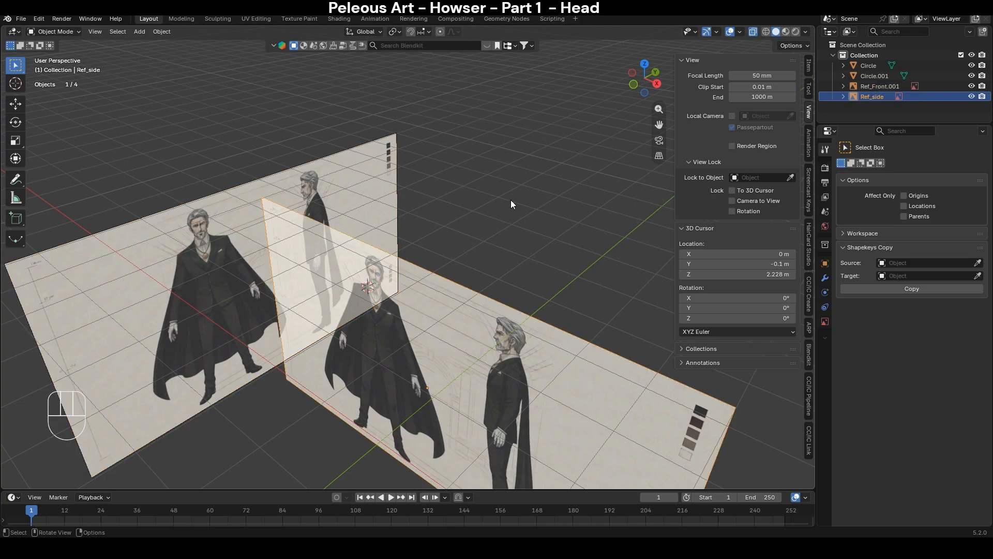
{"action": "left_click", "coordinate": [489, 259]}
{"action": "left_click", "coordinate": [351, 388]}
{"action": "middle_click_drag", "start_coordinate": [351, 388], "coordinate": [414, 357]}
{"action": "key", "text": "F2"}
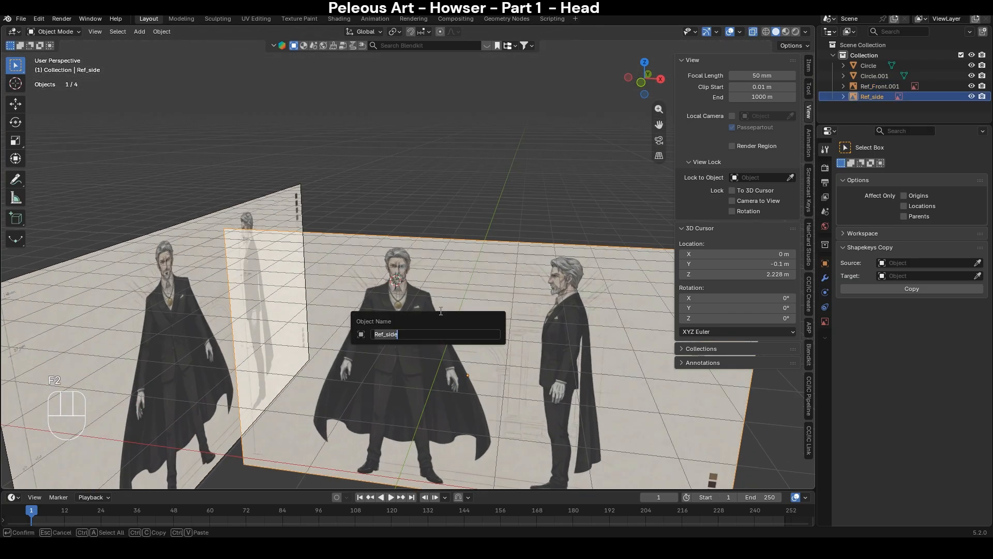
{"action": "key", "text": "End"}
{"action": "key", "text": "BackSpace"}
{"action": "key", "text": "BackSpace"}
{"action": "key", "text": "BackSpace"}
{"action": "key", "text": "BackSpace"}
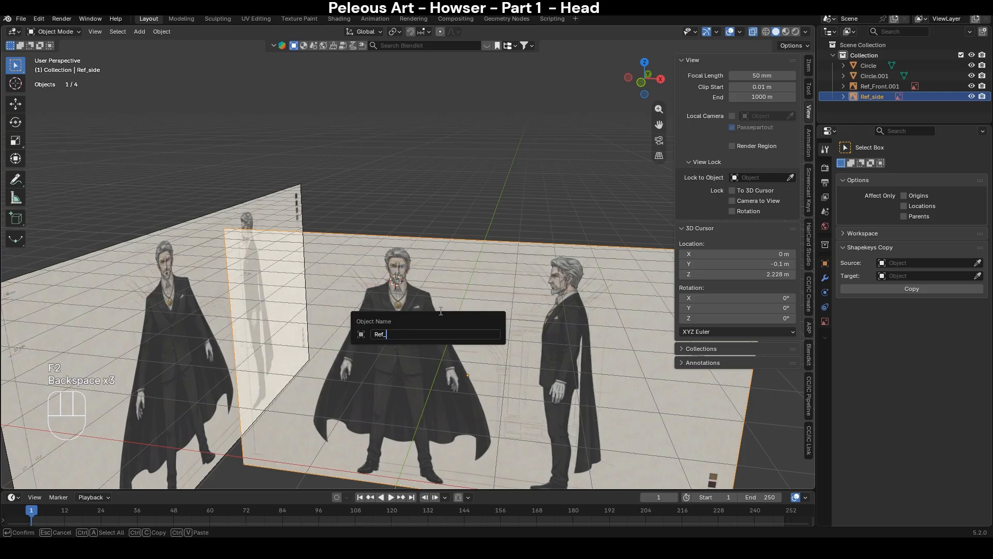
{"action": "type", "text": "front"}
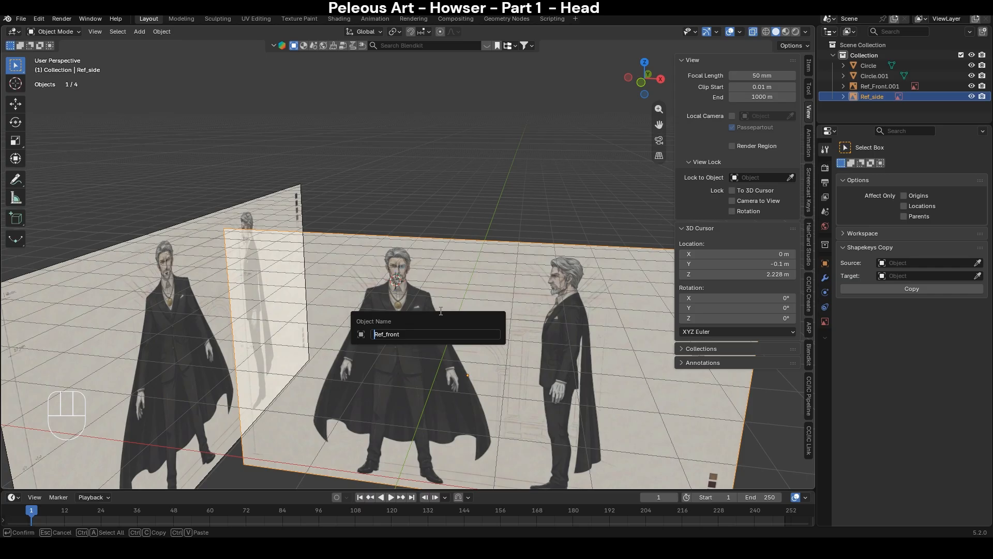
{"action": "type", "text": "Pic_"}
{"action": "key", "text": "Return"}
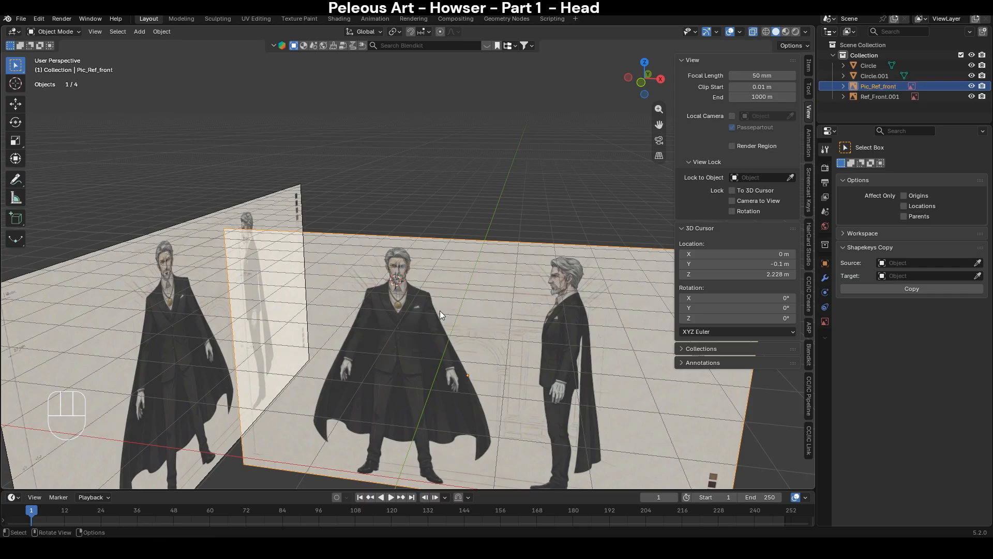
- Rename the Ref_Front.001 side reference image as Pic_Ref_Side
{"action": "left_click", "coordinate": [128, 360]}
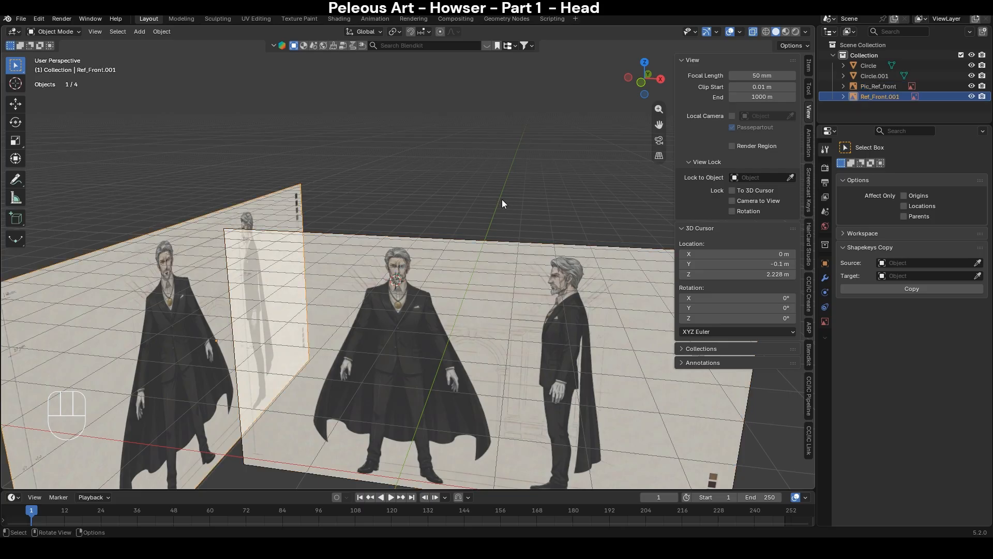
{"action": "key", "text": "F2"}
{"action": "type", "text": "Pic_Ref_front"}
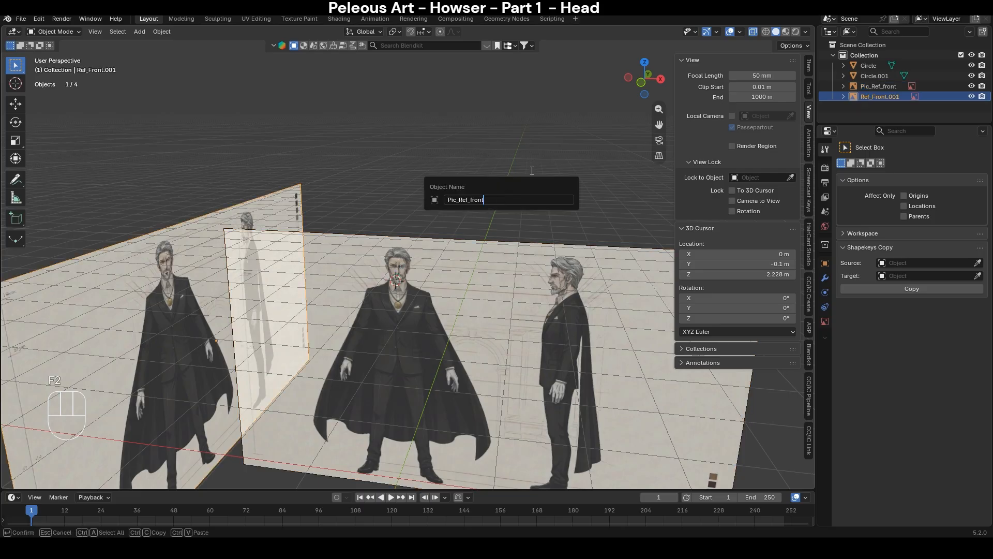
{"action": "double_click", "coordinate": [473, 200]}
{"action": "key", "text": "BackSpace"}
{"action": "type", "text": "Side"}
{"action": "key", "text": "Return"}
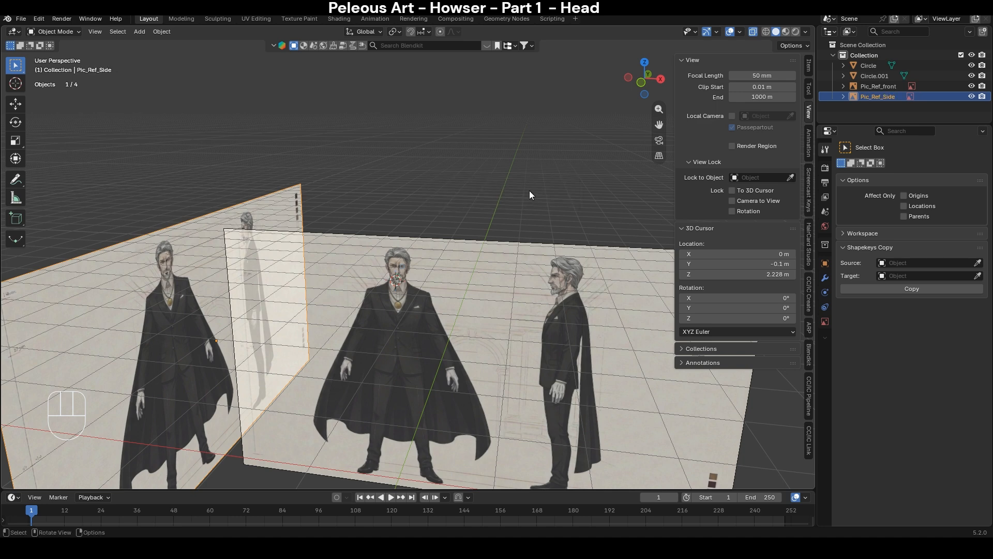
- Move both reference images into a new collection named Character_Ref
{"action": "left_click", "coordinate": [489, 331], "text": "shift"}
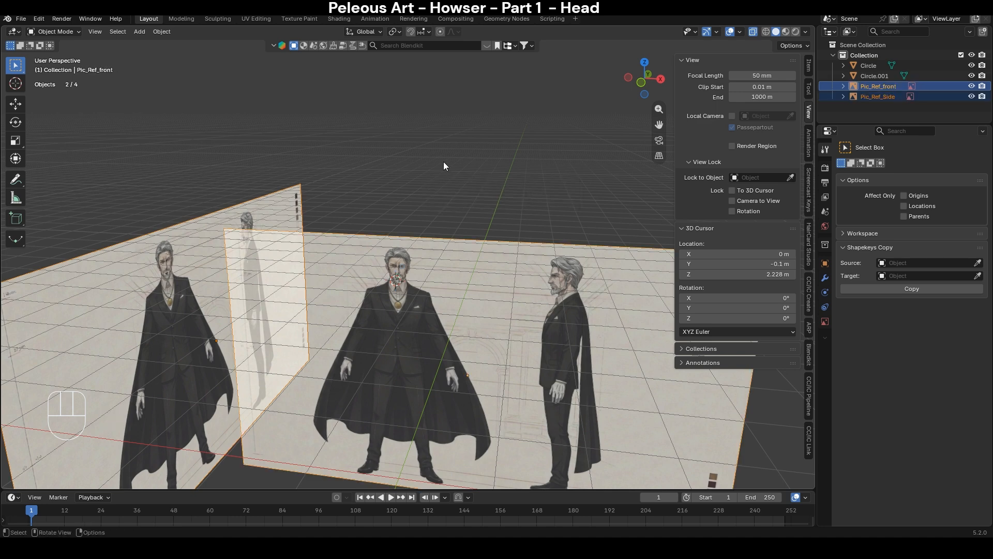
{"action": "key", "text": "m"}
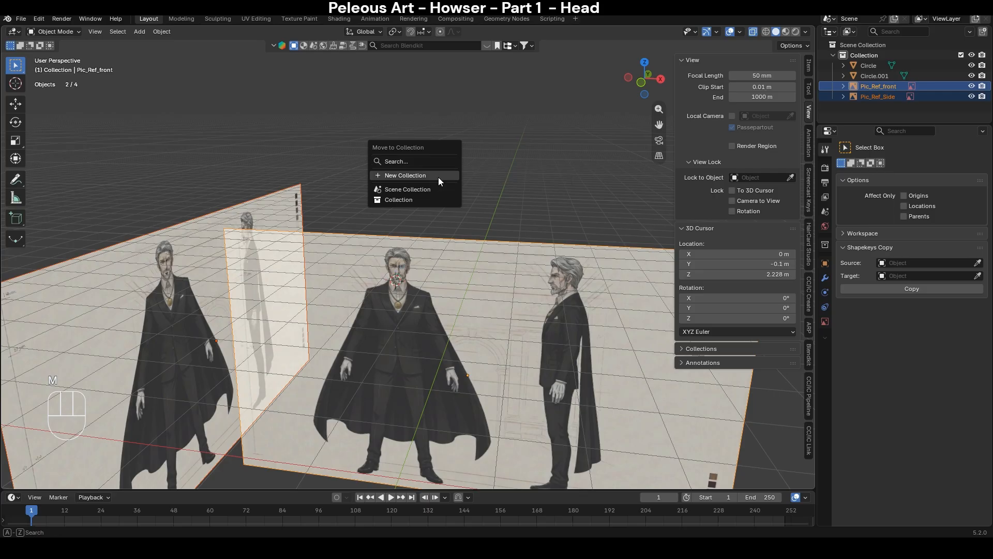
{"action": "left_click", "coordinate": [438, 177]}
{"action": "type", "text": "Char"}
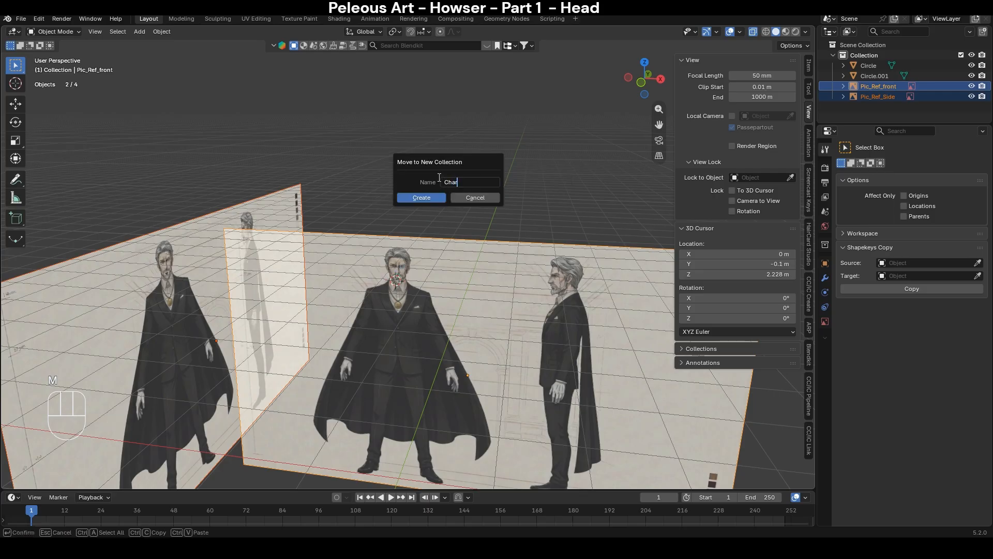
{"action": "type", "text": "acter_Ref"}
{"action": "key", "text": "Return"}
{"action": "left_click", "coordinate": [422, 197]}
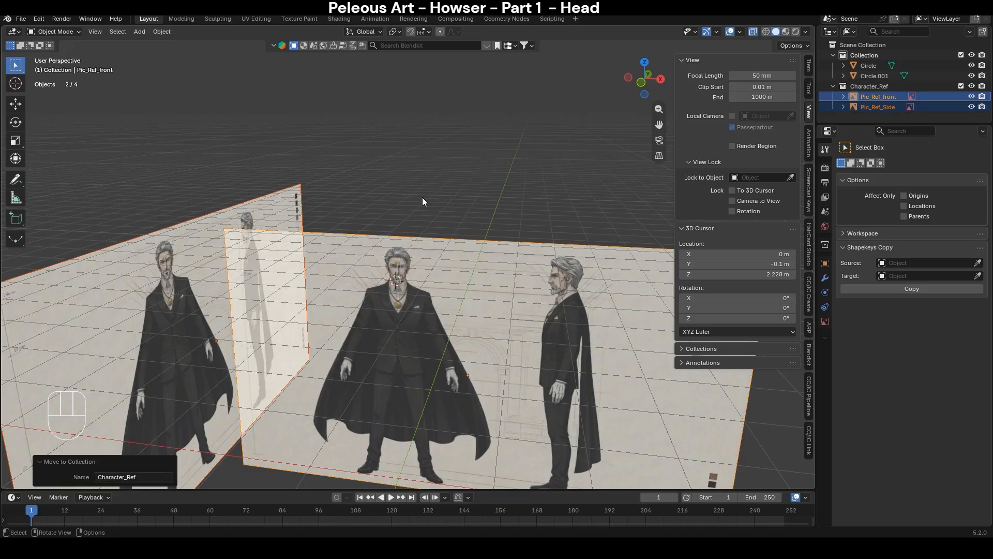
- Add a cube-shaped empty at the 3D cursor on the character's mouth
{"action": "left_click", "coordinate": [452, 172]}
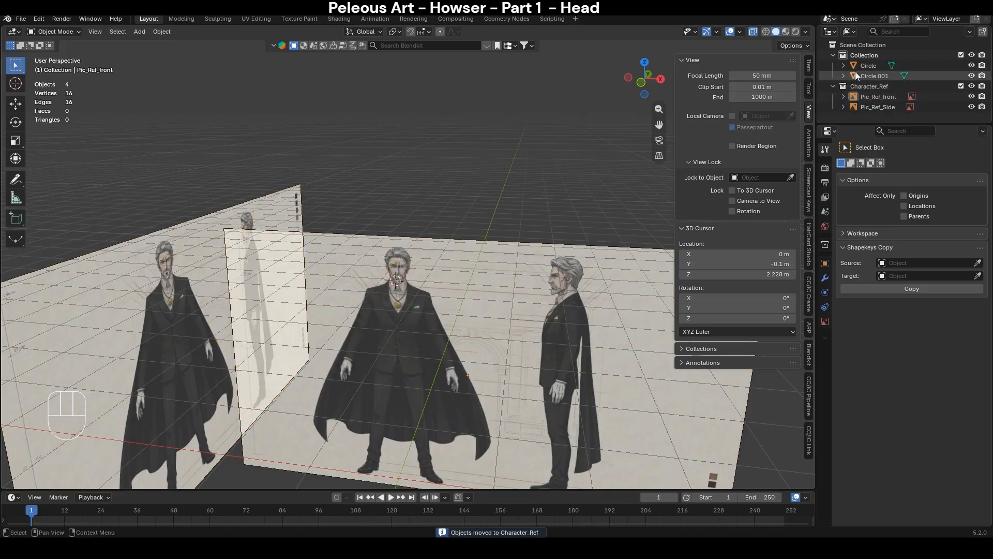
{"action": "left_click", "coordinate": [867, 65]}
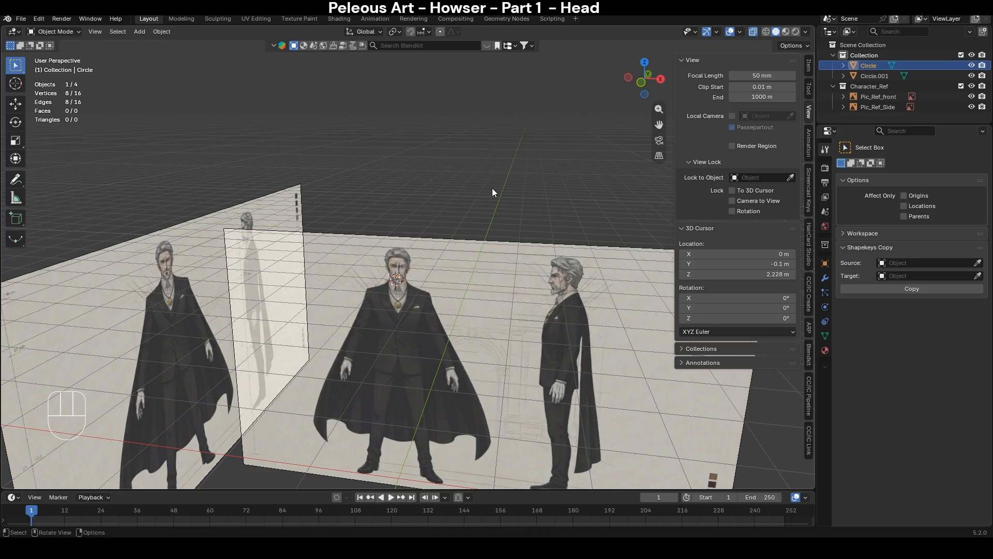
{"action": "key", "text": "shift+a"}
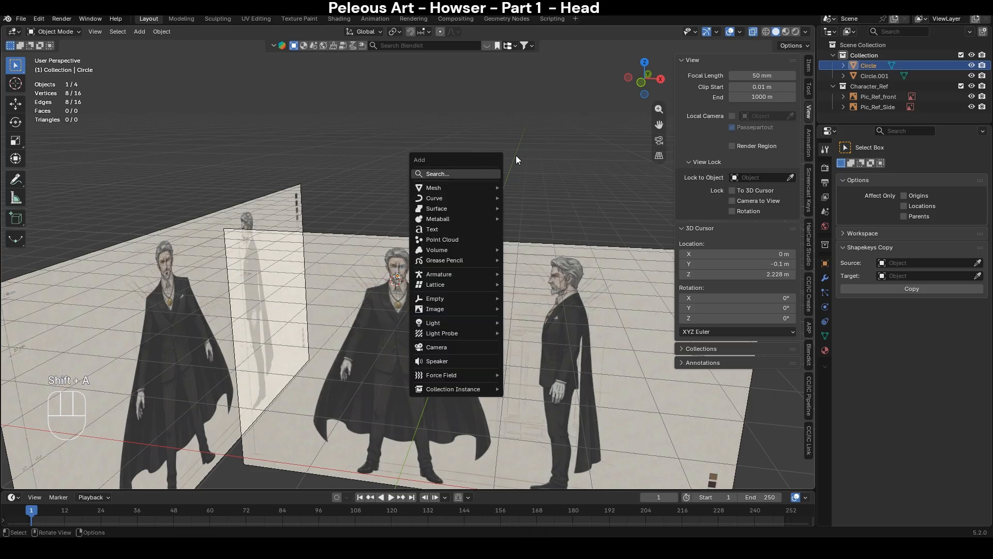
{"action": "key", "text": "KP_1"}
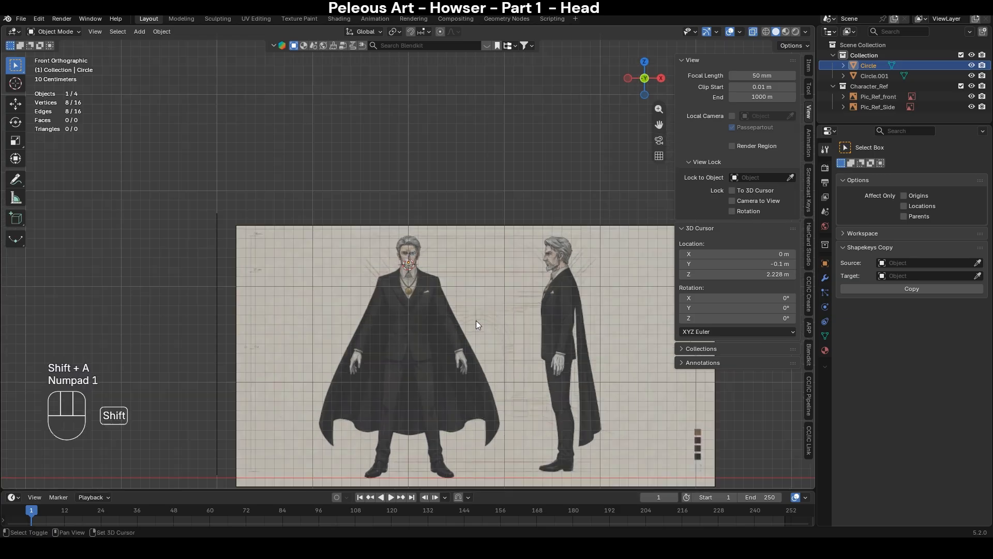
{"action": "middle_click_drag", "start_coordinate": [476, 321], "coordinate": [469, 223], "text": "shift"}
{"action": "scroll", "coordinate": [434, 231], "scroll_direction": "up", "scroll_amount": 4}
{"action": "key", "text": "shift+a"}
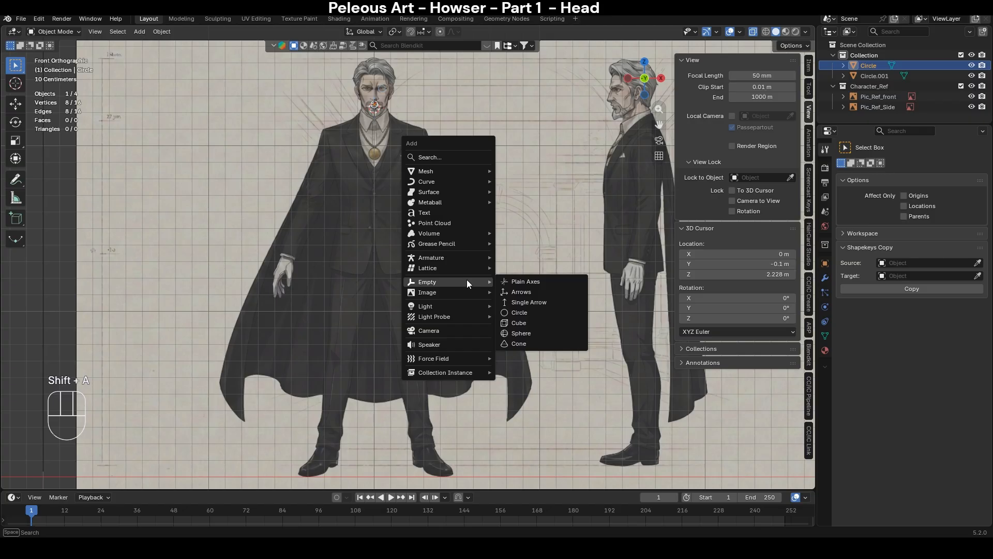
{"action": "left_click", "coordinate": [521, 323]}
{"action": "scroll", "coordinate": [520, 315], "scroll_direction": "down", "scroll_amount": 1}
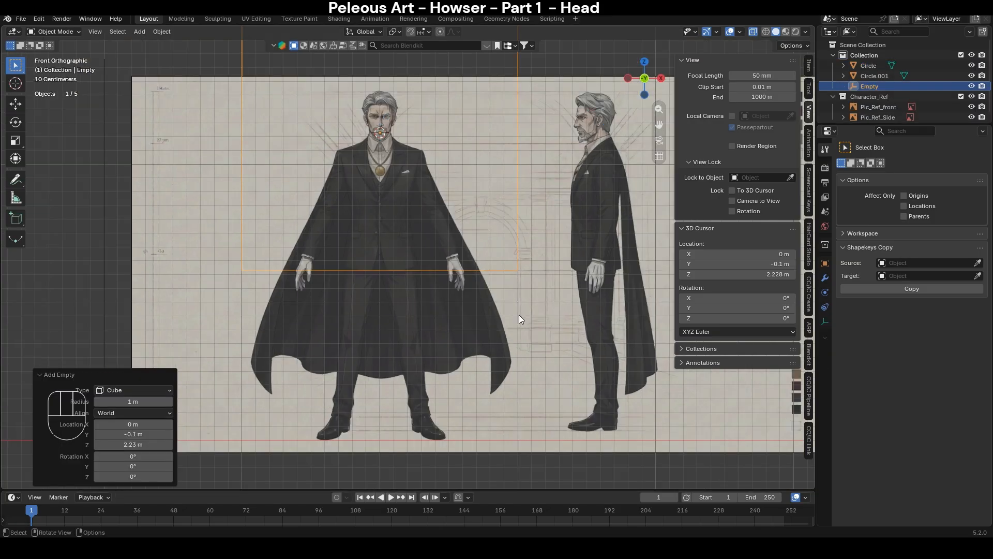
- Move the cube empty straight down along Z to just beneath the character's feet and scale it down to a small box
{"action": "scroll", "coordinate": [520, 315], "scroll_direction": "down", "scroll_amount": 4}
{"action": "key", "text": "g"}
{"action": "key", "text": "z"}
{"action": "left_click", "coordinate": [577, 308]}
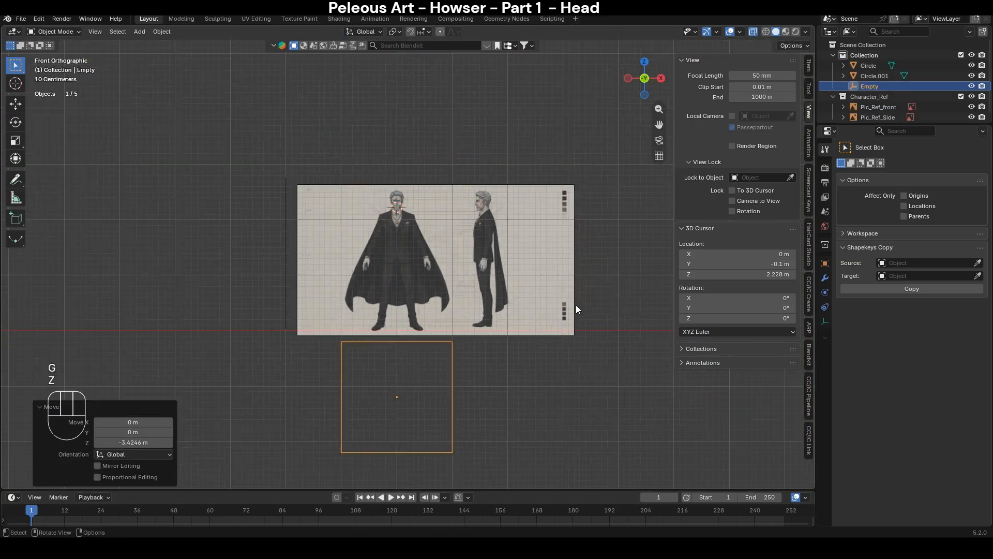
{"action": "key", "text": "s"}
{"action": "left_click", "coordinate": [477, 344]}
{"action": "key", "text": "g"}
{"action": "key", "text": "z"}
{"action": "left_click", "coordinate": [477, 324]}
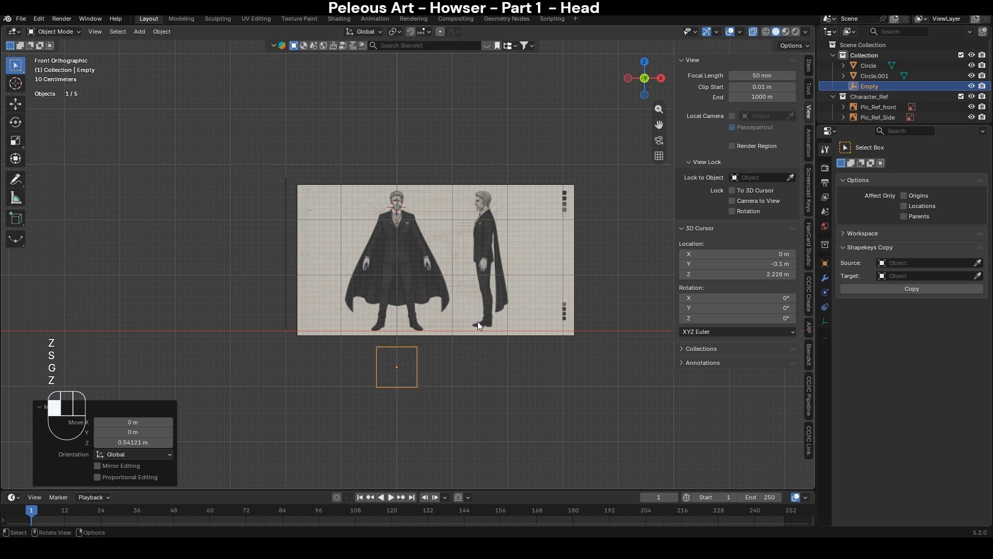
- Rename the cube empty as Mid_Ref
{"action": "scroll", "coordinate": [477, 322], "scroll_direction": "up", "scroll_amount": 4}
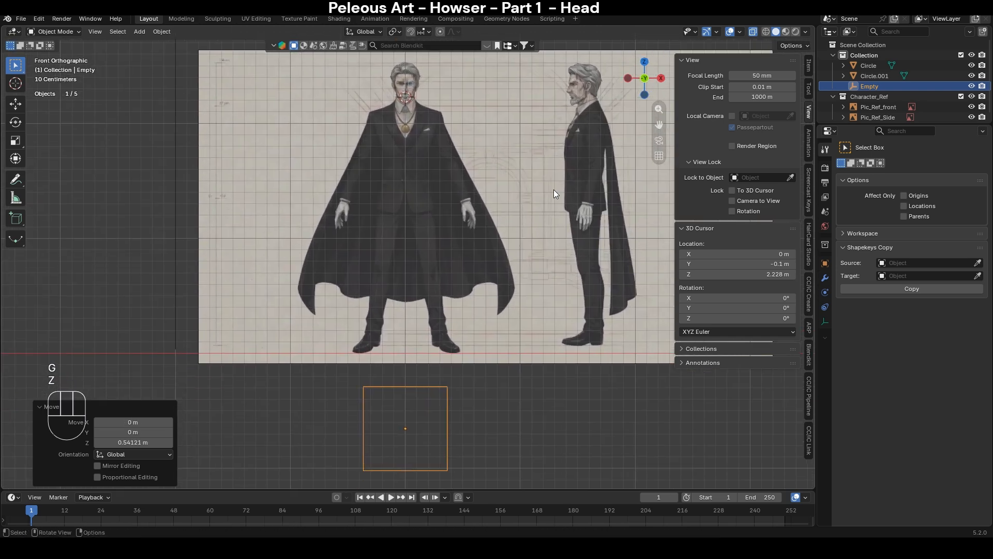
{"action": "key", "text": "F2"}
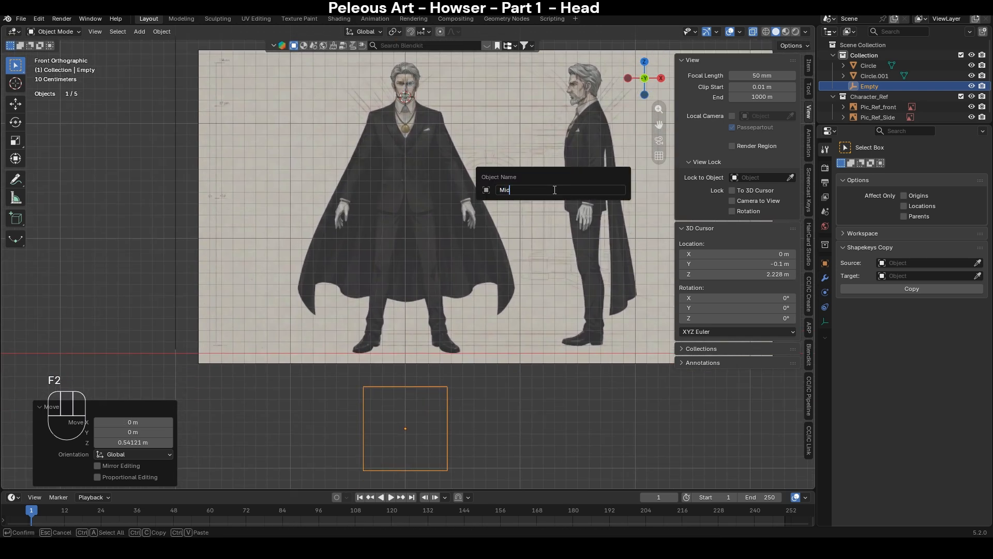
{"action": "key", "text": "Return"}
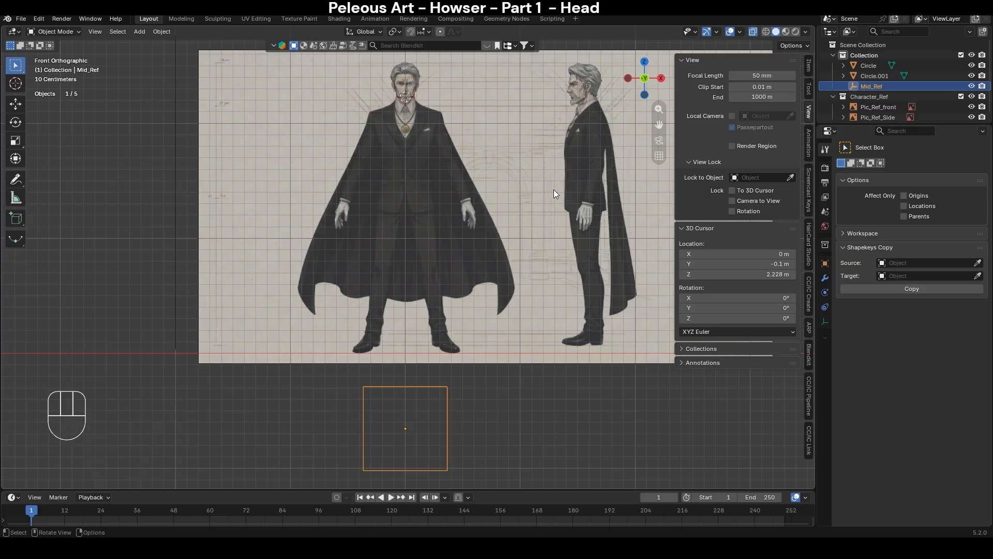
- Select the circle at the mouth in front view and show its transform values
{"action": "middle_click_drag", "start_coordinate": [497, 131], "coordinate": [488, 240], "text": "shift"}
{"action": "scroll", "coordinate": [488, 240], "scroll_direction": "up", "scroll_amount": 4}
{"action": "middle_click_drag", "start_coordinate": [456, 179], "coordinate": [438, 275], "text": "shift"}
{"action": "scroll", "coordinate": [546, 256], "scroll_direction": "up", "scroll_amount": 4}
{"action": "scroll", "coordinate": [365, 215], "scroll_direction": "up", "scroll_amount": 4}
{"action": "middle_click_drag", "start_coordinate": [336, 194], "coordinate": [467, 307], "text": "shift"}
{"action": "scroll", "coordinate": [453, 285], "scroll_direction": "up", "scroll_amount": 3}
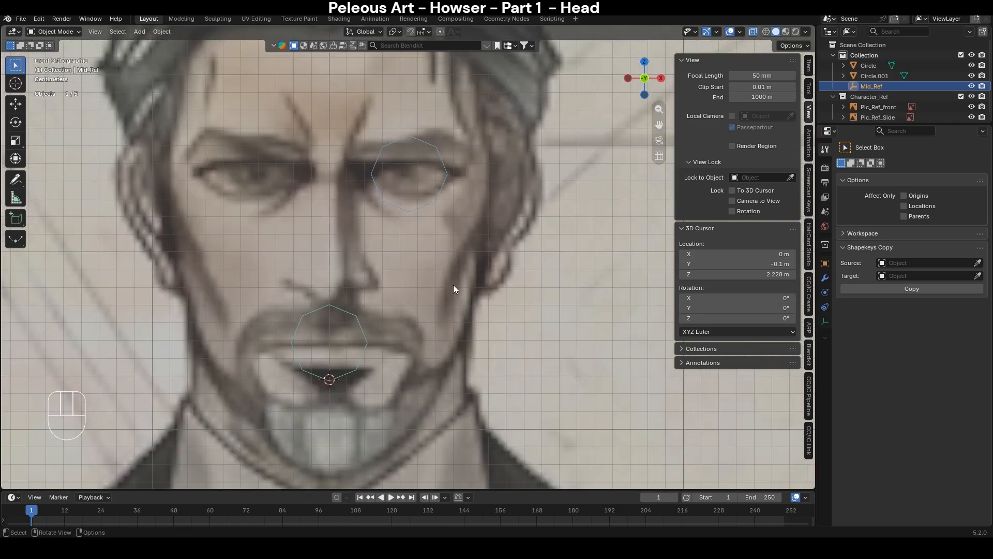
{"action": "scroll", "coordinate": [453, 285], "scroll_direction": "up", "scroll_amount": 2}
{"action": "middle_click_drag", "start_coordinate": [381, 194], "coordinate": [417, 175], "text": "shift"}
{"action": "left_click", "coordinate": [358, 316]}
{"action": "scroll", "coordinate": [358, 316], "scroll_direction": "down", "scroll_amount": 1}
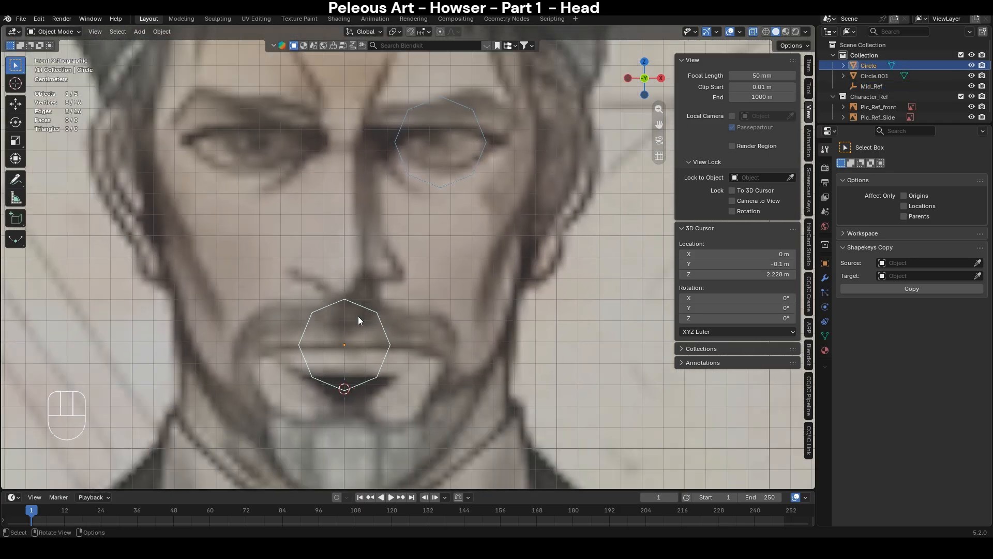
{"action": "scroll", "coordinate": [410, 285], "scroll_direction": "down", "scroll_amount": 1}
{"action": "left_click", "coordinate": [808, 66]}
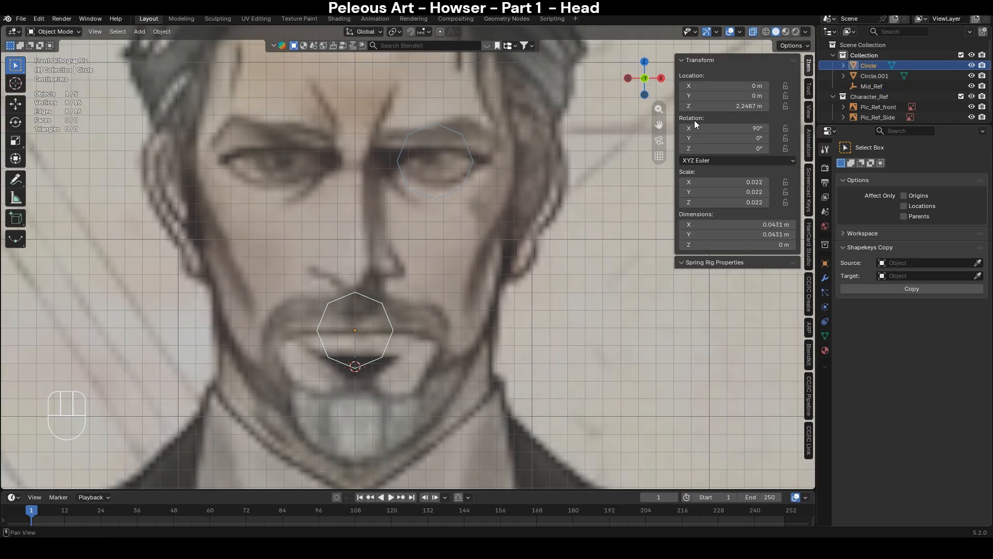
- Delete the three vertices on the left half of the mouth circle, keeping the center and right-side vertices
{"action": "scroll", "coordinate": [414, 218], "scroll_direction": "up", "scroll_amount": 2}
{"action": "key", "text": "Tab"}
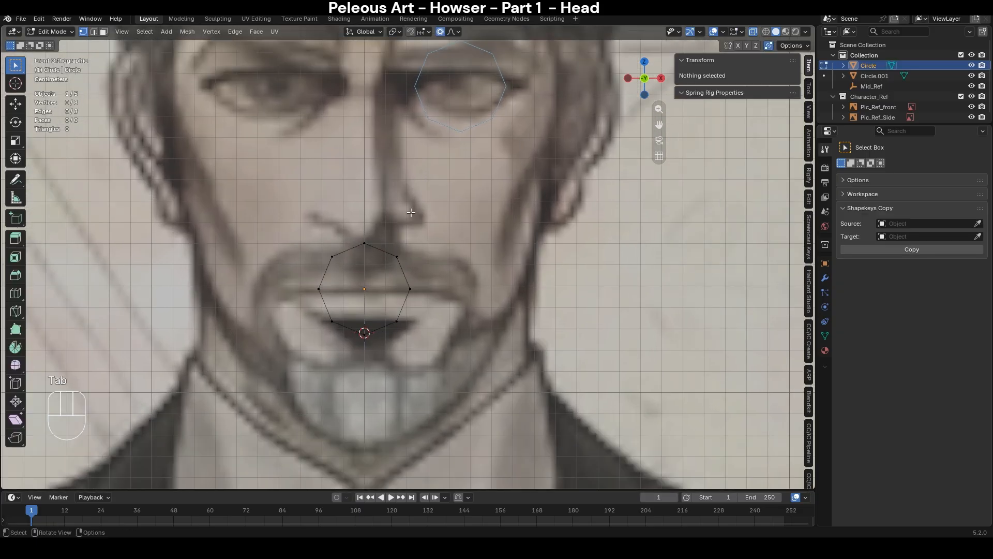
{"action": "left_click_drag", "start_coordinate": [279, 224], "coordinate": [344, 344]}
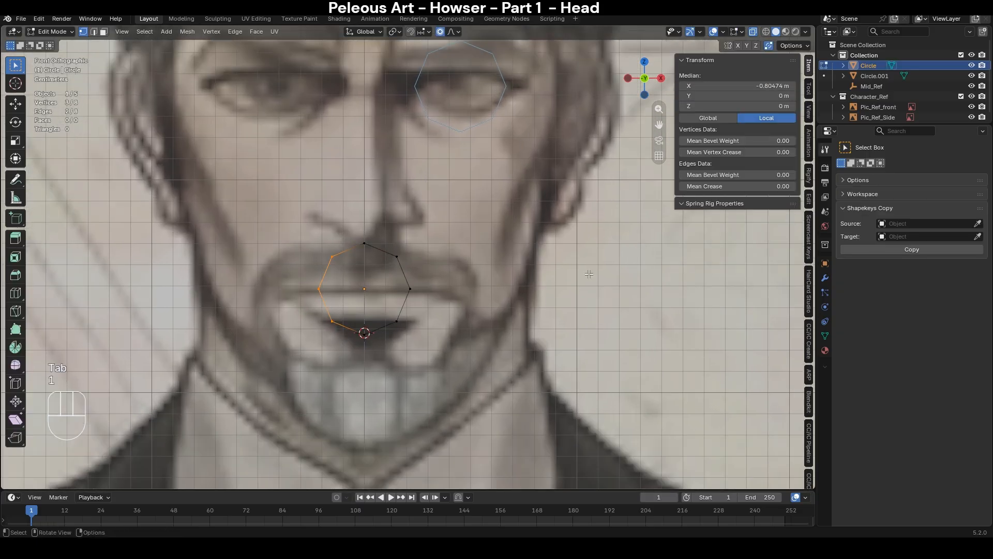
{"action": "scroll", "coordinate": [524, 339], "scroll_direction": "down", "scroll_amount": 1}
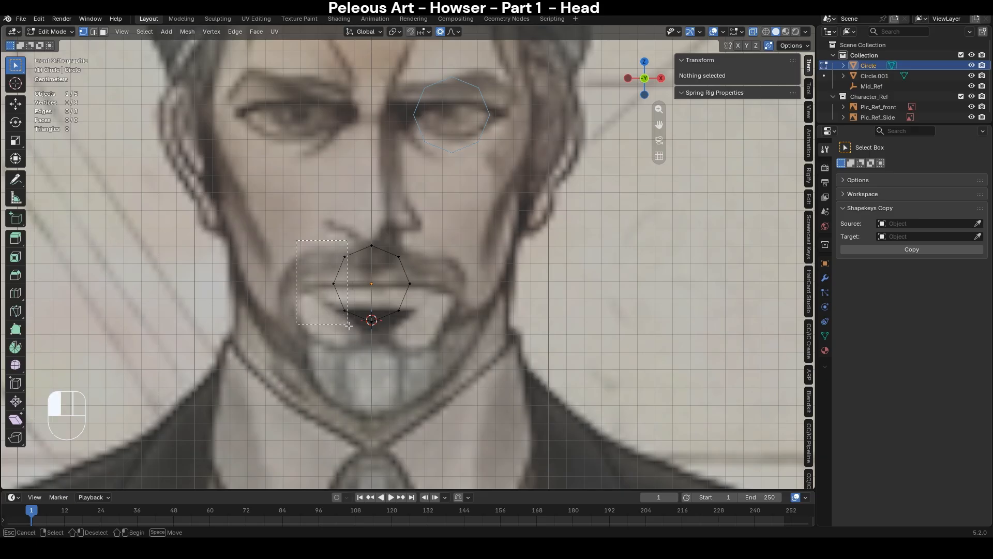
{"action": "key", "text": "alt+z"}
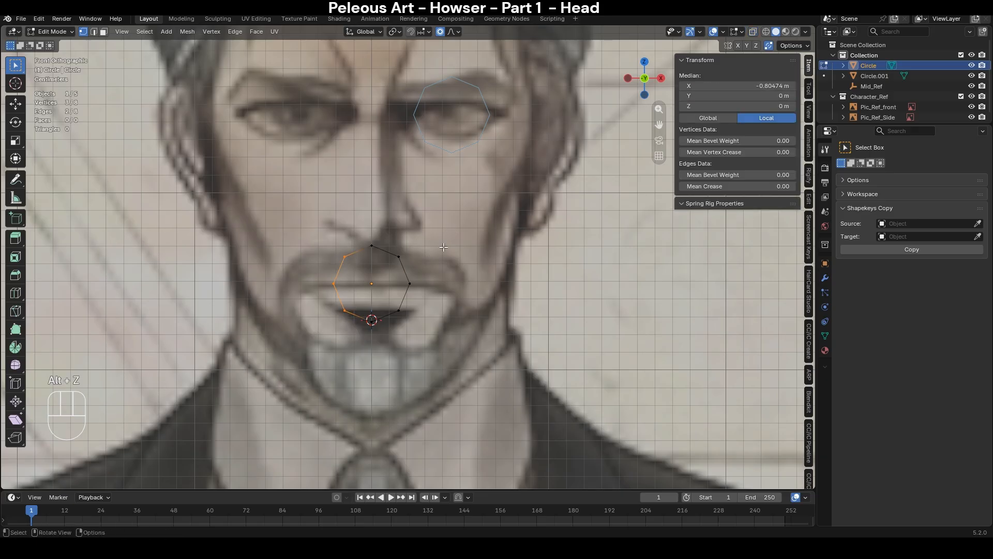
{"action": "key", "text": "x"}
{"action": "left_click", "coordinate": [448, 219]}
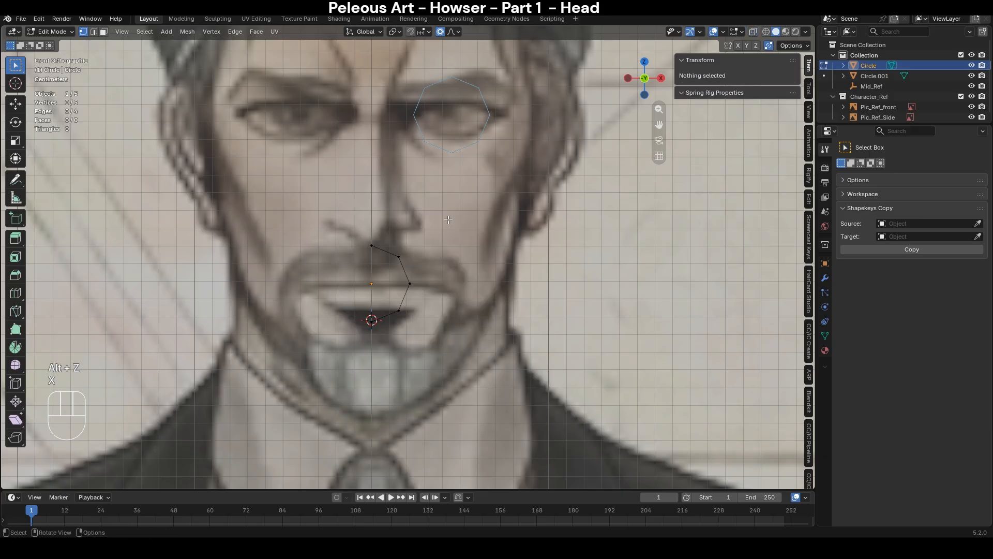
{"action": "key", "text": "Tab"}
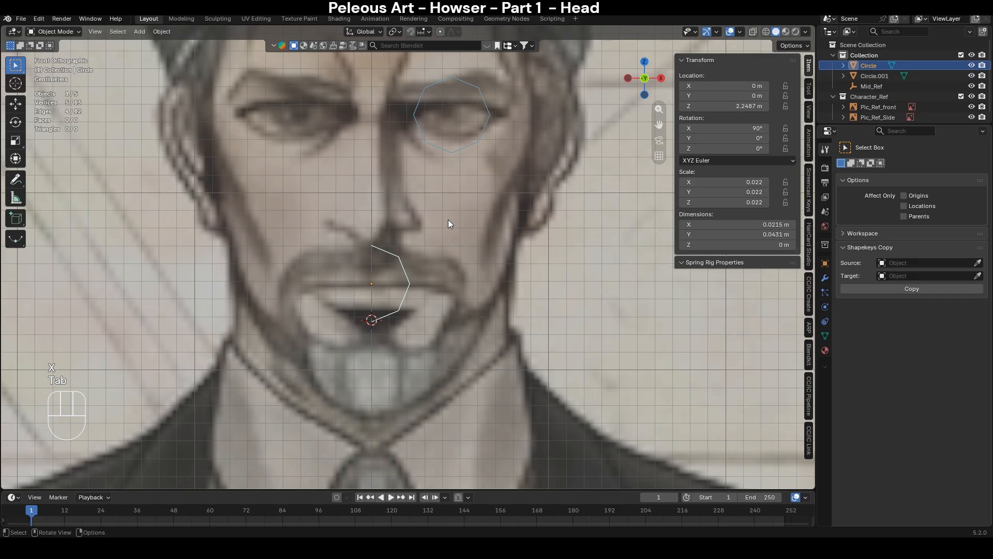
- Add a Mirror modifier on the X axis to the mouth half-circle and enable Clipping
{"action": "left_click", "coordinate": [825, 277]}
{"action": "left_click", "coordinate": [886, 163]}
{"action": "left_click", "coordinate": [887, 164]}
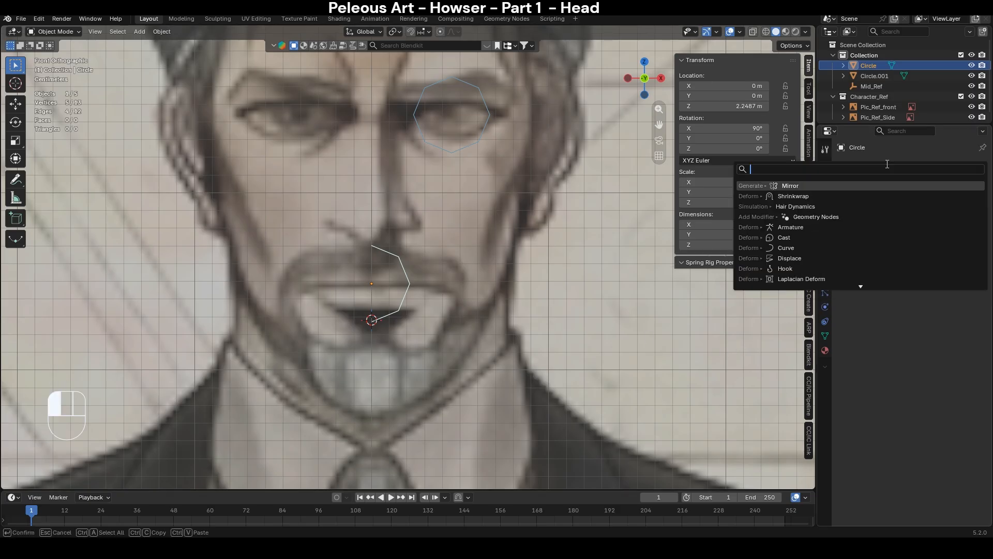
{"action": "type", "text": "mir"}
{"action": "key", "text": "Return"}
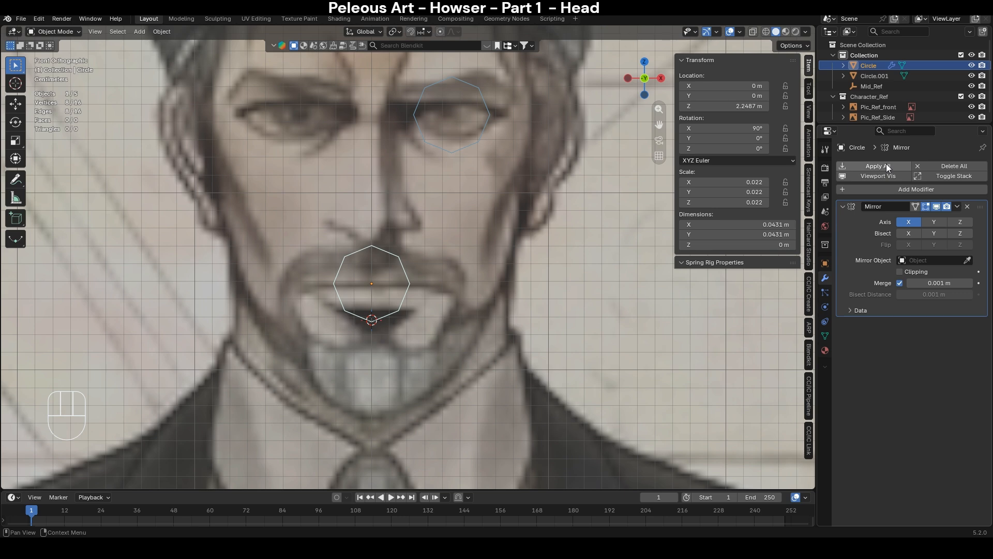
- Try moving the mouth circle's top center vertex with proportional editing, and undo the move
{"action": "key", "text": "Tab"}
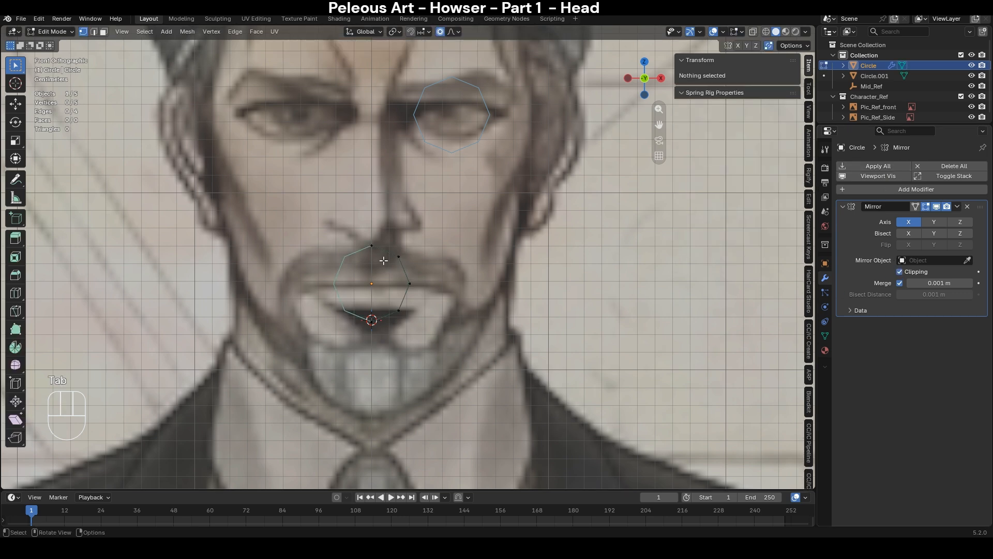
{"action": "key", "text": "1"}
{"action": "key", "text": "g"}
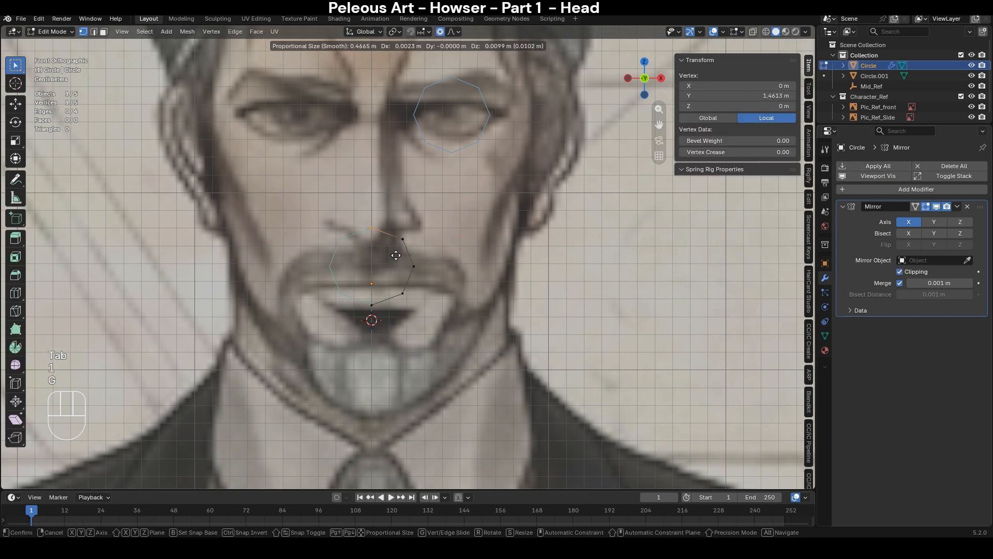
{"action": "key", "text": "ctrl+z"}
- Reduce the proportional editing size to about 0.006 with the mouth circle's bottom vertex selected, leaving the vertex in place
{"action": "key", "text": "g"}
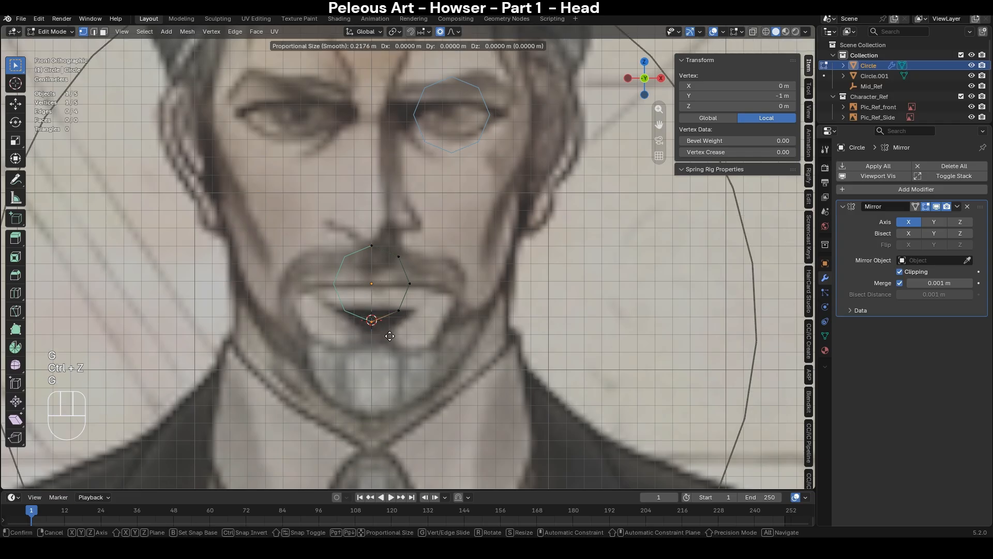
{"action": "scroll", "coordinate": [389, 336], "scroll_direction": "up", "scroll_amount": 20}
{"action": "scroll", "coordinate": [389, 336], "scroll_direction": "up", "scroll_amount": 7}
{"action": "left_click", "coordinate": [390, 336]}
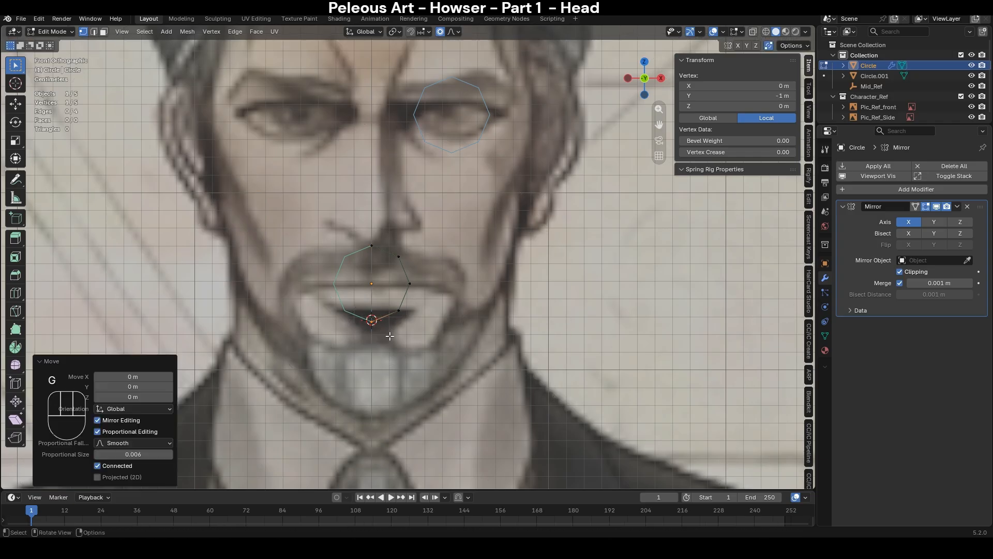
- Try moving the mouth circle's bottom vertex with the small proportional size, undo it, and return to Object Mode
{"action": "key", "text": "g"}
{"action": "left_click", "coordinate": [408, 340]}
{"action": "key", "text": "ctrl+z"}
{"action": "scroll", "coordinate": [408, 261], "scroll_direction": "up", "scroll_amount": 3}
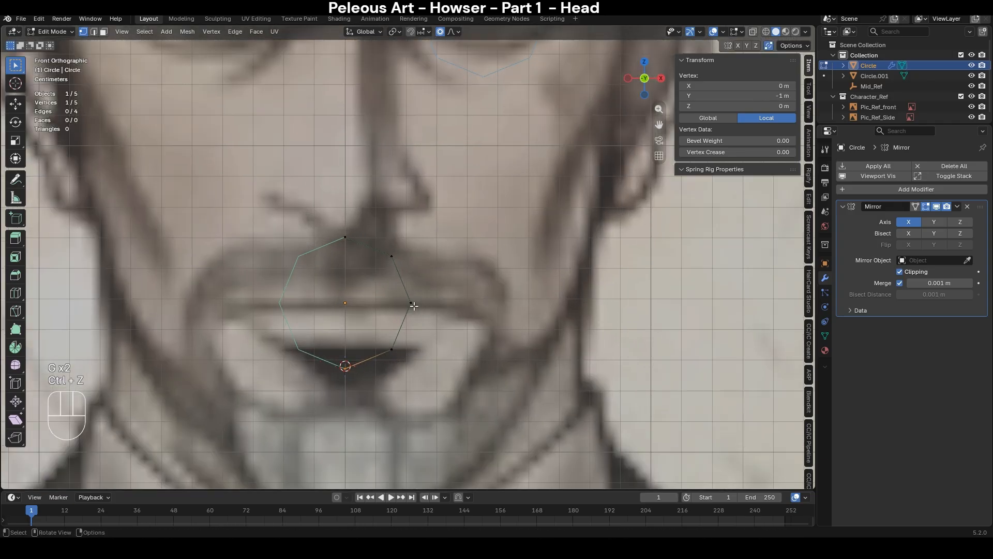
{"action": "scroll", "coordinate": [408, 258], "scroll_direction": "down", "scroll_amount": 4}
{"action": "key", "text": "Tab"}
- Add a Subdivision modifier with viewport level 1 to the mouth circle
{"action": "scroll", "coordinate": [417, 264], "scroll_direction": "up", "scroll_amount": 2}
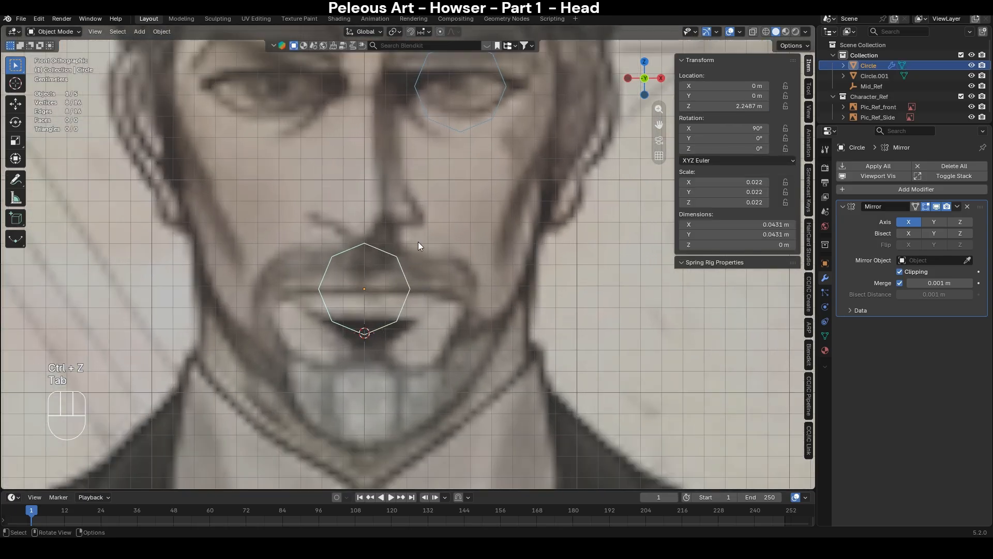
{"action": "scroll", "coordinate": [420, 271], "scroll_direction": "down", "scroll_amount": 3}
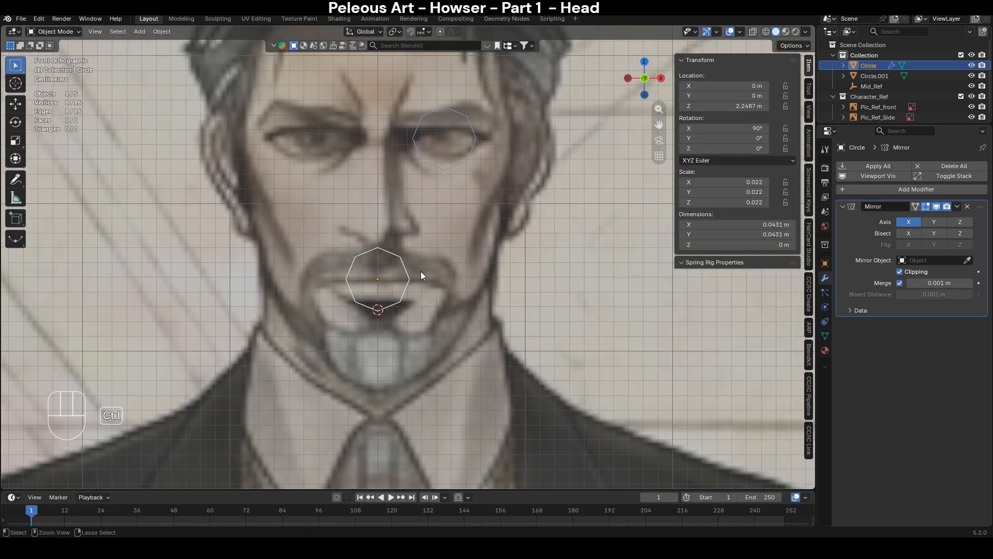
{"action": "key", "text": "ctrl+1"}
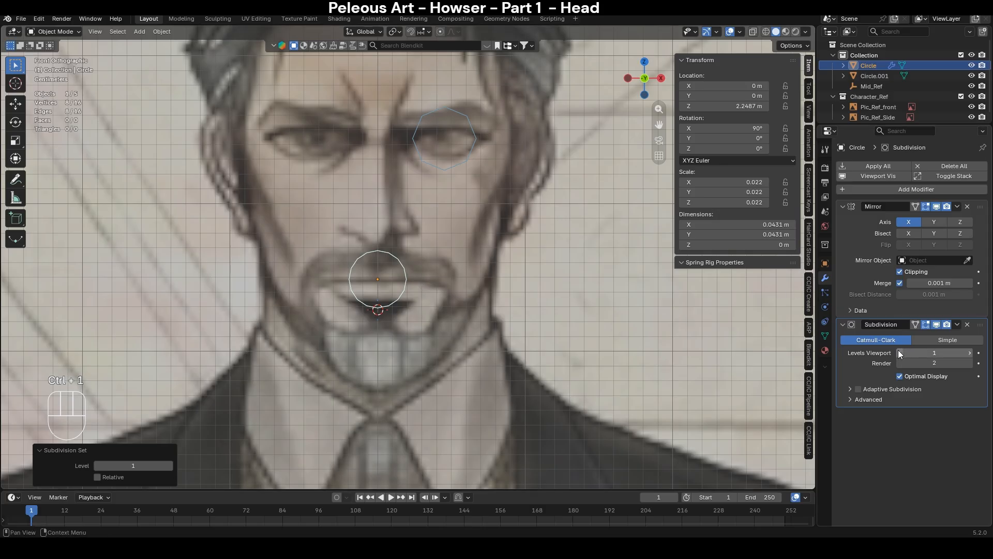
- Copy the Mirror and Subdivision modifiers from the mouth circle to the eye circle using Copy Modifiers
{"action": "left_click", "coordinate": [455, 164]}
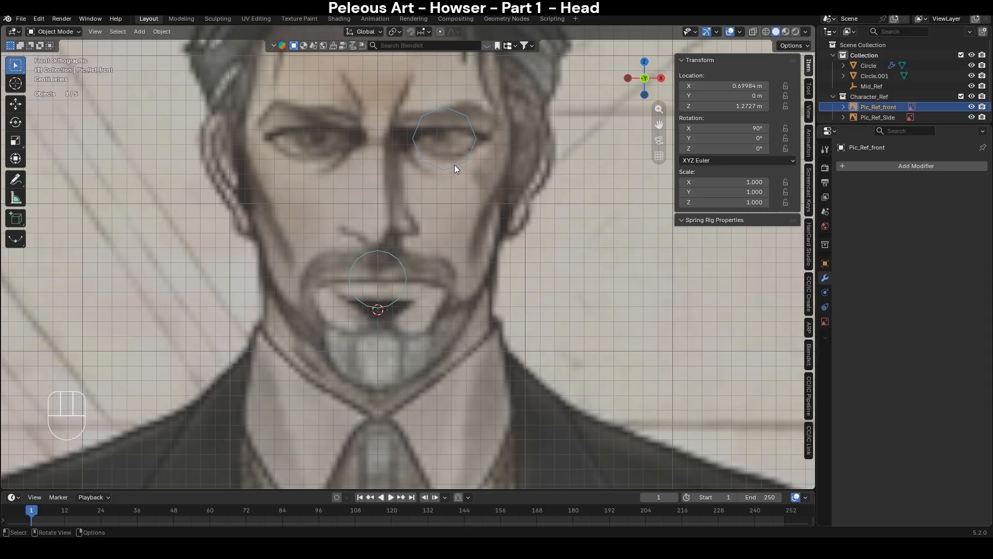
{"action": "left_click", "coordinate": [385, 250], "text": "shift"}
{"action": "key", "text": "F3"}
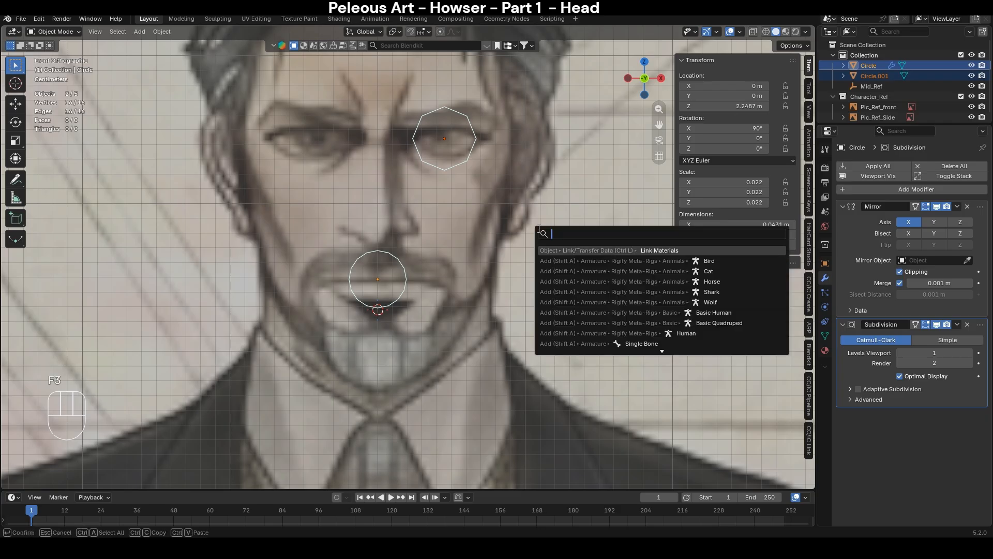
{"action": "type", "text": "copy "}
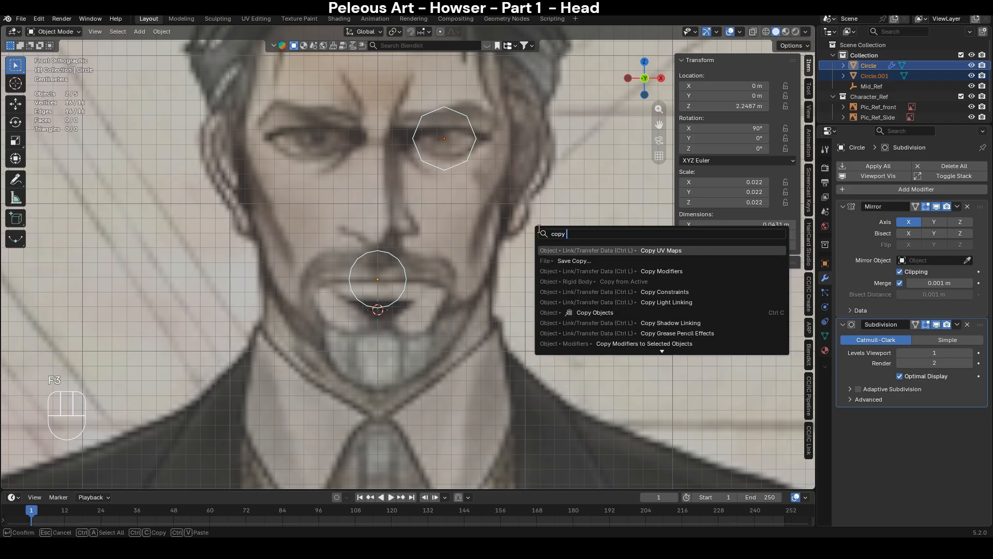
{"action": "type", "text": "modi"}
{"action": "key", "text": "Return"}
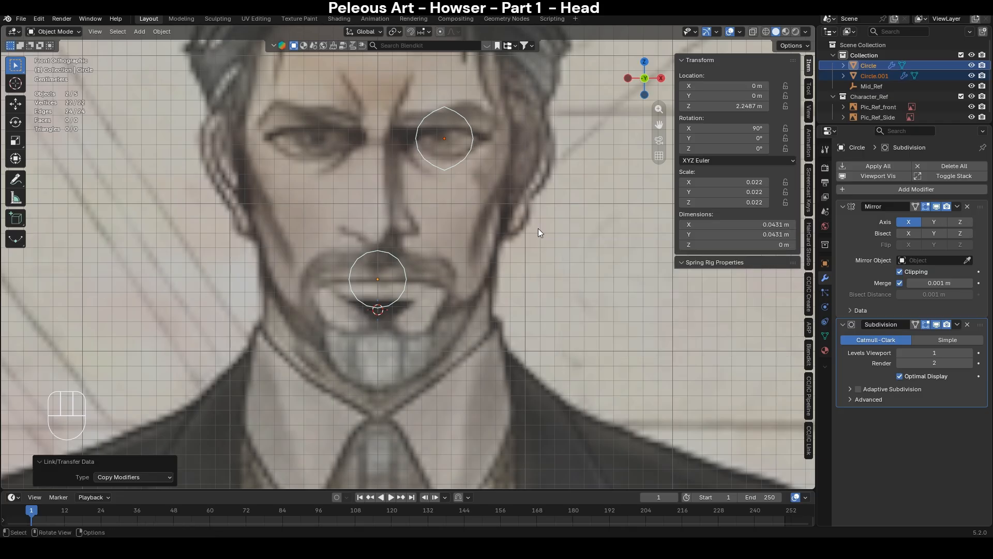
- Set Mid_Ref as the Mirror modifier's mirror object on both the eye circle and the mouth circle
{"action": "left_click", "coordinate": [462, 158]}
{"action": "key", "text": "Tab"}
{"action": "key", "text": "Tab"}
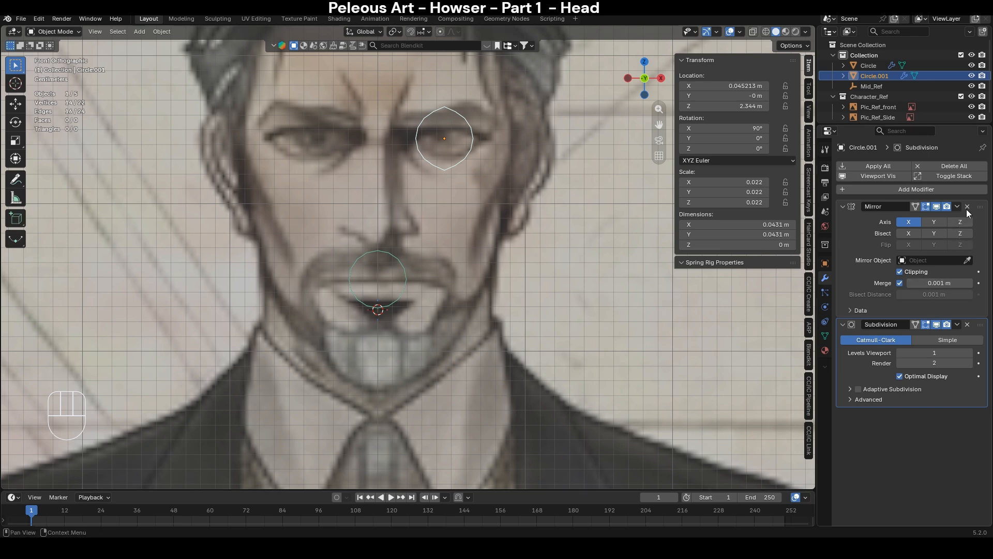
{"action": "left_click", "coordinate": [932, 260]}
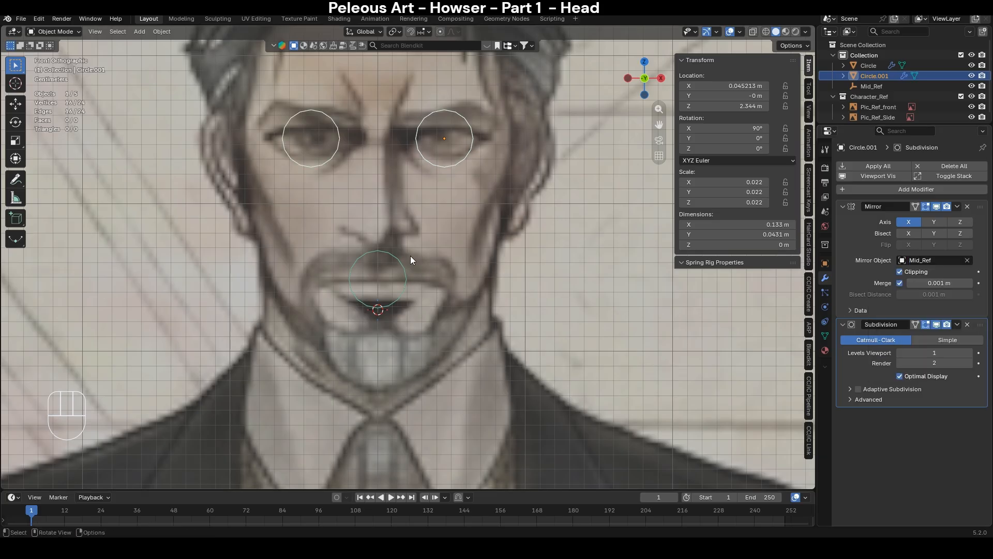
{"action": "left_click", "coordinate": [395, 254]}
{"action": "left_click", "coordinate": [924, 259]}
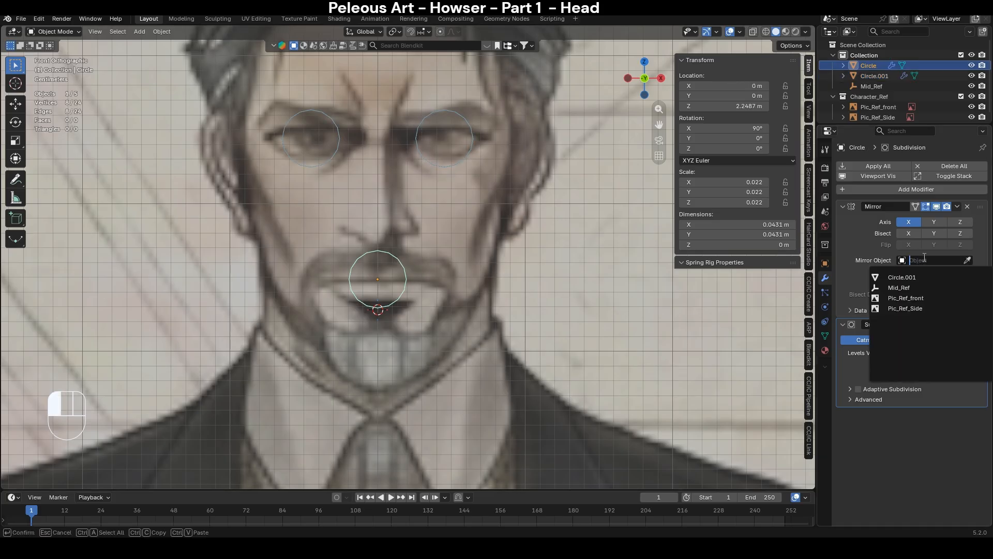
{"action": "left_click", "coordinate": [899, 287]}
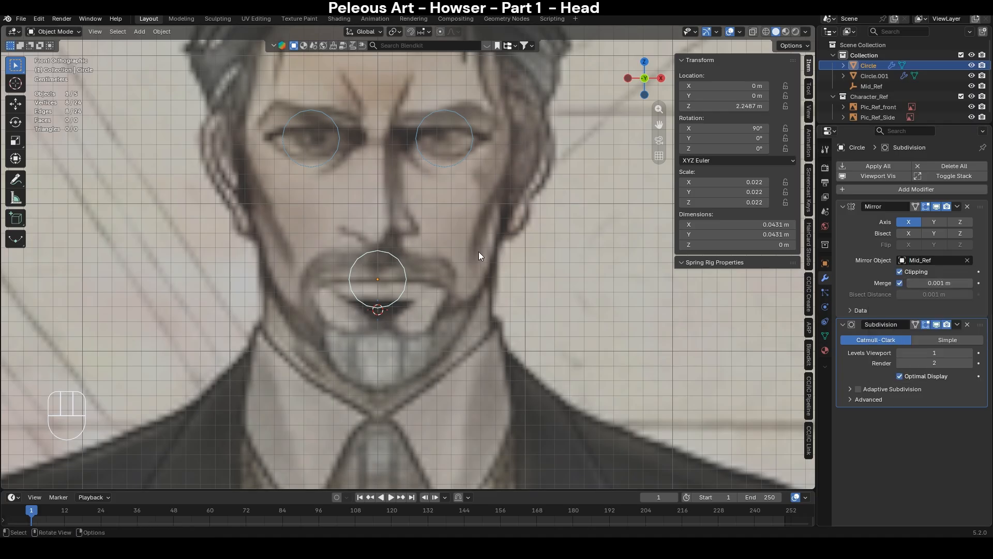
- Try extruding the mouth circle's bottom vertex upward and moving it in Edit Mode, and undo both changes
{"action": "scroll", "coordinate": [468, 274], "scroll_direction": "up", "scroll_amount": 3}
{"action": "key", "text": "Tab"}
{"action": "key", "text": "e"}
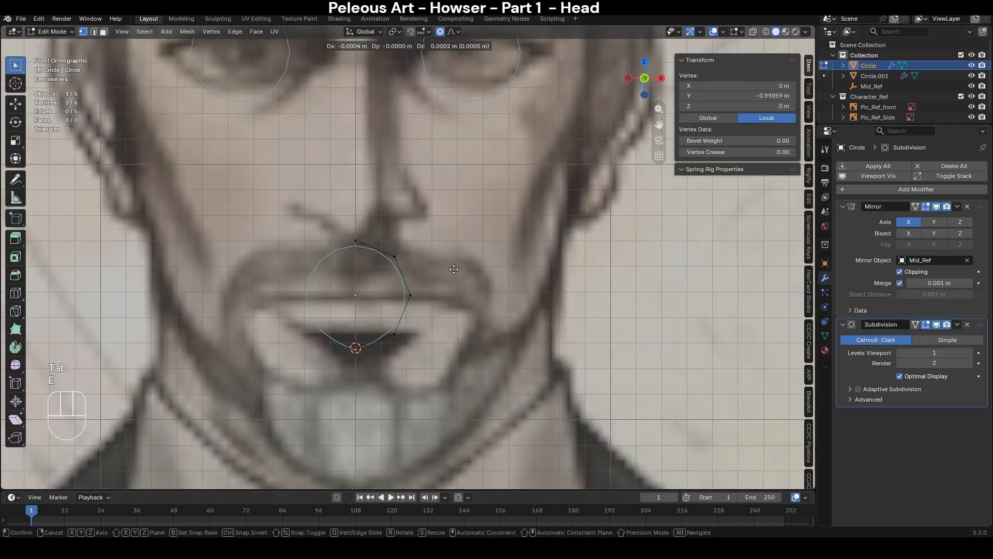
{"action": "left_click", "coordinate": [488, 251]}
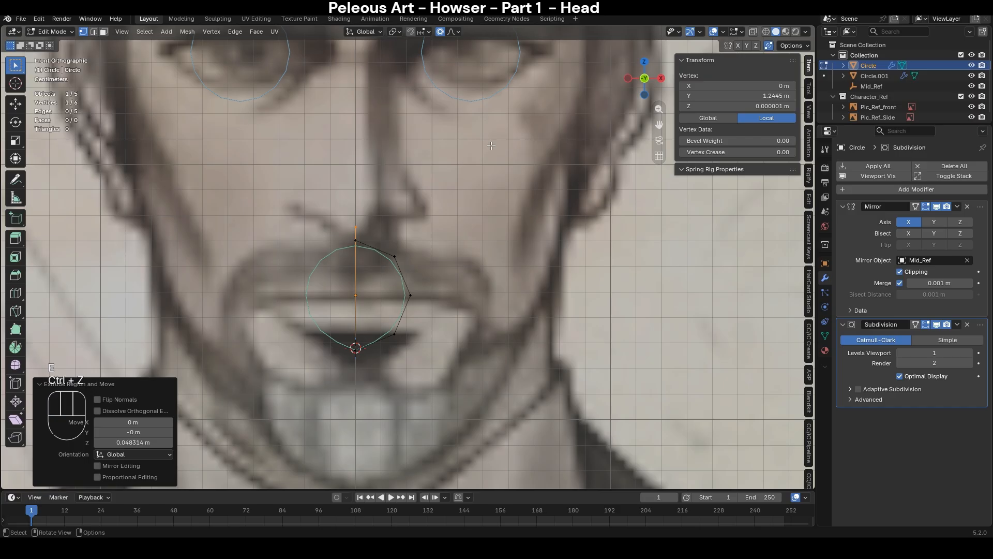
{"action": "key", "text": "ctrl+z"}
{"action": "key", "text": "ctrl+z"}
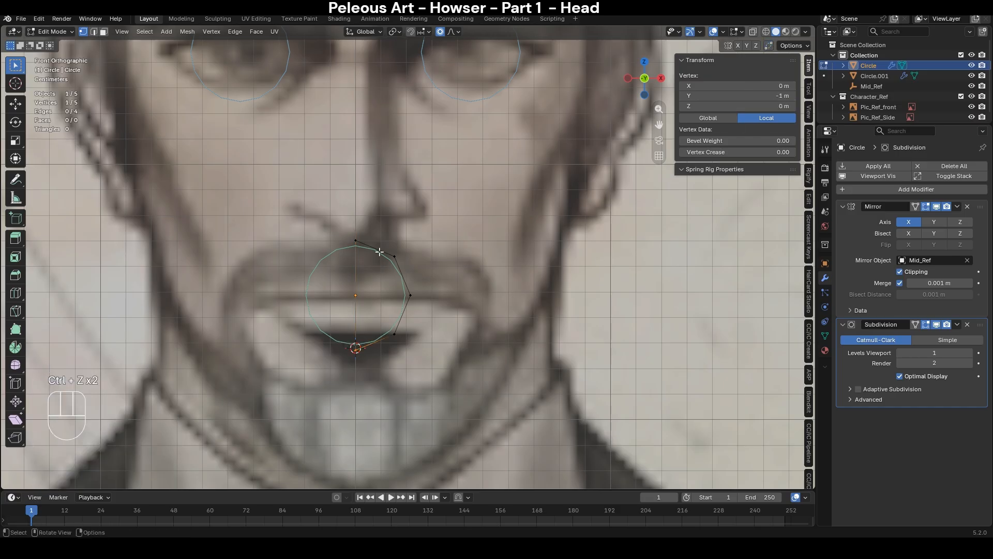
{"action": "scroll", "coordinate": [381, 250], "scroll_direction": "down", "scroll_amount": 2}
{"action": "key", "text": "g"}
{"action": "left_click", "coordinate": [434, 288]}
{"action": "key", "text": "ctrl+z"}
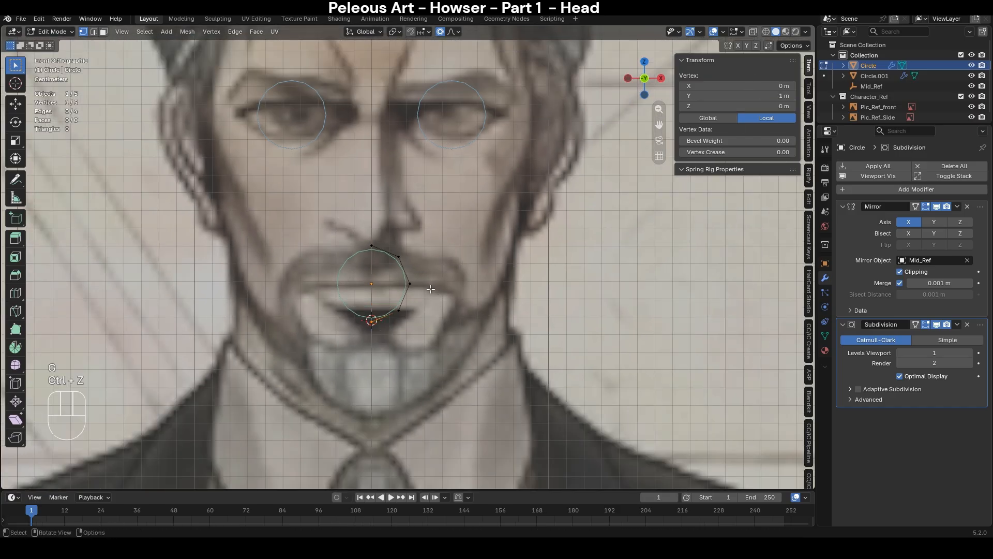
- Extrude all edges of the mouth circle outward into a ring of faces, scaled by about 1.3
{"action": "key", "text": "a"}
{"action": "key", "text": "2"}
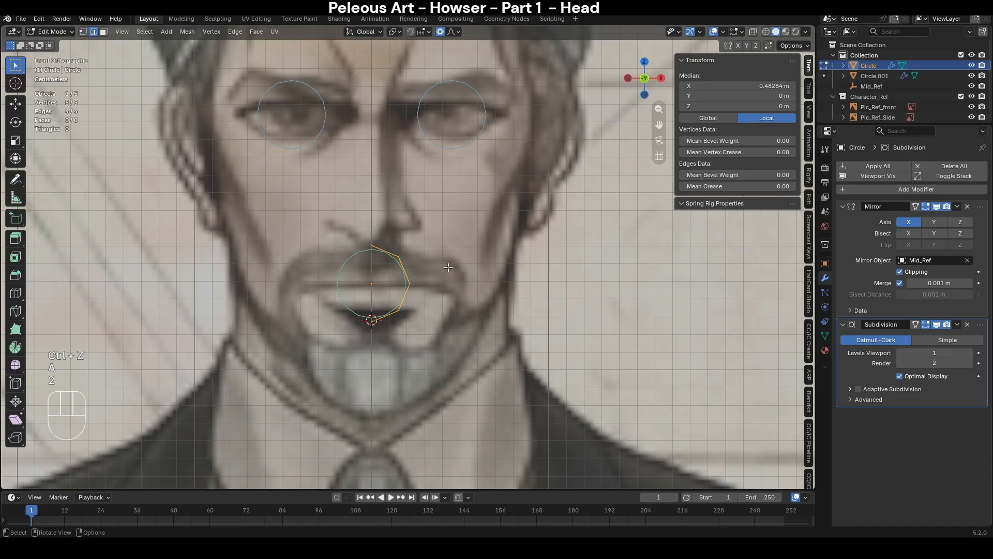
{"action": "key", "text": "e"}
{"action": "key", "text": "s"}
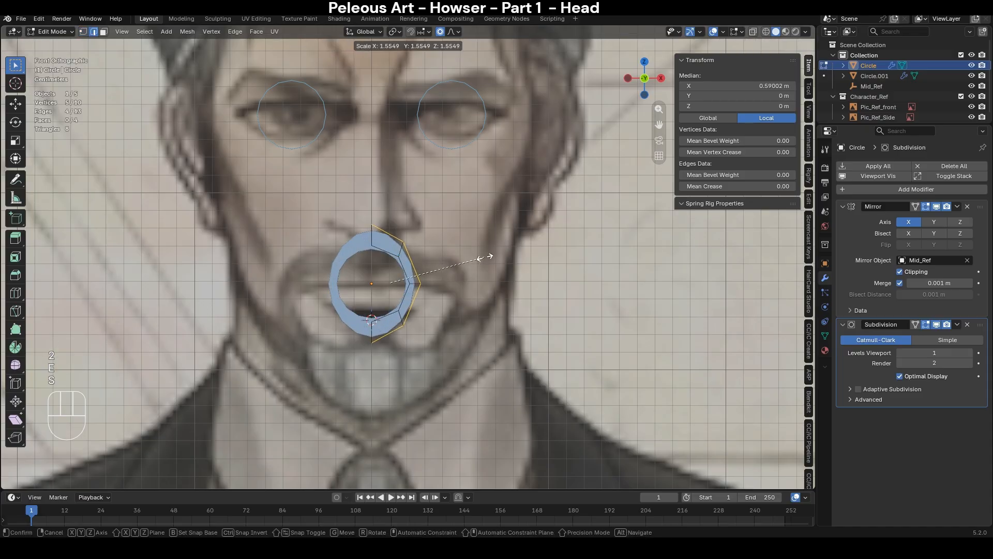
{"action": "left_click", "coordinate": [470, 262]}
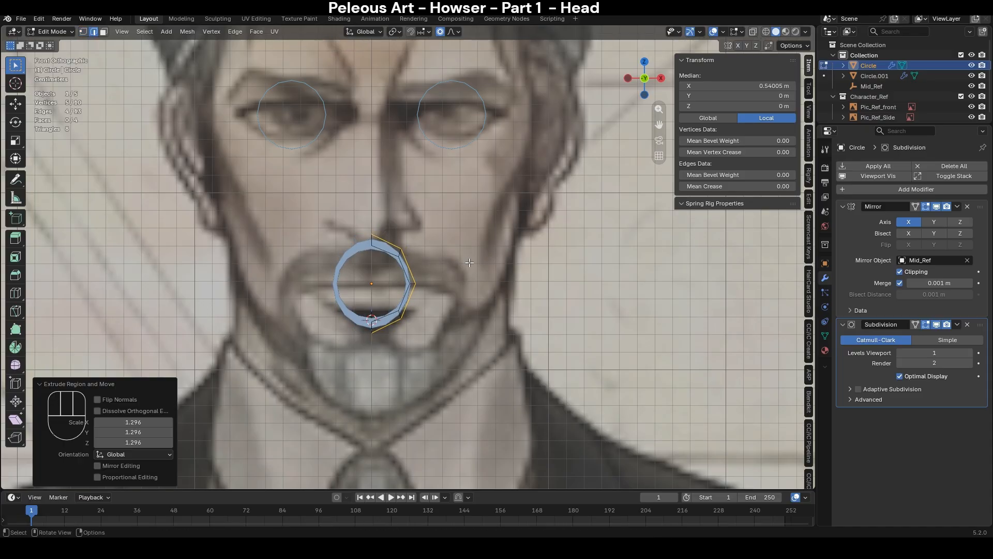
- Move the mouth ring's outer edges about 0.0026 m outward along X and return to Object Mode
{"action": "scroll", "coordinate": [464, 278], "scroll_direction": "up", "scroll_amount": 2}
{"action": "key", "text": "g"}
{"action": "key", "text": "x"}
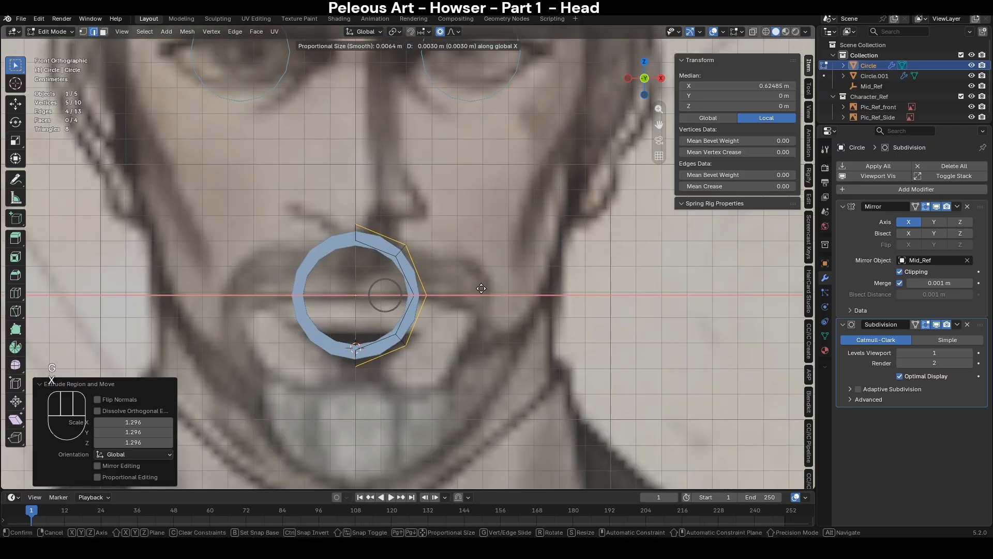
{"action": "left_click", "coordinate": [480, 288]}
{"action": "scroll", "coordinate": [466, 292], "scroll_direction": "down", "scroll_amount": 2}
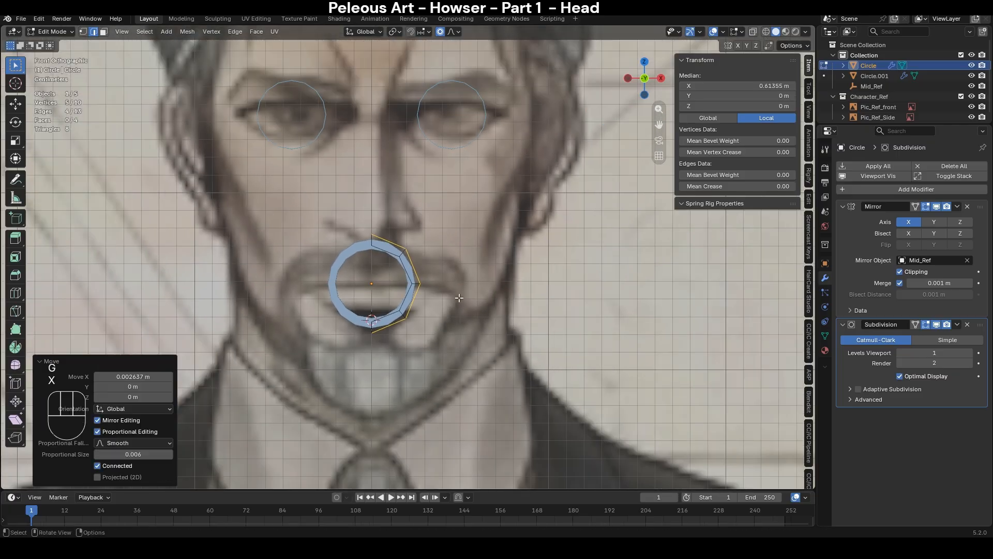
{"action": "scroll", "coordinate": [458, 298], "scroll_direction": "down", "scroll_amount": 2}
{"action": "key", "text": "Tab"}
- Extrude all edges of the eye circle outward into a ring of faces, scaled by about 1.3
{"action": "left_click", "coordinate": [433, 175]}
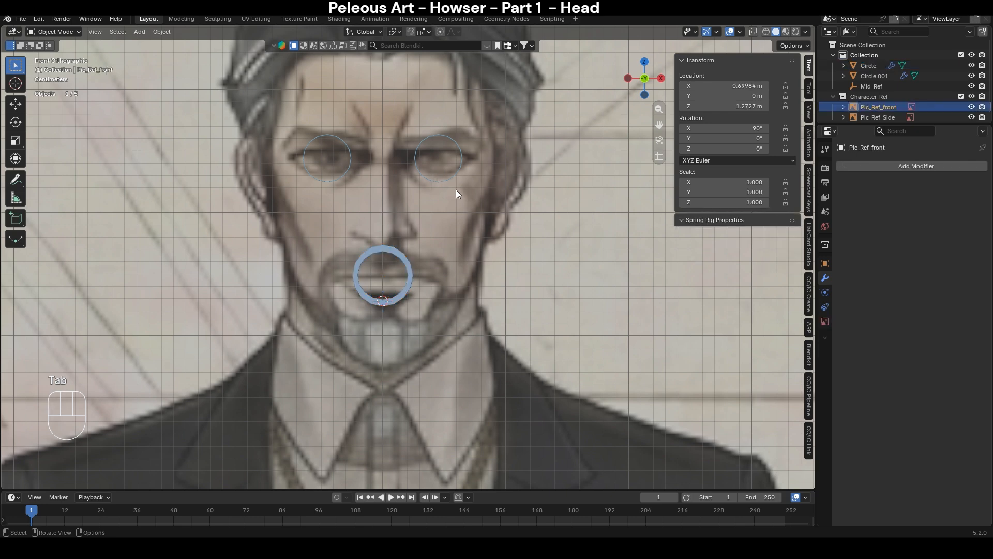
{"action": "left_click", "coordinate": [446, 178]}
{"action": "middle_click_drag", "start_coordinate": [489, 194], "coordinate": [460, 284], "text": "shift"}
{"action": "scroll", "coordinate": [460, 284], "scroll_direction": "up", "scroll_amount": 4}
{"action": "key", "text": "Tab"}
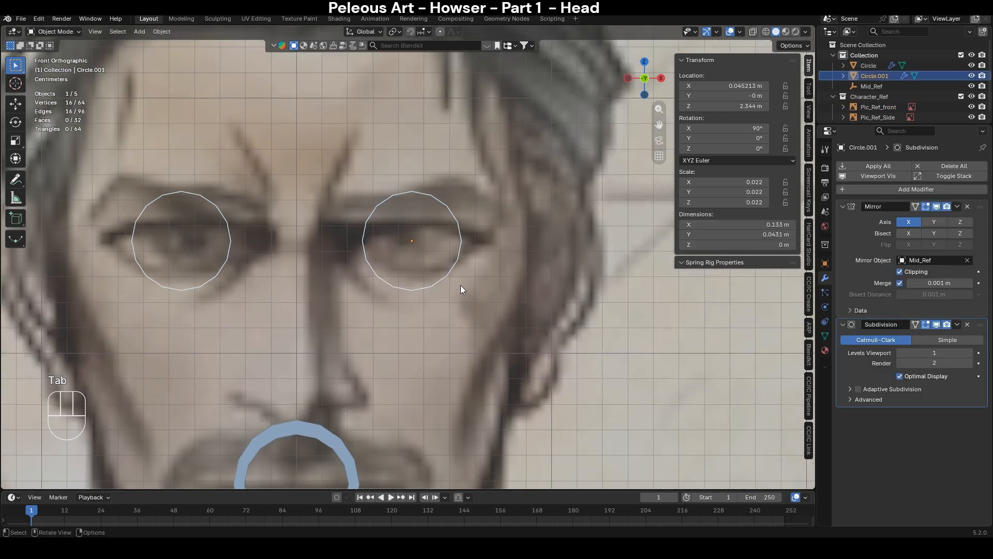
{"action": "key", "text": "a"}
{"action": "key", "text": "e"}
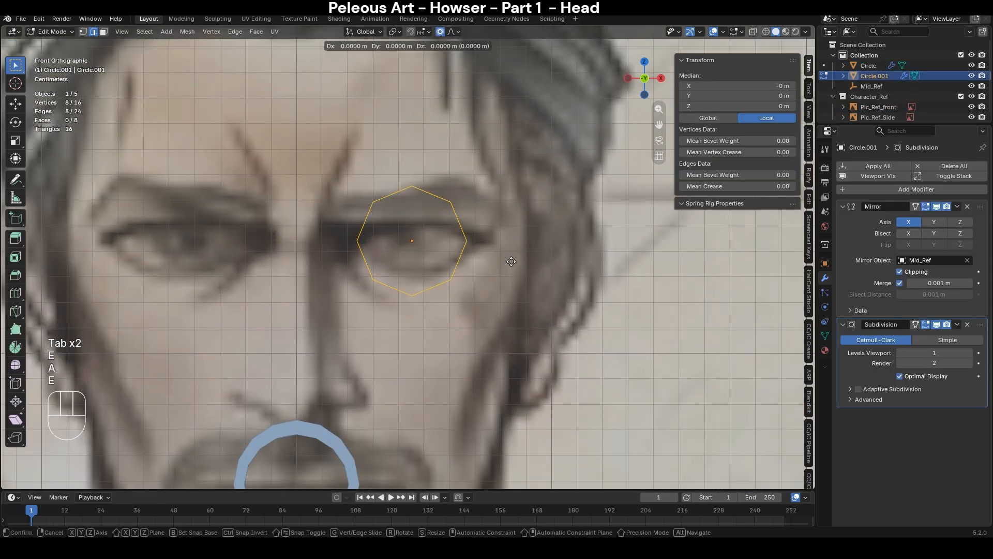
{"action": "key", "text": "s"}
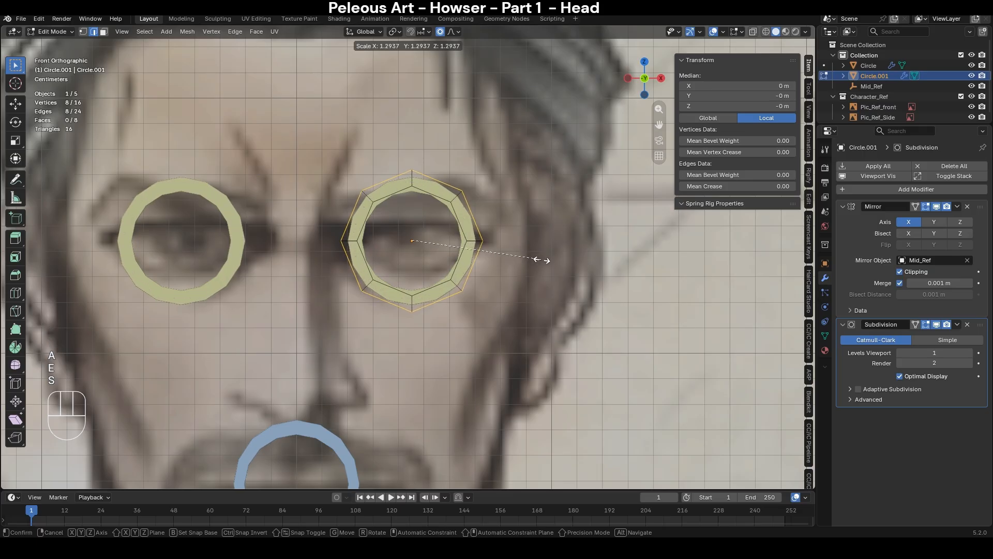
{"action": "left_click", "coordinate": [546, 260]}
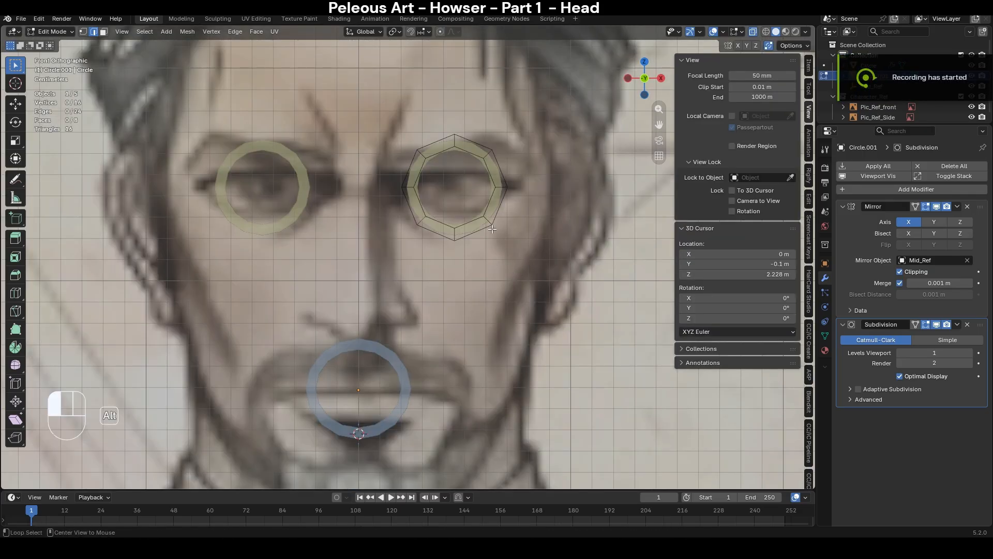
- Extrude the eye ring's outer edge loop into a second ring of faces, scaled by about 1.3
{"action": "left_click", "coordinate": [492, 229], "text": "alt"}
{"action": "key", "text": "e"}
{"action": "key", "text": "s"}
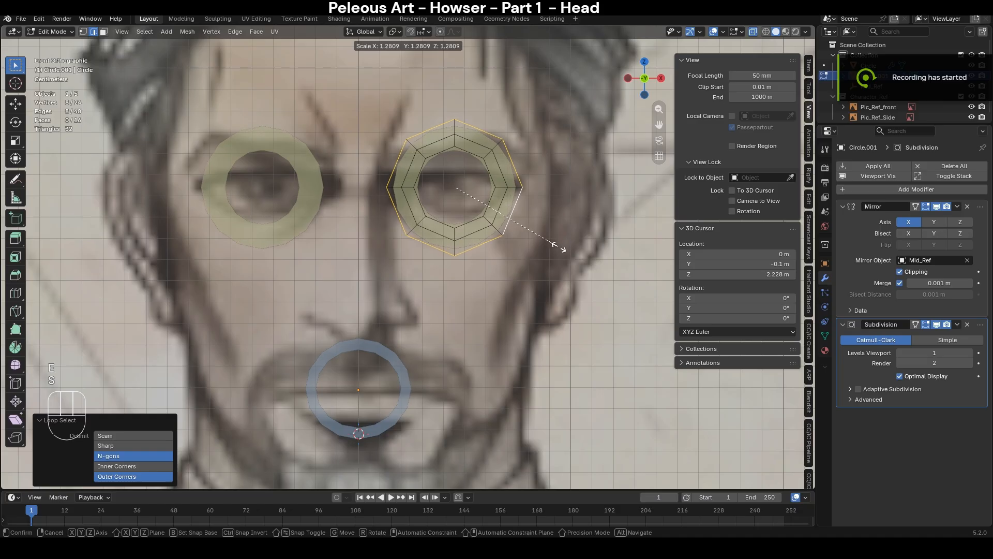
{"action": "left_click", "coordinate": [562, 250]}
- Extrude the two outer edges on the eye ring's nose side along X to the center line, bridging the eyes
{"action": "left_click", "coordinate": [397, 159]}
{"action": "middle_click_drag", "start_coordinate": [490, 234], "coordinate": [506, 254], "text": "shift"}
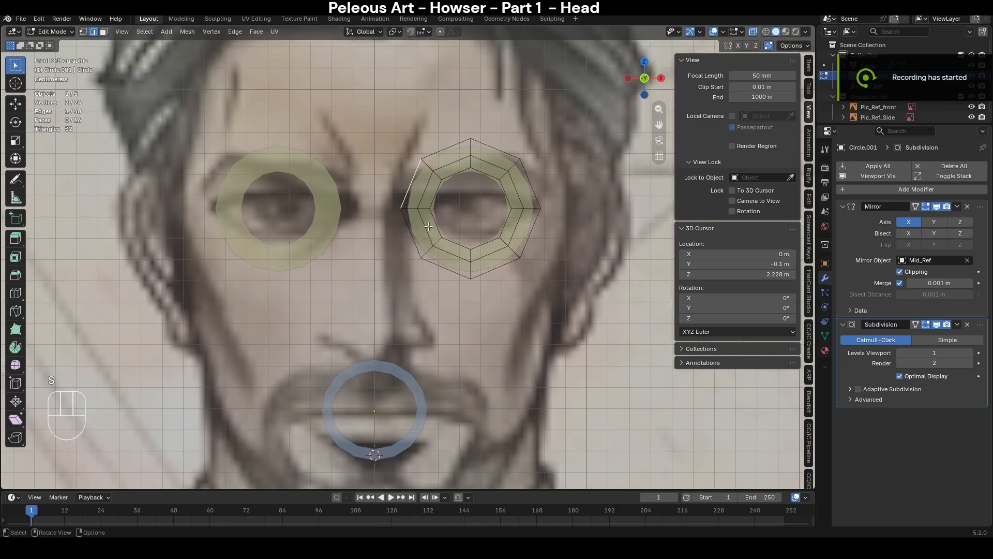
{"action": "key", "text": "e"}
{"action": "key", "text": "x"}
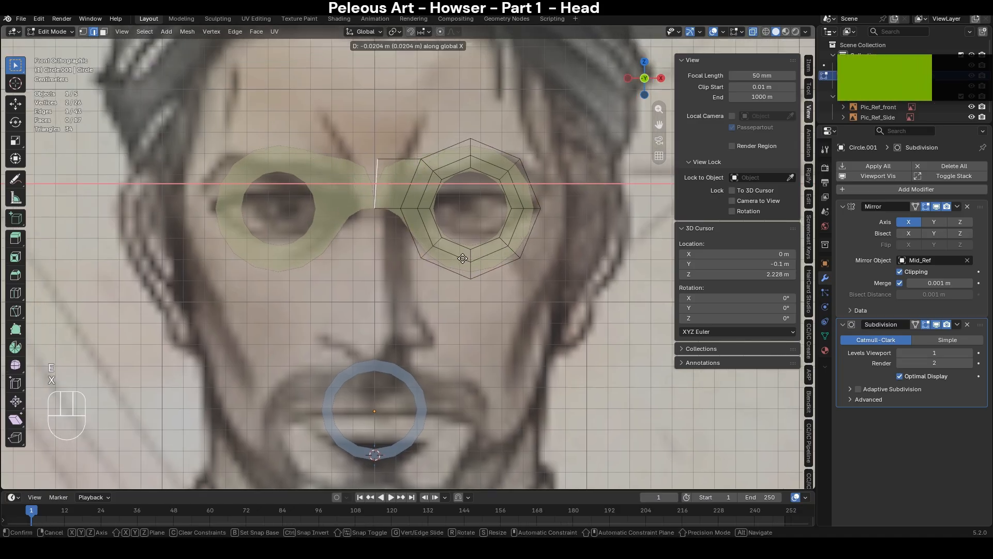
{"action": "left_click", "coordinate": [457, 259]}
{"action": "left_click", "coordinate": [414, 242]}
{"action": "key", "text": "e"}
{"action": "key", "text": "x"}
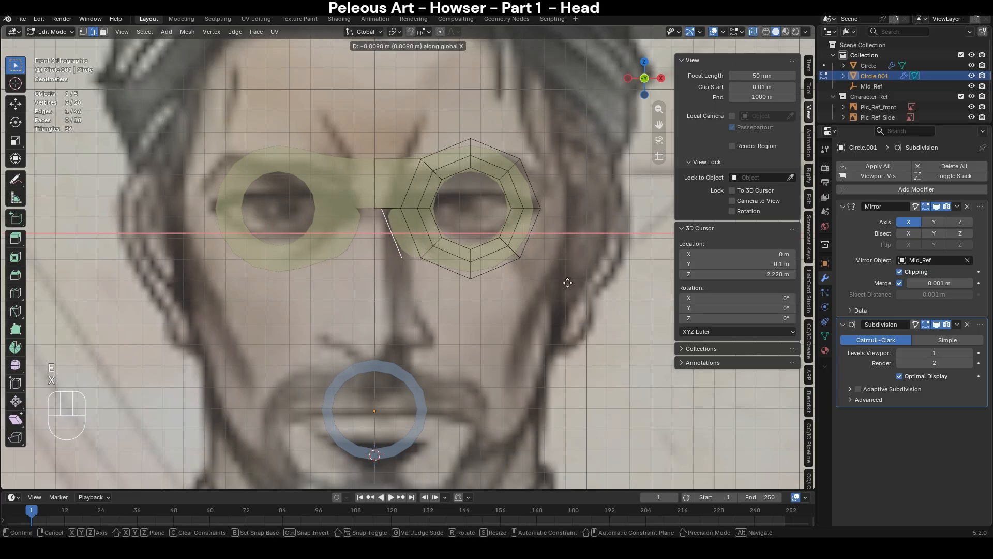
{"action": "left_click", "coordinate": [538, 283]}
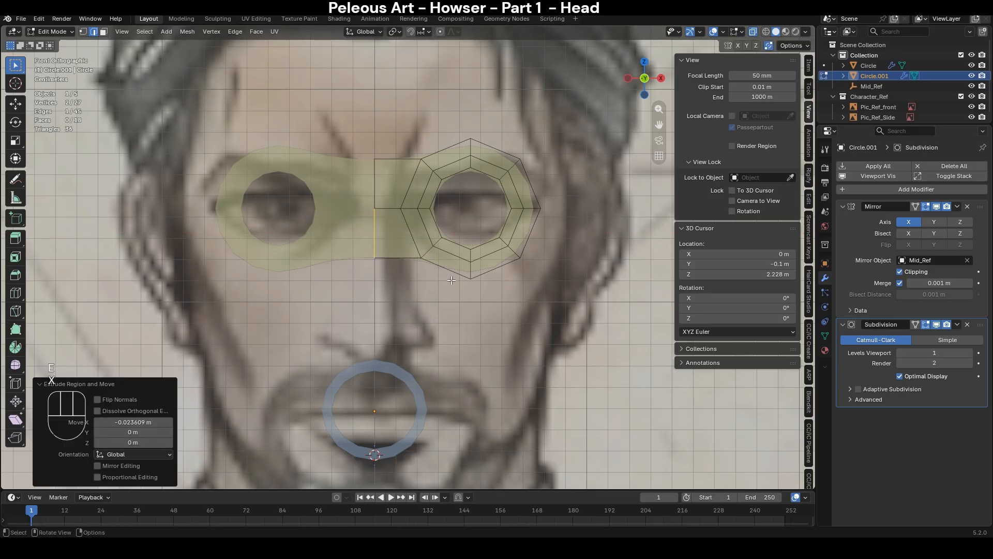
- Join the eye mesh into the mouth circle object and enter Edit Mode on the combined mesh
{"action": "scroll", "coordinate": [451, 279], "scroll_direction": "down", "scroll_amount": 1}
{"action": "key", "text": "Tab"}
{"action": "left_click", "coordinate": [393, 333], "text": "ctrl"}
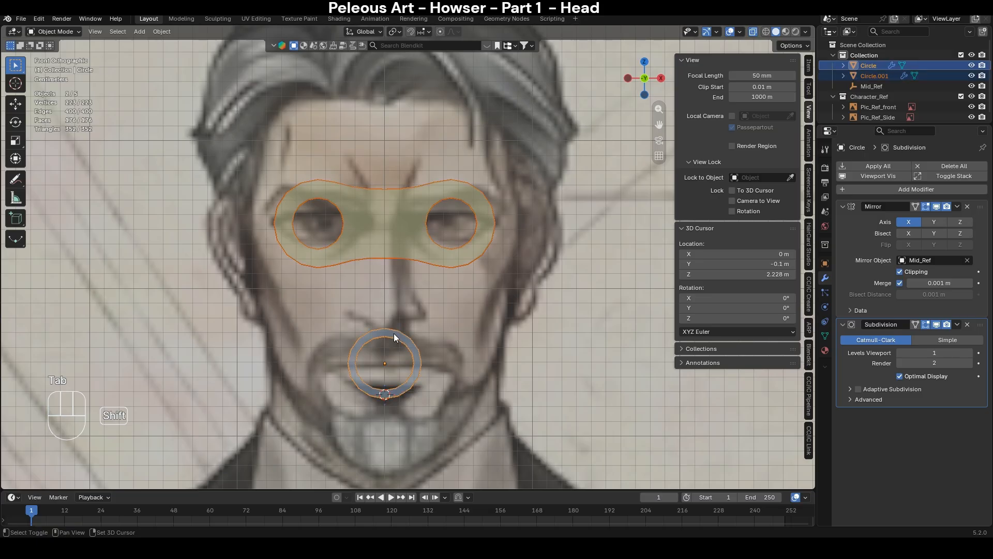
{"action": "key", "text": "ctrl+j"}
{"action": "key", "text": "Tab"}
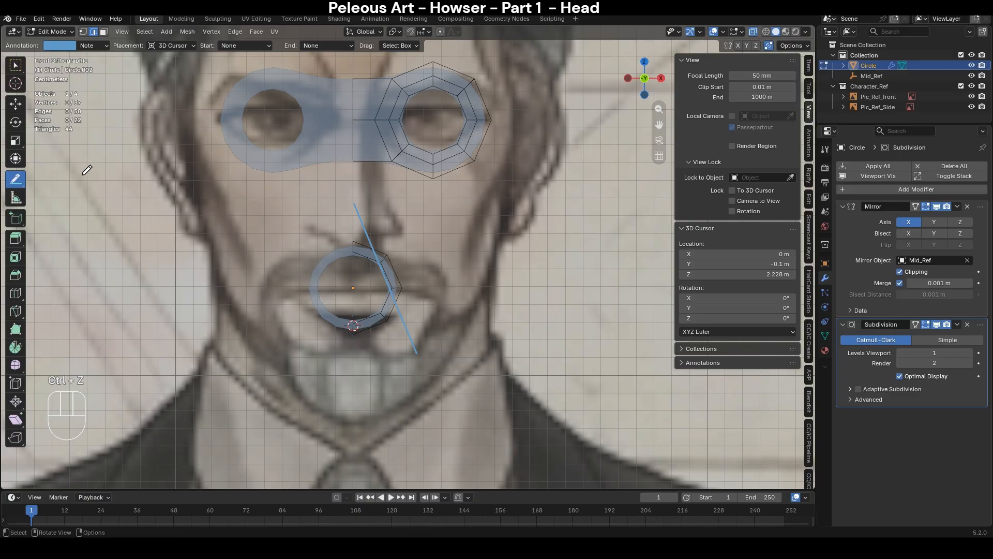
- Erase the stray annotation line and sketch an annotation curve from the nose bridge around the mouth to the chin
{"action": "left_click_drag", "start_coordinate": [20, 179], "coordinate": [72, 241]}
{"action": "mouse_move", "coordinate": [344, 181]}
{"action": "left_mouse_down"}
{"action": "mouse_move", "coordinate": [404, 311]}
{"action": "mouse_move", "coordinate": [408, 348]}
{"action": "left_mouse_up"}
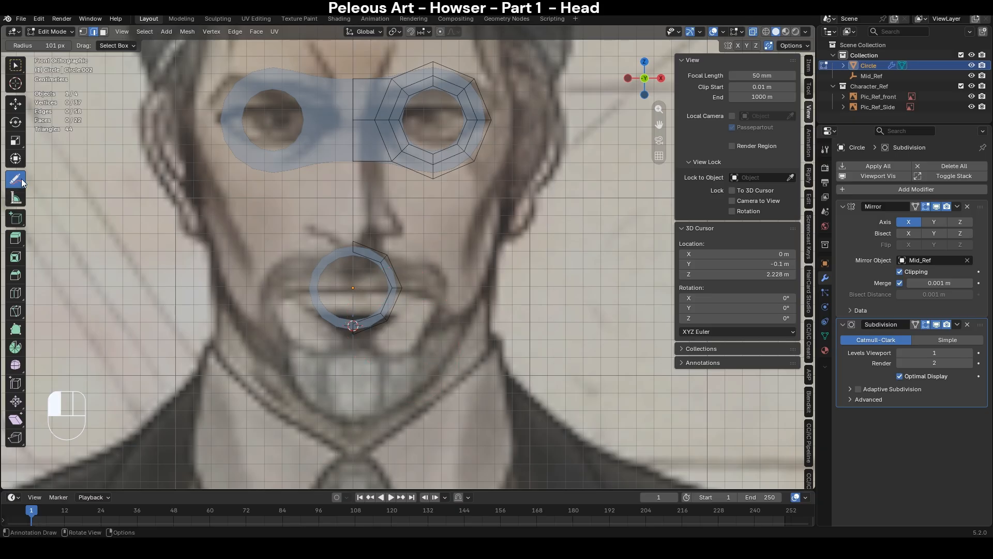
{"action": "left_click_drag", "start_coordinate": [15, 179], "coordinate": [51, 186]}
{"action": "left_click_drag", "start_coordinate": [361, 192], "coordinate": [428, 228]}
{"action": "left_click_drag", "start_coordinate": [399, 340], "coordinate": [353, 376]}
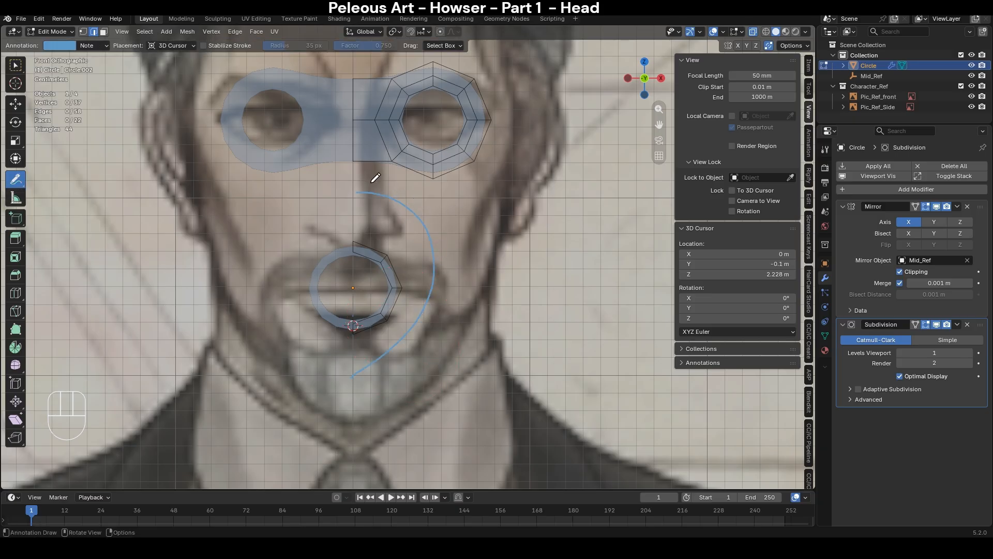
- Sketch an annotation curve looping around the eye from the brow to the nose bridge
{"action": "middle_click_drag", "start_coordinate": [376, 161], "coordinate": [375, 229], "text": "shift"}
{"action": "left_click_drag", "start_coordinate": [368, 129], "coordinate": [501, 135]}
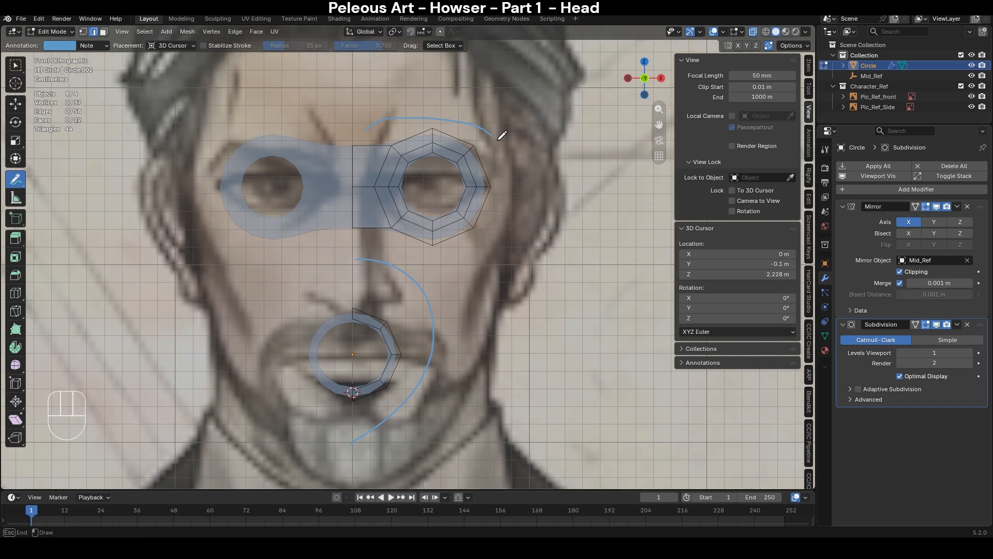
{"action": "left_click_drag", "start_coordinate": [425, 248], "coordinate": [361, 241]}
- Sketch three annotation curves across the cheek from beside the mouth toward the ear
{"action": "middle_click_drag", "start_coordinate": [434, 306], "coordinate": [414, 255], "text": "shift"}
{"action": "left_click_drag", "start_coordinate": [394, 293], "coordinate": [463, 232]}
{"action": "left_click_drag", "start_coordinate": [394, 324], "coordinate": [469, 244]}
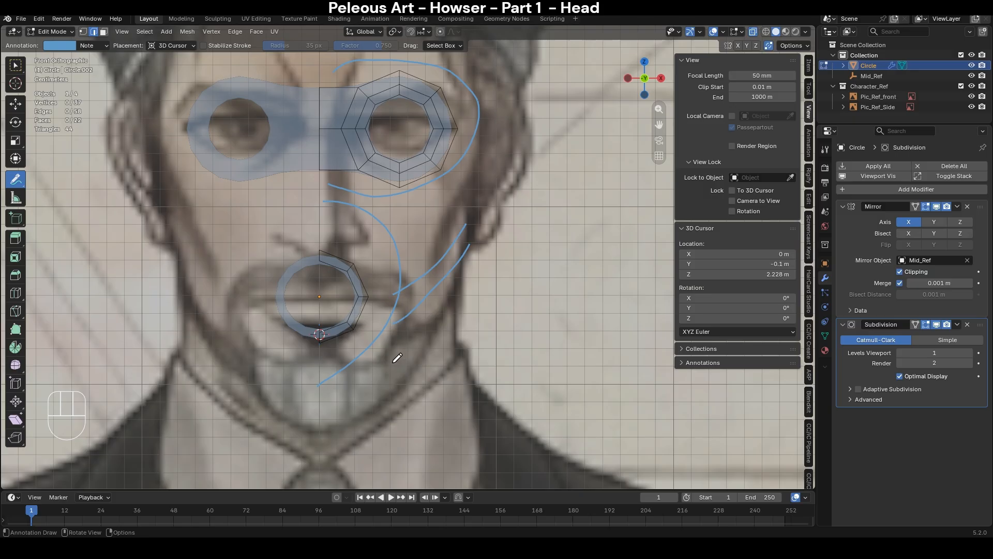
{"action": "left_click_drag", "start_coordinate": [393, 362], "coordinate": [458, 282]}
- Sketch annotation curves around the lips and down the side of the nose to the upper lip
{"action": "middle_click_drag", "start_coordinate": [355, 254], "coordinate": [396, 213], "text": "shift"}
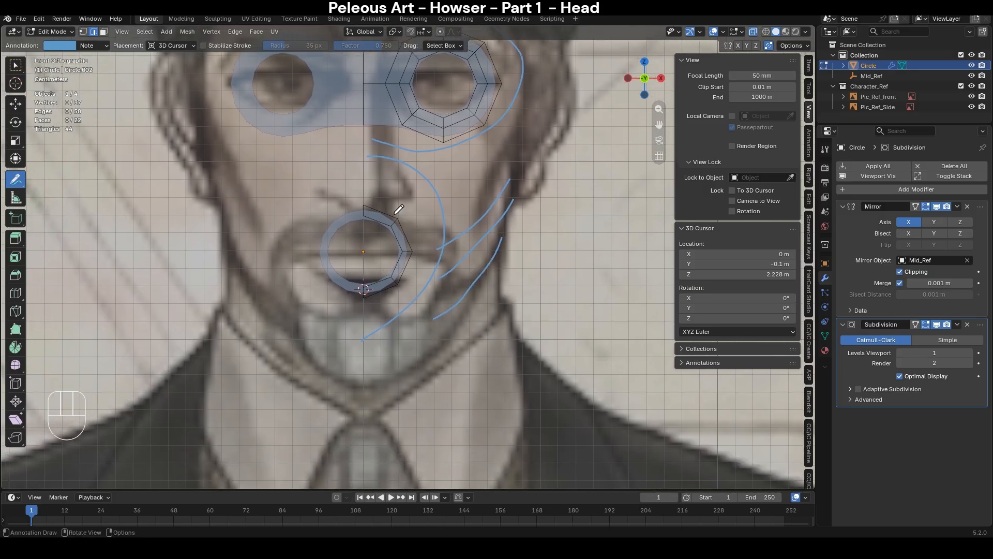
{"action": "left_click_drag", "start_coordinate": [362, 238], "coordinate": [377, 233]}
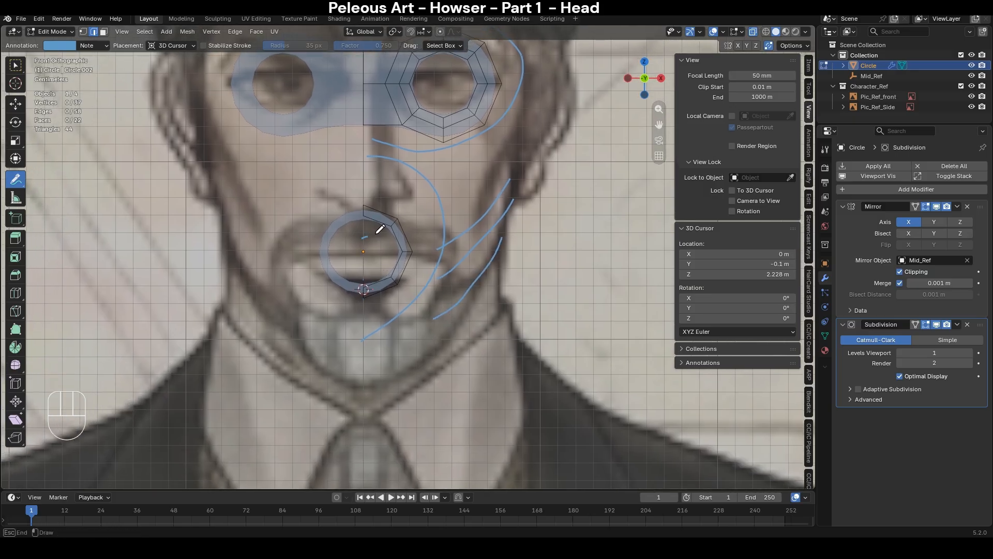
{"action": "left_click_drag", "start_coordinate": [379, 284], "coordinate": [383, 287]}
{"action": "middle_click_drag", "start_coordinate": [384, 129], "coordinate": [387, 217], "text": "shift"}
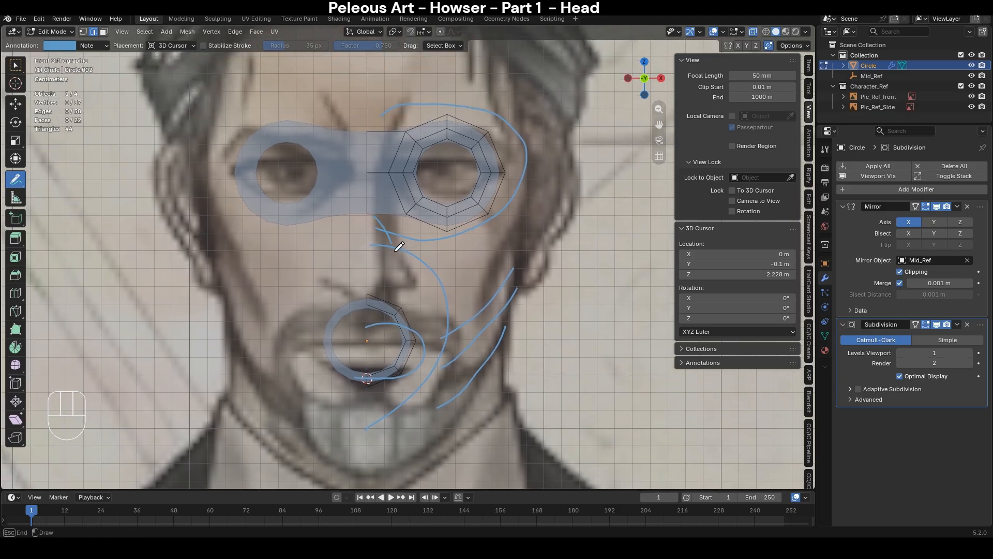
{"action": "left_click_drag", "start_coordinate": [365, 298], "coordinate": [364, 296]}
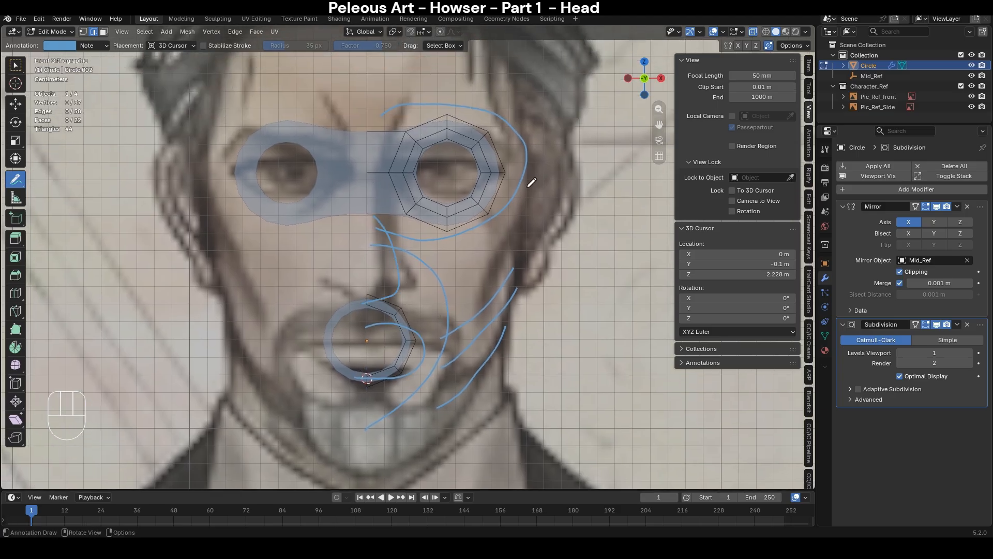
- Erase all the annotation curves over the face with the annotation eraser
{"action": "left_click_drag", "start_coordinate": [22, 182], "coordinate": [62, 245]}
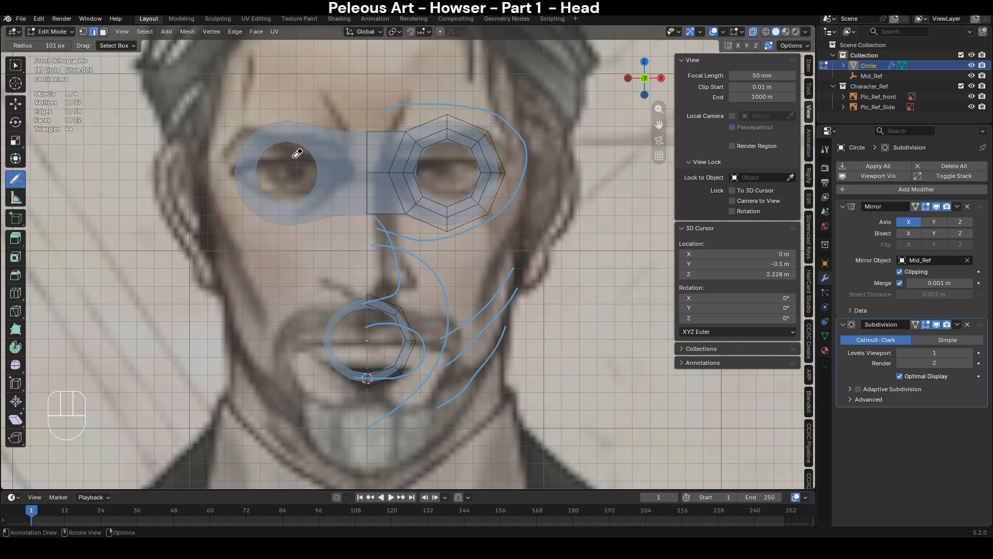
{"action": "mouse_move", "coordinate": [293, 162]}
{"action": "left_mouse_down"}
{"action": "mouse_move", "coordinate": [488, 204]}
{"action": "mouse_move", "coordinate": [380, 359]}
{"action": "mouse_move", "coordinate": [506, 275]}
{"action": "left_mouse_up"}
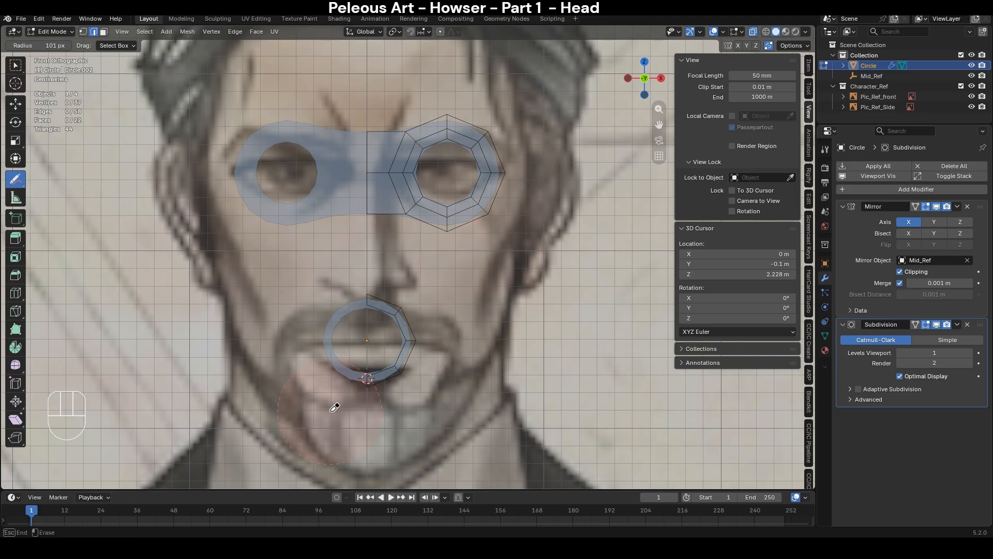
- Extrude the outer edge loop of the eye mesh and scale the new loop outward by about 1.27
{"action": "left_click", "coordinate": [16, 64]}
{"action": "scroll", "coordinate": [419, 211], "scroll_direction": "up", "scroll_amount": 3}
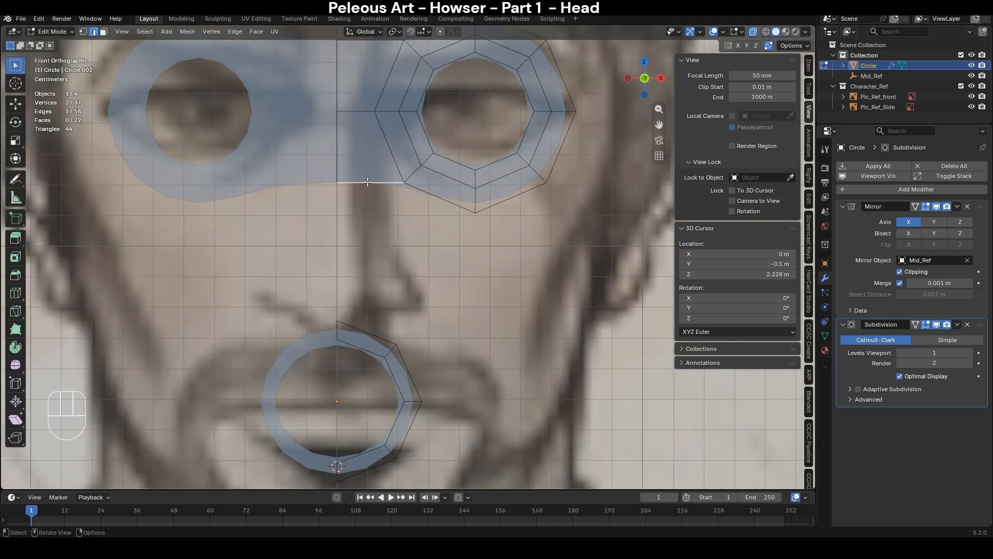
{"action": "key", "text": "shift"}
{"action": "scroll", "coordinate": [409, 259], "scroll_direction": "down", "scroll_amount": 2}
{"action": "key", "text": "alt+a"}
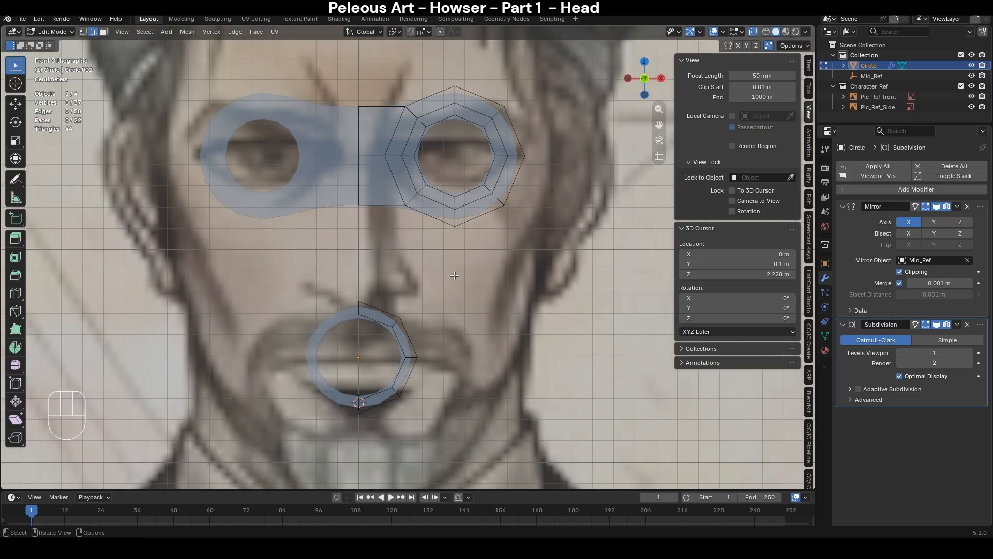
{"action": "middle_click_drag", "start_coordinate": [454, 237], "coordinate": [418, 296], "text": "shift"}
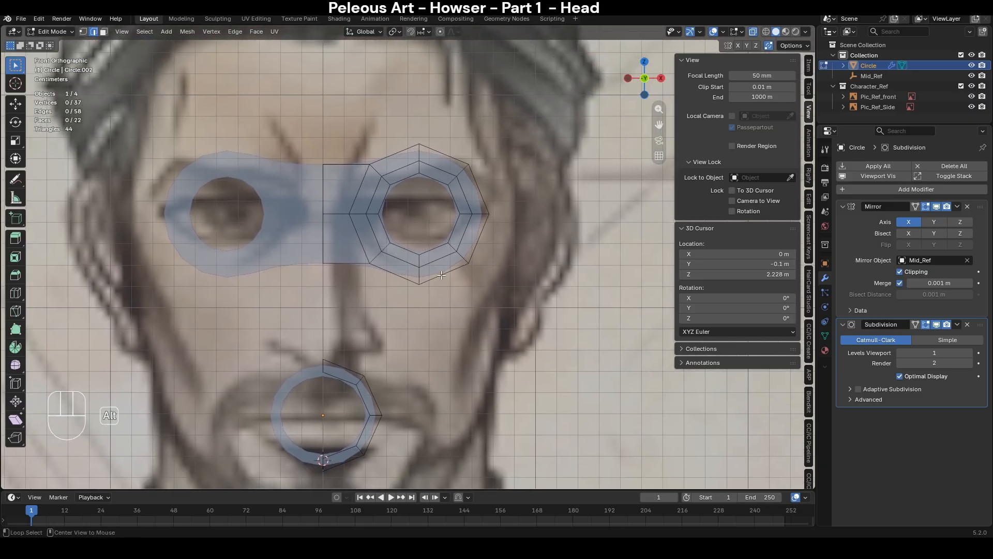
{"action": "left_click", "coordinate": [443, 275], "text": "alt"}
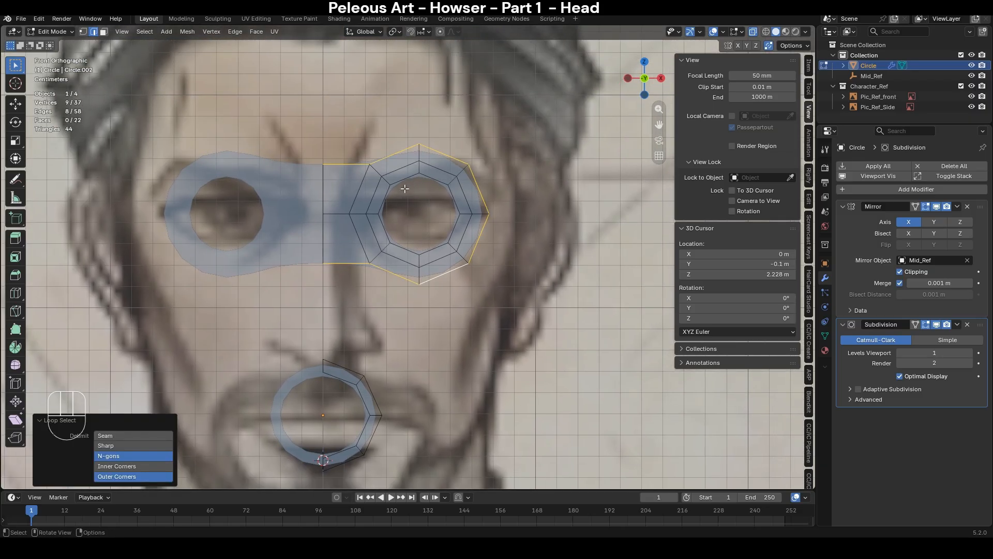
{"action": "key", "text": "e"}
{"action": "key", "text": "s"}
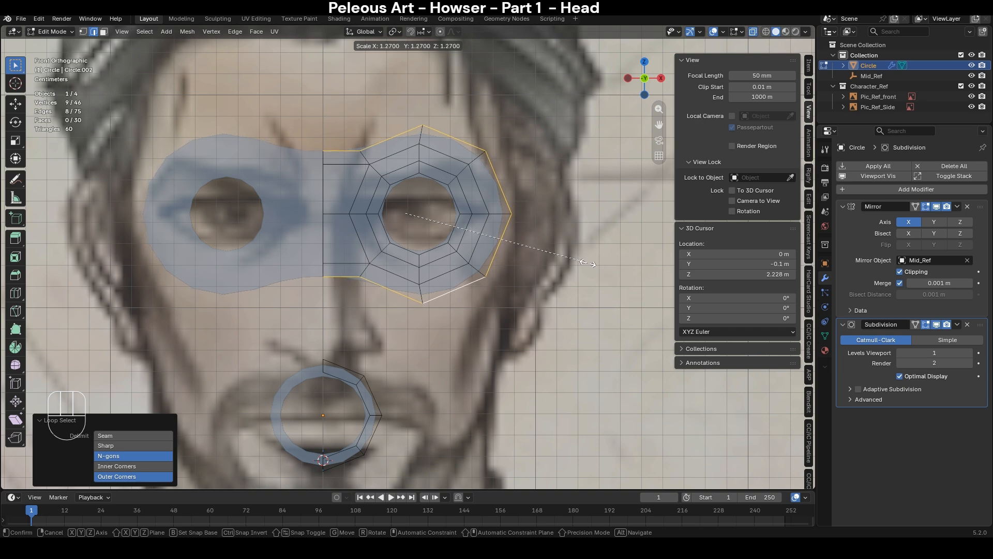
{"action": "left_click", "coordinate": [587, 264]}
- Move the top and bottom vertices of the outermost eye loop along X to line up with the inner loops
{"action": "key", "text": "1"}
{"action": "left_click", "coordinate": [429, 133]}
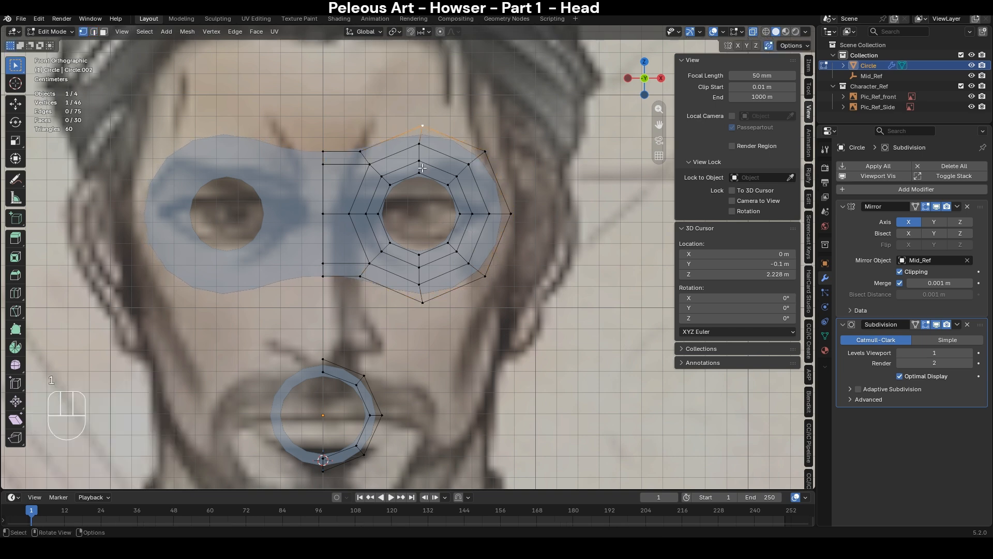
{"action": "left_click", "coordinate": [423, 304], "text": "shift"}
{"action": "key", "text": "g"}
{"action": "key", "text": "y"}
{"action": "key", "text": "ctrl+z"}
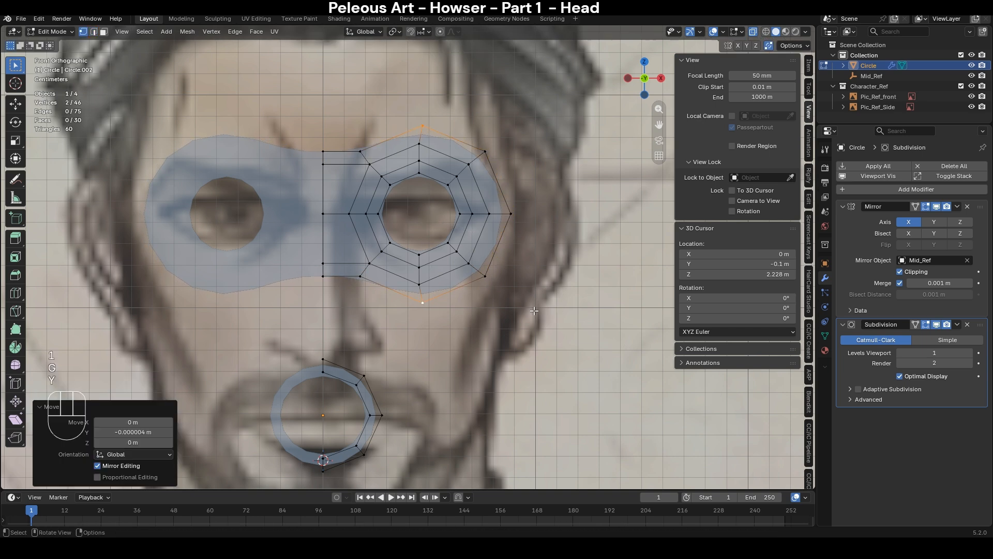
{"action": "key", "text": "g"}
{"action": "key", "text": "x"}
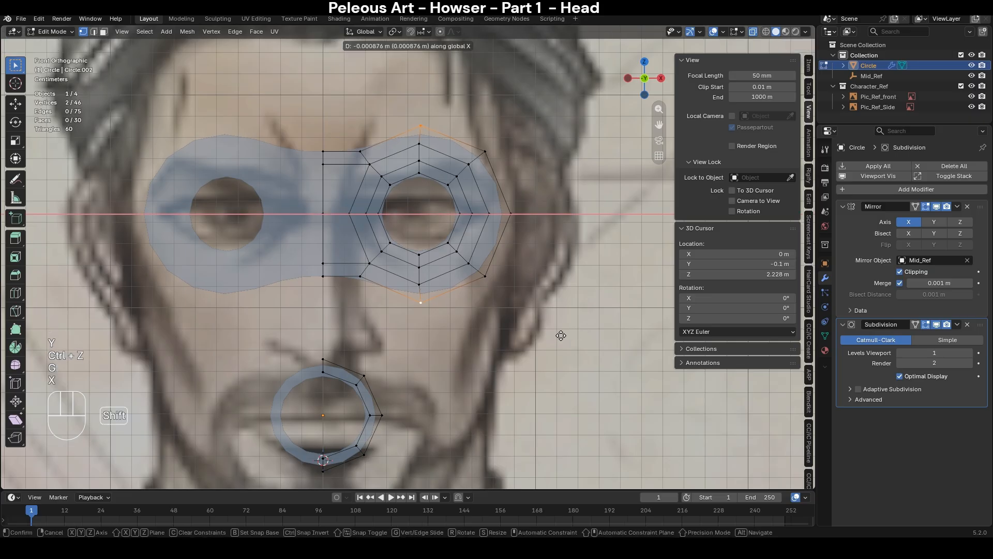
{"action": "left_click", "coordinate": [536, 337]}
- Scale the outermost upper and lower nose-bridge edges apart along the Z axis
{"action": "key", "text": "2"}
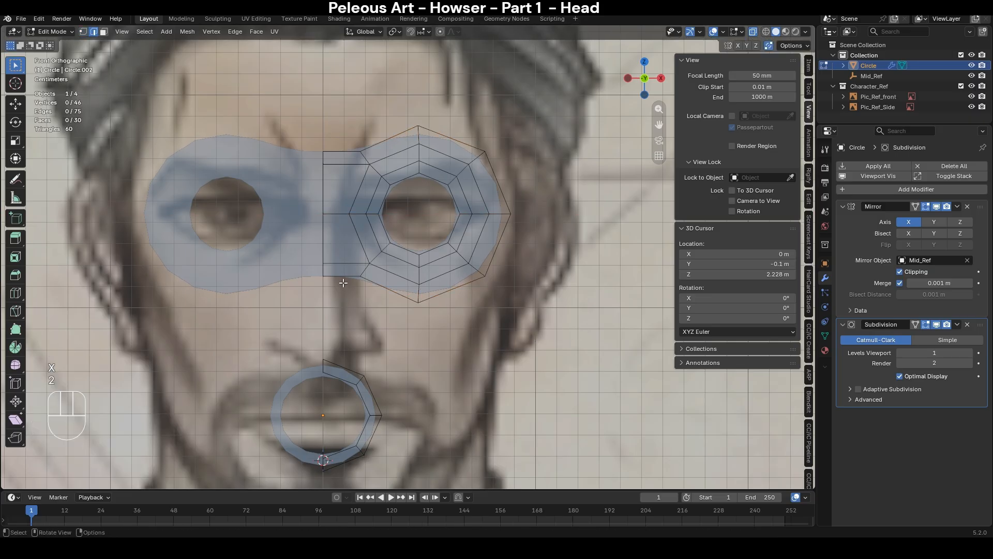
{"action": "left_click", "coordinate": [339, 153], "text": "shift"}
{"action": "key", "text": "s"}
{"action": "key", "text": "z"}
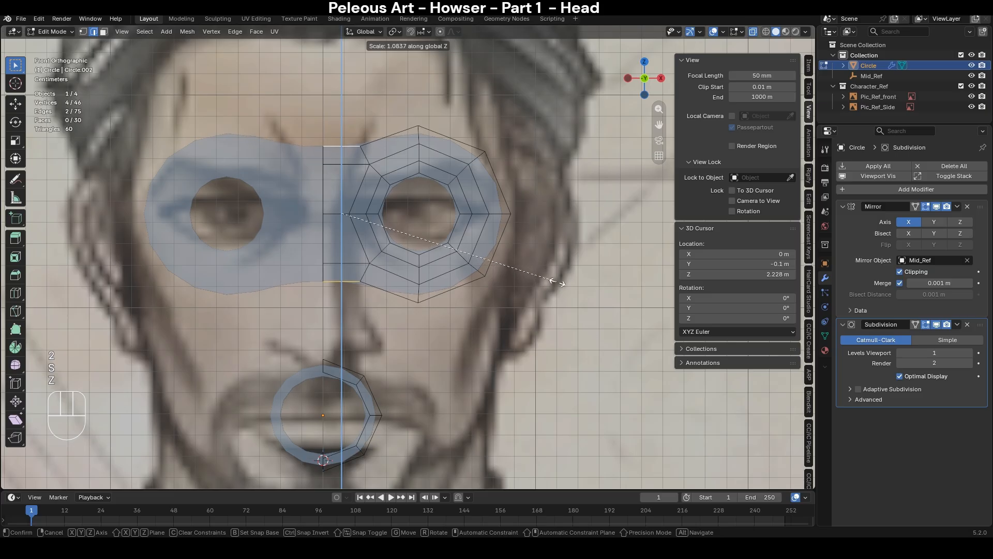
{"action": "left_click", "coordinate": [594, 284]}
{"action": "left_click", "coordinate": [346, 284]}
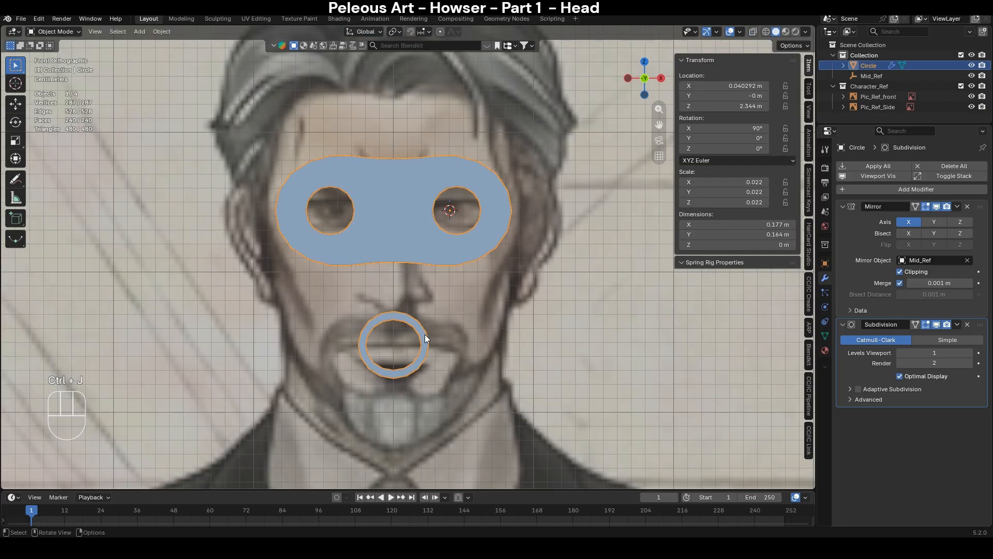
- Fill a face between the bottom edge of the nose bridge and the top edge of the mouth ring
{"action": "scroll", "coordinate": [424, 334], "scroll_direction": "up", "scroll_amount": 4}
{"action": "key", "text": "Tab"}
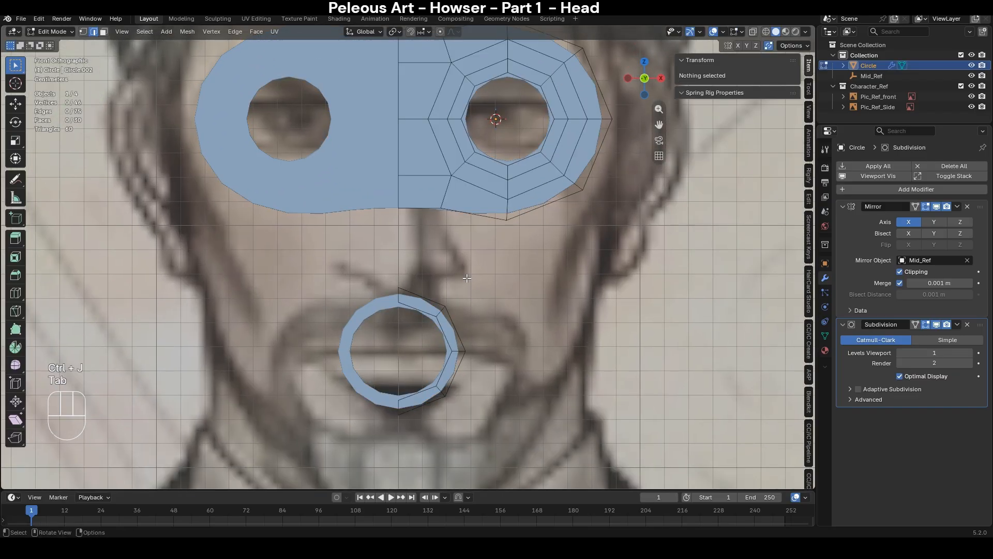
{"action": "scroll", "coordinate": [425, 303], "scroll_direction": "down", "scroll_amount": 4}
{"action": "key", "text": "2"}
{"action": "scroll", "coordinate": [425, 302], "scroll_direction": "up", "scroll_amount": 4}
{"action": "left_click", "coordinate": [425, 303], "text": "shift"}
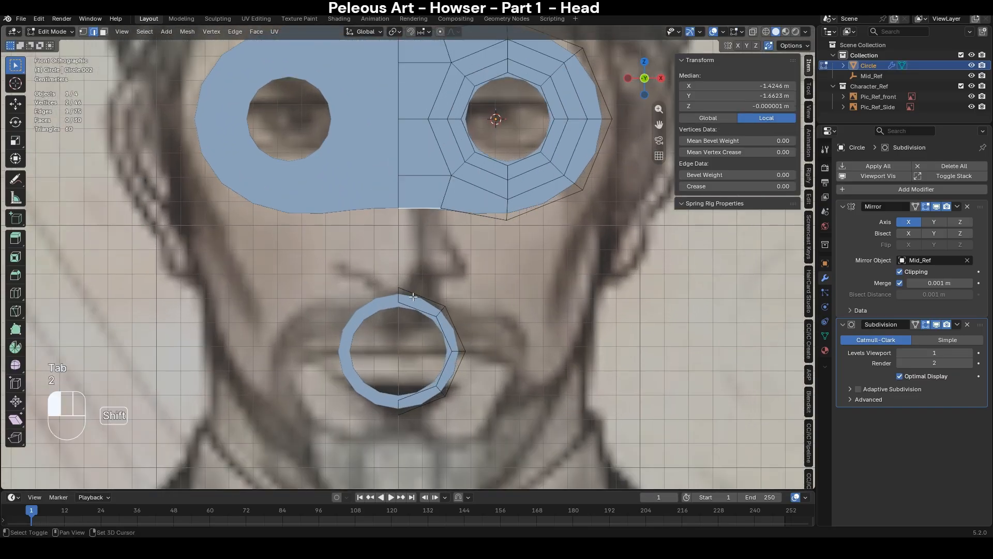
{"action": "key", "text": "f"}
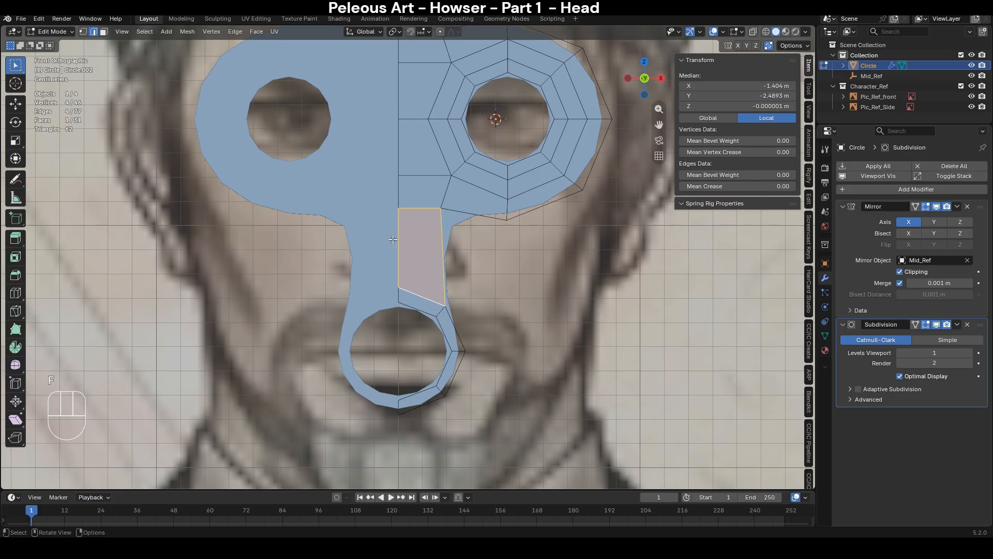
- Add one centred horizontal loop cut across the new nose face
{"action": "key", "text": "ctrl+r"}
{"action": "left_click", "coordinate": [420, 248]}
{"action": "right_click", "coordinate": [466, 284]}
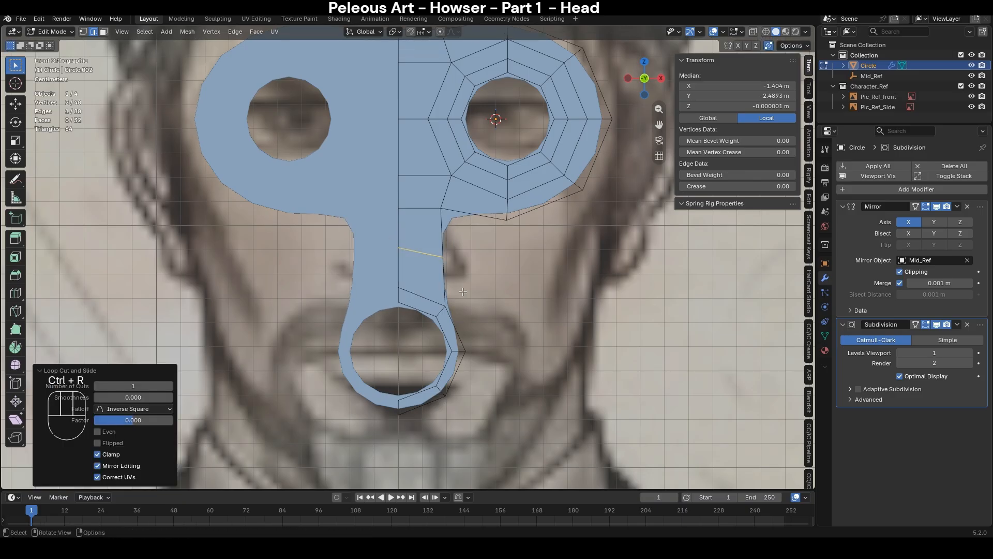
{"action": "key", "text": "alt+z"}
{"action": "key", "text": "alt+z"}
- Extrude the side edge of the upper nose face outward beneath the eye and join it to the eye loop's bottom vertex
{"action": "scroll", "coordinate": [483, 301], "scroll_direction": "down", "scroll_amount": 1}
{"action": "middle_click_drag", "start_coordinate": [489, 320], "coordinate": [464, 272], "text": "shift"}
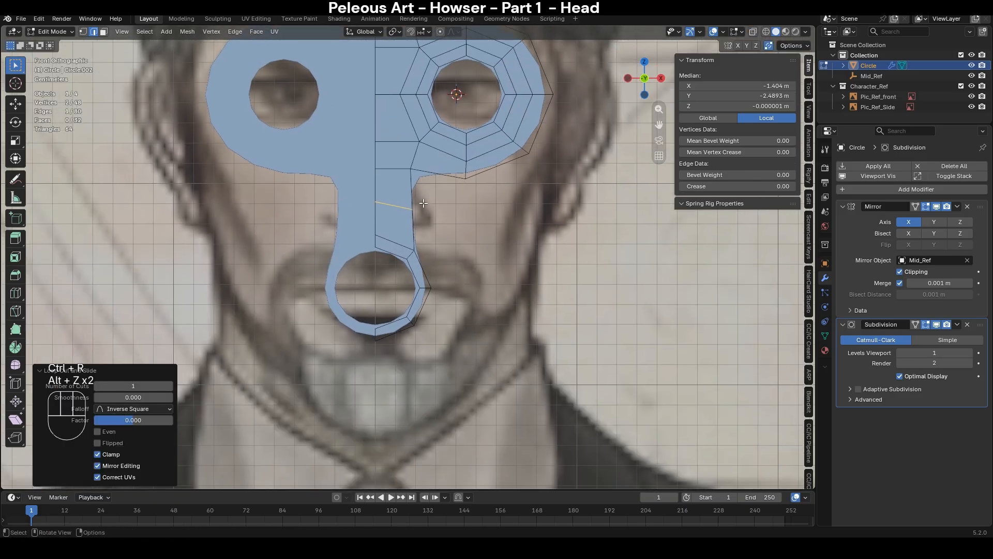
{"action": "left_click", "coordinate": [418, 199]}
{"action": "key", "text": "e"}
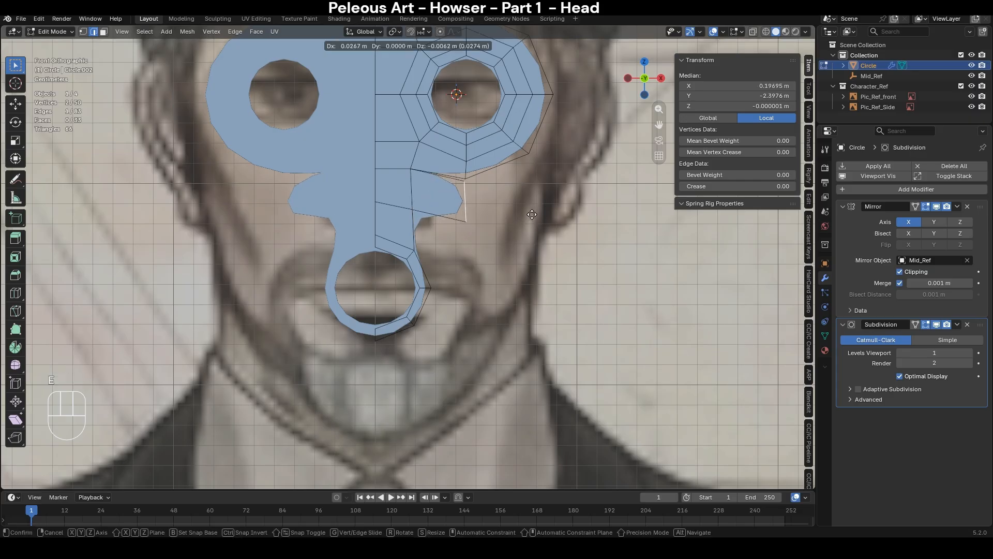
{"action": "left_click", "coordinate": [532, 214]}
{"action": "key", "text": "g"}
{"action": "left_click", "coordinate": [528, 252]}
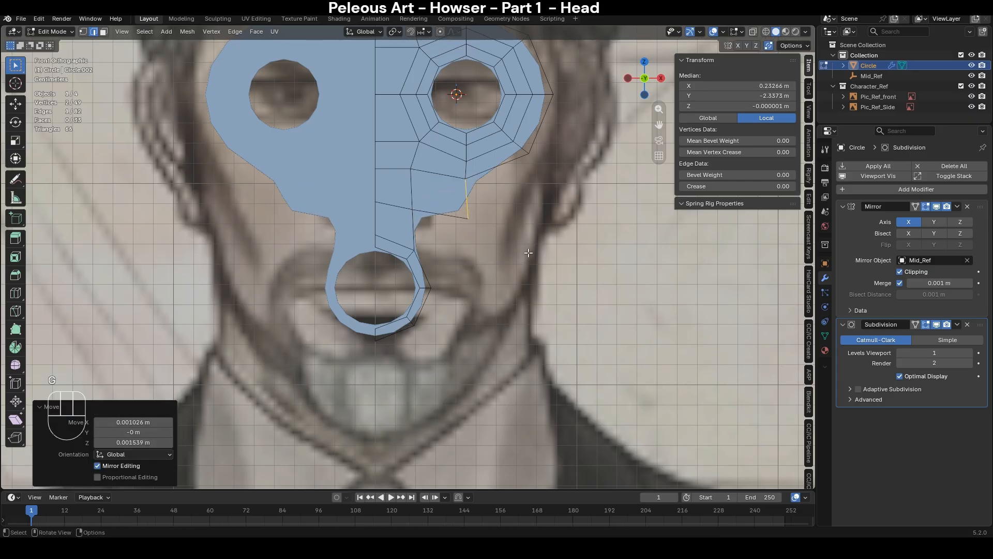
- Extrude the cheek edge down beside the mouth, rotate its end, and move the inner cheek vertex down toward the nose
{"action": "key", "text": "e"}
{"action": "left_click", "coordinate": [523, 243]}
{"action": "key", "text": "r"}
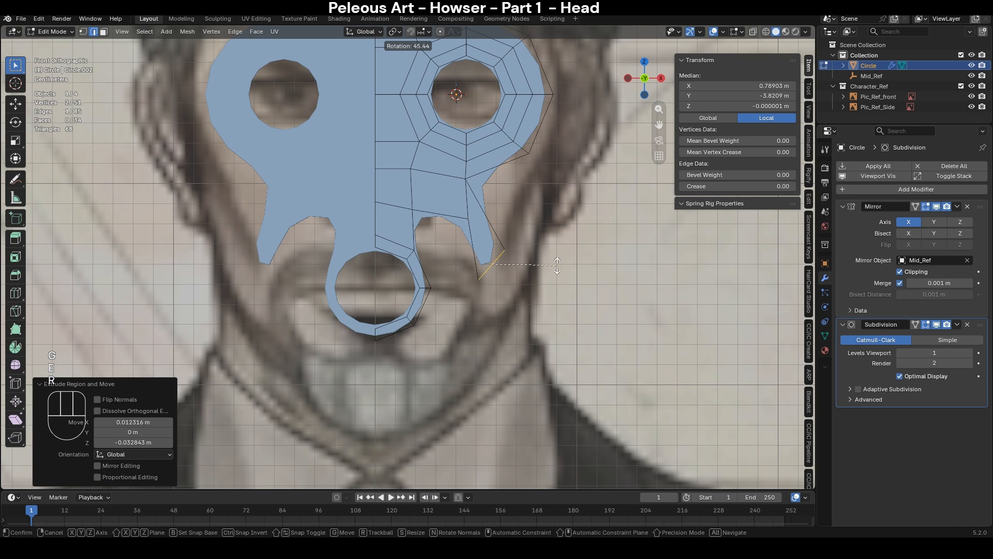
{"action": "left_click", "coordinate": [539, 278]}
{"action": "key", "text": "1"}
{"action": "left_click", "coordinate": [468, 217]}
{"action": "key", "text": "g"}
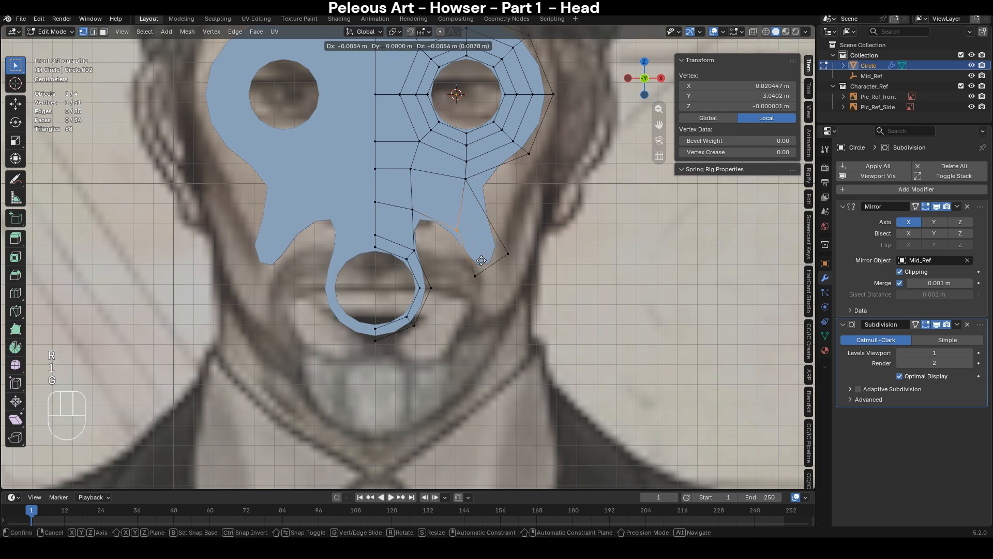
{"action": "left_click", "coordinate": [477, 262]}
- Extrude the cheek strip's end edge down to the jaw, rotating it about 43.7° and a further 10.5° to follow the face
{"action": "key", "text": "2"}
{"action": "left_click", "coordinate": [493, 264]}
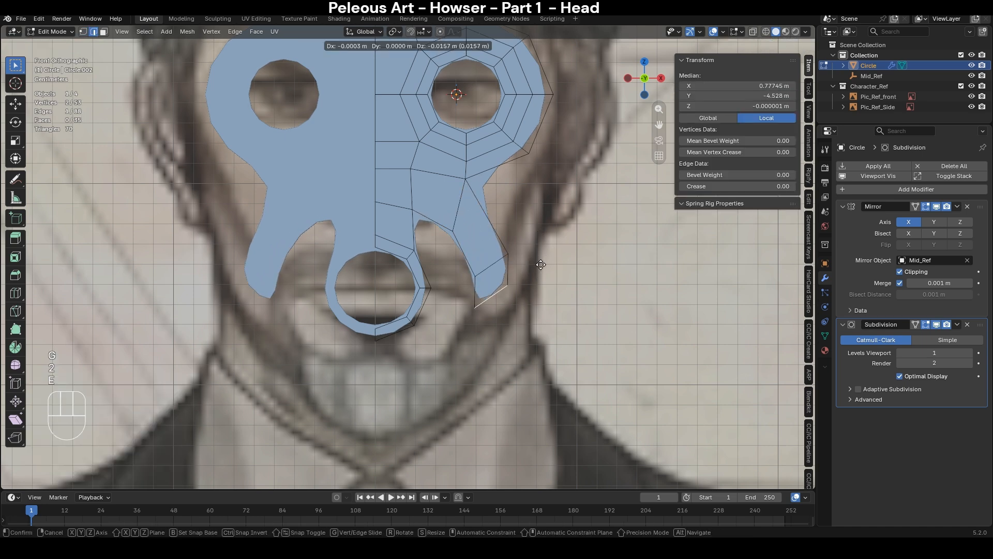
{"action": "key", "text": "e"}
{"action": "left_click", "coordinate": [540, 291]}
{"action": "key", "text": "r"}
{"action": "left_click", "coordinate": [542, 310]}
{"action": "key", "text": "g"}
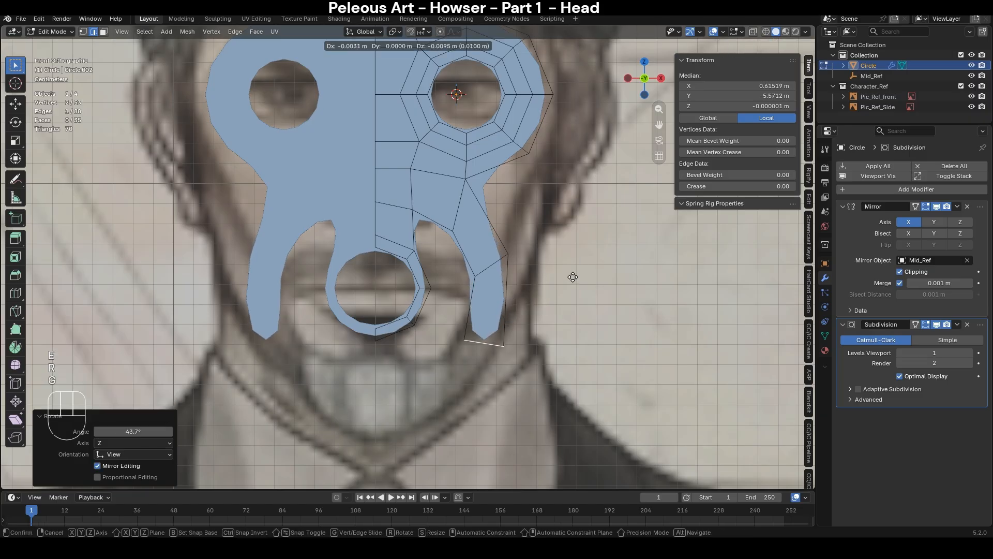
{"action": "left_click", "coordinate": [570, 285]}
{"action": "key", "text": "r"}
{"action": "left_click", "coordinate": [512, 321]}
- Extrude the jaw edge to the chin's midline and add one centred loop cut across the new face
{"action": "key", "text": "e"}
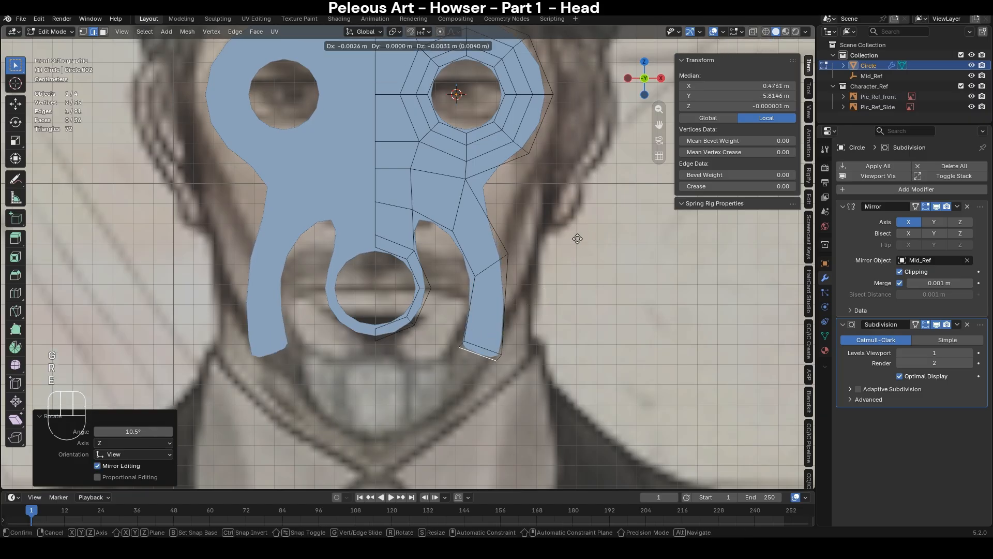
{"action": "left_click", "coordinate": [456, 296]}
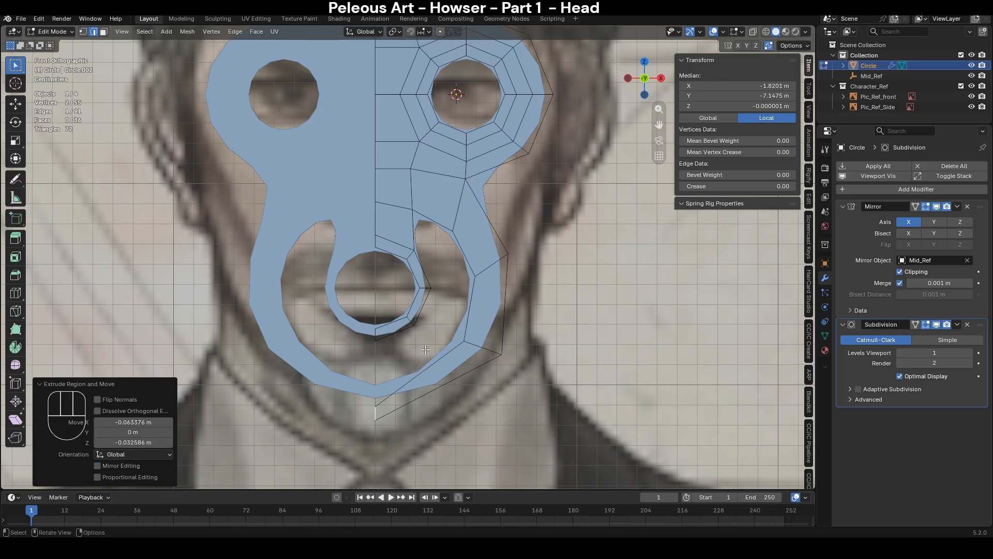
{"action": "left_click", "coordinate": [454, 336]}
{"action": "key", "text": "ctrl+r"}
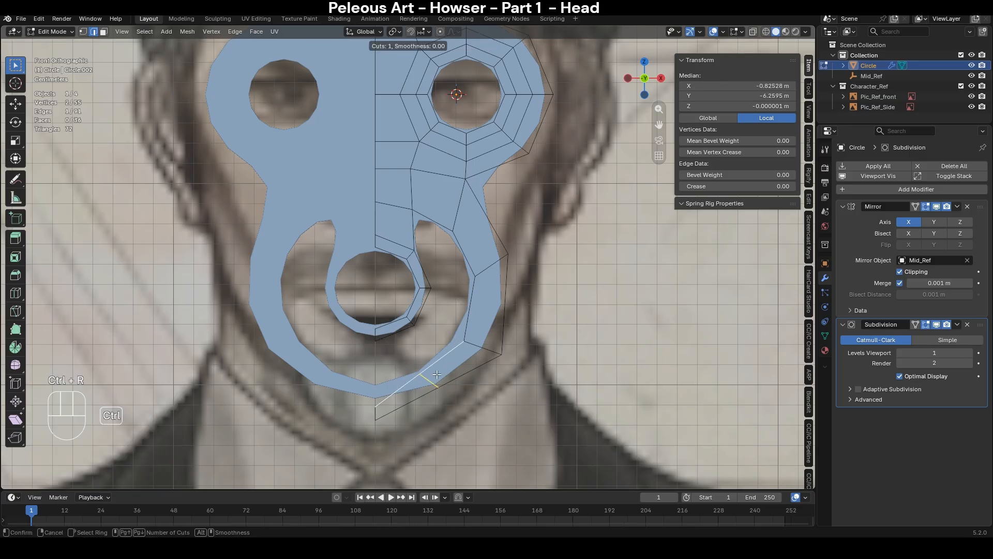
{"action": "left_click", "coordinate": [437, 373]}
{"action": "right_click", "coordinate": [437, 374]}
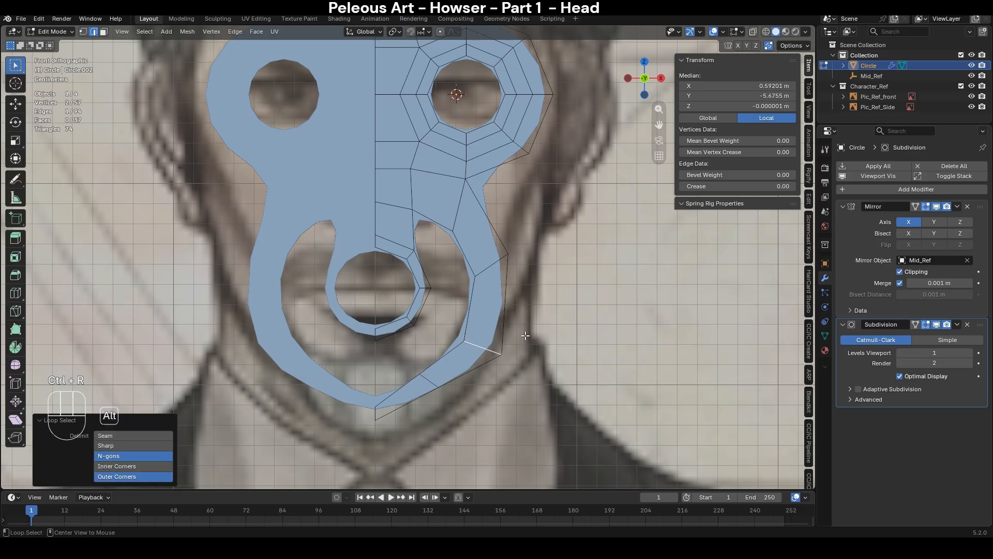
- Move the jaw edge beside the mouth inward and down, and rotate it about 21.8° to round the strip
{"action": "key", "text": "g"}
{"action": "left_click", "coordinate": [484, 344]}
{"action": "key", "text": "r"}
{"action": "left_click", "coordinate": [552, 339]}
{"action": "key", "text": "g"}
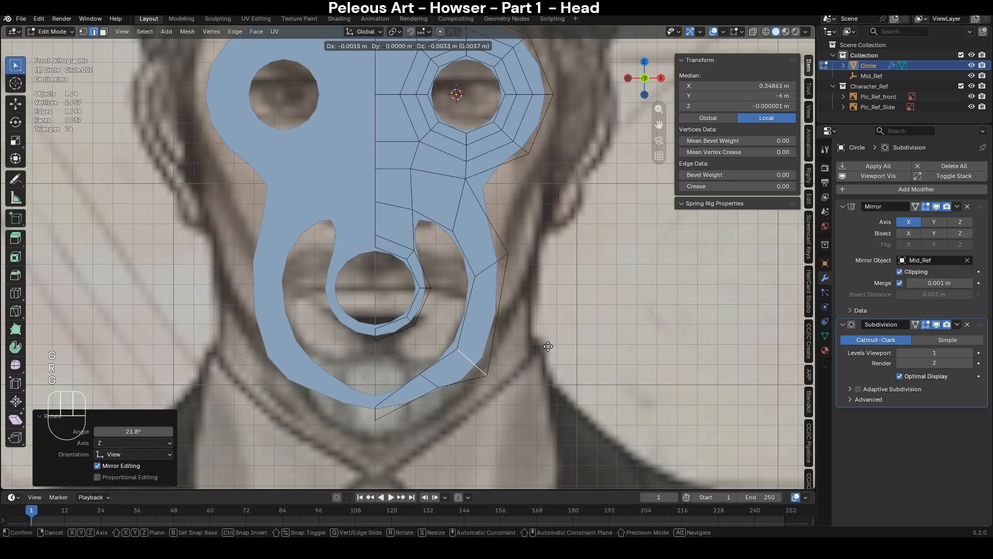
{"action": "left_click", "coordinate": [525, 350]}
- Move the chin strip's middle edge toward the chin and rotate it about 34.7°
{"action": "left_click", "coordinate": [435, 379], "text": "alt"}
{"action": "key", "text": "g"}
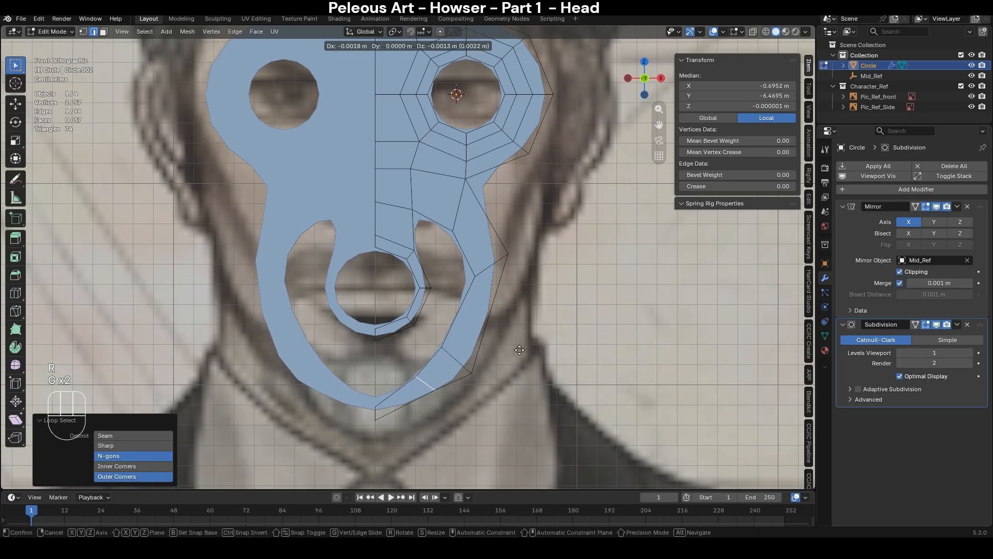
{"action": "left_click", "coordinate": [516, 352]}
{"action": "key", "text": "r"}
{"action": "left_click", "coordinate": [498, 387]}
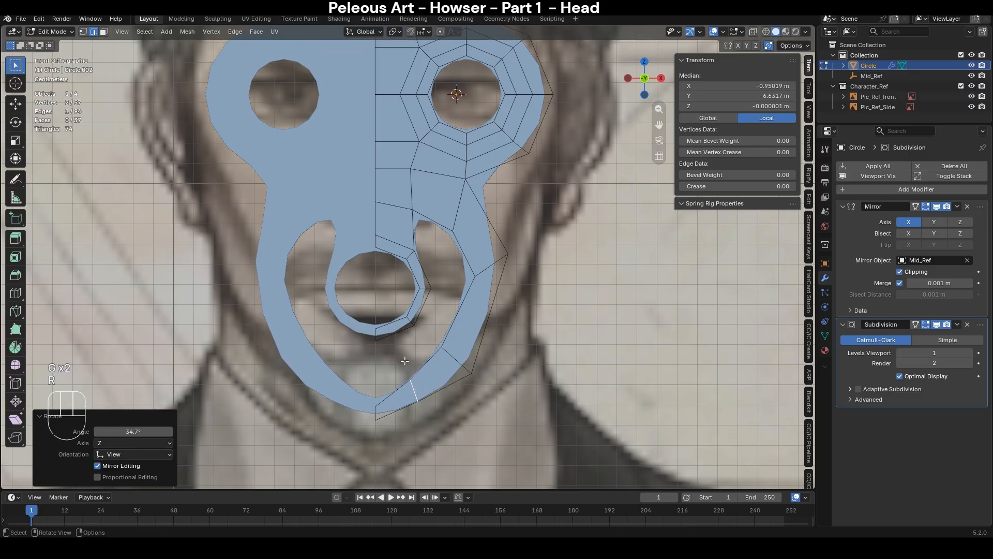
- Add one centred loop cut through the bottom segment of the mouth ring
{"action": "key", "text": "ctrl+r"}
{"action": "left_click", "coordinate": [394, 319]}
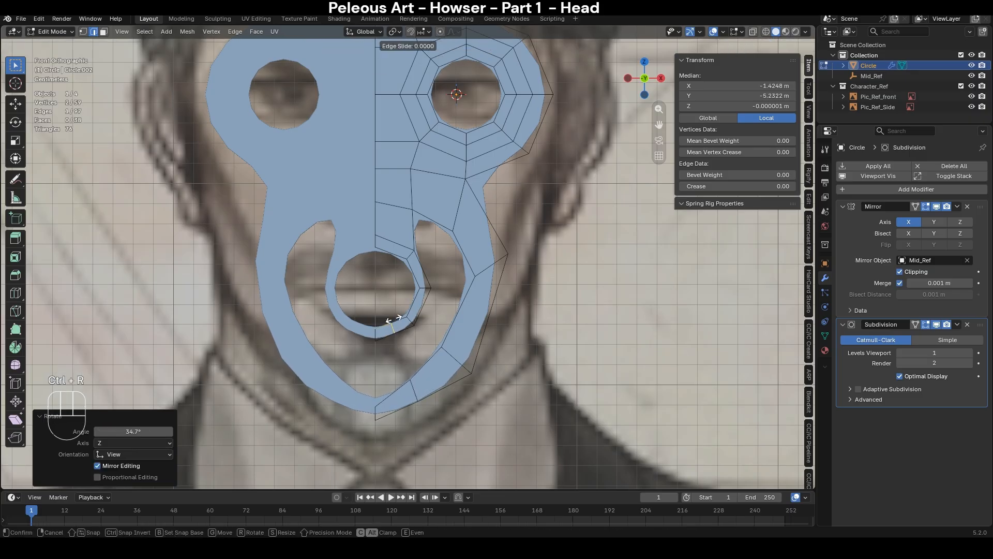
{"action": "right_click", "coordinate": [394, 319]}
{"action": "scroll", "coordinate": [394, 319], "scroll_direction": "up", "scroll_amount": 2}
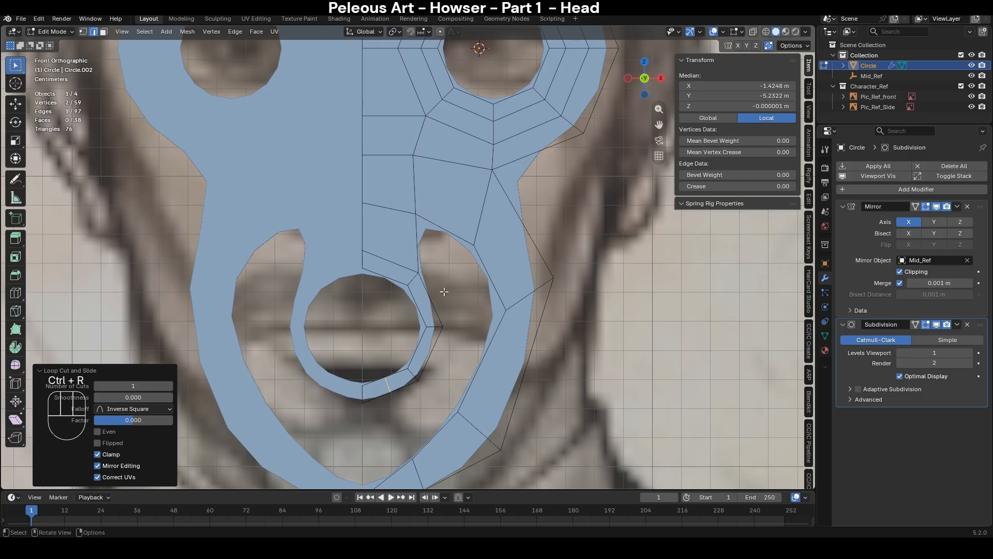
{"action": "scroll", "coordinate": [444, 291], "scroll_direction": "down", "scroll_amount": 2}
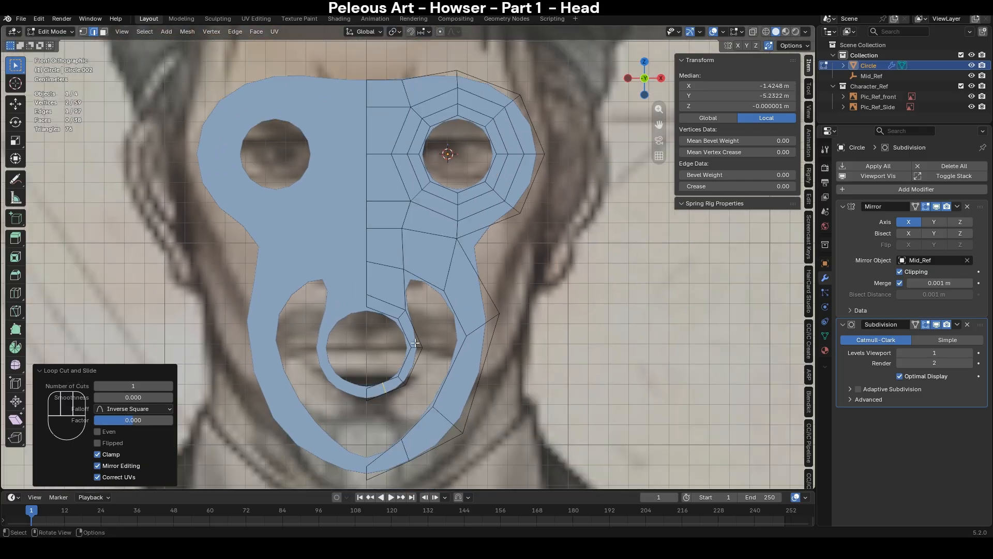
{"action": "key", "text": "ctrl+r"}
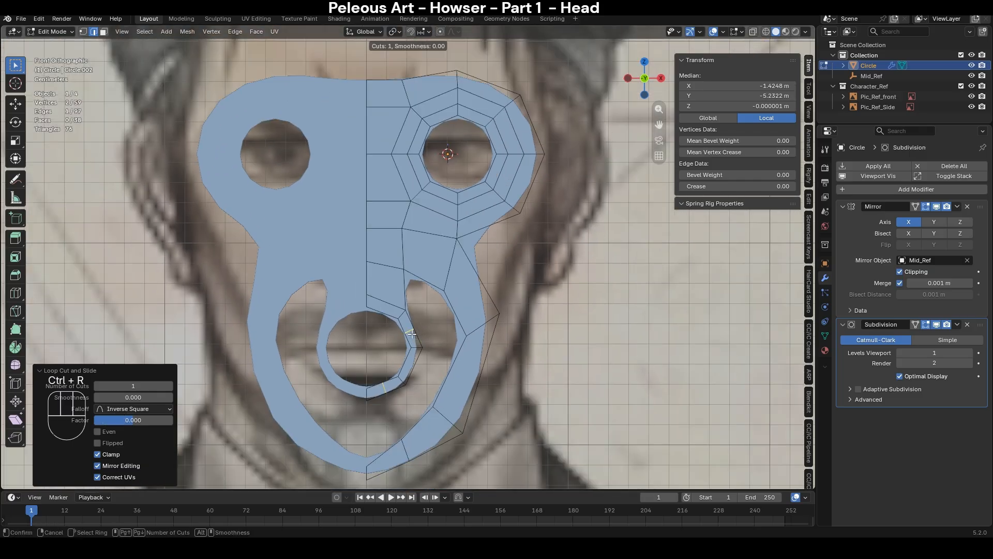
{"action": "right_click", "coordinate": [412, 334]}
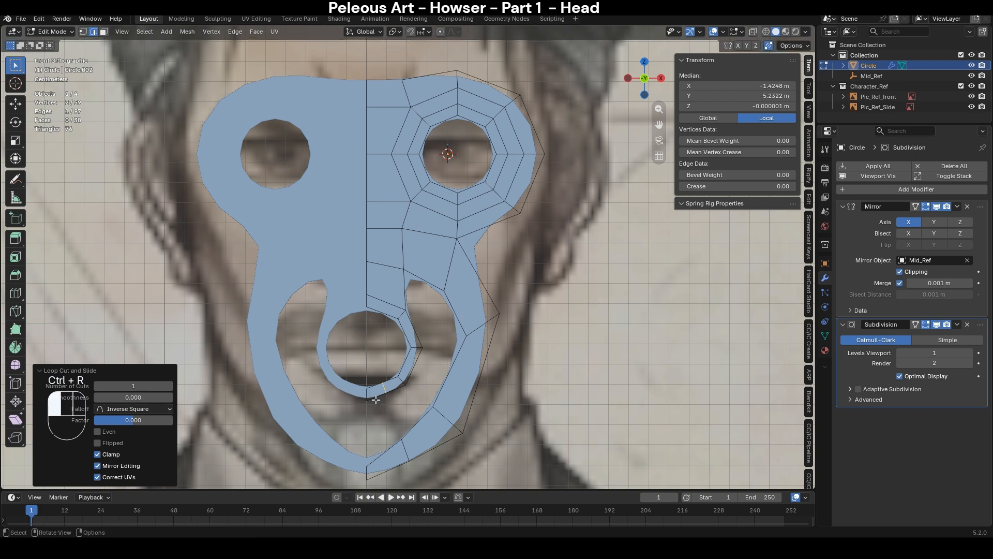
- Fill two faces between the lower mouth ring and the chin strip
{"action": "key", "text": "f"}
{"action": "key", "text": "f"}
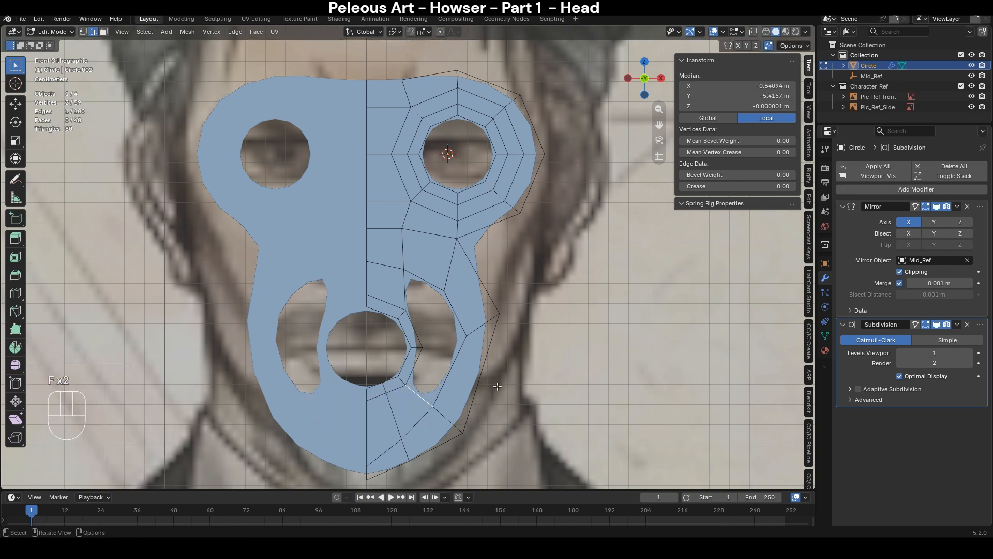
- Fill two faces between the side of the mouth ring and the cheek strip, and undo the last one
{"action": "key", "text": "f"}
{"action": "key", "text": "f"}
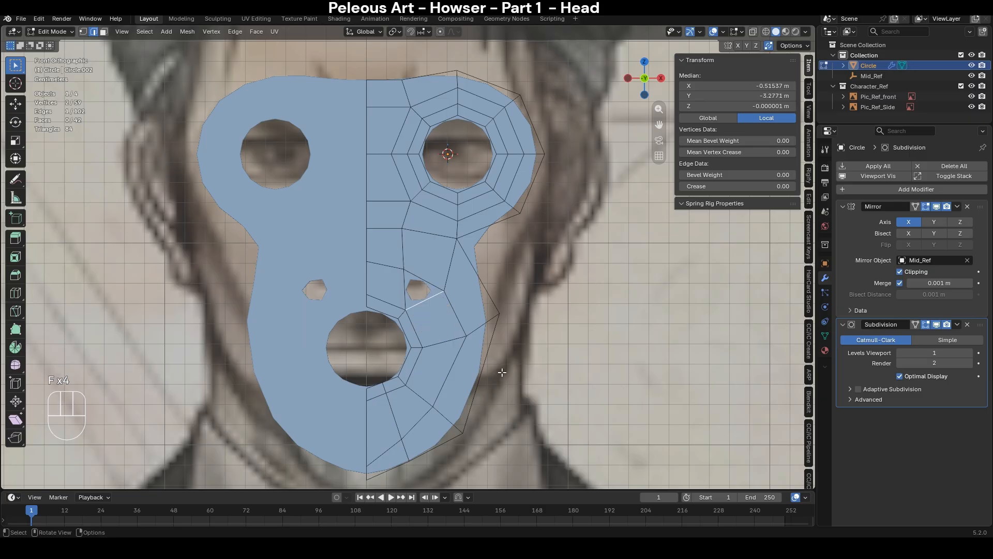
{"action": "scroll", "coordinate": [468, 312], "scroll_direction": "up", "scroll_amount": 2}
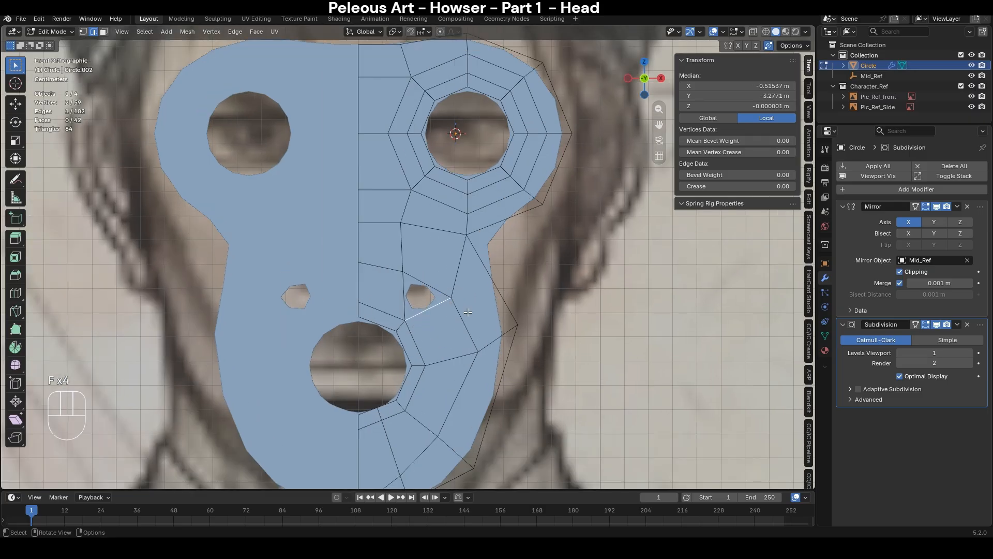
{"action": "key", "text": "ctrl+z"}
- Add one centred loop cut across the upper side segment of the mouth ring
{"action": "key", "text": "ctrl+r"}
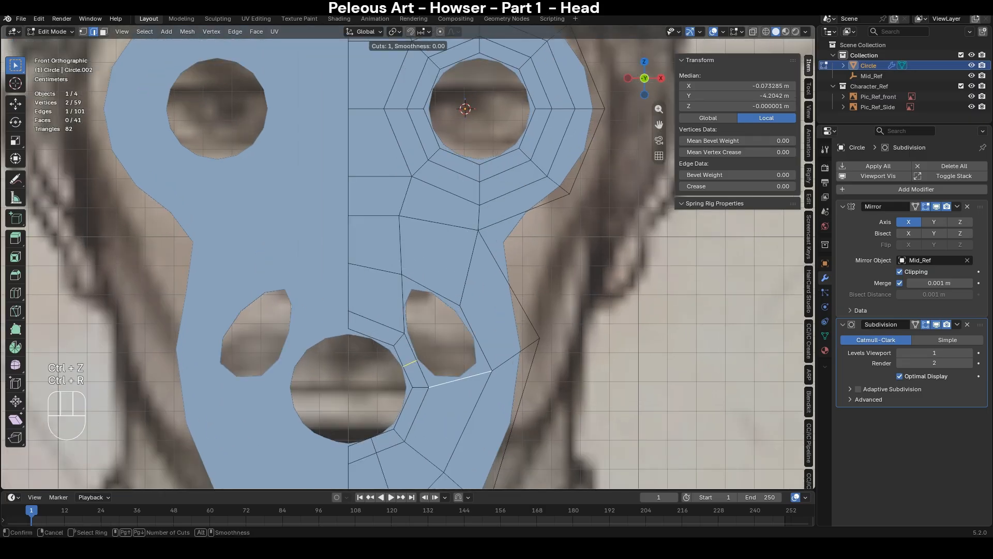
{"action": "left_click", "coordinate": [410, 363]}
{"action": "right_click", "coordinate": [410, 363]}
{"action": "scroll", "coordinate": [501, 367], "scroll_direction": "down", "scroll_amount": 1}
{"action": "middle_click_drag", "start_coordinate": [501, 367], "coordinate": [460, 284], "text": "shift"}
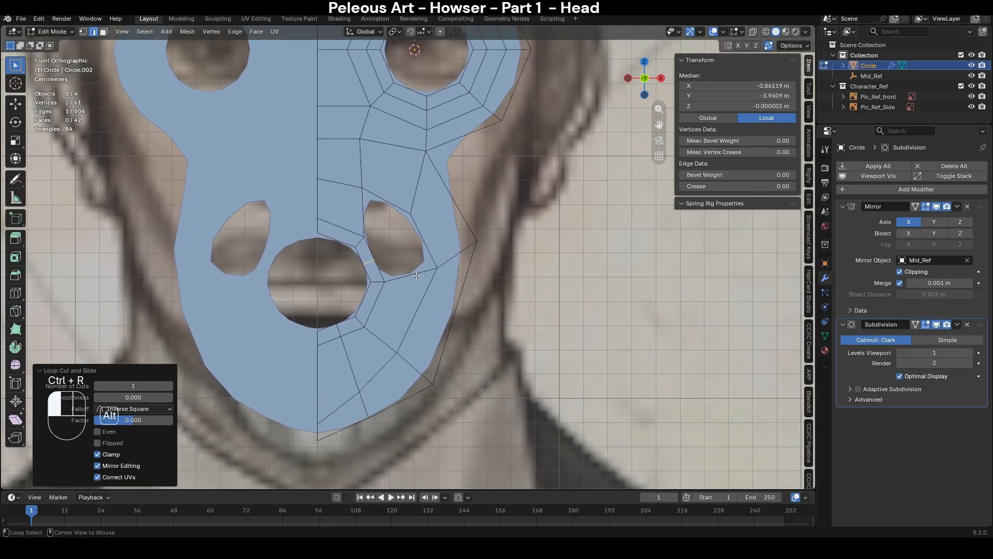
- Slide the edge row from the mouth corner to the jaw downward and move it 0.005132 m in X and 0.003635 m in Z
{"action": "left_click", "coordinate": [416, 276], "text": "alt"}
{"action": "left_click", "coordinate": [455, 262]}
{"action": "left_click", "coordinate": [414, 274], "text": "shift"}
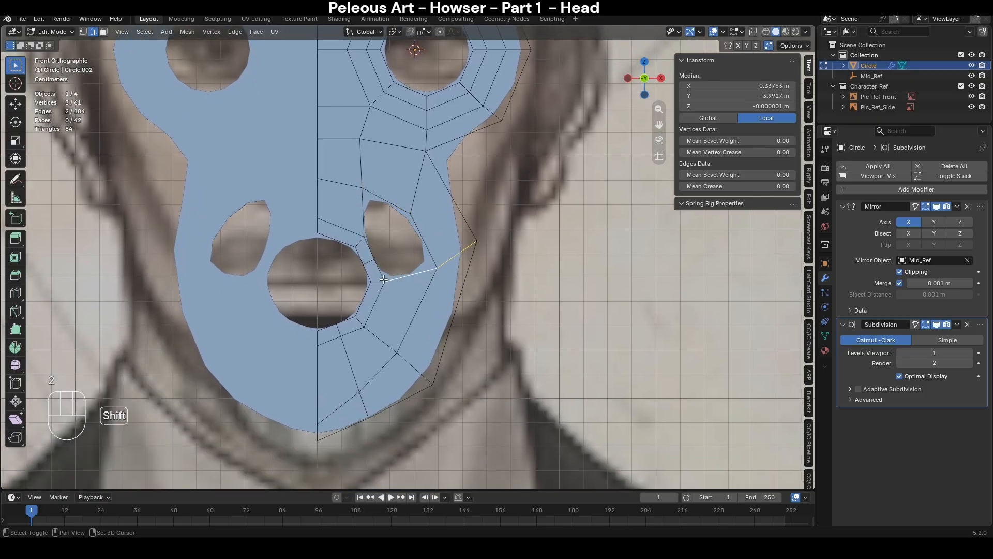
{"action": "left_click", "coordinate": [379, 280], "text": "shift"}
{"action": "key", "text": "g"}
{"action": "key", "text": "g"}
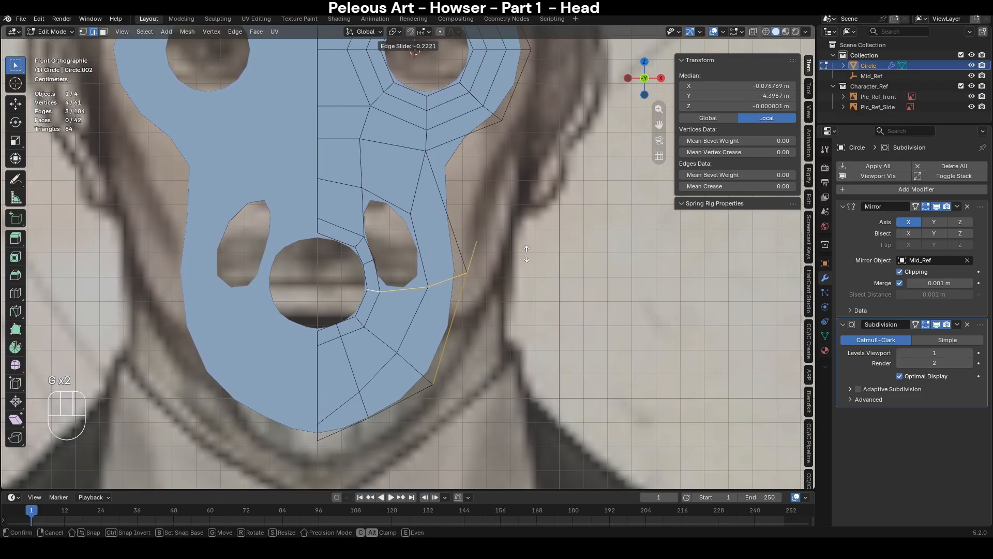
{"action": "left_click", "coordinate": [520, 287]}
{"action": "key", "text": "g"}
{"action": "left_click", "coordinate": [533, 280]}
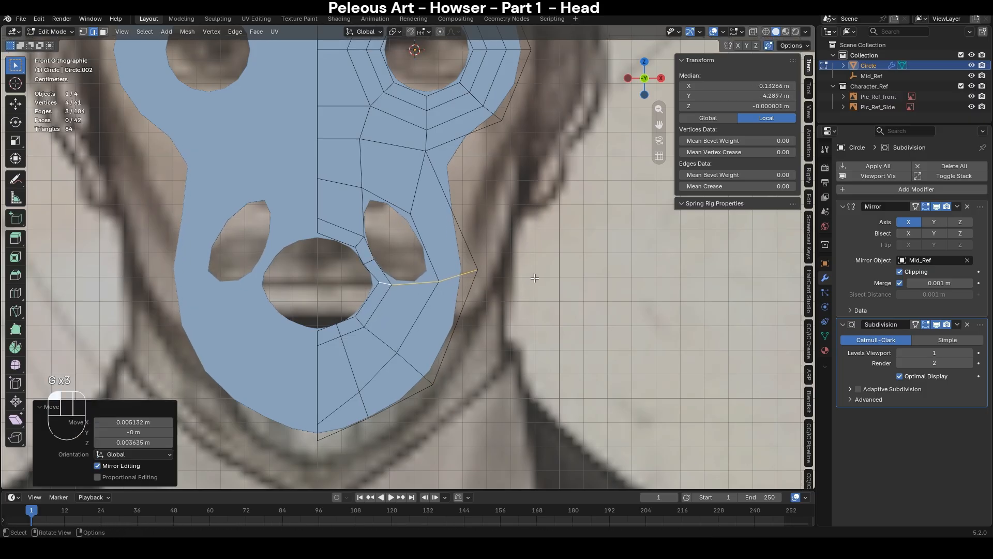
- Turn on X-ray, move the new mouth ring edge 0.003207 m in X and 0.001924 m in Z, and rotate it to follow the ring
{"action": "key", "text": "alt+z"}
{"action": "left_click", "coordinate": [373, 261]}
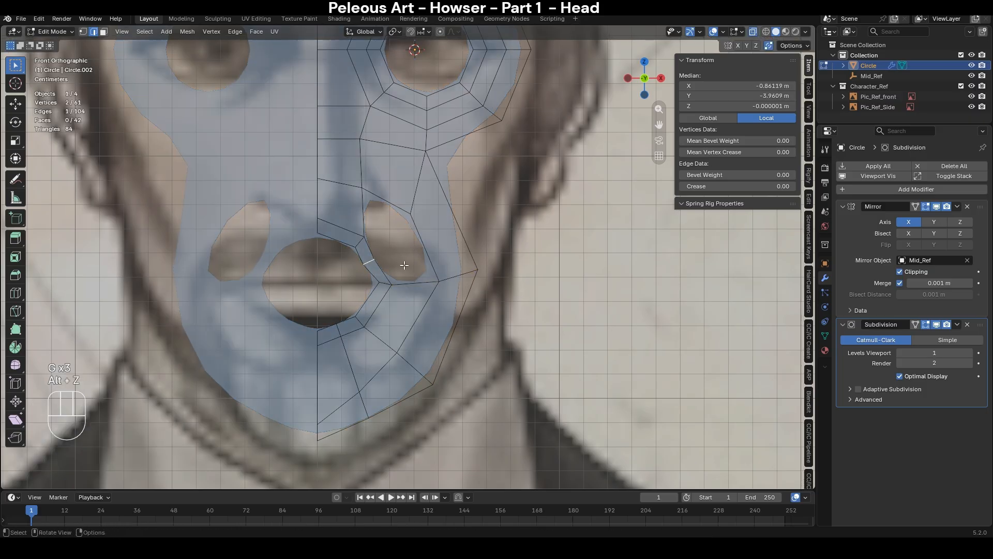
{"action": "key", "text": "g"}
{"action": "left_click", "coordinate": [447, 256]}
{"action": "key", "text": "r"}
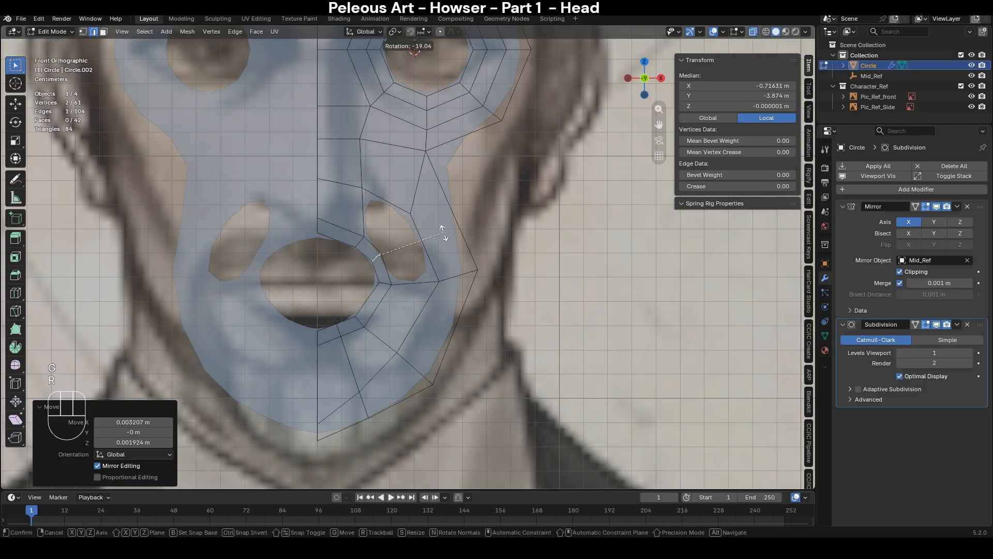
{"action": "left_click", "coordinate": [434, 212]}
- Fill a face between the nostril edge and upper mouth ring, and raise the cheek edge beside the mouth corner 0.001924 m
{"action": "key", "text": "f"}
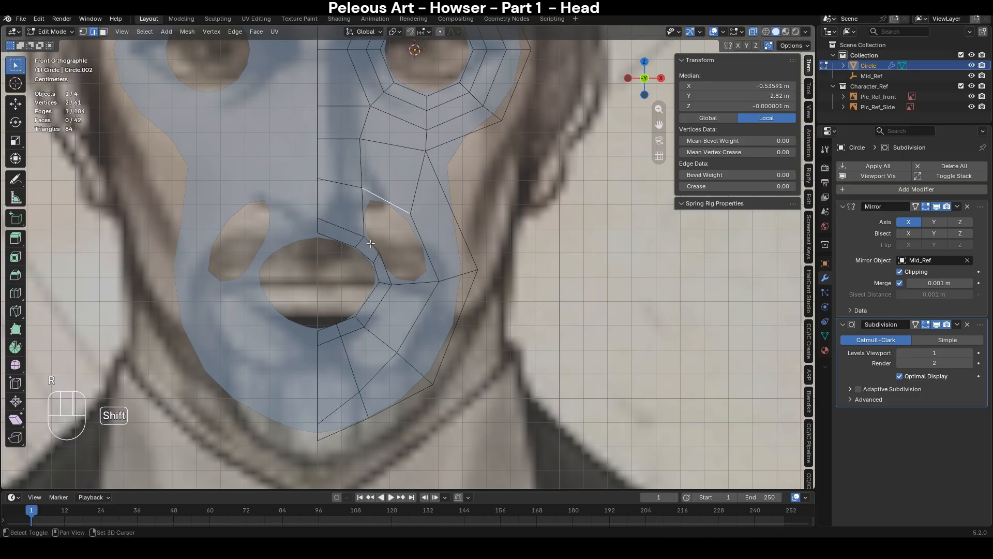
{"action": "left_click", "coordinate": [556, 372]}
{"action": "left_click", "coordinate": [432, 283], "text": "alt"}
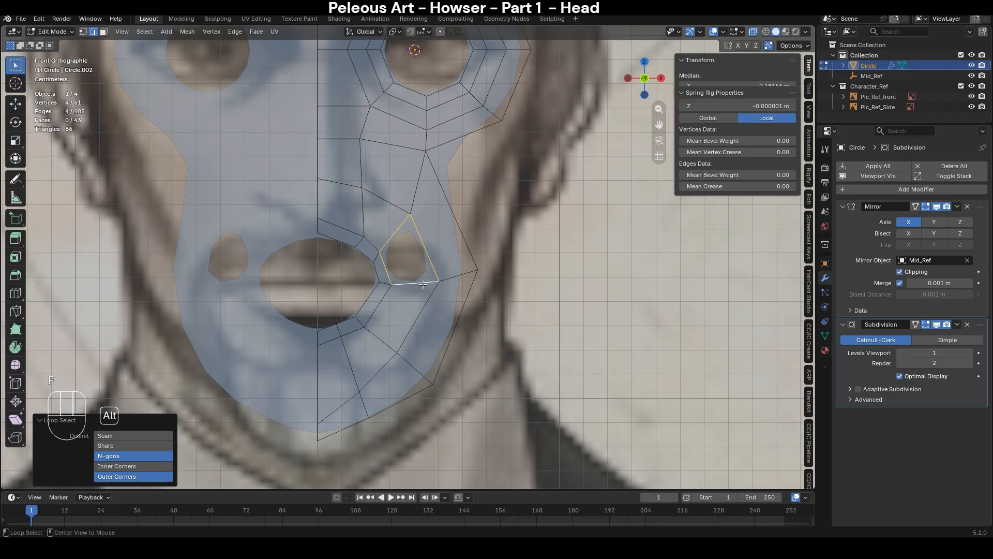
{"action": "left_click", "coordinate": [426, 279]}
{"action": "key", "text": "g"}
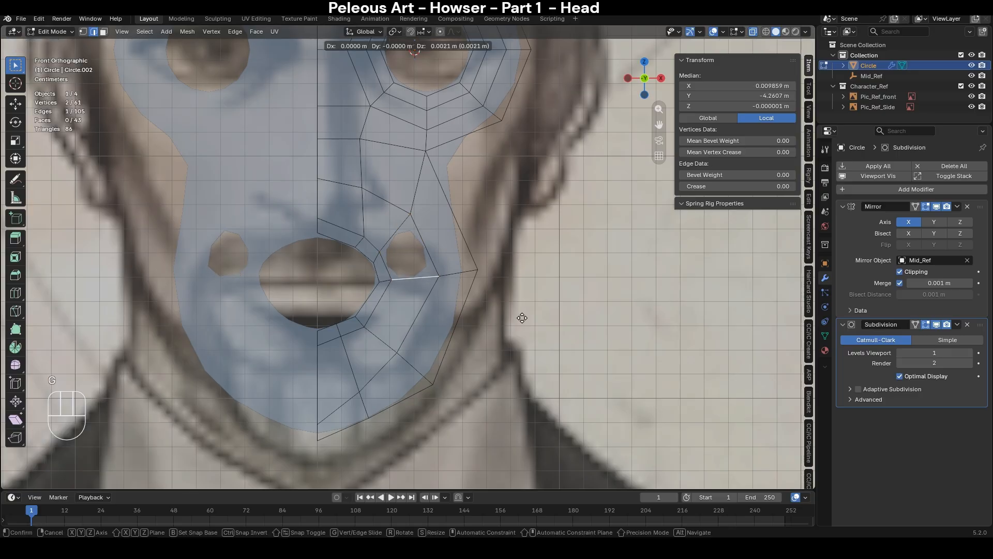
{"action": "left_click", "coordinate": [522, 319]}
{"action": "scroll", "coordinate": [517, 316], "scroll_direction": "down", "scroll_amount": 5}
{"action": "scroll", "coordinate": [466, 277], "scroll_direction": "up", "scroll_amount": 5}
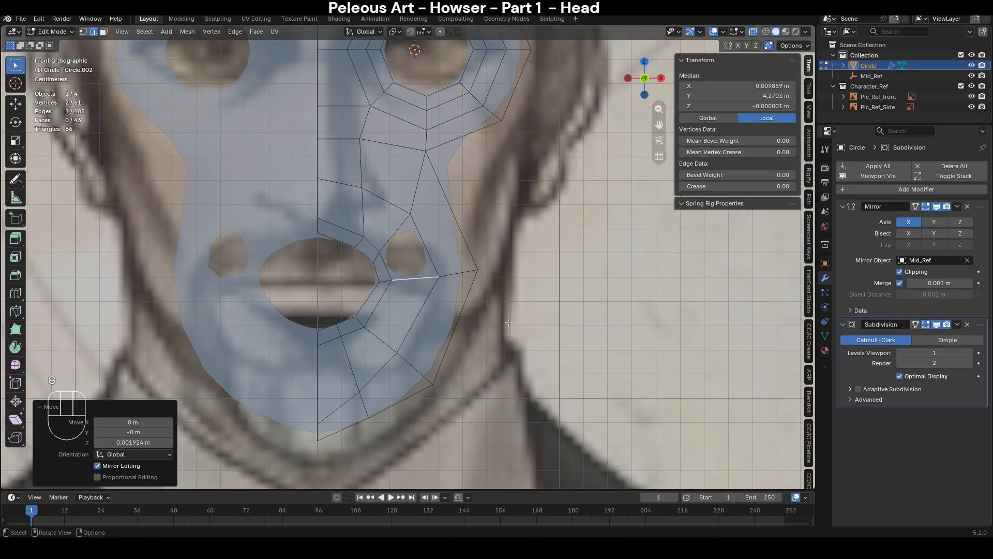
- Edge-slide the row from the mouth corner to the jaw by a factor of -0.081
{"action": "left_click", "coordinate": [462, 274], "text": "alt"}
{"action": "left_click", "coordinate": [404, 280]}
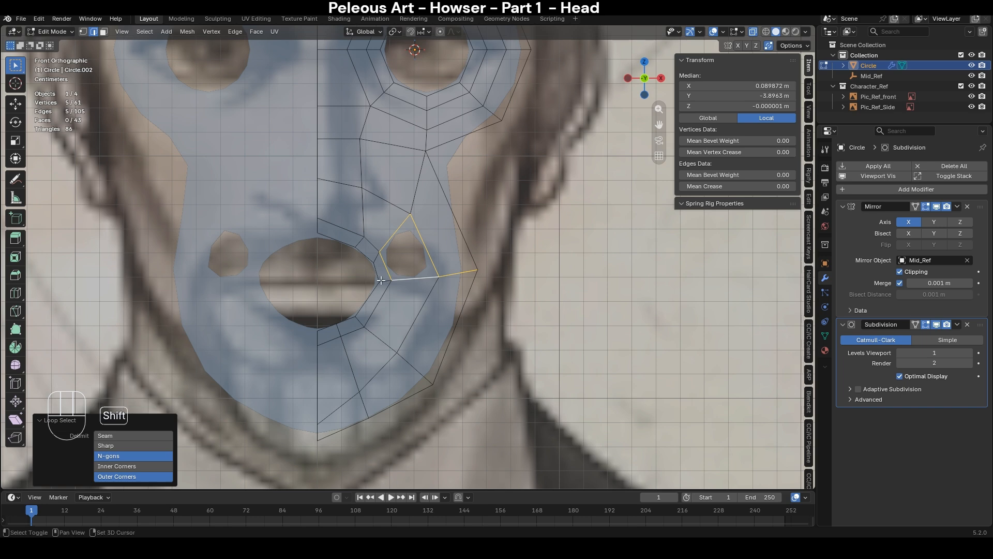
{"action": "key", "text": "g"}
{"action": "key", "text": "g"}
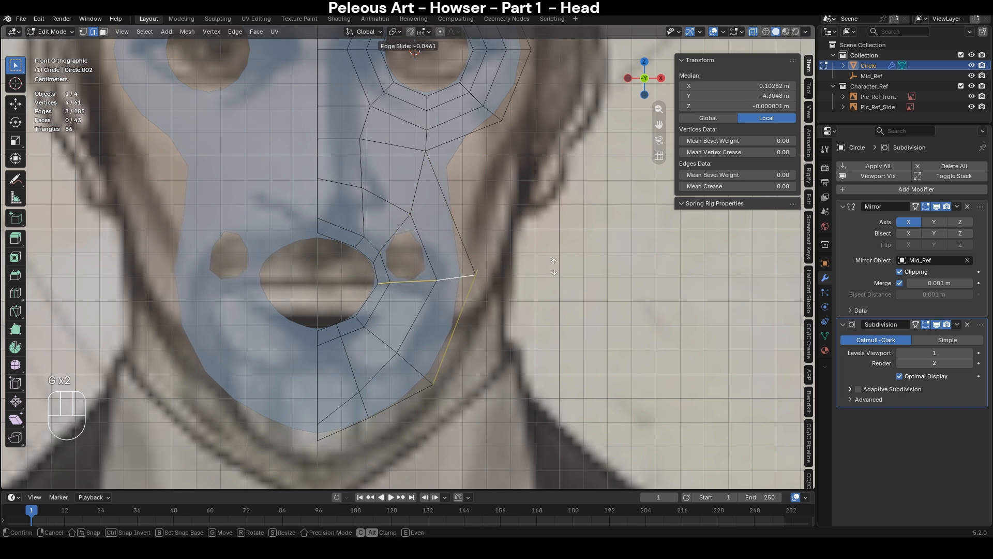
{"action": "left_click", "coordinate": [513, 254]}
- Undo a trial bevel of the mouth-corner edge row and fill the remaining cheek hole with a face
{"action": "key", "text": "ctrl+b"}
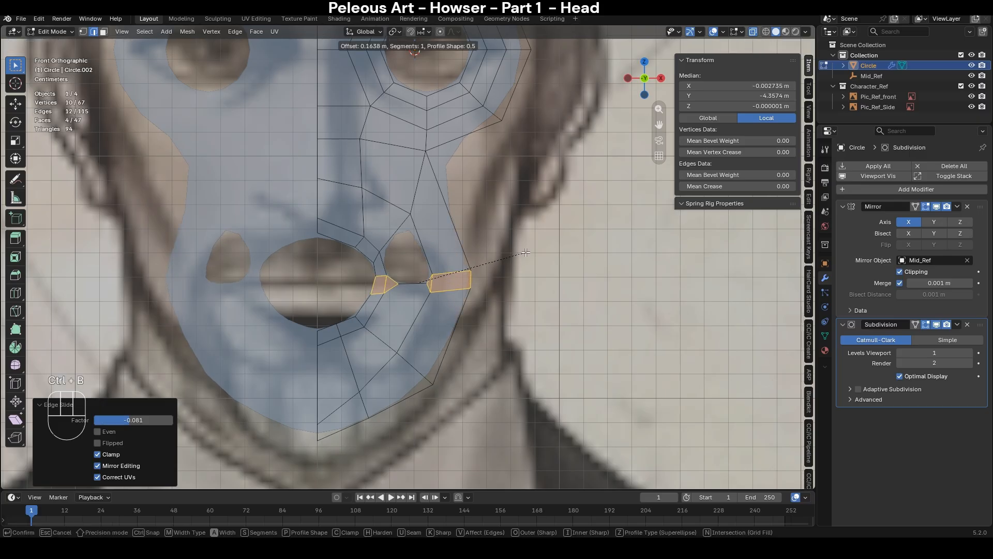
{"action": "key", "text": "ctrl+z"}
{"action": "scroll", "coordinate": [472, 293], "scroll_direction": "up", "scroll_amount": 1}
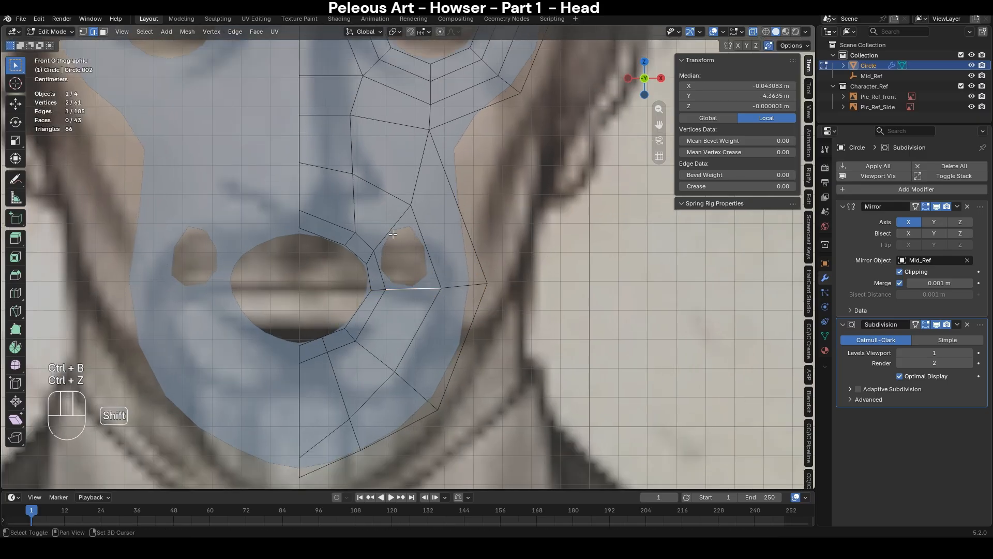
{"action": "key", "text": "f"}
{"action": "left_click", "coordinate": [447, 301]}
{"action": "scroll", "coordinate": [447, 301], "scroll_direction": "down", "scroll_amount": 3}
{"action": "scroll", "coordinate": [447, 301], "scroll_direction": "up", "scroll_amount": 1}
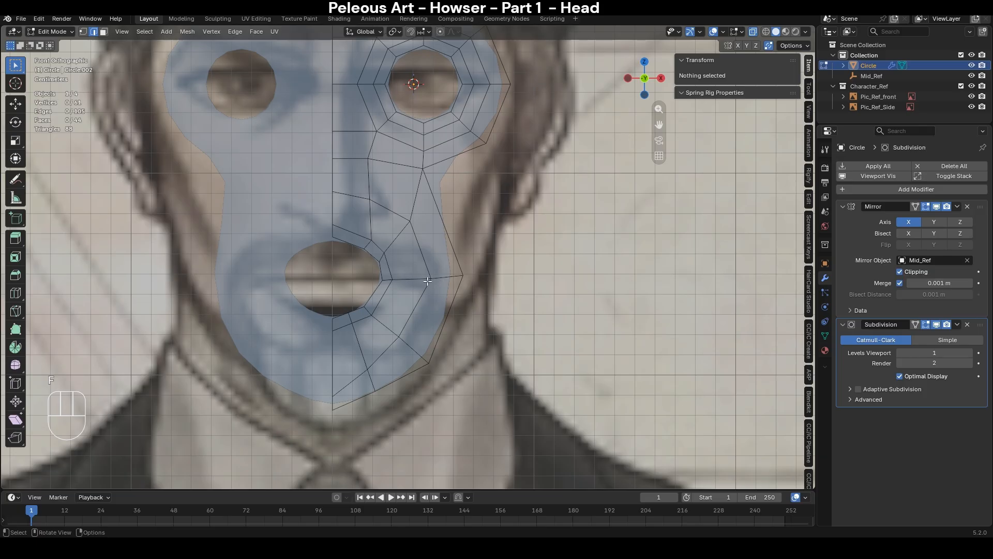
- Bevel the edge row from the mouth corner to the jaw by about 0.107 m with one segment
{"action": "left_click", "coordinate": [406, 279], "text": "alt"}
{"action": "key", "text": "ctrl+b"}
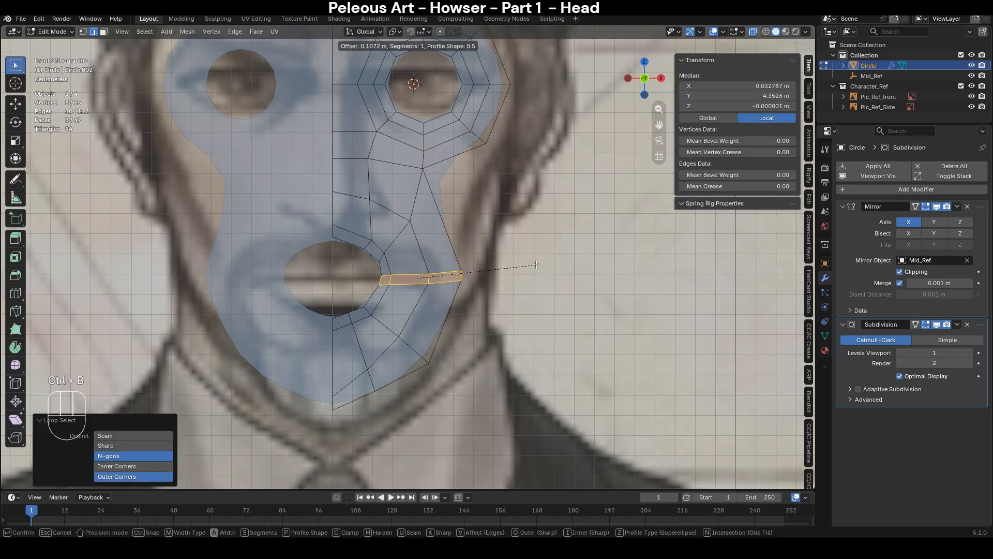
{"action": "left_click", "coordinate": [536, 264]}
{"action": "left_click", "coordinate": [501, 287]}
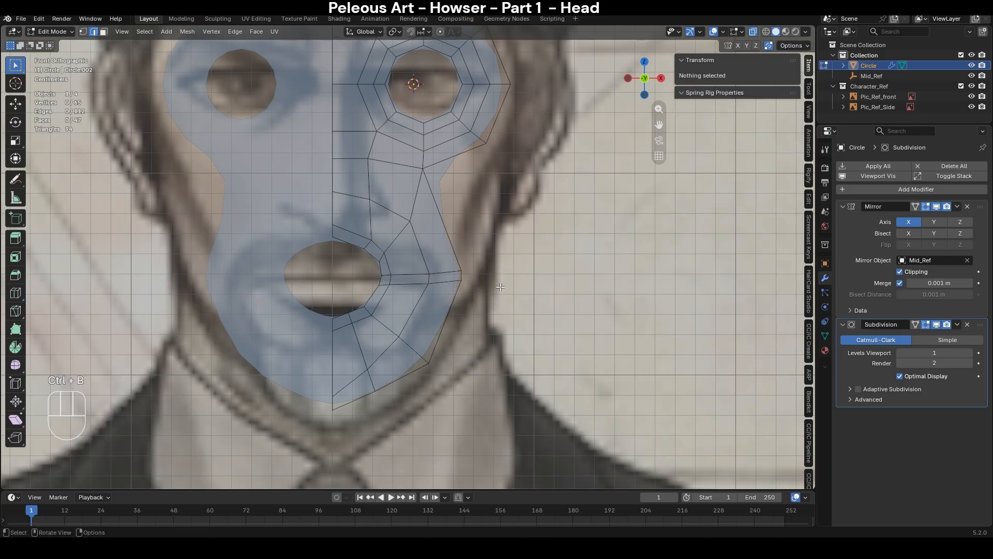
- Slide the outer segment of the upper bevelled edge up the cheek by a factor of about 0.30
{"action": "left_click", "coordinate": [463, 270]}
{"action": "key", "text": "2"}
{"action": "left_click", "coordinate": [445, 273]}
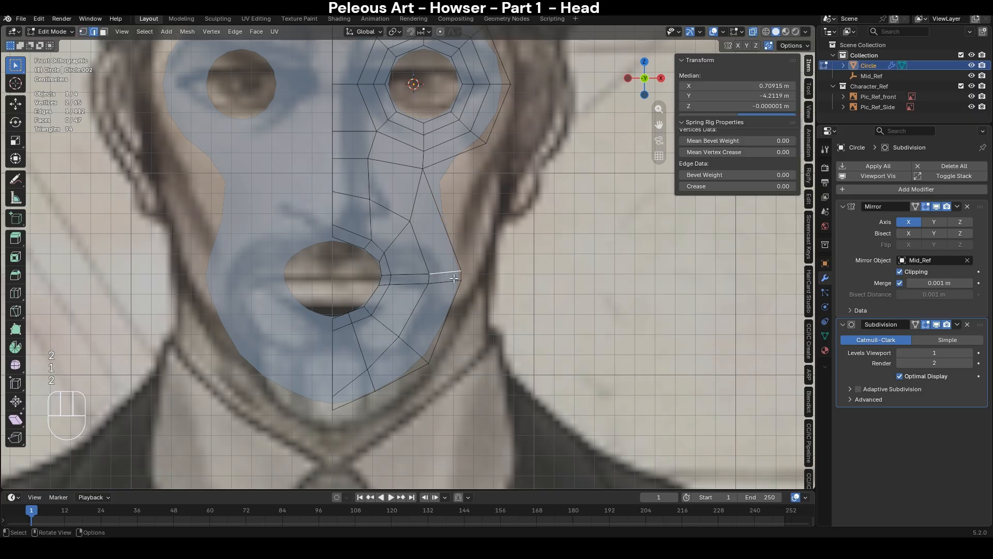
{"action": "key", "text": "g"}
{"action": "key", "text": "g"}
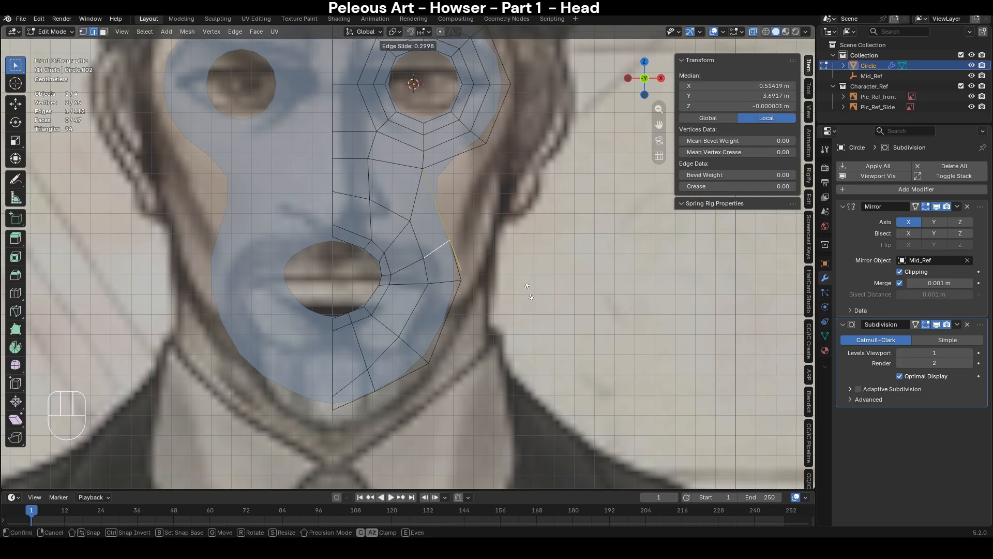
{"action": "left_click", "coordinate": [528, 291]}
- Slide the lower bevelled edge row down the cheek by a factor of 0.191 and nudge it slightly outward
{"action": "left_click", "coordinate": [450, 282], "text": "alt"}
{"action": "key", "text": "g"}
{"action": "key", "text": "g"}
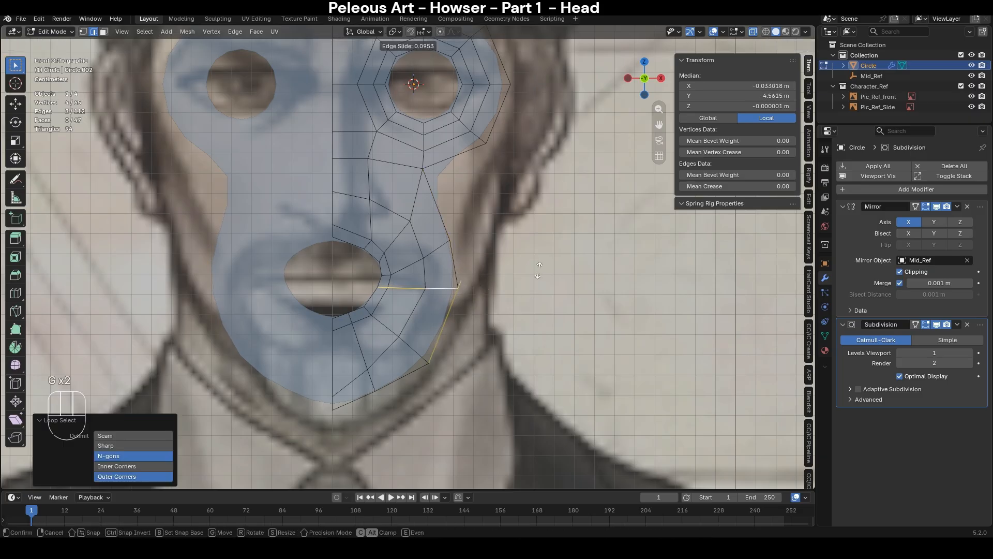
{"action": "left_click", "coordinate": [539, 277]}
{"action": "key", "text": "g"}
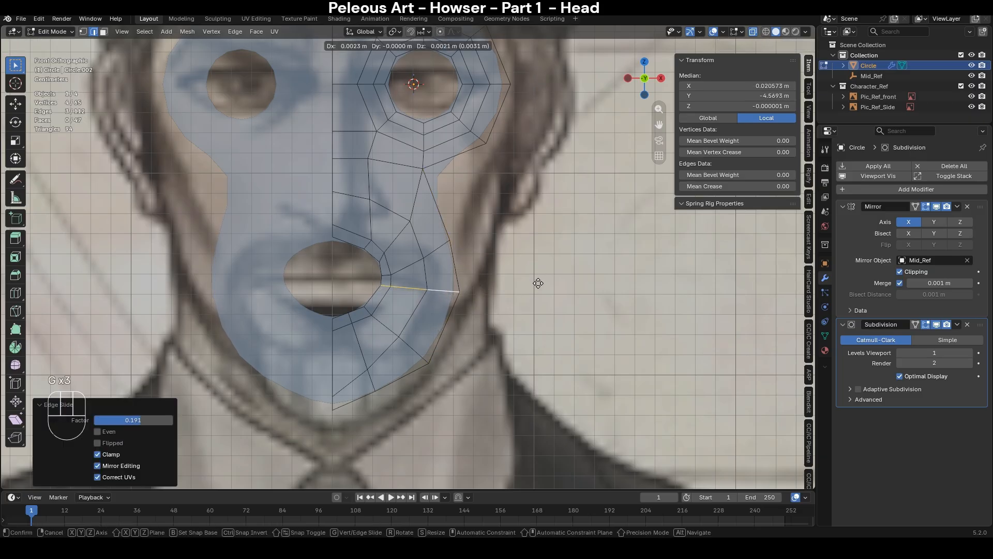
{"action": "left_click", "coordinate": [538, 283]}
- Slide the inner chin vertex on the centreline upward to even out the chin faces
{"action": "scroll", "coordinate": [375, 280], "scroll_direction": "up", "scroll_amount": 1}
{"action": "left_click", "coordinate": [415, 323], "text": "alt"}
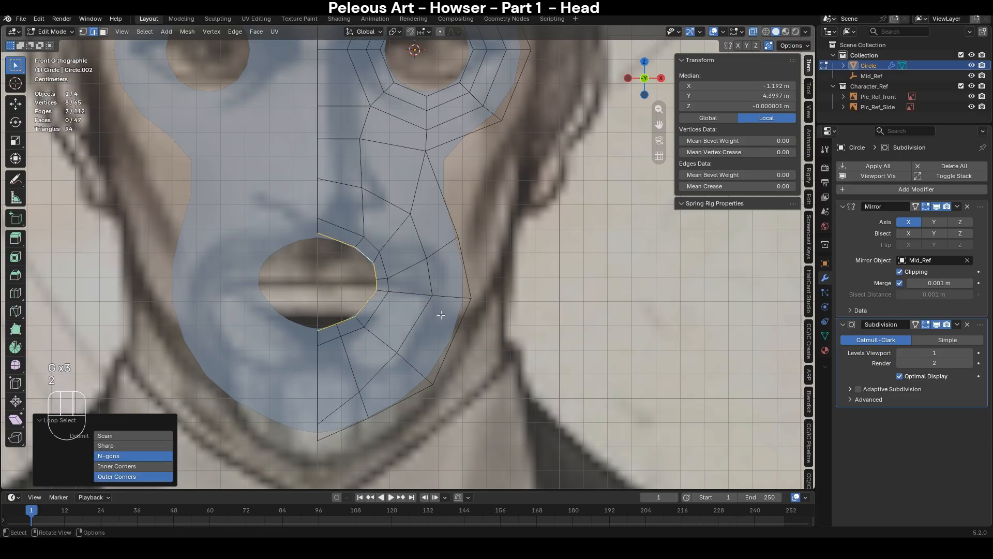
{"action": "scroll", "coordinate": [517, 357], "scroll_direction": "down", "scroll_amount": 2}
{"action": "scroll", "coordinate": [517, 357], "scroll_direction": "up", "scroll_amount": 2}
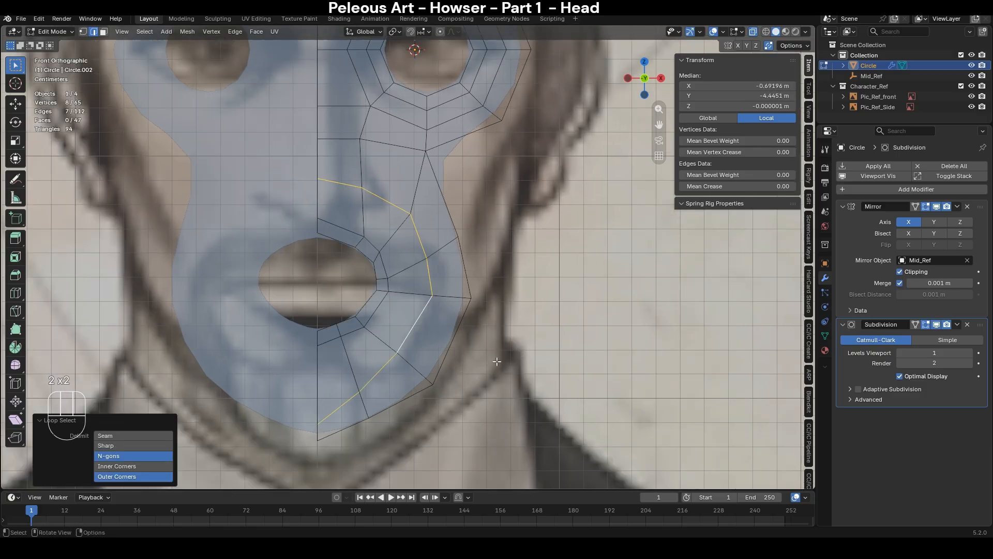
{"action": "key", "text": "1"}
{"action": "left_click", "coordinate": [318, 424]}
{"action": "key", "text": "g"}
{"action": "key", "text": "g"}
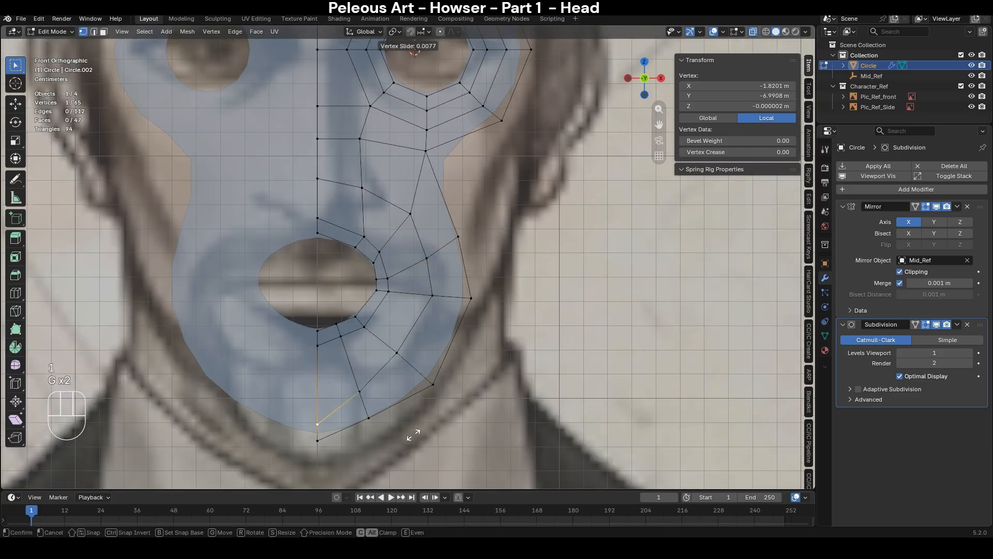
{"action": "left_click", "coordinate": [416, 426]}
- Select the outer boundary edges from below the eye to the chin, excluding the eye's outer edges, and edge-slide them by 0.131
{"action": "key", "text": "2"}
{"action": "left_click", "coordinate": [441, 366], "text": "alt"}
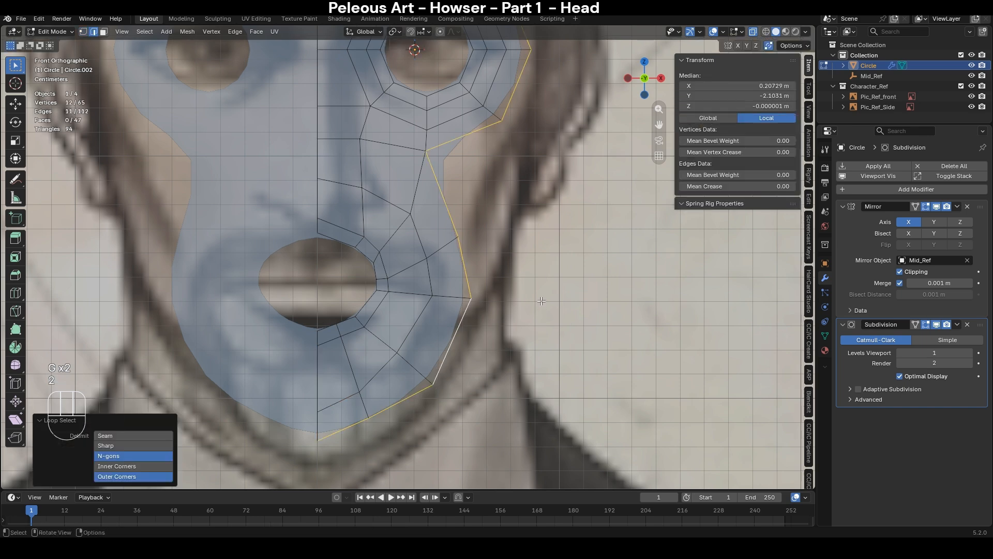
{"action": "scroll", "coordinate": [467, 370], "scroll_direction": "down", "scroll_amount": 1}
{"action": "middle_click_drag", "start_coordinate": [489, 250], "coordinate": [446, 339], "text": "shift"}
{"action": "scroll", "coordinate": [450, 305], "scroll_direction": "down", "scroll_amount": 1}
{"action": "left_click", "coordinate": [450, 280]}
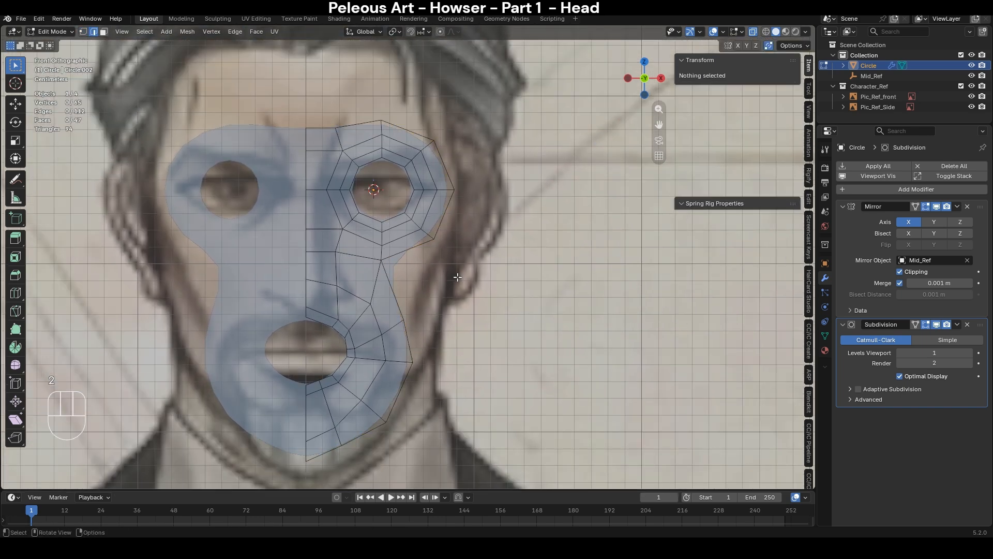
{"action": "left_click", "coordinate": [411, 353], "text": "alt"}
{"action": "key", "text": "c"}
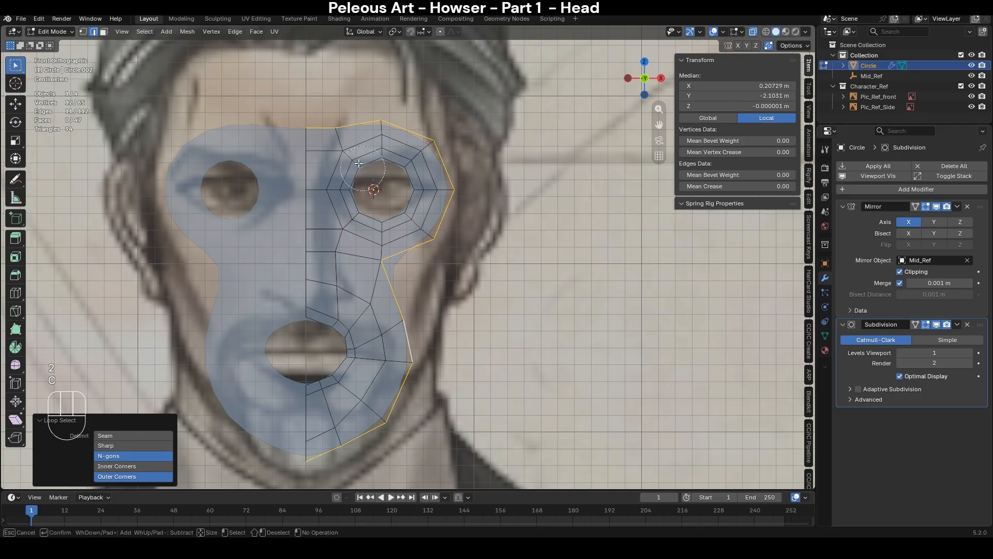
{"action": "mouse_move", "coordinate": [362, 115]}
{"action": "middle_mouse_down"}
{"action": "mouse_move", "coordinate": [416, 134]}
{"action": "mouse_move", "coordinate": [432, 231]}
{"action": "mouse_move", "coordinate": [423, 237]}
{"action": "middle_mouse_up"}
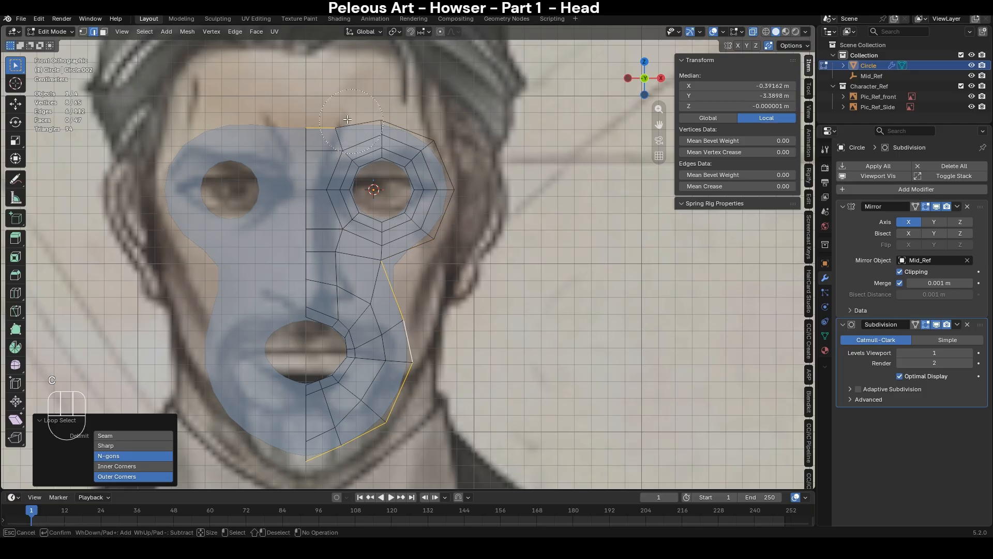
{"action": "middle_click", "coordinate": [339, 115]}
{"action": "right_click", "coordinate": [339, 115]}
{"action": "middle_click_drag", "start_coordinate": [482, 329], "coordinate": [479, 254], "text": "shift"}
{"action": "scroll", "coordinate": [479, 254], "scroll_direction": "up", "scroll_amount": 1}
{"action": "key", "text": "g"}
{"action": "key", "text": "g"}
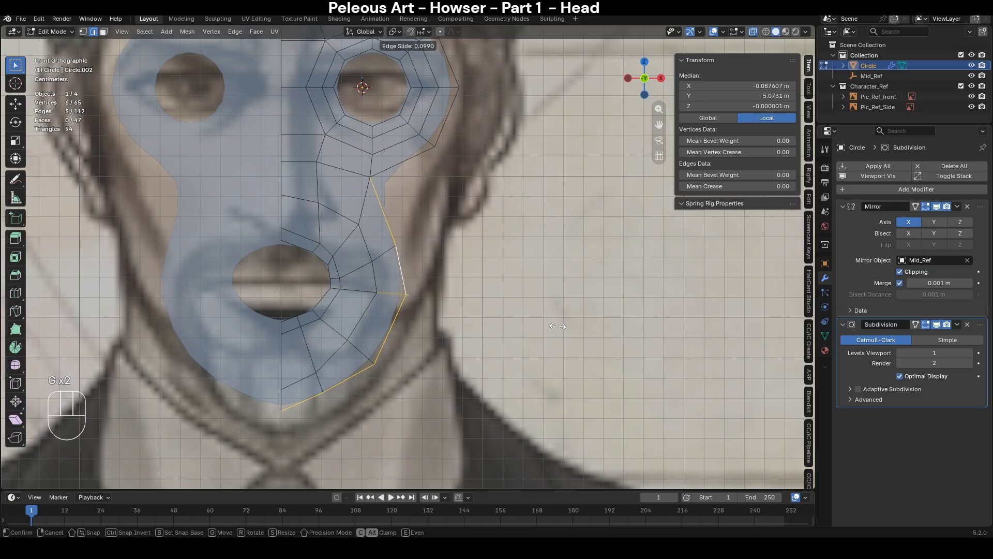
{"action": "left_click", "coordinate": [557, 326]}
- Extrude the cheek and jaw boundary, scale it by 1.236 and move it outward 0.030533 m in X and -0.00077 m in Z
{"action": "key", "text": "e"}
{"action": "key", "text": "s"}
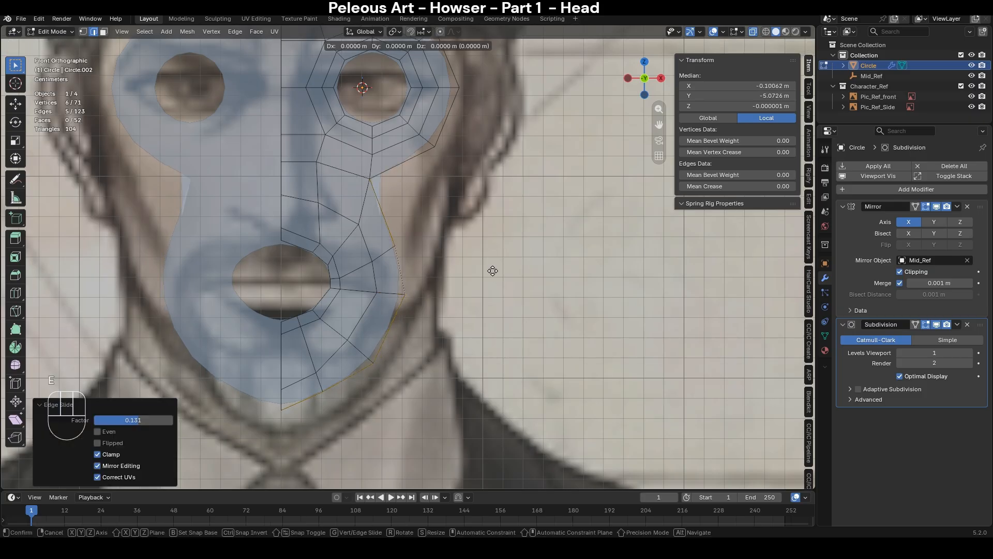
{"action": "left_click", "coordinate": [528, 274]}
{"action": "key", "text": "g"}
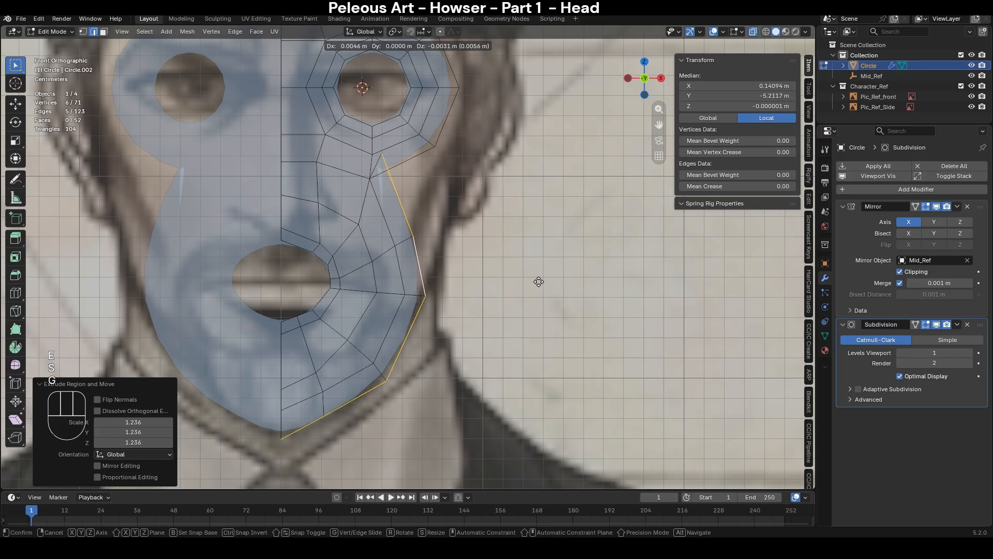
{"action": "left_click", "coordinate": [590, 276]}
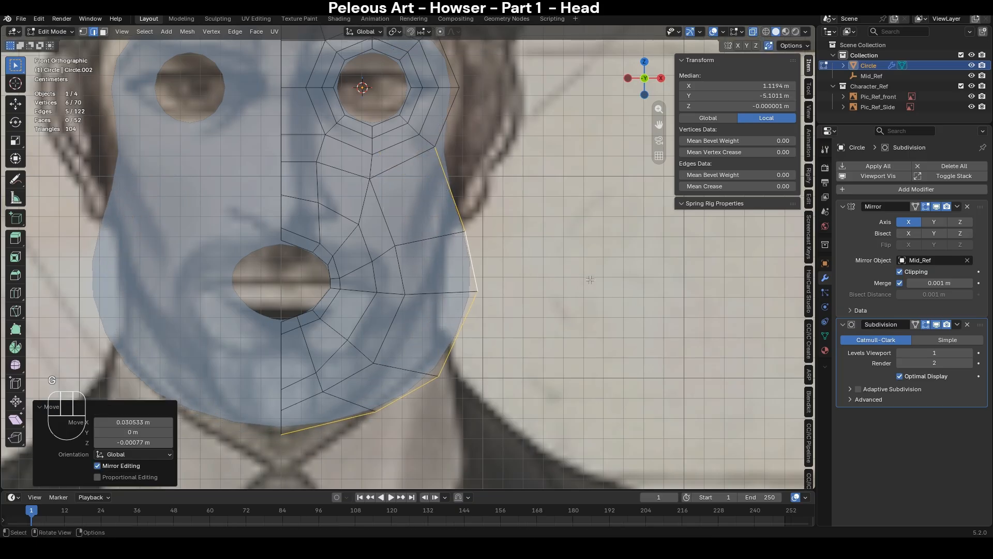
- Move the extruded cheek and jaw boundary inward and rotate it in two small turns to follow the reference's jawline
{"action": "key", "text": "g"}
{"action": "left_click", "coordinate": [594, 329]}
{"action": "key", "text": "r"}
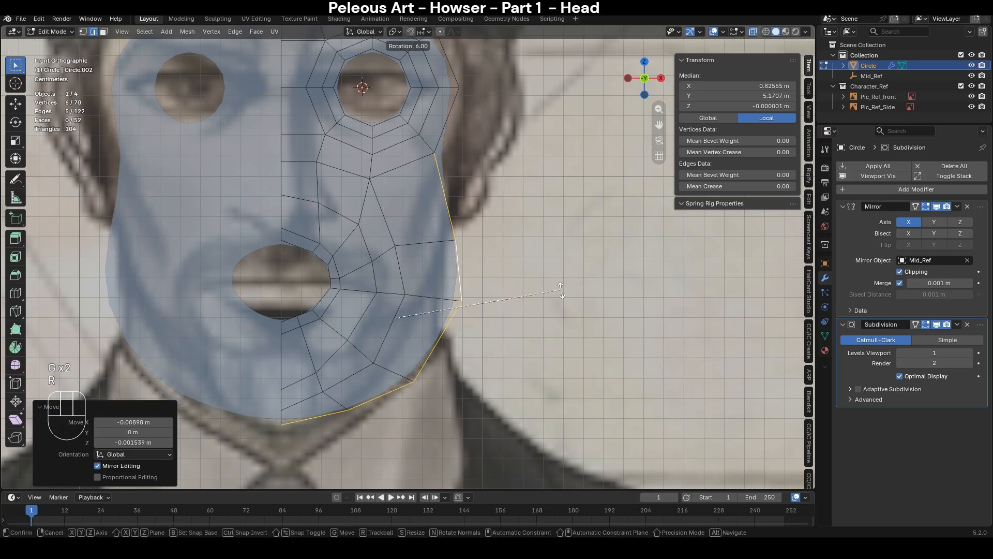
{"action": "left_click", "coordinate": [561, 288]}
{"action": "key", "text": "g"}
{"action": "left_click", "coordinate": [542, 296]}
{"action": "key", "text": "r"}
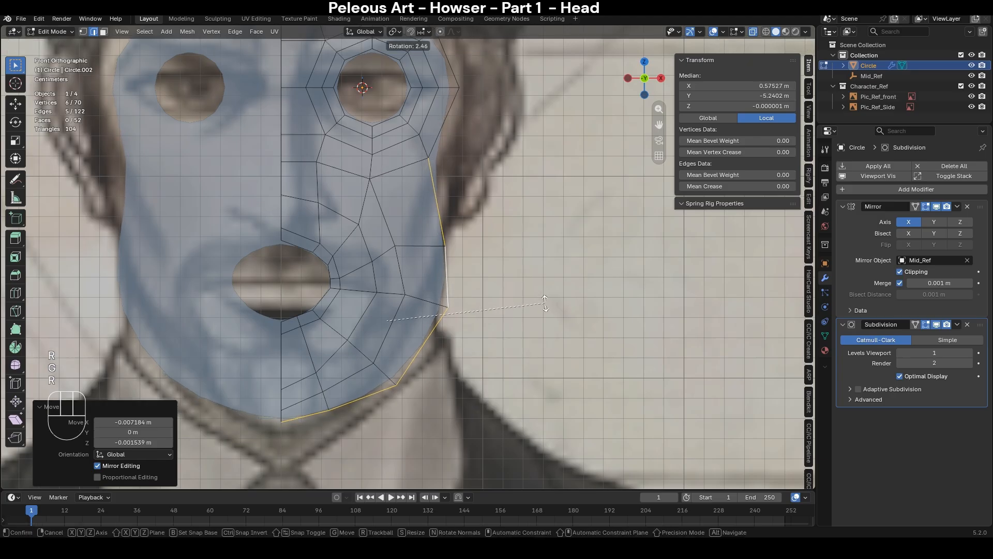
{"action": "left_click", "coordinate": [538, 304]}
{"action": "key", "text": "g"}
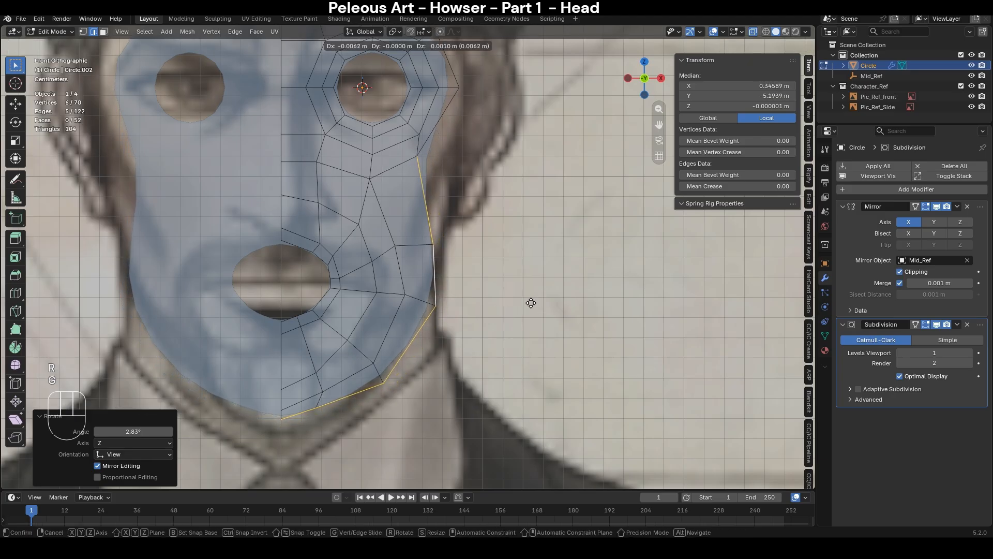
{"action": "left_click", "coordinate": [531, 302]}
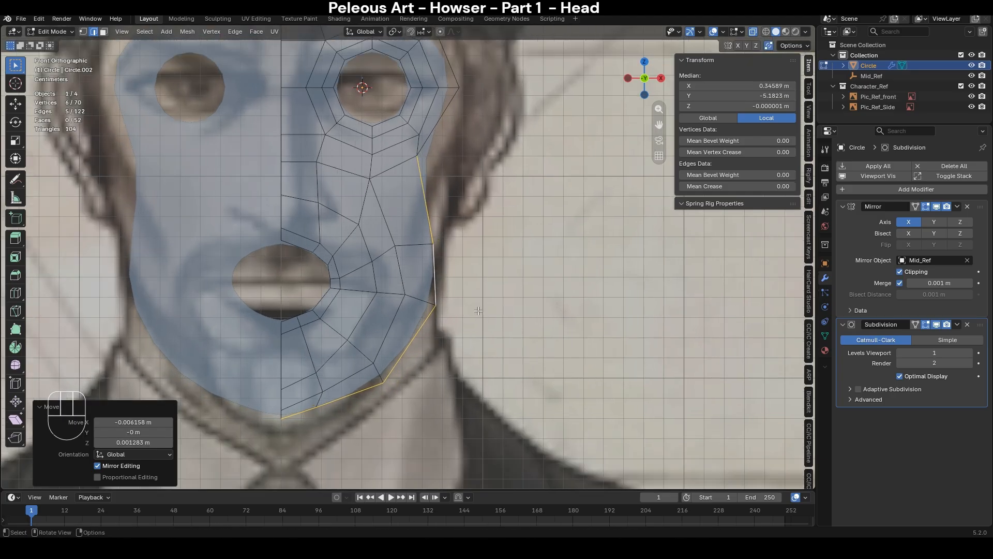
- Deselect the end edges below the eye and at the chin, and edge-slide the remaining cheek and jaw boundary inward by about 0.23
{"action": "key", "text": "c"}
{"action": "right_click", "coordinate": [425, 158]}
{"action": "key", "text": "c"}
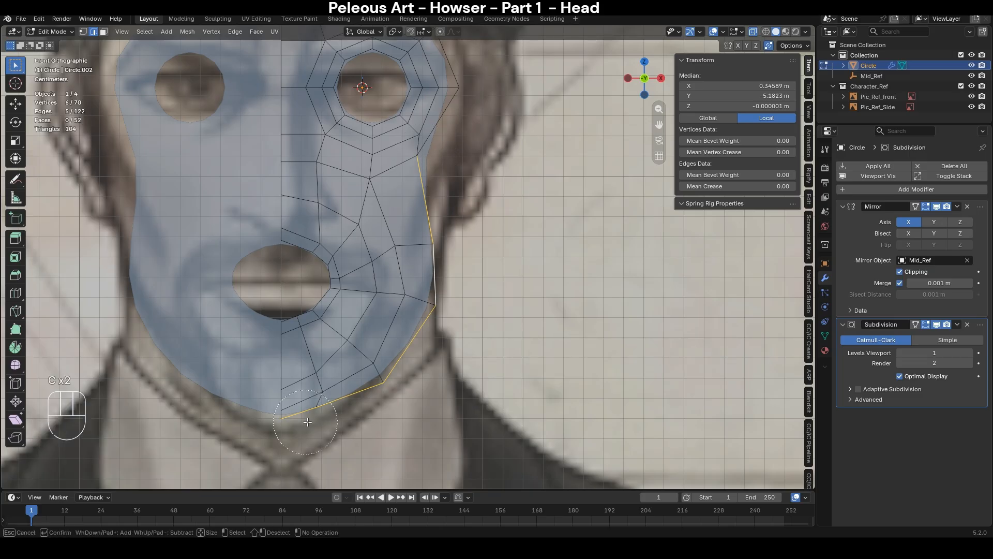
{"action": "middle_click", "coordinate": [313, 420]}
{"action": "right_click", "coordinate": [314, 420]}
{"action": "key", "text": "g"}
{"action": "key", "text": "g"}
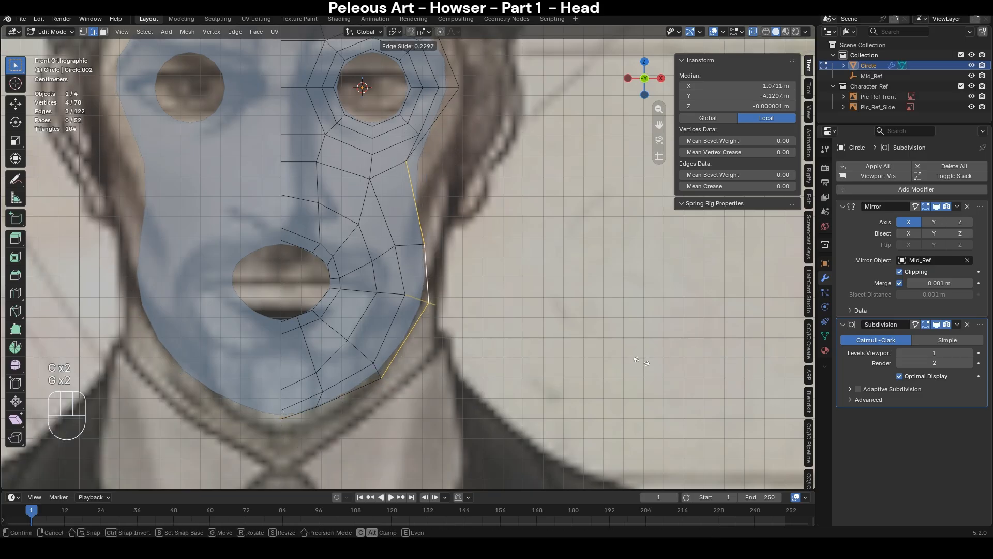
{"action": "left_click", "coordinate": [642, 361]}
- Move the boundary vertex below the outer eye corner outward and slightly up to the face outline
{"action": "middle_click_drag", "start_coordinate": [517, 258], "coordinate": [494, 326], "text": "shift"}
{"action": "key", "text": "1"}
{"action": "left_click", "coordinate": [384, 228]}
{"action": "key", "text": "g"}
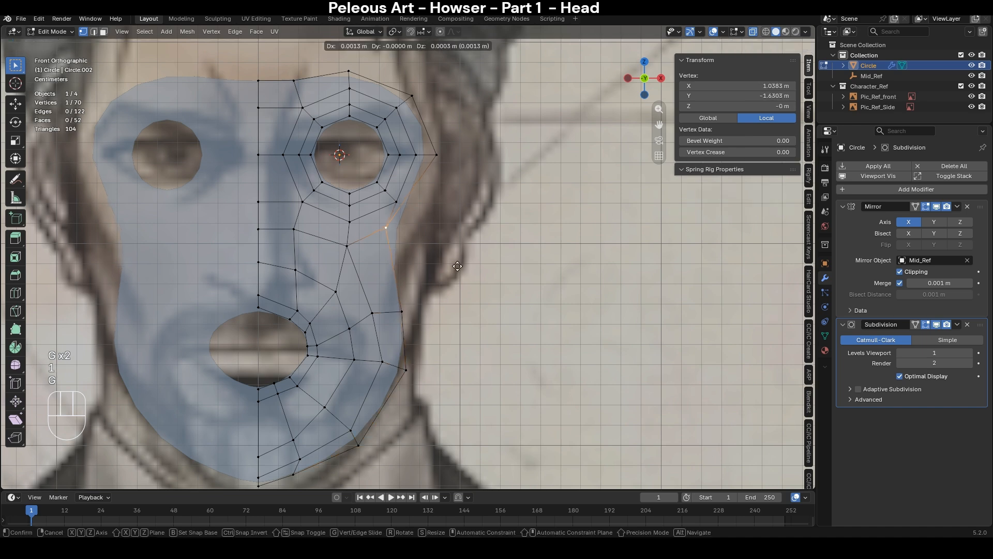
{"action": "left_click", "coordinate": [474, 255]}
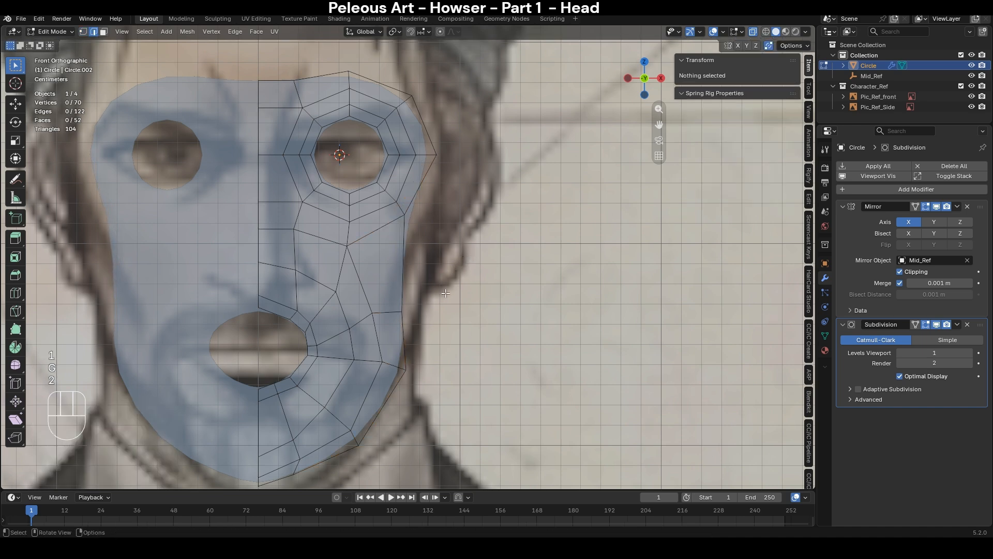
- Extrude the whole outer face boundary, scale it by 1.125 and move it 0.004926 m in X and -0.001539 m in Z
{"action": "scroll", "coordinate": [439, 270], "scroll_direction": "down", "scroll_amount": 1}
{"action": "key", "text": "2"}
{"action": "left_click", "coordinate": [440, 269], "text": "alt"}
{"action": "key", "text": "e"}
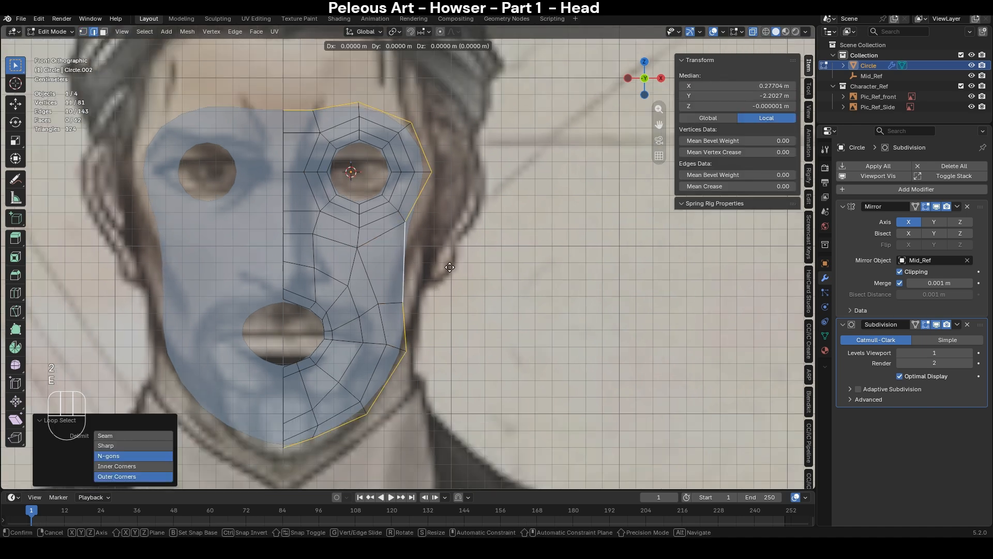
{"action": "key", "text": "s"}
{"action": "left_click", "coordinate": [459, 267]}
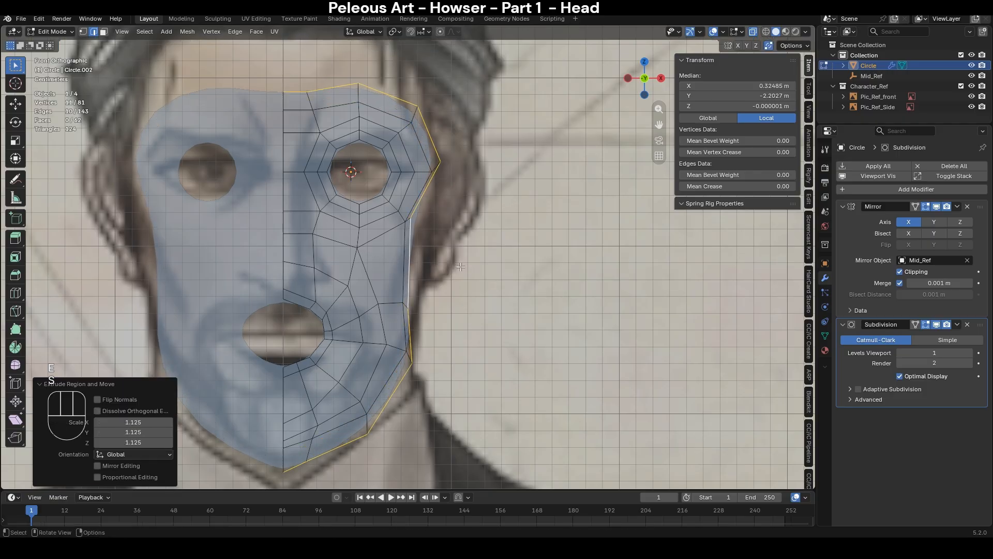
{"action": "key", "text": "g"}
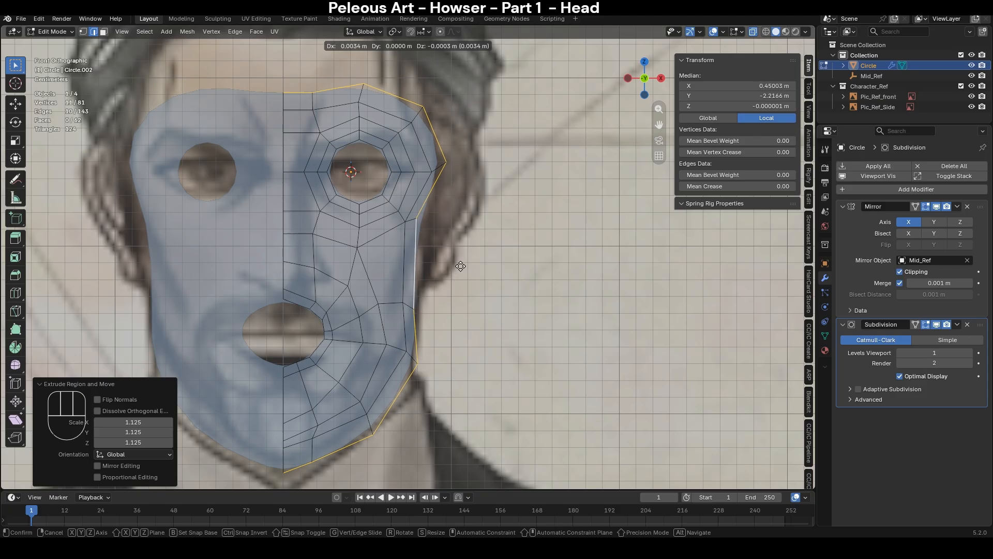
{"action": "left_click", "coordinate": [463, 268]}
- Keep only the three boundary edges above the brow selected and extrude them 0.028327 m upward along Z
{"action": "scroll", "coordinate": [460, 264], "scroll_direction": "down", "scroll_amount": 2}
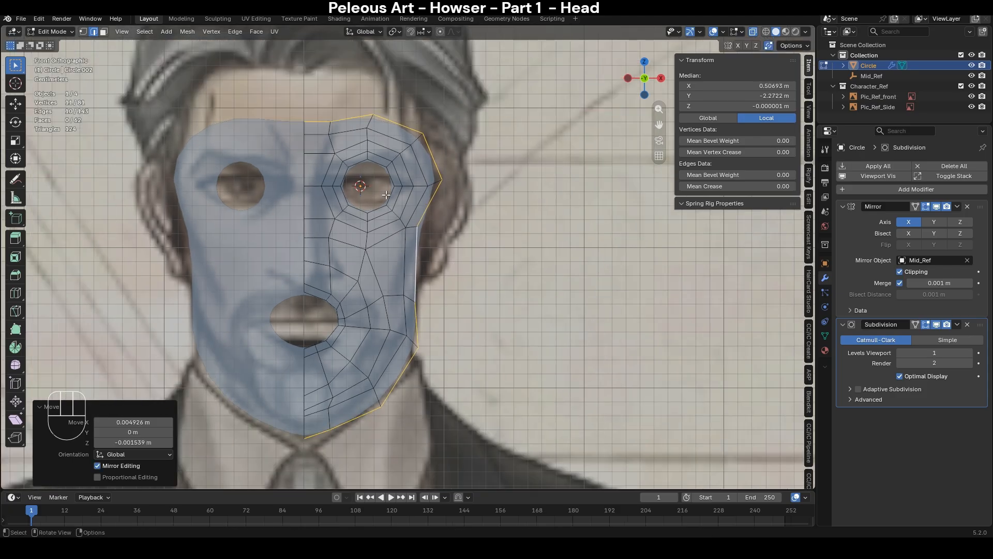
{"action": "scroll", "coordinate": [444, 253], "scroll_direction": "up", "scroll_amount": 2}
{"action": "key", "text": "c"}
{"action": "mouse_move", "coordinate": [433, 242]}
{"action": "middle_mouse_down"}
{"action": "mouse_move", "coordinate": [380, 411]}
{"action": "mouse_move", "coordinate": [331, 429]}
{"action": "middle_mouse_up"}
{"action": "right_click", "coordinate": [393, 362]}
{"action": "scroll", "coordinate": [414, 334], "scroll_direction": "up", "scroll_amount": 1}
{"action": "middle_click_drag", "start_coordinate": [395, 247], "coordinate": [414, 311], "text": "shift"}
{"action": "scroll", "coordinate": [469, 314], "scroll_direction": "up", "scroll_amount": 1}
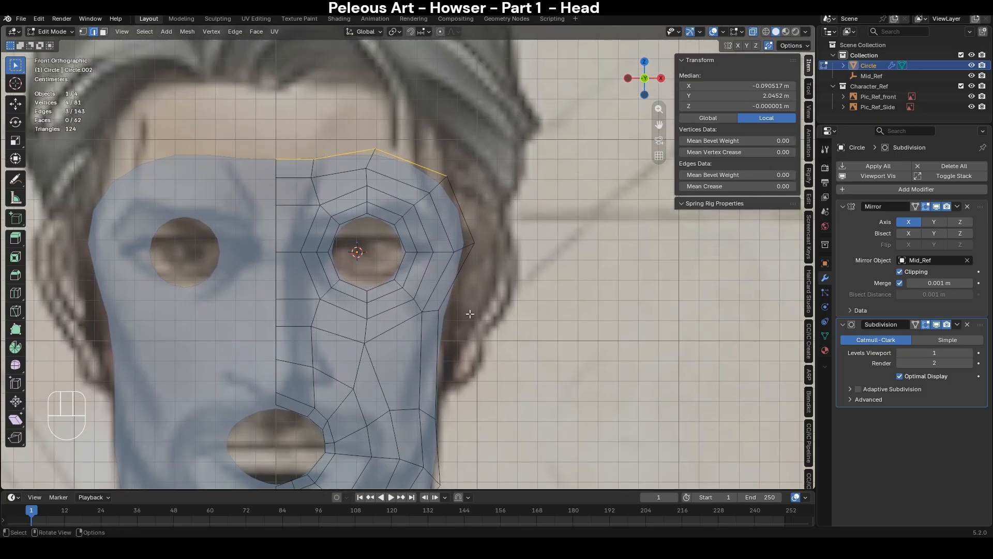
{"action": "scroll", "coordinate": [503, 324], "scroll_direction": "down", "scroll_amount": 1}
{"action": "key", "text": "e"}
{"action": "key", "text": "z"}
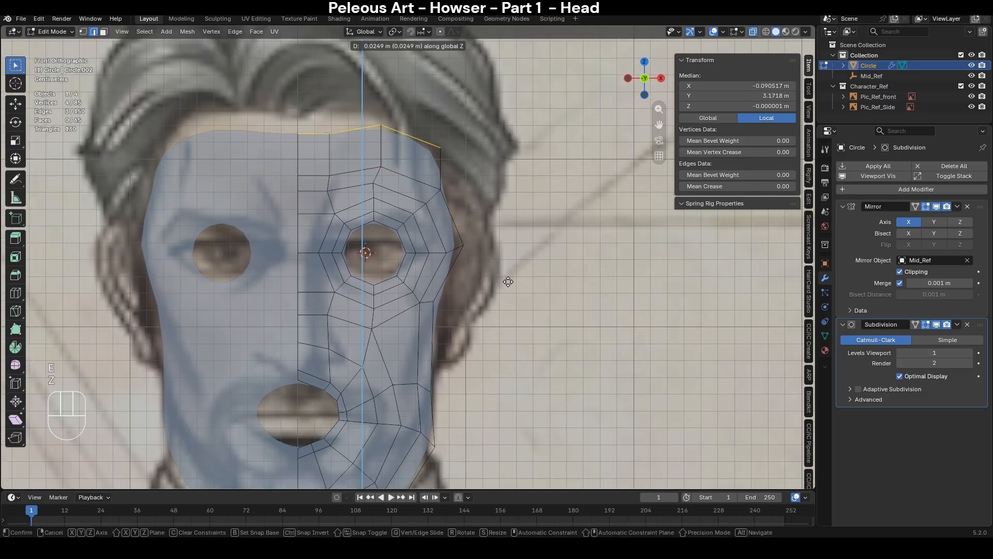
{"action": "left_click", "coordinate": [510, 276]}
- Flatten the extruded forehead edge row by scaling it to 0 along Z, and clear the selection
{"action": "scroll", "coordinate": [459, 247], "scroll_direction": "down", "scroll_amount": 1}
{"action": "key", "text": "s"}
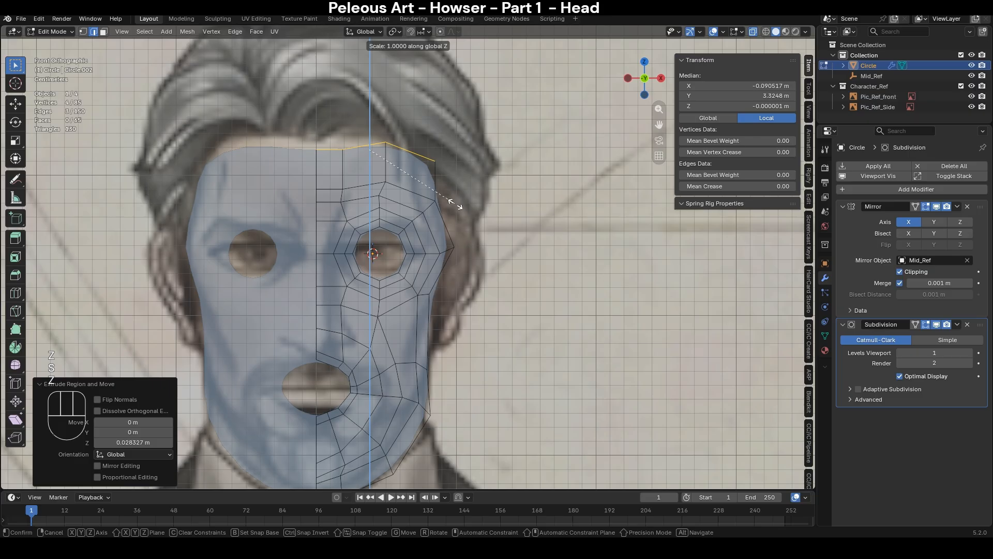
{"action": "key", "text": "z"}
{"action": "key", "text": "KP_0"}
{"action": "key", "text": "KP_Enter"}
{"action": "left_click", "coordinate": [530, 227]}
- Select the outer boundary loop from the forehead's side down to the chin
{"action": "scroll", "coordinate": [465, 259], "scroll_direction": "down", "scroll_amount": 1}
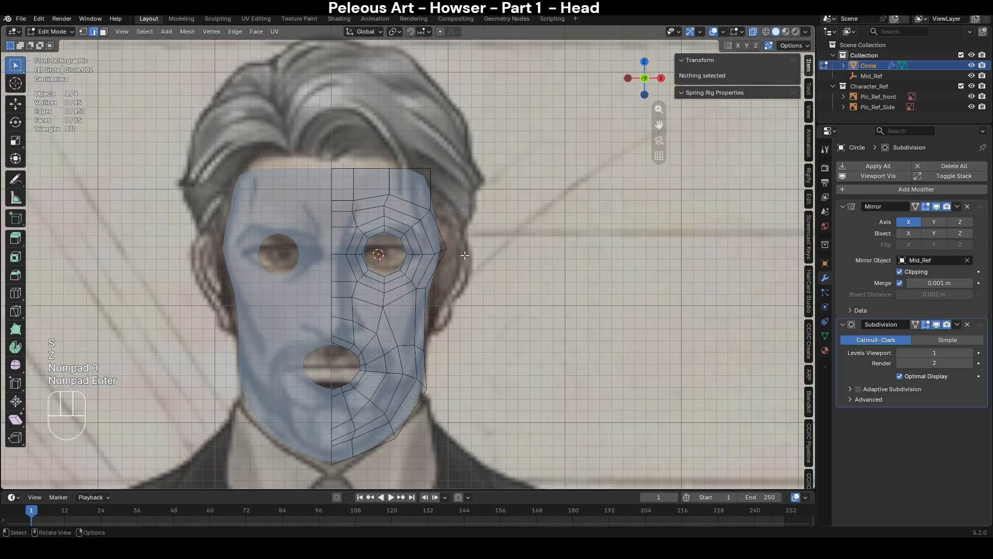
{"action": "middle_click_drag", "start_coordinate": [466, 259], "coordinate": [493, 239], "text": "shift"}
{"action": "scroll", "coordinate": [493, 238], "scroll_direction": "up", "scroll_amount": 1}
{"action": "key", "text": "2"}
{"action": "left_click", "coordinate": [468, 156], "text": "alt"}
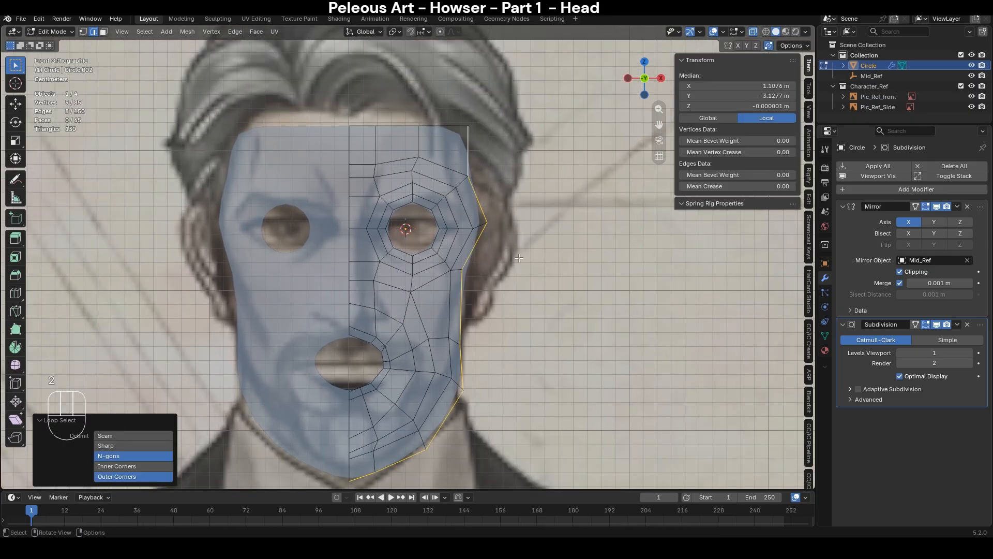
{"action": "mouse_move", "coordinate": [517, 277]}
{"action": "middle_mouse_down", "text": "shift"}
{"action": "mouse_move", "coordinate": [512, 244]}
{"action": "mouse_move", "coordinate": [512, 272]}
{"action": "middle_mouse_up", "text": "shift"}
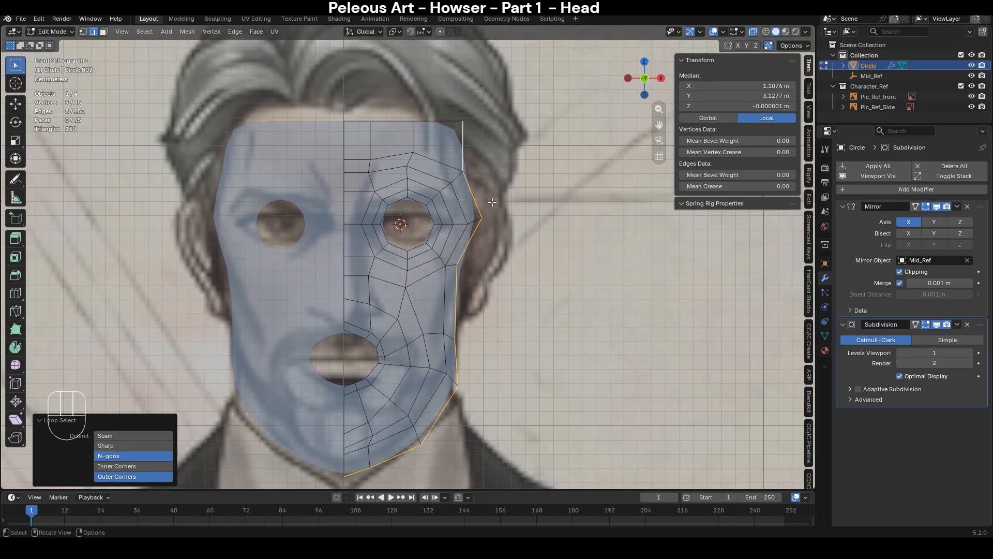
- Delete the three extruded forehead faces
{"action": "key", "text": "3"}
{"action": "left_click", "coordinate": [422, 141]}
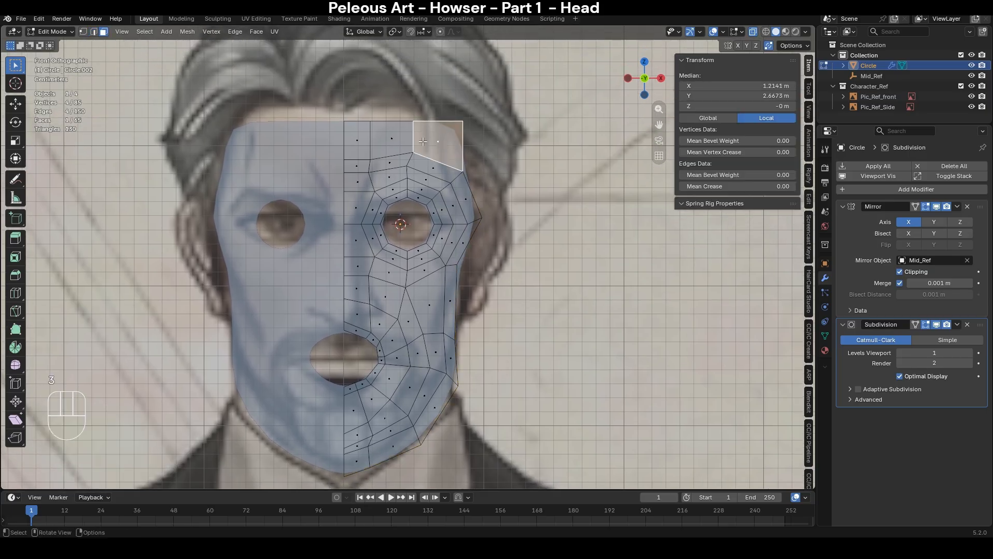
{"action": "left_click", "coordinate": [388, 140], "text": "shift"}
{"action": "left_click", "coordinate": [357, 139], "text": "shift"}
{"action": "scroll", "coordinate": [541, 206], "scroll_direction": "up", "scroll_amount": 1}
{"action": "key", "text": "x"}
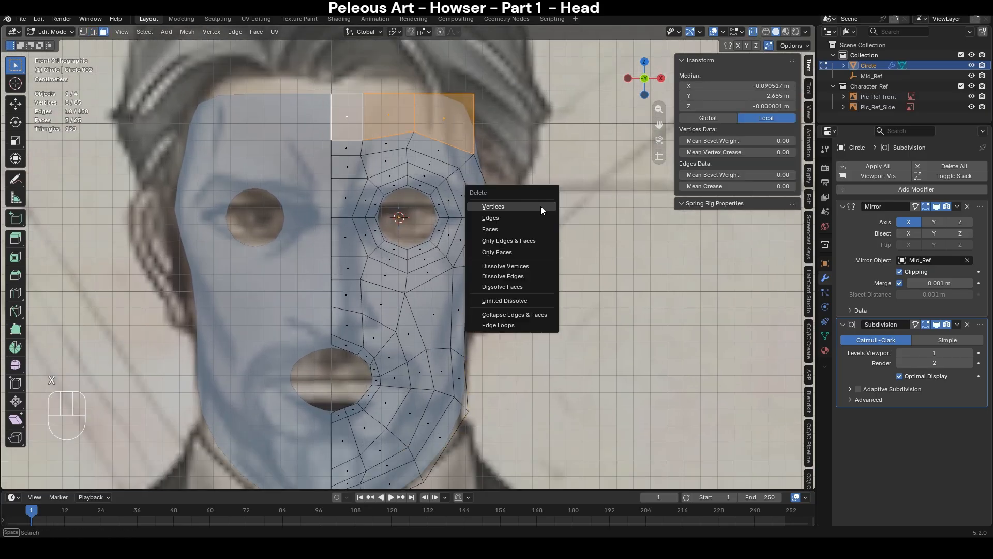
{"action": "left_click", "coordinate": [535, 230]}
- Enable proportional editing and pull the outermost vertex beside the eye inward with an enlarged falloff
{"action": "key", "text": "1"}
{"action": "left_click", "coordinate": [497, 209]}
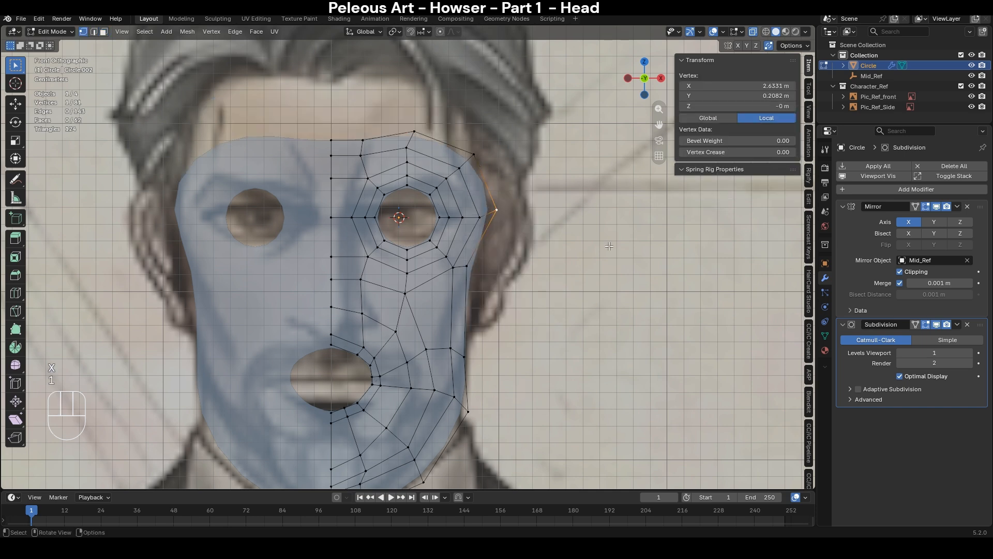
{"action": "key", "text": "g"}
{"action": "left_click", "coordinate": [606, 244]}
{"action": "key", "text": "ctrl+z"}
{"action": "left_click", "coordinate": [440, 31]}
{"action": "key", "text": "g"}
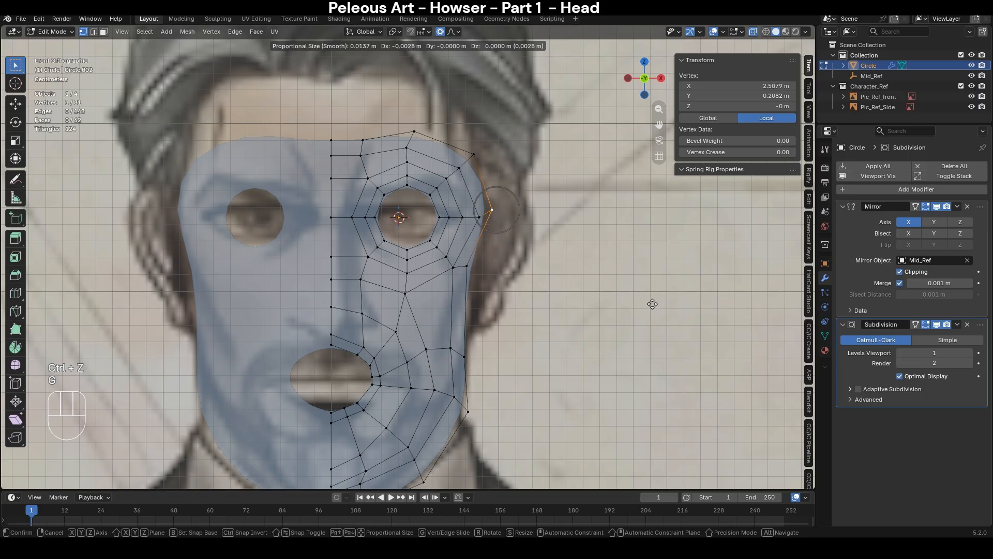
{"action": "scroll", "coordinate": [652, 304], "scroll_direction": "down", "scroll_amount": 10}
{"action": "left_click", "coordinate": [623, 316]}
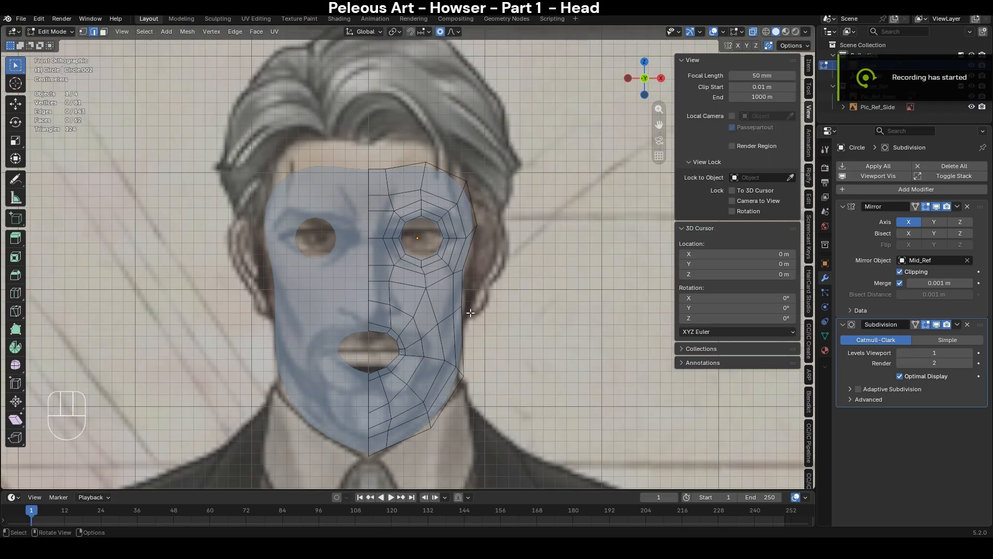
- Select the upper and lower centreline vertices of the mouth opening and snap the 3D cursor to them
{"action": "scroll", "coordinate": [475, 312], "scroll_direction": "up", "scroll_amount": 1}
{"action": "key", "text": "Tab"}
{"action": "scroll", "coordinate": [482, 328], "scroll_direction": "down", "scroll_amount": 2}
{"action": "middle_click_drag", "start_coordinate": [482, 305], "coordinate": [517, 235], "text": "shift"}
{"action": "scroll", "coordinate": [521, 294], "scroll_direction": "up", "scroll_amount": 2}
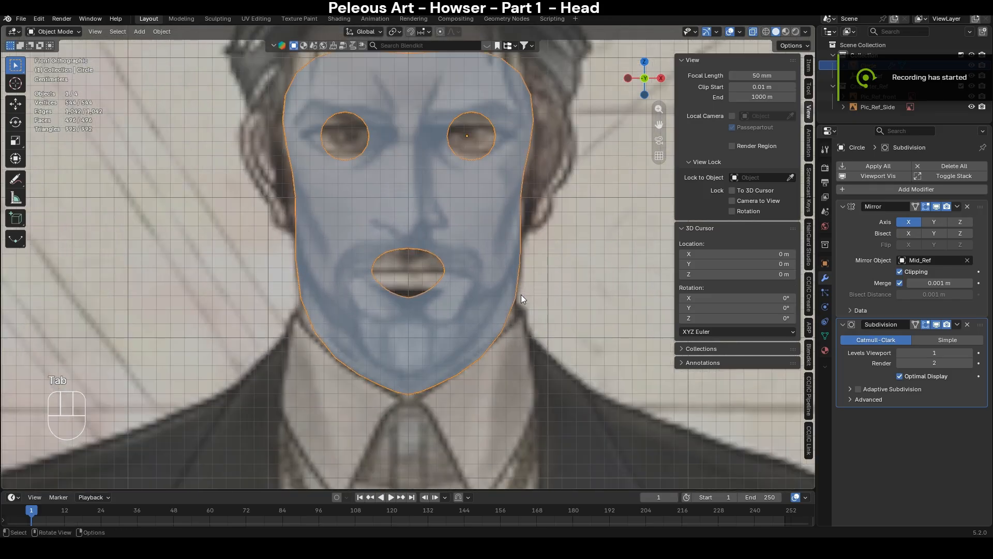
{"action": "key", "text": "Tab"}
{"action": "scroll", "coordinate": [521, 294], "scroll_direction": "up", "scroll_amount": 3}
{"action": "key", "text": "1"}
{"action": "left_click", "coordinate": [405, 235]}
{"action": "left_click", "coordinate": [399, 331], "text": "shift"}
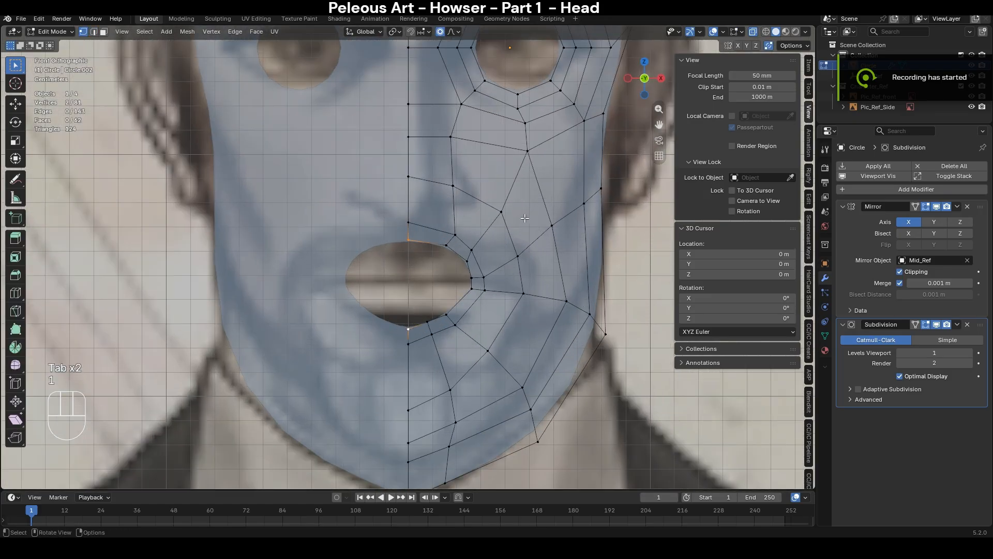
{"action": "key", "text": "shift+s"}
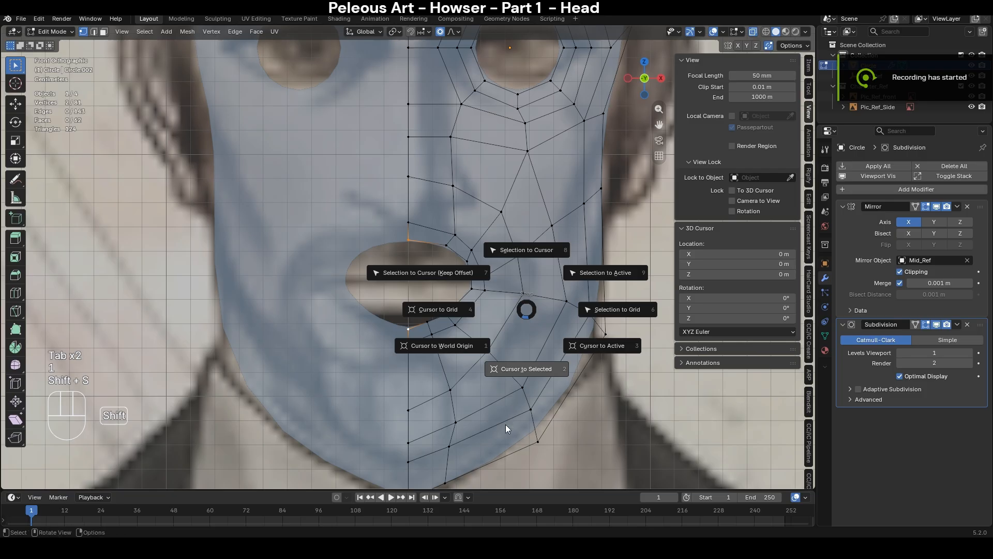
{"action": "left_click", "coordinate": [505, 425]}
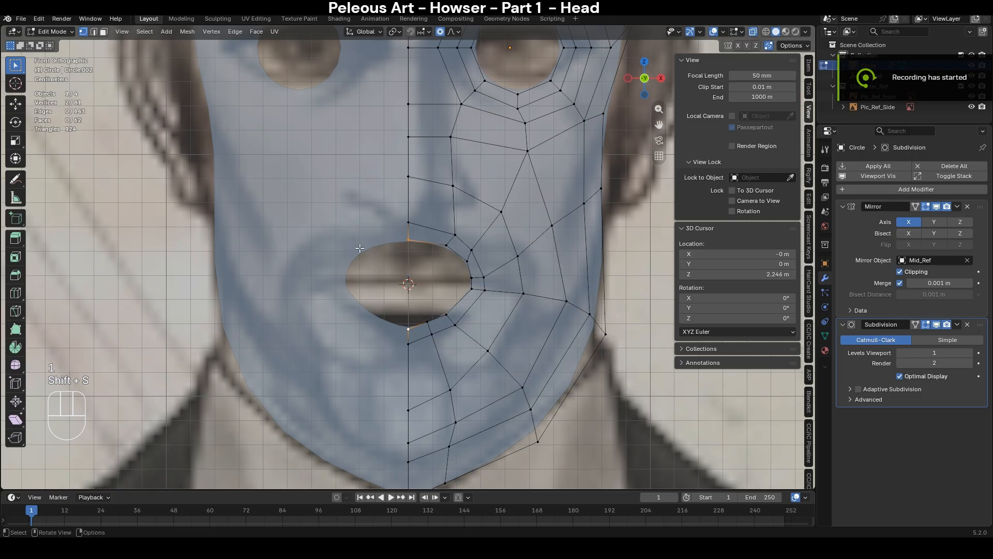
- Set the face object's origin to the 3D cursor at the centre of the mouth
{"action": "key", "text": "Tab"}
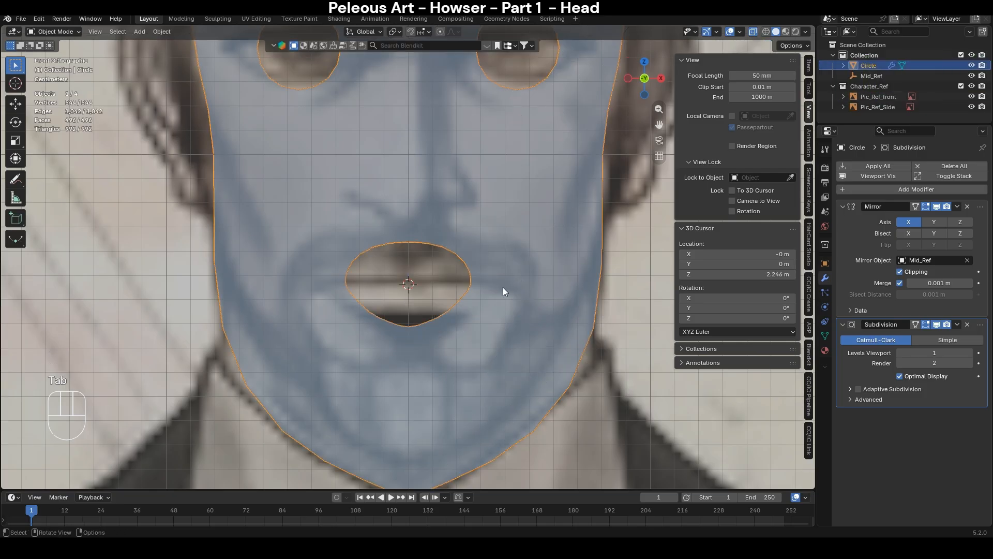
{"action": "key", "text": "Tab"}
{"action": "key", "text": "Tab"}
{"action": "right_click", "coordinate": [495, 273]}
{"action": "mouse_move", "coordinate": [495, 273]}
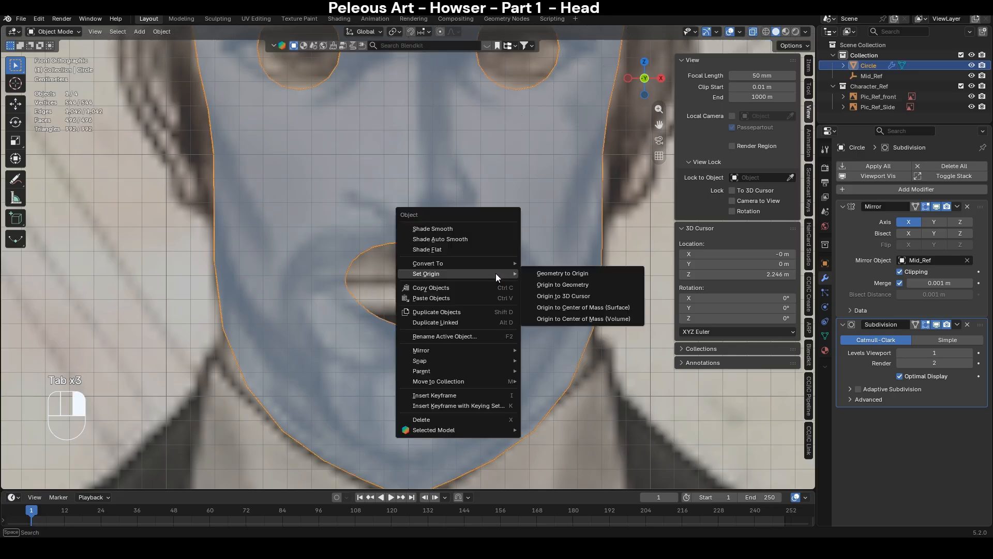
{"action": "left_click", "coordinate": [551, 296]}
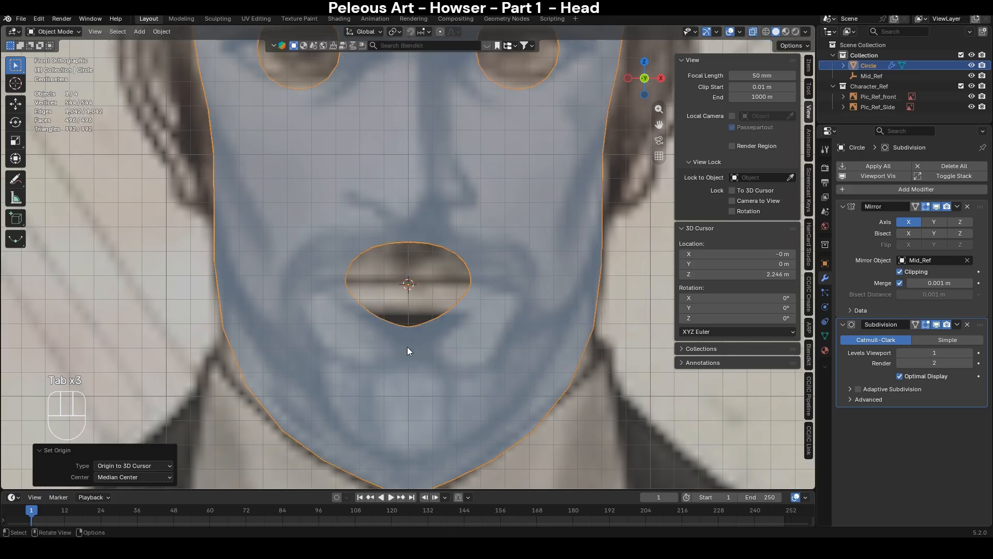
- Set the face object's X location to 0 m and check the mesh in Edit Mode
{"action": "left_click", "coordinate": [808, 66]}
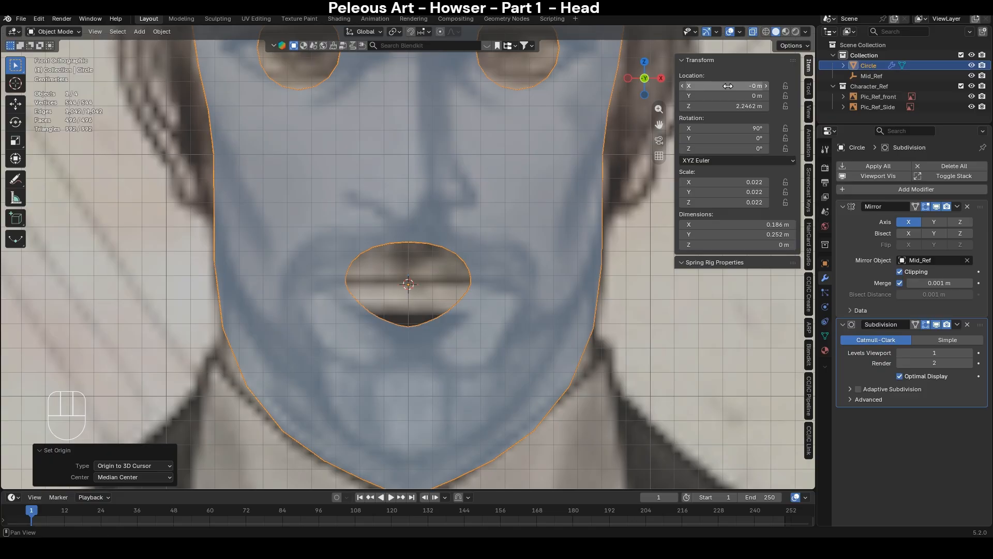
{"action": "left_click", "coordinate": [727, 86]}
{"action": "type", "text": "0"}
{"action": "key", "text": "Return"}
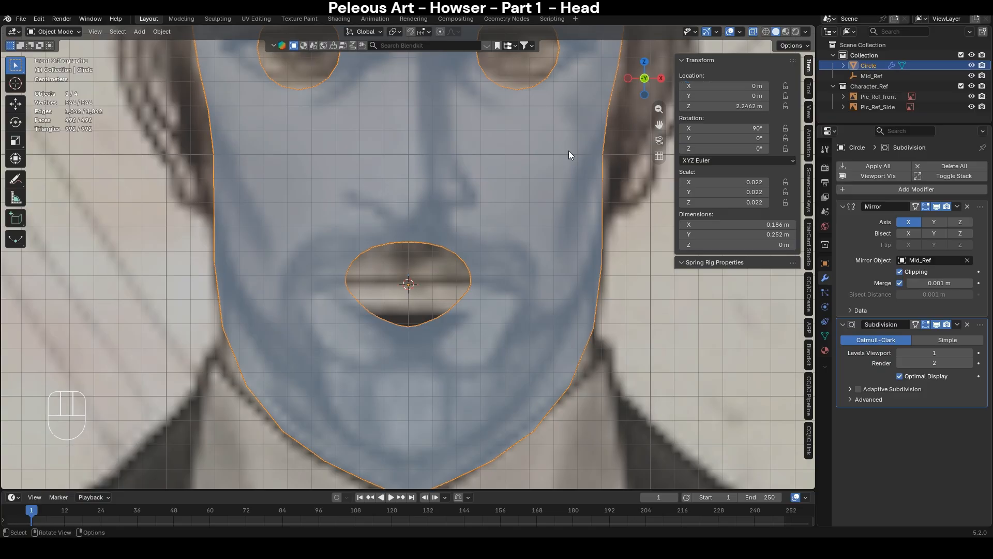
{"action": "key", "text": "Tab"}
{"action": "scroll", "coordinate": [478, 303], "scroll_direction": "down", "scroll_amount": 2}
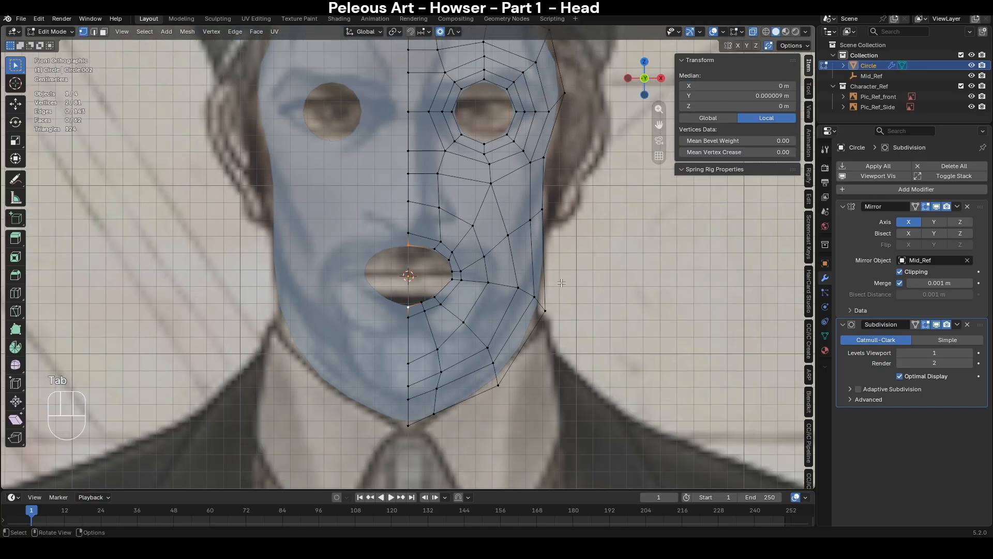
{"action": "key", "text": "Tab"}
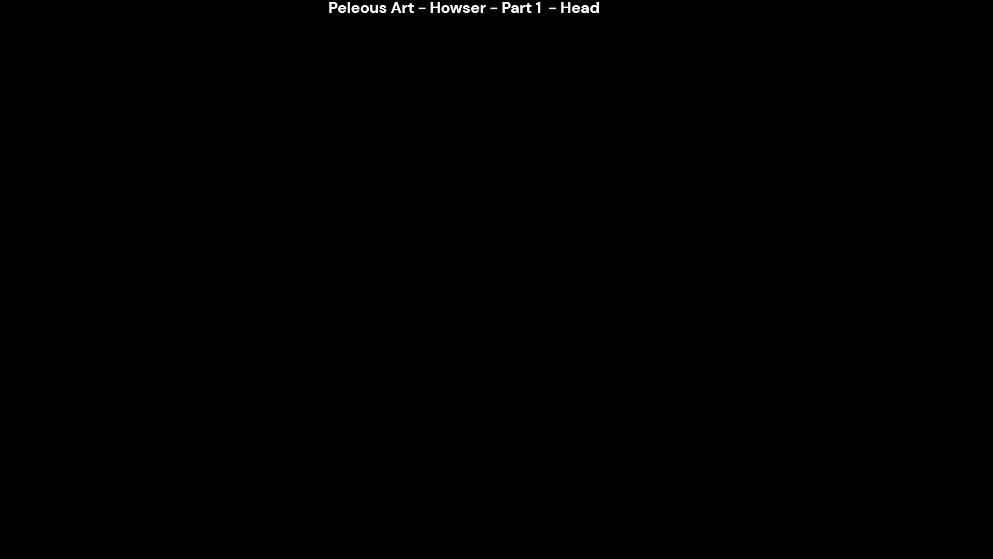
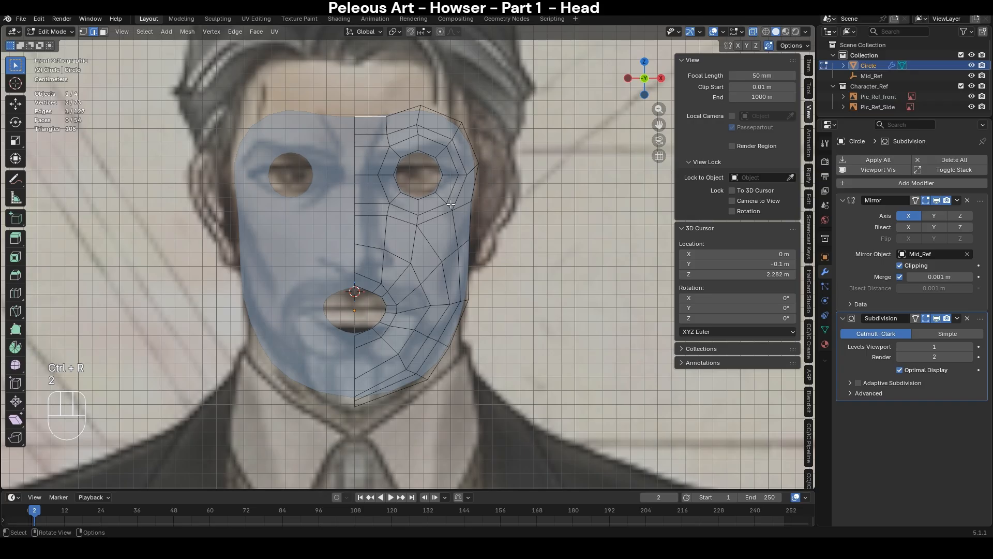
- Extrude the centre edge above the brows upward along Z by about 0.039 m to the hairline
{"action": "key", "text": "e"}
{"action": "key", "text": "z"}
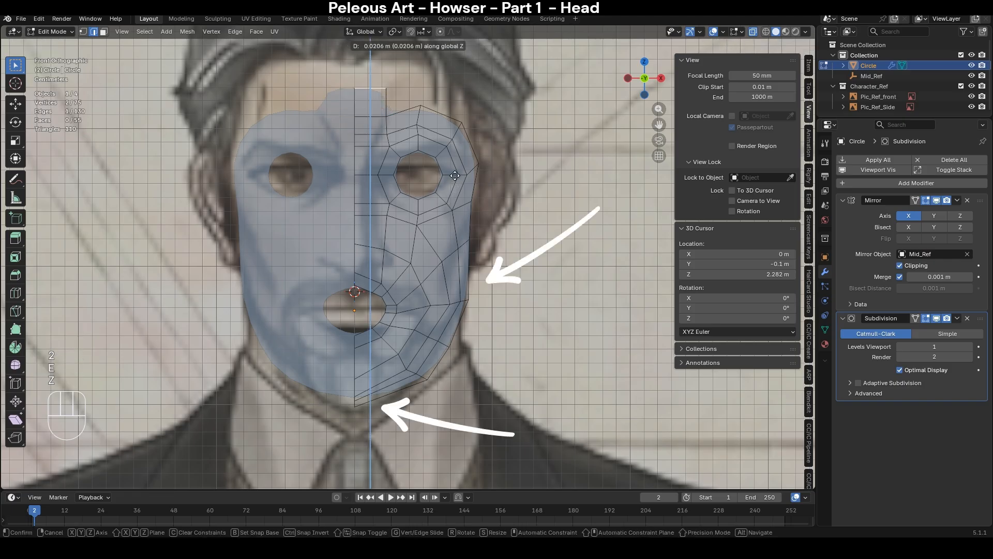
{"action": "left_click", "coordinate": [458, 153]}
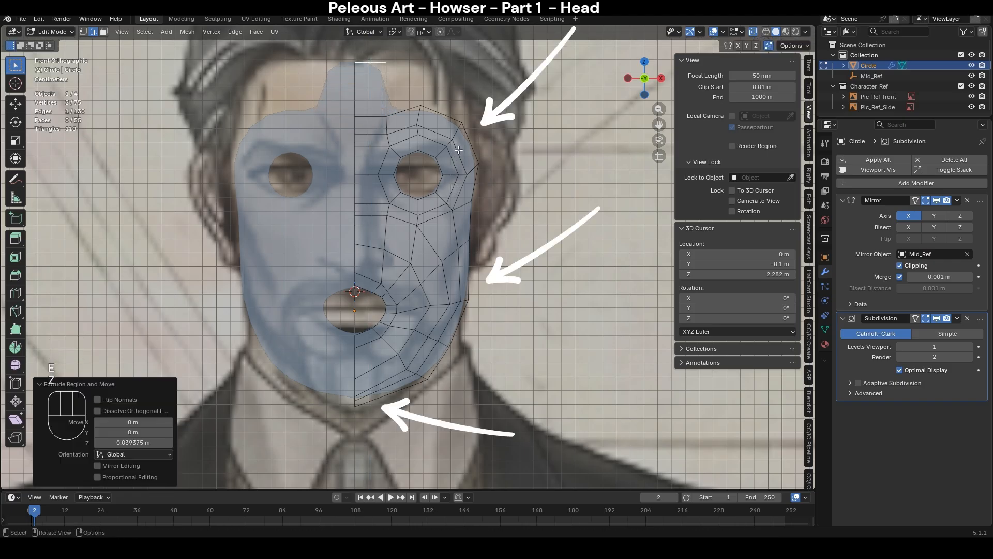
- Extrude the new forehead face's side edge outward about 0.027 m above the eye and nudge it onto the eye loop
{"action": "key", "text": "e"}
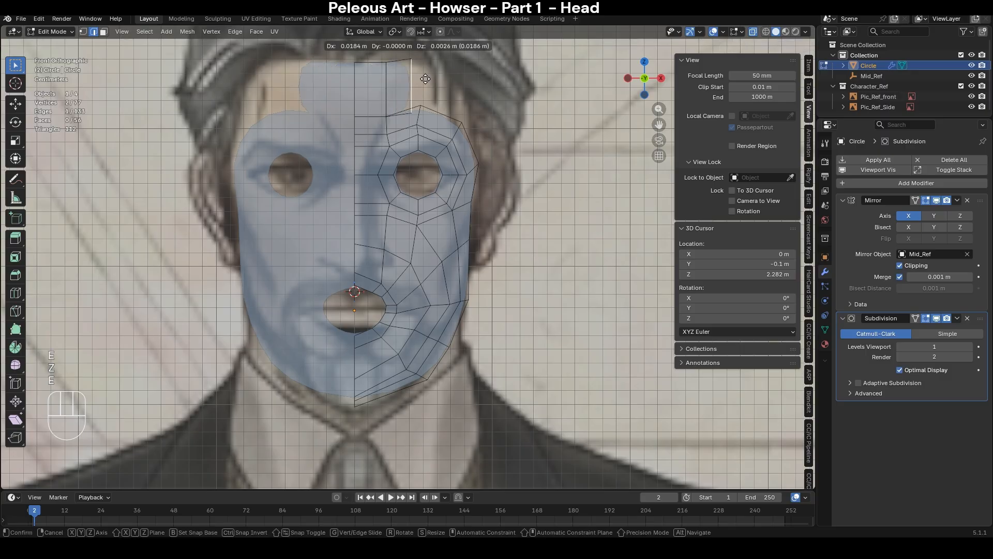
{"action": "left_click", "coordinate": [433, 73]}
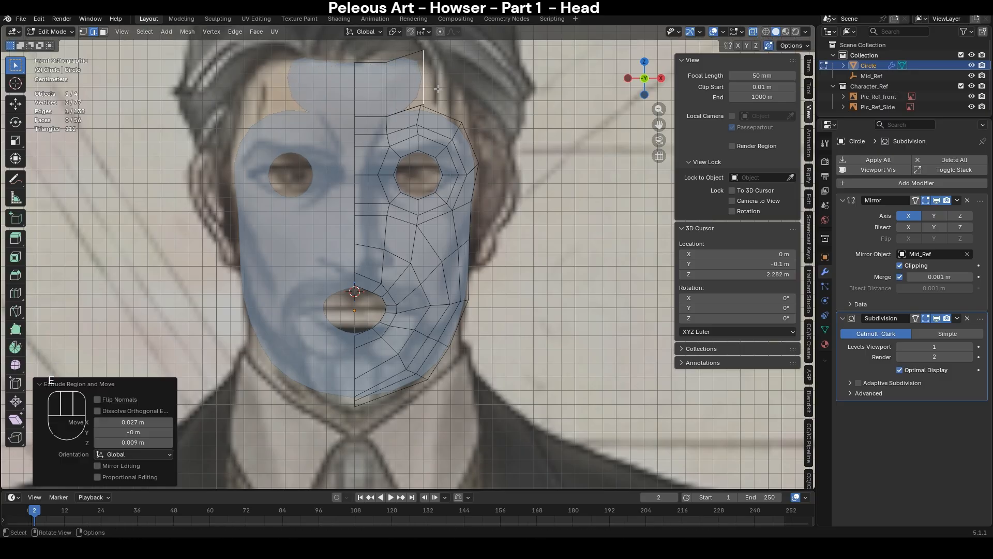
{"action": "scroll", "coordinate": [438, 89], "scroll_direction": "up", "scroll_amount": 2}
{"action": "key", "text": "g"}
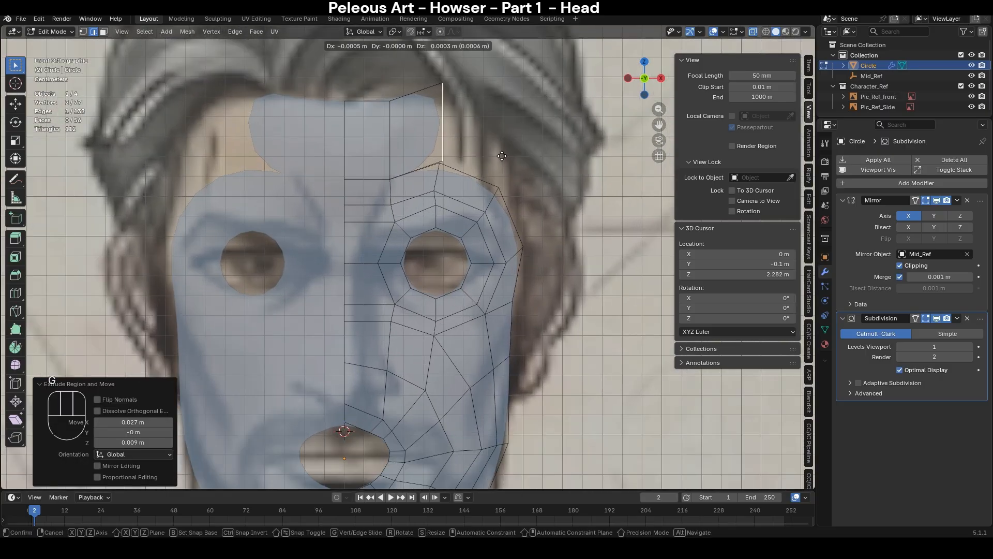
{"action": "left_click", "coordinate": [499, 157]}
- Extrude the forehead's outer edge about 0.031 m to the outer brow, align it with the eye loop, and extrude once more past the temple
{"action": "key", "text": "e"}
{"action": "left_click", "coordinate": [550, 147]}
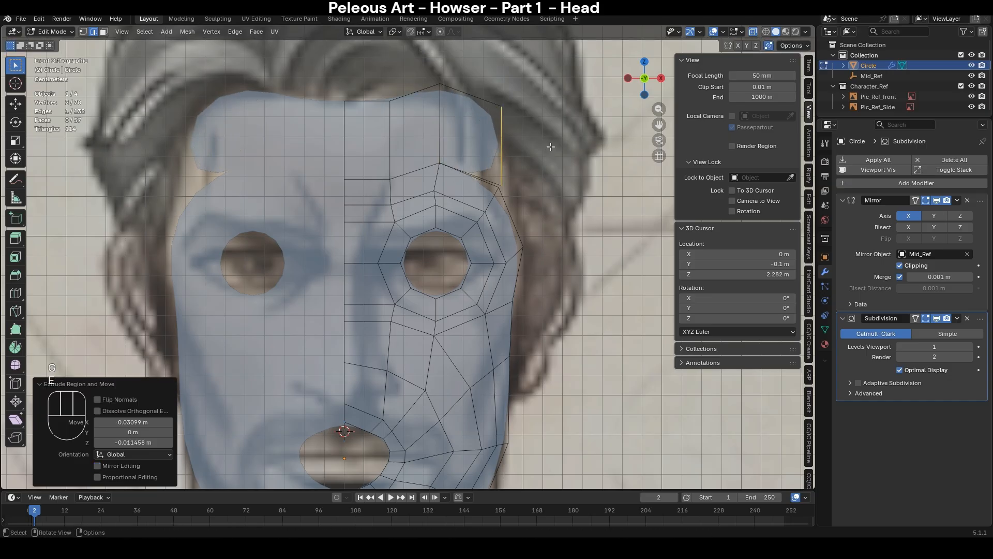
{"action": "key", "text": "g"}
{"action": "left_click", "coordinate": [537, 145]}
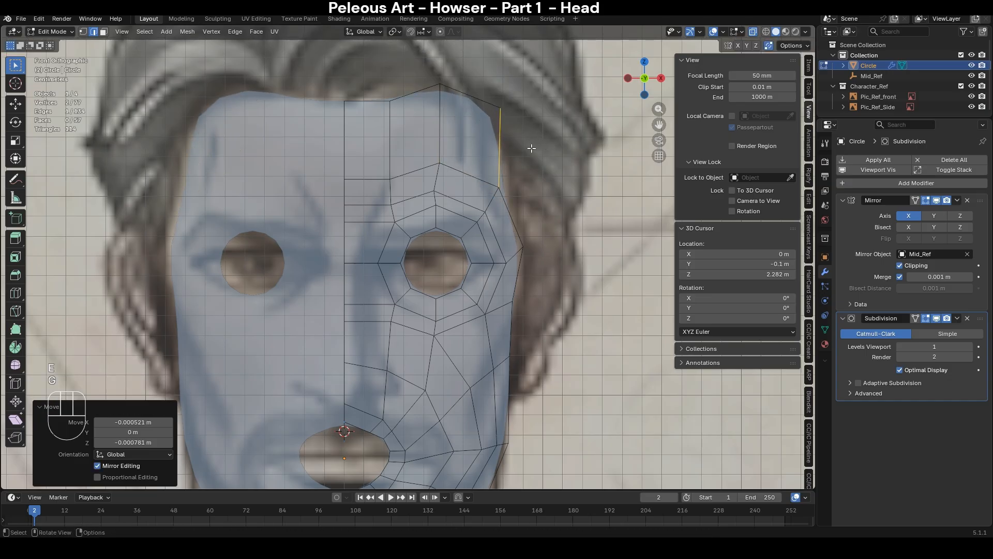
{"action": "key", "text": "e"}
{"action": "left_click", "coordinate": [565, 135]}
- Lower the raised hairline vertex above the eye along Z by about 0.0096 m
{"action": "key", "text": "1"}
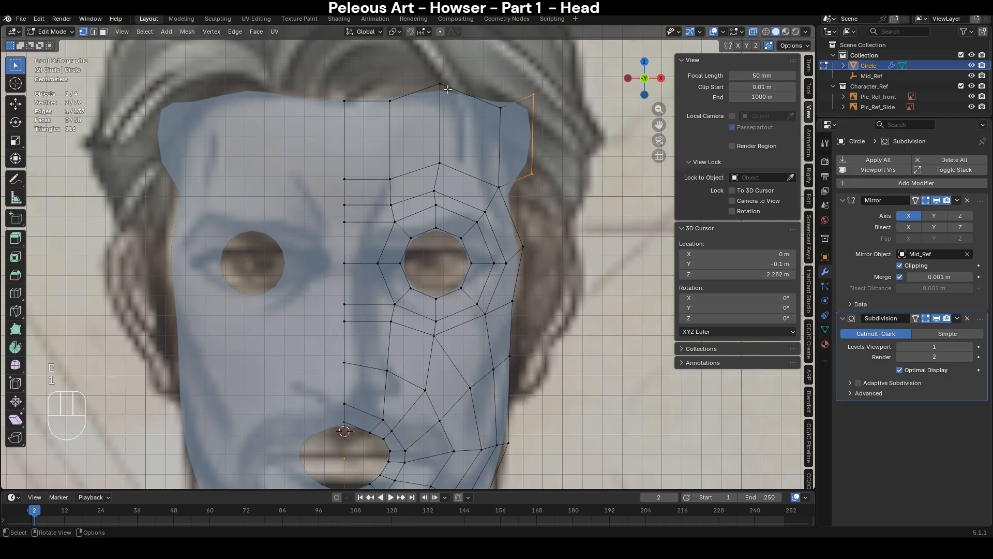
{"action": "left_click", "coordinate": [447, 89]}
{"action": "key", "text": "g"}
{"action": "key", "text": "z"}
{"action": "left_click", "coordinate": [481, 112]}
{"action": "scroll", "coordinate": [516, 218], "scroll_direction": "down", "scroll_amount": 3}
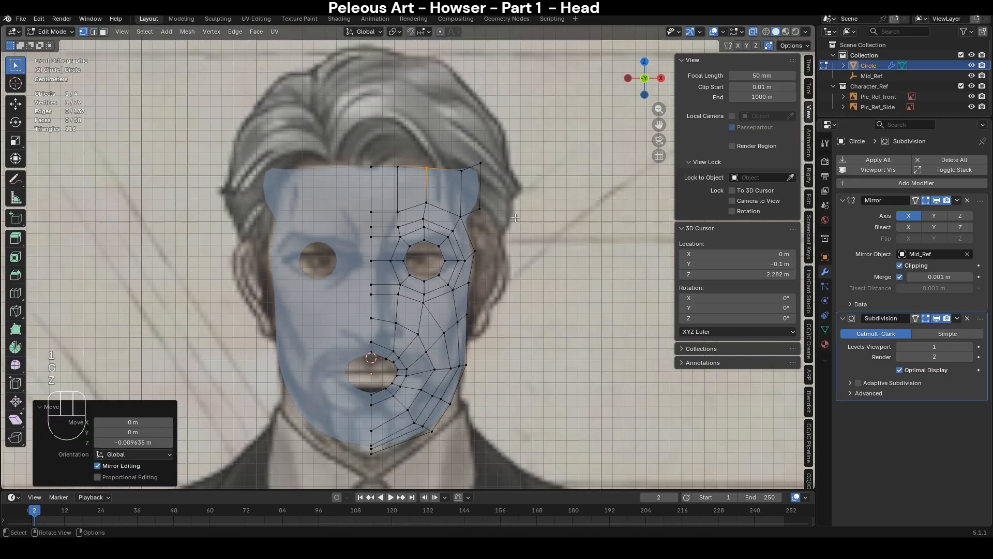
{"action": "scroll", "coordinate": [502, 206], "scroll_direction": "down", "scroll_amount": 1}
- Extrude the temple's lower edge down beside the eye in two segments of about 0.03 m each, nudging the end against the face border
{"action": "key", "text": "2"}
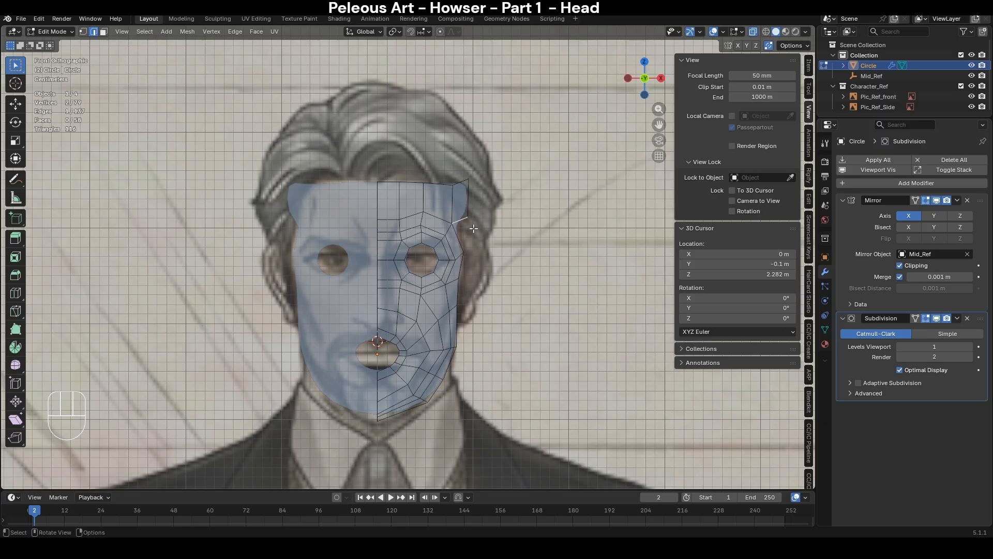
{"action": "middle_click_drag", "start_coordinate": [504, 268], "coordinate": [504, 176], "text": "shift"}
{"action": "scroll", "coordinate": [504, 176], "scroll_direction": "up", "scroll_amount": 1}
{"action": "key", "text": "e"}
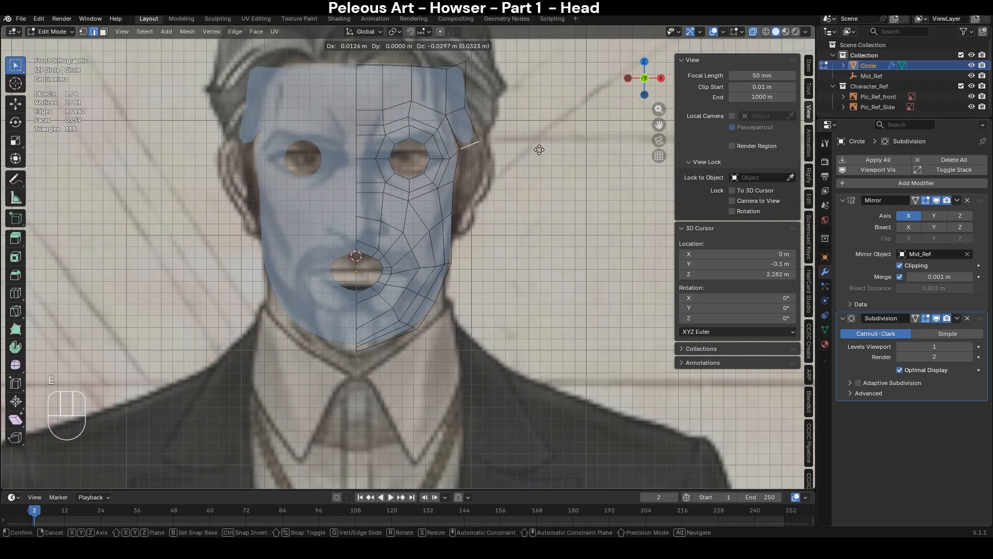
{"action": "left_click", "coordinate": [539, 150]}
{"action": "key", "text": "e"}
{"action": "left_click", "coordinate": [536, 156]}
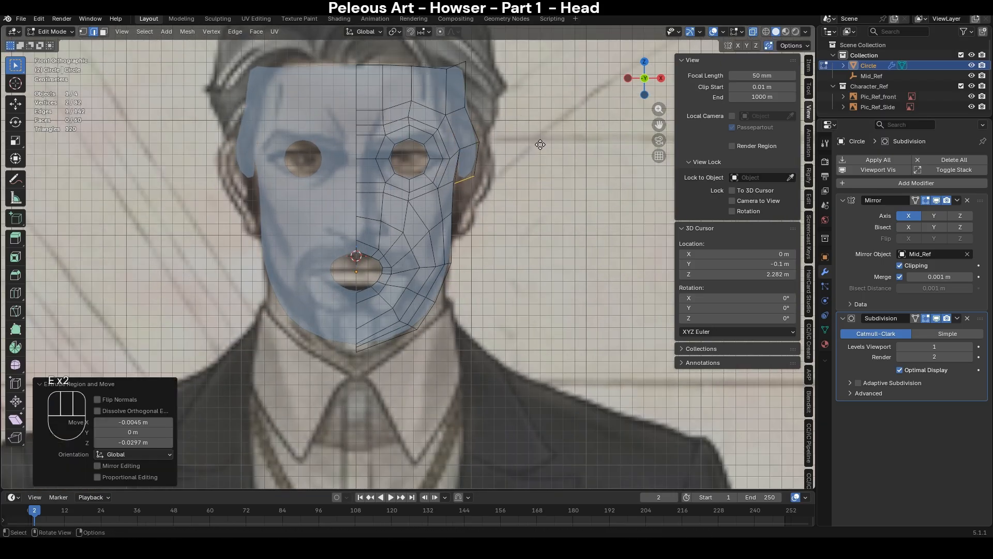
{"action": "key", "text": "g"}
{"action": "left_click", "coordinate": [539, 142]}
{"action": "key", "text": "g"}
{"action": "left_click", "coordinate": [545, 124]}
- Extrude the side strip down past the ear to mouth level in two segments of about 0.03 m and 0.045 m, aligning each with the face border
{"action": "key", "text": "e"}
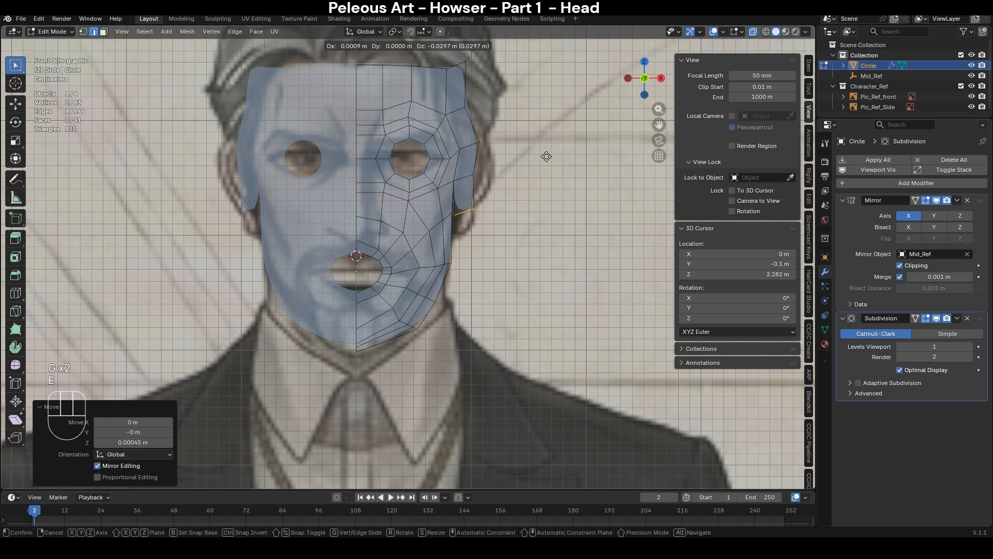
{"action": "left_click", "coordinate": [543, 157]}
{"action": "key", "text": "g"}
{"action": "left_click", "coordinate": [552, 137]}
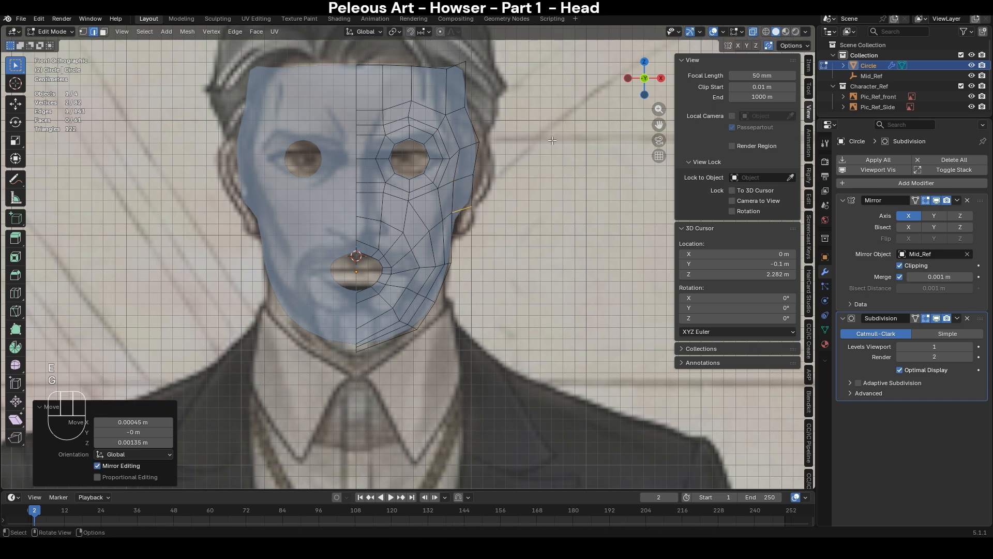
{"action": "key", "text": "e"}
{"action": "left_click", "coordinate": [549, 186]}
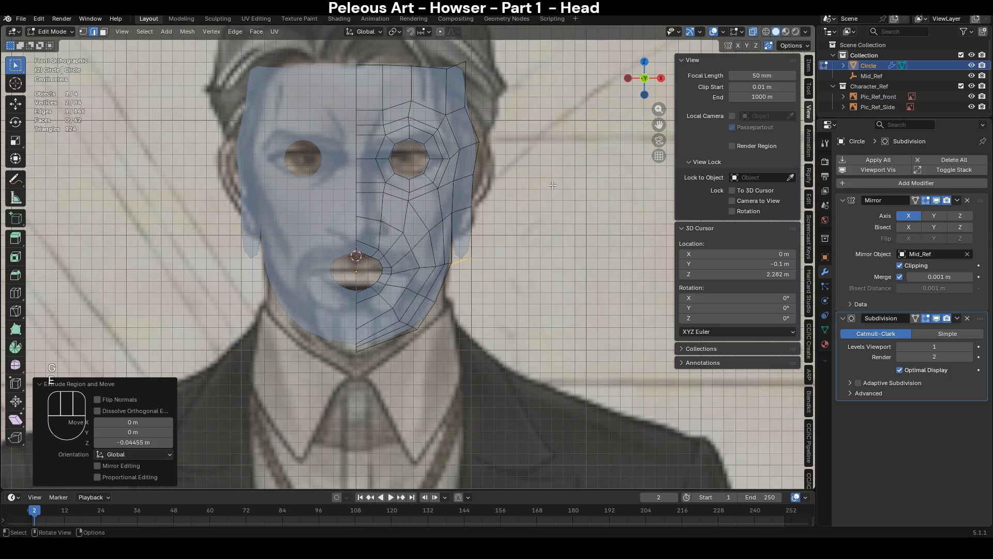
{"action": "key", "text": "g"}
{"action": "left_click", "coordinate": [522, 269]}
{"action": "key", "text": "g"}
{"action": "left_click", "coordinate": [522, 268]}
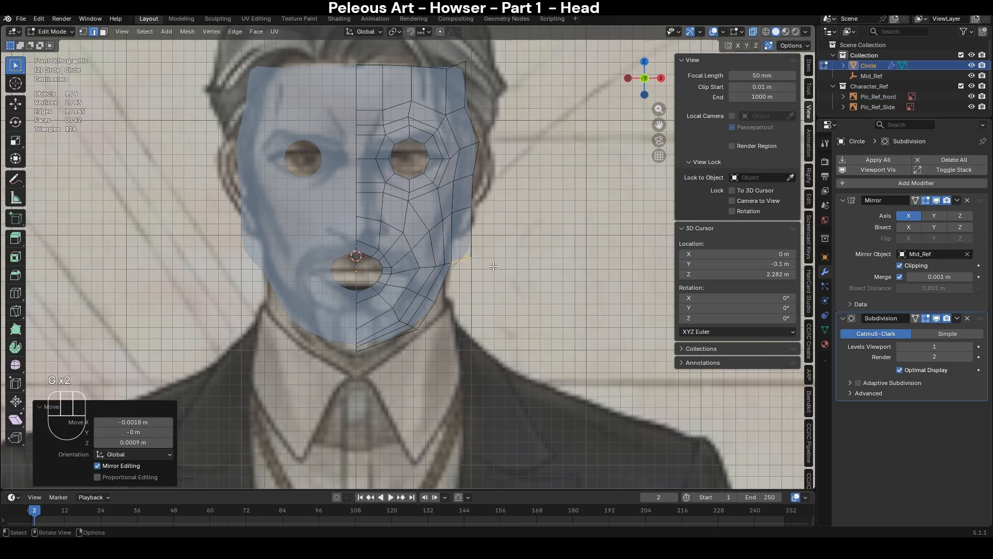
- Extrude the side strip's end edge about 0.035 m down along the jaw and shift its outer vertex down and inward
{"action": "key", "text": "e"}
{"action": "left_click", "coordinate": [496, 268]}
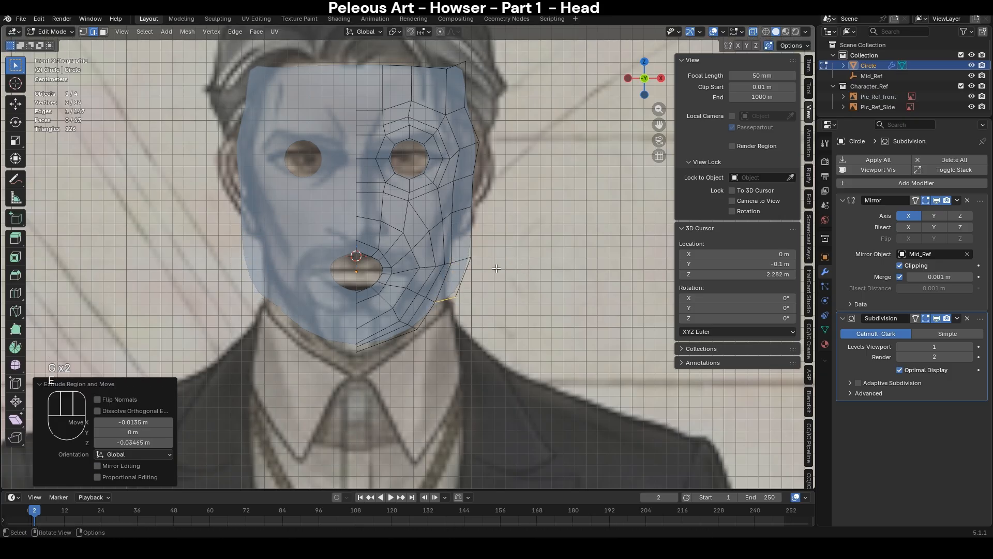
{"action": "left_click", "coordinate": [456, 297]}
{"action": "key", "text": "g"}
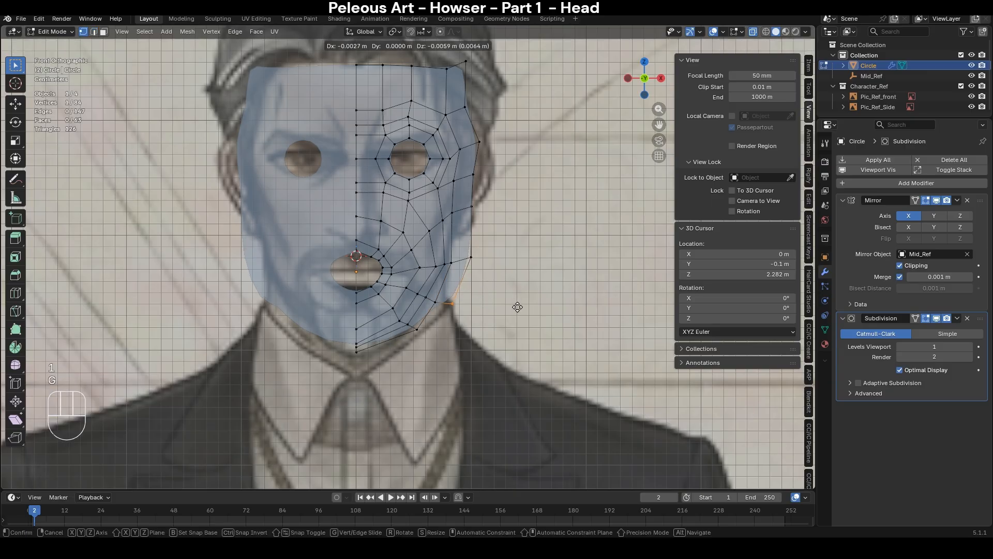
{"action": "left_click", "coordinate": [441, 314]}
- Extrude the jaw strip's end edge around the jaw corner and under the chin to the centreline
{"action": "key", "text": "2"}
{"action": "key", "text": "e"}
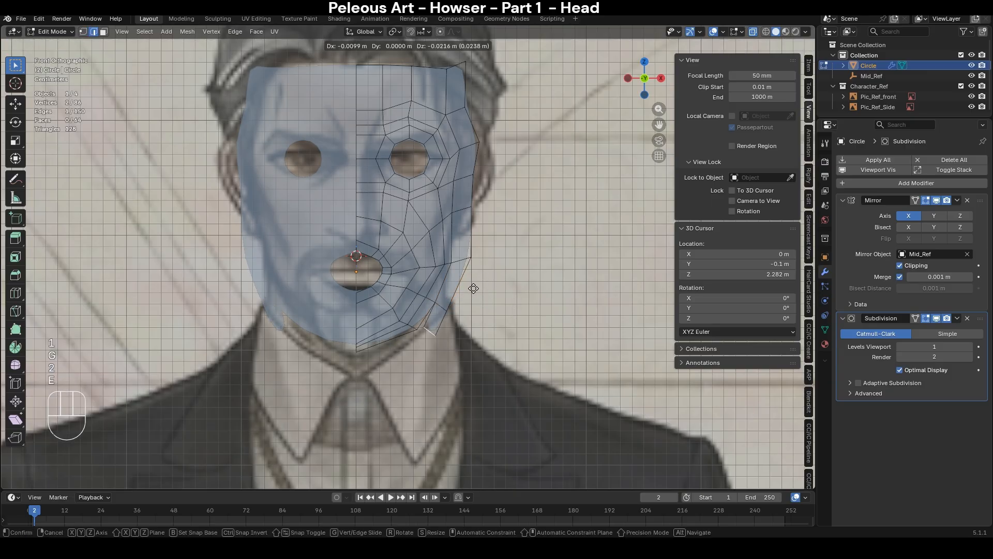
{"action": "left_click", "coordinate": [467, 294]}
{"action": "key", "text": "g"}
{"action": "left_click", "coordinate": [509, 274]}
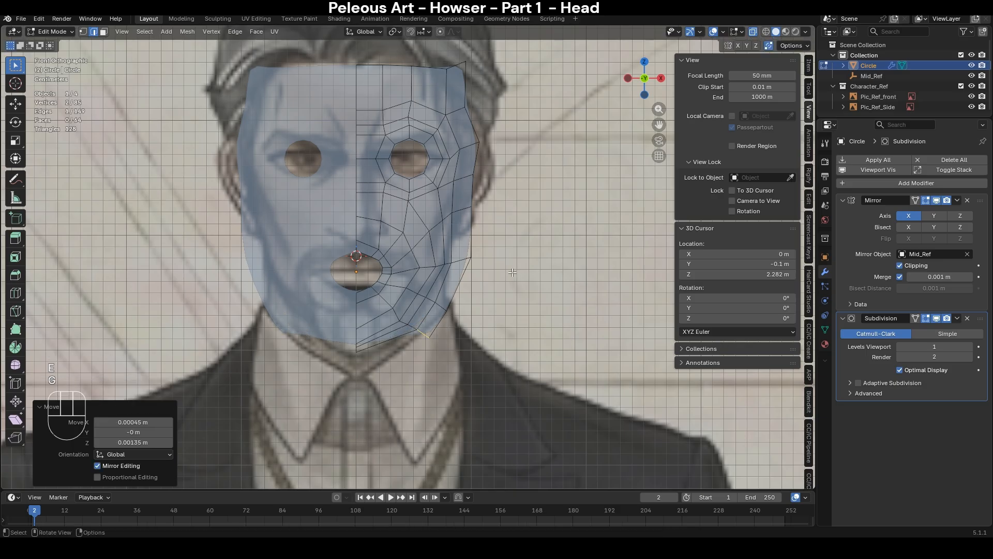
{"action": "key", "text": "e"}
{"action": "left_click", "coordinate": [443, 305]}
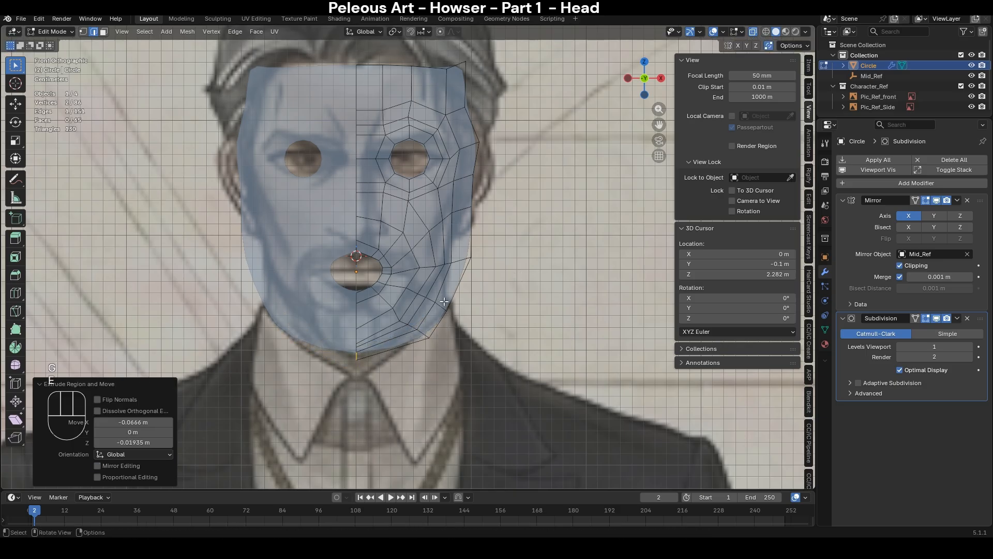
- Raise the centreline vertex between the lower lip and the chin by about 0.0089 m along Z
{"action": "scroll", "coordinate": [404, 291], "scroll_direction": "up", "scroll_amount": 3}
{"action": "key", "text": "1"}
{"action": "left_click", "coordinate": [387, 304]}
{"action": "key", "text": "g"}
{"action": "key", "text": "z"}
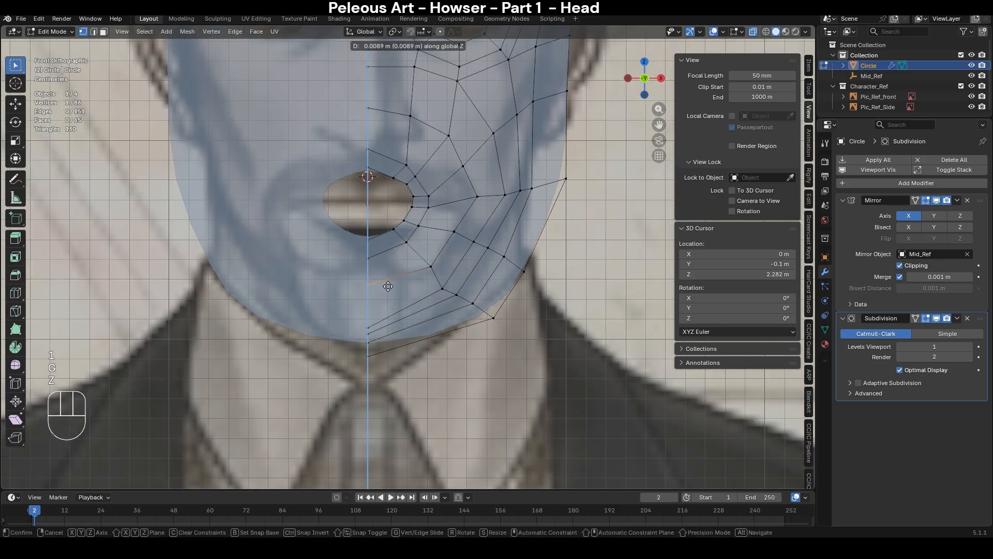
{"action": "left_click", "coordinate": [388, 286]}
- Slide the outer edge loop around the mouth inward toward the lips and lower it about 0.0039 m along Z
{"action": "key", "text": "2"}
{"action": "left_click", "coordinate": [427, 239], "text": "alt"}
{"action": "key", "text": "g"}
{"action": "key", "text": "g"}
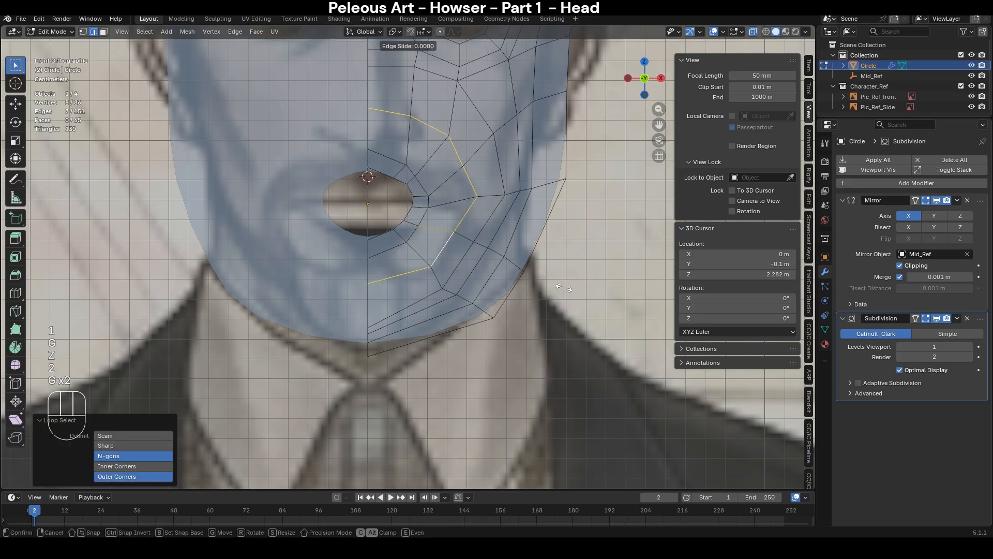
{"action": "left_click", "coordinate": [547, 282]}
{"action": "key", "text": "g"}
{"action": "key", "text": "g"}
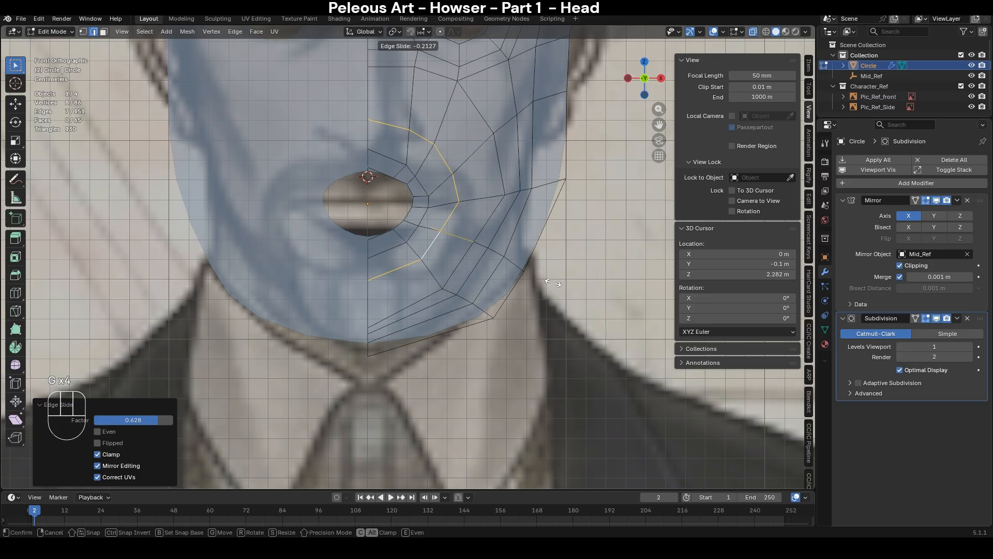
{"action": "left_click", "coordinate": [552, 272]}
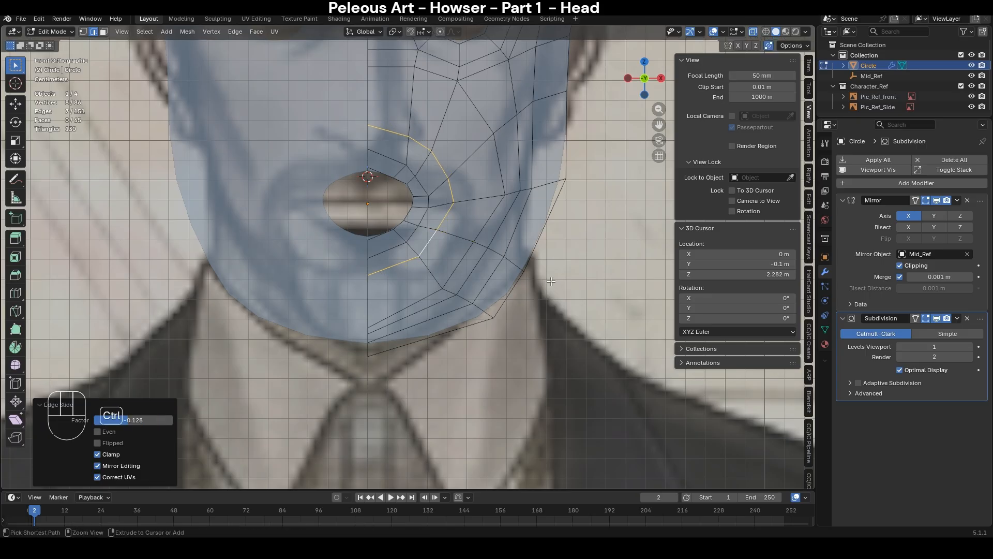
{"action": "key", "text": "g"}
{"action": "key", "text": "z"}
{"action": "left_click", "coordinate": [494, 176]}
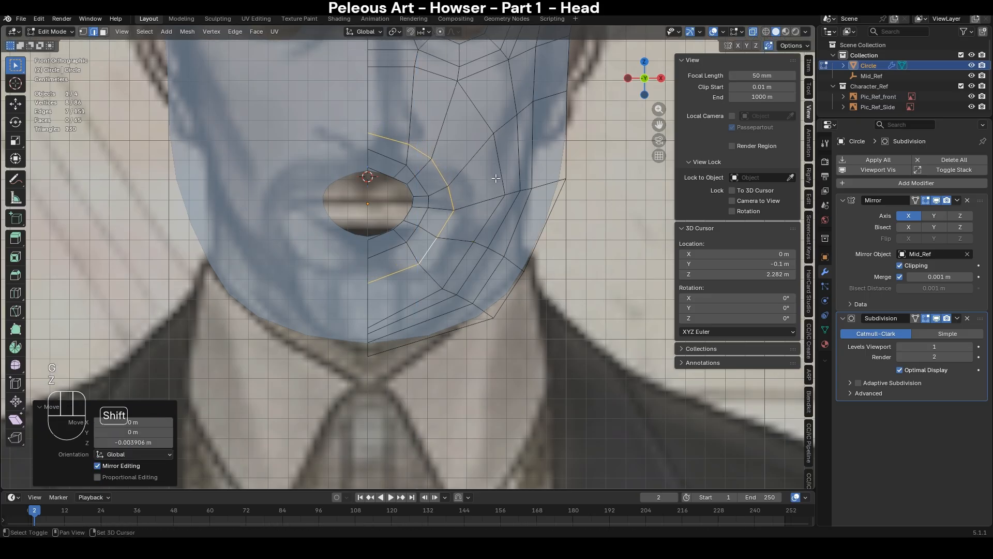
{"action": "middle_click_drag", "start_coordinate": [484, 212], "coordinate": [475, 219], "text": "shift"}
{"action": "key", "text": "1"}
{"action": "left_click", "coordinate": [362, 333]}
{"action": "key", "text": "g"}
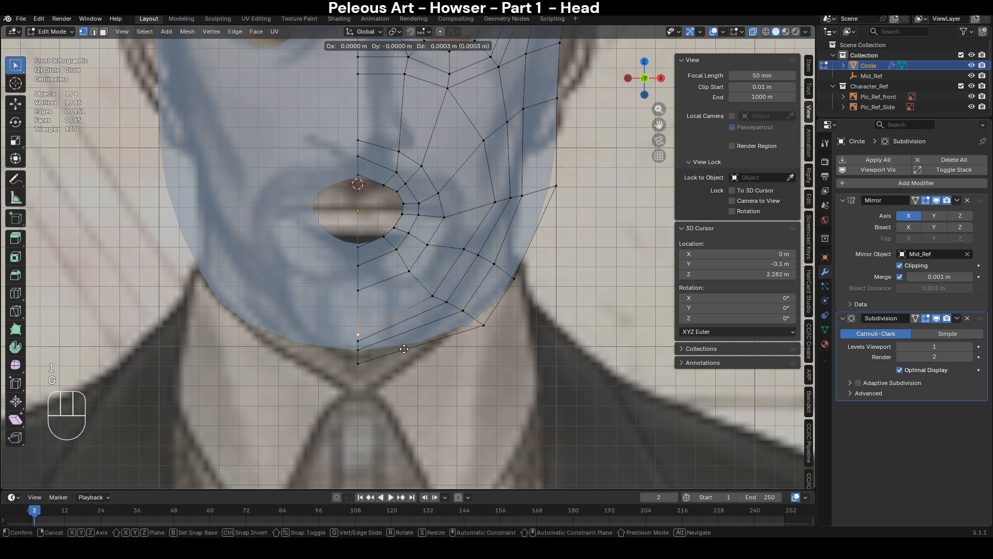
{"action": "left_click", "coordinate": [405, 339]}
{"action": "key", "text": "ctrl+z"}
- Slide the edge loop running from the cheek to the chin inward by a factor of about -0.238
{"action": "left_click", "coordinate": [424, 300], "text": "alt"}
{"action": "middle_click_drag", "start_coordinate": [535, 259], "coordinate": [526, 303], "text": "shift"}
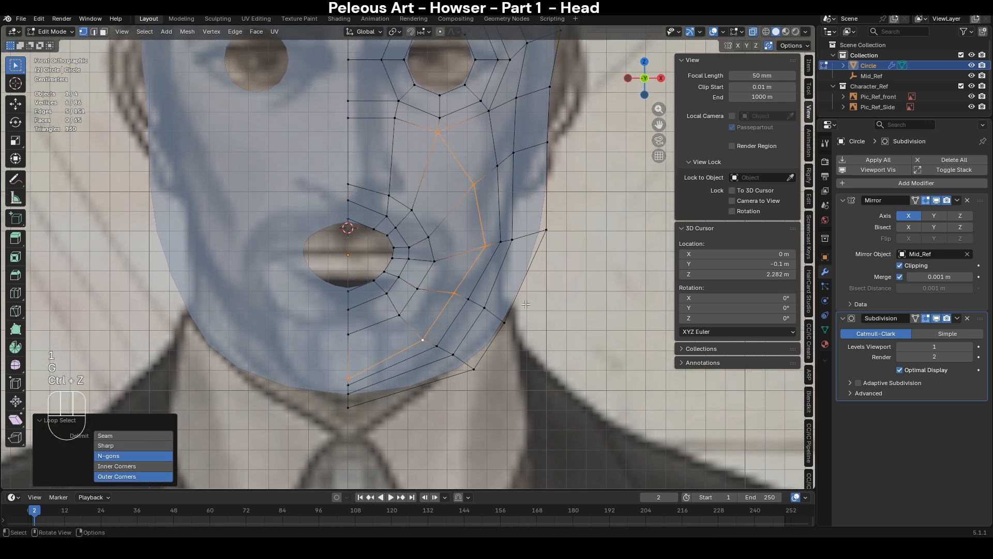
{"action": "key", "text": "g"}
{"action": "key", "text": "g"}
{"action": "left_click", "coordinate": [547, 330]}
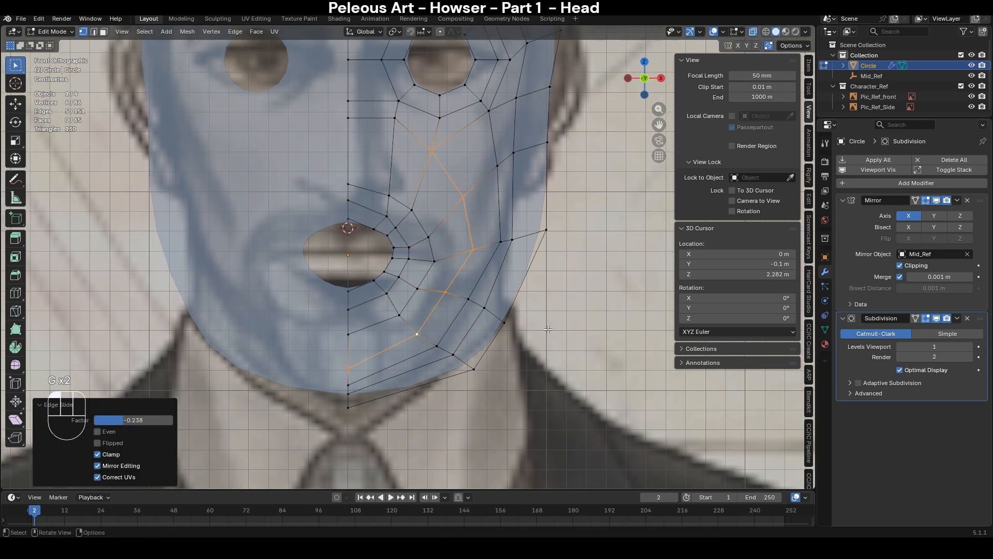
- Slide the cheek vertex below the eye along its edge toward the outer cheek
{"action": "middle_click_drag", "start_coordinate": [459, 168], "coordinate": [430, 239], "text": "shift"}
{"action": "left_click", "coordinate": [410, 224]}
{"action": "key", "text": "g"}
{"action": "key", "text": "g"}
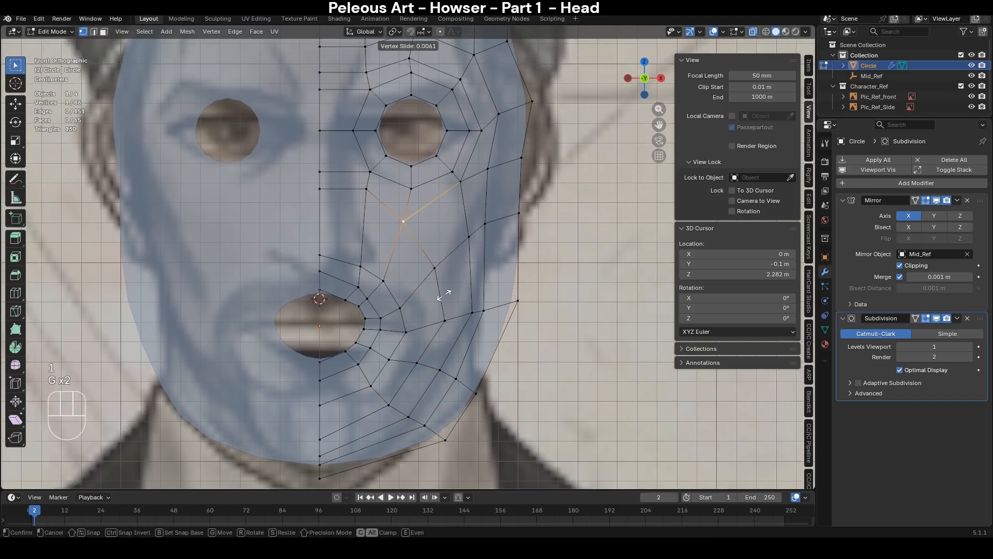
{"action": "left_click", "coordinate": [446, 286]}
- Adjust the height of two neighbouring chin centreline vertices along Z to even out the spacing
{"action": "middle_click_drag", "start_coordinate": [447, 394], "coordinate": [467, 330], "text": "shift"}
{"action": "key", "text": "g"}
{"action": "key", "text": "z"}
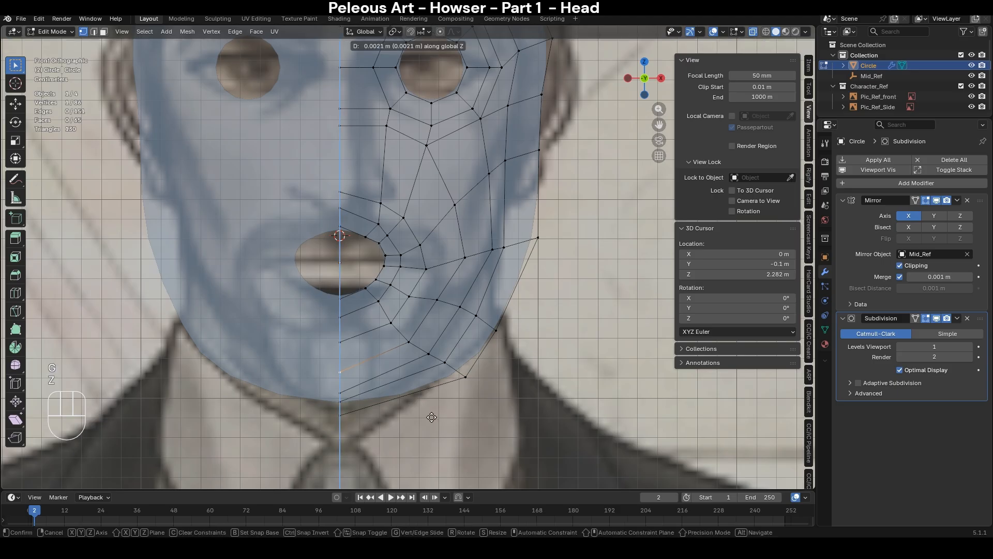
{"action": "left_click", "coordinate": [431, 410]}
{"action": "key", "text": "g"}
{"action": "key", "text": "z"}
{"action": "left_click", "coordinate": [442, 421]}
{"action": "left_click", "coordinate": [340, 397]}
{"action": "key", "text": "g"}
{"action": "key", "text": "z"}
{"action": "left_click", "coordinate": [454, 445]}
{"action": "left_click", "coordinate": [455, 445]}
- Select the two centre faces along the nose in face mode
{"action": "middle_click_drag", "start_coordinate": [443, 263], "coordinate": [458, 387], "text": "shift"}
{"action": "scroll", "coordinate": [458, 388], "scroll_direction": "up", "scroll_amount": 1}
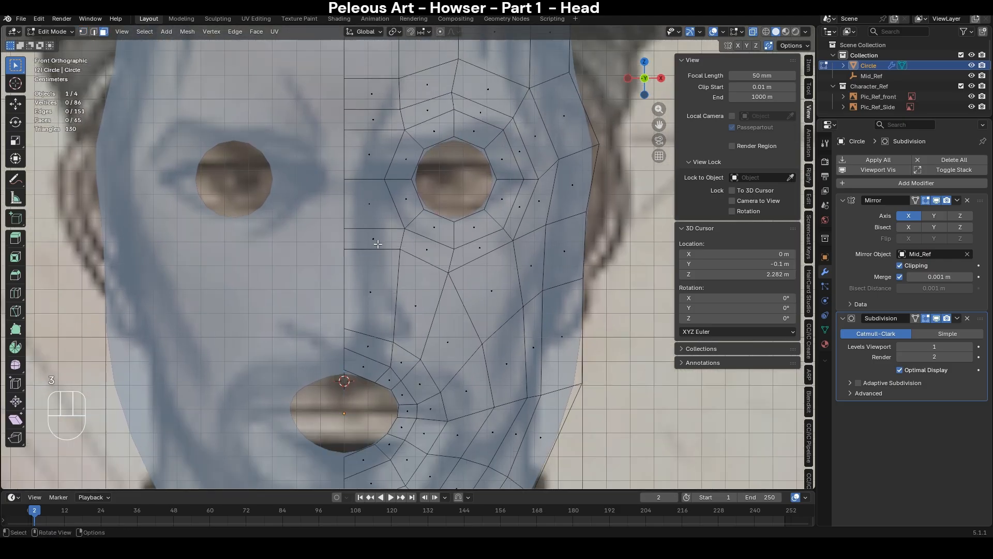
{"action": "left_click", "coordinate": [378, 244]}
{"action": "left_click", "coordinate": [370, 289], "text": "shift"}
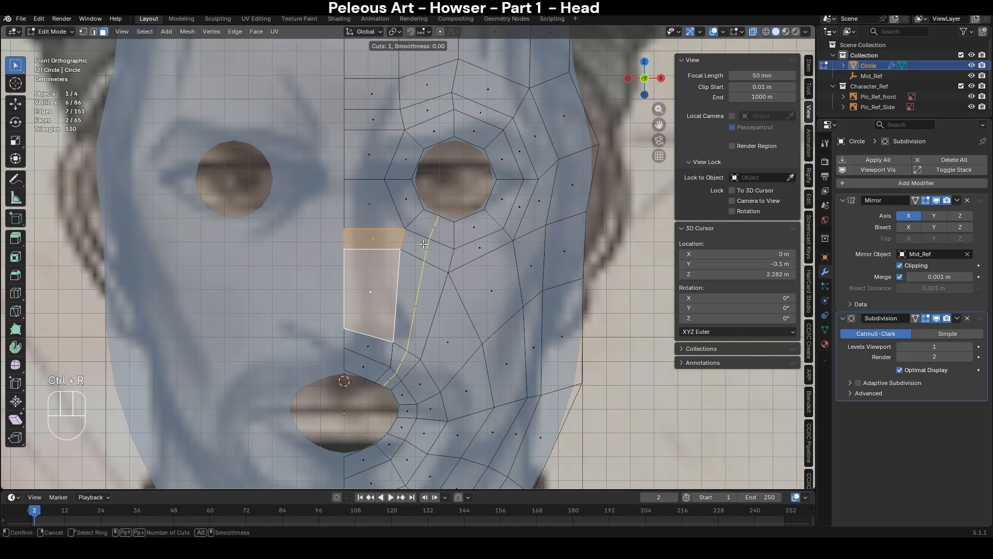
{"action": "key", "text": "ctrl+r"}
{"action": "right_click", "coordinate": [408, 240]}
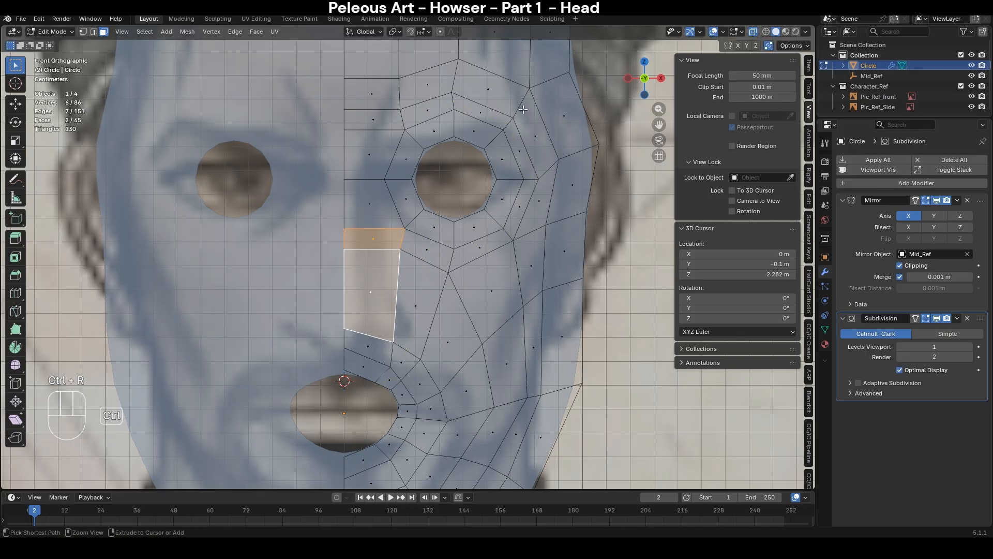
{"action": "key", "text": "ctrl+r"}
{"action": "right_click", "coordinate": [523, 110]}
{"action": "key", "text": "ctrl+r"}
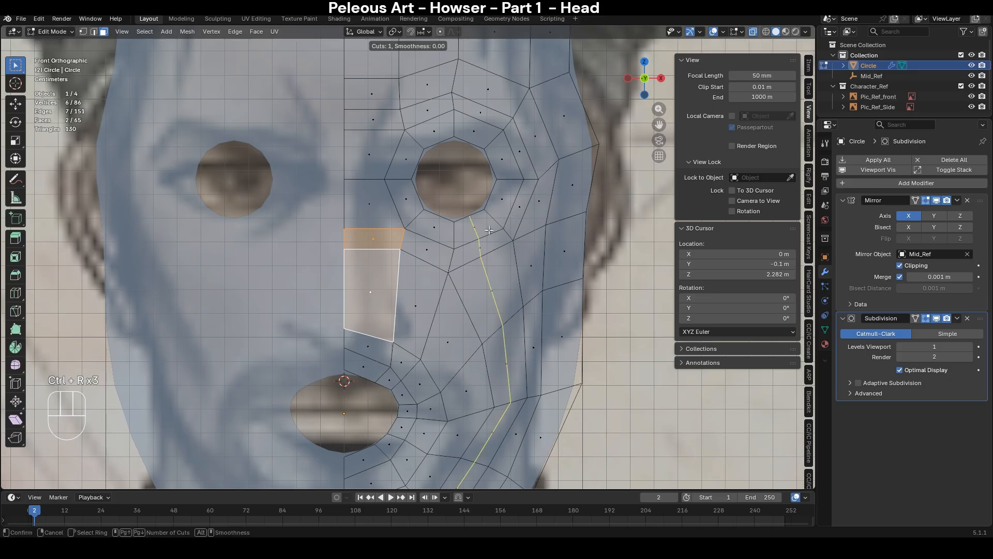
{"action": "right_click", "coordinate": [450, 255]}
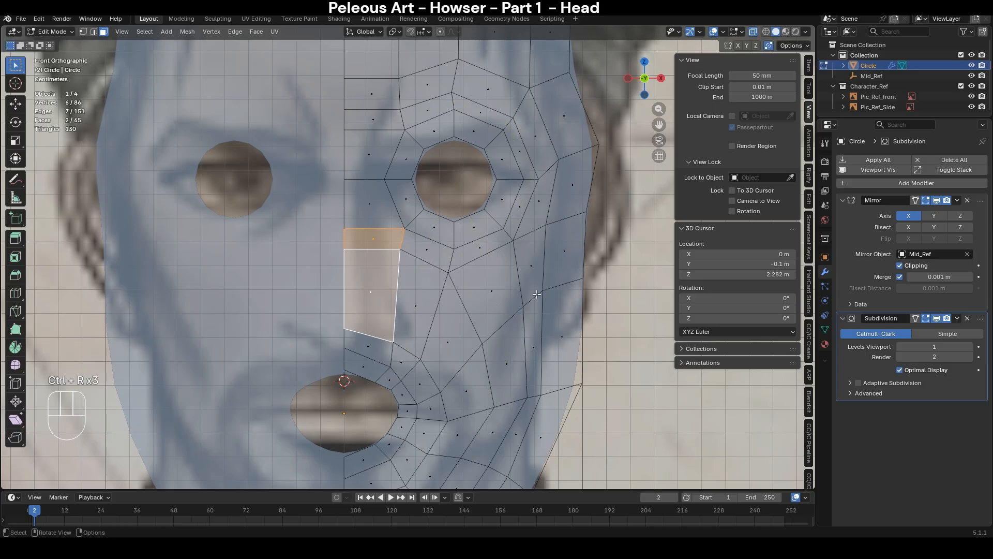
- Select the outer edge loop encircling the eye and slide it inward toward the eye by a factor of about -0.264
{"action": "left_click", "coordinate": [652, 301]}
{"action": "left_click", "coordinate": [478, 262], "text": "alt"}
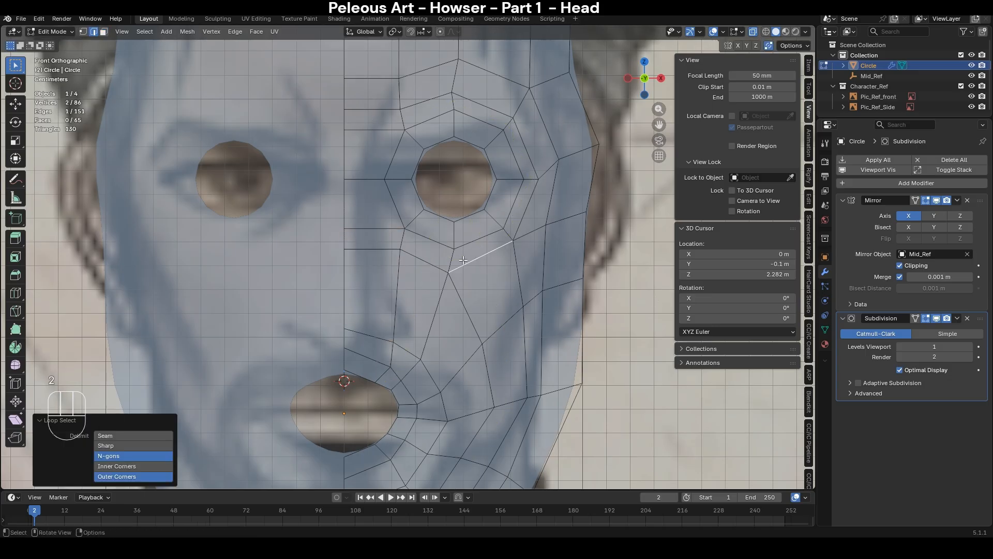
{"action": "left_click", "coordinate": [435, 265], "text": "alt+shift"}
{"action": "left_click", "coordinate": [538, 228], "text": "alt+shift"}
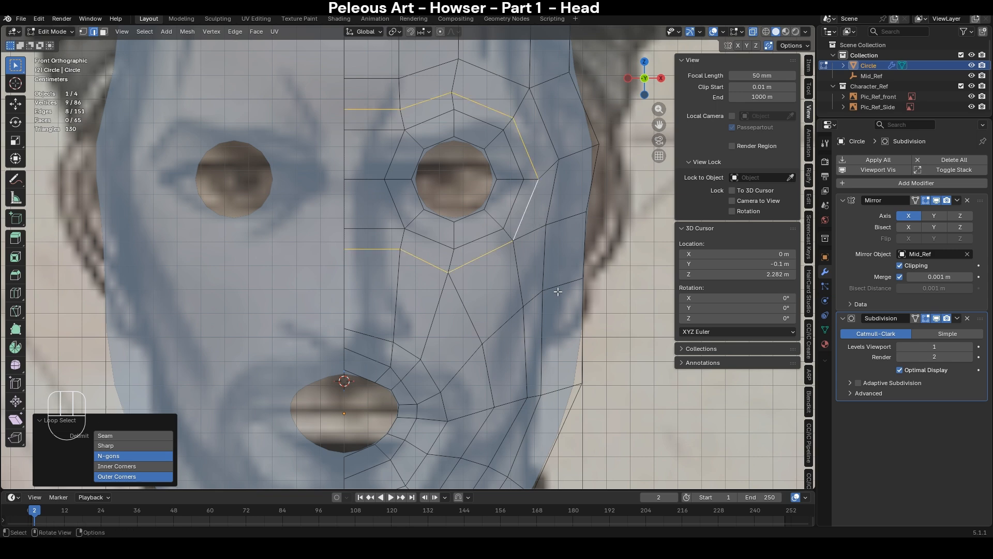
{"action": "key", "text": "g"}
{"action": "key", "text": "g"}
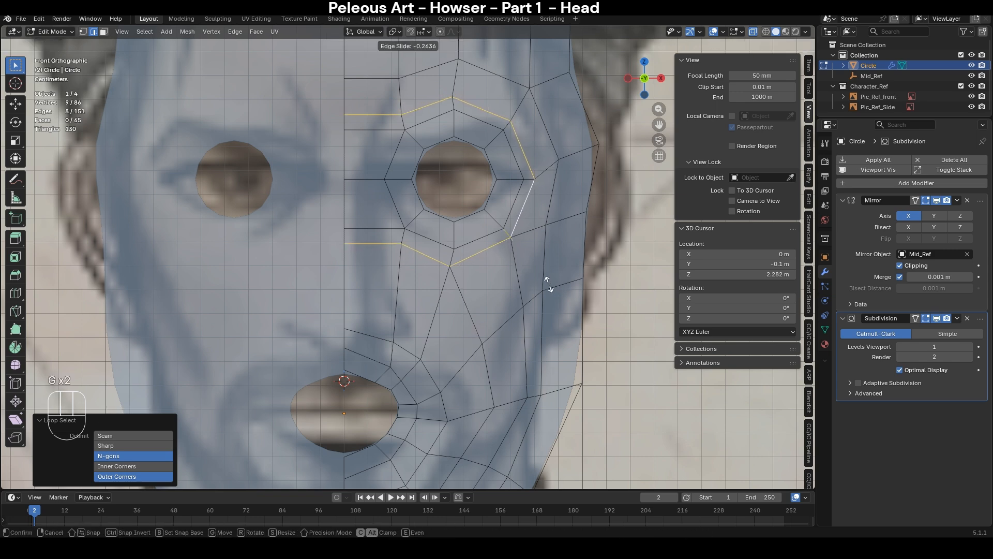
{"action": "left_click", "coordinate": [550, 283]}
{"action": "left_click", "coordinate": [617, 418]}
- Insert a centred edge loop running from the nose around the cheek and mouth to the chin
{"action": "scroll", "coordinate": [617, 418], "scroll_direction": "down", "scroll_amount": 1}
{"action": "scroll", "coordinate": [617, 418], "scroll_direction": "down", "scroll_amount": 1}
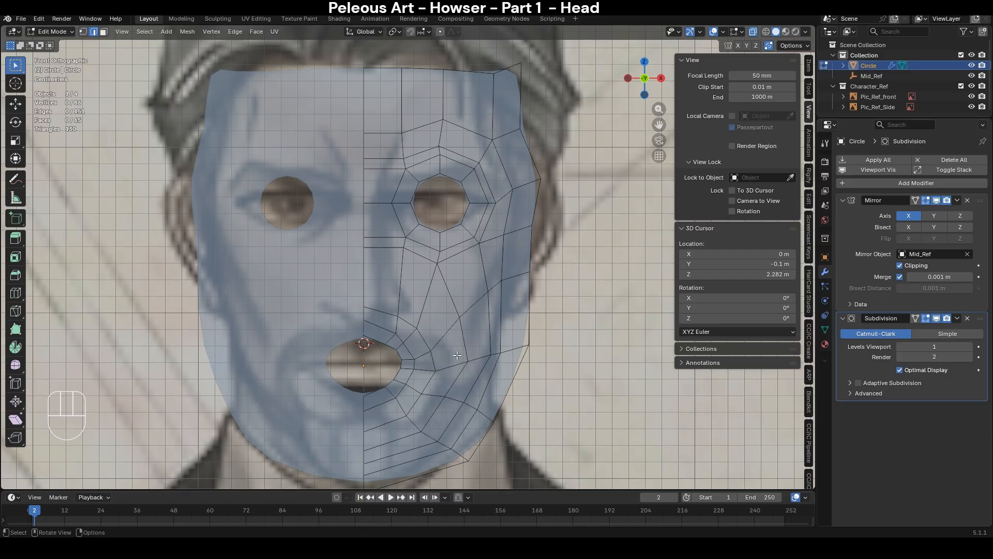
{"action": "key", "text": "ctrl+r"}
{"action": "left_click", "coordinate": [425, 294]}
{"action": "right_click", "coordinate": [425, 294]}
{"action": "left_click", "coordinate": [578, 393]}
{"action": "scroll", "coordinate": [575, 393], "scroll_direction": "up", "scroll_amount": 1}
{"action": "key", "text": "3"}
{"action": "left_click", "coordinate": [378, 265]}
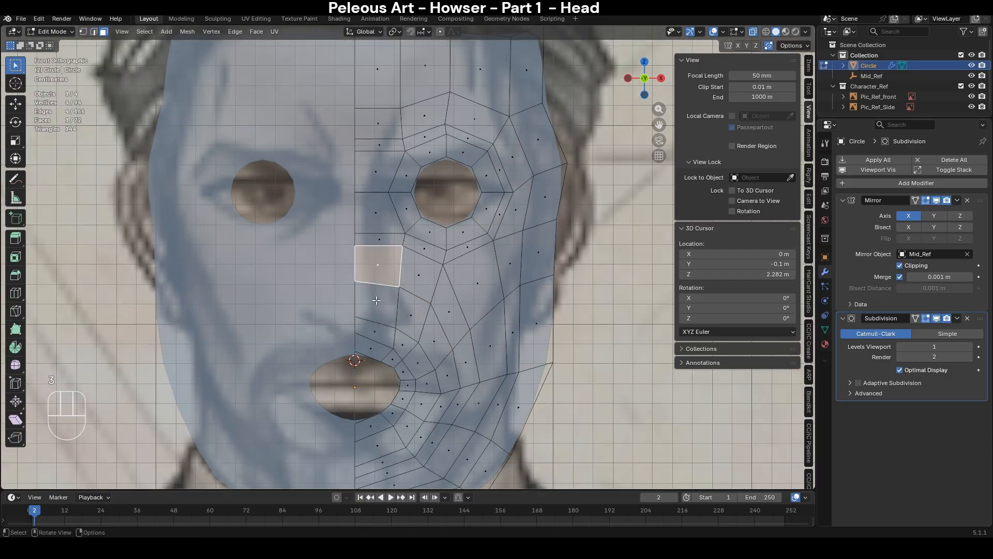
{"action": "left_click", "coordinate": [376, 302], "text": "shift"}
{"action": "key", "text": "ctrl+r"}
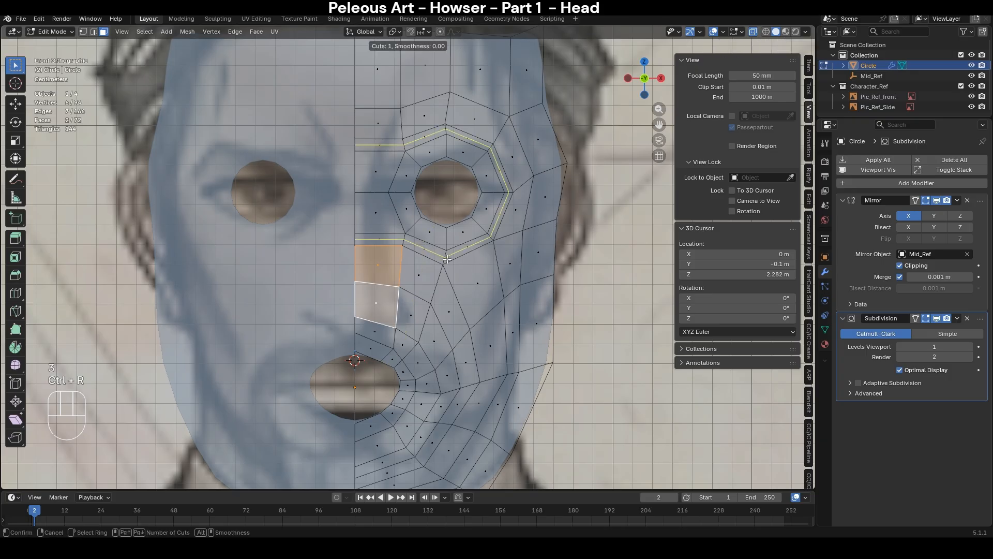
{"action": "right_click", "coordinate": [442, 255]}
- Move the three vertices along the side of the nose, the upper two inward and the lowest outward, to follow the nose outline
{"action": "scroll", "coordinate": [455, 258], "scroll_direction": "up", "scroll_amount": 2}
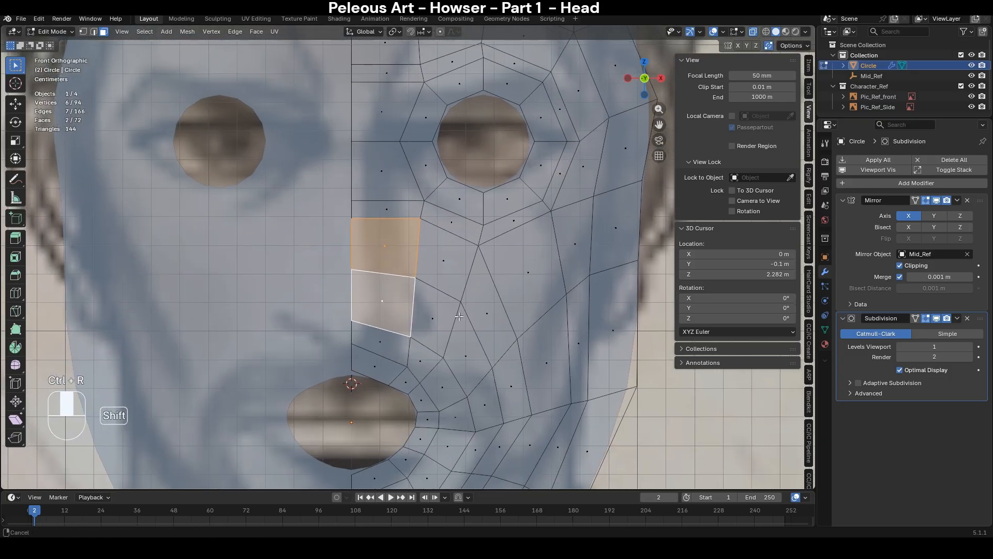
{"action": "key", "text": "1"}
{"action": "left_click", "coordinate": [424, 217]}
{"action": "key", "text": "g"}
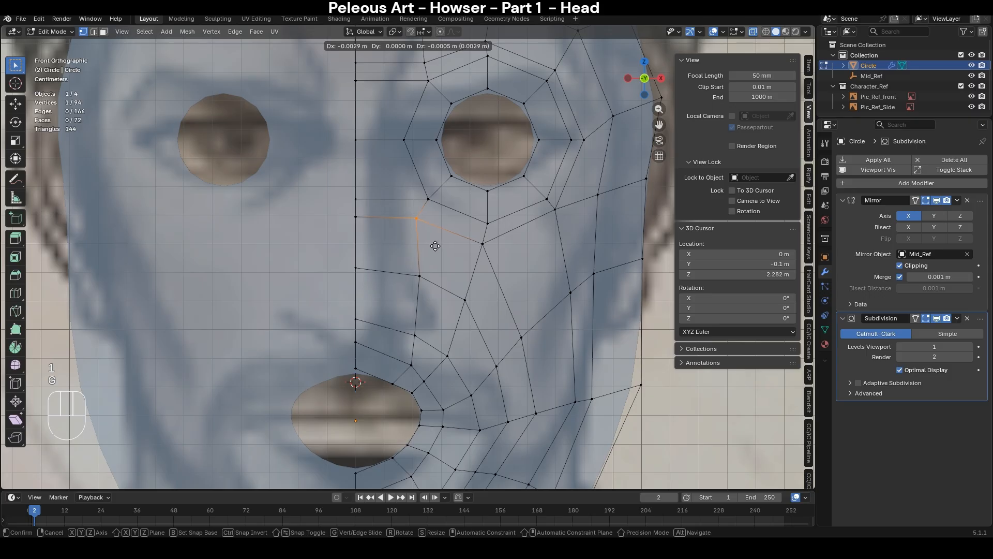
{"action": "left_click", "coordinate": [430, 244]}
{"action": "left_click_drag", "start_coordinate": [408, 261], "coordinate": [434, 283]}
{"action": "key", "text": "g"}
{"action": "left_click", "coordinate": [428, 280]}
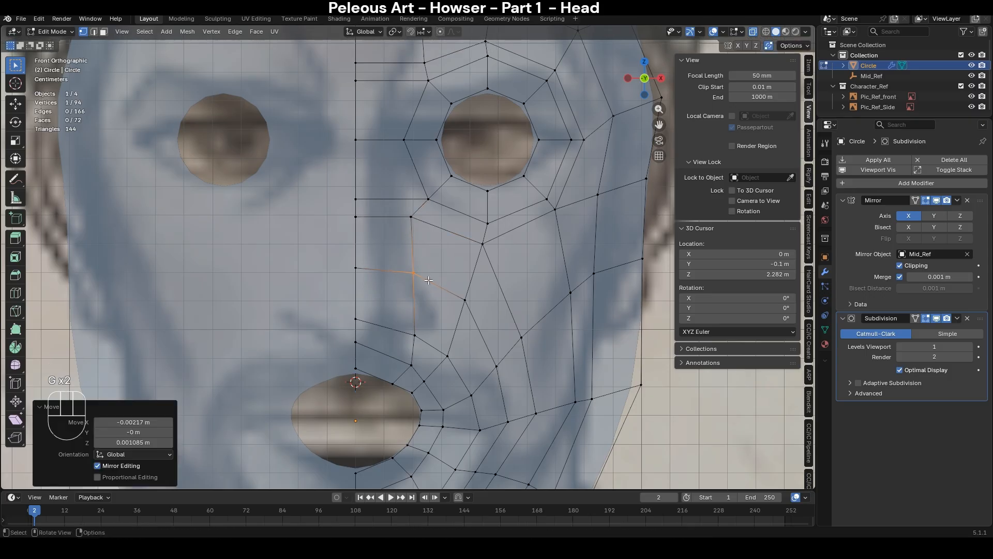
{"action": "left_click_drag", "start_coordinate": [407, 317], "coordinate": [426, 343]}
{"action": "key", "text": "g"}
{"action": "left_click", "coordinate": [454, 344]}
{"action": "scroll", "coordinate": [453, 339], "scroll_direction": "down", "scroll_amount": 2}
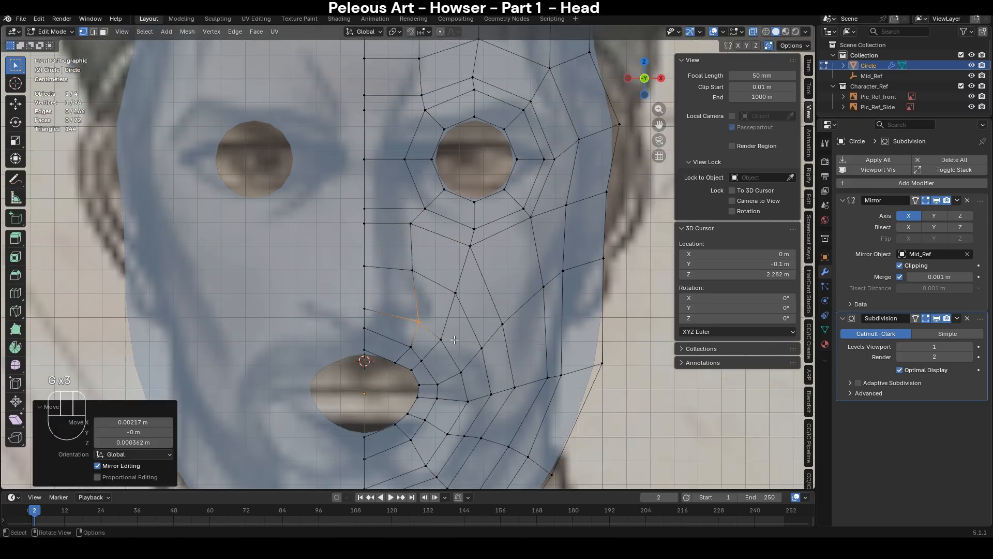
- Slide the mouth edge loop under the nose and its neighbour across the nose outward, the latter by a factor of about -0.329
{"action": "scroll", "coordinate": [453, 339], "scroll_direction": "up", "scroll_amount": 2}
{"action": "key", "text": "2"}
{"action": "left_click", "coordinate": [411, 331], "text": "alt"}
{"action": "scroll", "coordinate": [411, 332], "scroll_direction": "down", "scroll_amount": 2}
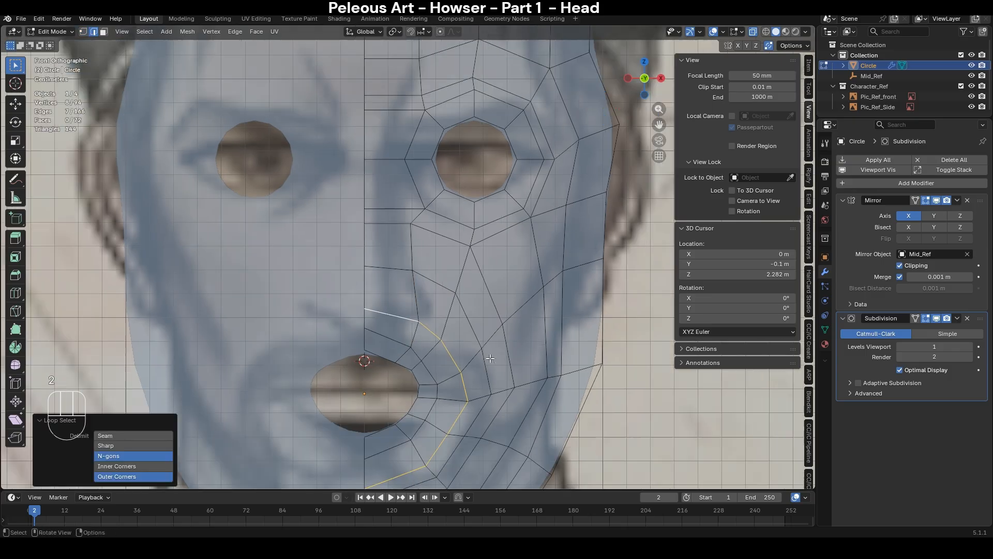
{"action": "key", "text": "g"}
{"action": "key", "text": "g"}
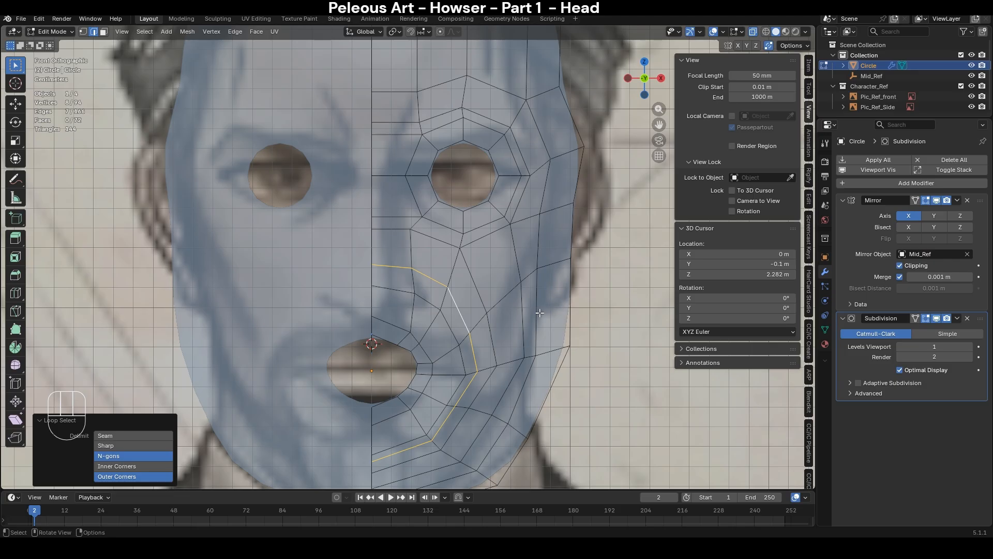
{"action": "left_click", "coordinate": [547, 309]}
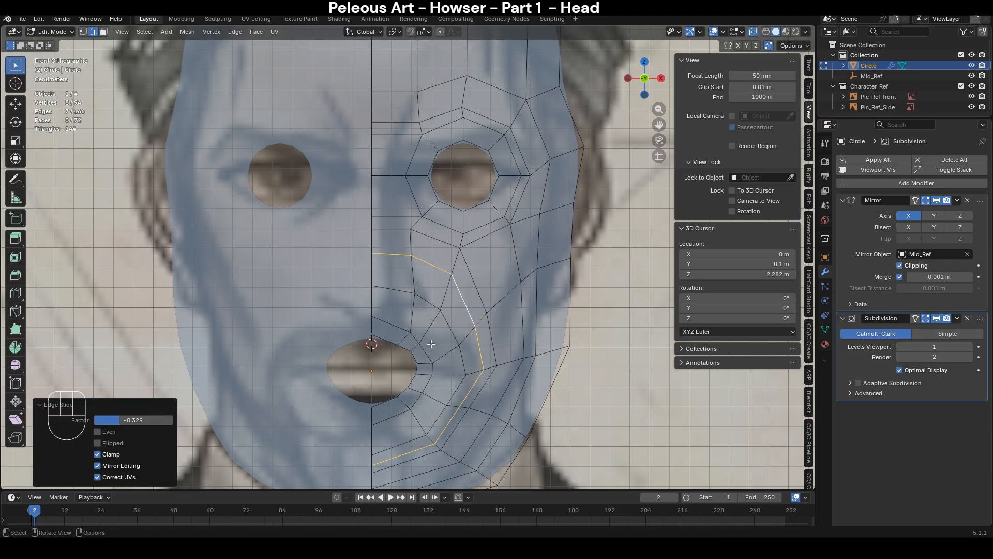
- Move the centreline edge just above the upper lip down by about 0.0078 m along Z
{"action": "key", "text": "ctrl+r"}
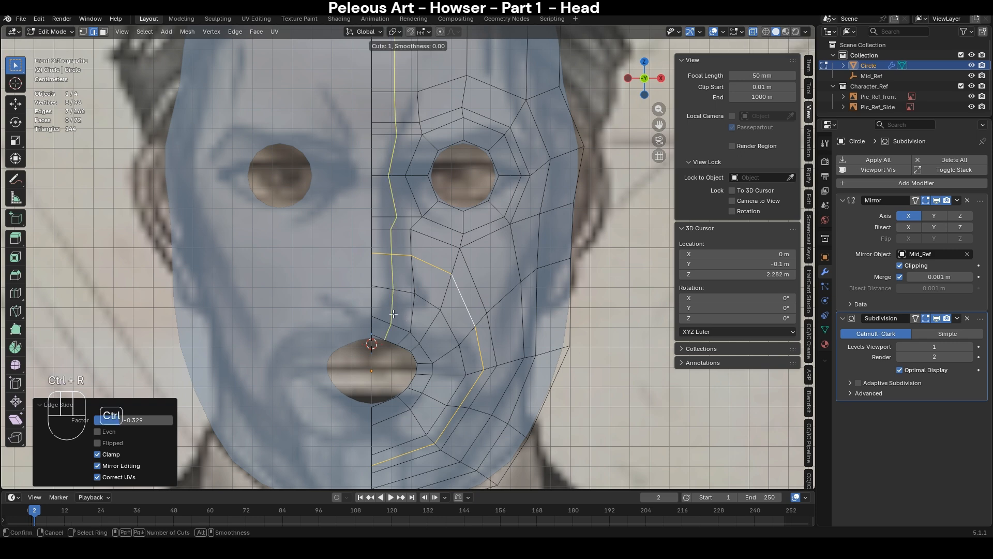
{"action": "right_click", "coordinate": [370, 325]}
{"action": "key", "text": "1"}
{"action": "key", "text": "2"}
{"action": "left_click", "coordinate": [371, 326]}
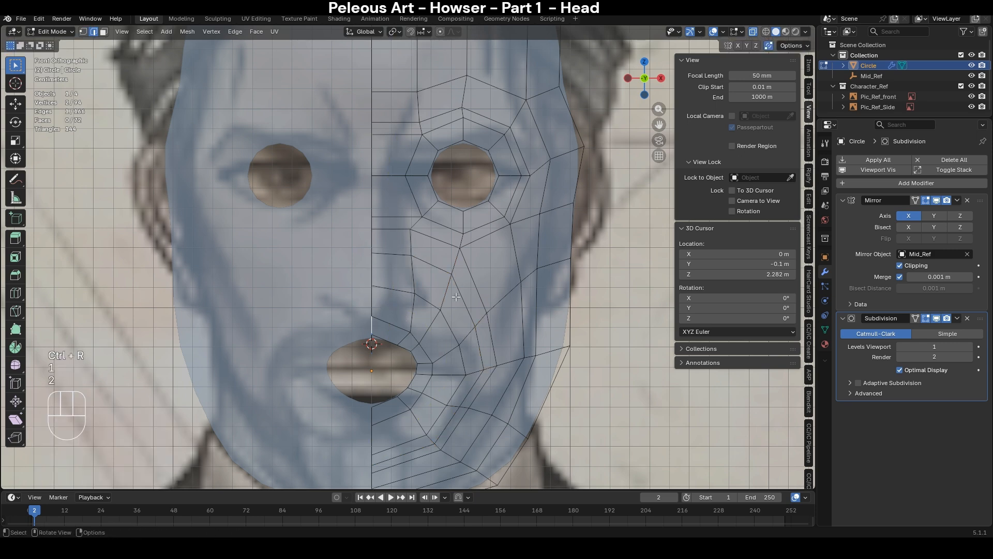
{"action": "key", "text": "g"}
{"action": "key", "text": "z"}
{"action": "left_click", "coordinate": [453, 312]}
{"action": "scroll", "coordinate": [453, 311], "scroll_direction": "up", "scroll_amount": 1}
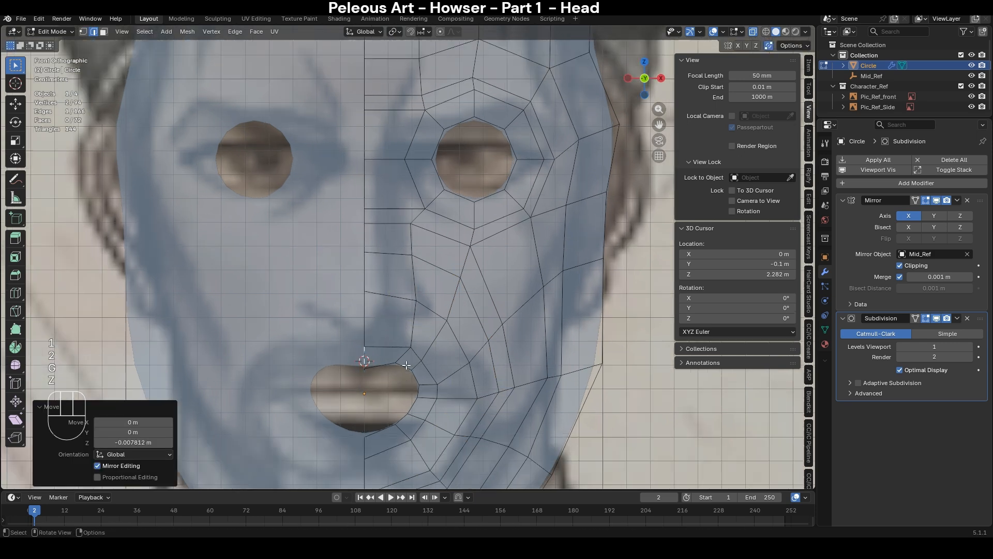
- Move the vertex above the upper lip inward by about 0.0052 m along X and slightly down
{"action": "key", "text": "1"}
{"action": "left_click", "coordinate": [412, 346]}
{"action": "key", "text": "g"}
{"action": "left_click", "coordinate": [421, 356]}
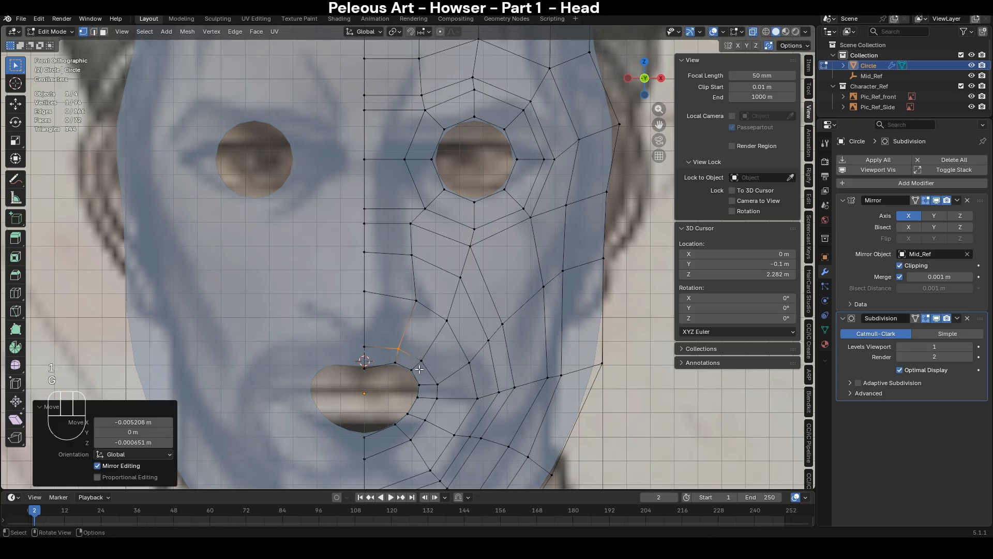
- Scale the mouth-opening edge loop to 0.421 along Z using proportional editing with size 0.002, and rotate it 5.5°
{"action": "key", "text": "2"}
{"action": "left_click", "coordinate": [408, 373], "text": "alt"}
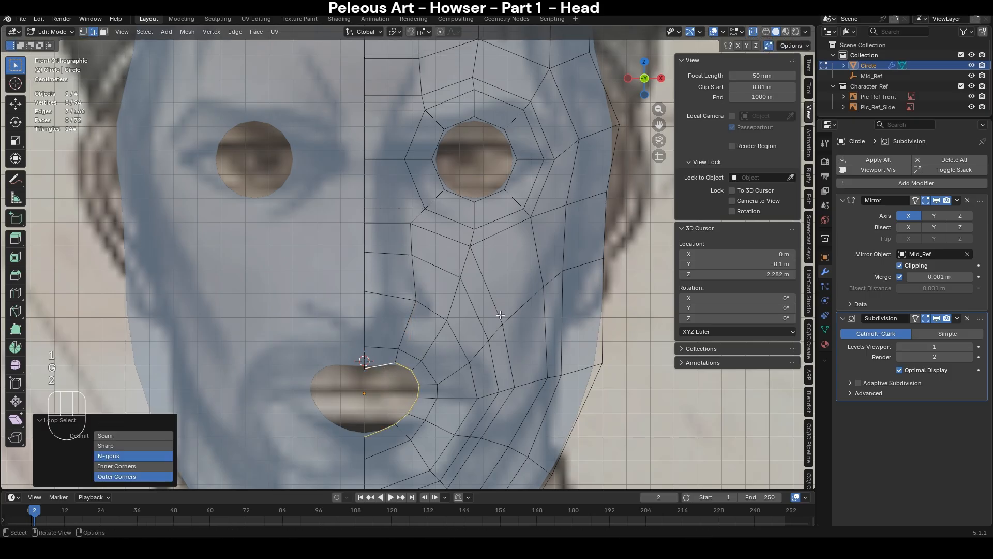
{"action": "left_click", "coordinate": [442, 34]}
{"action": "key", "text": "s"}
{"action": "key", "text": "z"}
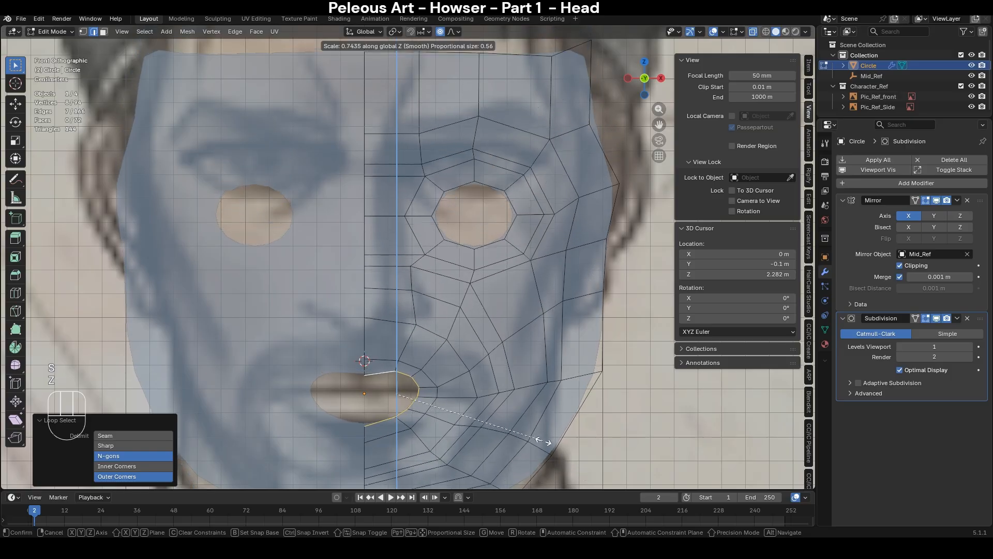
{"action": "scroll", "coordinate": [543, 441], "scroll_direction": "up", "scroll_amount": 20}
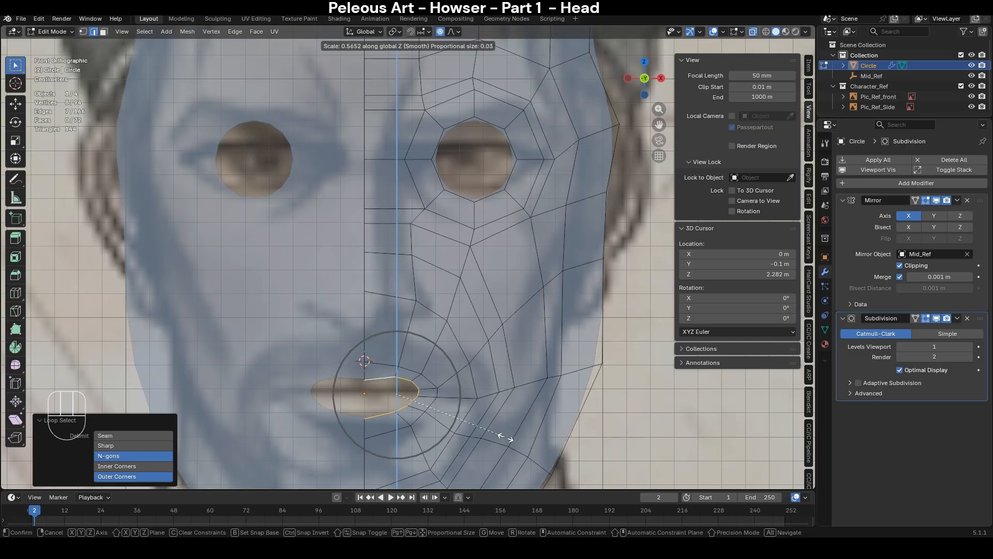
{"action": "scroll", "coordinate": [509, 438], "scroll_direction": "up", "scroll_amount": 20}
{"action": "left_click", "coordinate": [504, 386]}
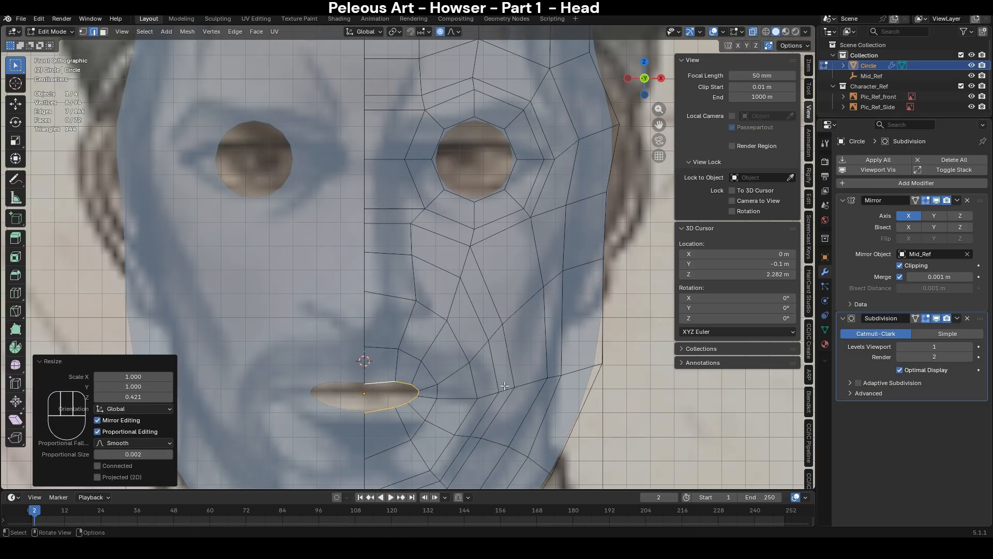
{"action": "key", "text": "r"}
{"action": "left_click", "coordinate": [505, 396]}
- Raise the two centreline vertices below the lower lip along Z, the lower one by about 0.008 m
{"action": "scroll", "coordinate": [490, 440], "scroll_direction": "down", "scroll_amount": 3}
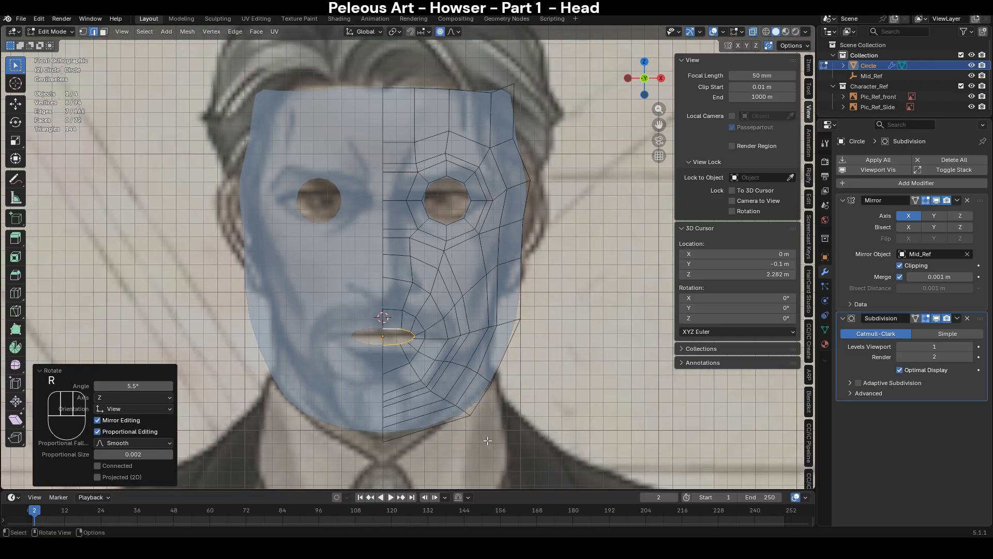
{"action": "middle_click_drag", "start_coordinate": [488, 440], "coordinate": [519, 364], "text": "shift"}
{"action": "scroll", "coordinate": [448, 330], "scroll_direction": "up", "scroll_amount": 3}
{"action": "key", "text": "1"}
{"action": "left_click", "coordinate": [430, 328]}
{"action": "key", "text": "g"}
{"action": "key", "text": "z"}
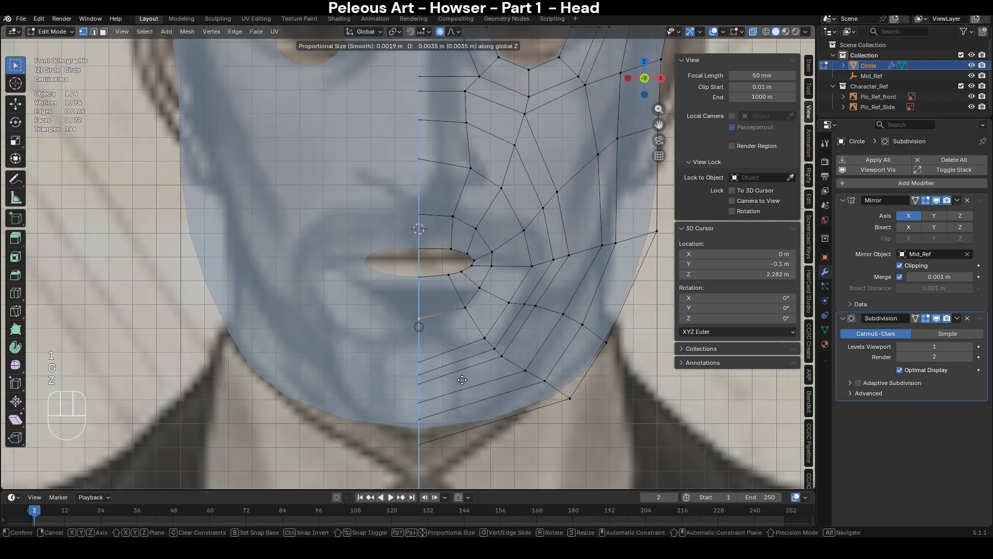
{"action": "left_click", "coordinate": [462, 379]}
{"action": "left_click", "coordinate": [429, 362]}
{"action": "key", "text": "g"}
{"action": "key", "text": "z"}
{"action": "left_click", "coordinate": [467, 396]}
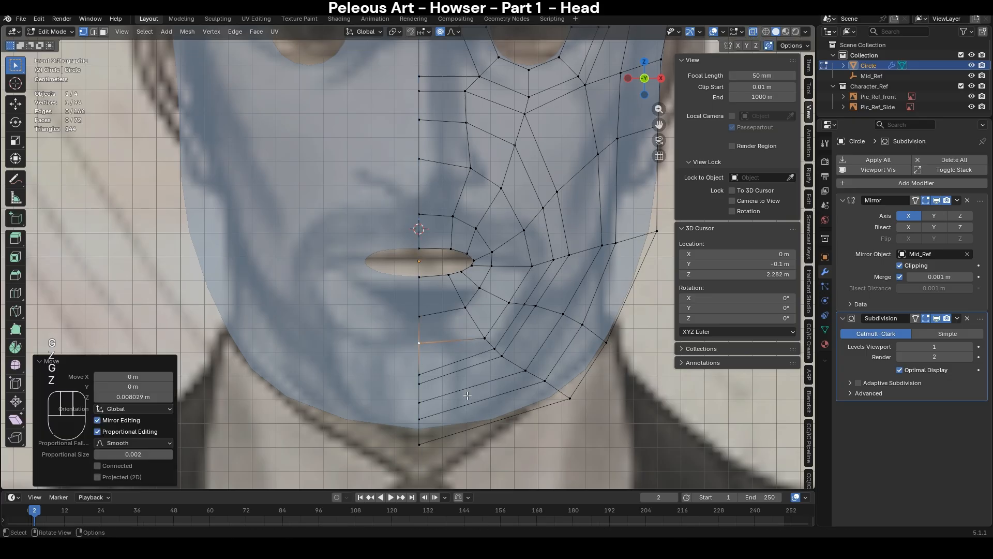
- Slide the loop vertices diagonally below the mouth toward the lips and the one beside the mouth corner inward by a factor of 0.231
{"action": "key", "text": "g"}
{"action": "key", "text": "g"}
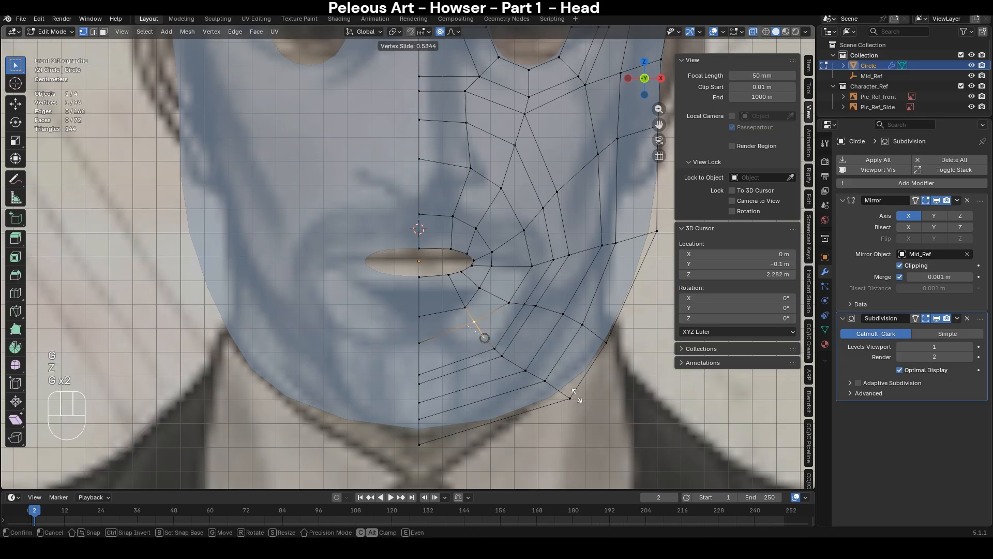
{"action": "left_click", "coordinate": [582, 398]}
{"action": "key", "text": "g"}
{"action": "key", "text": "g"}
{"action": "left_click", "coordinate": [572, 389]}
{"action": "left_click", "coordinate": [533, 265]}
{"action": "key", "text": "g"}
{"action": "key", "text": "g"}
{"action": "left_click", "coordinate": [556, 299]}
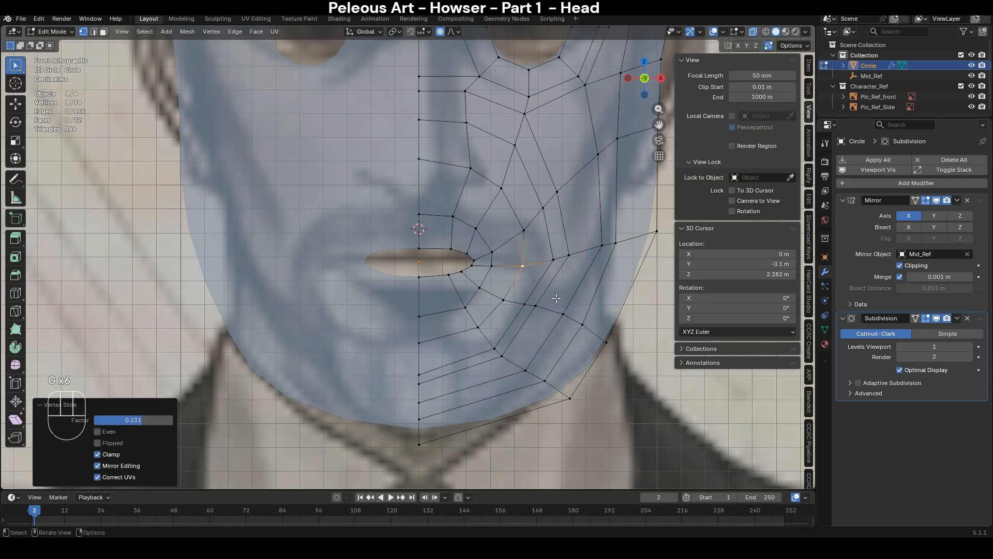
- Select the edge loop around the mouth that passes under the nose and deselect its lower part
{"action": "key", "text": "2"}
{"action": "left_click", "coordinate": [445, 164], "text": "alt"}
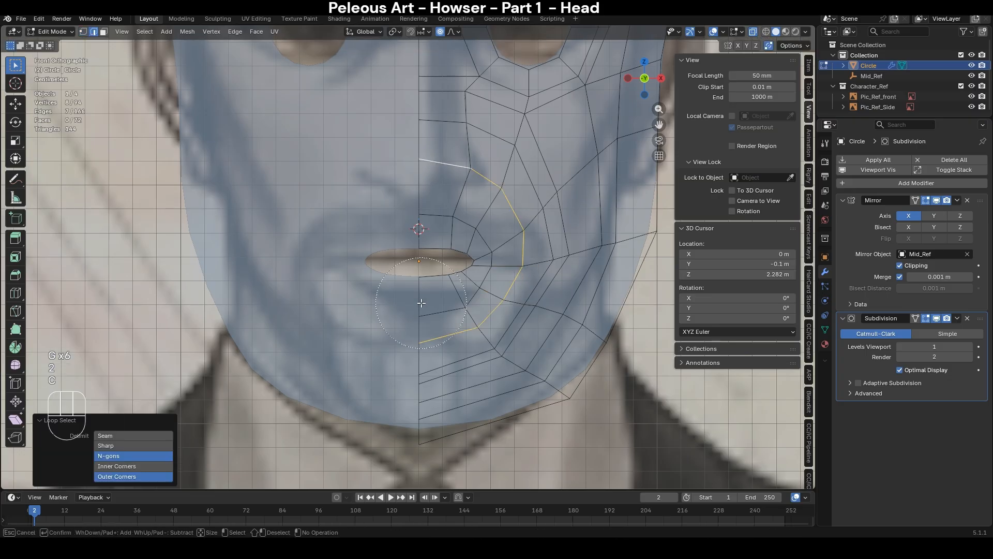
{"action": "key", "text": "c"}
{"action": "right_click", "coordinate": [488, 337]}
{"action": "key", "text": "g"}
{"action": "key", "text": "g"}
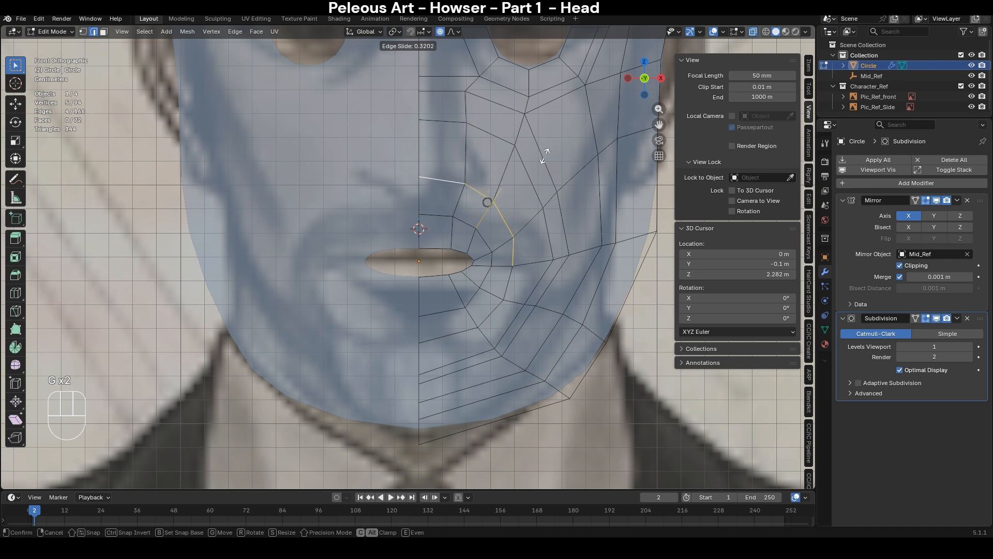
{"action": "left_click", "coordinate": [543, 155]}
{"action": "key", "text": "ctrl+z"}
- Slide the selected upper part of the mouth loop inward toward the lips
{"action": "key", "text": "g"}
{"action": "key", "text": "g"}
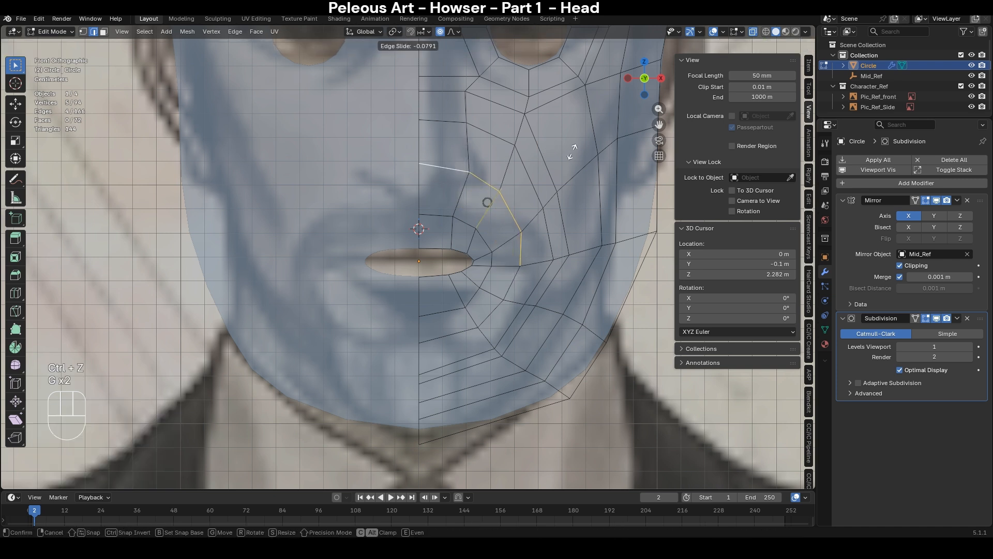
{"action": "left_click", "coordinate": [562, 162]}
- Reposition the mouth-loop vertices from beside the mouth corner down to below the lower lip to even out the curve
{"action": "key", "text": "1"}
{"action": "left_click", "coordinate": [519, 270]}
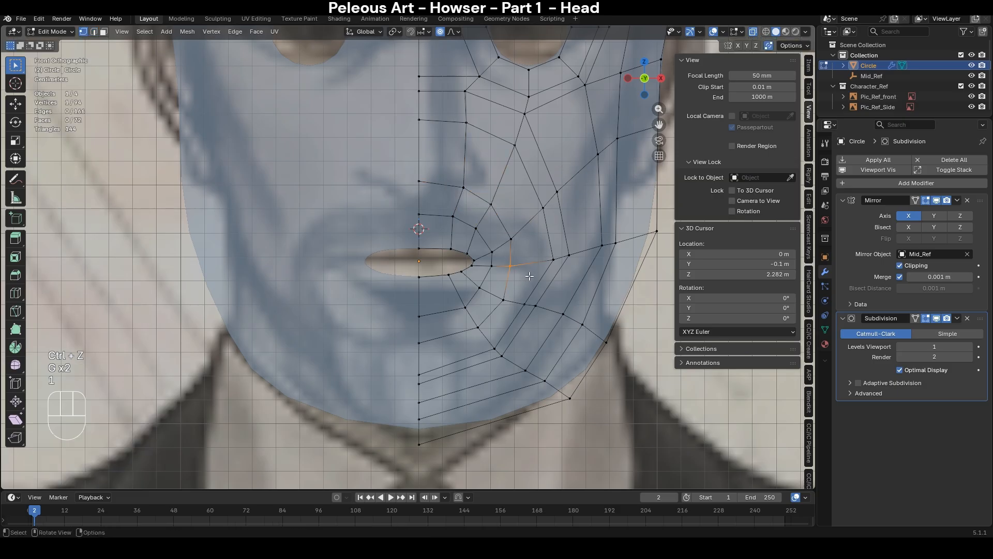
{"action": "key", "text": "g"}
{"action": "left_click", "coordinate": [533, 277]}
{"action": "left_click_drag", "start_coordinate": [500, 296], "coordinate": [486, 345]}
{"action": "key", "text": "g"}
{"action": "left_click", "coordinate": [505, 310]}
{"action": "key", "text": "g"}
{"action": "left_click", "coordinate": [481, 345]}
- Slide the next edge loop, running from the nose around the cheek to the chin, inward by a factor of 0.171
{"action": "key", "text": "2"}
{"action": "left_click", "coordinate": [506, 328], "text": "alt"}
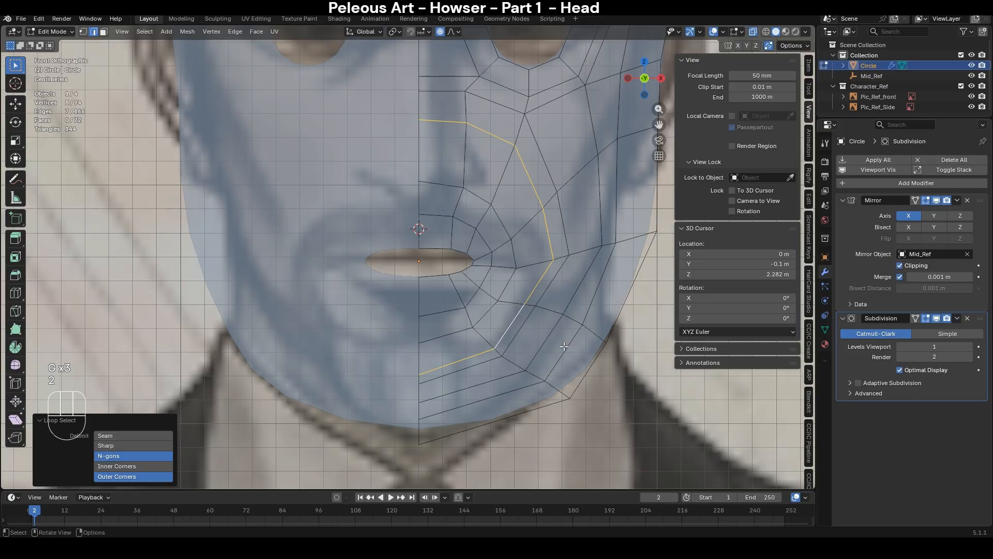
{"action": "key", "text": "g"}
{"action": "key", "text": "g"}
{"action": "left_click", "coordinate": [561, 346]}
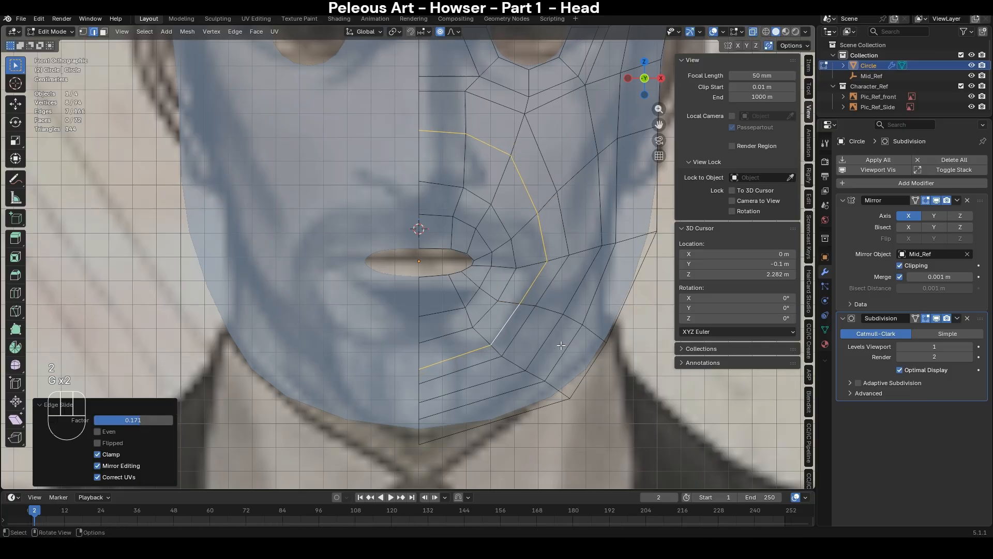
{"action": "left_click", "coordinate": [572, 395]}
{"action": "key", "text": "ctrl+r"}
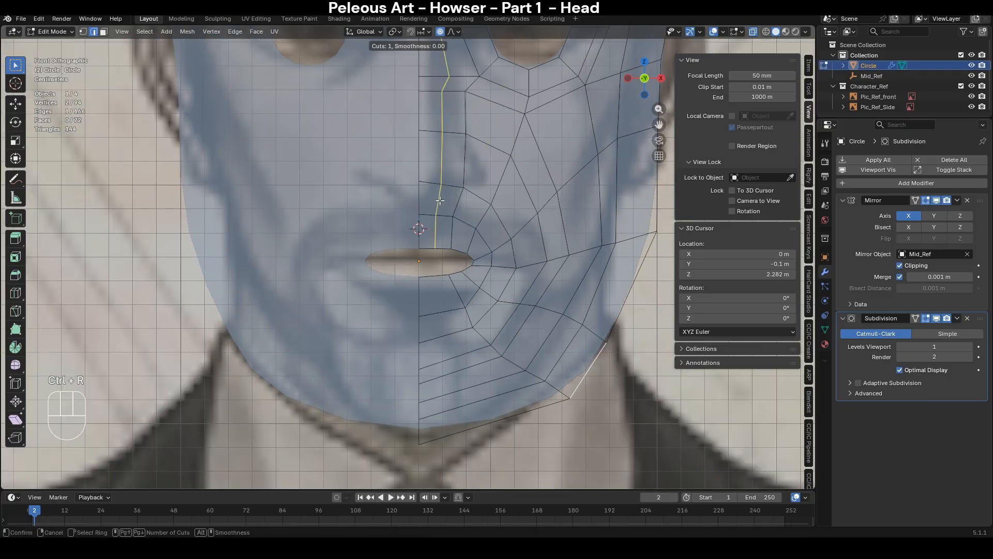
{"action": "right_click", "coordinate": [451, 203]}
{"action": "key", "text": "1"}
{"action": "key", "text": "2"}
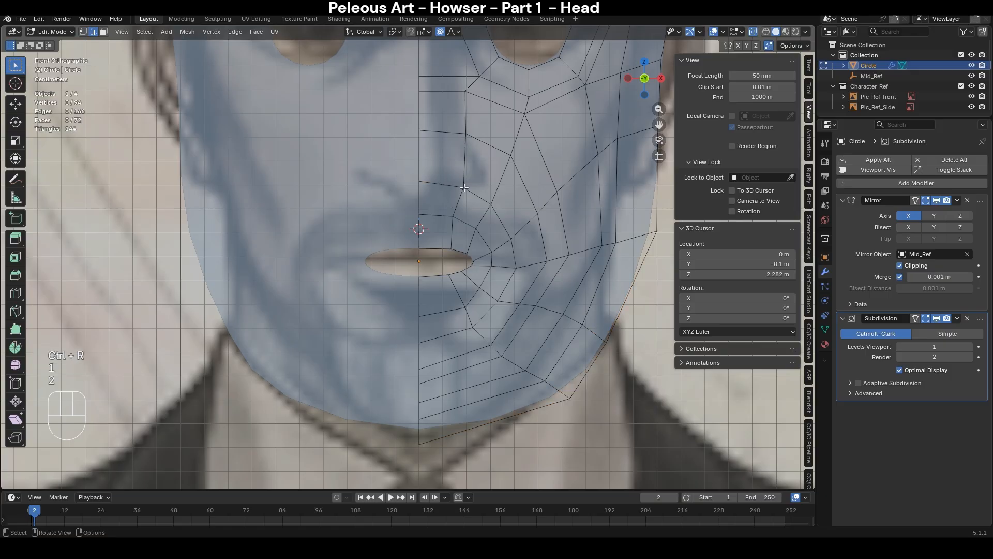
- Slide the edge loop around the mouth that passes under the nose inward by a factor of -0.320
{"action": "left_click", "coordinate": [468, 192], "text": "alt"}
{"action": "key", "text": "g"}
{"action": "key", "text": "g"}
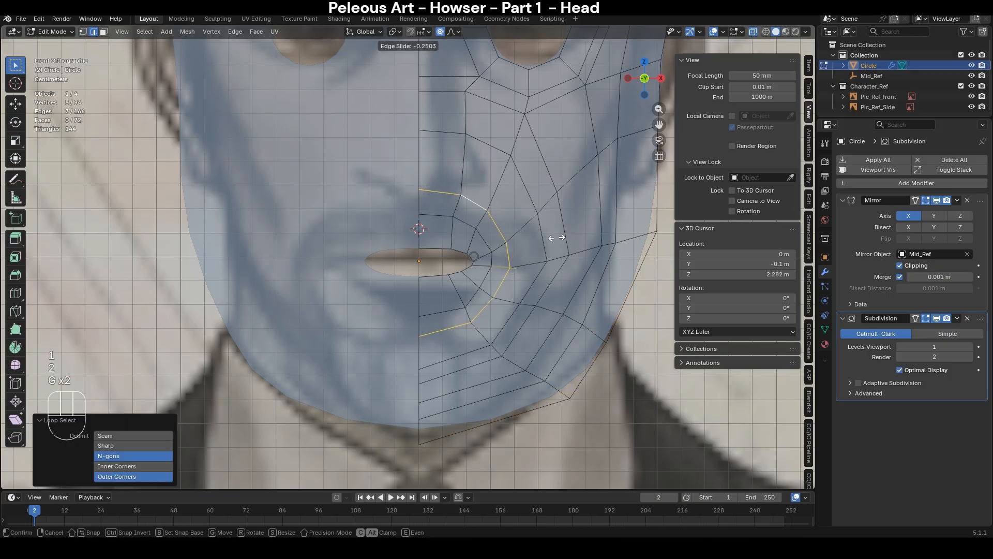
{"action": "left_click", "coordinate": [554, 237]}
{"action": "key", "text": "g"}
{"action": "key", "text": "g"}
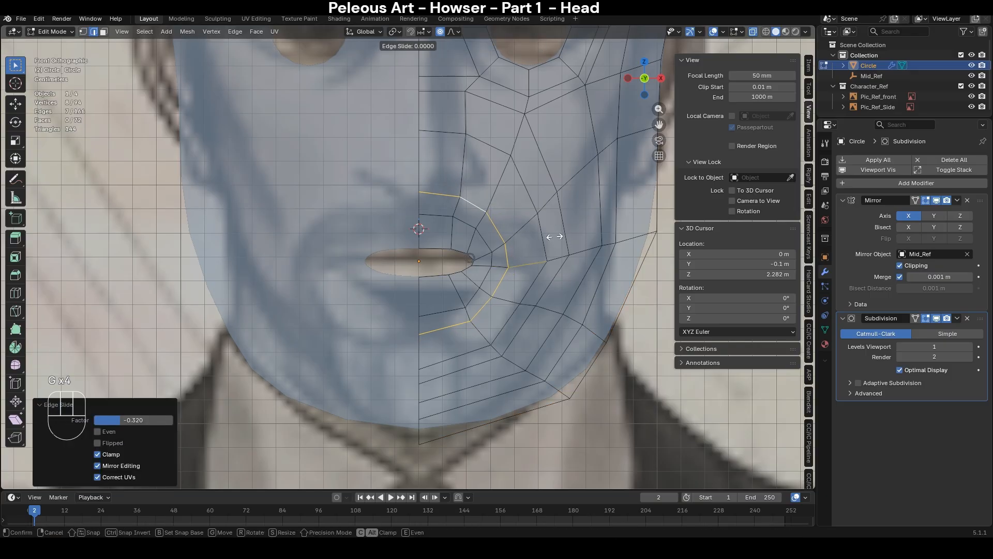
{"action": "left_click", "coordinate": [554, 237]}
- Add one centered edge loop around the mouth, just outside the loop that passes under the nose
{"action": "key", "text": "ctrl+r"}
{"action": "left_click", "coordinate": [509, 282]}
{"action": "right_click", "coordinate": [512, 261]}
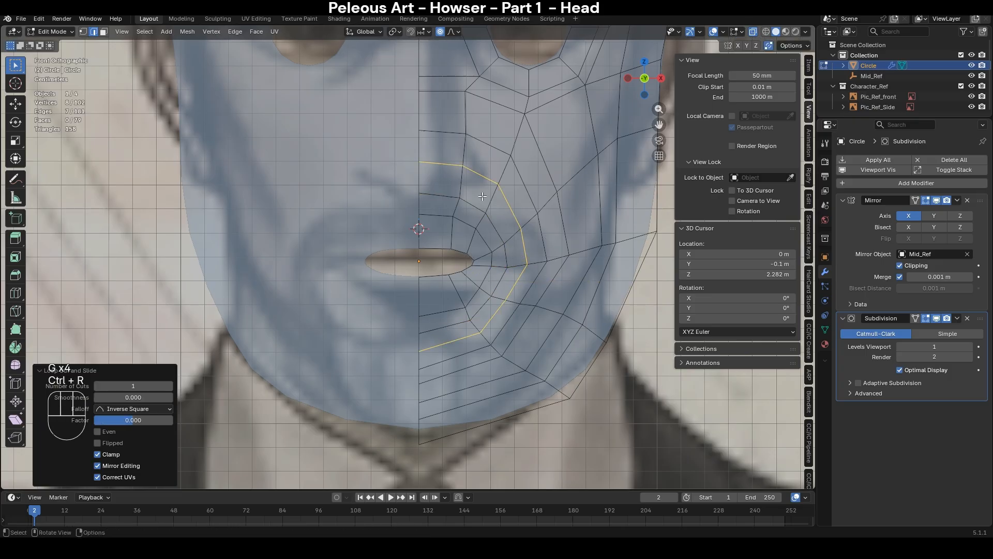
- Lower the new loop's nose edge about 0.0037 m along Z, using proportional editing with a size of 0.036
{"action": "key", "text": "2"}
{"action": "left_click", "coordinate": [483, 134]}
{"action": "key", "text": "g"}
{"action": "key", "text": "z"}
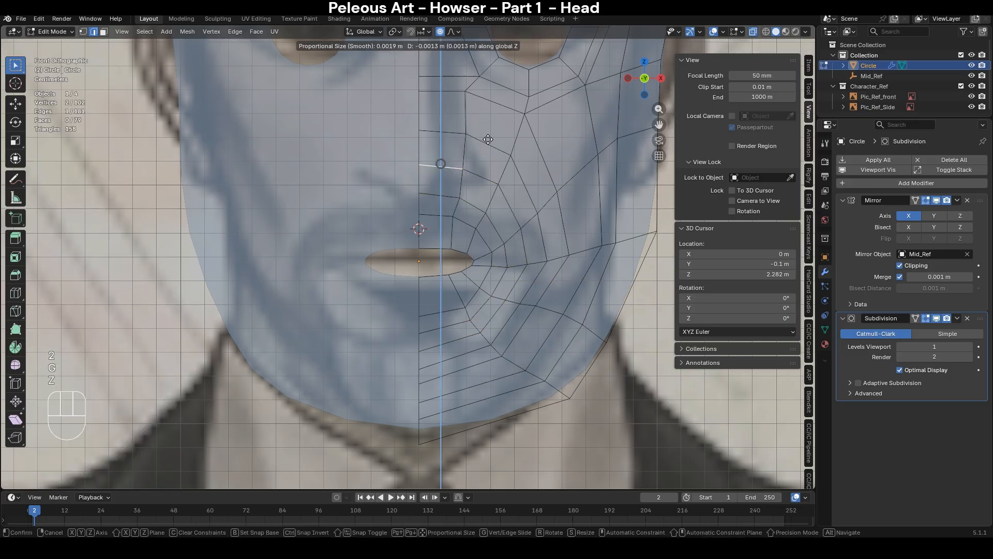
{"action": "scroll", "coordinate": [487, 139], "scroll_direction": "down", "scroll_amount": 20}
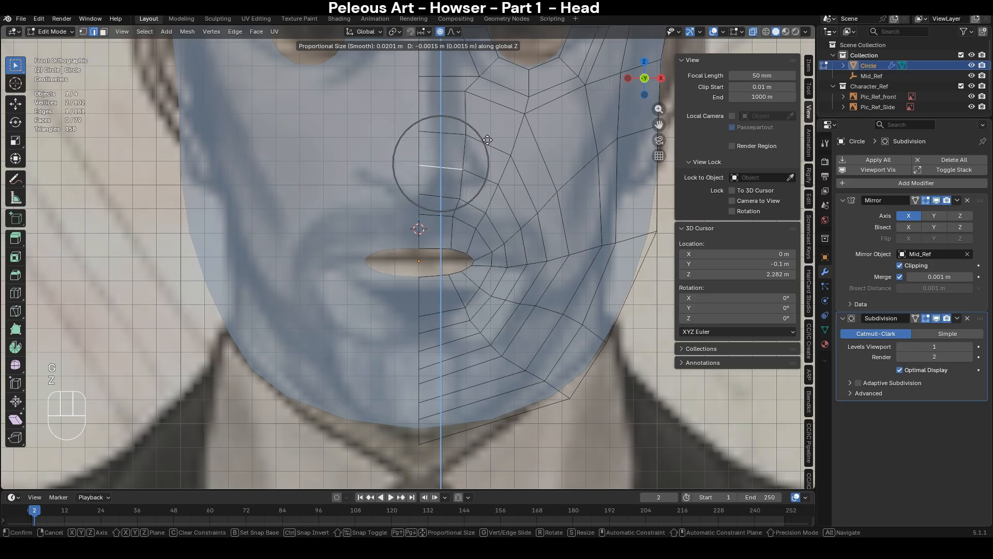
{"action": "left_click", "coordinate": [485, 145]}
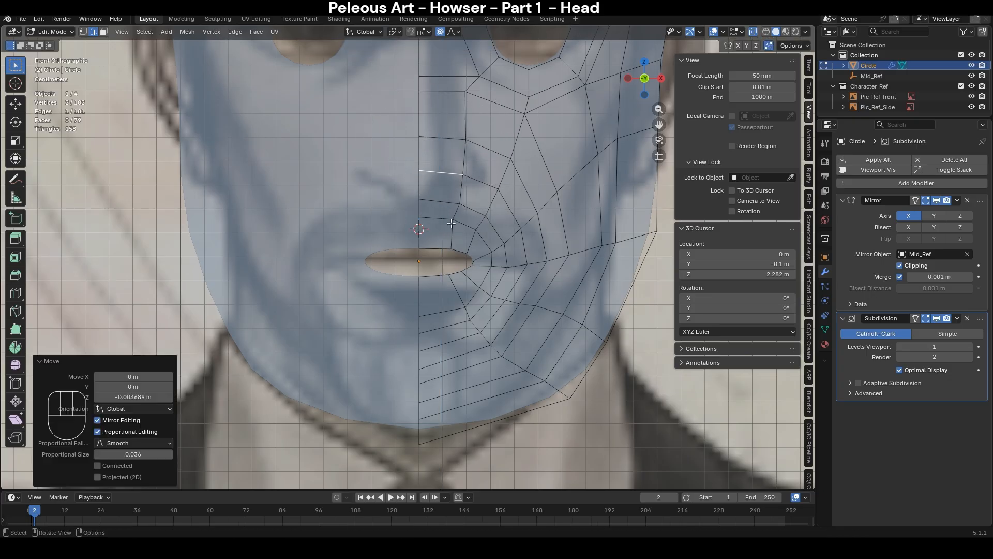
- Select the three stacked faces beside the center line that run down the nose
{"action": "scroll", "coordinate": [503, 270], "scroll_direction": "down", "scroll_amount": 3}
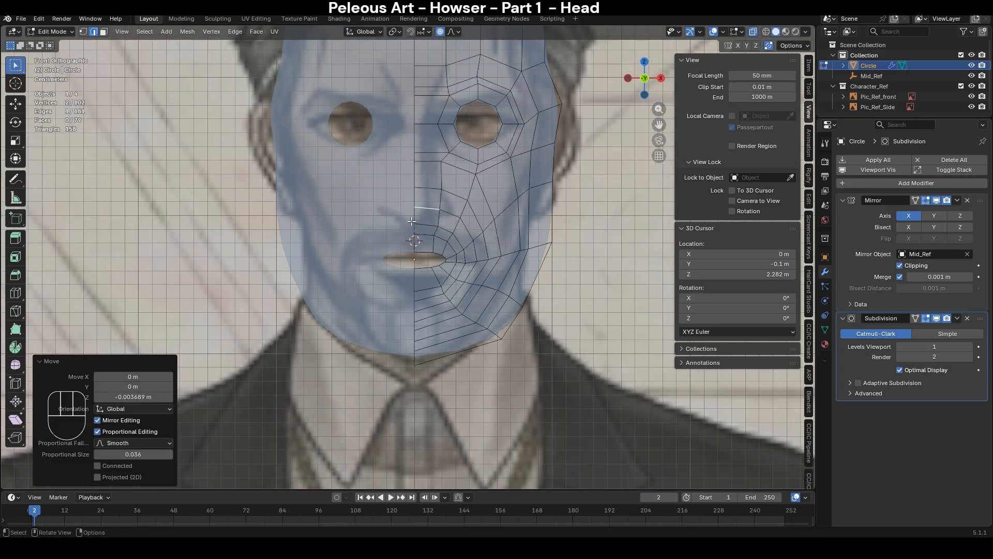
{"action": "scroll", "coordinate": [430, 198], "scroll_direction": "up", "scroll_amount": 2}
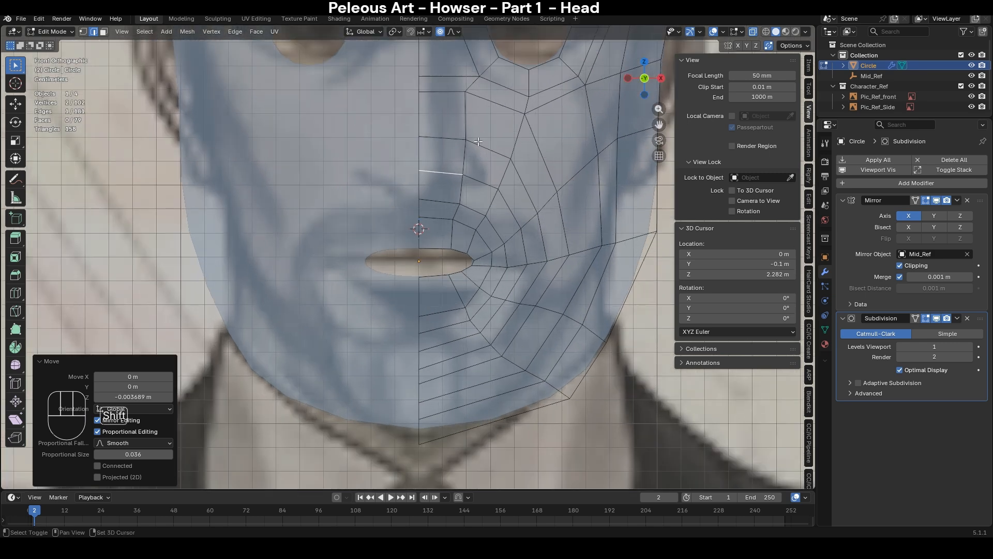
{"action": "scroll", "coordinate": [430, 199], "scroll_direction": "up", "scroll_amount": 1}
{"action": "key", "text": "3"}
{"action": "left_click", "coordinate": [430, 199]}
{"action": "left_click", "coordinate": [423, 222], "text": "shift"}
{"action": "left_click", "coordinate": [422, 254], "text": "shift"}
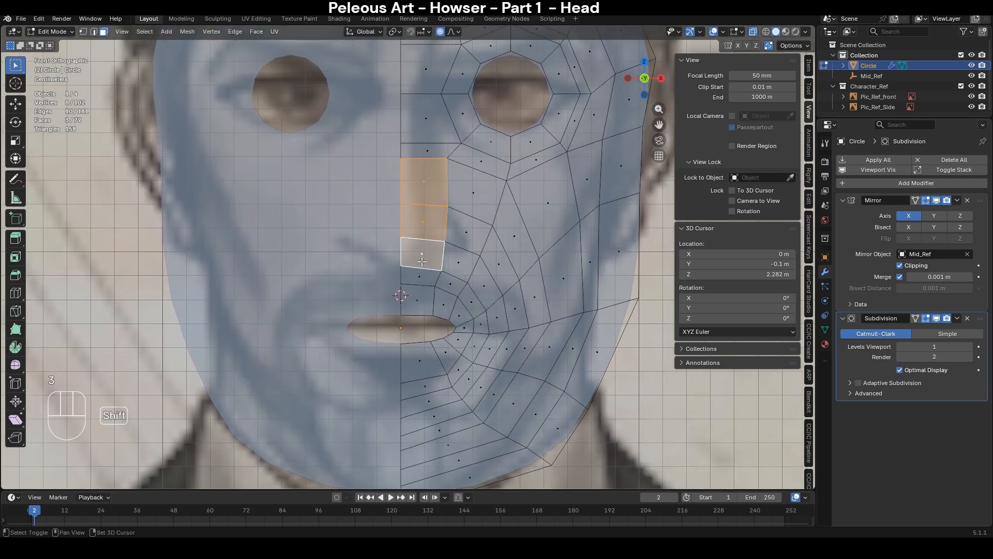
- Refine the nose selection with circle select, leaving only the upper two of the three faces selected
{"action": "key", "text": "c"}
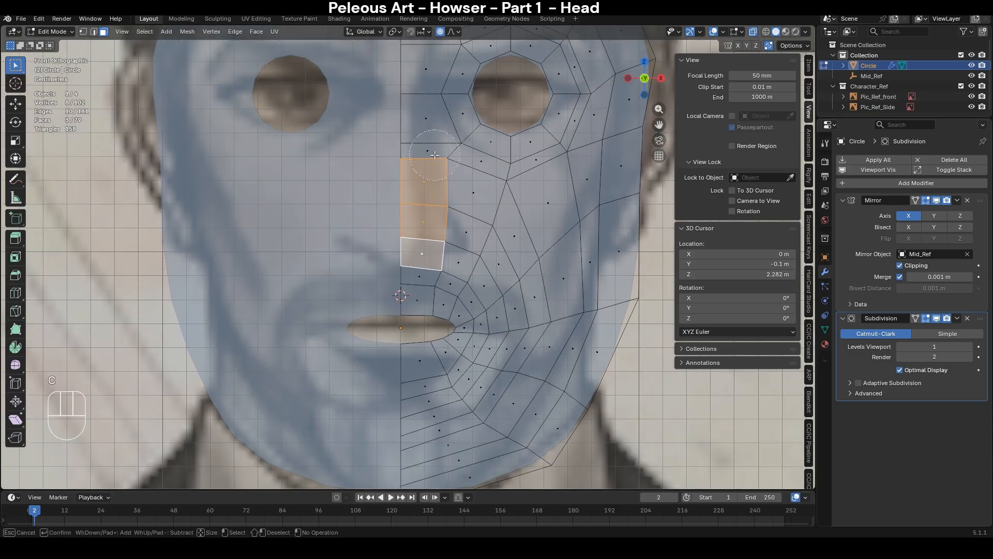
{"action": "right_click", "coordinate": [434, 155]}
{"action": "scroll", "coordinate": [435, 155], "scroll_direction": "down", "scroll_amount": 3}
{"action": "scroll", "coordinate": [434, 155], "scroll_direction": "up", "scroll_amount": 3}
{"action": "key", "text": "c"}
{"action": "middle_click", "coordinate": [429, 170]}
{"action": "right_click", "coordinate": [429, 171]}
{"action": "scroll", "coordinate": [459, 259], "scroll_direction": "down", "scroll_amount": 3}
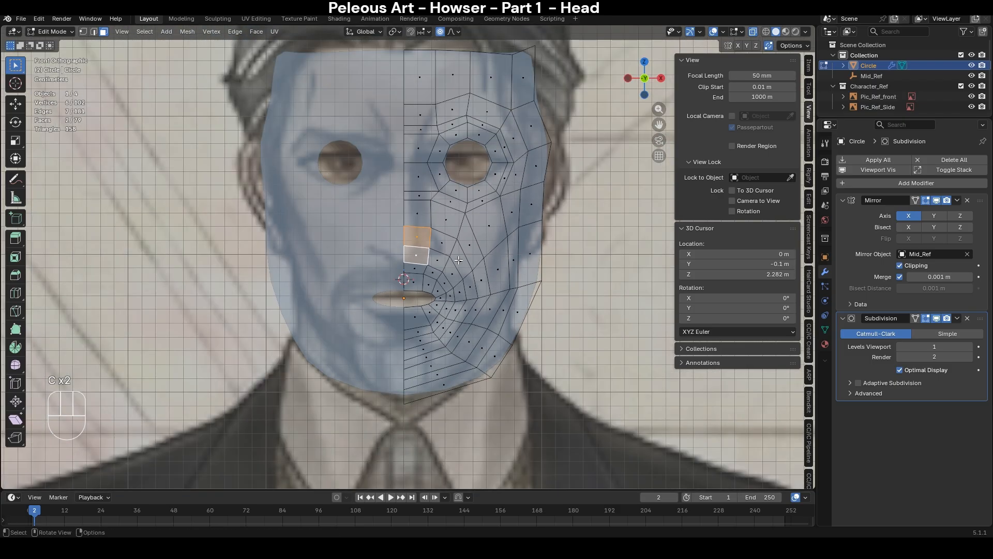
{"action": "key", "text": "c"}
{"action": "left_click", "coordinate": [417, 213]}
{"action": "scroll", "coordinate": [417, 267], "scroll_direction": "up", "scroll_amount": 2}
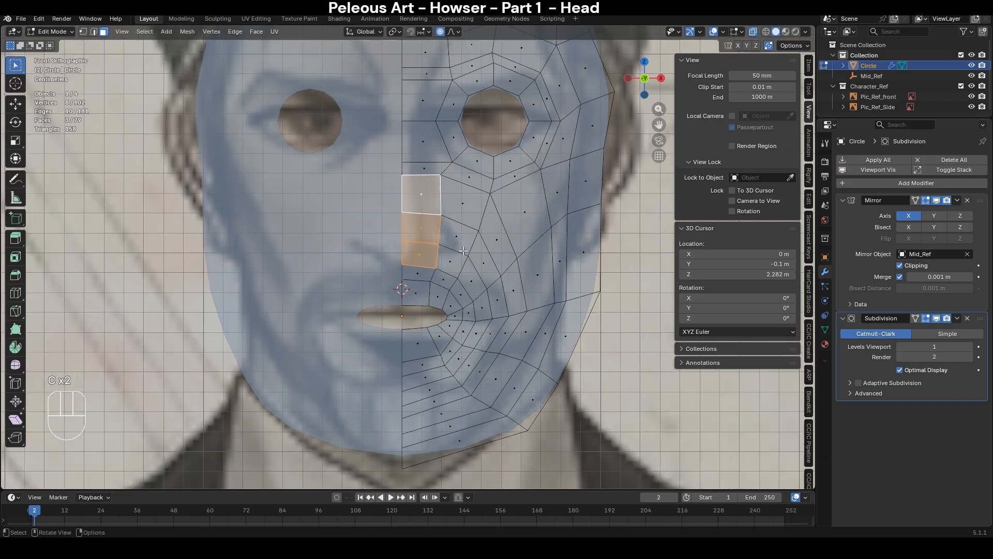
{"action": "middle_click", "coordinate": [420, 271]}
{"action": "right_click", "coordinate": [421, 271]}
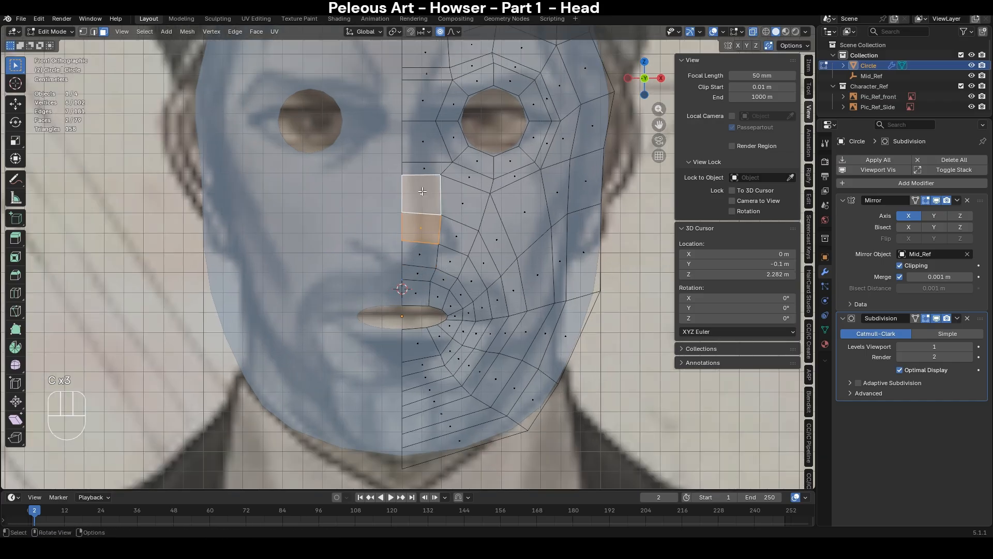
{"action": "scroll", "coordinate": [423, 191], "scroll_direction": "up", "scroll_amount": 1}
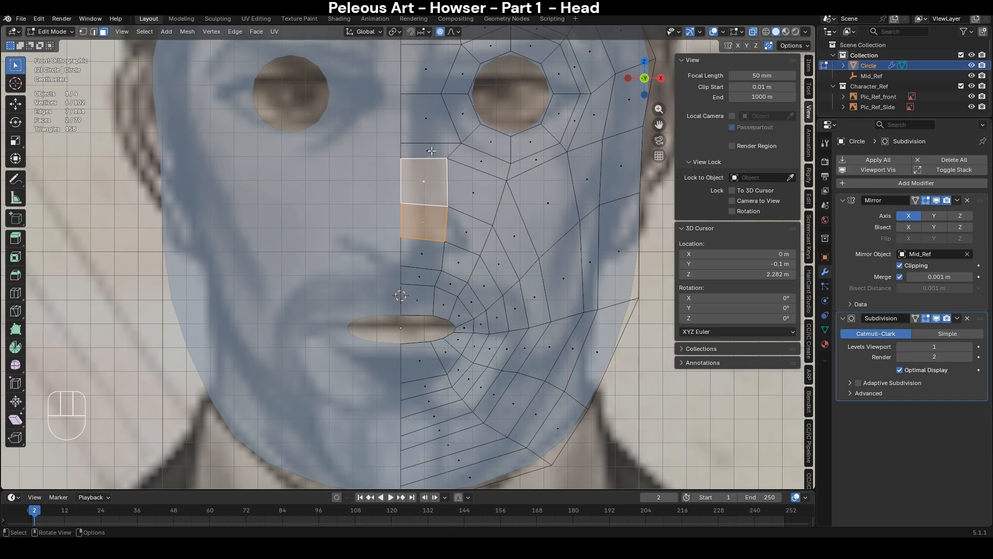
{"action": "scroll", "coordinate": [486, 254], "scroll_direction": "down", "scroll_amount": 1}
{"action": "key", "text": "ctrl+r"}
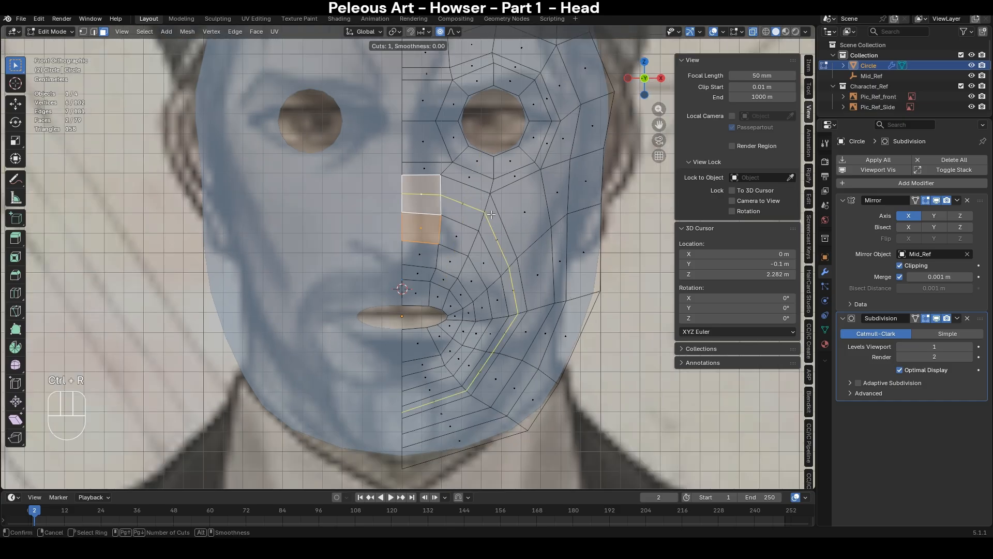
{"action": "key", "text": "ctrl+r"}
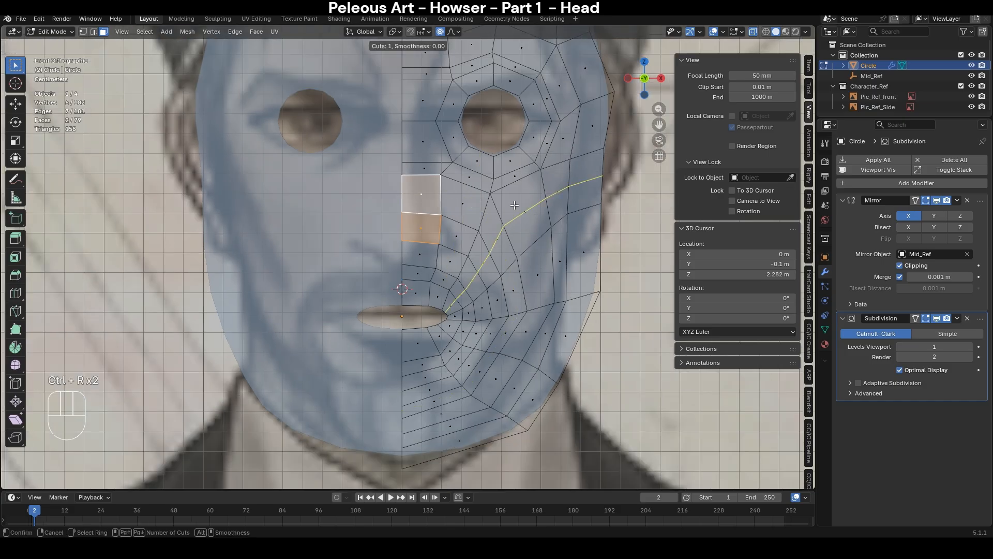
{"action": "right_click", "coordinate": [523, 254]}
- Slide the edge loop running from under the eye down the cheek to the chin outward toward the jaw
{"action": "key", "text": "2"}
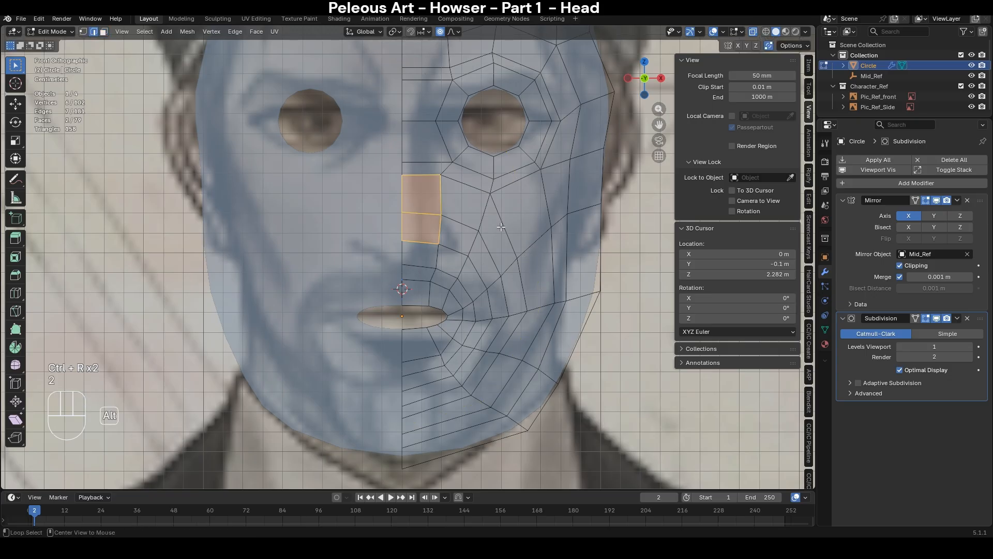
{"action": "left_click", "coordinate": [515, 249], "text": "alt"}
{"action": "key", "text": "g"}
{"action": "key", "text": "g"}
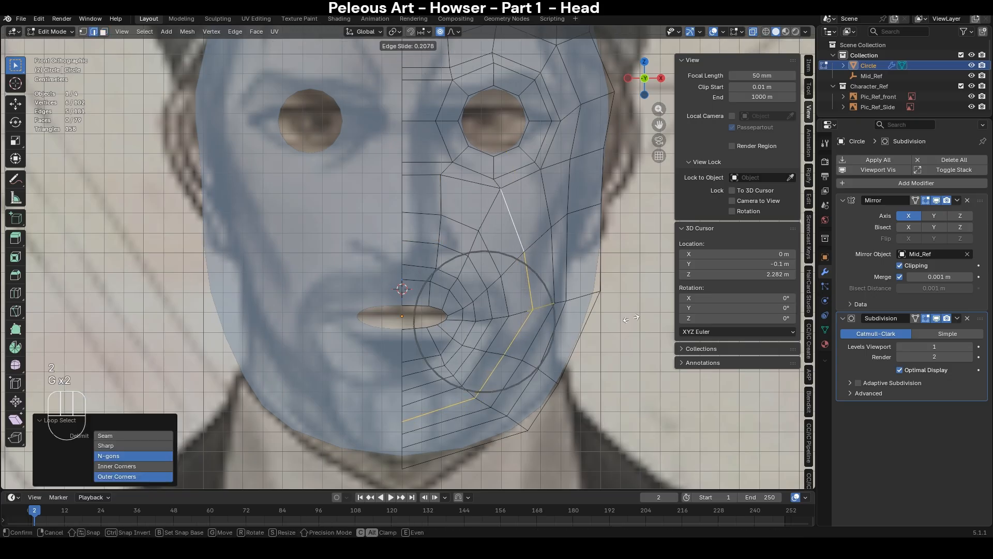
{"action": "left_click", "coordinate": [633, 318]}
- Move the cheek loop's top vertex under the eye slightly down and toward the nose with a small proportional radius
{"action": "key", "text": "1"}
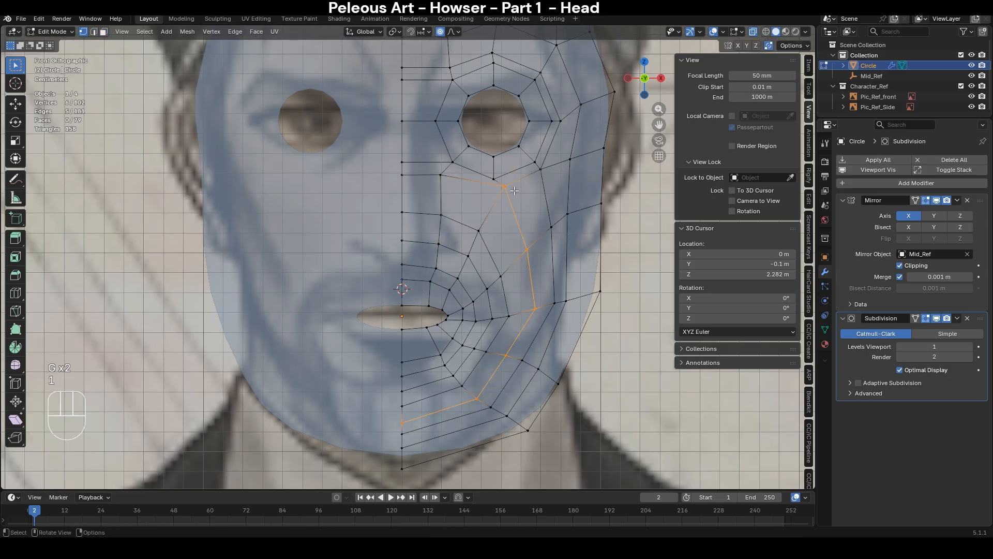
{"action": "left_click", "coordinate": [502, 191]}
{"action": "key", "text": "g"}
{"action": "scroll", "coordinate": [524, 210], "scroll_direction": "up", "scroll_amount": 15}
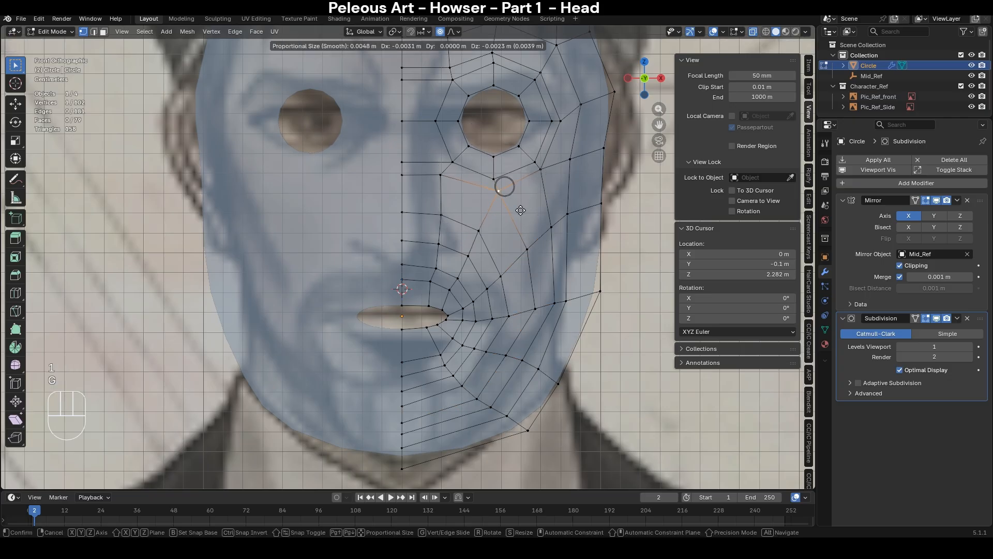
{"action": "left_click", "coordinate": [517, 211]}
- Raise the horizontal edge across the middle of the nose about 0.011 m along Z
{"action": "key", "text": "3"}
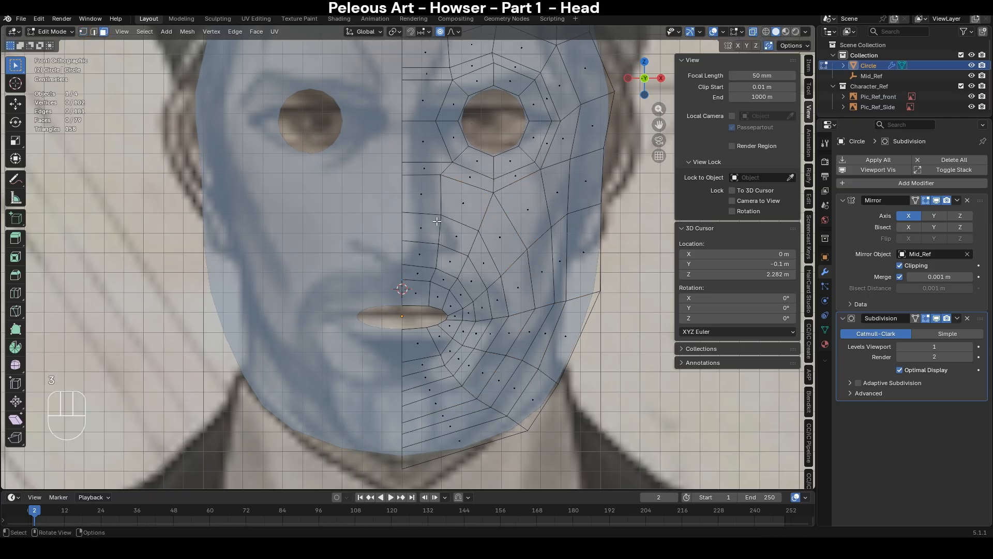
{"action": "left_click", "coordinate": [418, 201]}
{"action": "left_click", "coordinate": [422, 234]}
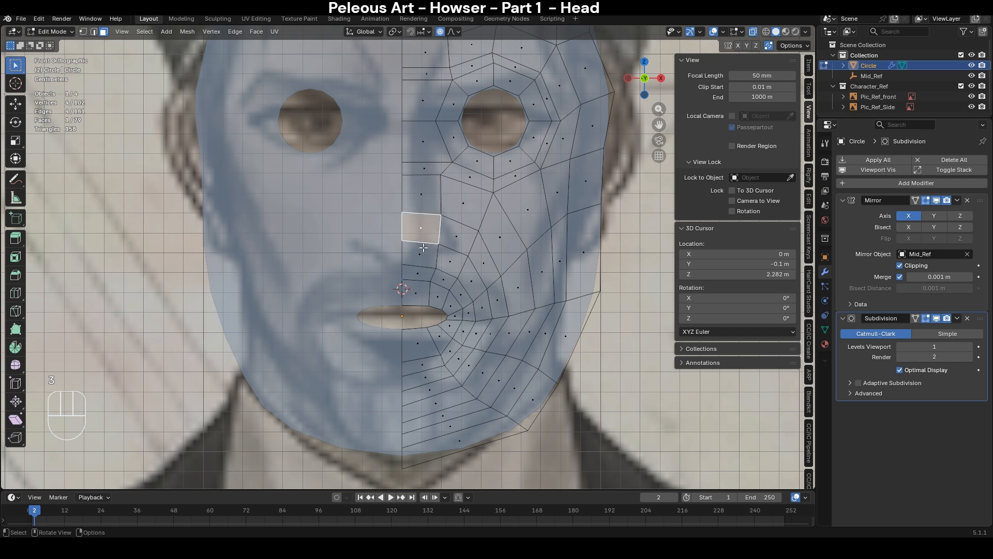
{"action": "left_click", "coordinate": [422, 250], "text": "shift"}
{"action": "key", "text": "2"}
{"action": "left_click", "coordinate": [423, 216]}
{"action": "key", "text": "g"}
{"action": "key", "text": "z"}
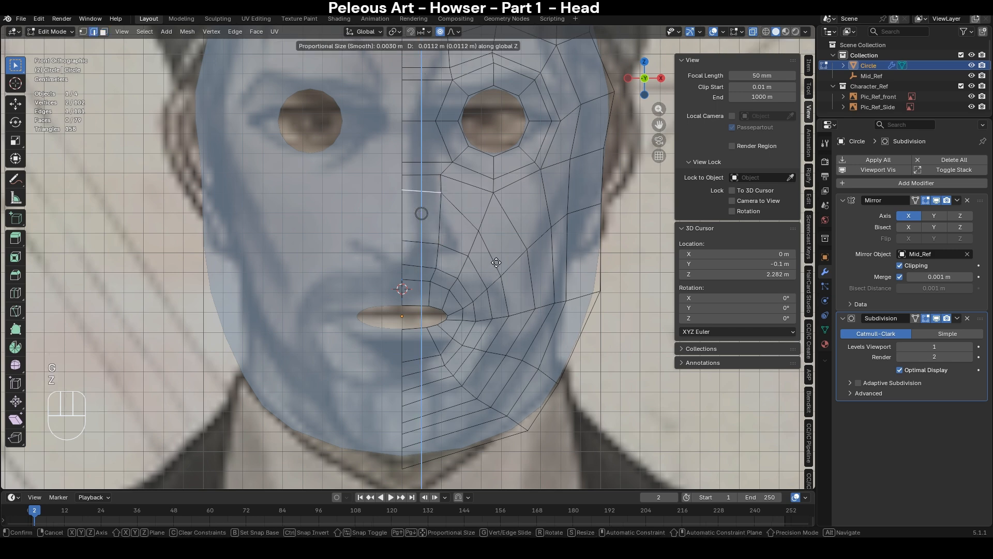
{"action": "right_click", "coordinate": [496, 263]}
- Slide the vertices of the next cheek loop, from beside the nose down past the mouth corner, outward one by one
{"action": "key", "text": "1"}
{"action": "left_click", "coordinate": [476, 226]}
{"action": "key", "text": "g"}
{"action": "key", "text": "g"}
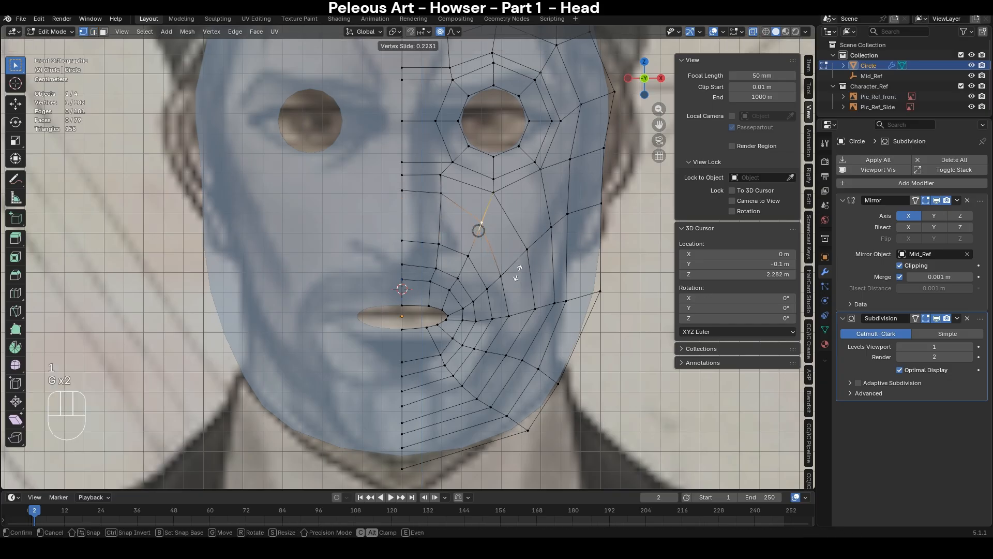
{"action": "left_click", "coordinate": [520, 265]}
{"action": "key", "text": "g"}
{"action": "key", "text": "g"}
{"action": "key", "text": "g"}
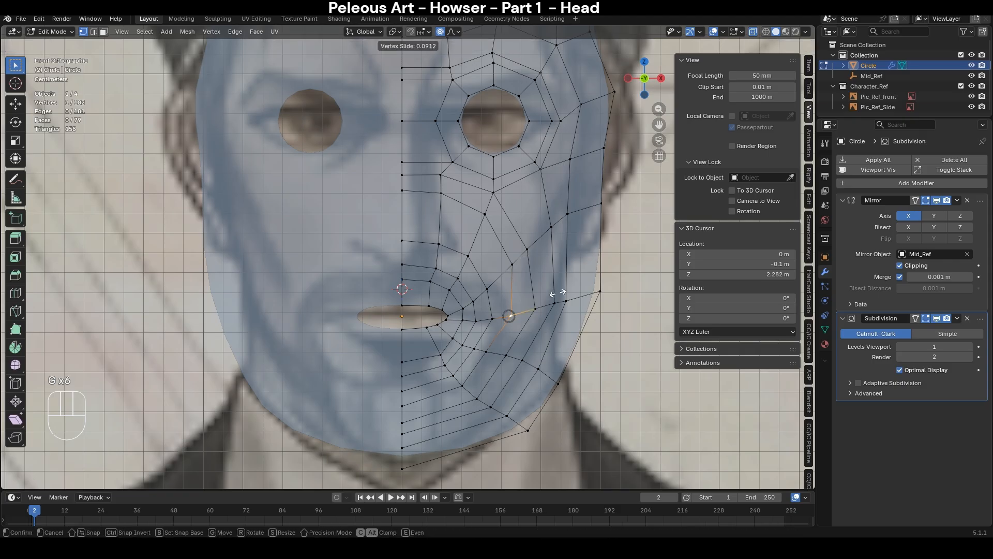
{"action": "key", "text": "g"}
{"action": "key", "text": "g"}
{"action": "left_click", "coordinate": [551, 270]}
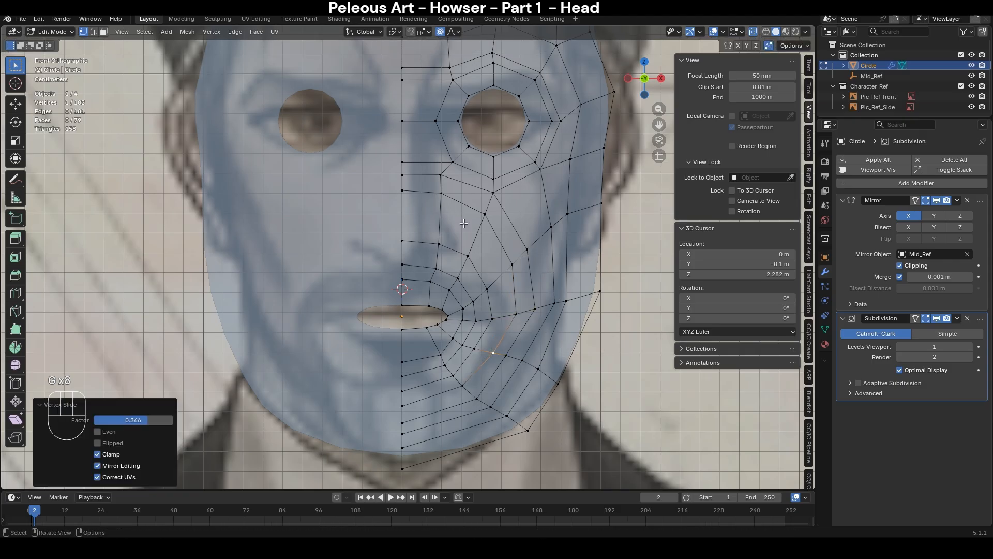
- Slide the edge loop running from the lower nose around the mouth to the chin outward to even the spacing
{"action": "key", "text": "2"}
{"action": "left_click", "coordinate": [456, 239], "text": "alt"}
{"action": "key", "text": "g"}
{"action": "key", "text": "g"}
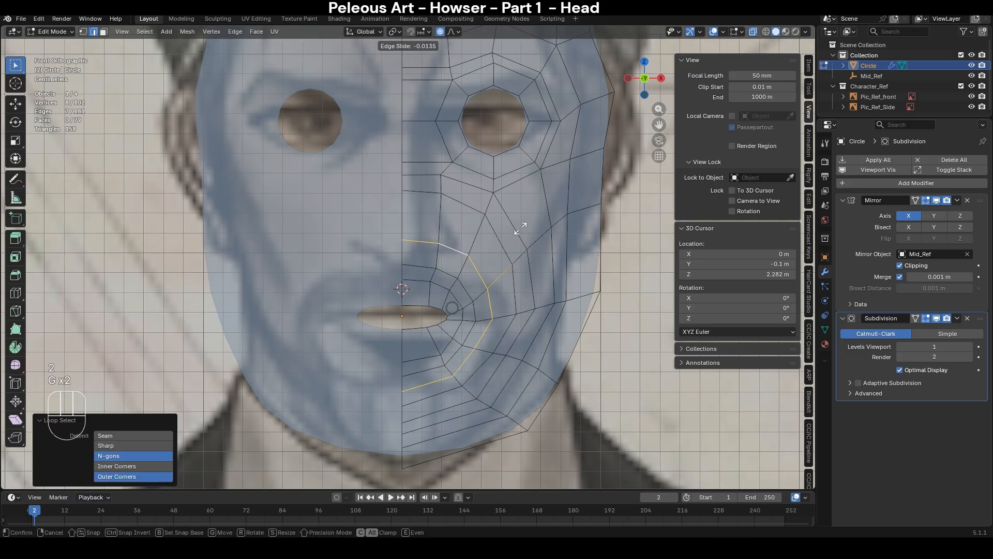
{"action": "left_click", "coordinate": [527, 225]}
- Slide the next inner mouth loop passing under the nose outward as well, then clear the selection
{"action": "left_click", "coordinate": [445, 271], "text": "alt"}
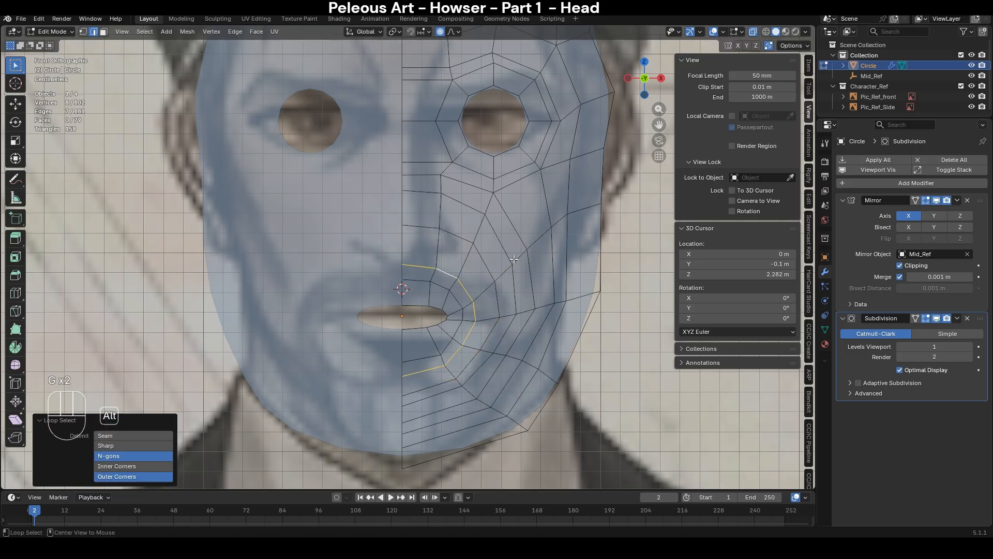
{"action": "key", "text": "g"}
{"action": "key", "text": "g"}
{"action": "left_click", "coordinate": [561, 242]}
{"action": "left_click", "coordinate": [628, 447]}
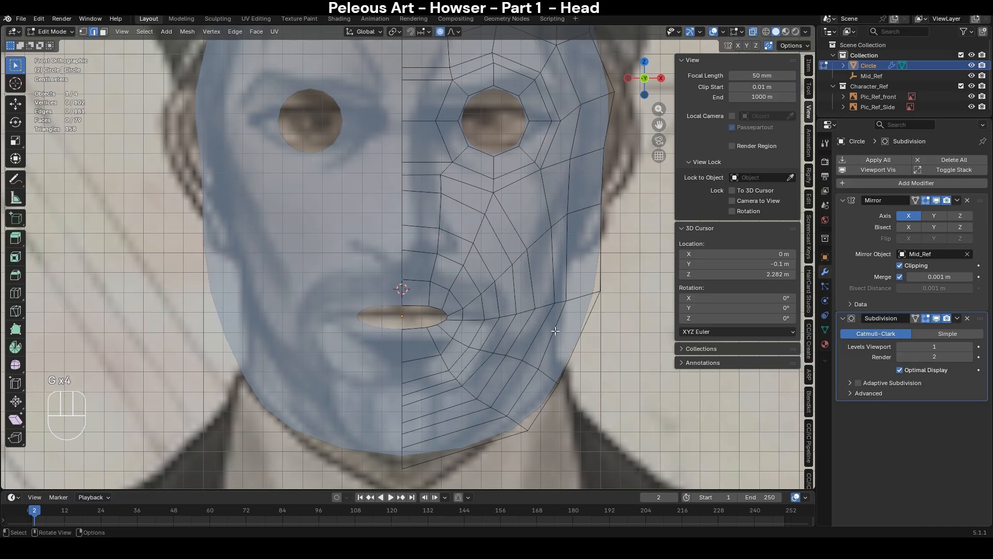
{"action": "key", "text": "ctrl+r"}
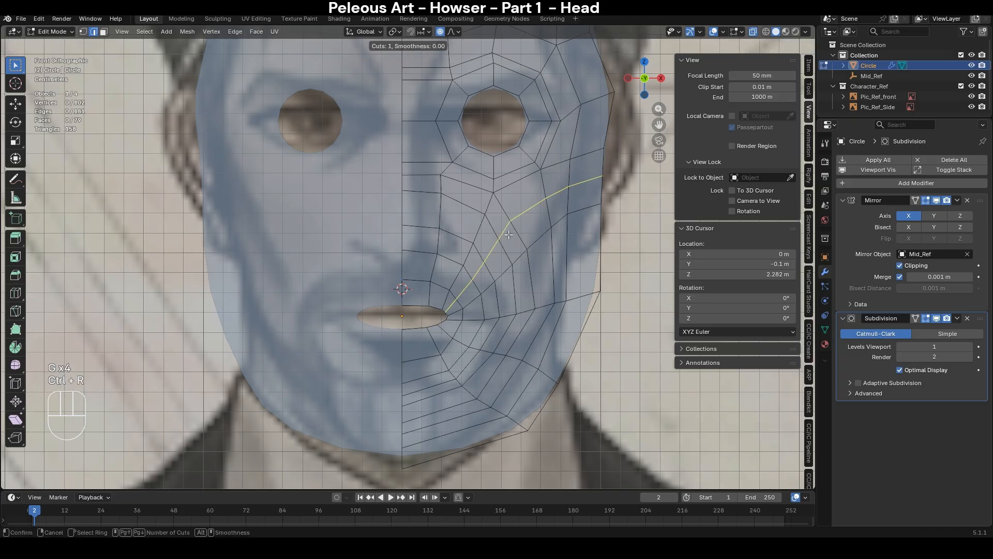
{"action": "right_click", "coordinate": [519, 261]}
{"action": "key", "text": "ctrl+r"}
{"action": "right_click", "coordinate": [505, 279]}
{"action": "scroll", "coordinate": [433, 202], "scroll_direction": "up", "scroll_amount": 3}
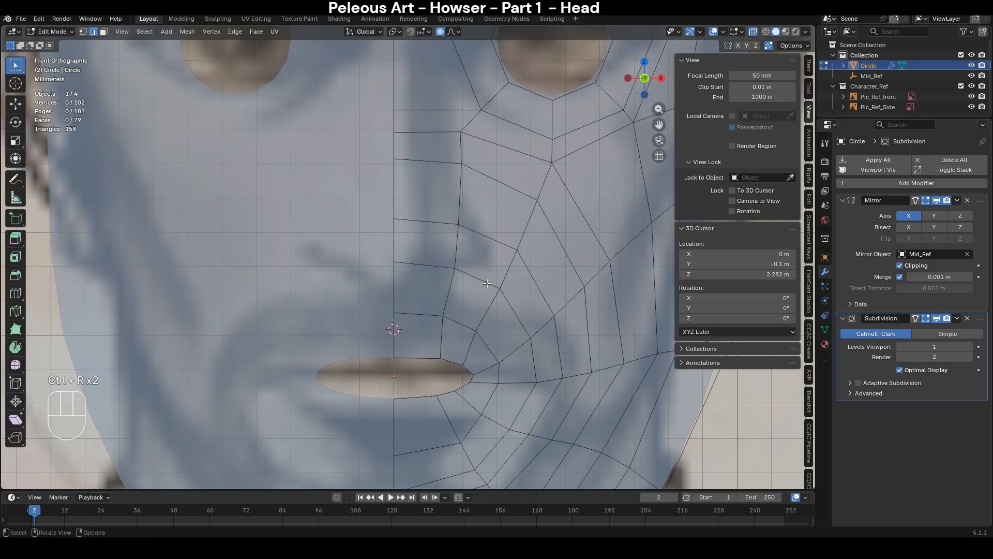
{"action": "scroll", "coordinate": [424, 199], "scroll_direction": "down", "scroll_amount": 3}
- Select the stacked faces along the nose's centre line in face mode, leaving out the uppermost one
{"action": "key", "text": "3"}
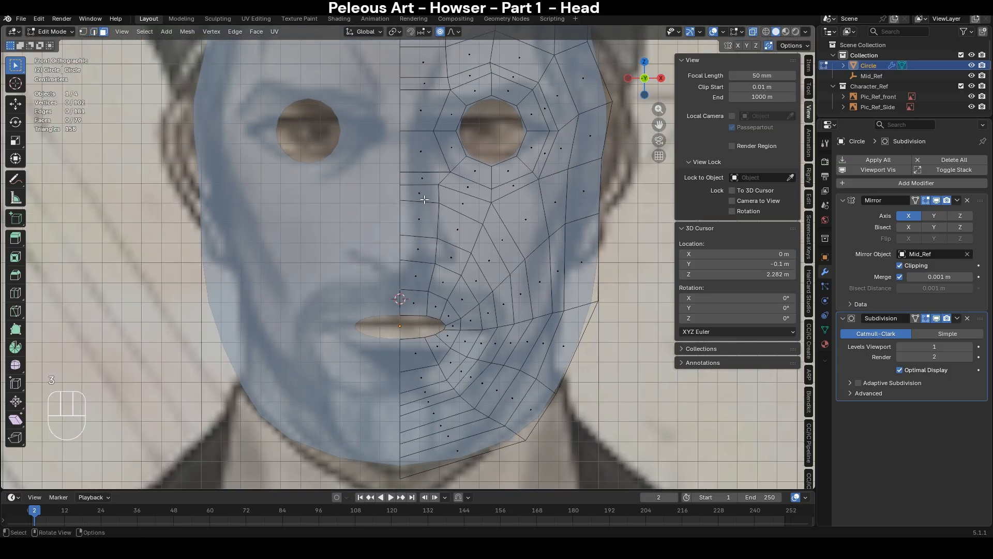
{"action": "left_click", "coordinate": [418, 197]}
{"action": "left_click", "coordinate": [422, 240], "text": "shift"}
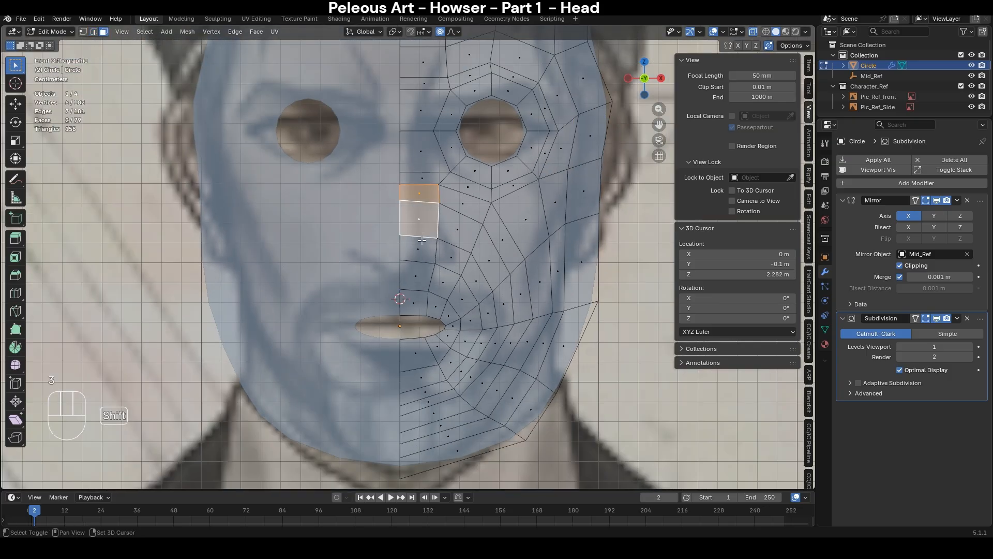
{"action": "left_click", "coordinate": [421, 249], "text": "shift"}
{"action": "scroll", "coordinate": [547, 292], "scroll_direction": "down", "scroll_amount": 1}
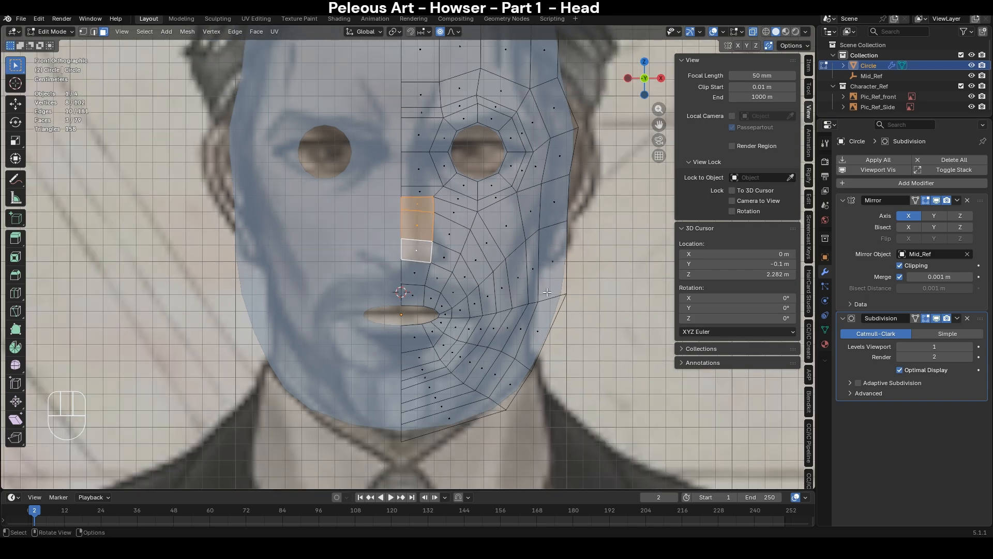
{"action": "mouse_move", "coordinate": [547, 293]}
{"action": "middle_mouse_down"}
{"action": "mouse_move", "coordinate": [556, 293]}
{"action": "mouse_move", "coordinate": [538, 296]}
{"action": "middle_mouse_up"}
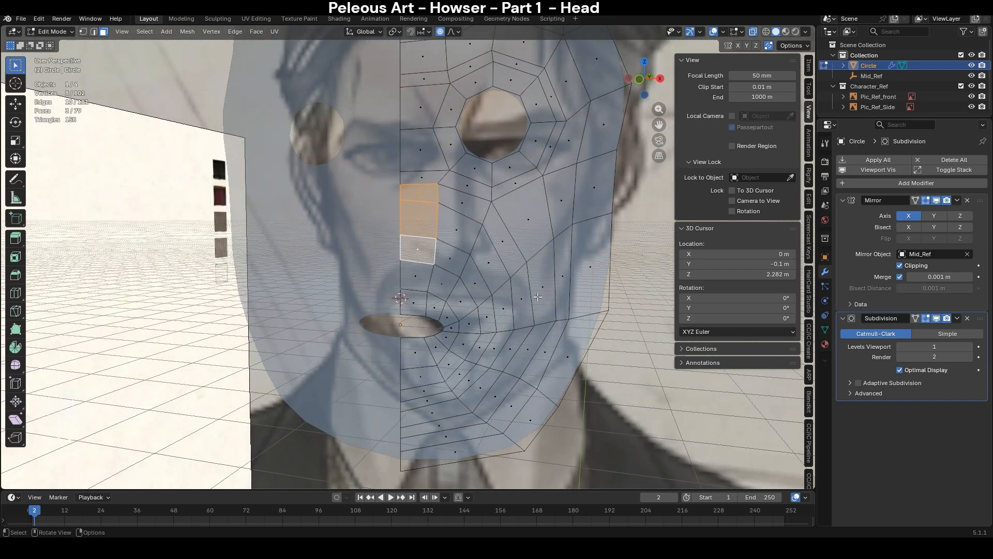
{"action": "key", "text": "KP_2"}
{"action": "key", "text": "KP_1"}
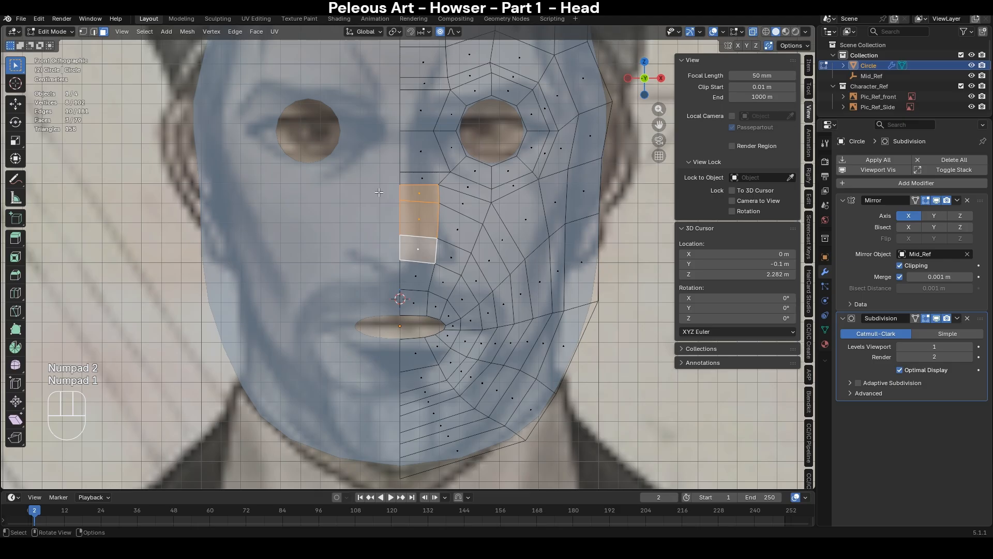
{"action": "key", "text": "c"}
{"action": "middle_click", "coordinate": [425, 171]}
{"action": "right_click", "coordinate": [425, 170]}
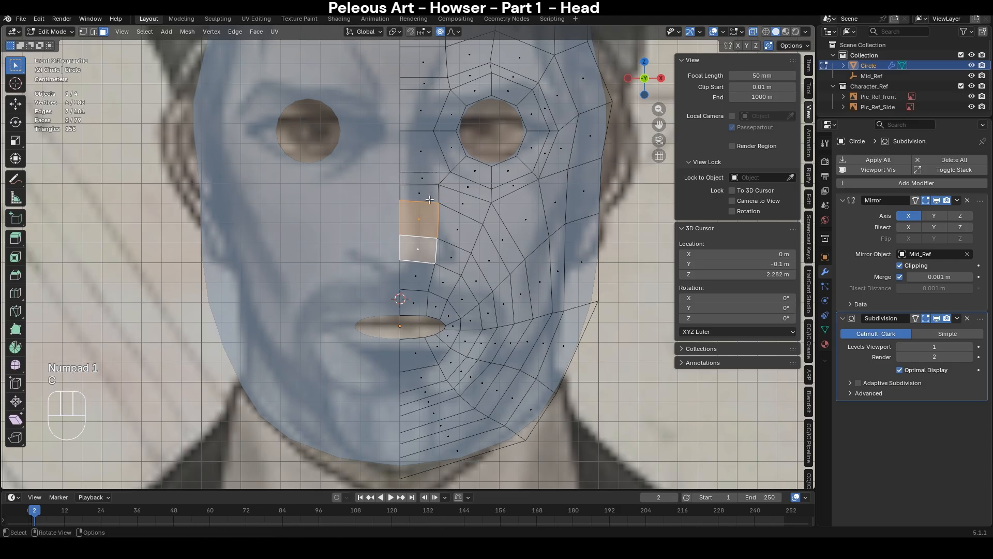
- Slide the horizontal edge across the middle of the nose slightly downward, keeping it on the surface
{"action": "key", "text": "2"}
{"action": "left_click", "coordinate": [426, 202]}
{"action": "key", "text": "g"}
{"action": "key", "text": "g"}
{"action": "left_click", "coordinate": [488, 170]}
{"action": "key", "text": "3"}
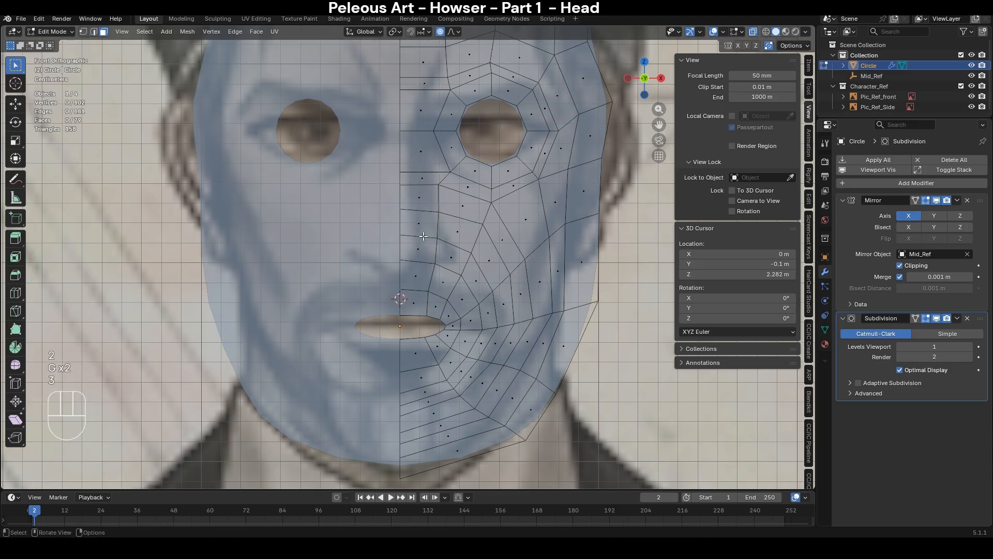
- Select the two adjoining faces on the lower nose beside the centre line
{"action": "left_click", "coordinate": [422, 222]}
{"action": "left_click", "coordinate": [422, 243], "text": "shift"}
{"action": "scroll", "coordinate": [543, 282], "scroll_direction": "down", "scroll_amount": 3}
{"action": "scroll", "coordinate": [543, 282], "scroll_direction": "up", "scroll_amount": 3}
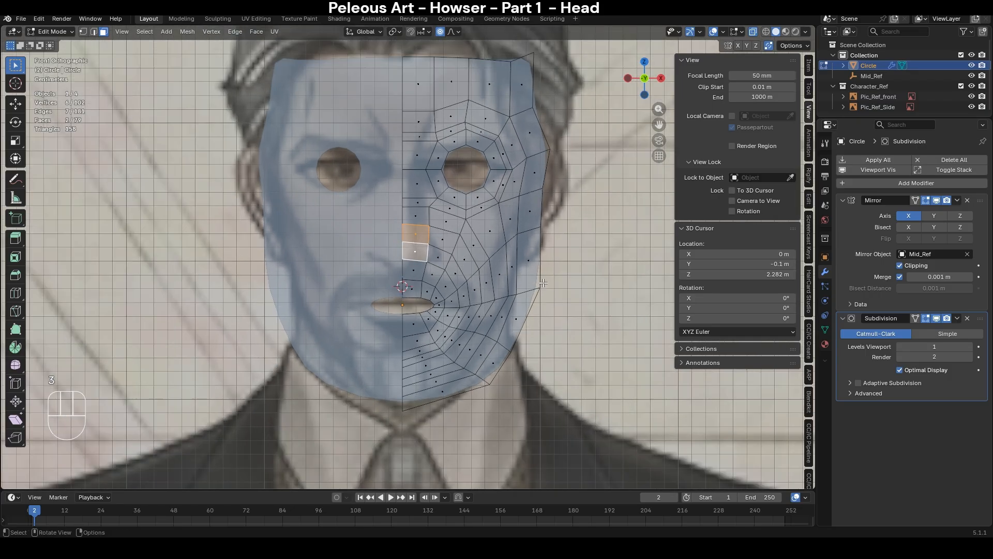
- Move the side reference image about -0.033 m along Y in Object Mode, against the face mesh's profile
{"action": "key", "text": "KP_3"}
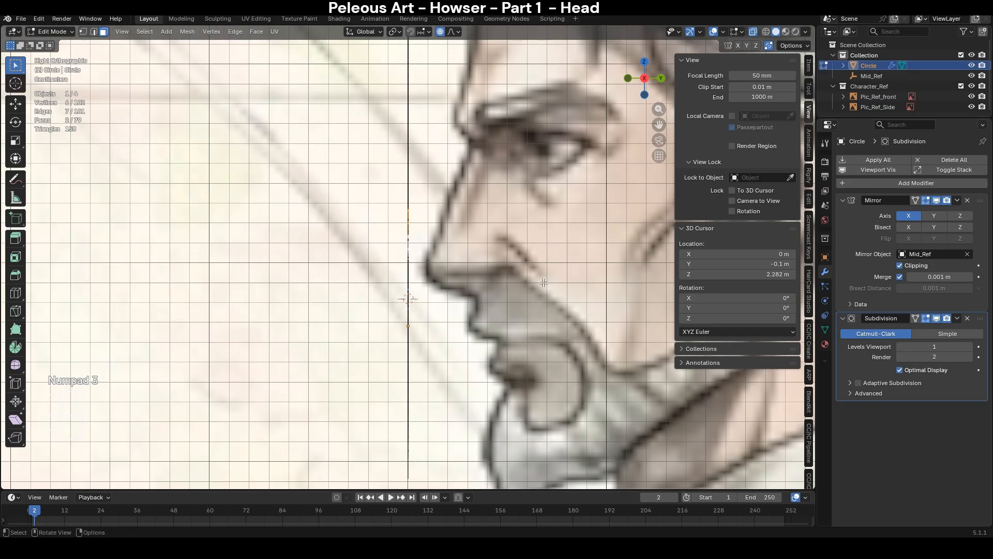
{"action": "middle_click_drag", "start_coordinate": [543, 282], "coordinate": [454, 283]}
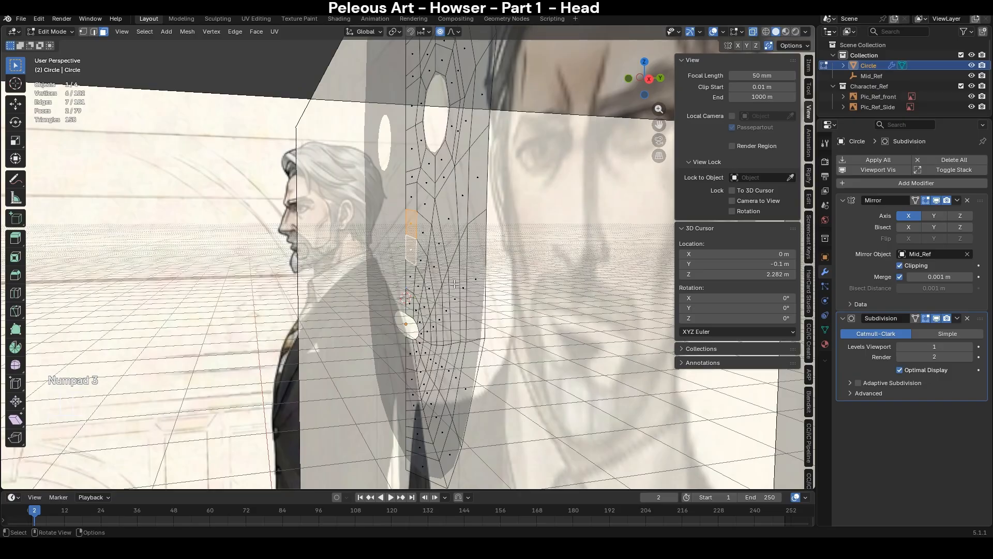
{"action": "key", "text": "KP_3"}
{"action": "scroll", "coordinate": [449, 287], "scroll_direction": "down", "scroll_amount": 6}
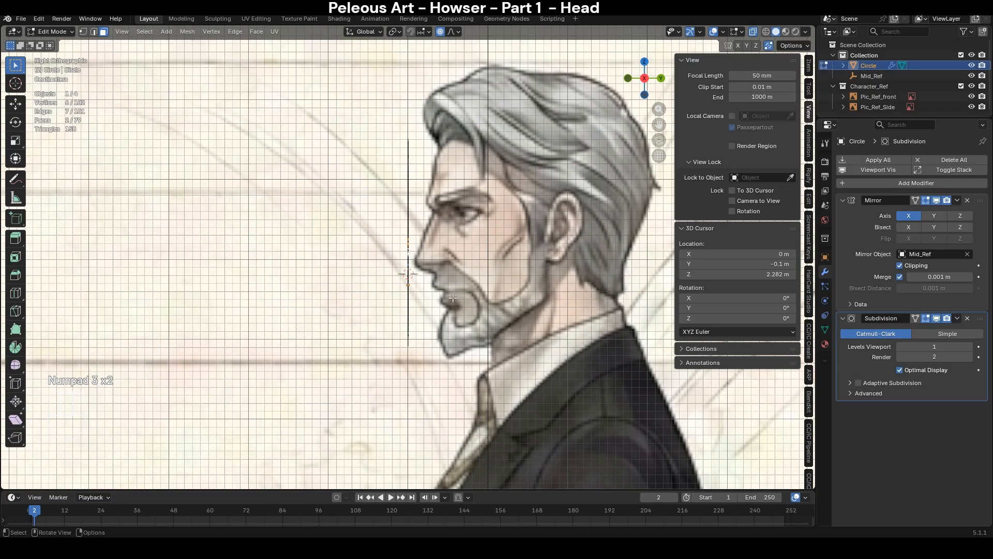
{"action": "scroll", "coordinate": [456, 298], "scroll_direction": "up", "scroll_amount": 3}
{"action": "key", "text": "ctrl+Tab"}
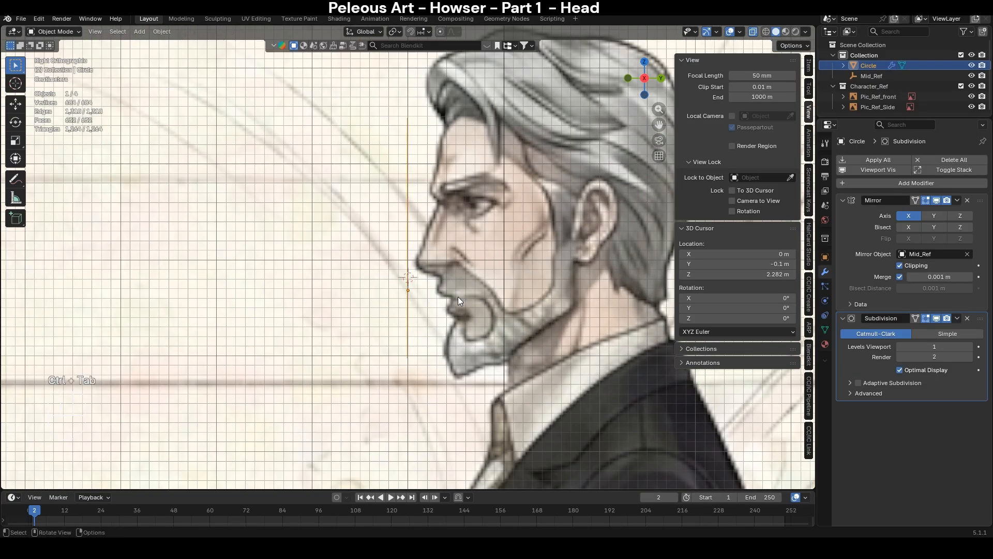
{"action": "left_click", "coordinate": [458, 299]}
{"action": "key", "text": "g"}
{"action": "key", "text": "y"}
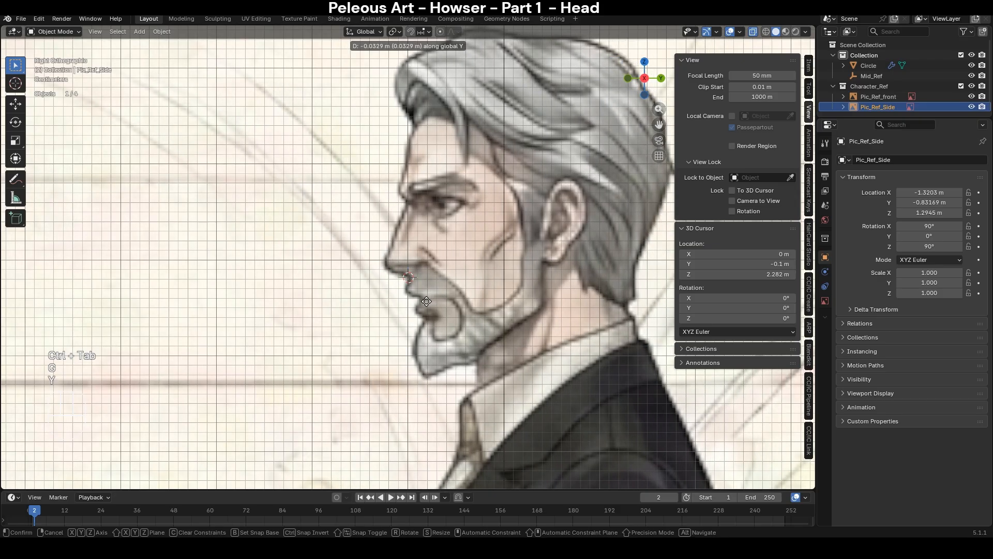
{"action": "left_click", "coordinate": [426, 301]}
- Return to editing the face mesh with X-ray off and compare the selected nose faces with the side reference
{"action": "key", "text": "alt+z"}
{"action": "middle_click_drag", "start_coordinate": [427, 301], "coordinate": [418, 276]}
{"action": "left_click", "coordinate": [435, 257]}
{"action": "key", "text": "z"}
{"action": "key", "text": "KP_1"}
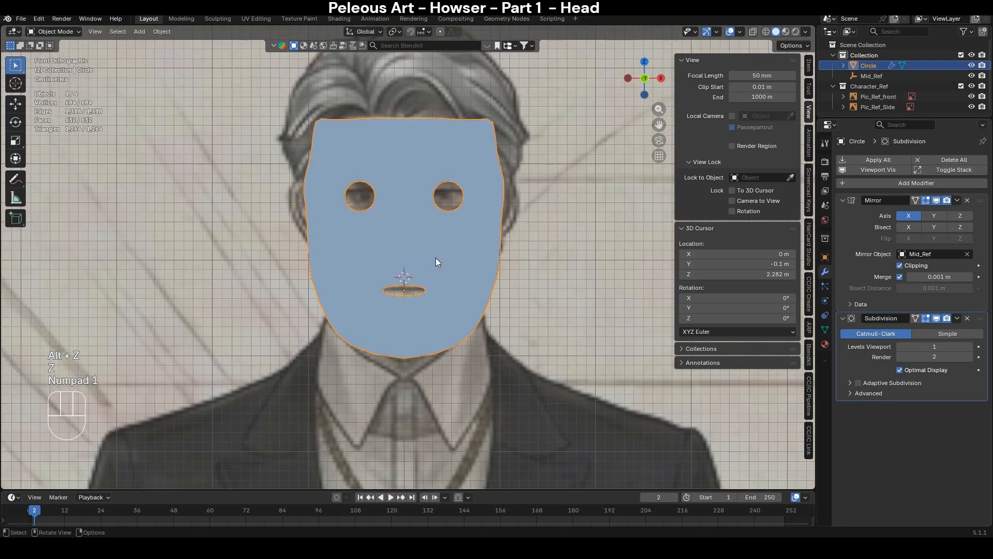
{"action": "key", "text": "Tab"}
{"action": "key", "text": "KP_3"}
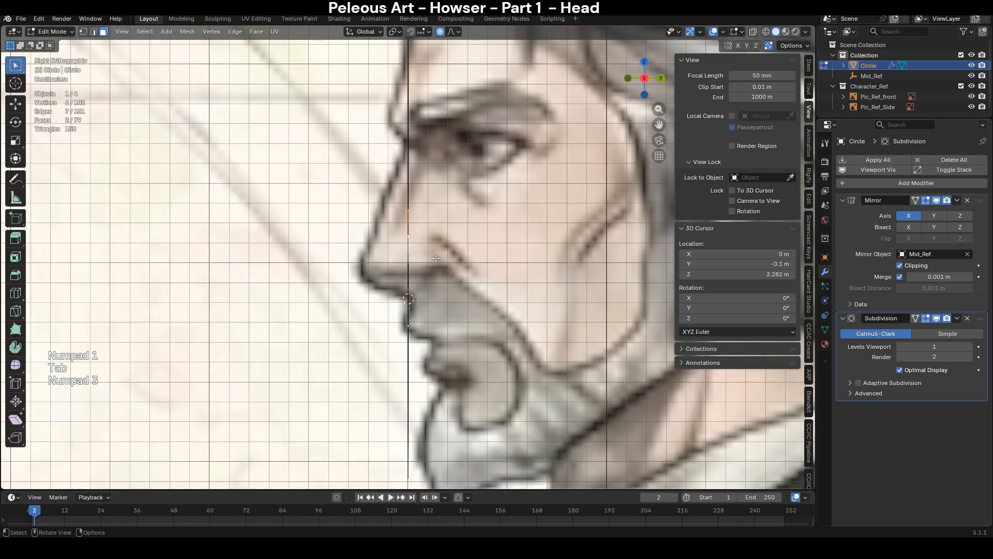
{"action": "key", "text": "KP_1"}
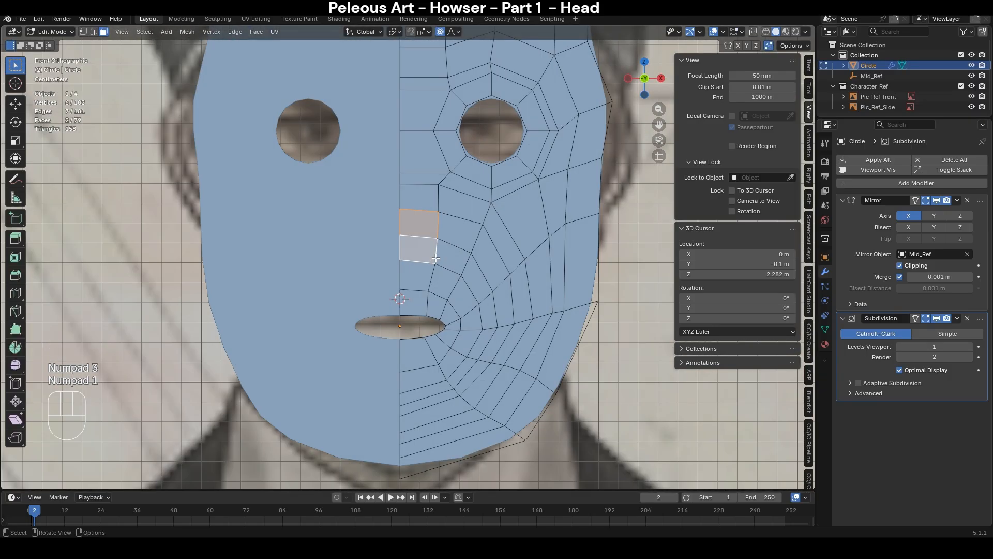
- Try insetting the two nose faces with a thickness of 0.1204 m, test the Individual option, and undo the inset
{"action": "scroll", "coordinate": [436, 257], "scroll_direction": "up", "scroll_amount": 1}
{"action": "key", "text": "i"}
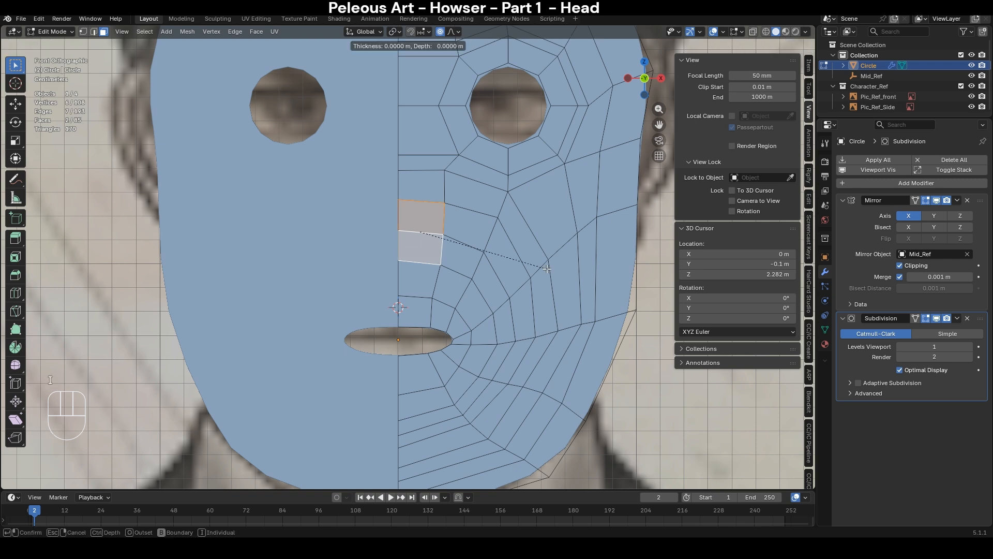
{"action": "left_click", "coordinate": [508, 284]}
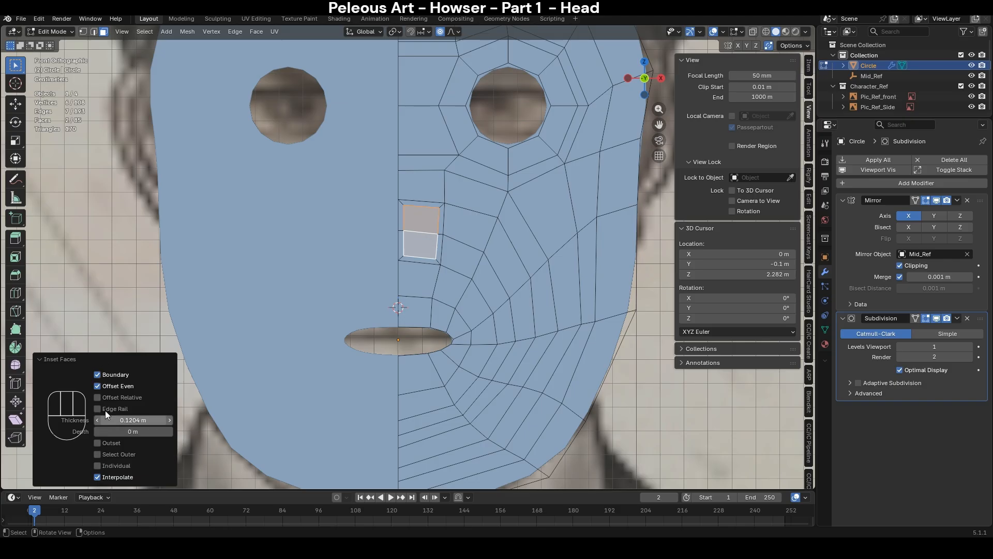
{"action": "left_click", "coordinate": [98, 465]}
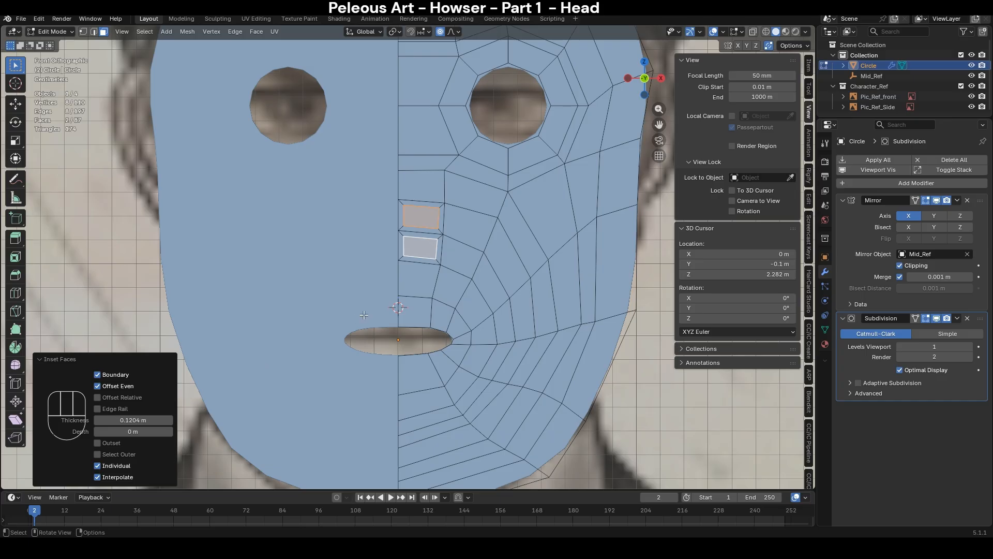
{"action": "left_click", "coordinate": [97, 466]}
{"action": "key", "text": "ctrl+z"}
{"action": "key", "text": "ctrl+z"}
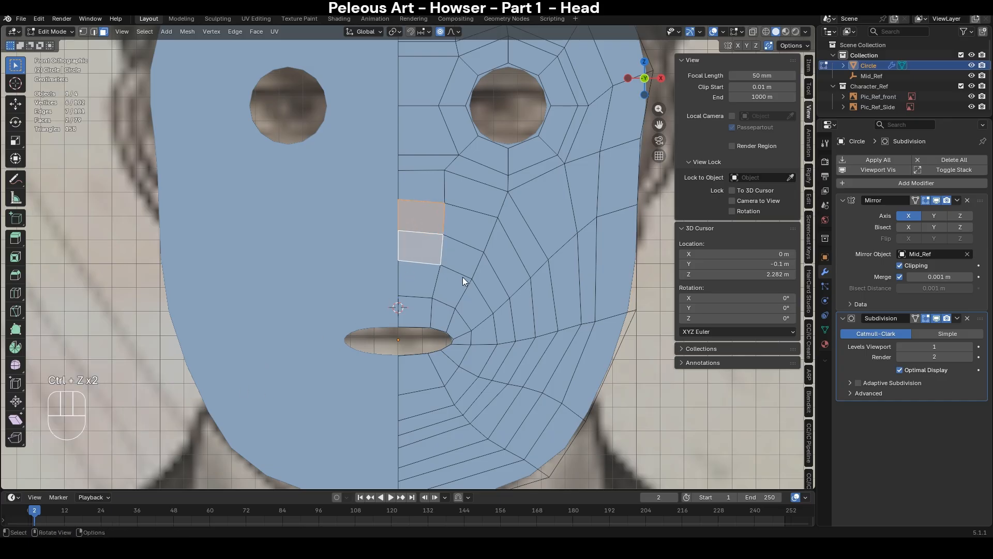
- Inset the two nose faces with a thickness of 0.1277 m and Boundary disabled so they stay on the centre line
{"action": "key", "text": "i"}
{"action": "left_click", "coordinate": [526, 275]}
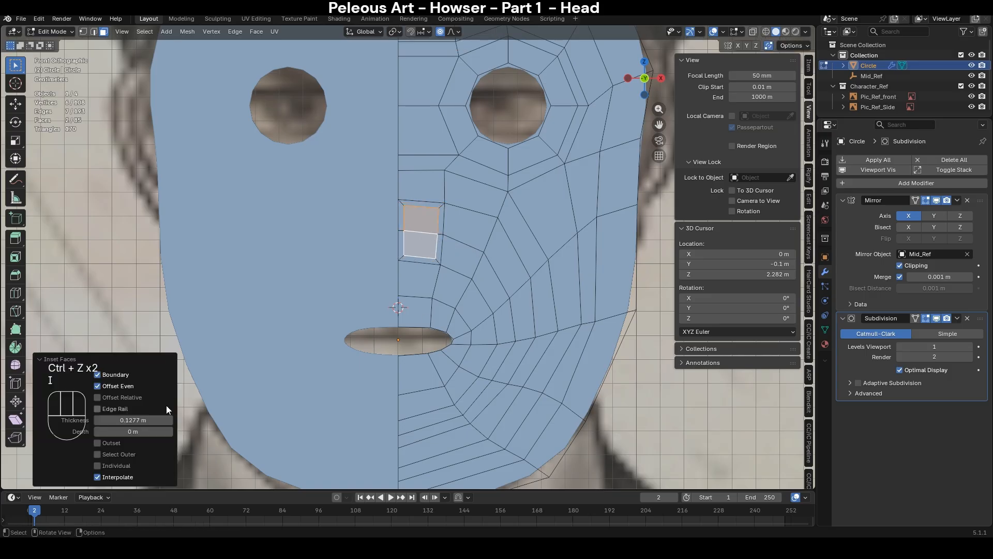
{"action": "left_click", "coordinate": [98, 373]}
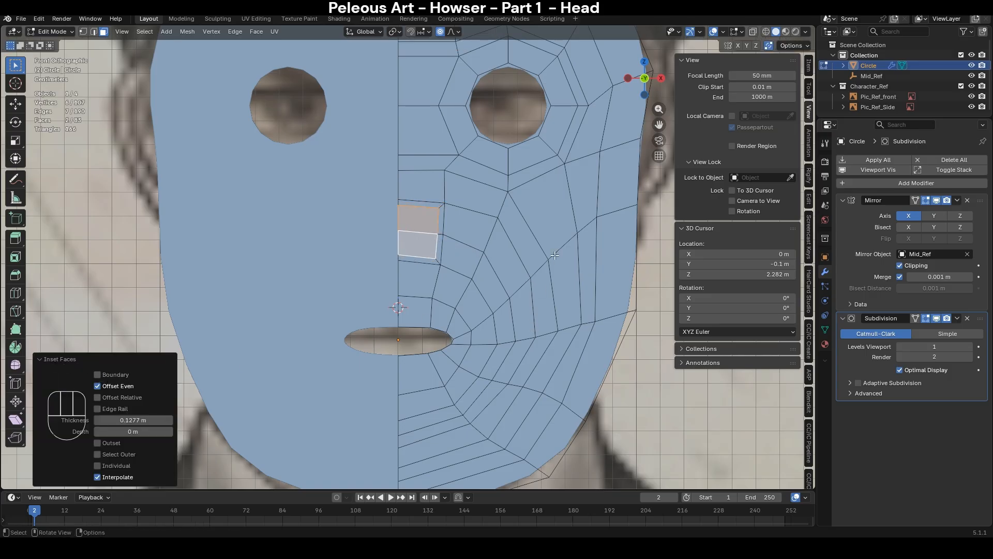
- Try pulling the inset nose faces -0.016209 m along Y, compare them with the side reference, and undo the move
{"action": "key", "text": "KP_3"}
{"action": "key", "text": "alt+z"}
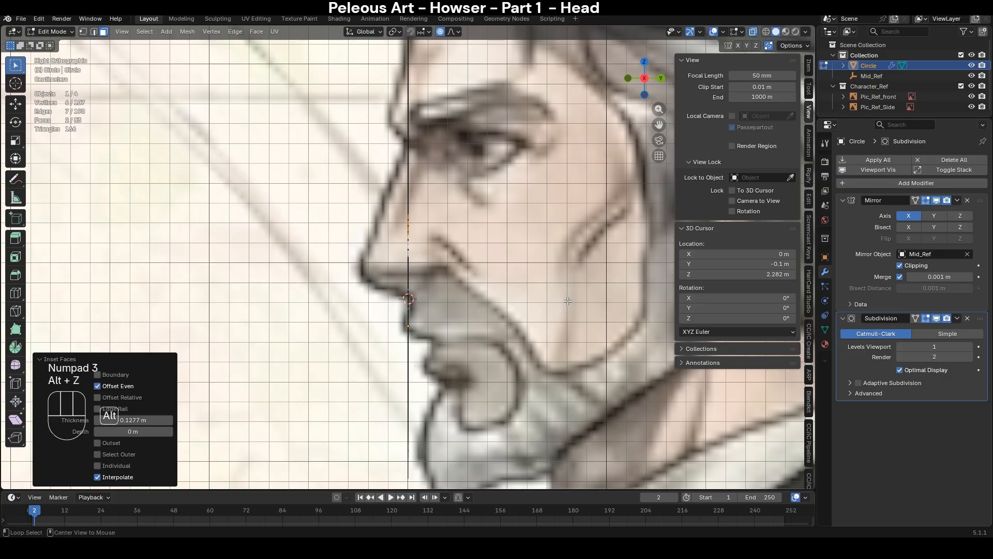
{"action": "key", "text": "alt+z"}
{"action": "middle_click_drag", "start_coordinate": [568, 301], "coordinate": [523, 286]}
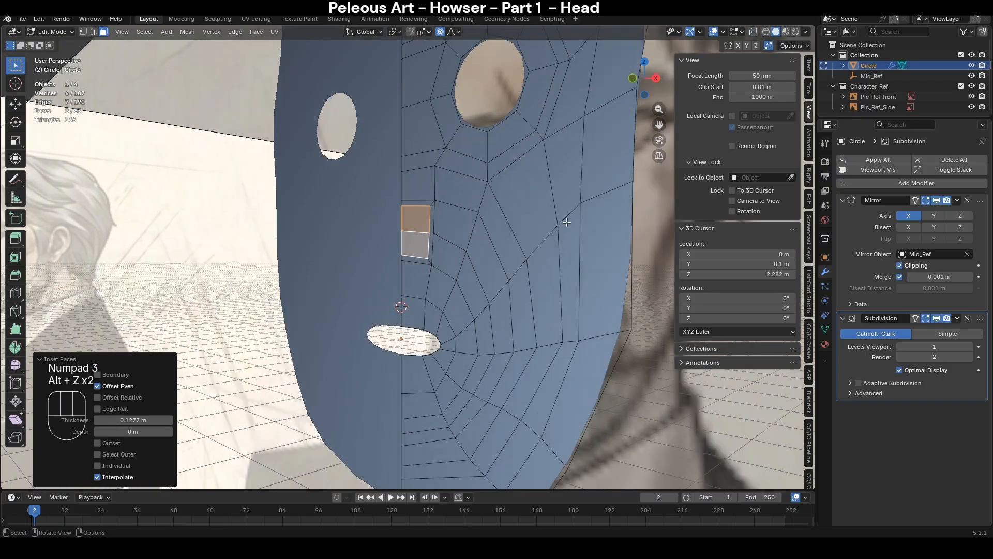
{"action": "key", "text": "g"}
{"action": "key", "text": "y"}
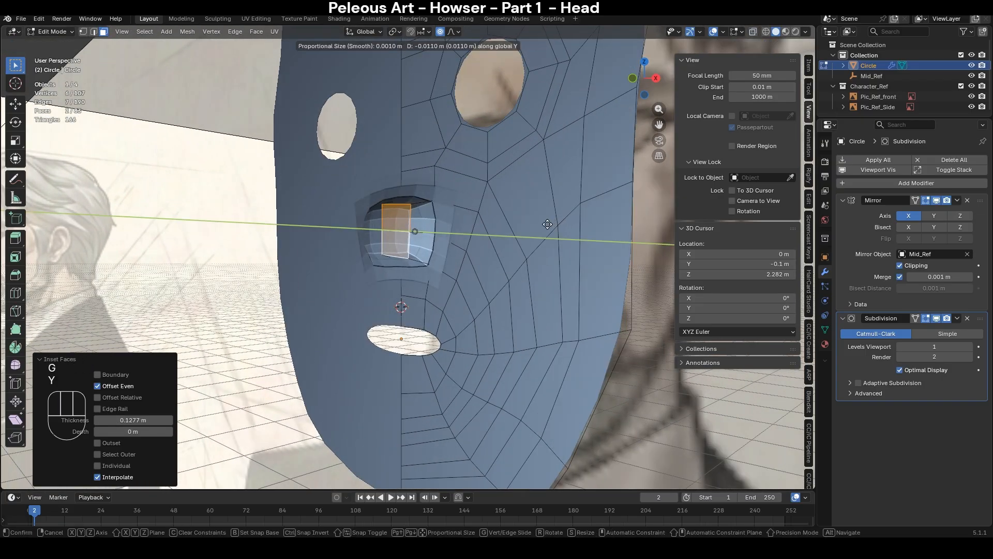
{"action": "left_click", "coordinate": [538, 226]}
{"action": "key", "text": "alt+z"}
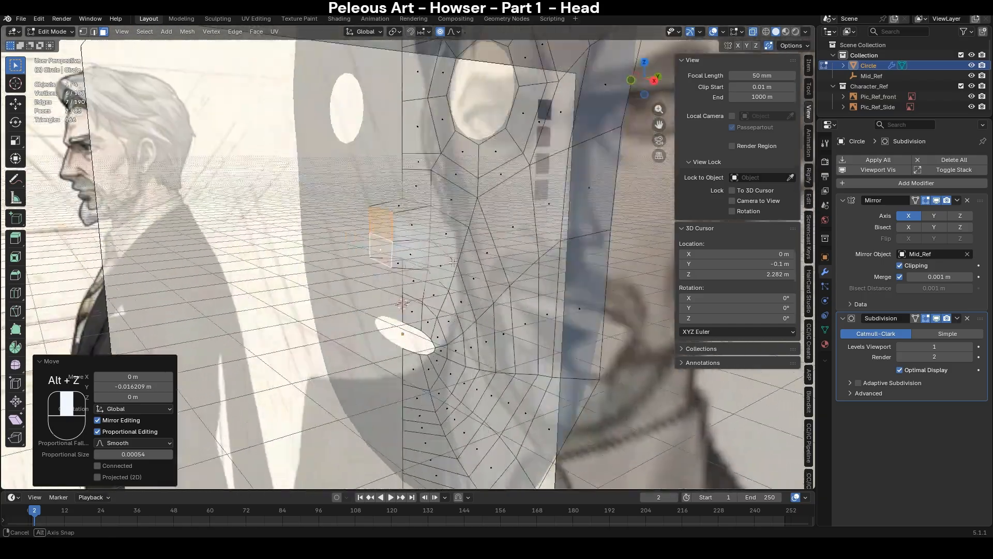
{"action": "key", "text": "KP_3"}
{"action": "key", "text": "alt+z"}
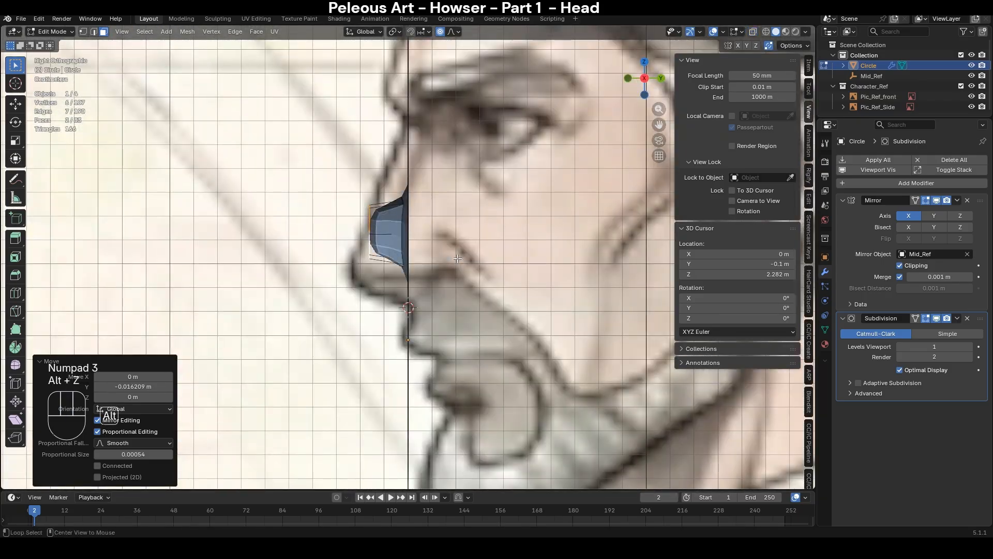
{"action": "key", "text": "KP_1"}
{"action": "key", "text": "ctrl+z"}
- Move the inset faces to the nose tip of the side reference, about -0.0247 m in Y and -0.0148 m in Z
{"action": "key", "text": "KP_3"}
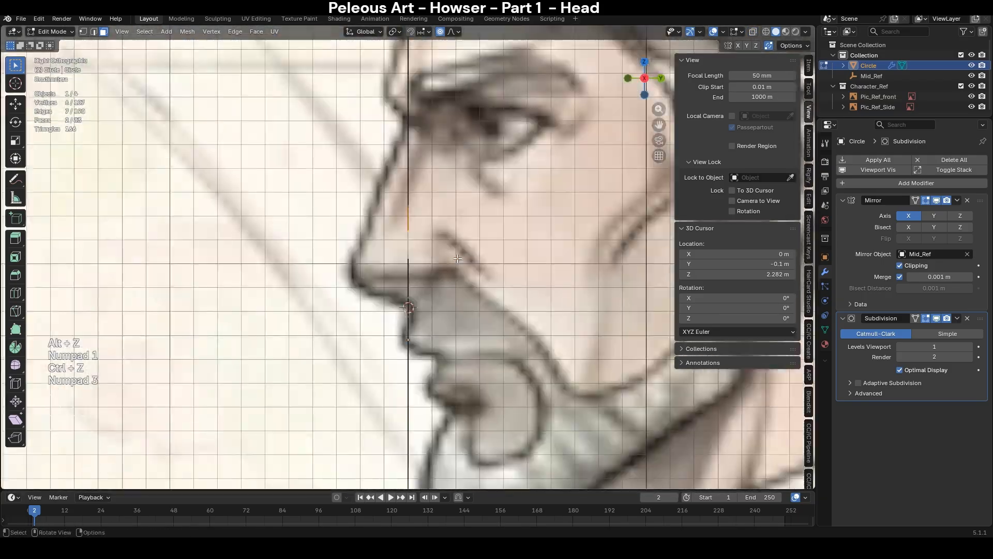
{"action": "key", "text": "g"}
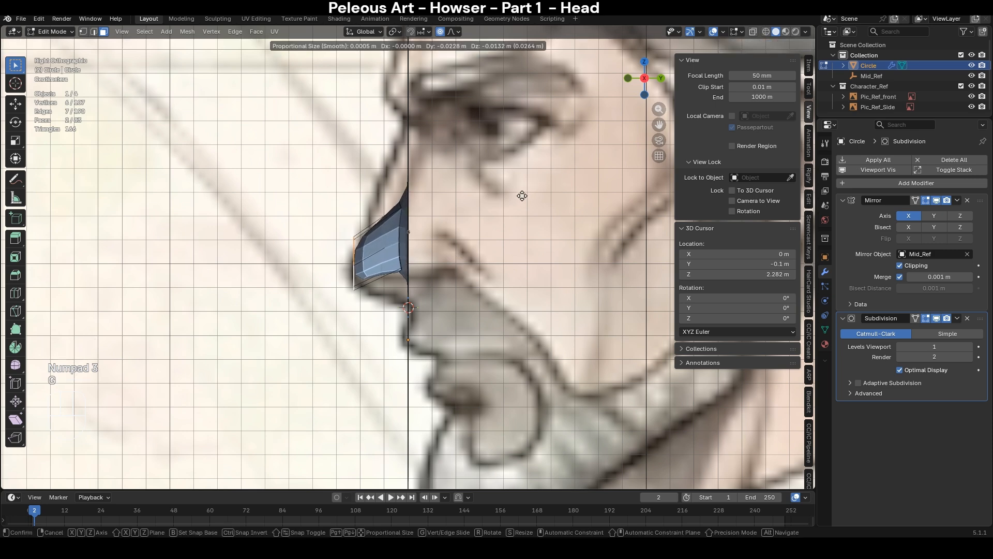
{"action": "left_click", "coordinate": [520, 196]}
- Add one centred edge loop around the protruding nose, between its base and the tip faces
{"action": "key", "text": "ctrl+r"}
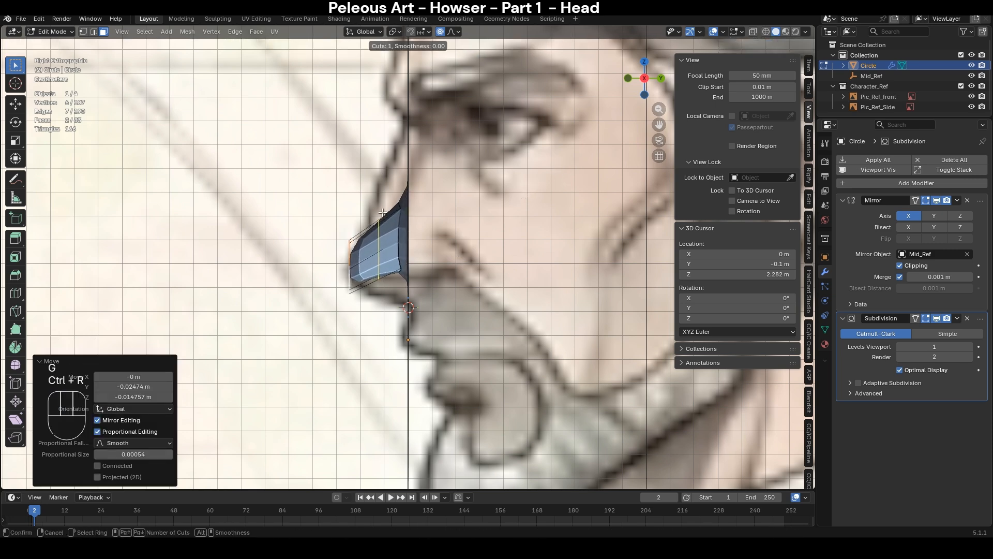
{"action": "left_click", "coordinate": [382, 214]}
{"action": "right_click", "coordinate": [382, 212]}
- Select the centre-line vertices along the nose bridge with X-ray on, in vertex mode, and return to the side view
{"action": "key", "text": "1"}
{"action": "middle_click_drag", "start_coordinate": [382, 218], "coordinate": [403, 199]}
{"action": "key", "text": "KP_3"}
{"action": "key", "text": "alt+z"}
{"action": "left_click", "coordinate": [403, 199], "text": "shift"}
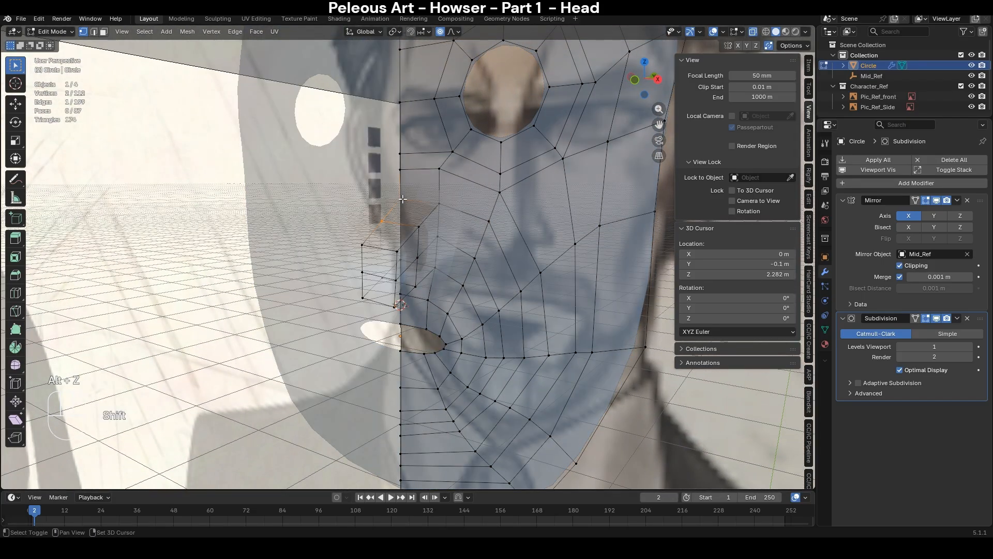
{"action": "left_click", "coordinate": [401, 176], "text": "shift"}
{"action": "key", "text": "KP_3"}
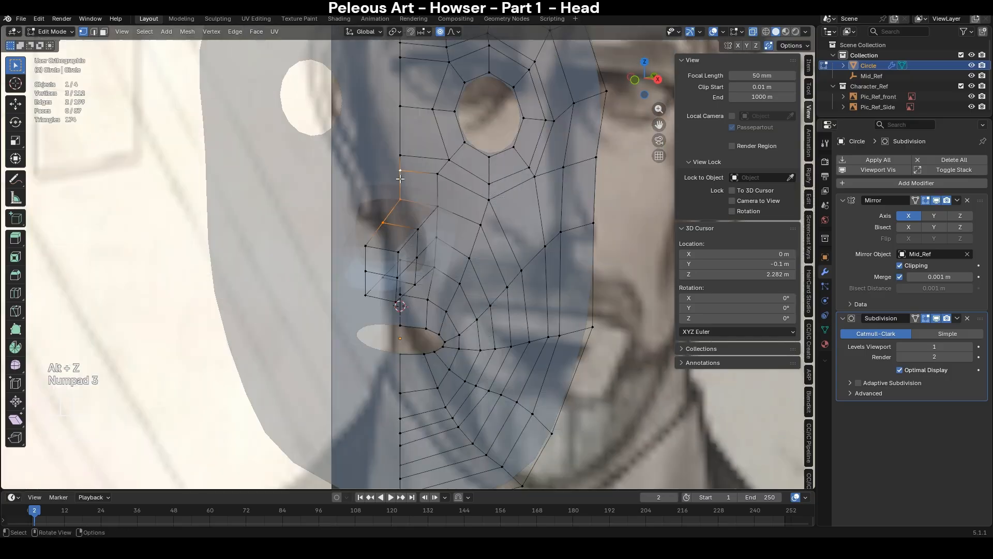
- Move and rotate the nose bridge vertices in side view to follow the reference profile, then pull one bridge vertex about 0.0085 m forward
{"action": "key", "text": "g"}
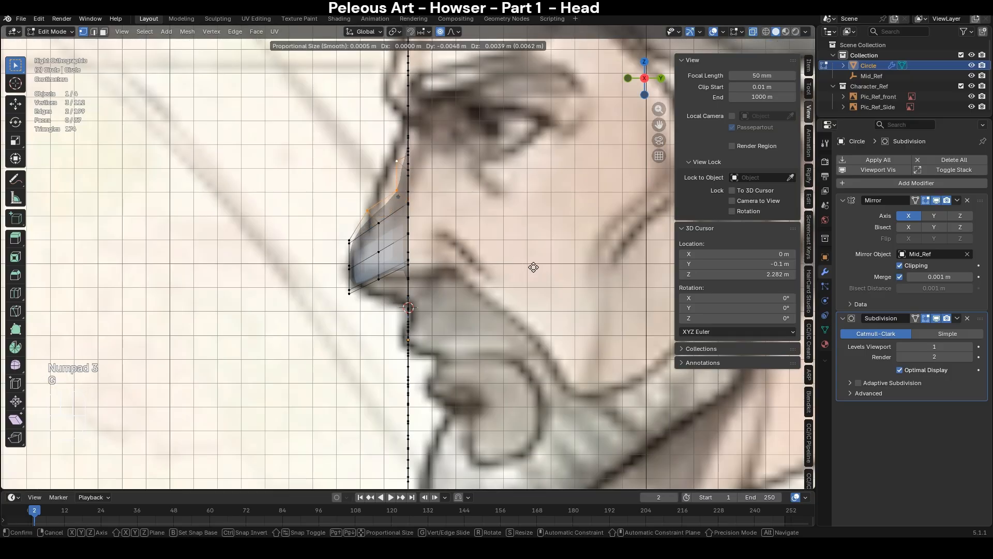
{"action": "left_click", "coordinate": [532, 259]}
{"action": "key", "text": "r"}
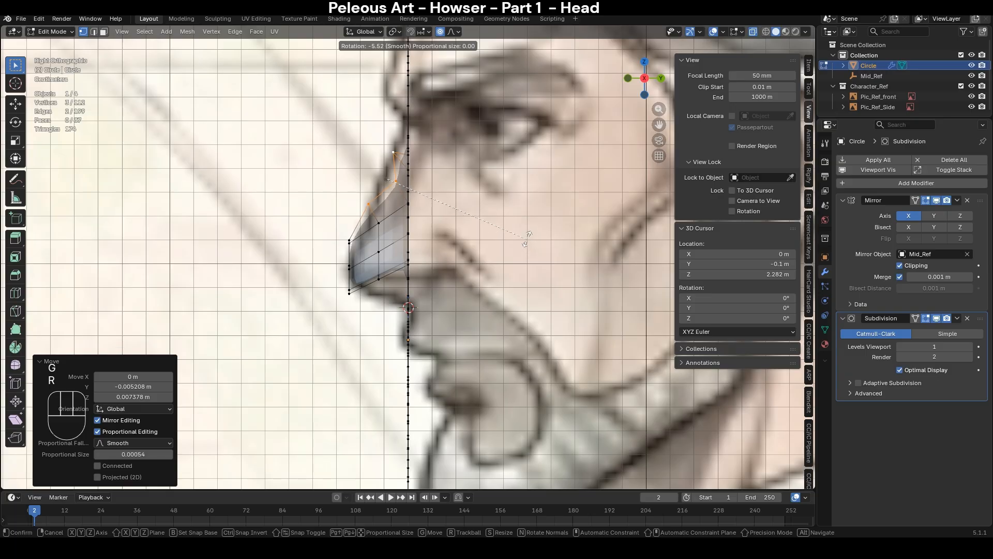
{"action": "key", "text": "g"}
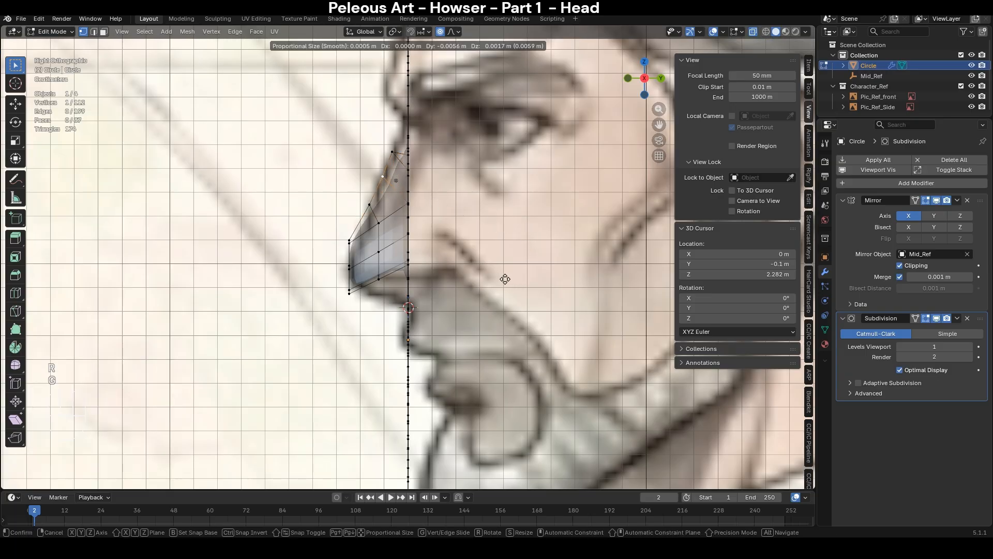
{"action": "left_click", "coordinate": [498, 276]}
{"action": "middle_click_drag", "start_coordinate": [324, 284], "coordinate": [398, 261]}
{"action": "key", "text": "alt+z"}
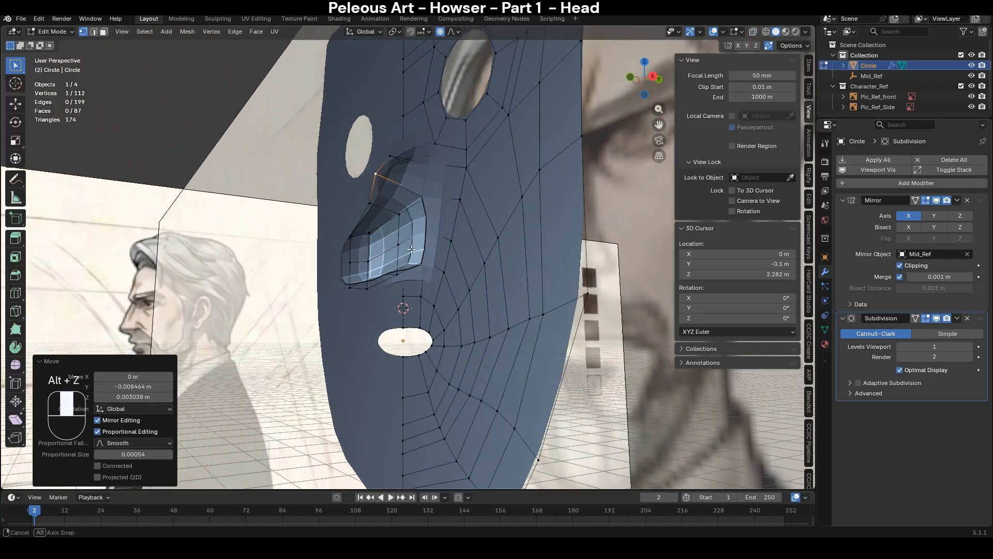
- Undo the nose shaping step by step back to the flat mesh with the two inset nose faces selected
{"action": "key", "text": "KP_1"}
{"action": "key", "text": "ctrl+z"}
{"action": "key", "text": "ctrl+z"}
{"action": "key", "text": "ctrl+z"}
{"action": "key", "text": "ctrl+z"}
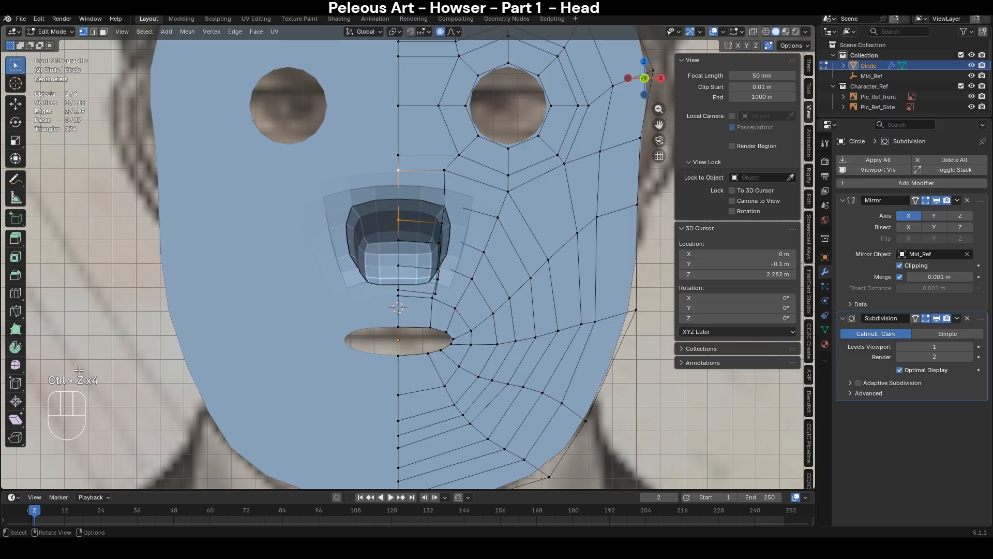
{"action": "key", "text": "ctrl+z"}
{"action": "key", "text": "ctrl+z"}
{"action": "key", "text": "ctrl+z"}
{"action": "key", "text": "ctrl+z"}
{"action": "key", "text": "ctrl+z"}
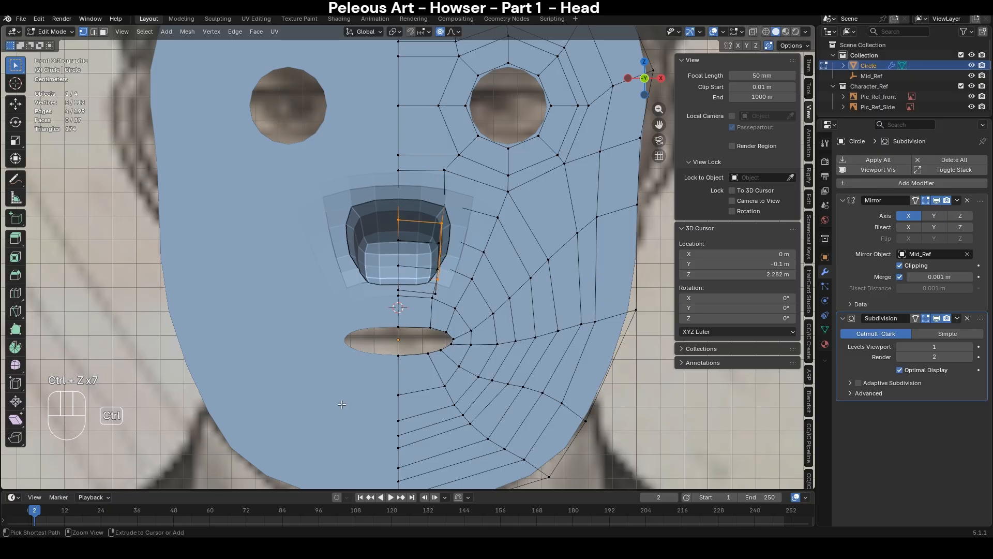
{"action": "key", "text": "ctrl+z"}
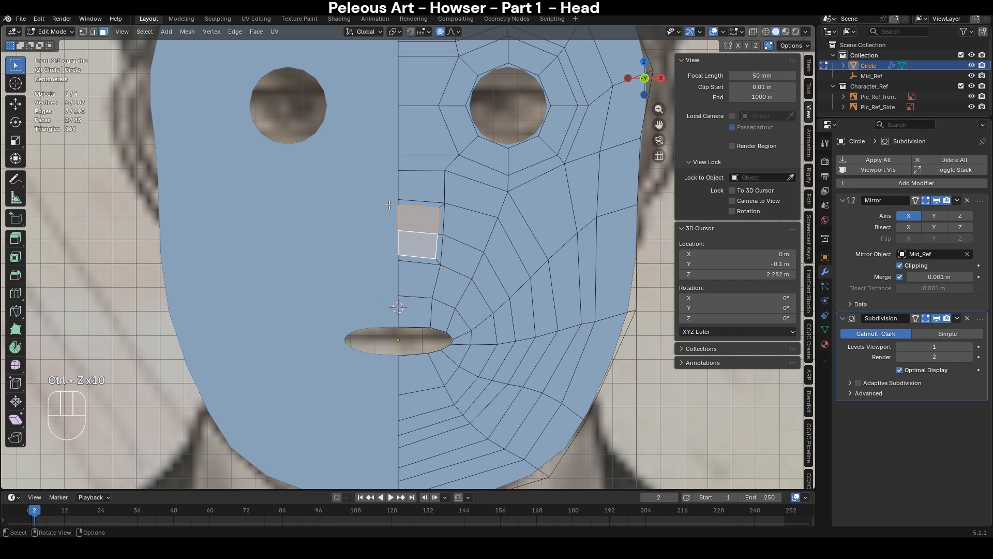
- Edge-slide the loop around the mouth outward towards the base of the nose, by a factor of about 0.61
{"action": "scroll", "coordinate": [488, 277], "scroll_direction": "up", "scroll_amount": 2}
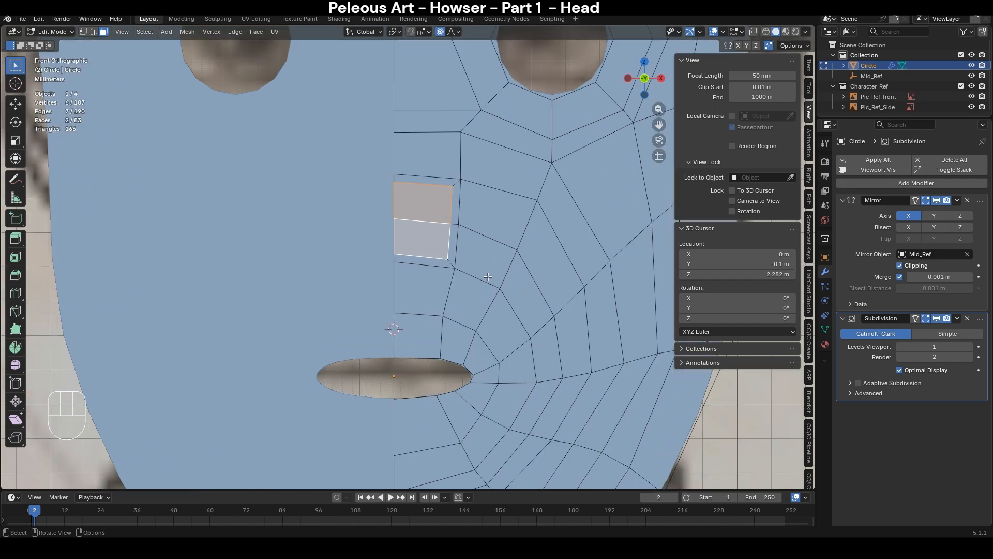
{"action": "key", "text": "KP_3"}
{"action": "key", "text": "KP_1"}
{"action": "scroll", "coordinate": [487, 277], "scroll_direction": "down", "scroll_amount": 2}
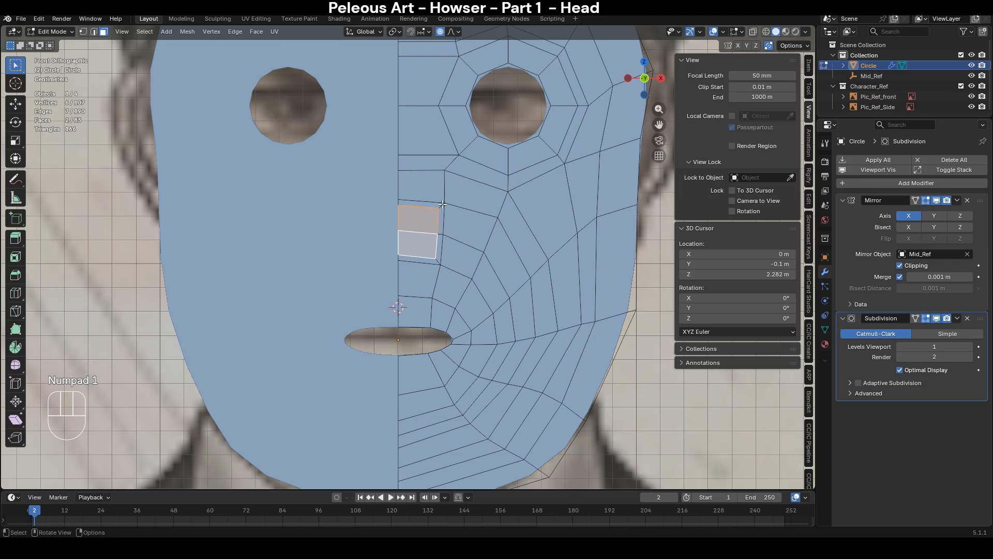
{"action": "key", "text": "2"}
{"action": "left_click", "coordinate": [468, 318], "text": "alt"}
{"action": "key", "text": "g"}
{"action": "key", "text": "g"}
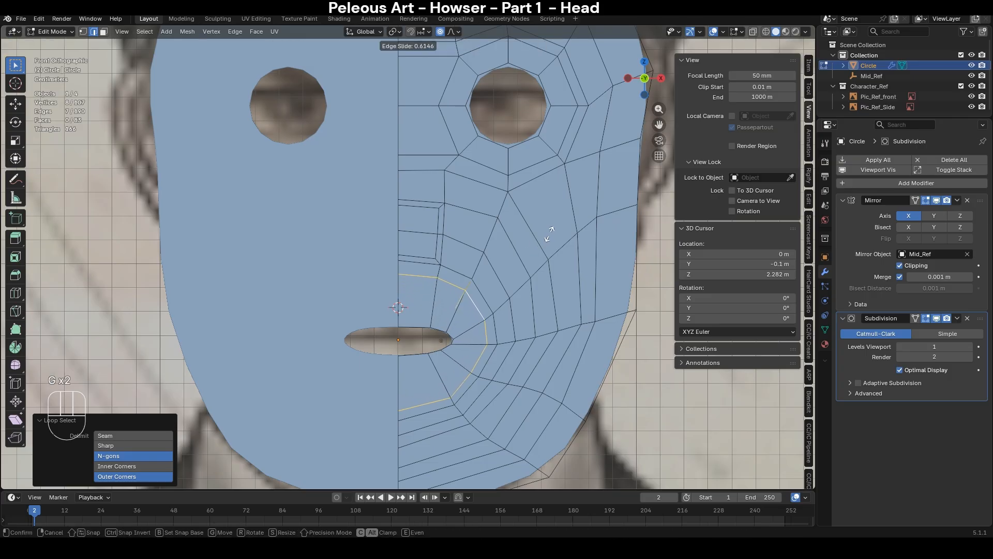
{"action": "left_click", "coordinate": [549, 232]}
- Add one centred loop cut in the widened band around the mouth
{"action": "key", "text": "ctrl+r"}
{"action": "left_click", "coordinate": [497, 301]}
{"action": "right_click", "coordinate": [496, 301]}
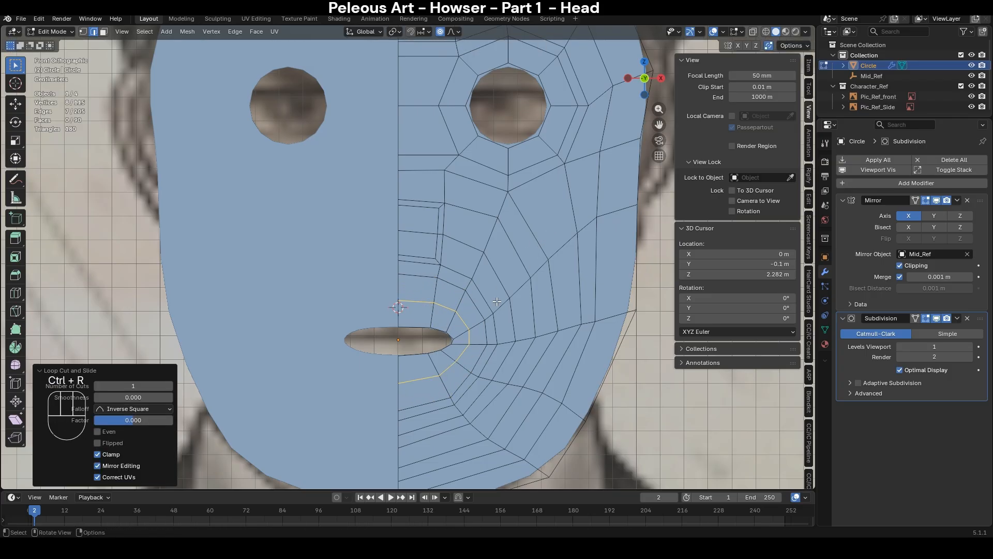
{"action": "left_click", "coordinate": [499, 304]}
- Knife-cut a new edge path from the centre line below the nose, around the nostril wing and back to the centre line across the nose
{"action": "scroll", "coordinate": [476, 307], "scroll_direction": "up", "scroll_amount": 2}
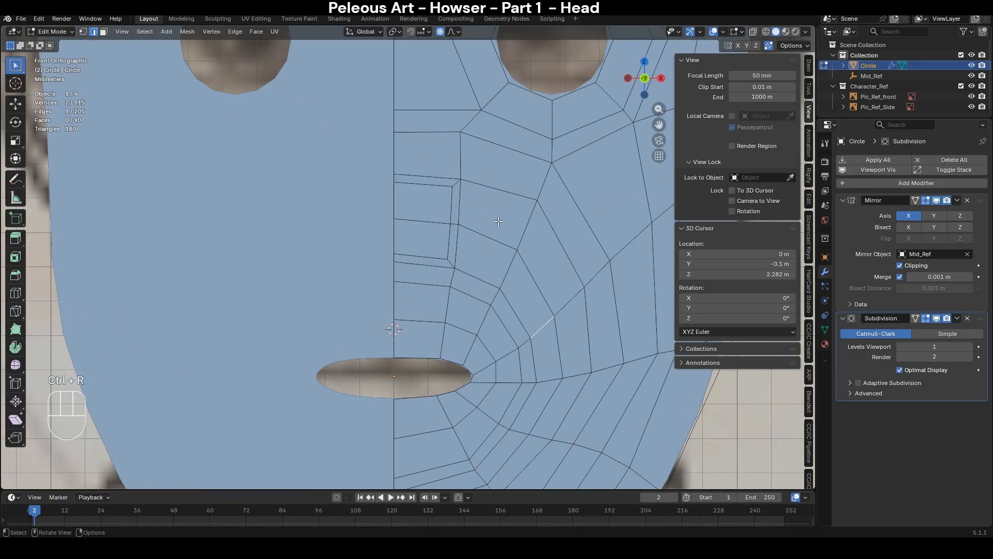
{"action": "scroll", "coordinate": [499, 221], "scroll_direction": "down", "scroll_amount": 5}
{"action": "scroll", "coordinate": [510, 316], "scroll_direction": "up", "scroll_amount": 4}
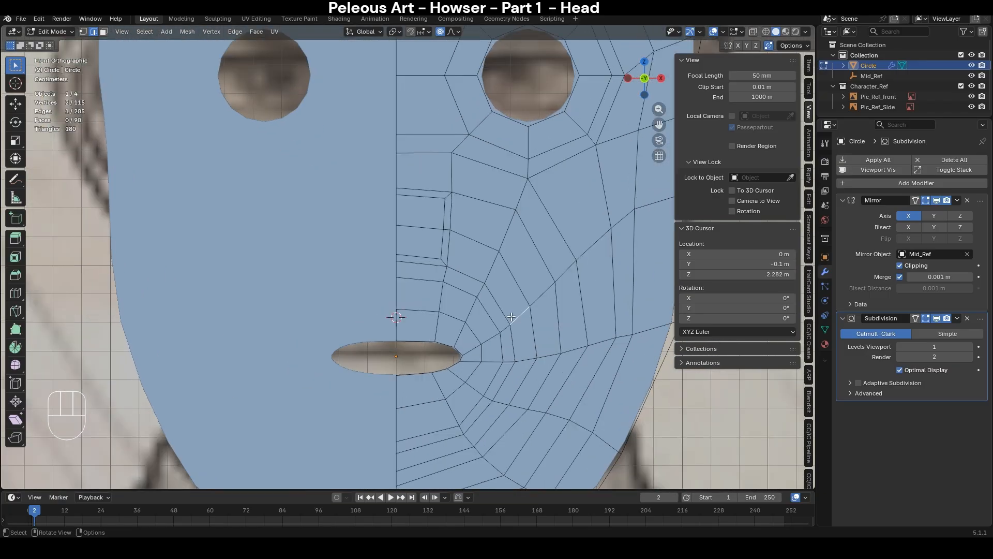
{"action": "scroll", "coordinate": [482, 282], "scroll_direction": "up", "scroll_amount": 1}
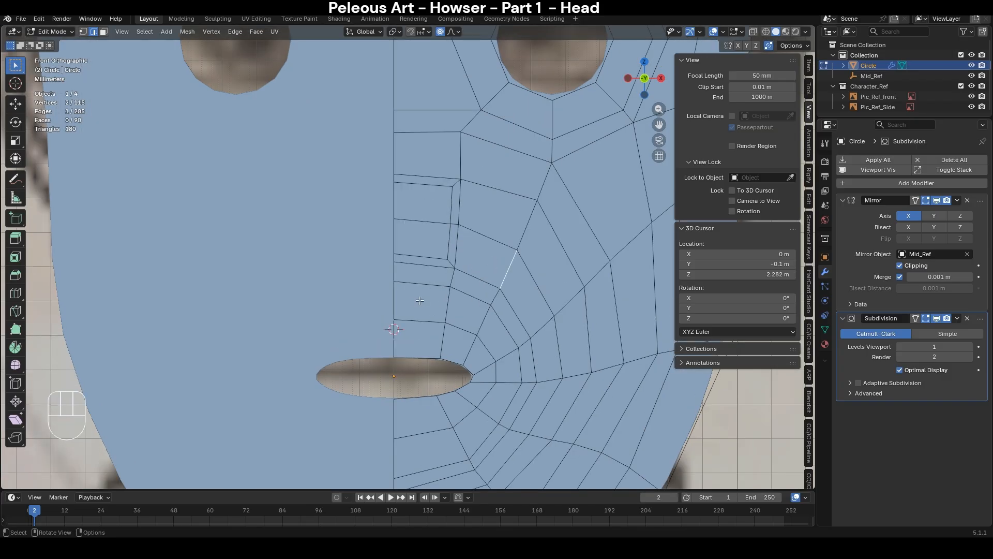
{"action": "key", "text": "1"}
{"action": "key", "text": "k"}
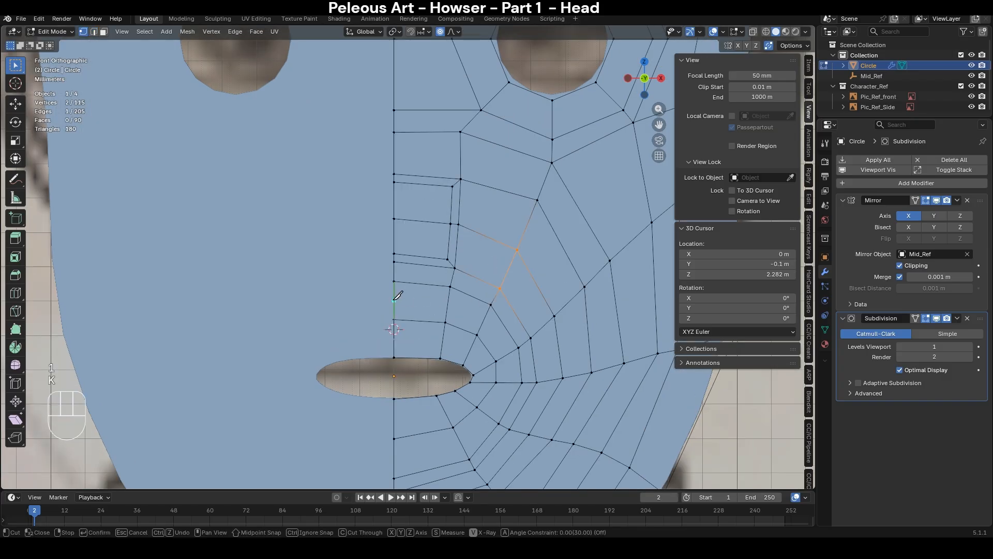
{"action": "left_click", "coordinate": [448, 306]}
{"action": "left_click", "coordinate": [467, 312]}
{"action": "left_click", "coordinate": [484, 257]}
{"action": "key", "text": "space"}
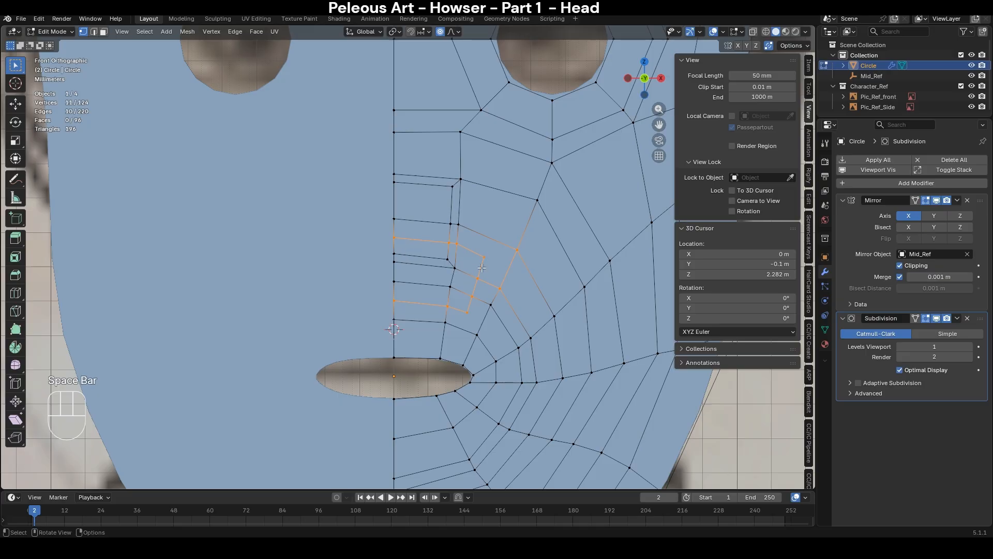
- Knife-cut edges connecting the two corners of the nostril path to the neighbouring outer vertices on the cheek and above the mouth corner
{"action": "key", "text": "k"}
{"action": "left_click", "coordinate": [484, 257]}
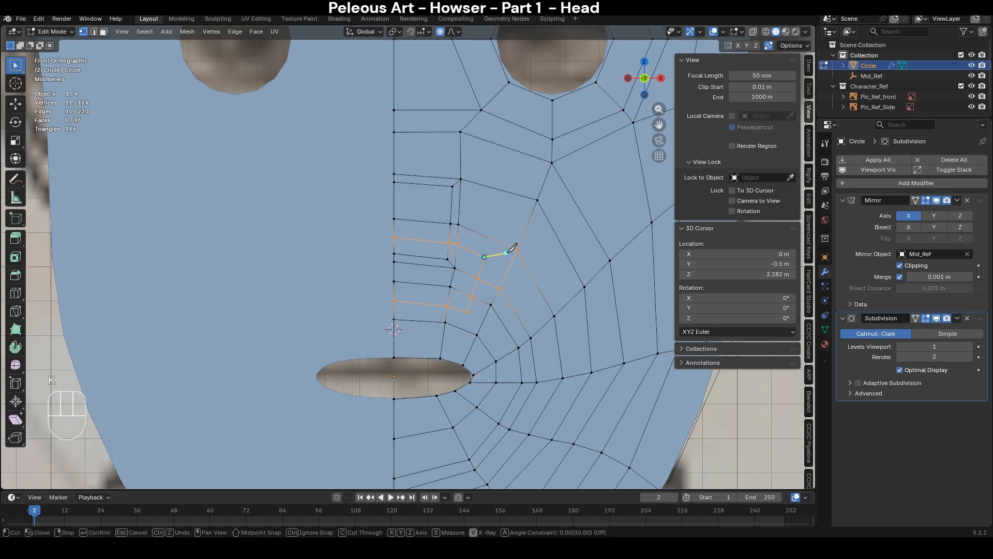
{"action": "left_click", "coordinate": [517, 250]}
{"action": "key", "text": "space"}
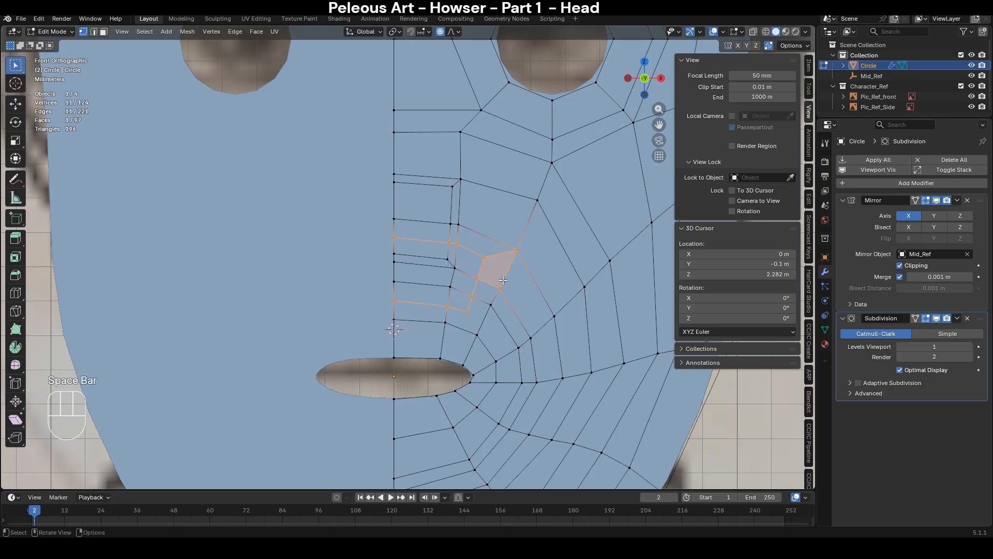
{"action": "key", "text": "k"}
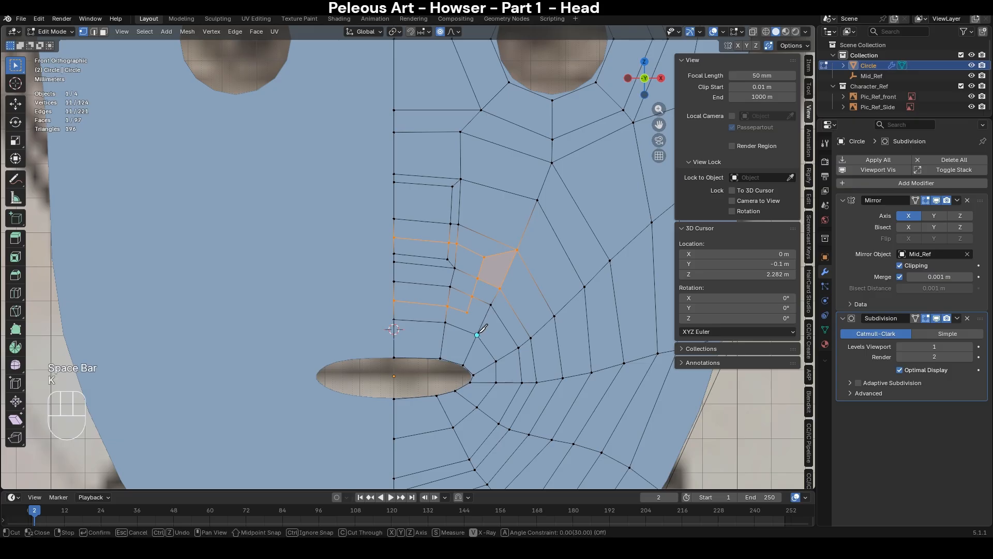
{"action": "left_click", "coordinate": [467, 311]}
{"action": "key", "text": "space"}
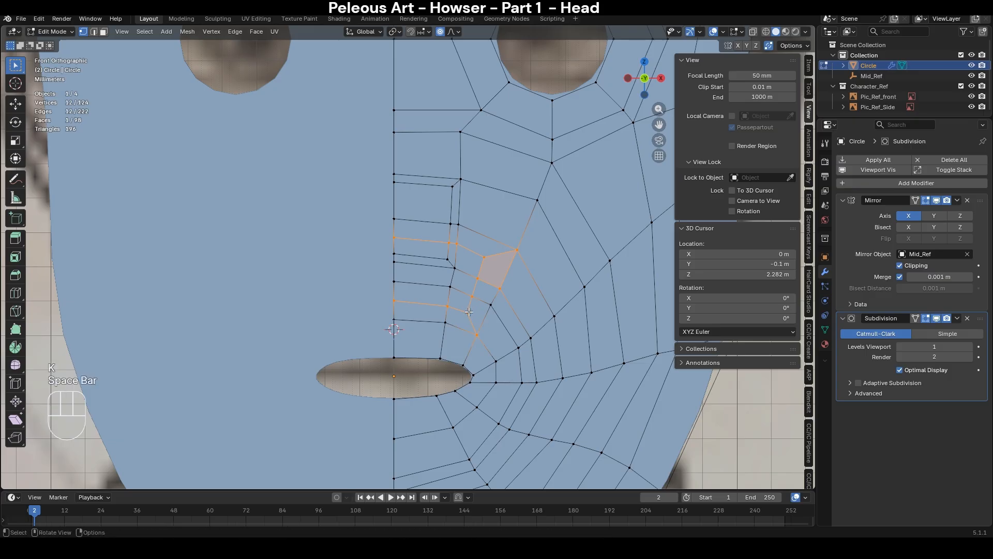
- Edge-slide the edge run outside the nostril wing towards the nose by a factor of 0.456
{"action": "key", "text": "2"}
{"action": "left_click", "coordinate": [482, 283], "text": "alt"}
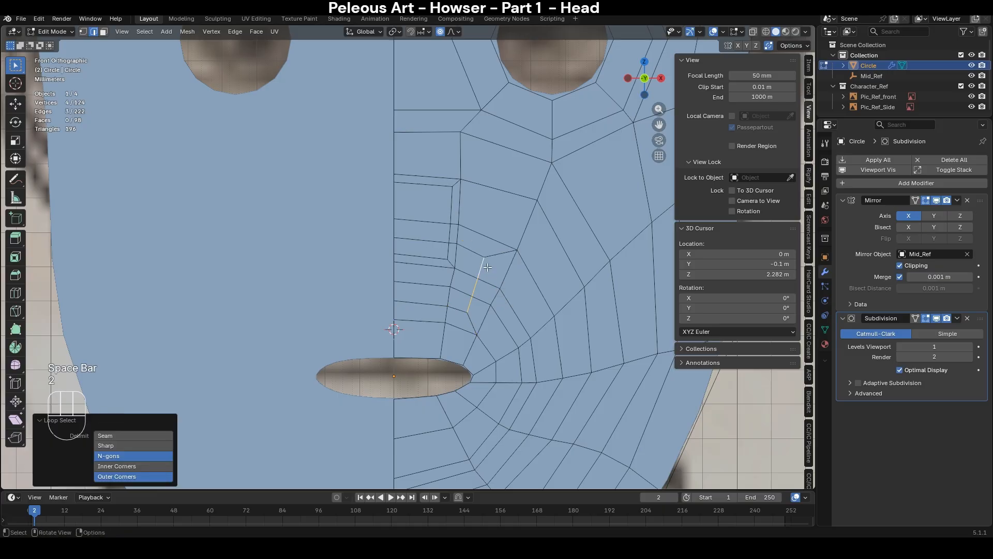
{"action": "left_click", "coordinate": [471, 251], "text": "alt"}
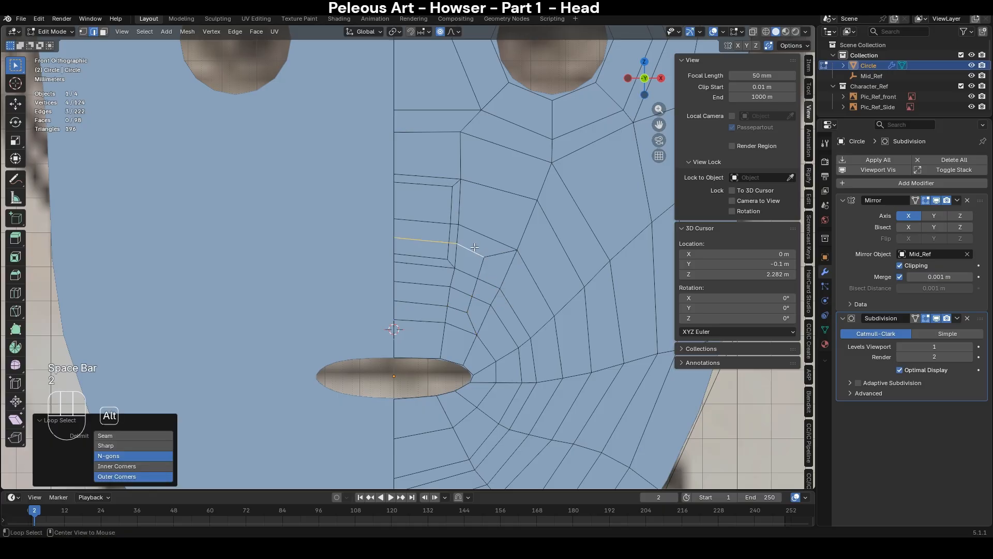
{"action": "left_click", "coordinate": [509, 266], "text": "alt"}
{"action": "key", "text": "g"}
{"action": "key", "text": "g"}
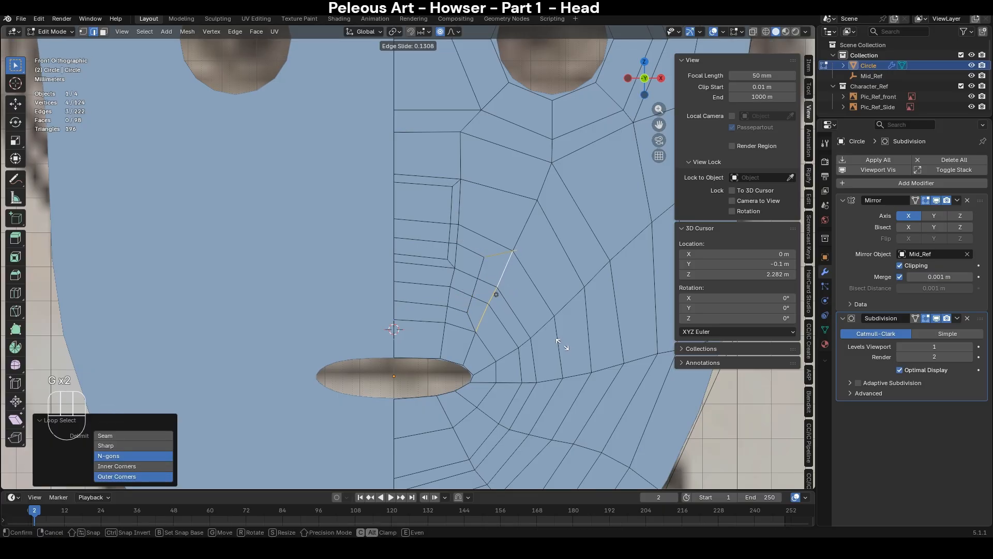
{"action": "left_click", "coordinate": [551, 336]}
- Edge-slide the upper-lip edge run up towards the base of the nose
{"action": "key", "text": "2"}
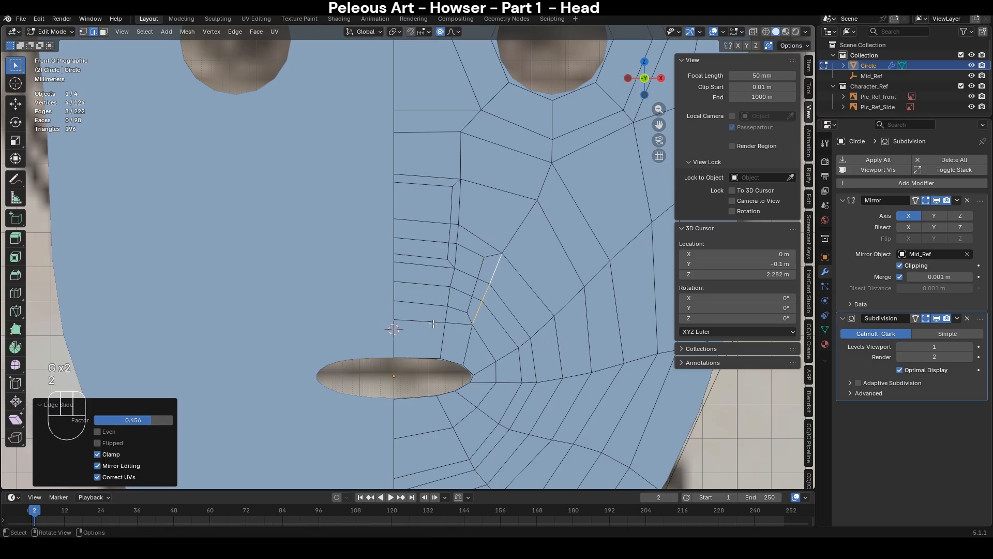
{"action": "left_click", "coordinate": [444, 325], "text": "alt"}
{"action": "key", "text": "g"}
{"action": "key", "text": "g"}
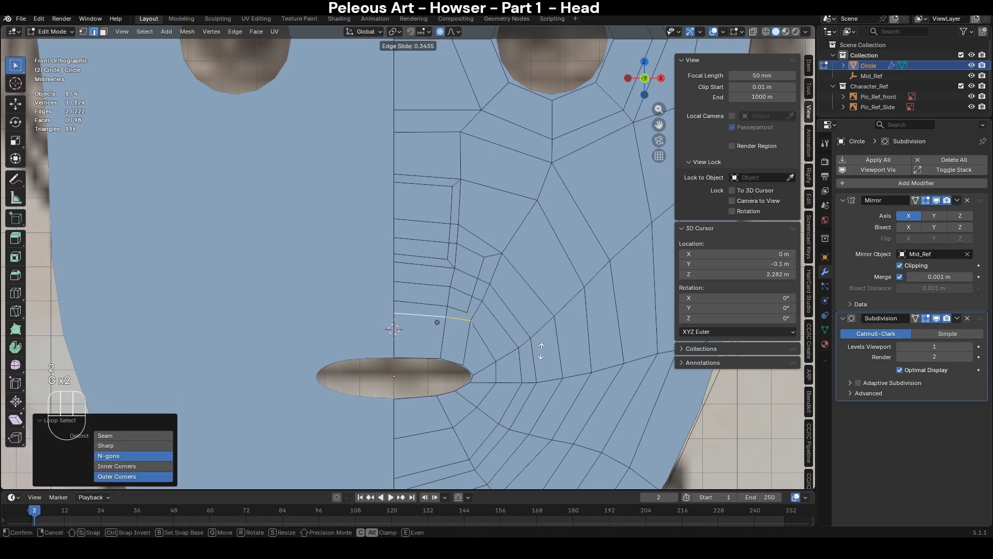
{"action": "left_click", "coordinate": [540, 345]}
- Edge-slide the edge loop around the mouth corner and lower lip outward to even out the spacing
{"action": "key", "text": "2"}
{"action": "left_click", "coordinate": [495, 372], "text": "alt"}
{"action": "scroll", "coordinate": [496, 374], "scroll_direction": "down", "scroll_amount": 1}
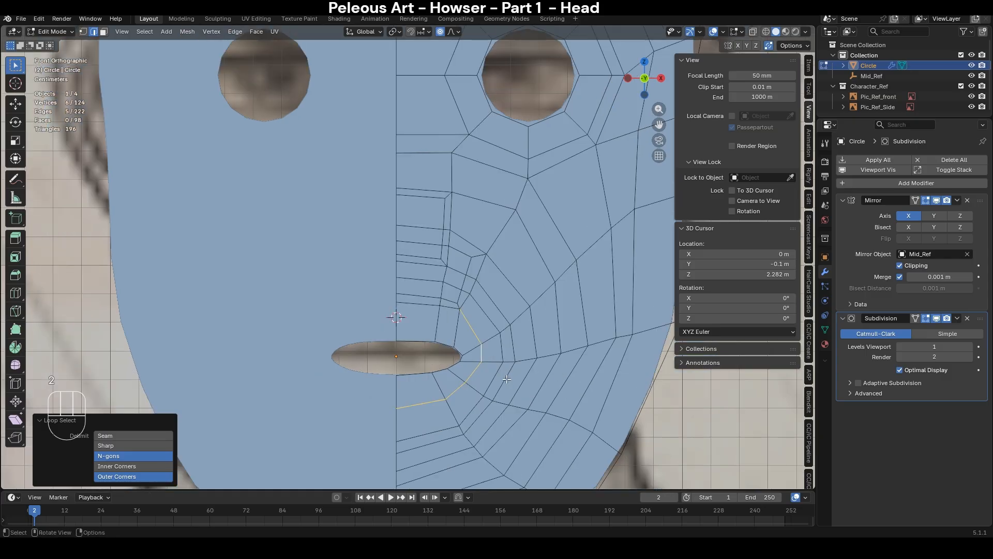
{"action": "key", "text": "g"}
{"action": "key", "text": "g"}
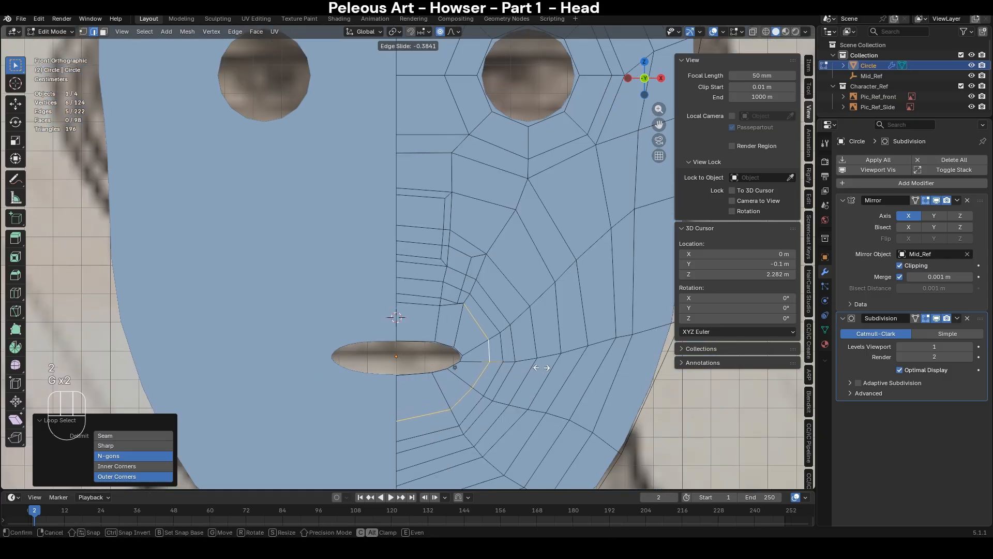
{"action": "left_click", "coordinate": [459, 312]}
- Move the lower corner vertex of the nostril wing slightly upward in front view
{"action": "key", "text": "1"}
{"action": "left_click", "coordinate": [463, 303]}
{"action": "scroll", "coordinate": [456, 304], "scroll_direction": "up", "scroll_amount": 4}
{"action": "key", "text": "g"}
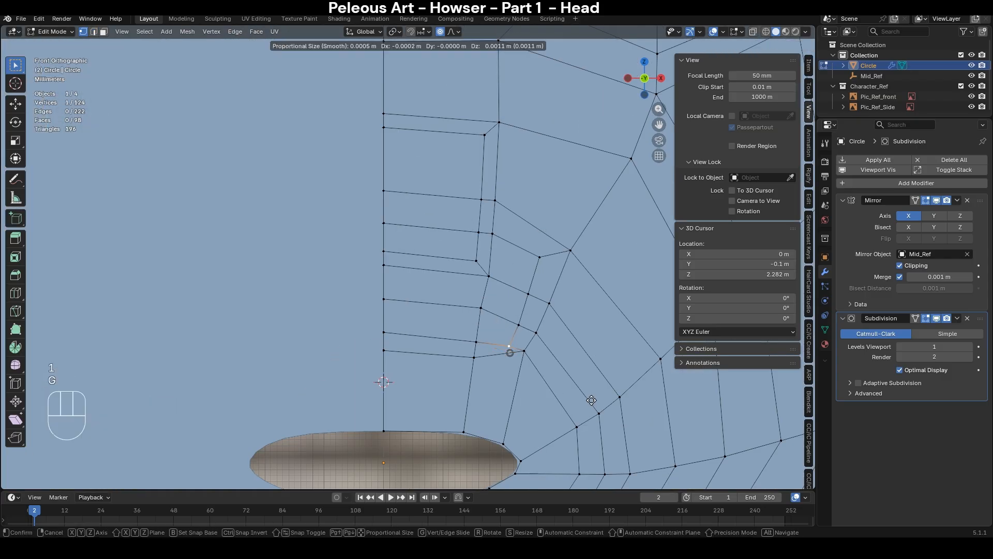
{"action": "left_click", "coordinate": [589, 388]}
{"action": "key", "text": "g"}
{"action": "left_click", "coordinate": [548, 332]}
{"action": "scroll", "coordinate": [457, 251], "scroll_direction": "down", "scroll_amount": 3}
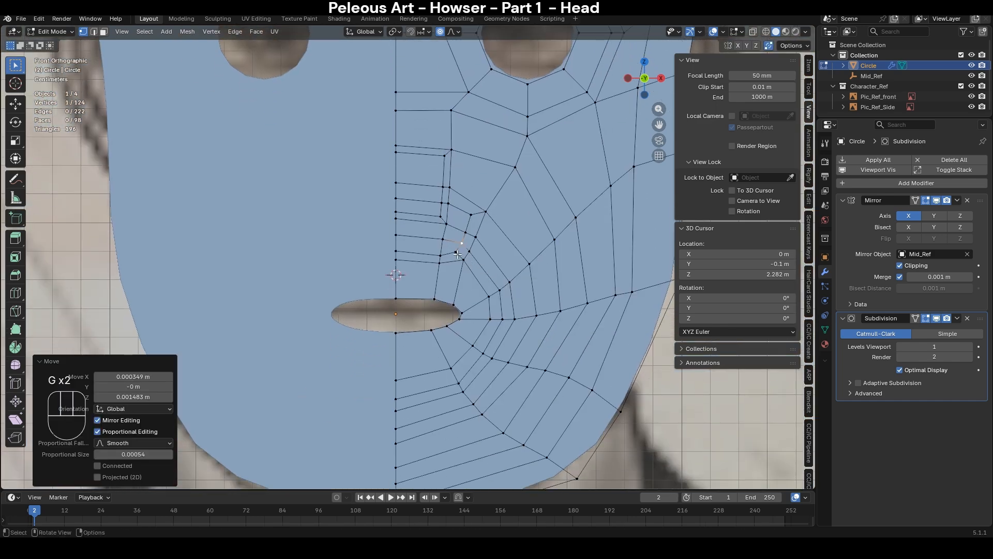
{"action": "key", "text": "ctrl+r"}
{"action": "key", "text": "ctrl+r"}
{"action": "key", "text": "ctrl+r"}
{"action": "right_click", "coordinate": [505, 288]}
{"action": "key", "text": "ctrl+r"}
{"action": "right_click", "coordinate": [528, 322]}
{"action": "key", "text": "ctrl+r"}
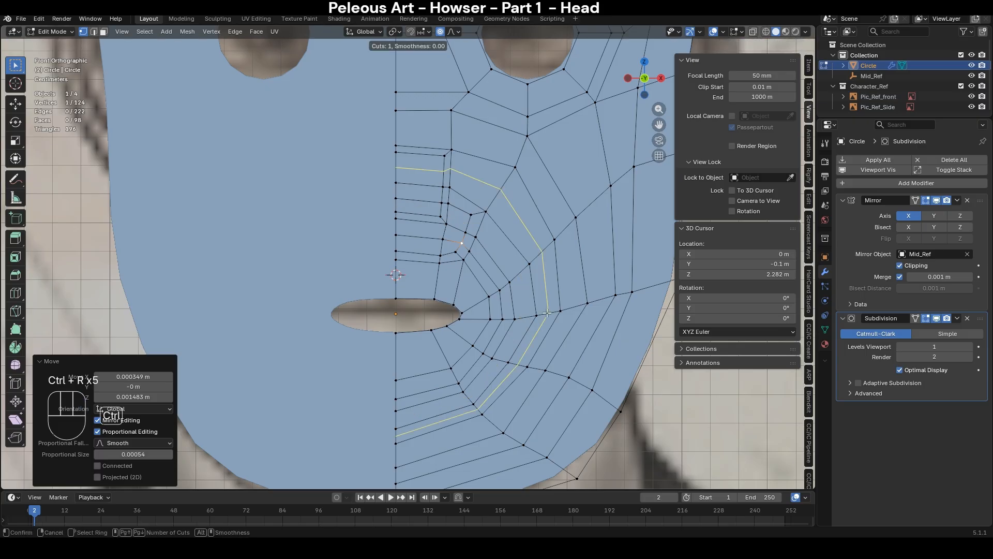
{"action": "right_click", "coordinate": [529, 322]}
{"action": "scroll", "coordinate": [479, 254], "scroll_direction": "down", "scroll_amount": 1}
{"action": "middle_click_drag", "start_coordinate": [479, 254], "coordinate": [422, 260], "text": "shift"}
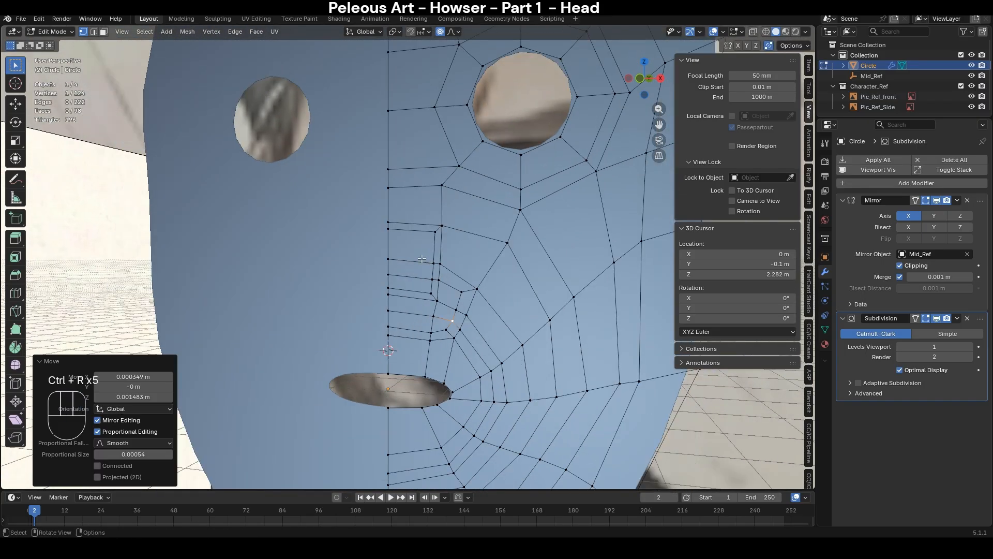
{"action": "key", "text": "2"}
{"action": "key", "text": "ctrl+r"}
{"action": "right_click", "coordinate": [436, 230]}
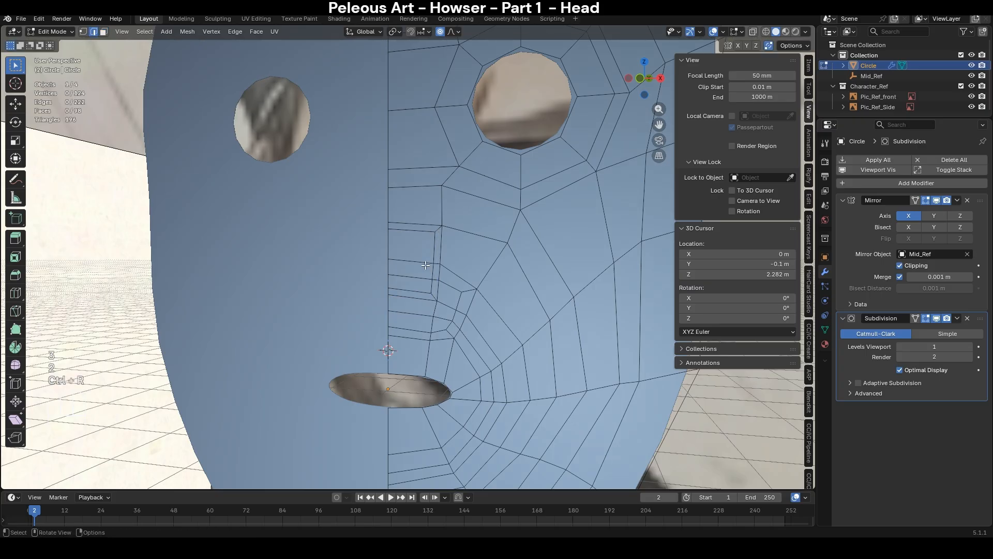
- Move the three centre faces of the nose about 0.024 m forward and 0.012 m down to meet the side reference's nose tip
{"action": "key", "text": "3"}
{"action": "left_click", "coordinate": [413, 247]}
{"action": "left_click", "coordinate": [418, 280], "text": "shift"}
{"action": "left_click", "coordinate": [414, 286], "text": "shift"}
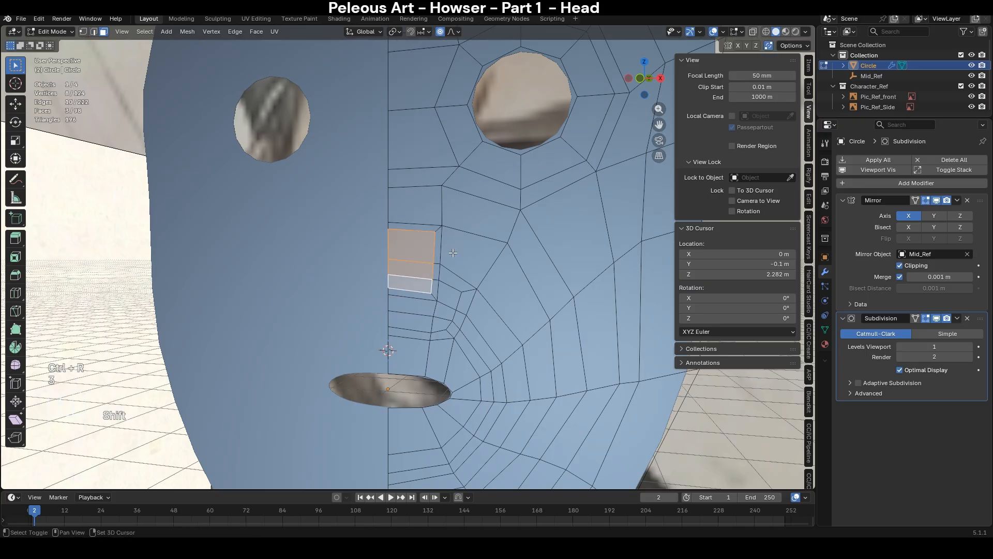
{"action": "key", "text": "KP_3"}
{"action": "scroll", "coordinate": [454, 250], "scroll_direction": "down", "scroll_amount": 1}
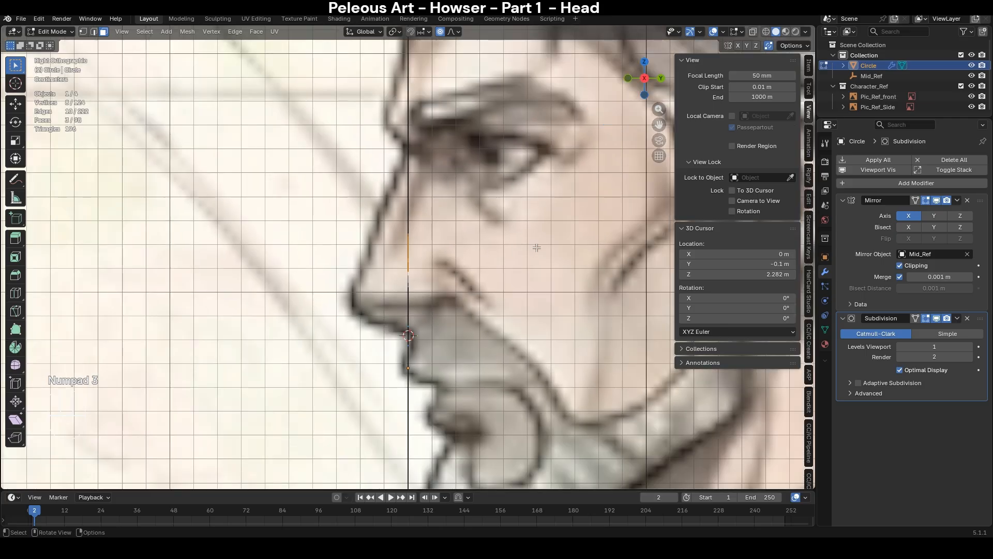
{"action": "key", "text": "g"}
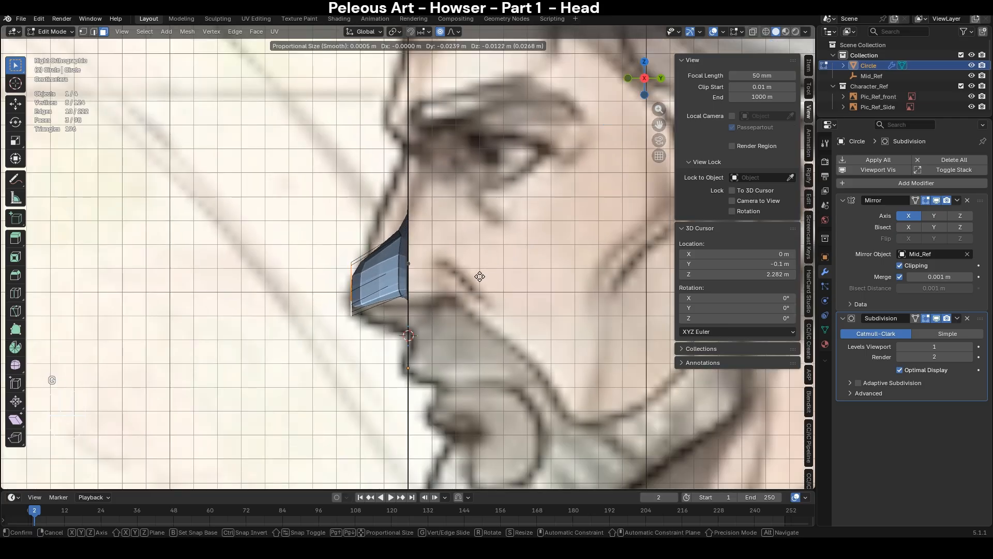
{"action": "left_click", "coordinate": [479, 276]}
{"action": "mouse_move", "coordinate": [341, 378]}
{"action": "middle_mouse_down"}
{"action": "mouse_move", "coordinate": [416, 375]}
{"action": "mouse_move", "coordinate": [344, 375]}
{"action": "mouse_move", "coordinate": [359, 377]}
{"action": "middle_mouse_up"}
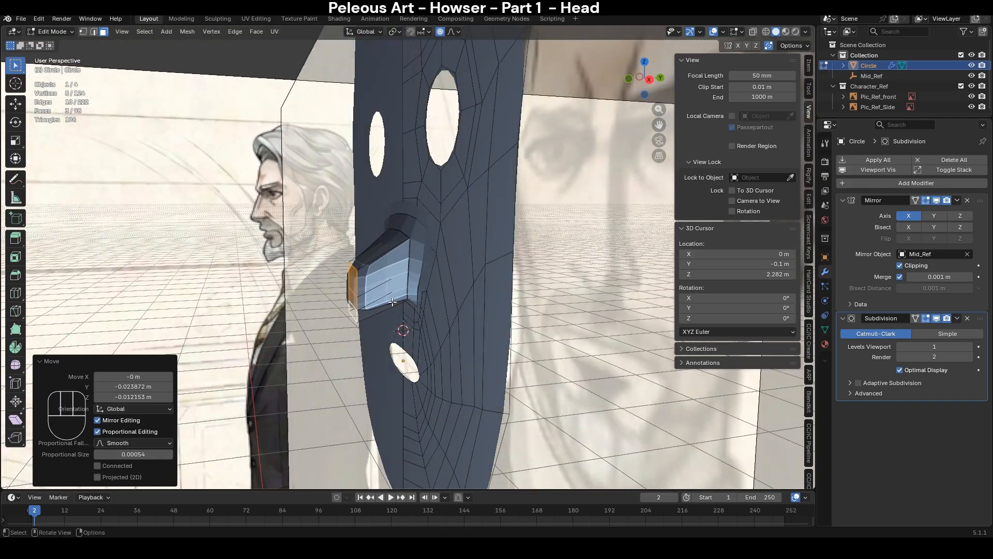
- Add one loop cut around the protruding nose, halfway between the nose tip and the face plane
{"action": "key", "text": "KP_3"}
{"action": "key", "text": "alt+z"}
{"action": "scroll", "coordinate": [374, 232], "scroll_direction": "up", "scroll_amount": 2}
{"action": "key", "text": "ctrl+r"}
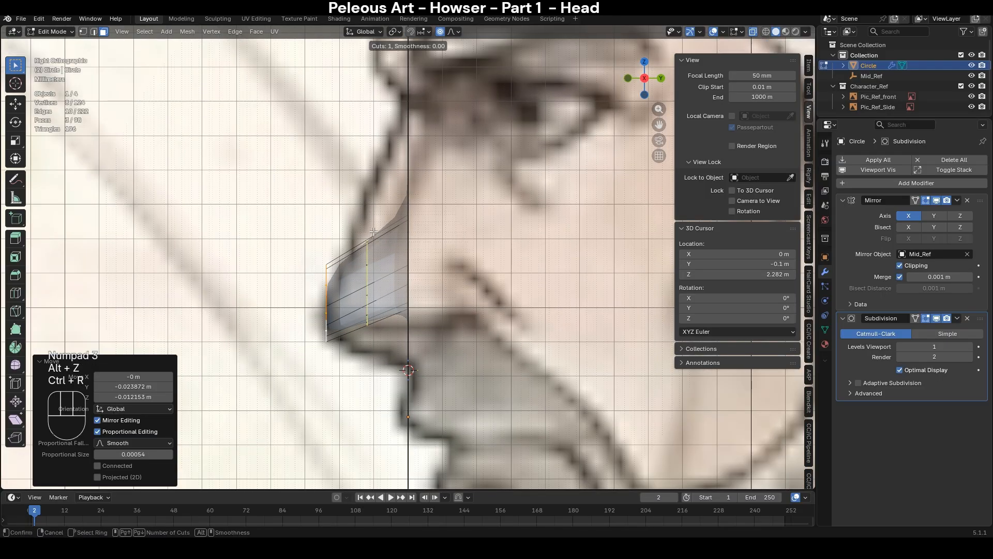
{"action": "left_click", "coordinate": [374, 231]}
{"action": "middle_click_drag", "start_coordinate": [374, 231], "coordinate": [414, 266]}
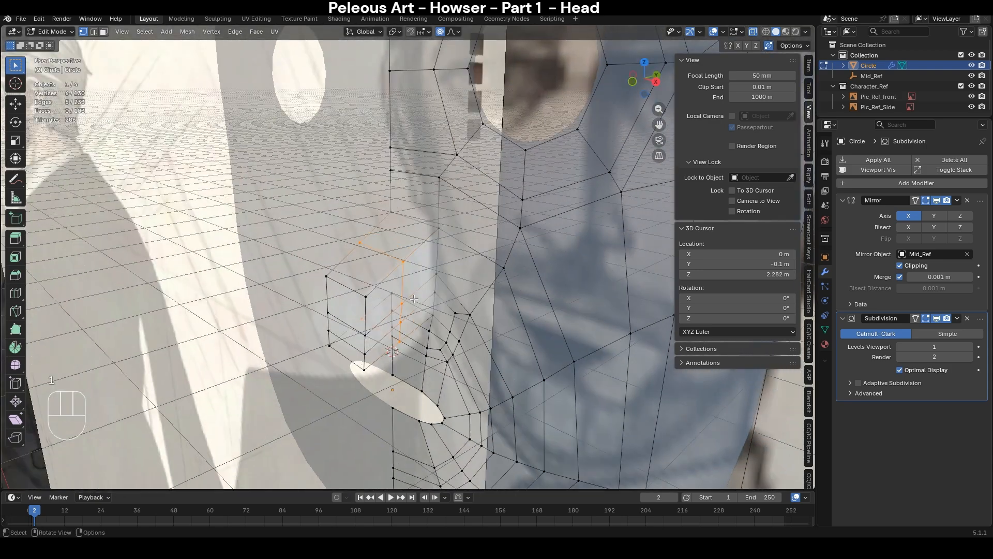
- Add one centred vertical loop cut beside the mirror line, running from the forehead through the nose to the upper lip
{"action": "key", "text": "alt+z"}
{"action": "key", "text": "KP_1"}
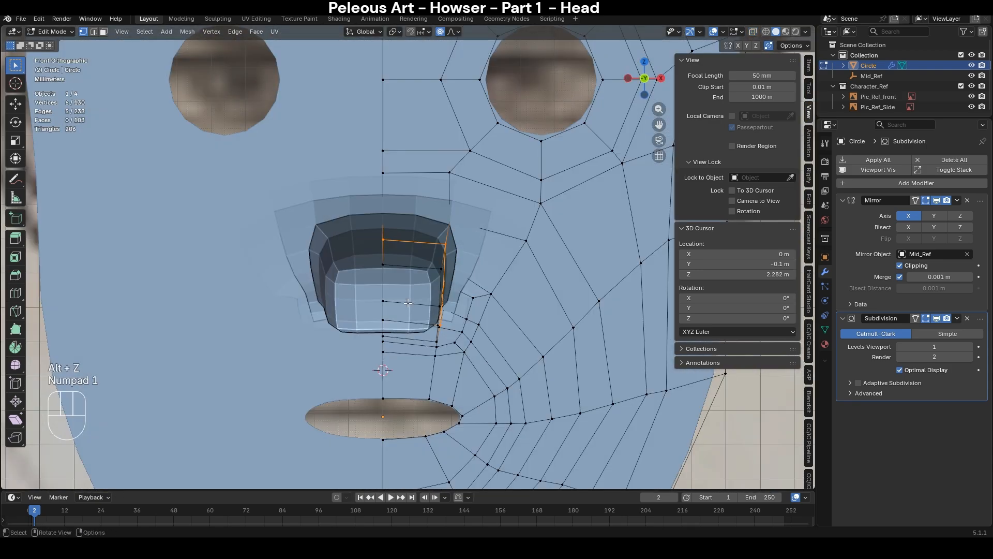
{"action": "key", "text": "alt+z"}
{"action": "scroll", "coordinate": [414, 279], "scroll_direction": "down", "scroll_amount": 3}
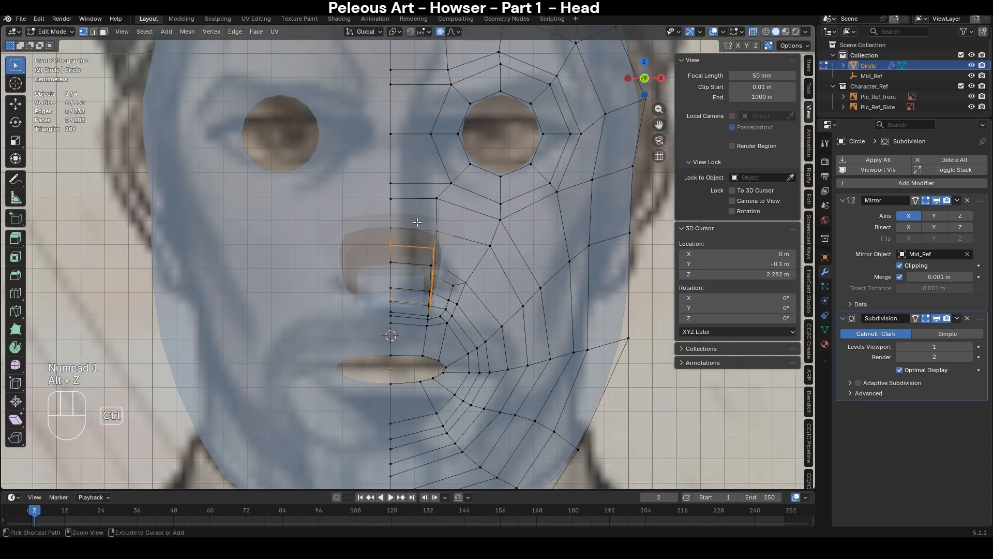
{"action": "key", "text": "ctrl+r"}
{"action": "right_click", "coordinate": [417, 219]}
{"action": "scroll", "coordinate": [416, 217], "scroll_direction": "down", "scroll_amount": 1}
{"action": "middle_click_drag", "start_coordinate": [440, 331], "coordinate": [441, 274], "text": "shift"}
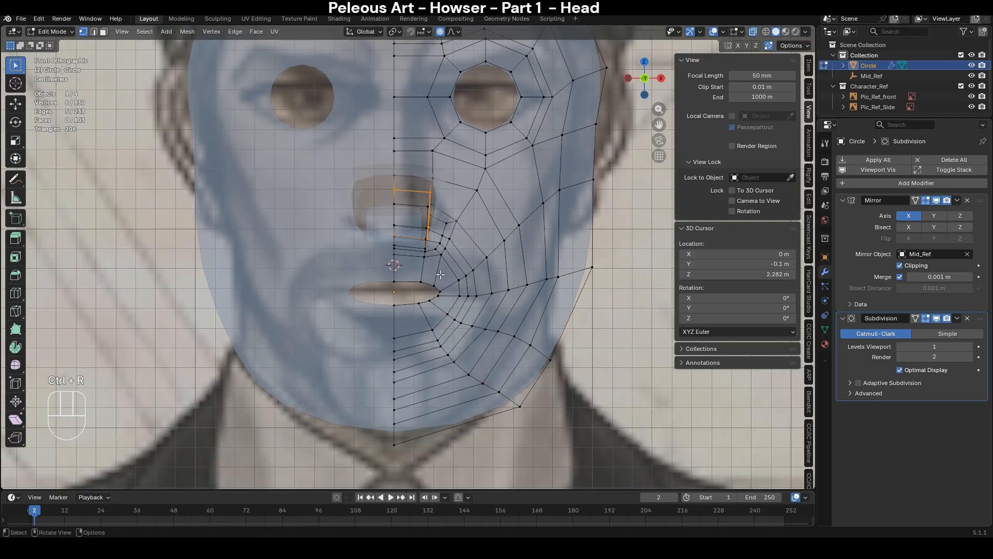
{"action": "scroll", "coordinate": [440, 274], "scroll_direction": "down", "scroll_amount": 3}
{"action": "key", "text": "2"}
{"action": "key", "text": "ctrl+r"}
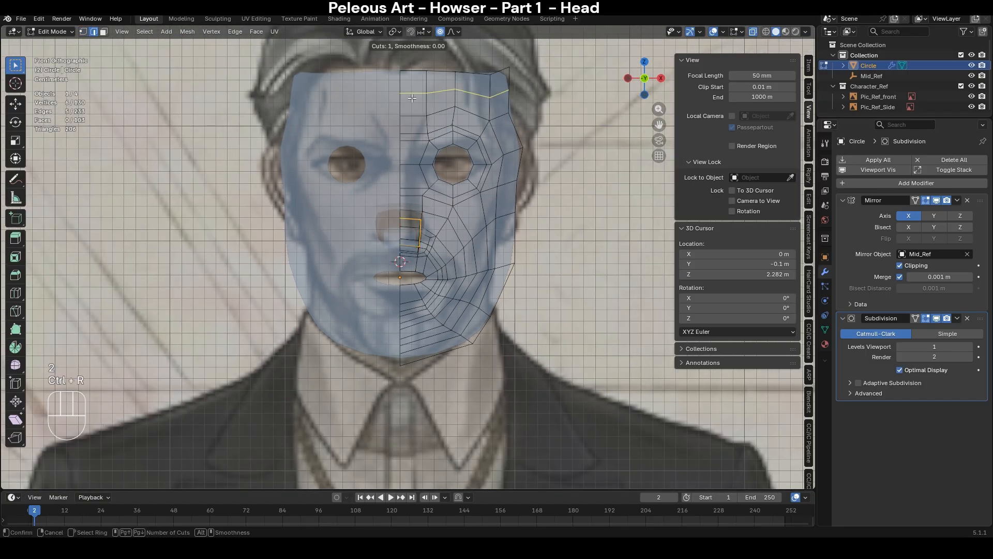
{"action": "left_click", "coordinate": [414, 127]}
{"action": "right_click", "coordinate": [414, 127]}
{"action": "scroll", "coordinate": [414, 207], "scroll_direction": "up", "scroll_amount": 1}
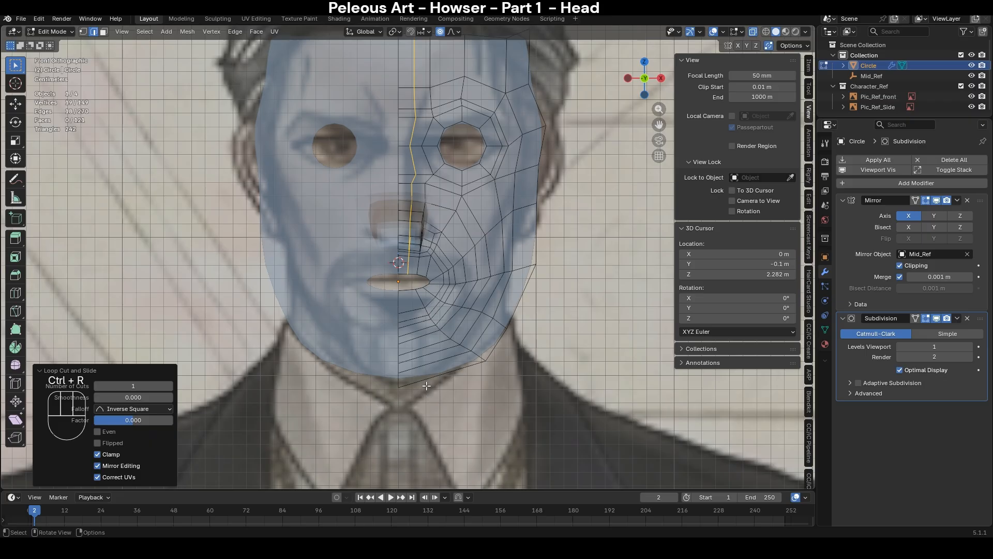
- Add one centred vertical loop cut beside the mirror line, running from the lower lip to the chin
{"action": "key", "text": "ctrl+r"}
{"action": "left_click", "coordinate": [410, 326]}
{"action": "right_click", "coordinate": [410, 325]}
{"action": "scroll", "coordinate": [411, 327], "scroll_direction": "up", "scroll_amount": 6}
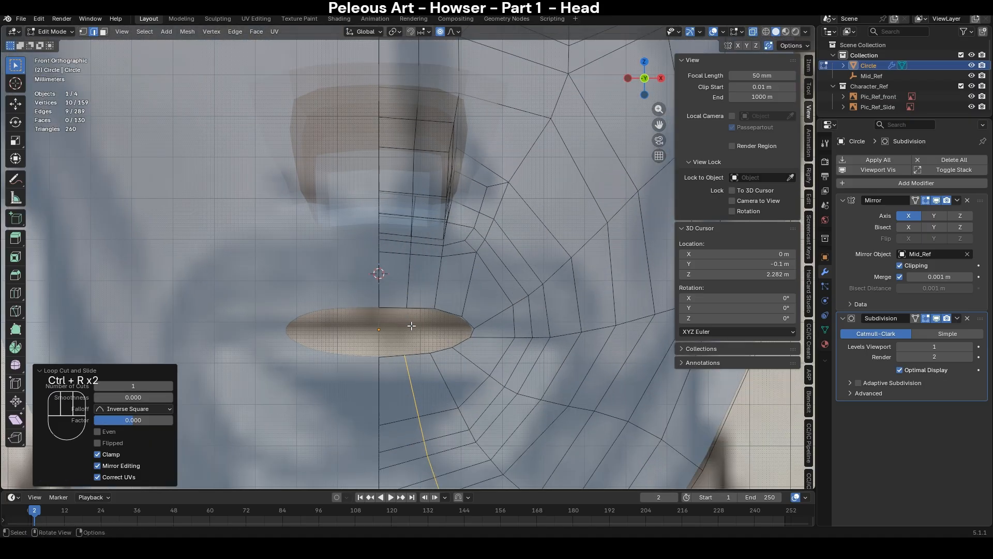
- Try to fill the mouth opening with faces between the upper and lower lip edges
{"action": "left_click", "coordinate": [391, 315]}
{"action": "left_click", "coordinate": [389, 375], "text": "shift"}
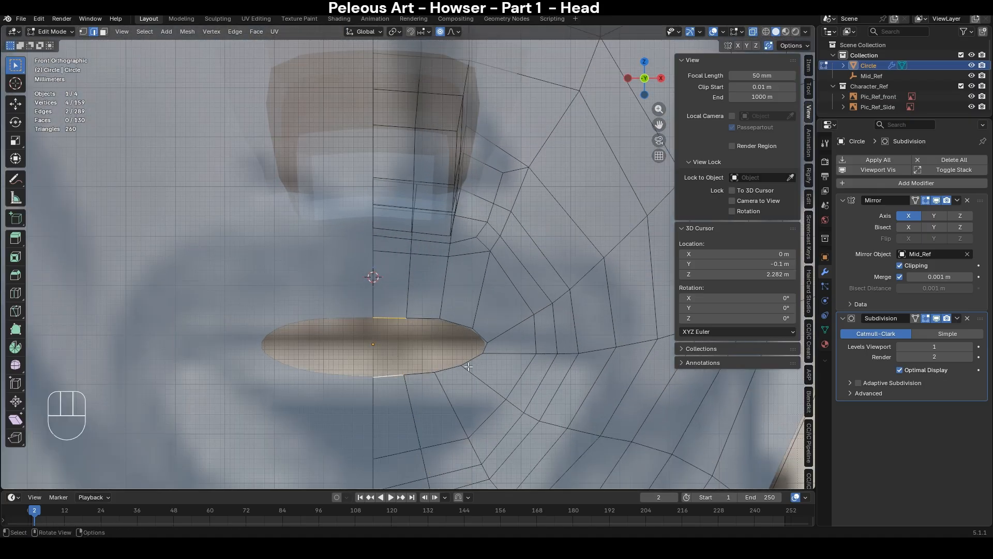
{"action": "key", "text": "f"}
{"action": "left_click", "coordinate": [407, 341]}
{"action": "key", "text": "f"}
{"action": "key", "text": "f"}
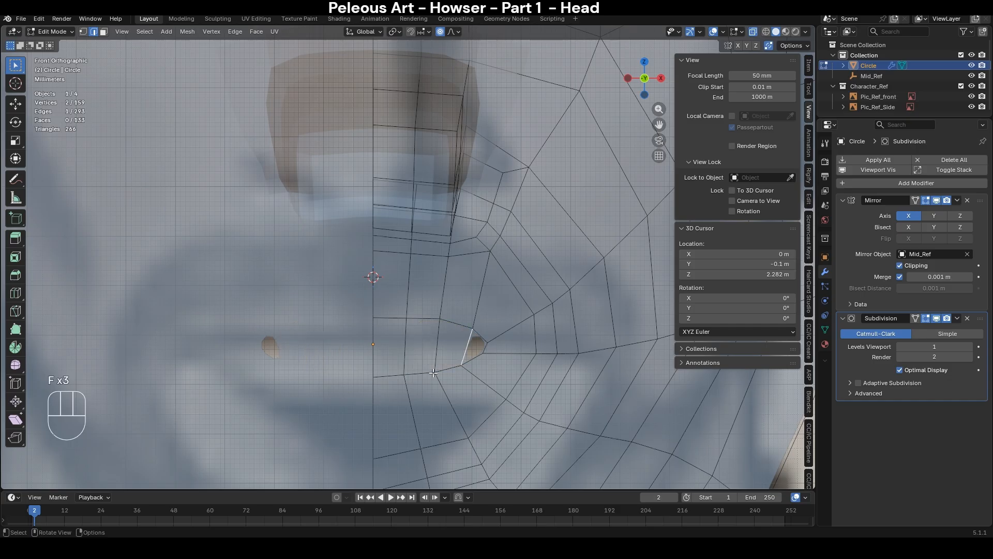
{"action": "key", "text": "ctrl+r"}
{"action": "right_click", "coordinate": [490, 344]}
{"action": "scroll", "coordinate": [509, 379], "scroll_direction": "down", "scroll_amount": 4}
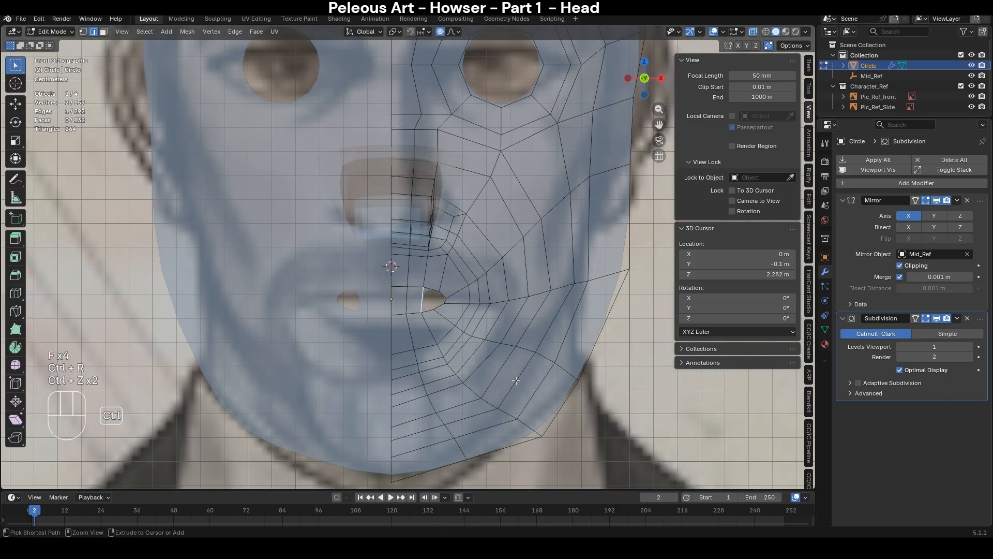
- Undo the faces filling the mouth opening
{"action": "key", "text": "ctrl+z"}
{"action": "key", "text": "ctrl+z"}
{"action": "key", "text": "ctrl+z"}
{"action": "scroll", "coordinate": [481, 327], "scroll_direction": "up", "scroll_amount": 1}
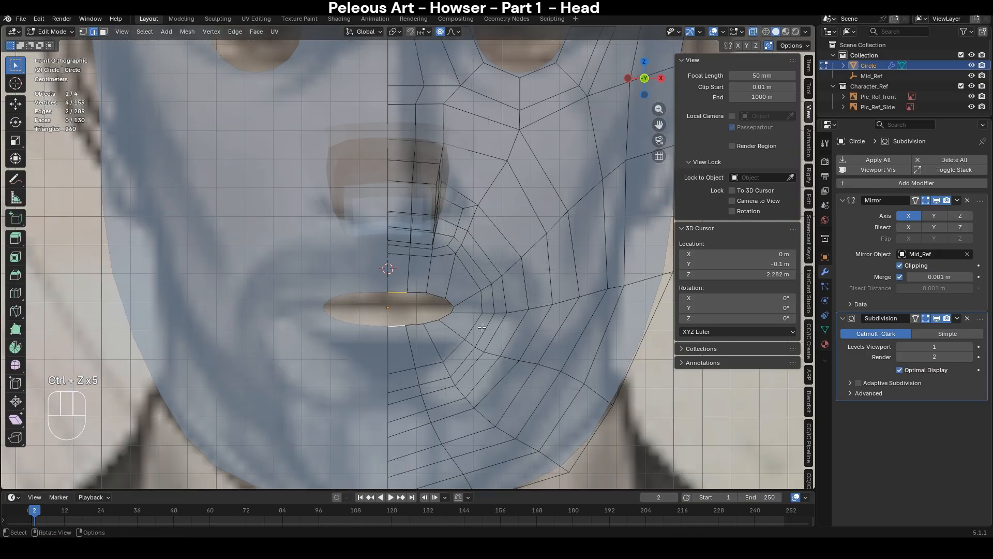
- Move and rotate the upper nose bridge edges forward in side view to follow the reference profile
{"action": "middle_click_drag", "start_coordinate": [481, 327], "coordinate": [409, 249]}
{"action": "key", "text": "alt+z"}
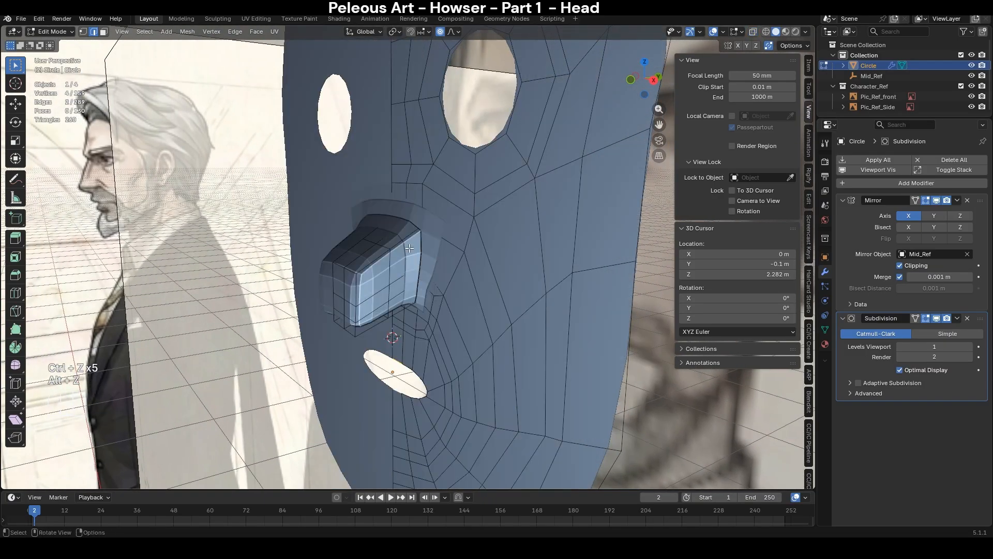
{"action": "key", "text": "alt+z"}
{"action": "key", "text": "KP_3"}
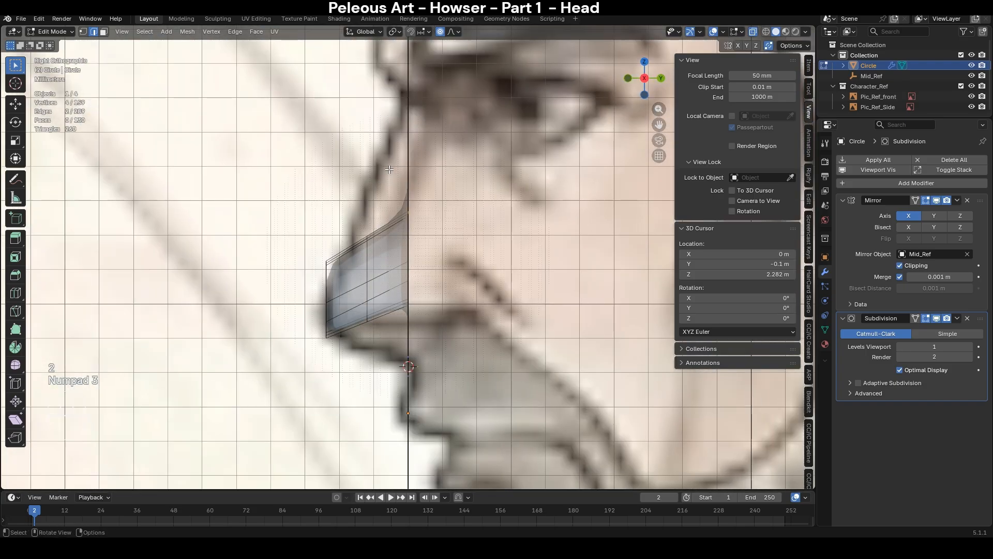
{"action": "key", "text": "alt+z"}
{"action": "middle_click_drag", "start_coordinate": [389, 217], "coordinate": [421, 270]}
{"action": "key", "text": "alt+z"}
{"action": "key", "text": "ctrl+z"}
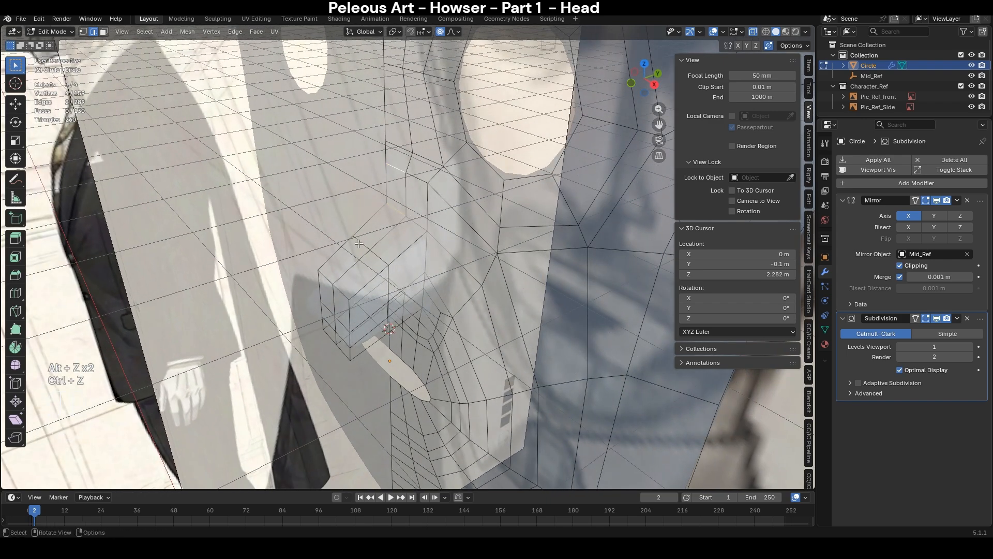
{"action": "key", "text": "KP_3"}
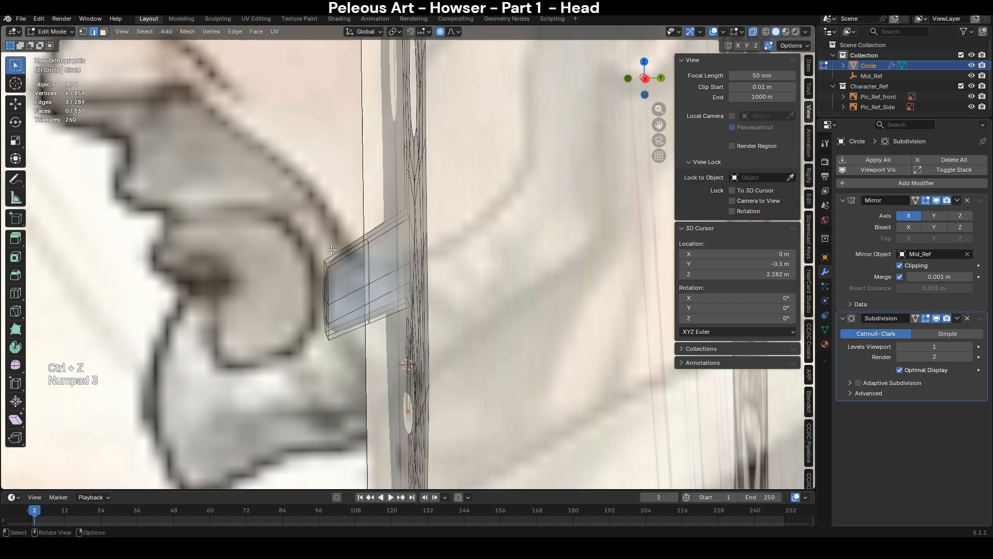
{"action": "key", "text": "g"}
{"action": "left_click", "coordinate": [565, 317]}
{"action": "key", "text": "r"}
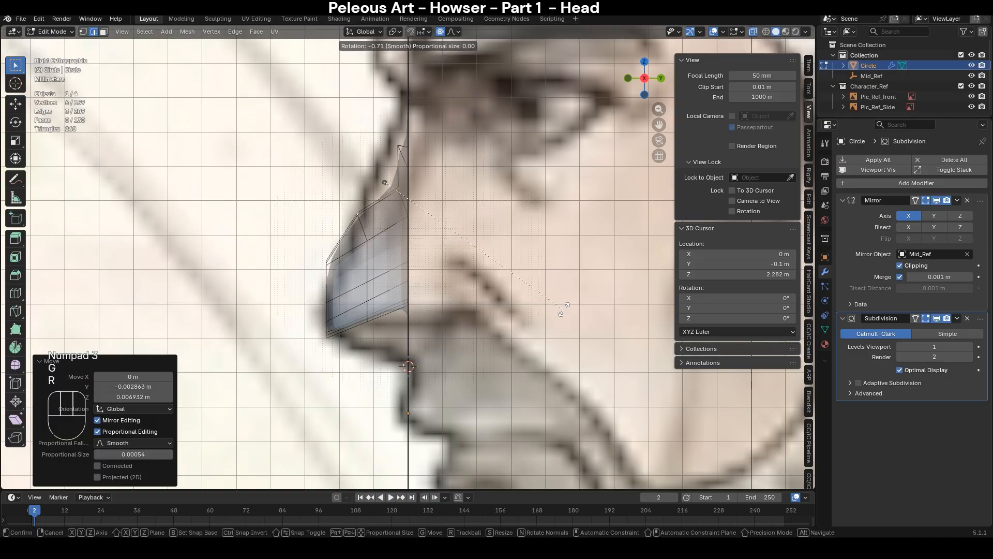
{"action": "left_click", "coordinate": [553, 272]}
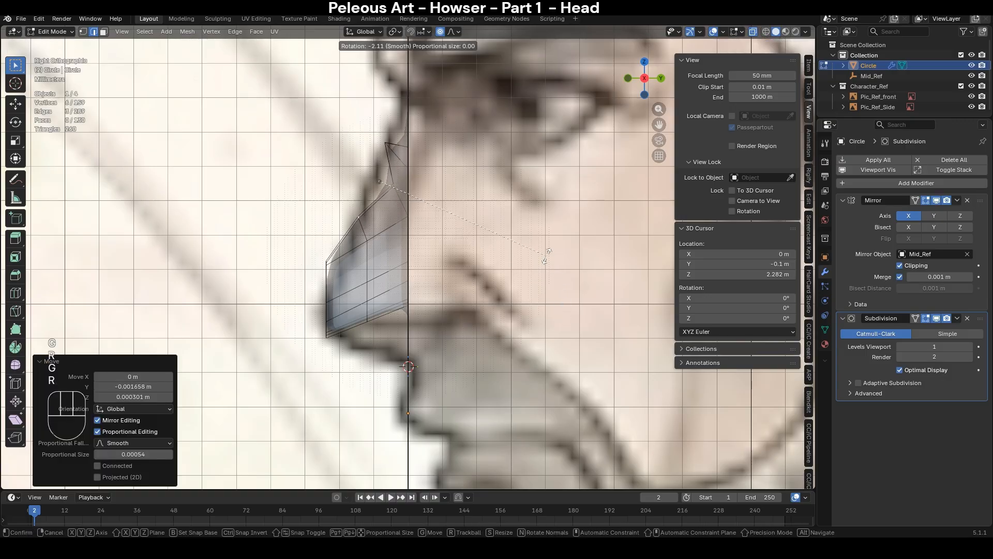
- Move the middle edge of the nose bridge about 0.0056 m forward and 0.0015 m up onto the profile line
{"action": "middle_click_drag", "start_coordinate": [485, 244], "coordinate": [402, 234]}
{"action": "left_click", "coordinate": [386, 183]}
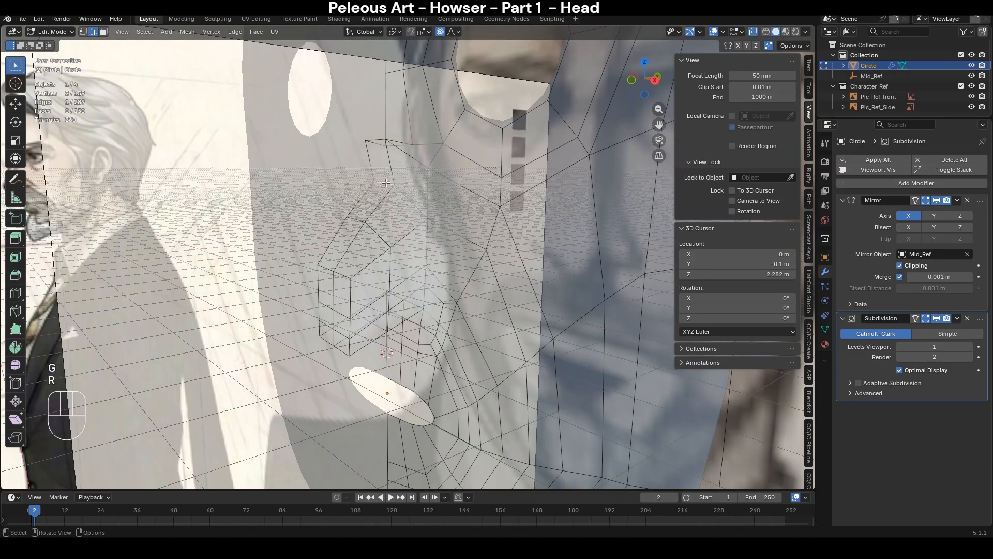
{"action": "key", "text": "KP_3"}
{"action": "key", "text": "g"}
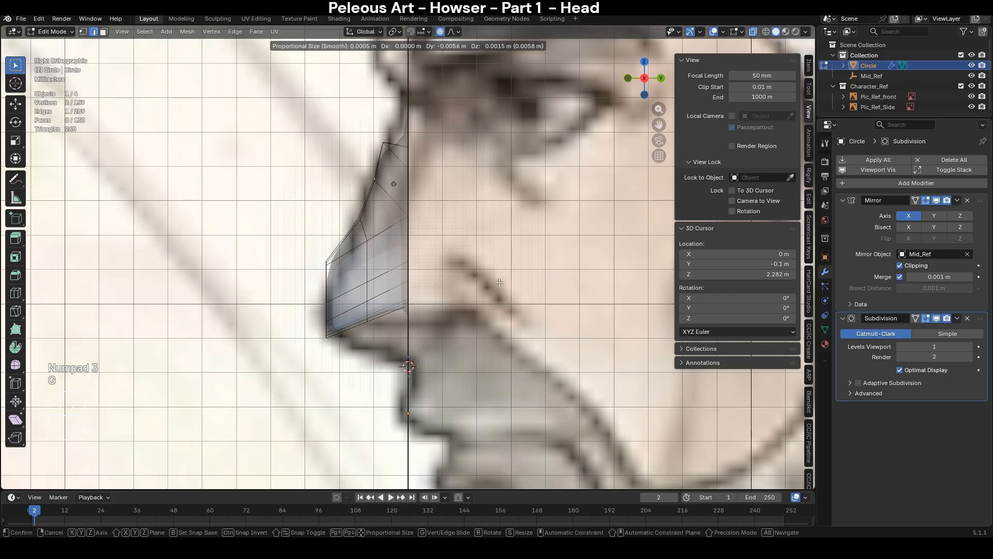
{"action": "left_click", "coordinate": [499, 282]}
- Move the projecting upper edge of the nose bridge about 0.0065 m down and 0.0008 m back in side view
{"action": "middle_click_drag", "start_coordinate": [499, 282], "coordinate": [377, 141]}
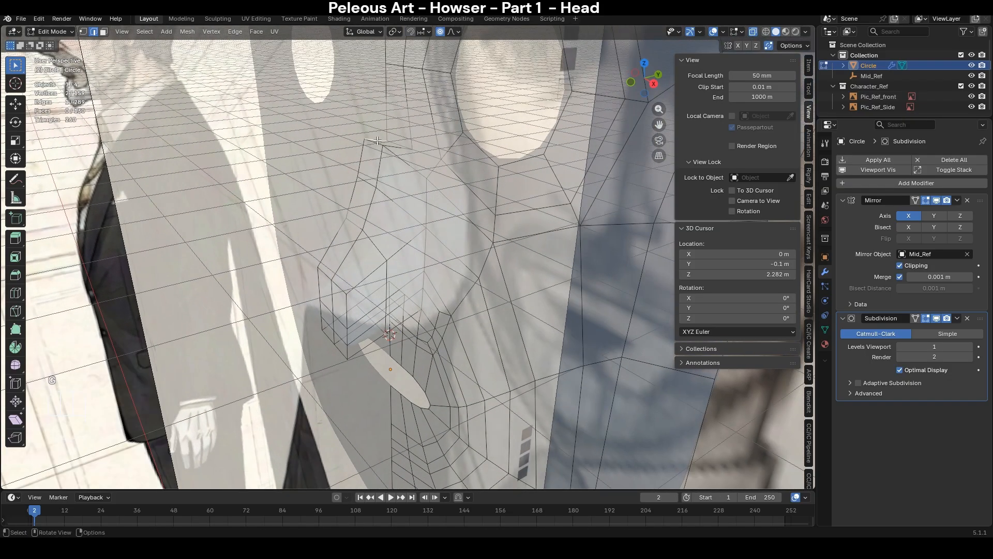
{"action": "key", "text": "KP_3"}
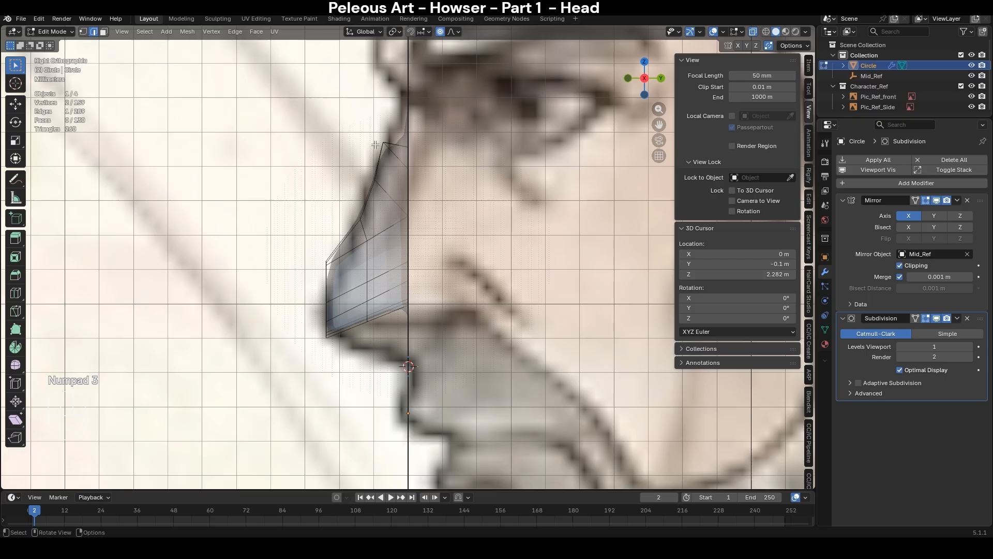
{"action": "key", "text": "g"}
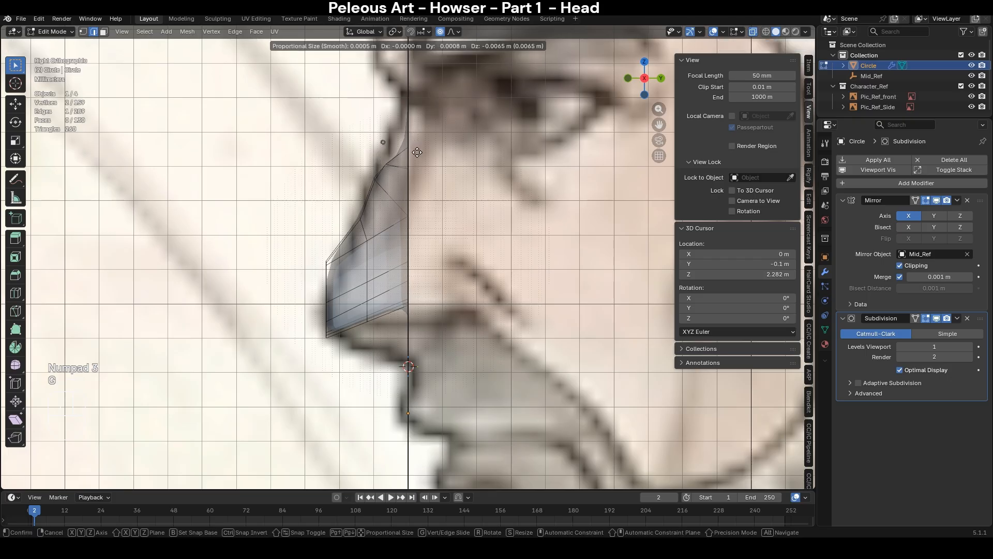
{"action": "left_click", "coordinate": [417, 152]}
- Move the next edge up the nose bridge about 0.0038 m forward and 0.0024 m up to match the profile
{"action": "middle_click_drag", "start_coordinate": [417, 152], "coordinate": [401, 145]}
{"action": "key", "text": "KP_3"}
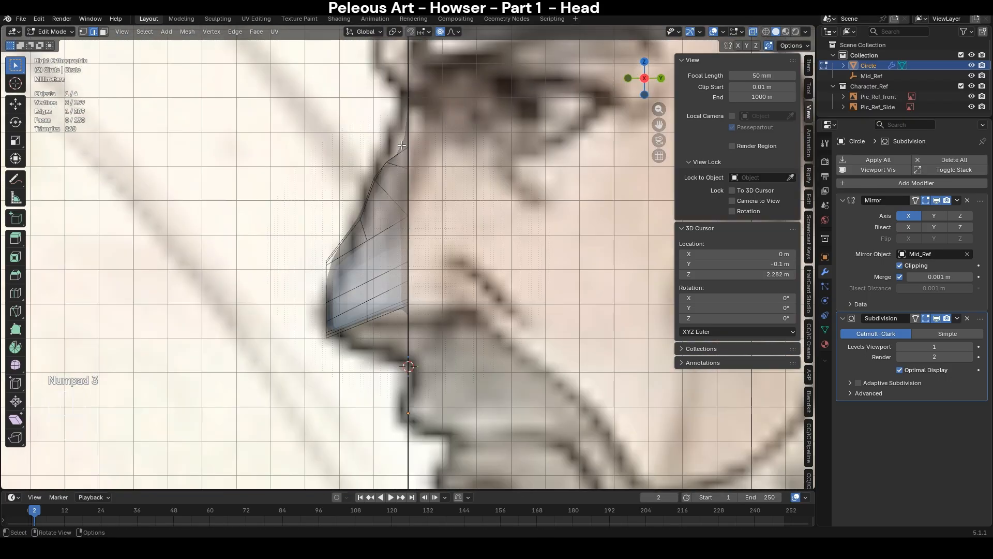
{"action": "key", "text": "g"}
{"action": "left_click", "coordinate": [522, 254]}
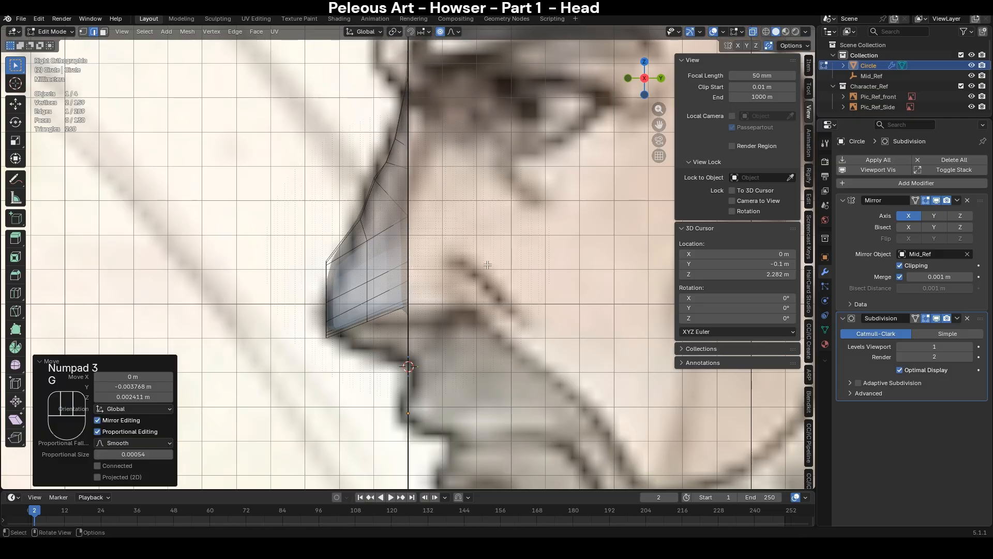
- Select the two middle vertices on the nose's underside and move them down about 0.01 m along Z to the reference outline
{"action": "key", "text": "KP_1"}
{"action": "key", "text": "alt+z"}
{"action": "scroll", "coordinate": [466, 306], "scroll_direction": "down", "scroll_amount": 4}
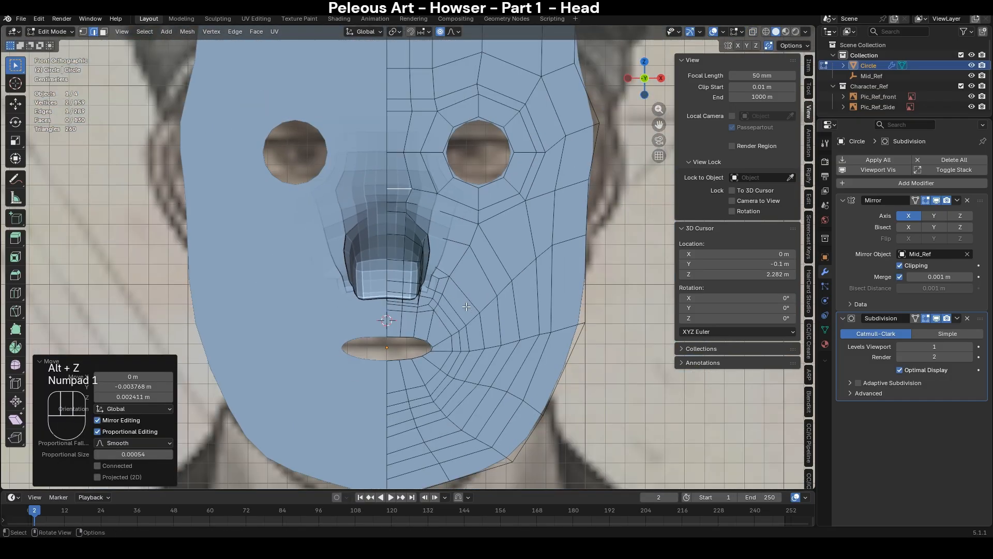
{"action": "scroll", "coordinate": [445, 342], "scroll_direction": "up", "scroll_amount": 3}
{"action": "key", "text": "1"}
{"action": "middle_click_drag", "start_coordinate": [543, 347], "coordinate": [483, 271]}
{"action": "key", "text": "KP_3"}
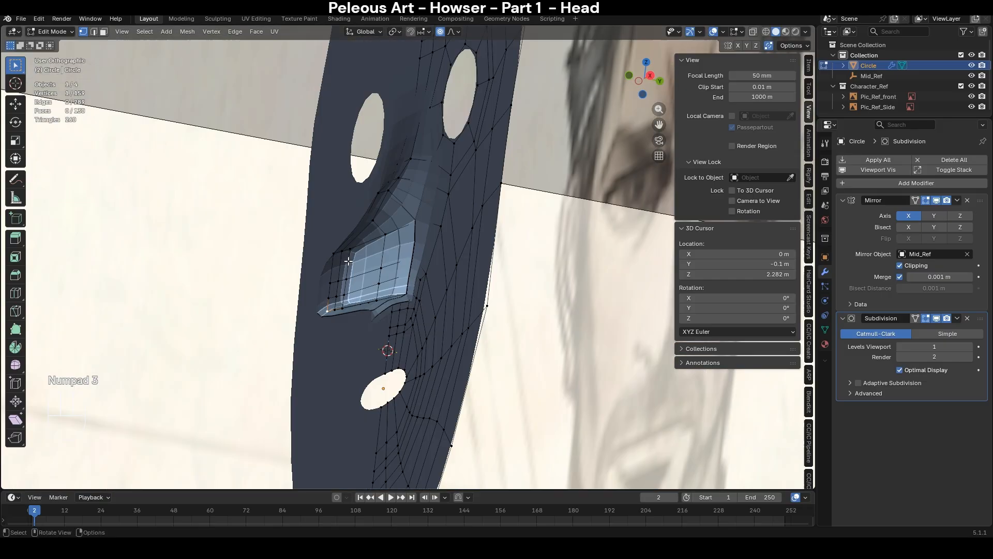
{"action": "middle_click_drag", "start_coordinate": [394, 339], "coordinate": [373, 297]}
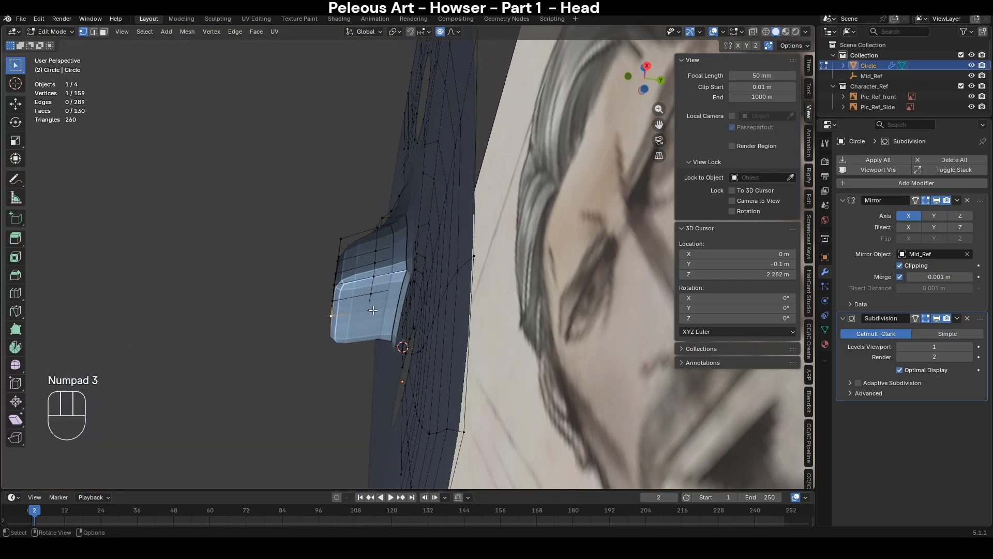
{"action": "key", "text": "alt+z"}
{"action": "left_click", "coordinate": [373, 296], "text": "shift"}
{"action": "key", "text": "KP_3"}
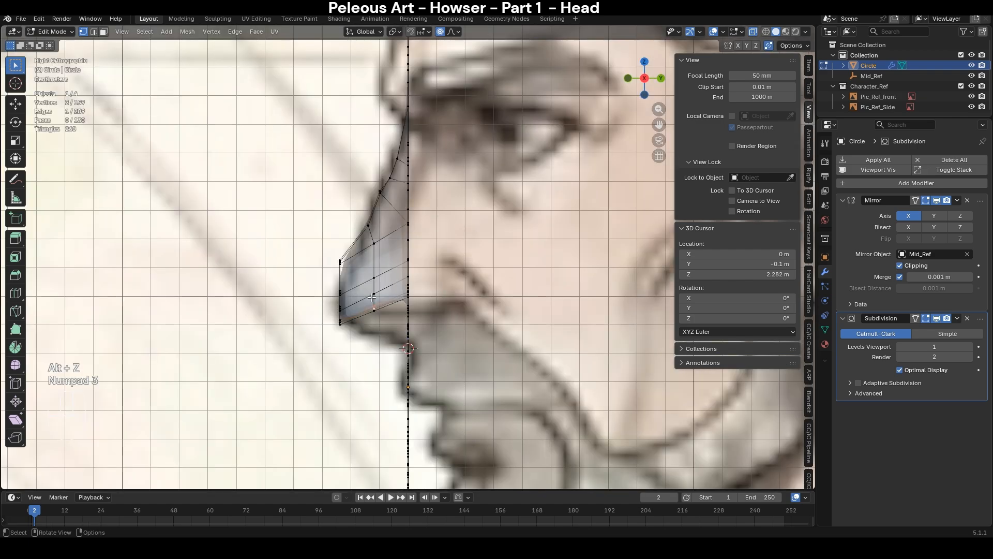
{"action": "key", "text": "g"}
{"action": "key", "text": "z"}
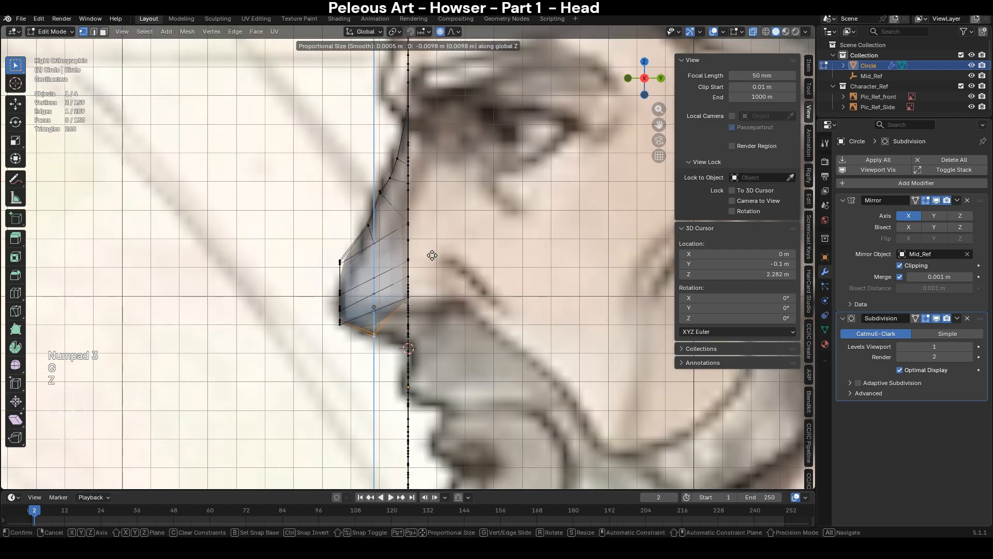
{"action": "left_click", "coordinate": [435, 259]}
{"action": "middle_click_drag", "start_coordinate": [434, 260], "coordinate": [412, 280]}
{"action": "key", "text": "2"}
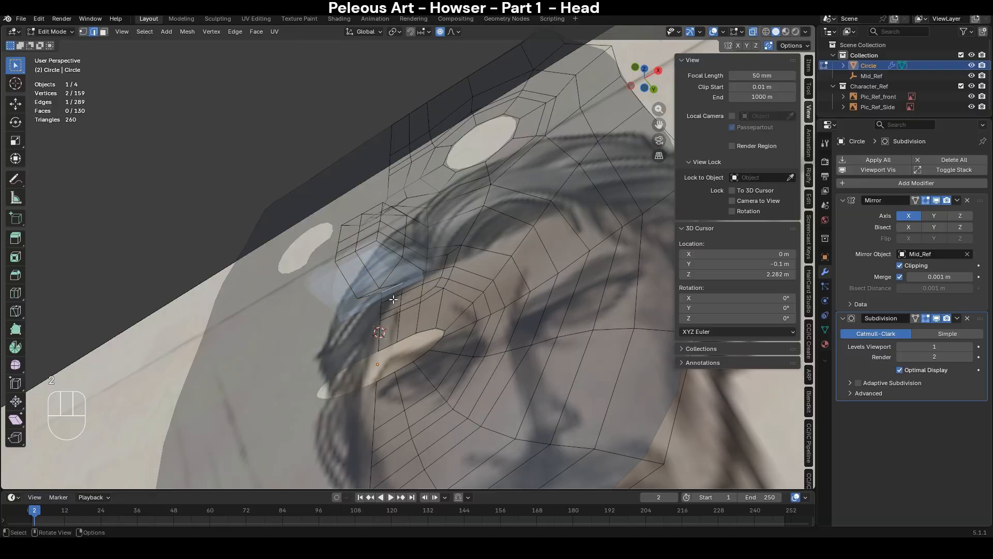
- Undo the last downward move on the nose's underside and return to edge selection with its rear edge selected
{"action": "key", "text": "ctrl+z"}
{"action": "key", "text": "ctrl+z"}
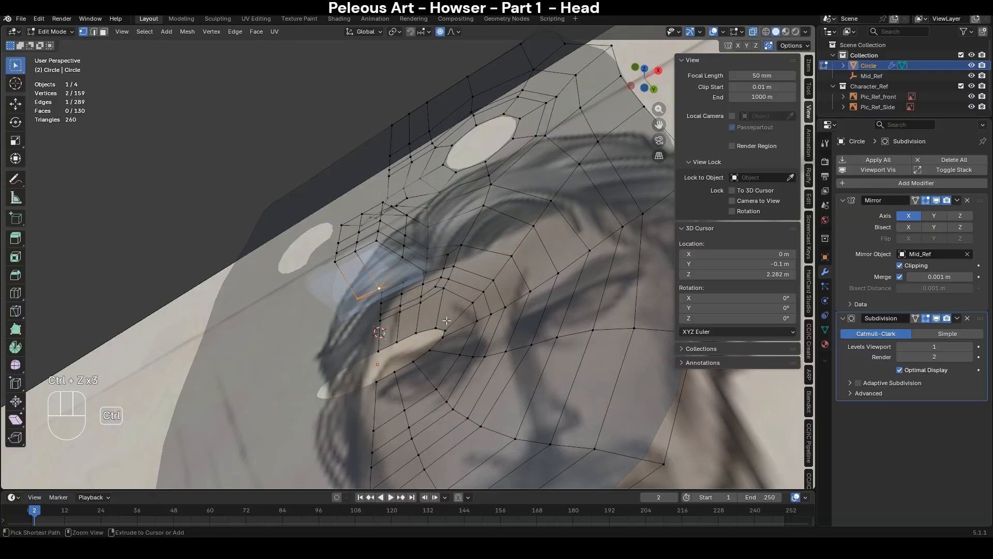
{"action": "key", "text": "ctrl+z"}
{"action": "key", "text": "KP_3"}
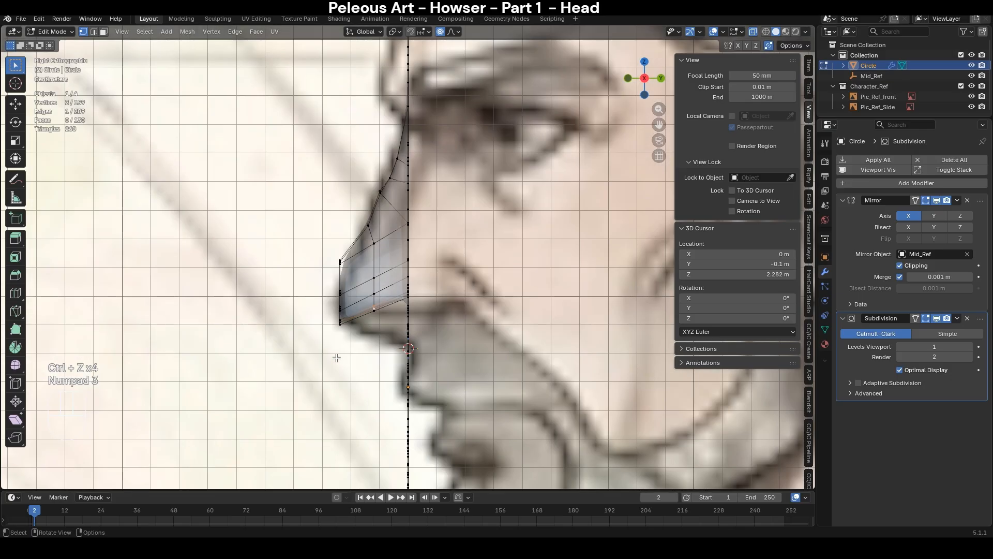
{"action": "middle_click_drag", "start_coordinate": [344, 356], "coordinate": [397, 294]}
{"action": "key", "text": "2"}
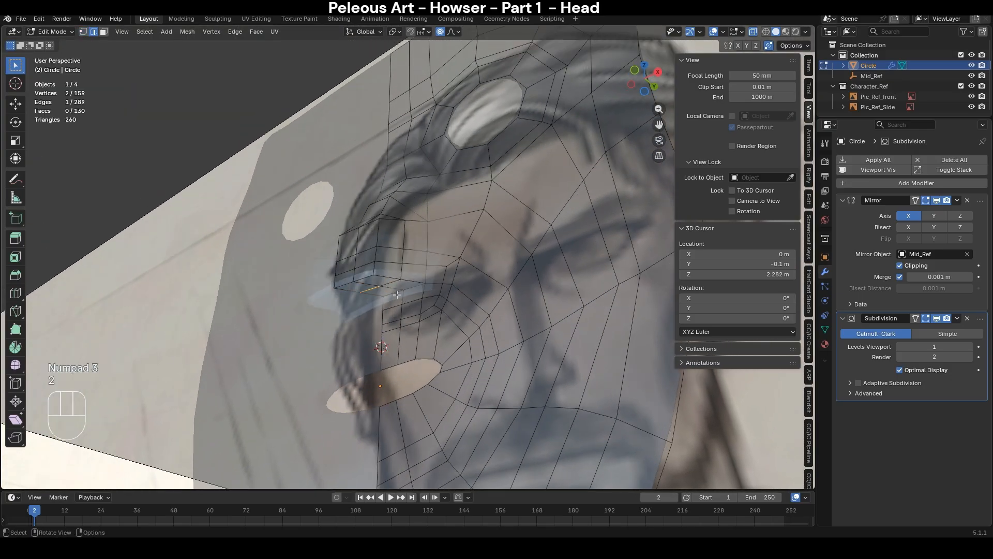
- Try to move the underside edge about 0.0063 m forward and 0.0116 m down with a proportional size of about 0.02
{"action": "key", "text": "KP_3"}
{"action": "key", "text": "g"}
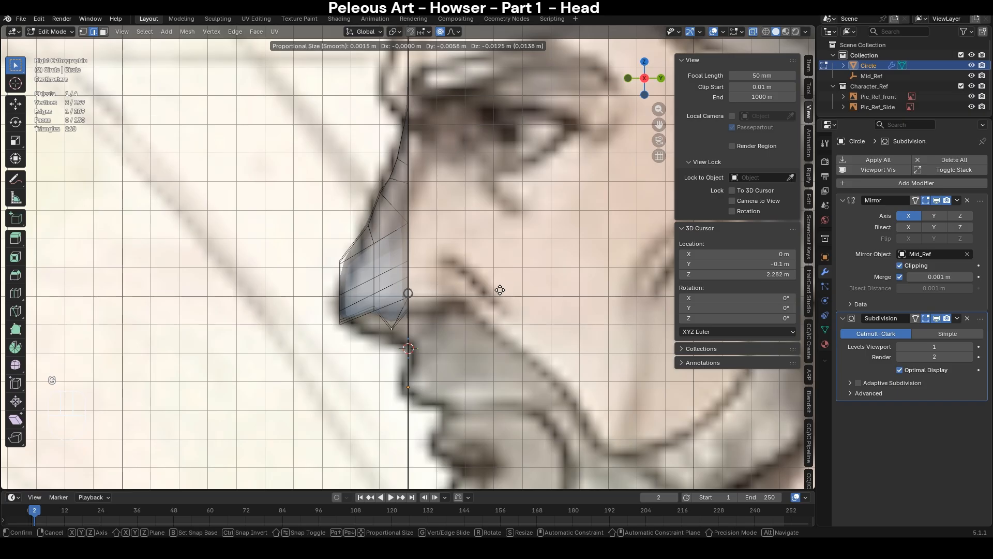
{"action": "scroll", "coordinate": [497, 286], "scroll_direction": "down", "scroll_amount": 14}
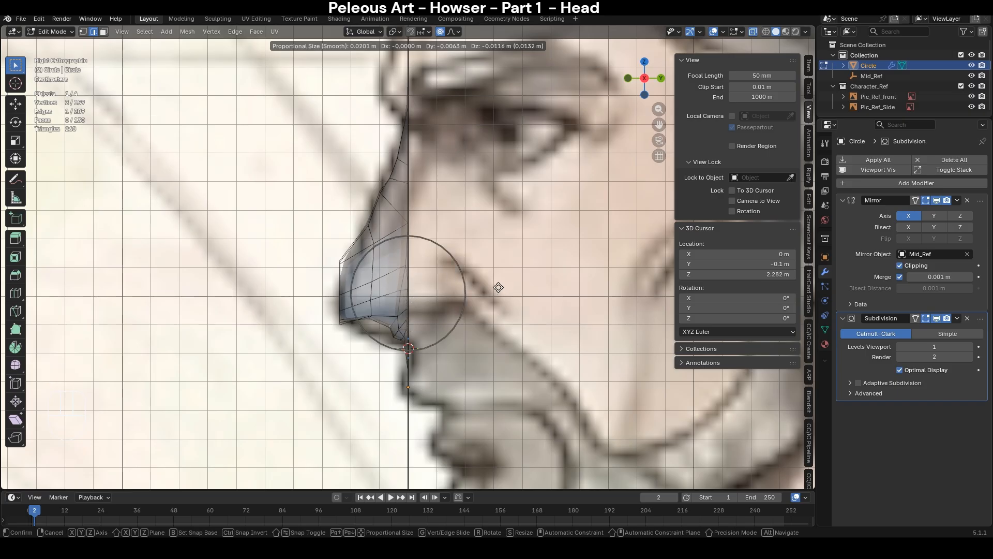
{"action": "left_click", "coordinate": [497, 287]}
{"action": "middle_click_drag", "start_coordinate": [498, 286], "coordinate": [491, 318]}
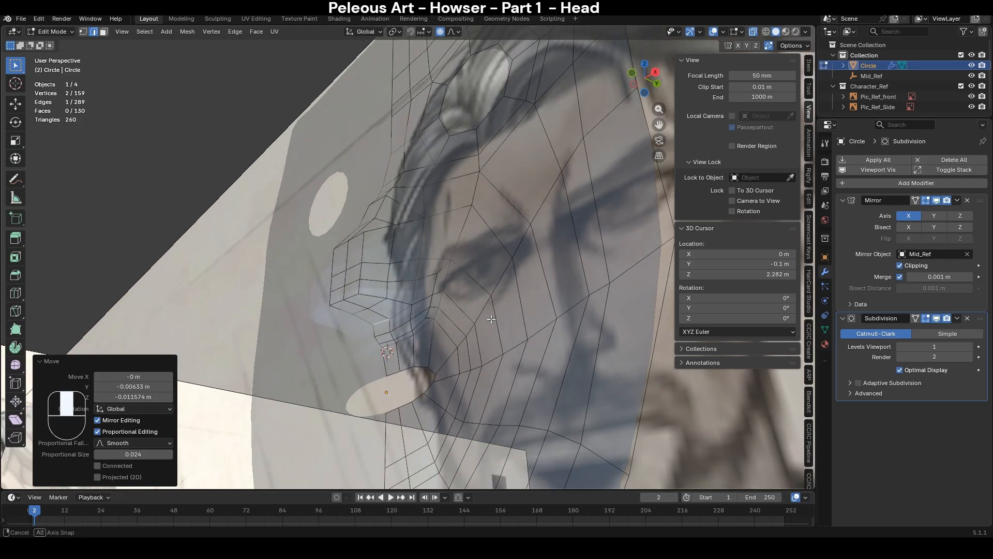
{"action": "key", "text": "ctrl+z"}
{"action": "key", "text": "ctrl+shift+z"}
{"action": "key", "text": "ctrl+z"}
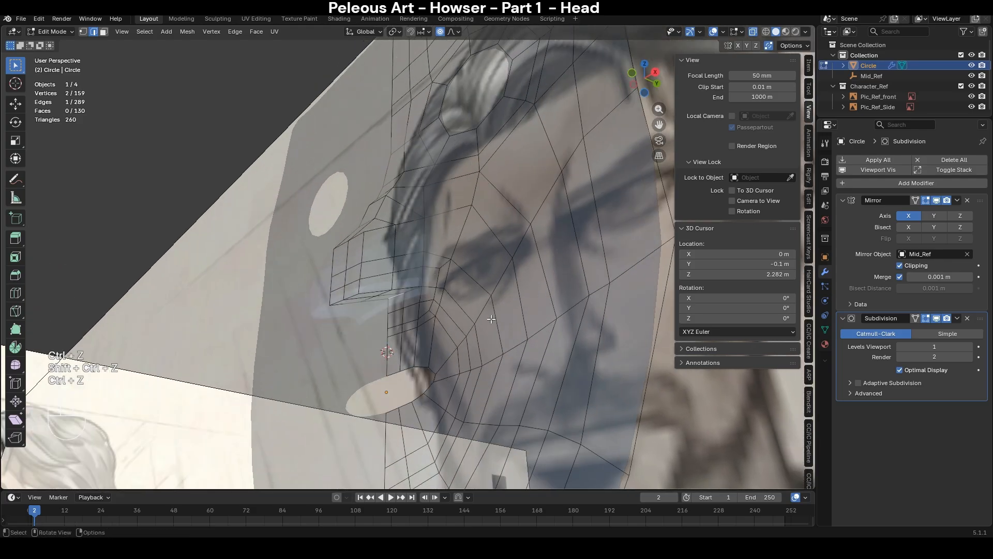
- Move the rear underside edge of the nose about 0.0047 m forward and 0.0078 m down with proportional size 0.010
{"action": "left_click", "coordinate": [458, 32]}
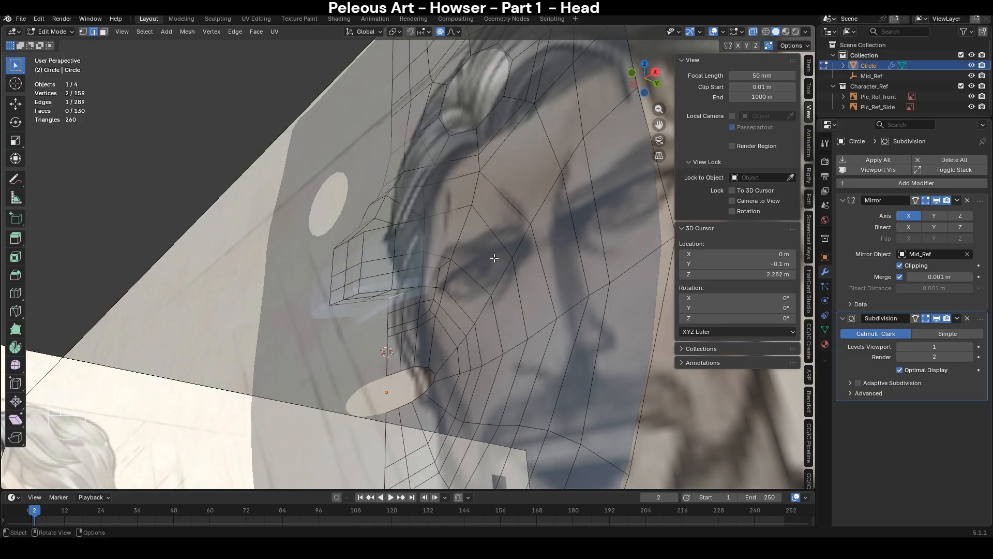
{"action": "key", "text": "KP_3"}
{"action": "key", "text": "g"}
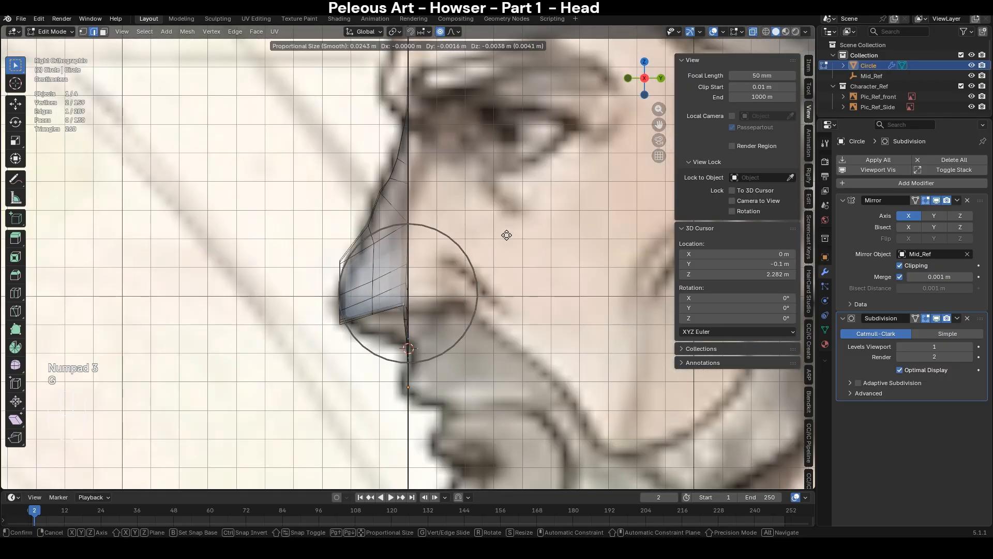
{"action": "scroll", "coordinate": [504, 239], "scroll_direction": "up", "scroll_amount": 10}
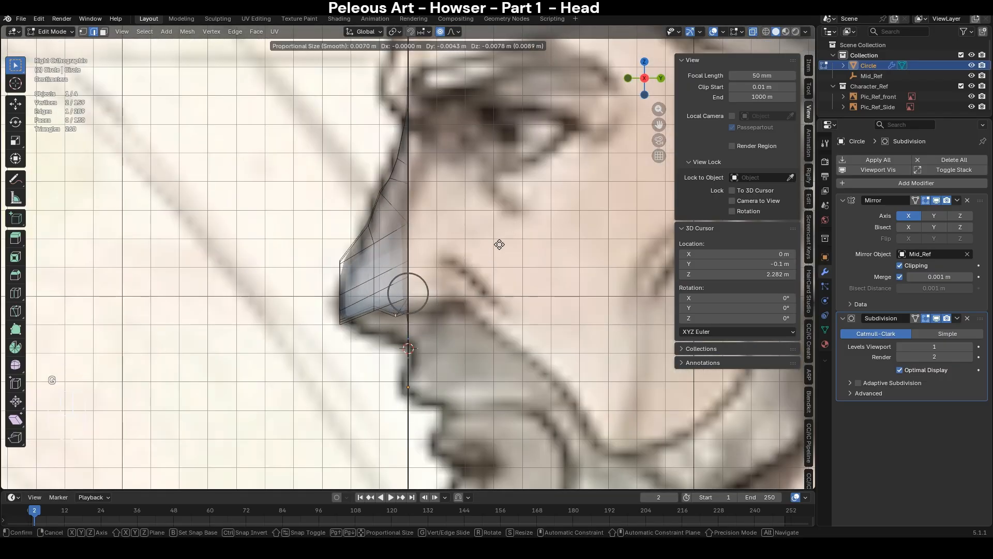
{"action": "left_click", "coordinate": [498, 244]}
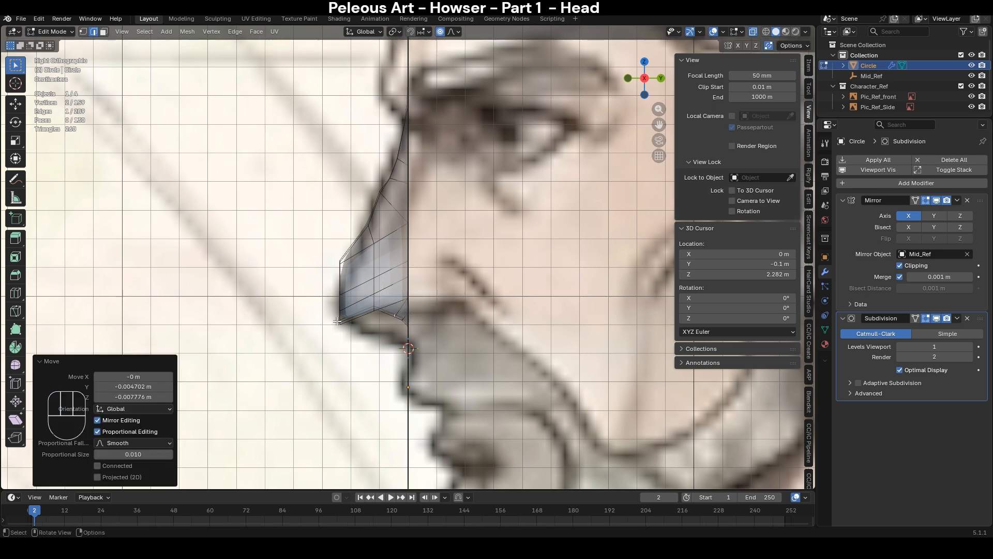
{"action": "middle_click_drag", "start_coordinate": [498, 244], "coordinate": [361, 280]}
- Move the two central underside edges about 0.0029 m forward and 0.0065 m down, and rotate them about -7.5° in side view
{"action": "key", "text": "KP_3"}
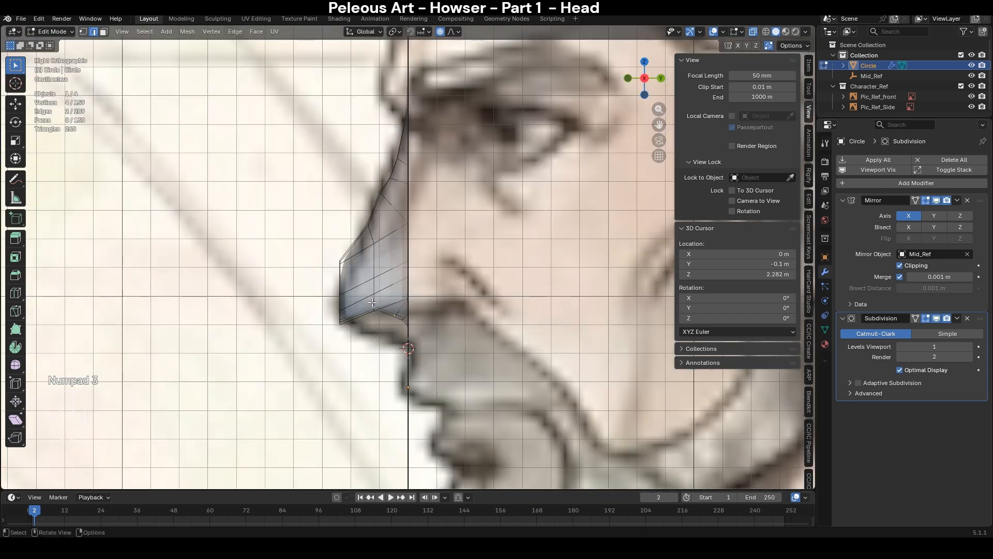
{"action": "key", "text": "g"}
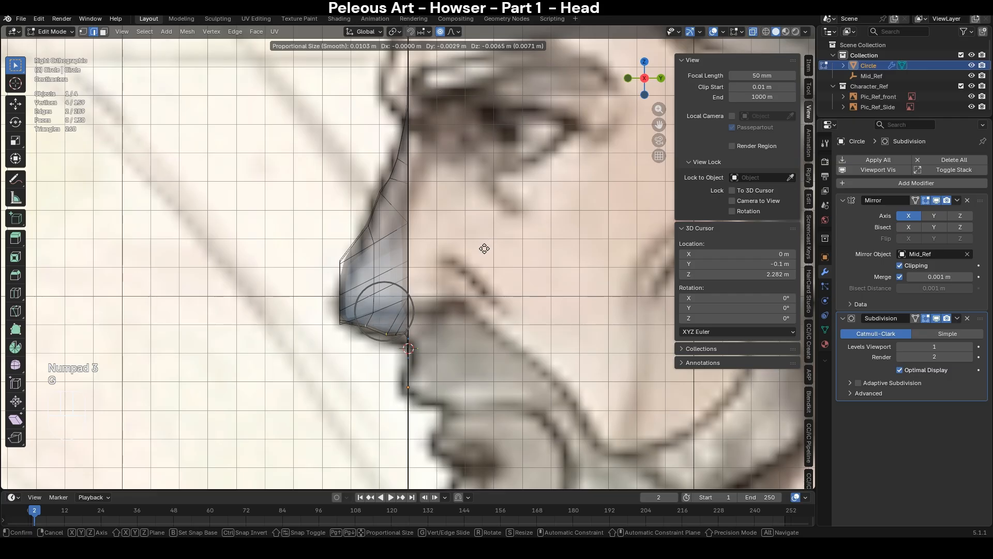
{"action": "left_click", "coordinate": [484, 248]}
{"action": "key", "text": "r"}
{"action": "left_click", "coordinate": [483, 230]}
- Shift the two underside edges about 0.002 m back and 0.0005 m down, and rotate them by about -4.8°
{"action": "key", "text": "g"}
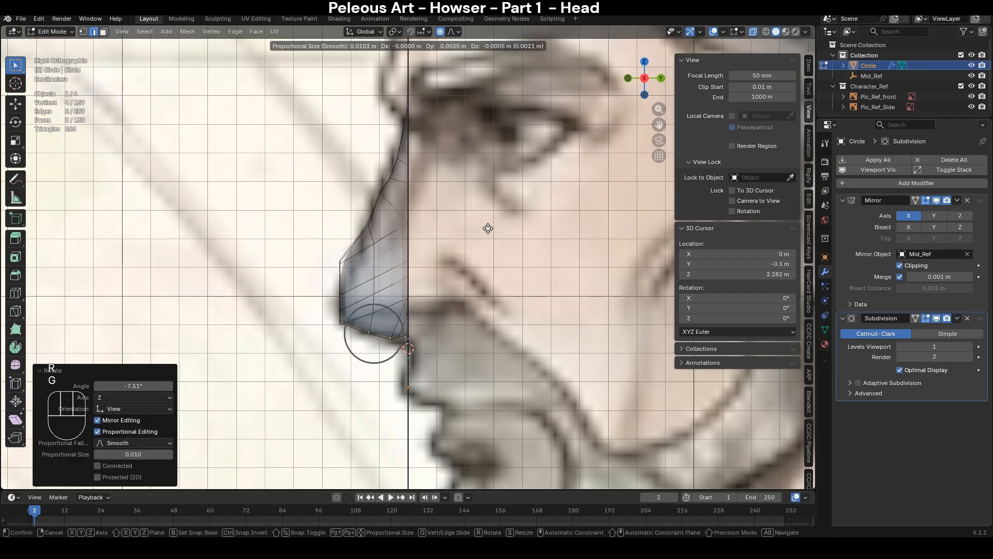
{"action": "left_click", "coordinate": [487, 227]}
{"action": "key", "text": "r"}
{"action": "left_click", "coordinate": [418, 295]}
- Turn off X-ray and select the two outer faces on the nose's underside from below
{"action": "middle_click_drag", "start_coordinate": [417, 294], "coordinate": [487, 287]}
{"action": "key", "text": "alt+z"}
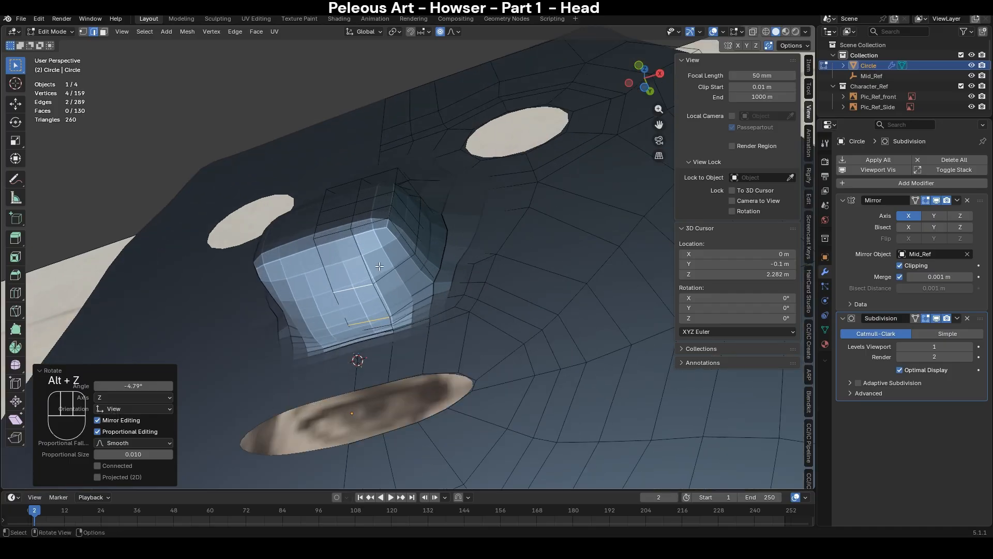
{"action": "key", "text": "KP_1"}
{"action": "key", "text": "ctrl+KP_7"}
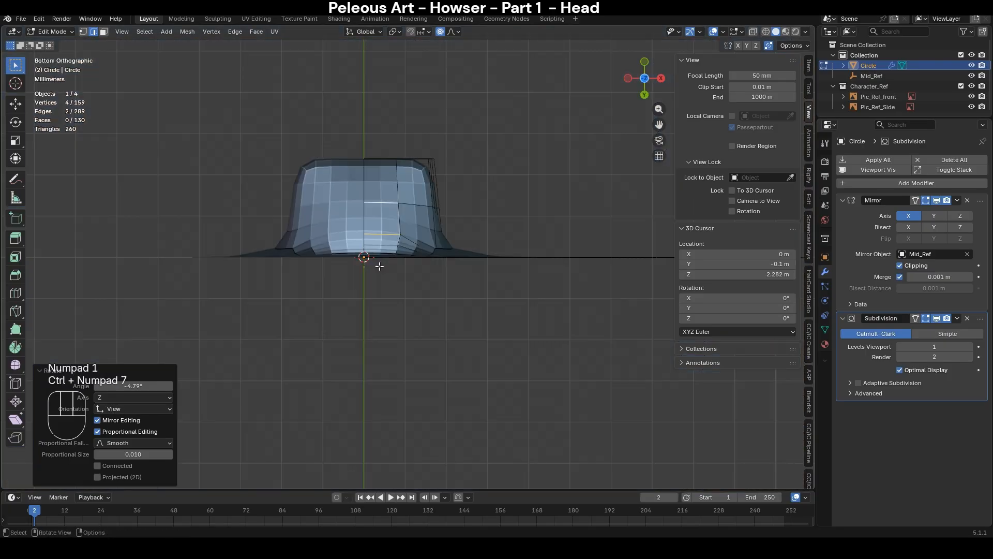
{"action": "key", "text": "3"}
{"action": "left_click", "coordinate": [390, 133]}
{"action": "left_click", "coordinate": [421, 147], "text": "shift"}
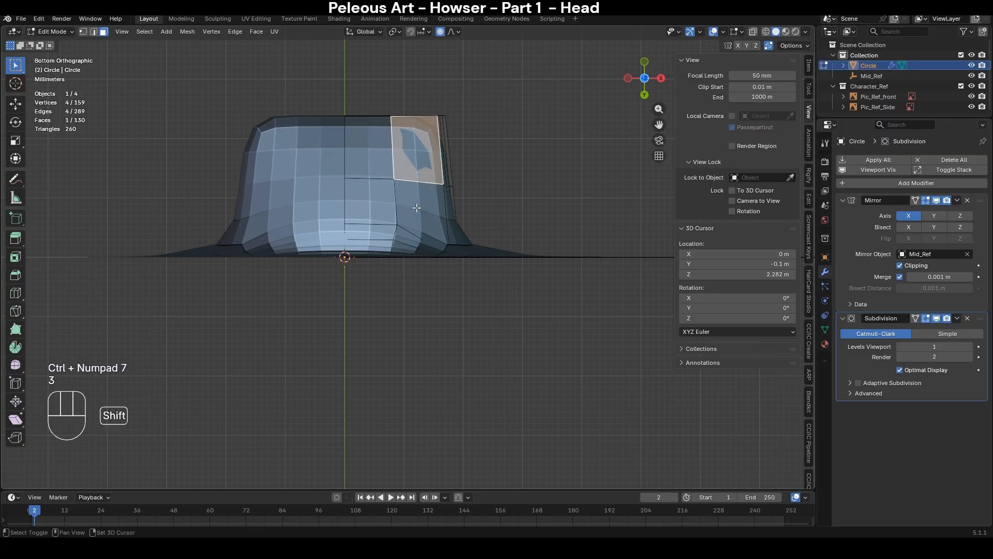
{"action": "middle_click_drag", "start_coordinate": [514, 215], "coordinate": [550, 293]}
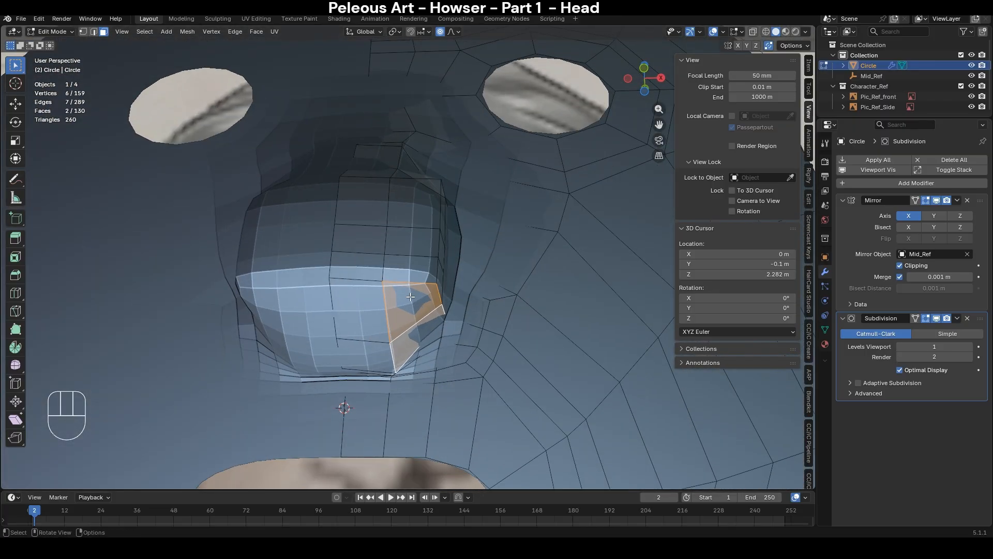
- With X-ray on, select the two lengthwise edges on the nose's underside and slide them inward by a factor of about 0.17
{"action": "key", "text": "2"}
{"action": "left_click", "coordinate": [385, 301], "text": "alt"}
{"action": "key", "text": "alt+z"}
{"action": "left_click", "coordinate": [385, 310]}
{"action": "left_click", "coordinate": [391, 355], "text": "shift"}
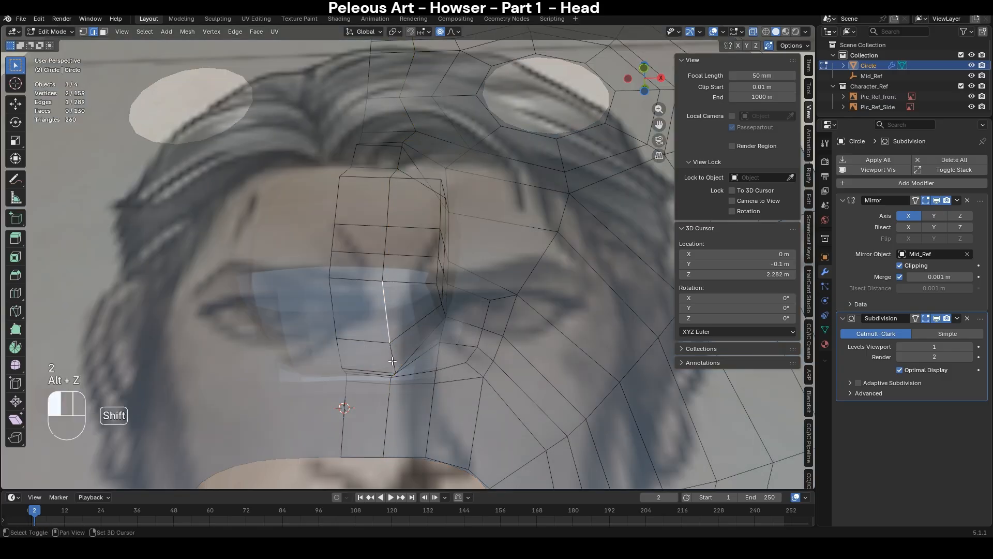
{"action": "key", "text": "g"}
{"action": "key", "text": "g"}
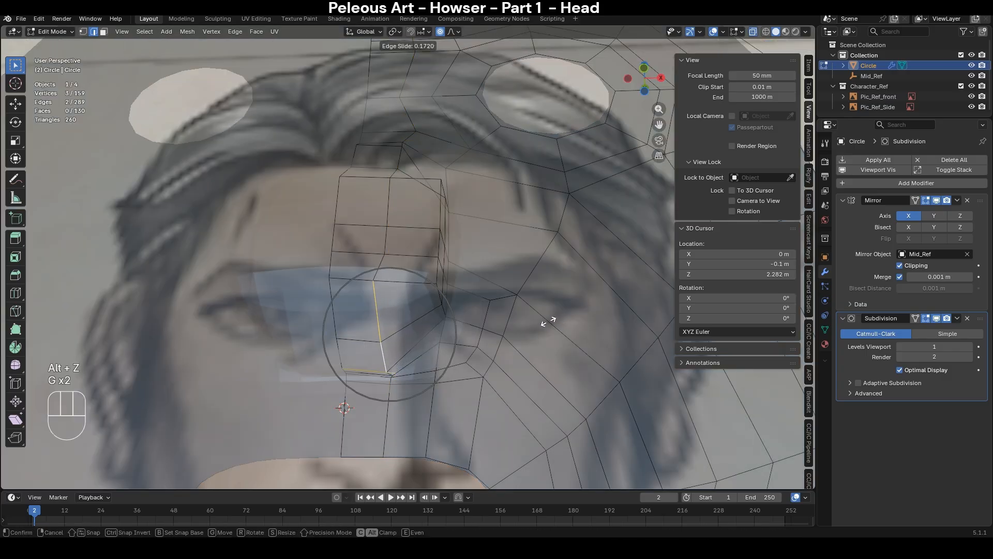
{"action": "left_click", "coordinate": [548, 320]}
- Select the vertex at the lower rear side of the nose and move it about 0.0047 m forward and 0.0061 m down
{"action": "middle_click_drag", "start_coordinate": [494, 322], "coordinate": [432, 339]}
{"action": "key", "text": "1"}
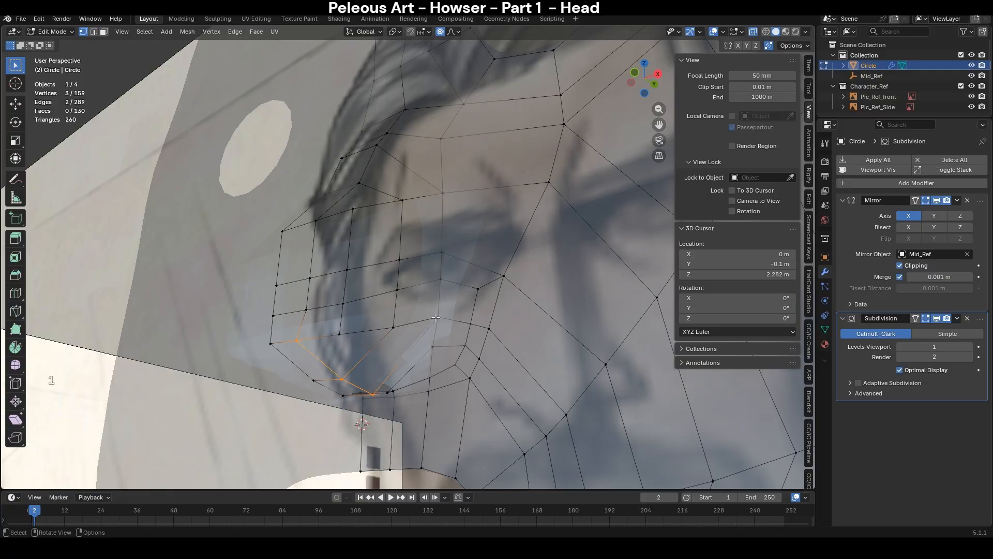
{"action": "left_click", "coordinate": [436, 317]}
{"action": "key", "text": "KP_1"}
{"action": "key", "text": "g"}
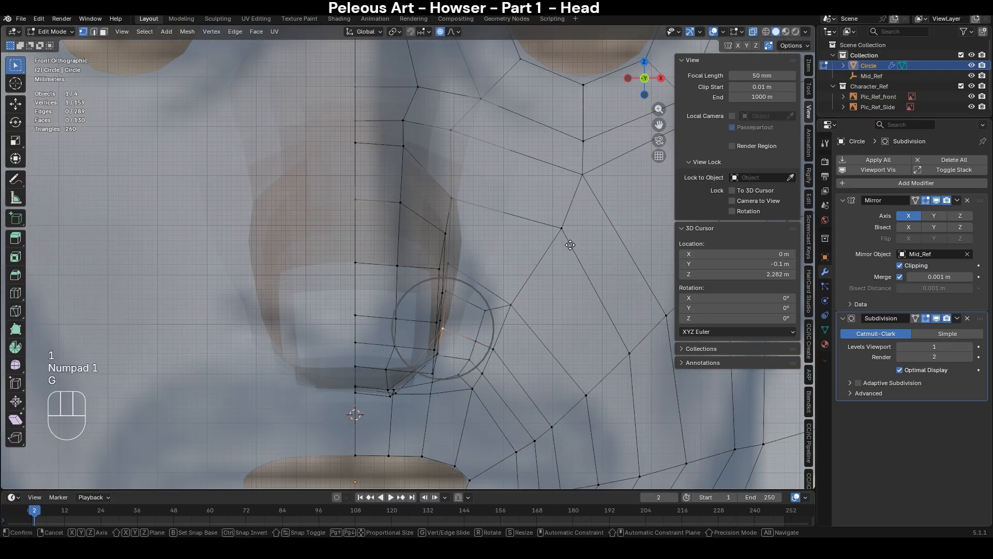
{"action": "left_click", "coordinate": [564, 291]}
{"action": "middle_click_drag", "start_coordinate": [563, 291], "coordinate": [507, 301]}
{"action": "key", "text": "ctrl+z"}
{"action": "key", "text": "KP_3"}
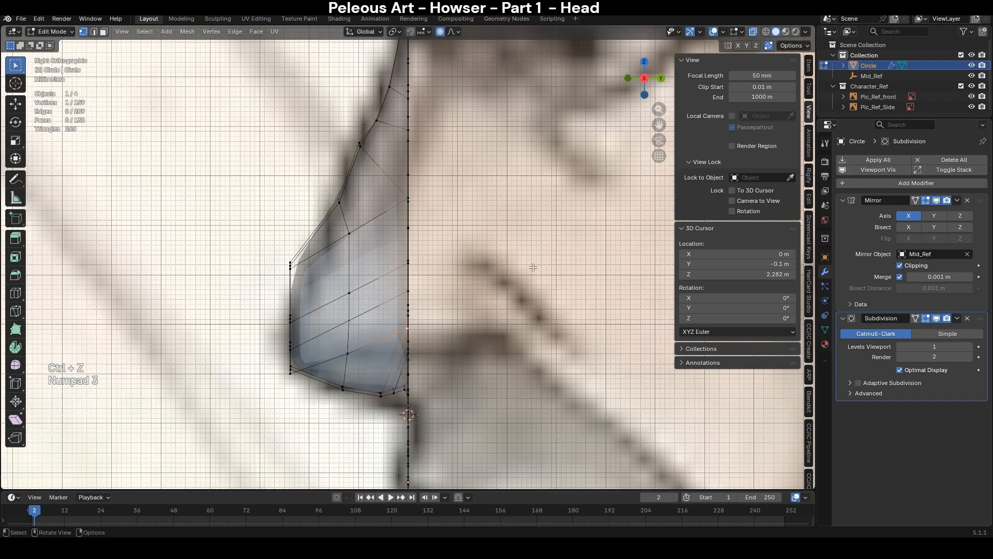
{"action": "key", "text": "g"}
{"action": "left_click", "coordinate": [529, 263]}
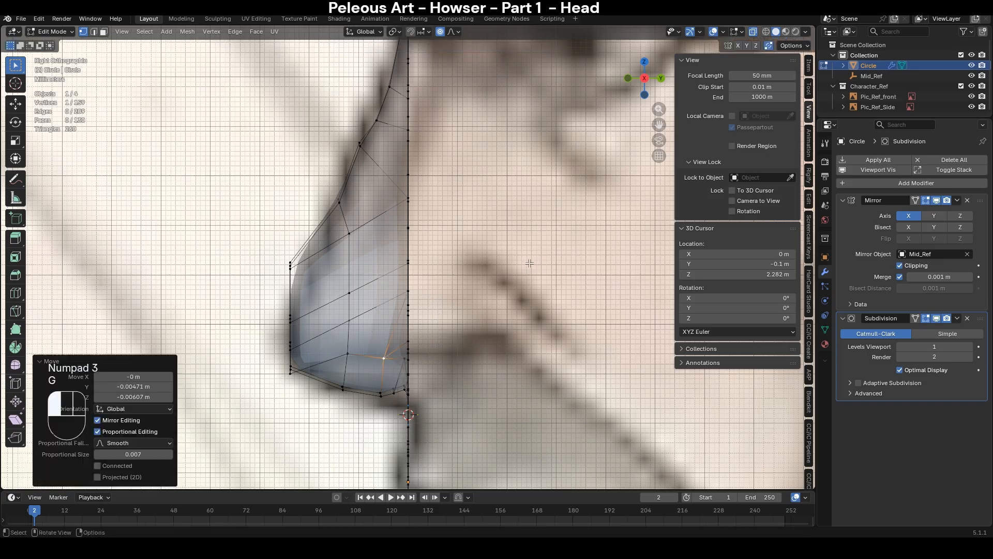
- Move the neighbouring front vertex on the nose's lower side about 0.0013 m forward and 0.0035 m down with proportional size 0.005
{"action": "key", "text": "g"}
{"action": "scroll", "coordinate": [443, 312], "scroll_direction": "up", "scroll_amount": 3}
{"action": "left_click", "coordinate": [443, 313]}
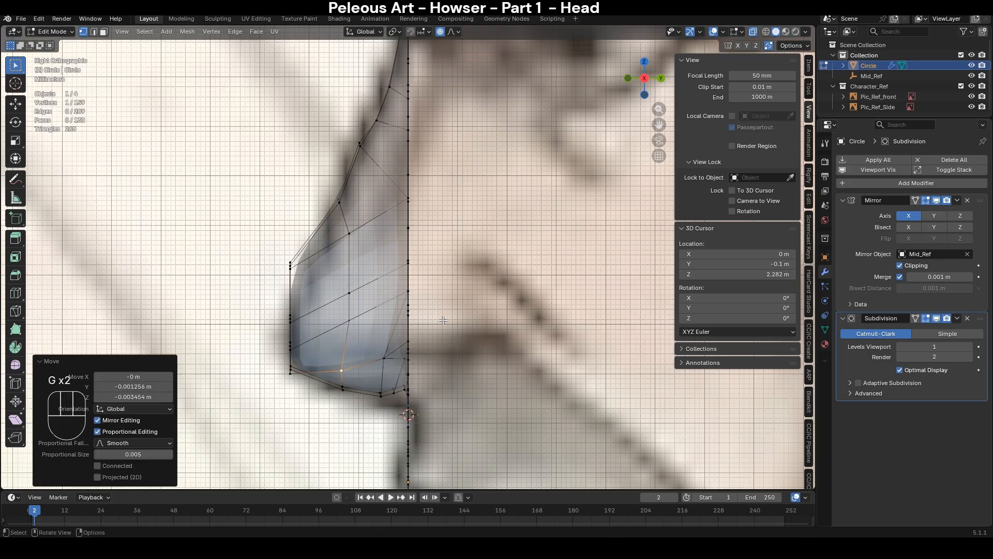
- Select the two outer faces on the nose's underside and inset them with a thickness of about 0.0483 m for the nostril
{"action": "middle_click_drag", "start_coordinate": [444, 320], "coordinate": [394, 306]}
{"action": "key", "text": "2"}
{"action": "key", "text": "3"}
{"action": "left_click", "coordinate": [395, 290]}
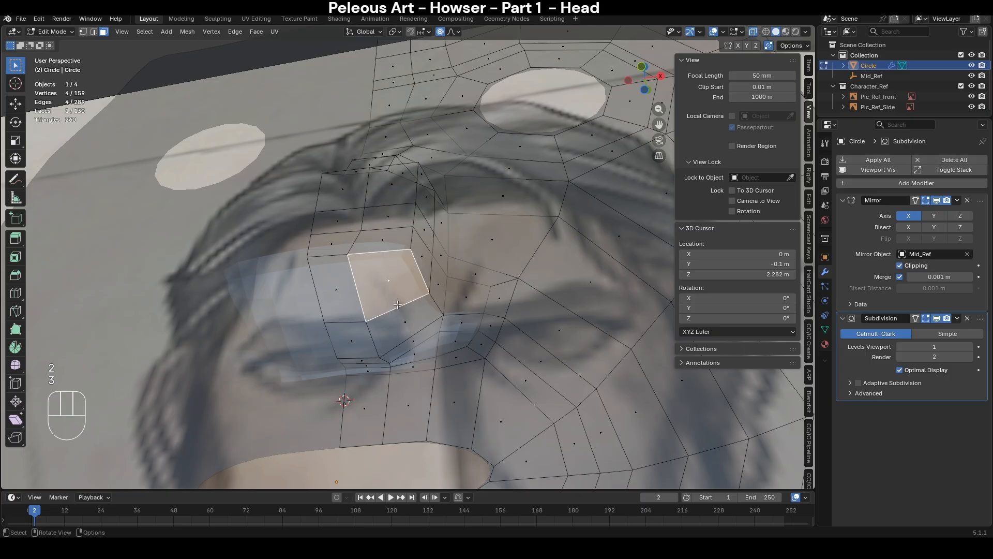
{"action": "key", "text": "KP_1"}
{"action": "middle_click_drag", "start_coordinate": [476, 405], "coordinate": [505, 316]}
{"action": "left_click", "coordinate": [449, 248], "text": "shift"}
{"action": "key", "text": "ctrl+z"}
{"action": "left_click", "coordinate": [392, 315], "text": "shift"}
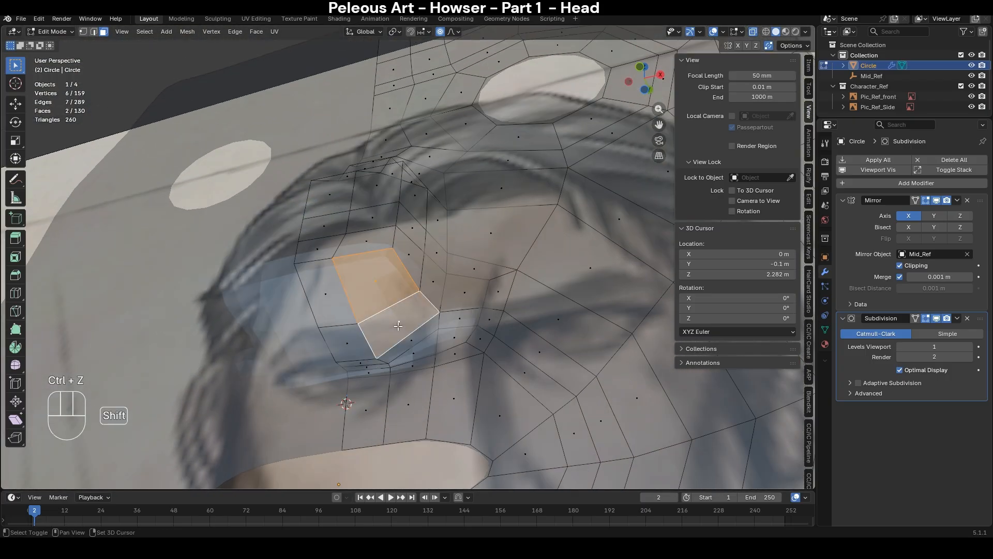
{"action": "middle_click_drag", "start_coordinate": [494, 368], "coordinate": [495, 344]}
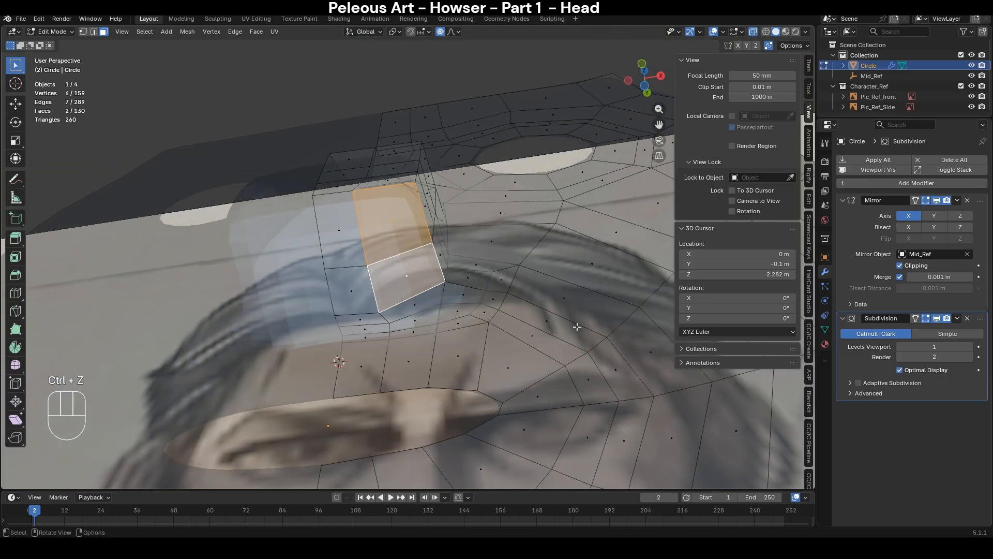
{"action": "key", "text": "i"}
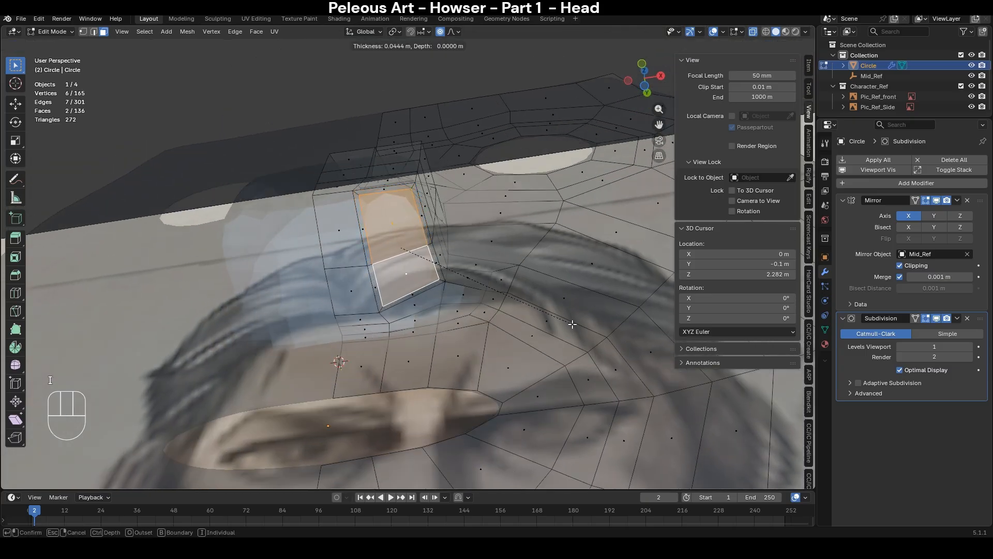
{"action": "left_click", "coordinate": [572, 324]}
- Check the inset nostril faces with X-ray off, restore X-ray, and scale the faces to 0.854
{"action": "middle_click_drag", "start_coordinate": [517, 269], "coordinate": [587, 405]}
{"action": "key", "text": "alt+z"}
{"action": "key", "text": "KP_1"}
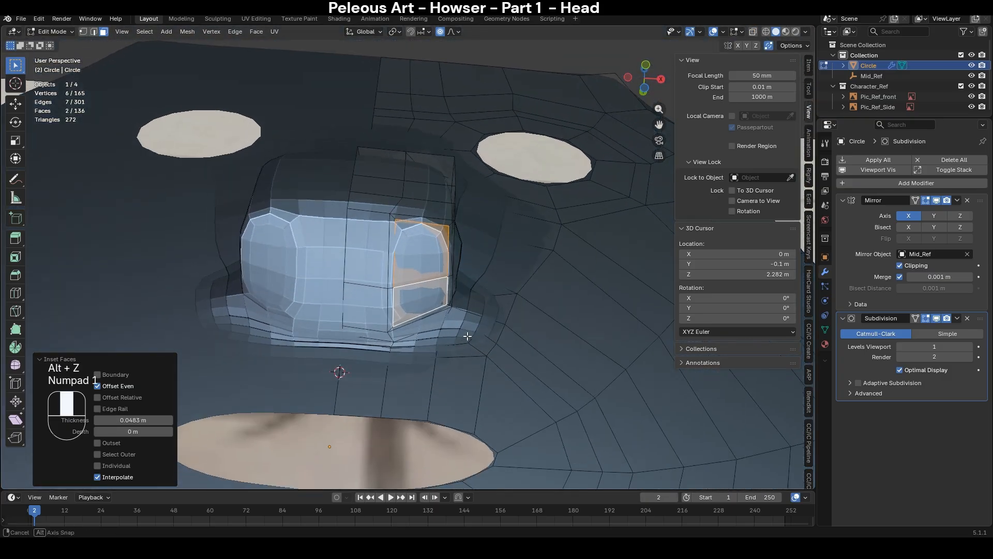
{"action": "key", "text": "alt+z"}
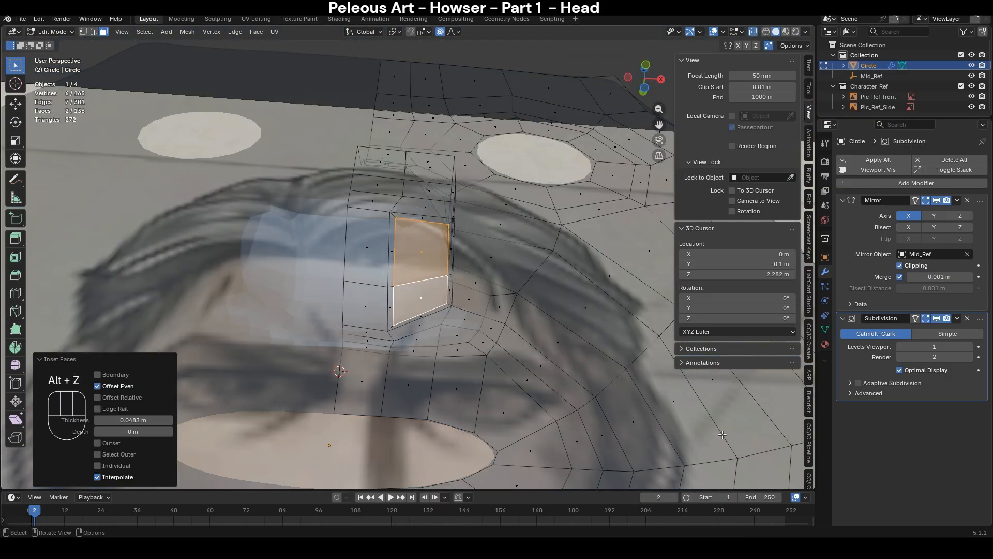
{"action": "key", "text": "s"}
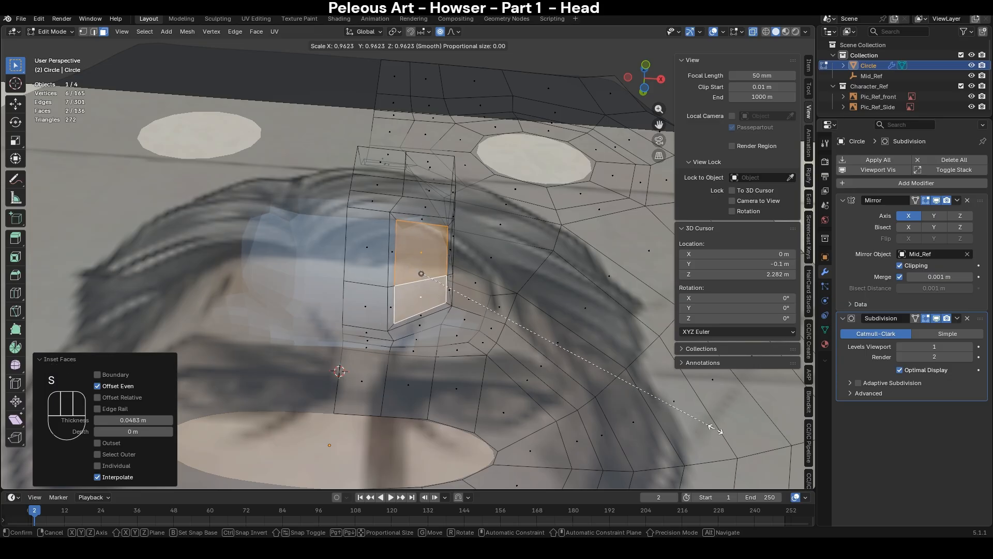
{"action": "left_click", "coordinate": [613, 383]}
- Try to extrude the nostril faces about 0.013 m up into the nose, and undo the extrusion
{"action": "middle_click_drag", "start_coordinate": [613, 383], "coordinate": [567, 426]}
{"action": "key", "text": "e"}
{"action": "key", "text": "z"}
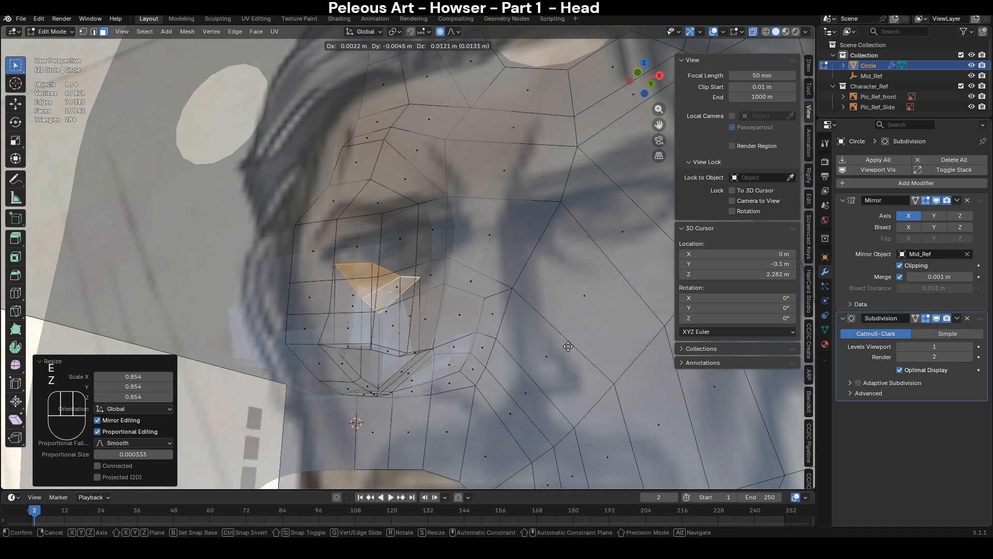
{"action": "key", "text": "ctrl+z"}
{"action": "key", "text": "e"}
{"action": "left_click", "coordinate": [556, 378]}
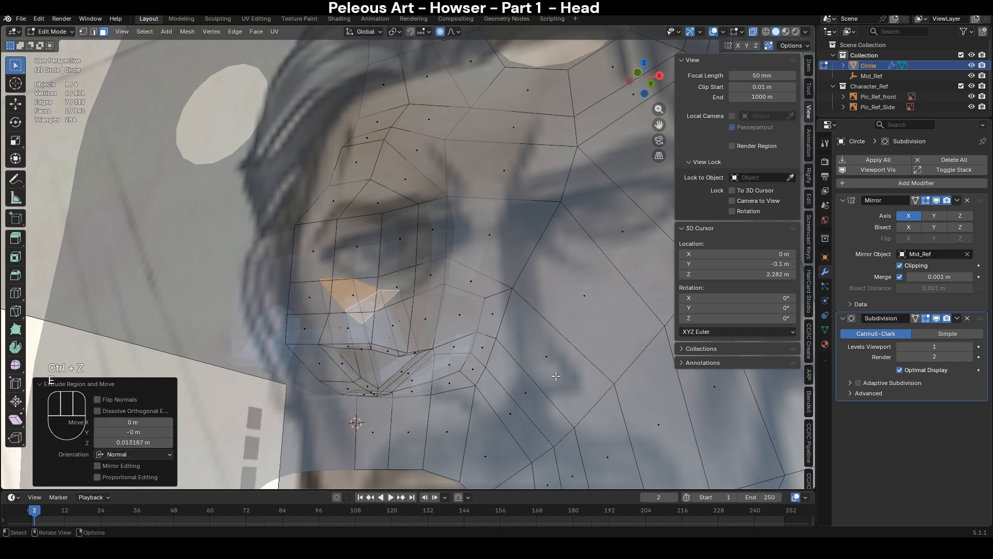
{"action": "key", "text": "KP_1"}
{"action": "key", "text": "ctrl+z"}
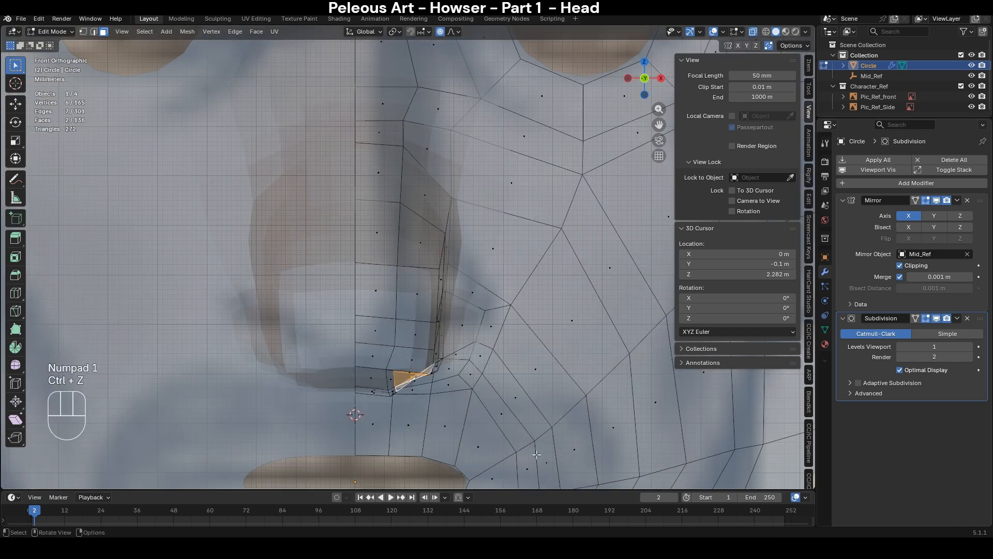
- Extrude the nostril faces about 0.013 m up into the nose and shift them about 0.0015 m outward
{"action": "key", "text": "e"}
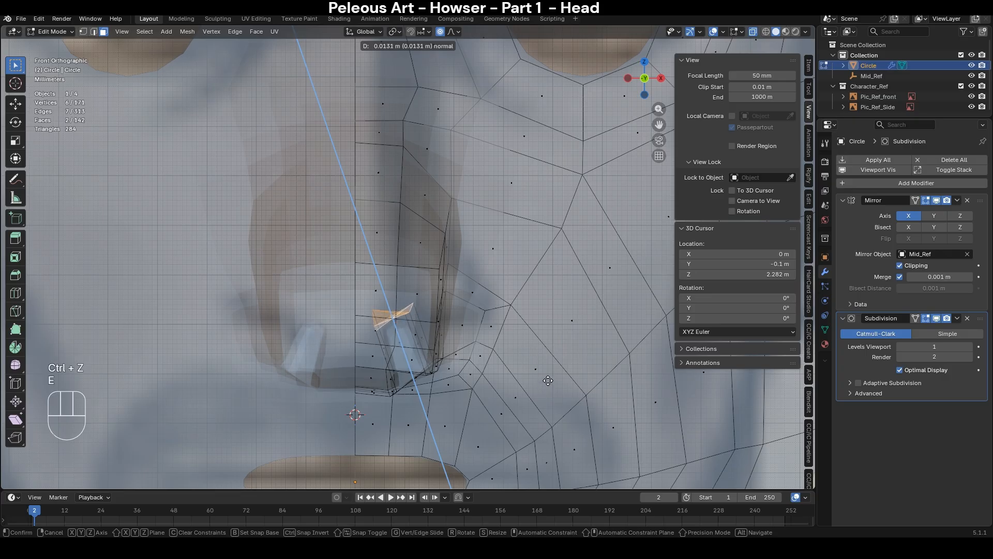
{"action": "left_click", "coordinate": [546, 385]}
{"action": "key", "text": "g"}
{"action": "left_click", "coordinate": [529, 381]}
- Rotate the extruded nostril faces by about 18.3° and flatten them by scaling to 0 along Z
{"action": "key", "text": "r"}
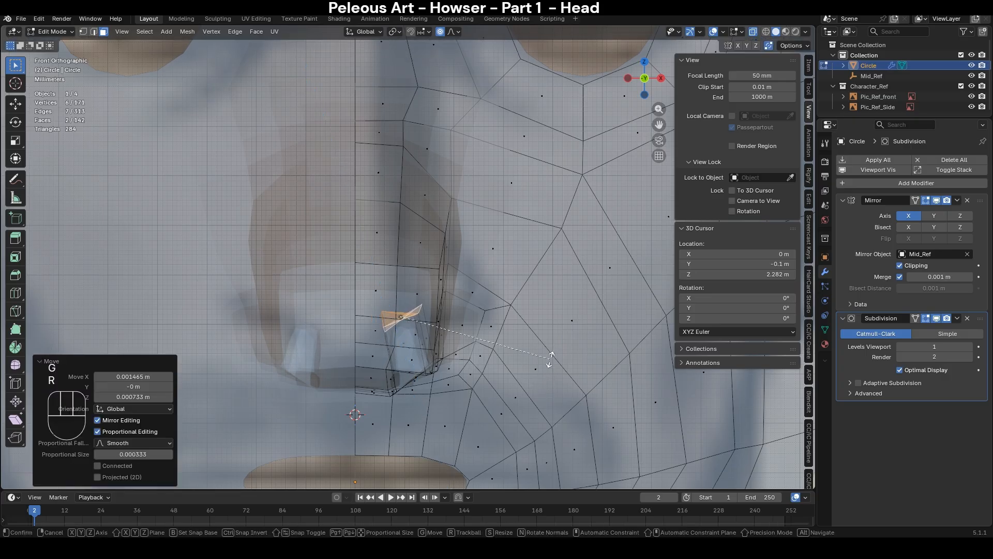
{"action": "left_click", "coordinate": [533, 405]}
{"action": "middle_click_drag", "start_coordinate": [520, 407], "coordinate": [464, 265]}
{"action": "key", "text": "s"}
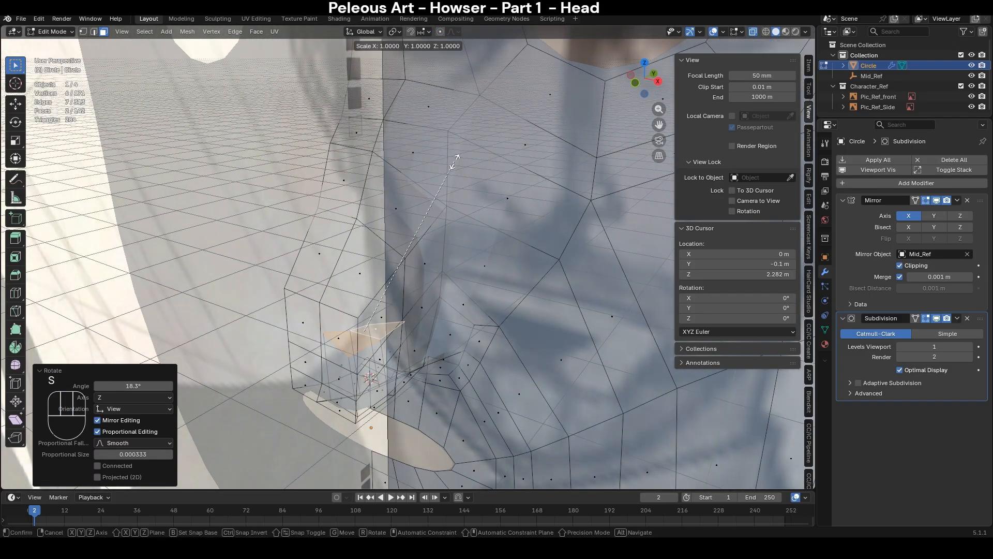
{"action": "key", "text": "z"}
{"action": "key", "text": "KP_0"}
{"action": "key", "text": "KP_Enter"}
{"action": "key", "text": "KP_1"}
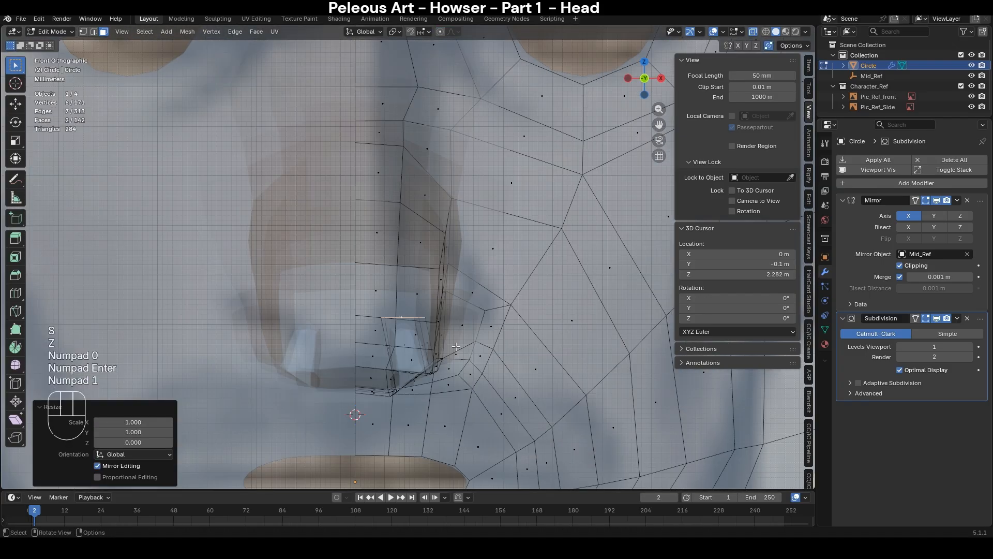
- With X-ray off and proportional editing on, move the nose tip's front centre edge about 0.0083 m forward with proportional size 0.022
{"action": "middle_click_drag", "start_coordinate": [456, 346], "coordinate": [322, 284]}
{"action": "key", "text": "alt+z"}
{"action": "key", "text": "2"}
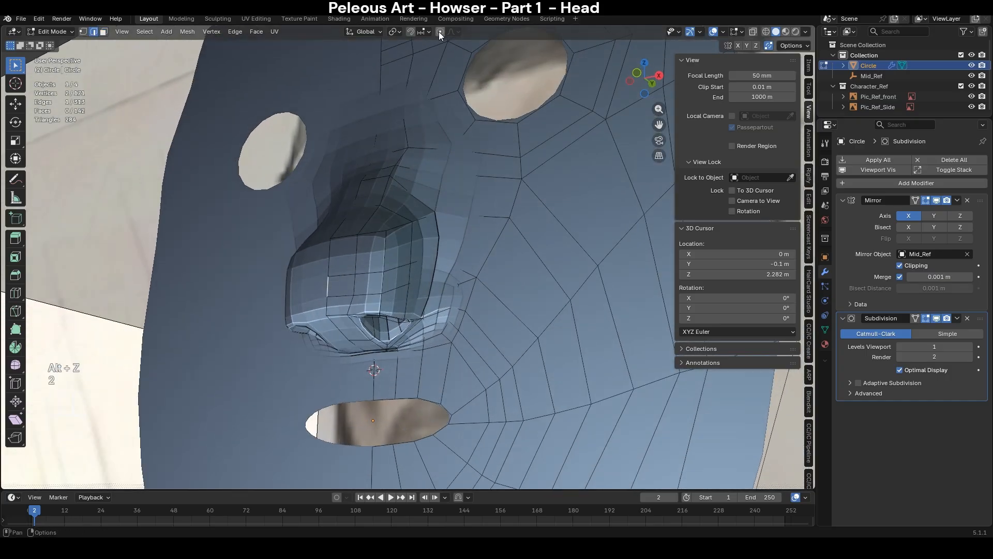
{"action": "left_click", "coordinate": [440, 32]}
{"action": "key", "text": "g"}
{"action": "key", "text": "y"}
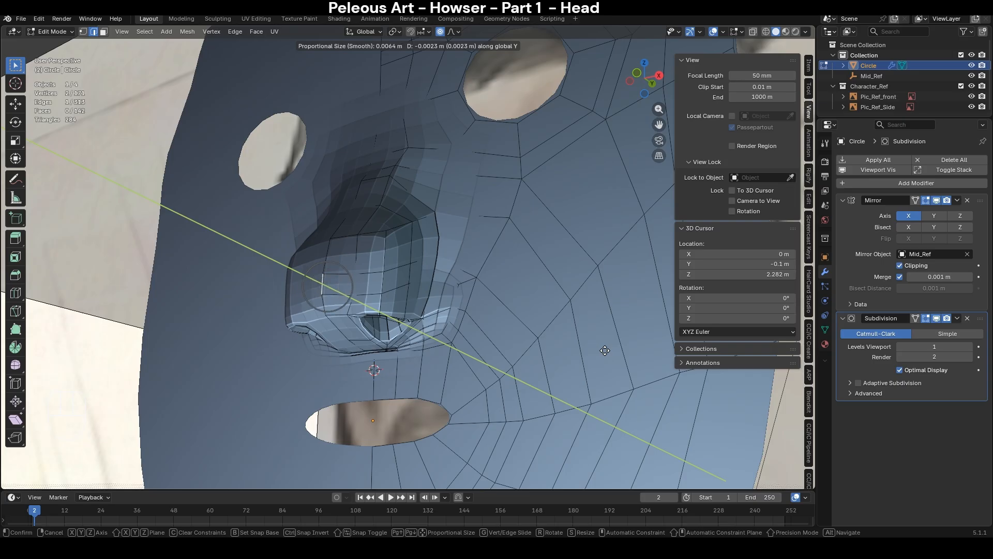
{"action": "scroll", "coordinate": [602, 351], "scroll_direction": "down", "scroll_amount": 11}
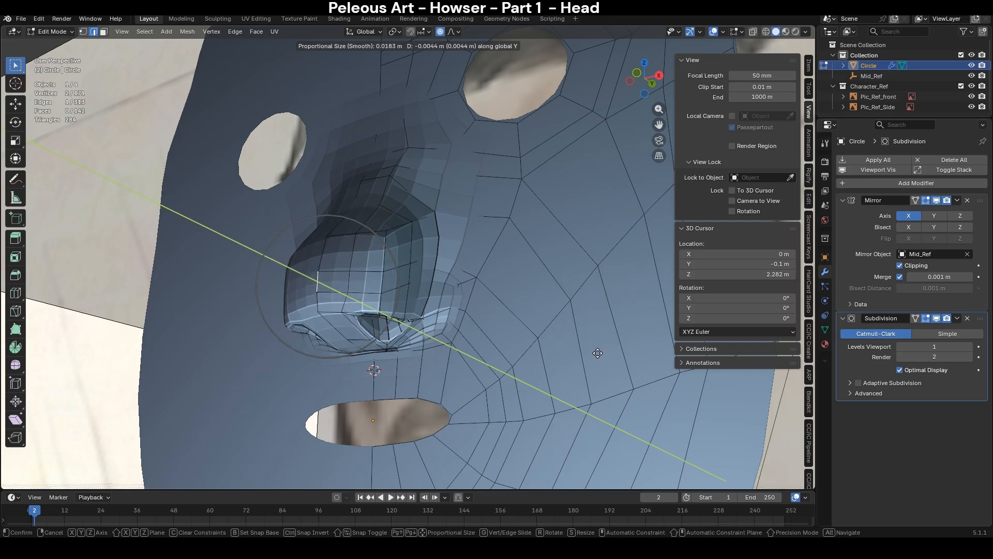
{"action": "scroll", "coordinate": [595, 353], "scroll_direction": "down", "scroll_amount": 2}
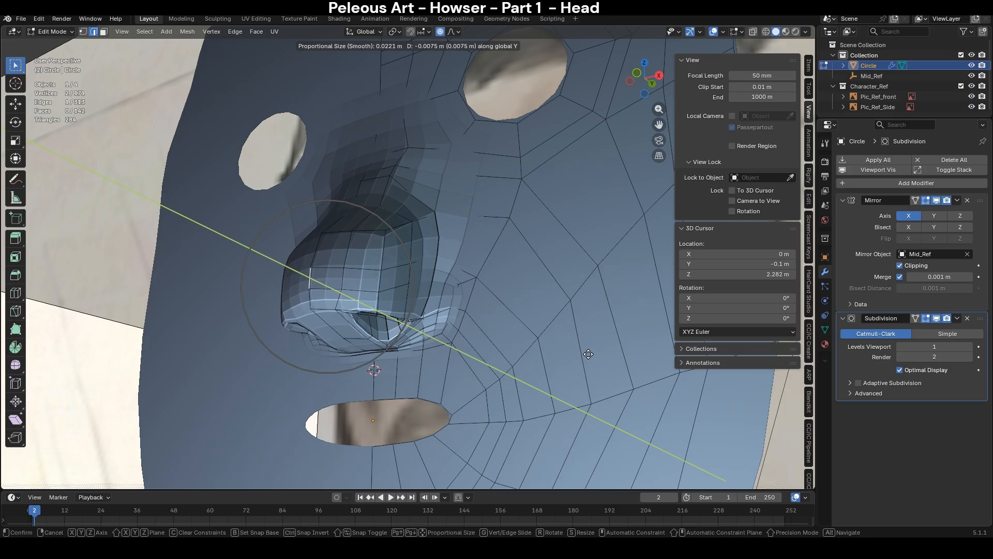
{"action": "left_click", "coordinate": [588, 354]}
- Slide the two edges between the nose's underside centre line and the nostril toward the tip by a factor of about 0.26
{"action": "middle_click_drag", "start_coordinate": [588, 354], "coordinate": [529, 336]}
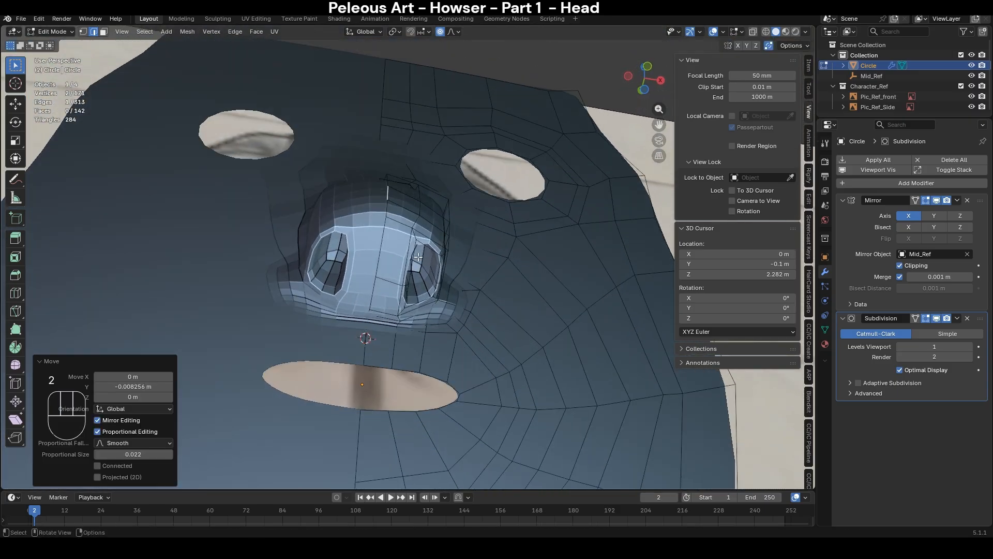
{"action": "middle_click_drag", "start_coordinate": [418, 257], "coordinate": [385, 287]}
{"action": "key", "text": "ctrl+r"}
{"action": "right_click", "coordinate": [356, 282]}
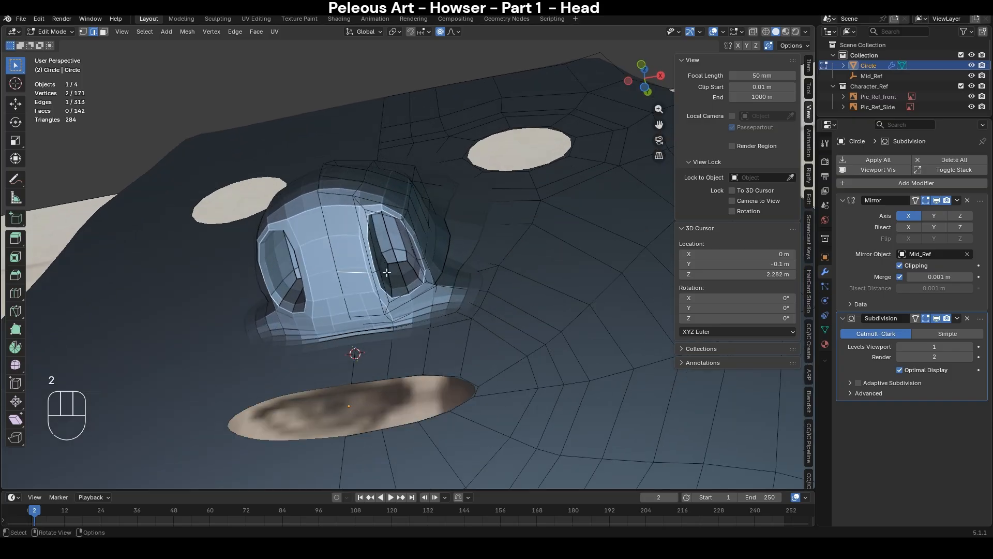
{"action": "key", "text": "g"}
{"action": "key", "text": "g"}
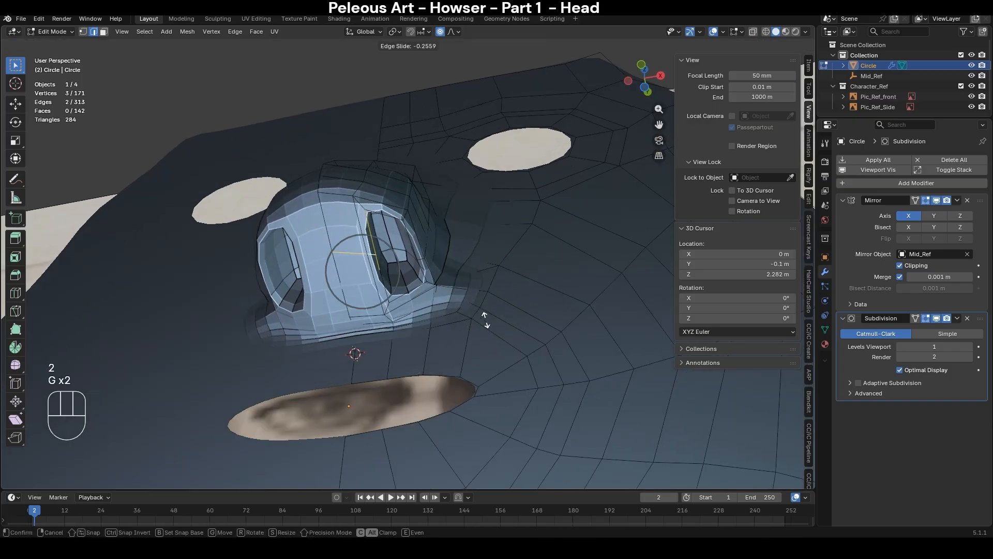
{"action": "left_click", "coordinate": [486, 320]}
- Slide the centre-line vertex on the nose's underside by a factor of about 0.13 to align with the adjoining edges
{"action": "key", "text": "1"}
{"action": "left_click", "coordinate": [332, 254]}
{"action": "key", "text": "g"}
{"action": "key", "text": "g"}
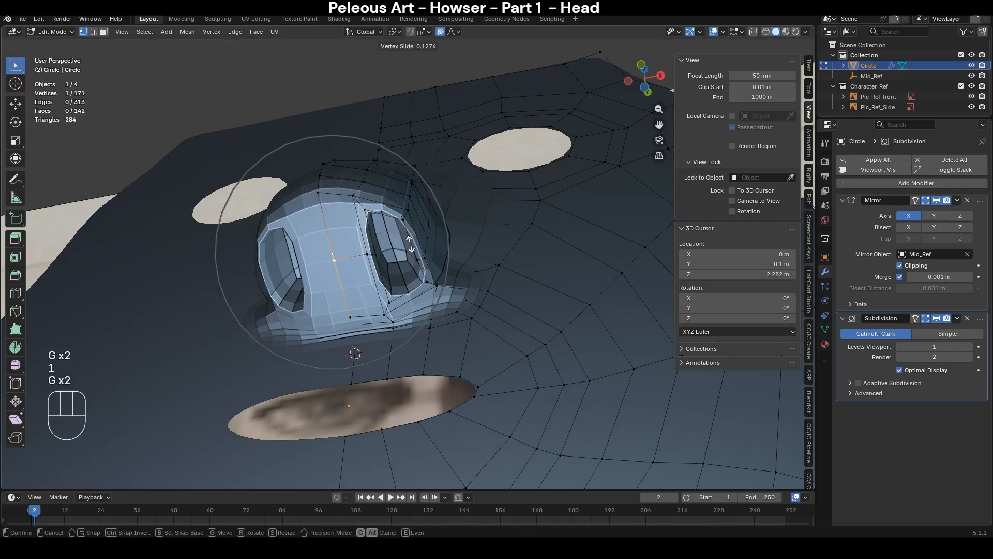
{"action": "left_click", "coordinate": [410, 243]}
- Scale down the flattened faces inside the nostril and move them about 0.0019 m up with proportional size 0.003
{"action": "key", "text": "alt+z"}
{"action": "middle_click_drag", "start_coordinate": [434, 270], "coordinate": [362, 295]}
{"action": "key", "text": "alt+z"}
{"action": "key", "text": "alt+z"}
{"action": "key", "text": "2"}
{"action": "key", "text": "s"}
{"action": "scroll", "coordinate": [510, 392], "scroll_direction": "up", "scroll_amount": 12}
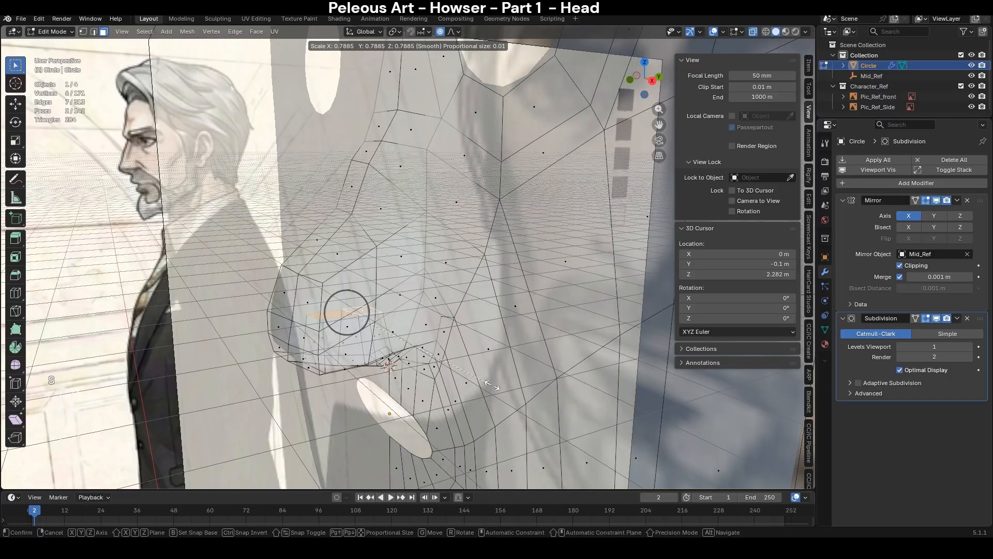
{"action": "left_click", "coordinate": [446, 363]}
{"action": "key", "text": "g"}
{"action": "key", "text": "z"}
{"action": "left_click", "coordinate": [445, 363]}
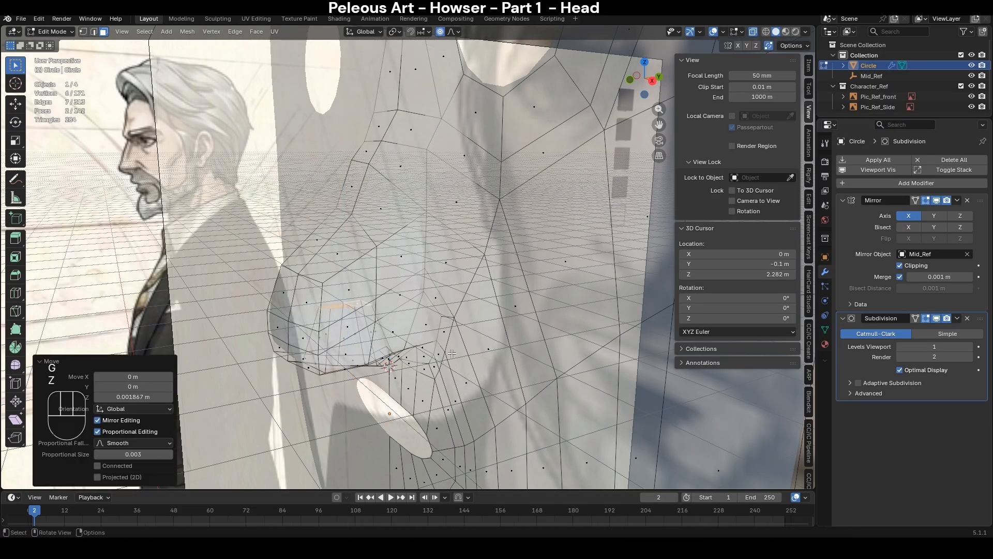
- Add a loop cut around the nostril's inner walls and view the head from the front in Object Mode with X-ray off
{"action": "middle_click_drag", "start_coordinate": [446, 363], "coordinate": [336, 277]}
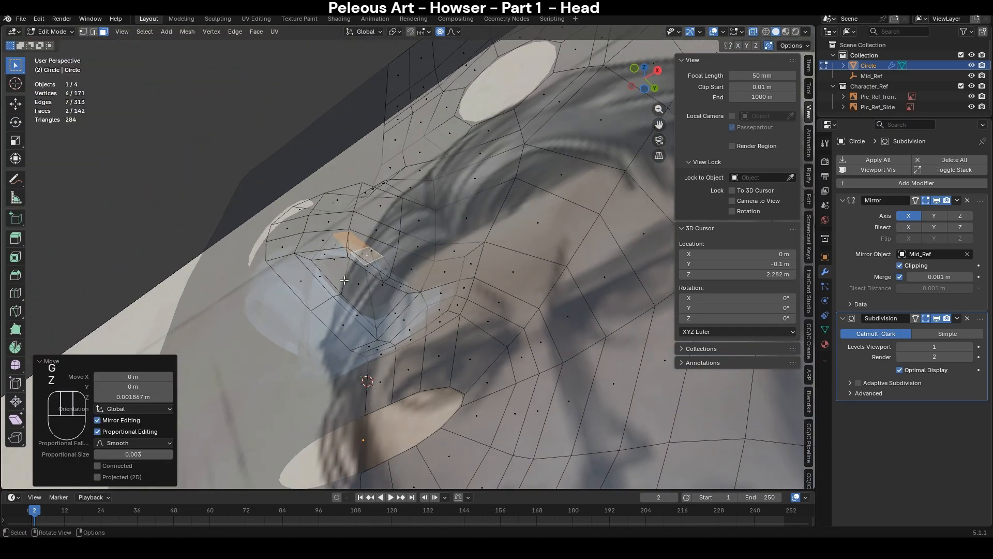
{"action": "key", "text": "ctrl+r"}
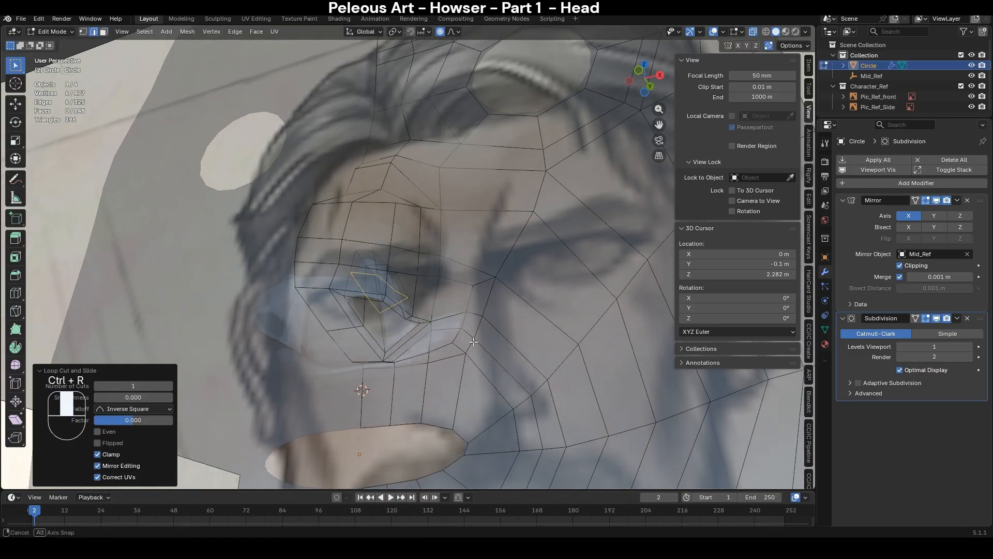
{"action": "key", "text": "Tab"}
{"action": "key", "text": "KP_1"}
{"action": "key", "text": "alt+z"}
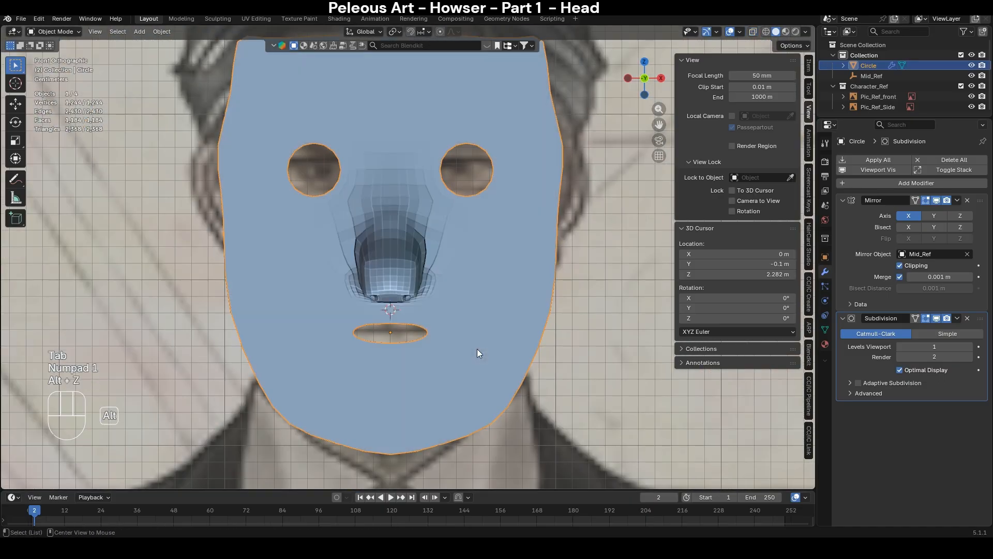
- Switch to Sculpt Mode and set up the Grab brush with a size of 270 px
{"action": "key", "text": "ctrl+Tab"}
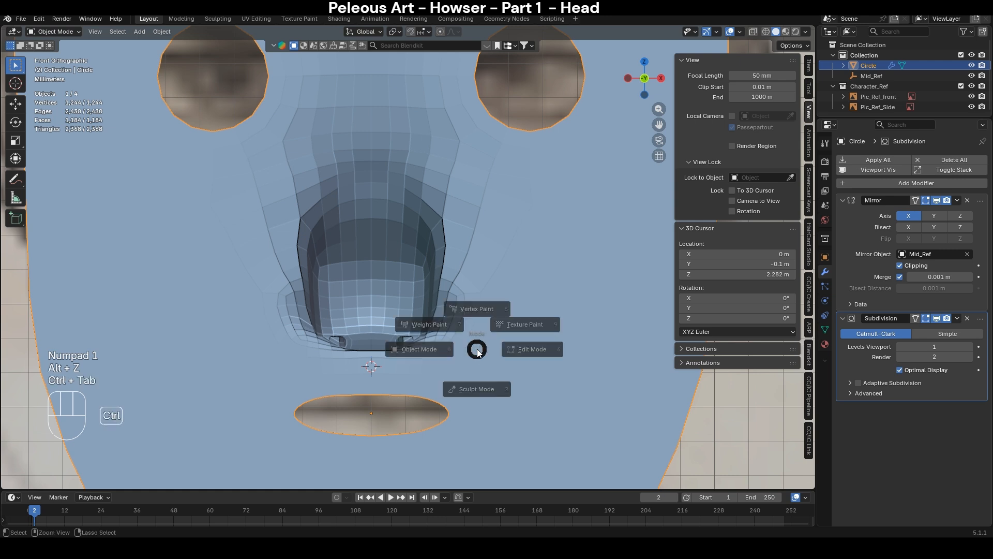
{"action": "left_click", "coordinate": [471, 386]}
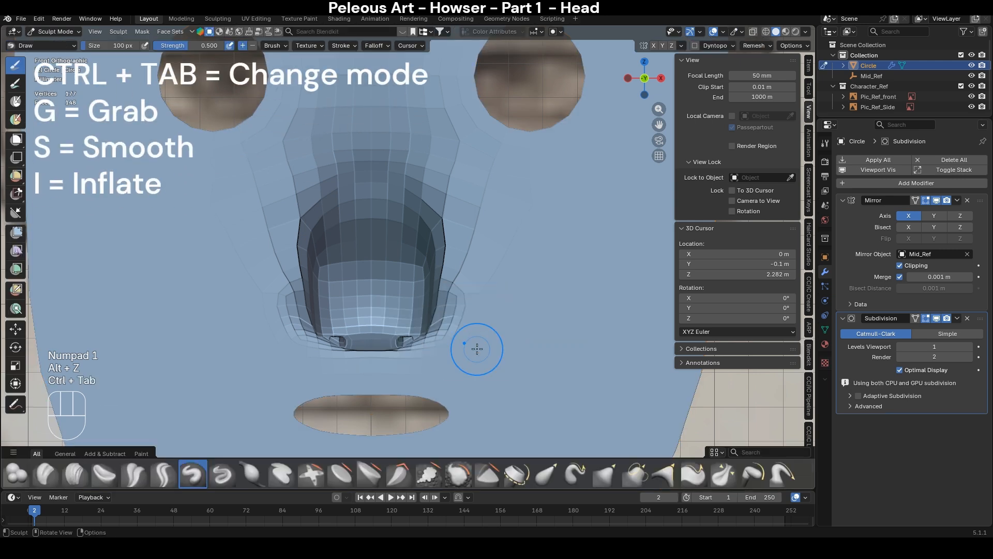
{"action": "key", "text": "g"}
{"action": "key", "text": "f"}
{"action": "left_click", "coordinate": [492, 277]}
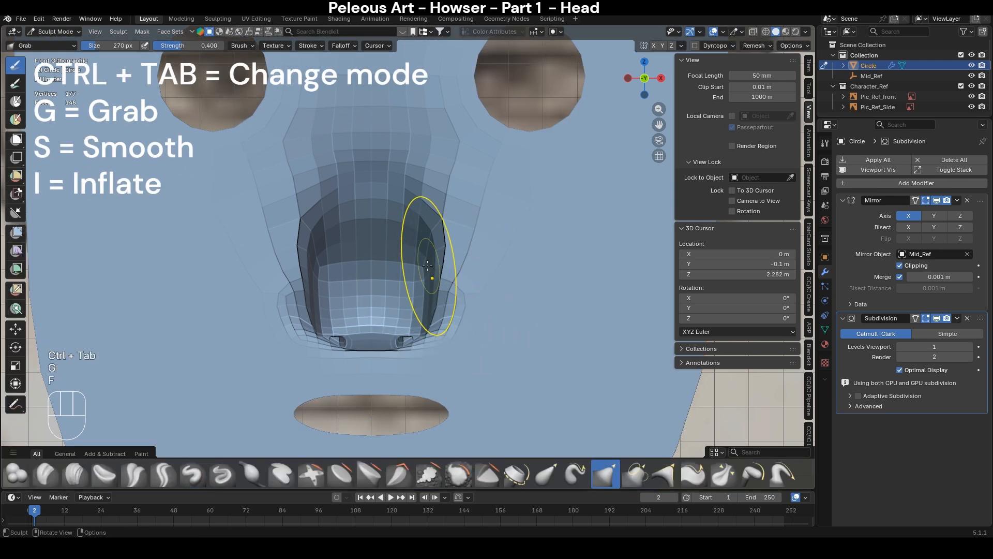
- Pull the nose's side inward with the Grab brush, compare it with the front reference in wireframe, and undo the last stroke
{"action": "left_click_drag", "start_coordinate": [430, 270], "coordinate": [369, 253]}
{"action": "mouse_move", "coordinate": [434, 241]}
{"action": "left_mouse_down"}
{"action": "mouse_move", "coordinate": [415, 223]}
{"action": "mouse_move", "coordinate": [425, 200]}
{"action": "mouse_move", "coordinate": [416, 199]}
{"action": "mouse_move", "coordinate": [428, 249]}
{"action": "left_mouse_up"}
{"action": "key", "text": "z"}
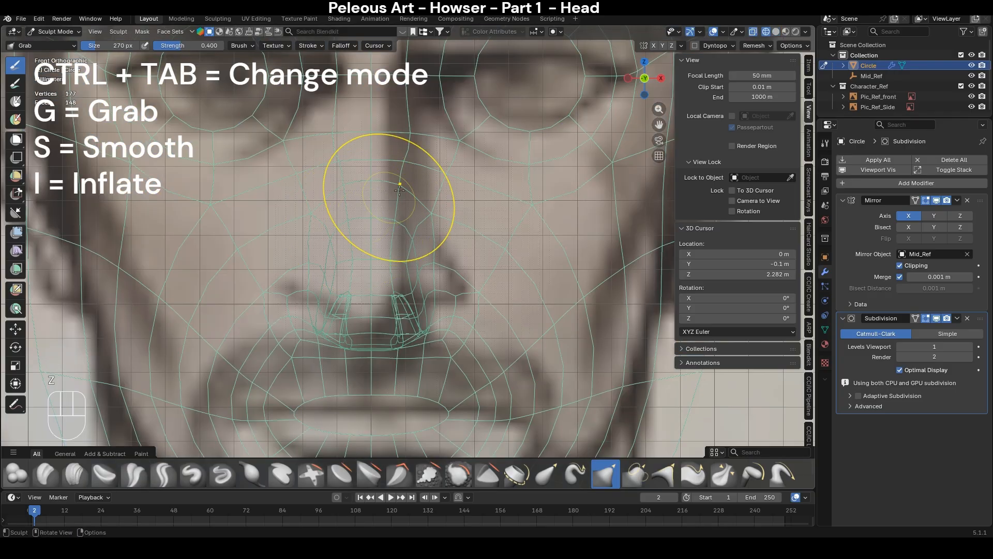
{"action": "middle_click_drag", "start_coordinate": [437, 181], "coordinate": [417, 269], "text": "shift"}
{"action": "key", "text": "ctrl+z"}
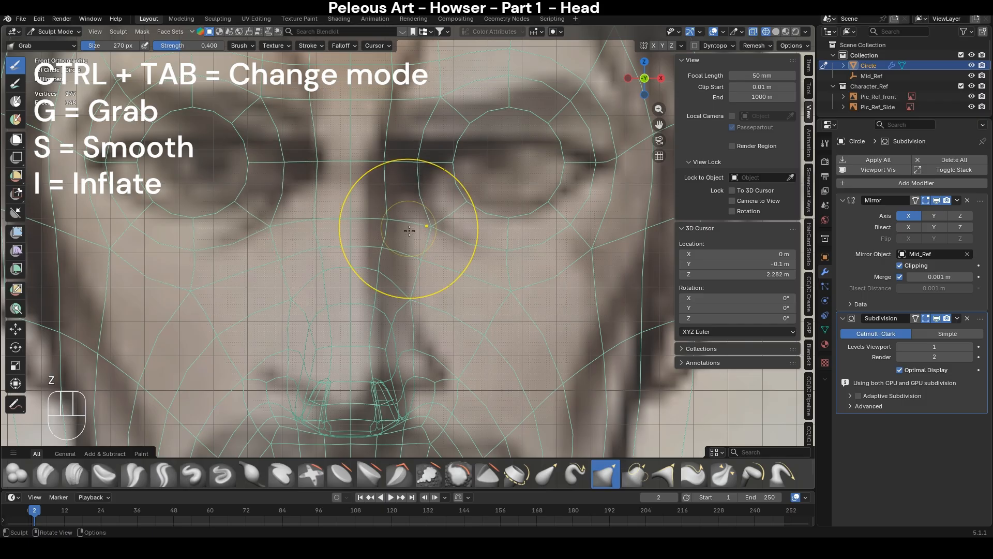
- Resize the Grab brush to 274 px and, in solid shading, pull the upper side of the nose inward
{"action": "key", "text": "f"}
{"action": "left_click", "coordinate": [438, 238]}
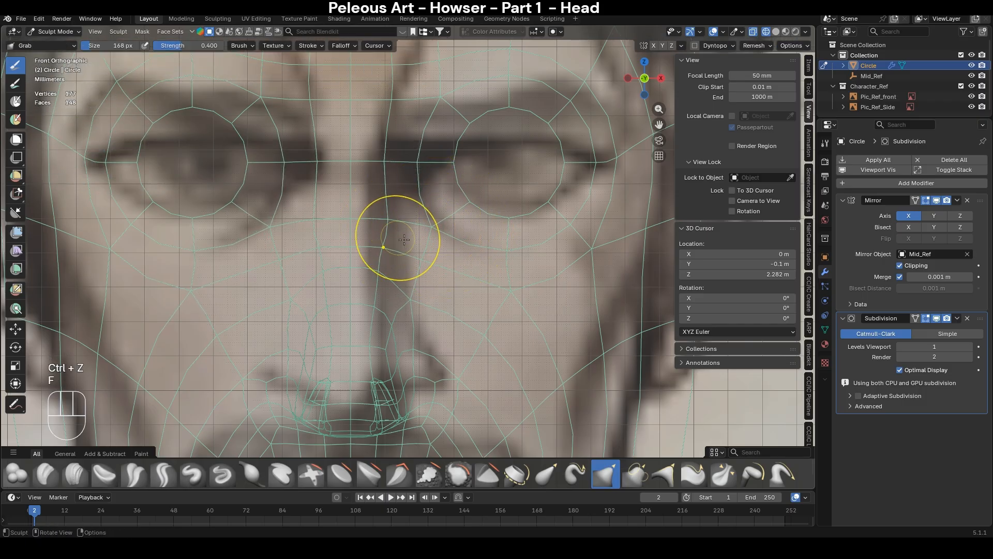
{"action": "key", "text": "z"}
{"action": "scroll", "coordinate": [497, 301], "scroll_direction": "down", "scroll_amount": 2}
{"action": "scroll", "coordinate": [417, 277], "scroll_direction": "up", "scroll_amount": 2}
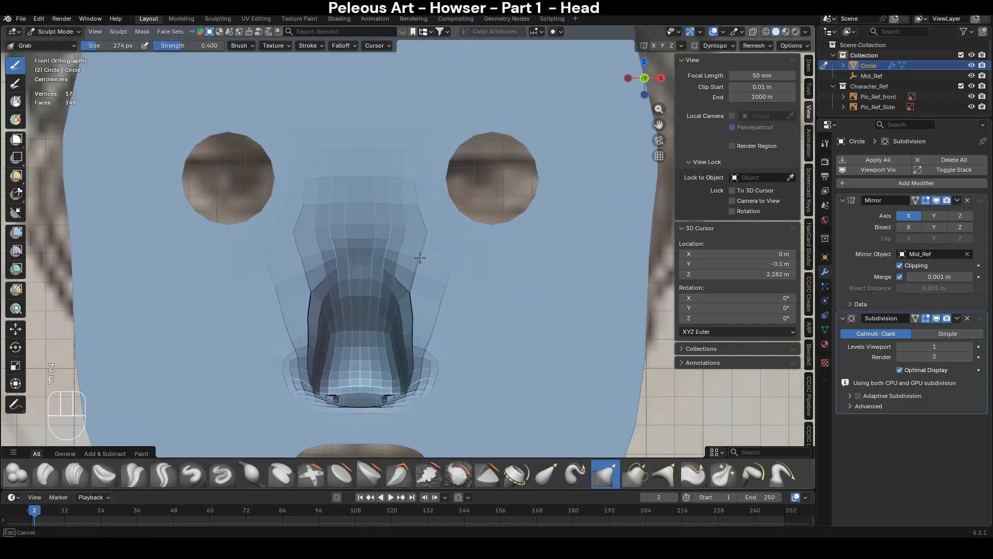
{"action": "key", "text": "f"}
{"action": "mouse_move", "coordinate": [402, 225]}
{"action": "left_mouse_down"}
{"action": "mouse_move", "coordinate": [396, 212]}
{"action": "mouse_move", "coordinate": [379, 210]}
{"action": "left_mouse_up"}
- Return to Edit Mode and add a centred loop cut through the front part of the nostril and nose underside
{"action": "scroll", "coordinate": [526, 330], "scroll_direction": "down", "scroll_amount": 2}
{"action": "mouse_move", "coordinate": [519, 330]}
{"action": "middle_mouse_down", "text": "shift"}
{"action": "mouse_move", "coordinate": [513, 277]}
{"action": "mouse_move", "coordinate": [476, 295]}
{"action": "mouse_move", "coordinate": [366, 233]}
{"action": "middle_mouse_up", "text": "shift"}
{"action": "key", "text": "KP_3"}
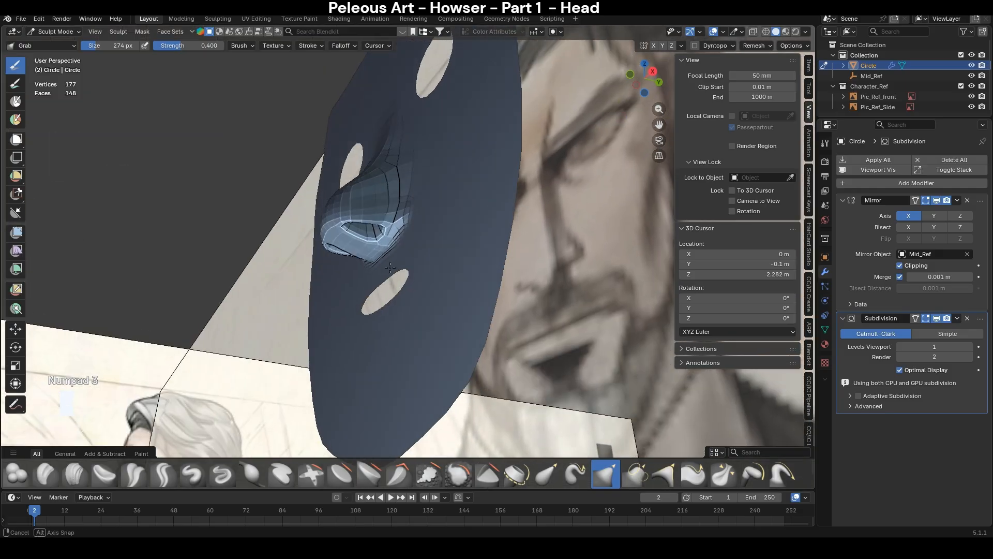
{"action": "scroll", "coordinate": [315, 228], "scroll_direction": "up", "scroll_amount": 3}
{"action": "key", "text": "Tab"}
{"action": "key", "text": "1"}
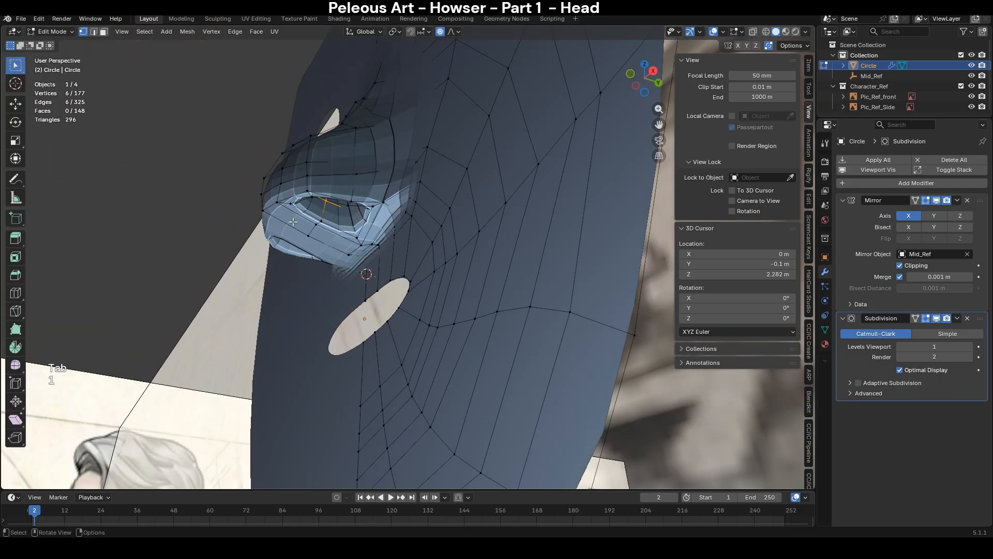
{"action": "key", "text": "ctrl+r"}
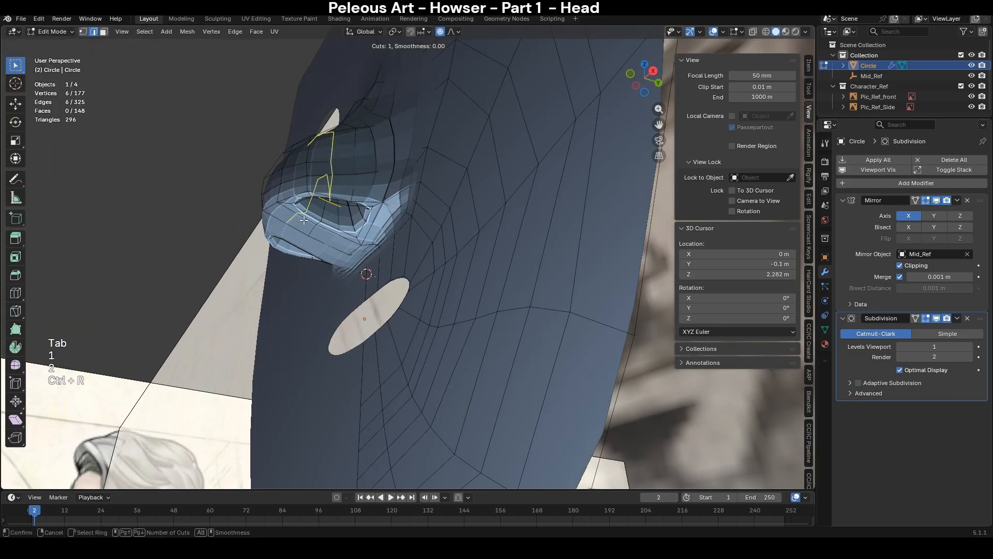
{"action": "left_click", "coordinate": [332, 200]}
{"action": "right_click", "coordinate": [332, 199]}
- Move the new loop's edge on the nose's front underside about 0.0005 m forward and 0.0035 m down with proportional size 0.003
{"action": "middle_click_drag", "start_coordinate": [333, 198], "coordinate": [362, 180]}
{"action": "key", "text": "2"}
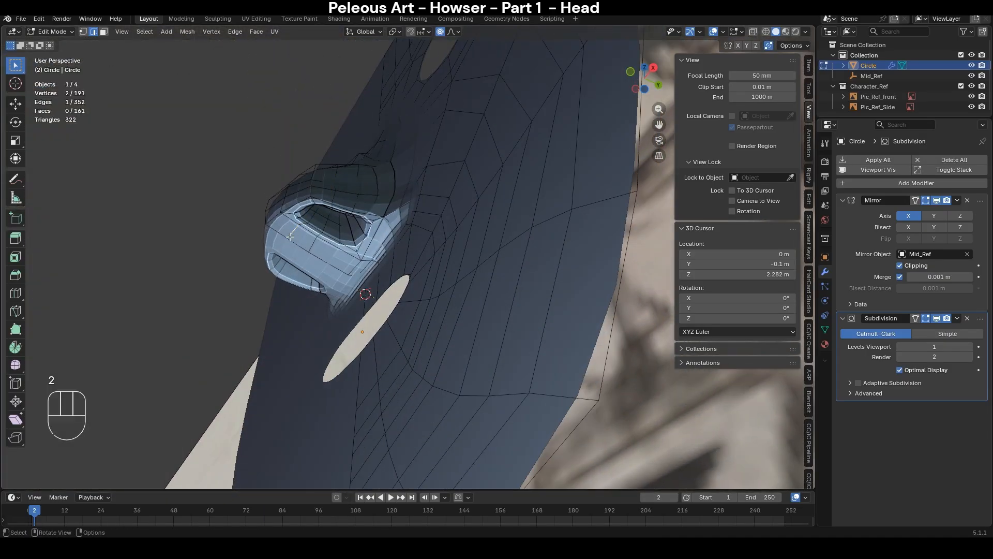
{"action": "key", "text": "KP_3"}
{"action": "key", "text": "g"}
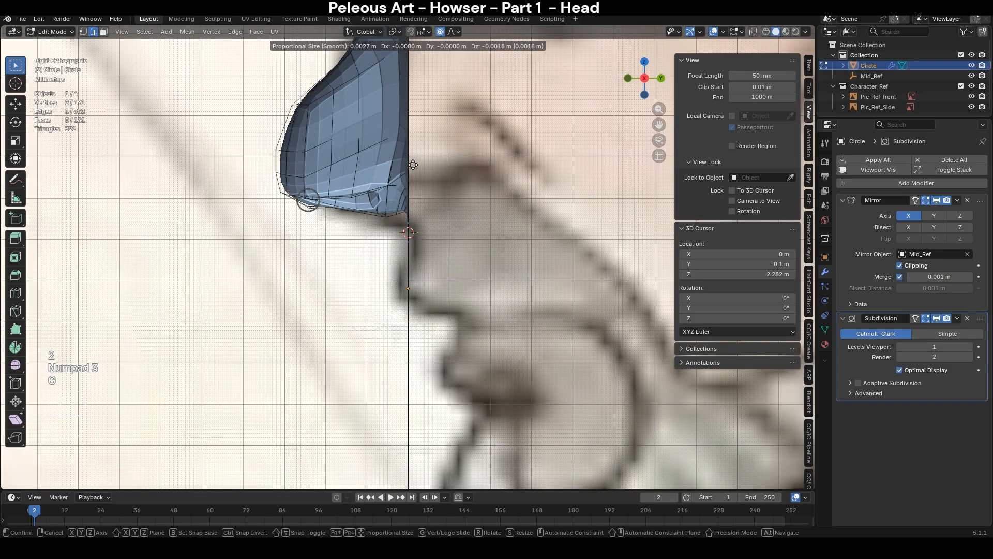
{"action": "left_click", "coordinate": [412, 171]}
- Add a centred loop cut through the rear part of the nostril and nose underside
{"action": "middle_click_drag", "start_coordinate": [411, 171], "coordinate": [362, 243]}
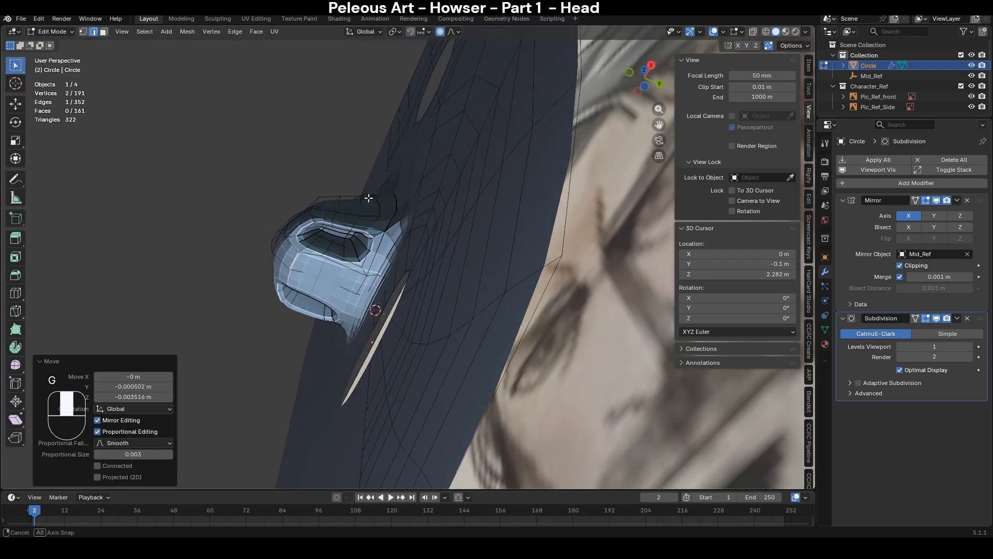
{"action": "key", "text": "ctrl+r"}
{"action": "left_click", "coordinate": [371, 229]}
{"action": "right_click", "coordinate": [371, 229]}
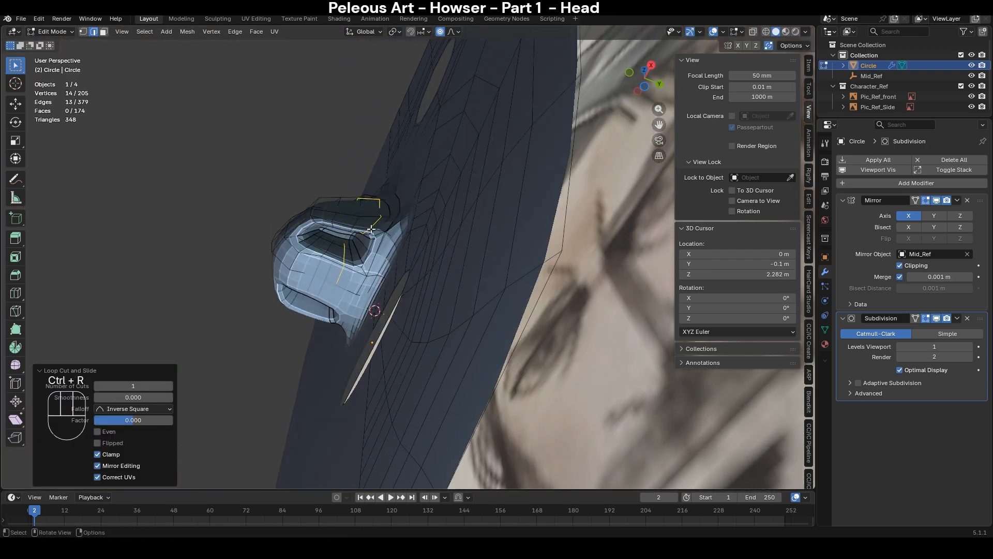
- Move the rear loop's edge on the nose's underside about 0.0029 m down along Z to match the side profile
{"action": "left_click", "coordinate": [344, 277]}
{"action": "key", "text": "KP_2"}
{"action": "key", "text": "KP_3"}
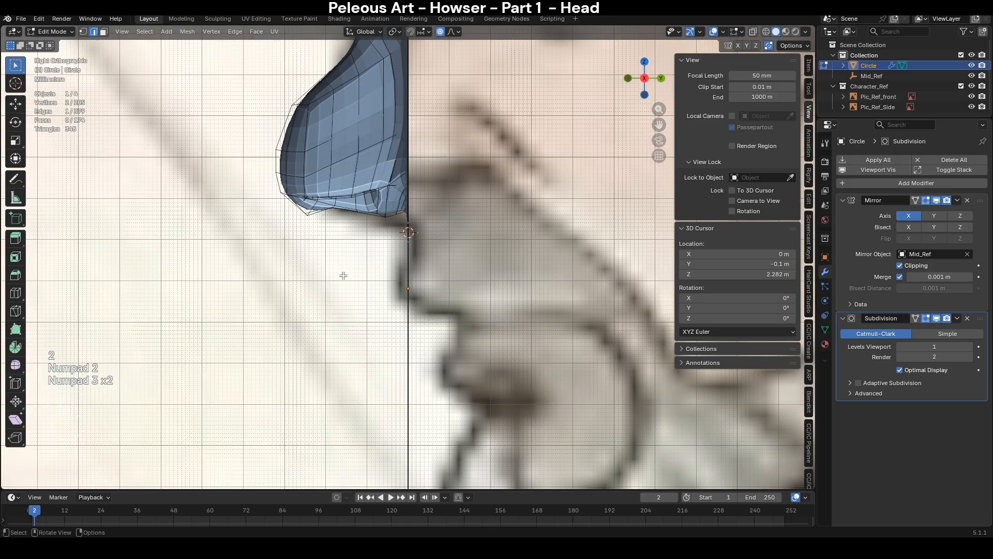
{"action": "key", "text": "g"}
{"action": "key", "text": "z"}
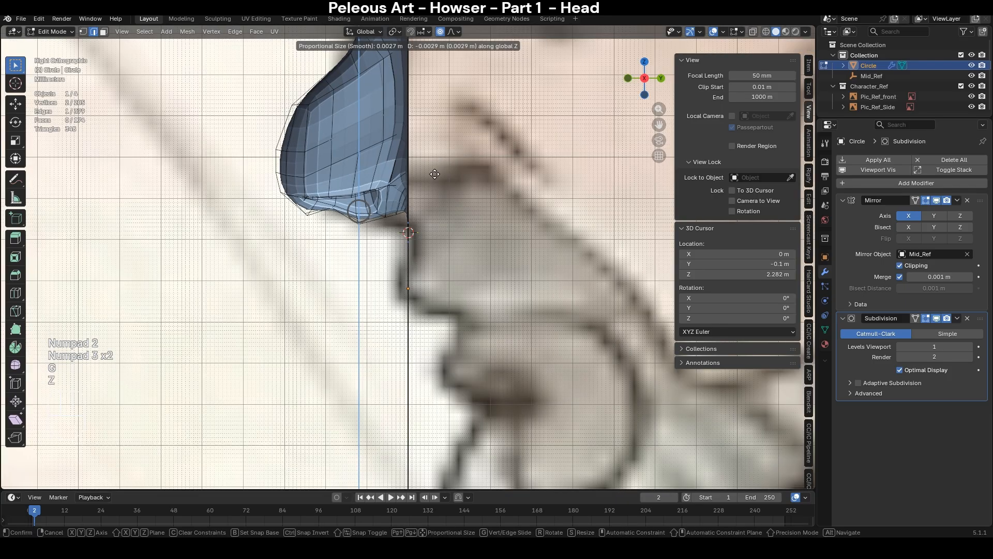
{"action": "left_click", "coordinate": [435, 173]}
- Move the edge on the nostril's front underside about 0.0033 m down along Z with proportional size 0.0027 to follow the side profile
{"action": "middle_click_drag", "start_coordinate": [327, 254], "coordinate": [344, 197]}
{"action": "key", "text": "alt+z"}
{"action": "left_click", "coordinate": [326, 259]}
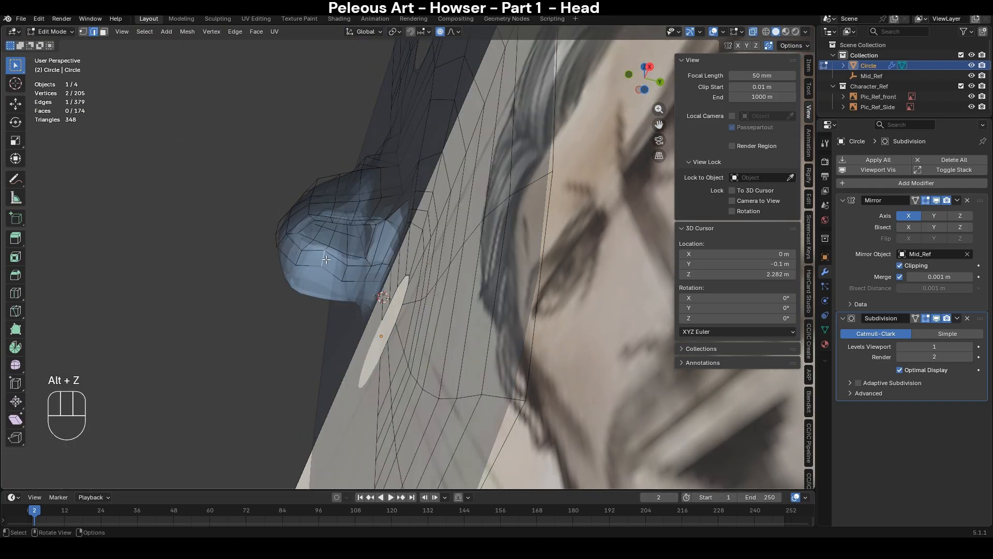
{"action": "key", "text": "KP_3"}
{"action": "key", "text": "g"}
{"action": "key", "text": "z"}
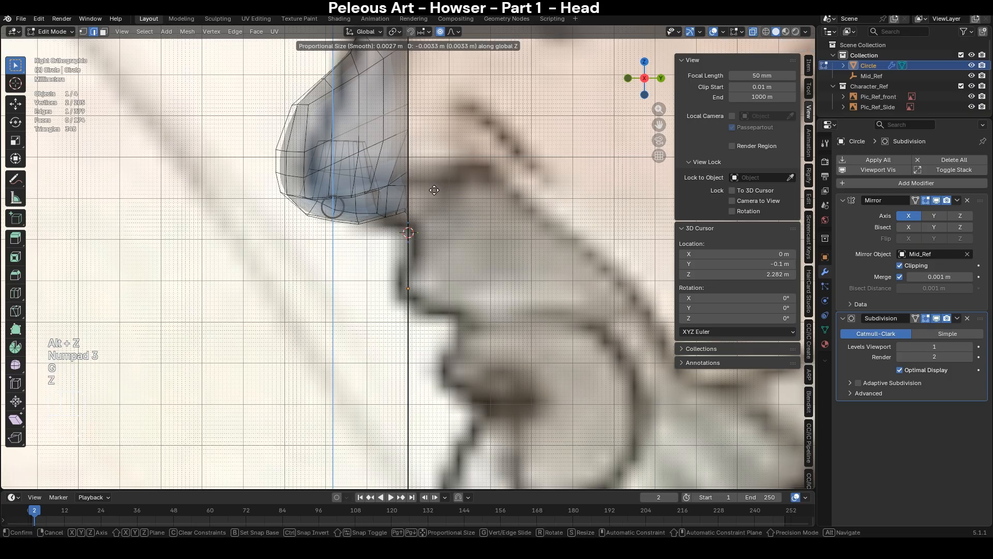
{"action": "left_click", "coordinate": [432, 193]}
- In Sculpt Mode, reduce the Grab brush to 190 px and pull the nostril's inner wall toward the nose's centre line from below
{"action": "key", "text": "Tab"}
{"action": "scroll", "coordinate": [352, 304], "scroll_direction": "down", "scroll_amount": 2}
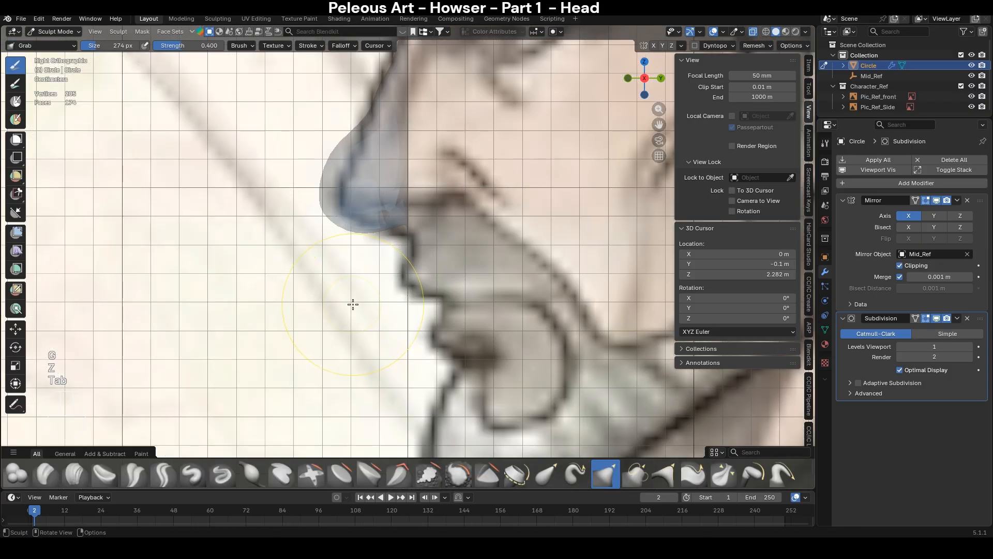
{"action": "key", "text": "alt+z"}
{"action": "middle_click_drag", "start_coordinate": [310, 323], "coordinate": [443, 313]}
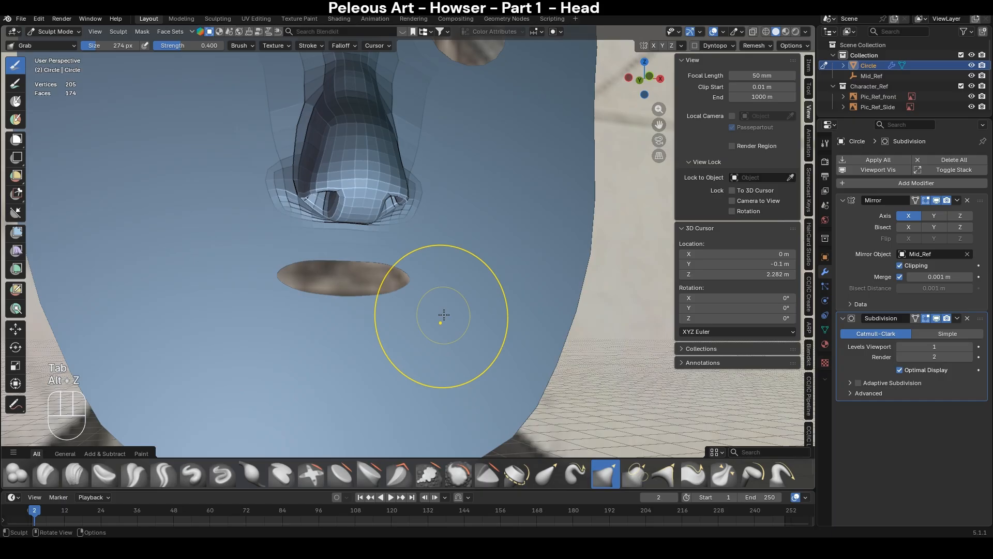
{"action": "key", "text": "ctrl+KP_7"}
{"action": "scroll", "coordinate": [443, 313], "scroll_direction": "up", "scroll_amount": 5}
{"action": "middle_click_drag", "start_coordinate": [357, 206], "coordinate": [415, 311], "text": "shift"}
{"action": "scroll", "coordinate": [415, 311], "scroll_direction": "up", "scroll_amount": 1}
{"action": "key", "text": "g"}
{"action": "key", "text": "f"}
{"action": "left_click", "coordinate": [393, 313]}
{"action": "left_click_drag", "start_coordinate": [419, 301], "coordinate": [344, 304]}
{"action": "left_click_drag", "start_coordinate": [414, 242], "coordinate": [403, 243]}
- In Edit Mode, move the nostril's rear edge about 0.0022 m forward along Y, adjust it along X, and return to Sculpt Mode
{"action": "key", "text": "Tab"}
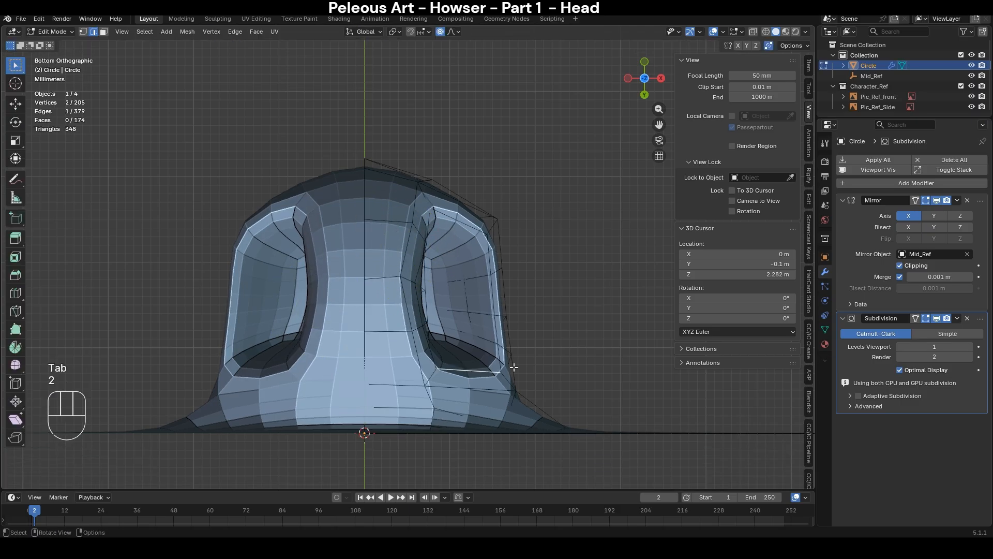
{"action": "key", "text": "g"}
{"action": "key", "text": "y"}
{"action": "left_click", "coordinate": [514, 348]}
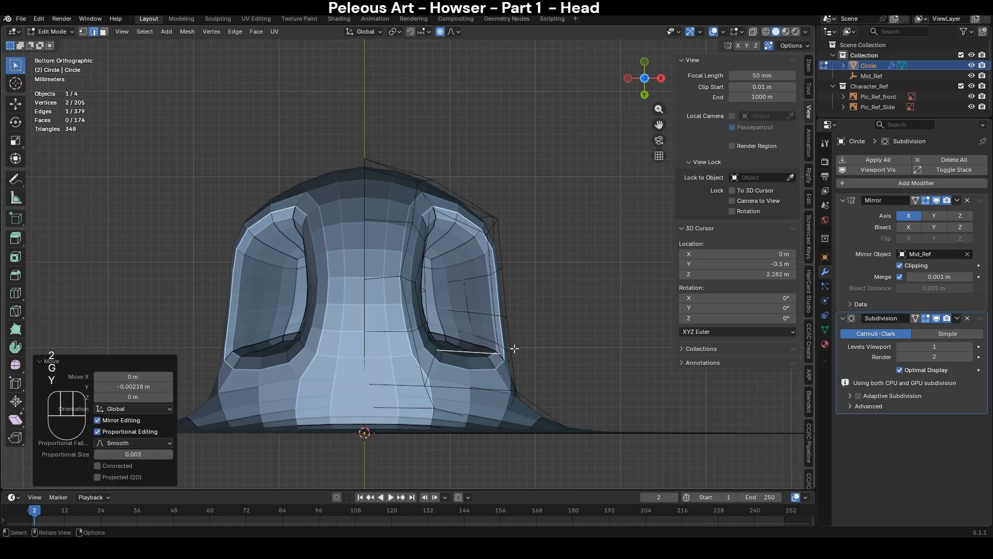
{"action": "mouse_move", "coordinate": [514, 348]}
{"action": "middle_mouse_down"}
{"action": "mouse_move", "coordinate": [514, 251]}
{"action": "mouse_move", "coordinate": [535, 236]}
{"action": "mouse_move", "coordinate": [507, 204]}
{"action": "middle_mouse_up"}
{"action": "key", "text": "g"}
{"action": "key", "text": "x"}
{"action": "left_click", "coordinate": [534, 237]}
{"action": "key", "text": "Tab"}
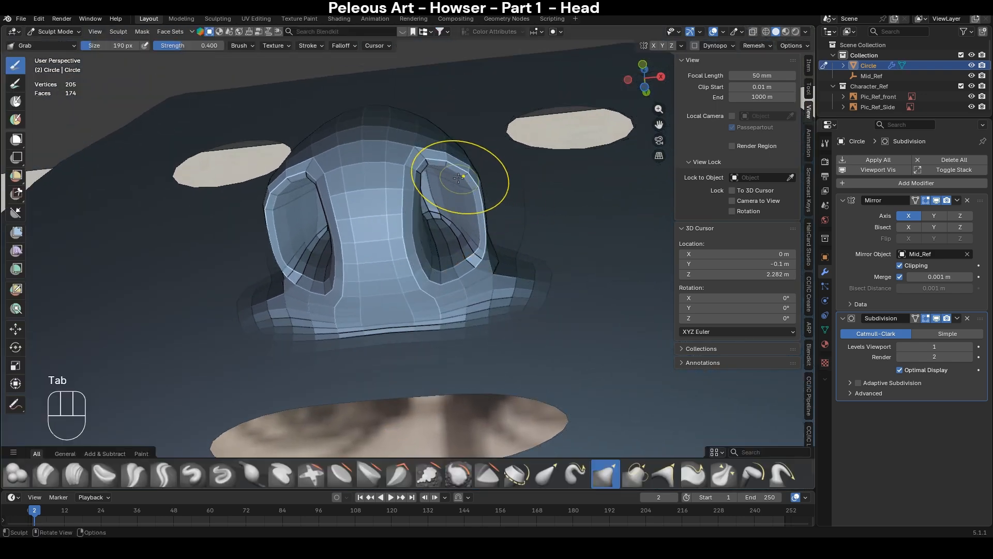
- Switch the head mesh to Object Mode and back to Sculpt Mode twice
{"action": "left_click", "coordinate": [55, 31]}
{"action": "left_click", "coordinate": [58, 42]}
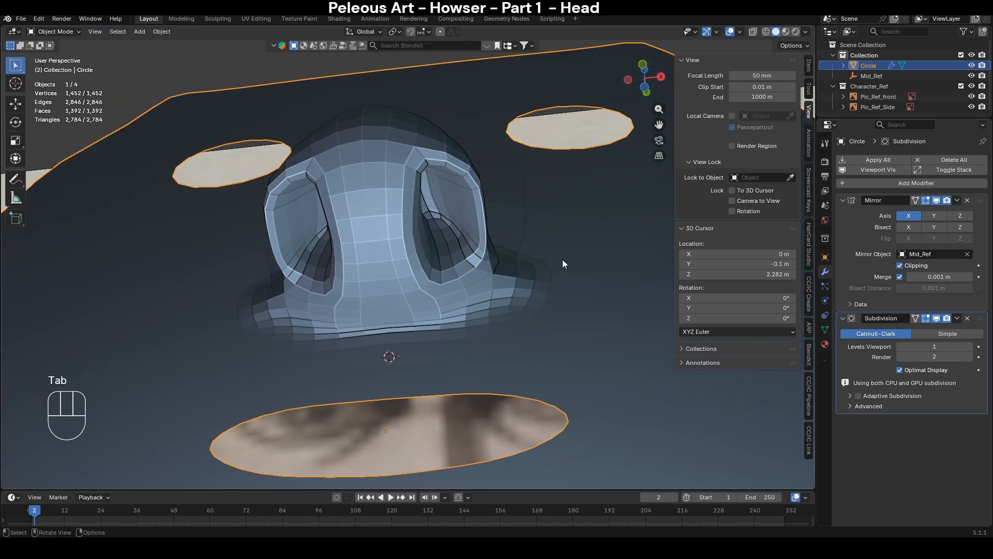
{"action": "key", "text": "ctrl+Tab"}
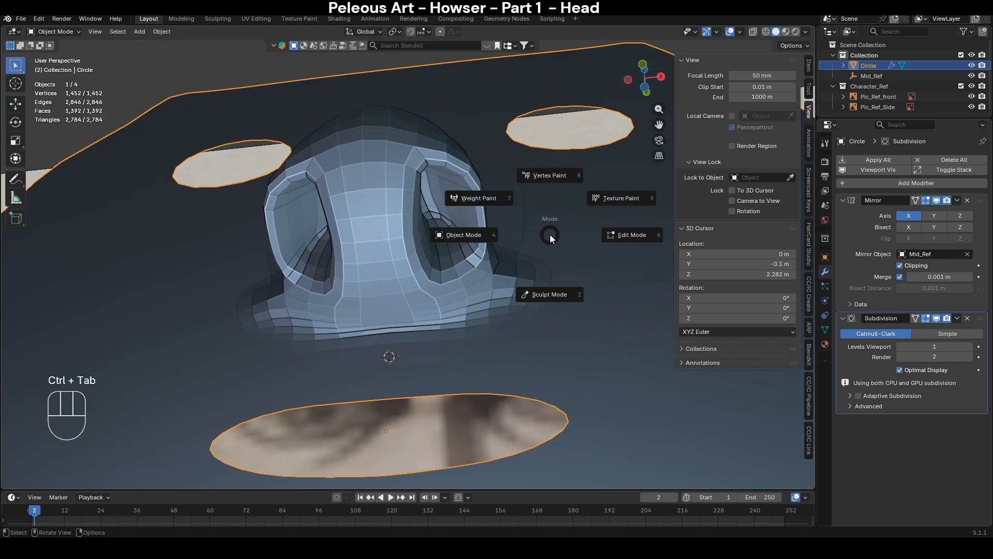
{"action": "key", "text": "s"}
{"action": "key", "text": "ctrl+Tab"}
{"action": "key", "text": "o"}
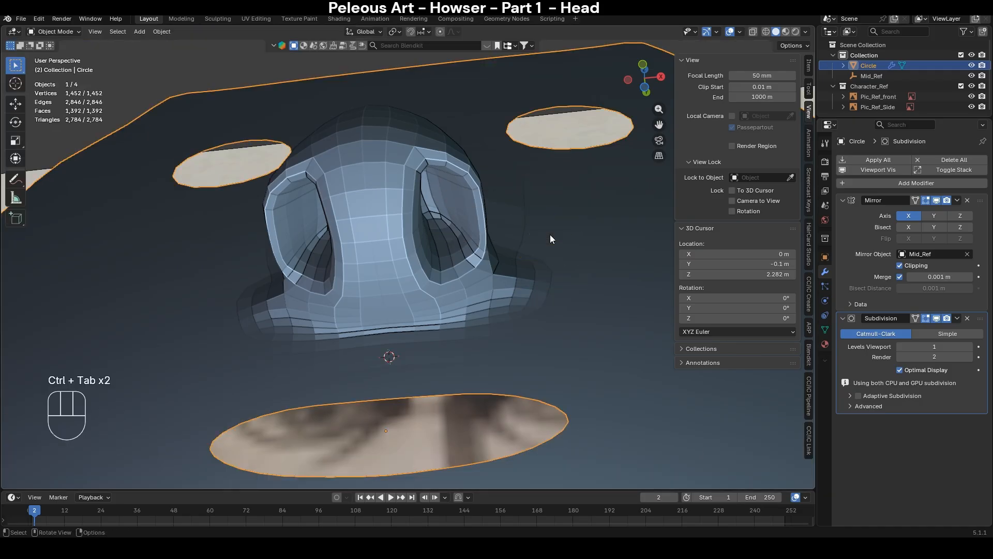
{"action": "key", "text": "ctrl+Tab"}
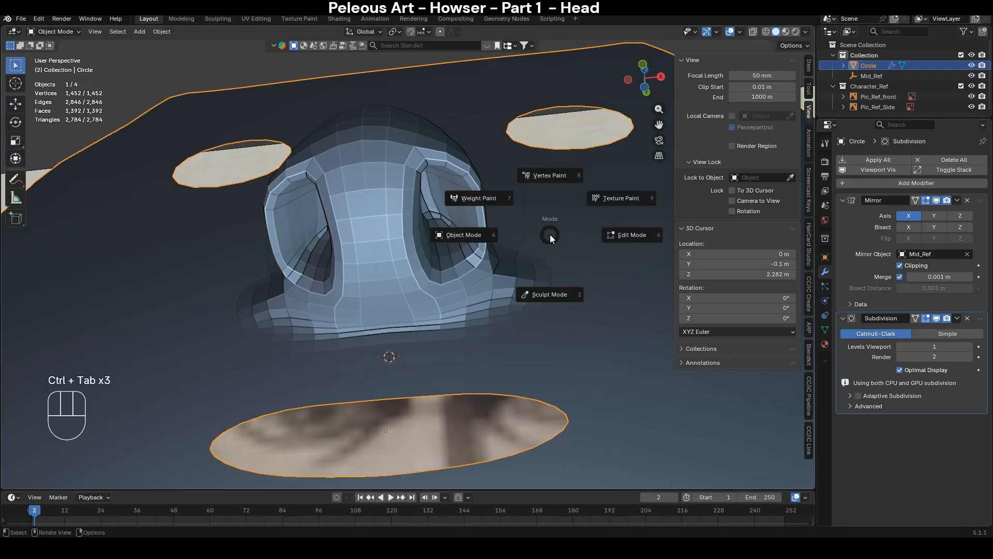
{"action": "key", "text": "s"}
- In Edit Mode, shrink the nostril's inner edge loop slightly and move it about 0.001 m toward the centre along X
{"action": "key", "text": "Tab"}
{"action": "key", "text": "2"}
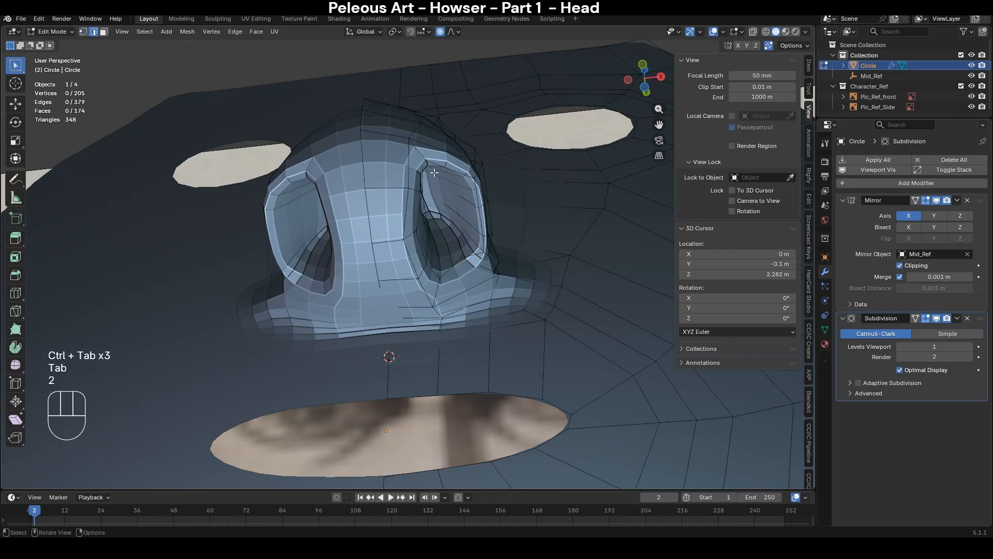
{"action": "left_click", "coordinate": [504, 262], "text": "alt"}
{"action": "key", "text": "s"}
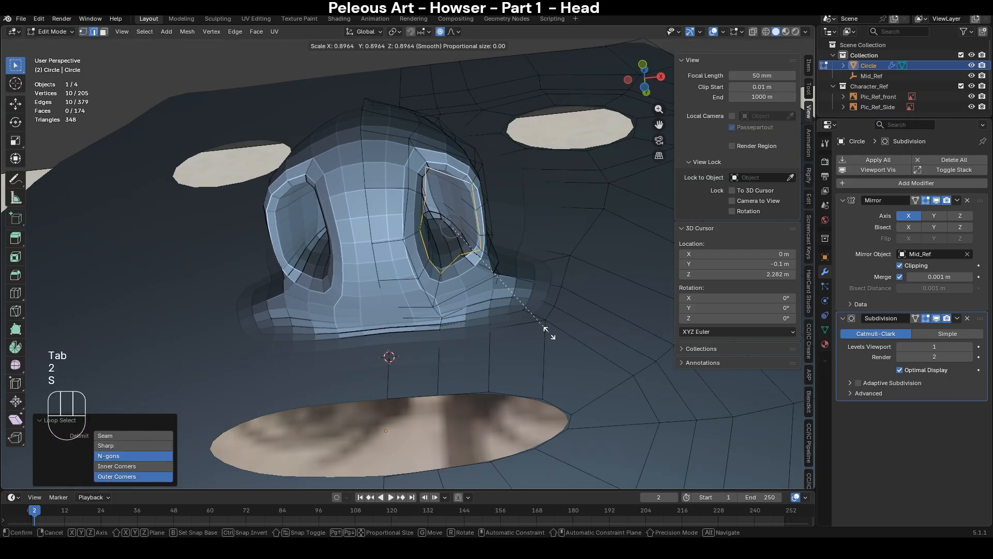
{"action": "left_click", "coordinate": [523, 304]}
{"action": "key", "text": "g"}
{"action": "key", "text": "x"}
{"action": "left_click", "coordinate": [515, 305]}
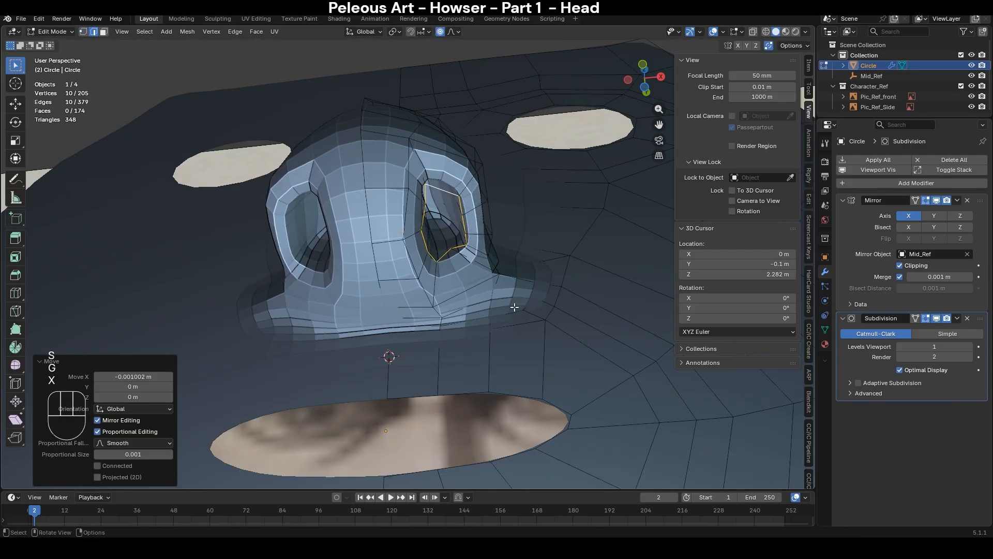
- In Sculpt Mode, enlarge the Grab brush to 244 px and examine the nose against the front reference with X-ray
{"action": "key", "text": "Tab"}
{"action": "mouse_move", "coordinate": [515, 305]}
{"action": "middle_mouse_down"}
{"action": "mouse_move", "coordinate": [514, 379]}
{"action": "mouse_move", "coordinate": [519, 350]}
{"action": "middle_mouse_up"}
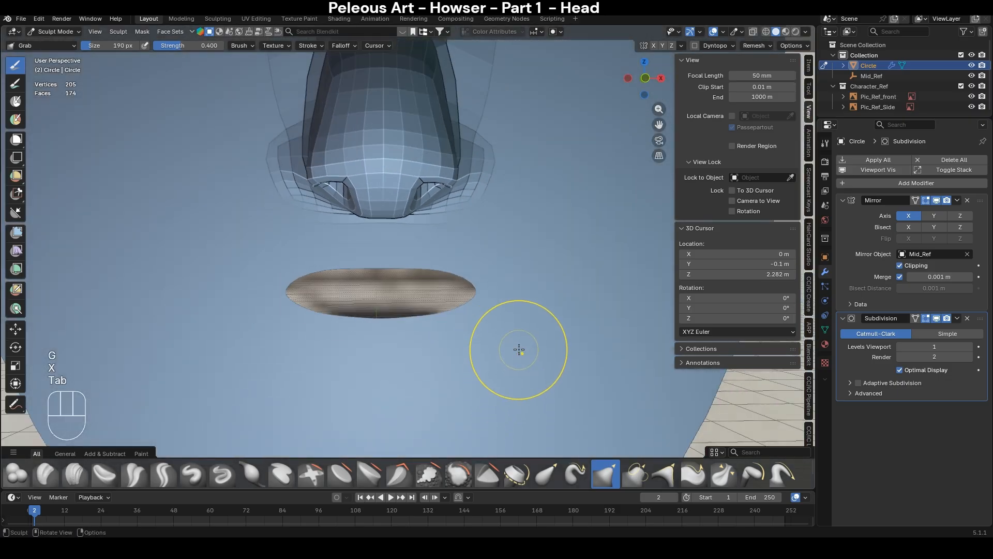
{"action": "key", "text": "KP_1"}
{"action": "scroll", "coordinate": [437, 212], "scroll_direction": "up", "scroll_amount": 5}
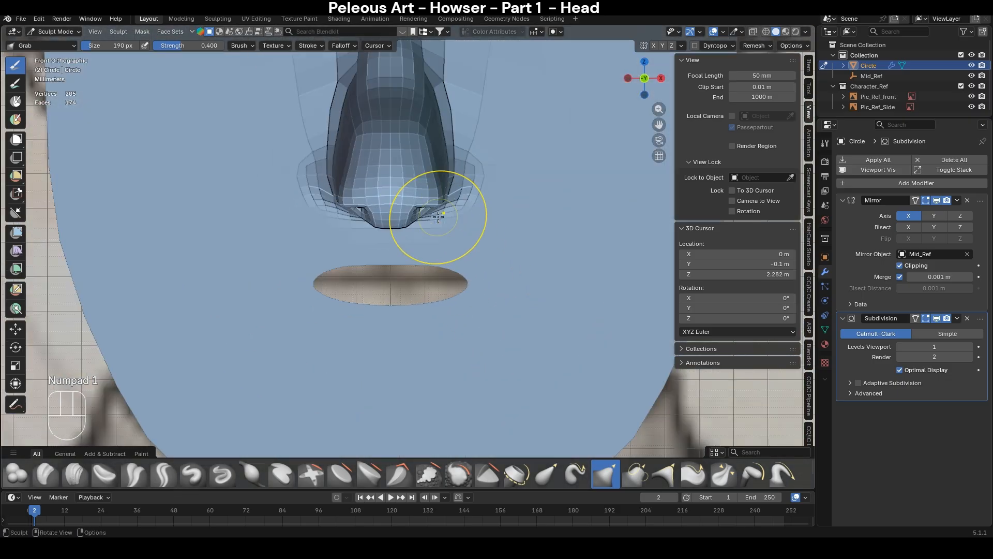
{"action": "key", "text": "g"}
{"action": "key", "text": "f"}
{"action": "left_click", "coordinate": [451, 199]}
{"action": "key", "text": "alt+z"}
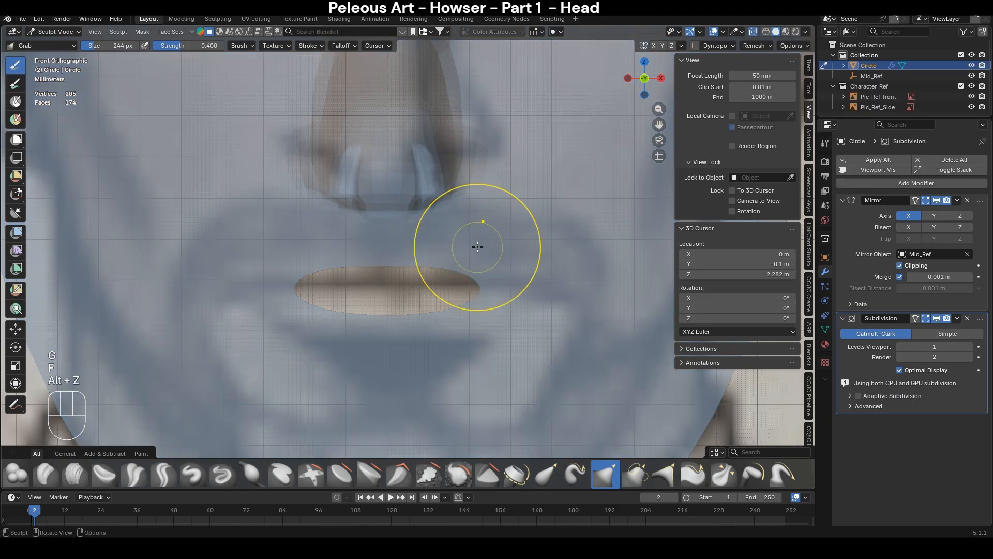
{"action": "scroll", "coordinate": [440, 207], "scroll_direction": "down", "scroll_amount": 3}
{"action": "key", "text": "alt+z"}
- In Edit Mode, select the edge loop around the nose's base and fill the selection with Select Loop Inner-Region
{"action": "key", "text": "Tab"}
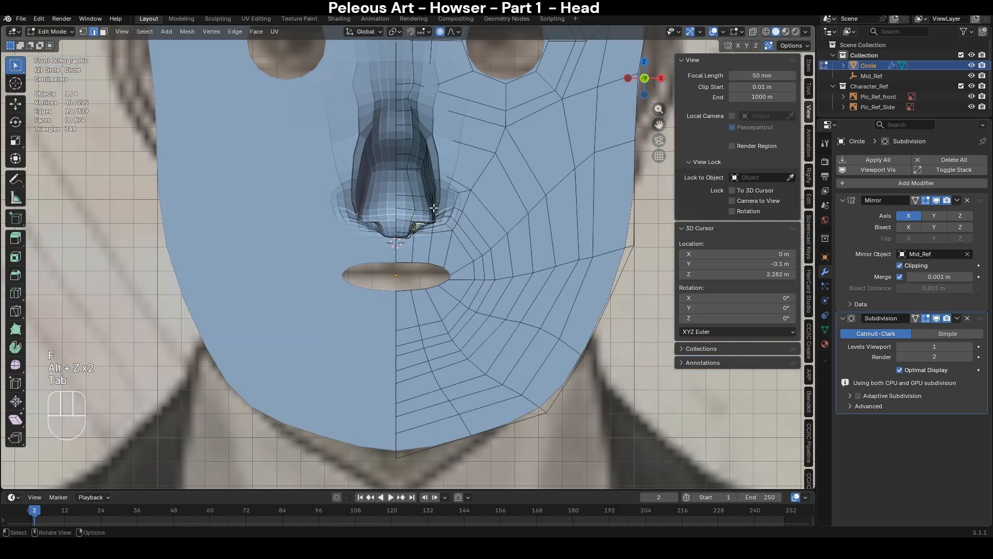
{"action": "middle_click_drag", "start_coordinate": [406, 178], "coordinate": [404, 206], "text": "shift"}
{"action": "scroll", "coordinate": [419, 239], "scroll_direction": "up", "scroll_amount": 1}
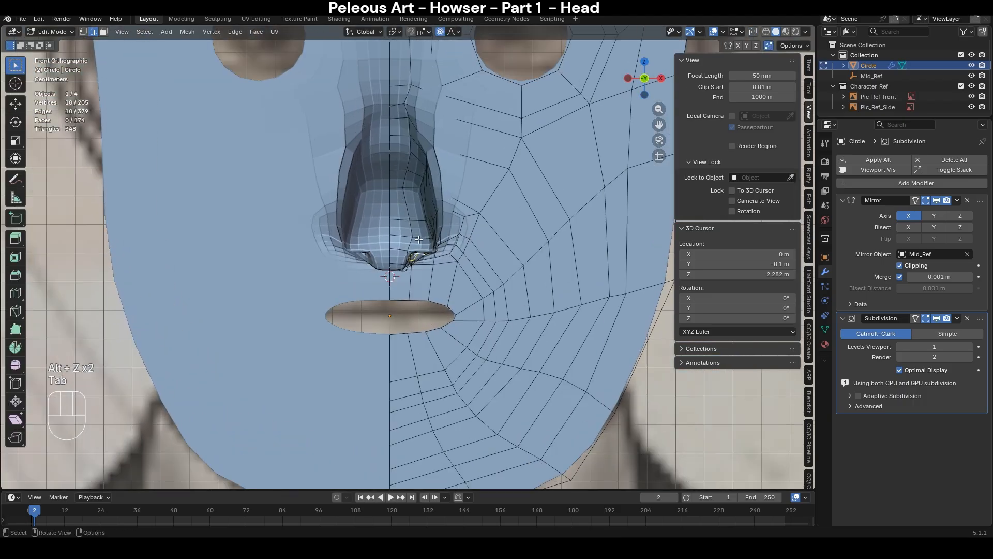
{"action": "key", "text": "alt+z"}
{"action": "left_click", "coordinate": [418, 127], "text": "alt"}
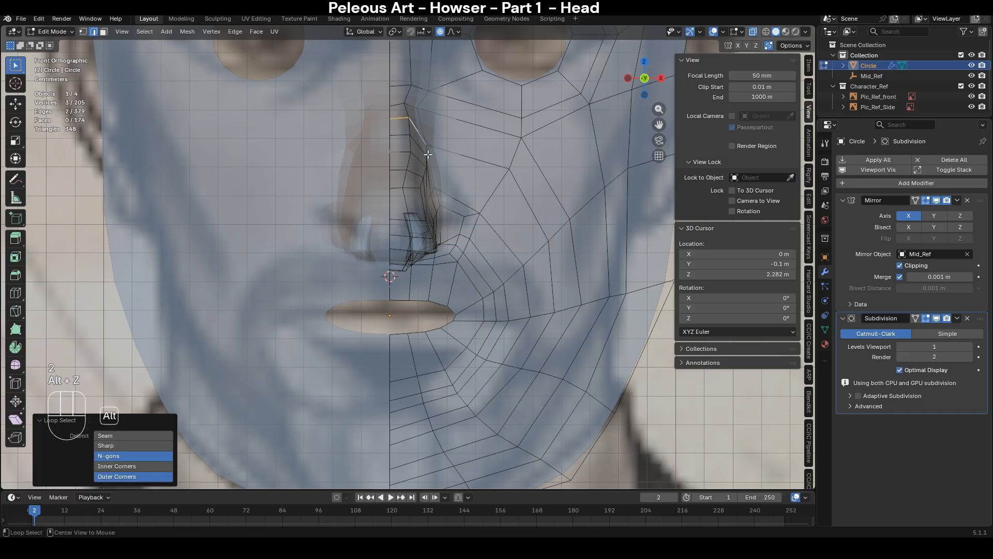
{"action": "left_click", "coordinate": [424, 154], "text": "alt"}
{"action": "middle_click_drag", "start_coordinate": [456, 154], "coordinate": [452, 118]}
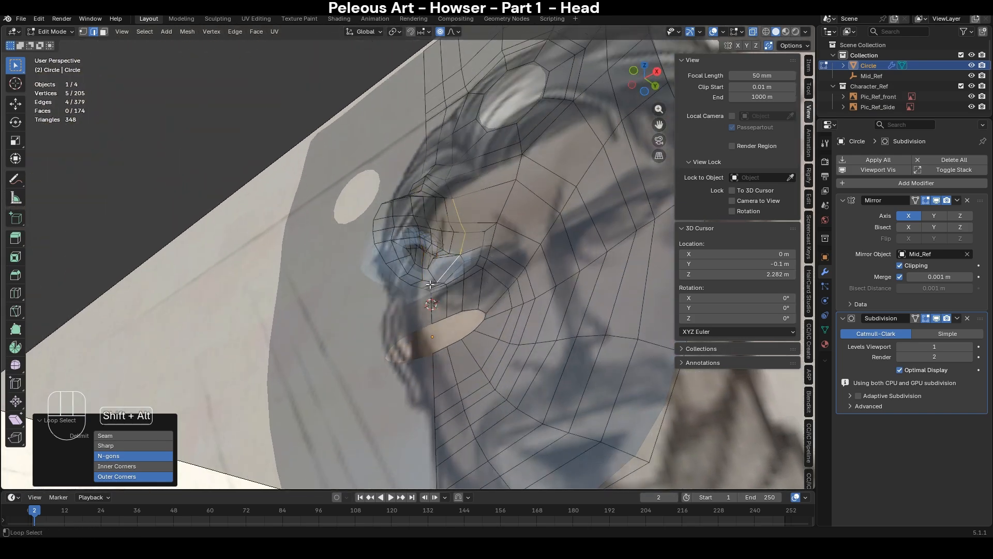
{"action": "middle_click_drag", "start_coordinate": [436, 211], "coordinate": [476, 179]}
{"action": "key", "text": "F3"}
{"action": "type", "text": "se"}
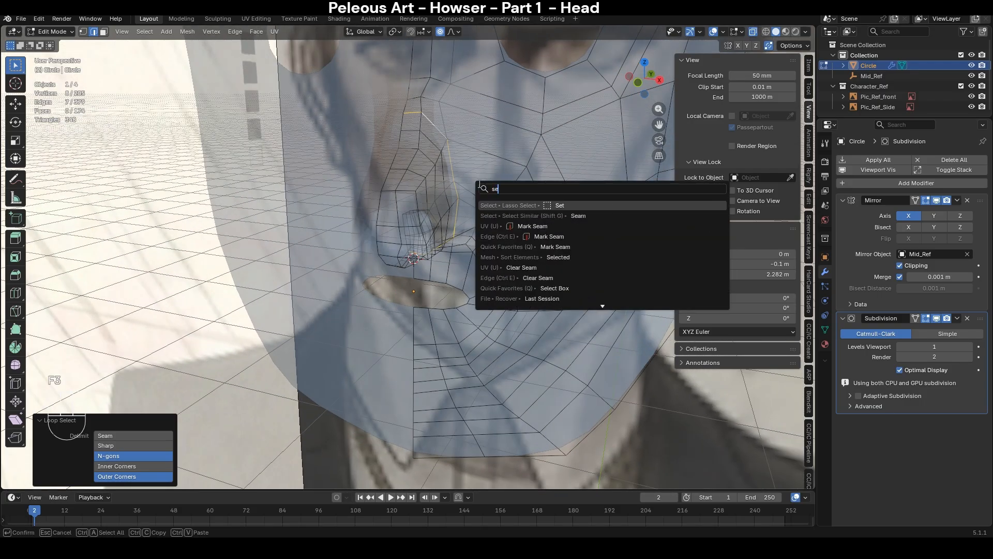
{"action": "type", "text": "lect inner"}
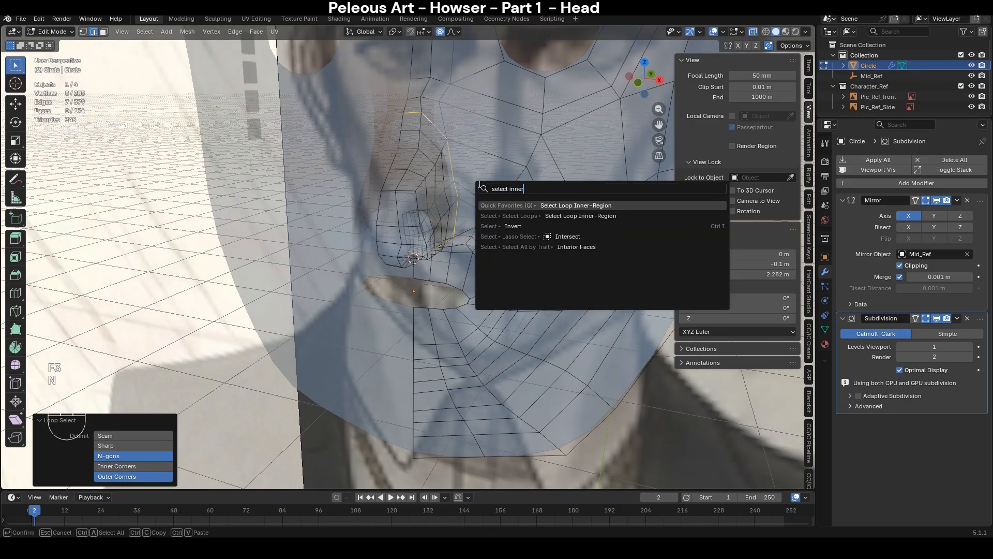
{"action": "key", "text": "Return"}
- Move the selected nose region about 0.0044 m up along Z with proportional size 0.029 to match the front reference
{"action": "key", "text": "KP_1"}
{"action": "key", "text": "alt+z"}
{"action": "scroll", "coordinate": [478, 183], "scroll_direction": "up", "scroll_amount": 3}
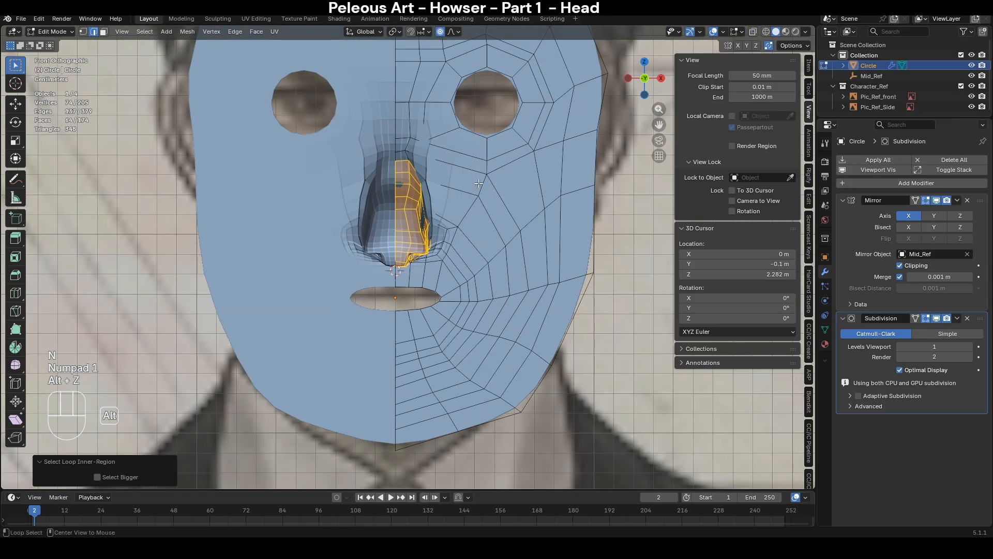
{"action": "key", "text": "alt+z"}
{"action": "key", "text": "g"}
{"action": "key", "text": "z"}
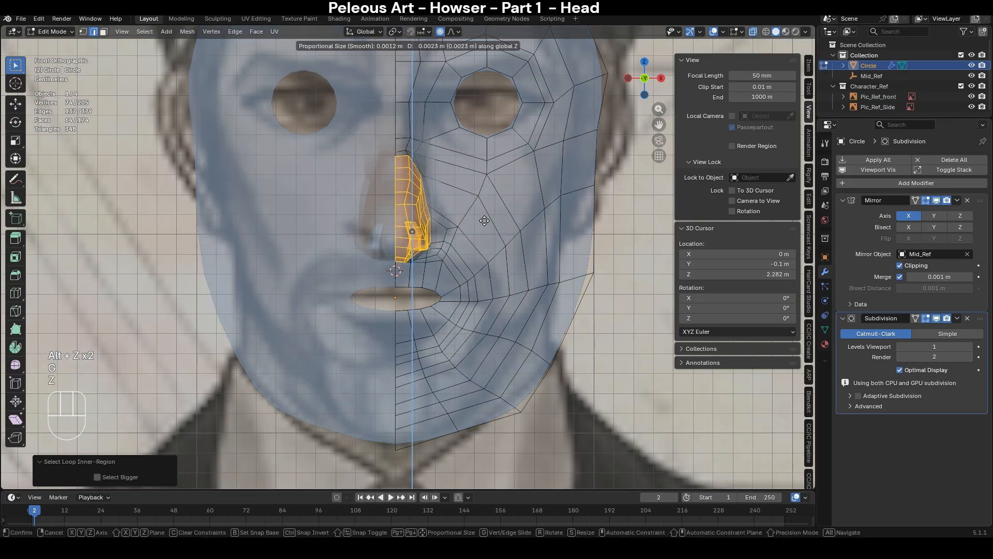
{"action": "scroll", "coordinate": [484, 220], "scroll_direction": "down", "scroll_amount": 11}
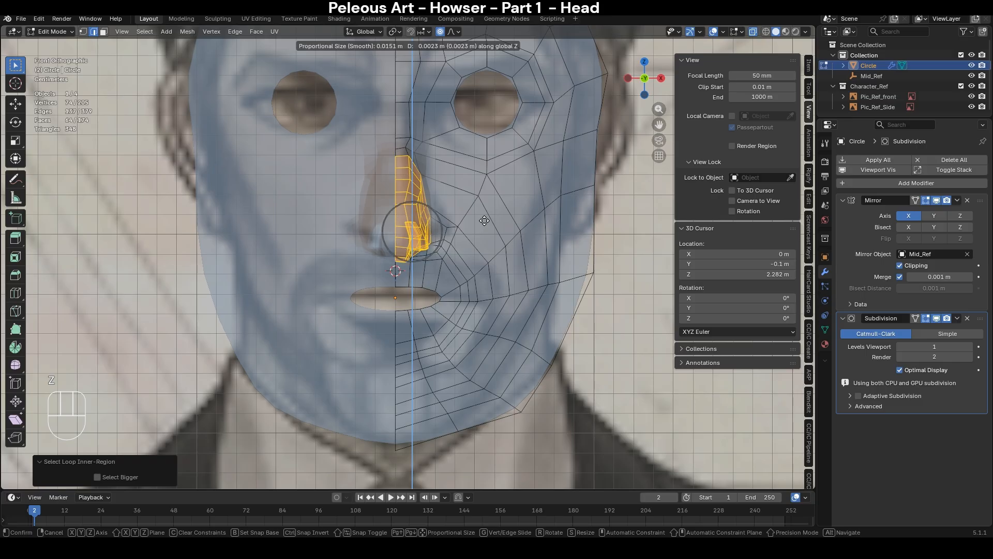
{"action": "scroll", "coordinate": [484, 218], "scroll_direction": "down", "scroll_amount": 1}
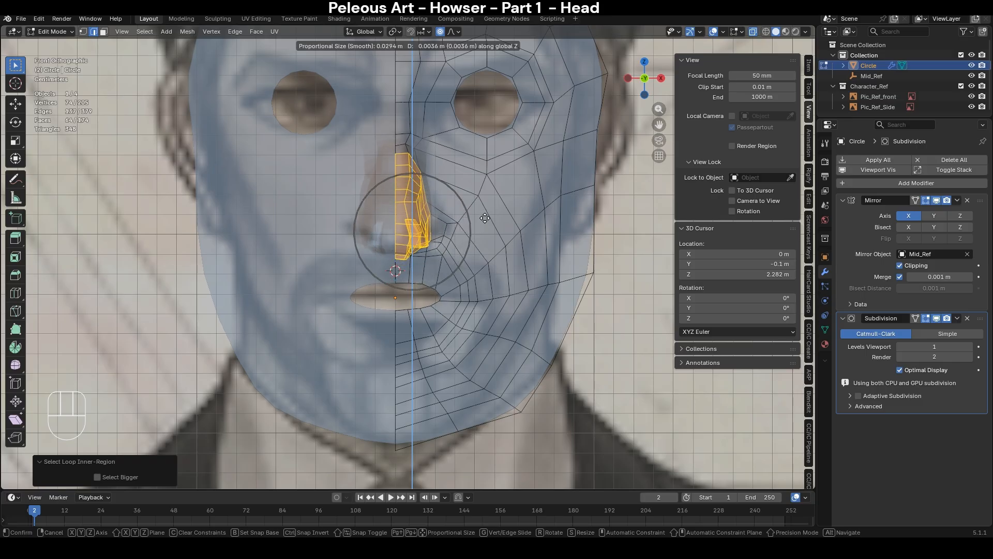
{"action": "left_click", "coordinate": [485, 216]}
- Select the edge path along the nostril's outer underside and move it about 0.0051 m outward and 0.0023 m up with proportional size 0.0113
{"action": "scroll", "coordinate": [470, 234], "scroll_direction": "up", "scroll_amount": 2}
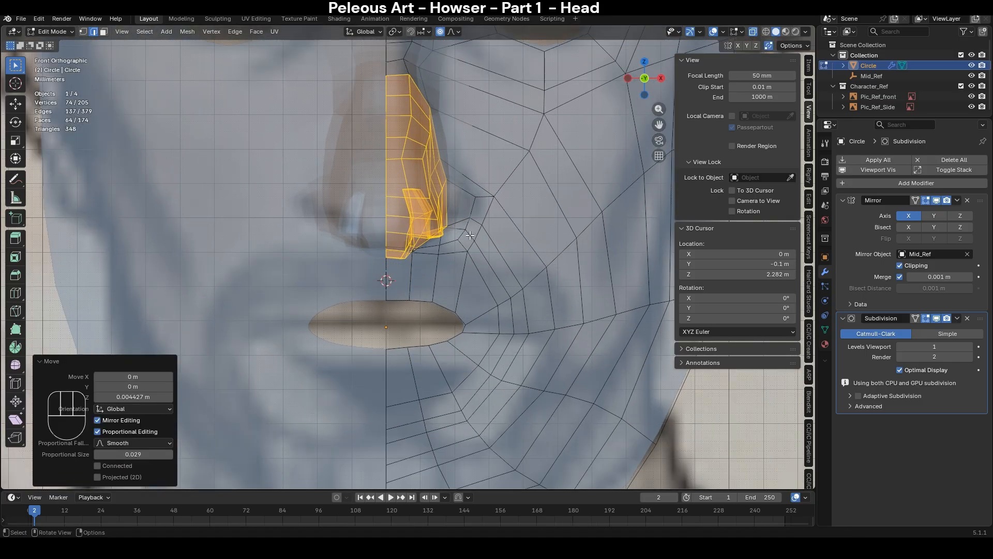
{"action": "middle_click_drag", "start_coordinate": [469, 235], "coordinate": [409, 249]}
{"action": "key", "text": "alt+z"}
{"action": "left_click", "coordinate": [463, 228]}
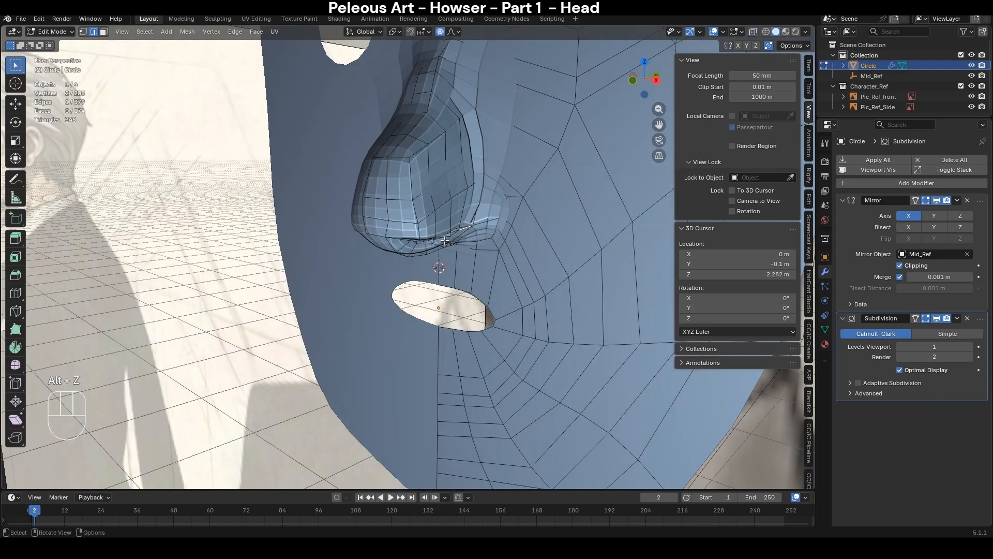
{"action": "middle_click_drag", "start_coordinate": [464, 228], "coordinate": [451, 182]}
{"action": "left_click", "coordinate": [437, 228], "text": "ctrl"}
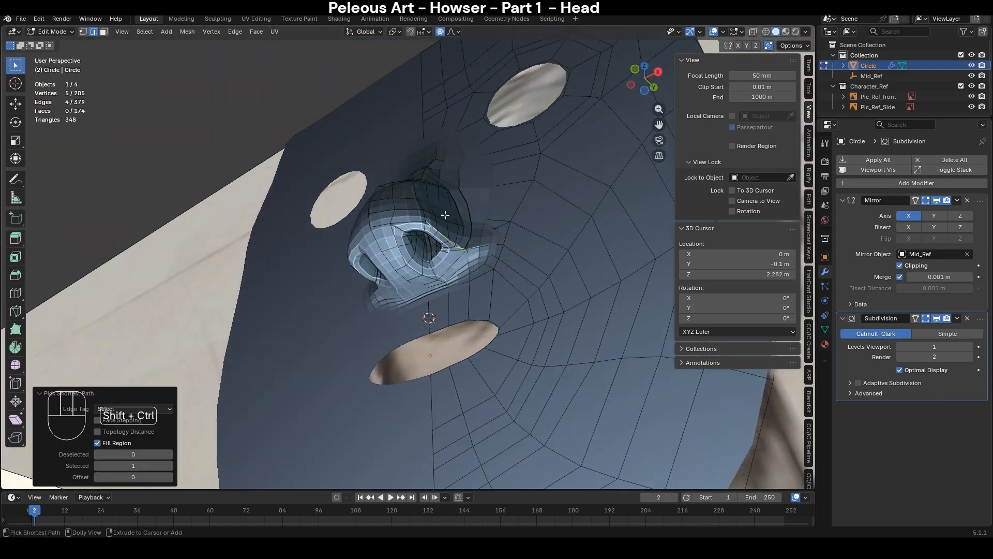
{"action": "key", "text": "KP_1"}
{"action": "key", "text": "alt+z"}
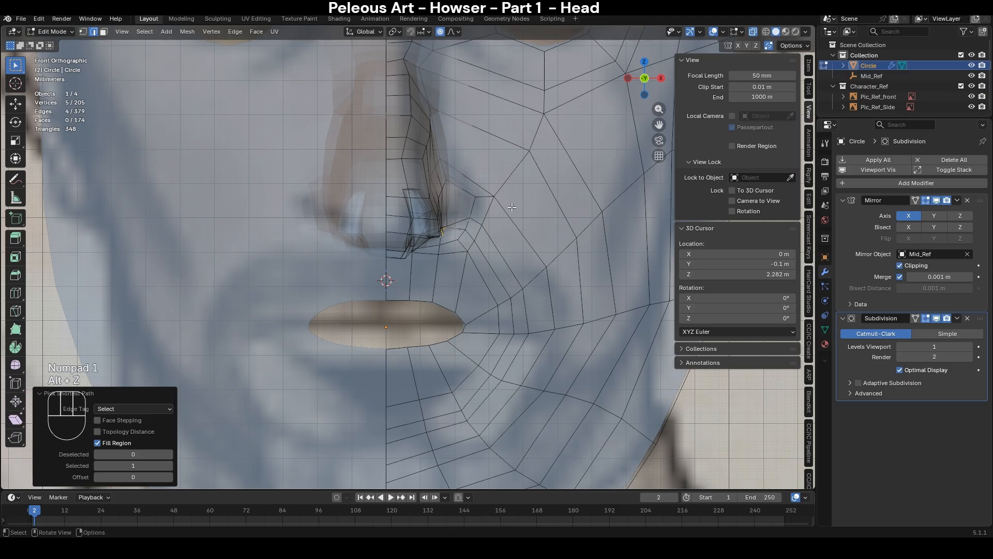
{"action": "key", "text": "g"}
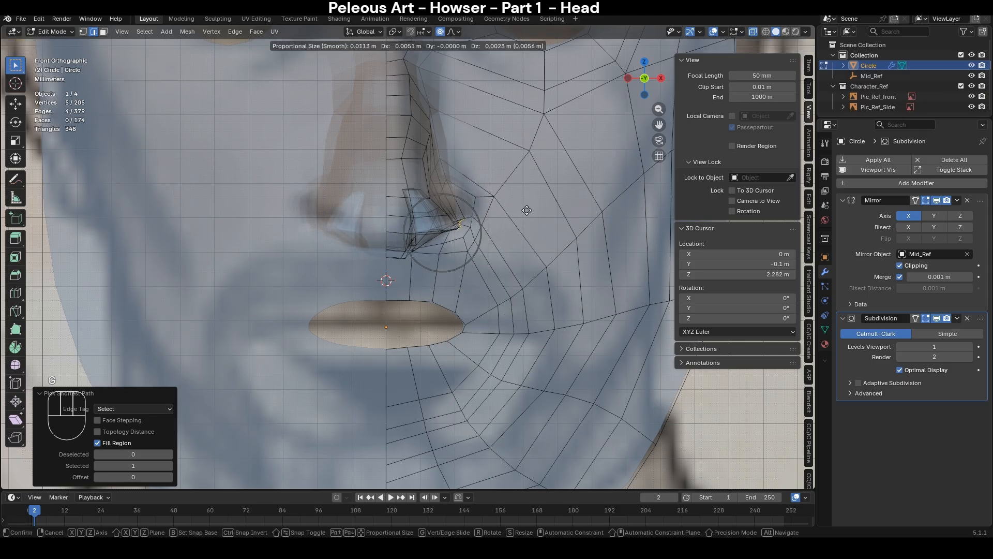
{"action": "left_click", "coordinate": [527, 212]}
- Move a nose-wing edge about 0.0042 m outward and the edge above it about 0.0015 m outward and 0.0011 m up with proportional editing
{"action": "key", "text": "alt+z"}
{"action": "middle_click_drag", "start_coordinate": [526, 212], "coordinate": [455, 207]}
{"action": "key", "text": "alt+z"}
{"action": "key", "text": "2"}
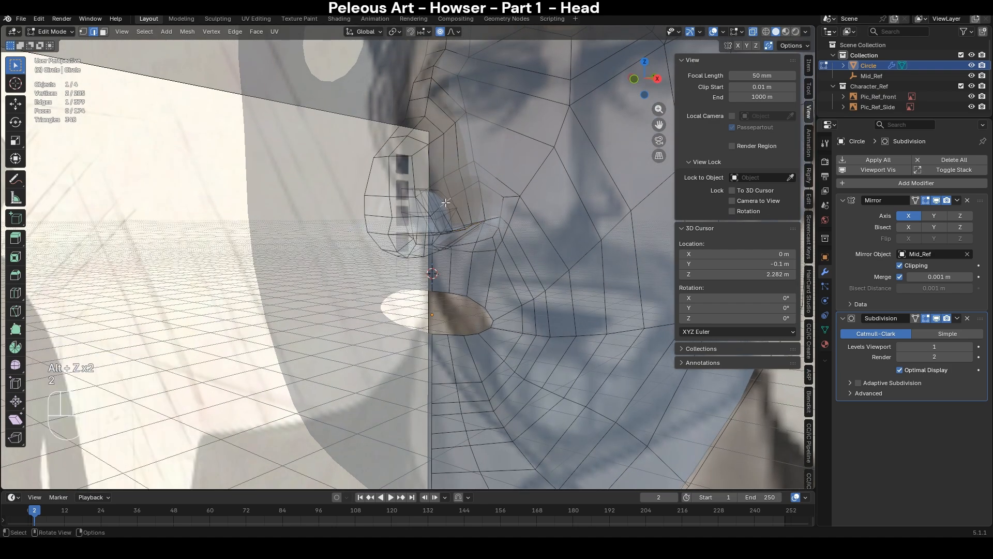
{"action": "key", "text": "KP_1"}
{"action": "key", "text": "g"}
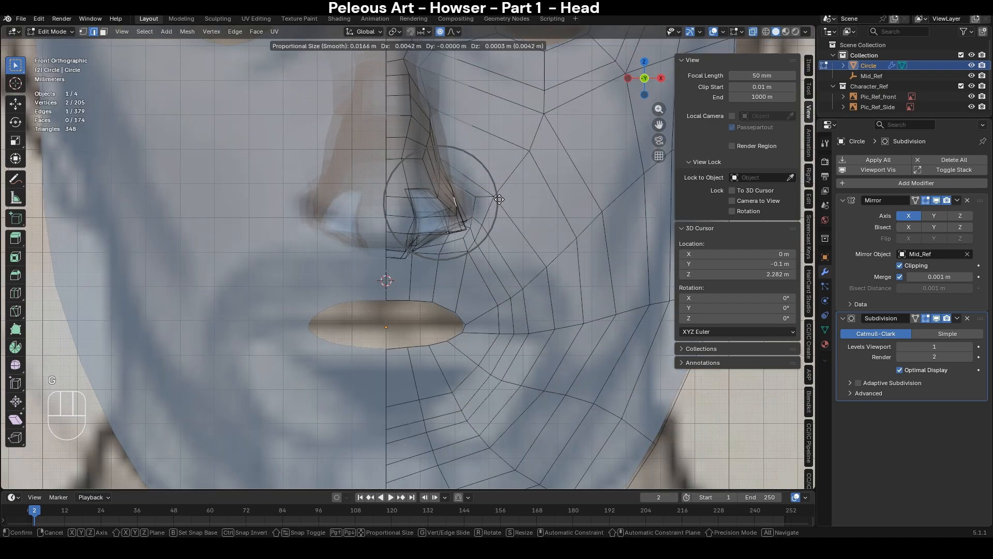
{"action": "left_click", "coordinate": [499, 199]}
{"action": "key", "text": "g"}
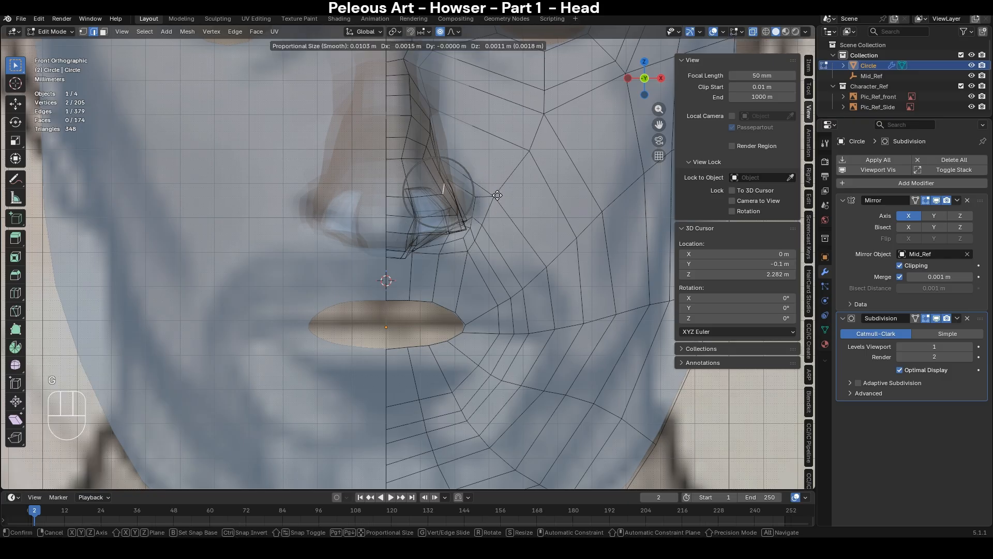
- In Sculpt Mode, pull the nose bridge's profile inward toward the side reference with the Grab brush at 278 px, using X-ray
{"action": "key", "text": "Tab"}
{"action": "key", "text": "alt+z"}
{"action": "key", "text": "KP_3"}
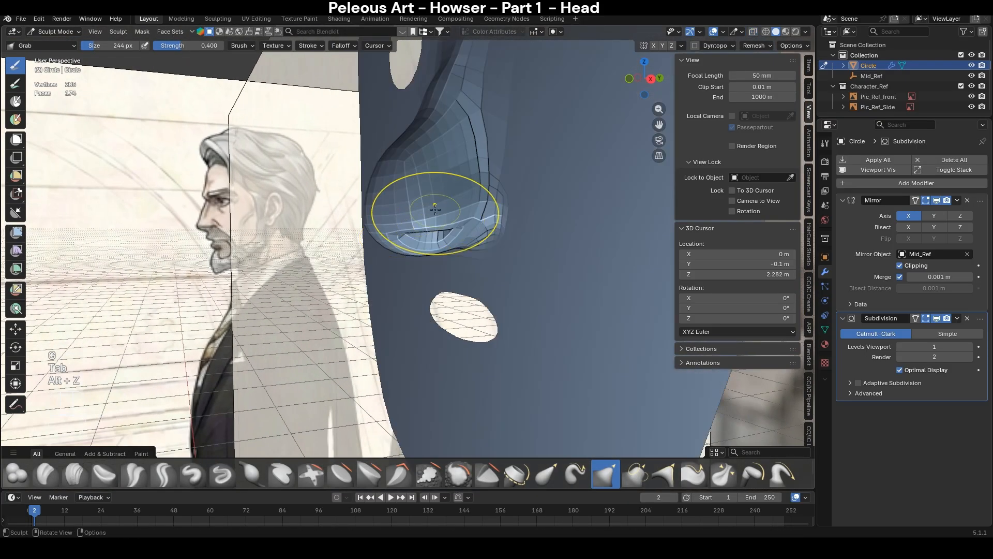
{"action": "key", "text": "alt+z"}
{"action": "key", "text": "g"}
{"action": "key", "text": "f"}
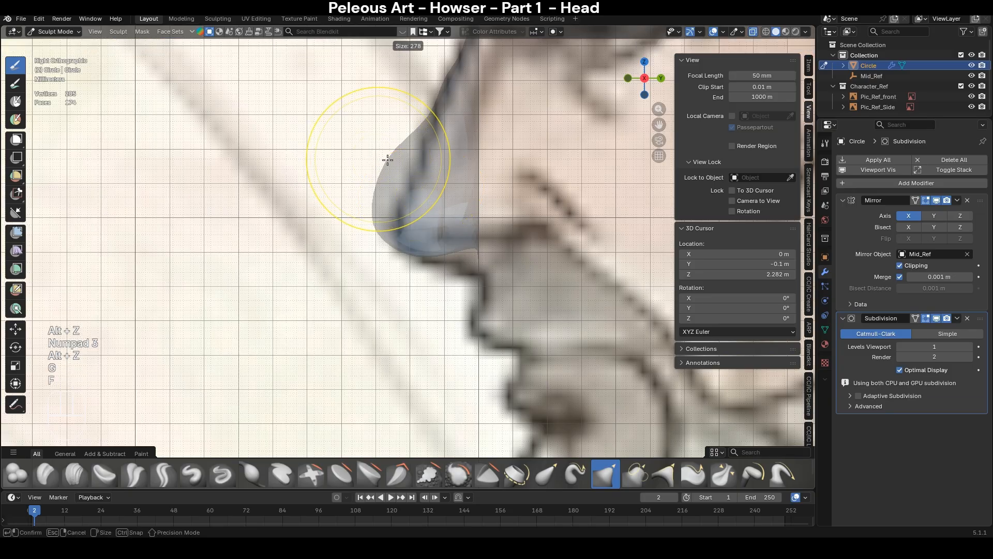
{"action": "left_click", "coordinate": [366, 156]}
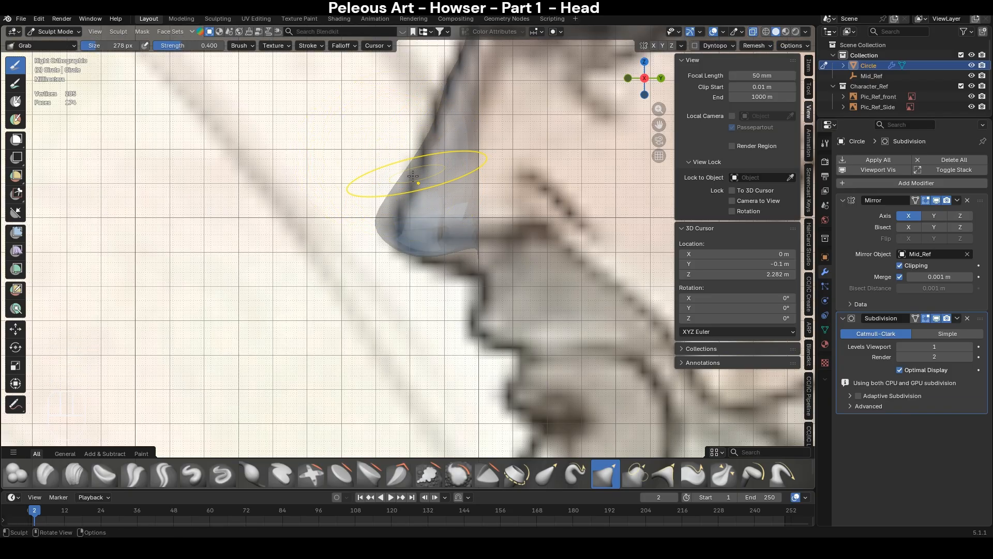
{"action": "scroll", "coordinate": [399, 209], "scroll_direction": "down", "scroll_amount": 5}
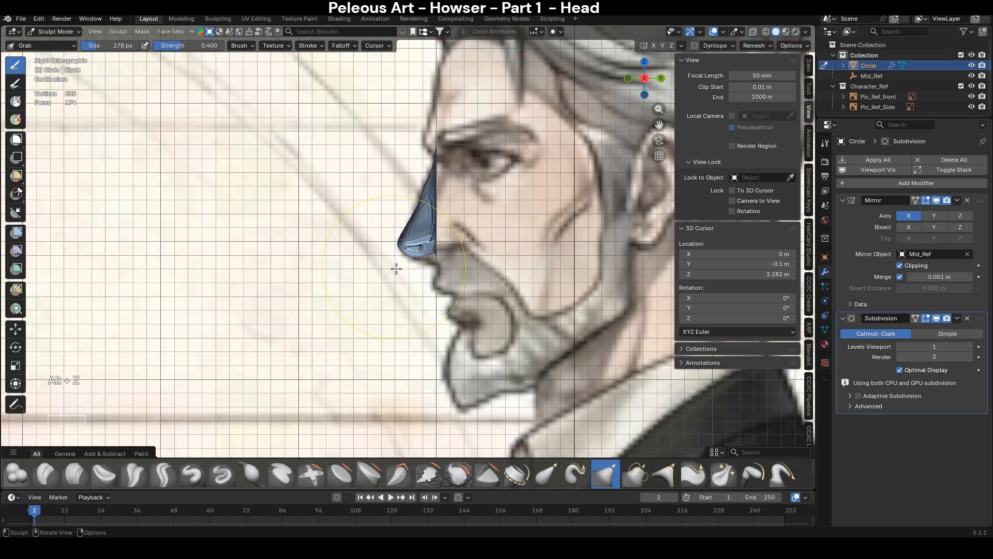
{"action": "middle_click_drag", "start_coordinate": [396, 268], "coordinate": [505, 284]}
{"action": "scroll", "coordinate": [465, 259], "scroll_direction": "up", "scroll_amount": 4}
{"action": "middle_click_drag", "start_coordinate": [462, 250], "coordinate": [397, 256]}
{"action": "key", "text": "alt+z"}
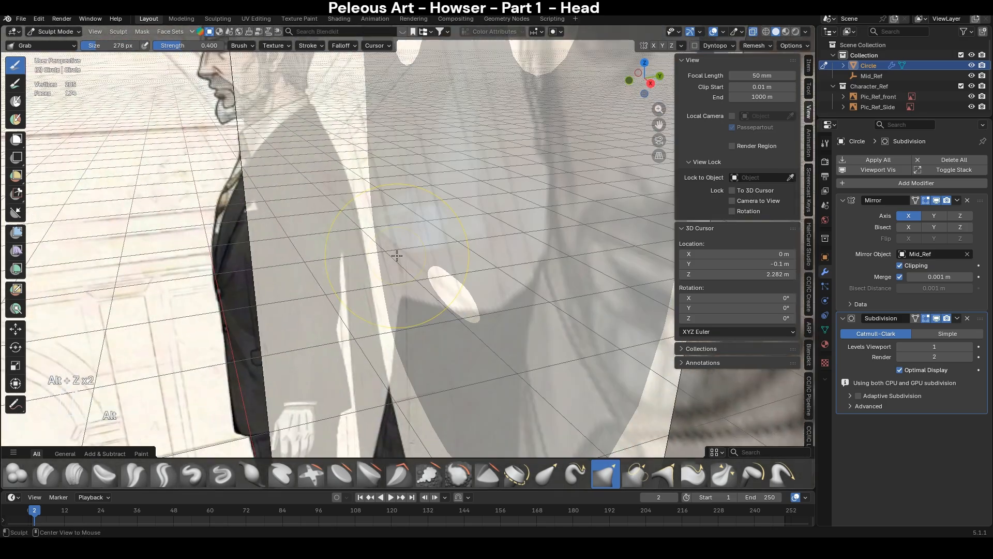
- In the top view, pull the sides of the nose tip inward with the Grab brush at 206 px
{"action": "key", "text": "KP_3"}
{"action": "key", "text": "KP_7"}
{"action": "key", "text": "alt+z"}
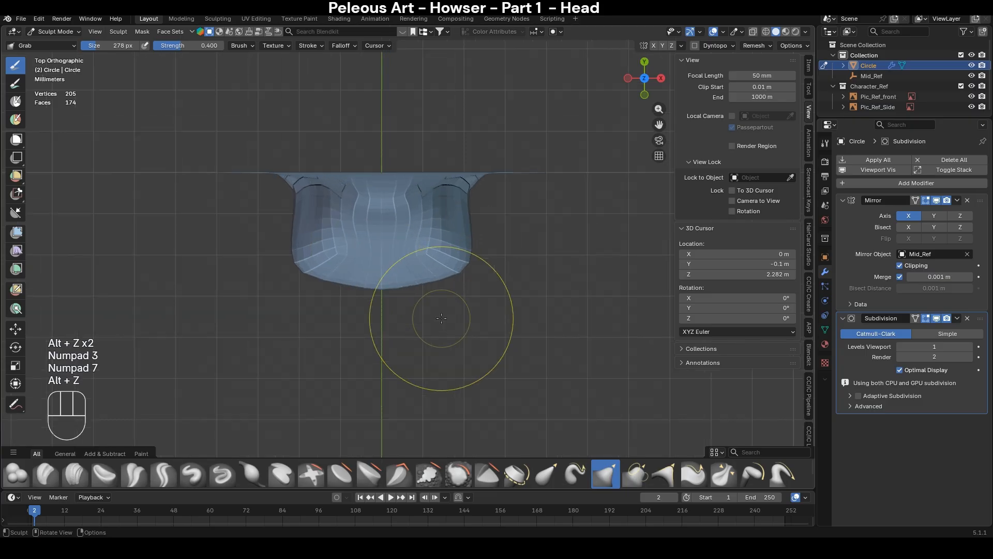
{"action": "key", "text": "g"}
{"action": "key", "text": "f"}
{"action": "left_click", "coordinate": [460, 280]}
{"action": "mouse_move", "coordinate": [459, 273]}
{"action": "left_mouse_down"}
{"action": "mouse_move", "coordinate": [425, 268]}
{"action": "mouse_move", "coordinate": [418, 250]}
{"action": "left_mouse_up"}
{"action": "left_click", "coordinate": [395, 264]}
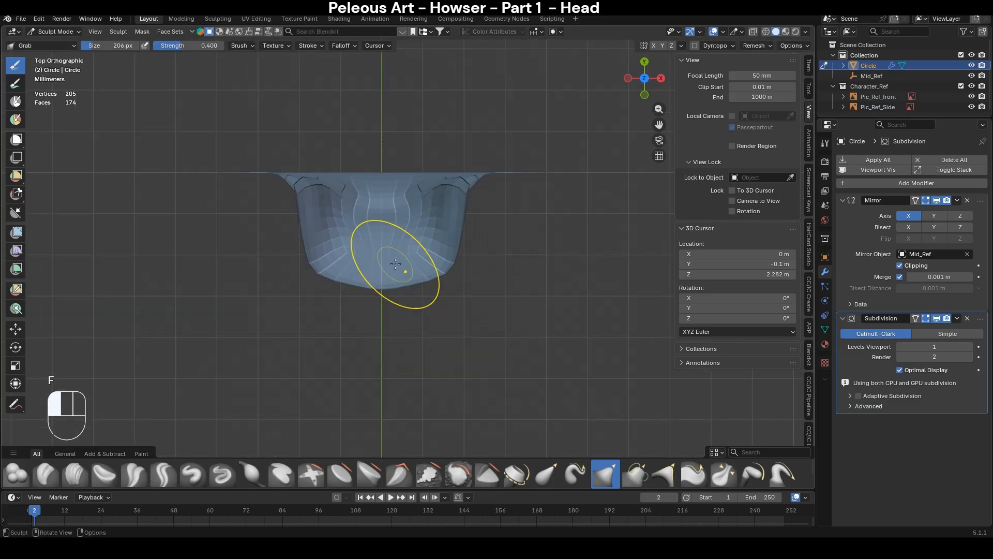
- Taper the nose into a rounded tip in the top view with the Grab brush at 180 px, checking it in wireframe
{"action": "key", "text": "f"}
{"action": "left_click", "coordinate": [432, 264]}
{"action": "key", "text": "ctrl+z"}
{"action": "key", "text": "z"}
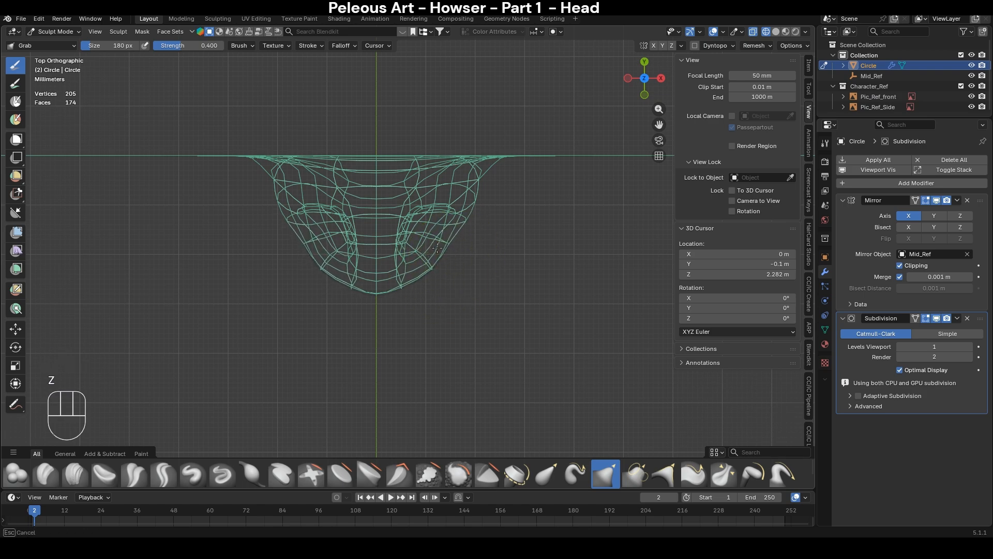
{"action": "key", "text": "alt+z"}
{"action": "left_click", "coordinate": [474, 257]}
{"action": "key", "text": "KP_3"}
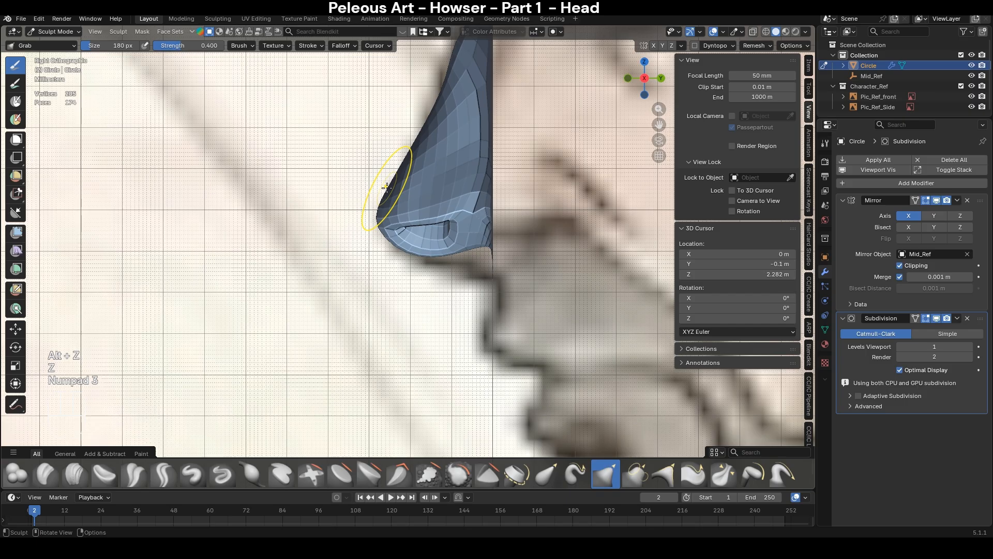
- Smooth the side of the nose in wireframe with the Smooth brush at strength 0.125 and size 328 px
{"action": "mouse_move", "coordinate": [386, 187]}
{"action": "middle_mouse_down"}
{"action": "mouse_move", "coordinate": [494, 239]}
{"action": "mouse_move", "coordinate": [412, 289]}
{"action": "middle_mouse_up"}
{"action": "key", "text": "s"}
{"action": "key", "text": "shift+f"}
{"action": "key", "text": "KP_0"}
{"action": "key", "text": "KP_Decimal"}
{"action": "key", "text": "KP_1"}
{"action": "key", "text": "KP_2"}
{"action": "key", "text": "KP_5"}
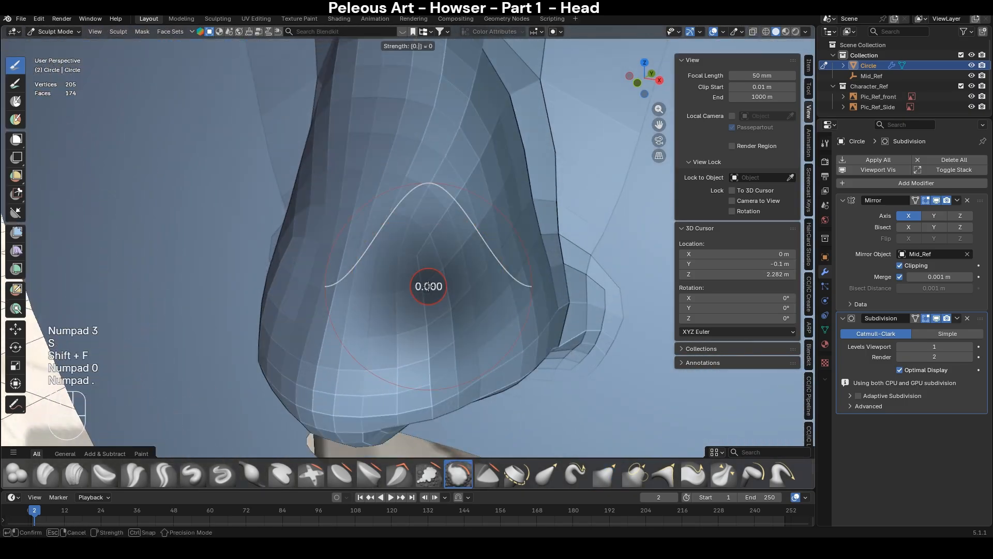
{"action": "key", "text": "KP_Enter"}
{"action": "key", "text": "z"}
{"action": "key", "text": "f"}
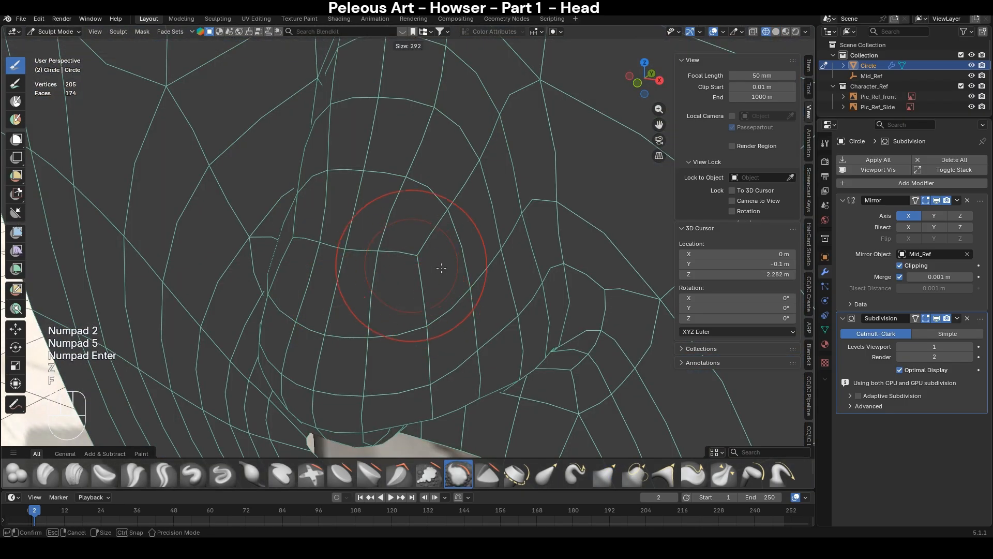
{"action": "left_click", "coordinate": [424, 266]}
{"action": "key", "text": "s"}
{"action": "mouse_move", "coordinate": [467, 219]}
{"action": "left_mouse_down"}
{"action": "mouse_move", "coordinate": [445, 226]}
{"action": "mouse_move", "coordinate": [465, 186]}
{"action": "mouse_move", "coordinate": [484, 176]}
{"action": "mouse_move", "coordinate": [556, 249]}
{"action": "left_mouse_up"}
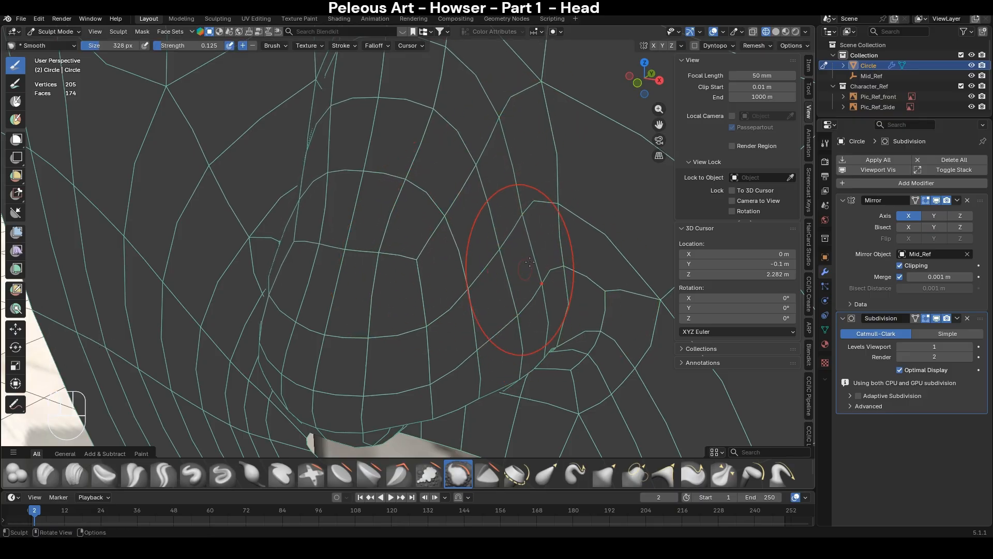
- Set the Smooth brush to 246 px over the nose wing in the front view and return to Edit Mode
{"action": "middle_click_drag", "start_coordinate": [521, 270], "coordinate": [565, 221]}
{"action": "key", "text": "KP_1"}
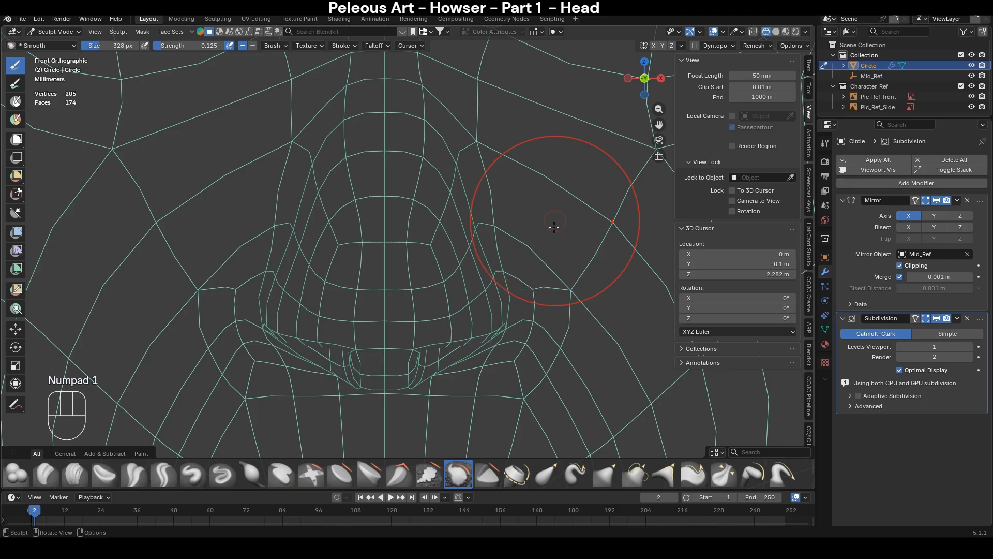
{"action": "scroll", "coordinate": [553, 227], "scroll_direction": "down", "scroll_amount": 4}
{"action": "scroll", "coordinate": [545, 295], "scroll_direction": "up", "scroll_amount": 5}
{"action": "key", "text": "f"}
{"action": "left_click", "coordinate": [497, 350]}
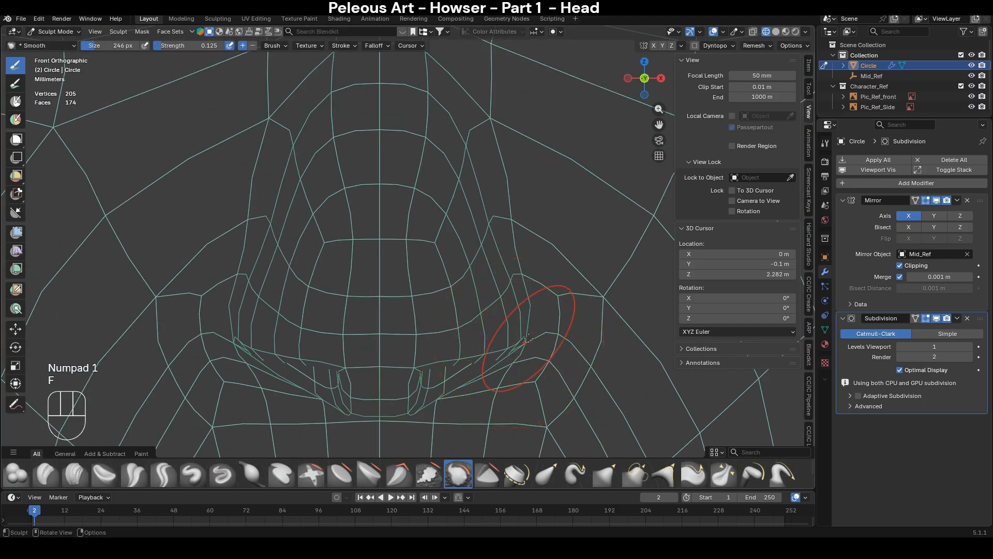
{"action": "middle_click_drag", "start_coordinate": [528, 339], "coordinate": [485, 351]}
{"action": "key", "text": "ctrl+Tab"}
{"action": "key", "text": "Tab"}
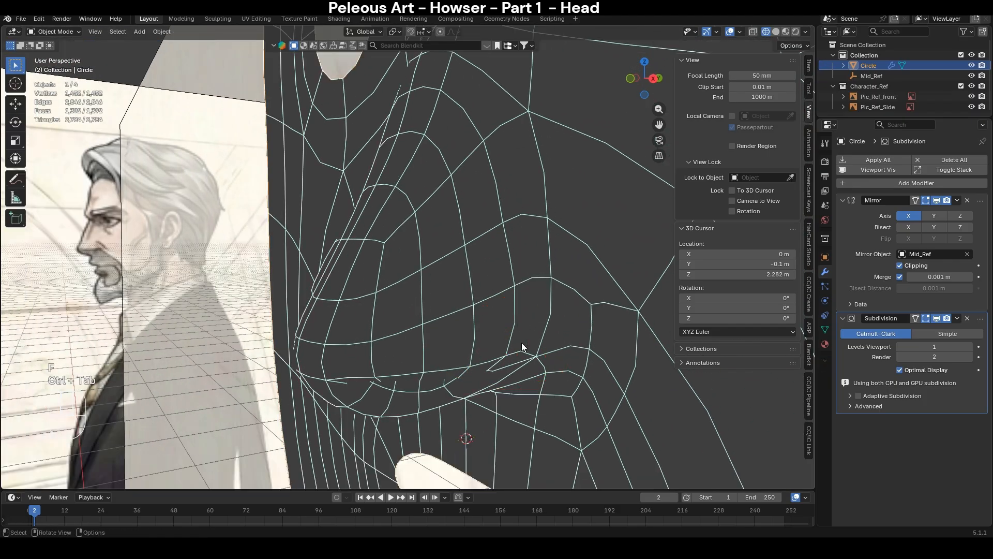
- Move the vertex at the nose wing's lower outer corner about 0.0015 m inward and 0.0031 m down with proportional size 0.007
{"action": "middle_click_drag", "start_coordinate": [551, 365], "coordinate": [577, 316]}
{"action": "key", "text": "alt+z"}
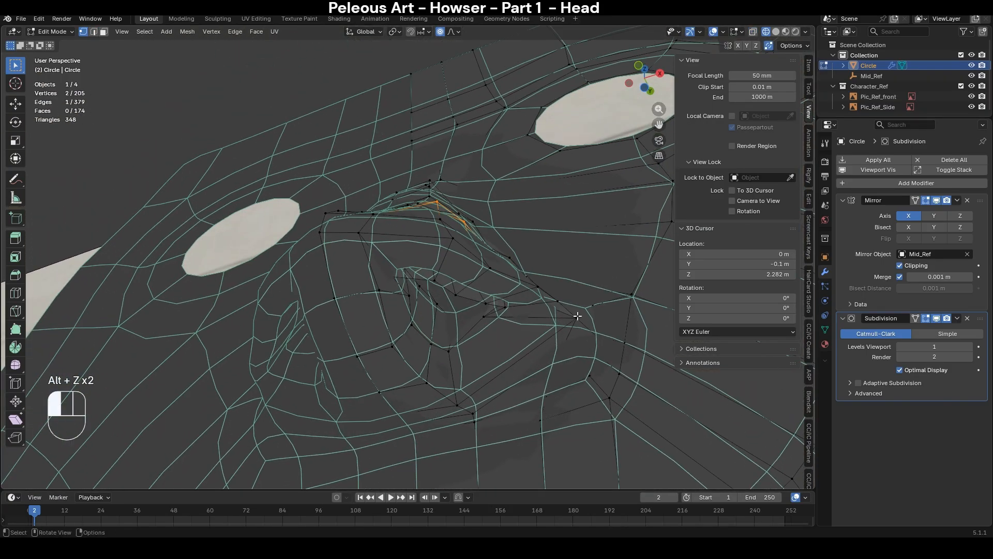
{"action": "key", "text": "KP_1"}
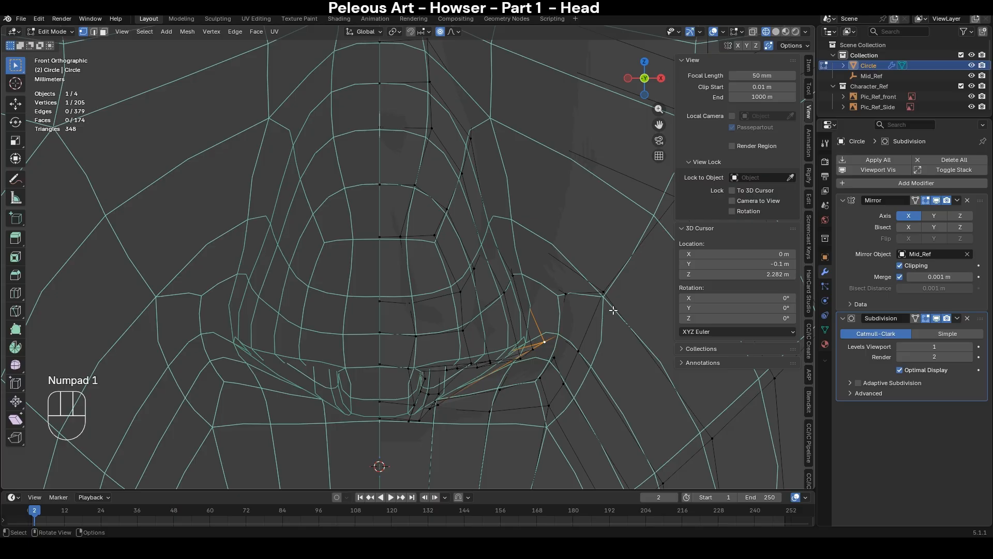
{"action": "key", "text": "g"}
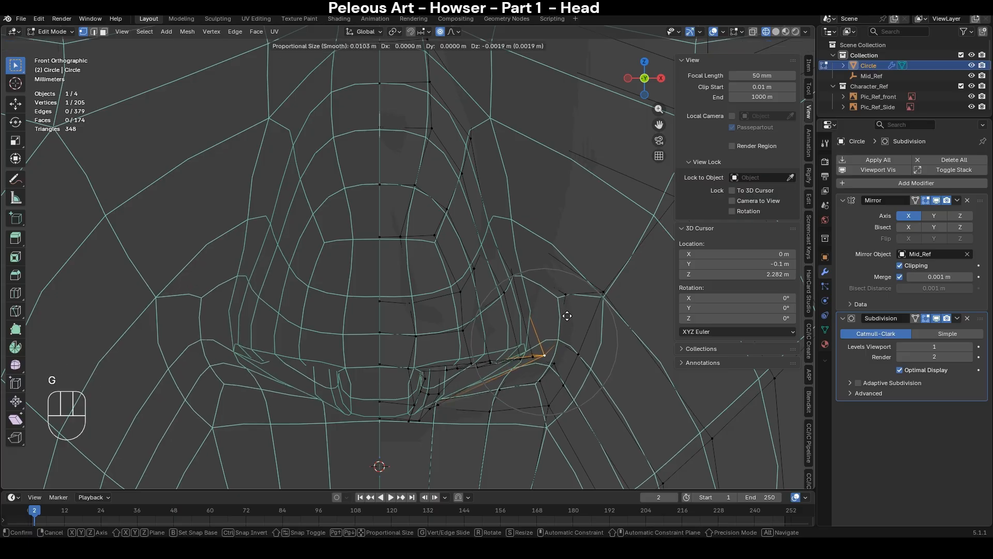
{"action": "left_click", "coordinate": [557, 324]}
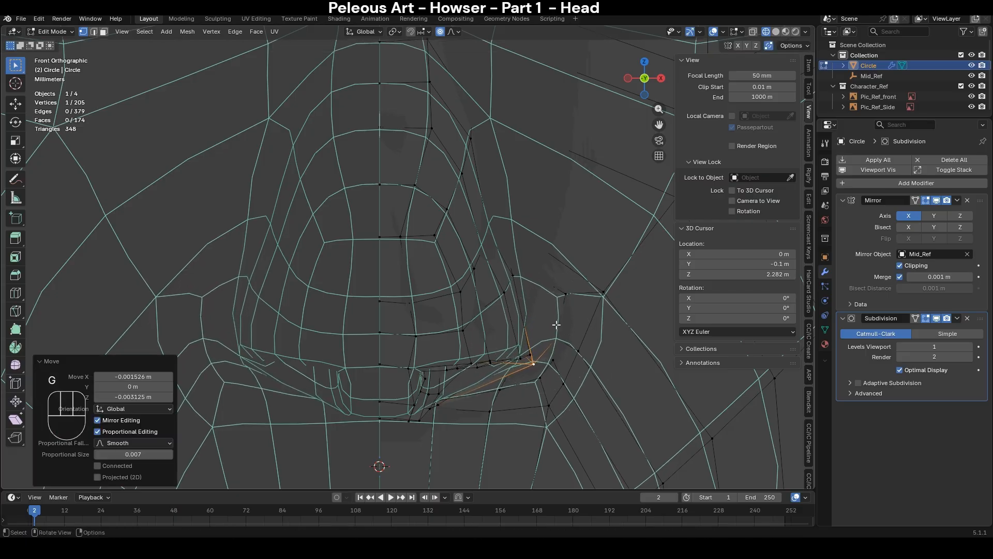
- Show the nose in solid shading from the right side to compare its profile with the reference
{"action": "middle_click_drag", "start_coordinate": [581, 365], "coordinate": [539, 353]}
{"action": "key", "text": "alt+z"}
{"action": "key", "text": "KP_3"}
{"action": "key", "text": "z"}
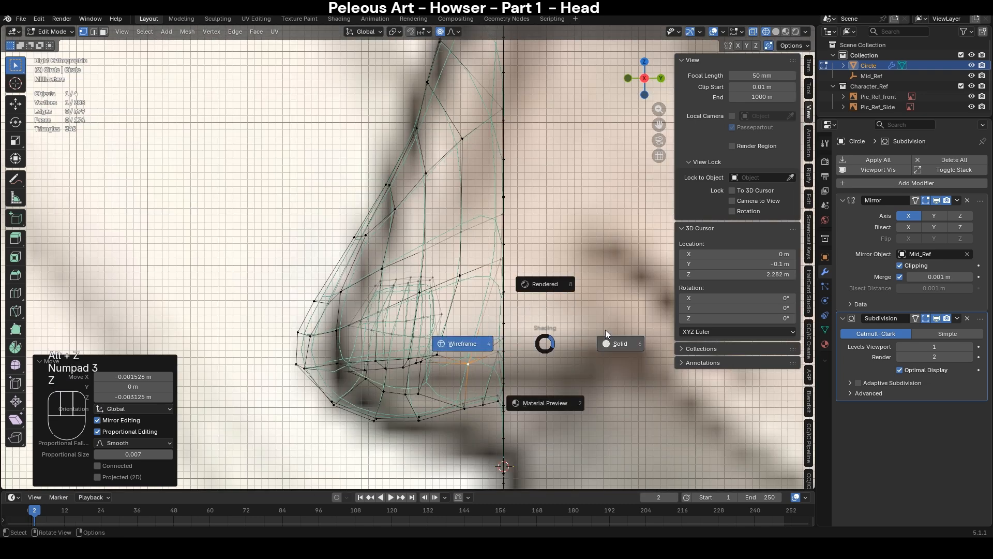
{"action": "left_click", "coordinate": [596, 348]}
- Compare the nose with and without the vertex move and undo that move
{"action": "key", "text": "ctrl+z"}
{"action": "key", "text": "ctrl+shift+z"}
{"action": "key", "text": "Tab"}
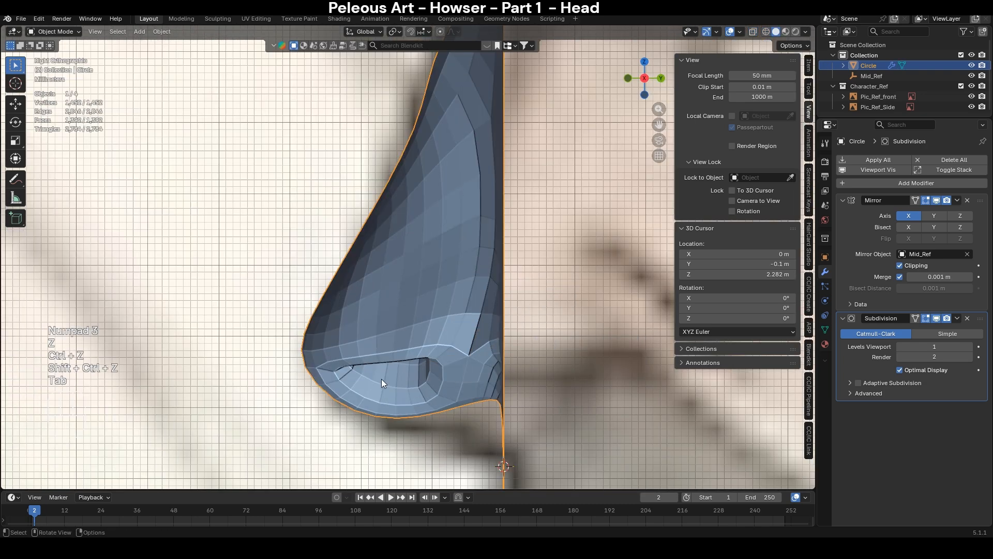
{"action": "key", "text": "KP_1"}
{"action": "key", "text": "ctrl+z"}
{"action": "key", "text": "ctrl+z"}
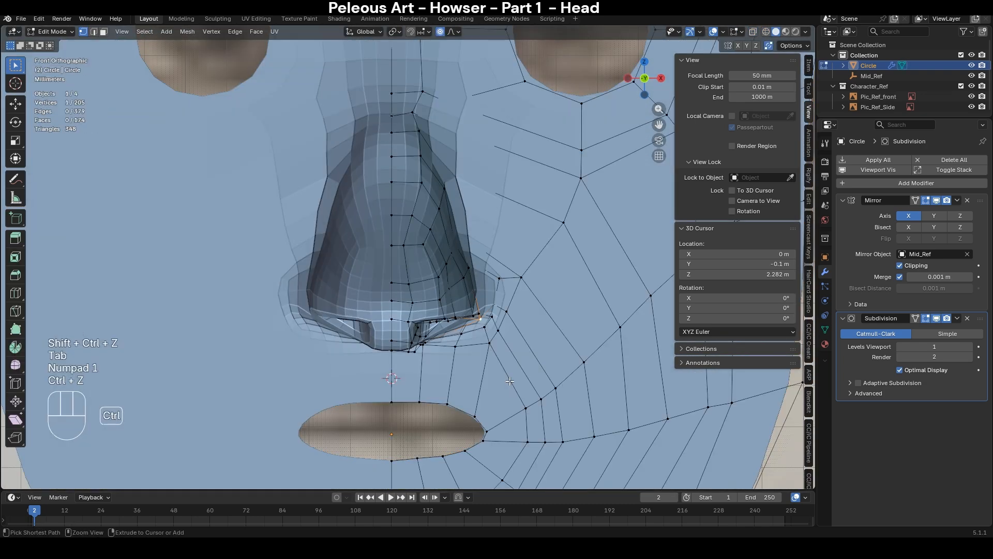
- Try raising the nose wing's corner vertex about 0.0039 m along Z with proportional size 0.0033
{"action": "middle_click_drag", "start_coordinate": [510, 380], "coordinate": [524, 354]}
{"action": "key", "text": "Tab"}
{"action": "key", "text": "Tab"}
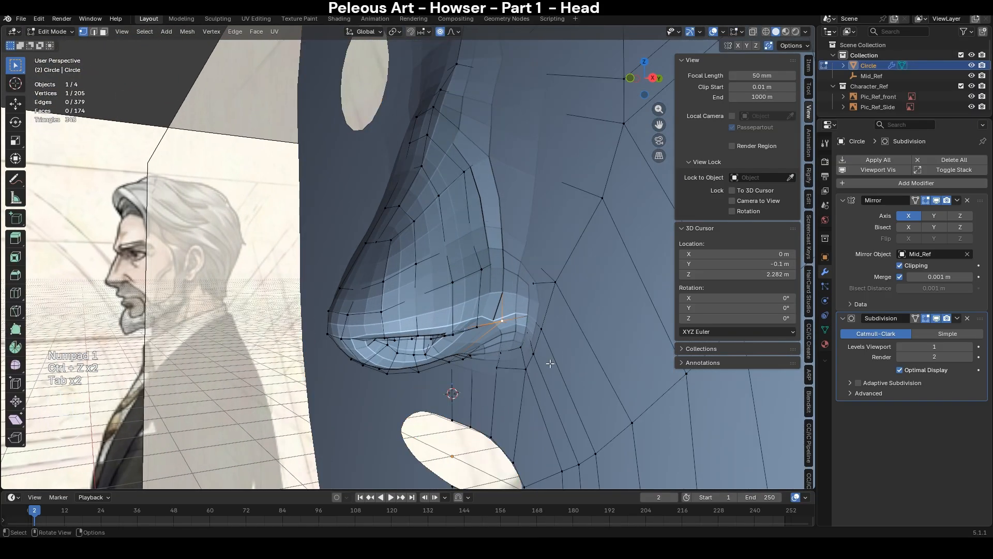
{"action": "key", "text": "g"}
{"action": "key", "text": "z"}
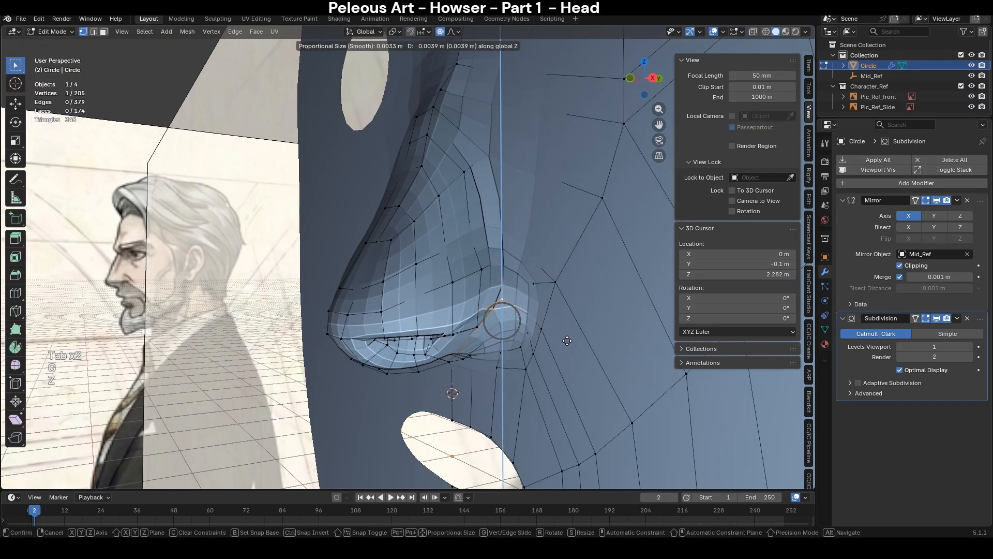
{"action": "left_click", "coordinate": [571, 327]}
{"action": "key", "text": "ctrl+z"}
- Add a single centred loop cut around the nostril rim with X-ray on
{"action": "middle_click_drag", "start_coordinate": [563, 330], "coordinate": [486, 355]}
{"action": "scroll", "coordinate": [525, 314], "scroll_direction": "up", "scroll_amount": 2}
{"action": "key", "text": "alt+z"}
{"action": "key", "text": "ctrl+r"}
{"action": "left_click", "coordinate": [459, 357]}
{"action": "right_click", "coordinate": [459, 358]}
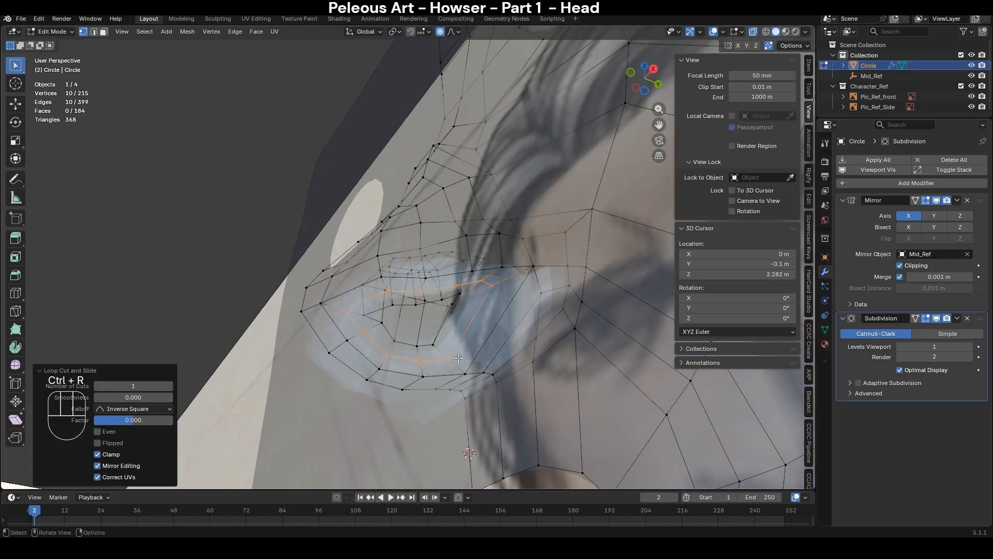
- Slide the new nostril loop's outer corner vertex along its edge by a factor of about 0.12
{"action": "key", "text": "alt+z"}
{"action": "key", "text": "alt+z"}
{"action": "key", "text": "1"}
{"action": "left_click", "coordinate": [495, 290]}
{"action": "key", "text": "g"}
{"action": "key", "text": "g"}
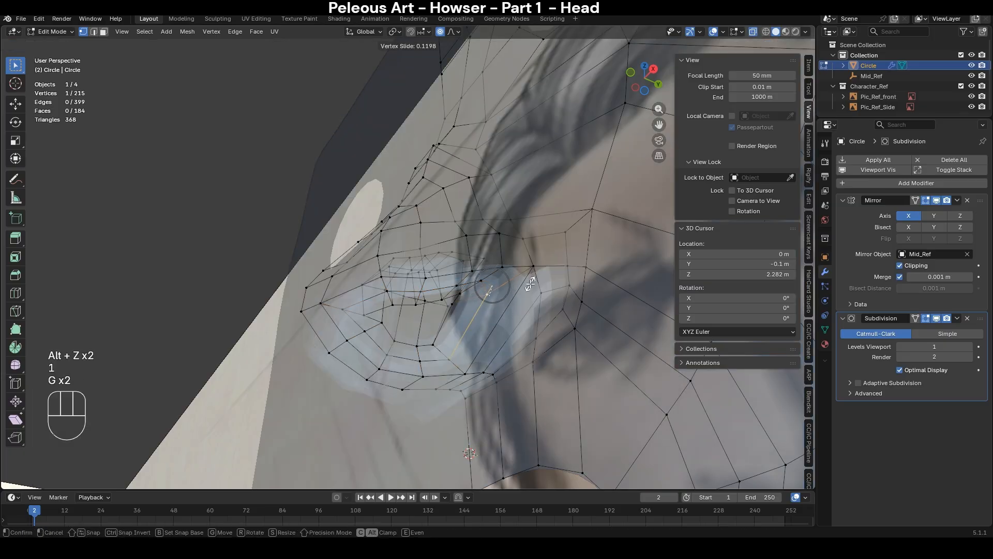
{"action": "left_click", "coordinate": [531, 284]}
- Examine the smoothed nose and nostril shape in Object Mode from the front
{"action": "key", "text": "ctrl+r"}
{"action": "key", "text": "alt+z"}
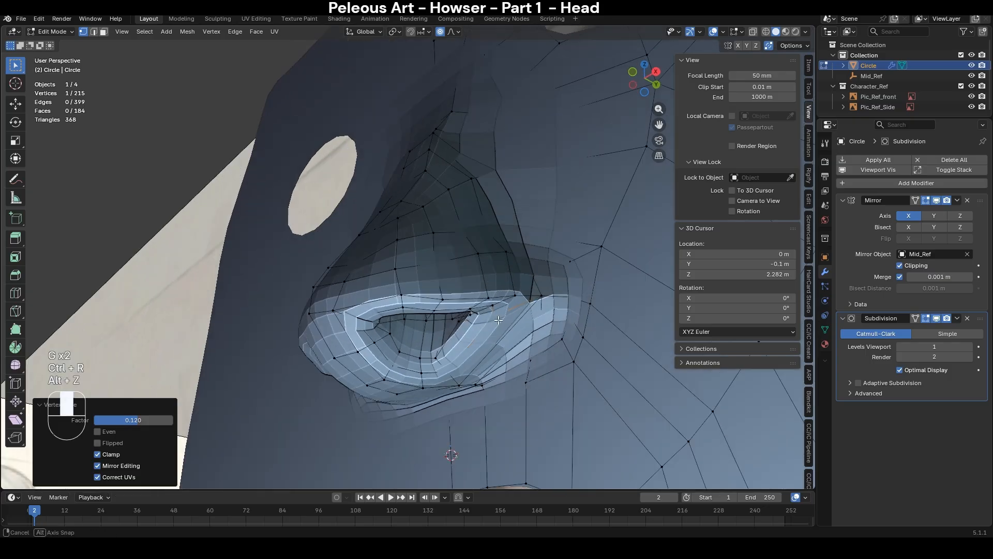
{"action": "key", "text": "Tab"}
{"action": "key", "text": "KP_1"}
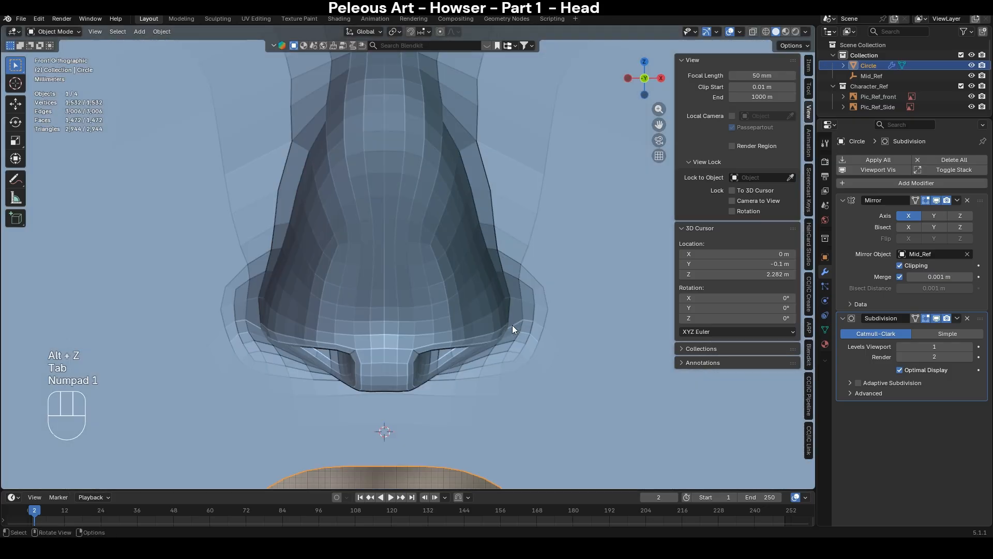
{"action": "scroll", "coordinate": [512, 325], "scroll_direction": "down", "scroll_amount": 6}
{"action": "scroll", "coordinate": [504, 342], "scroll_direction": "up", "scroll_amount": 6}
{"action": "key", "text": "Tab"}
- Select the edge loop inside the nostril rim and move it slightly up along Z with proportional size 0.0033
{"action": "middle_click_drag", "start_coordinate": [503, 342], "coordinate": [514, 365]}
{"action": "left_click", "coordinate": [416, 383], "text": "alt"}
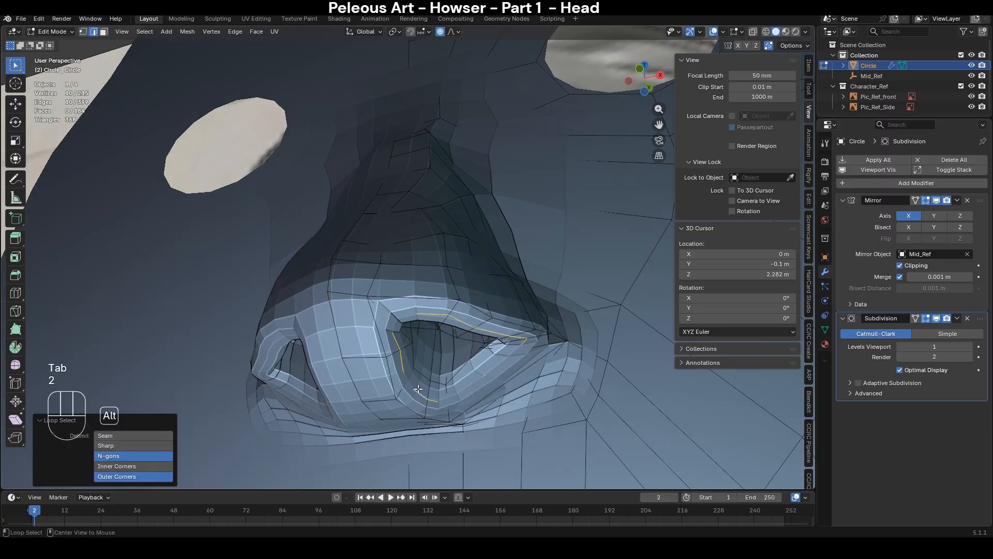
{"action": "key", "text": "alt+z"}
{"action": "key", "text": "alt+z"}
{"action": "key", "text": "g"}
{"action": "key", "text": "z"}
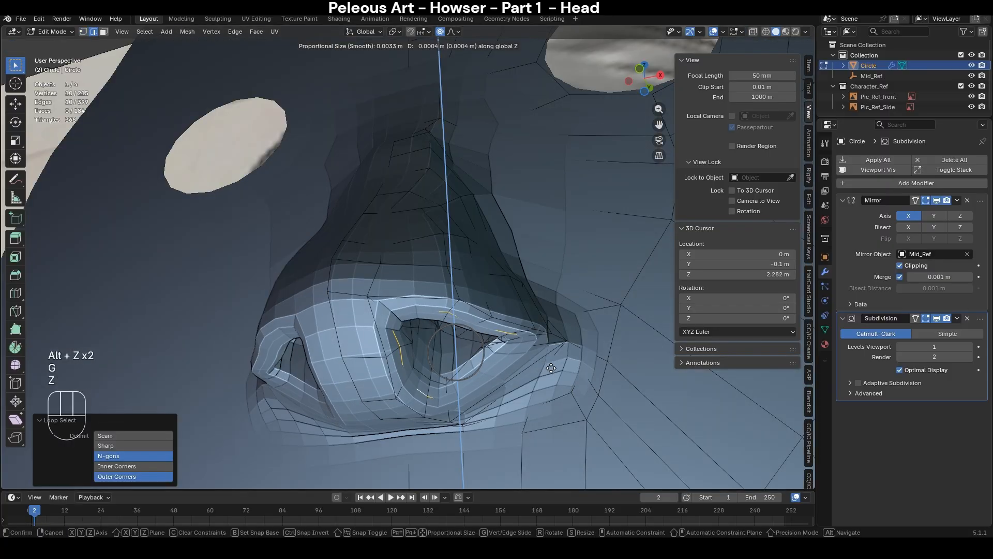
{"action": "left_click", "coordinate": [556, 361]}
- Reposition two outer contour vertices of the nose wing from below, moving the first about 0.0013 m with proportional size 0.0027 m
{"action": "middle_click_drag", "start_coordinate": [556, 361], "coordinate": [512, 249]}
{"action": "key", "text": "1"}
{"action": "left_click", "coordinate": [512, 235]}
{"action": "key", "text": "g"}
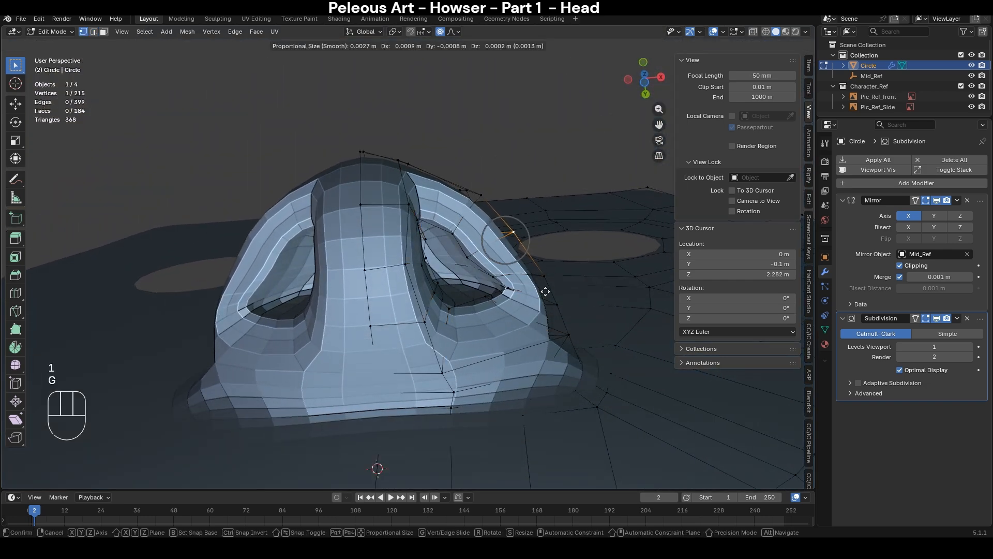
{"action": "left_click", "coordinate": [549, 289]}
{"action": "key", "text": "g"}
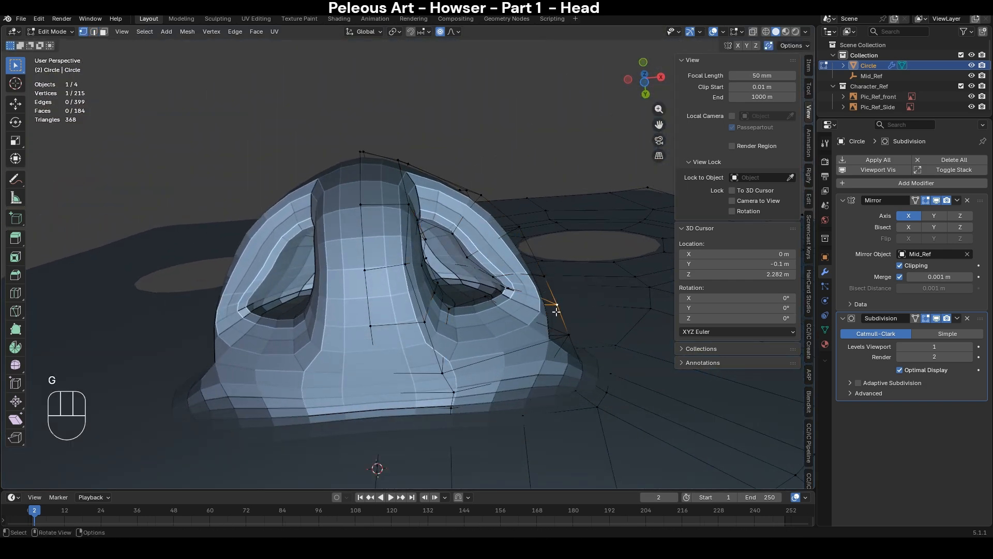
{"action": "left_click", "coordinate": [582, 332]}
{"action": "key", "text": "Tab"}
{"action": "scroll", "coordinate": [579, 333], "scroll_direction": "down", "scroll_amount": 2}
{"action": "key", "text": "Tab"}
- Move the vertex at the base of the nose wing in the horizontal plane, locking Z, with proportional size 0.0020 m
{"action": "middle_click_drag", "start_coordinate": [579, 333], "coordinate": [535, 375]}
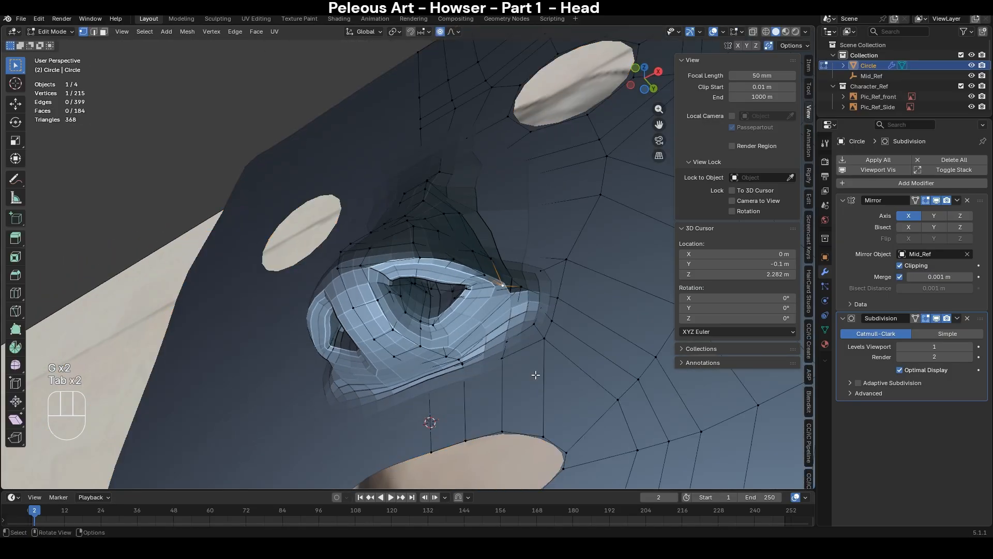
{"action": "left_click", "coordinate": [526, 286]}
{"action": "mouse_move", "coordinate": [530, 310]}
{"action": "middle_mouse_down"}
{"action": "mouse_move", "coordinate": [537, 375]}
{"action": "mouse_move", "coordinate": [536, 313]}
{"action": "middle_mouse_up"}
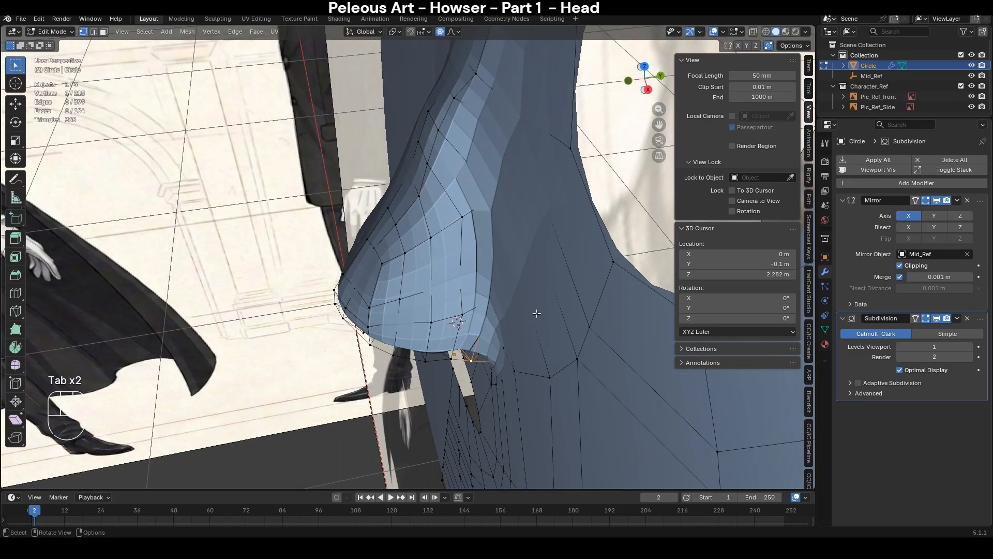
{"action": "key", "text": "g"}
{"action": "key", "text": "shift+z"}
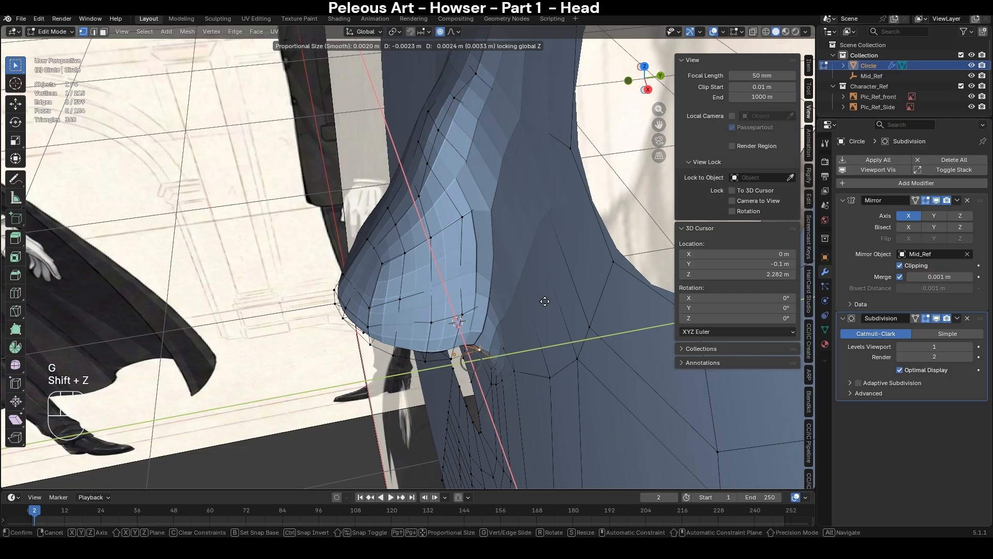
{"action": "left_click", "coordinate": [547, 295]}
{"action": "key", "text": "Tab"}
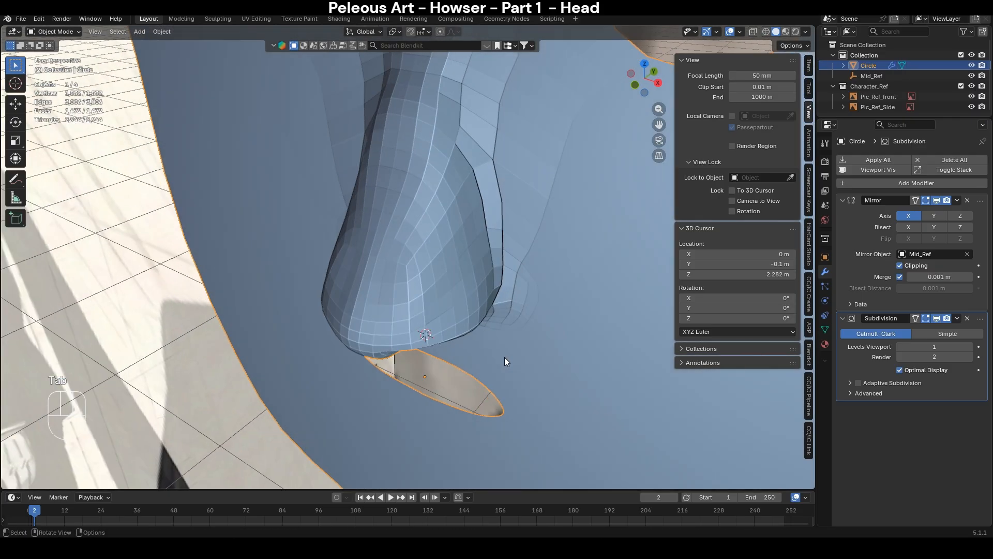
- Switch the head to Sculpt Mode in front view and choose the Grab brush at size 314 px
{"action": "key", "text": "KP_1"}
{"action": "scroll", "coordinate": [504, 357], "scroll_direction": "down", "scroll_amount": 3}
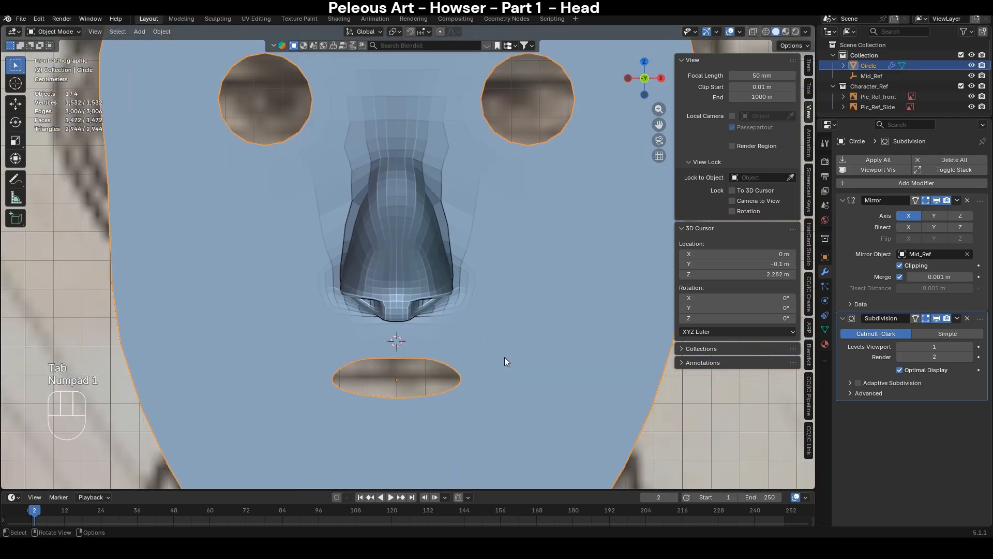
{"action": "key", "text": "alt+z"}
{"action": "key", "text": "ctrl+Tab"}
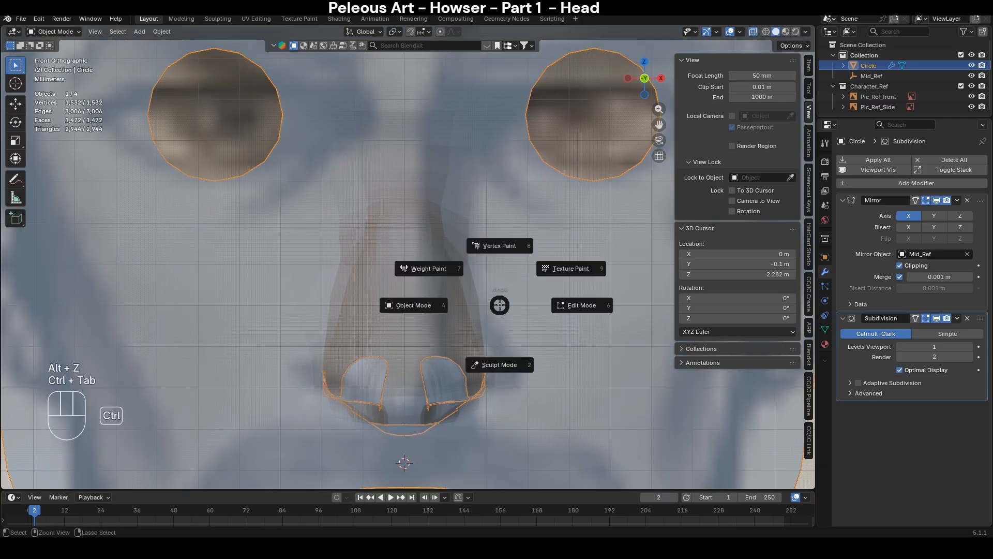
{"action": "left_click", "coordinate": [492, 362]}
{"action": "key", "text": "alt+z"}
{"action": "key", "text": "g"}
{"action": "scroll", "coordinate": [467, 308], "scroll_direction": "up", "scroll_amount": 2}
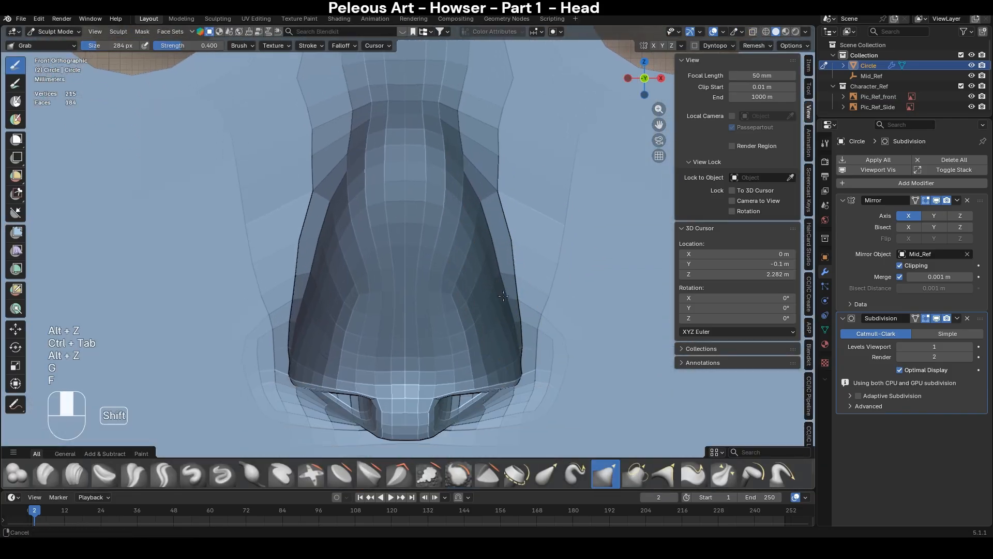
{"action": "key", "text": "f"}
{"action": "key", "text": "f"}
- Pull the sides of the nose and its bridge inward with Grab strokes, comparing the outline with the front reference
{"action": "mouse_move", "coordinate": [502, 287]}
{"action": "left_mouse_down"}
{"action": "mouse_move", "coordinate": [481, 303]}
{"action": "mouse_move", "coordinate": [454, 275]}
{"action": "left_mouse_up"}
{"action": "mouse_move", "coordinate": [483, 233]}
{"action": "left_mouse_down"}
{"action": "mouse_move", "coordinate": [473, 211]}
{"action": "mouse_move", "coordinate": [441, 199]}
{"action": "left_mouse_up"}
{"action": "left_click_drag", "start_coordinate": [454, 135], "coordinate": [432, 129]}
{"action": "left_click_drag", "start_coordinate": [435, 127], "coordinate": [447, 113]}
{"action": "key", "text": "alt+z"}
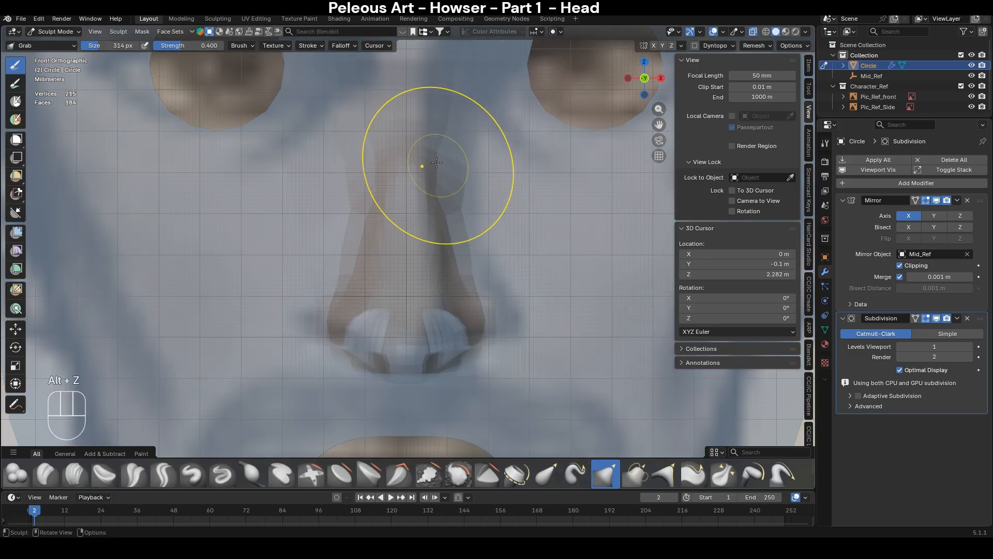
{"action": "key", "text": "alt+z"}
{"action": "scroll", "coordinate": [455, 289], "scroll_direction": "up", "scroll_amount": 1}
{"action": "key", "text": "f"}
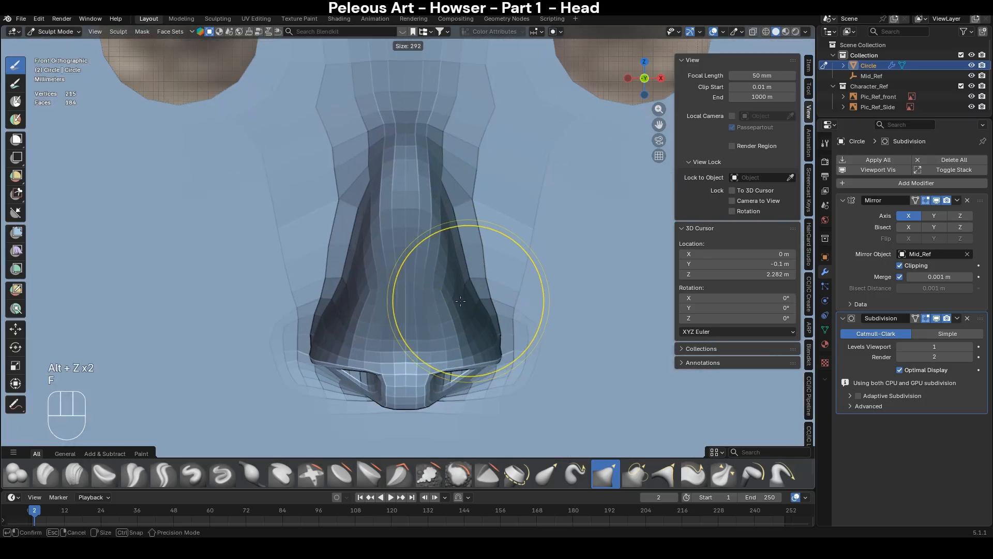
{"action": "left_click", "coordinate": [458, 302]}
{"action": "middle_click_drag", "start_coordinate": [463, 308], "coordinate": [445, 233], "text": "shift"}
- Select one edge on the nose's side above the wing and move it -0.001657 m in X and -0.00061 m in Z with proportional editing
{"action": "key", "text": "Tab"}
{"action": "key", "text": "alt+z"}
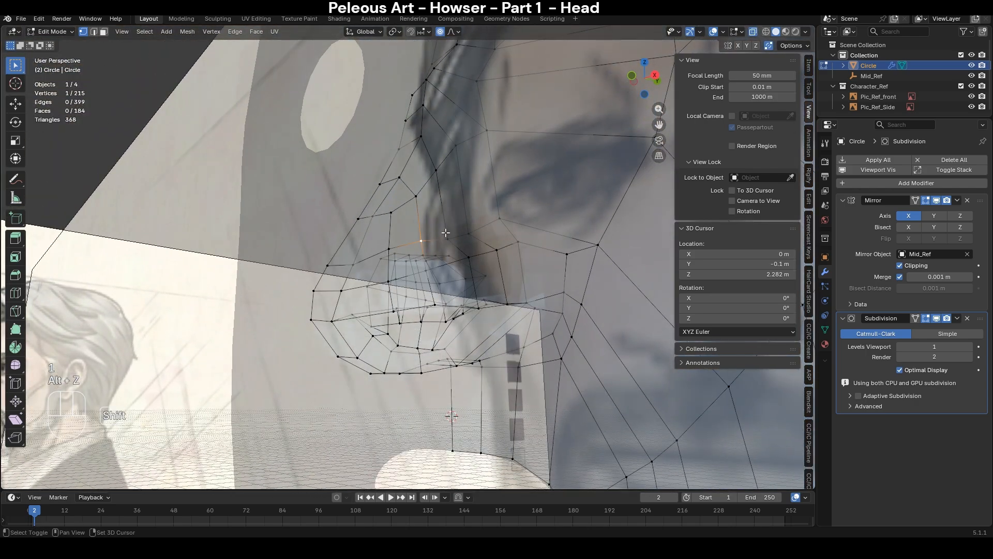
{"action": "key", "text": "alt+z"}
{"action": "key", "text": "KP_1"}
{"action": "key", "text": "alt+z"}
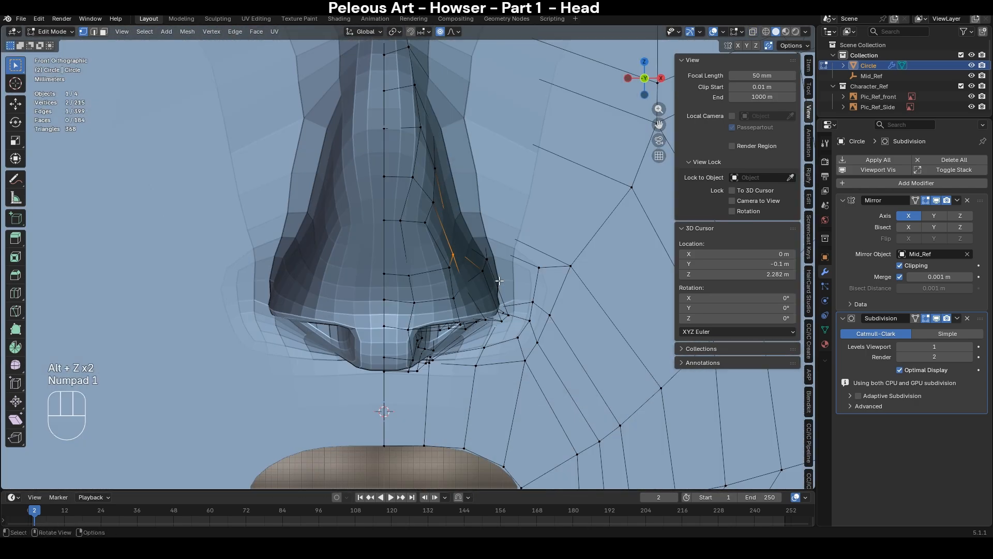
{"action": "key", "text": "g"}
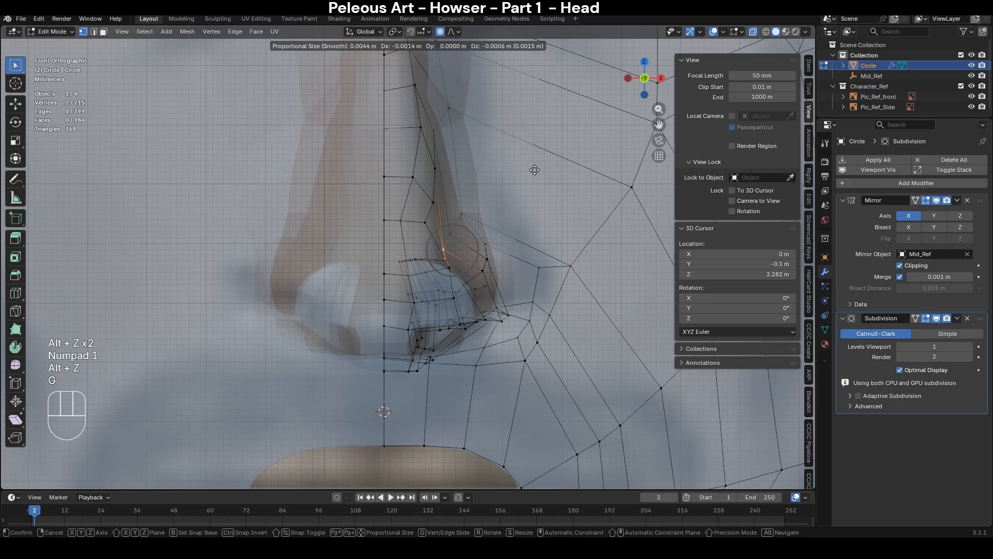
{"action": "left_click", "coordinate": [537, 183]}
{"action": "key", "text": "alt+z"}
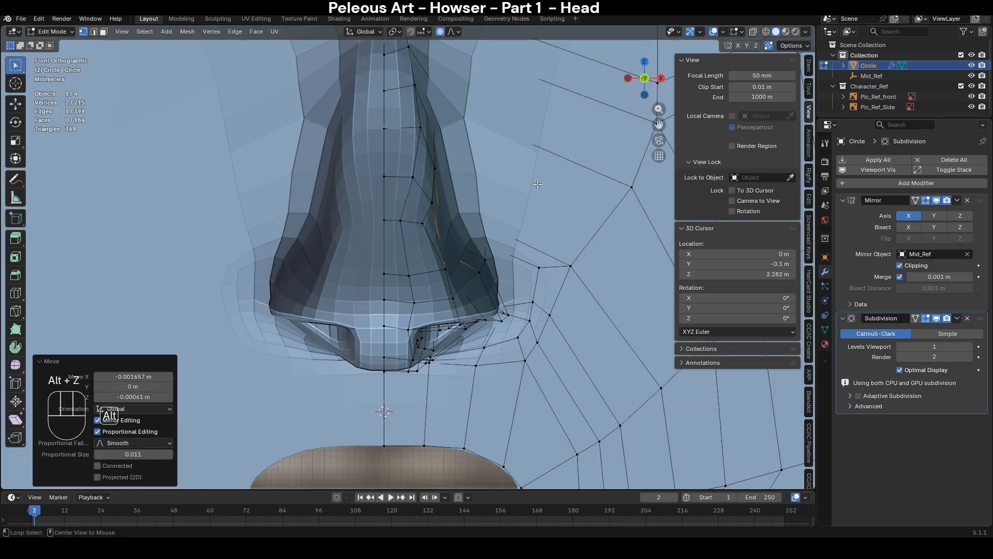
{"action": "key", "text": "Tab"}
{"action": "key", "text": "Tab"}
- Add one centred loop cut running from the nose across the cheek and around the mouth
{"action": "mouse_move", "coordinate": [523, 206]}
{"action": "middle_mouse_down"}
{"action": "mouse_move", "coordinate": [491, 236]}
{"action": "mouse_move", "coordinate": [418, 239]}
{"action": "mouse_move", "coordinate": [510, 242]}
{"action": "middle_mouse_up"}
{"action": "key", "text": "alt+z"}
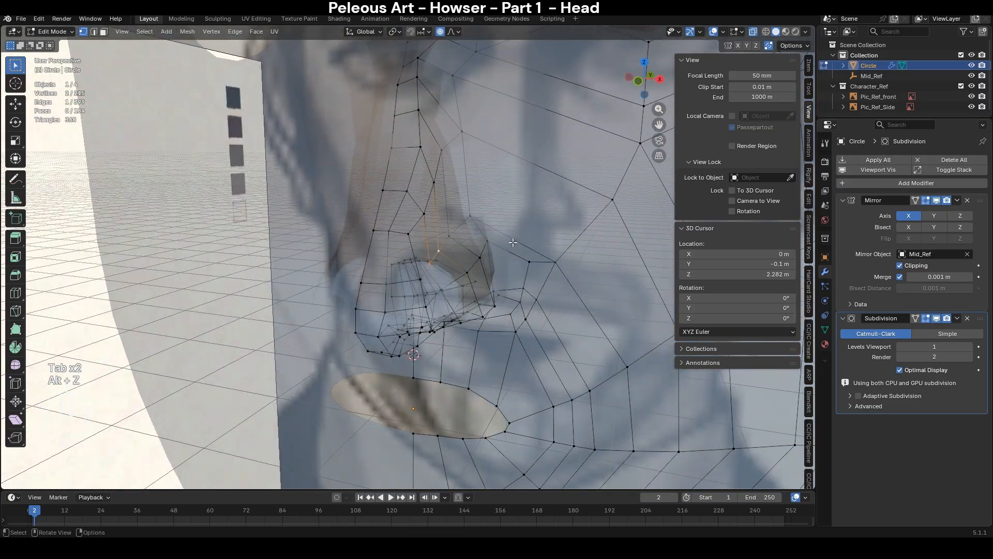
{"action": "key", "text": "KP_1"}
{"action": "key", "text": "Tab"}
{"action": "scroll", "coordinate": [513, 240], "scroll_direction": "down", "scroll_amount": 3}
{"action": "key", "text": "ctrl+Tab"}
{"action": "key", "text": "Tab"}
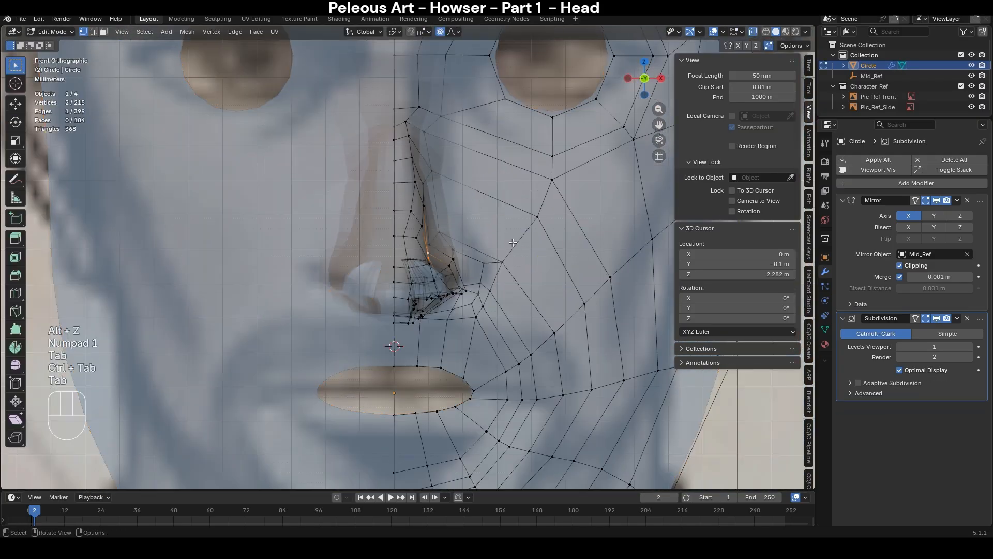
{"action": "key", "text": "ctrl+r"}
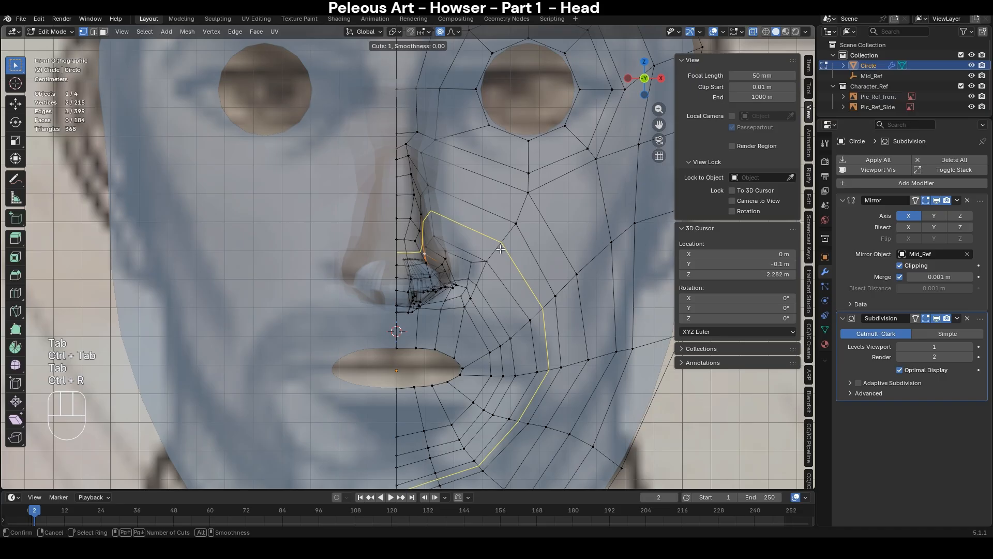
{"action": "left_click", "coordinate": [500, 250]}
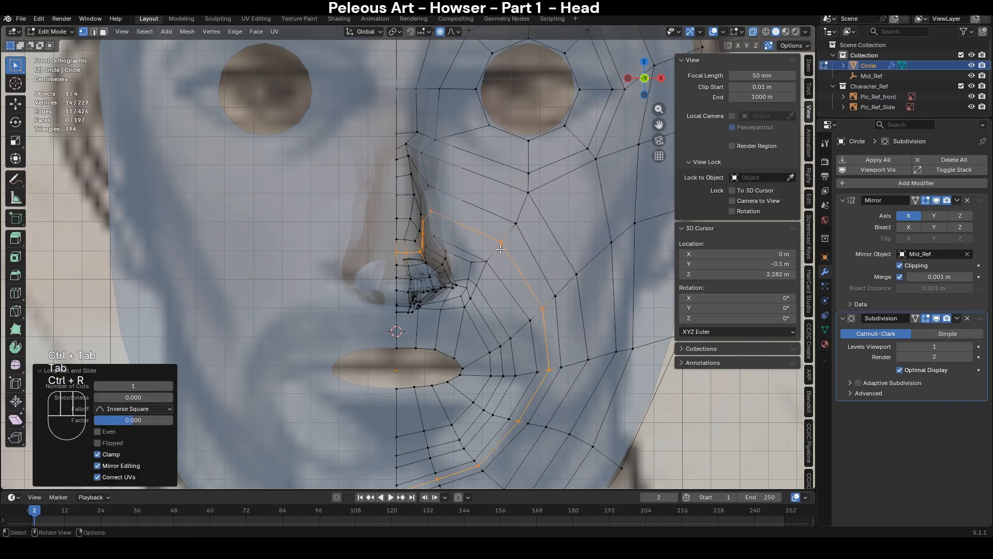
- Narrow the middle and upper sides of the nose bridge in Sculpt Mode with the Grab brush at 260 px, using X-ray
{"action": "scroll", "coordinate": [497, 256], "scroll_direction": "up", "scroll_amount": 4}
{"action": "key", "text": "Tab"}
{"action": "key", "text": "alt+z"}
{"action": "key", "text": "ctrl+Tab"}
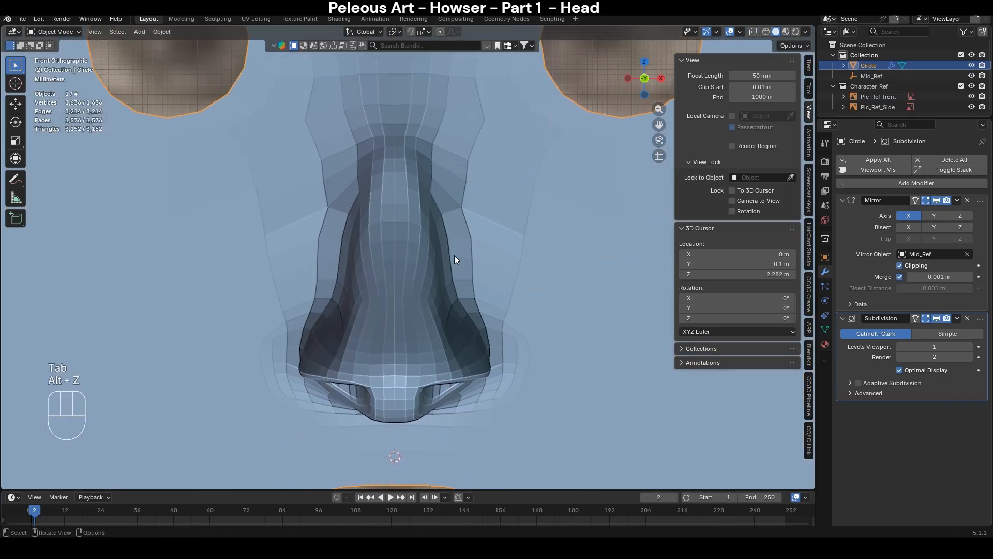
{"action": "key", "text": "alt+z"}
{"action": "key", "text": "f"}
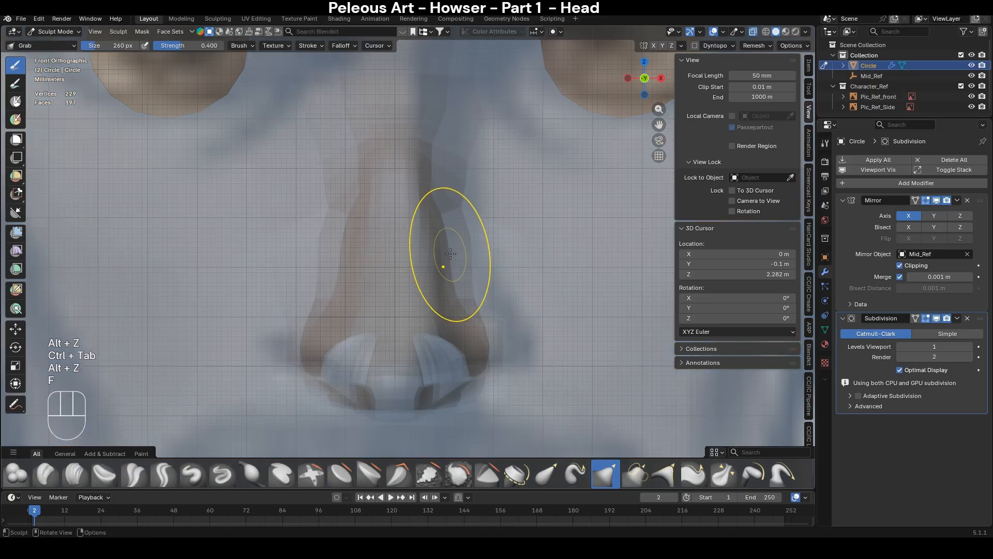
{"action": "left_click_drag", "start_coordinate": [437, 256], "coordinate": [439, 256]}
{"action": "left_click_drag", "start_coordinate": [452, 268], "coordinate": [438, 279]}
{"action": "left_click_drag", "start_coordinate": [452, 215], "coordinate": [437, 207]}
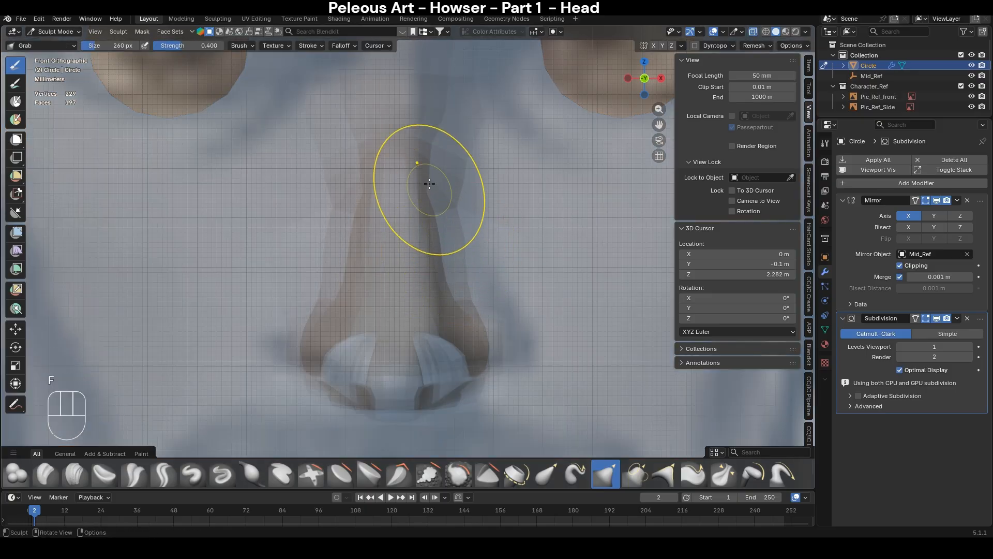
- Refine the upper bridge and nose wing outline with the Grab brush, changing its size to 228, 260 and 202 px
{"action": "key", "text": "f"}
{"action": "left_click", "coordinate": [431, 188]}
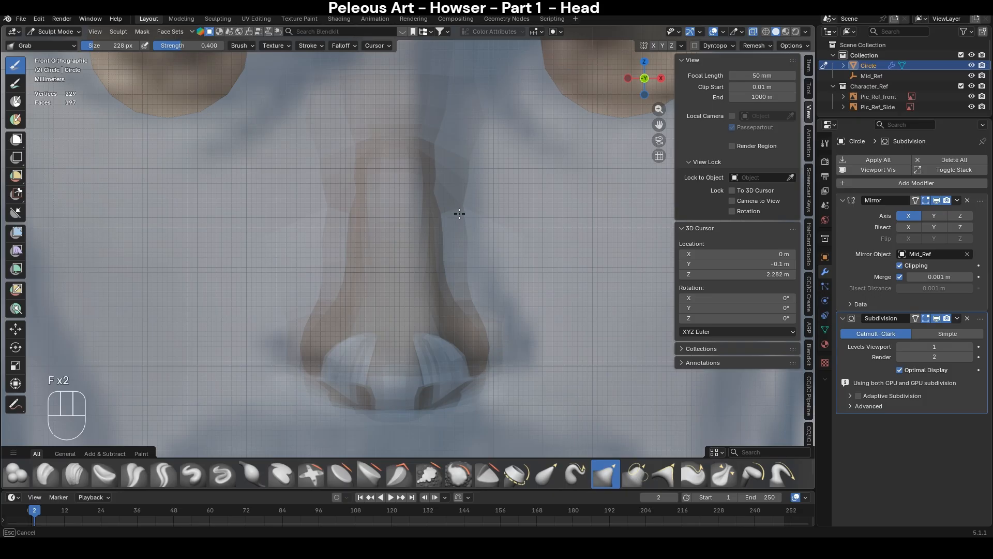
{"action": "middle_click_drag", "start_coordinate": [465, 299], "coordinate": [445, 239], "text": "shift"}
{"action": "key", "text": "f"}
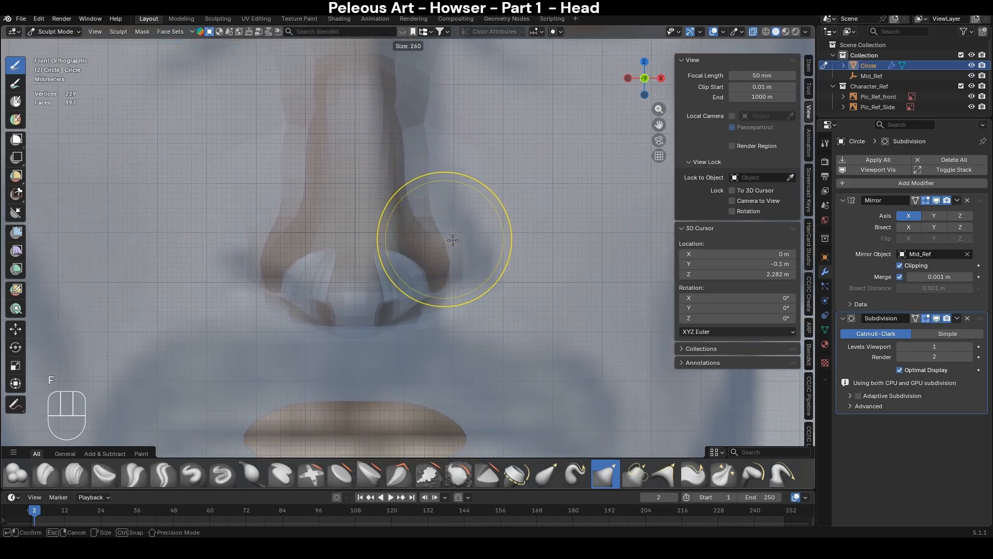
{"action": "left_click", "coordinate": [453, 240]}
{"action": "key", "text": "alt+z"}
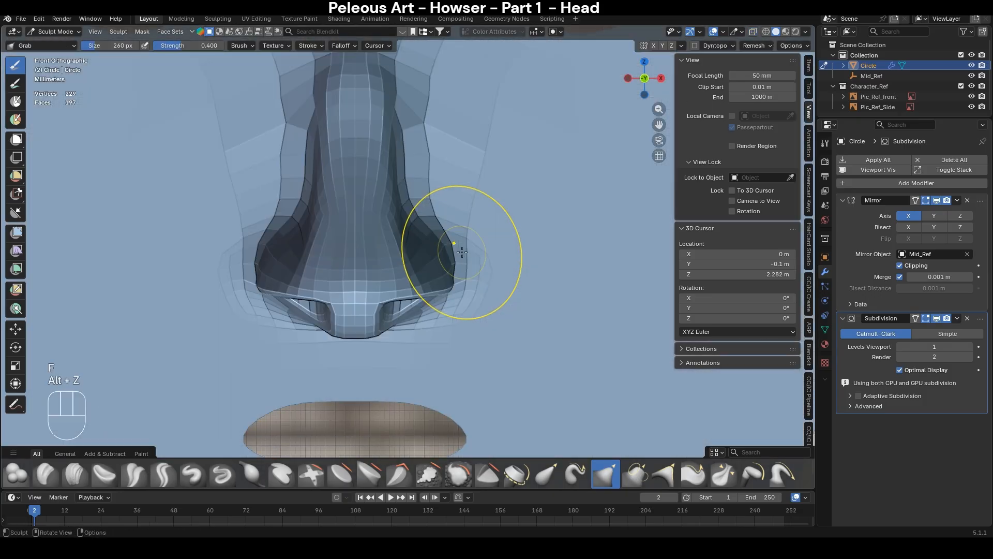
{"action": "key", "text": "f"}
{"action": "left_click", "coordinate": [499, 262]}
- Select the edge loop through the nostril's outer corner in Edit Mode and slide it by a factor of about -0.27
{"action": "middle_click_drag", "start_coordinate": [430, 275], "coordinate": [443, 250]}
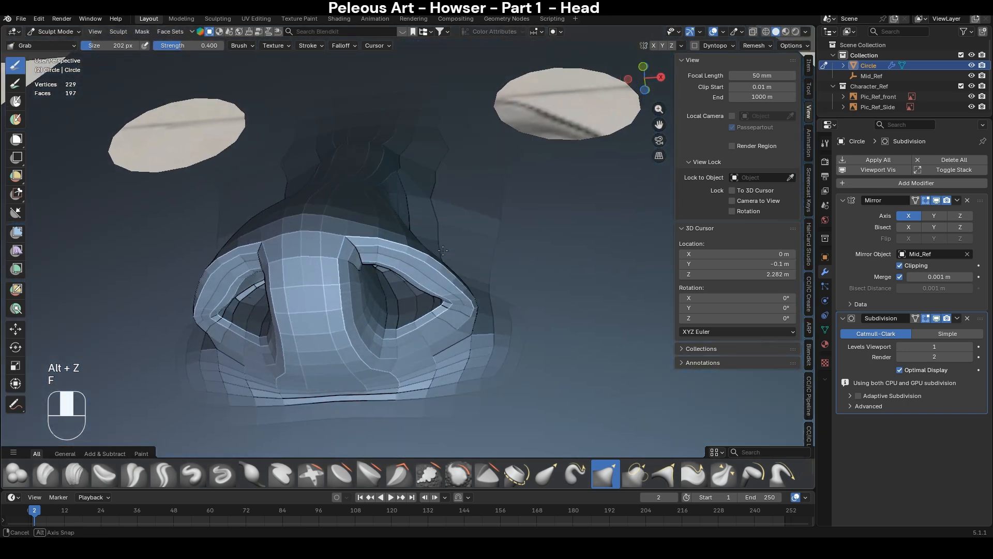
{"action": "key", "text": "Tab"}
{"action": "key", "text": "2"}
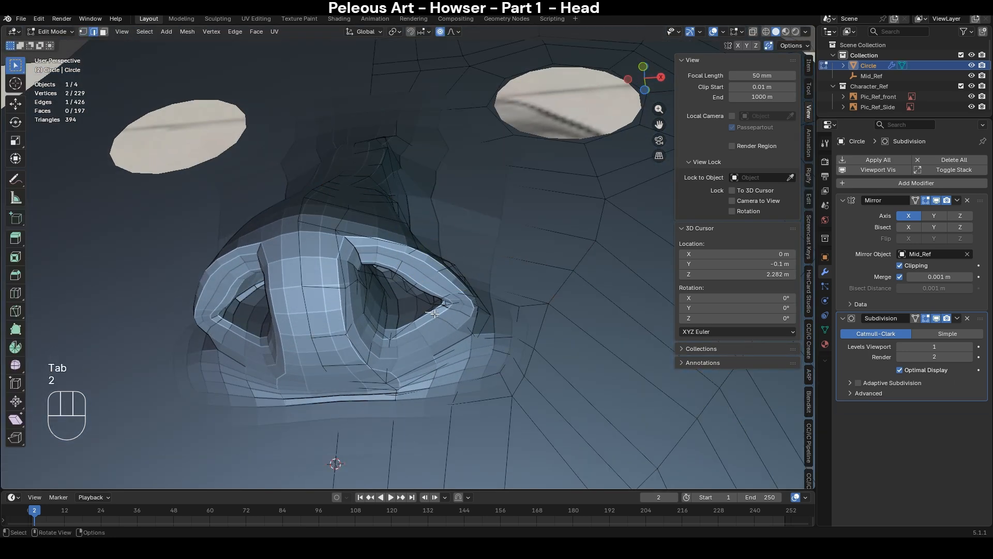
{"action": "key", "text": "alt+z"}
{"action": "left_click", "coordinate": [438, 314], "text": "alt"}
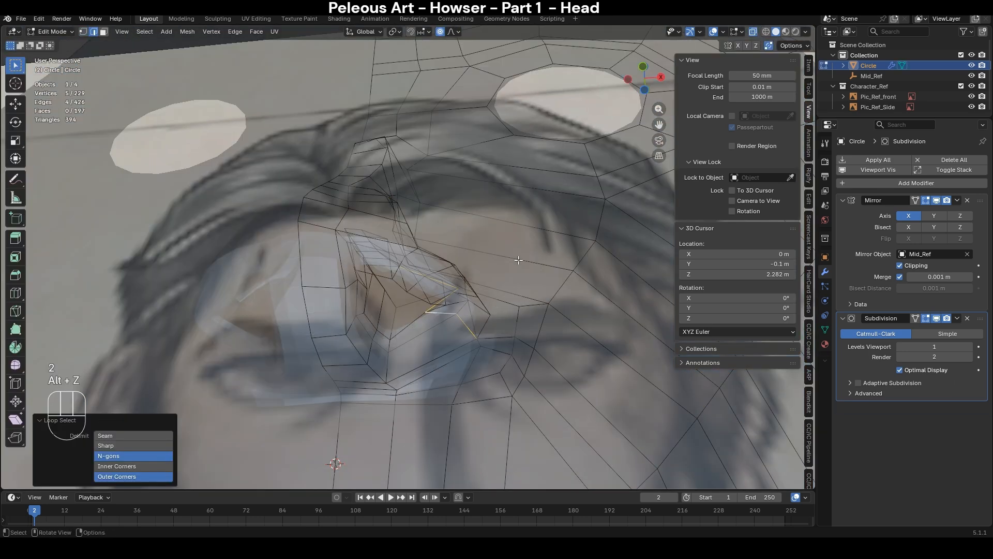
{"action": "key", "text": "g"}
{"action": "key", "text": "g"}
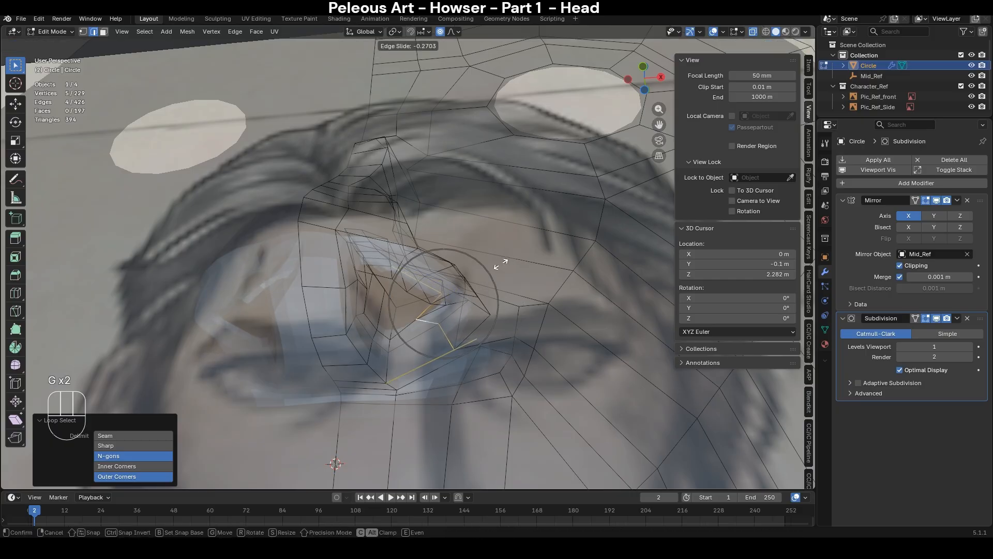
{"action": "left_click", "coordinate": [493, 265]}
- Move the vertex on the nostril's lower rim down along Z by about 0.0025 m with proportional size 0.0070 m
{"action": "middle_click_drag", "start_coordinate": [494, 265], "coordinate": [463, 313]}
{"action": "key", "text": "1"}
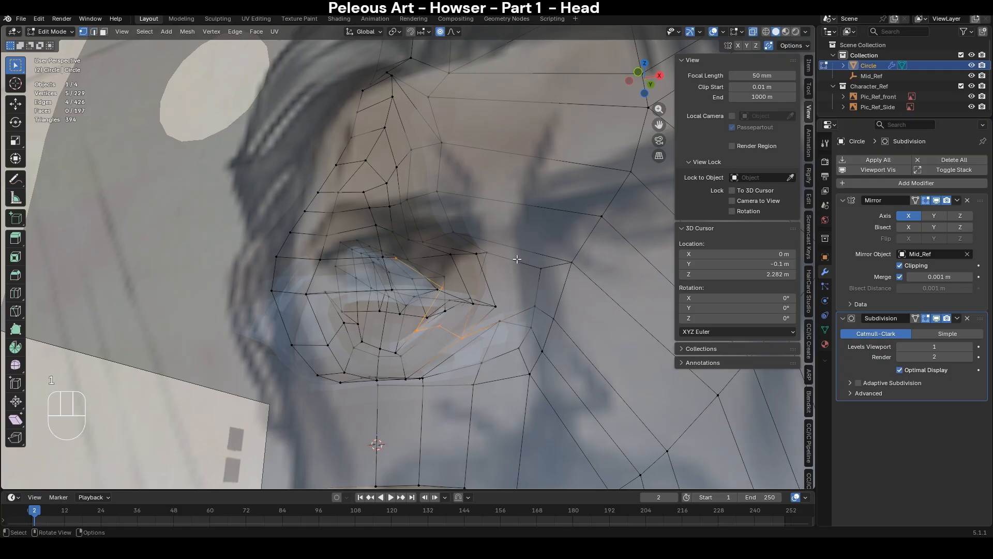
{"action": "left_click", "coordinate": [441, 324]}
{"action": "key", "text": "g"}
{"action": "key", "text": "z"}
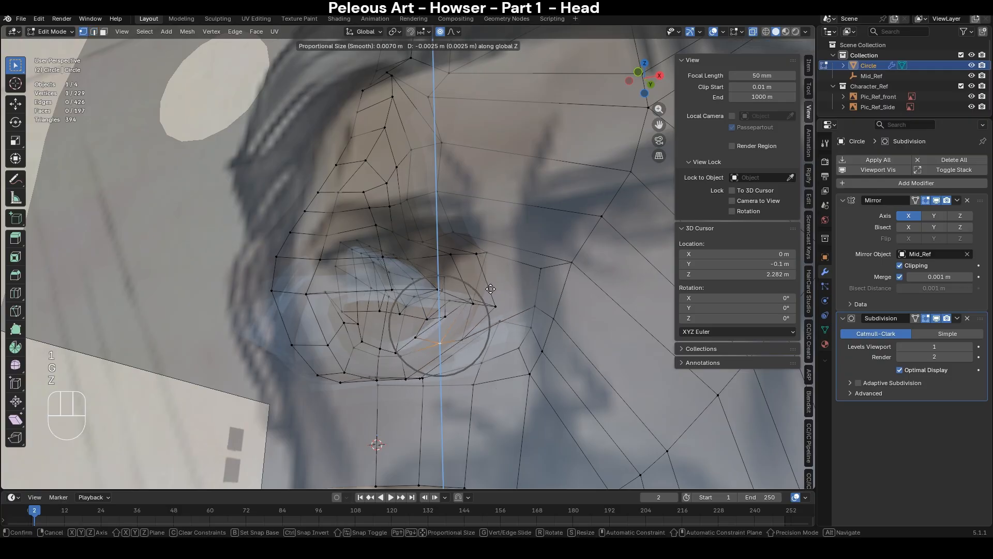
{"action": "left_click", "coordinate": [490, 289]}
{"action": "key", "text": "alt+z"}
{"action": "key", "text": "alt+z"}
- Select the edge at the nostril opening's inner rear corner and adjust its position from the bottom view with proportional size 0.0070 m
{"action": "left_click", "coordinate": [397, 353]}
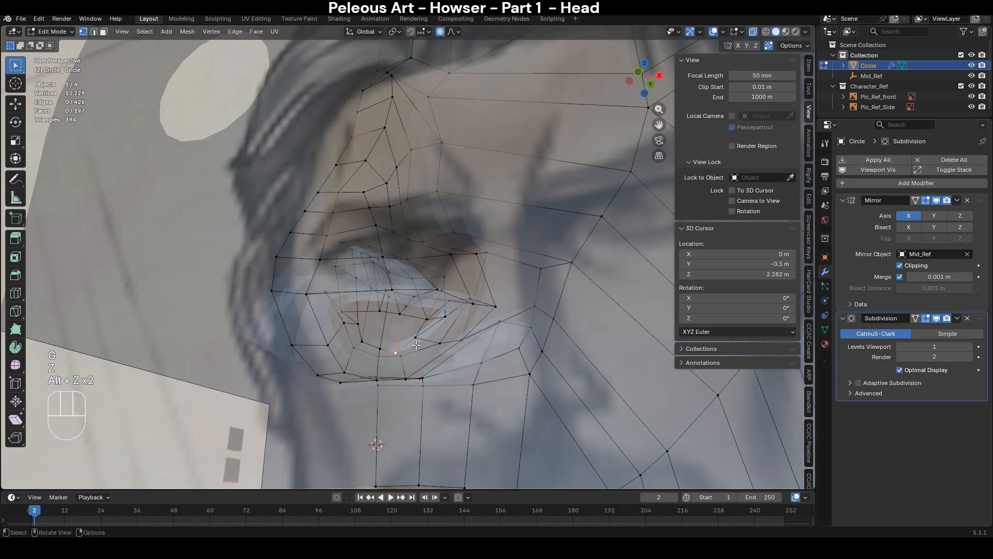
{"action": "key", "text": "alt+z"}
{"action": "middle_click_drag", "start_coordinate": [470, 319], "coordinate": [527, 231]}
{"action": "key", "text": "ctrl+KP_7"}
{"action": "scroll", "coordinate": [529, 229], "scroll_direction": "up", "scroll_amount": 3}
{"action": "key", "text": "g"}
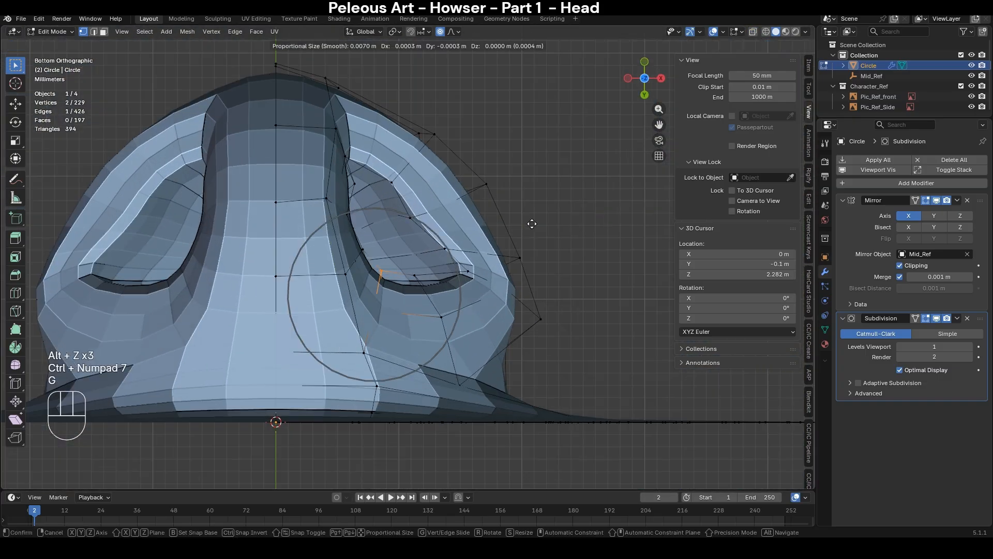
{"action": "left_click", "coordinate": [415, 213]}
- Reposition the nostril opening's outer edge vertex, and move the outer rear corner vertex about -0.0024 m in X with proportional size 0.0009 m
{"action": "left_click", "coordinate": [416, 213]}
{"action": "key", "text": "g"}
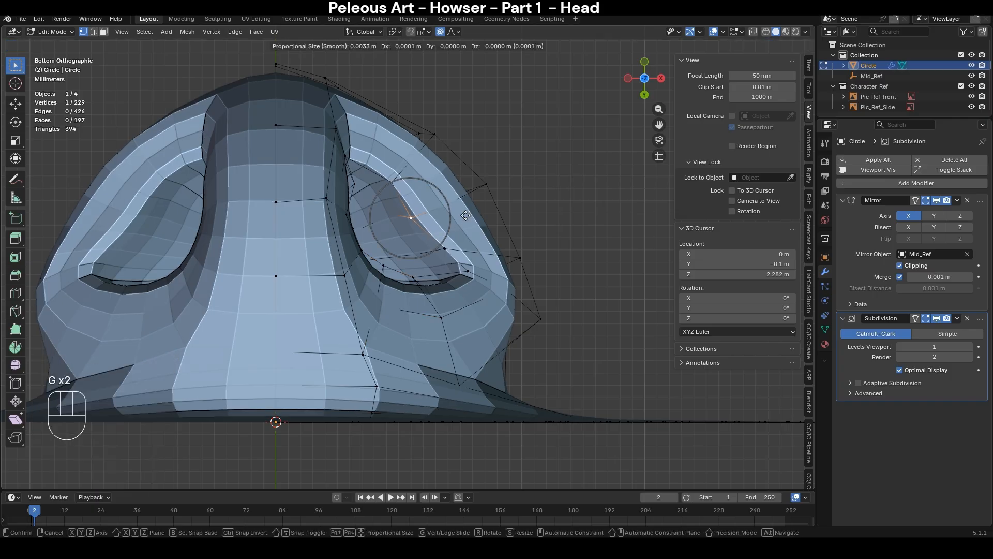
{"action": "left_click", "coordinate": [426, 203]}
{"action": "left_click", "coordinate": [468, 271]}
{"action": "key", "text": "g"}
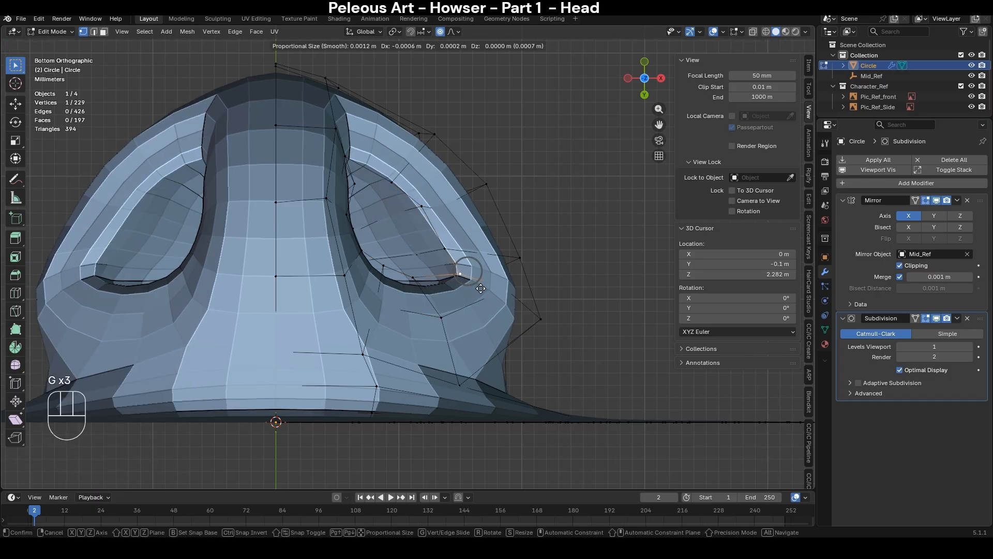
{"action": "left_click", "coordinate": [459, 285]}
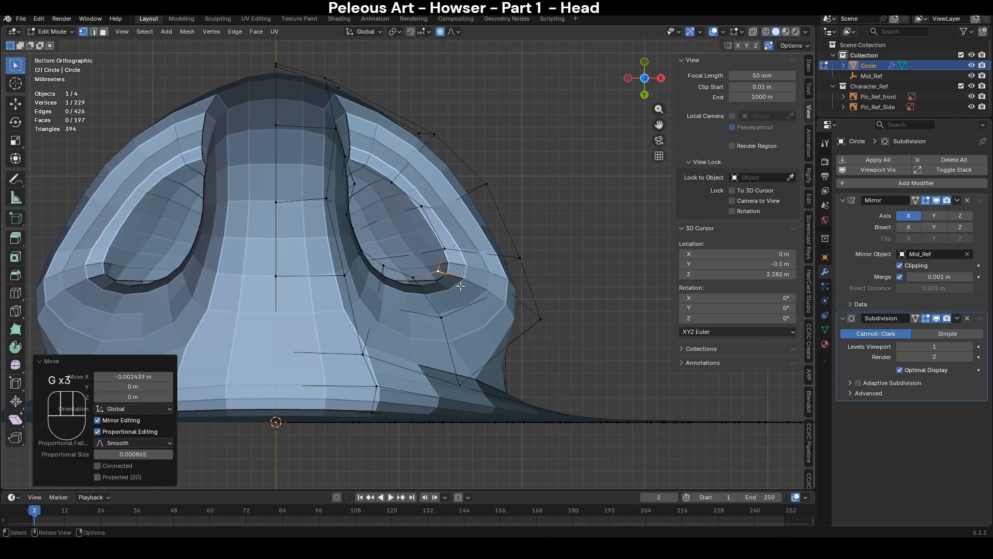
- Adjust the vertex at the nostril opening's front corner from the right view in Edit Mode with proportional size 0.0008 m
{"action": "key", "text": "Tab"}
{"action": "scroll", "coordinate": [497, 257], "scroll_direction": "down", "scroll_amount": 2}
{"action": "middle_click_drag", "start_coordinate": [497, 256], "coordinate": [432, 321]}
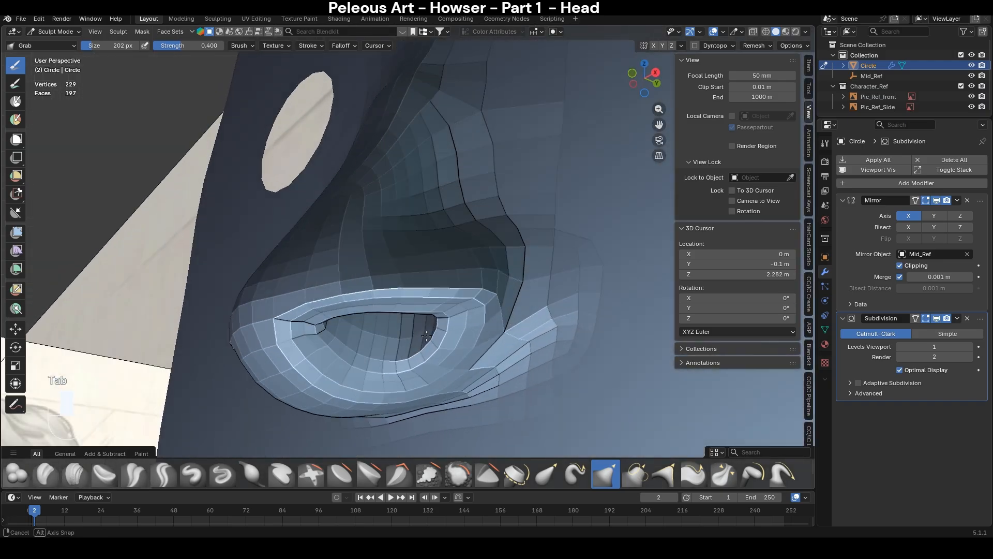
{"action": "key", "text": "Tab"}
{"action": "key", "text": "2"}
{"action": "key", "text": "alt+z"}
{"action": "middle_click_drag", "start_coordinate": [317, 328], "coordinate": [324, 344]}
{"action": "key", "text": "1"}
{"action": "key", "text": "KP_1"}
{"action": "key", "text": "KP_3"}
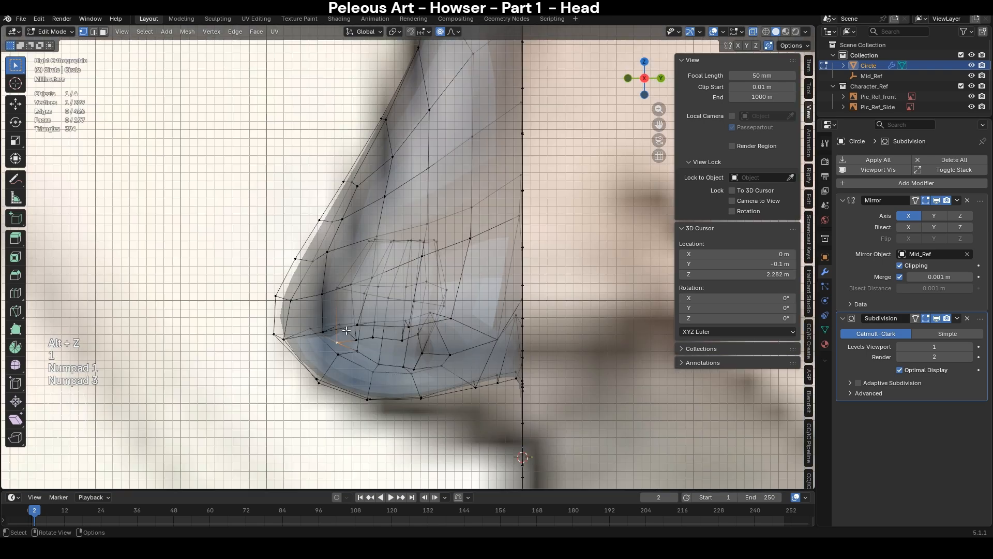
{"action": "key", "text": "alt+z"}
{"action": "middle_click_drag", "start_coordinate": [401, 384], "coordinate": [466, 237], "text": "shift"}
{"action": "scroll", "coordinate": [466, 237], "scroll_direction": "up", "scroll_amount": 2}
{"action": "key", "text": "g"}
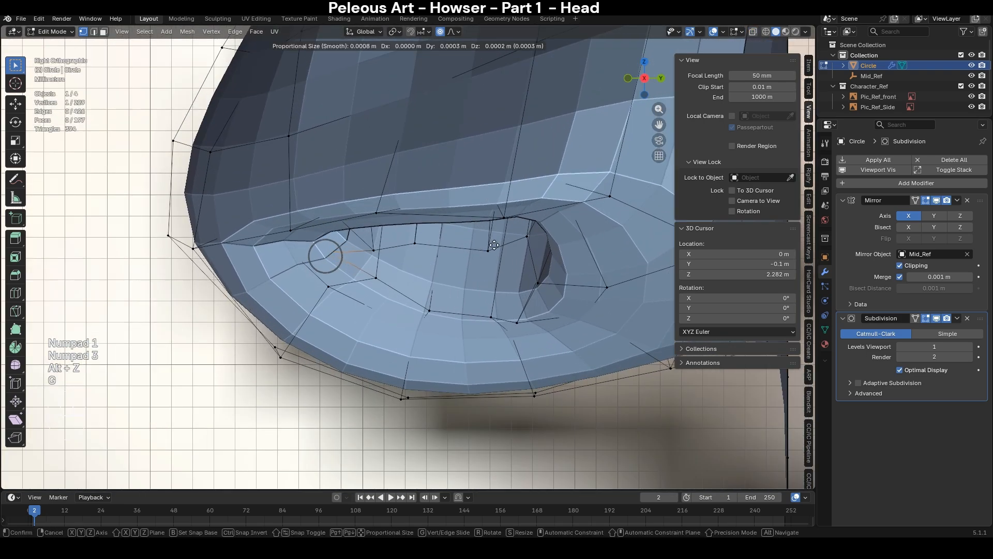
{"action": "left_click", "coordinate": [512, 237]}
{"action": "key", "text": "Tab"}
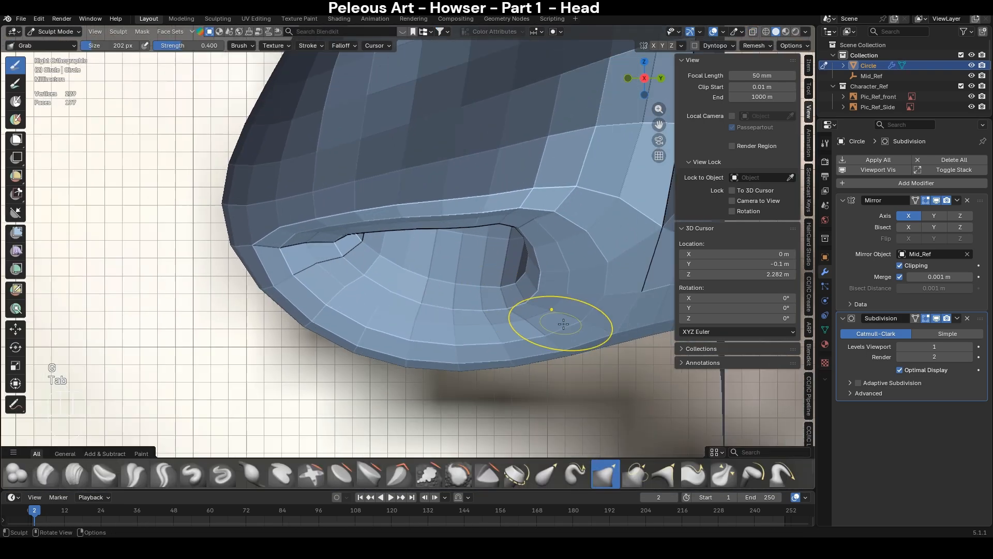
- Move the nose bridge's profile vertex about -0.0020 m in Y and 0.0009 m in Z to match the side reference
{"action": "scroll", "coordinate": [543, 321], "scroll_direction": "down", "scroll_amount": 5}
{"action": "key", "text": "alt+z"}
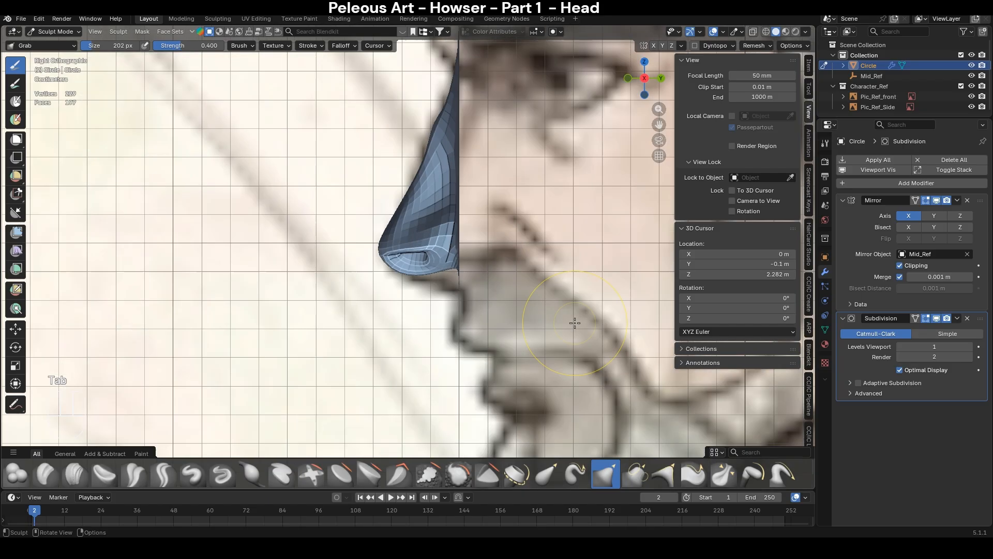
{"action": "key", "text": "alt+z"}
{"action": "mouse_move", "coordinate": [570, 314]}
{"action": "middle_mouse_down"}
{"action": "mouse_move", "coordinate": [505, 295]}
{"action": "mouse_move", "coordinate": [608, 315]}
{"action": "mouse_move", "coordinate": [572, 317]}
{"action": "middle_mouse_up"}
{"action": "scroll", "coordinate": [433, 244], "scroll_direction": "up", "scroll_amount": 5}
{"action": "key", "text": "Tab"}
{"action": "key", "text": "2"}
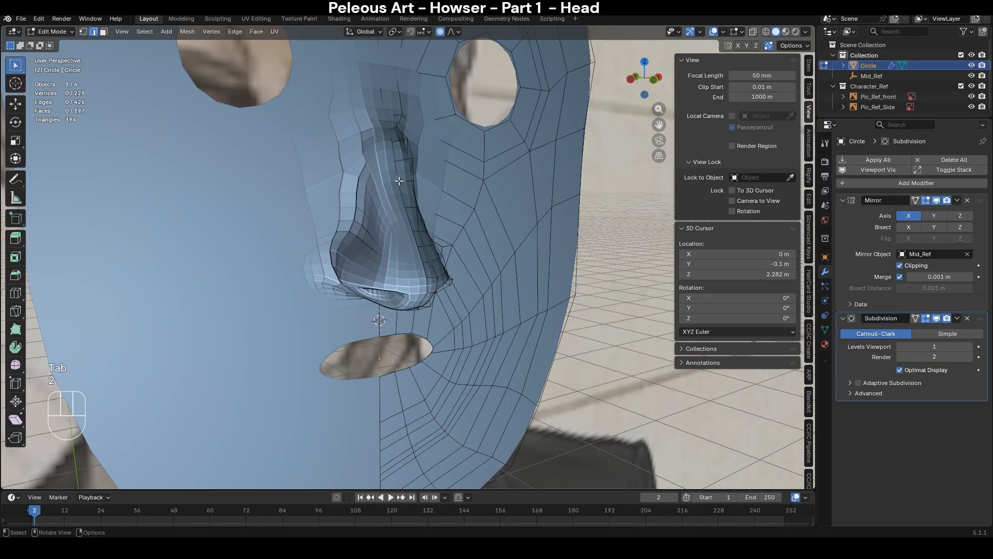
{"action": "key", "text": "KP_3"}
{"action": "key", "text": "alt+z"}
{"action": "key", "text": "g"}
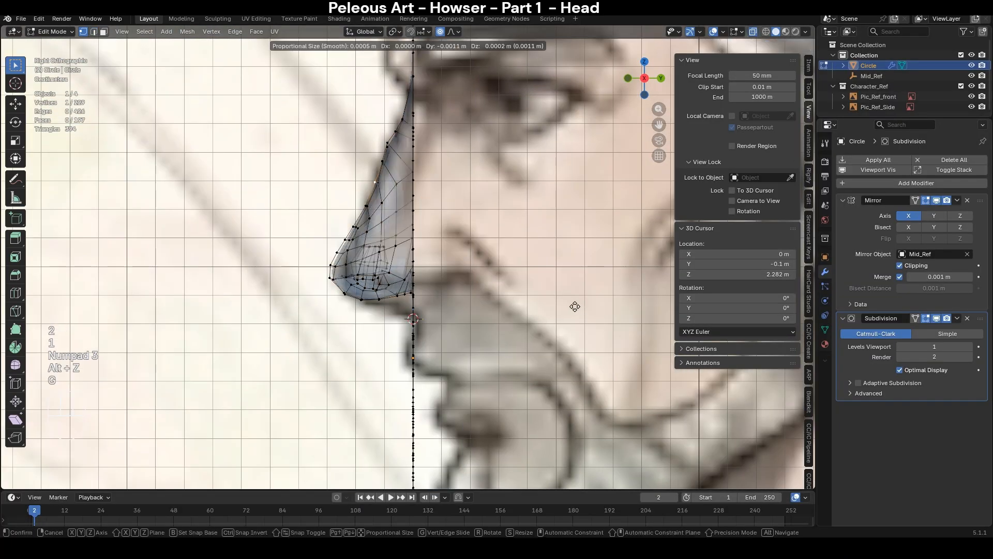
{"action": "left_click", "coordinate": [573, 304]}
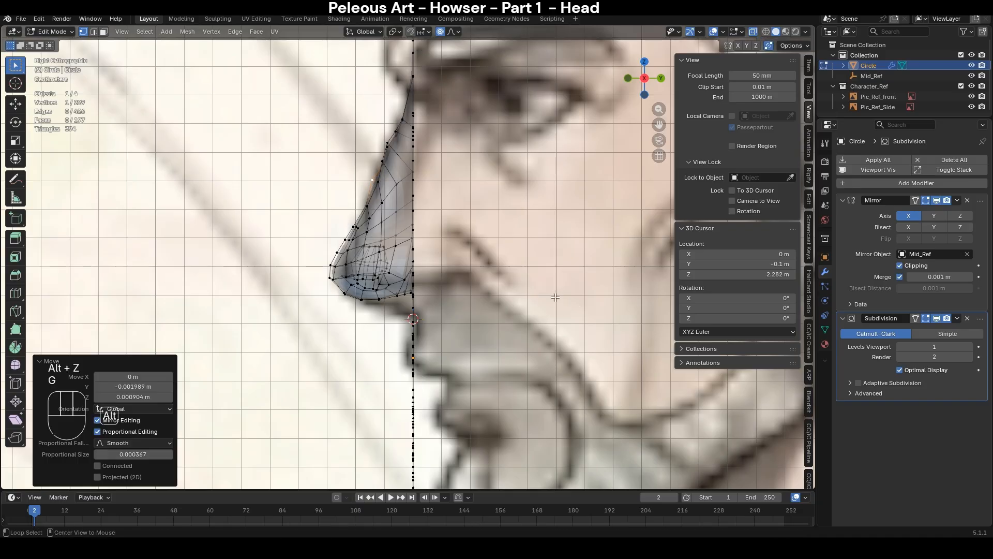
- Check the bridge vertex in solid display and nudge it again from the right view
{"action": "key", "text": "alt+z"}
{"action": "middle_click_drag", "start_coordinate": [573, 303], "coordinate": [366, 209]}
{"action": "key", "text": "KP_3"}
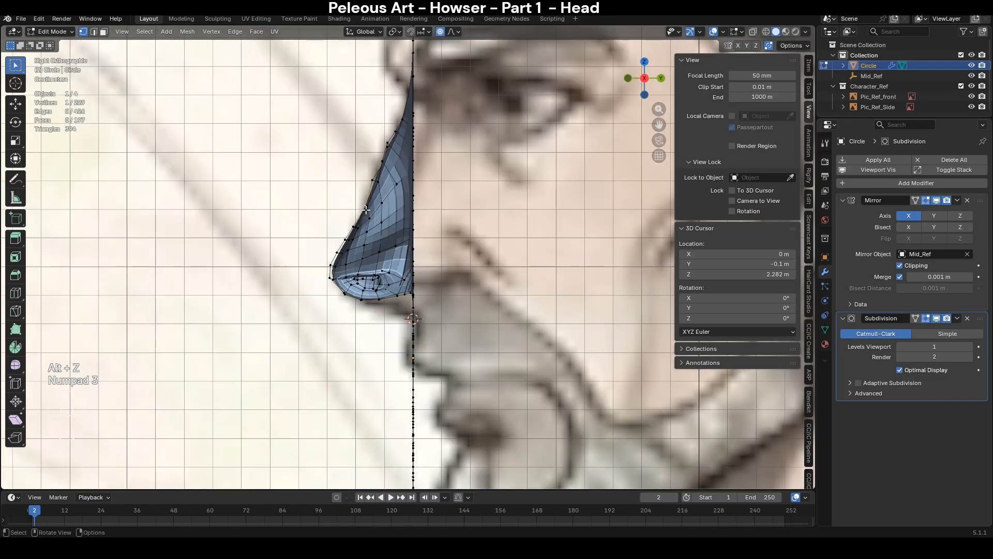
{"action": "key", "text": "g"}
- Compare the nose's overall profile with the side reference at several distances
{"action": "key", "text": "Tab"}
{"action": "key", "text": "alt+z"}
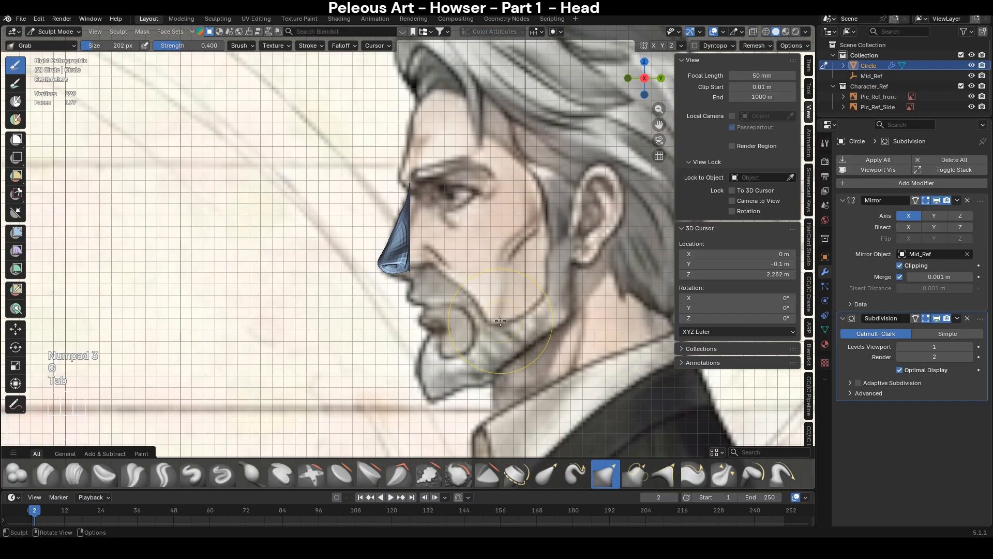
{"action": "scroll", "coordinate": [500, 321], "scroll_direction": "down", "scroll_amount": 3}
{"action": "scroll", "coordinate": [486, 305], "scroll_direction": "up", "scroll_amount": 8}
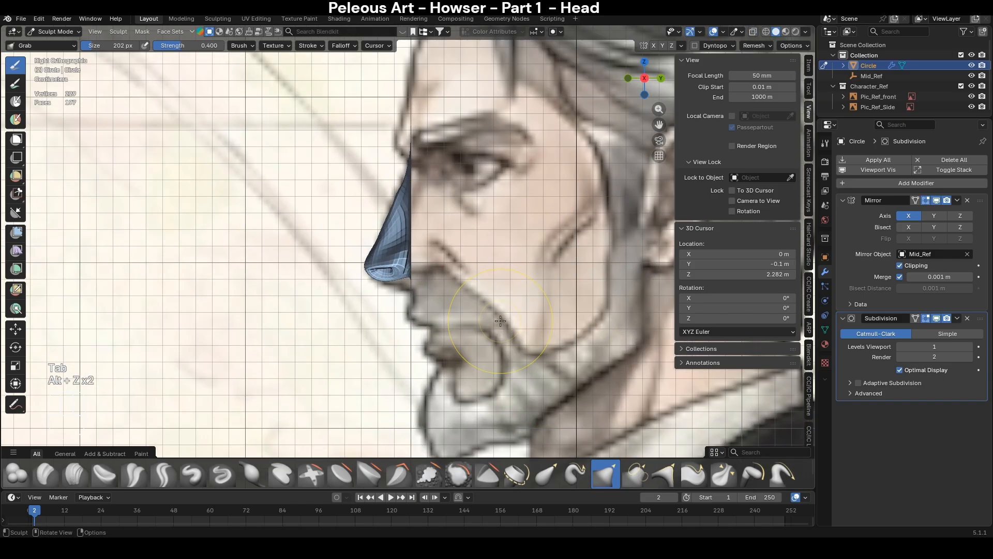
{"action": "key", "text": "alt+z"}
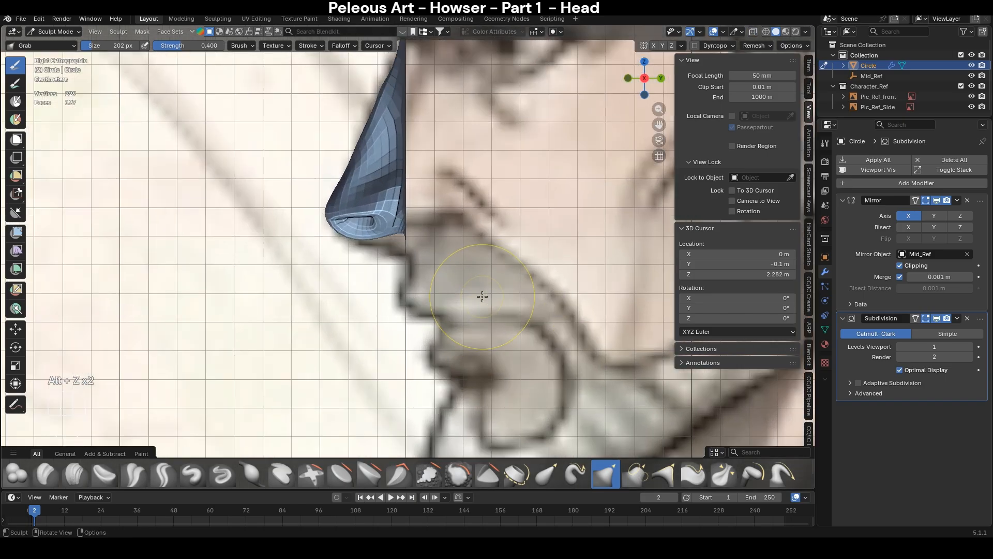
{"action": "scroll", "coordinate": [482, 296], "scroll_direction": "down", "scroll_amount": 5}
{"action": "scroll", "coordinate": [482, 296], "scroll_direction": "up", "scroll_amount": 3}
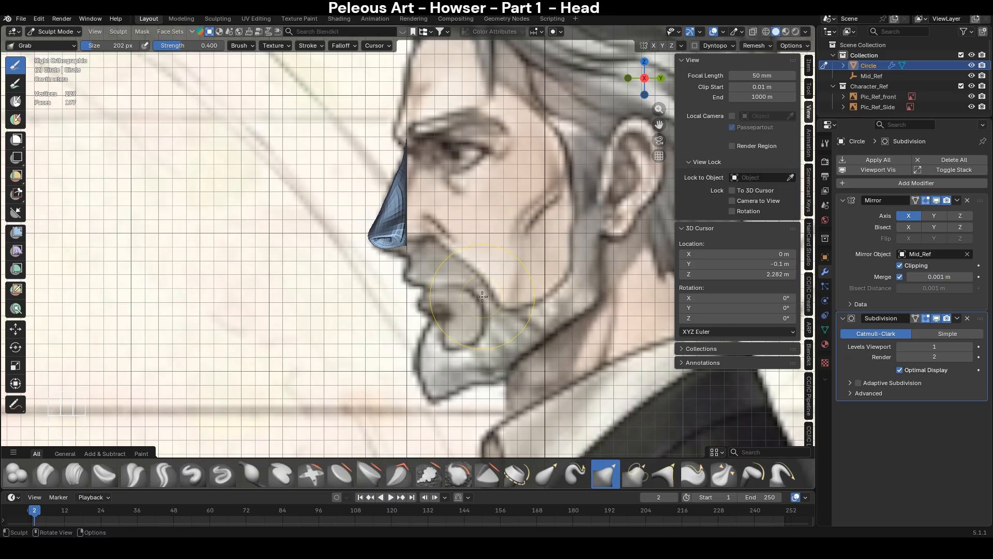
- Select the edge loop between the nose base and upper lip from the front view and slide it by a factor of 0.497
{"action": "key", "text": "KP_1"}
{"action": "key", "text": "ctrl+Tab"}
{"action": "key", "text": "Tab"}
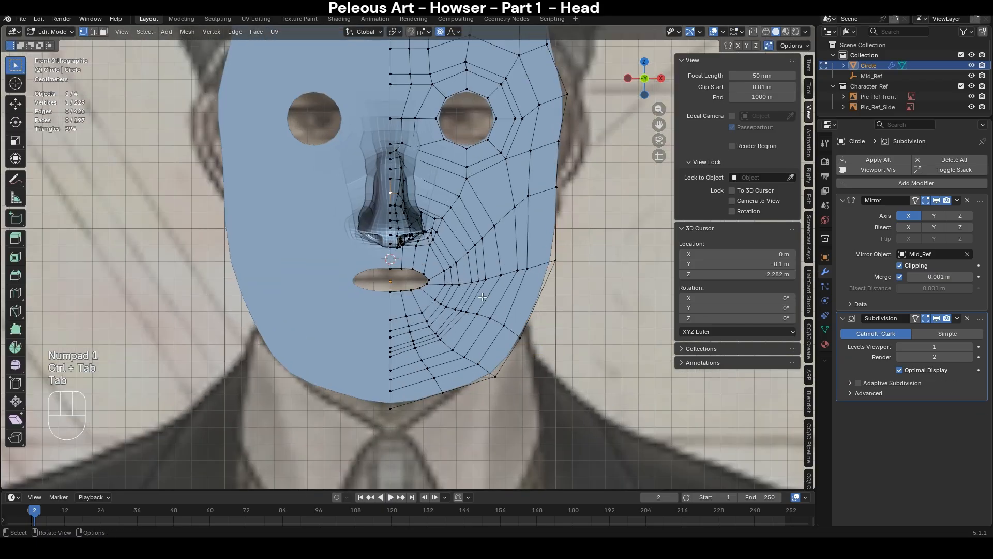
{"action": "scroll", "coordinate": [482, 296], "scroll_direction": "up", "scroll_amount": 3}
{"action": "key", "text": "alt+z"}
{"action": "scroll", "coordinate": [460, 299], "scroll_direction": "down", "scroll_amount": 1}
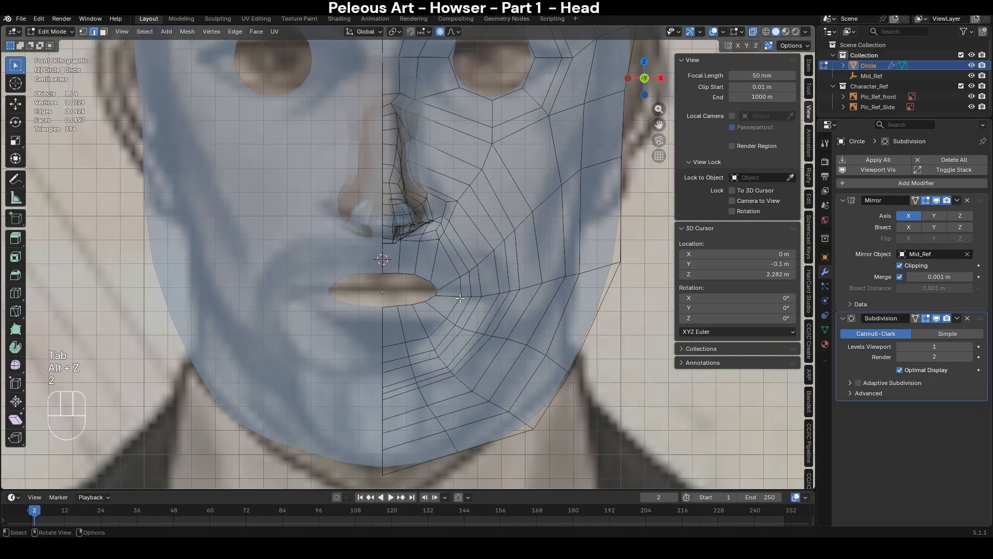
{"action": "left_click", "coordinate": [426, 247], "text": "alt"}
{"action": "key", "text": "g"}
{"action": "key", "text": "g"}
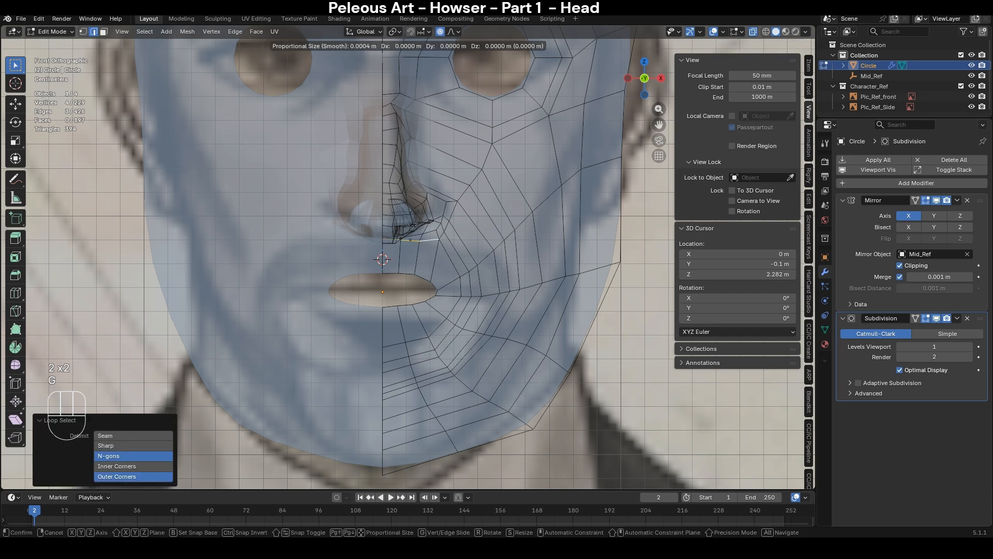
{"action": "left_click", "coordinate": [511, 267]}
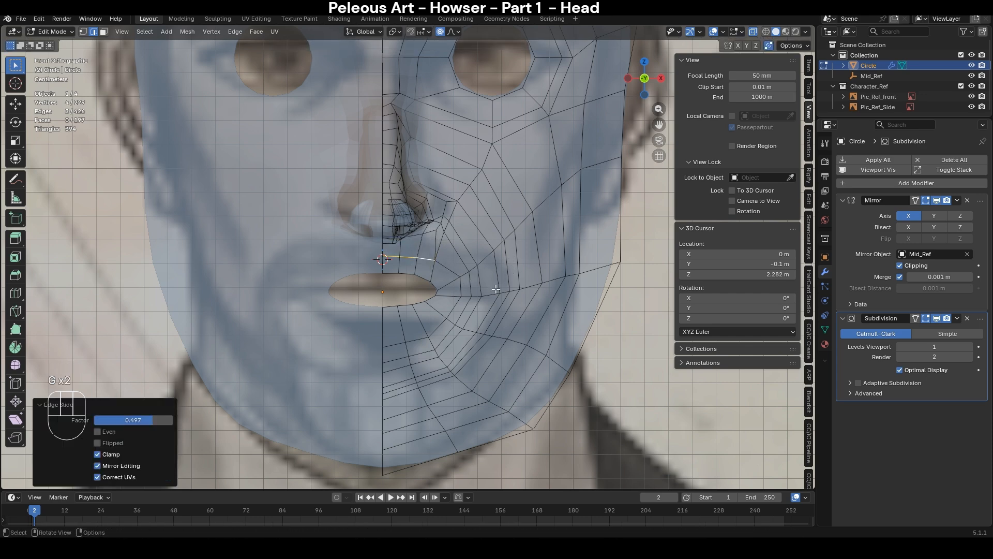
- Move the vertex above the mouth corner by about 0.0033 m in X and 0.0030 m in Z, and its upper neighbour by 0.0030 and -0.0036 m
{"action": "key", "text": "1"}
{"action": "scroll", "coordinate": [409, 257], "scroll_direction": "up", "scroll_amount": 2}
{"action": "left_click", "coordinate": [455, 269]}
{"action": "key", "text": "g"}
{"action": "left_click", "coordinate": [491, 268]}
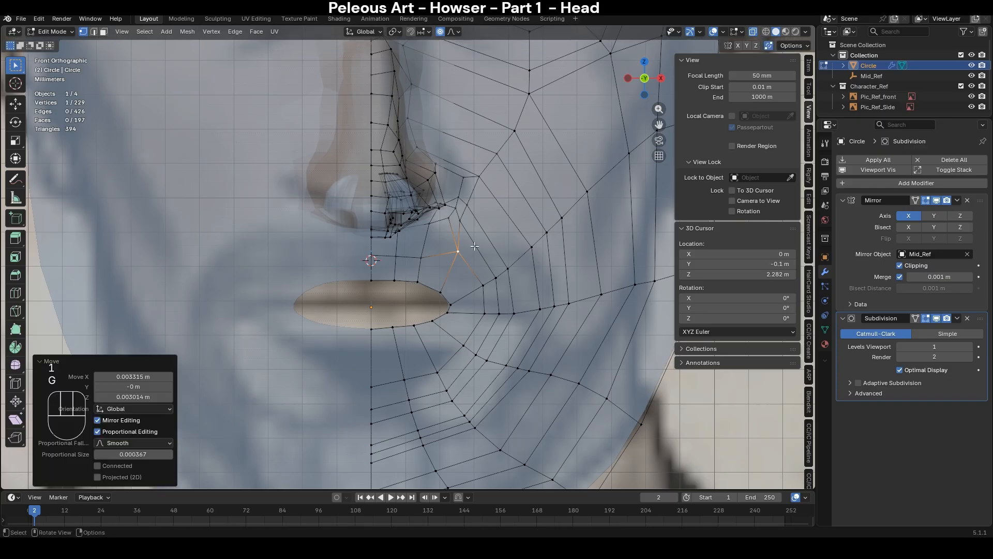
{"action": "left_click", "coordinate": [461, 221]}
{"action": "key", "text": "g"}
{"action": "left_click", "coordinate": [485, 242]}
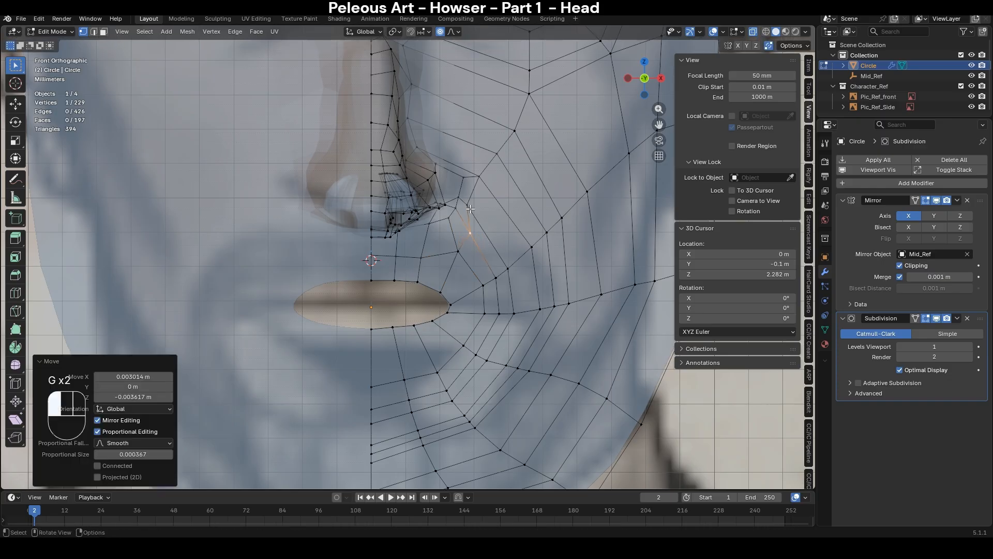
- Reposition three vertices on the cheek just outside the nose wing from the front view to even out the mesh spacing
{"action": "left_click", "coordinate": [477, 208]}
{"action": "key", "text": "g"}
{"action": "left_click", "coordinate": [487, 218]}
{"action": "left_click", "coordinate": [491, 176]}
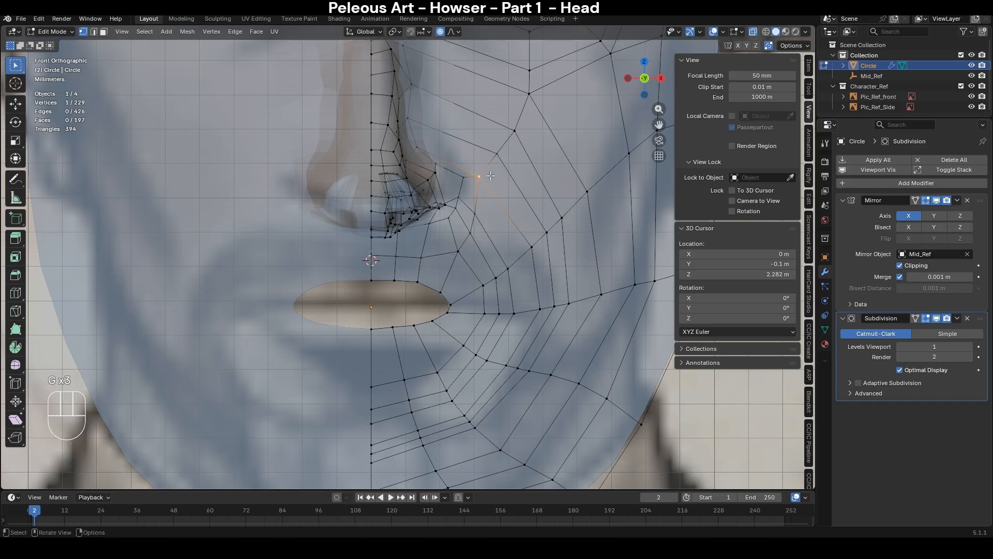
{"action": "key", "text": "g"}
{"action": "left_click", "coordinate": [490, 165]}
{"action": "left_click", "coordinate": [461, 180]}
{"action": "key", "text": "g"}
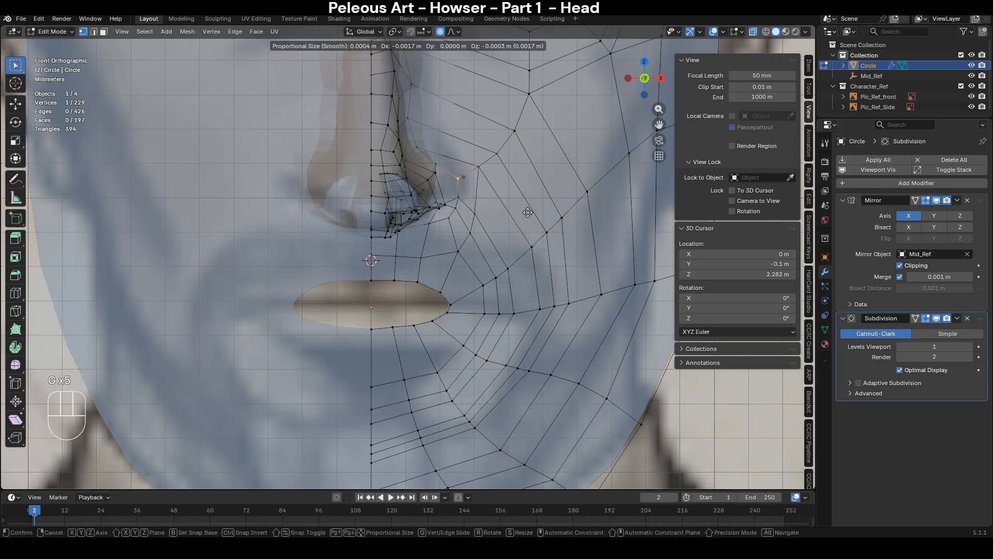
{"action": "left_click", "coordinate": [525, 212]}
- Reposition the vertices under the nose wing from below, starting with a move of about -0.0046 m in X, 0.0013 m in Y and -0.0009 m in Z
{"action": "left_click", "coordinate": [464, 199]}
{"action": "middle_click_drag", "start_coordinate": [487, 213], "coordinate": [523, 209]}
{"action": "key", "text": "alt+z"}
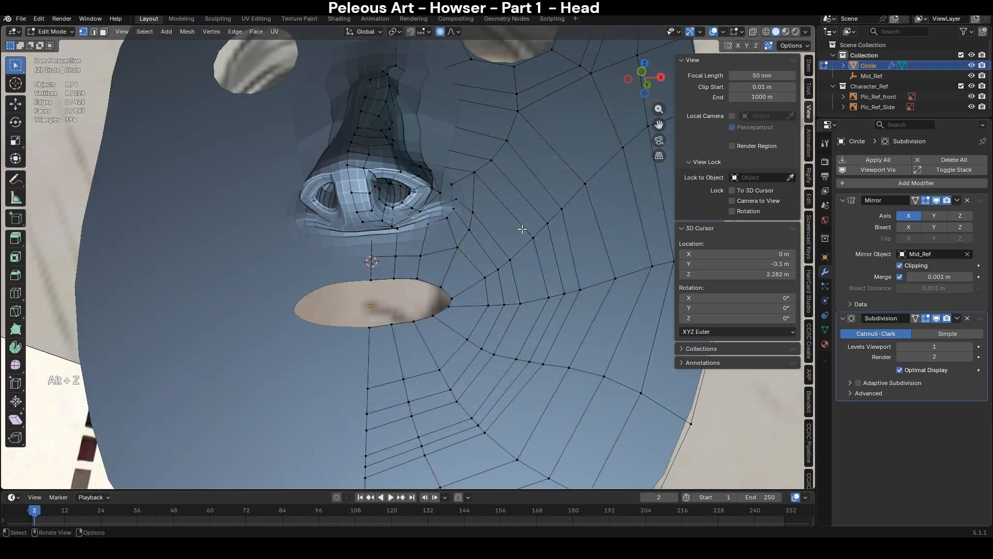
{"action": "key", "text": "alt+z"}
{"action": "key", "text": "KP_1"}
{"action": "middle_click_drag", "start_coordinate": [536, 222], "coordinate": [532, 165]}
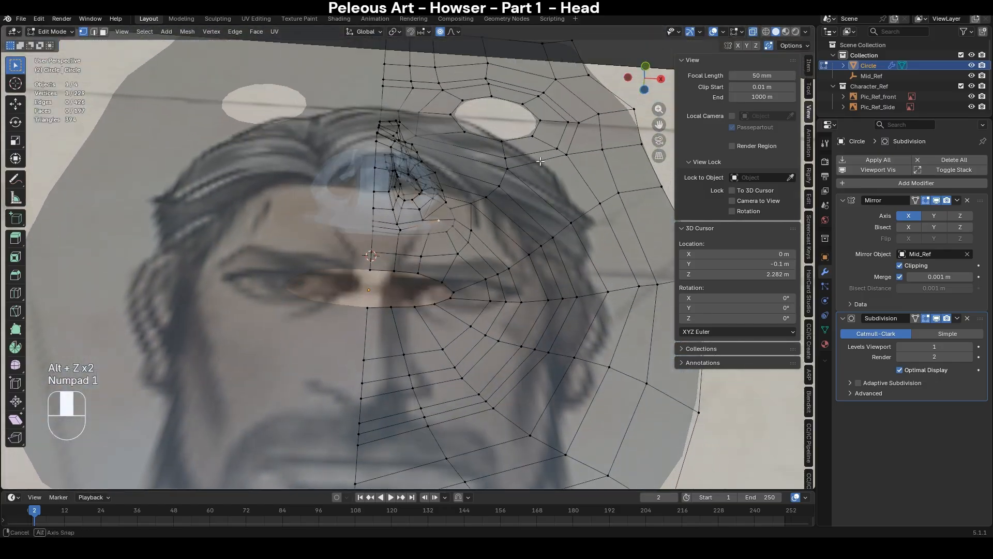
{"action": "key", "text": "g"}
{"action": "left_click", "coordinate": [520, 167]}
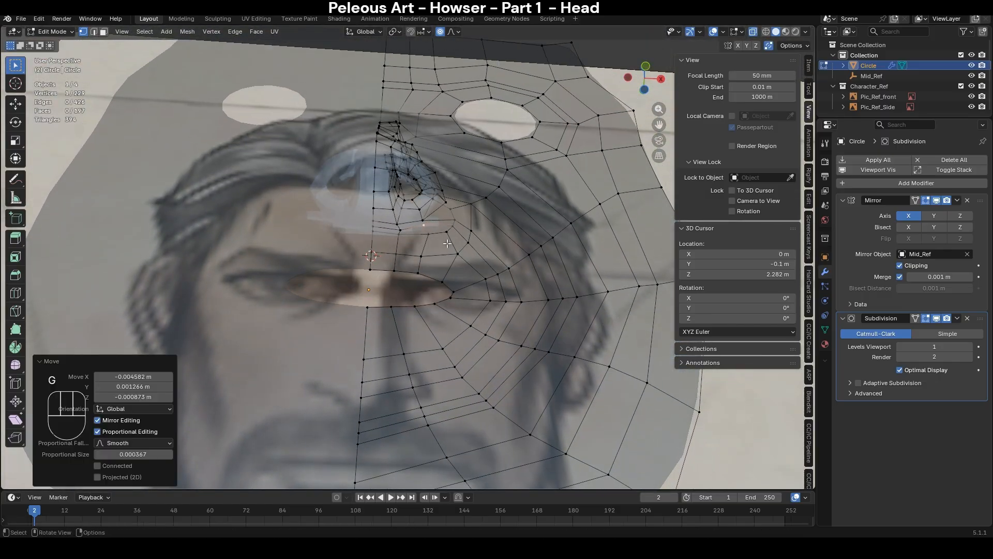
{"action": "key", "text": "g"}
{"action": "left_click", "coordinate": [492, 235]}
{"action": "key", "text": "g"}
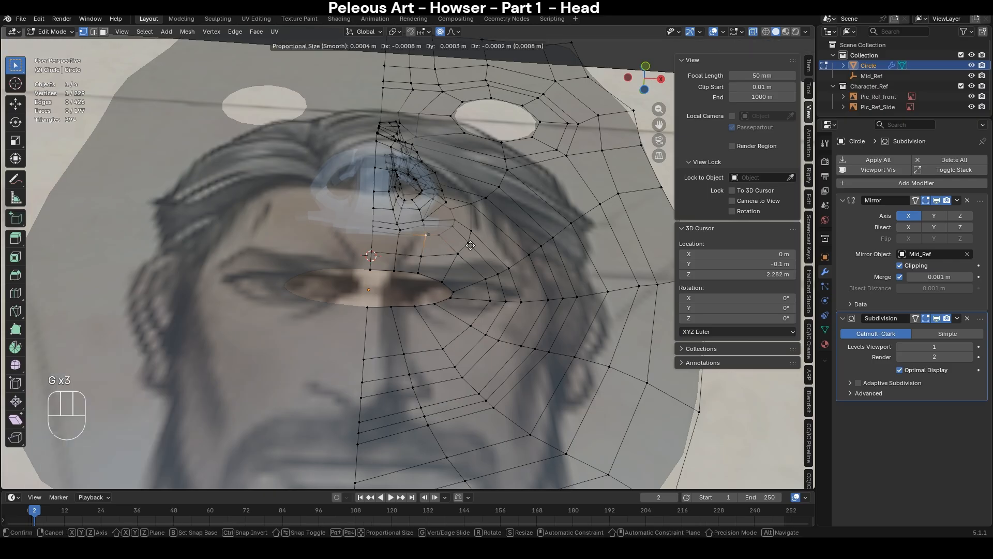
{"action": "left_click", "coordinate": [466, 246]}
- Select the short edge loop below the nose base and slide it toward the upper lip by a factor of -0.561
{"action": "key", "text": "2"}
{"action": "left_click", "coordinate": [422, 241], "text": "alt"}
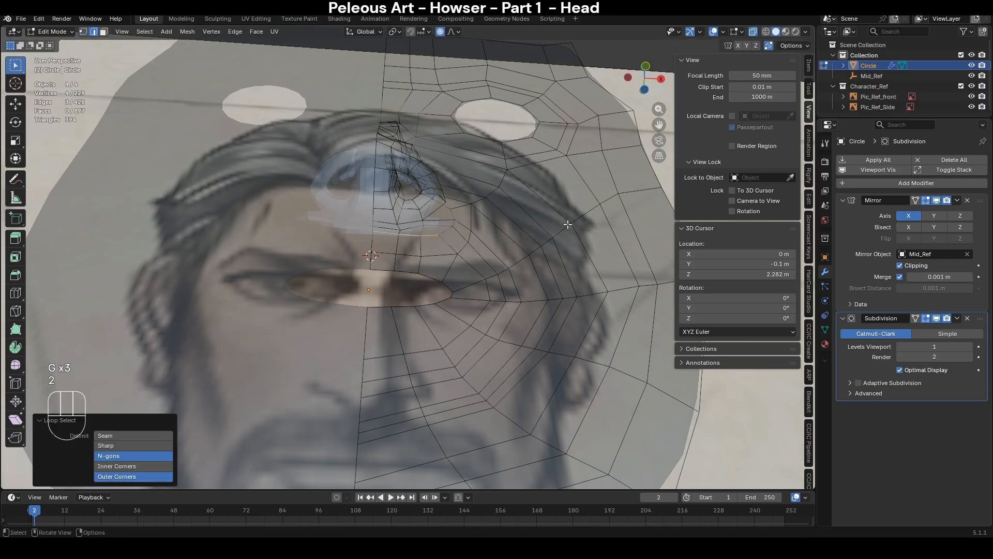
{"action": "key", "text": "g"}
{"action": "key", "text": "g"}
{"action": "left_click", "coordinate": [571, 226]}
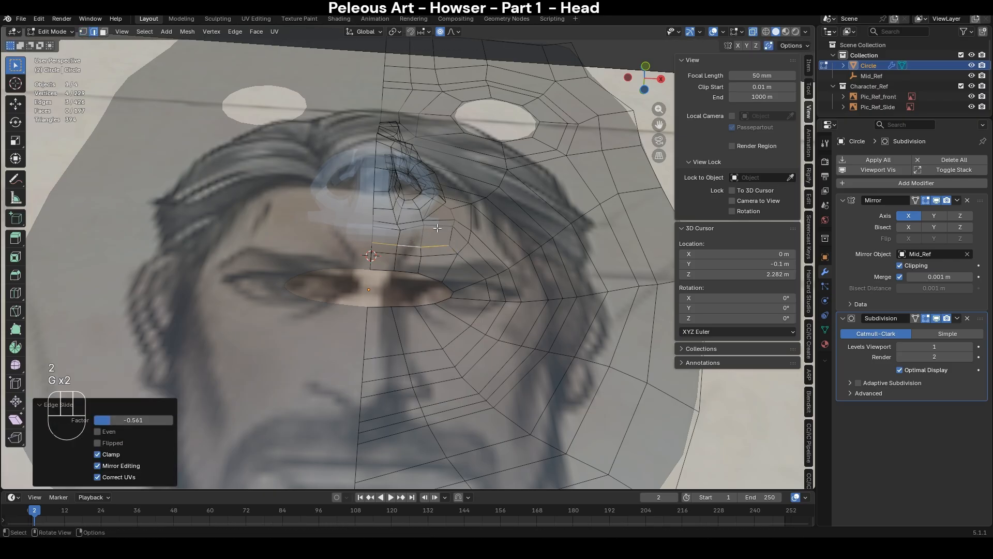
- Select the edge loop just under the nose, deselect its part around the mouth, and slide the remaining edges by a factor of about -0.26
{"action": "left_click", "coordinate": [437, 226], "text": "alt"}
{"action": "key", "text": "c"}
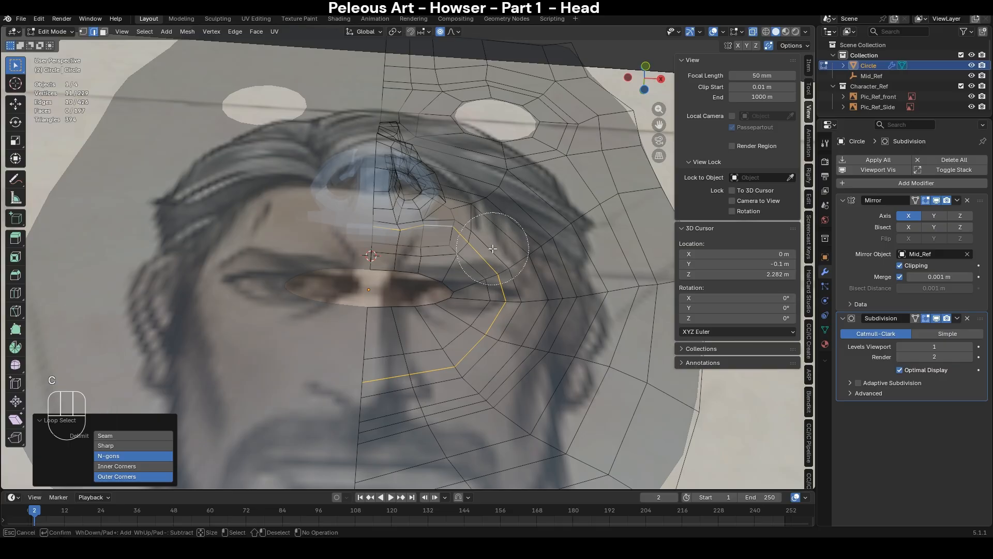
{"action": "middle_click_drag", "start_coordinate": [493, 249], "coordinate": [399, 396]}
{"action": "right_click", "coordinate": [399, 395]}
{"action": "key", "text": "g"}
{"action": "key", "text": "g"}
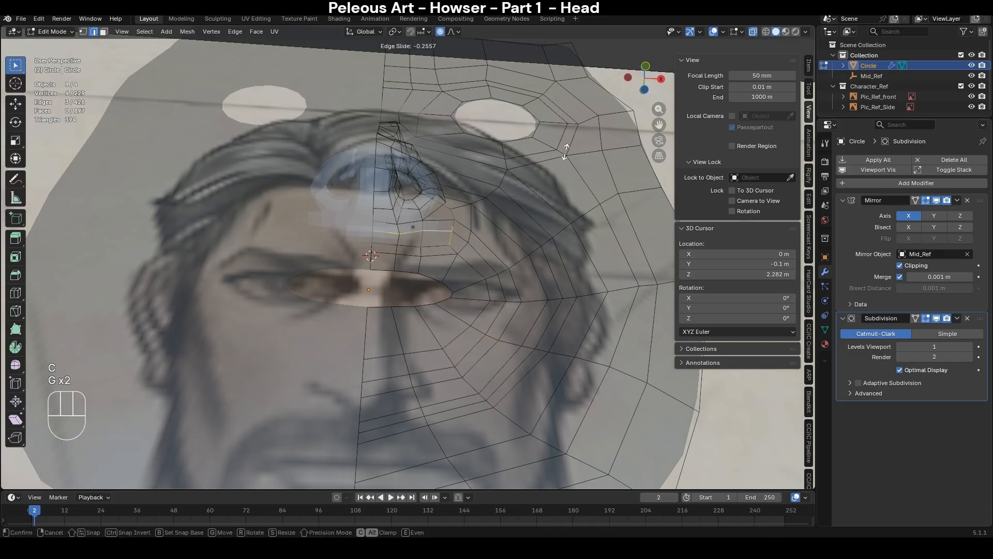
{"action": "left_click", "coordinate": [565, 153]}
- Switch the head mesh to Sculpt Mode in a front wireframe view and set the Smooth brush strength to 0.120
{"action": "key", "text": "Tab"}
{"action": "middle_click_drag", "start_coordinate": [570, 182], "coordinate": [551, 220]}
{"action": "key", "text": "z"}
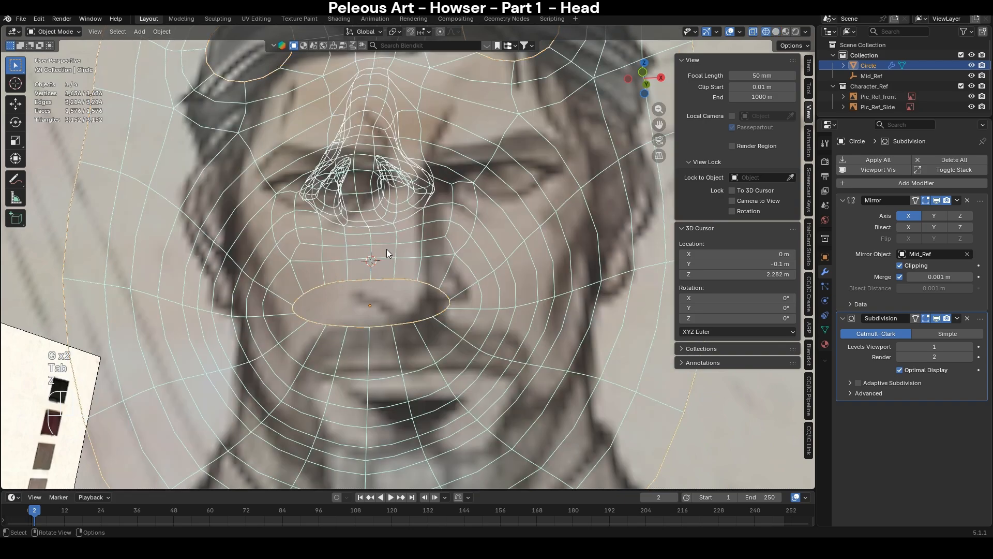
{"action": "middle_click_drag", "start_coordinate": [386, 249], "coordinate": [408, 270]}
{"action": "key", "text": "KP_1"}
{"action": "key", "text": "ctrl+Tab"}
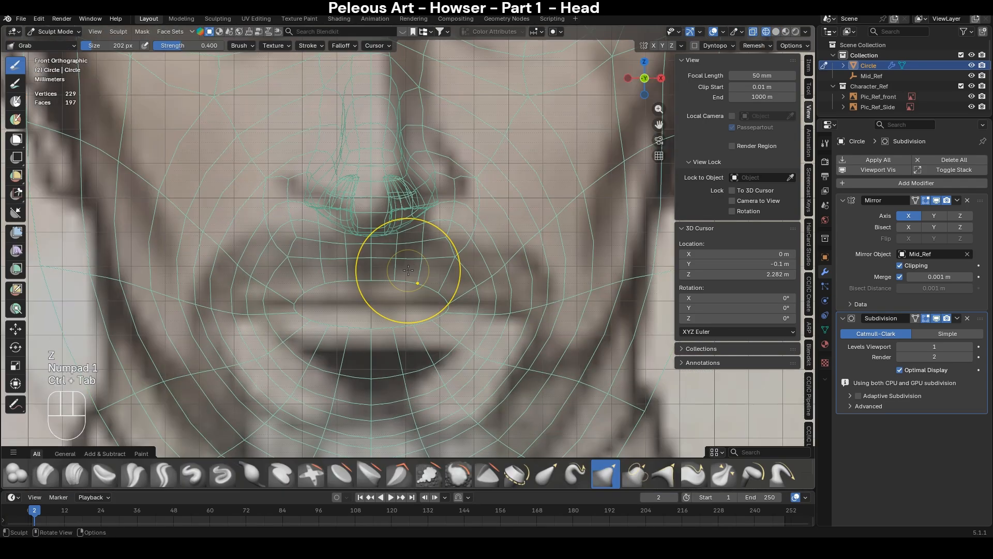
{"action": "scroll", "coordinate": [465, 233], "scroll_direction": "up", "scroll_amount": 2}
{"action": "key", "text": "s"}
{"action": "scroll", "coordinate": [408, 253], "scroll_direction": "up", "scroll_amount": 2}
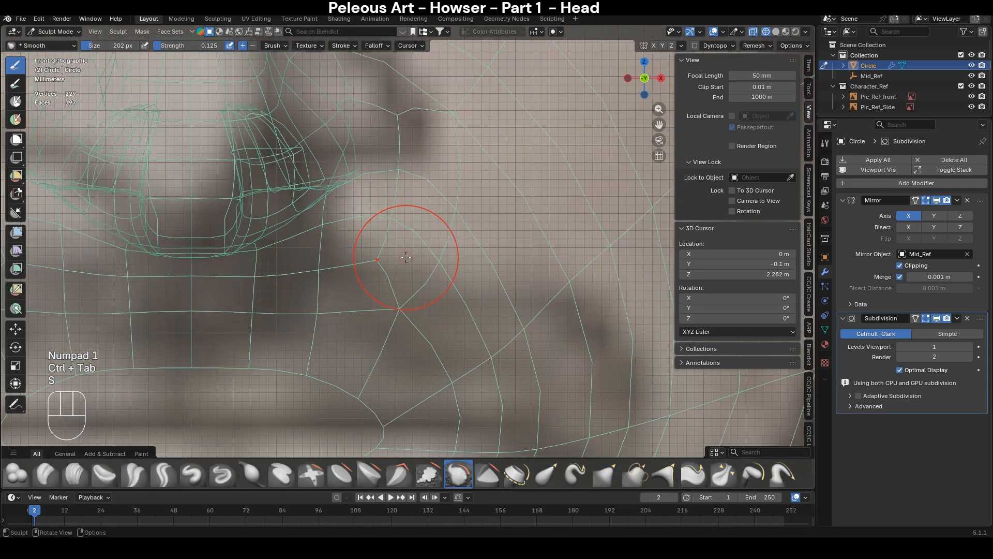
{"action": "key", "text": "shift+f"}
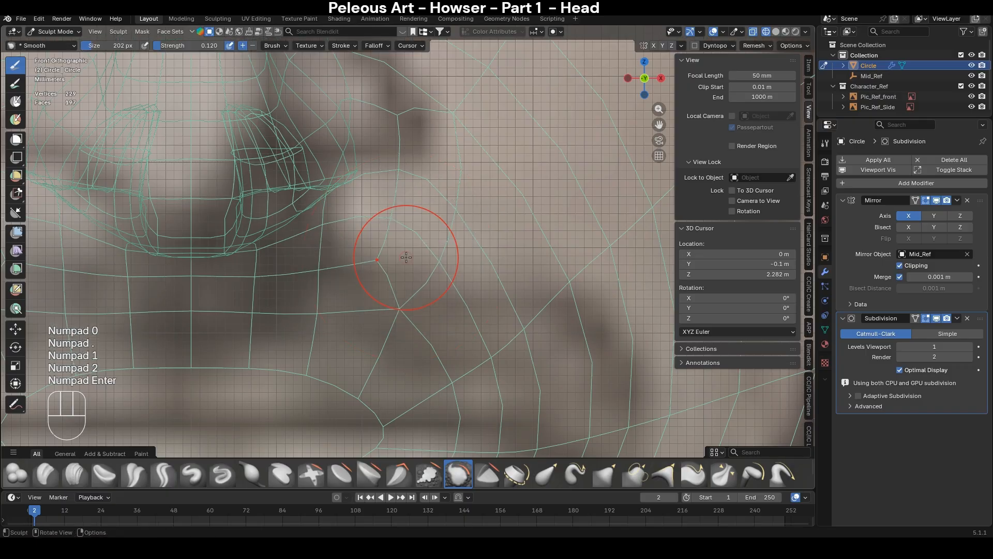
- Smooth the mesh between the nose wing, the upper lip and the adjoining cheek to even out its spacing
{"action": "left_click_drag", "start_coordinate": [406, 257], "coordinate": [405, 274]}
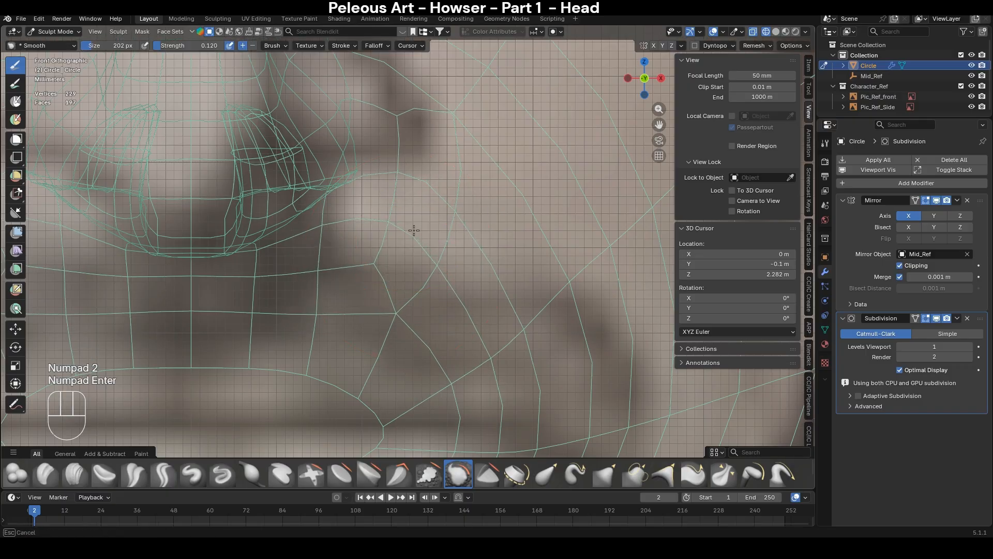
{"action": "left_click_drag", "start_coordinate": [414, 230], "coordinate": [435, 160]}
{"action": "left_click_drag", "start_coordinate": [370, 304], "coordinate": [443, 232]}
{"action": "scroll", "coordinate": [458, 242], "scroll_direction": "down", "scroll_amount": 4}
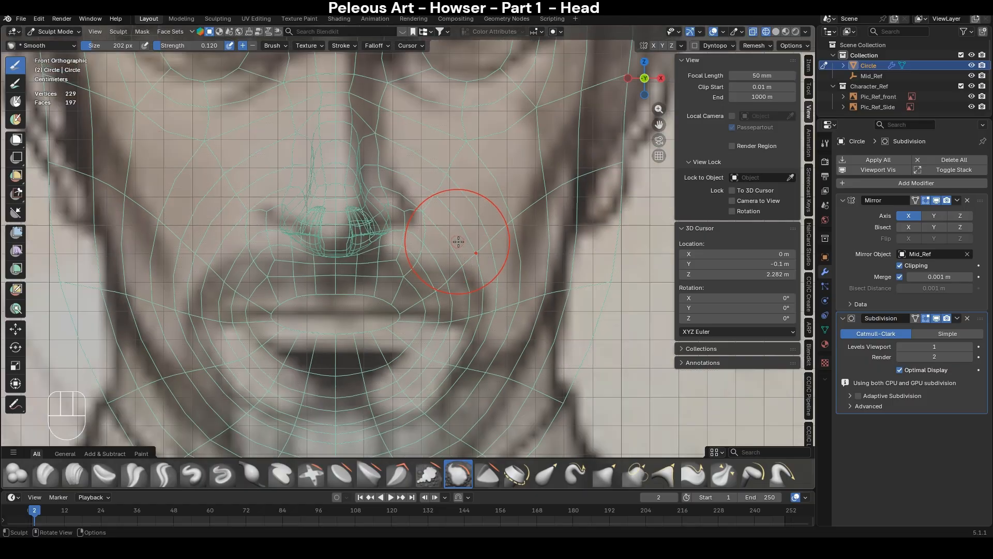
{"action": "scroll", "coordinate": [463, 246], "scroll_direction": "up", "scroll_amount": 4}
- Return to Object Mode with solid shading and examine the subdivided nose and mouth area without X-ray
{"action": "key", "text": "ctrl+Tab"}
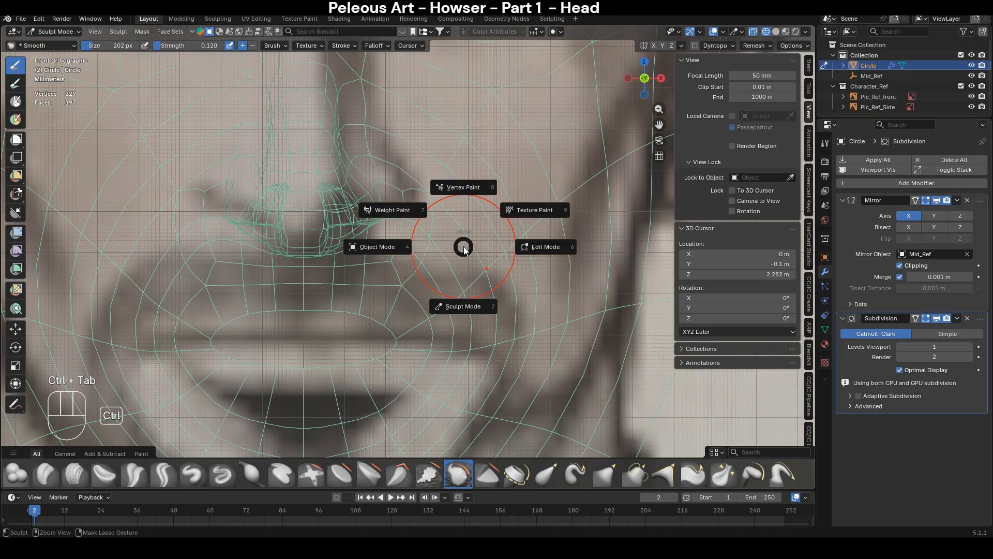
{"action": "key", "text": "Tab"}
{"action": "key", "text": "alt+z"}
{"action": "scroll", "coordinate": [463, 246], "scroll_direction": "down", "scroll_amount": 5}
{"action": "key", "text": "z"}
{"action": "key", "text": "Tab"}
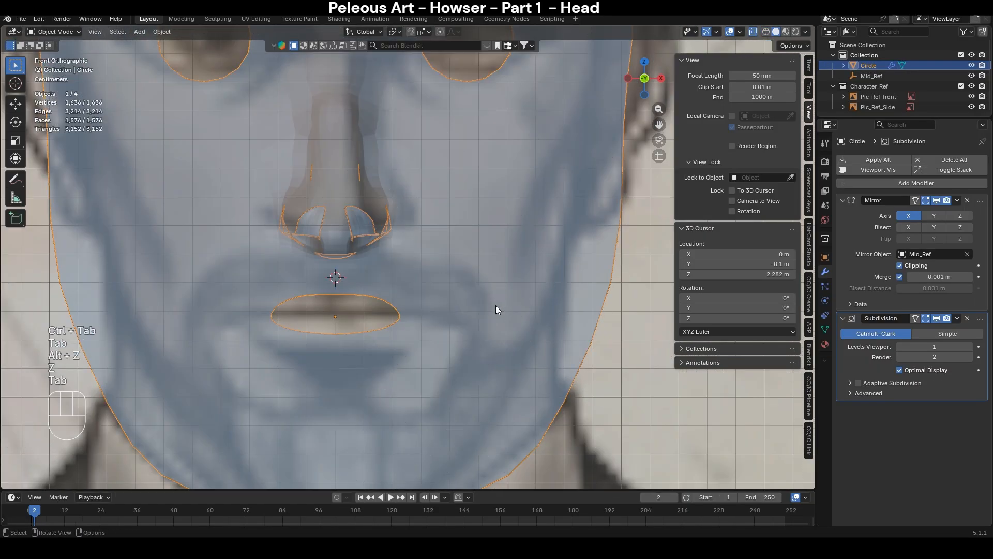
{"action": "key", "text": "alt+z"}
{"action": "mouse_move", "coordinate": [541, 320]}
{"action": "middle_mouse_down"}
{"action": "mouse_move", "coordinate": [485, 312]}
{"action": "mouse_move", "coordinate": [545, 330]}
{"action": "middle_mouse_up"}
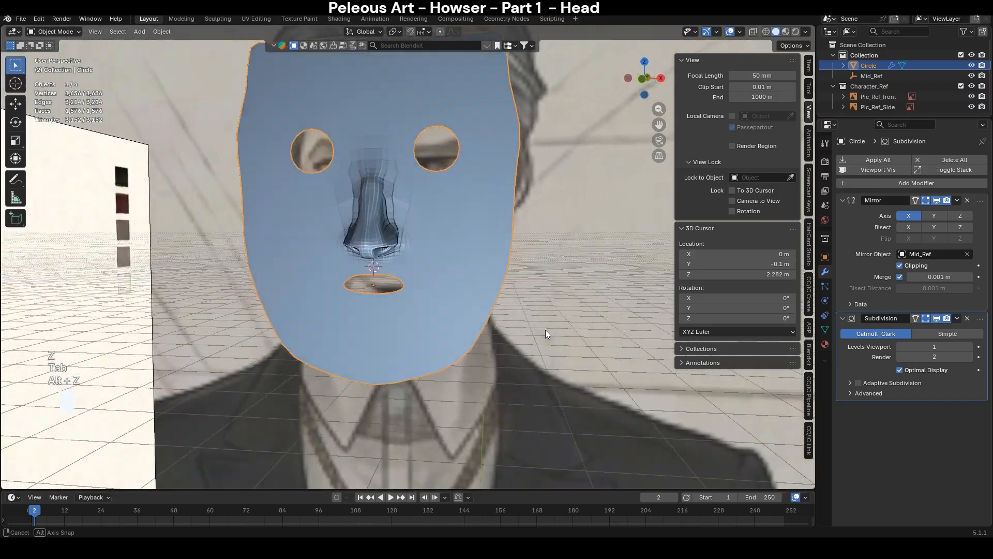
{"action": "scroll", "coordinate": [451, 232], "scroll_direction": "up", "scroll_amount": 2}
{"action": "scroll", "coordinate": [451, 236], "scroll_direction": "up", "scroll_amount": 2}
- Move the vertex halfway down the side of the nose from the front view by about 0.0052 m in X and -0.0005 m in Z
{"action": "key", "text": "Tab"}
{"action": "key", "text": "1"}
{"action": "key", "text": "alt+z"}
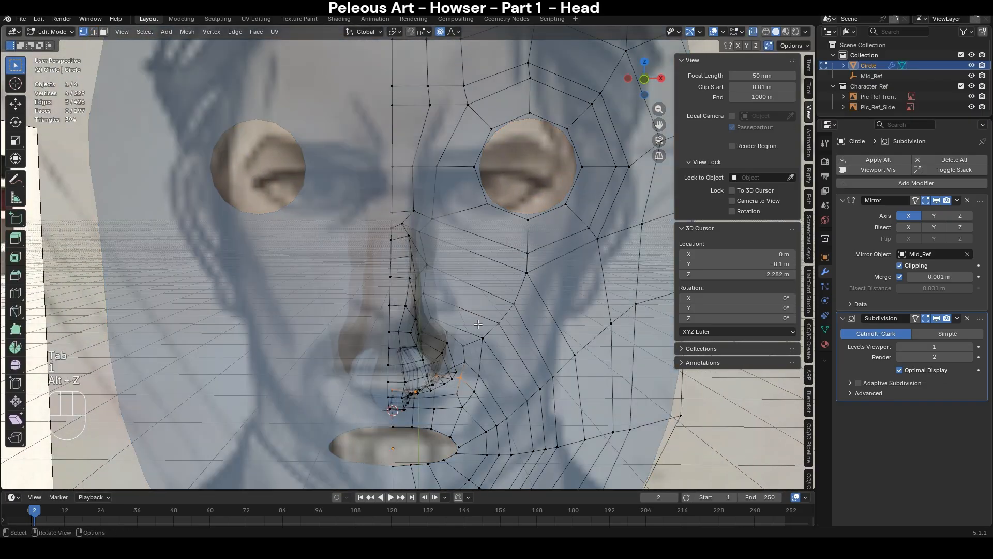
{"action": "middle_click_drag", "start_coordinate": [476, 312], "coordinate": [413, 329]}
{"action": "key", "text": "KP_1"}
{"action": "key", "text": "alt+z"}
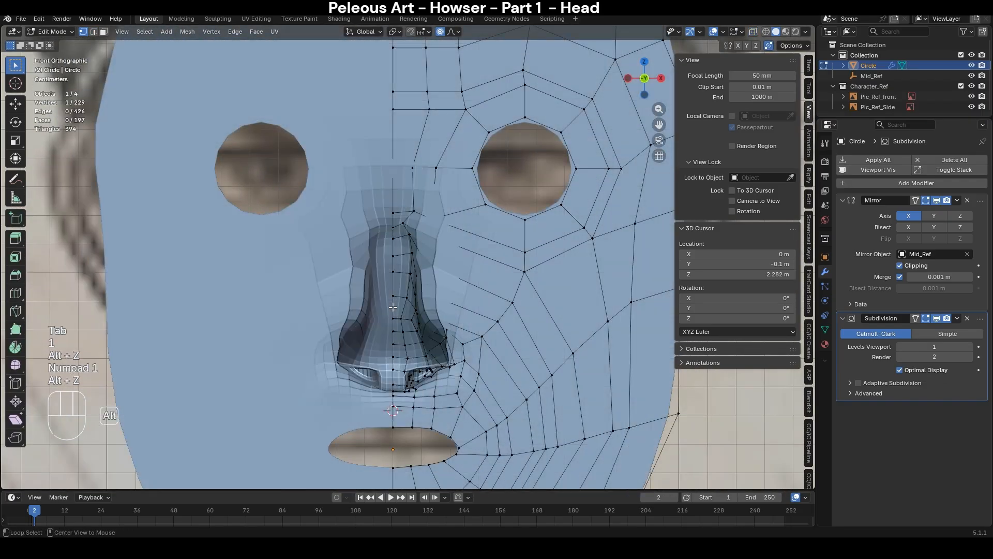
{"action": "key", "text": "g"}
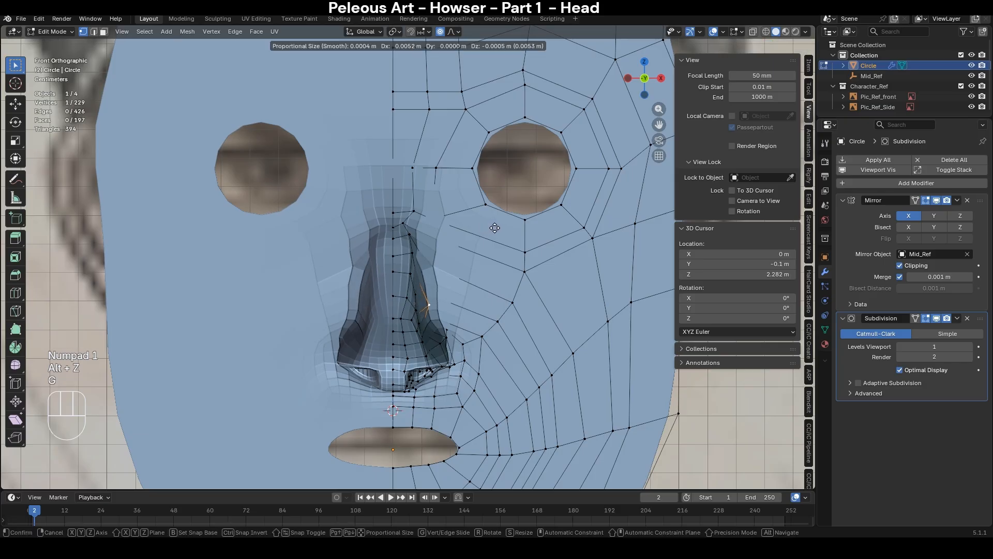
{"action": "left_click", "coordinate": [495, 228]}
{"action": "key", "text": "Tab"}
{"action": "scroll", "coordinate": [517, 321], "scroll_direction": "down", "scroll_amount": 5}
{"action": "scroll", "coordinate": [519, 323], "scroll_direction": "up", "scroll_amount": 7}
{"action": "key", "text": "Tab"}
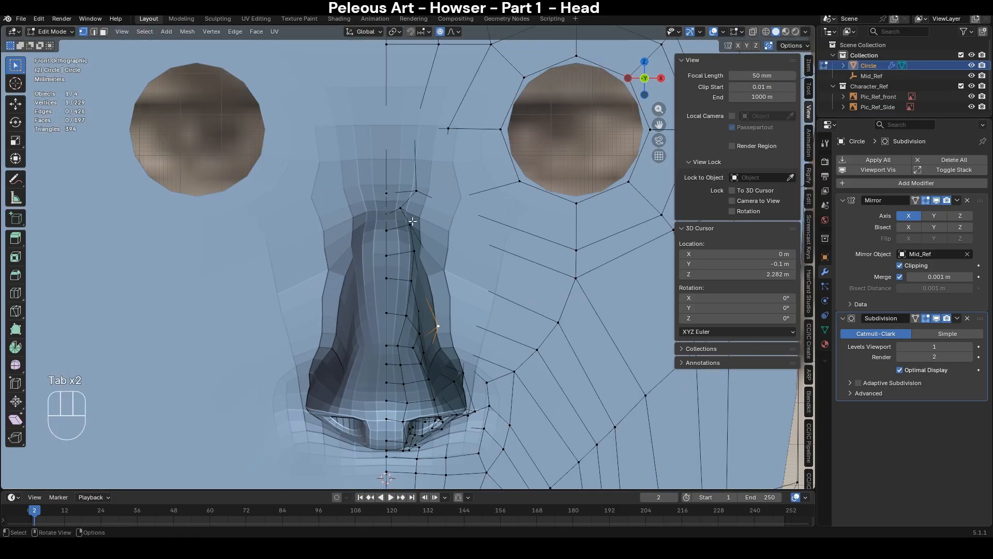
- Try to move the single vertex beside the upper nose bridge by about -0.0006 m in X and -0.0020 m in Z
{"action": "key", "text": "g"}
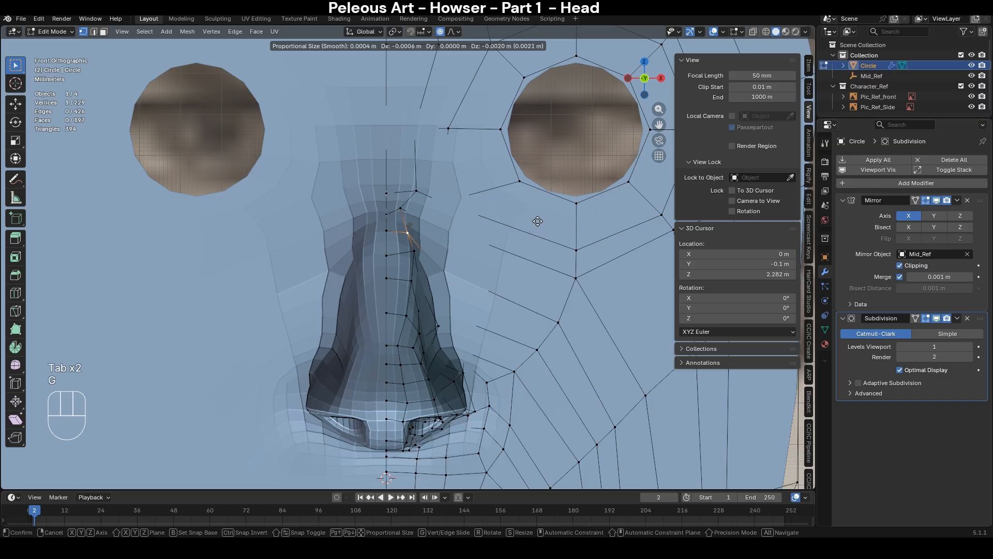
{"action": "left_click", "coordinate": [538, 221]}
{"action": "key", "text": "ctrl+z"}
- Move the two neighbouring vertices beside the upper nose bridge by about -0.0014 m in X and -0.0010 m in Z
{"action": "key", "text": "g"}
{"action": "left_click", "coordinate": [467, 246]}
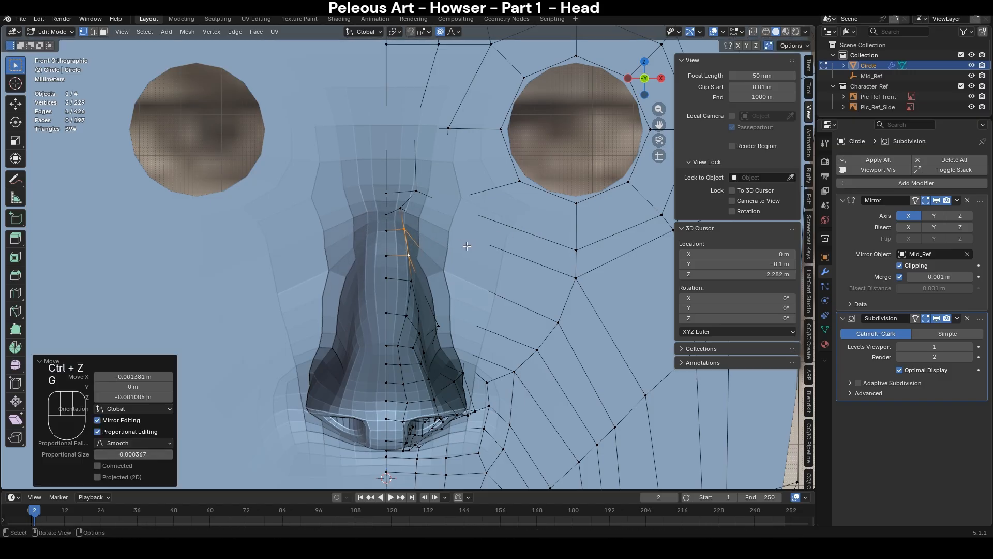
{"action": "key", "text": "Tab"}
{"action": "scroll", "coordinate": [486, 306], "scroll_direction": "down", "scroll_amount": 6}
{"action": "key", "text": "Tab"}
{"action": "scroll", "coordinate": [512, 287], "scroll_direction": "up", "scroll_amount": 6}
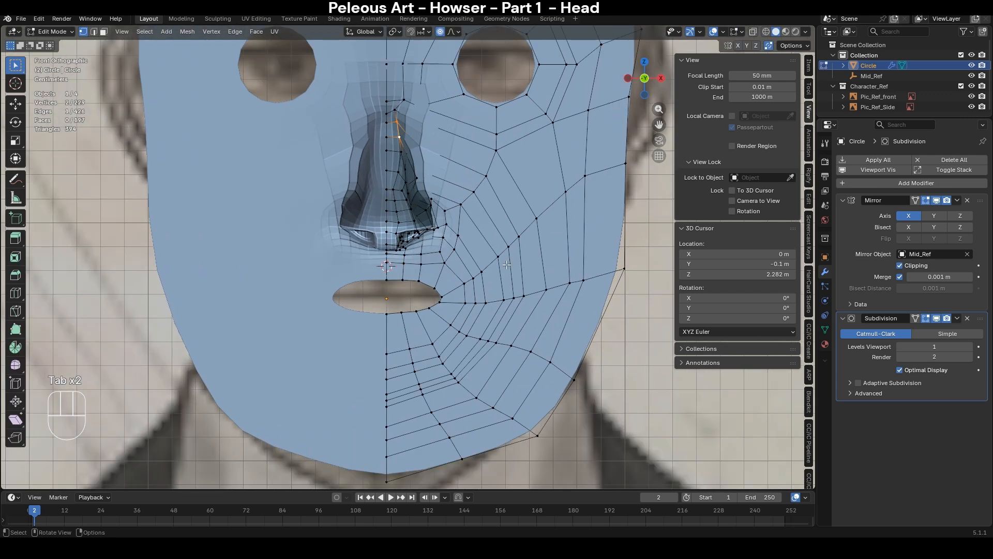
- Select the edge loop of the eye opening with X-ray on and flatten it in Z by a factor of about 0.688
{"action": "middle_click_drag", "start_coordinate": [507, 265], "coordinate": [471, 409], "text": "shift"}
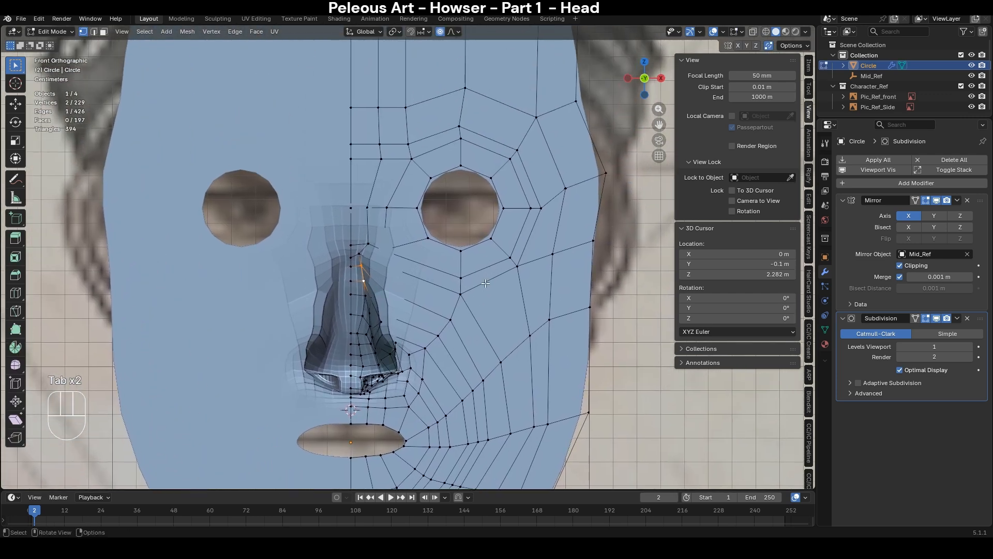
{"action": "left_click", "coordinate": [477, 162], "text": "alt"}
{"action": "key", "text": "alt+z"}
{"action": "key", "text": "s"}
{"action": "key", "text": "z"}
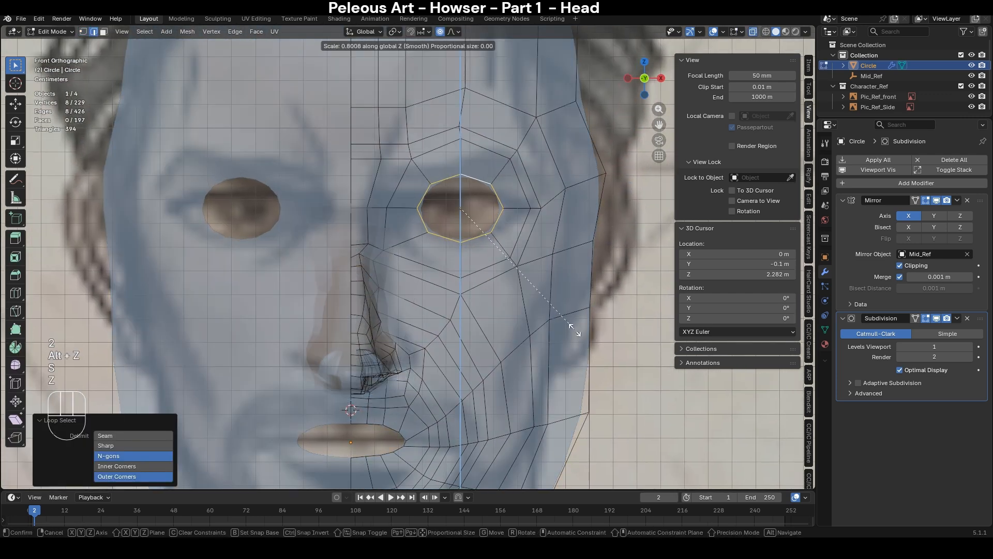
{"action": "left_click", "coordinate": [559, 311]}
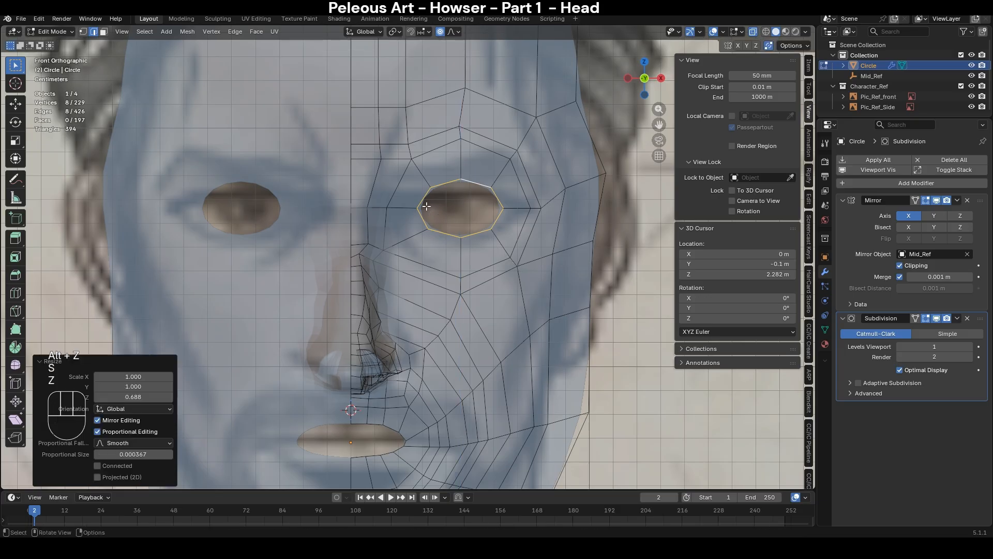
- Add one centred edge loop around the eye opening
{"action": "key", "text": "ctrl+r"}
{"action": "left_click", "coordinate": [419, 180]}
{"action": "right_click", "coordinate": [418, 180]}
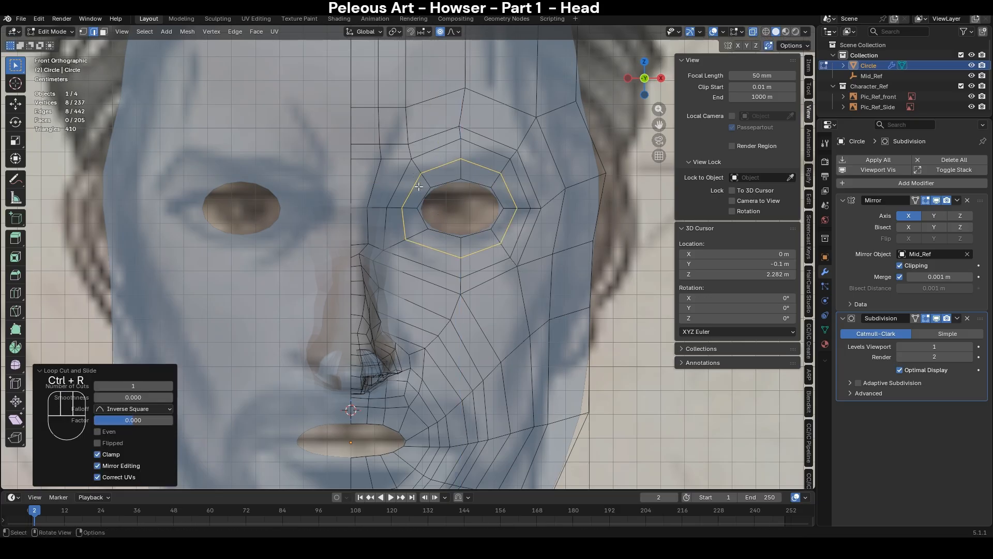
- Add two evenly spaced edge loops around the mouth opening and select the opening's border loop
{"action": "scroll", "coordinate": [501, 414], "scroll_direction": "down", "scroll_amount": 4}
{"action": "middle_click_drag", "start_coordinate": [501, 413], "coordinate": [499, 320], "text": "shift"}
{"action": "scroll", "coordinate": [498, 320], "scroll_direction": "up", "scroll_amount": 3}
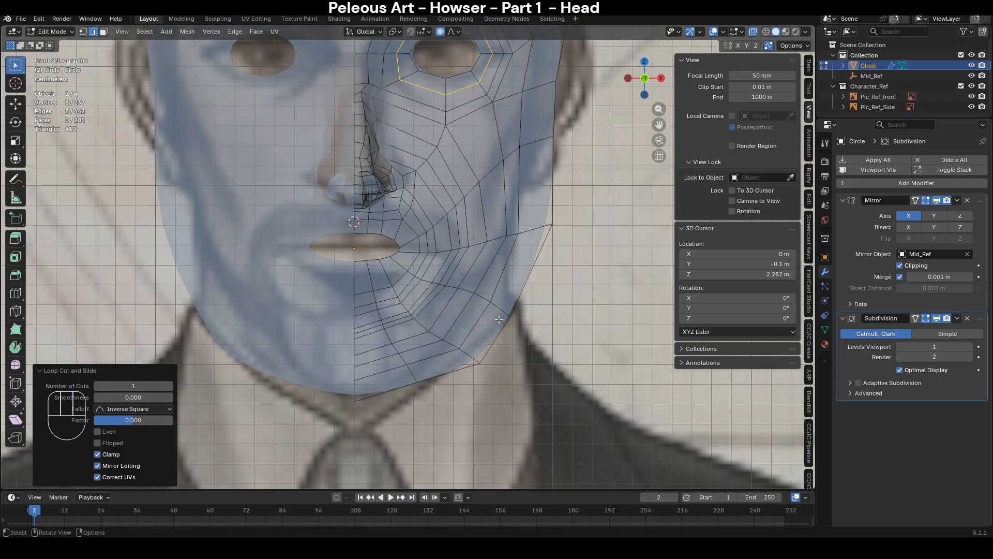
{"action": "left_click", "coordinate": [377, 239], "text": "alt"}
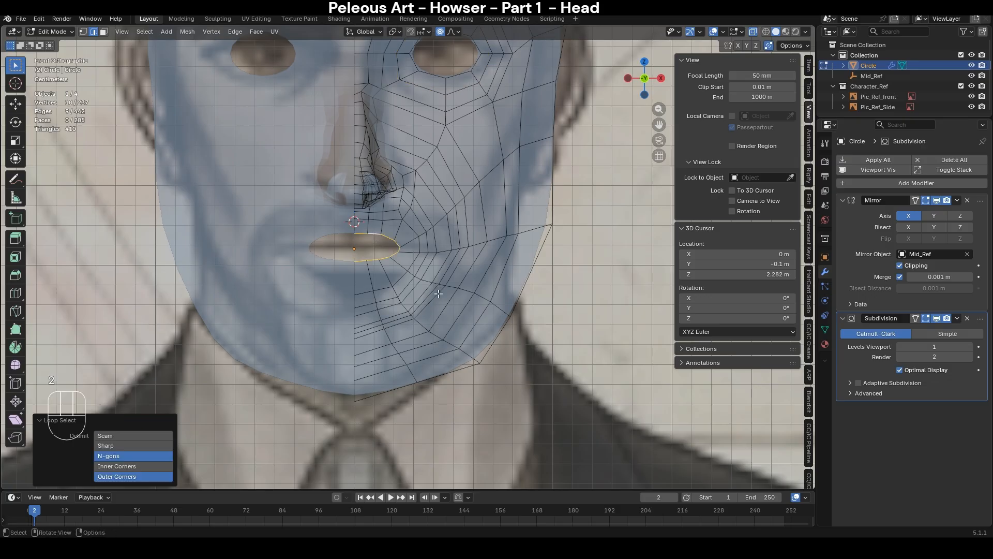
{"action": "scroll", "coordinate": [451, 249], "scroll_direction": "up", "scroll_amount": 3}
{"action": "key", "text": "ctrl+r"}
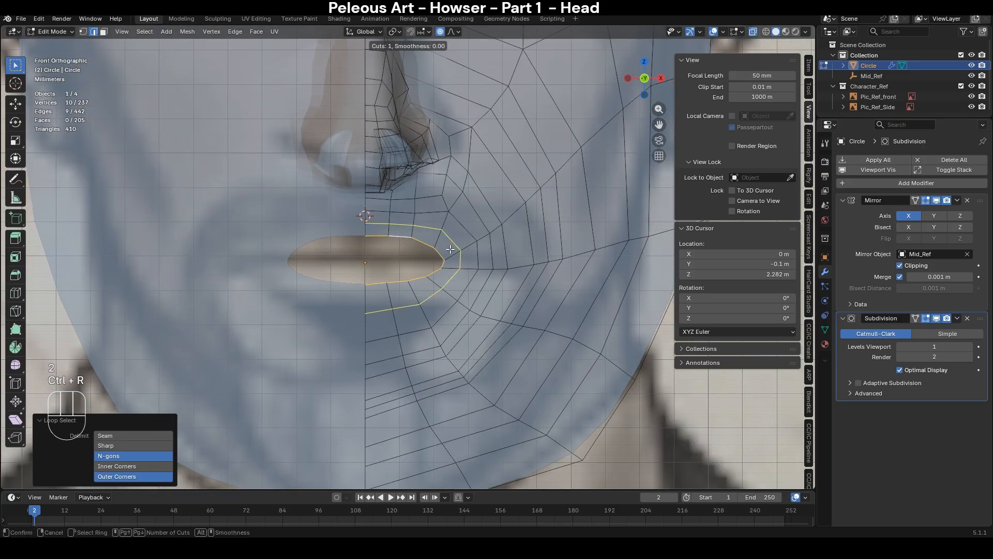
{"action": "scroll", "coordinate": [451, 249], "scroll_direction": "up", "scroll_amount": 1}
{"action": "left_click", "coordinate": [450, 249]}
{"action": "right_click", "coordinate": [450, 249]}
{"action": "left_click", "coordinate": [417, 241], "text": "alt"}
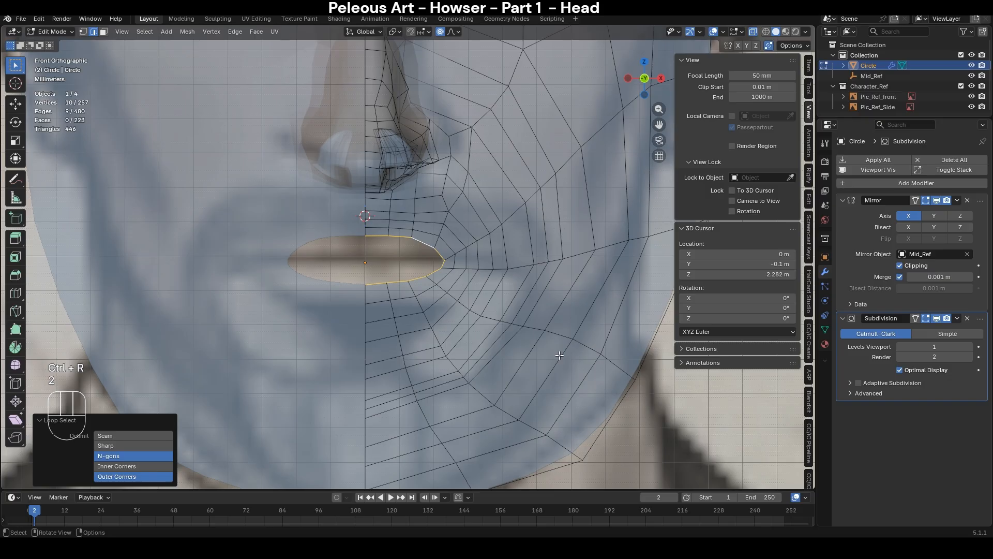
- Try to extrude the mouth border inward with a scale of about 0.29 and shift it along X toward the centre line
{"action": "key", "text": "e"}
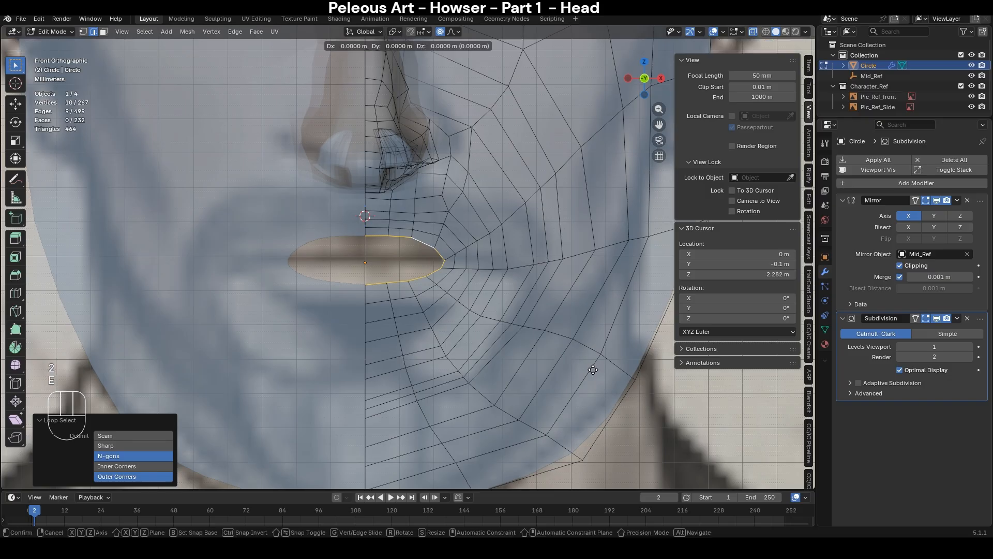
{"action": "key", "text": "s"}
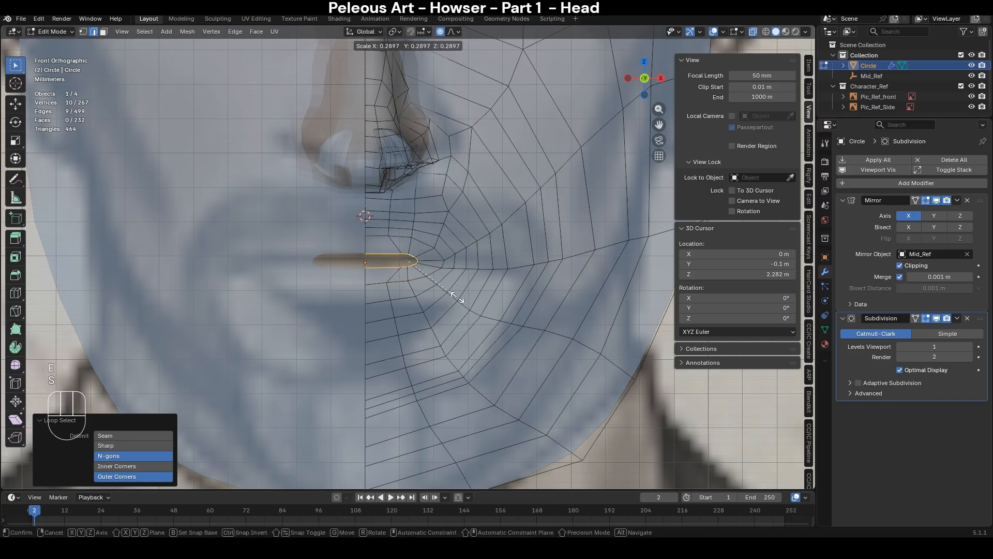
{"action": "left_click", "coordinate": [451, 292]}
{"action": "scroll", "coordinate": [497, 331], "scroll_direction": "up", "scroll_amount": 3}
{"action": "key", "text": "g"}
{"action": "key", "text": "x"}
{"action": "left_click", "coordinate": [530, 363]}
{"action": "key", "text": "ctrl+z"}
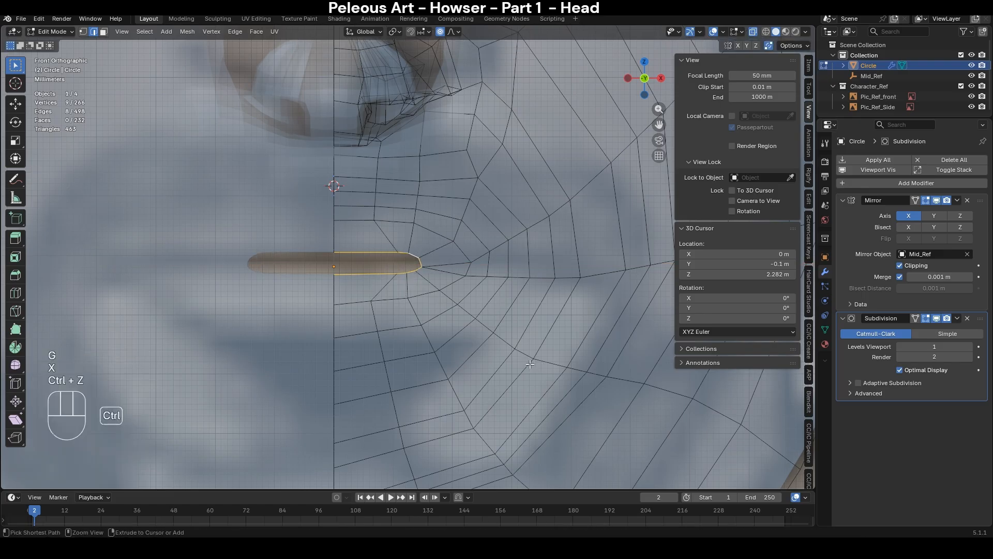
{"action": "key", "text": "ctrl+z"}
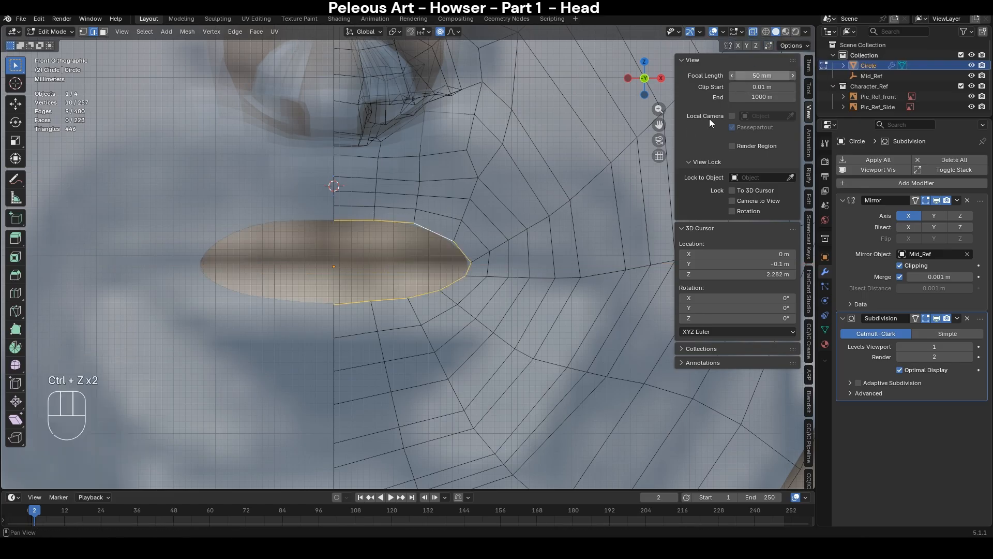
- Extrude the mouth border inward scaled to 0.366 and move it about -0.0034 m in X
{"action": "key", "text": "e"}
{"action": "key", "text": "s"}
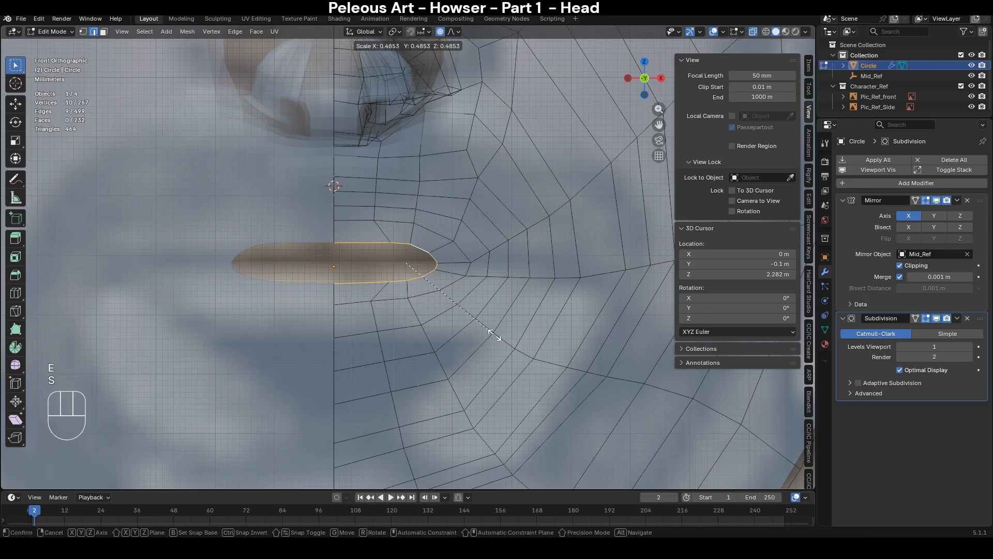
{"action": "left_click", "coordinate": [473, 317]}
{"action": "key", "text": "g"}
{"action": "key", "text": "x"}
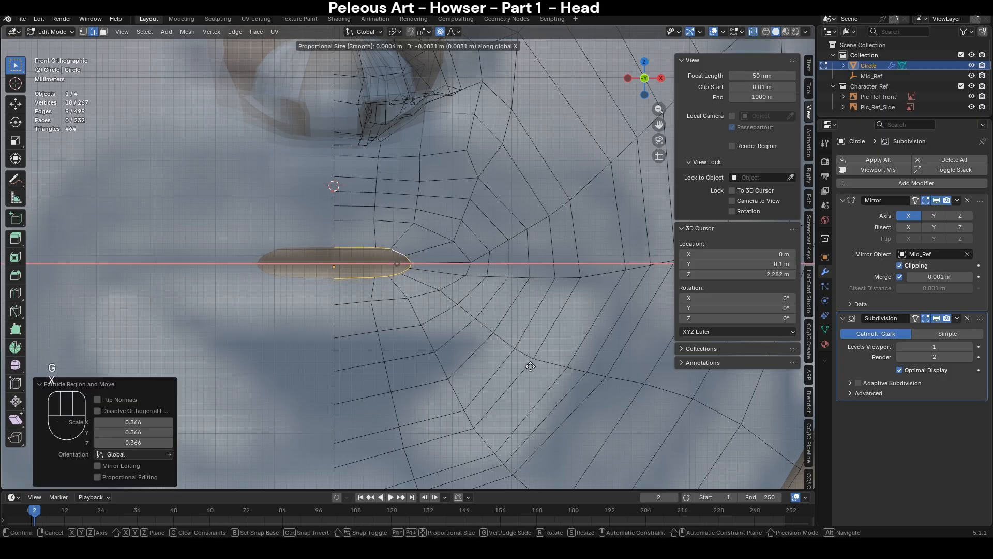
{"action": "left_click", "coordinate": [529, 366]}
- Try to close the mouth opening with successive faces between the upper and lower lip edges, starting at the centre line
{"action": "scroll", "coordinate": [485, 330], "scroll_direction": "up", "scroll_amount": 3}
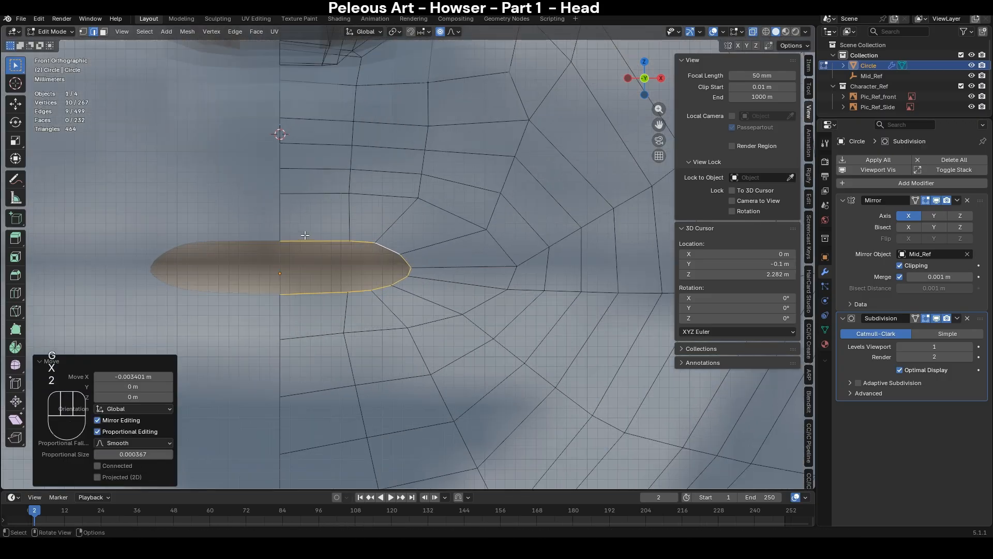
{"action": "left_click", "coordinate": [305, 237]}
{"action": "key", "text": "f"}
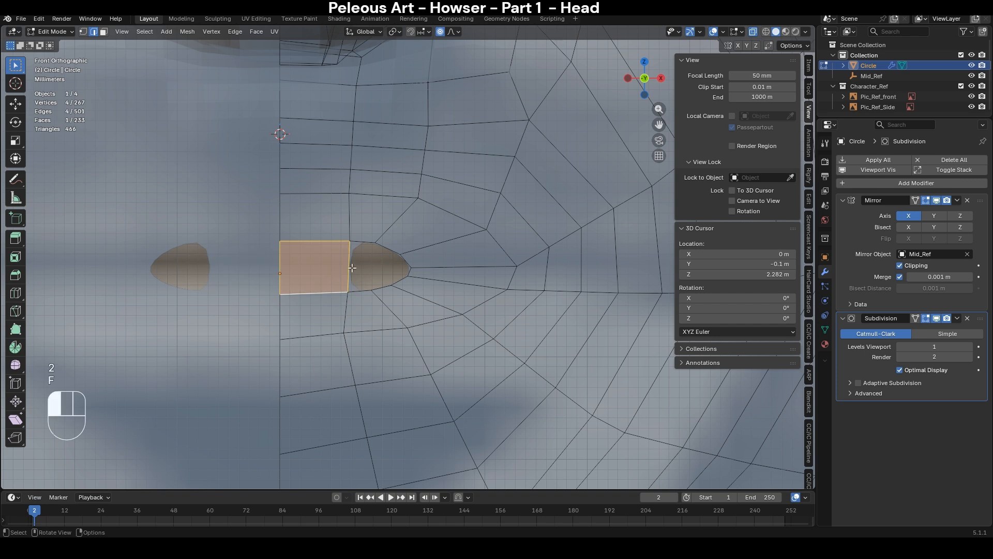
{"action": "key", "text": "f"}
{"action": "key", "text": "f"}
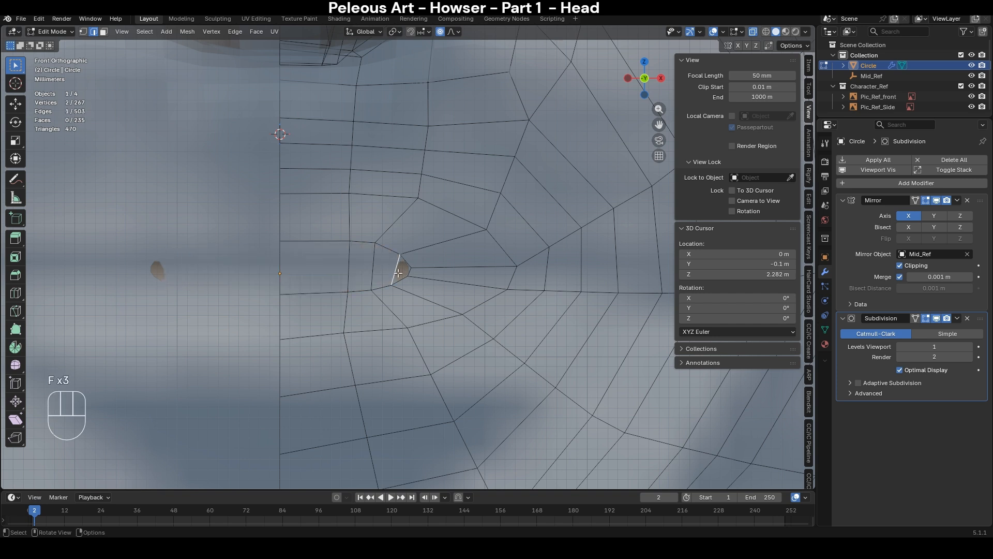
{"action": "key", "text": "ctrl+z"}
{"action": "key", "text": "ctrl+z"}
{"action": "key", "text": "ctrl+z"}
{"action": "key", "text": "ctrl+z"}
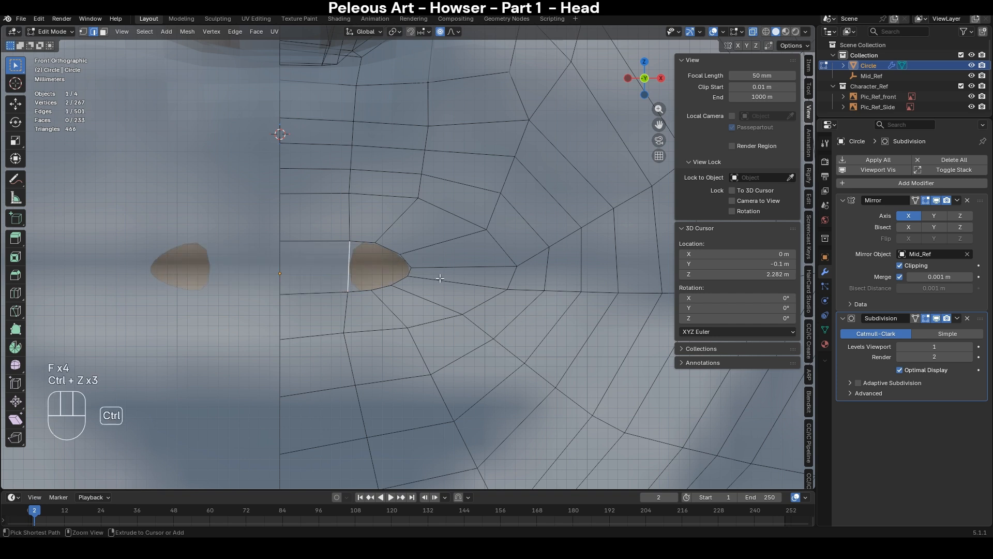
{"action": "scroll", "coordinate": [477, 357], "scroll_direction": "down", "scroll_amount": 4}
{"action": "key", "text": "ctrl+z"}
{"action": "scroll", "coordinate": [478, 357], "scroll_direction": "down", "scroll_amount": 8}
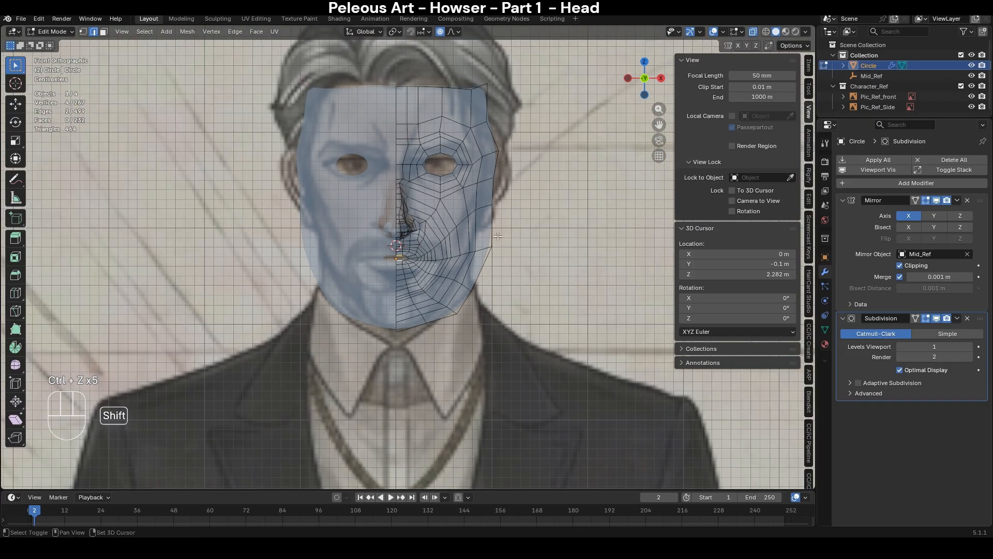
- Lower the outer corner vertex of the forehead's top border about 0.01 m along Z
{"action": "middle_click_drag", "start_coordinate": [477, 356], "coordinate": [433, 266]}
{"action": "key", "text": "1"}
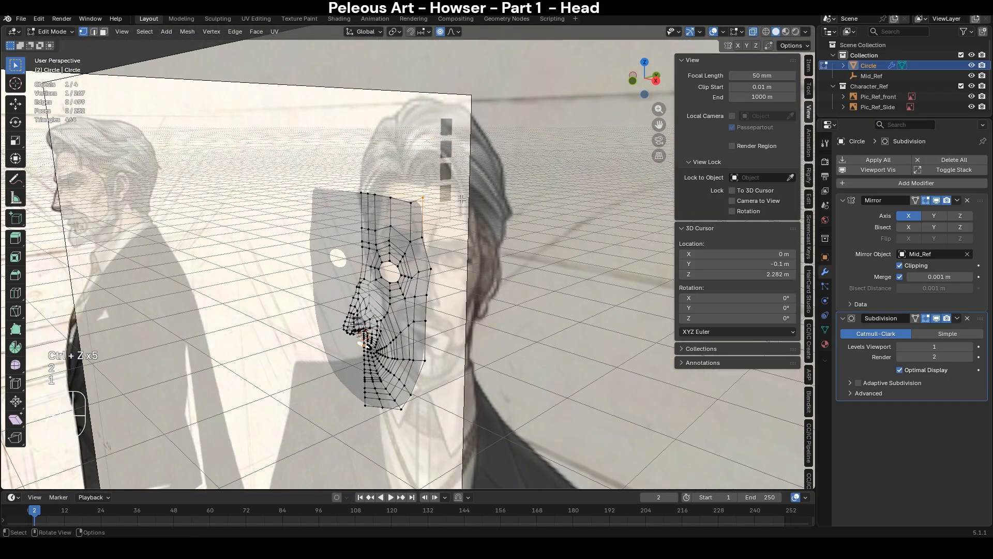
{"action": "key", "text": "KP_1"}
{"action": "scroll", "coordinate": [462, 199], "scroll_direction": "up", "scroll_amount": 5}
{"action": "key", "text": "g"}
{"action": "key", "text": "z"}
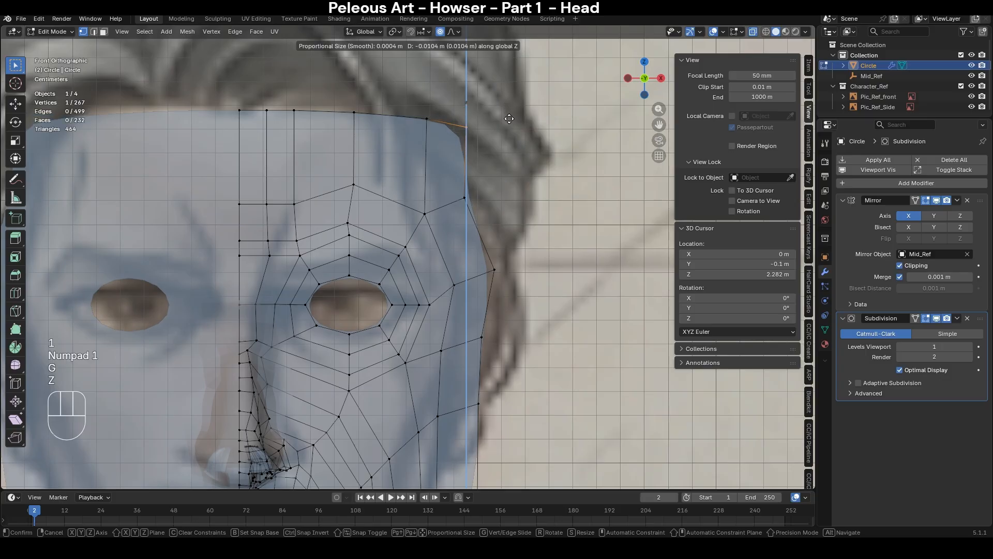
{"action": "left_click", "coordinate": [509, 118]}
- Extrude the face's outer side border, from forehead corner to chin, back along Y toward the rear of the head
{"action": "key", "text": "2"}
{"action": "scroll", "coordinate": [509, 118], "scroll_direction": "down", "scroll_amount": 4}
{"action": "left_click", "coordinate": [401, 187], "text": "alt"}
{"action": "scroll", "coordinate": [393, 196], "scroll_direction": "down", "scroll_amount": 2}
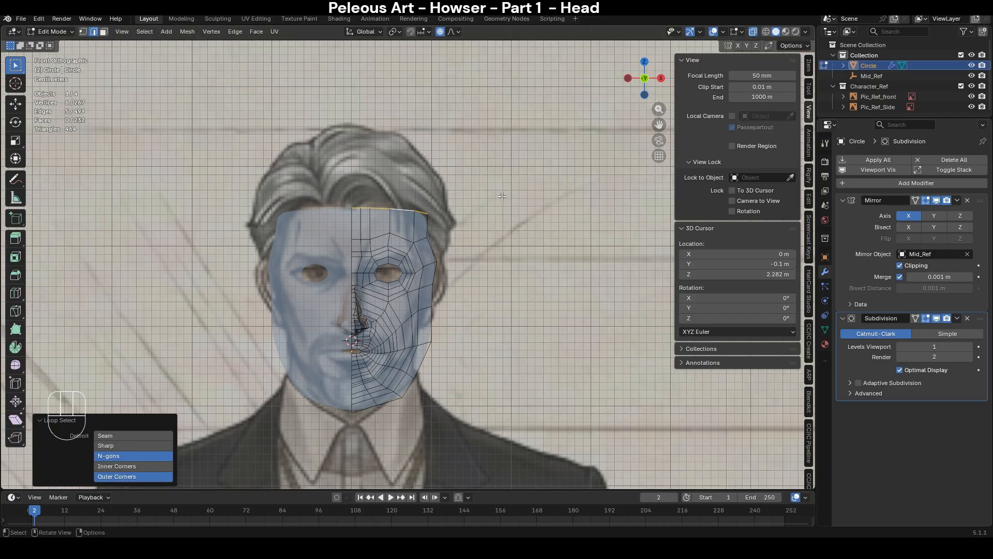
{"action": "left_click", "coordinate": [431, 227], "text": "alt"}
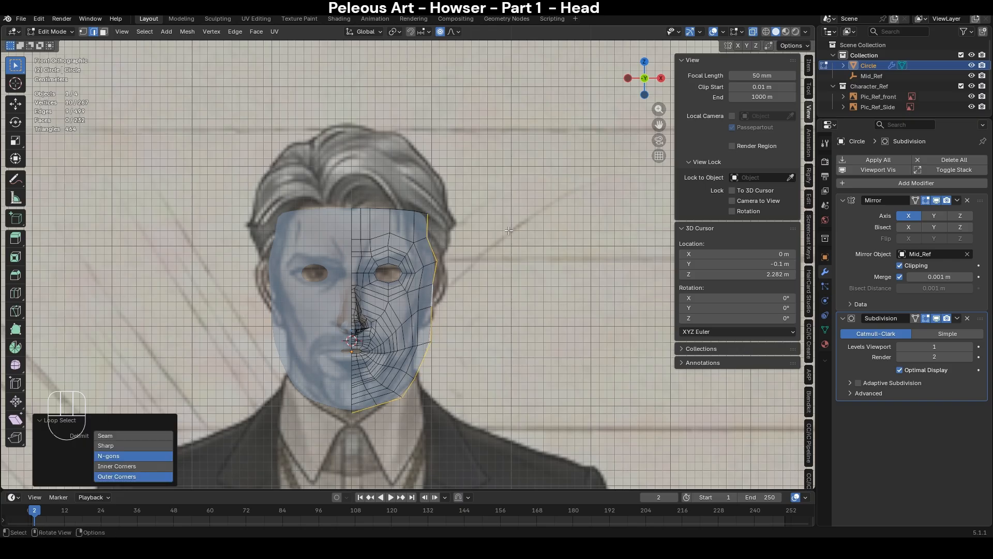
{"action": "key", "text": "KP_3"}
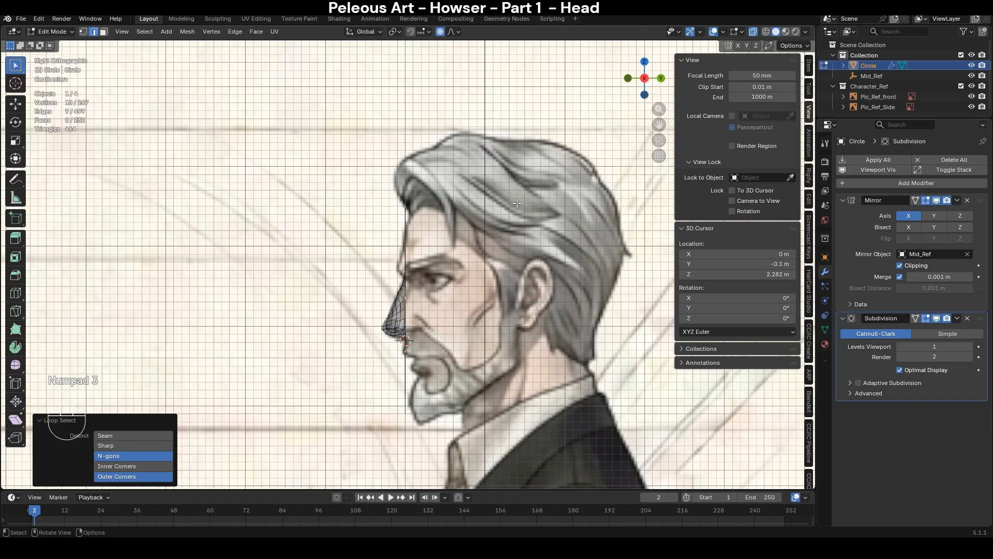
{"action": "middle_click_drag", "start_coordinate": [517, 203], "coordinate": [548, 264]}
{"action": "key", "text": "KP_3"}
{"action": "key", "text": "e"}
{"action": "key", "text": "y"}
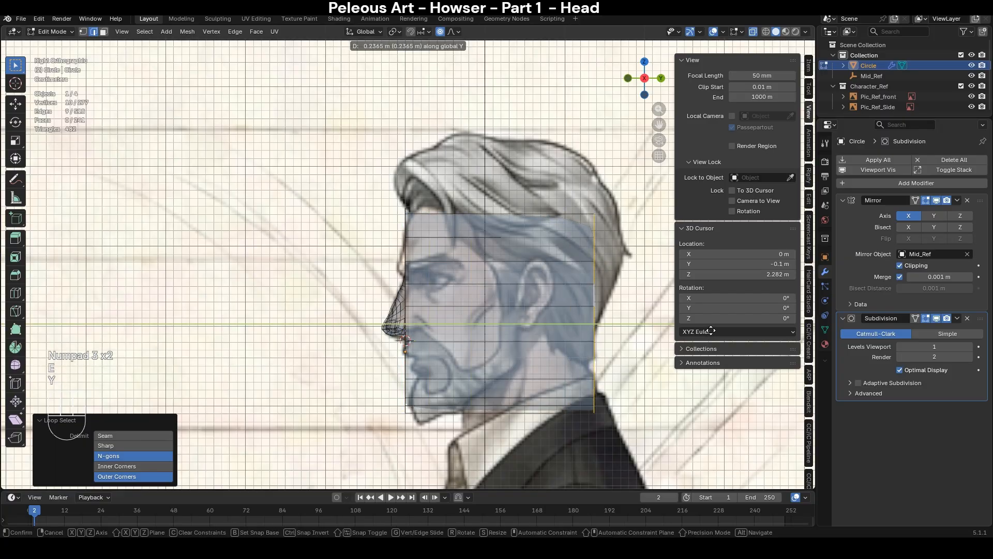
{"action": "left_click", "coordinate": [689, 344]}
- Add one edge loop across the extruded side faces and slide it toward the rear border with a factor of -0.739
{"action": "scroll", "coordinate": [594, 377], "scroll_direction": "down", "scroll_amount": 1}
{"action": "scroll", "coordinate": [548, 388], "scroll_direction": "up", "scroll_amount": 2}
{"action": "middle_click_drag", "start_coordinate": [509, 409], "coordinate": [581, 304], "text": "shift"}
{"action": "key", "text": "alt+z"}
{"action": "key", "text": "3"}
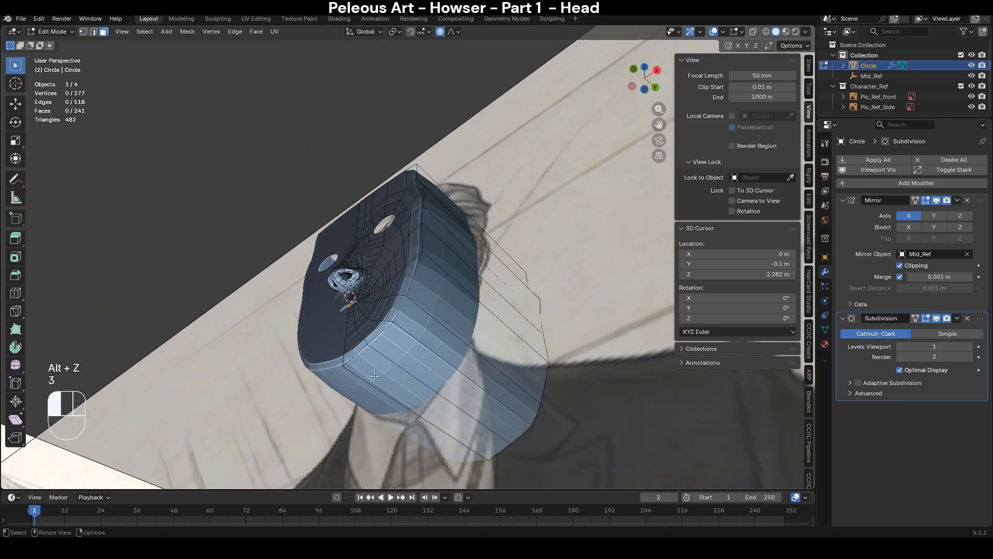
{"action": "key", "text": "ctrl+r"}
{"action": "left_click", "coordinate": [531, 318]}
{"action": "right_click", "coordinate": [531, 318]}
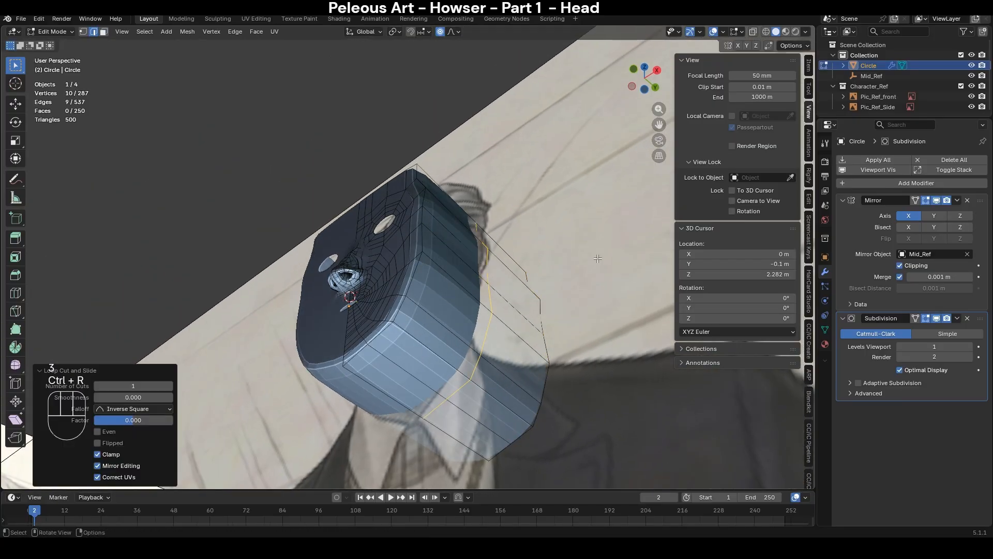
{"action": "middle_click_drag", "start_coordinate": [597, 259], "coordinate": [533, 339]}
{"action": "scroll", "coordinate": [530, 221], "scroll_direction": "down", "scroll_amount": 1}
{"action": "key", "text": "g"}
{"action": "key", "text": "g"}
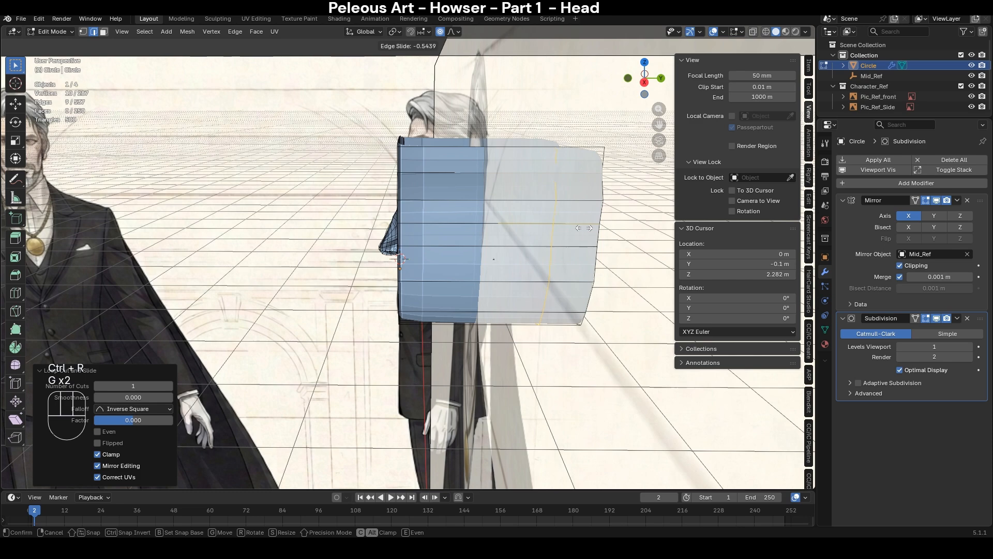
{"action": "left_click", "coordinate": [604, 228]}
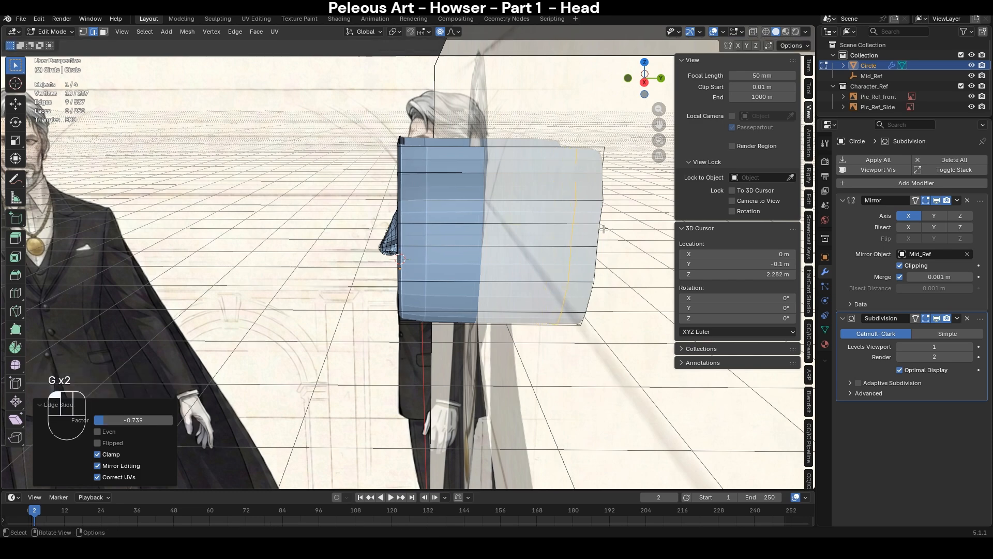
- Delete the long underside face behind the chin next to the centre line
{"action": "middle_click_drag", "start_coordinate": [604, 229], "coordinate": [437, 368]}
{"action": "key", "text": "3"}
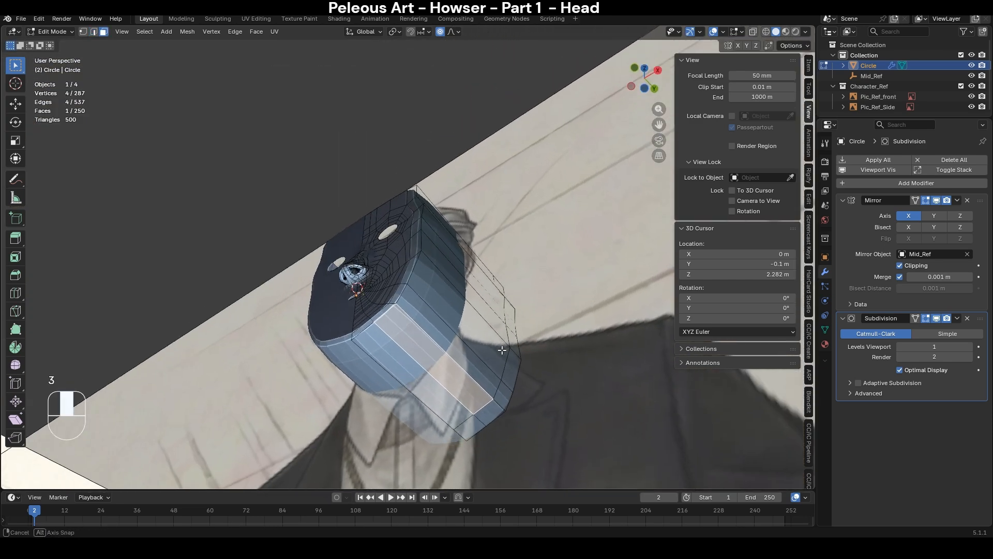
{"action": "left_click", "coordinate": [399, 374]}
{"action": "key", "text": "x"}
{"action": "left_click", "coordinate": [573, 291]}
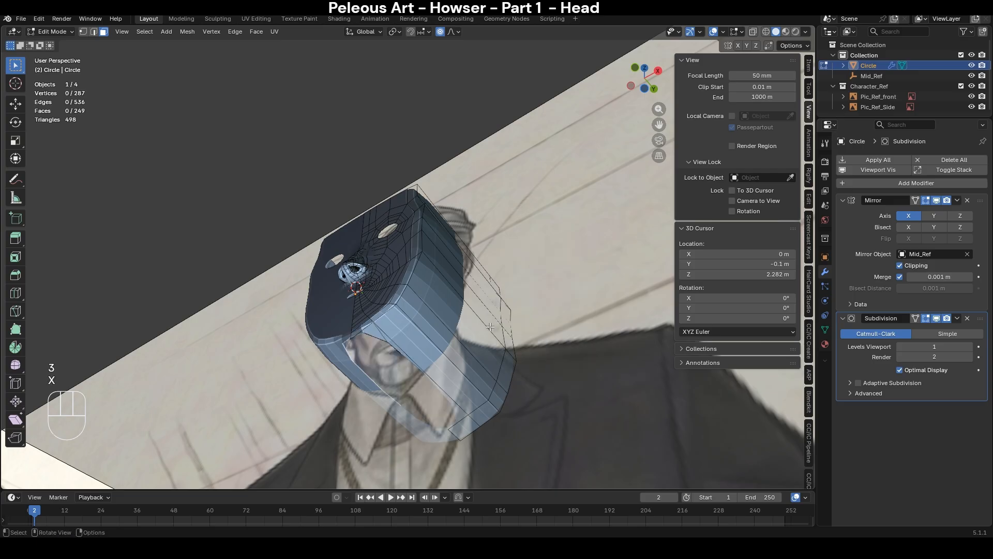
- Add another edge loop across the side faces and slide it toward the face border with a factor of 0.842
{"action": "middle_click_drag", "start_coordinate": [517, 312], "coordinate": [467, 333]}
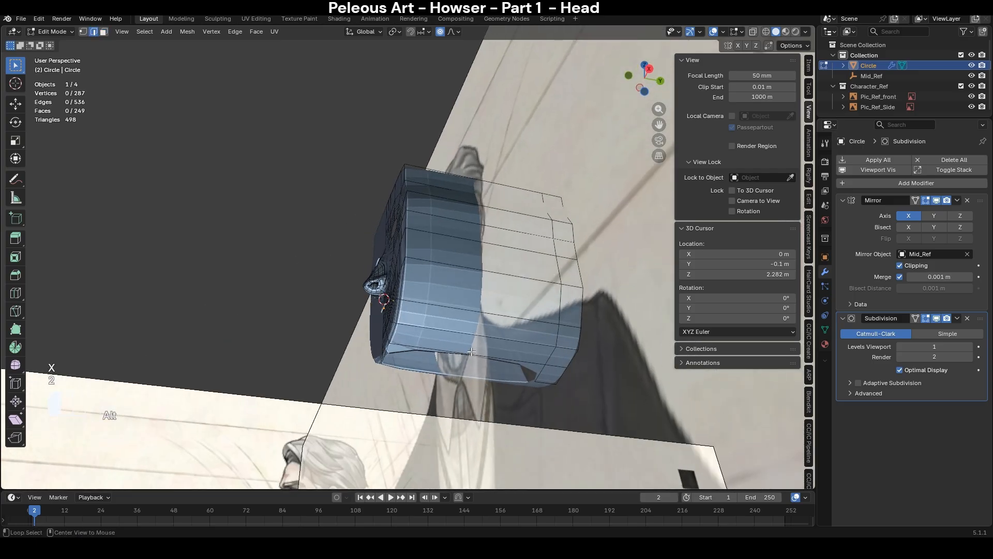
{"action": "left_click", "coordinate": [471, 352], "text": "alt"}
{"action": "key", "text": "ctrl+r"}
{"action": "left_click", "coordinate": [419, 310]}
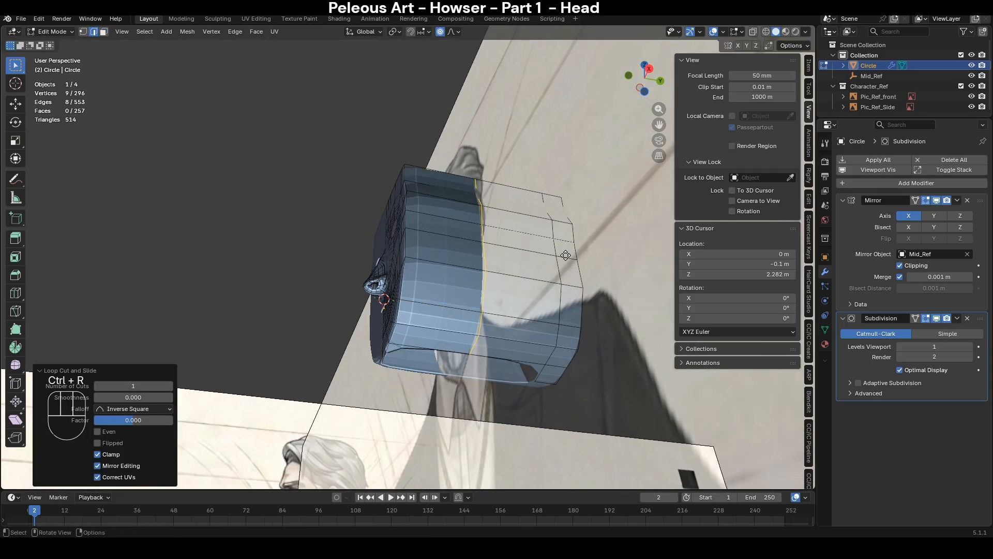
{"action": "key", "text": "g"}
{"action": "key", "text": "g"}
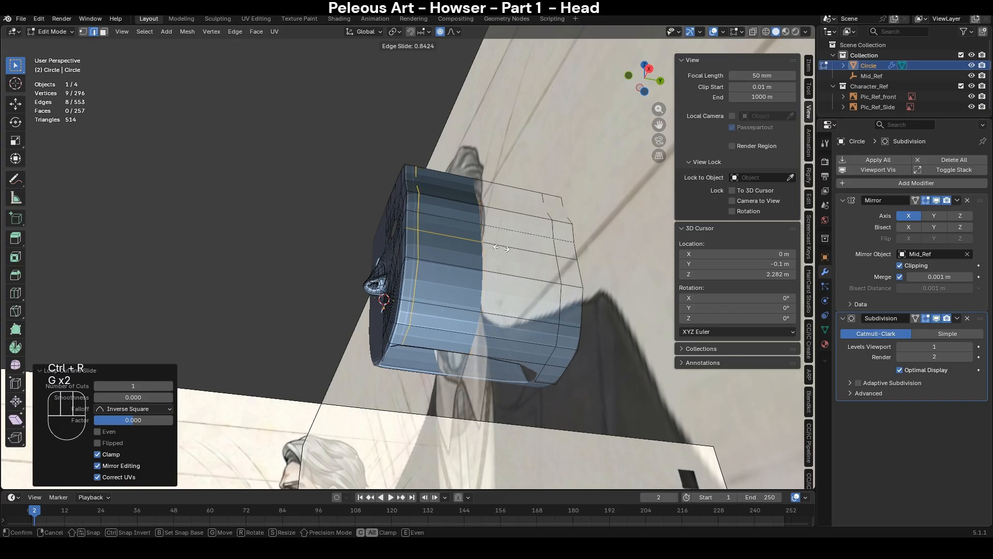
{"action": "left_click", "coordinate": [503, 248]}
{"action": "middle_click_drag", "start_coordinate": [503, 249], "coordinate": [403, 322]}
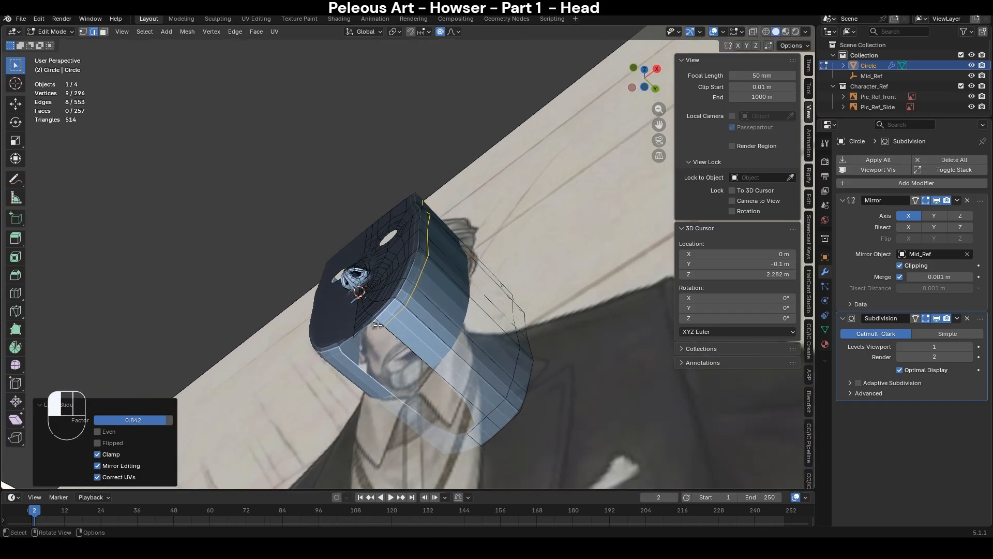
- Try to extrude the short edge at the front of the underside opening -0.044235 m in X
{"action": "left_click", "coordinate": [377, 325]}
{"action": "key", "text": "e"}
{"action": "key", "text": "x"}
{"action": "left_click", "coordinate": [370, 333]}
{"action": "scroll", "coordinate": [367, 336], "scroll_direction": "up", "scroll_amount": 5}
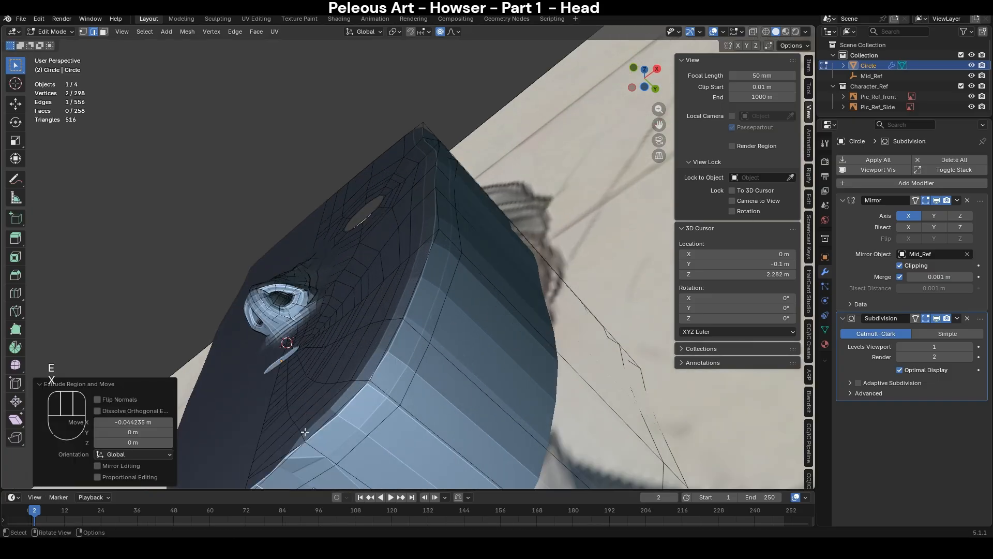
{"action": "scroll", "coordinate": [305, 432], "scroll_direction": "down", "scroll_amount": 3}
{"action": "key", "text": "1"}
{"action": "left_click", "coordinate": [305, 414]}
{"action": "left_click", "coordinate": [307, 400], "text": "shift"}
{"action": "middle_click_drag", "start_coordinate": [308, 400], "coordinate": [362, 460]}
{"action": "scroll", "coordinate": [419, 279], "scroll_direction": "up", "scroll_amount": 2}
{"action": "middle_click_drag", "start_coordinate": [478, 465], "coordinate": [487, 403], "text": "shift"}
{"action": "middle_click_drag", "start_coordinate": [486, 403], "coordinate": [464, 350]}
{"action": "key", "text": "ctrl+z"}
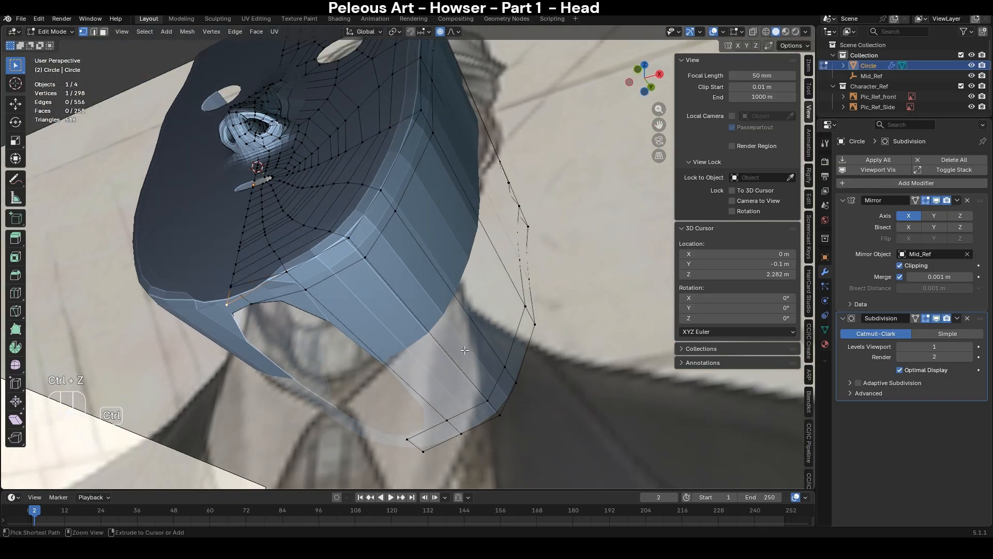
{"action": "key", "text": "ctrl+z"}
- Extrude the short front edge of the underside opening -0.020111 m in X and lower it slightly along Z
{"action": "key", "text": "e"}
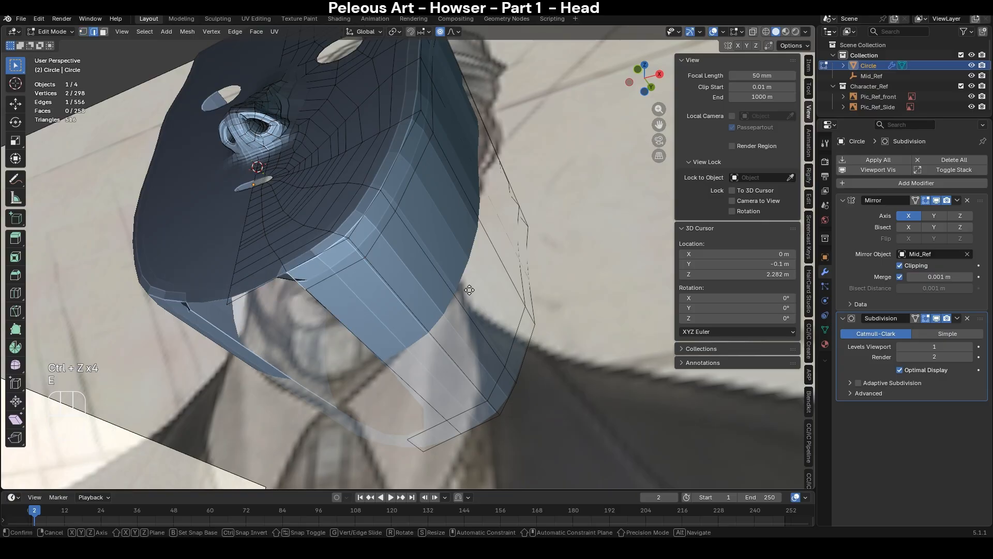
{"action": "key", "text": "x"}
{"action": "left_click", "coordinate": [434, 298]}
{"action": "key", "text": "g"}
{"action": "key", "text": "z"}
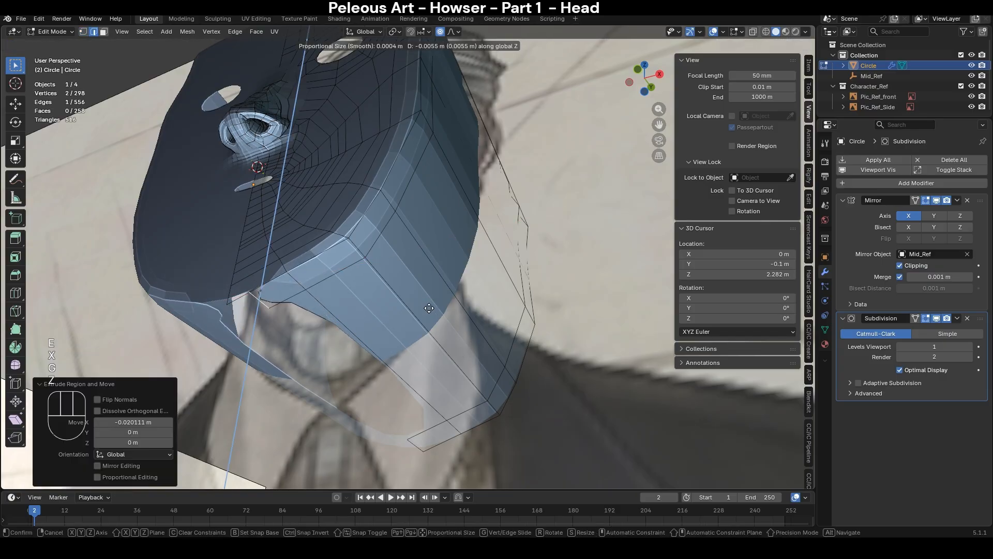
{"action": "left_click", "coordinate": [428, 315]}
- Move the extruded edge another -0.010855 m in X and merge its front vertex with the chin's centre-line vertex
{"action": "key", "text": "e"}
{"action": "right_click", "coordinate": [435, 319]}
{"action": "key", "text": "ctrl+z"}
{"action": "key", "text": "g"}
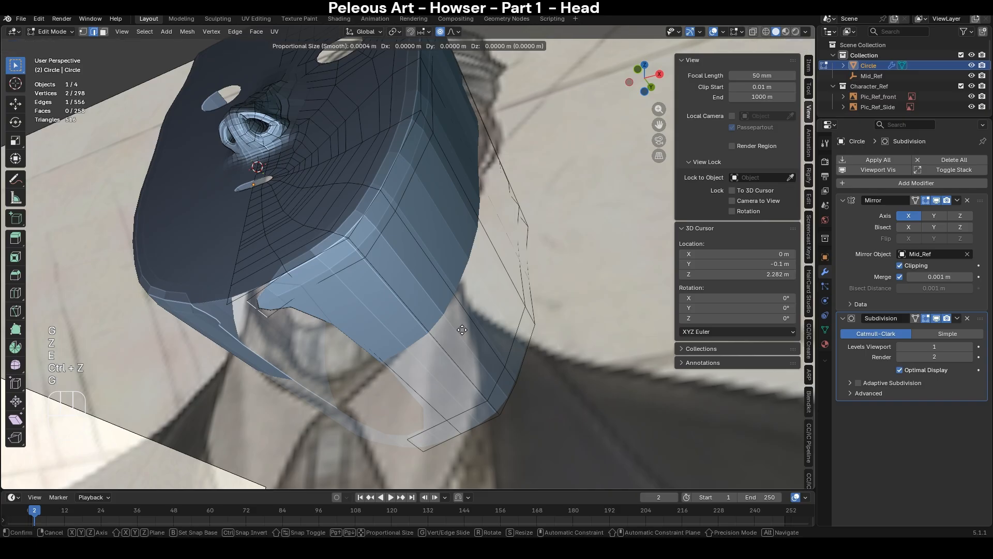
{"action": "key", "text": "x"}
{"action": "left_click", "coordinate": [442, 334]}
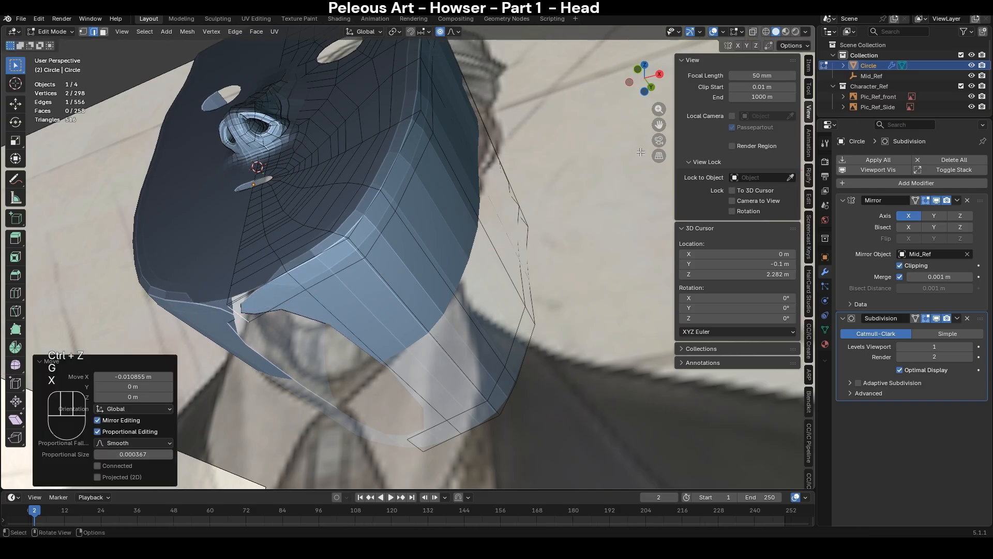
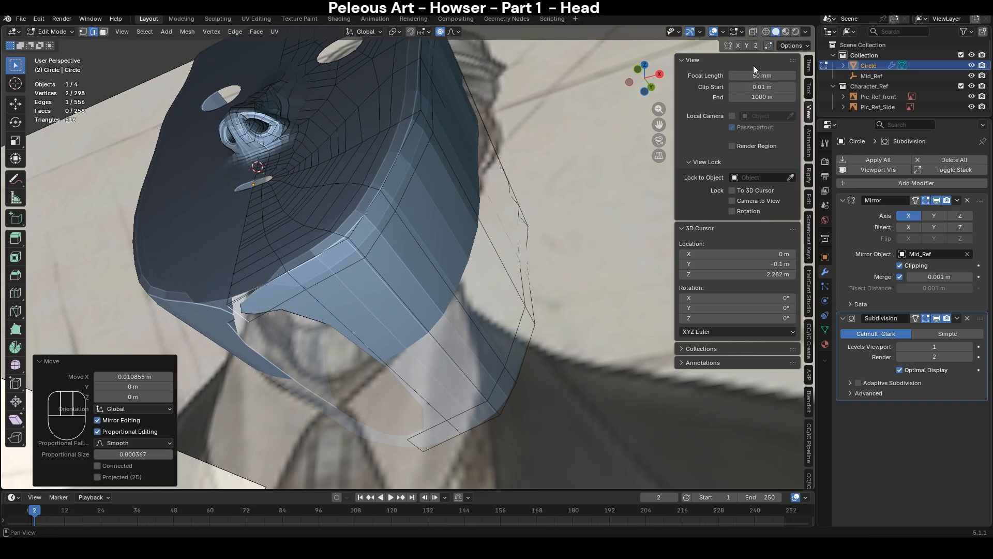
{"action": "key", "text": "1"}
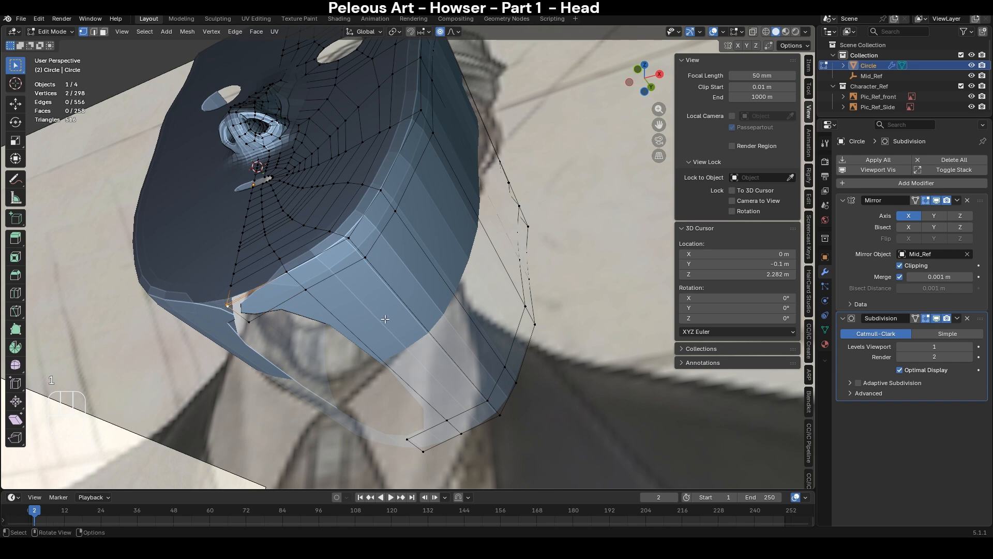
{"action": "key", "text": "m"}
{"action": "left_click", "coordinate": [385, 319]}
- Try to extrude the border of the underside opening -0.086775 m in Z to start the neck
{"action": "key", "text": "2"}
{"action": "left_click", "coordinate": [331, 318], "text": "alt"}
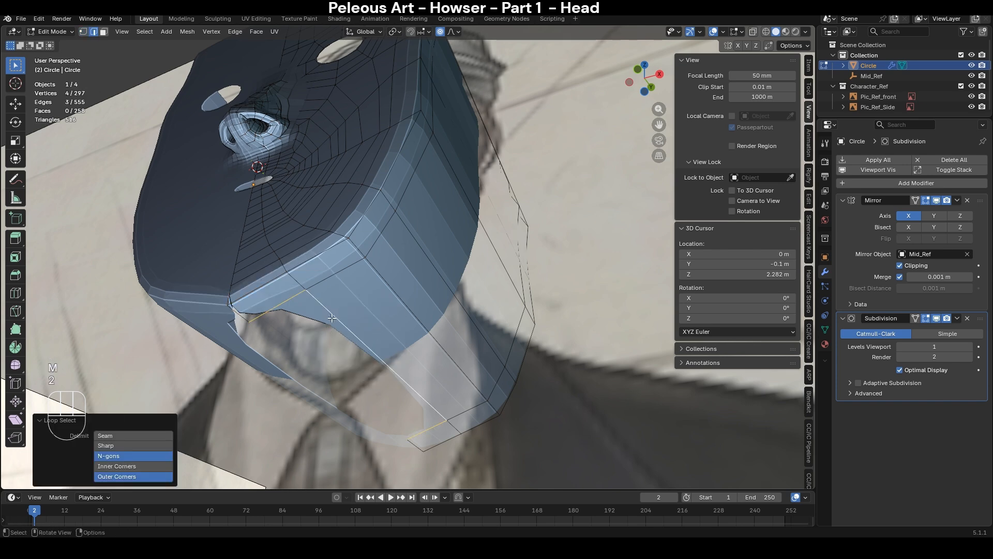
{"action": "key", "text": "e"}
{"action": "key", "text": "z"}
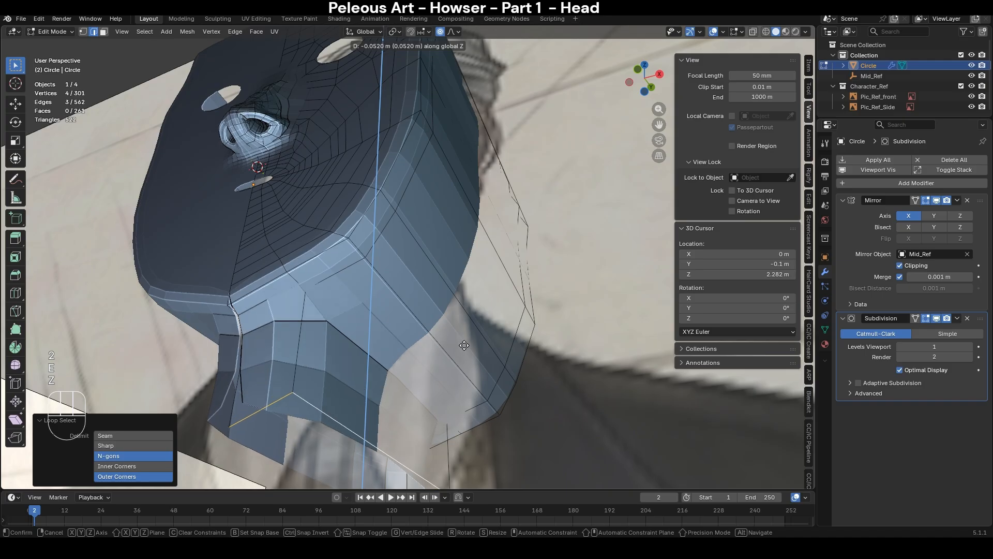
{"action": "left_click", "coordinate": [453, 399]}
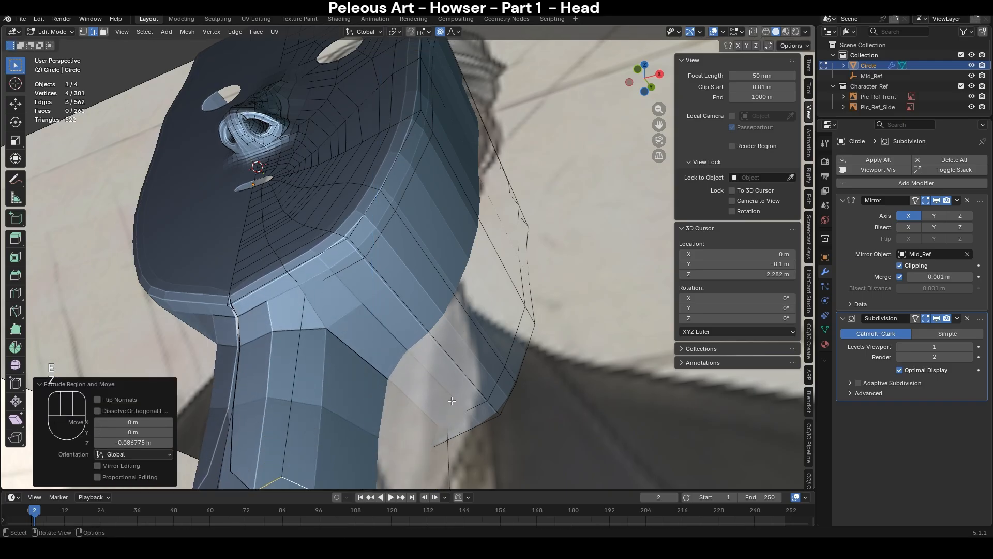
{"action": "key", "text": "ctrl+z"}
- Move the merged chin vertex along X to the centre line and check the mesh in Object Mode
{"action": "key", "text": "1"}
{"action": "left_click", "coordinate": [226, 304]}
{"action": "middle_click_drag", "start_coordinate": [226, 304], "coordinate": [437, 320]}
{"action": "key", "text": "g"}
{"action": "key", "text": "x"}
{"action": "left_click", "coordinate": [481, 387]}
{"action": "key", "text": "Tab"}
{"action": "key", "text": "Tab"}
{"action": "key", "text": "Tab"}
{"action": "key", "text": "Tab"}
- Try again to extrude the underside opening's border straight down about 0.081 m as a neck
{"action": "key", "text": "2"}
{"action": "left_click", "coordinate": [432, 323], "text": "alt"}
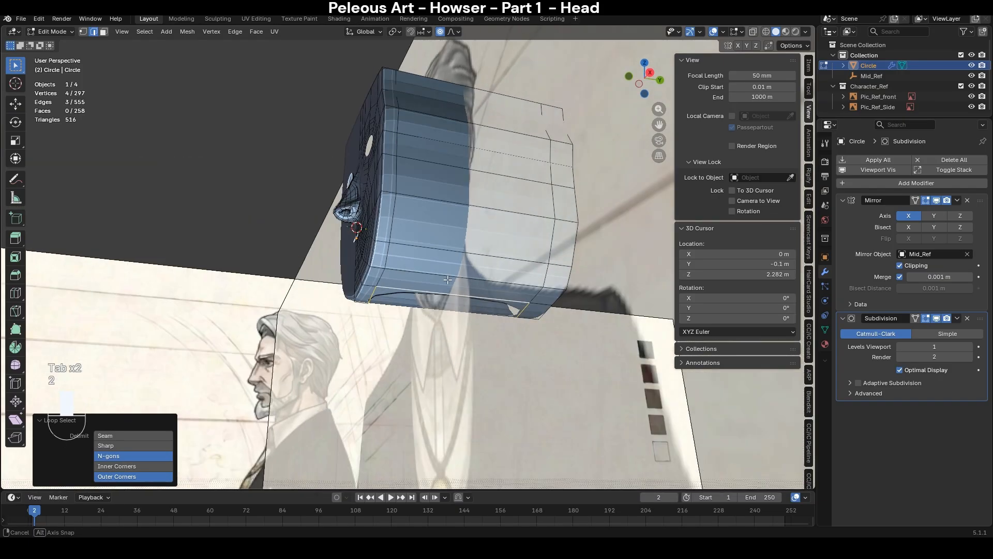
{"action": "key", "text": "e"}
{"action": "key", "text": "z"}
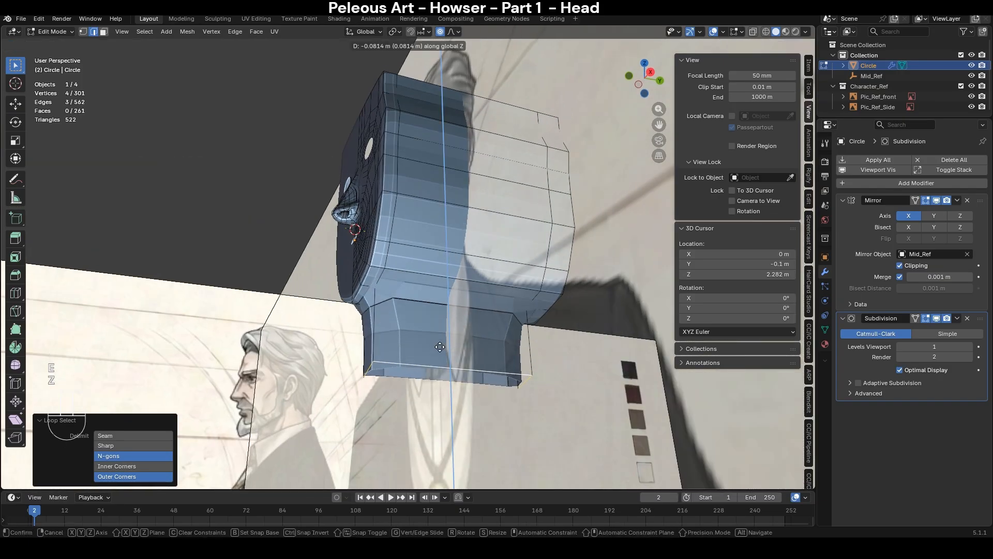
{"action": "left_click", "coordinate": [440, 346]}
{"action": "key", "text": "ctrl+z"}
- Extrude the forehead's top border back about 0.0101 m along Y
{"action": "middle_click_drag", "start_coordinate": [541, 318], "coordinate": [493, 388]}
{"action": "middle_click_drag", "start_coordinate": [462, 258], "coordinate": [371, 343]}
{"action": "middle_click_drag", "start_coordinate": [324, 238], "coordinate": [458, 191]}
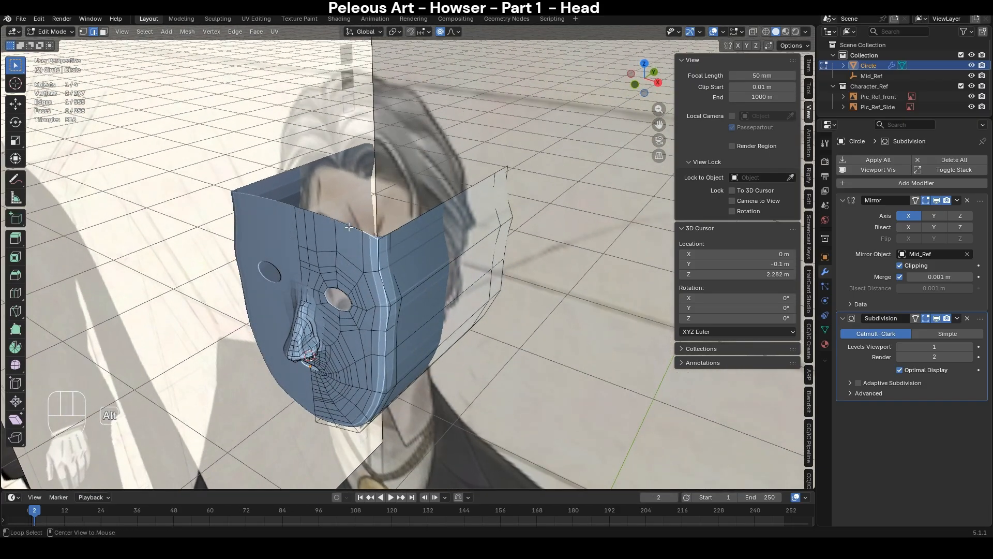
{"action": "left_click", "coordinate": [459, 192], "text": "alt"}
{"action": "key", "text": "c"}
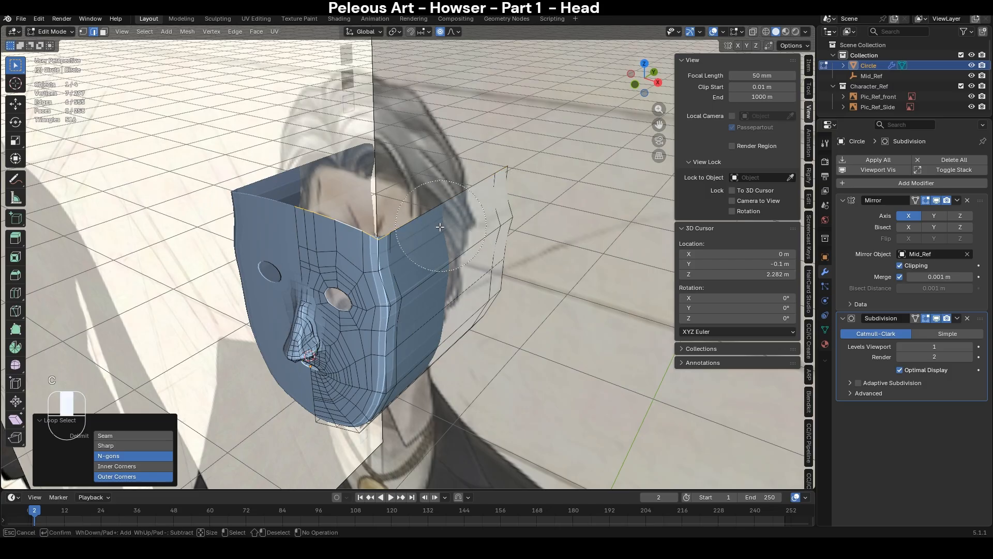
{"action": "right_click", "coordinate": [440, 226]}
{"action": "key", "text": "e"}
{"action": "key", "text": "y"}
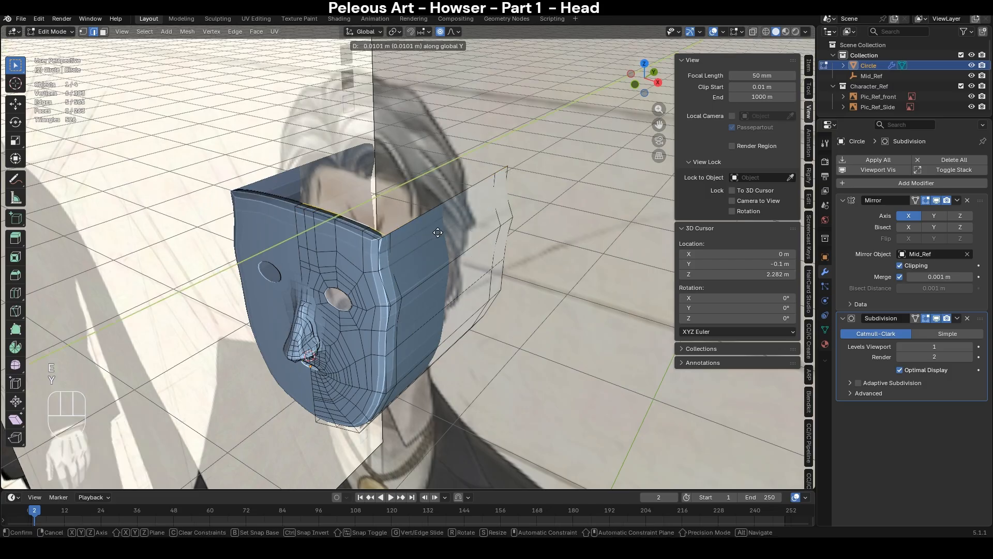
{"action": "left_click", "coordinate": [438, 233]}
- Merge the outer end vertex of the extruded forehead strip with the neighbouring side vertex at their centre
{"action": "mouse_move", "coordinate": [438, 232]}
{"action": "middle_mouse_down"}
{"action": "mouse_move", "coordinate": [400, 235]}
{"action": "mouse_move", "coordinate": [414, 267]}
{"action": "mouse_move", "coordinate": [460, 269]}
{"action": "mouse_move", "coordinate": [449, 243]}
{"action": "mouse_move", "coordinate": [492, 253]}
{"action": "mouse_move", "coordinate": [443, 248]}
{"action": "middle_mouse_up"}
{"action": "key", "text": "1"}
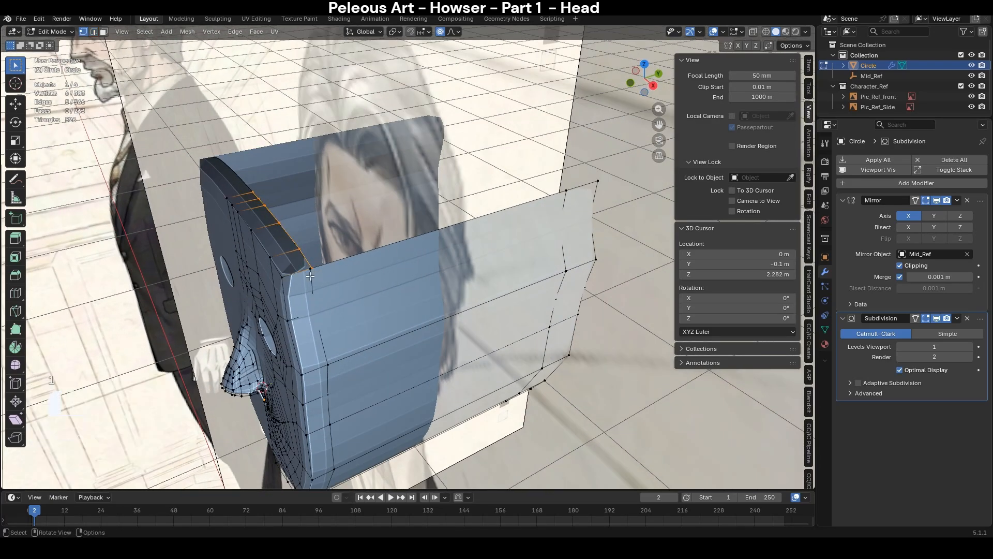
{"action": "key", "text": "m"}
{"action": "left_click", "coordinate": [473, 243]}
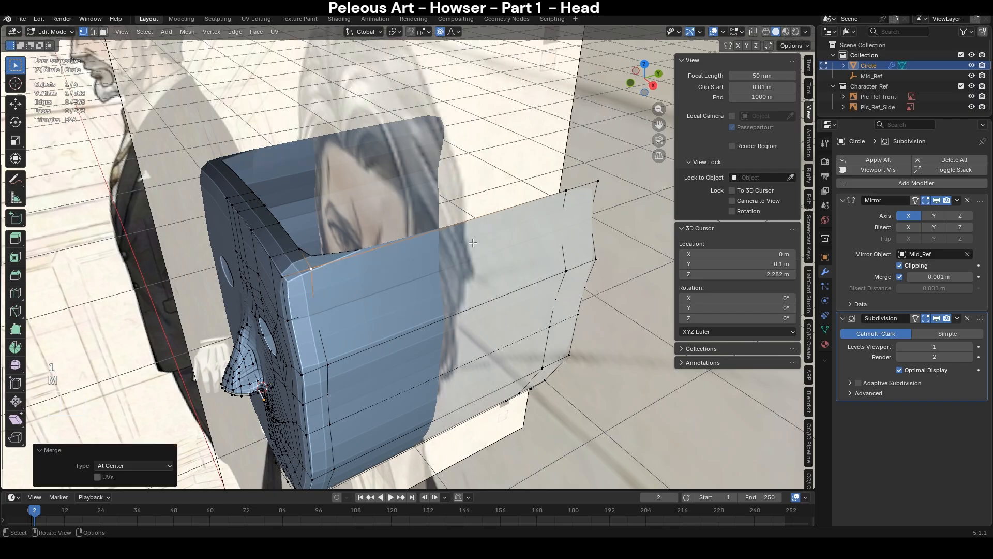
- Extrude the forehead strip's rear border edges back 0.1888 m along Y to form the skull top
{"action": "key", "text": "2"}
{"action": "mouse_move", "coordinate": [473, 244]}
{"action": "middle_mouse_down"}
{"action": "mouse_move", "coordinate": [530, 282]}
{"action": "mouse_move", "coordinate": [355, 196]}
{"action": "mouse_move", "coordinate": [503, 270]}
{"action": "middle_mouse_up"}
{"action": "left_click", "coordinate": [345, 182], "text": "alt"}
{"action": "key", "text": "c"}
{"action": "right_click", "coordinate": [381, 266]}
{"action": "key", "text": "e"}
{"action": "key", "text": "y"}
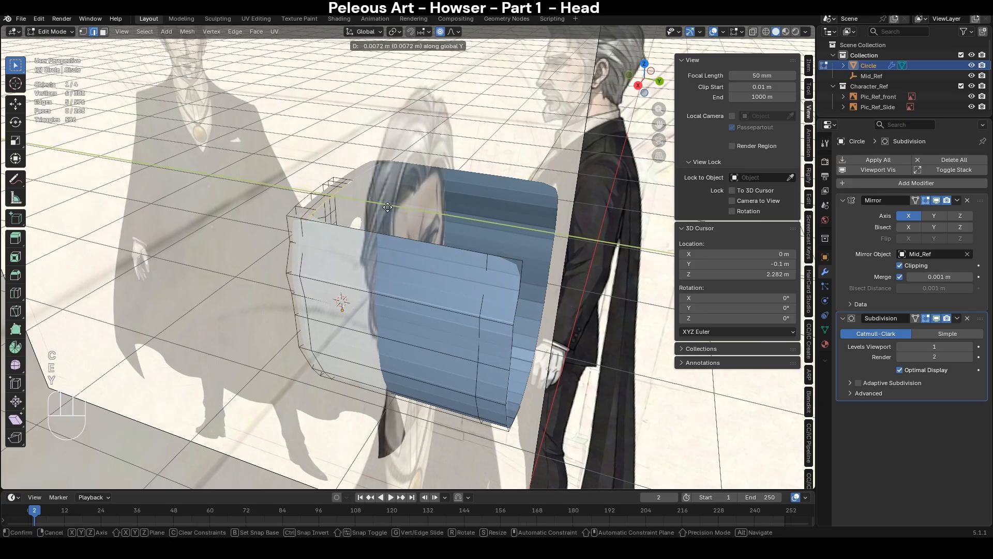
{"action": "left_click", "coordinate": [536, 274]}
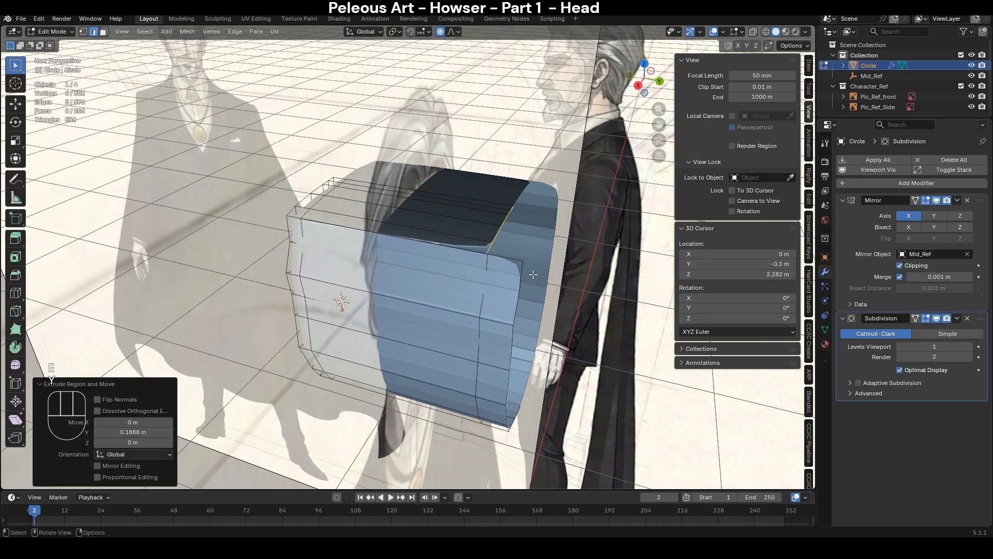
- Merge the rear outer vertex of the extruded skull top with the neighbouring side vertex
{"action": "middle_click_drag", "start_coordinate": [536, 275], "coordinate": [509, 295]}
{"action": "key", "text": "1"}
{"action": "left_click", "coordinate": [450, 299]}
{"action": "left_click", "coordinate": [455, 300], "text": "shift"}
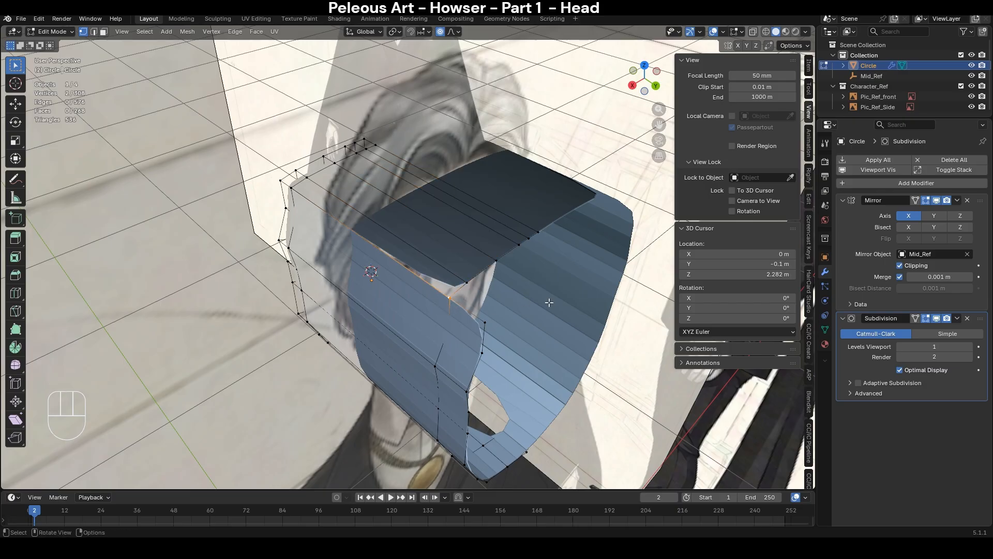
{"action": "key", "text": "m"}
{"action": "left_click", "coordinate": [548, 302]}
- Select the head's open rear border edge loop and deselect its lowest edges near the underside opening
{"action": "key", "text": "2"}
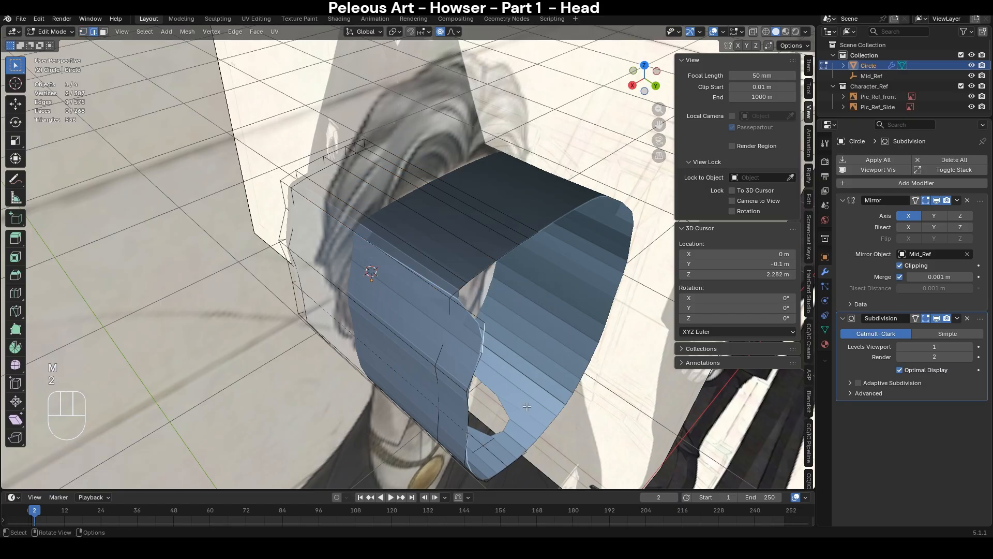
{"action": "middle_click_drag", "start_coordinate": [527, 406], "coordinate": [523, 328], "text": "shift"}
{"action": "left_click", "coordinate": [471, 294], "text": "alt"}
{"action": "middle_click_drag", "start_coordinate": [472, 295], "coordinate": [489, 256]}
{"action": "key", "text": "c"}
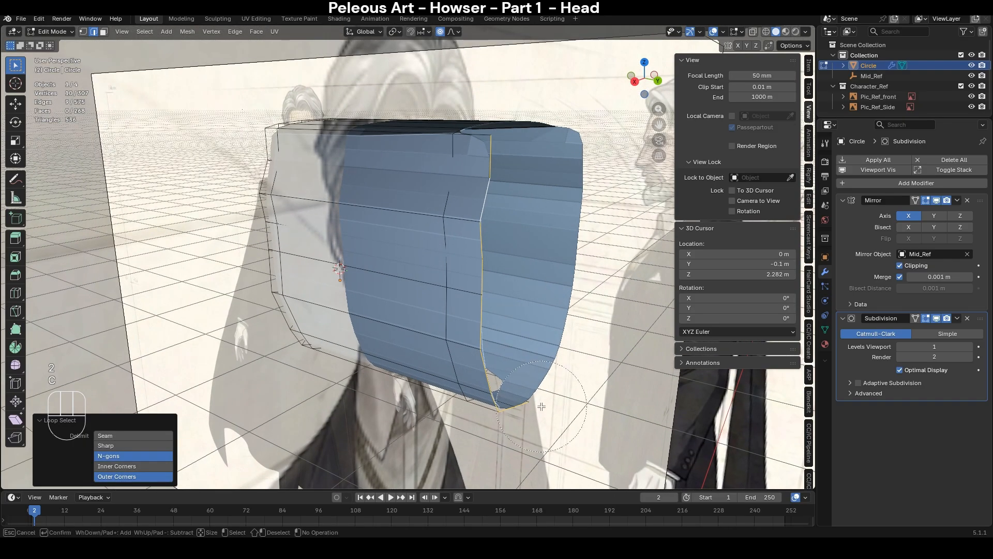
{"action": "middle_click_drag", "start_coordinate": [554, 419], "coordinate": [565, 402]}
{"action": "key", "text": "c"}
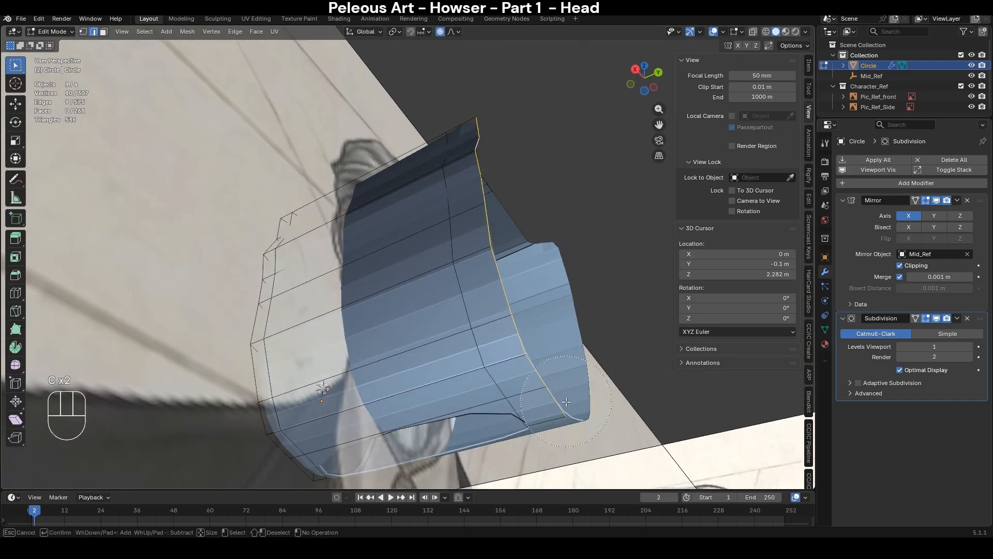
{"action": "right_click", "coordinate": [567, 401]}
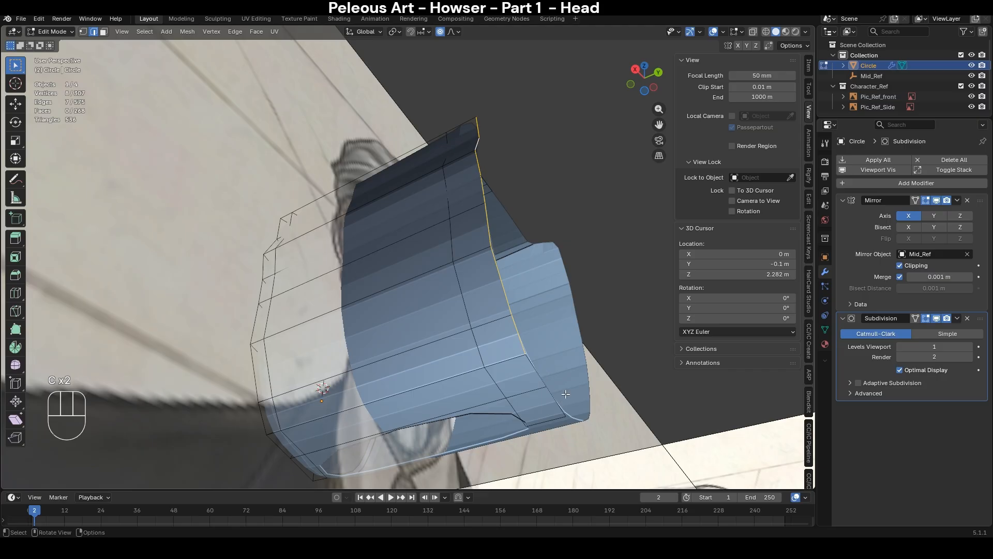
{"action": "middle_click_drag", "start_coordinate": [565, 394], "coordinate": [531, 178]}
{"action": "key", "text": "e"}
{"action": "key", "text": "y"}
{"action": "right_click", "coordinate": [550, 234]}
{"action": "key", "text": "ctrl+z"}
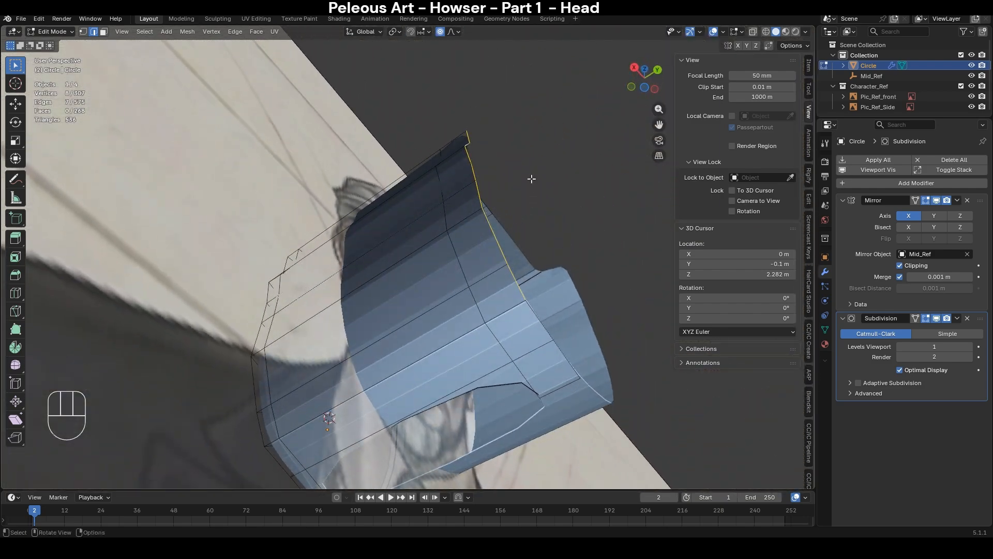
- Extrude the selected rear border edges inward along X to start the back of the head
{"action": "key", "text": "e"}
{"action": "key", "text": "x"}
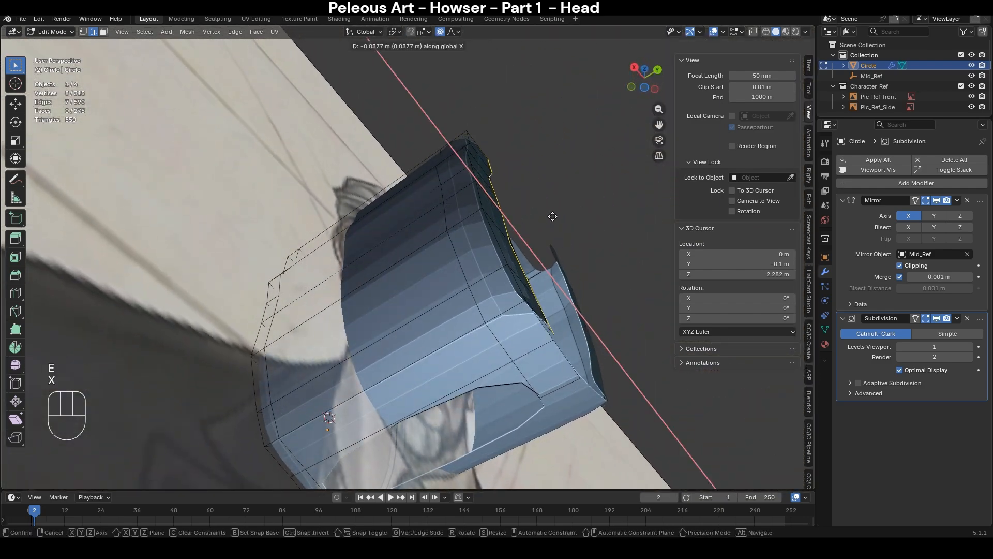
- Extrude the vertical back edge about -0.04 m along X and move it a further -0.086 m to the midline
{"action": "left_click", "coordinate": [553, 217]}
{"action": "middle_click_drag", "start_coordinate": [553, 217], "coordinate": [476, 254]}
{"action": "key", "text": "g"}
{"action": "key", "text": "x"}
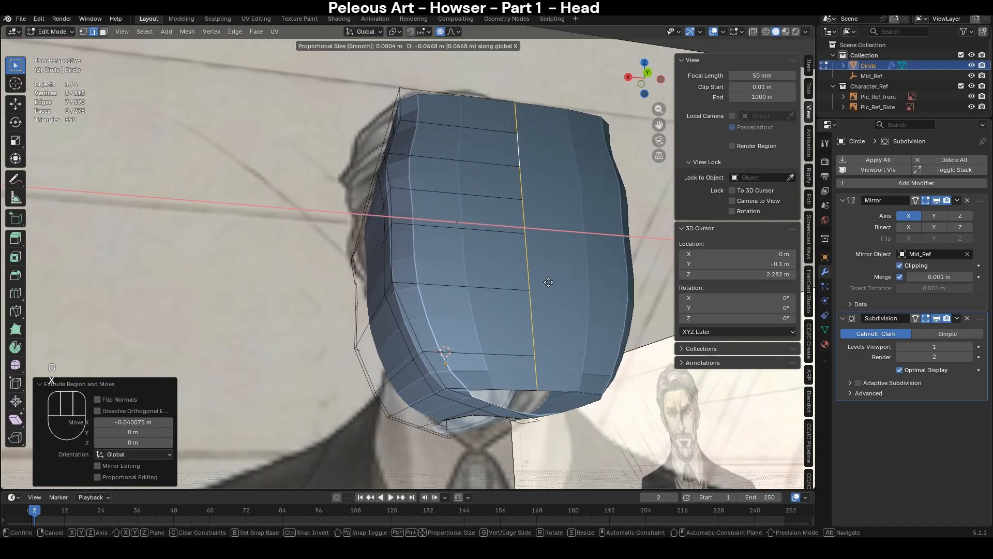
{"action": "left_click", "coordinate": [572, 286]}
{"action": "middle_click_drag", "start_coordinate": [572, 286], "coordinate": [517, 266]}
{"action": "key", "text": "ctrl+r"}
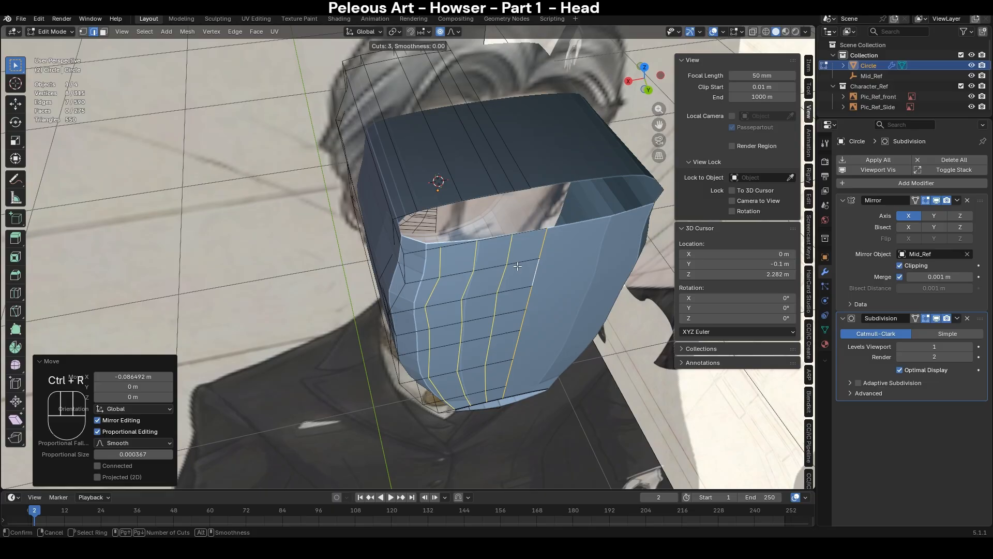
{"action": "left_click", "coordinate": [517, 266]}
{"action": "right_click", "coordinate": [518, 265]}
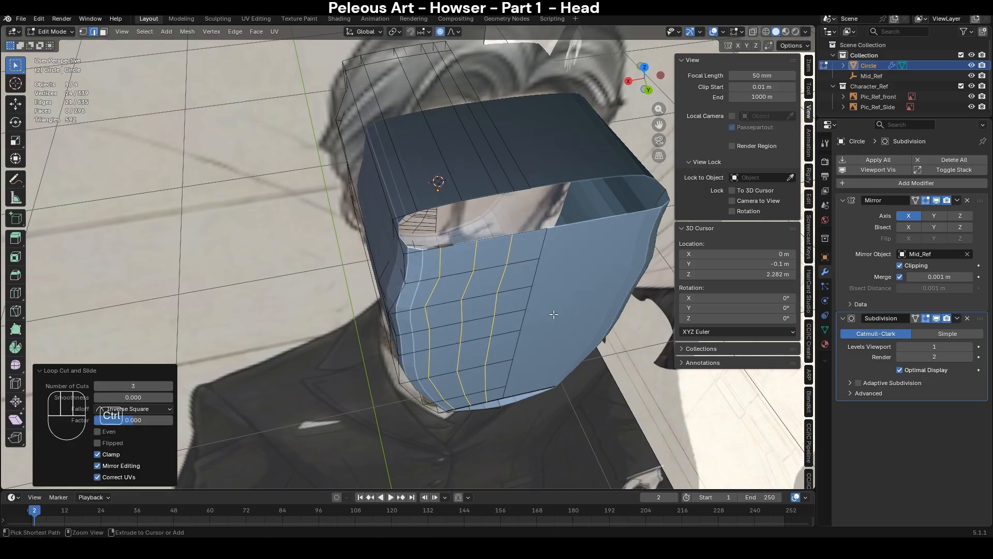
{"action": "key", "text": "ctrl+z"}
- Add one vertical edge loop to the new back panel and slide it close to the midline
{"action": "key", "text": "ctrl+r"}
{"action": "left_click", "coordinate": [527, 247]}
{"action": "right_click", "coordinate": [527, 247]}
{"action": "key", "text": "g"}
{"action": "key", "text": "g"}
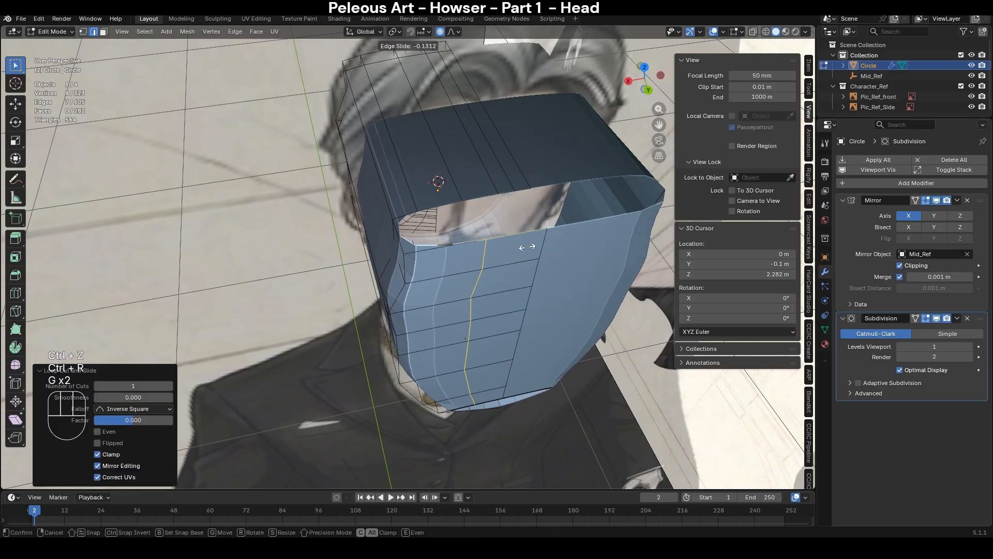
- Fill a face between the top and back panels in the narrow column beside the midline
{"action": "key", "text": "2"}
{"action": "left_click", "coordinate": [538, 229]}
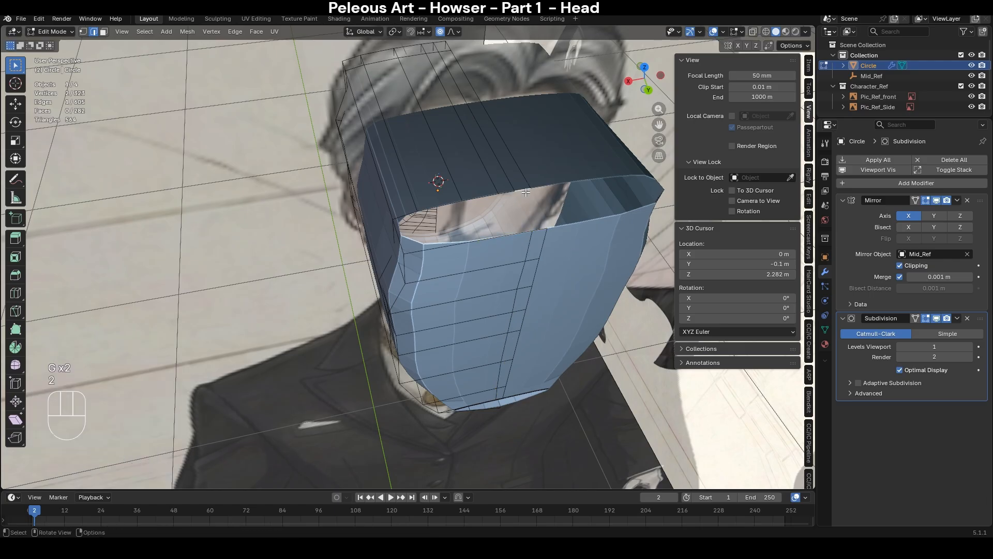
{"action": "left_click", "coordinate": [522, 189], "text": "shift"}
{"action": "key", "text": "f"}
- Cut one edge loop across the underside strip behind the neck opening and slide it toward the midline
{"action": "middle_click_drag", "start_coordinate": [507, 410], "coordinate": [534, 290]}
{"action": "key", "text": "ctrl+r"}
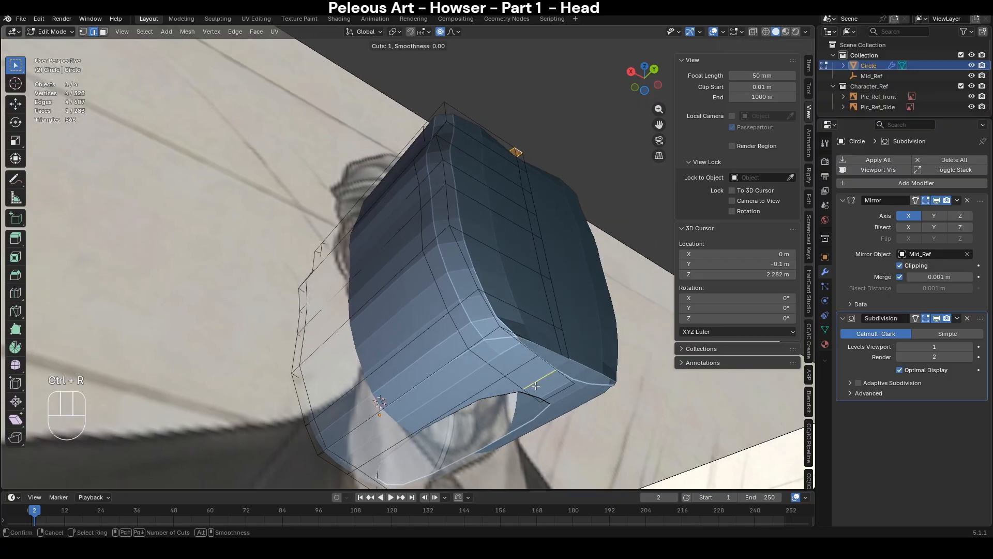
{"action": "right_click", "coordinate": [535, 386]}
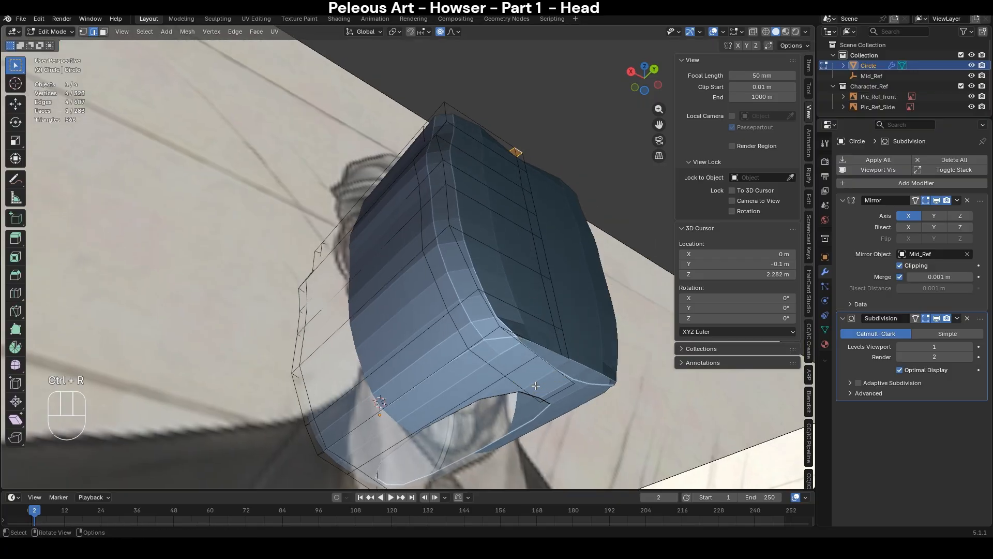
{"action": "middle_click_drag", "start_coordinate": [547, 230], "coordinate": [533, 248]}
{"action": "key", "text": "ctrl+r"}
{"action": "left_click", "coordinate": [544, 338]}
{"action": "right_click", "coordinate": [544, 338]}
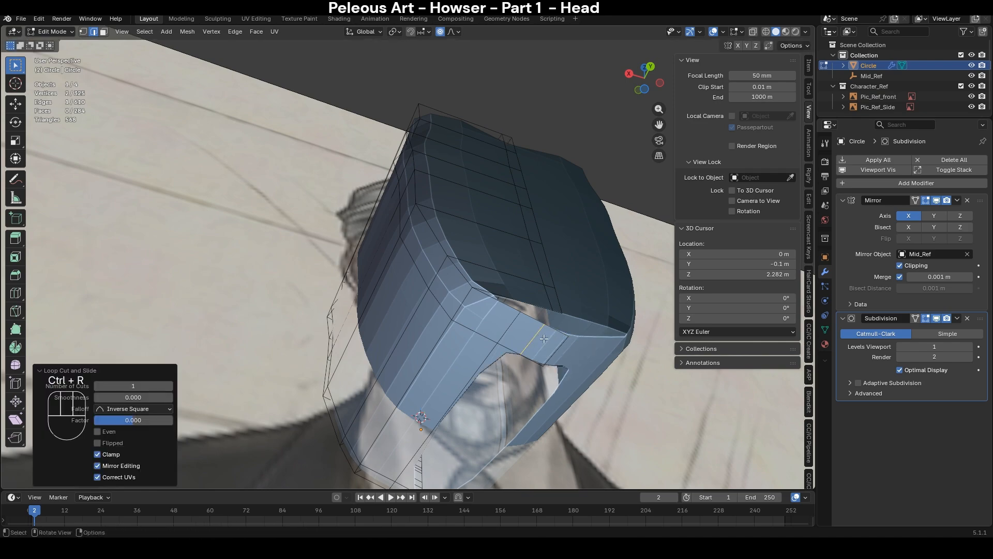
{"action": "key", "text": "g"}
{"action": "key", "text": "g"}
- Fill the gap between the back panel and the underside strip beside the midline with a face
{"action": "left_click", "coordinate": [544, 249]}
{"action": "left_click", "coordinate": [556, 311], "text": "shift"}
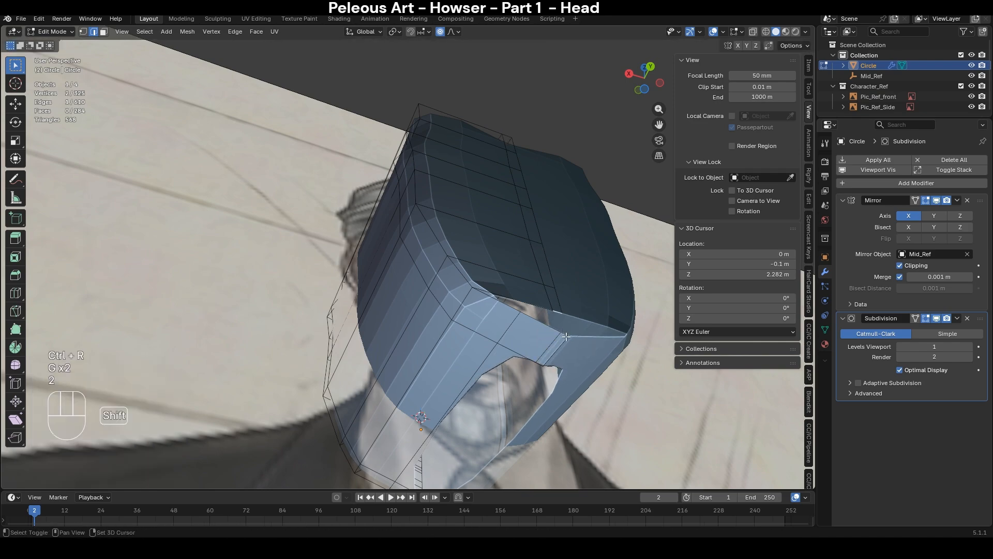
{"action": "key", "text": "f"}
- Add two vertical edge loops to the wide column of the back panel and slide them toward the midline by a factor of -0.529
{"action": "middle_click_drag", "start_coordinate": [530, 193], "coordinate": [518, 296]}
{"action": "key", "text": "ctrl+r"}
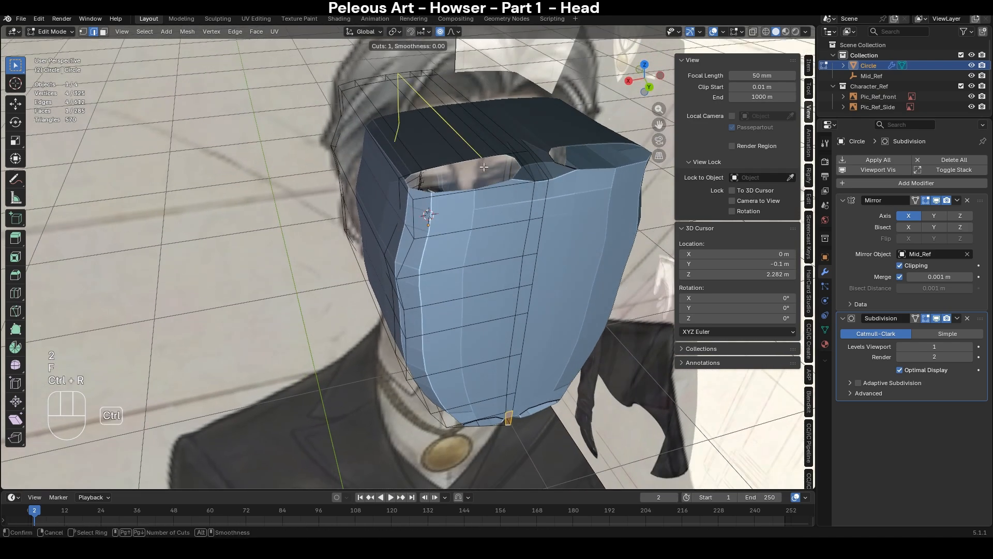
{"action": "scroll", "coordinate": [497, 210], "scroll_direction": "up", "scroll_amount": 1}
{"action": "left_click", "coordinate": [498, 209]}
{"action": "right_click", "coordinate": [497, 209]}
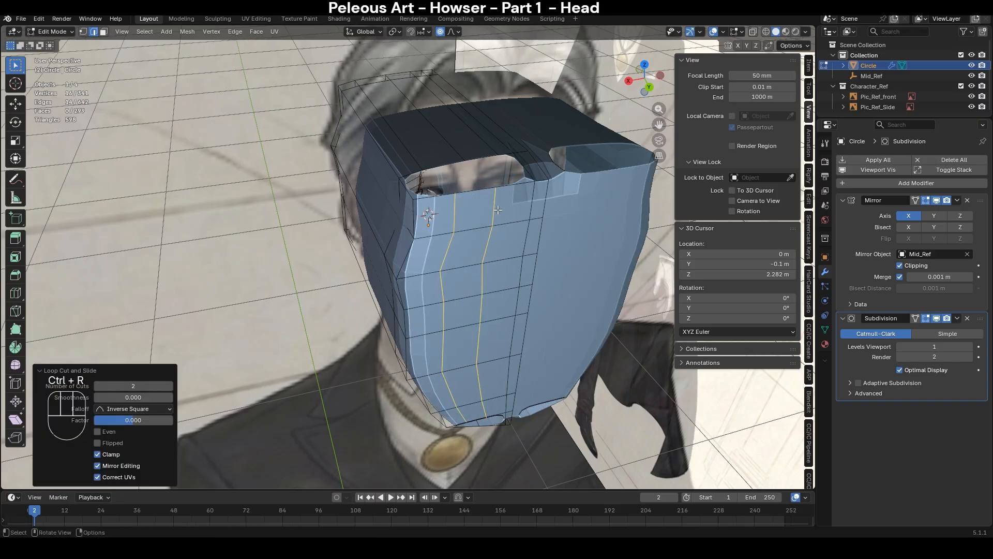
{"action": "middle_click_drag", "start_coordinate": [497, 209], "coordinate": [507, 235]}
{"action": "key", "text": "g"}
{"action": "key", "text": "g"}
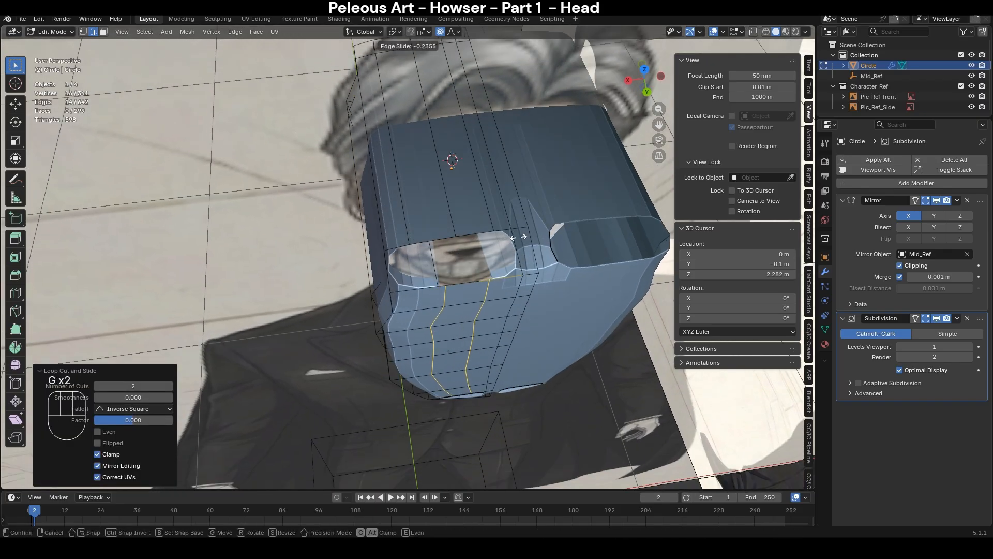
{"action": "left_click", "coordinate": [531, 239]}
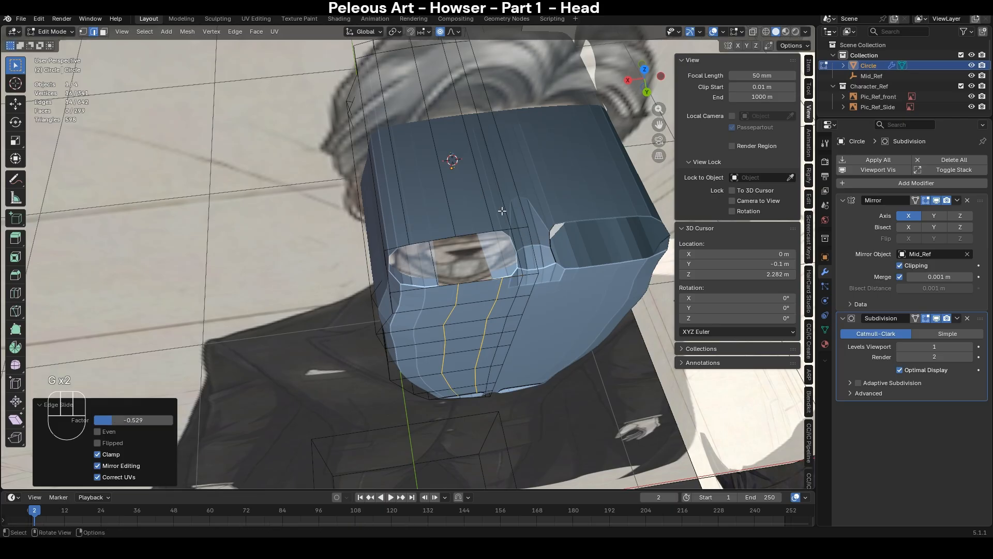
- Add two edge loops across the wide part of the underside strip behind the neck opening
{"action": "middle_click_drag", "start_coordinate": [477, 267], "coordinate": [517, 242]}
{"action": "key", "text": "ctrl+r"}
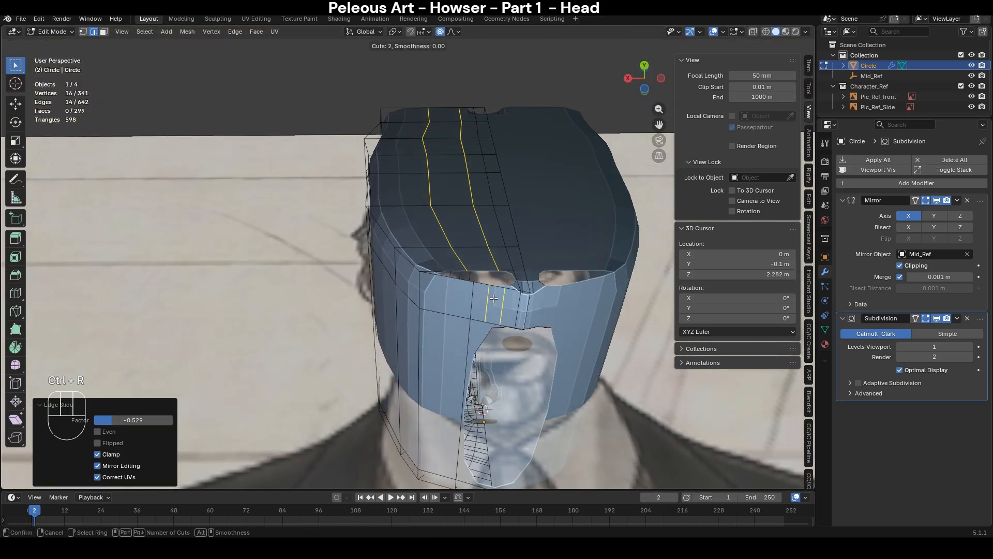
{"action": "left_click", "coordinate": [494, 298]}
{"action": "right_click", "coordinate": [494, 298]}
- Fill the remaining gap between the back panel and the underside strip, working outward from the midline
{"action": "scroll", "coordinate": [515, 273], "scroll_direction": "up", "scroll_amount": 1}
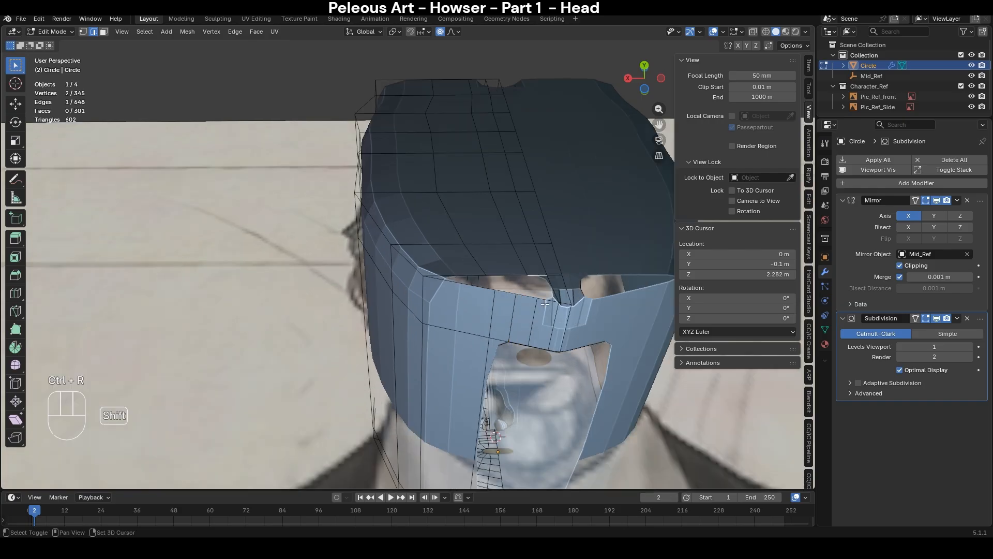
{"action": "key", "text": "f"}
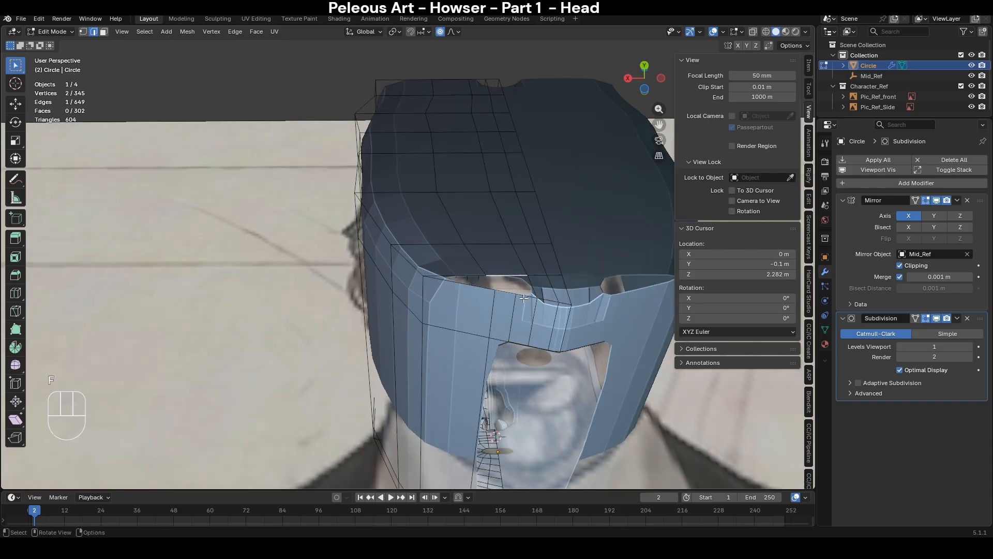
{"action": "key", "text": "f"}
- Slide the outer cut of the underside strip and its adjoining edge outward from the midline by a factor of 0.499
{"action": "key", "text": "2"}
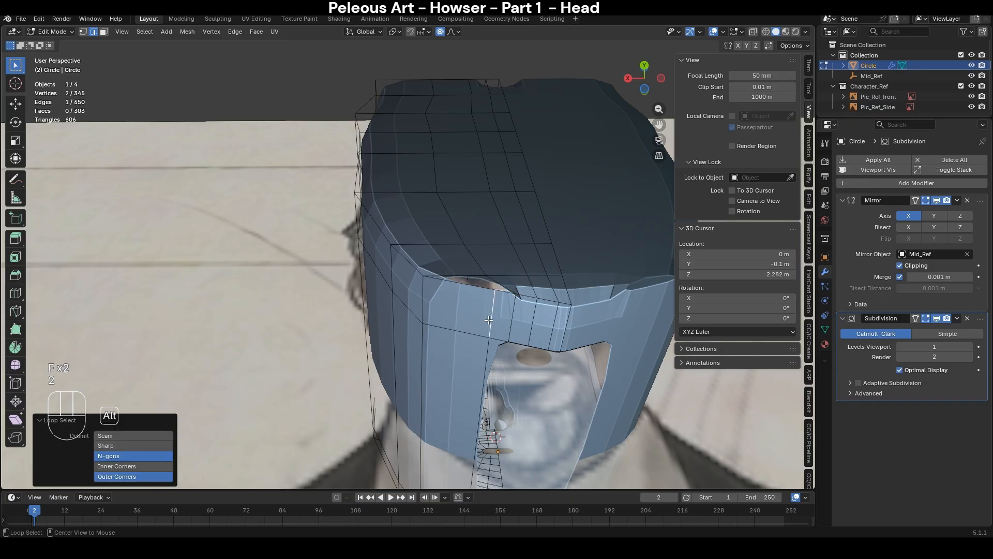
{"action": "middle_click_drag", "start_coordinate": [500, 383], "coordinate": [504, 369]}
{"action": "left_click", "coordinate": [454, 345], "text": "shift"}
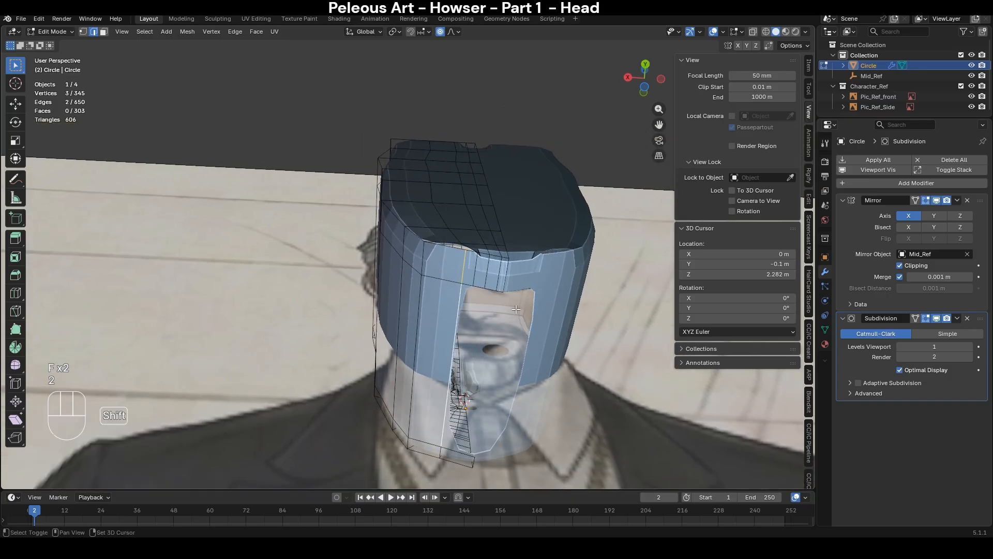
{"action": "key", "text": "g"}
{"action": "key", "text": "g"}
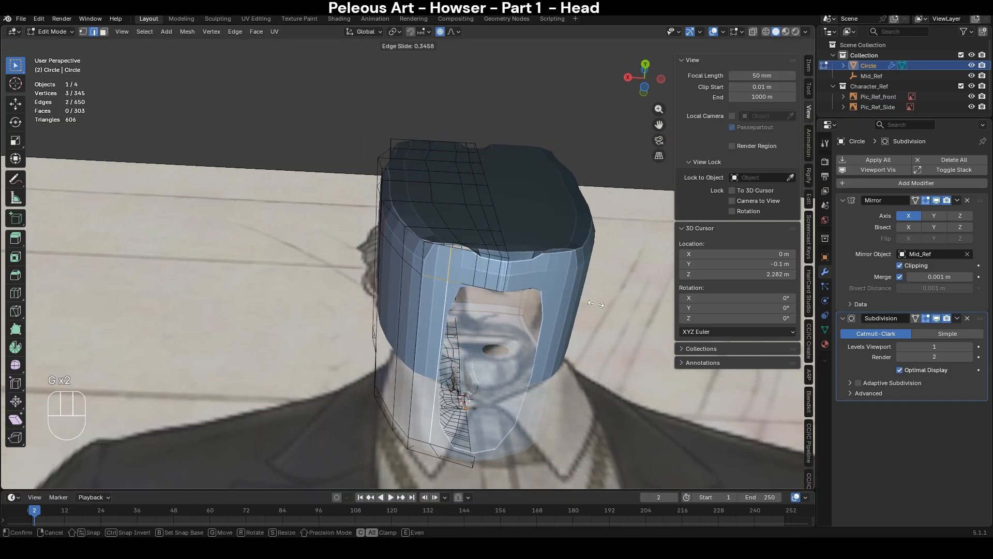
{"action": "left_click", "coordinate": [592, 301]}
- Fill two more faces between the top and back panels, working outward from the midline
{"action": "middle_click_drag", "start_coordinate": [592, 302], "coordinate": [506, 431]}
{"action": "scroll", "coordinate": [495, 259], "scroll_direction": "up", "scroll_amount": 1}
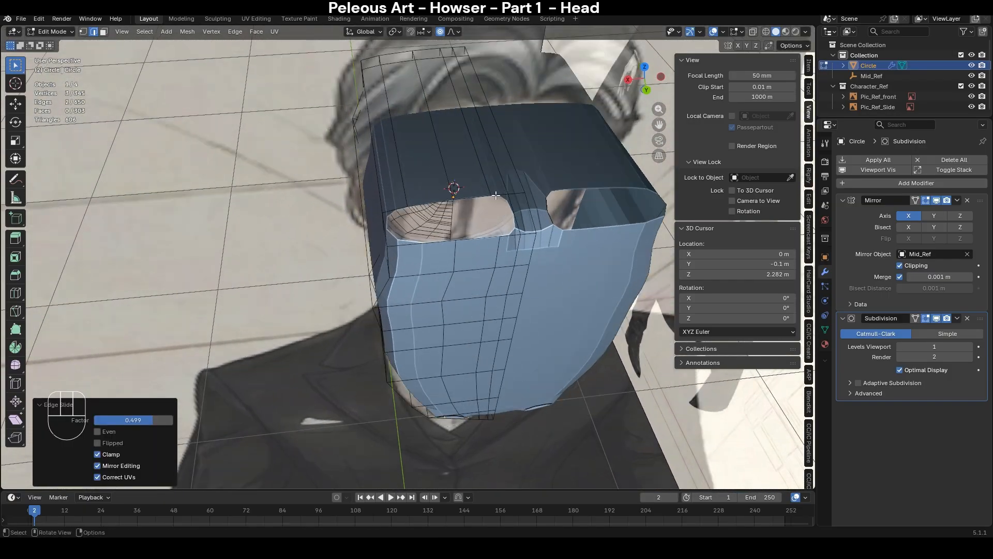
{"action": "left_click", "coordinate": [498, 194]}
{"action": "left_click", "coordinate": [510, 238], "text": "shift"}
{"action": "key", "text": "f"}
{"action": "key", "text": "ctrl+r"}
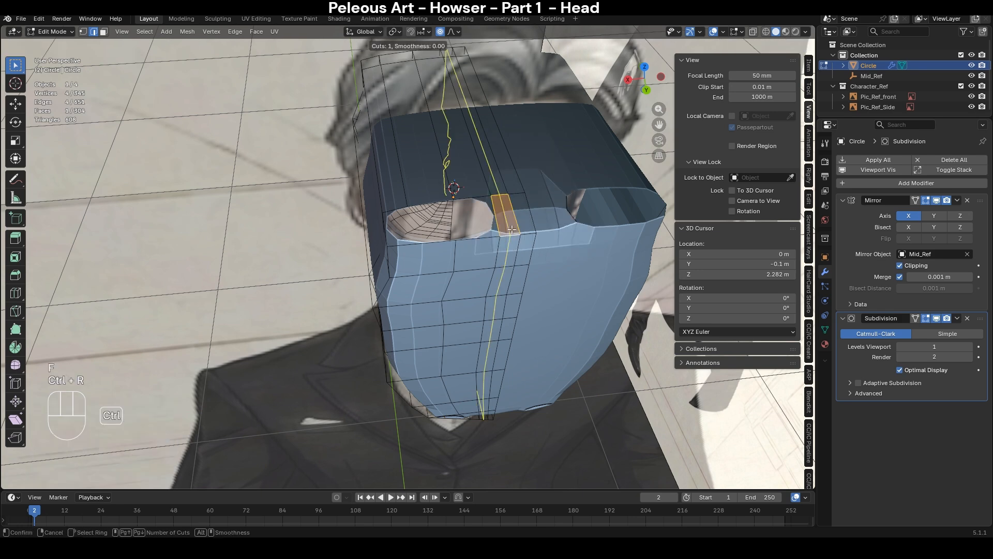
{"action": "key", "text": "ctrl+r"}
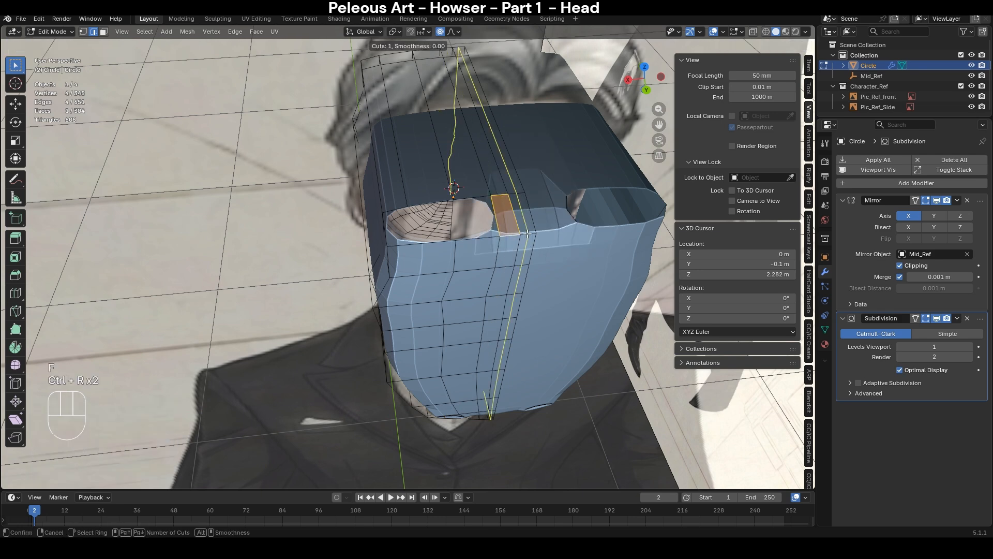
{"action": "key", "text": "2"}
{"action": "left_click", "coordinate": [470, 220]}
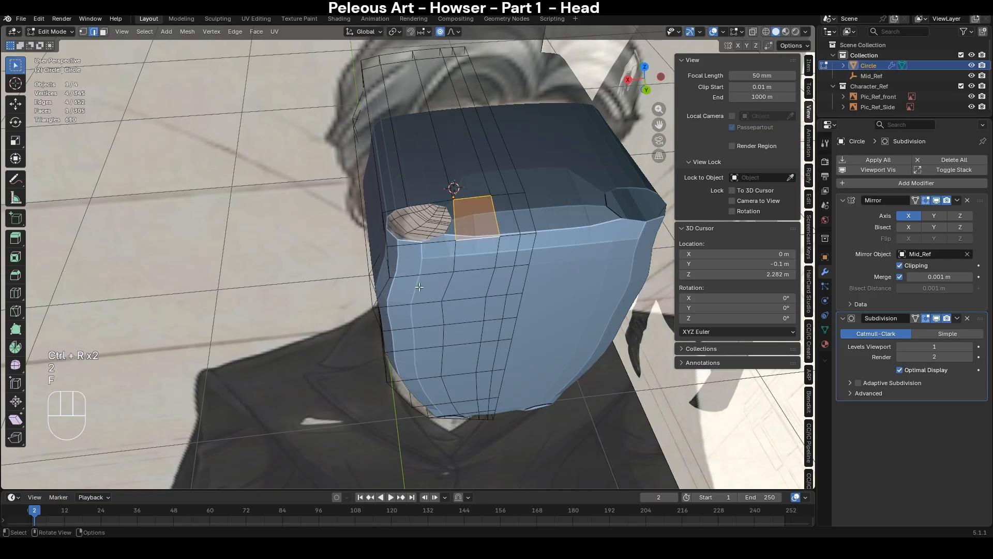
{"action": "middle_click_drag", "start_coordinate": [474, 236], "coordinate": [472, 324]}
{"action": "key", "text": "f"}
- Add one centred vertical edge loop to the outer column of the back panel
{"action": "middle_click_drag", "start_coordinate": [429, 230], "coordinate": [472, 278]}
{"action": "key", "text": "ctrl+r"}
{"action": "left_click", "coordinate": [476, 324]}
{"action": "right_click", "coordinate": [475, 323]}
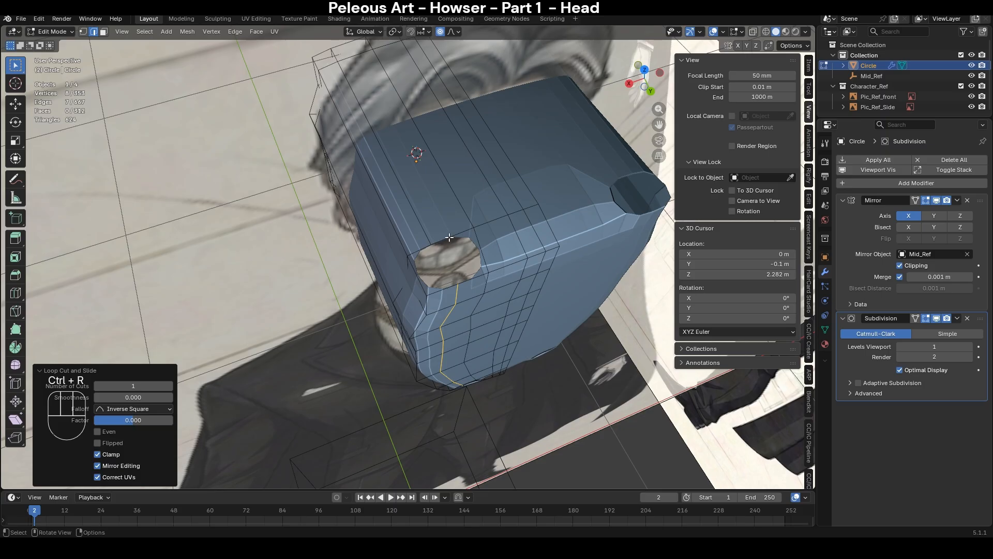
- Fill the last opening at the upper rear corner between the top and back panels
{"action": "left_click", "coordinate": [473, 279]}
{"action": "key", "text": "f"}
- Examine the edge flow across the closed back and corner of the head using loop cut previews
{"action": "middle_click_drag", "start_coordinate": [458, 330], "coordinate": [468, 230]}
{"action": "key", "text": "ctrl+r"}
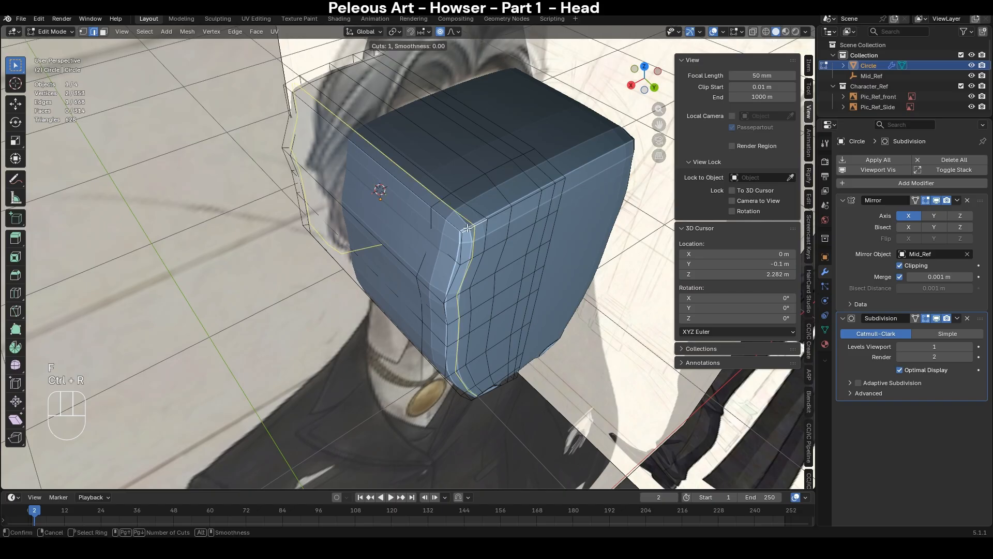
{"action": "key", "text": "ctrl+r"}
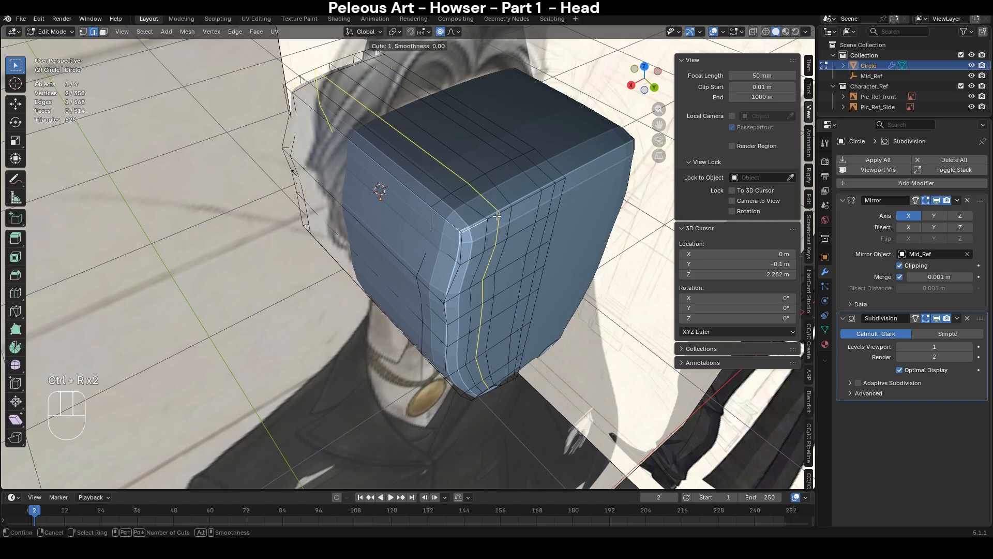
{"action": "key", "text": "ctrl+r"}
{"action": "right_click", "coordinate": [526, 198]}
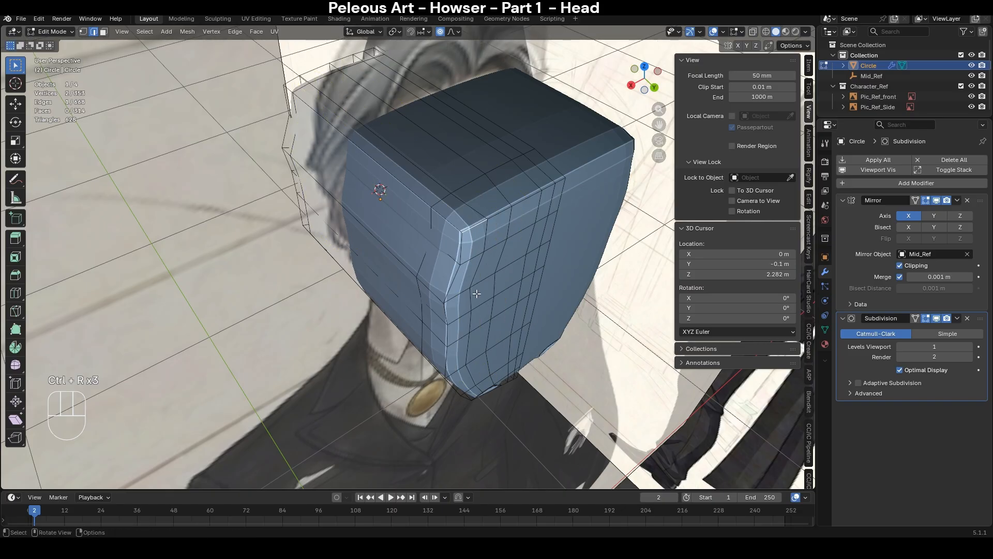
{"action": "middle_click_drag", "start_coordinate": [526, 198], "coordinate": [420, 357]}
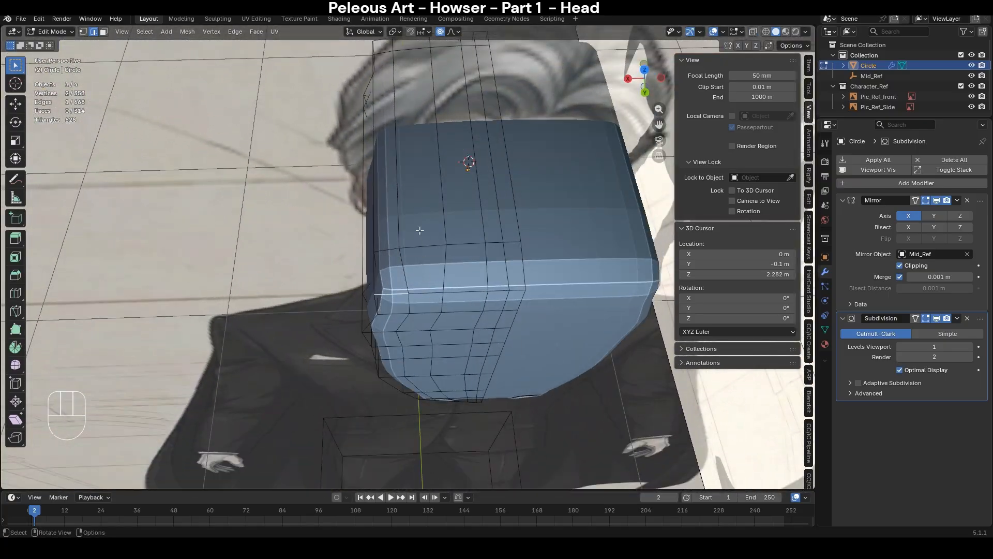
{"action": "middle_click_drag", "start_coordinate": [464, 303], "coordinate": [473, 165]}
{"action": "key", "text": "ctrl+r"}
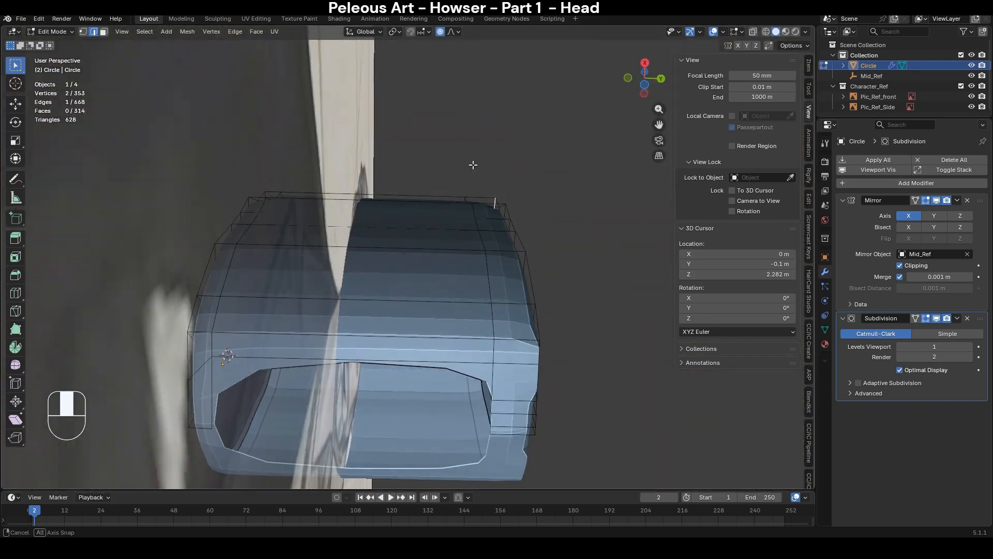
{"action": "left_click", "coordinate": [408, 371], "text": "alt"}
{"action": "middle_click_drag", "start_coordinate": [408, 371], "coordinate": [496, 313]}
{"action": "key", "text": "e"}
{"action": "key", "text": "z"}
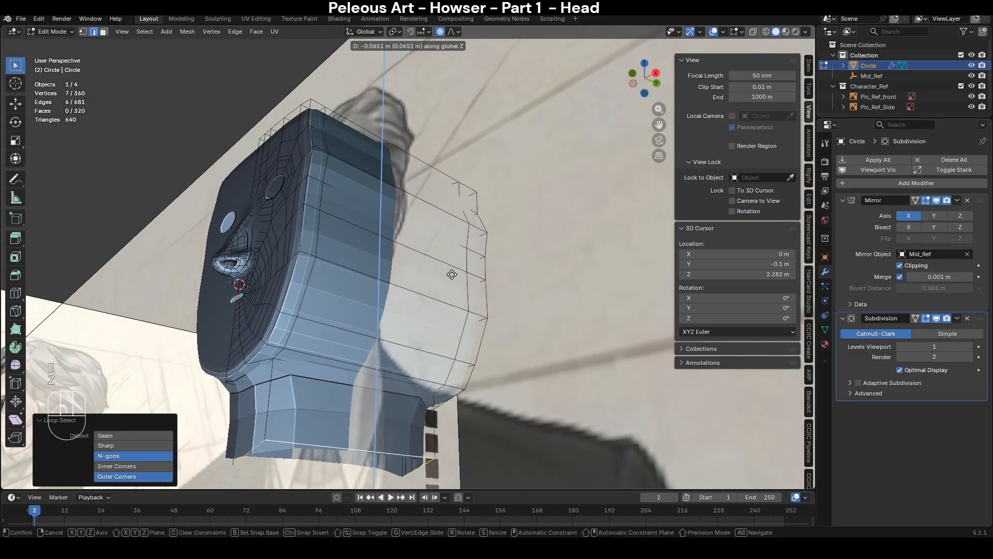
{"action": "right_click", "coordinate": [451, 276]}
{"action": "key", "text": "ctrl+z"}
- Cut one vertical edge loop around the side of the head, midway between front and back
{"action": "middle_click_drag", "start_coordinate": [451, 276], "coordinate": [394, 277]}
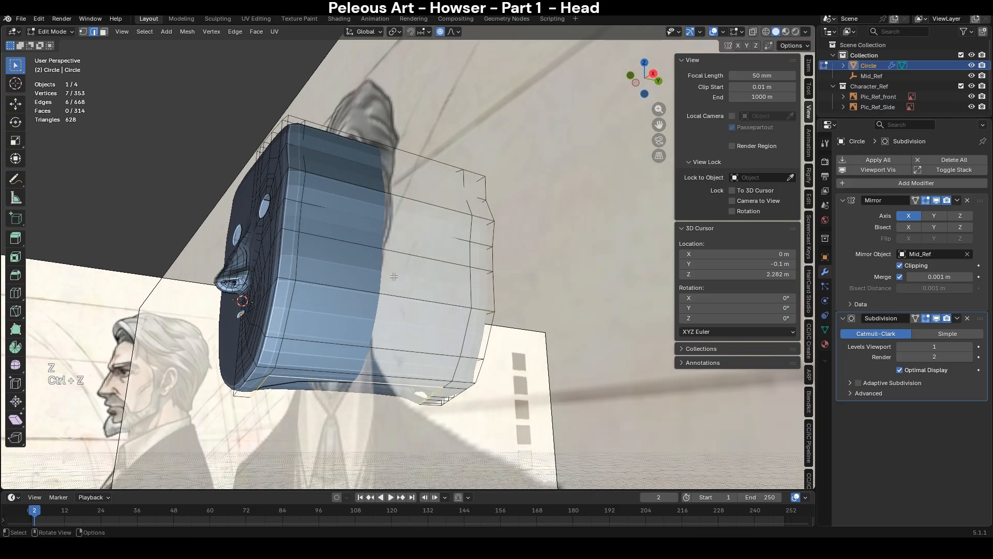
{"action": "key", "text": "KP_3"}
{"action": "key", "text": "alt+z"}
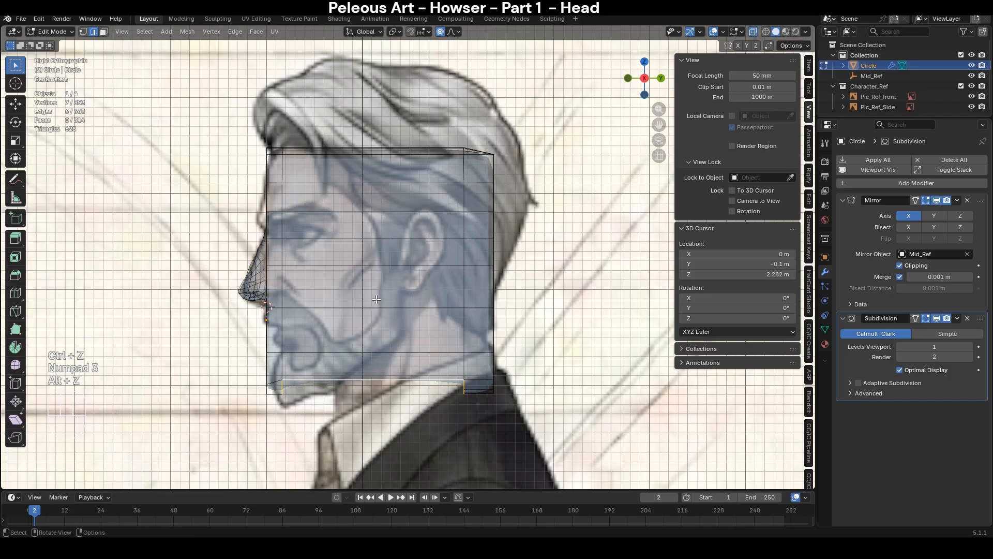
{"action": "key", "text": "ctrl+r"}
{"action": "left_click", "coordinate": [340, 266]}
{"action": "right_click", "coordinate": [339, 265]}
{"action": "key", "text": "alt+z"}
{"action": "middle_click_drag", "start_coordinate": [340, 265], "coordinate": [344, 323]}
{"action": "key", "text": "ctrl+r"}
{"action": "left_click", "coordinate": [373, 208]}
{"action": "right_click", "coordinate": [373, 208]}
- In the see-through right side view, slide the new loop back by a factor of -0.291 to just in front of the ear
{"action": "key", "text": "KP_3"}
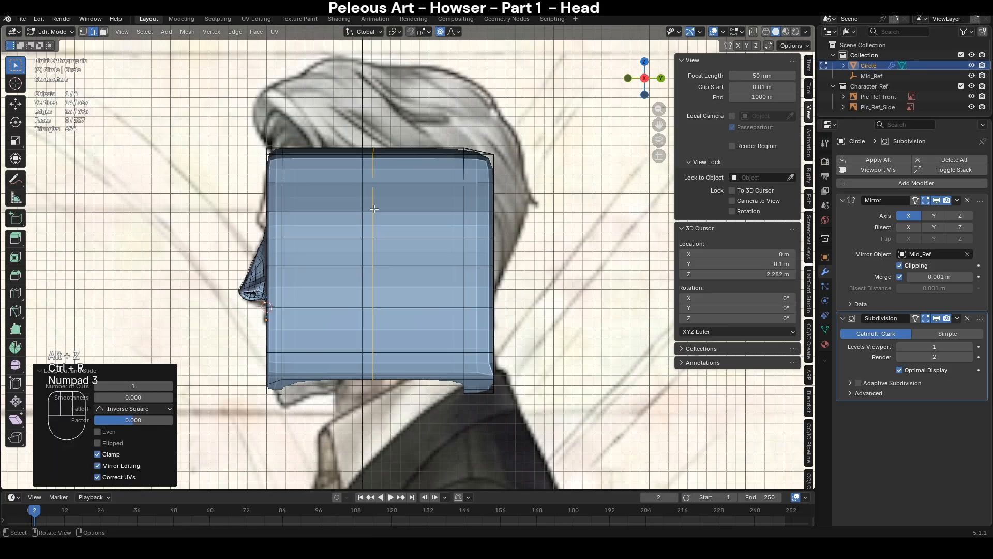
{"action": "key", "text": "alt+z"}
{"action": "key", "text": "g"}
{"action": "key", "text": "g"}
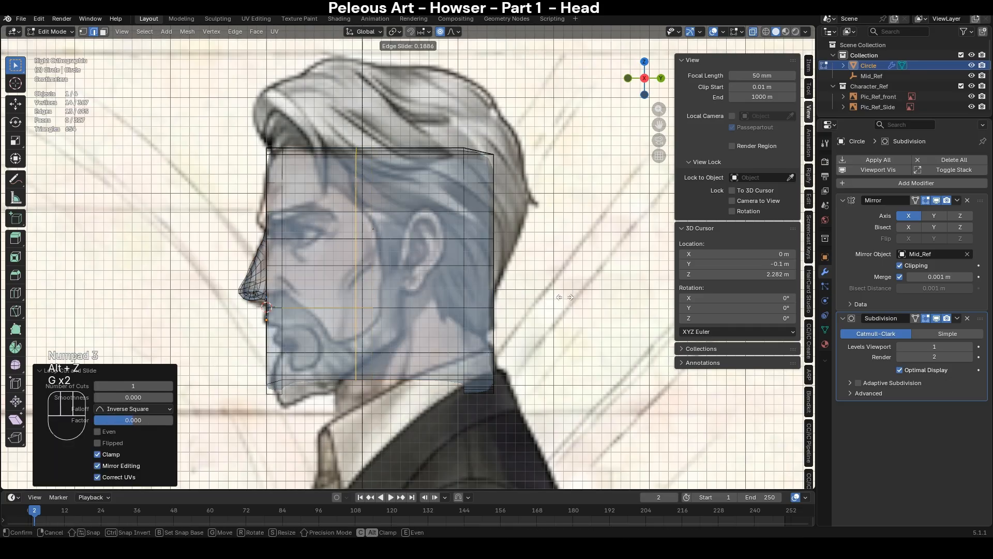
{"action": "left_click", "coordinate": [609, 300]}
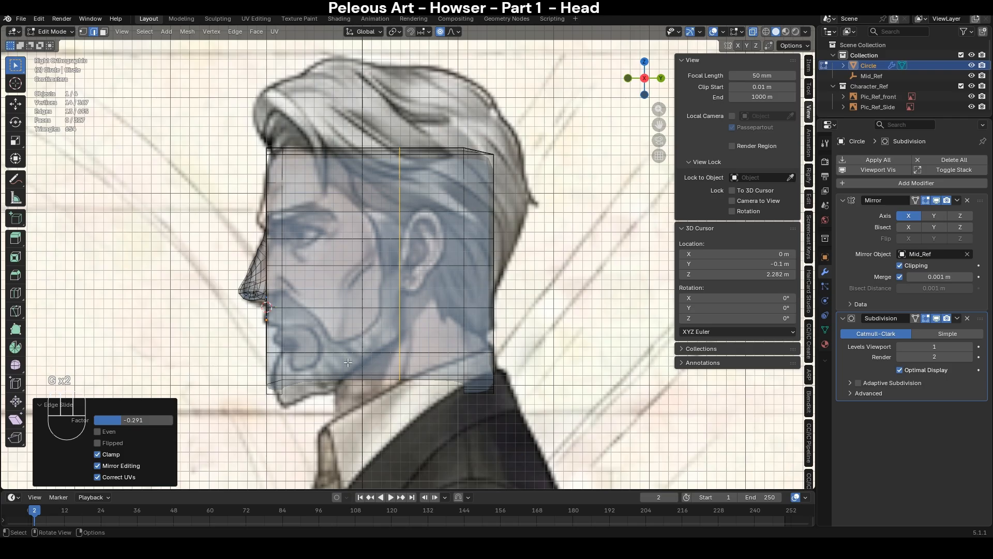
- Cut a vertical edge loop through the front half of the head's side, slide it forward by a factor of 0.195, and save the file
{"action": "key", "text": "ctrl+r"}
{"action": "left_click", "coordinate": [349, 281]}
{"action": "right_click", "coordinate": [349, 281]}
{"action": "key", "text": "g"}
{"action": "key", "text": "g"}
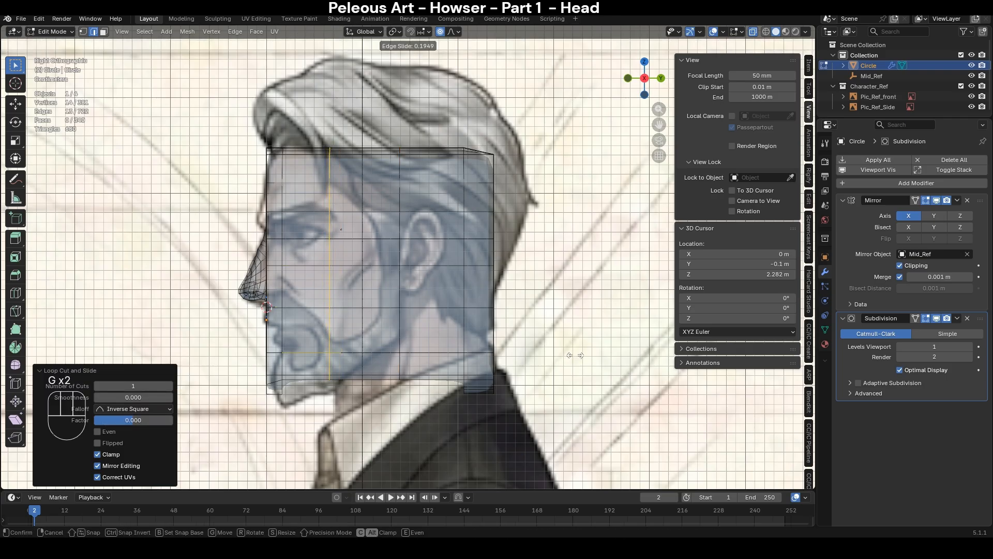
{"action": "left_click", "coordinate": [575, 356]}
{"action": "scroll", "coordinate": [494, 264], "scroll_direction": "down", "scroll_amount": 2}
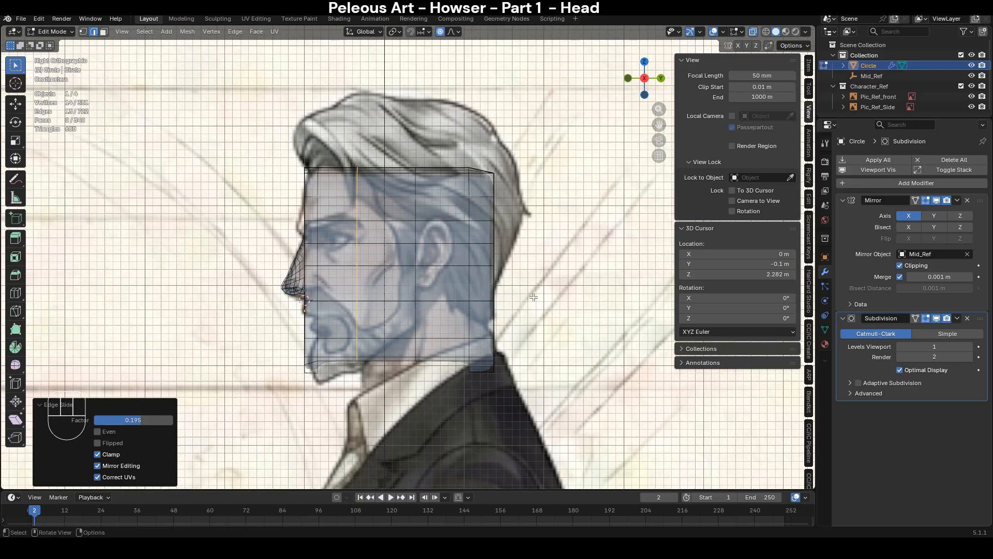
{"action": "key", "text": "ctrl+s"}
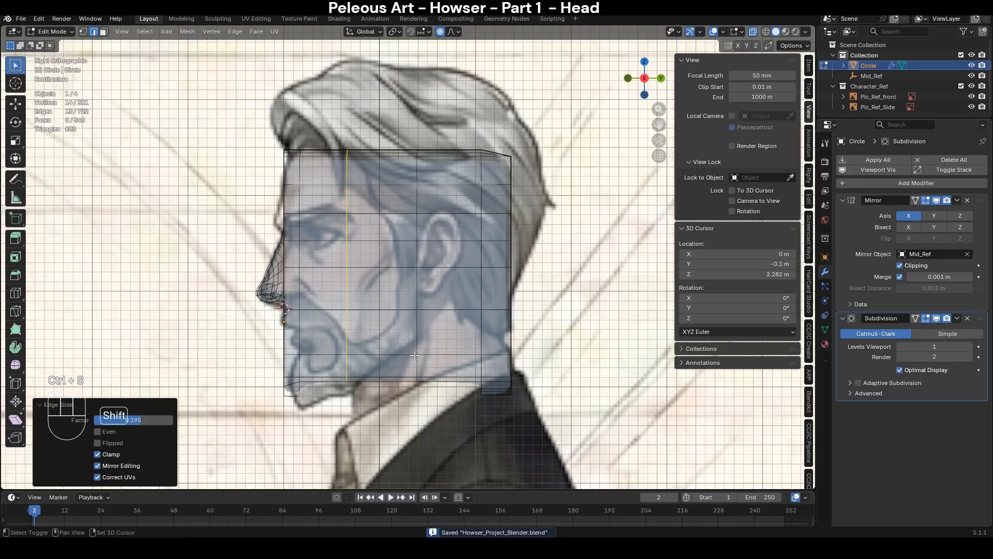
- Try to move the edge loop on the head's underside in the right side view, and undo the move
{"action": "middle_click_drag", "start_coordinate": [453, 303], "coordinate": [398, 326]}
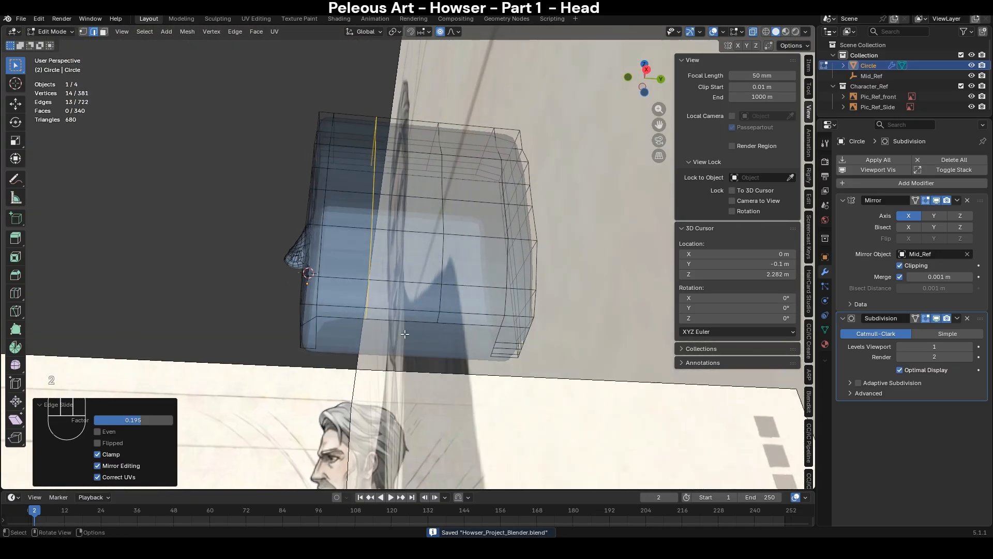
{"action": "left_click", "coordinate": [397, 325], "text": "alt"}
{"action": "key", "text": "KP_3"}
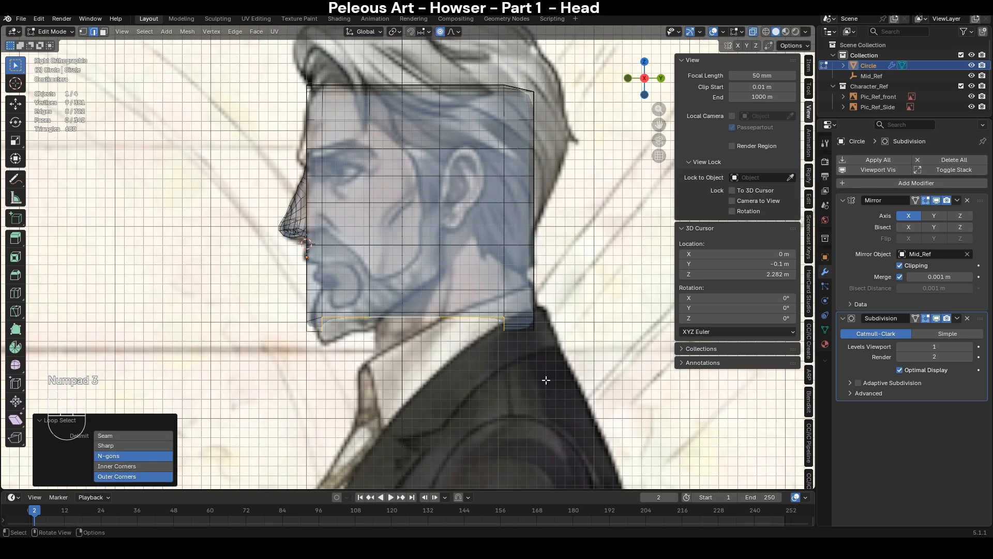
{"action": "key", "text": "g"}
{"action": "left_click", "coordinate": [563, 388]}
{"action": "key", "text": "ctrl+z"}
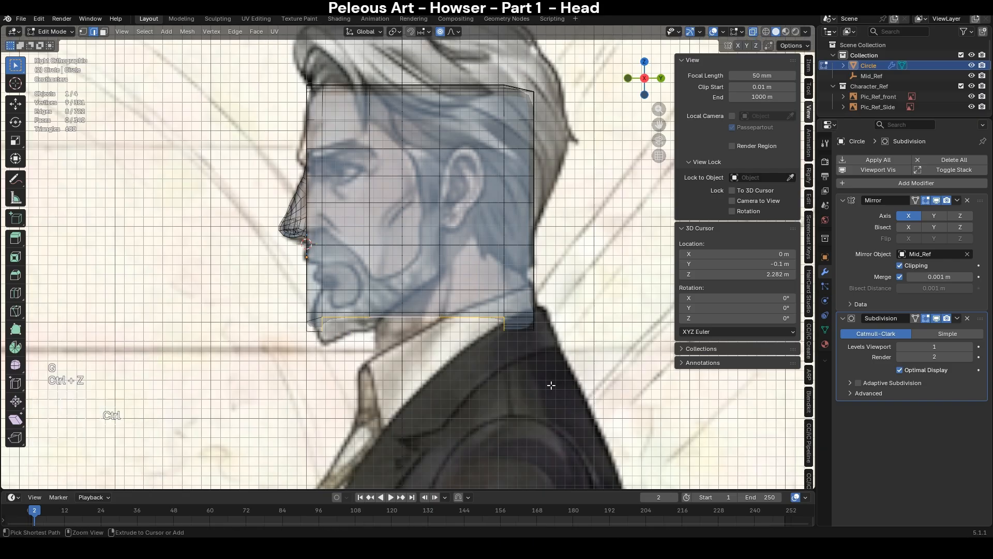
- Slide the frontmost vertical edge loop on the head's side back to the middle of the eye
{"action": "left_click", "coordinate": [328, 236], "text": "alt"}
{"action": "key", "text": "g"}
{"action": "key", "text": "g"}
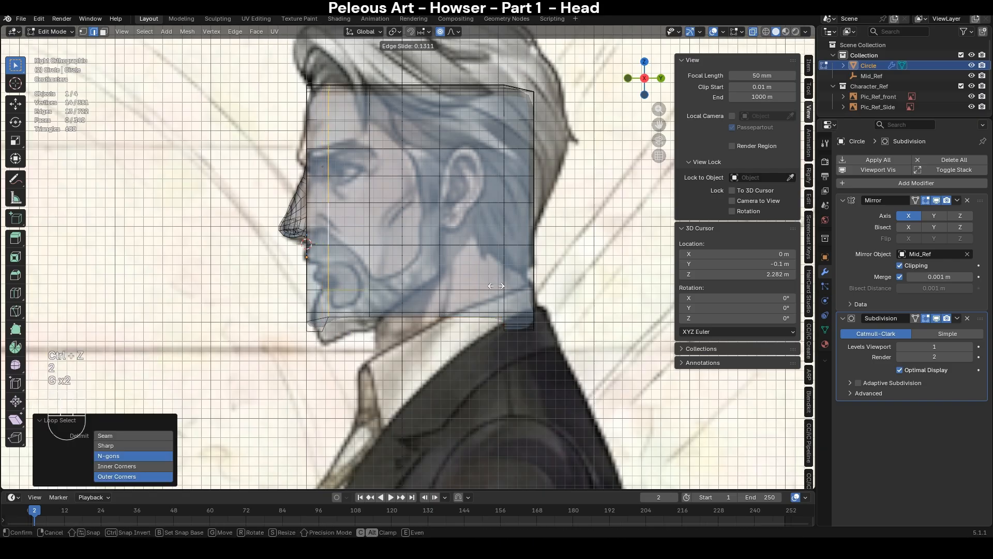
{"action": "left_click", "coordinate": [507, 287]}
- Move the vertex under the chin back 0.027 m along Y to line up with the frontmost vertical loop
{"action": "key", "text": "1"}
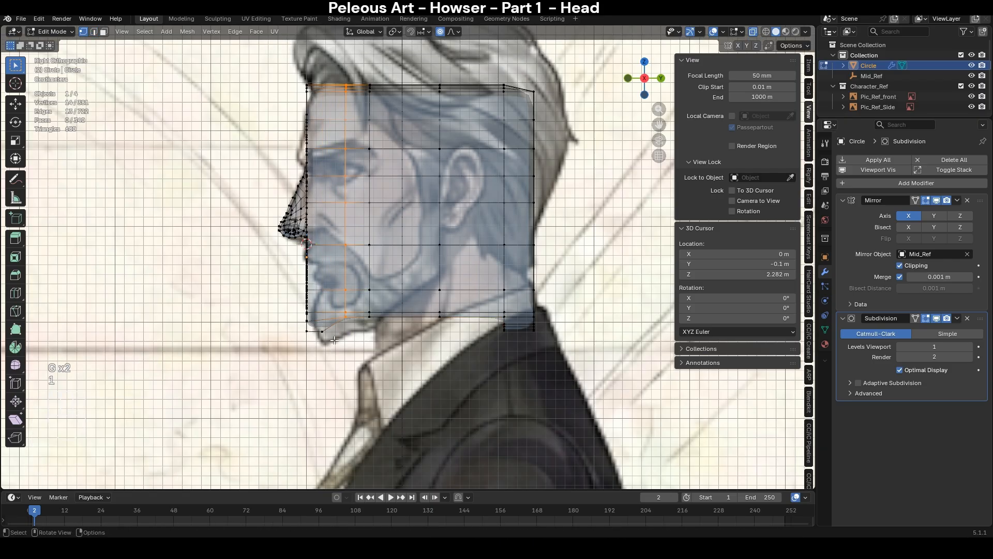
{"action": "left_click", "coordinate": [328, 335]}
{"action": "middle_click_drag", "start_coordinate": [417, 404], "coordinate": [465, 321]}
{"action": "key", "text": "KP_3"}
{"action": "key", "text": "g"}
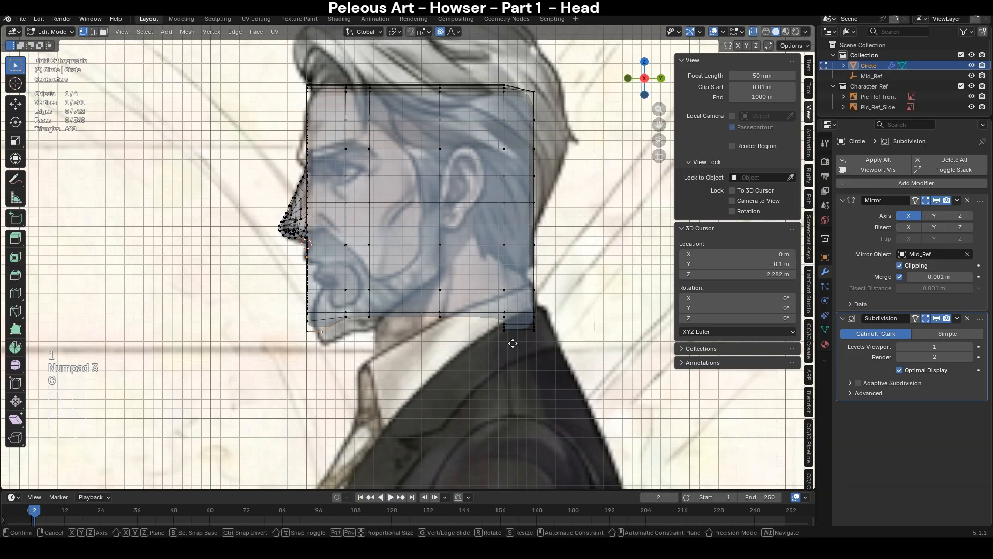
{"action": "key", "text": "y"}
{"action": "left_click", "coordinate": [538, 346]}
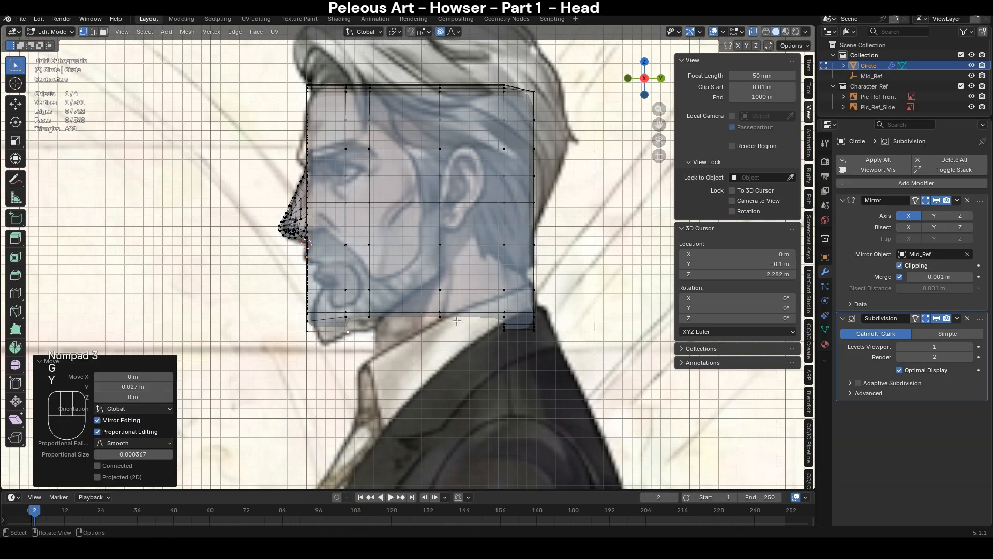
- Slide the second vertical edge loop on the head's side back to the middle of the cheek
{"action": "key", "text": "2"}
{"action": "left_click", "coordinate": [370, 289], "text": "alt"}
{"action": "key", "text": "g"}
{"action": "key", "text": "g"}
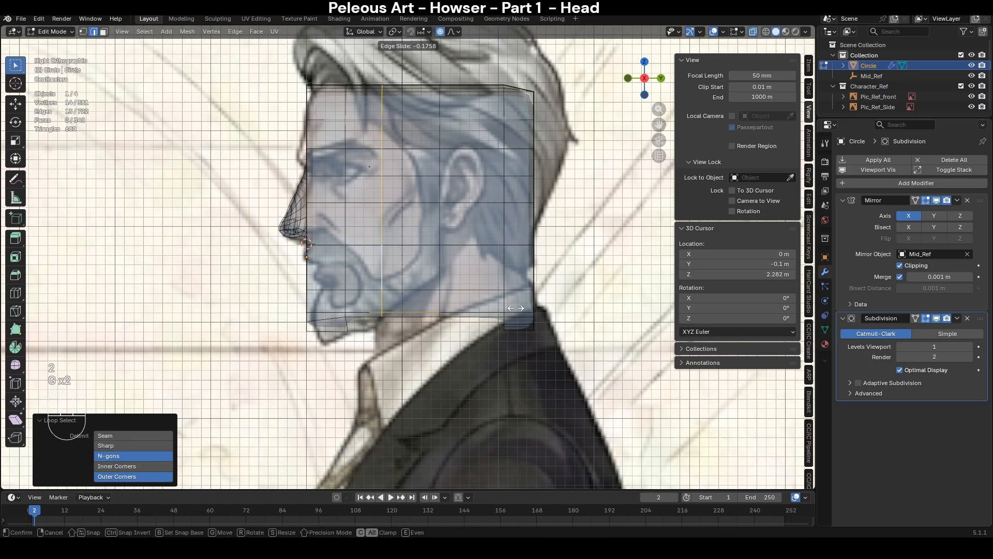
{"action": "left_click", "coordinate": [519, 308]}
{"action": "middle_click_drag", "start_coordinate": [519, 309], "coordinate": [499, 305]}
{"action": "key", "text": "KP_3"}
- Slide the vertical edge loop in front of the ear slightly forward
{"action": "left_click", "coordinate": [439, 159], "text": "alt"}
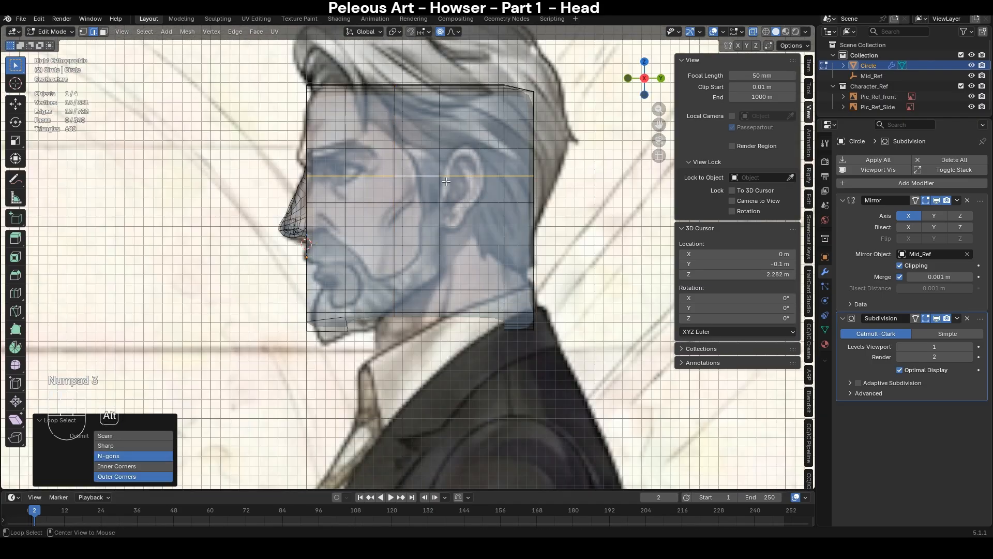
{"action": "key", "text": "g"}
{"action": "key", "text": "g"}
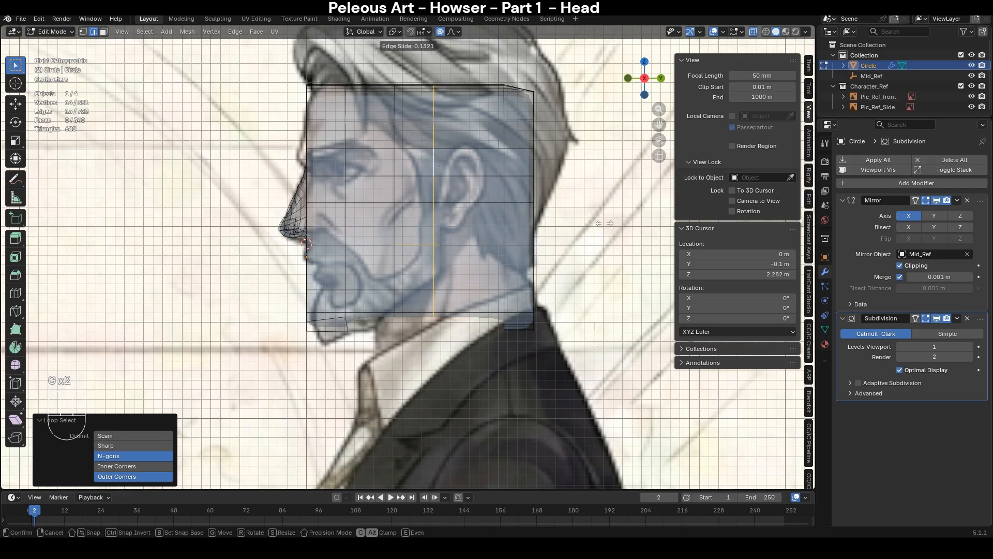
{"action": "left_click", "coordinate": [561, 200]}
- Slide the rearmost vertical edge loop on the head's side toward the ear by a factor of -0.245
{"action": "left_click", "coordinate": [506, 158], "text": "alt"}
{"action": "key", "text": "g"}
{"action": "key", "text": "g"}
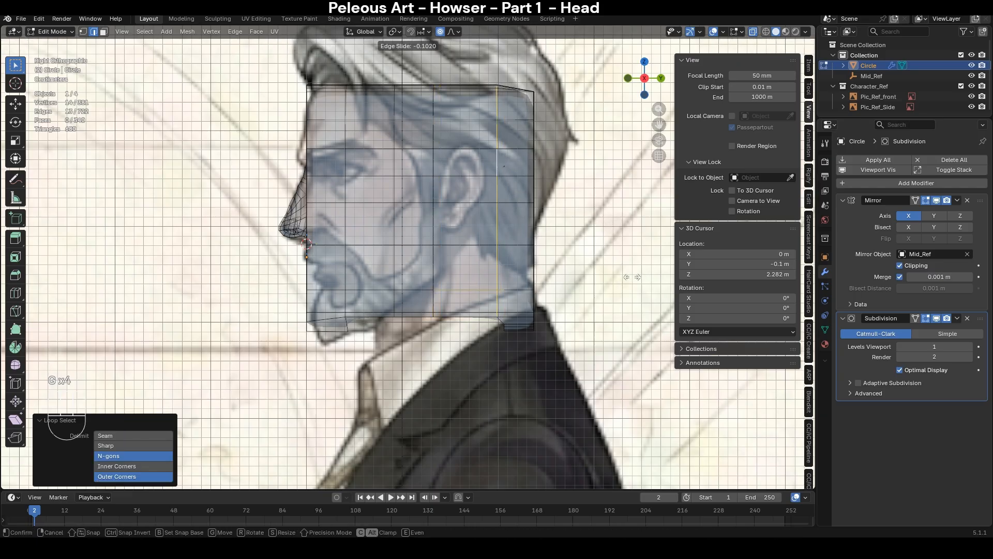
{"action": "left_click", "coordinate": [625, 277]}
{"action": "middle_click_drag", "start_coordinate": [626, 277], "coordinate": [392, 243]}
{"action": "key", "text": "KP_3"}
- In the front view, select the edge loop around the eye opening and compare its shape with the reference eye
{"action": "key", "text": "KP_1"}
{"action": "middle_click_drag", "start_coordinate": [361, 115], "coordinate": [401, 250], "text": "shift"}
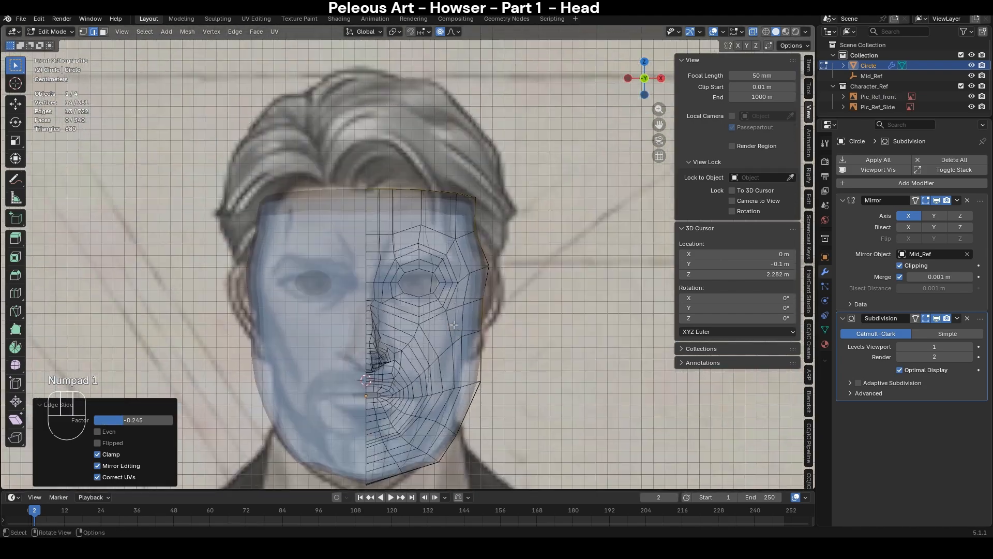
{"action": "scroll", "coordinate": [401, 250], "scroll_direction": "up", "scroll_amount": 4}
{"action": "key", "text": "2"}
{"action": "left_click", "coordinate": [446, 285], "text": "alt"}
{"action": "middle_click_drag", "start_coordinate": [496, 334], "coordinate": [504, 266], "text": "shift"}
{"action": "scroll", "coordinate": [512, 272], "scroll_direction": "up", "scroll_amount": 3}
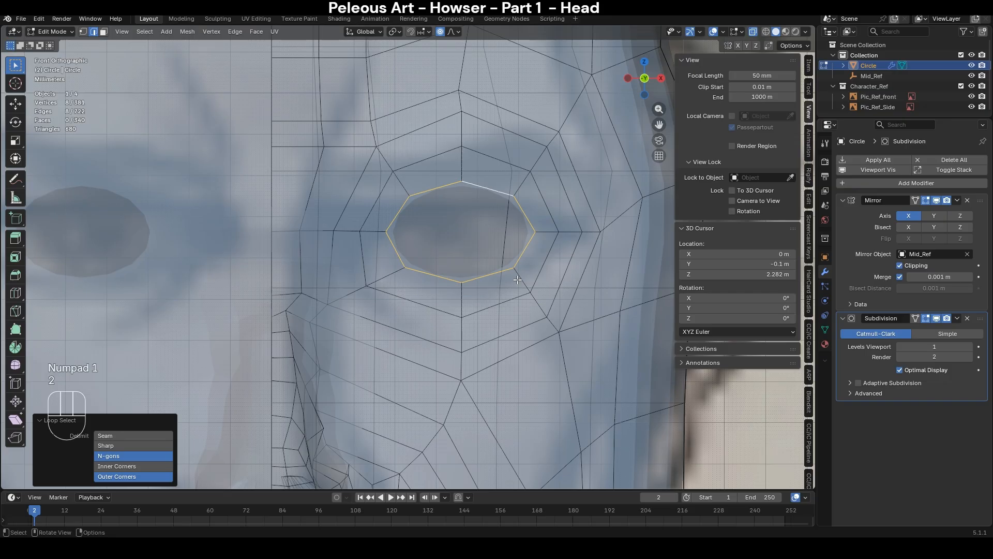
{"action": "scroll", "coordinate": [513, 276], "scroll_direction": "down", "scroll_amount": 2}
{"action": "scroll", "coordinate": [423, 232], "scroll_direction": "down", "scroll_amount": 5}
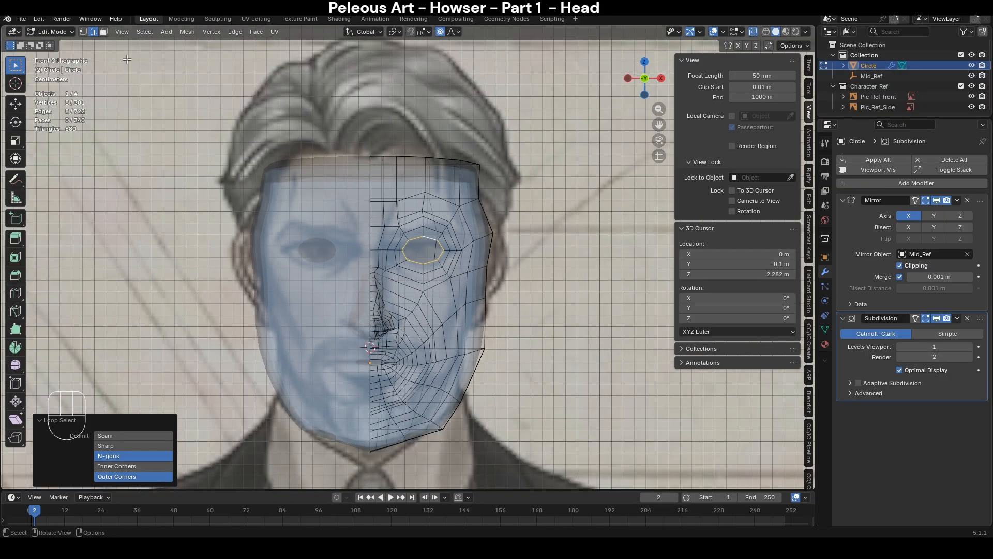
- Switch to Object Mode, select the front reference image, and set its opacity to 1.000
{"action": "left_click", "coordinate": [62, 32]}
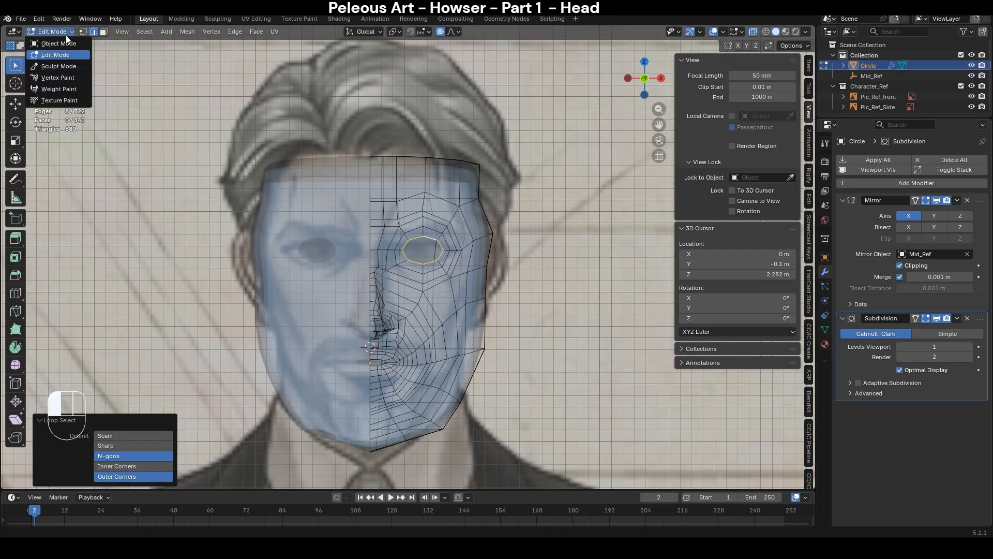
{"action": "left_click", "coordinate": [57, 44]}
{"action": "left_click", "coordinate": [555, 185]}
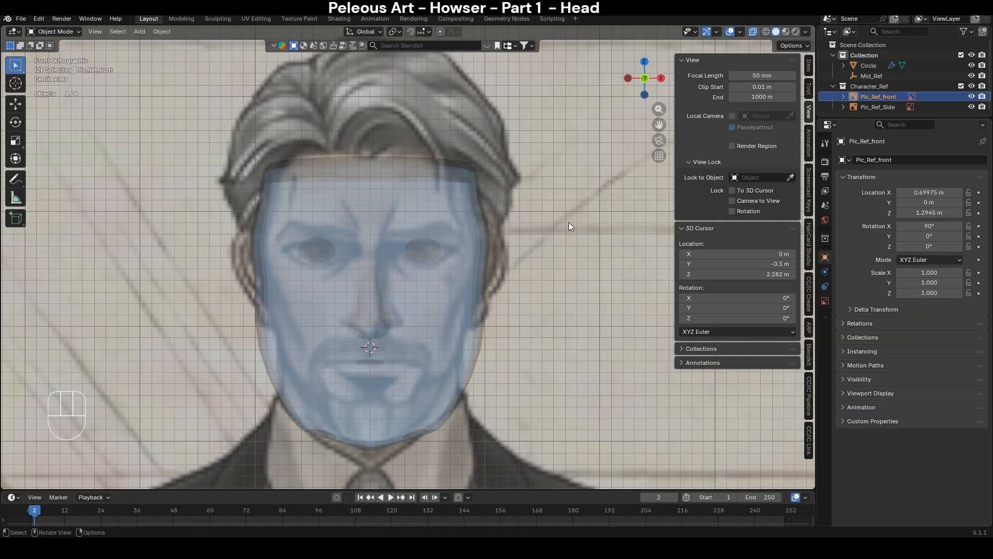
{"action": "scroll", "coordinate": [569, 222], "scroll_direction": "up", "scroll_amount": 2}
{"action": "left_click", "coordinate": [825, 301]}
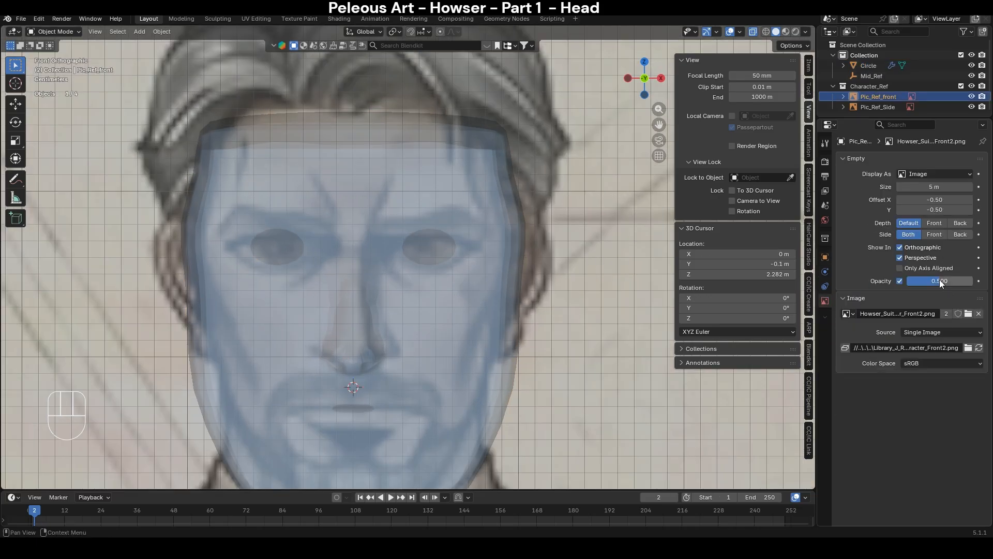
{"action": "left_click_drag", "start_coordinate": [940, 282], "coordinate": [974, 282]}
{"action": "scroll", "coordinate": [483, 247], "scroll_direction": "up", "scroll_amount": 3}
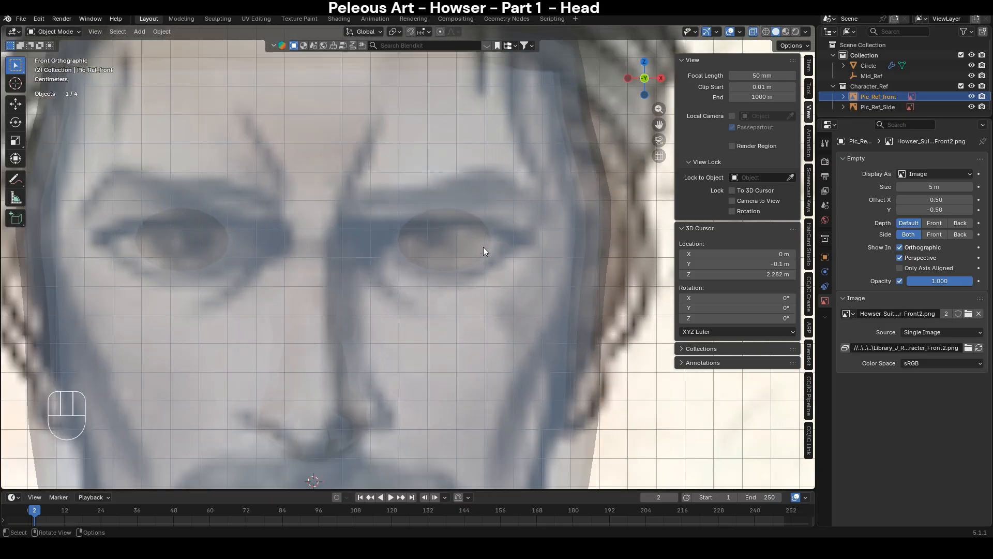
- Return to editing the head mesh, shift the eye's outer-corner edge outward about 0.0085 m with proportional editing, and lower the vertex beyond it
{"action": "left_click", "coordinate": [579, 254]}
{"action": "scroll", "coordinate": [578, 255], "scroll_direction": "up", "scroll_amount": 2}
{"action": "key", "text": "Tab"}
{"action": "scroll", "coordinate": [539, 249], "scroll_direction": "down", "scroll_amount": 3}
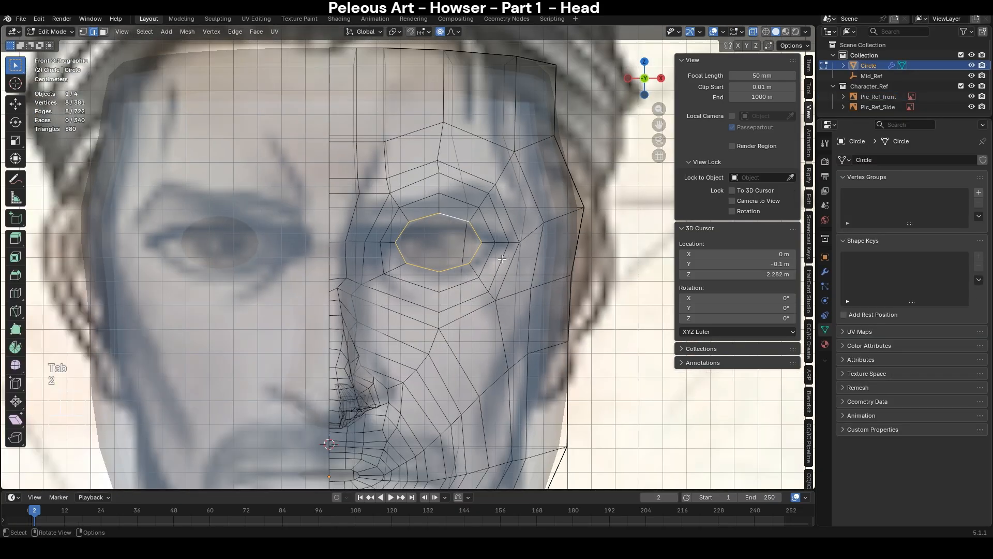
{"action": "middle_click_drag", "start_coordinate": [551, 267], "coordinate": [503, 236], "text": "shift"}
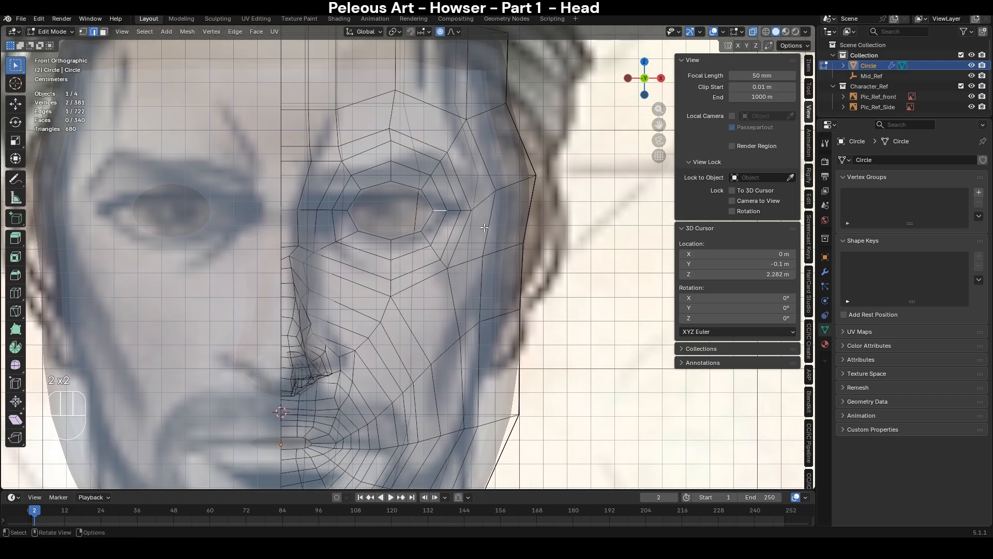
{"action": "key", "text": "g"}
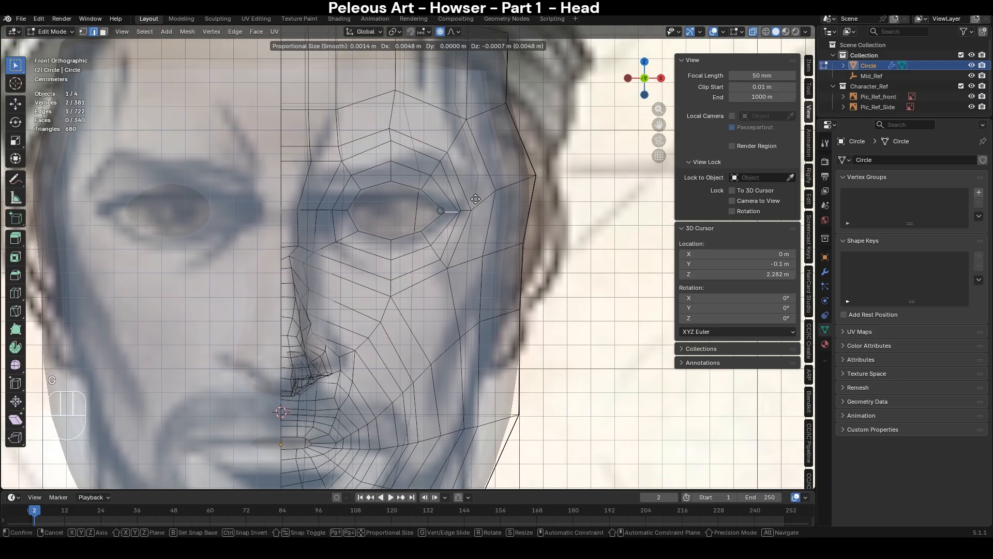
{"action": "scroll", "coordinate": [475, 199], "scroll_direction": "down", "scroll_amount": 13}
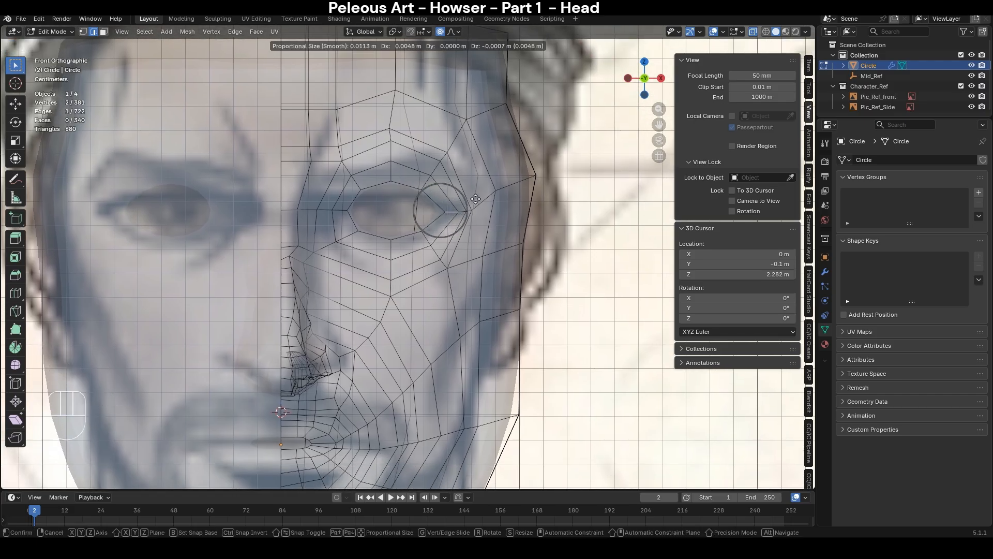
{"action": "scroll", "coordinate": [478, 198], "scroll_direction": "down", "scroll_amount": 2}
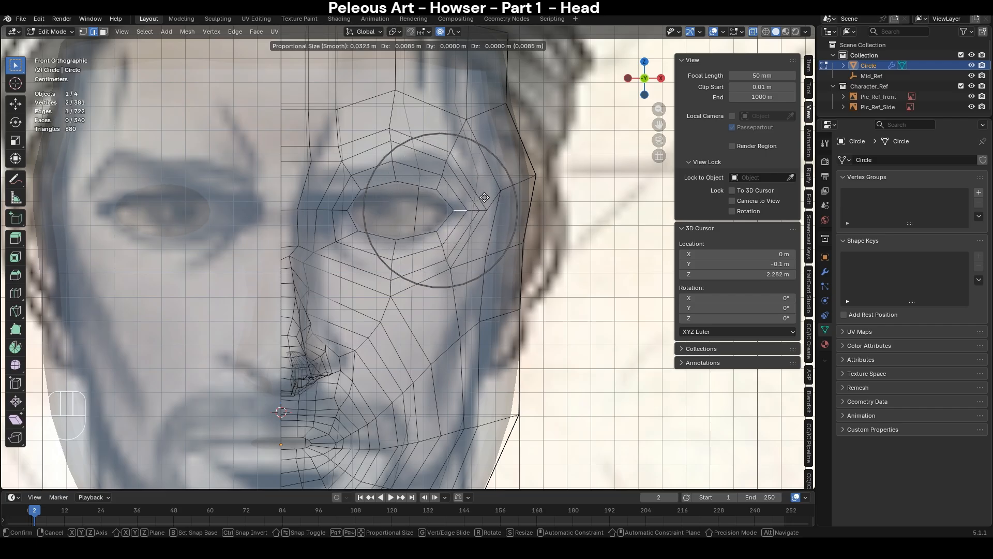
{"action": "left_click", "coordinate": [485, 197]}
{"action": "key", "text": "g"}
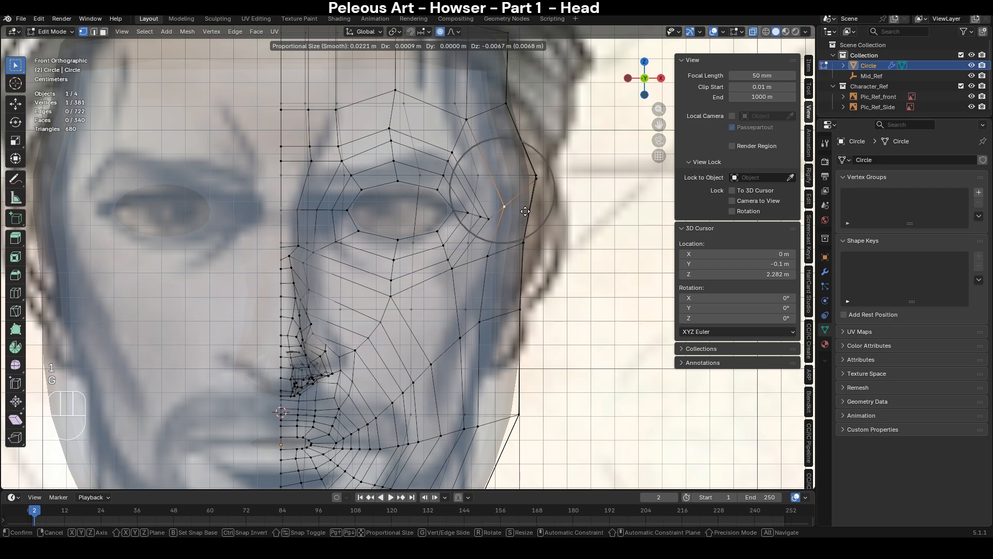
- Try to lower the outermost vertex at the temple with a small proportional falloff, and undo the move
{"action": "key", "text": "g"}
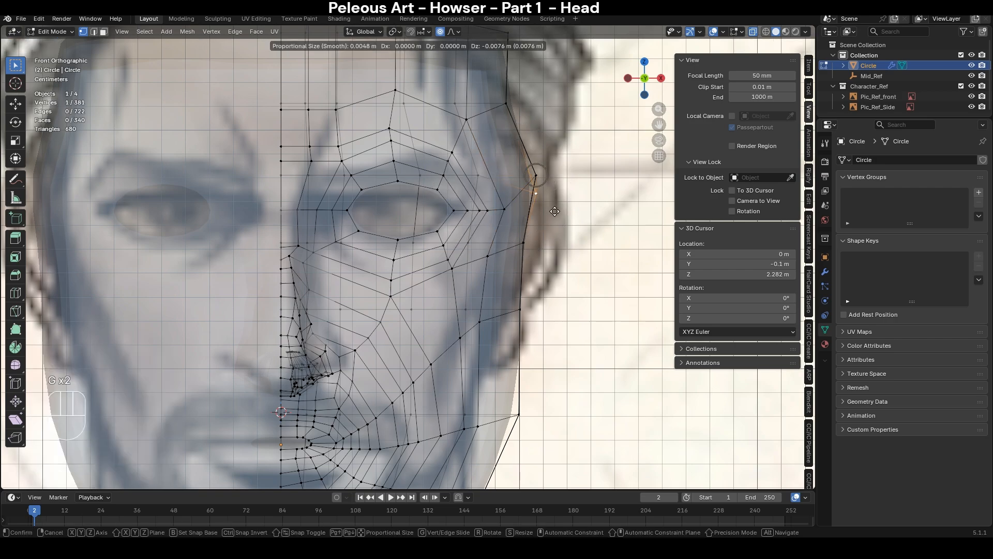
{"action": "key", "text": "ctrl+z"}
{"action": "middle_click_drag", "start_coordinate": [550, 186], "coordinate": [389, 172]}
{"action": "key", "text": "KP_1"}
{"action": "key", "text": "2"}
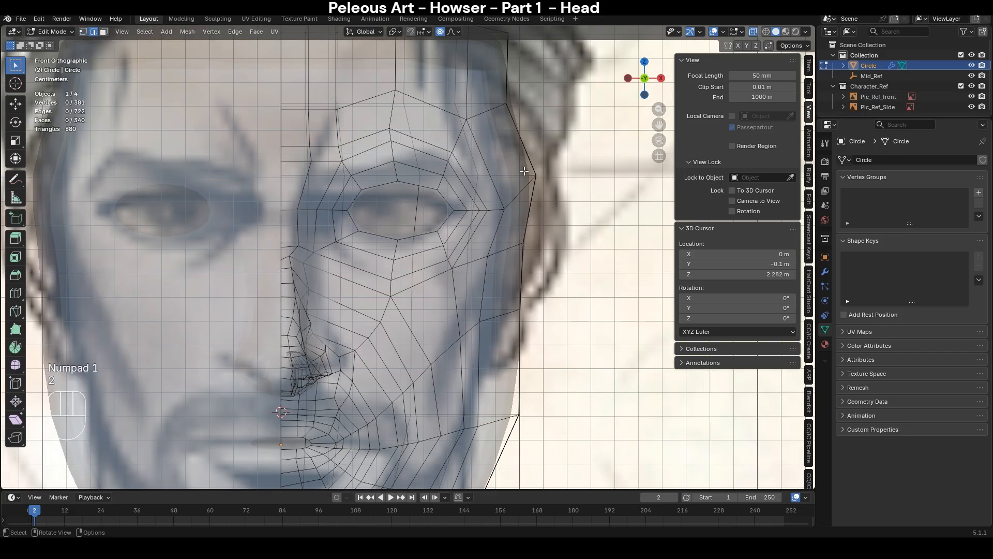
- Select the horizontal edge loop at brow level, leave out its diagonal edge at the temple, and slide the loop down toward the eye's centre
{"action": "left_click", "coordinate": [390, 175], "text": "alt"}
{"action": "key", "text": "c"}
{"action": "right_click", "coordinate": [463, 229]}
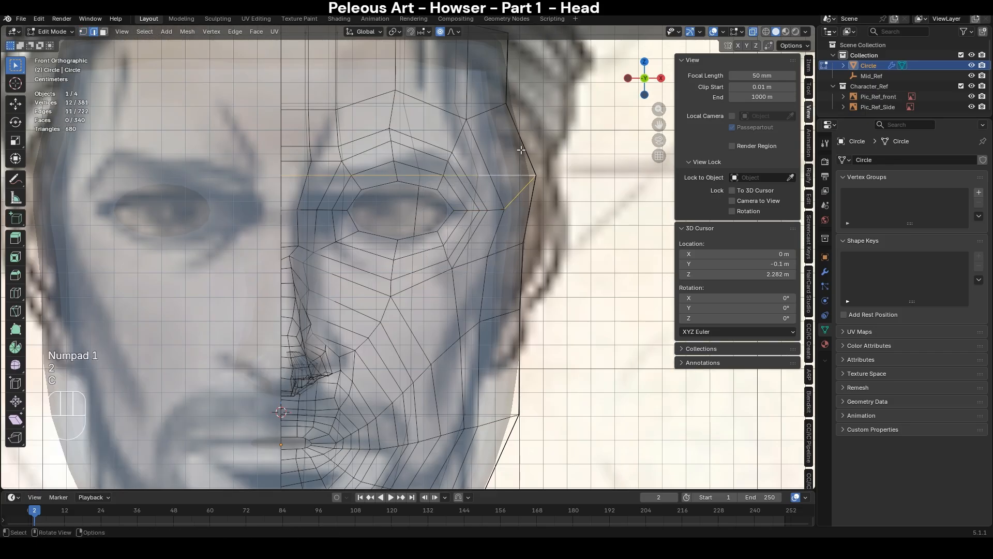
{"action": "key", "text": "g"}
{"action": "key", "text": "g"}
{"action": "left_click", "coordinate": [521, 160]}
{"action": "key", "text": "ctrl+z"}
{"action": "key", "text": "c"}
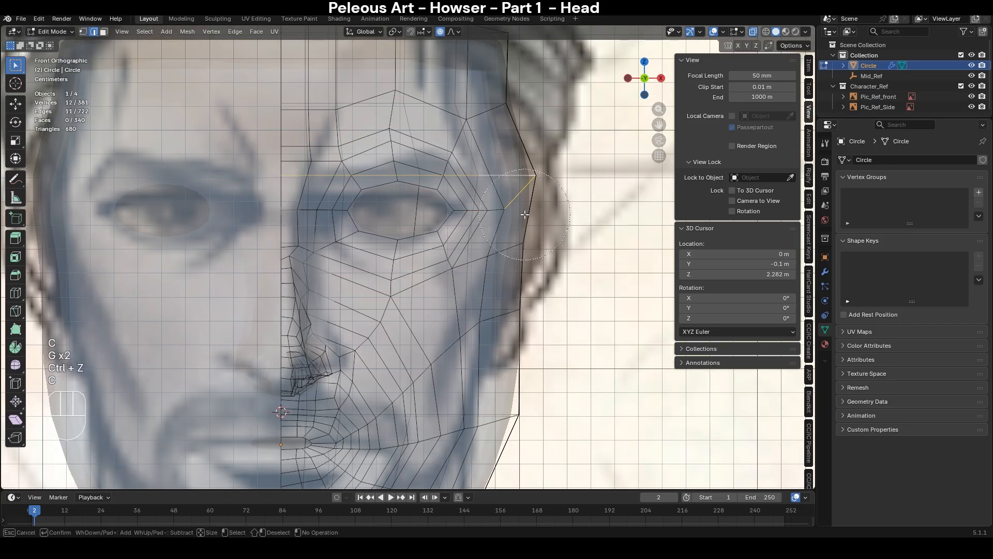
{"action": "middle_click", "coordinate": [519, 243]}
{"action": "right_click", "coordinate": [519, 243]}
{"action": "key", "text": "g"}
{"action": "key", "text": "g"}
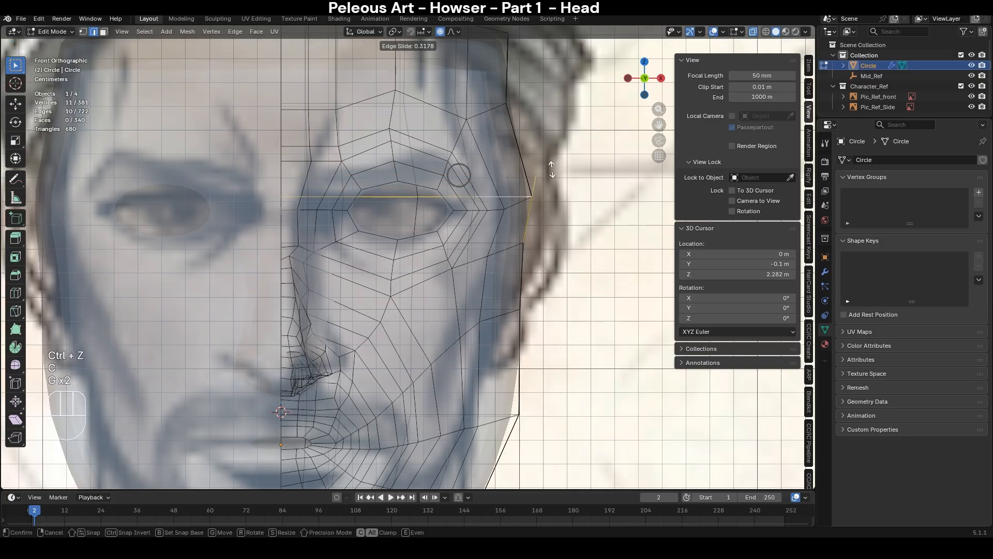
{"action": "left_click", "coordinate": [552, 175]}
- Check the lowered loop by undoing and redoing its slide, and examine the eye area in solid and see-through display from the front
{"action": "middle_click_drag", "start_coordinate": [553, 175], "coordinate": [542, 257]}
{"action": "key", "text": "alt+z"}
{"action": "key", "text": "ctrl+z"}
{"action": "key", "text": "ctrl+shift+z"}
{"action": "key", "text": "KP_1"}
{"action": "key", "text": "alt+z"}
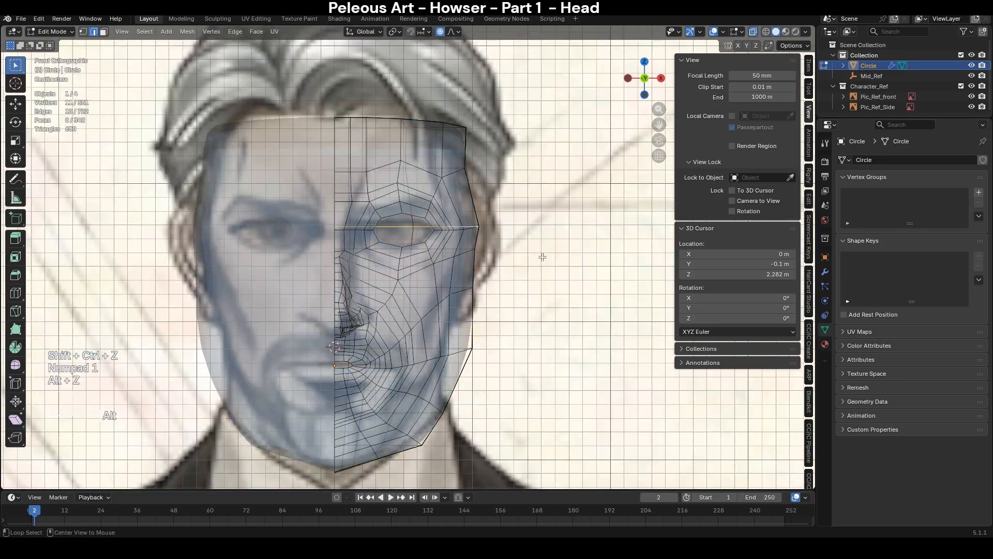
{"action": "key", "text": "alt+z"}
{"action": "middle_click_drag", "start_coordinate": [520, 229], "coordinate": [511, 281], "text": "shift"}
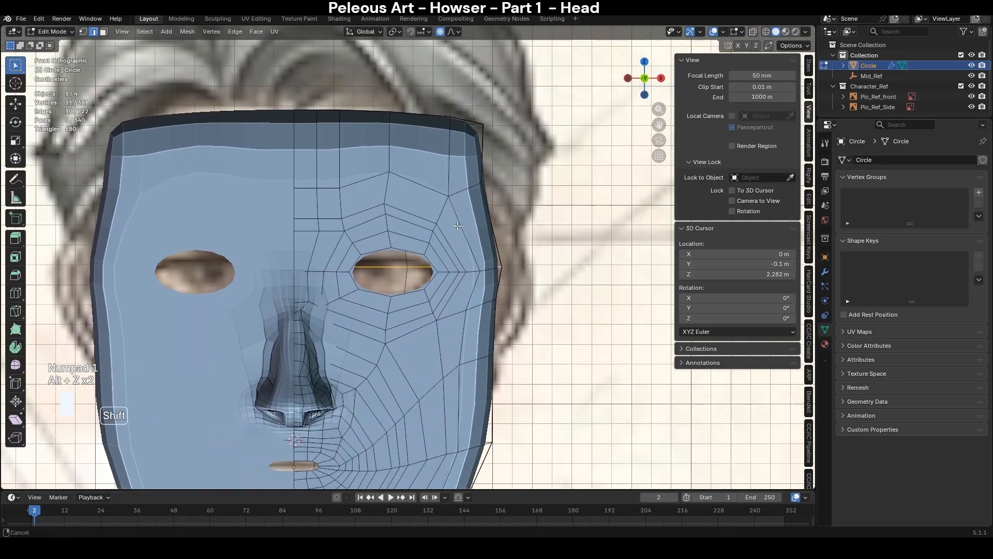
{"action": "key", "text": "alt+z"}
{"action": "scroll", "coordinate": [467, 278], "scroll_direction": "up", "scroll_amount": 3}
{"action": "middle_click_drag", "start_coordinate": [453, 295], "coordinate": [498, 252], "text": "shift"}
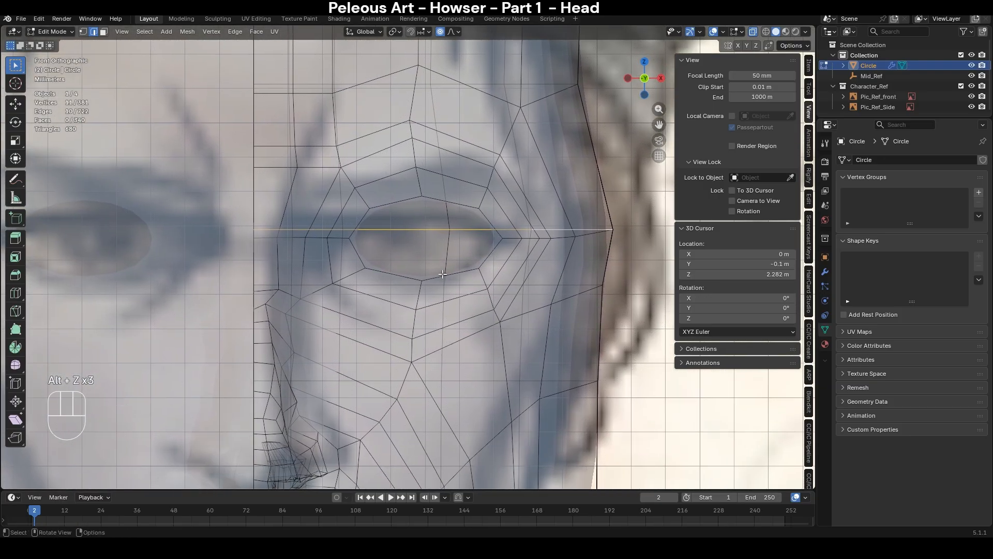
- Move the middle vertex of the eye opening's lower edge down about 0.0019 m with a small proportional falloff
{"action": "left_click", "coordinate": [418, 278], "text": "alt"}
{"action": "scroll", "coordinate": [419, 277], "scroll_direction": "down", "scroll_amount": 3}
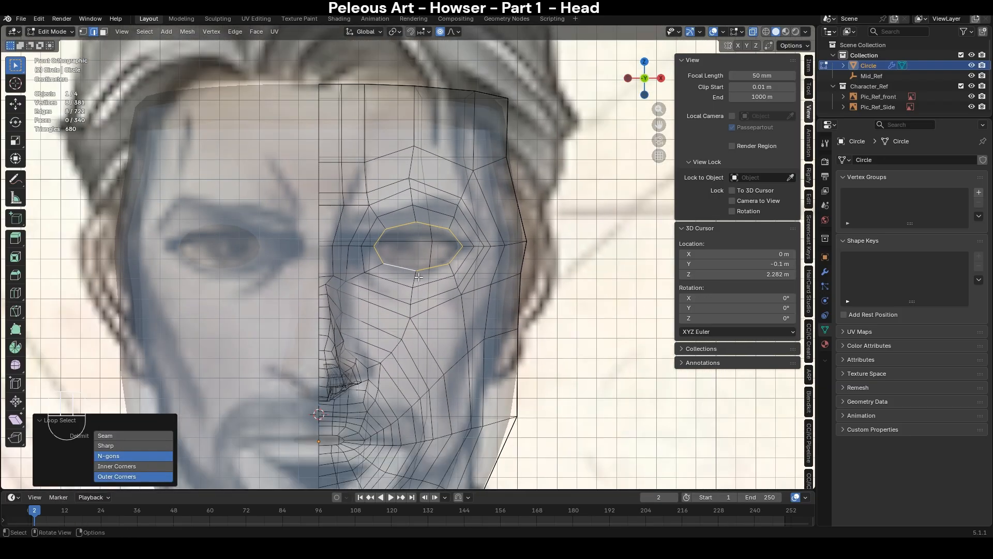
{"action": "scroll", "coordinate": [425, 236], "scroll_direction": "up", "scroll_amount": 4}
{"action": "key", "text": "1"}
{"action": "left_click", "coordinate": [425, 285]}
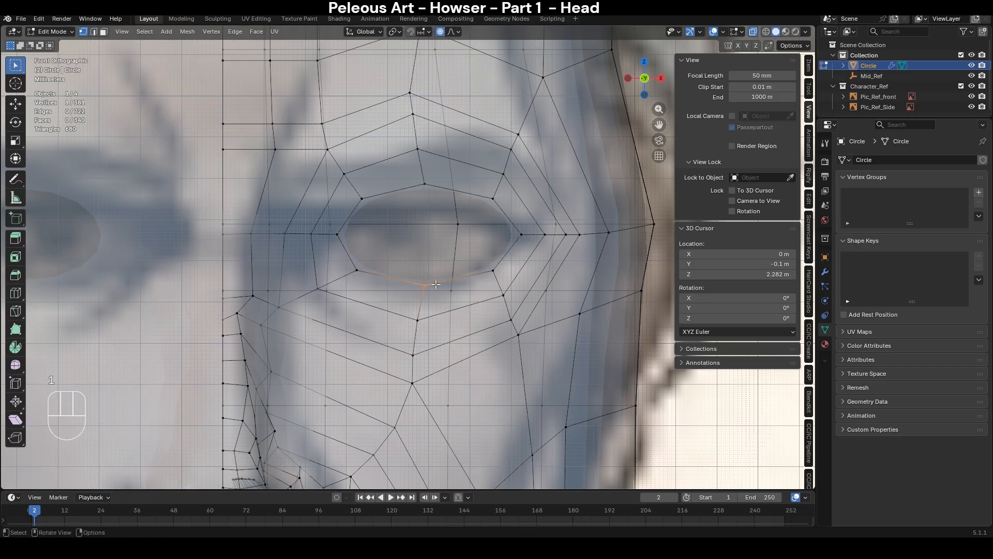
{"action": "key", "text": "g"}
{"action": "scroll", "coordinate": [549, 193], "scroll_direction": "down", "scroll_amount": 15}
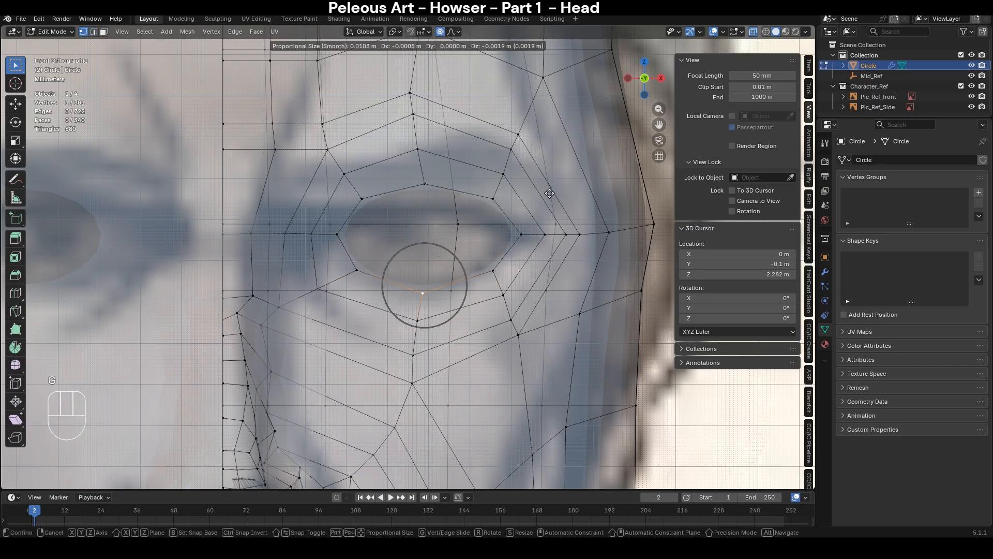
{"action": "left_click", "coordinate": [549, 193]}
{"action": "scroll", "coordinate": [550, 193], "scroll_direction": "down", "scroll_amount": 4}
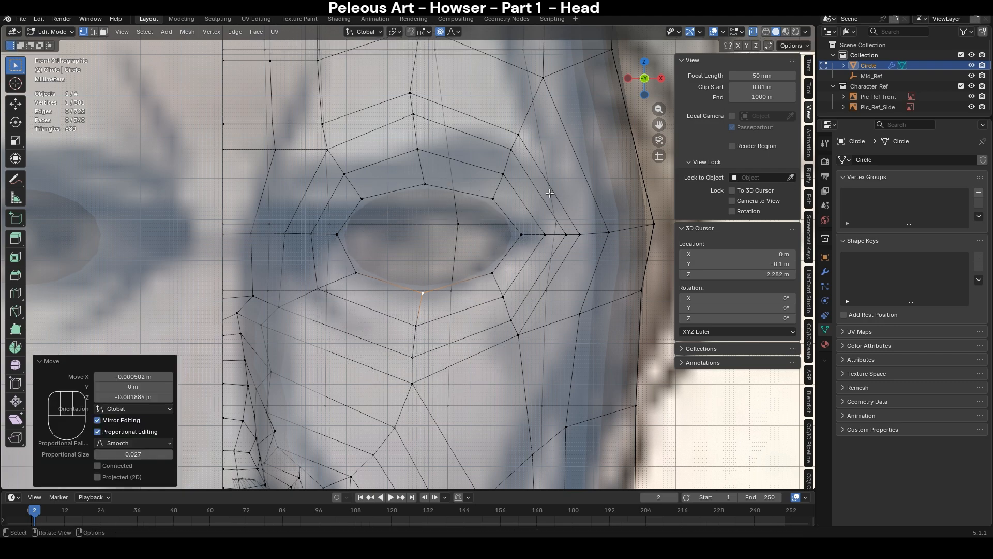
- Move the eye's inner-corner vertex about 0.0051 m toward the nose with proportional editing
{"action": "scroll", "coordinate": [485, 278], "scroll_direction": "up", "scroll_amount": 2}
{"action": "left_click", "coordinate": [374, 246]}
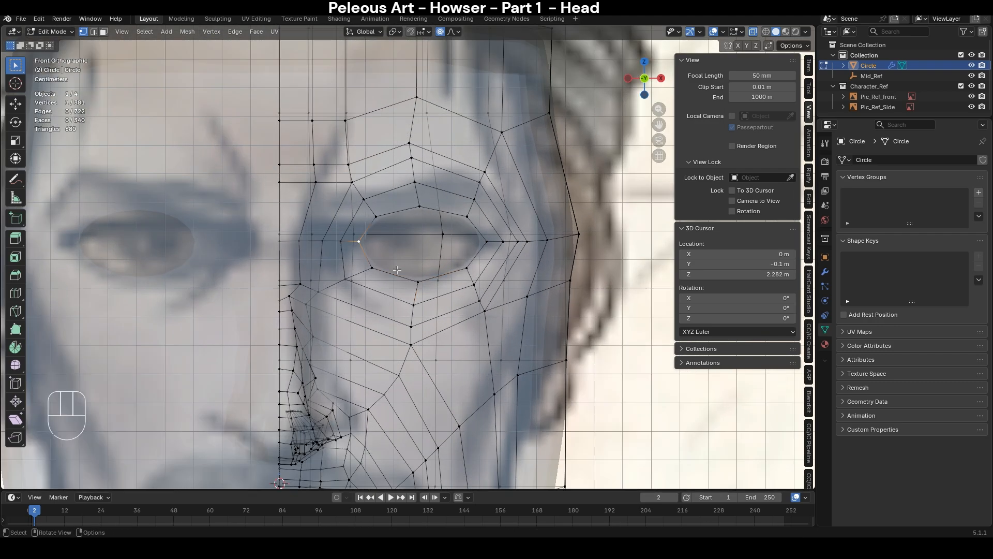
{"action": "key", "text": "g"}
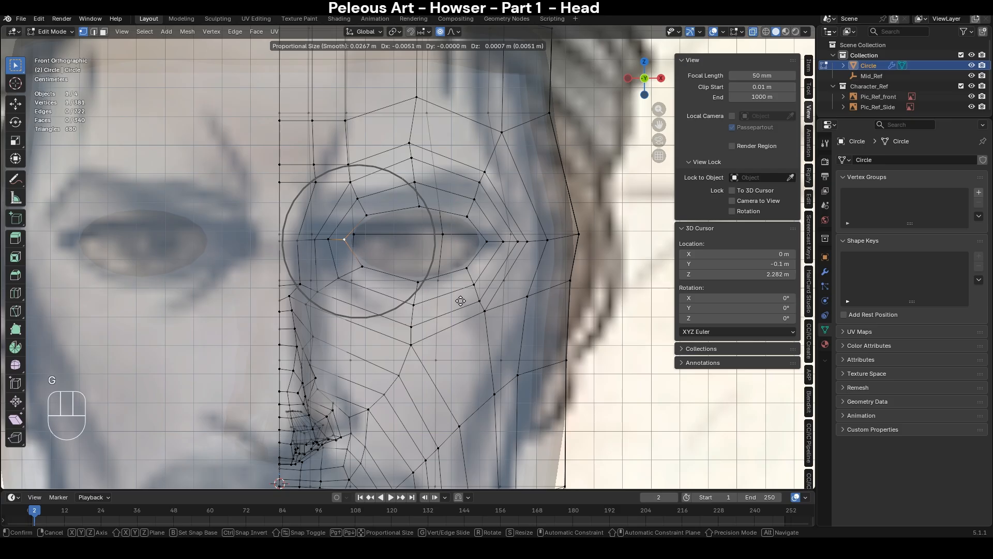
{"action": "scroll", "coordinate": [460, 300], "scroll_direction": "up", "scroll_amount": 3}
{"action": "scroll", "coordinate": [459, 300], "scroll_direction": "down", "scroll_amount": 3}
{"action": "left_click", "coordinate": [460, 301]}
- Try to move the vertex beside the nose bridge outward and down with a small proportional falloff, and undo the move
{"action": "left_click", "coordinate": [309, 307]}
{"action": "key", "text": "g"}
{"action": "scroll", "coordinate": [379, 312], "scroll_direction": "up", "scroll_amount": 12}
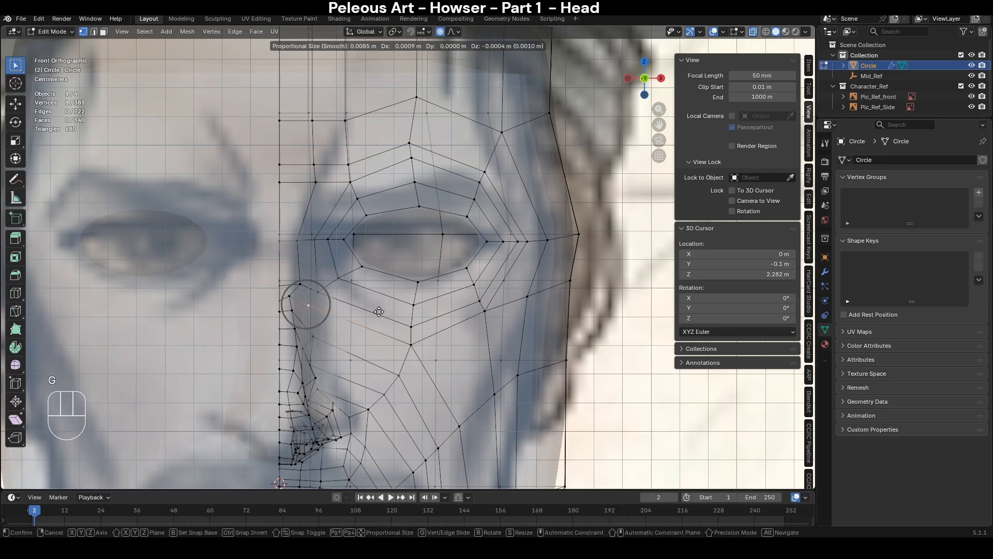
{"action": "key", "text": "alt+z"}
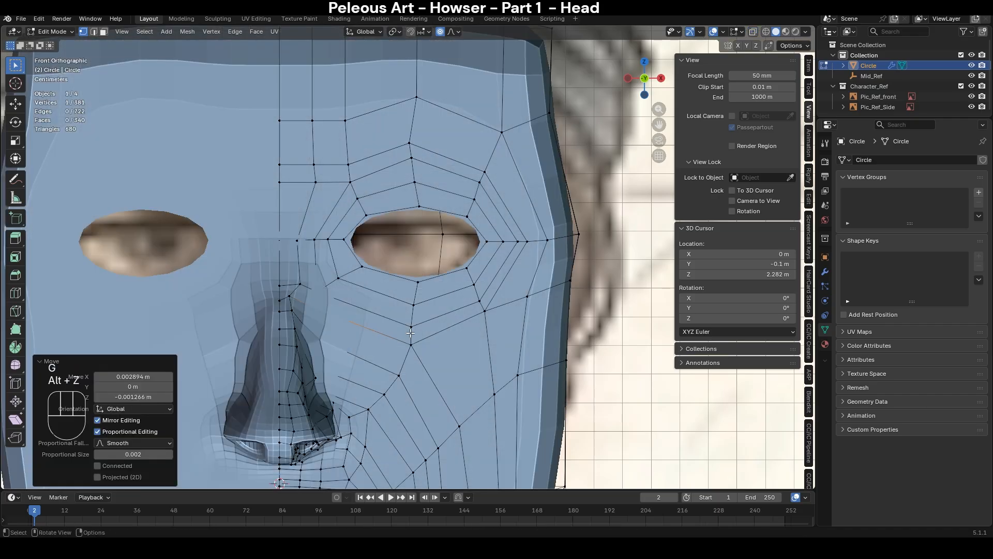
{"action": "key", "text": "ctrl+z"}
{"action": "key", "text": "alt+z"}
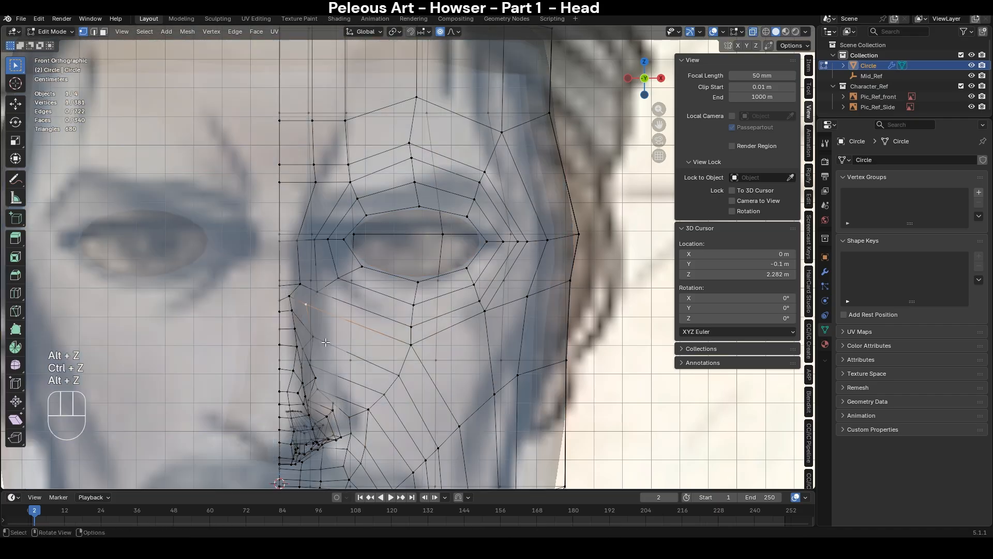
- Move the lower vertex beside the nose bridge about 0.0037 m up and toward the centre line, and return to solid display
{"action": "scroll", "coordinate": [358, 381], "scroll_direction": "up", "scroll_amount": 1}
{"action": "key", "text": "g"}
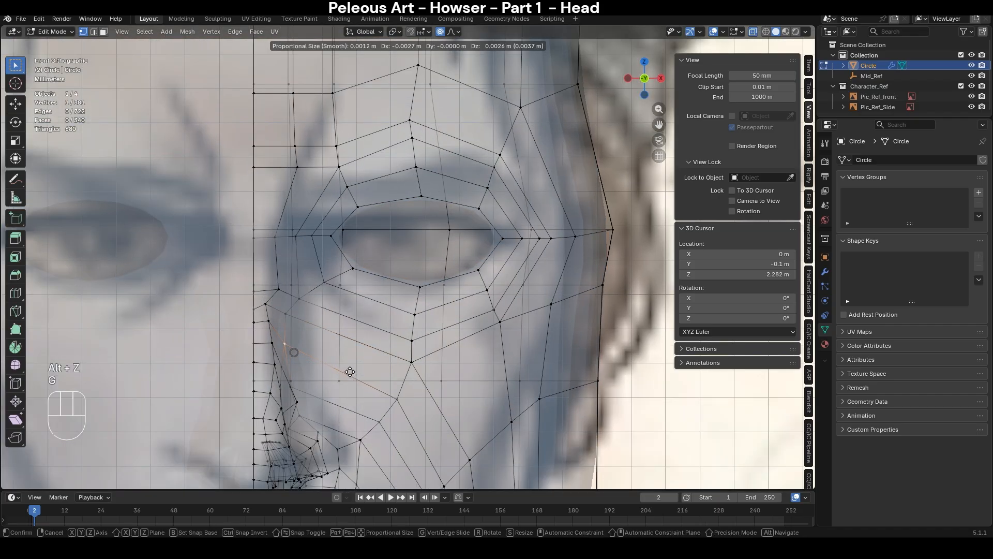
{"action": "left_click", "coordinate": [350, 372]}
{"action": "key", "text": "alt+z"}
- Shift the two vertices beside the centre line at the top of the nose bridge slightly outward
{"action": "left_click", "coordinate": [257, 307]}
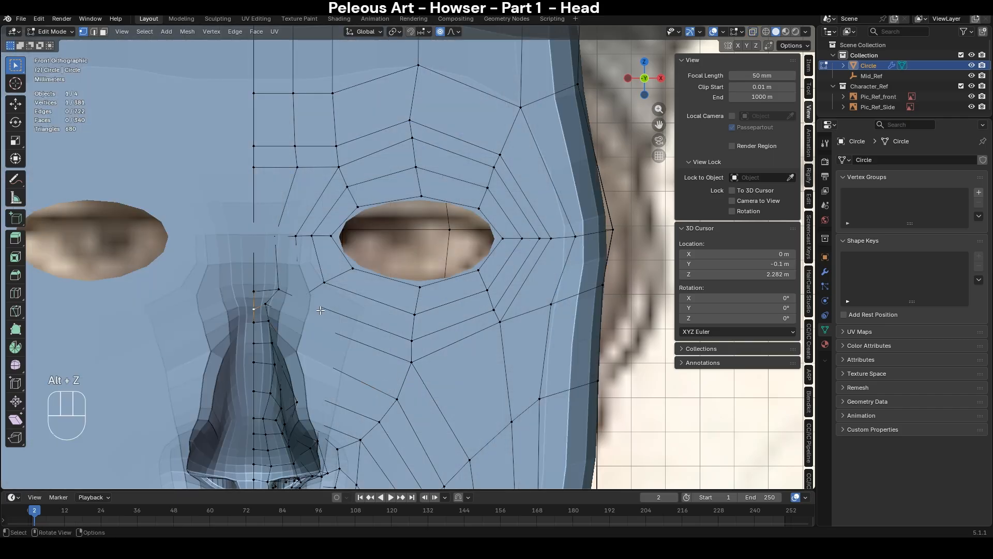
{"action": "key", "text": "g"}
{"action": "left_click", "coordinate": [309, 317]}
{"action": "left_click", "coordinate": [296, 325]}
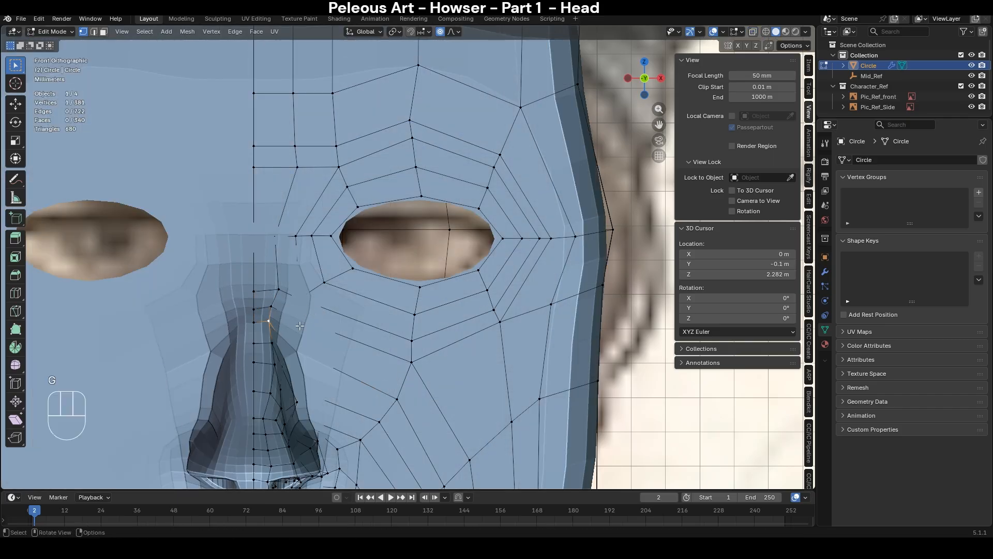
{"action": "key", "text": "g"}
{"action": "left_click", "coordinate": [301, 331]}
{"action": "key", "text": "Tab"}
{"action": "key", "text": "Tab"}
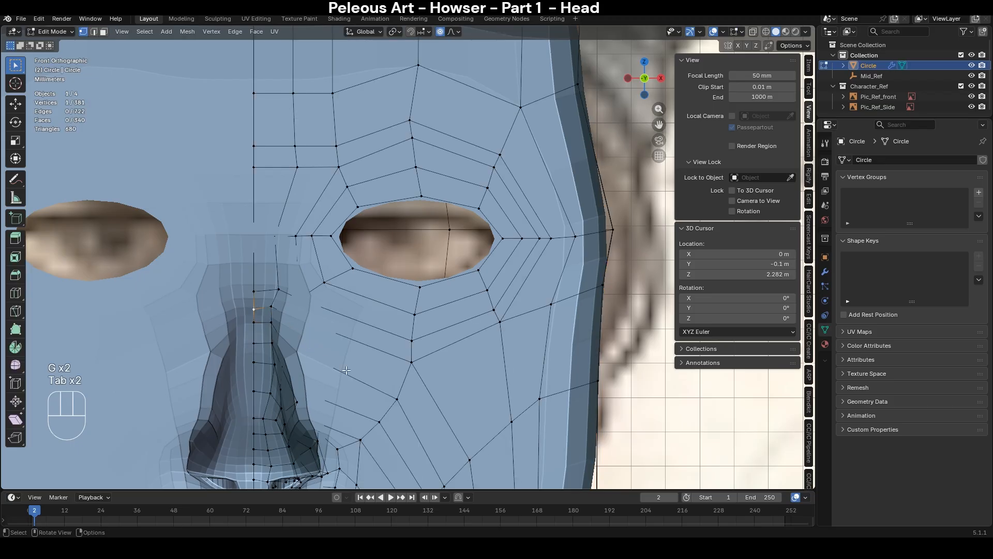
- Adjust the height of the centre-line vertex on the nose bridge along Z, and check the face in Object Mode from the front
{"action": "middle_click_drag", "start_coordinate": [346, 371], "coordinate": [422, 289]}
{"action": "key", "text": "KP_Decimal"}
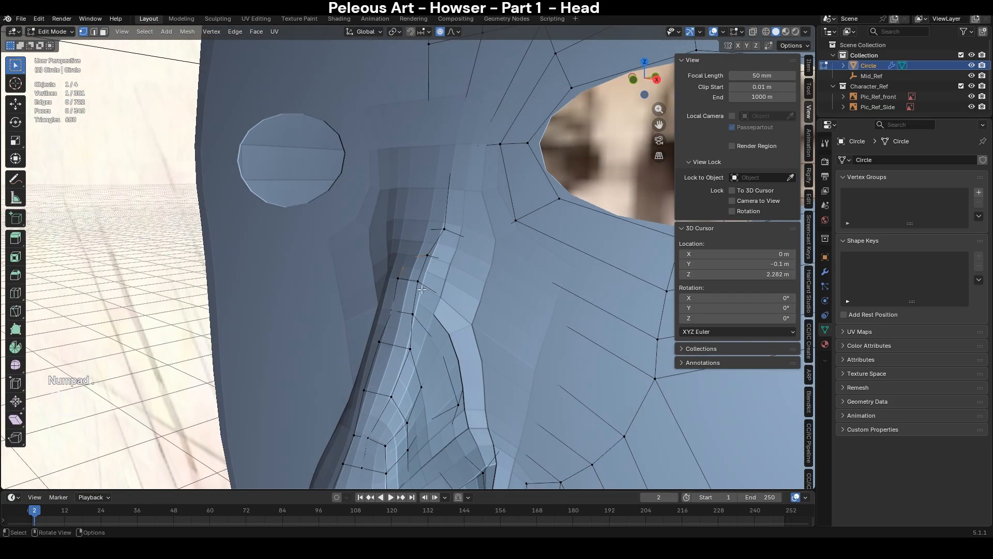
{"action": "key", "text": "g"}
{"action": "key", "text": "z"}
{"action": "left_click", "coordinate": [453, 282]}
{"action": "key", "text": "Tab"}
{"action": "scroll", "coordinate": [489, 383], "scroll_direction": "down", "scroll_amount": 6}
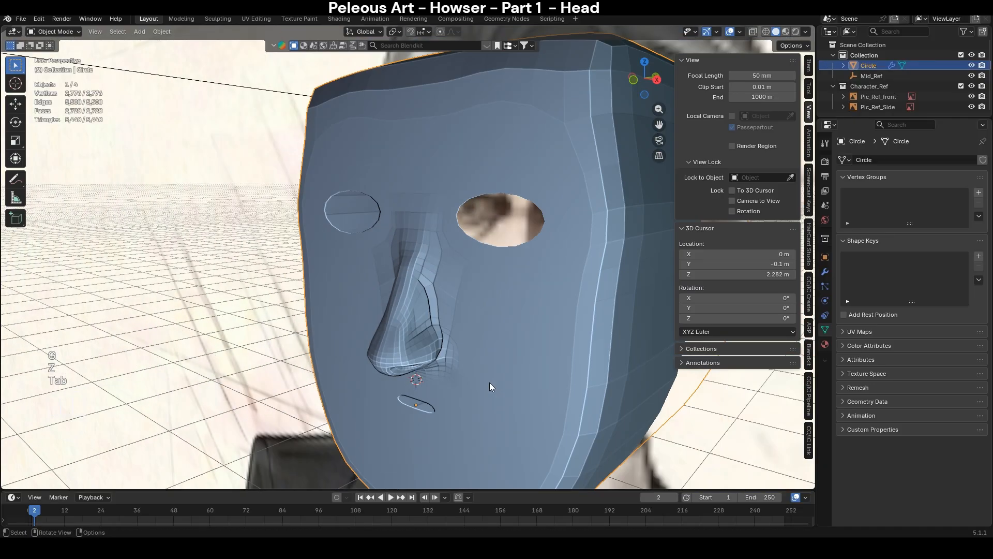
{"action": "key", "text": "KP_1"}
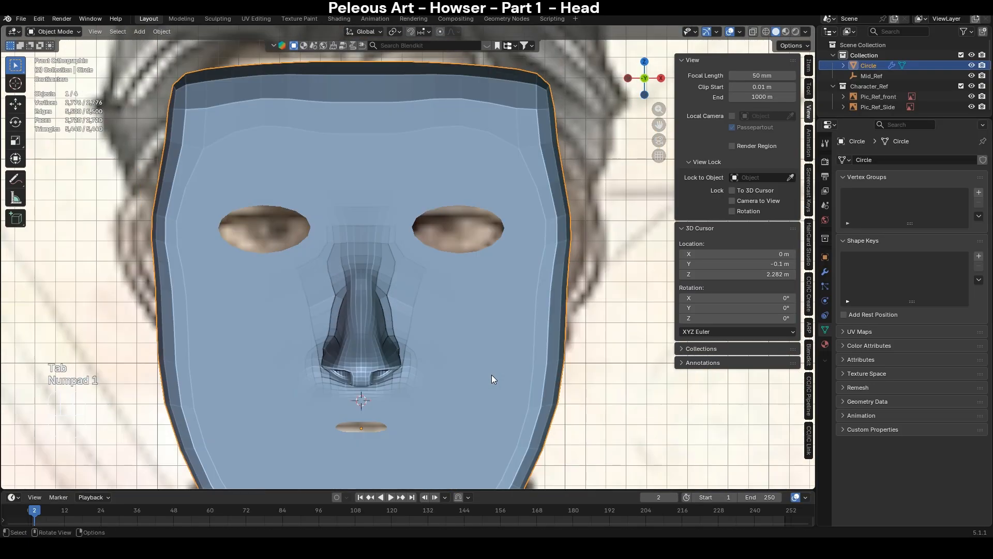
- Return to editing the mesh in see-through display and lower the middle upper-eyelid vertex about 0.0027 m along Z
{"action": "key", "text": "Tab"}
{"action": "scroll", "coordinate": [491, 374], "scroll_direction": "up", "scroll_amount": 2}
{"action": "key", "text": "2"}
{"action": "left_click", "coordinate": [489, 198], "text": "alt"}
{"action": "key", "text": "alt+z"}
{"action": "scroll", "coordinate": [546, 228], "scroll_direction": "down", "scroll_amount": 1}
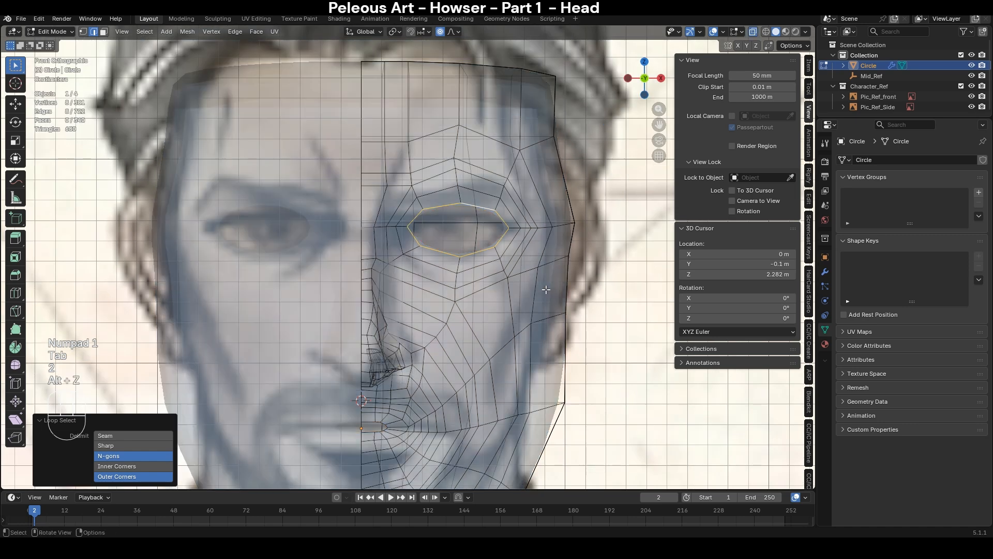
{"action": "scroll", "coordinate": [421, 228], "scroll_direction": "up", "scroll_amount": 2}
{"action": "key", "text": "1"}
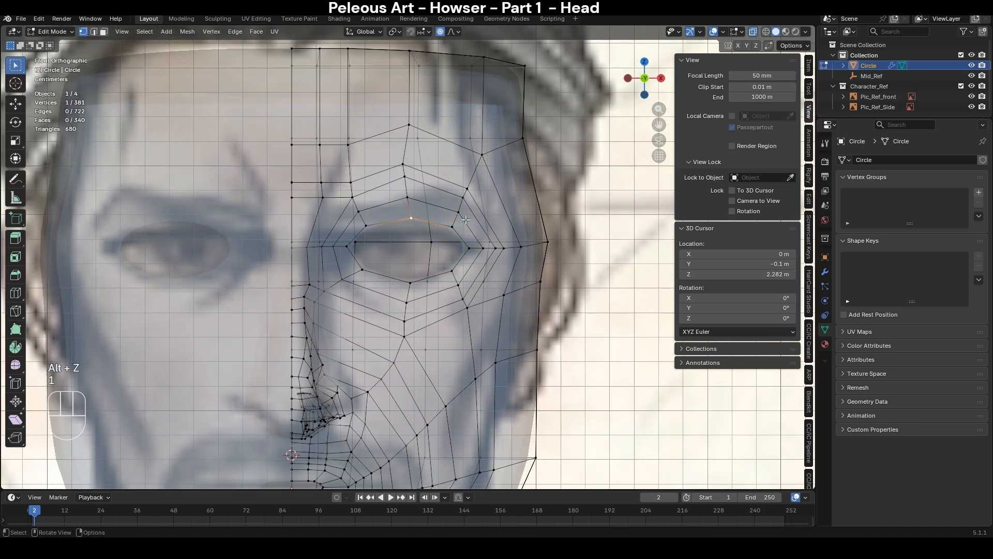
{"action": "key", "text": "g"}
{"action": "key", "text": "z"}
{"action": "left_click", "coordinate": [468, 226]}
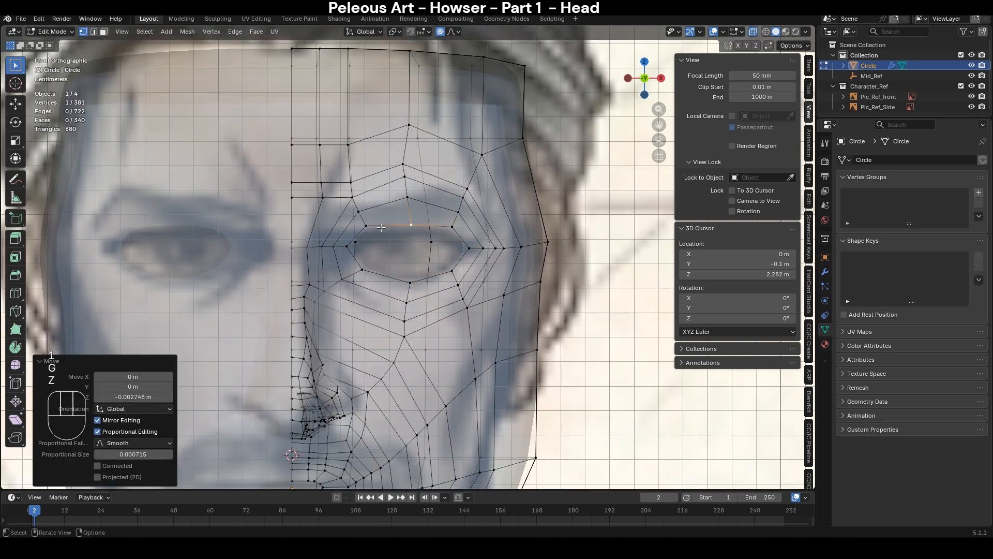
- Lower the inner upper-eyelid vertex slightly along Z and adjust the height of the eye's inner-corner vertex
{"action": "left_click", "coordinate": [366, 231]}
{"action": "key", "text": "g"}
{"action": "key", "text": "z"}
{"action": "left_click", "coordinate": [417, 236]}
{"action": "left_click", "coordinate": [349, 246]}
{"action": "key", "text": "g"}
{"action": "key", "text": "z"}
{"action": "left_click", "coordinate": [417, 241]}
- Raise the inner upper-eyelid vertex about 0.0004 m along Z and check the eye-opening loop against the front reference
{"action": "key", "text": "2"}
{"action": "left_click", "coordinate": [368, 229]}
{"action": "key", "text": "g"}
{"action": "key", "text": "z"}
{"action": "left_click", "coordinate": [457, 286]}
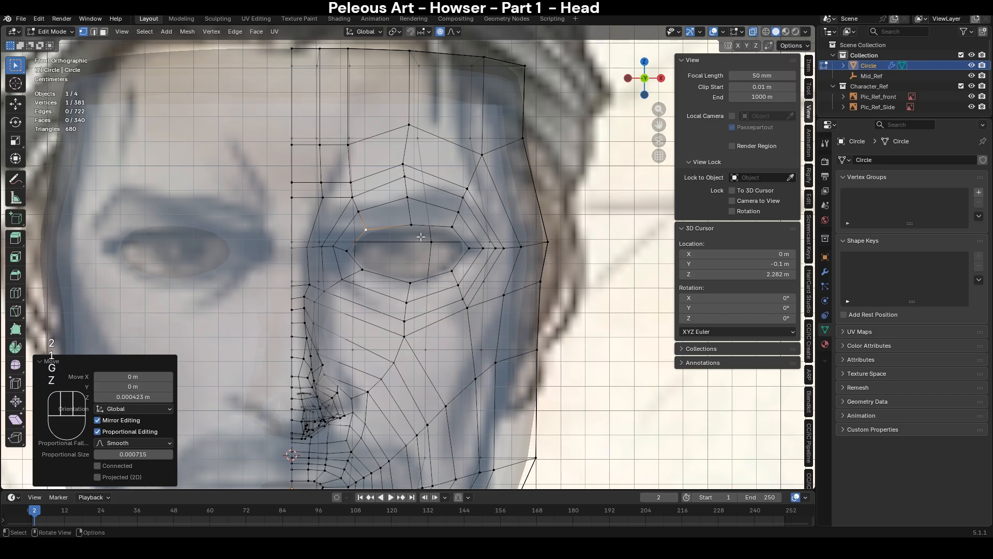
{"action": "left_click", "coordinate": [416, 230]}
{"action": "left_click", "coordinate": [372, 234]}
{"action": "key", "text": "Tab"}
{"action": "scroll", "coordinate": [466, 290], "scroll_direction": "down", "scroll_amount": 2}
{"action": "key", "text": "2"}
{"action": "key", "text": "Tab"}
{"action": "key", "text": "2"}
{"action": "left_click", "coordinate": [429, 237], "text": "alt"}
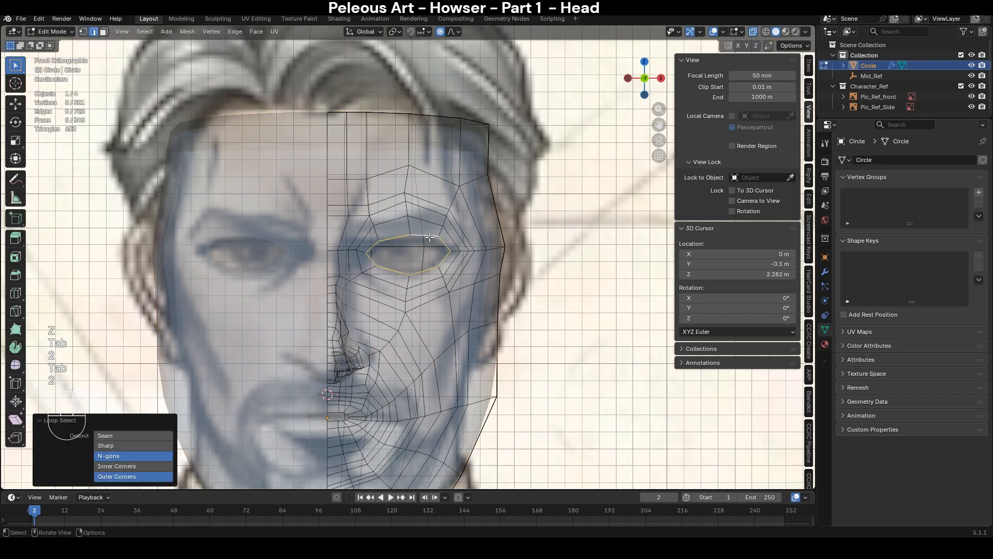
- Select the vertical edge loop on the front part of the head's side and edge-slide it by about 0.33
{"action": "key", "text": "KP_3"}
{"action": "middle_click_drag", "start_coordinate": [430, 236], "coordinate": [474, 317]}
{"action": "left_click", "coordinate": [446, 251], "text": "alt"}
{"action": "middle_click_drag", "start_coordinate": [546, 286], "coordinate": [503, 219]}
{"action": "left_click", "coordinate": [428, 235], "text": "alt"}
{"action": "left_click", "coordinate": [453, 179], "text": "alt"}
{"action": "key", "text": "g"}
{"action": "key", "text": "g"}
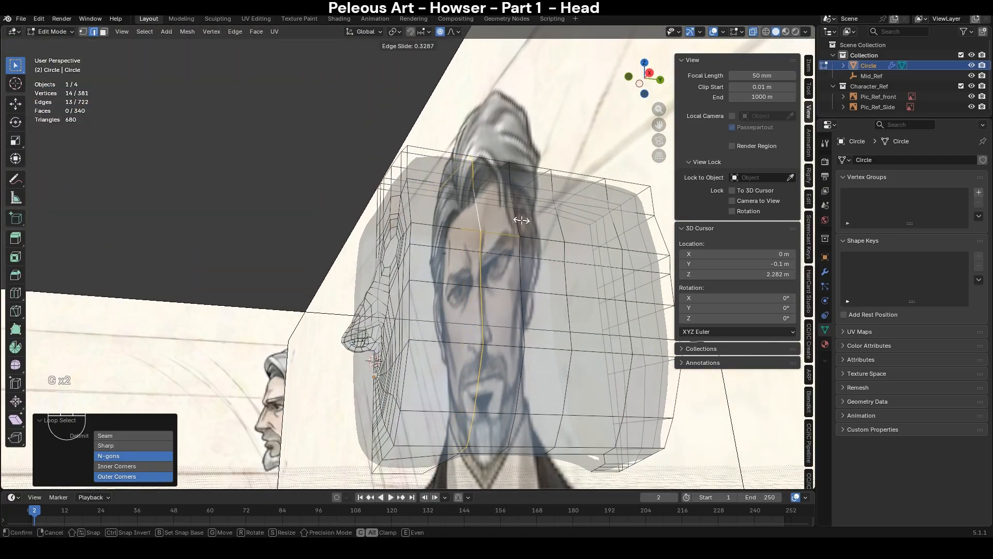
{"action": "left_click", "coordinate": [522, 221]}
- Adjust the position of the jaw vertex at the lower end of the vertical side loop
{"action": "middle_click_drag", "start_coordinate": [521, 221], "coordinate": [513, 189]}
{"action": "key", "text": "1"}
{"action": "left_click", "coordinate": [436, 447]}
{"action": "middle_click_drag", "start_coordinate": [527, 421], "coordinate": [414, 402]}
{"action": "key", "text": "g"}
{"action": "left_click", "coordinate": [491, 256]}
- Try to extend the vertical side loop's selection along the jaw with circle select and move it, and undo the move
{"action": "key", "text": "2"}
{"action": "left_click", "coordinate": [443, 266], "text": "alt"}
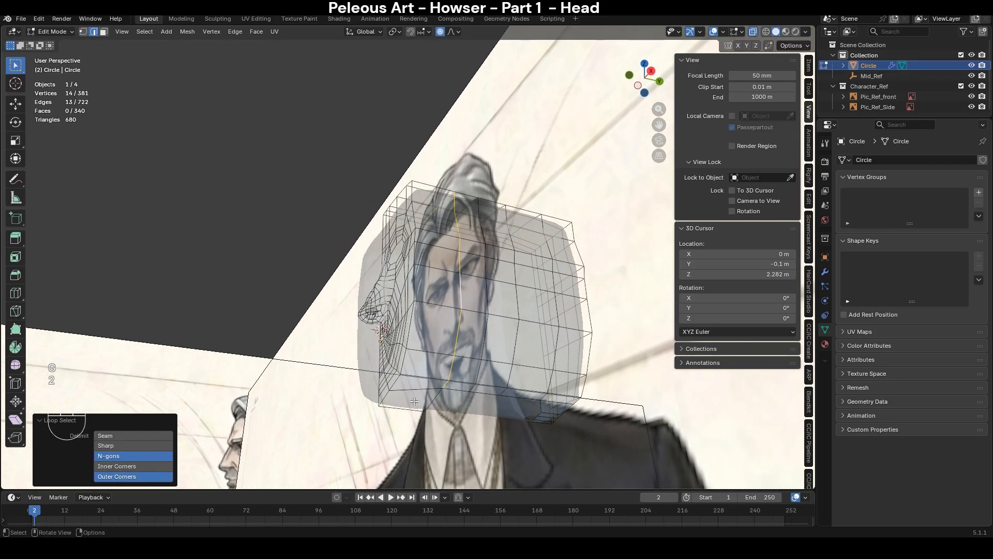
{"action": "key", "text": "c"}
{"action": "left_click", "coordinate": [496, 406]}
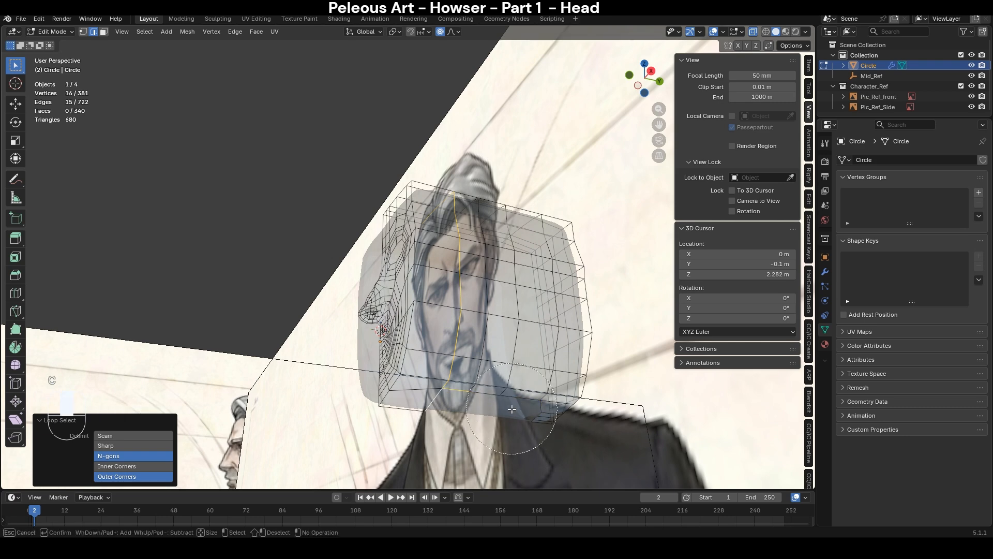
{"action": "right_click", "coordinate": [524, 430]}
{"action": "middle_click_drag", "start_coordinate": [524, 434], "coordinate": [582, 368]}
{"action": "key", "text": "ctrl+z"}
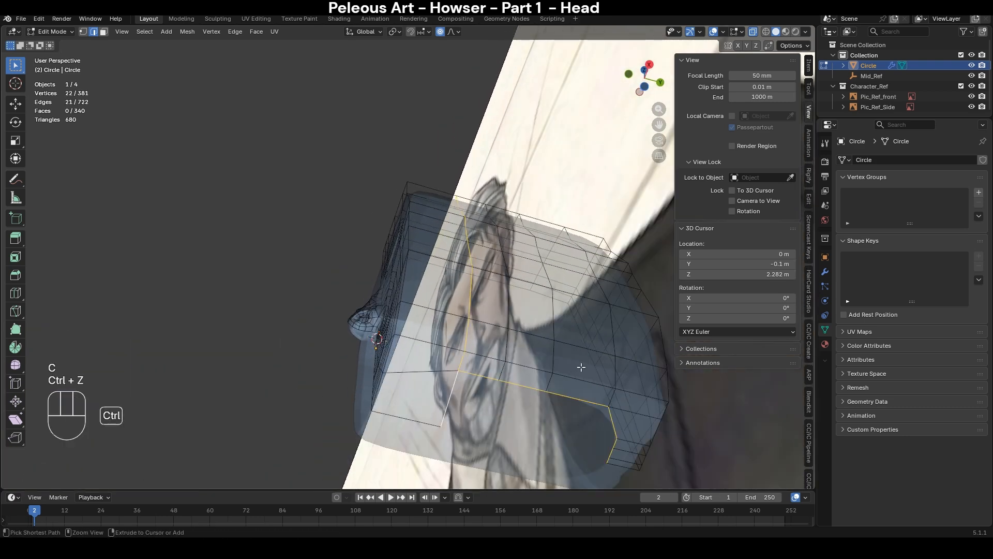
{"action": "key", "text": "g"}
{"action": "left_click", "coordinate": [575, 383]}
{"action": "key", "text": "ctrl+z"}
- Try to move the horizontal edge loop along the jaw's lower edge, and undo the move
{"action": "left_click", "coordinate": [502, 386], "text": "alt"}
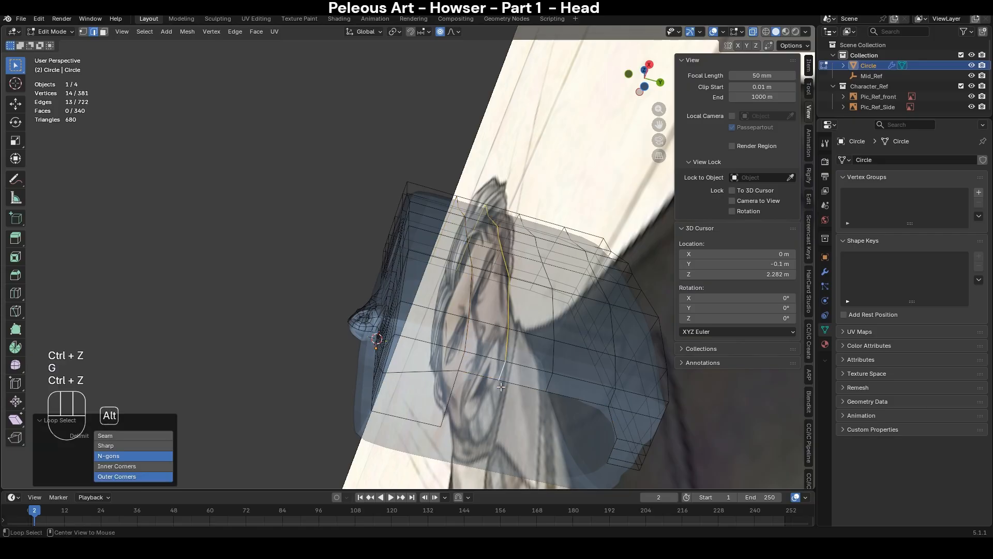
{"action": "left_click", "coordinate": [600, 425], "text": "alt"}
{"action": "key", "text": "g"}
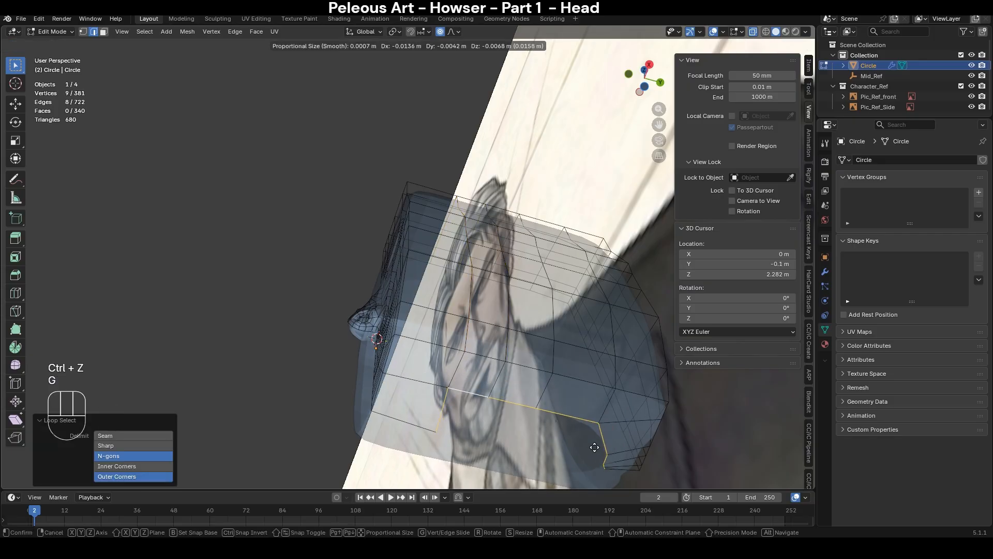
{"action": "left_click", "coordinate": [594, 447]}
{"action": "key", "text": "ctrl+z"}
- Select the vertical side loop together with the jaw edge that continues it underneath
{"action": "left_click", "coordinate": [461, 365], "text": "alt"}
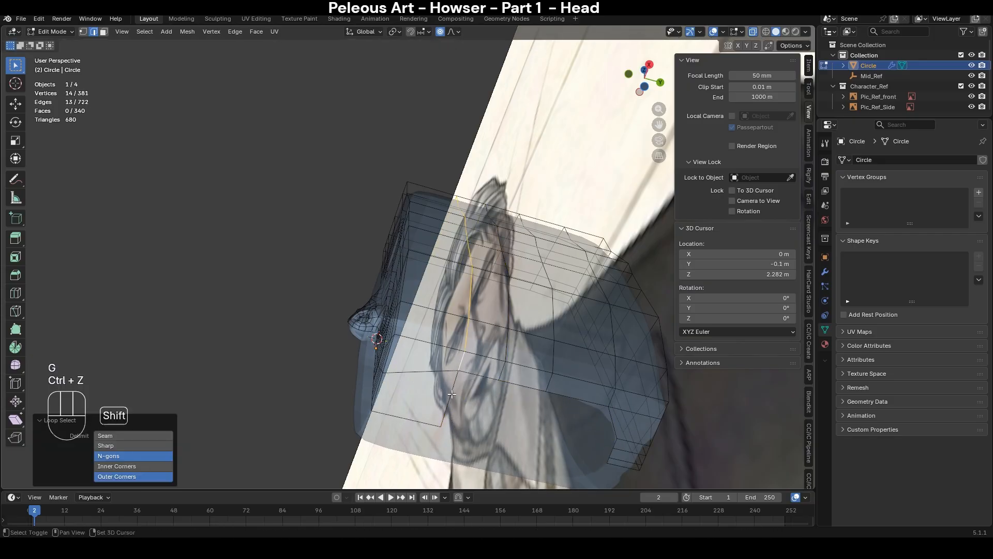
{"action": "left_click", "coordinate": [452, 394], "text": "alt+shift"}
{"action": "key", "text": "c"}
{"action": "mouse_move", "coordinate": [573, 402]}
{"action": "middle_mouse_down"}
{"action": "mouse_move", "coordinate": [587, 438]}
{"action": "mouse_move", "coordinate": [615, 447]}
{"action": "middle_mouse_up"}
{"action": "right_click", "coordinate": [619, 447]}
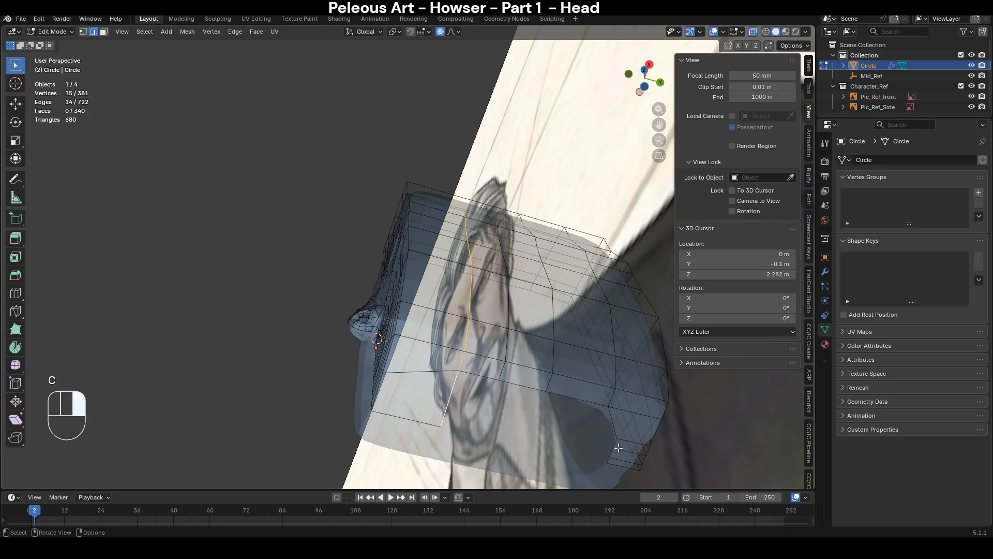
- Turn off proportional editing and flatten the selected side loop by scaling it to 0 along global Y
{"action": "key", "text": "KP_3"}
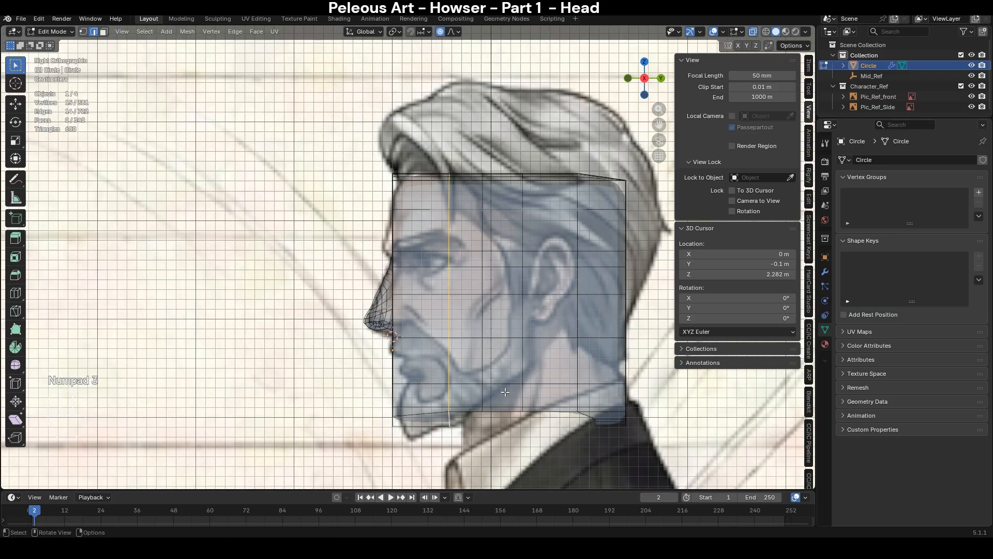
{"action": "left_click", "coordinate": [440, 33]}
{"action": "key", "text": "s"}
{"action": "key", "text": "y"}
{"action": "key", "text": "KP_0"}
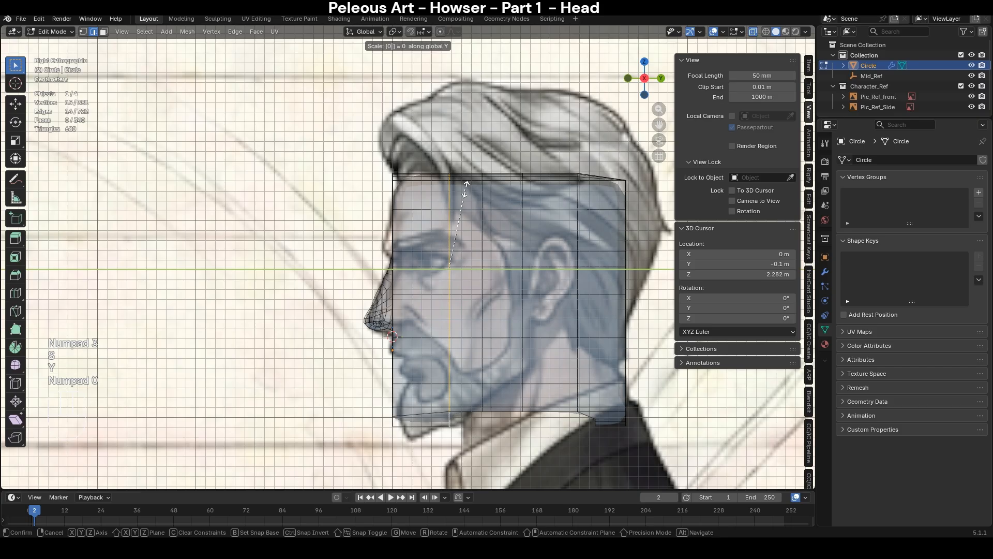
{"action": "key", "text": "KP_Enter"}
{"action": "middle_click_drag", "start_coordinate": [455, 357], "coordinate": [466, 270]}
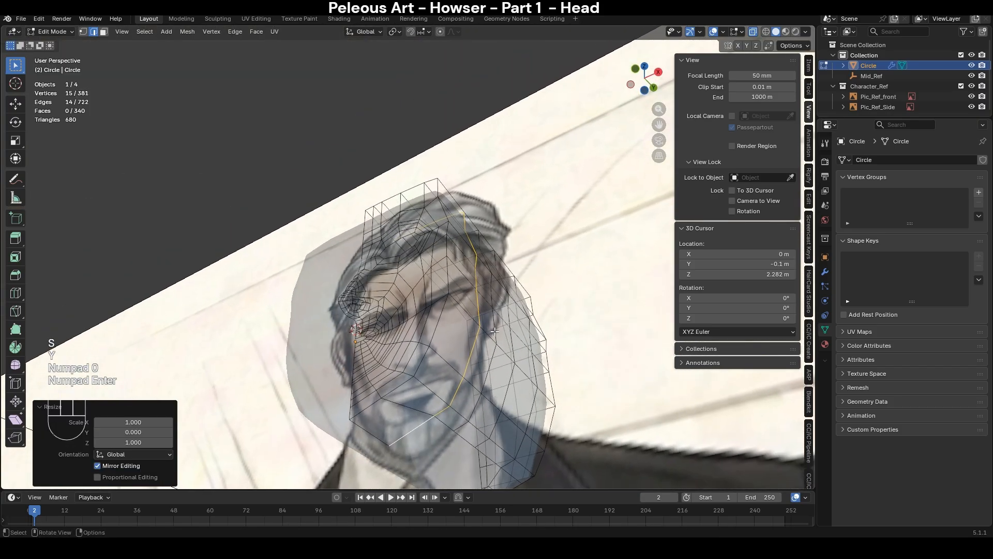
- Select the front vertical side loop with its continuing edges and slide it backward along the head by a factor of about 0.51
{"action": "key", "text": "alt+z"}
{"action": "left_click", "coordinate": [422, 215], "text": "alt"}
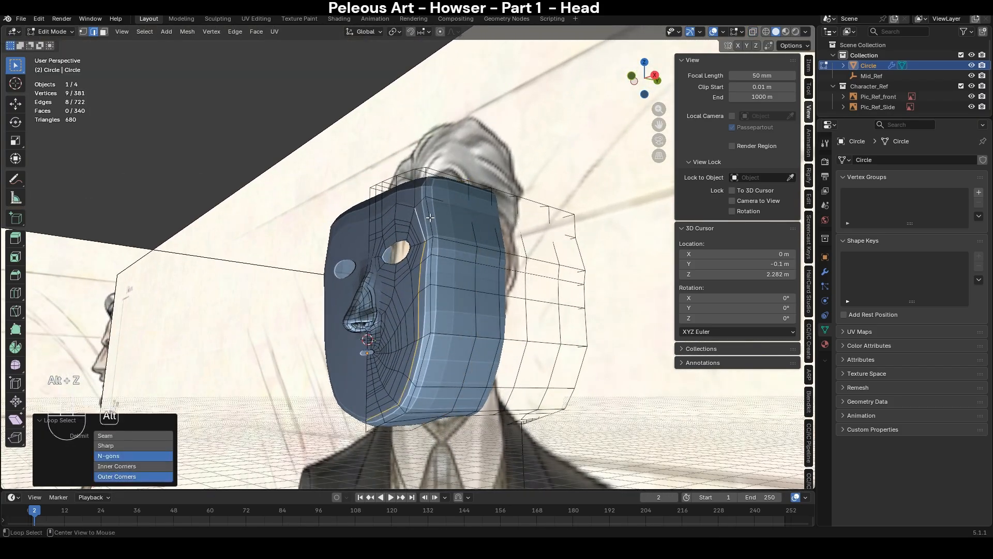
{"action": "left_click", "coordinate": [431, 219], "text": "alt"}
{"action": "middle_click_drag", "start_coordinate": [479, 238], "coordinate": [453, 306]}
{"action": "left_click", "coordinate": [411, 211], "text": "alt+shift"}
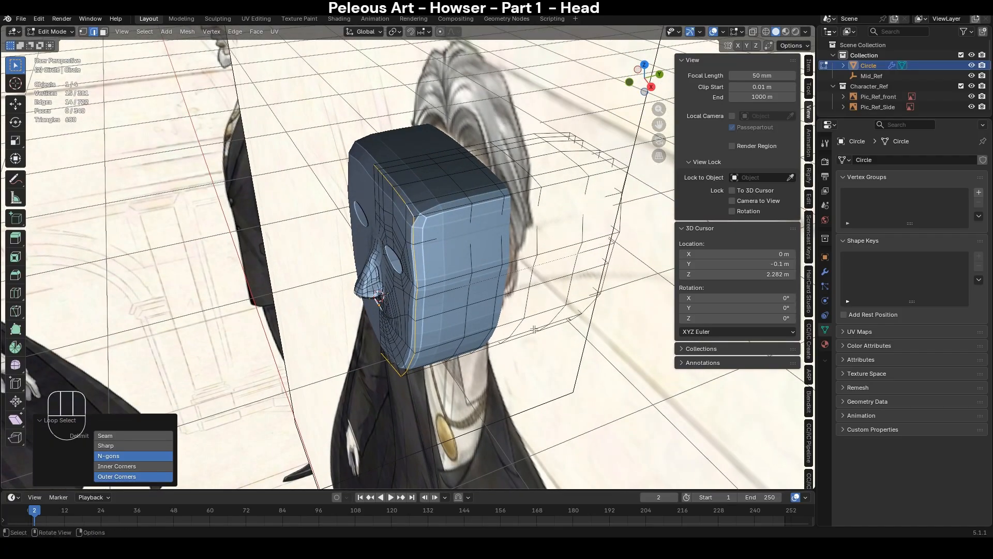
{"action": "middle_click_drag", "start_coordinate": [535, 329], "coordinate": [483, 257]}
{"action": "key", "text": "g"}
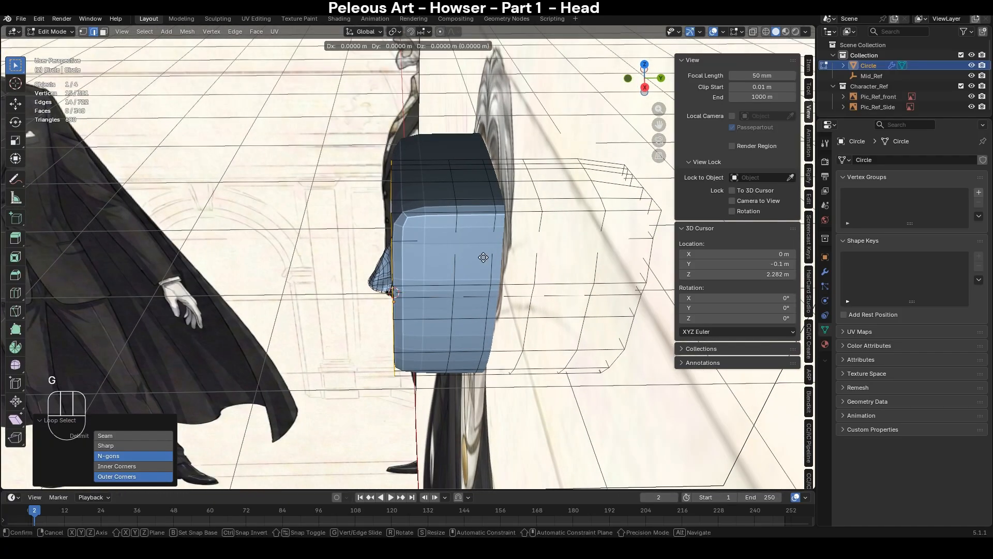
{"action": "key", "text": "g"}
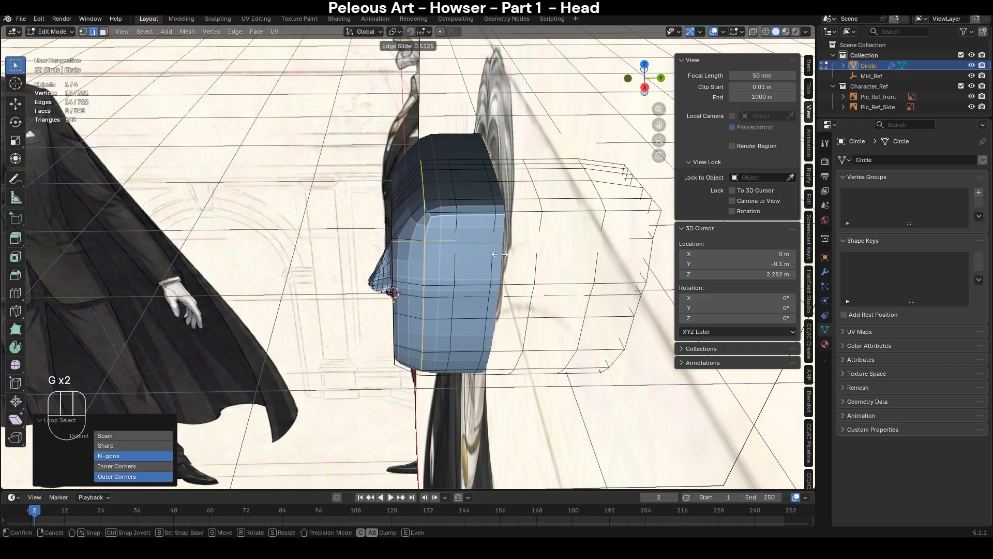
{"action": "left_click", "coordinate": [499, 253]}
- Select the vertical loop at the rear corner of the head and slide it inward by a factor of -0.406
{"action": "middle_click_drag", "start_coordinate": [499, 254], "coordinate": [466, 240]}
{"action": "left_click", "coordinate": [466, 241], "text": "alt+shift"}
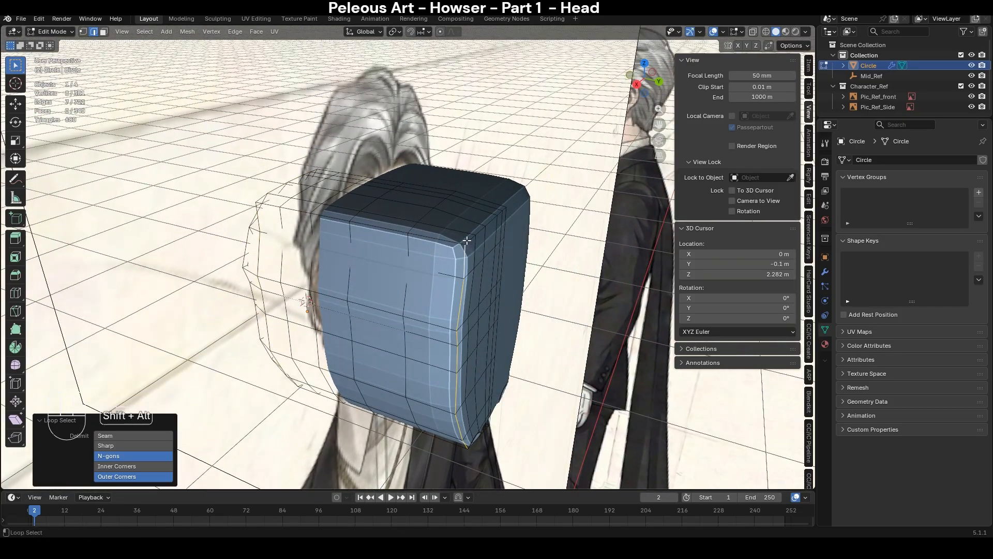
{"action": "key", "text": "g"}
{"action": "key", "text": "g"}
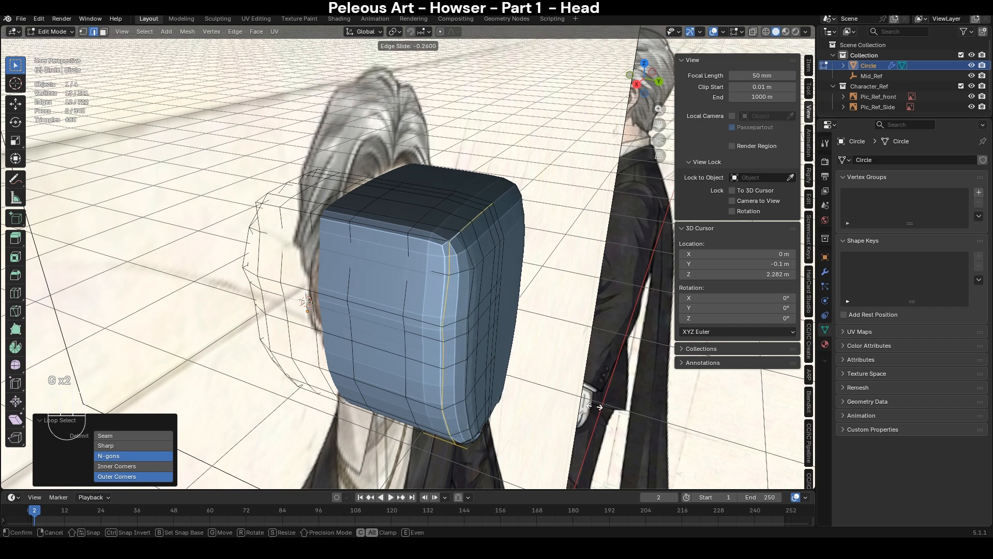
{"action": "left_click", "coordinate": [596, 406]}
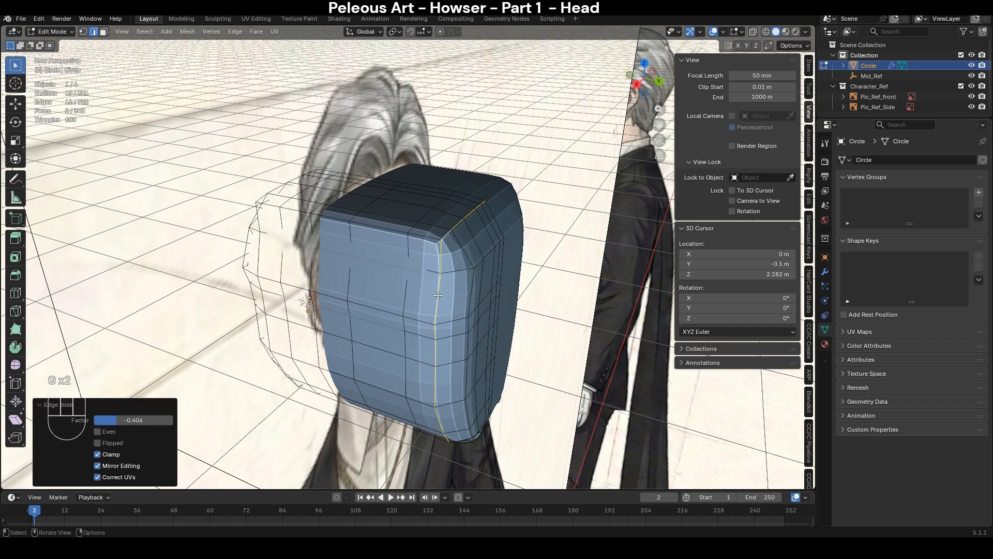
- Slide the neighbouring side loop, just ahead of the rear corner loop, by a factor of -0.163
{"action": "middle_click_drag", "start_coordinate": [596, 406], "coordinate": [487, 352]}
{"action": "key", "text": "g"}
{"action": "key", "text": "g"}
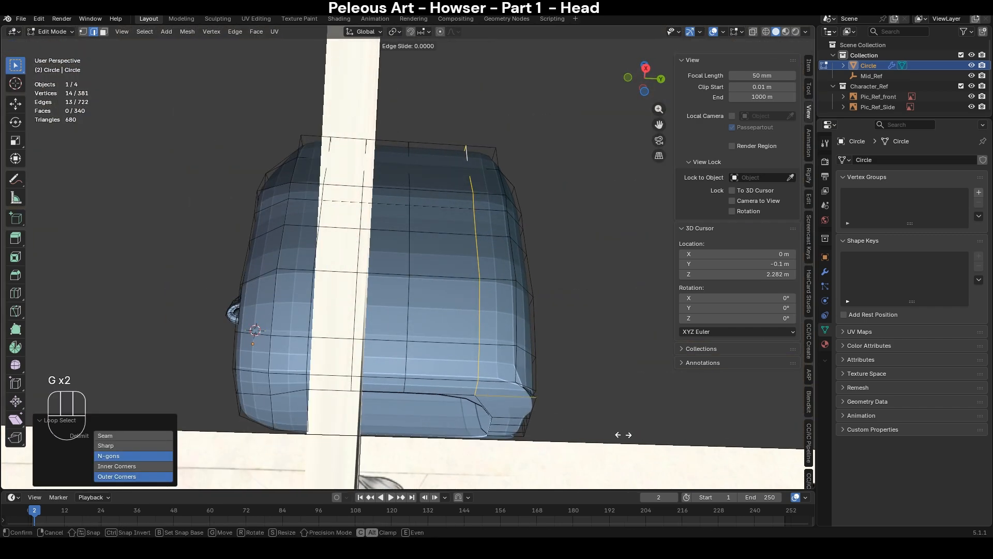
{"action": "left_click", "coordinate": [616, 434]}
{"action": "middle_click_drag", "start_coordinate": [616, 434], "coordinate": [385, 387]}
{"action": "scroll", "coordinate": [385, 387], "scroll_direction": "up", "scroll_amount": 2}
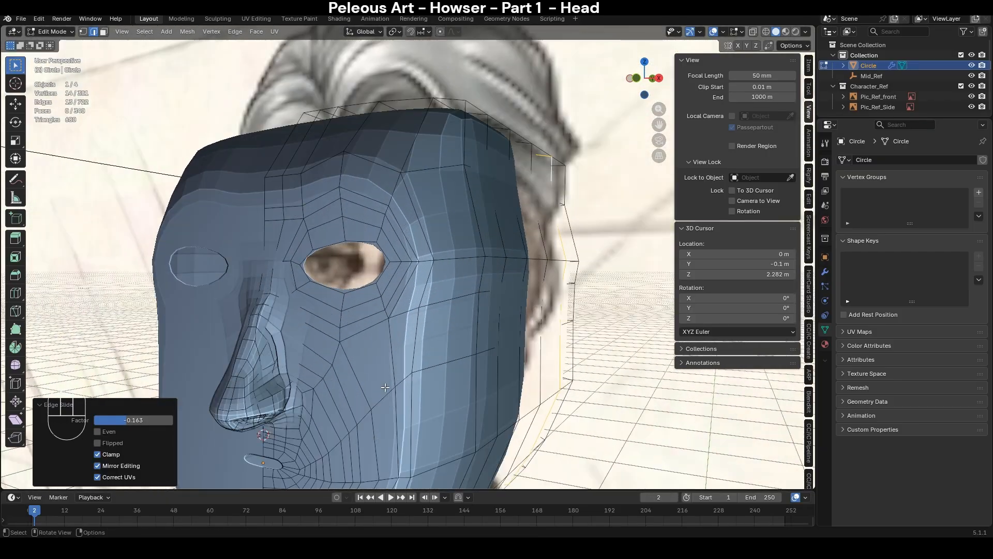
- Box-select the flat front part of the face through the mesh in the side view, leaving out the nose
{"action": "key", "text": "KP_3"}
{"action": "key", "text": "alt+z"}
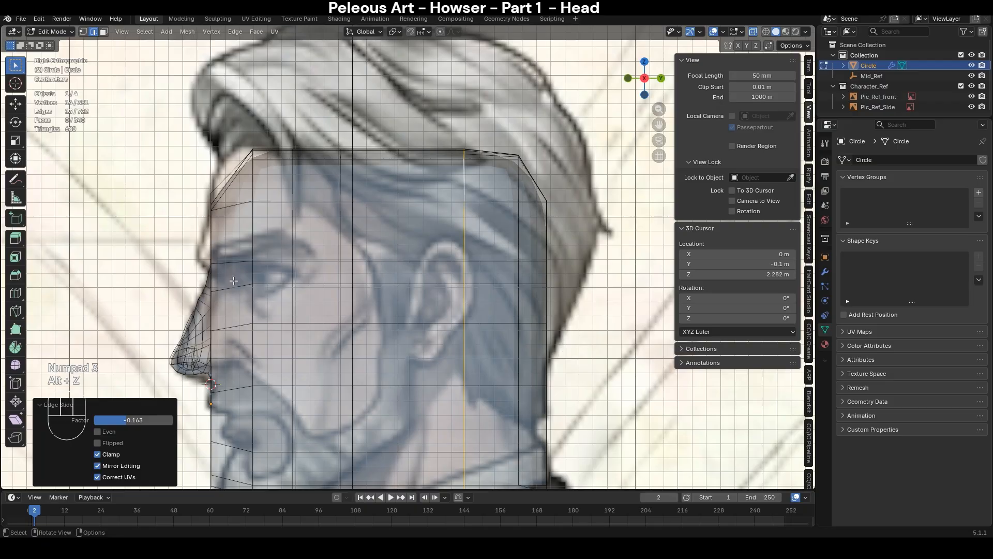
{"action": "scroll", "coordinate": [226, 276], "scroll_direction": "down", "scroll_amount": 4}
{"action": "scroll", "coordinate": [226, 276], "scroll_direction": "up", "scroll_amount": 3}
{"action": "key", "text": "alt+z"}
{"action": "middle_click_drag", "start_coordinate": [311, 344], "coordinate": [369, 356]}
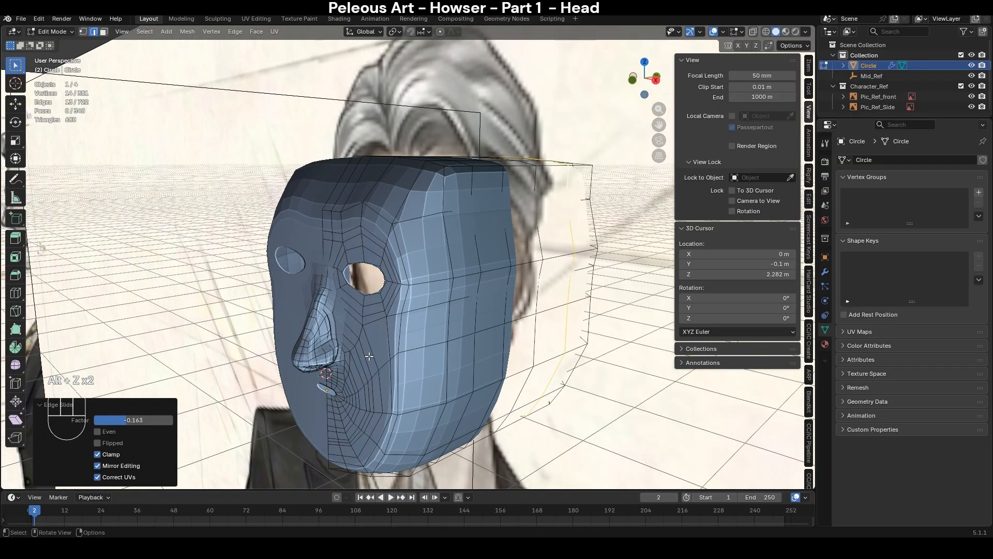
{"action": "left_click", "coordinate": [406, 261], "text": "alt"}
{"action": "key", "text": "KP_3"}
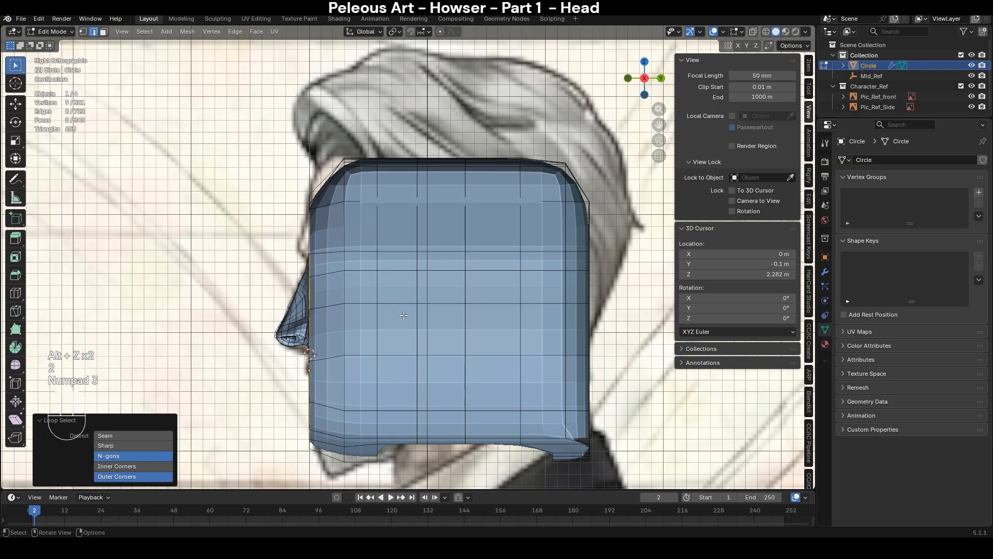
{"action": "key", "text": "alt+z"}
{"action": "middle_click_drag", "start_coordinate": [403, 315], "coordinate": [451, 294], "text": "shift"}
{"action": "left_click", "coordinate": [289, 218]}
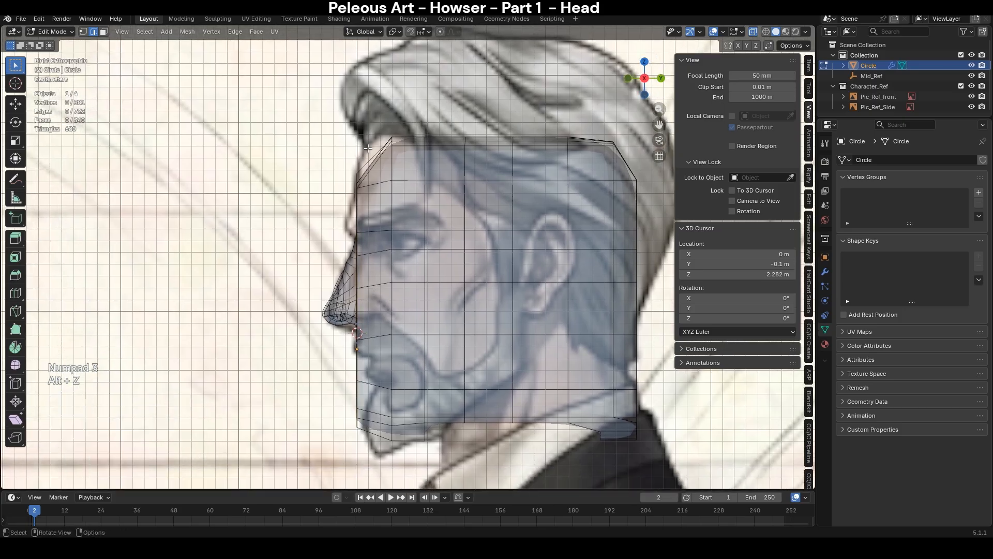
{"action": "left_click_drag", "start_coordinate": [368, 148], "coordinate": [365, 359]}
{"action": "left_click_drag", "start_coordinate": [355, 456], "coordinate": [355, 455]}
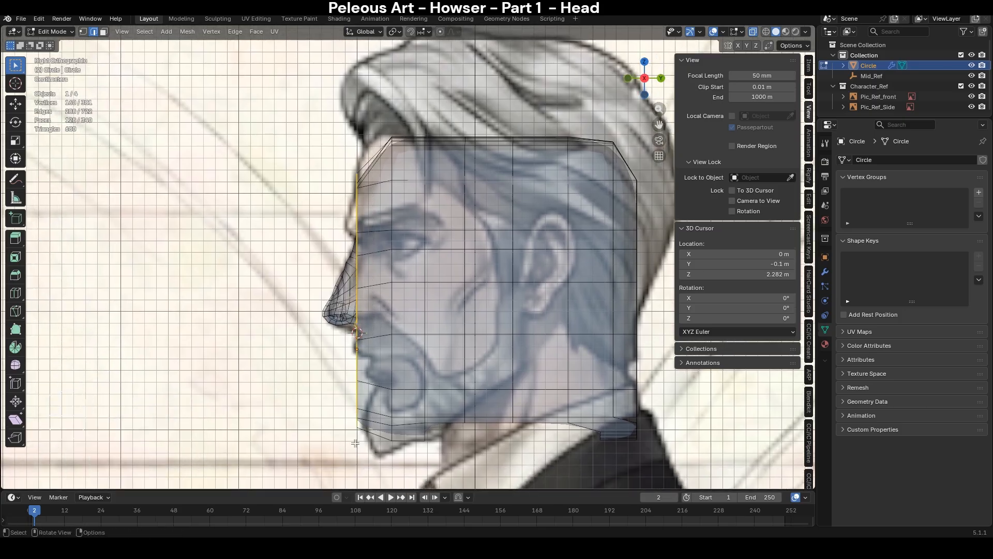
- Add the missed face beside the nose base to the selected front faces in face select mode
{"action": "middle_click_drag", "start_coordinate": [355, 455], "coordinate": [336, 334]}
{"action": "scroll", "coordinate": [426, 235], "scroll_direction": "up", "scroll_amount": 4}
{"action": "key", "text": "3"}
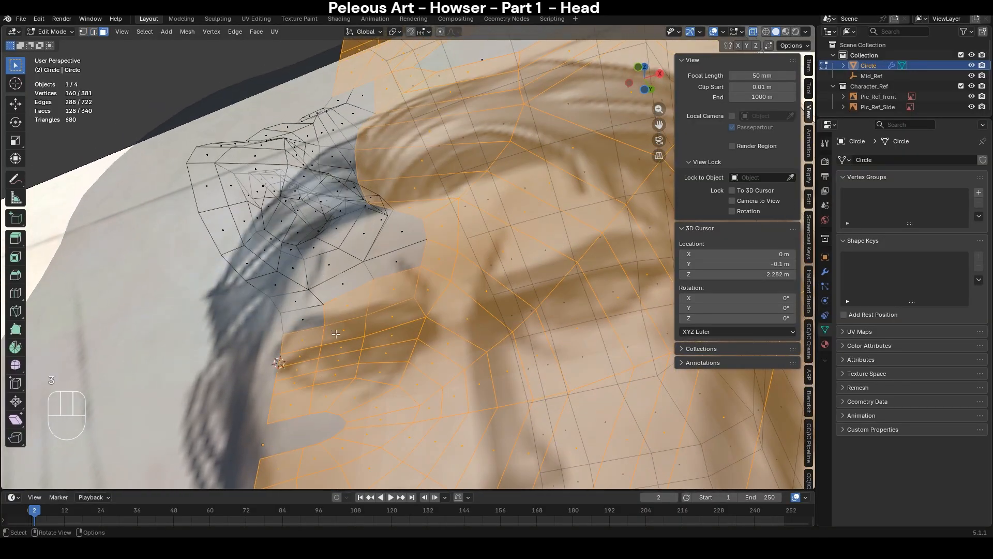
{"action": "left_click", "coordinate": [303, 319], "text": "shift"}
{"action": "scroll", "coordinate": [458, 350], "scroll_direction": "down", "scroll_amount": 4}
{"action": "middle_click_drag", "start_coordinate": [457, 349], "coordinate": [428, 403]}
{"action": "key", "text": "KP_3"}
- Move the selected front faces back about 0.0116 m along global Y, following the side reference
{"action": "scroll", "coordinate": [425, 407], "scroll_direction": "down", "scroll_amount": 2}
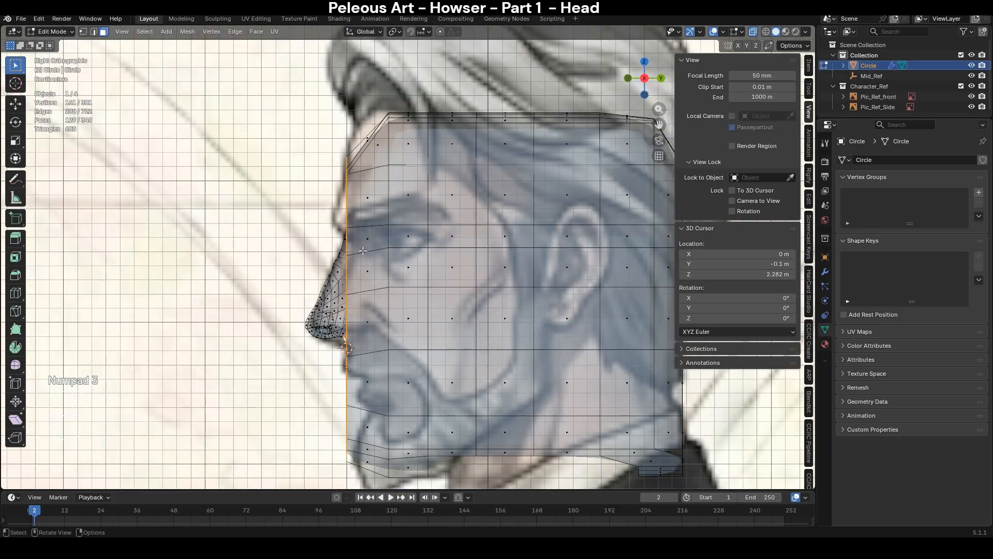
{"action": "scroll", "coordinate": [422, 252], "scroll_direction": "down", "scroll_amount": 3}
{"action": "middle_click_drag", "start_coordinate": [422, 252], "coordinate": [454, 336]}
{"action": "key", "text": "KP_3"}
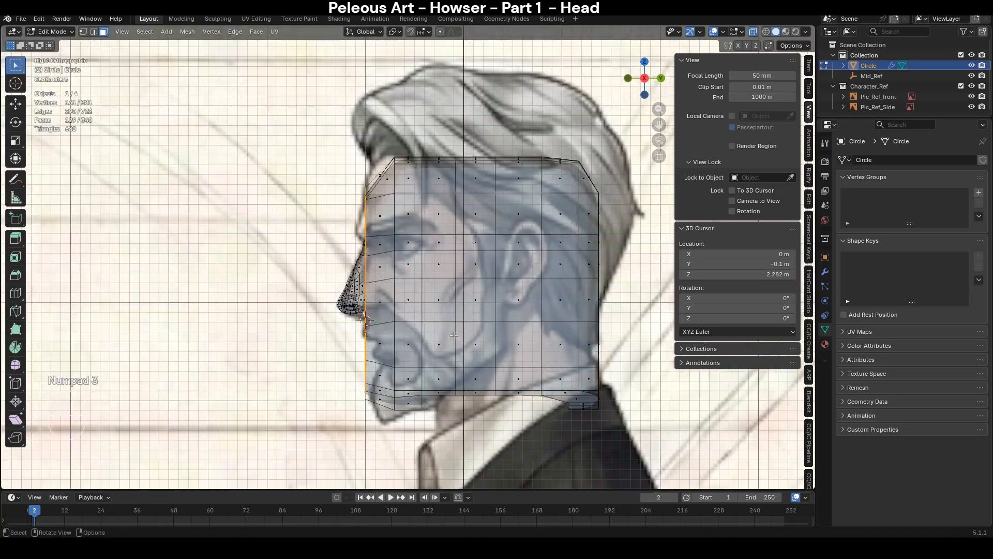
{"action": "key", "text": "g"}
{"action": "key", "text": "y"}
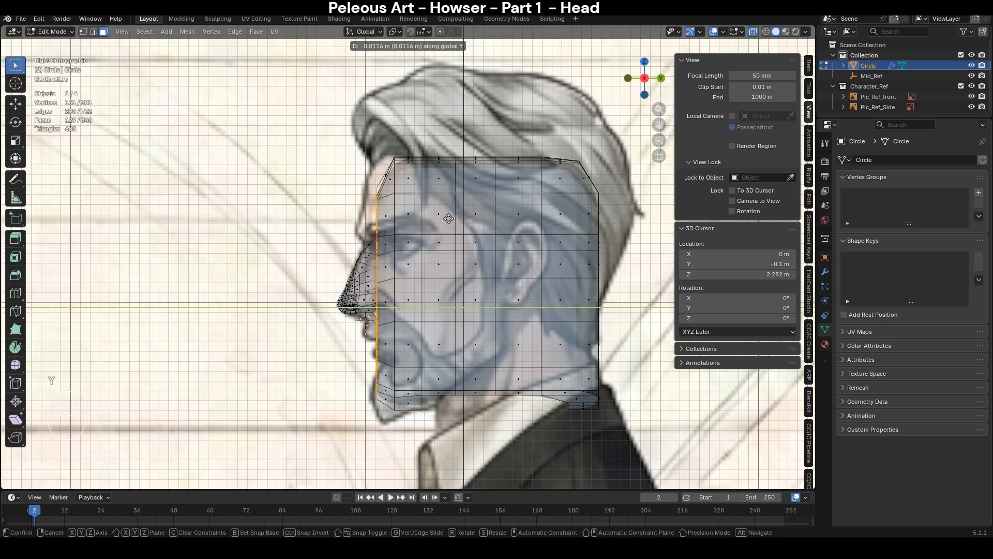
{"action": "left_click", "coordinate": [448, 218]}
- Compare the face's position before and after the move against the side reference, and inspect the solid mesh in perspective
{"action": "middle_click_drag", "start_coordinate": [448, 218], "coordinate": [401, 325]}
{"action": "key", "text": "alt+z"}
{"action": "key", "text": "alt+z"}
{"action": "key", "text": "KP_3"}
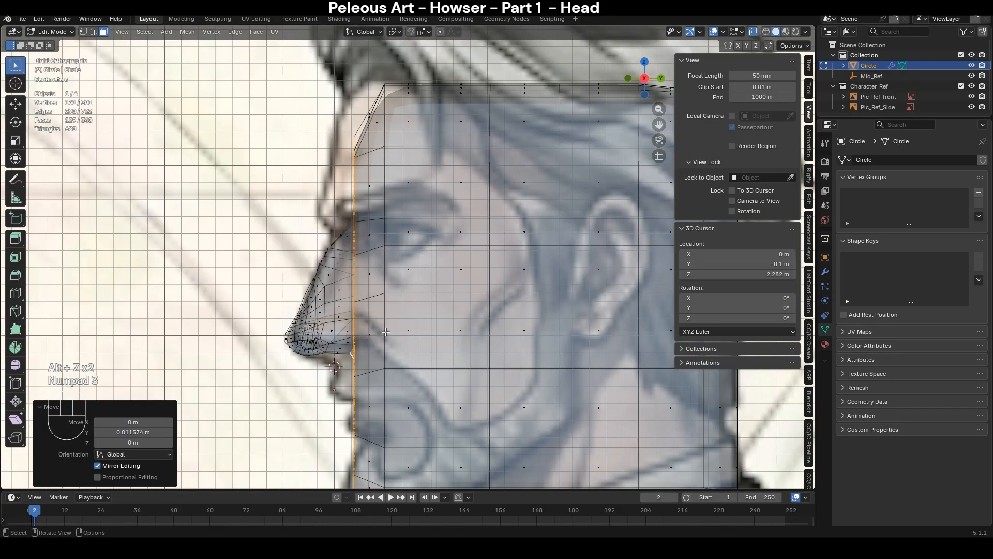
{"action": "key", "text": "ctrl+z"}
{"action": "key", "text": "ctrl+shift+z"}
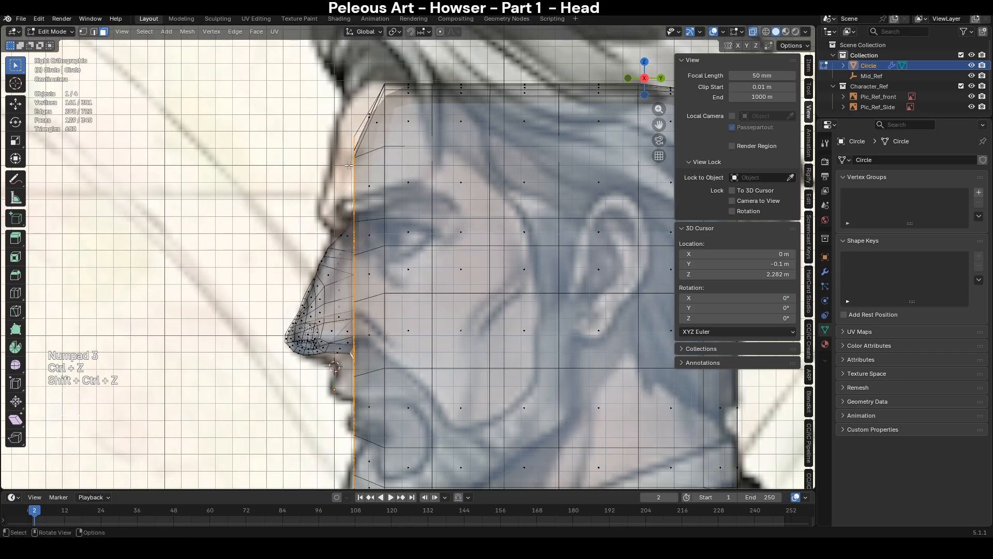
{"action": "scroll", "coordinate": [367, 276], "scroll_direction": "down", "scroll_amount": 3}
{"action": "scroll", "coordinate": [369, 277], "scroll_direction": "up", "scroll_amount": 3}
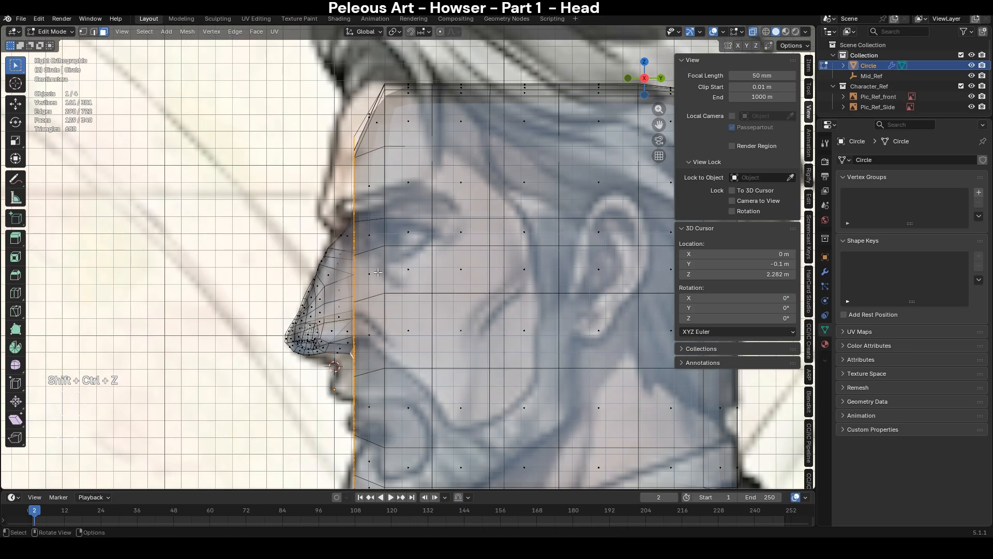
{"action": "key", "text": "alt+z"}
{"action": "middle_click_drag", "start_coordinate": [384, 265], "coordinate": [389, 200]}
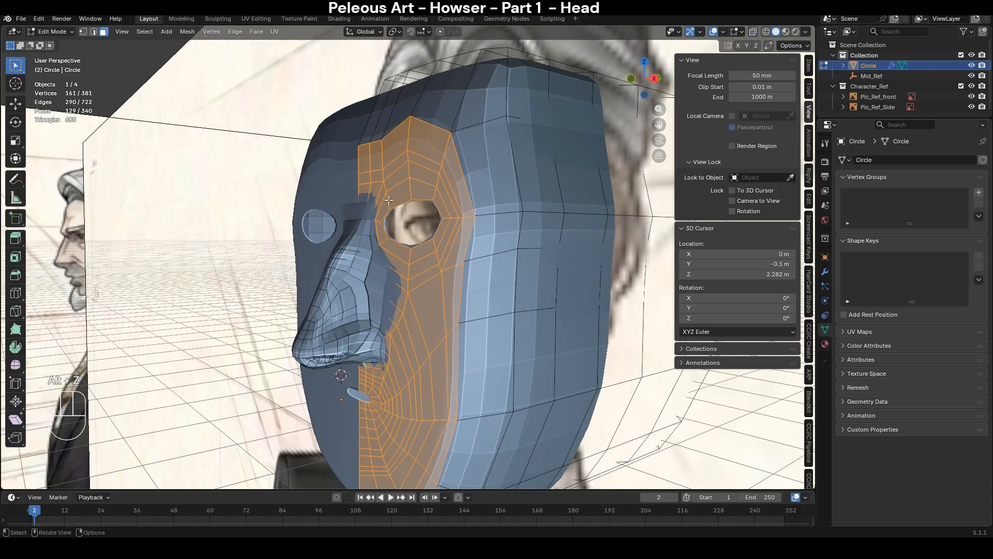
- Select the centre edge above the nose bridge and move it forward about 0.0104 m along Y to the reference profile
{"action": "key", "text": "2"}
{"action": "key", "text": "alt+z"}
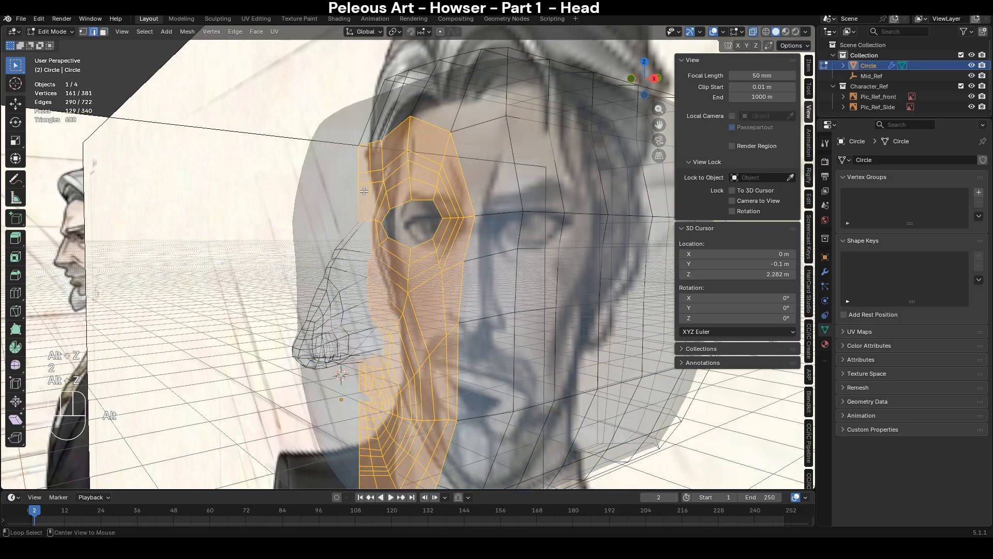
{"action": "left_click", "coordinate": [357, 203]}
{"action": "key", "text": "1"}
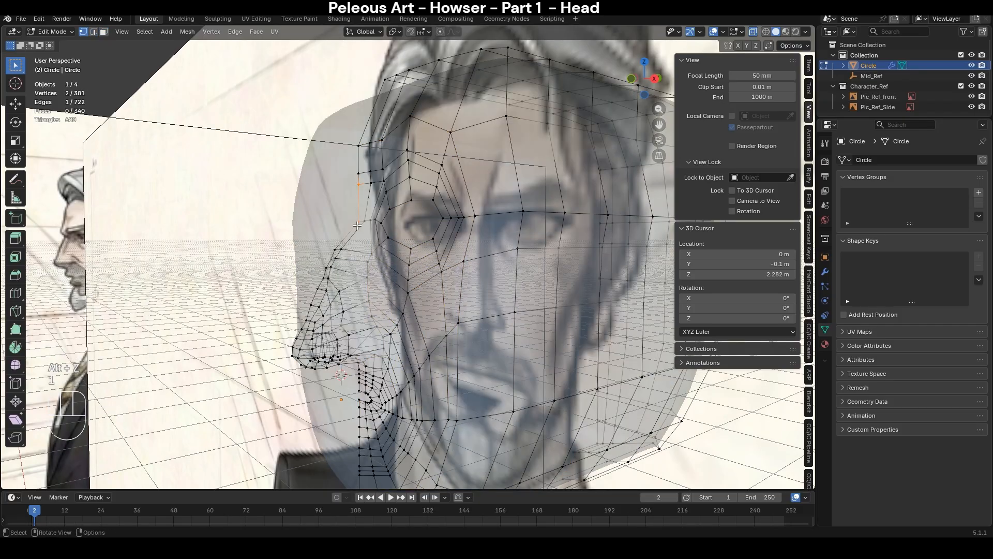
{"action": "key", "text": "2"}
{"action": "key", "text": "KP_3"}
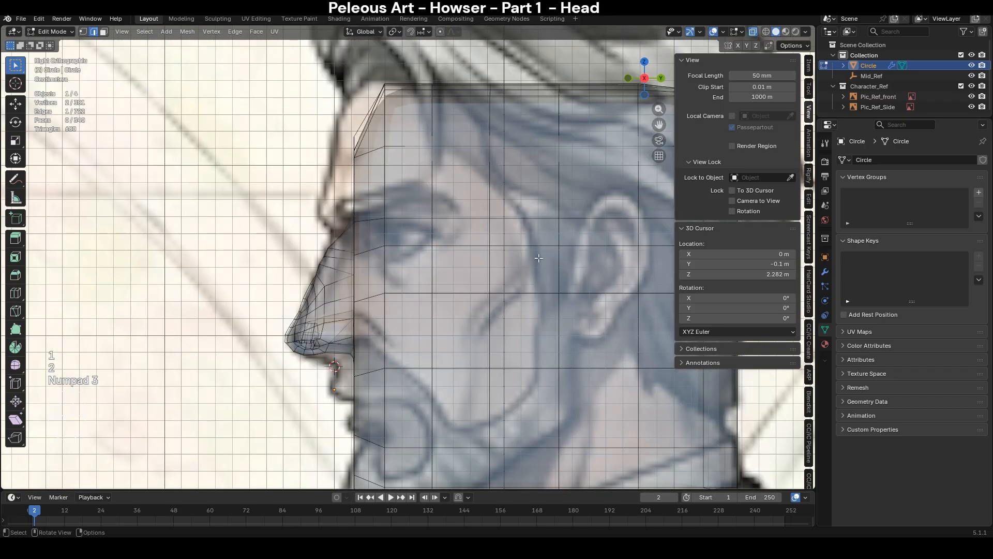
{"action": "key", "text": "g"}
{"action": "left_click", "coordinate": [519, 257]}
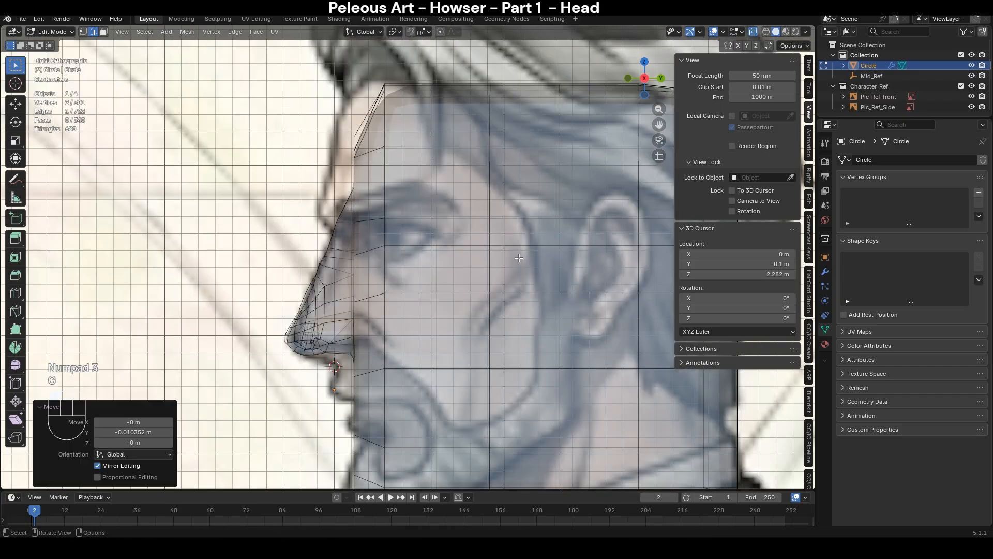
- Select the short edges at the brow's centre and move them forward to the reference profile in the side view
{"action": "middle_click_drag", "start_coordinate": [362, 233], "coordinate": [375, 187]}
{"action": "left_click", "coordinate": [368, 173], "text": "shift"}
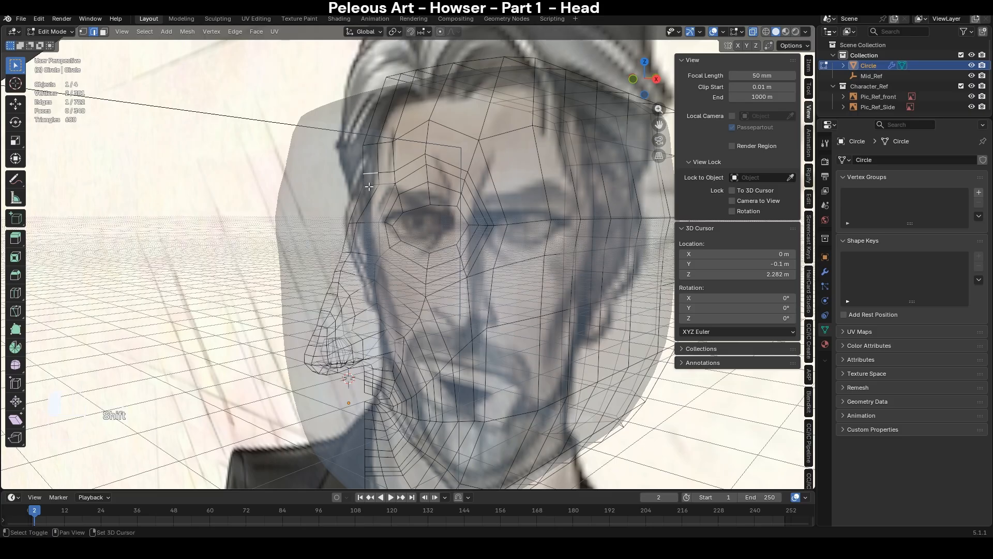
{"action": "key", "text": "KP_3"}
{"action": "key", "text": "g"}
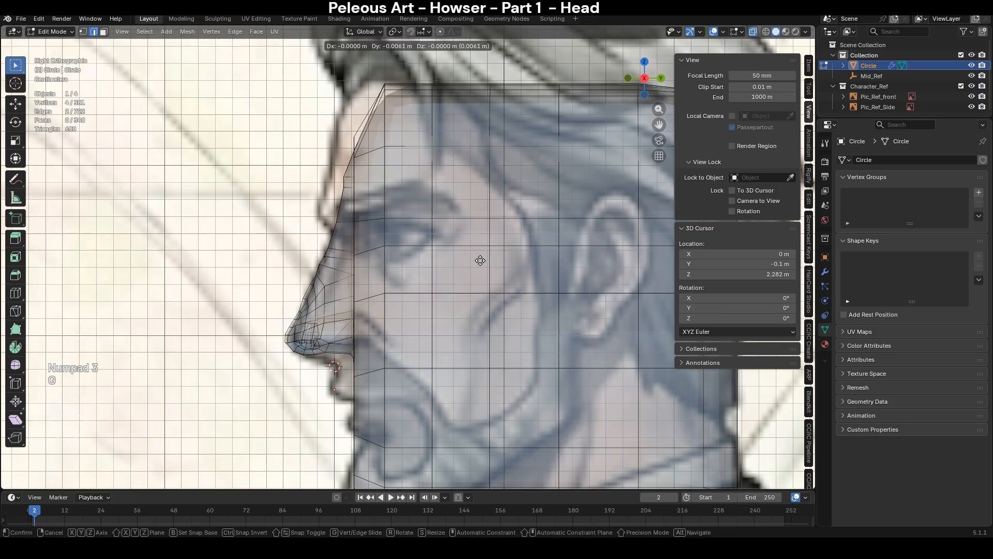
{"action": "left_click", "coordinate": [465, 257]}
- Select the edge at the nose bridge and move it about -0.0091 m in Y and 0.003 m in Z
{"action": "middle_click_drag", "start_coordinate": [465, 257], "coordinate": [532, 259]}
{"action": "left_click", "coordinate": [347, 223]}
{"action": "key", "text": "KP_3"}
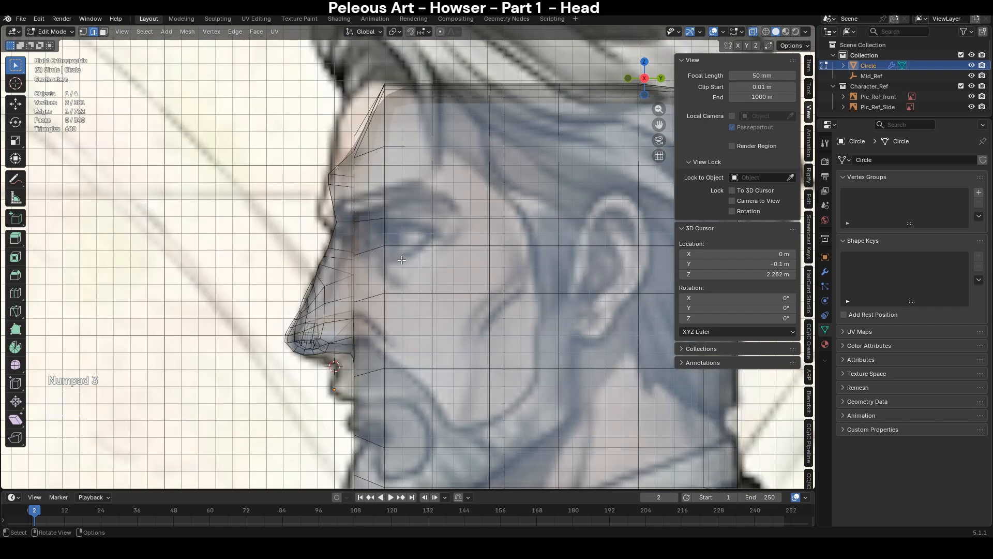
{"action": "key", "text": "g"}
{"action": "left_click", "coordinate": [534, 311]}
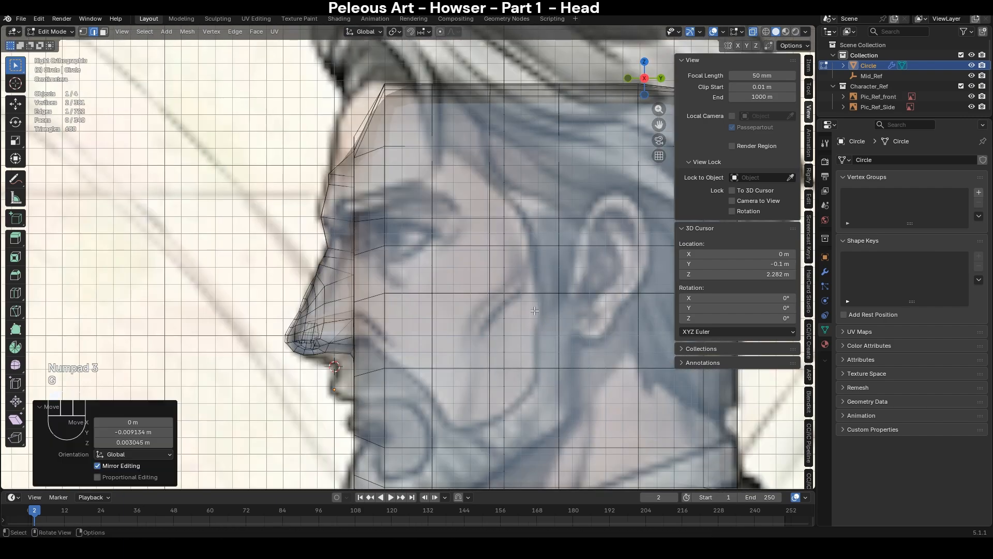
- Select the edge loop around the eye opening and show it over the side reference with X-ray on
{"action": "middle_click_drag", "start_coordinate": [324, 273], "coordinate": [393, 236]}
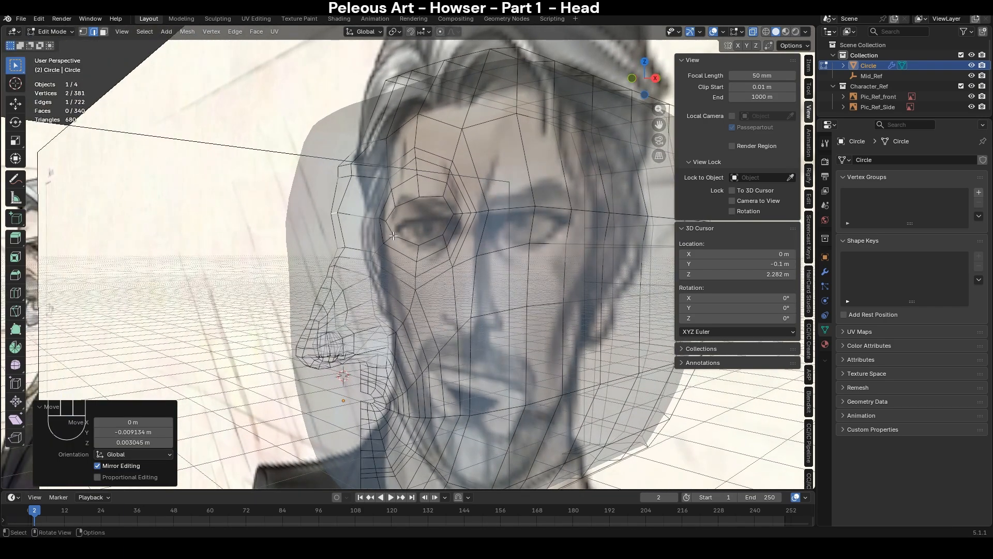
{"action": "key", "text": "alt+z"}
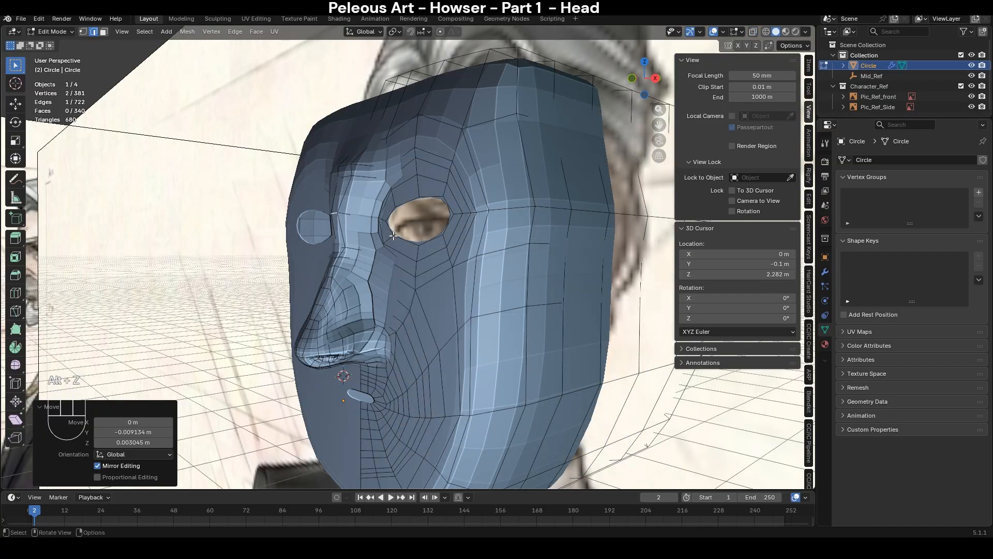
{"action": "key", "text": "alt+z"}
{"action": "key", "text": "KP_3"}
{"action": "middle_click_drag", "start_coordinate": [393, 235], "coordinate": [414, 222]}
{"action": "key", "text": "alt+z"}
{"action": "key", "text": "2"}
{"action": "left_click", "coordinate": [415, 220], "text": "alt"}
{"action": "key", "text": "KP_3"}
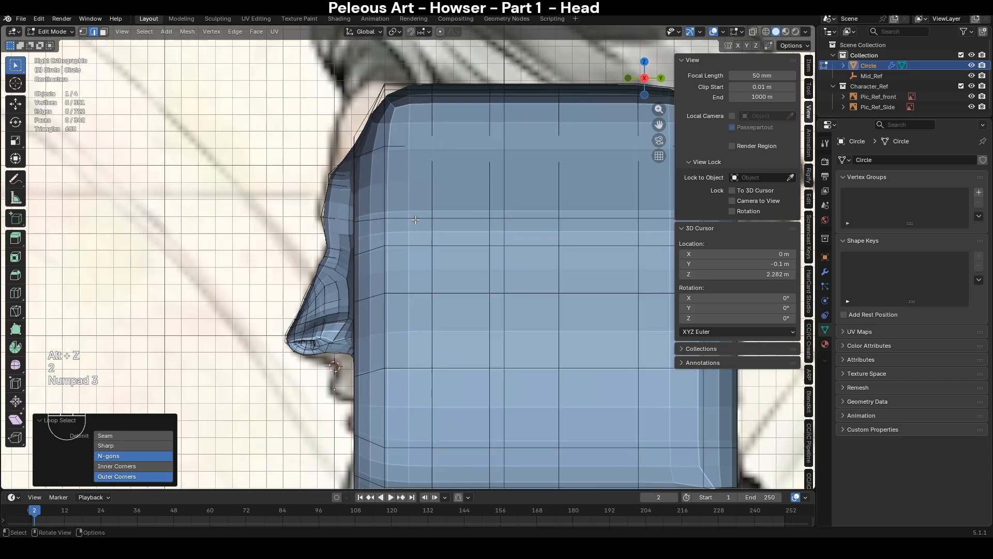
{"action": "key", "text": "alt+z"}
- Try to move the eye opening's loop backward without proportional editing, and undo the move
{"action": "key", "text": "g"}
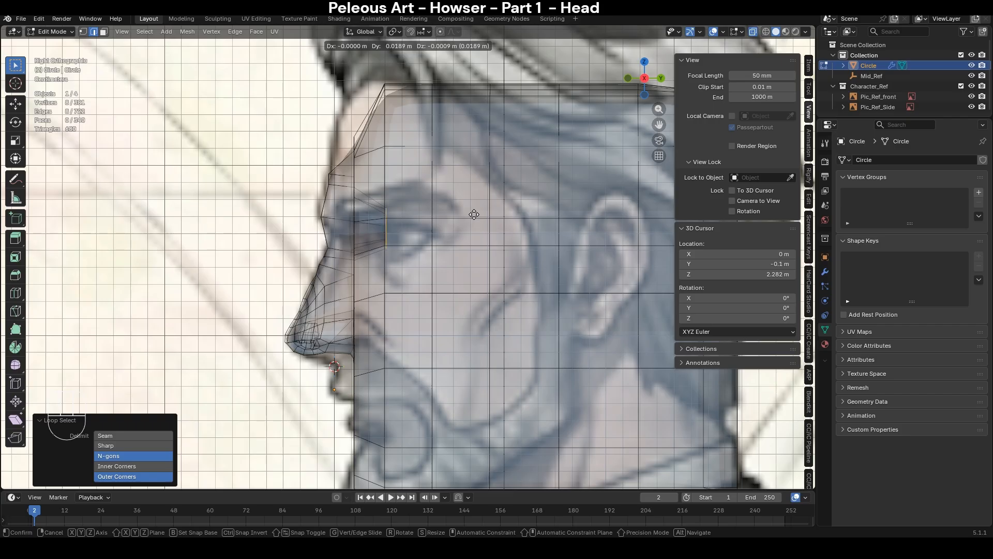
{"action": "left_click", "coordinate": [474, 215]}
{"action": "key", "text": "ctrl+z"}
- Move the eye opening's loop backward into the head in the side view, using proportional editing with a 0.0044 m size
{"action": "key", "text": "g"}
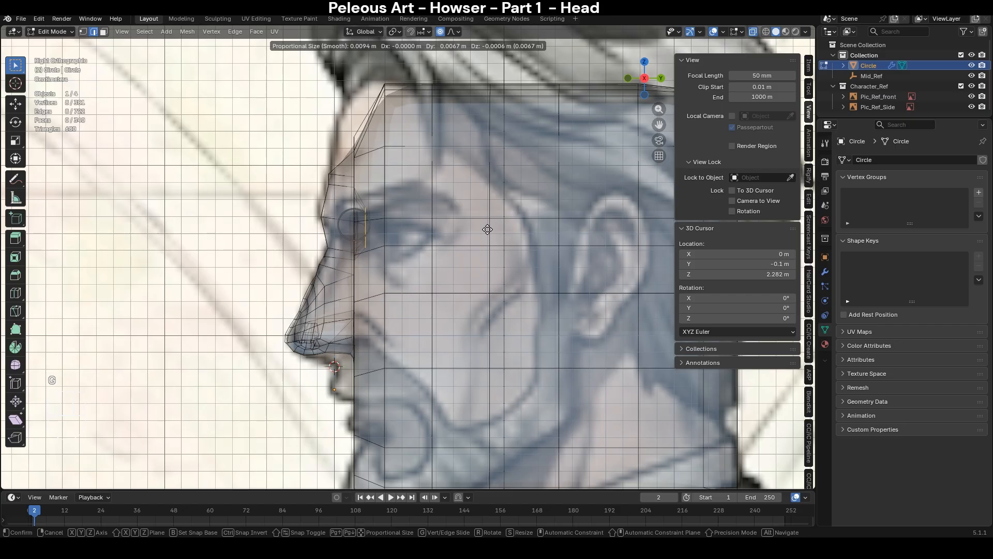
{"action": "scroll", "coordinate": [491, 234], "scroll_direction": "down", "scroll_amount": 7}
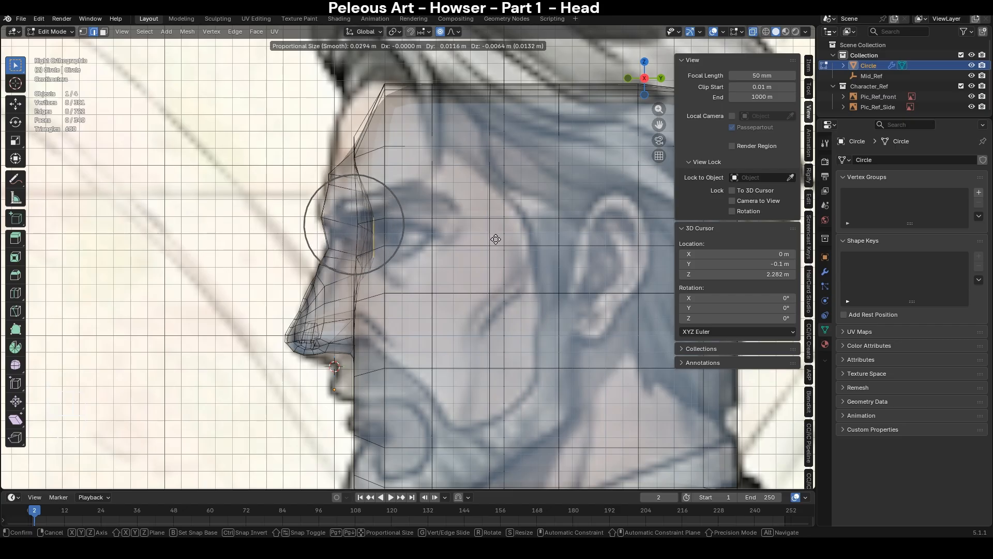
{"action": "scroll", "coordinate": [512, 243], "scroll_direction": "up", "scroll_amount": 10}
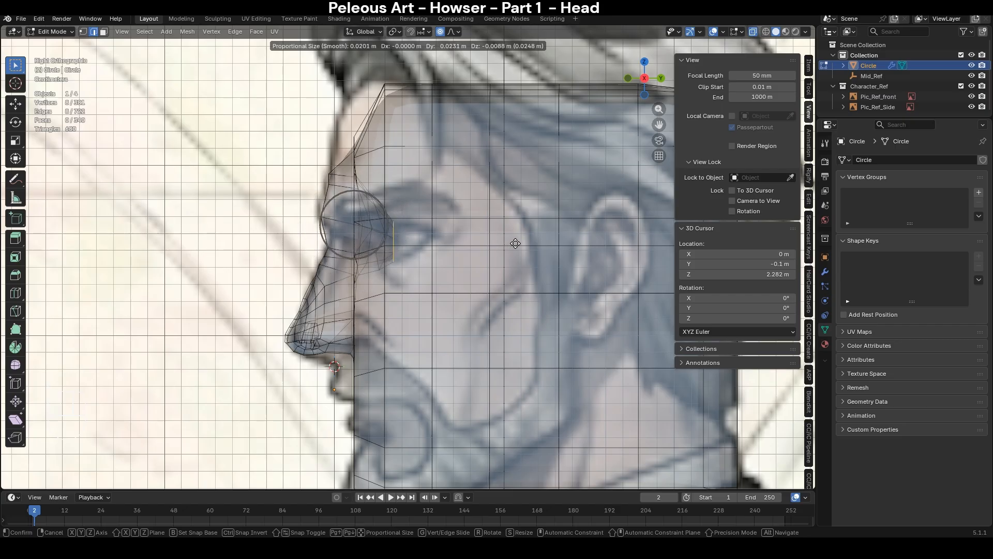
{"action": "scroll", "coordinate": [517, 243], "scroll_direction": "up", "scroll_amount": 10}
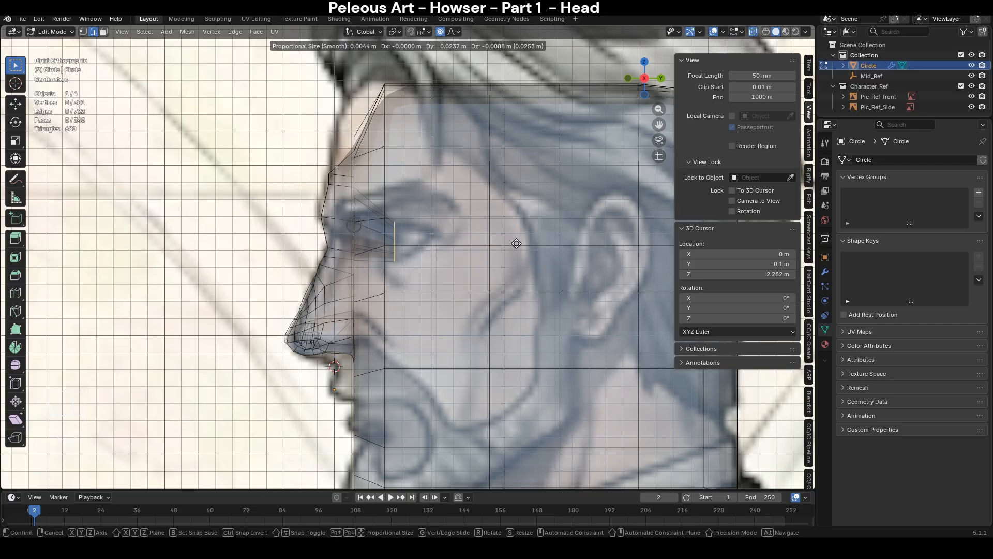
{"action": "left_click", "coordinate": [553, 244]}
- Select the edge loop surrounding the eye opening and edge-slide it by a factor of 0.439
{"action": "middle_click_drag", "start_coordinate": [552, 244], "coordinate": [407, 279]}
{"action": "key", "text": "alt+z"}
{"action": "left_click", "coordinate": [417, 211], "text": "alt"}
{"action": "key", "text": "alt+z"}
{"action": "key", "text": "g"}
{"action": "key", "text": "g"}
{"action": "left_click", "coordinate": [474, 219]}
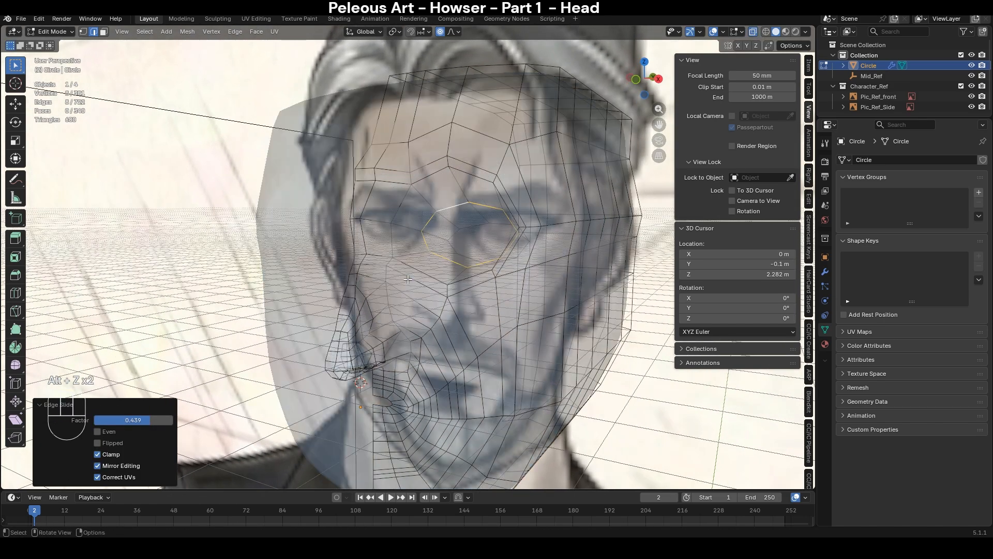
- Add one centred loop cut around the eye socket's wall and show the front reference through the mesh with X-ray
{"action": "key", "text": "KP_1"}
{"action": "key", "text": "alt+z"}
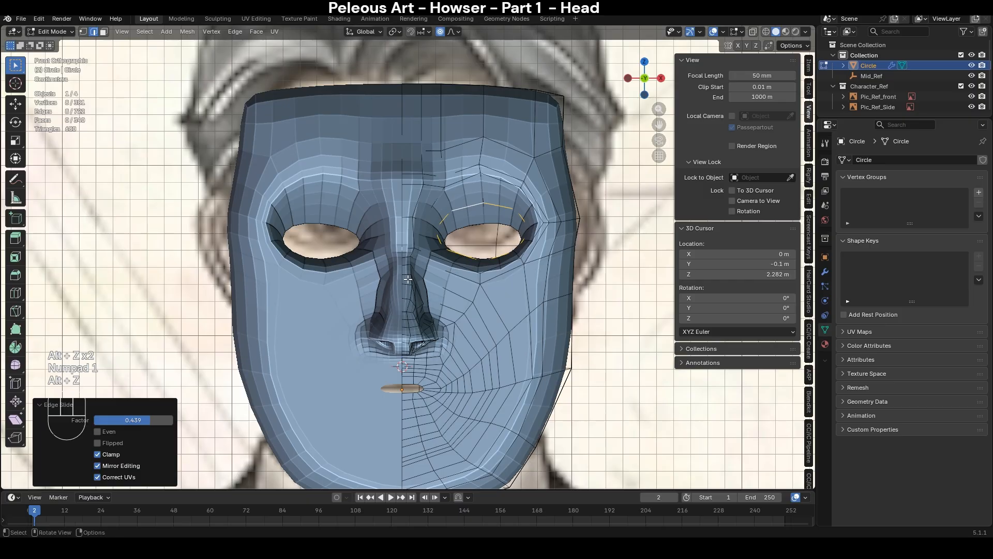
{"action": "key", "text": "ctrl+r"}
{"action": "left_click", "coordinate": [453, 202]}
{"action": "right_click", "coordinate": [453, 201]}
{"action": "key", "text": "alt+z"}
{"action": "scroll", "coordinate": [523, 216], "scroll_direction": "up", "scroll_amount": 2}
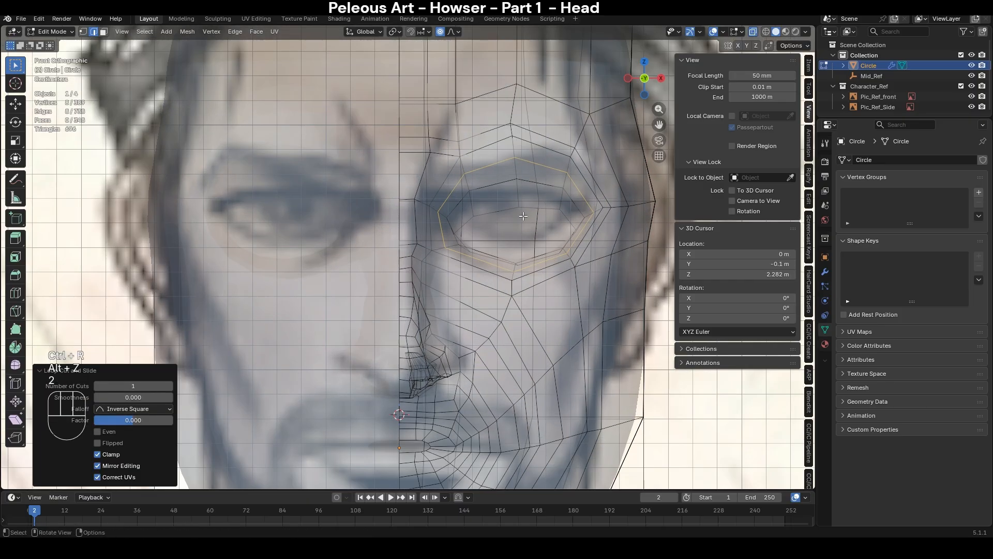
- Select the eye socket's innermost loop and move it about -0.0042 m in X and 0.007 m in Z with a 0.052 m proportional size
{"action": "left_click", "coordinate": [523, 215], "text": "alt"}
{"action": "key", "text": "g"}
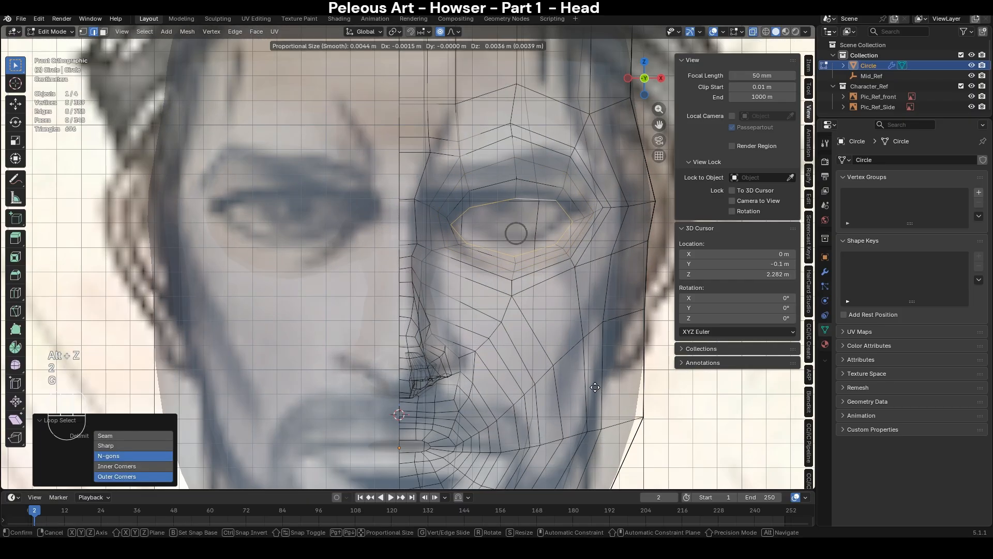
{"action": "scroll", "coordinate": [591, 379], "scroll_direction": "down", "scroll_amount": 18}
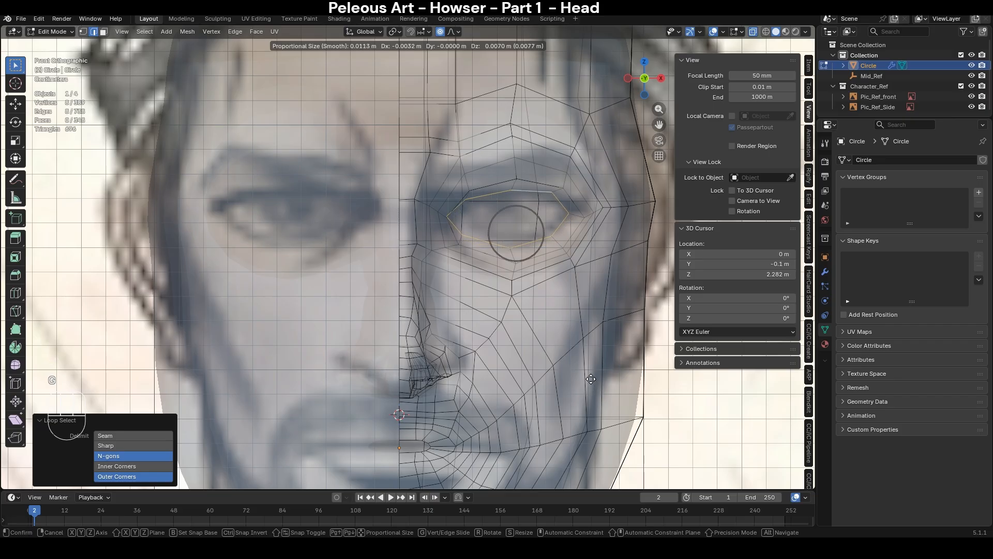
{"action": "scroll", "coordinate": [590, 378], "scroll_direction": "down", "scroll_amount": 3}
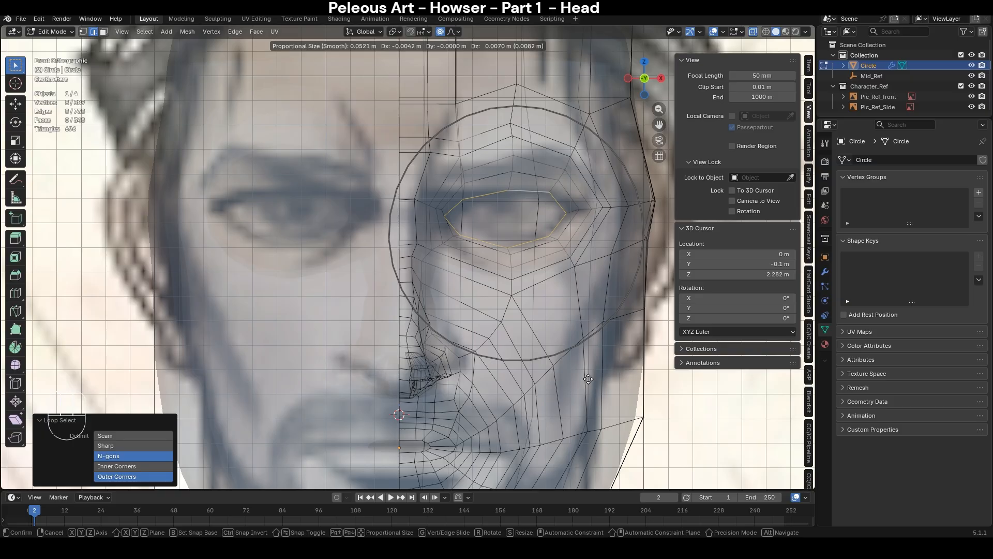
{"action": "left_click", "coordinate": [588, 379]}
- Scale the innermost eye loop to about 1.192 with a proportional size of 0.036
{"action": "key", "text": "s"}
{"action": "scroll", "coordinate": [573, 290], "scroll_direction": "up", "scroll_amount": 3}
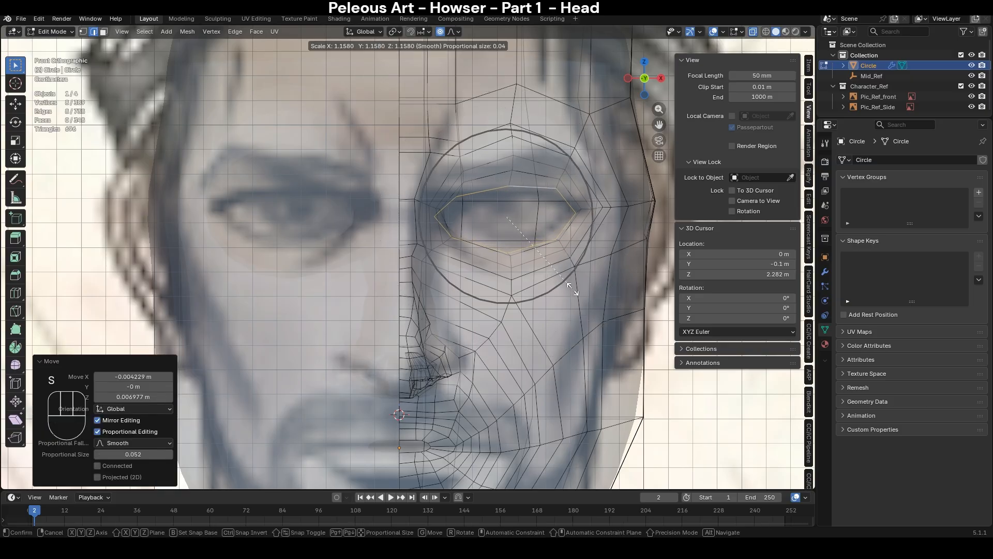
{"action": "left_click", "coordinate": [576, 290]}
{"action": "middle_click_drag", "start_coordinate": [546, 303], "coordinate": [419, 246]}
{"action": "key", "text": "alt+z"}
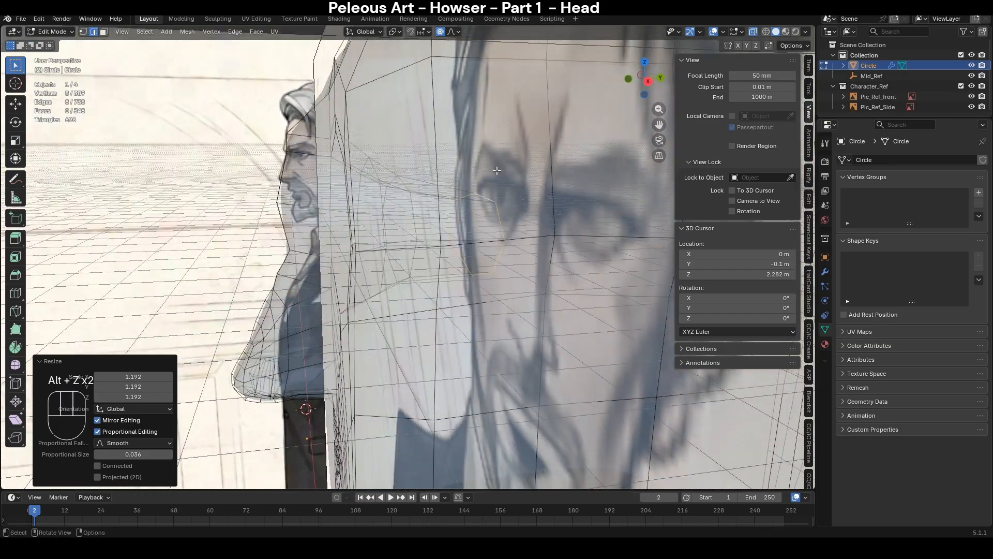
{"action": "middle_click_drag", "start_coordinate": [475, 278], "coordinate": [544, 159]}
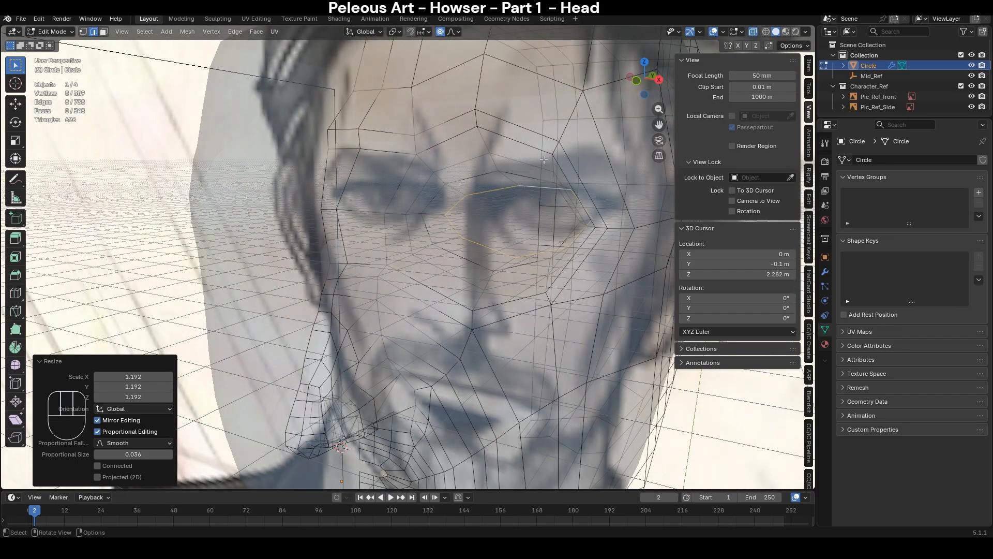
- Scale the innermost eye loop up again by about 1.195 in the side view with a proportional size of 0.024
{"action": "key", "text": "KP_3"}
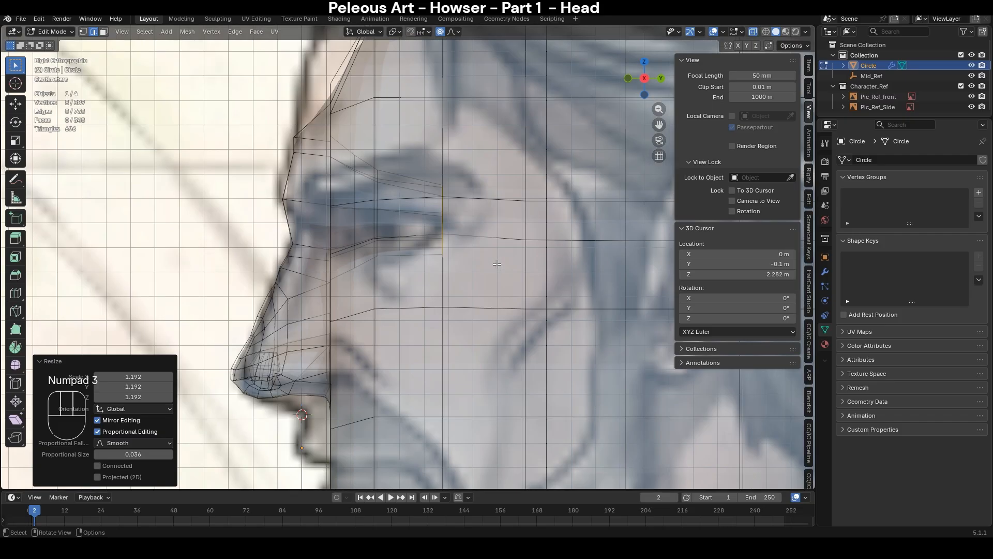
{"action": "key", "text": "s"}
{"action": "key", "text": "ctrl+z"}
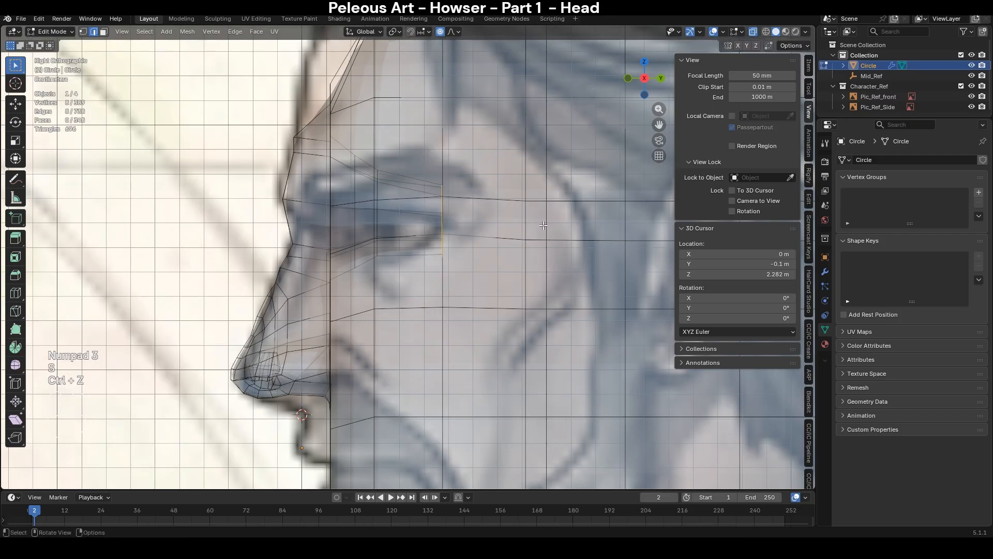
{"action": "key", "text": "s"}
{"action": "scroll", "coordinate": [549, 226], "scroll_direction": "up", "scroll_amount": 7}
{"action": "left_click", "coordinate": [564, 238]}
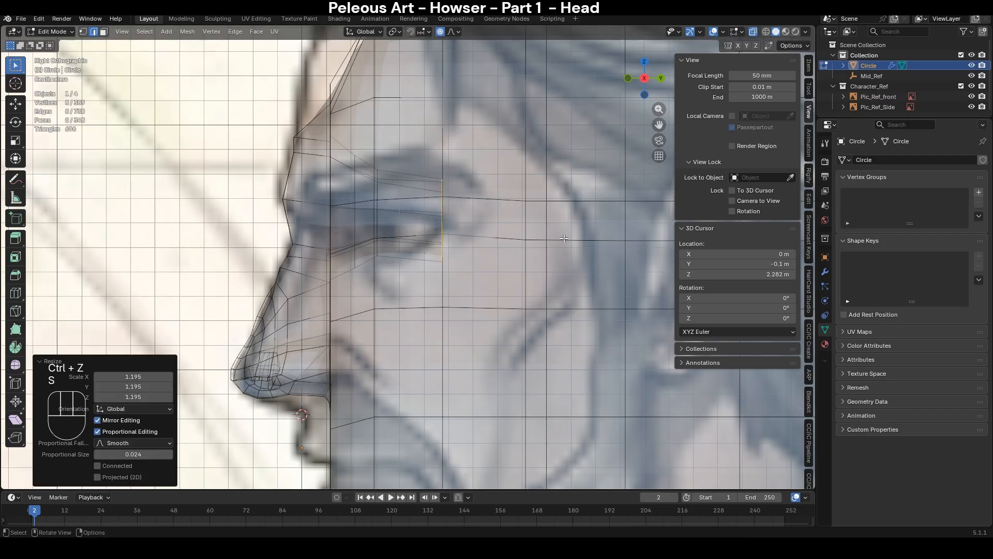
- Move the innermost eye loop back about 0.0218 m in Y and -0.0011 m in Z, and scale it by about 1.544
{"action": "key", "text": "g"}
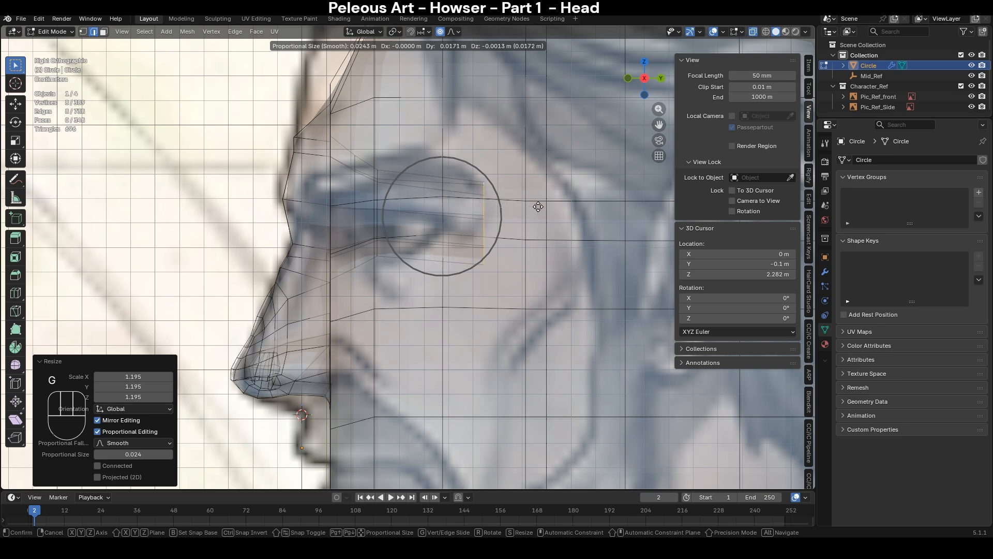
{"action": "left_click", "coordinate": [549, 206]}
{"action": "key", "text": "s"}
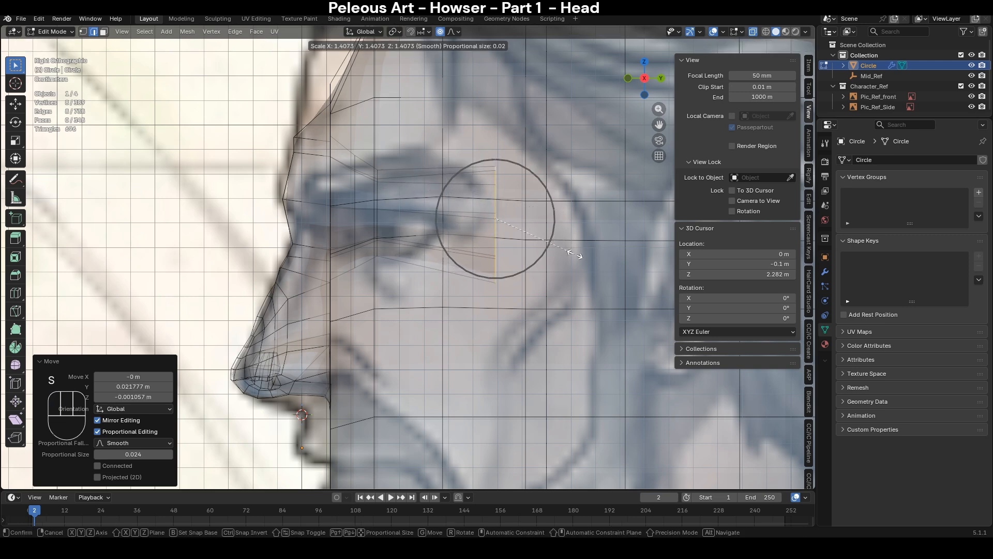
{"action": "left_click", "coordinate": [578, 266]}
- Add a loop cut around the deepened eye socket wall and return to the solid, non-X-ray display
{"action": "key", "text": "ctrl+r"}
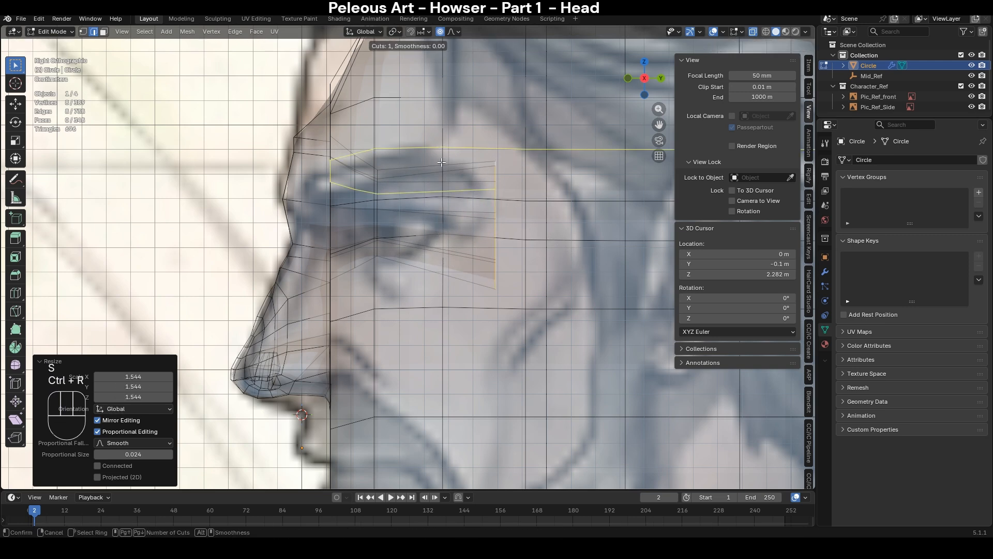
{"action": "left_click", "coordinate": [431, 190]}
{"action": "middle_click_drag", "start_coordinate": [430, 191], "coordinate": [534, 259]}
{"action": "key", "text": "alt+z"}
{"action": "scroll", "coordinate": [588, 261], "scroll_direction": "down", "scroll_amount": 3}
{"action": "scroll", "coordinate": [533, 260], "scroll_direction": "down", "scroll_amount": 4}
- Return to Object Mode and select the front reference image
{"action": "key", "text": "Tab"}
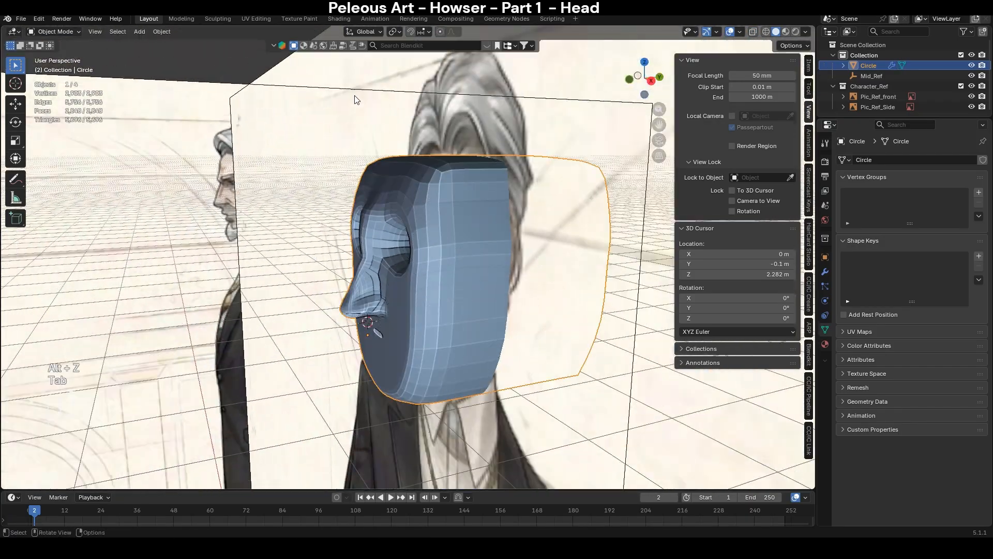
{"action": "left_click", "coordinate": [355, 261]}
{"action": "key", "text": "g"}
{"action": "key", "text": "h"}
{"action": "left_click", "coordinate": [424, 274]}
{"action": "key", "text": "ctrl+z"}
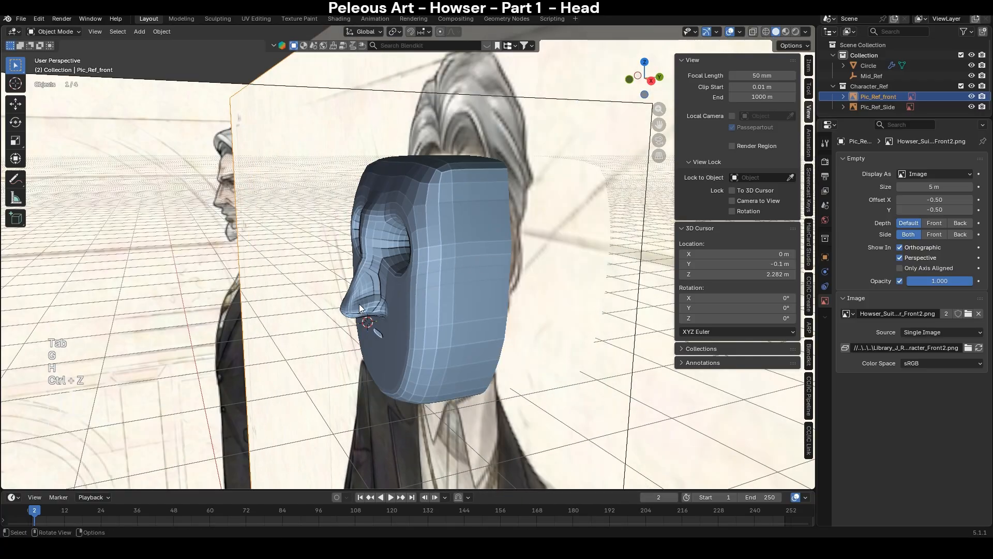
- Move the front reference image back along Y, by about 0.111 m and a little further, behind the head
{"action": "key", "text": "g"}
{"action": "key", "text": "y"}
{"action": "left_click", "coordinate": [362, 318]}
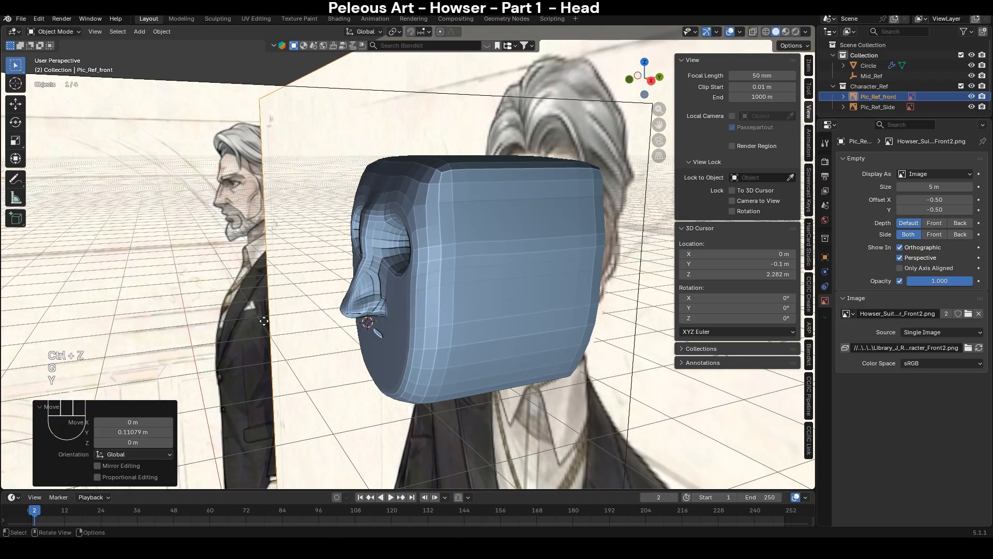
{"action": "key", "text": "g"}
{"action": "key", "text": "y"}
{"action": "scroll", "coordinate": [423, 251], "scroll_direction": "up", "scroll_amount": 3}
- Edit the head mesh and close the innermost eye socket loop from behind with Grid Fill, span 3 and offset 0
{"action": "left_click", "coordinate": [426, 248]}
{"action": "key", "text": "KP_1"}
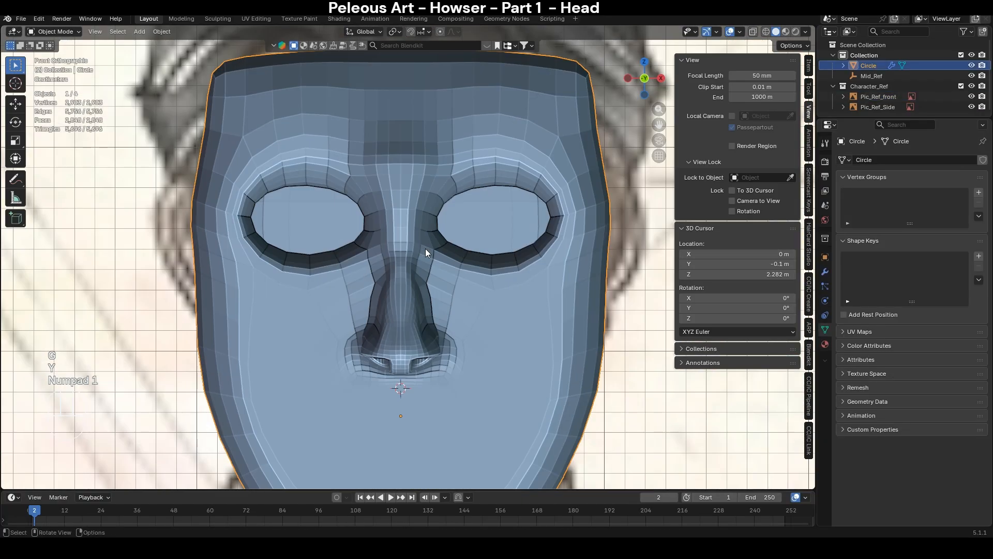
{"action": "key", "text": "Tab"}
{"action": "key", "text": "alt+z"}
{"action": "middle_click_drag", "start_coordinate": [425, 248], "coordinate": [435, 320]}
{"action": "key", "text": "alt+z"}
{"action": "middle_click_drag", "start_coordinate": [486, 267], "coordinate": [375, 286]}
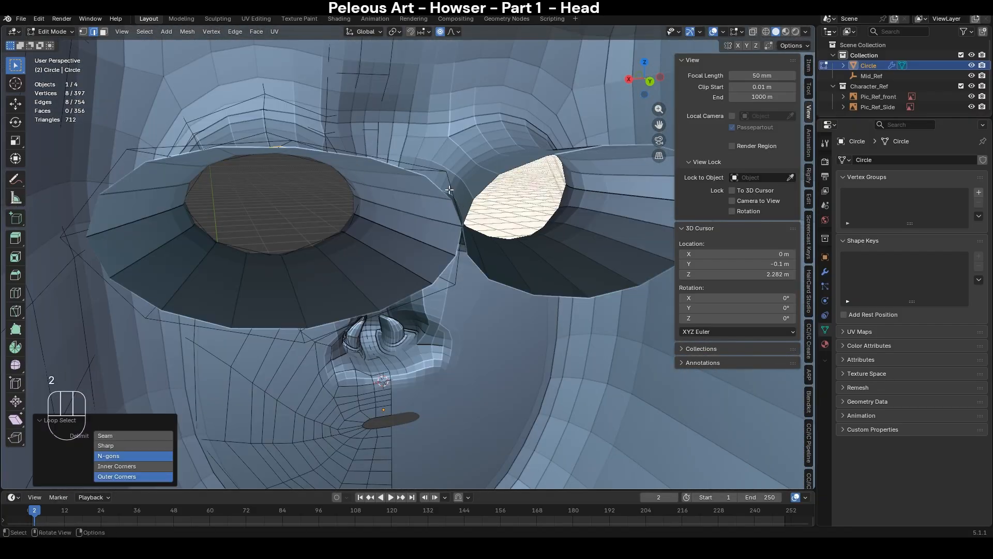
{"action": "key", "text": "alt+z"}
{"action": "key", "text": "q"}
{"action": "left_click", "coordinate": [500, 219]}
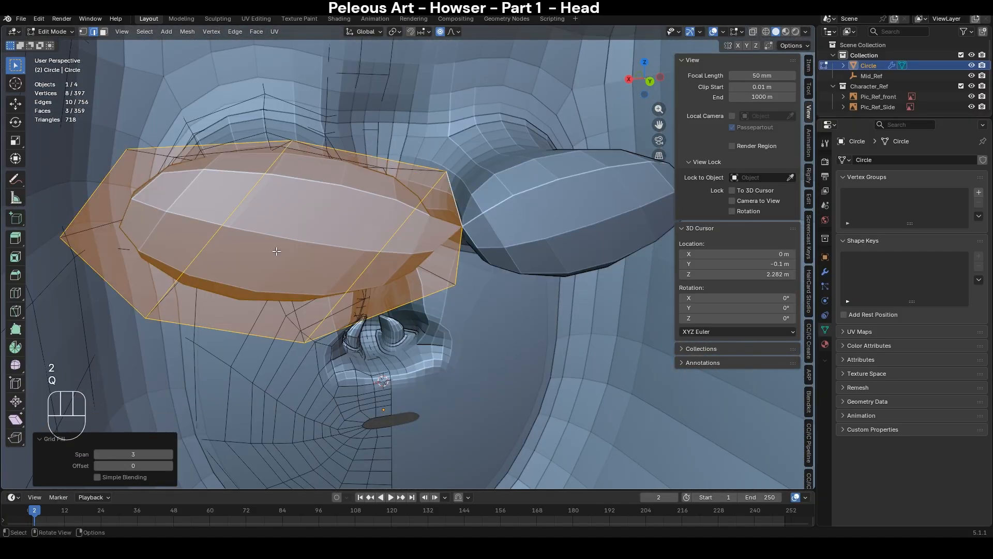
- Select an edge loop around the eye socket, snap the 3D cursor to it and return to Object Mode
{"action": "middle_click_drag", "start_coordinate": [277, 251], "coordinate": [275, 199]}
{"action": "key", "text": "ctrl+r"}
{"action": "right_click", "coordinate": [321, 195]}
{"action": "key", "text": "2"}
{"action": "left_click", "coordinate": [316, 167], "text": "alt"}
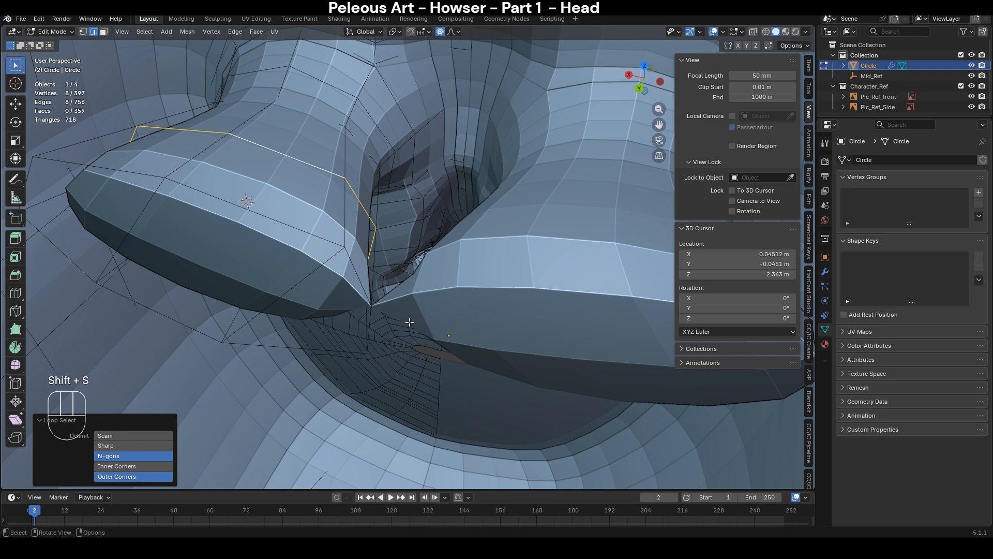
{"action": "key", "text": "Tab"}
{"action": "key", "text": "Tab"}
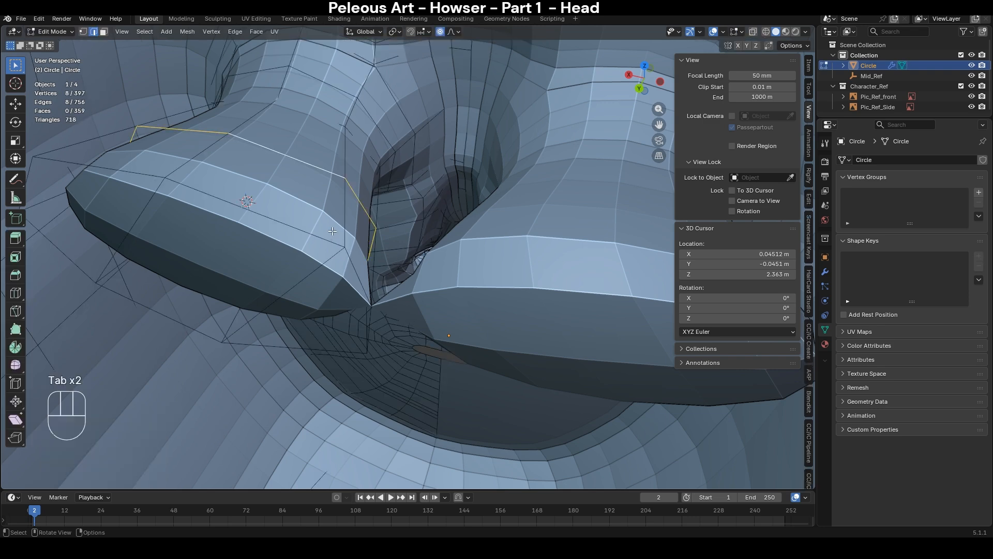
{"action": "key", "text": "shift+s"}
{"action": "key", "text": "Tab"}
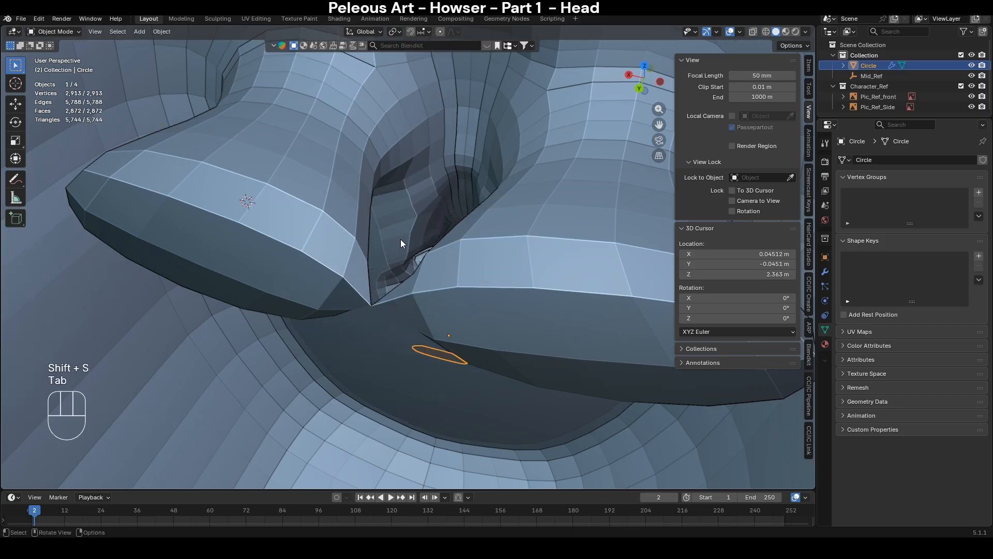
- Add a UV sphere with 32 segments and 1 m radius at the 3D cursor, and scale it by 0.1
{"action": "key", "text": "shift+a"}
{"action": "mouse_move", "coordinate": [400, 239]}
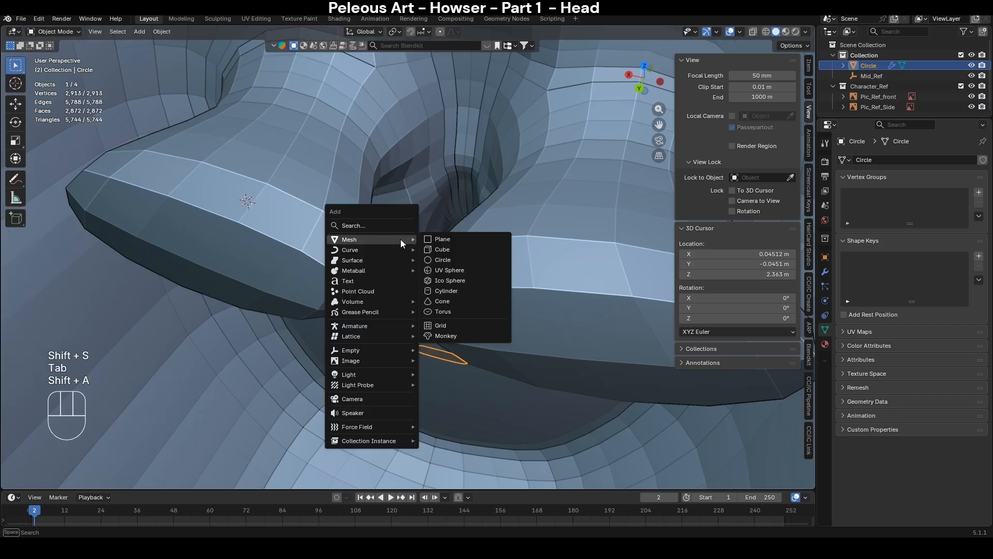
{"action": "left_click", "coordinate": [470, 272]}
{"action": "key", "text": "alt+z"}
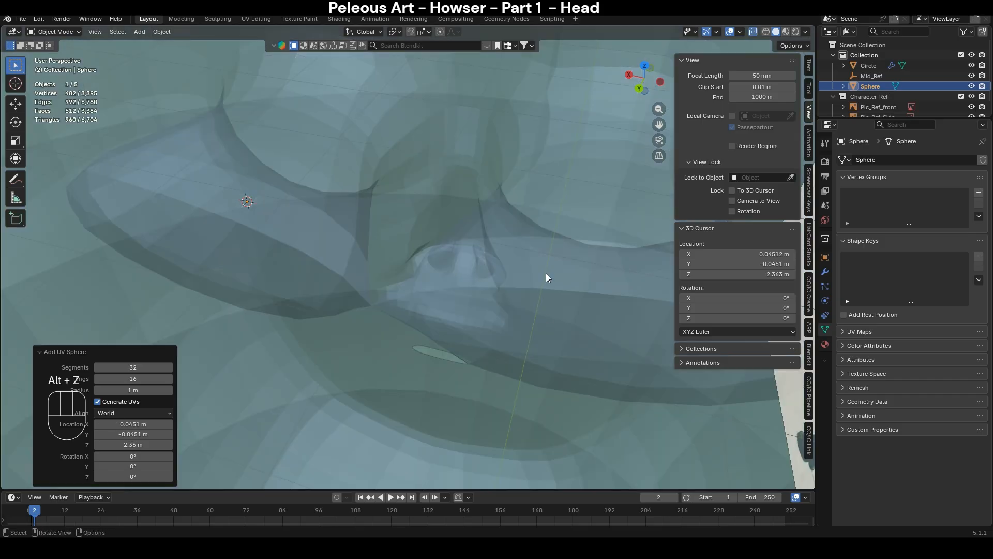
{"action": "middle_click_drag", "start_coordinate": [545, 273], "coordinate": [435, 265]}
{"action": "key", "text": "s"}
{"action": "key", "text": "KP_0"}
{"action": "key", "text": "KP_Decimal"}
{"action": "key", "text": "KP_1"}
{"action": "key", "text": "KP_Enter"}
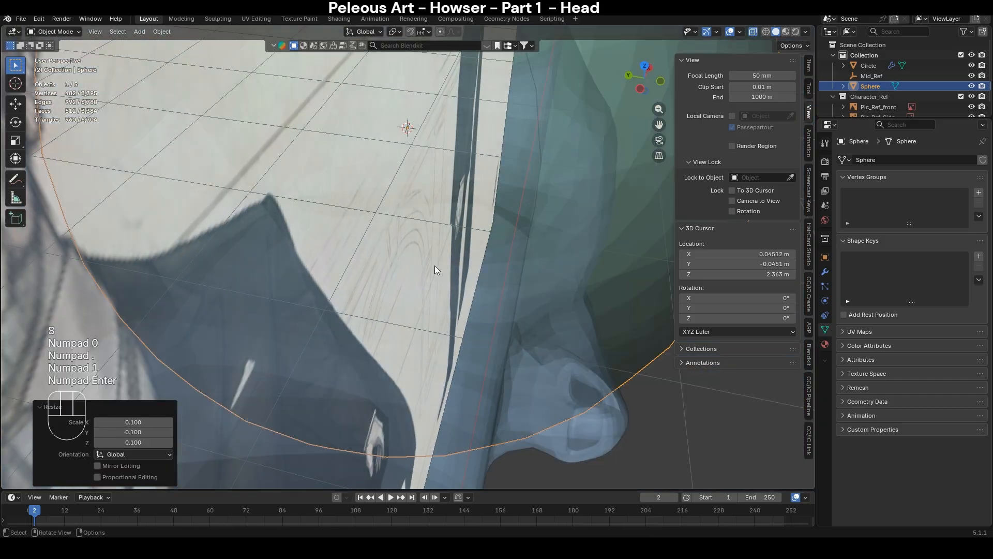
- Scale the eyeball sphere by 0.5 and further by about 0.612 to fit the eye socket
{"action": "key", "text": "s"}
{"action": "key", "text": "KP_0"}
{"action": "key", "text": "KP_Decimal"}
{"action": "key", "text": "KP_5"}
{"action": "key", "text": "KP_Enter"}
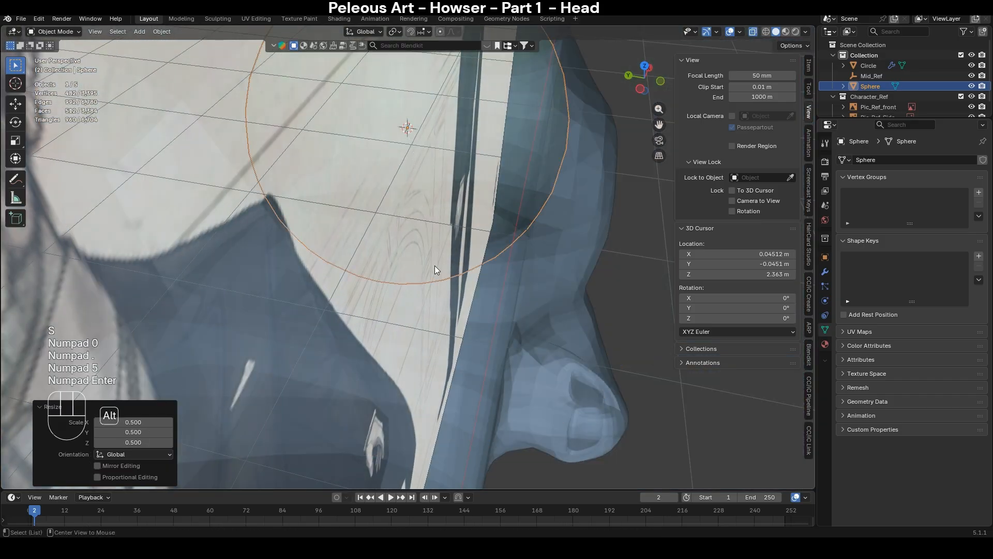
{"action": "key", "text": "alt+z"}
{"action": "middle_click_drag", "start_coordinate": [434, 265], "coordinate": [613, 414]}
{"action": "key", "text": "s"}
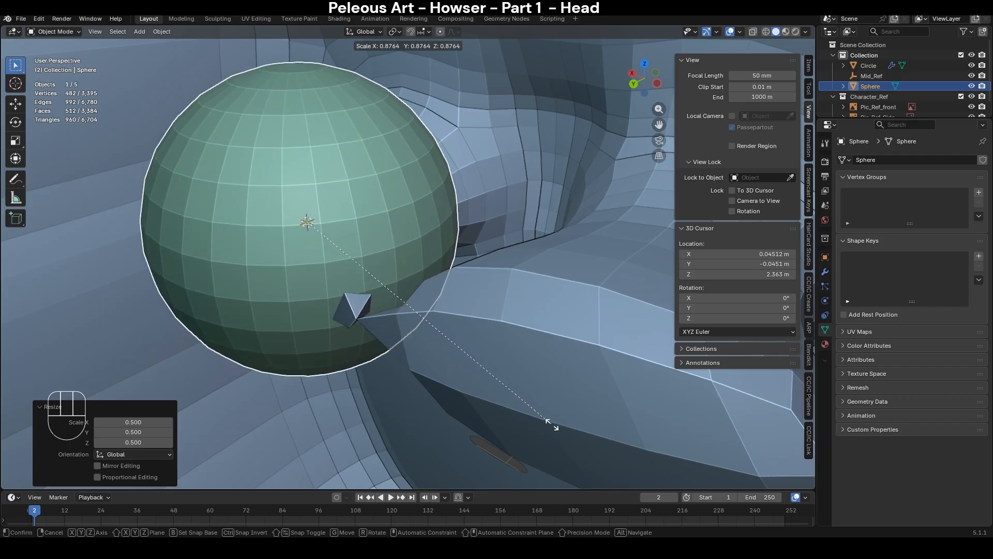
{"action": "left_click", "coordinate": [472, 369]}
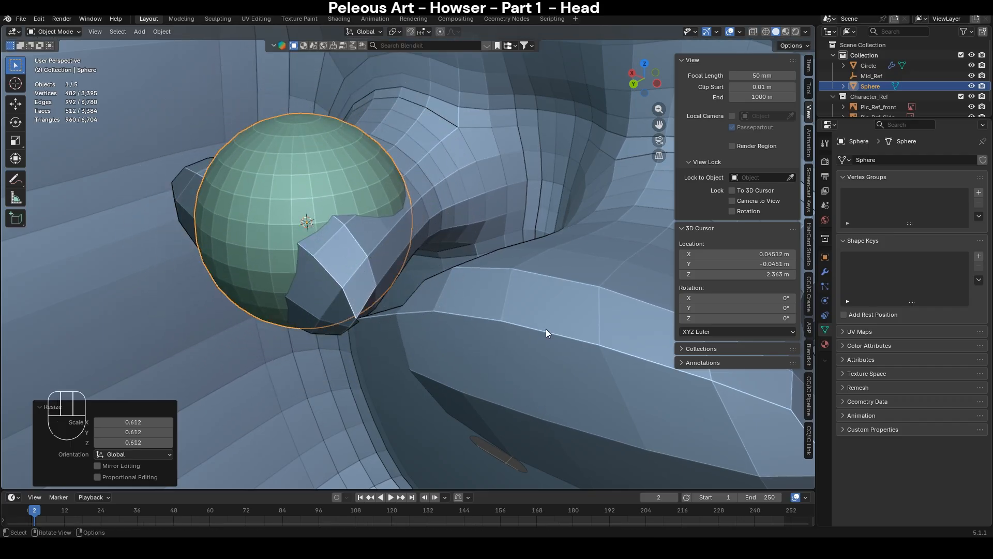
- Scale the eyeball sphere by about 1.011 in front view
{"action": "middle_click_drag", "start_coordinate": [545, 328], "coordinate": [424, 213]}
{"action": "middle_click_drag", "start_coordinate": [514, 317], "coordinate": [532, 290]}
{"action": "key", "text": "KP_1"}
{"action": "key", "text": "s"}
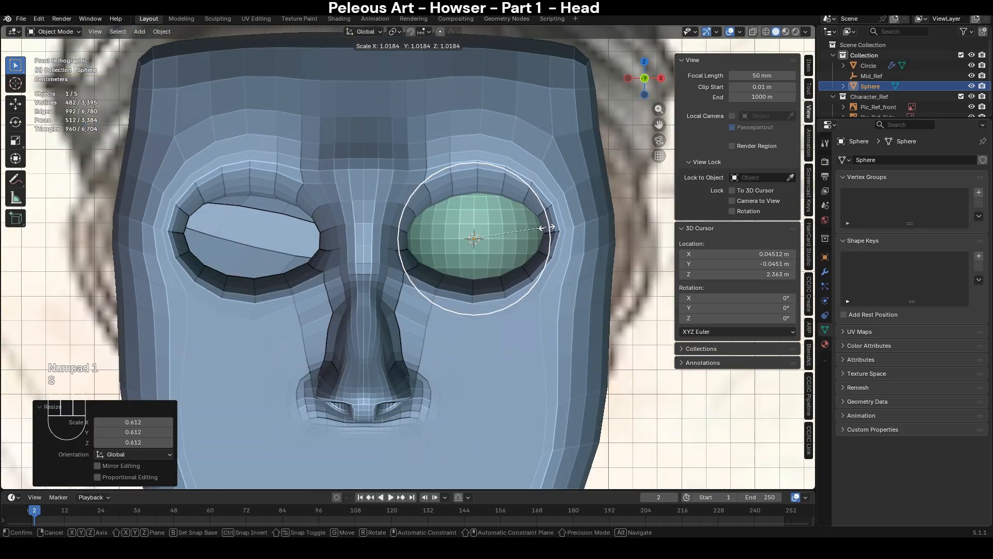
- Try to rotate the eyeball sphere 90° about the Y axis
{"action": "key", "text": "r"}
{"action": "key", "text": "y"}
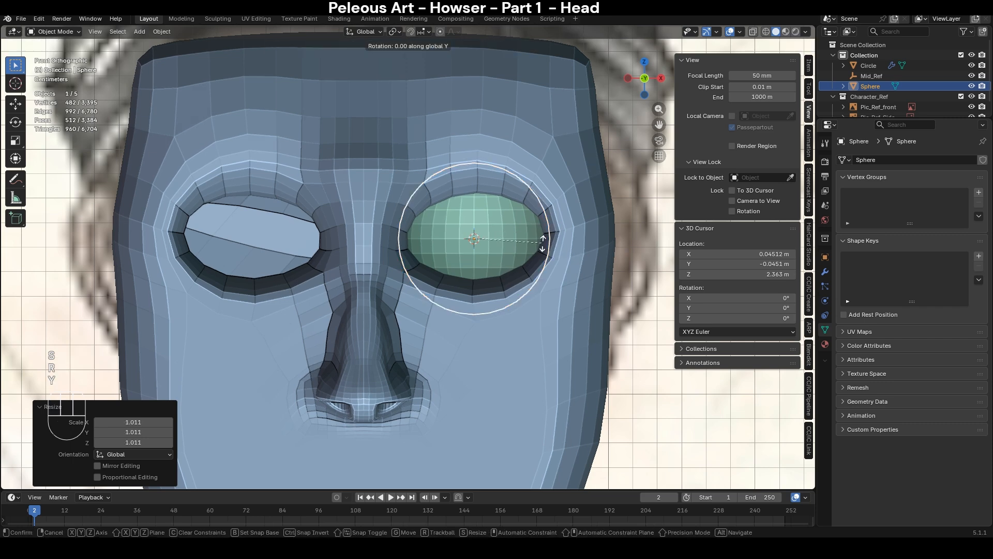
{"action": "key", "text": "KP_9"}
{"action": "key", "text": "KP_0"}
{"action": "key", "text": "ctrl+z"}
- Rotate the eyeball sphere 90° about the global X axis so its pole faces forward
{"action": "key", "text": "r"}
{"action": "key", "text": "x"}
{"action": "key", "text": "KP_9"}
{"action": "key", "text": "KP_0"}
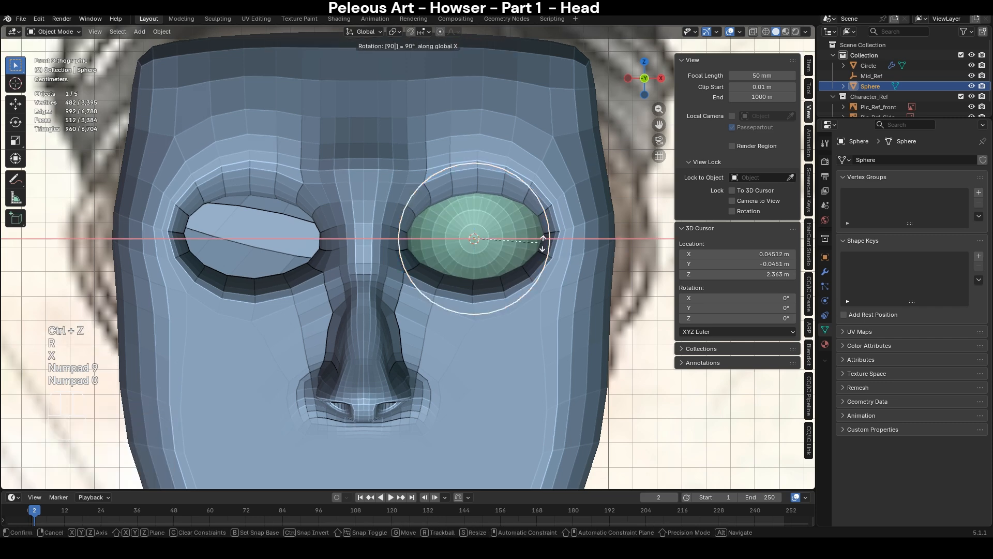
{"action": "key", "text": "KP_Enter"}
- Scale the eyeball down and move it up about 0.002 m to match the eye in the front reference
{"action": "scroll", "coordinate": [542, 248], "scroll_direction": "down", "scroll_amount": 5}
{"action": "key", "text": "alt+z"}
{"action": "scroll", "coordinate": [537, 288], "scroll_direction": "up", "scroll_amount": 5}
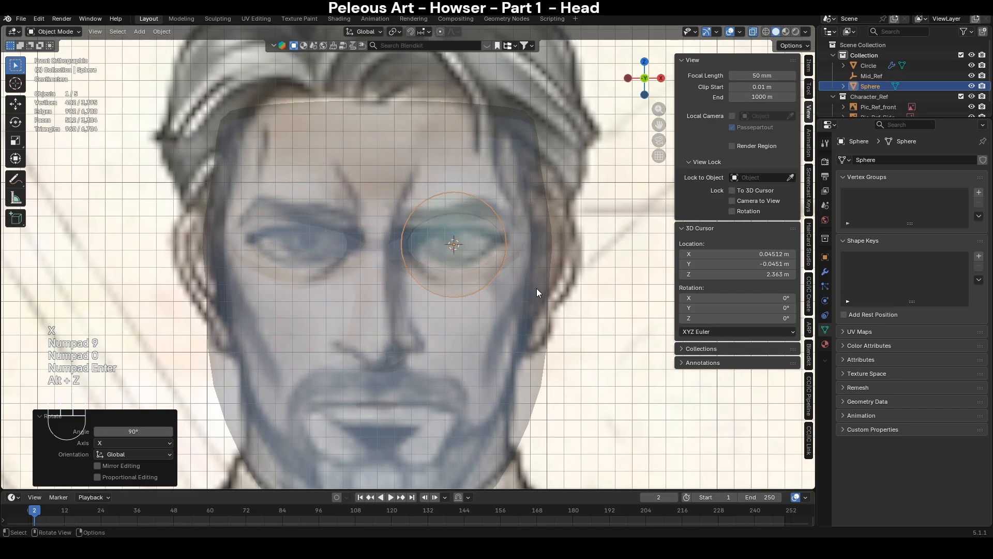
{"action": "key", "text": "s"}
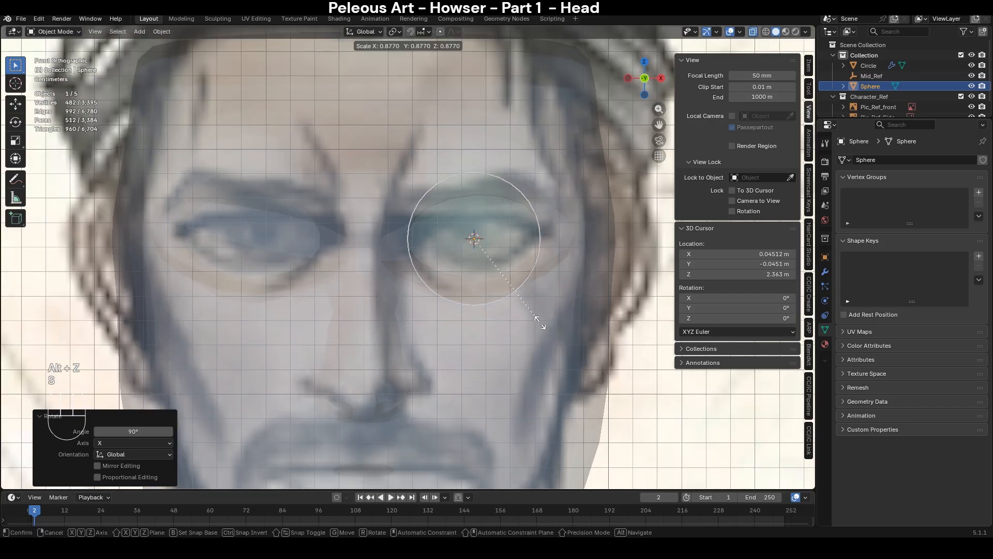
{"action": "left_click", "coordinate": [535, 313]}
{"action": "key", "text": "g"}
{"action": "left_click", "coordinate": [553, 337]}
{"action": "key", "text": "alt+z"}
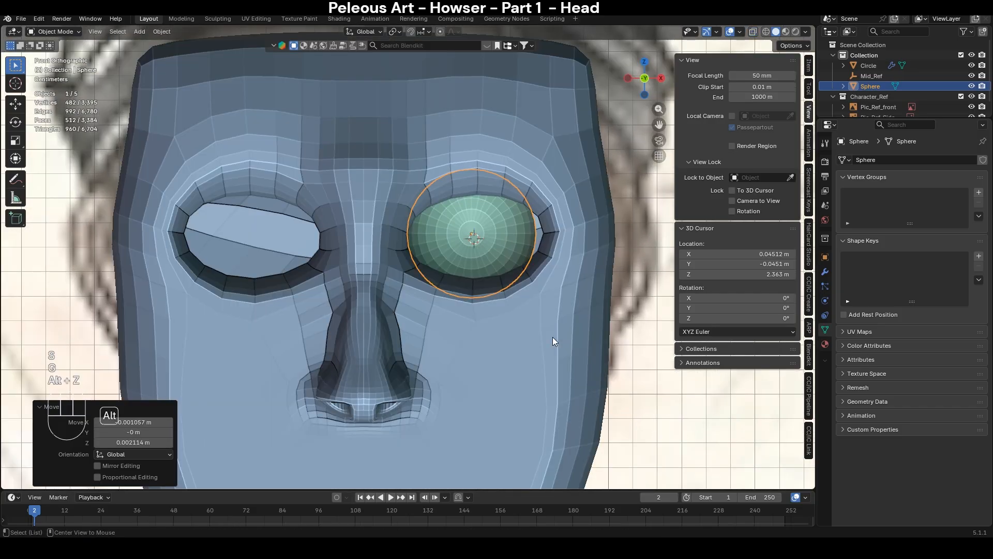
- Edit the head mesh and scale the eye-opening edge loop by 0.693 with smooth proportional editing
{"action": "left_click", "coordinate": [515, 339]}
{"action": "scroll", "coordinate": [468, 308], "scroll_direction": "up", "scroll_amount": 2}
{"action": "key", "text": "Tab"}
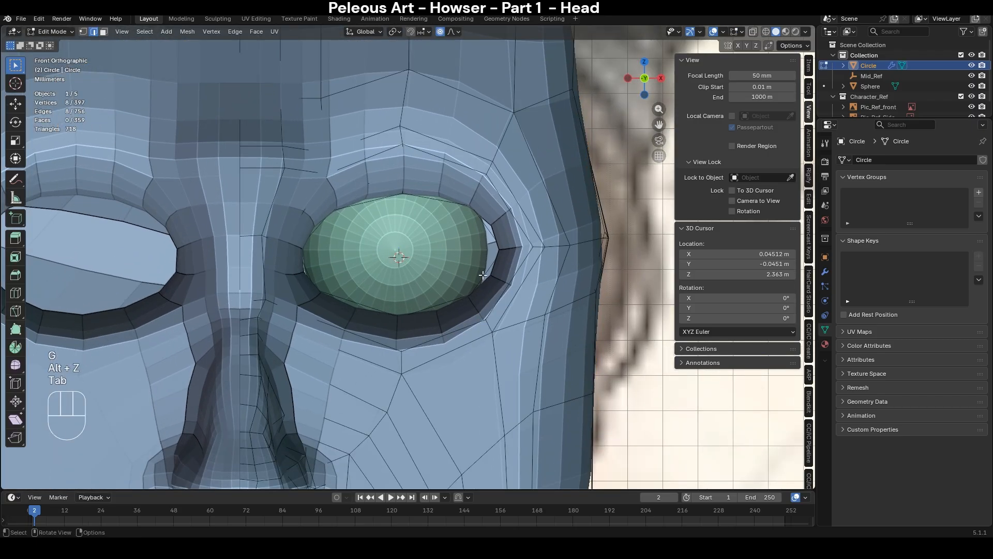
{"action": "left_click", "coordinate": [444, 201], "text": "alt"}
{"action": "key", "text": "s"}
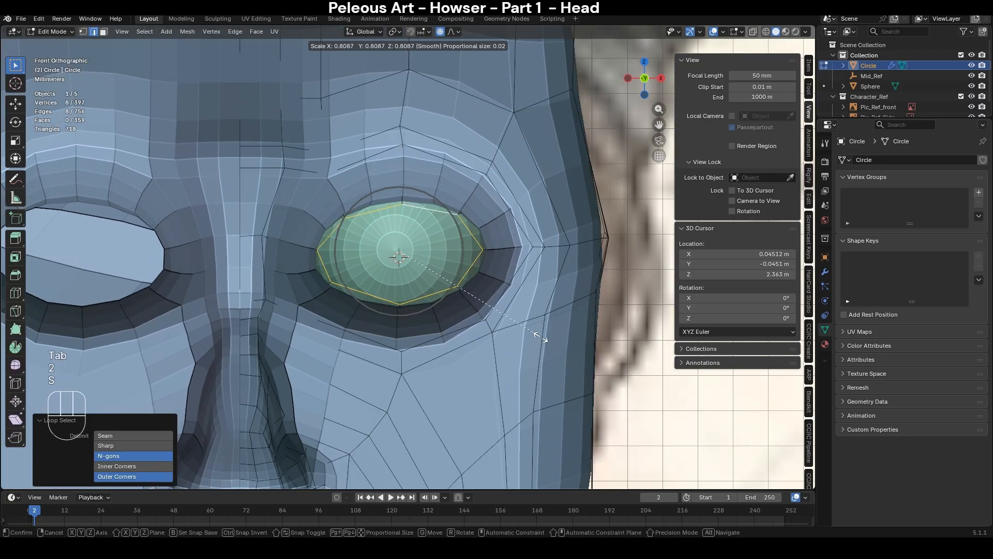
{"action": "left_click", "coordinate": [520, 326]}
{"action": "key", "text": "alt+z"}
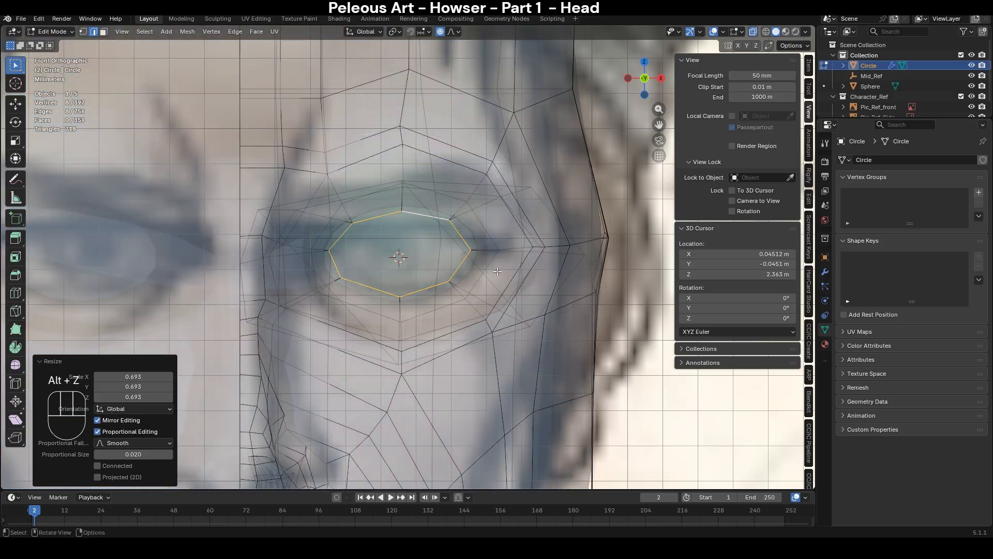
- Bevel the rear edge loop of the eye socket with one segment and a 0.809 m width
{"action": "middle_click_drag", "start_coordinate": [497, 271], "coordinate": [429, 246]}
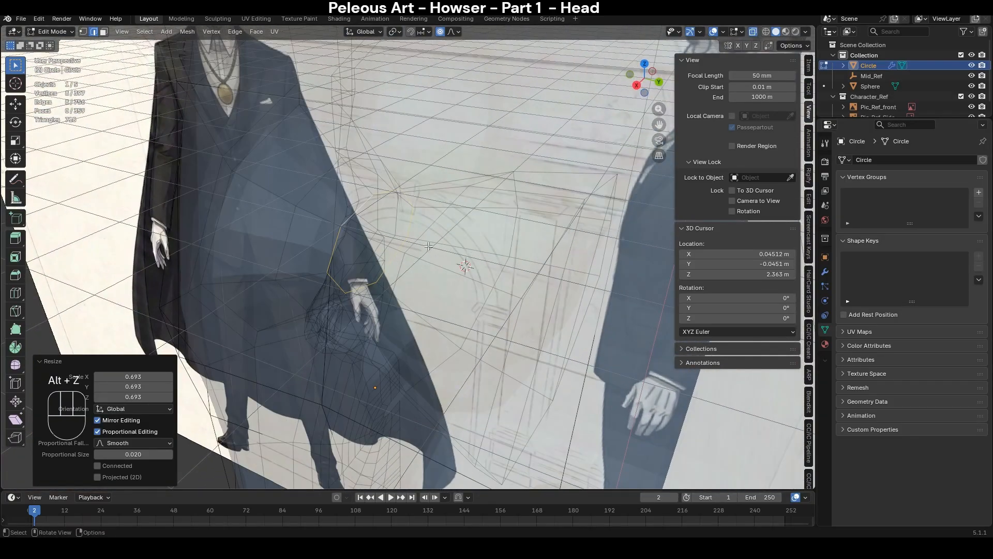
{"action": "left_click", "coordinate": [461, 246], "text": "alt"}
{"action": "key", "text": "ctrl+b"}
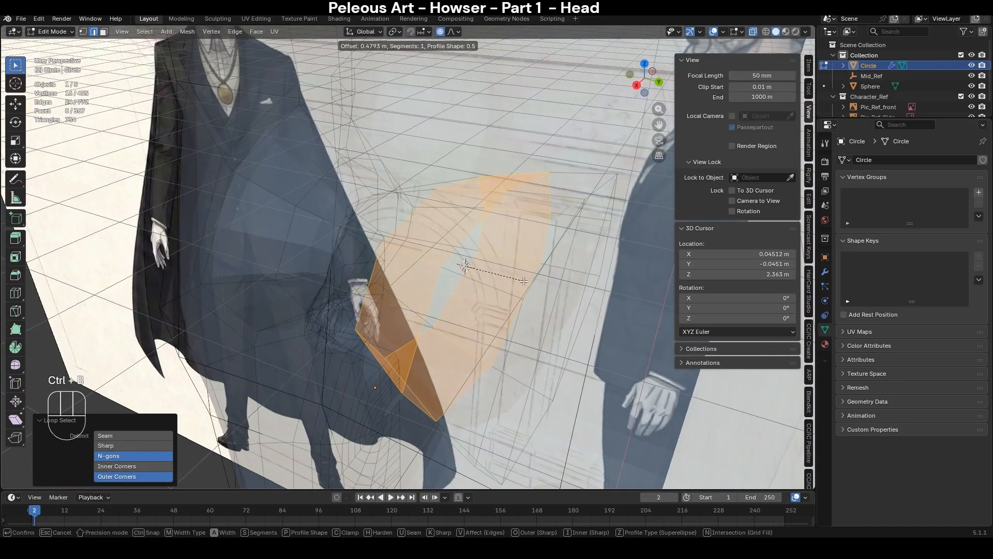
{"action": "left_click", "coordinate": [544, 298]}
{"action": "key", "text": "alt+z"}
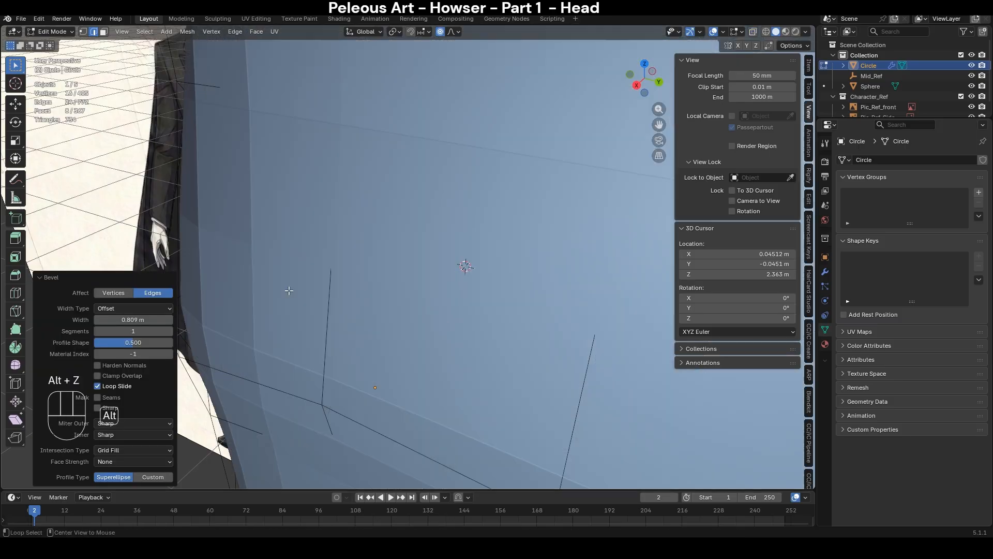
{"action": "key", "text": "alt+z"}
{"action": "middle_click_drag", "start_coordinate": [573, 274], "coordinate": [433, 317]}
{"action": "key", "text": "alt+z"}
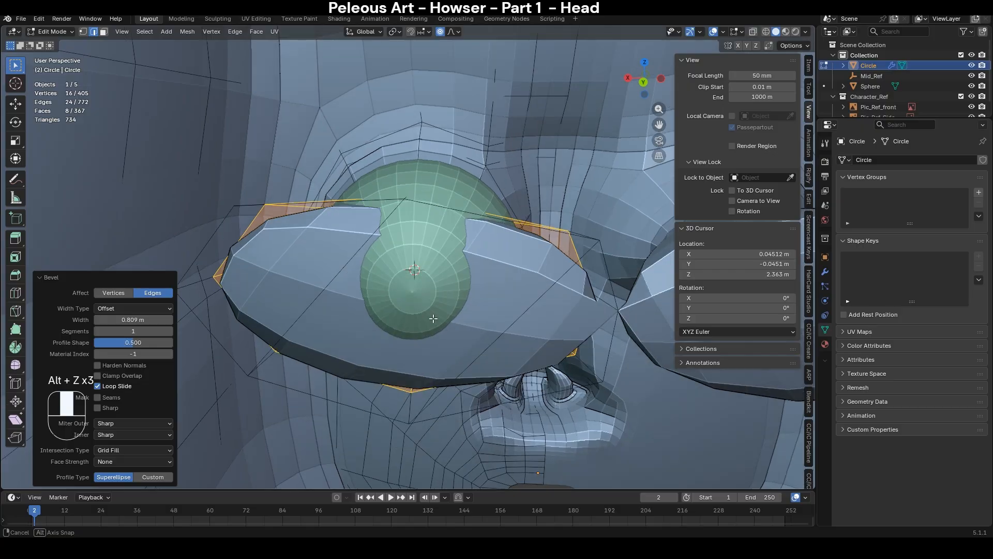
- Return to Object Mode and hide the eyeball sphere
{"action": "key", "text": "Tab"}
{"action": "left_click", "coordinate": [441, 187]}
{"action": "key", "text": "h"}
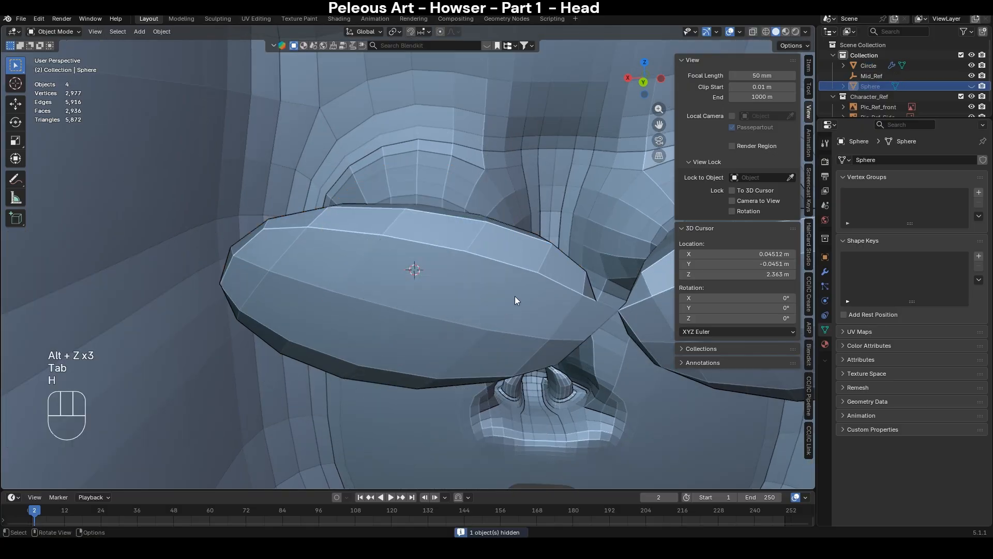
- Edit the head mesh again and delete the three faces closing the back of the eye socket
{"action": "left_click", "coordinate": [514, 296]}
{"action": "key", "text": "Tab"}
{"action": "key", "text": "3"}
{"action": "left_click", "coordinate": [561, 318]}
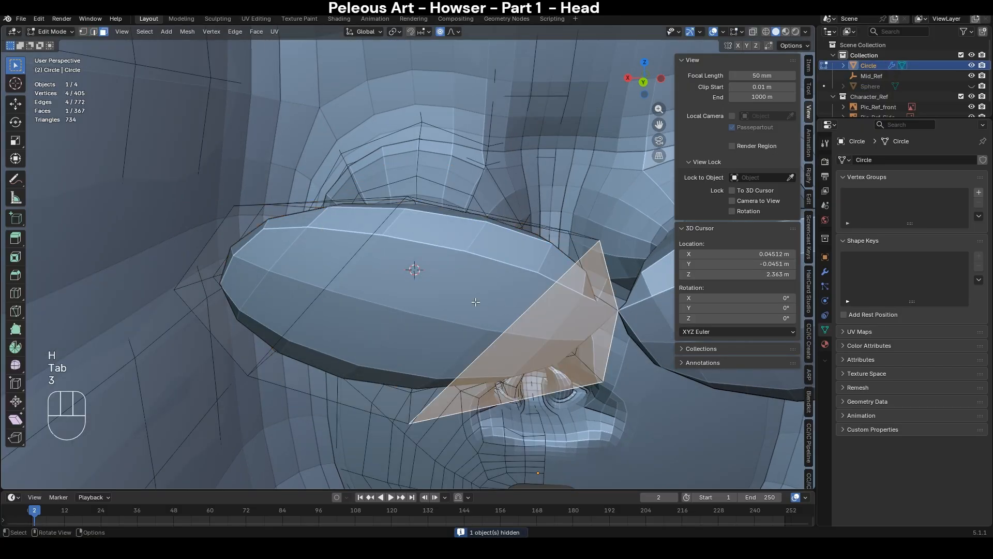
{"action": "left_click", "coordinate": [372, 276], "text": "shift"}
{"action": "left_click", "coordinate": [409, 272], "text": "shift"}
{"action": "key", "text": "x"}
{"action": "left_click", "coordinate": [432, 237]}
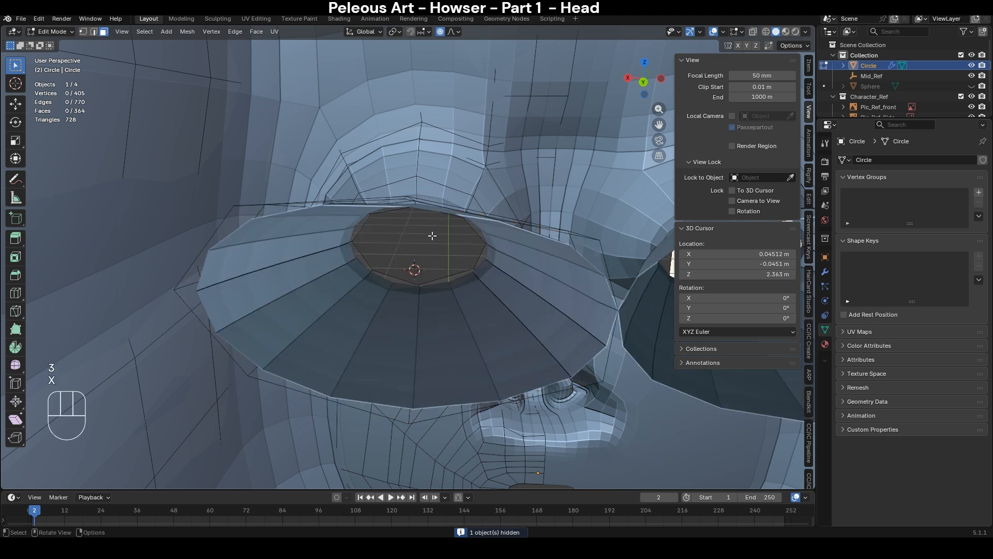
- Select the open rear edge loop of the eye socket with see-through display on
{"action": "scroll", "coordinate": [431, 260], "scroll_direction": "down", "scroll_amount": 3}
{"action": "key", "text": "alt+z"}
{"action": "middle_click_drag", "start_coordinate": [446, 268], "coordinate": [459, 253]}
{"action": "key", "text": "2"}
{"action": "left_click", "coordinate": [416, 189], "text": "alt"}
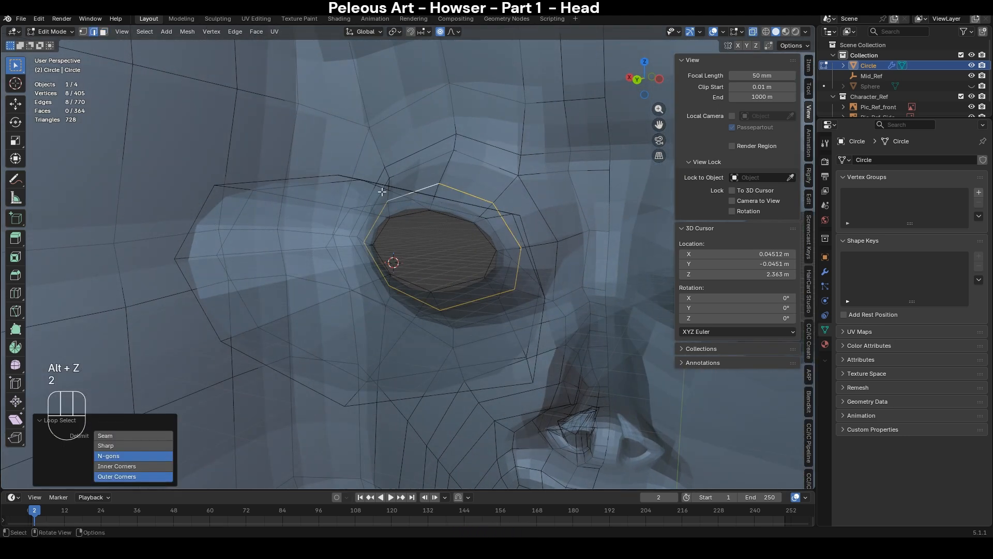
{"action": "left_click", "coordinate": [382, 187], "text": "alt"}
- Try to shrink the rear socket loop in front view with smooth proportional editing
{"action": "middle_click_drag", "start_coordinate": [538, 244], "coordinate": [341, 249]}
{"action": "scroll", "coordinate": [338, 251], "scroll_direction": "up", "scroll_amount": 6}
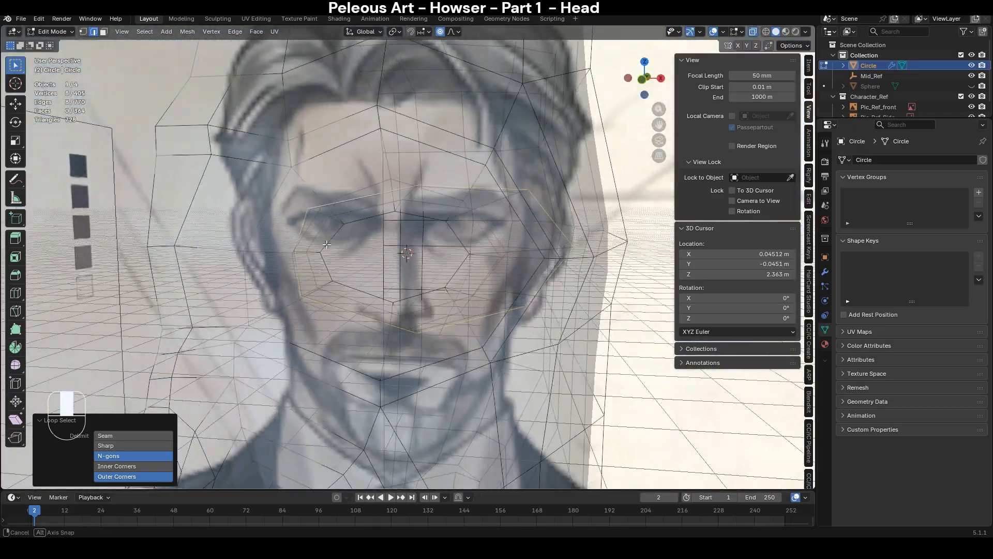
{"action": "key", "text": "alt+z"}
{"action": "key", "text": "KP_1"}
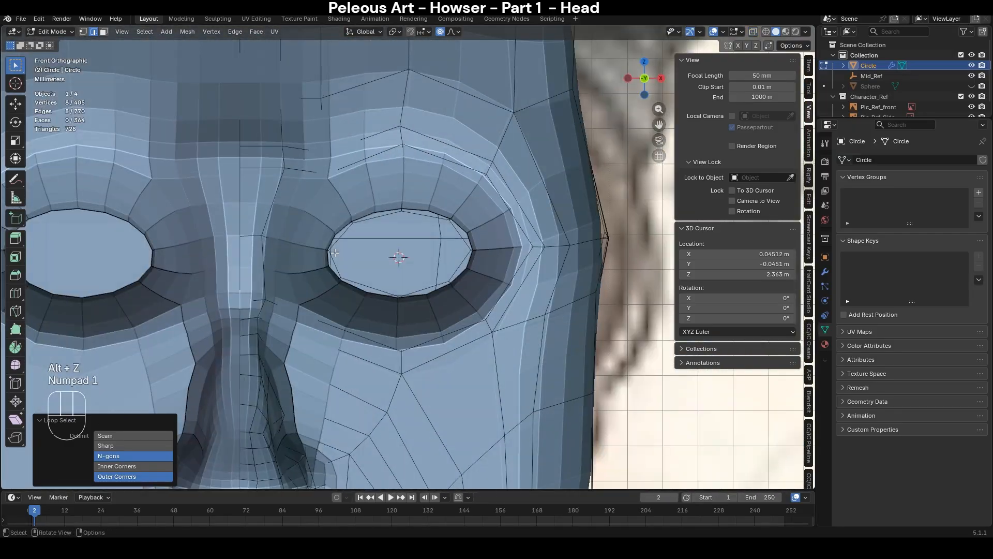
{"action": "key", "text": "alt+z"}
{"action": "key", "text": "s"}
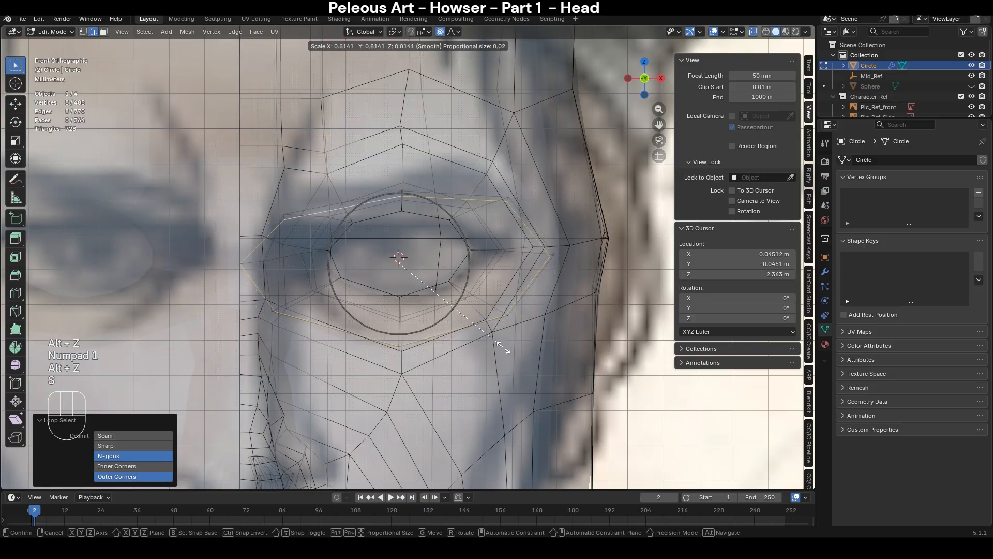
{"action": "scroll", "coordinate": [504, 347], "scroll_direction": "up", "scroll_amount": 6}
{"action": "left_click", "coordinate": [503, 347]}
{"action": "key", "text": "ctrl+z"}
- Grow the rear loop selection twice, delete its faces, and select the remaining rear edge loop of the socket
{"action": "middle_click_drag", "start_coordinate": [503, 347], "coordinate": [463, 255]}
{"action": "key", "text": "ctrl+KP_Add"}
{"action": "key", "text": "ctrl+KP_Add"}
{"action": "key", "text": "x"}
{"action": "left_click", "coordinate": [462, 255]}
{"action": "key", "text": "2"}
{"action": "left_click", "coordinate": [393, 205], "text": "alt"}
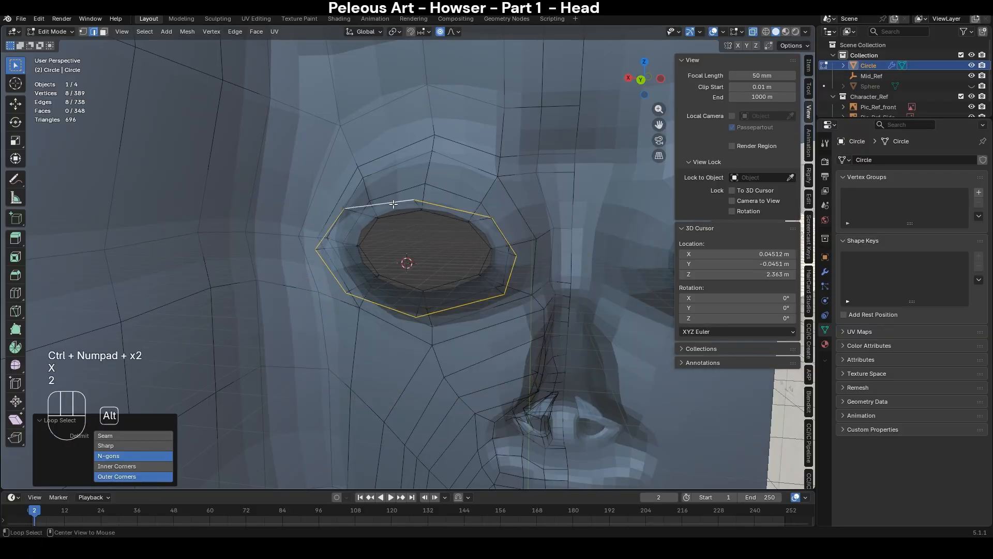
- Add two edge loops around the eye socket wall with Loop Cut, without sliding them
{"action": "key", "text": "q"}
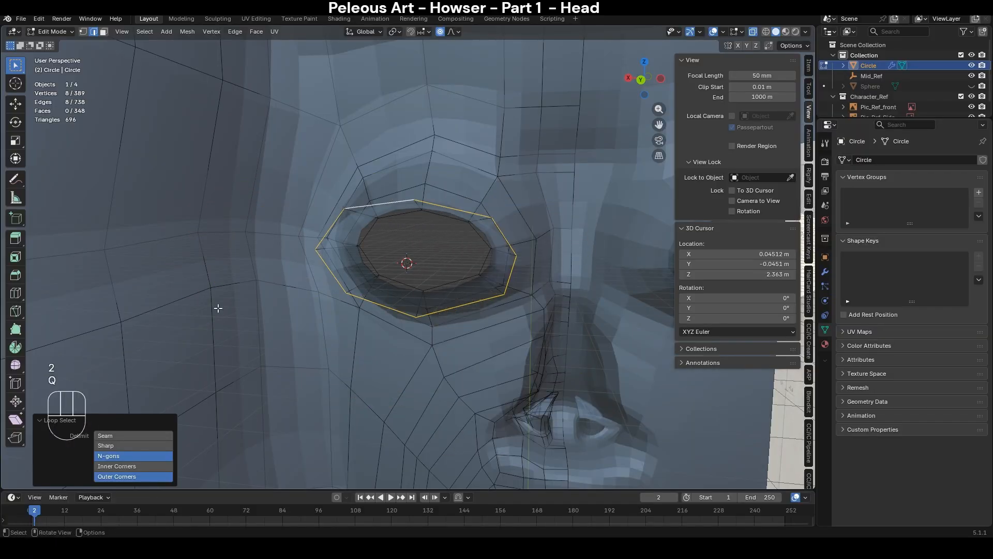
{"action": "key", "text": "alt+z"}
{"action": "key", "text": "KP_1"}
{"action": "key", "text": "Tab"}
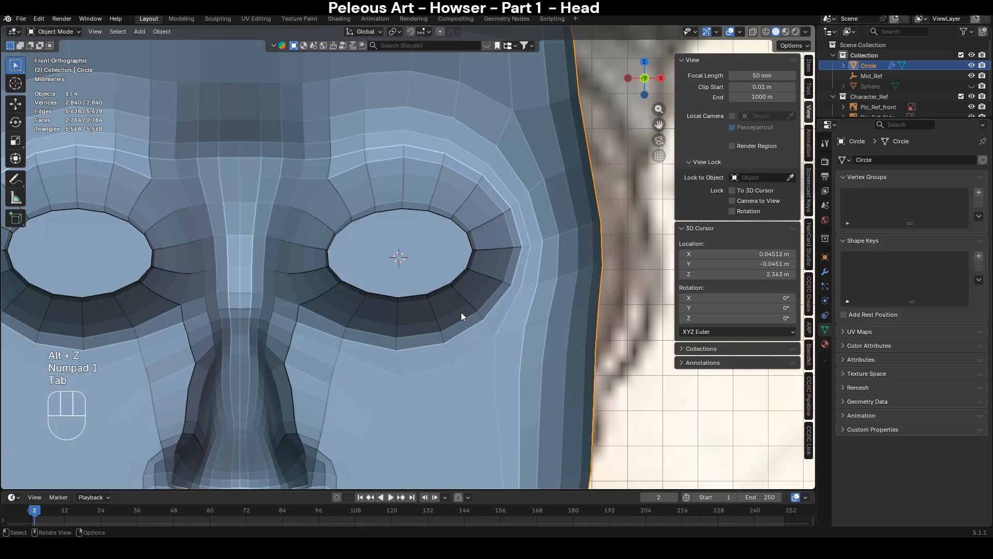
{"action": "key", "text": "Tab"}
{"action": "key", "text": "ctrl+r"}
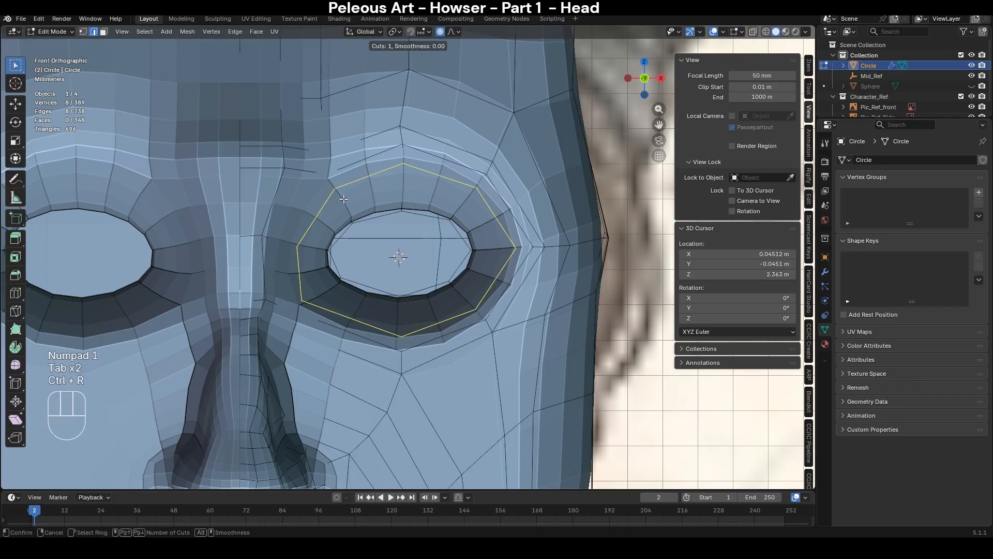
{"action": "scroll", "coordinate": [344, 198], "scroll_direction": "up", "scroll_amount": 1}
{"action": "left_click", "coordinate": [343, 198]}
{"action": "right_click", "coordinate": [352, 199]}
- Select the inner eye-opening edge loop and move it 0.000587 m in X and -0.000587 m in Z with proportional editing
{"action": "key", "text": "alt+z"}
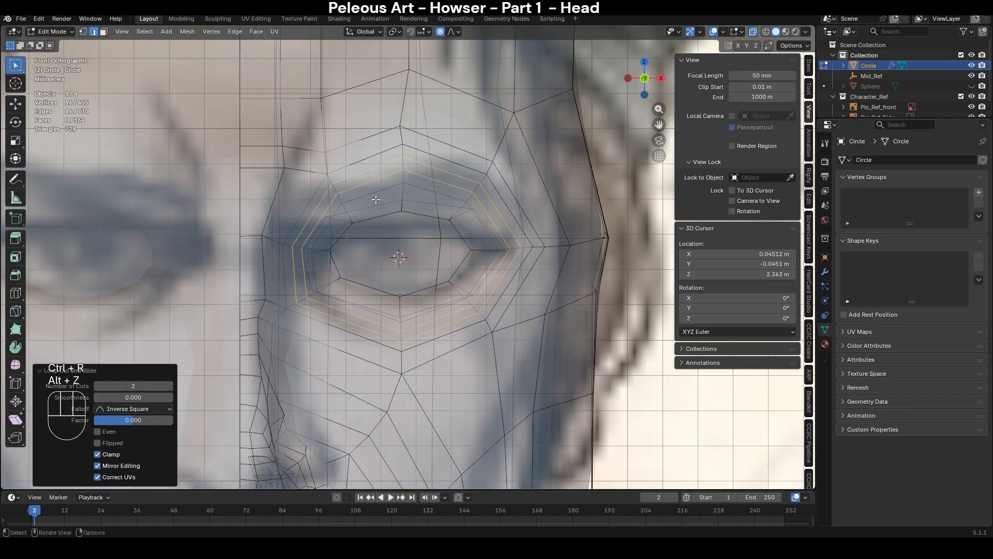
{"action": "left_click", "coordinate": [367, 222], "text": "alt"}
{"action": "key", "text": "alt+z"}
{"action": "middle_click_drag", "start_coordinate": [551, 266], "coordinate": [549, 263]}
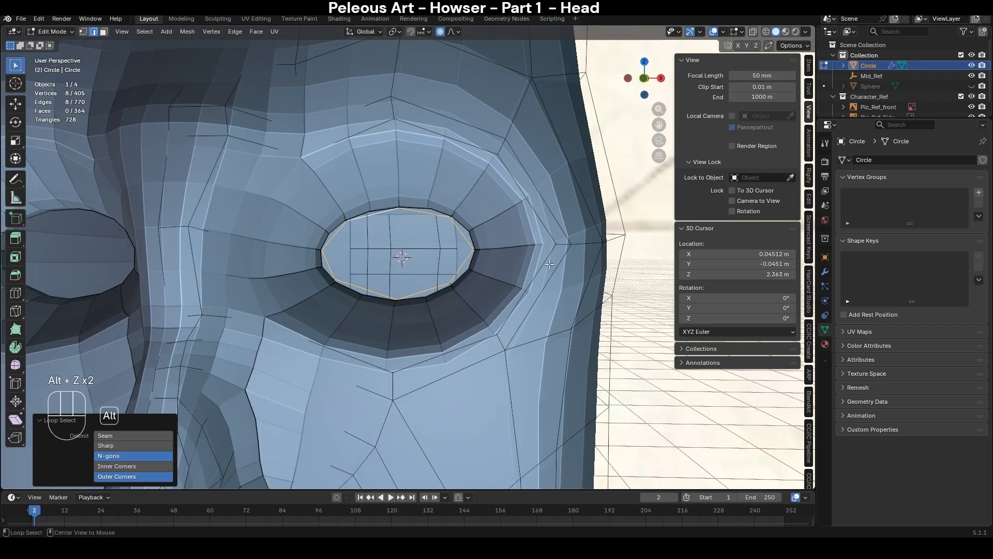
{"action": "key", "text": "alt+z"}
{"action": "key", "text": "KP_1"}
{"action": "key", "text": "g"}
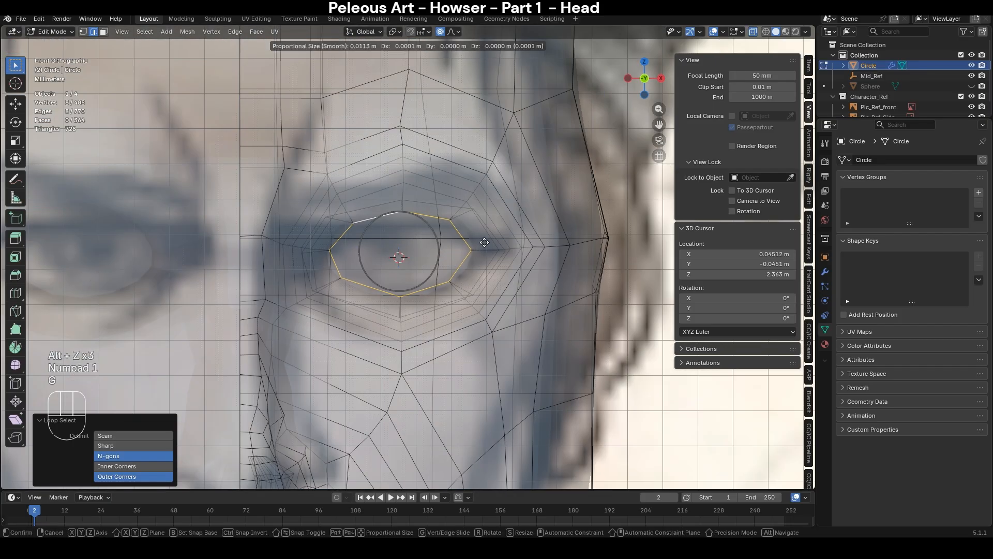
{"action": "scroll", "coordinate": [485, 243], "scroll_direction": "down", "scroll_amount": 6}
{"action": "left_click", "coordinate": [487, 244]}
- Scale the eye-opening loop by 1.064 and move it -0.001321 m in X and -0.001909 m in Z
{"action": "key", "text": "s"}
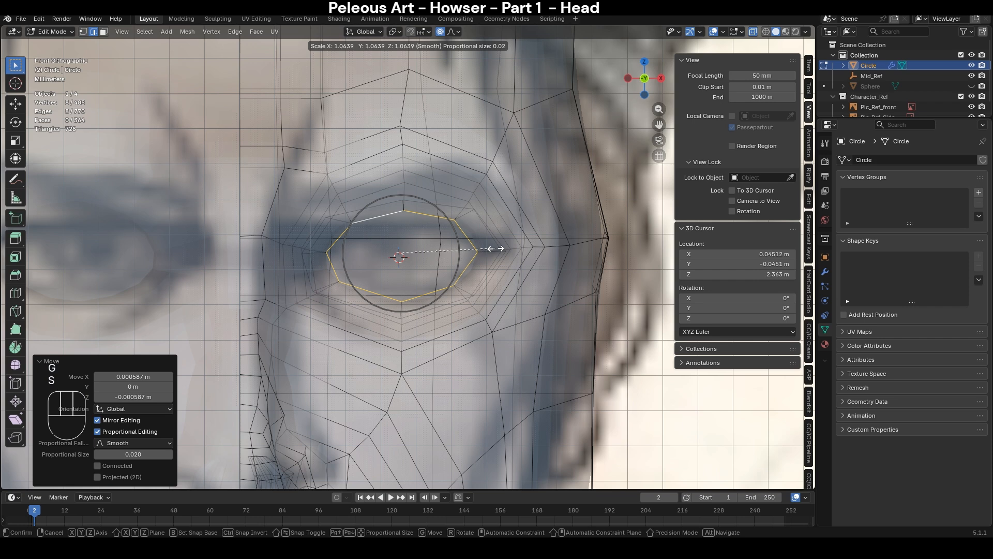
{"action": "scroll", "coordinate": [495, 248], "scroll_direction": "up", "scroll_amount": 2}
{"action": "left_click", "coordinate": [496, 247]}
{"action": "key", "text": "g"}
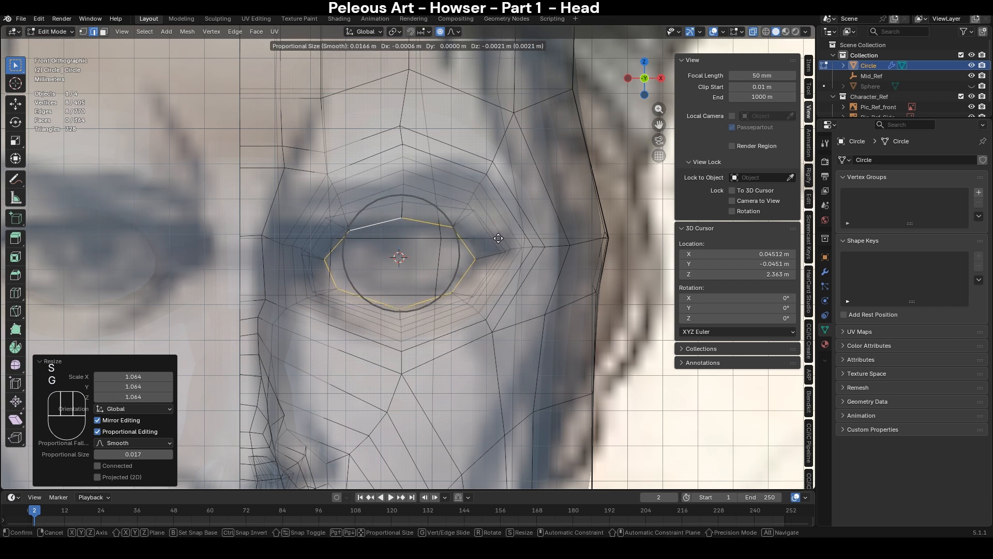
{"action": "left_click", "coordinate": [496, 238]}
- Scale the eye-opening loop by about 1.05 with proportional editing and reposition it over the reference eye
{"action": "key", "text": "s"}
{"action": "scroll", "coordinate": [499, 237], "scroll_direction": "down", "scroll_amount": 2}
{"action": "scroll", "coordinate": [501, 237], "scroll_direction": "down", "scroll_amount": 4}
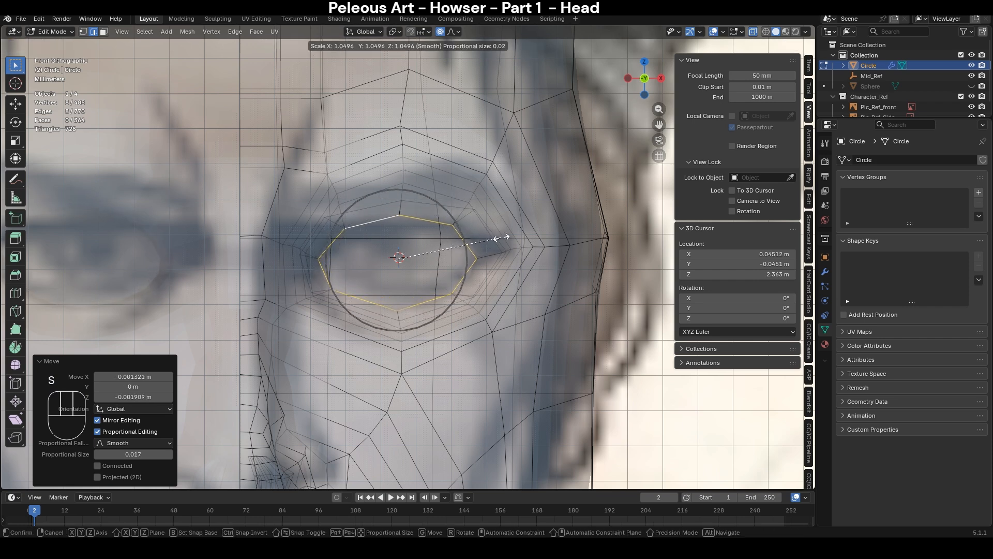
{"action": "left_click", "coordinate": [502, 239]}
{"action": "key", "text": "g"}
{"action": "left_click", "coordinate": [497, 256]}
- Select the rearmost edge loop of the socket, grow the selection once and delete that ring of faces
{"action": "key", "text": "alt+z"}
{"action": "middle_click_drag", "start_coordinate": [496, 256], "coordinate": [276, 290]}
{"action": "left_click", "coordinate": [396, 199], "text": "alt"}
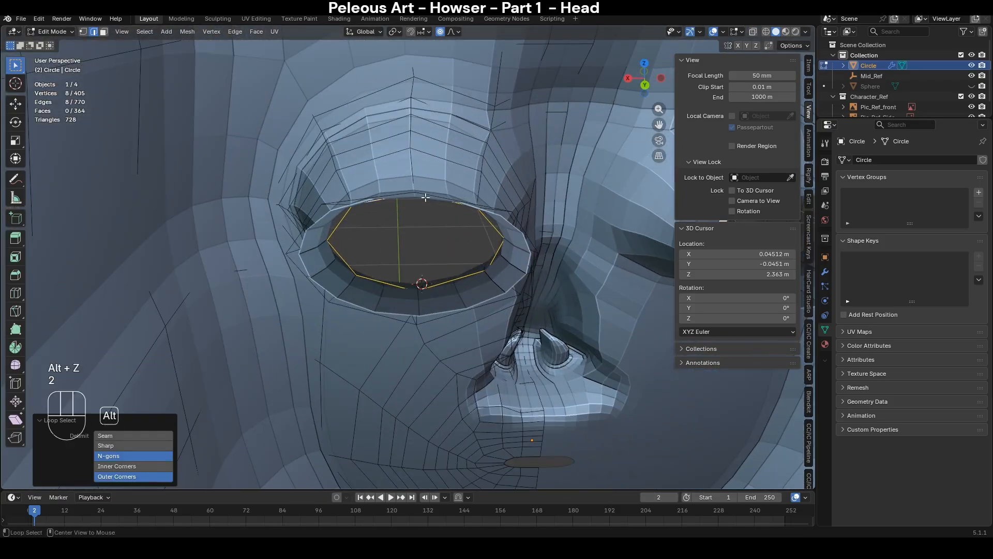
{"action": "left_click", "coordinate": [454, 206], "text": "alt"}
{"action": "key", "text": "ctrl+KP_Add"}
{"action": "key", "text": "x"}
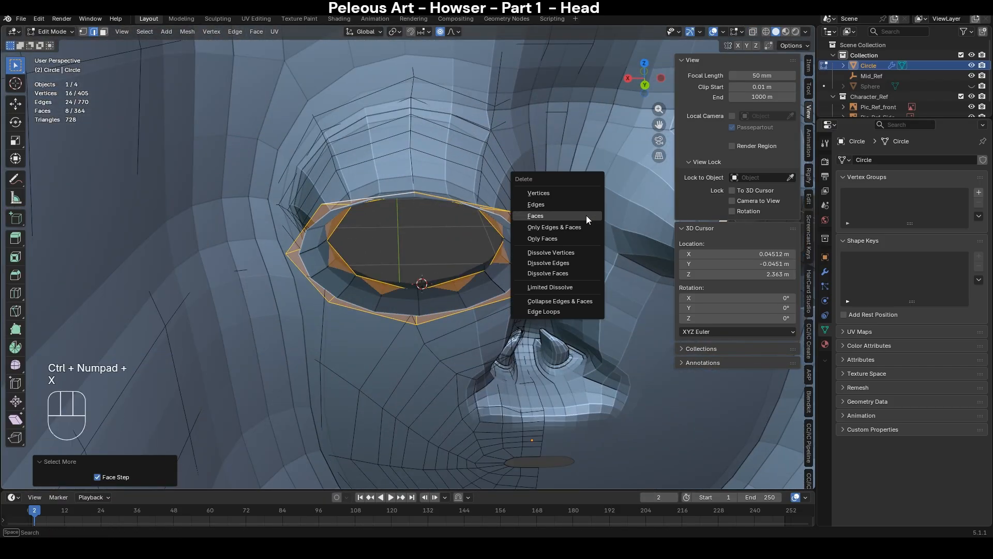
{"action": "left_click", "coordinate": [586, 215]}
{"action": "key", "text": "Tab"}
{"action": "middle_click_drag", "start_coordinate": [144, 262], "coordinate": [362, 244]}
- In front X-ray view, move the eye opening's top middle vertex -0.001101 m in X and -0.002569 m in Z with proportional editing
{"action": "key", "text": "Tab"}
{"action": "key", "text": "KP_1"}
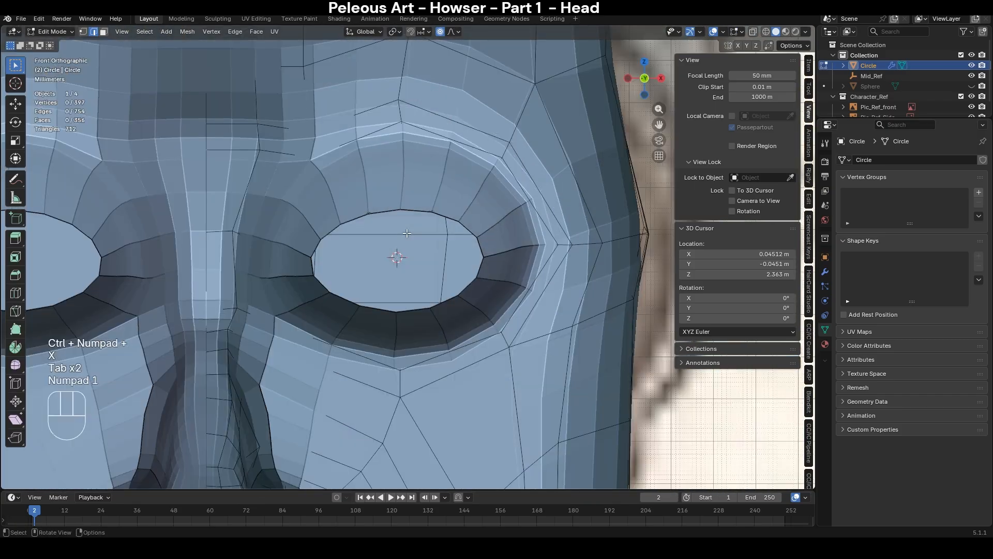
{"action": "key", "text": "alt+z"}
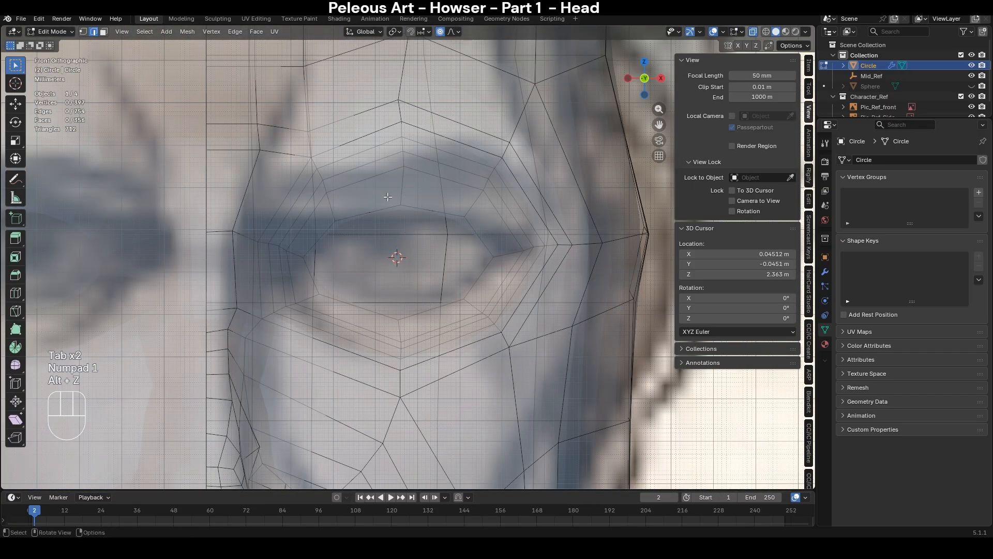
{"action": "key", "text": "1"}
{"action": "left_click", "coordinate": [403, 209]}
{"action": "key", "text": "g"}
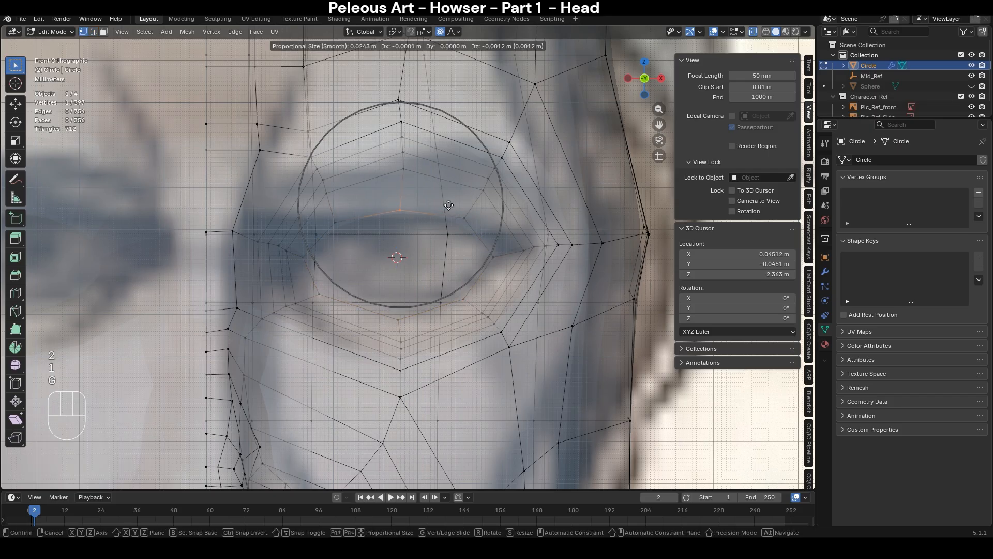
{"action": "left_click", "coordinate": [445, 210]}
{"action": "scroll", "coordinate": [414, 258], "scroll_direction": "down", "scroll_amount": 3}
{"action": "scroll", "coordinate": [403, 305], "scroll_direction": "up", "scroll_amount": 2}
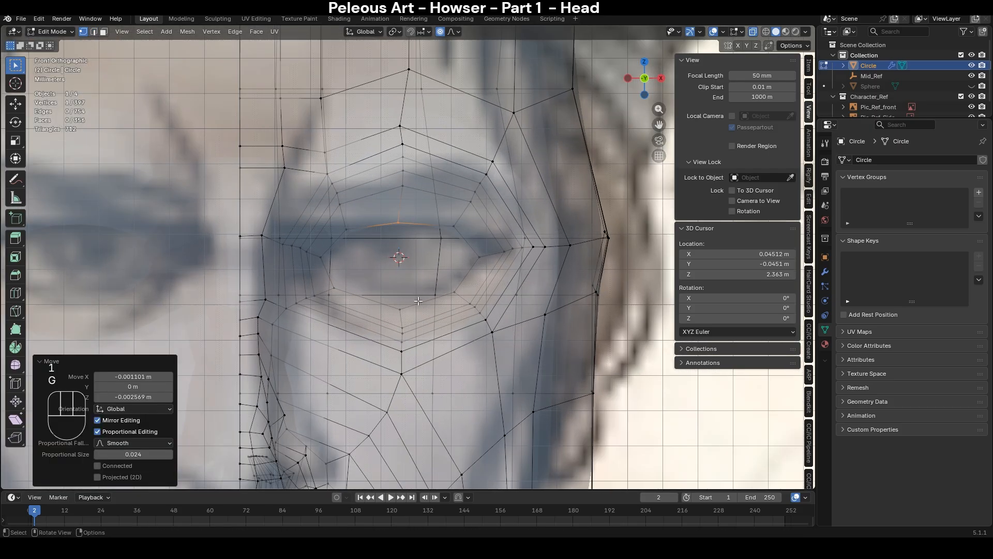
- Move the opening's bottom middle vertex 0.000587 m in X and 0.004992 m in Z, and its outer corner 0.001175 m in X and 0.001321 m in Z
{"action": "key", "text": "2"}
{"action": "key", "text": "g"}
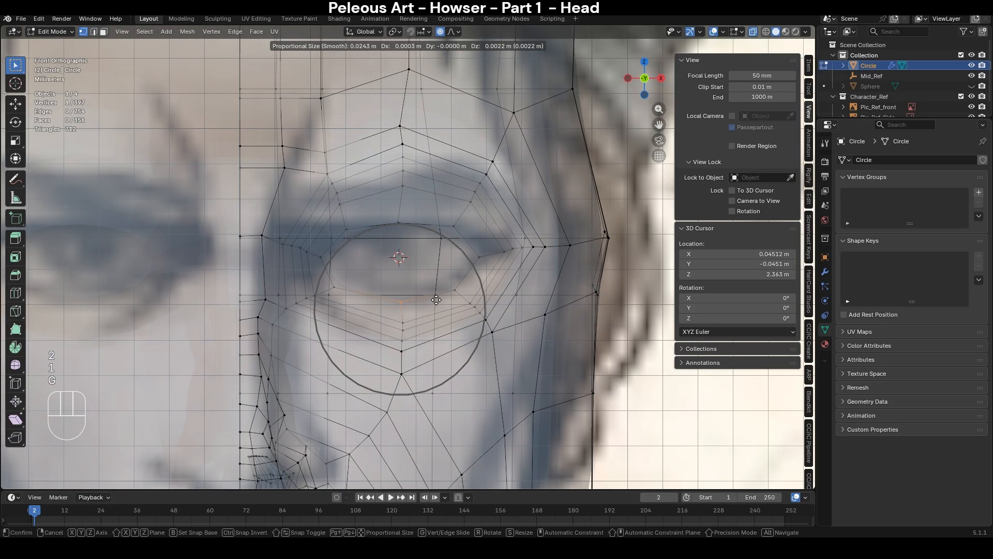
{"action": "left_click", "coordinate": [437, 290]}
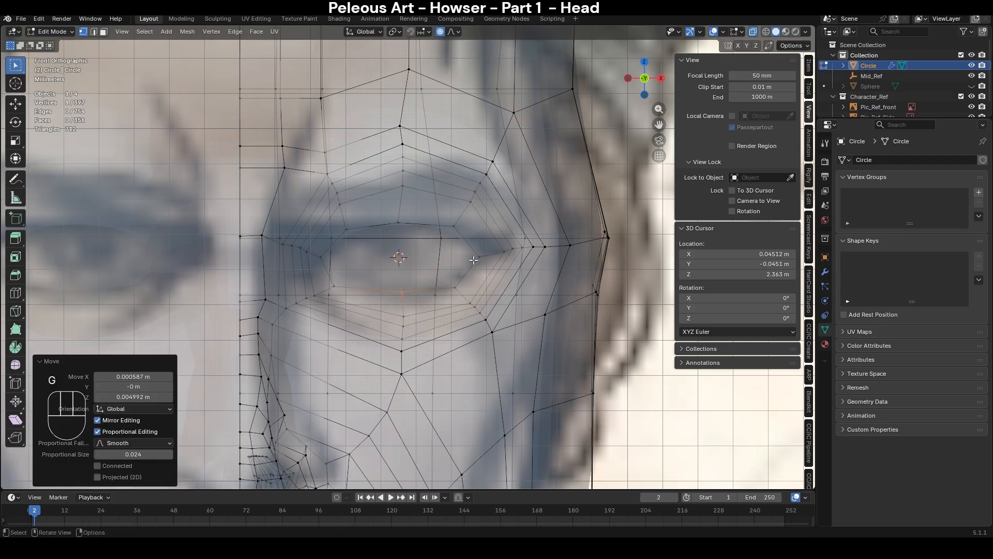
{"action": "left_click", "coordinate": [481, 252]}
{"action": "key", "text": "g"}
{"action": "left_click", "coordinate": [495, 257]}
{"action": "scroll", "coordinate": [495, 257], "scroll_direction": "down", "scroll_amount": 3}
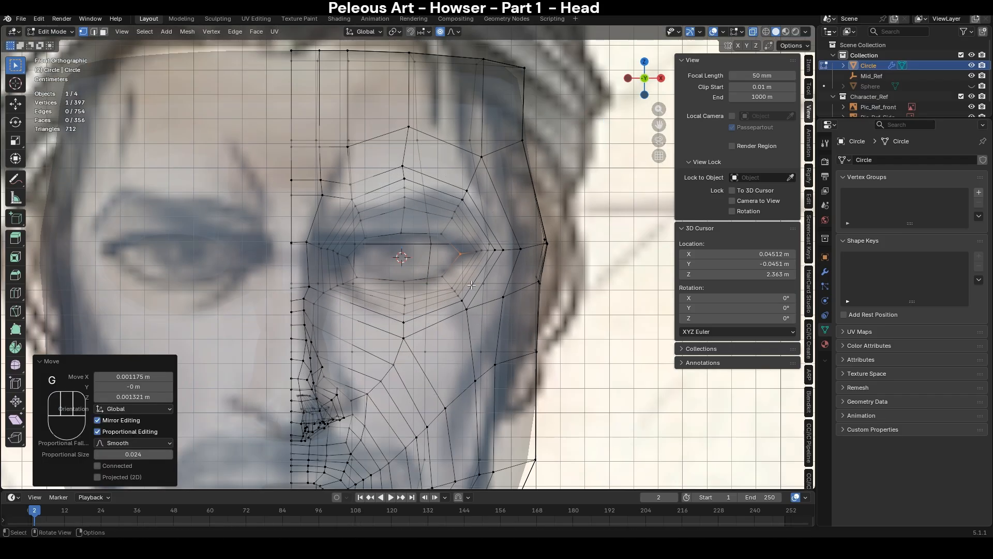
- Slide the edge loop running from the inner eye corner to the nose bridge by a factor of 0.459
{"action": "scroll", "coordinate": [444, 273], "scroll_direction": "up", "scroll_amount": 4}
{"action": "left_click", "coordinate": [303, 256]}
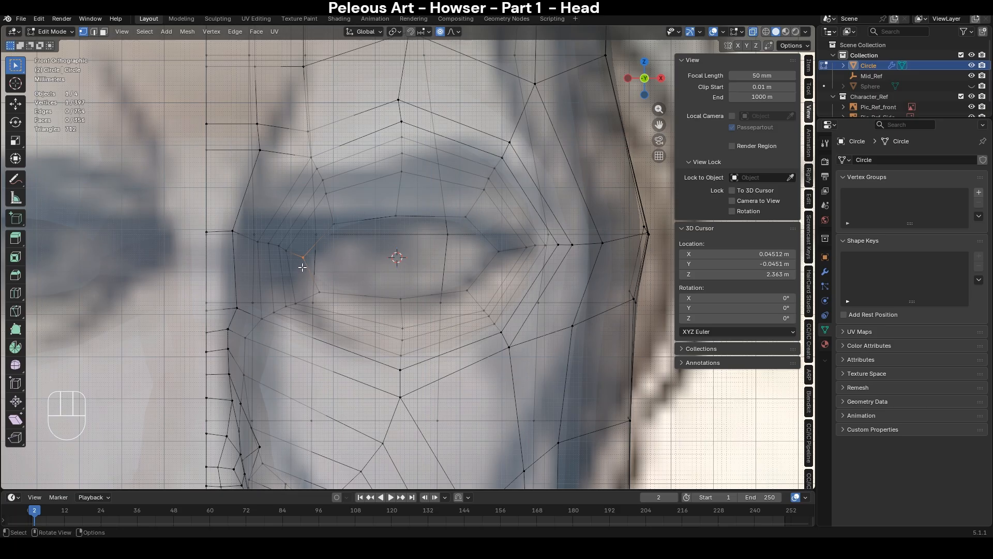
{"action": "key", "text": "2"}
{"action": "left_click", "coordinate": [299, 256], "text": "alt"}
{"action": "key", "text": "g"}
{"action": "key", "text": "g"}
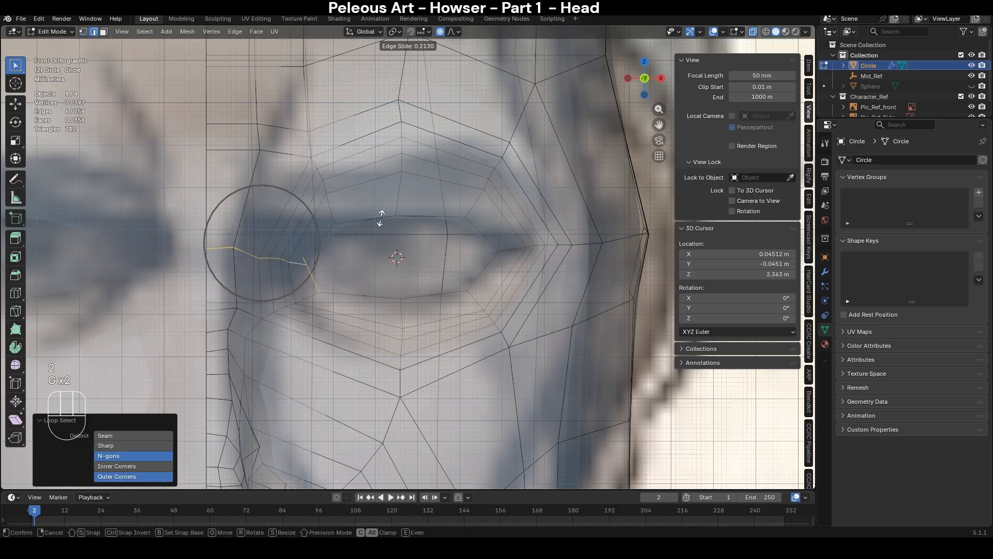
{"action": "left_click", "coordinate": [380, 228]}
- Add one loop cut from the nose bridge to the upper inner edge of the eye opening
{"action": "key", "text": "ctrl+r"}
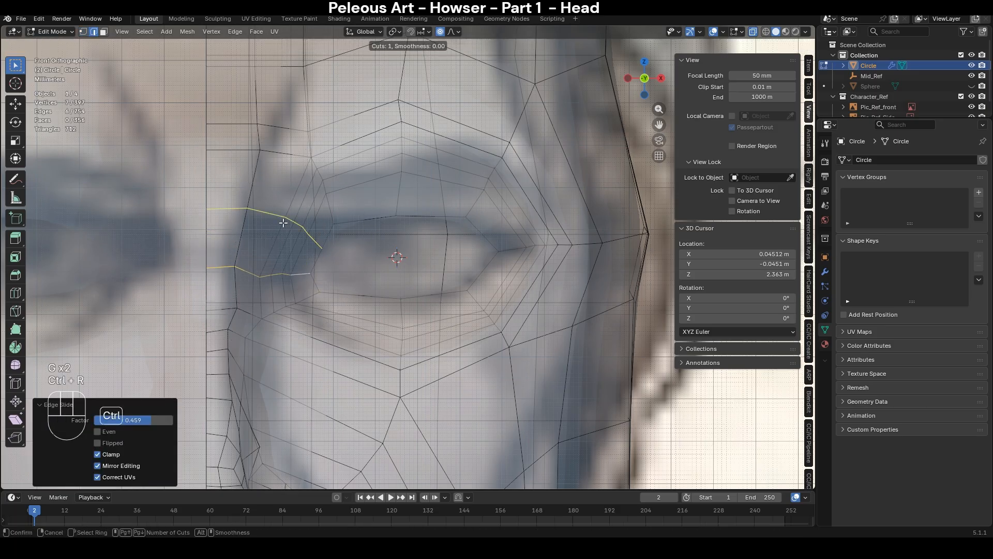
{"action": "left_click", "coordinate": [283, 223]}
{"action": "left_click", "coordinate": [322, 244]}
- Reposition the new loop's vertices one by one toward the nose with proportional editing, the last by -0.001937 m in X and 0.000204 m in Z
{"action": "key", "text": "1"}
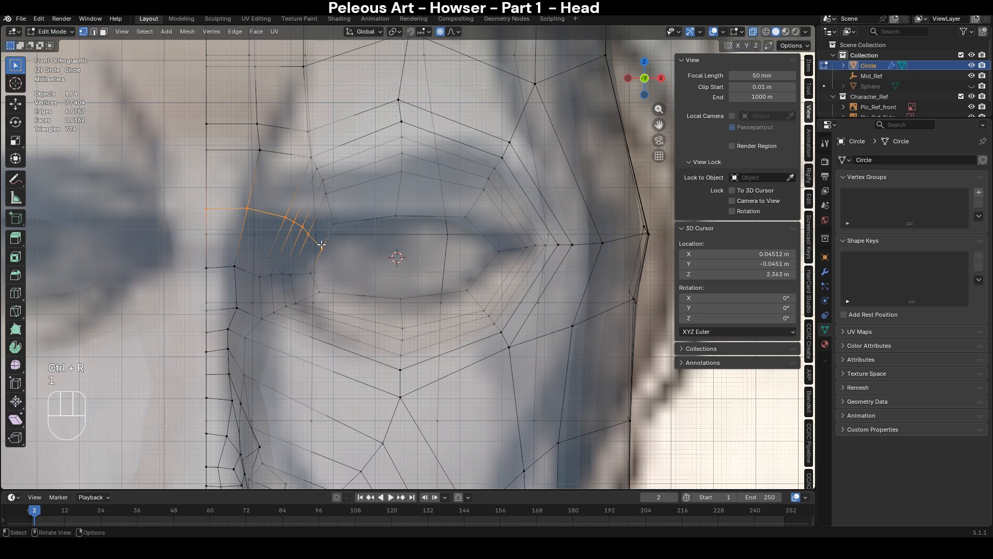
{"action": "key", "text": "g"}
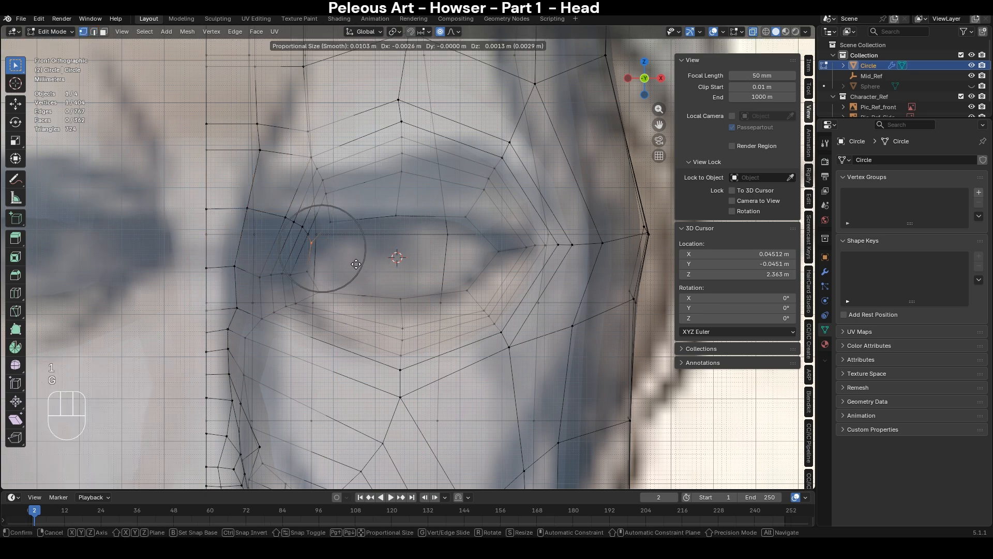
{"action": "left_click", "coordinate": [355, 263]}
{"action": "scroll", "coordinate": [311, 230], "scroll_direction": "up", "scroll_amount": 1}
{"action": "key", "text": "g"}
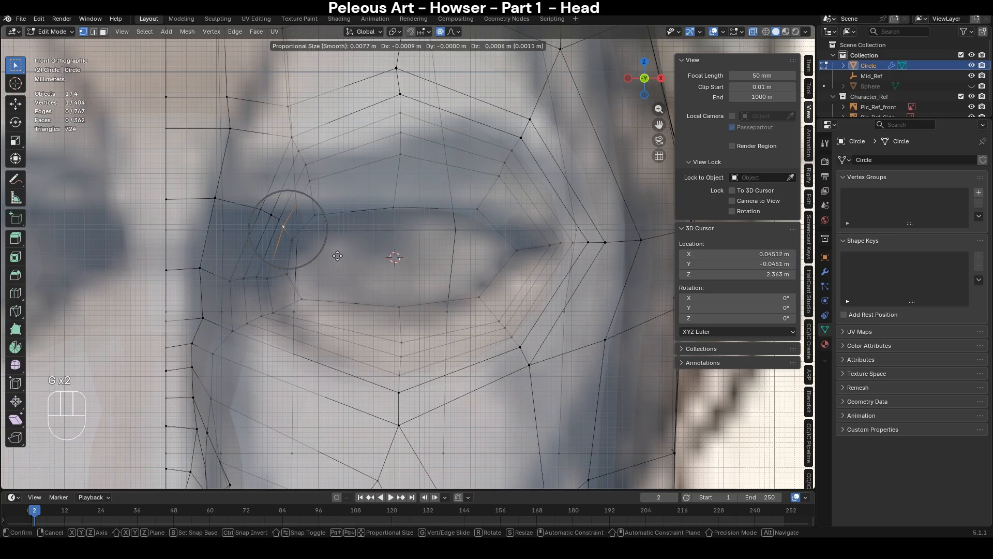
{"action": "left_click", "coordinate": [337, 255]}
{"action": "key", "text": "g"}
{"action": "left_click", "coordinate": [303, 253]}
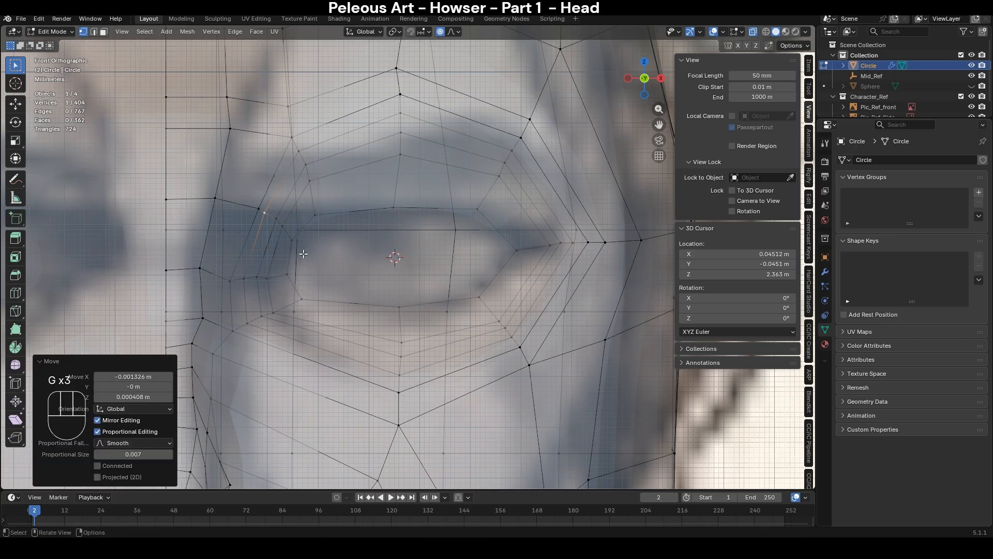
{"action": "key", "text": "g"}
{"action": "left_click", "coordinate": [274, 255]}
{"action": "key", "text": "g"}
{"action": "left_click", "coordinate": [282, 264]}
{"action": "scroll", "coordinate": [414, 292], "scroll_direction": "down", "scroll_amount": 8}
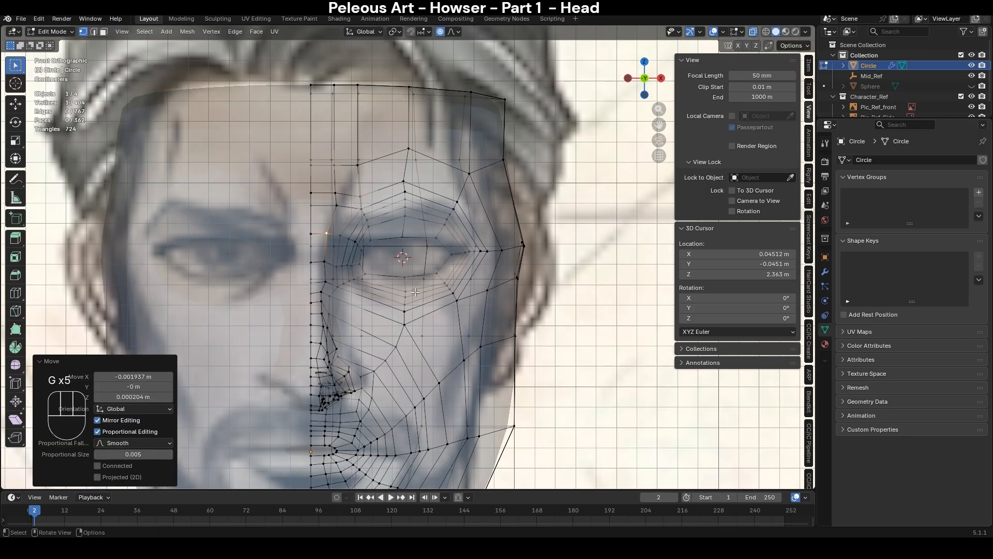
- Shift the lower lid's inner vertex toward the eye's middle in two moves, and its outer vertex about -0.0009 m in X
{"action": "scroll", "coordinate": [414, 293], "scroll_direction": "up", "scroll_amount": 8}
{"action": "left_click", "coordinate": [304, 301]}
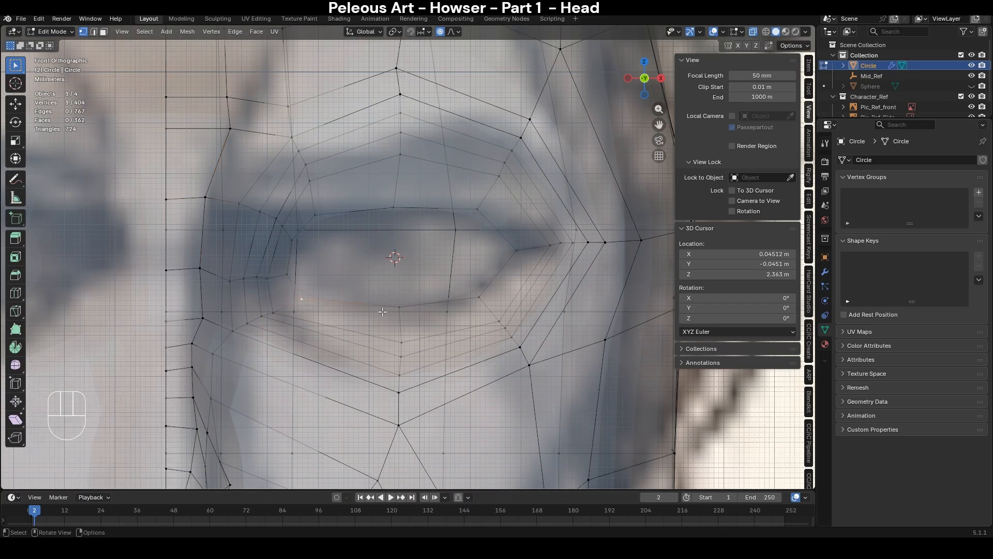
{"action": "key", "text": "g"}
{"action": "left_click", "coordinate": [393, 309]}
{"action": "scroll", "coordinate": [458, 351], "scroll_direction": "down", "scroll_amount": 4}
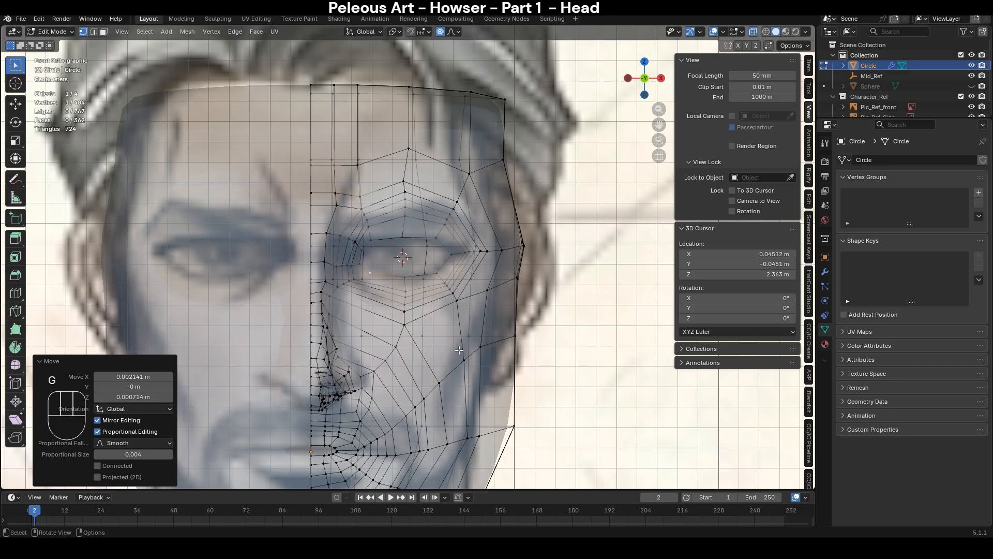
{"action": "scroll", "coordinate": [458, 351], "scroll_direction": "up", "scroll_amount": 4}
{"action": "key", "text": "g"}
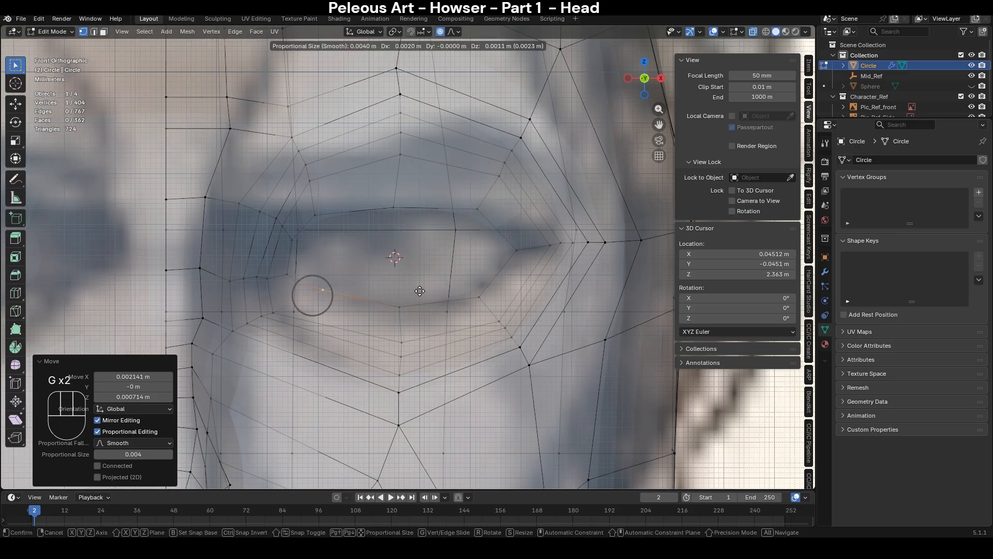
{"action": "left_click", "coordinate": [420, 291]}
{"action": "scroll", "coordinate": [419, 291], "scroll_direction": "down", "scroll_amount": 4}
{"action": "scroll", "coordinate": [419, 291], "scroll_direction": "up", "scroll_amount": 4}
{"action": "left_click", "coordinate": [474, 299]}
{"action": "key", "text": "g"}
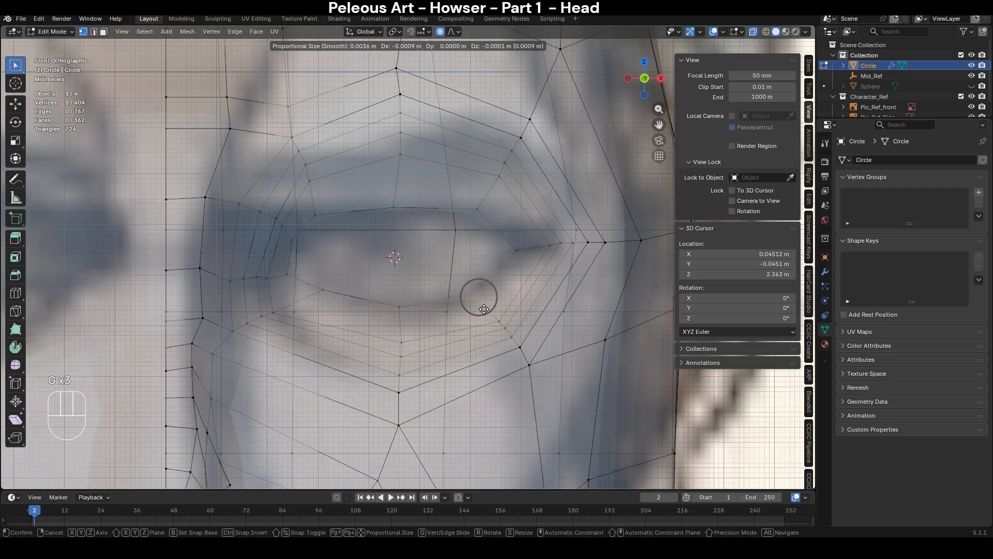
{"action": "left_click", "coordinate": [483, 308]}
- Reposition the two upper-lid vertices near the inner corner, the one nearer the lid's middle by 0.001835 m in X and -0.000408 m in Z
{"action": "left_click", "coordinate": [288, 232]}
{"action": "key", "text": "g"}
{"action": "left_click", "coordinate": [334, 250]}
{"action": "left_click", "coordinate": [322, 221]}
{"action": "key", "text": "g"}
{"action": "left_click", "coordinate": [351, 242]}
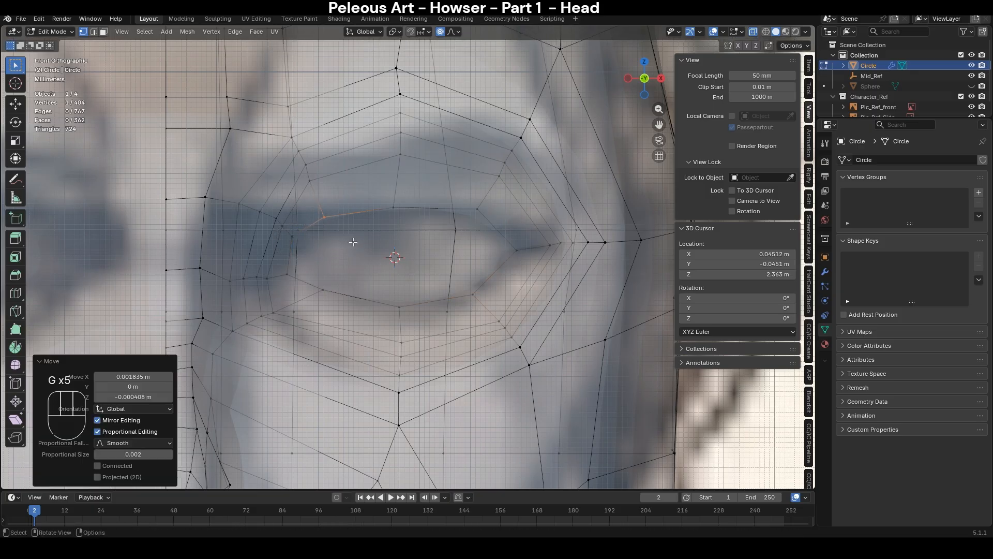
- Reshape the inner eye corner by moving its three vertices, the lower-lid one about -0.0013 m in X and 0.0004 m in Z
{"action": "left_click", "coordinate": [292, 239]}
{"action": "key", "text": "g"}
{"action": "left_click", "coordinate": [324, 267]}
{"action": "left_click", "coordinate": [277, 271]}
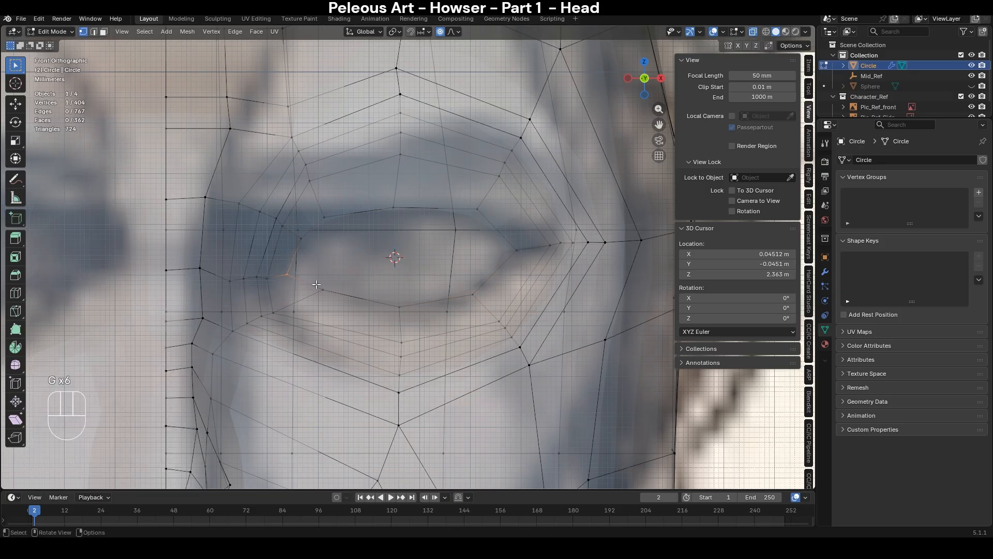
{"action": "scroll", "coordinate": [318, 285], "scroll_direction": "up", "scroll_amount": 1}
{"action": "key", "text": "g"}
{"action": "left_click", "coordinate": [314, 291]}
{"action": "left_click", "coordinate": [318, 303]}
{"action": "key", "text": "g"}
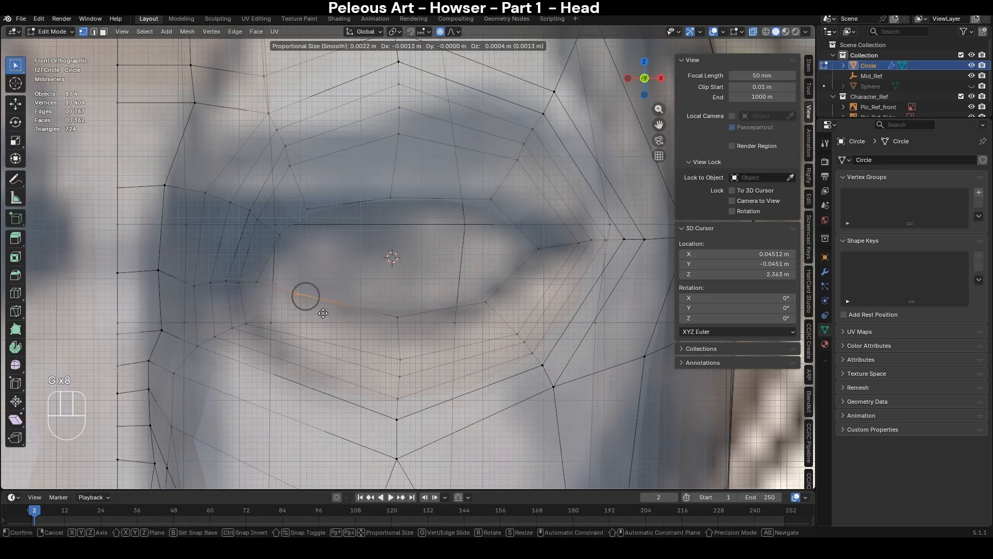
{"action": "left_click", "coordinate": [321, 311]}
{"action": "scroll", "coordinate": [471, 346], "scroll_direction": "down", "scroll_amount": 5}
{"action": "scroll", "coordinate": [470, 345], "scroll_direction": "up", "scroll_amount": 3}
- Check the eye opening from angled, side and front views, and select the edge loop just around it in front X-ray view
{"action": "key", "text": "2"}
{"action": "left_click", "coordinate": [465, 283], "text": "alt"}
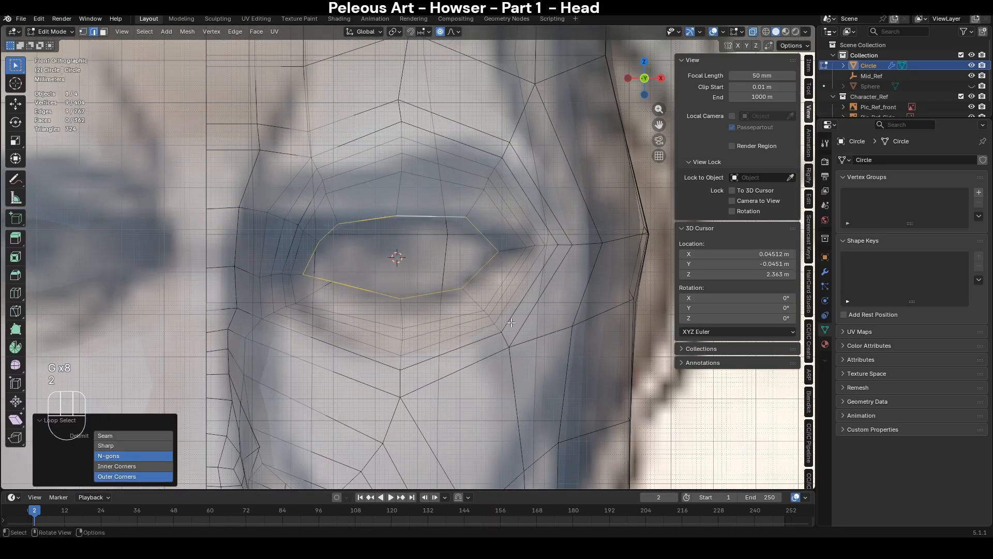
{"action": "middle_click_drag", "start_coordinate": [517, 326], "coordinate": [487, 338]}
{"action": "key", "text": "alt+z"}
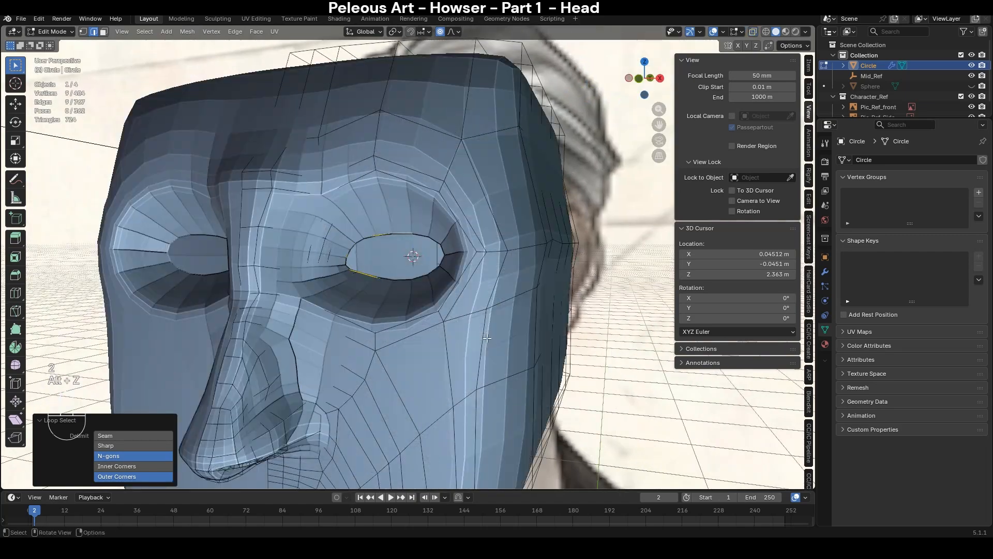
{"action": "key", "text": "KP_3"}
{"action": "key", "text": "KP_1"}
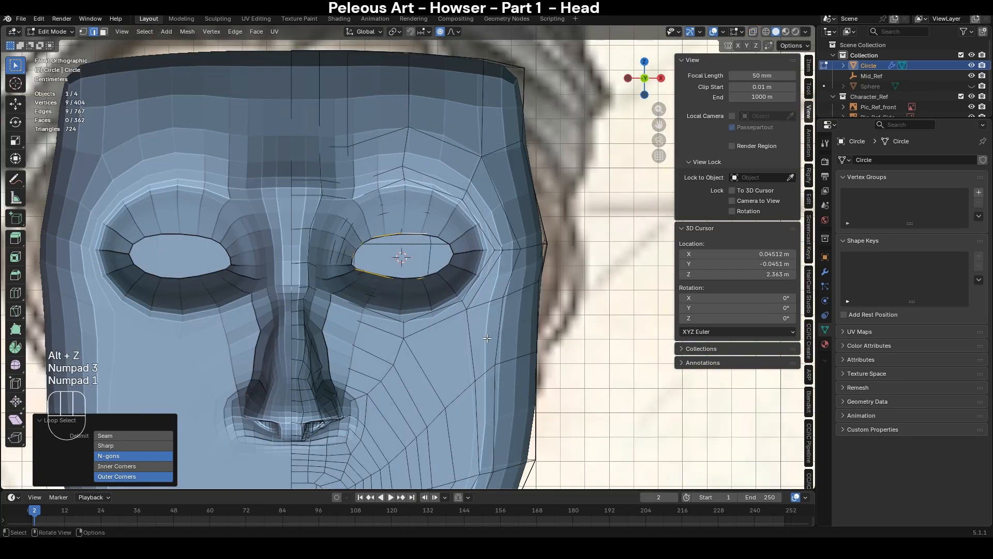
{"action": "scroll", "coordinate": [466, 289], "scroll_direction": "up", "scroll_amount": 3}
{"action": "key", "text": "alt+z"}
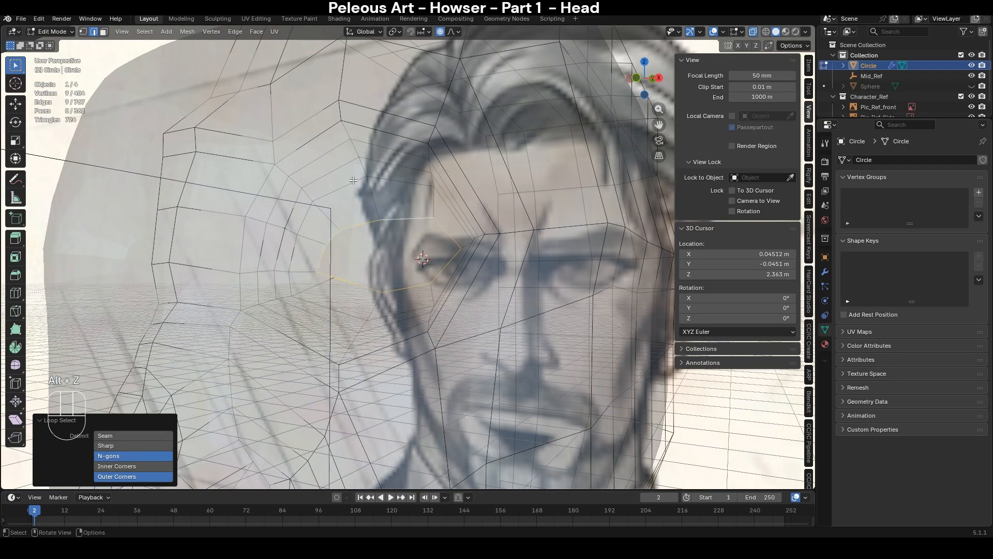
{"action": "key", "text": "alt+z"}
{"action": "key", "text": "KP_1"}
{"action": "key", "text": "alt+z"}
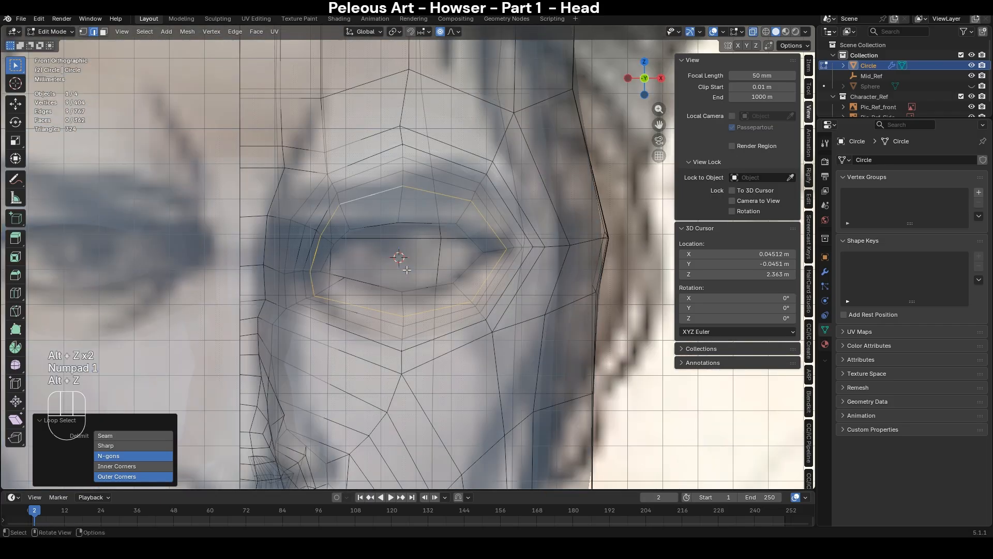
{"action": "key", "text": "e"}
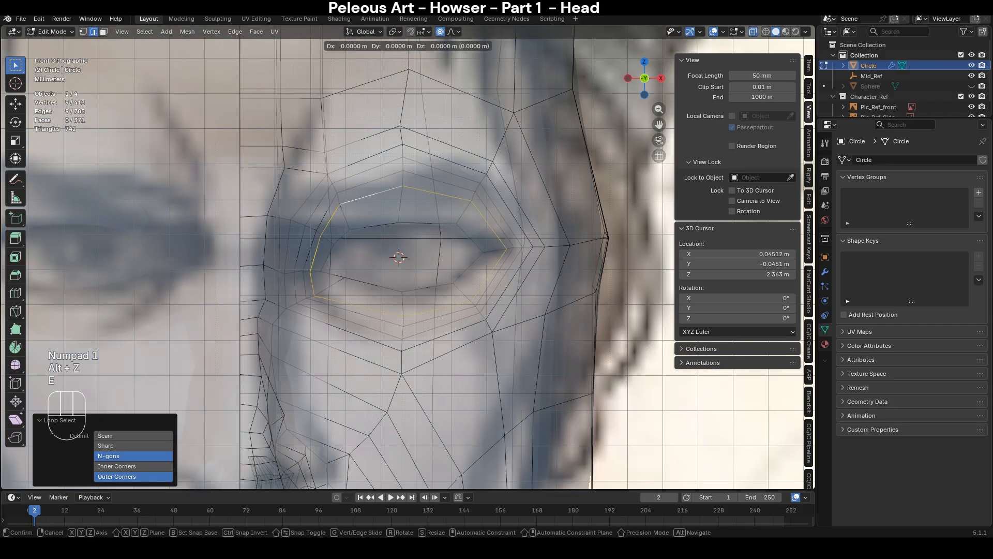
{"action": "key", "text": "s"}
{"action": "left_click", "coordinate": [576, 382]}
{"action": "key", "text": "ctrl+z"}
- Scale the selected edge loop around the eye opening by 0.865
{"action": "key", "text": "s"}
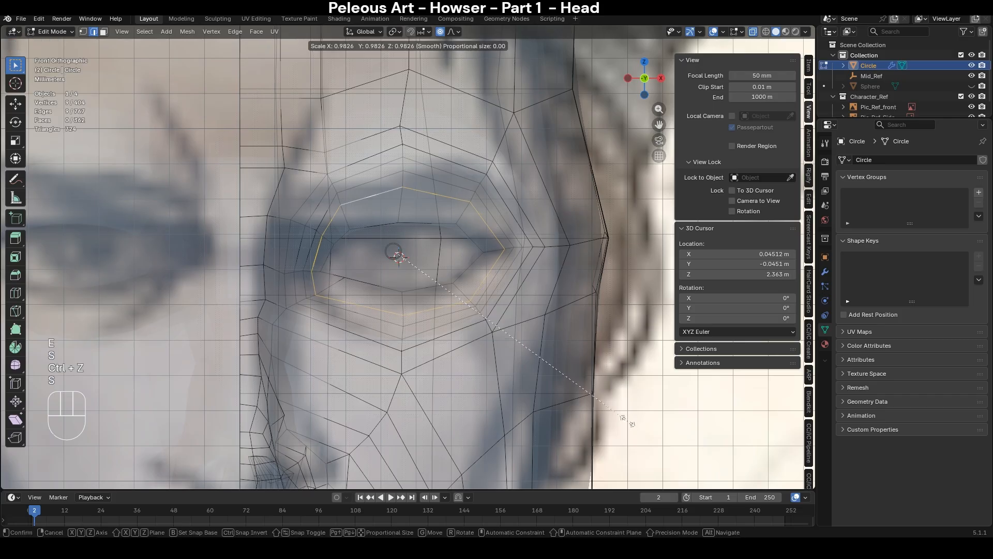
{"action": "left_click", "coordinate": [612, 382]}
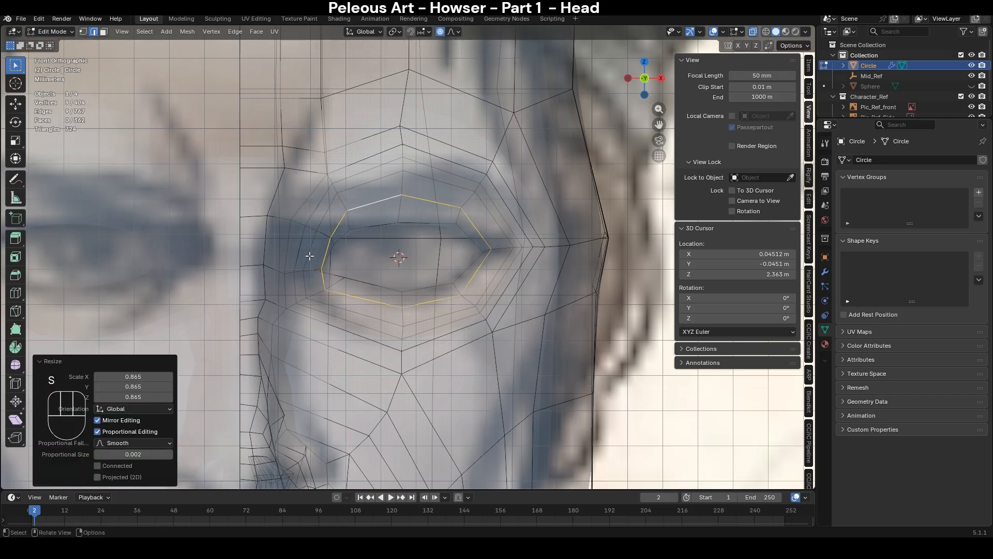
- Move the scaled loop's inner-corner vertex -0.002643 m in X and 0.001175 m in Z, and the vertex below it 0.00044 m in X and 0.001909 m in Z
{"action": "key", "text": "1"}
{"action": "left_click", "coordinate": [319, 267]}
{"action": "key", "text": "g"}
{"action": "key", "text": "alt+z"}
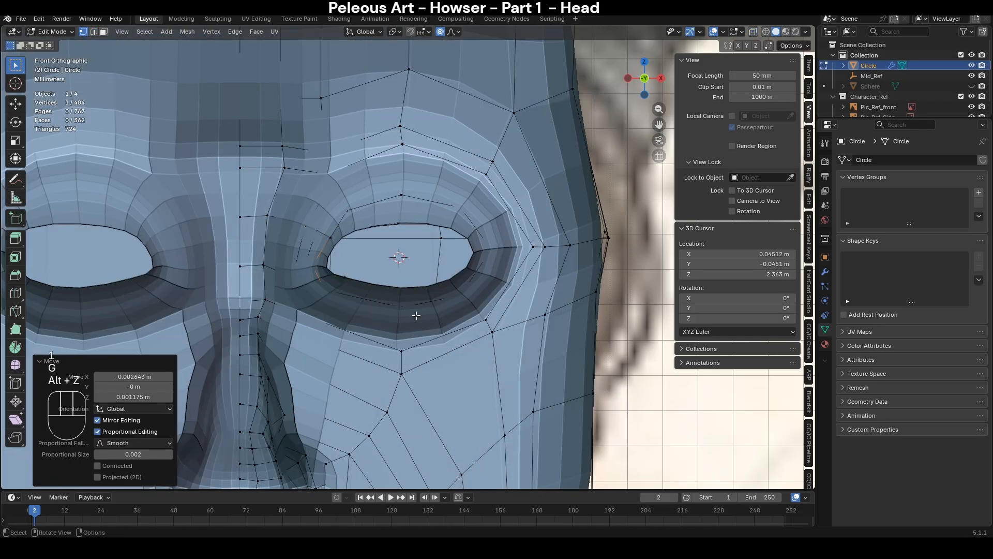
{"action": "key", "text": "alt+z"}
{"action": "key", "text": "g"}
{"action": "left_click", "coordinate": [426, 315]}
- Reposition the scaled loop's bottom middle vertex and its lower outer vertex, the latter about -0.0015 m in X and 0.0009 m in Z
{"action": "left_click", "coordinate": [409, 310]}
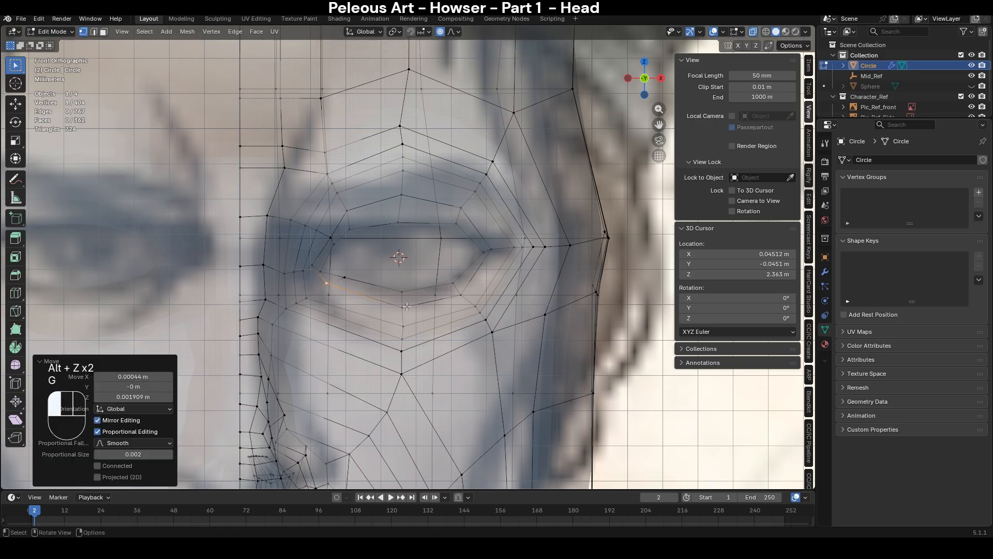
{"action": "key", "text": "g"}
{"action": "left_click", "coordinate": [433, 319]}
{"action": "left_click", "coordinate": [463, 297]}
{"action": "key", "text": "g"}
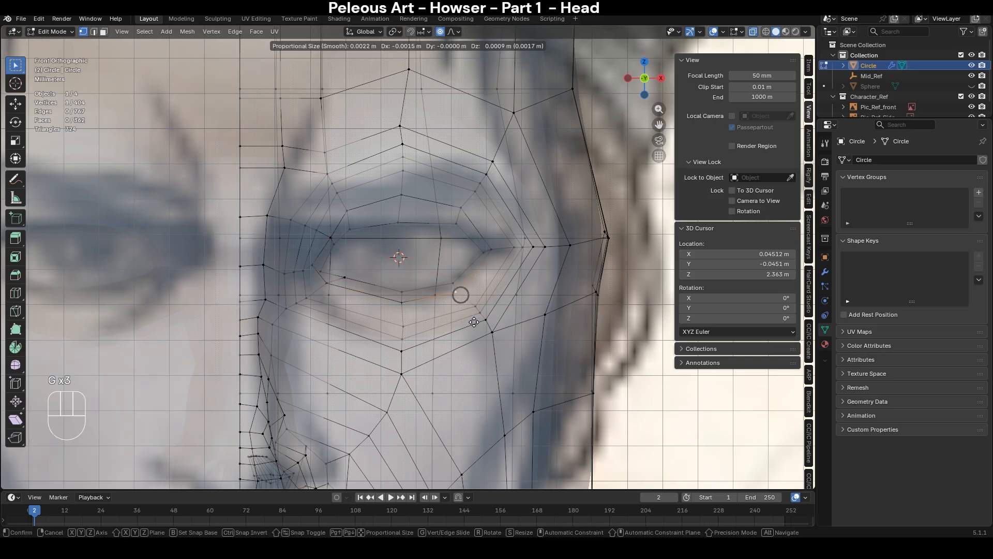
{"action": "left_click", "coordinate": [474, 321]}
{"action": "key", "text": "alt+z"}
{"action": "key", "text": "alt+z"}
- Lower the top middle vertex and the upper inner vertex of the loop around the eye opening along Z
{"action": "left_click", "coordinate": [402, 195]}
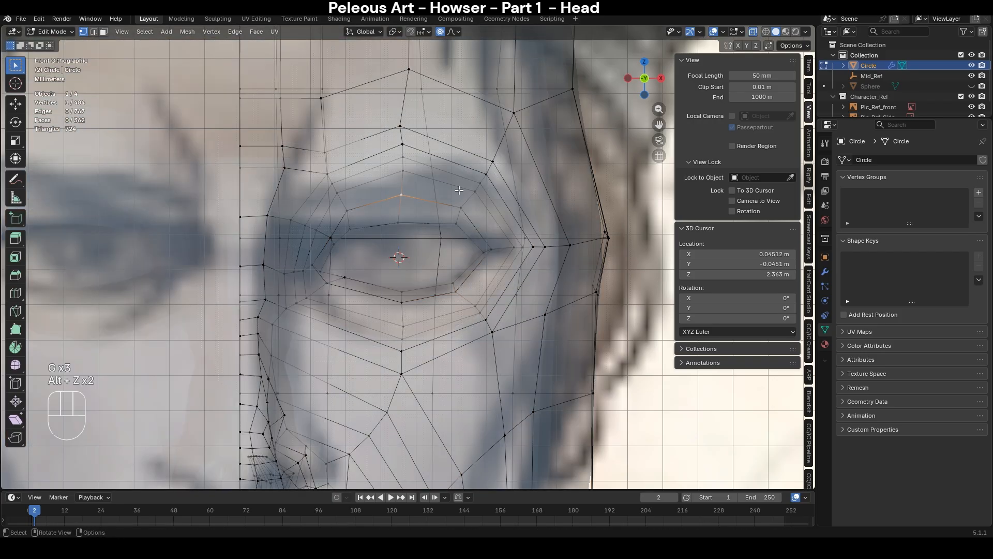
{"action": "key", "text": "g"}
{"action": "key", "text": "z"}
{"action": "left_click", "coordinate": [363, 209]}
{"action": "left_click", "coordinate": [347, 211]}
{"action": "key", "text": "g"}
{"action": "key", "text": "z"}
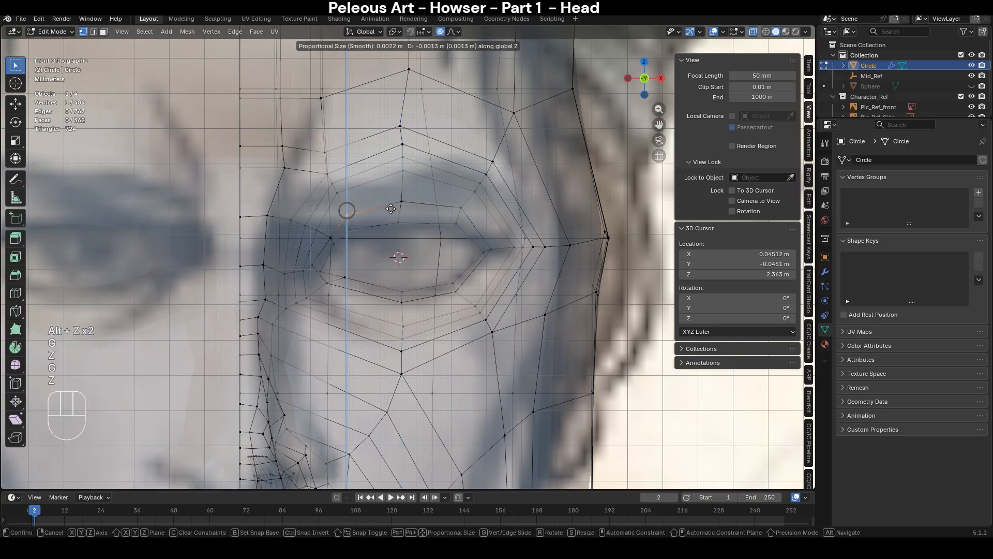
{"action": "left_click", "coordinate": [346, 217]}
- Move the same loop's inner-corner vertex -0.001028 m in X and 0.000734 m in Z, and reposition the vertex below it
{"action": "left_click", "coordinate": [338, 237]}
{"action": "key", "text": "g"}
{"action": "left_click", "coordinate": [364, 270]}
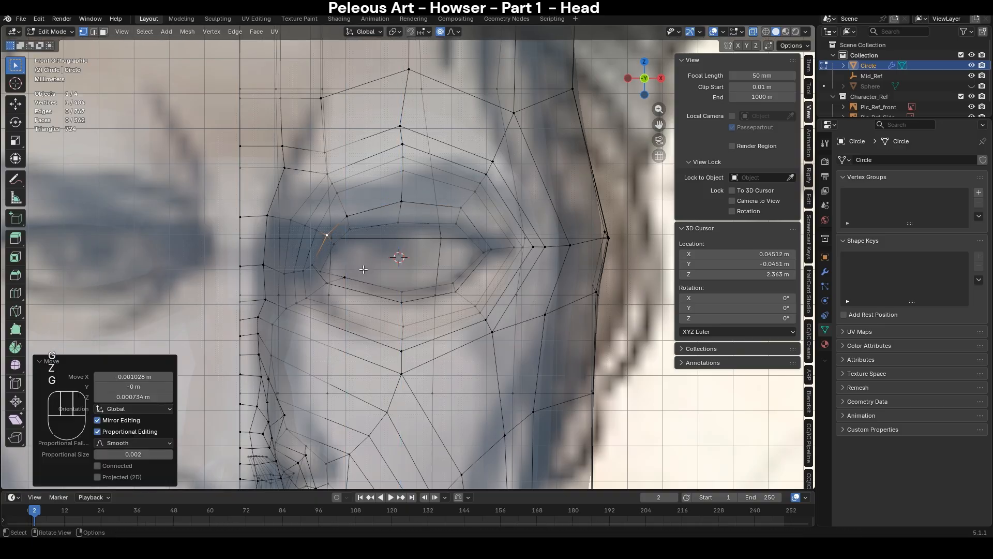
{"action": "key", "text": "g"}
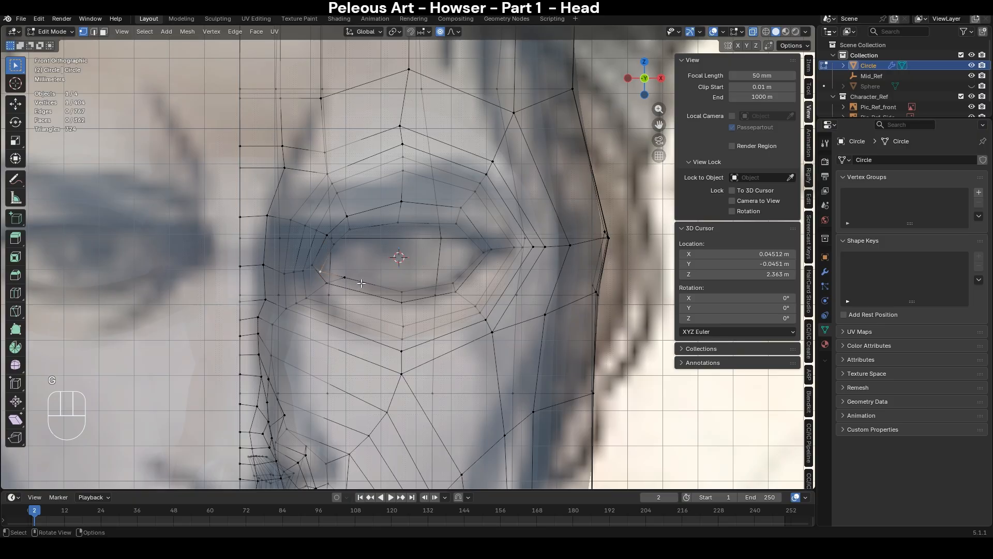
{"action": "left_click", "coordinate": [361, 283]}
{"action": "left_click", "coordinate": [305, 284]}
{"action": "key", "text": "g"}
- Select the upper arc of the next loop outward from the eye opening and edge-slide it slightly toward the eye
{"action": "key", "text": "2"}
{"action": "left_click", "coordinate": [436, 185], "text": "alt"}
{"action": "left_click", "coordinate": [449, 184], "text": "alt"}
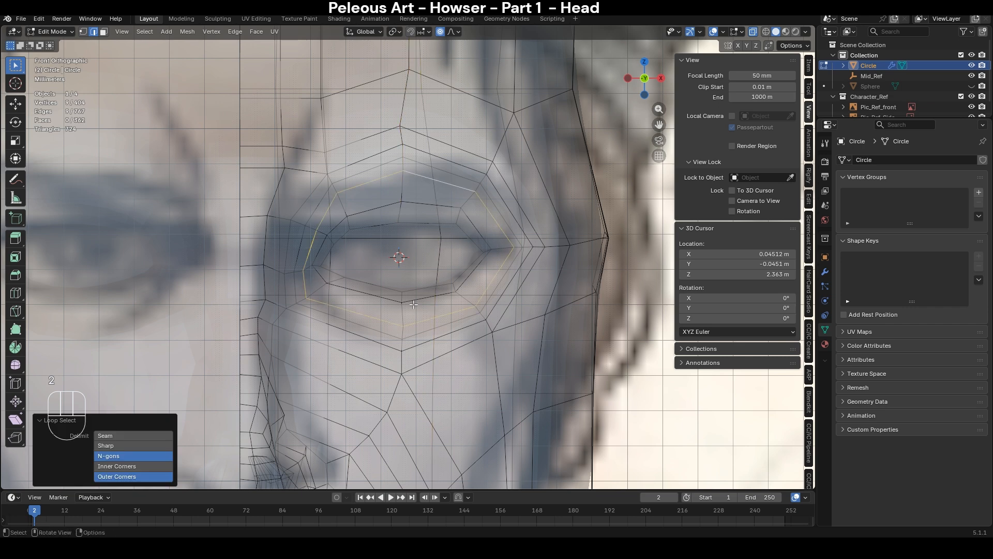
{"action": "key", "text": "c"}
{"action": "middle_click_drag", "start_coordinate": [317, 311], "coordinate": [481, 322]}
{"action": "right_click", "coordinate": [554, 208]}
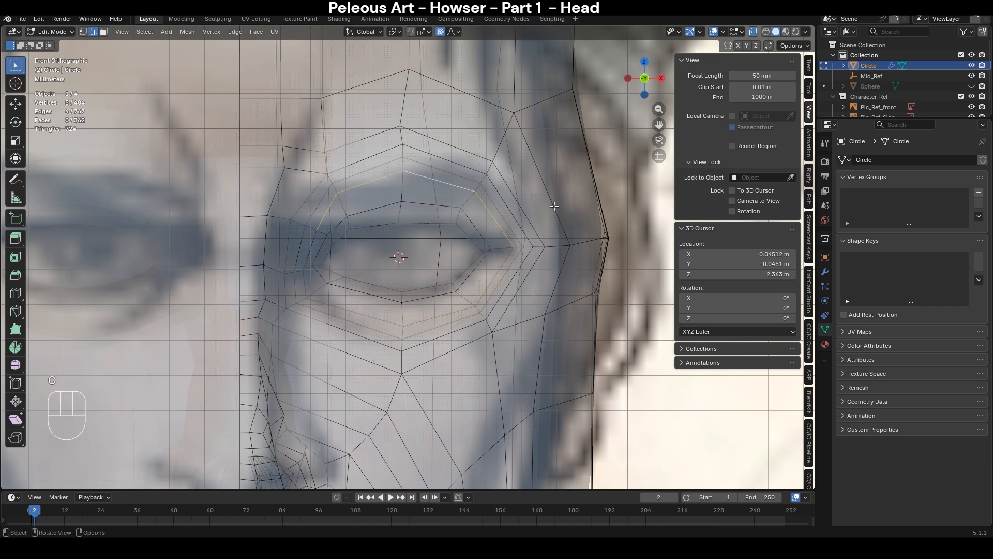
{"action": "key", "text": "g"}
{"action": "key", "text": "g"}
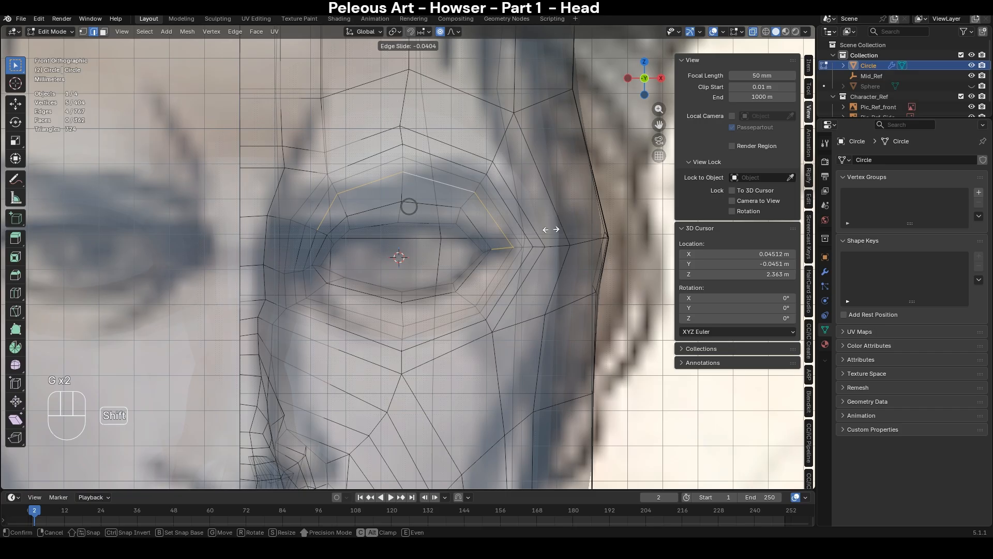
{"action": "left_click", "coordinate": [525, 286], "text": "shift"}
- Reposition the upper inner vertex of the outer eyelid loop and check the smoothed eye outline in Object Mode
{"action": "key", "text": "1"}
{"action": "left_click", "coordinate": [319, 232]}
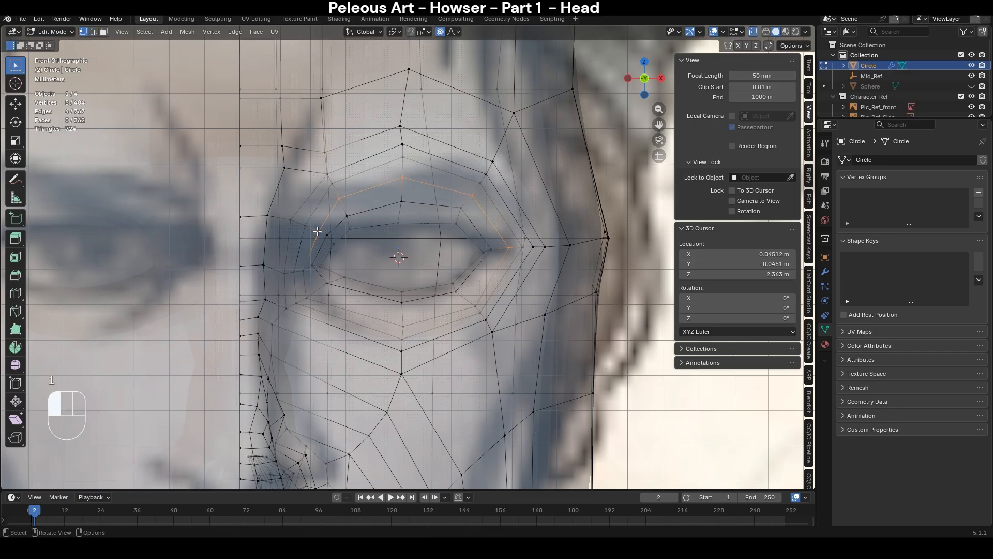
{"action": "key", "text": "g"}
{"action": "left_click", "coordinate": [438, 333]}
{"action": "scroll", "coordinate": [438, 333], "scroll_direction": "down", "scroll_amount": 5}
{"action": "key", "text": "Tab"}
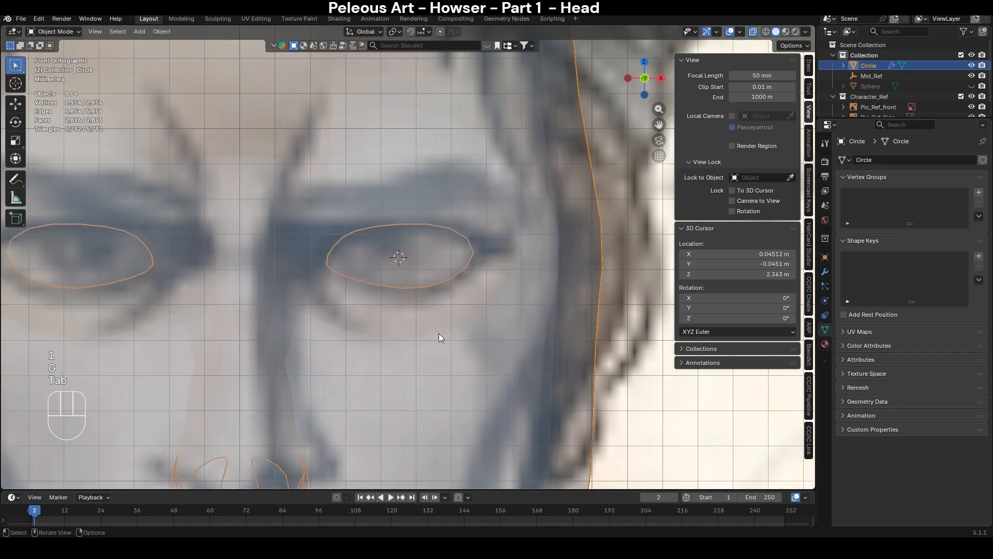
{"action": "key", "text": "alt+z"}
{"action": "key", "text": "alt+z"}
{"action": "scroll", "coordinate": [439, 333], "scroll_direction": "up", "scroll_amount": 7}
- Move the outer-corner vertex of the loop around the eye opening about -0.001 m in X and 0.0008 m in Z
{"action": "key", "text": "Tab"}
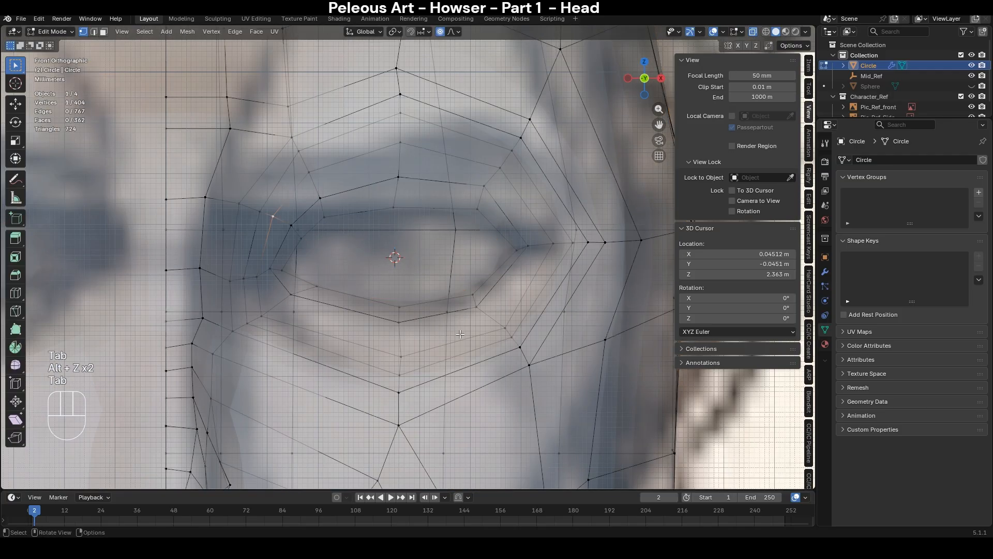
{"action": "key", "text": "2"}
{"action": "key", "text": "1"}
{"action": "left_click", "coordinate": [514, 249]}
{"action": "key", "text": "g"}
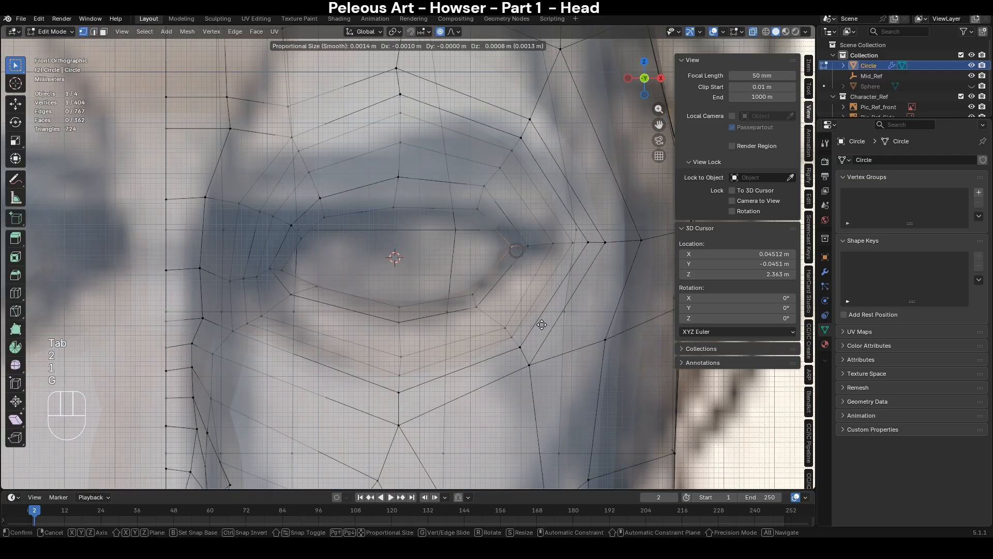
{"action": "left_click", "coordinate": [541, 324]}
- Check the loop around the eye opening from an angled view and the smoothed outline against the front reference
{"action": "scroll", "coordinate": [542, 325], "scroll_direction": "down", "scroll_amount": 4}
{"action": "key", "text": "2"}
{"action": "left_click", "coordinate": [422, 228], "text": "alt"}
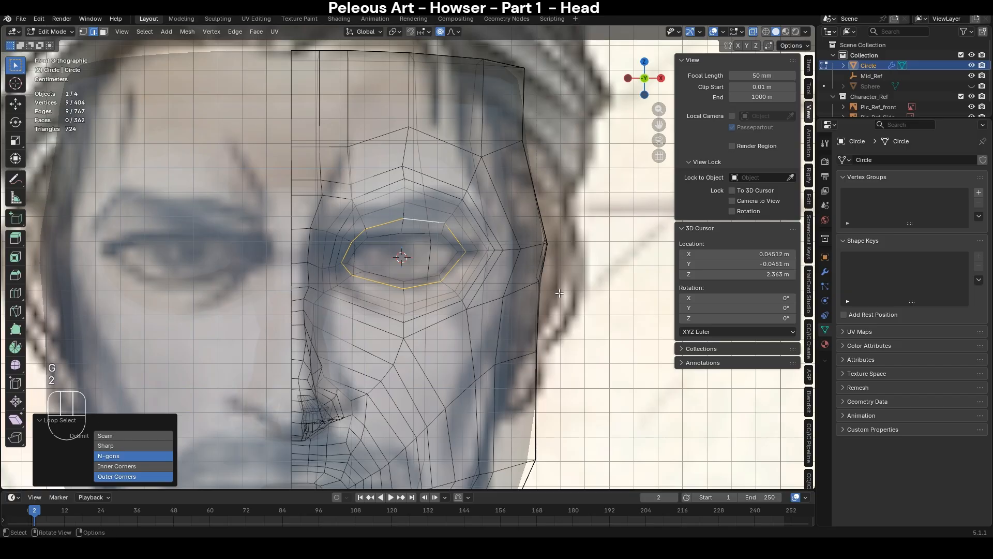
{"action": "middle_click_drag", "start_coordinate": [559, 293], "coordinate": [450, 307]}
{"action": "key", "text": "alt+z"}
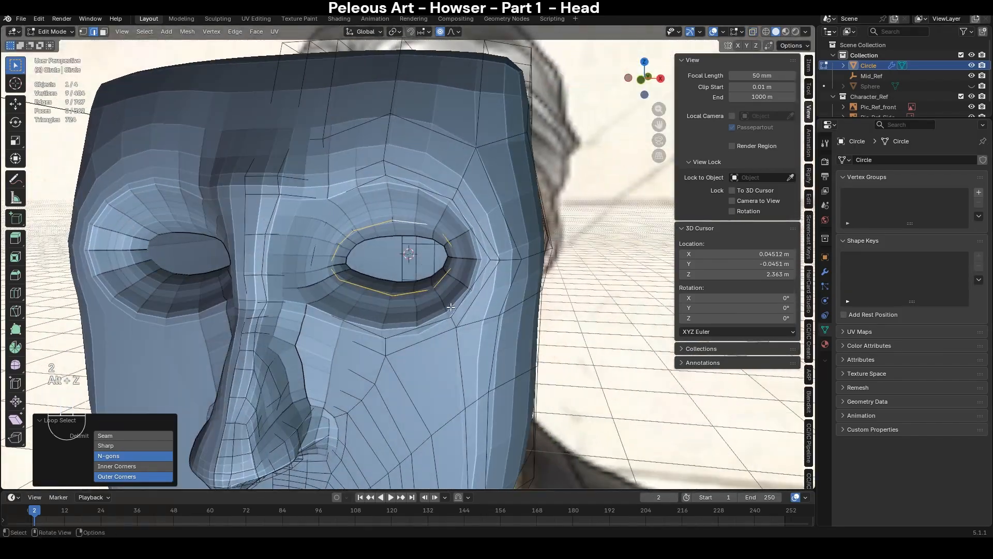
{"action": "key", "text": "KP_1"}
{"action": "key", "text": "Tab"}
{"action": "key", "text": "alt+z"}
{"action": "scroll", "coordinate": [451, 307], "scroll_direction": "up", "scroll_amount": 2}
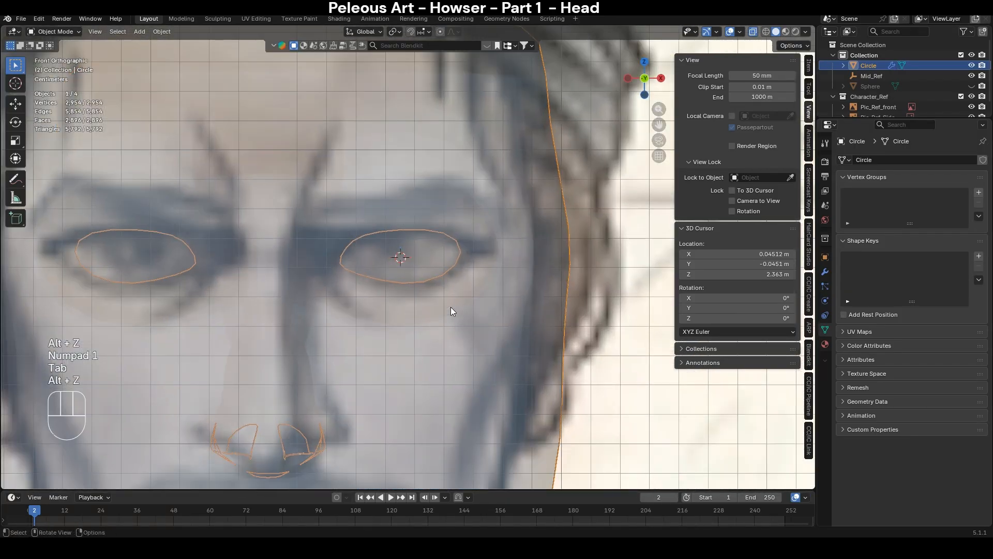
- Select the edge loop encircling the eye opening and scale it down uniformly in an angled view
{"action": "key", "text": "Tab"}
{"action": "key", "text": "2"}
{"action": "left_click", "coordinate": [409, 311], "text": "alt"}
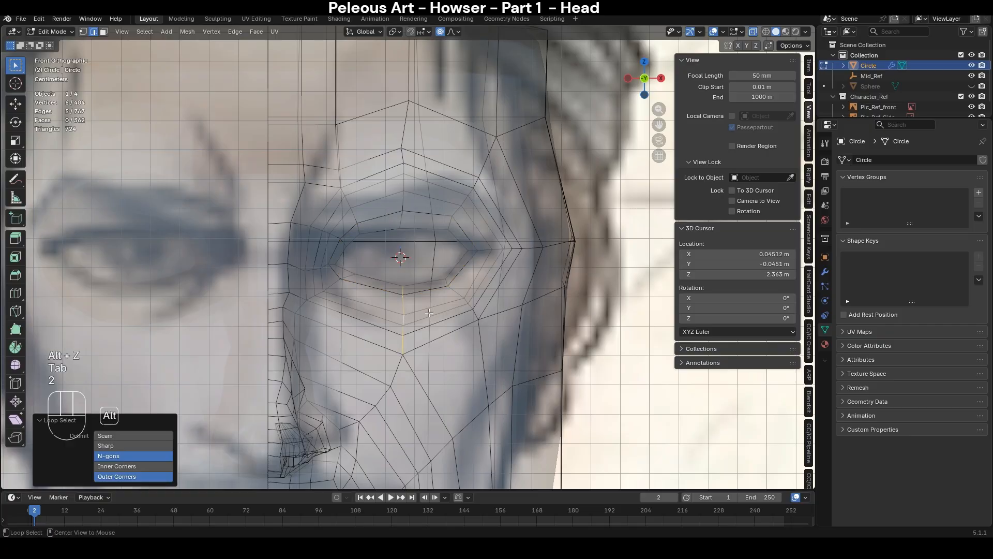
{"action": "scroll", "coordinate": [430, 313], "scroll_direction": "down", "scroll_amount": 3}
{"action": "middle_click_drag", "start_coordinate": [429, 312], "coordinate": [451, 330]}
{"action": "key", "text": "alt+z"}
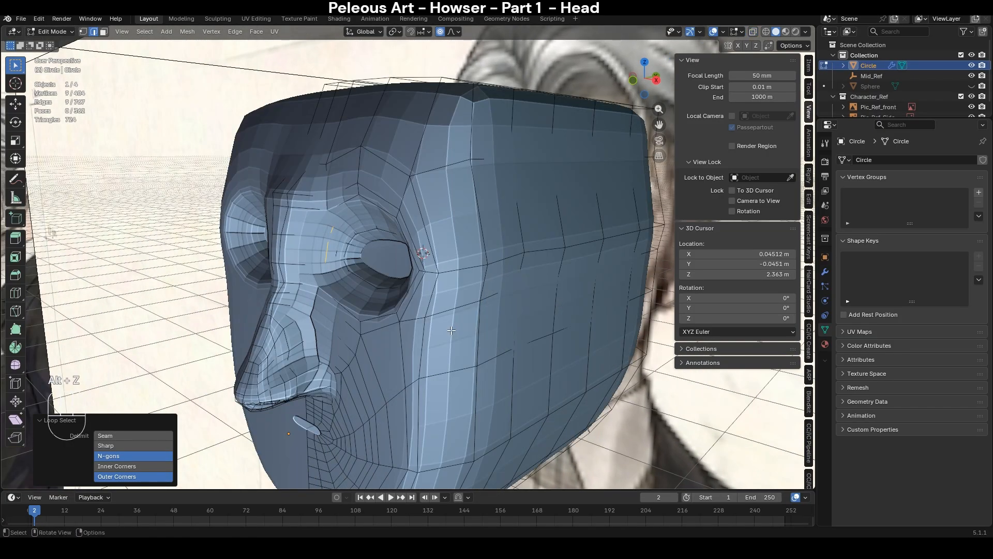
{"action": "key", "text": "s"}
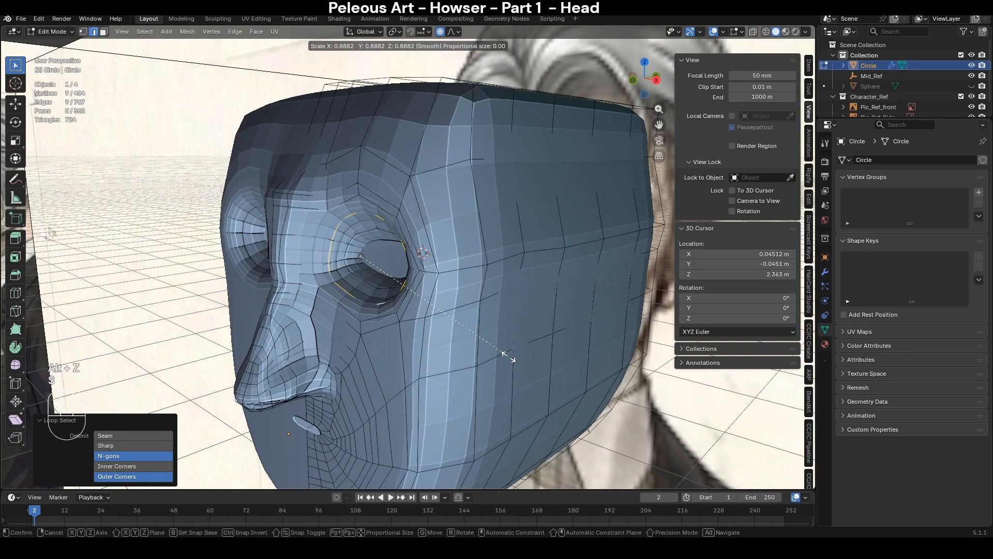
{"action": "left_click", "coordinate": [494, 343]}
- Select the edge loop next to the scaled one around the eye opening and edge-slide it by a factor of -0.275
{"action": "key", "text": "alt+z"}
{"action": "middle_click_drag", "start_coordinate": [494, 342], "coordinate": [458, 318]}
{"action": "key", "text": "alt+z"}
{"action": "scroll", "coordinate": [455, 295], "scroll_direction": "up", "scroll_amount": 8}
{"action": "key", "text": "Tab"}
{"action": "key", "text": "Tab"}
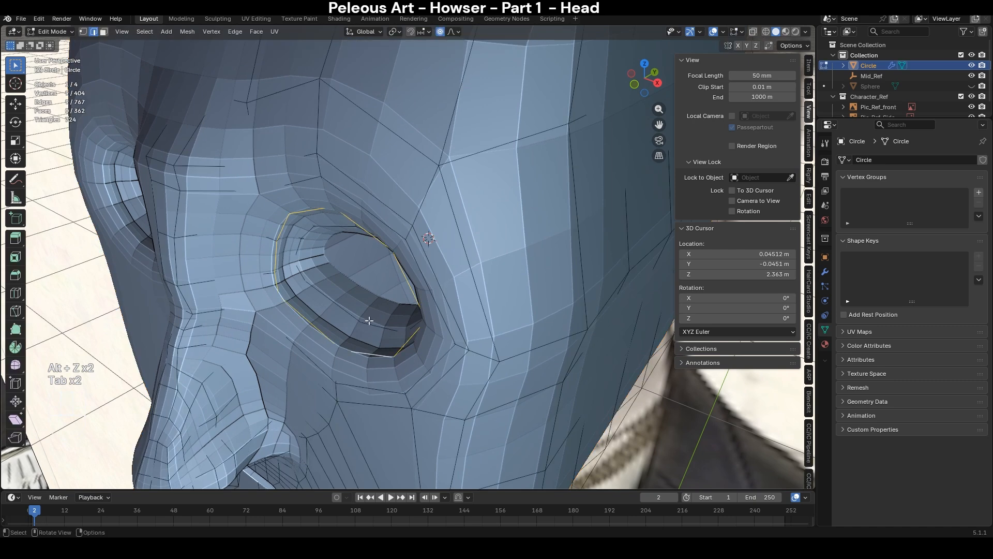
{"action": "left_click", "coordinate": [310, 302], "text": "alt"}
{"action": "key", "text": "alt+z"}
{"action": "key", "text": "g"}
{"action": "key", "text": "g"}
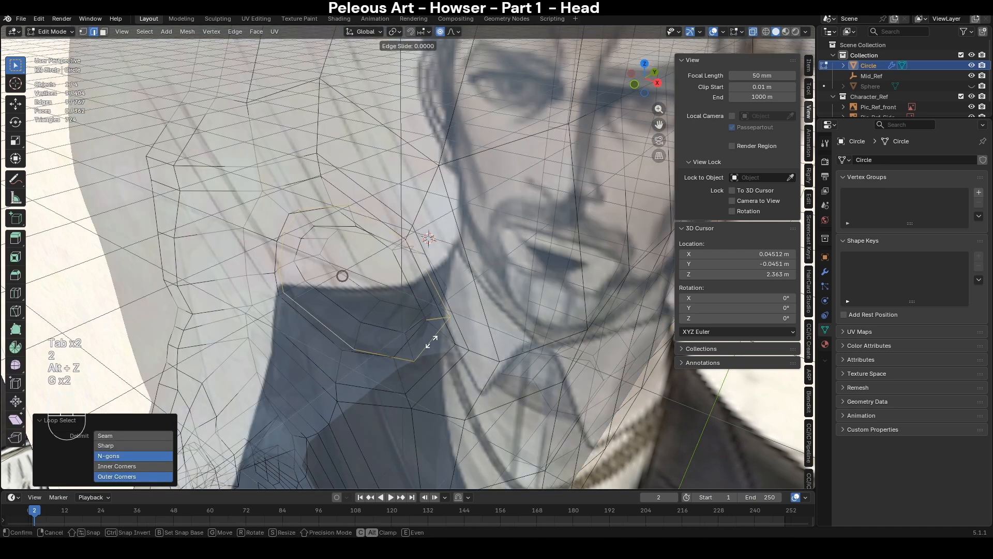
{"action": "left_click", "coordinate": [432, 339]}
{"action": "key", "text": "alt+z"}
{"action": "key", "text": "s"}
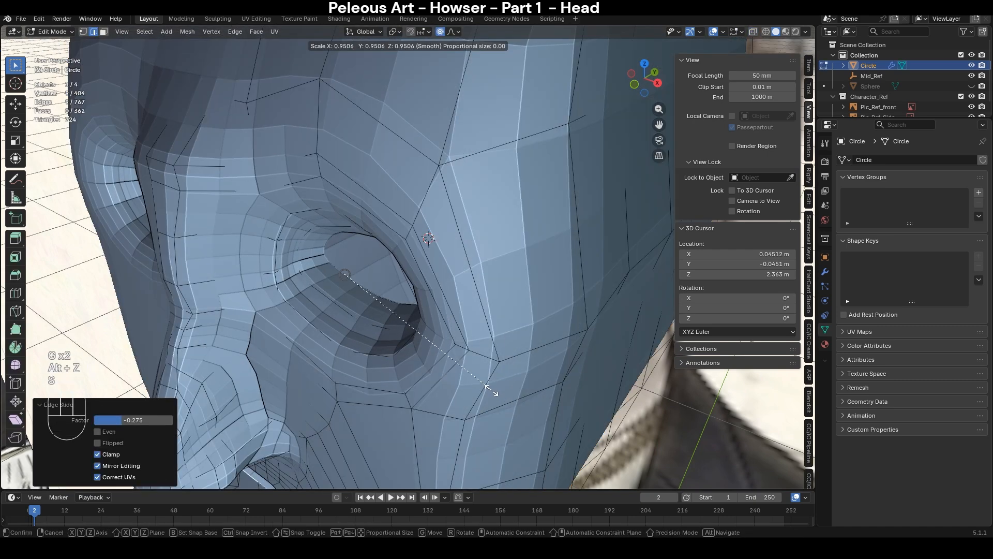
{"action": "left_click", "coordinate": [489, 378]}
{"action": "key", "text": "ctrl+z"}
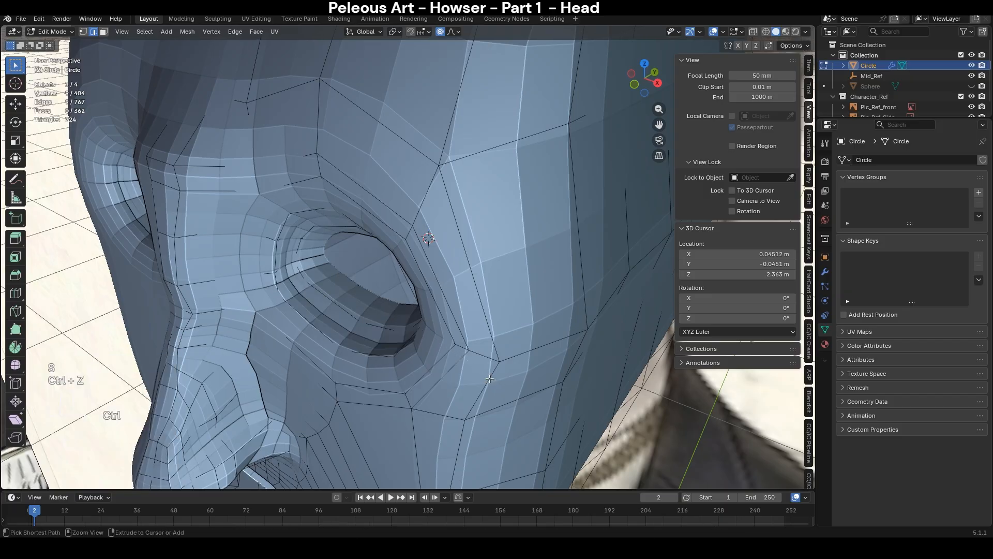
- Scale the slid eye loop uniformly by 0.954
{"action": "key", "text": "s"}
{"action": "left_click", "coordinate": [487, 369]}
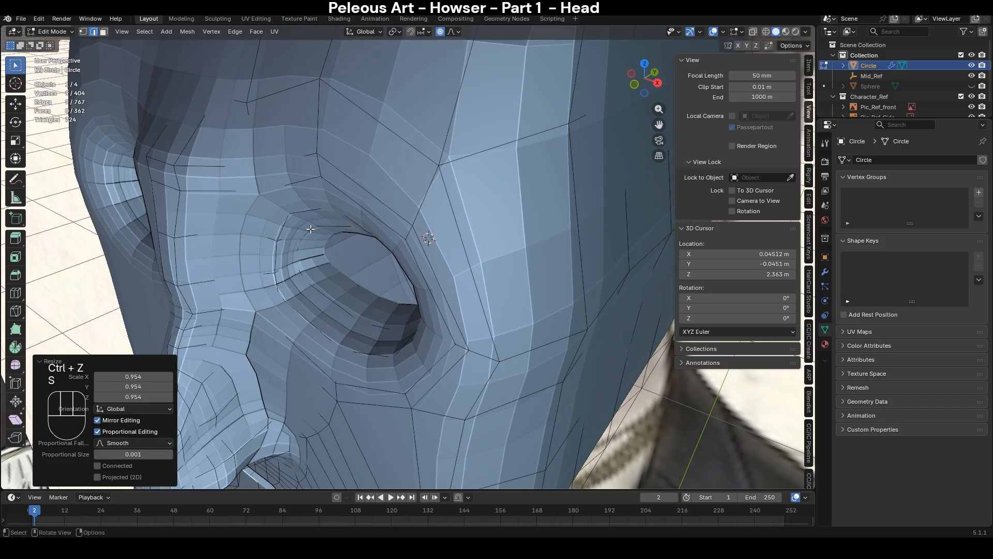
- Scale the neighbouring visible eye loop uniformly by about 0.983 and adjust its scale along Z, checking the eyes in Object Mode
{"action": "key", "text": "alt+z"}
{"action": "left_click", "coordinate": [282, 228], "text": "alt"}
{"action": "key", "text": "alt+z"}
{"action": "key", "text": "s"}
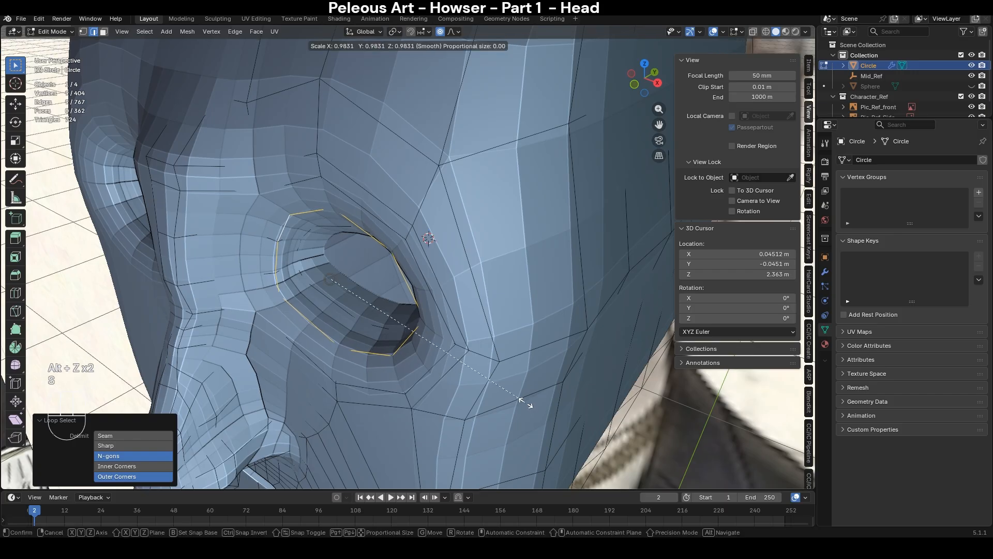
{"action": "left_click", "coordinate": [526, 402]}
{"action": "key", "text": "s"}
{"action": "key", "text": "z"}
{"action": "left_click", "coordinate": [521, 383]}
{"action": "key", "text": "Tab"}
{"action": "scroll", "coordinate": [520, 383], "scroll_direction": "down", "scroll_amount": 4}
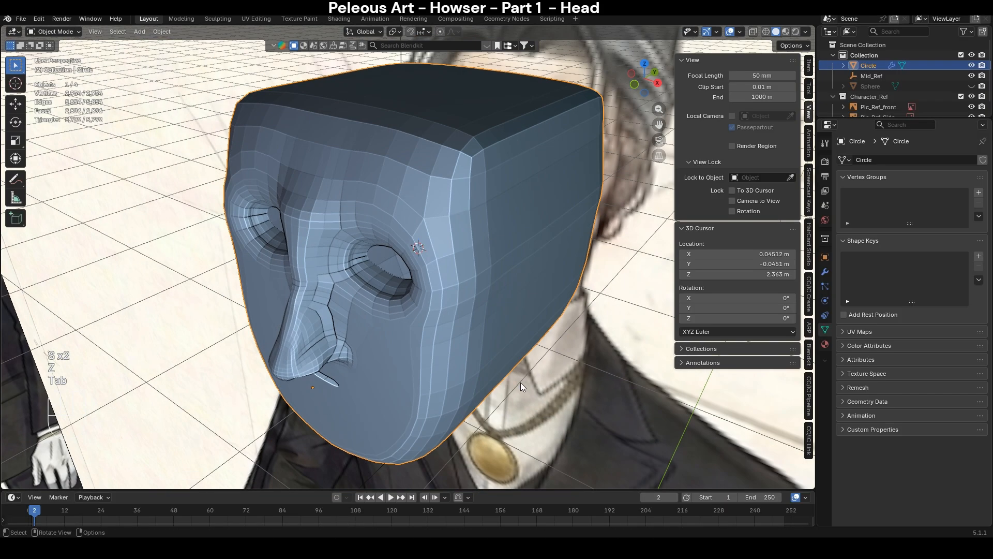
{"action": "middle_click_drag", "start_coordinate": [521, 383], "coordinate": [456, 350]}
- Select the two frontmost vertical edge loops on the side of the head in X-ray right side view
{"action": "key", "text": "Tab"}
{"action": "scroll", "coordinate": [408, 305], "scroll_direction": "up", "scroll_amount": 2}
{"action": "middle_click_drag", "start_coordinate": [408, 305], "coordinate": [499, 342]}
{"action": "key", "text": "2"}
{"action": "left_click", "coordinate": [491, 306], "text": "alt"}
{"action": "scroll", "coordinate": [556, 388], "scroll_direction": "down", "scroll_amount": 3}
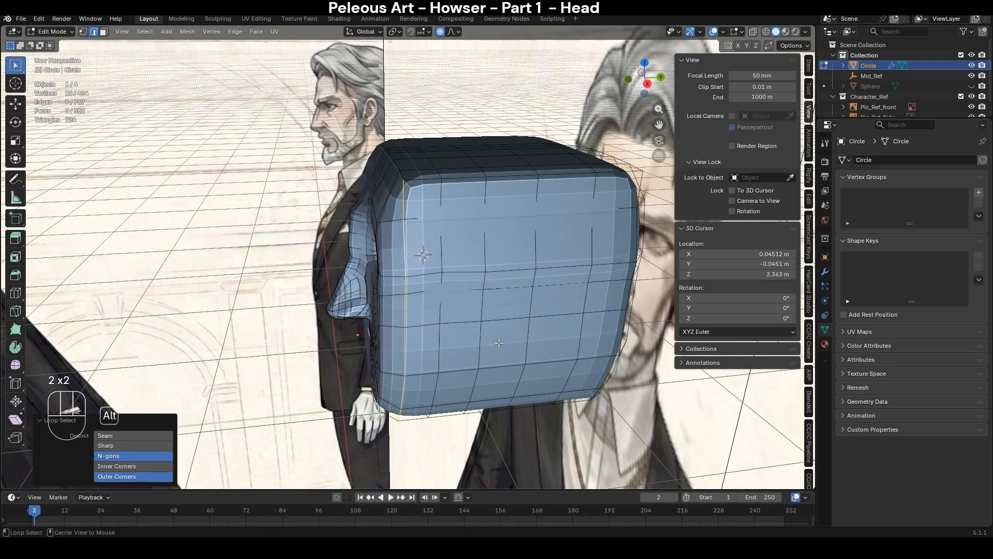
{"action": "key", "text": "alt+z"}
{"action": "key", "text": "KP_3"}
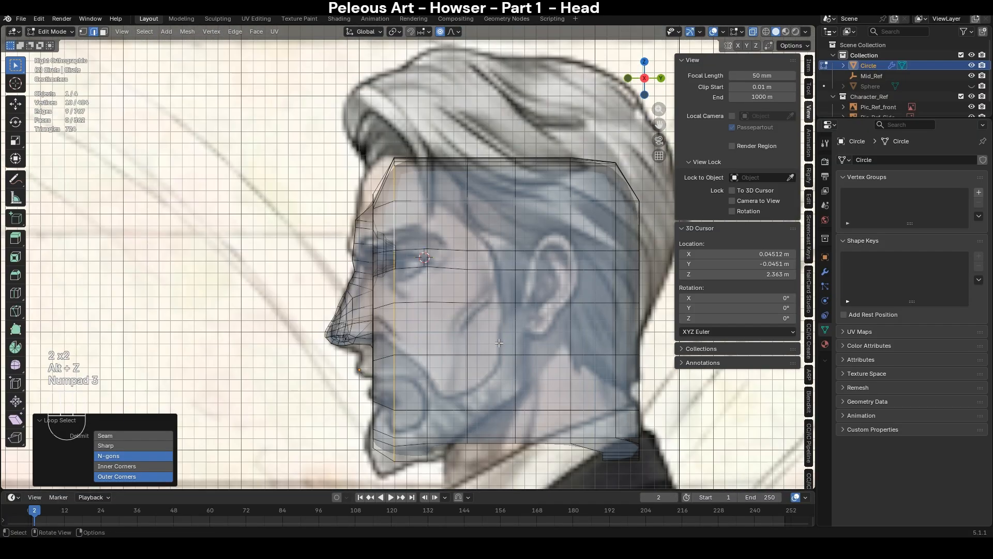
{"action": "left_click", "coordinate": [426, 280], "text": "alt"}
{"action": "left_click", "coordinate": [404, 196], "text": "alt+shift"}
{"action": "middle_click_drag", "start_coordinate": [404, 196], "coordinate": [539, 328]}
{"action": "key", "text": "KP_3"}
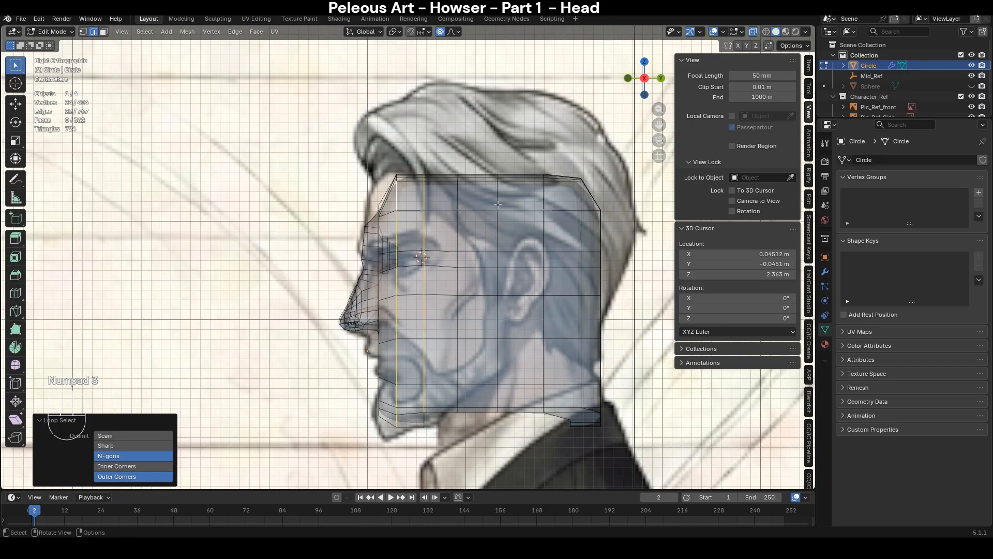
- Select the whole strip between the two vertical loops and exclude the eye geometry caught in the selection
{"action": "left_click_drag", "start_coordinate": [443, 154], "coordinate": [389, 446]}
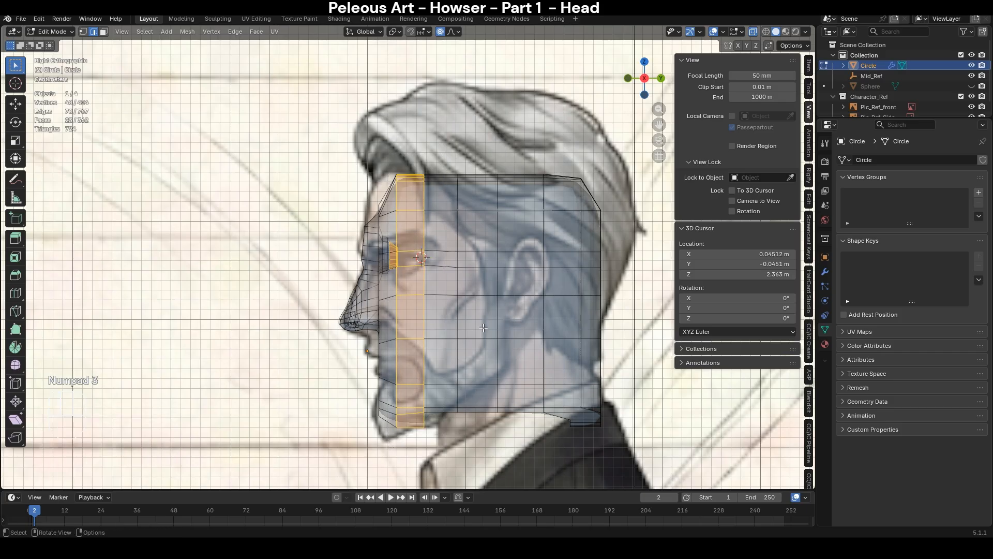
{"action": "mouse_move", "coordinate": [388, 267]}
{"action": "middle_mouse_down"}
{"action": "mouse_move", "coordinate": [360, 236]}
{"action": "mouse_move", "coordinate": [365, 259]}
{"action": "middle_mouse_up"}
{"action": "key", "text": "c"}
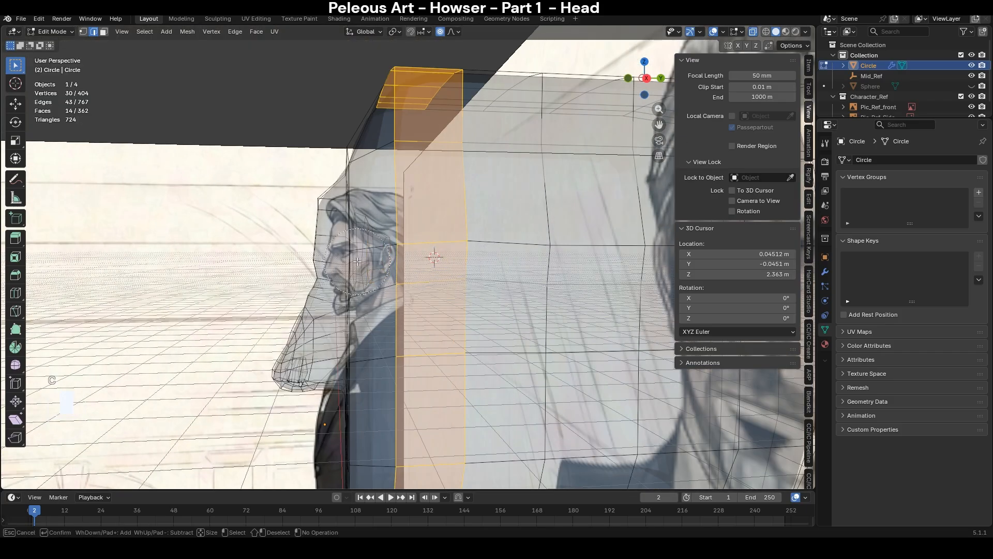
{"action": "key", "text": "Escape"}
{"action": "key", "text": "KP_3"}
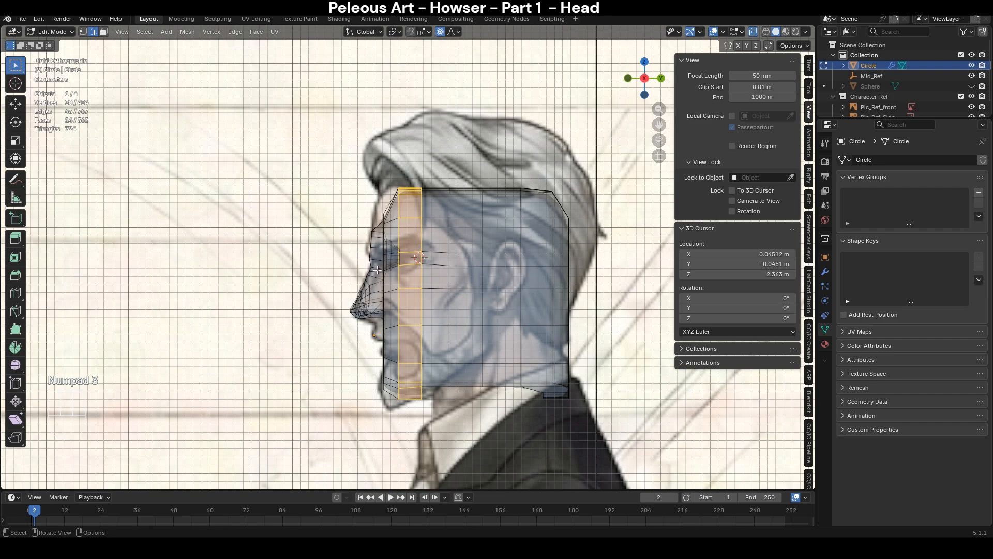
- Add the next vertical loop and its strip to the side-of-head selection and move everything about 0.03 m back along Y
{"action": "left_click", "coordinate": [450, 209], "text": "alt+shift"}
{"action": "middle_click_drag", "start_coordinate": [450, 210], "coordinate": [486, 286]}
{"action": "key", "text": "KP_3"}
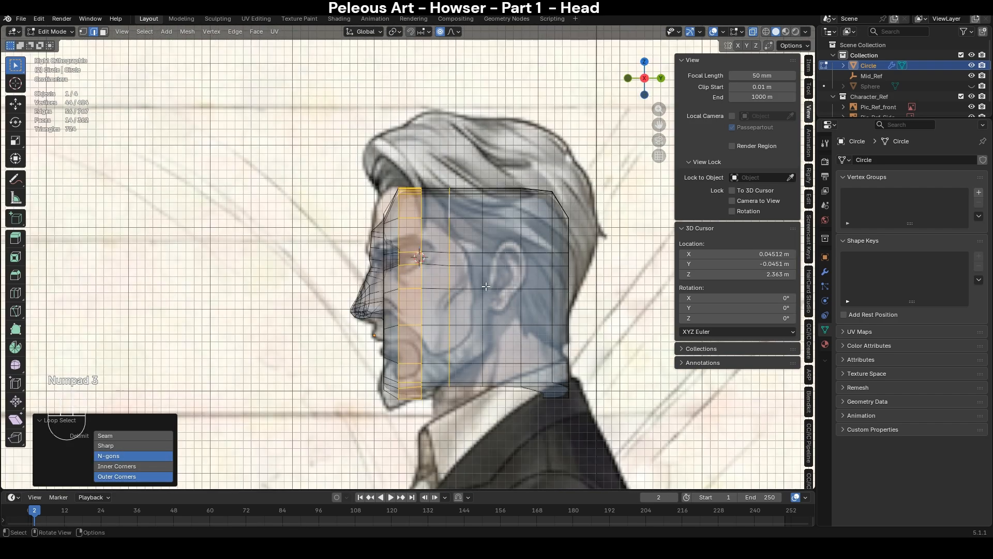
{"action": "key", "text": "c"}
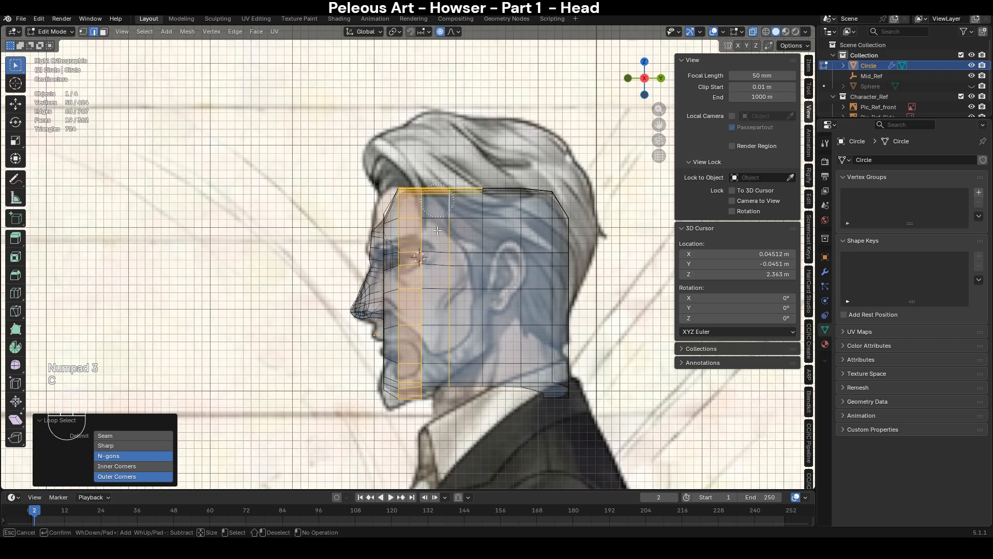
{"action": "left_click_drag", "start_coordinate": [438, 231], "coordinate": [434, 409]}
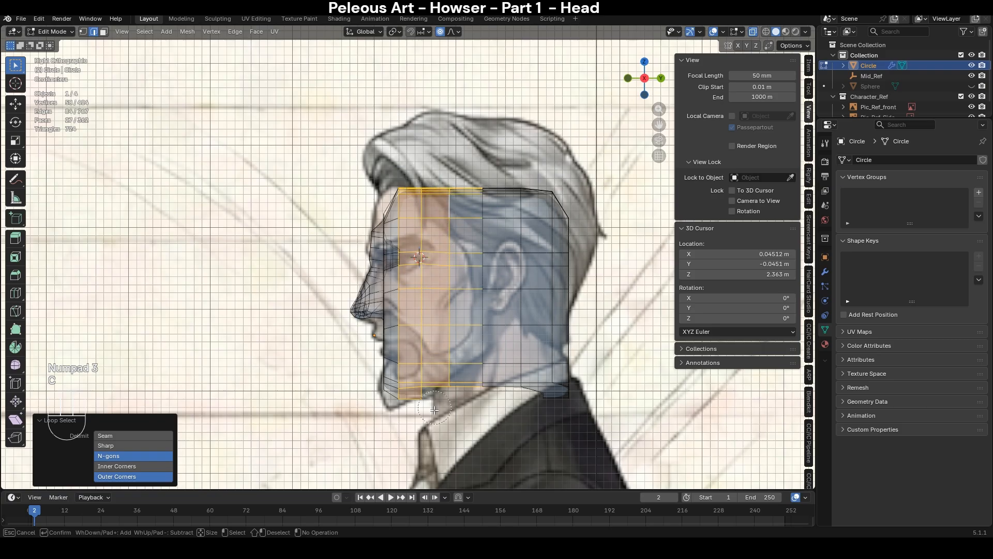
{"action": "right_click", "coordinate": [468, 424]}
{"action": "key", "text": "g"}
{"action": "key", "text": "y"}
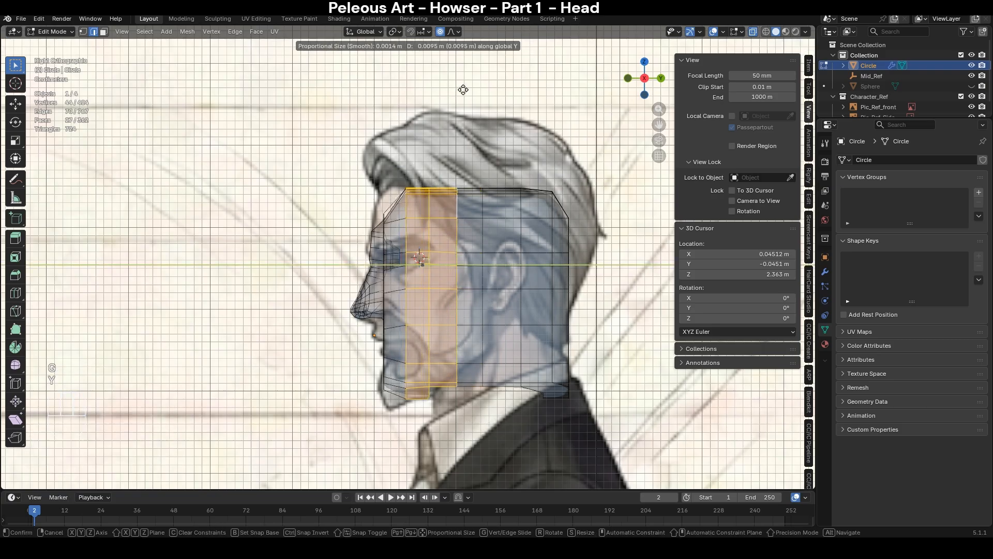
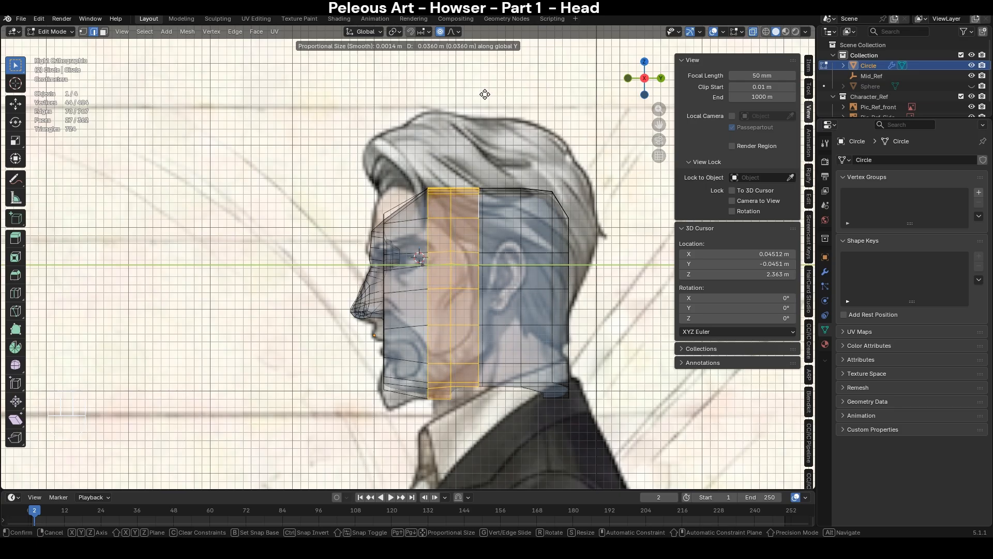
{"action": "left_click", "coordinate": [463, 182]}
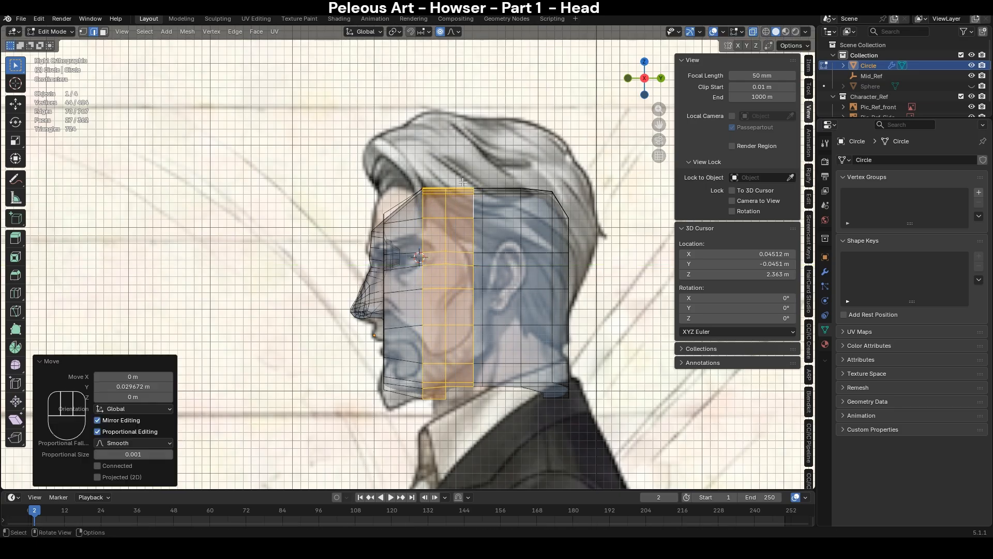
- Edge-slide the vertical loop in front of the ear slightly toward the back of the head, by about -0.156
{"action": "left_click", "coordinate": [486, 208], "text": "alt"}
{"action": "key", "text": "x"}
{"action": "key", "text": "Escape"}
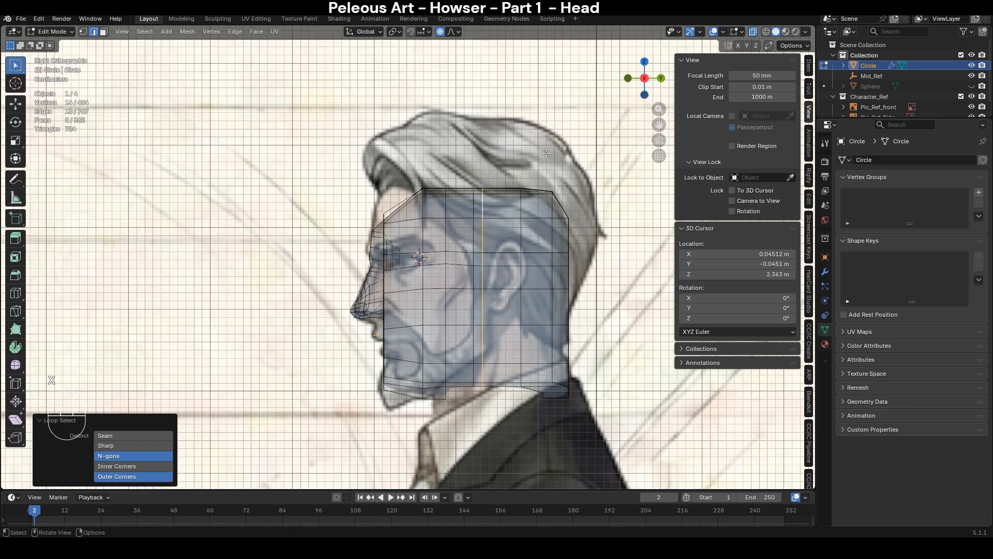
{"action": "key", "text": "g"}
{"action": "key", "text": "g"}
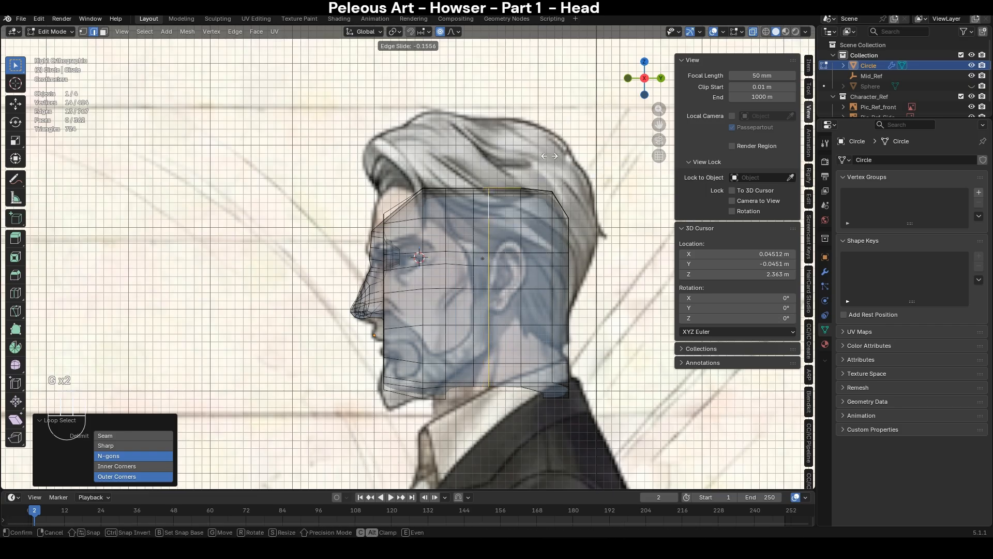
{"action": "left_click", "coordinate": [549, 156]}
- Edge-slide the vertical loop behind the ear toward the back of the head with a factor of 0.224
{"action": "left_click", "coordinate": [523, 203], "text": "alt"}
{"action": "key", "text": "g"}
{"action": "key", "text": "g"}
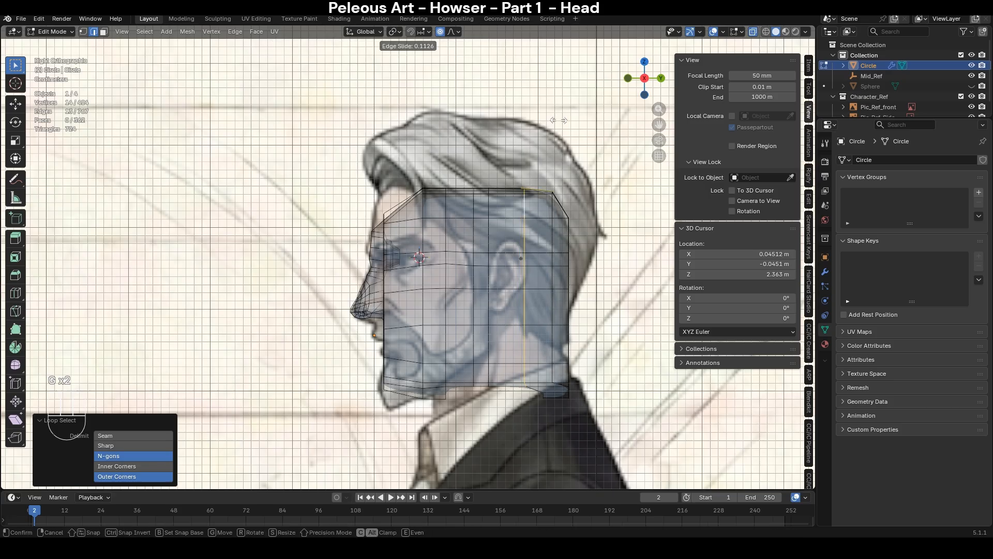
{"action": "left_click", "coordinate": [559, 121]}
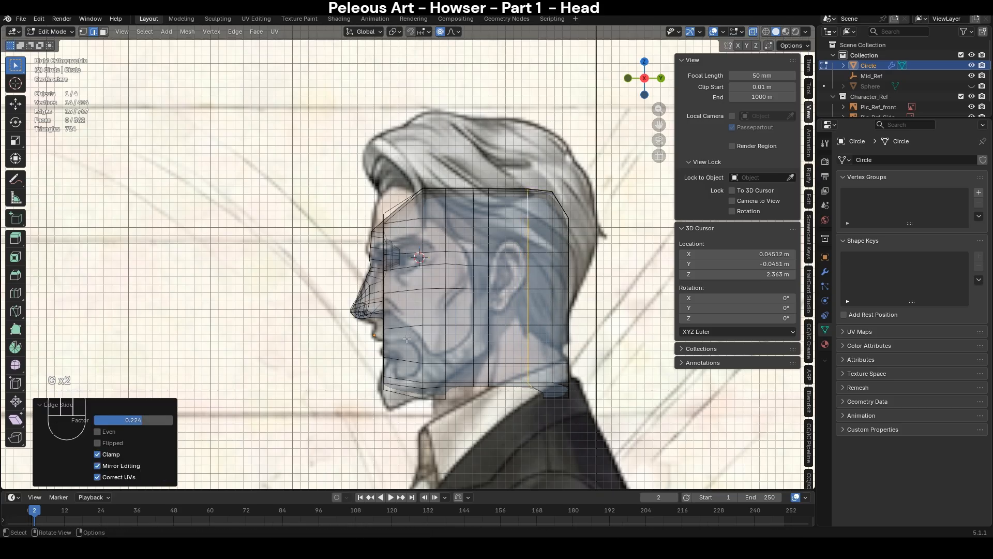
- Select the vertical cheek loop beside the eye and edge-slide it backward by about -0.58 in the right side view
{"action": "middle_click_drag", "start_coordinate": [407, 338], "coordinate": [430, 309]}
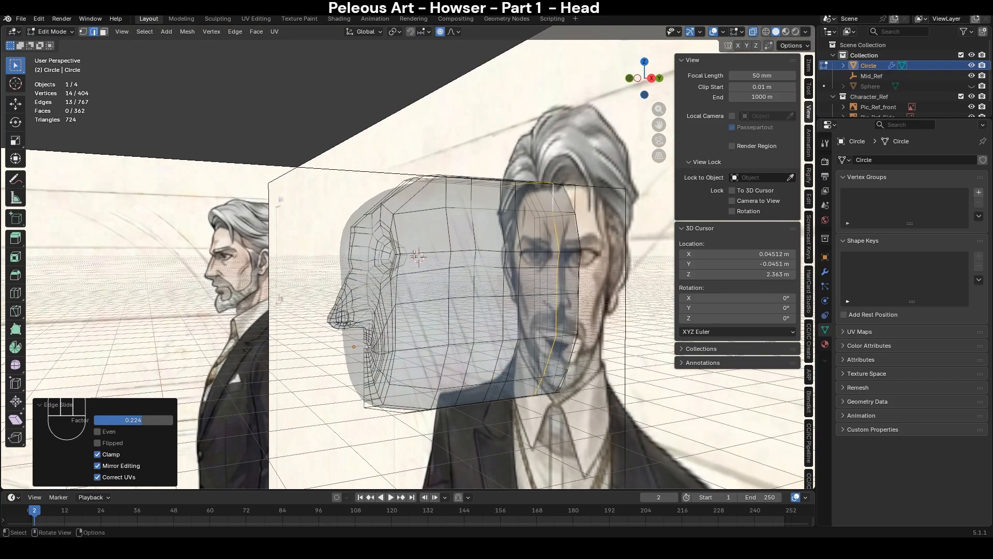
{"action": "left_click", "coordinate": [397, 232], "text": "alt"}
{"action": "key", "text": "alt+z"}
{"action": "key", "text": "KP_3"}
{"action": "key", "text": "alt+z"}
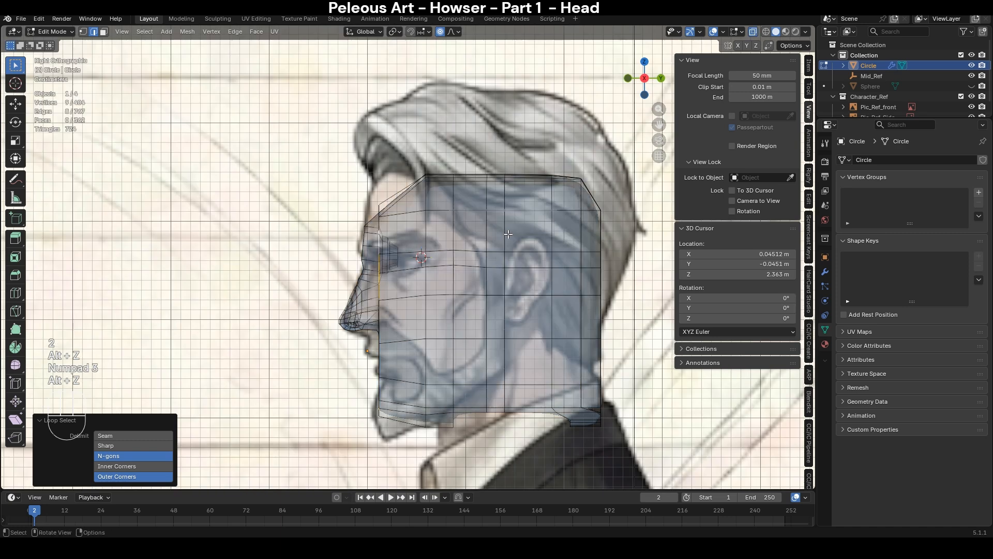
{"action": "key", "text": "g"}
{"action": "key", "text": "g"}
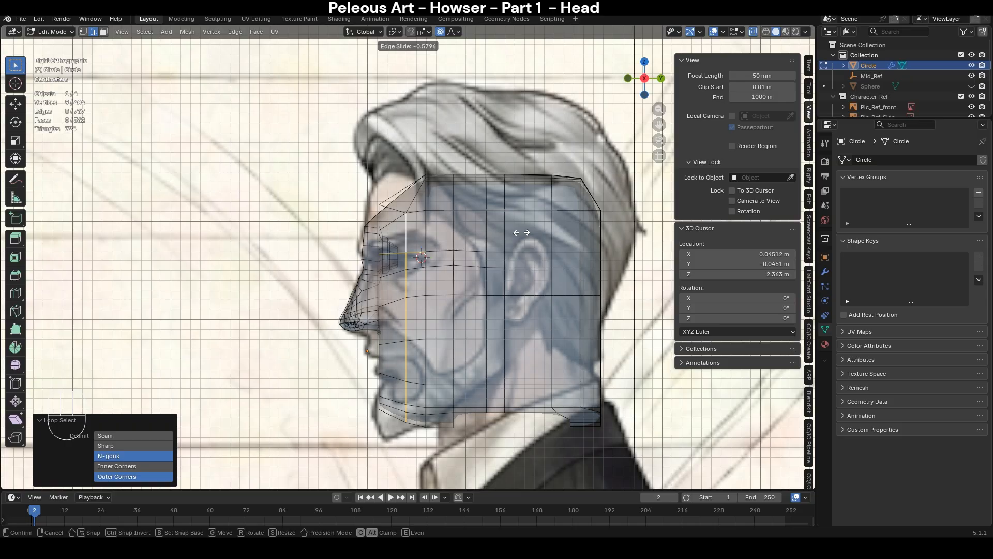
{"action": "left_click", "coordinate": [522, 233]}
- Edge-slide the next vertical loop behind the cheek loop toward the ear with a factor of 0.463
{"action": "left_click", "coordinate": [426, 233], "text": "alt"}
{"action": "key", "text": "g"}
{"action": "key", "text": "g"}
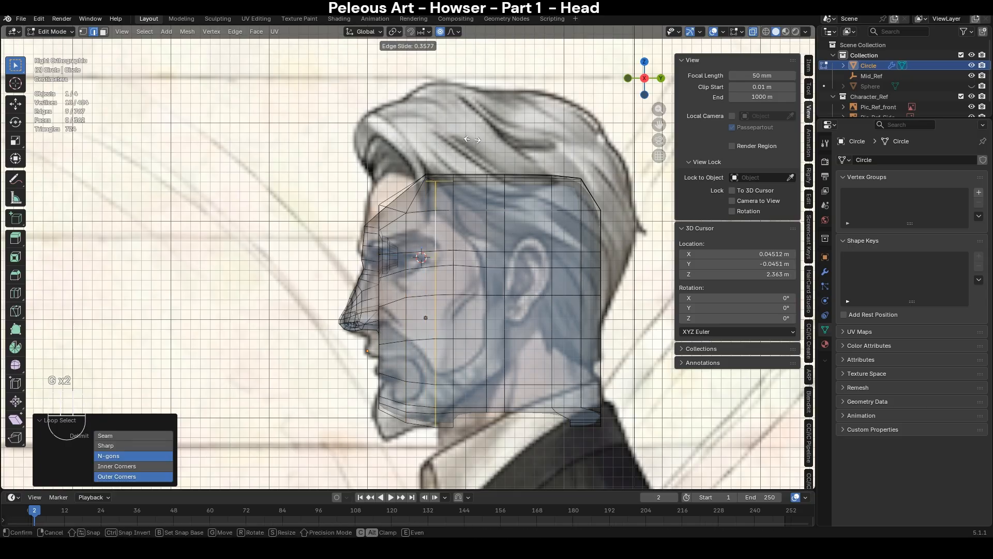
{"action": "left_click", "coordinate": [475, 140]}
- Select the short edge loop across the upper forehead and edge-slide it with a factor of 0.287
{"action": "middle_click_drag", "start_coordinate": [462, 191], "coordinate": [463, 240]}
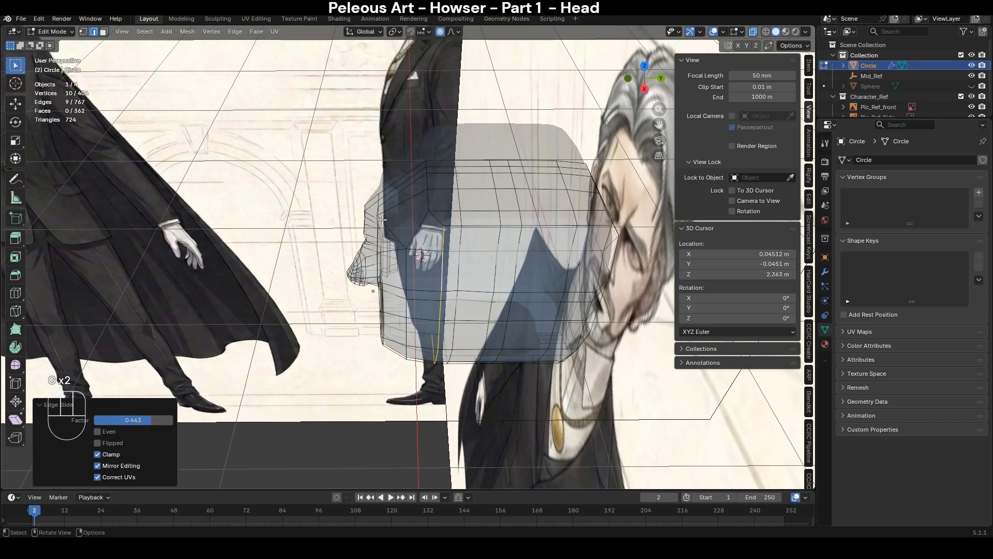
{"action": "middle_click_drag", "start_coordinate": [383, 220], "coordinate": [397, 223]}
{"action": "left_click", "coordinate": [404, 213], "text": "alt"}
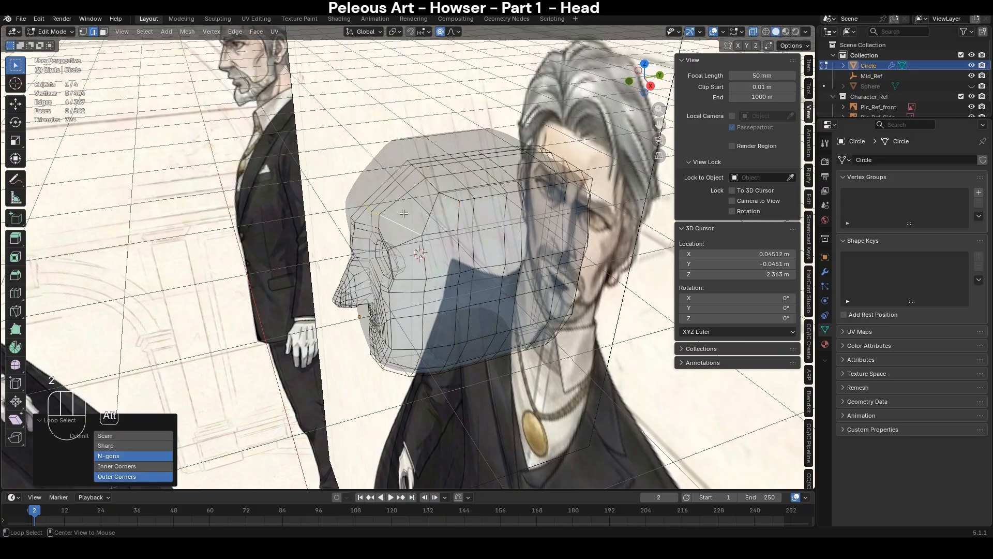
{"action": "key", "text": "g"}
{"action": "key", "text": "g"}
{"action": "left_click", "coordinate": [466, 194]}
- Exclude the outer side edge from the forehead selection and move the rest about -0.029 m in Y and 0.015 m in Z
{"action": "key", "text": "KP_3"}
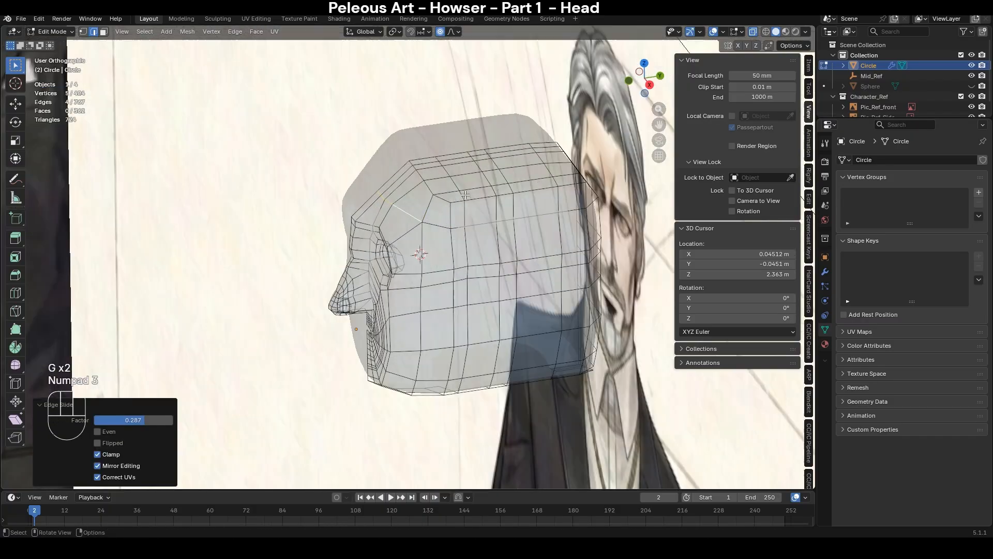
{"action": "key", "text": "c"}
{"action": "middle_click", "coordinate": [414, 207]}
{"action": "right_click", "coordinate": [415, 207]}
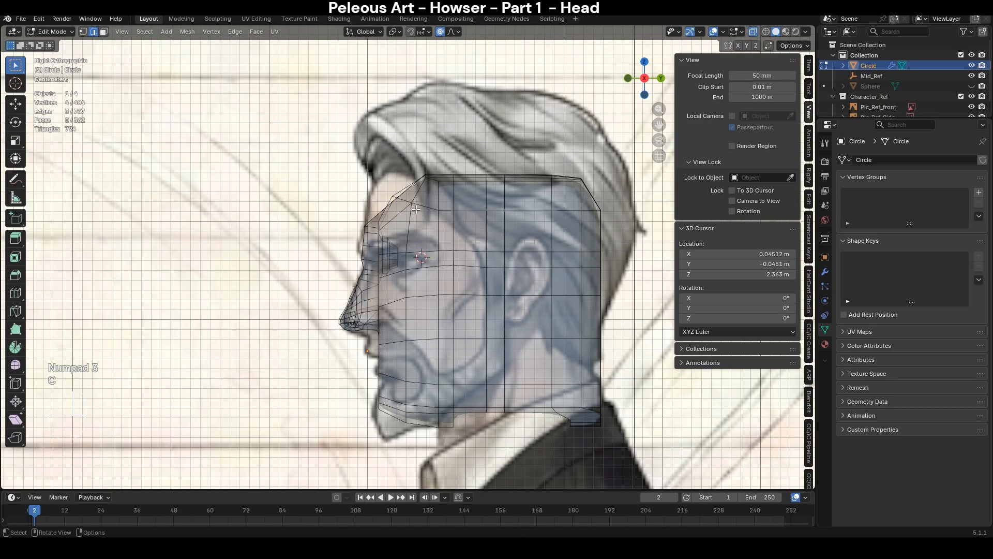
{"action": "middle_click_drag", "start_coordinate": [415, 207], "coordinate": [481, 262]}
{"action": "key", "text": "KP_3"}
{"action": "key", "text": "g"}
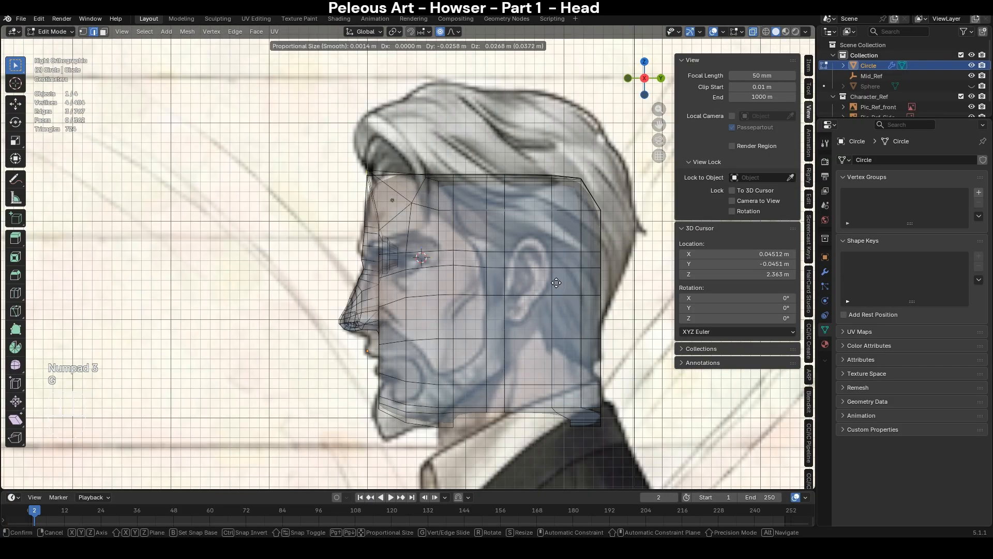
{"action": "left_click", "coordinate": [552, 295]}
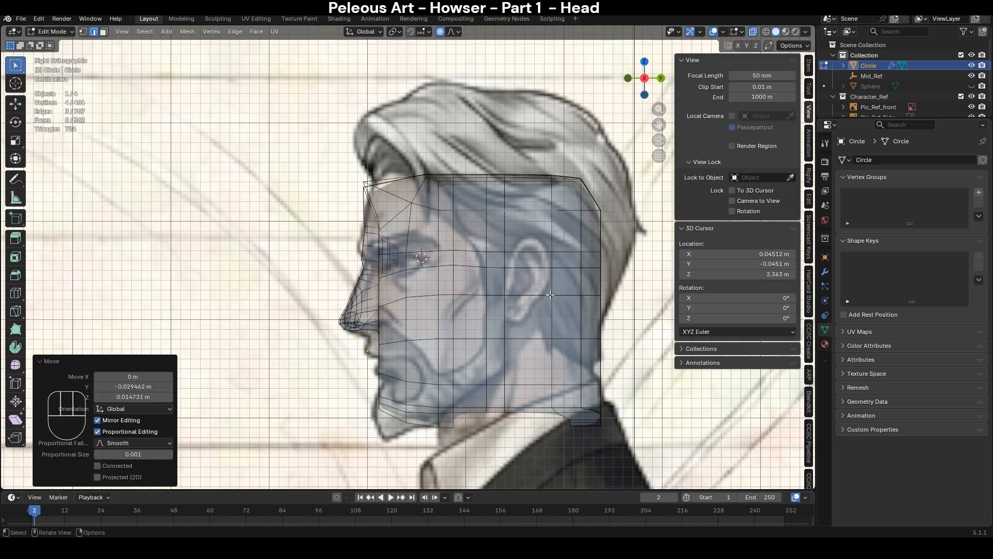
- Select the row of edges across the top just behind the forehead and move it about -0.018 m in Y and 0.019 m in Z
{"action": "middle_click_drag", "start_coordinate": [384, 207], "coordinate": [409, 202]}
{"action": "left_click", "coordinate": [423, 176]}
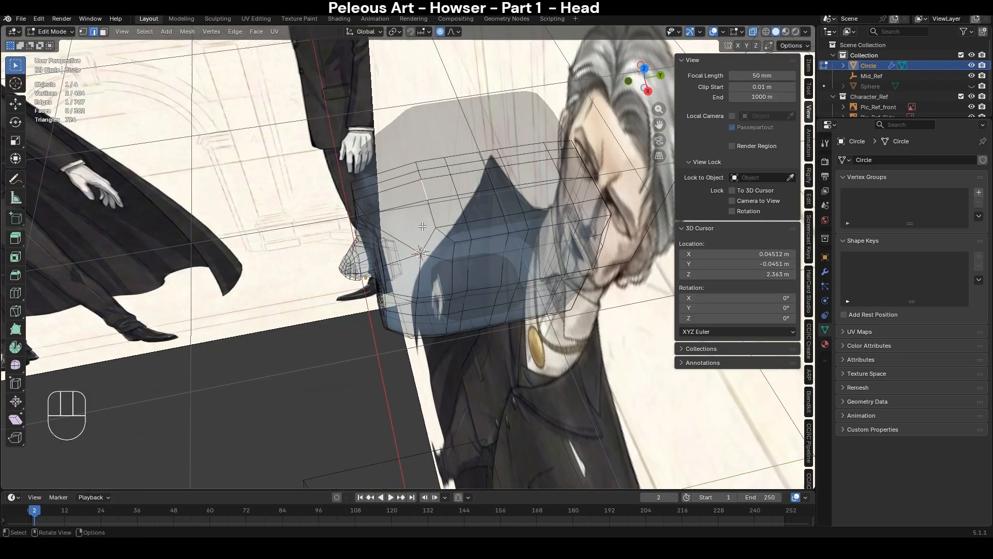
{"action": "left_click", "coordinate": [423, 166], "text": "shift"}
{"action": "key", "text": "KP_1"}
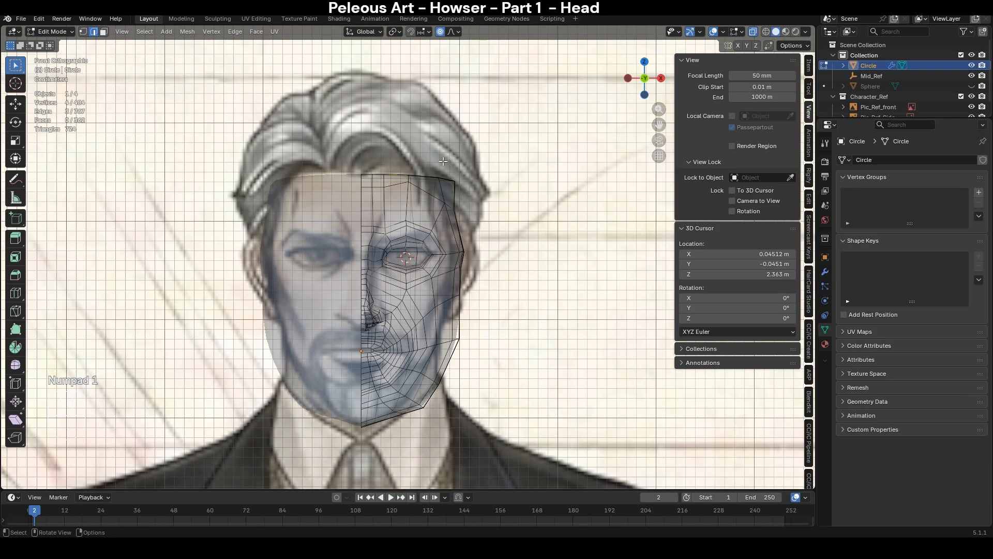
{"action": "key", "text": "KP_3"}
{"action": "middle_click_drag", "start_coordinate": [423, 207], "coordinate": [431, 231]}
{"action": "left_click", "coordinate": [431, 231], "text": "shift"}
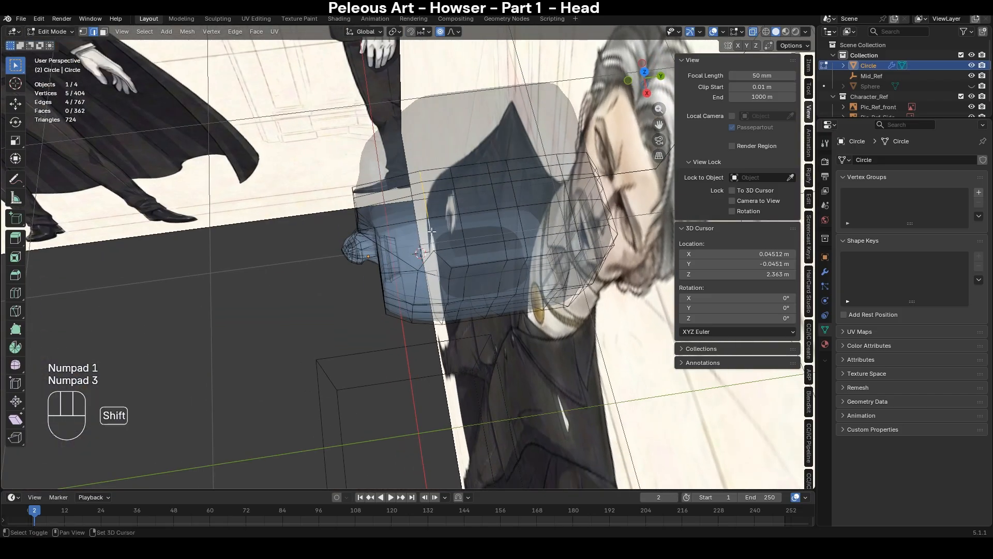
{"action": "key", "text": "KP_3"}
{"action": "key", "text": "g"}
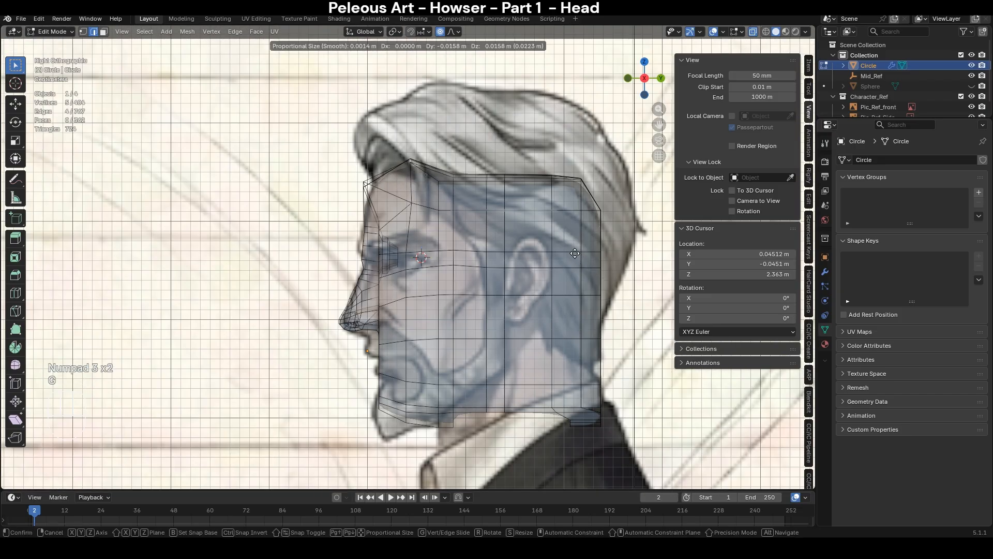
{"action": "left_click", "coordinate": [572, 249]}
- Select the edge loop along the upper side of the head together with the rear edges of the crown
{"action": "middle_click_drag", "start_coordinate": [572, 249], "coordinate": [551, 292]}
{"action": "left_click", "coordinate": [439, 224], "text": "alt"}
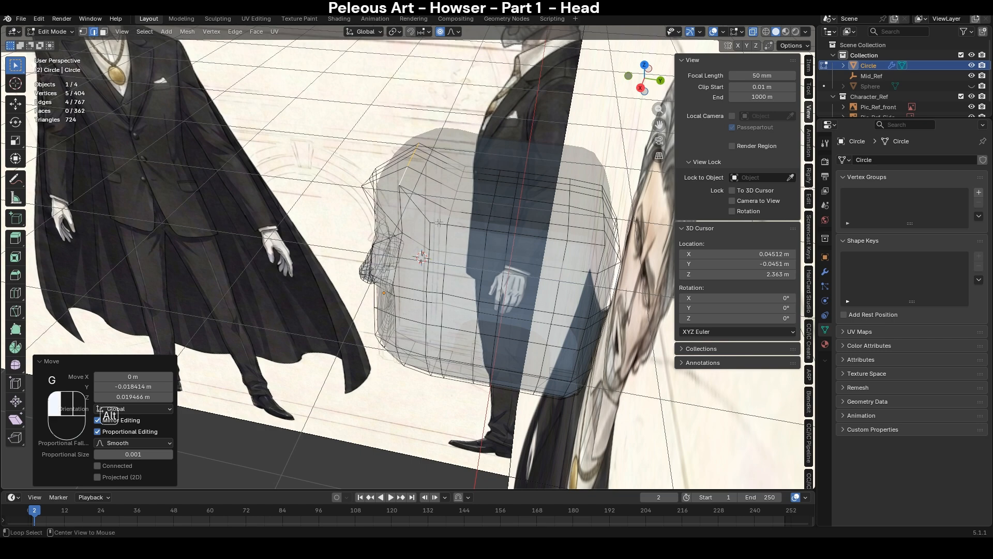
{"action": "middle_click_drag", "start_coordinate": [505, 235], "coordinate": [598, 237]}
{"action": "left_click", "coordinate": [598, 236], "text": "alt+shift"}
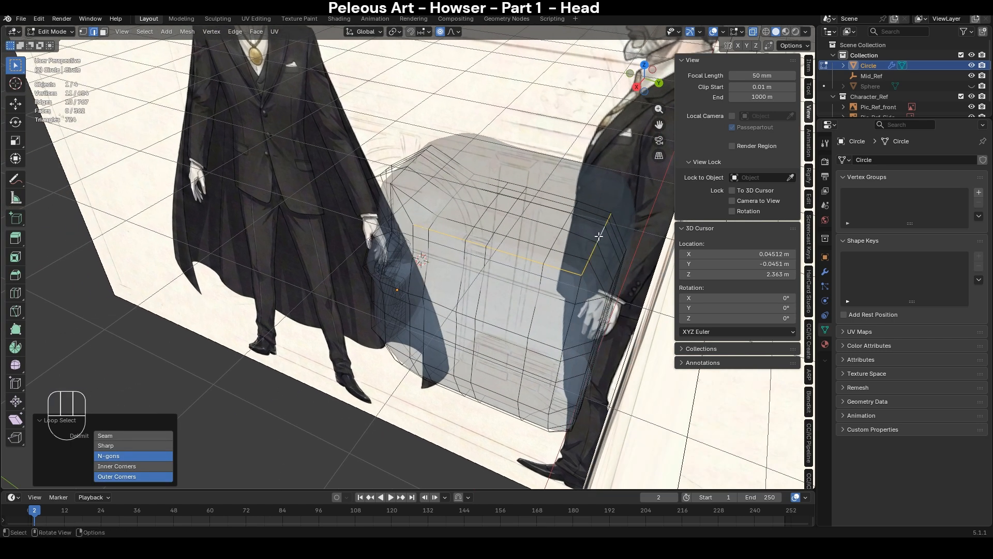
- Try to raise the selected crown border edges about 0.034 m along Z in the right side view
{"action": "key", "text": "KP_1"}
{"action": "key", "text": "KP_3"}
{"action": "key", "text": "g"}
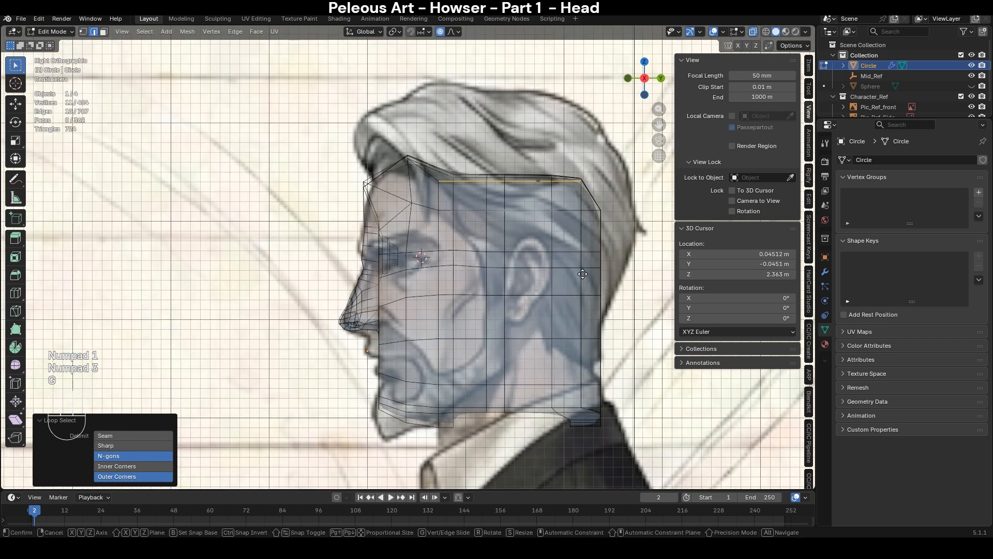
{"action": "key", "text": "z"}
{"action": "left_click", "coordinate": [585, 239]}
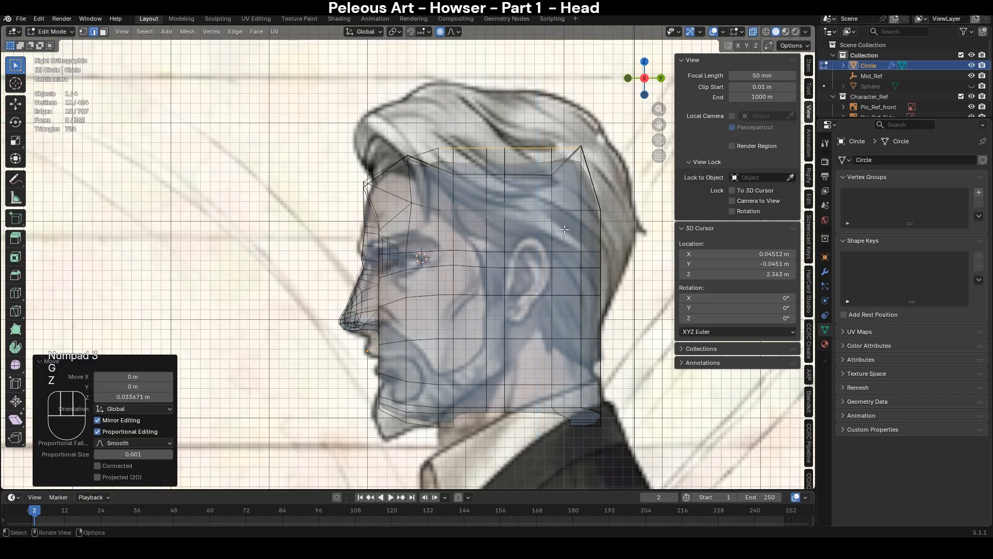
{"action": "middle_click_drag", "start_coordinate": [584, 239], "coordinate": [484, 231]}
{"action": "key", "text": "ctrl+z"}
- Add the cross loop at the front of the crown to the selection and deselect its parts running down the side of the head
{"action": "key", "text": "alt+z"}
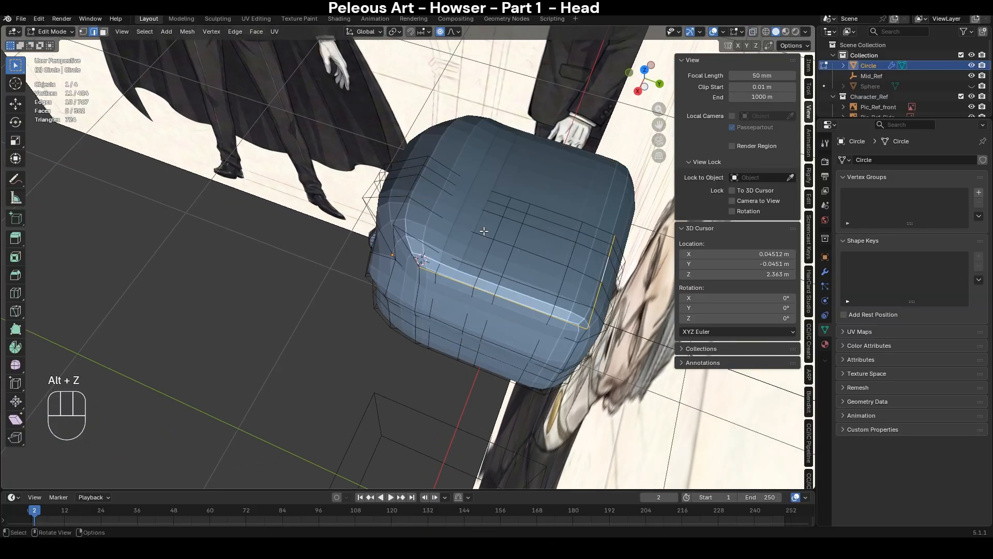
{"action": "key", "text": "alt+z"}
{"action": "middle_click_drag", "start_coordinate": [533, 261], "coordinate": [508, 254]}
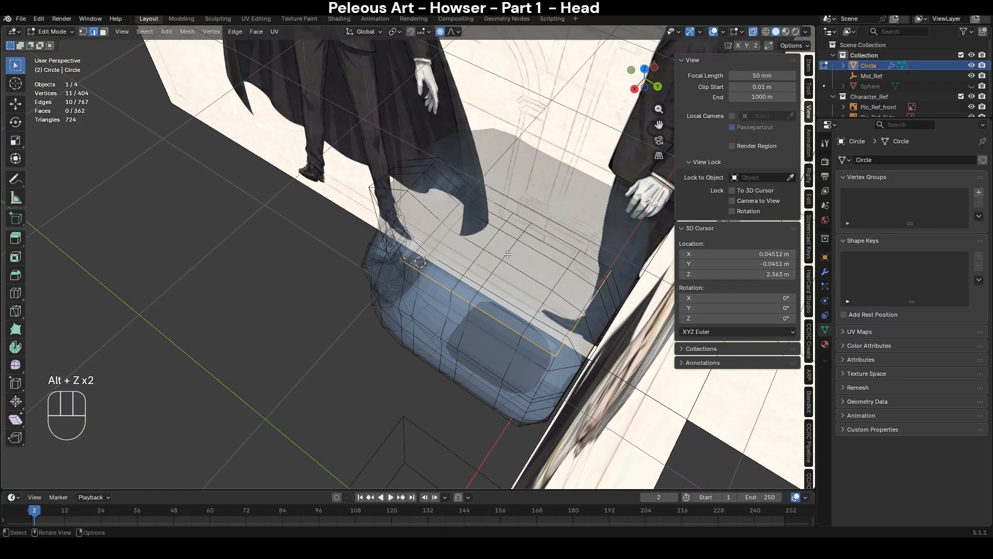
{"action": "left_click", "coordinate": [479, 199], "text": "alt+shift"}
{"action": "middle_click_drag", "start_coordinate": [462, 220], "coordinate": [445, 269]}
{"action": "key", "text": "c"}
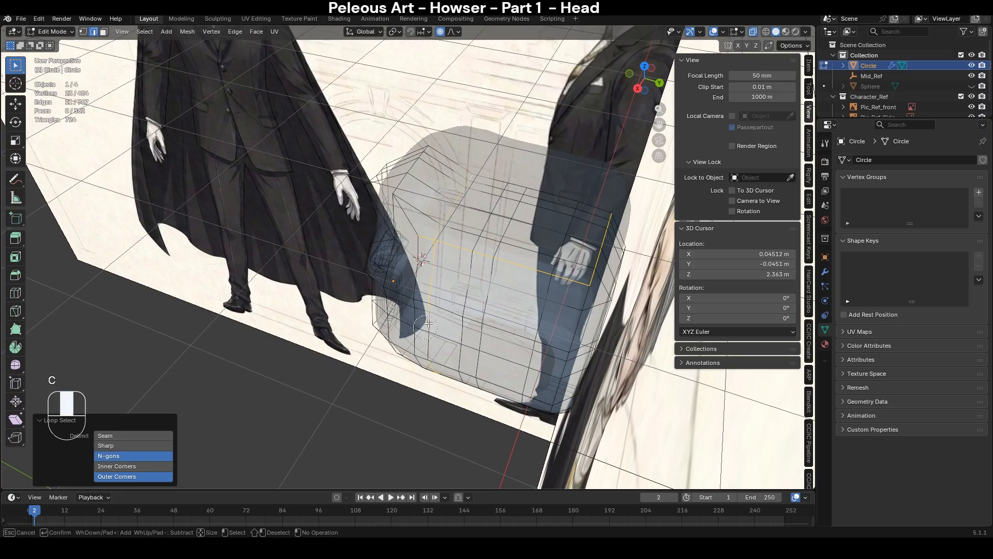
{"action": "right_click", "coordinate": [434, 298]}
{"action": "mouse_move", "coordinate": [438, 340]}
{"action": "middle_mouse_down"}
{"action": "mouse_move", "coordinate": [435, 297]}
{"action": "mouse_move", "coordinate": [451, 218]}
{"action": "mouse_move", "coordinate": [449, 261]}
{"action": "mouse_move", "coordinate": [529, 219]}
{"action": "middle_mouse_up"}
{"action": "key", "text": "c"}
{"action": "right_click", "coordinate": [447, 255]}
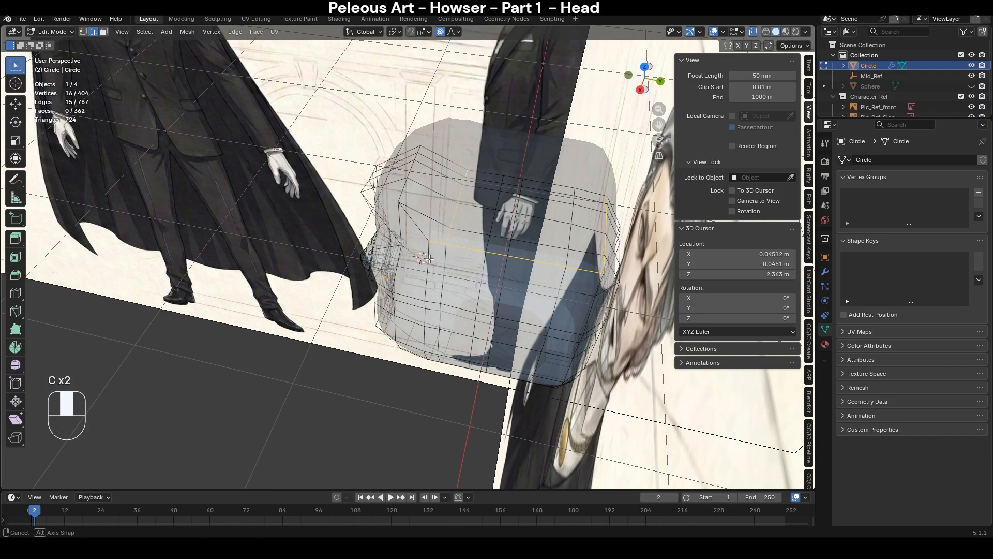
{"action": "key", "text": "c"}
{"action": "right_click", "coordinate": [424, 251]}
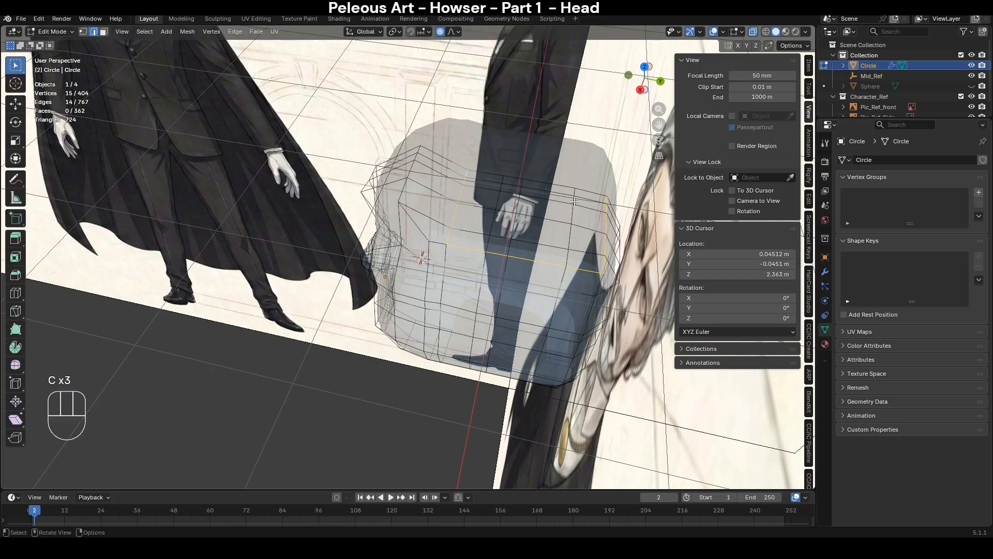
- Select all faces inside the crown border in face mode and extend the face selection forward toward the forehead
{"action": "key", "text": "F3"}
{"action": "key", "text": "Return"}
{"action": "key", "text": "3"}
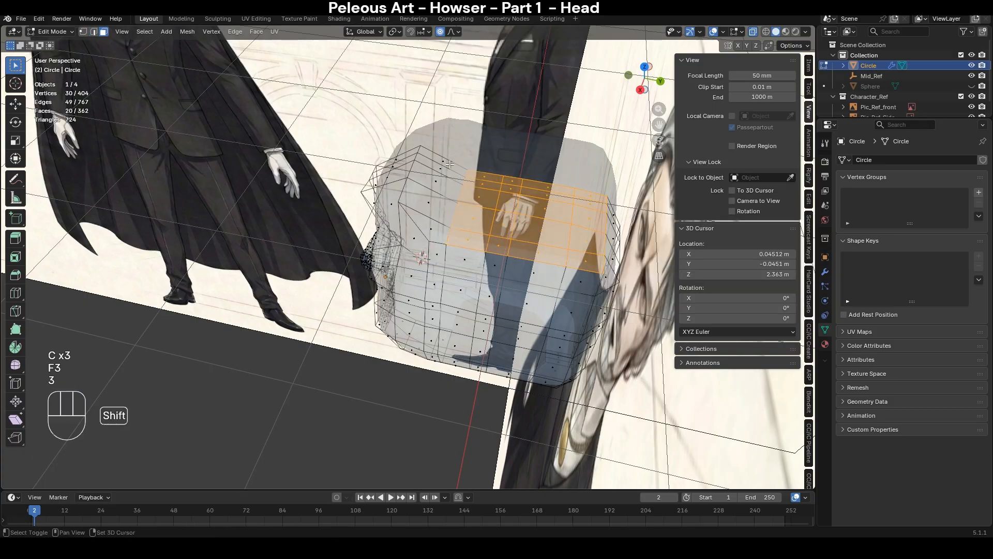
{"action": "left_click", "coordinate": [448, 219], "text": "ctrl+shift"}
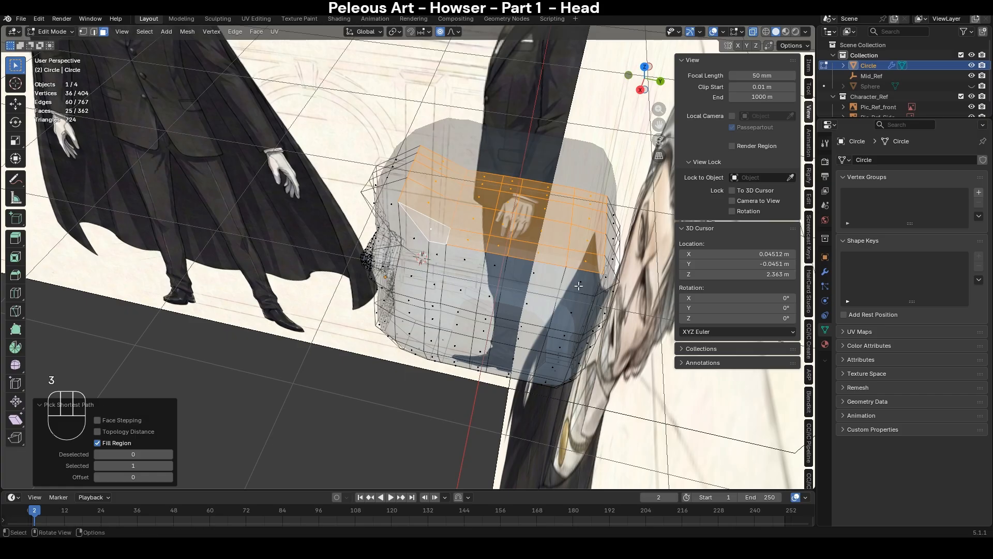
- Flatten the selected crown faces by scaling them to 0 along Z, and raise them about 0.0137 m along Z
{"action": "key", "text": "KP_3"}
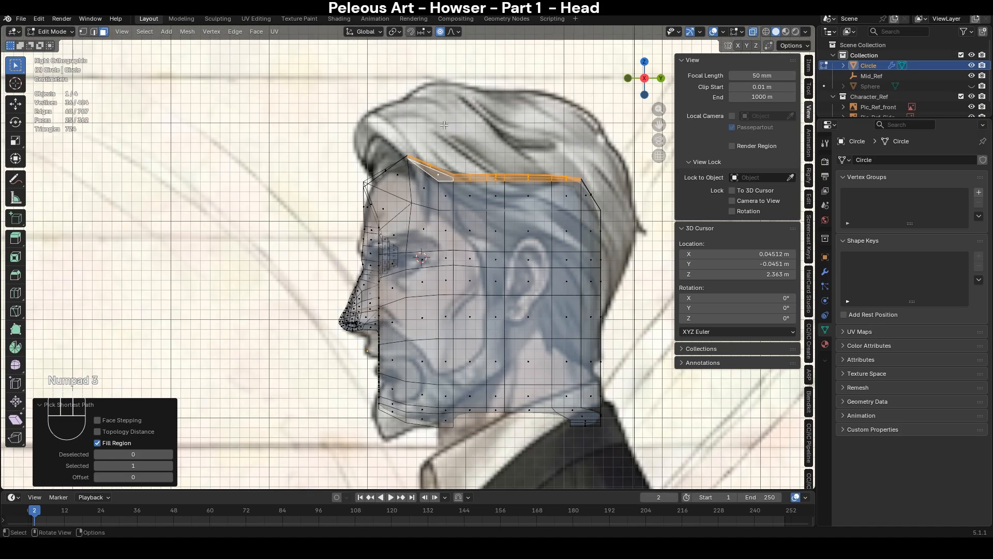
{"action": "left_click", "coordinate": [440, 32]}
{"action": "key", "text": "g"}
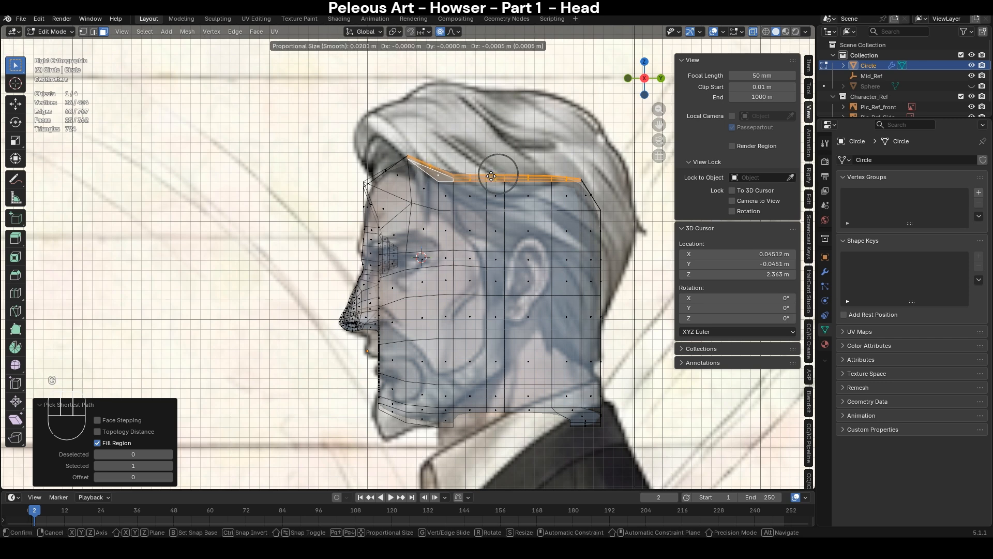
{"action": "left_click", "coordinate": [491, 176]}
{"action": "key", "text": "s"}
{"action": "key", "text": "z"}
{"action": "key", "text": "KP_0"}
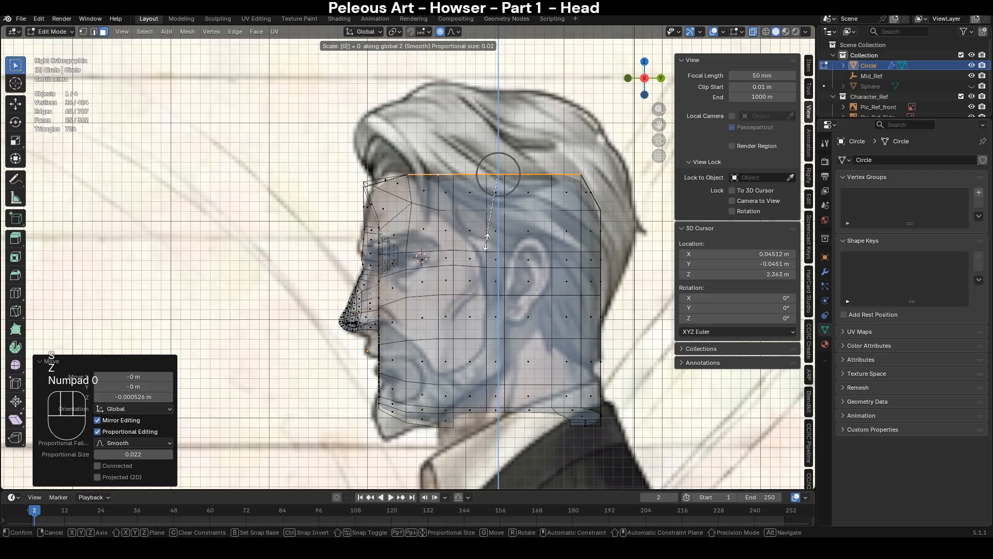
{"action": "key", "text": "KP_Enter"}
{"action": "key", "text": "g"}
{"action": "key", "text": "z"}
{"action": "left_click", "coordinate": [505, 294]}
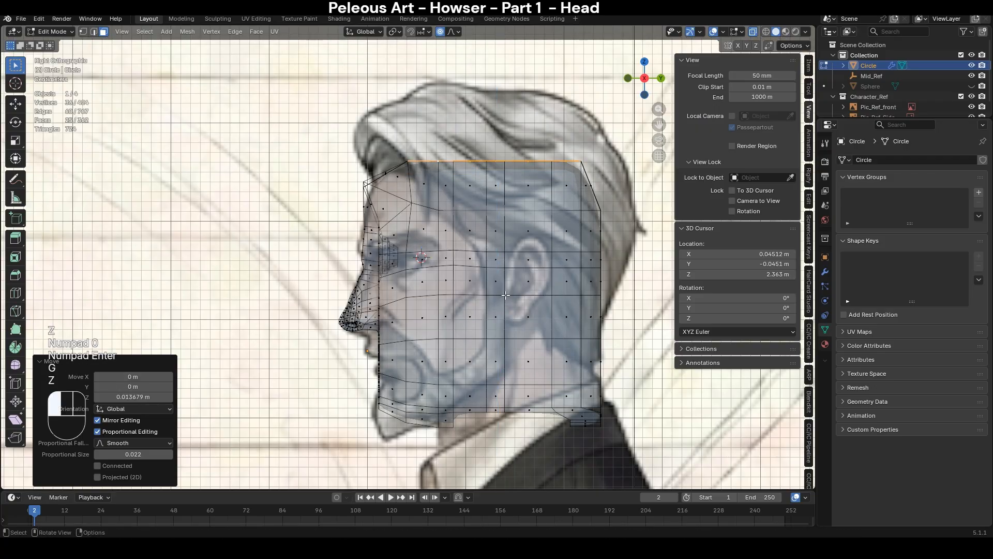
- Select the edges at the front of the flattened crown and move them forward about 0.0307 m along Y
{"action": "middle_click_drag", "start_coordinate": [505, 294], "coordinate": [580, 261]}
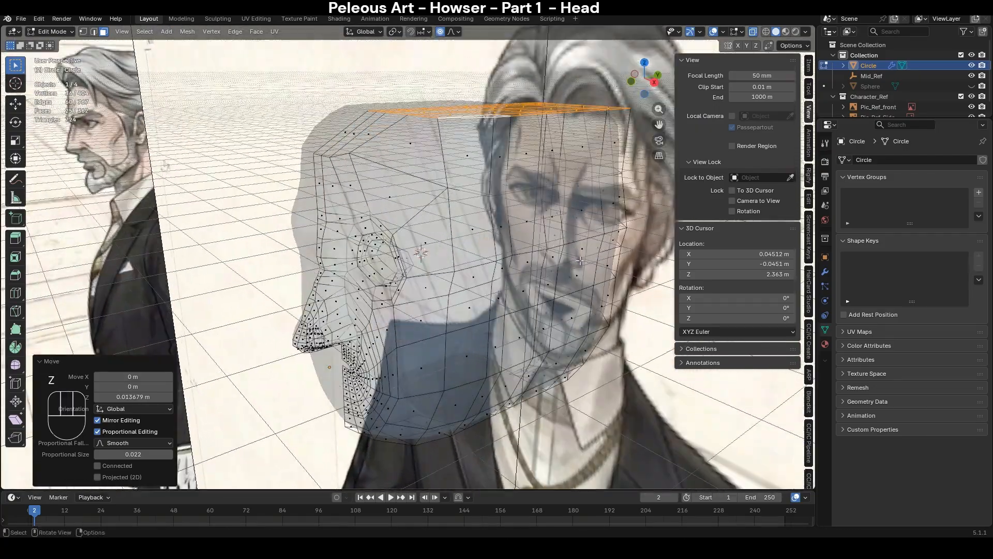
{"action": "scroll", "coordinate": [491, 213], "scroll_direction": "up", "scroll_amount": 4}
{"action": "key", "text": "2"}
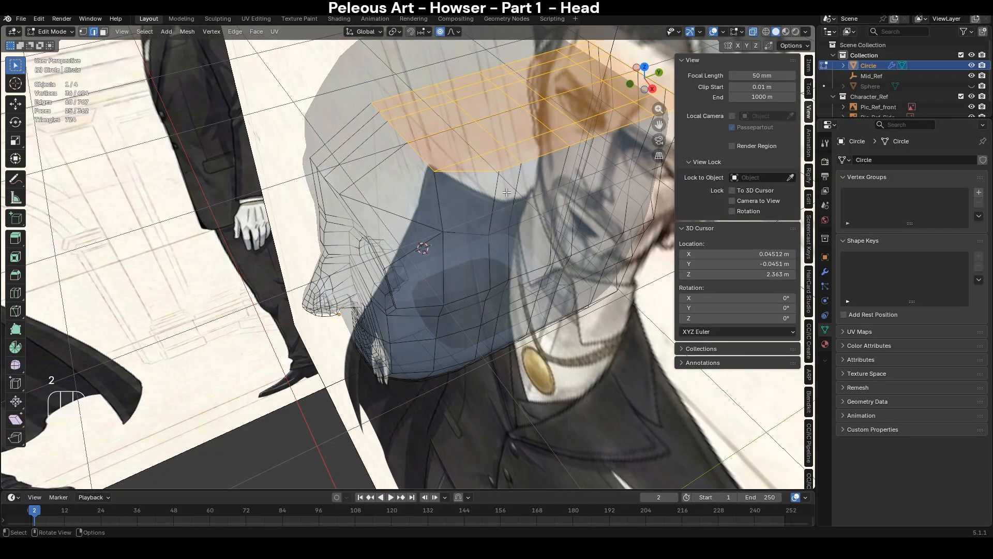
{"action": "key", "text": "ctrl+r"}
{"action": "left_click", "coordinate": [399, 133]}
{"action": "left_click", "coordinate": [376, 107], "text": "shift"}
{"action": "key", "text": "g"}
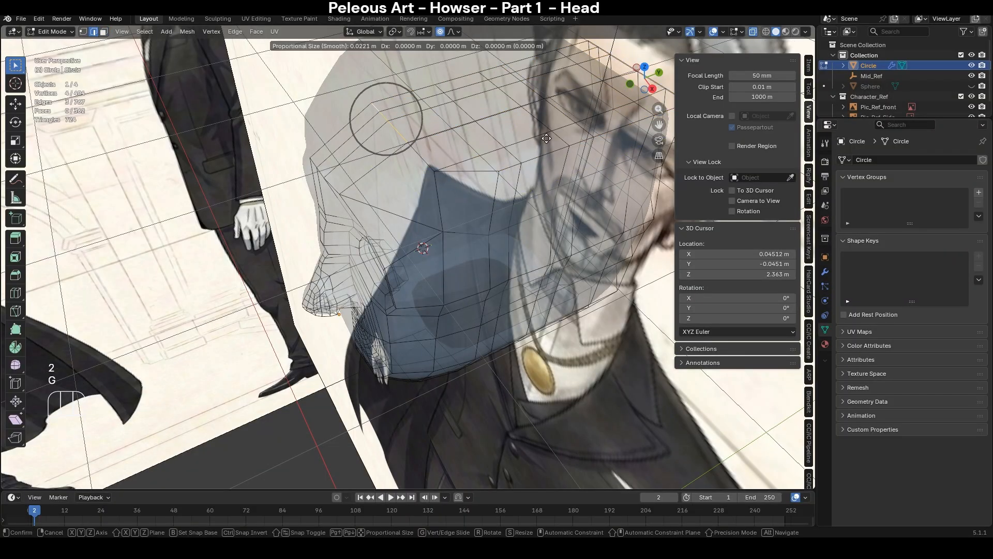
{"action": "key", "text": "y"}
{"action": "left_click", "coordinate": [474, 164]}
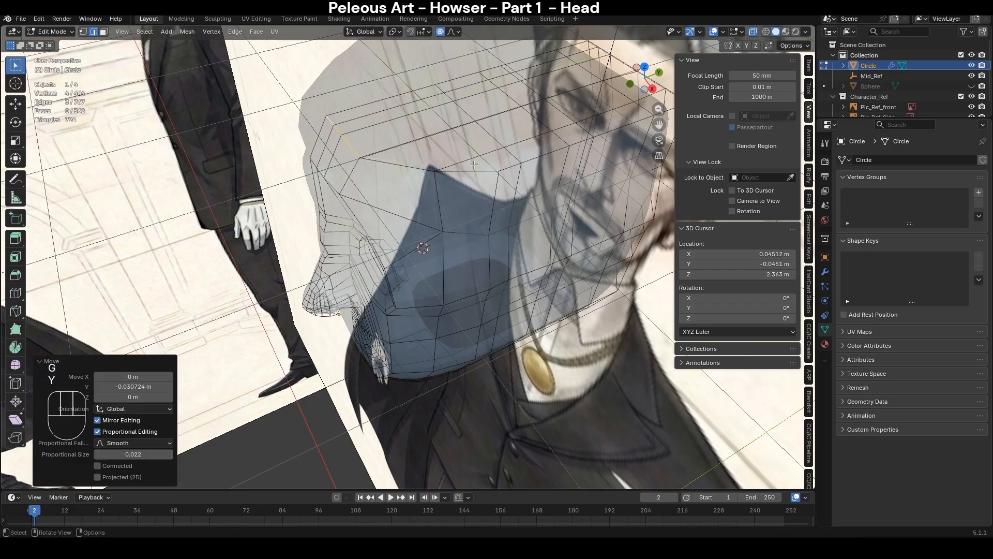
- Select the single edge below the crown's front side corner and edge-slide it with a factor of about -0.229
{"action": "middle_click_drag", "start_coordinate": [484, 182], "coordinate": [488, 209]}
{"action": "middle_click_drag", "start_coordinate": [480, 211], "coordinate": [469, 171]}
{"action": "left_click", "coordinate": [434, 172], "text": "alt"}
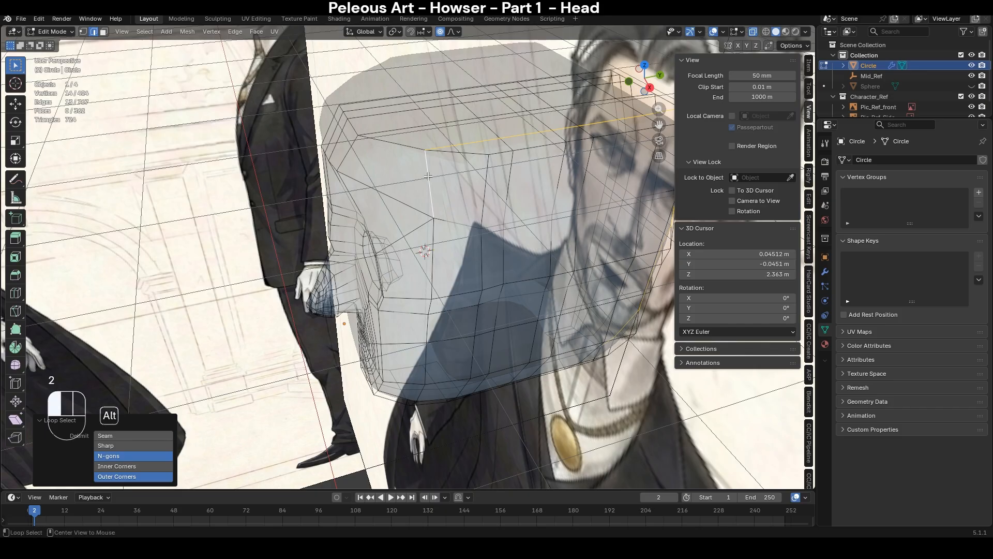
{"action": "left_click", "coordinate": [433, 243], "text": "alt"}
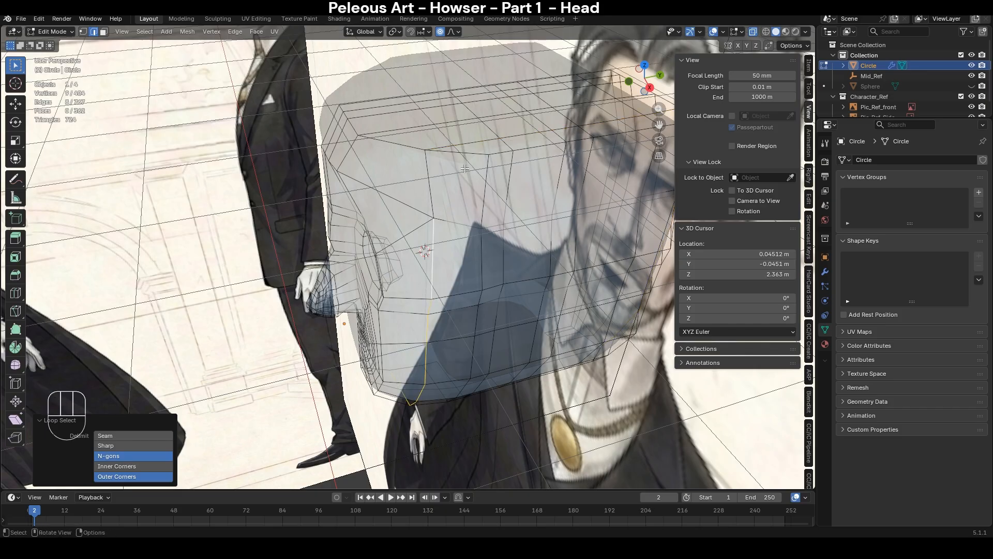
{"action": "left_click", "coordinate": [430, 182], "text": "alt+shift"}
{"action": "left_click", "coordinate": [430, 193]}
{"action": "middle_click_drag", "start_coordinate": [449, 237], "coordinate": [432, 202]}
{"action": "key", "text": "g"}
{"action": "key", "text": "g"}
{"action": "left_click", "coordinate": [462, 215]}
- Add one centred loop cut running from the forehead around the outside of the eye down to the chin
{"action": "key", "text": "alt+z"}
{"action": "key", "text": "ctrl+r"}
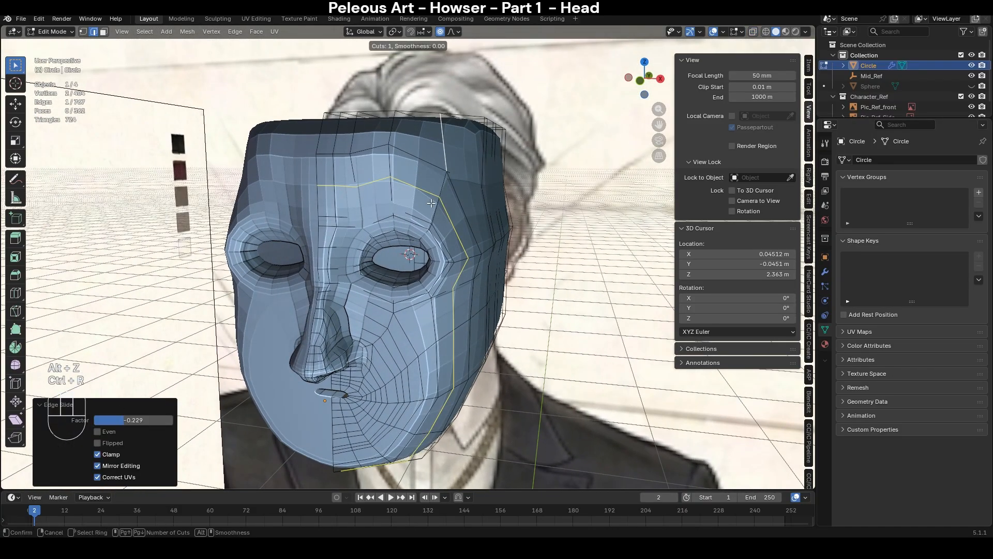
{"action": "double_click", "coordinate": [431, 203]}
- Select the short upper forehead edge loop and move it back and slightly down about 0.008 m in the right side view
{"action": "middle_click_drag", "start_coordinate": [510, 241], "coordinate": [364, 161]}
{"action": "key", "text": "alt+z"}
{"action": "key", "text": "2"}
{"action": "left_click", "coordinate": [354, 150], "text": "alt"}
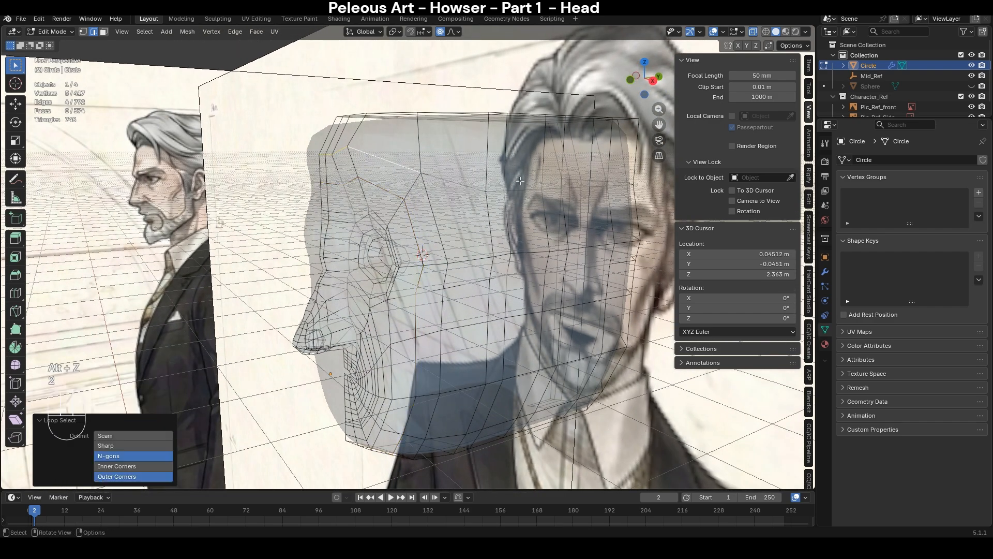
{"action": "key", "text": "KP_3"}
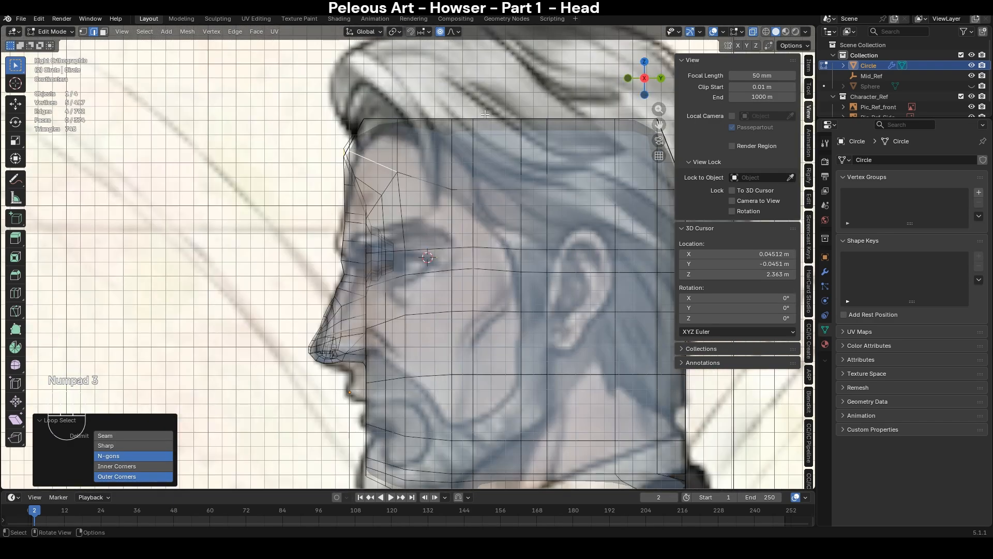
{"action": "key", "text": "g"}
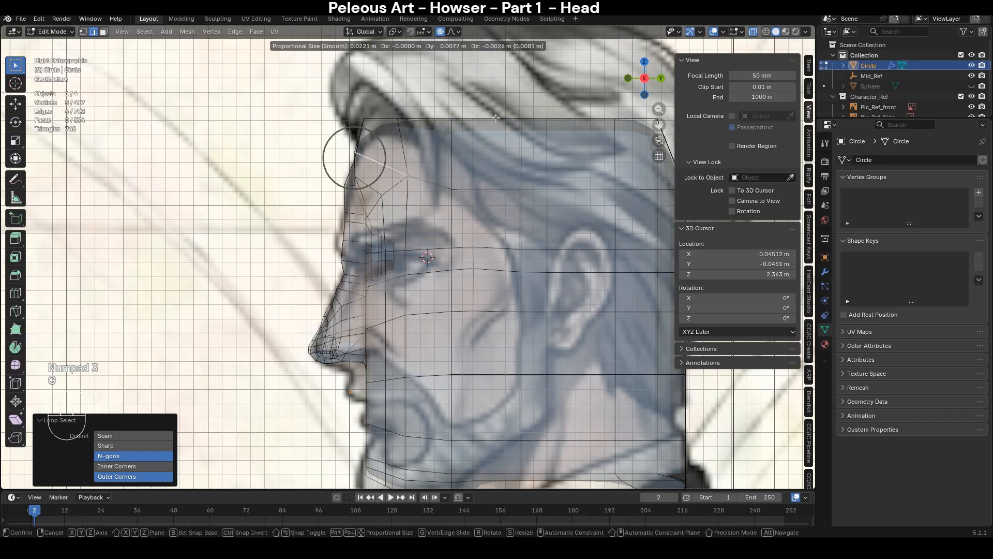
{"action": "left_click", "coordinate": [491, 117]}
- Select the single vertex on the side of the upper forehead and reposition it in the right side view
{"action": "middle_click_drag", "start_coordinate": [491, 117], "coordinate": [362, 173]}
{"action": "key", "text": "1"}
{"action": "left_click", "coordinate": [361, 173]}
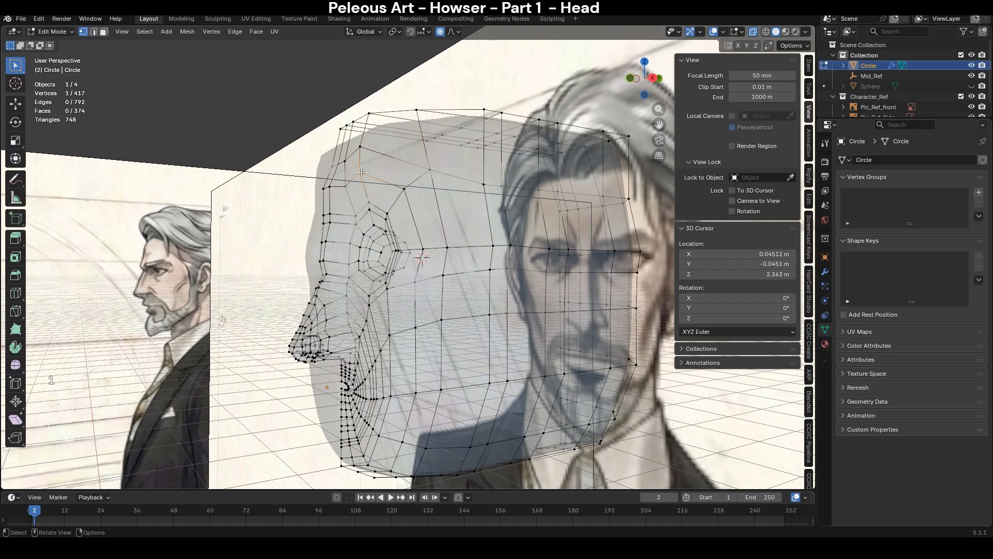
{"action": "key", "text": "KP_3"}
{"action": "key", "text": "g"}
{"action": "left_click", "coordinate": [415, 148]}
- Move the front crown border edges about 0.0117 m back along Y and 0.0055 m down to round the hairline
{"action": "middle_click_drag", "start_coordinate": [417, 148], "coordinate": [373, 126]}
{"action": "key", "text": "2"}
{"action": "key", "text": "KP_3"}
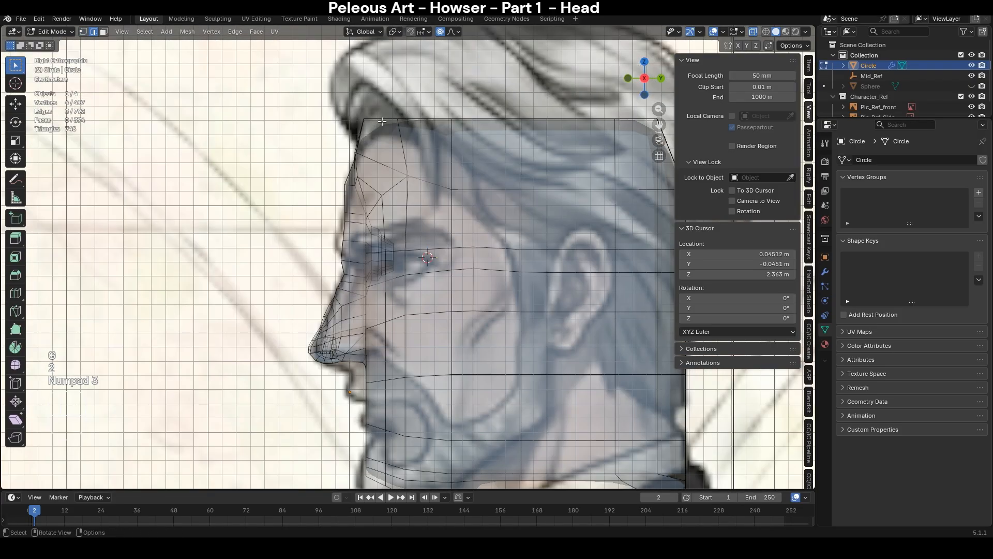
{"action": "key", "text": "g"}
{"action": "left_click", "coordinate": [404, 132]}
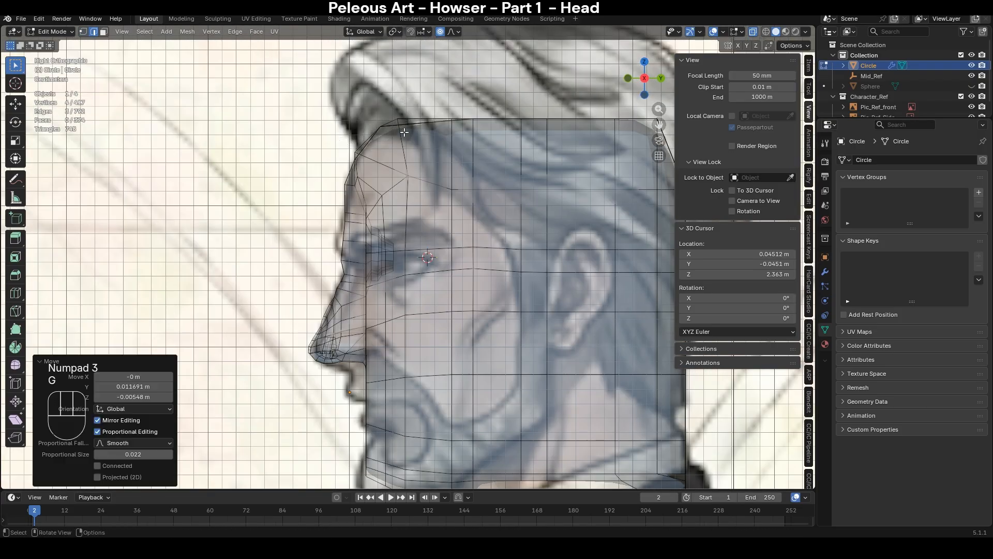
- Move the single vertex at the front of the crown about 0.009 m back and down
{"action": "middle_click_drag", "start_coordinate": [404, 133], "coordinate": [467, 187]}
{"action": "key", "text": "1"}
{"action": "key", "text": "g"}
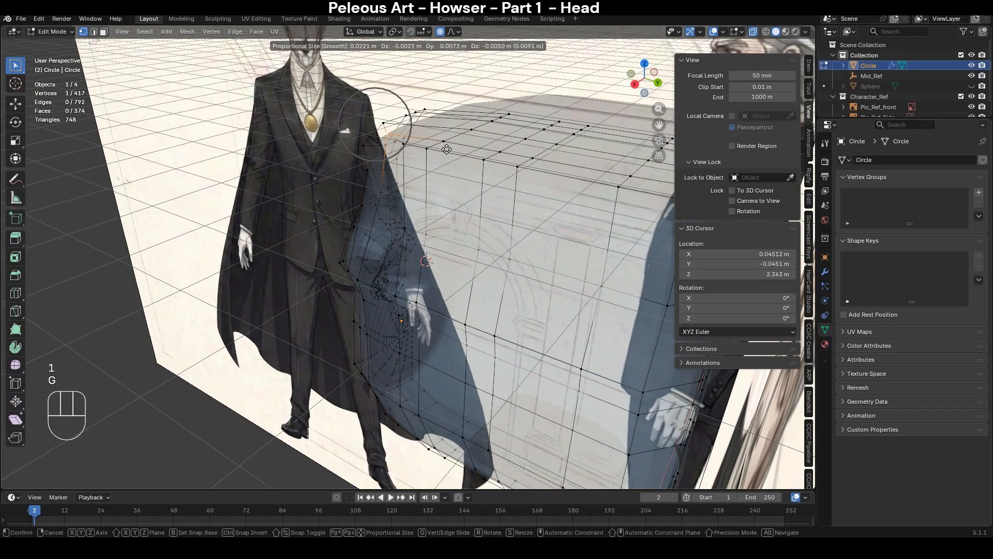
{"action": "left_click", "coordinate": [449, 148]}
- Examine the smoothed head in object mode from the front, comparing the eyes, nose and jaw with the reference image
{"action": "key", "text": "Tab"}
{"action": "middle_click_drag", "start_coordinate": [377, 200], "coordinate": [555, 181]}
{"action": "key", "text": "alt+z"}
{"action": "key", "text": "KP_1"}
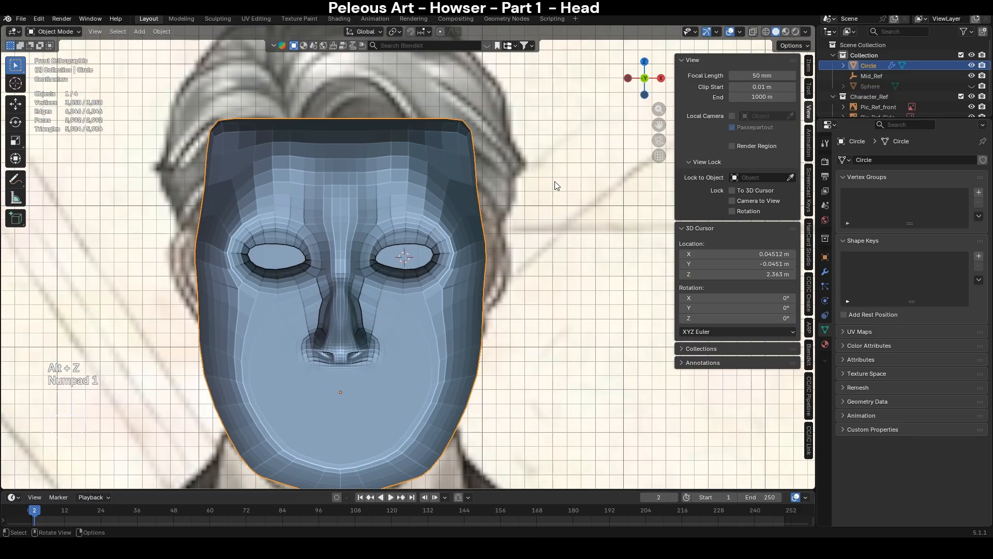
{"action": "scroll", "coordinate": [506, 238], "scroll_direction": "down", "scroll_amount": 1}
{"action": "scroll", "coordinate": [511, 201], "scroll_direction": "up", "scroll_amount": 4}
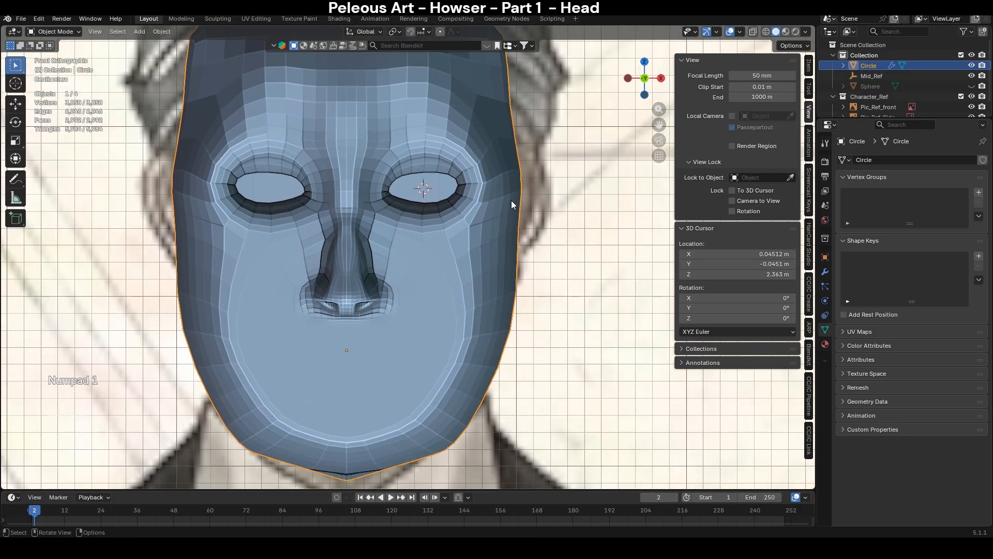
{"action": "key", "text": "alt+z"}
{"action": "key", "text": "alt+z"}
{"action": "mouse_move", "coordinate": [511, 204]}
{"action": "middle_mouse_down", "text": "shift"}
{"action": "mouse_move", "coordinate": [479, 221]}
{"action": "mouse_move", "coordinate": [497, 195]}
{"action": "middle_mouse_up", "text": "shift"}
{"action": "scroll", "coordinate": [495, 200], "scroll_direction": "up", "scroll_amount": 1}
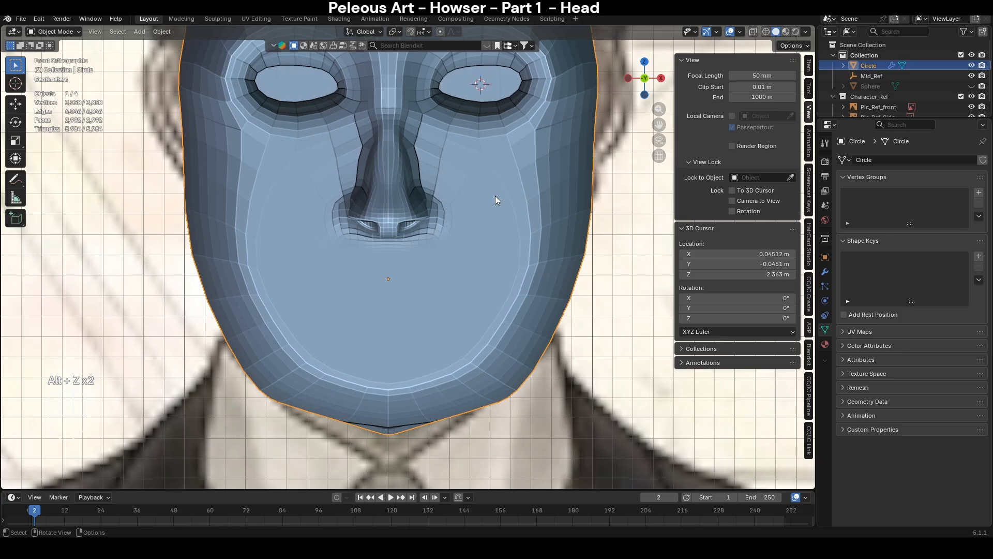
{"action": "middle_click_drag", "start_coordinate": [495, 196], "coordinate": [470, 185], "text": "shift"}
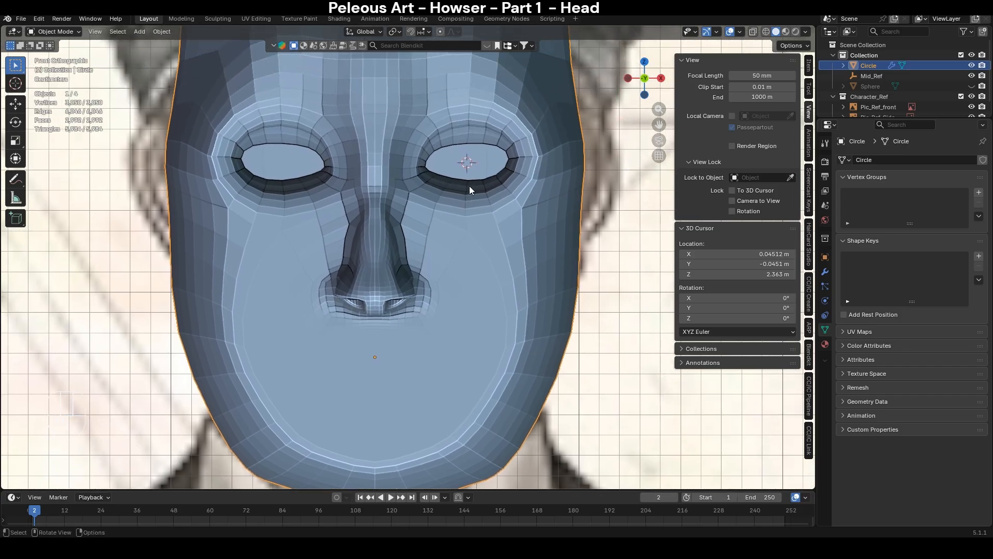
{"action": "key", "text": "alt+z"}
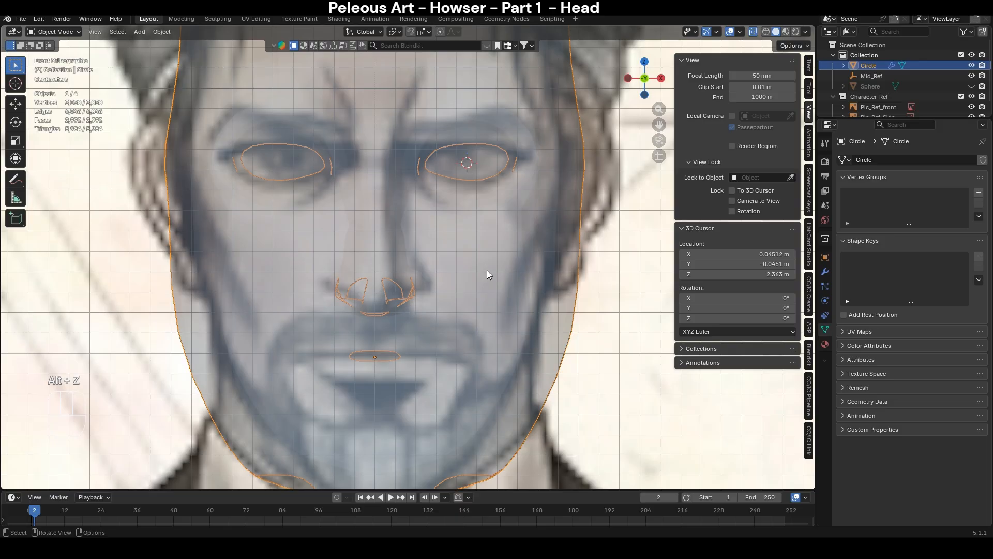
{"action": "key", "text": "alt+z"}
{"action": "scroll", "coordinate": [482, 276], "scroll_direction": "up", "scroll_amount": 4}
- Lower the single edge above the eye about 0.002 m along Z with a smaller proportional editing radius
{"action": "key", "text": "Tab"}
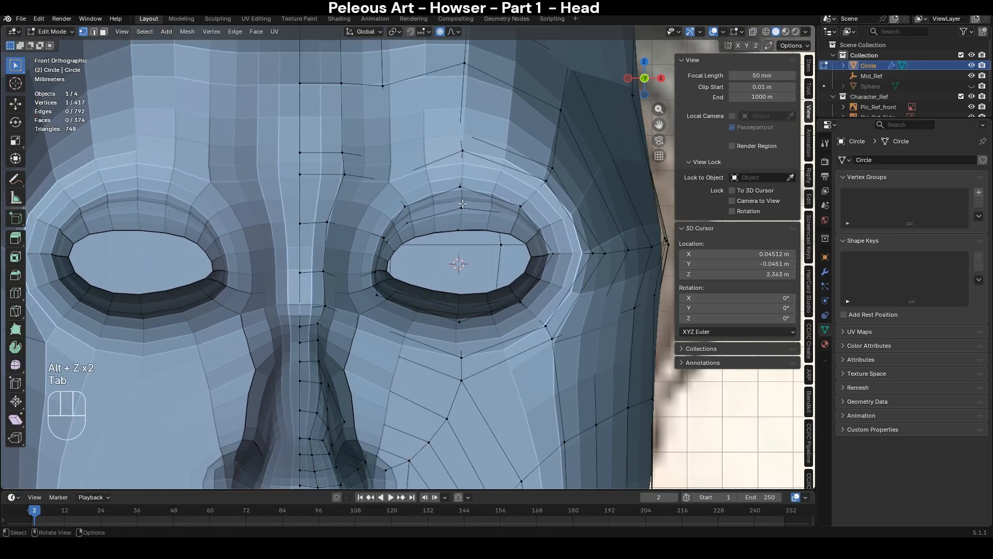
{"action": "key", "text": "2"}
{"action": "key", "text": "alt+z"}
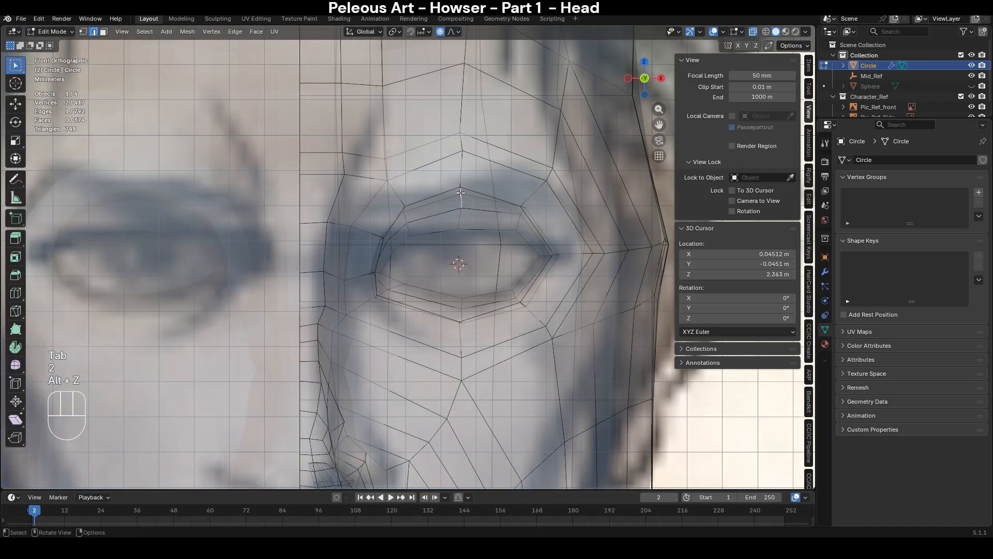
{"action": "key", "text": "2"}
{"action": "middle_click_drag", "start_coordinate": [461, 193], "coordinate": [395, 201]}
{"action": "middle_click_drag", "start_coordinate": [489, 230], "coordinate": [495, 210]}
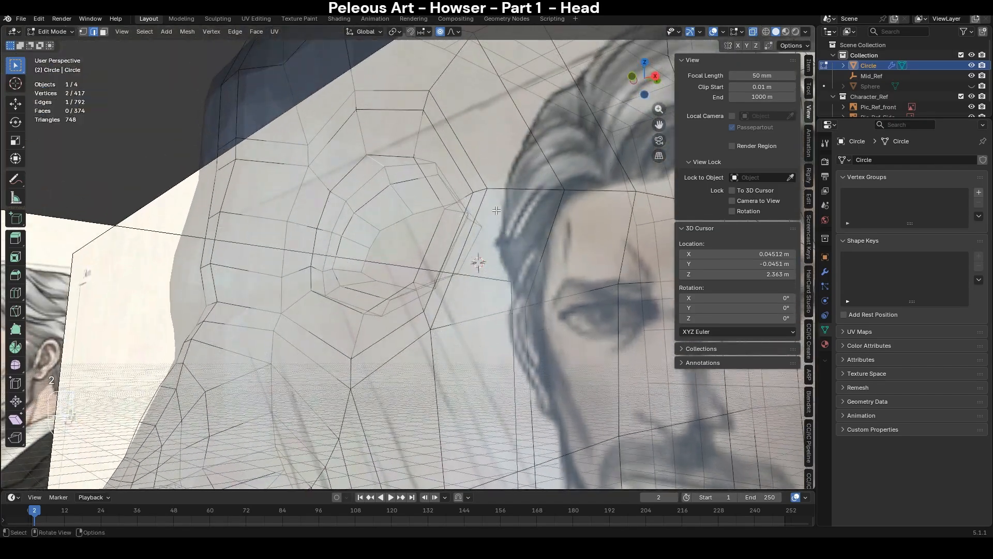
{"action": "key", "text": "g"}
{"action": "key", "text": "z"}
{"action": "scroll", "coordinate": [477, 83], "scroll_direction": "up", "scroll_amount": 4}
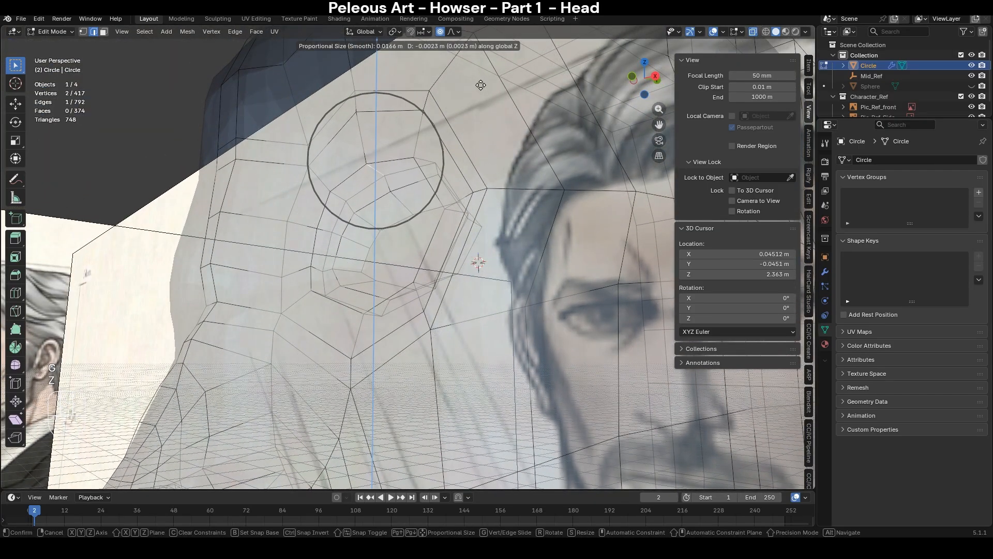
{"action": "left_click", "coordinate": [481, 87]}
- Undo and redo the last brow edge move to compare its effect from the front against the reference
{"action": "key", "text": "KP_1"}
{"action": "key", "text": "alt+z"}
{"action": "key", "text": "ctrl+z"}
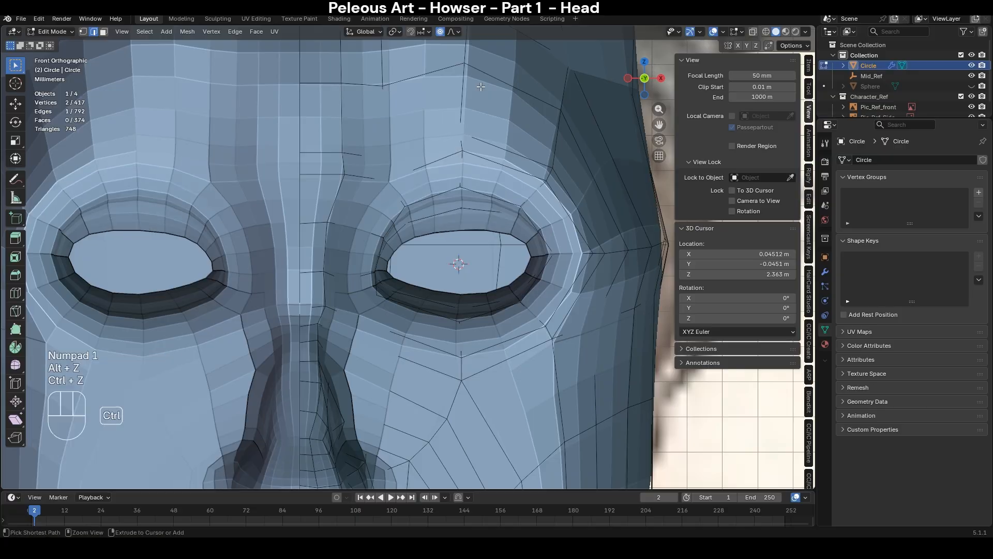
{"action": "key", "text": "ctrl+shift+z"}
{"action": "key", "text": "Tab"}
{"action": "key", "text": "alt+z"}
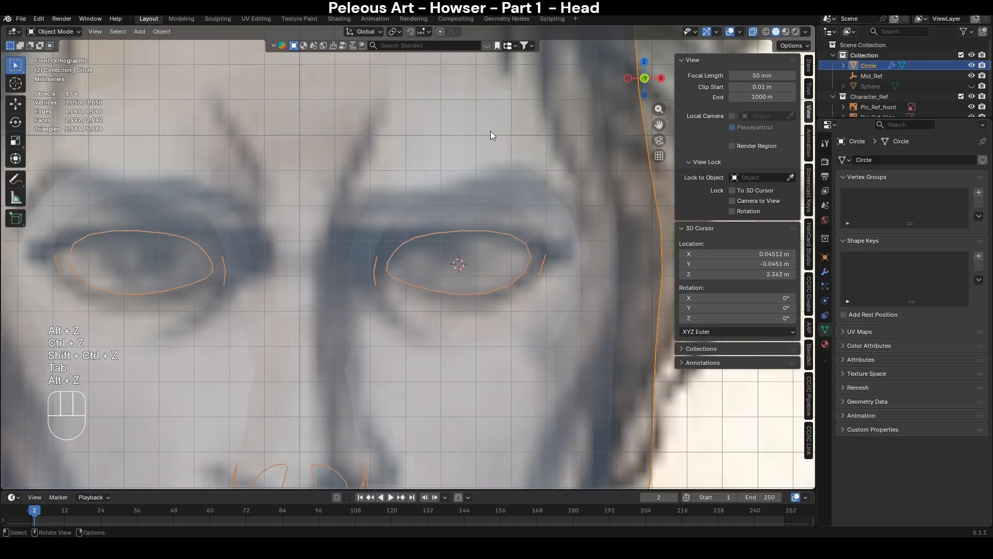
- Lower the single forehead vertex above the brow about 0.0034 m along Z using smooth proportional editing
{"action": "key", "text": "Tab"}
{"action": "key", "text": "1"}
{"action": "left_click", "coordinate": [447, 185]}
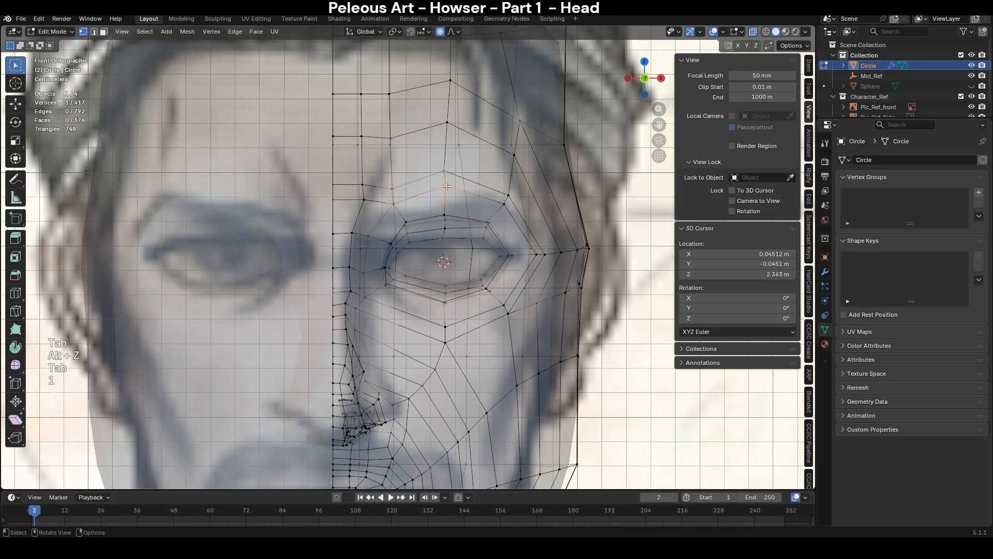
{"action": "key", "text": "g"}
{"action": "key", "text": "z"}
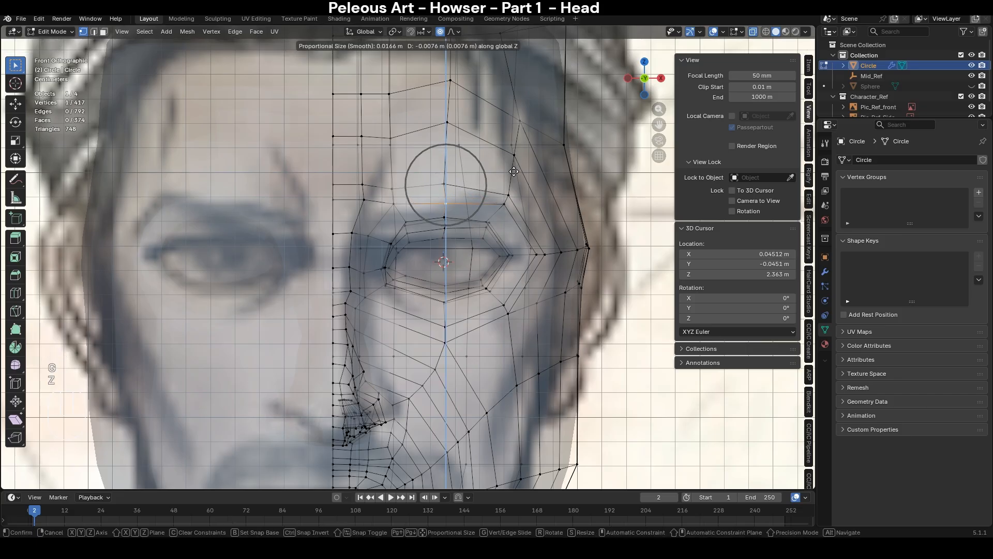
{"action": "left_click", "coordinate": [515, 163]}
- Examine the edge loop along the side of the face and jaw against the front reference, in solid and see-through display
{"action": "scroll", "coordinate": [528, 210], "scroll_direction": "down", "scroll_amount": 4}
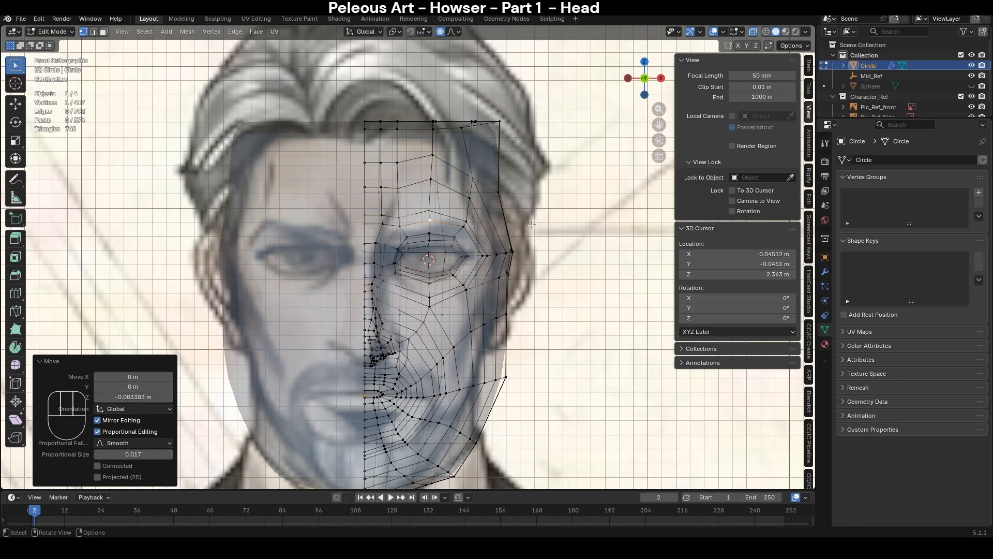
{"action": "middle_click_drag", "start_coordinate": [541, 233], "coordinate": [538, 104], "text": "shift"}
{"action": "key", "text": "2"}
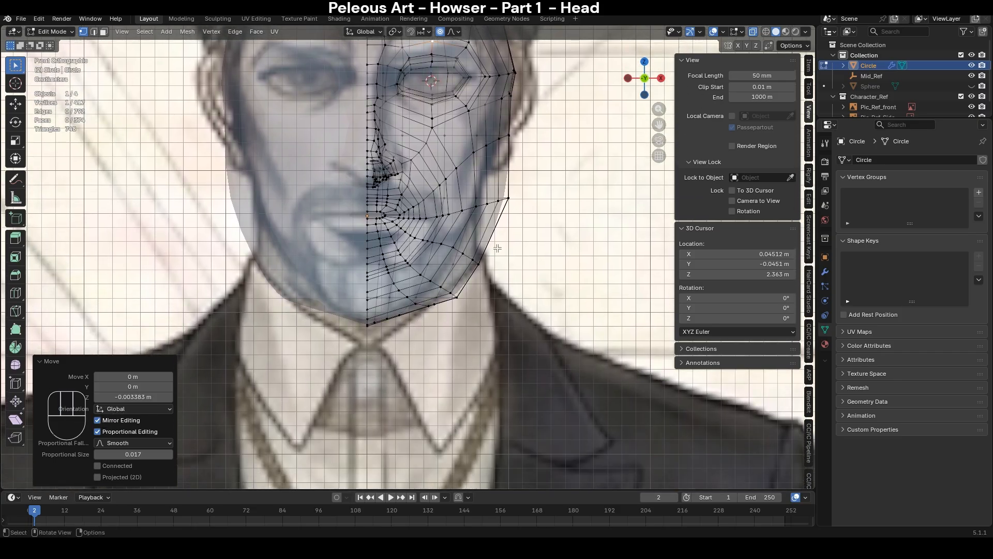
{"action": "left_click", "coordinate": [495, 238]}
{"action": "left_click", "coordinate": [495, 238], "text": "alt"}
{"action": "key", "text": "alt+z"}
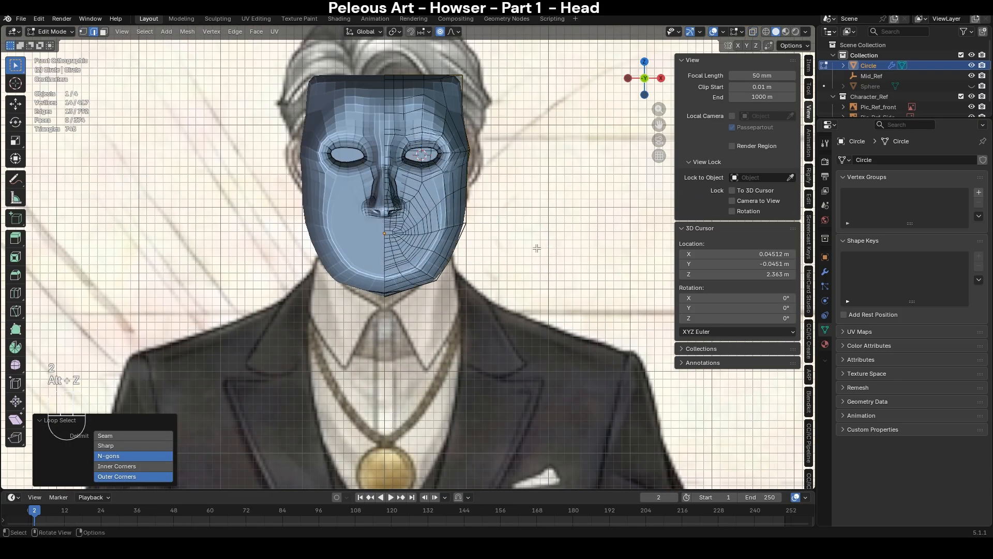
{"action": "middle_click_drag", "start_coordinate": [495, 238], "coordinate": [475, 245]}
{"action": "key", "text": "alt+z"}
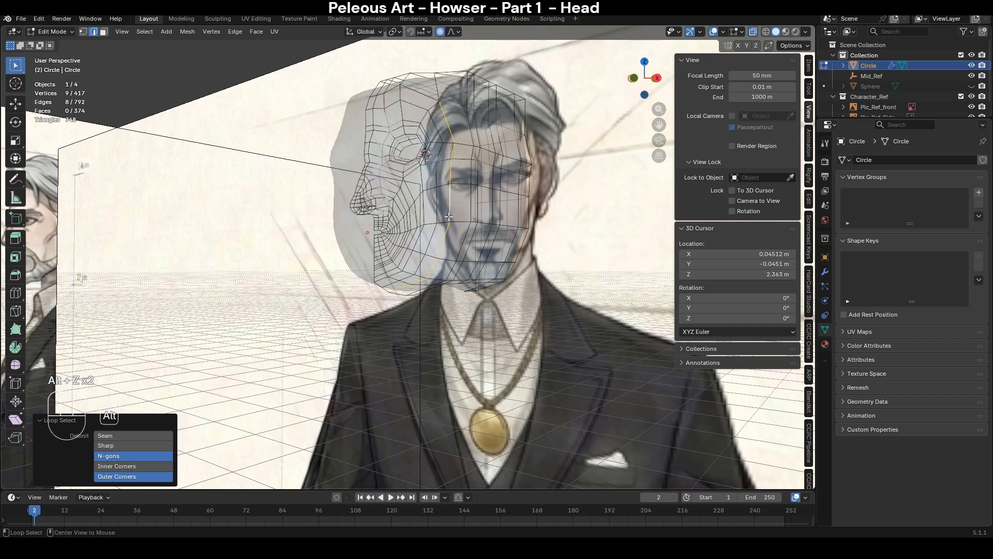
{"action": "key", "text": "KP_1"}
{"action": "scroll", "coordinate": [449, 217], "scroll_direction": "up", "scroll_amount": 2}
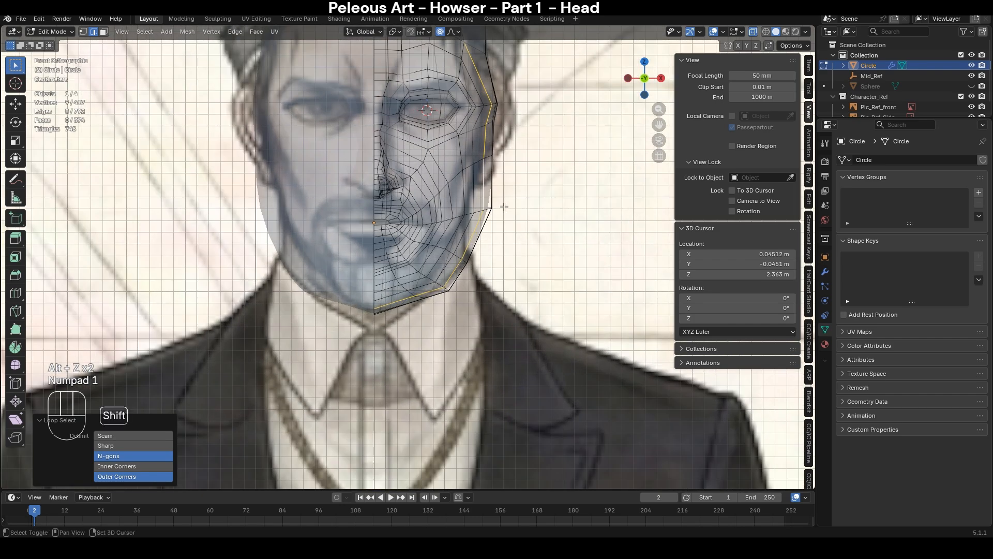
{"action": "middle_click_drag", "start_coordinate": [505, 208], "coordinate": [512, 263], "text": "shift"}
{"action": "key", "text": "alt+z"}
{"action": "key", "text": "KP_1"}
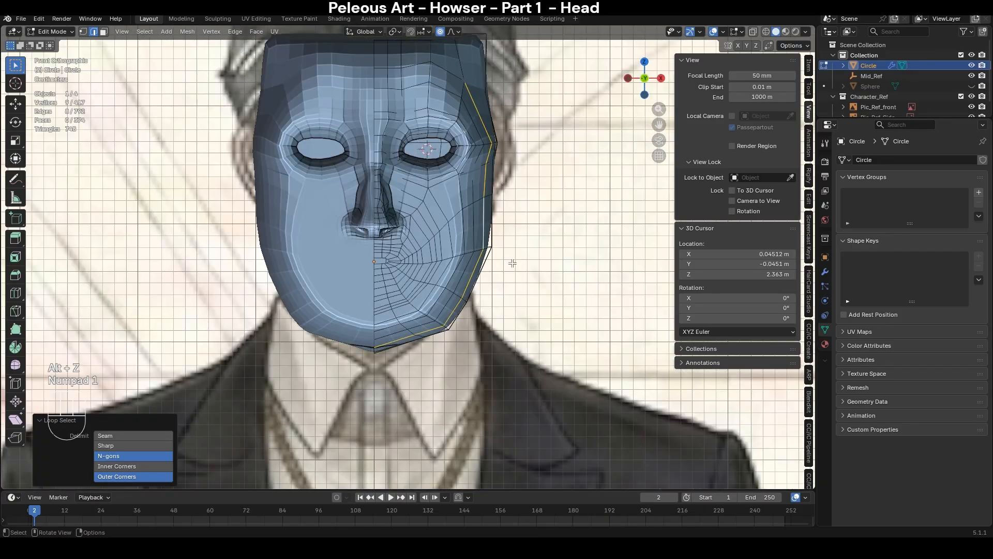
{"action": "key", "text": "alt+z"}
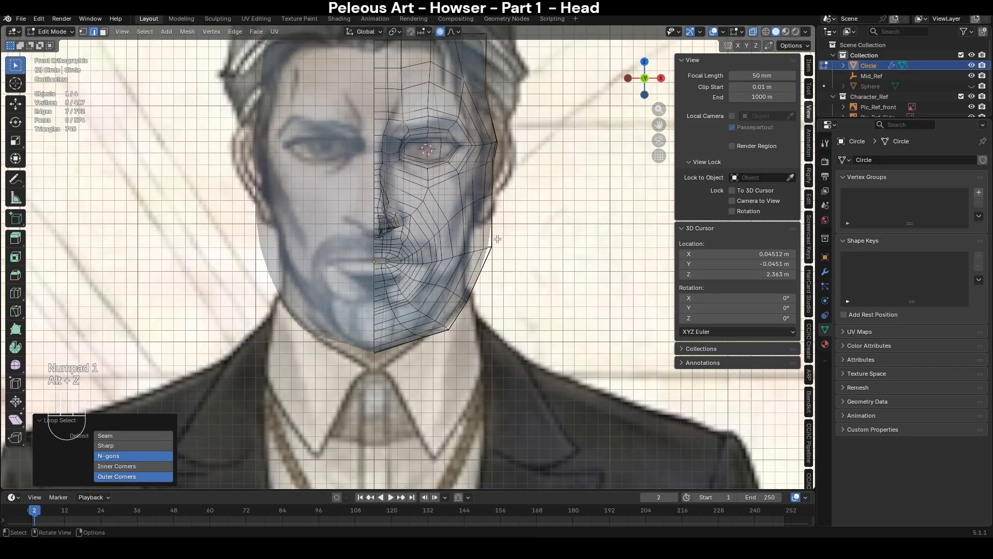
- Select the neighbouring edge loops running down the outer side of the face and under the jaw
{"action": "left_click", "coordinate": [493, 228], "text": "alt"}
{"action": "middle_click_drag", "start_coordinate": [582, 253], "coordinate": [541, 261]}
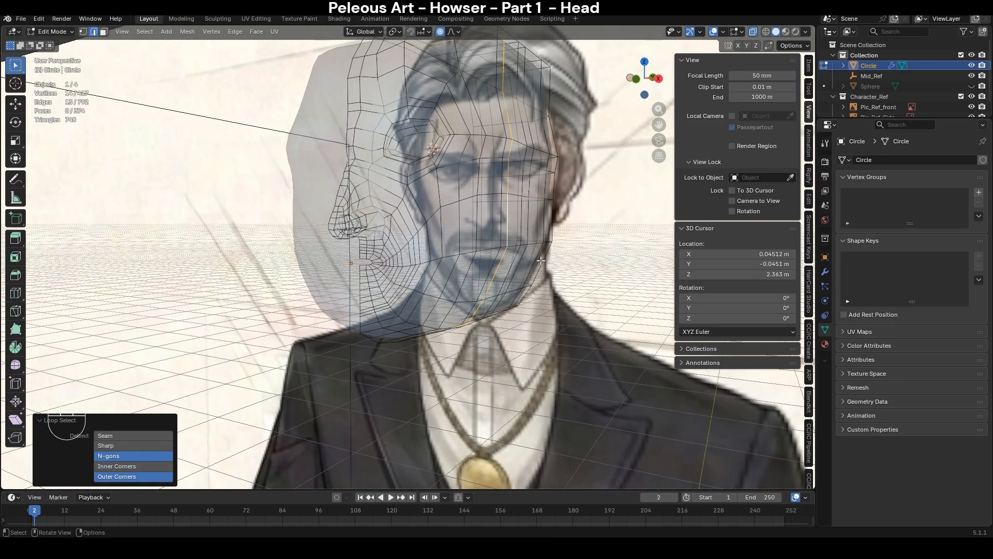
{"action": "left_click", "coordinate": [498, 226], "text": "alt+shift"}
{"action": "key", "text": "KP_1"}
{"action": "middle_click_drag", "start_coordinate": [498, 226], "coordinate": [472, 226]}
{"action": "left_click", "coordinate": [473, 226], "text": "alt+shift"}
{"action": "key", "text": "KP_1"}
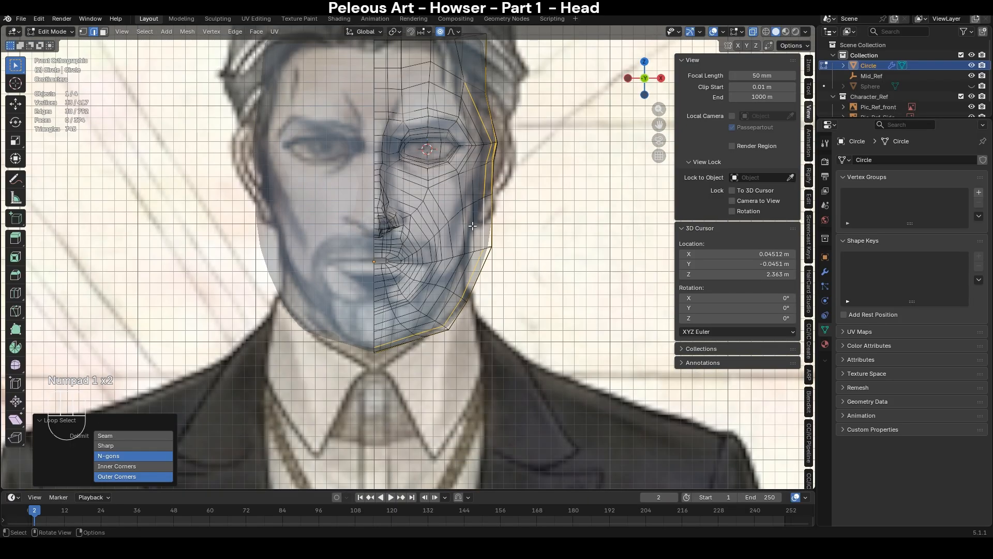
{"action": "middle_click_drag", "start_coordinate": [518, 272], "coordinate": [441, 283]}
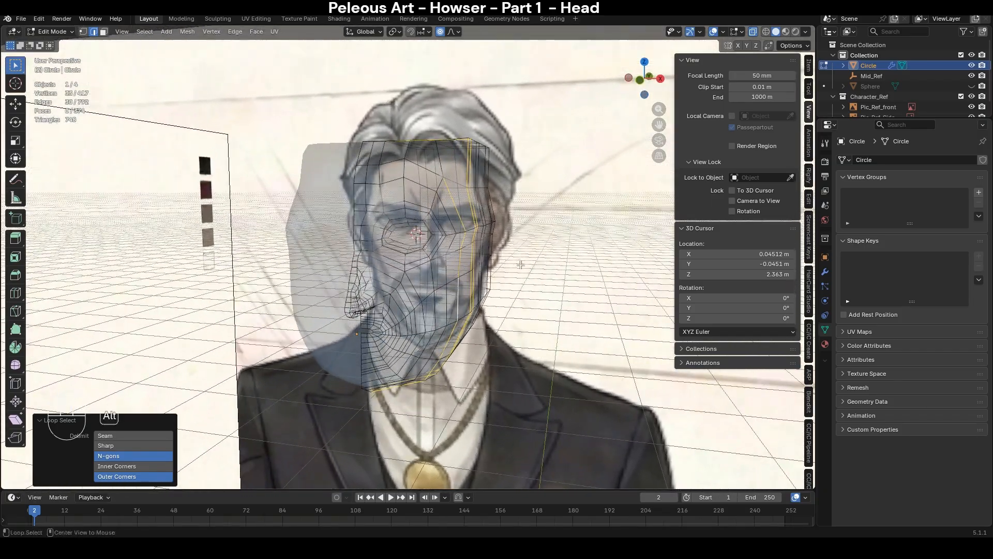
- Inspect the edge loops around the mouth opening up close from the front against the reference lips
{"action": "key", "text": "alt+z"}
{"action": "key", "text": "KP_1"}
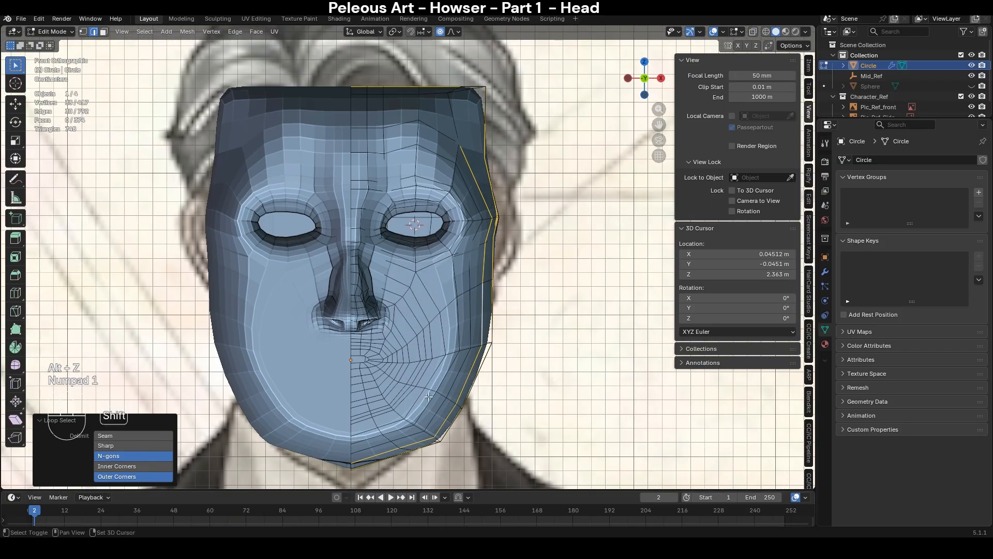
{"action": "scroll", "coordinate": [450, 286], "scroll_direction": "up", "scroll_amount": 5}
{"action": "key", "text": "alt+z"}
{"action": "scroll", "coordinate": [411, 238], "scroll_direction": "up", "scroll_amount": 3}
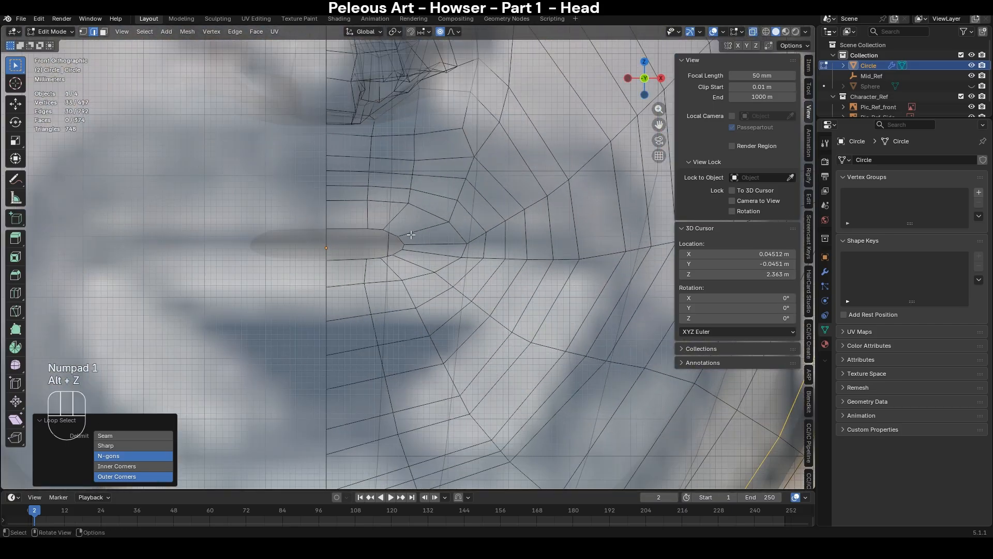
- Add a single centred loop cut around the mouth opening, leaving it unslid
{"action": "key", "text": "ctrl+r"}
{"action": "left_click", "coordinate": [407, 233]}
{"action": "right_click", "coordinate": [406, 232]}
- Compare the mouth and face mesh with the reference drawings in side and front views, using see-through display
{"action": "scroll", "coordinate": [431, 259], "scroll_direction": "down", "scroll_amount": 5}
{"action": "middle_click_drag", "start_coordinate": [443, 280], "coordinate": [399, 283]}
{"action": "key", "text": "alt+z"}
{"action": "key", "text": "KP_3"}
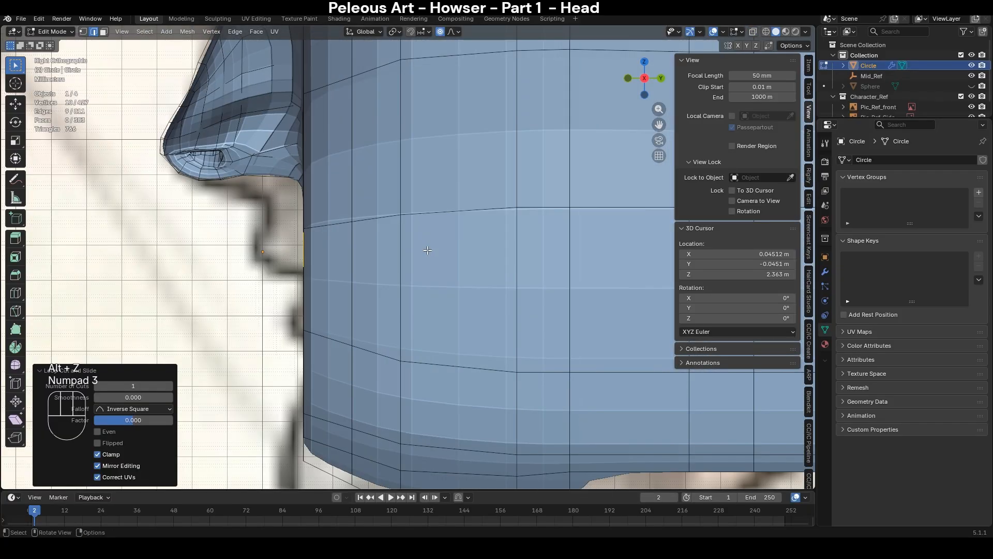
{"action": "key", "text": "KP_Decimal"}
{"action": "scroll", "coordinate": [427, 253], "scroll_direction": "down", "scroll_amount": 5}
{"action": "key", "text": "alt+z"}
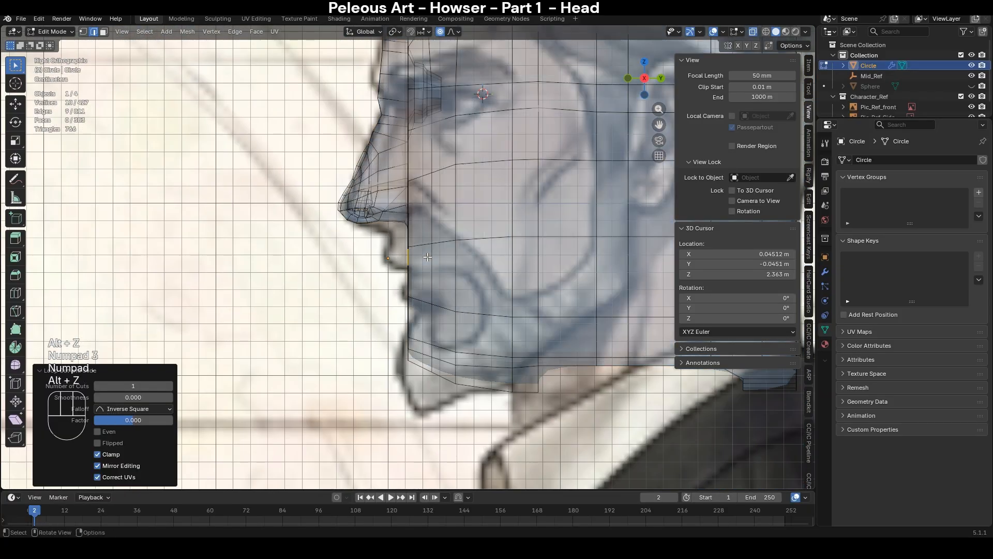
{"action": "scroll", "coordinate": [427, 257], "scroll_direction": "down", "scroll_amount": 6}
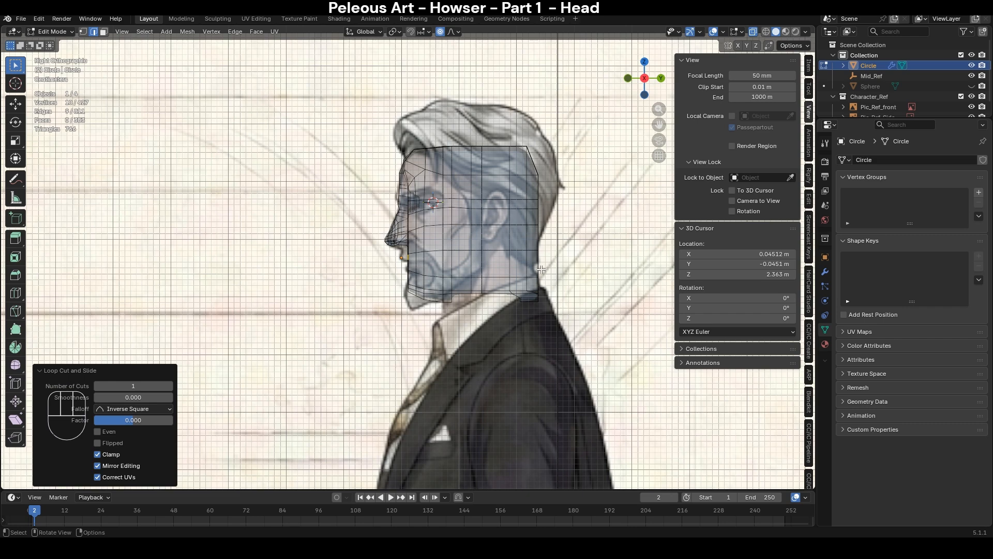
{"action": "scroll", "coordinate": [541, 269], "scroll_direction": "up", "scroll_amount": 5}
{"action": "key", "text": "KP_1"}
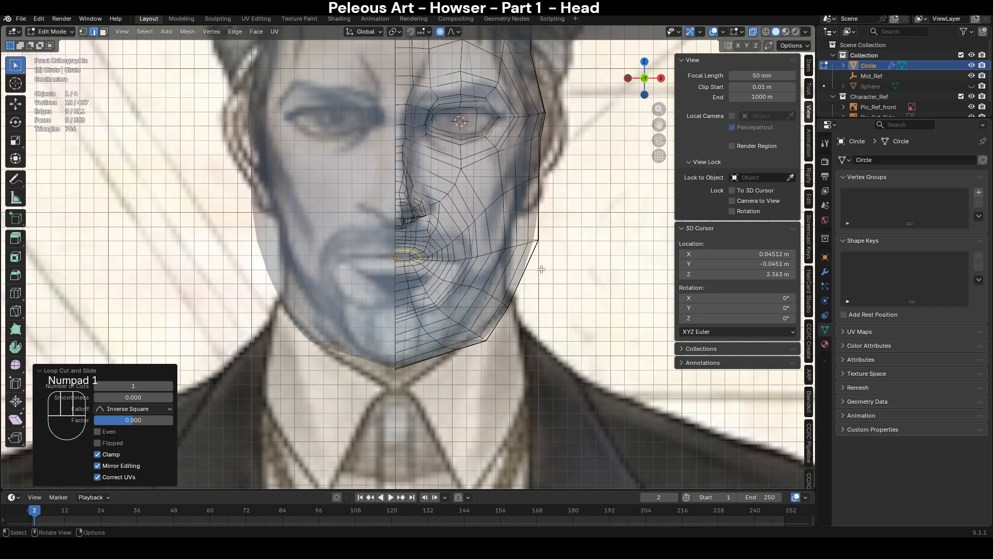
{"action": "key", "text": "KP_3"}
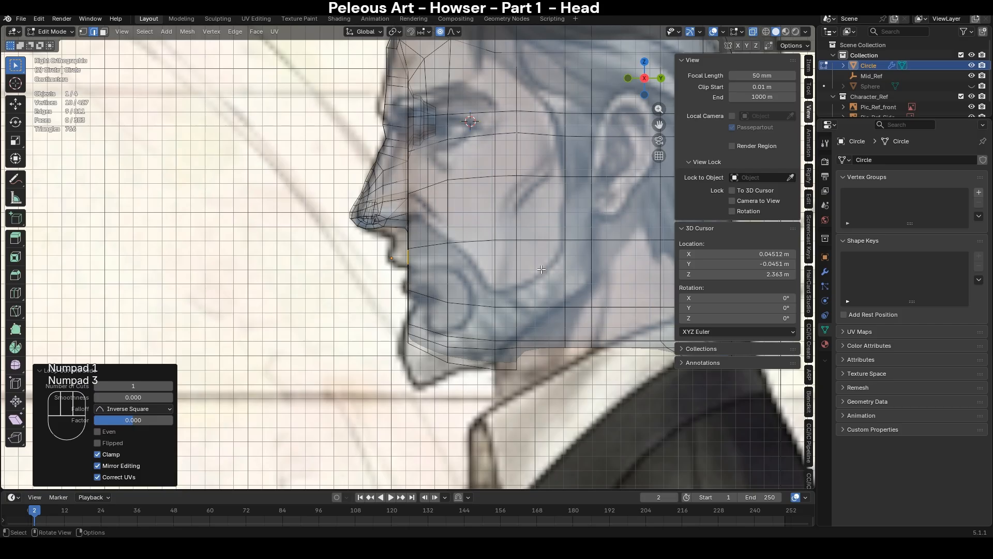
{"action": "key", "text": "KP_1"}
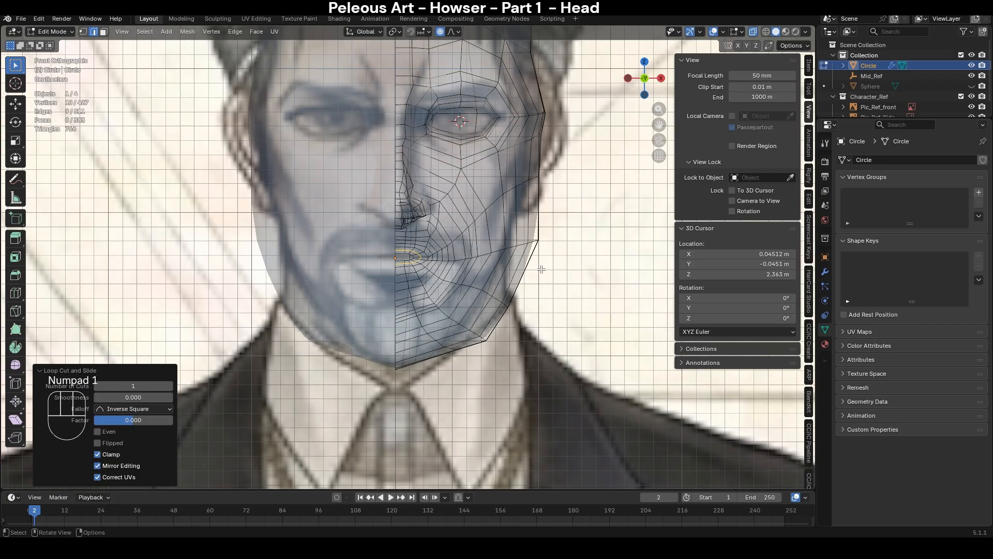
{"action": "scroll", "coordinate": [541, 269], "scroll_direction": "up", "scroll_amount": 3}
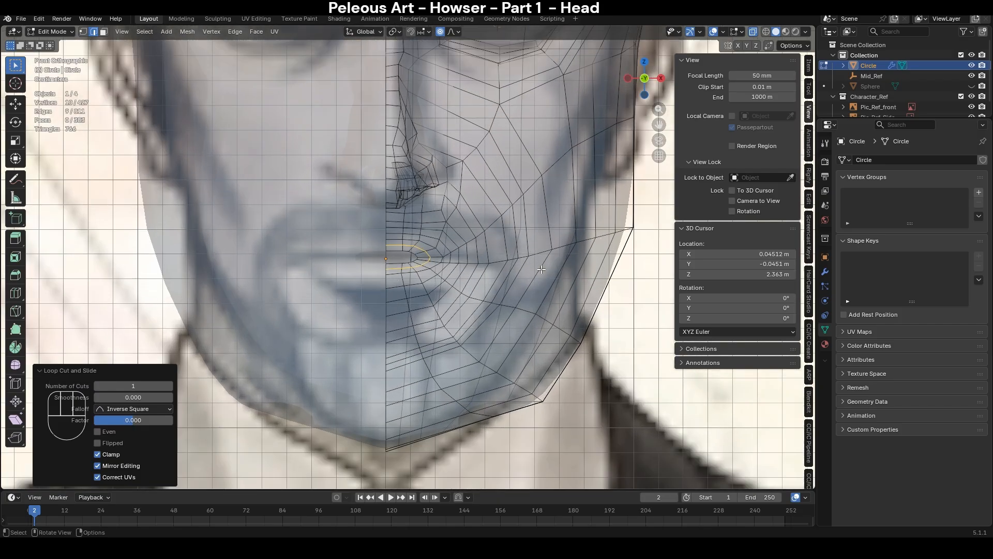
- Move the edge on the outer side of the mouth loops about 0.0077 m outward along X, with a proportional size of about 0.027
{"action": "left_click", "coordinate": [457, 276], "text": "alt"}
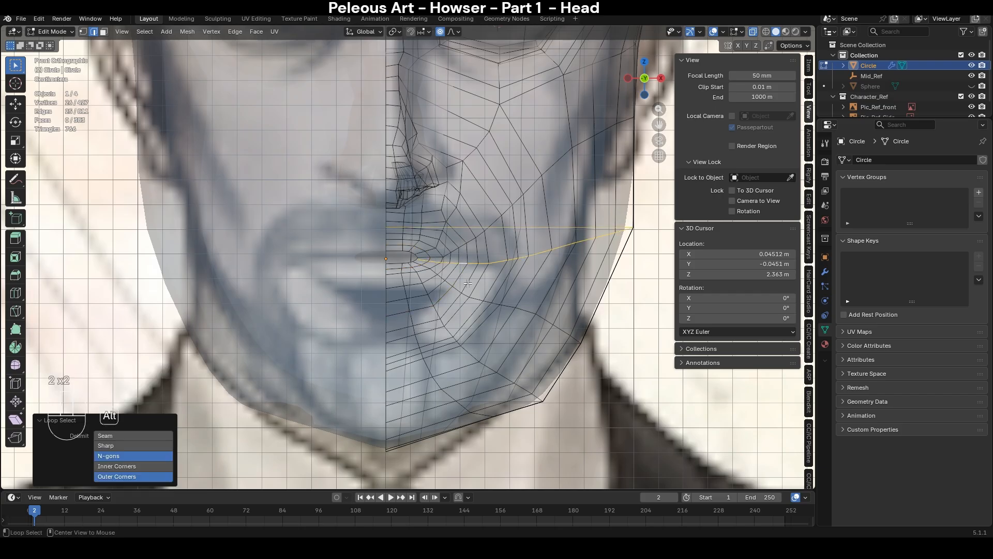
{"action": "left_click", "coordinate": [459, 282], "text": "alt"}
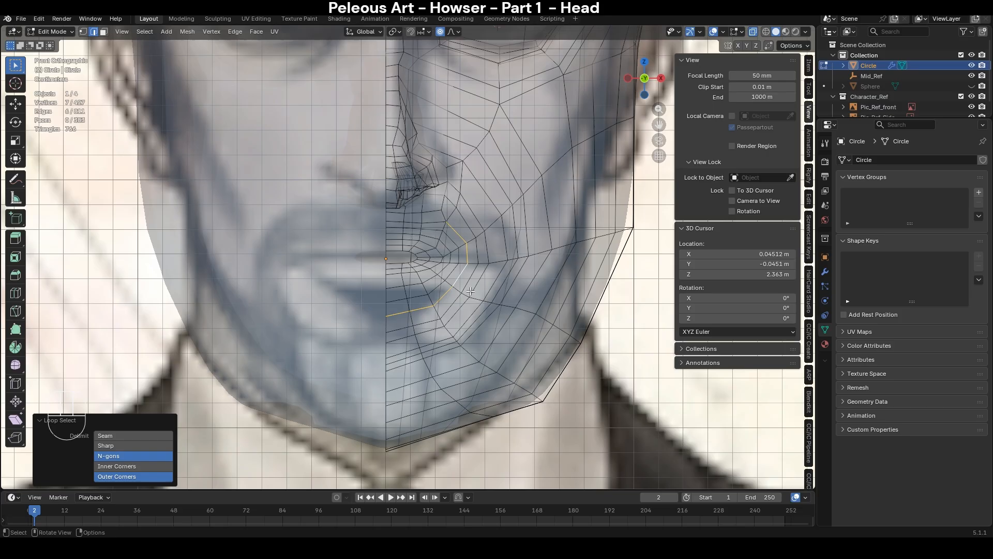
{"action": "left_click", "coordinate": [467, 254]}
{"action": "key", "text": "g"}
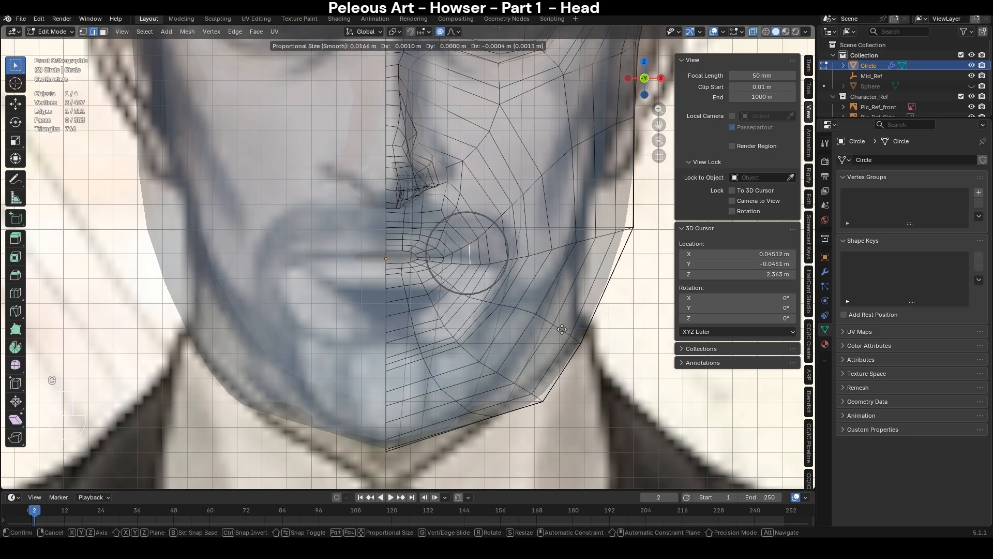
{"action": "scroll", "coordinate": [571, 331], "scroll_direction": "down", "scroll_amount": 4}
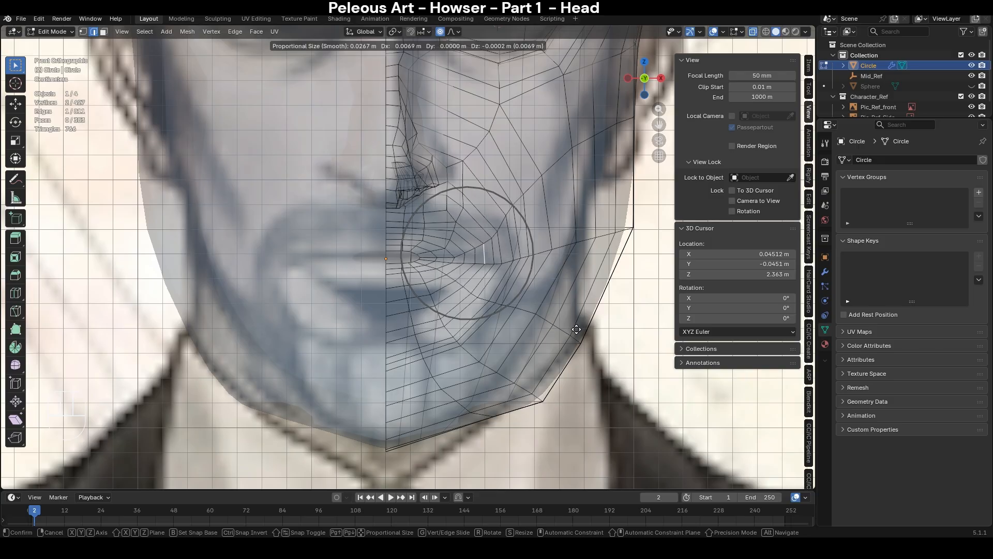
{"action": "left_click", "coordinate": [578, 329]}
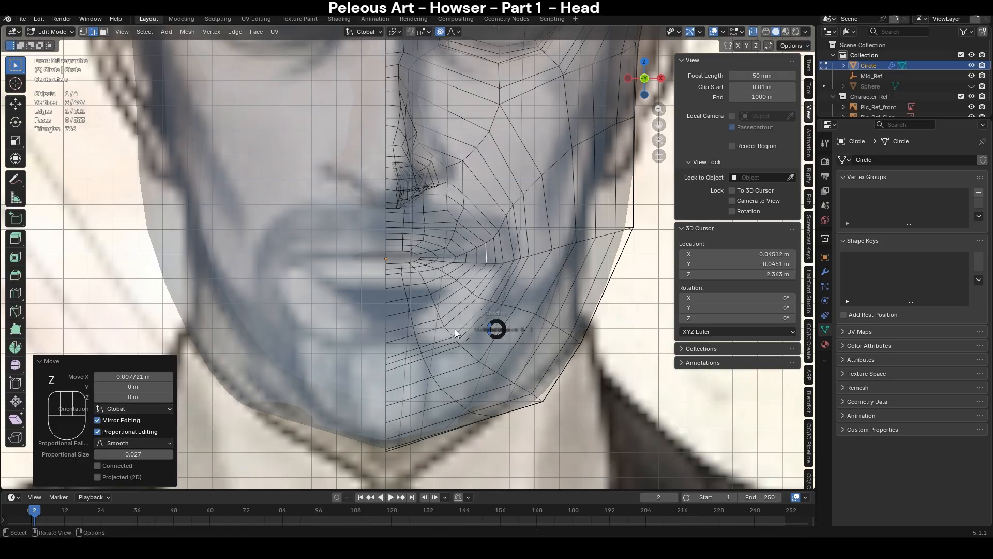
- Check the mouth in wireframe, return to solid shading, and nudge two outer mouth-loop edges outward by about 0.0015 and 0.0025 m using proportional editing
{"action": "key", "text": "shift+z"}
{"action": "key", "text": "alt+z"}
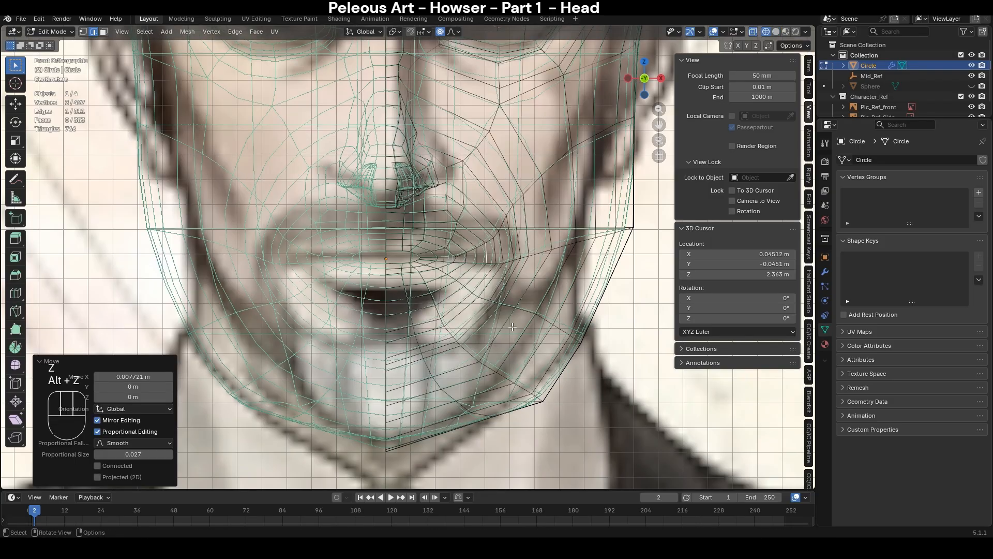
{"action": "key", "text": "alt+z"}
{"action": "key", "text": "z"}
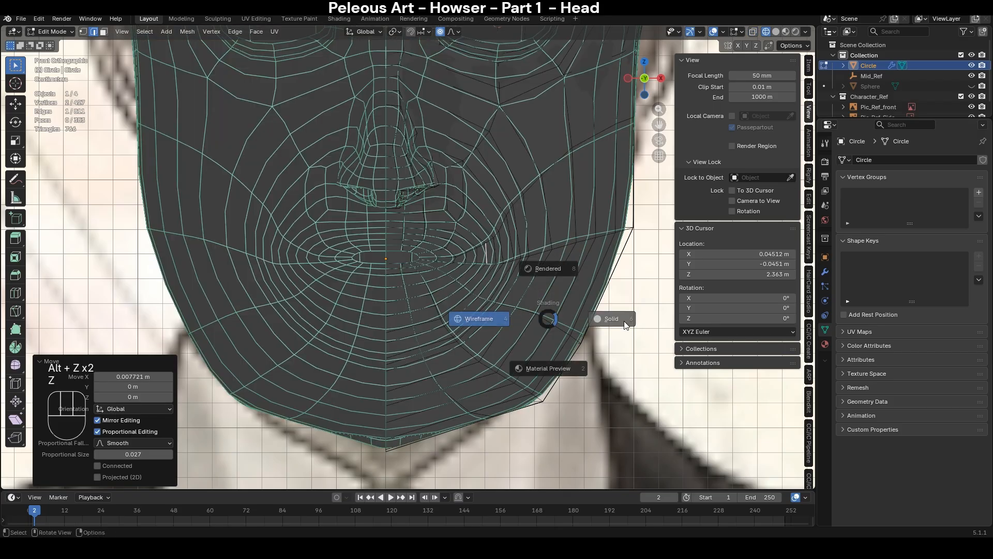
{"action": "left_click", "coordinate": [624, 324]}
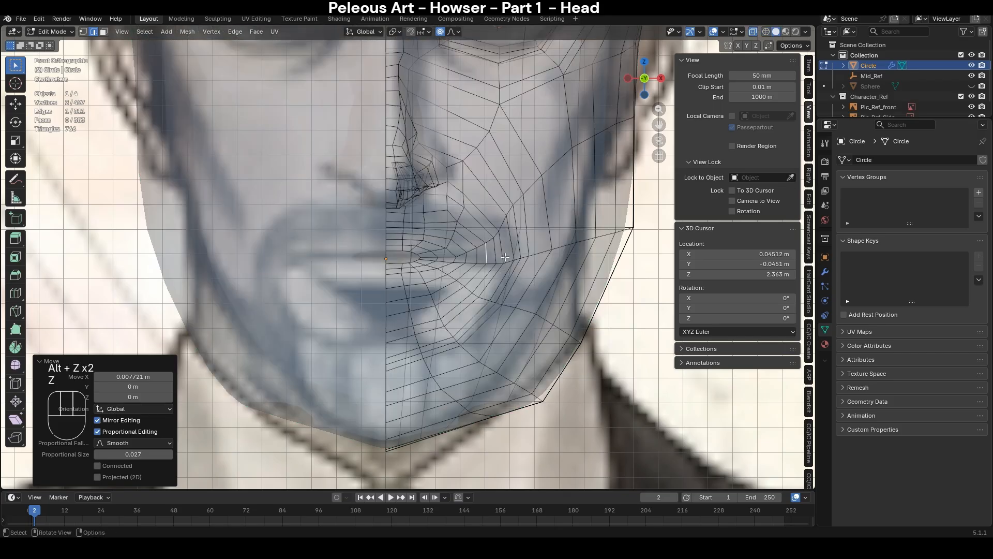
{"action": "key", "text": "g"}
{"action": "scroll", "coordinate": [560, 282], "scroll_direction": "up", "scroll_amount": 5}
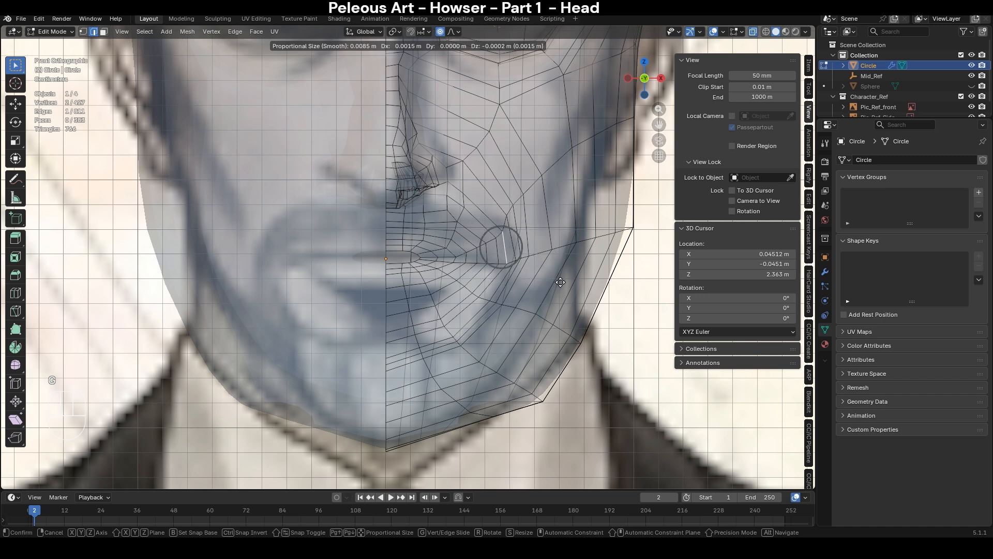
{"action": "left_click", "coordinate": [560, 282]}
{"action": "key", "text": "g"}
{"action": "scroll", "coordinate": [575, 292], "scroll_direction": "down", "scroll_amount": 4}
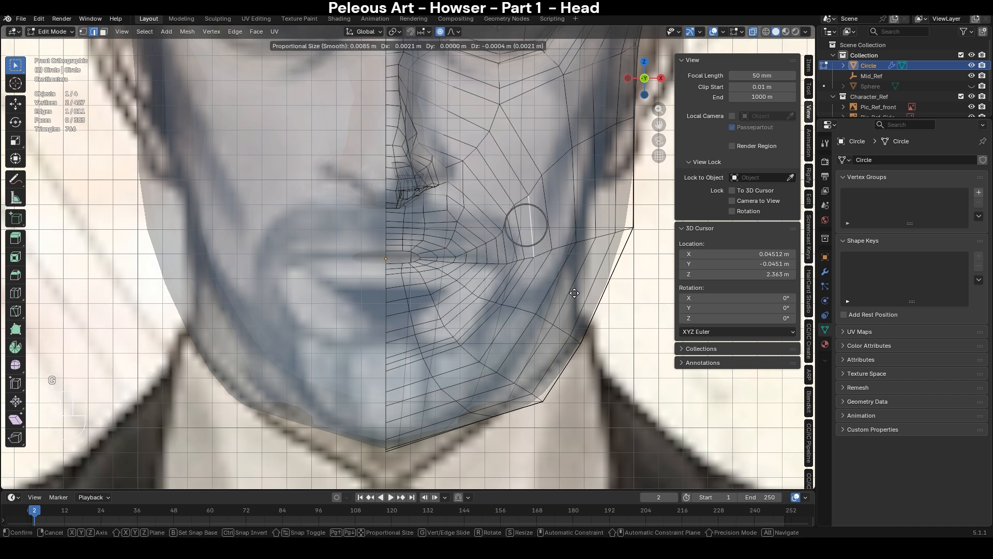
{"action": "scroll", "coordinate": [575, 293], "scroll_direction": "down", "scroll_amount": 1}
{"action": "left_click", "coordinate": [575, 293]}
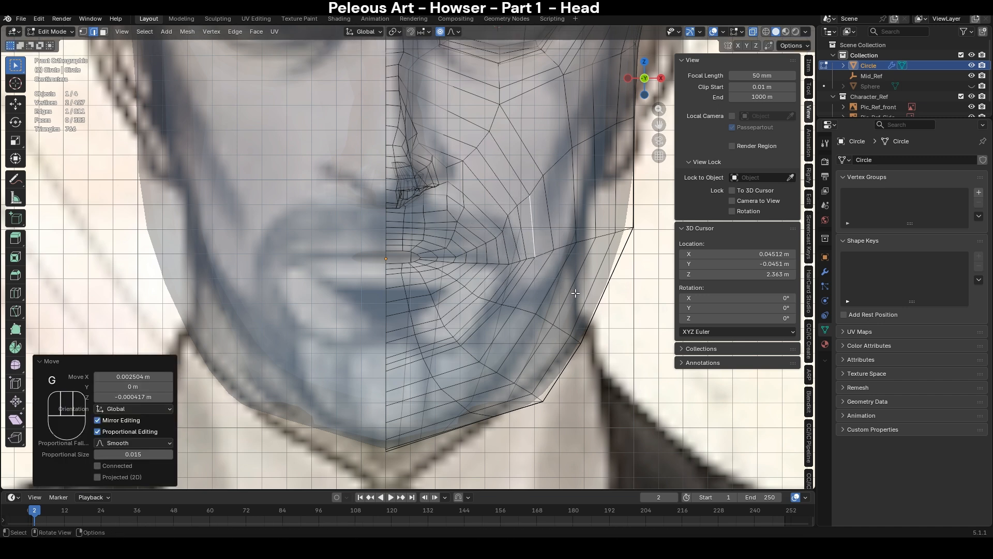
- Select the single edge at the outer corner of the mouth opening
{"action": "key", "text": "1"}
{"action": "left_click", "coordinate": [503, 231]}
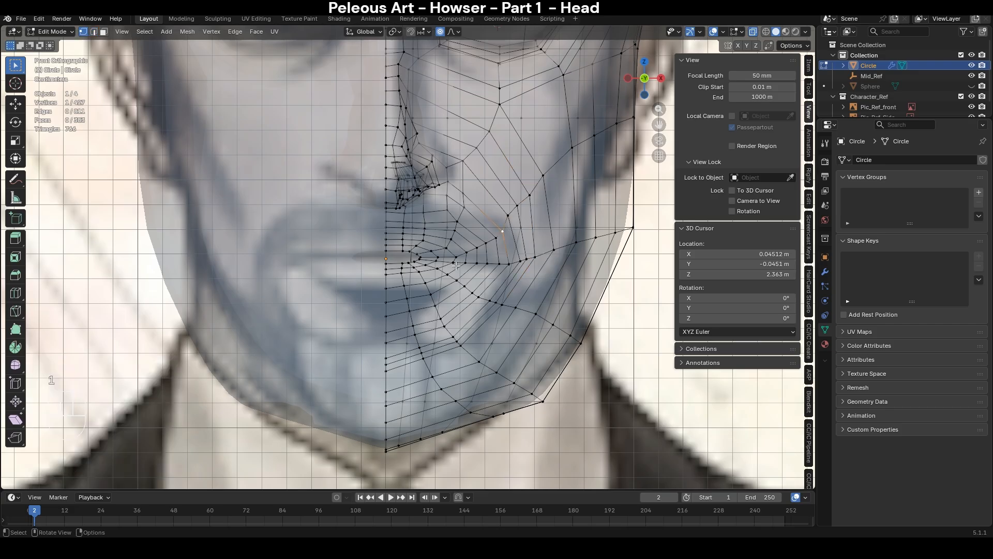
{"action": "scroll", "coordinate": [455, 265], "scroll_direction": "up", "scroll_amount": 4}
{"action": "key", "text": "2"}
{"action": "left_click", "coordinate": [527, 264], "text": "alt"}
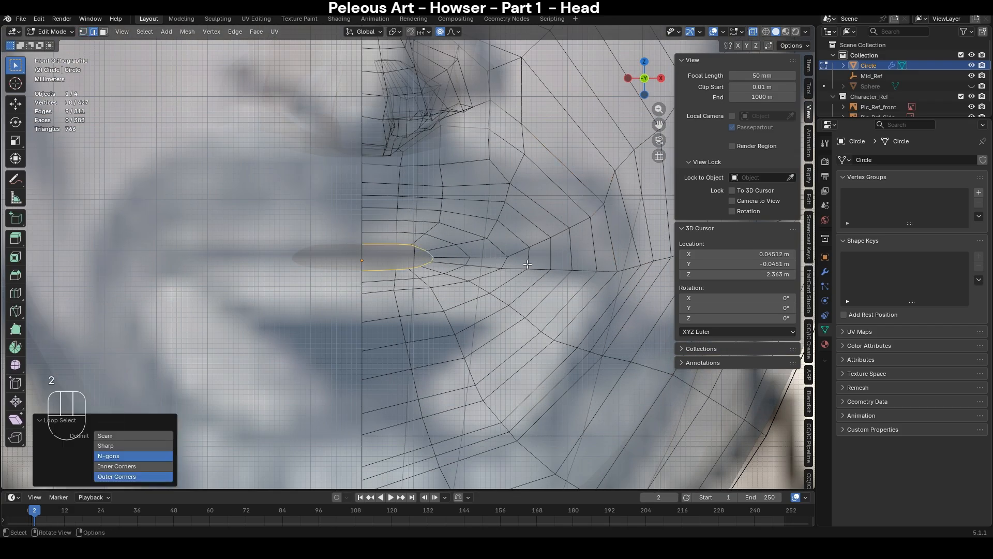
{"action": "scroll", "coordinate": [528, 263], "scroll_direction": "down", "scroll_amount": 5}
{"action": "scroll", "coordinate": [434, 254], "scroll_direction": "up", "scroll_amount": 5}
{"action": "key", "text": "2"}
{"action": "left_click", "coordinate": [439, 256]}
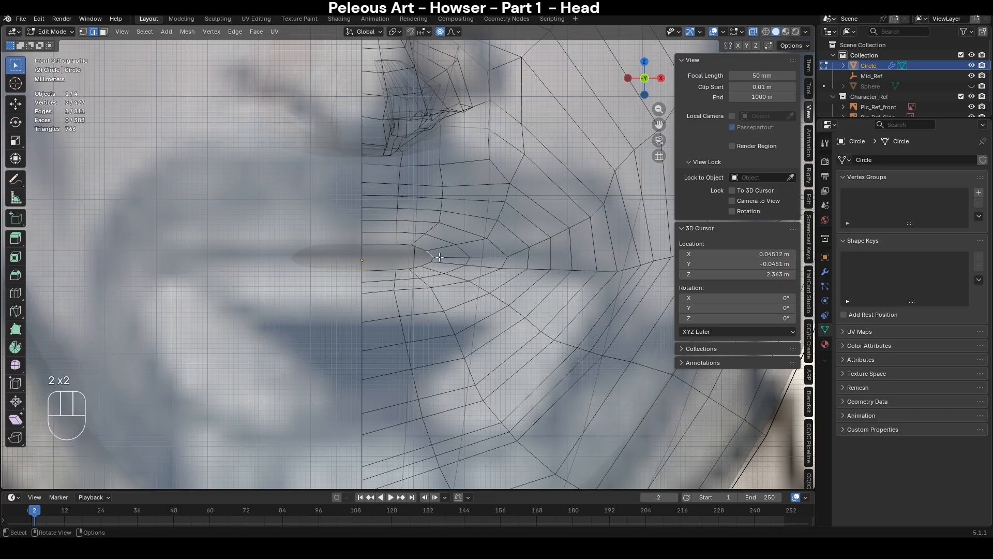
{"action": "scroll", "coordinate": [439, 257], "scroll_direction": "down", "scroll_amount": 5}
{"action": "scroll", "coordinate": [439, 259], "scroll_direction": "up", "scroll_amount": 5}
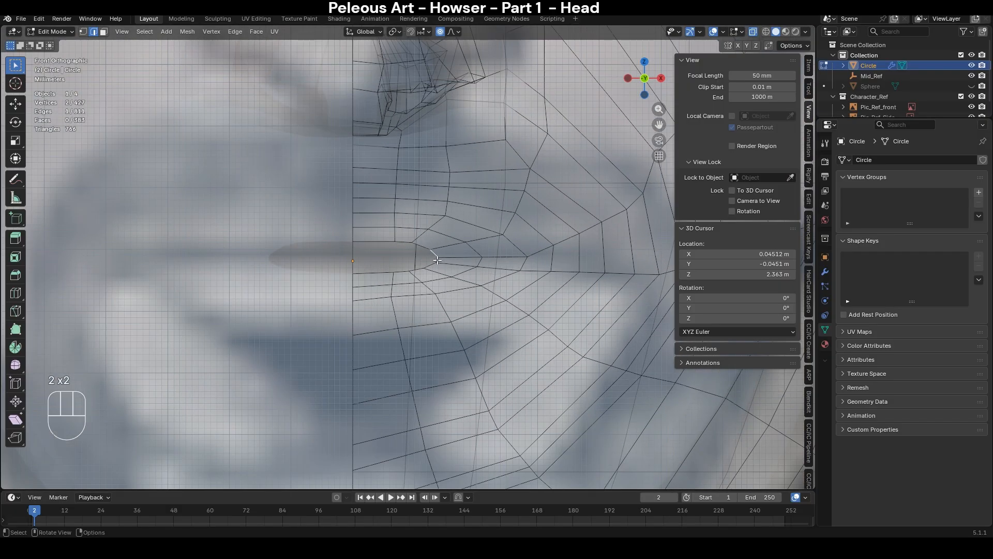
{"action": "scroll", "coordinate": [540, 237], "scroll_direction": "down", "scroll_amount": 3}
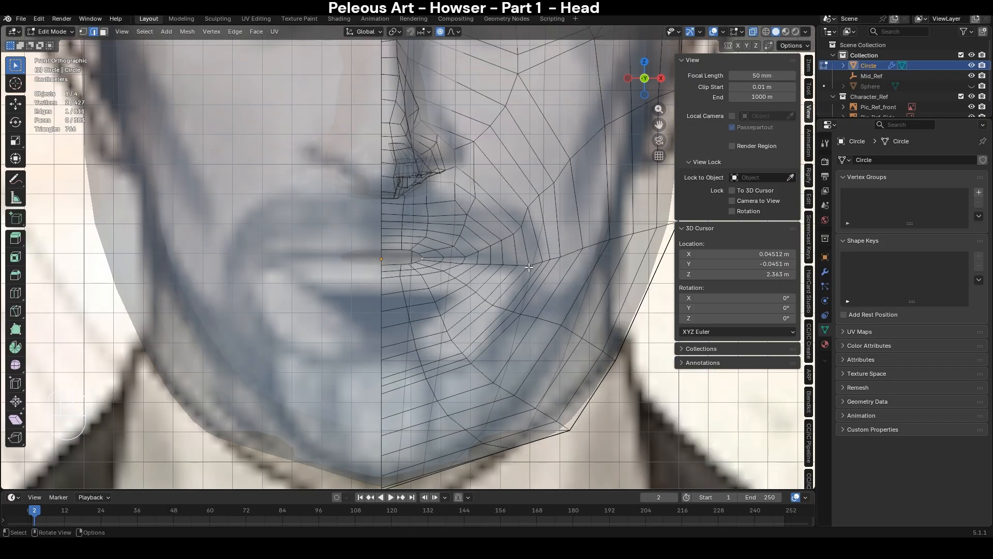
- Try to move the mouth-corner edge about 0.008 m outward with a proportional size of about 0.015
{"action": "key", "text": "g"}
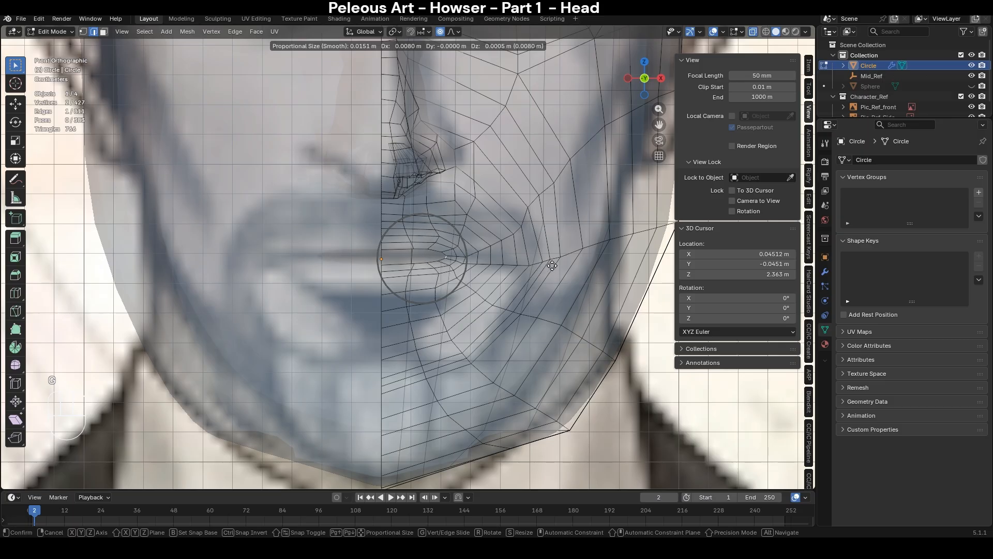
{"action": "left_click", "coordinate": [551, 266]}
{"action": "key", "text": "ctrl+z"}
- Move the mouth-corner edge slightly outward, and shift a neighbouring edge outward by about 0.002 m, using small proportional falloffs
{"action": "scroll", "coordinate": [483, 262], "scroll_direction": "up", "scroll_amount": 2}
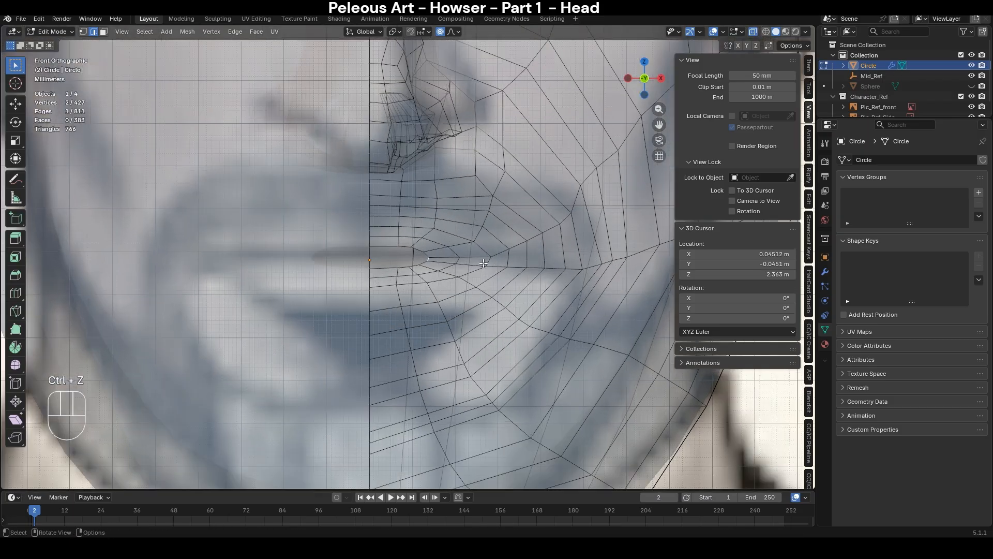
{"action": "key", "text": "g"}
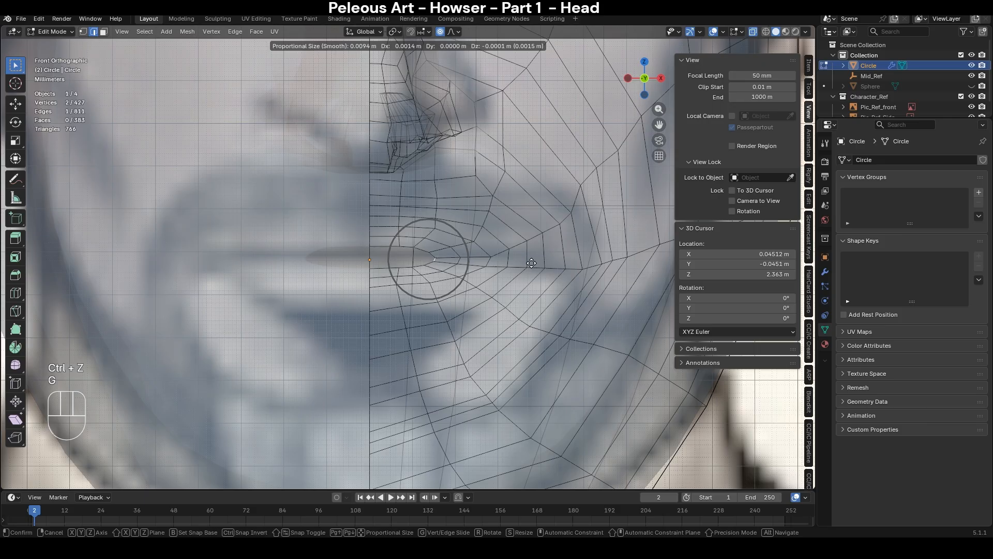
{"action": "left_click", "coordinate": [533, 262]}
{"action": "key", "text": "ctrl+z"}
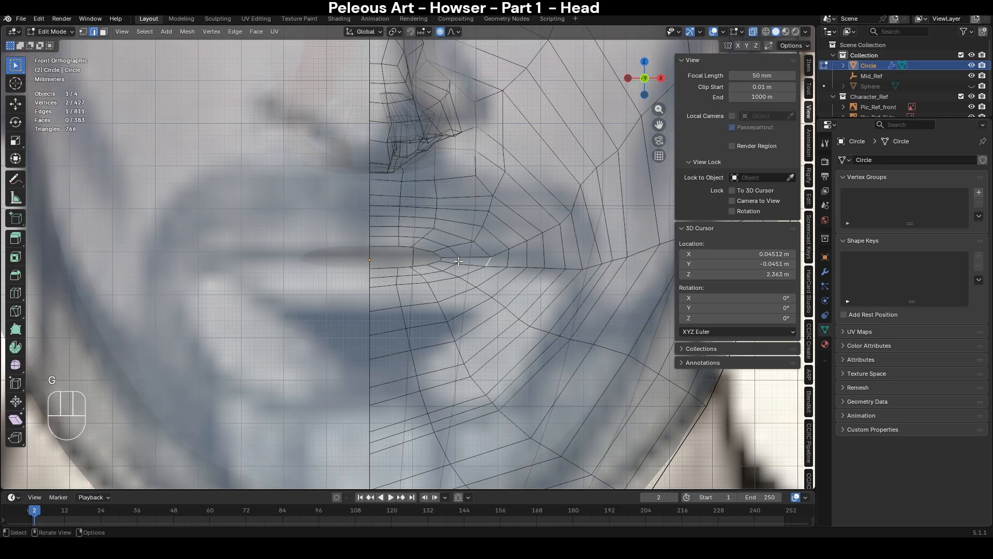
{"action": "key", "text": "g"}
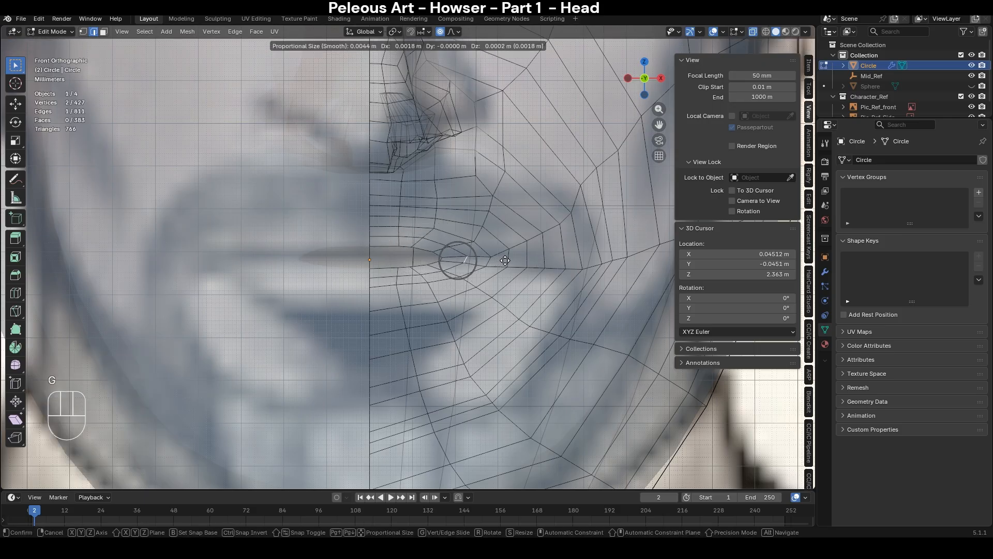
{"action": "left_click", "coordinate": [505, 260]}
- Select three edges at the mouth corner and move them about 0.0129 m outward along X with a proportional size of about 0.029
{"action": "left_click", "coordinate": [466, 264], "text": "shift"}
{"action": "scroll", "coordinate": [455, 263], "scroll_direction": "down", "scroll_amount": 2}
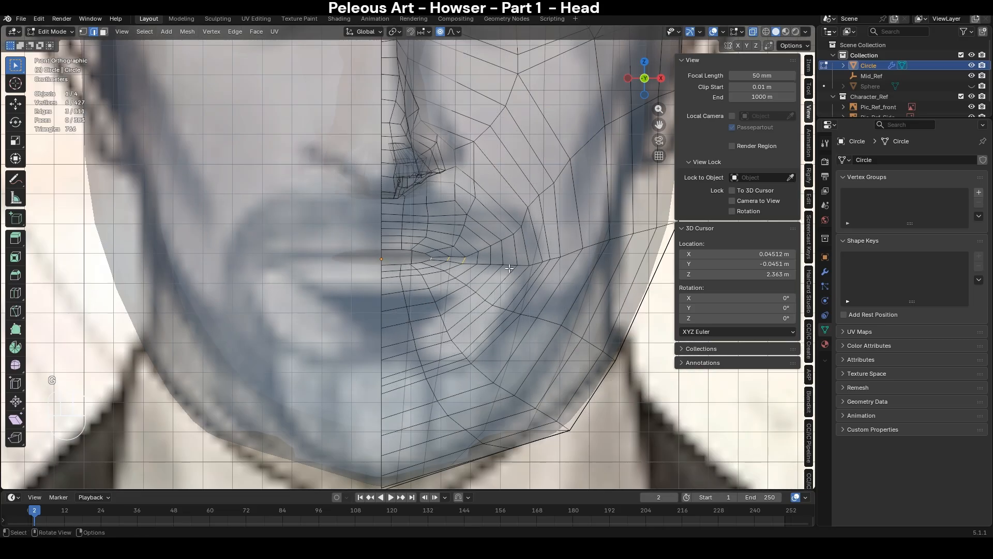
{"action": "key", "text": "g"}
{"action": "scroll", "coordinate": [518, 267], "scroll_direction": "down", "scroll_amount": 4}
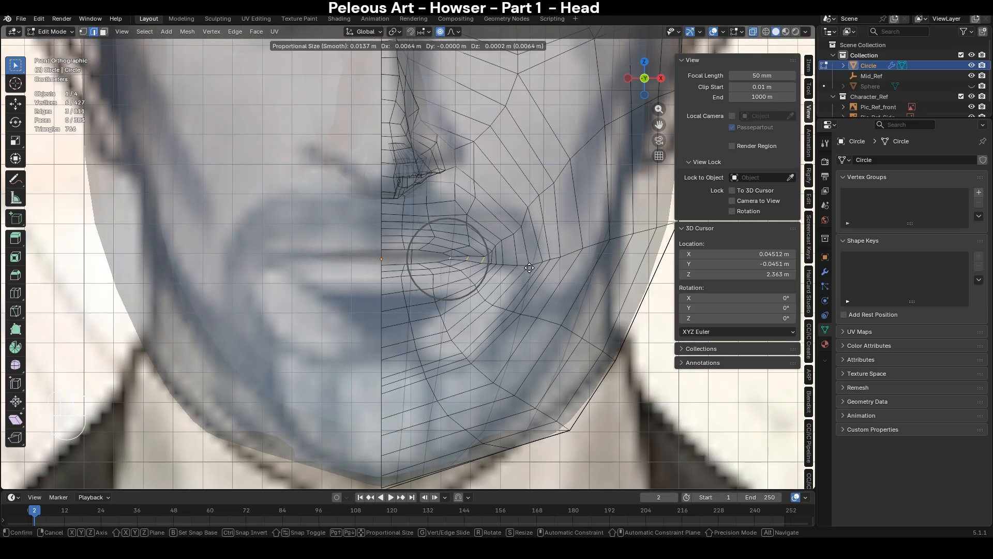
{"action": "scroll", "coordinate": [530, 267], "scroll_direction": "down", "scroll_amount": 3}
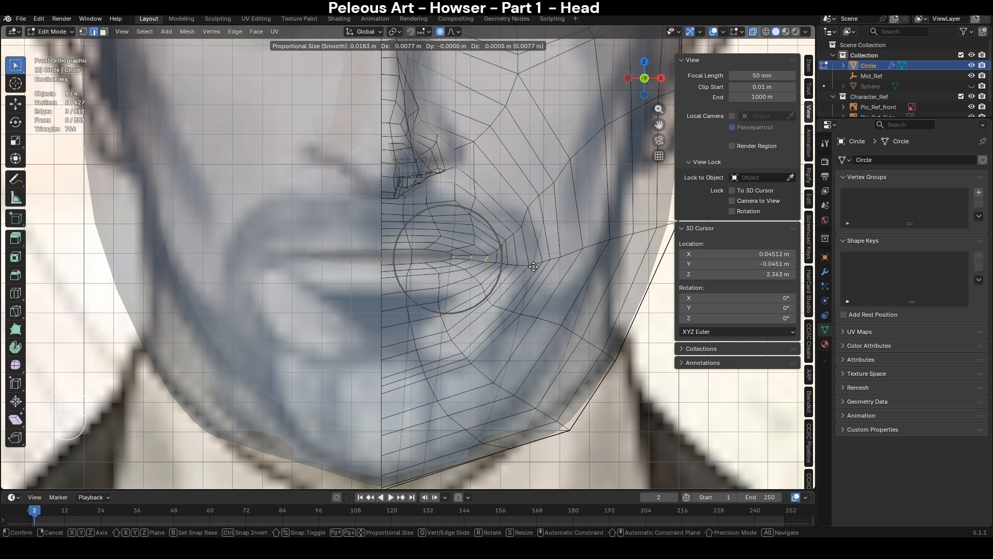
{"action": "scroll", "coordinate": [535, 266], "scroll_direction": "down", "scroll_amount": 1}
{"action": "scroll", "coordinate": [537, 267], "scroll_direction": "down", "scroll_amount": 3}
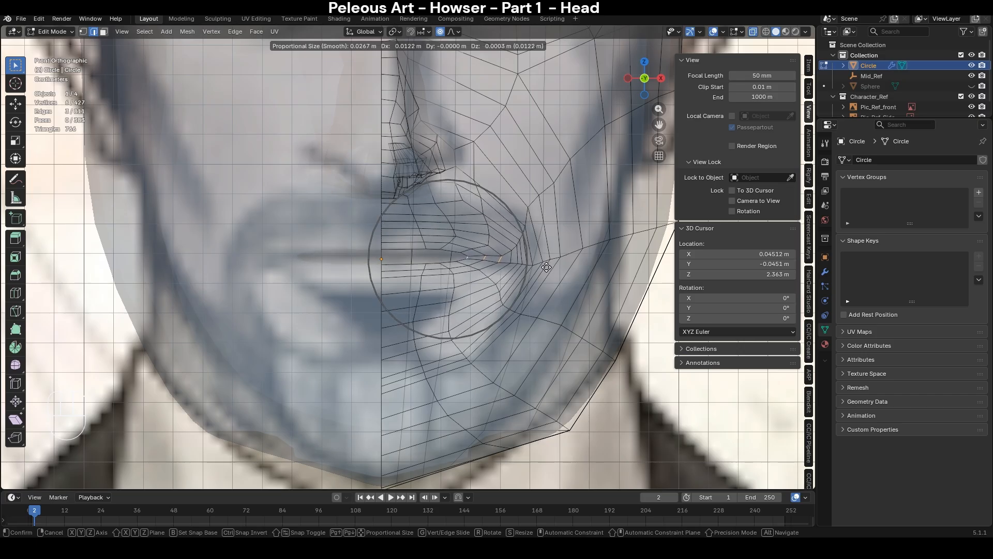
{"action": "scroll", "coordinate": [546, 267], "scroll_direction": "down", "scroll_amount": 1}
{"action": "left_click", "coordinate": [548, 267]}
- Select four vertices on the upper and lower lip opening edges and move them about 0.0054 m inward along X, proportional size about 0.018
{"action": "scroll", "coordinate": [401, 278], "scroll_direction": "up", "scroll_amount": 1}
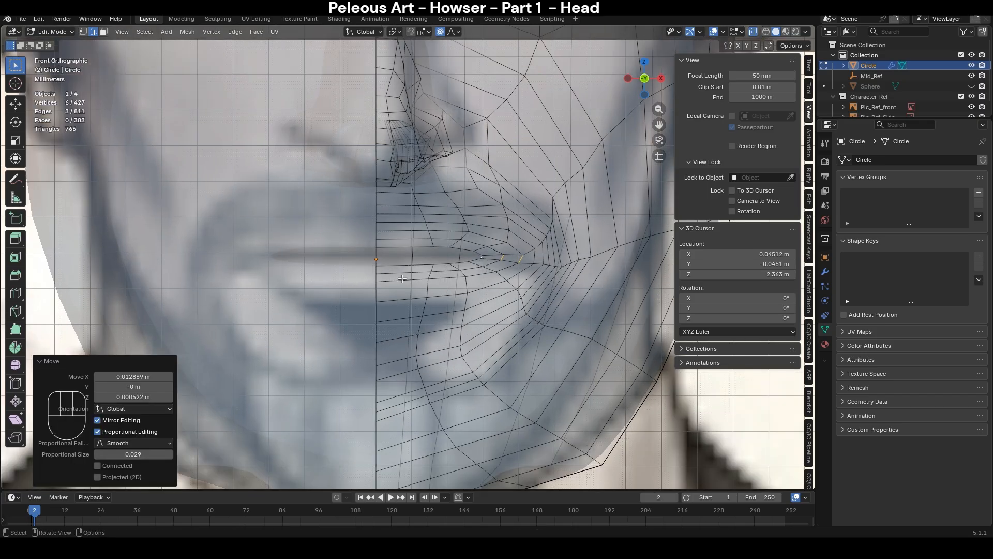
{"action": "key", "text": "1"}
{"action": "left_click", "coordinate": [434, 262]}
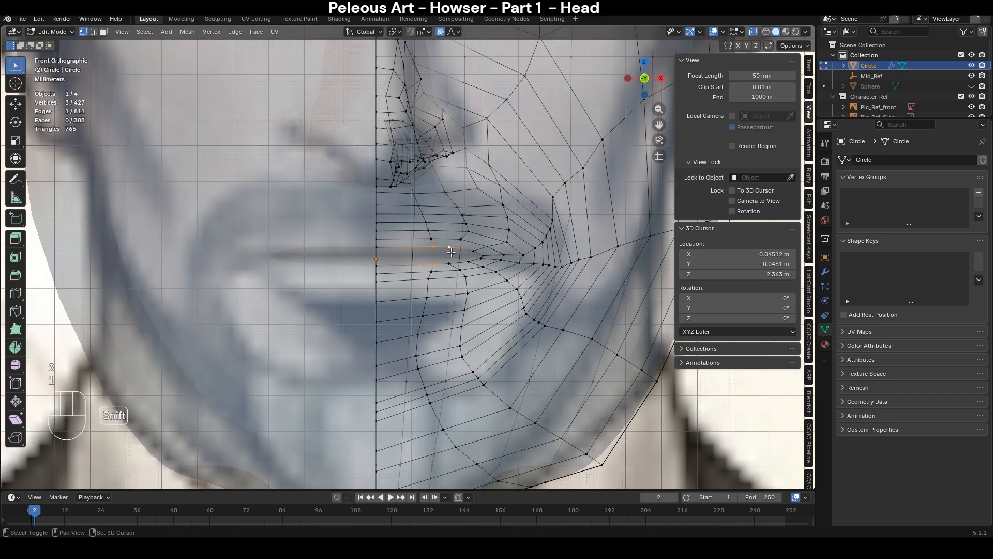
{"action": "key", "text": "g"}
{"action": "key", "text": "x"}
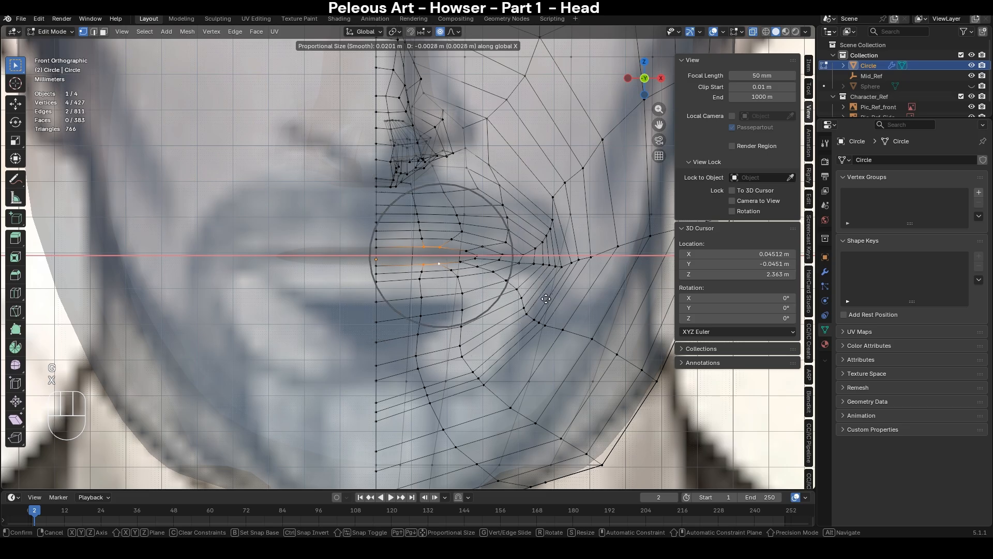
{"action": "scroll", "coordinate": [537, 299], "scroll_direction": "up", "scroll_amount": 1}
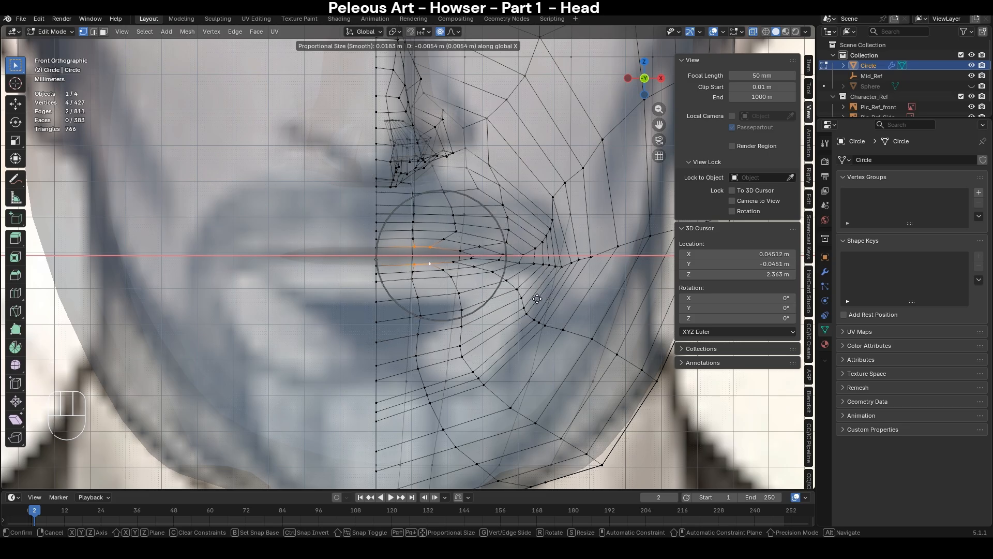
{"action": "left_click", "coordinate": [535, 299]}
- Move the facing upper and lower lip vertices slightly outward along X with a proportional size of about 0.0064
{"action": "scroll", "coordinate": [486, 285], "scroll_direction": "up", "scroll_amount": 2}
{"action": "left_click", "coordinate": [439, 243]}
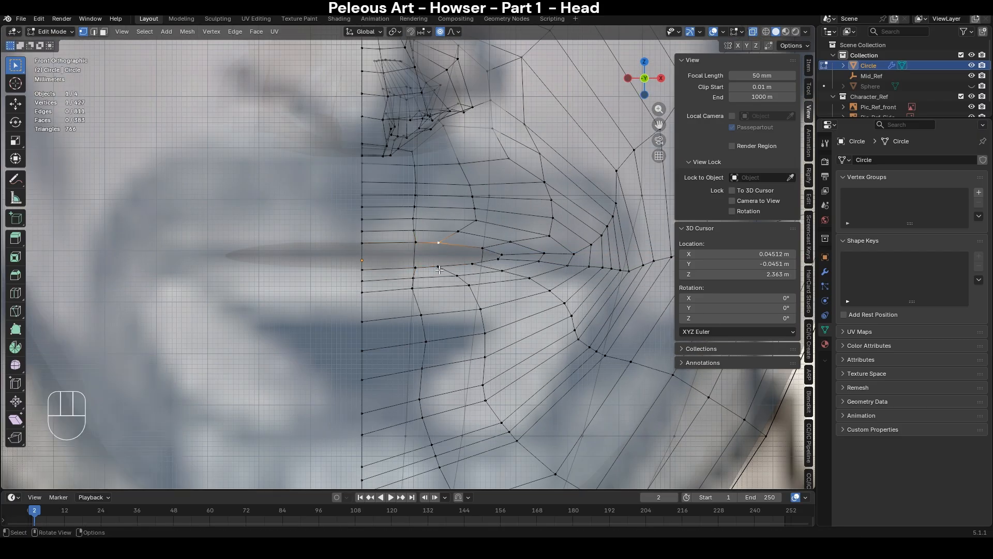
{"action": "left_click", "coordinate": [438, 266], "text": "shift"}
{"action": "key", "text": "g"}
{"action": "key", "text": "x"}
{"action": "scroll", "coordinate": [498, 254], "scroll_direction": "up", "scroll_amount": 15}
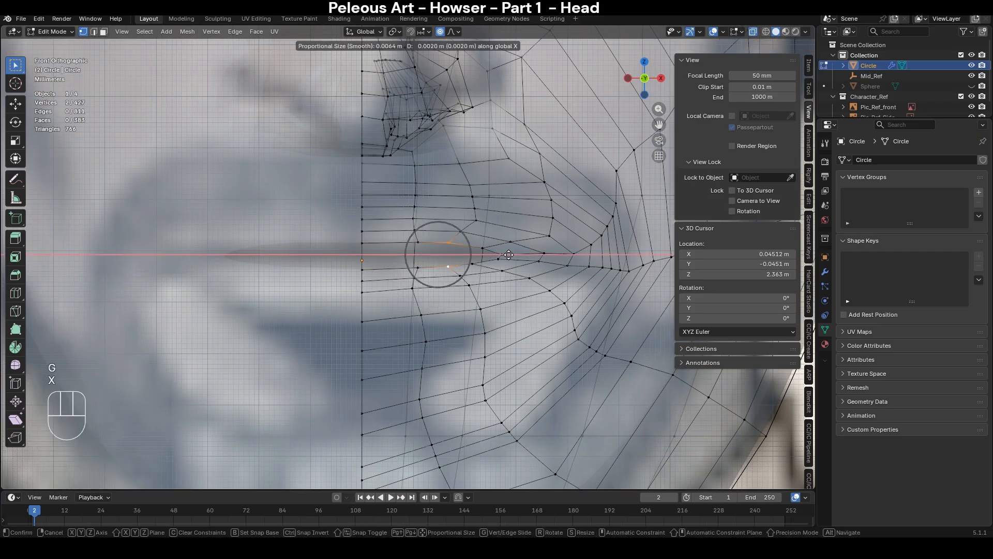
{"action": "left_click", "coordinate": [443, 256]}
- Try to edge-slide the vertical edge below the lower lip toward the centre by a factor of about 0.18
{"action": "left_click", "coordinate": [416, 243]}
{"action": "scroll", "coordinate": [420, 270], "scroll_direction": "down", "scroll_amount": 5}
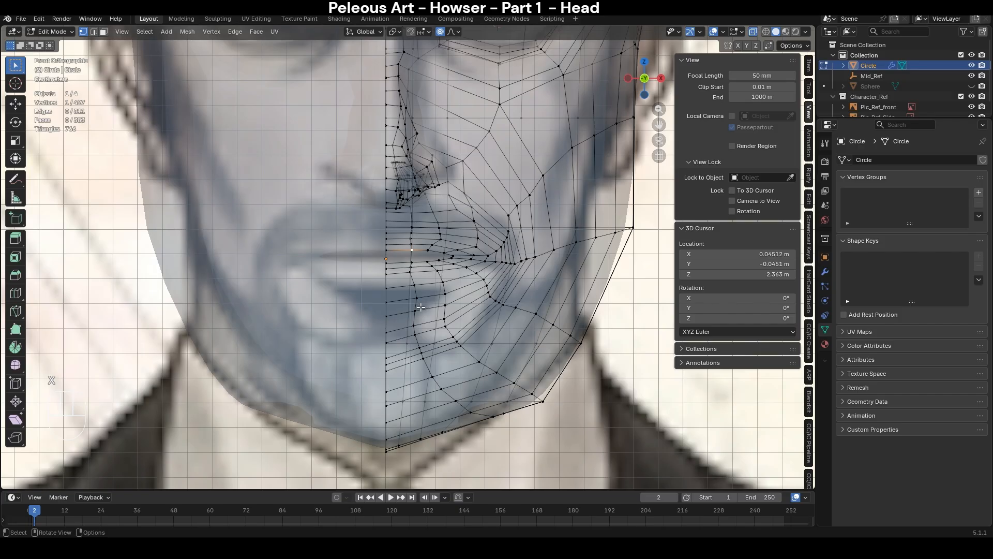
{"action": "scroll", "coordinate": [420, 306], "scroll_direction": "up", "scroll_amount": 3}
{"action": "key", "text": "2"}
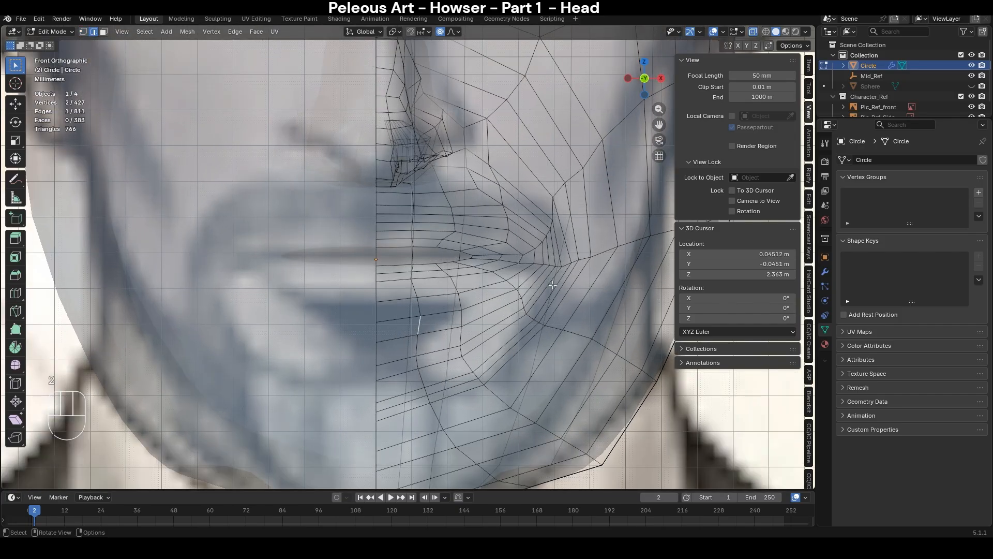
{"action": "key", "text": "g"}
{"action": "key", "text": "g"}
{"action": "scroll", "coordinate": [546, 284], "scroll_direction": "down", "scroll_amount": 6}
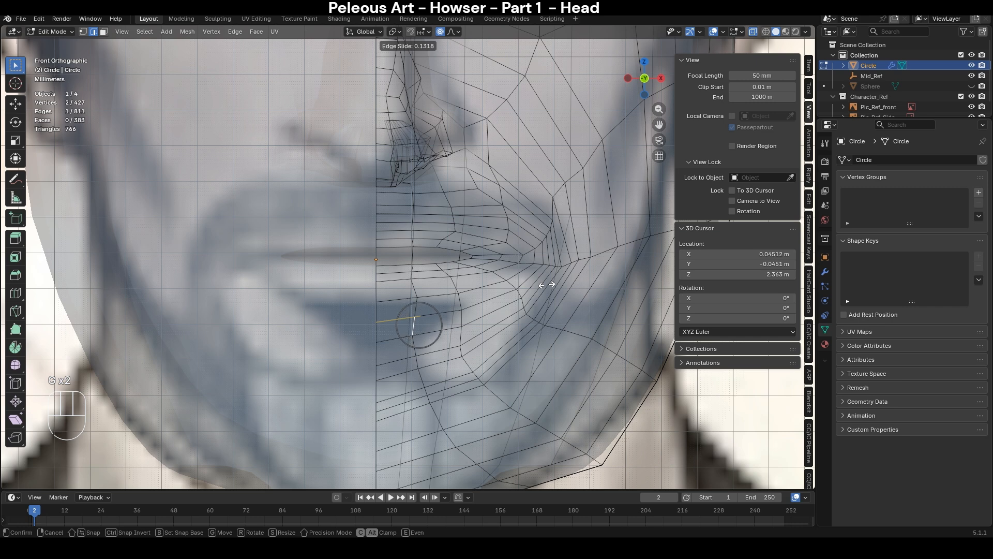
{"action": "scroll", "coordinate": [545, 284], "scroll_direction": "down", "scroll_amount": 2}
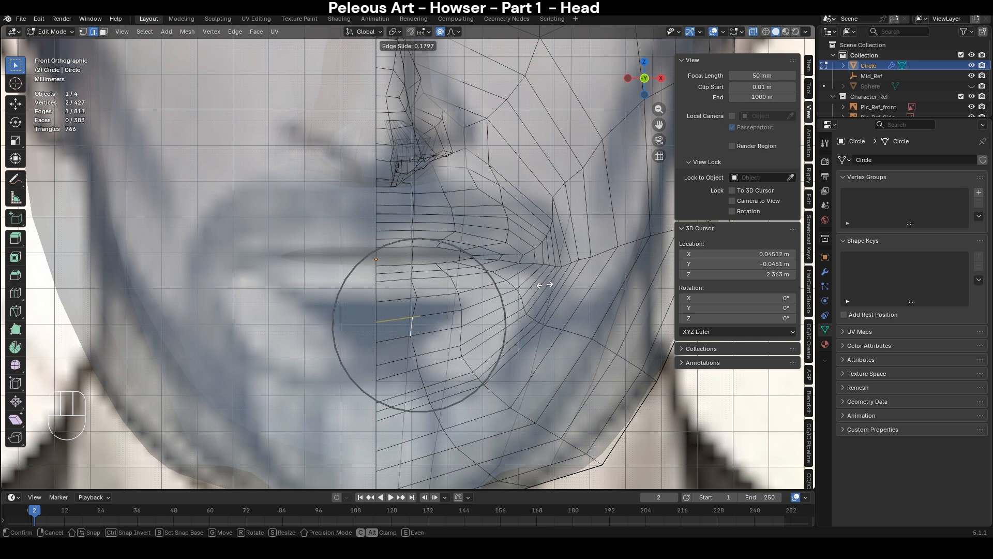
{"action": "left_click", "coordinate": [545, 284]}
{"action": "key", "text": "ctrl+z"}
- Try to move two vertical edges below the lower lip about 0.0023 m inward along X with a proportional size of 0.003
{"action": "key", "text": "g"}
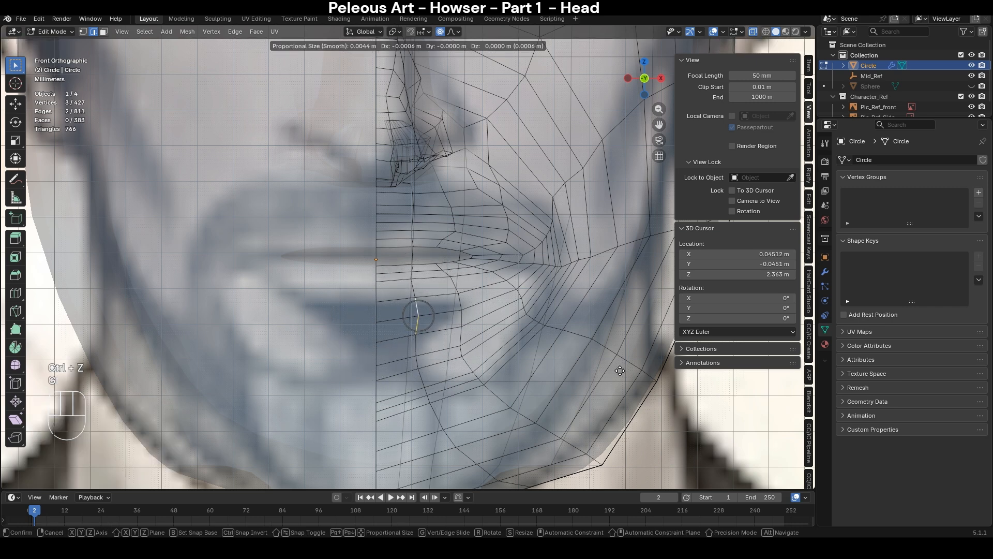
{"action": "key", "text": "ctrl+z"}
{"action": "key", "text": "g"}
{"action": "key", "text": "x"}
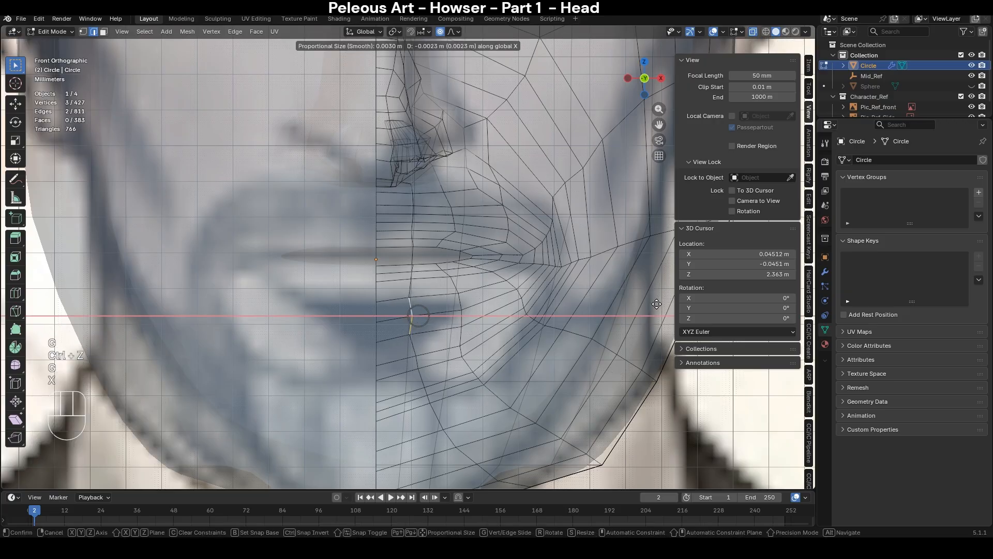
{"action": "left_click", "coordinate": [660, 305]}
{"action": "key", "text": "ctrl+z"}
- Shift two vertices below the lower lip slightly inward one at a time, the upper one by about 0.0007 m, using proportional size 0.003
{"action": "key", "text": "1"}
{"action": "left_click", "coordinate": [438, 309]}
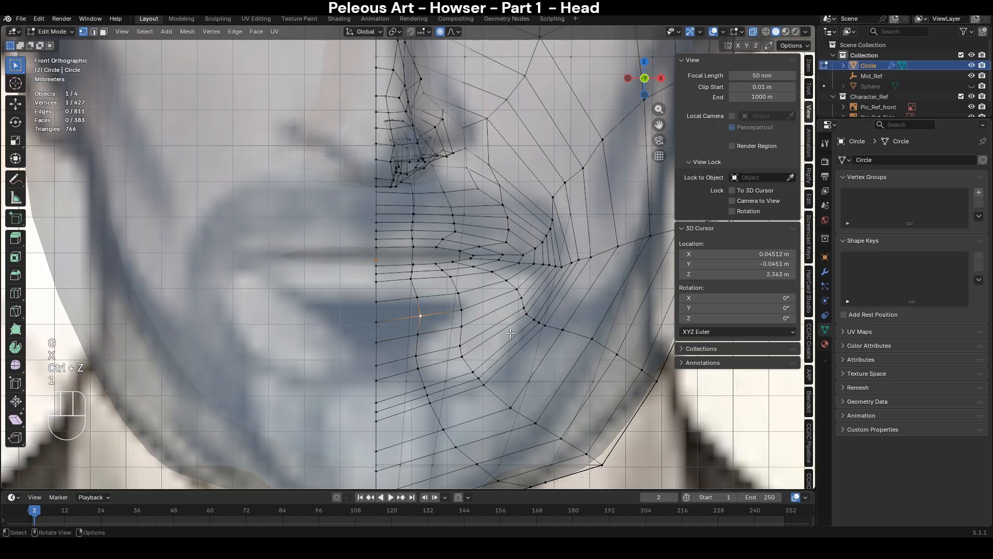
{"action": "key", "text": "g"}
{"action": "left_click", "coordinate": [436, 310]}
{"action": "left_click", "coordinate": [415, 297]}
{"action": "key", "text": "g"}
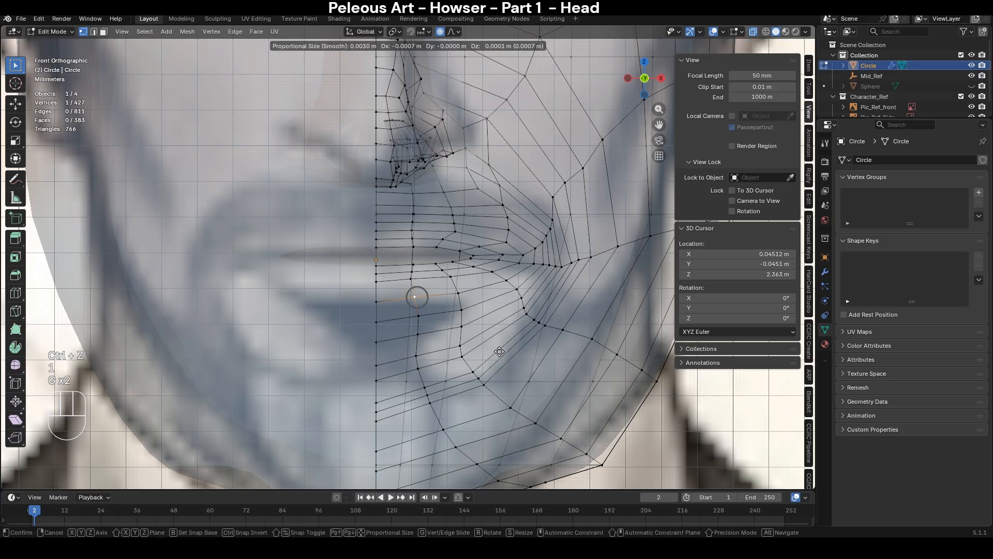
{"action": "left_click", "coordinate": [501, 351]}
{"action": "key", "text": "Tab"}
{"action": "scroll", "coordinate": [501, 367], "scroll_direction": "down", "scroll_amount": 3}
{"action": "key", "text": "Tab"}
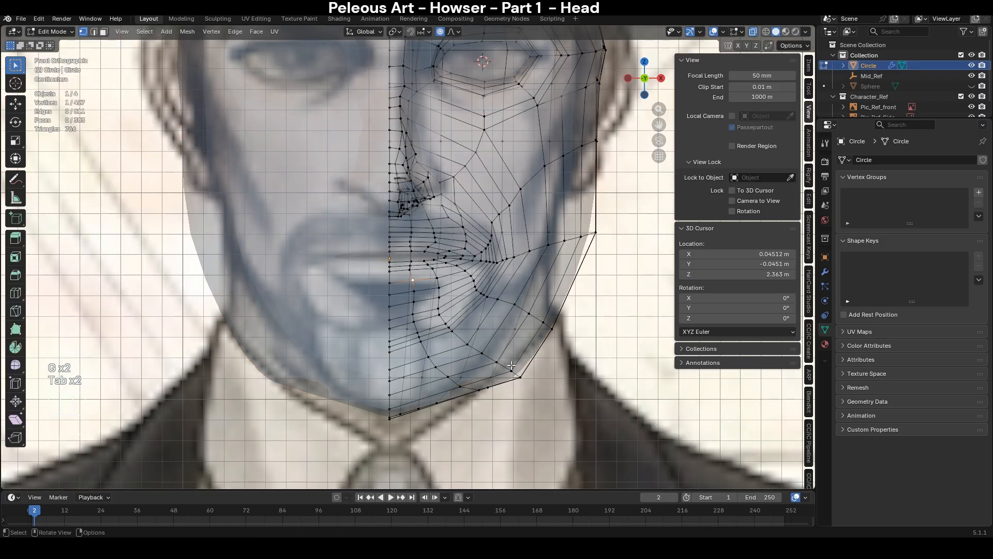
- Move the vertex at the inner corner of the lip opening about 0.001 m up and inward with a proportional size of about 0.0017
{"action": "scroll", "coordinate": [511, 365], "scroll_direction": "up", "scroll_amount": 2}
{"action": "scroll", "coordinate": [507, 197], "scroll_direction": "up", "scroll_amount": 4}
{"action": "key", "text": "2"}
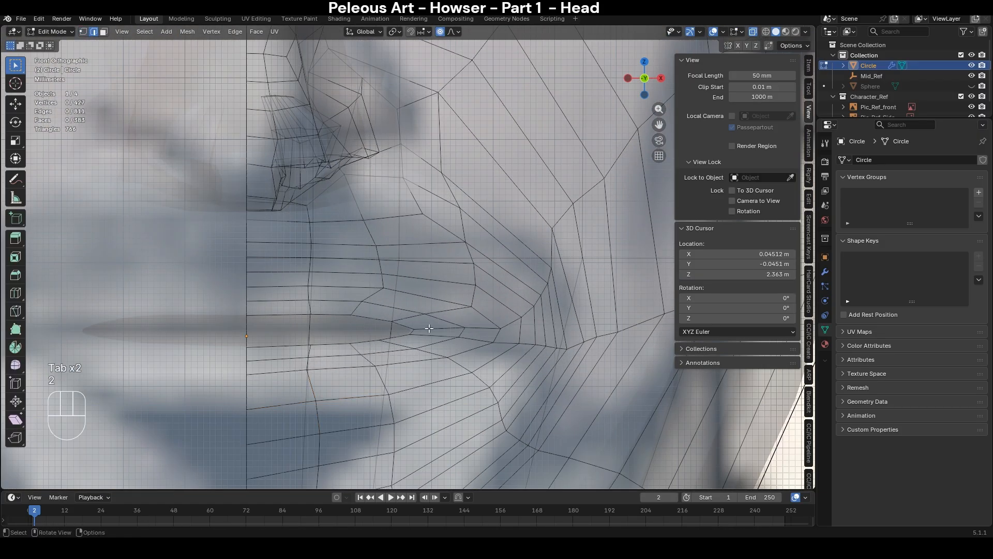
{"action": "key", "text": "1"}
{"action": "left_click", "coordinate": [416, 328]}
{"action": "key", "text": "g"}
{"action": "scroll", "coordinate": [473, 341], "scroll_direction": "up", "scroll_amount": 6}
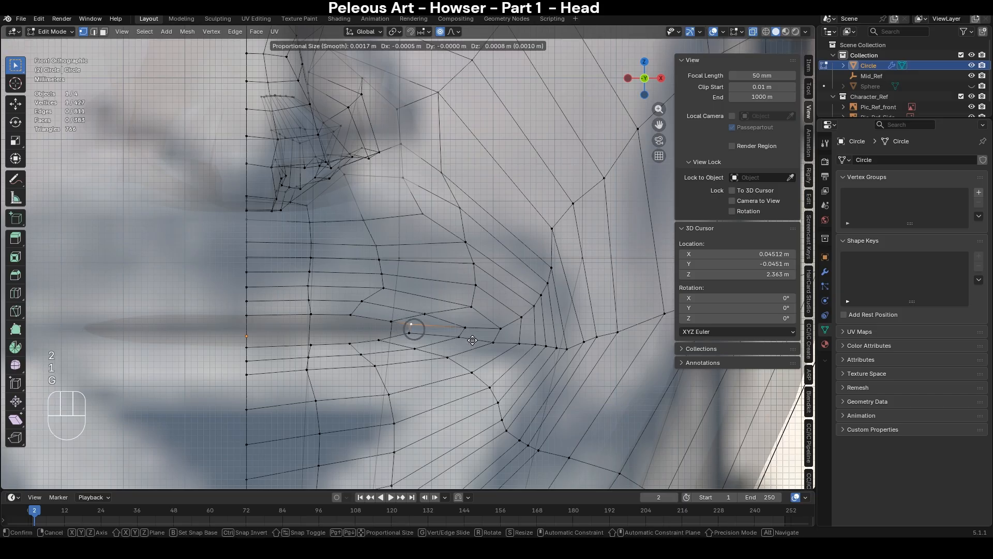
{"action": "left_click", "coordinate": [470, 341]}
- Raise the short edge at the mouth corner about 0.0013 m with a proportional size of 0.012, and rotate it slightly
{"action": "left_click", "coordinate": [468, 309]}
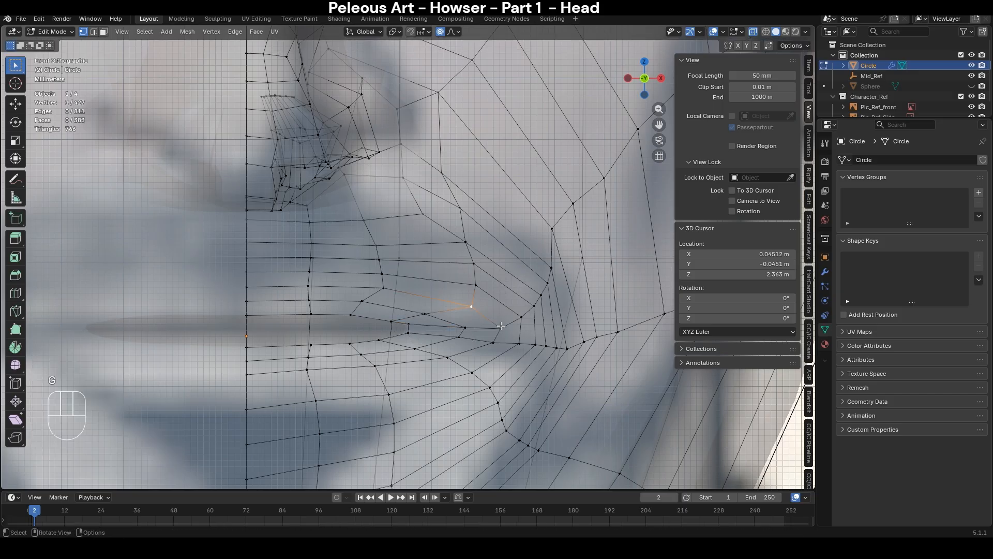
{"action": "key", "text": "ctrl+z"}
{"action": "key", "text": "2"}
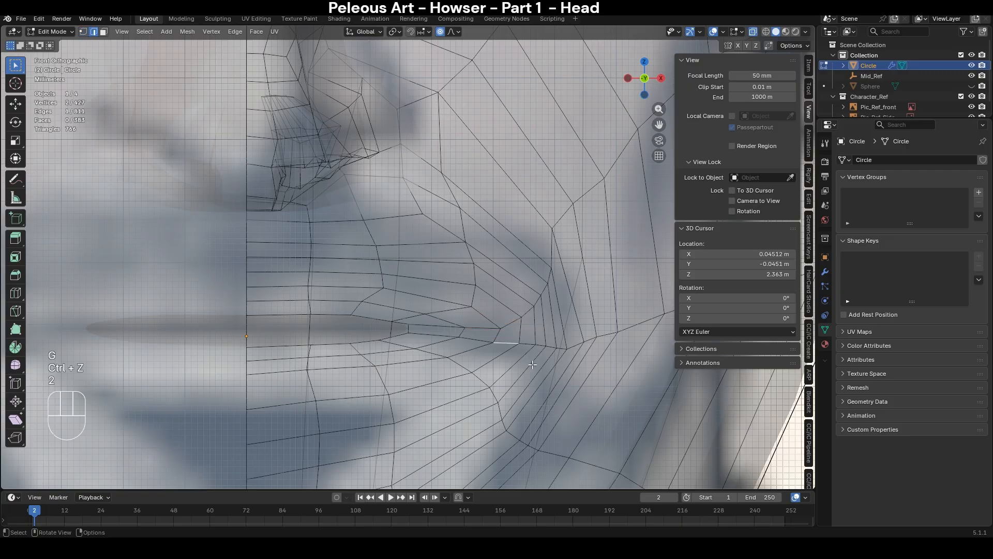
{"action": "key", "text": "g"}
{"action": "key", "text": "ctrl+z"}
{"action": "key", "text": "g"}
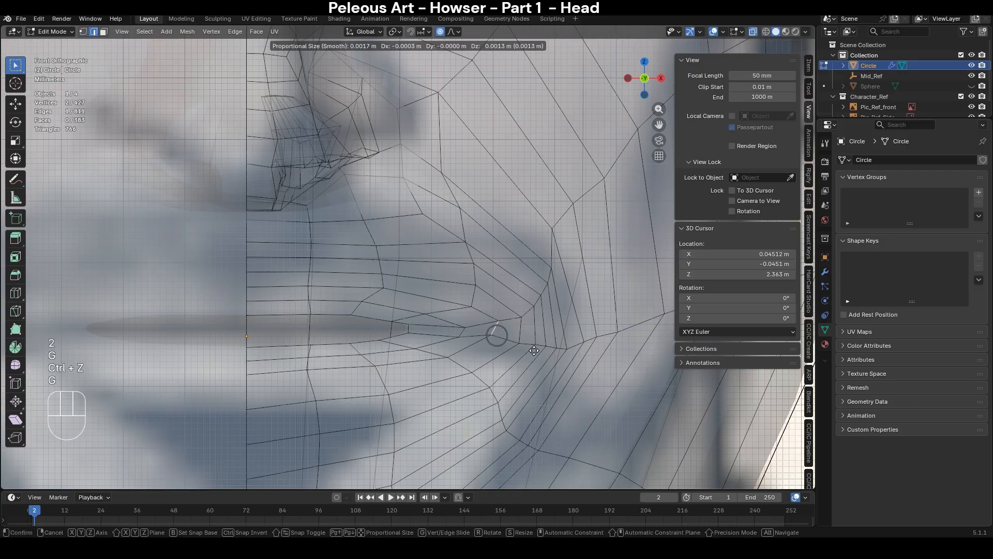
{"action": "scroll", "coordinate": [535, 354], "scroll_direction": "down", "scroll_amount": 6}
{"action": "left_click", "coordinate": [534, 351]}
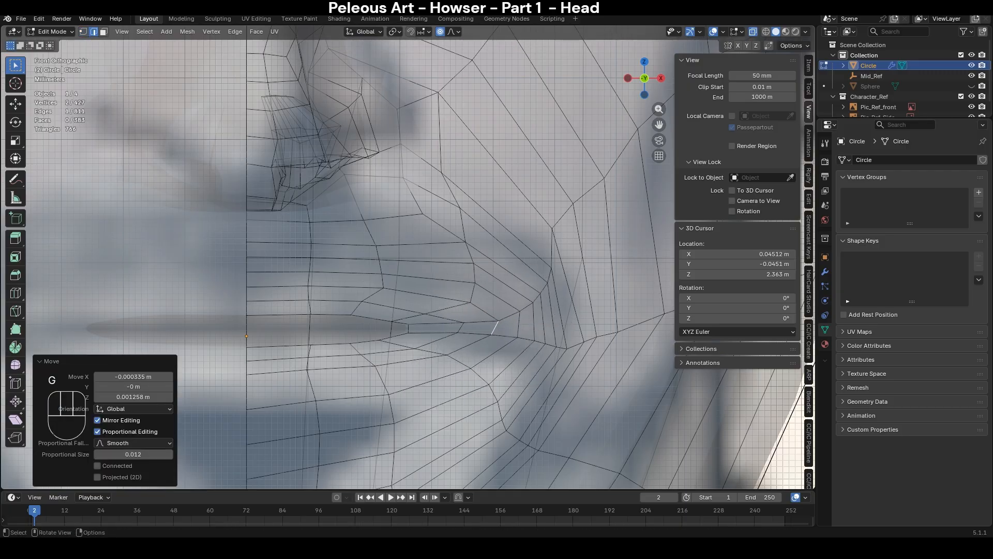
{"action": "key", "text": "r"}
{"action": "left_click", "coordinate": [517, 339]}
- Lower the mouth-corner vertices one by one, the innermost about 0.0025 m and the outermost about 0.0005 m, with proportional sizes of 0.005 to 0.003
{"action": "key", "text": "1"}
{"action": "left_click", "coordinate": [517, 339]}
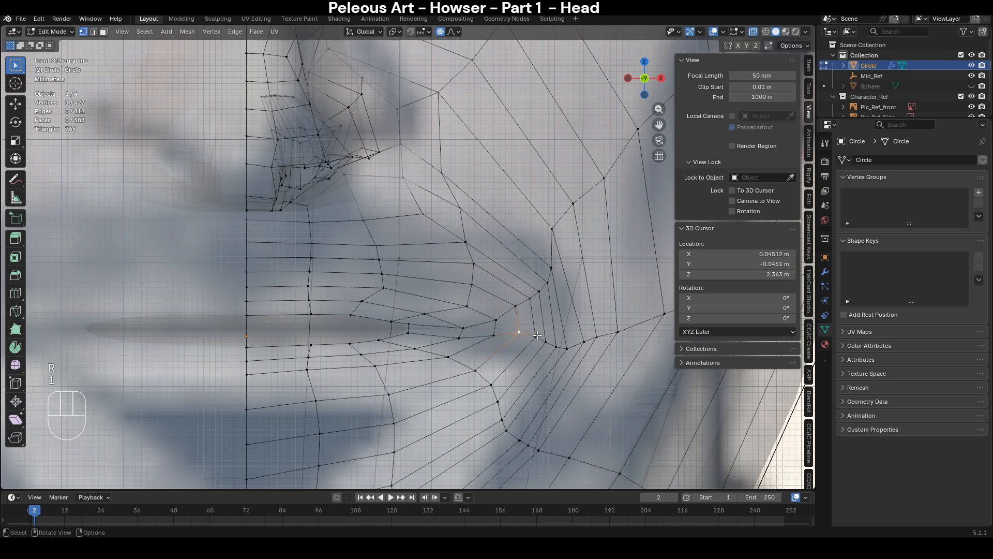
{"action": "key", "text": "g"}
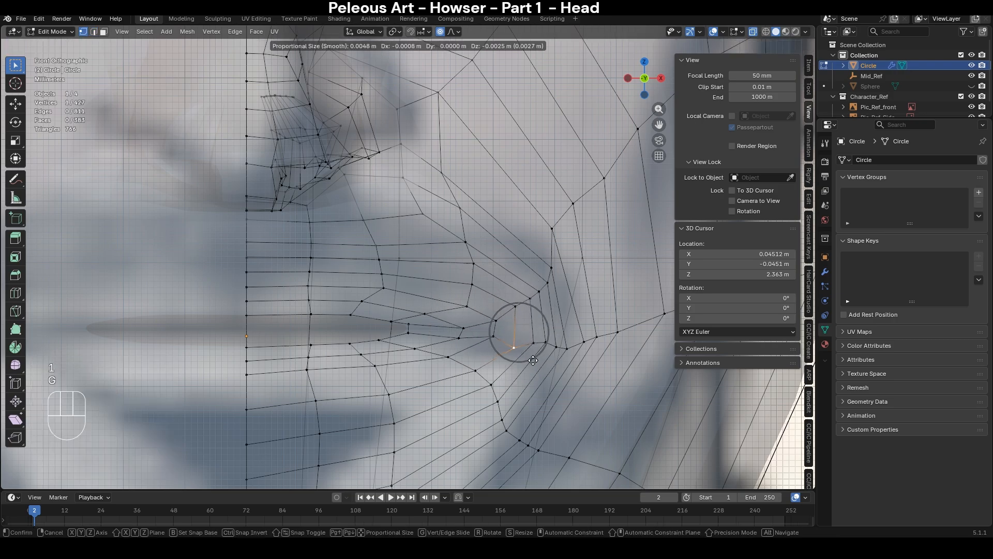
{"action": "left_click", "coordinate": [534, 358]}
{"action": "key", "text": "g"}
{"action": "left_click", "coordinate": [542, 355]}
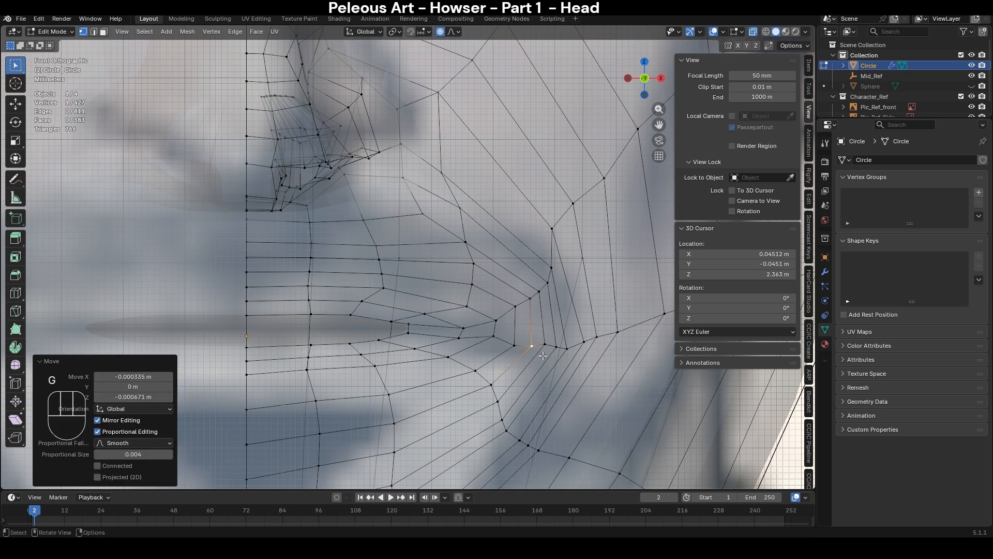
{"action": "key", "text": "g"}
{"action": "left_click", "coordinate": [549, 361]}
{"action": "key", "text": "g"}
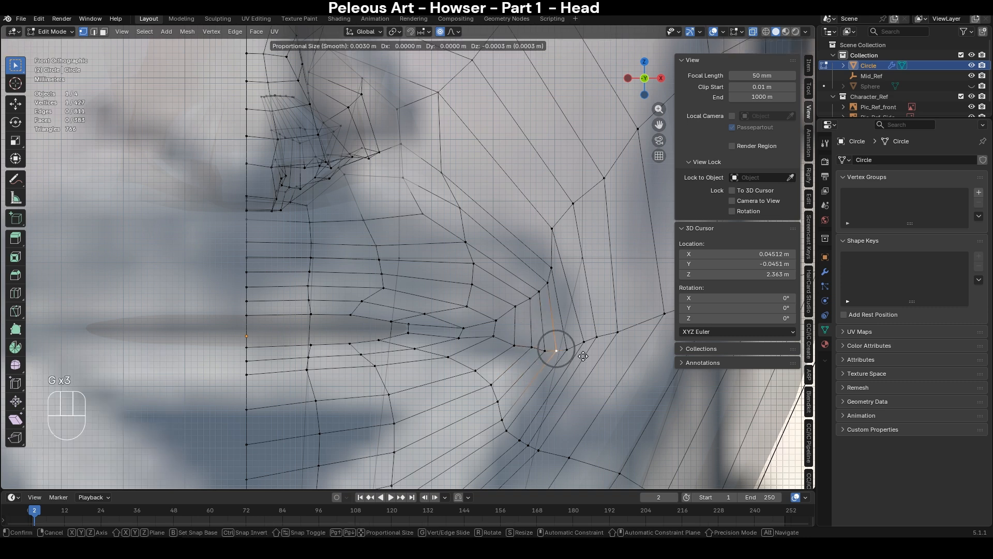
{"action": "left_click", "coordinate": [583, 357]}
- Select the cheek edge loop above the mouth corner, leaving out its lip portion, and edge-slide it downward by a factor of about -0.252
{"action": "scroll", "coordinate": [579, 372], "scroll_direction": "down", "scroll_amount": 4}
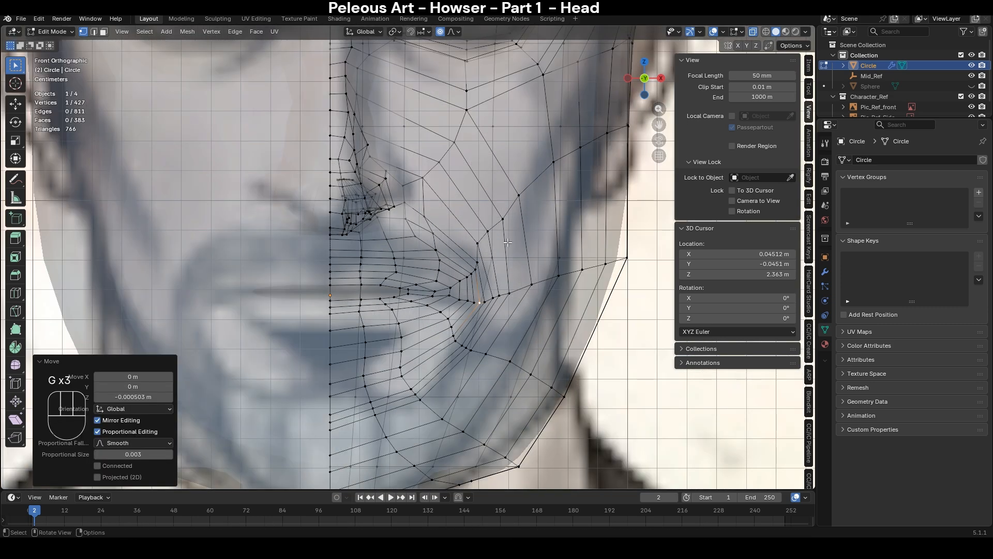
{"action": "key", "text": "2"}
{"action": "left_click", "coordinate": [475, 266], "text": "alt"}
{"action": "key", "text": "c"}
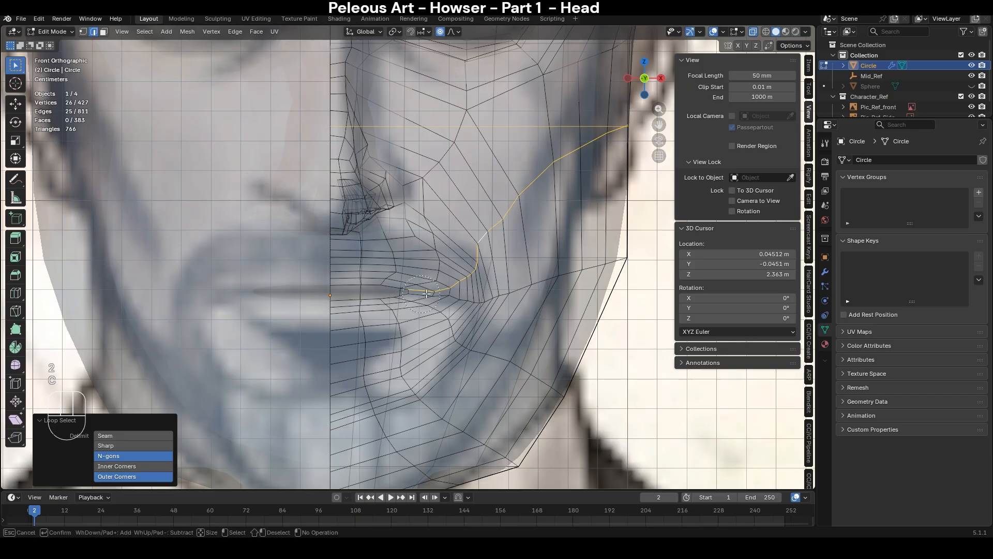
{"action": "middle_click_drag", "start_coordinate": [473, 281], "coordinate": [417, 289]}
{"action": "right_click", "coordinate": [468, 280]}
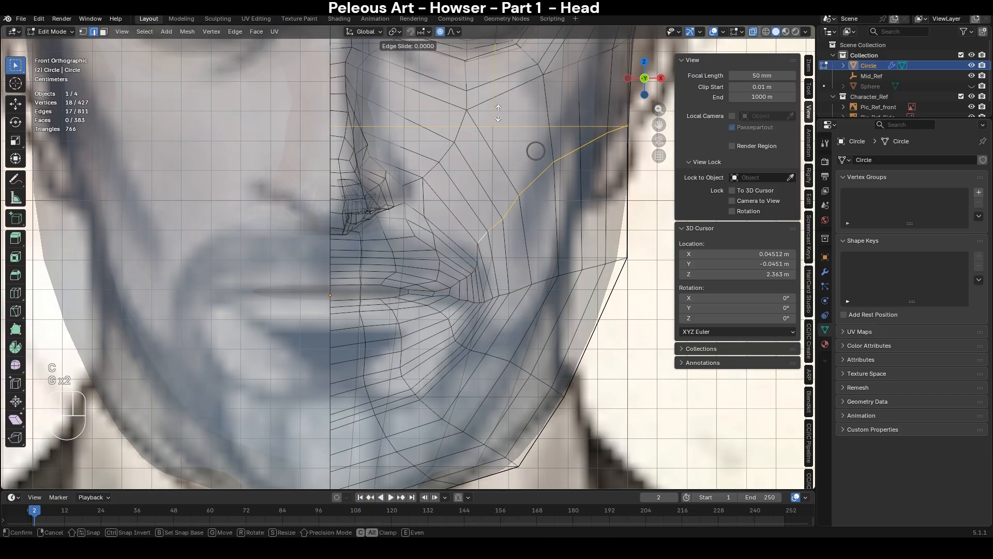
{"action": "key", "text": "g"}
{"action": "key", "text": "g"}
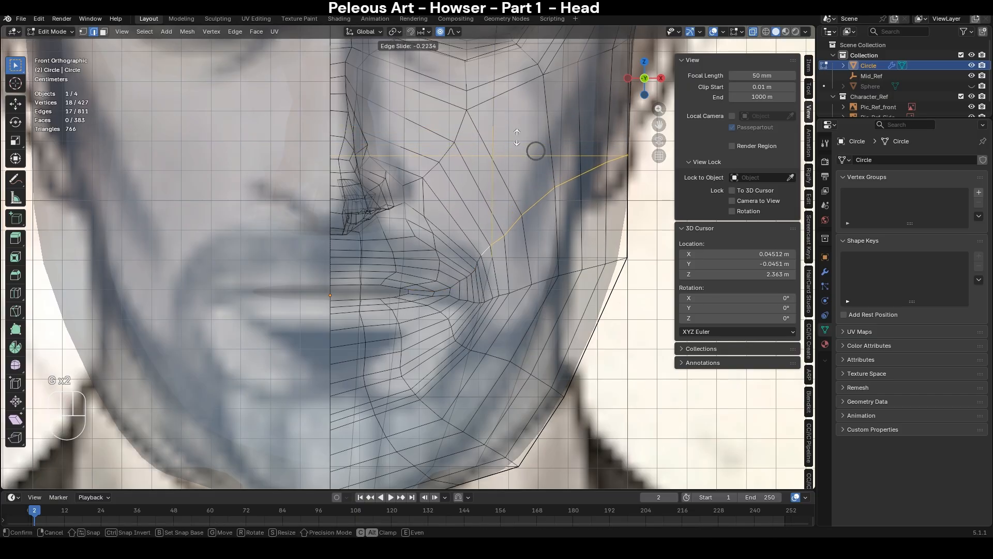
{"action": "left_click", "coordinate": [535, 248]}
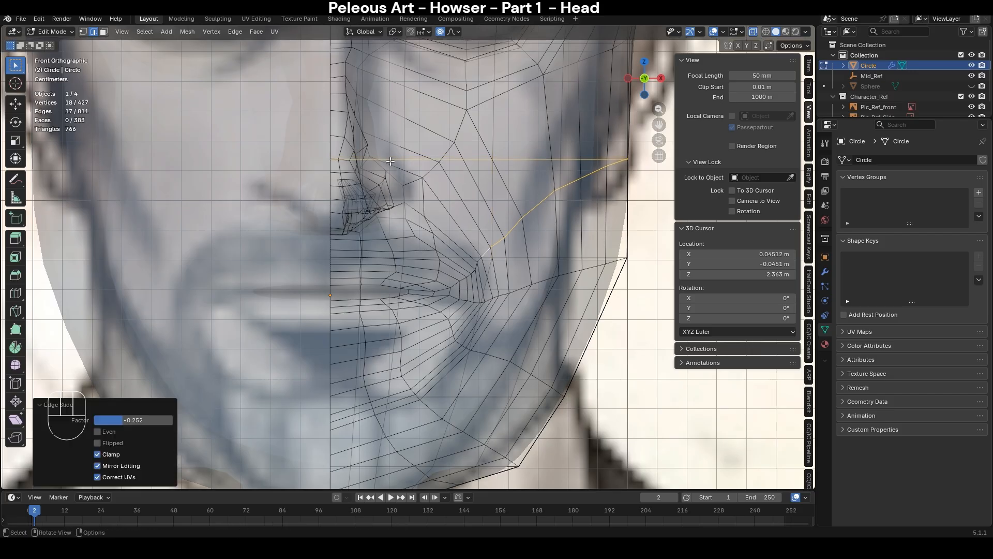
- Deselect the loop's edges behind the nose and cheek, then move the remaining cheek edges about 0.0038 m outward and 0.0021 m up
{"action": "key", "text": "c"}
{"action": "middle_click_drag", "start_coordinate": [390, 161], "coordinate": [578, 144]}
{"action": "right_click", "coordinate": [578, 144]}
{"action": "key", "text": "g"}
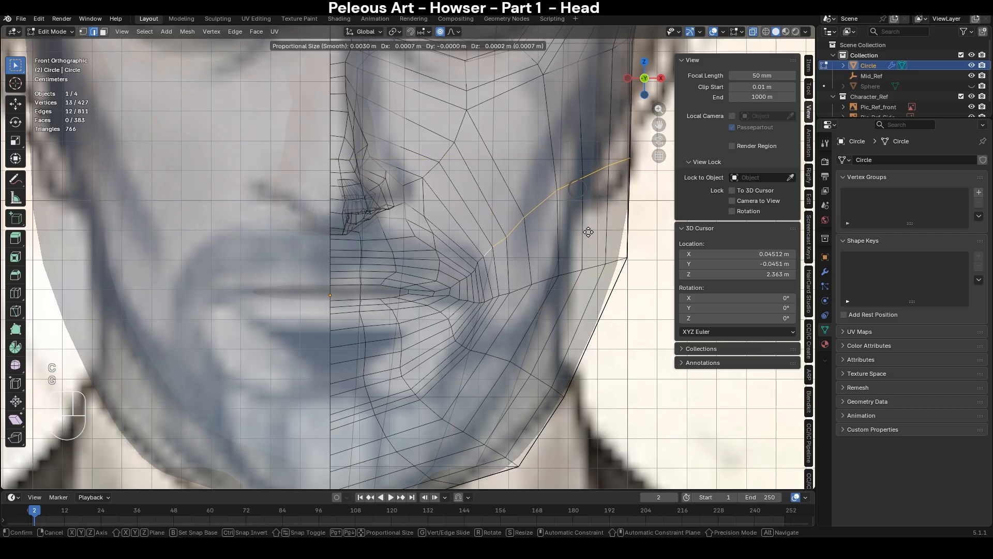
{"action": "left_click", "coordinate": [598, 226]}
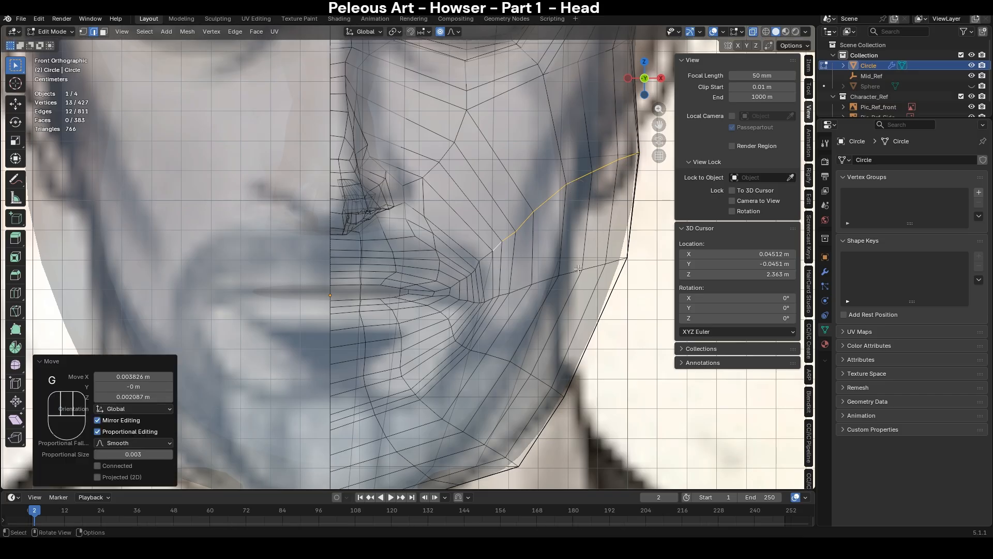
- Inspect the cheek in solid perspective, comparing it before and after the last move, and return to the see-through front view
{"action": "scroll", "coordinate": [578, 269], "scroll_direction": "down", "scroll_amount": 5}
{"action": "middle_click_drag", "start_coordinate": [578, 269], "coordinate": [512, 300]}
{"action": "scroll", "coordinate": [512, 300], "scroll_direction": "up", "scroll_amount": 2}
{"action": "key", "text": "alt+z"}
{"action": "key", "text": "ctrl+z"}
{"action": "key", "text": "ctrl+shift+z"}
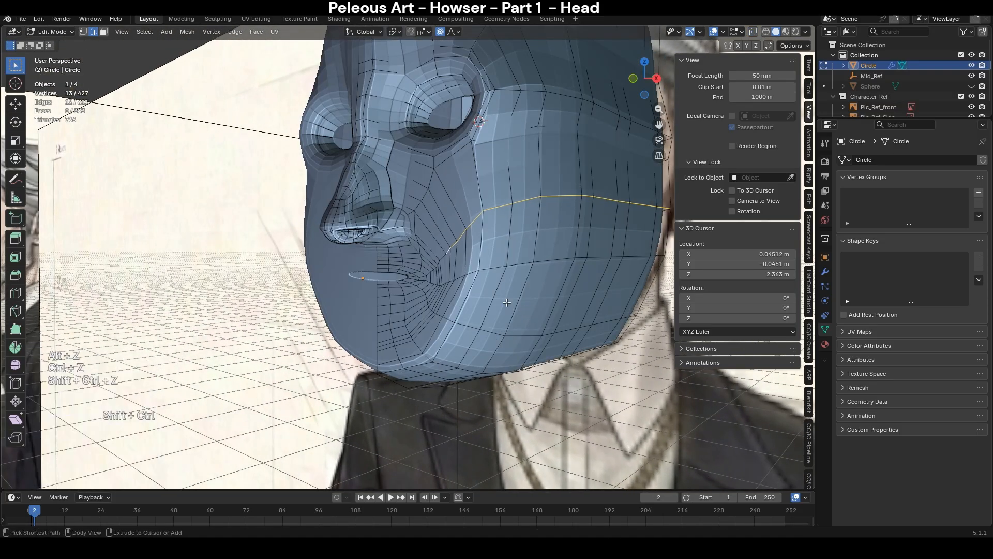
{"action": "key", "text": "KP_1"}
{"action": "key", "text": "alt+z"}
{"action": "scroll", "coordinate": [506, 303], "scroll_direction": "up", "scroll_amount": 6}
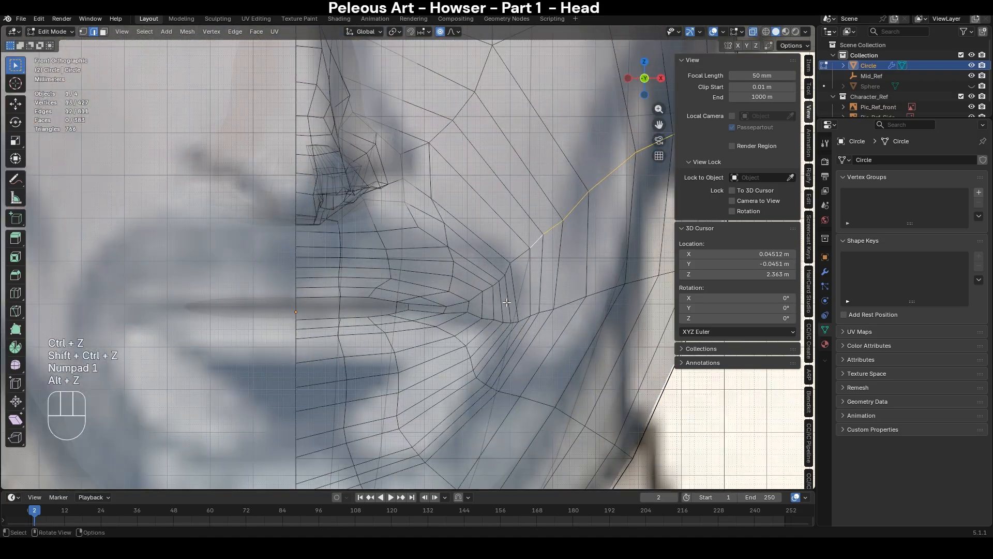
{"action": "scroll", "coordinate": [506, 303], "scroll_direction": "down", "scroll_amount": 5}
{"action": "key", "text": "ctrl+r"}
{"action": "right_click", "coordinate": [467, 311]}
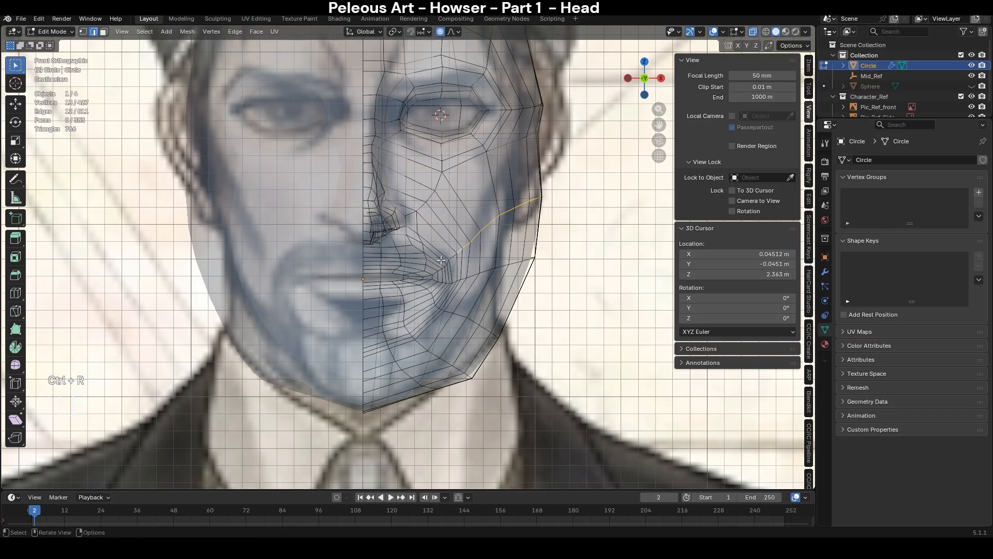
{"action": "scroll", "coordinate": [467, 311], "scroll_direction": "up", "scroll_amount": 3}
{"action": "key", "text": "ctrl+r"}
{"action": "right_click", "coordinate": [484, 279]}
{"action": "key", "text": "ctrl+r"}
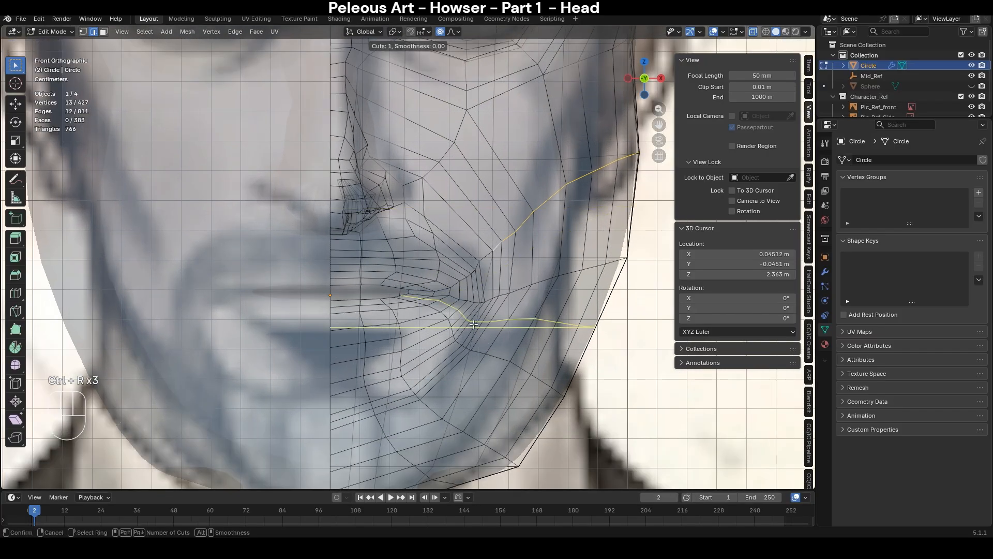
{"action": "right_click", "coordinate": [474, 324]}
{"action": "scroll", "coordinate": [463, 352], "scroll_direction": "up", "scroll_amount": 3}
{"action": "scroll", "coordinate": [463, 353], "scroll_direction": "up", "scroll_amount": 2}
{"action": "scroll", "coordinate": [463, 353], "scroll_direction": "down", "scroll_amount": 4}
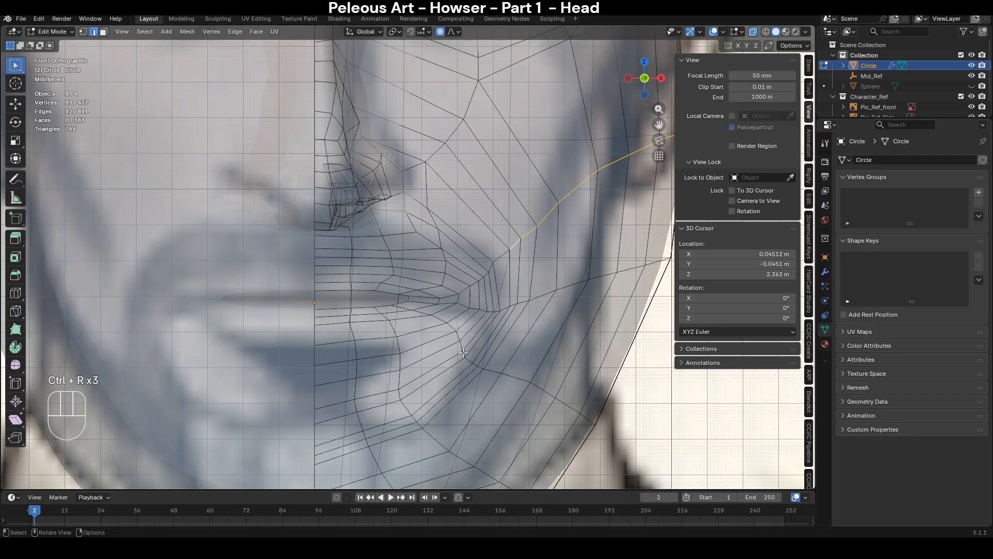
- Move the short edge at the mouth opening's corner about 0.0041 m outward with a proportional size of 0.017
{"action": "left_click", "coordinate": [408, 299]}
{"action": "key", "text": "g"}
{"action": "scroll", "coordinate": [483, 309], "scroll_direction": "down", "scroll_amount": 8}
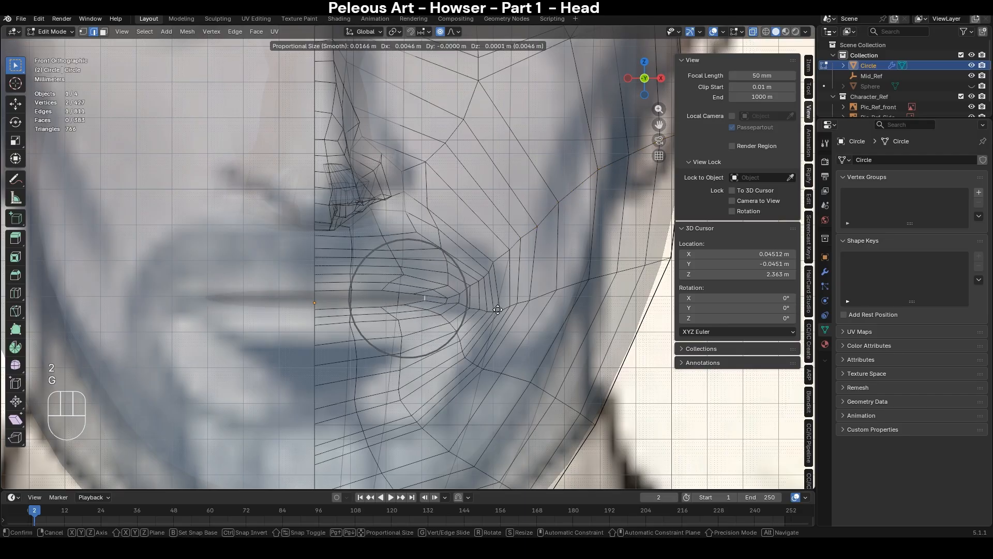
{"action": "left_click", "coordinate": [497, 309]}
{"action": "scroll", "coordinate": [416, 318], "scroll_direction": "up", "scroll_amount": 2}
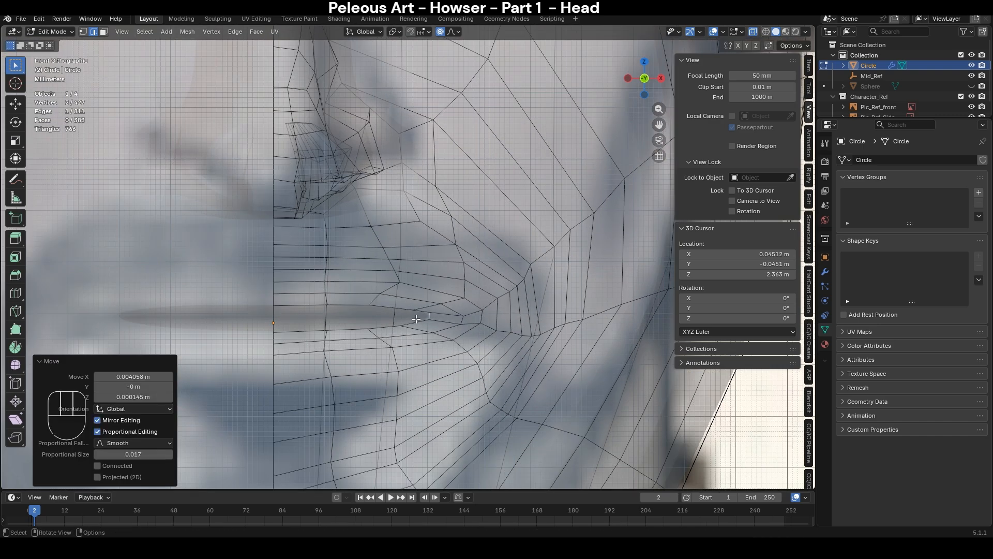
- Move the upper-lip vertex beside the mouth opening's corner about 0.0022 m outward with a proportional size of 0.007
{"action": "key", "text": "1"}
{"action": "left_click", "coordinate": [379, 306]}
{"action": "key", "text": "g"}
{"action": "scroll", "coordinate": [393, 321], "scroll_direction": "up", "scroll_amount": 9}
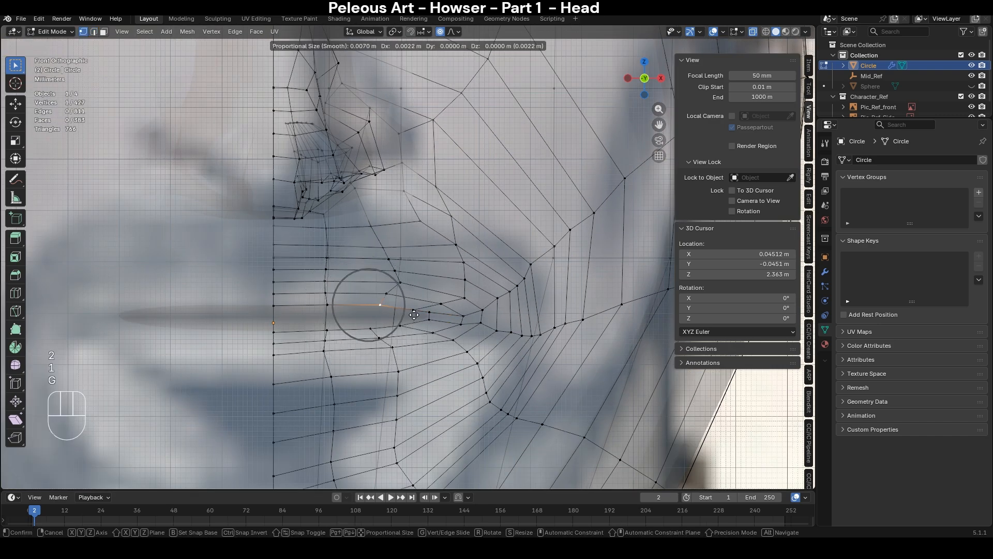
{"action": "left_click", "coordinate": [416, 335]}
- Try to fill the gap between the upper and lower lips with a row of faces from the centre to the corner
{"action": "key", "text": "2"}
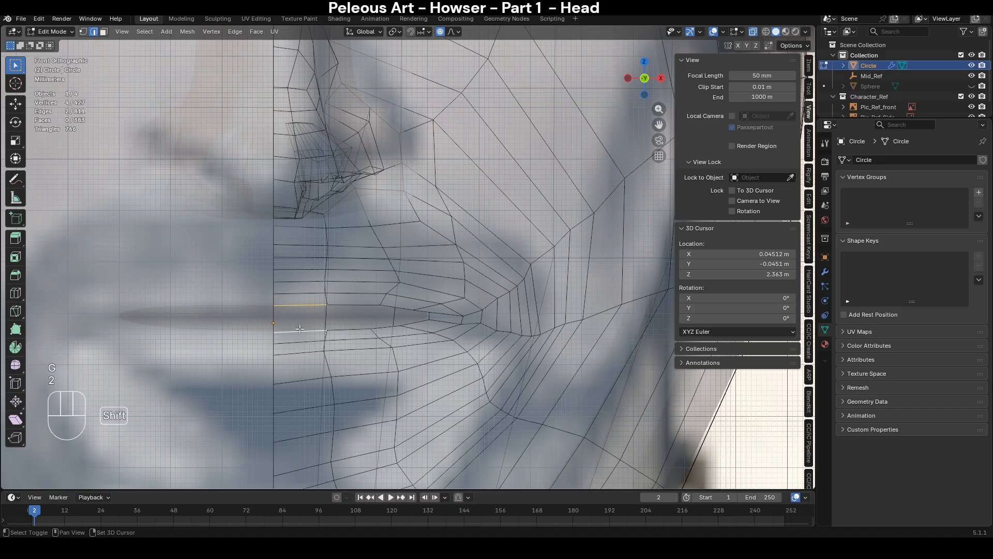
{"action": "left_click", "coordinate": [301, 304]}
{"action": "key", "text": "f"}
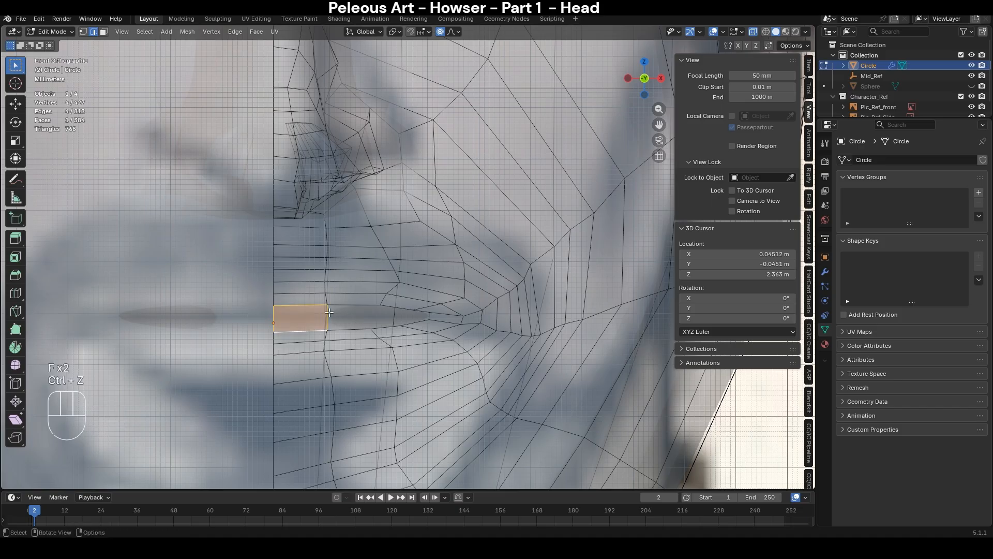
{"action": "key", "text": "ctrl+z"}
{"action": "left_click", "coordinate": [329, 314]}
{"action": "key", "text": "f"}
{"action": "key", "text": "f"}
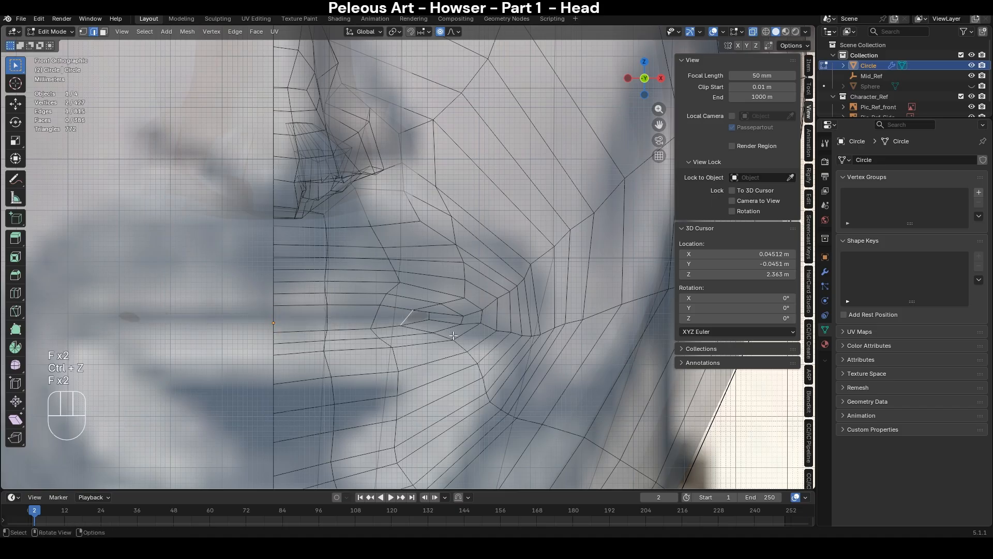
{"action": "key", "text": "f"}
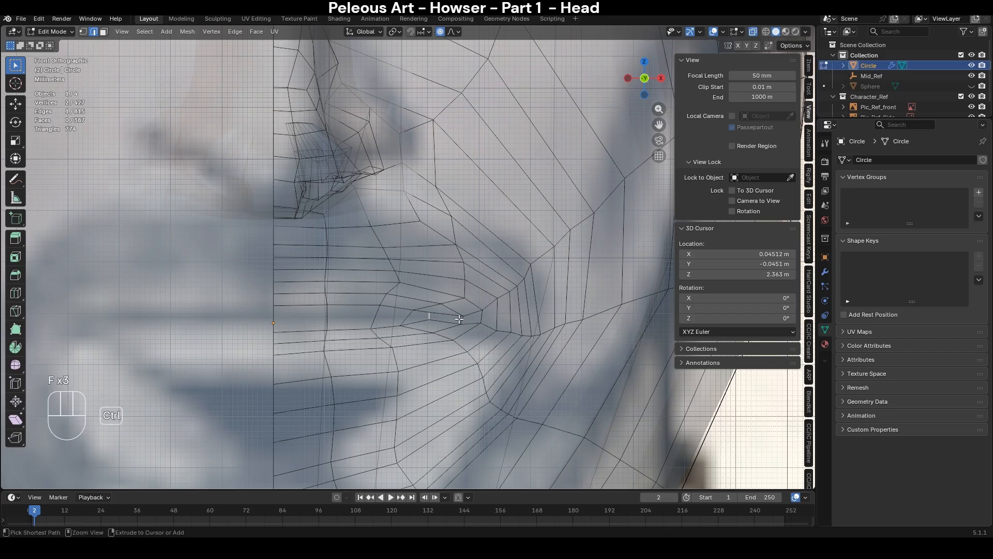
- Cancel the loop cut across the lips and undo the faces filled in the mouth opening
{"action": "key", "text": "ctrl+r"}
{"action": "right_click", "coordinate": [512, 357]}
{"action": "key", "text": "ctrl+z"}
{"action": "key", "text": "ctrl+z"}
{"action": "key", "text": "ctrl+z"}
{"action": "key", "text": "ctrl+z"}
{"action": "key", "text": "ctrl+z"}
{"action": "key", "text": "ctrl+z"}
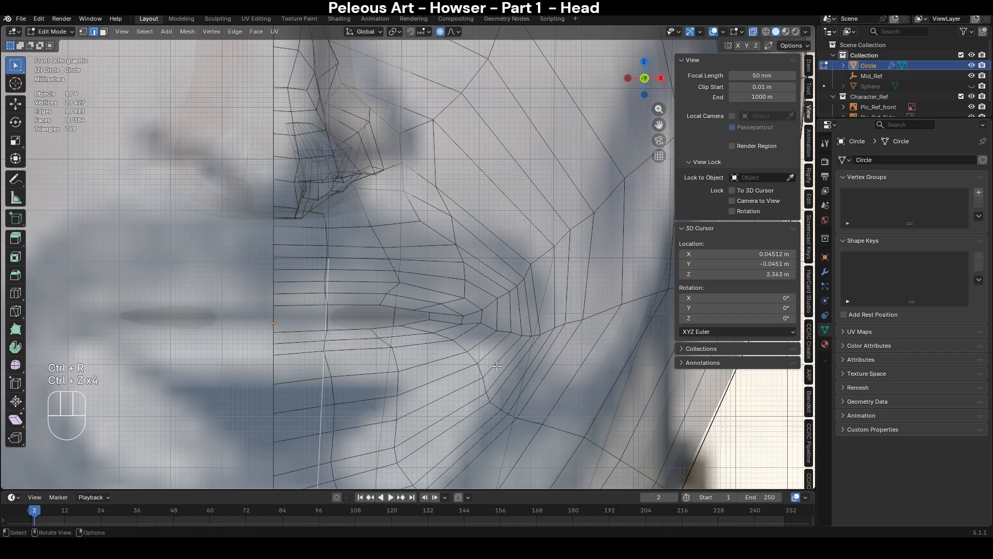
- Add a centred loop cut around the lips near the mouth opening and bevel it 0.0242 m with one segment
{"action": "key", "text": "2"}
{"action": "left_click", "coordinate": [451, 312], "text": "alt"}
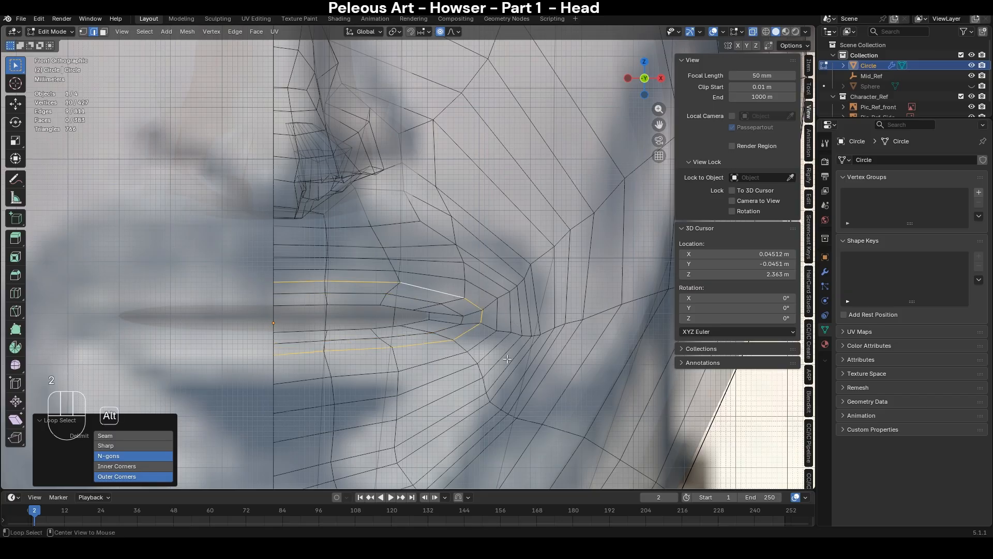
{"action": "scroll", "coordinate": [535, 326], "scroll_direction": "down", "scroll_amount": 5}
{"action": "key", "text": "KP_3"}
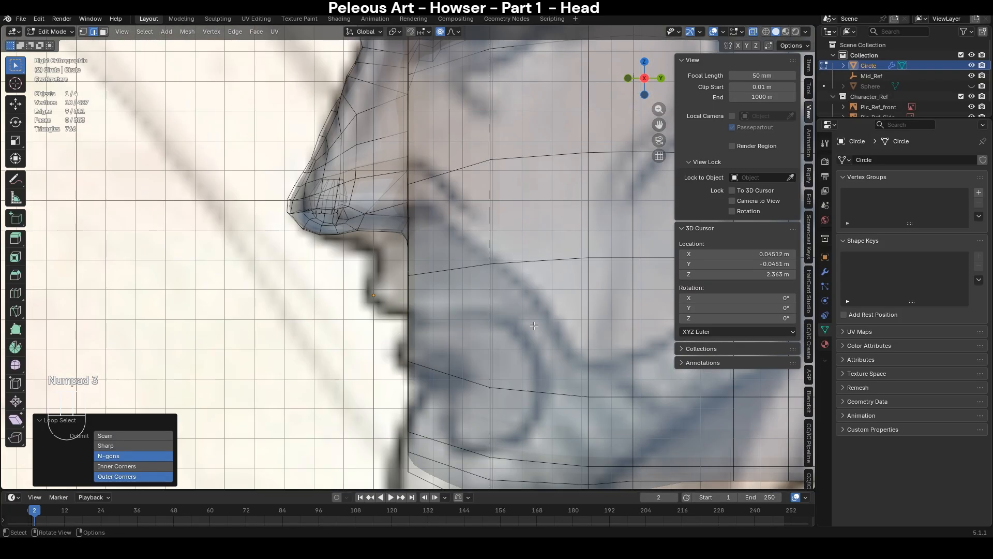
{"action": "middle_click_drag", "start_coordinate": [534, 326], "coordinate": [541, 313]}
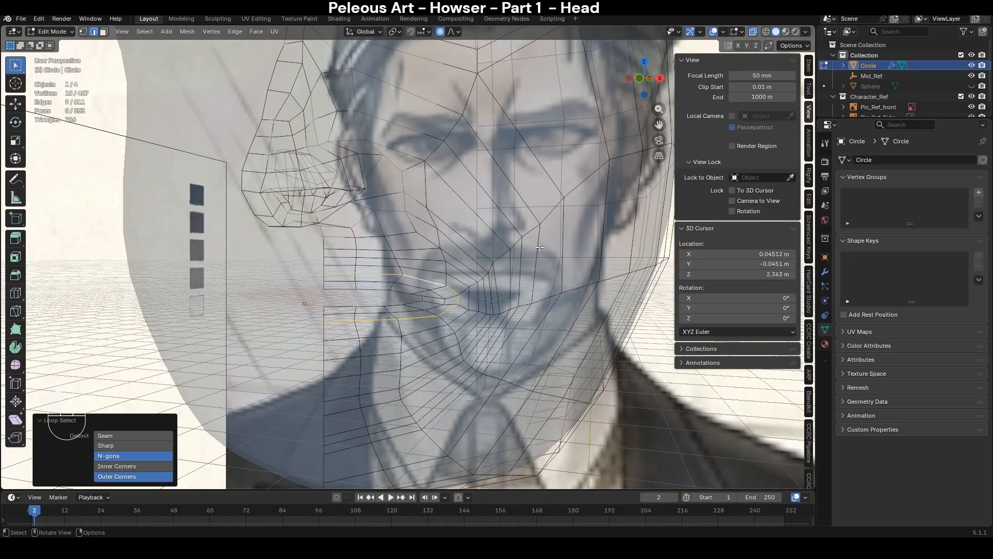
{"action": "scroll", "coordinate": [519, 266], "scroll_direction": "up", "scroll_amount": 1}
{"action": "left_click", "coordinate": [432, 301], "text": "alt"}
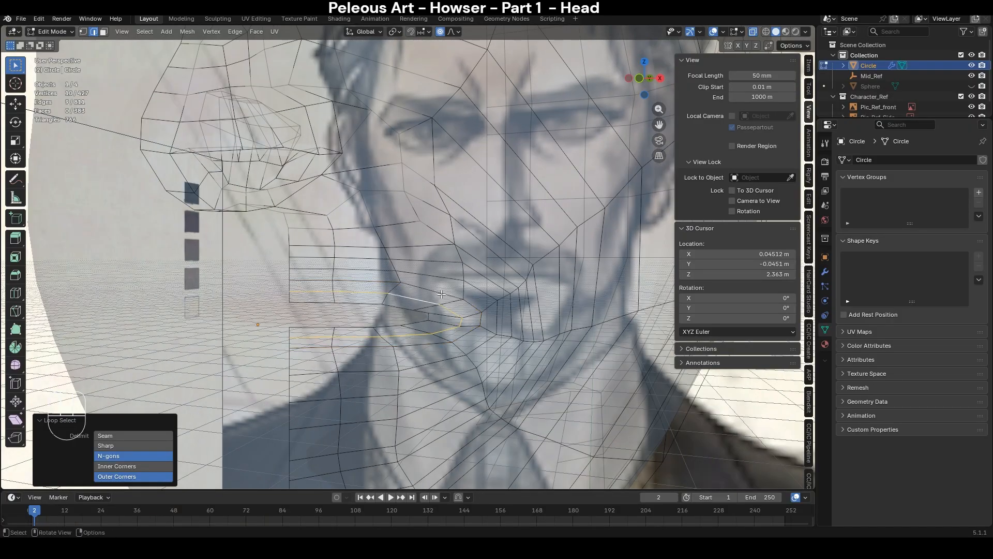
{"action": "key", "text": "ctrl+r"}
{"action": "left_click", "coordinate": [455, 304]}
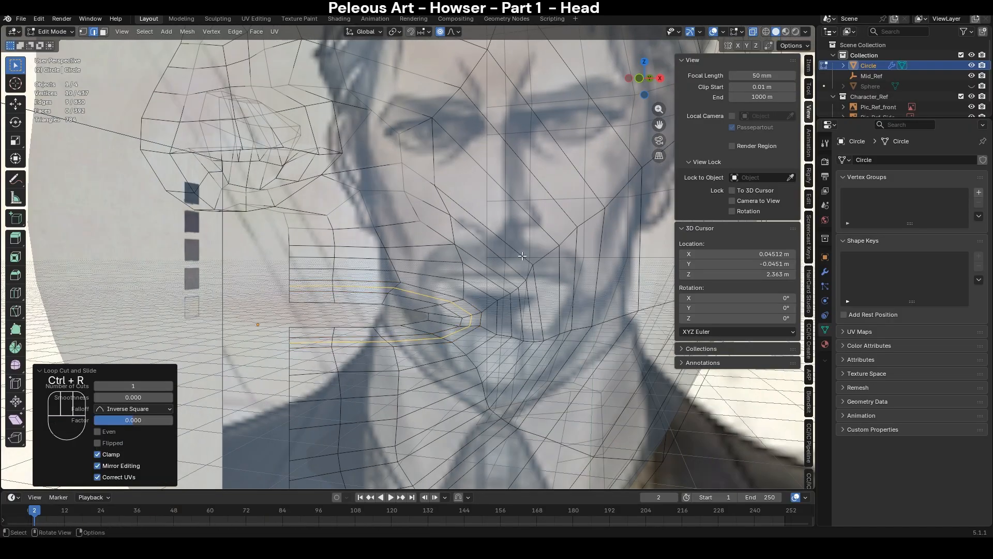
{"action": "key", "text": "ctrl+b"}
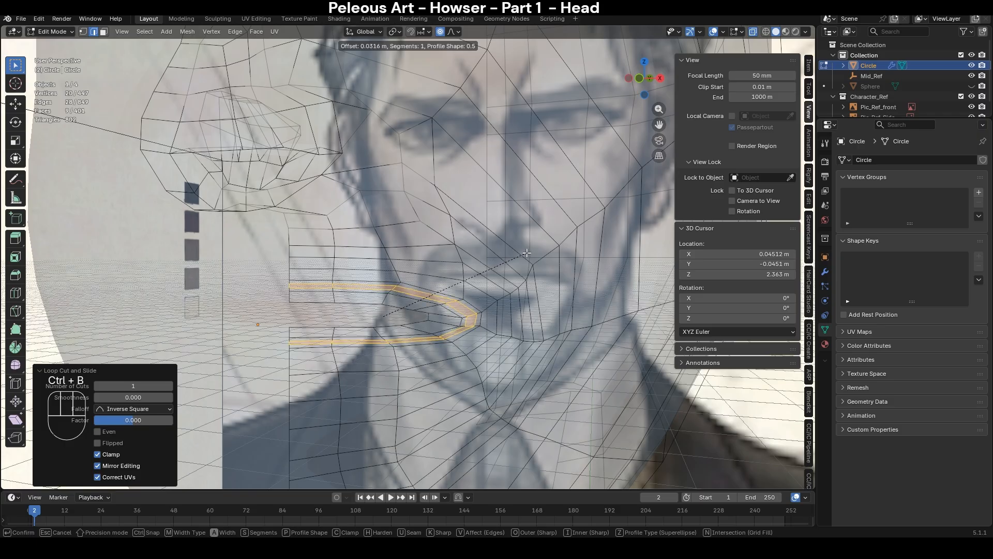
{"action": "left_click", "coordinate": [527, 253]}
- Try to move the beveled lip loops along the Y axis in the side view
{"action": "left_click", "coordinate": [453, 32]}
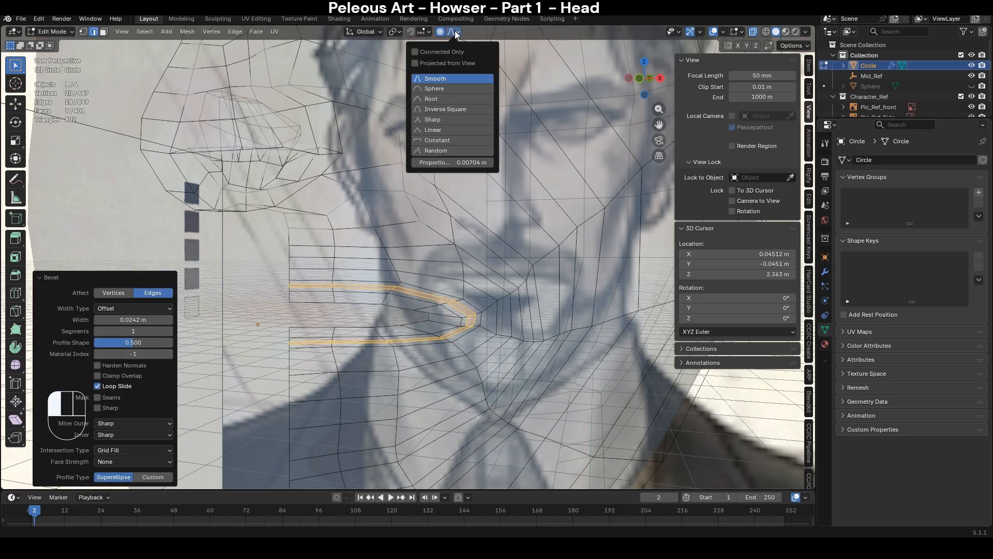
{"action": "key", "text": "KP_3"}
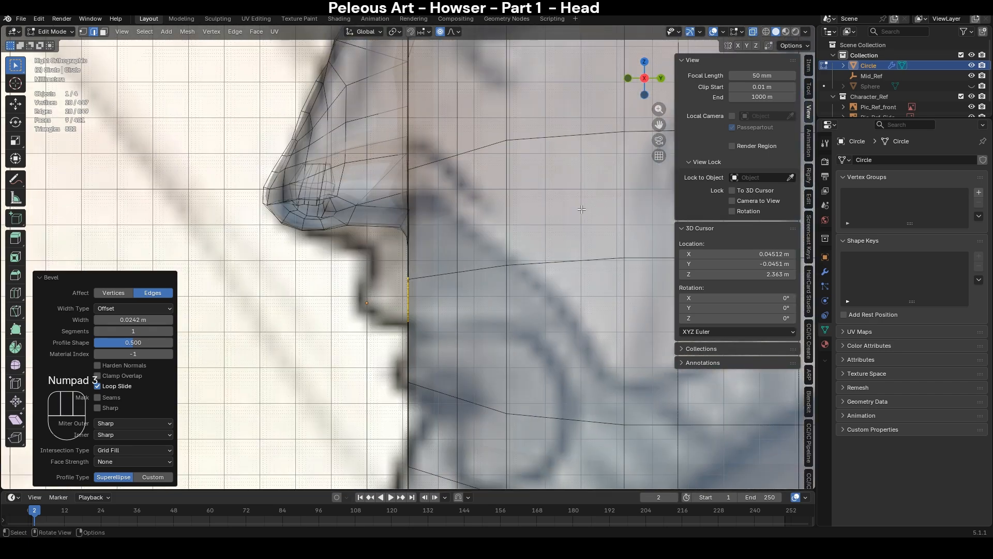
{"action": "key", "text": "g"}
{"action": "key", "text": "y"}
{"action": "key", "text": "y"}
{"action": "key", "text": "ctrl+z"}
{"action": "middle_click_drag", "start_coordinate": [598, 282], "coordinate": [547, 310]}
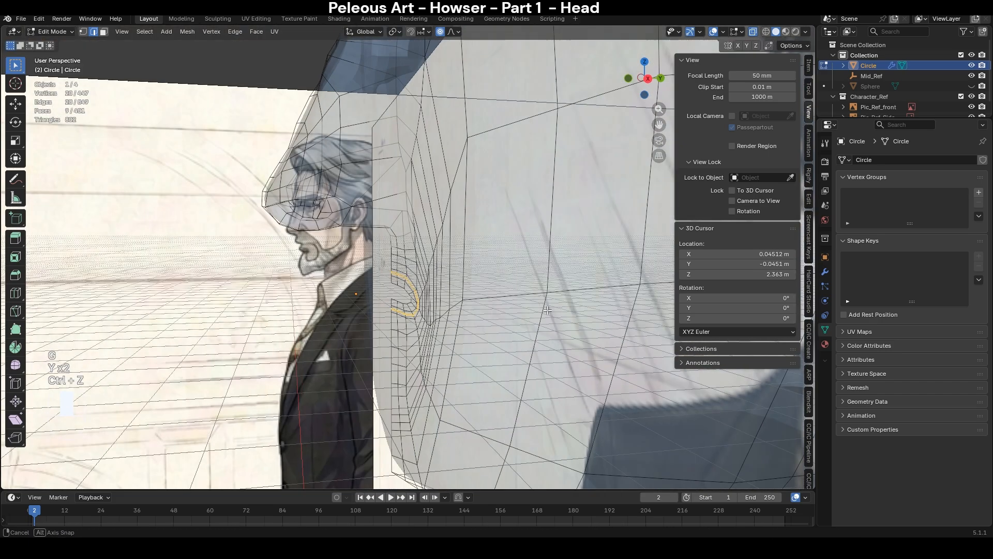
{"action": "key", "text": "KP_3"}
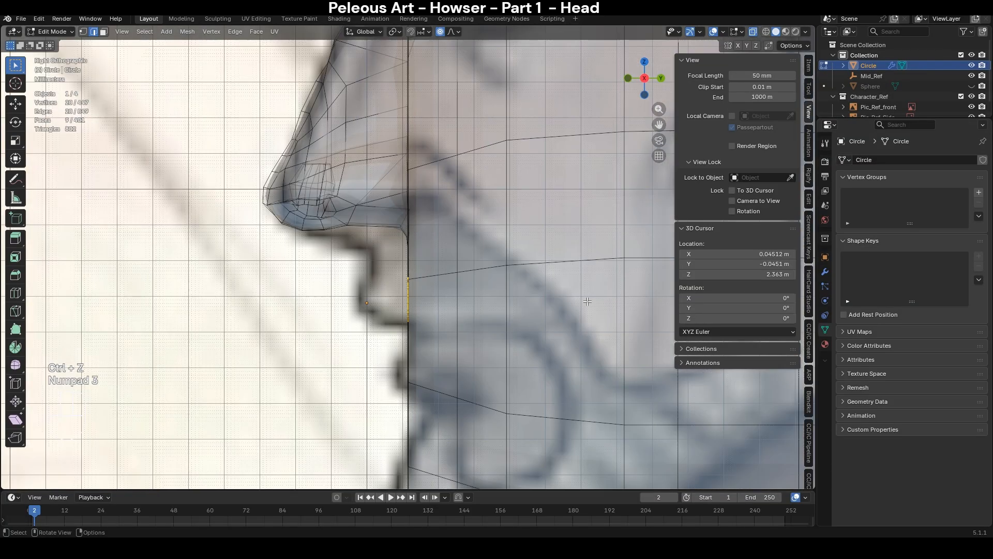
- Try to lower the lower lip's innermost centre edge about 0.0026 m with a proportional size of 0.009
{"action": "key", "text": "KP_1"}
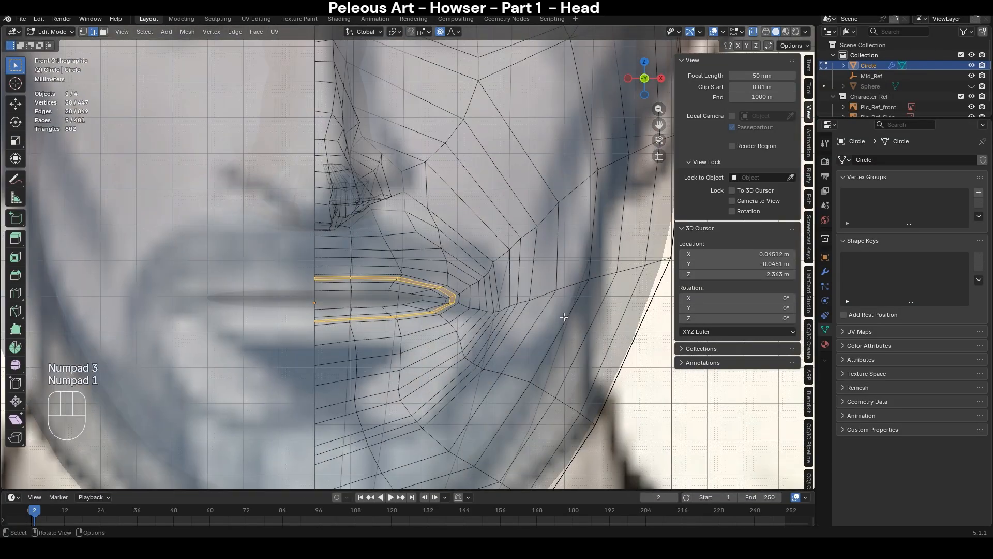
{"action": "scroll", "coordinate": [564, 316], "scroll_direction": "up", "scroll_amount": 2}
{"action": "key", "text": "2"}
{"action": "left_click", "coordinate": [329, 331]}
{"action": "scroll", "coordinate": [387, 294], "scroll_direction": "down", "scroll_amount": 3}
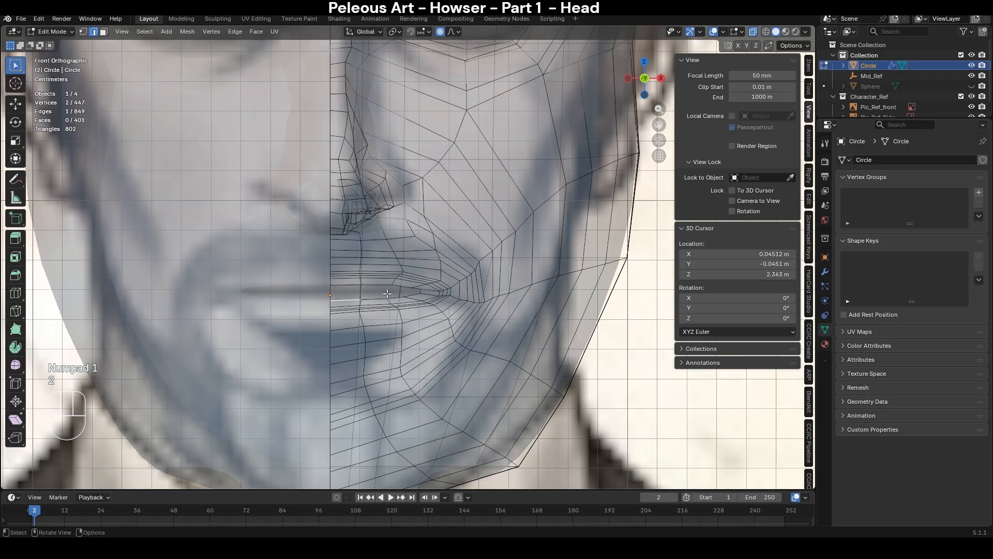
{"action": "key", "text": "g"}
{"action": "key", "text": "z"}
{"action": "scroll", "coordinate": [458, 268], "scroll_direction": "down", "scroll_amount": 2}
{"action": "left_click", "coordinate": [457, 269]}
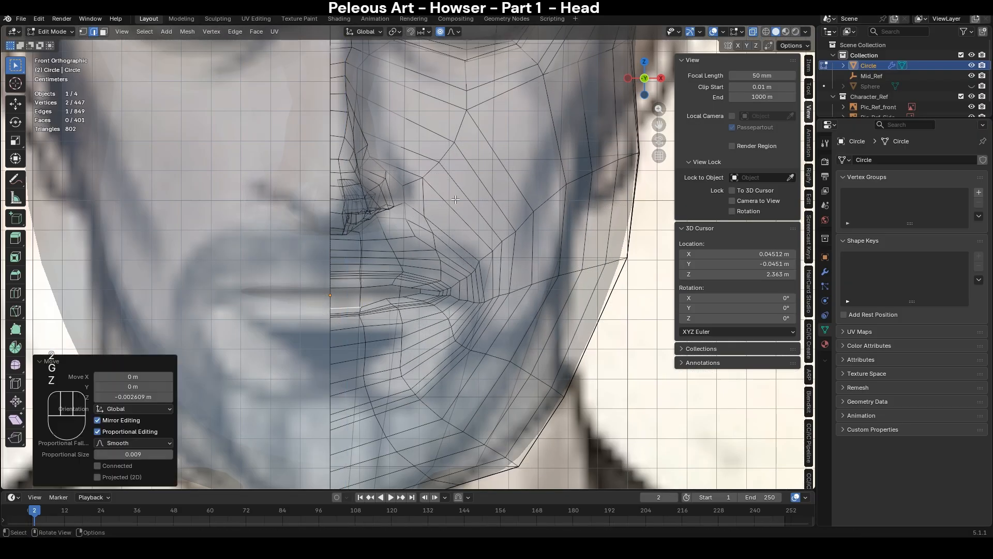
{"action": "key", "text": "ctrl+z"}
- Limit proportional editing to connected geometry only
{"action": "left_click", "coordinate": [456, 32]}
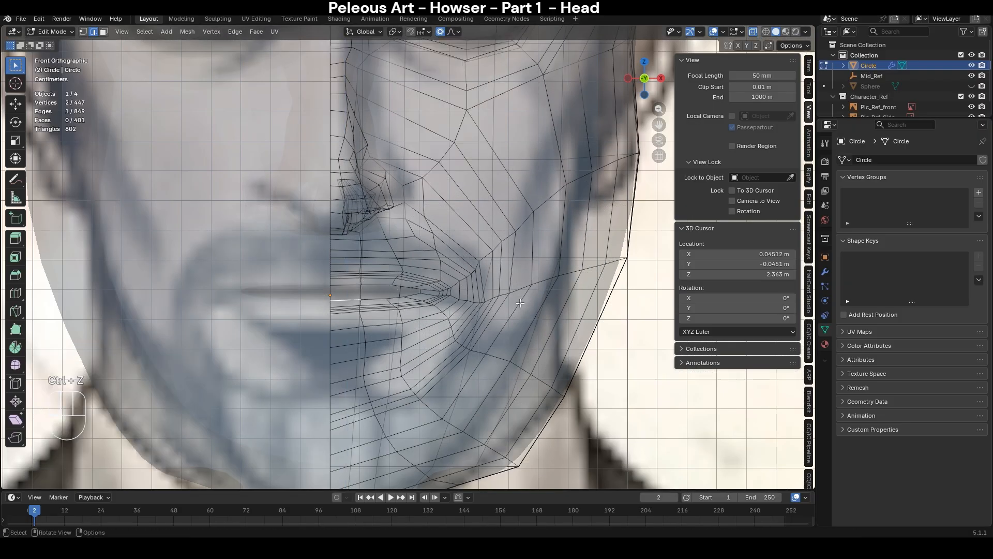
{"action": "scroll", "coordinate": [521, 302], "scroll_direction": "up", "scroll_amount": 2}
- Try to lower the lower lip's innermost centre edge about 0.0058 m with a proportional size of 0.043
{"action": "key", "text": "g"}
{"action": "key", "text": "z"}
{"action": "scroll", "coordinate": [486, 227], "scroll_direction": "down", "scroll_amount": 3}
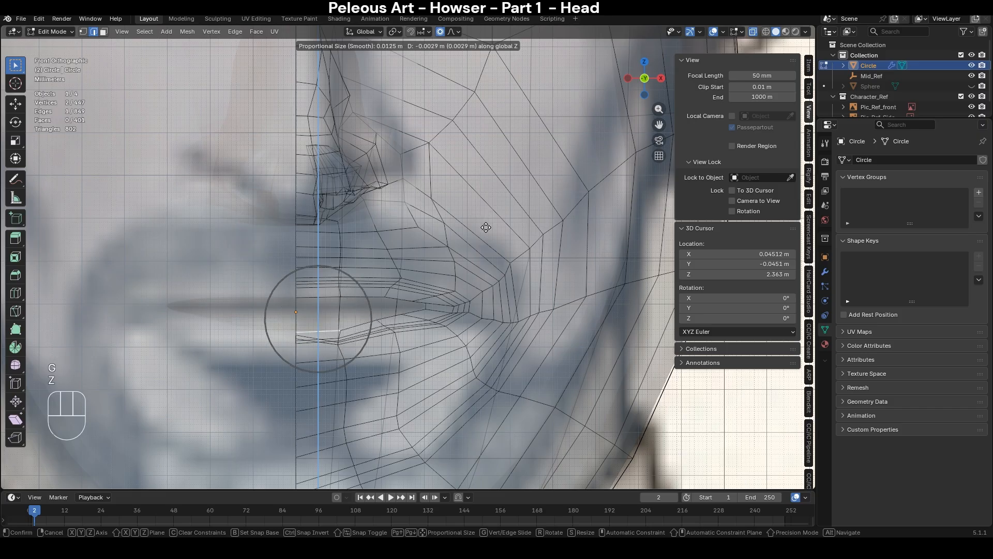
{"action": "scroll", "coordinate": [486, 228], "scroll_direction": "down", "scroll_amount": 13}
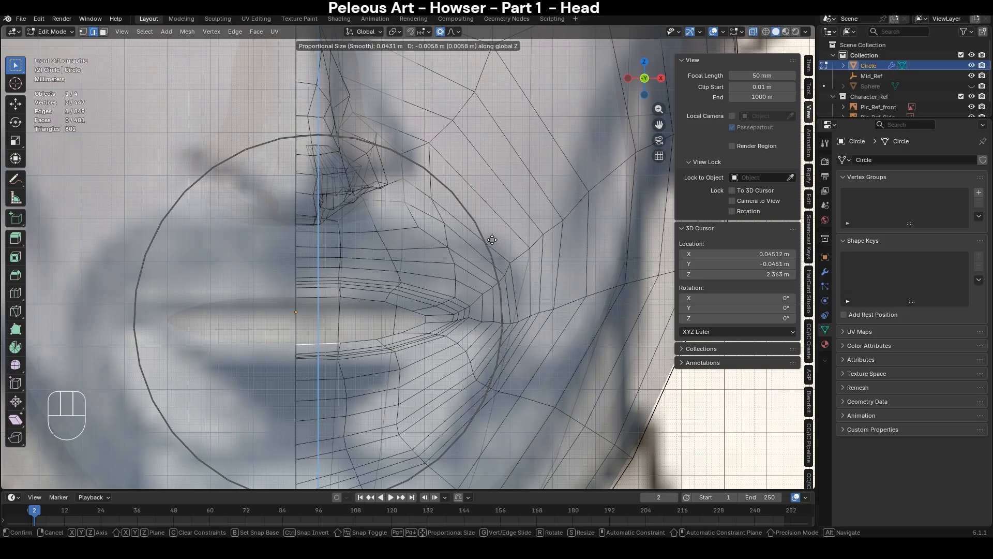
{"action": "left_click", "coordinate": [492, 239]}
{"action": "middle_click_drag", "start_coordinate": [492, 240], "coordinate": [431, 302]}
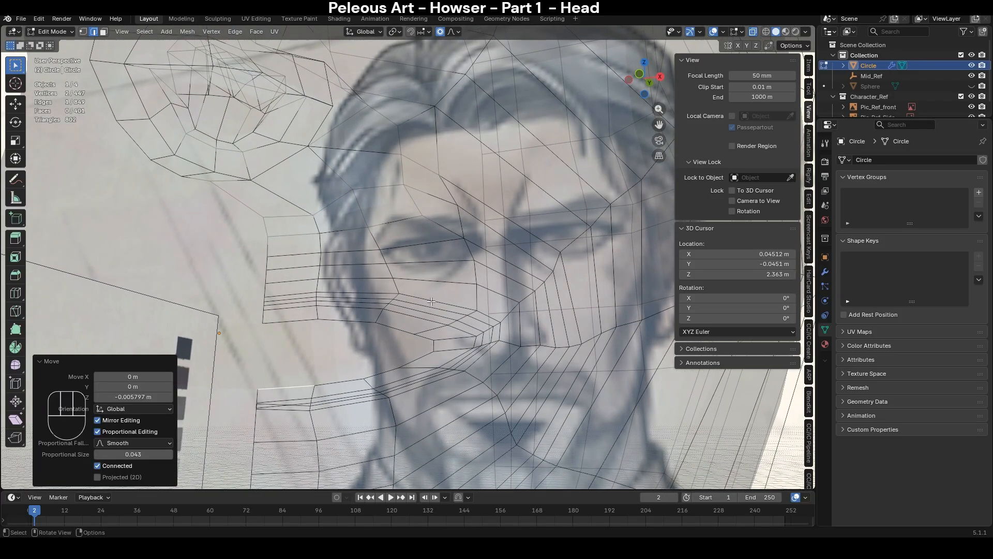
{"action": "key", "text": "ctrl+z"}
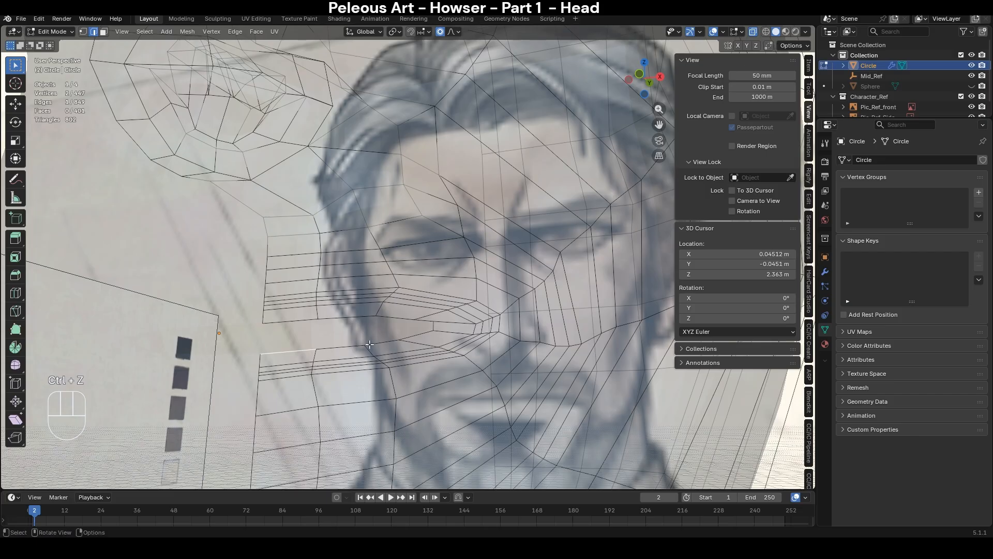
- Select the edge loop just outside the beveled lip loops and edge-slide it outward by a factor of about 0.238
{"action": "key", "text": "KP_1"}
{"action": "scroll", "coordinate": [369, 344], "scroll_direction": "down", "scroll_amount": 2}
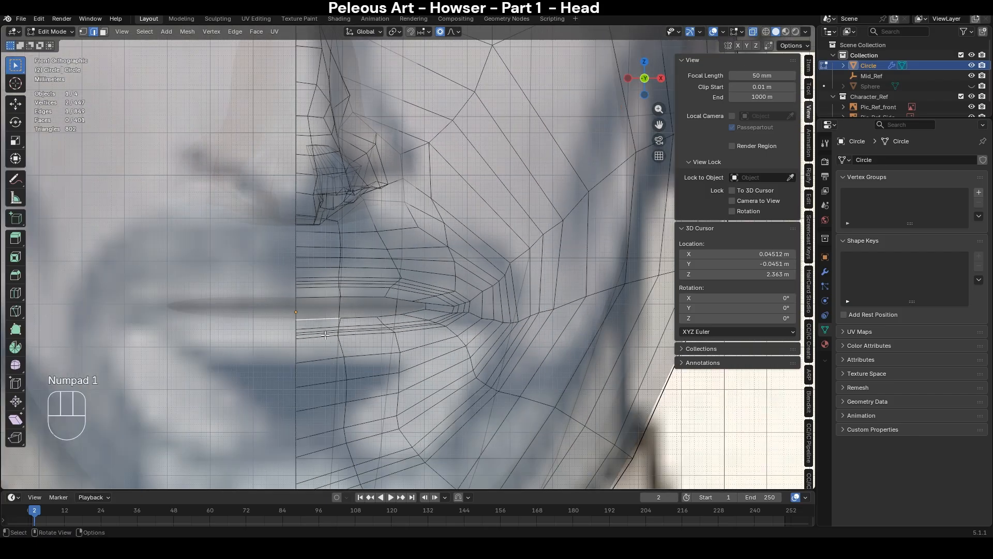
{"action": "left_click", "coordinate": [436, 327], "text": "alt"}
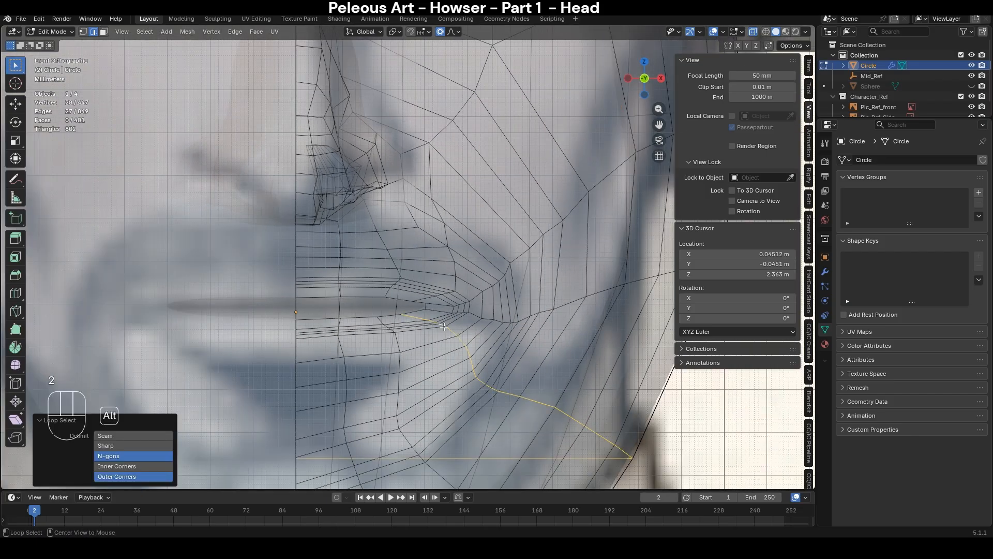
{"action": "key", "text": "s"}
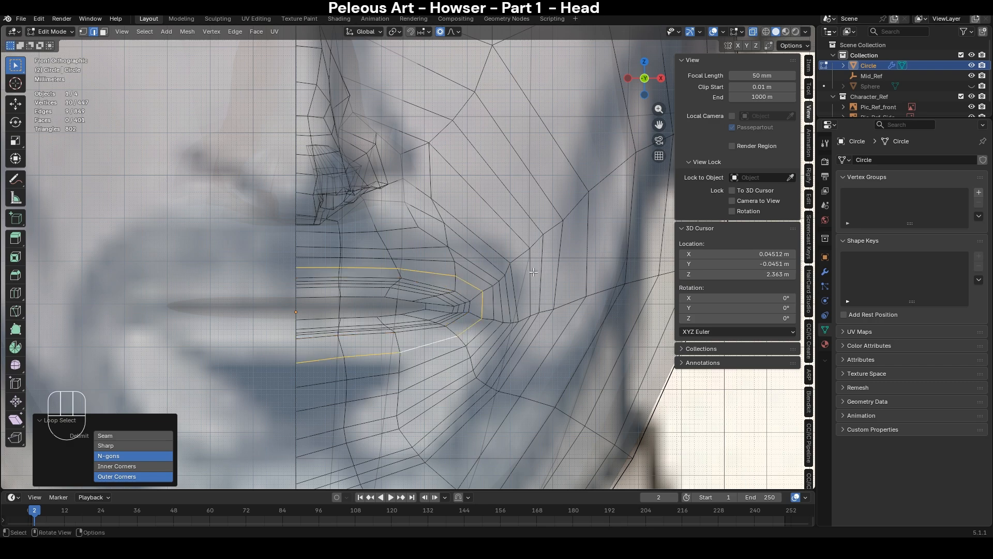
{"action": "key", "text": "g"}
{"action": "key", "text": "g"}
{"action": "scroll", "coordinate": [536, 271], "scroll_direction": "up", "scroll_amount": 15}
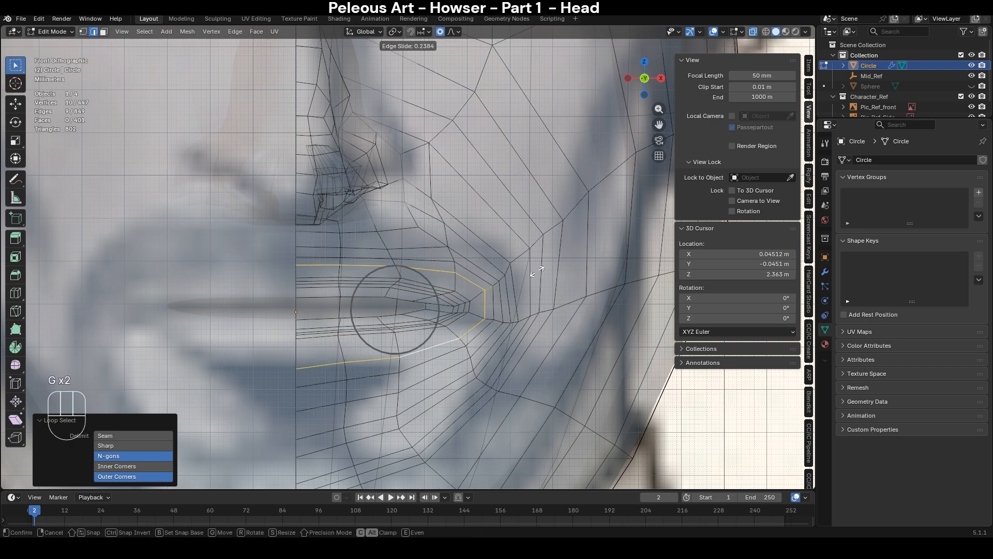
{"action": "left_click", "coordinate": [536, 271]}
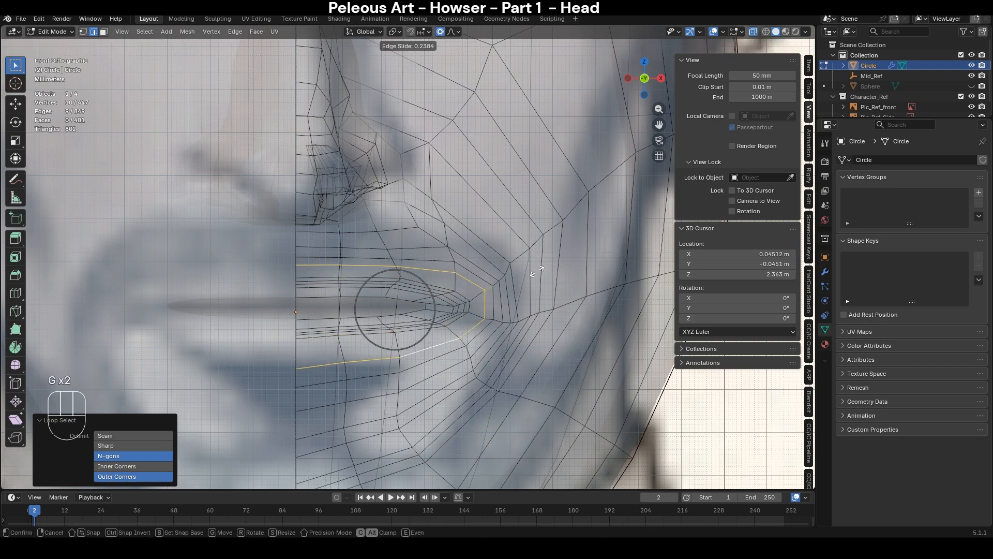
- Try to edge-slide the next edge loop around the mouth corner and lower lip by a factor of about 0.094
{"action": "left_click", "coordinate": [471, 341], "text": "alt"}
{"action": "middle_click_drag", "start_coordinate": [542, 348], "coordinate": [527, 323], "text": "shift"}
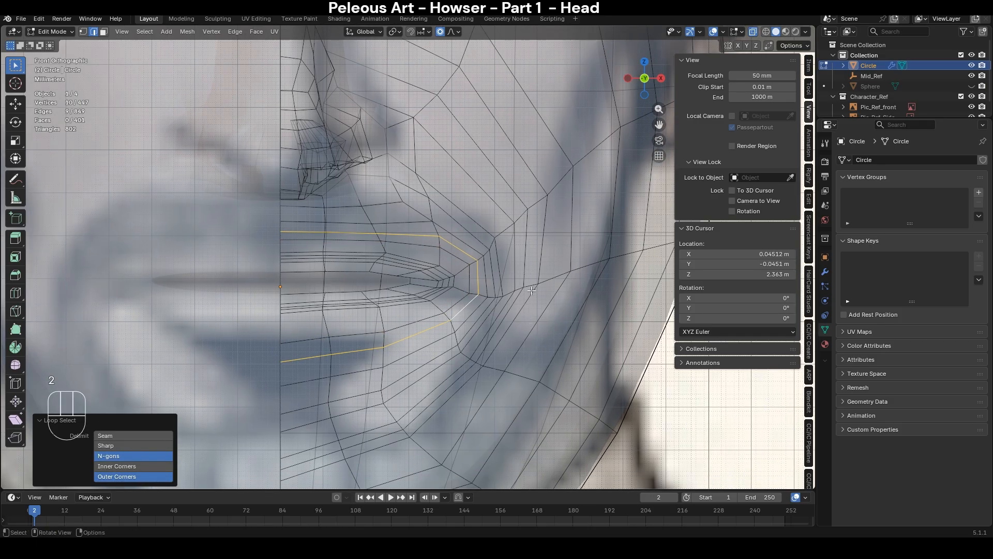
{"action": "left_click", "coordinate": [470, 315], "text": "alt"}
{"action": "key", "text": "g"}
{"action": "key", "text": "g"}
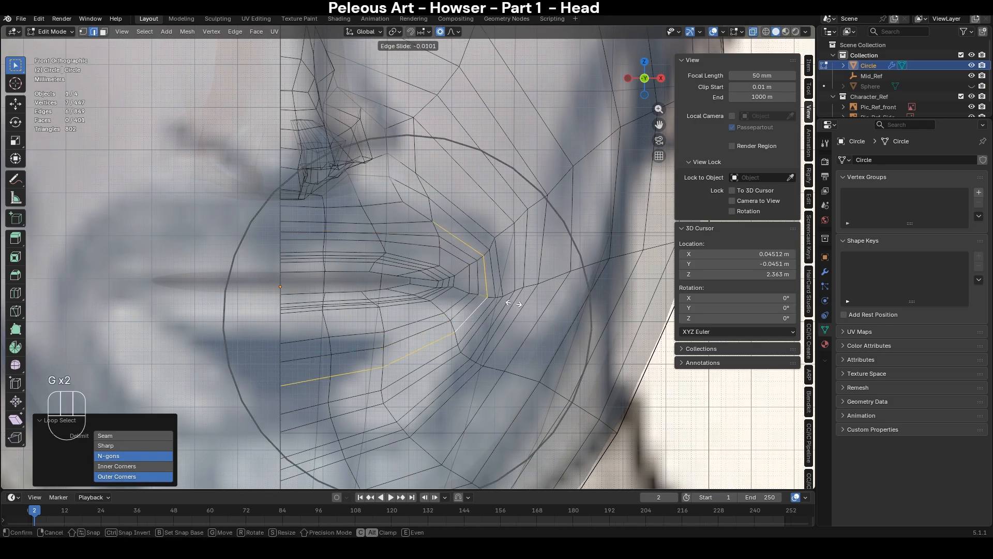
{"action": "left_click", "coordinate": [514, 302]}
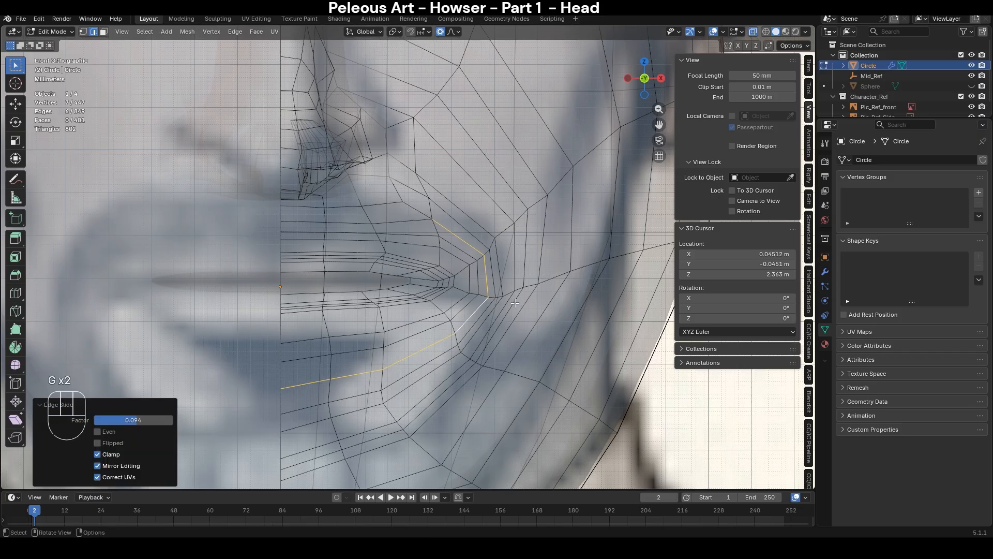
{"action": "key", "text": "ctrl+z"}
{"action": "key", "text": "ctrl+z"}
- Move the lower-lip vertex about 0.0018 m down and 0.0005 m outward with a proportional size of 0.027
{"action": "key", "text": "1"}
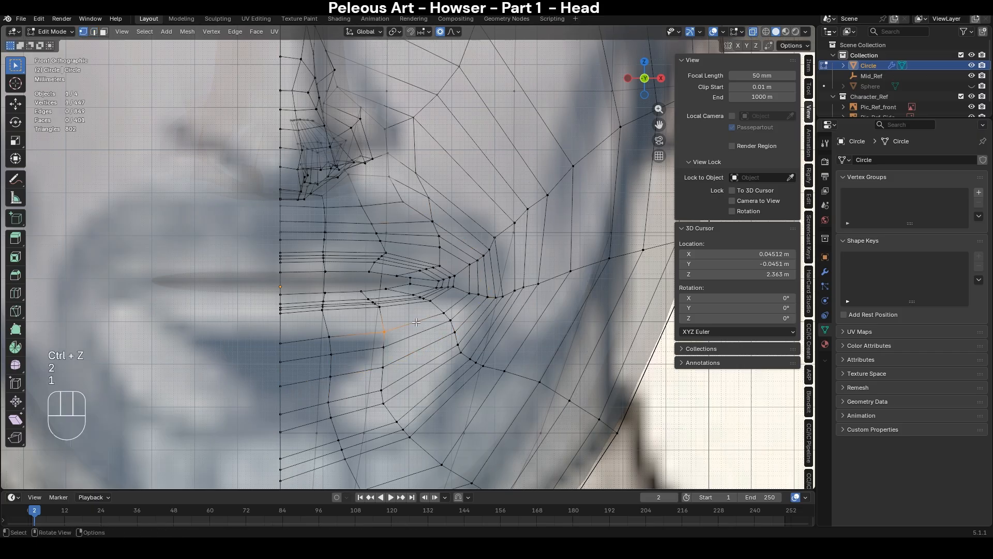
{"action": "left_click", "coordinate": [385, 332]}
{"action": "key", "text": "g"}
{"action": "left_click", "coordinate": [418, 329]}
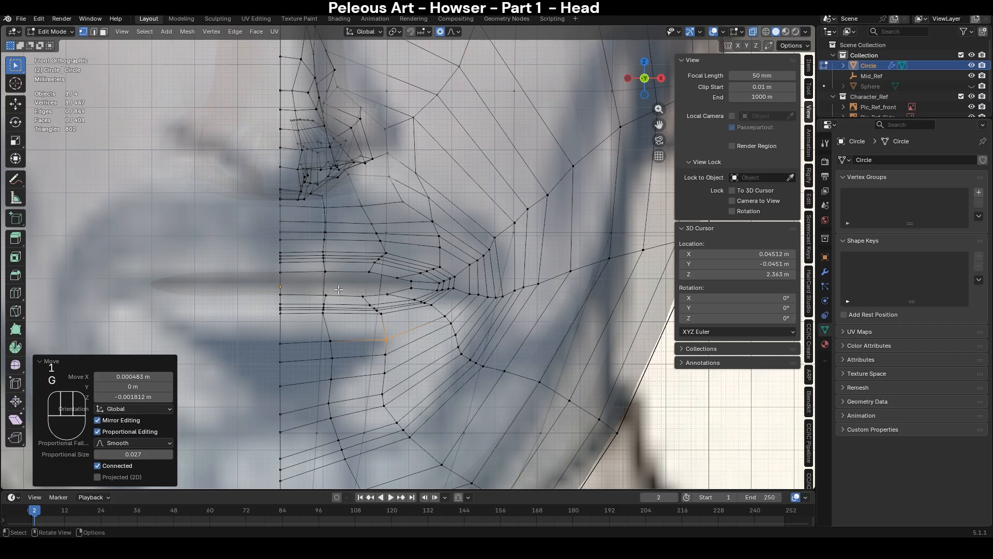
{"action": "left_click_drag", "start_coordinate": [17, 178], "coordinate": [60, 187]}
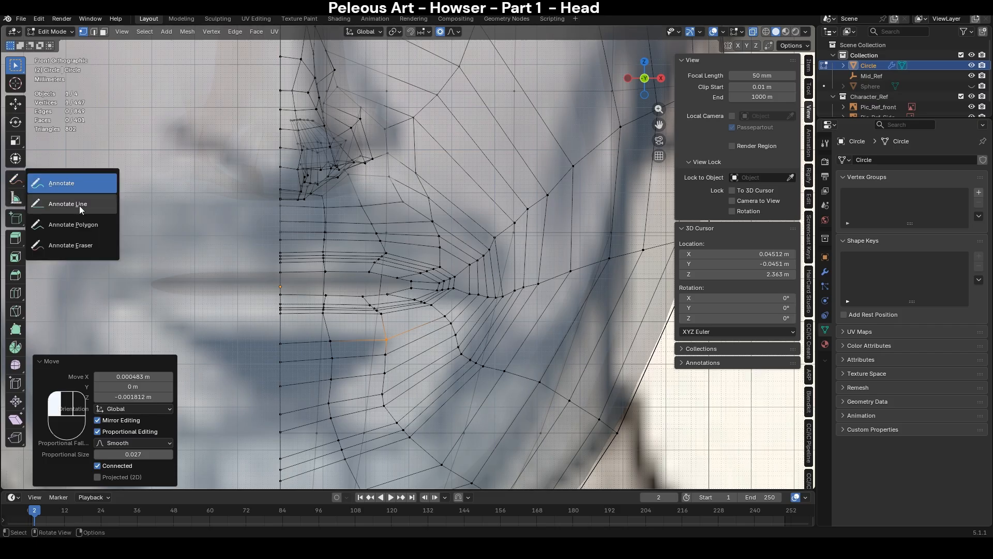
{"action": "left_click", "coordinate": [97, 222]}
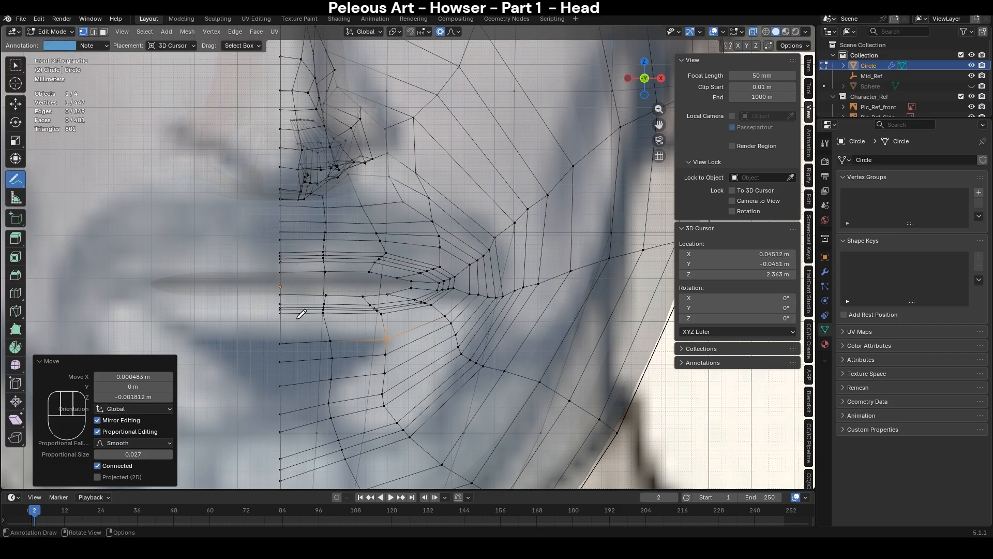
{"action": "left_click", "coordinate": [293, 341]}
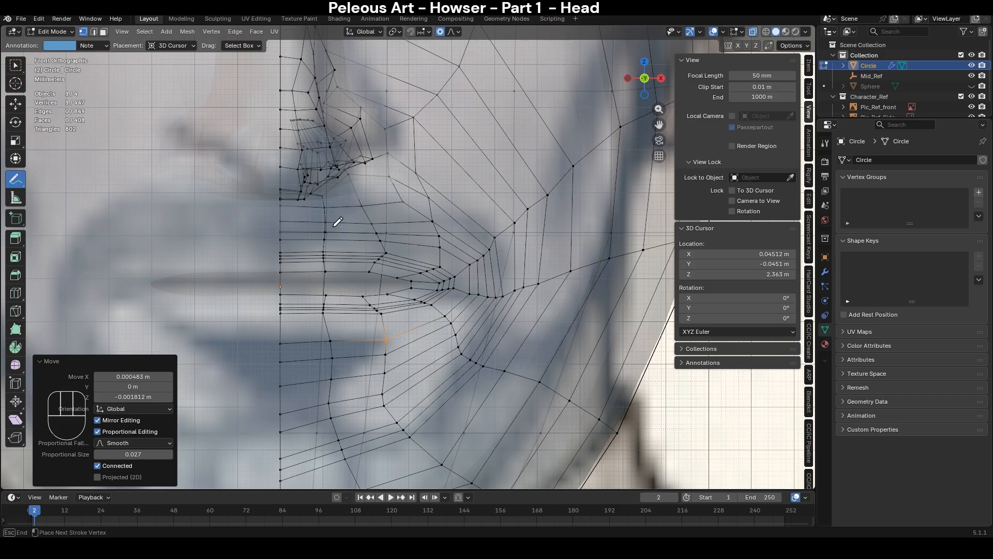
{"action": "key", "text": "Escape"}
{"action": "key", "text": "ctrl+z"}
{"action": "key", "text": "ctrl+shift+z"}
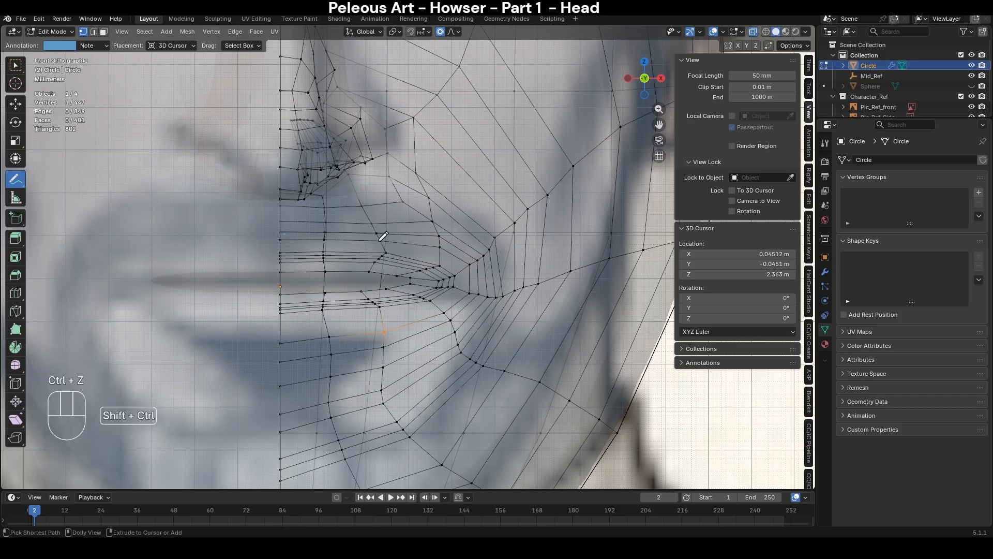
- Draw a freehand annotation of the outer lip contour from the lower centre line around the mouth corner to the upper centre
{"action": "mouse_move", "coordinate": [20, 182]}
{"action": "left_mouse_down"}
{"action": "mouse_move", "coordinate": [62, 222]}
{"action": "mouse_move", "coordinate": [72, 248]}
{"action": "left_mouse_up"}
{"action": "left_click_drag", "start_coordinate": [12, 176], "coordinate": [99, 177]}
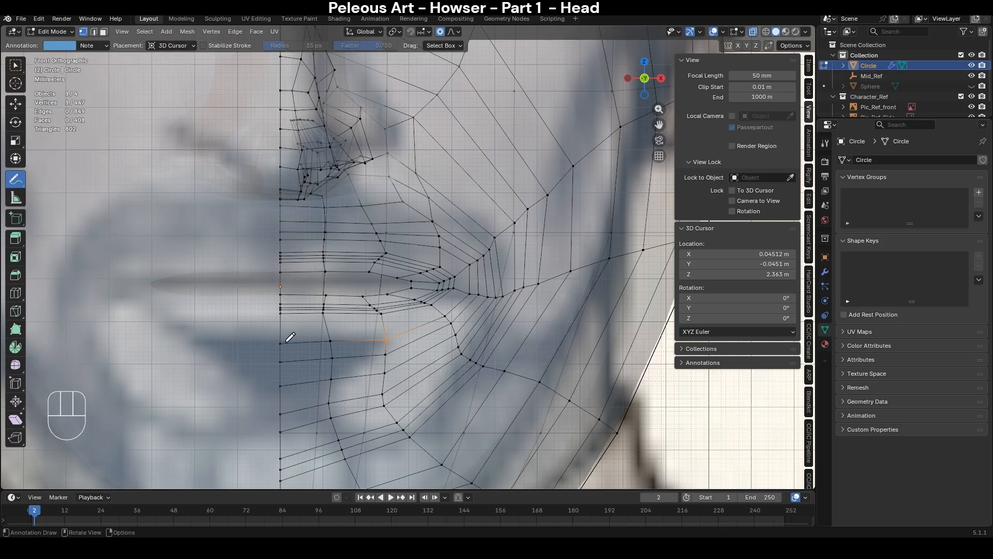
{"action": "left_click_drag", "start_coordinate": [282, 342], "coordinate": [303, 340]}
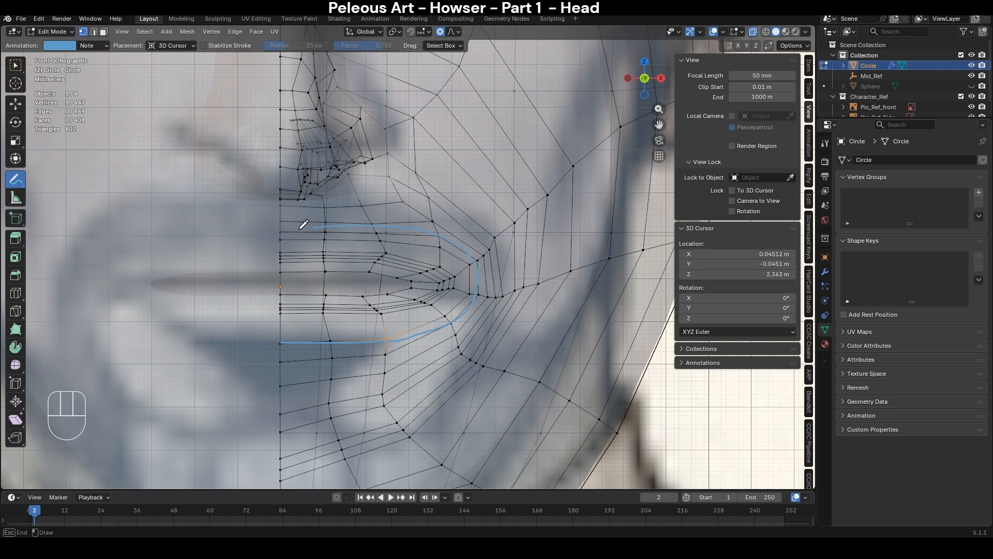
{"action": "left_click_drag", "start_coordinate": [303, 225], "coordinate": [275, 234]}
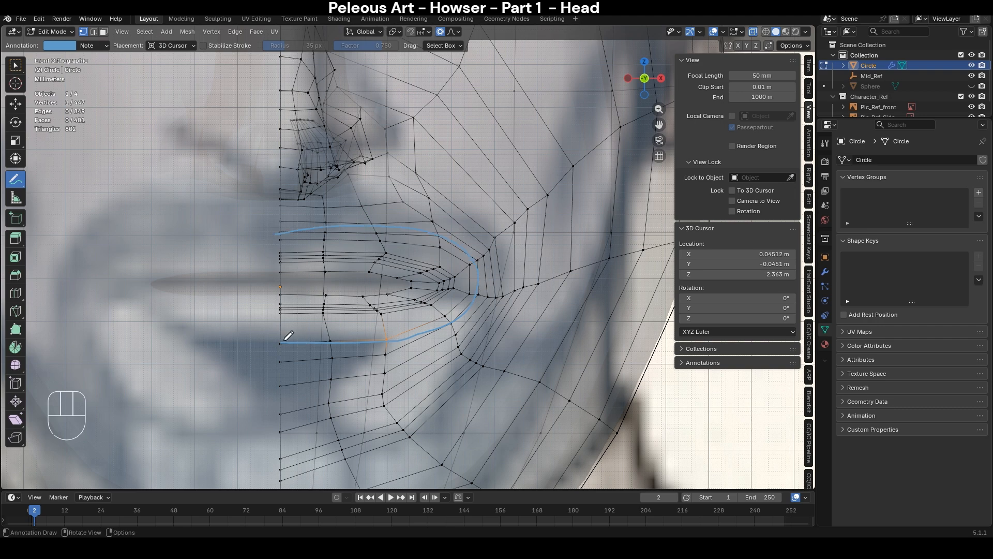
- Annotate a second contour just inside the outer lip line, plus the upper and lower edges of the mouth opening
{"action": "left_click_drag", "start_coordinate": [276, 337], "coordinate": [373, 336]}
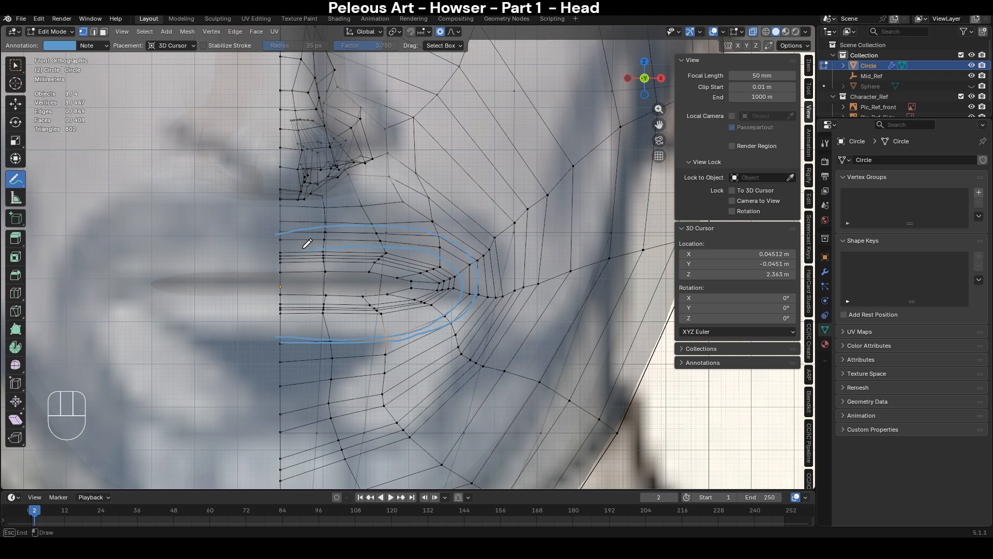
{"action": "left_click_drag", "start_coordinate": [307, 244], "coordinate": [289, 255]}
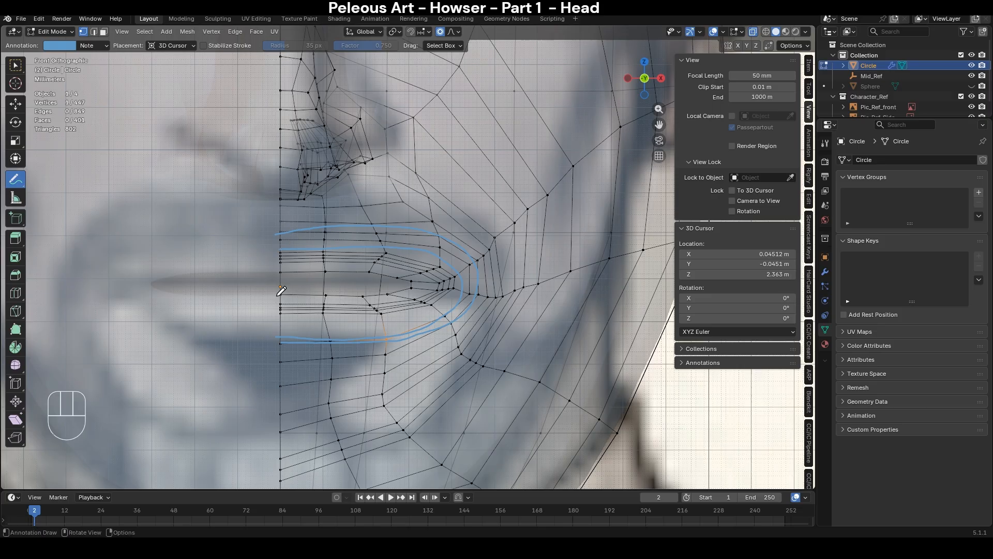
{"action": "left_click_drag", "start_coordinate": [281, 290], "coordinate": [437, 291]}
{"action": "left_click_drag", "start_coordinate": [313, 284], "coordinate": [294, 276]}
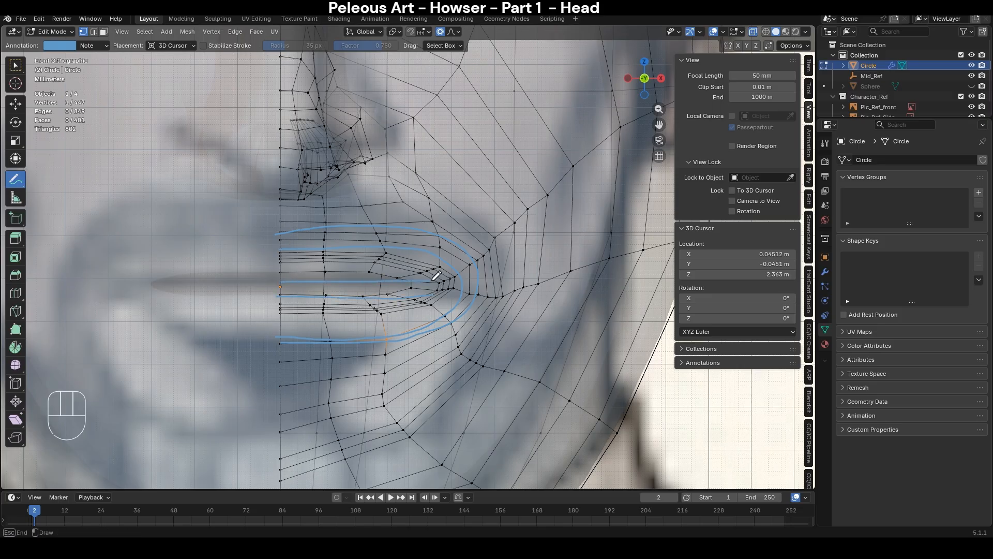
{"action": "left_click_drag", "start_coordinate": [436, 276], "coordinate": [436, 276]}
{"action": "key", "text": "KP_3"}
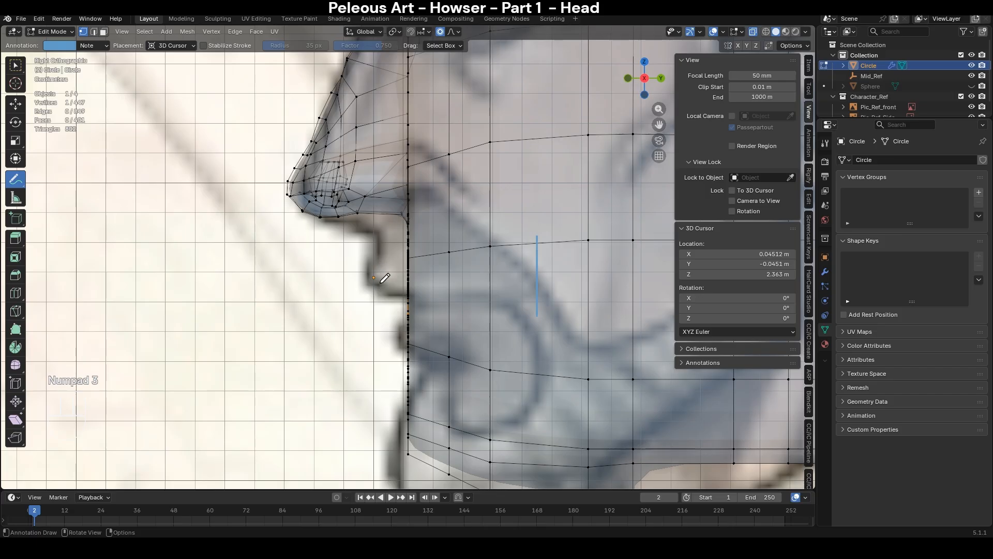
{"action": "scroll", "coordinate": [558, 417], "scroll_direction": "down", "scroll_amount": 8}
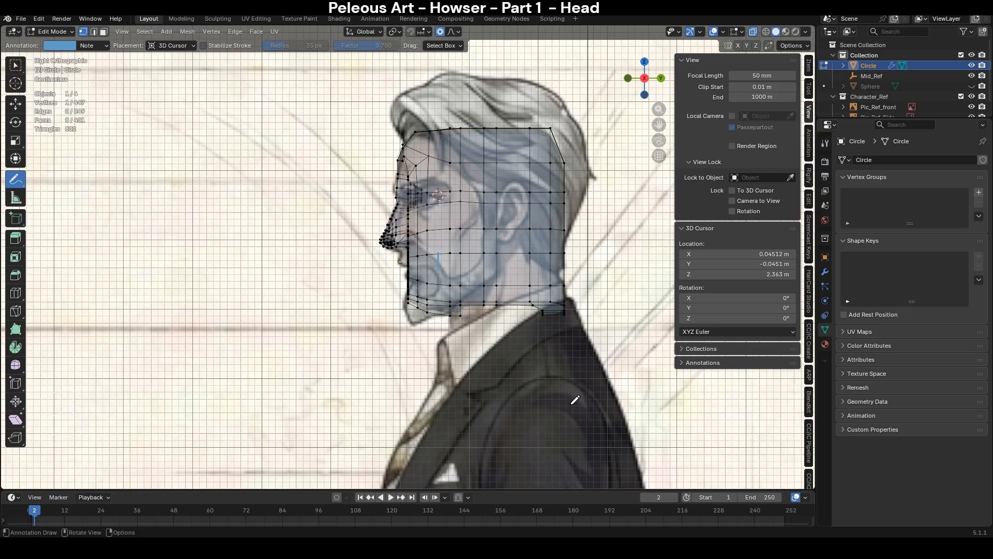
{"action": "scroll", "coordinate": [575, 399], "scroll_direction": "up", "scroll_amount": 9}
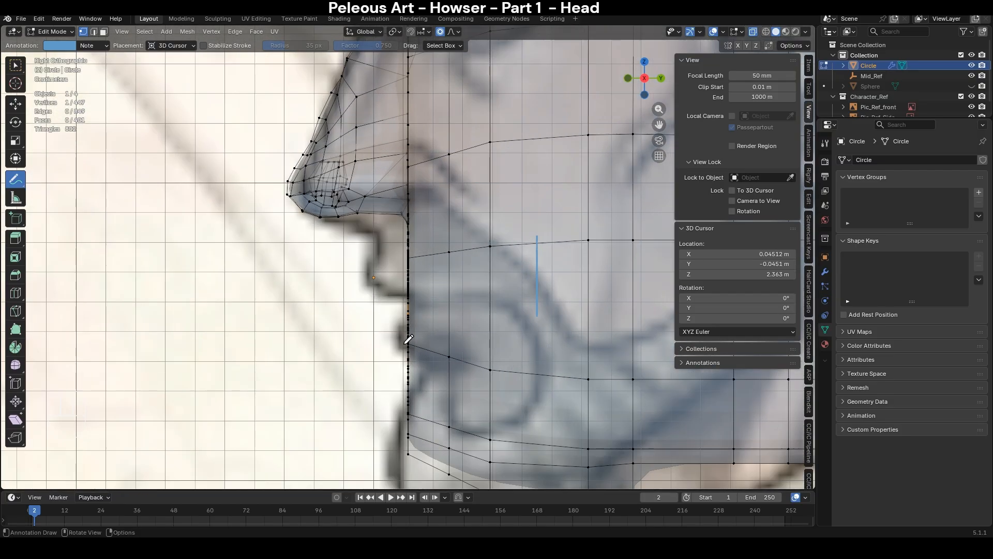
{"action": "key", "text": "KP_1"}
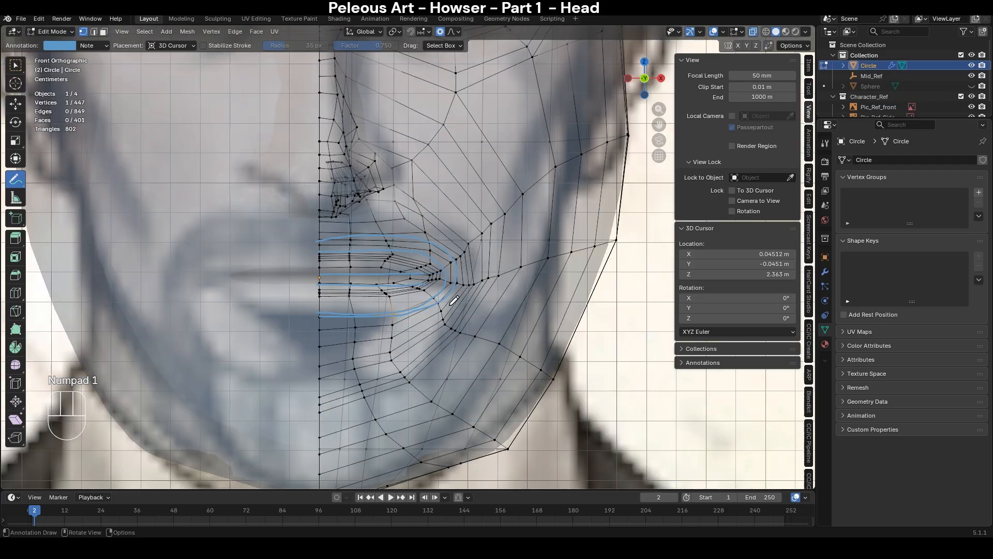
- Erase all the annotated lip contours with the Annotate Eraser and return to the selection tool
{"action": "key", "text": "ctrl+z"}
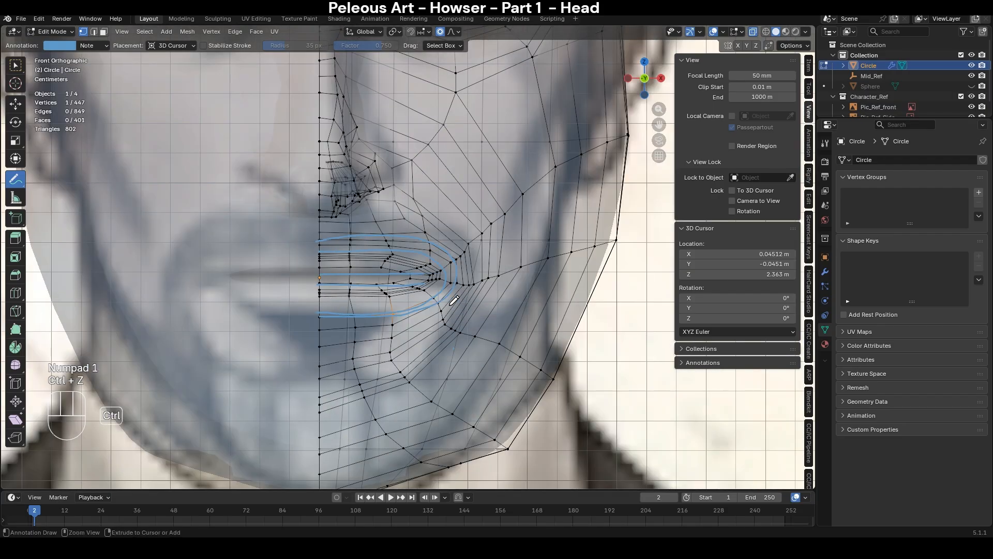
{"action": "left_click", "coordinate": [16, 63]}
{"action": "mouse_move", "coordinate": [16, 176]}
{"action": "left_mouse_down"}
{"action": "mouse_move", "coordinate": [58, 200]}
{"action": "mouse_move", "coordinate": [85, 246]}
{"action": "left_mouse_up"}
{"action": "left_click", "coordinate": [494, 353]}
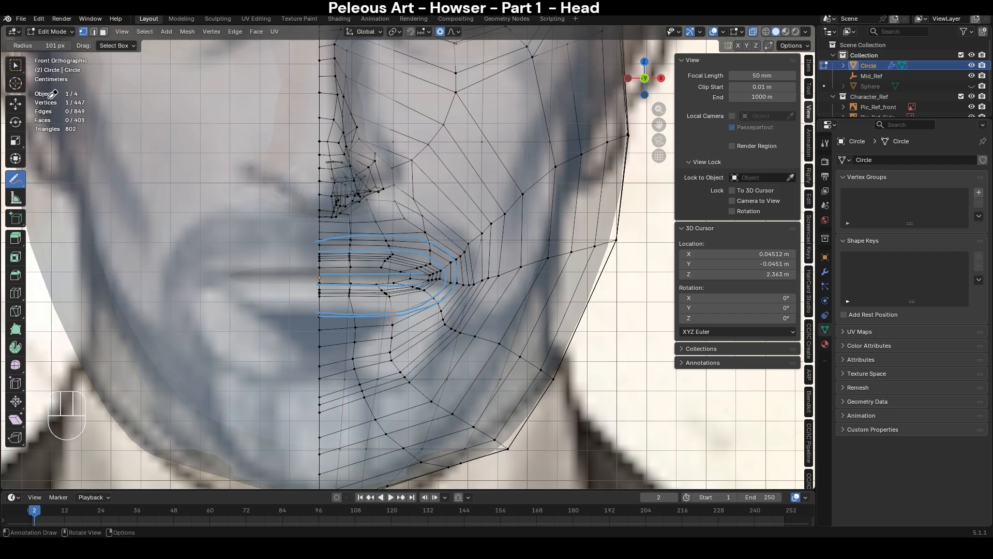
{"action": "left_click", "coordinate": [16, 66]}
{"action": "scroll", "coordinate": [317, 224], "scroll_direction": "up", "scroll_amount": 4}
{"action": "scroll", "coordinate": [318, 224], "scroll_direction": "down", "scroll_amount": 3}
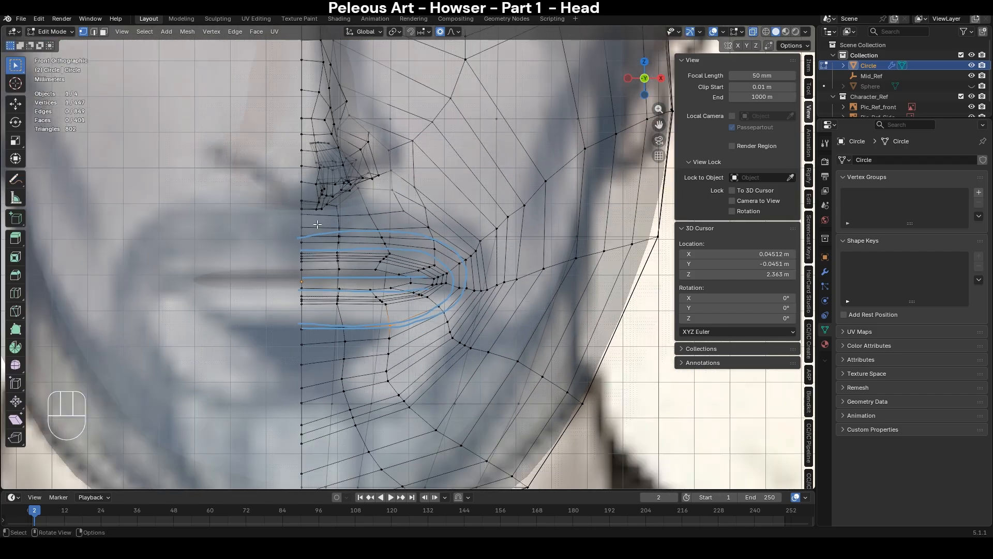
{"action": "mouse_move", "coordinate": [17, 179]}
{"action": "left_mouse_down"}
{"action": "mouse_move", "coordinate": [62, 244]}
{"action": "mouse_move", "coordinate": [53, 187]}
{"action": "left_mouse_up"}
{"action": "mouse_move", "coordinate": [412, 214]}
{"action": "left_mouse_down"}
{"action": "mouse_move", "coordinate": [340, 358]}
{"action": "mouse_move", "coordinate": [280, 309]}
{"action": "left_mouse_up"}
{"action": "left_click", "coordinate": [154, 191]}
{"action": "left_click", "coordinate": [16, 181]}
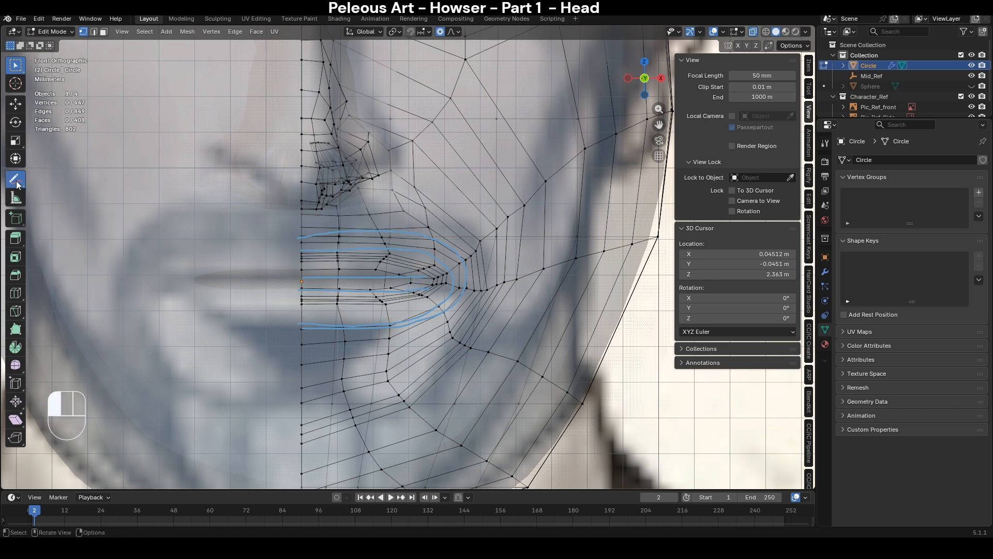
{"action": "mouse_move", "coordinate": [377, 238]}
{"action": "left_mouse_down"}
{"action": "mouse_move", "coordinate": [273, 276]}
{"action": "mouse_move", "coordinate": [289, 253]}
{"action": "left_mouse_up"}
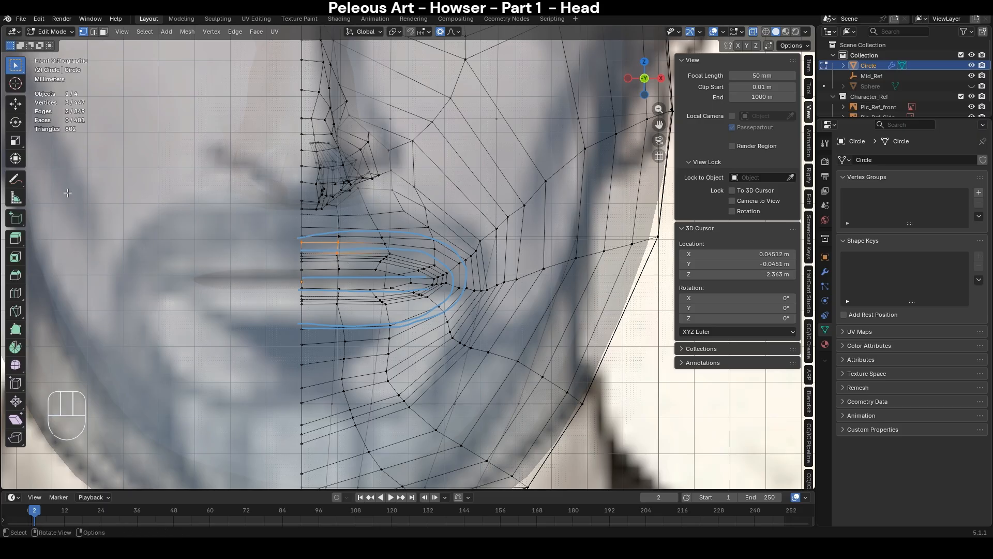
{"action": "left_click", "coordinate": [25, 179]}
{"action": "left_click", "coordinate": [22, 184]}
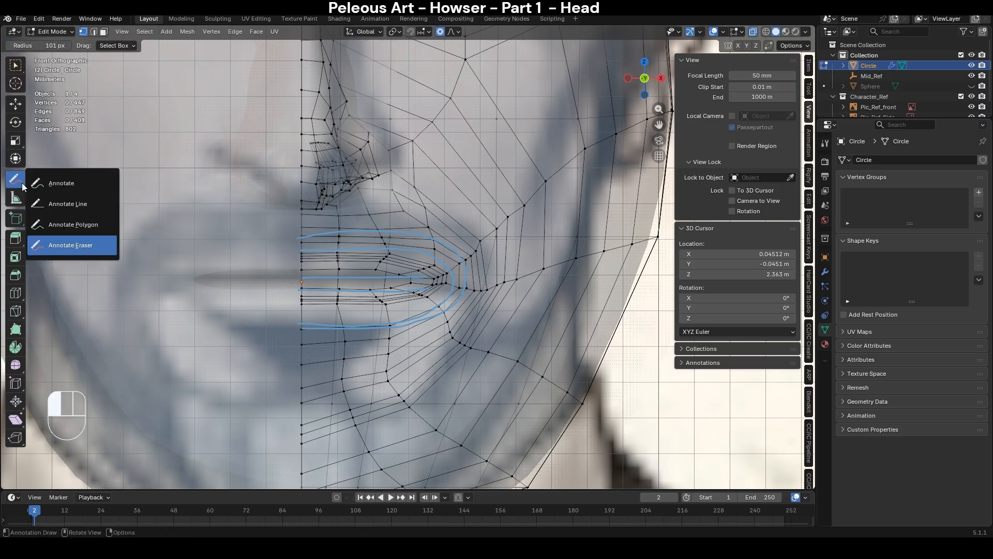
{"action": "left_click_drag", "start_coordinate": [216, 224], "coordinate": [480, 270]}
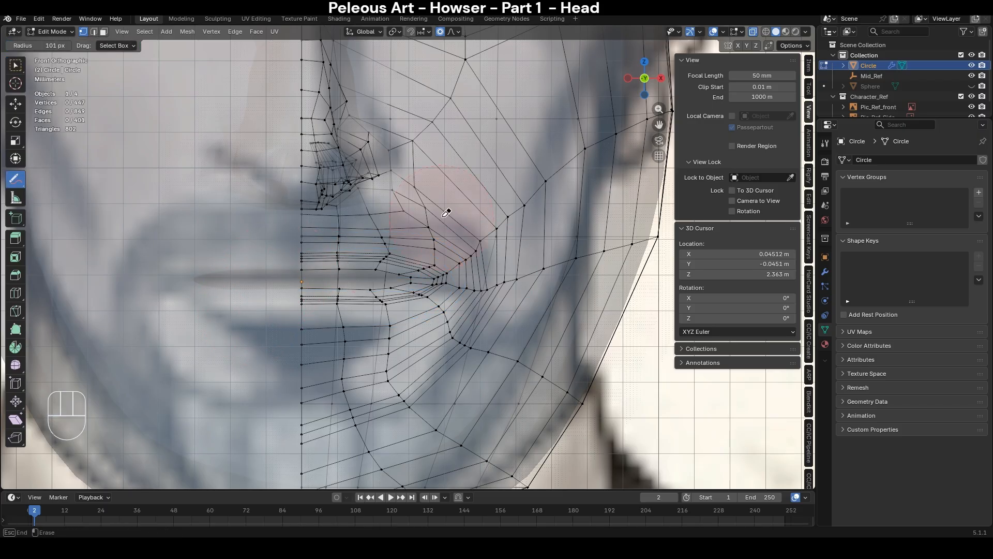
{"action": "key", "text": "w"}
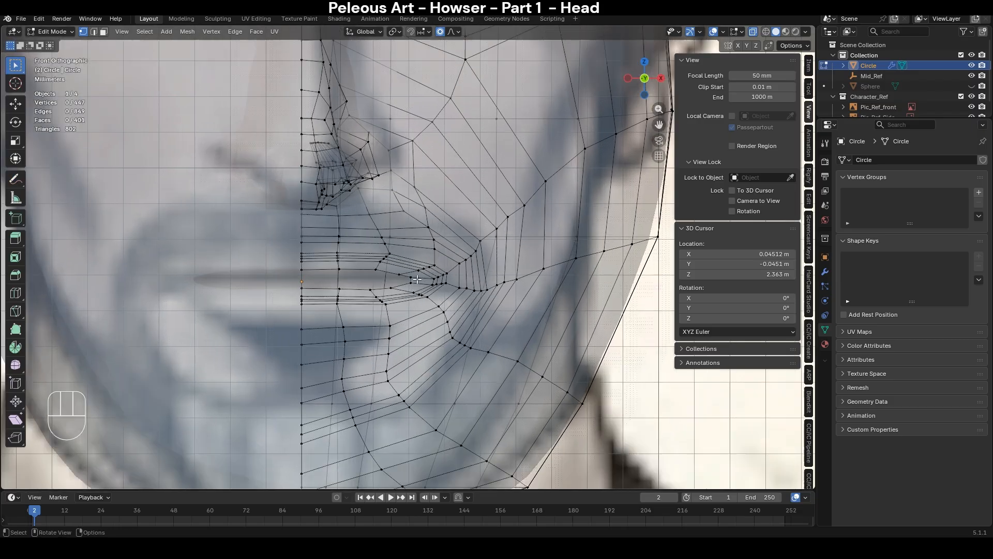
- Select the outermost of the tightly spaced lip loops and edge-slide it outward by a factor of about 0.381
{"action": "scroll", "coordinate": [423, 261], "scroll_direction": "up", "scroll_amount": 2}
{"action": "key", "text": "2"}
{"action": "left_click", "coordinate": [415, 258], "text": "alt"}
{"action": "key", "text": "g"}
{"action": "key", "text": "g"}
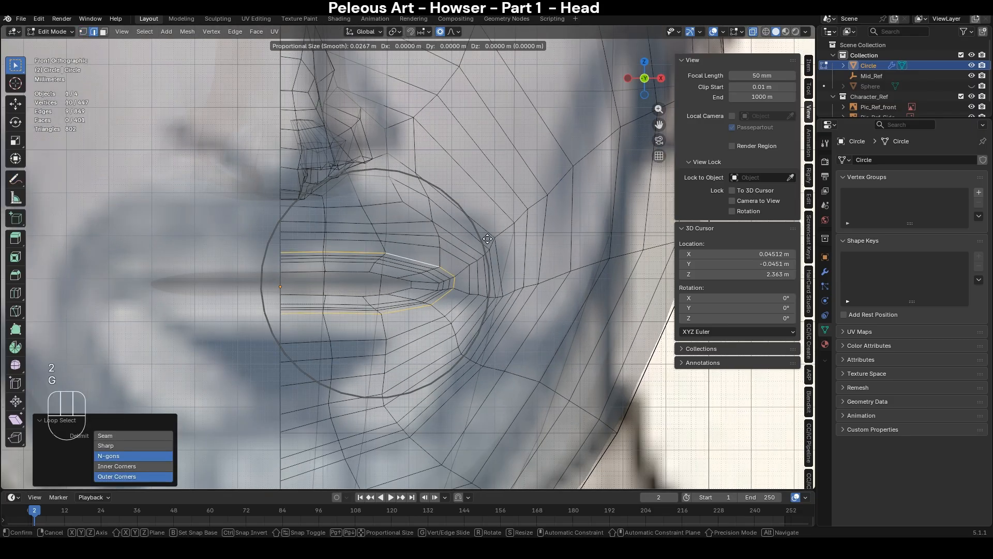
{"action": "left_click", "coordinate": [489, 238]}
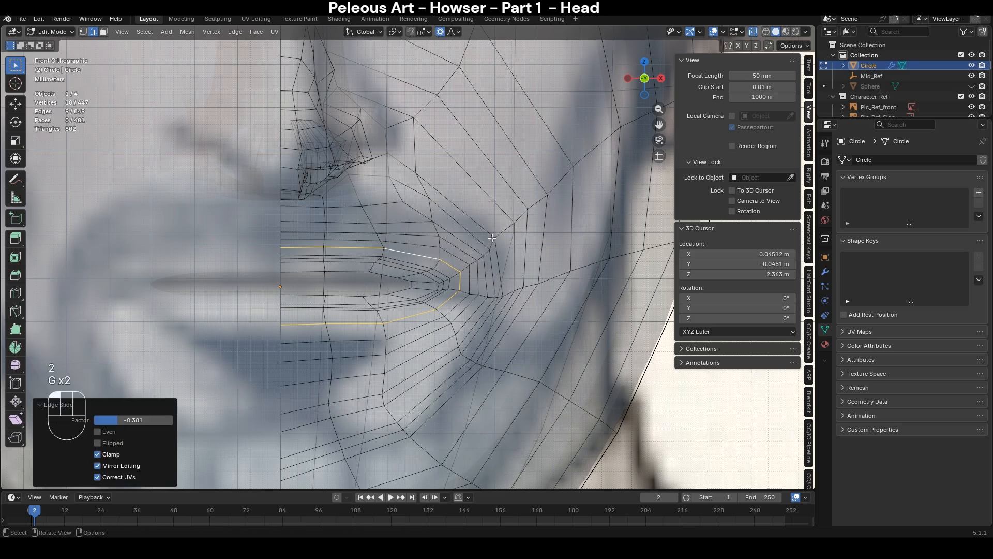
- Edge-slide the next inner lip loop outward by a factor of about 0.386, and adjust the loop inside it likewise
{"action": "key", "text": "g"}
{"action": "left_click", "coordinate": [485, 248]}
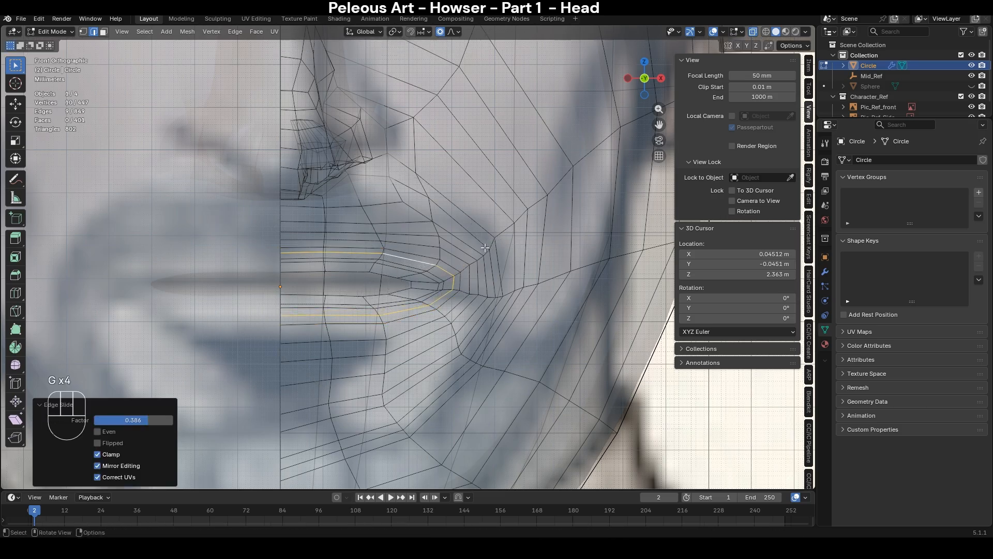
{"action": "left_click", "coordinate": [408, 268], "text": "alt"}
{"action": "key", "text": "g"}
{"action": "key", "text": "g"}
{"action": "left_click", "coordinate": [445, 266]}
- Check the lips in Object Mode, and remove the outermost of the respaced lip loops from the mesh
{"action": "key", "text": "Tab"}
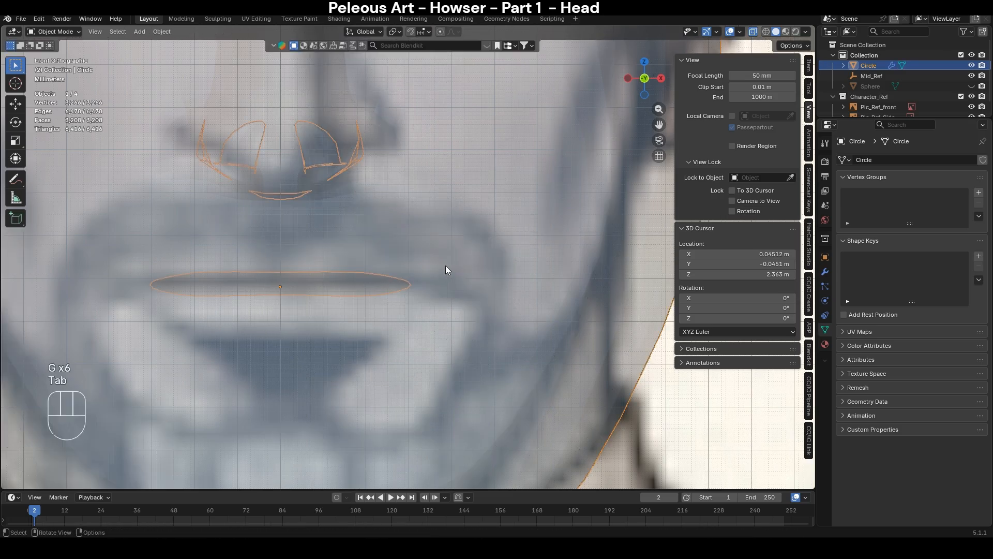
{"action": "key", "text": "Tab"}
{"action": "left_click", "coordinate": [451, 269], "text": "alt"}
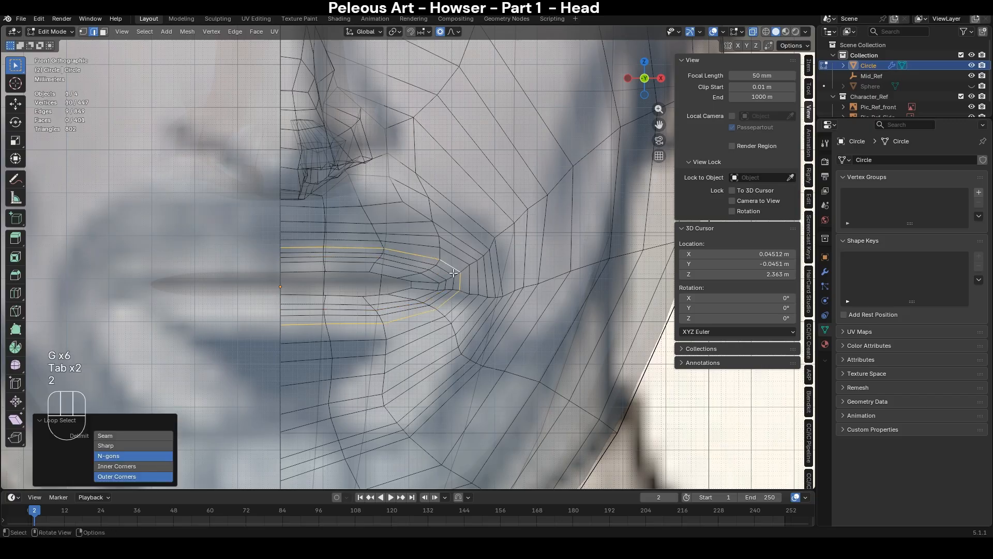
{"action": "key", "text": "x"}
{"action": "left_click", "coordinate": [513, 274]}
- Select the edge loop just outside the remaining lip loops and edge-slide it by a factor of about 0.185
{"action": "left_click", "coordinate": [438, 257], "text": "alt"}
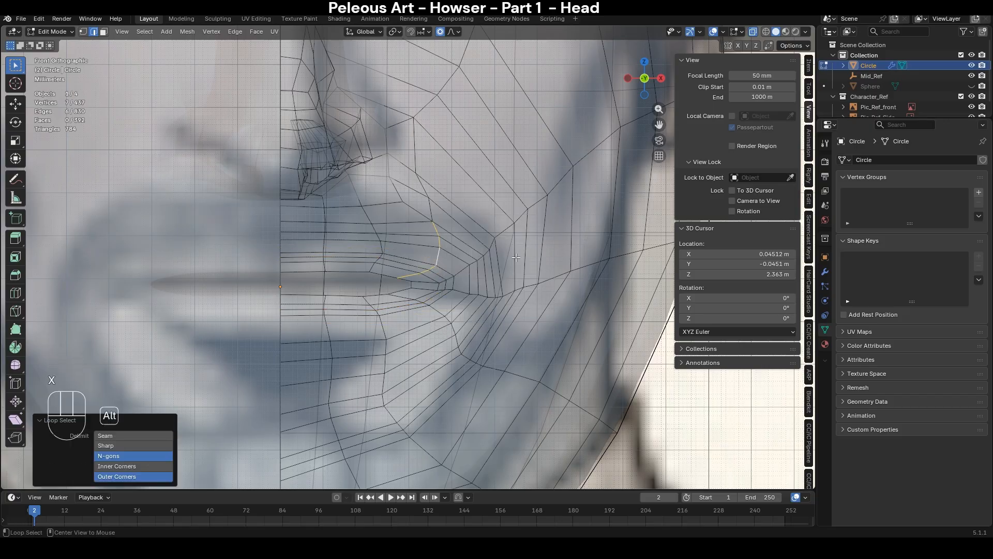
{"action": "left_click", "coordinate": [455, 260], "text": "alt"}
{"action": "key", "text": "g"}
{"action": "key", "text": "g"}
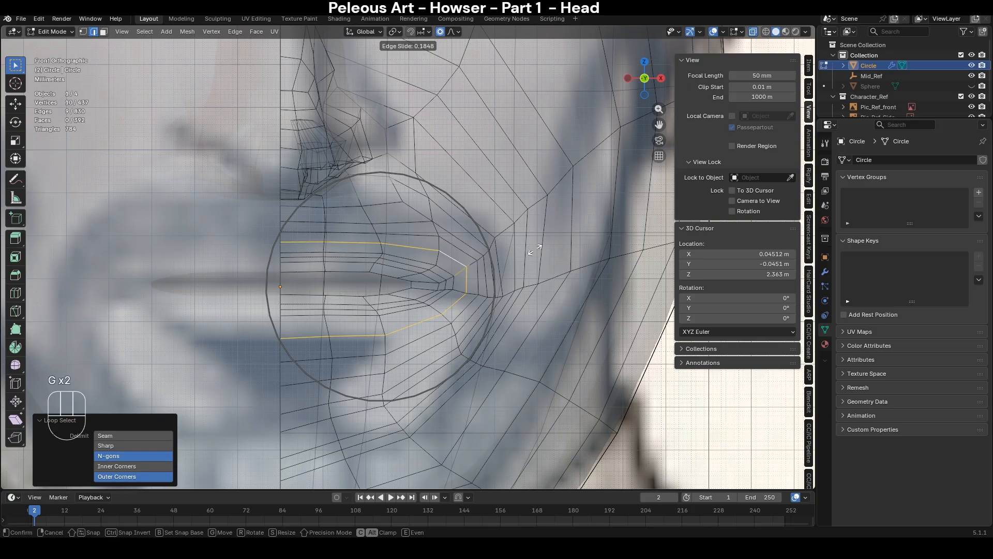
- Edge-slide the next inner lip loop by a factor of about 0.198
{"action": "left_click", "coordinate": [420, 257]}
{"action": "key", "text": "g"}
{"action": "key", "text": "g"}
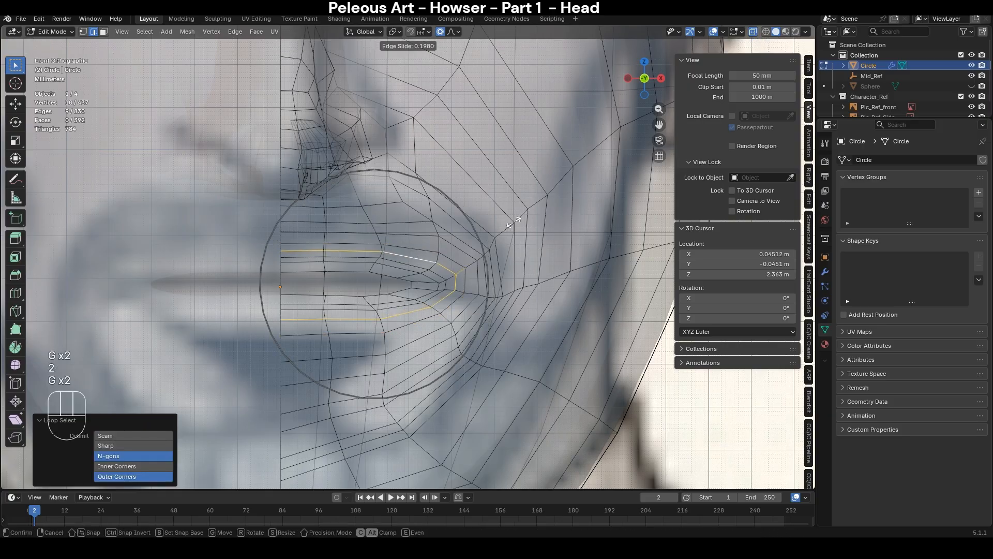
{"action": "left_click", "coordinate": [439, 255]}
- Select that lip loop together with the one just inside it and move them about 0.012 m forward along Y with proportional editing
{"action": "left_click", "coordinate": [439, 255], "text": "alt"}
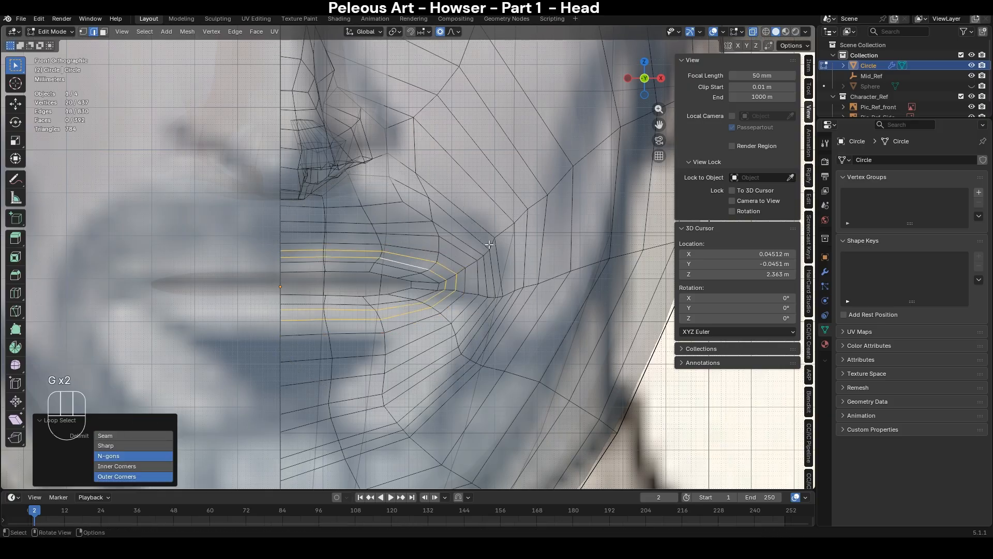
{"action": "key", "text": "KP_3"}
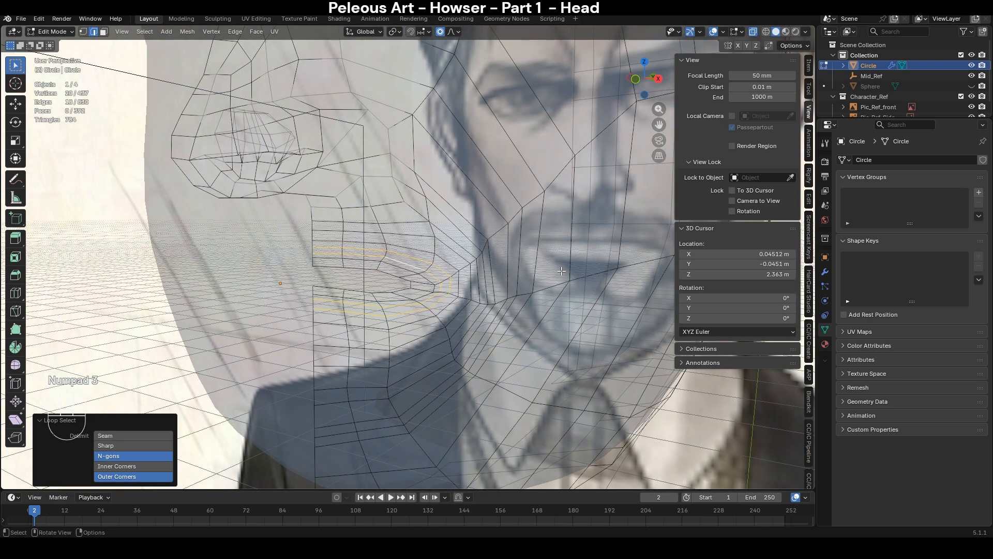
{"action": "key", "text": "ctrl+KP_Add"}
{"action": "key", "text": "ctrl+KP_Subtract"}
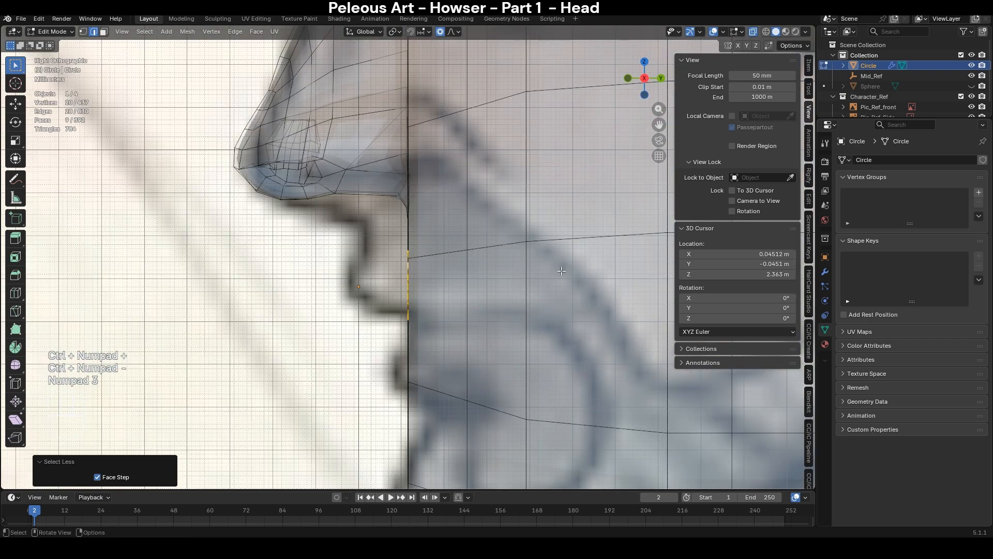
{"action": "key", "text": "g"}
{"action": "key", "text": "y"}
{"action": "scroll", "coordinate": [539, 269], "scroll_direction": "up", "scroll_amount": 15}
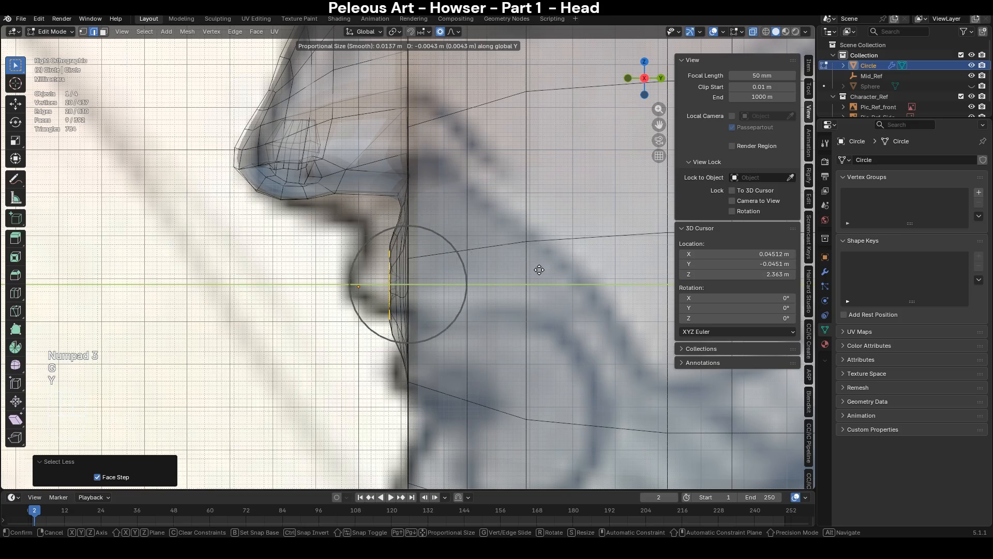
{"action": "scroll", "coordinate": [528, 271], "scroll_direction": "up", "scroll_amount": 6}
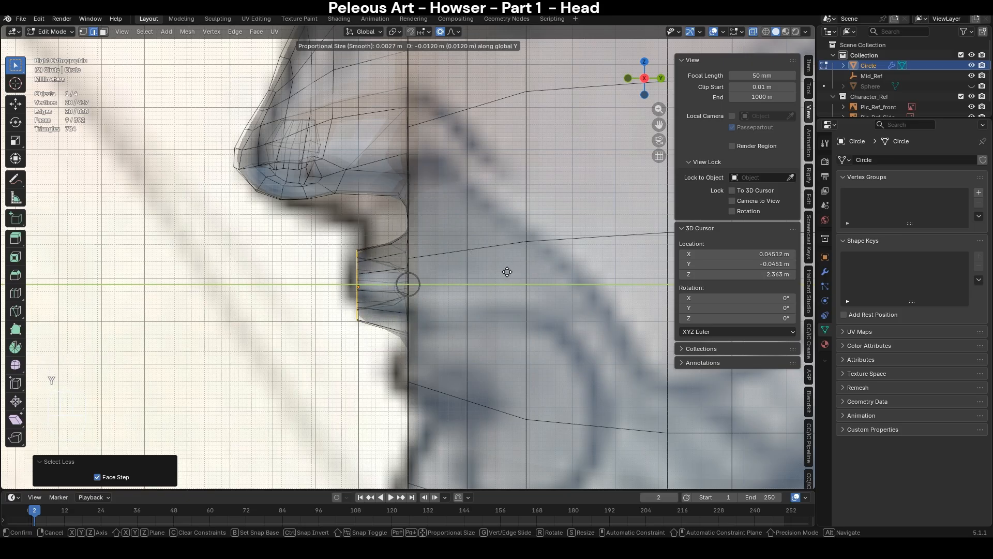
{"action": "left_click", "coordinate": [507, 272]}
- Select the front faces of the lower lip and move them backward along Y with proportional editing
{"action": "middle_click_drag", "start_coordinate": [508, 271], "coordinate": [621, 279]}
{"action": "key", "text": "alt+z"}
{"action": "middle_click_drag", "start_coordinate": [512, 294], "coordinate": [375, 311]}
{"action": "key", "text": "alt+z"}
{"action": "key", "text": "3"}
{"action": "left_click", "coordinate": [340, 319]}
{"action": "left_click", "coordinate": [340, 320], "text": "shift"}
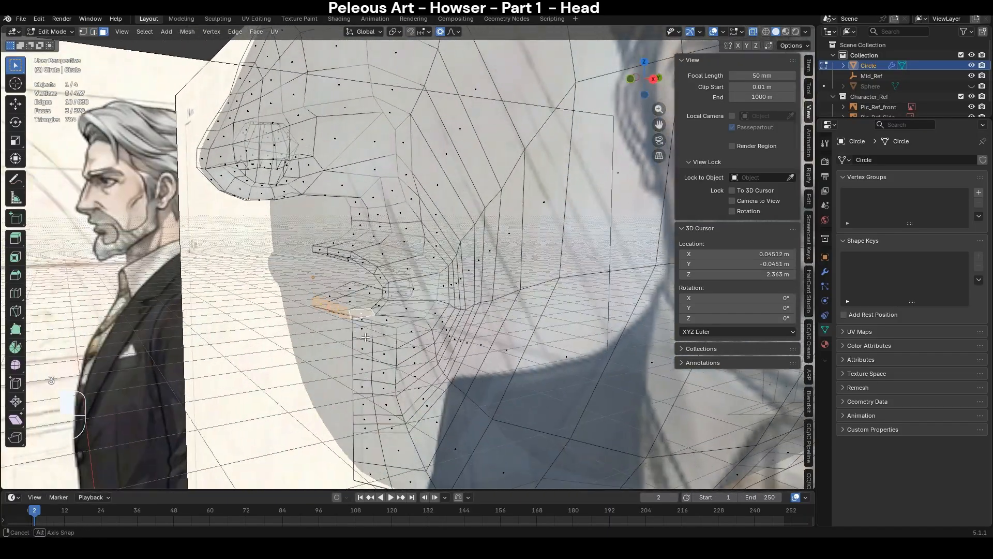
{"action": "left_click", "coordinate": [375, 311], "text": "shift"}
{"action": "key", "text": "g"}
{"action": "key", "text": "y"}
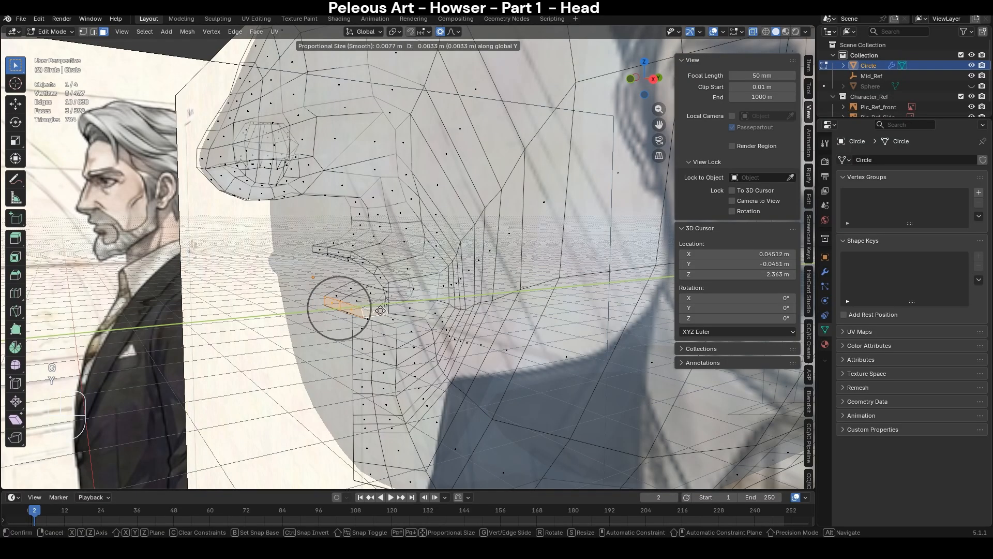
{"action": "left_click", "coordinate": [390, 314]}
- Move the edge at the lower lip's outer corner 0.013823 m backward along Y, using a proportional size of 0.017
{"action": "middle_click_drag", "start_coordinate": [390, 314], "coordinate": [423, 315]}
{"action": "key", "text": "1"}
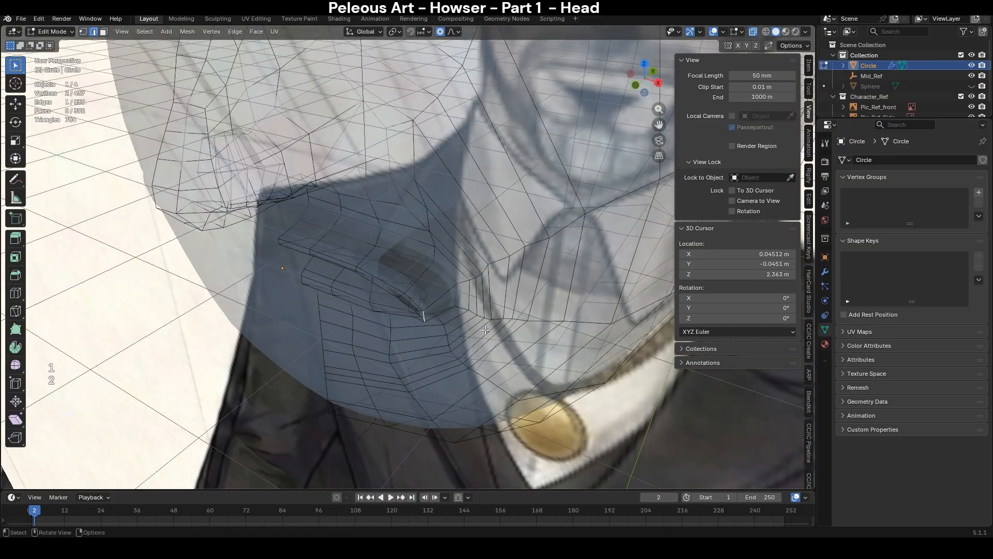
{"action": "left_click", "coordinate": [424, 315]}
{"action": "key", "text": "g"}
{"action": "key", "text": "y"}
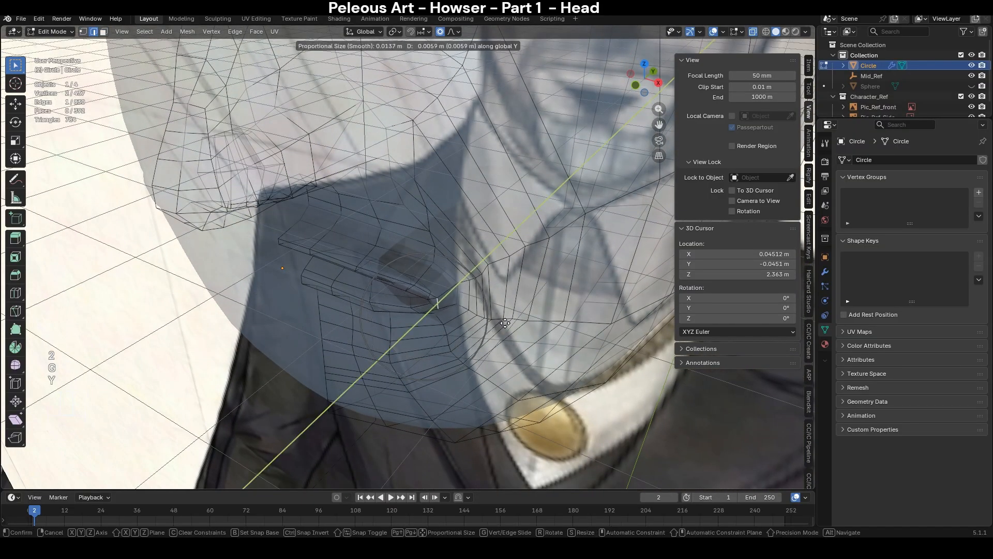
{"action": "scroll", "coordinate": [514, 318], "scroll_direction": "down", "scroll_amount": 1}
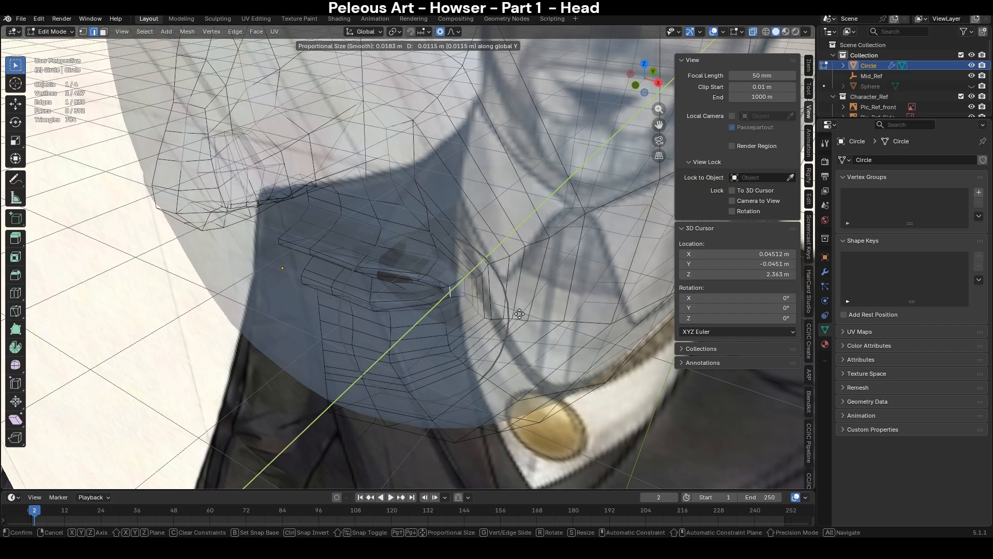
{"action": "left_click", "coordinate": [525, 311]}
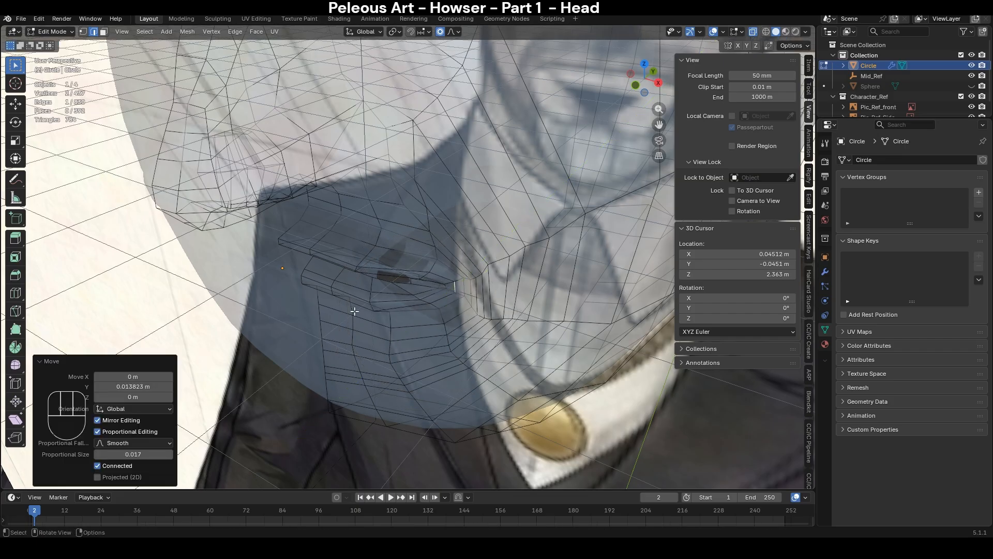
- Select the lower edges of the upper lip and move them about 0.004 m forward and 0.006 m down to follow the side profile
{"action": "middle_click_drag", "start_coordinate": [525, 311], "coordinate": [360, 274]}
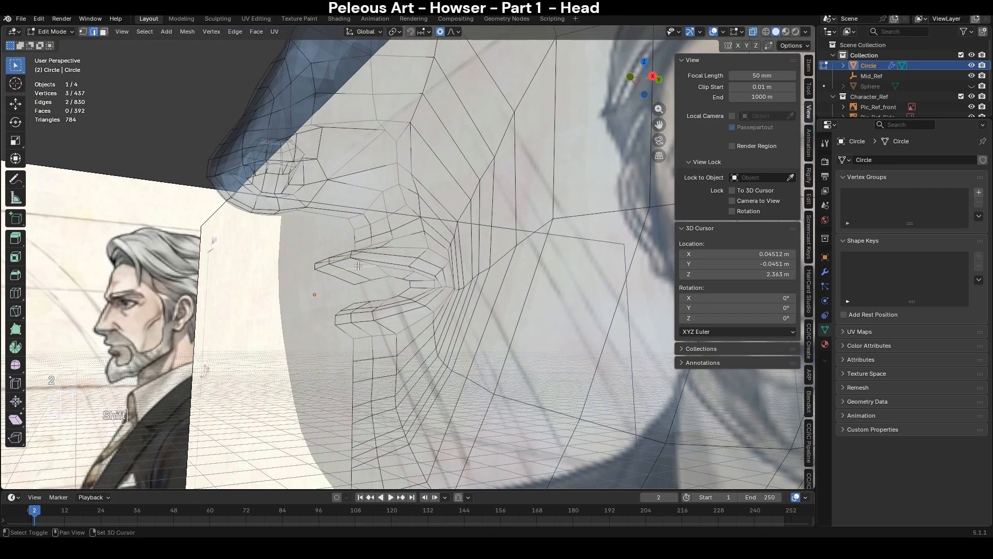
{"action": "key", "text": "KP_3"}
{"action": "middle_click_drag", "start_coordinate": [403, 272], "coordinate": [339, 264]}
{"action": "left_click", "coordinate": [351, 291], "text": "shift"}
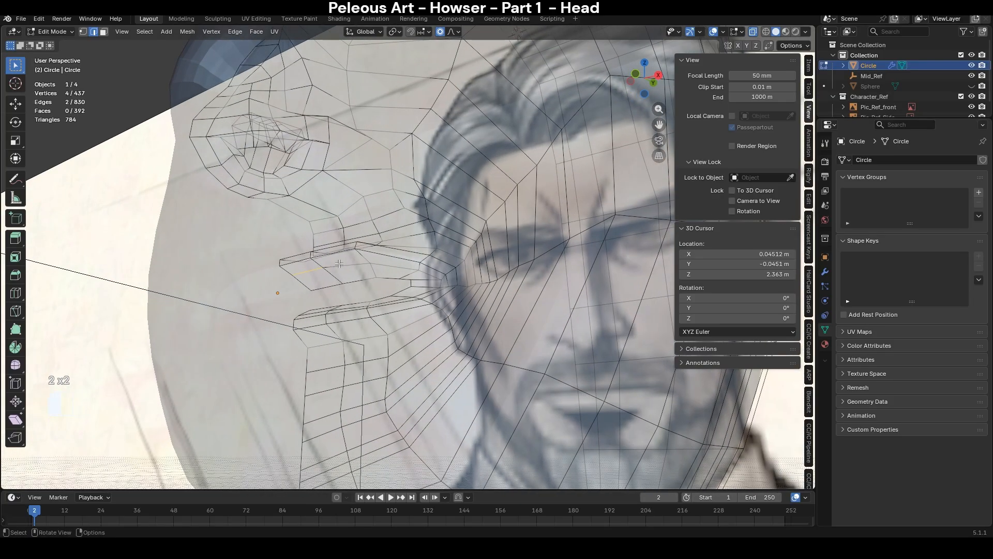
{"action": "left_click", "coordinate": [368, 264], "text": "shift"}
{"action": "key", "text": "KP_3"}
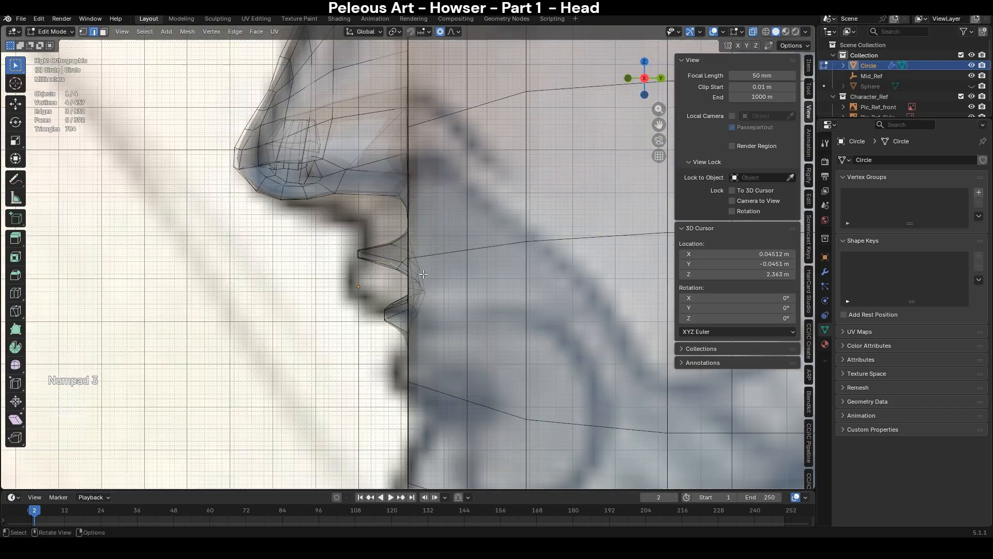
{"action": "key", "text": "g"}
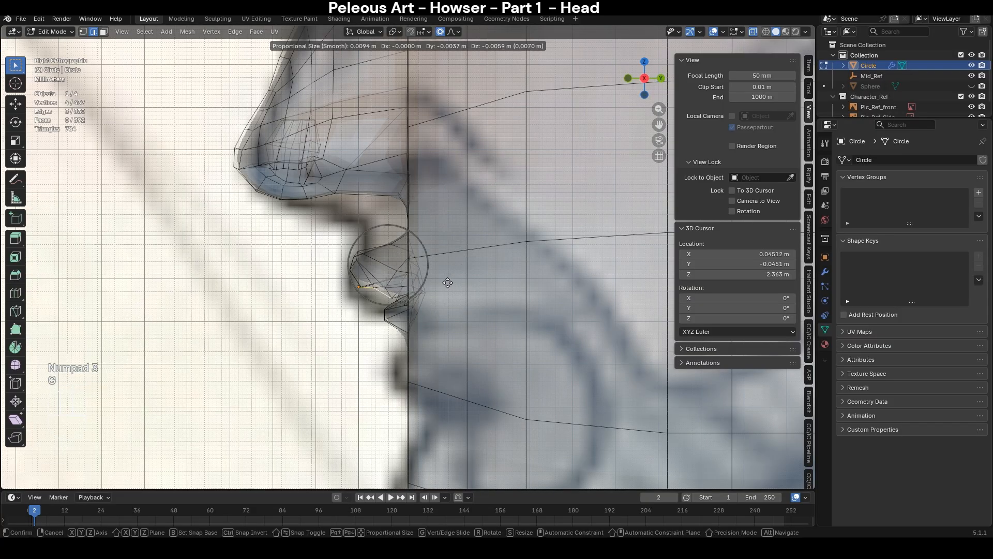
{"action": "left_click", "coordinate": [444, 284]}
- Select the upper edges of the lower lip and move them about 0.0058 m forward and 0.0023 m up toward the upper lip
{"action": "middle_click_drag", "start_coordinate": [445, 284], "coordinate": [538, 250]}
{"action": "key", "text": "alt+z"}
{"action": "key", "text": "alt+z"}
{"action": "middle_click_drag", "start_coordinate": [425, 293], "coordinate": [393, 321]}
{"action": "left_click", "coordinate": [379, 306]}
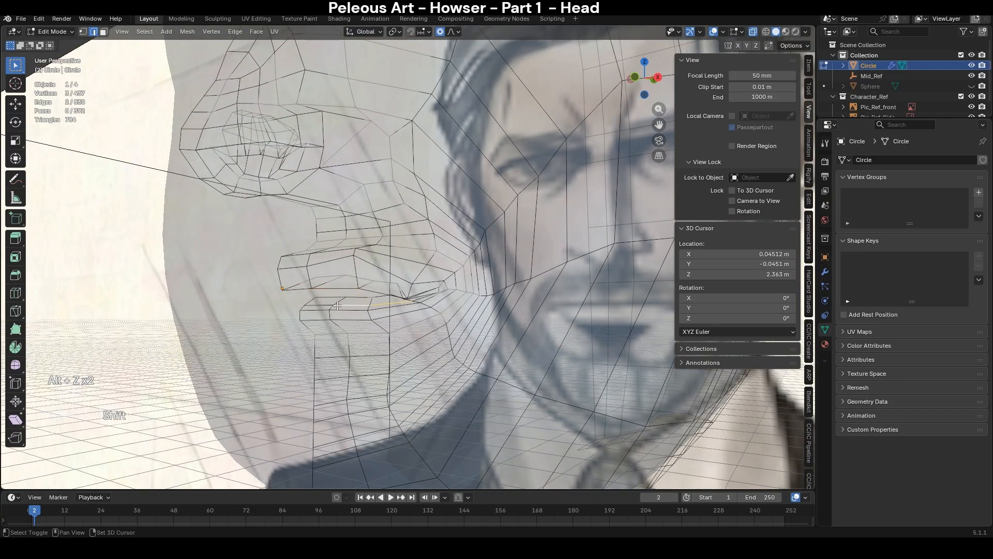
{"action": "key", "text": "KP_3"}
{"action": "key", "text": "g"}
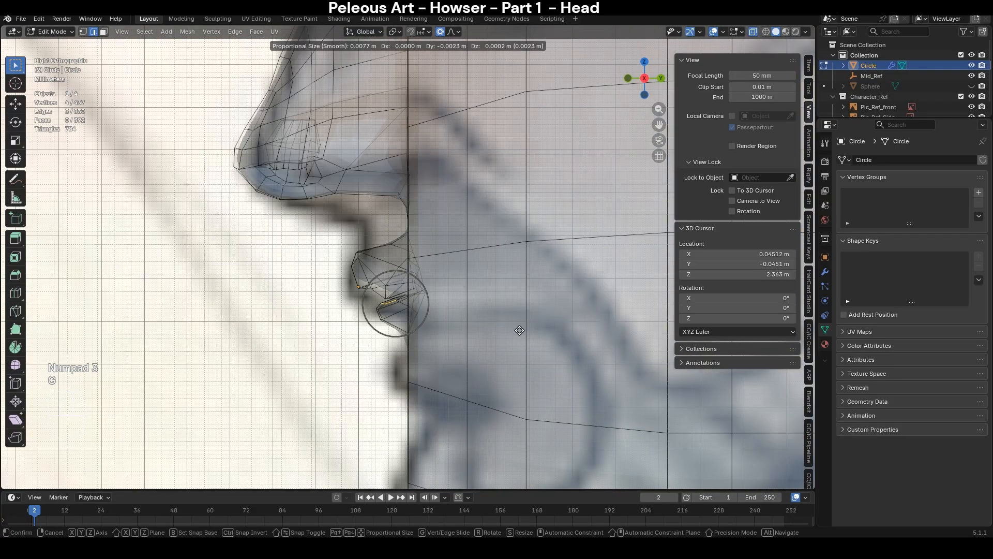
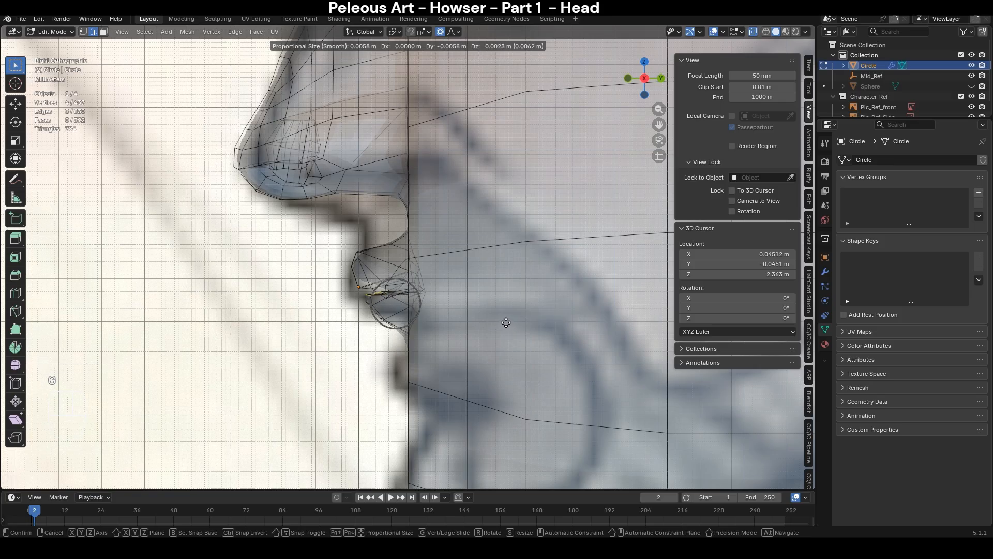
{"action": "left_click", "coordinate": [506, 322]}
- Select the edge loop around the lip opening and examine how it runs through the mouth corner
{"action": "middle_click_drag", "start_coordinate": [506, 322], "coordinate": [611, 337]}
{"action": "key", "text": "alt+z"}
{"action": "key", "text": "alt+z"}
{"action": "key", "text": "2"}
{"action": "left_click", "coordinate": [411, 293], "text": "alt"}
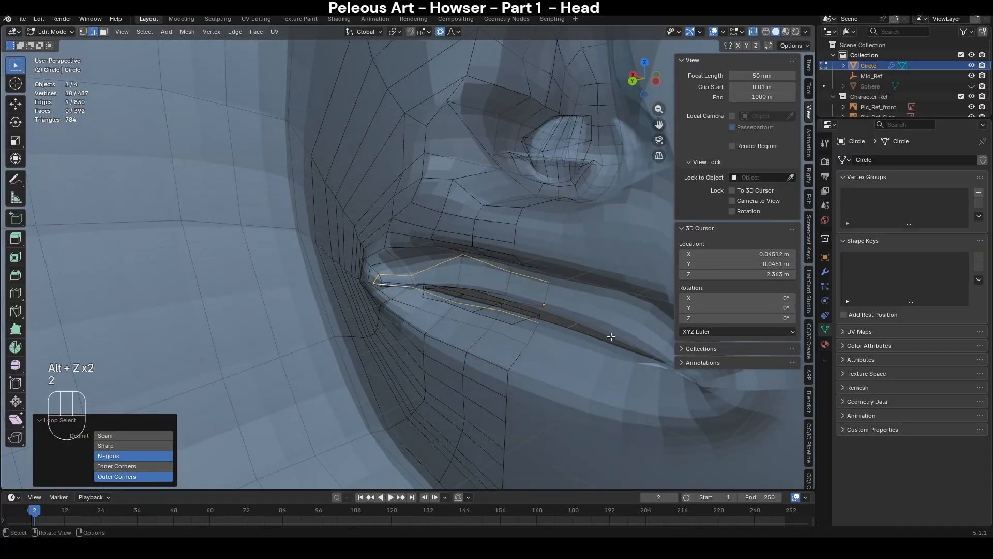
{"action": "scroll", "coordinate": [611, 337], "scroll_direction": "up", "scroll_amount": 3}
{"action": "middle_click_drag", "start_coordinate": [399, 331], "coordinate": [449, 316]}
{"action": "middle_click_drag", "start_coordinate": [425, 350], "coordinate": [443, 326]}
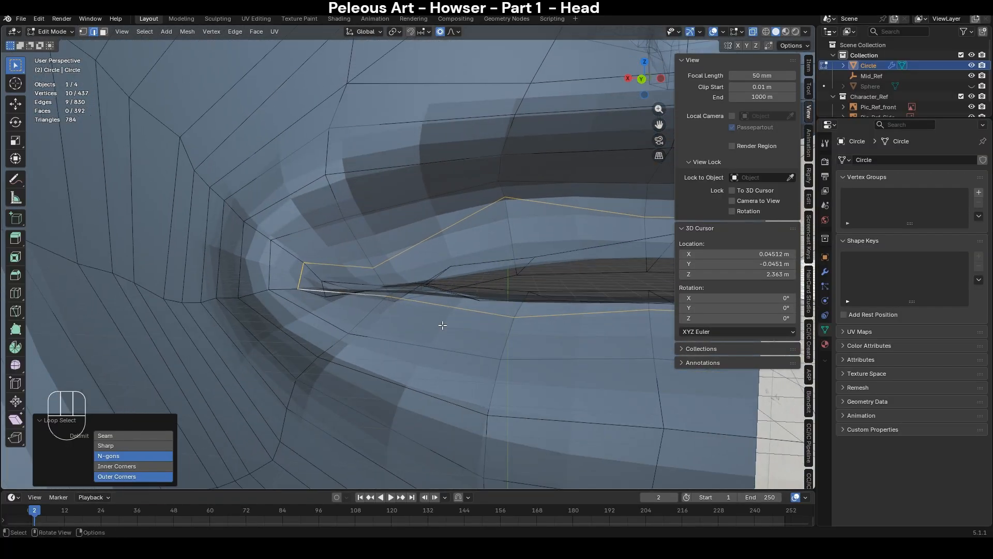
- Examine the mouth topology as a wireframe in Sculpt Mode and Edit Mode from the side and front
{"action": "key", "text": "ctrl+Tab"}
{"action": "key", "text": "z"}
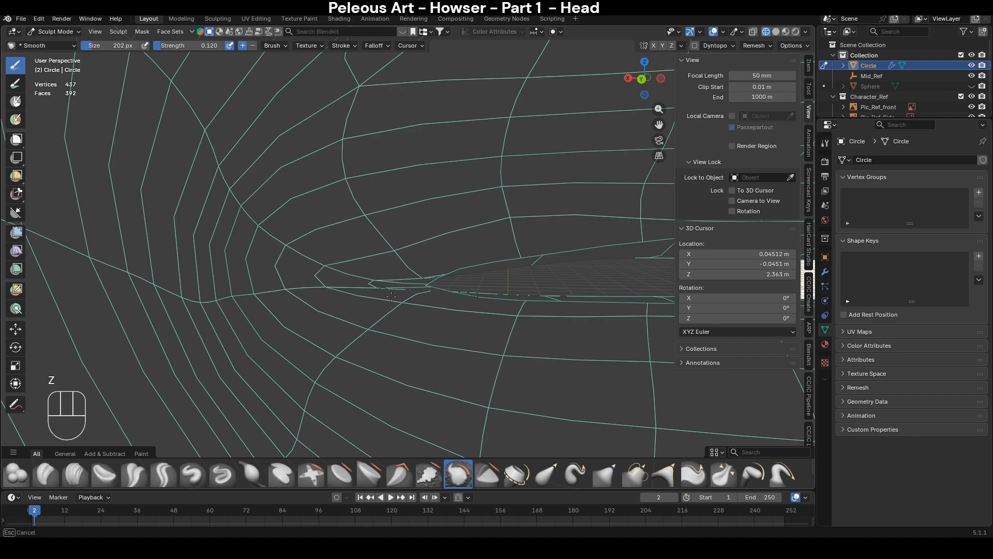
{"action": "key", "text": "alt+z"}
{"action": "key", "text": "KP_3"}
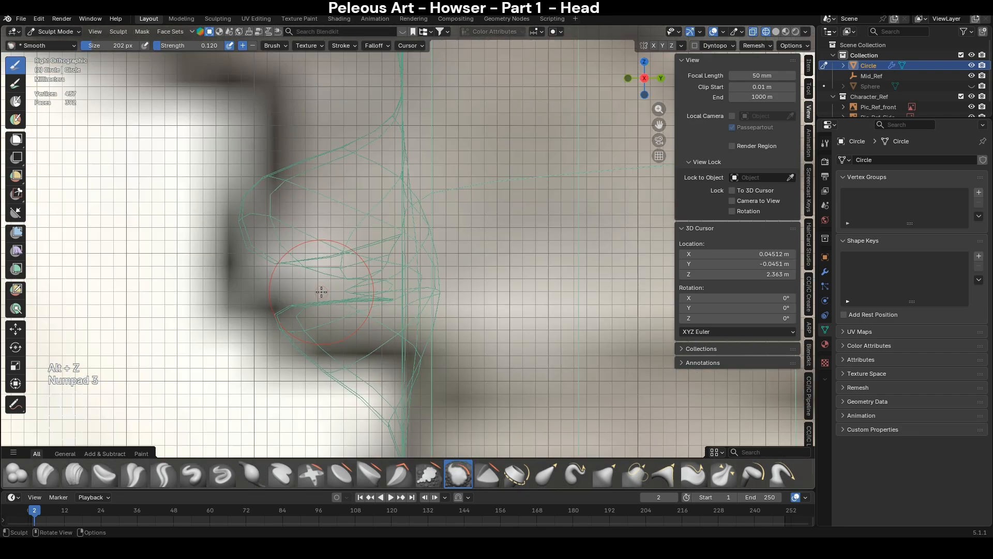
{"action": "key", "text": "Tab"}
{"action": "key", "text": "alt+z"}
{"action": "scroll", "coordinate": [321, 292], "scroll_direction": "down", "scroll_amount": 2}
{"action": "middle_click_drag", "start_coordinate": [321, 292], "coordinate": [434, 295]}
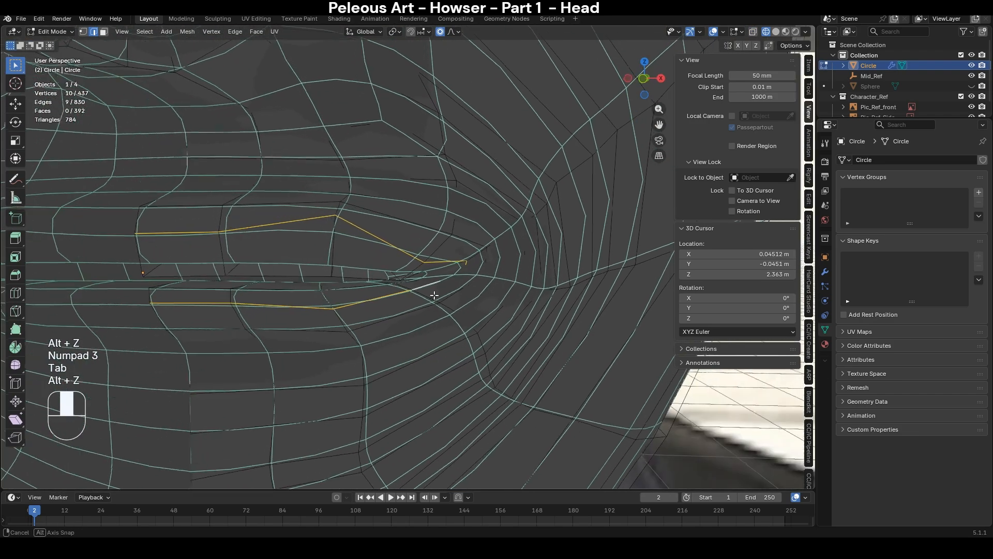
{"action": "key", "text": "KP_1"}
{"action": "key", "text": "z"}
{"action": "key", "text": "Tab"}
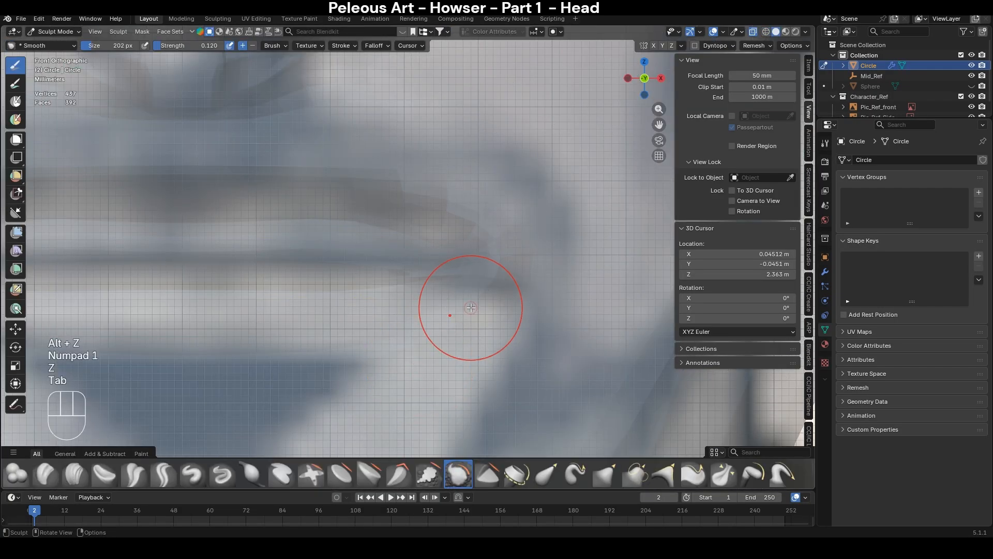
- Select the inner lip vertex near the mouth corner and move it up about 0.0013 m with proportional editing
{"action": "key", "text": "Tab"}
{"action": "scroll", "coordinate": [406, 292], "scroll_direction": "up", "scroll_amount": 3}
{"action": "key", "text": "1"}
{"action": "key", "text": "2"}
{"action": "left_click", "coordinate": [404, 292]}
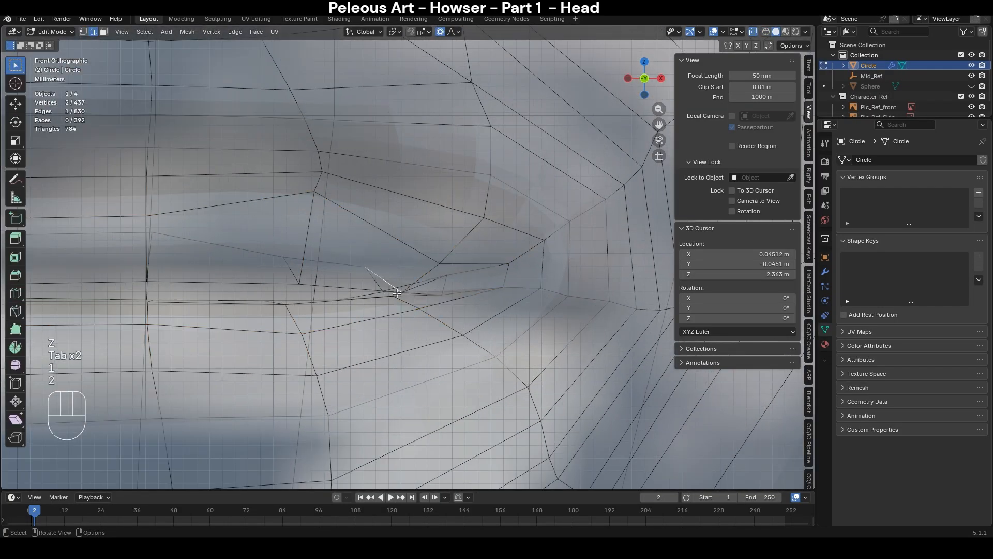
{"action": "key", "text": "1"}
{"action": "key", "text": "g"}
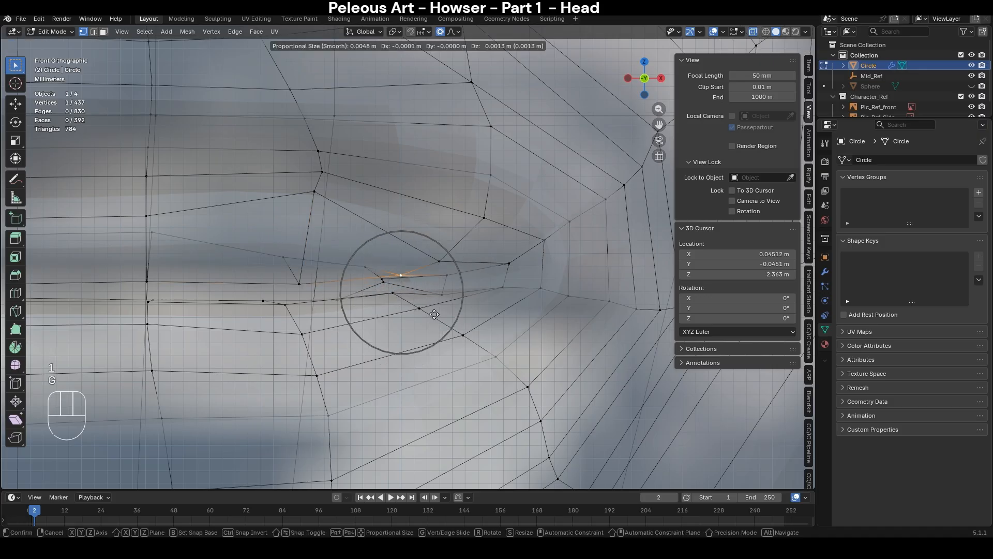
- Check the mouth and surrounding face topology from the front in Sculpt Mode, in both solid and wireframe shading
{"action": "key", "text": "Tab"}
{"action": "key", "text": "alt+z"}
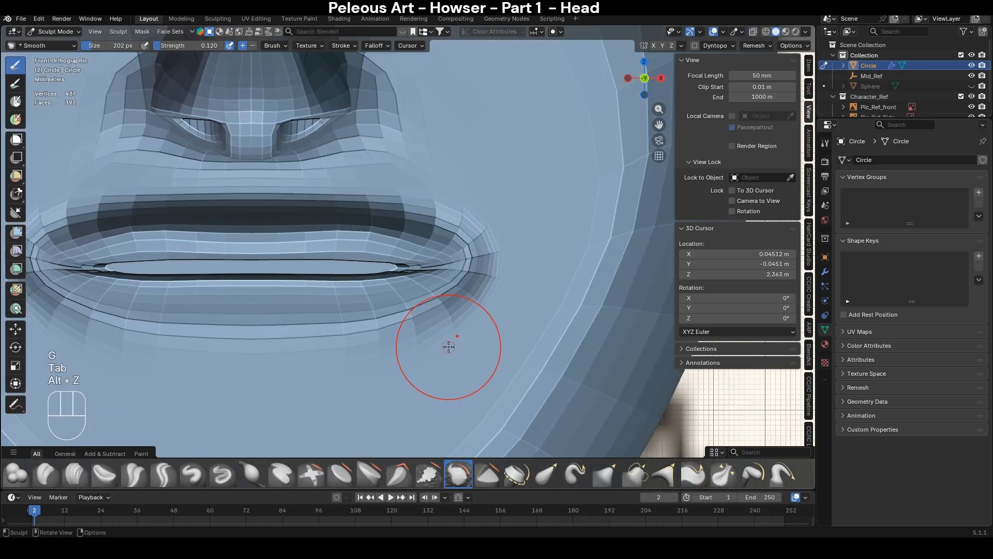
{"action": "scroll", "coordinate": [448, 347], "scroll_direction": "down", "scroll_amount": 3}
{"action": "key", "text": "z"}
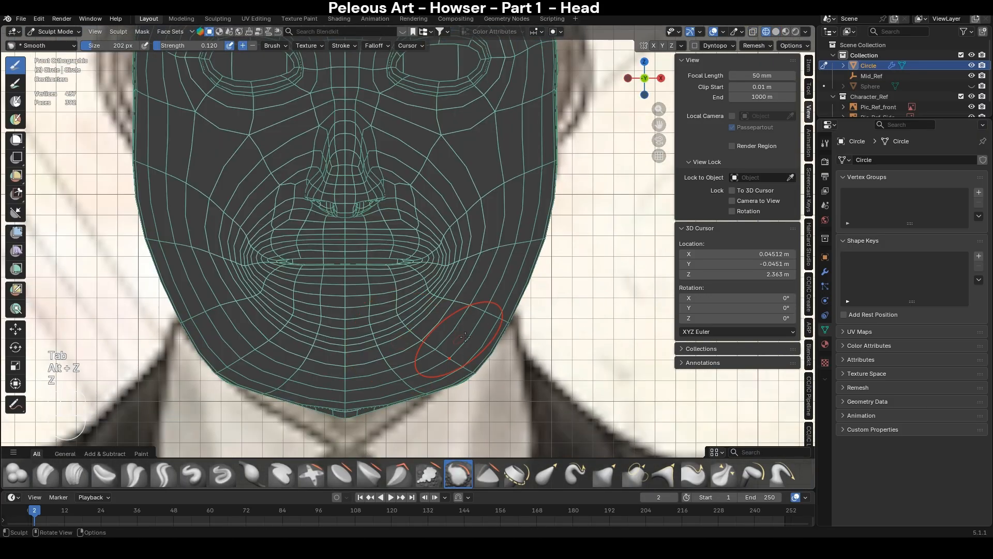
{"action": "key", "text": "alt+z"}
{"action": "scroll", "coordinate": [465, 338], "scroll_direction": "up", "scroll_amount": 2}
{"action": "key", "text": "z"}
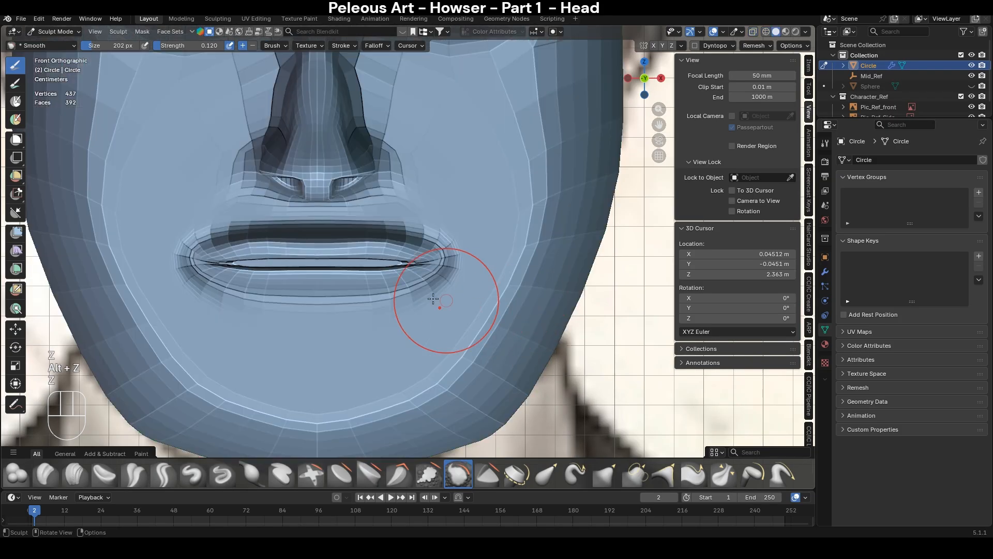
- Choose the Inflate/Deflate sculpt brush and set its size to 180 px and its strength to 0.25
{"action": "scroll", "coordinate": [443, 310], "scroll_direction": "up", "scroll_amount": 4}
{"action": "key", "text": "g"}
{"action": "key", "text": "f"}
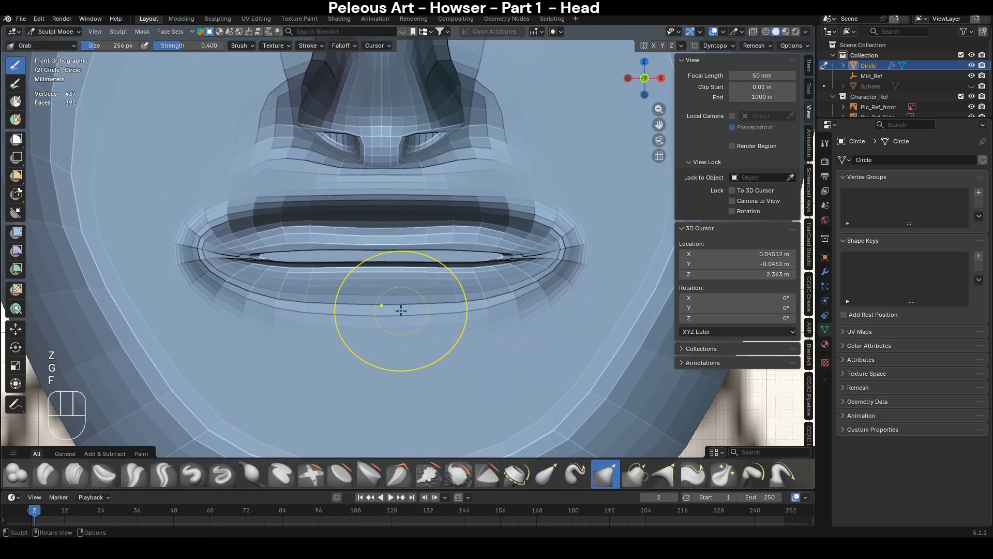
{"action": "key", "text": "i"}
{"action": "key", "text": "ctrl+z"}
{"action": "key", "text": "f"}
{"action": "left_click", "coordinate": [384, 305]}
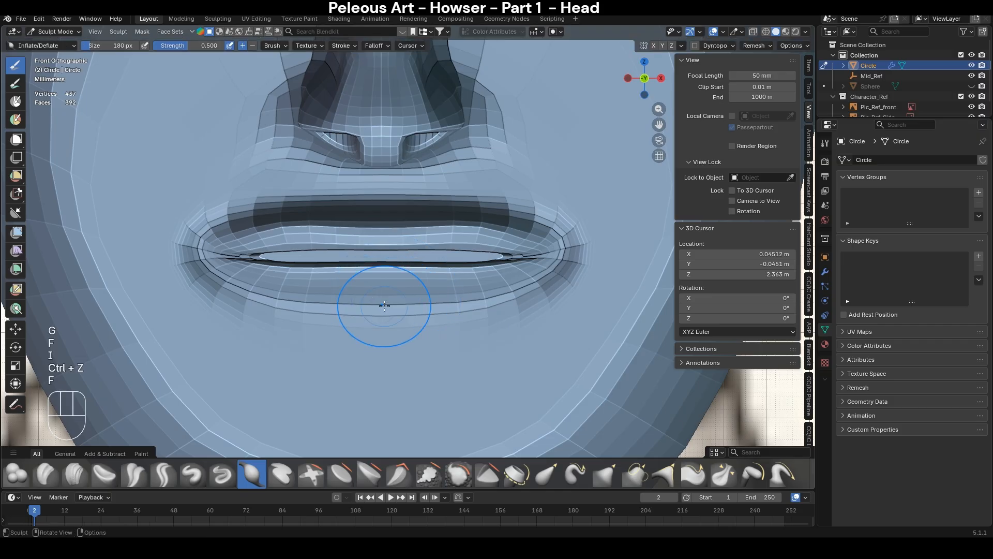
{"action": "key", "text": "shift+f"}
{"action": "type", "text": "0.25"}
{"action": "key", "text": "KP_Enter"}
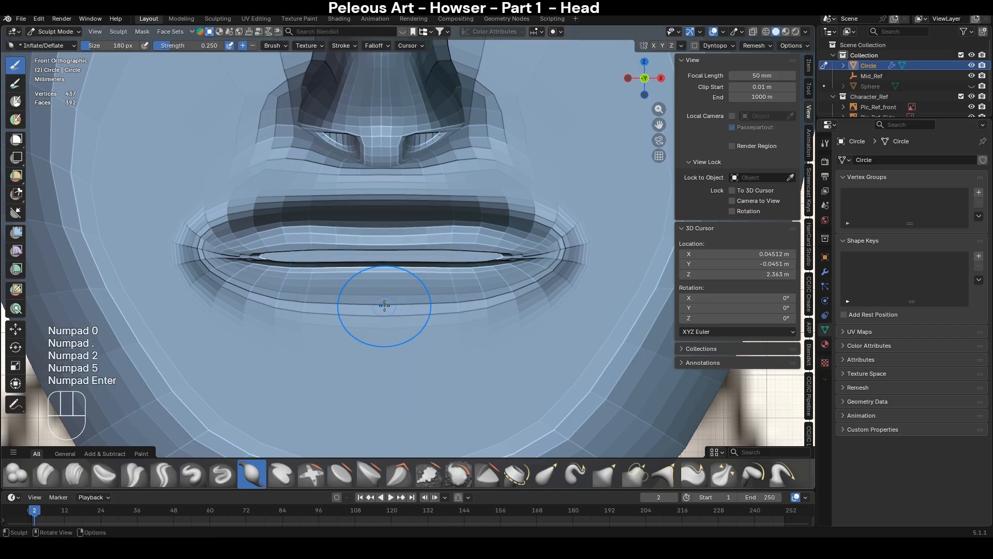
- Try to deflate the area along the lower lip's bottom edge, and undo the stroke
{"action": "left_click_drag", "start_coordinate": [384, 305], "coordinate": [388, 310], "text": "ctrl"}
{"action": "left_click_drag", "start_coordinate": [450, 289], "coordinate": [408, 295], "text": "ctrl"}
{"action": "key", "text": "ctrl+z"}
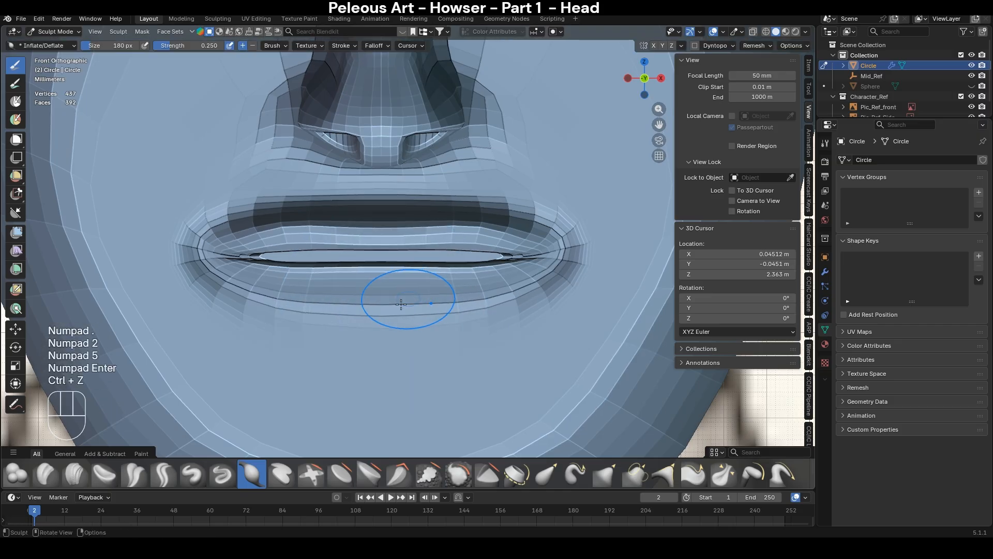
- Return to Edit Mode, select the two edges below the lower lip and move them about 0.0037 m forward with proportional size 0.011
{"action": "mouse_move", "coordinate": [408, 300]}
{"action": "middle_mouse_down"}
{"action": "mouse_move", "coordinate": [432, 317]}
{"action": "mouse_move", "coordinate": [411, 305]}
{"action": "mouse_move", "coordinate": [437, 302]}
{"action": "mouse_move", "coordinate": [413, 312]}
{"action": "middle_mouse_up"}
{"action": "key", "text": "Tab"}
{"action": "key", "text": "2"}
{"action": "key", "text": "alt+z"}
{"action": "left_click", "coordinate": [449, 302], "text": "alt"}
{"action": "key", "text": "alt+z"}
{"action": "left_click", "coordinate": [437, 302]}
{"action": "key", "text": "alt+z"}
{"action": "key", "text": "KP_3"}
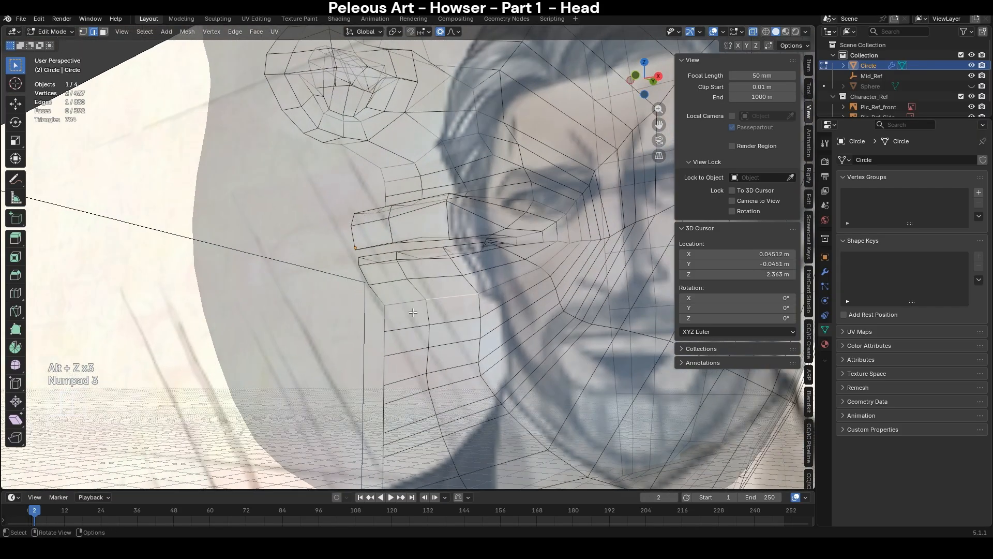
{"action": "left_click", "coordinate": [437, 301], "text": "shift"}
{"action": "key", "text": "KP_3"}
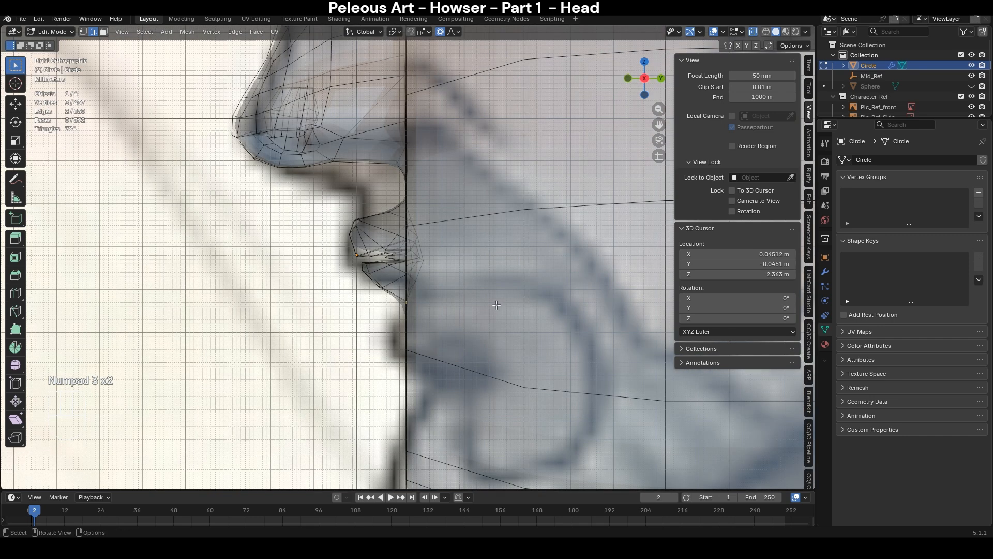
{"action": "key", "text": "g"}
{"action": "scroll", "coordinate": [486, 306], "scroll_direction": "down", "scroll_amount": 8}
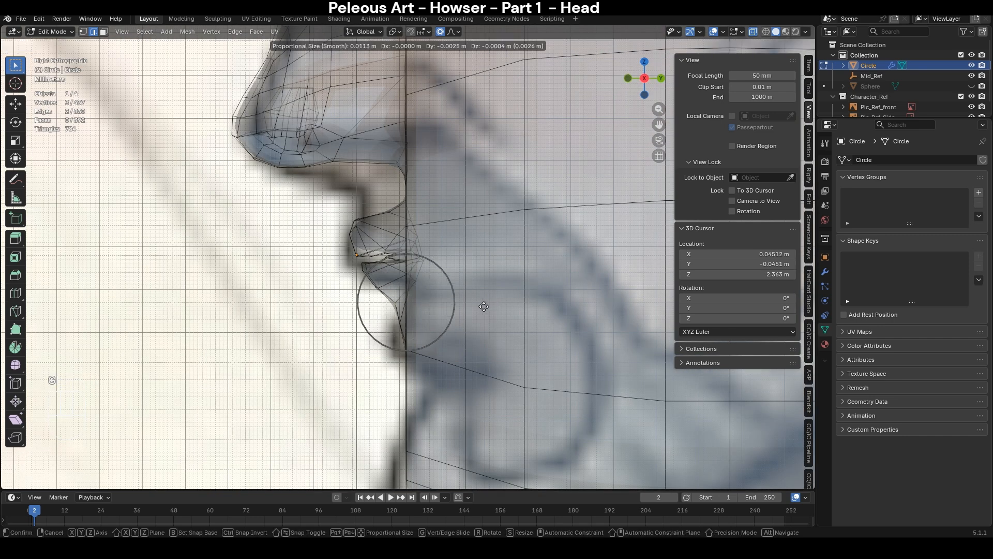
{"action": "left_click", "coordinate": [479, 306]}
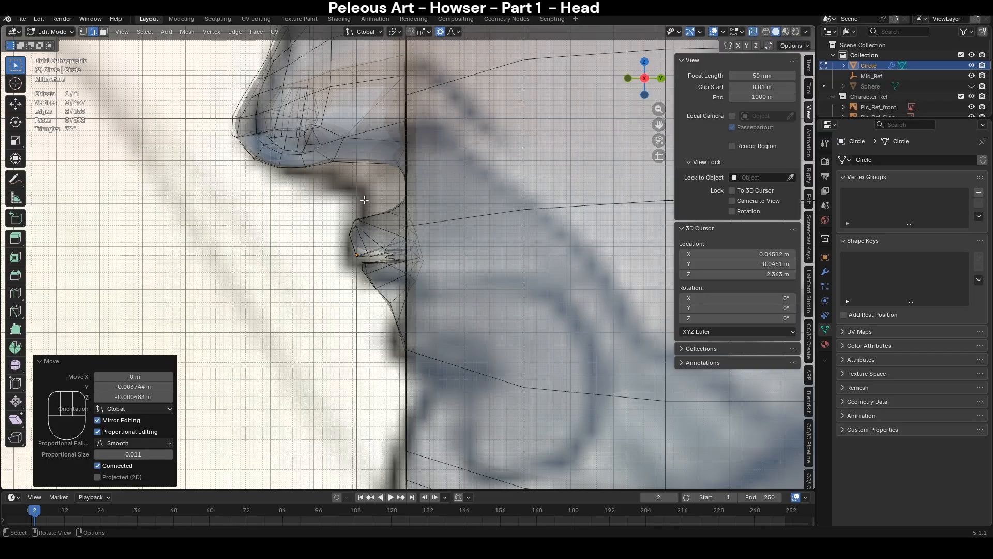
- Select the edges between nose and upper lip and move them about 0.010 m forward to meet the side profile
{"action": "middle_click_drag", "start_coordinate": [364, 199], "coordinate": [398, 192]}
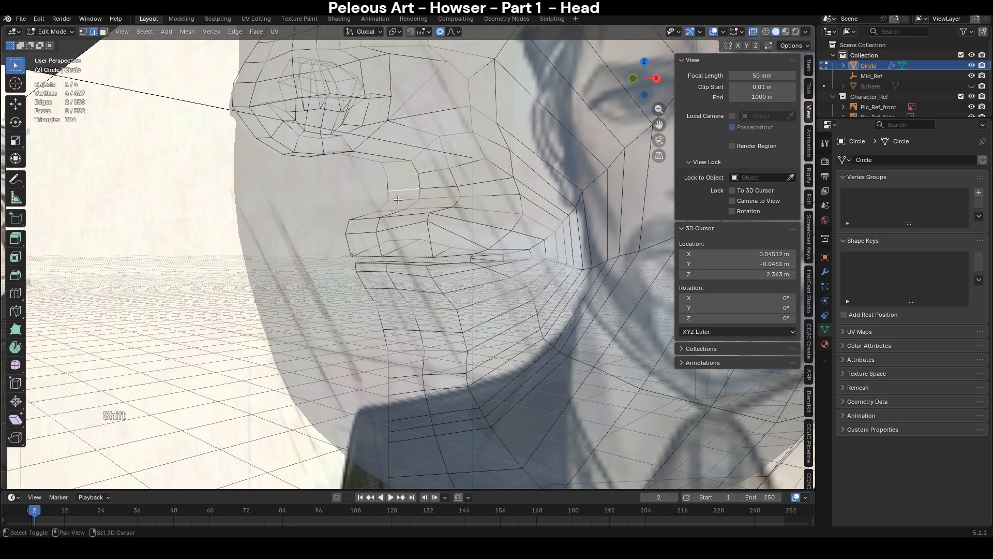
{"action": "key", "text": "KP_3"}
{"action": "key", "text": "g"}
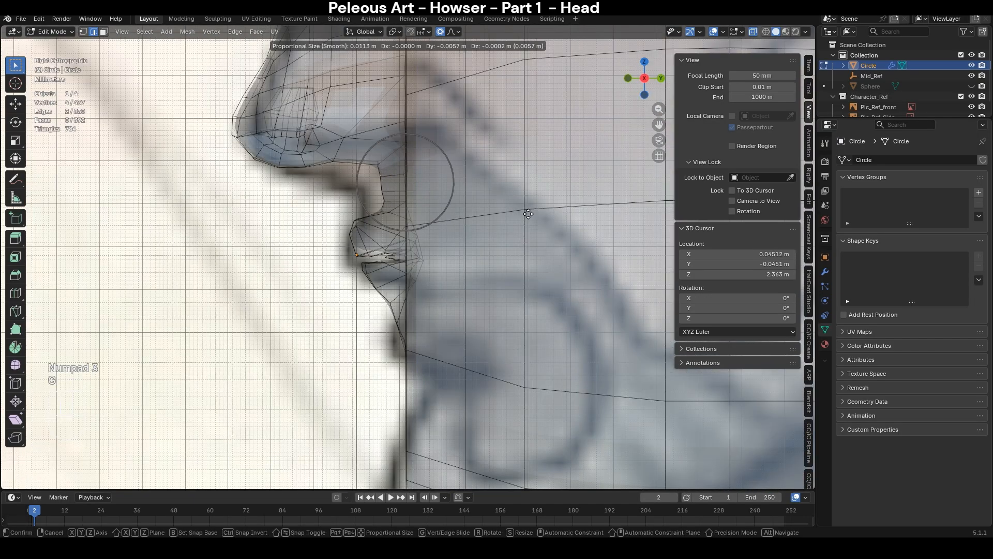
{"action": "left_click", "coordinate": [509, 212]}
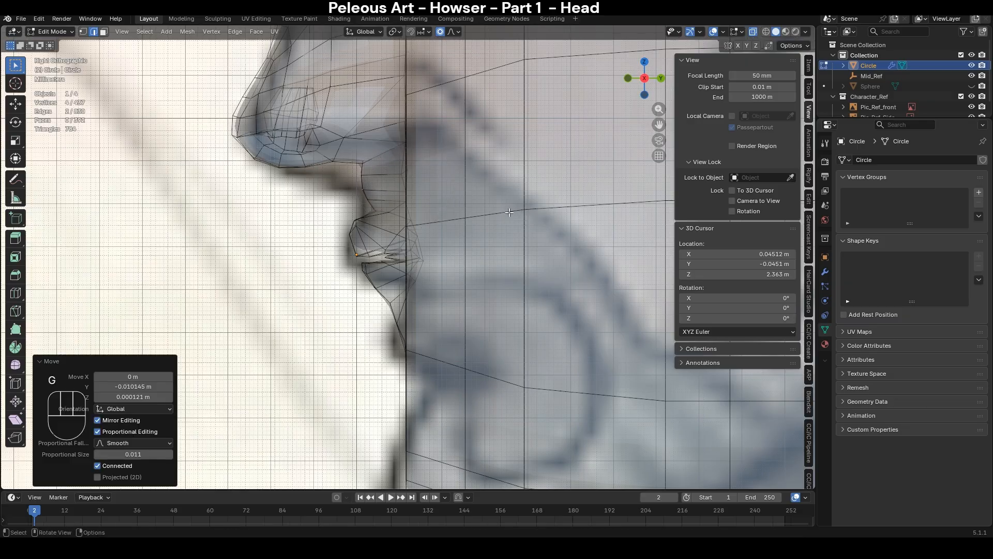
- Select the edge above the upper lip's border and move it about 0.0046 m forward with proportional size 0.007
{"action": "middle_click_drag", "start_coordinate": [310, 225], "coordinate": [379, 237]}
{"action": "left_click", "coordinate": [380, 214]}
{"action": "key", "text": "KP_3"}
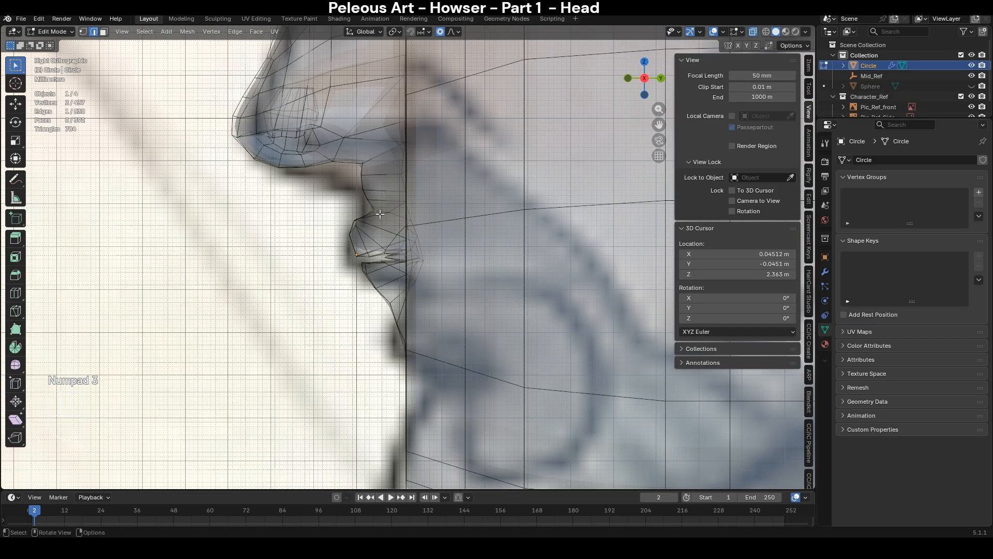
{"action": "key", "text": "g"}
{"action": "left_click", "coordinate": [538, 279]}
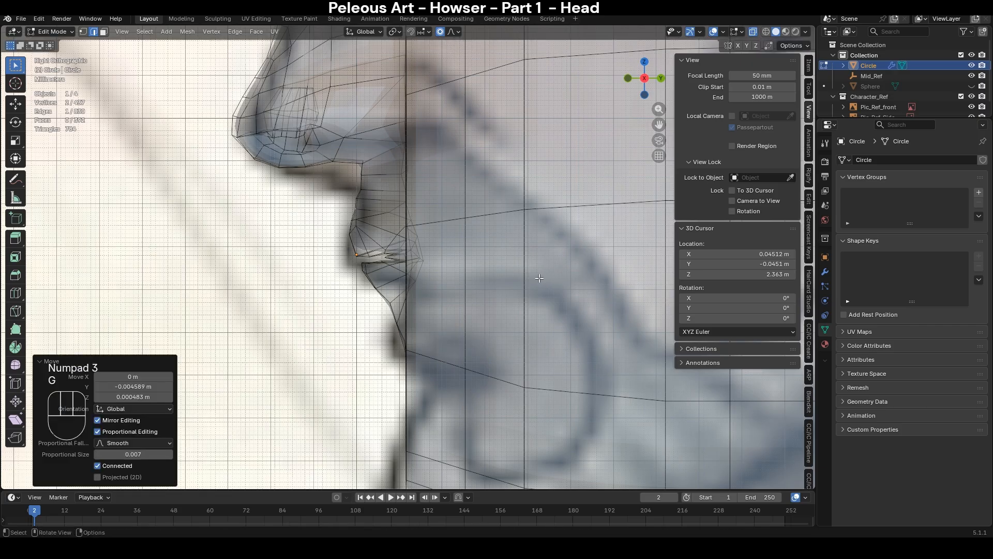
- Select the outer edges above the upper lip, move them about 0.005 m forward and rotate them 27.9° with proportional editing
{"action": "middle_click_drag", "start_coordinate": [539, 278], "coordinate": [469, 187]}
{"action": "left_click", "coordinate": [460, 183], "text": "shift"}
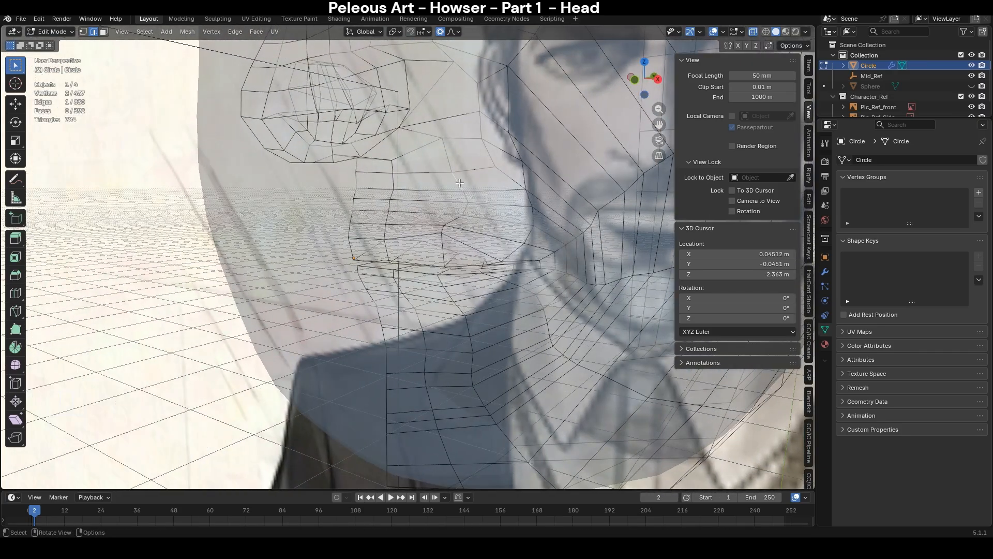
{"action": "key", "text": "KP_3"}
{"action": "key", "text": "g"}
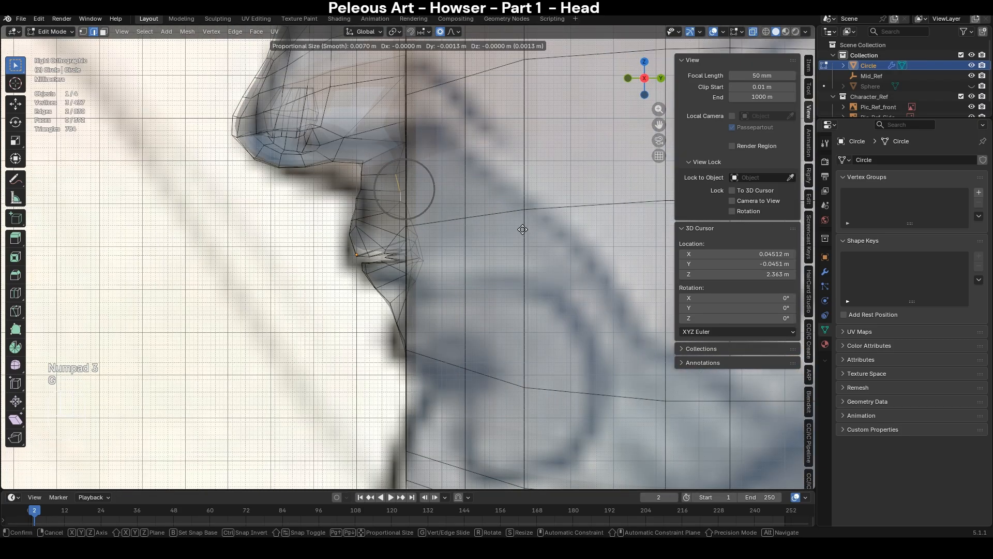
{"action": "scroll", "coordinate": [515, 230], "scroll_direction": "down", "scroll_amount": 8}
{"action": "left_click", "coordinate": [509, 229]}
{"action": "key", "text": "r"}
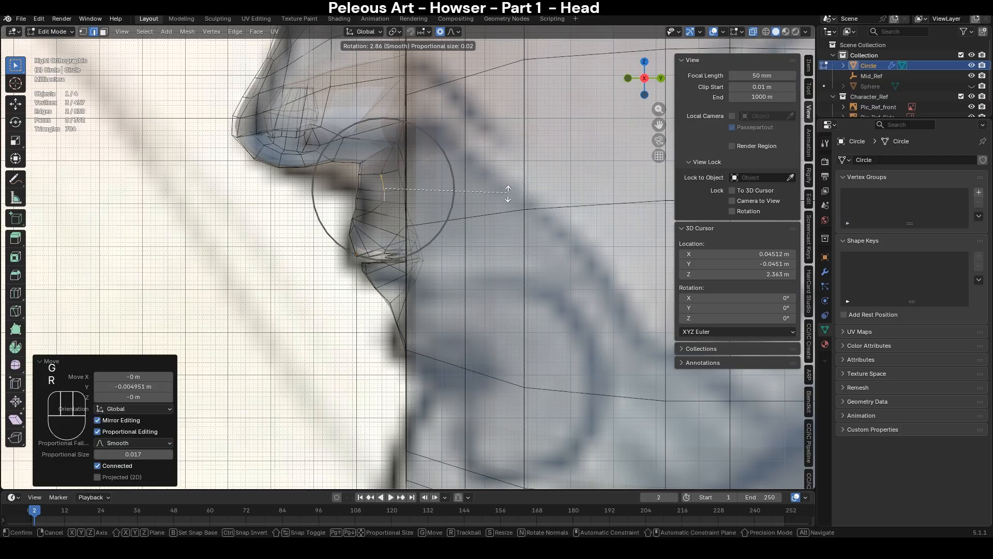
{"action": "scroll", "coordinate": [506, 217], "scroll_direction": "up", "scroll_amount": 6}
{"action": "left_click", "coordinate": [506, 236]}
{"action": "scroll", "coordinate": [393, 207], "scroll_direction": "up", "scroll_amount": 2}
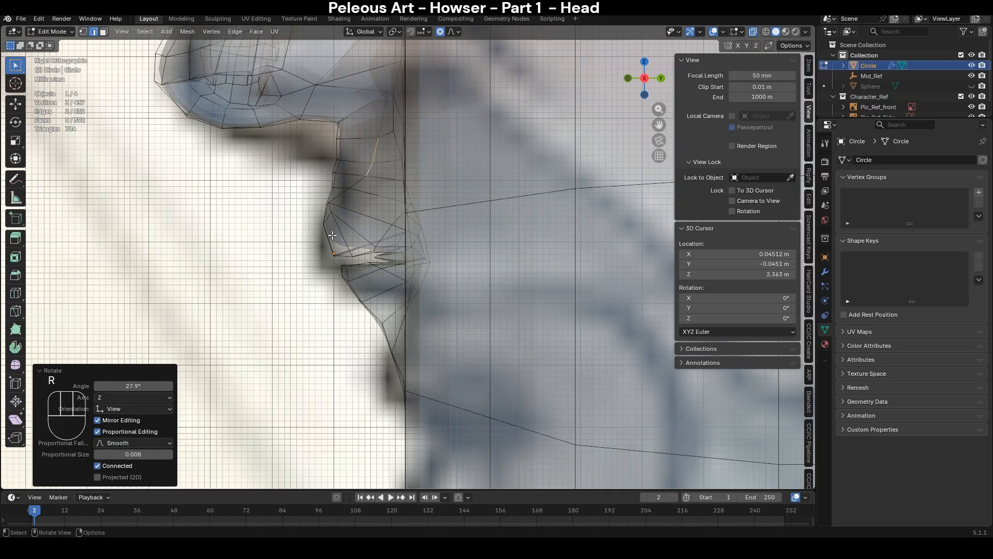
- Move the vertex on the upper lip's profile about 0.002 m back and 0.0005 m down with proportional size 0.004
{"action": "key", "text": "1"}
{"action": "key", "text": "g"}
{"action": "left_click", "coordinate": [366, 202]}
{"action": "key", "text": "ctrl+z"}
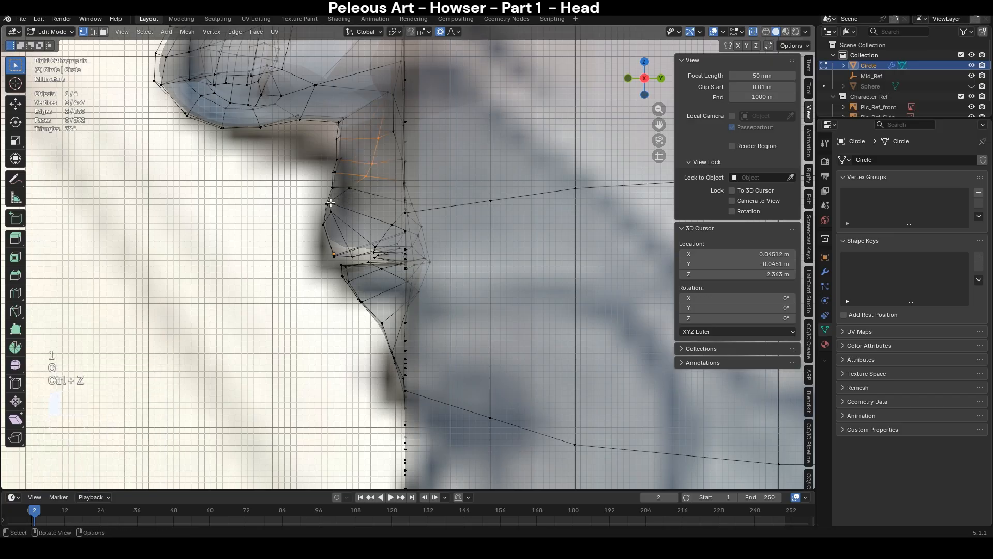
{"action": "key", "text": "g"}
{"action": "left_click", "coordinate": [375, 214]}
- Compare the mouth and whole face with the front reference, in solid and X-ray display
{"action": "mouse_move", "coordinate": [365, 289]}
{"action": "middle_mouse_down"}
{"action": "mouse_move", "coordinate": [358, 315]}
{"action": "mouse_move", "coordinate": [498, 317]}
{"action": "mouse_move", "coordinate": [486, 319]}
{"action": "middle_mouse_up"}
{"action": "key", "text": "alt+z"}
{"action": "key", "text": "alt+z"}
{"action": "key", "text": "alt+z"}
{"action": "key", "text": "KP_1"}
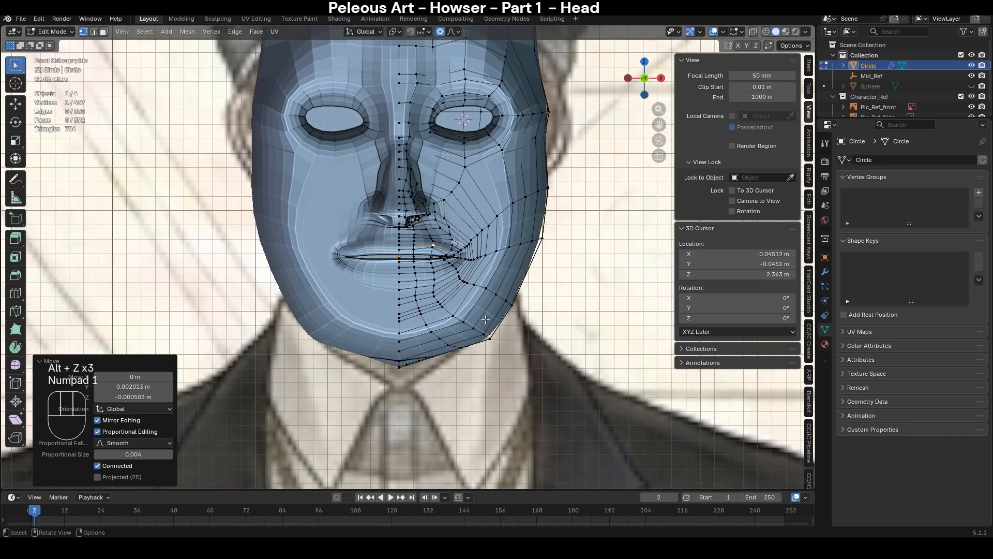
{"action": "scroll", "coordinate": [485, 319], "scroll_direction": "down", "scroll_amount": 5}
{"action": "key", "text": "alt+z"}
{"action": "key", "text": "alt+z"}
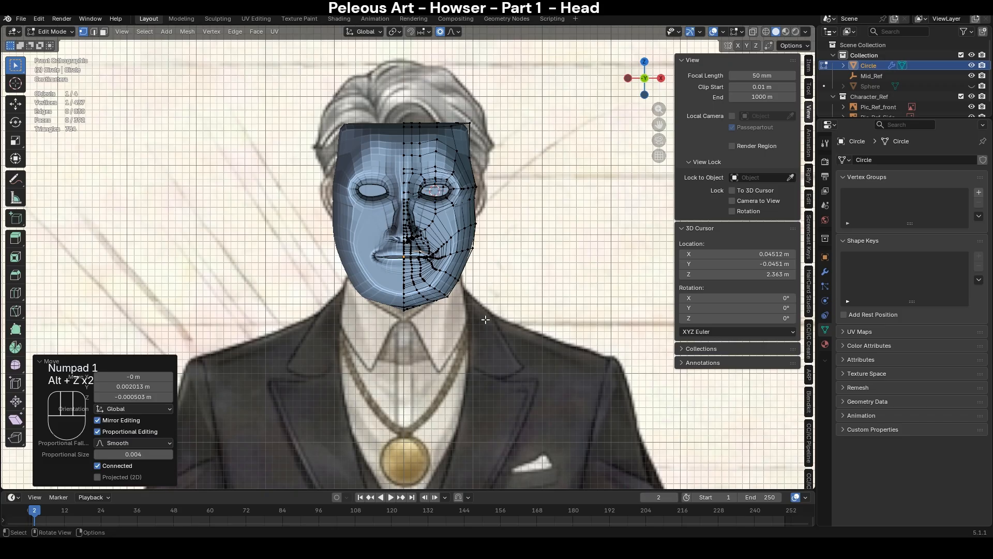
{"action": "scroll", "coordinate": [485, 319], "scroll_direction": "up", "scroll_amount": 4}
{"action": "scroll", "coordinate": [485, 319], "scroll_direction": "down", "scroll_amount": 3}
- Select the cheek edge loop running from below the eye around the mouth to the chin and slide it along the surface
{"action": "middle_click_drag", "start_coordinate": [527, 309], "coordinate": [486, 294]}
{"action": "scroll", "coordinate": [491, 313], "scroll_direction": "up", "scroll_amount": 4}
{"action": "key", "text": "2"}
{"action": "left_click", "coordinate": [477, 267], "text": "alt"}
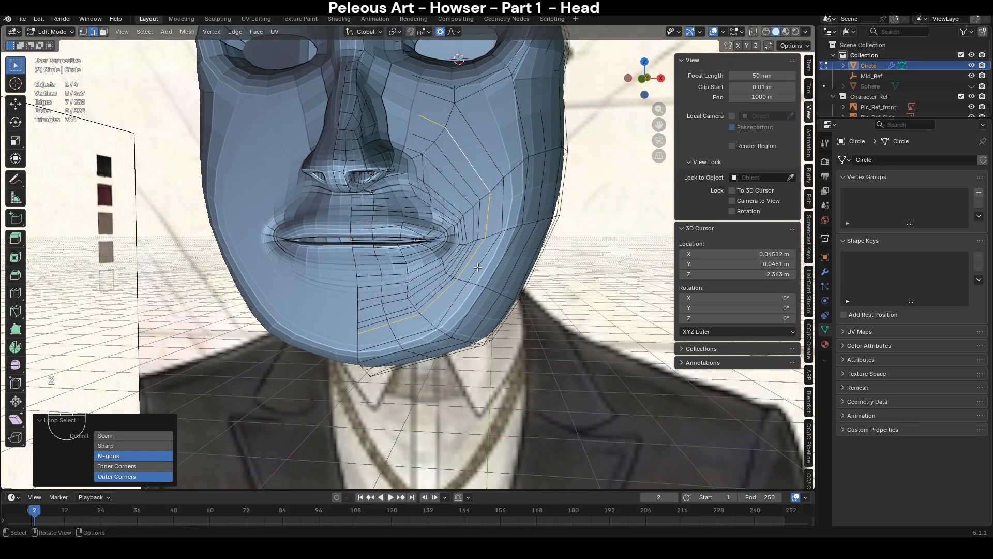
{"action": "key", "text": "alt+z"}
{"action": "key", "text": "g"}
{"action": "key", "text": "g"}
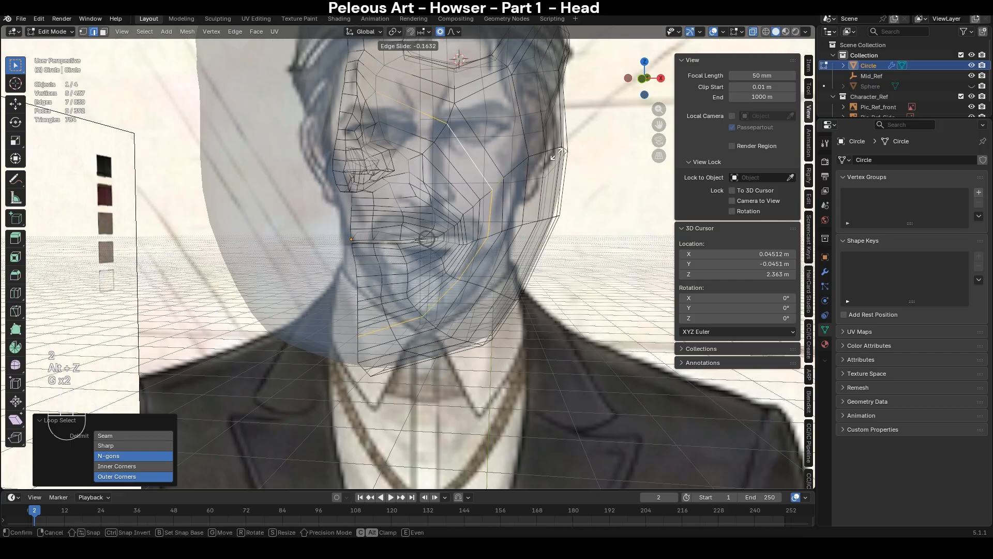
{"action": "left_click", "coordinate": [558, 153]}
- Try to slide the neighbouring edge loop around the mouth across the cheek, and undo the slide
{"action": "key", "text": "alt+z"}
{"action": "left_click", "coordinate": [503, 202], "text": "alt"}
{"action": "key", "text": "alt+z"}
{"action": "scroll", "coordinate": [497, 201], "scroll_direction": "down", "scroll_amount": 4}
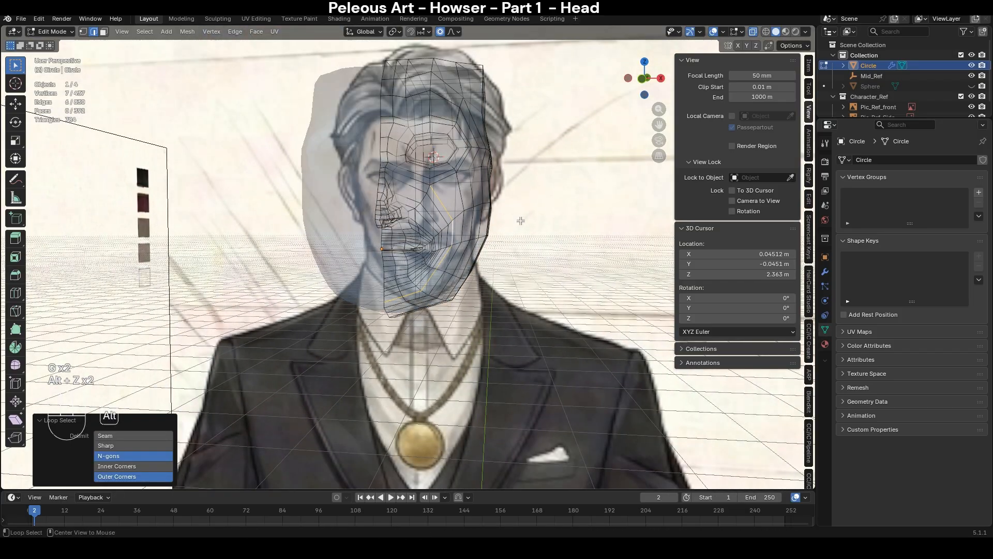
{"action": "middle_click_drag", "start_coordinate": [573, 226], "coordinate": [504, 165]}
{"action": "key", "text": "alt+z"}
{"action": "key", "text": "g"}
{"action": "key", "text": "g"}
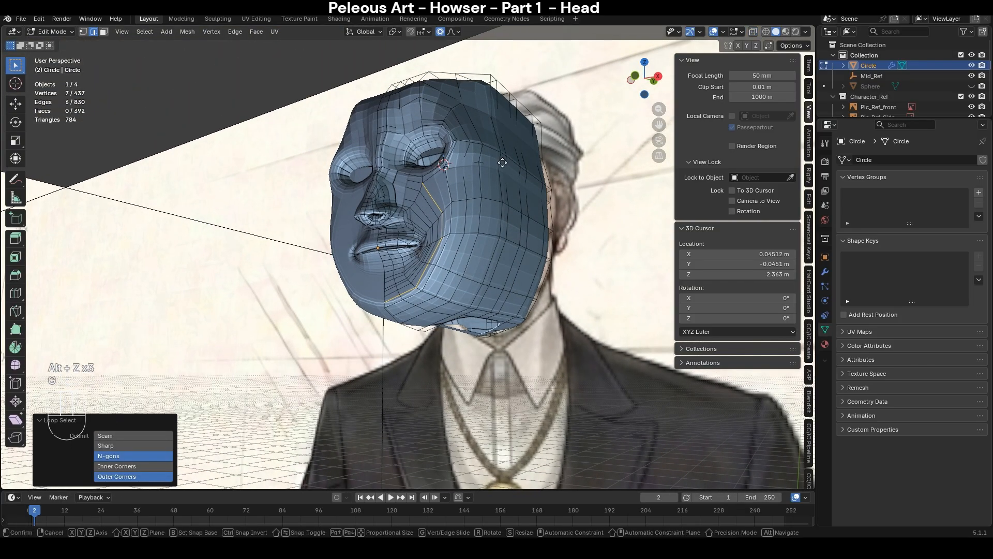
{"action": "left_click", "coordinate": [502, 166]}
{"action": "left_click", "coordinate": [437, 199], "text": "alt"}
{"action": "key", "text": "alt+z"}
{"action": "middle_click_drag", "start_coordinate": [438, 217], "coordinate": [468, 262]}
{"action": "key", "text": "ctrl+z"}
{"action": "key", "text": "ctrl+z"}
- Compare the face outline and cheek loops with the front reference, in solid and X-ray display
{"action": "key", "text": "KP_1"}
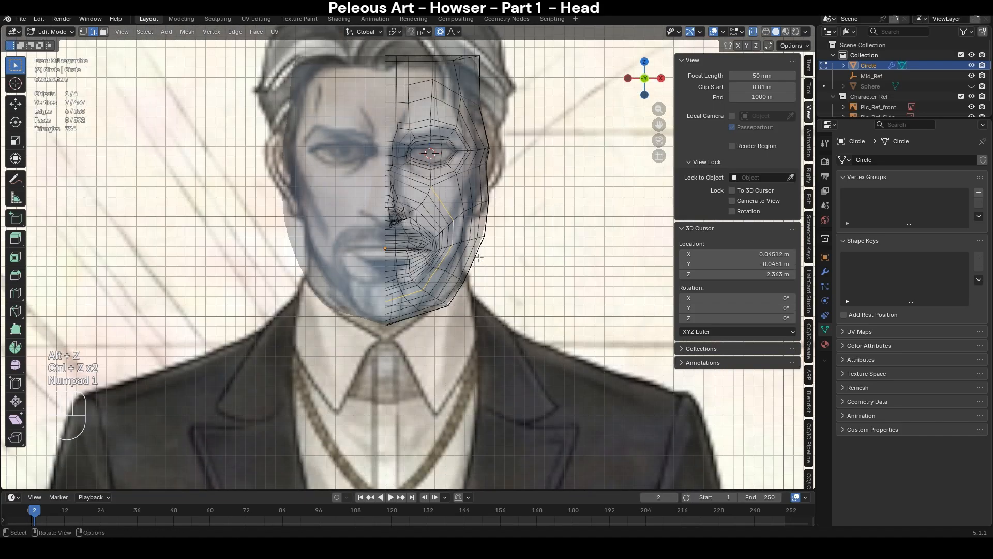
{"action": "key", "text": "alt+z"}
{"action": "scroll", "coordinate": [479, 257], "scroll_direction": "down", "scroll_amount": 3}
{"action": "key", "text": "alt+z"}
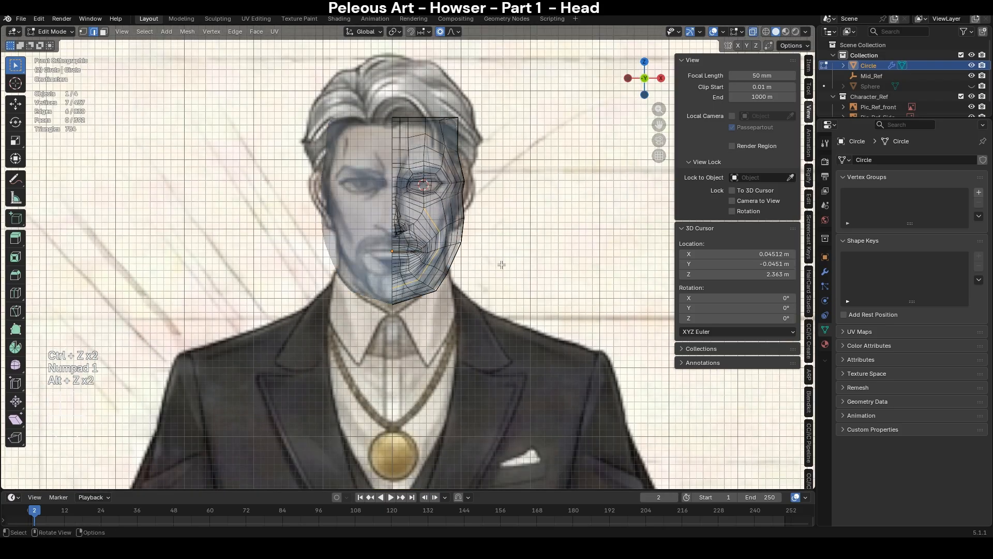
{"action": "key", "text": "alt+z"}
{"action": "scroll", "coordinate": [500, 264], "scroll_direction": "up", "scroll_amount": 3}
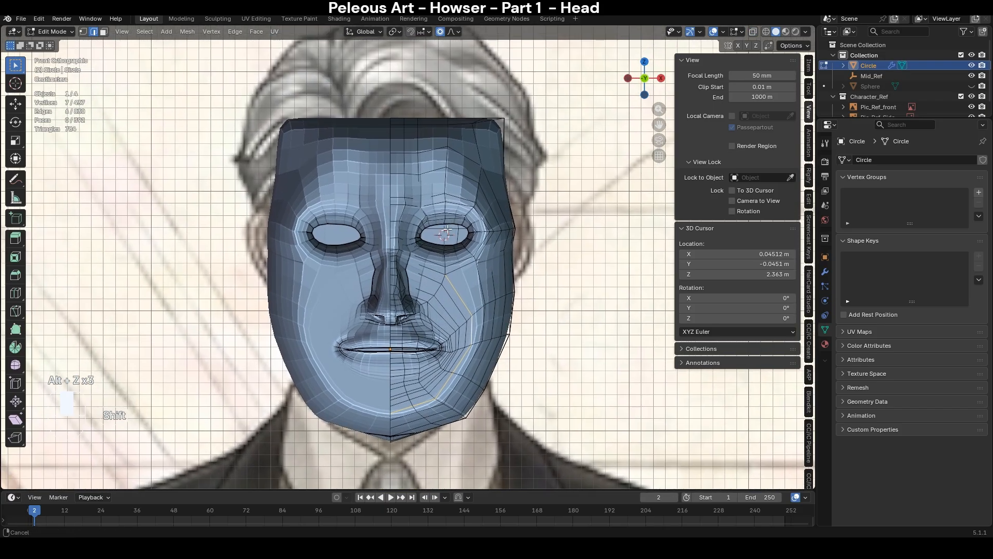
{"action": "key", "text": "alt+z"}
{"action": "scroll", "coordinate": [490, 245], "scroll_direction": "down", "scroll_amount": 1}
{"action": "key", "text": "alt+z"}
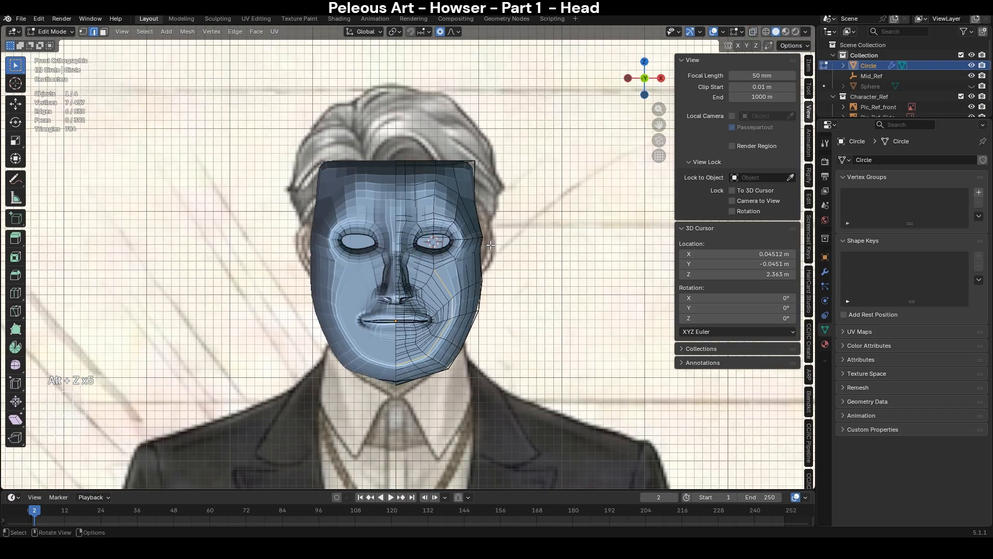
{"action": "middle_click_drag", "start_coordinate": [490, 245], "coordinate": [462, 236]}
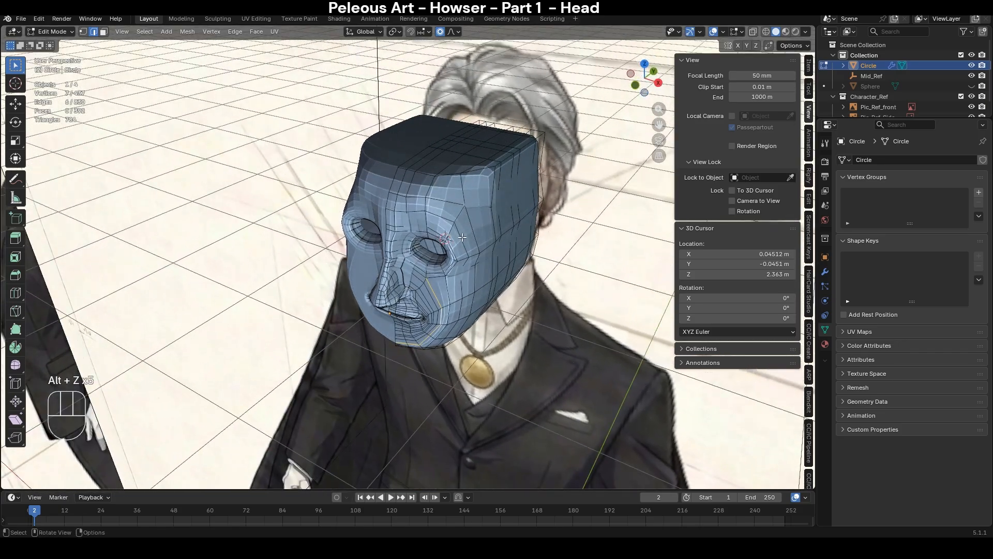
- Add one centred loop cut across the upper forehead and around the side of the head
{"action": "middle_click_drag", "start_coordinate": [426, 300], "coordinate": [543, 171]}
{"action": "key", "text": "ctrl+r"}
{"action": "left_click", "coordinate": [466, 192]}
{"action": "right_click", "coordinate": [466, 193]}
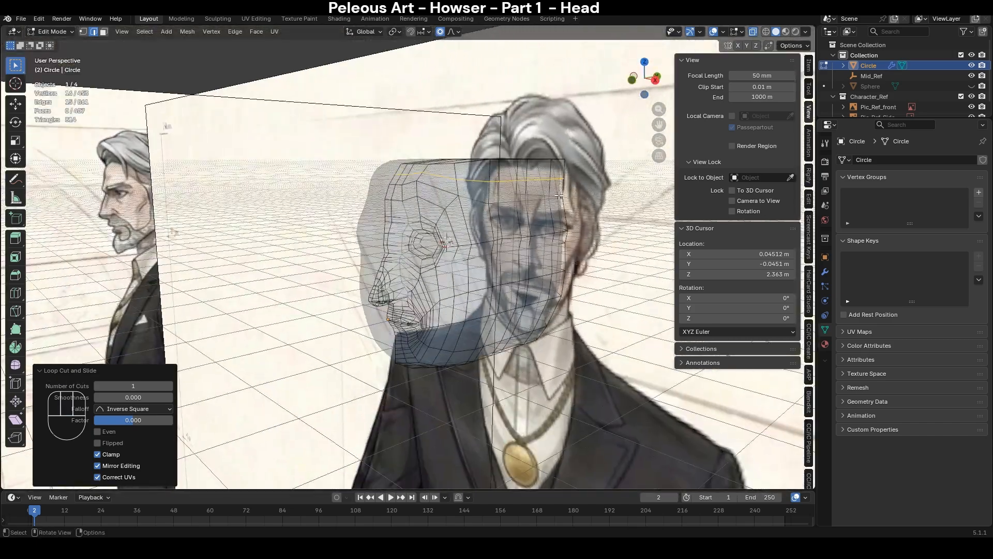
- Inspect the face and the eye openings up close from the front, in solid and X-ray display
{"action": "key", "text": "KP_1"}
{"action": "key", "text": "alt+z"}
{"action": "middle_click_drag", "start_coordinate": [508, 199], "coordinate": [493, 226], "text": "shift"}
{"action": "scroll", "coordinate": [527, 124], "scroll_direction": "up", "scroll_amount": 4}
{"action": "key", "text": "alt+z"}
{"action": "key", "text": "alt+z"}
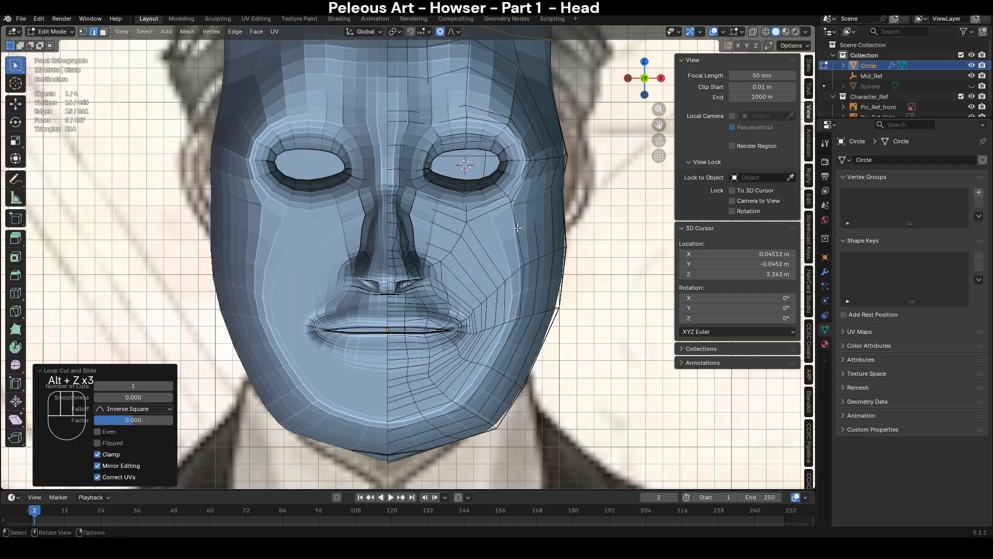
{"action": "scroll", "coordinate": [518, 227], "scroll_direction": "down", "scroll_amount": 3}
{"action": "scroll", "coordinate": [470, 261], "scroll_direction": "up", "scroll_amount": 6}
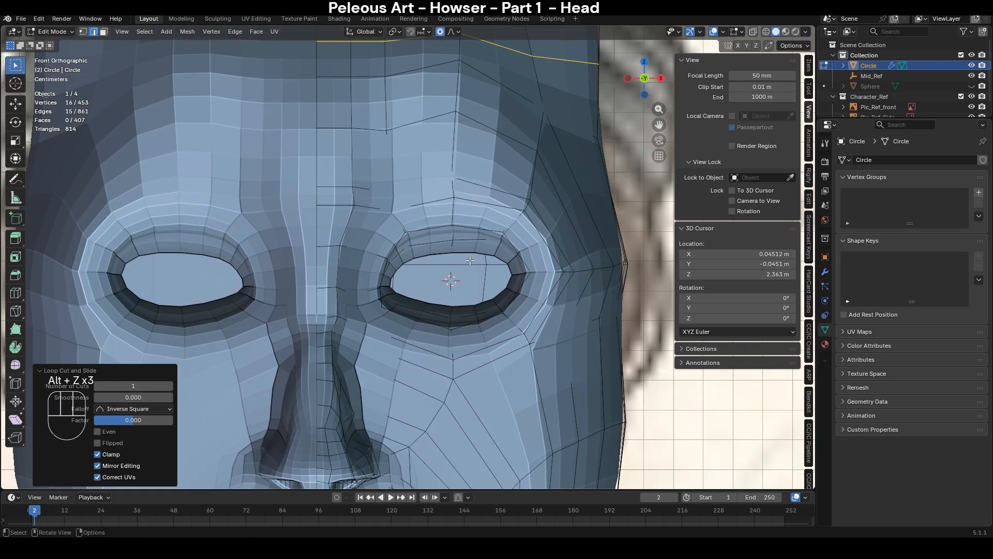
- Compare the eye socket and brow area with the side reference
{"action": "key", "text": "alt+z"}
{"action": "middle_click_drag", "start_coordinate": [469, 260], "coordinate": [352, 169]}
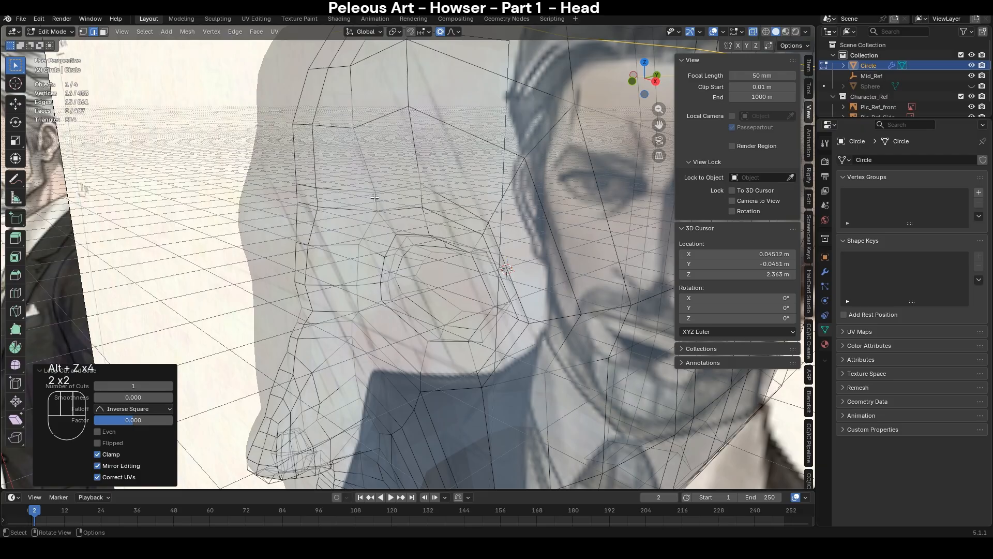
{"action": "key", "text": "alt+z"}
{"action": "key", "text": "KP_3"}
{"action": "key", "text": "alt+z"}
{"action": "left_click", "coordinate": [419, 218]}
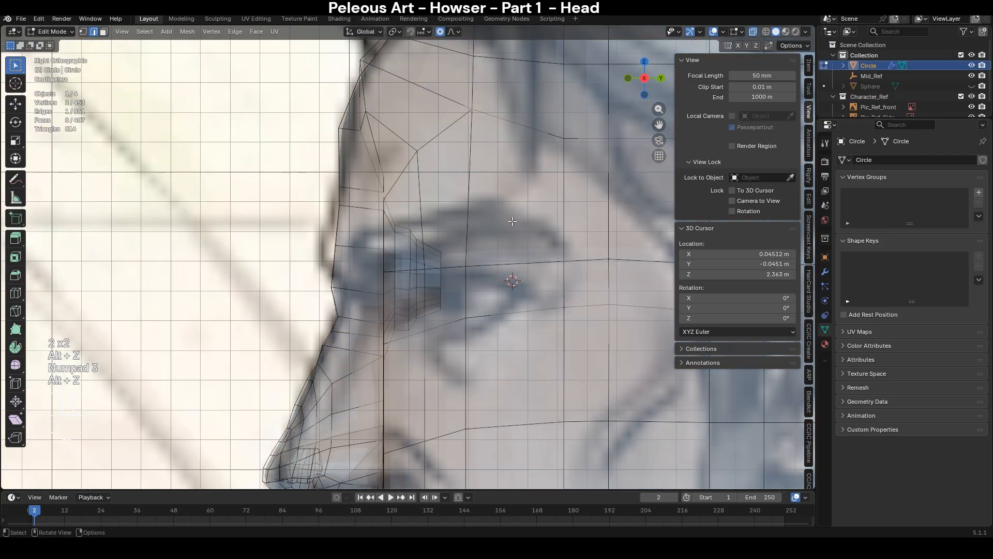
{"action": "scroll", "coordinate": [512, 221], "scroll_direction": "down", "scroll_amount": 2}
{"action": "key", "text": "alt+z"}
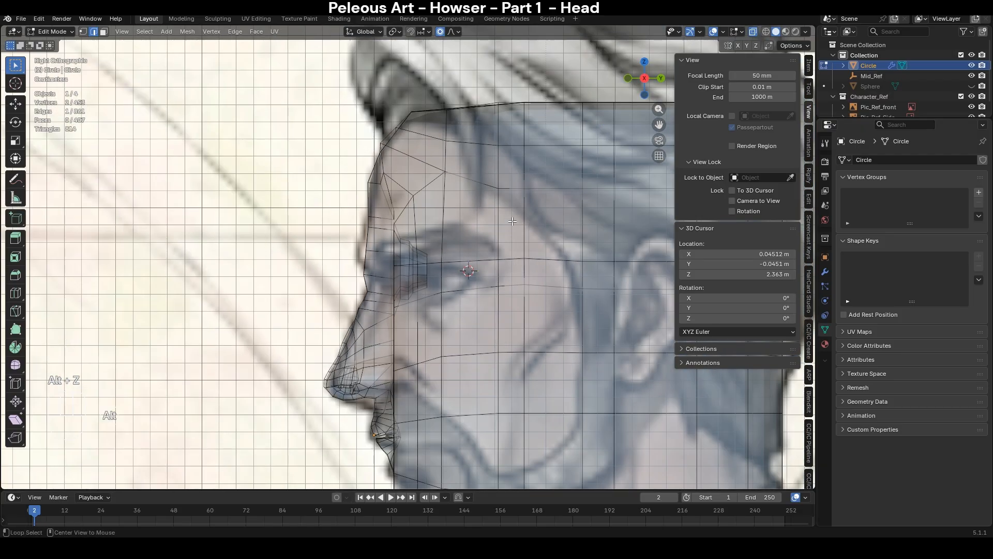
- Move the edge at the outer eye corner back about 0.021 m along Y with a proportional size of about 0.069 m
{"action": "middle_click_drag", "start_coordinate": [512, 221], "coordinate": [523, 288]}
{"action": "key", "text": "alt+z"}
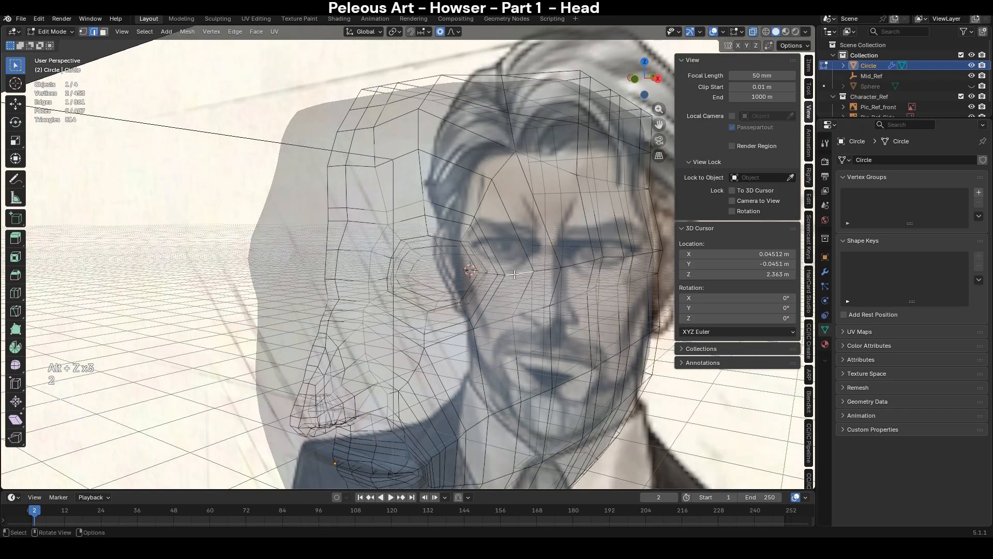
{"action": "key", "text": "KP_3"}
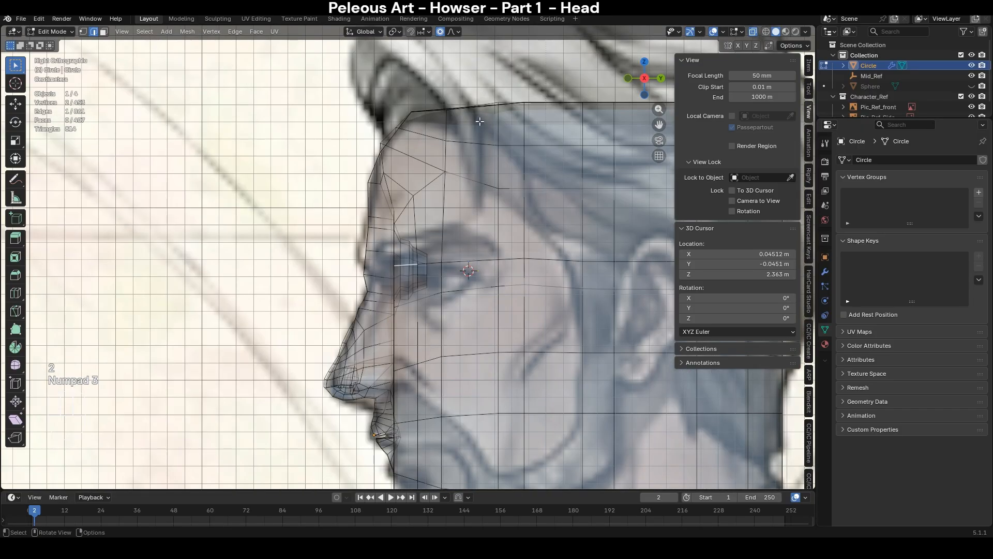
{"action": "key", "text": "g"}
{"action": "key", "text": "y"}
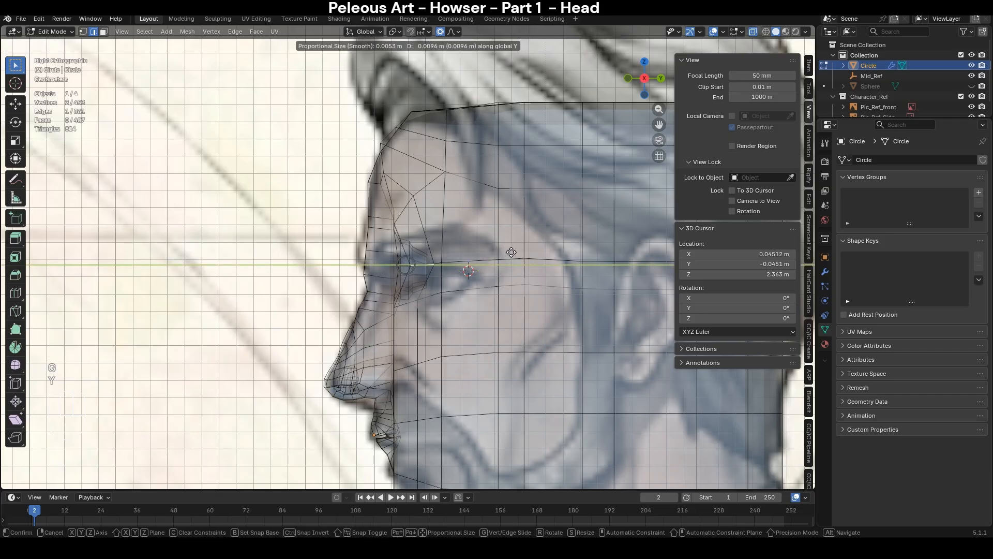
{"action": "scroll", "coordinate": [513, 254], "scroll_direction": "down", "scroll_amount": 12}
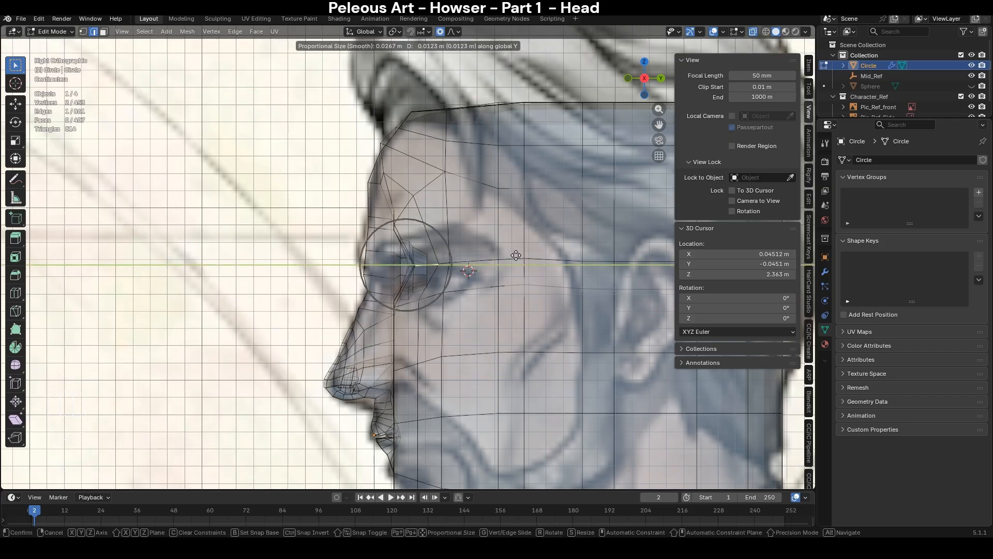
{"action": "scroll", "coordinate": [520, 257], "scroll_direction": "down", "scroll_amount": 5}
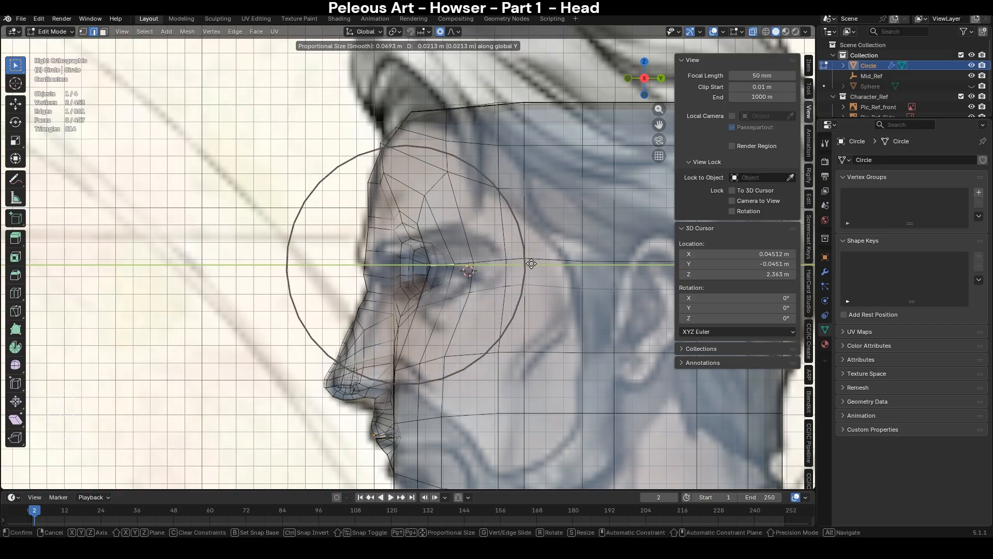
{"action": "left_click", "coordinate": [528, 262]}
- Compare the eye corner before and after the move from three-quarter, top and side views, in solid and wireframe display
{"action": "middle_click_drag", "start_coordinate": [528, 263], "coordinate": [528, 317]}
{"action": "key", "text": "alt+z"}
{"action": "key", "text": "ctrl+z"}
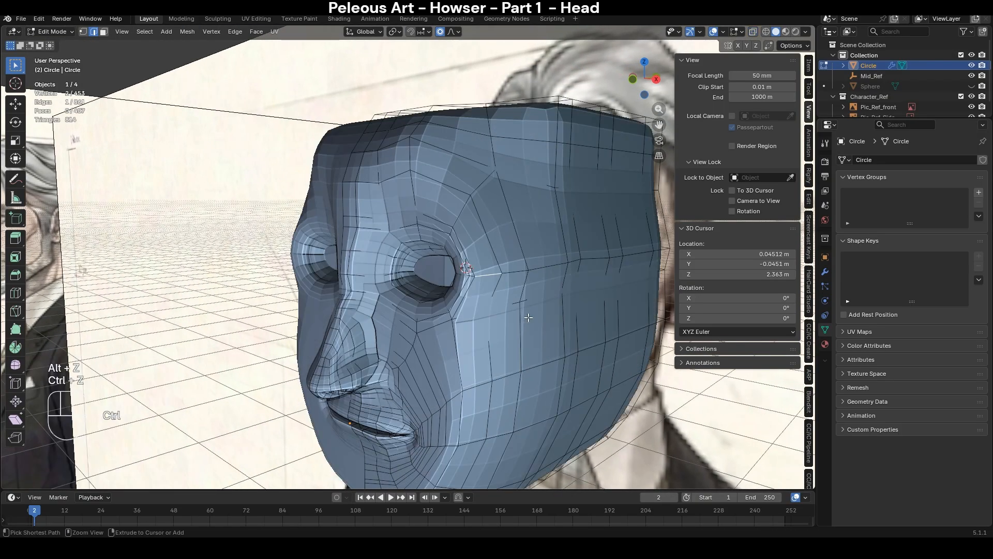
{"action": "key", "text": "ctrl+shift+z"}
{"action": "key", "text": "KP_7"}
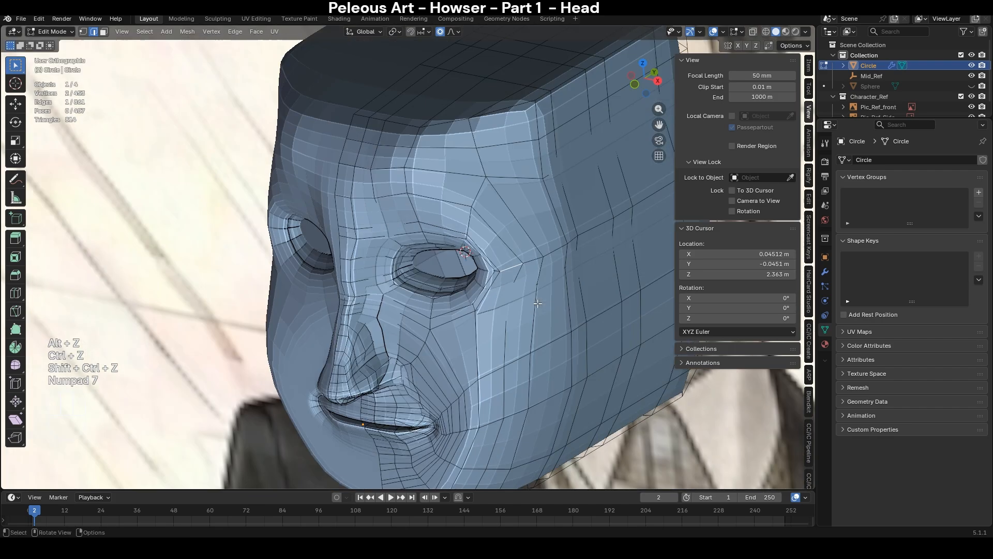
{"action": "key", "text": "z"}
{"action": "left_click", "coordinate": [455, 301]}
{"action": "key", "text": "ctrl+z"}
{"action": "key", "text": "ctrl+shift+z"}
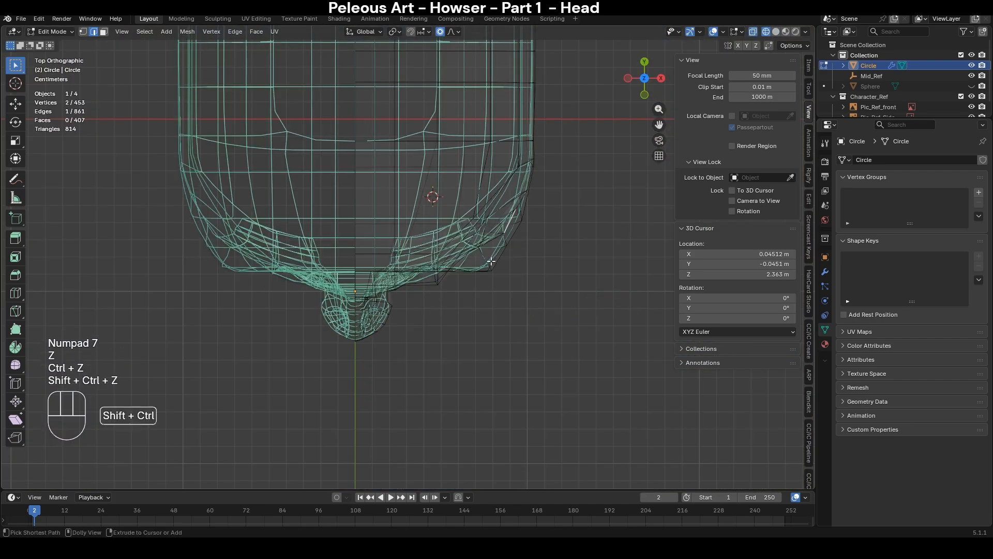
{"action": "key", "text": "alt+z"}
{"action": "middle_click_drag", "start_coordinate": [574, 366], "coordinate": [559, 295]}
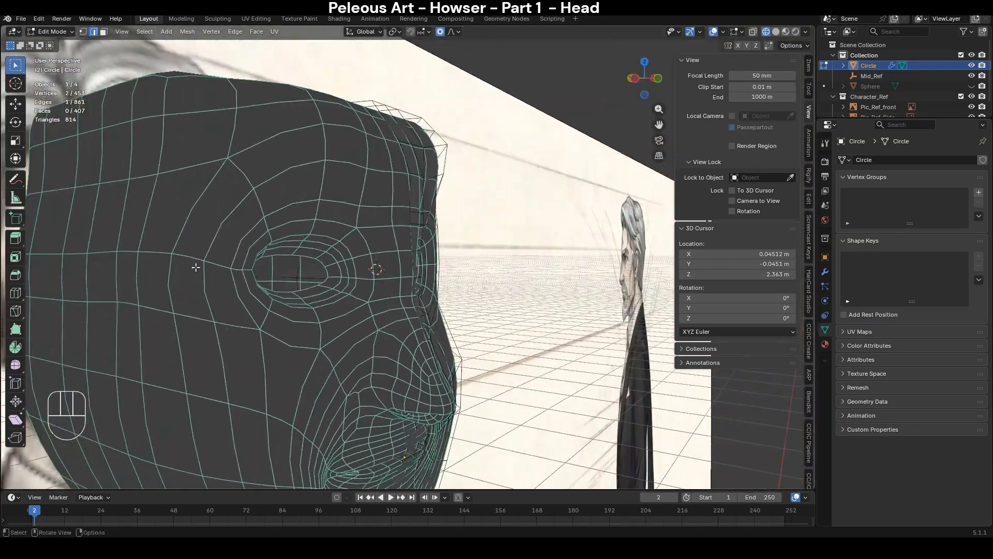
{"action": "mouse_move", "coordinate": [487, 311]}
{"action": "middle_mouse_down"}
{"action": "mouse_move", "coordinate": [440, 310]}
{"action": "mouse_move", "coordinate": [463, 231]}
{"action": "middle_mouse_up"}
{"action": "key", "text": "KP_3"}
{"action": "key", "text": "alt+z"}
{"action": "key", "text": "alt+z"}
{"action": "scroll", "coordinate": [396, 311], "scroll_direction": "up", "scroll_amount": 1}
{"action": "key", "text": "z"}
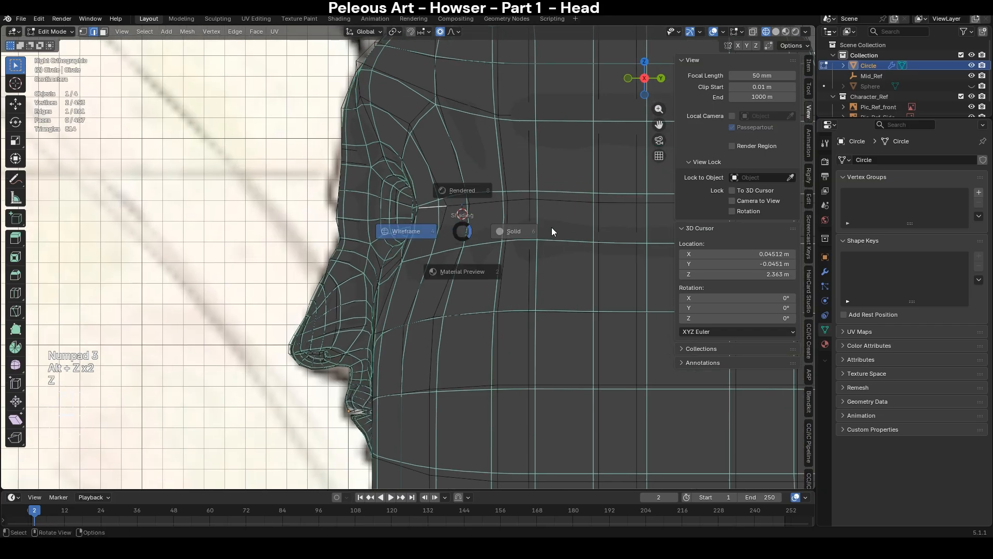
{"action": "left_click", "coordinate": [552, 230]}
- Try moving the outer eye-corner edge back about 0.013 m with a proportional size of about 0.135 m
{"action": "scroll", "coordinate": [449, 185], "scroll_direction": "down", "scroll_amount": 3}
{"action": "key", "text": "alt+z"}
{"action": "key", "text": "g"}
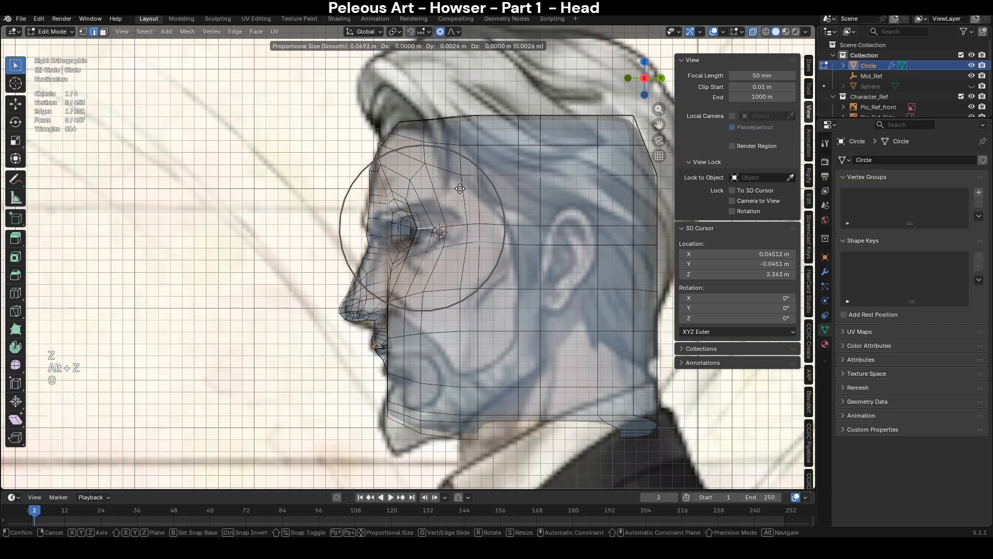
{"action": "scroll", "coordinate": [460, 189], "scroll_direction": "down", "scroll_amount": 3}
{"action": "scroll", "coordinate": [463, 189], "scroll_direction": "down", "scroll_amount": 3}
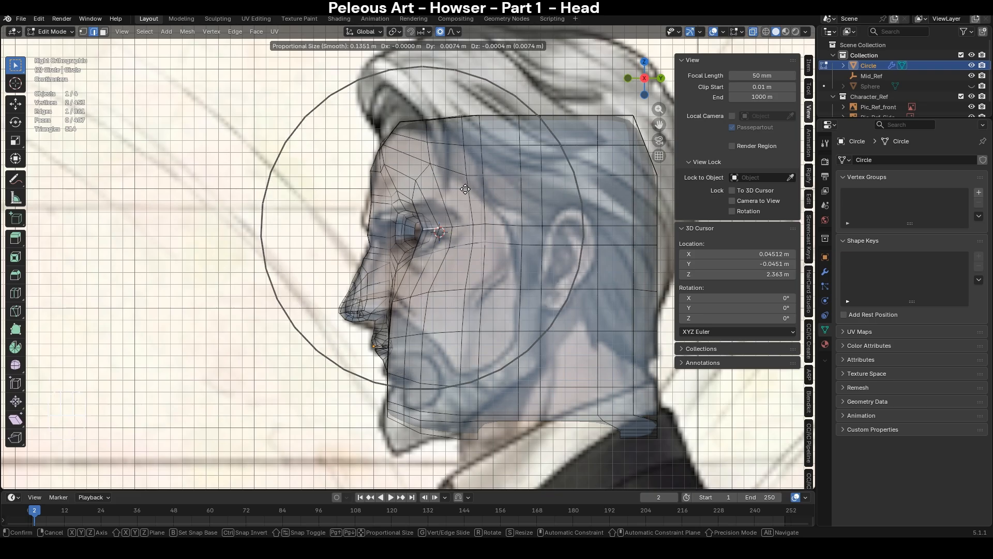
{"action": "left_click", "coordinate": [469, 190]}
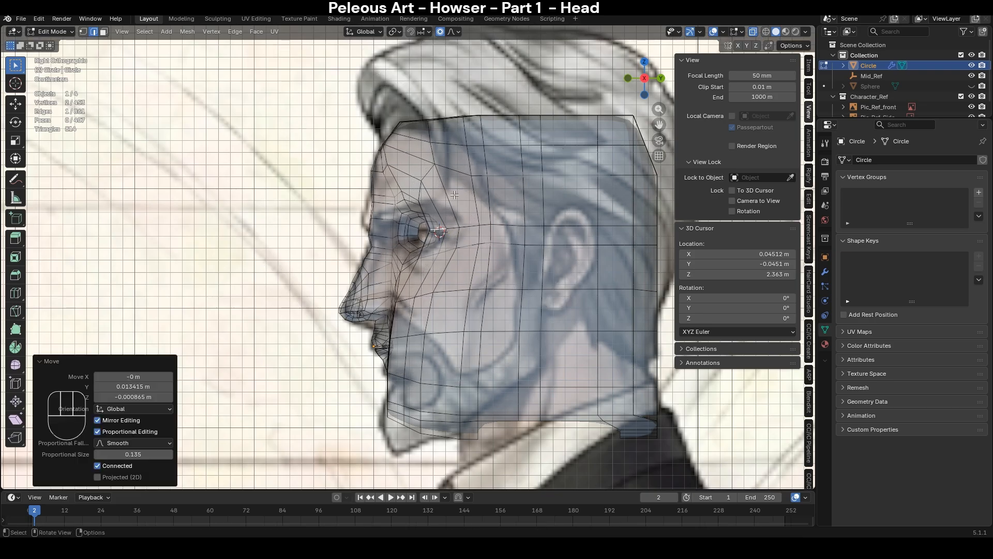
{"action": "key", "text": "ctrl+z"}
- Move the outer eye-corner edge back about 0.013 m along Y with a proportional size of about 0.123 m
{"action": "key", "text": "g"}
{"action": "key", "text": "y"}
{"action": "scroll", "coordinate": [459, 171], "scroll_direction": "up", "scroll_amount": 3}
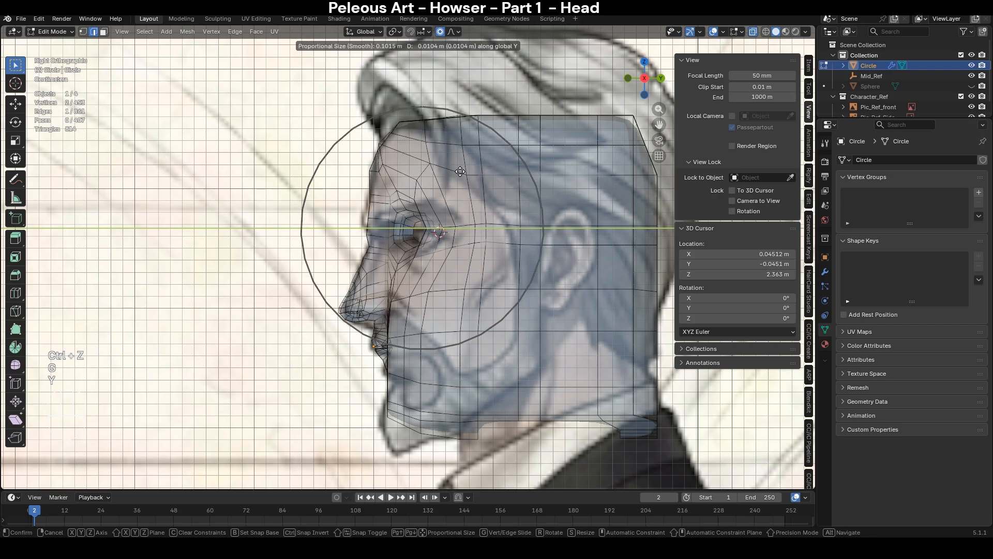
{"action": "scroll", "coordinate": [462, 172], "scroll_direction": "down", "scroll_amount": 2}
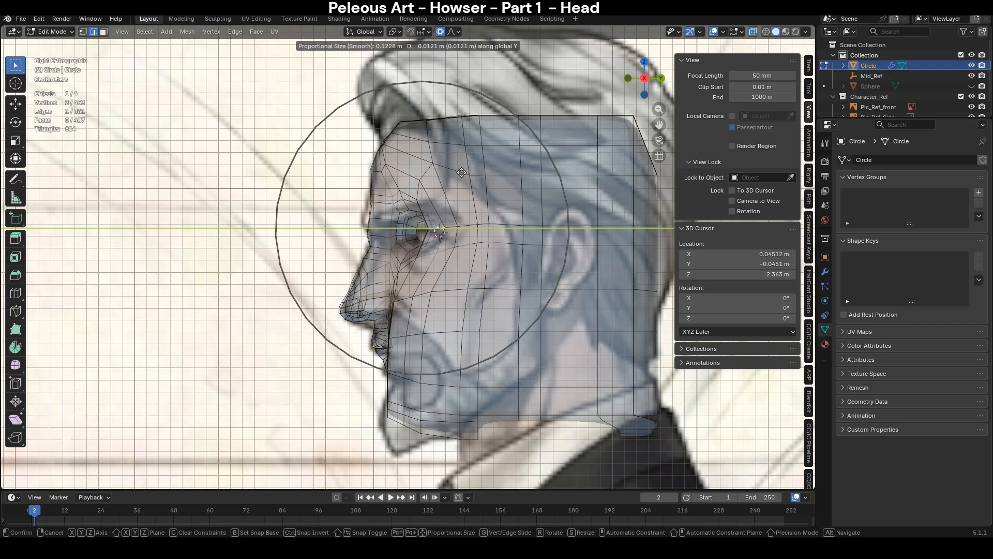
{"action": "left_click", "coordinate": [462, 173]}
- Move the edge at the inner side of the eye opening back about 0.006 m along Y with a smaller proportional falloff
{"action": "scroll", "coordinate": [427, 212], "scroll_direction": "up", "scroll_amount": 5}
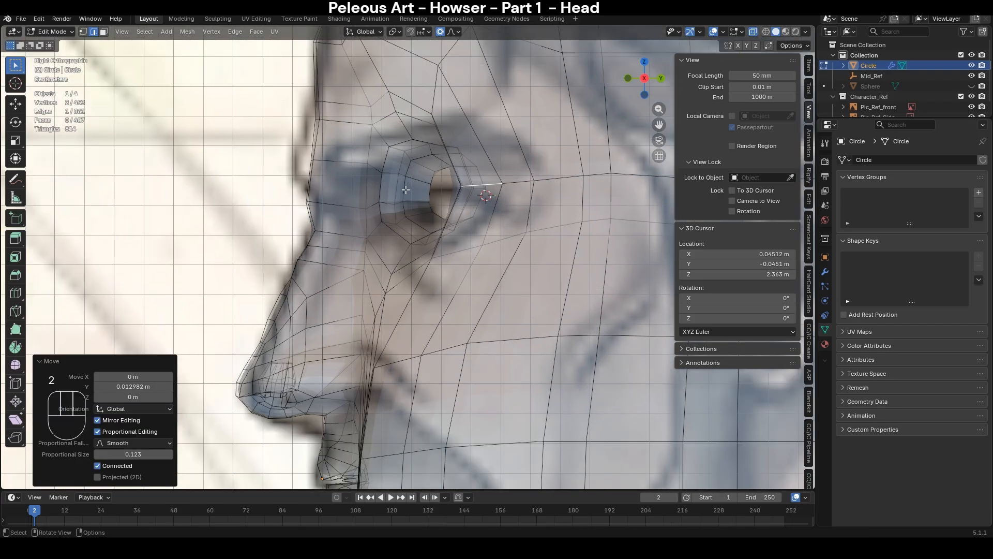
{"action": "scroll", "coordinate": [406, 190], "scroll_direction": "down", "scroll_amount": 3}
{"action": "key", "text": "g"}
{"action": "key", "text": "y"}
{"action": "scroll", "coordinate": [441, 181], "scroll_direction": "up", "scroll_amount": 3}
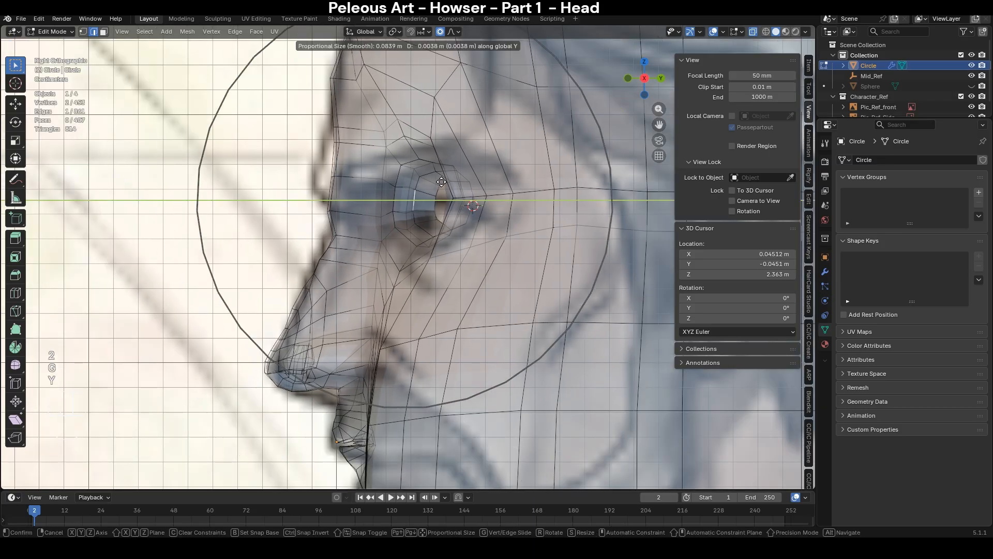
{"action": "scroll", "coordinate": [442, 182], "scroll_direction": "up", "scroll_amount": 5}
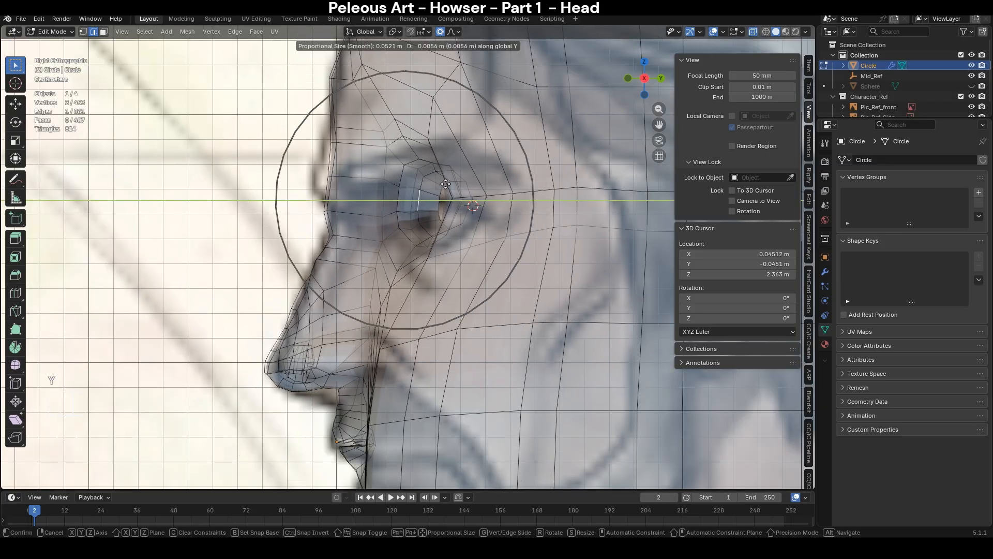
{"action": "scroll", "coordinate": [446, 184], "scroll_direction": "up", "scroll_amount": 1}
{"action": "left_click", "coordinate": [447, 184]}
{"action": "key", "text": "alt+z"}
{"action": "mouse_move", "coordinate": [447, 183]}
{"action": "middle_mouse_down"}
{"action": "mouse_move", "coordinate": [481, 289]}
{"action": "mouse_move", "coordinate": [385, 242]}
{"action": "mouse_move", "coordinate": [448, 217]}
{"action": "mouse_move", "coordinate": [437, 181]}
{"action": "middle_mouse_up"}
- Select the edge loop around the eye opening and grow the selection over the surrounding socket faces
{"action": "key", "text": "KP_3"}
{"action": "key", "text": "alt+z"}
{"action": "key", "text": "alt+z"}
{"action": "key", "text": "alt+z"}
{"action": "key", "text": "2"}
{"action": "left_click", "coordinate": [433, 170], "text": "alt"}
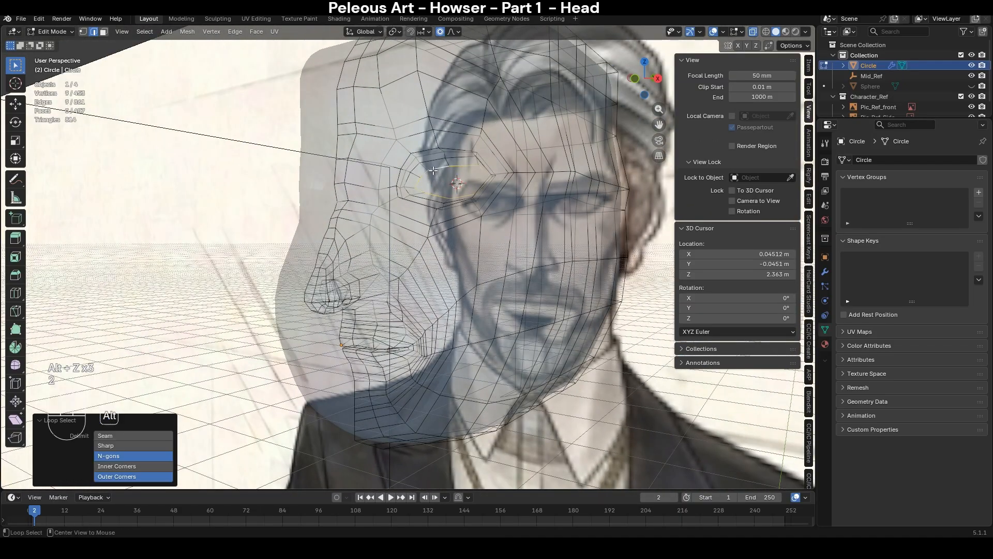
{"action": "key", "text": "ctrl+KP_Add"}
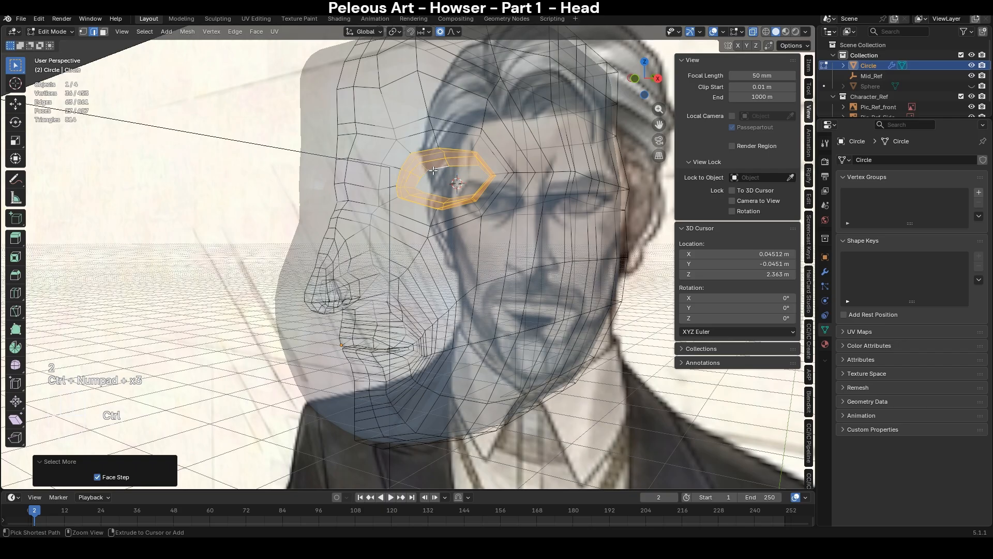
{"action": "key", "text": "KP_3"}
{"action": "key", "text": "ctrl+KP_Add"}
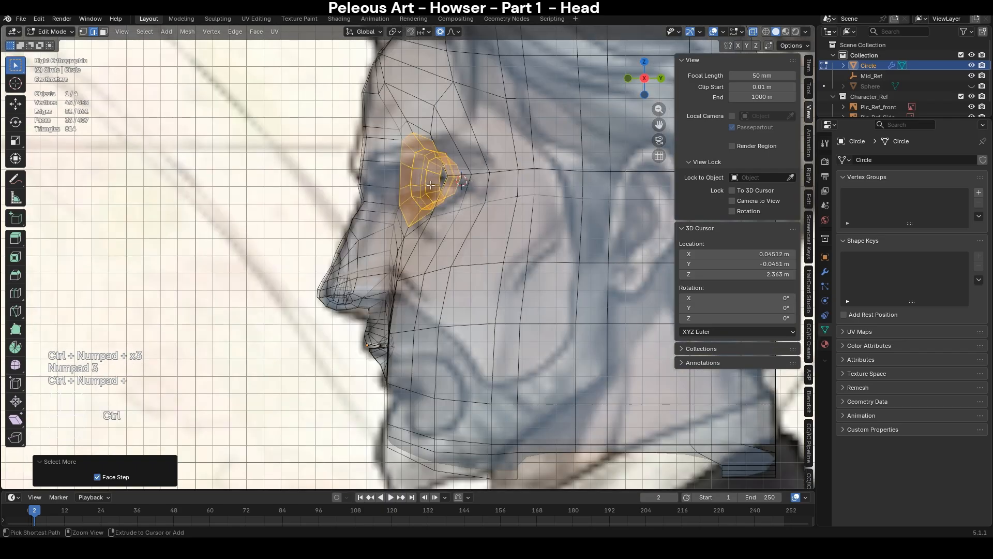
- Try lowering the eye-socket faces about 0.003 m along Z with a proportional size of about 0.076 m
{"action": "key", "text": "g"}
{"action": "key", "text": "z"}
{"action": "scroll", "coordinate": [461, 153], "scroll_direction": "down", "scroll_amount": 3}
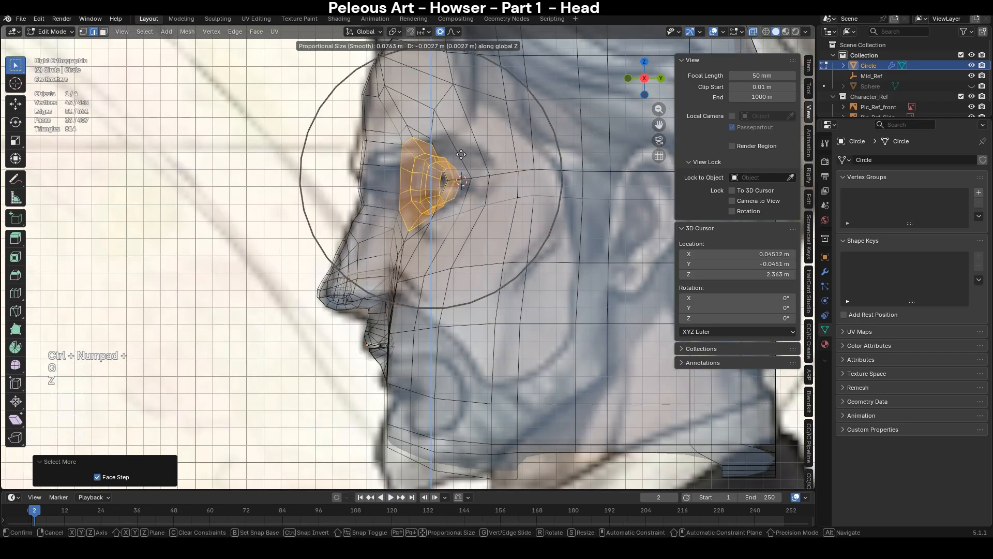
{"action": "left_click", "coordinate": [461, 154]}
{"action": "key", "text": "ctrl+z"}
- Try lowering the eye-socket faces about 0.006 m along Z with a 0.043 m proportional size, and check them against the front reference
{"action": "key", "text": "g"}
{"action": "key", "text": "z"}
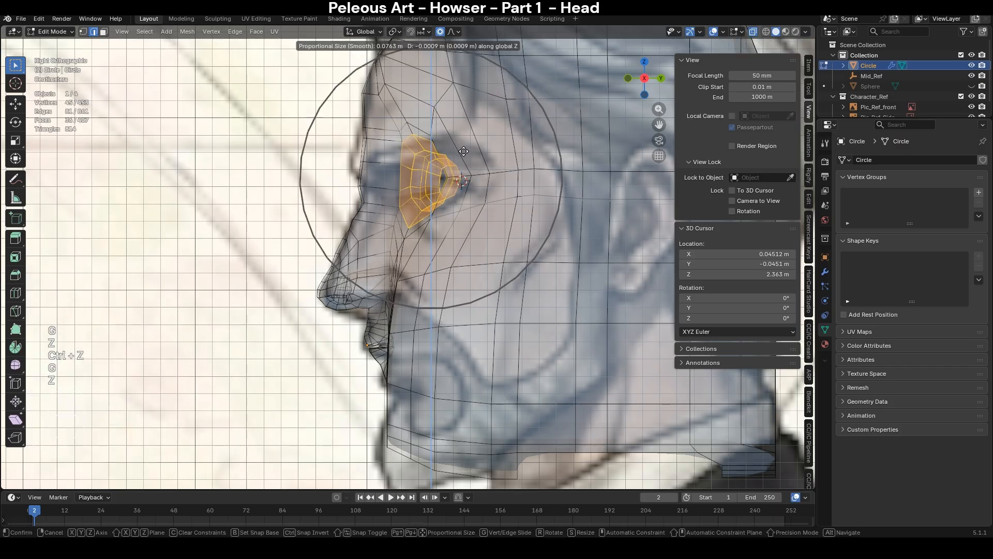
{"action": "scroll", "coordinate": [464, 152], "scroll_direction": "up", "scroll_amount": 6}
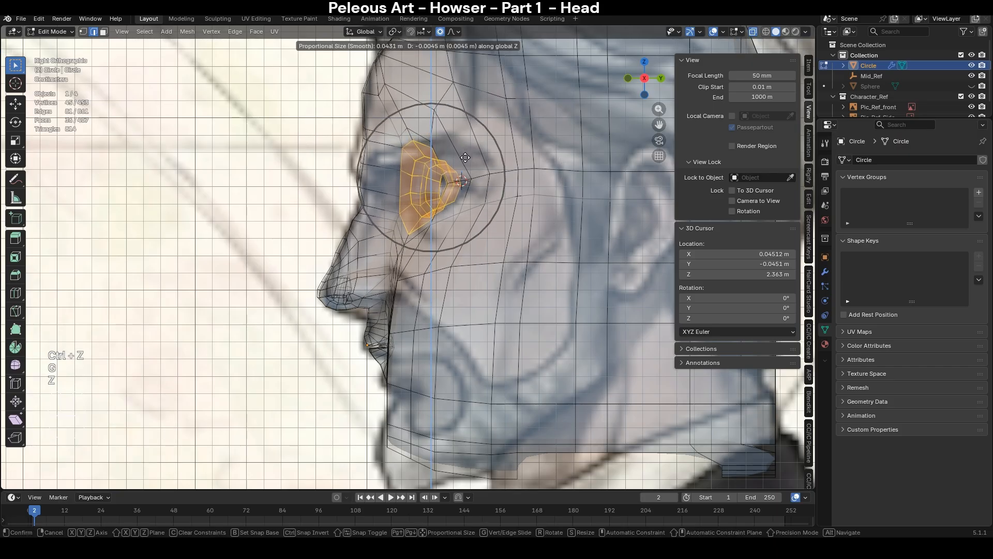
{"action": "left_click", "coordinate": [465, 158]}
{"action": "key", "text": "alt+z"}
{"action": "middle_click_drag", "start_coordinate": [465, 157], "coordinate": [374, 208]}
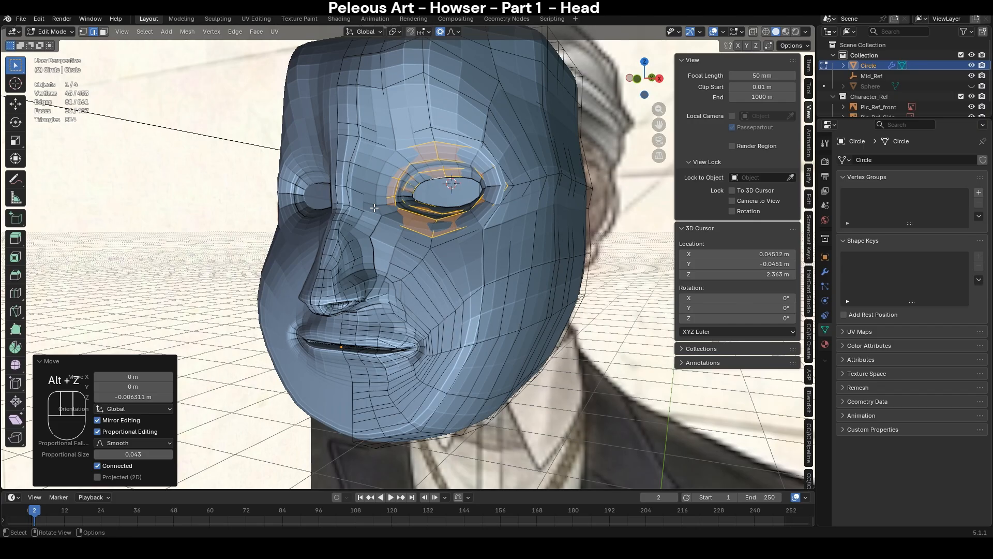
{"action": "key", "text": "KP_1"}
{"action": "key", "text": "ctrl+z"}
{"action": "key", "text": "ctrl+shift+z"}
{"action": "key", "text": "alt+z"}
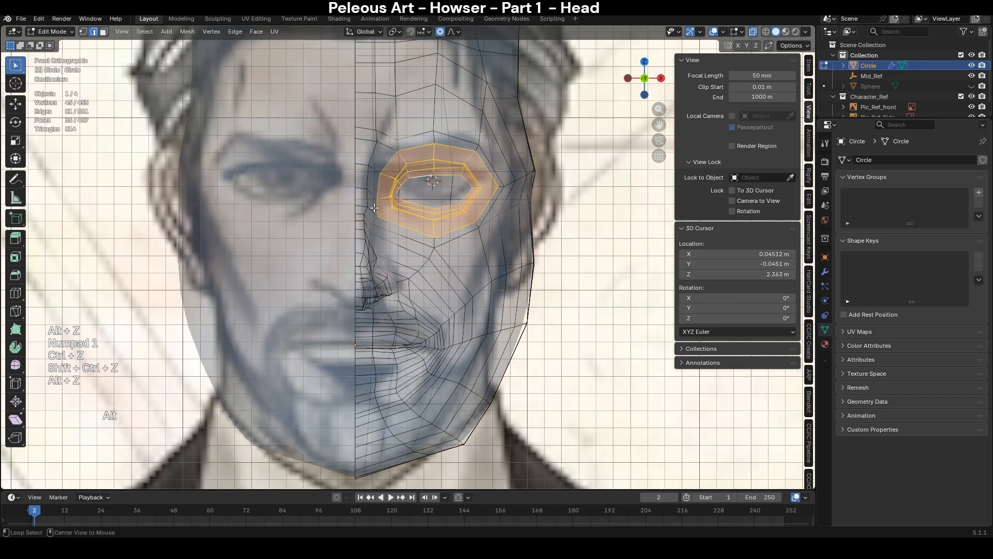
{"action": "key", "text": "ctrl+z"}
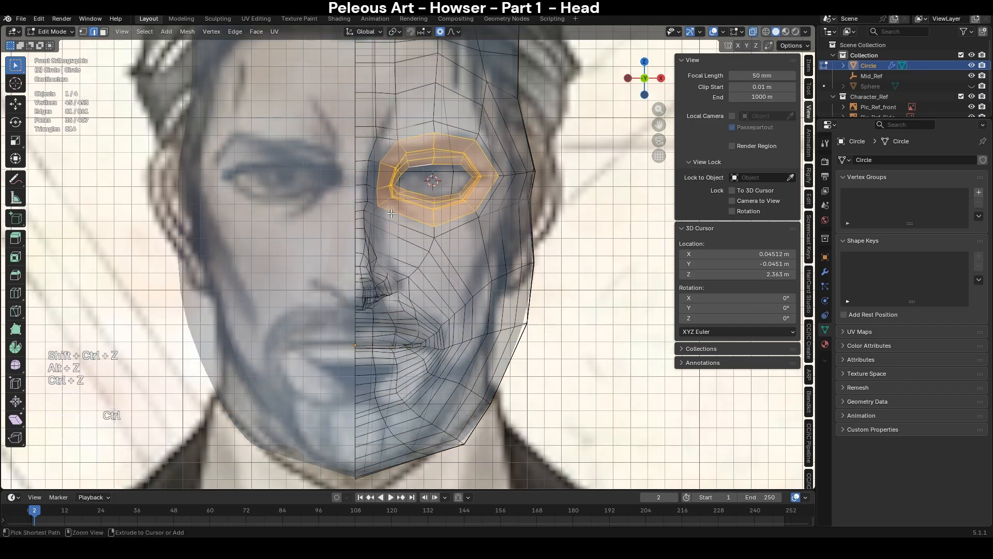
- Add the nose-bridge faces to the eye-socket selection and lower it about 0.0036 m along Z with a 0.043 m proportional size
{"action": "key", "text": "c"}
{"action": "key", "text": "3"}
{"action": "key", "text": "c"}
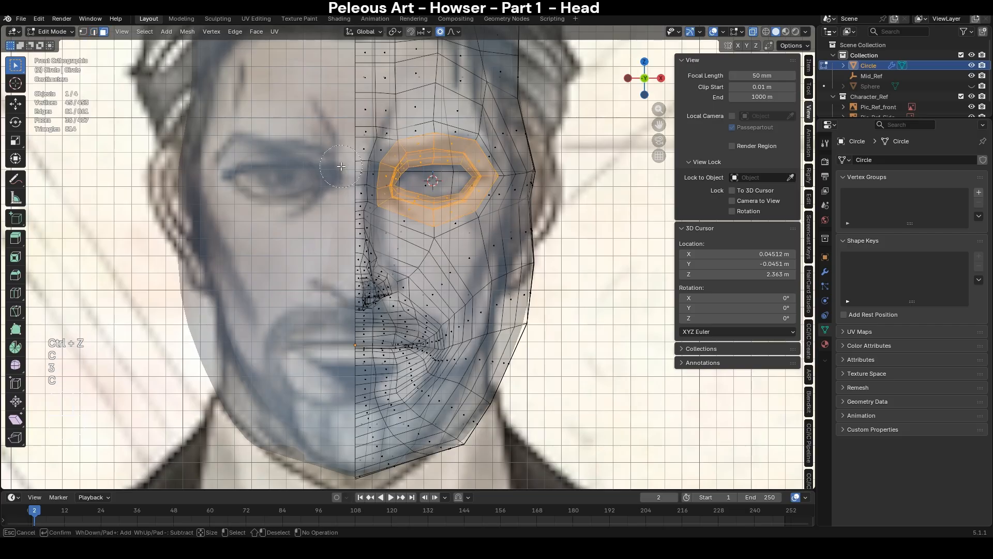
{"action": "left_click_drag", "start_coordinate": [350, 165], "coordinate": [366, 178]}
{"action": "right_click", "coordinate": [366, 178]}
{"action": "mouse_move", "coordinate": [482, 169]}
{"action": "middle_mouse_down"}
{"action": "mouse_move", "coordinate": [400, 194]}
{"action": "mouse_move", "coordinate": [485, 196]}
{"action": "middle_mouse_up"}
{"action": "key", "text": "c"}
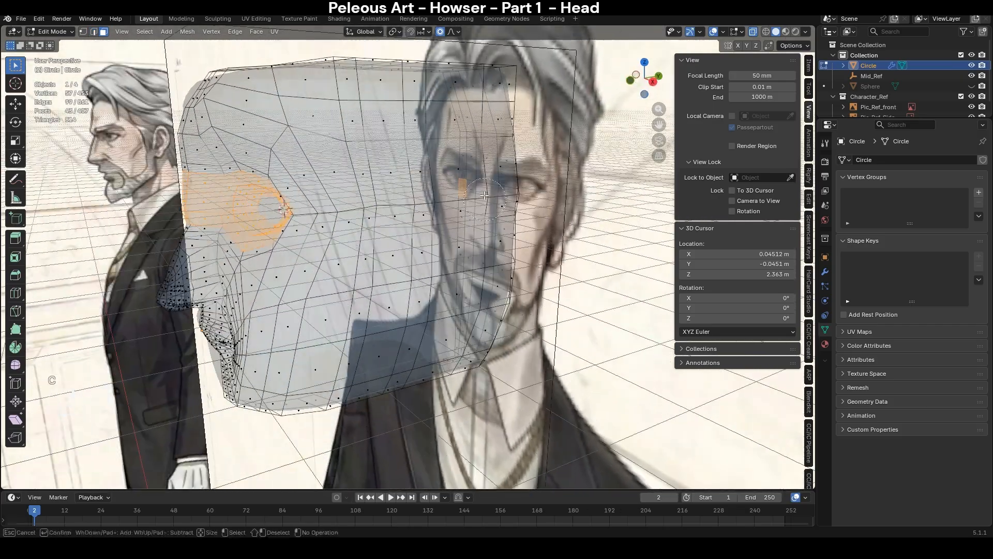
{"action": "right_click", "coordinate": [477, 179]}
{"action": "key", "text": "KP_1"}
{"action": "key", "text": "KP_3"}
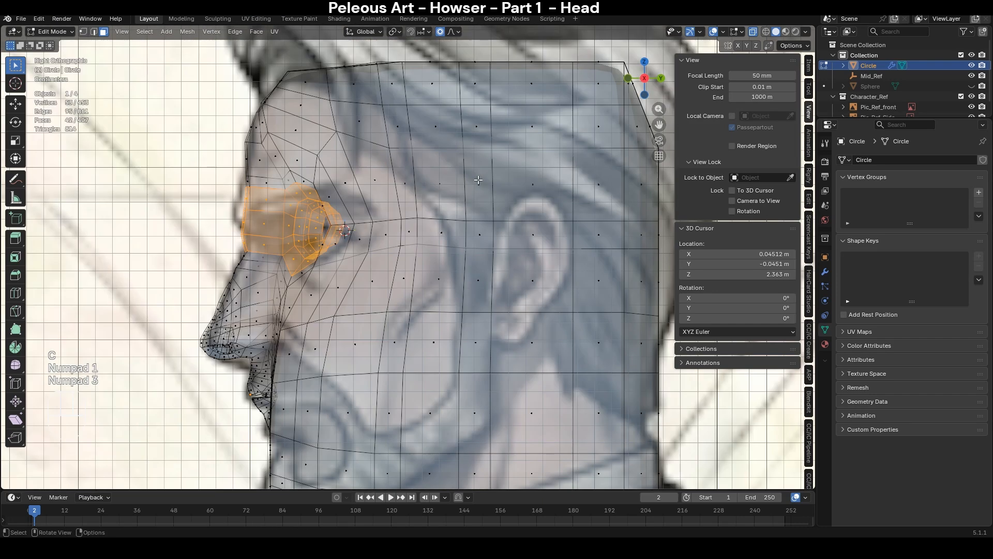
{"action": "key", "text": "g"}
{"action": "key", "text": "z"}
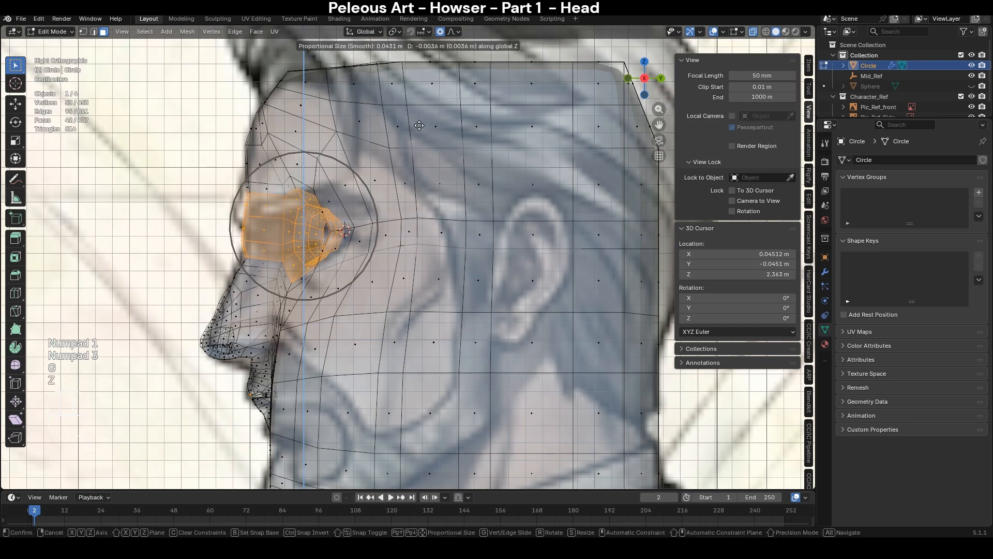
{"action": "left_click", "coordinate": [419, 126]}
- Select only the forehead part of the face loop above the brow and edge-slide it by a factor of 0.371
{"action": "key", "text": "2"}
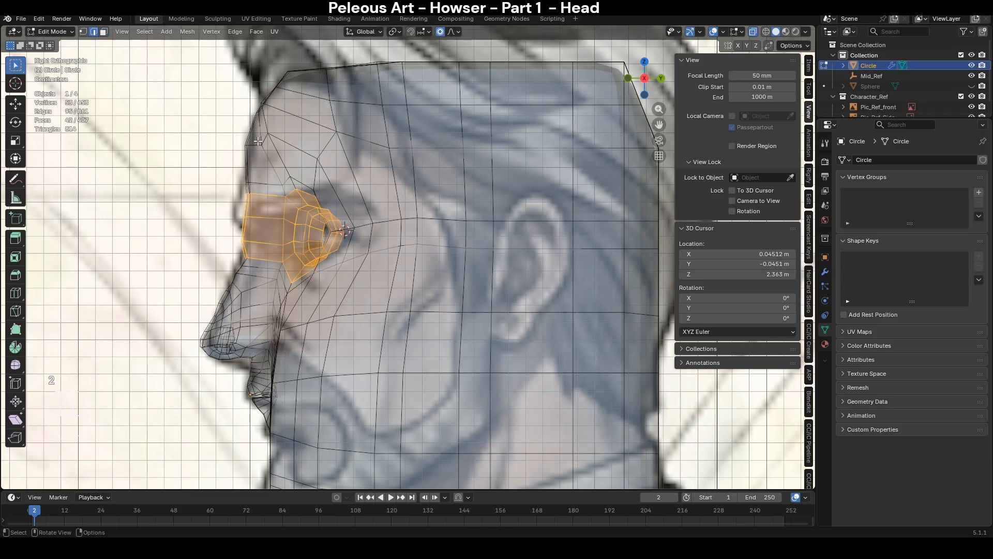
{"action": "left_click", "coordinate": [338, 140], "text": "alt"}
{"action": "scroll", "coordinate": [364, 275], "scroll_direction": "down", "scroll_amount": 5}
{"action": "key", "text": "c"}
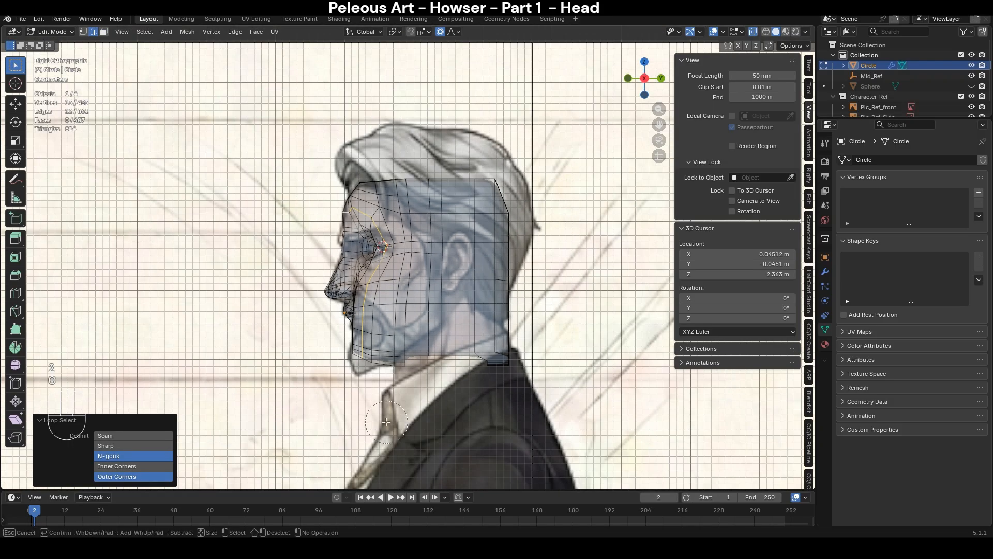
{"action": "right_click", "coordinate": [375, 254]}
{"action": "middle_click_drag", "start_coordinate": [374, 254], "coordinate": [442, 275]}
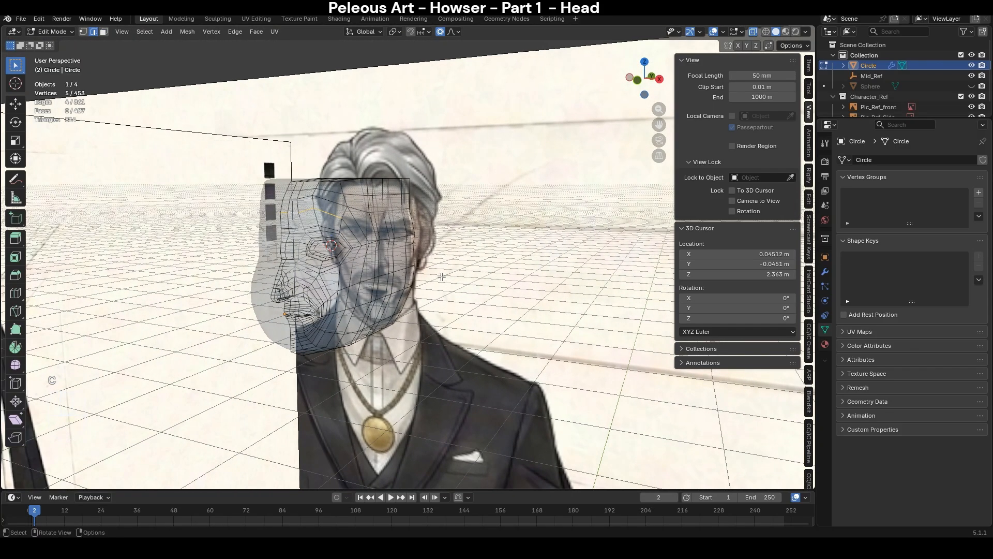
{"action": "scroll", "coordinate": [441, 275], "scroll_direction": "up", "scroll_amount": 2}
{"action": "key", "text": "alt+z"}
{"action": "key", "text": "g"}
{"action": "key", "text": "g"}
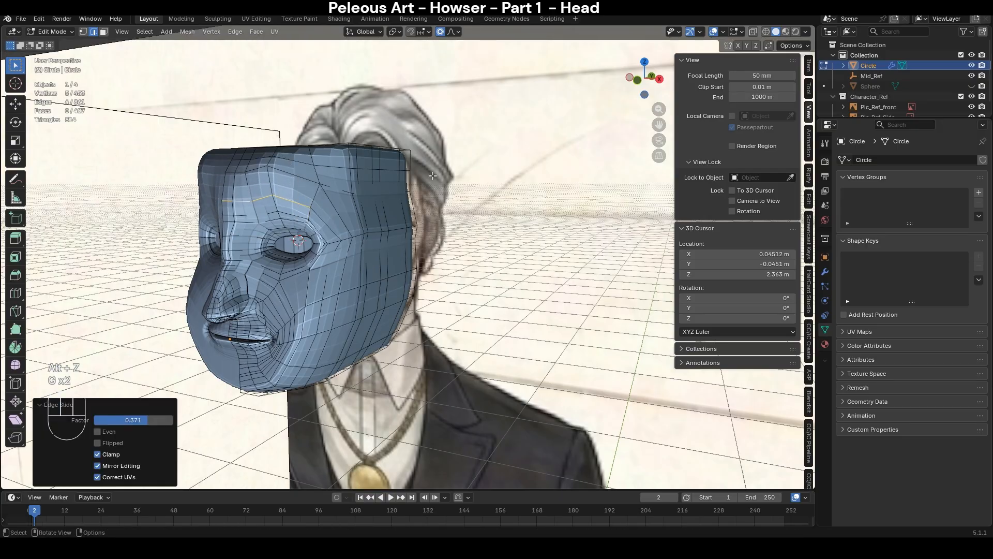
- Edge-slide the forehead part of the loop above the brow again, by a factor of about -0.302
{"action": "right_click", "coordinate": [416, 188]}
{"action": "key", "text": "alt+z"}
{"action": "key", "text": "g"}
{"action": "key", "text": "g"}
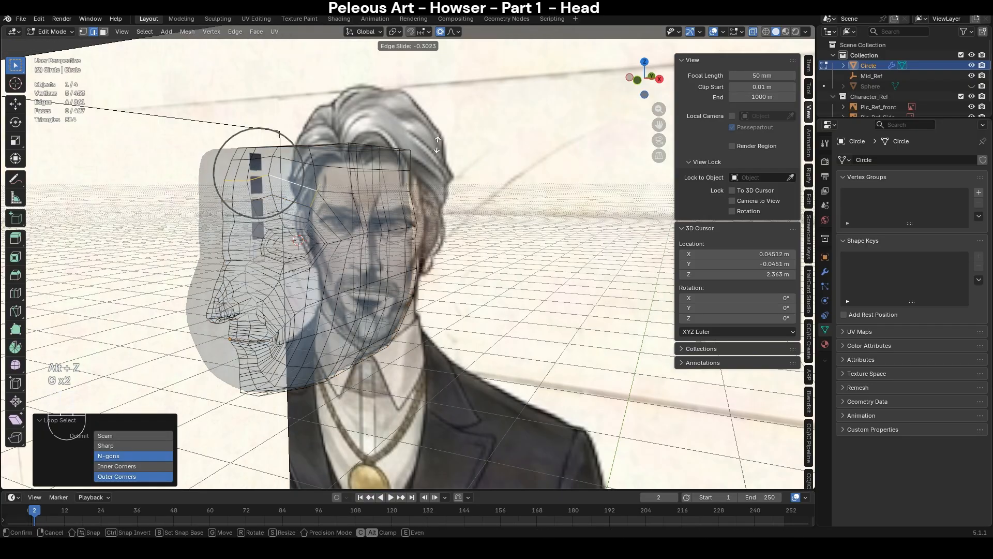
{"action": "left_click", "coordinate": [283, 156]}
- Select the edge loop just below the top of the head and check its height from the side and front
{"action": "key", "text": "alt+z"}
{"action": "left_click", "coordinate": [283, 157], "text": "alt"}
{"action": "middle_click_drag", "start_coordinate": [284, 156], "coordinate": [378, 189]}
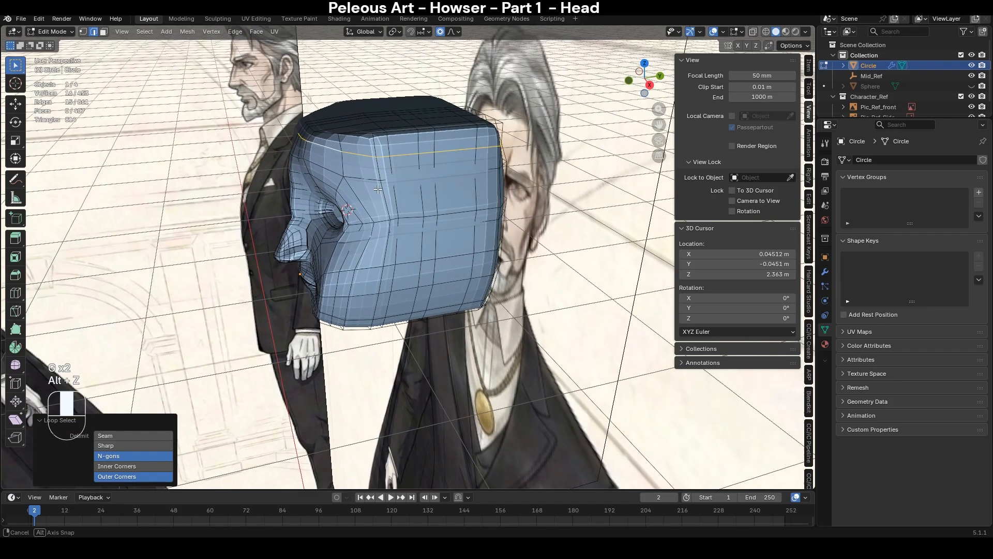
{"action": "key", "text": "alt+z"}
{"action": "key", "text": "alt+z"}
{"action": "key", "text": "KP_1"}
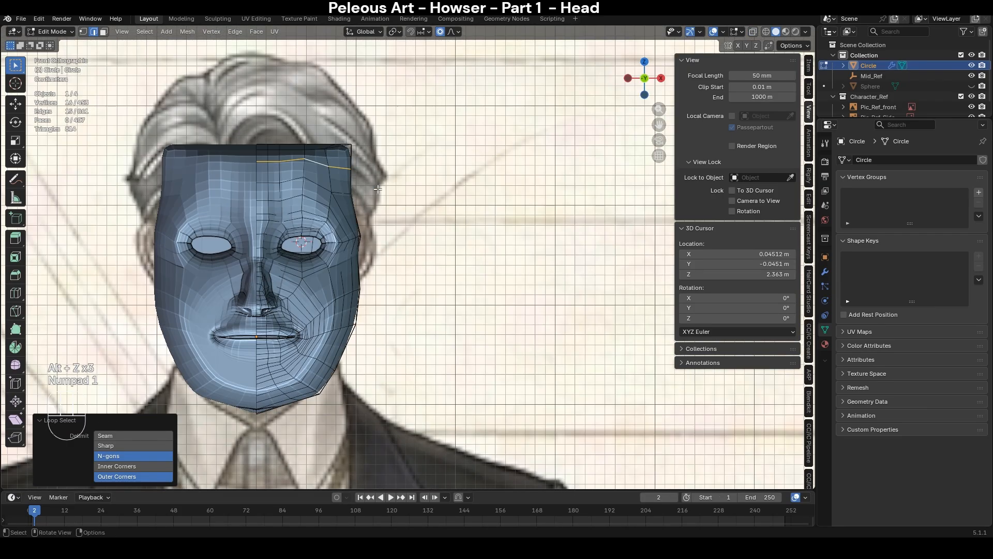
- Add a cube in Object Mode while viewing the head as wireframe from the right side
{"action": "key", "text": "Tab"}
{"action": "middle_click_drag", "start_coordinate": [437, 224], "coordinate": [377, 290]}
{"action": "key", "text": "KP_3"}
{"action": "key", "text": "z"}
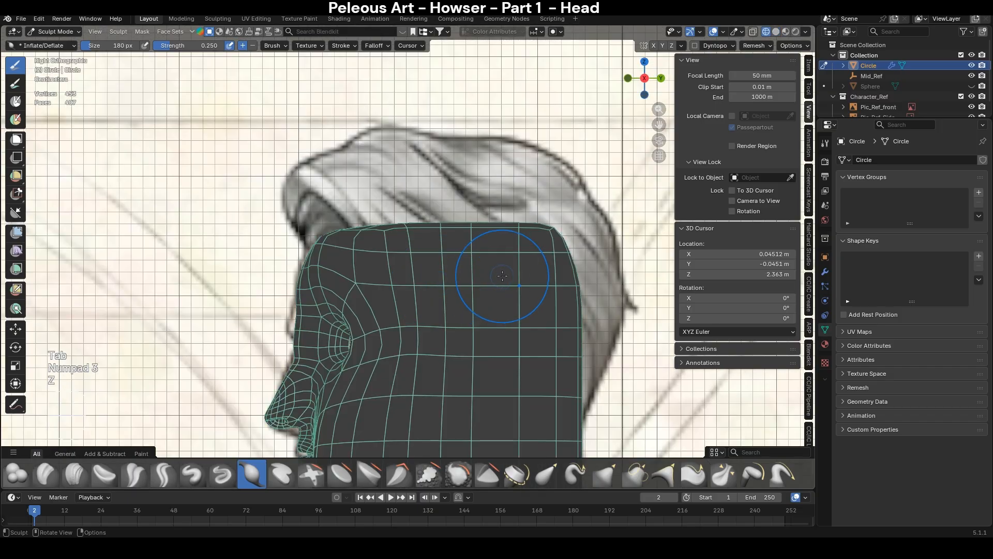
{"action": "scroll", "coordinate": [502, 275], "scroll_direction": "down", "scroll_amount": 2}
{"action": "key", "text": "ctrl+Tab"}
{"action": "key", "text": "shift+a"}
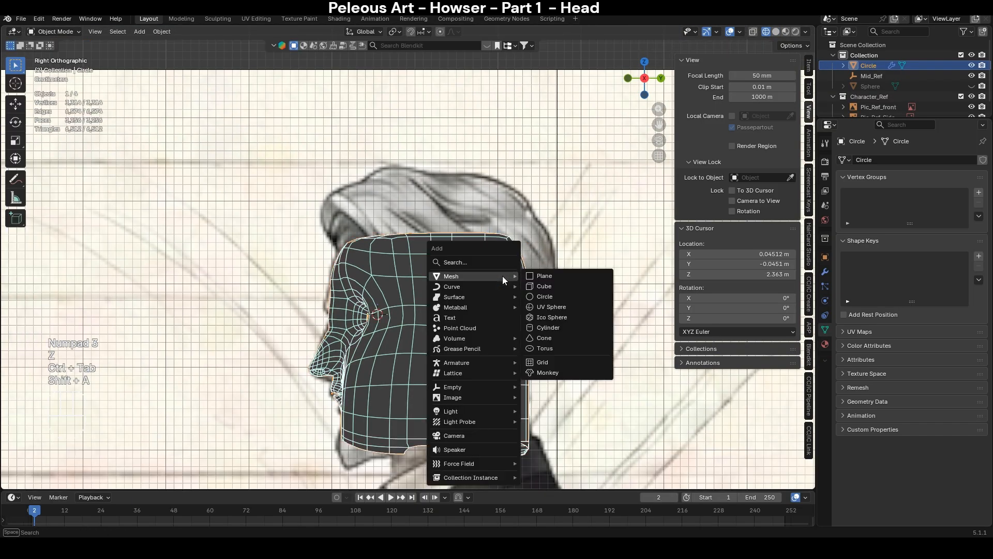
{"action": "left_click", "coordinate": [550, 285]}
{"action": "scroll", "coordinate": [528, 334], "scroll_direction": "down", "scroll_amount": 5}
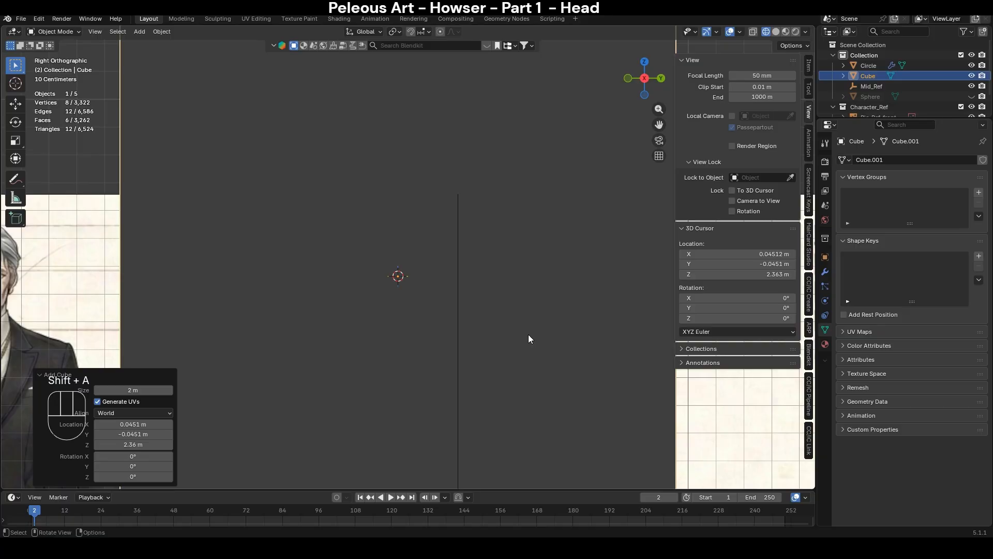
- Raise the cube above the character references and flatten it to a scale of 0.162 along Z
{"action": "key", "text": "g"}
{"action": "key", "text": "z"}
{"action": "left_click", "coordinate": [512, 305]}
{"action": "key", "text": "s"}
{"action": "key", "text": "z"}
{"action": "left_click", "coordinate": [498, 299]}
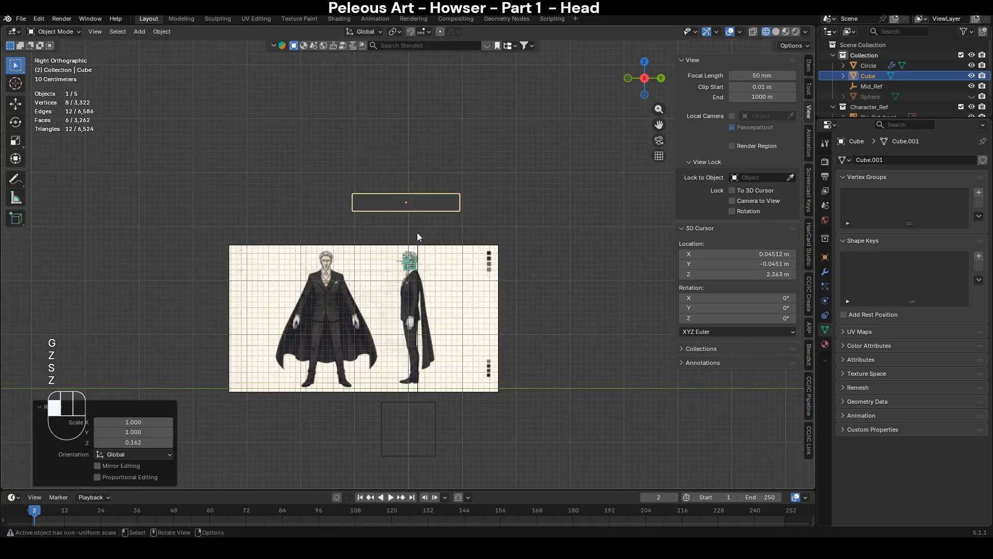
{"action": "key", "text": "z"}
{"action": "scroll", "coordinate": [416, 232], "scroll_direction": "up", "scroll_amount": 5}
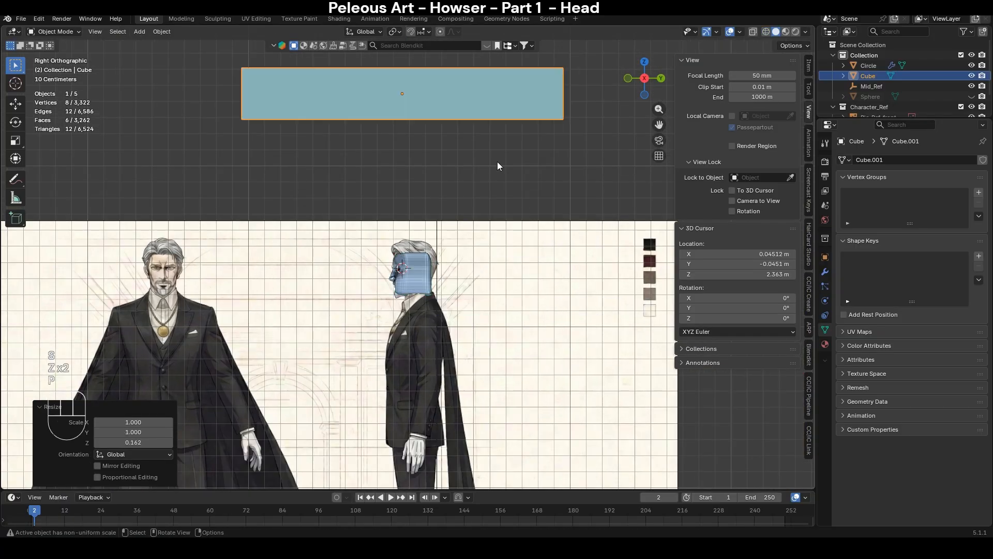
- Lower the flattened cube about 0.74 m along Z towards the top of the side reference
{"action": "key", "text": "Tab"}
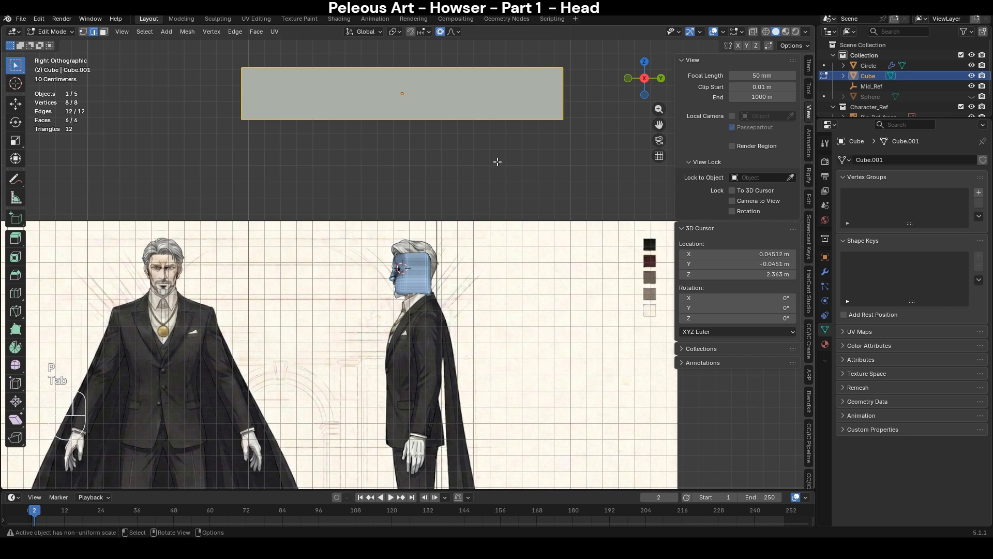
{"action": "left_click", "coordinate": [61, 33]}
{"action": "left_click", "coordinate": [57, 45]}
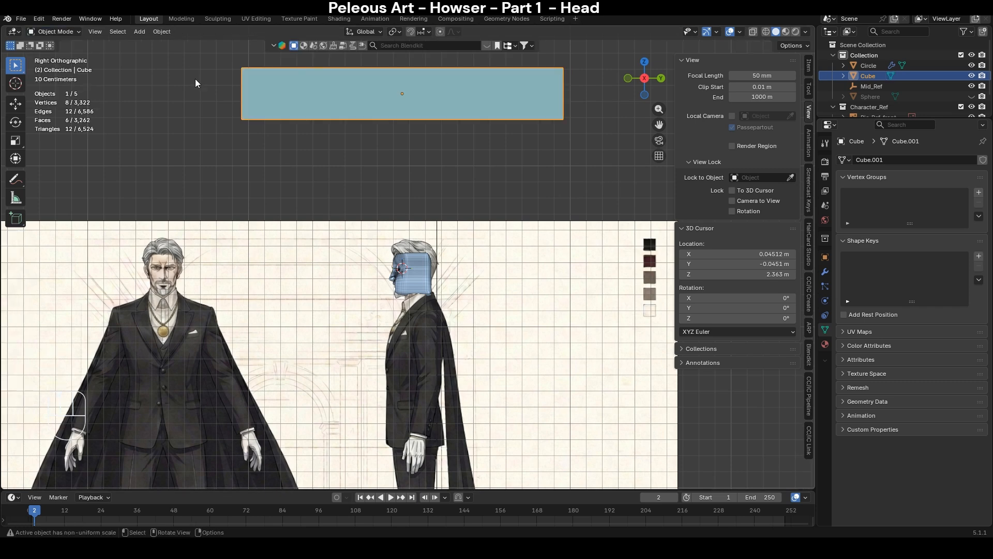
{"action": "scroll", "coordinate": [458, 110], "scroll_direction": "up", "scroll_amount": 1}
{"action": "key", "text": "g"}
{"action": "key", "text": "z"}
{"action": "left_click", "coordinate": [476, 218]}
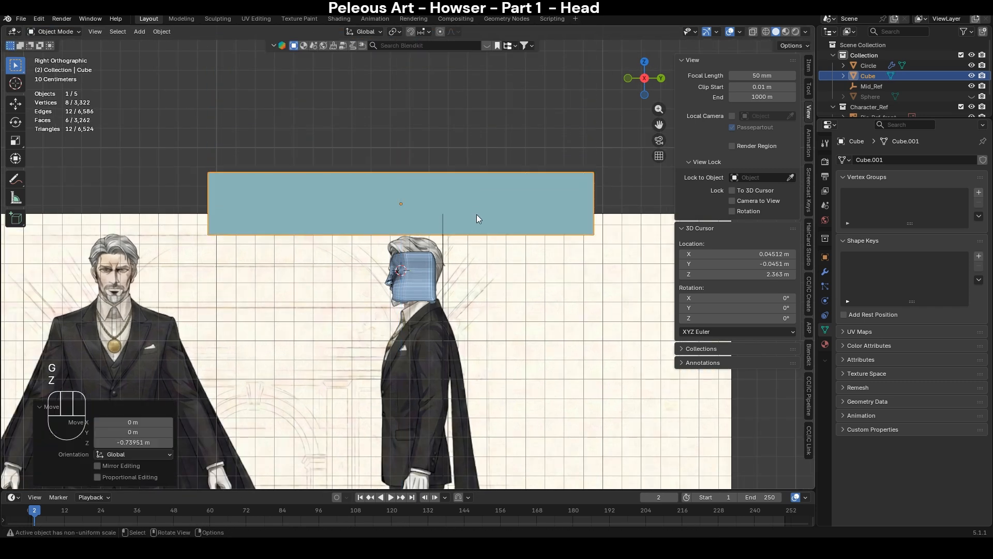
- Scale the cube to 0.202 and lower it onto the flat top of the head mesh
{"action": "scroll", "coordinate": [479, 219], "scroll_direction": "up", "scroll_amount": 4}
{"action": "key", "text": "s"}
{"action": "left_click", "coordinate": [417, 210]}
{"action": "key", "text": "g"}
{"action": "key", "text": "z"}
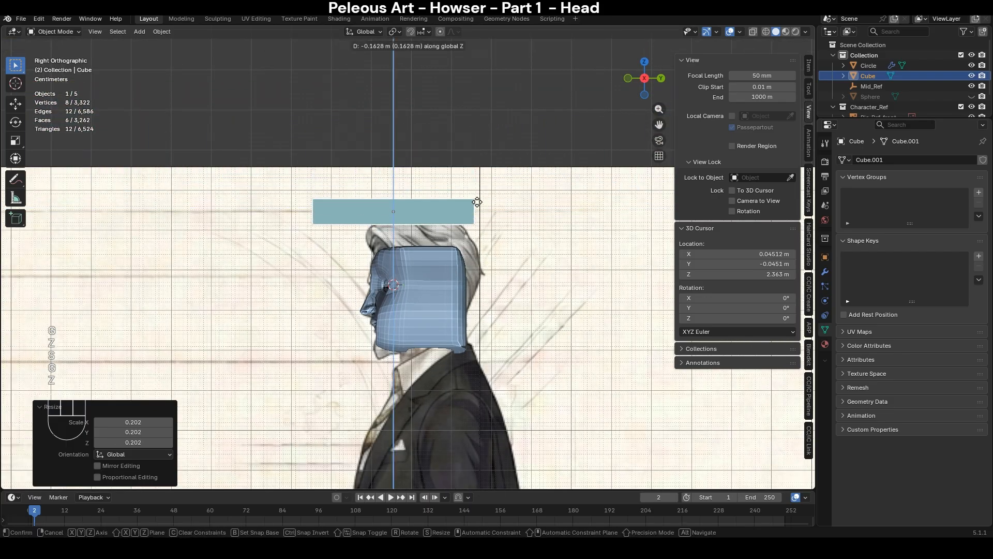
{"action": "left_click", "coordinate": [483, 220]}
{"action": "scroll", "coordinate": [494, 252], "scroll_direction": "up", "scroll_amount": 5}
{"action": "key", "text": "g"}
{"action": "key", "text": "z"}
{"action": "left_click", "coordinate": [476, 231]}
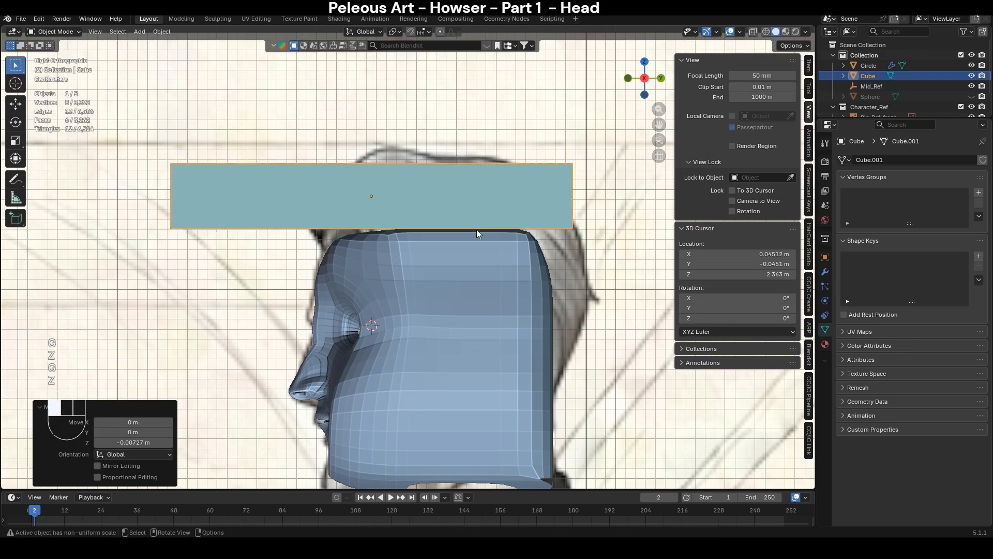
- Raise the cube about 0.057 m along Z to the top of the hair and check it from the right side
{"action": "middle_click_drag", "start_coordinate": [485, 290], "coordinate": [584, 287]}
{"action": "key", "text": "g"}
{"action": "key", "text": "z"}
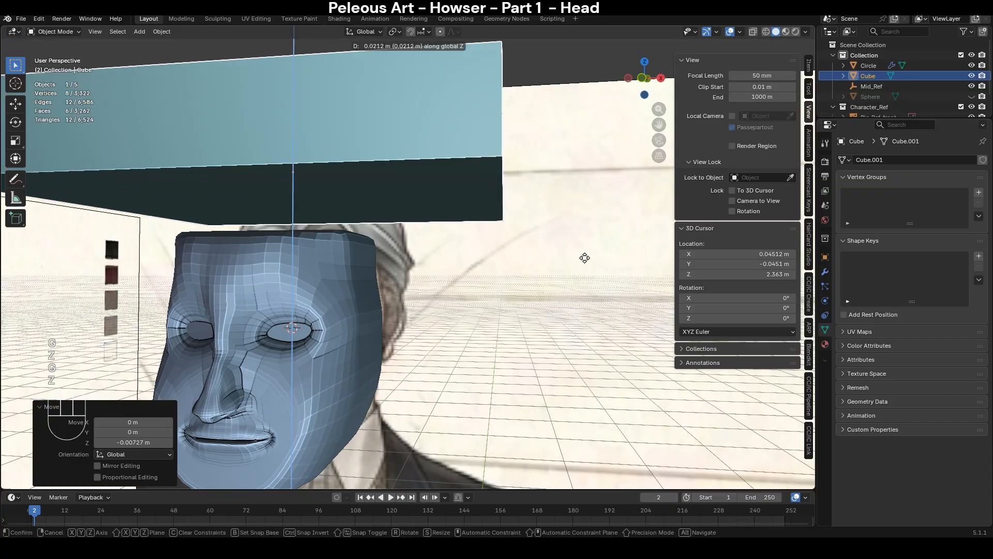
{"action": "left_click", "coordinate": [573, 262]}
{"action": "scroll", "coordinate": [516, 335], "scroll_direction": "down", "scroll_amount": 4}
{"action": "middle_click_drag", "start_coordinate": [457, 297], "coordinate": [426, 306]}
{"action": "key", "text": "KP_3"}
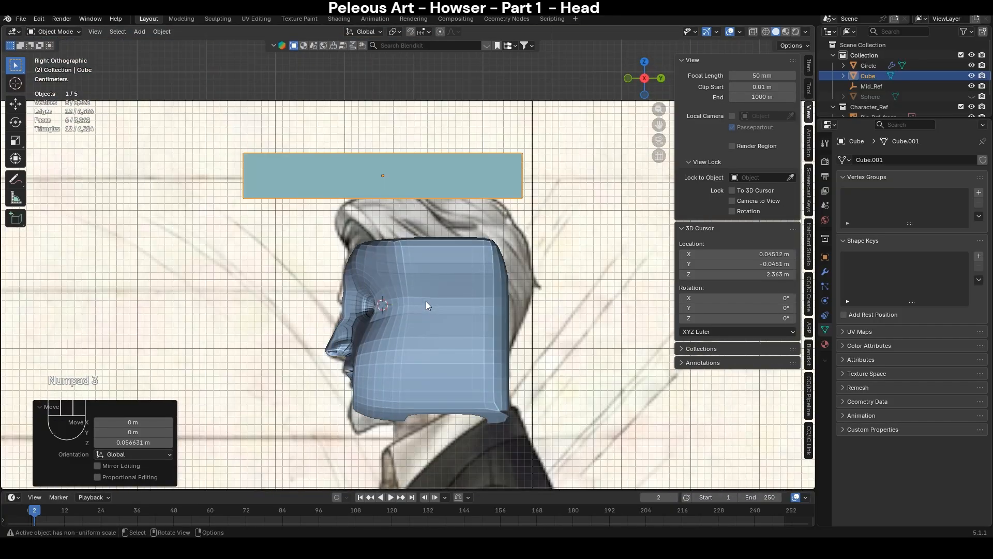
- Delete the flattened cube above the head
{"action": "scroll", "coordinate": [426, 301], "scroll_direction": "up", "scroll_amount": 3}
{"action": "key", "text": "Delete"}
{"action": "scroll", "coordinate": [442, 278], "scroll_direction": "down", "scroll_amount": 2}
- Put the head mesh into Sculpt Mode with the Smooth brush active
{"action": "left_click", "coordinate": [446, 317]}
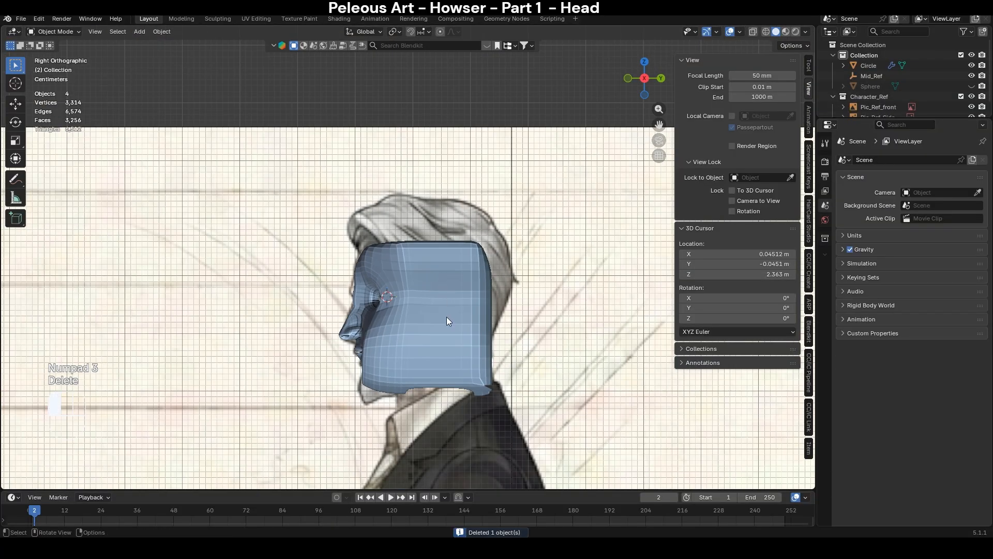
{"action": "scroll", "coordinate": [445, 316], "scroll_direction": "up", "scroll_amount": 2}
{"action": "mouse_move", "coordinate": [474, 305]}
{"action": "middle_mouse_down", "text": "shift"}
{"action": "mouse_move", "coordinate": [444, 252]}
{"action": "mouse_move", "coordinate": [470, 292]}
{"action": "middle_mouse_up", "text": "shift"}
{"action": "key", "text": "ctrl+Tab"}
{"action": "key", "text": "2"}
{"action": "scroll", "coordinate": [388, 191], "scroll_direction": "up", "scroll_amount": 3}
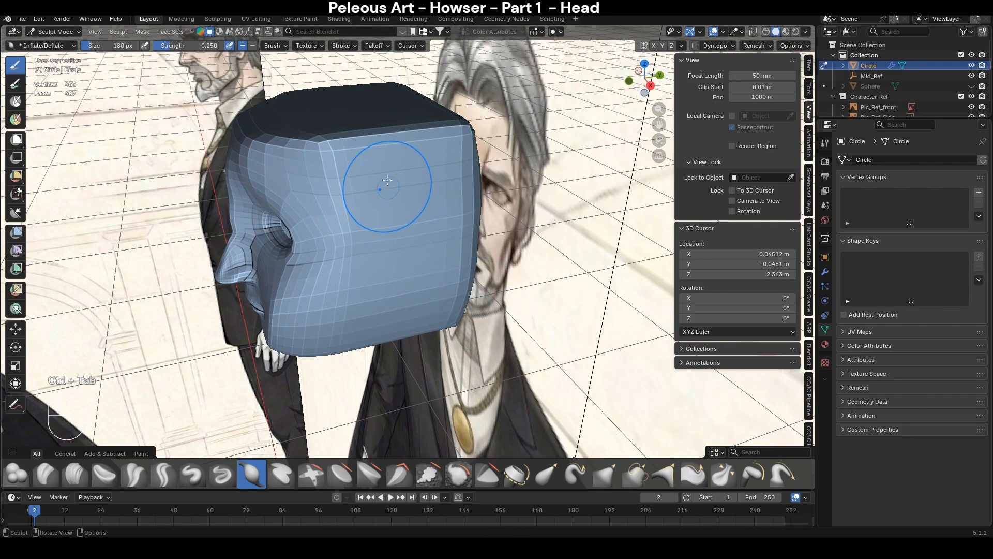
{"action": "middle_click_drag", "start_coordinate": [388, 191], "coordinate": [430, 304], "text": "shift"}
{"action": "key", "text": "s"}
- Compare the head's edge flow around the crown and temple between wireframe and solid shading
{"action": "key", "text": "z"}
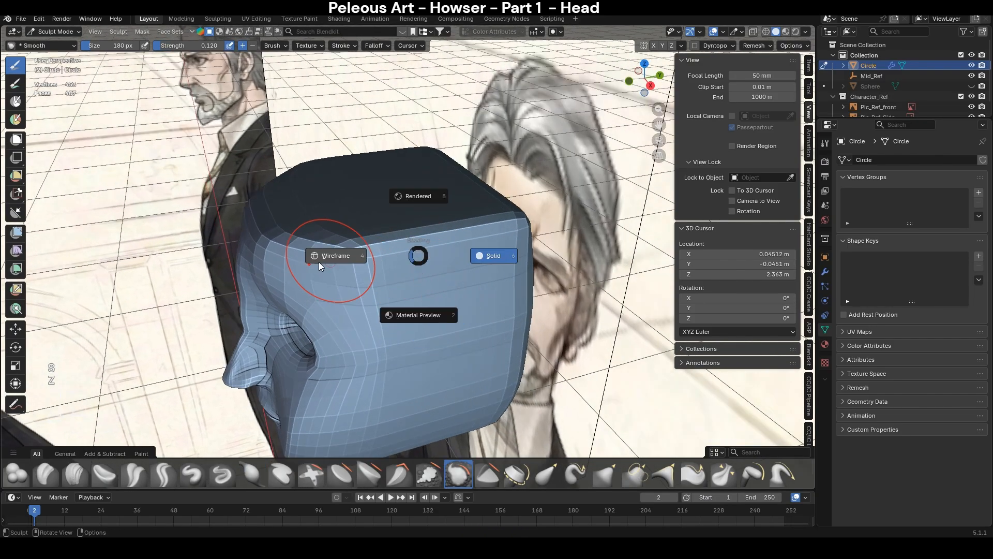
{"action": "key", "text": "z"}
{"action": "left_click", "coordinate": [568, 267]}
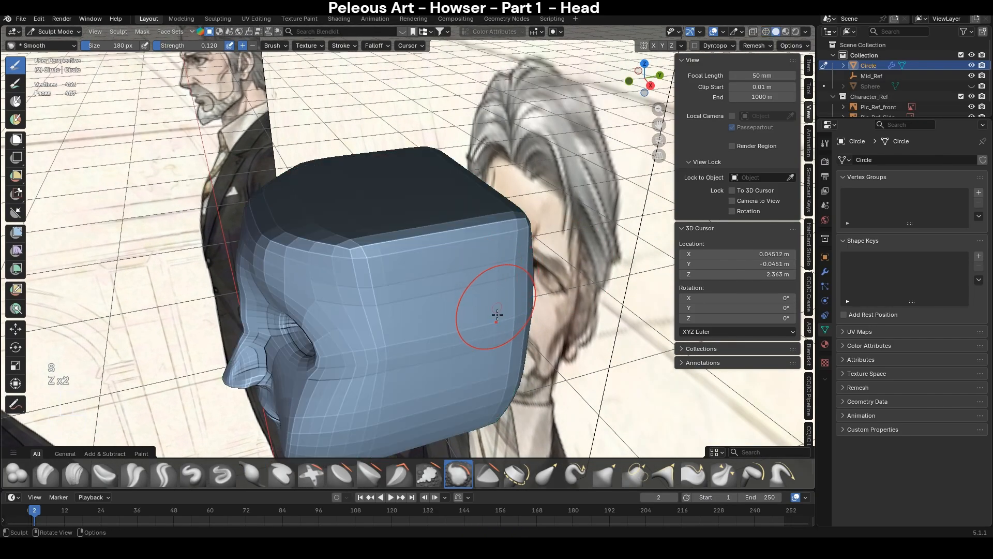
{"action": "key", "text": "z"}
{"action": "left_click", "coordinate": [502, 383]}
{"action": "key", "text": "z"}
{"action": "left_click", "coordinate": [382, 295]}
{"action": "key", "text": "z"}
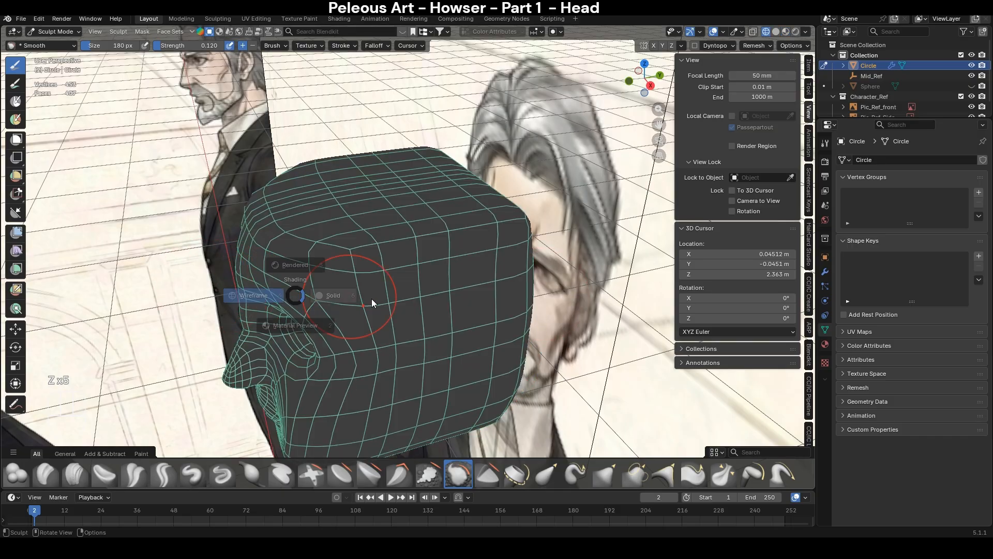
{"action": "left_click", "coordinate": [372, 303]}
{"action": "key", "text": "z"}
{"action": "left_click", "coordinate": [388, 317]}
{"action": "key", "text": "z"}
{"action": "left_click", "coordinate": [421, 251]}
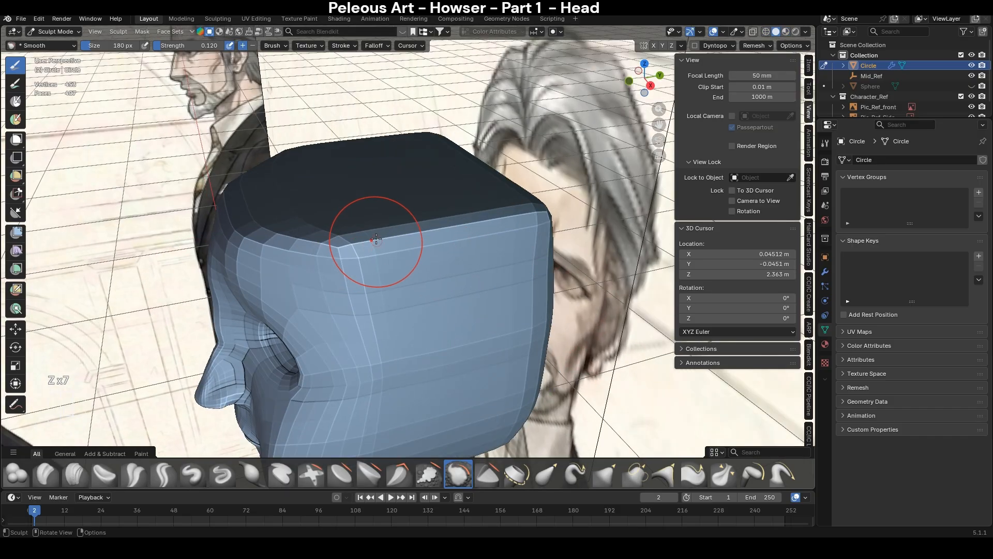
- Set the Smooth brush strength to 0.125 and enlarge the brush to 294 px
{"action": "key", "text": "shift+f"}
{"action": "type", "text": "0.125"}
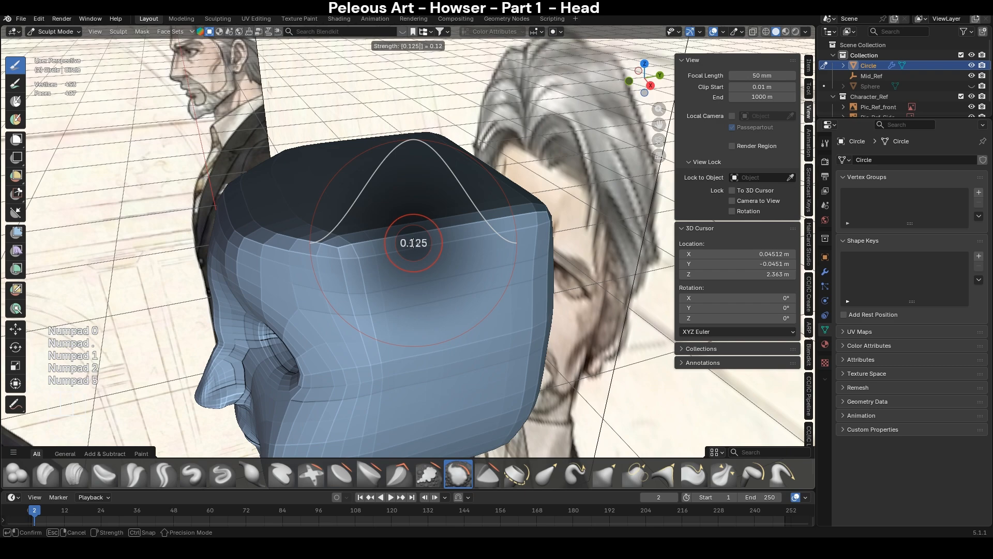
{"action": "key", "text": "KP_Enter"}
{"action": "middle_click_drag", "start_coordinate": [430, 238], "coordinate": [486, 241]}
{"action": "scroll", "coordinate": [550, 306], "scroll_direction": "down", "scroll_amount": 4}
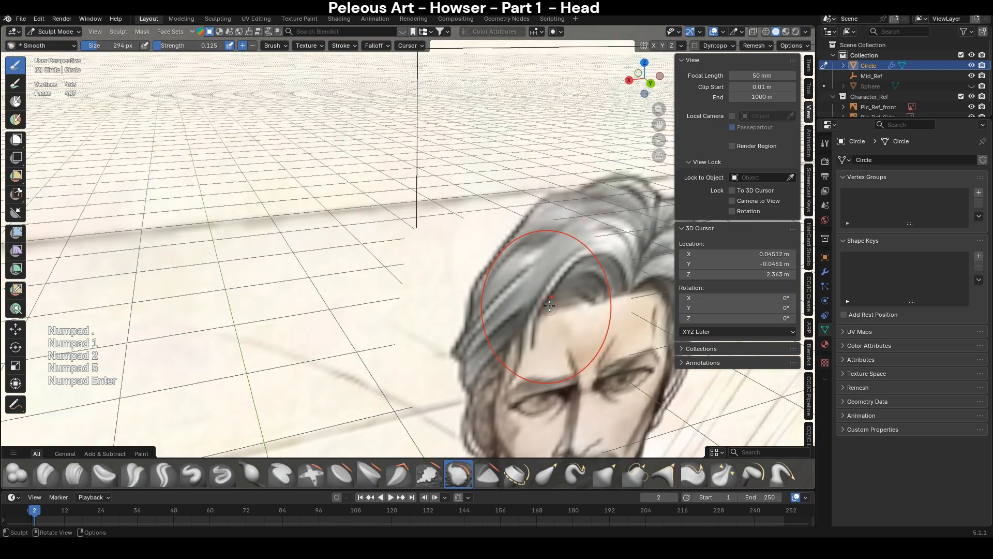
- Enlarge the Outliner and hide both the front and side reference images
{"action": "scroll", "coordinate": [550, 305], "scroll_direction": "down", "scroll_amount": 5}
{"action": "left_click_drag", "start_coordinate": [868, 120], "coordinate": [868, 242]}
{"action": "left_click_drag", "start_coordinate": [972, 107], "coordinate": [971, 123]}
- Smooth the boxy upper edges of the skull around the back, sides and forehead into a rounder crown
{"action": "middle_click_drag", "start_coordinate": [450, 295], "coordinate": [393, 315], "text": "shift"}
{"action": "scroll", "coordinate": [349, 288], "scroll_direction": "up", "scroll_amount": 3}
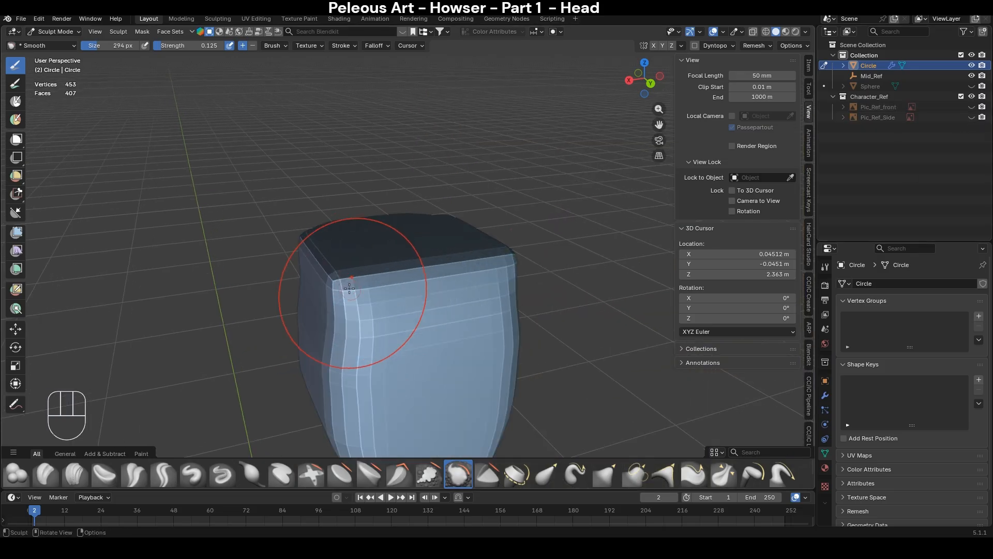
{"action": "middle_click_drag", "start_coordinate": [349, 289], "coordinate": [484, 253]}
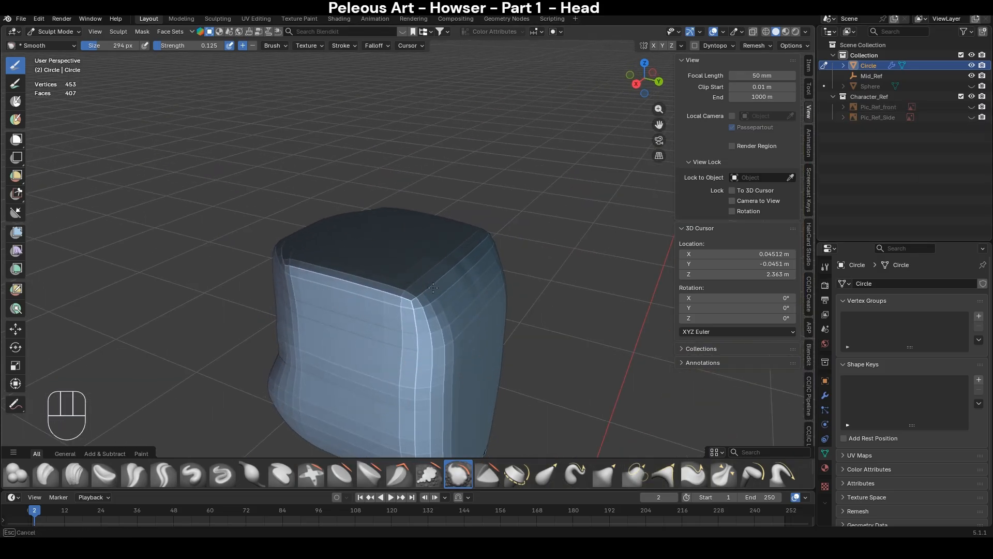
{"action": "middle_click_drag", "start_coordinate": [375, 298], "coordinate": [398, 251]}
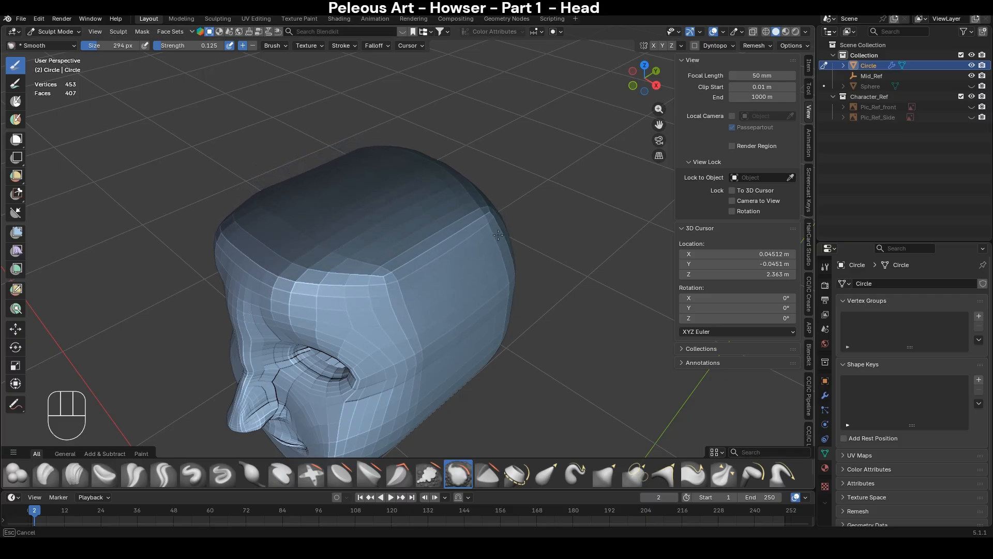
{"action": "left_click_drag", "start_coordinate": [364, 279], "coordinate": [346, 275]}
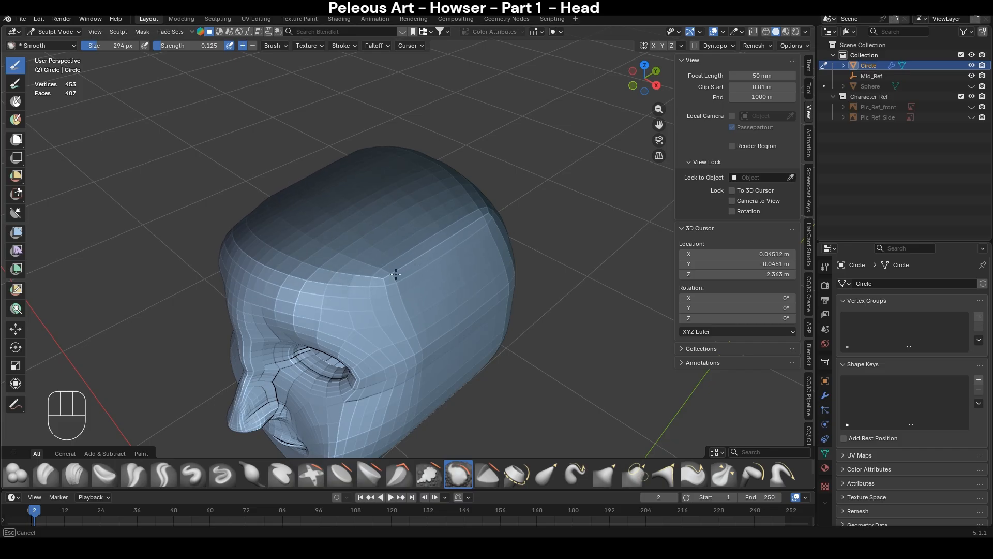
{"action": "middle_click_drag", "start_coordinate": [395, 274], "coordinate": [473, 189]}
- Show the side reference again and compare the smoothed skull with it in X-ray from the right
{"action": "key", "text": "KP_3"}
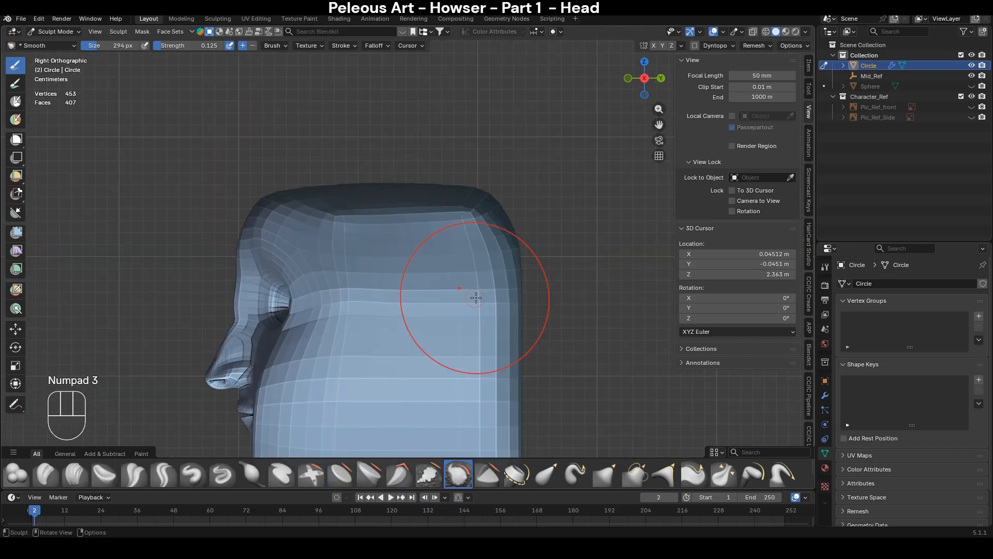
{"action": "left_click", "coordinate": [971, 118]}
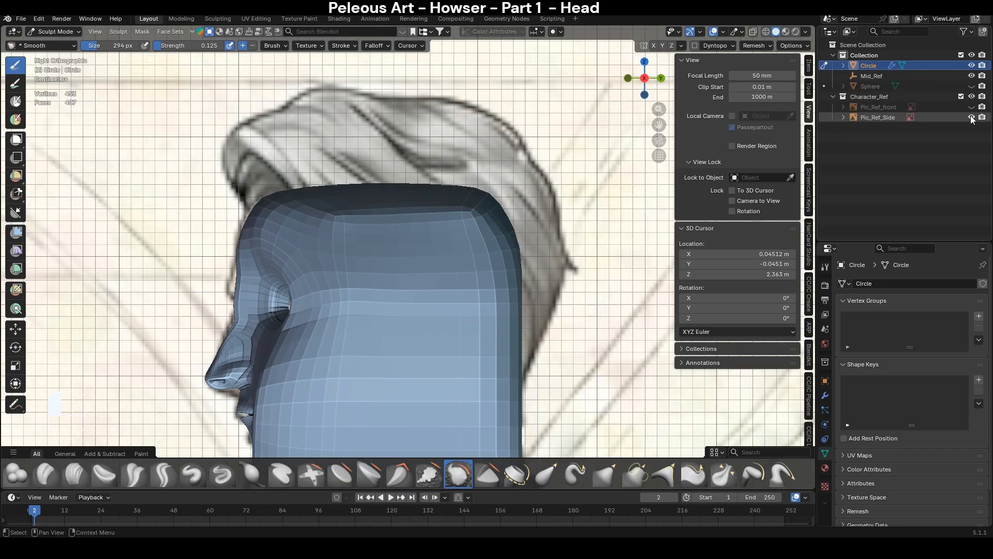
{"action": "scroll", "coordinate": [444, 321], "scroll_direction": "down", "scroll_amount": 2}
{"action": "key", "text": "alt+z"}
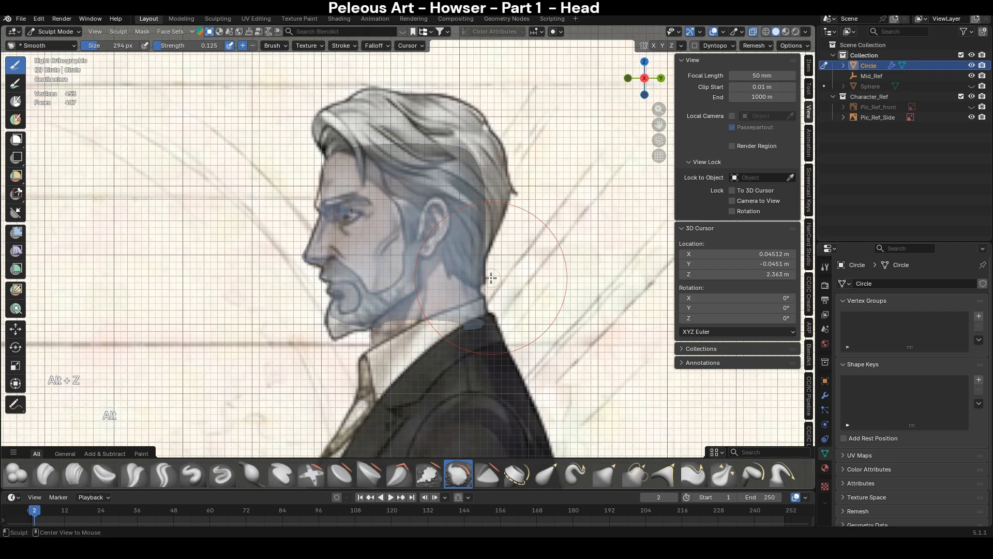
{"action": "key", "text": "alt+z"}
{"action": "key", "text": "alt+z"}
- Move the middle edge at the back of the head about 0.026 m along Y with a 0.092 m proportional size to match the side reference
{"action": "middle_click_drag", "start_coordinate": [491, 275], "coordinate": [367, 264]}
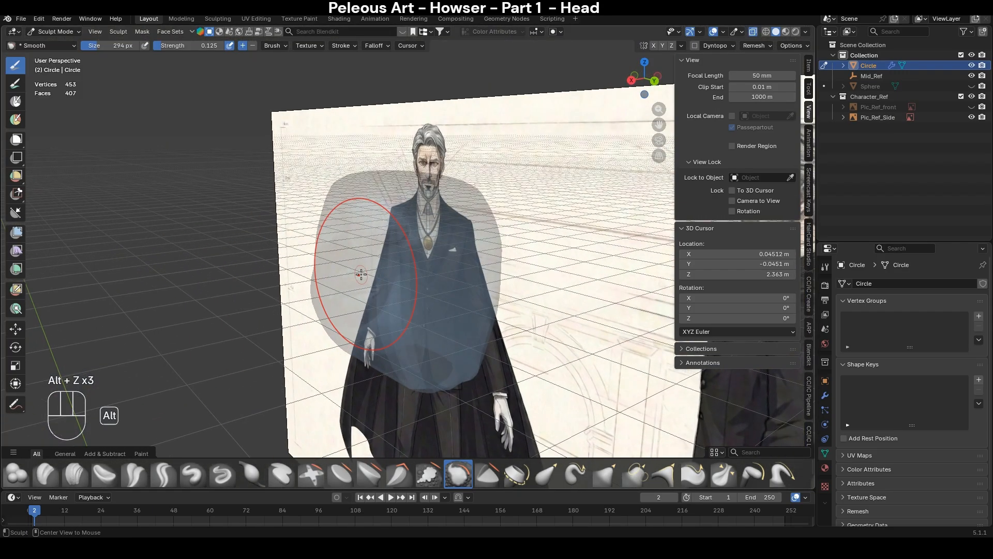
{"action": "key", "text": "alt+z"}
{"action": "key", "text": "Tab"}
{"action": "key", "text": "2"}
{"action": "left_click", "coordinate": [453, 280]}
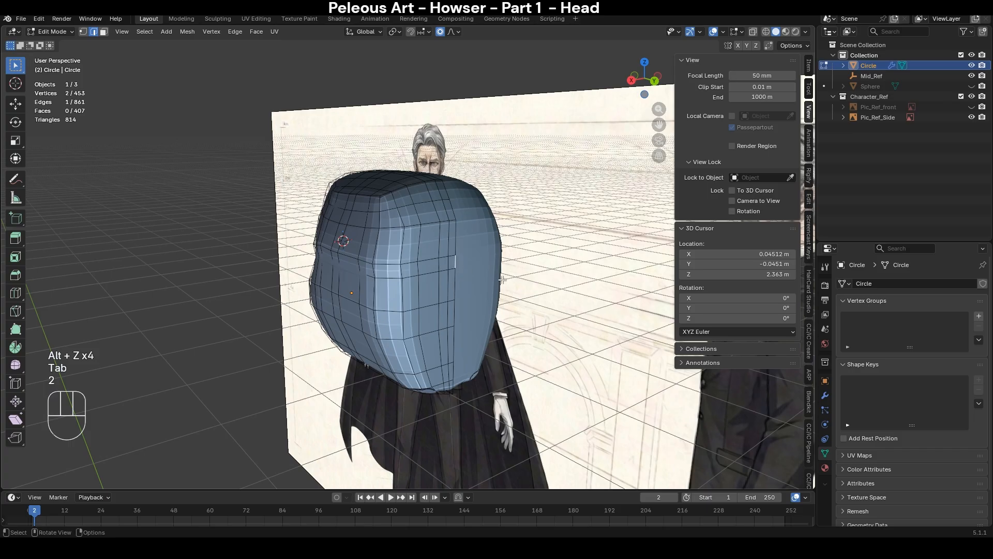
{"action": "key", "text": "KP_3"}
{"action": "key", "text": "alt+z"}
{"action": "key", "text": "g"}
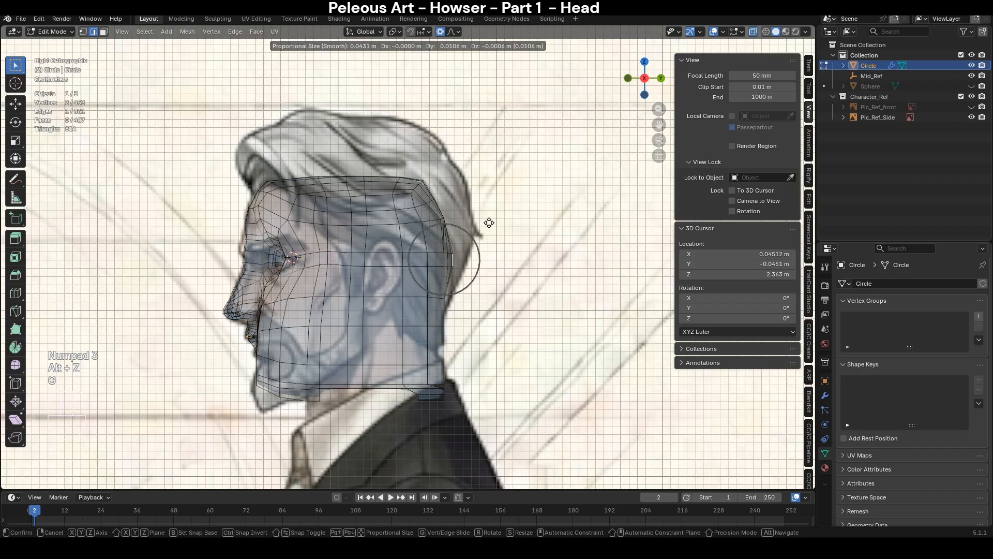
{"action": "scroll", "coordinate": [492, 223], "scroll_direction": "down", "scroll_amount": 8}
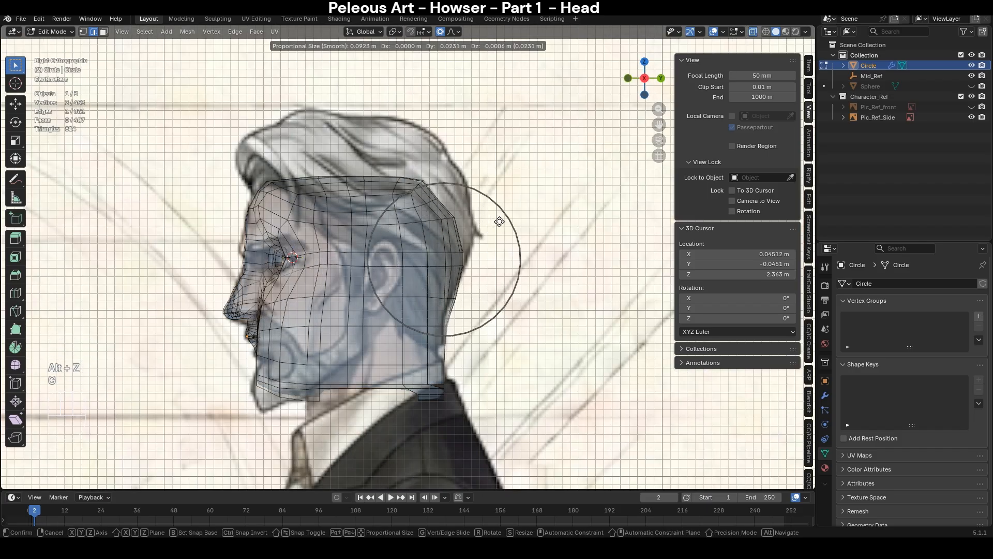
{"action": "left_click", "coordinate": [501, 222]}
{"action": "middle_click_drag", "start_coordinate": [501, 221], "coordinate": [436, 356]}
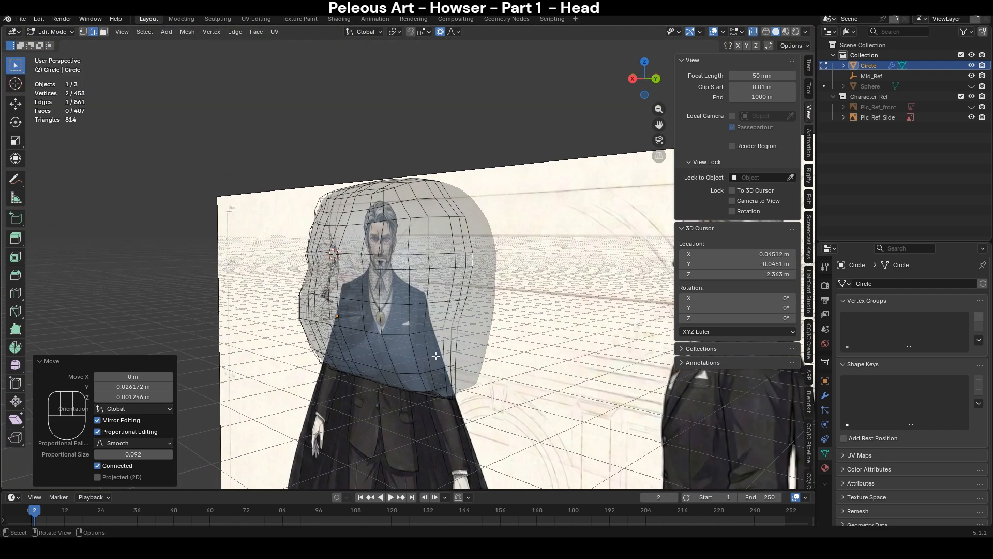
- Move the lower vertex between the cheek and the jaw-angle strip slightly downward with a proportional size of about 0.022 m
{"action": "left_click", "coordinate": [446, 396]}
{"action": "middle_click_drag", "start_coordinate": [446, 396], "coordinate": [487, 249]}
{"action": "scroll", "coordinate": [468, 343], "scroll_direction": "up", "scroll_amount": 3}
{"action": "scroll", "coordinate": [488, 248], "scroll_direction": "up", "scroll_amount": 2}
{"action": "key", "text": "1"}
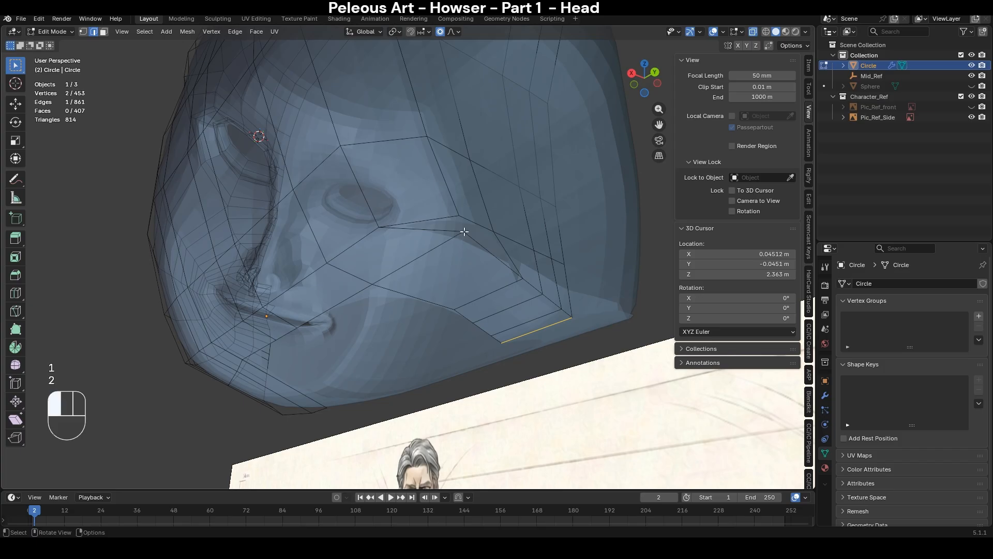
{"action": "left_click", "coordinate": [465, 231]}
{"action": "key", "text": "1"}
{"action": "key", "text": "g"}
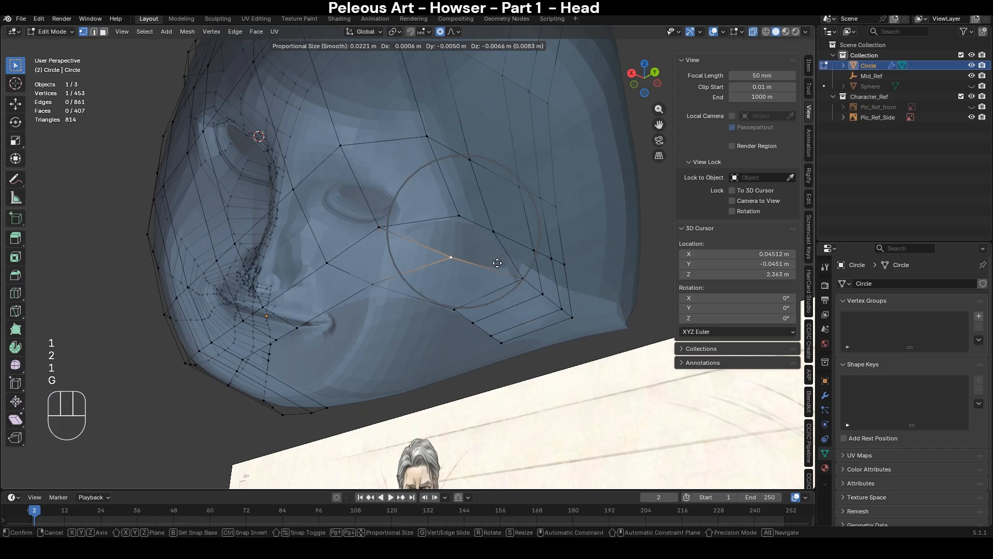
{"action": "left_click", "coordinate": [485, 247]}
{"action": "key", "text": "2"}
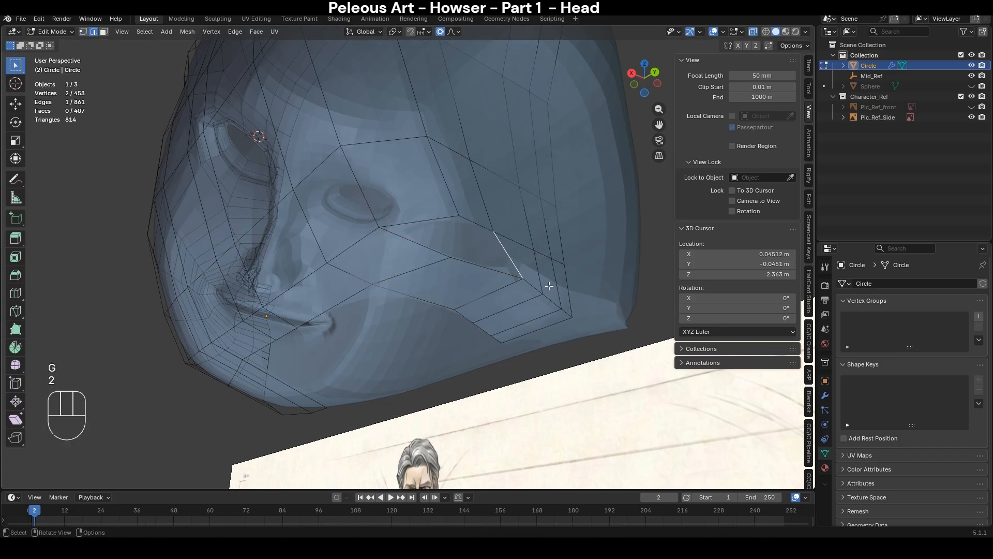
{"action": "key", "text": "f"}
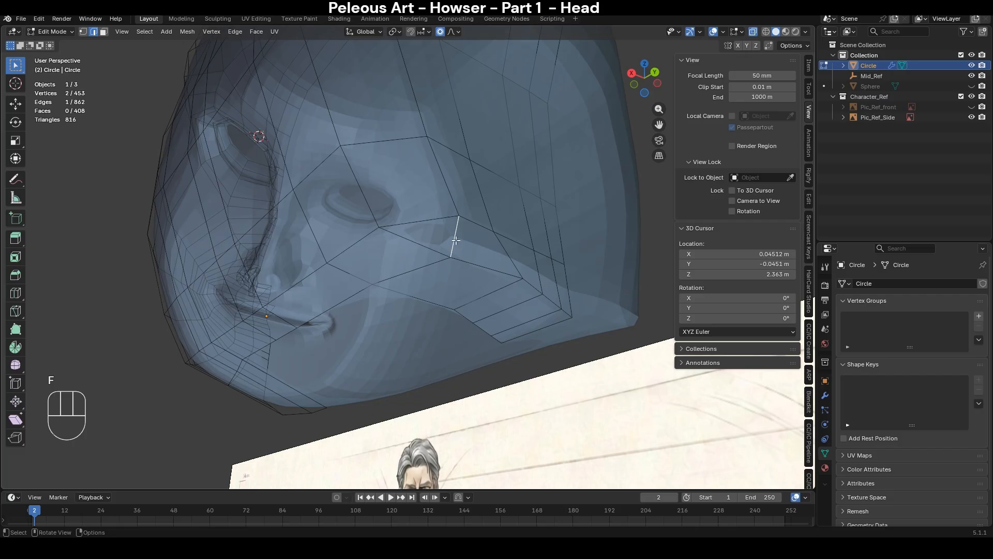
{"action": "key", "text": "ctrl+z"}
- Add one centred loop cut along the jaw-angle strip and shift its front vertex about 0.004 m toward the back of the jaw
{"action": "middle_click_drag", "start_coordinate": [530, 319], "coordinate": [510, 316]}
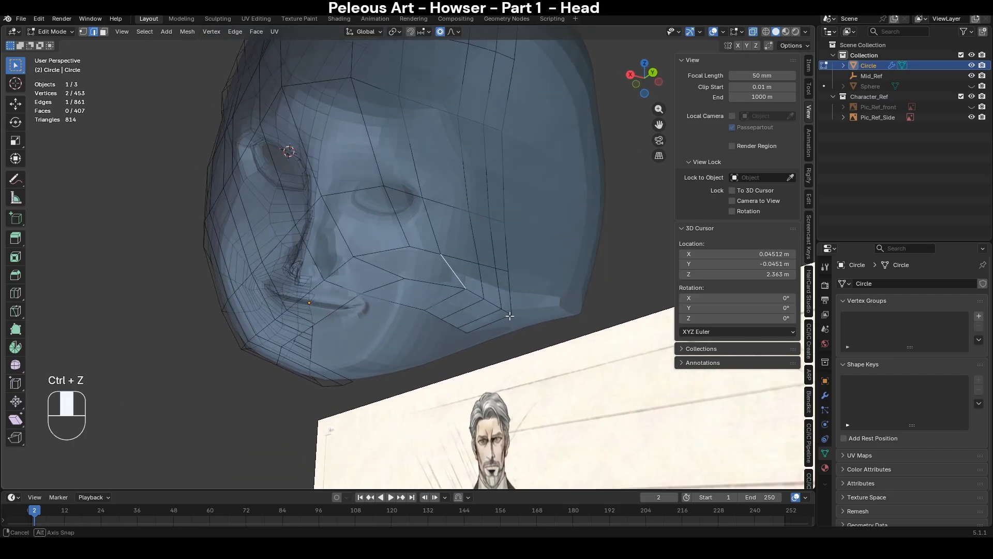
{"action": "key", "text": "ctrl+r"}
{"action": "left_click", "coordinate": [478, 277]}
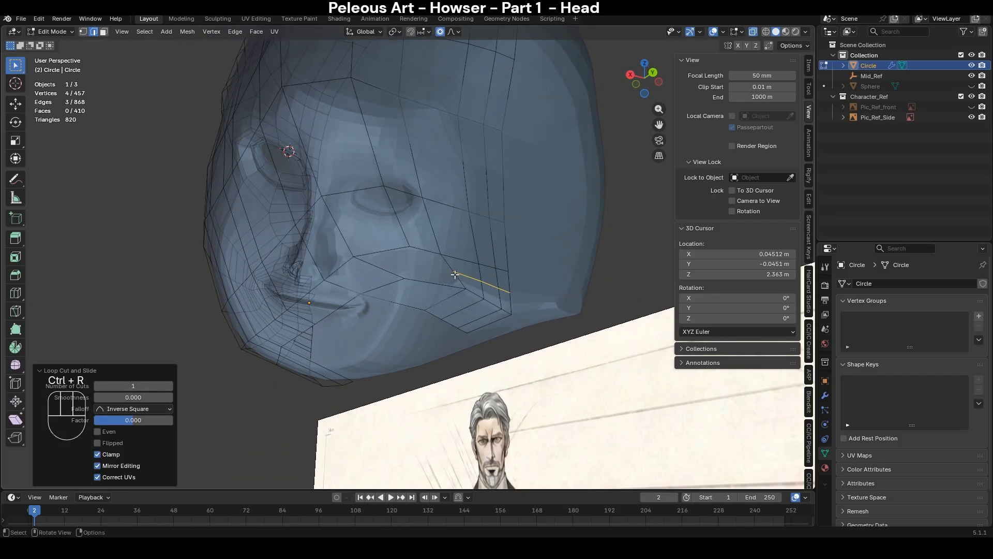
{"action": "key", "text": "1"}
{"action": "left_click", "coordinate": [455, 274]}
{"action": "key", "text": "g"}
{"action": "left_click", "coordinate": [485, 279]}
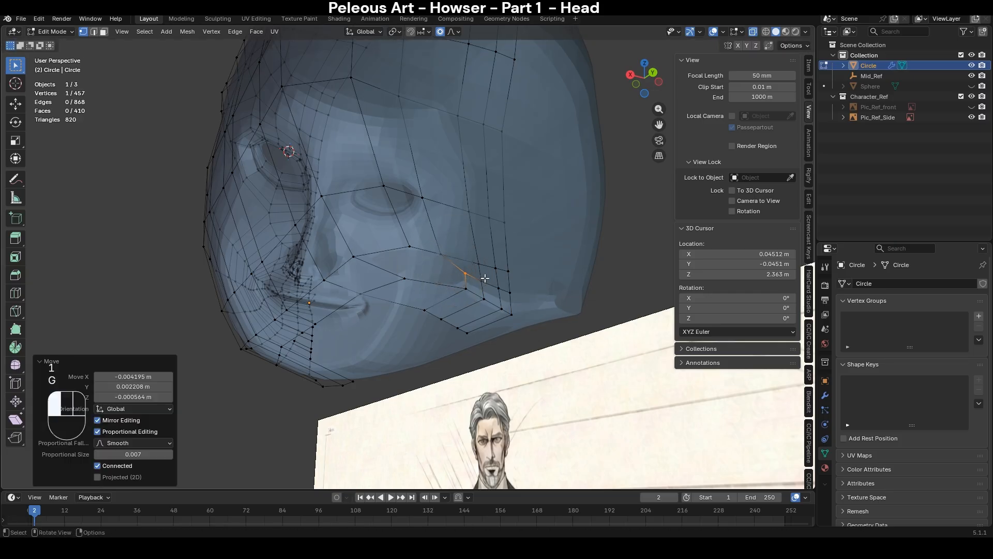
- Try filling two faces across the cheek gap, preview loop cuts through them, and undo both fills
{"action": "key", "text": "2"}
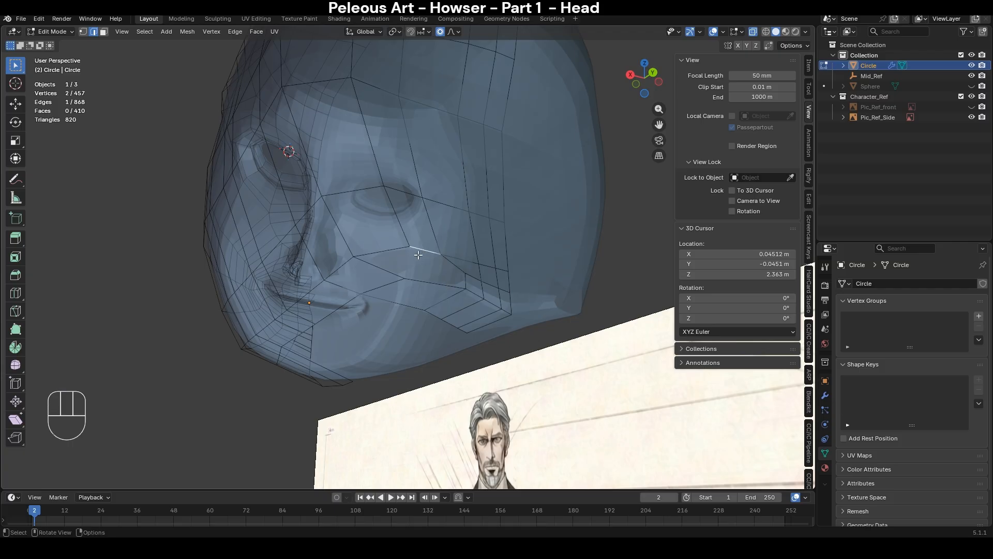
{"action": "key", "text": "f"}
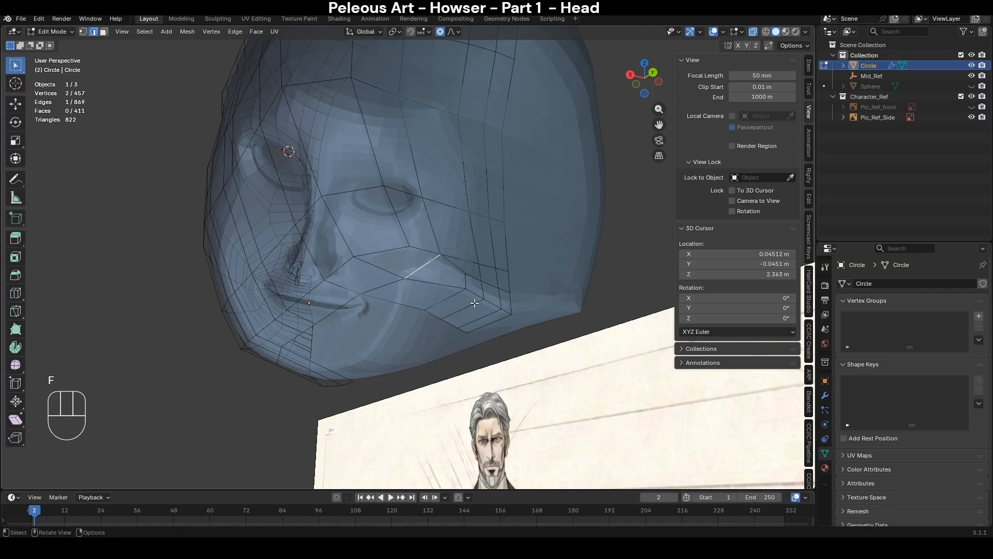
{"action": "key", "text": "ctrl+r"}
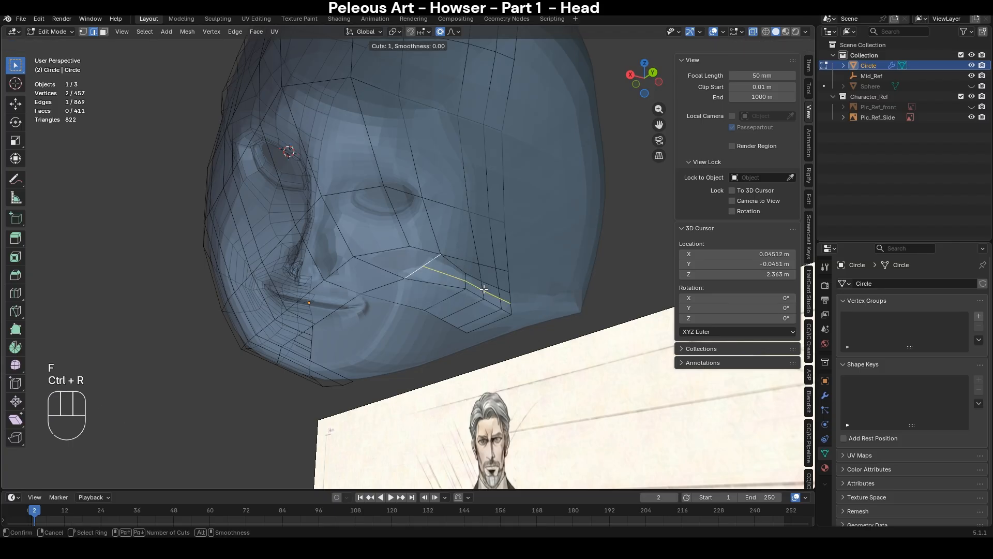
{"action": "right_click", "coordinate": [483, 289]}
{"action": "key", "text": "f"}
{"action": "key", "text": "ctrl+r"}
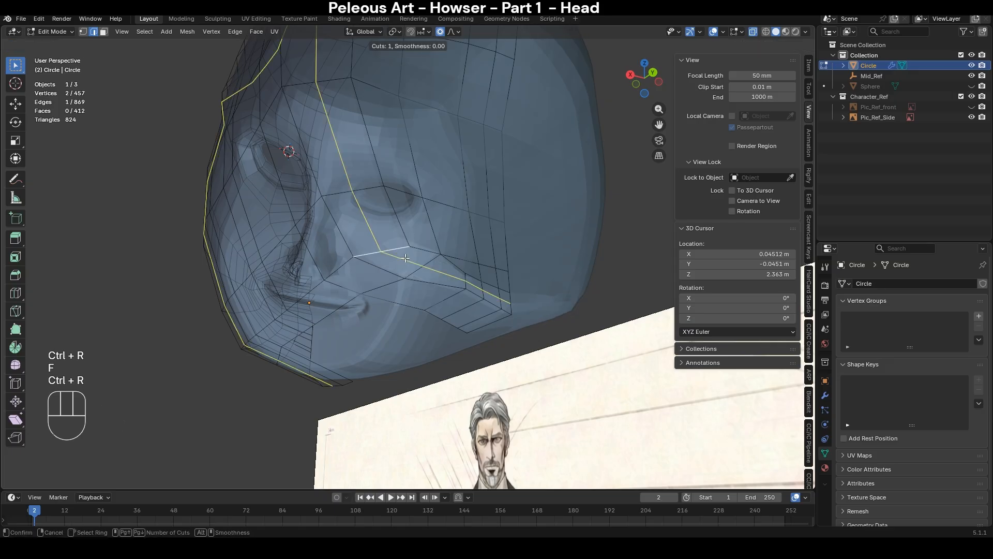
{"action": "key", "text": "ctrl+r"}
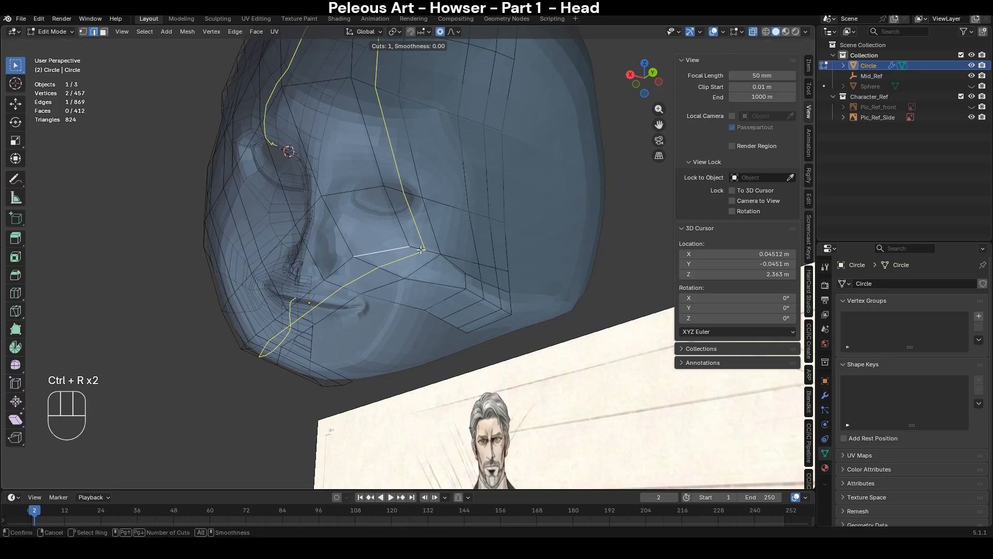
{"action": "right_click", "coordinate": [420, 250]}
{"action": "middle_click_drag", "start_coordinate": [363, 282], "coordinate": [441, 288]}
{"action": "key", "text": "ctrl+z"}
{"action": "key", "text": "ctrl+z"}
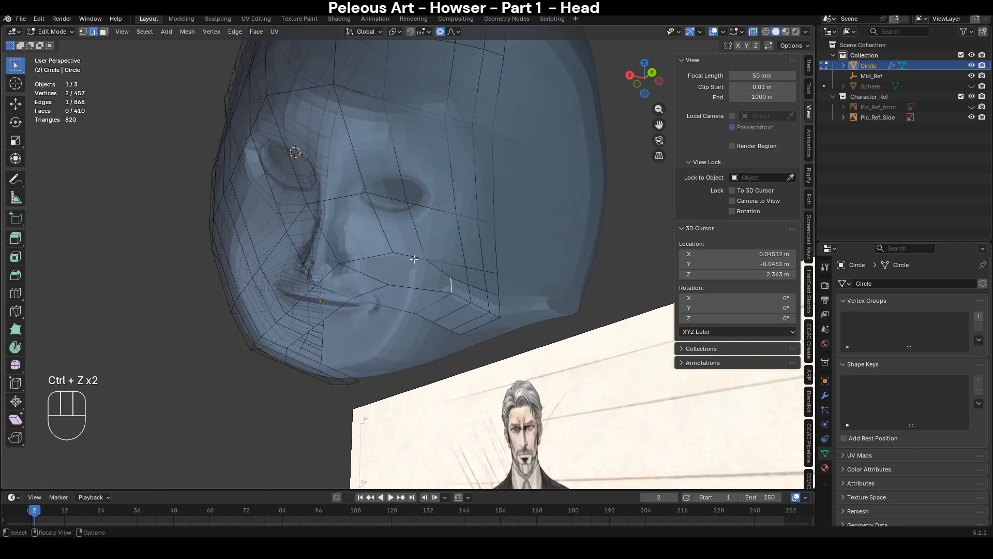
- Undo a trial loop cut across the cheek strip and dissolve the extra edge loop on the jaw-angle strip
{"action": "key", "text": "ctrl+r"}
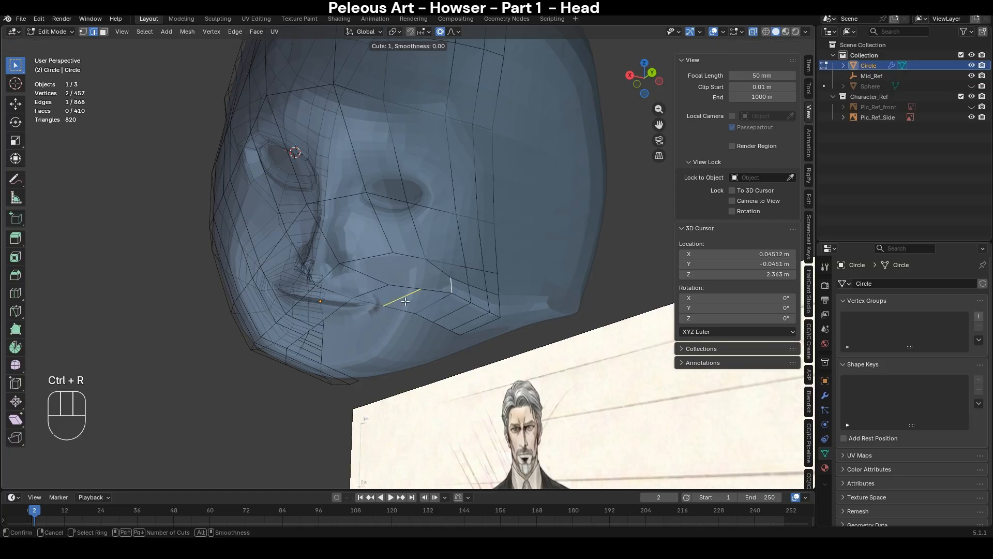
{"action": "left_click", "coordinate": [405, 302]}
{"action": "right_click", "coordinate": [448, 305]}
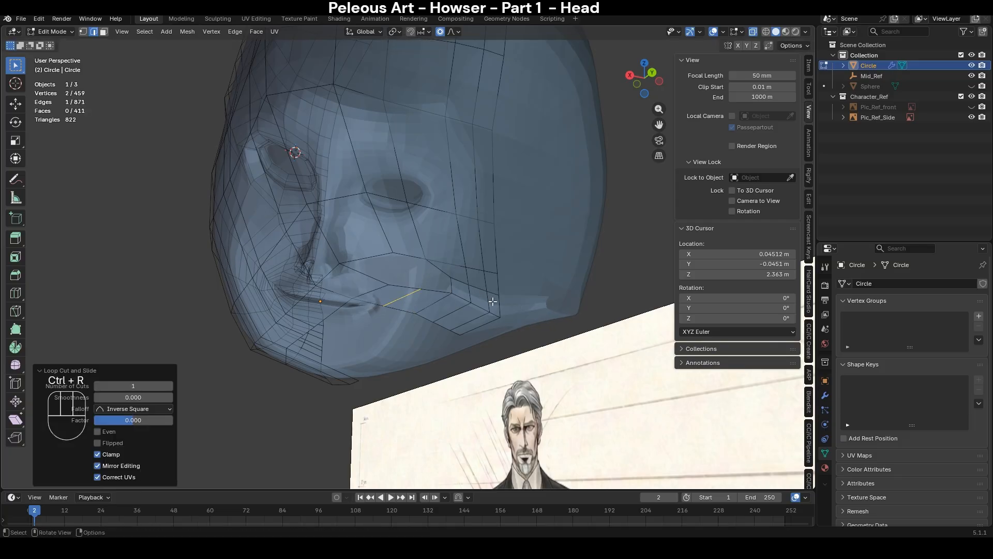
{"action": "key", "text": "ctrl+z"}
{"action": "left_click", "coordinate": [489, 269], "text": "alt"}
{"action": "left_click", "coordinate": [473, 284], "text": "alt"}
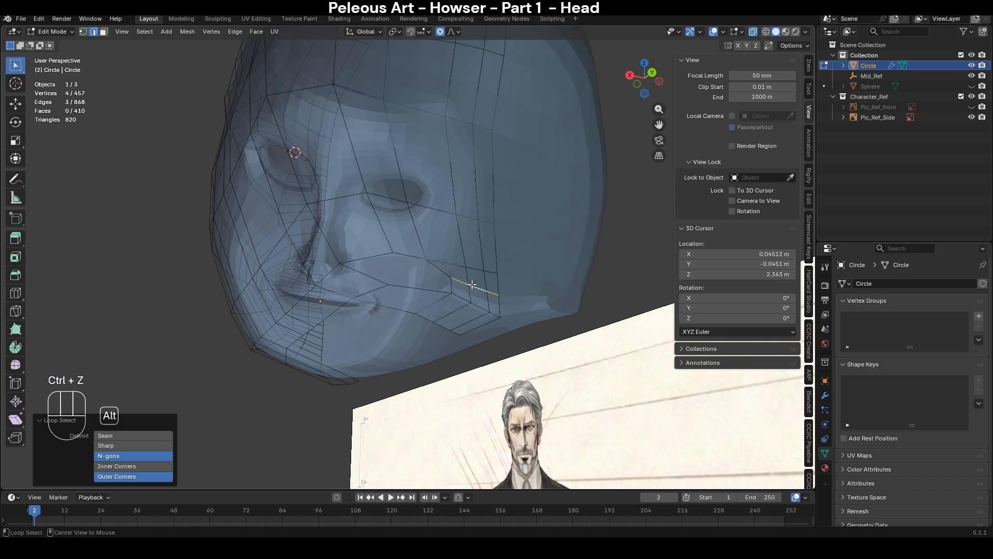
{"action": "key", "text": "x"}
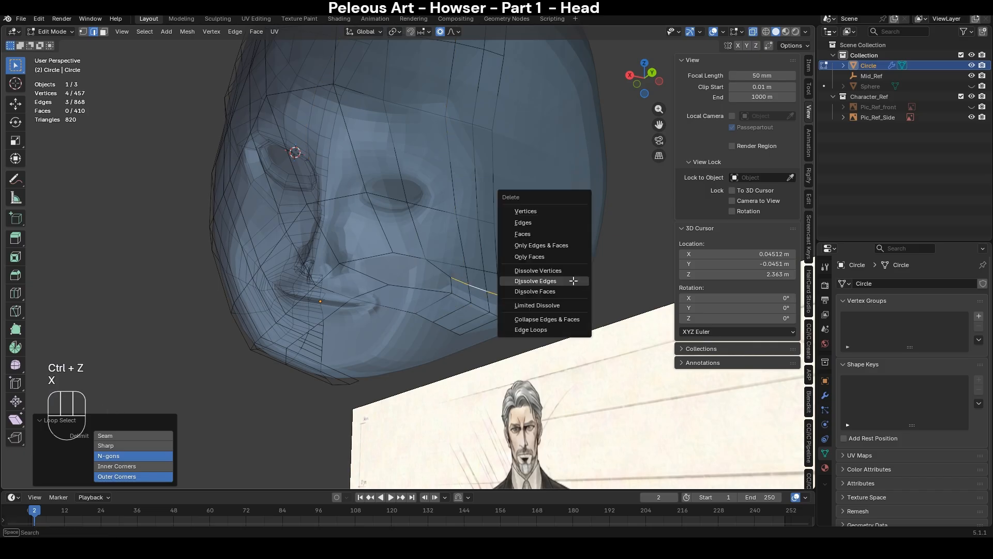
{"action": "left_click", "coordinate": [573, 281]}
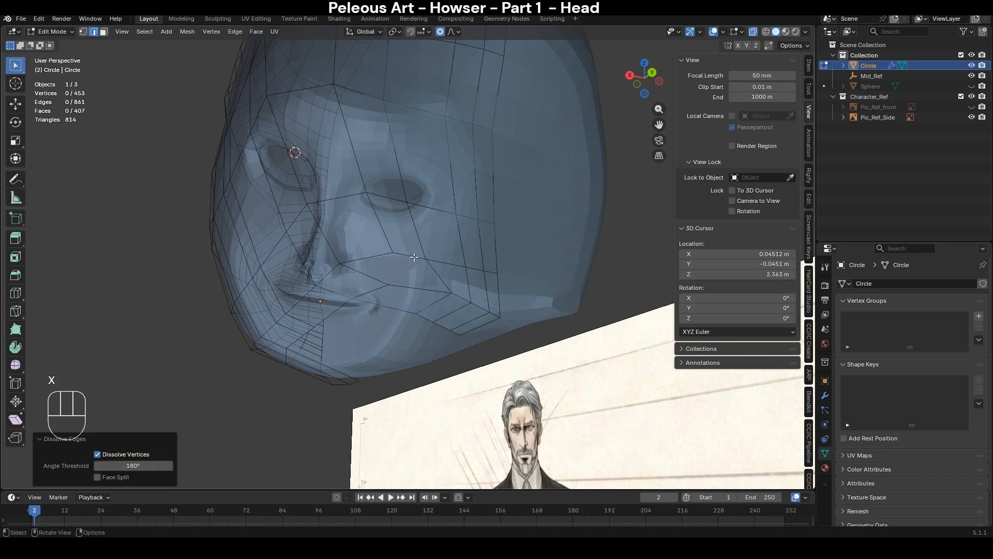
- Add one centred loop cut across the cheek face between the mouth side and the jaw-angle strip
{"action": "key", "text": "ctrl+r"}
{"action": "left_click", "coordinate": [415, 292]}
{"action": "right_click", "coordinate": [416, 292]}
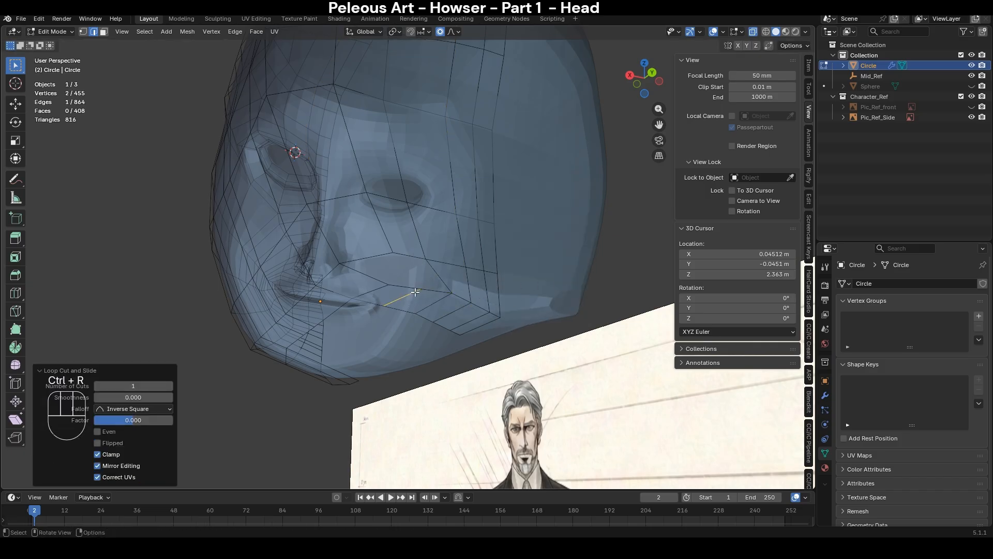
- Try filling the cheek gap with two faces, preview a loop cut through them, and undo both fills
{"action": "left_click", "coordinate": [357, 260]}
{"action": "key", "text": "f"}
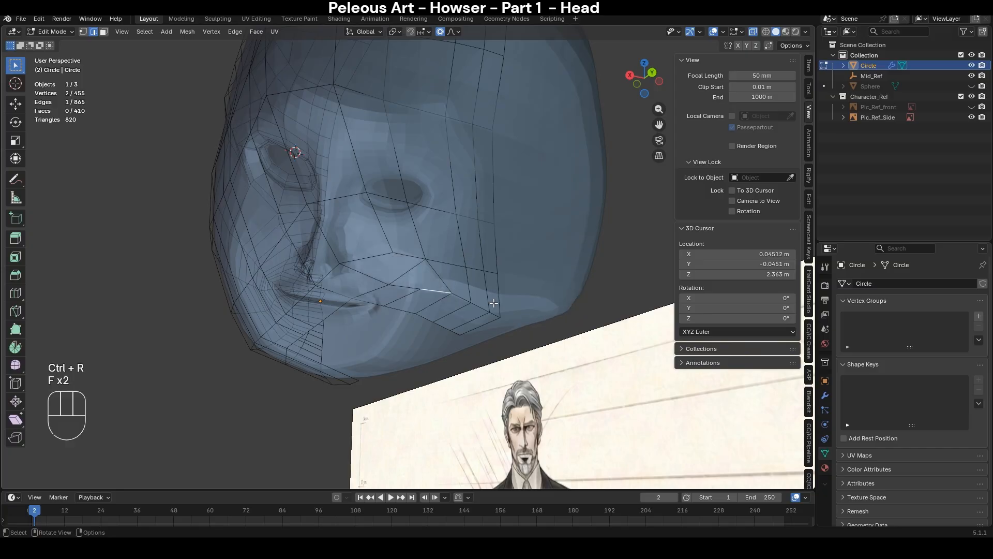
{"action": "key", "text": "ctrl+r"}
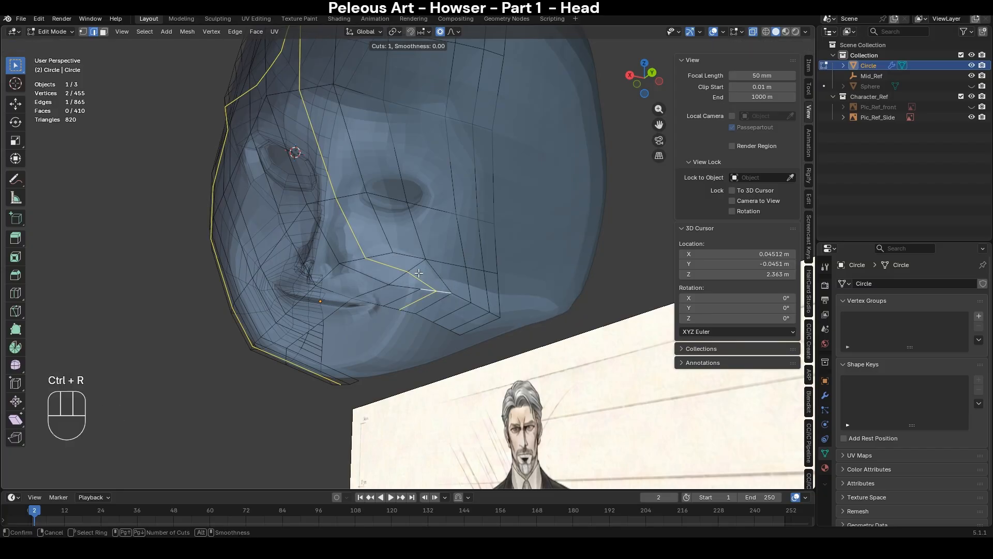
{"action": "right_click", "coordinate": [429, 281]}
{"action": "key", "text": "ctrl+z"}
{"action": "key", "text": "ctrl+z"}
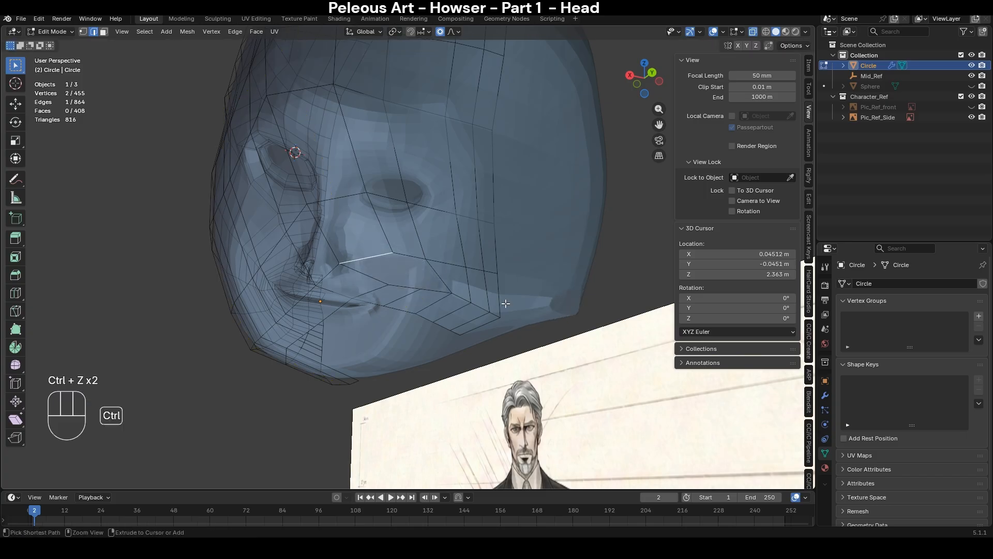
- Add one centred loop cut along the jaw-angle strip and raise the cheek boundary vertex above its front end
{"action": "key", "text": "ctrl+r"}
{"action": "left_click", "coordinate": [459, 277]}
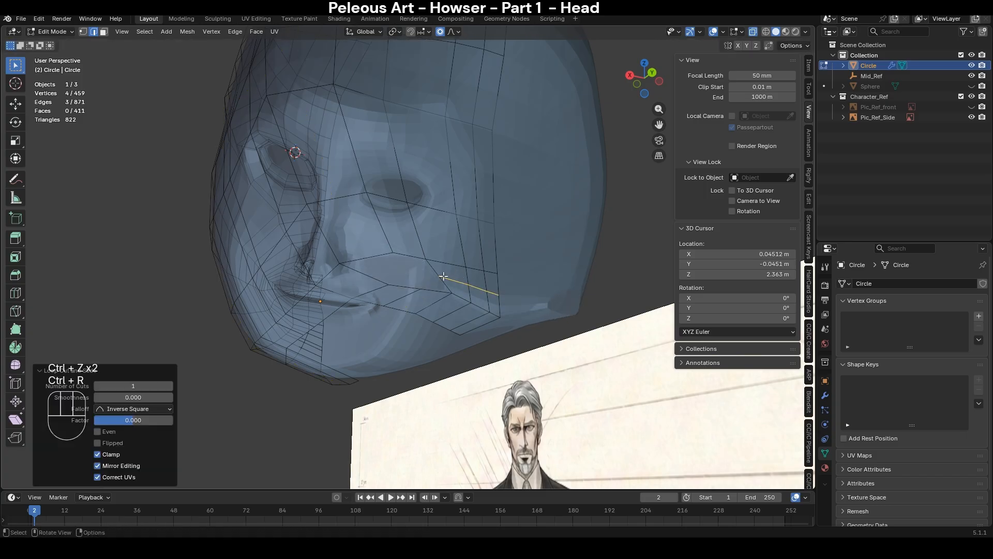
{"action": "key", "text": "2"}
{"action": "key", "text": "1"}
{"action": "key", "text": "g"}
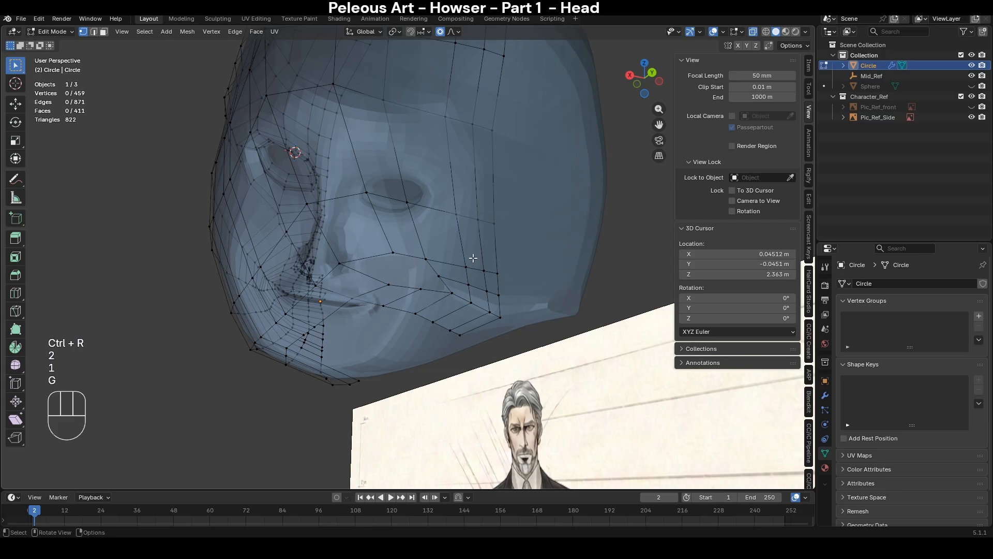
{"action": "left_click", "coordinate": [425, 261]}
{"action": "key", "text": "g"}
{"action": "left_click", "coordinate": [487, 244]}
{"action": "key", "text": "2"}
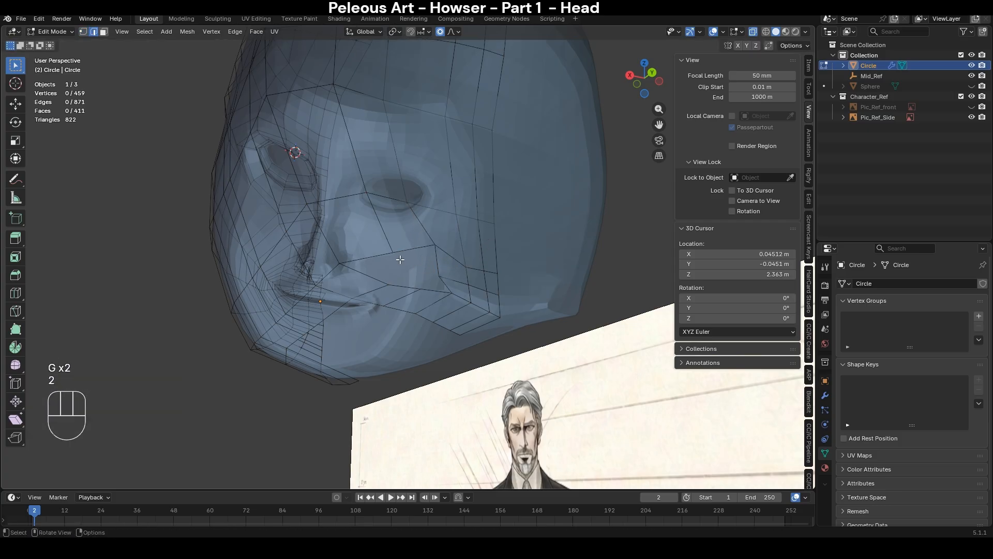
- Merge the cheek boundary vertex below the eye with the front end vertex of the jaw loop cut at their center
{"action": "key", "text": "ctrl+r"}
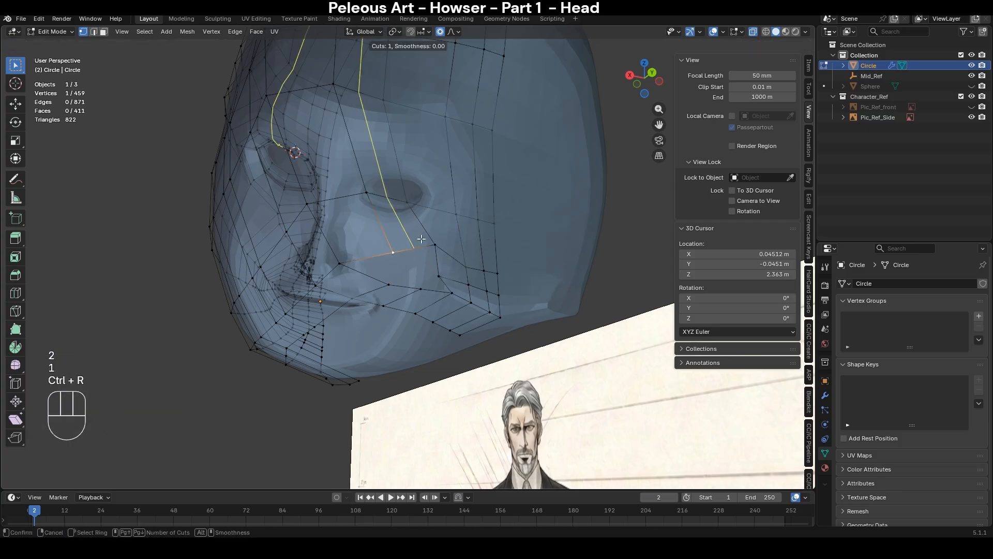
{"action": "right_click", "coordinate": [421, 239]}
{"action": "left_click", "coordinate": [441, 277], "text": "shift"}
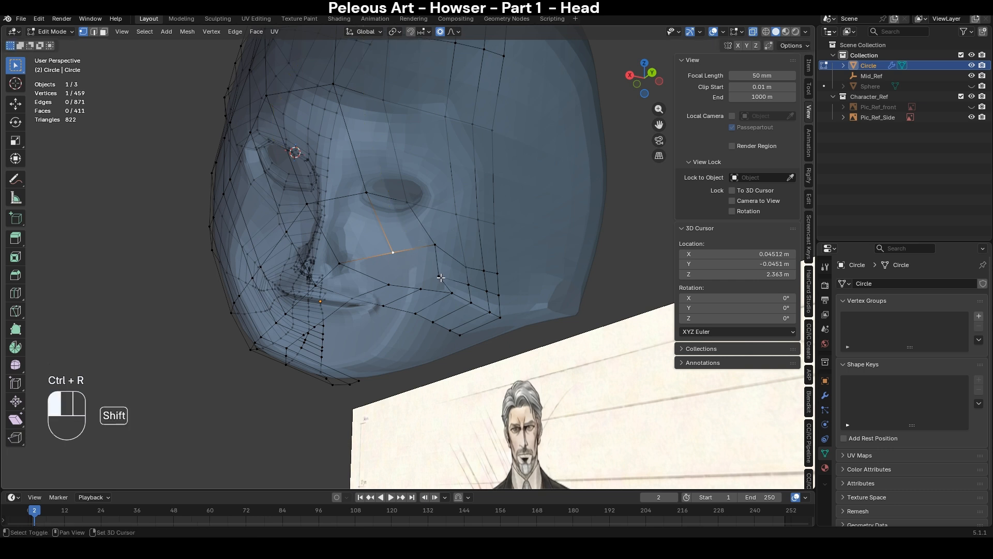
{"action": "key", "text": "m"}
{"action": "left_click", "coordinate": [505, 269]}
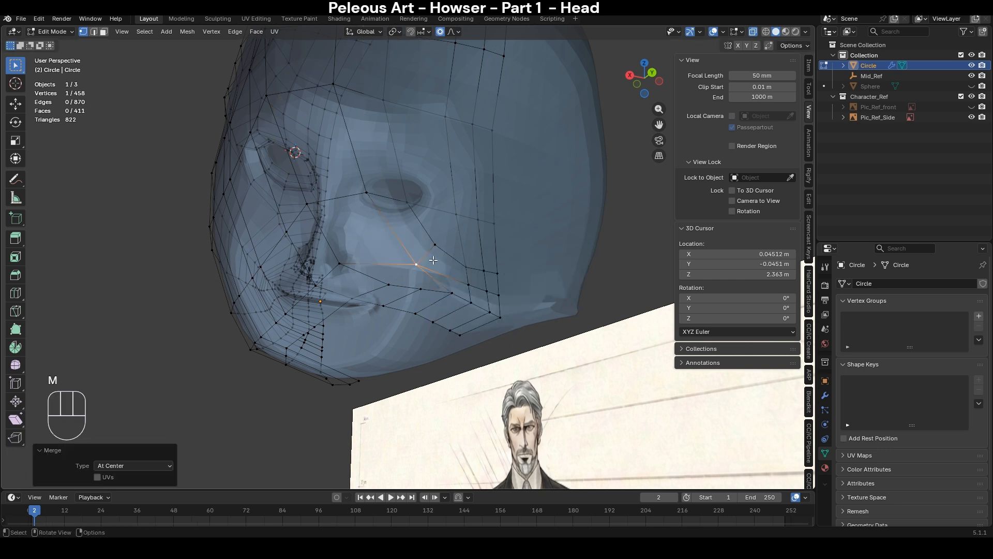
- Remove the extra cheek and jaw edge loops and the cheek face joining the mouth side to the jaw-angle strip
{"action": "key", "text": "ctrl+r"}
{"action": "key", "text": "2"}
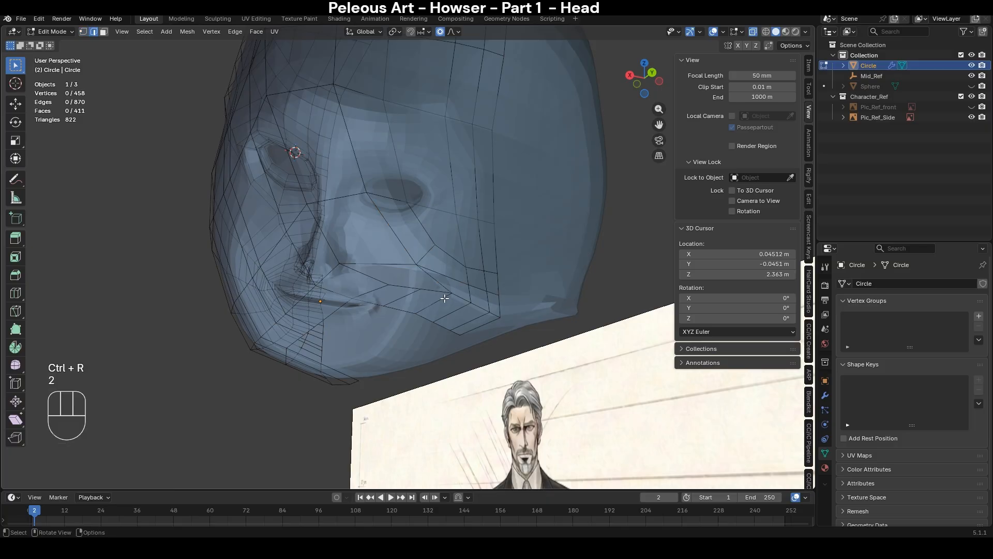
{"action": "left_click", "coordinate": [383, 293], "text": "alt"}
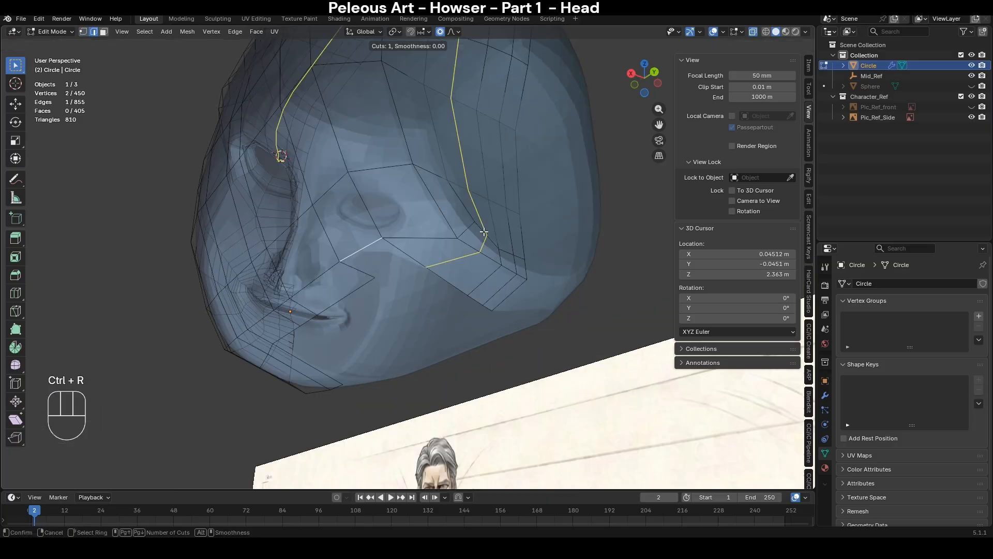
{"action": "right_click", "coordinate": [484, 231]}
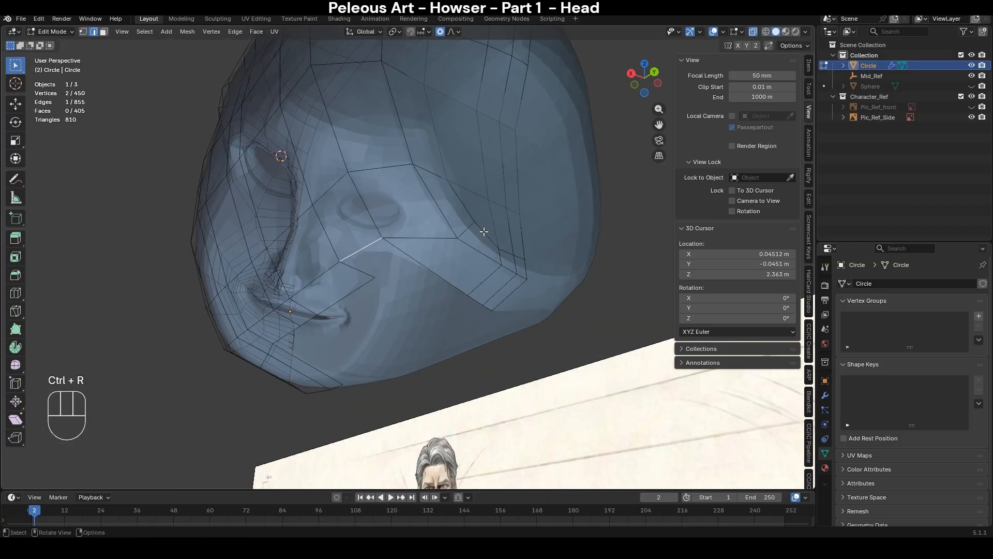
- Delete the two faces linking the upper cheek to the jaw-angle patch
{"action": "middle_click_drag", "start_coordinate": [451, 279], "coordinate": [496, 248]}
{"action": "key", "text": "3"}
{"action": "left_click", "coordinate": [489, 231]}
{"action": "left_click", "coordinate": [421, 241], "text": "shift"}
{"action": "key", "text": "x"}
{"action": "left_click", "coordinate": [511, 226]}
- Move the free vertex on the open cheek boundary slightly up and toward the face to even out its edge
{"action": "key", "text": "1"}
{"action": "left_click", "coordinate": [443, 199]}
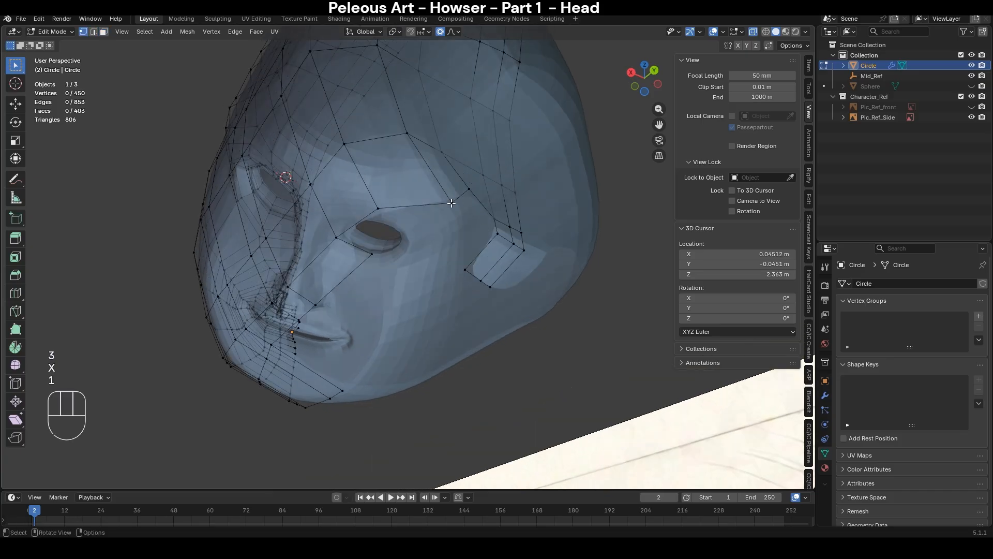
{"action": "key", "text": "g"}
{"action": "left_click", "coordinate": [487, 247]}
- Bridge the cheek edge below the eye to the side boundary edge with a new face and split it with two centred loop cuts
{"action": "key", "text": "2"}
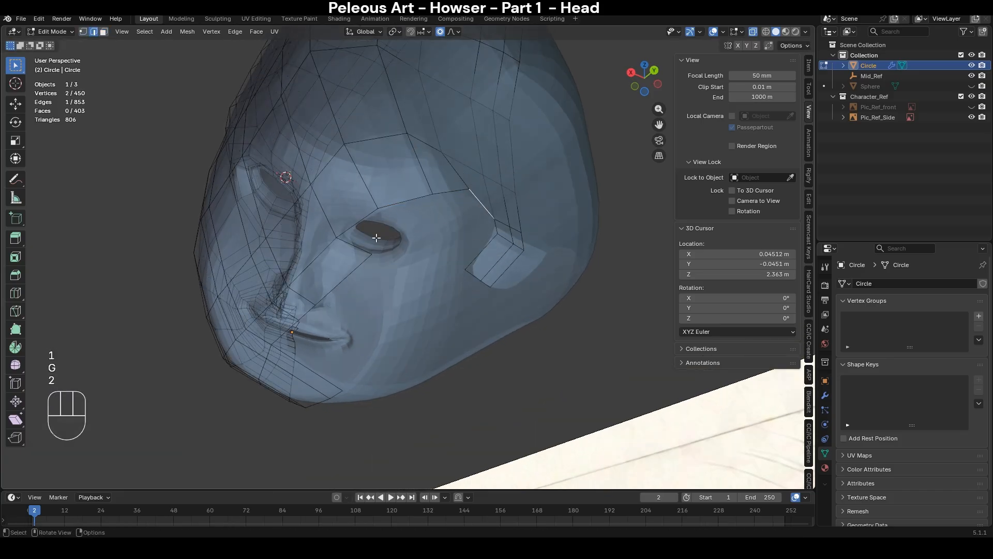
{"action": "left_click", "coordinate": [355, 246], "text": "shift"}
{"action": "key", "text": "f"}
{"action": "middle_click_drag", "start_coordinate": [401, 243], "coordinate": [425, 225]}
{"action": "key", "text": "ctrl+r"}
{"action": "scroll", "coordinate": [420, 217], "scroll_direction": "up", "scroll_amount": 1}
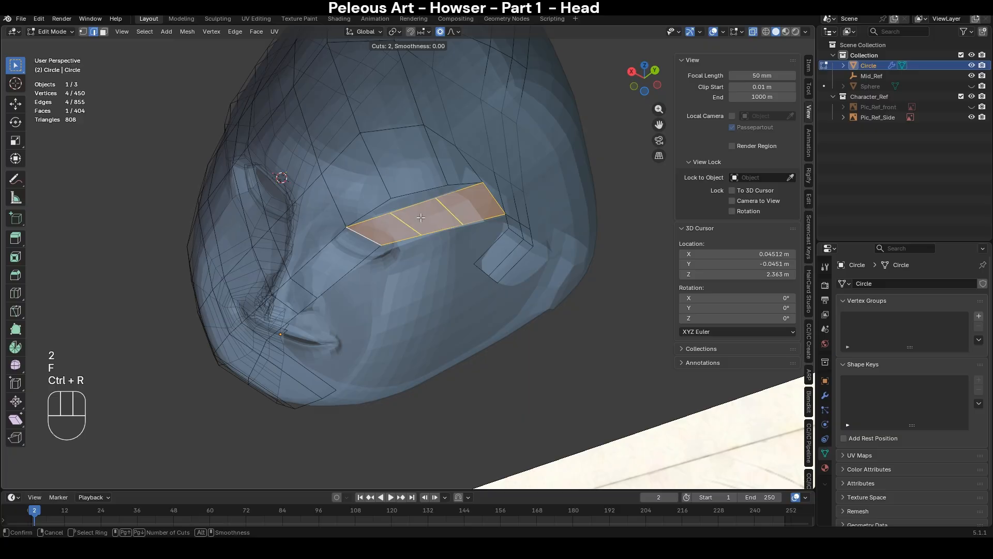
{"action": "left_click", "coordinate": [421, 217]}
{"action": "right_click", "coordinate": [420, 218]}
- Merge the new cheek strip's cut vertices with the matching upper boundary vertices, and its lower cut vertex with the jaw-angle patch corner
{"action": "key", "text": "1"}
{"action": "left_click", "coordinate": [446, 188]}
{"action": "left_click", "coordinate": [442, 198], "text": "shift"}
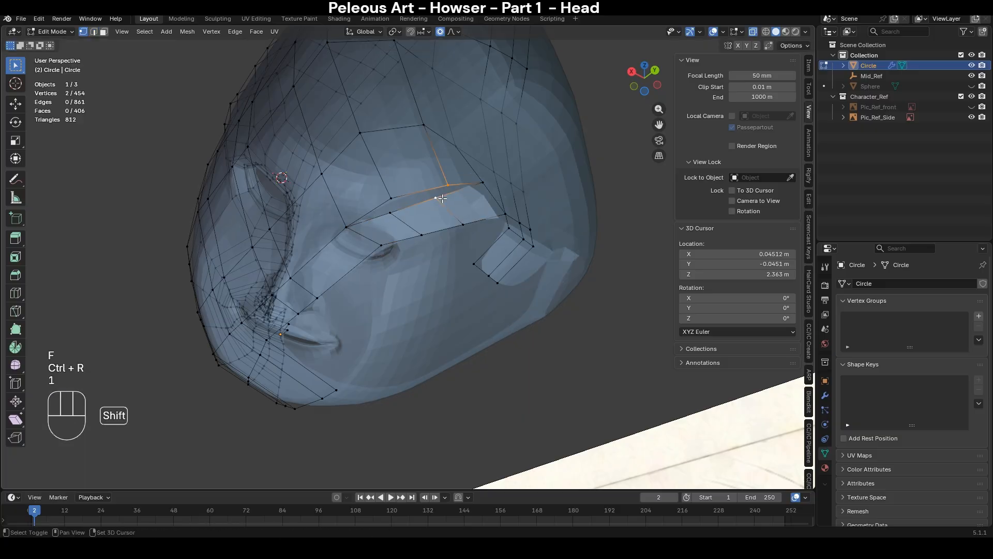
{"action": "key", "text": "m"}
{"action": "left_click", "coordinate": [480, 203]}
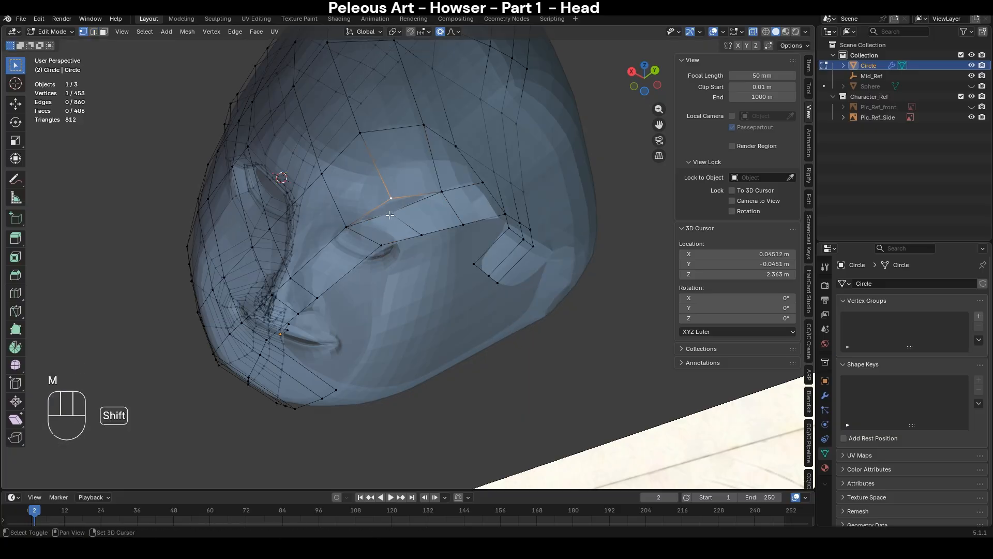
{"action": "key", "text": "m"}
{"action": "left_click", "coordinate": [534, 219]}
{"action": "left_click", "coordinate": [465, 225]}
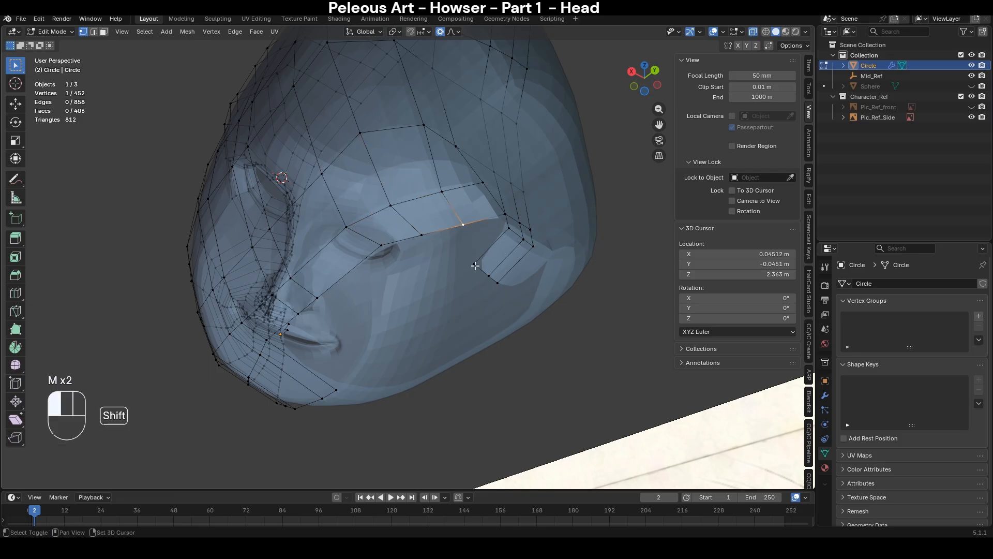
{"action": "left_click", "coordinate": [473, 263], "text": "shift"}
{"action": "key", "text": "m"}
{"action": "left_click", "coordinate": [547, 223]}
- Dissolve the extra edges crossing the jaw-angle patch just behind the rebuilt cheek strip
{"action": "middle_click_drag", "start_coordinate": [547, 225], "coordinate": [473, 231]}
{"action": "key", "text": "2"}
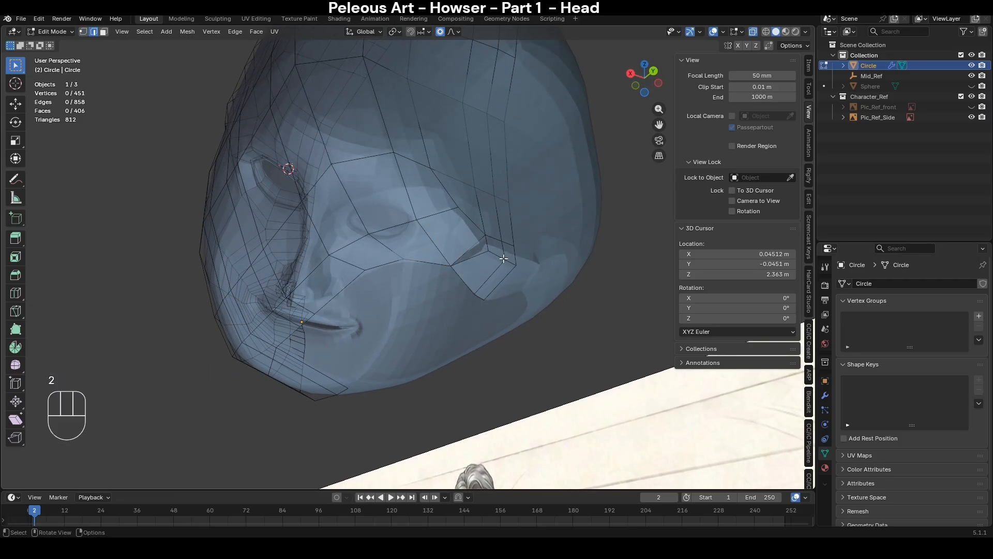
{"action": "left_click", "coordinate": [503, 259]}
{"action": "key", "text": "x"}
{"action": "left_click", "coordinate": [569, 290]}
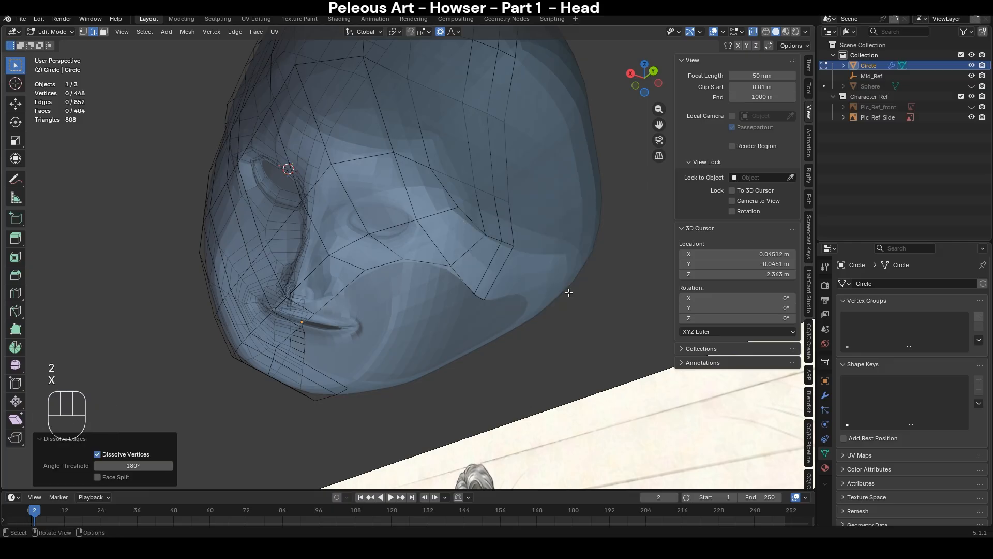
- Preview loop cuts through the cheek strip and jaw-angle patch to examine their edge flow
{"action": "key", "text": "ctrl+r"}
{"action": "key", "text": "ctrl+r"}
{"action": "key", "text": "ctrl+r"}
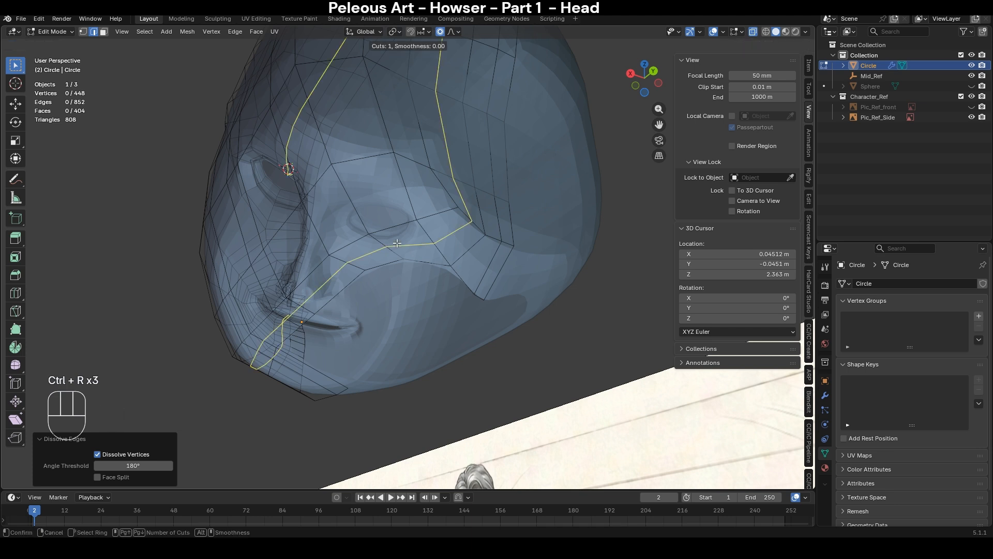
{"action": "right_click", "coordinate": [397, 243]}
{"action": "key", "text": "ctrl+r"}
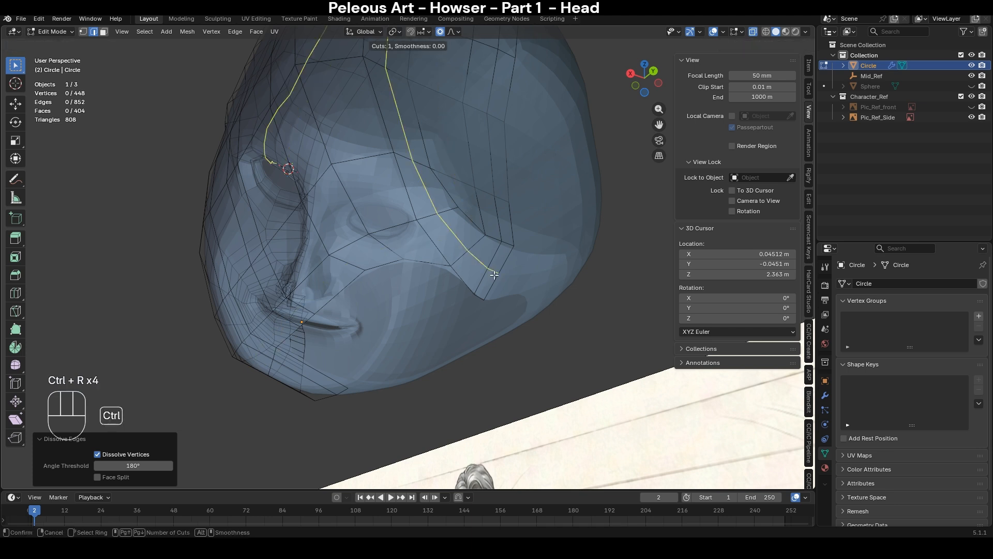
{"action": "right_click", "coordinate": [493, 275]}
{"action": "key", "text": "ctrl+r"}
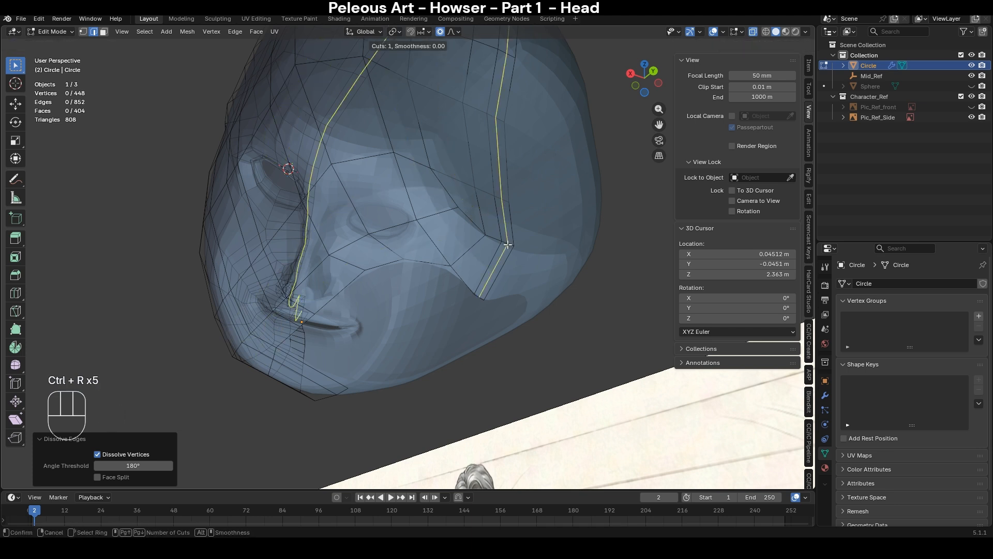
{"action": "right_click", "coordinate": [498, 243]}
{"action": "key", "text": "ctrl+r"}
{"action": "right_click", "coordinate": [495, 237]}
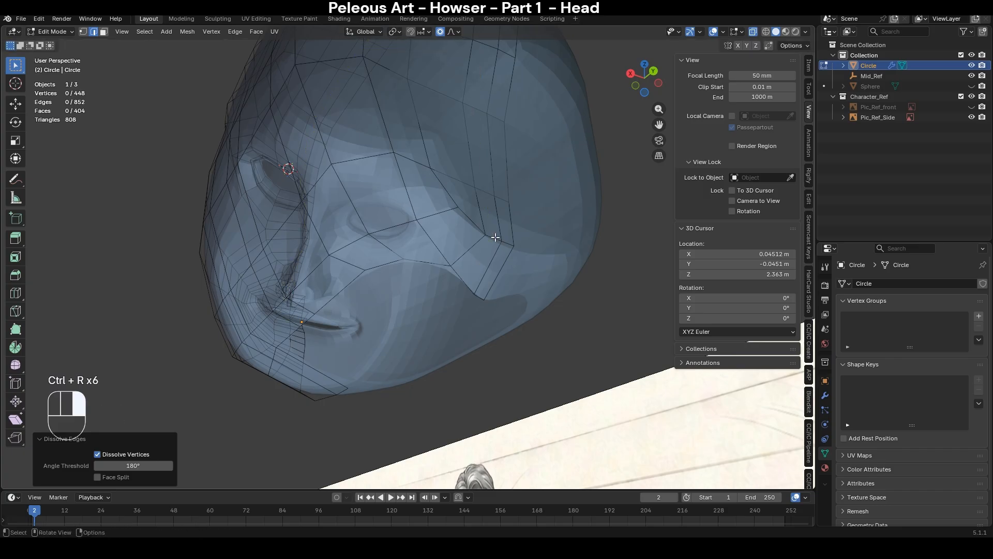
- Extrude the open boundary loop under the head straight down along Z by about 0.083 m to start the neck
{"action": "left_click", "coordinate": [424, 267], "text": "alt"}
{"action": "middle_click_drag", "start_coordinate": [425, 267], "coordinate": [495, 240]}
{"action": "key", "text": "e"}
{"action": "key", "text": "z"}
{"action": "left_click", "coordinate": [490, 385]}
{"action": "scroll", "coordinate": [490, 380], "scroll_direction": "down", "scroll_amount": 2}
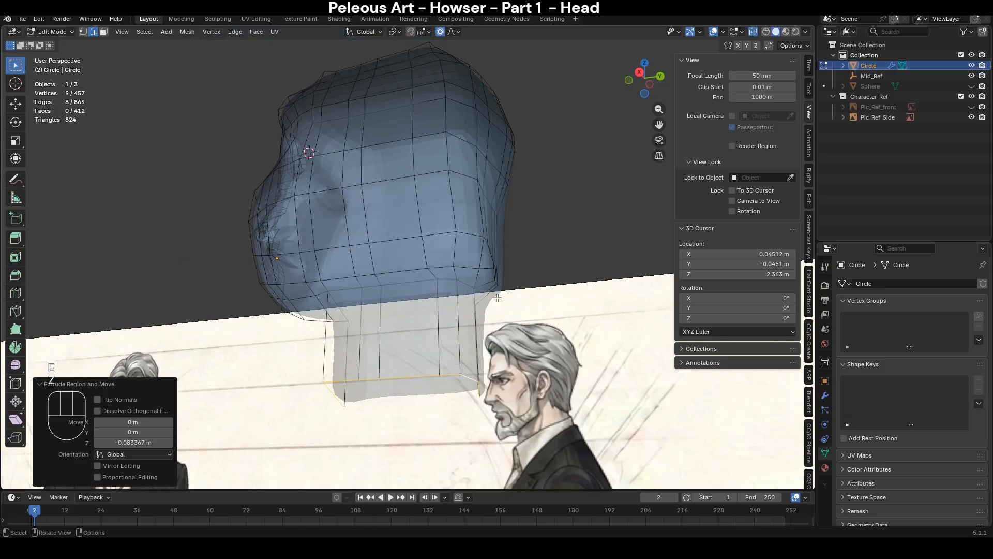
- Switch to Sculpt Mode and display the head as an opaque wireframe around the neck join
{"action": "middle_click_drag", "start_coordinate": [461, 300], "coordinate": [484, 326]}
{"action": "key", "text": "KP_3"}
{"action": "key", "text": "KP_1"}
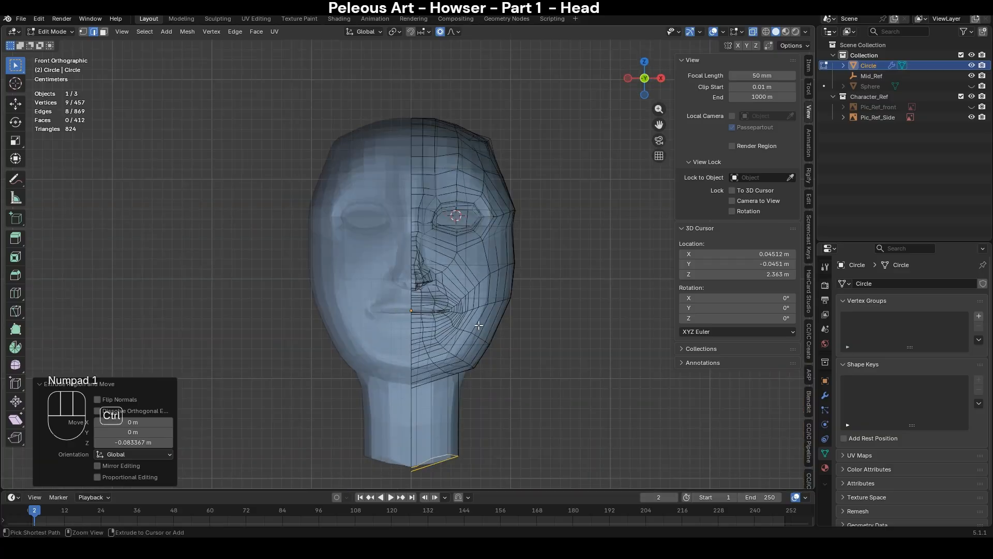
{"action": "key", "text": "KP_3"}
{"action": "key", "text": "ctrl+Tab"}
{"action": "key", "text": "alt+z"}
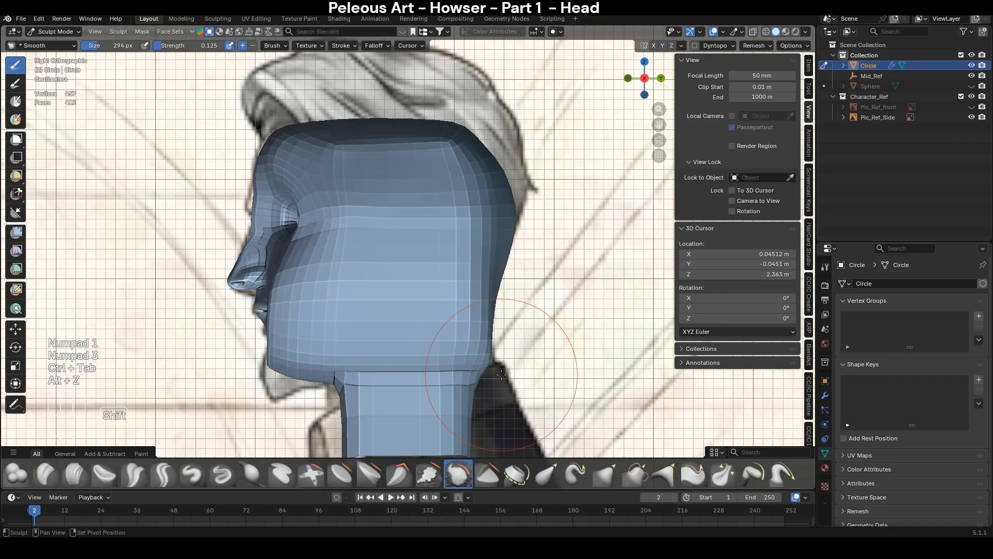
{"action": "mouse_move", "coordinate": [509, 350]}
{"action": "middle_mouse_down"}
{"action": "mouse_move", "coordinate": [486, 306]}
{"action": "mouse_move", "coordinate": [506, 289]}
{"action": "mouse_move", "coordinate": [502, 320]}
{"action": "middle_mouse_up"}
{"action": "key", "text": "z"}
{"action": "left_click", "coordinate": [422, 299]}
{"action": "left_click", "coordinate": [501, 320]}
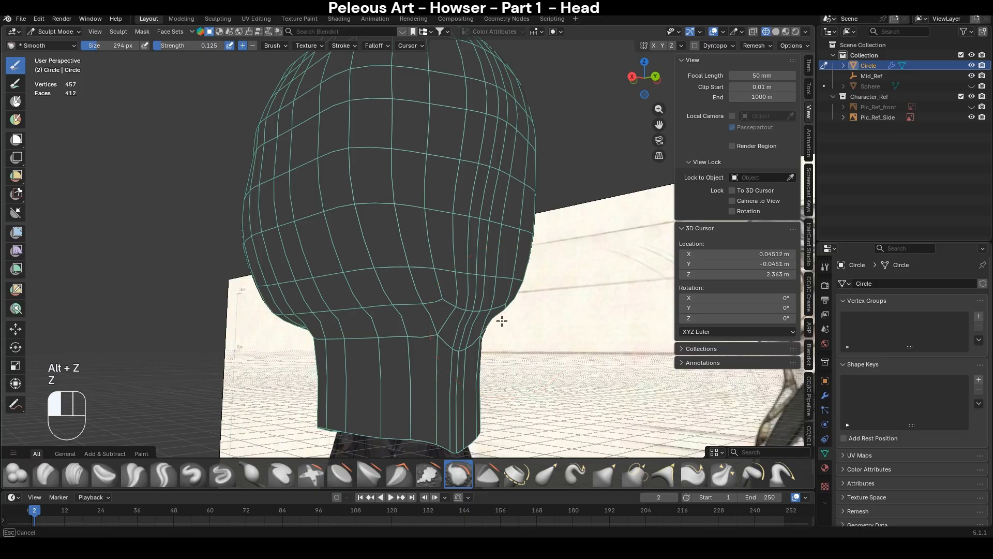
- Set the Smooth brush strength to 0.230 and smooth the mesh around the nape and neck join
{"action": "key", "text": "shift+f"}
{"action": "key", "text": "shift+f"}
{"action": "left_click", "coordinate": [542, 310]}
{"action": "mouse_move", "coordinate": [509, 321]}
{"action": "left_mouse_down"}
{"action": "mouse_move", "coordinate": [462, 307]}
{"action": "mouse_move", "coordinate": [387, 310]}
{"action": "left_mouse_up"}
{"action": "key", "text": "KP_3"}
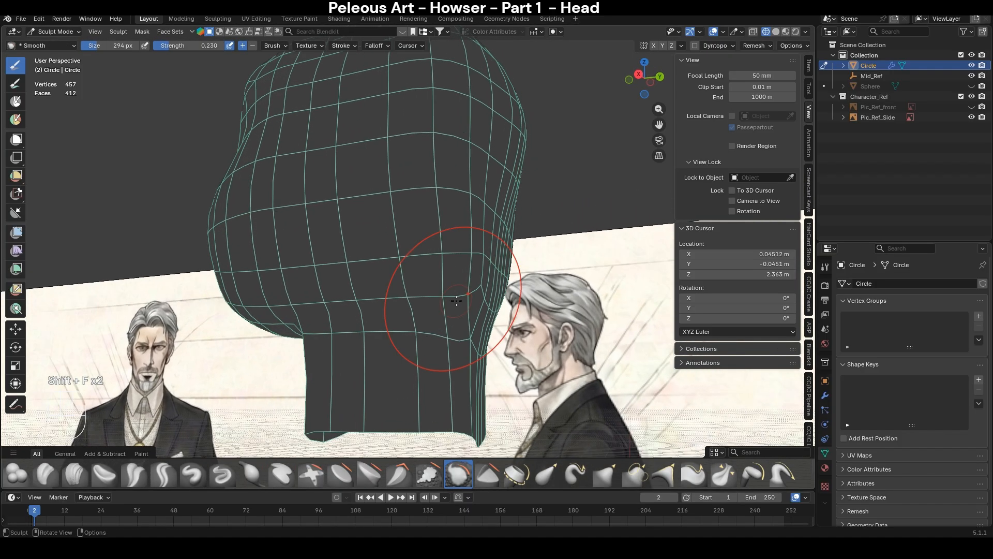
{"action": "key", "text": "alt+z"}
{"action": "key", "text": "alt+z"}
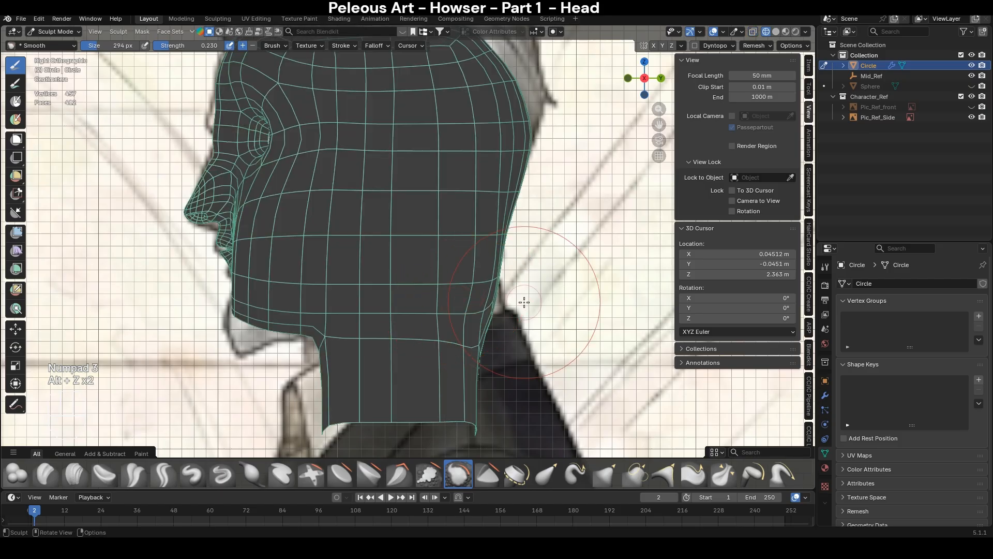
- In Edit Mode, move the nape edge path up about 0.06 m with connected proportional editing at a size of about 0.164
{"action": "key", "text": "Tab"}
{"action": "middle_click_drag", "start_coordinate": [456, 301], "coordinate": [466, 300]}
{"action": "key", "text": "2"}
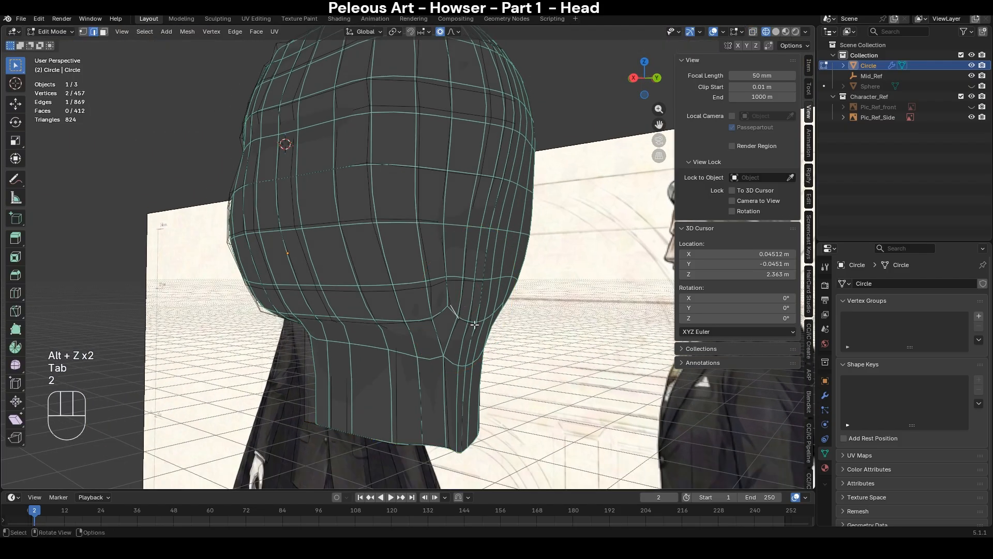
{"action": "left_click", "coordinate": [475, 325], "text": "ctrl+shift"}
{"action": "key", "text": "ctrl+z"}
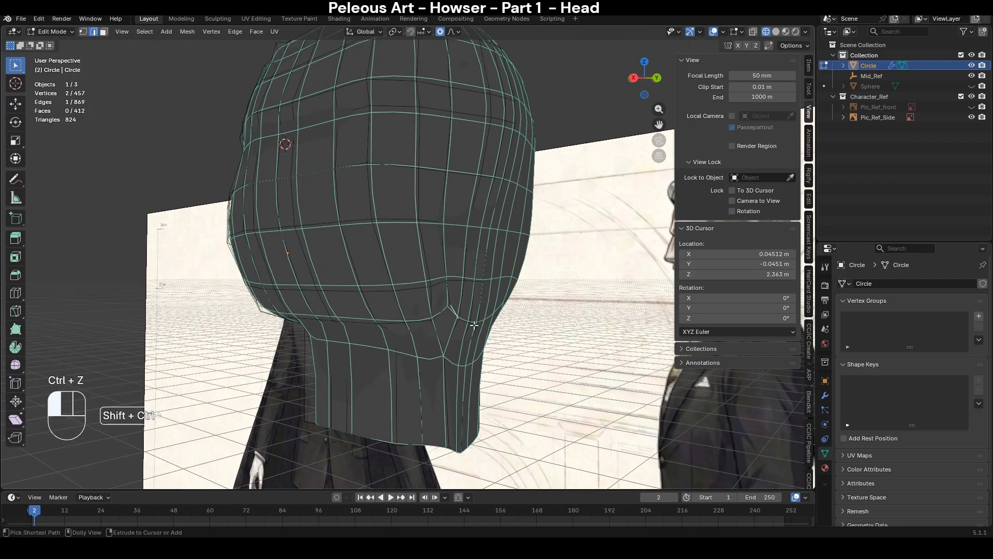
{"action": "left_click", "coordinate": [474, 324], "text": "ctrl+shift"}
{"action": "key", "text": "alt+z"}
{"action": "key", "text": "KP_1"}
{"action": "key", "text": "KP_3"}
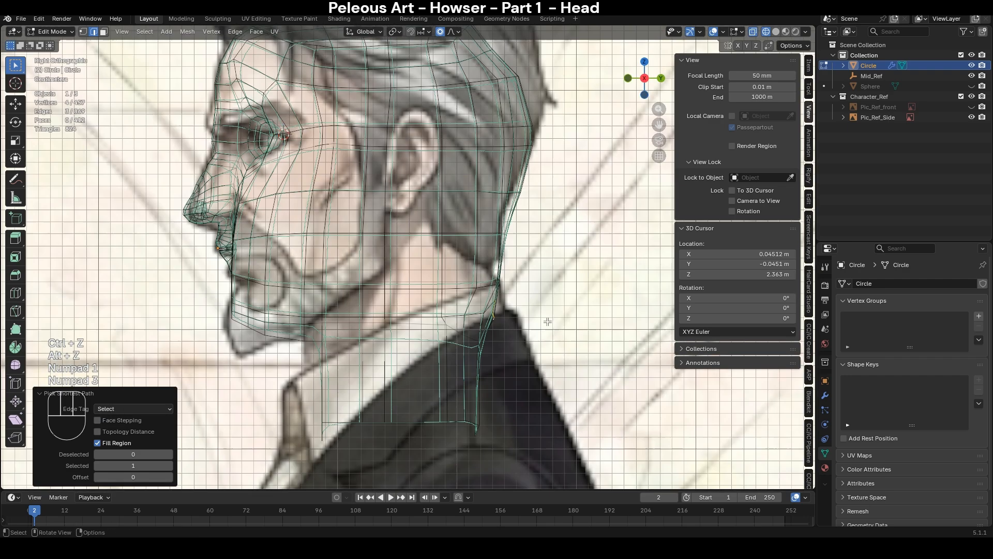
{"action": "key", "text": "g"}
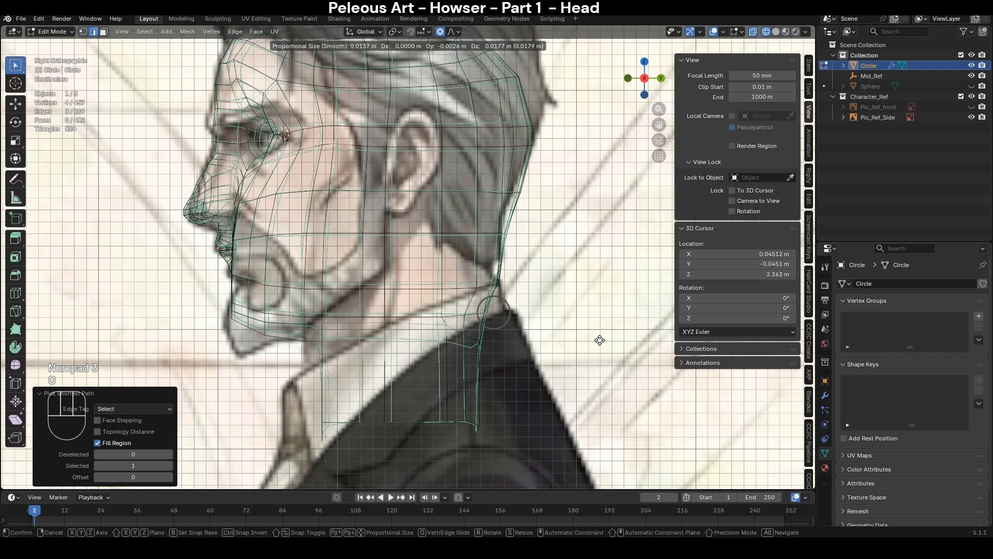
{"action": "scroll", "coordinate": [599, 340], "scroll_direction": "down", "scroll_amount": 20}
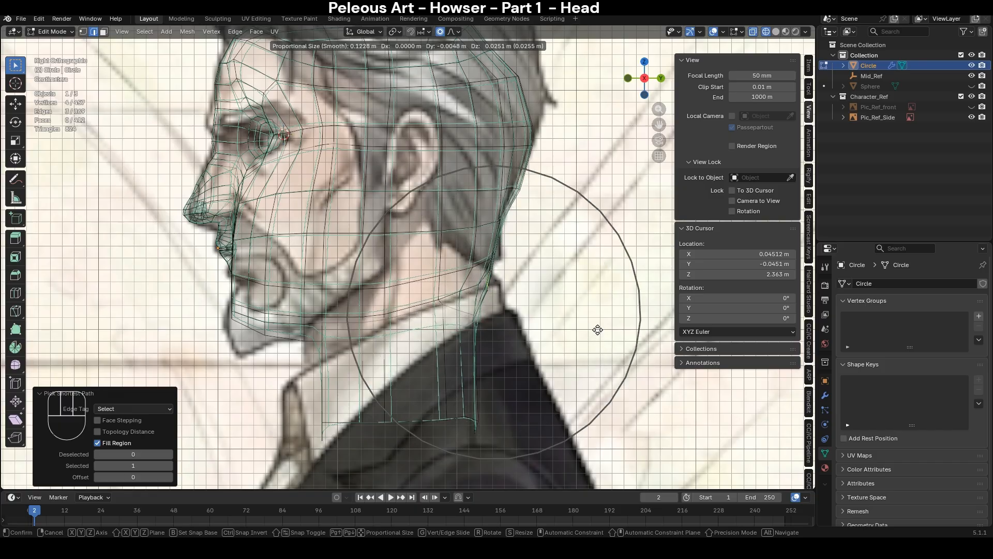
{"action": "scroll", "coordinate": [597, 329], "scroll_direction": "down", "scroll_amount": 3}
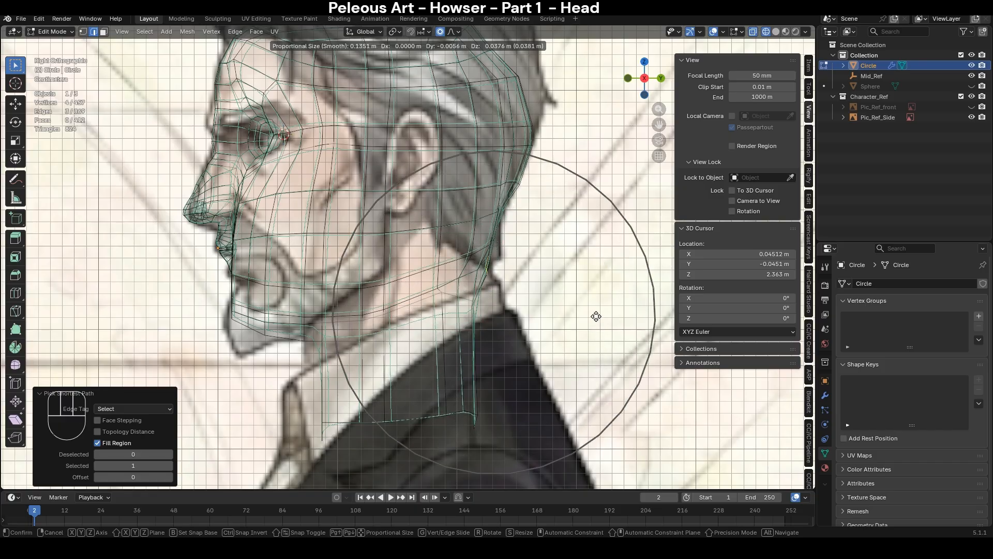
{"action": "left_click", "coordinate": [596, 290]}
{"action": "scroll", "coordinate": [595, 307], "scroll_direction": "down", "scroll_amount": 4}
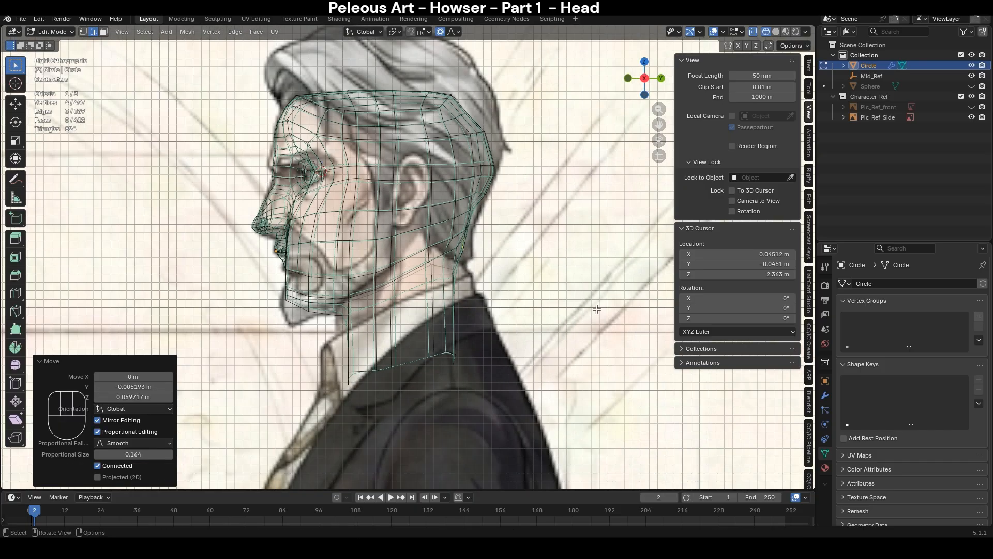
- Add one loop cut around the neck extrusion and slide it upward toward the jaw
{"action": "middle_click_drag", "start_coordinate": [594, 309], "coordinate": [523, 312]}
{"action": "key", "text": "alt+z"}
{"action": "middle_click_drag", "start_coordinate": [455, 268], "coordinate": [495, 274]}
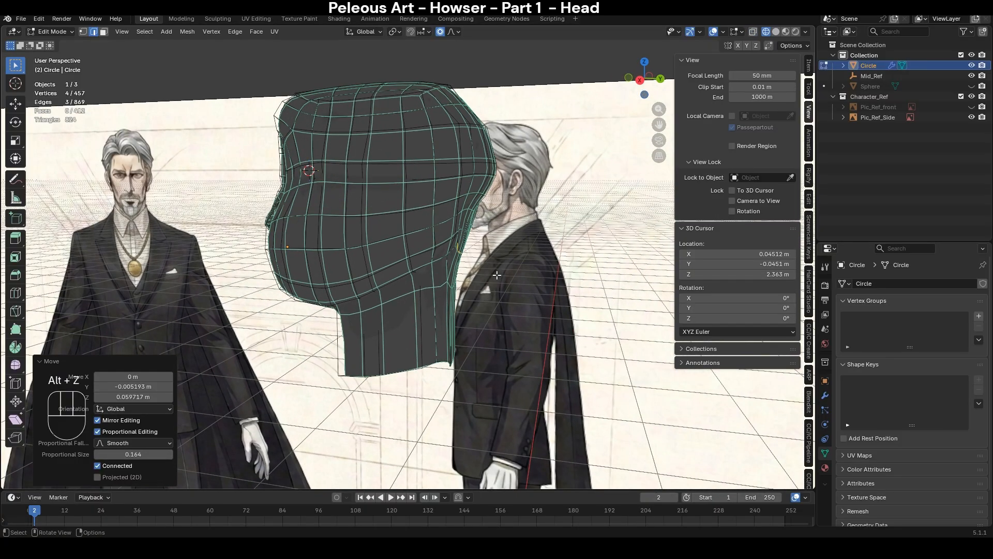
{"action": "key", "text": "KP_3"}
{"action": "key", "text": "alt+z"}
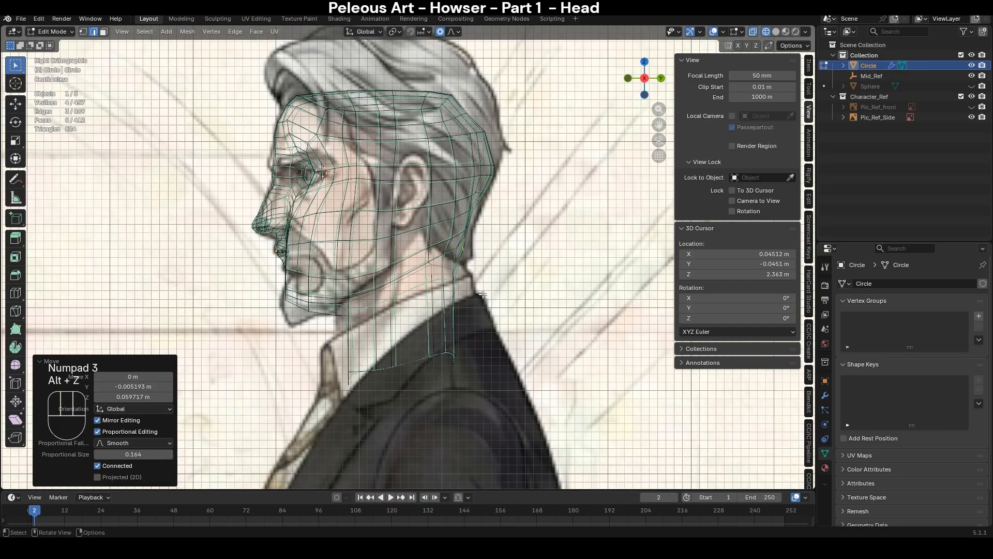
{"action": "key", "text": "ctrl+r"}
{"action": "left_click", "coordinate": [391, 318]}
{"action": "right_click", "coordinate": [391, 318]}
{"action": "key", "text": "g"}
{"action": "key", "text": "g"}
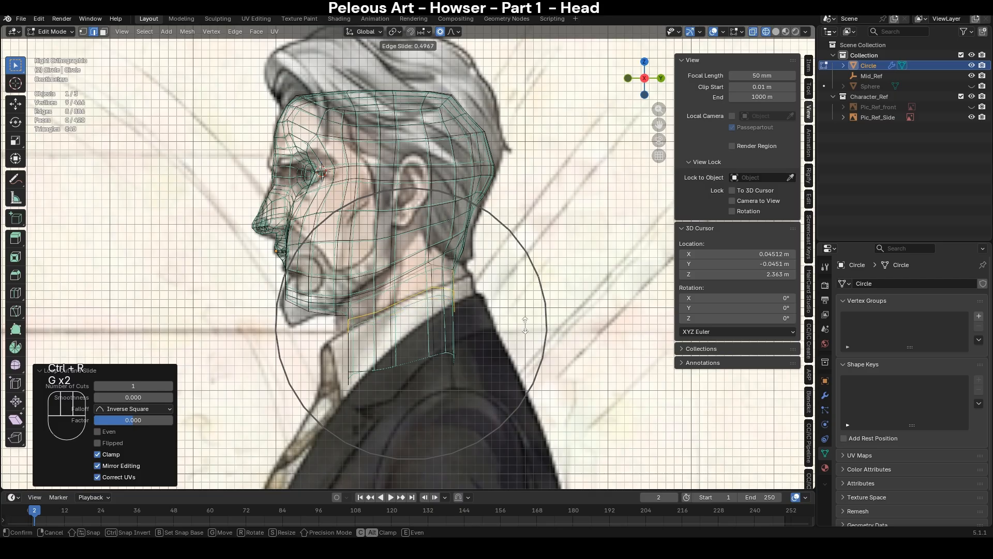
{"action": "left_click", "coordinate": [525, 325]}
- Return to opaque solid shading and slide the short edge loop at the lower back of the head
{"action": "key", "text": "alt+z"}
{"action": "key", "text": "z"}
{"action": "middle_click_drag", "start_coordinate": [496, 313], "coordinate": [424, 243]}
{"action": "left_click", "coordinate": [416, 229], "text": "alt"}
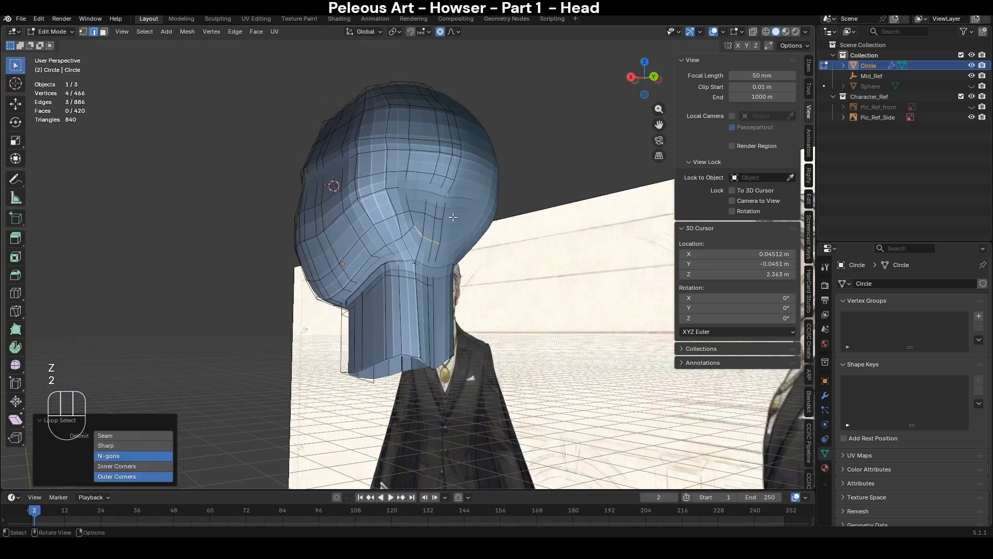
{"action": "key", "text": "g"}
{"action": "key", "text": "g"}
{"action": "left_click", "coordinate": [456, 219]}
- Move two vertices above and behind the jaw angle slightly down with a reduced proportional size to even out the edge flow
{"action": "key", "text": "1"}
{"action": "left_click", "coordinate": [397, 215]}
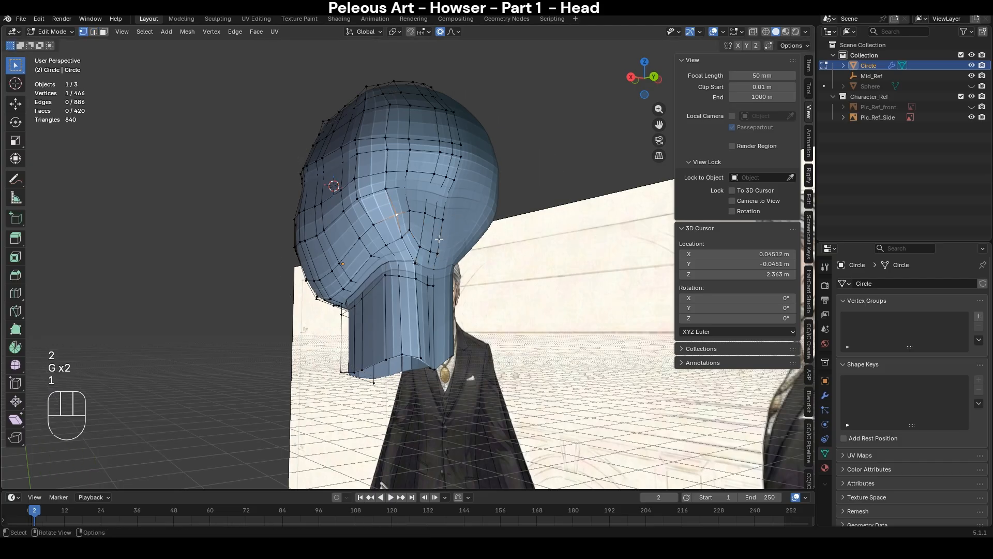
{"action": "key", "text": "g"}
{"action": "scroll", "coordinate": [429, 244], "scroll_direction": "up", "scroll_amount": 8}
{"action": "left_click", "coordinate": [422, 245]}
{"action": "left_click", "coordinate": [389, 201]}
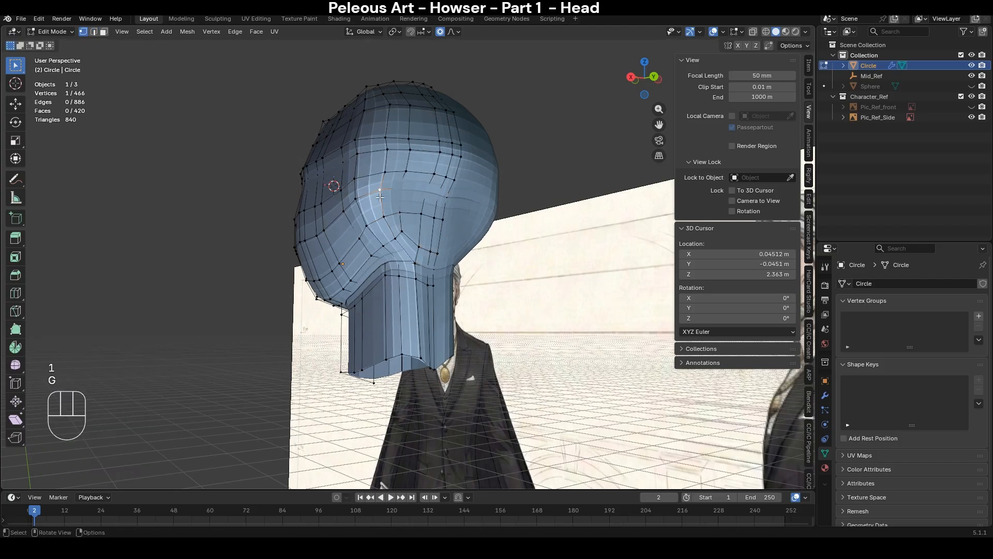
{"action": "key", "text": "g"}
{"action": "scroll", "coordinate": [394, 205], "scroll_direction": "up", "scroll_amount": 6}
{"action": "left_click", "coordinate": [390, 207]}
- Slide the horizontal edge run around the back of the head by a factor of about -0.35
{"action": "mouse_move", "coordinate": [390, 206]}
{"action": "middle_mouse_down"}
{"action": "mouse_move", "coordinate": [417, 232]}
{"action": "mouse_move", "coordinate": [378, 207]}
{"action": "mouse_move", "coordinate": [375, 187]}
{"action": "middle_mouse_up"}
{"action": "scroll", "coordinate": [416, 233], "scroll_direction": "up", "scroll_amount": 1}
{"action": "key", "text": "2"}
{"action": "left_click", "coordinate": [409, 176], "text": "alt"}
{"action": "key", "text": "alt+z"}
{"action": "key", "text": "c"}
{"action": "right_click", "coordinate": [473, 170]}
{"action": "middle_click_drag", "start_coordinate": [569, 230], "coordinate": [510, 248]}
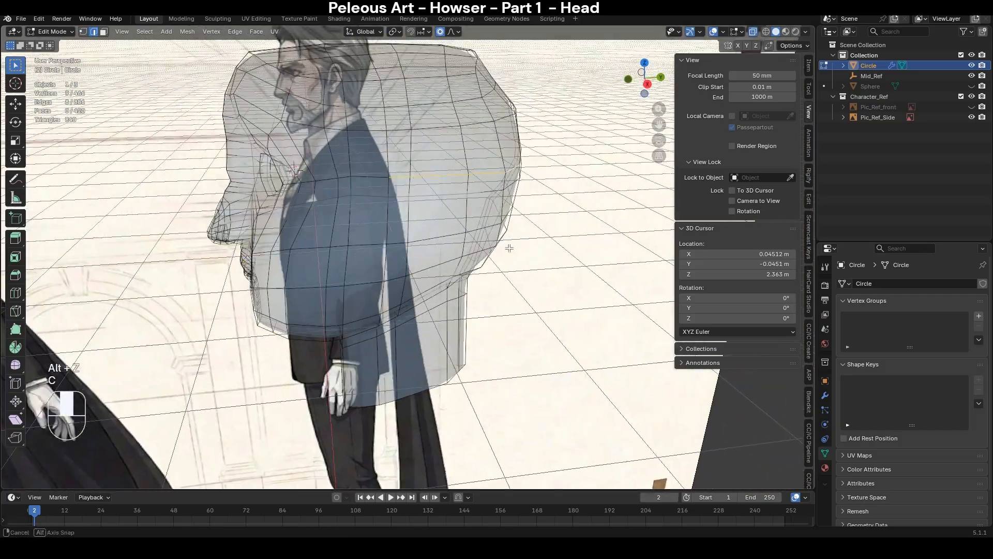
{"action": "key", "text": "alt+z"}
{"action": "middle_click_drag", "start_coordinate": [582, 276], "coordinate": [525, 277]}
{"action": "key", "text": "g"}
{"action": "key", "text": "g"}
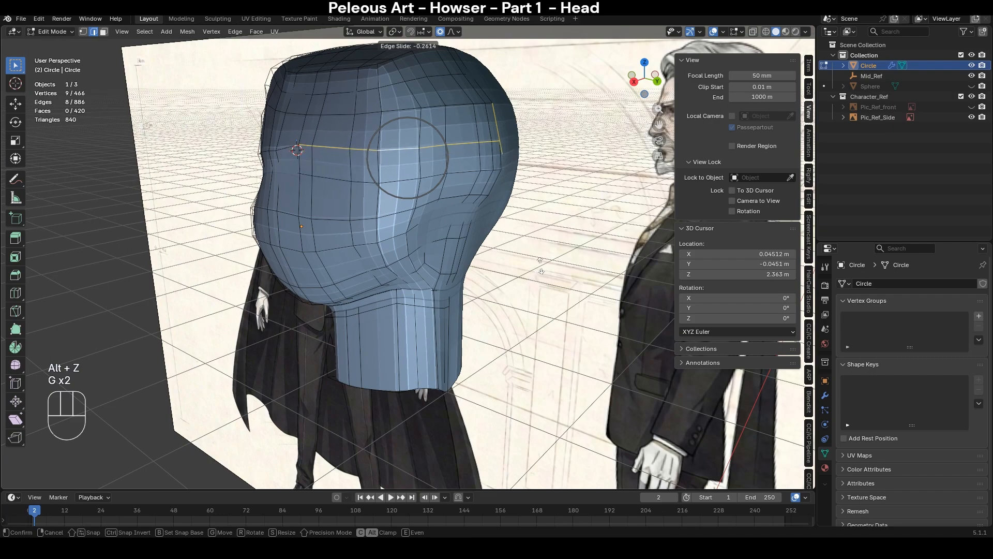
{"action": "left_click", "coordinate": [542, 264]}
- Slide the edge at the temple behind the eye along its neighbouring edges to even out the spacing
{"action": "middle_click_drag", "start_coordinate": [349, 230], "coordinate": [419, 190]}
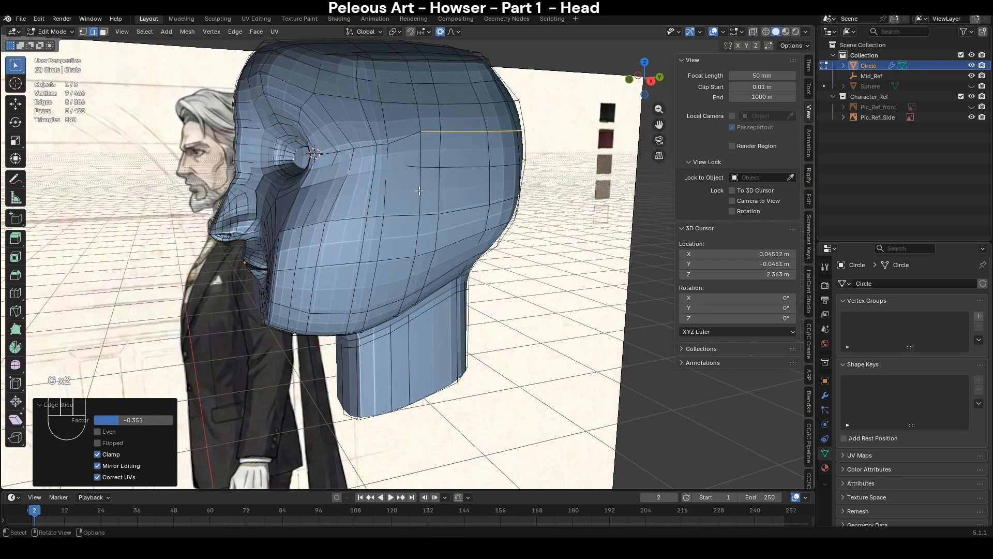
{"action": "left_click", "coordinate": [382, 151]}
{"action": "left_click", "coordinate": [380, 144]}
{"action": "key", "text": "g"}
{"action": "key", "text": "g"}
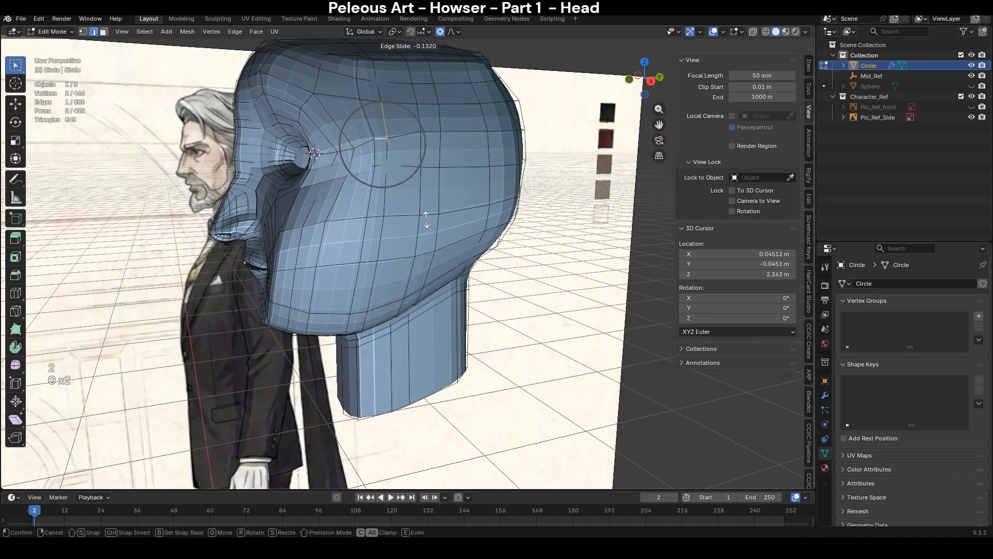
{"action": "left_click", "coordinate": [425, 220]}
- Move the temple vertex behind the eye slightly inward and down with a proportional size of about 0.022
{"action": "middle_click_drag", "start_coordinate": [303, 155], "coordinate": [429, 136]}
{"action": "key", "text": "1"}
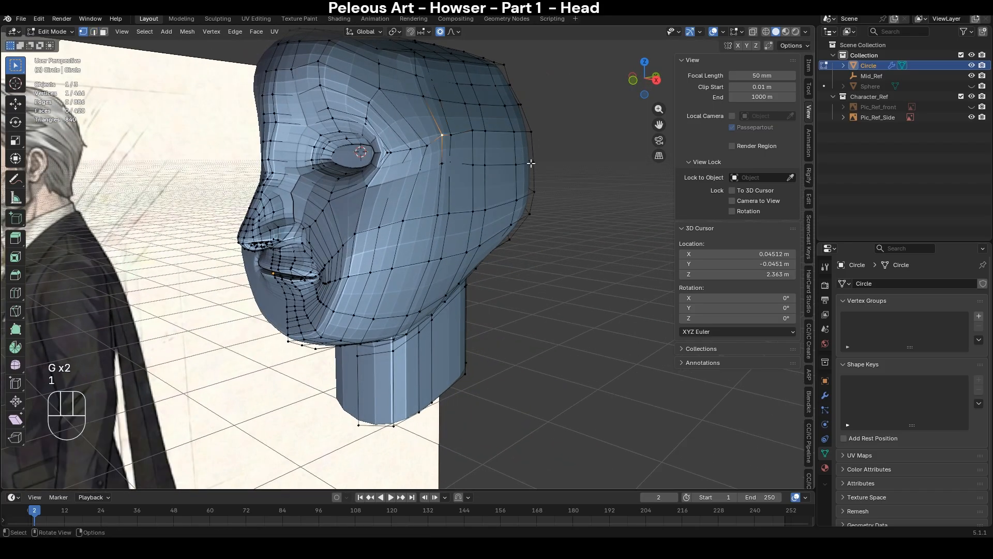
{"action": "key", "text": "g"}
{"action": "left_click", "coordinate": [514, 174]}
{"action": "scroll", "coordinate": [514, 176], "scroll_direction": "down", "scroll_amount": 3}
{"action": "middle_click_drag", "start_coordinate": [453, 219], "coordinate": [486, 218]}
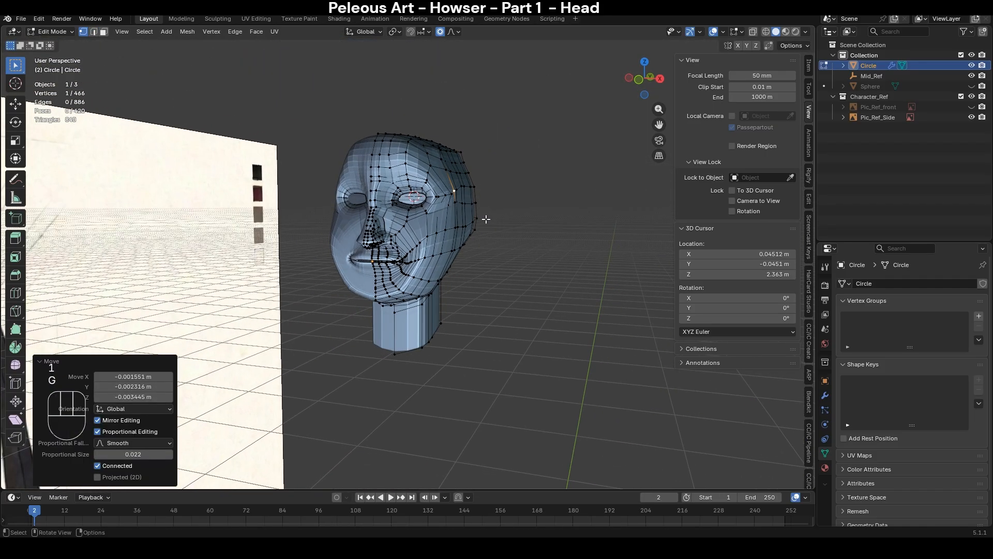
- Try to reshape the crown toward the side reference in Sculpt Mode with the Grab brush at a size of 384 px
{"action": "key", "text": "KP_1"}
{"action": "key", "text": "KP_3"}
{"action": "key", "text": "ctrl+Tab"}
{"action": "key", "text": "alt+z"}
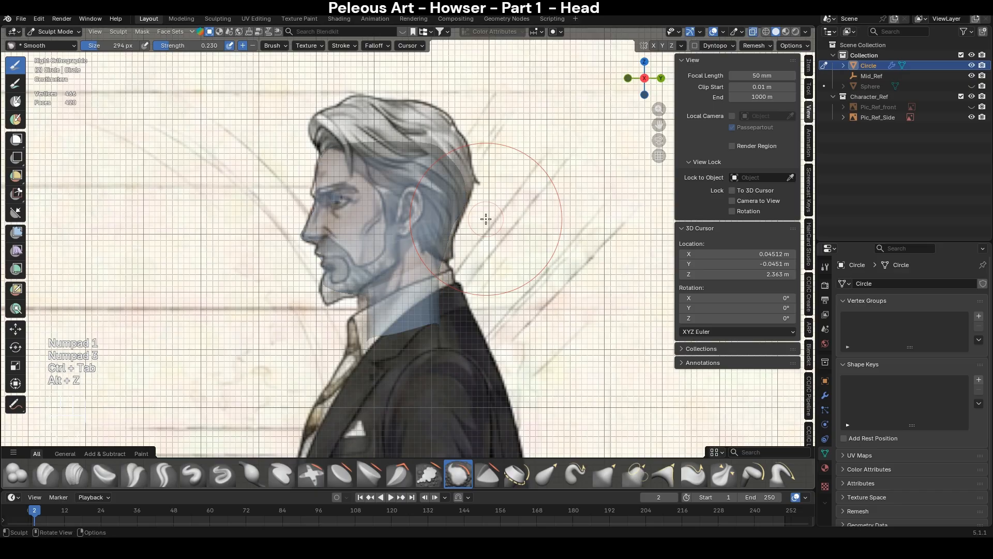
{"action": "scroll", "coordinate": [485, 219], "scroll_direction": "up", "scroll_amount": 4}
{"action": "key", "text": "alt+z"}
{"action": "key", "text": "alt+z"}
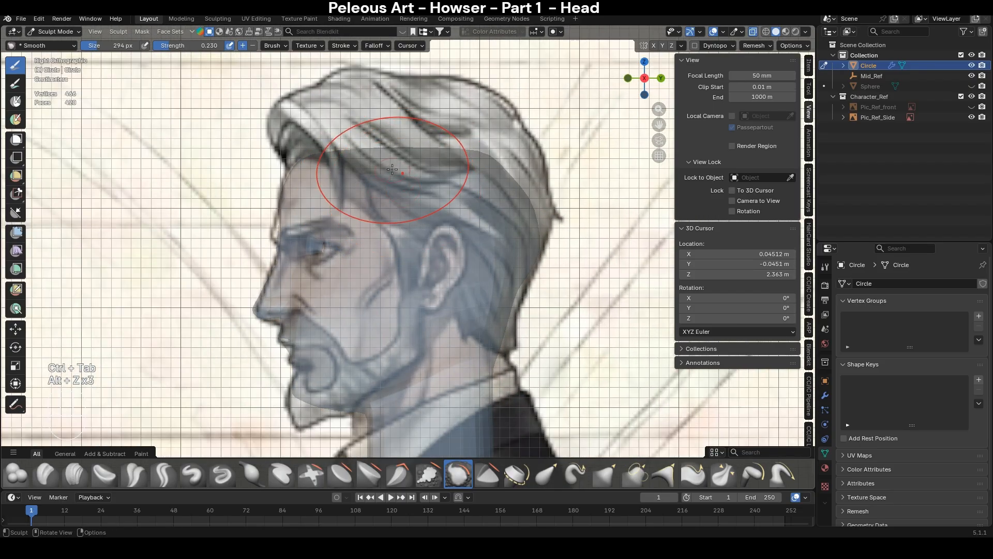
{"action": "key", "text": "g"}
{"action": "key", "text": "f"}
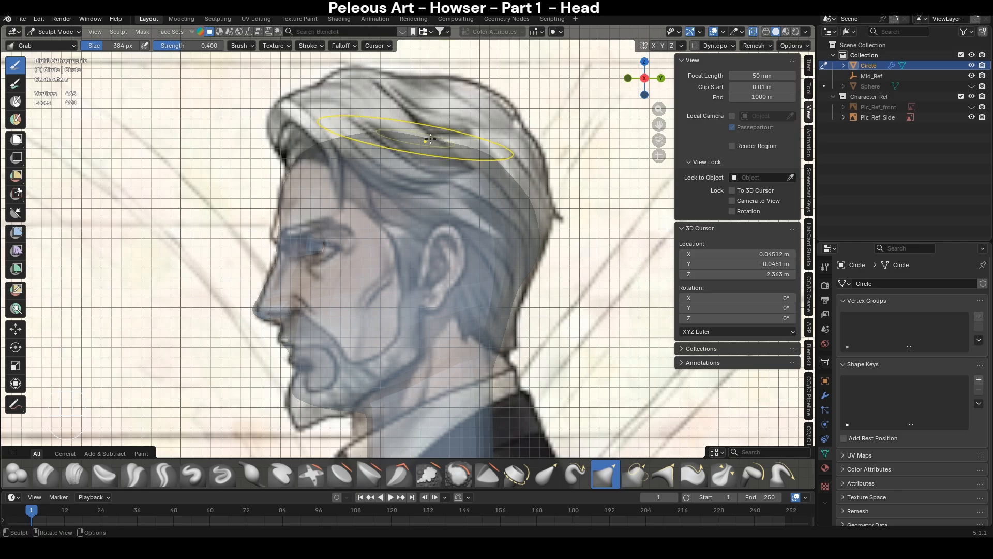
{"action": "left_click", "coordinate": [468, 113]}
{"action": "key", "text": "alt+z"}
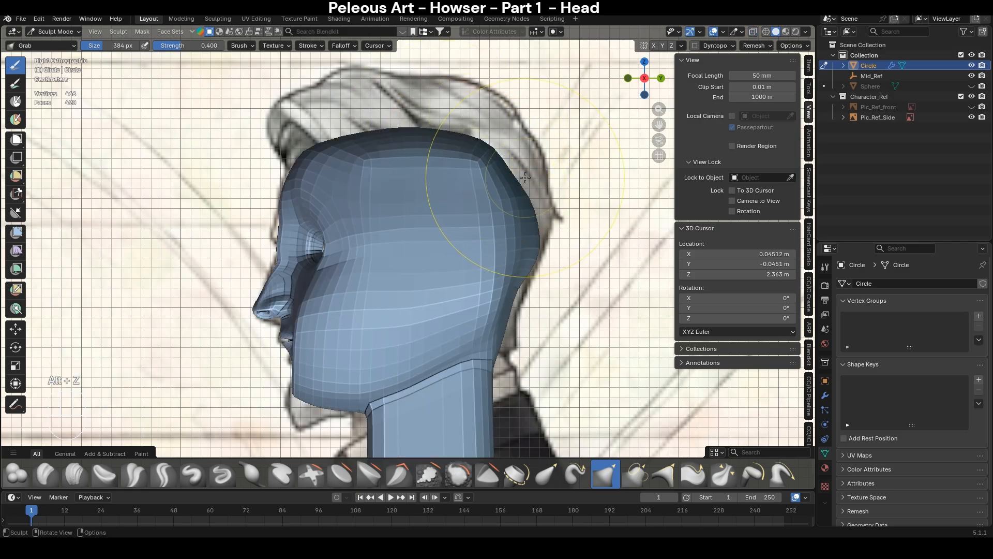
{"action": "mouse_move", "coordinate": [444, 160]}
{"action": "middle_mouse_down"}
{"action": "mouse_move", "coordinate": [415, 222]}
{"action": "mouse_move", "coordinate": [421, 249]}
{"action": "mouse_move", "coordinate": [445, 200]}
{"action": "mouse_move", "coordinate": [382, 161]}
{"action": "mouse_move", "coordinate": [419, 213]}
{"action": "middle_mouse_up"}
- Undo the last Grab brush changes on the crown
{"action": "key", "text": "ctrl+z"}
{"action": "key", "text": "ctrl+z"}
{"action": "key", "text": "ctrl+z"}
- Return to Edit Mode with face selection and an opaque view of the top of the head
{"action": "key", "text": "Tab"}
{"action": "key", "text": "2"}
{"action": "key", "text": "KP_3"}
{"action": "key", "text": "alt+z"}
{"action": "key", "text": "alt+z"}
{"action": "key", "text": "3"}
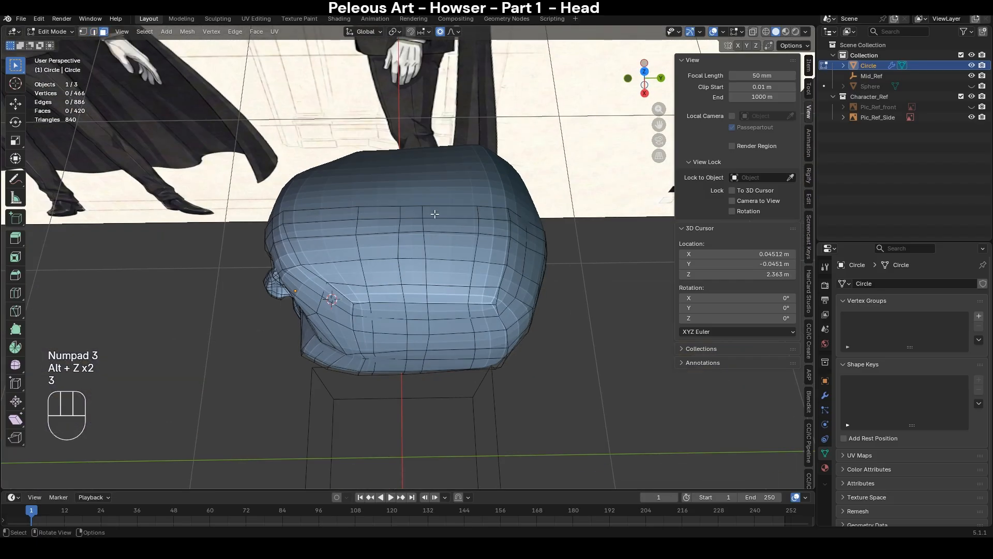
- Select the patch of faces on top of the head and raise it about 0.013 m along Z with proportional editing
{"action": "left_click", "coordinate": [490, 214]}
{"action": "left_click", "coordinate": [346, 291], "text": "ctrl+shift"}
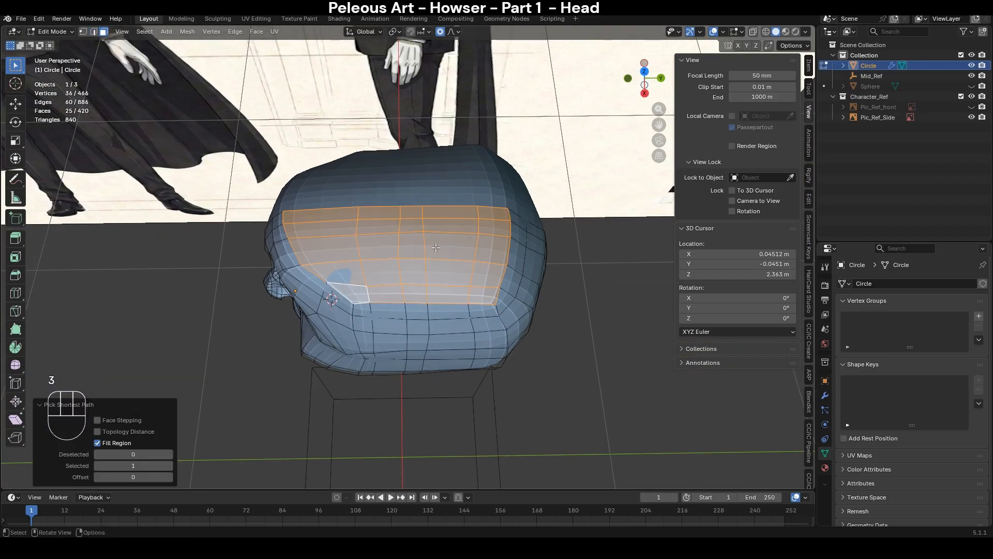
{"action": "key", "text": "KP_3"}
{"action": "key", "text": "alt+z"}
{"action": "key", "text": "g"}
{"action": "key", "text": "z"}
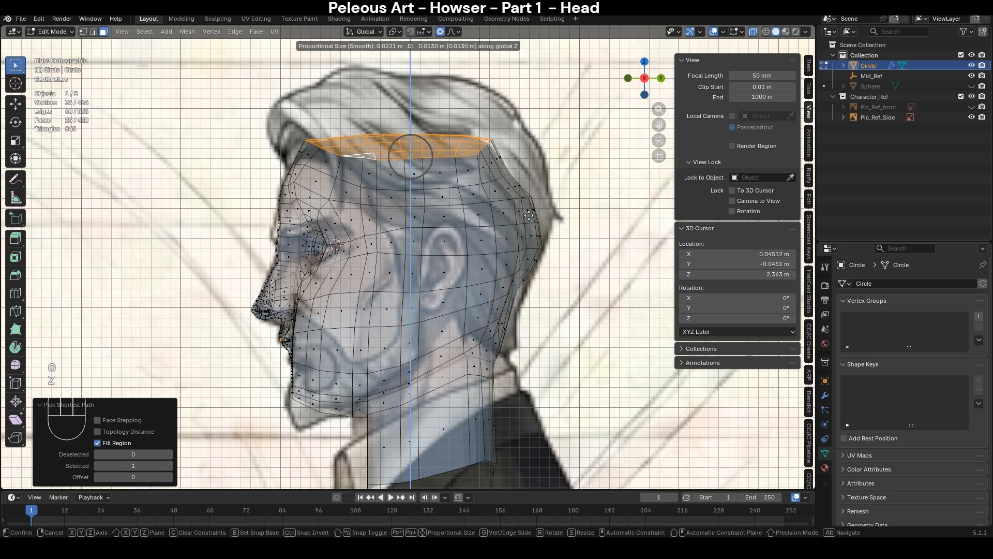
{"action": "left_click", "coordinate": [529, 215]}
- Move the rear portion of the upper head's edge loop about 0.011 m back and 0.009 m up toward the side reference
{"action": "key", "text": "2"}
{"action": "left_click", "coordinate": [289, 166], "text": "alt"}
{"action": "key", "text": "c"}
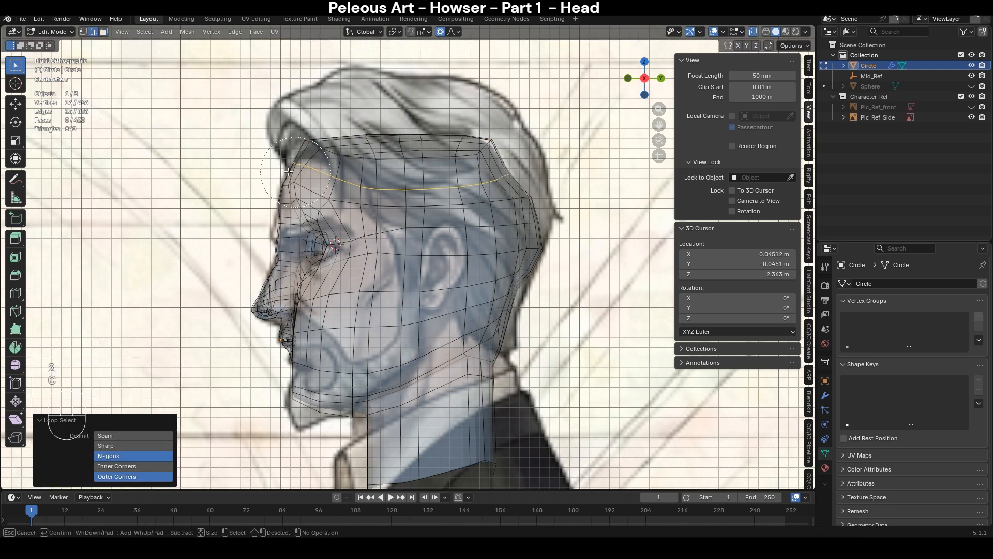
{"action": "middle_click_drag", "start_coordinate": [264, 160], "coordinate": [393, 178]}
{"action": "right_click", "coordinate": [518, 246]}
{"action": "key", "text": "g"}
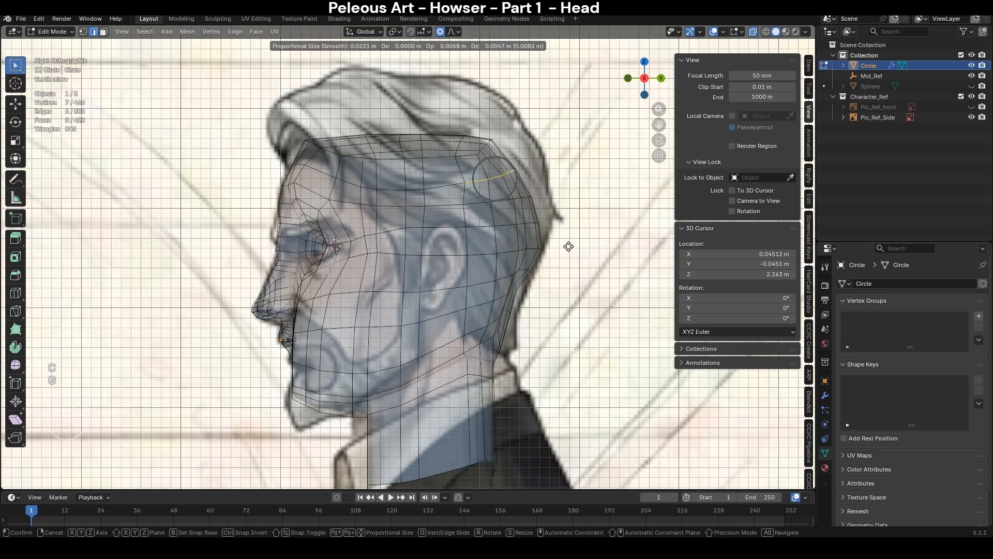
{"action": "left_click", "coordinate": [572, 243]}
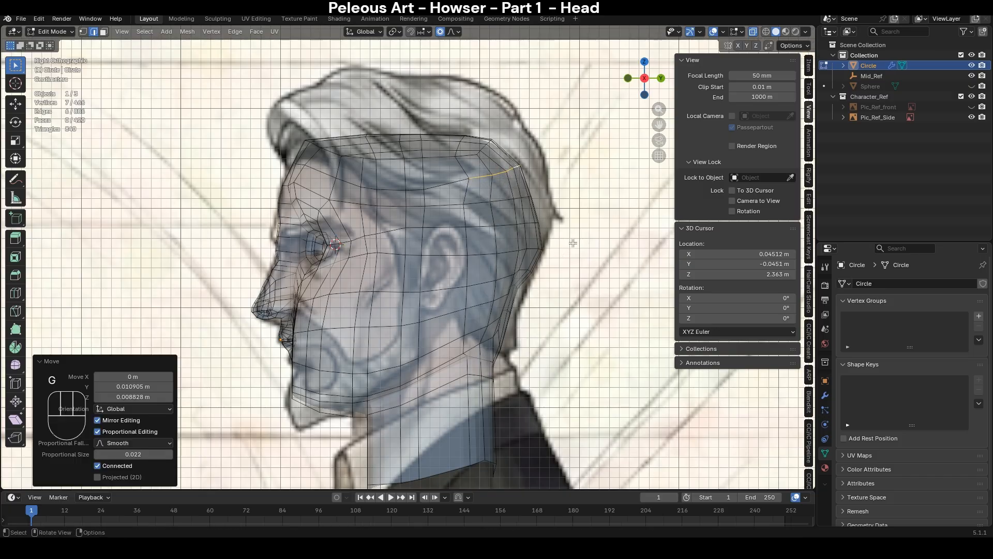
- Edge-slide two edges on the upper side of the head by about -0.14 and -0.08 to even the loop
{"action": "left_click", "coordinate": [417, 196]}
{"action": "key", "text": "g"}
{"action": "key", "text": "g"}
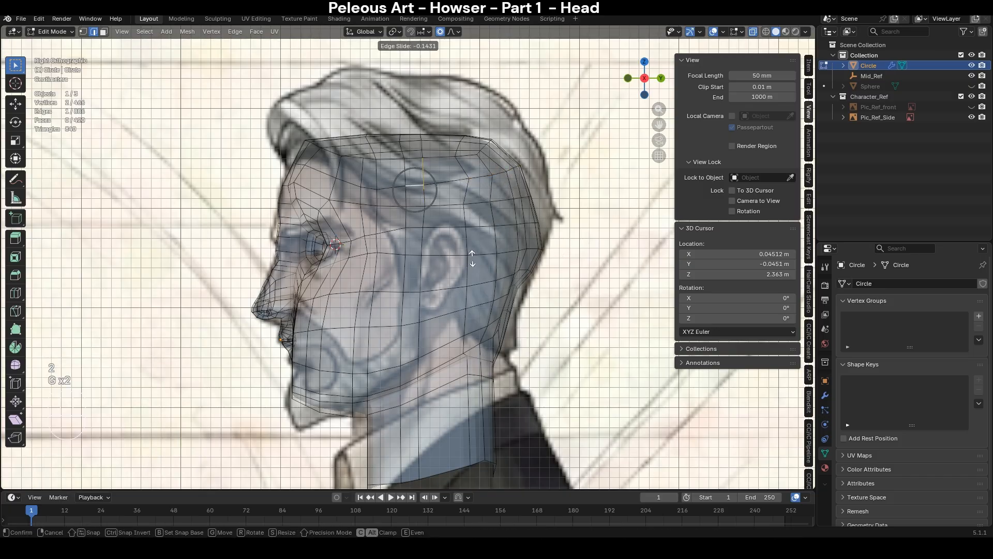
{"action": "left_click", "coordinate": [472, 258]}
{"action": "key", "text": "g"}
{"action": "key", "text": "g"}
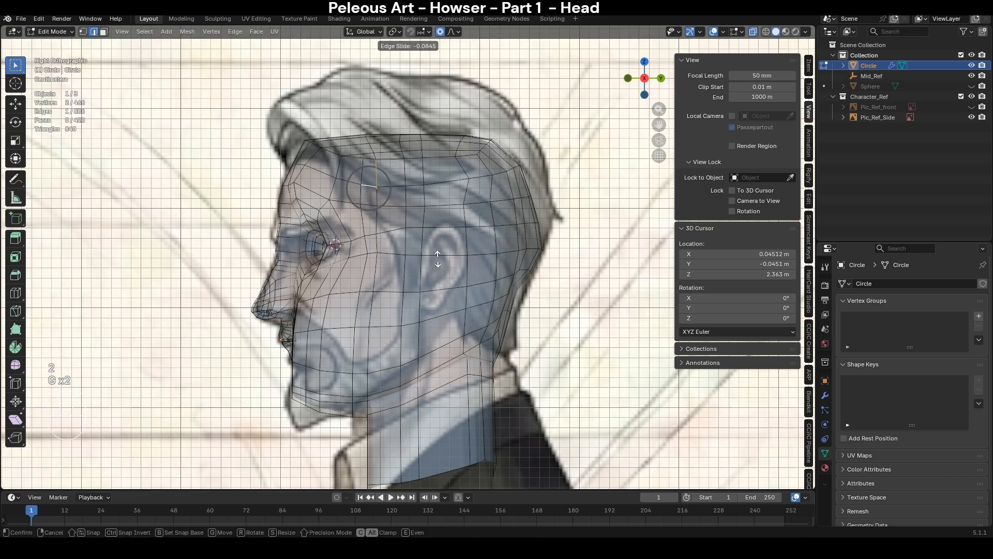
{"action": "left_click", "coordinate": [439, 258]}
- In Sculpt Mode, set the Smooth brush strength to 0.125 and smooth the head's surface
{"action": "key", "text": "ctrl+Tab"}
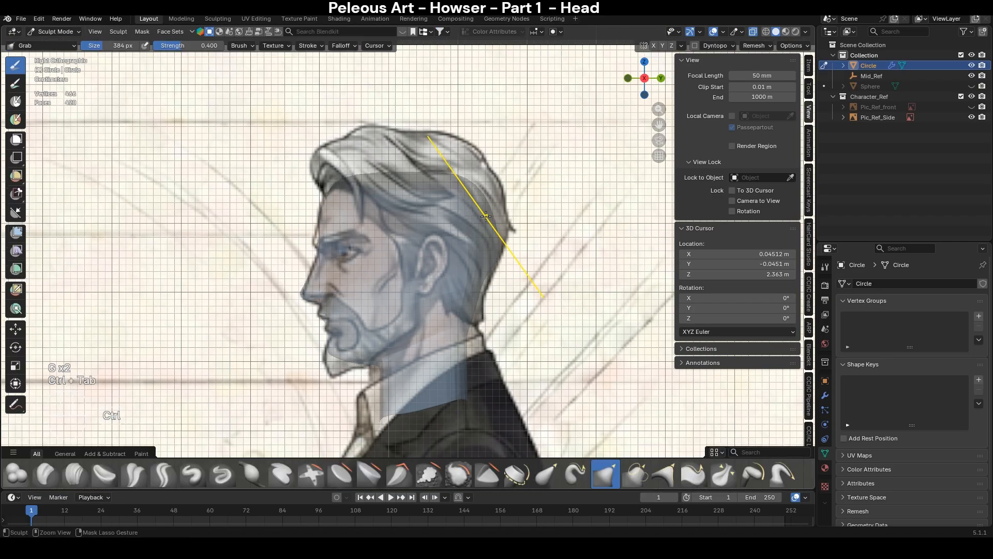
{"action": "key", "text": "alt+z"}
{"action": "mouse_move", "coordinate": [486, 216]}
{"action": "middle_mouse_down"}
{"action": "mouse_move", "coordinate": [399, 150]}
{"action": "mouse_move", "coordinate": [421, 244]}
{"action": "middle_mouse_up"}
{"action": "key", "text": "s"}
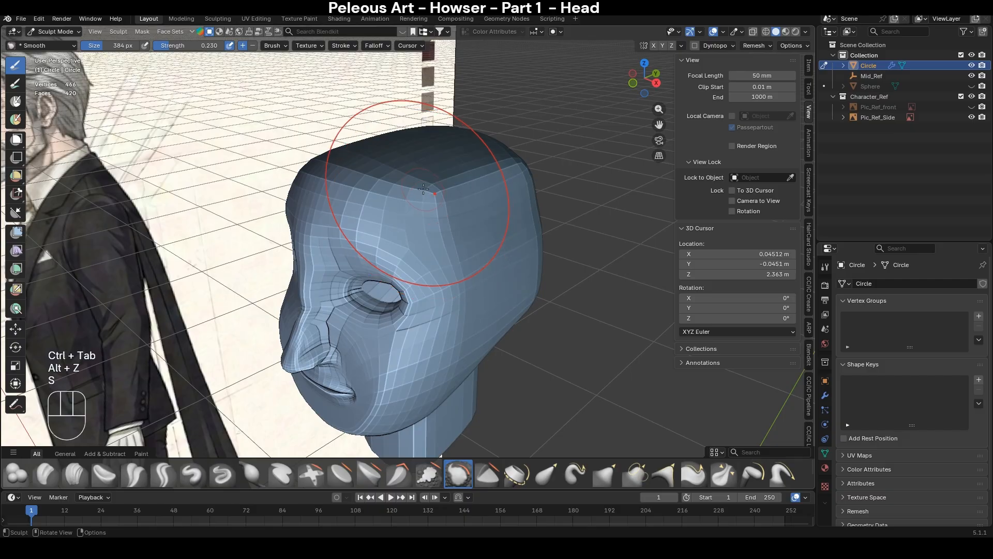
{"action": "key", "text": "shift+f"}
{"action": "key", "text": "KP_0"}
{"action": "key", "text": "KP_Decimal"}
{"action": "key", "text": "KP_1"}
{"action": "key", "text": "KP_2"}
{"action": "key", "text": "KP_5"}
{"action": "key", "text": "KP_Enter"}
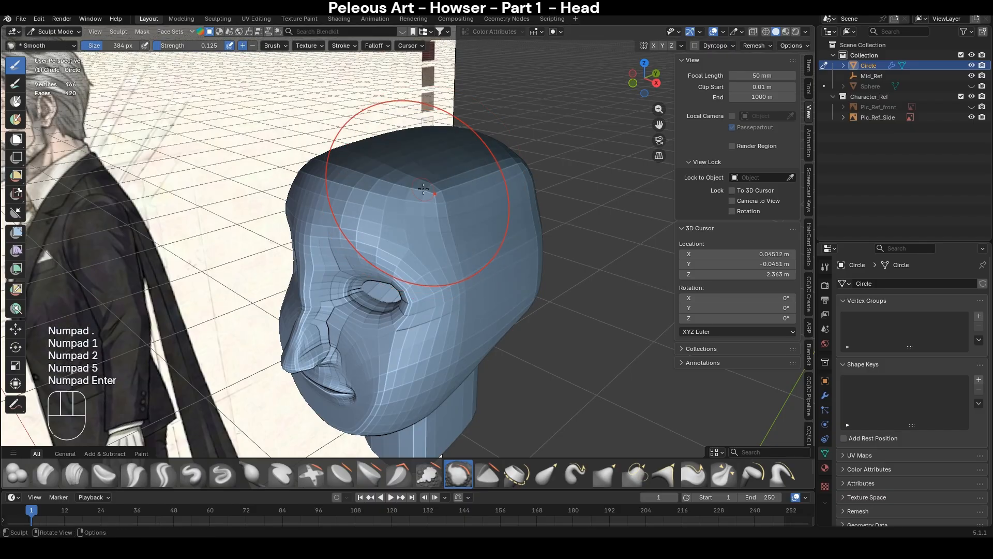
{"action": "mouse_move", "coordinate": [439, 163]}
{"action": "middle_mouse_down"}
{"action": "mouse_move", "coordinate": [352, 196]}
{"action": "mouse_move", "coordinate": [333, 221]}
{"action": "middle_mouse_up"}
{"action": "mouse_move", "coordinate": [334, 222]}
{"action": "left_mouse_down"}
{"action": "mouse_move", "coordinate": [460, 232]}
{"action": "mouse_move", "coordinate": [428, 331]}
{"action": "mouse_move", "coordinate": [448, 356]}
{"action": "left_mouse_up"}
- Switch to the Grab brush at 412 px and compare the jaw and neck with the side reference
{"action": "key", "text": "KP_3"}
{"action": "scroll", "coordinate": [465, 243], "scroll_direction": "up", "scroll_amount": 2}
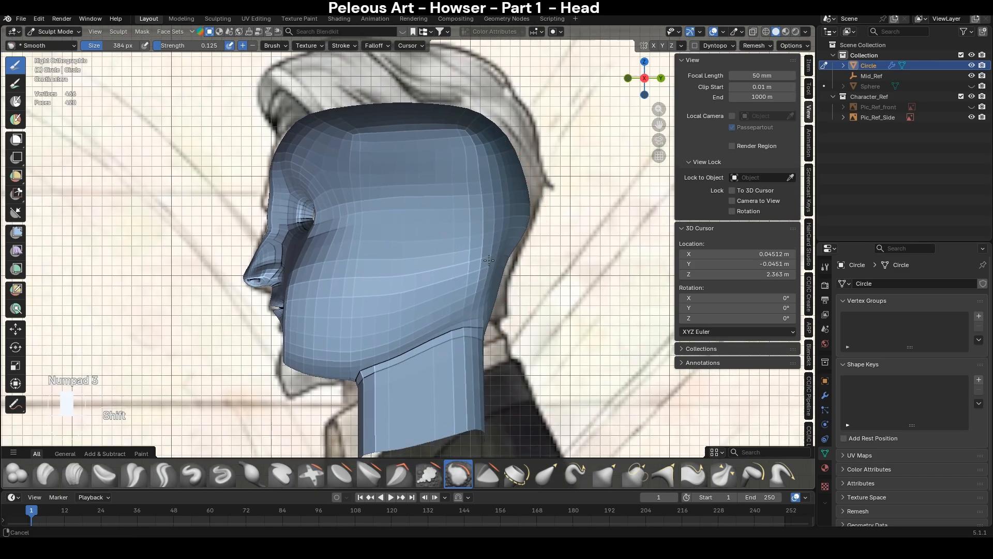
{"action": "key", "text": "f"}
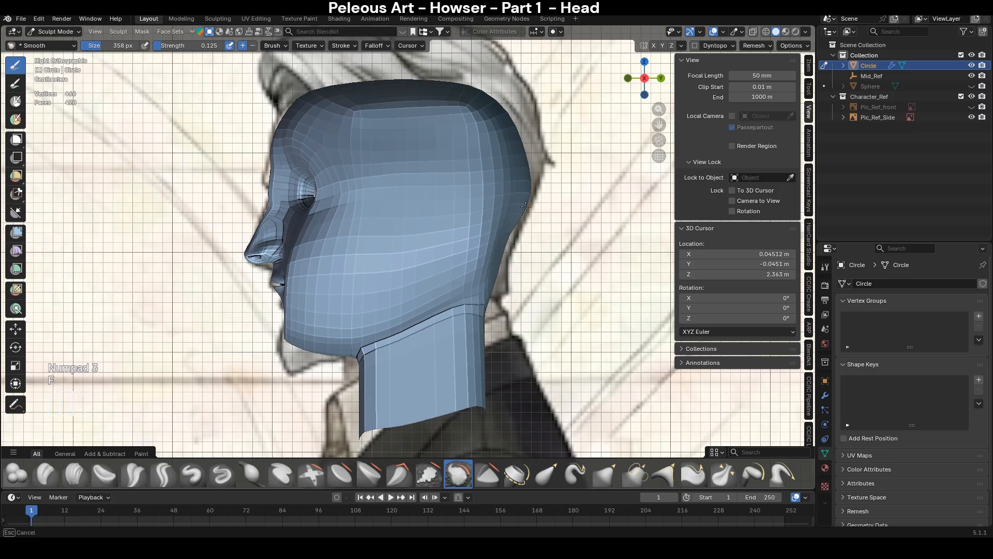
{"action": "middle_click_drag", "start_coordinate": [476, 274], "coordinate": [517, 233], "text": "shift"}
{"action": "key", "text": "g"}
{"action": "key", "text": "f"}
{"action": "left_click", "coordinate": [469, 270]}
{"action": "key", "text": "alt+z"}
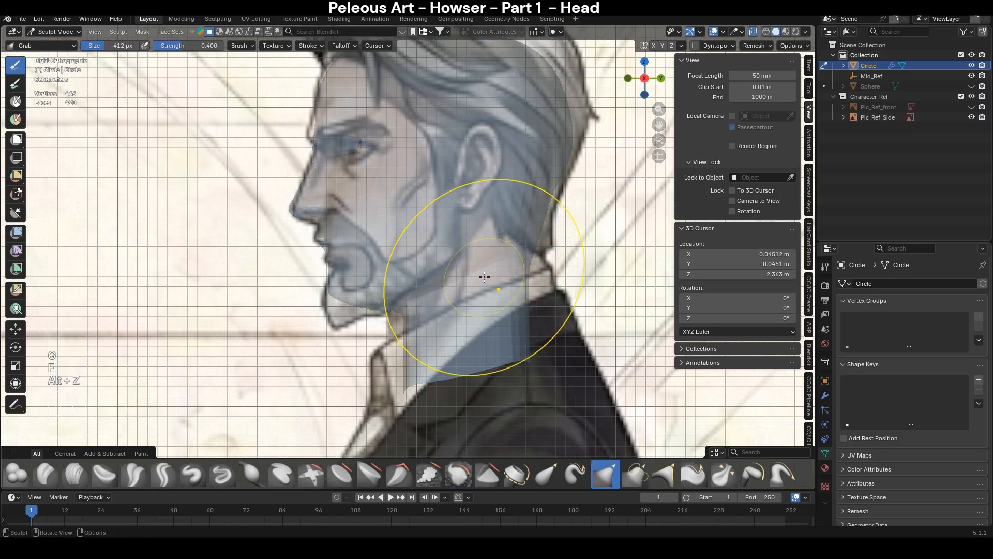
{"action": "key", "text": "alt+z"}
{"action": "key", "text": "alt+z"}
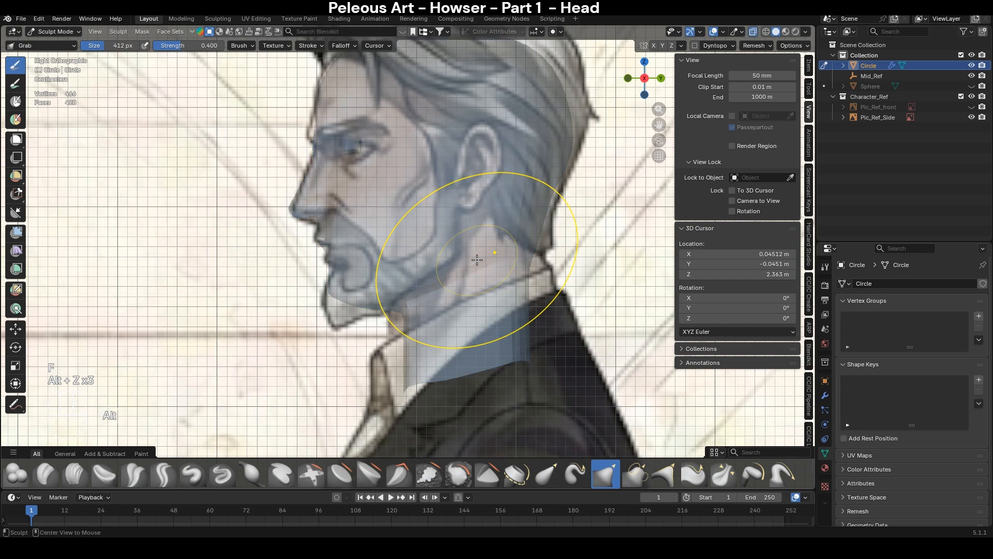
{"action": "key", "text": "alt+z"}
- In Edit Mode, move the edge at the front of the neck under the jaw forward with an enlarged proportional radius
{"action": "key", "text": "Tab"}
{"action": "key", "text": "ctrl+r"}
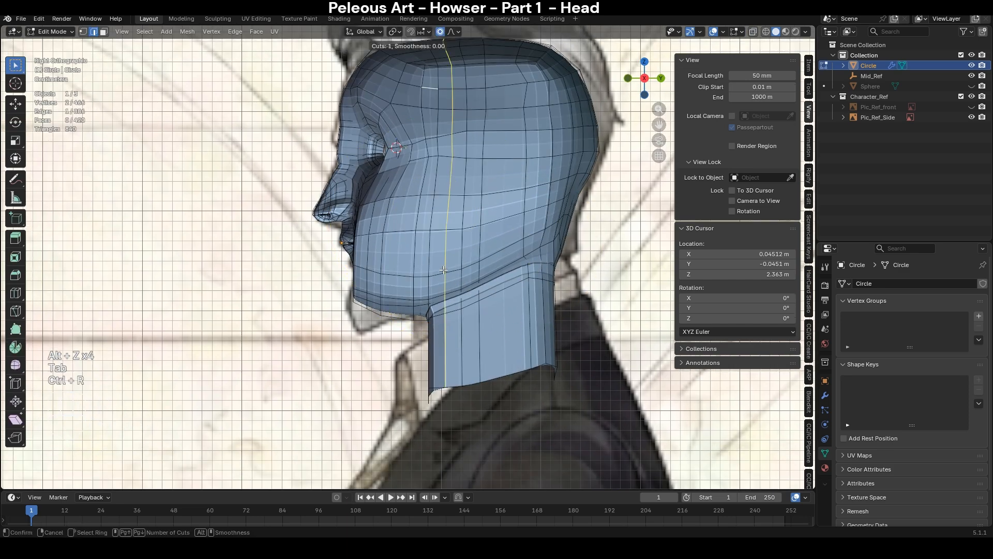
{"action": "right_click", "coordinate": [441, 280]}
{"action": "scroll", "coordinate": [459, 331], "scroll_direction": "up", "scroll_amount": 2}
{"action": "key", "text": "2"}
{"action": "mouse_move", "coordinate": [440, 355]}
{"action": "middle_mouse_down"}
{"action": "mouse_move", "coordinate": [475, 342]}
{"action": "mouse_move", "coordinate": [442, 345]}
{"action": "middle_mouse_up"}
{"action": "key", "text": "alt+z"}
{"action": "key", "text": "KP_3"}
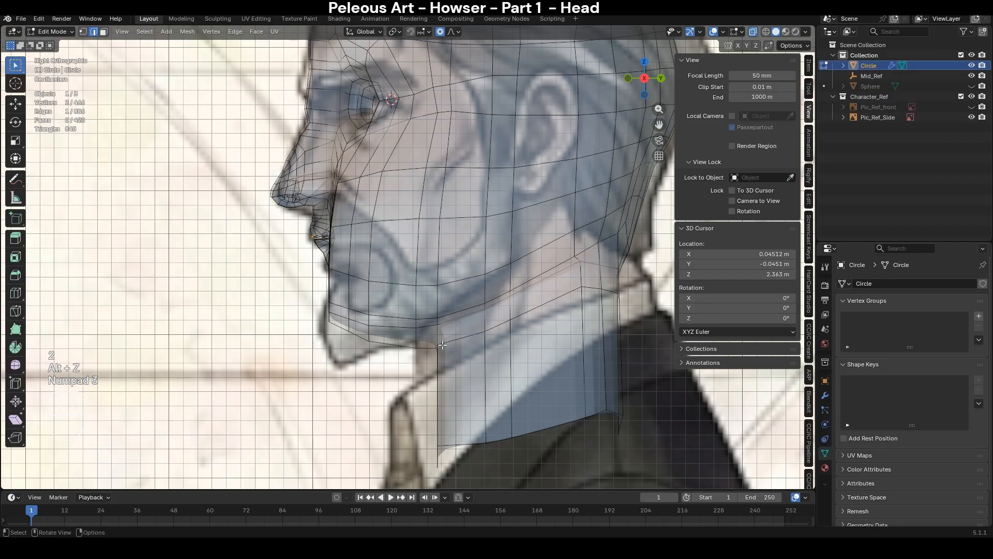
{"action": "key", "text": "g"}
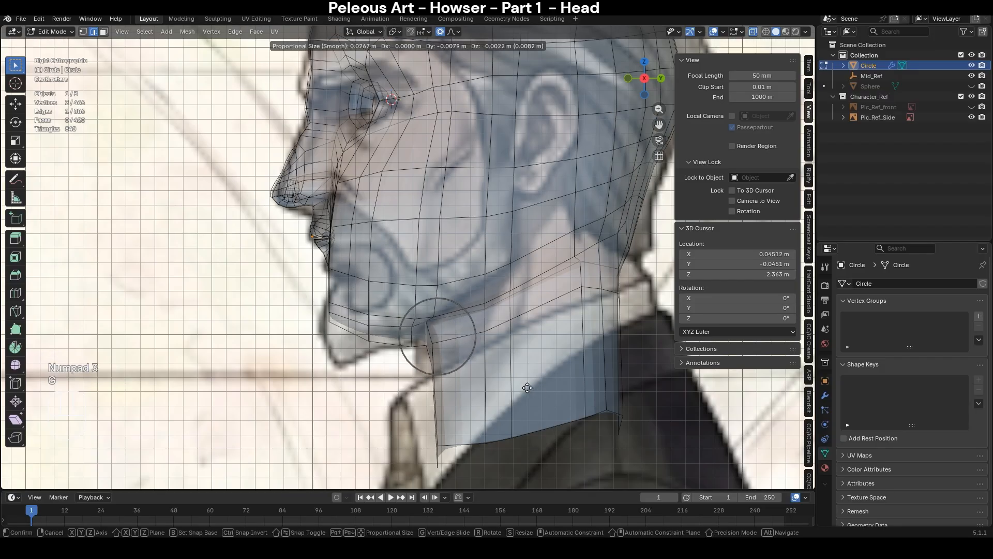
{"action": "scroll", "coordinate": [527, 388], "scroll_direction": "up", "scroll_amount": 9}
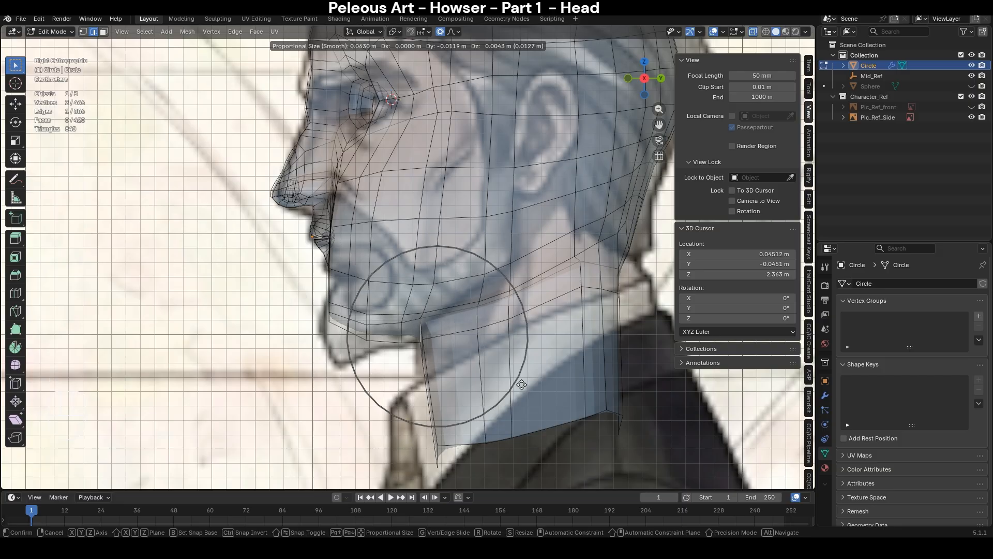
{"action": "left_click", "coordinate": [515, 384]}
- Move the front neck edge just below the jaw back about 0.006 m with a small proportional radius
{"action": "middle_click_drag", "start_coordinate": [456, 386], "coordinate": [457, 349]}
{"action": "left_click", "coordinate": [456, 349]}
{"action": "key", "text": "KP_3"}
{"action": "key", "text": "KP_Enter"}
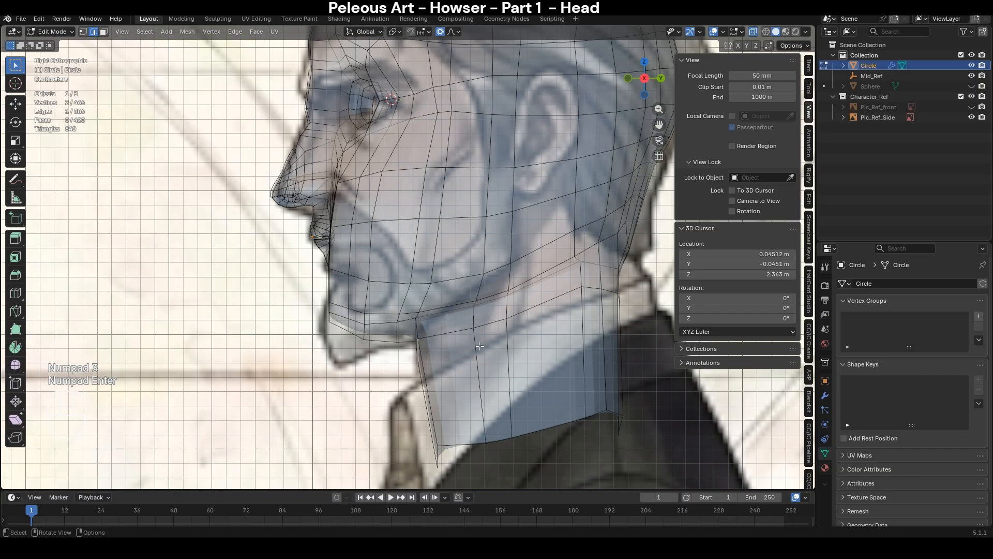
{"action": "key", "text": "g"}
{"action": "scroll", "coordinate": [516, 349], "scroll_direction": "down", "scroll_amount": 15}
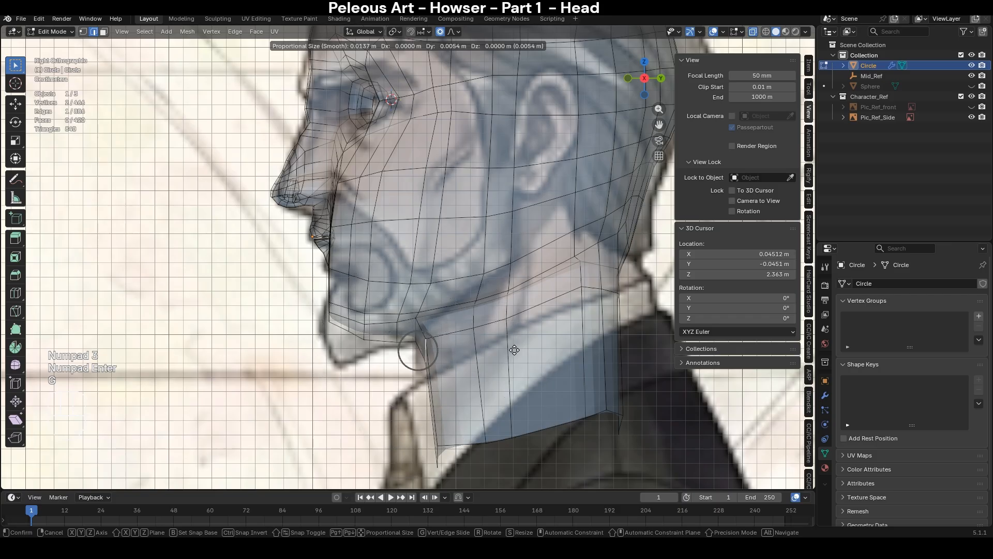
{"action": "left_click", "coordinate": [517, 348]}
- Move the vertex where the underside of the jaw meets the neck about 0.003 m inward and 0.002 m down
{"action": "middle_click_drag", "start_coordinate": [517, 349], "coordinate": [554, 281]}
{"action": "key", "text": "1"}
{"action": "left_click", "coordinate": [434, 282]}
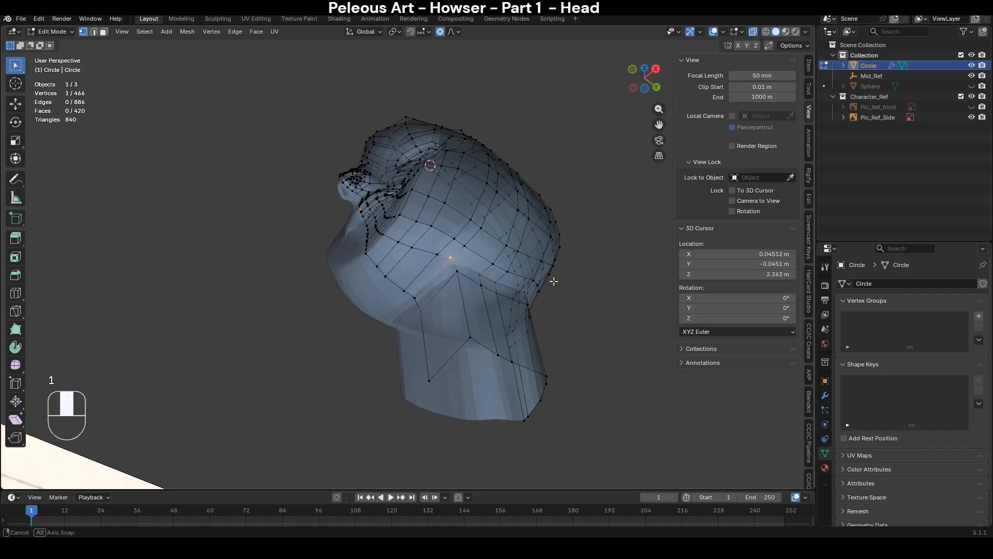
{"action": "key", "text": "g"}
{"action": "scroll", "coordinate": [599, 237], "scroll_direction": "up", "scroll_amount": 2}
{"action": "left_click", "coordinate": [598, 239]}
- Move the chin edge about 0.014 m down and 0.003 m back with a proportional radius of 0.084 m
{"action": "key", "text": "KP_3"}
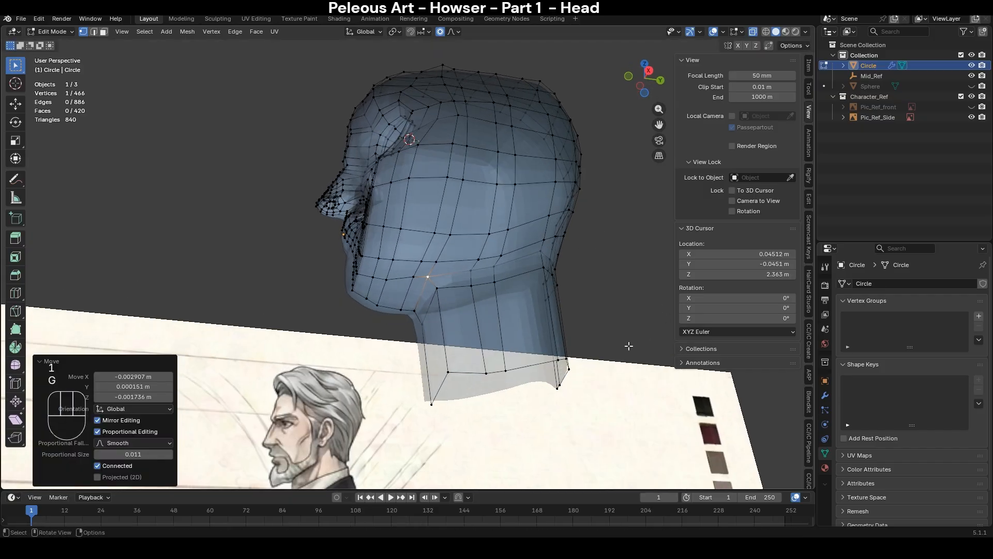
{"action": "key", "text": "Tab"}
{"action": "key", "text": "Tab"}
{"action": "scroll", "coordinate": [526, 313], "scroll_direction": "up", "scroll_amount": 2}
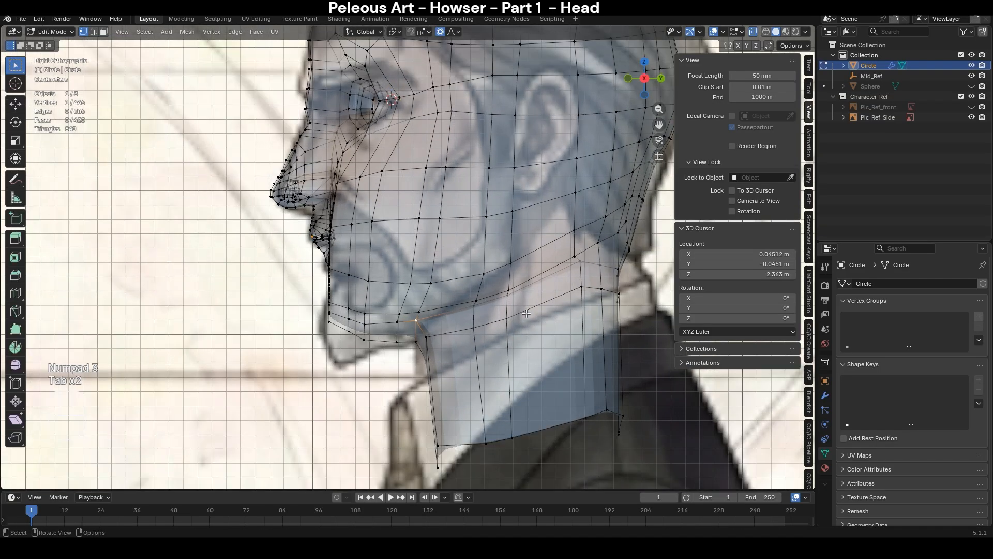
{"action": "key", "text": "2"}
{"action": "middle_click_drag", "start_coordinate": [337, 345], "coordinate": [329, 326]}
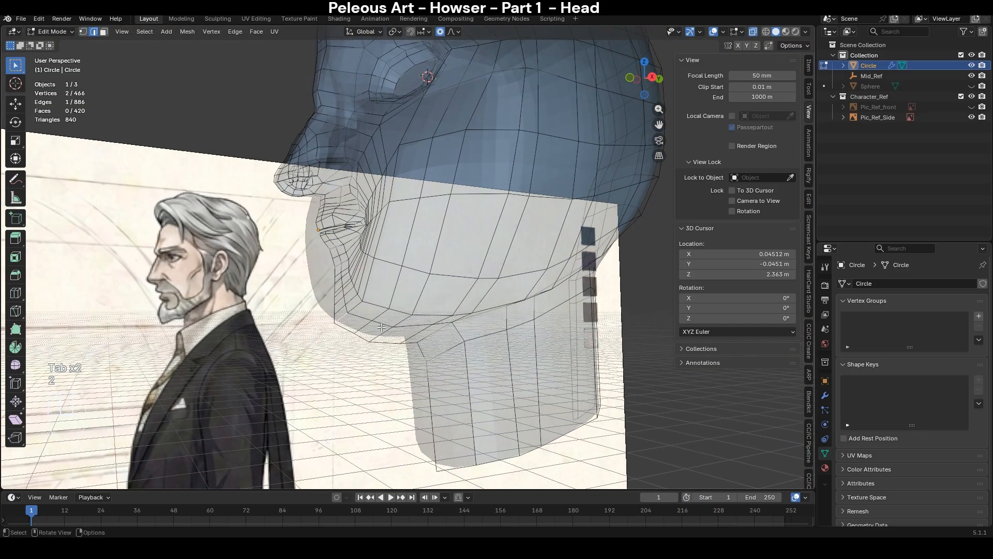
{"action": "key", "text": "KP_3"}
{"action": "key", "text": "g"}
{"action": "scroll", "coordinate": [423, 248], "scroll_direction": "down", "scroll_amount": 10}
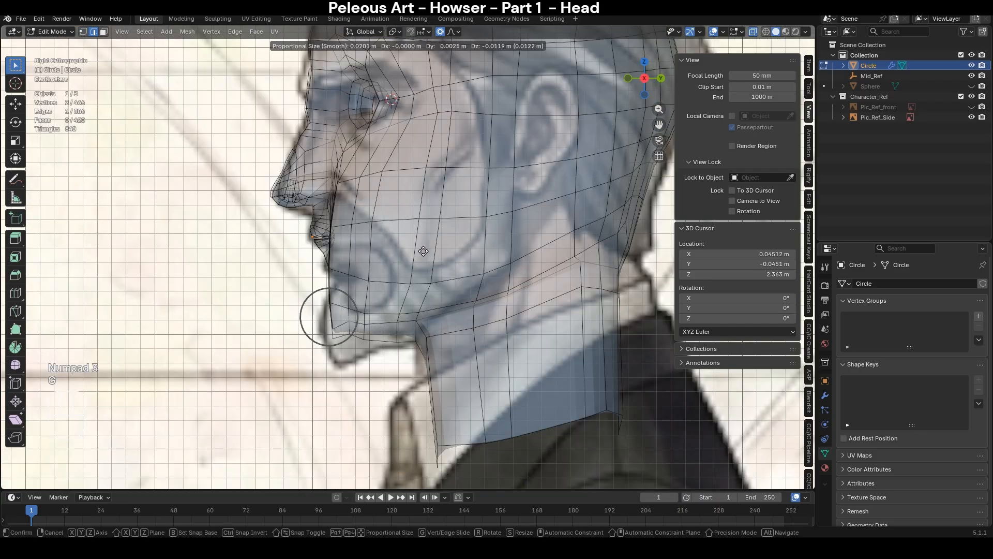
{"action": "scroll", "coordinate": [428, 254], "scroll_direction": "down", "scroll_amount": 3}
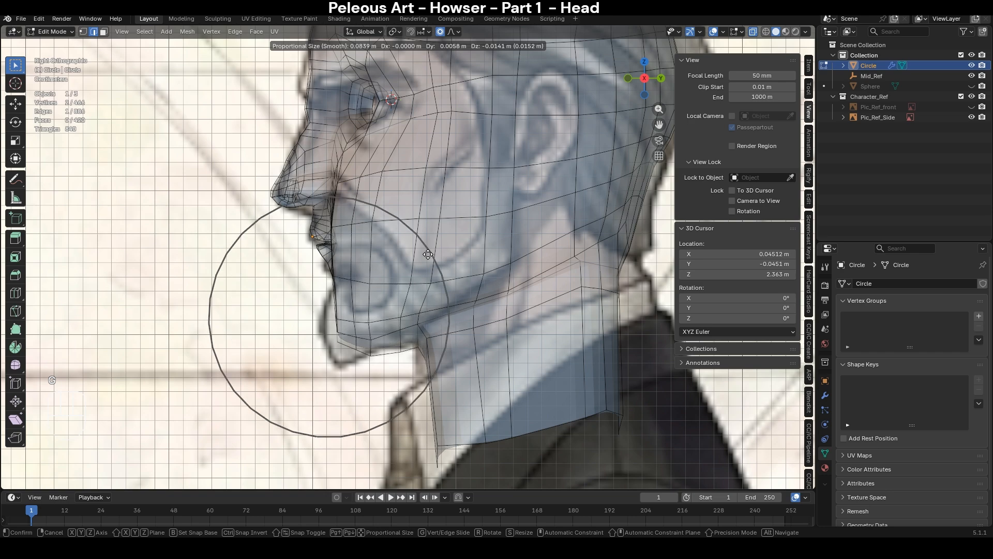
{"action": "left_click", "coordinate": [426, 255]}
- Lower the bottom chin edge about 0.005 m and move the front chin edge above it about 0.005 m forward
{"action": "key", "text": "g"}
{"action": "scroll", "coordinate": [430, 283], "scroll_direction": "up", "scroll_amount": 12}
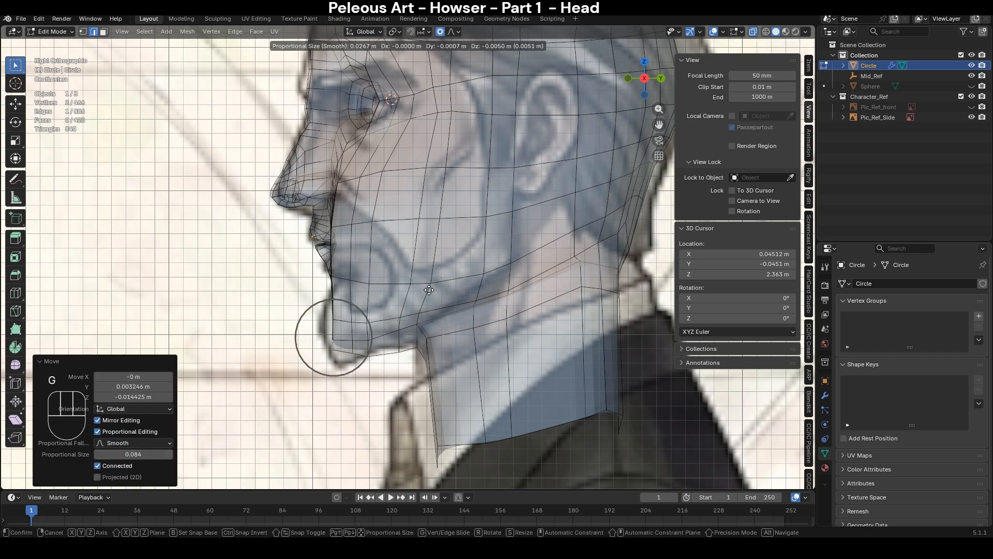
{"action": "left_click", "coordinate": [429, 289]}
{"action": "middle_click_drag", "start_coordinate": [429, 290], "coordinate": [340, 320]}
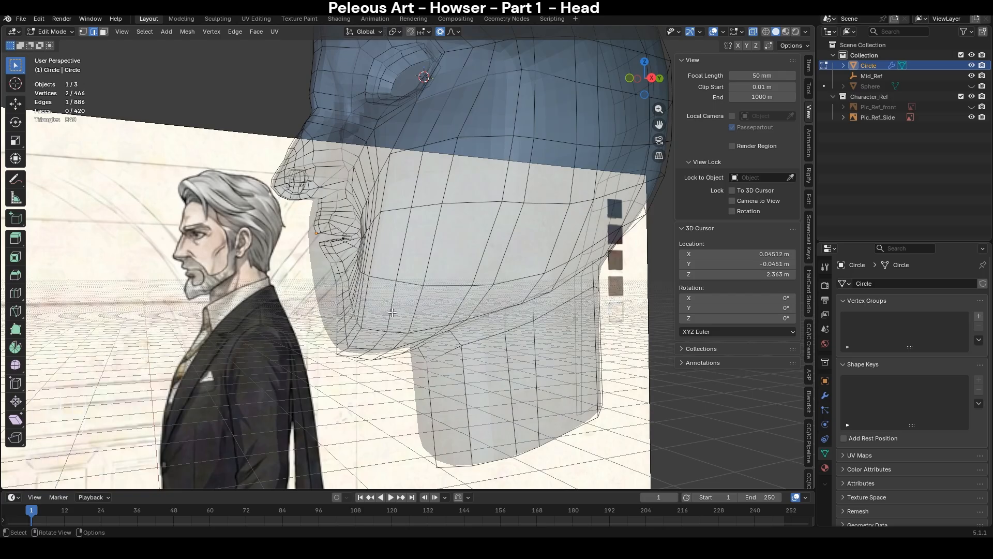
{"action": "key", "text": "KP_3"}
{"action": "key", "text": "g"}
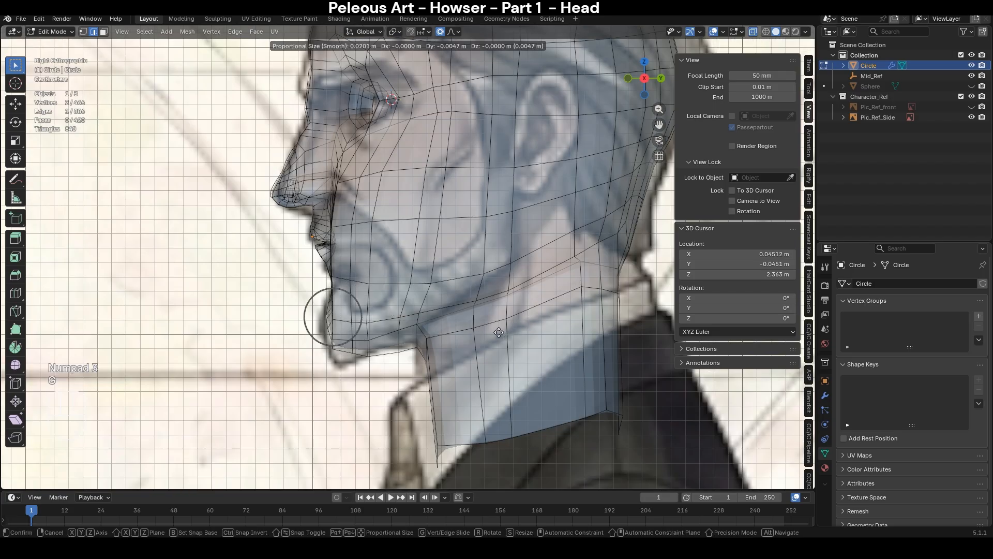
{"action": "left_click", "coordinate": [499, 332]}
- Move the lower cheek edge beside the chin about 0.021 m back along Y with a proportional radius of 0.047 m
{"action": "middle_click_drag", "start_coordinate": [309, 272], "coordinate": [370, 271]}
{"action": "scroll", "coordinate": [515, 301], "scroll_direction": "down", "scroll_amount": 3}
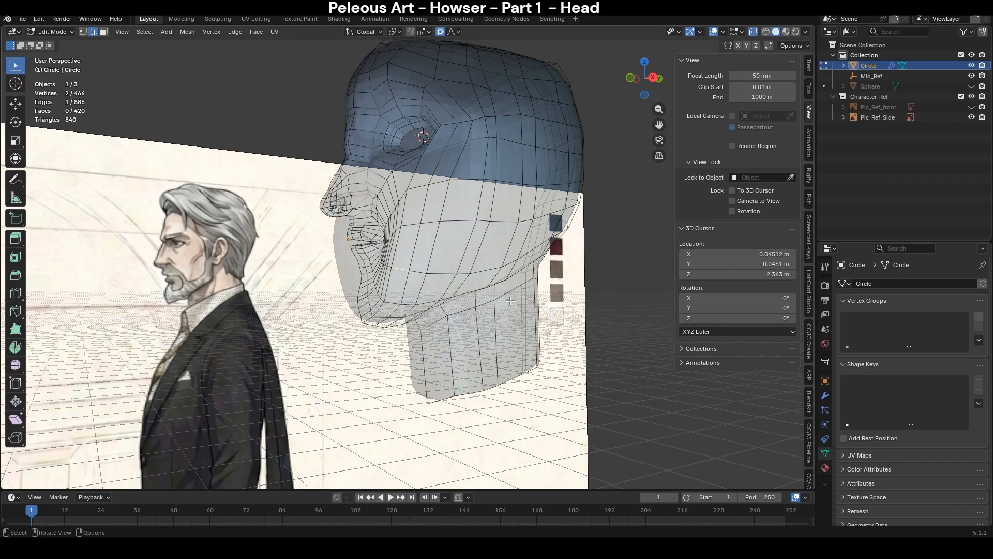
{"action": "middle_click_drag", "start_coordinate": [511, 300], "coordinate": [423, 253]}
{"action": "key", "text": "KP_3"}
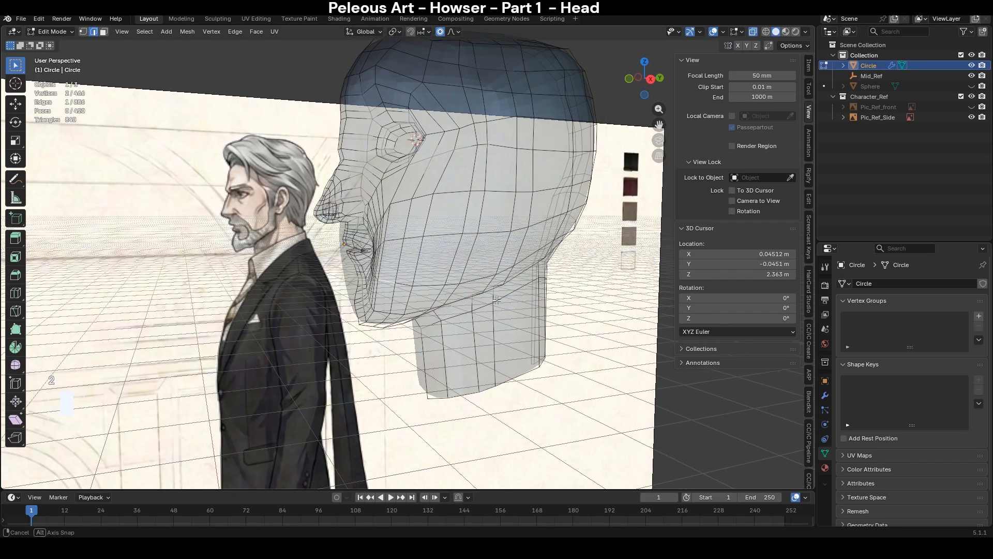
{"action": "key", "text": "g"}
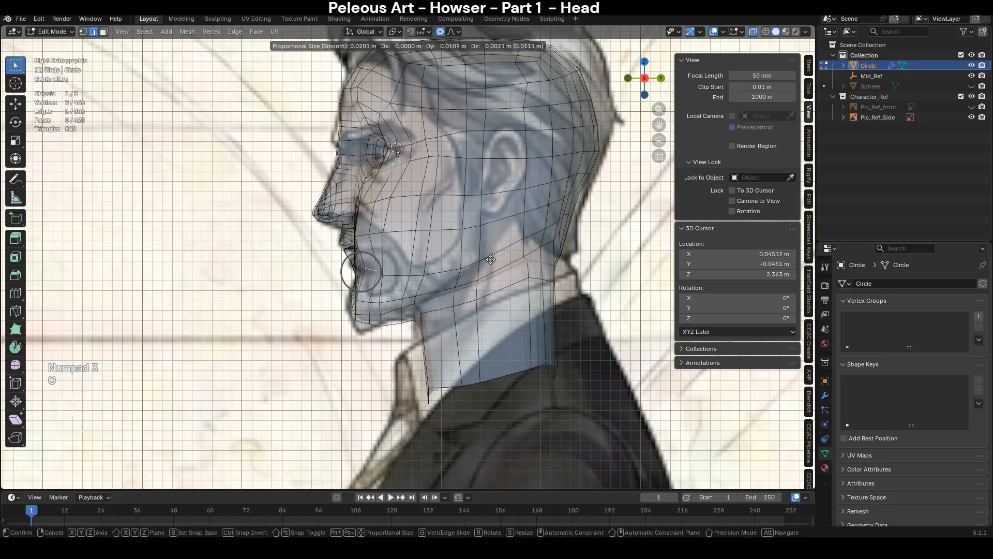
{"action": "scroll", "coordinate": [491, 261], "scroll_direction": "down", "scroll_amount": 5}
{"action": "scroll", "coordinate": [499, 261], "scroll_direction": "down", "scroll_amount": 1}
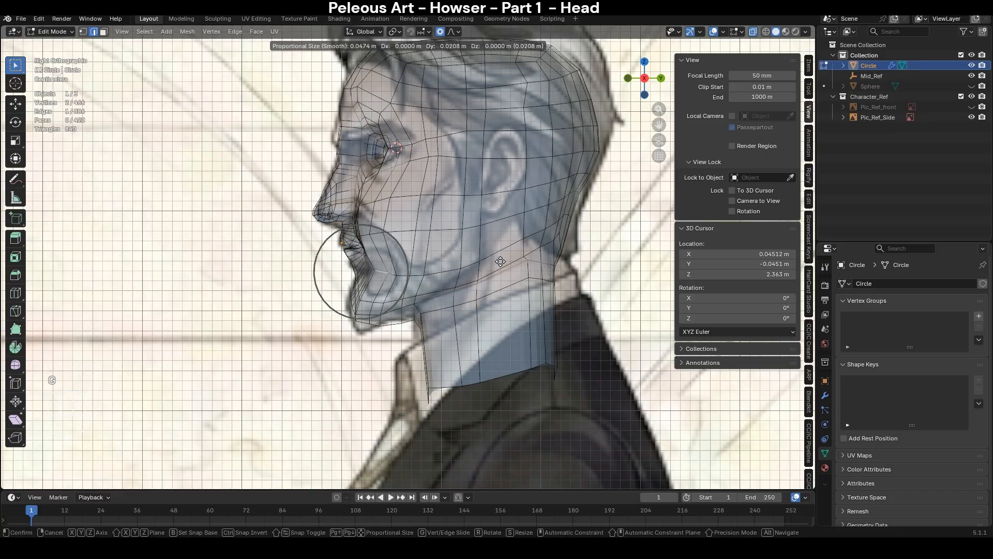
{"action": "left_click", "coordinate": [500, 261]}
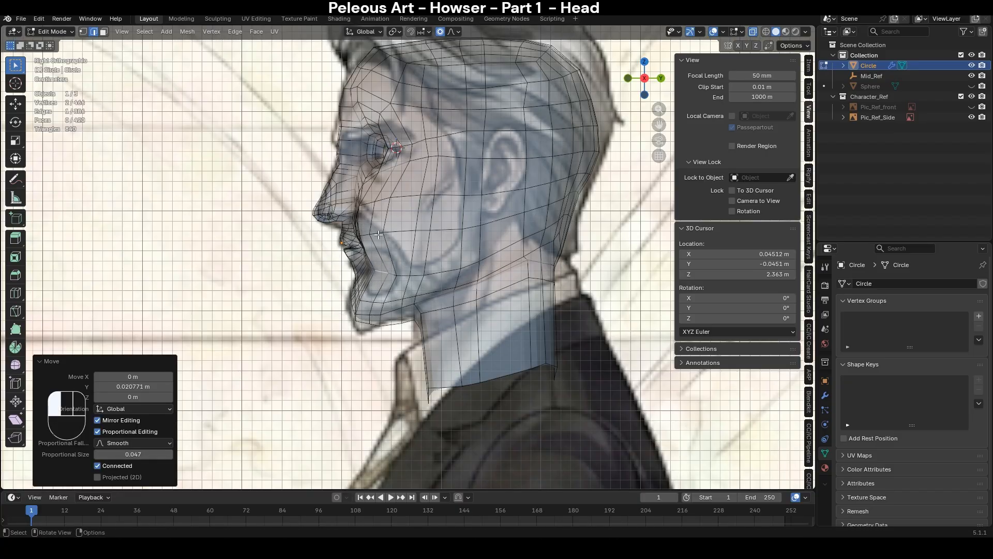
- Move the cheek edge beside the mouth about 0.034 m back with radius 0.076 m, and the jaw edge below it about 0.017 m back with radius 0.084 m
{"action": "key", "text": "g"}
{"action": "scroll", "coordinate": [481, 249], "scroll_direction": "down", "scroll_amount": 3}
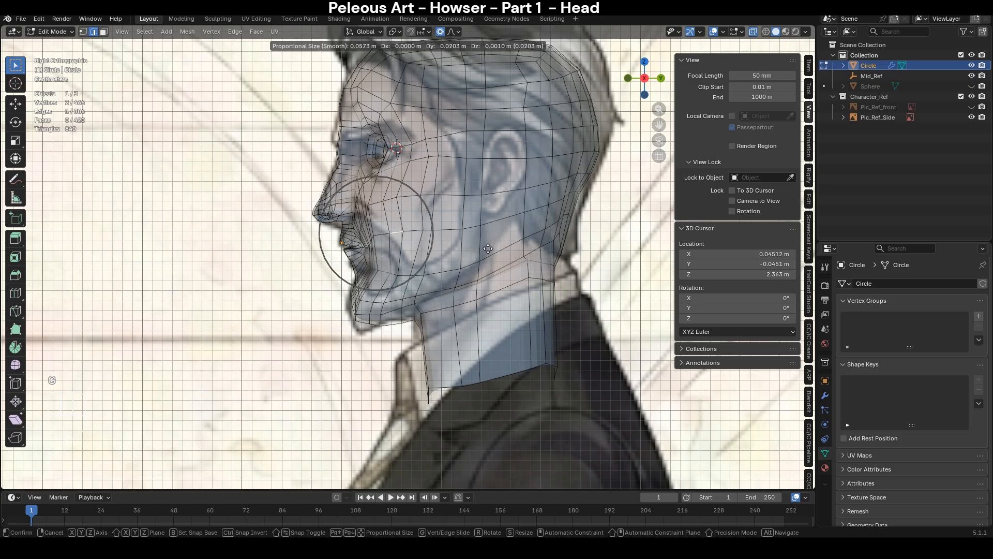
{"action": "scroll", "coordinate": [500, 249], "scroll_direction": "down", "scroll_amount": 2}
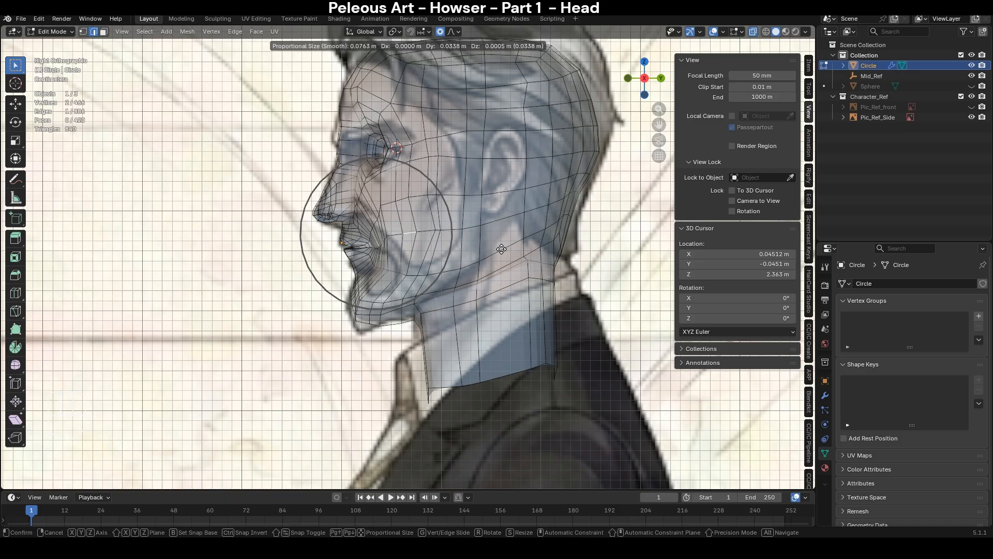
{"action": "left_click", "coordinate": [502, 249]}
{"action": "left_click", "coordinate": [410, 275]}
{"action": "key", "text": "g"}
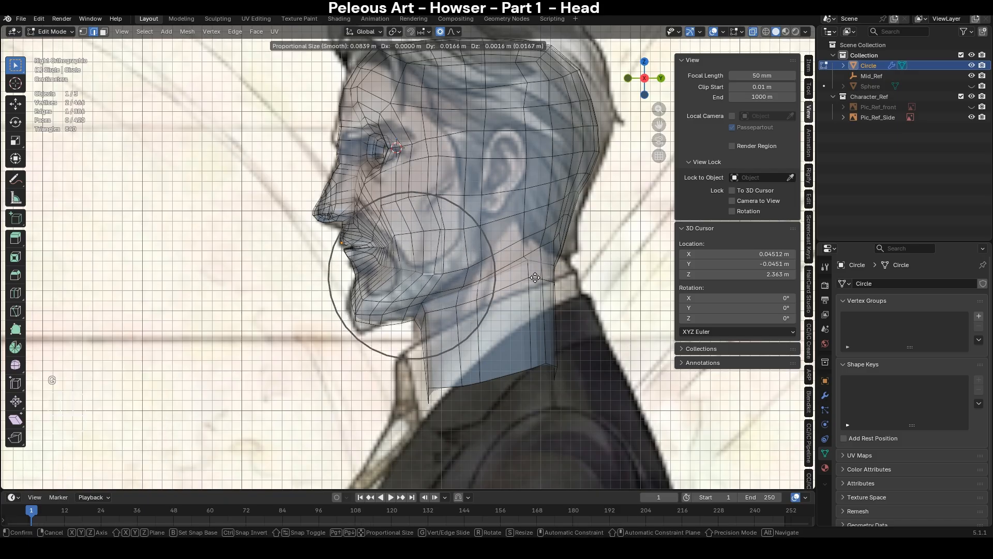
{"action": "left_click", "coordinate": [534, 277]}
- Move the cheek edge in front of the ear about 0.009 m back with a proportional radius of 0.002 m and rotate it about 10°
{"action": "left_click", "coordinate": [447, 217]}
{"action": "key", "text": "g"}
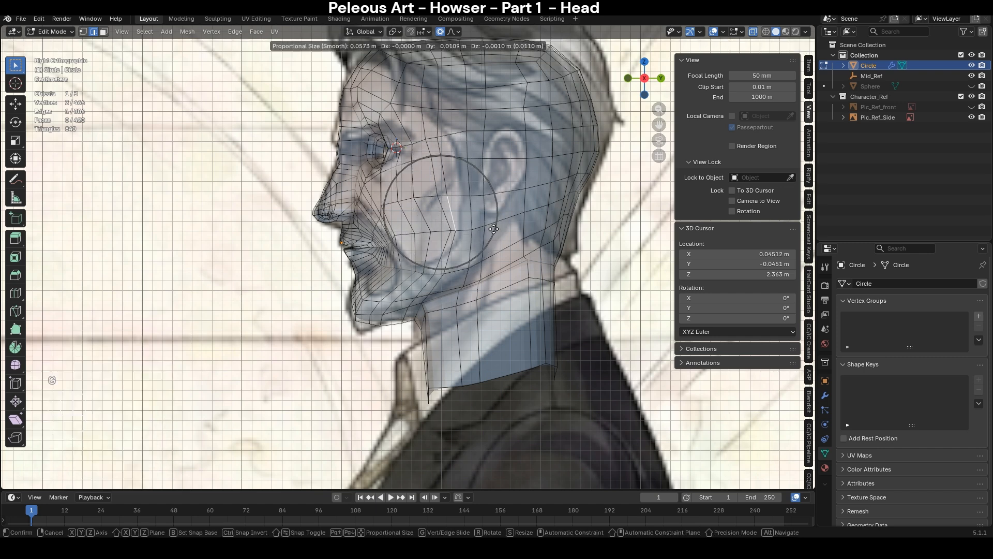
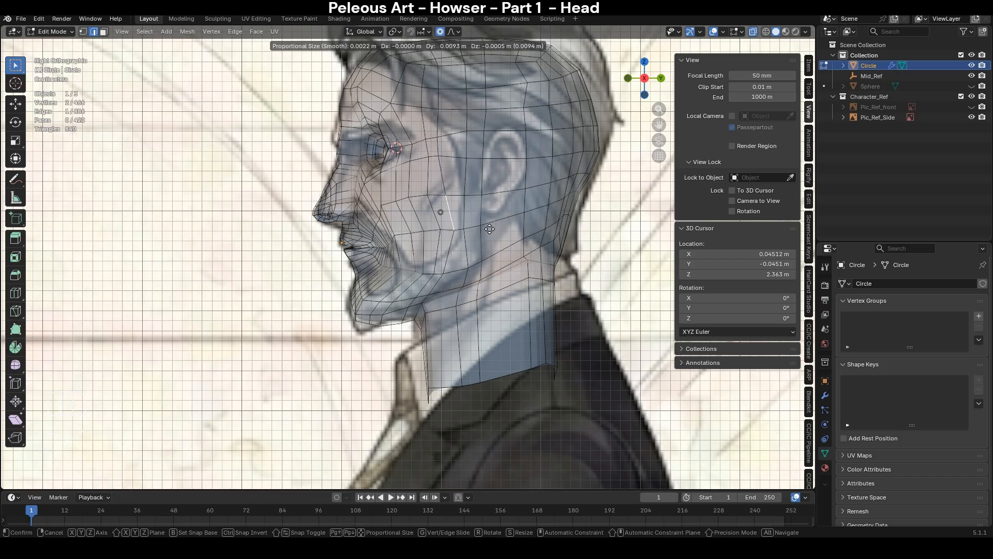
{"action": "left_click", "coordinate": [490, 228]}
{"action": "key", "text": "r"}
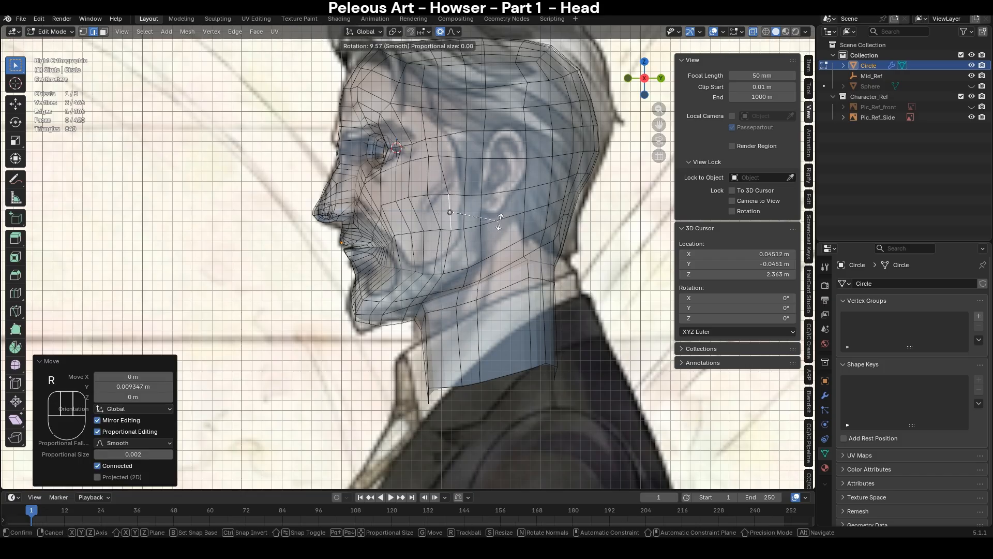
{"action": "left_click", "coordinate": [500, 221]}
- Edge-slide the vertical temple edge between eye and ear backward, and slide the edge above it by a factor of about -0.18
{"action": "left_click", "coordinate": [438, 146]}
{"action": "middle_click_drag", "start_coordinate": [450, 145], "coordinate": [414, 200], "text": "shift"}
{"action": "key", "text": "g"}
{"action": "key", "text": "g"}
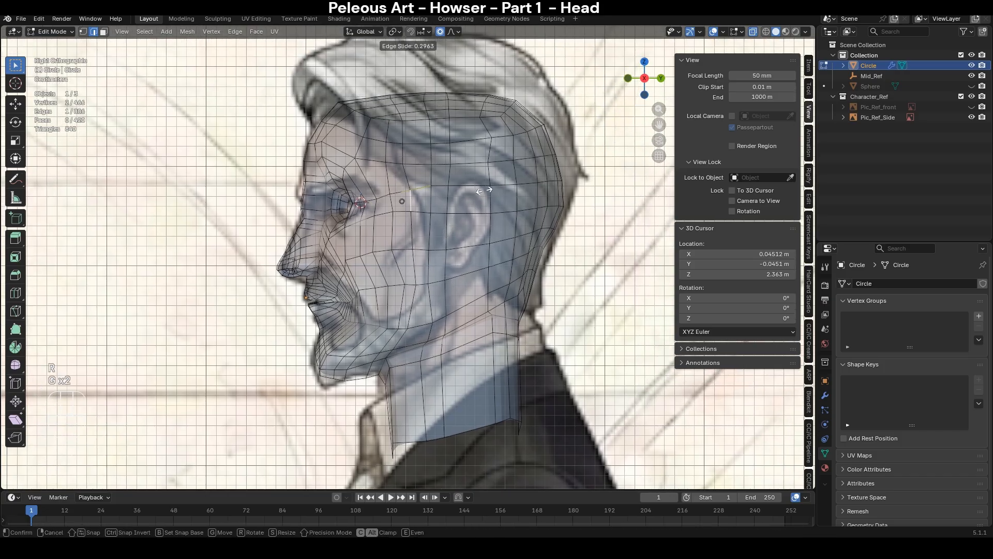
{"action": "left_click", "coordinate": [444, 181]}
{"action": "left_click", "coordinate": [399, 148]}
{"action": "key", "text": "g"}
{"action": "key", "text": "g"}
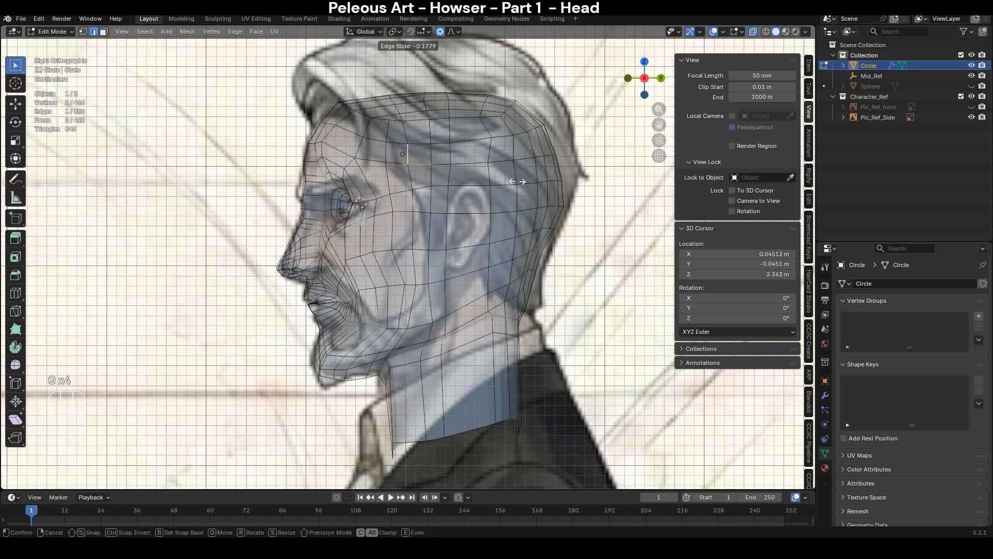
{"action": "left_click", "coordinate": [519, 181]}
- Examine the edge loop around the mouth and chin and the surface along the cheek and back of the head
{"action": "middle_click_drag", "start_coordinate": [519, 181], "coordinate": [471, 261]}
{"action": "scroll", "coordinate": [456, 276], "scroll_direction": "up", "scroll_amount": 2}
{"action": "left_click", "coordinate": [444, 284], "text": "alt"}
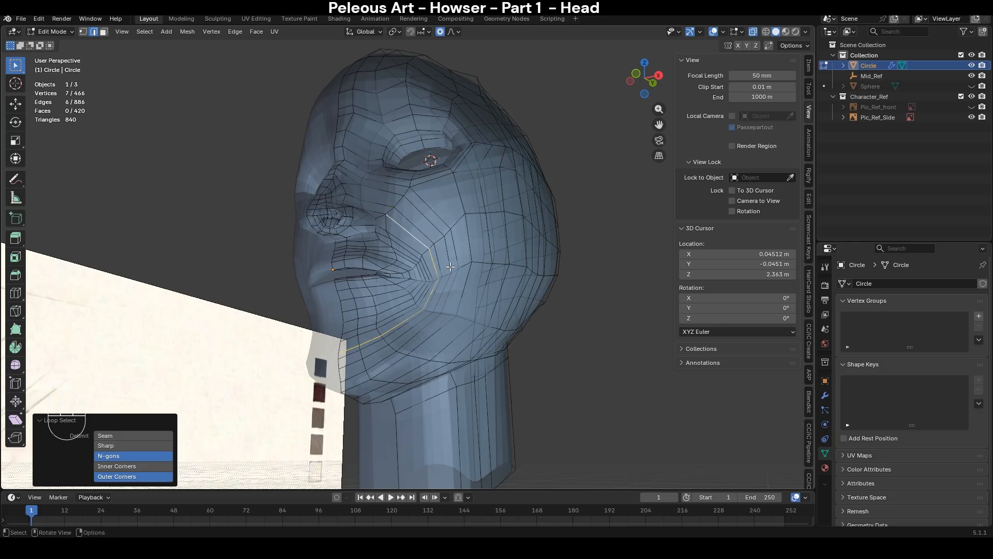
{"action": "middle_click_drag", "start_coordinate": [481, 301], "coordinate": [475, 269]}
{"action": "scroll", "coordinate": [522, 323], "scroll_direction": "up", "scroll_amount": 1}
{"action": "key", "text": "alt+z"}
{"action": "scroll", "coordinate": [559, 331], "scroll_direction": "down", "scroll_amount": 2}
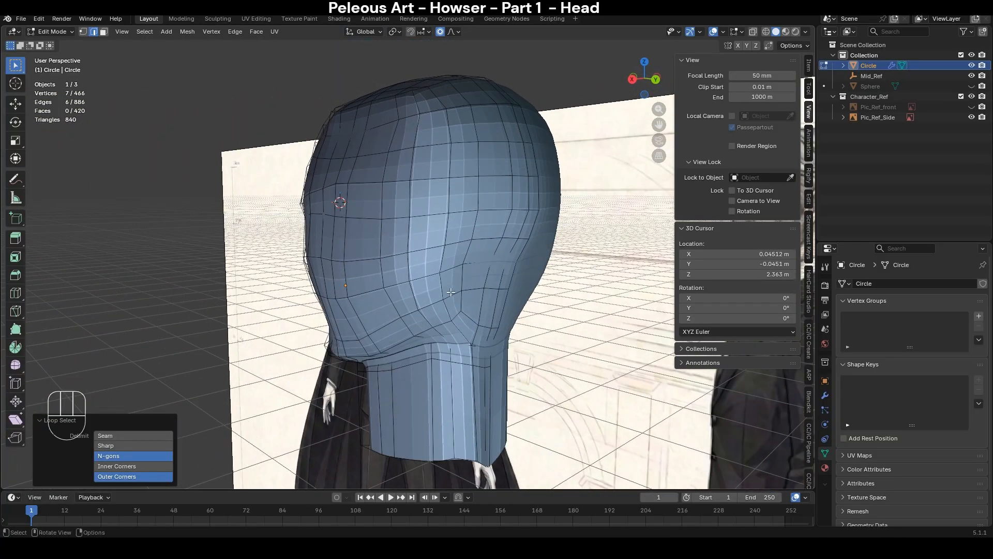
- Select the three-edge path at the lower back of the skull above the neck and move it about 0.005 m along Y
{"action": "left_click", "coordinate": [479, 267]}
{"action": "key", "text": "alt+z"}
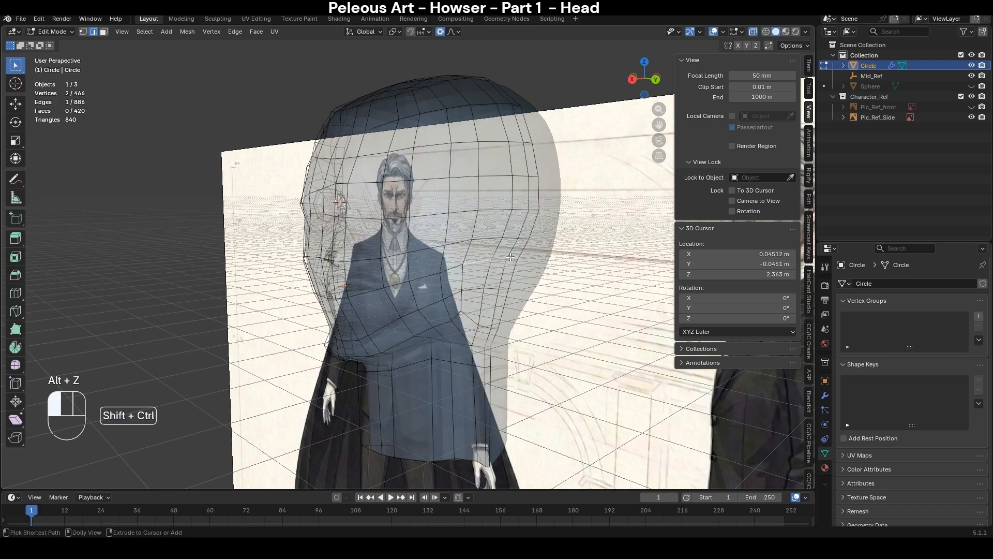
{"action": "key", "text": "ctrl+z"}
{"action": "key", "text": "alt+z"}
{"action": "middle_click_drag", "start_coordinate": [536, 310], "coordinate": [513, 272]}
{"action": "key", "text": "alt+z"}
{"action": "left_click", "coordinate": [405, 270], "text": "ctrl+shift"}
{"action": "key", "text": "alt+z"}
{"action": "key", "text": "g"}
{"action": "key", "text": "y"}
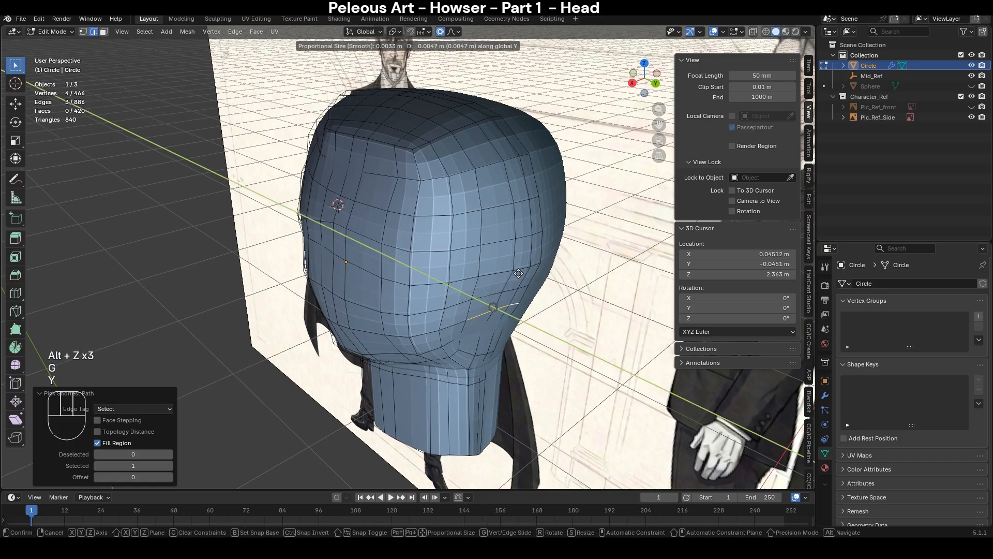
{"action": "left_click", "coordinate": [515, 282]}
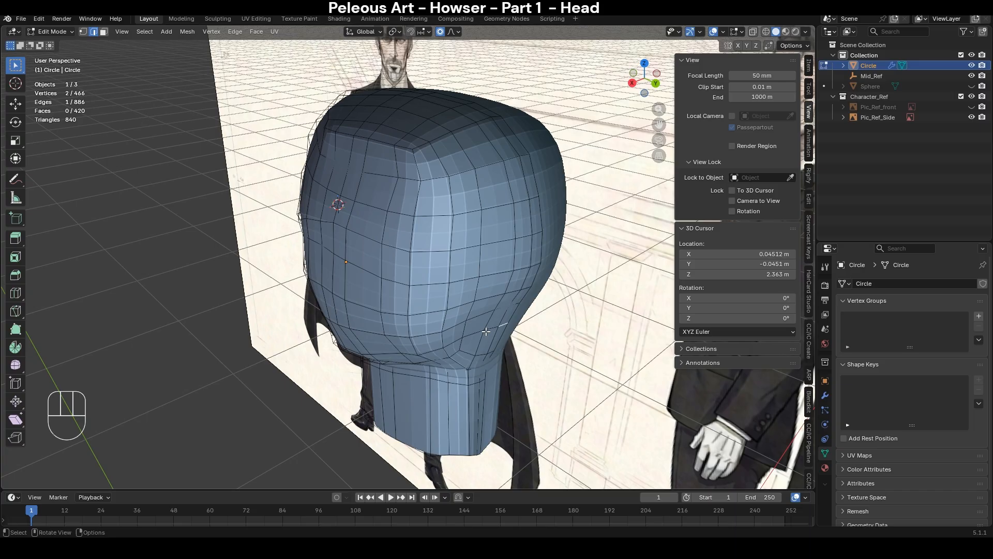
- Move the single edge at the lower back of the skull along Y to even out the surface
{"action": "key", "text": "g"}
{"action": "key", "text": "y"}
{"action": "left_click", "coordinate": [510, 295]}
- Switch to Sculpt Mode and soften the back of the skull with the Smooth brush at 412 px and 0.125 strength
{"action": "key", "text": "Tab"}
{"action": "middle_click_drag", "start_coordinate": [501, 295], "coordinate": [543, 292]}
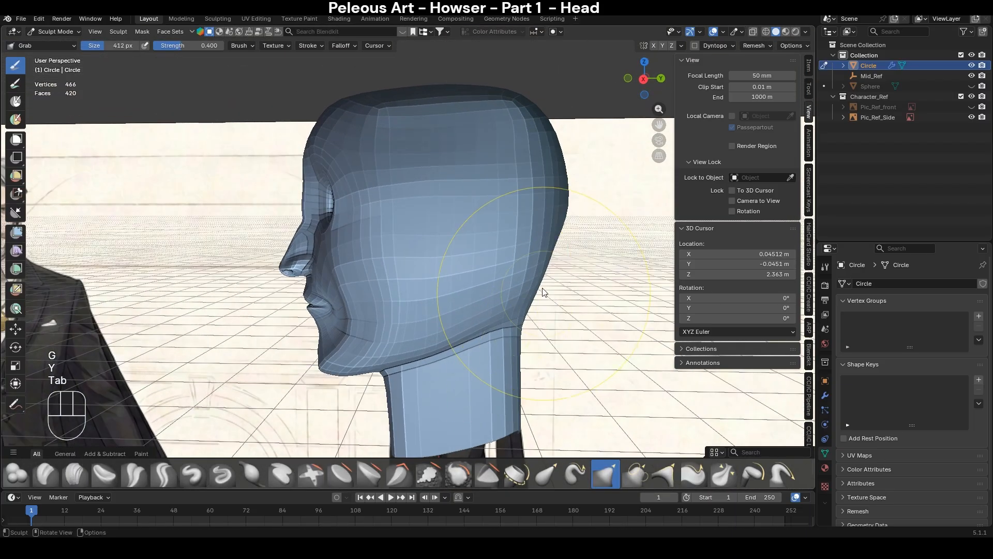
{"action": "key", "text": "s"}
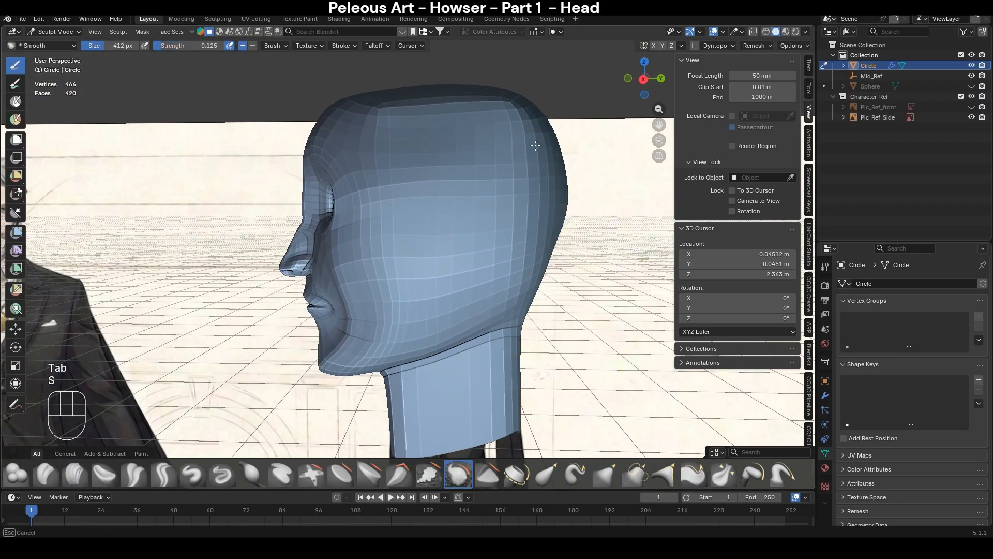
{"action": "scroll", "coordinate": [506, 319], "scroll_direction": "down", "scroll_amount": 2}
{"action": "middle_click_drag", "start_coordinate": [506, 318], "coordinate": [491, 295]}
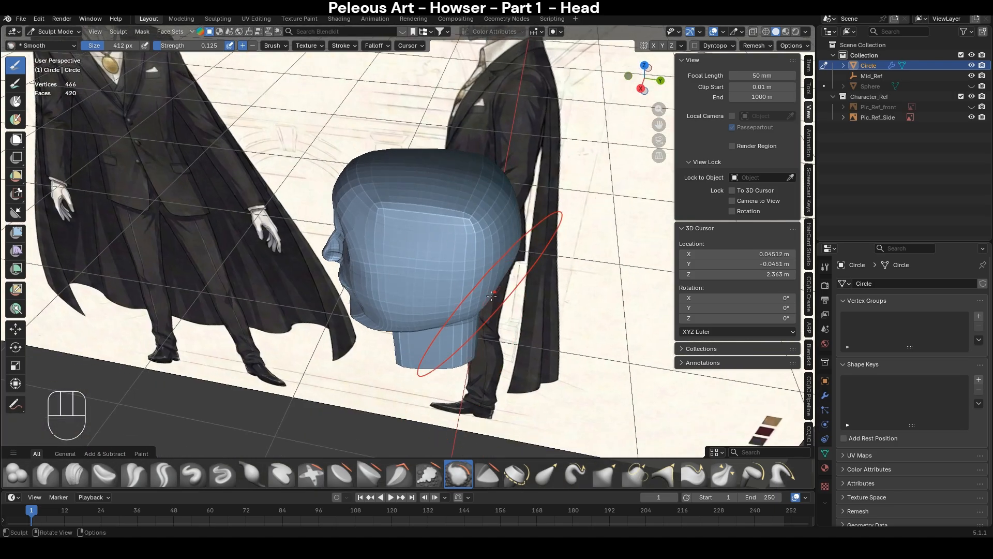
- Try to pull the side of the head inward from the top view with the Grab brush at 390 px
{"action": "key", "text": "KP_7"}
{"action": "key", "text": "alt+z"}
{"action": "key", "text": "alt+z"}
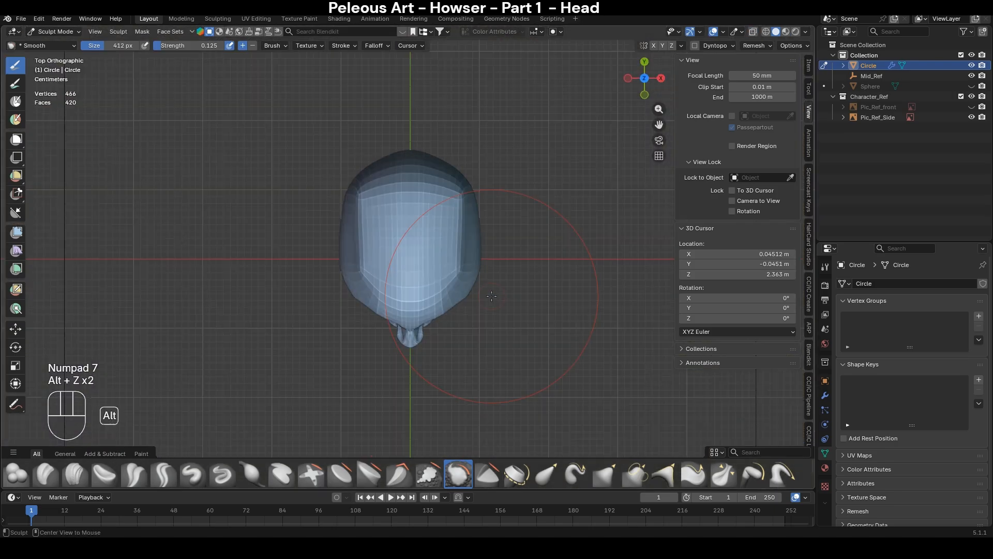
{"action": "middle_click_drag", "start_coordinate": [524, 277], "coordinate": [499, 357], "text": "shift"}
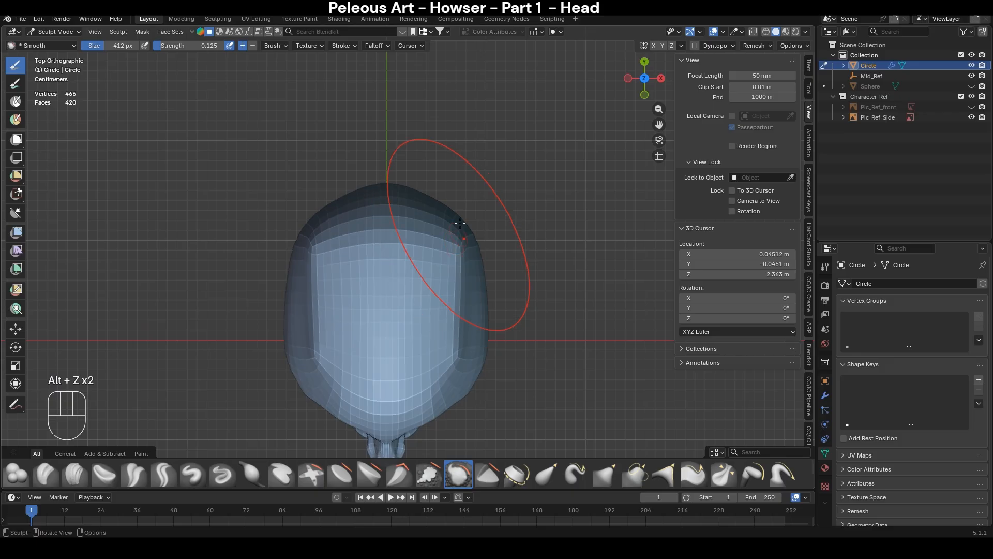
{"action": "key", "text": "g"}
{"action": "key", "text": "f"}
{"action": "left_click_drag", "start_coordinate": [442, 201], "coordinate": [441, 199]}
{"action": "key", "text": "f"}
{"action": "left_click", "coordinate": [443, 200]}
{"action": "key", "text": "f"}
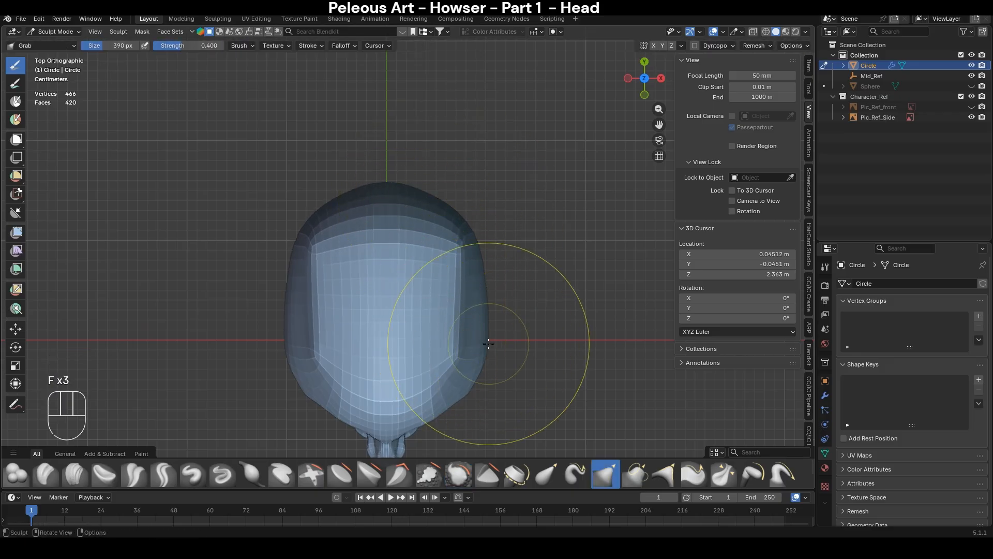
{"action": "left_click_drag", "start_coordinate": [485, 361], "coordinate": [463, 362]}
- Compare the head's front silhouette with and without the last grab stroke and undo that stroke
{"action": "key", "text": "KP_1"}
{"action": "key", "text": "ctrl+z"}
{"action": "key", "text": "ctrl+shift+z"}
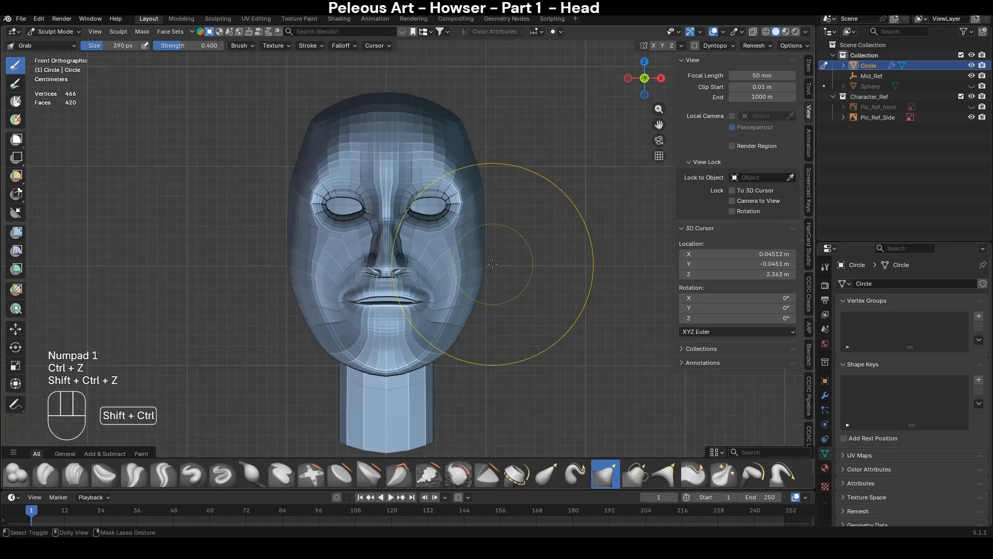
{"action": "scroll", "coordinate": [493, 264], "scroll_direction": "up", "scroll_amount": 3}
{"action": "key", "text": "alt+z"}
{"action": "scroll", "coordinate": [504, 263], "scroll_direction": "down", "scroll_amount": 4}
{"action": "key", "text": "ctrl+z"}
{"action": "key", "text": "alt+z"}
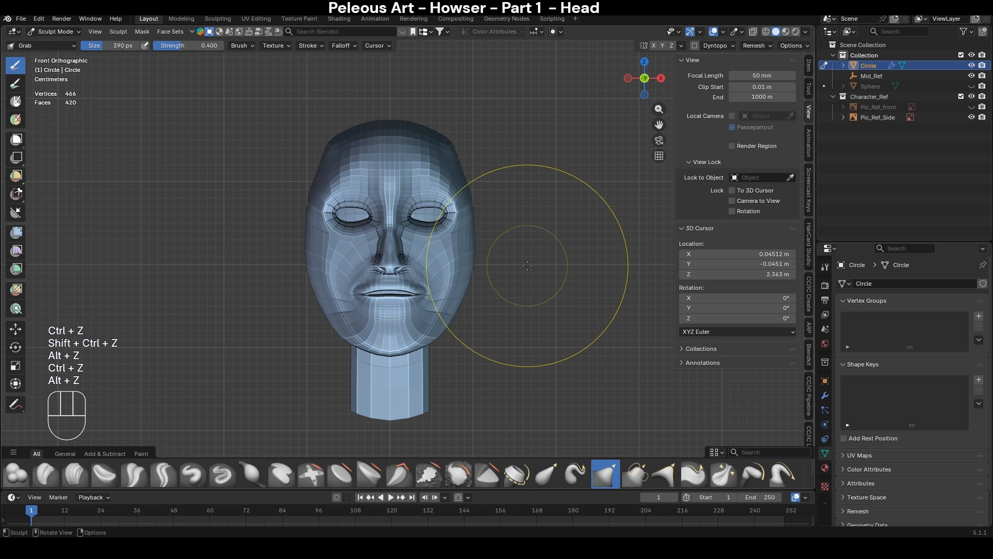
- Show the front reference image and compare the head's outline against it, leaving the last grab stroke undone
{"action": "left_click", "coordinate": [970, 106]}
{"action": "scroll", "coordinate": [552, 259], "scroll_direction": "up", "scroll_amount": 3}
{"action": "key", "text": "ctrl+shift+z"}
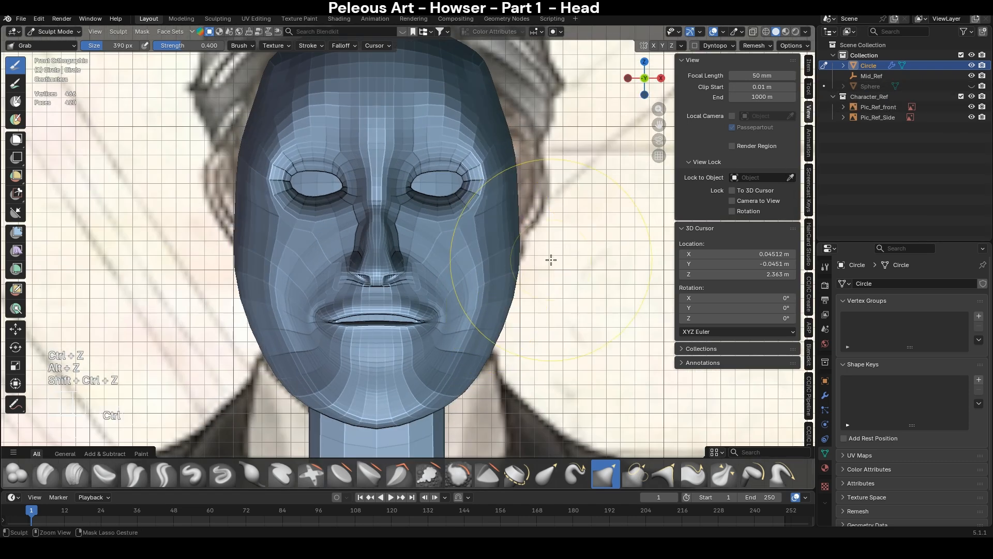
{"action": "key", "text": "alt+z"}
{"action": "key", "text": "ctrl+z"}
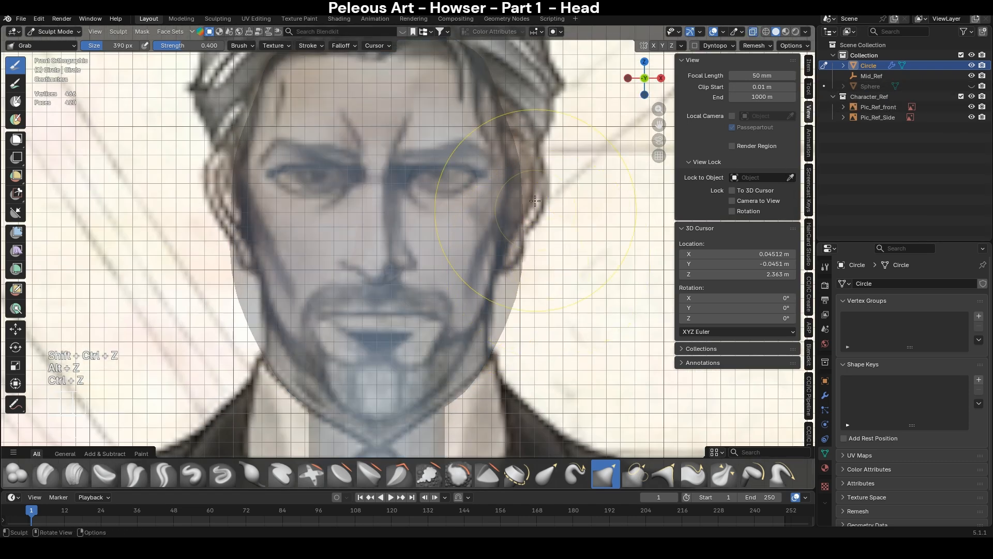
{"action": "key", "text": "alt+z"}
- Pull the side of the head inward around eye level with a 334 px Grab brush to match the front reference
{"action": "key", "text": "g"}
{"action": "key", "text": "f"}
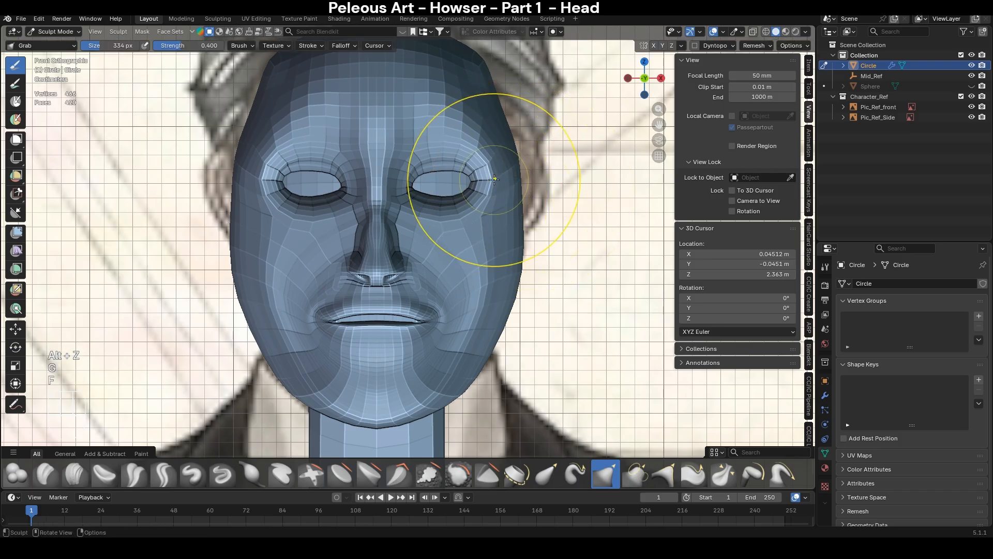
{"action": "left_click", "coordinate": [527, 169]}
{"action": "key", "text": "alt+z"}
{"action": "mouse_move", "coordinate": [504, 180]}
{"action": "left_mouse_down"}
{"action": "mouse_move", "coordinate": [516, 147]}
{"action": "mouse_move", "coordinate": [496, 154]}
{"action": "left_mouse_up"}
{"action": "key", "text": "alt+z"}
{"action": "key", "text": "alt+z"}
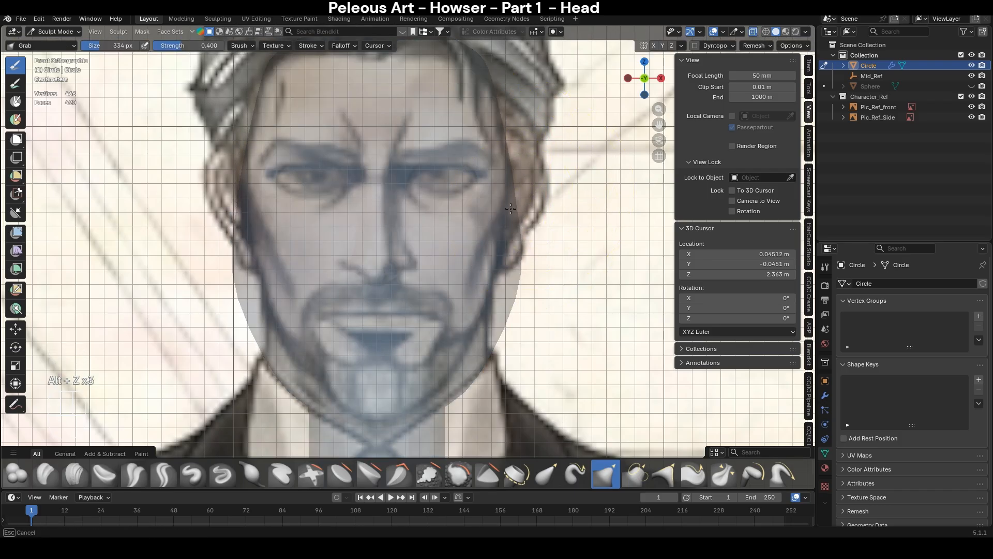
{"action": "key", "text": "alt+z"}
- In Edit Mode, select the strip of five faces on the rear cheek and move it about 0.016 m inward with a proportional radius of 0.052 m
{"action": "key", "text": "Tab"}
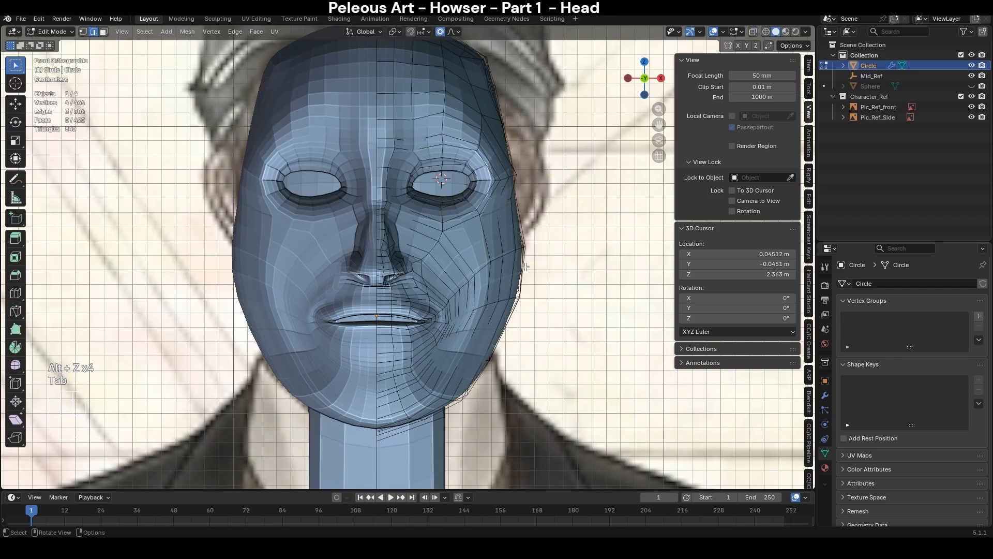
{"action": "middle_click_drag", "start_coordinate": [524, 267], "coordinate": [417, 302]}
{"action": "key", "text": "3"}
{"action": "left_click", "coordinate": [340, 294]}
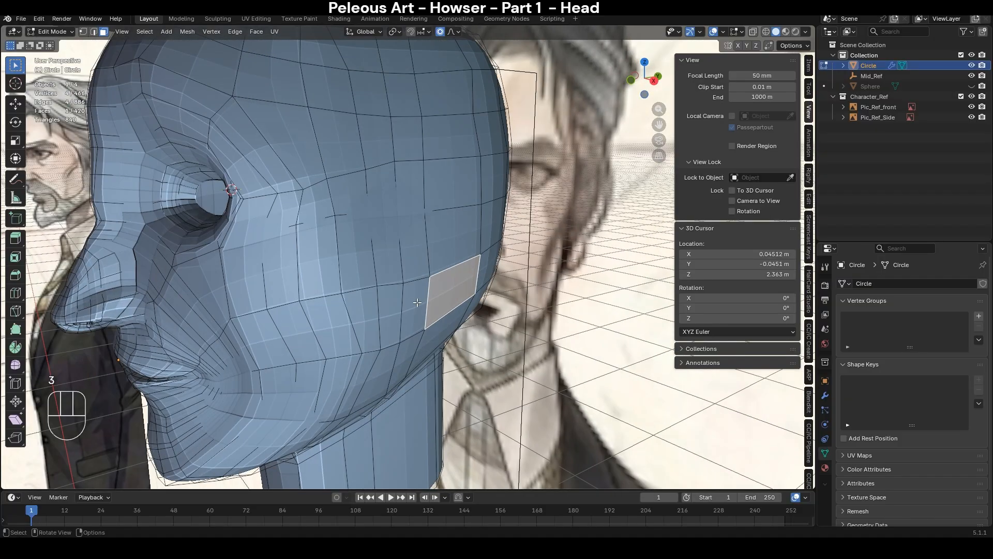
{"action": "left_click", "coordinate": [321, 290], "text": "ctrl+shift"}
{"action": "key", "text": "KP_1"}
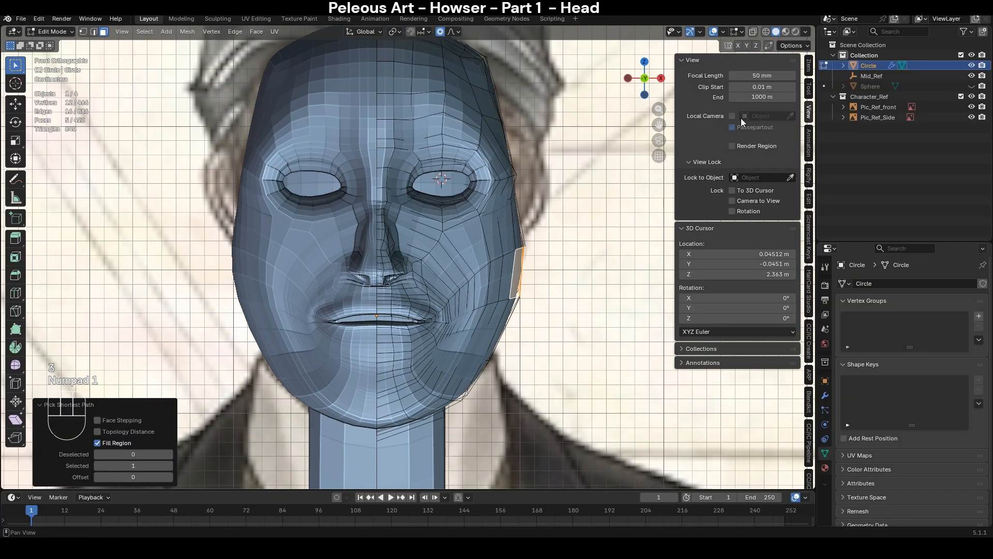
{"action": "key", "text": "alt+z"}
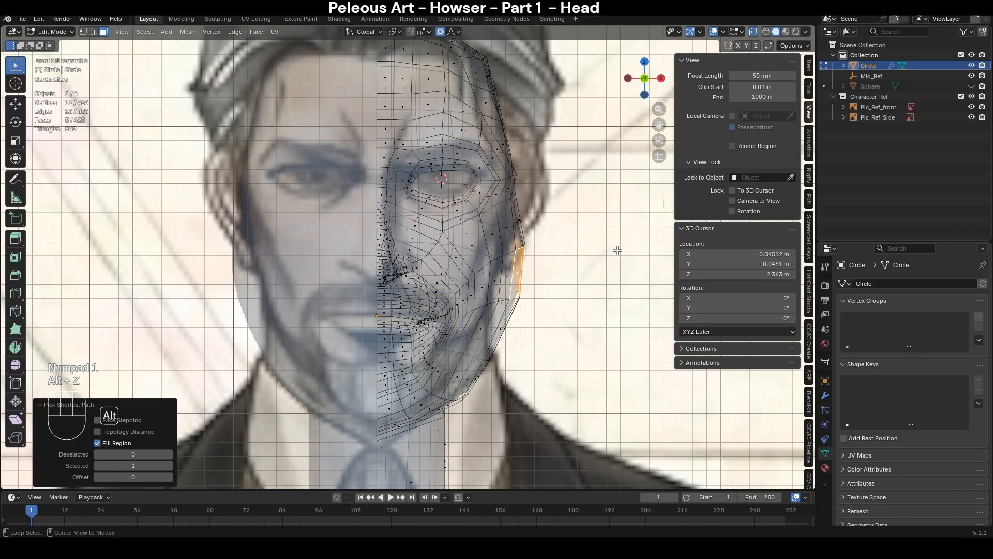
{"action": "key", "text": "alt+z"}
{"action": "key", "text": "g"}
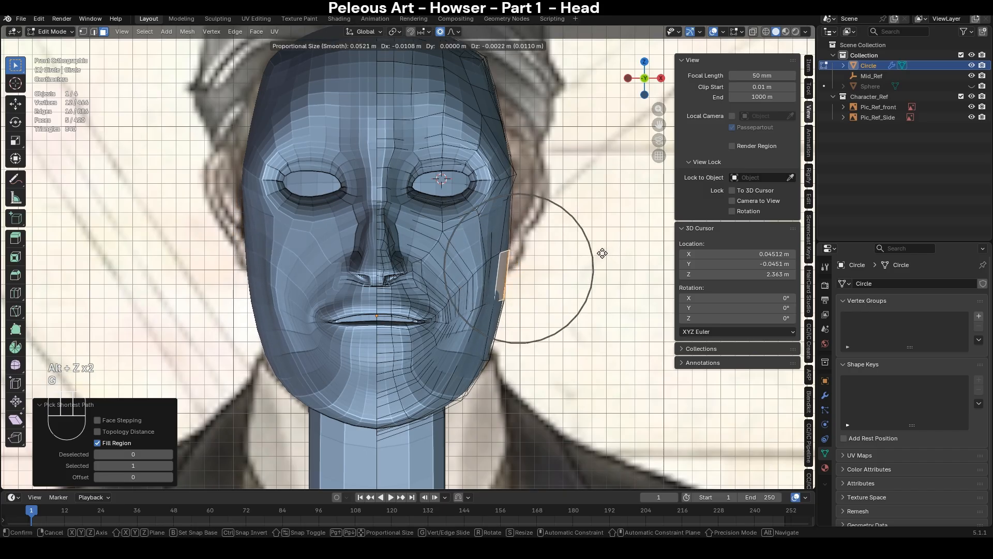
{"action": "left_click", "coordinate": [597, 252]}
{"action": "key", "text": "alt+z"}
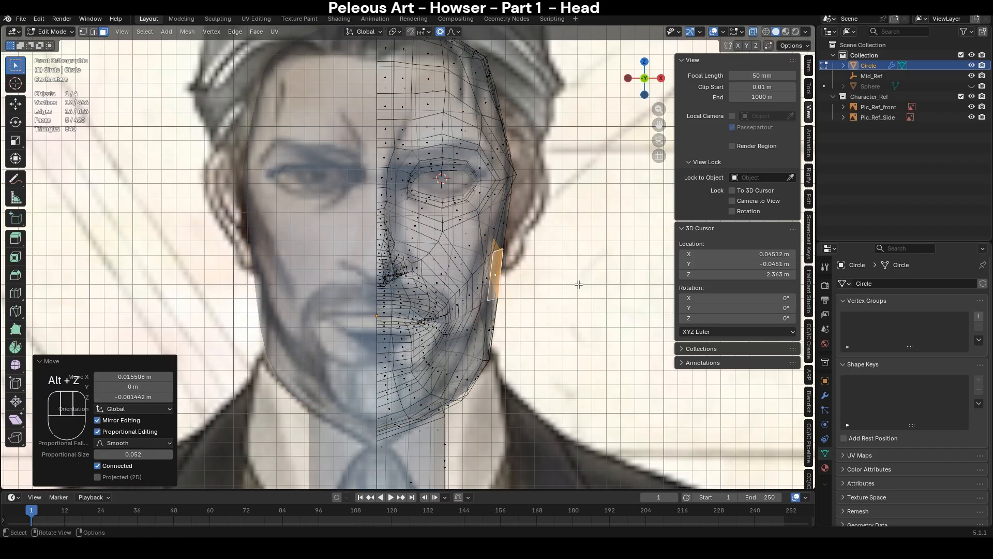
- Move the jaw-corner edge about 0.015 m inward and 0.009 m up with a proportional radius of 0.076 m to match the front reference
{"action": "middle_click_drag", "start_coordinate": [491, 355], "coordinate": [437, 374]}
{"action": "key", "text": "2"}
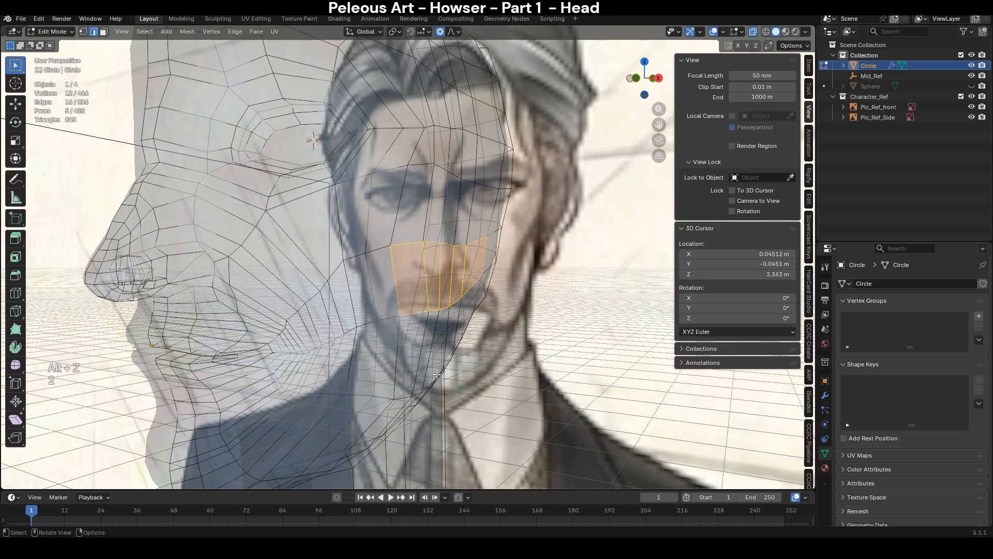
{"action": "left_click", "coordinate": [383, 395]}
{"action": "key", "text": "alt+z"}
{"action": "key", "text": "alt+z"}
{"action": "key", "text": "KP_1"}
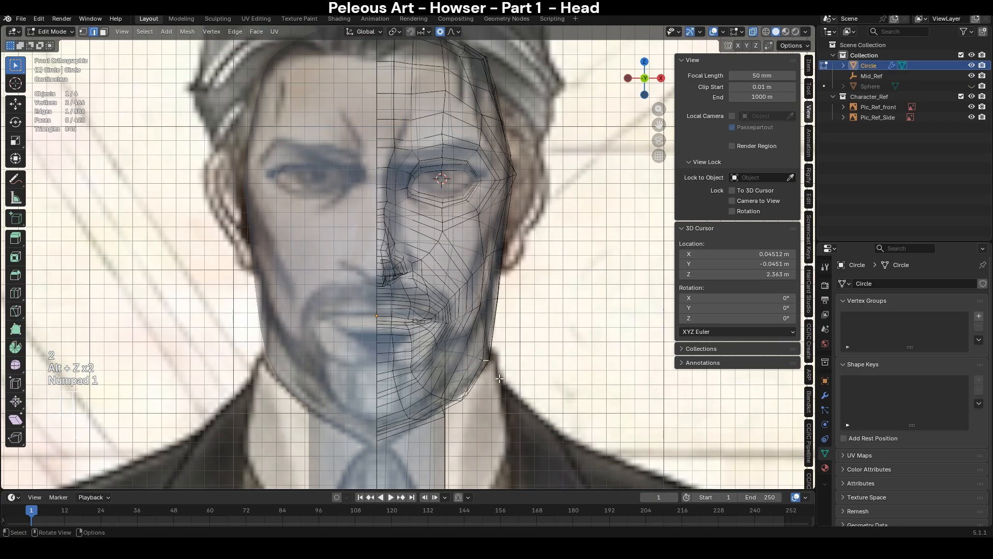
{"action": "key", "text": "g"}
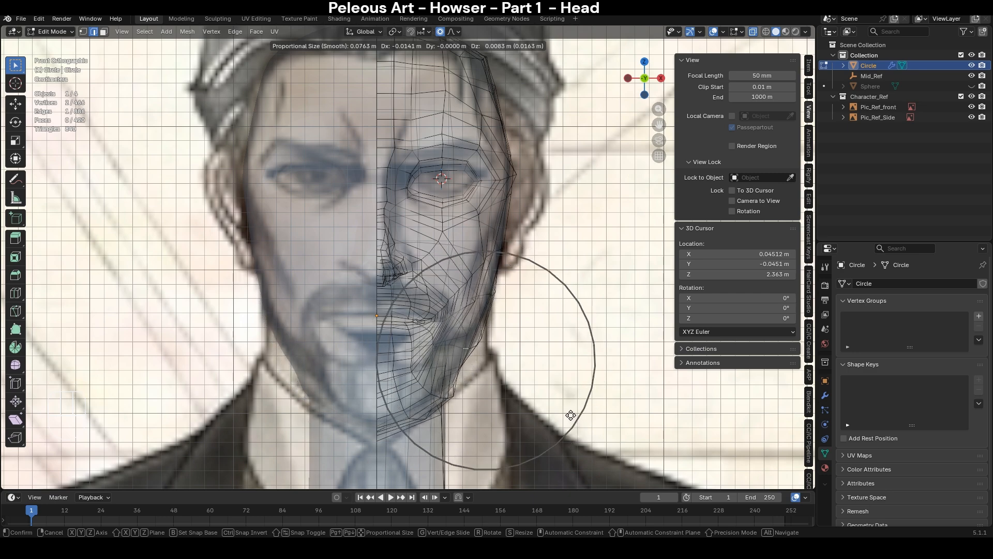
{"action": "left_click", "coordinate": [570, 415]}
{"action": "key", "text": "alt+z"}
{"action": "middle_click_drag", "start_coordinate": [570, 414], "coordinate": [477, 377]}
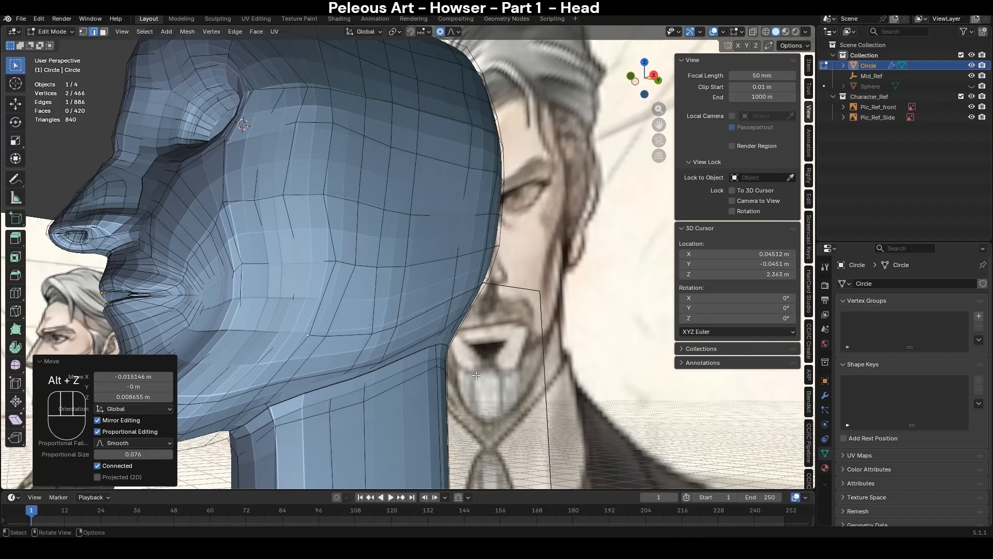
- Compare the jaw before and after the last move with the front reference, in solid and see-through display
{"action": "key", "text": "ctrl+z"}
{"action": "key", "text": "ctrl+shift+z"}
{"action": "key", "text": "KP_1"}
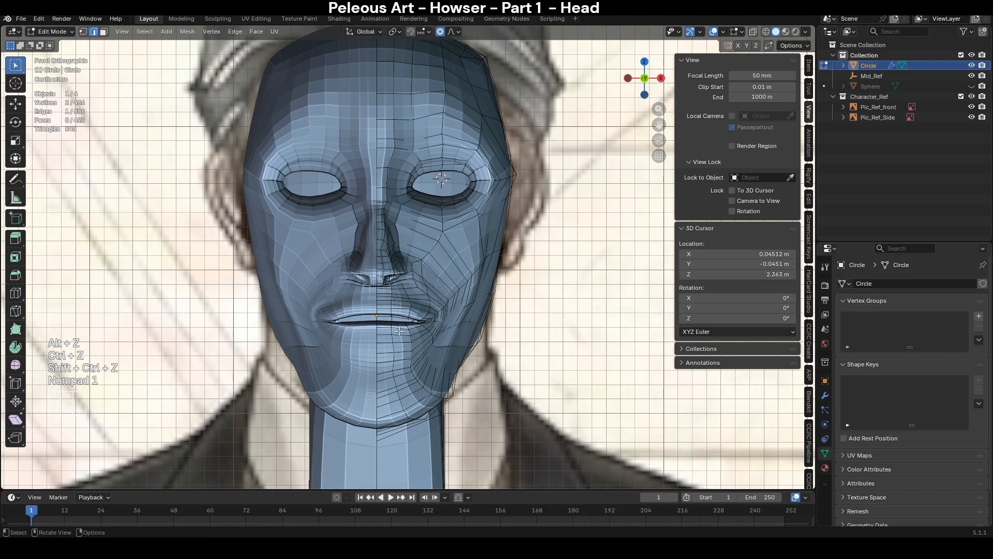
{"action": "key", "text": "alt+z"}
{"action": "key", "text": "alt+z"}
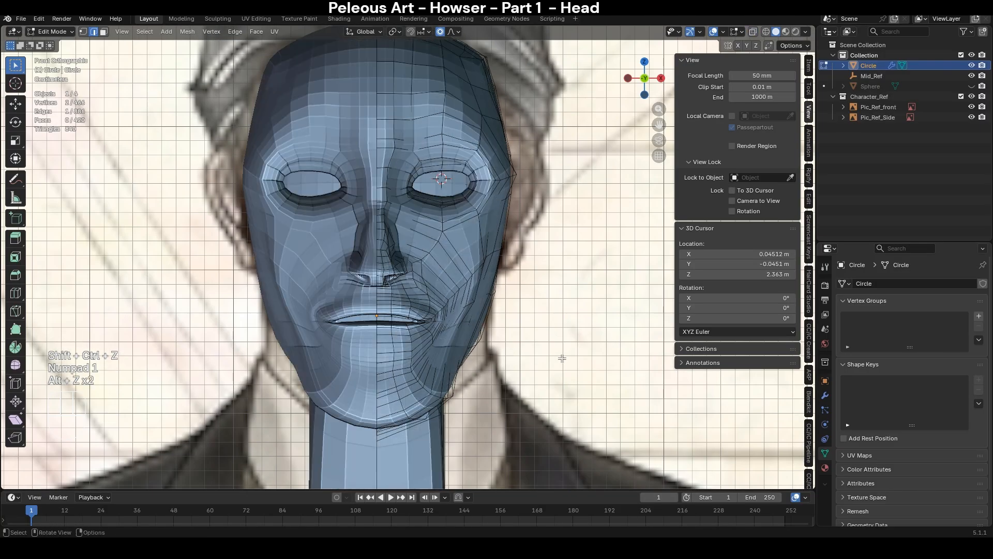
{"action": "scroll", "coordinate": [542, 362], "scroll_direction": "down", "scroll_amount": 2}
{"action": "key", "text": "alt+z"}
{"action": "scroll", "coordinate": [542, 362], "scroll_direction": "up", "scroll_amount": 3}
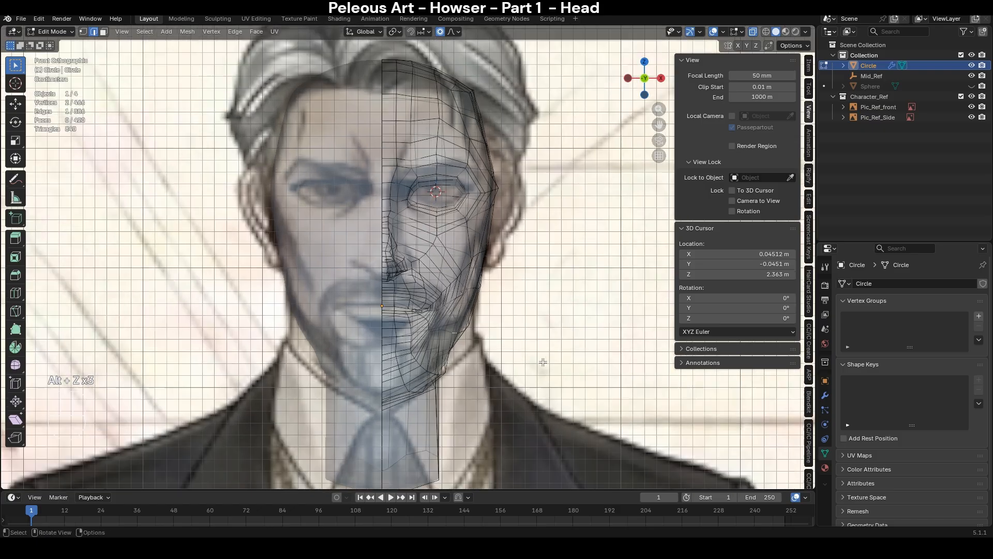
{"action": "key", "text": "alt+z"}
{"action": "scroll", "coordinate": [477, 373], "scroll_direction": "up", "scroll_amount": 4}
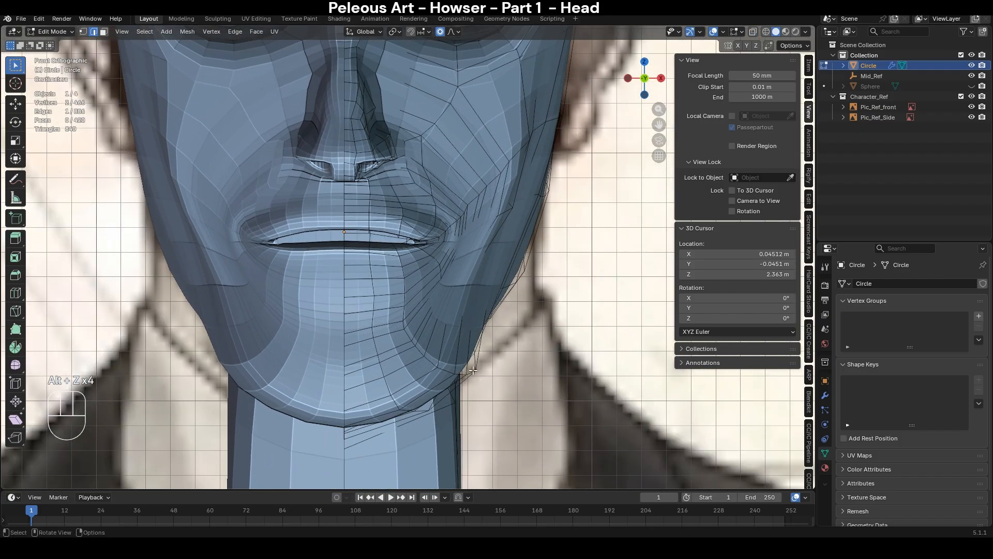
{"action": "middle_click_drag", "start_coordinate": [502, 379], "coordinate": [470, 362]}
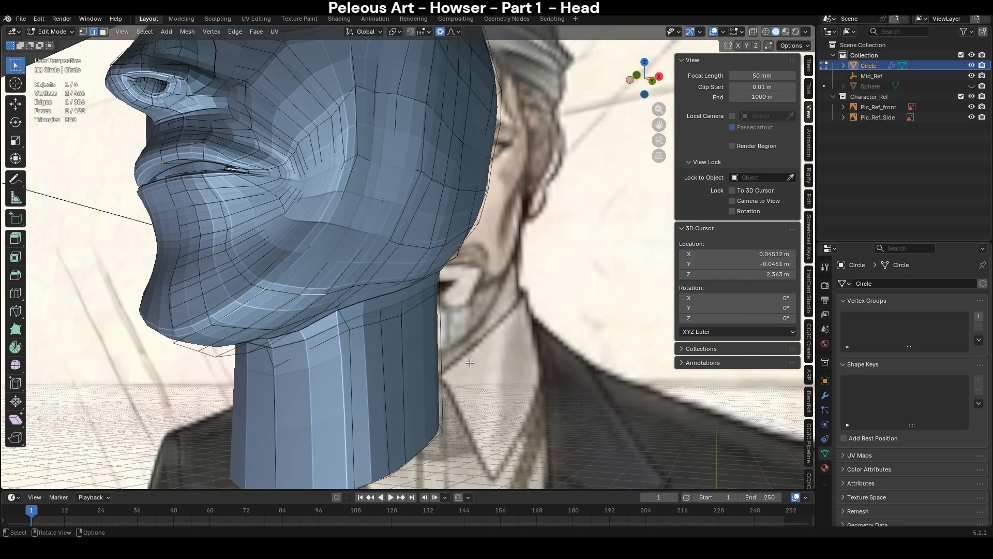
- Move the jaw-corner edge about 0.008 m inward and 0.005 m up with a proportional radius of 0.057 m
{"action": "key", "text": "KP_1"}
{"action": "key", "text": "alt+z"}
{"action": "key", "text": "g"}
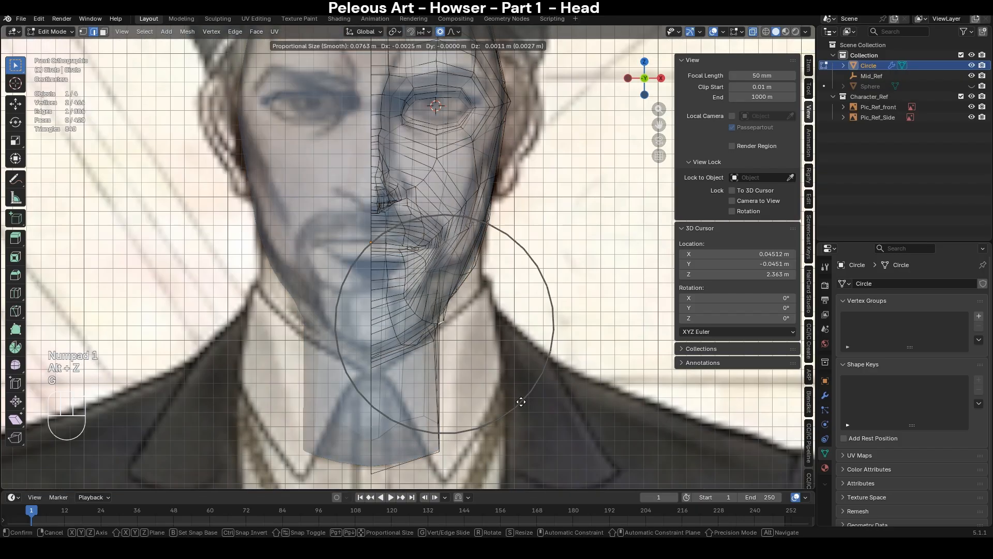
{"action": "scroll", "coordinate": [517, 399], "scroll_direction": "up", "scroll_amount": 2}
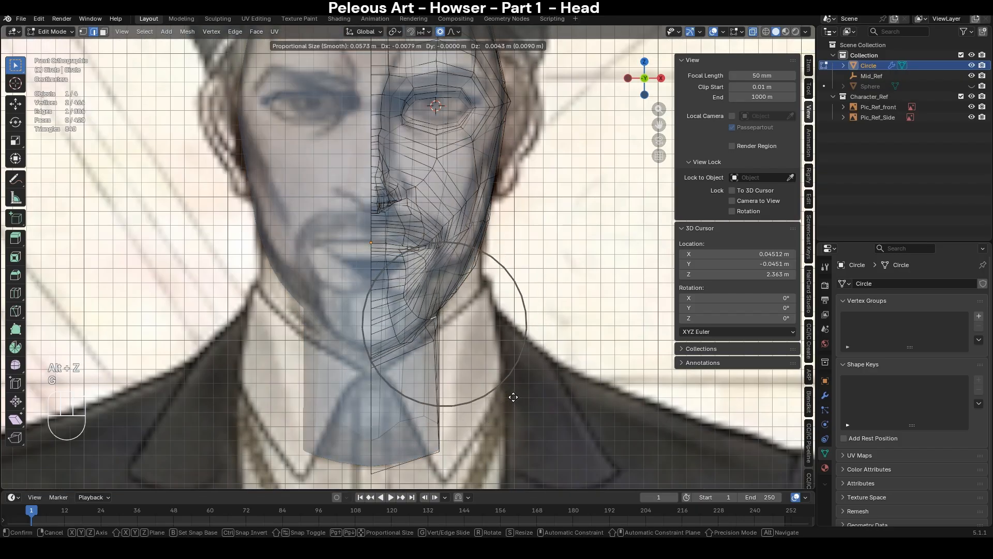
{"action": "left_click", "coordinate": [513, 396]}
{"action": "scroll", "coordinate": [513, 395], "scroll_direction": "down", "scroll_amount": 3}
{"action": "key", "text": "alt+z"}
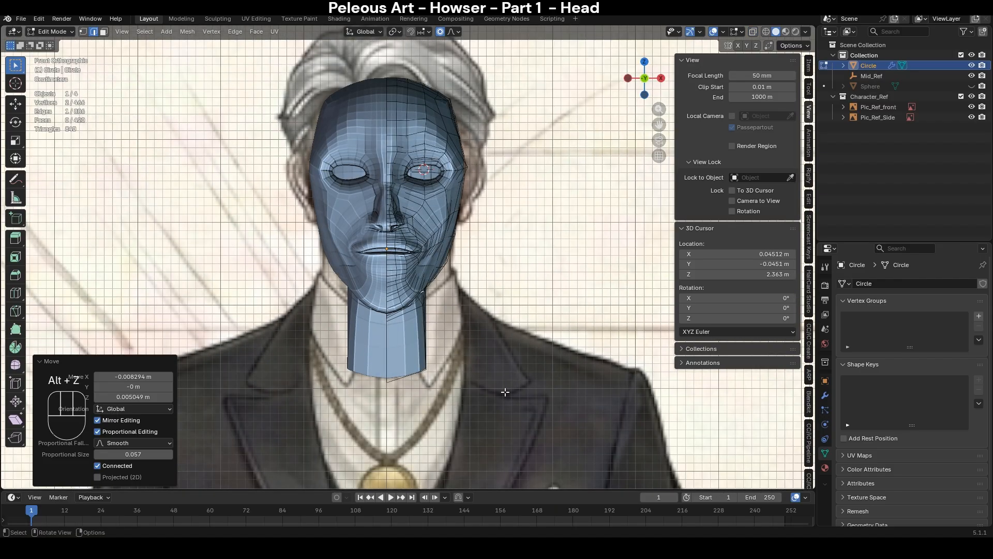
- Scale the lower-cheek edge beside the mouth to 0.9 along Z with a proportional radius of about 0.022 m
{"action": "scroll", "coordinate": [516, 338], "scroll_direction": "up", "scroll_amount": 3}
{"action": "mouse_move", "coordinate": [516, 338]}
{"action": "middle_mouse_down"}
{"action": "mouse_move", "coordinate": [439, 345]}
{"action": "mouse_move", "coordinate": [514, 341]}
{"action": "middle_mouse_up"}
{"action": "middle_click_drag", "start_coordinate": [418, 348], "coordinate": [563, 380]}
{"action": "key", "text": "alt+z"}
{"action": "key", "text": "alt+z"}
{"action": "key", "text": "s"}
{"action": "key", "text": "z"}
{"action": "scroll", "coordinate": [550, 376], "scroll_direction": "up", "scroll_amount": 10}
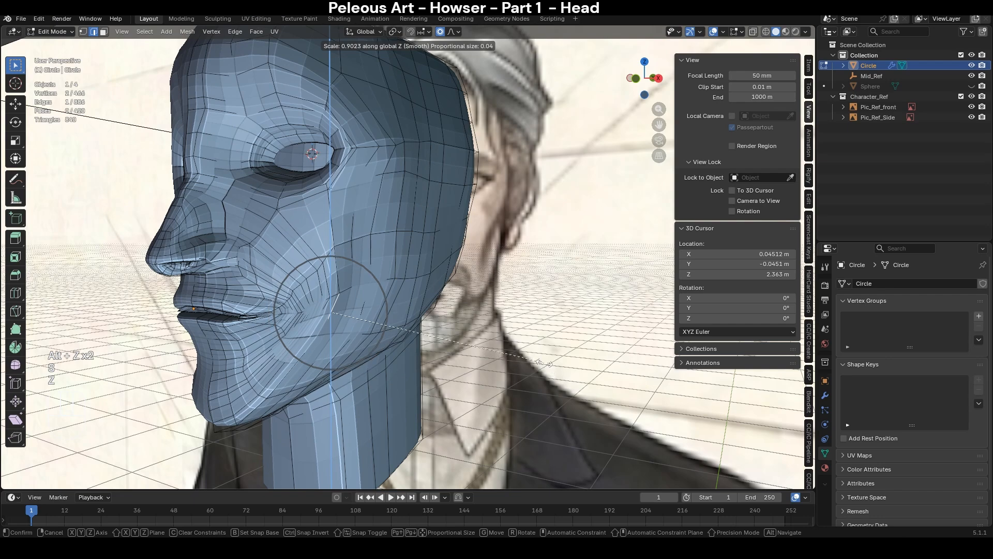
{"action": "left_click", "coordinate": [545, 362]}
- Try to move the lower-cheek edge forward in the horizontal plane with a proportional radius of about 0.069 m
{"action": "middle_click_drag", "start_coordinate": [523, 295], "coordinate": [527, 301]}
{"action": "key", "text": "g"}
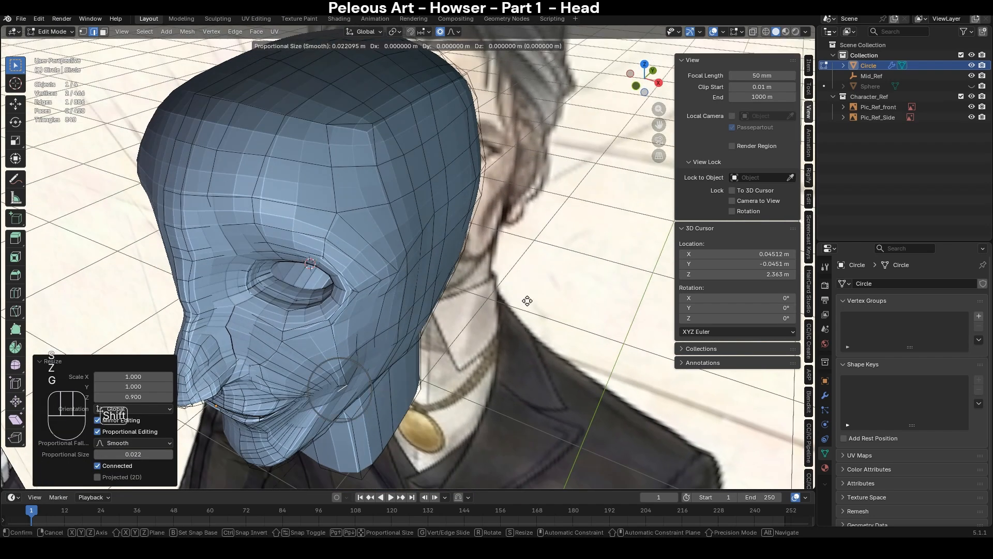
{"action": "key", "text": "shift+z"}
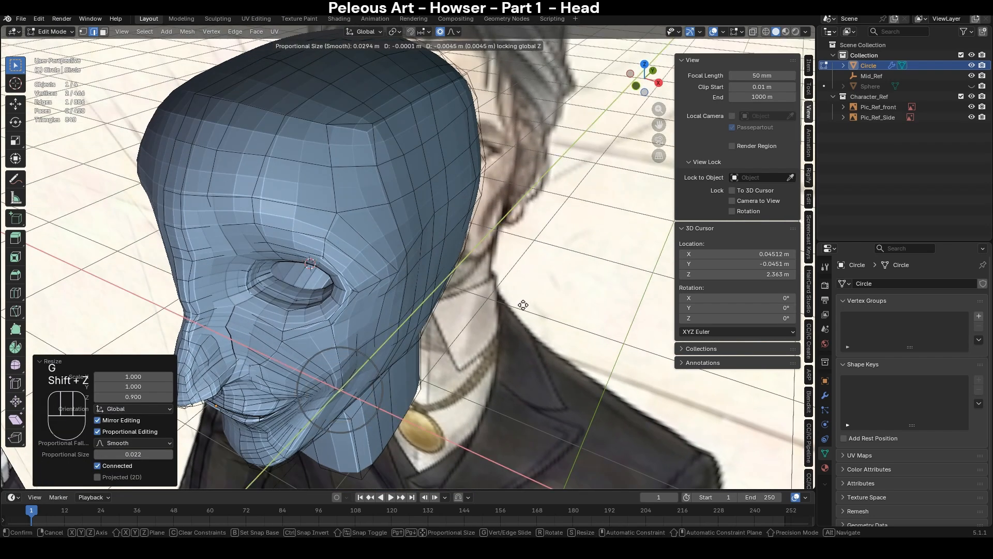
{"action": "scroll", "coordinate": [520, 307], "scroll_direction": "down", "scroll_amount": 4}
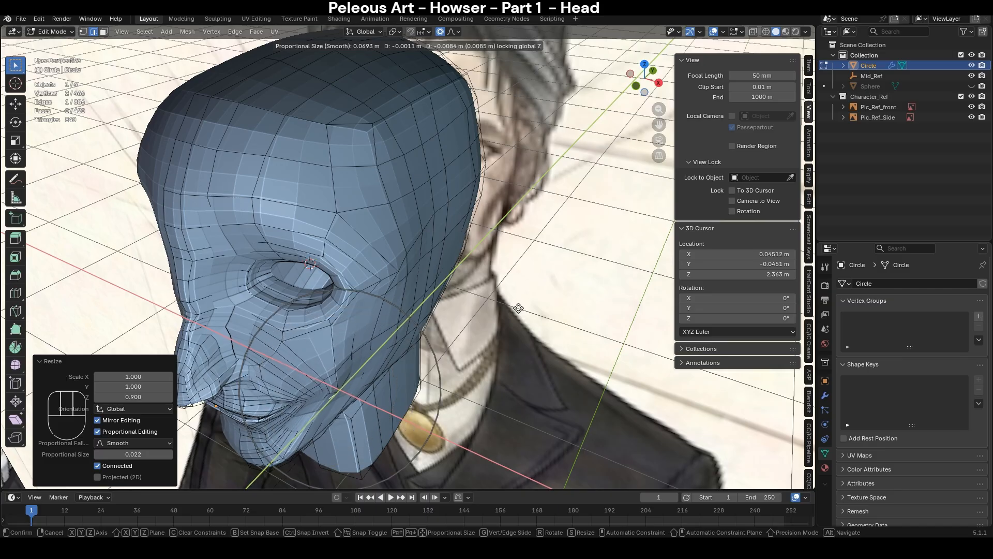
{"action": "right_click", "coordinate": [519, 308]}
{"action": "key", "text": "KP_7"}
{"action": "key", "text": "ctrl+z"}
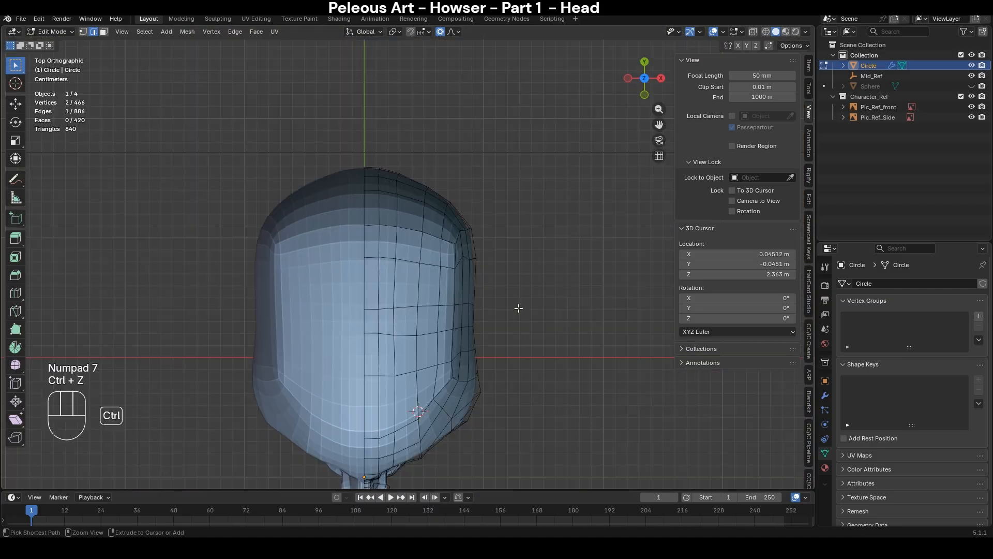
{"action": "key", "text": "alt+z"}
{"action": "scroll", "coordinate": [528, 295], "scroll_direction": "up", "scroll_amount": 4}
{"action": "key", "text": "ctrl+shift+z"}
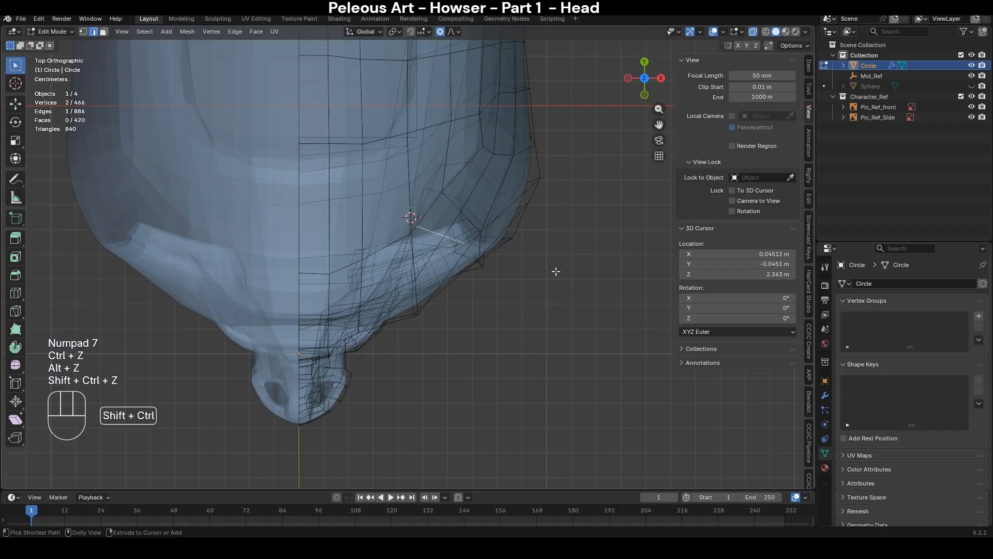
{"action": "key", "text": "ctrl+z"}
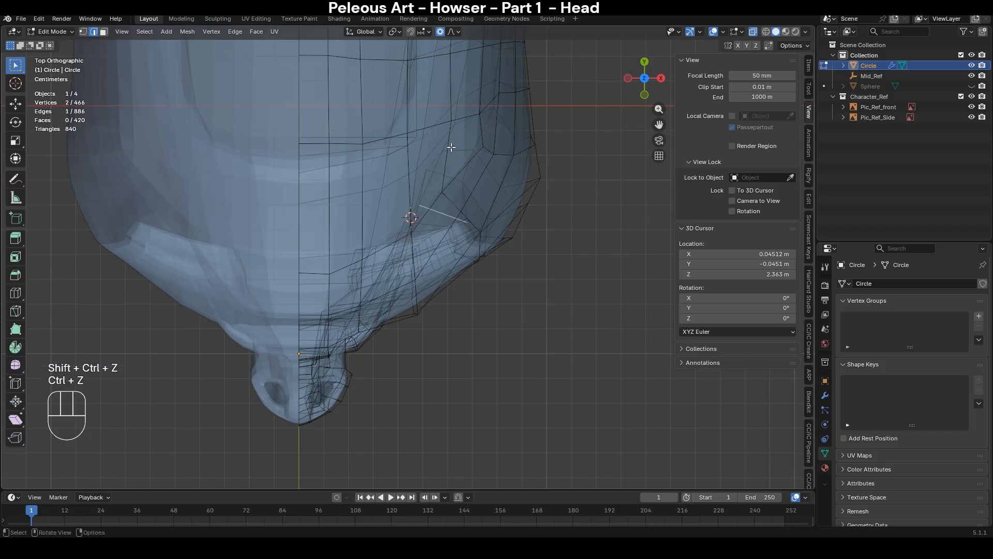
- In top view, move the lower-cheek edge about 0.0035 m outward and 0.009 m forward, locking Z, with a proportional radius of 0.057 m
{"action": "key", "text": "g"}
{"action": "key", "text": "shift+z"}
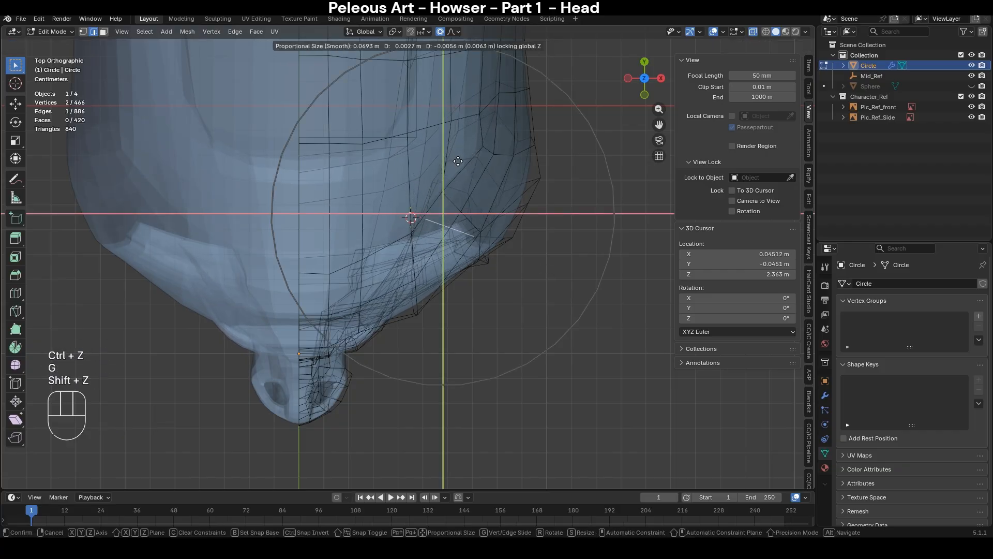
{"action": "scroll", "coordinate": [458, 162], "scroll_direction": "up", "scroll_amount": 3}
{"action": "scroll", "coordinate": [459, 166], "scroll_direction": "down", "scroll_amount": 1}
{"action": "left_click", "coordinate": [459, 169]}
{"action": "middle_click_drag", "start_coordinate": [460, 168], "coordinate": [533, 283]}
{"action": "key", "text": "alt+z"}
{"action": "scroll", "coordinate": [504, 298], "scroll_direction": "down", "scroll_amount": 2}
{"action": "key", "text": "KP_1"}
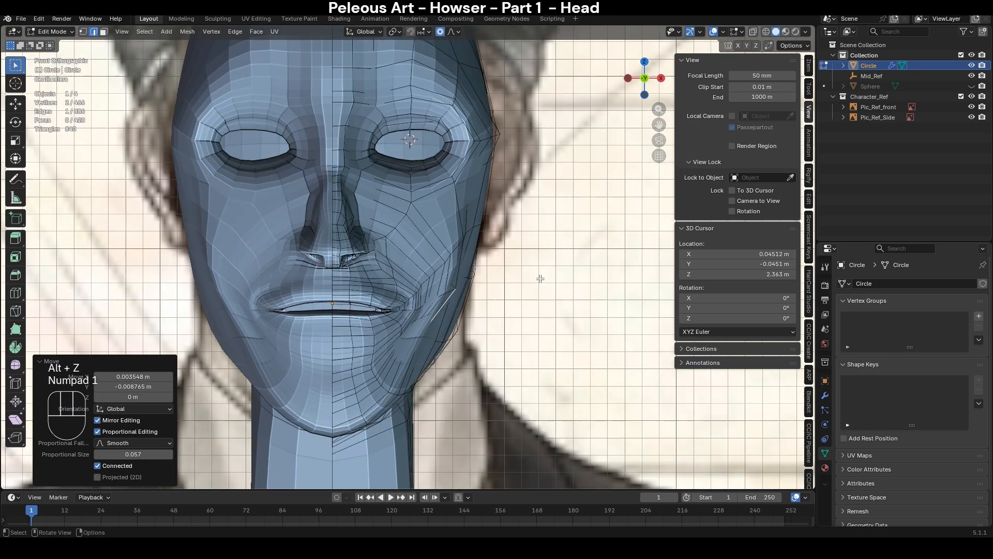
{"action": "key", "text": "ctrl+z"}
{"action": "key", "text": "ctrl+shift+z"}
- Move the outer-cheek vertex at nose level about 0.008 m inward and 0.004 m up with a proportional radius of 0.039 m
{"action": "key", "text": "alt+z"}
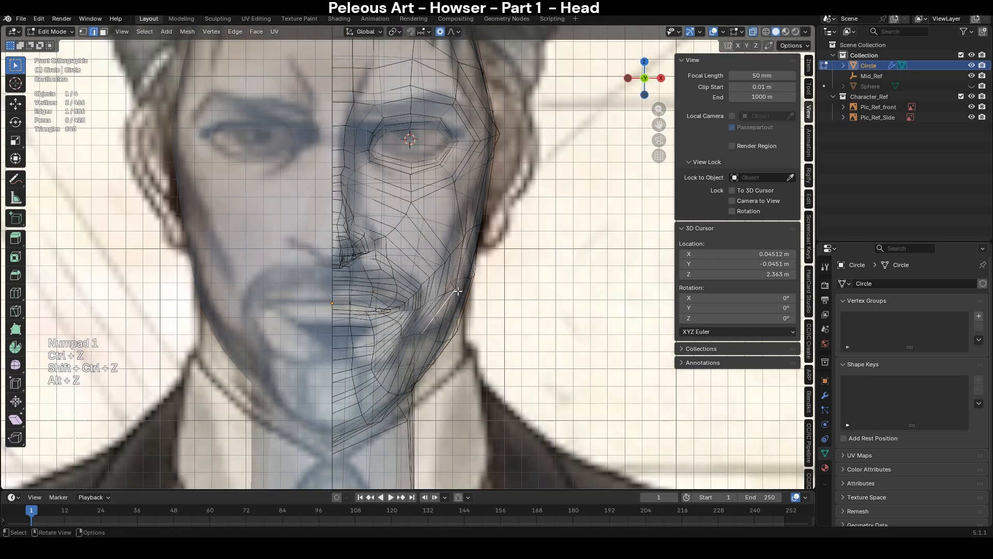
{"action": "left_click", "coordinate": [462, 243]}
{"action": "key", "text": "g"}
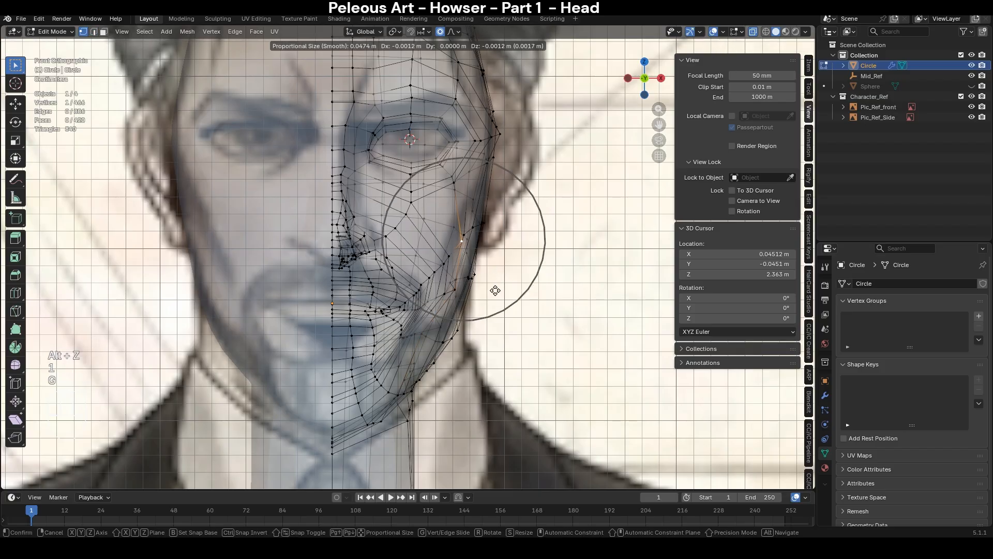
{"action": "left_click", "coordinate": [484, 282]}
{"action": "key", "text": "alt+z"}
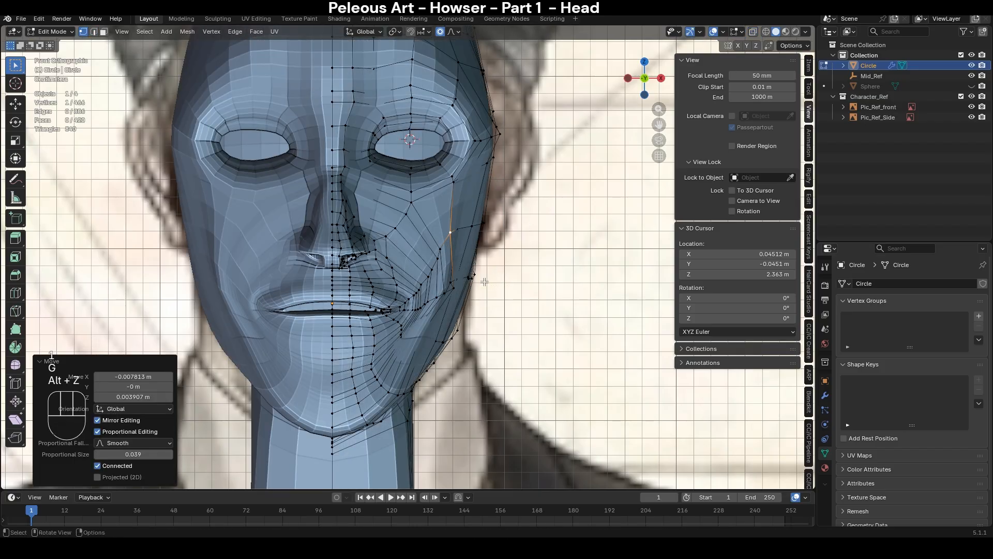
- Try to flatten the edge loop inside the mouth opening along Z
{"action": "key", "text": "ctrl+Tab"}
{"action": "left_click", "coordinate": [483, 328]}
{"action": "mouse_move", "coordinate": [484, 282]}
{"action": "middle_mouse_down"}
{"action": "mouse_move", "coordinate": [432, 284]}
{"action": "mouse_move", "coordinate": [441, 261]}
{"action": "mouse_move", "coordinate": [498, 260]}
{"action": "mouse_move", "coordinate": [439, 273]}
{"action": "mouse_move", "coordinate": [326, 248]}
{"action": "mouse_move", "coordinate": [336, 227]}
{"action": "middle_mouse_up"}
{"action": "scroll", "coordinate": [458, 271], "scroll_direction": "up", "scroll_amount": 3}
{"action": "key", "text": "KP_1"}
{"action": "key", "text": "Tab"}
{"action": "scroll", "coordinate": [445, 271], "scroll_direction": "up", "scroll_amount": 2}
{"action": "left_click", "coordinate": [324, 192], "text": "alt"}
{"action": "key", "text": "s"}
{"action": "key", "text": "z"}
{"action": "scroll", "coordinate": [415, 287], "scroll_direction": "up", "scroll_amount": 6}
{"action": "left_click", "coordinate": [420, 287]}
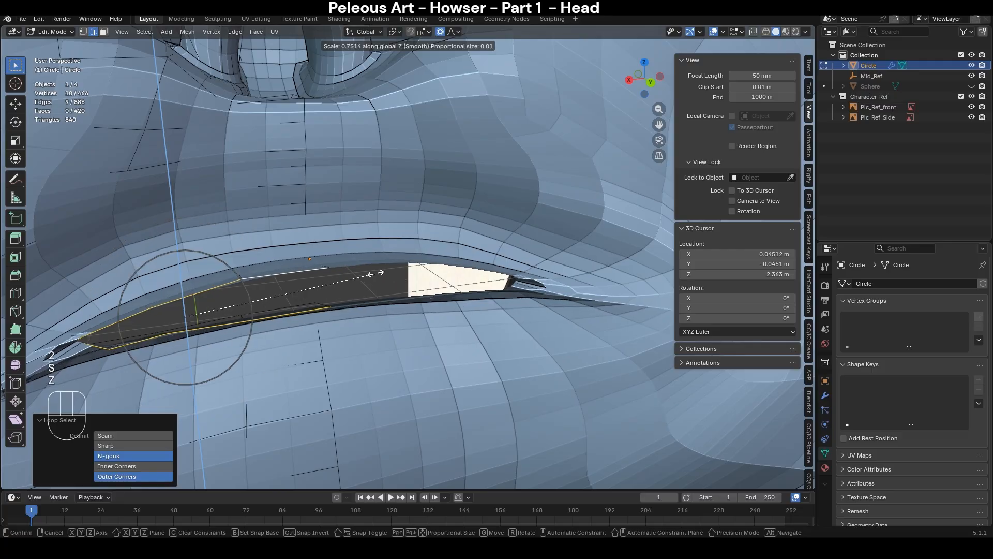
{"action": "key", "text": "ctrl+z"}
- Reduce the selection to the two edges near the middle of the inner mouth and scale them closer together along Z
{"action": "key", "text": "c"}
{"action": "right_click", "coordinate": [136, 335]}
{"action": "key", "text": "s"}
{"action": "key", "text": "z"}
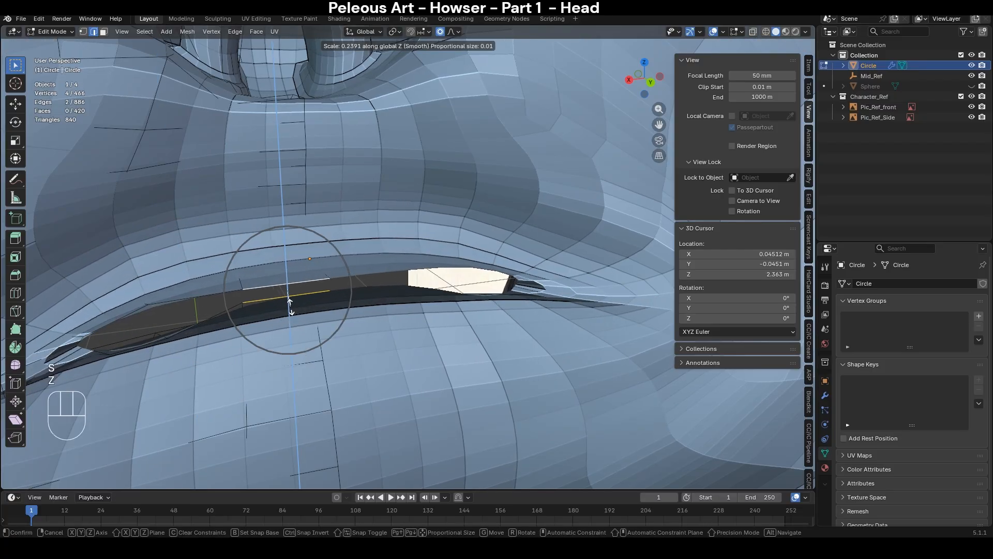
{"action": "left_click", "coordinate": [201, 307]}
- Select the neighbouring upper and lower inner-mouth vertices and scale them closer together along Z
{"action": "middle_click_drag", "start_coordinate": [214, 311], "coordinate": [206, 281]}
{"action": "left_click", "coordinate": [223, 321], "text": "shift"}
{"action": "key", "text": "s"}
{"action": "key", "text": "z"}
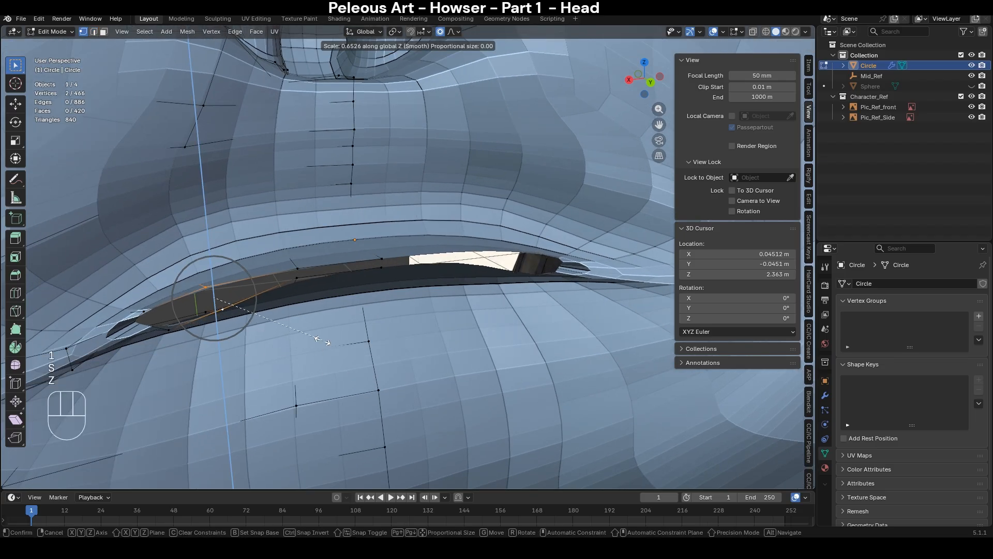
{"action": "middle_click_drag", "start_coordinate": [264, 325], "coordinate": [410, 322]}
{"action": "key", "text": "KP_1"}
{"action": "key", "text": "Tab"}
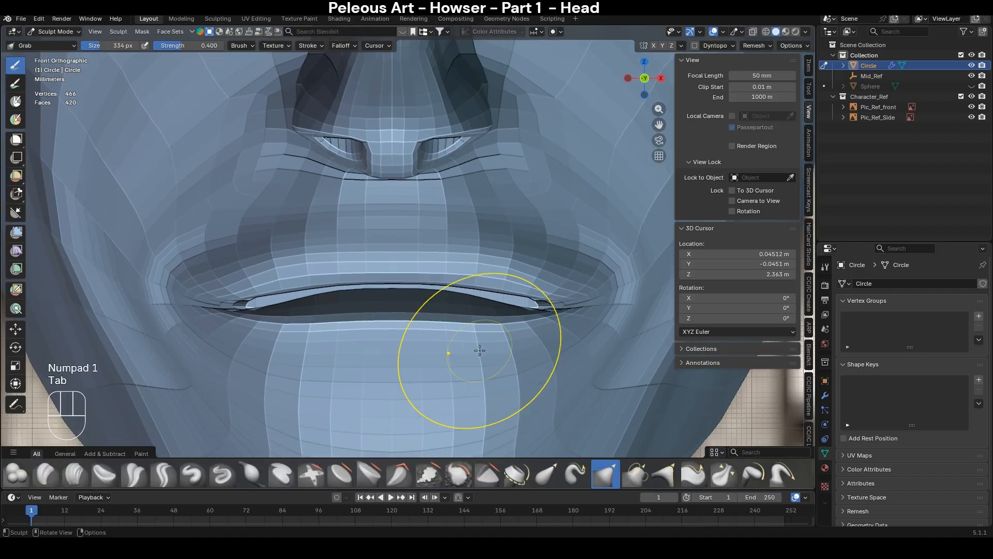
{"action": "scroll", "coordinate": [537, 343], "scroll_direction": "down", "scroll_amount": 3}
{"action": "scroll", "coordinate": [536, 343], "scroll_direction": "up", "scroll_amount": 3}
- In Sculpt Mode, choose the Crease Polish brush with strength 0.125 and a size of 170 px
{"action": "key", "text": "Tab"}
{"action": "scroll", "coordinate": [513, 257], "scroll_direction": "up", "scroll_amount": 2}
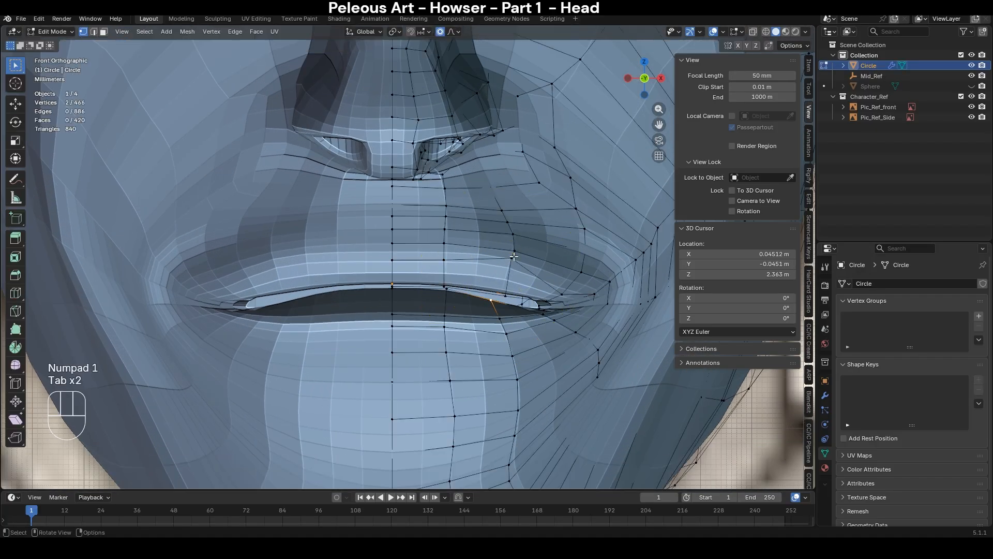
{"action": "key", "text": "ctrl+Tab"}
{"action": "key", "text": "shift+c"}
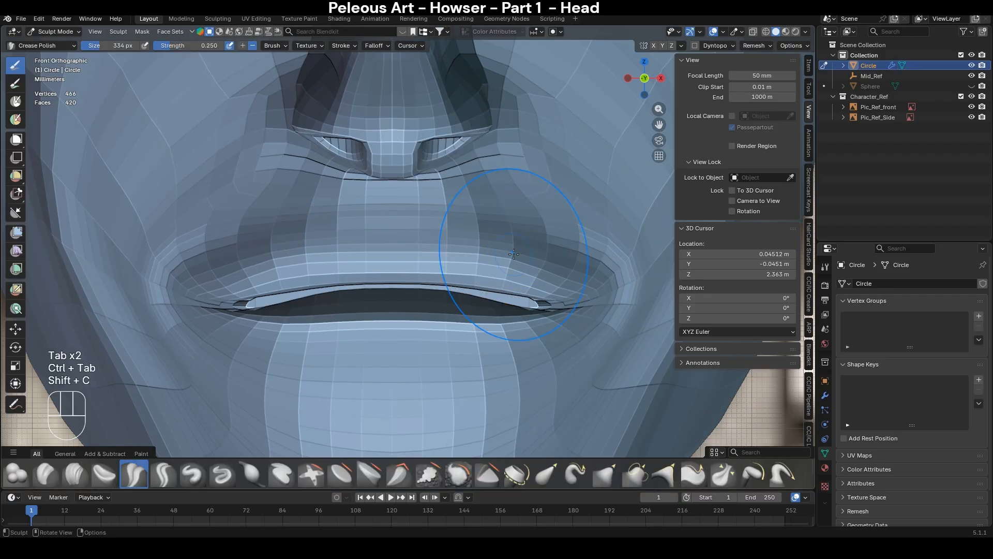
{"action": "key", "text": "shift+f"}
{"action": "key", "text": "shift+KP_0"}
{"action": "type", "text": ".125"}
{"action": "key", "text": "KP_Enter"}
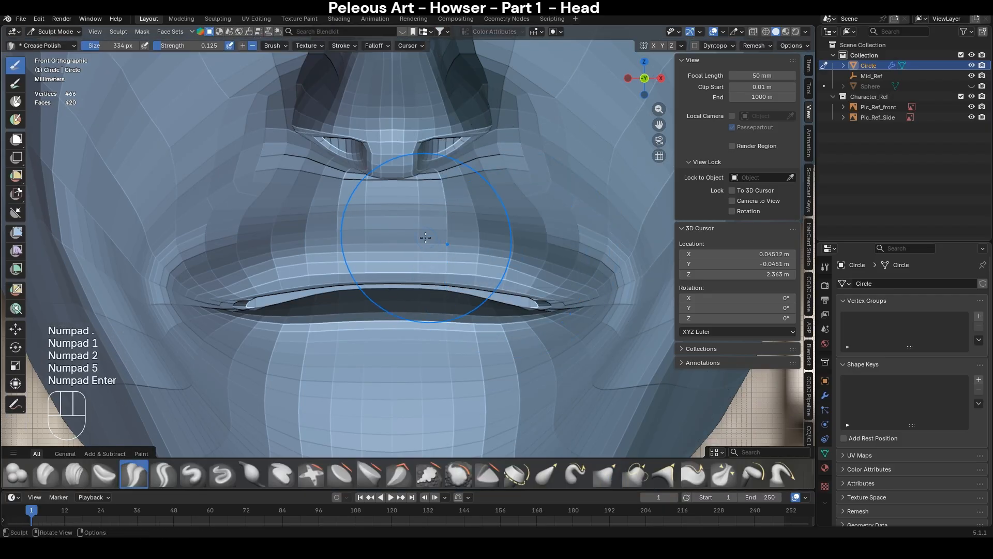
{"action": "key", "text": "f"}
{"action": "left_click", "coordinate": [388, 234]}
- Compare the mouth and jaw with the front reference in see-through display, and switch to the Grab brush
{"action": "scroll", "coordinate": [394, 234], "scroll_direction": "down", "scroll_amount": 10}
{"action": "key", "text": "alt+z"}
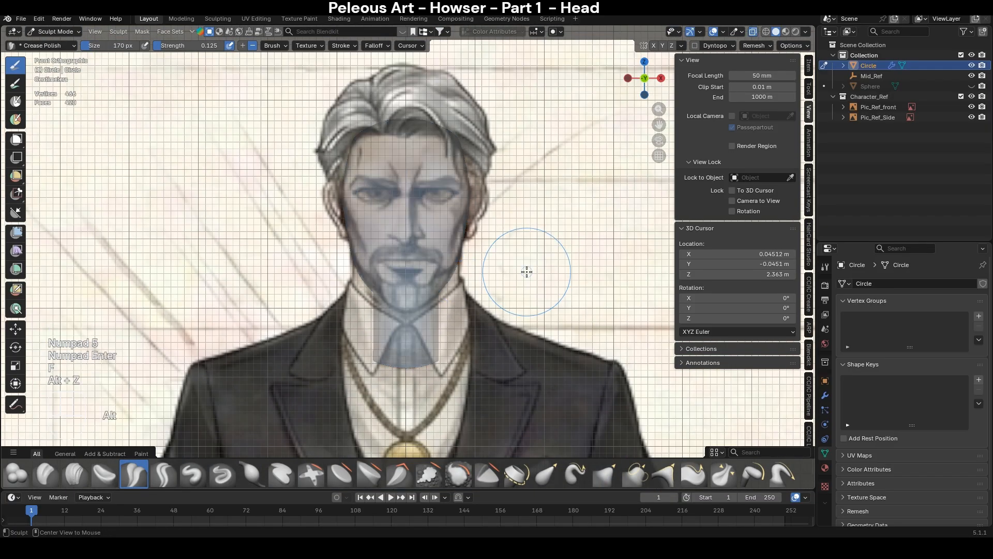
{"action": "key", "text": "alt+z"}
{"action": "scroll", "coordinate": [532, 280], "scroll_direction": "up", "scroll_amount": 8}
{"action": "key", "text": "alt+z"}
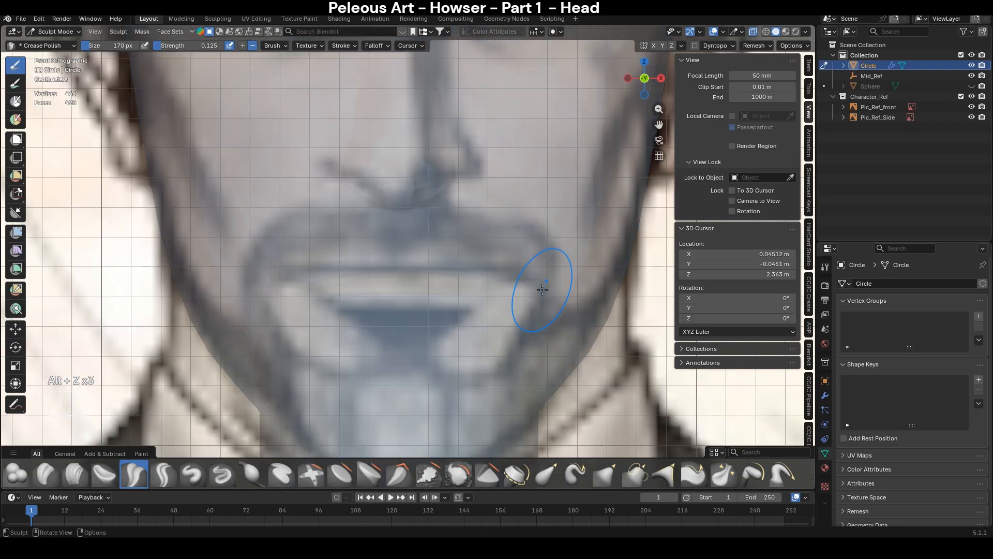
{"action": "key", "text": "alt+z"}
{"action": "key", "text": "g"}
- In Edit Mode, select two edges below the lower lip and move them about 0.004 m back and 0.001 m up with a 0.005 m radius
{"action": "middle_click_drag", "start_coordinate": [465, 326], "coordinate": [422, 341]}
{"action": "key", "text": "Tab"}
{"action": "key", "text": "2"}
{"action": "left_click", "coordinate": [365, 333]}
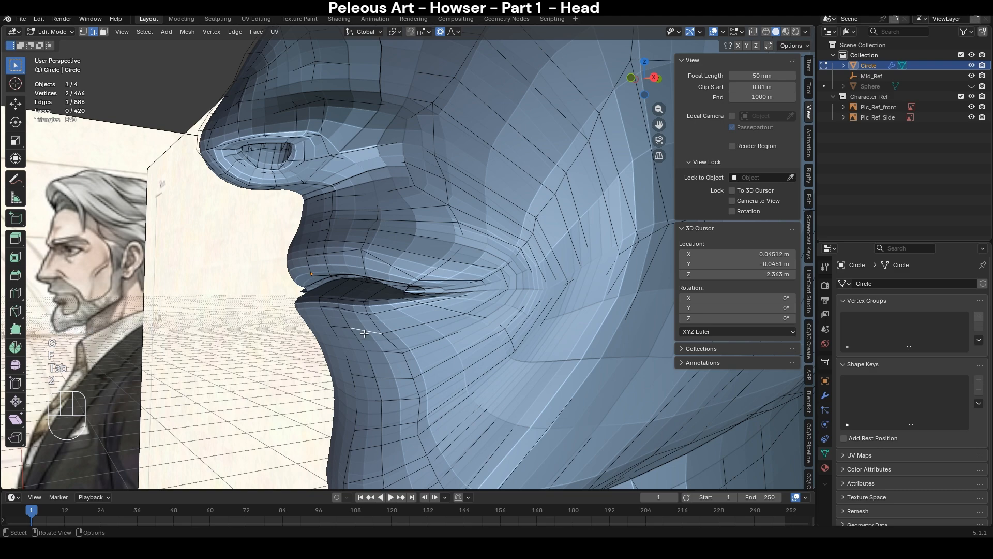
{"action": "key", "text": "KP_3"}
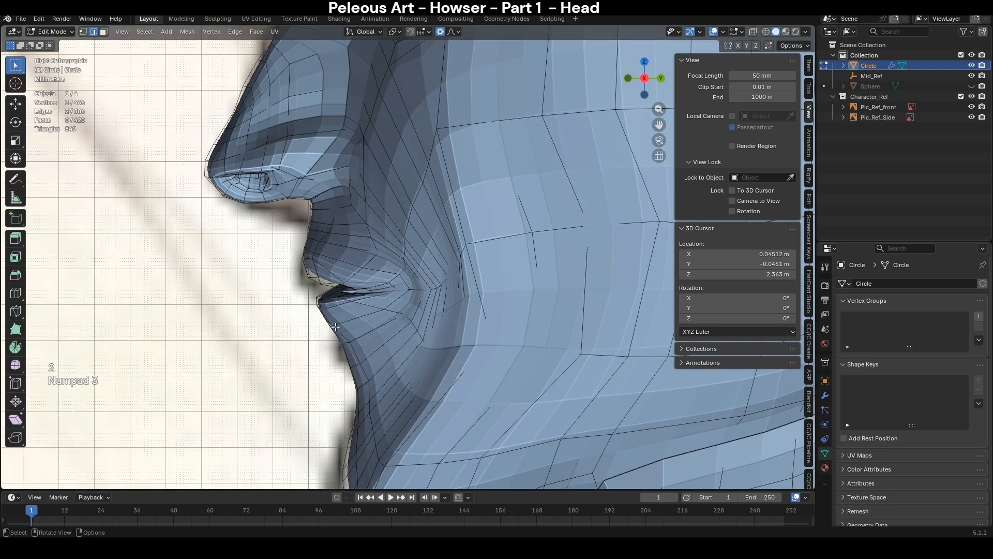
{"action": "key", "text": "g"}
{"action": "left_click", "coordinate": [427, 321]}
{"action": "key", "text": "alt+z"}
{"action": "key", "text": "alt+z"}
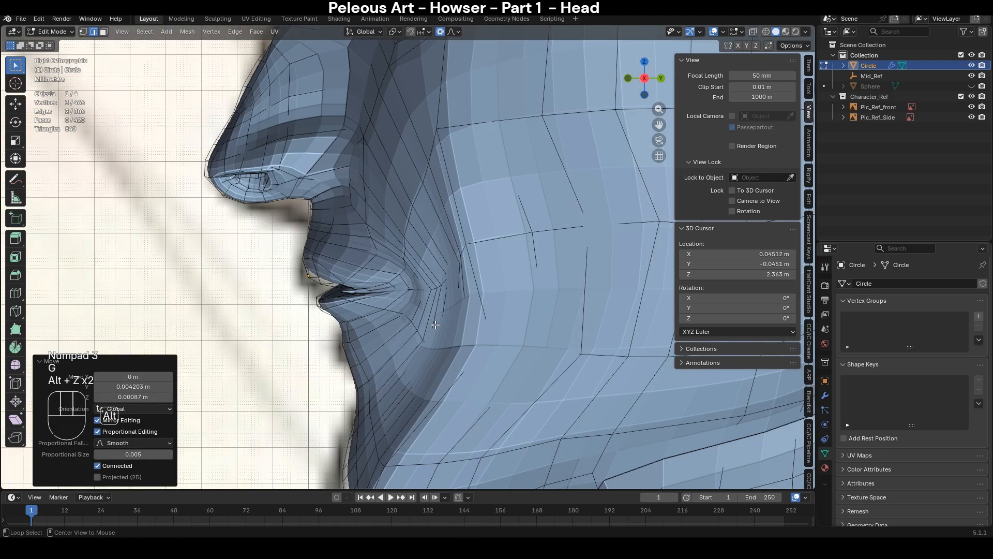
- Undo the last move of the two edges below the lower lip
{"action": "key", "text": "g"}
{"action": "key", "text": "ctrl+z"}
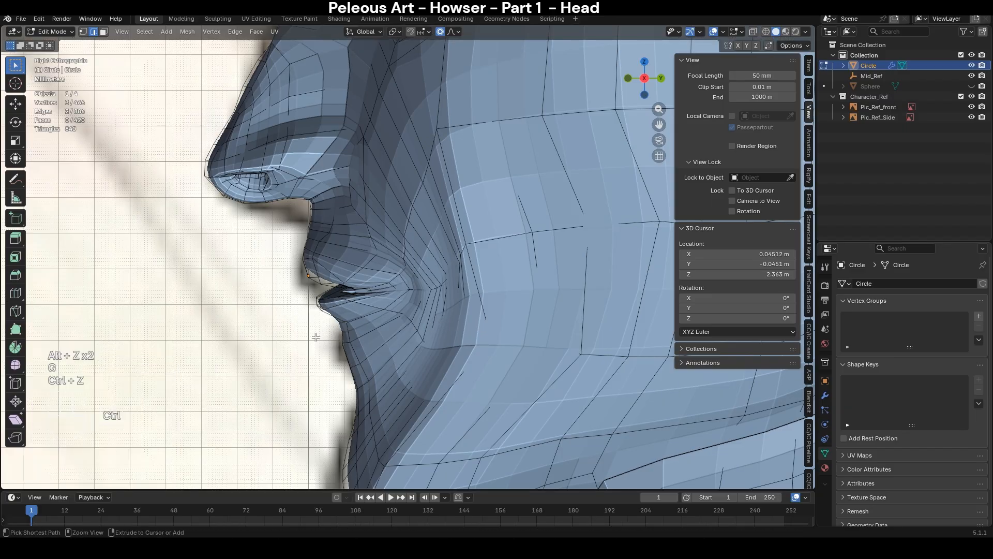
{"action": "middle_click_drag", "start_coordinate": [434, 323], "coordinate": [406, 321]}
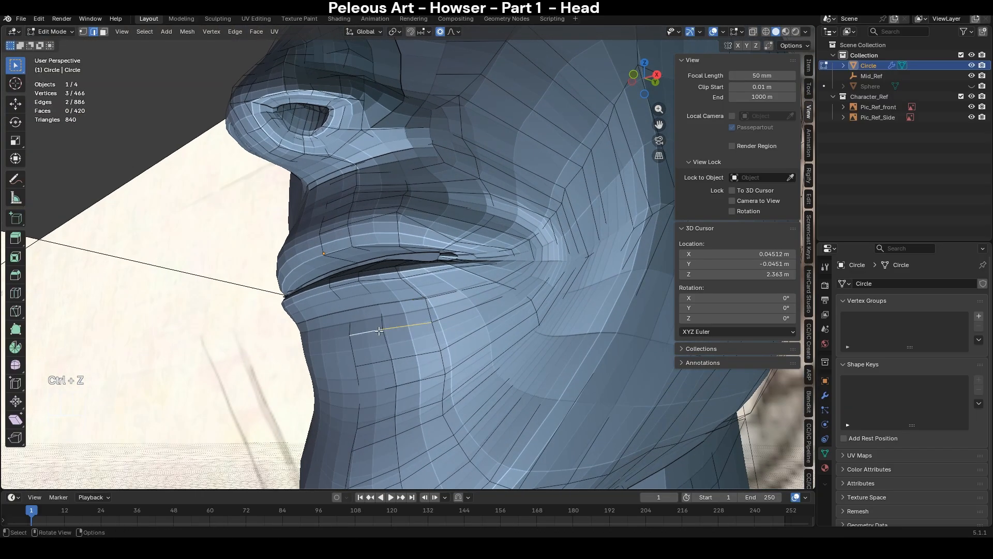
- Try moving the two edges below the lower lip about 0.002 m back and 0.002 m up against the side reference
{"action": "key", "text": "KP_3"}
{"action": "key", "text": "alt+z"}
{"action": "key", "text": "g"}
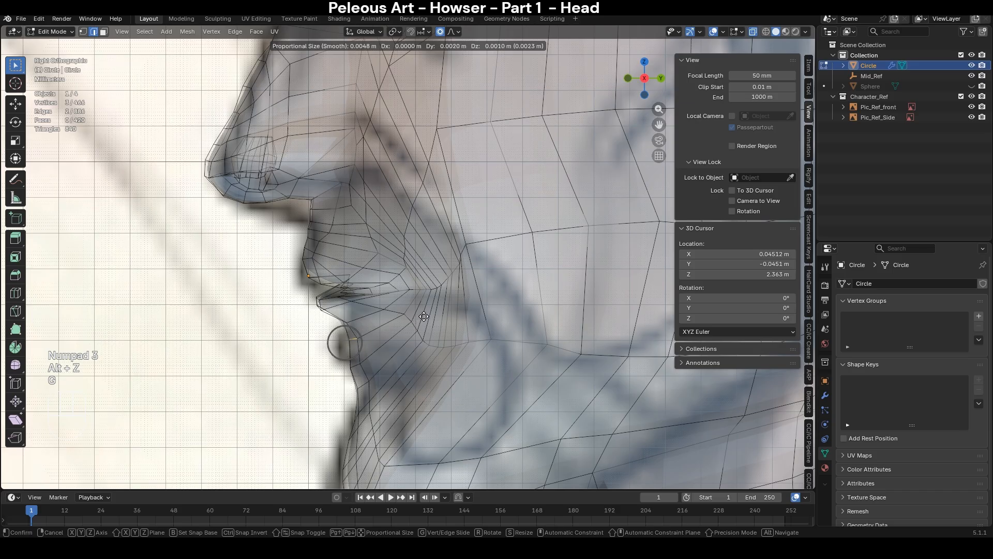
{"action": "left_click", "coordinate": [424, 314]}
{"action": "scroll", "coordinate": [425, 314], "scroll_direction": "down", "scroll_amount": 5}
{"action": "scroll", "coordinate": [491, 349], "scroll_direction": "up", "scroll_amount": 3}
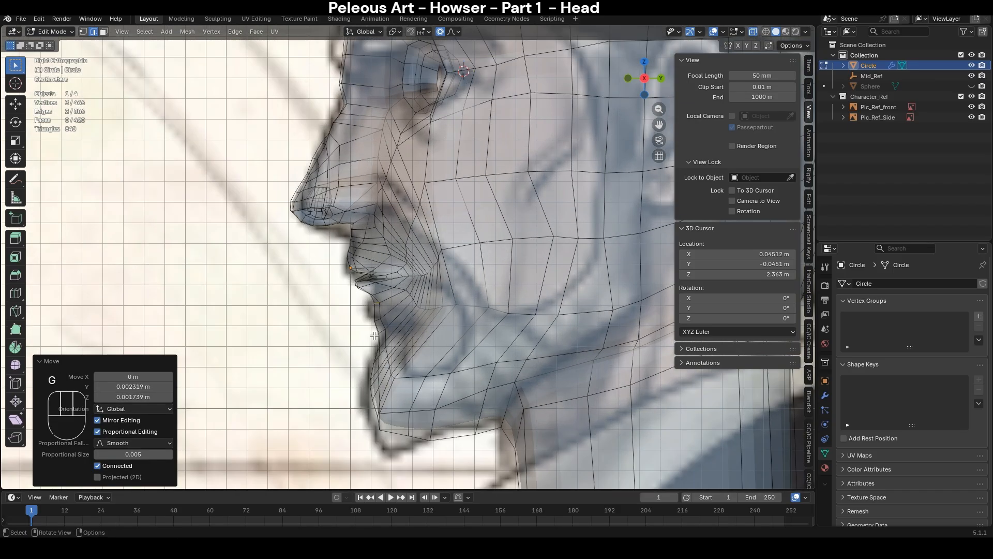
{"action": "key", "text": "ctrl+z"}
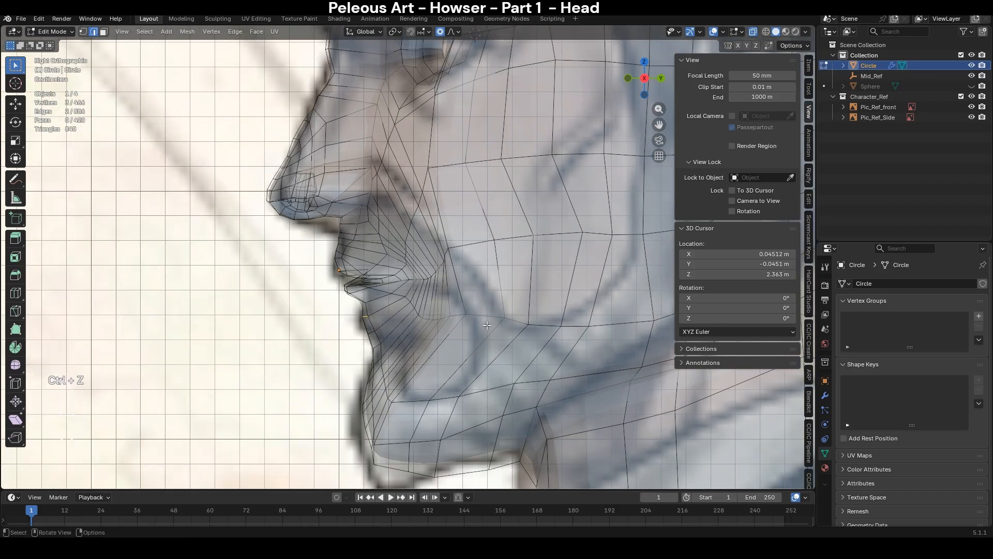
- Move the two edges below the lower lip about 0.004 m back with a 0.005 m proportional radius
{"action": "key", "text": "g"}
{"action": "left_click", "coordinate": [497, 324]}
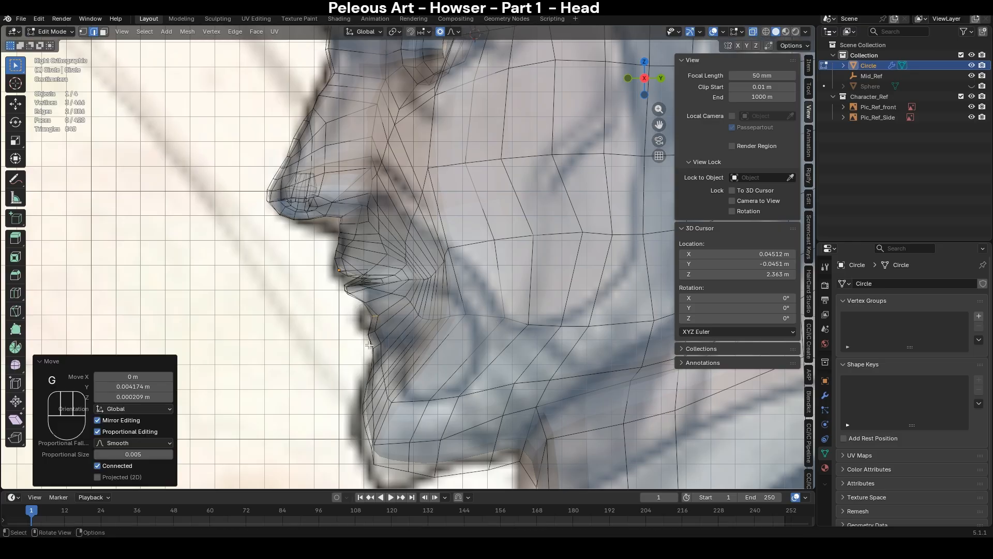
- Try moving a single vertex on the chin's front about 0.002 m forward with a 0.017 m proportional radius
{"action": "key", "text": "1"}
{"action": "key", "text": "g"}
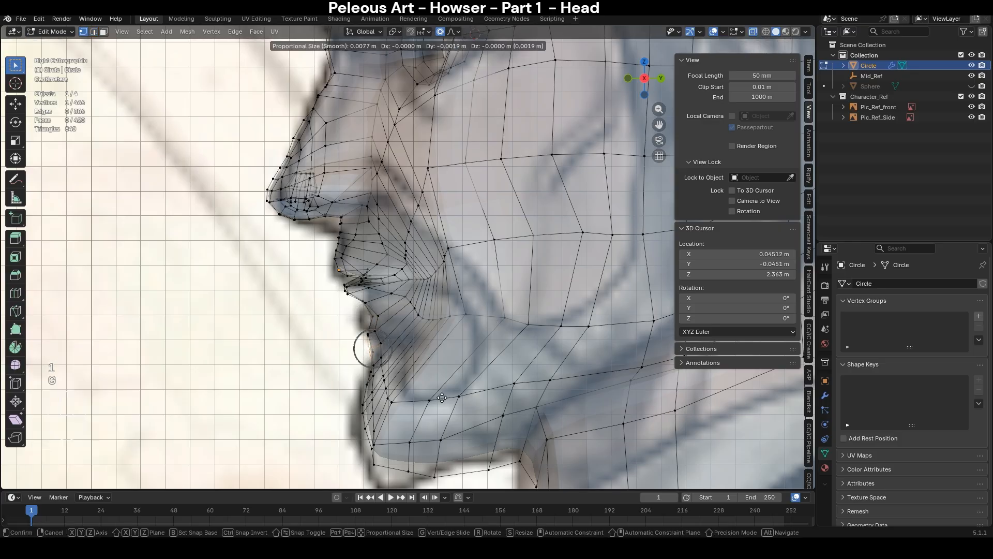
{"action": "left_click", "coordinate": [441, 398]}
{"action": "middle_click_drag", "start_coordinate": [441, 397], "coordinate": [472, 383]}
{"action": "key", "text": "alt+z"}
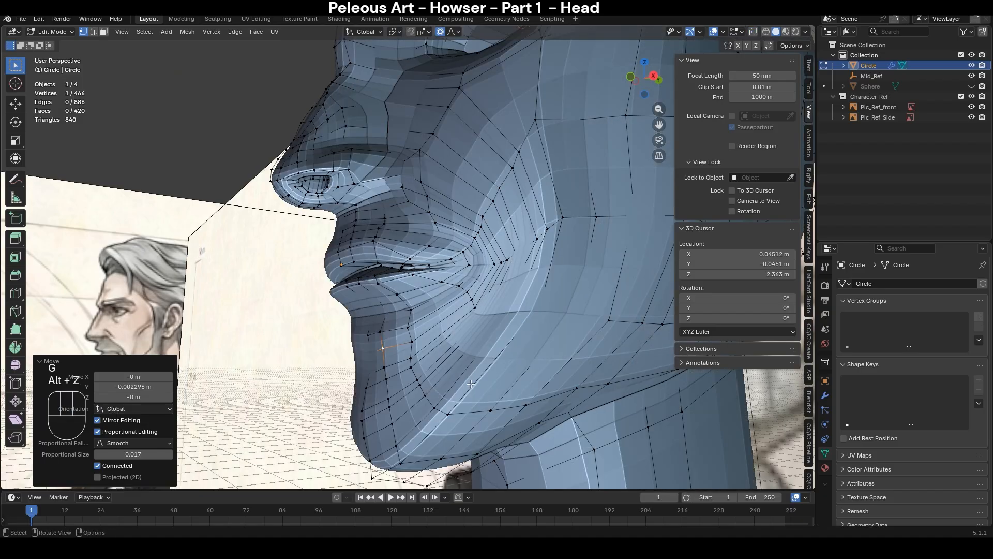
{"action": "key", "text": "ctrl+z"}
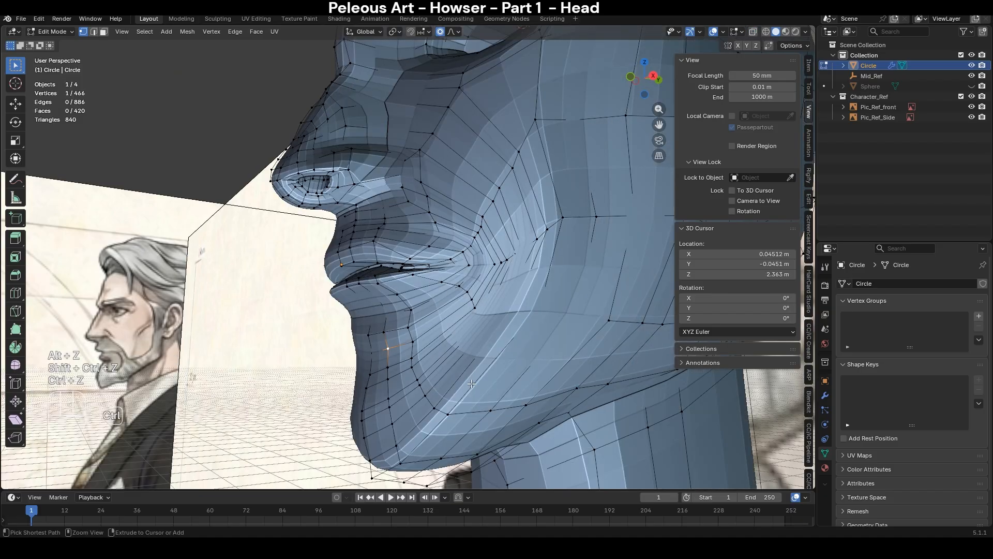
{"action": "key", "text": "ctrl+shift+z"}
- In Sculpt Mode, compare the jaw with the front reference and choose the Grab brush with a size of 350 px
{"action": "key", "text": "KP_2"}
{"action": "key", "text": "KP_1"}
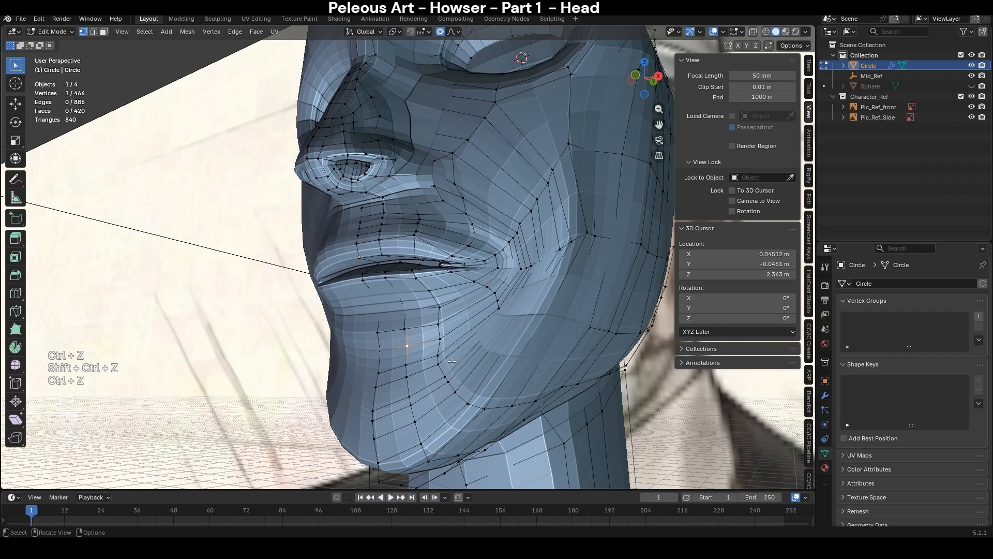
{"action": "key", "text": "ctrl+Tab"}
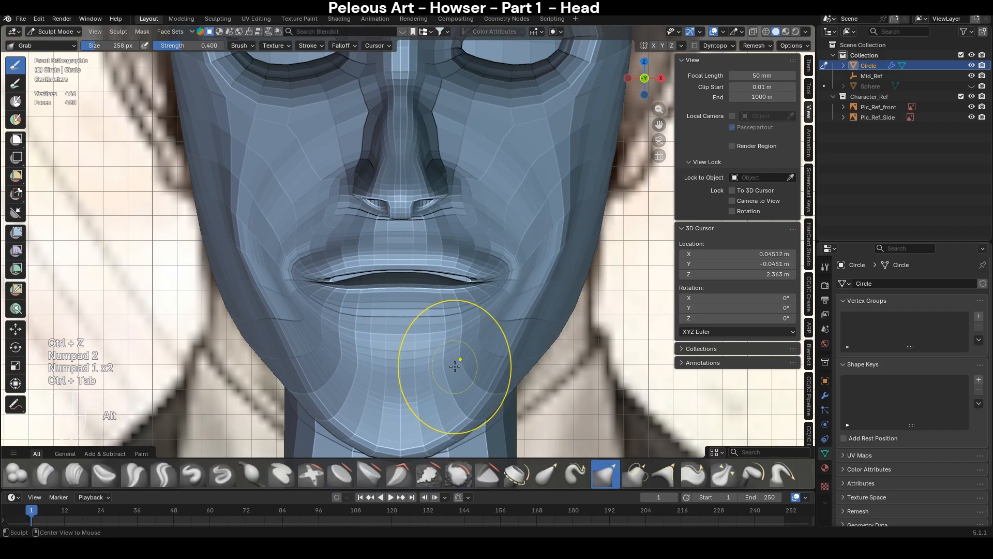
{"action": "key", "text": "alt+z"}
{"action": "key", "text": "alt+z"}
{"action": "middle_click_drag", "start_coordinate": [453, 356], "coordinate": [458, 287], "text": "shift"}
{"action": "scroll", "coordinate": [458, 287], "scroll_direction": "down", "scroll_amount": 5}
{"action": "key", "text": "g"}
{"action": "key", "text": "f"}
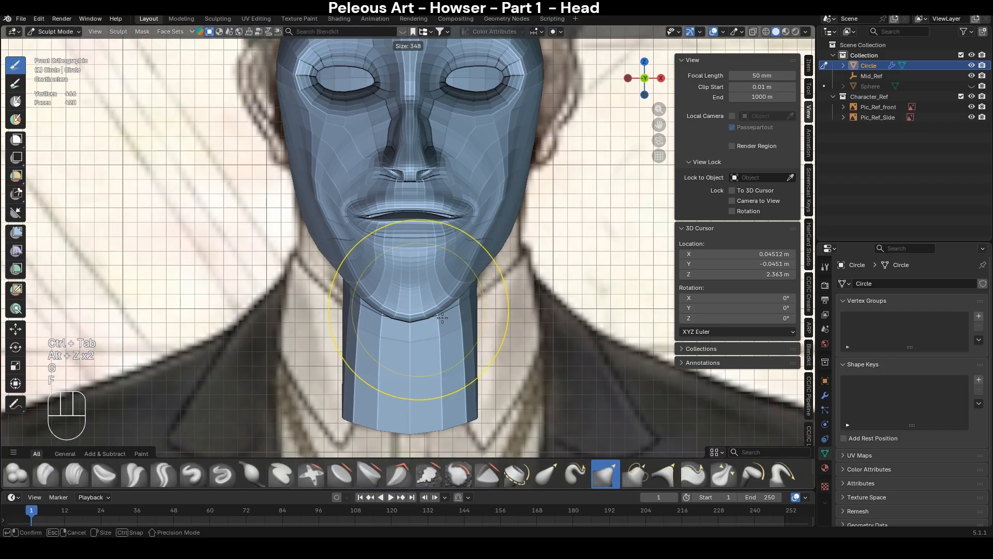
- In Edit Mode, select the edge under the chin and move it about 0.008 m up along Z with a 0.063 m radius
{"action": "key", "text": "Tab"}
{"action": "key", "text": "2"}
{"action": "middle_click_drag", "start_coordinate": [416, 318], "coordinate": [401, 318]}
{"action": "key", "text": "KP_1"}
{"action": "key", "text": "alt+z"}
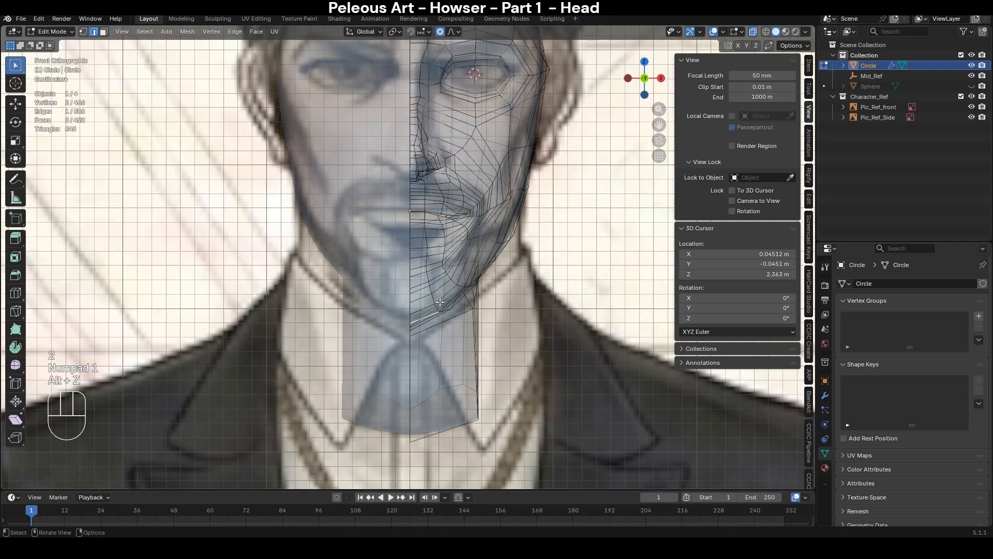
{"action": "key", "text": "g"}
{"action": "key", "text": "z"}
{"action": "scroll", "coordinate": [562, 351], "scroll_direction": "down", "scroll_amount": 10}
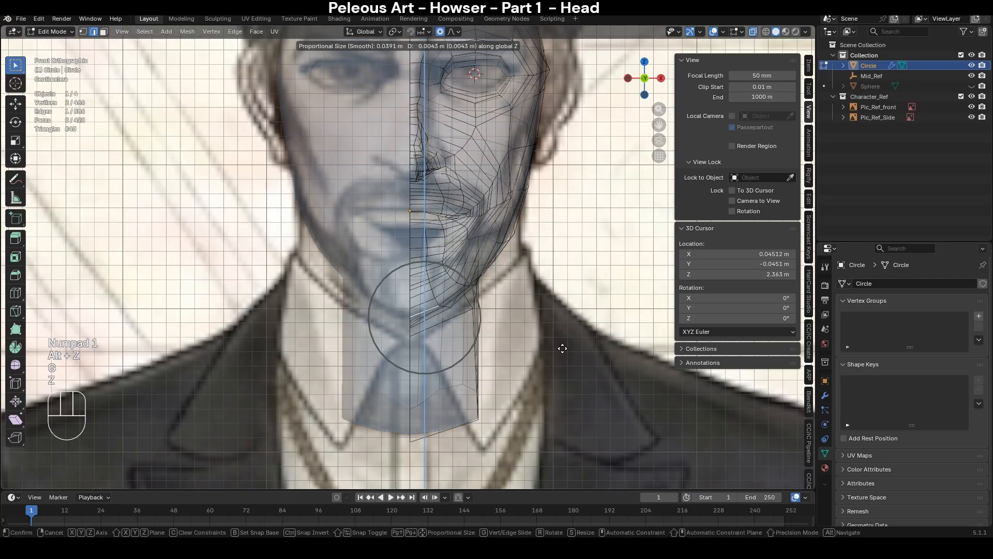
{"action": "left_click", "coordinate": [562, 343]}
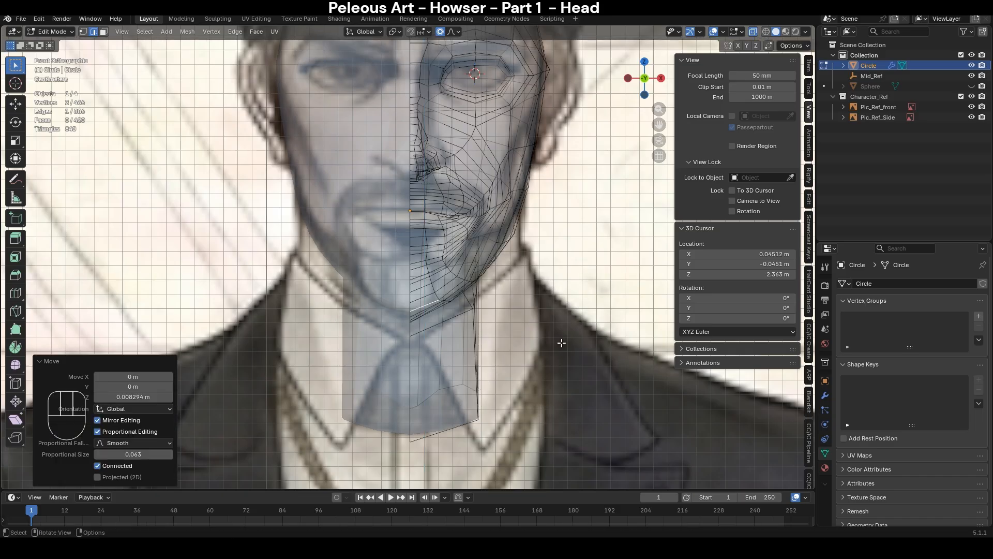
{"action": "scroll", "coordinate": [562, 343], "scroll_direction": "up", "scroll_amount": 3}
{"action": "key", "text": "alt+z"}
{"action": "scroll", "coordinate": [561, 343], "scroll_direction": "down", "scroll_amount": 3}
- In the front view, move the vertex on the outer part of the upper lip about 0.0035 m down with a 0.006 m radius
{"action": "key", "text": "Tab"}
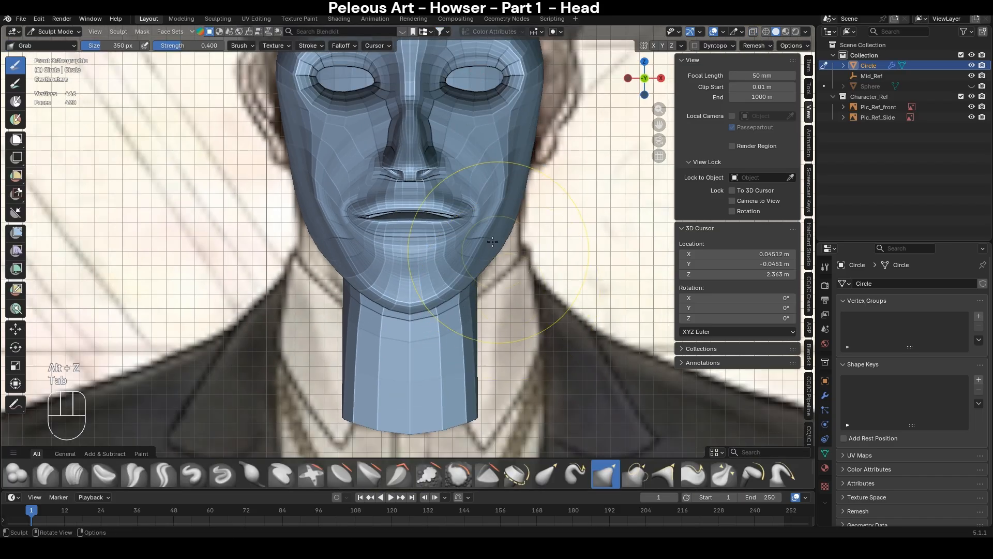
{"action": "middle_click_drag", "start_coordinate": [491, 223], "coordinate": [468, 311], "text": "shift"}
{"action": "scroll", "coordinate": [468, 313], "scroll_direction": "up", "scroll_amount": 5}
{"action": "key", "text": "Tab"}
{"action": "scroll", "coordinate": [465, 323], "scroll_direction": "up", "scroll_amount": 2}
{"action": "key", "text": "1"}
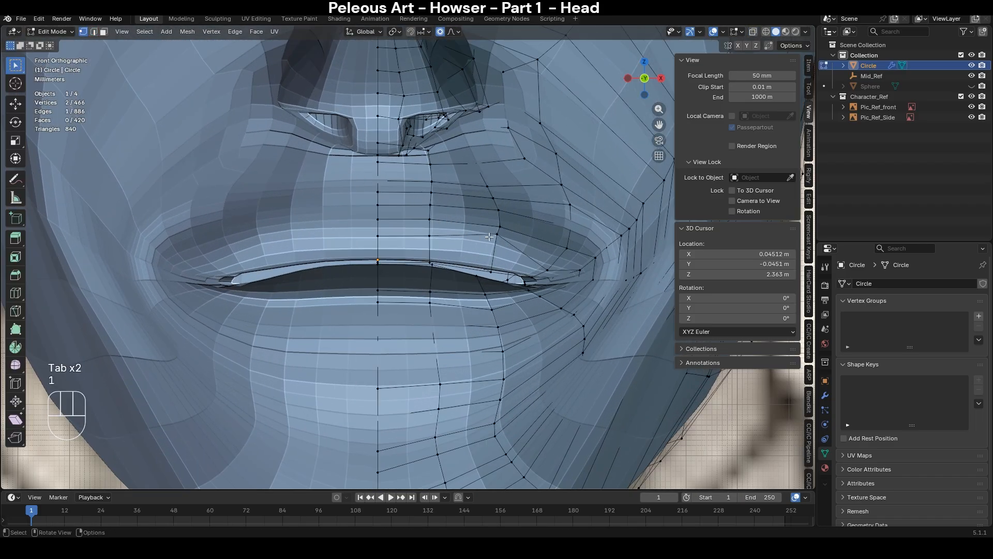
{"action": "key", "text": "g"}
{"action": "scroll", "coordinate": [535, 258], "scroll_direction": "up", "scroll_amount": 8}
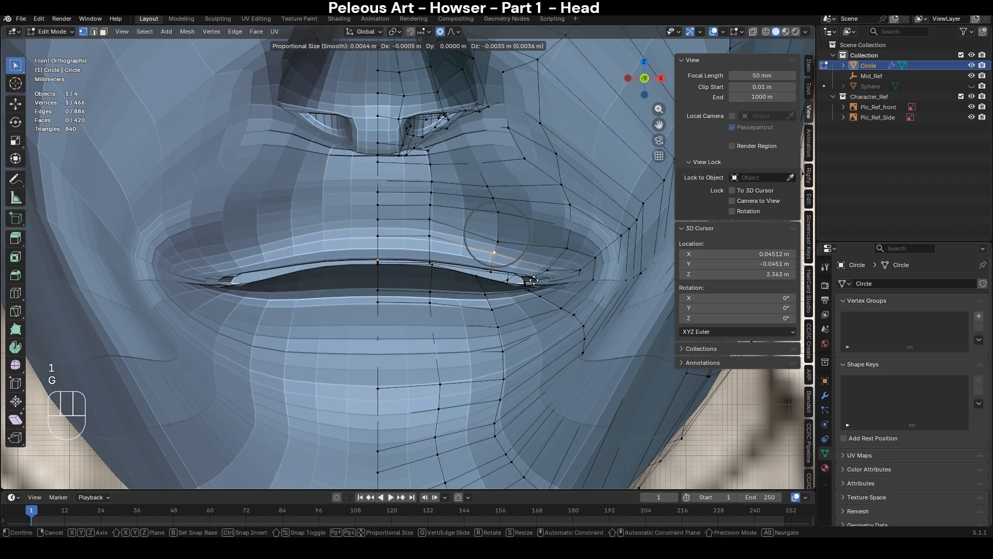
{"action": "left_click", "coordinate": [534, 280]}
- Reposition the neighbouring vertices along the upper-lip outline toward the mouth corner to smooth its curve
{"action": "key", "text": "g"}
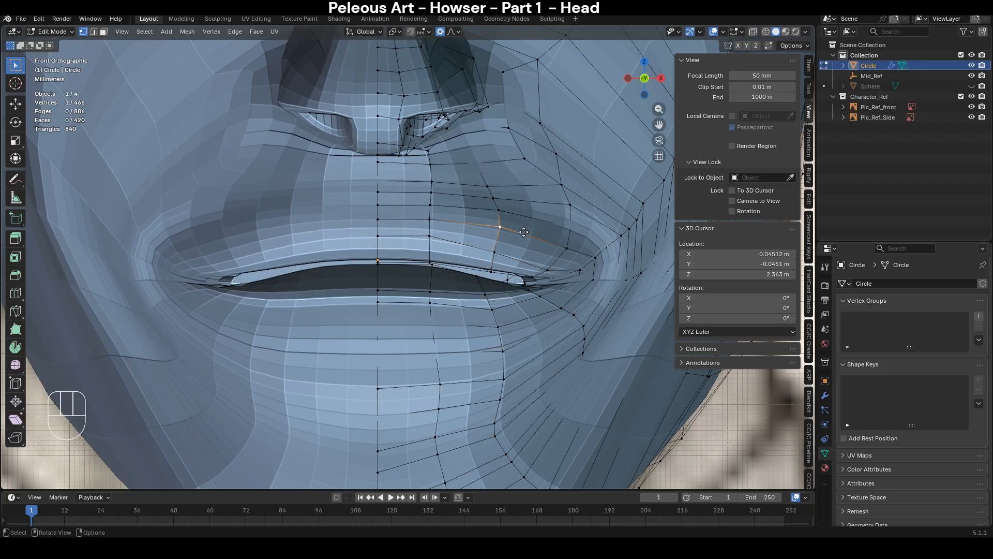
{"action": "key", "text": "z"}
{"action": "left_click", "coordinate": [573, 249]}
{"action": "left_click", "coordinate": [595, 257]}
{"action": "key", "text": "g"}
{"action": "left_click", "coordinate": [588, 277]}
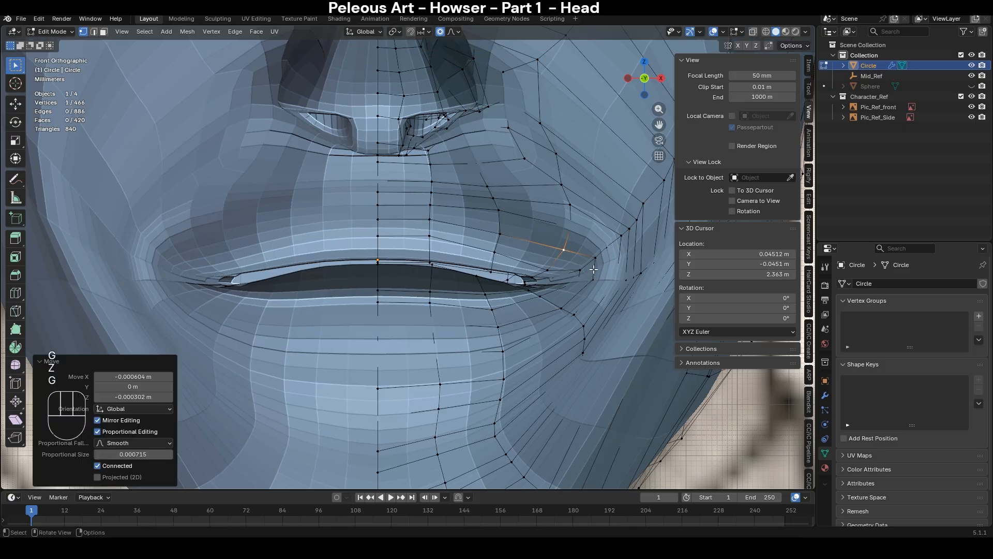
{"action": "key", "text": "g"}
{"action": "left_click", "coordinate": [599, 288]}
- In Sculpt Mode, choose the Smooth brush with a size of 234 px and display the mesh in wireframe
{"action": "key", "text": "Tab"}
{"action": "scroll", "coordinate": [543, 269], "scroll_direction": "down", "scroll_amount": 2}
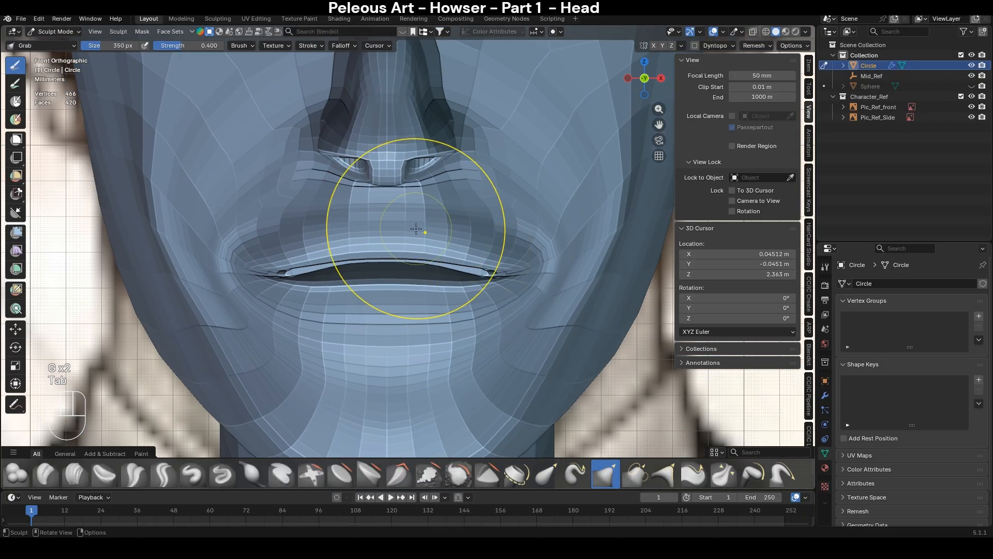
{"action": "key", "text": "s"}
{"action": "key", "text": "f"}
{"action": "left_click", "coordinate": [474, 233]}
{"action": "key", "text": "z"}
{"action": "key", "text": "alt+z"}
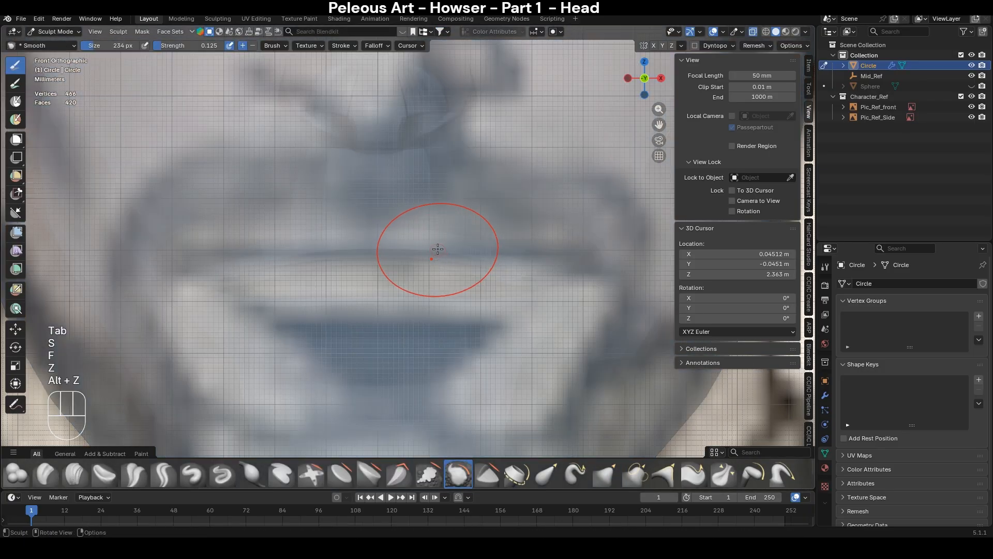
{"action": "key", "text": "alt+z"}
{"action": "key", "text": "z"}
- Smooth the mesh down the mouth's centre from the upper lip to below the lower lip at strength 0.125
{"action": "key", "text": "shift+f"}
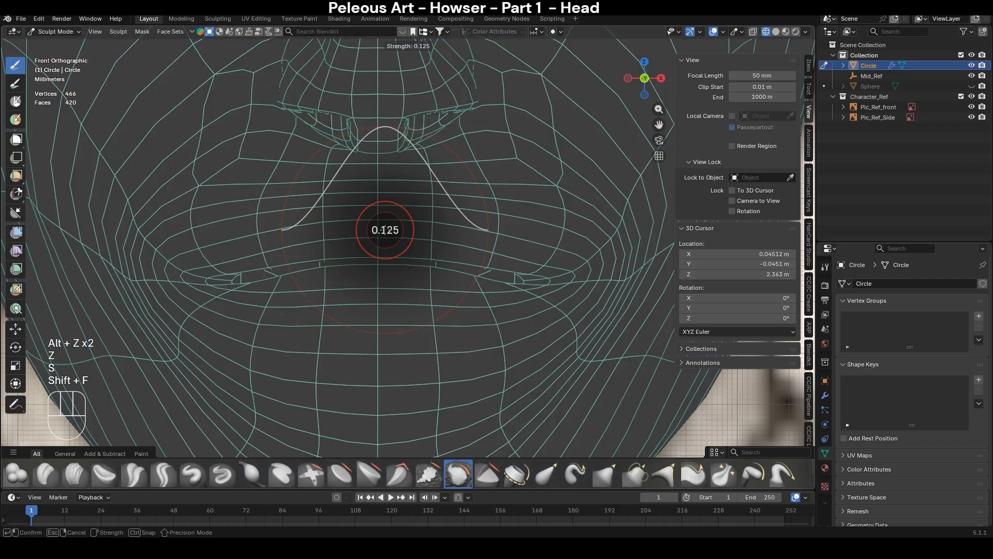
{"action": "left_click", "coordinate": [384, 229]}
{"action": "mouse_move", "coordinate": [385, 230]}
{"action": "left_mouse_down"}
{"action": "mouse_move", "coordinate": [466, 228]}
{"action": "mouse_move", "coordinate": [532, 301]}
{"action": "mouse_move", "coordinate": [379, 338]}
{"action": "left_mouse_up"}
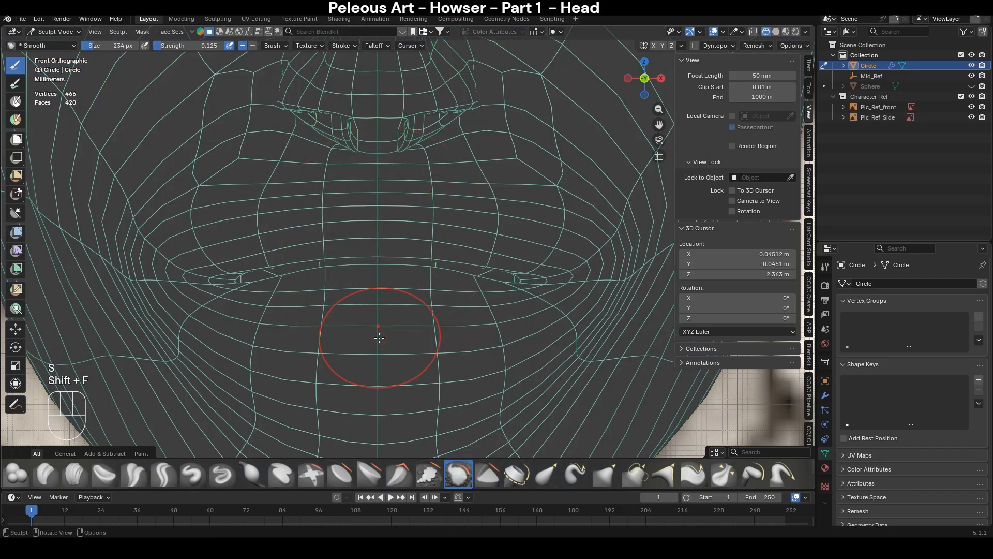
- Polish the lip outline below the lower lip and at the mouth corner with the Crease Polish brush at 94 px, and return to solid display
{"action": "key", "text": "shift+c"}
{"action": "key", "text": "f"}
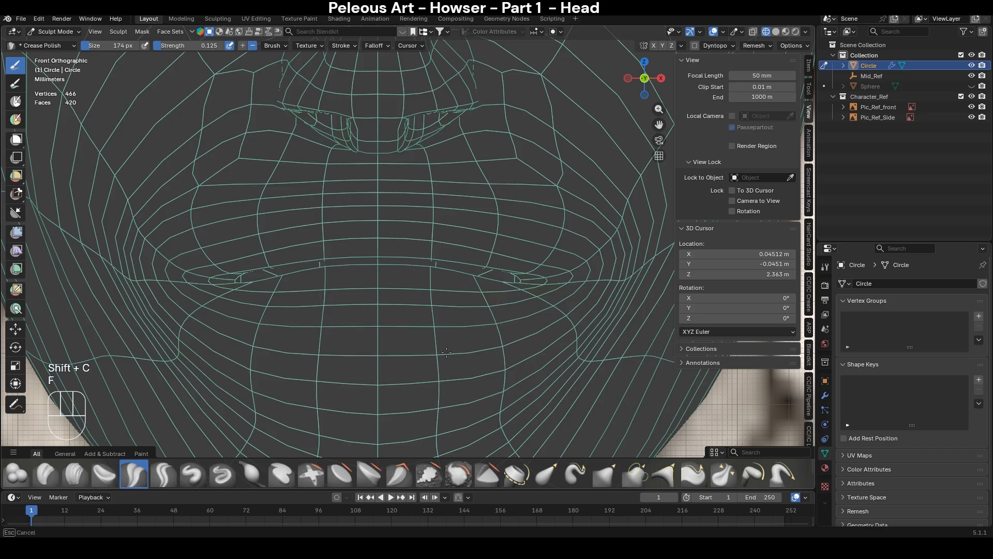
{"action": "key", "text": "f"}
{"action": "left_click", "coordinate": [412, 364]}
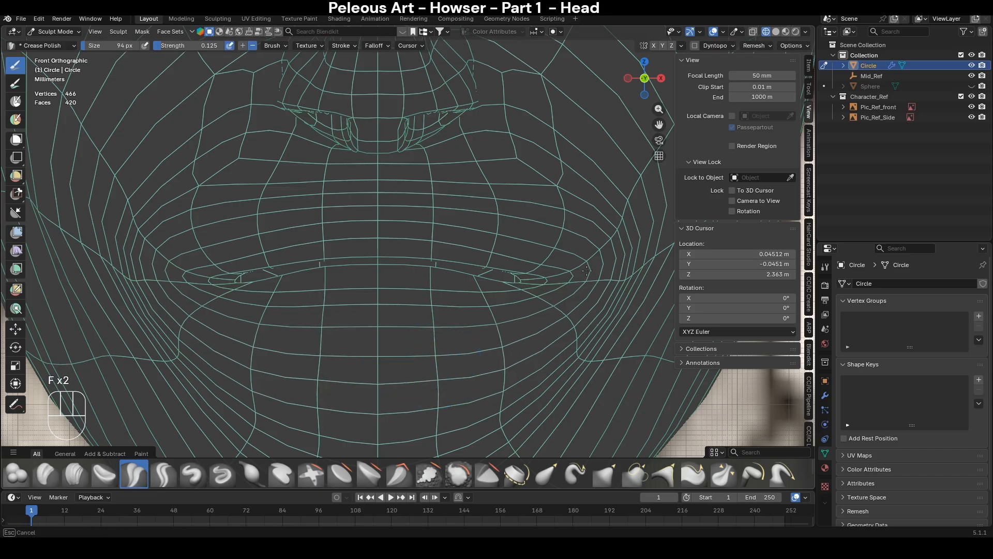
{"action": "key", "text": "z"}
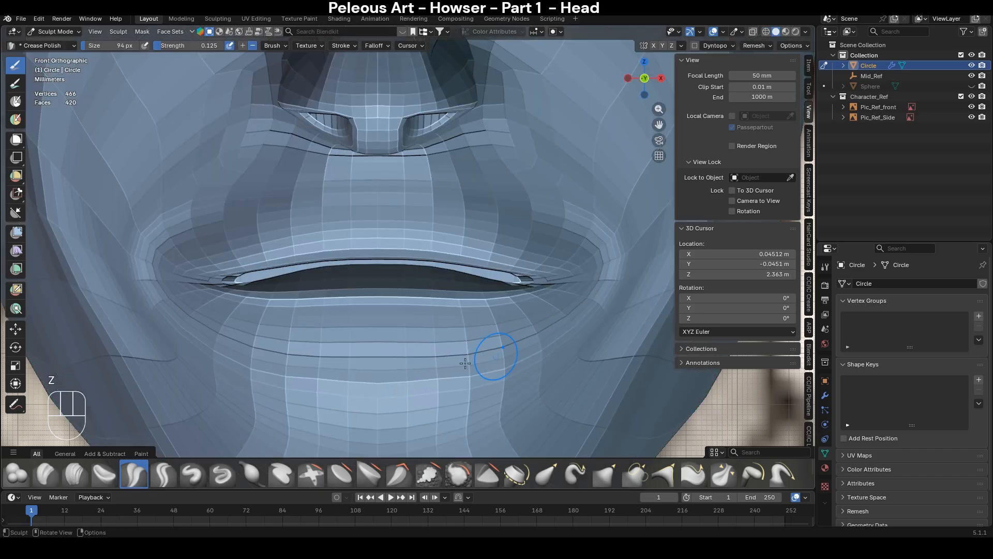
- In Edit Mode, select the edge loop around the outer lips and bevel it with one segment and a width of about 0.09 m
{"action": "middle_click_drag", "start_coordinate": [549, 336], "coordinate": [373, 322]}
{"action": "key", "text": "Tab"}
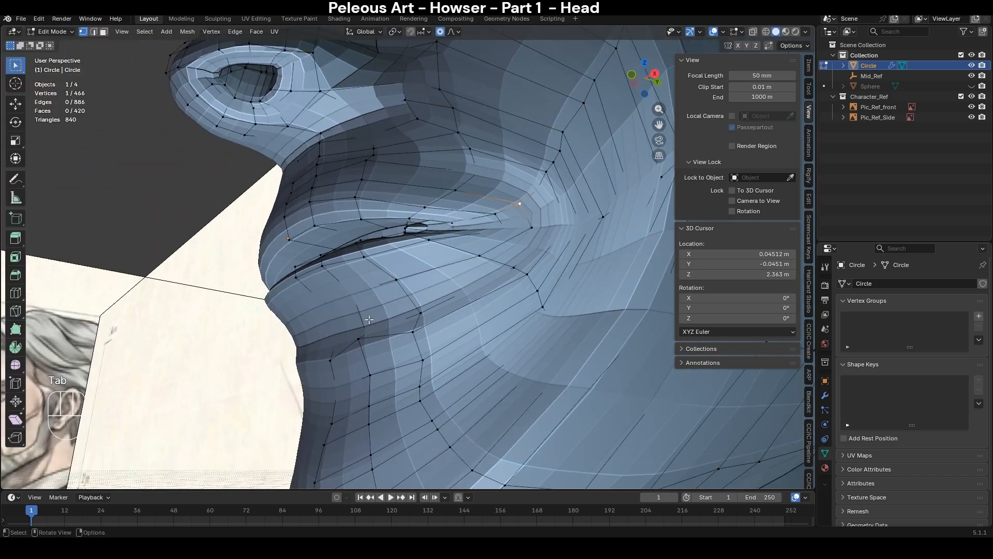
{"action": "key", "text": "alt+z"}
{"action": "left_click", "coordinate": [366, 286], "text": "alt"}
{"action": "key", "text": "alt+z"}
{"action": "scroll", "coordinate": [414, 264], "scroll_direction": "down", "scroll_amount": 2}
{"action": "middle_click_drag", "start_coordinate": [451, 243], "coordinate": [460, 262]}
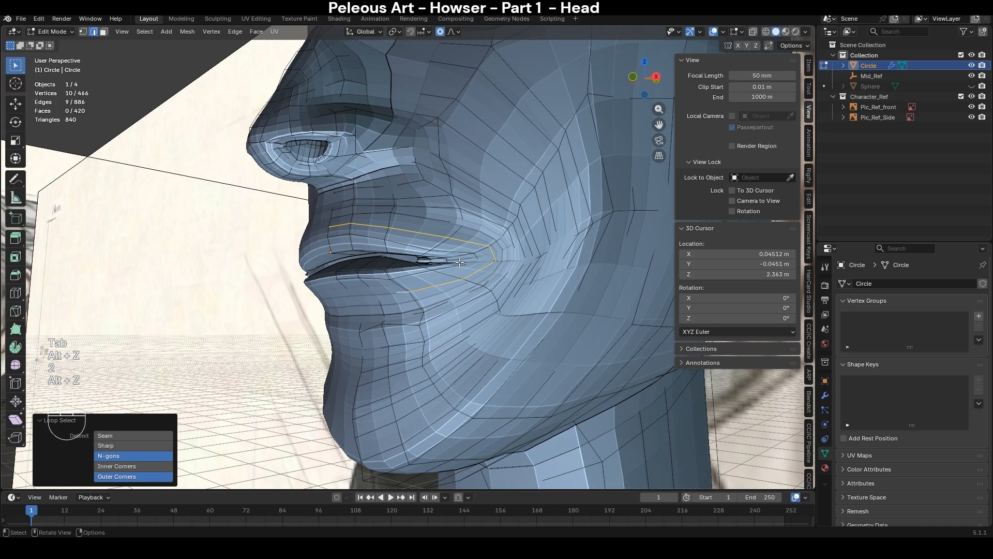
{"action": "middle_click_drag", "start_coordinate": [533, 199], "coordinate": [537, 202]}
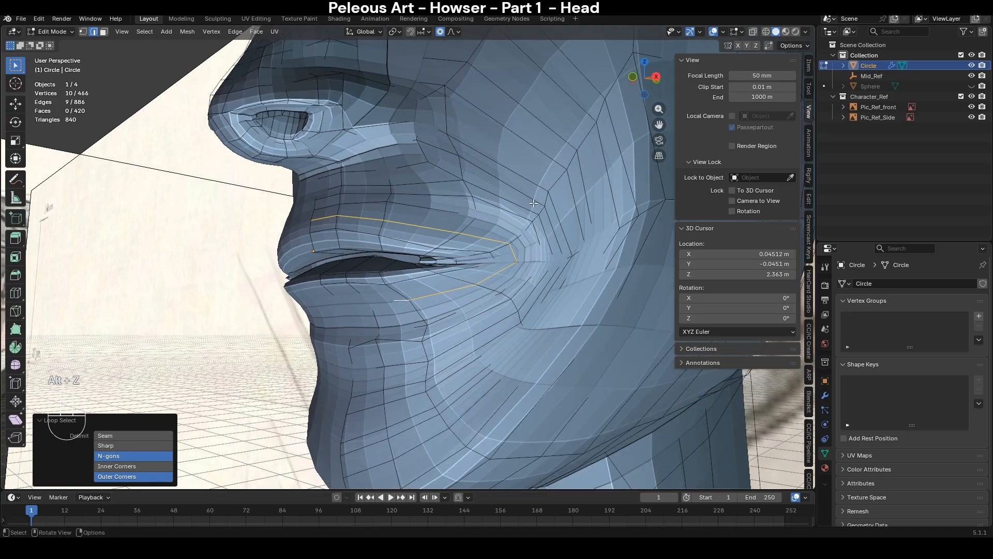
{"action": "key", "text": "ctrl+b"}
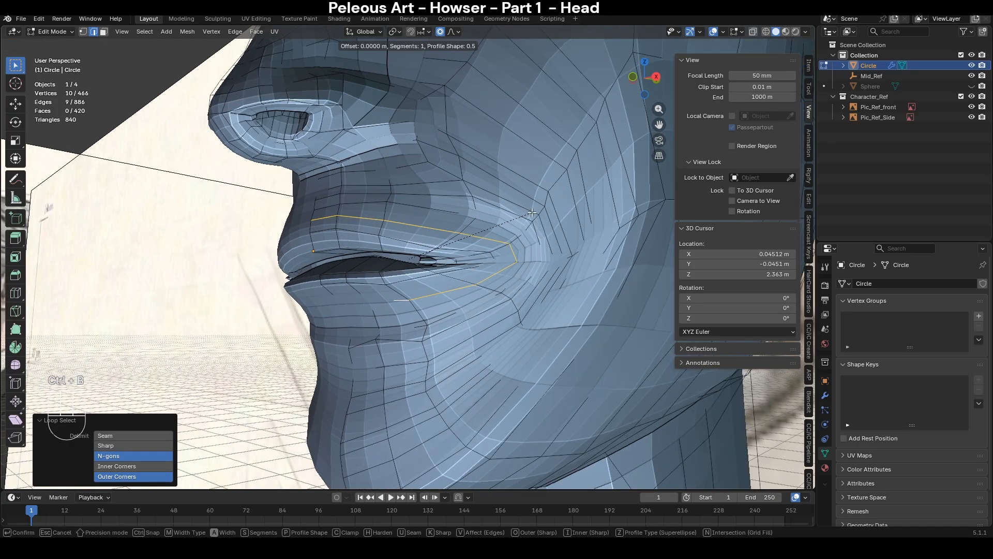
{"action": "left_click", "coordinate": [540, 209]}
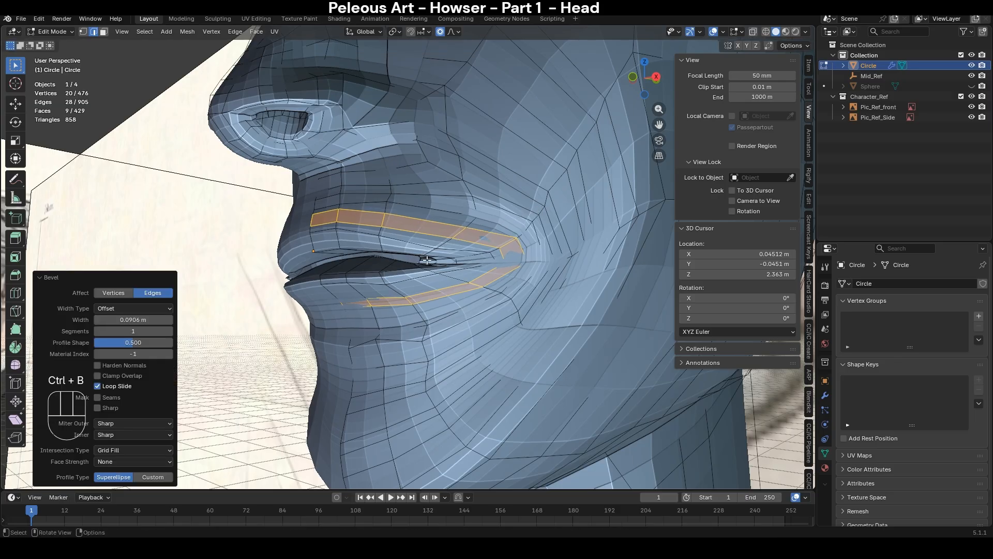
- Select an edge just below the lower lip and move it about 0.007 m forward and 0.001 m down with a 0.009 m radius
{"action": "left_click", "coordinate": [370, 309]}
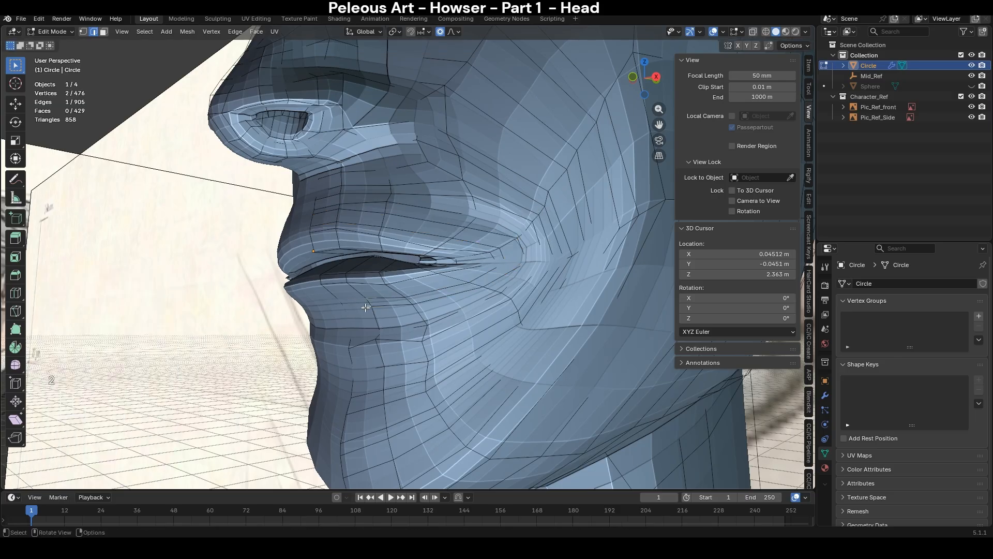
{"action": "key", "text": "KP_3"}
{"action": "key", "text": "alt+z"}
{"action": "key", "text": "g"}
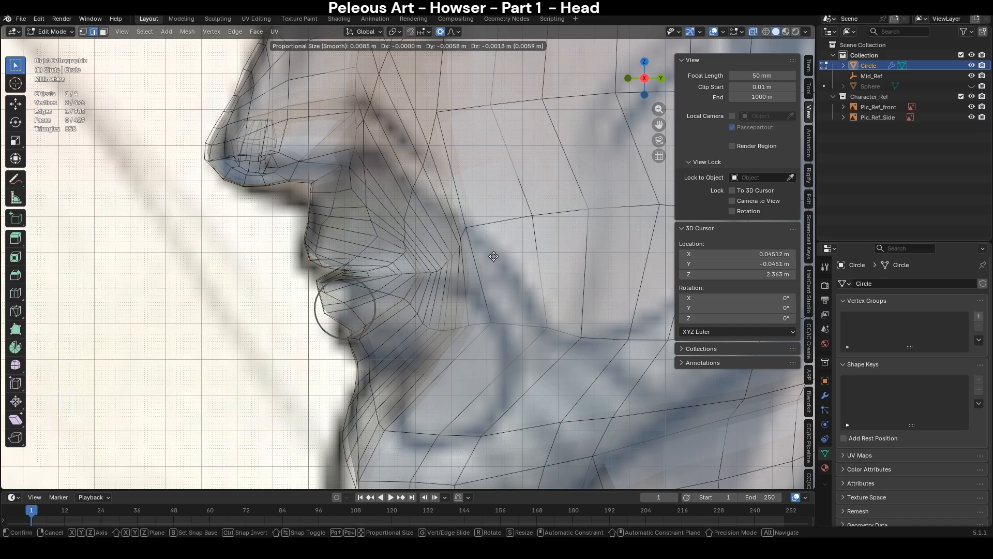
{"action": "left_click", "coordinate": [491, 257]}
- Move the edge just below the lower lip about 0.002 m backward with a proportional radius of about 0.005 m
{"action": "key", "text": "g"}
{"action": "scroll", "coordinate": [492, 257], "scroll_direction": "up", "scroll_amount": 3}
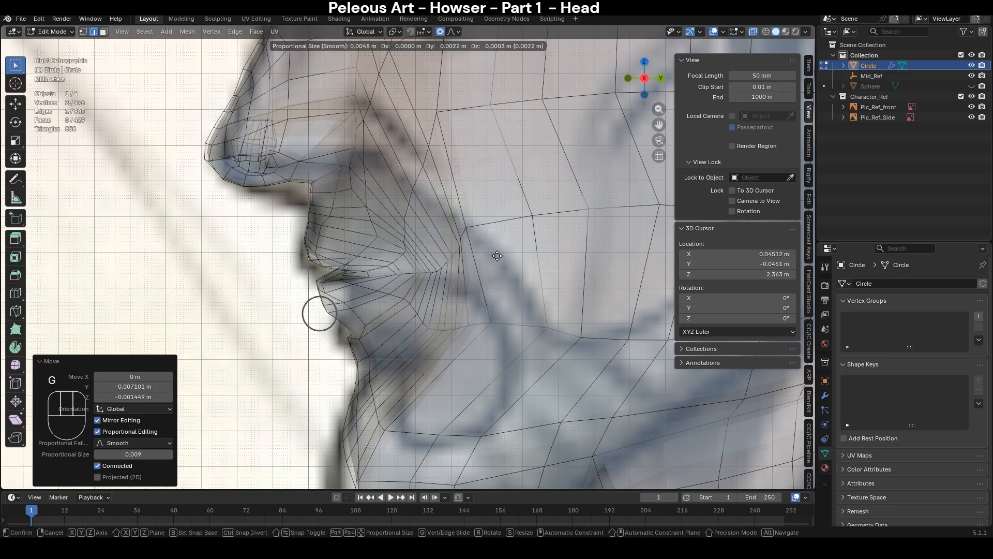
{"action": "left_click", "coordinate": [498, 255]}
- Select the two edges along the lower lip's upper rim and slide them by factors of 0.553 and -0.364
{"action": "key", "text": "alt+z"}
{"action": "middle_click_drag", "start_coordinate": [498, 255], "coordinate": [393, 280]}
{"action": "key", "text": "2"}
{"action": "left_click", "coordinate": [375, 268]}
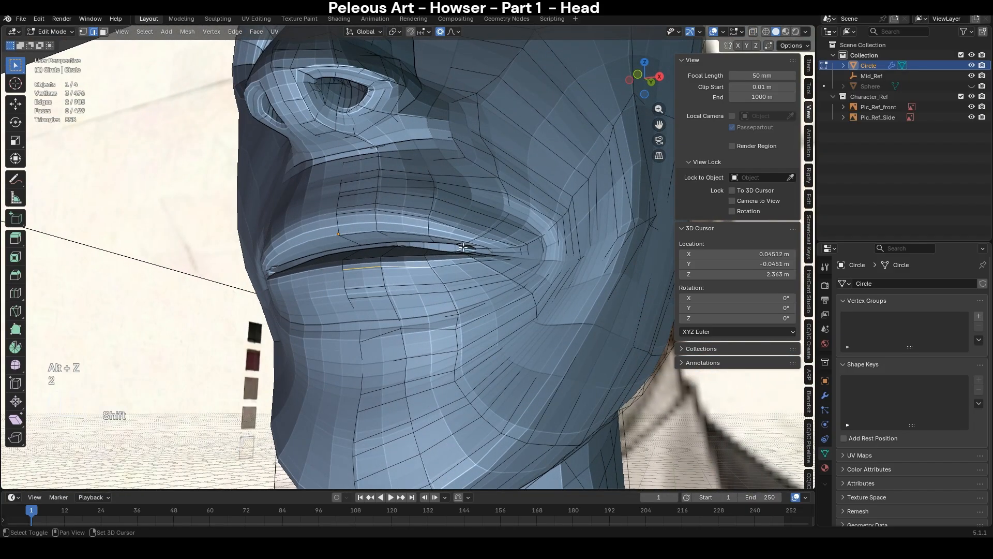
{"action": "key", "text": "g"}
{"action": "key", "text": "g"}
{"action": "left_click", "coordinate": [468, 245]}
{"action": "key", "text": "g"}
{"action": "key", "text": "g"}
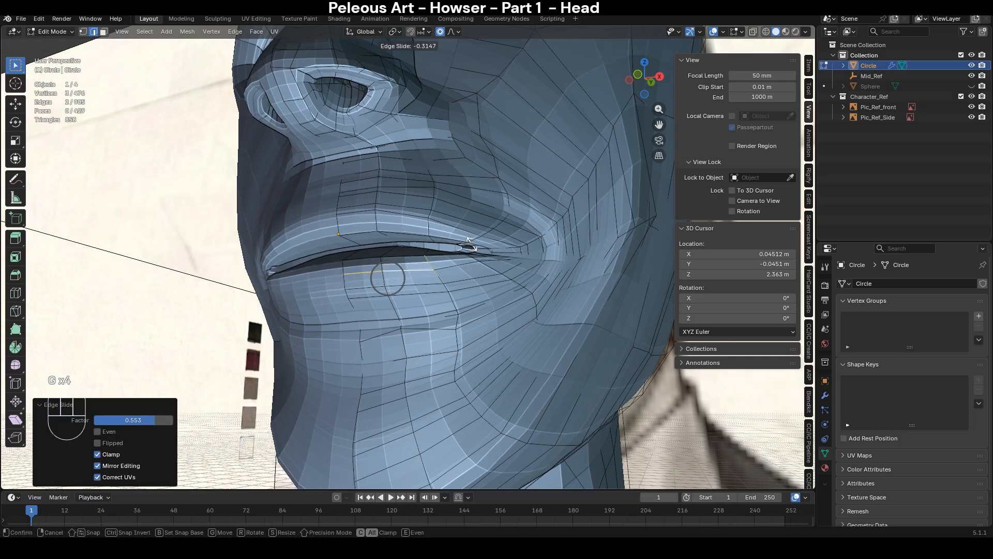
{"action": "left_click", "coordinate": [469, 244]}
- In side view, move the lower-lip edges about 0.001 m forward with a 0.007 m radius, and check the face in Sculpt Mode
{"action": "key", "text": "KP_3"}
{"action": "key", "text": "g"}
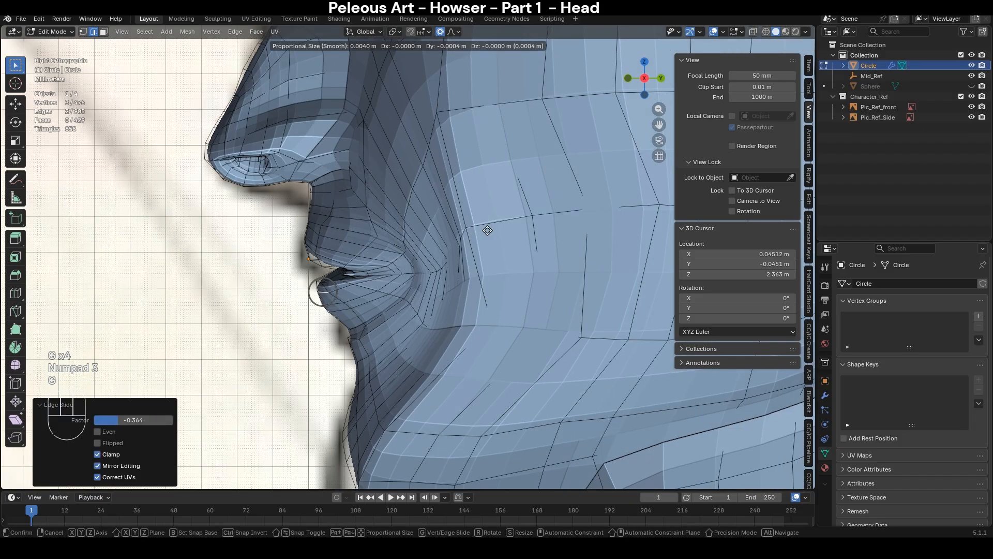
{"action": "left_click", "coordinate": [485, 230]}
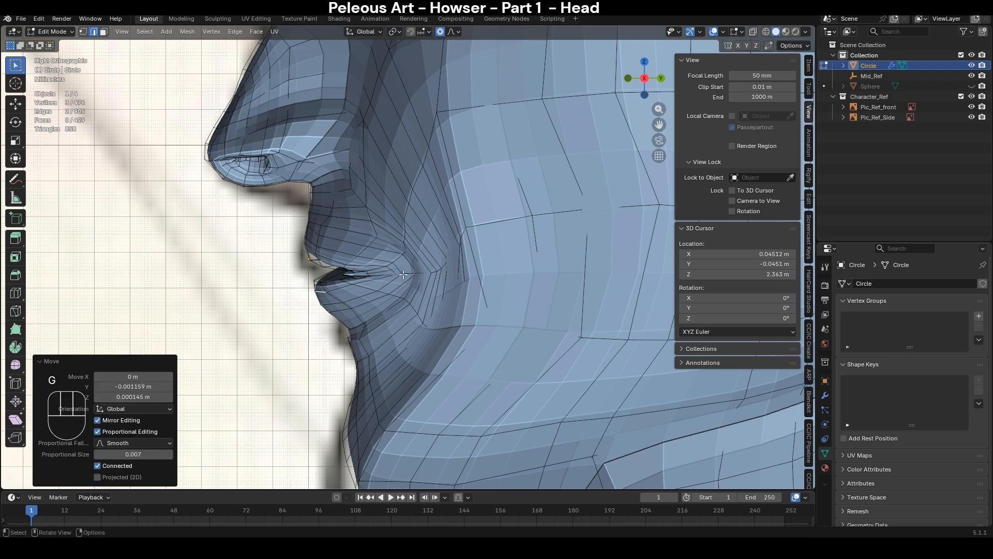
{"action": "key", "text": "Tab"}
{"action": "scroll", "coordinate": [485, 230], "scroll_direction": "down", "scroll_amount": 4}
{"action": "middle_click_drag", "start_coordinate": [430, 323], "coordinate": [588, 321]}
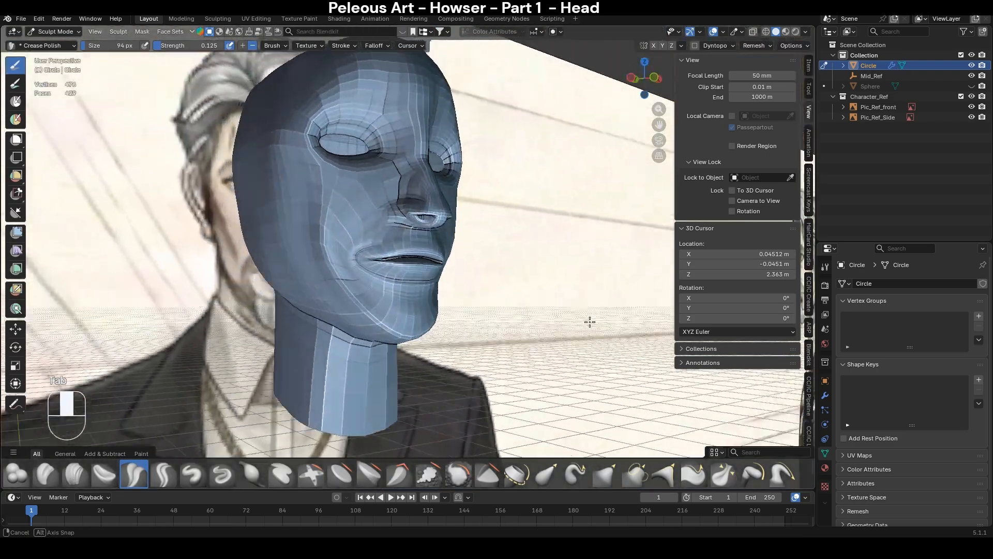
{"action": "scroll", "coordinate": [590, 320], "scroll_direction": "up", "scroll_amount": 5}
- In front view, lower the inner upper-lip vertex beside the centre line about 0.0013 m along Z with a 0.007 m radius
{"action": "key", "text": "KP_1"}
{"action": "key", "text": "Tab"}
{"action": "scroll", "coordinate": [422, 272], "scroll_direction": "up", "scroll_amount": 4}
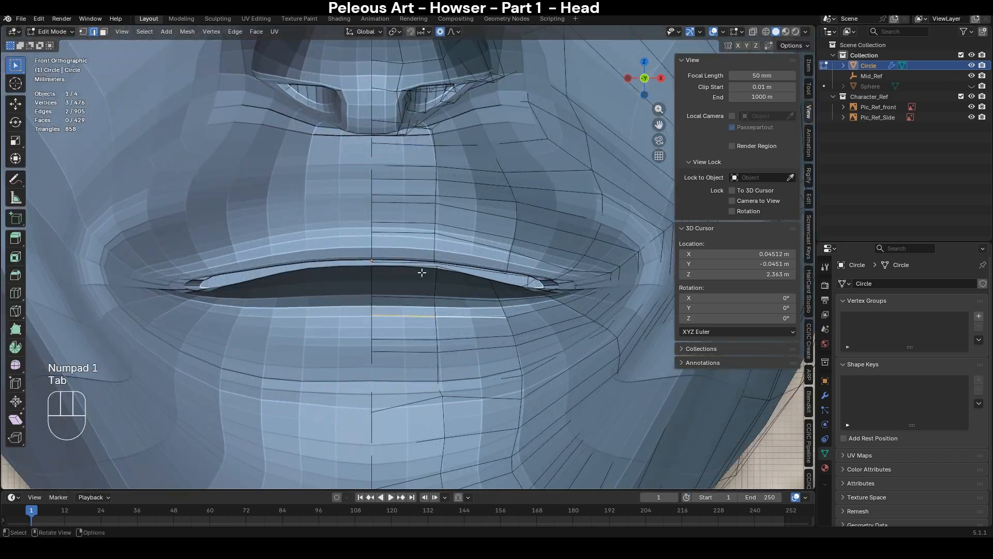
{"action": "key", "text": "1"}
{"action": "left_click", "coordinate": [441, 256]}
{"action": "key", "text": "g"}
{"action": "key", "text": "z"}
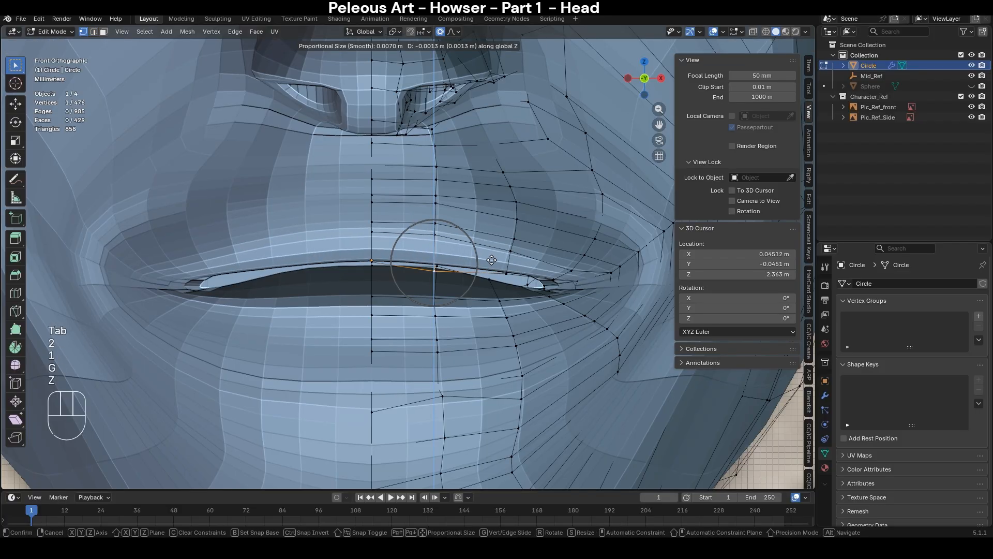
{"action": "left_click", "coordinate": [491, 262]}
- Lower the centre vertex and the vertex nearer the mouth corner on the inner upper lip along Z, and return to Sculpt Mode
{"action": "left_click", "coordinate": [372, 263]}
{"action": "key", "text": "g"}
{"action": "key", "text": "z"}
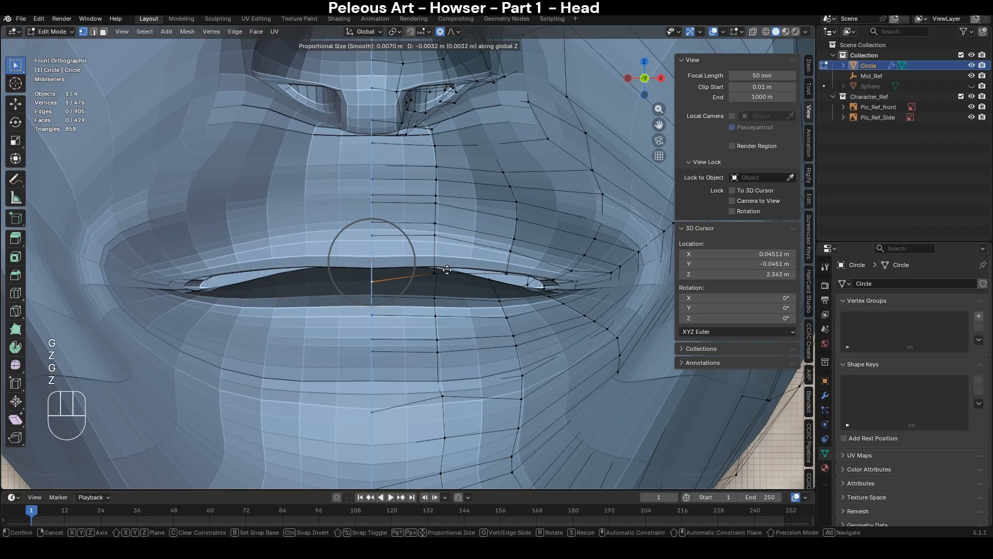
{"action": "left_click", "coordinate": [447, 278]}
{"action": "left_click", "coordinate": [505, 281]}
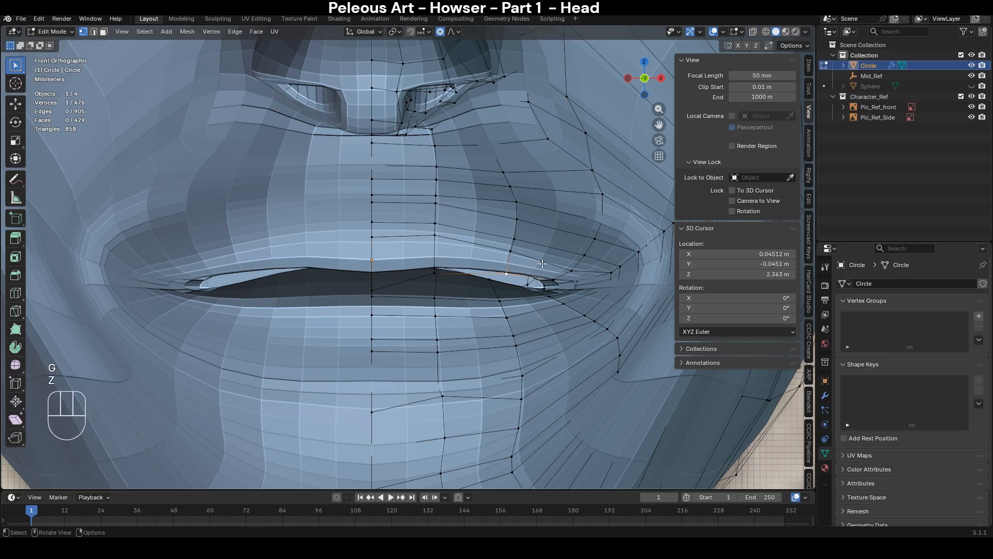
{"action": "key", "text": "g"}
{"action": "key", "text": "z"}
{"action": "left_click", "coordinate": [542, 276]}
{"action": "key", "text": "Tab"}
{"action": "scroll", "coordinate": [501, 313], "scroll_direction": "down", "scroll_amount": 2}
{"action": "scroll", "coordinate": [506, 311], "scroll_direction": "down", "scroll_amount": 2}
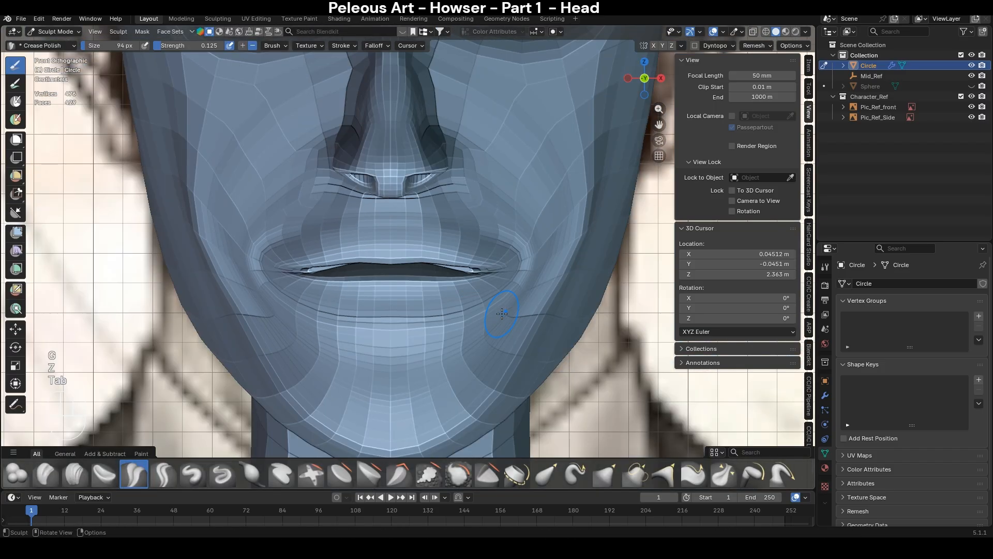
{"action": "scroll", "coordinate": [501, 314], "scroll_direction": "up", "scroll_amount": 2}
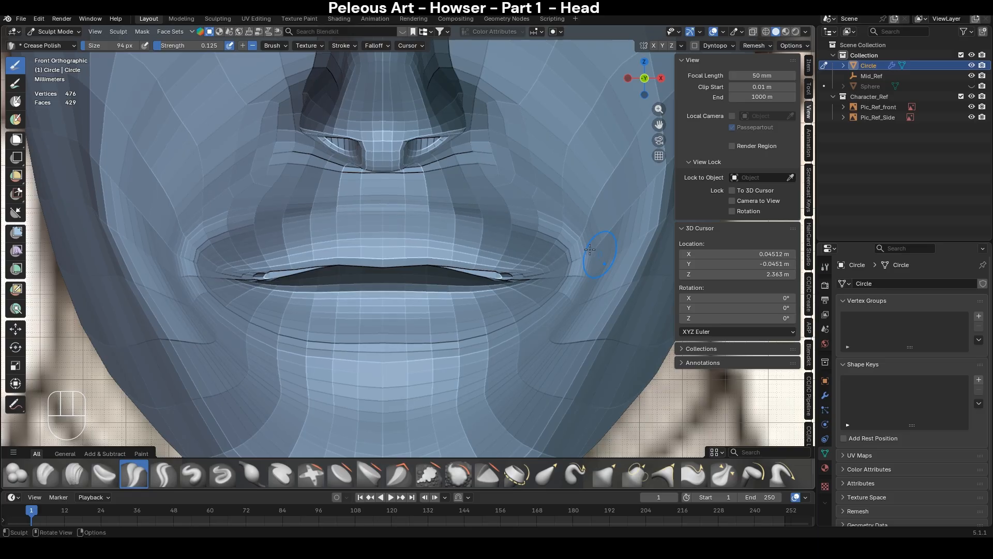
- Choose the Smooth brush with a size of 142 px and a strength of 0.125
{"action": "key", "text": "s"}
{"action": "key", "text": "f"}
{"action": "left_click", "coordinate": [548, 228]}
{"action": "key", "text": "shift+f"}
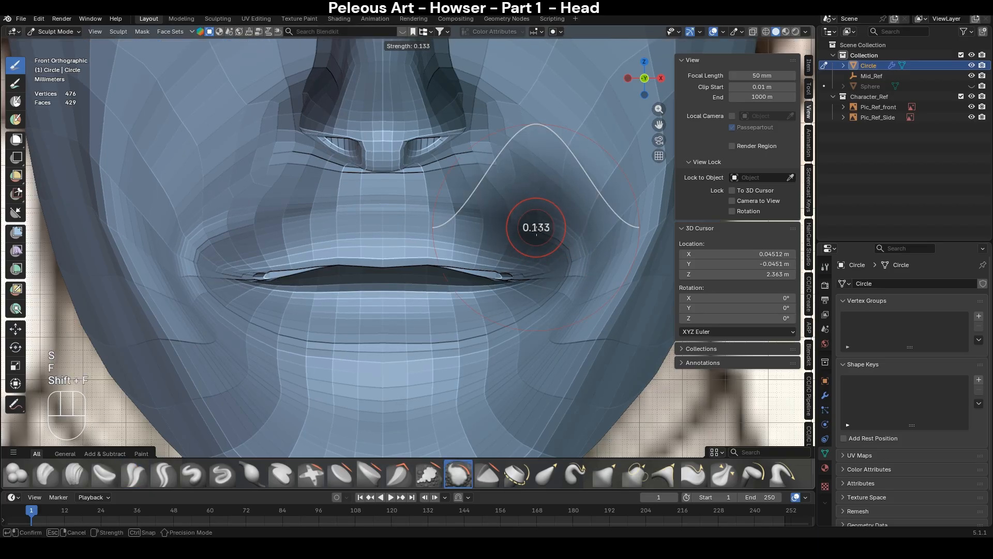
{"action": "left_click", "coordinate": [536, 230]}
{"action": "key", "text": "shift+f"}
{"action": "type", "text": ".125"}
{"action": "key", "text": "KP_Enter"}
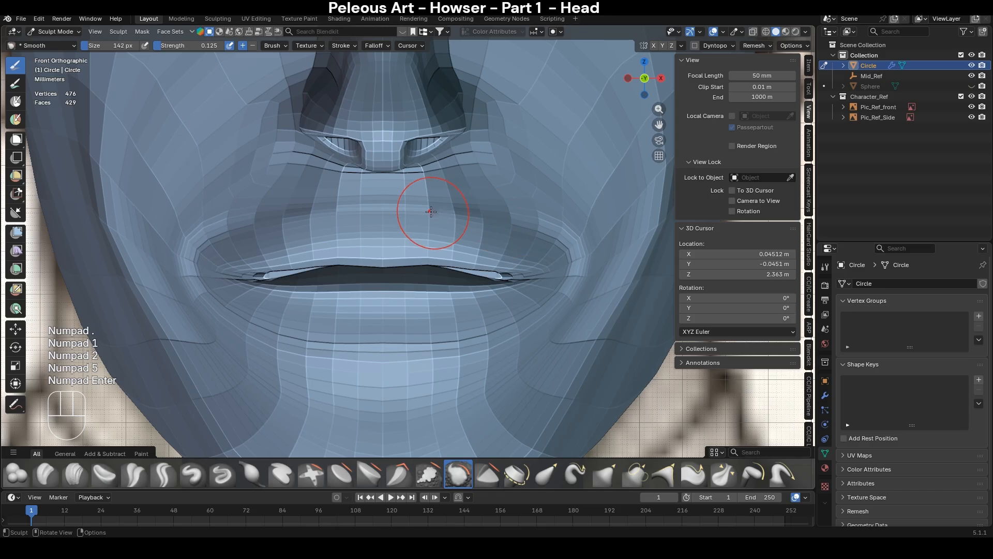
- Enlarge the Smooth brush to 214 px, undo a trial stroke above the mouth corner, and set the strength to 0.05
{"action": "key", "text": "f"}
{"action": "left_click", "coordinate": [449, 212]}
{"action": "left_click_drag", "start_coordinate": [538, 233], "coordinate": [585, 244]}
{"action": "key", "text": "ctrl+z"}
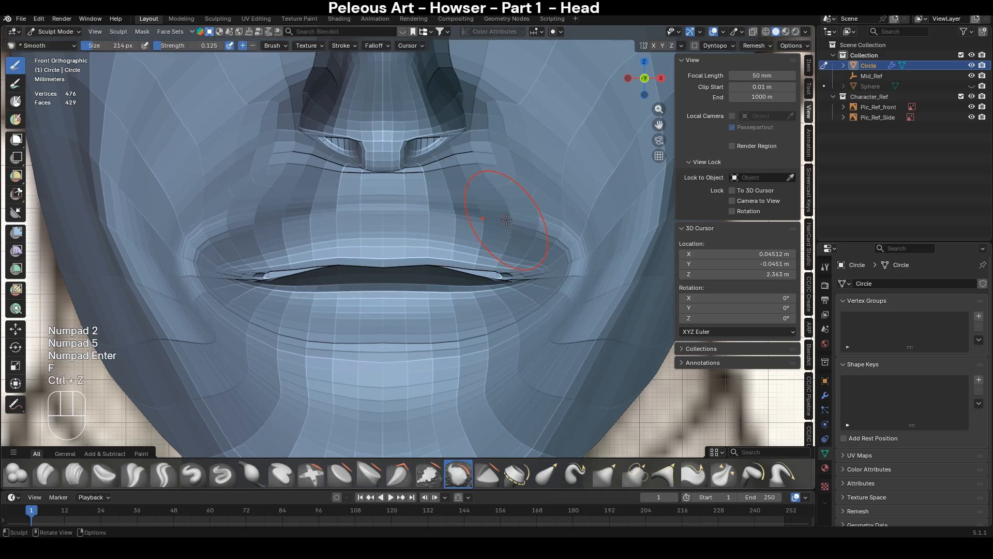
{"action": "key", "text": "shift+f"}
{"action": "type", "text": "0.05"}
{"action": "key", "text": "KP_Enter"}
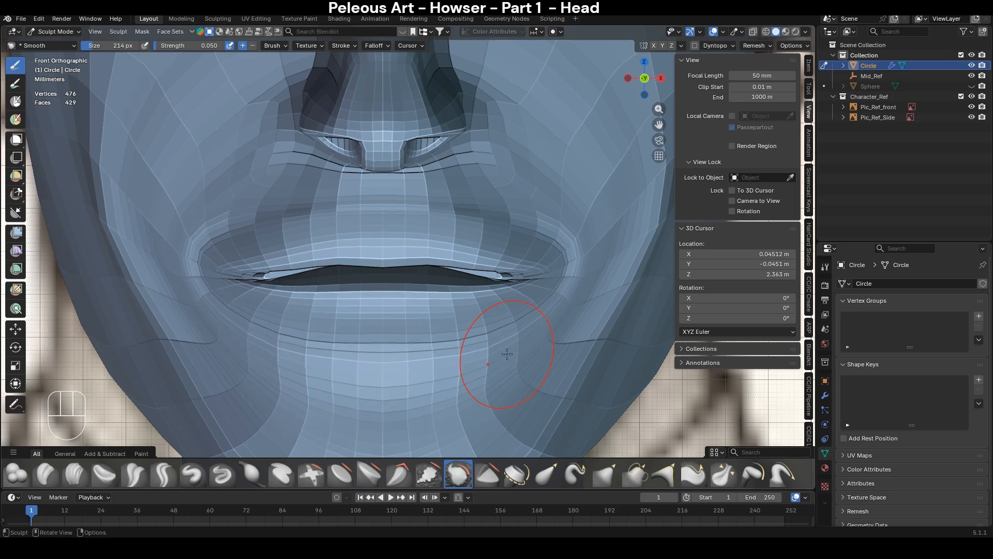
- Compare the mouth with the front reference and try to pull the lower lip upward with the Grab brush at 396 px
{"action": "scroll", "coordinate": [507, 353], "scroll_direction": "down", "scroll_amount": 4}
{"action": "scroll", "coordinate": [522, 339], "scroll_direction": "up", "scroll_amount": 2}
{"action": "key", "text": "alt+z"}
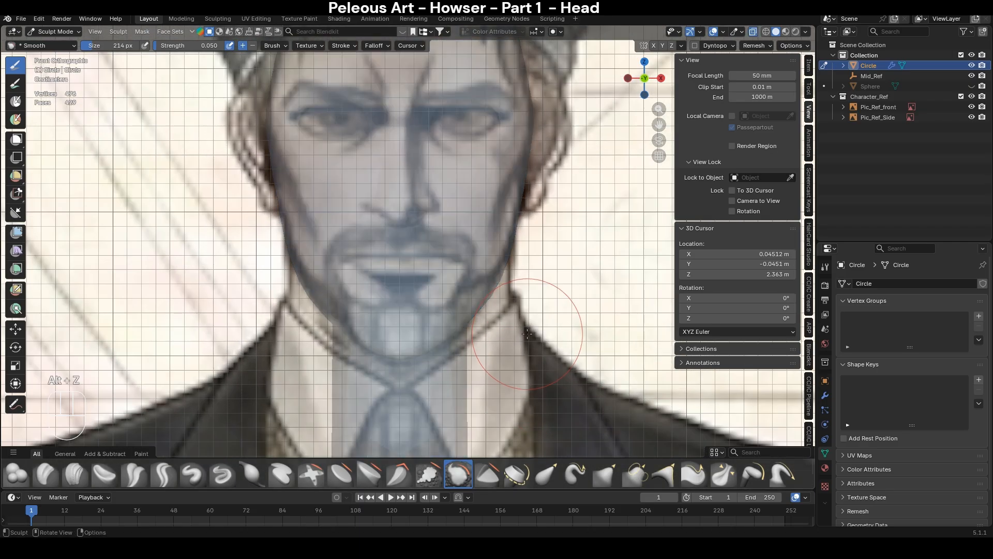
{"action": "key", "text": "alt+z"}
{"action": "scroll", "coordinate": [517, 321], "scroll_direction": "up", "scroll_amount": 6}
{"action": "key", "text": "g"}
{"action": "key", "text": "f"}
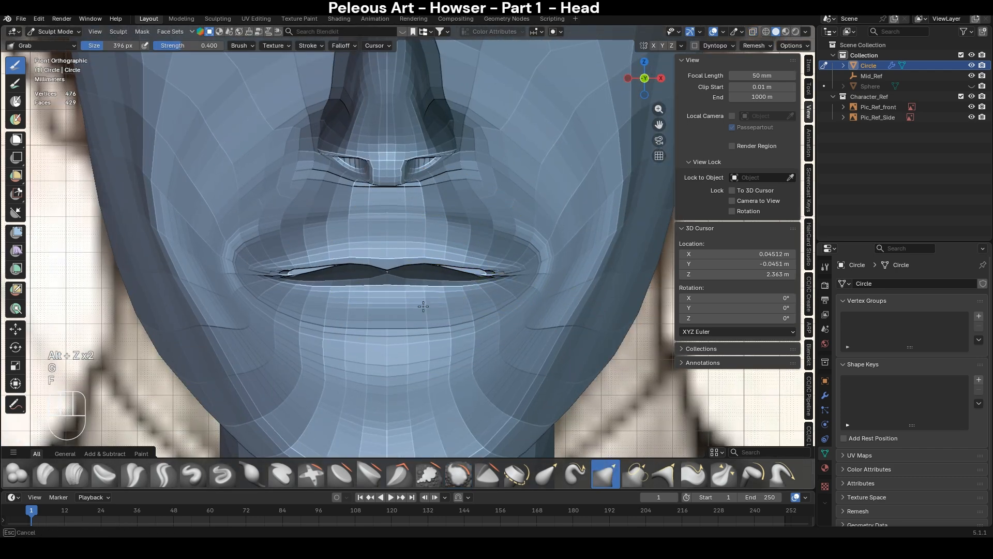
{"action": "left_click_drag", "start_coordinate": [423, 307], "coordinate": [425, 296]}
{"action": "key", "text": "ctrl+z"}
- In Edit Mode, raise the centre vertex of the inner upper lip about 0.0014 m along Z with a 0.004 m radius
{"action": "key", "text": "Tab"}
{"action": "scroll", "coordinate": [444, 287], "scroll_direction": "up", "scroll_amount": 2}
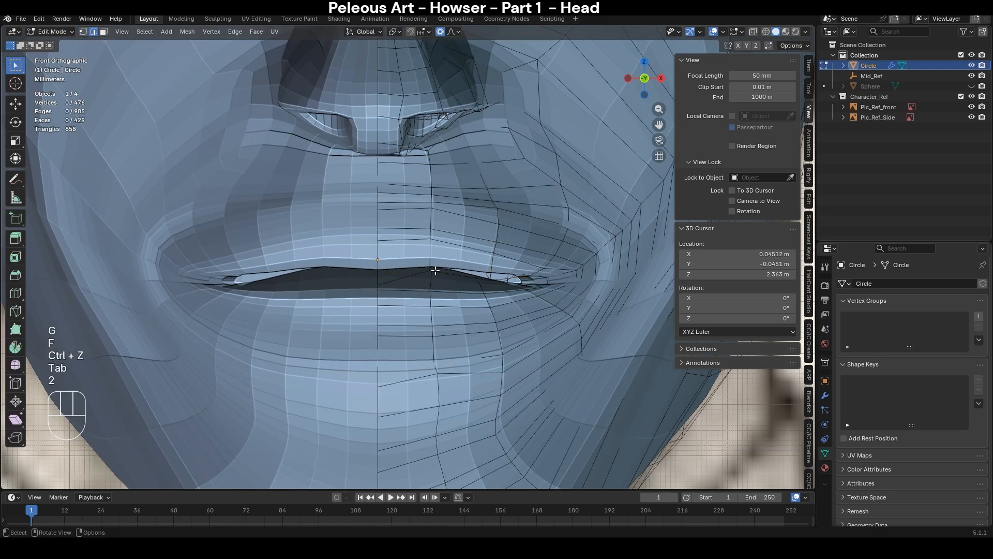
{"action": "left_click", "coordinate": [411, 275], "text": "alt"}
{"action": "scroll", "coordinate": [384, 300], "scroll_direction": "up", "scroll_amount": 2}
{"action": "key", "text": "1"}
{"action": "left_click", "coordinate": [365, 297]}
{"action": "key", "text": "g"}
{"action": "key", "text": "z"}
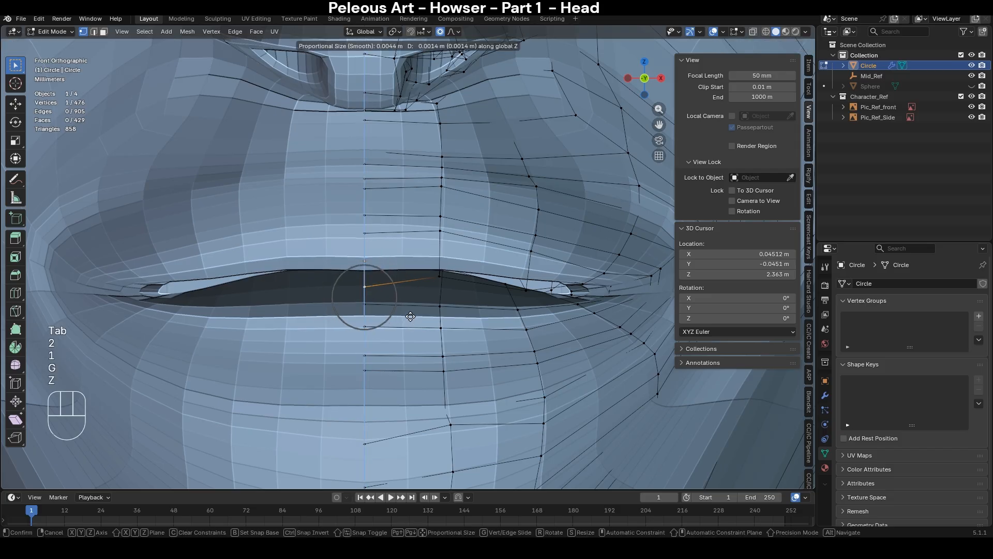
{"action": "left_click", "coordinate": [414, 312]}
- Select the inner edge loop of the mouth opening, inspect it from the side, and return to Sculpt Mode in front view
{"action": "key", "text": "2"}
{"action": "left_click", "coordinate": [445, 279], "text": "alt"}
{"action": "mouse_move", "coordinate": [560, 334]}
{"action": "middle_mouse_down"}
{"action": "mouse_move", "coordinate": [495, 317]}
{"action": "mouse_move", "coordinate": [497, 309]}
{"action": "mouse_move", "coordinate": [299, 286]}
{"action": "middle_mouse_up"}
{"action": "key", "text": "KP_1"}
{"action": "key", "text": "ctrl+Tab"}
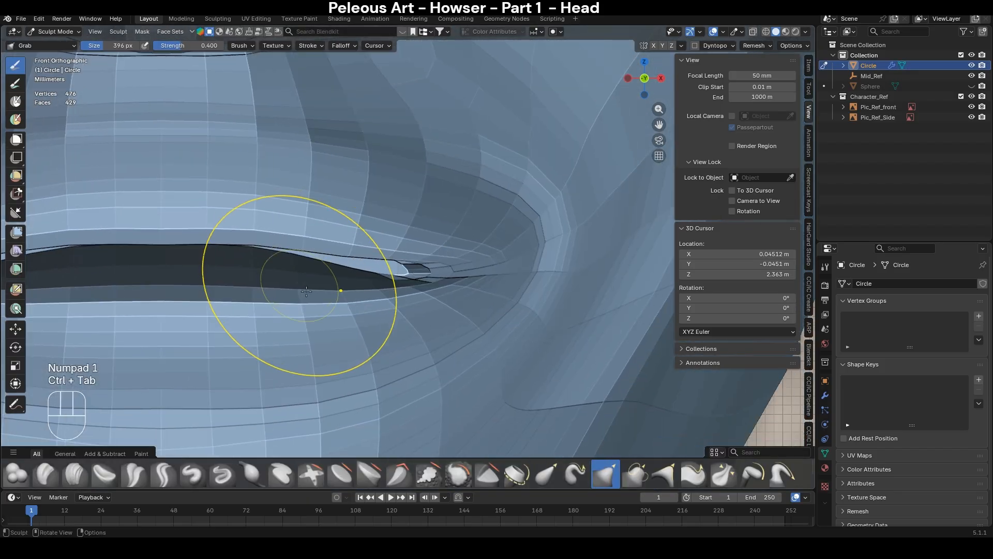
- Smooth the inner mouth corner with the Smooth brush at 276 px and strength 0.05
{"action": "scroll", "coordinate": [401, 284], "scroll_direction": "up", "scroll_amount": 3}
{"action": "key", "text": "alt+z"}
{"action": "key", "text": "alt+z"}
{"action": "key", "text": "s"}
{"action": "key", "text": "f"}
{"action": "left_click", "coordinate": [421, 281]}
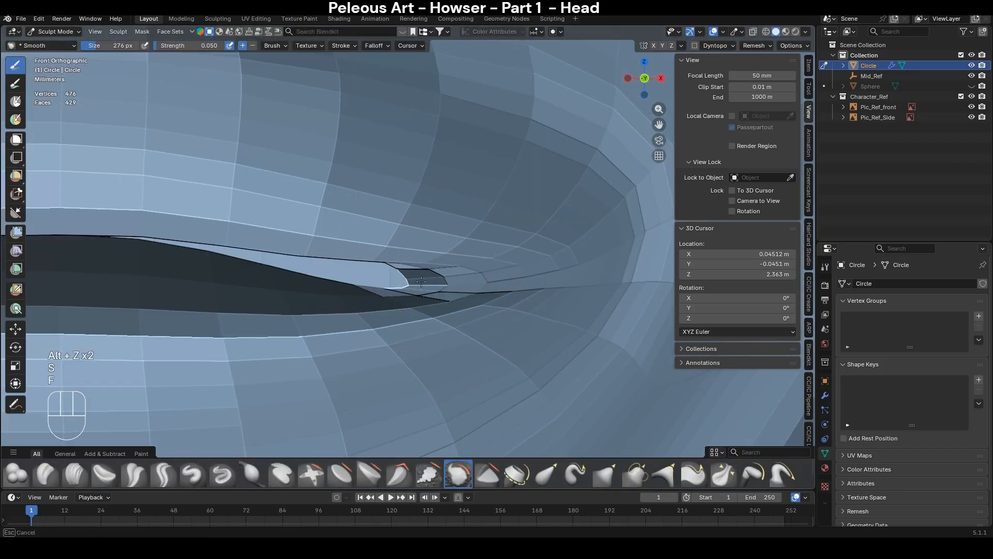
{"action": "scroll", "coordinate": [429, 293], "scroll_direction": "down", "scroll_amount": 6}
{"action": "scroll", "coordinate": [444, 288], "scroll_direction": "up", "scroll_amount": 6}
- In Edit Mode, select the innermost edge loop of the mouth opening, grow the selection, and delete that strip of faces
{"action": "key", "text": "Tab"}
{"action": "mouse_move", "coordinate": [284, 310]}
{"action": "middle_mouse_down"}
{"action": "mouse_move", "coordinate": [455, 324]}
{"action": "mouse_move", "coordinate": [320, 287]}
{"action": "middle_mouse_up"}
{"action": "key", "text": "KP_1"}
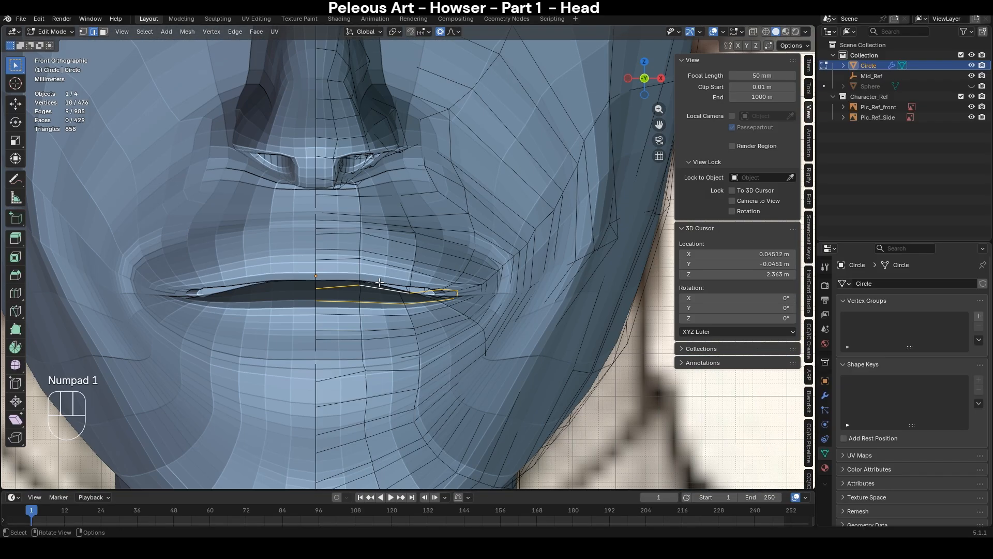
{"action": "scroll", "coordinate": [379, 282], "scroll_direction": "up", "scroll_amount": 4}
{"action": "middle_click_drag", "start_coordinate": [455, 328], "coordinate": [416, 336]}
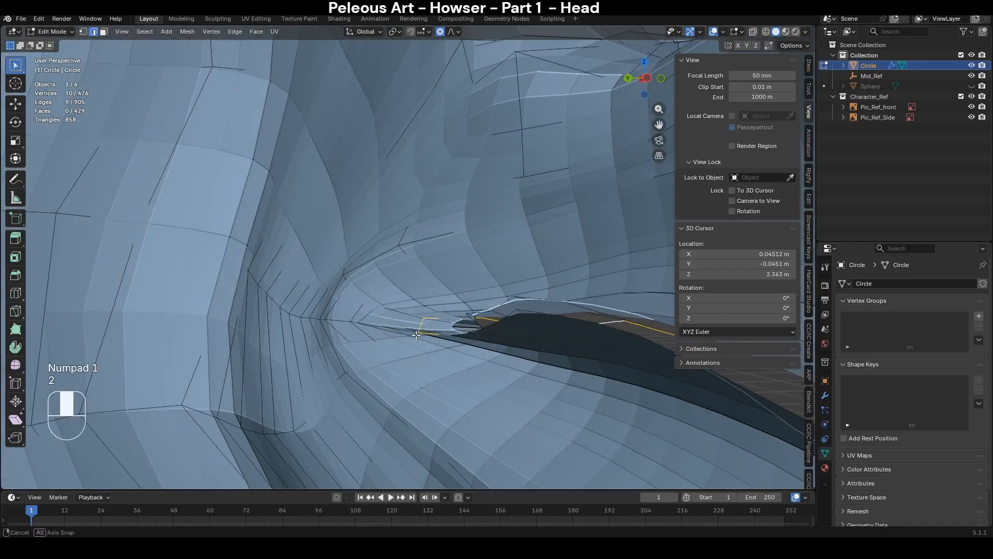
{"action": "left_click", "coordinate": [494, 303], "text": "alt"}
{"action": "key", "text": "KP_1"}
{"action": "key", "text": "alt+z"}
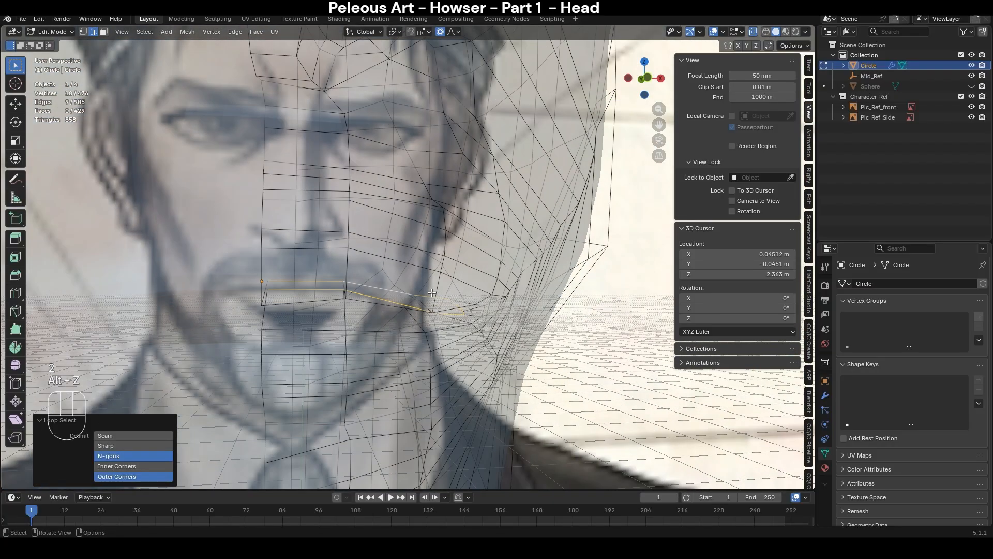
{"action": "key", "text": "alt+z"}
{"action": "scroll", "coordinate": [464, 232], "scroll_direction": "up", "scroll_amount": 2}
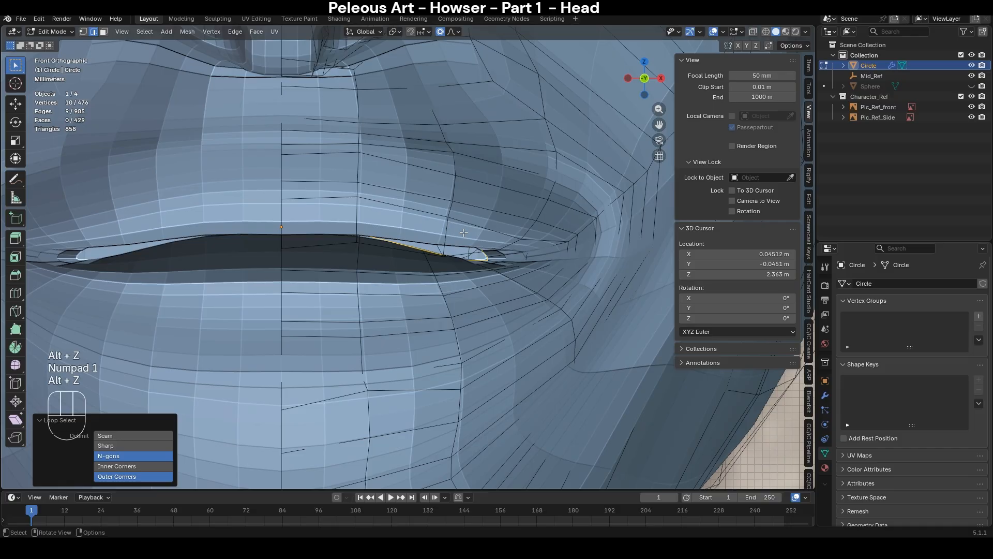
{"action": "key", "text": "ctrl+KP_Add"}
{"action": "key", "text": "x"}
{"action": "left_click", "coordinate": [442, 183]}
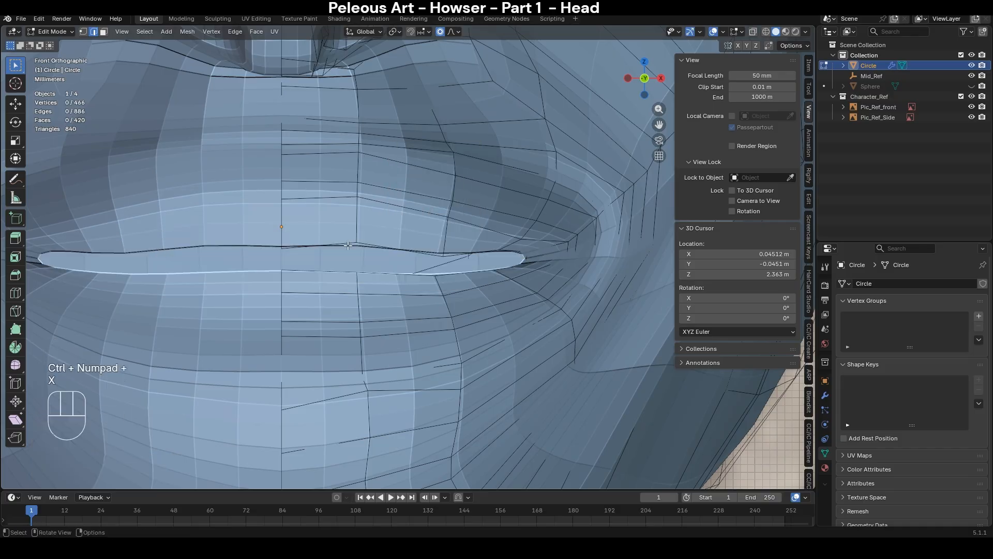
- Select the open edge loop around the inner lips and extrude it about 0.0043 m inward along Y
{"action": "left_click", "coordinate": [350, 243], "text": "alt"}
{"action": "middle_click_drag", "start_coordinate": [350, 243], "coordinate": [519, 300]}
{"action": "key", "text": "e"}
{"action": "key", "text": "y"}
{"action": "left_click", "coordinate": [526, 333]}
- Discard the unconstrained extrusion and extrude the inner lip loop again by about 0.0026 m along Y
{"action": "key", "text": "e"}
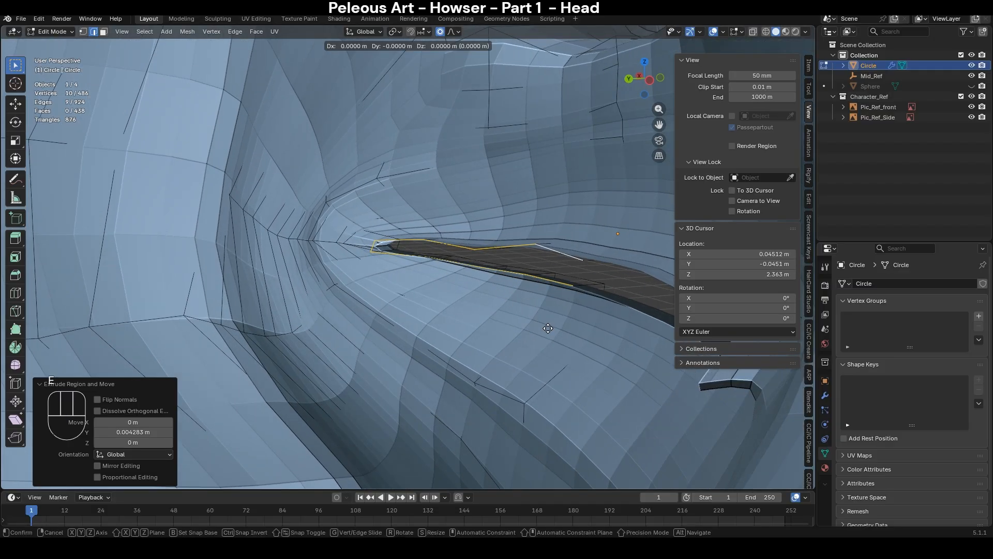
{"action": "right_click", "coordinate": [547, 336]}
{"action": "key", "text": "ctrl+z"}
{"action": "key", "text": "e"}
{"action": "key", "text": "y"}
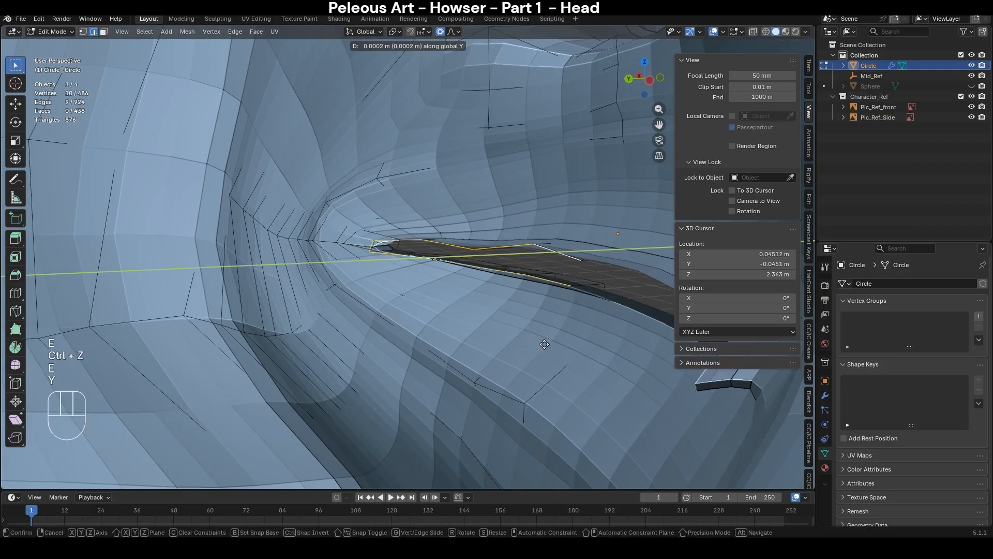
{"action": "left_click", "coordinate": [544, 339]}
- Select the opposing upper and lower edges of the inner mouth loop near the centre and fill a face between them
{"action": "middle_click_drag", "start_coordinate": [544, 340], "coordinate": [457, 329]}
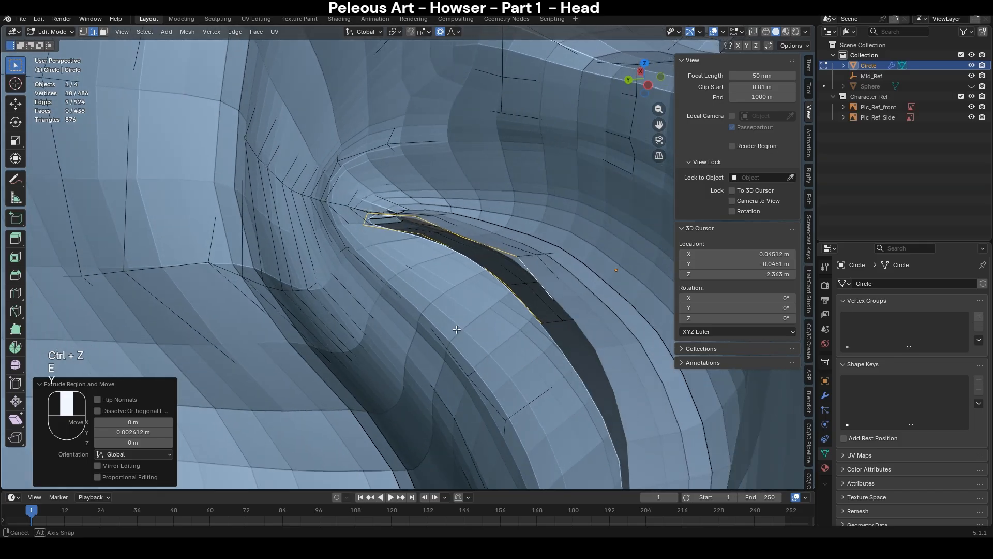
{"action": "key", "text": "q"}
{"action": "left_click", "coordinate": [525, 299]}
{"action": "left_click", "coordinate": [531, 268]}
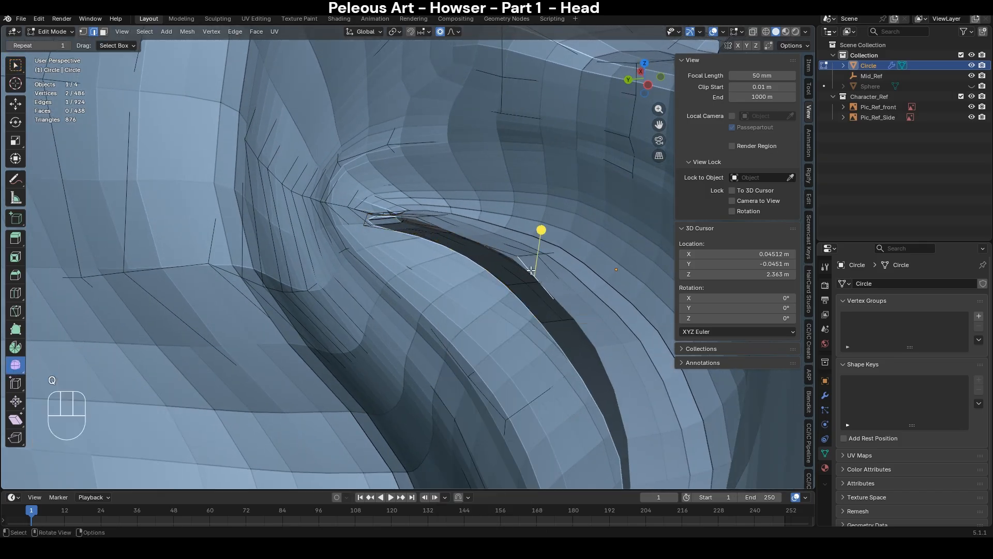
{"action": "left_click", "coordinate": [523, 301], "text": "shift"}
{"action": "middle_click_drag", "start_coordinate": [523, 301], "coordinate": [469, 299]}
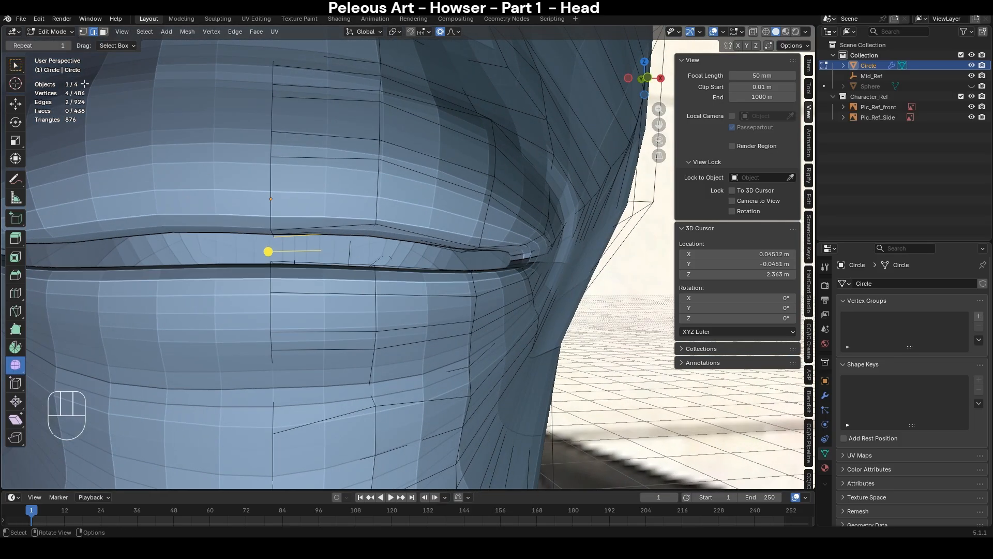
{"action": "left_click", "coordinate": [14, 65]}
{"action": "key", "text": "f"}
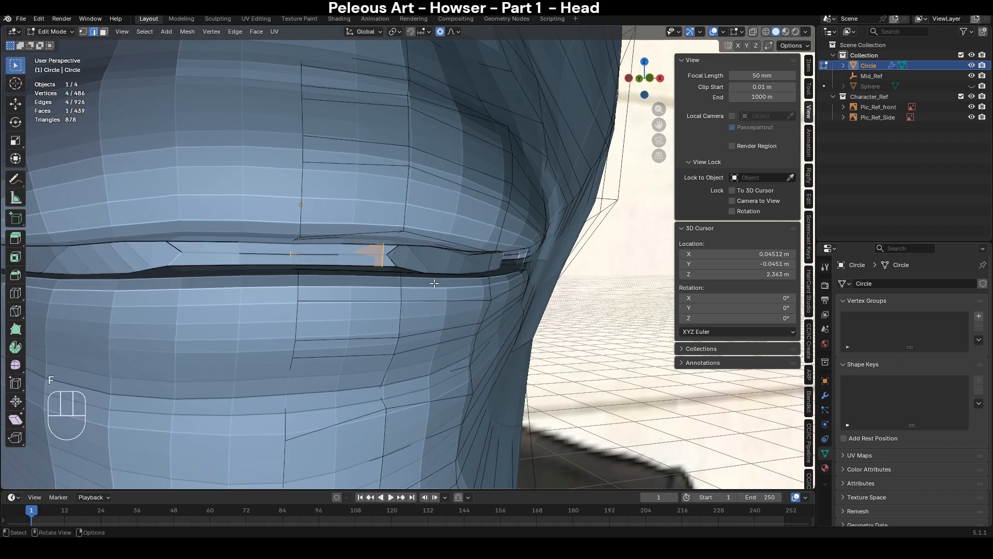
- Fill the rest of the gap inside the mouth with faces out to the corner, working in X-ray display
{"action": "key", "text": "alt+z"}
{"action": "middle_click_drag", "start_coordinate": [378, 268], "coordinate": [344, 258]}
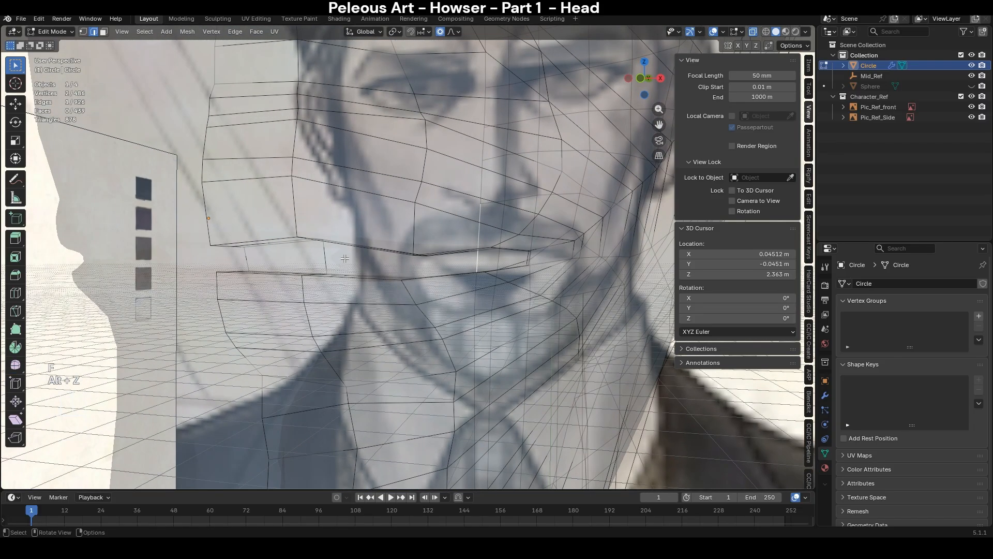
{"action": "key", "text": "f"}
{"action": "middle_click_drag", "start_coordinate": [614, 346], "coordinate": [335, 326]}
{"action": "key", "text": "f"}
{"action": "key", "text": "alt+z"}
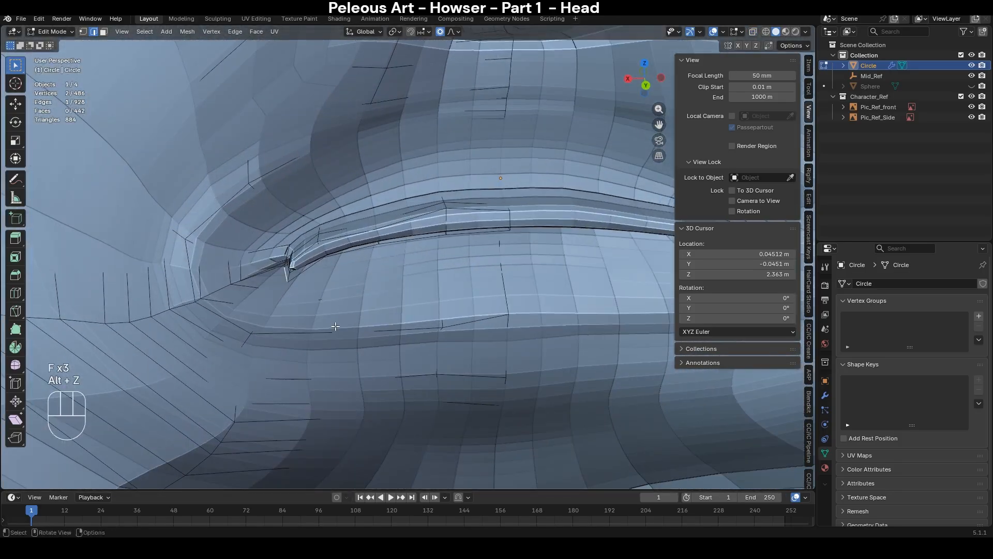
{"action": "key", "text": "ctrl+r"}
{"action": "right_click", "coordinate": [288, 262]}
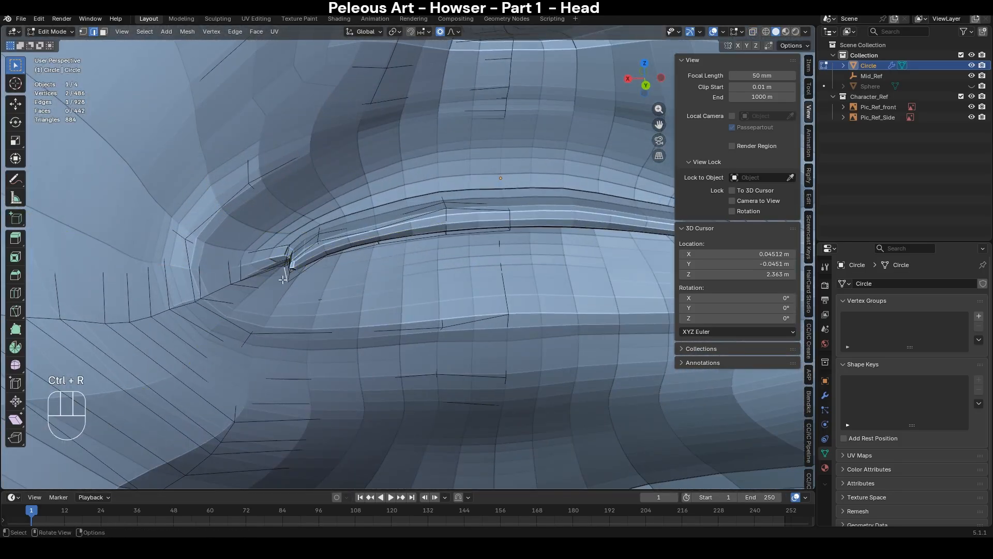
{"action": "middle_click_drag", "start_coordinate": [289, 263], "coordinate": [485, 322]}
{"action": "key", "text": "Tab"}
{"action": "key", "text": "KP_1"}
{"action": "key", "text": "KP_2"}
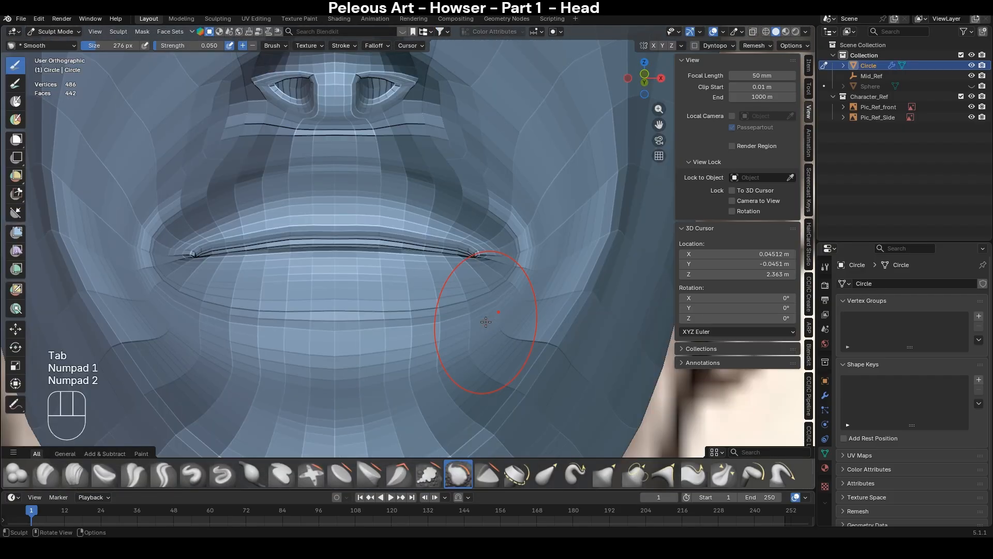
{"action": "key", "text": "KP_1"}
{"action": "key", "text": "Tab"}
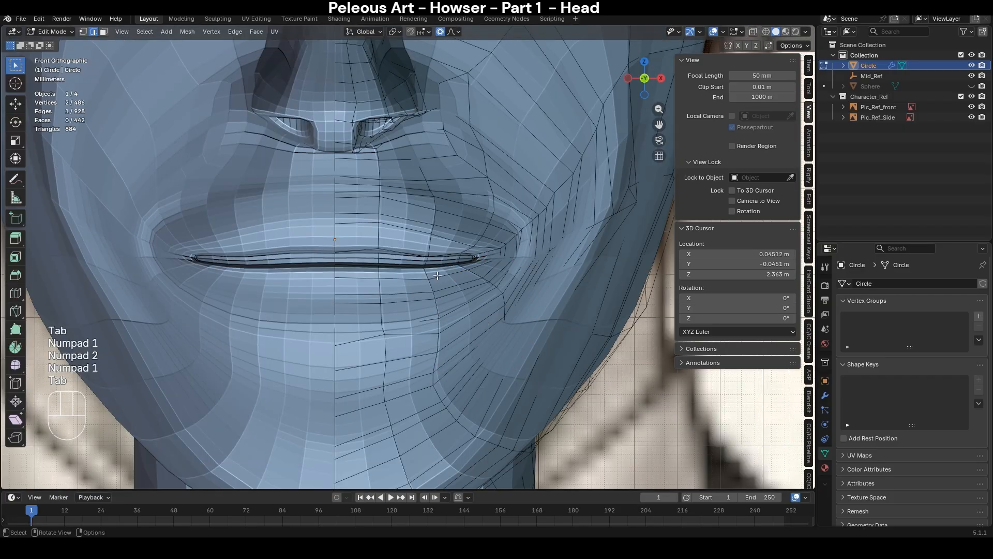
- Select the upper-half edge loop around the outer upper lip and slide it towards the mouth by a factor of about -0.267
{"action": "left_click", "coordinate": [384, 196], "text": "alt"}
{"action": "middle_click_drag", "start_coordinate": [497, 339], "coordinate": [331, 347]}
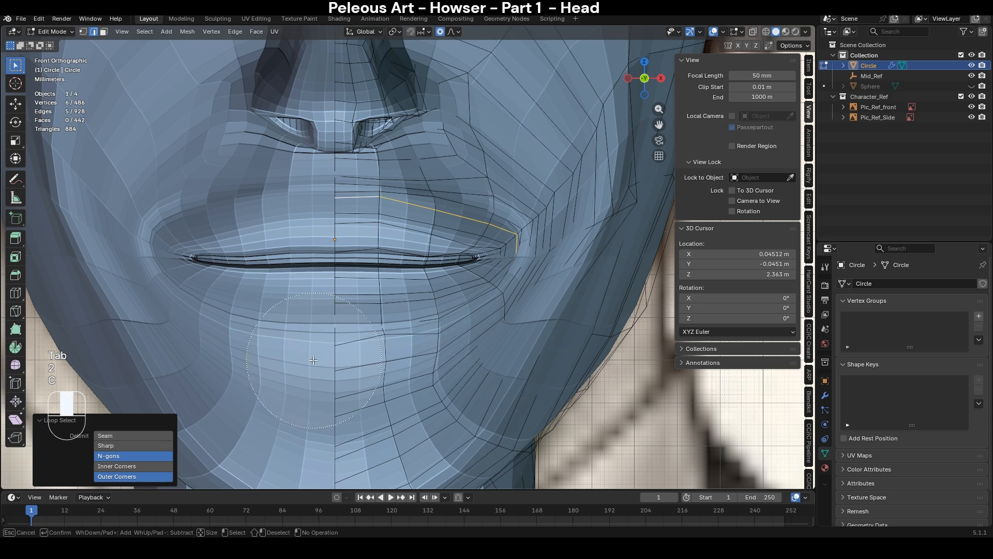
{"action": "right_click", "coordinate": [327, 355]}
{"action": "key", "text": "g"}
{"action": "key", "text": "g"}
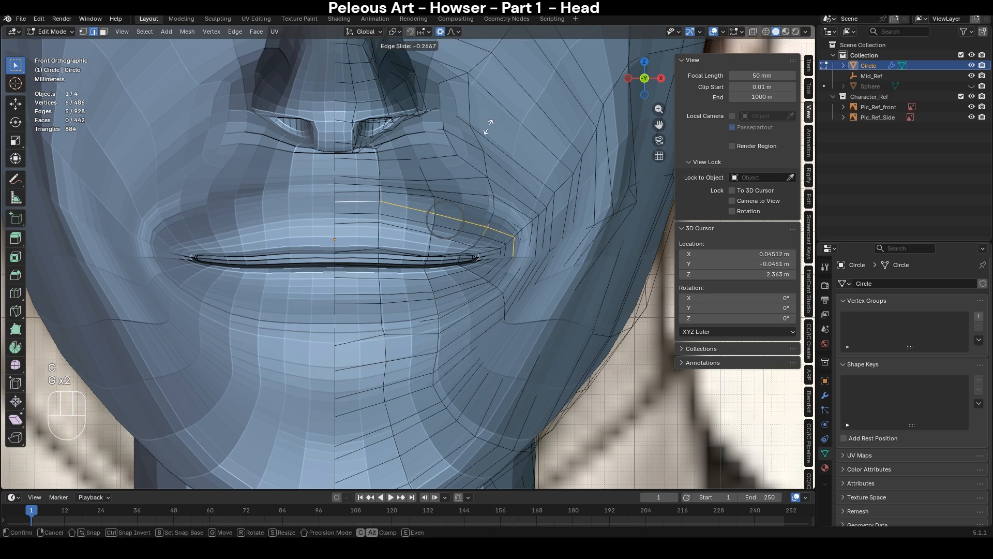
{"action": "left_click", "coordinate": [489, 127]}
{"action": "key", "text": "Tab"}
{"action": "middle_click_drag", "start_coordinate": [455, 173], "coordinate": [398, 194]}
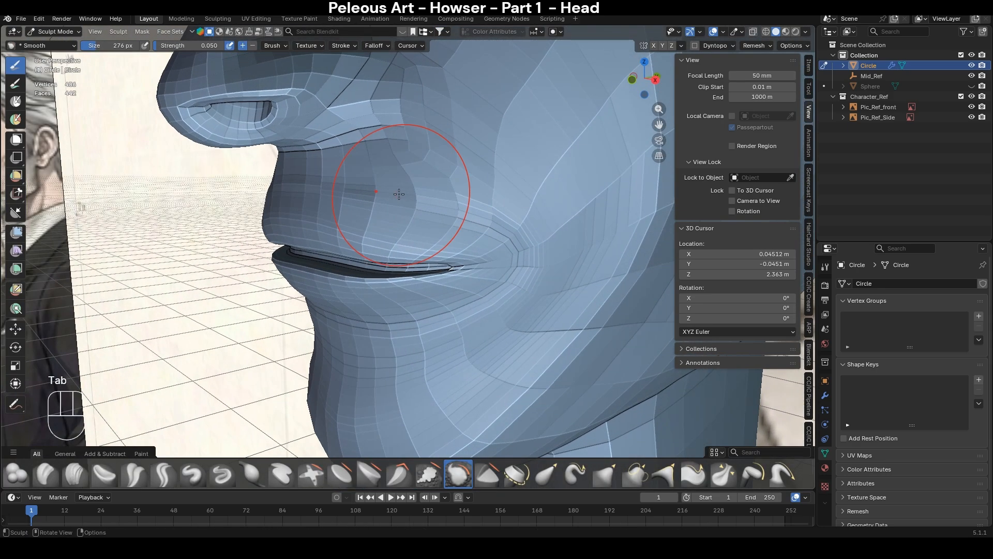
{"action": "key", "text": "KP_3"}
{"action": "key", "text": "alt+z"}
{"action": "key", "text": "alt+z"}
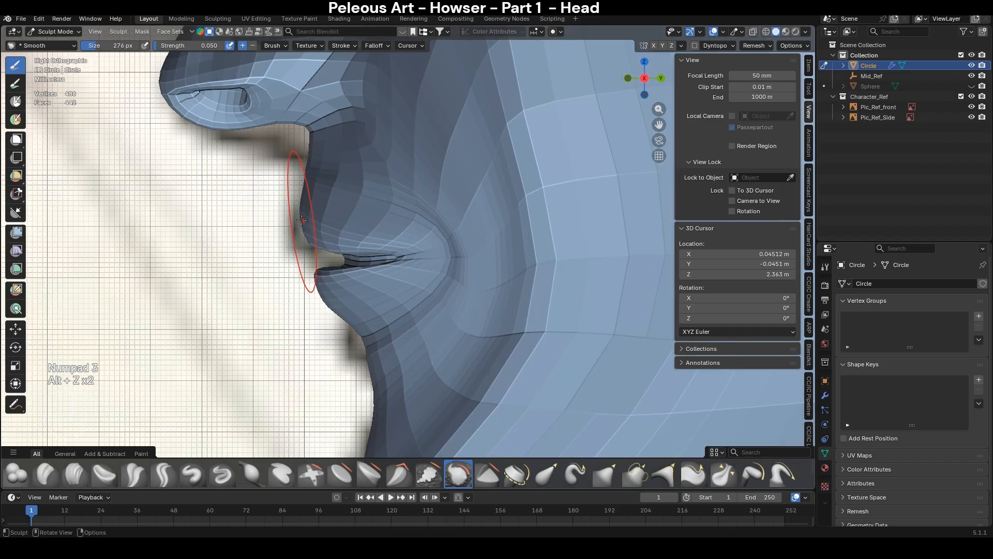
{"action": "key", "text": "g"}
{"action": "key", "text": "f"}
{"action": "key", "text": "ctrl+z"}
{"action": "key", "text": "Tab"}
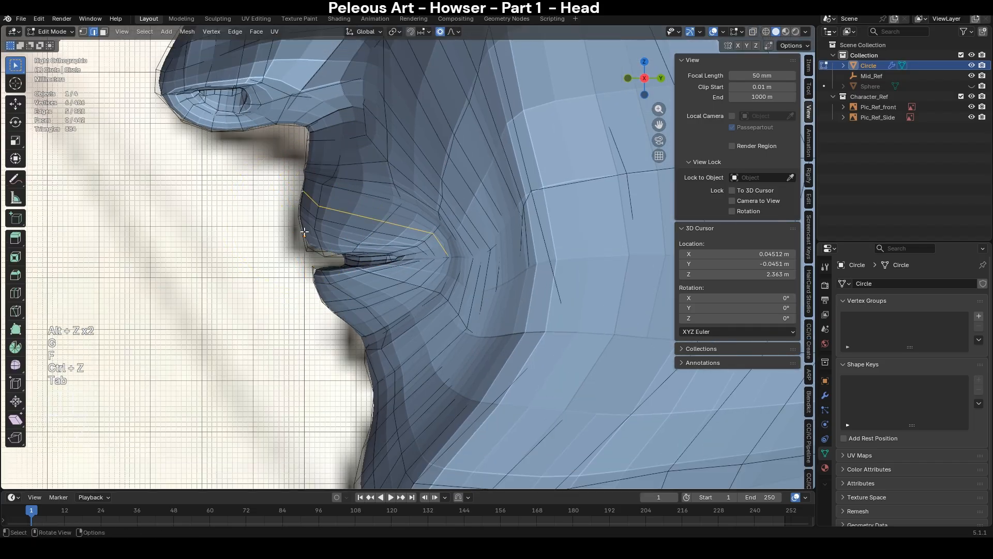
- In side view, move the upper lip's centre edge about -0.0013 m in Y and -0.0006 m in Z with proportional editing
{"action": "middle_click_drag", "start_coordinate": [279, 236], "coordinate": [360, 228]}
{"action": "key", "text": "2"}
{"action": "key", "text": "KP_3"}
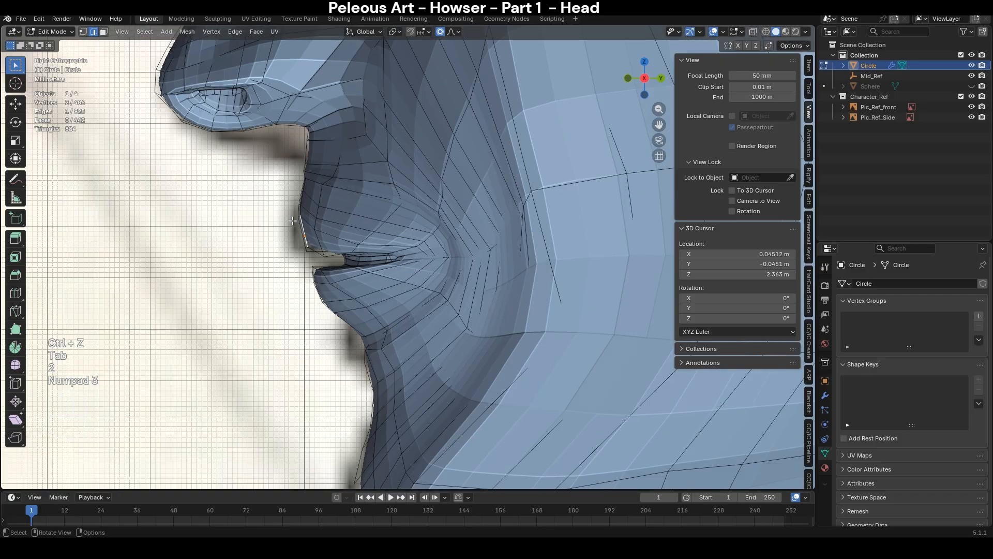
{"action": "key", "text": "g"}
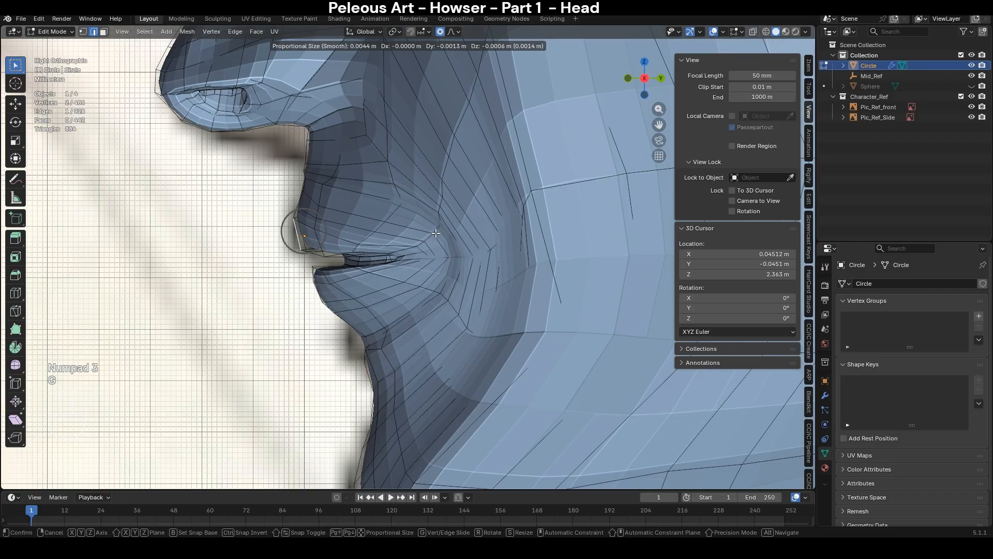
{"action": "left_click", "coordinate": [436, 233]}
{"action": "mouse_move", "coordinate": [310, 263]}
{"action": "middle_mouse_down"}
{"action": "mouse_move", "coordinate": [362, 249]}
{"action": "mouse_move", "coordinate": [377, 206]}
{"action": "mouse_move", "coordinate": [362, 271]}
{"action": "middle_mouse_up"}
{"action": "scroll", "coordinate": [381, 208], "scroll_direction": "down", "scroll_amount": 1}
- In Sculpt Mode, set the Smooth brush's size to 226 px and its strength to 0.097
{"action": "key", "text": "Tab"}
{"action": "scroll", "coordinate": [373, 269], "scroll_direction": "up", "scroll_amount": 1}
{"action": "key", "text": "s"}
{"action": "key", "text": "f"}
{"action": "left_click", "coordinate": [419, 202]}
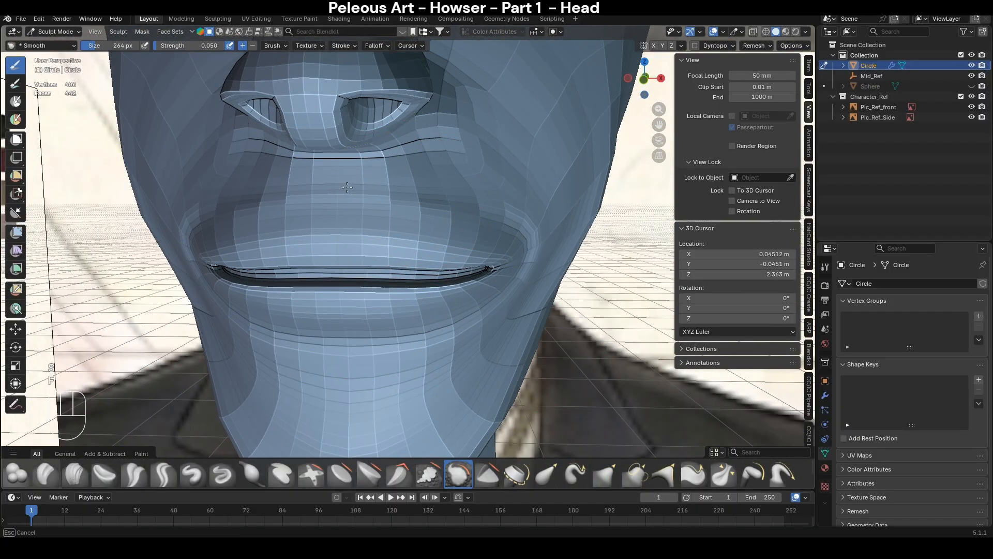
{"action": "key", "text": "KP_1"}
{"action": "key", "text": "shift+f"}
{"action": "left_click", "coordinate": [395, 192]}
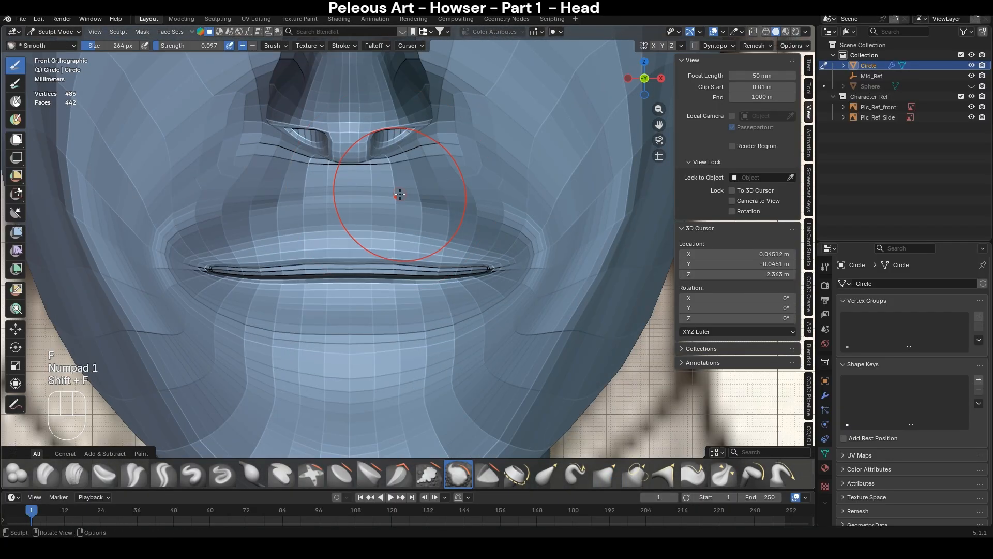
{"action": "scroll", "coordinate": [417, 262], "scroll_direction": "up", "scroll_amount": 3}
{"action": "key", "text": "f"}
{"action": "left_click", "coordinate": [470, 251]}
- Try a smoothing stroke on the skin between the nose and the upper lip
{"action": "left_click_drag", "start_coordinate": [425, 227], "coordinate": [408, 222]}
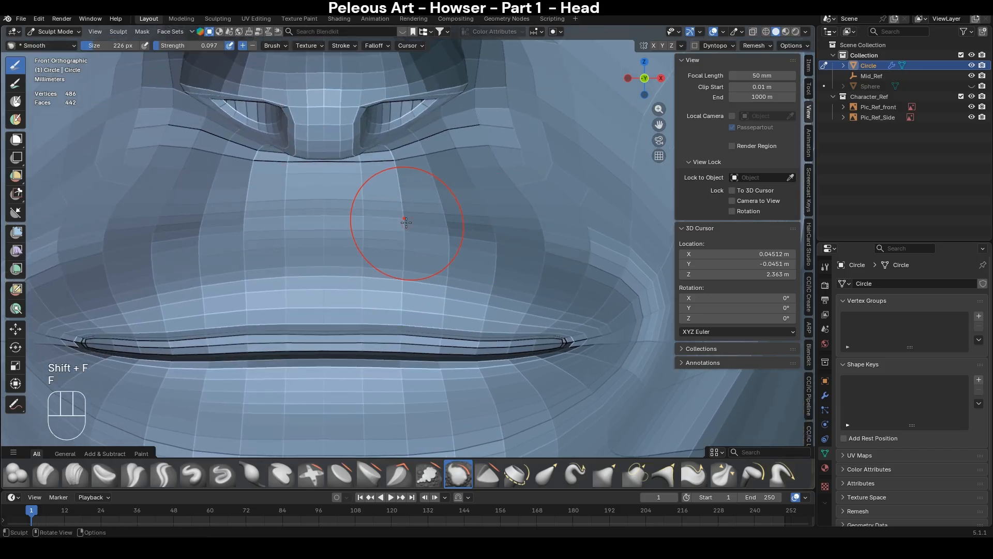
{"action": "key", "text": "ctrl+z"}
- In Edit Mode, select the edge loop above the upper lip without its lower-lip part and slide it by a factor of 0.221
{"action": "key", "text": "Tab"}
{"action": "middle_click_drag", "start_coordinate": [360, 225], "coordinate": [411, 268]}
{"action": "key", "text": "2"}
{"action": "left_click", "coordinate": [317, 235], "text": "alt"}
{"action": "key", "text": "KP_3"}
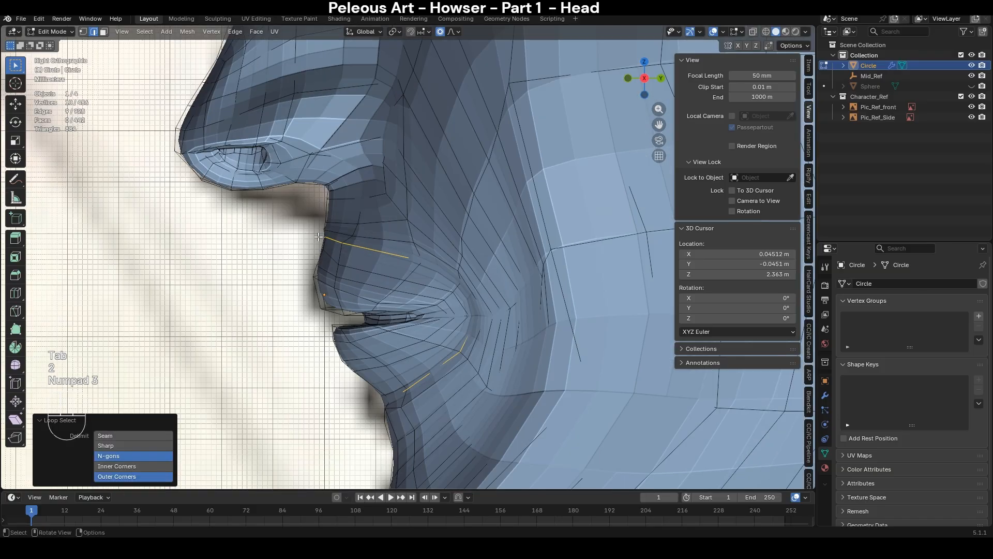
{"action": "key", "text": "alt+z"}
{"action": "key", "text": "c"}
{"action": "middle_click_drag", "start_coordinate": [352, 370], "coordinate": [441, 423]}
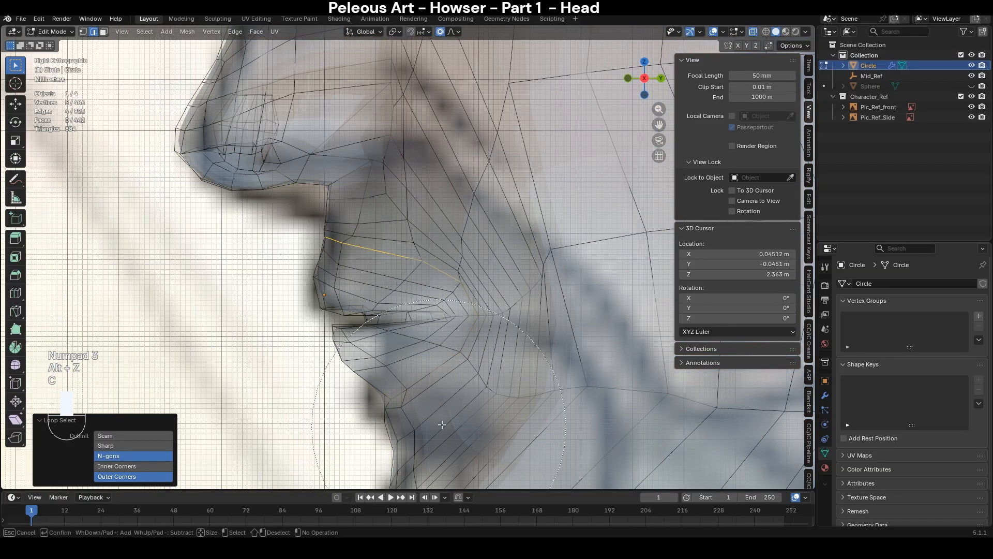
{"action": "right_click", "coordinate": [437, 418]}
{"action": "key", "text": "g"}
{"action": "key", "text": "g"}
{"action": "left_click", "coordinate": [525, 170]}
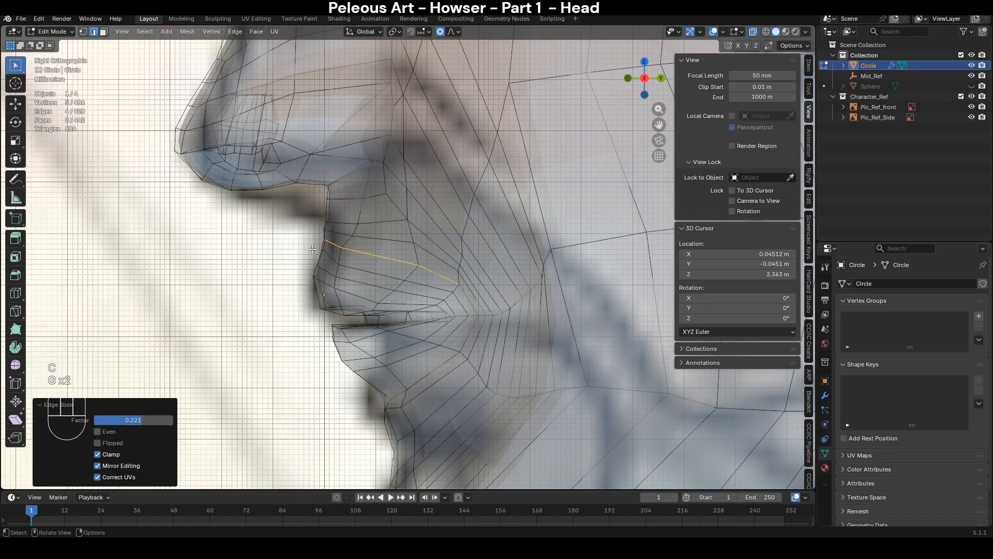
- With X-ray off, select a vertex above the upper lip near the centre and move it along Z
{"action": "middle_click_drag", "start_coordinate": [525, 170], "coordinate": [318, 249]}
{"action": "key", "text": "alt+z"}
{"action": "left_click", "coordinate": [309, 246]}
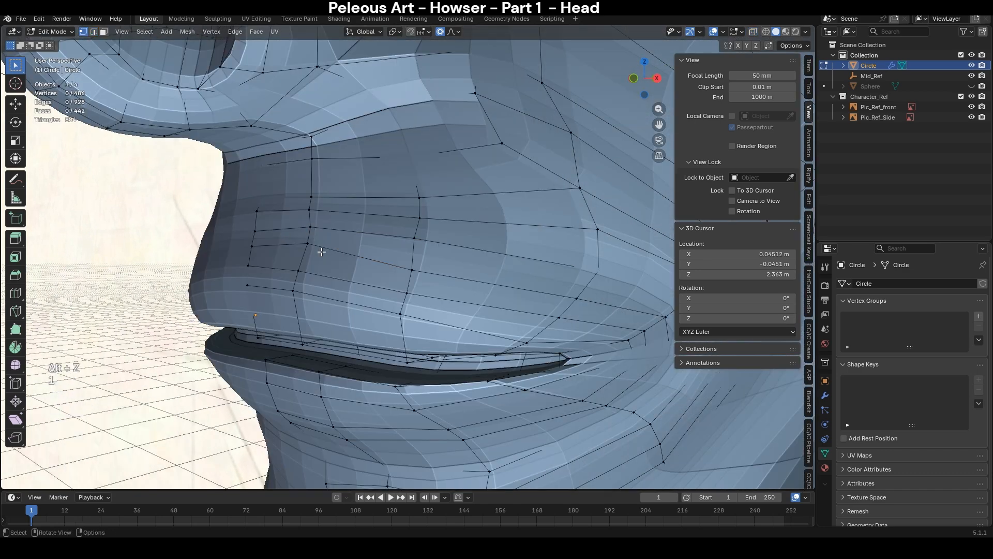
{"action": "left_click", "coordinate": [303, 239]}
{"action": "key", "text": "g"}
{"action": "key", "text": "z"}
{"action": "left_click", "coordinate": [349, 244]}
- Select the centre edges above the upper lip and move them about -0.0005 m along Y to match the side-view profile
{"action": "key", "text": "2"}
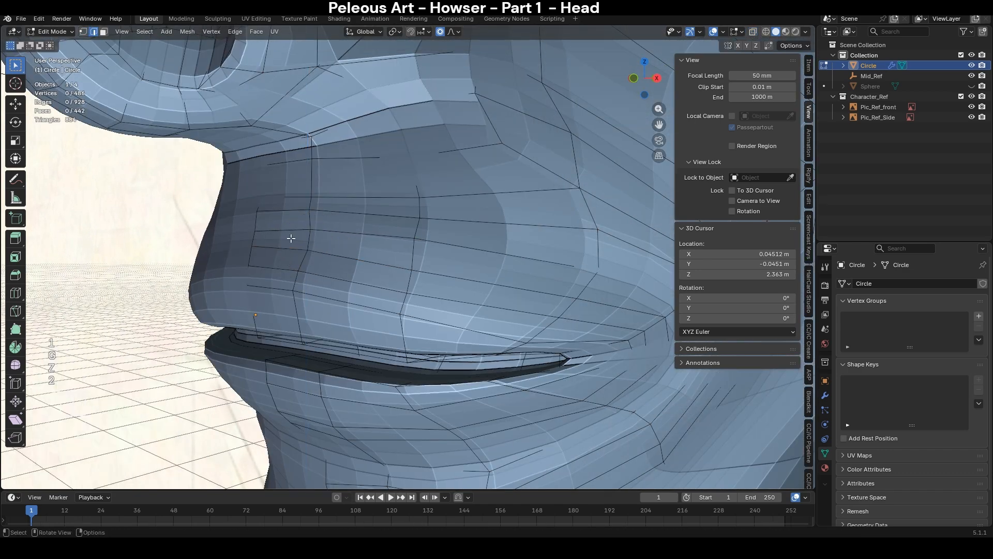
{"action": "key", "text": "KP_3"}
{"action": "key", "text": "alt+z"}
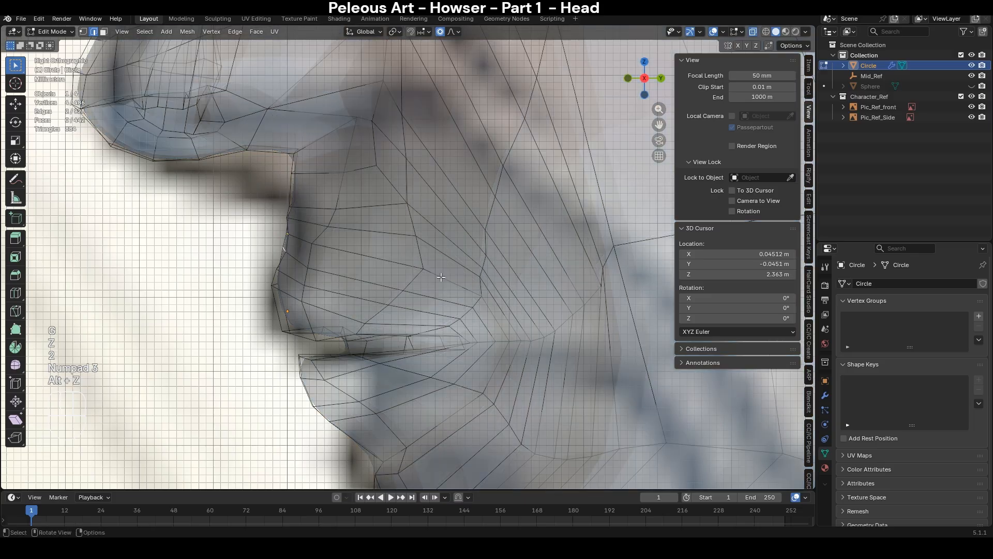
{"action": "key", "text": "g"}
{"action": "left_click", "coordinate": [437, 277]}
{"action": "key", "text": "alt+z"}
{"action": "middle_click_drag", "start_coordinate": [228, 294], "coordinate": [351, 292]}
{"action": "scroll", "coordinate": [351, 292], "scroll_direction": "down", "scroll_amount": 7}
{"action": "key", "text": "KP_1"}
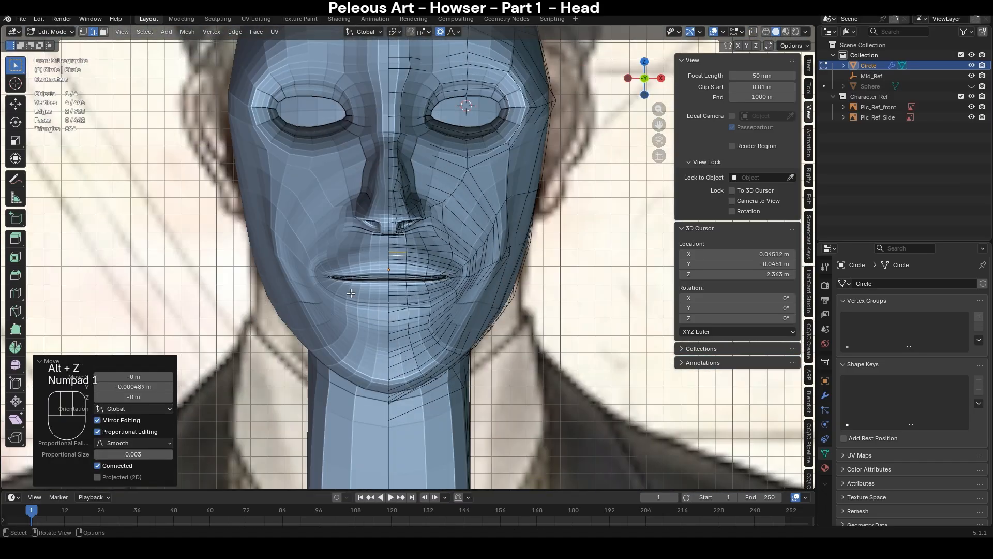
{"action": "scroll", "coordinate": [385, 262], "scroll_direction": "up", "scroll_amount": 6}
{"action": "key", "text": "2"}
{"action": "left_click", "coordinate": [421, 234], "text": "alt"}
{"action": "scroll", "coordinate": [435, 317], "scroll_direction": "down", "scroll_amount": 2}
{"action": "scroll", "coordinate": [399, 217], "scroll_direction": "down", "scroll_amount": 4}
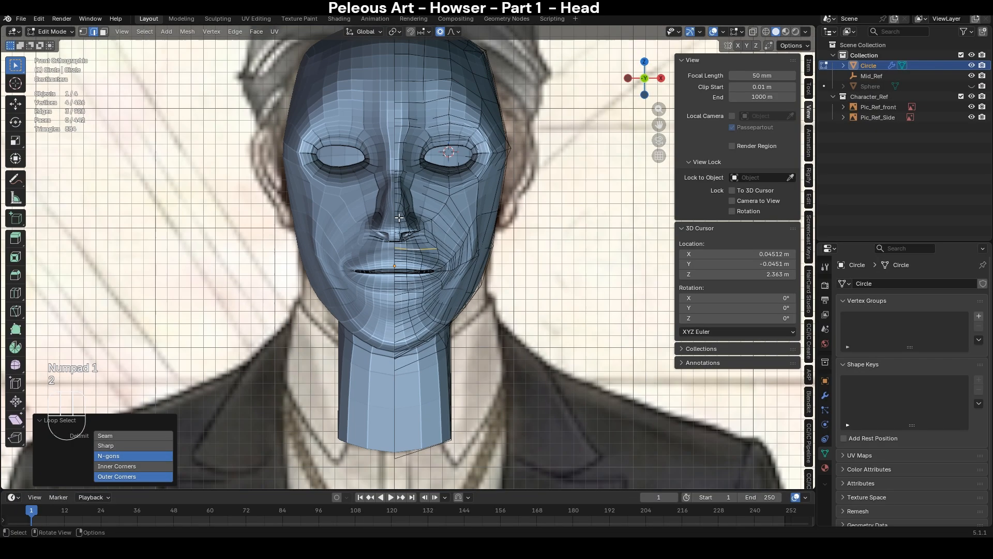
{"action": "key", "text": "ctrl+r"}
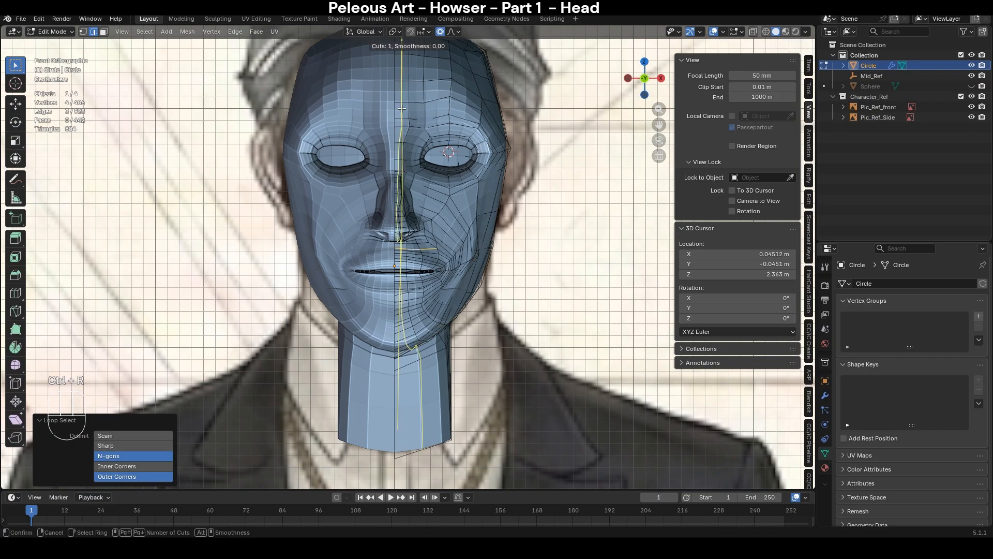
{"action": "key", "text": "Escape"}
- Select the vertical edge loop beside the face's centreline from beneath the nose down past the chin, leaving out its upper part
{"action": "scroll", "coordinate": [425, 282], "scroll_direction": "up", "scroll_amount": 5}
{"action": "scroll", "coordinate": [417, 268], "scroll_direction": "up", "scroll_amount": 3}
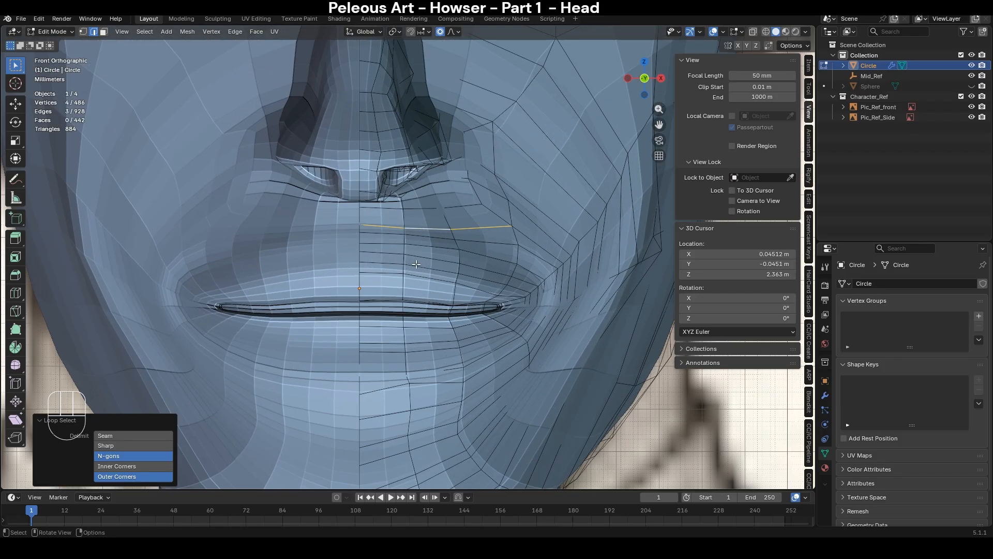
{"action": "key", "text": "alt+z"}
{"action": "key", "text": "c"}
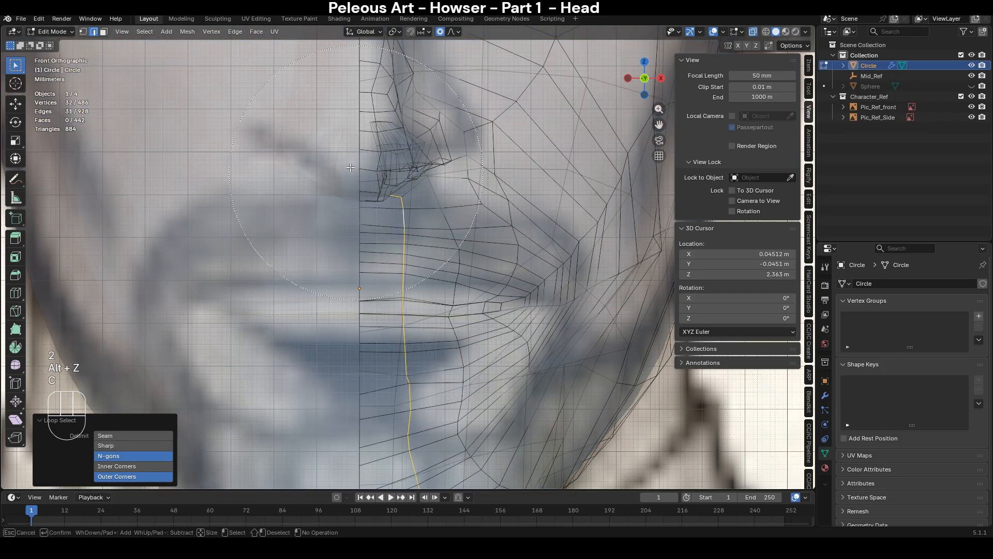
{"action": "middle_click", "coordinate": [381, 189]}
{"action": "right_click", "coordinate": [381, 191]}
{"action": "middle_click_drag", "start_coordinate": [389, 199], "coordinate": [398, 118], "text": "shift"}
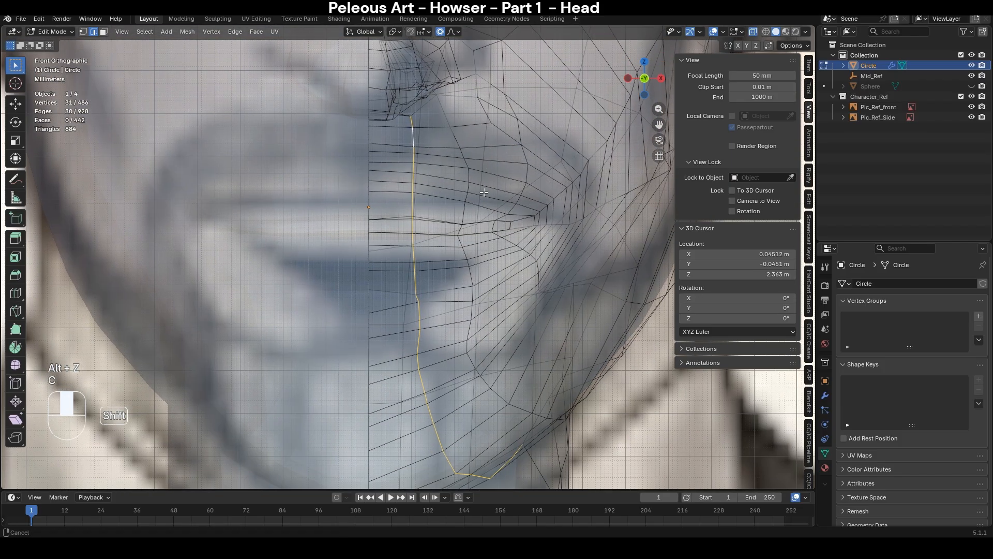
- Try sliding the vertical loop towards the centreline by a factor of -0.366
{"action": "key", "text": "alt+z"}
{"action": "key", "text": "g"}
{"action": "key", "text": "g"}
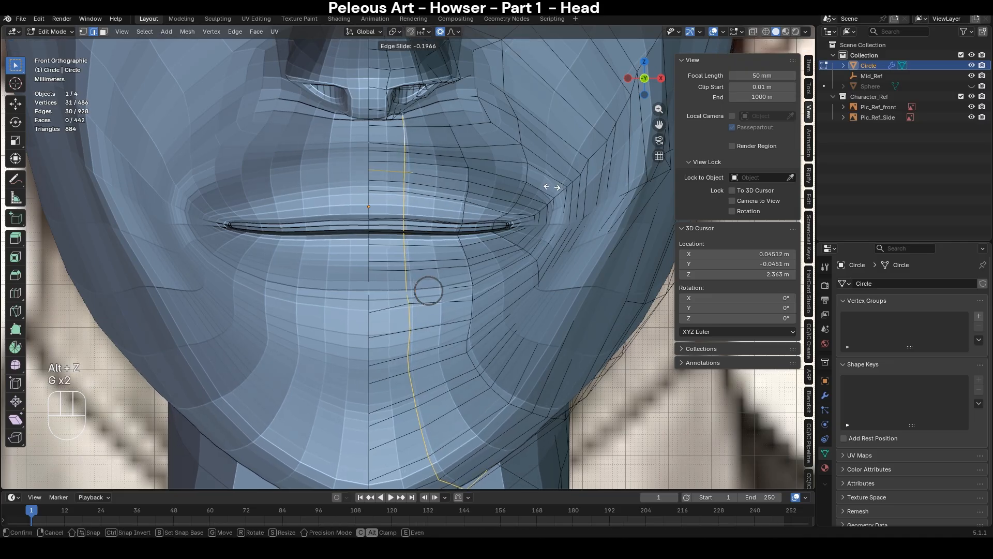
{"action": "left_click", "coordinate": [543, 188]}
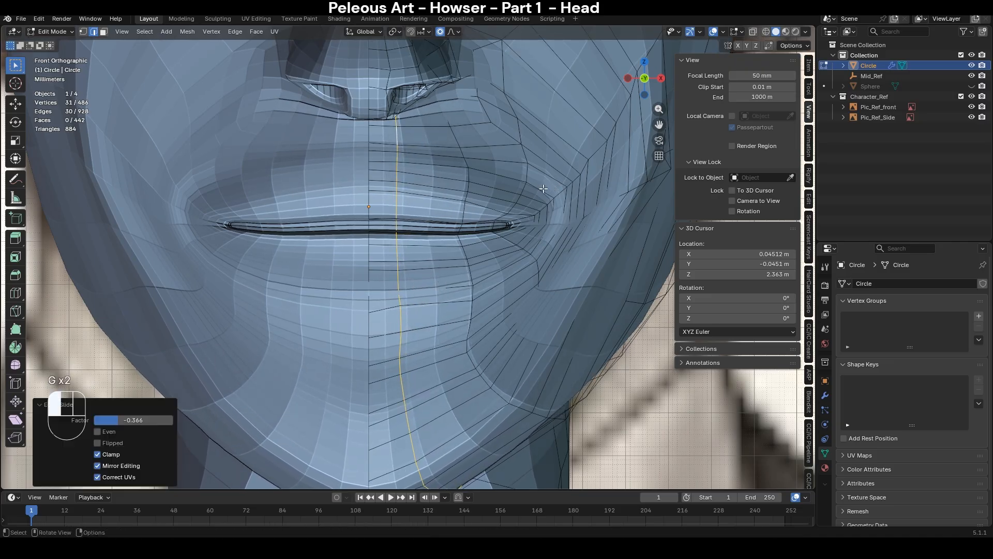
{"action": "left_click", "coordinate": [465, 168], "text": "alt"}
{"action": "scroll", "coordinate": [481, 247], "scroll_direction": "down", "scroll_amount": 4}
{"action": "middle_click_drag", "start_coordinate": [481, 247], "coordinate": [458, 328]}
{"action": "key", "text": "ctrl+z"}
{"action": "key", "text": "ctrl+z"}
- Slide the vertical loop beside the centreline outward by a factor of about 0.163 in front view
{"action": "key", "text": "KP_1"}
{"action": "scroll", "coordinate": [465, 317], "scroll_direction": "up", "scroll_amount": 2}
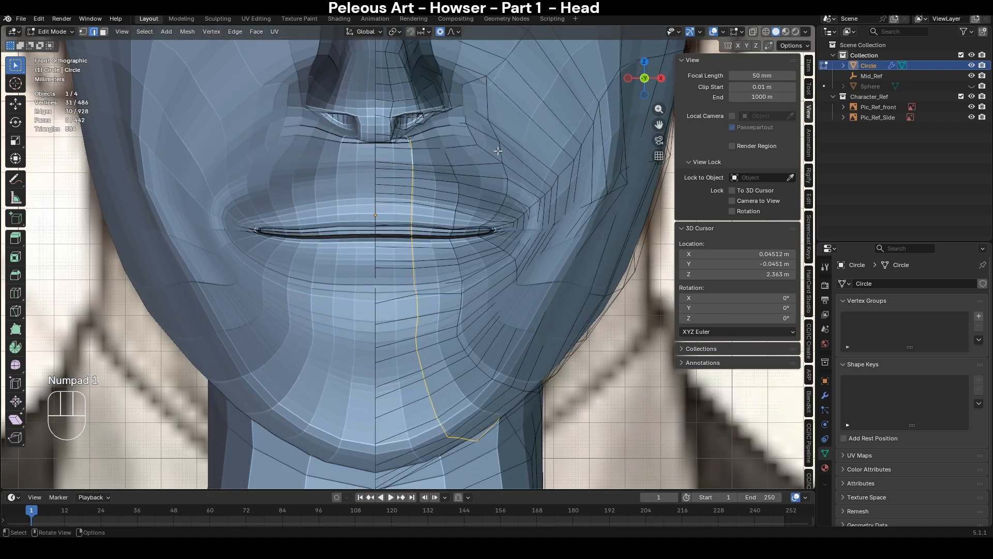
{"action": "key", "text": "g"}
{"action": "key", "text": "g"}
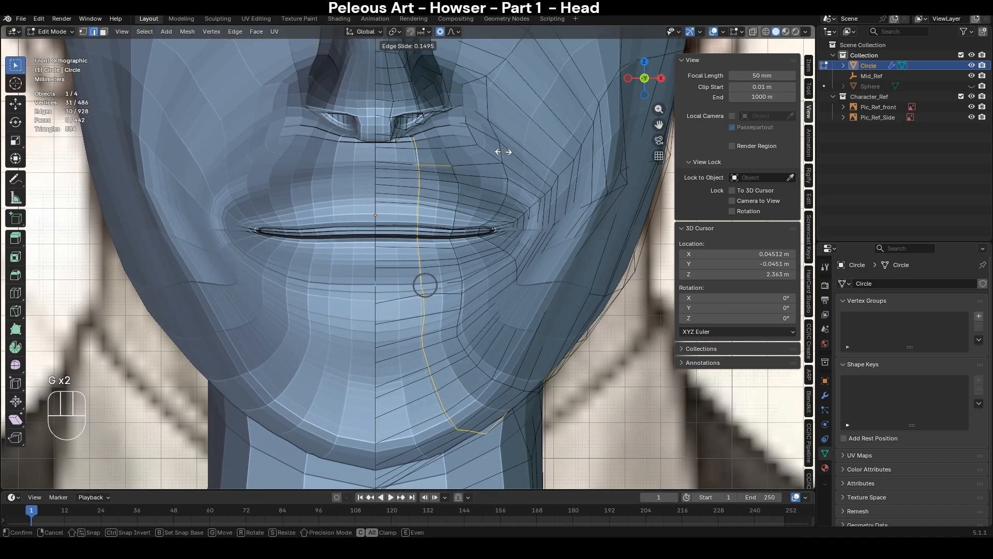
{"action": "left_click", "coordinate": [505, 154]}
{"action": "scroll", "coordinate": [518, 225], "scroll_direction": "down", "scroll_amount": 3}
{"action": "scroll", "coordinate": [517, 225], "scroll_direction": "up", "scroll_amount": 3}
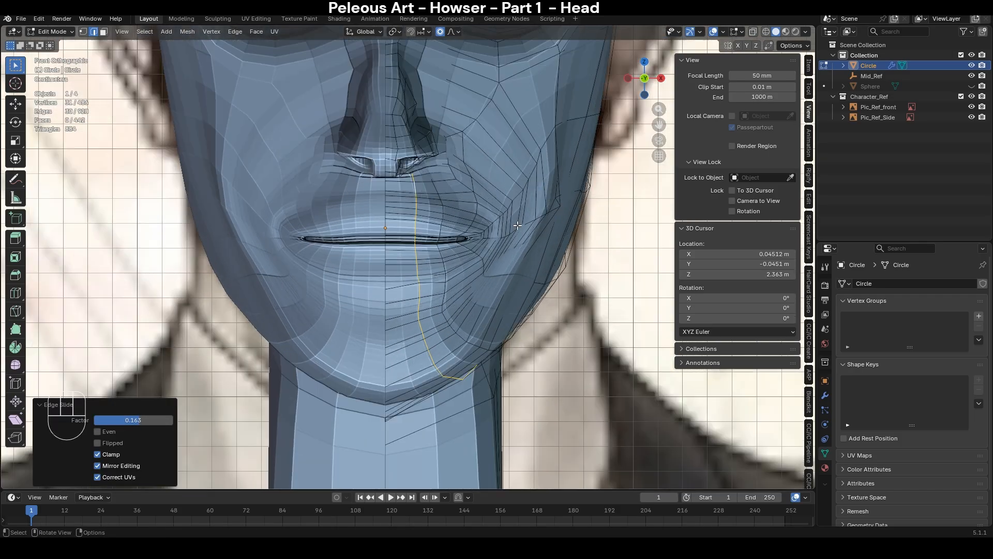
- Slide three successive vertices beside the nose's centreline outward along their edges, the lowest by a factor of about 0.114
{"action": "scroll", "coordinate": [393, 232], "scroll_direction": "down", "scroll_amount": 2}
{"action": "scroll", "coordinate": [367, 247], "scroll_direction": "up", "scroll_amount": 5}
{"action": "key", "text": "1"}
{"action": "left_click", "coordinate": [367, 246]}
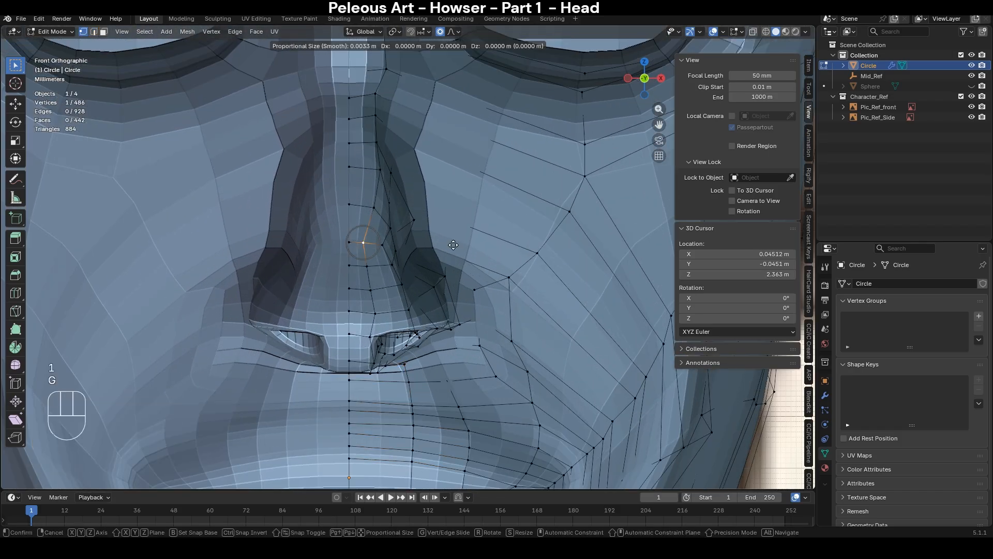
{"action": "key", "text": "g"}
{"action": "key", "text": "g"}
{"action": "left_click", "coordinate": [460, 247]}
{"action": "key", "text": "g"}
{"action": "key", "text": "g"}
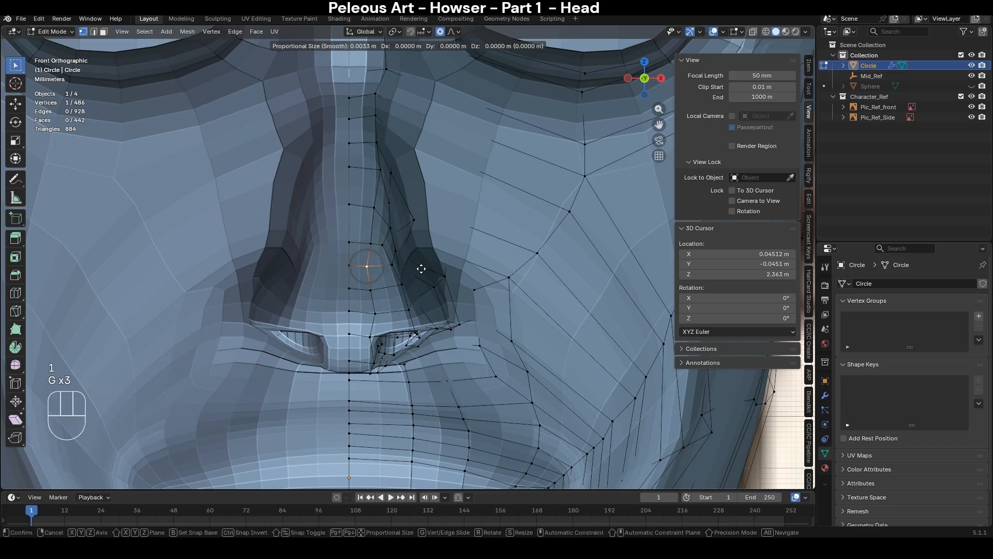
{"action": "left_click", "coordinate": [393, 286]}
{"action": "key", "text": "g"}
{"action": "key", "text": "g"}
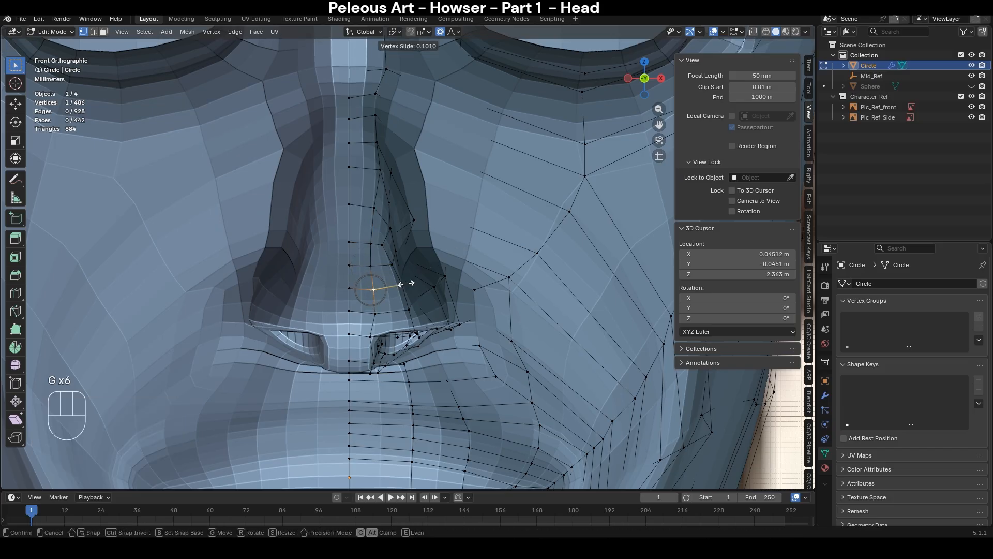
{"action": "left_click", "coordinate": [383, 287]}
- Slide the vertex at the nose tip's underside outward beside the nostril and switch to Sculpt Mode
{"action": "scroll", "coordinate": [387, 305], "scroll_direction": "down", "scroll_amount": 3}
{"action": "middle_click_drag", "start_coordinate": [386, 305], "coordinate": [378, 209], "text": "shift"}
{"action": "scroll", "coordinate": [378, 210], "scroll_direction": "up", "scroll_amount": 2}
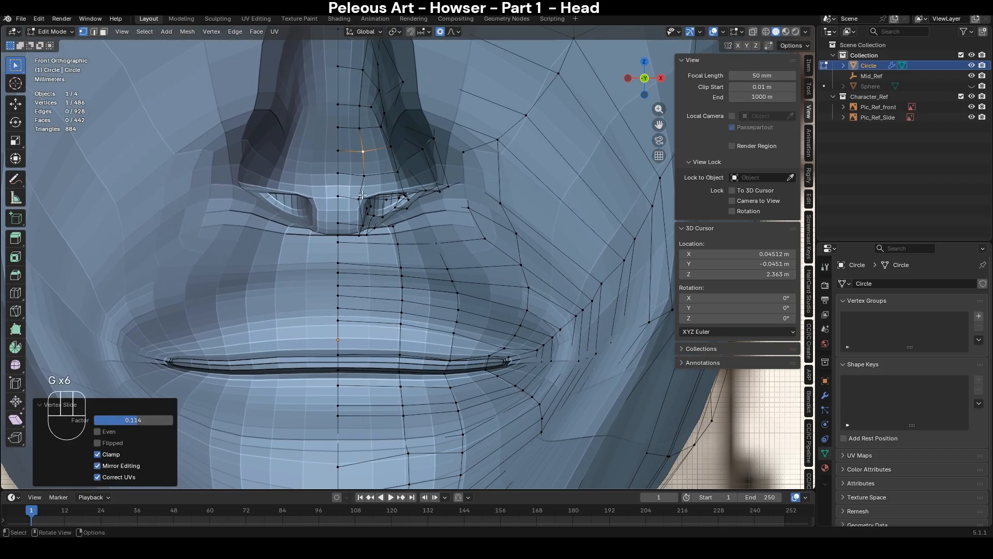
{"action": "left_click", "coordinate": [361, 199]}
{"action": "key", "text": "g"}
{"action": "key", "text": "g"}
{"action": "left_click", "coordinate": [394, 204]}
{"action": "key", "text": "Tab"}
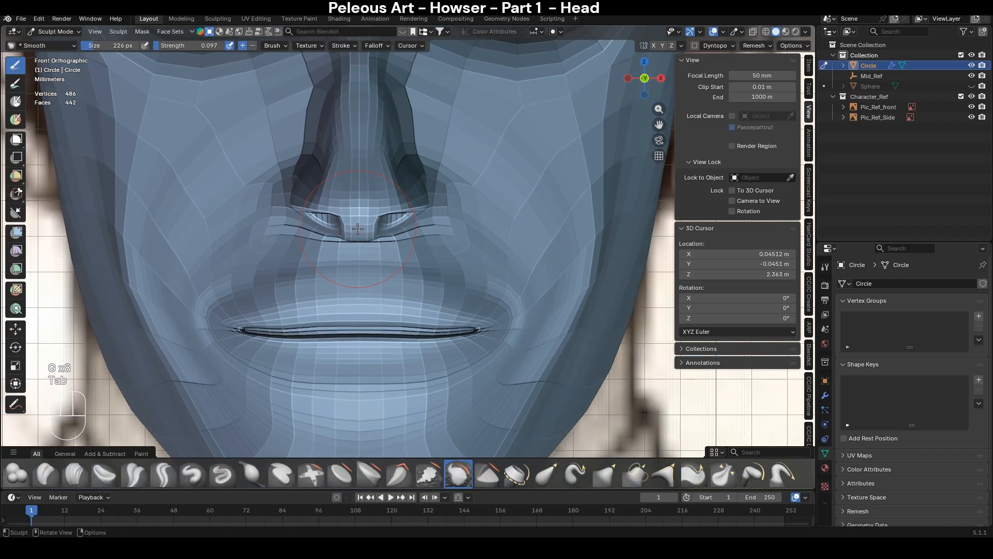
- Return to Edit Mode and add a vertical loop cut between the face's centreline and the neighbouring loop
{"action": "key", "text": "ctrl+Tab"}
{"action": "key", "text": "Tab"}
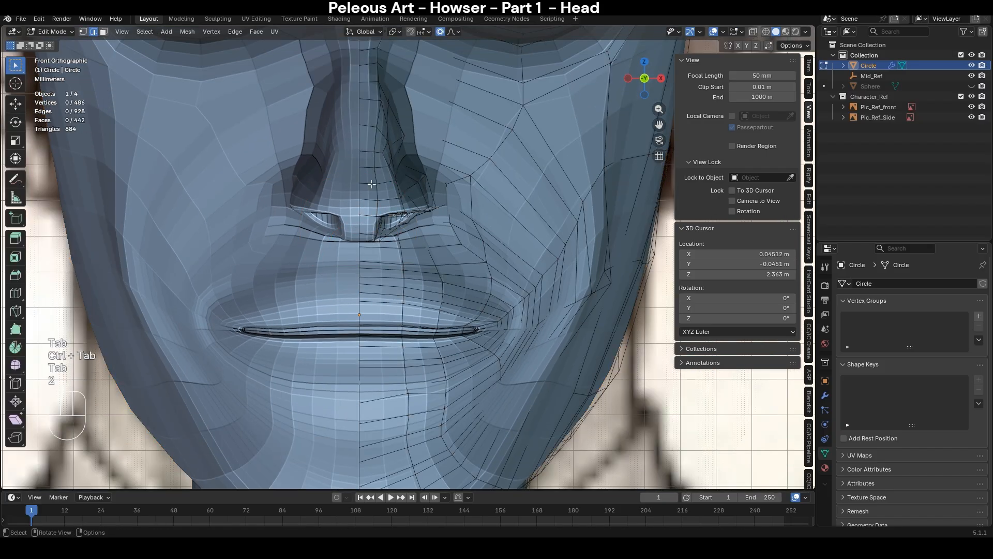
{"action": "key", "text": "ctrl+r"}
{"action": "left_click", "coordinate": [371, 184]}
{"action": "key", "text": "Tab"}
{"action": "scroll", "coordinate": [456, 278], "scroll_direction": "down", "scroll_amount": 5}
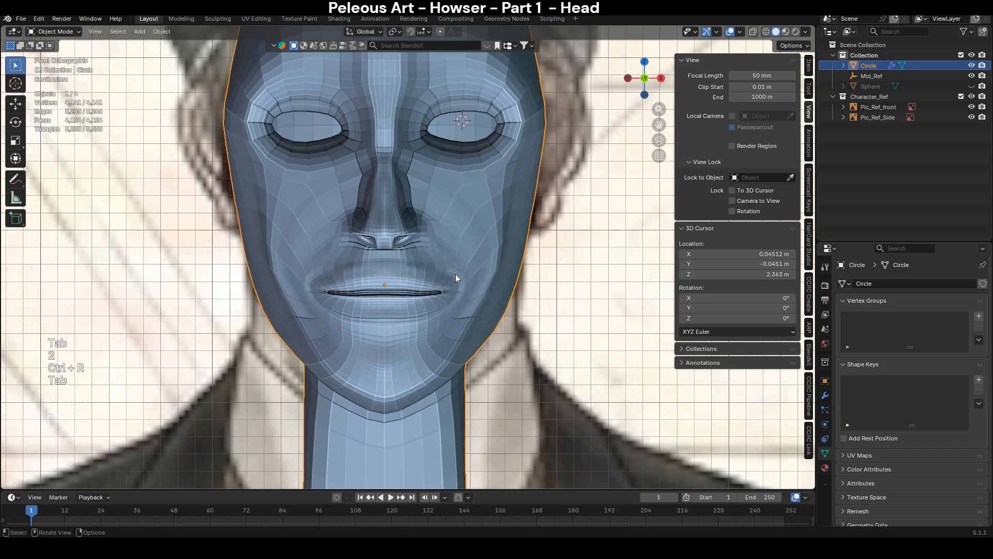
- Examine the new vertical loop across the nose, lips and chin from the front and from below, comparing it with the smoothed object view
{"action": "key", "text": "Tab"}
{"action": "scroll", "coordinate": [455, 274], "scroll_direction": "up", "scroll_amount": 5}
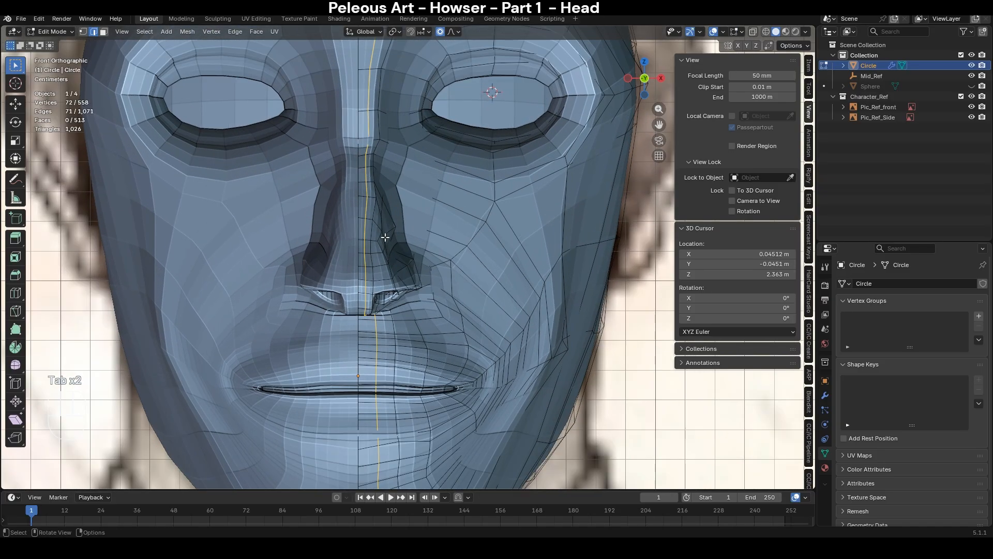
{"action": "key", "text": "Tab"}
{"action": "scroll", "coordinate": [409, 264], "scroll_direction": "down", "scroll_amount": 5}
{"action": "middle_click_drag", "start_coordinate": [586, 317], "coordinate": [537, 312]}
{"action": "key", "text": "Tab"}
{"action": "key", "text": "KP_1"}
{"action": "scroll", "coordinate": [477, 289], "scroll_direction": "up", "scroll_amount": 3}
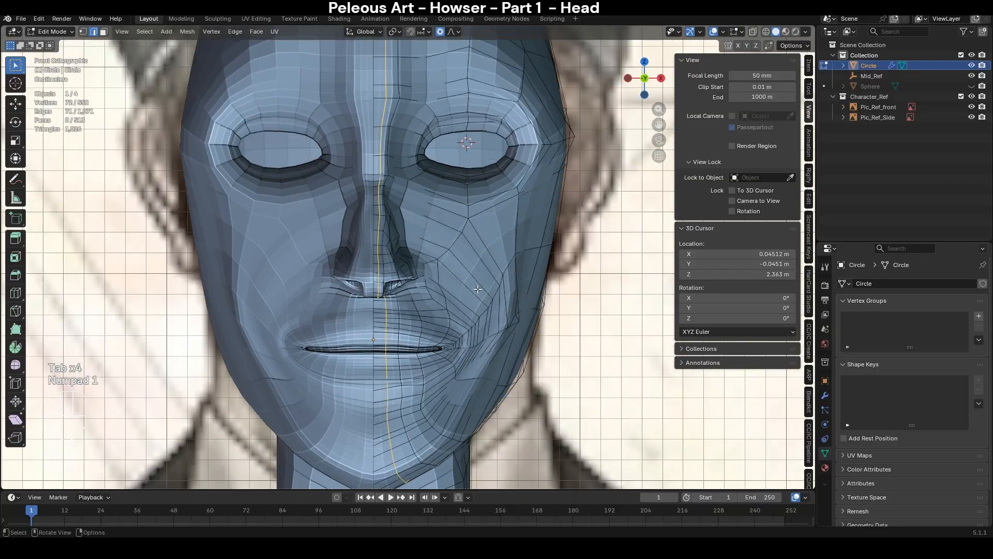
{"action": "scroll", "coordinate": [478, 288], "scroll_direction": "down", "scroll_amount": 6}
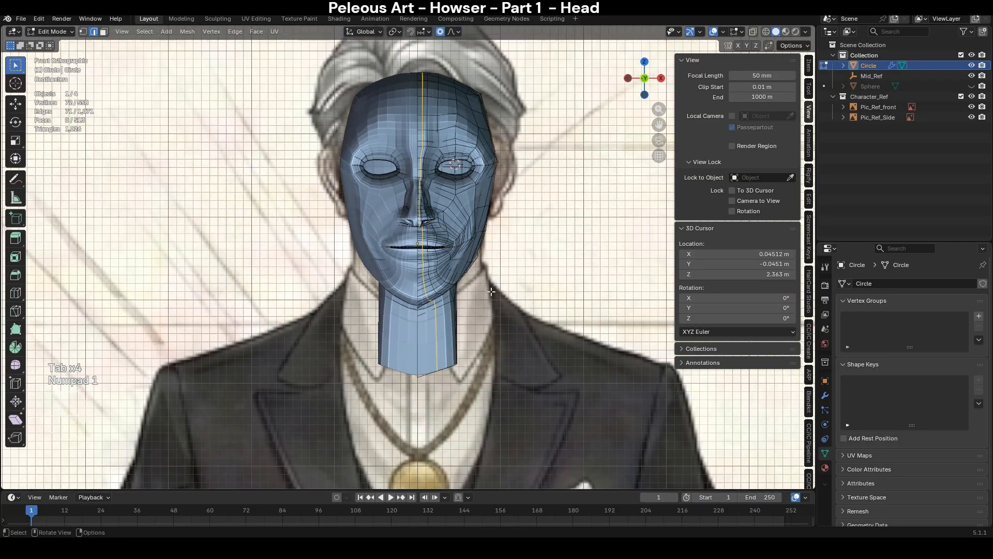
{"action": "mouse_move", "coordinate": [478, 289]}
{"action": "middle_mouse_down"}
{"action": "mouse_move", "coordinate": [429, 234]}
{"action": "mouse_move", "coordinate": [405, 311]}
{"action": "mouse_move", "coordinate": [477, 288]}
{"action": "mouse_move", "coordinate": [436, 346]}
{"action": "mouse_move", "coordinate": [422, 304]}
{"action": "mouse_move", "coordinate": [488, 285]}
{"action": "middle_mouse_up"}
{"action": "key", "text": "Tab"}
{"action": "key", "text": "Tab"}
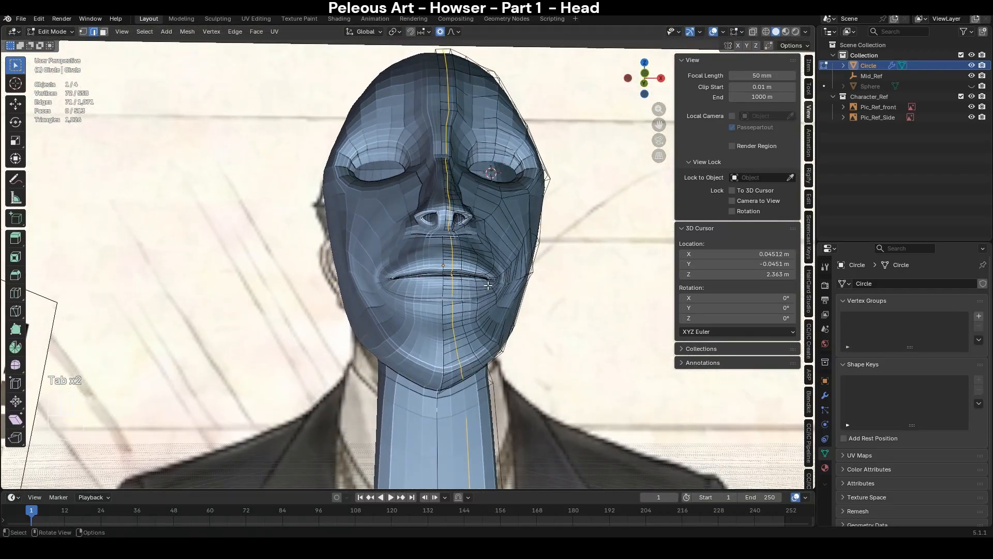
{"action": "scroll", "coordinate": [488, 285], "scroll_direction": "up", "scroll_amount": 1}
{"action": "key", "text": "KP_1"}
{"action": "scroll", "coordinate": [488, 285], "scroll_direction": "up", "scroll_amount": 7}
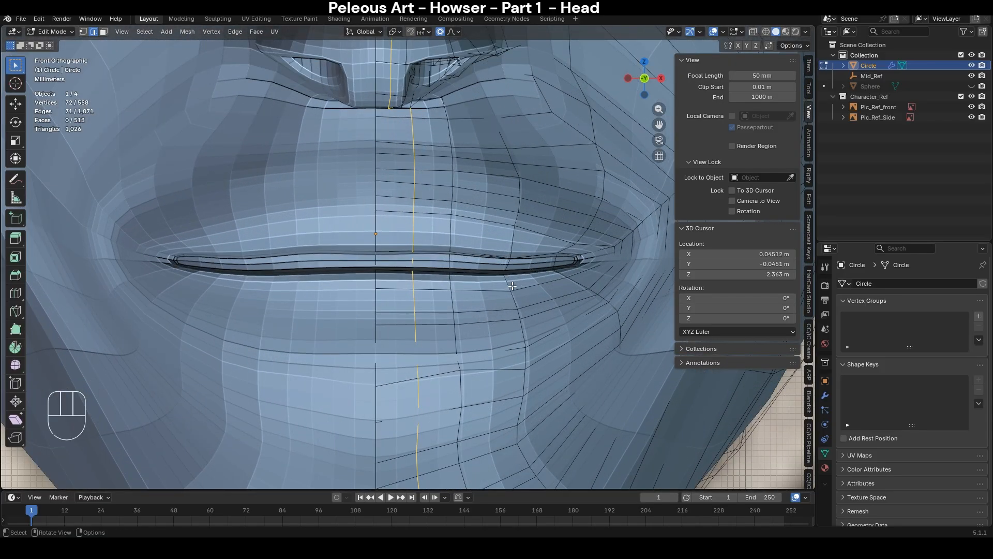
{"action": "middle_click_drag", "start_coordinate": [512, 286], "coordinate": [515, 442], "text": "shift"}
{"action": "middle_click_drag", "start_coordinate": [441, 309], "coordinate": [472, 311]}
{"action": "scroll", "coordinate": [472, 311], "scroll_direction": "down", "scroll_amount": 6}
- Move the vertex where the nose base meets the upper lip forward and slightly down in side view with a proportional size of 0.017
{"action": "key", "text": "KP_3"}
{"action": "key", "text": "alt+z"}
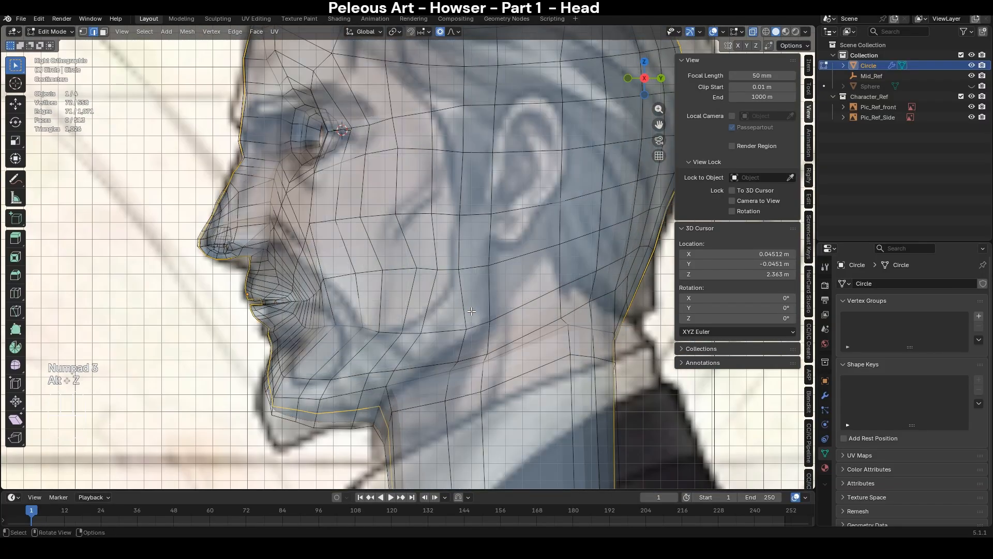
{"action": "key", "text": "alt+z"}
{"action": "middle_click_drag", "start_coordinate": [389, 297], "coordinate": [472, 212]}
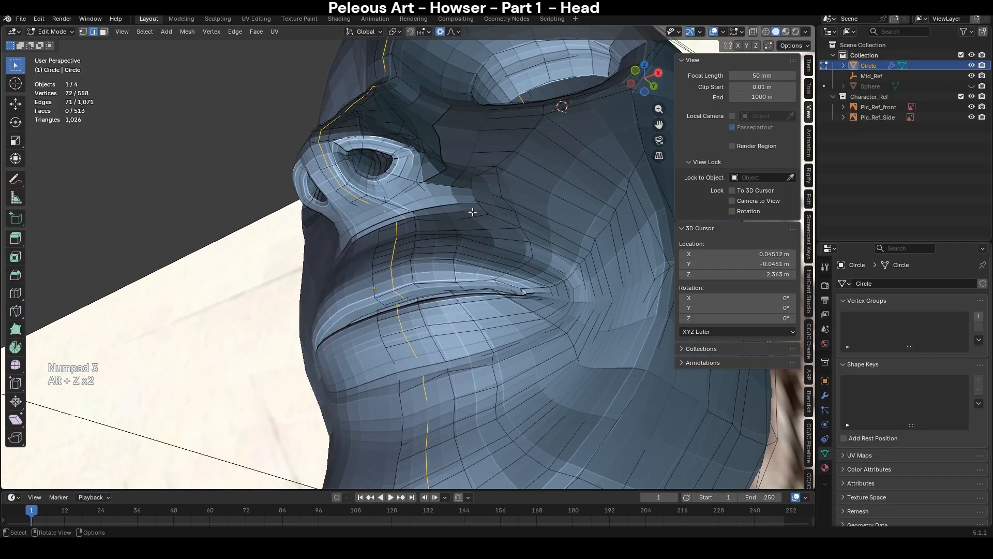
{"action": "left_click", "coordinate": [395, 218]}
{"action": "key", "text": "alt+z"}
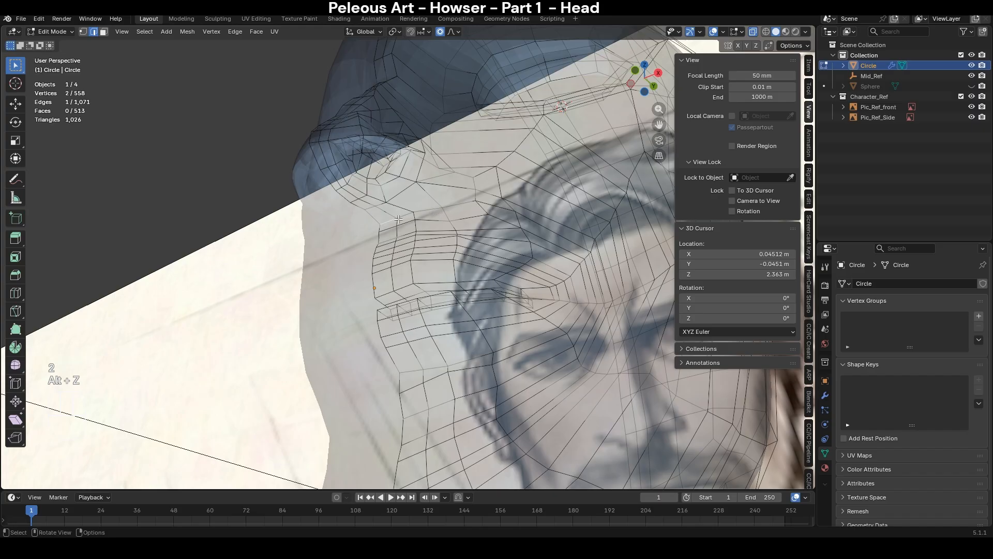
{"action": "key", "text": "KP_3"}
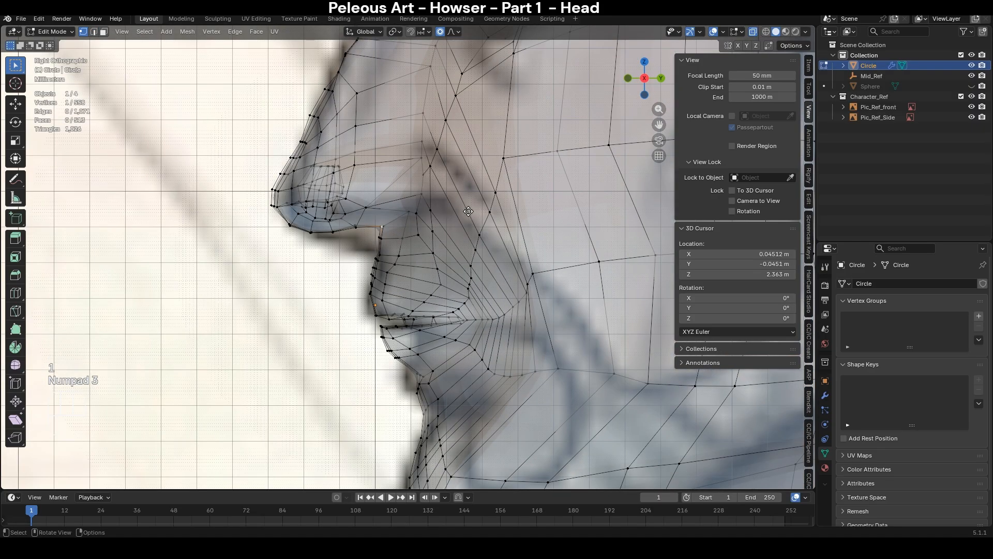
{"action": "key", "text": "g"}
{"action": "scroll", "coordinate": [454, 217], "scroll_direction": "down", "scroll_amount": 8}
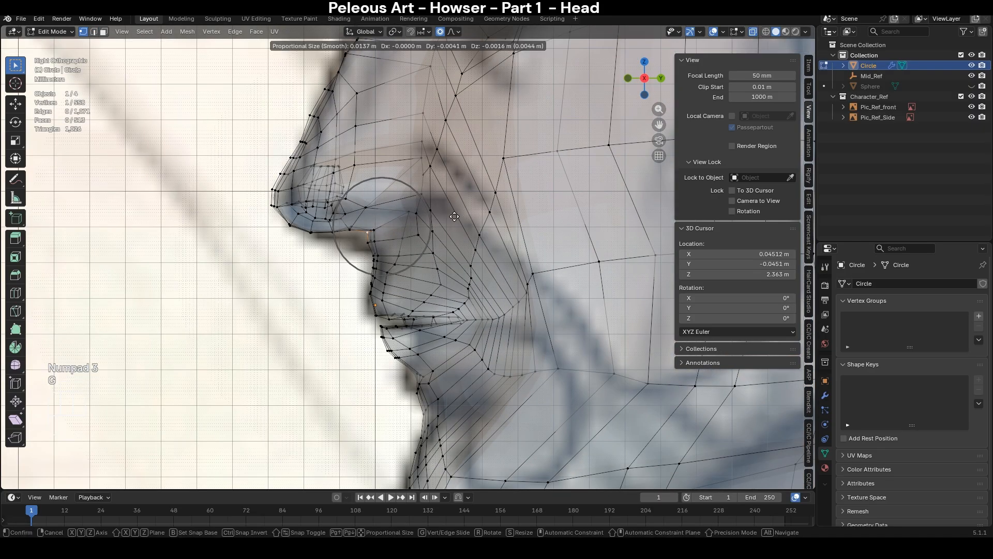
{"action": "left_click", "coordinate": [455, 217]}
{"action": "key", "text": "alt+z"}
- Switch to Sculpt Mode and smooth the area between nose and upper lip with the Smooth brush at strength 0.182
{"action": "middle_click_drag", "start_coordinate": [367, 278], "coordinate": [452, 259]}
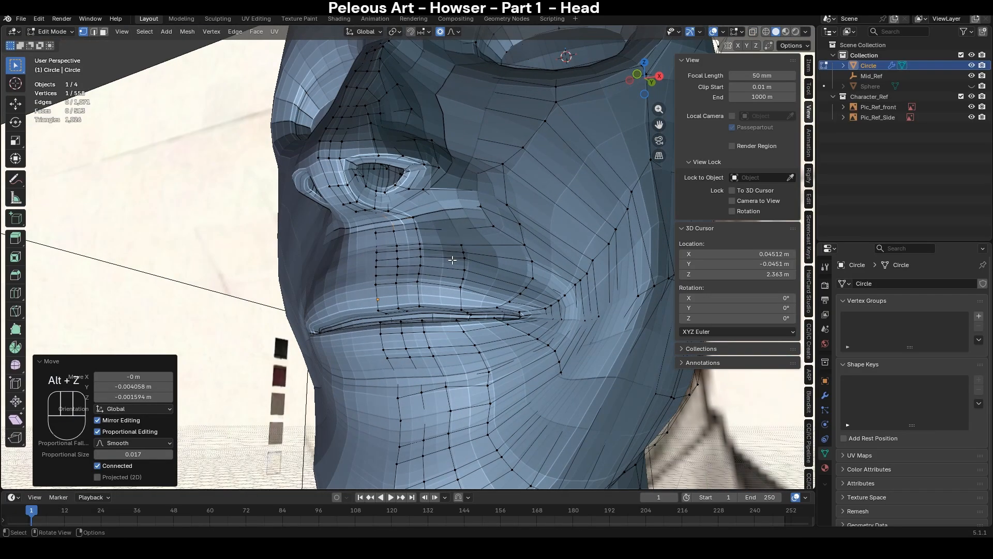
{"action": "key", "text": "ctrl+Tab"}
{"action": "left_click", "coordinate": [452, 319]}
{"action": "key", "text": "s"}
{"action": "scroll", "coordinate": [424, 227], "scroll_direction": "up", "scroll_amount": 2}
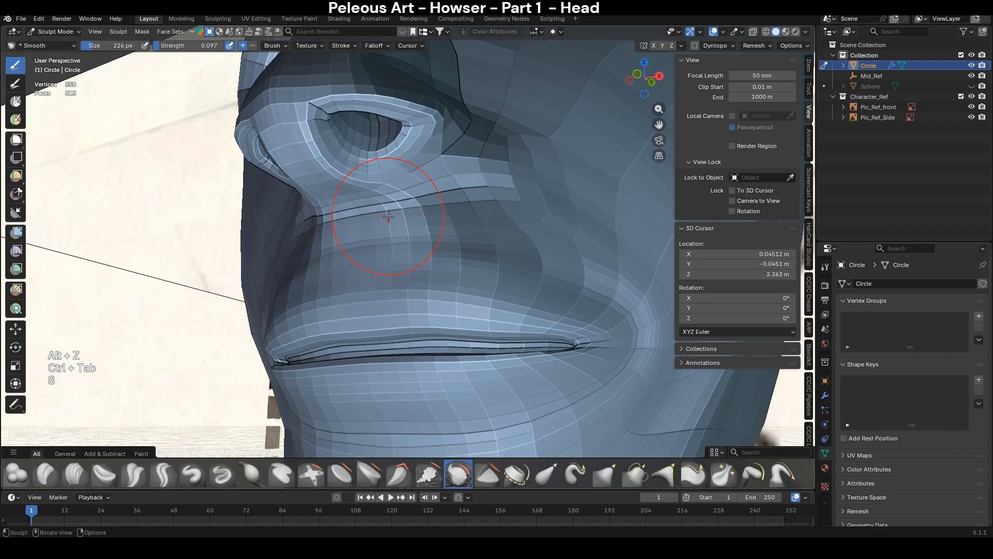
{"action": "key", "text": "shift+f"}
{"action": "left_click", "coordinate": [423, 240]}
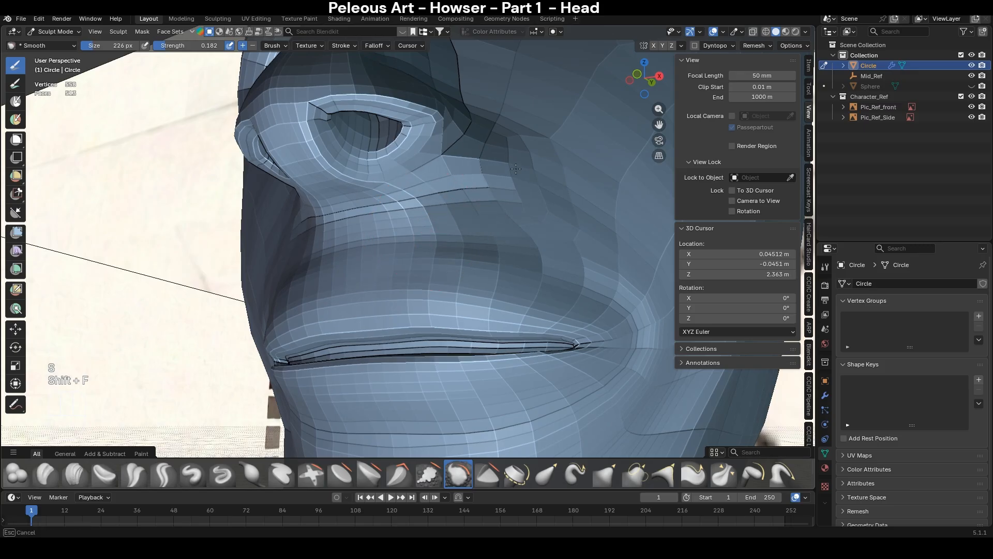
{"action": "key", "text": "KP_1"}
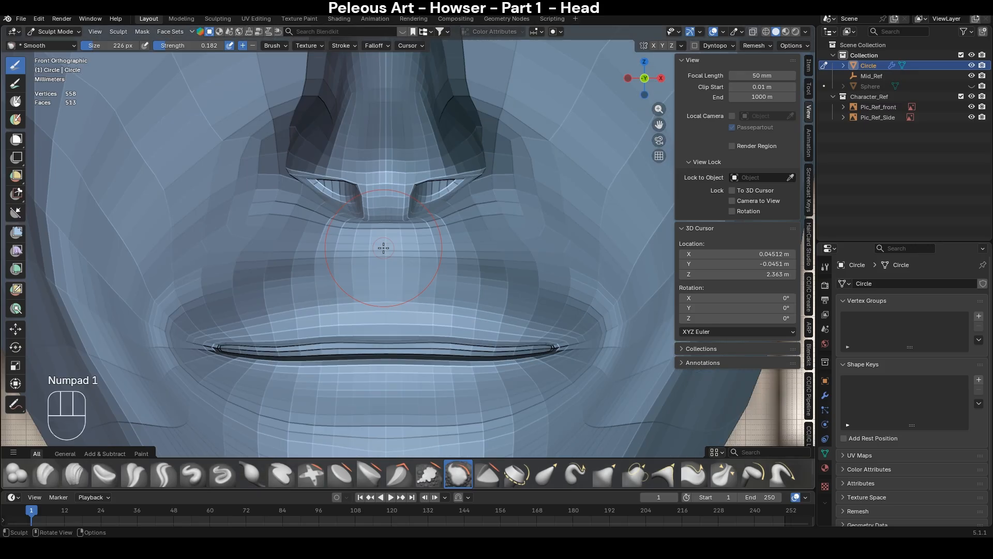
- Pull the folds beside the nostrils and the inner cheeks towards the nose with the Grab brush, starting at 320 px
{"action": "key", "text": "g"}
{"action": "key", "text": "f"}
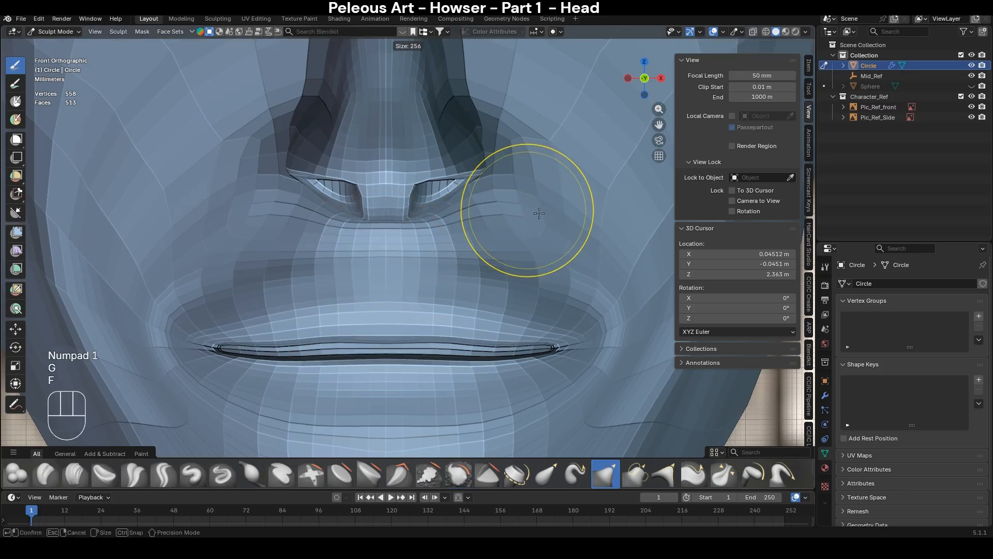
{"action": "left_click_drag", "start_coordinate": [527, 215], "coordinate": [518, 211]}
{"action": "left_click_drag", "start_coordinate": [525, 233], "coordinate": [516, 227]}
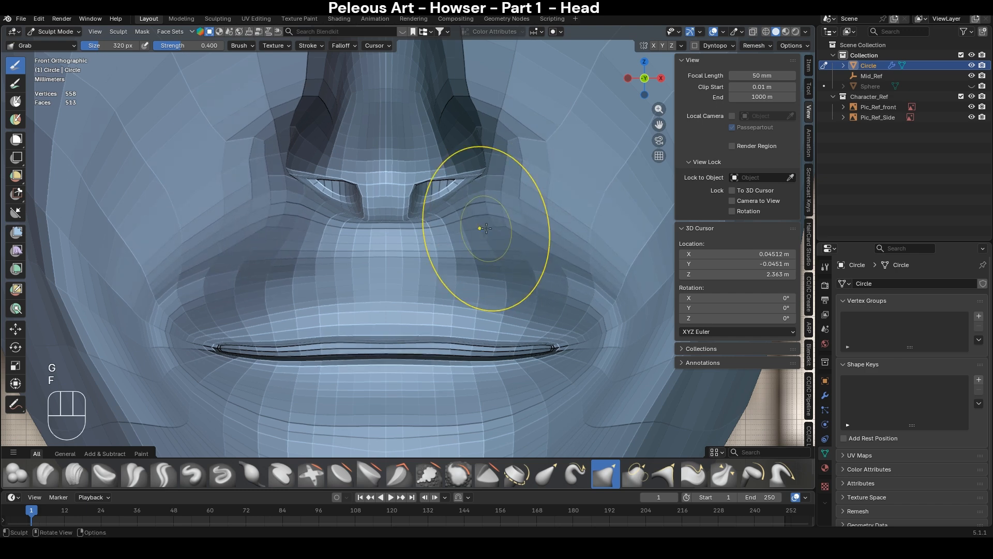
{"action": "key", "text": "f"}
{"action": "left_click", "coordinate": [468, 230]}
{"action": "left_click_drag", "start_coordinate": [531, 141], "coordinate": [515, 139]}
{"action": "left_click_drag", "start_coordinate": [535, 163], "coordinate": [512, 155]}
{"action": "left_click_drag", "start_coordinate": [524, 188], "coordinate": [519, 186]}
- Smooth the cheek area beside the nostrils and above the mouth corners with the Smooth brush at 278 px
{"action": "key", "text": "s"}
{"action": "left_click_drag", "start_coordinate": [504, 234], "coordinate": [534, 209]}
{"action": "scroll", "coordinate": [556, 266], "scroll_direction": "down", "scroll_amount": 3}
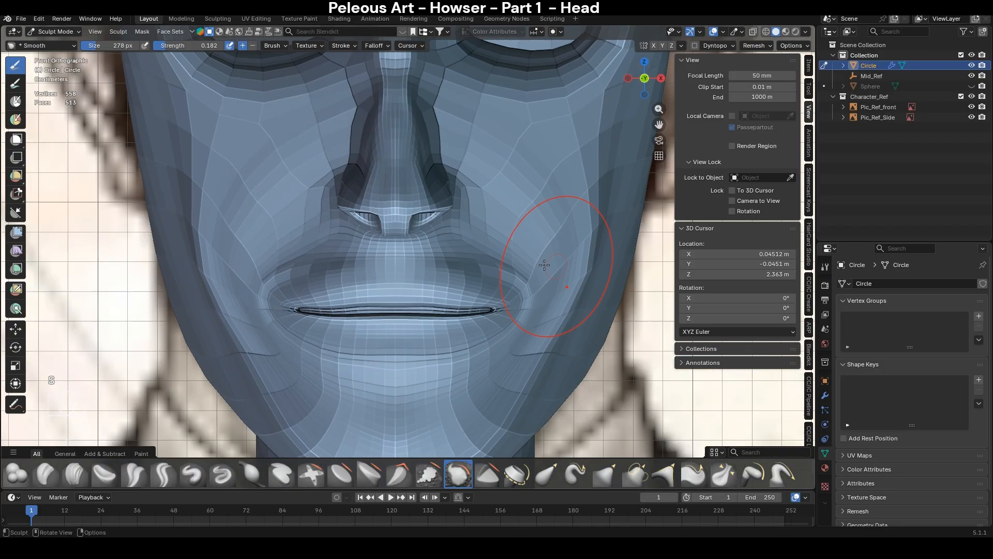
- Adjust the area beside and below the nostrils with the Grab brush at 350 px and reduce the brush size to 256 px
{"action": "key", "text": "g"}
{"action": "key", "text": "f"}
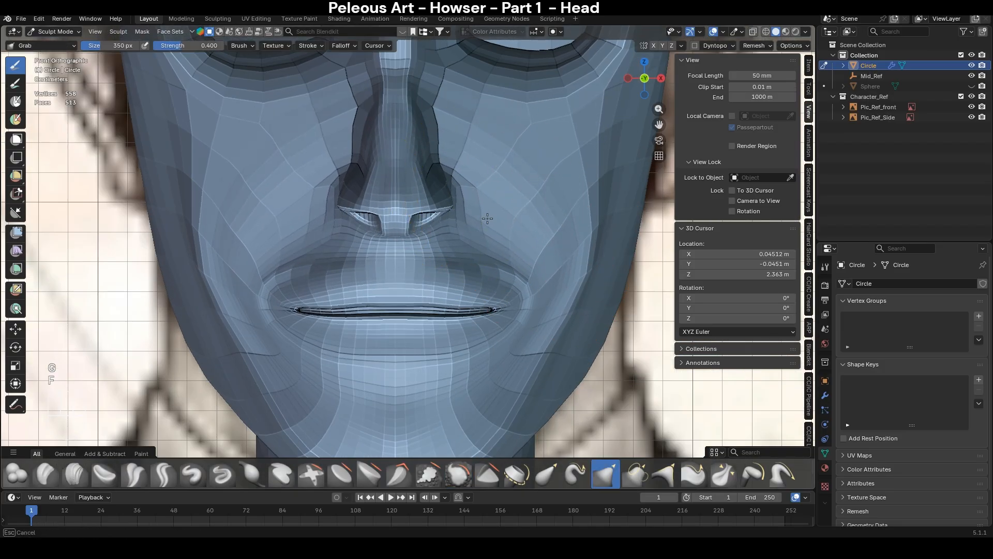
{"action": "left_click_drag", "start_coordinate": [485, 245], "coordinate": [482, 247]}
{"action": "key", "text": "f"}
{"action": "left_click", "coordinate": [457, 243]}
{"action": "middle_click_drag", "start_coordinate": [405, 173], "coordinate": [432, 272], "text": "shift"}
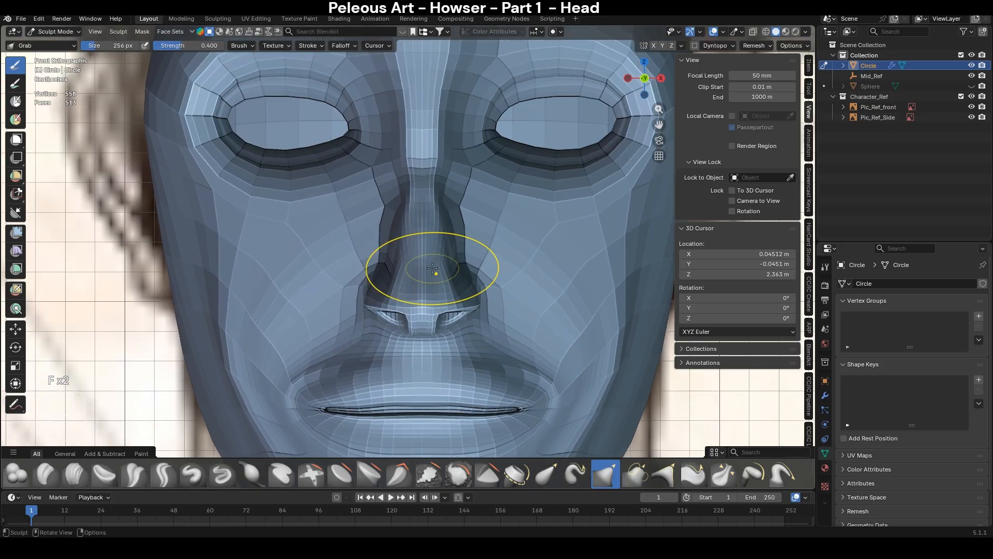
- Show the mesh in wireframe and set the Smooth brush strength to 0.125
{"action": "key", "text": "z"}
{"action": "left_click", "coordinate": [394, 262]}
{"action": "key", "text": "shift+s"}
{"action": "key", "text": "shift+f"}
{"action": "type", "text": "0.12"}
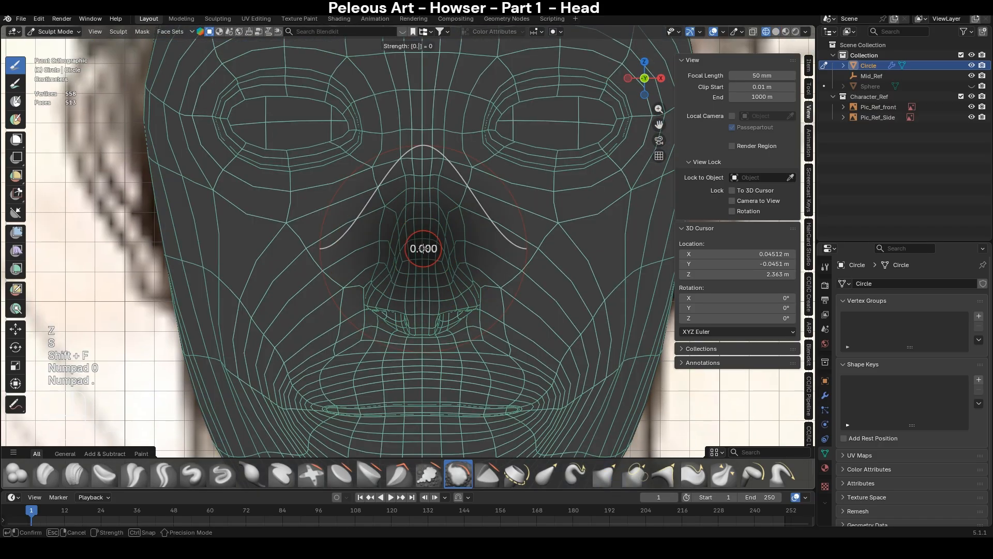
{"action": "type", "text": "5"}
{"action": "key", "text": "KP_Enter"}
- Even out the wireframe's edge spacing along the nose bridge and up the forehead with the Smooth brush
{"action": "scroll", "coordinate": [413, 272], "scroll_direction": "up", "scroll_amount": 3}
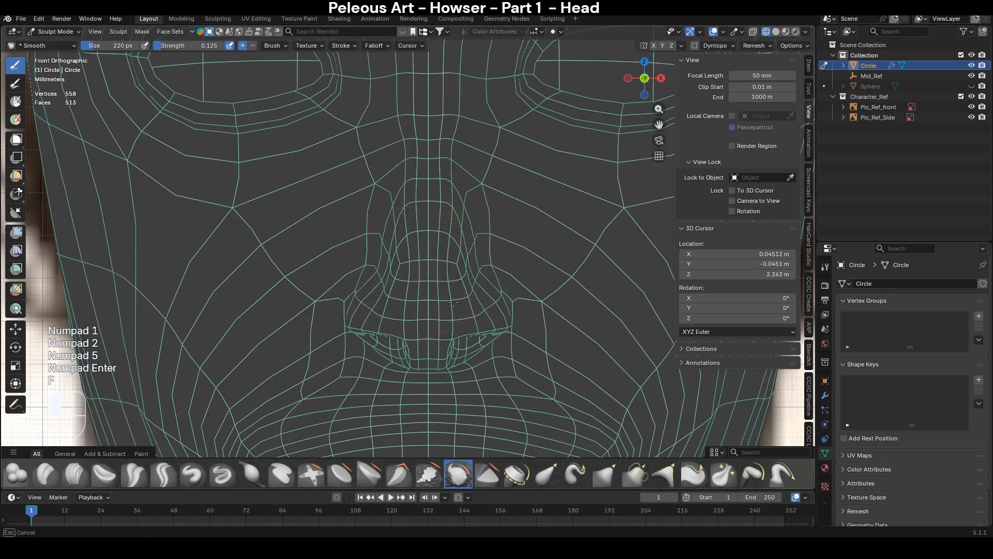
{"action": "left_click_drag", "start_coordinate": [457, 186], "coordinate": [456, 164]}
{"action": "middle_click_drag", "start_coordinate": [456, 164], "coordinate": [424, 362], "text": "shift"}
{"action": "left_click_drag", "start_coordinate": [424, 362], "coordinate": [436, 256]}
{"action": "scroll", "coordinate": [435, 256], "scroll_direction": "down", "scroll_amount": 3}
{"action": "mouse_move", "coordinate": [448, 111]}
{"action": "middle_mouse_down", "text": "shift"}
{"action": "mouse_move", "coordinate": [419, 324]}
{"action": "mouse_move", "coordinate": [439, 217]}
{"action": "mouse_move", "coordinate": [477, 119]}
{"action": "mouse_move", "coordinate": [392, 284]}
{"action": "middle_mouse_up", "text": "shift"}
- Undo the last smoothing stroke and smooth the top of the head in solid shading with a 276 px brush
{"action": "key", "text": "f"}
{"action": "left_click", "coordinate": [380, 339]}
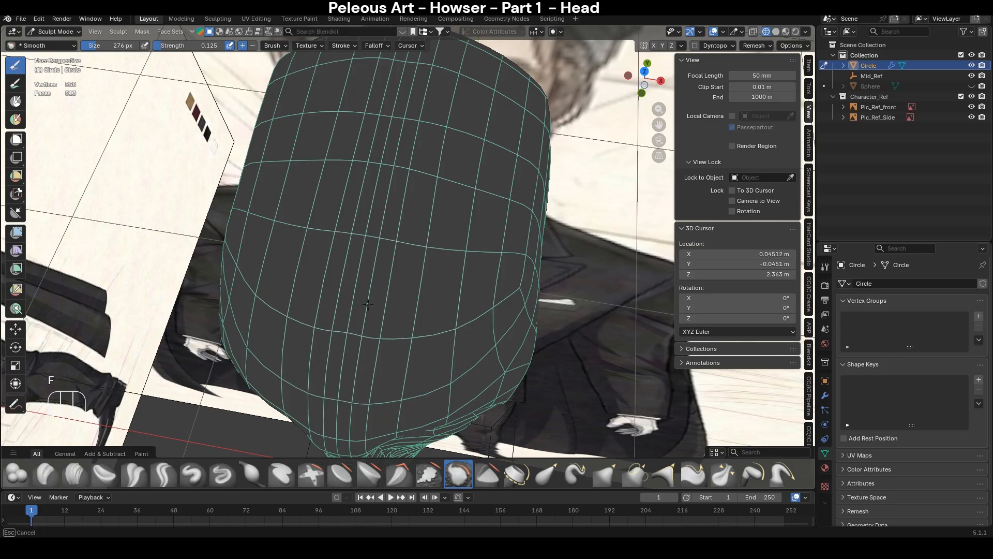
{"action": "key", "text": "alt+z"}
{"action": "key", "text": "z"}
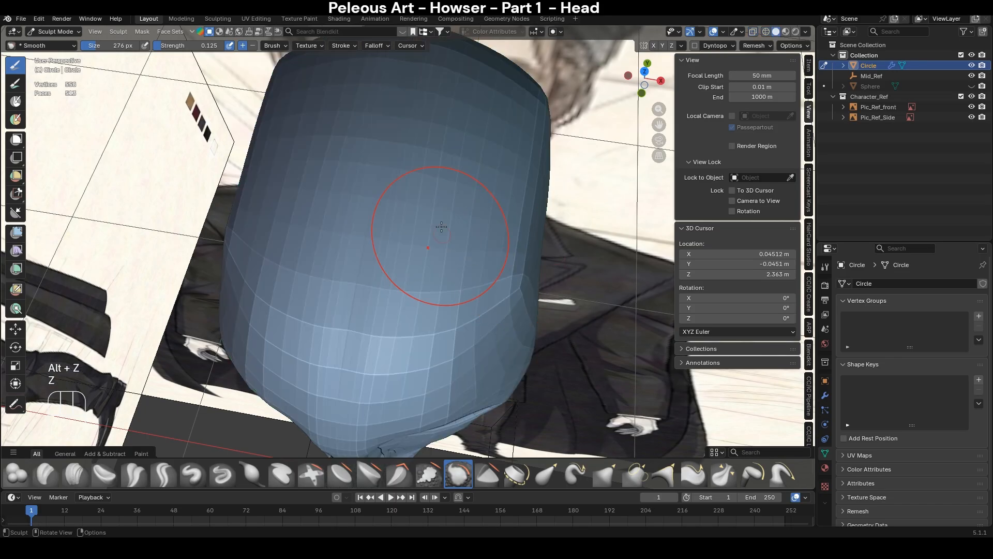
{"action": "middle_click_drag", "start_coordinate": [448, 110], "coordinate": [417, 235], "text": "shift"}
{"action": "key", "text": "ctrl+z"}
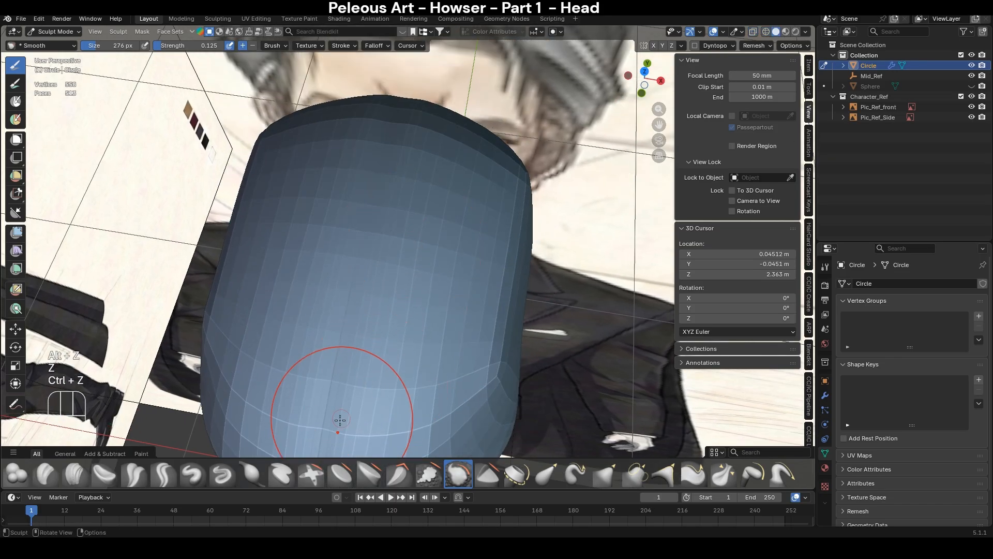
{"action": "left_click_drag", "start_coordinate": [341, 421], "coordinate": [412, 248]}
- Examine the side of the head, and compare the nose and mouth with the front reference in X-ray view
{"action": "mouse_move", "coordinate": [371, 121]}
{"action": "middle_mouse_down"}
{"action": "mouse_move", "coordinate": [465, 311]}
{"action": "mouse_move", "coordinate": [521, 377]}
{"action": "mouse_move", "coordinate": [492, 284]}
{"action": "mouse_move", "coordinate": [533, 301]}
{"action": "middle_mouse_up"}
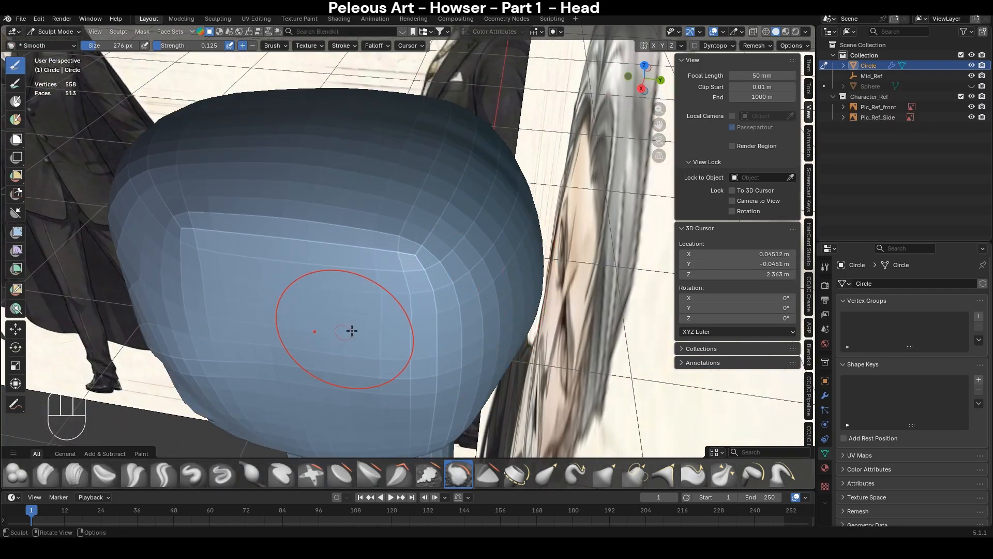
{"action": "middle_click_drag", "start_coordinate": [343, 328], "coordinate": [448, 300]}
{"action": "key", "text": "KP_1"}
{"action": "scroll", "coordinate": [520, 263], "scroll_direction": "up", "scroll_amount": 5}
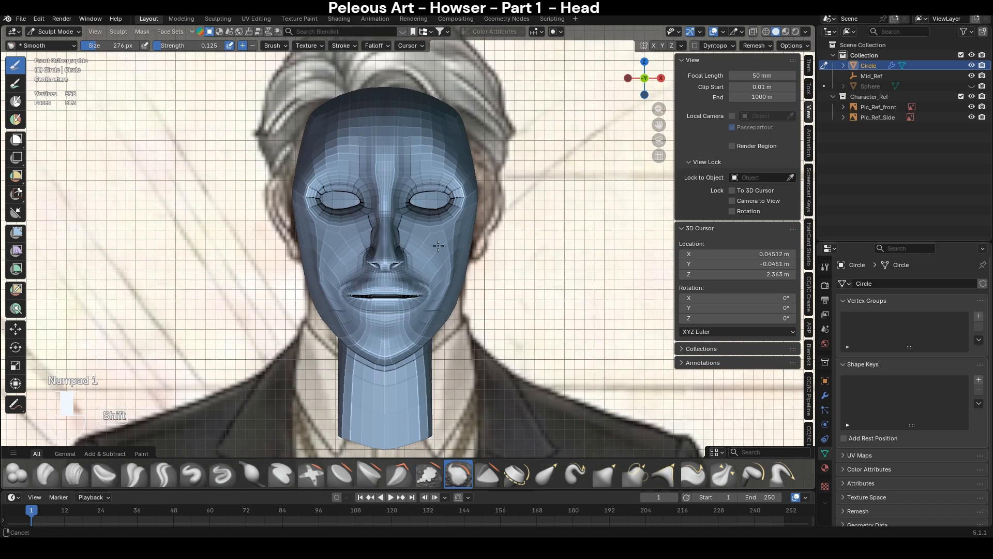
{"action": "key", "text": "alt+z"}
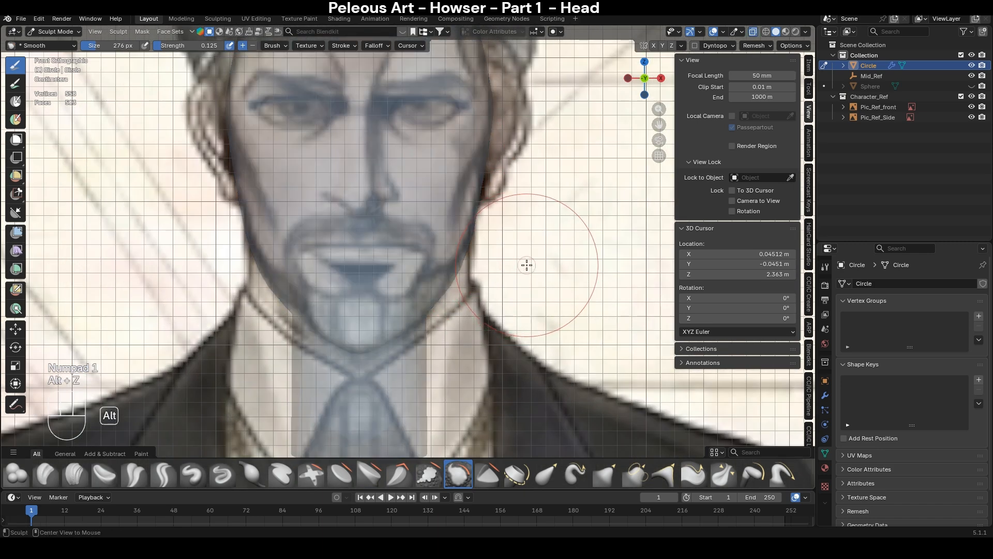
{"action": "key", "text": "alt+z"}
{"action": "scroll", "coordinate": [414, 265], "scroll_direction": "up", "scroll_amount": 5}
{"action": "key", "text": "alt+z"}
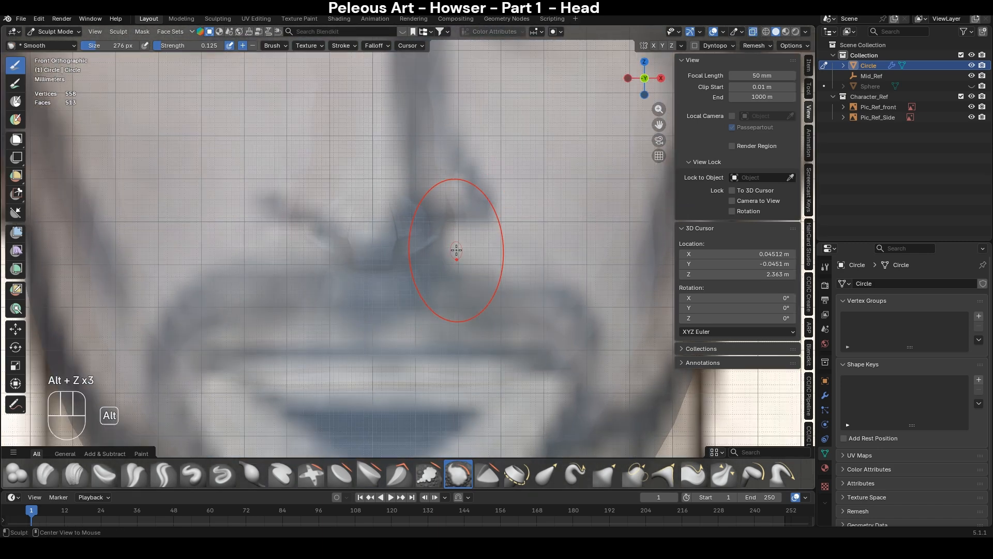
{"action": "key", "text": "alt+z"}
- Pull the nostril wings outward to the front reference with the Grab brush at 256 px
{"action": "key", "text": "g"}
{"action": "key", "text": "f"}
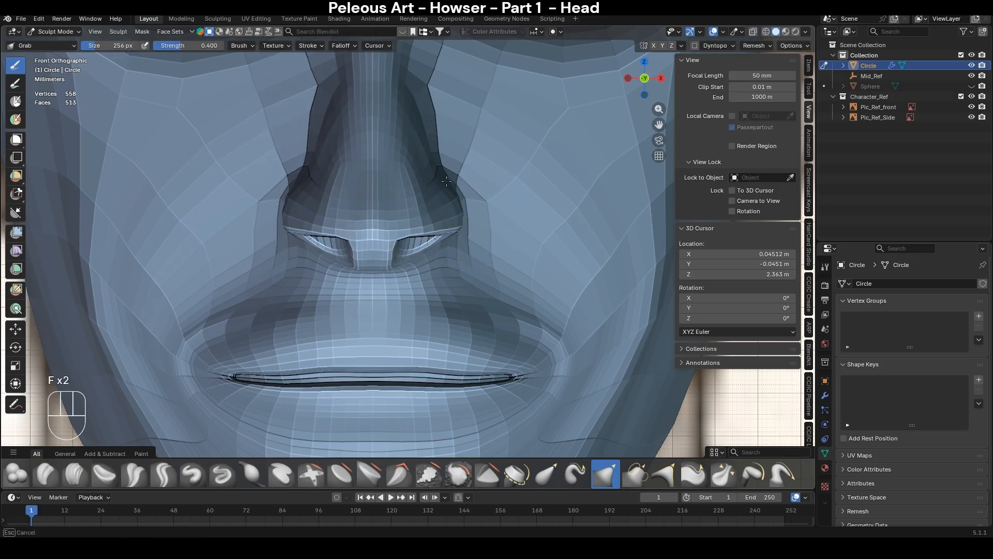
{"action": "key", "text": "alt+z"}
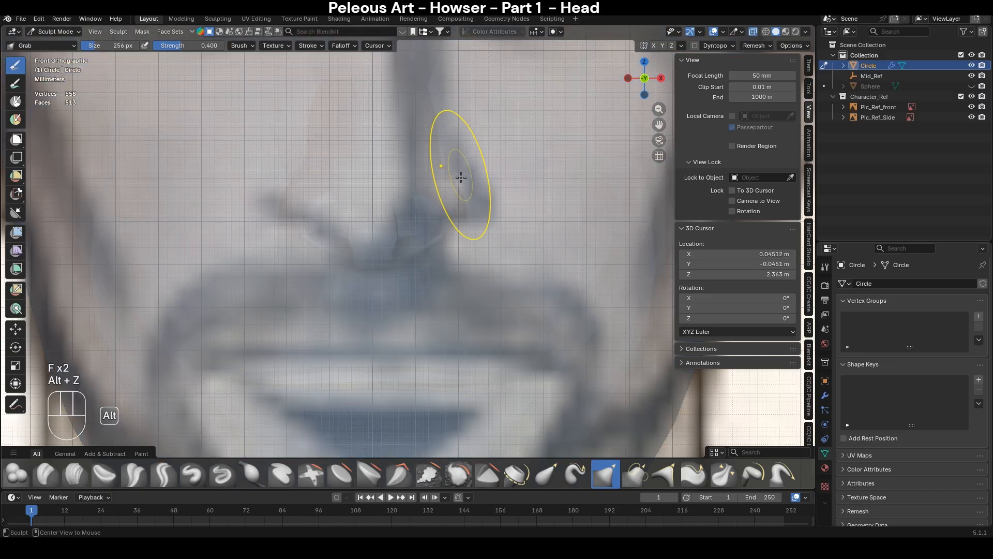
{"action": "key", "text": "alt+z"}
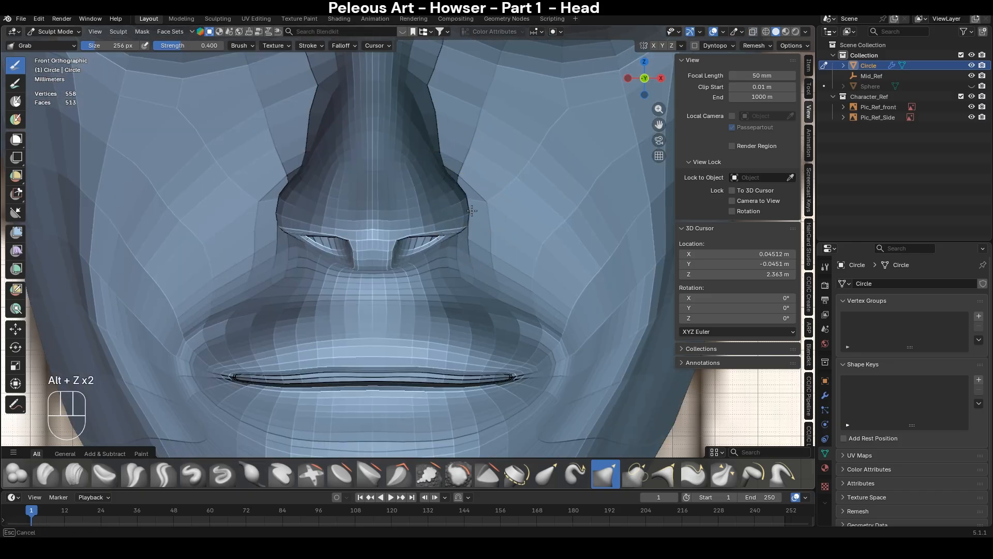
- Reshape the sides of the nose bridge against the front reference with the Grab brush at 336 px and 288 px
{"action": "middle_click_drag", "start_coordinate": [443, 127], "coordinate": [423, 254], "text": "shift"}
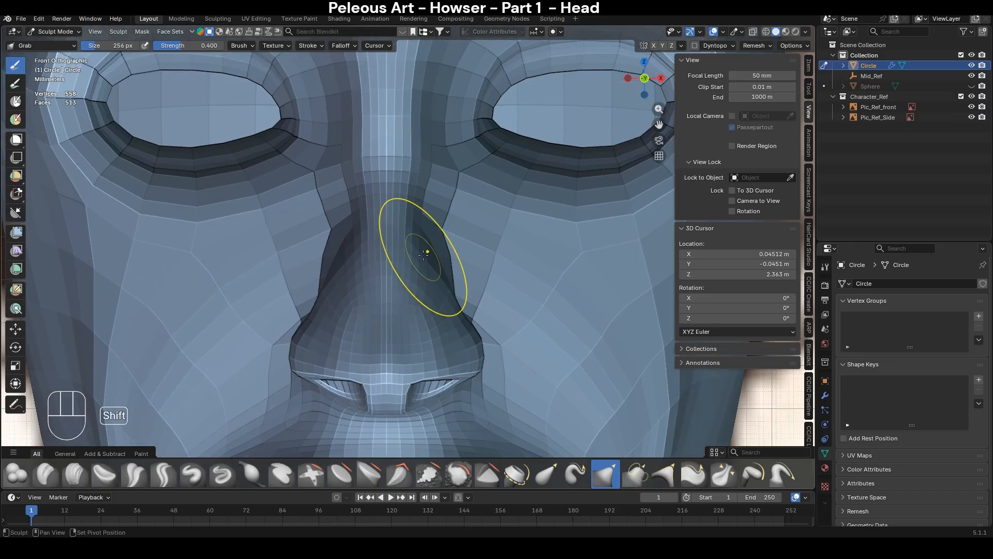
{"action": "key", "text": "f"}
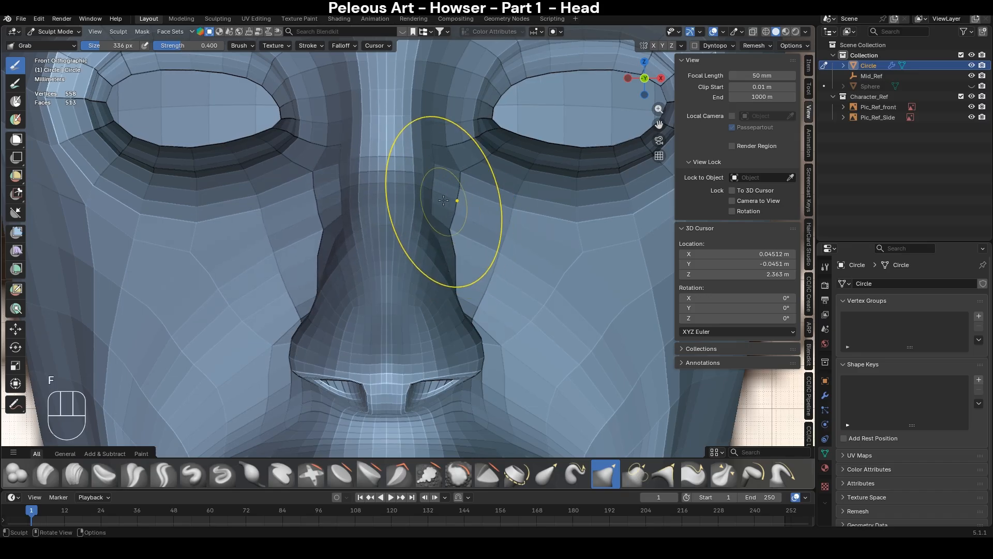
{"action": "key", "text": "alt+z"}
{"action": "key", "text": "alt+z"}
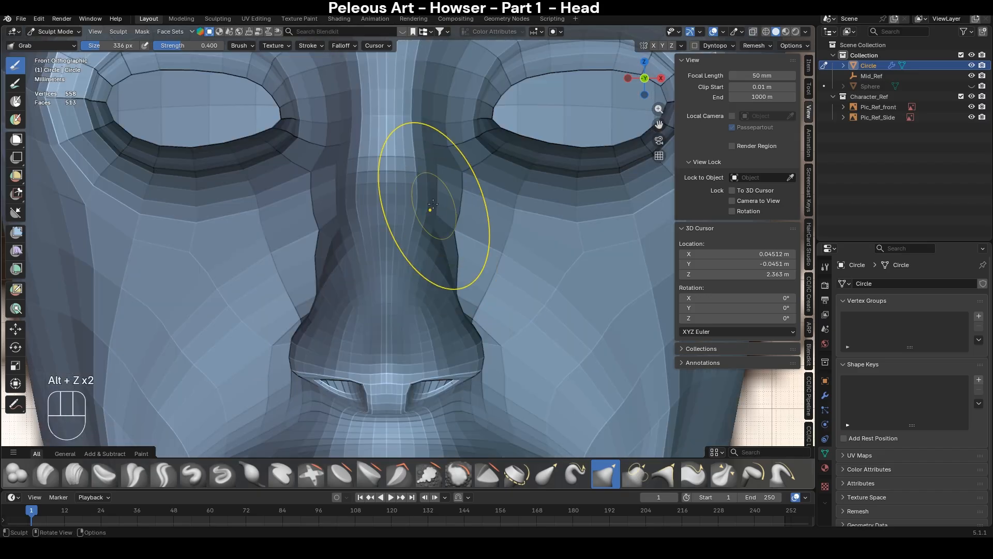
{"action": "key", "text": "f"}
{"action": "left_click", "coordinate": [442, 288]}
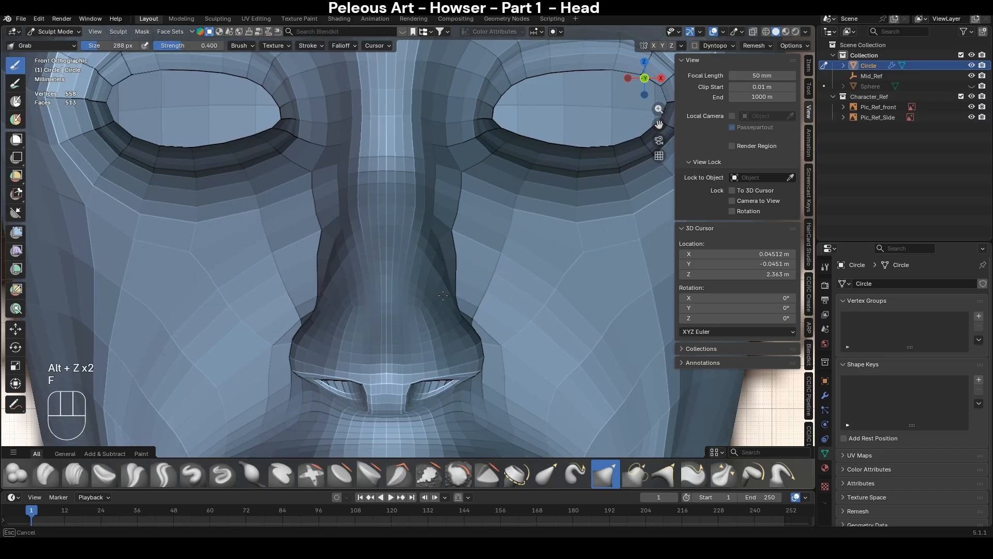
{"action": "left_click_drag", "start_coordinate": [442, 295], "coordinate": [437, 311]}
{"action": "middle_click_drag", "start_coordinate": [436, 310], "coordinate": [463, 304]}
{"action": "key", "text": "KP_Decimal"}
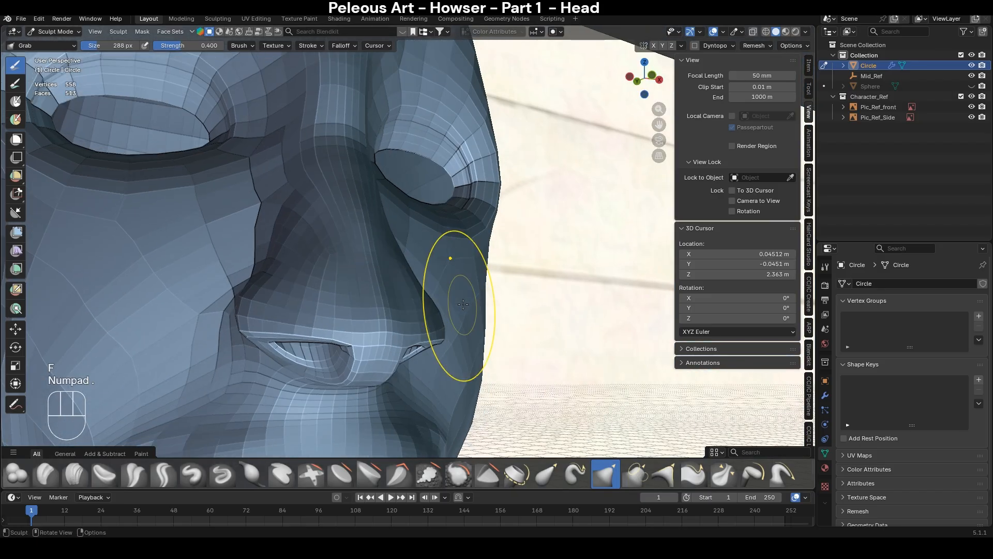
- Pull the nostril and nose base backward in the right side view with the Grab brush at 322 px
{"action": "middle_click_drag", "start_coordinate": [372, 315], "coordinate": [310, 288]}
{"action": "key", "text": "KP_3"}
{"action": "key", "text": "alt+z"}
{"action": "key", "text": "alt+z"}
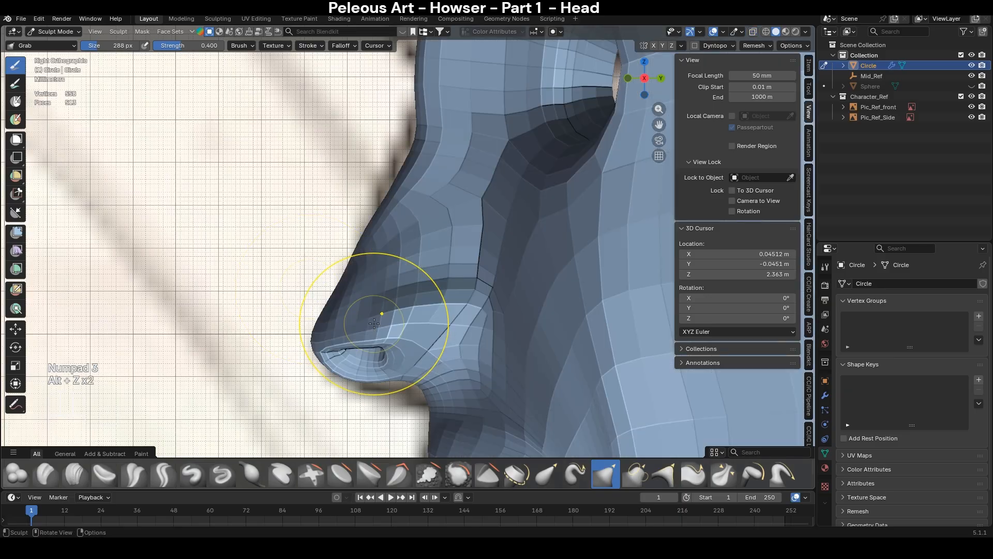
{"action": "middle_click_drag", "start_coordinate": [405, 310], "coordinate": [400, 335], "text": "shift"}
{"action": "key", "text": "alt+z"}
{"action": "key", "text": "alt+z"}
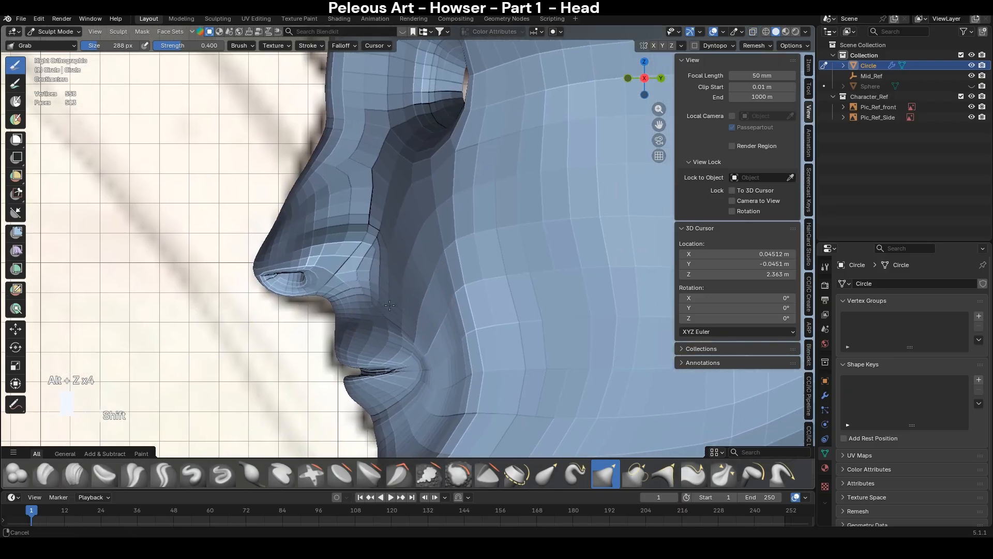
{"action": "key", "text": "f"}
{"action": "left_click", "coordinate": [340, 294]}
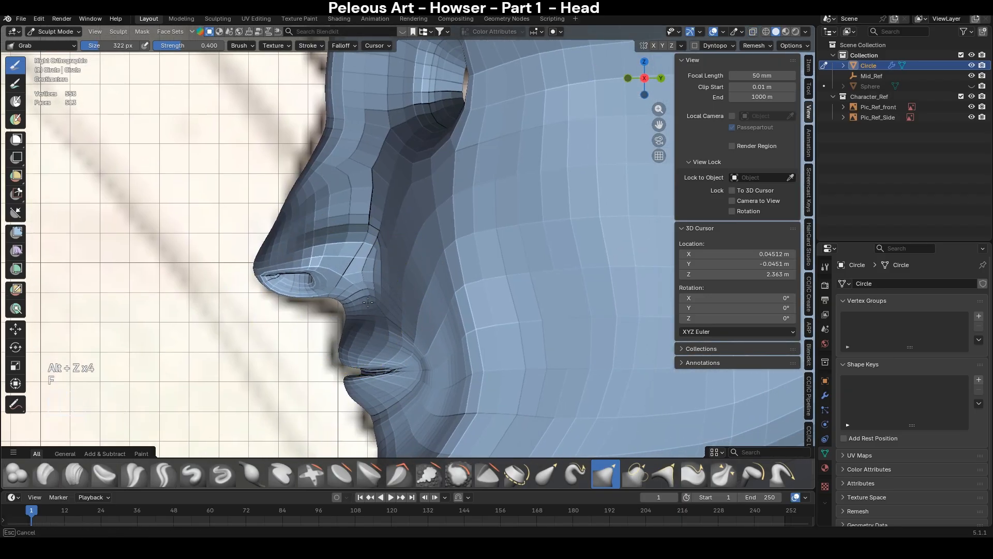
{"action": "key", "text": "alt+z"}
{"action": "key", "text": "alt+z"}
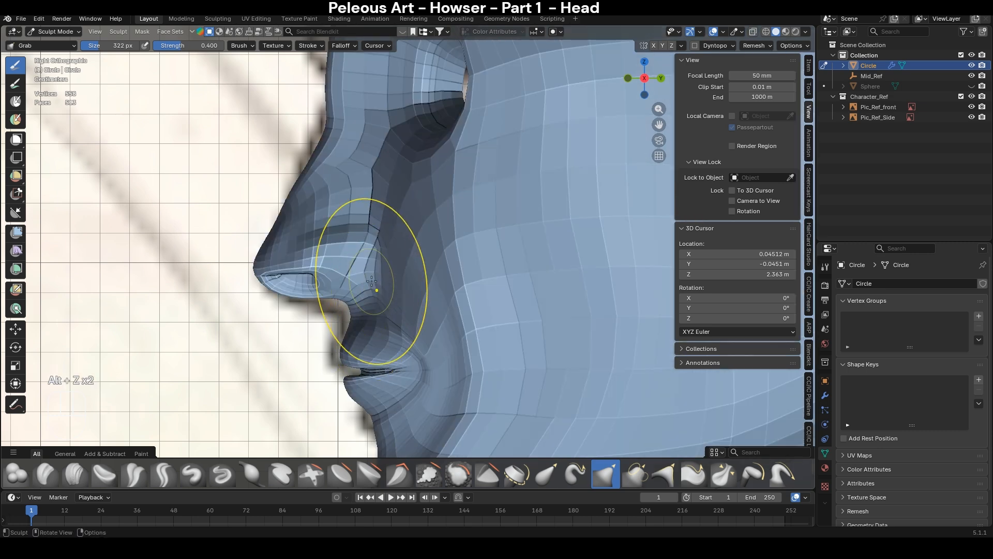
- Pull the rear edge of the nostril wing back toward the side reference with the Grab brush at 250 px
{"action": "key", "text": "alt+z"}
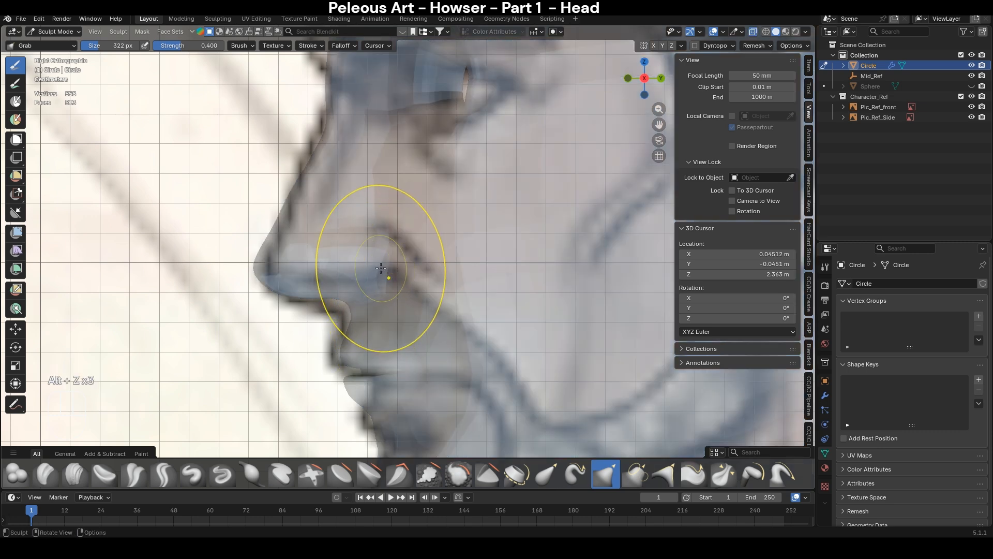
{"action": "key", "text": "alt+z"}
{"action": "key", "text": "f"}
{"action": "left_click", "coordinate": [366, 273]}
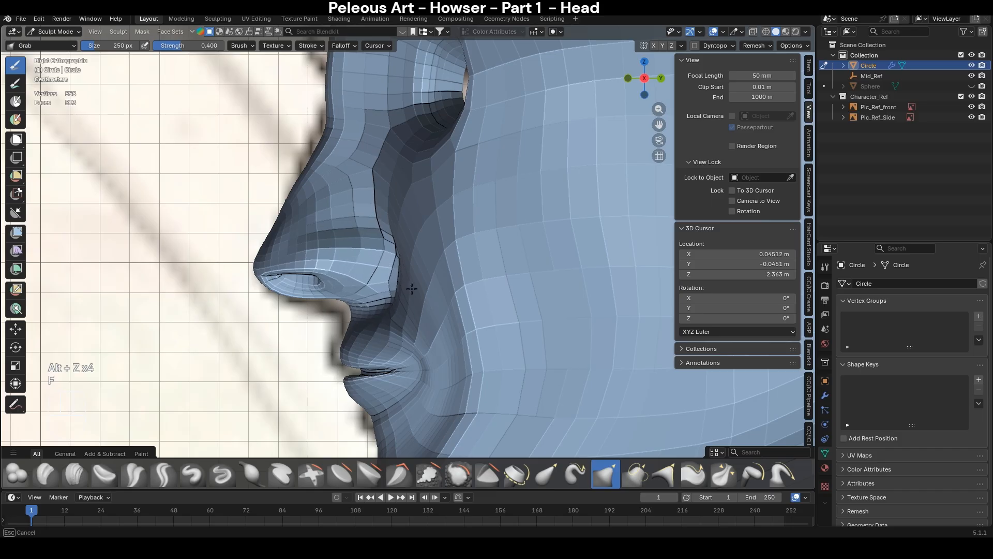
{"action": "key", "text": "alt+z"}
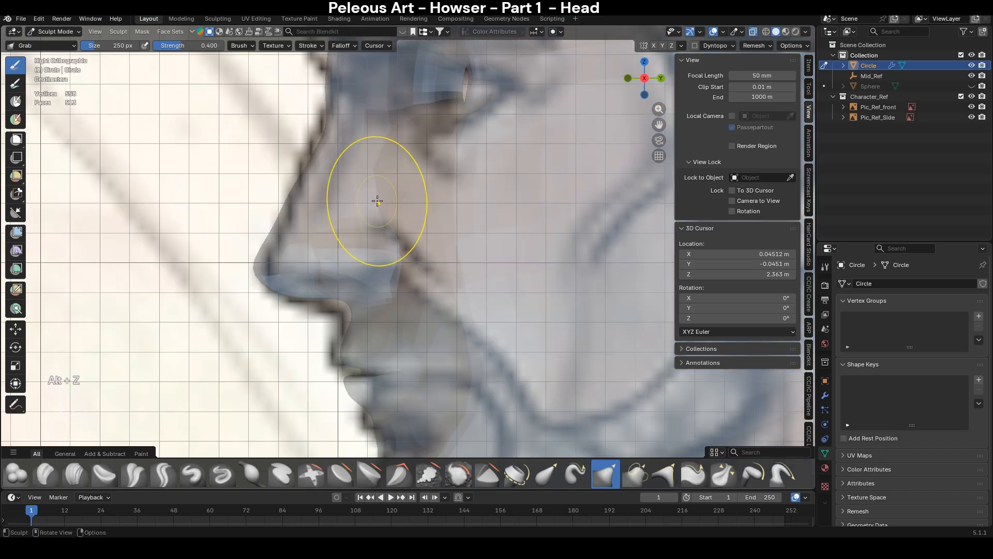
{"action": "key", "text": "alt+z"}
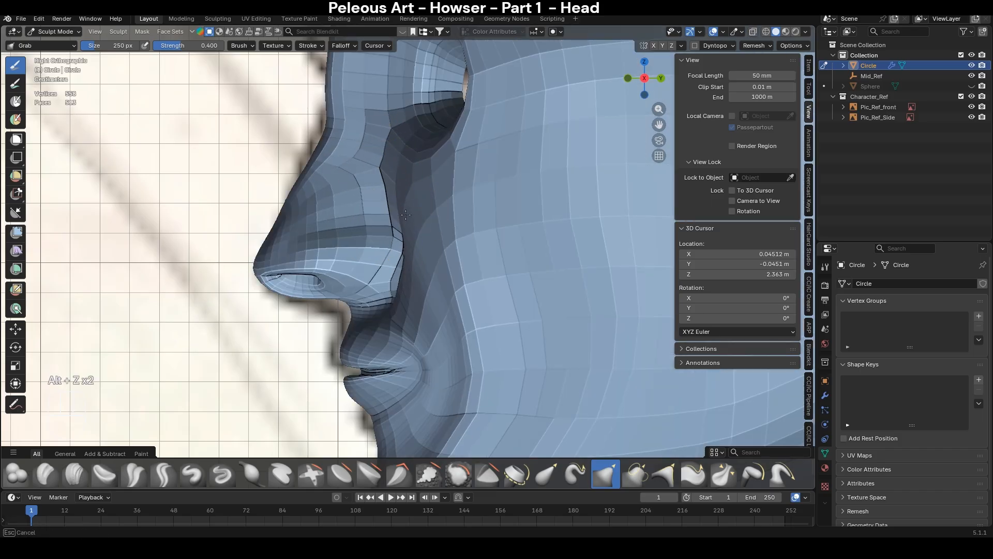
- Define the crease between nostril wing and cheek with the Crease Polish brush at 160 px and 0.309 strength
{"action": "middle_click_drag", "start_coordinate": [405, 214], "coordinate": [440, 286]}
{"action": "key", "text": "s"}
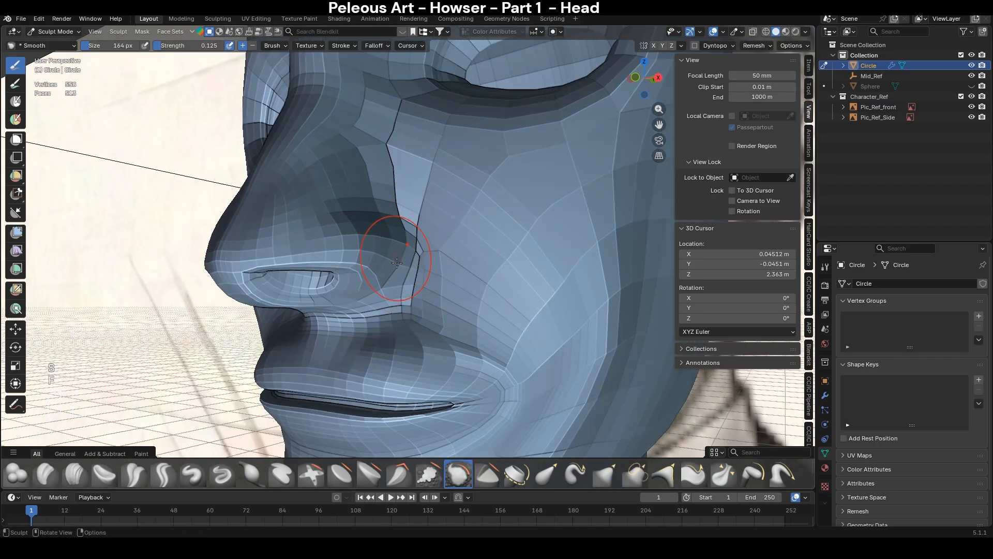
{"action": "scroll", "coordinate": [409, 255], "scroll_direction": "up", "scroll_amount": 2}
{"action": "key", "text": "f"}
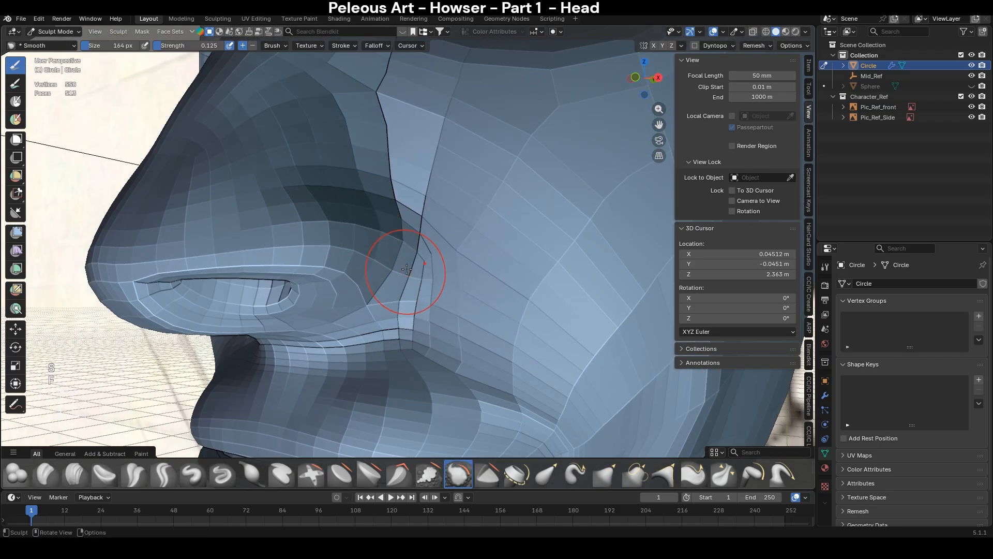
{"action": "key", "text": "shift+c"}
{"action": "key", "text": "f"}
{"action": "key", "text": "shift+f"}
{"action": "left_click", "coordinate": [385, 239]}
{"action": "key", "text": "f"}
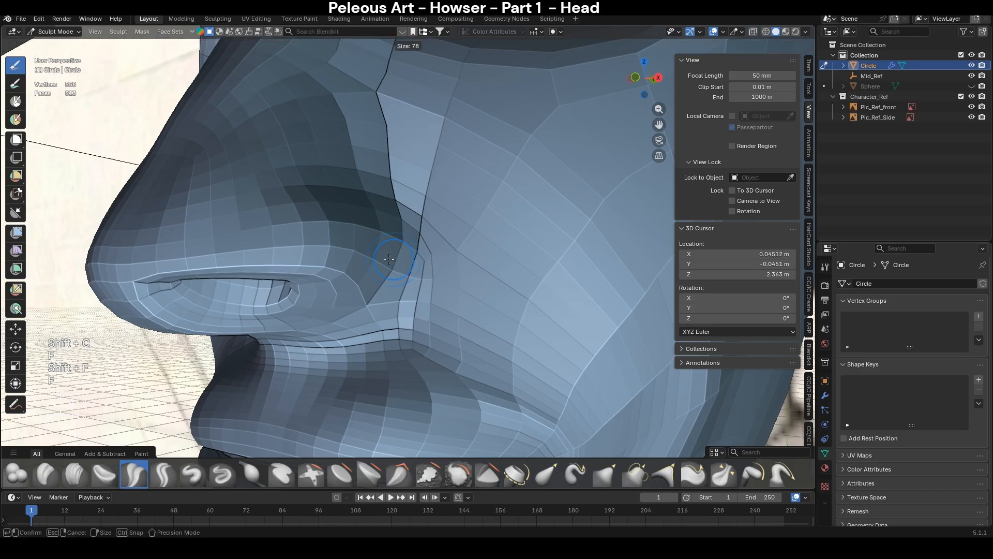
{"action": "left_click", "coordinate": [409, 245]}
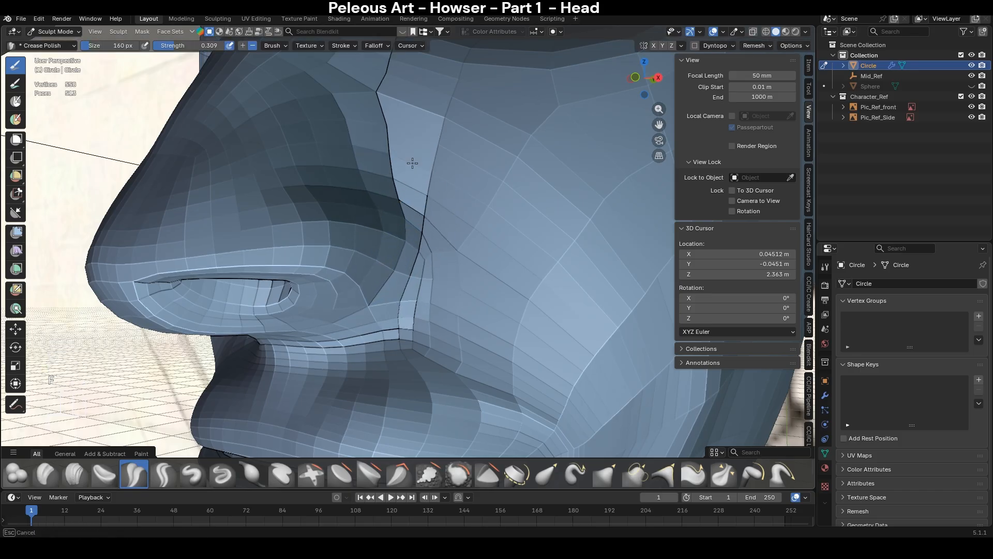
{"action": "left_click_drag", "start_coordinate": [373, 312], "coordinate": [414, 289]}
- Reshape the lower rear corner of the nostril wing and its crease with the Grab brush at 296 px
{"action": "key", "text": "g"}
{"action": "key", "text": "f"}
{"action": "left_click", "coordinate": [469, 293]}
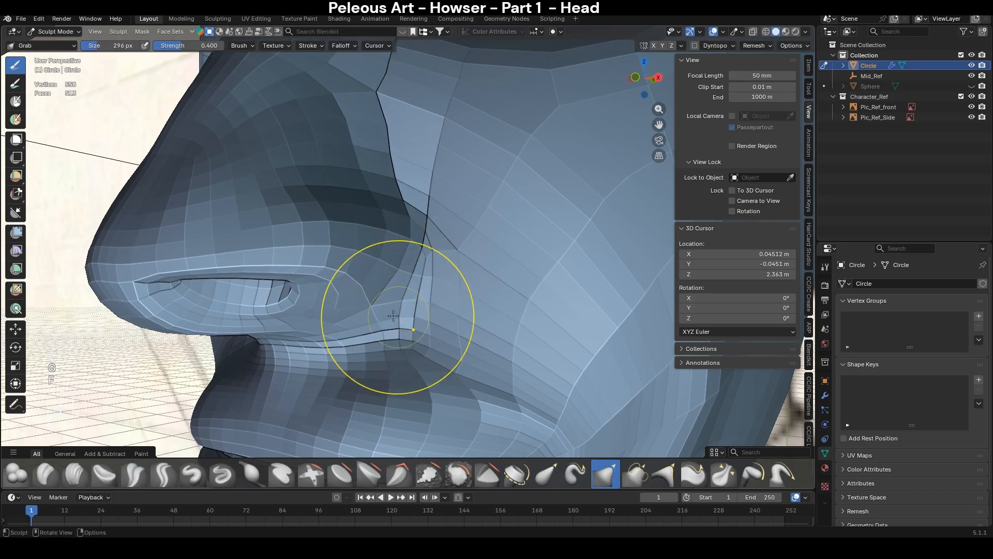
{"action": "middle_click_drag", "start_coordinate": [397, 317], "coordinate": [437, 300]}
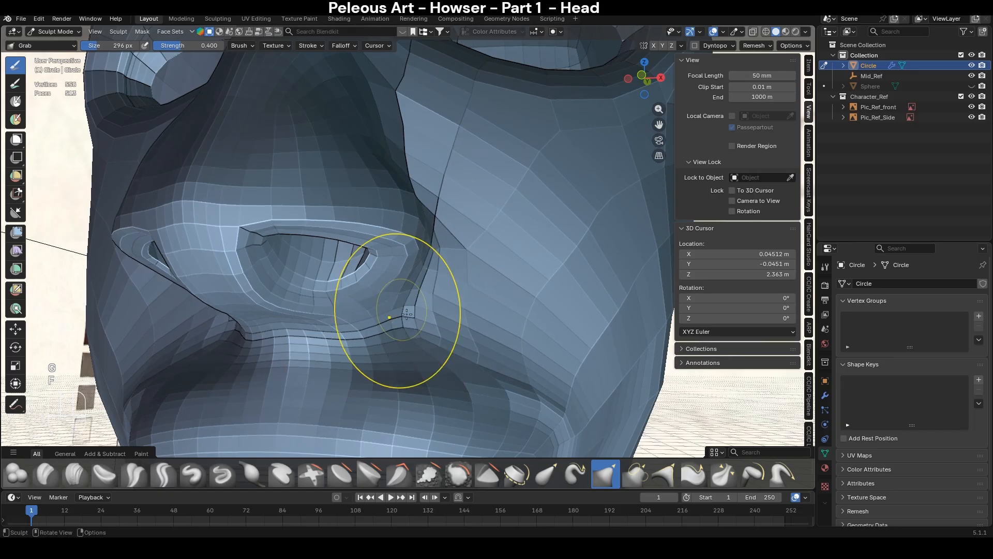
{"action": "middle_click_drag", "start_coordinate": [435, 204], "coordinate": [388, 188]}
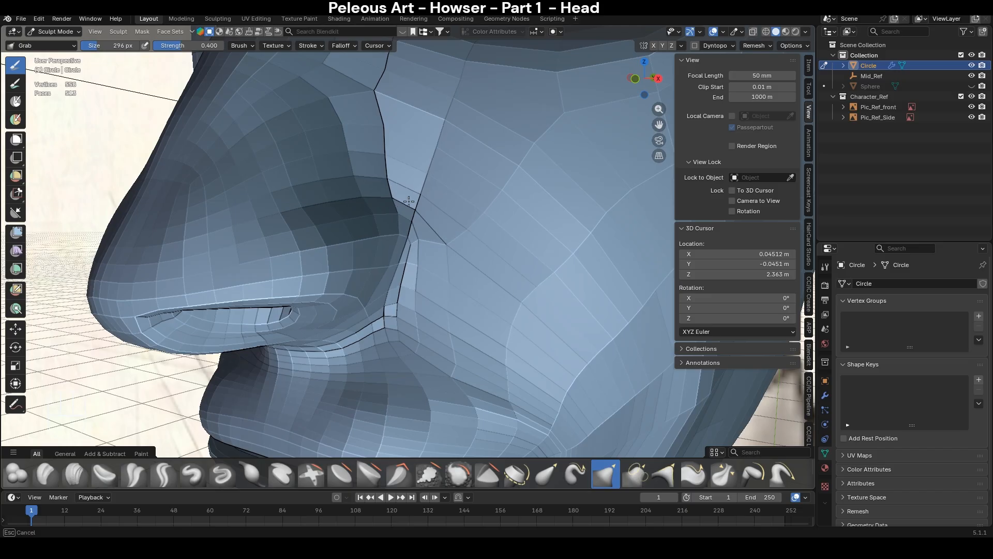
{"action": "left_click_drag", "start_coordinate": [408, 202], "coordinate": [403, 202]}
{"action": "middle_click_drag", "start_coordinate": [401, 248], "coordinate": [398, 204]}
- Polish the fold beside the nose and under the nostril wing with the Crease Polish brush at 168 px
{"action": "key", "text": "shift+c"}
{"action": "key", "text": "f"}
{"action": "left_click", "coordinate": [449, 255]}
{"action": "middle_click_drag", "start_coordinate": [448, 256], "coordinate": [446, 293]}
{"action": "key", "text": "f"}
{"action": "left_click", "coordinate": [451, 264]}
{"action": "key", "text": "f"}
{"action": "left_click", "coordinate": [454, 259]}
{"action": "left_click_drag", "start_coordinate": [418, 251], "coordinate": [417, 253]}
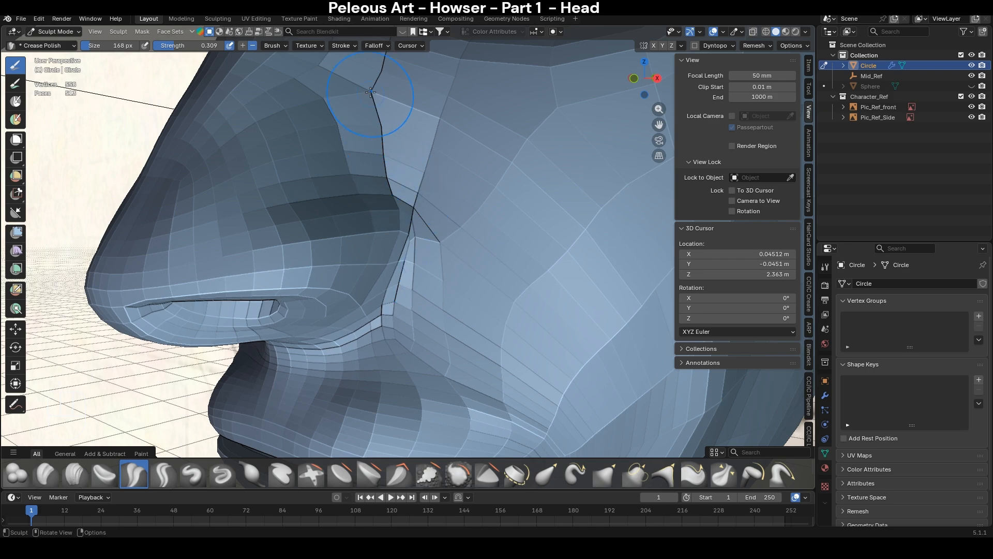
{"action": "left_click_drag", "start_coordinate": [366, 352], "coordinate": [365, 336]}
- Adjust the chin profile to the side reference with the Grab brush at 284 px
{"action": "scroll", "coordinate": [366, 321], "scroll_direction": "down", "scroll_amount": 1}
{"action": "middle_click_drag", "start_coordinate": [366, 321], "coordinate": [426, 322]}
{"action": "key", "text": "KP_1"}
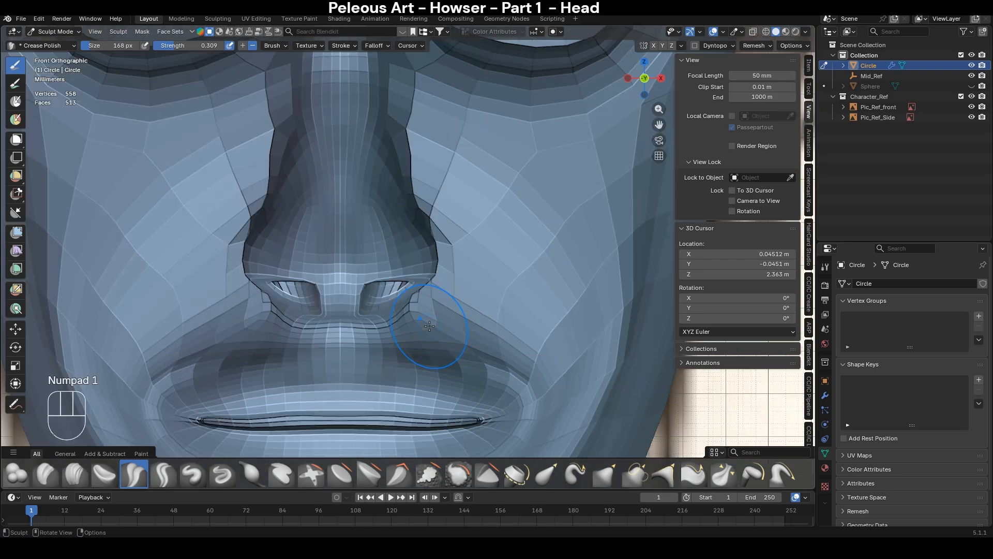
{"action": "scroll", "coordinate": [433, 331], "scroll_direction": "down", "scroll_amount": 1}
{"action": "scroll", "coordinate": [432, 331], "scroll_direction": "down", "scroll_amount": 4}
{"action": "scroll", "coordinate": [478, 344], "scroll_direction": "up", "scroll_amount": 5}
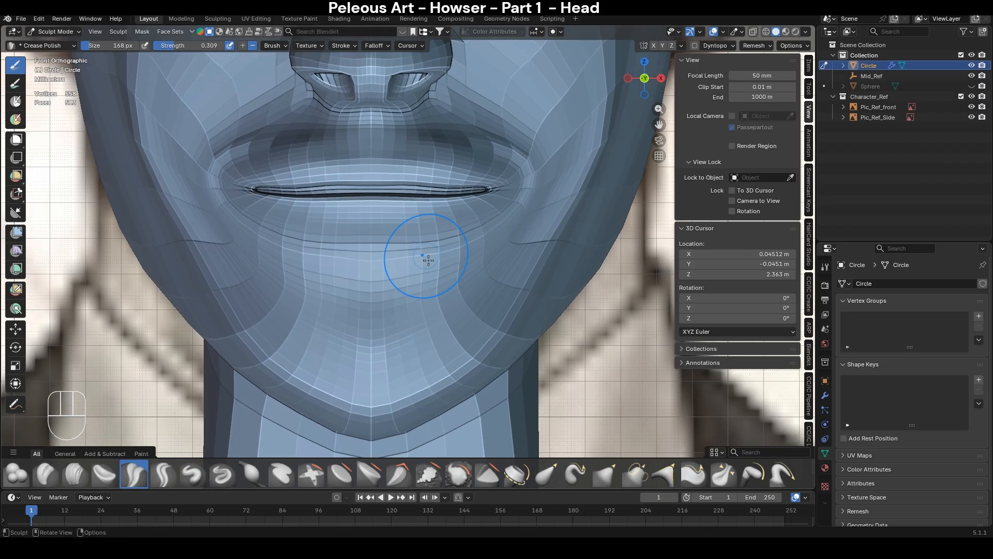
{"action": "middle_click_drag", "start_coordinate": [417, 250], "coordinate": [422, 298]}
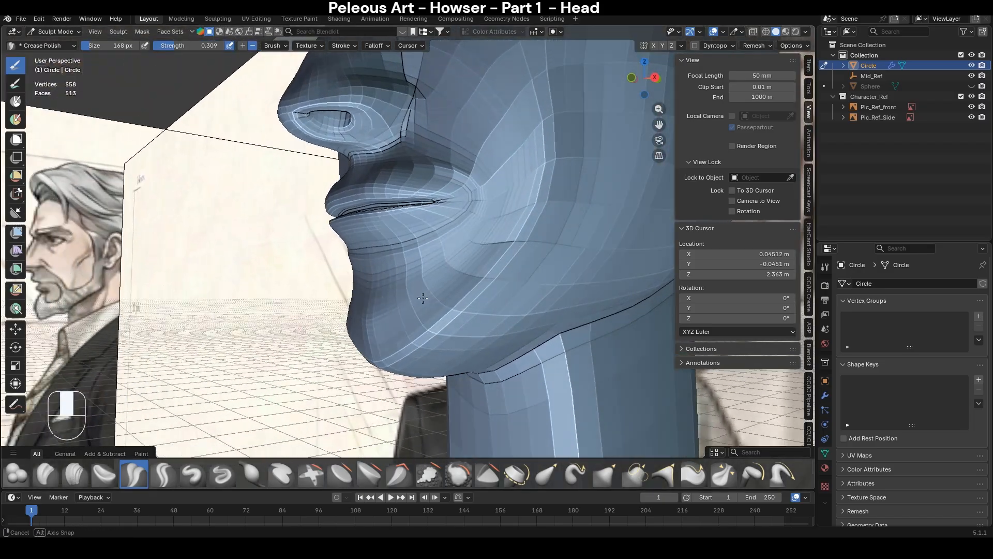
{"action": "key", "text": "KP_3"}
{"action": "key", "text": "g"}
{"action": "key", "text": "f"}
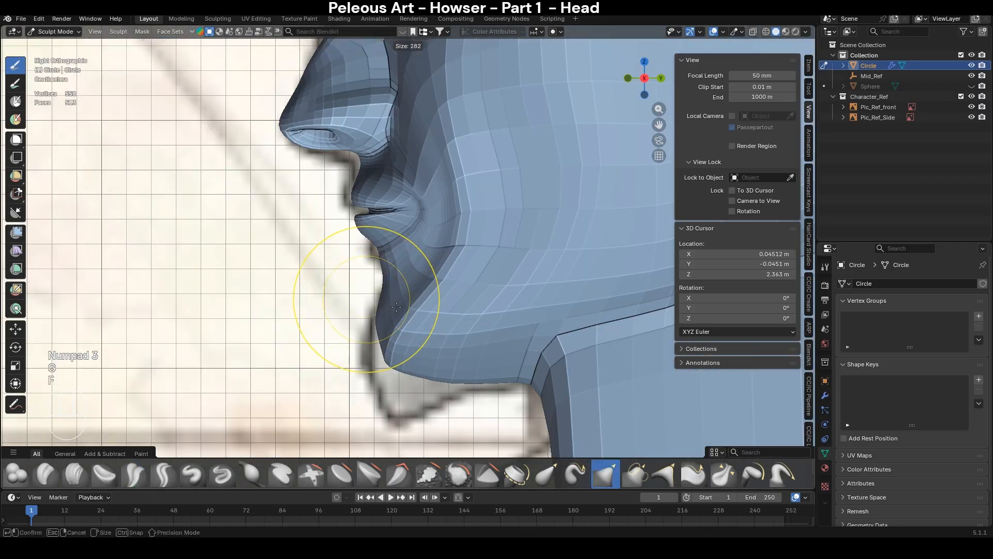
{"action": "left_click", "coordinate": [443, 294]}
- Soften the chin and lower jaw with the Smooth brush at 284 px
{"action": "mouse_move", "coordinate": [357, 310]}
{"action": "middle_mouse_down"}
{"action": "mouse_move", "coordinate": [414, 321]}
{"action": "mouse_move", "coordinate": [432, 346]}
{"action": "middle_mouse_up"}
{"action": "key", "text": "s"}
{"action": "mouse_move", "coordinate": [433, 346]}
{"action": "left_mouse_down"}
{"action": "mouse_move", "coordinate": [413, 355]}
{"action": "mouse_move", "coordinate": [446, 301]}
{"action": "left_mouse_up"}
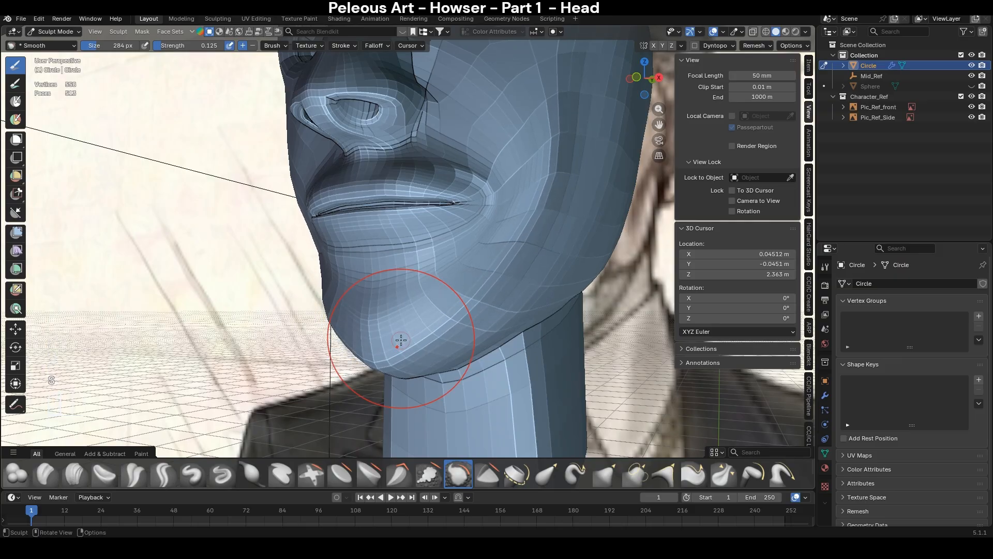
- Reshape the chin in the side view with the Grab brush at 360 px
{"action": "key", "text": "KP_3"}
{"action": "key", "text": "g"}
{"action": "key", "text": "f"}
{"action": "left_click", "coordinate": [466, 320]}
{"action": "middle_click_drag", "start_coordinate": [466, 321], "coordinate": [426, 344]}
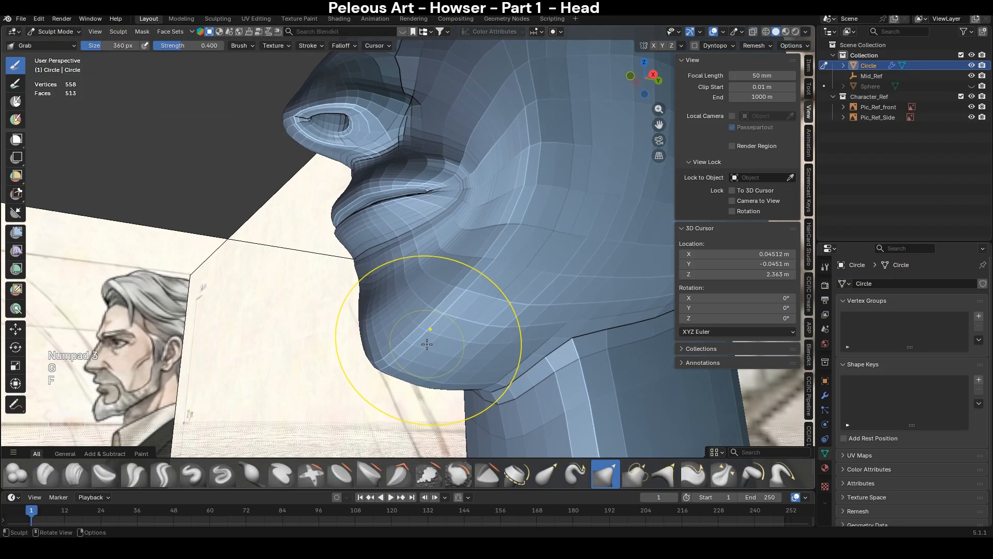
- In Edit Mode, slide the vertical cheek edge loop below the outer eye corner by a factor of 0.364
{"action": "key", "text": "Tab"}
{"action": "key", "text": "2"}
{"action": "left_click", "coordinate": [461, 295], "text": "alt"}
{"action": "key", "text": "alt+z"}
{"action": "scroll", "coordinate": [461, 295], "scroll_direction": "down", "scroll_amount": 4}
{"action": "middle_click_drag", "start_coordinate": [466, 279], "coordinate": [508, 210]}
{"action": "key", "text": "g"}
{"action": "key", "text": "g"}
{"action": "left_click", "coordinate": [511, 209]}
{"action": "key", "text": "alt+z"}
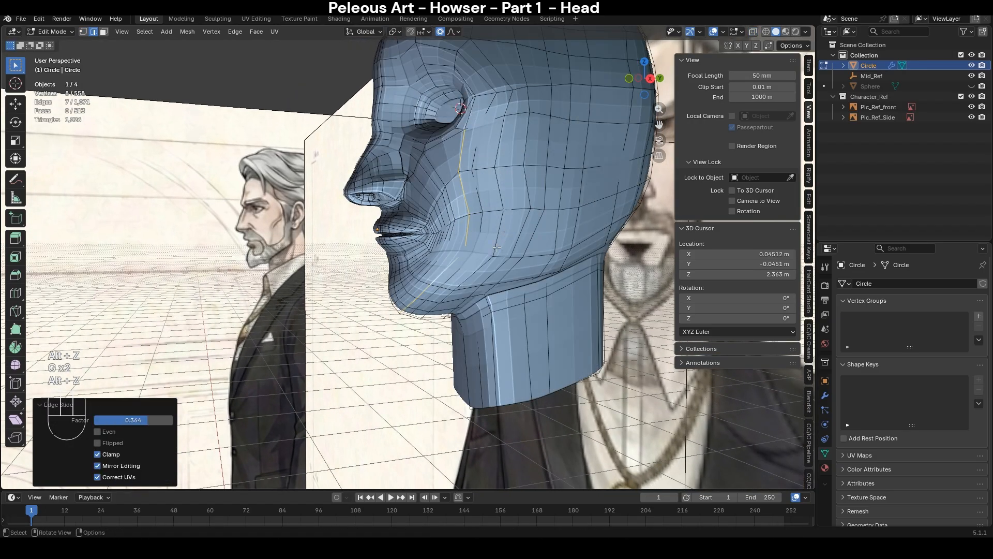
- Slide the neighbouring loop, further back on the cheek, by a factor of -0.271 in X-ray view
{"action": "left_click", "coordinate": [482, 232], "text": "alt"}
{"action": "key", "text": "alt+z"}
{"action": "key", "text": "g"}
{"action": "key", "text": "g"}
{"action": "left_click", "coordinate": [570, 166]}
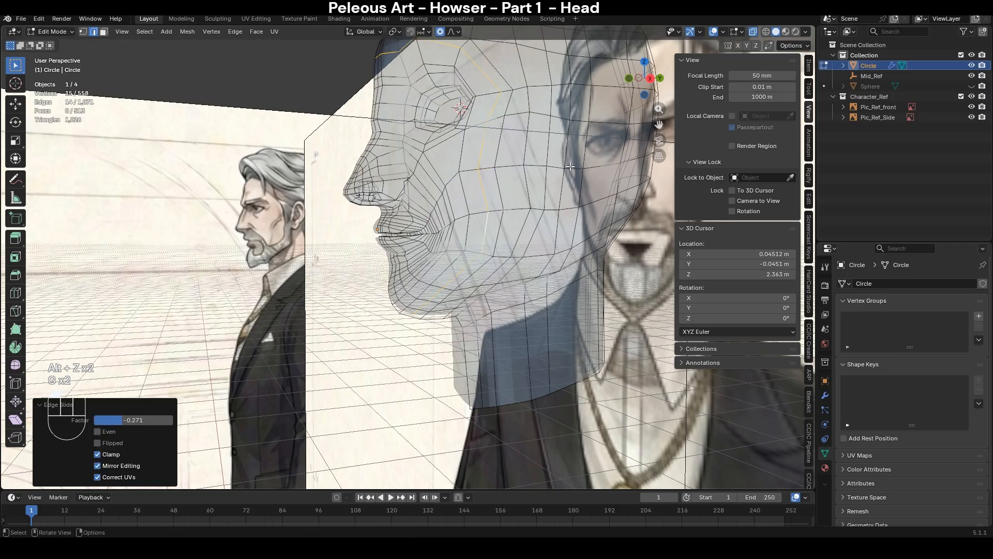
- Slide the next loop toward the ear by a factor of -0.315, then check the cheek loops in the side view
{"action": "left_click", "coordinate": [497, 151], "text": "alt"}
{"action": "scroll", "coordinate": [497, 151], "scroll_direction": "down", "scroll_amount": 2}
{"action": "key", "text": "g"}
{"action": "key", "text": "g"}
{"action": "left_click", "coordinate": [520, 213]}
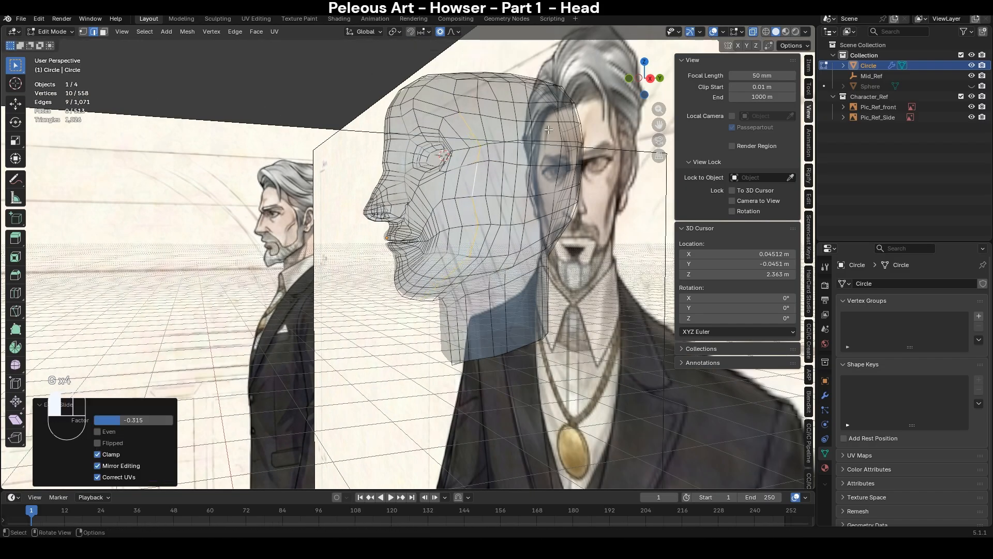
{"action": "key", "text": "alt+z"}
{"action": "middle_click_drag", "start_coordinate": [520, 213], "coordinate": [535, 244]}
{"action": "left_click", "coordinate": [488, 197], "text": "alt"}
{"action": "key", "text": "KP_1"}
{"action": "key", "text": "KP_3"}
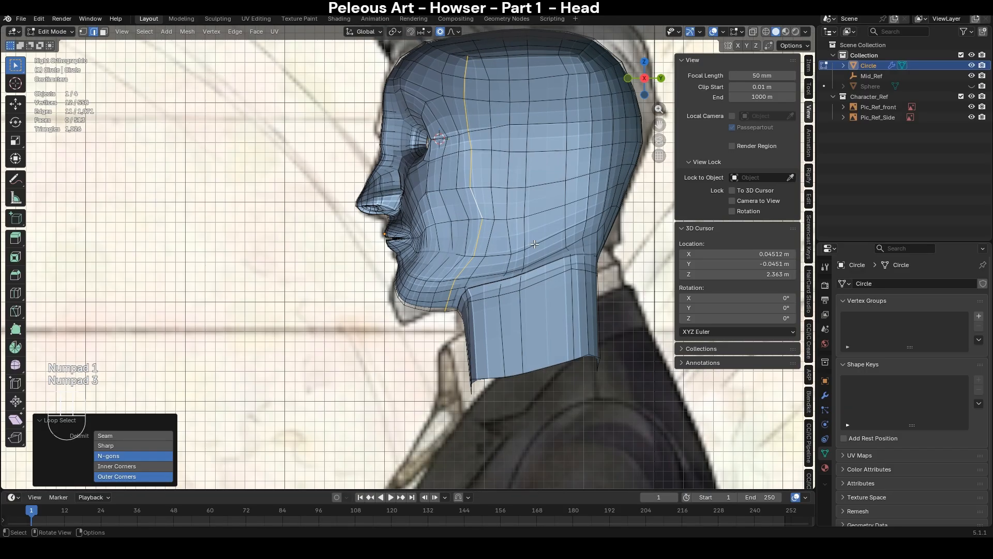
- Return to Sculpt Mode and polish the jawline above the neck with the Crease Polish brush, lowering its strength to 0.115
{"action": "middle_click_drag", "start_coordinate": [467, 299], "coordinate": [461, 249]}
{"action": "key", "text": "ctrl+Tab"}
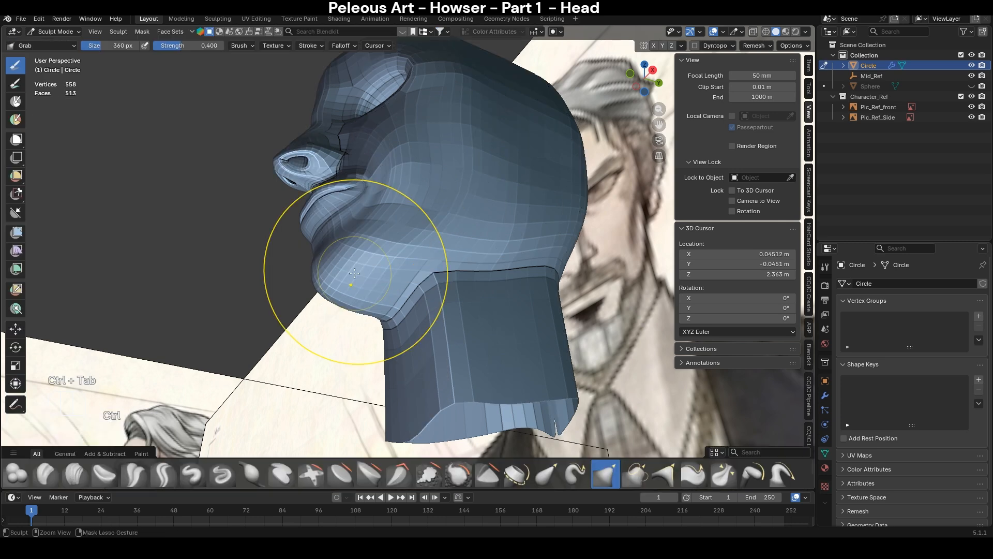
{"action": "key", "text": "shift+c"}
{"action": "key", "text": "f"}
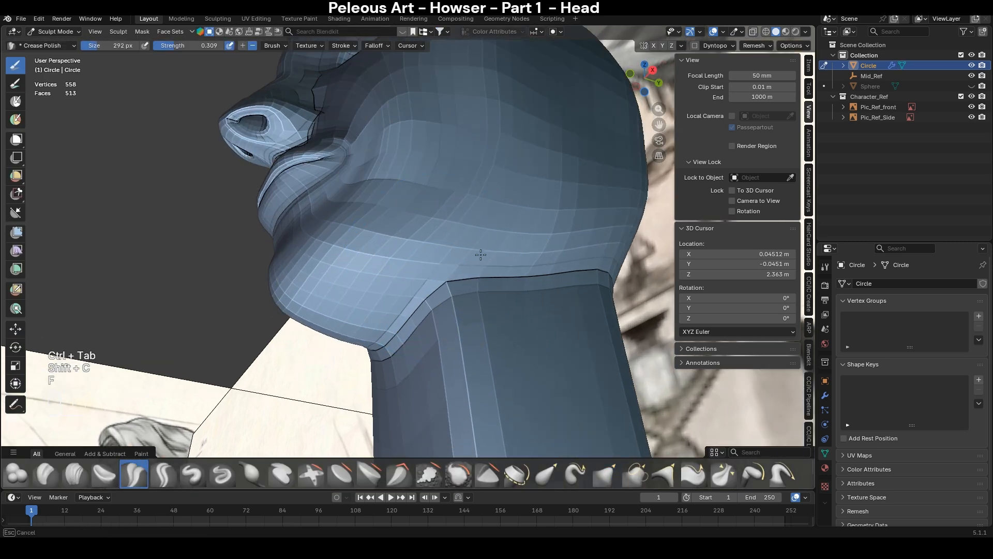
{"action": "key", "text": "shift+f"}
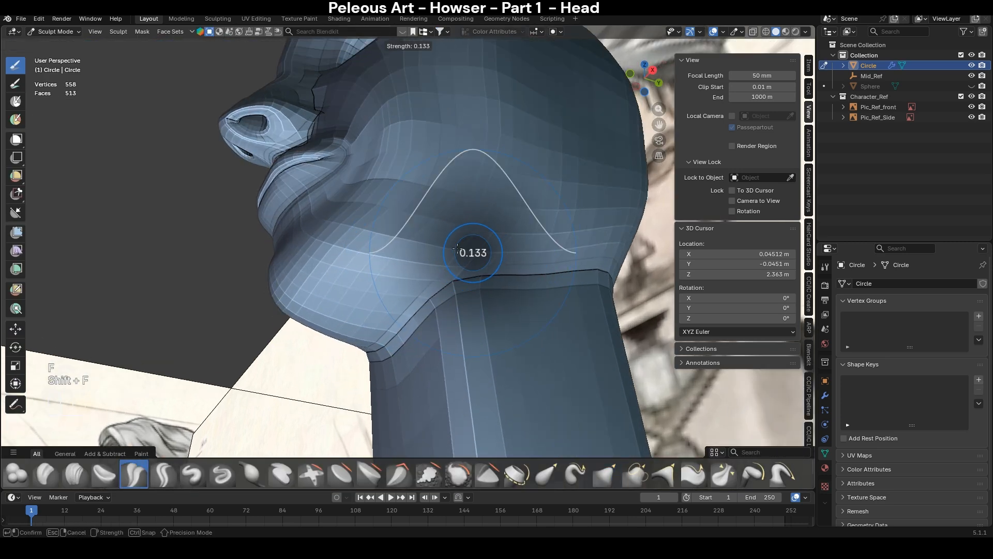
{"action": "left_click", "coordinate": [457, 249]}
{"action": "middle_click_drag", "start_coordinate": [455, 300], "coordinate": [536, 195]}
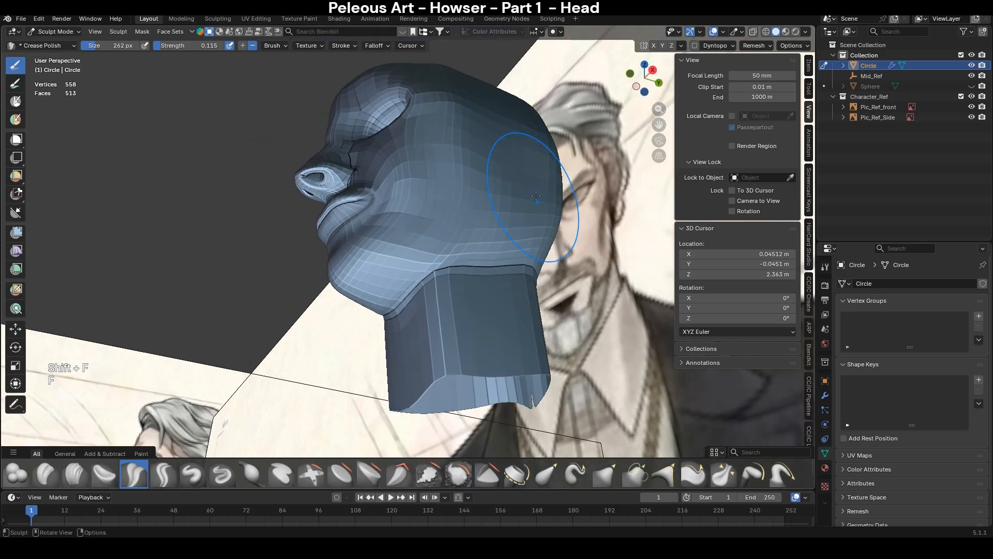
- In Edit Mode, select the neck's lower edge loop, grow the selection by one ring and delete those neck faces
{"action": "key", "text": "KP_3"}
{"action": "scroll", "coordinate": [535, 195], "scroll_direction": "down", "scroll_amount": 4}
{"action": "scroll", "coordinate": [485, 288], "scroll_direction": "up", "scroll_amount": 3}
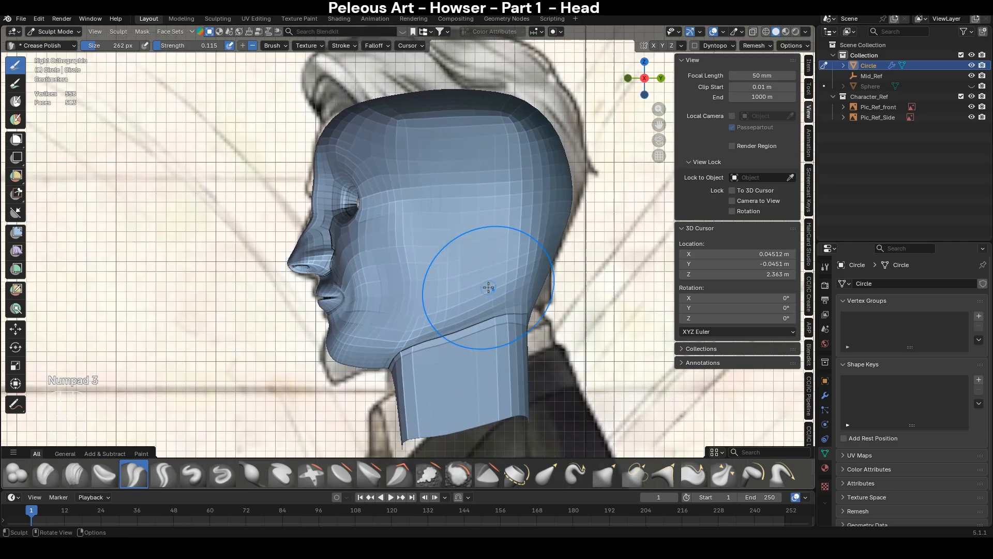
{"action": "key", "text": "Tab"}
{"action": "left_click", "coordinate": [464, 369], "text": "alt"}
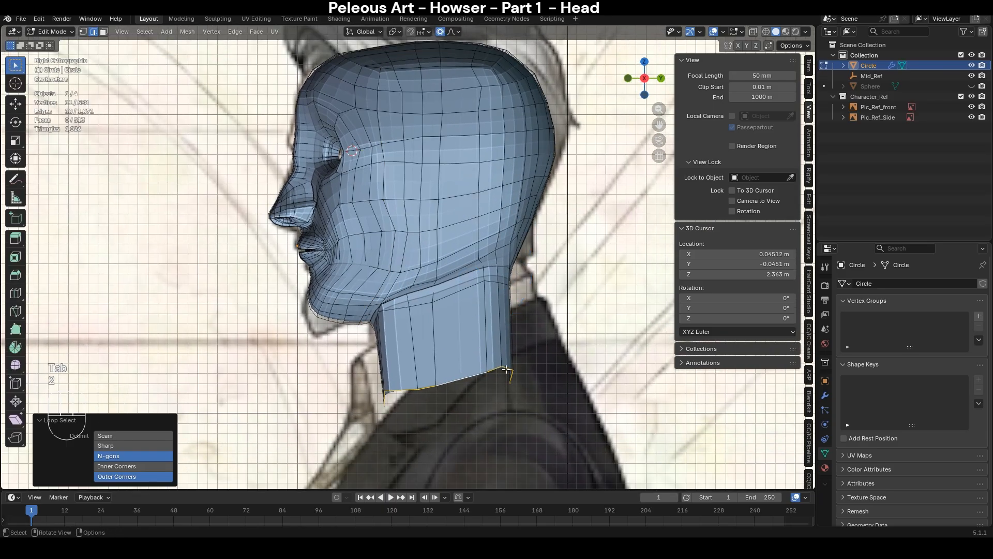
{"action": "key", "text": "alt+z"}
{"action": "key", "text": "ctrl+KP_Add"}
{"action": "key", "text": "x"}
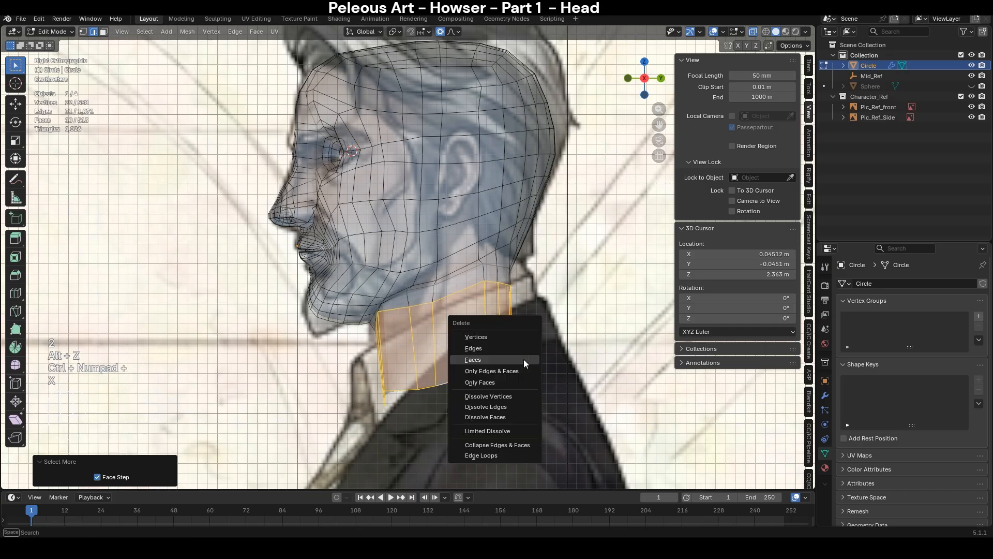
- Select the open edge loop under the jaw, lower it along the Z axis and flatten it with a Z scale of 0
{"action": "key", "text": "2"}
{"action": "mouse_move", "coordinate": [523, 359]}
{"action": "middle_mouse_down"}
{"action": "mouse_move", "coordinate": [455, 295]}
{"action": "mouse_move", "coordinate": [507, 354]}
{"action": "middle_mouse_up"}
{"action": "left_click", "coordinate": [455, 295], "text": "alt"}
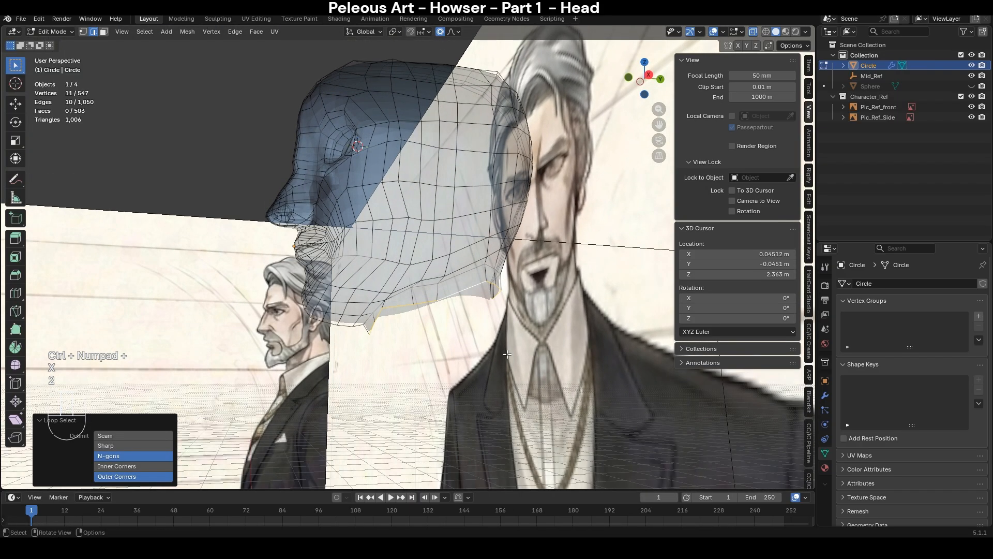
{"action": "key", "text": "KP_1"}
{"action": "key", "text": "KP_3"}
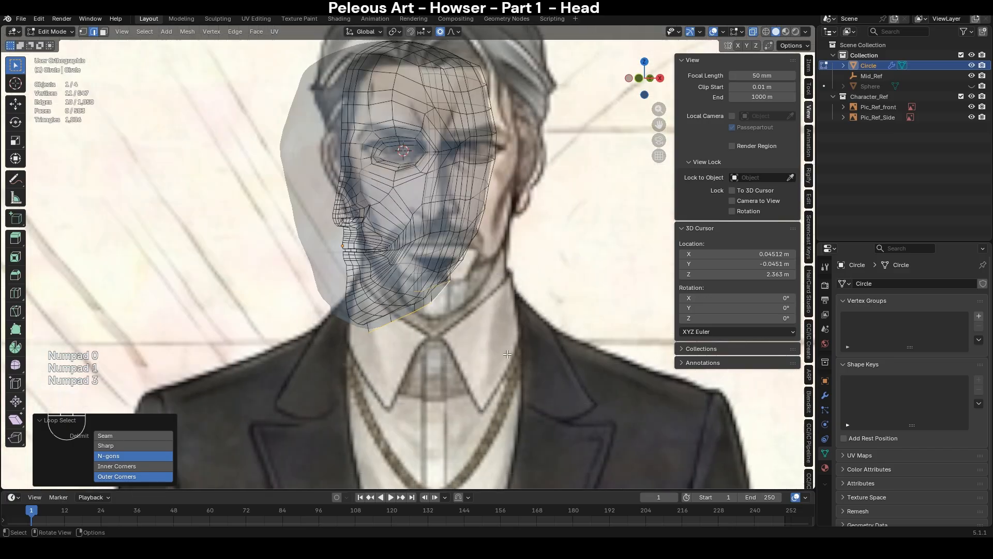
{"action": "key", "text": "g"}
{"action": "key", "text": "z"}
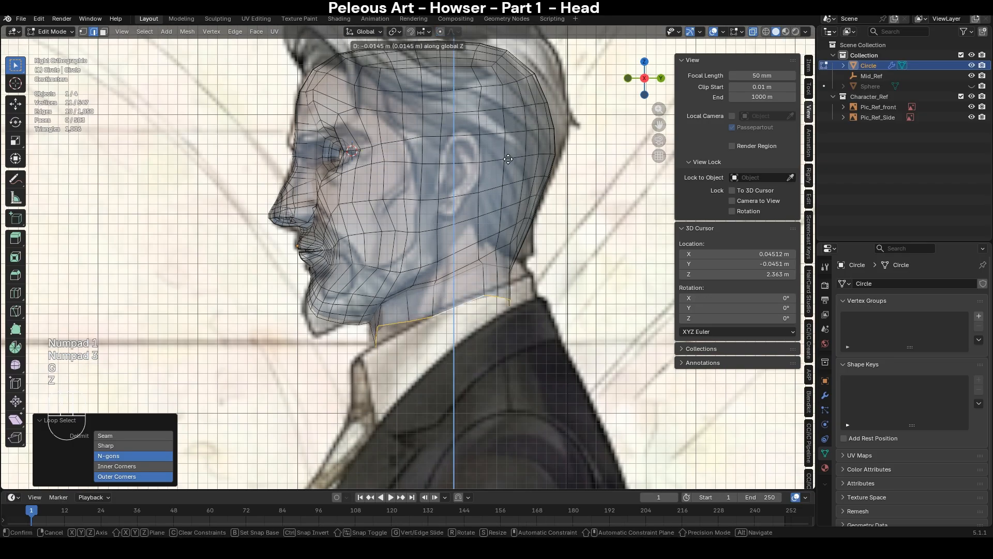
{"action": "left_click", "coordinate": [507, 158]}
{"action": "key", "text": "s"}
{"action": "key", "text": "z"}
{"action": "key", "text": "KP_0"}
{"action": "key", "text": "KP_Enter"}
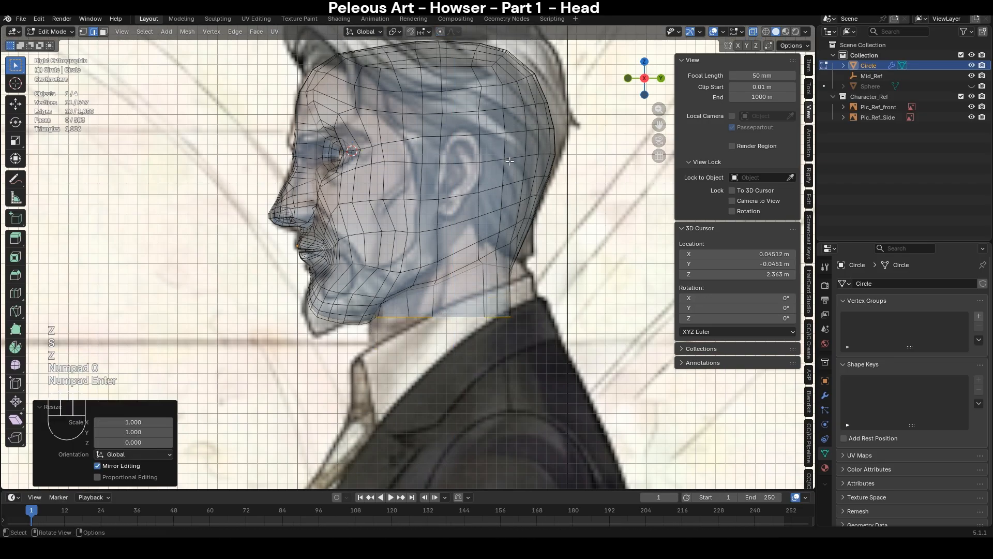
- Tilt the flattened neck loop by -13° and a further -3.81°, shifting it toward the collar line in the side view
{"action": "key", "text": "r"}
{"action": "left_click", "coordinate": [579, 284]}
{"action": "key", "text": "g"}
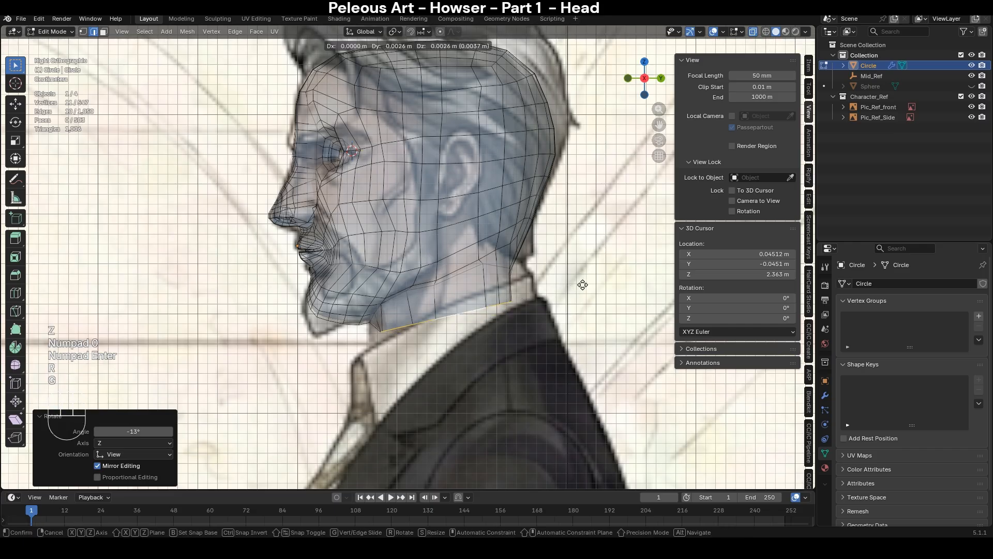
{"action": "left_click", "coordinate": [588, 276]}
{"action": "key", "text": "r"}
{"action": "left_click", "coordinate": [589, 266]}
- Enlarge the neck loop, finishing with a 1.067 scale, rotate it 4.78° and position its ends on the side reference's collar line
{"action": "key", "text": "s"}
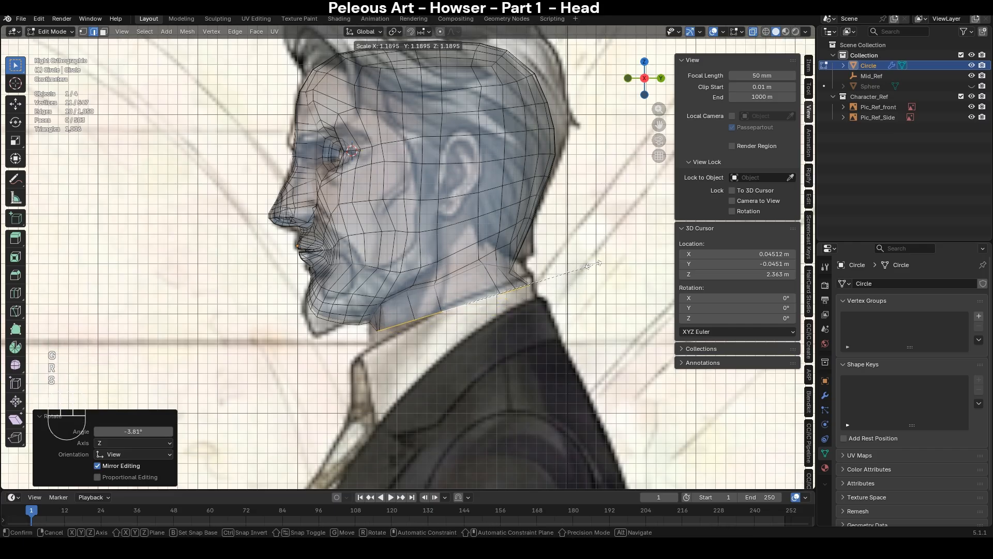
{"action": "left_click", "coordinate": [595, 264]}
{"action": "key", "text": "g"}
{"action": "left_click", "coordinate": [588, 277]}
{"action": "key", "text": "s"}
{"action": "left_click", "coordinate": [599, 278]}
{"action": "key", "text": "g"}
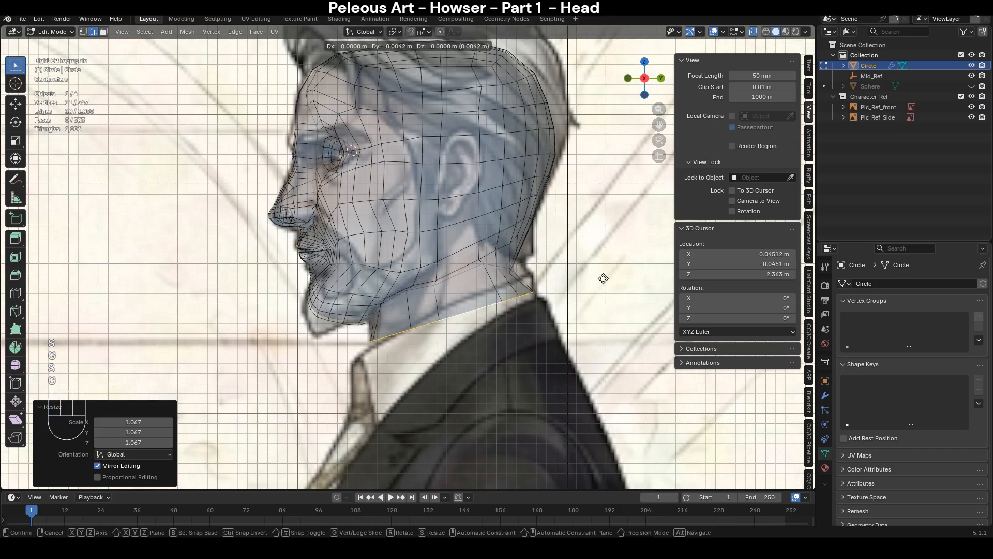
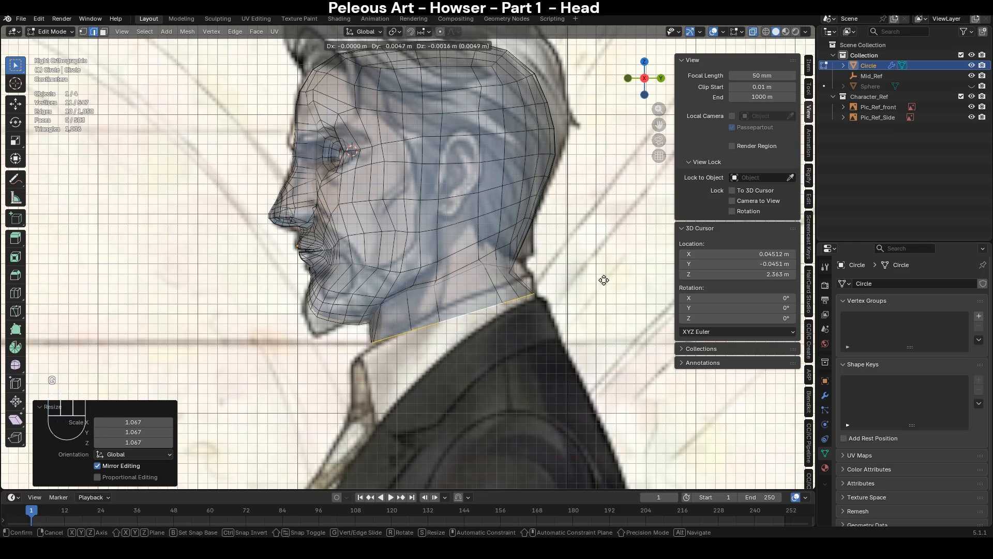
{"action": "key", "text": "r"}
{"action": "left_click", "coordinate": [595, 280]}
{"action": "key", "text": "g"}
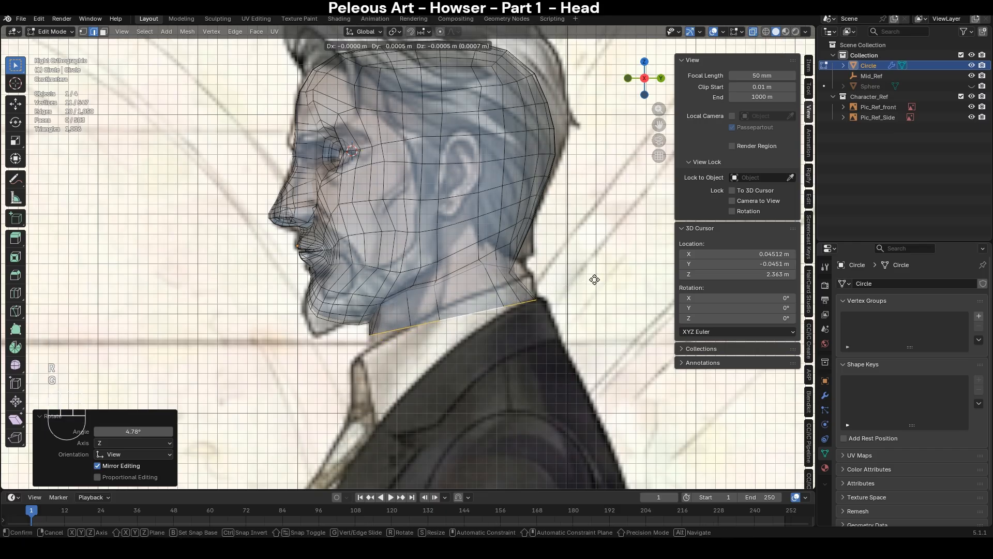
{"action": "left_click", "coordinate": [590, 279]}
- Move the nape vertices back and rotate them -23.3°, then shift the vertices just above backward to match the side reference
{"action": "key", "text": "1"}
{"action": "left_click_drag", "start_coordinate": [498, 260], "coordinate": [538, 284]}
{"action": "key", "text": "g"}
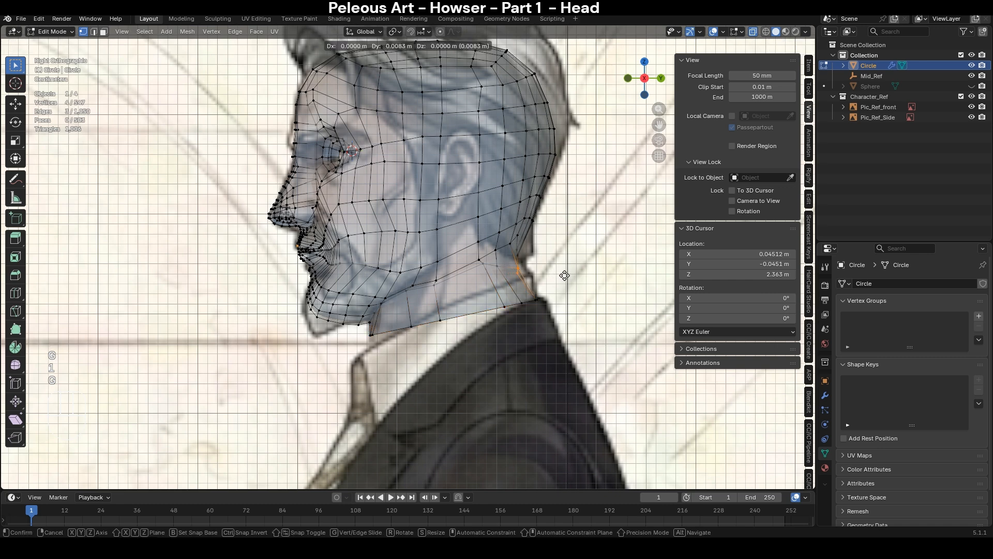
{"action": "key", "text": "r"}
{"action": "left_click", "coordinate": [568, 273]}
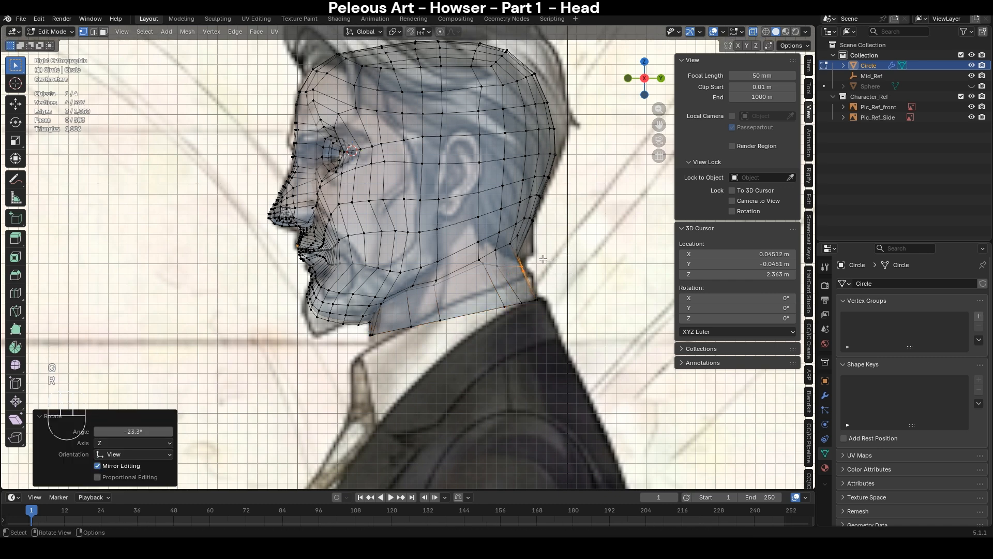
{"action": "left_click_drag", "start_coordinate": [511, 248], "coordinate": [537, 260]}
{"action": "key", "text": "g"}
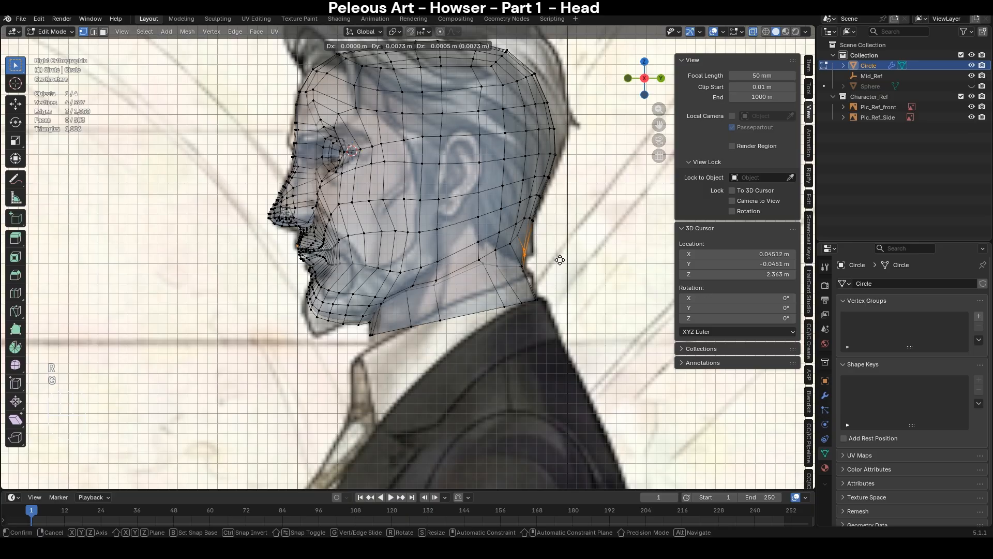
{"action": "left_click", "coordinate": [560, 260]}
- Compare the reshaped neck with the front reference drawing in solid and X-ray display
{"action": "mouse_move", "coordinate": [560, 259]}
{"action": "middle_mouse_down"}
{"action": "mouse_move", "coordinate": [443, 279]}
{"action": "mouse_move", "coordinate": [496, 315]}
{"action": "middle_mouse_up"}
{"action": "key", "text": "alt+z"}
{"action": "key", "text": "Tab"}
{"action": "key", "text": "KP_1"}
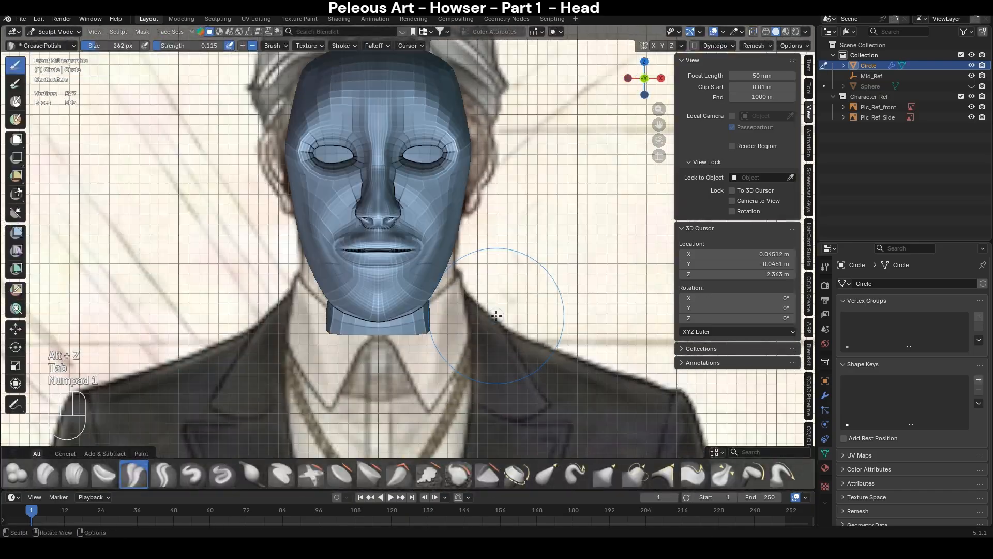
{"action": "key", "text": "alt+z"}
{"action": "key", "text": "alt+z"}
{"action": "key", "text": "Tab"}
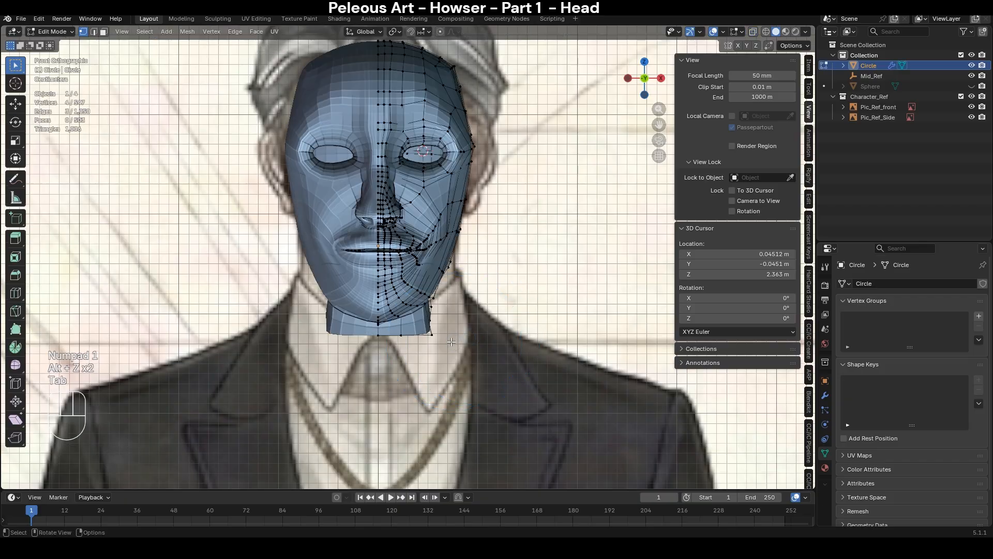
- Move only the side edges of the neck's bottom loop 0.0353 m outward along X, using connected proportional editing with size 0.112
{"action": "key", "text": "2"}
{"action": "left_click", "coordinate": [425, 343], "text": "alt"}
{"action": "middle_click_drag", "start_coordinate": [425, 343], "coordinate": [358, 335]}
{"action": "key", "text": "alt+z"}
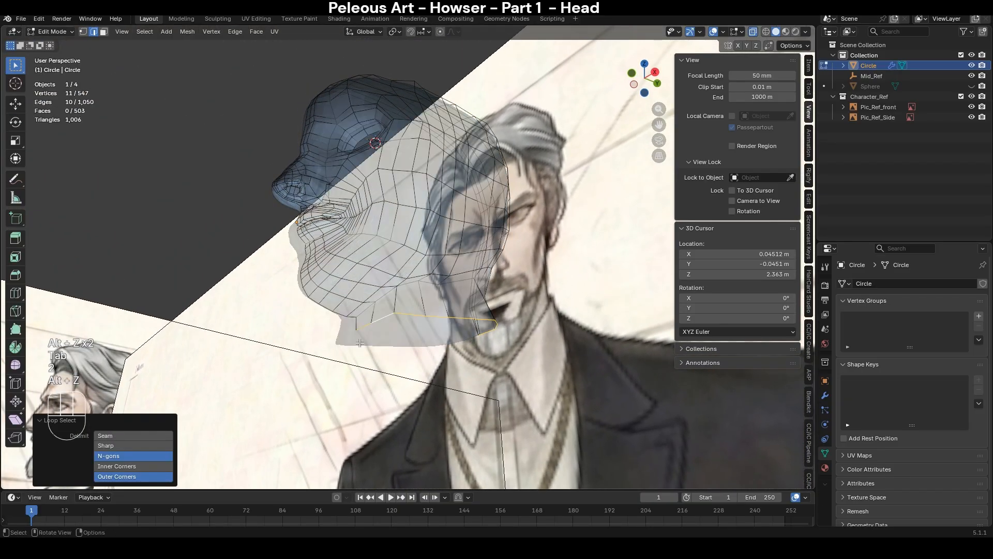
{"action": "key", "text": "c"}
{"action": "middle_click", "coordinate": [358, 335]}
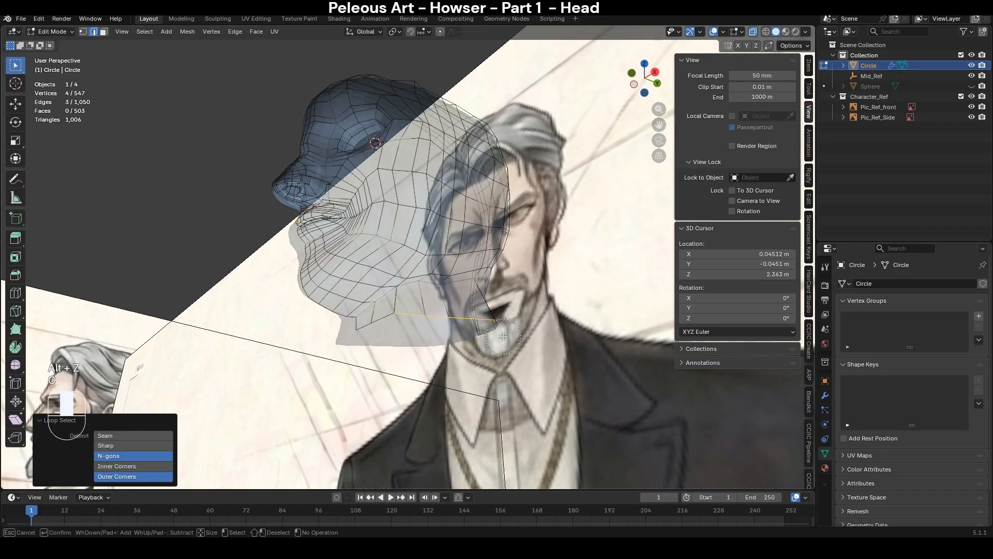
{"action": "right_click", "coordinate": [504, 337]}
{"action": "key", "text": "KP_1"}
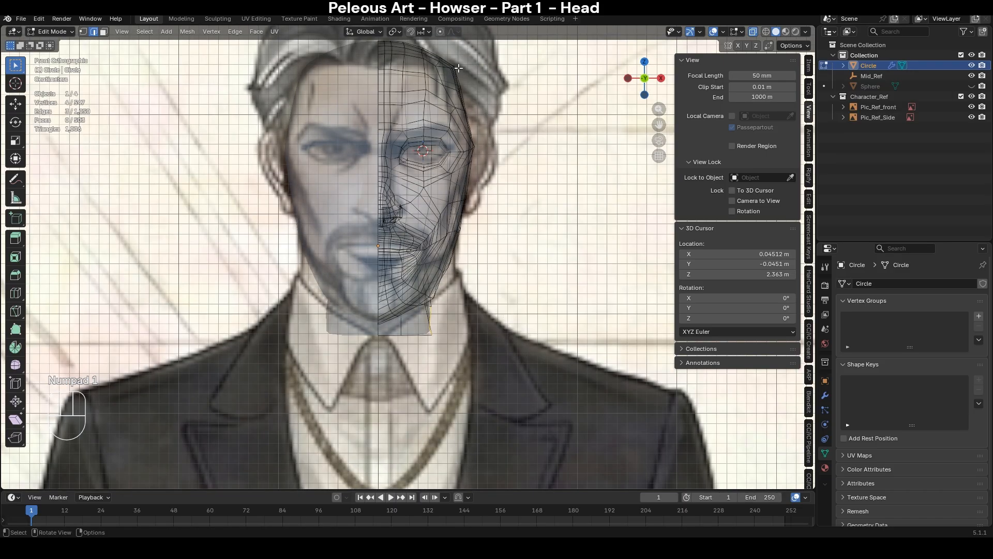
{"action": "left_click", "coordinate": [439, 31]}
{"action": "key", "text": "g"}
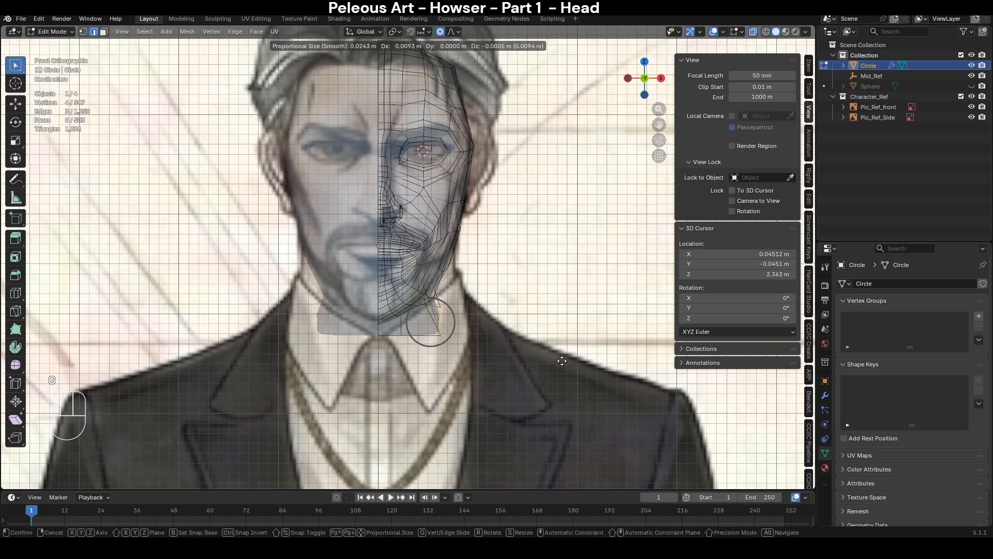
{"action": "scroll", "coordinate": [566, 360], "scroll_direction": "down", "scroll_amount": 5}
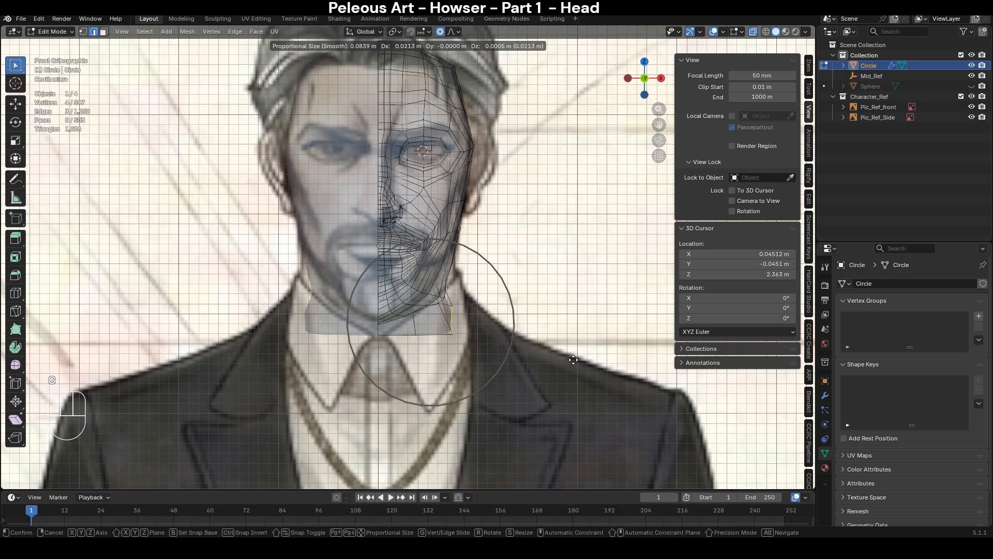
{"action": "scroll", "coordinate": [581, 360], "scroll_direction": "down", "scroll_amount": 2}
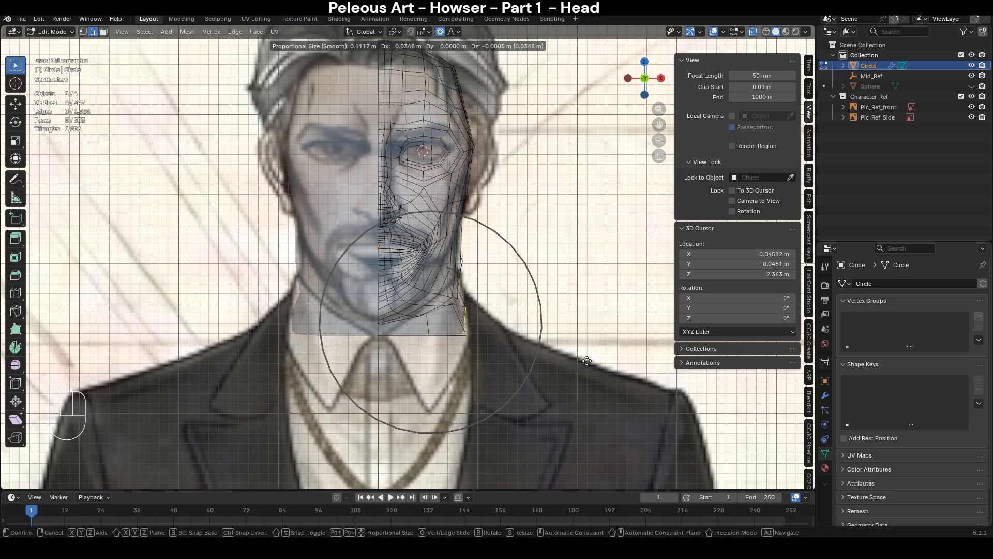
{"action": "left_click", "coordinate": [586, 360]}
{"action": "middle_click_drag", "start_coordinate": [586, 361], "coordinate": [467, 339]}
{"action": "key", "text": "alt+z"}
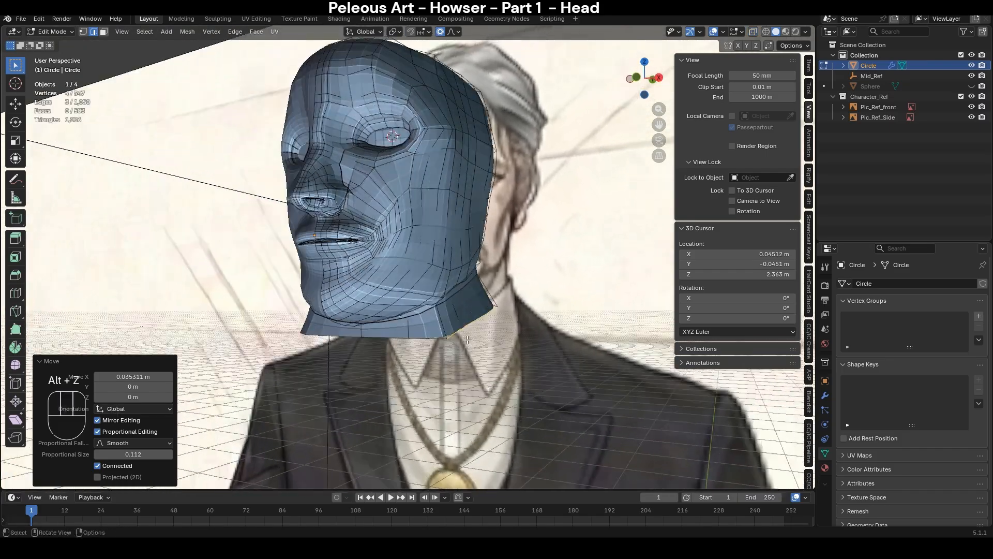
- Return to Sculpt Mode and soften the jaw-to-neck transition with the Smooth brush at size 216 px
{"action": "key", "text": "KP_1"}
{"action": "key", "text": "ctrl+Tab"}
{"action": "key", "text": "KP_3"}
{"action": "scroll", "coordinate": [376, 330], "scroll_direction": "up", "scroll_amount": 5}
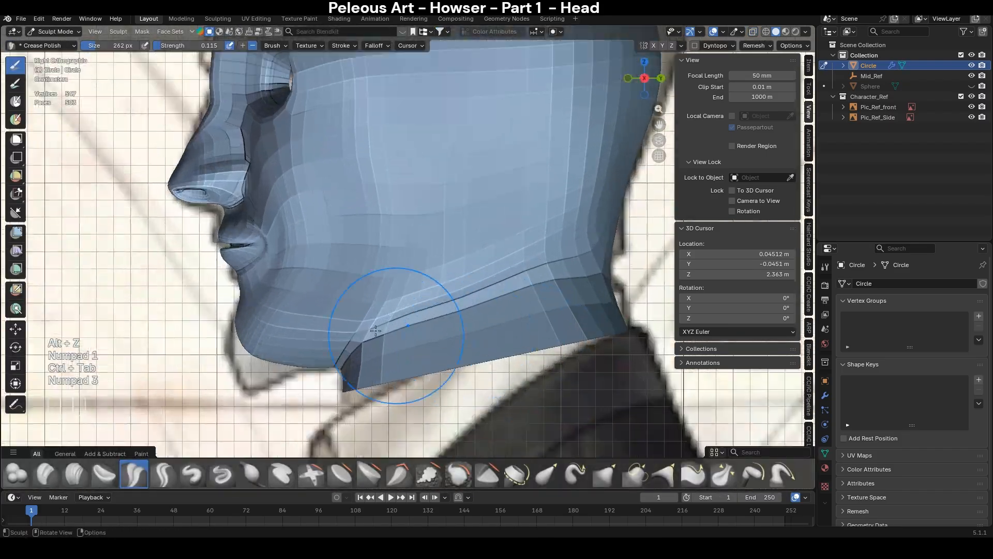
{"action": "middle_click_drag", "start_coordinate": [376, 330], "coordinate": [411, 322]}
{"action": "key", "text": "s"}
{"action": "key", "text": "f"}
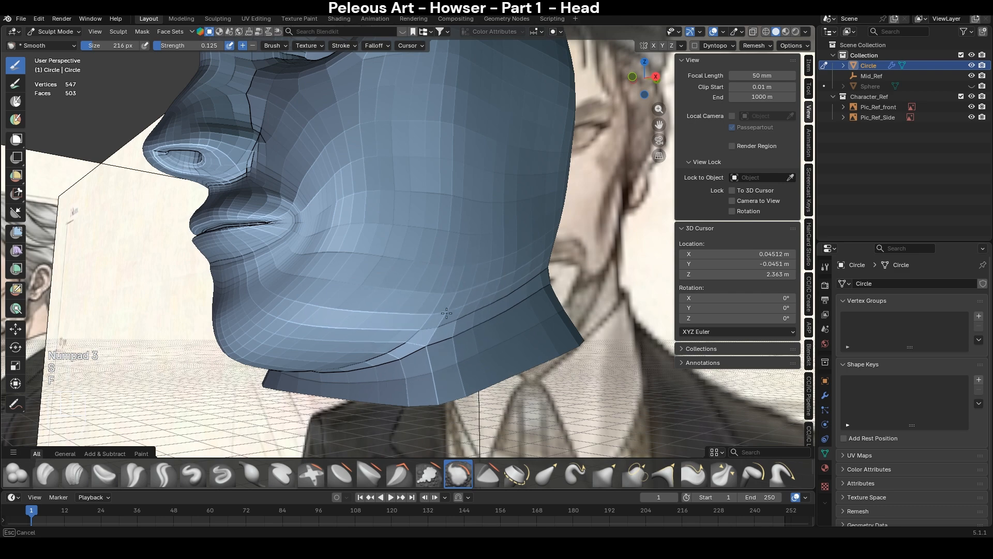
{"action": "key", "text": "KP_1"}
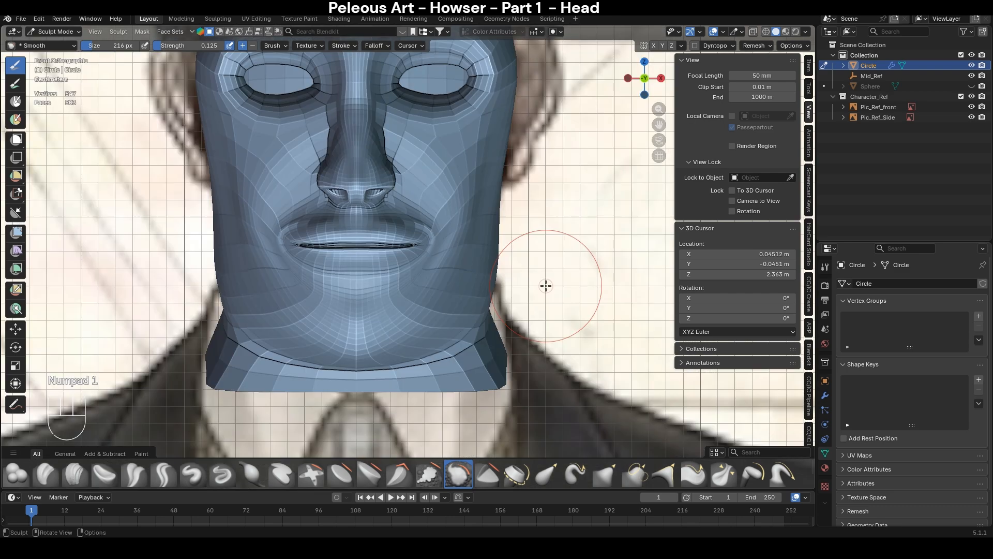
{"action": "key", "text": "alt+z"}
{"action": "key", "text": "alt+z"}
{"action": "mouse_move", "coordinate": [530, 295]}
{"action": "middle_mouse_down"}
{"action": "mouse_move", "coordinate": [488, 314]}
{"action": "mouse_move", "coordinate": [470, 288]}
{"action": "middle_mouse_up"}
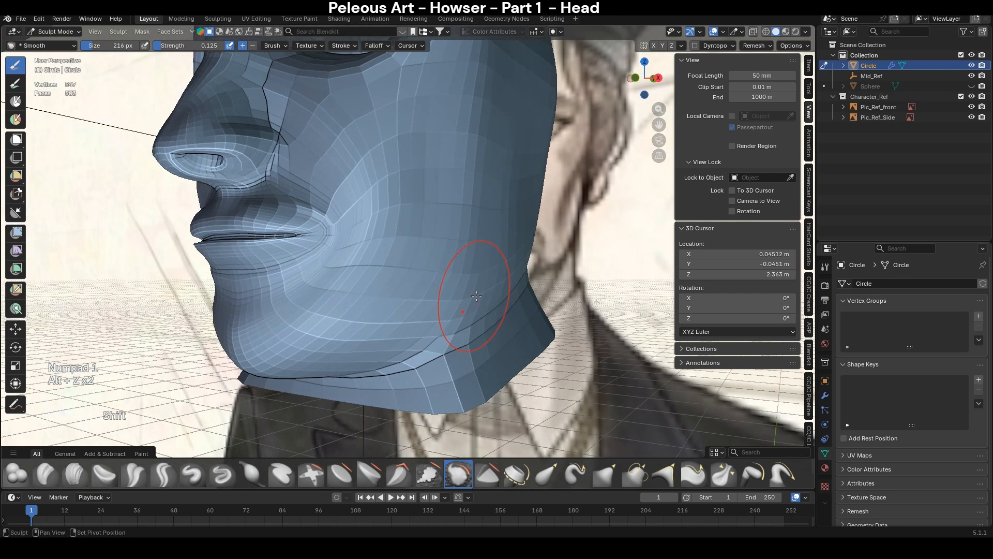
- Try to polish the jawline with the Crease Polish brush at strength 0.139, and undo the stroke
{"action": "key", "text": "shift+c"}
{"action": "key", "text": "shift+f"}
{"action": "left_click", "coordinate": [473, 295]}
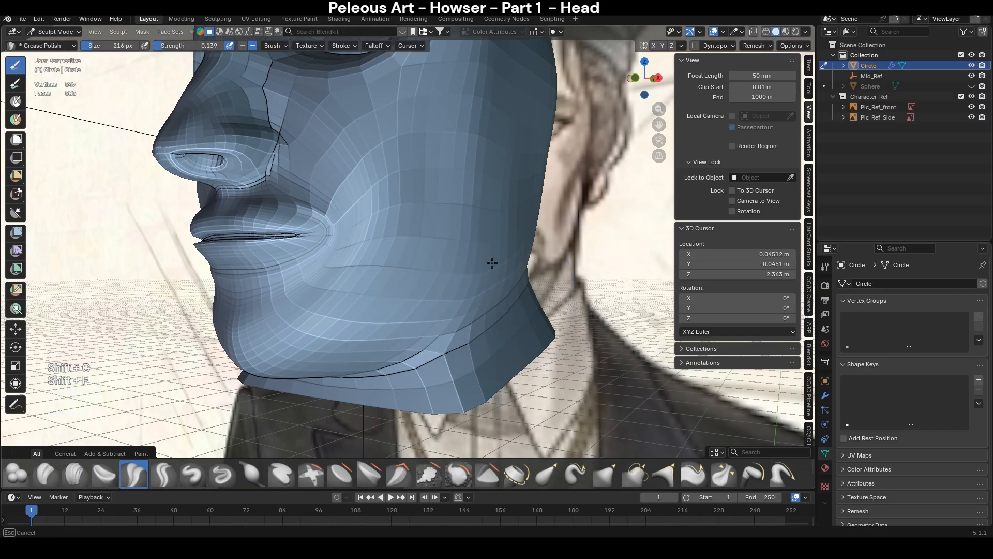
{"action": "left_click_drag", "start_coordinate": [381, 362], "coordinate": [382, 361]}
{"action": "key", "text": "ctrl+z"}
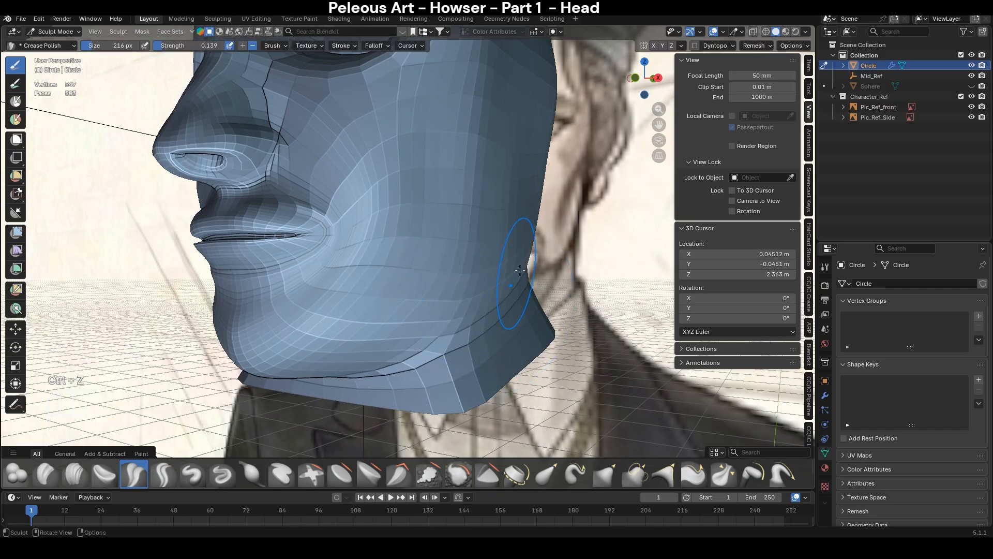
- Pull the sides of the jaw and lower cheeks inward in the front view with the Grab brush at size 488 px
{"action": "key", "text": "g"}
{"action": "key", "text": "f"}
{"action": "mouse_move", "coordinate": [460, 308]}
{"action": "middle_mouse_down"}
{"action": "mouse_move", "coordinate": [486, 310]}
{"action": "mouse_move", "coordinate": [376, 334]}
{"action": "middle_mouse_up"}
{"action": "left_click", "coordinate": [509, 321]}
{"action": "key", "text": "g"}
{"action": "key", "text": "f"}
{"action": "key", "text": "KP_1"}
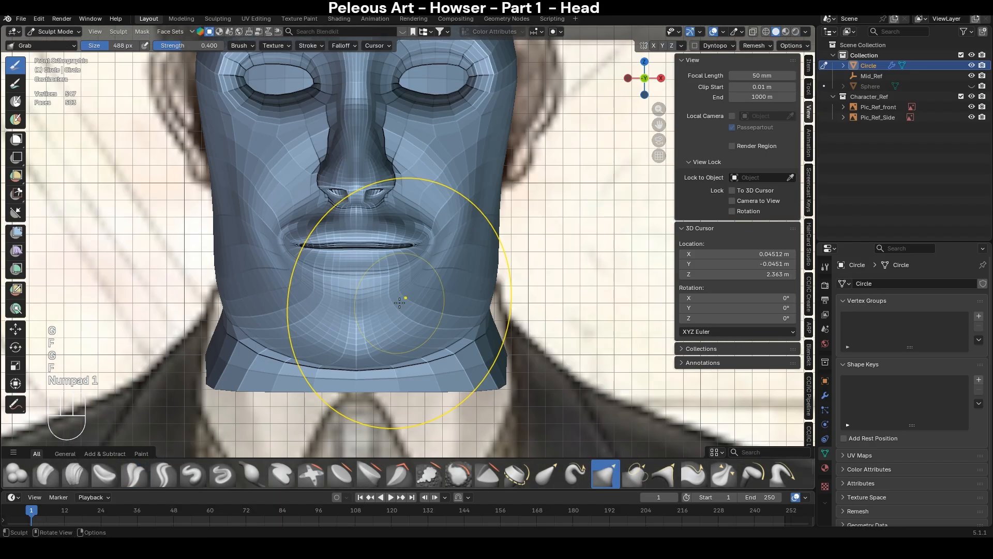
{"action": "left_click", "coordinate": [507, 282]}
{"action": "mouse_move", "coordinate": [508, 281]}
{"action": "left_mouse_down"}
{"action": "mouse_move", "coordinate": [471, 239]}
{"action": "mouse_move", "coordinate": [486, 201]}
{"action": "left_mouse_up"}
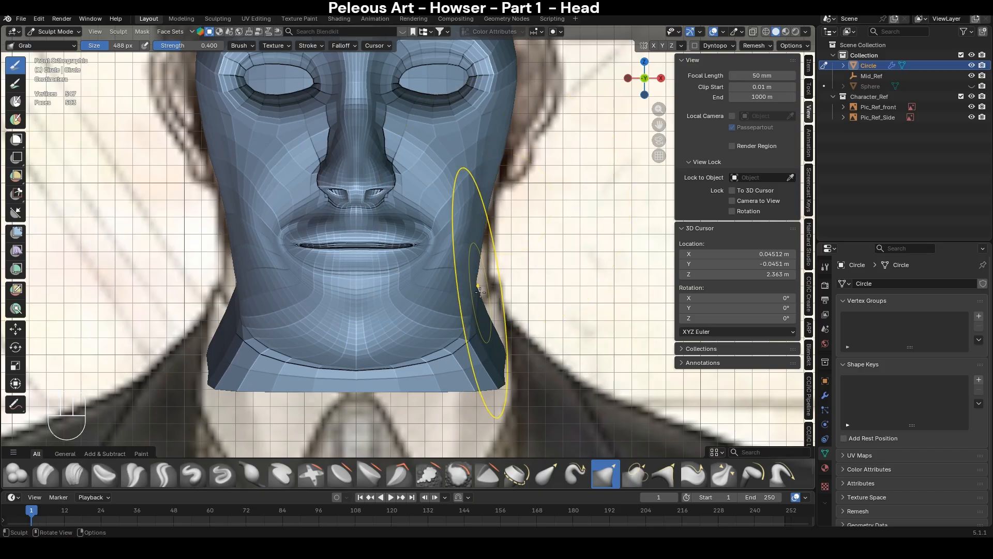
- Try to reshape the neck and jaw underside with a smaller Grab brush, and undo the stroke
{"action": "key", "text": "f"}
{"action": "left_click", "coordinate": [465, 326]}
{"action": "mouse_move", "coordinate": [465, 326]}
{"action": "middle_mouse_down"}
{"action": "mouse_move", "coordinate": [505, 270]}
{"action": "mouse_move", "coordinate": [529, 299]}
{"action": "middle_mouse_up"}
{"action": "left_click_drag", "start_coordinate": [529, 298], "coordinate": [446, 298]}
{"action": "key", "text": "ctrl+z"}
- Nudge the neck sides just below the jaw outward in the front view with the Grab brush at about 360 px
{"action": "key", "text": "f"}
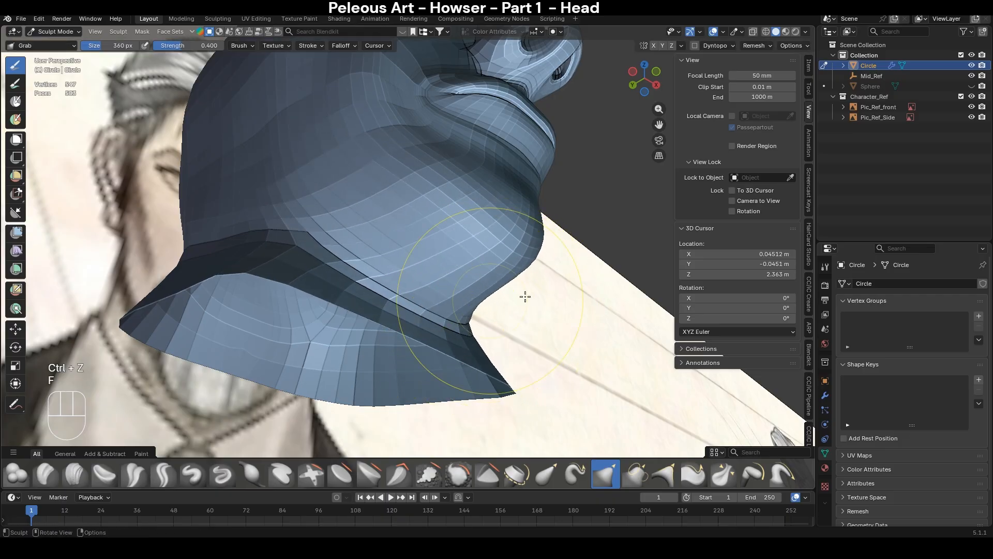
{"action": "middle_click_drag", "start_coordinate": [525, 297], "coordinate": [399, 338]}
{"action": "middle_click_drag", "start_coordinate": [442, 313], "coordinate": [365, 325]}
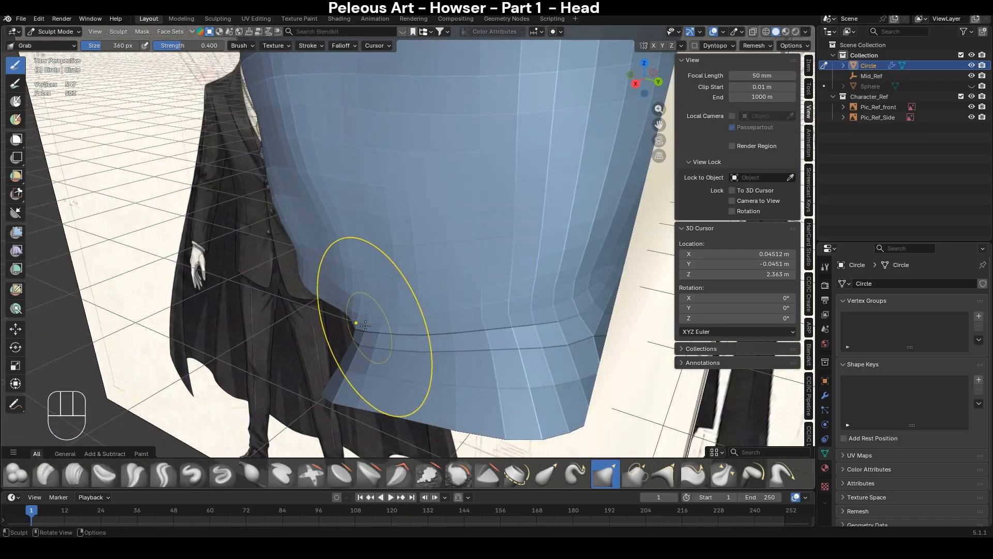
{"action": "key", "text": "KP_1"}
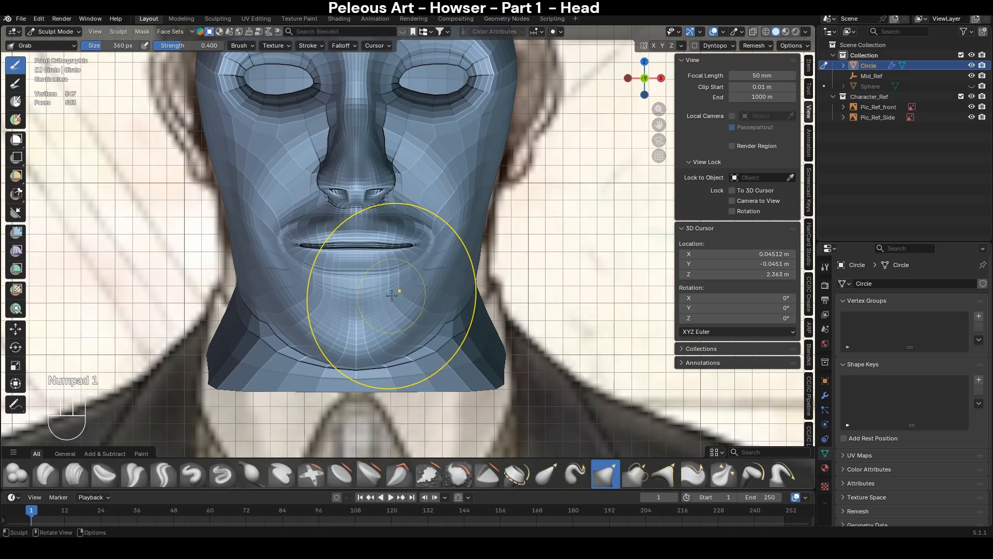
{"action": "scroll", "coordinate": [533, 311], "scroll_direction": "down", "scroll_amount": 2}
{"action": "scroll", "coordinate": [533, 311], "scroll_direction": "up", "scroll_amount": 3}
{"action": "key", "text": "alt+z"}
{"action": "key", "text": "alt+z"}
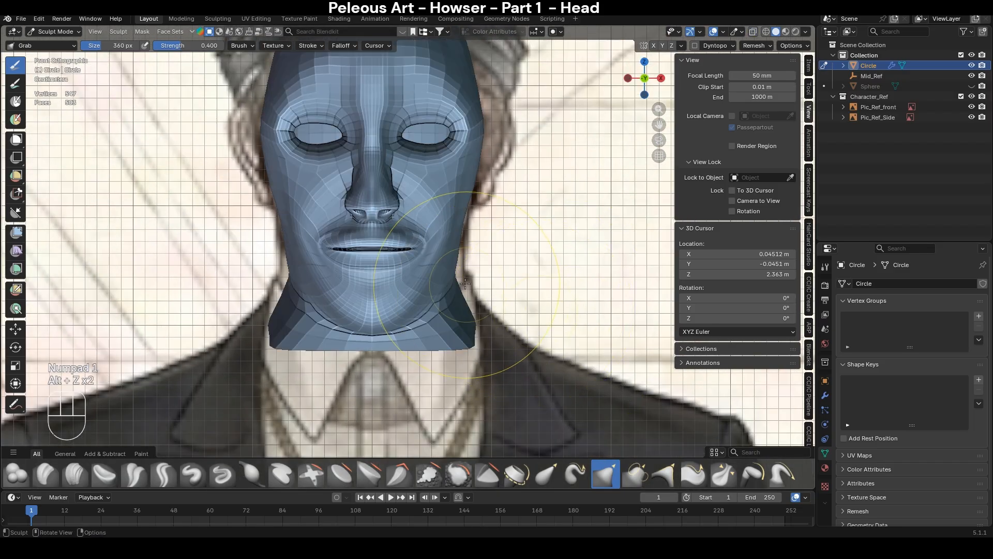
{"action": "key", "text": "f"}
{"action": "left_click", "coordinate": [449, 282]}
{"action": "key", "text": "f"}
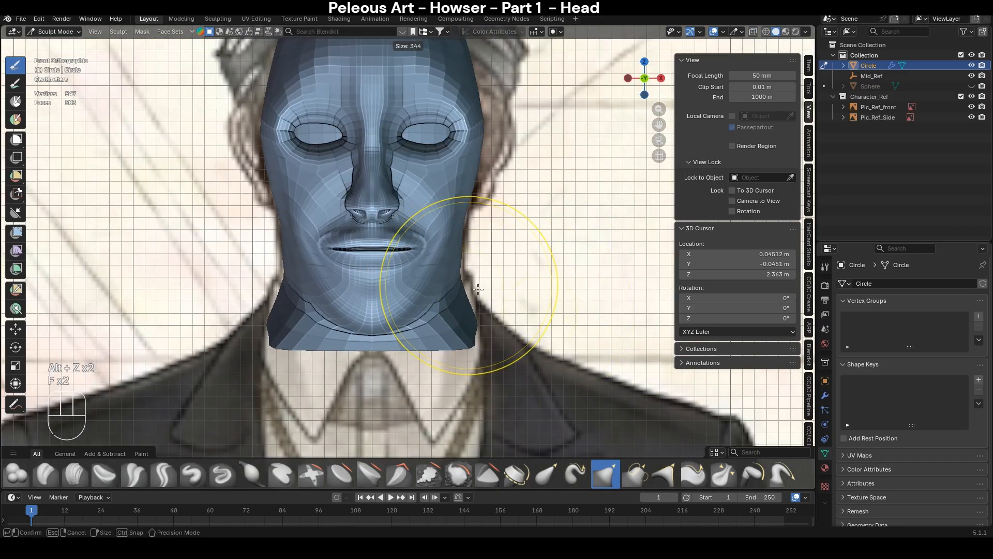
{"action": "left_click", "coordinate": [466, 296]}
{"action": "mouse_move", "coordinate": [480, 286]}
{"action": "middle_mouse_down"}
{"action": "mouse_move", "coordinate": [443, 251]}
{"action": "mouse_move", "coordinate": [541, 258]}
{"action": "mouse_move", "coordinate": [527, 261]}
{"action": "middle_mouse_up"}
{"action": "key", "text": "shift+c"}
{"action": "key", "text": "f"}
{"action": "left_click", "coordinate": [227, 288]}
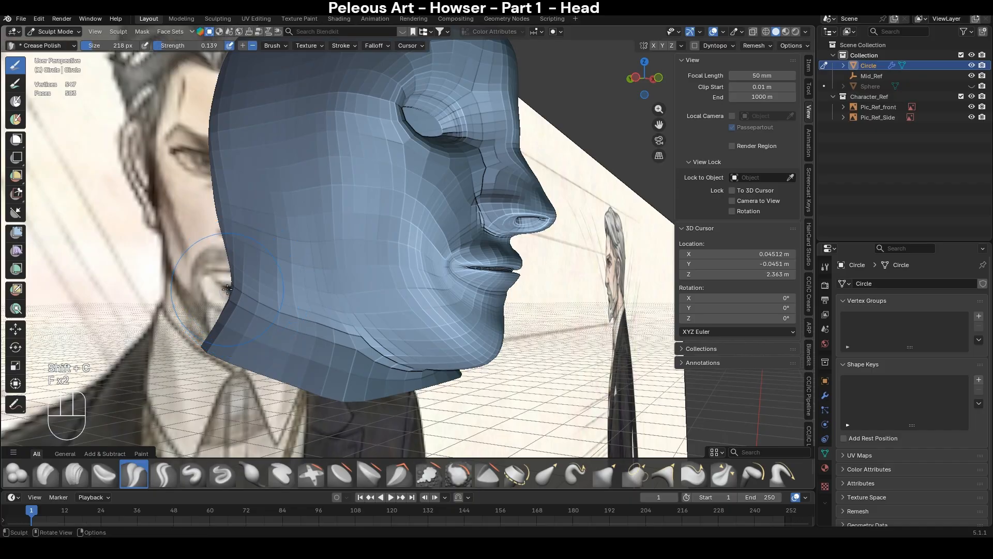
{"action": "middle_click_drag", "start_coordinate": [343, 299], "coordinate": [457, 305]}
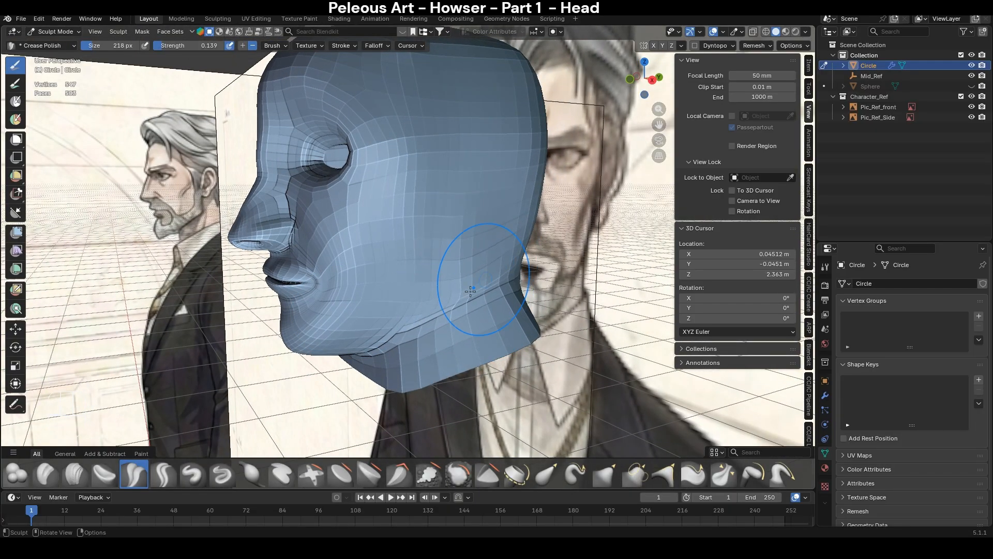
{"action": "middle_click_drag", "start_coordinate": [466, 297], "coordinate": [498, 260]}
{"action": "key", "text": "s"}
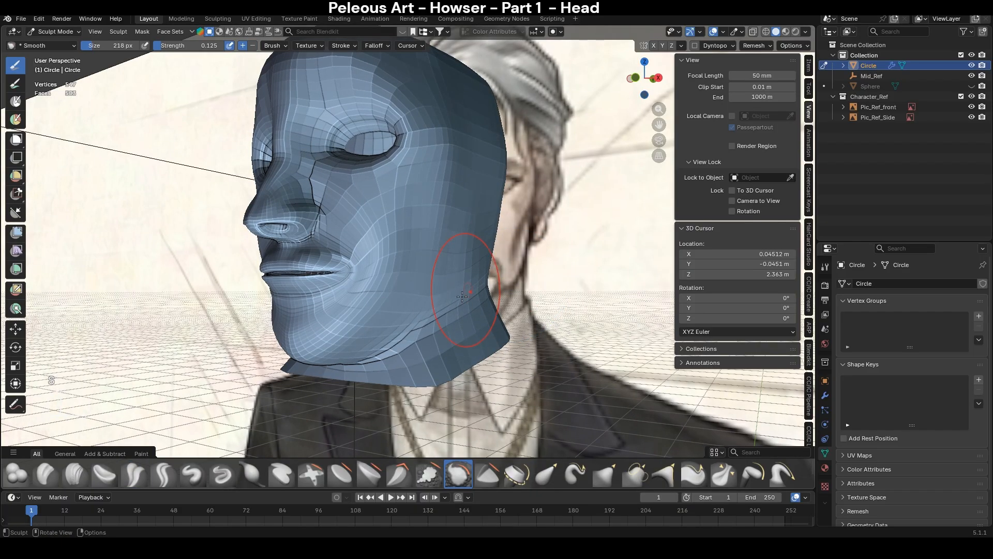
{"action": "middle_click_drag", "start_coordinate": [462, 296], "coordinate": [499, 284]}
{"action": "key", "text": "g"}
{"action": "key", "text": "f"}
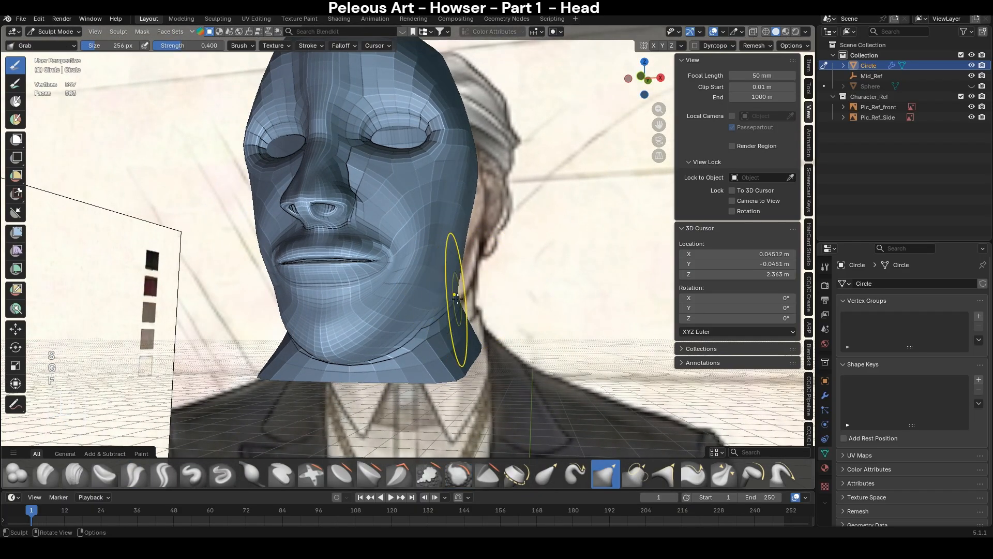
- In Edit Mode, add a single loop cut around the neck and slide it toward the jaw by a factor of 0.241
{"action": "key", "text": "Tab"}
{"action": "mouse_move", "coordinate": [483, 301]}
{"action": "middle_mouse_down"}
{"action": "mouse_move", "coordinate": [431, 358]}
{"action": "mouse_move", "coordinate": [420, 365]}
{"action": "mouse_move", "coordinate": [450, 337]}
{"action": "mouse_move", "coordinate": [402, 364]}
{"action": "mouse_move", "coordinate": [576, 320]}
{"action": "middle_mouse_up"}
{"action": "key", "text": "ctrl+r"}
{"action": "left_click", "coordinate": [430, 359]}
{"action": "right_click", "coordinate": [430, 358]}
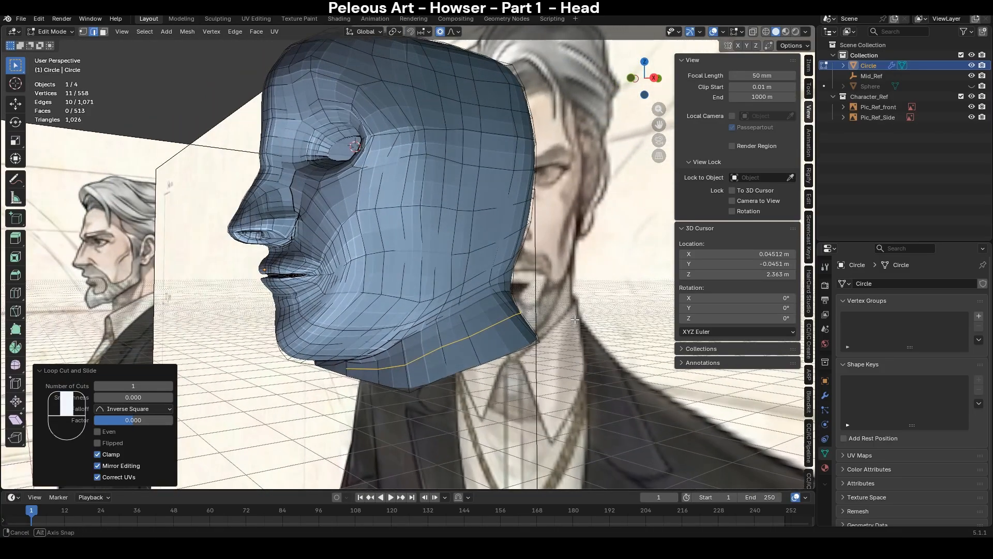
{"action": "key", "text": "g"}
{"action": "key", "text": "g"}
{"action": "left_click", "coordinate": [558, 288]}
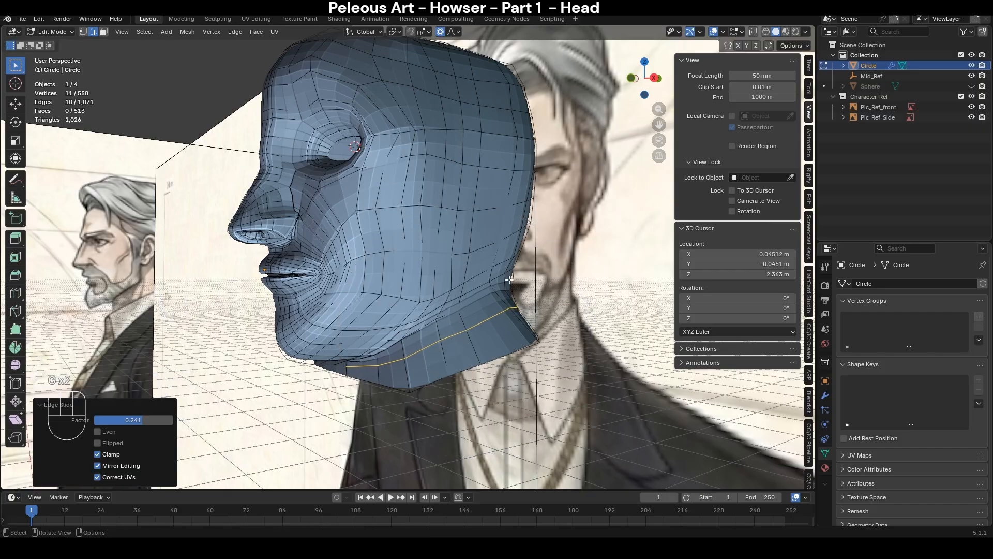
- Return to Sculpt Mode and pull the corner between jaw and neck inward with the Grab brush at size 228 px
{"action": "key", "text": "ctrl+Tab"}
{"action": "middle_click_drag", "start_coordinate": [497, 301], "coordinate": [522, 297]}
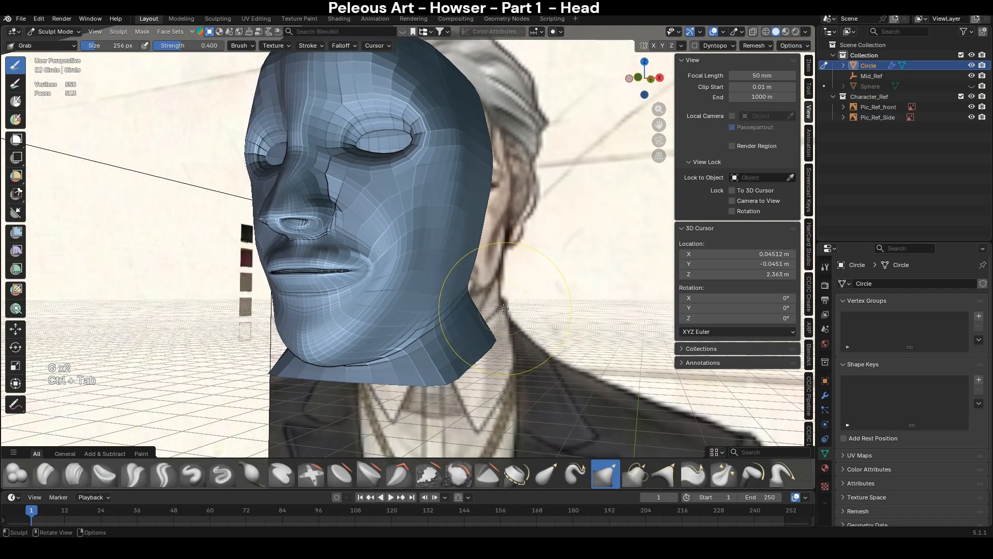
{"action": "key", "text": "g"}
{"action": "key", "text": "f"}
{"action": "left_click", "coordinate": [452, 320]}
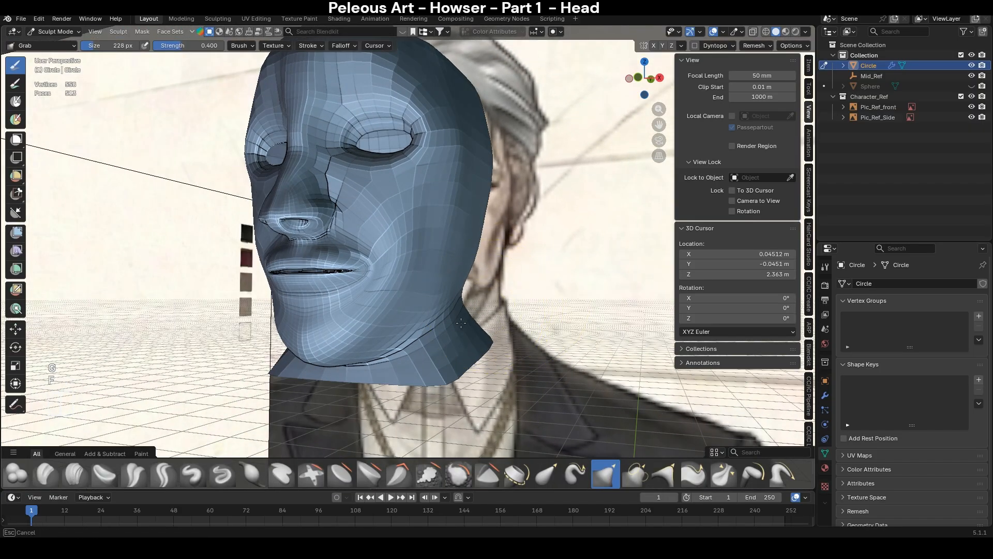
{"action": "middle_click_drag", "start_coordinate": [452, 320], "coordinate": [422, 364]}
{"action": "mouse_move", "coordinate": [547, 290]}
{"action": "middle_mouse_down"}
{"action": "mouse_move", "coordinate": [552, 269]}
{"action": "mouse_move", "coordinate": [532, 291]}
{"action": "middle_mouse_up"}
- Smooth the back of the head and nape with the Smooth brush at size 332 px and strength 0.125
{"action": "key", "text": "s"}
{"action": "key", "text": "f"}
{"action": "left_click", "coordinate": [567, 269]}
{"action": "left_click_drag", "start_coordinate": [547, 262], "coordinate": [550, 239]}
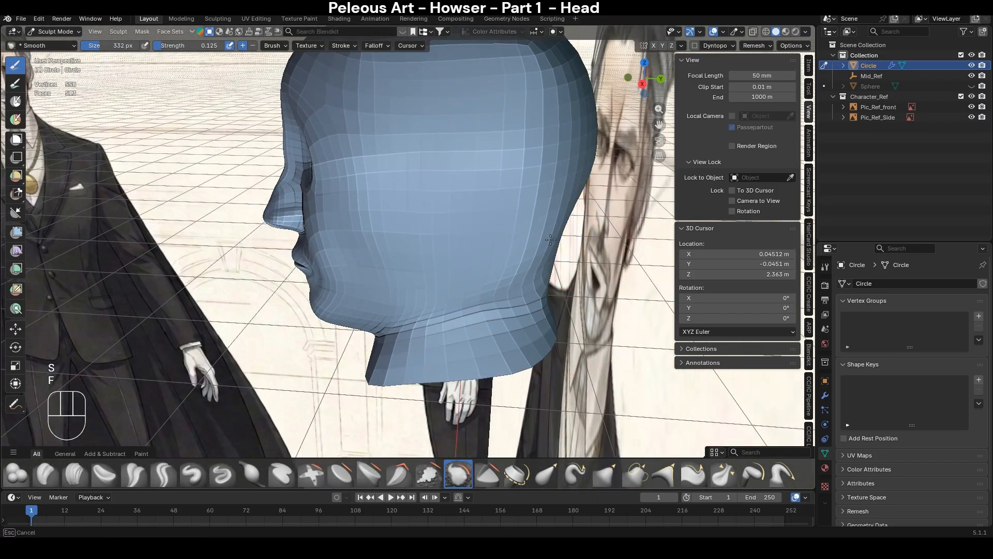
{"action": "left_click_drag", "start_coordinate": [593, 181], "coordinate": [574, 289]}
{"action": "mouse_move", "coordinate": [574, 290]}
{"action": "middle_mouse_down"}
{"action": "mouse_move", "coordinate": [590, 317]}
{"action": "mouse_move", "coordinate": [668, 301]}
{"action": "mouse_move", "coordinate": [576, 266]}
{"action": "middle_mouse_up"}
- In Edit Mode's front view, move the upper neck side edge 0.010818 m in X and -0.001803 m in Z with proportional size 0.057
{"action": "key", "text": "KP_1"}
{"action": "key", "text": "ctrl+Tab"}
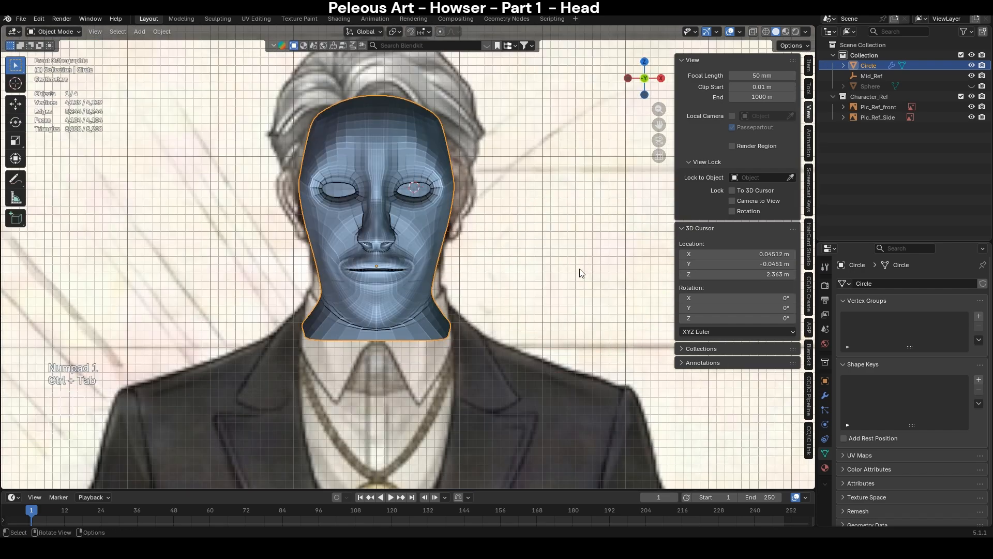
{"action": "left_click", "coordinate": [481, 323]}
{"action": "scroll", "coordinate": [481, 322], "scroll_direction": "up", "scroll_amount": 3}
{"action": "left_click", "coordinate": [448, 310]}
{"action": "key", "text": "Tab"}
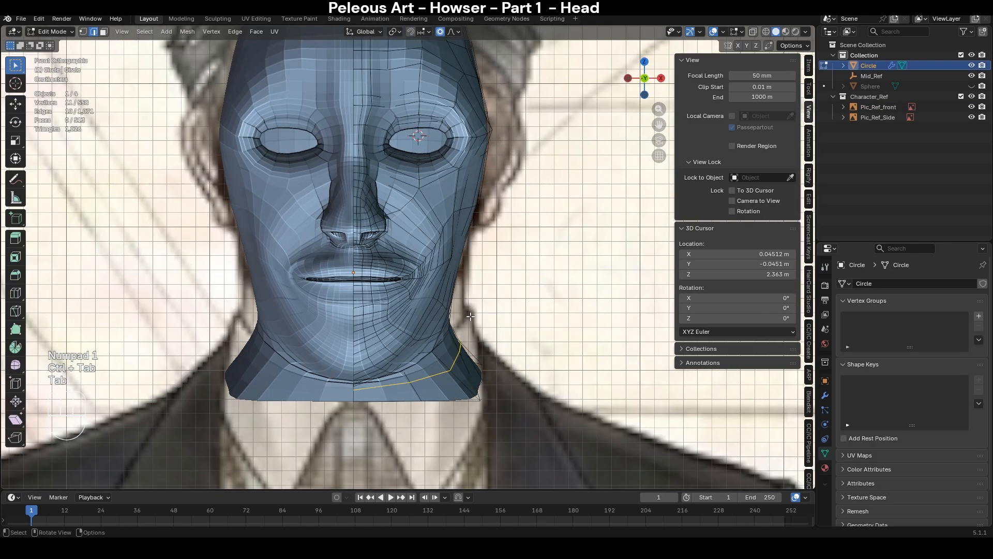
{"action": "key", "text": "g"}
{"action": "scroll", "coordinate": [507, 316], "scroll_direction": "up", "scroll_amount": 3}
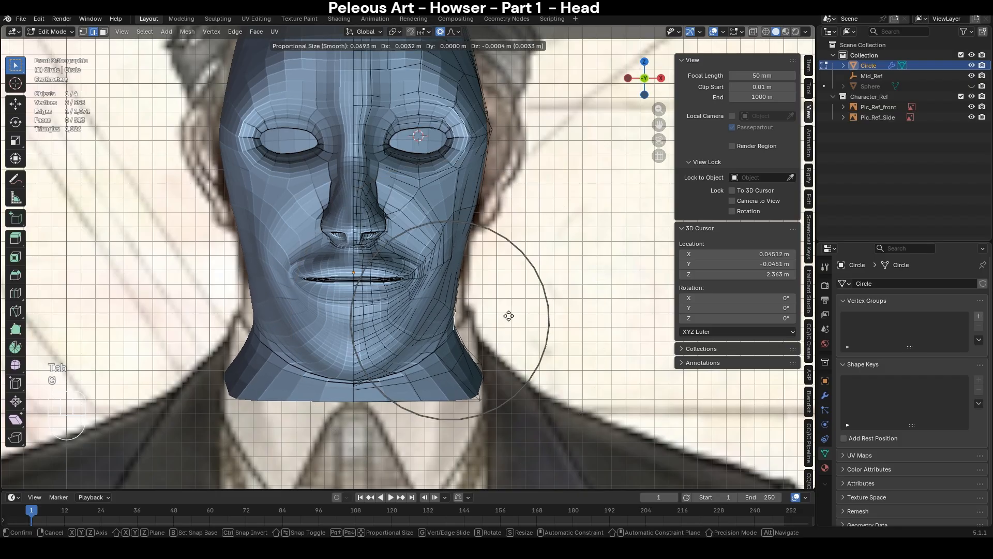
{"action": "left_click", "coordinate": [516, 315]}
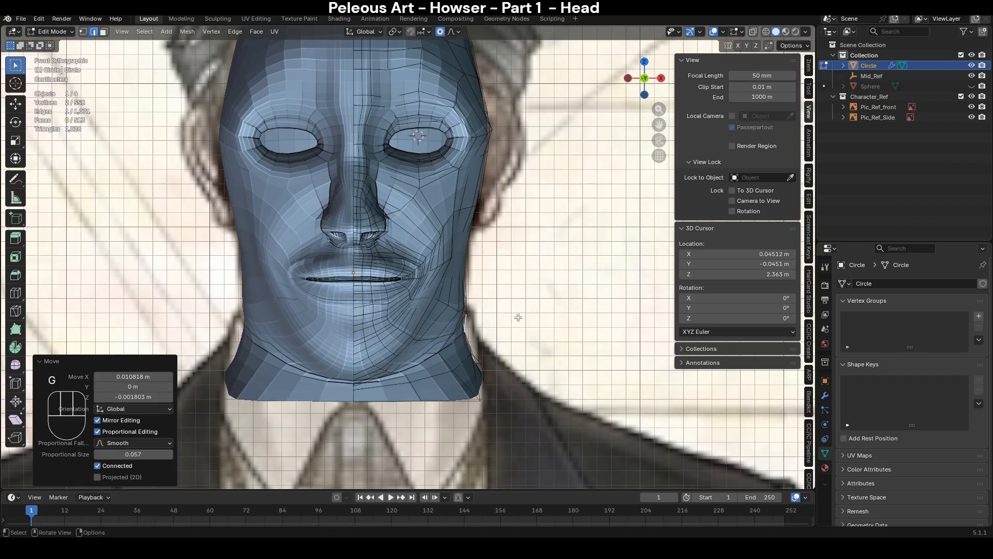
- Move the lower neck side edge 0.015146 m in X and -0.001082 m in Z with proportional size 0.039
{"action": "left_click", "coordinate": [486, 371]}
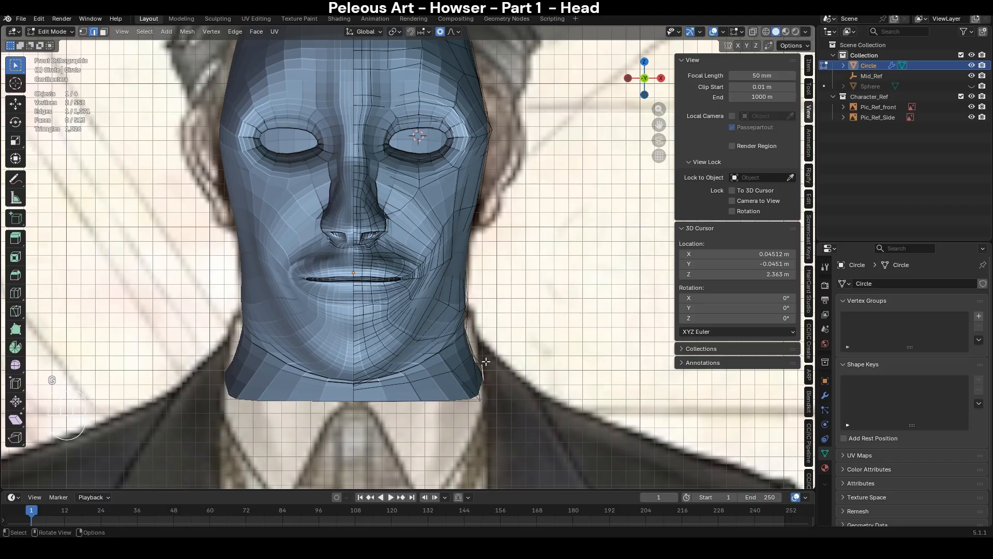
{"action": "key", "text": "g"}
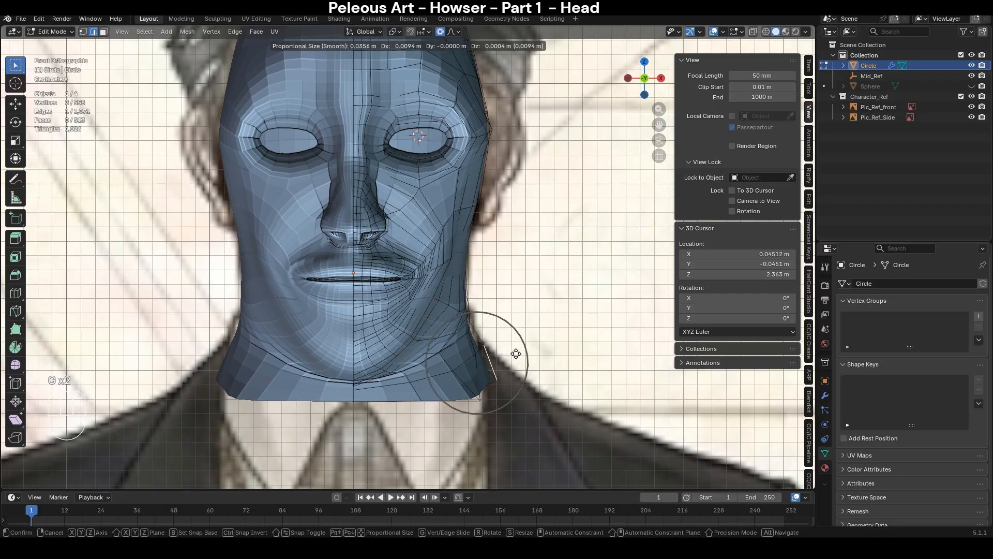
{"action": "scroll", "coordinate": [518, 354], "scroll_direction": "up", "scroll_amount": 1}
{"action": "left_click", "coordinate": [524, 356]}
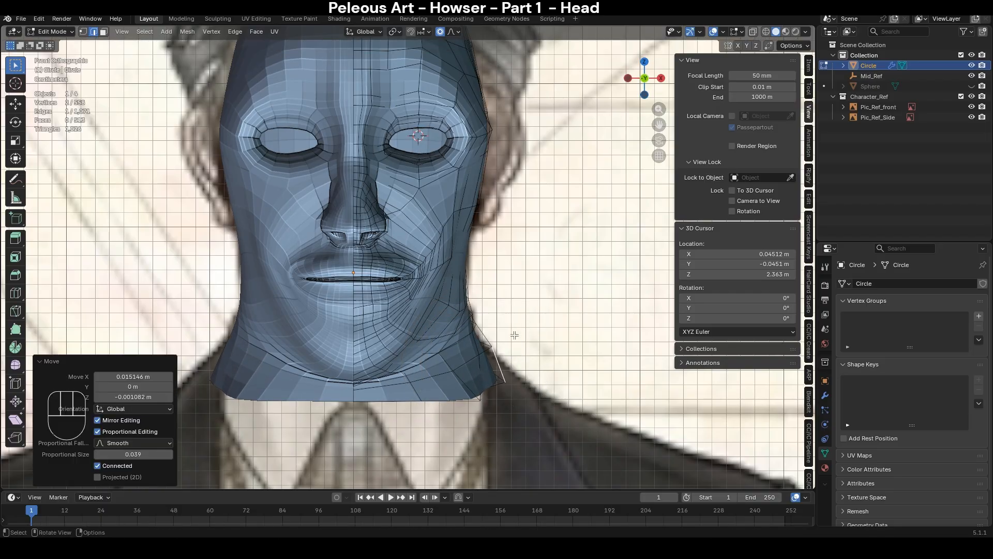
- Return to Sculpt Mode and soften the sides of the jaw and neck with the Smooth brush at size 282 px
{"action": "key", "text": "ctrl+Tab"}
{"action": "key", "text": "s"}
{"action": "key", "text": "f"}
{"action": "left_click_drag", "start_coordinate": [474, 304], "coordinate": [459, 332]}
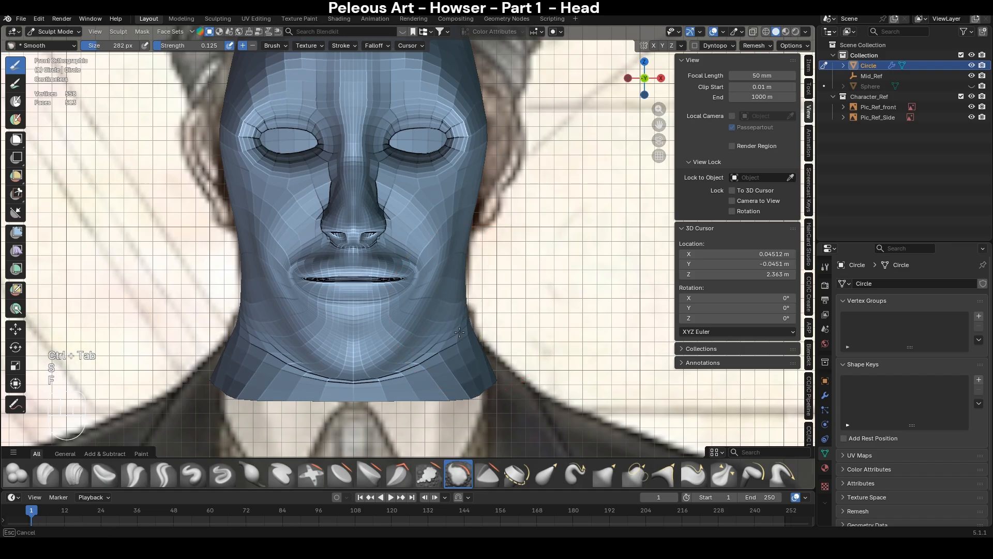
{"action": "scroll", "coordinate": [476, 265], "scroll_direction": "down", "scroll_amount": 3}
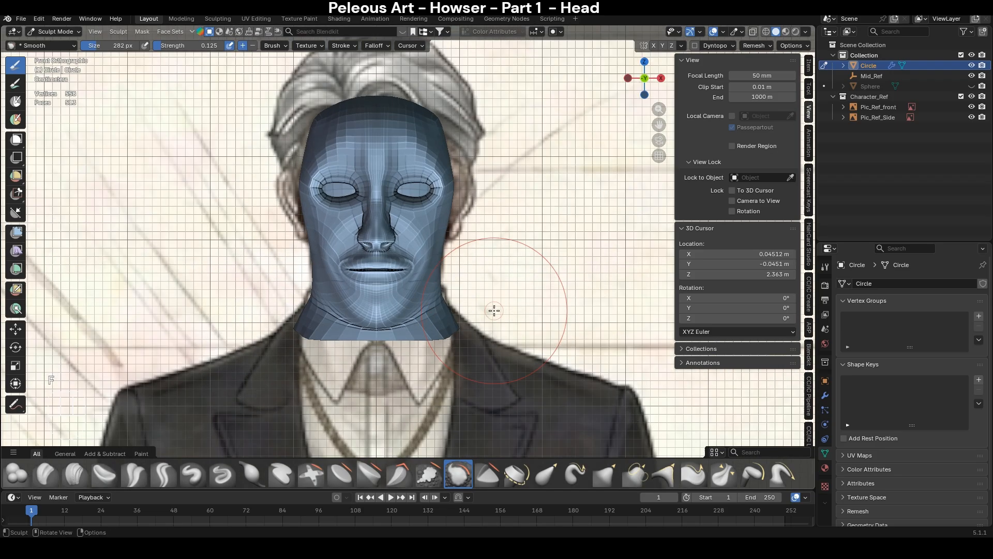
- Pull the lower cheeks and jaw corners outward with the Grab brush at size 268 px, checking against the front reference in X-ray
{"action": "key", "text": "g"}
{"action": "scroll", "coordinate": [483, 273], "scroll_direction": "up", "scroll_amount": 2}
{"action": "key", "text": "f"}
{"action": "key", "text": "f"}
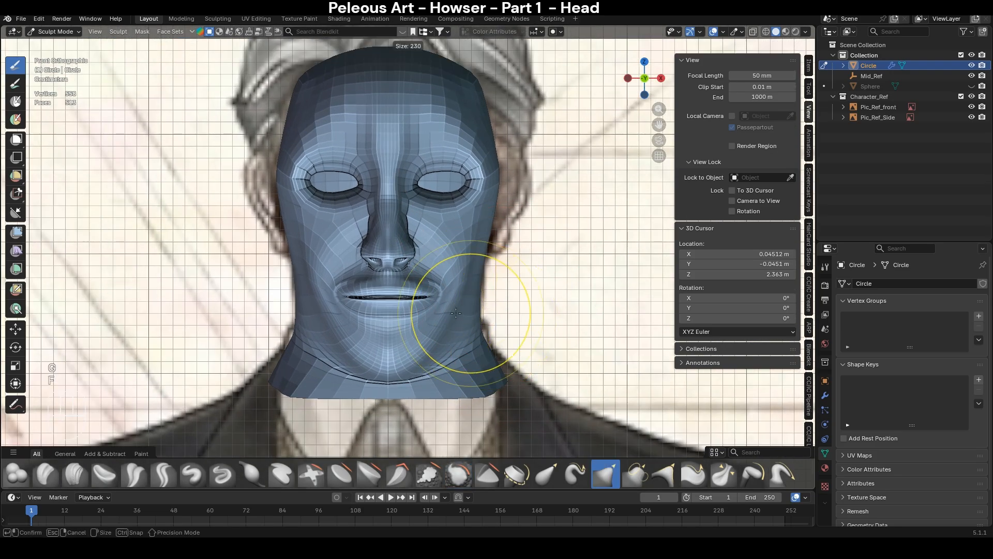
{"action": "scroll", "coordinate": [487, 336], "scroll_direction": "up", "scroll_amount": 1}
{"action": "key", "text": "alt+z"}
{"action": "key", "text": "alt+z"}
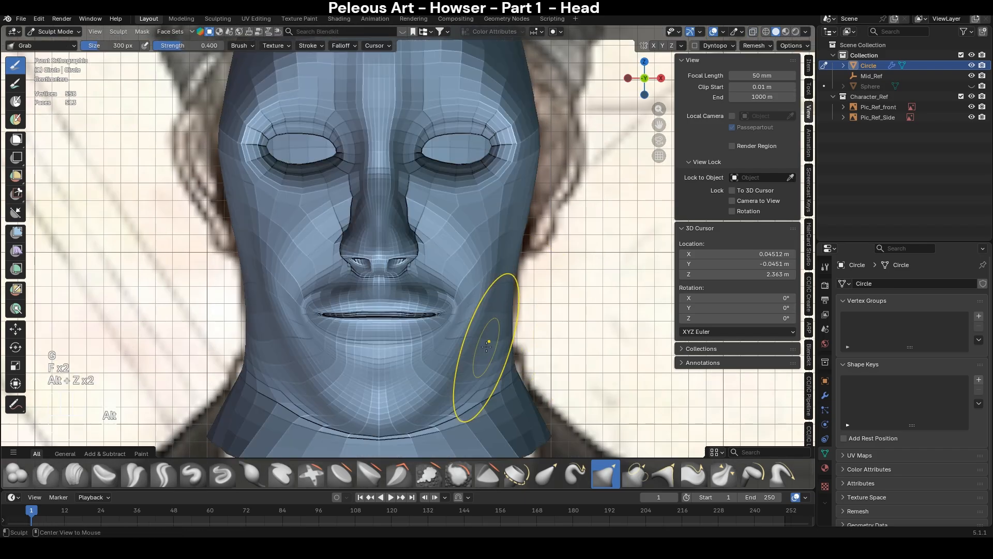
{"action": "key", "text": "f"}
{"action": "left_click", "coordinate": [490, 260]}
{"action": "left_click_drag", "start_coordinate": [490, 260], "coordinate": [519, 266]}
{"action": "key", "text": "alt+z"}
{"action": "key", "text": "alt+z"}
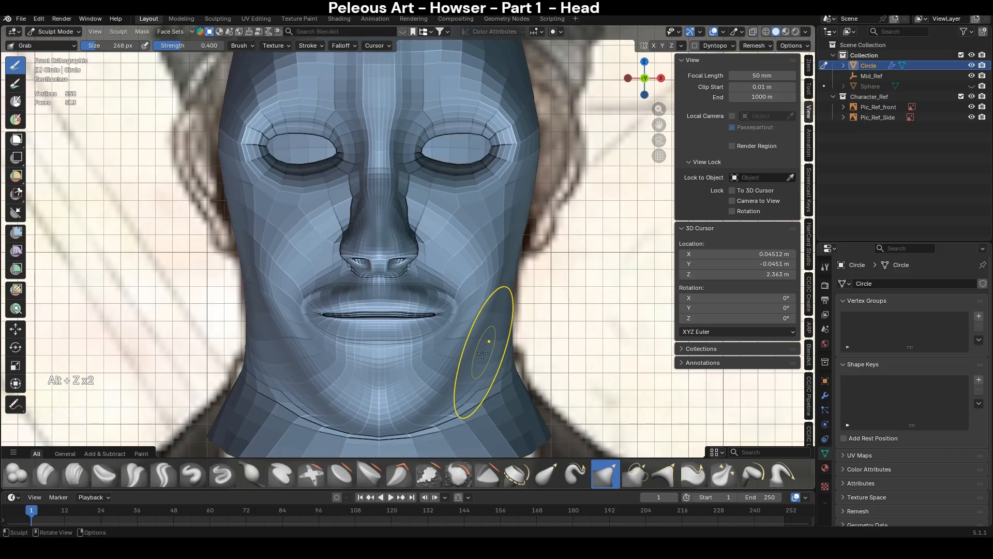
{"action": "left_click_drag", "start_coordinate": [473, 347], "coordinate": [498, 363]}
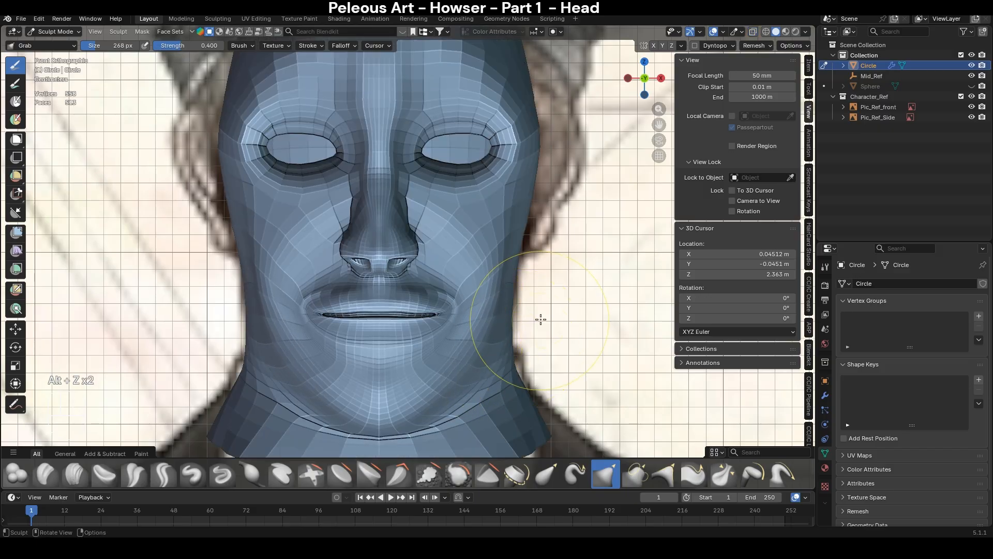
- Refine the jaw sides and raise the lower jawline in the front view with the Grab brush at size 286 px
{"action": "middle_click_drag", "start_coordinate": [541, 319], "coordinate": [514, 325]}
{"action": "key", "text": "alt+z"}
{"action": "key", "text": "alt+z"}
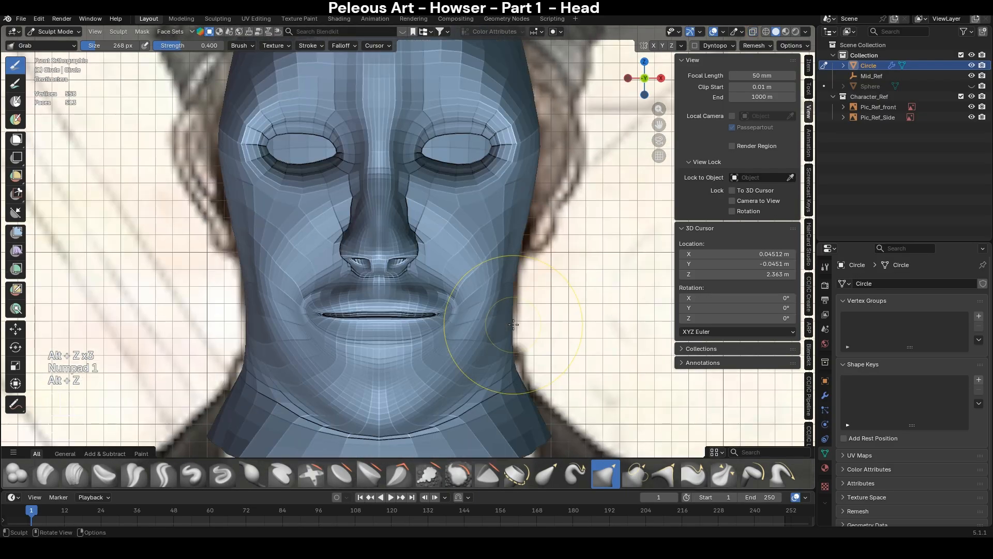
{"action": "key", "text": "f"}
{"action": "left_click_drag", "start_coordinate": [484, 344], "coordinate": [491, 347]}
{"action": "key", "text": "f"}
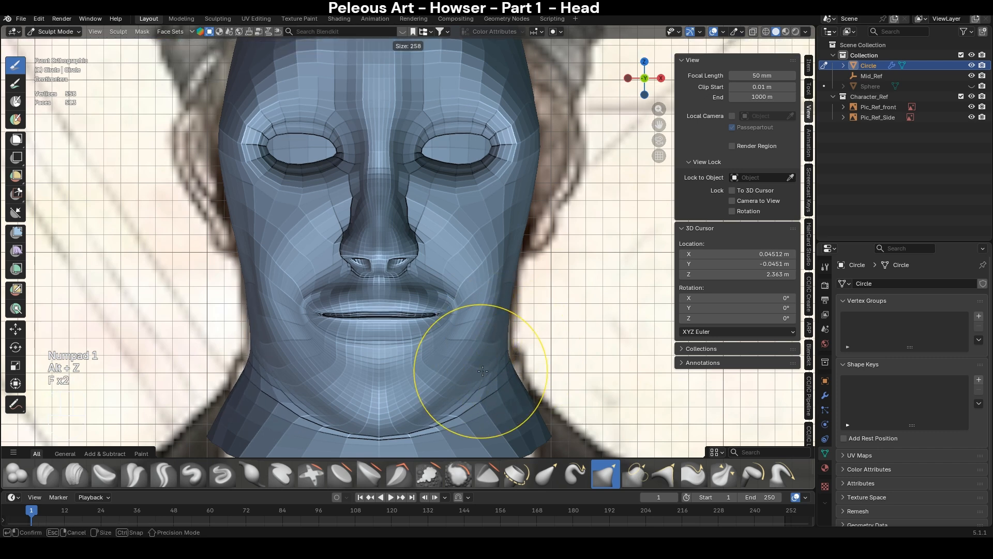
{"action": "left_click", "coordinate": [549, 368]}
{"action": "left_click_drag", "start_coordinate": [465, 409], "coordinate": [473, 385]}
{"action": "mouse_move", "coordinate": [499, 351]}
{"action": "left_mouse_down"}
{"action": "mouse_move", "coordinate": [487, 346]}
{"action": "mouse_move", "coordinate": [497, 324]}
{"action": "left_mouse_up"}
{"action": "scroll", "coordinate": [494, 308], "scroll_direction": "down", "scroll_amount": 3}
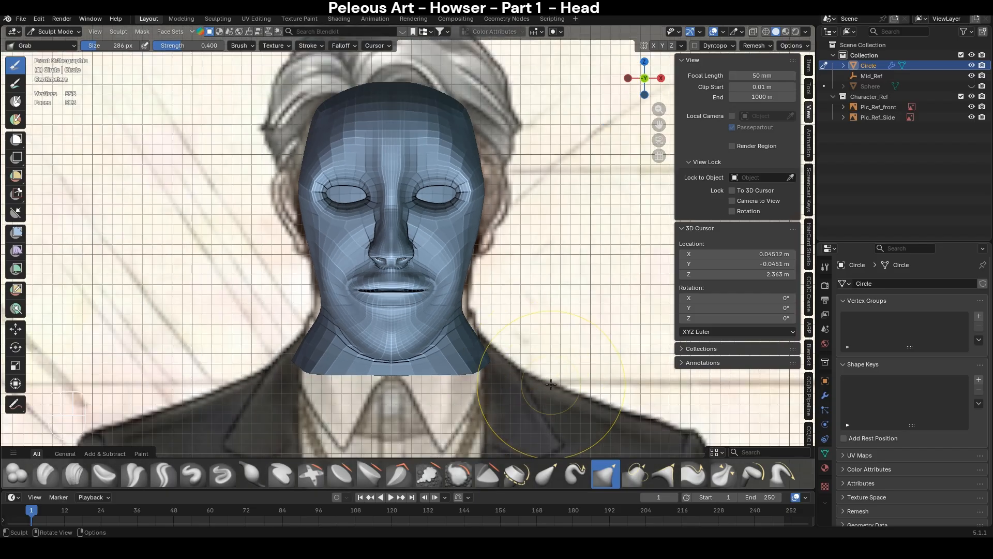
- Try to pull the jaw corners inward with the Grab brush at size 324 px, and undo the stroke
{"action": "scroll", "coordinate": [496, 336], "scroll_direction": "up", "scroll_amount": 2}
{"action": "key", "text": "f"}
{"action": "left_click", "coordinate": [495, 355]}
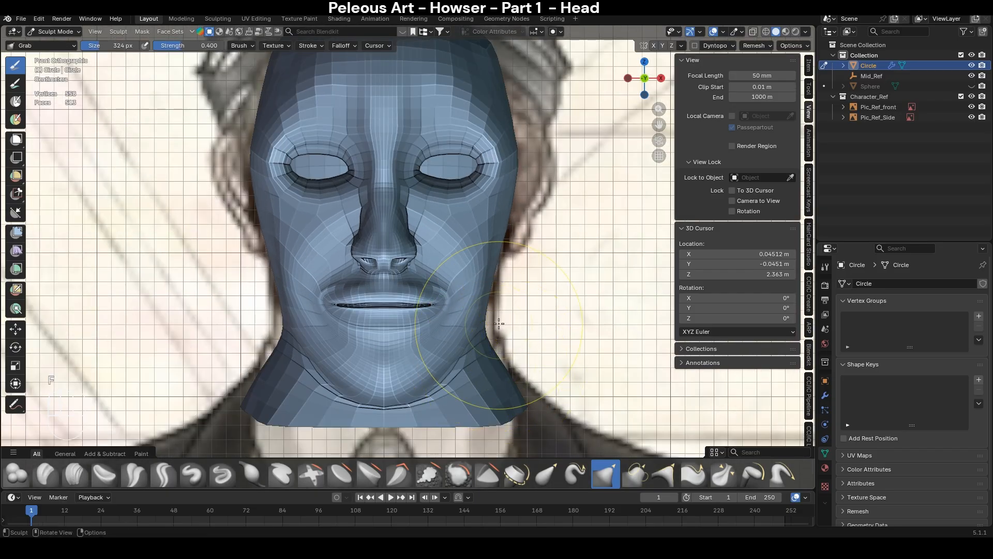
{"action": "left_click_drag", "start_coordinate": [499, 323], "coordinate": [465, 331]}
{"action": "key", "text": "f"}
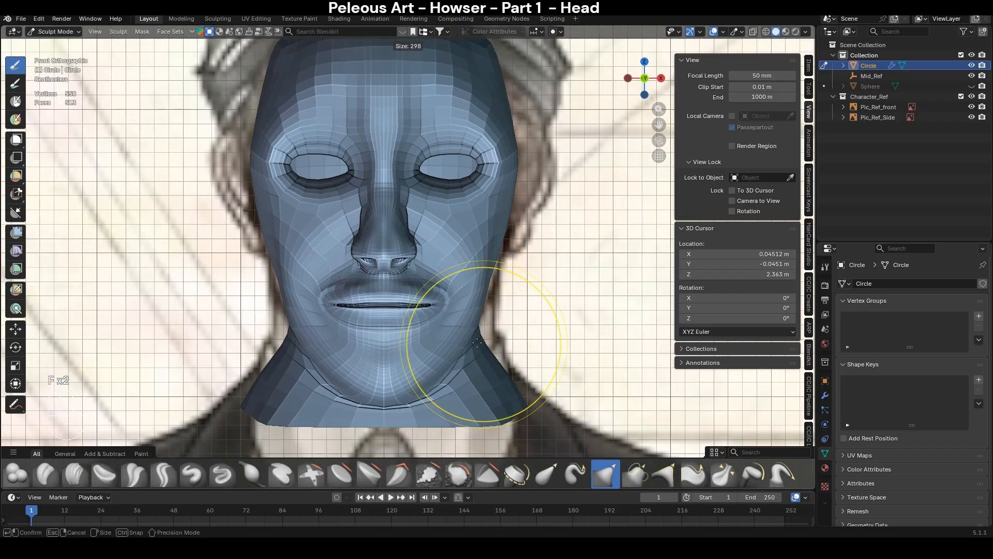
{"action": "left_click", "coordinate": [488, 348]}
{"action": "key", "text": "f"}
{"action": "left_click", "coordinate": [473, 331]}
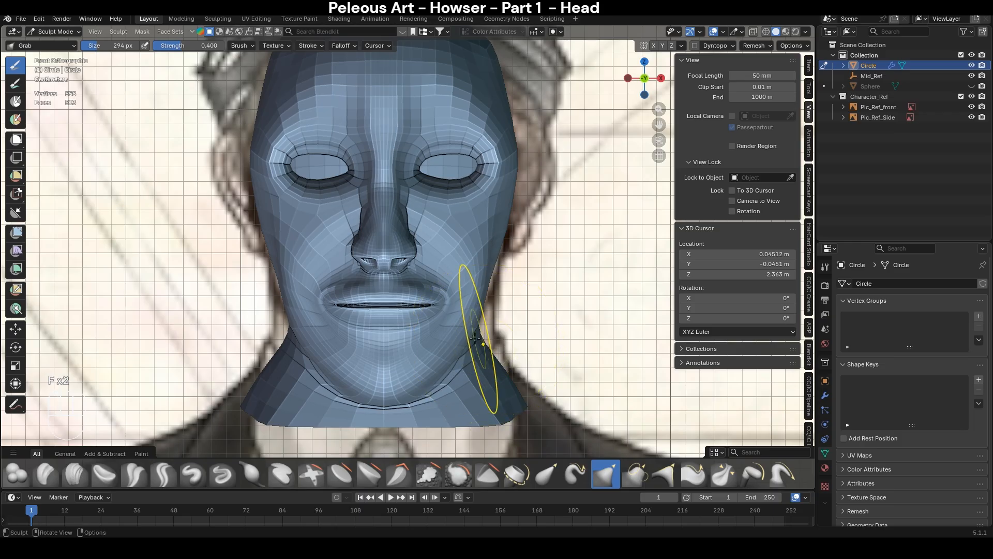
{"action": "key", "text": "ctrl+z"}
- Pull the jaw corners and lower neck edge outward, and raise the jaw underside, with the Grab brush at size 240 px
{"action": "left_click_drag", "start_coordinate": [484, 337], "coordinate": [496, 339]}
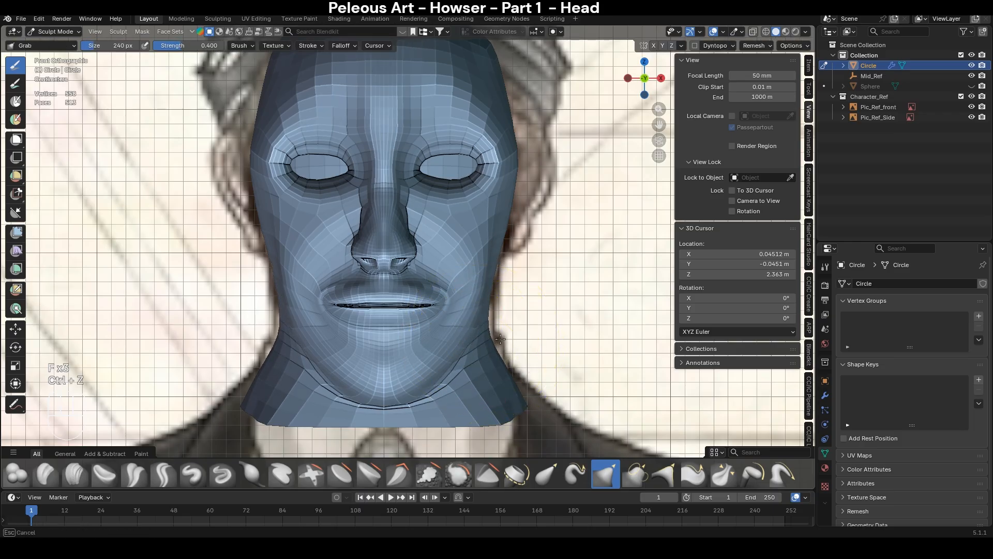
{"action": "left_click_drag", "start_coordinate": [511, 393], "coordinate": [540, 392]}
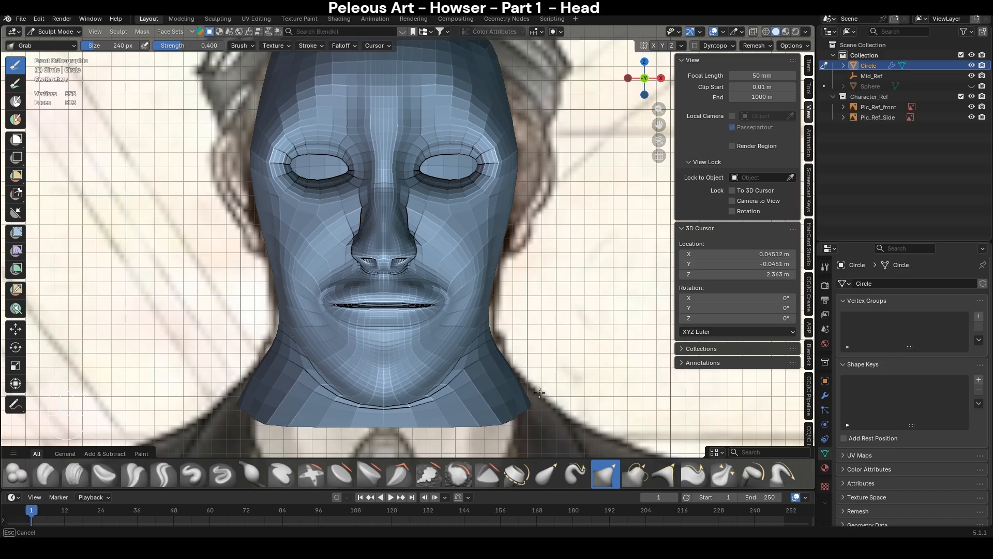
{"action": "left_click_drag", "start_coordinate": [472, 421], "coordinate": [489, 401]}
{"action": "scroll", "coordinate": [517, 362], "scroll_direction": "down", "scroll_amount": 3}
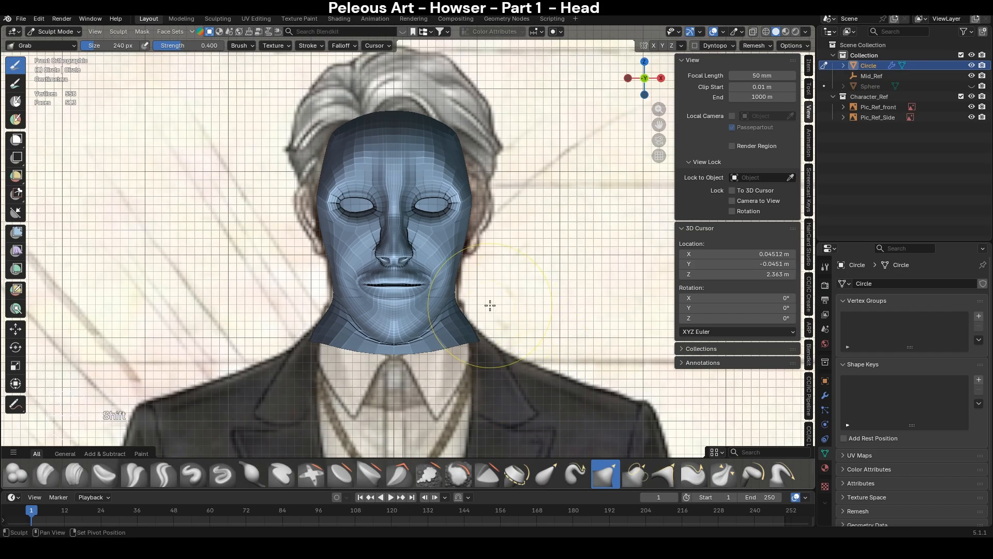
- Return to Object Mode and reset the 3D cursor to the world origin
{"action": "key", "text": "ctrl+Tab"}
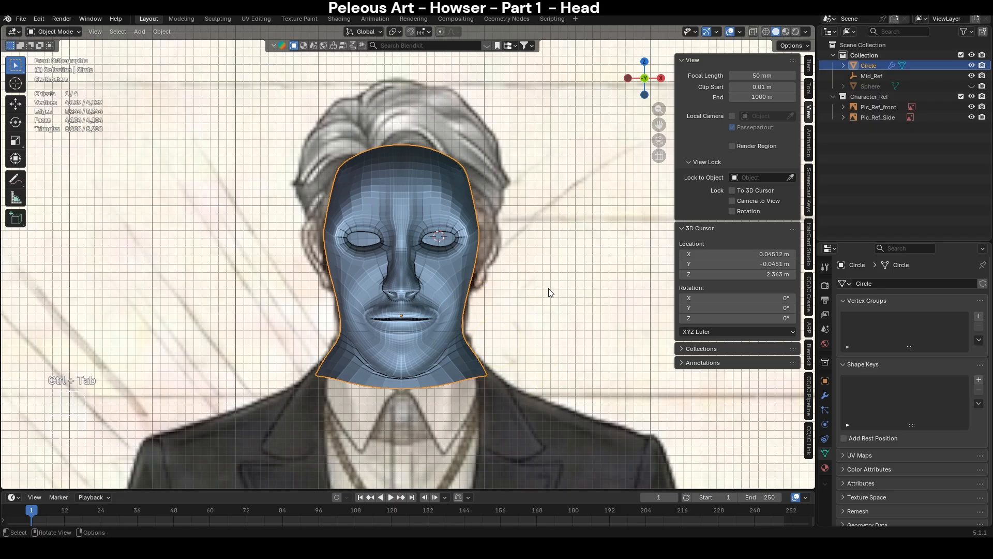
{"action": "key", "text": "shift+s"}
{"action": "key", "text": "1"}
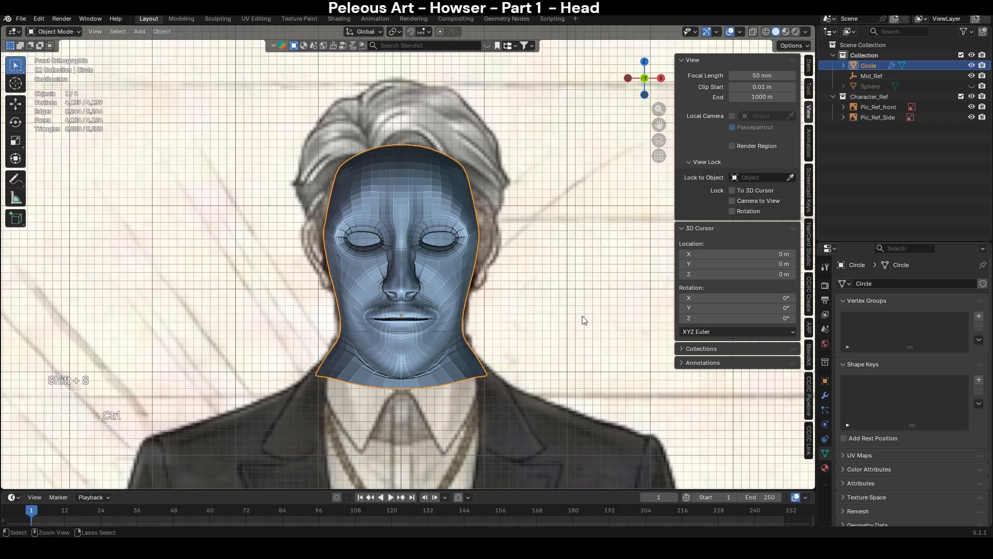